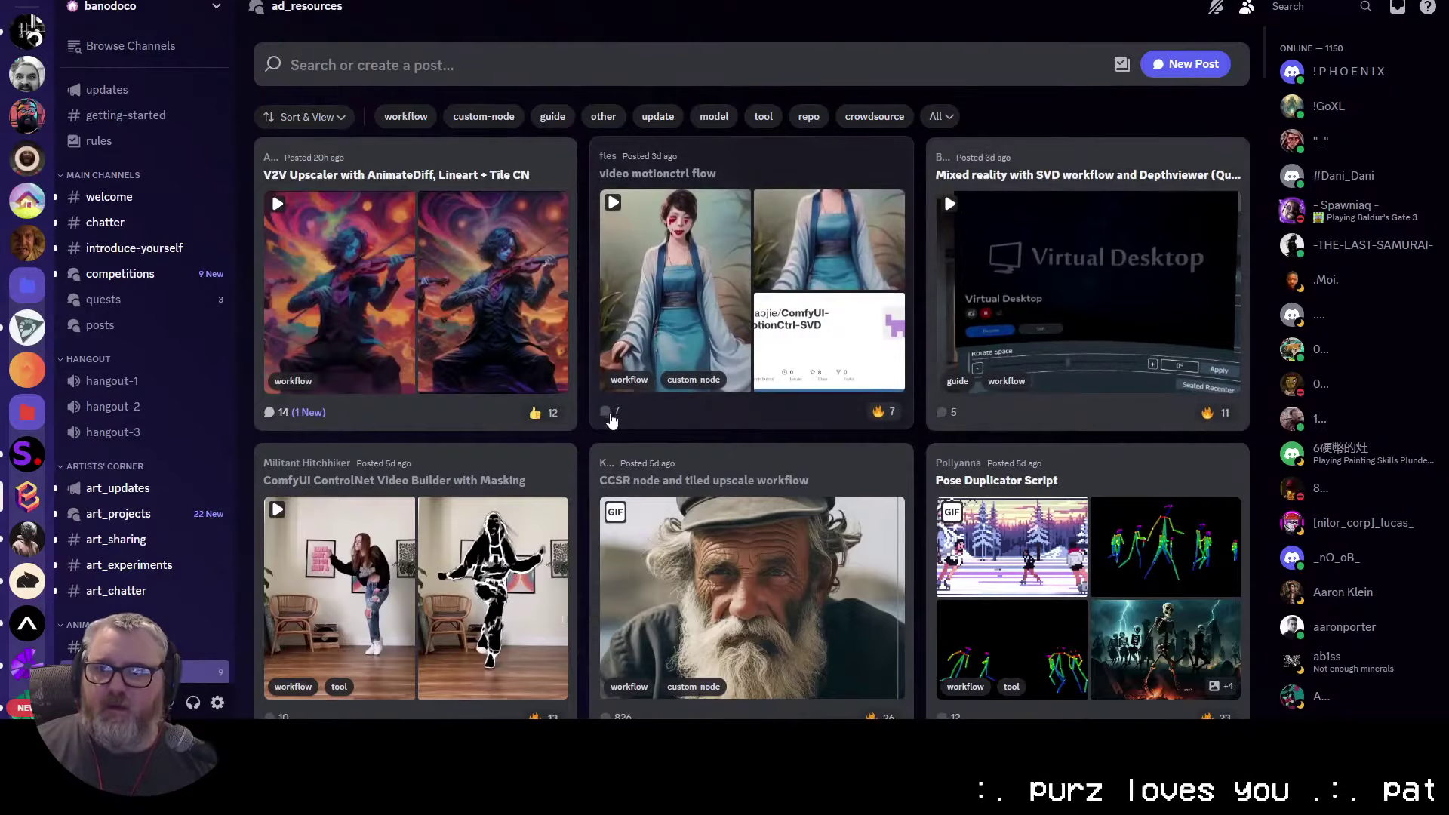
Step: Browse the ad_resources forum, open the Pose Duplicator Script post and read through its instructions and replies
scroll(843, 416, "down", 7)
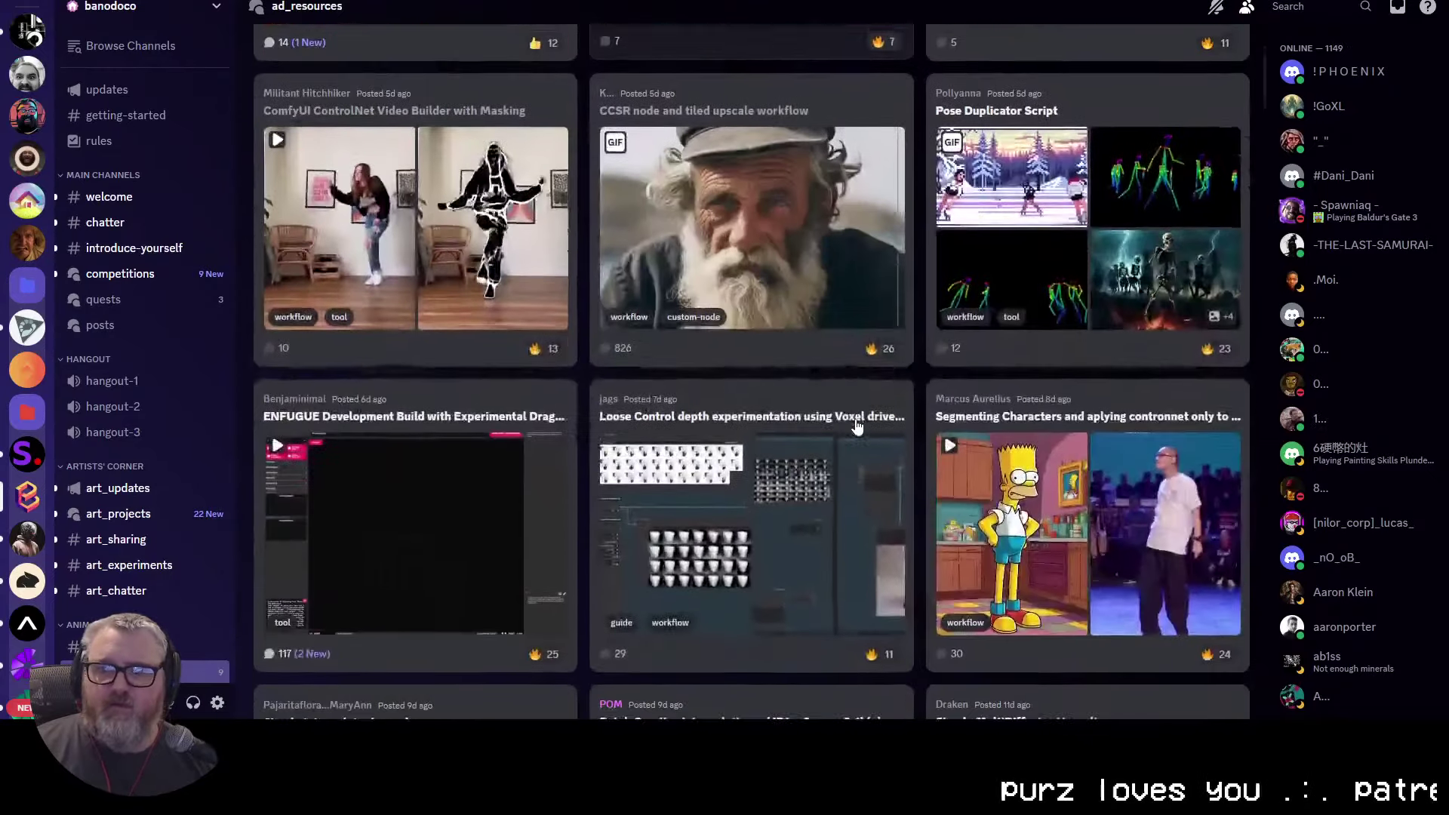
scroll(843, 422, "down", 4)
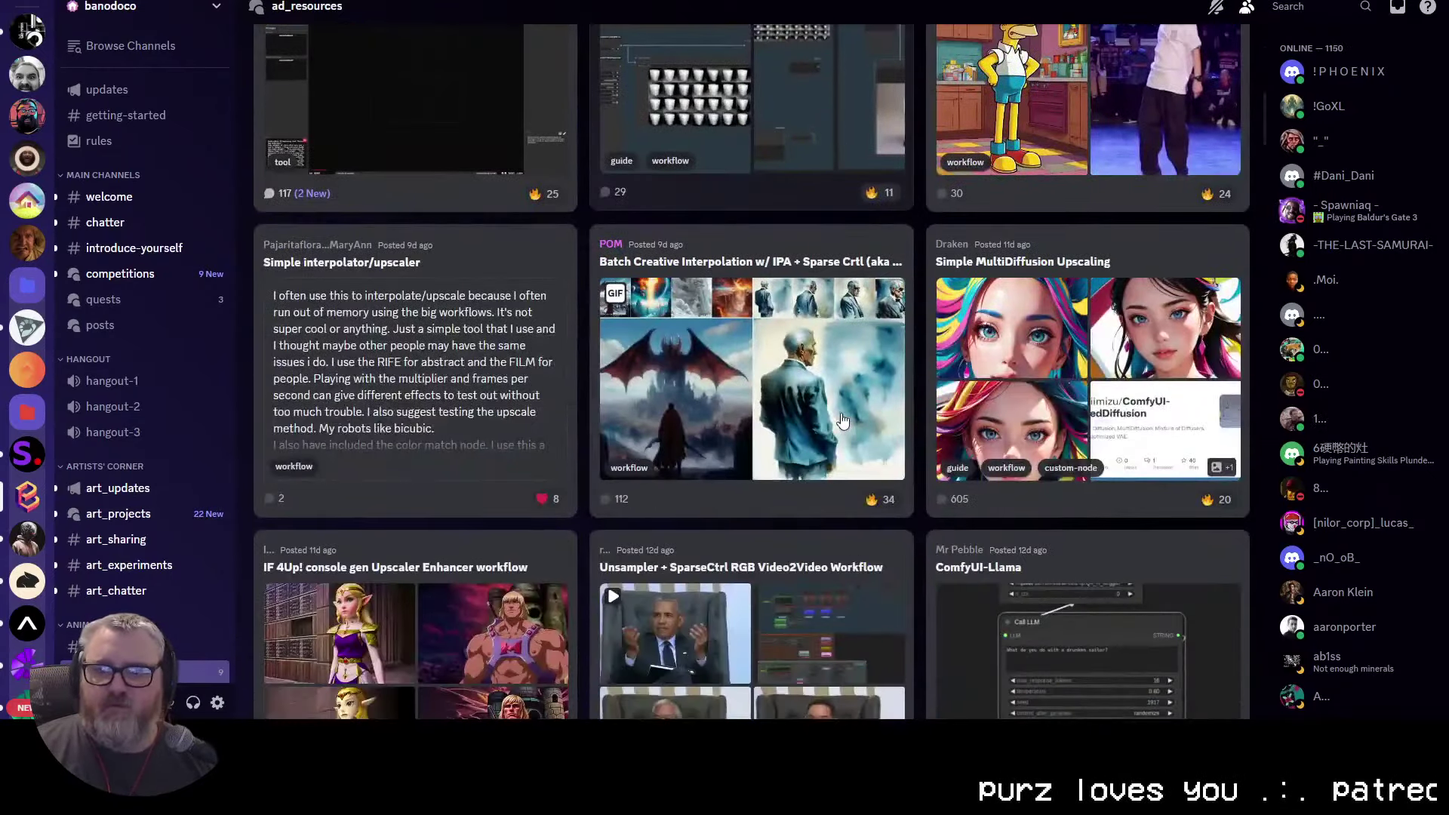
scroll(843, 421, "down", 15)
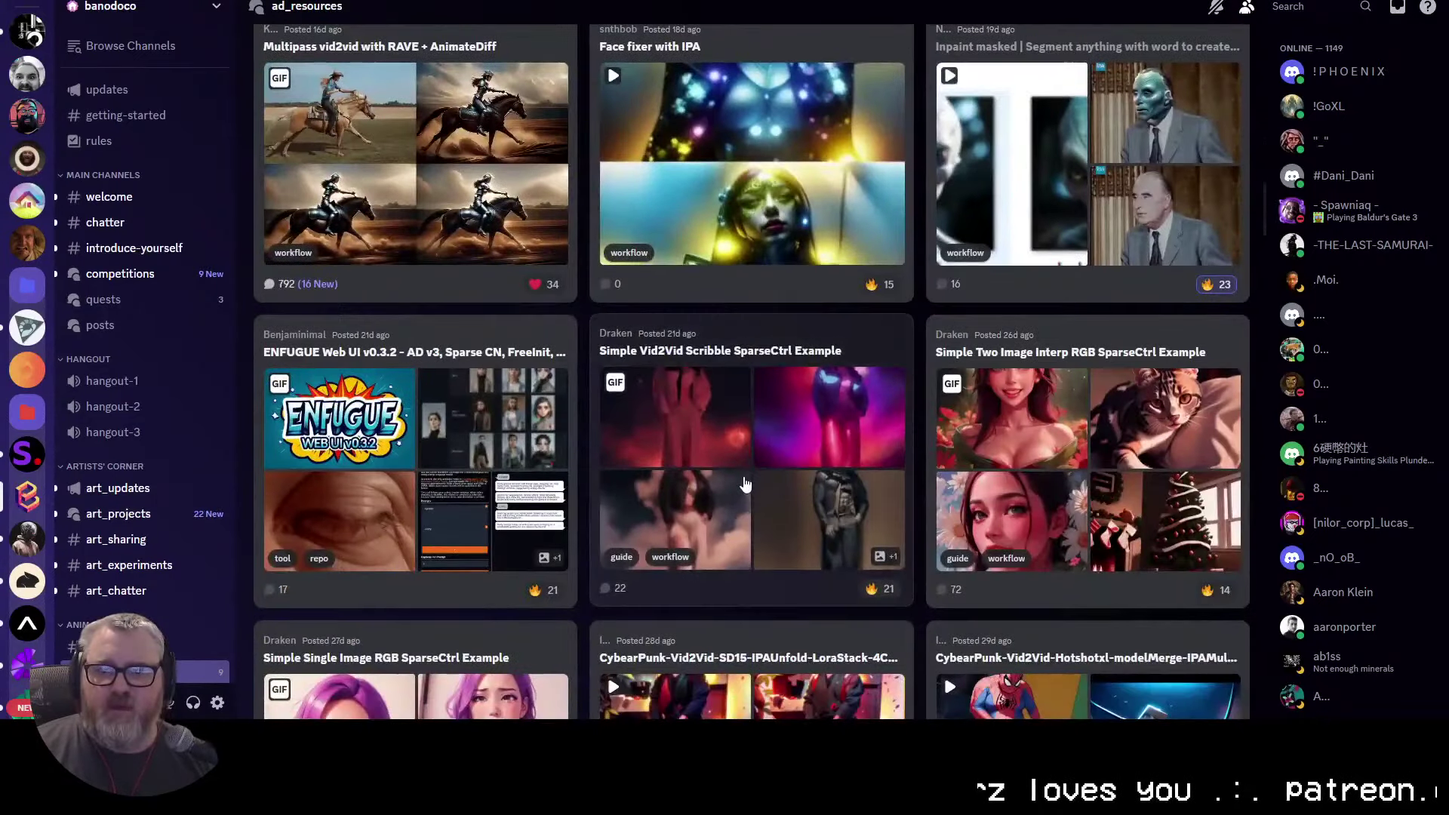
scroll(745, 483, "up", 20)
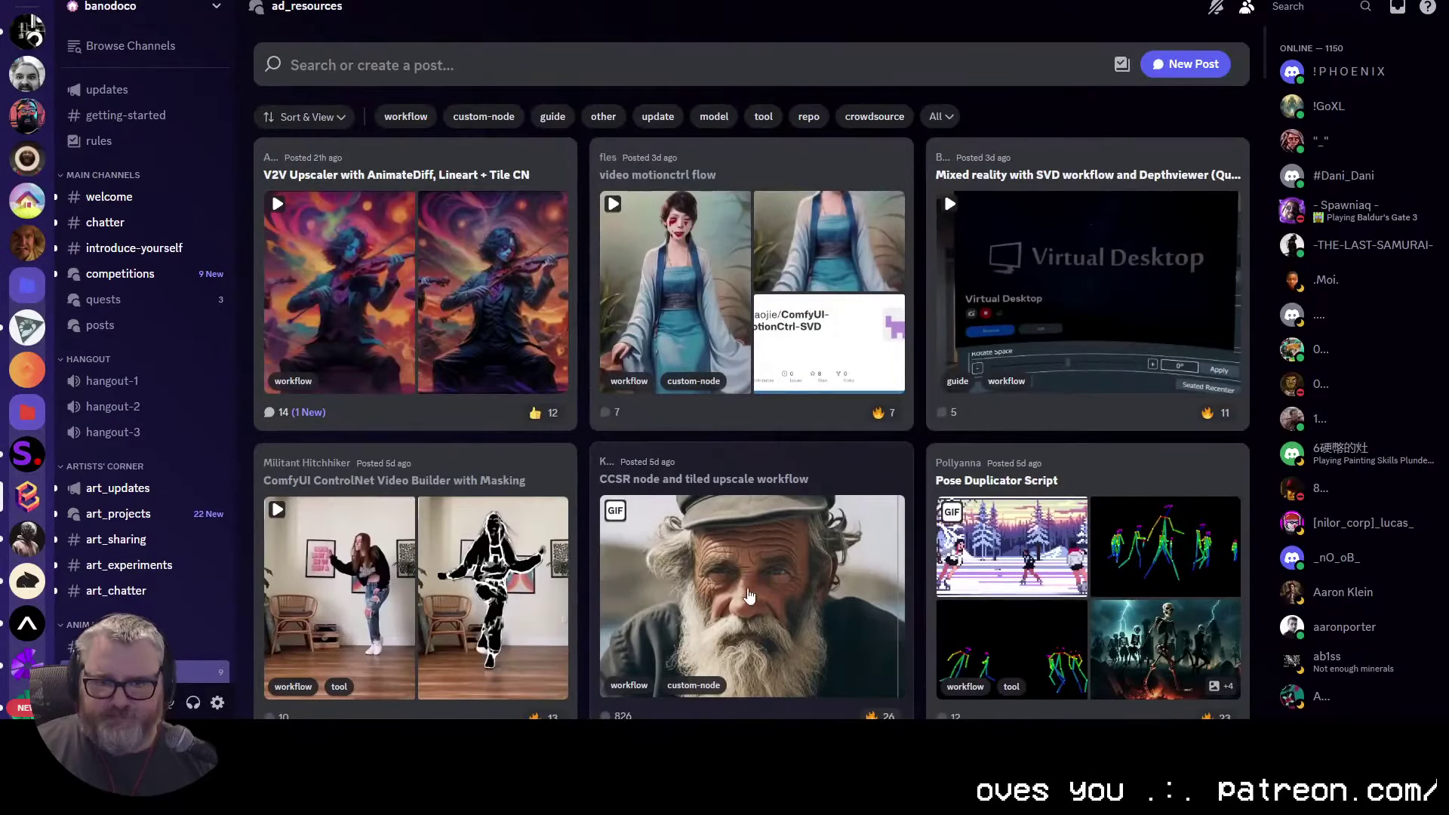
scroll(749, 596, "down", 2)
left_click(1086, 313)
scroll(750, 343, "down", 3)
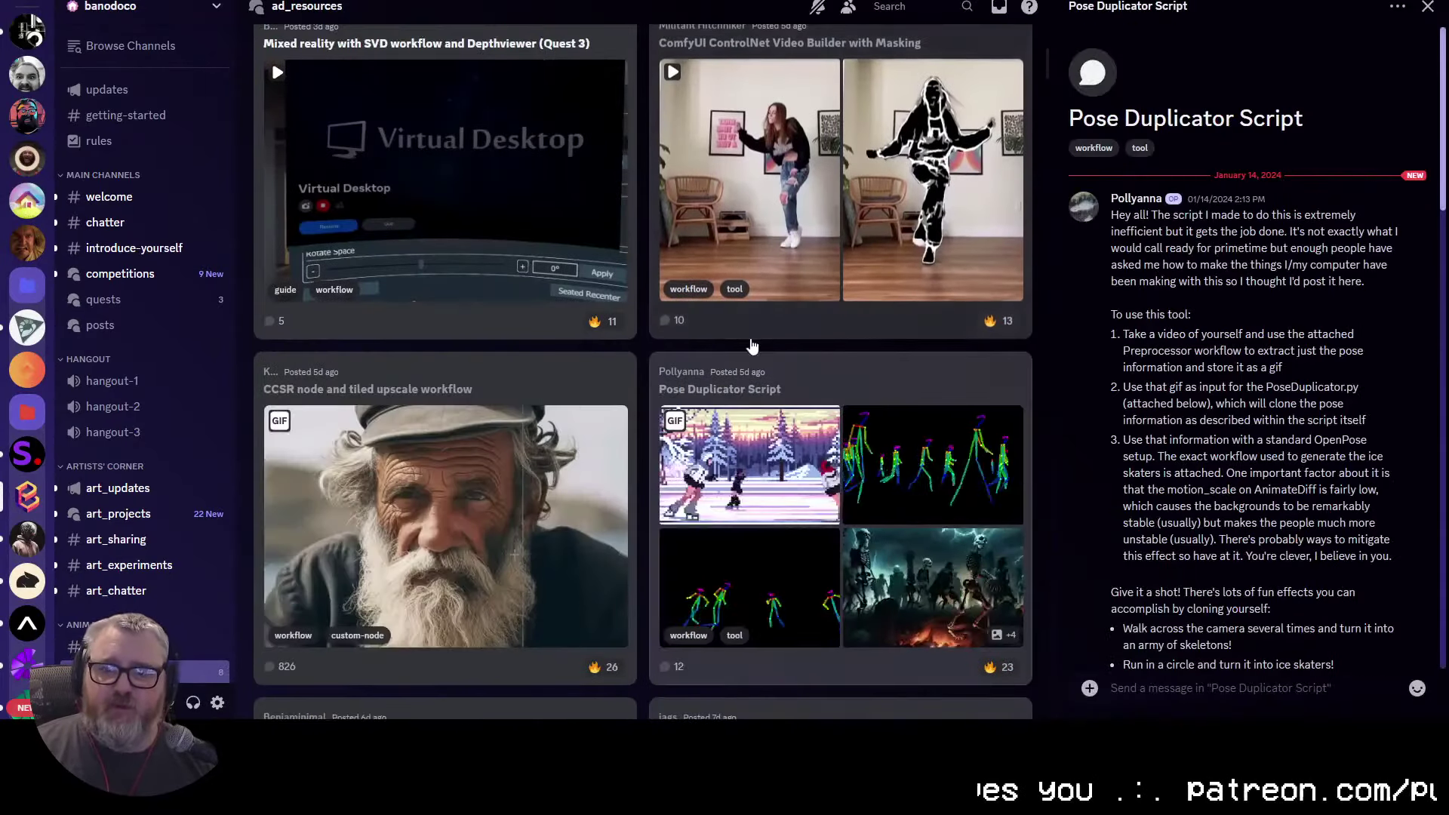
scroll(1173, 349, "down", 15)
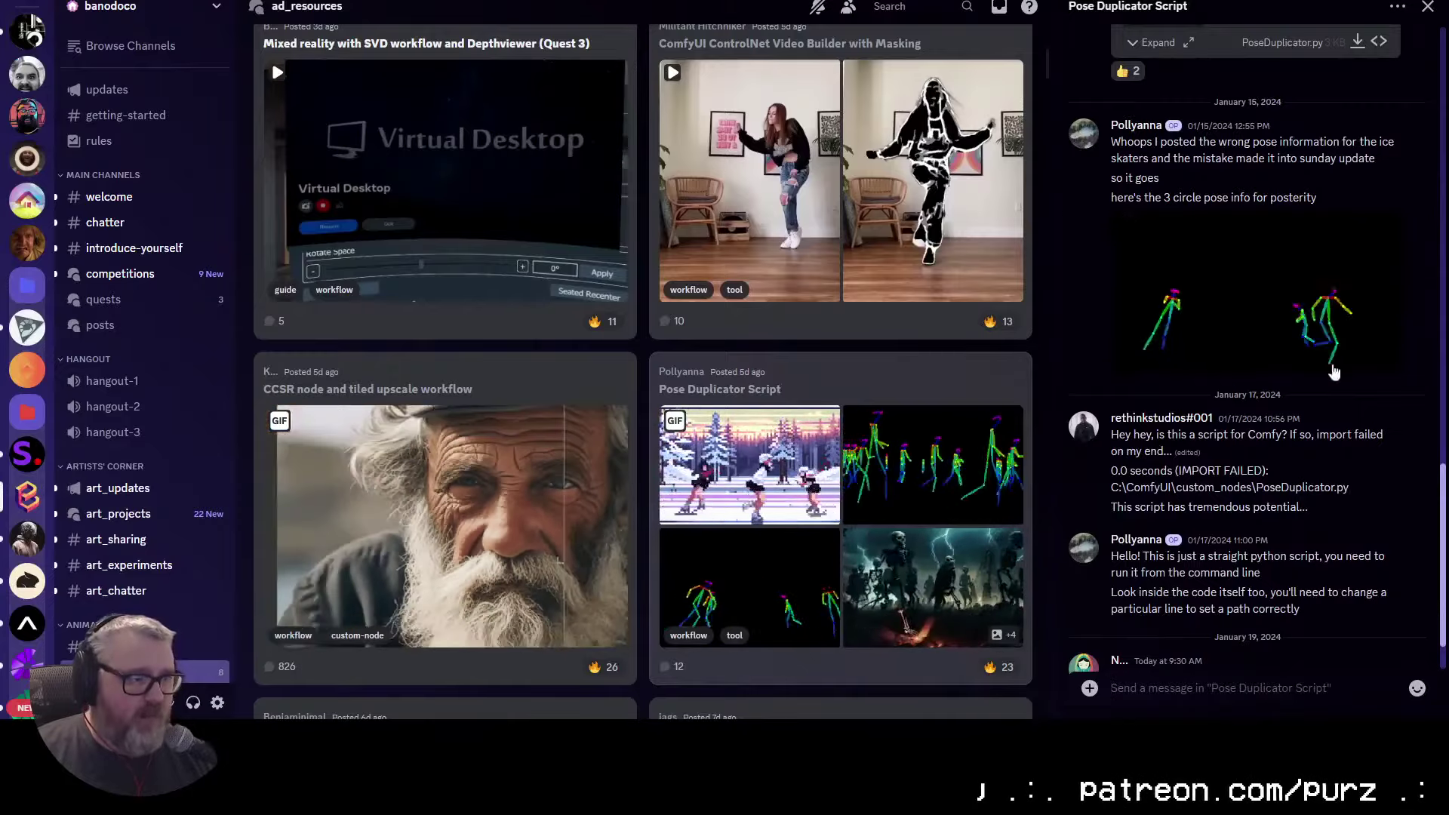
scroll(1200, 370, "down", 1)
scroll(1217, 355, "up", 10)
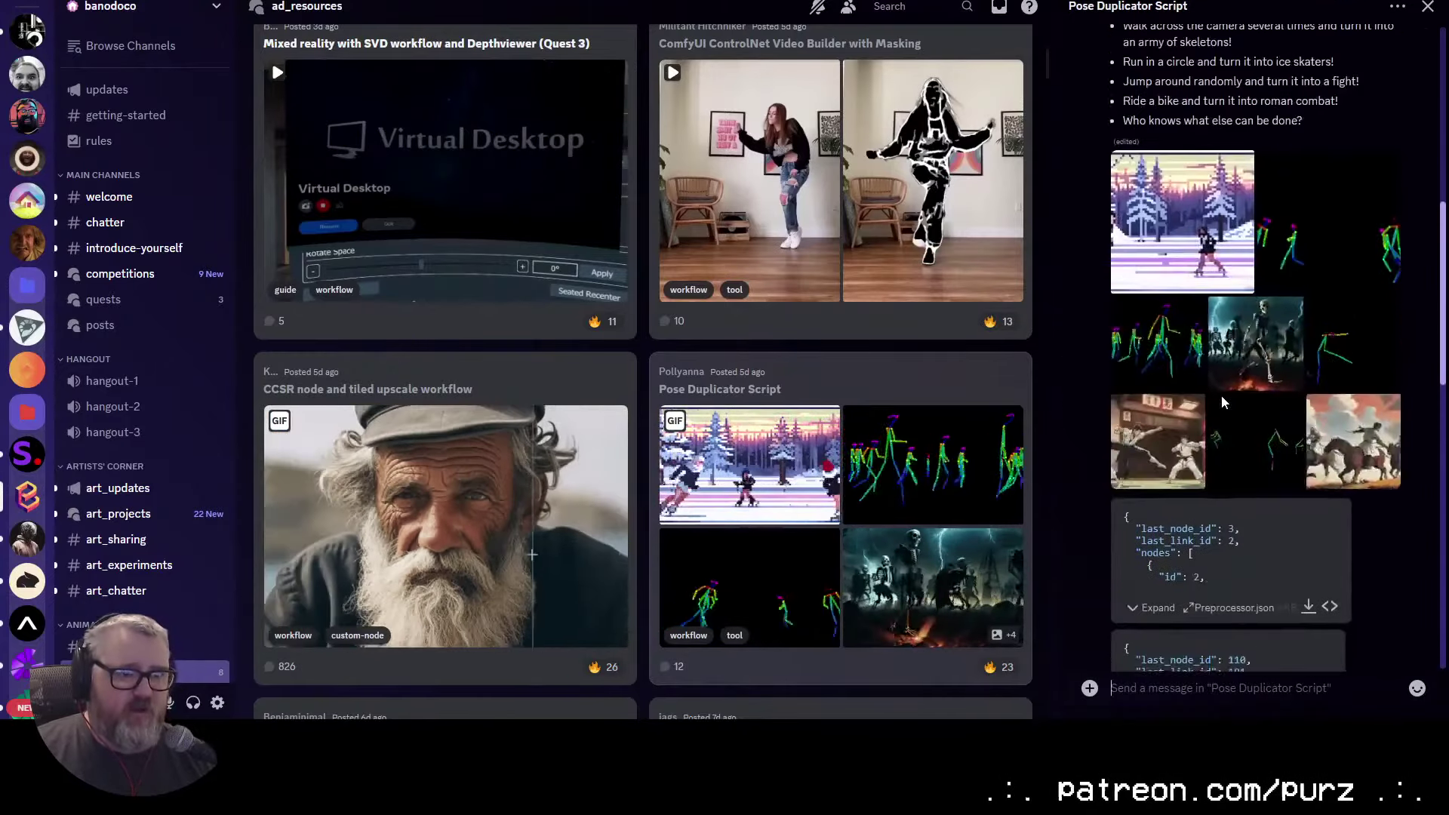
Step: View the example animations attached to the Pose Duplicator Script post at full size, then return to the post's beginning
left_click(1213, 308)
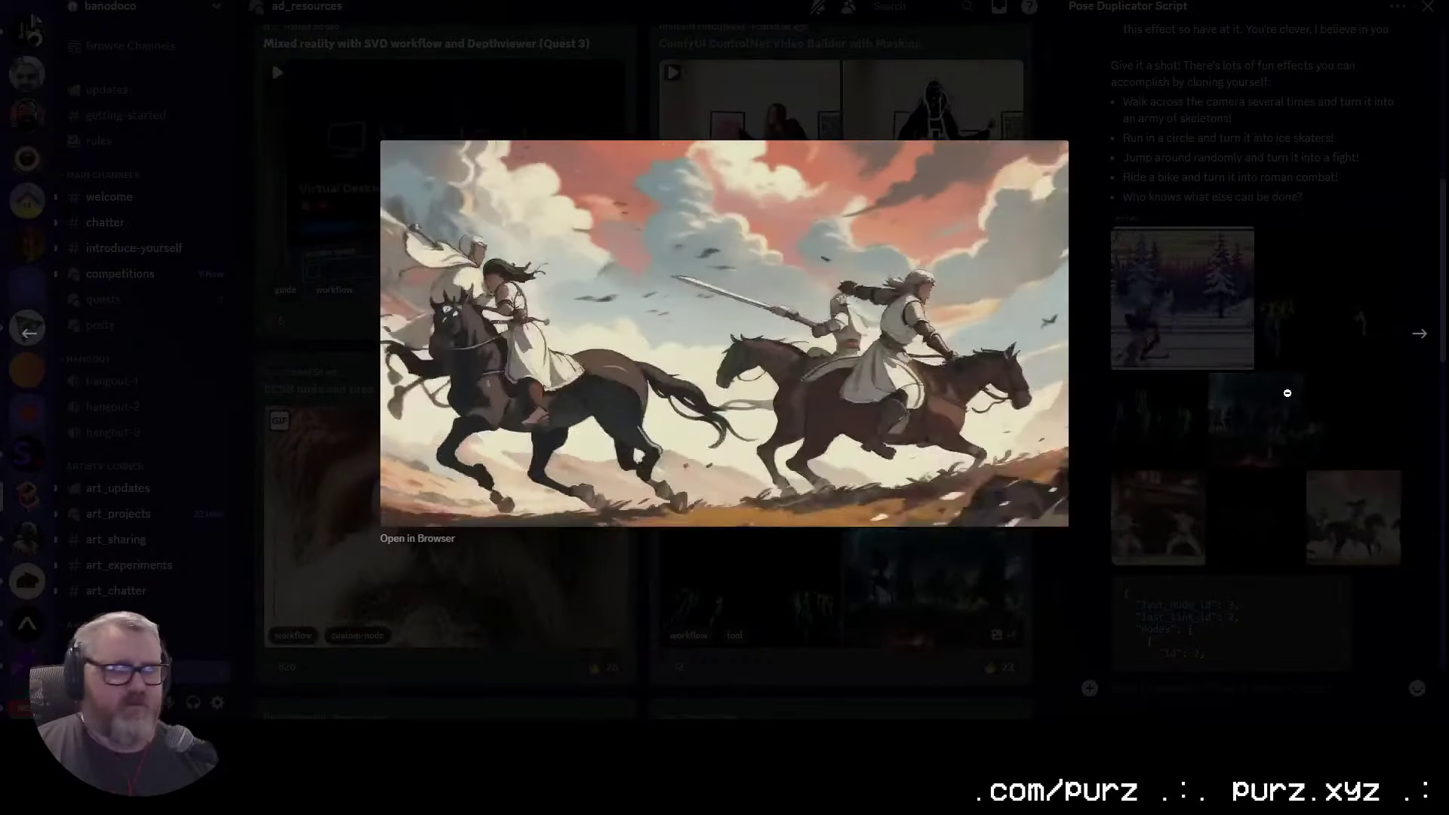
left_click(1285, 392)
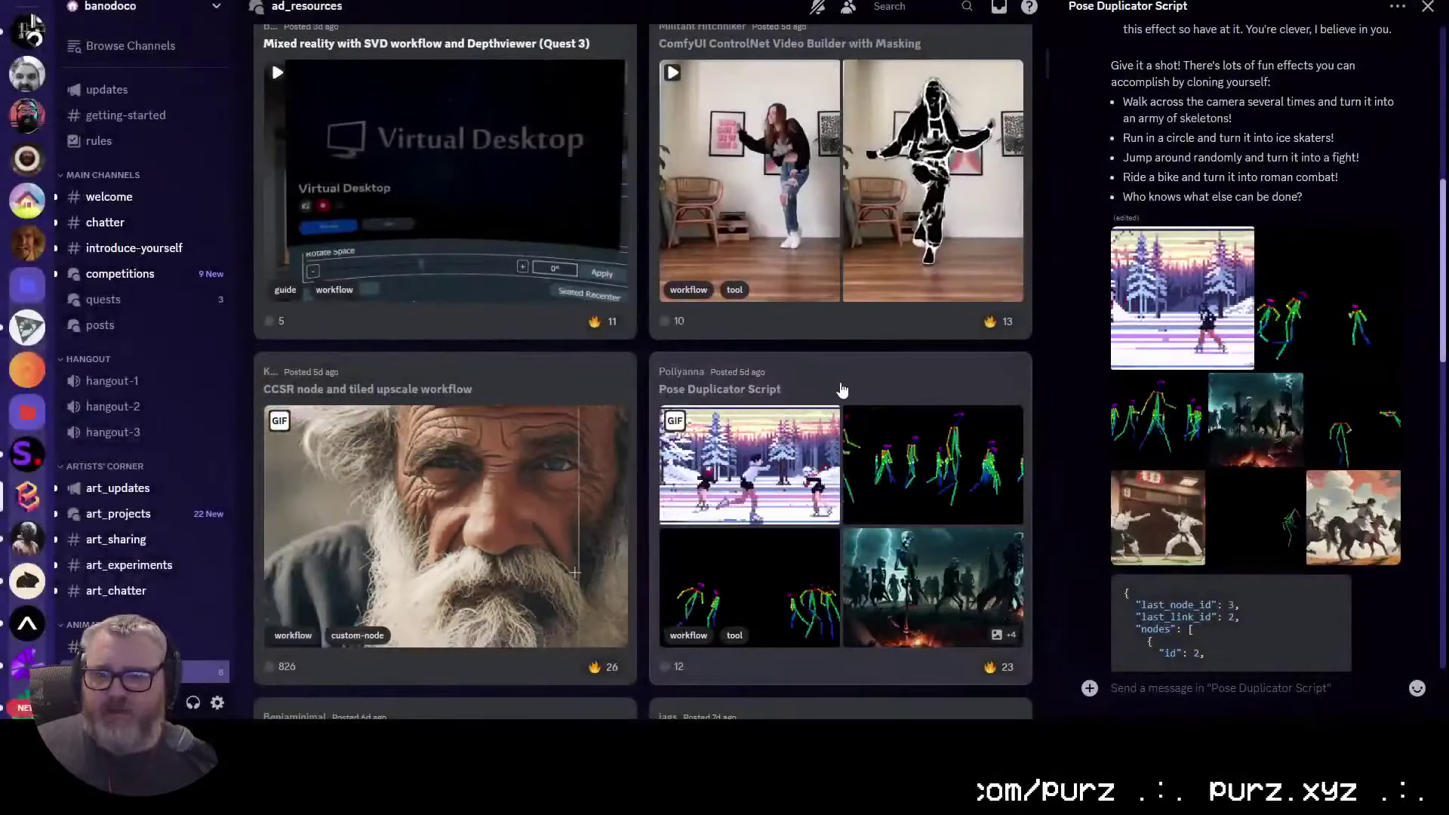
scroll(1245, 277, "up", 4)
scroll(1246, 278, "up", 3)
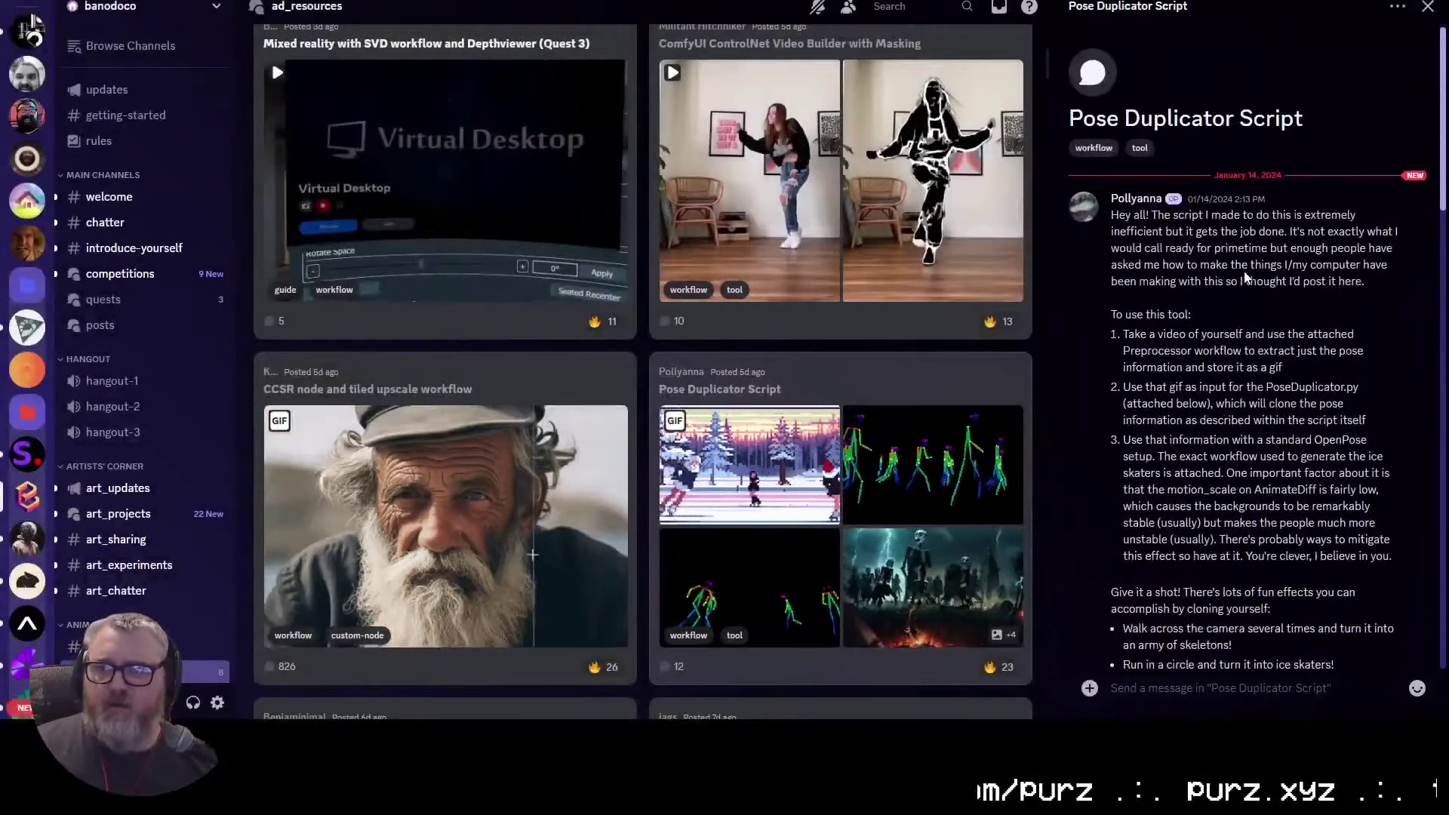
Step: Open the "V2V Upscaler with AnimateDiff, Lineart + Tile CN" post at its beginning and preview its first attached video
scroll(648, 230, "up", 6)
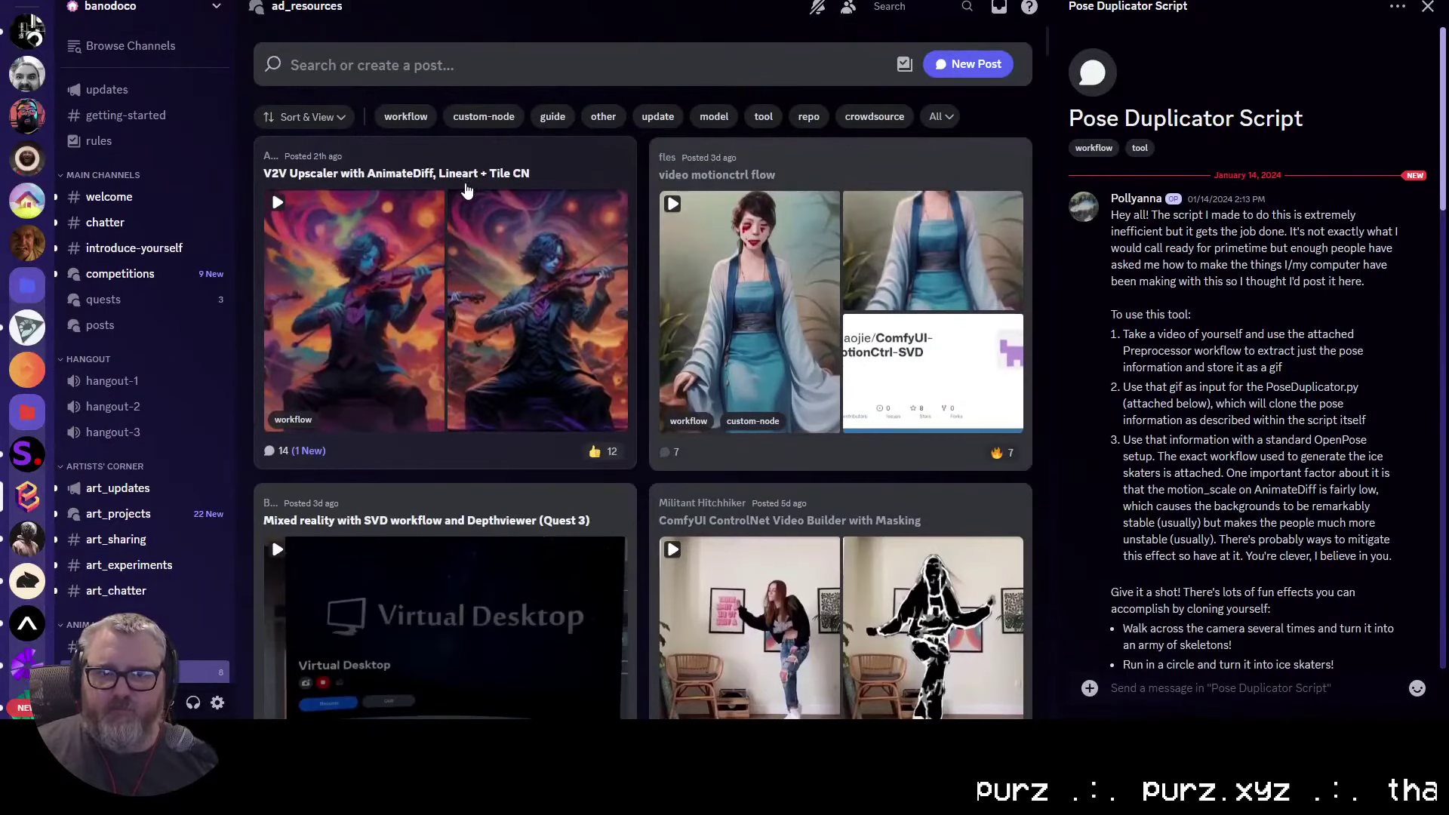
left_click(478, 175)
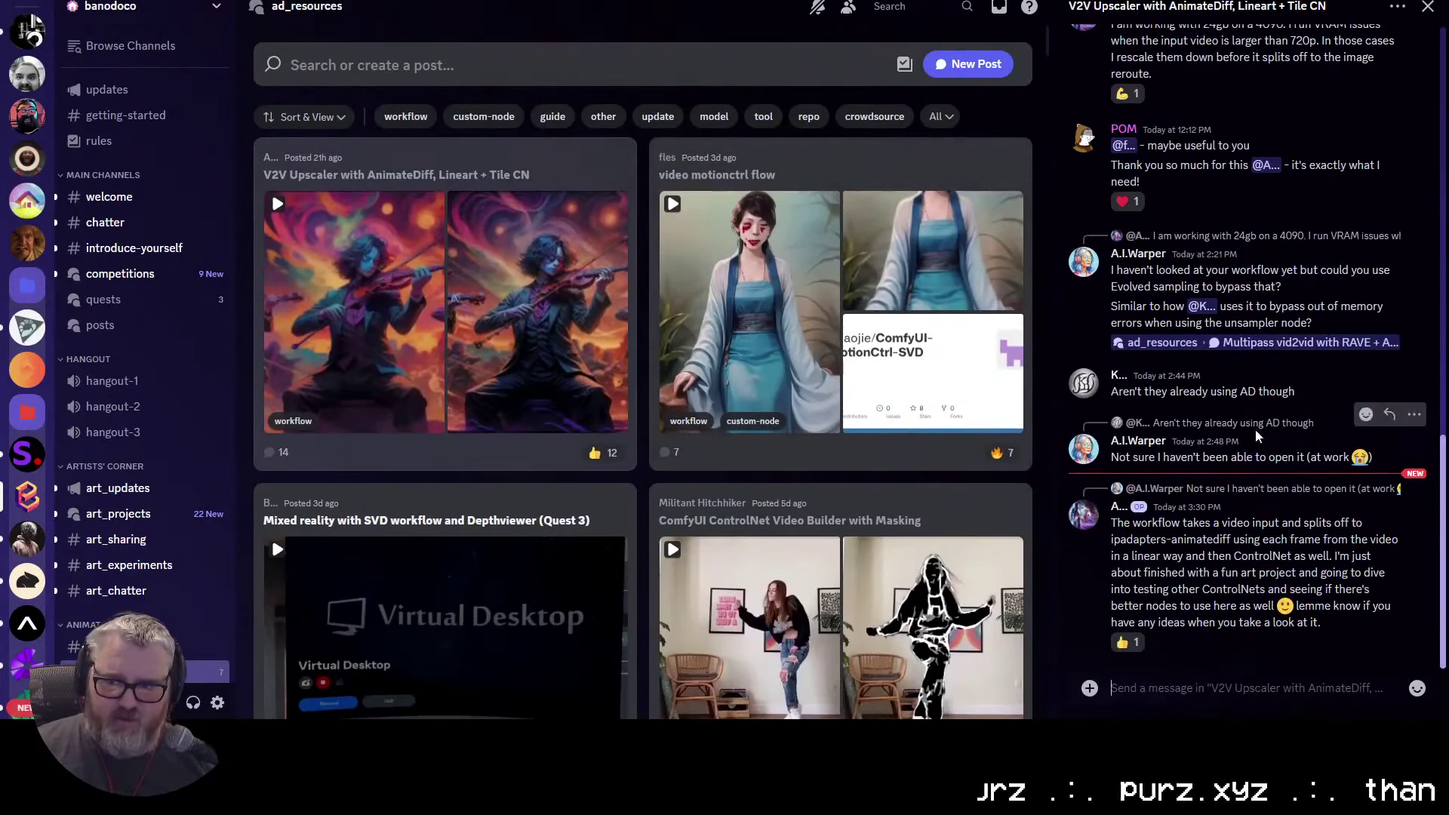
scroll(1257, 436, "up", 15)
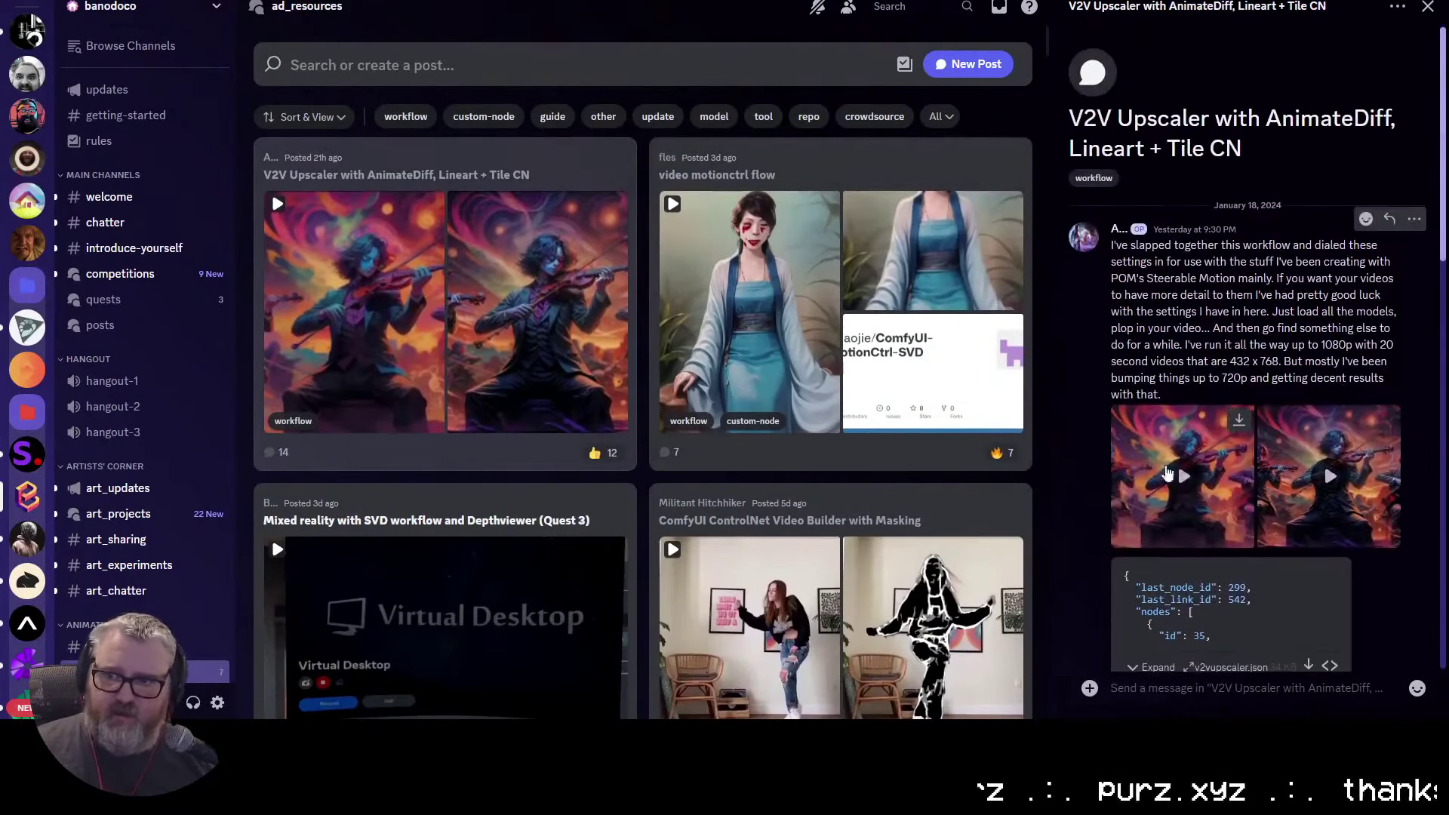
left_click(1167, 473)
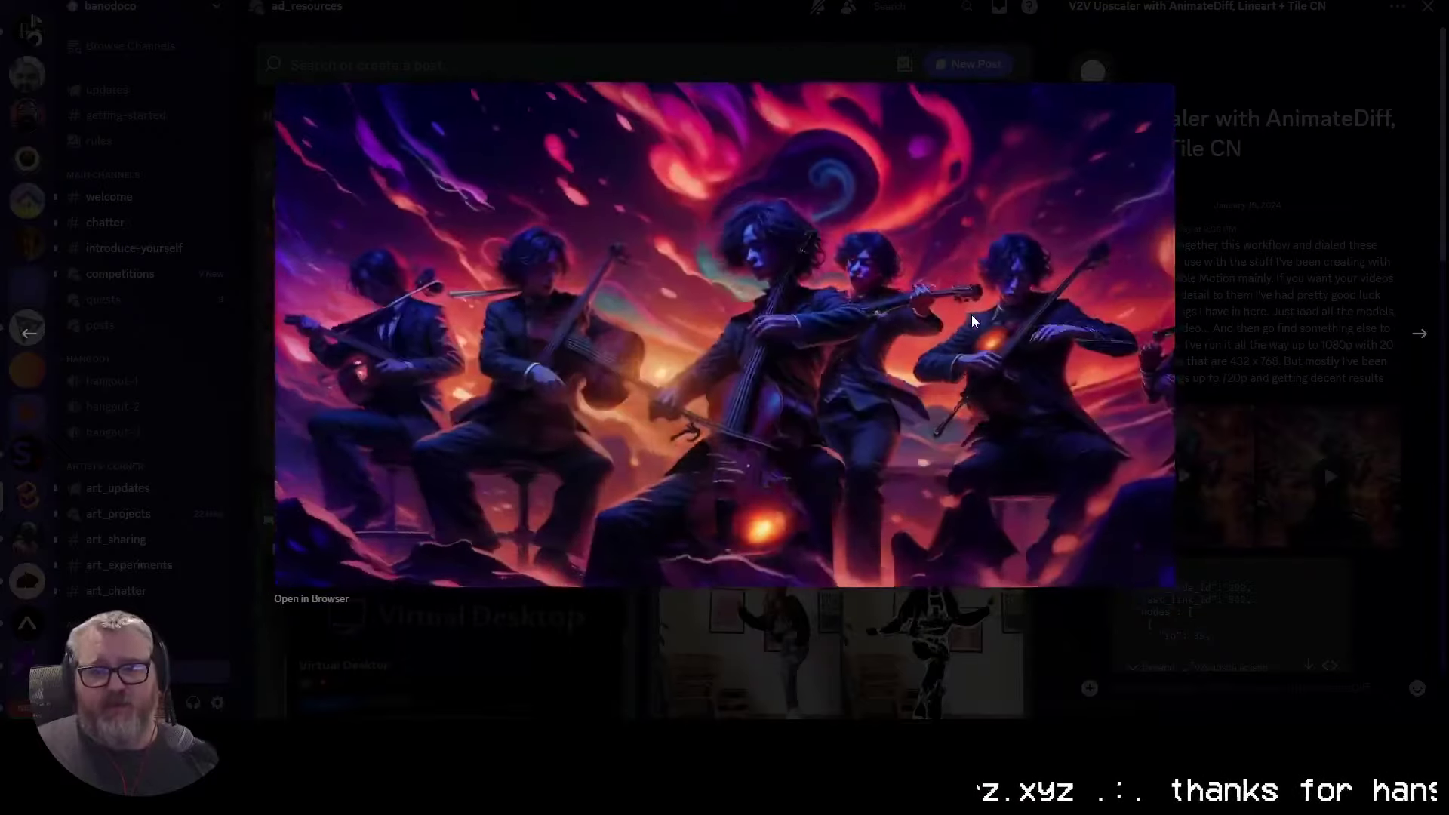
key("Escape")
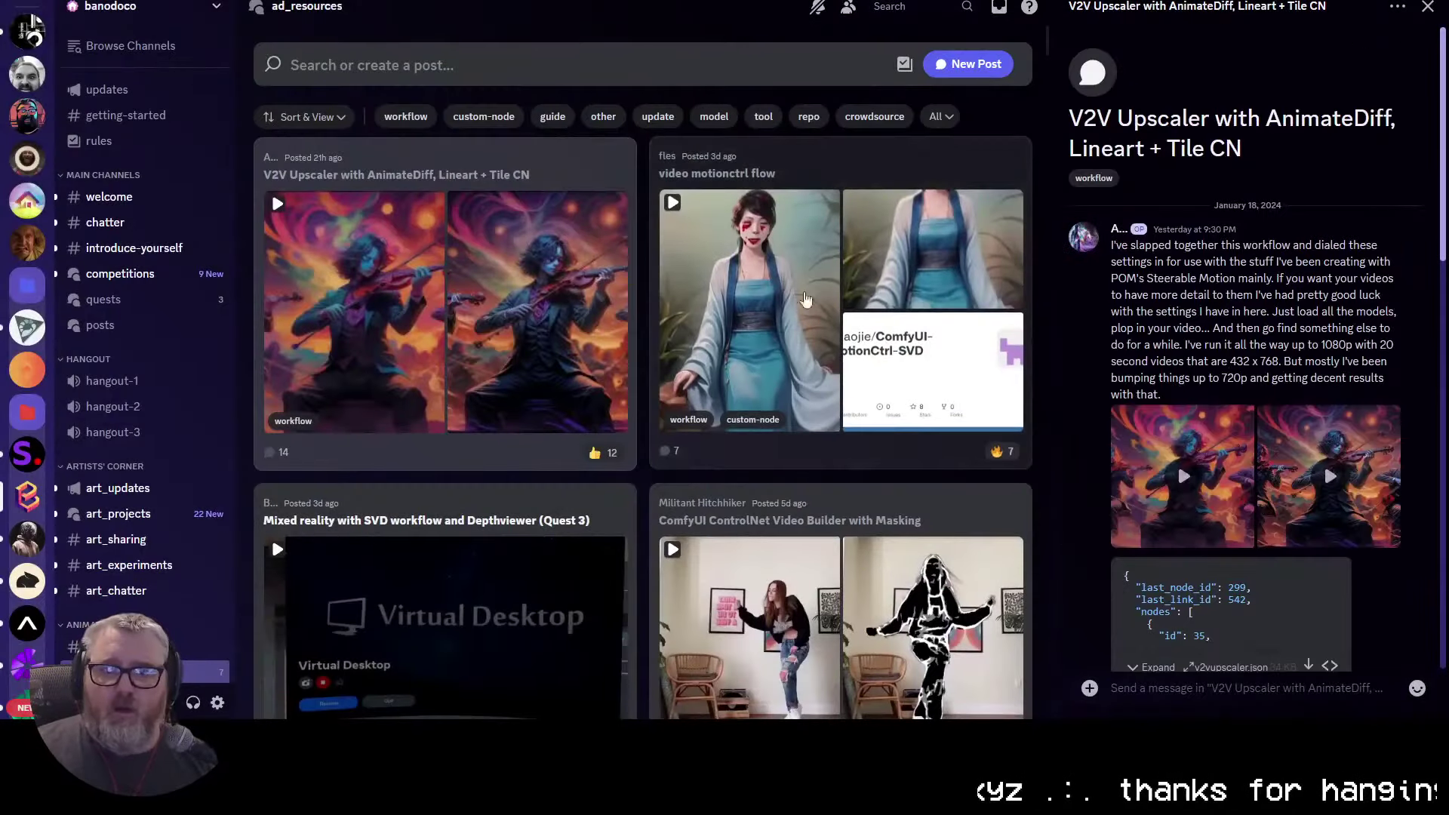
Step: Find and open the post about segmenting characters and applying ControlNet only to the segmented part, and read its description
scroll(785, 283, "down", 4)
scroll(783, 241, "up", 4)
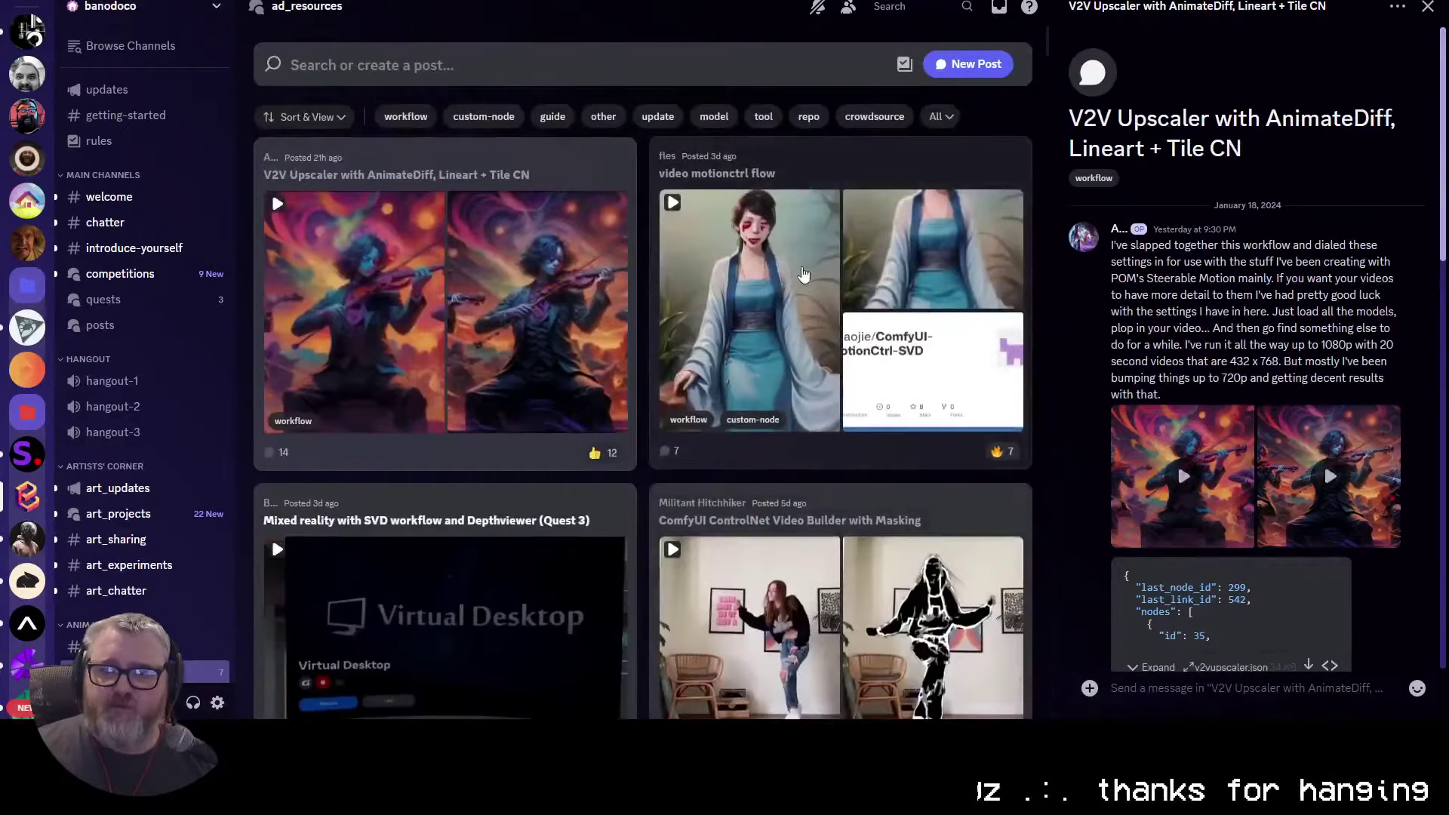
scroll(804, 275, "down", 5)
scroll(857, 439, "down", 5)
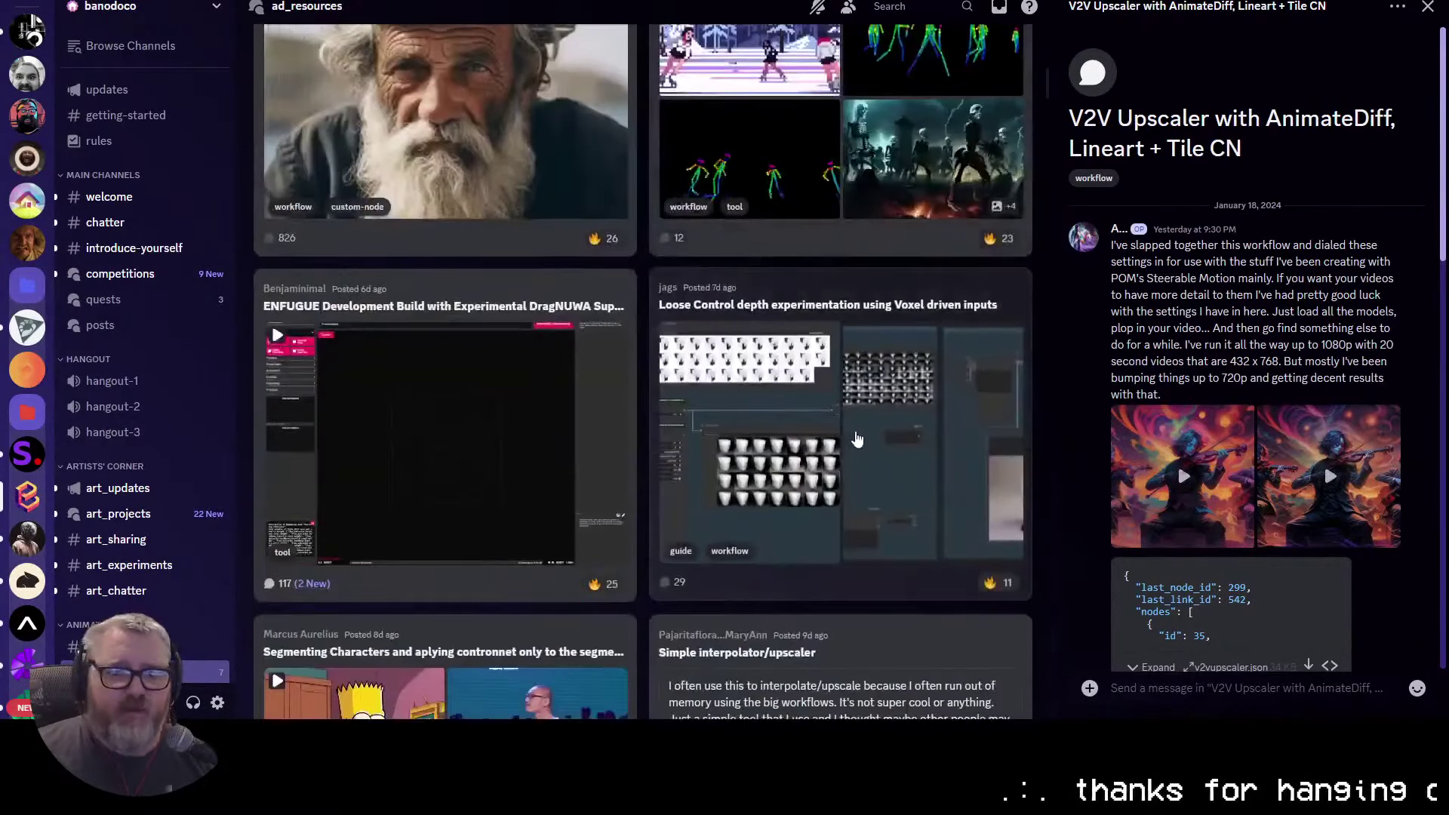
scroll(858, 442, "down", 5)
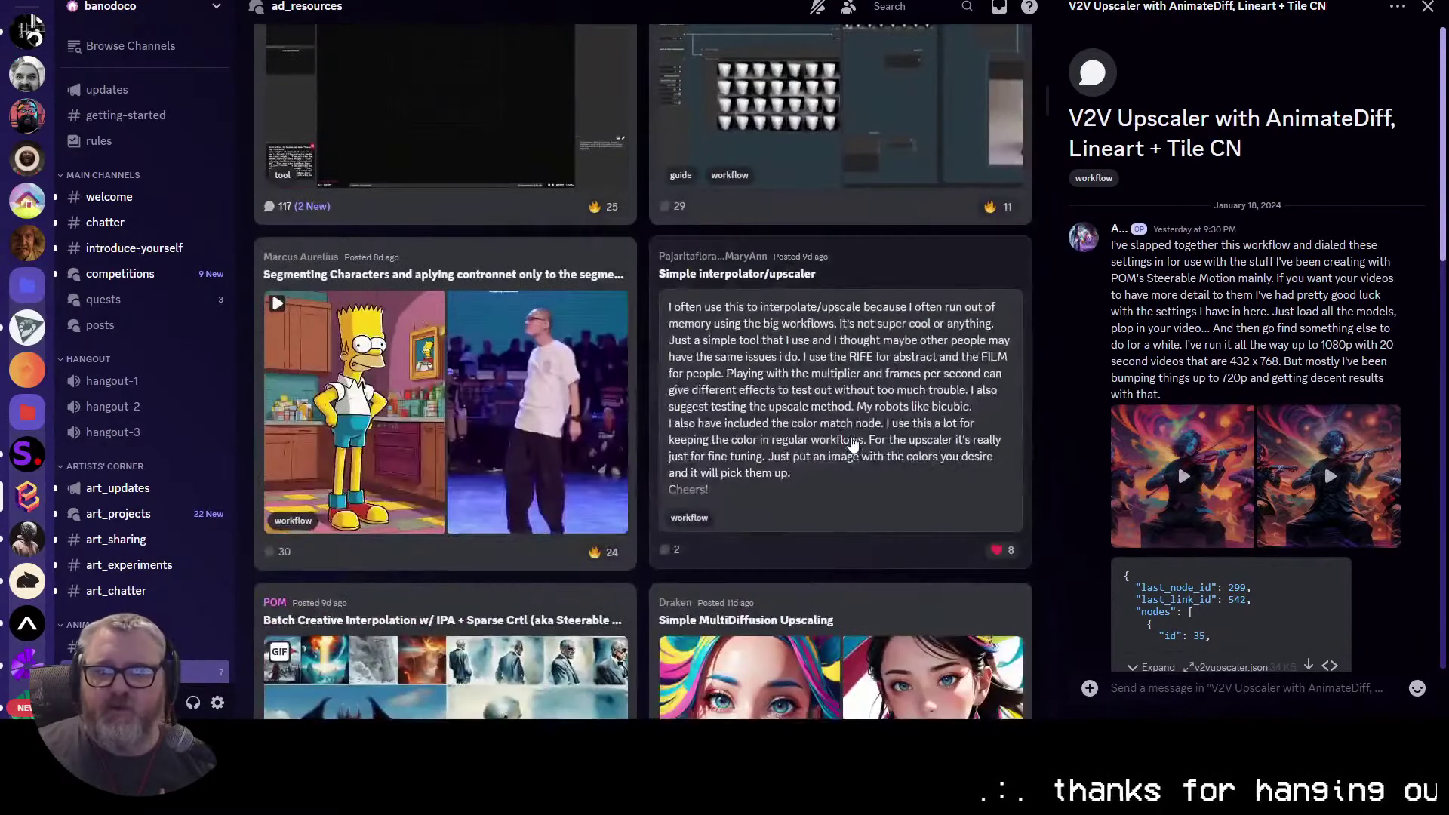
left_click(430, 266)
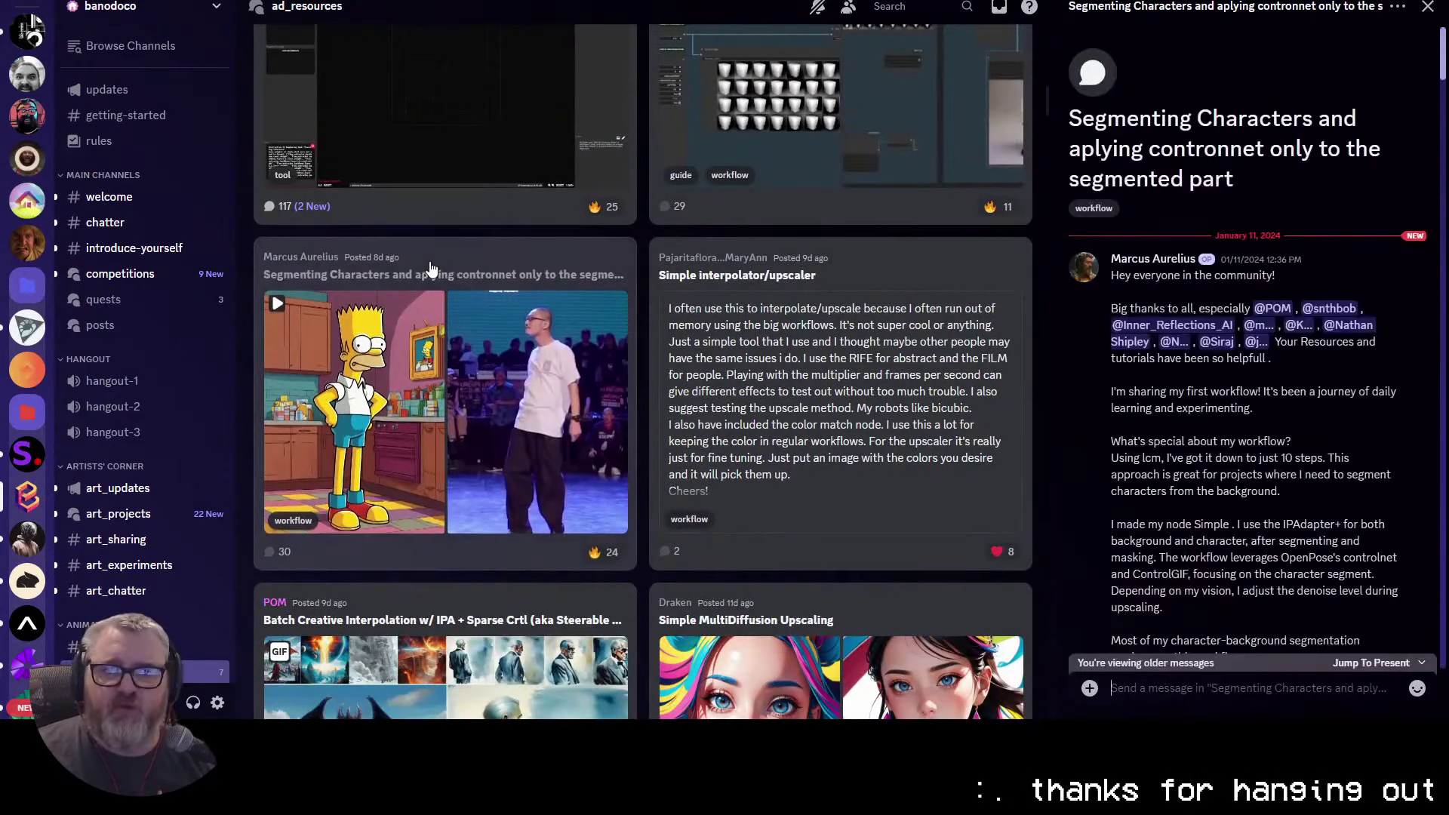
scroll(1067, 355, "down", 5)
scroll(1188, 326, "up", 5)
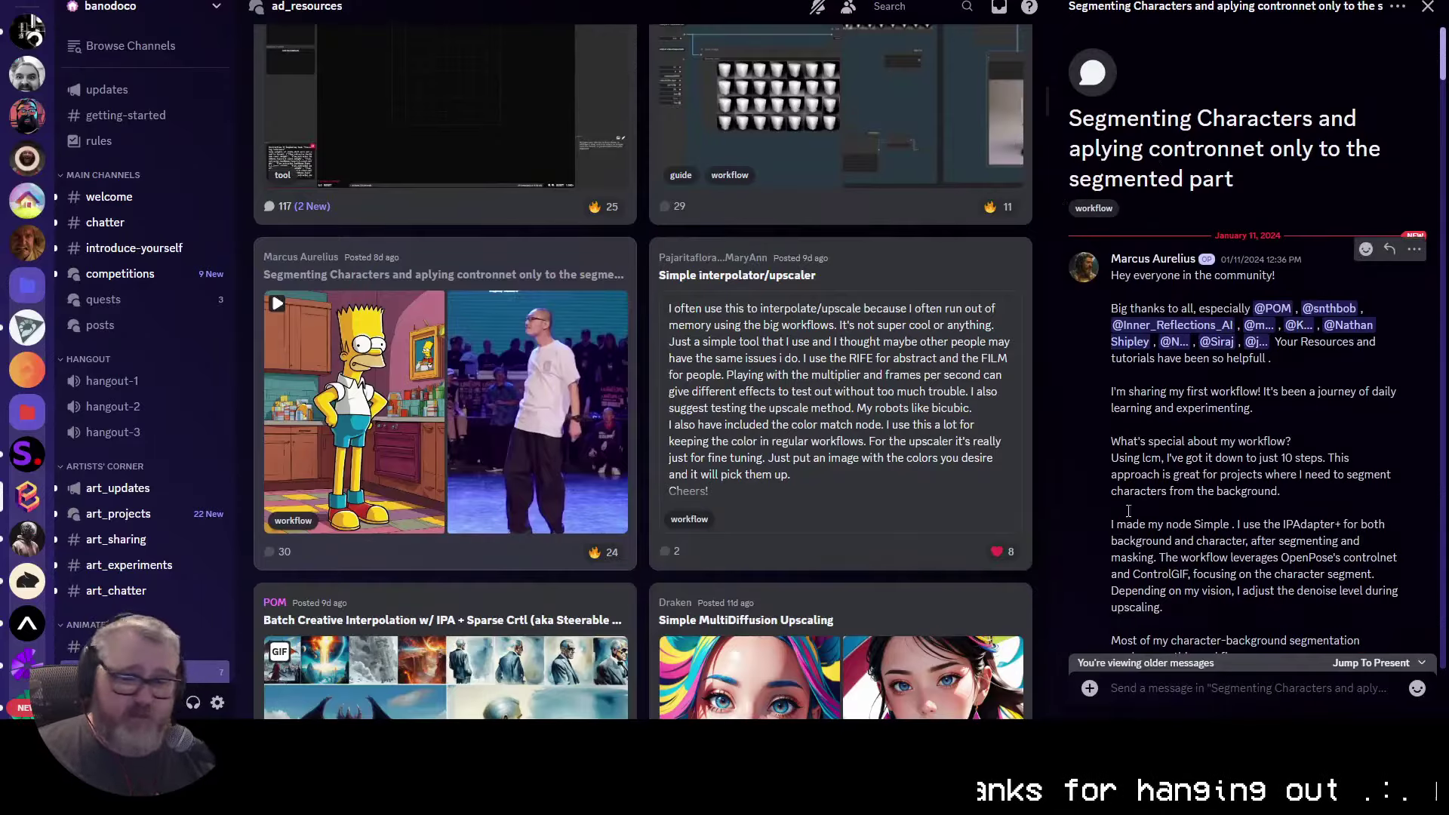
Step: Preview the dancer video attached to the character segmentation post and close the preview
scroll(1128, 511, "down", 4)
left_click(1278, 359)
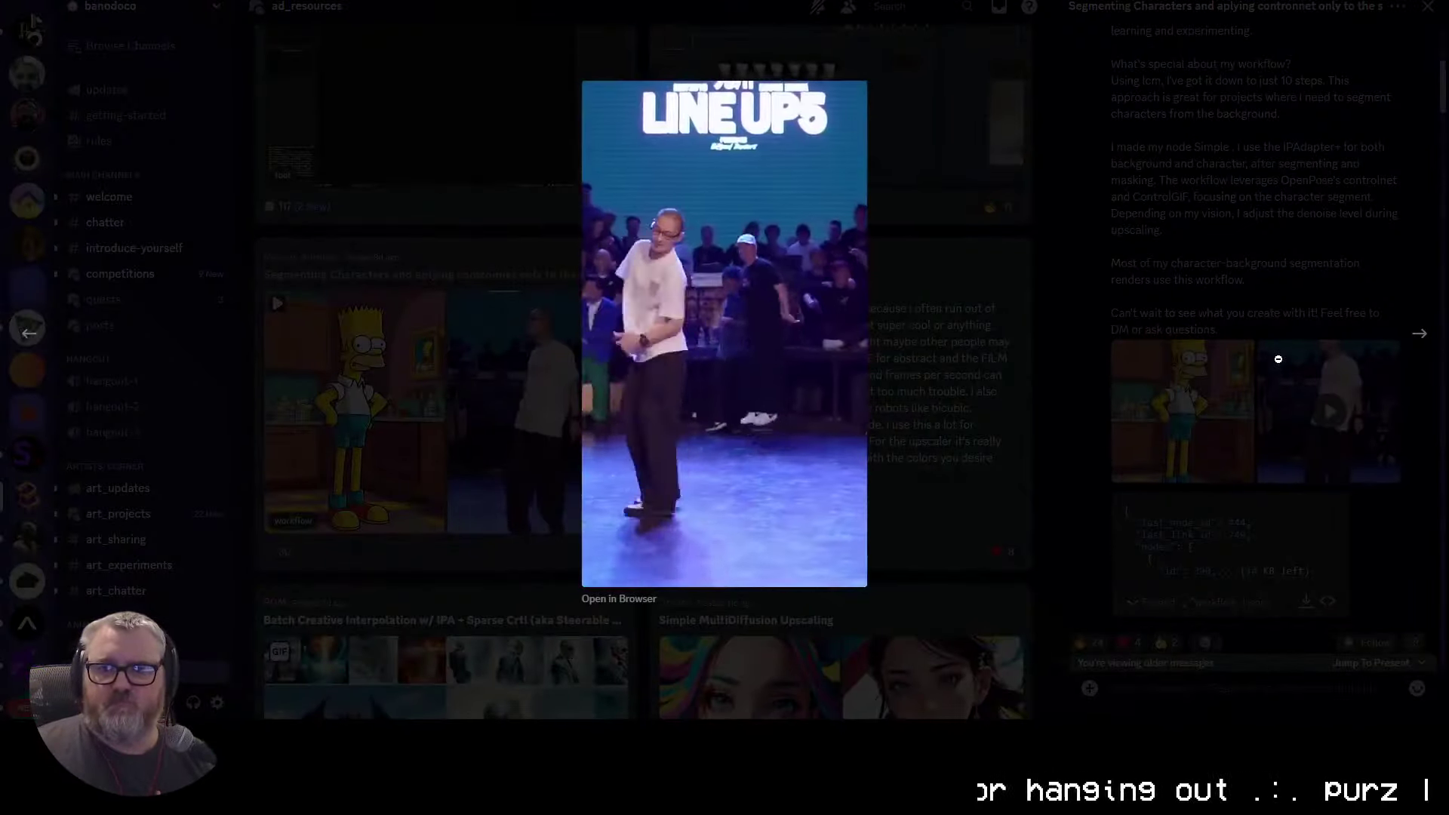
left_click(1278, 359)
Step: Look over the older workflow and tool posts in the ad_resources forum, closing the open thread to see the full post grid
scroll(1278, 359, "down", 5)
scroll(613, 348, "down", 12)
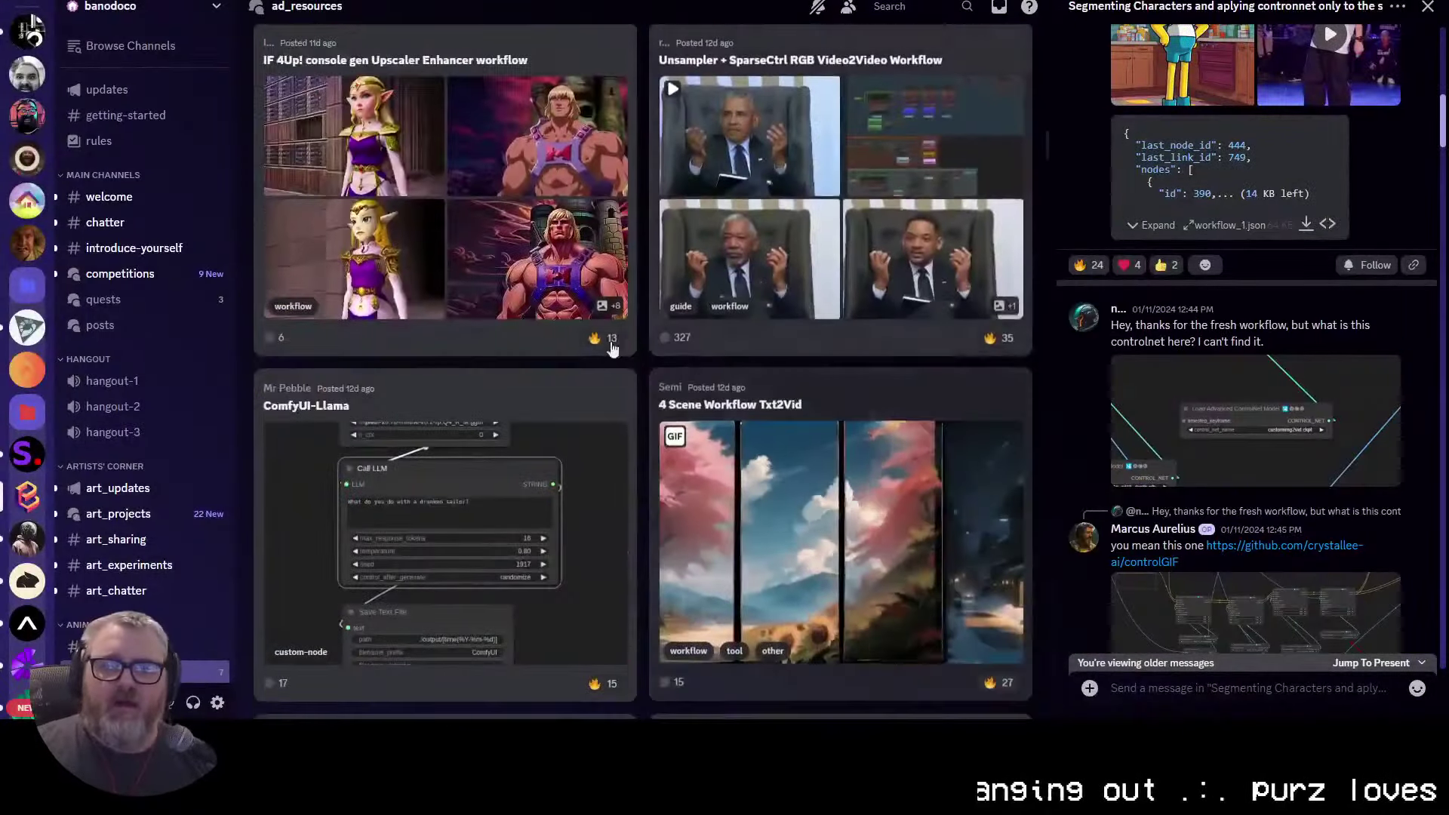
scroll(611, 347, "down", 1)
scroll(562, 193, "down", 4)
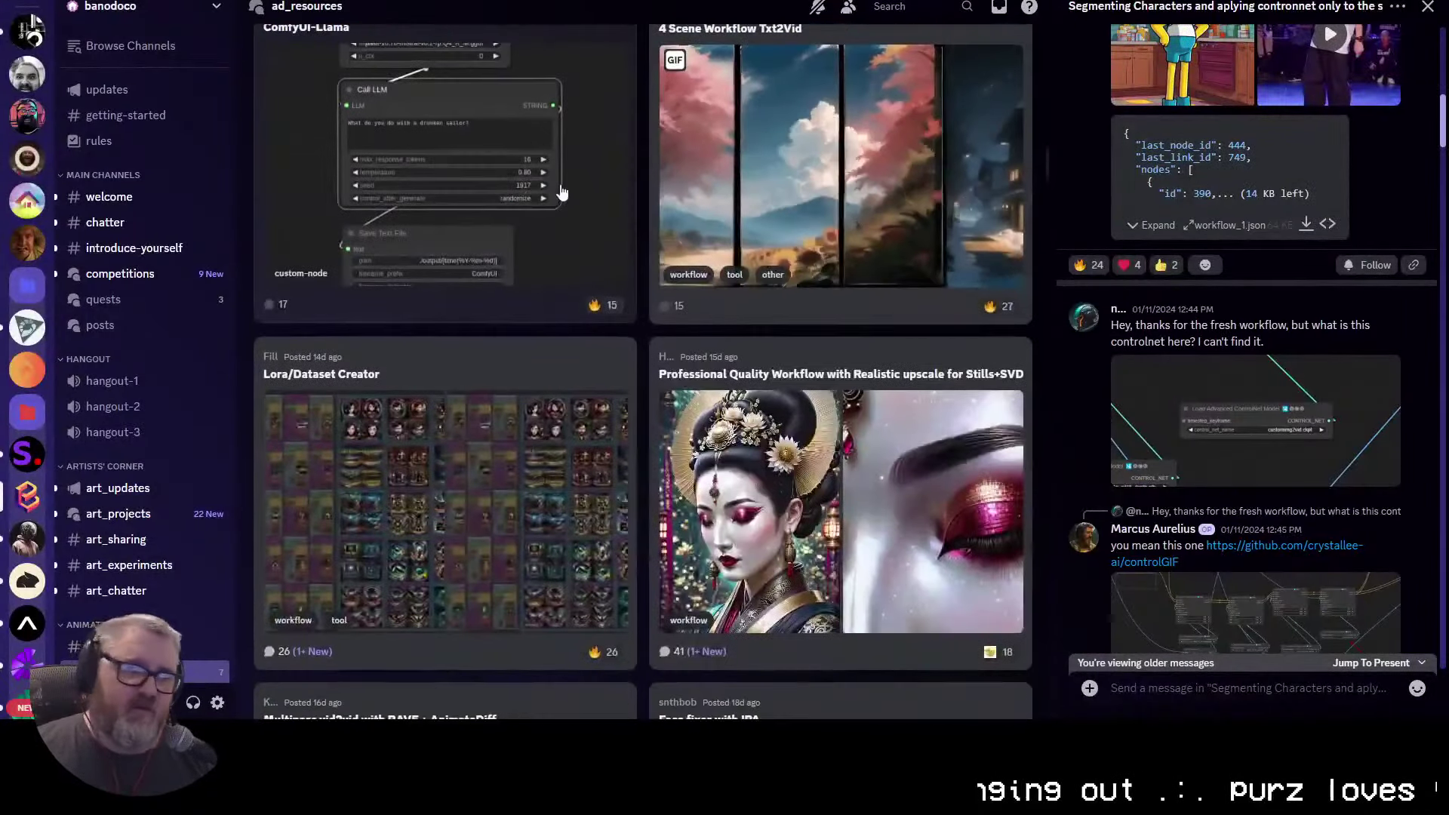
scroll(562, 194, "down", 8)
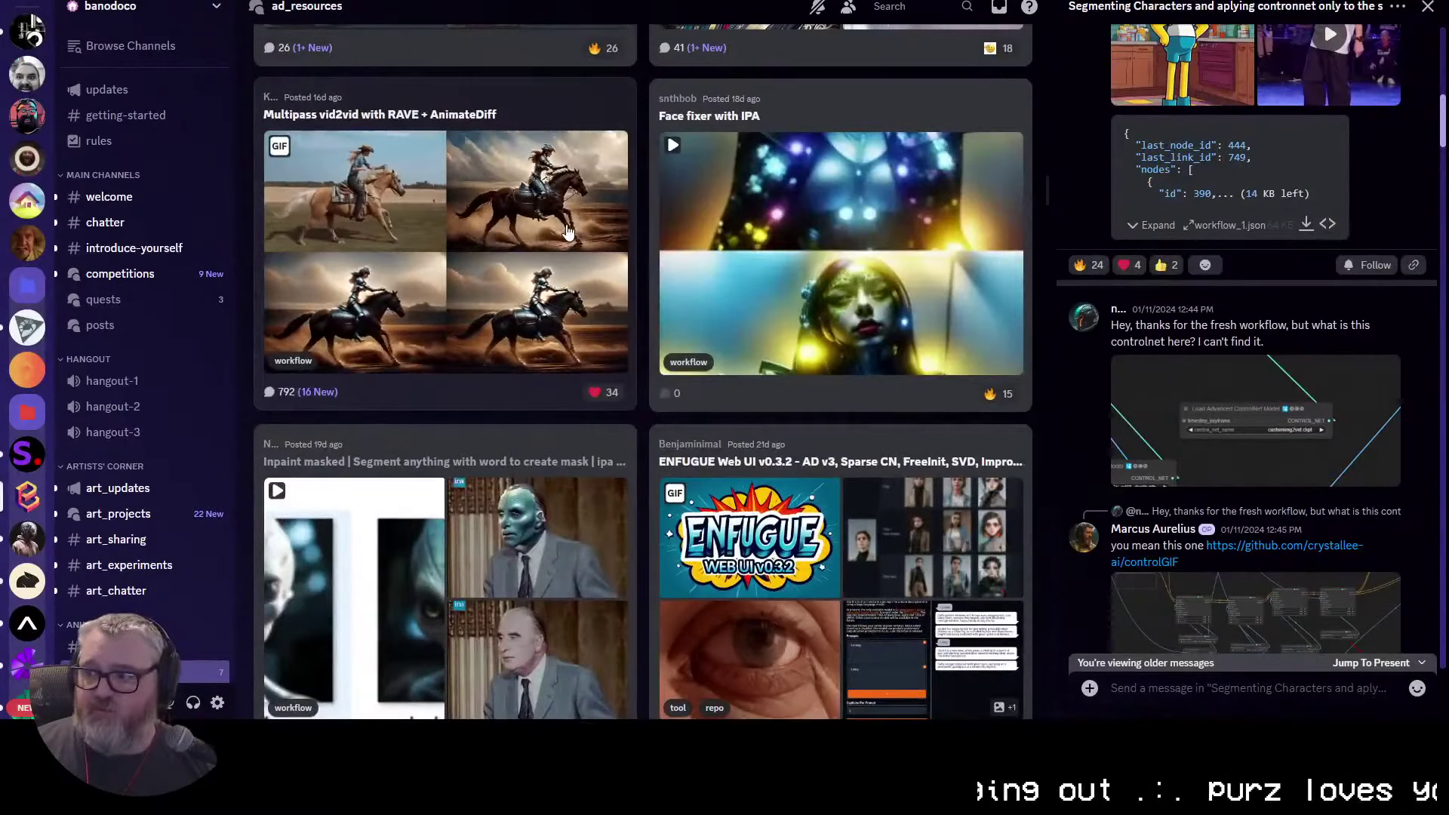
scroll(567, 232, "up", 20)
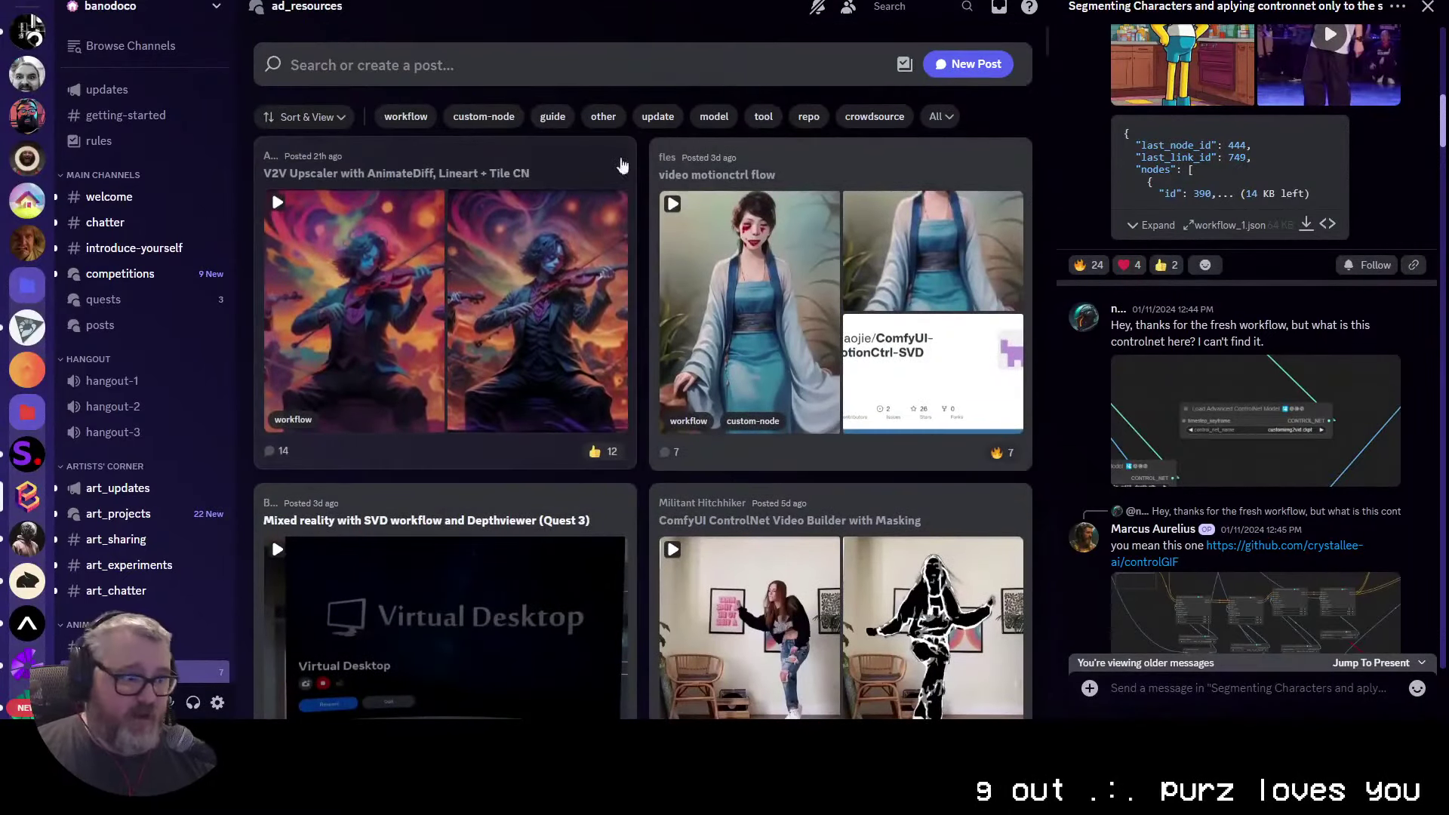
left_click(1430, 12)
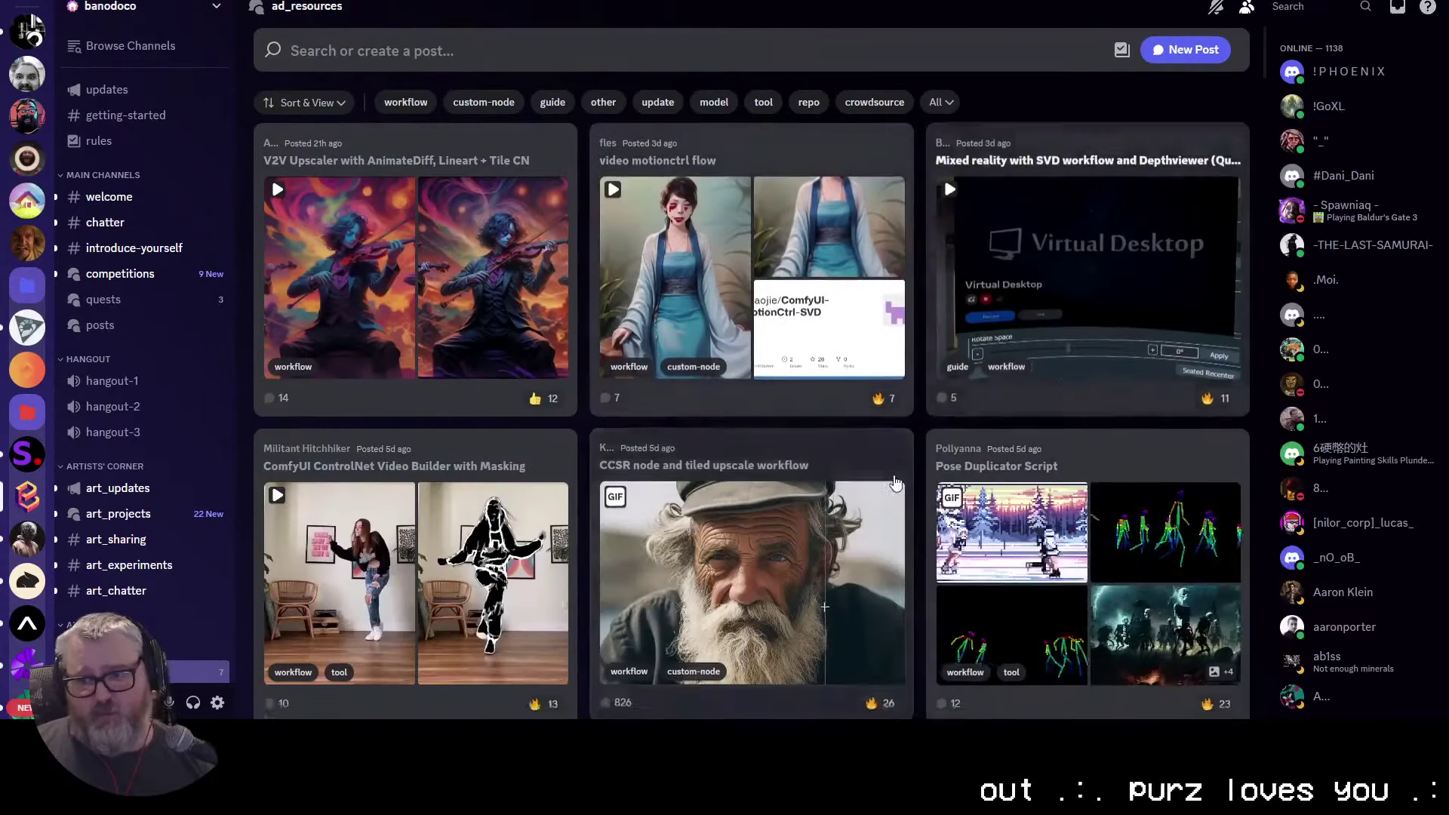
scroll(877, 483, "down", 15)
scroll(877, 484, "down", 10)
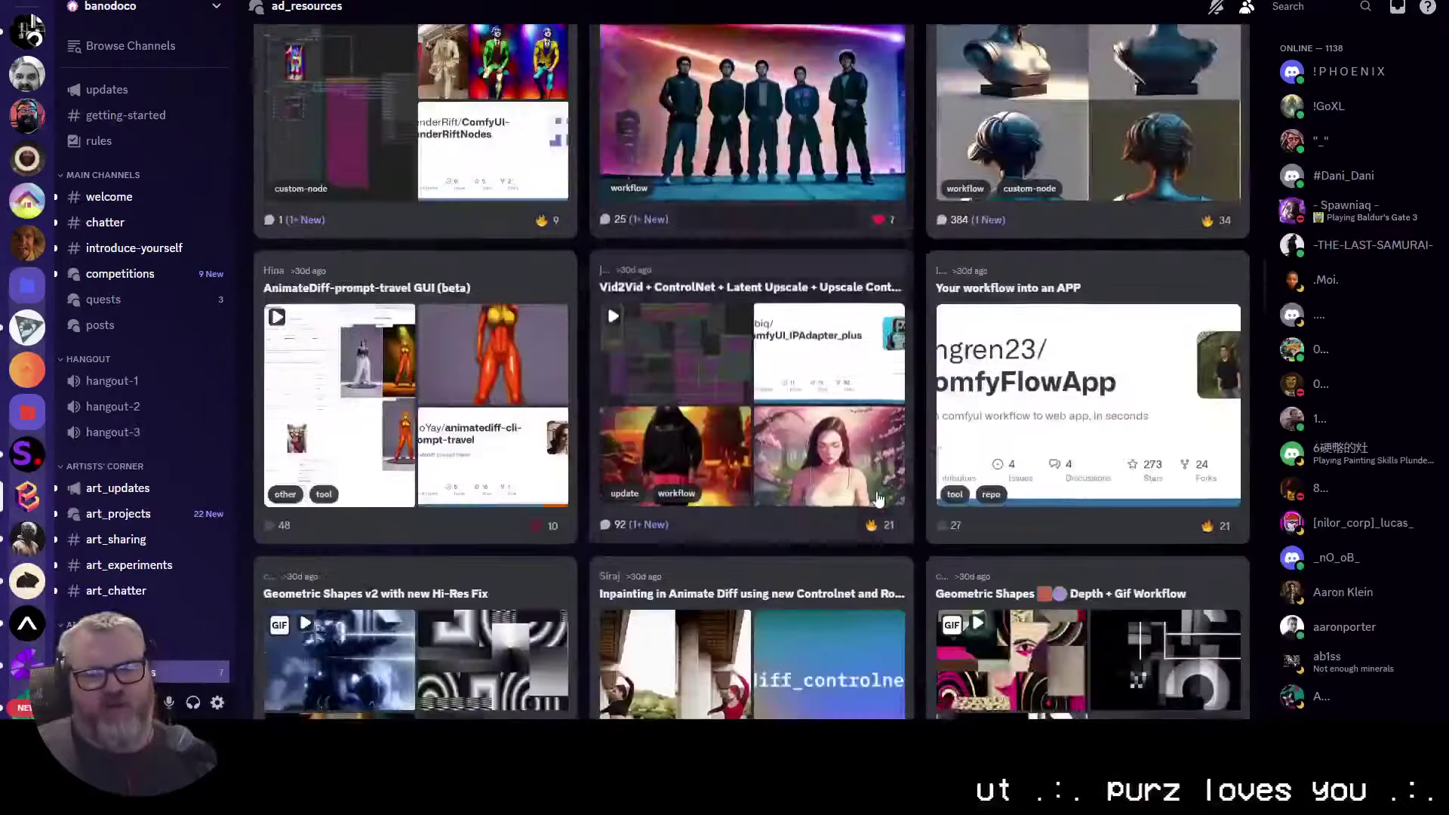
scroll(847, 498, "up", 20)
scroll(704, 477, "up", 8)
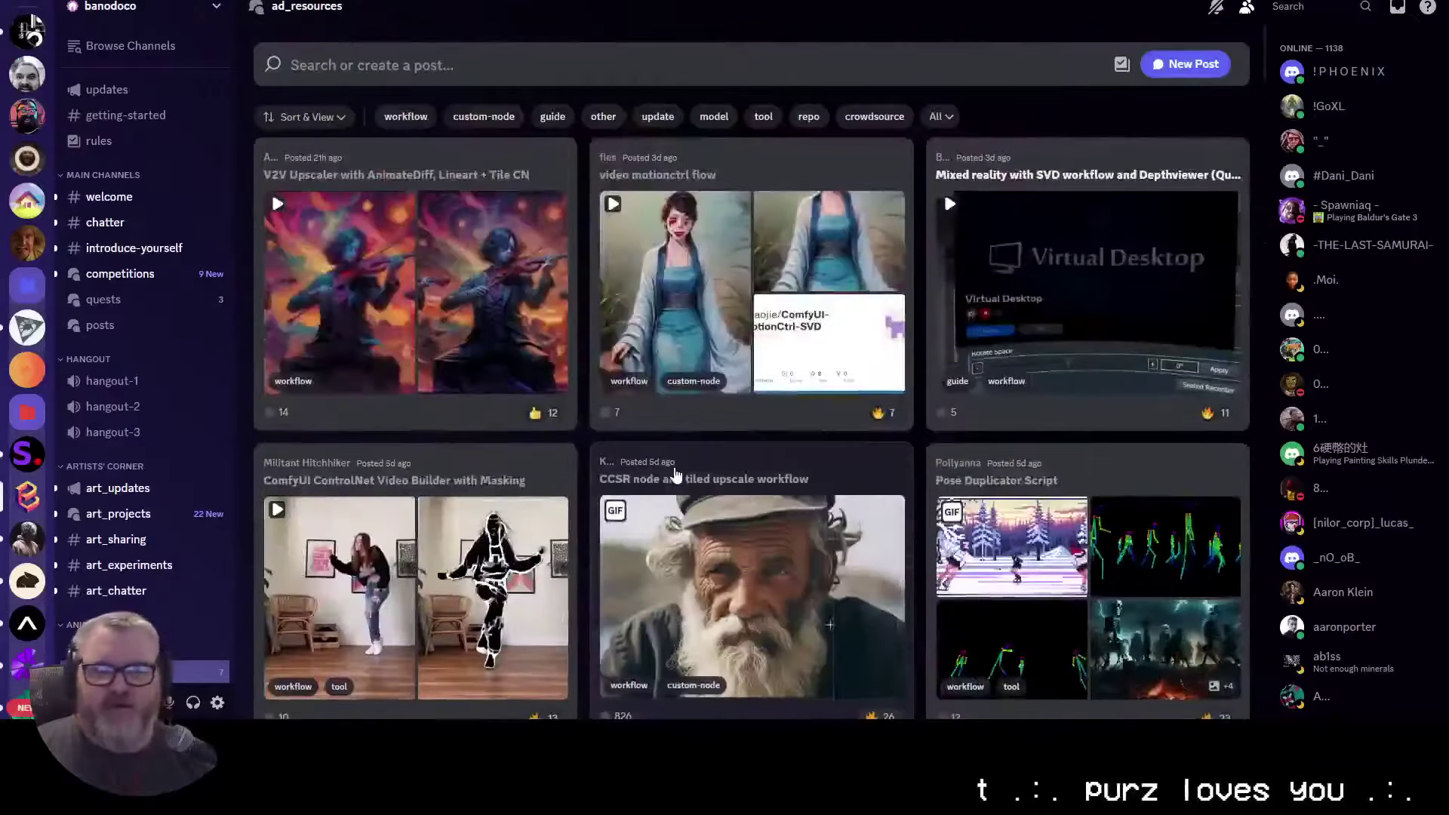
Step: Open the "ENFUGUE Development Build with Experimental DragNUWA Support" post and read its features, installation notes and replies
scroll(362, 334, "down", 6)
left_click(362, 335)
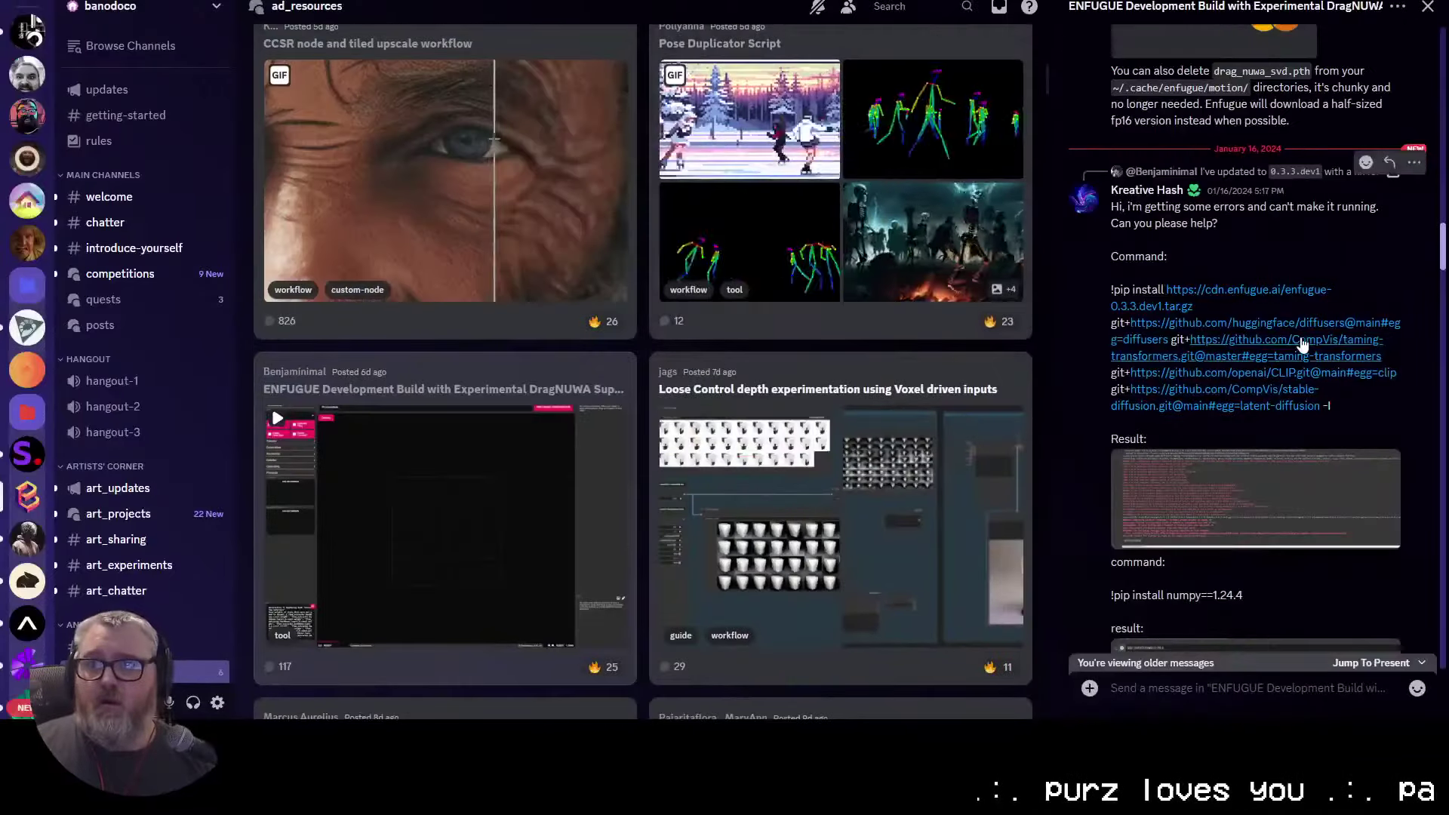
scroll(1301, 343, "up", 15)
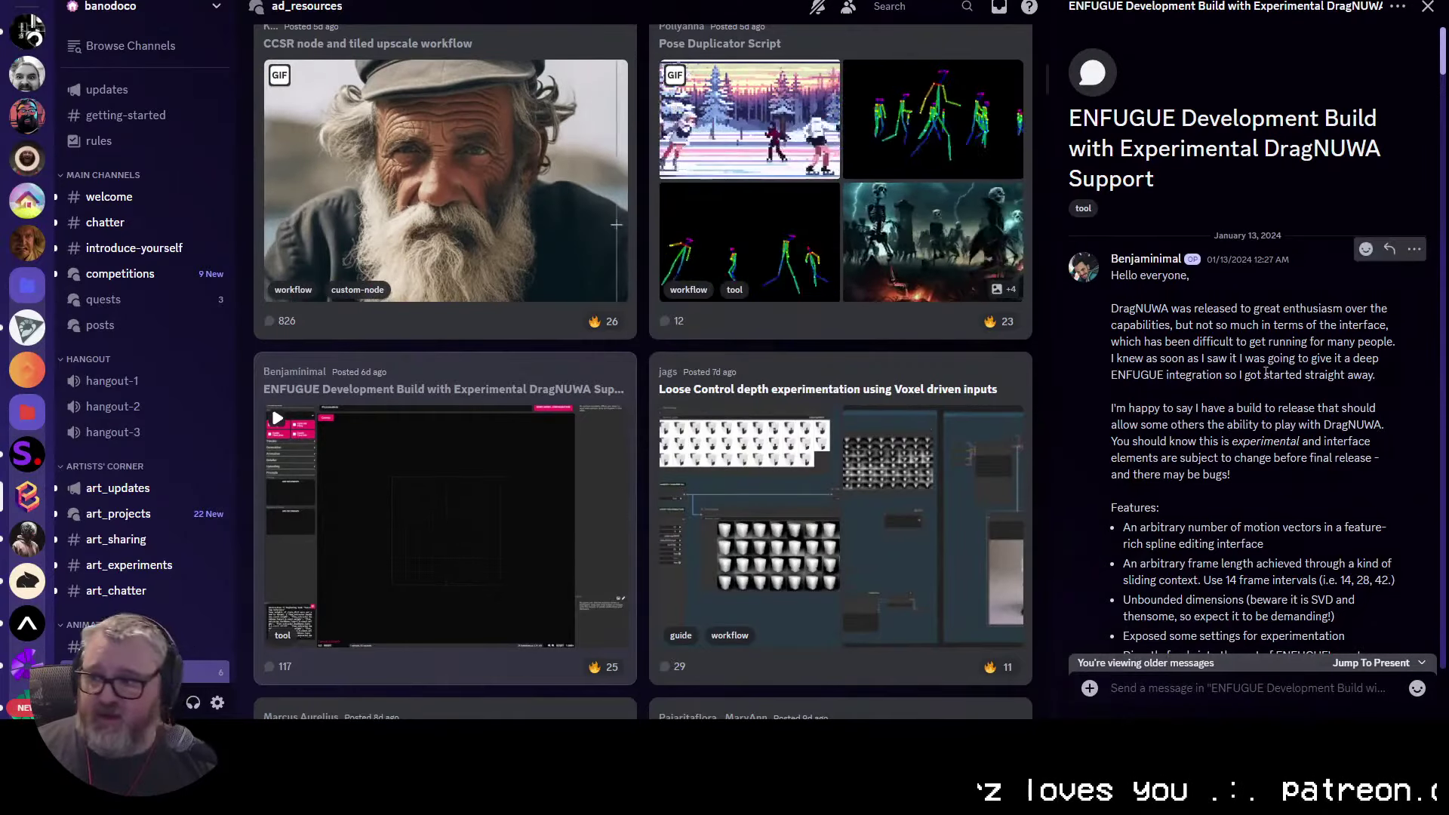
scroll(1307, 175, "down", 7)
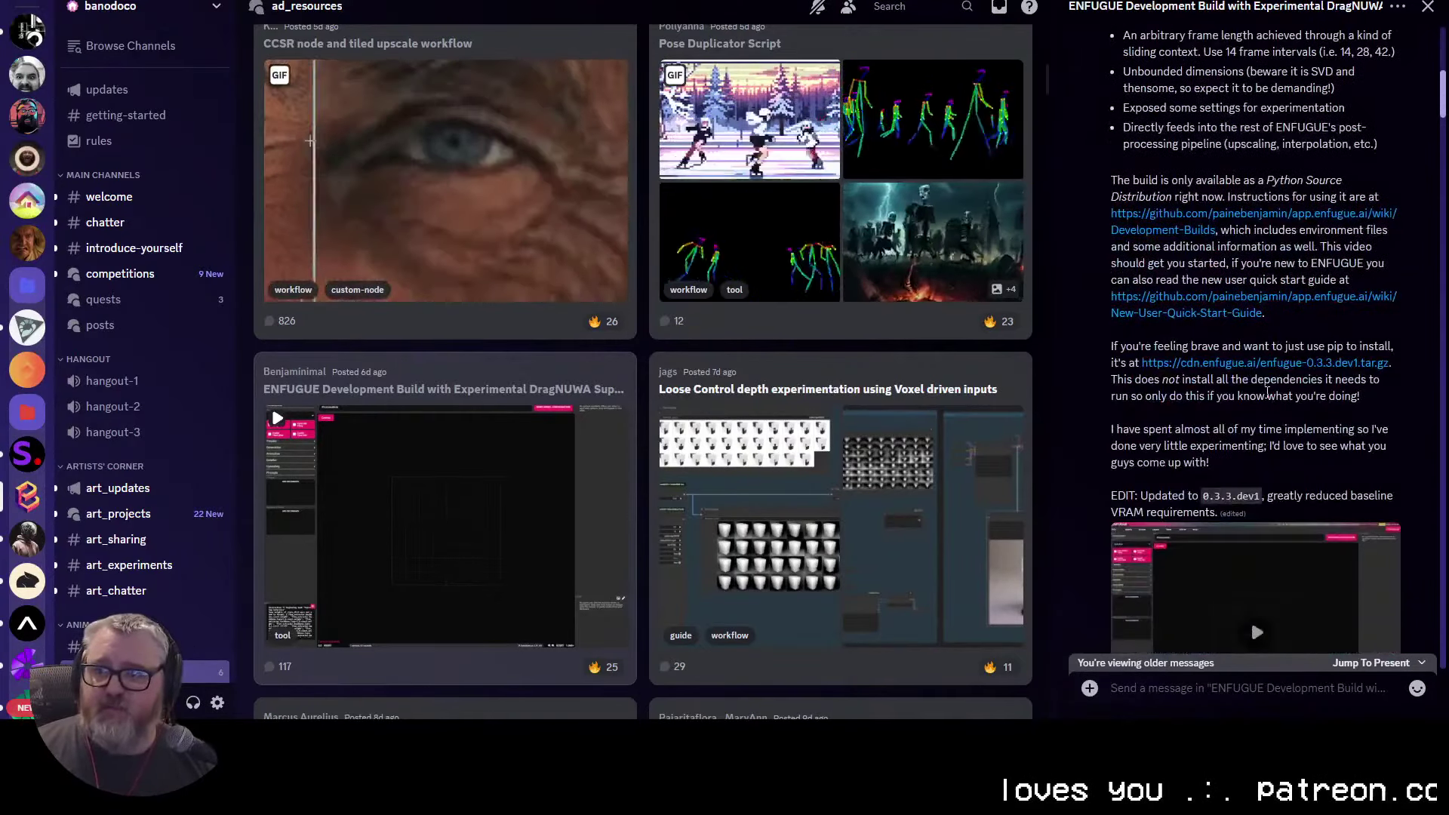
scroll(1266, 392, "down", 5)
scroll(1200, 381, "down", 5)
scroll(1197, 379, "down", 15)
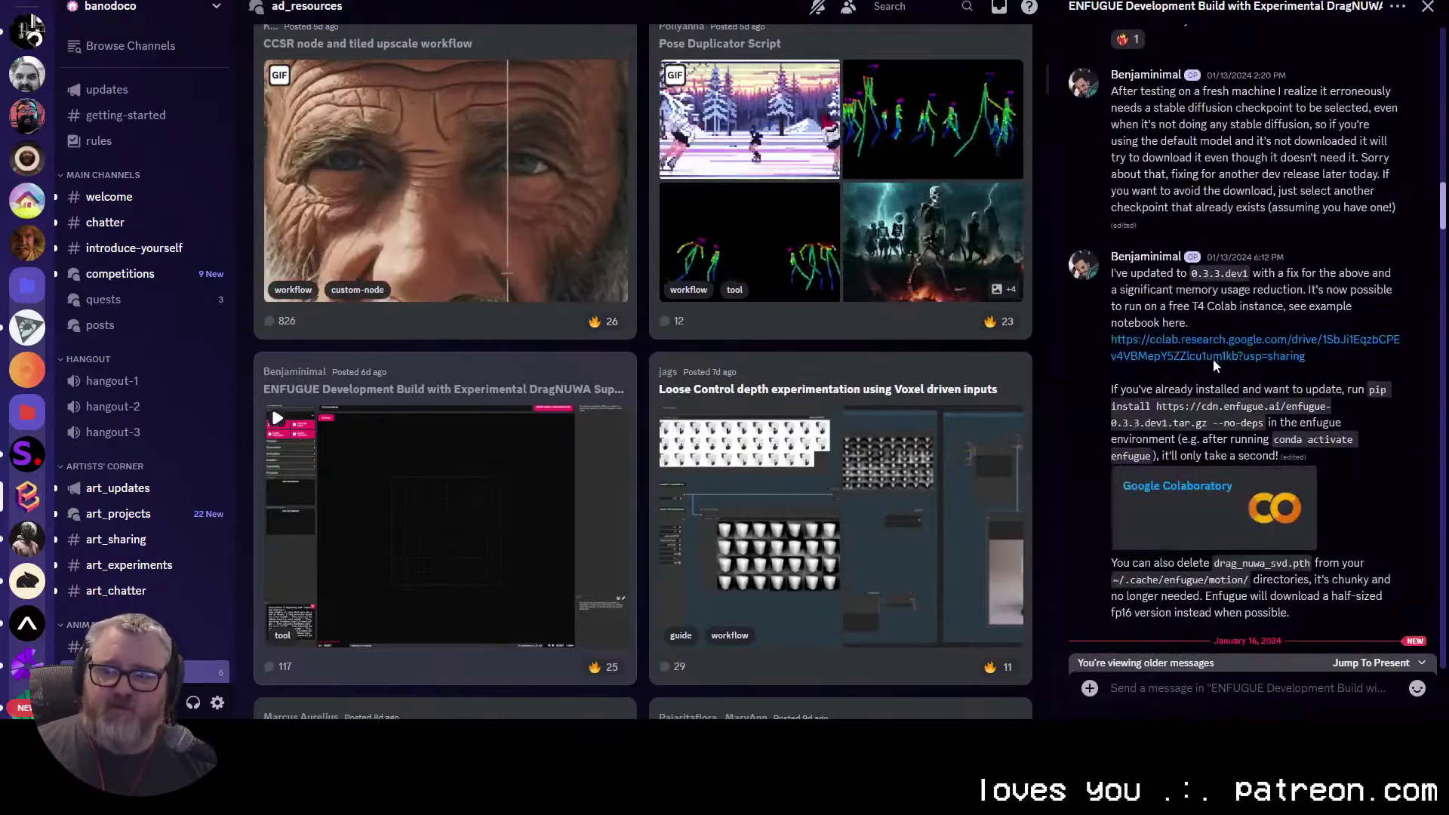
scroll(1210, 363, "up", 15)
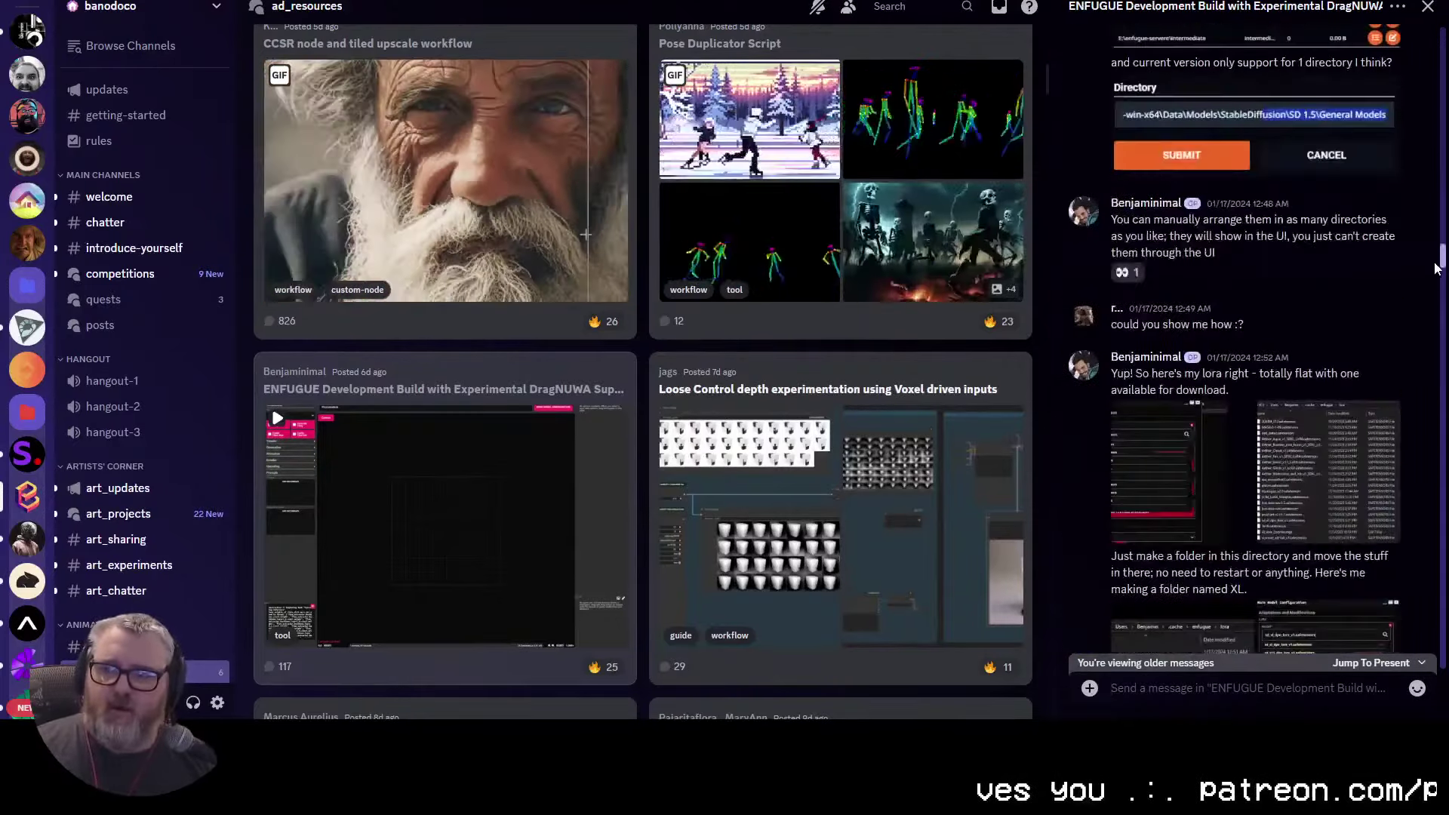
scroll(1211, 364, "up", 10)
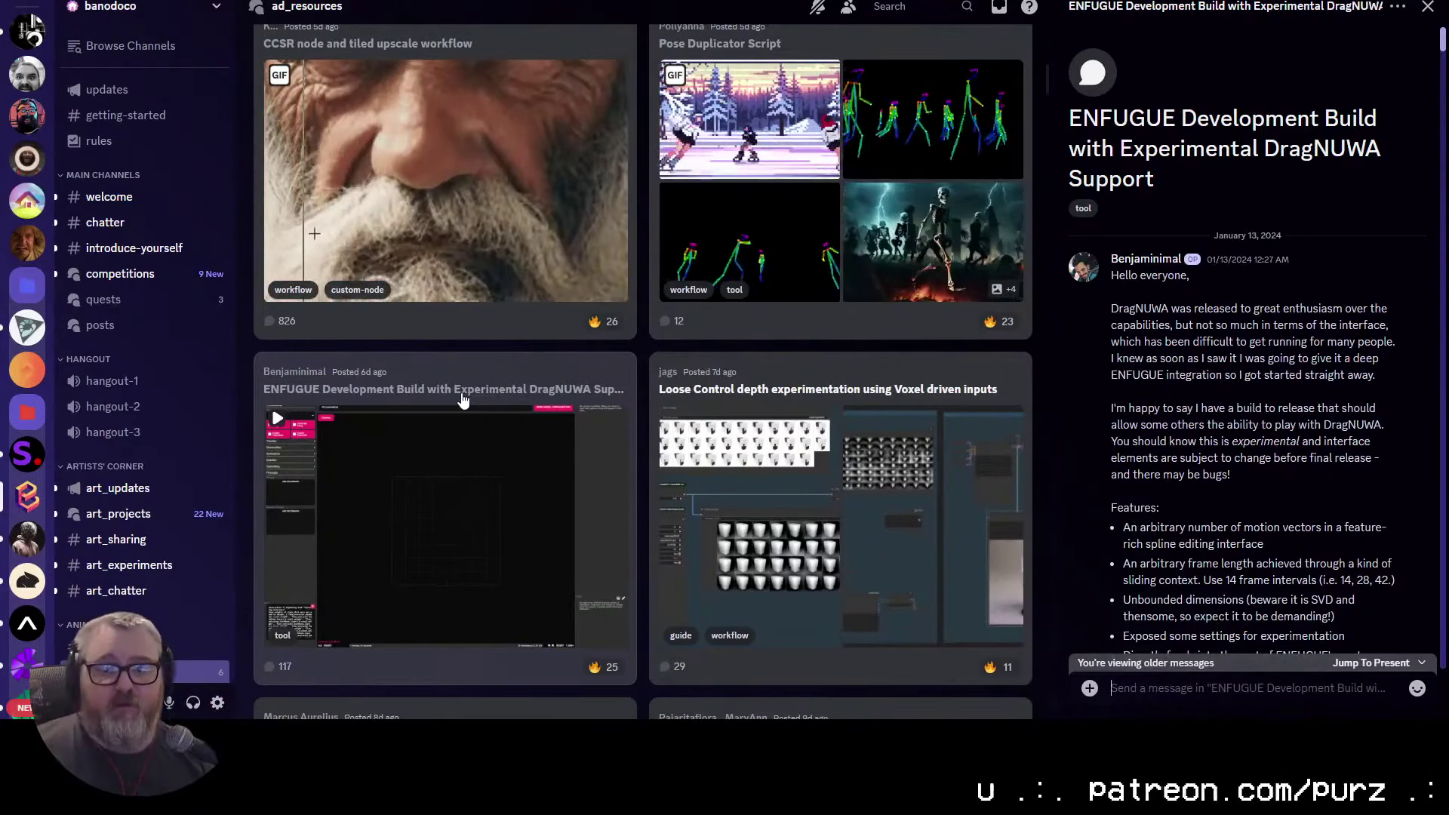
Step: Reopen the "V2V Upscaler with AnimateDiff, Lineart + Tile CN" post in the ad_resources forum
scroll(680, 324, "up", 10)
left_click(347, 172)
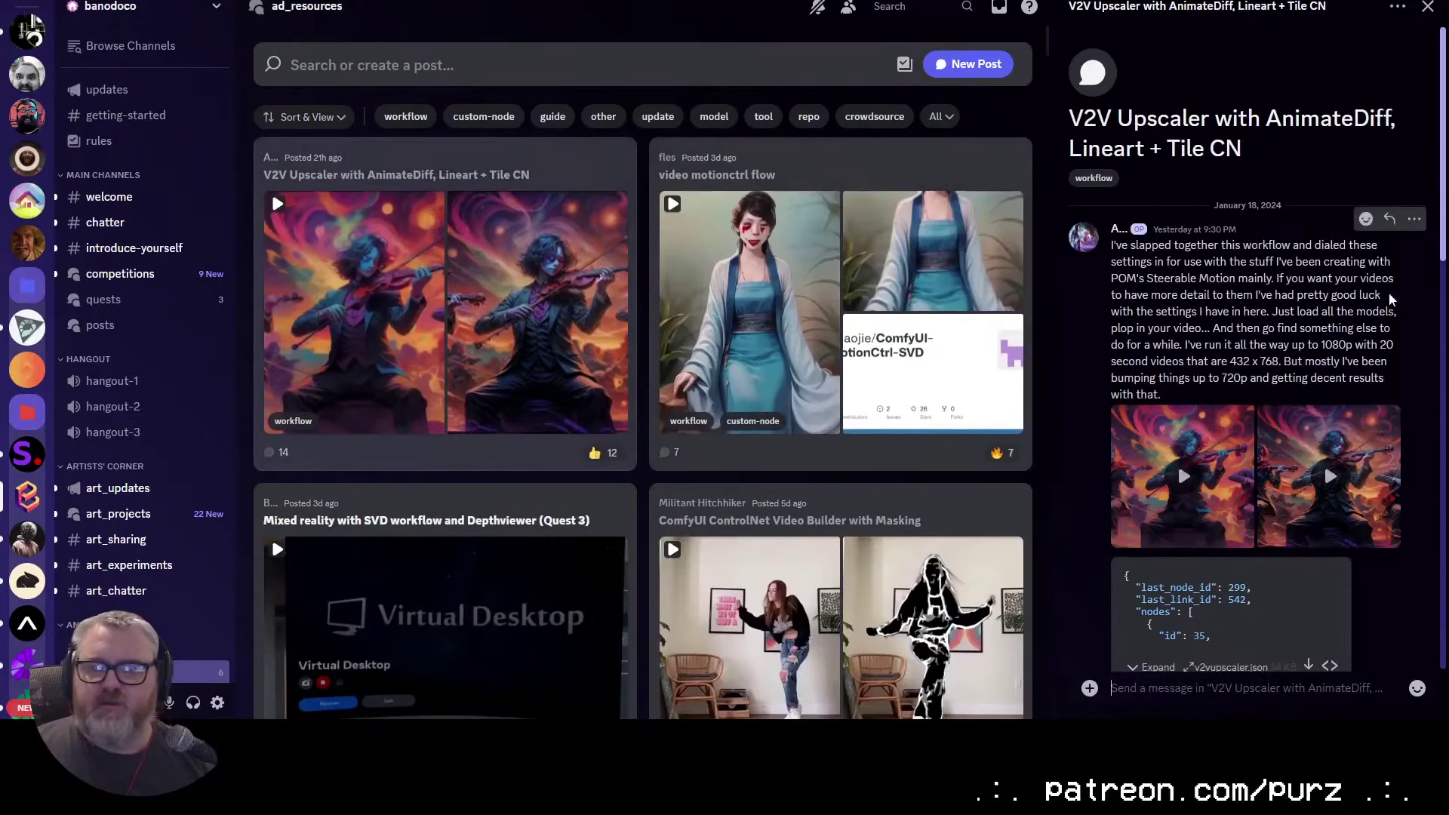
Step: Read the replies under the V2V Upscaler post and return to the attached v2vupscaler.json workflow
scroll(1262, 387, "down", 10)
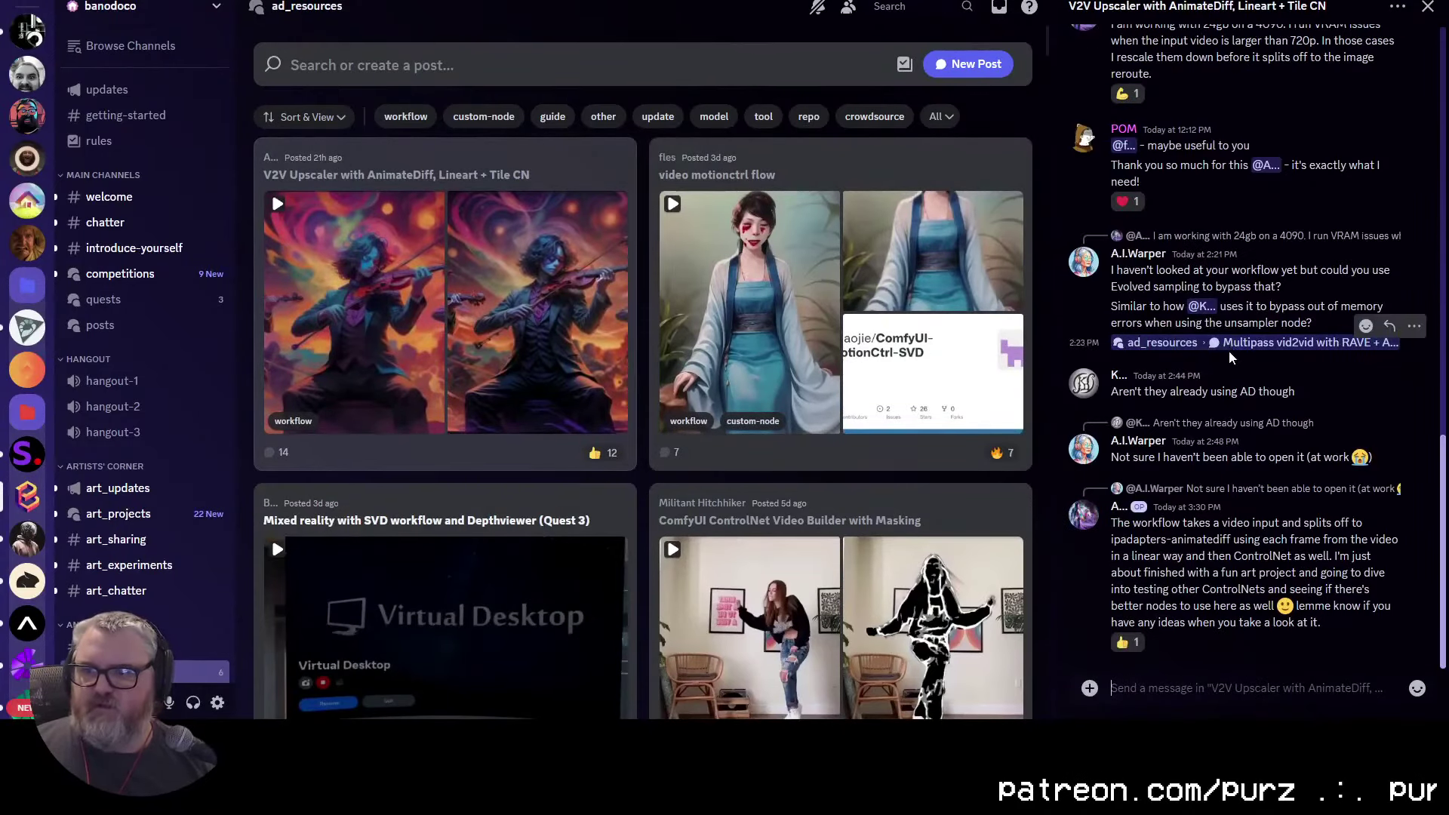
scroll(1207, 428, "up", 10)
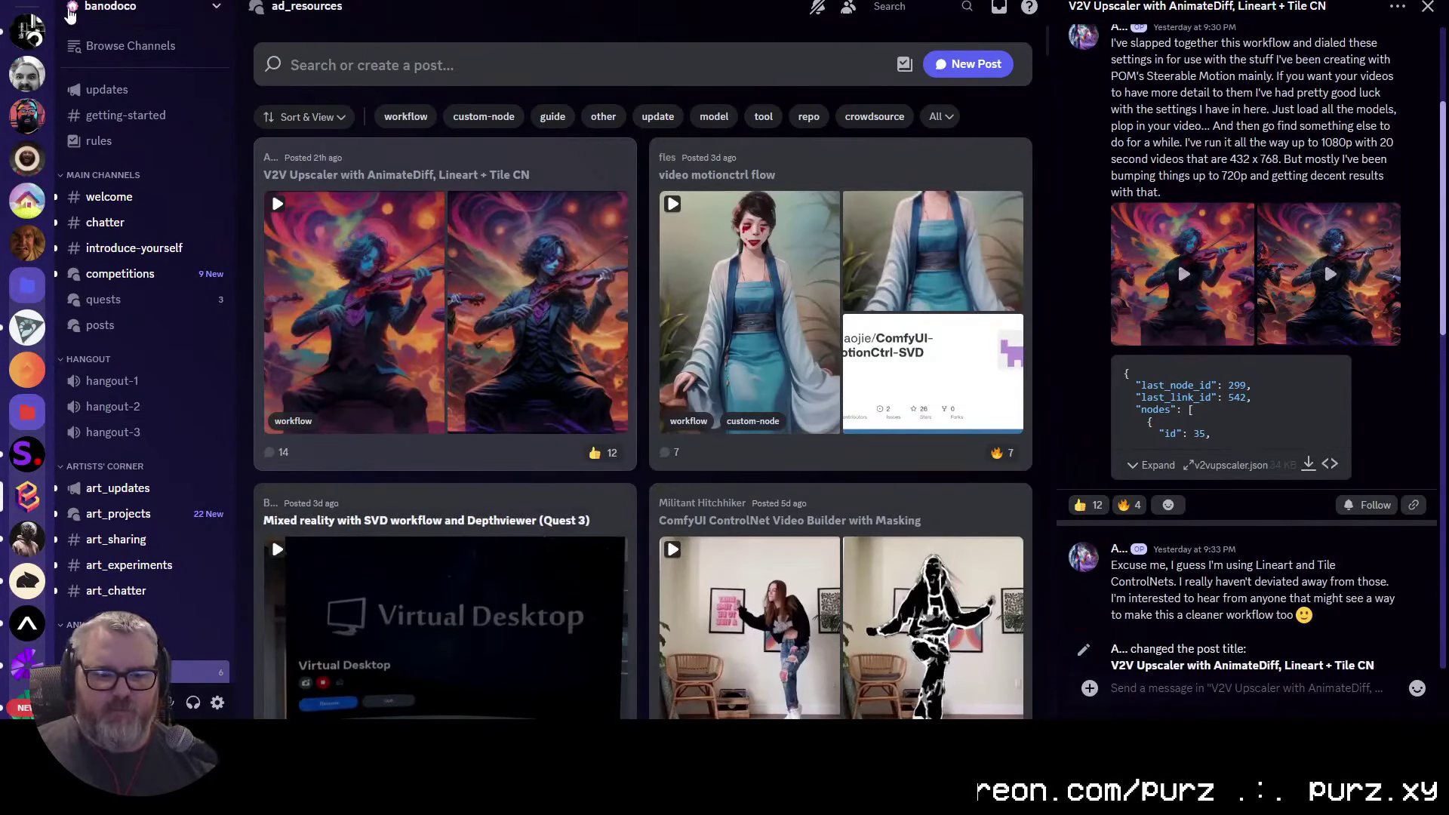
Step: Launch the ComfyUI server from the c:\ai folder and reposition its console window
key("super+r")
type("c:\\ai")
key("Up")
key("Return")
left_click_drag(522, 92, 477, 0)
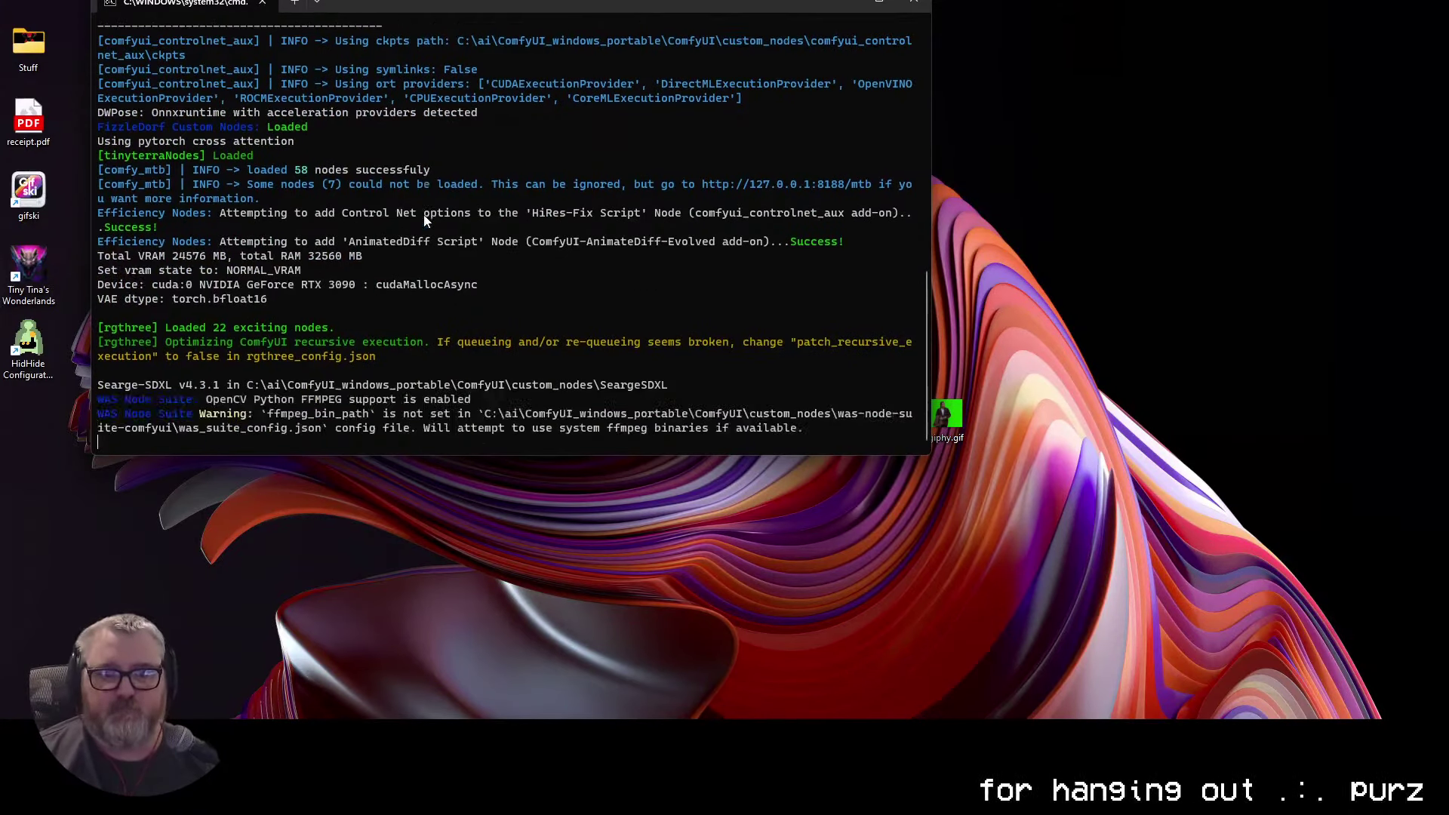
Step: Open Google Chrome and load the ComfyUI interface at 127.0.0.1:8188
key("super")
type("chrome")
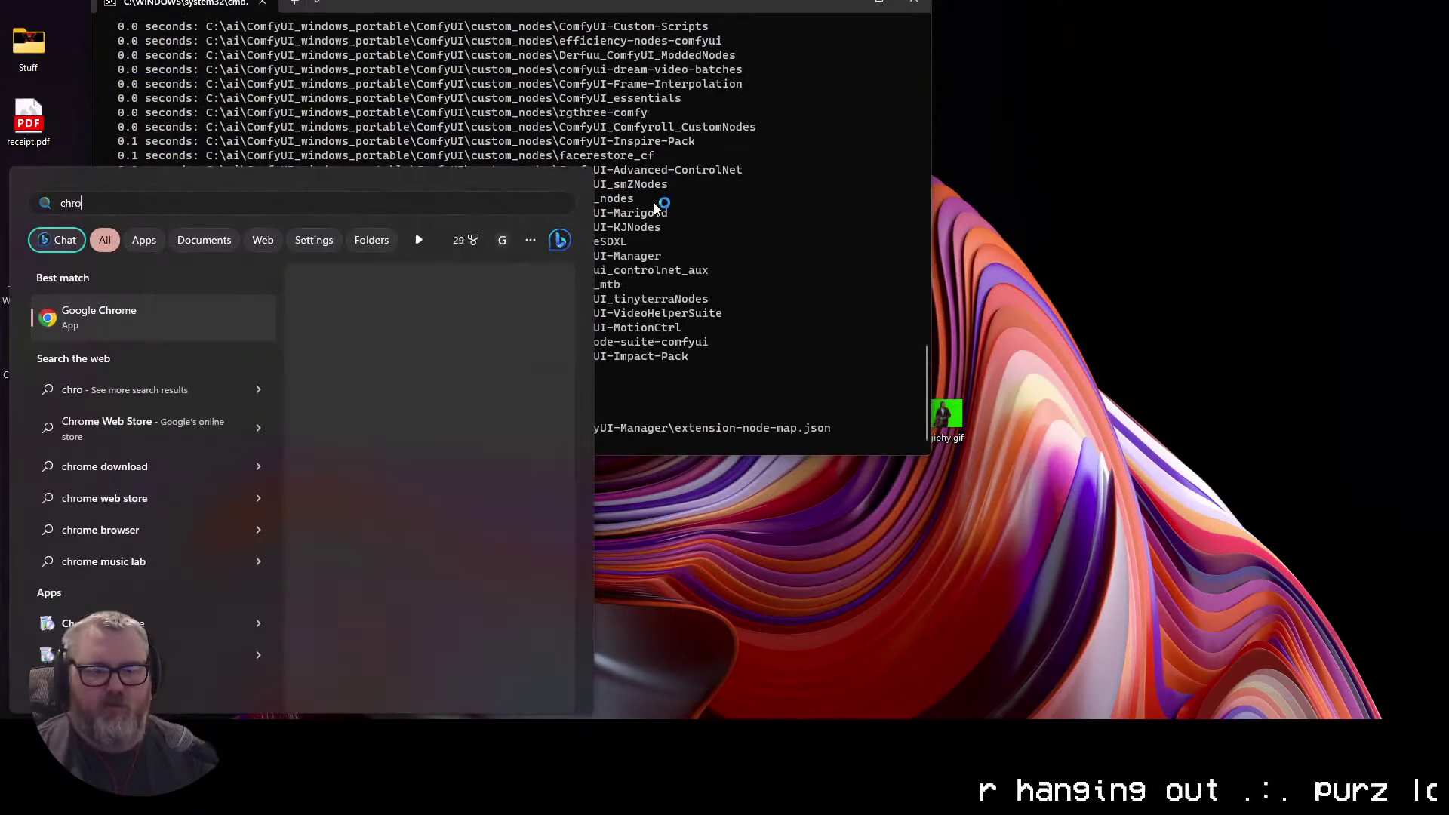
key("Return")
type("12")
key("Return")
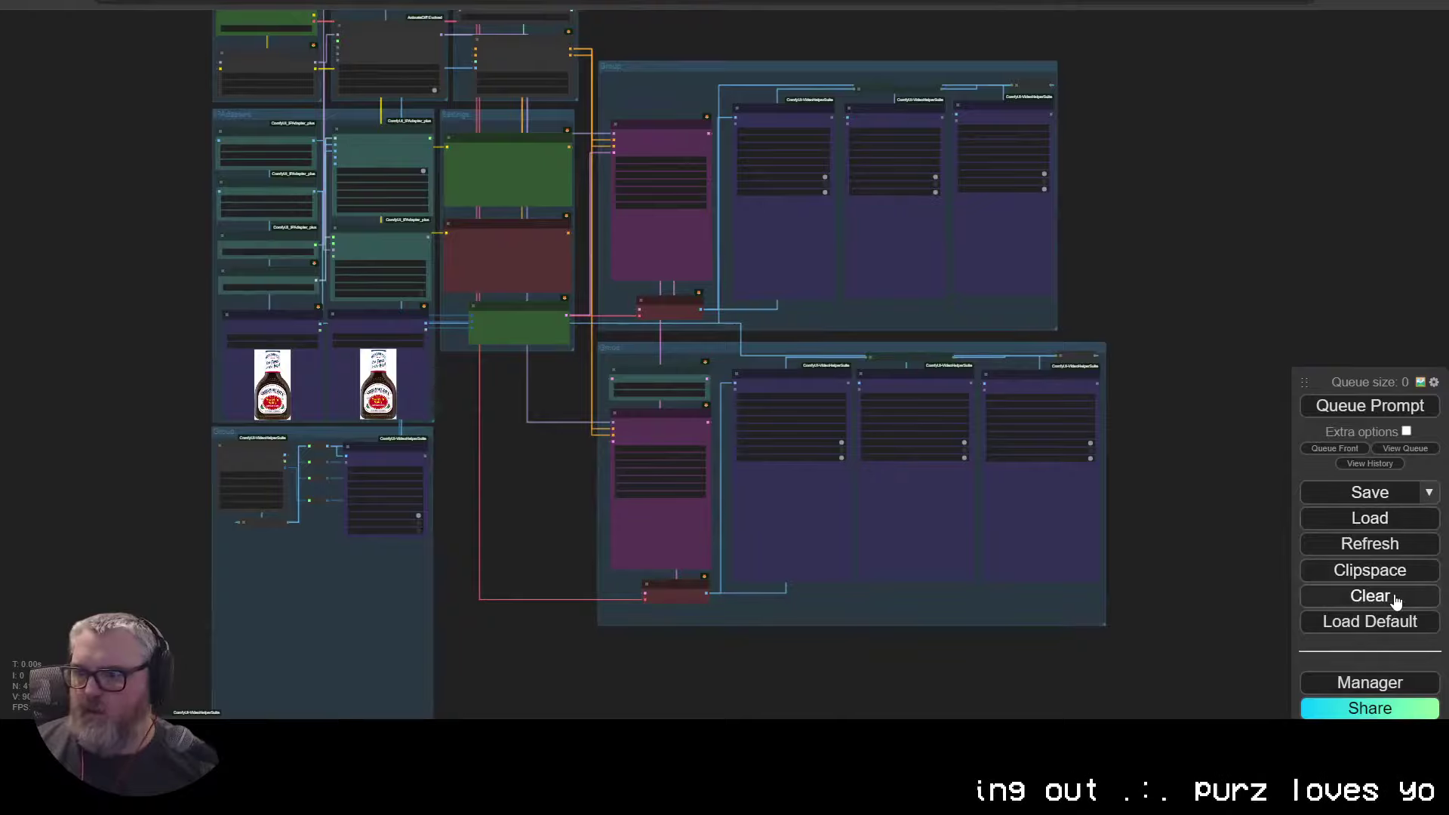
Step: Save the current ComfyUI graph as workflow.json and clear the canvas
left_click(1393, 598)
left_click(837, 94)
left_click(1339, 491)
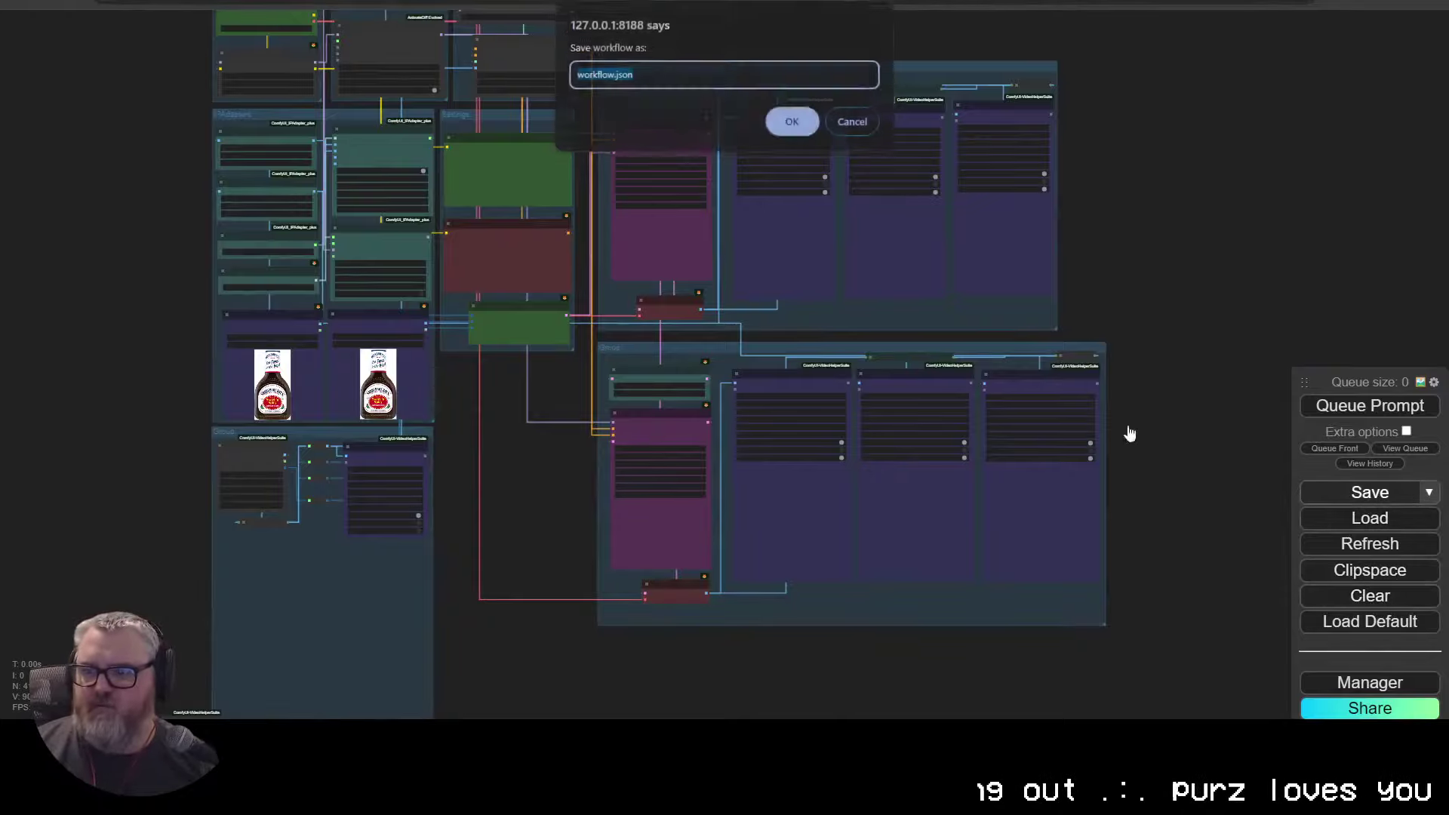
left_click(792, 124)
left_click(1342, 603)
key("Return")
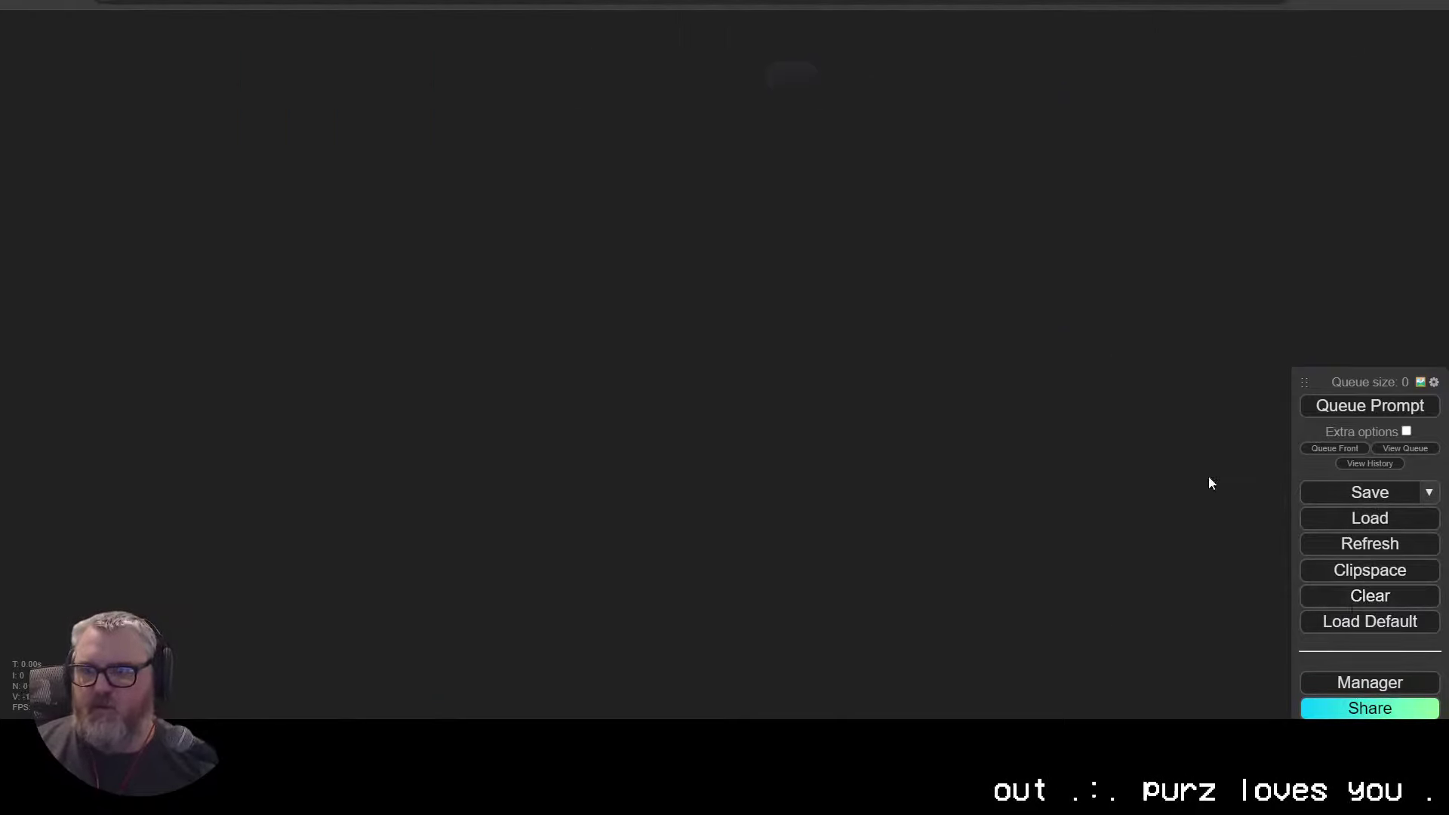
Step: Load the v2vupscaler.json workflow from the Downloads folder into ComfyUI
left_click(1346, 528)
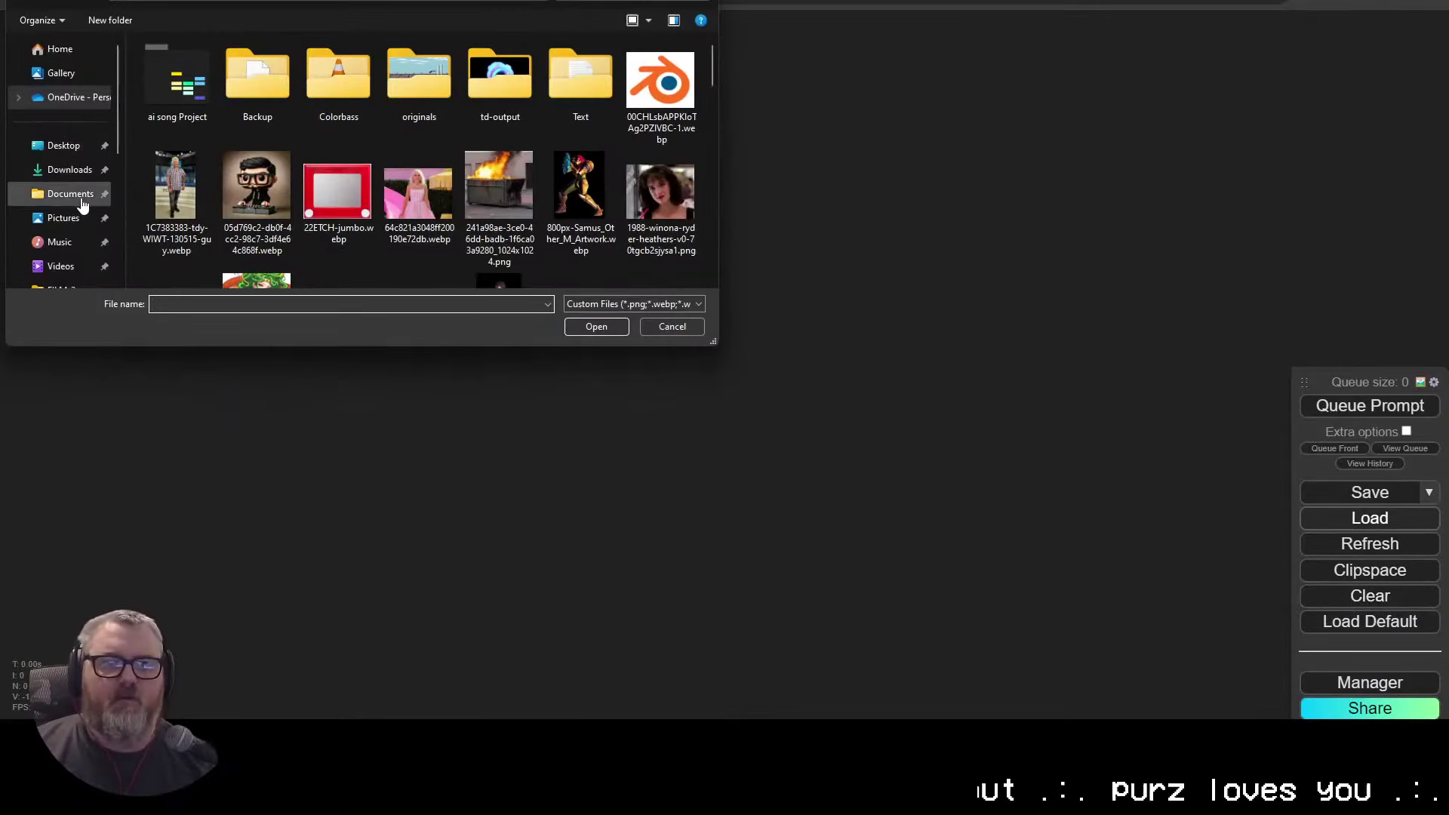
left_click(68, 171)
left_click(215, 151)
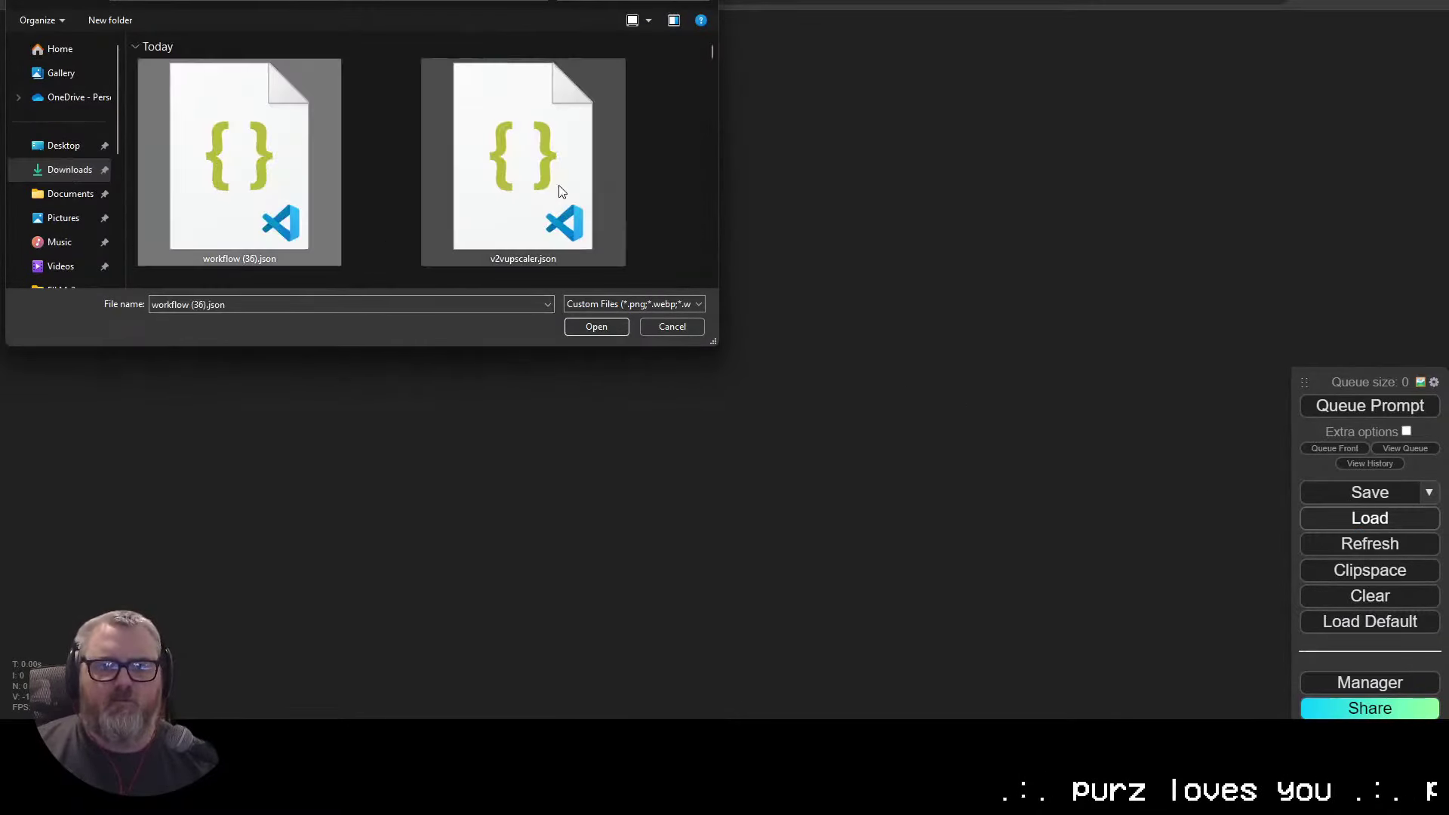
double_click(531, 175)
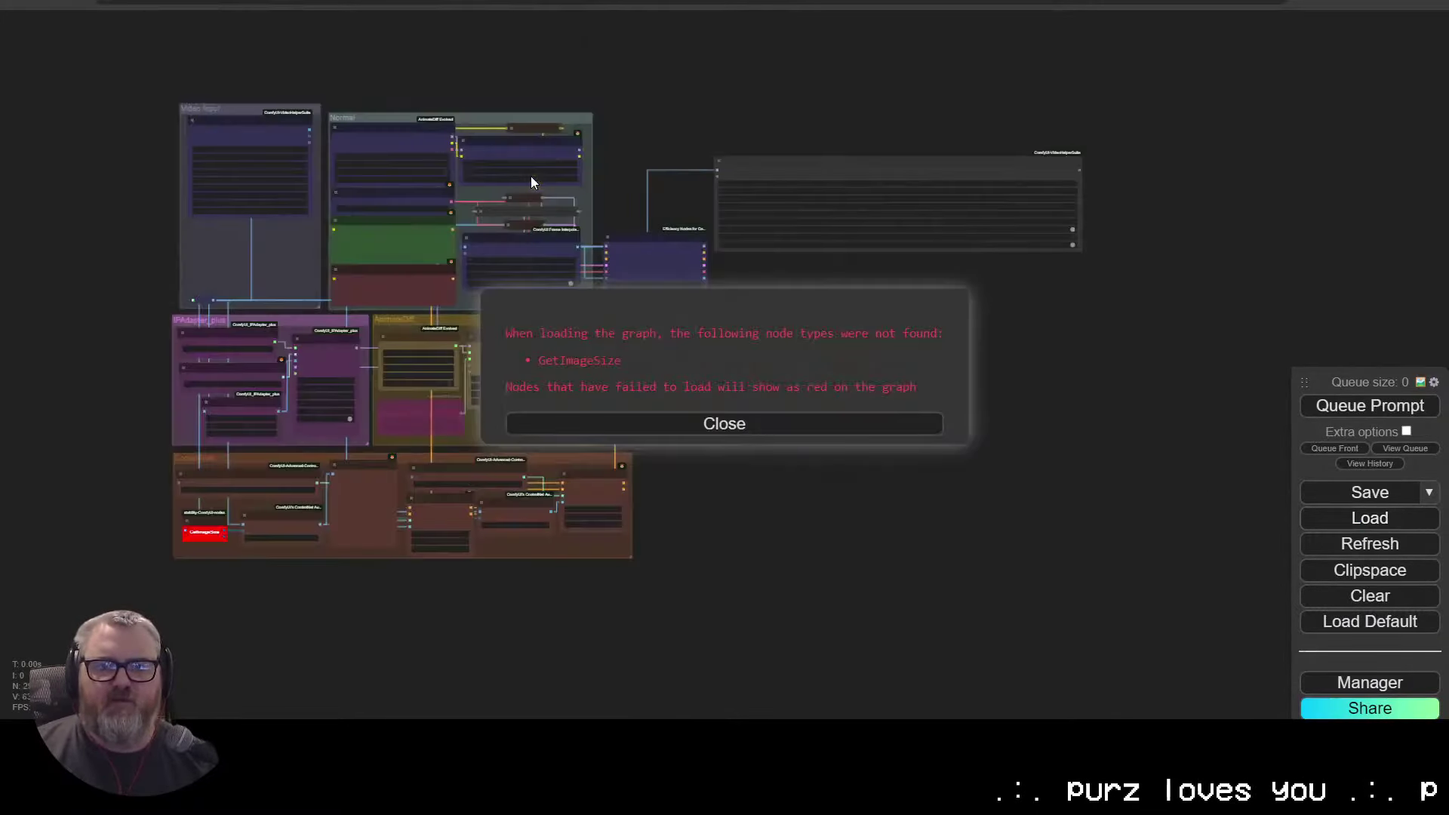
Step: Install stability-ComfyUI-nodes for the missing GetImageSize node, restart the server and reload the ComfyUI page
left_click(689, 424)
left_click(1342, 682)
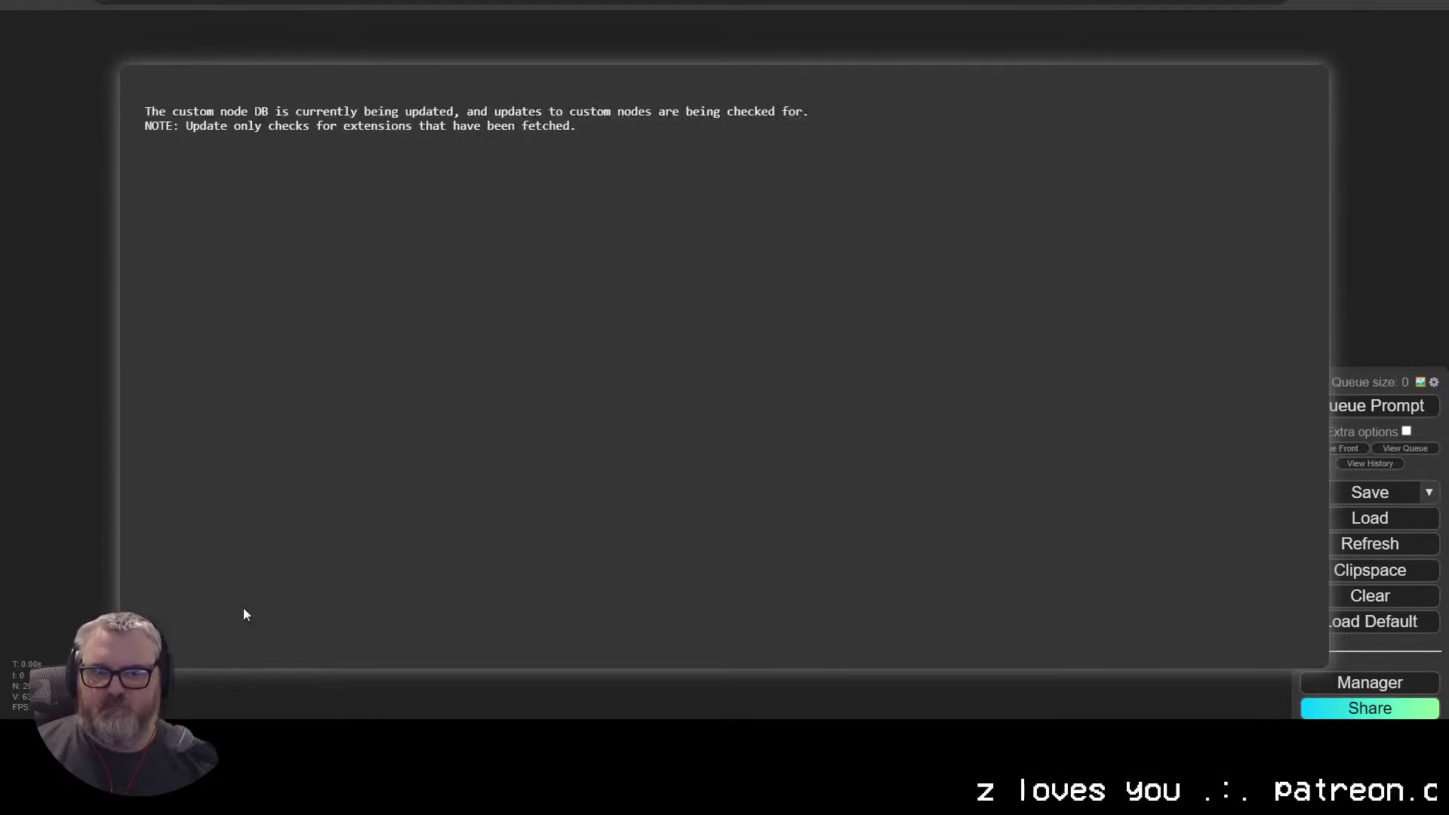
left_click(774, 88)
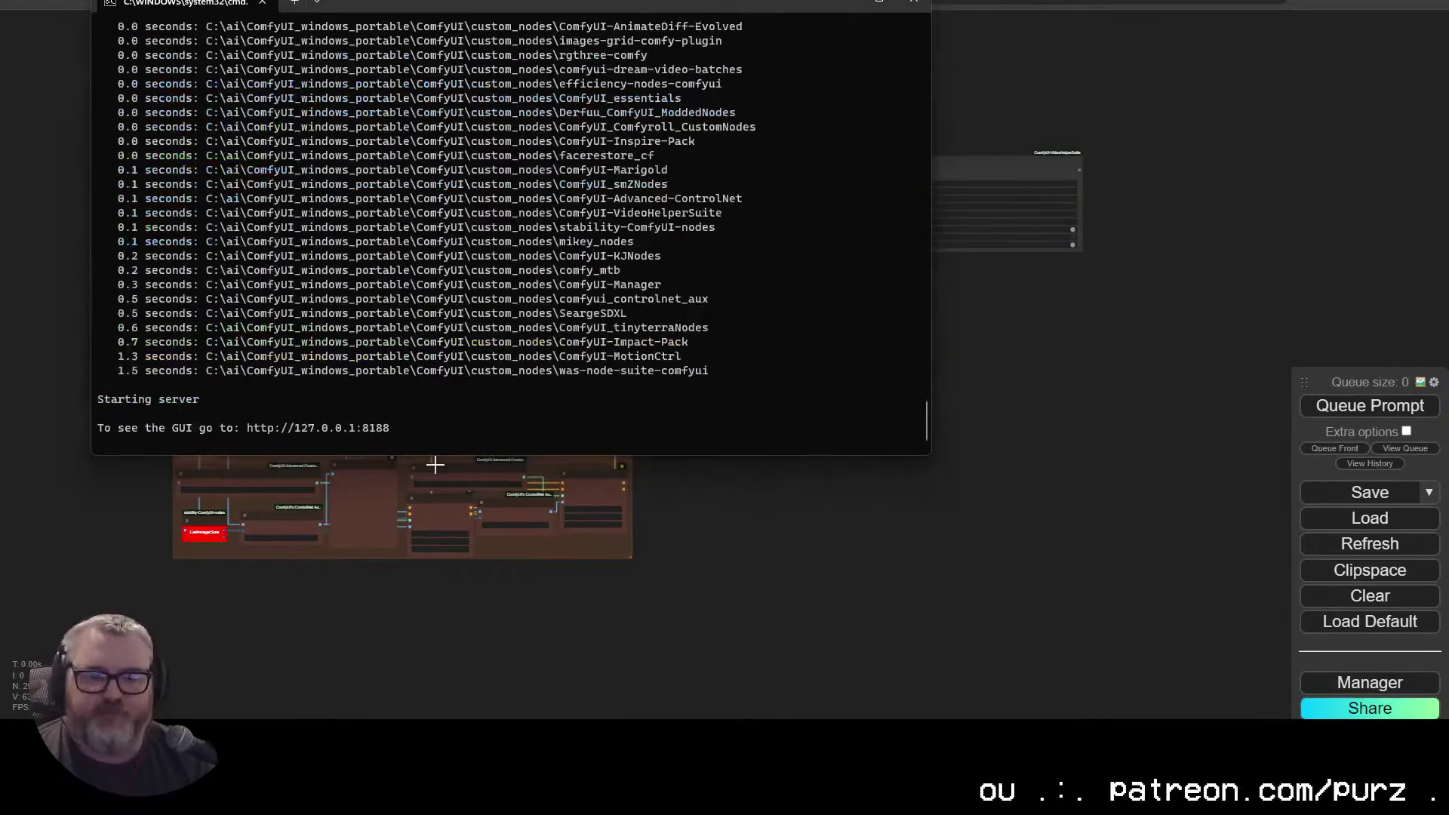
left_click(974, 390)
key("F5")
Step: Examine the Video Input and Normal groups of the upscaler workflow, including the video size, checkpoint, LoRA and prompts
scroll(381, 543, "down", 9)
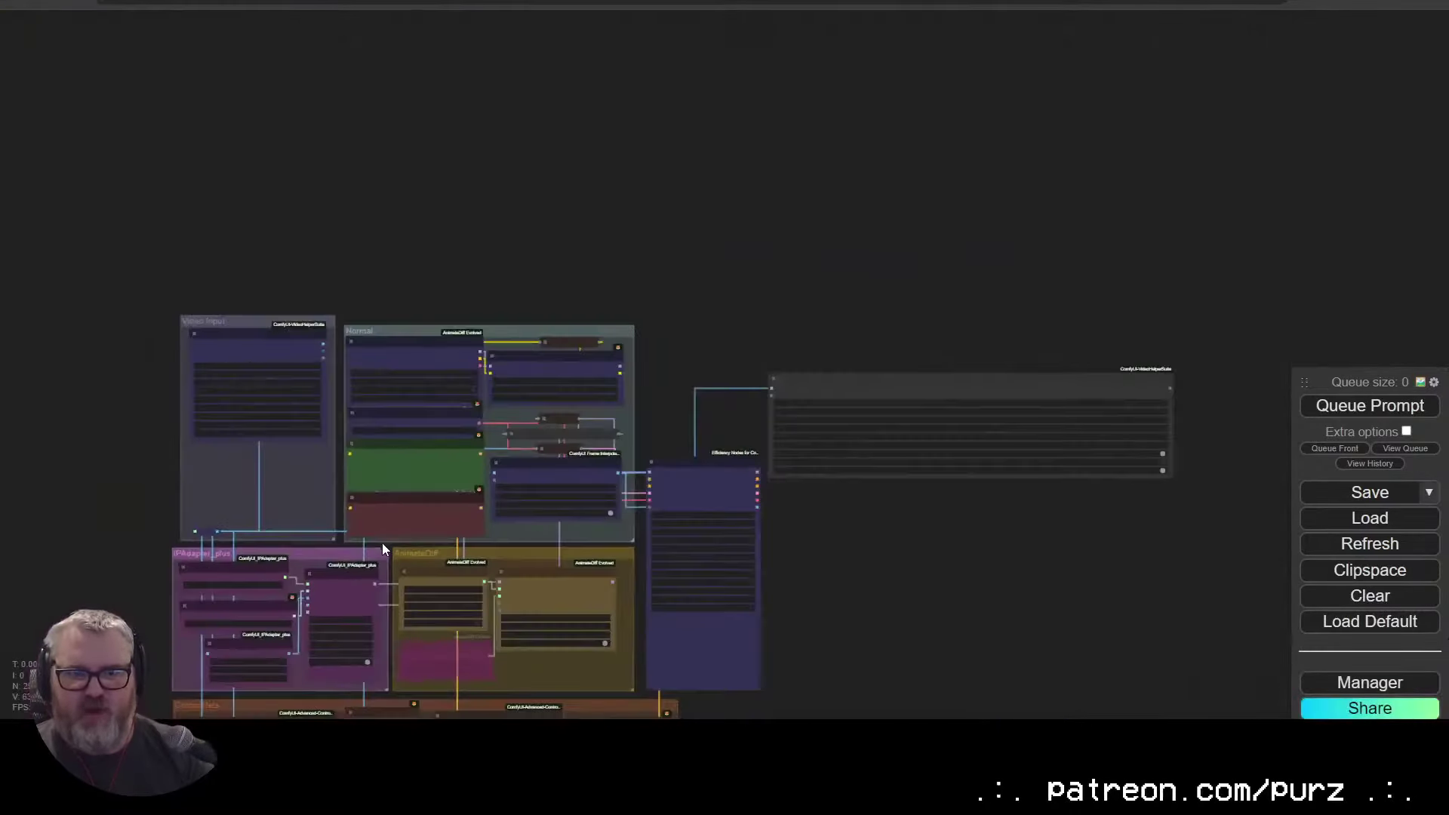
left_click_drag(381, 543, 475, 166)
scroll(452, 249, "up", 7)
left_click_drag(538, 69, 606, 568)
scroll(501, 401, "up", 1)
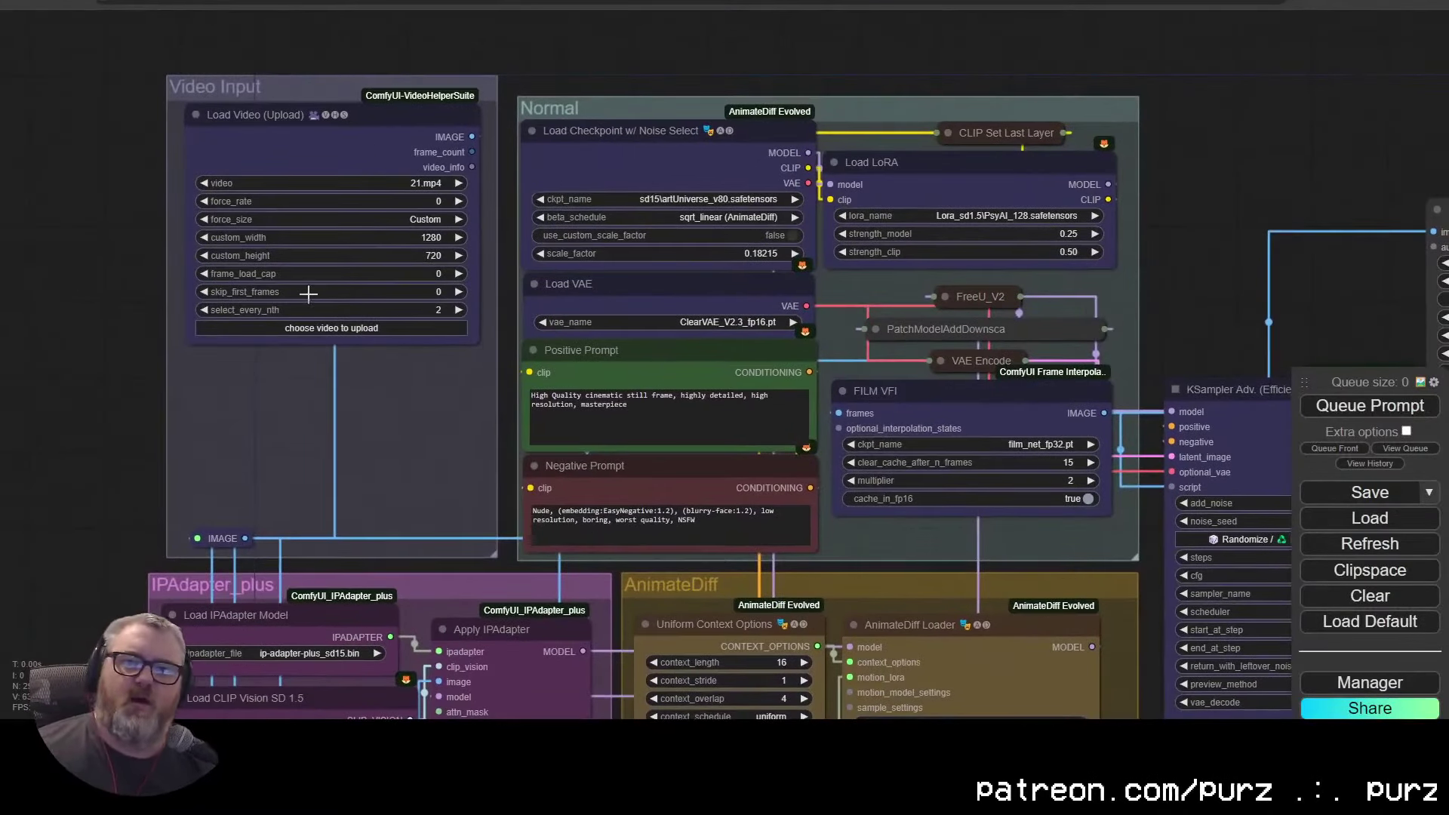
left_click_drag(395, 534, 405, 601)
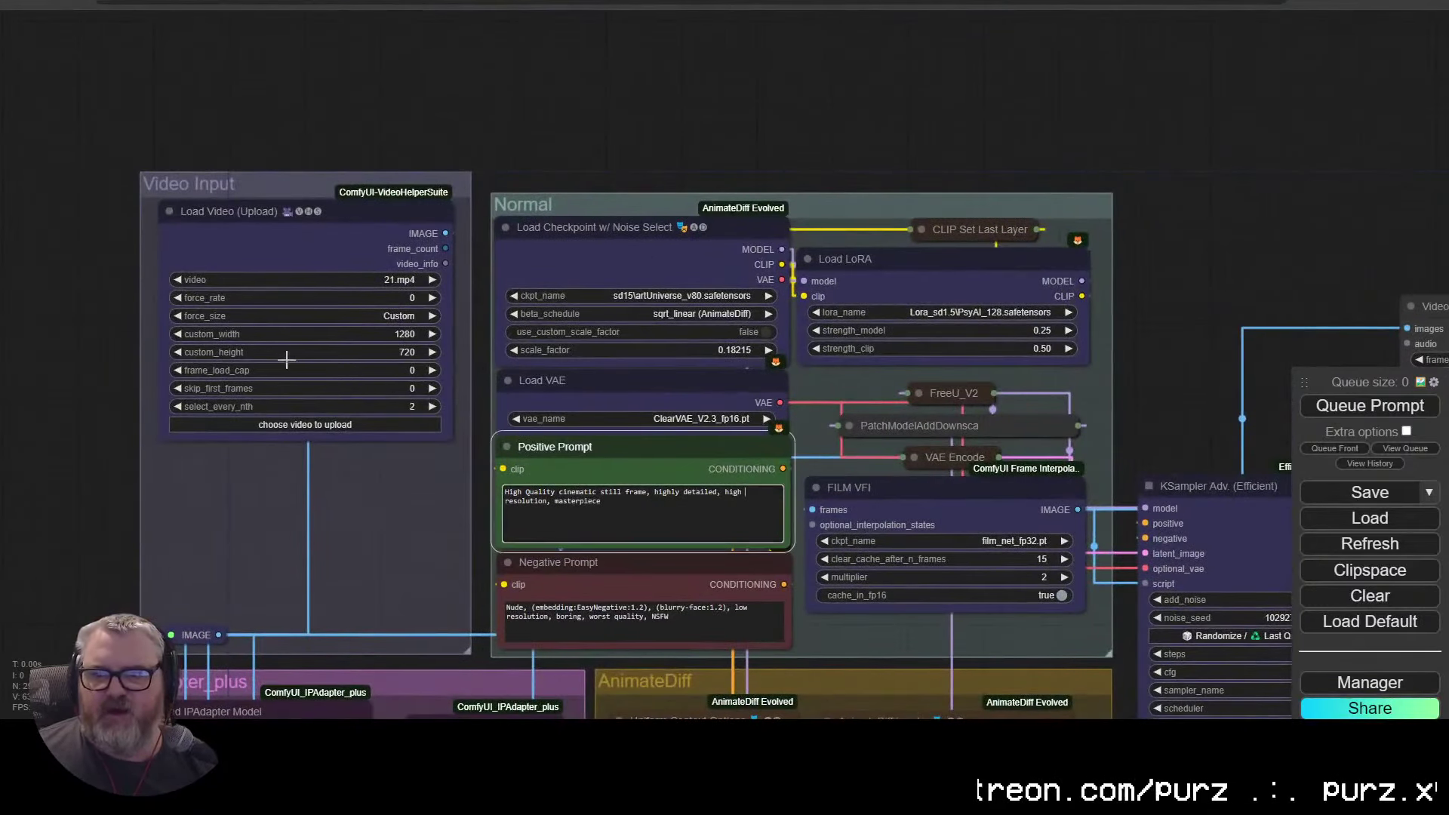
left_click(1162, 274)
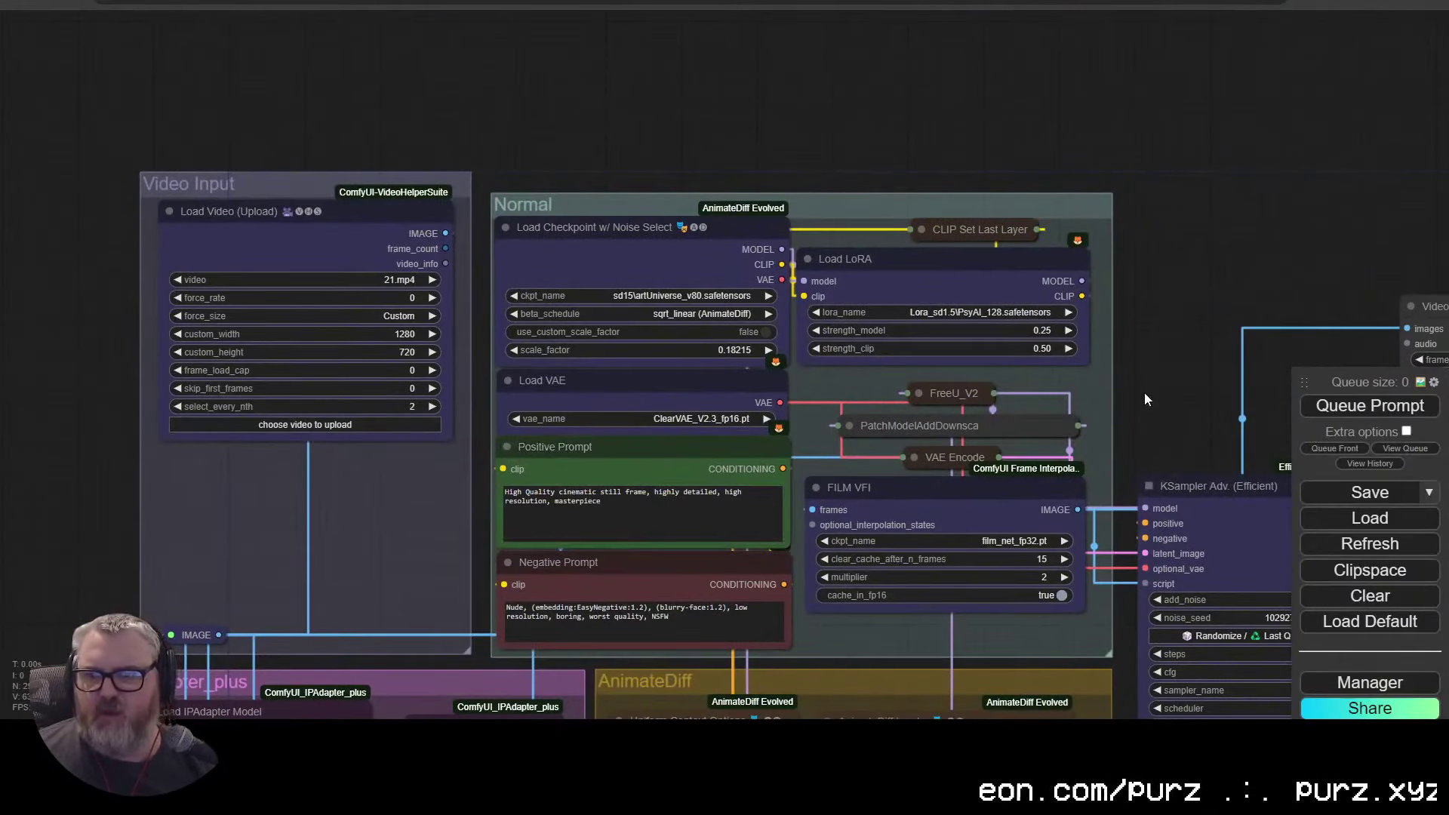
Step: Examine the IPAdapter_plus, AnimateDiff and ControlNets groups, including the tile preprocessor node
left_click_drag(1144, 393, 996, 122)
left_click_drag(444, 681, 794, 565)
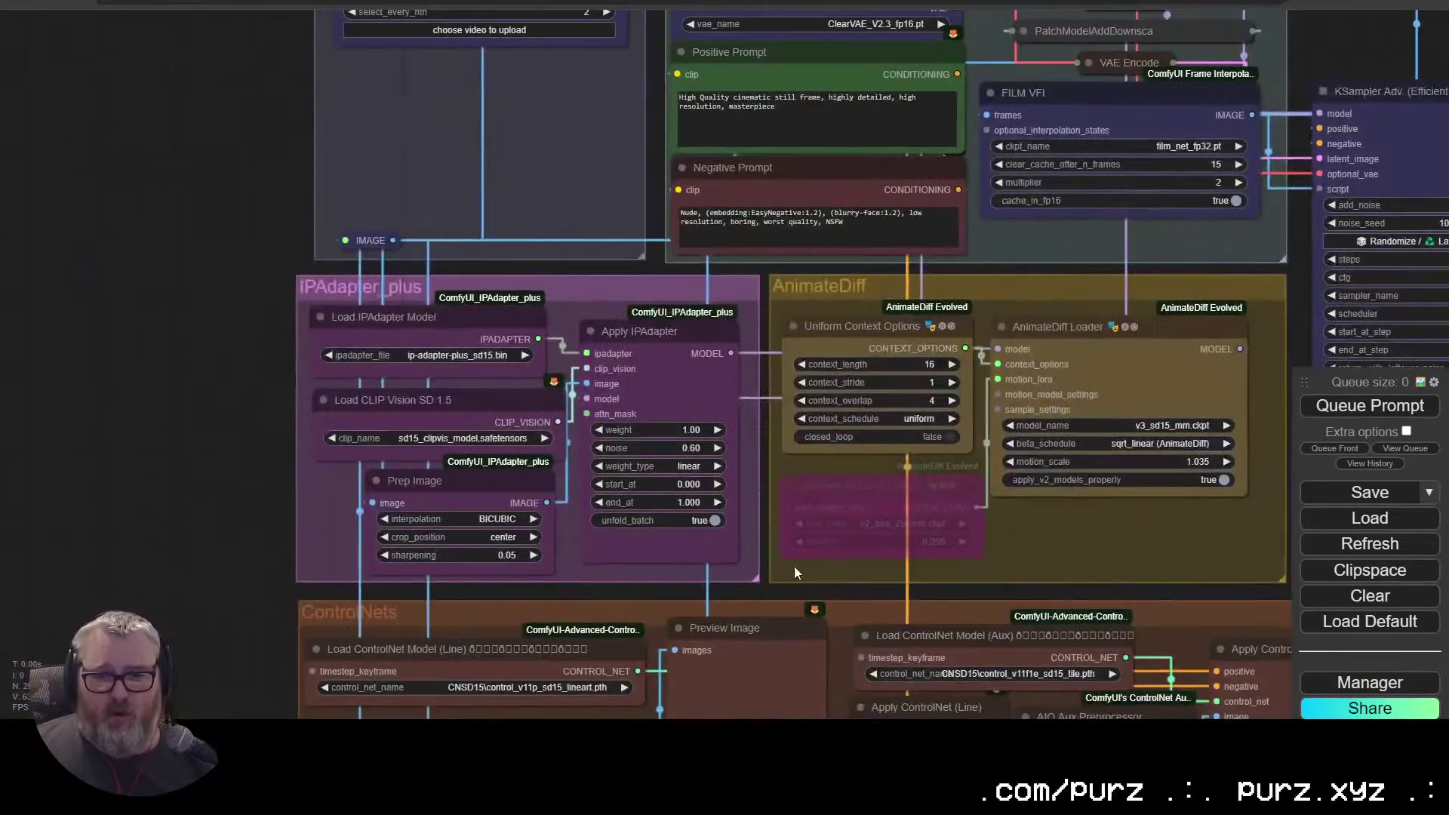
left_click_drag(202, 461, 240, 277)
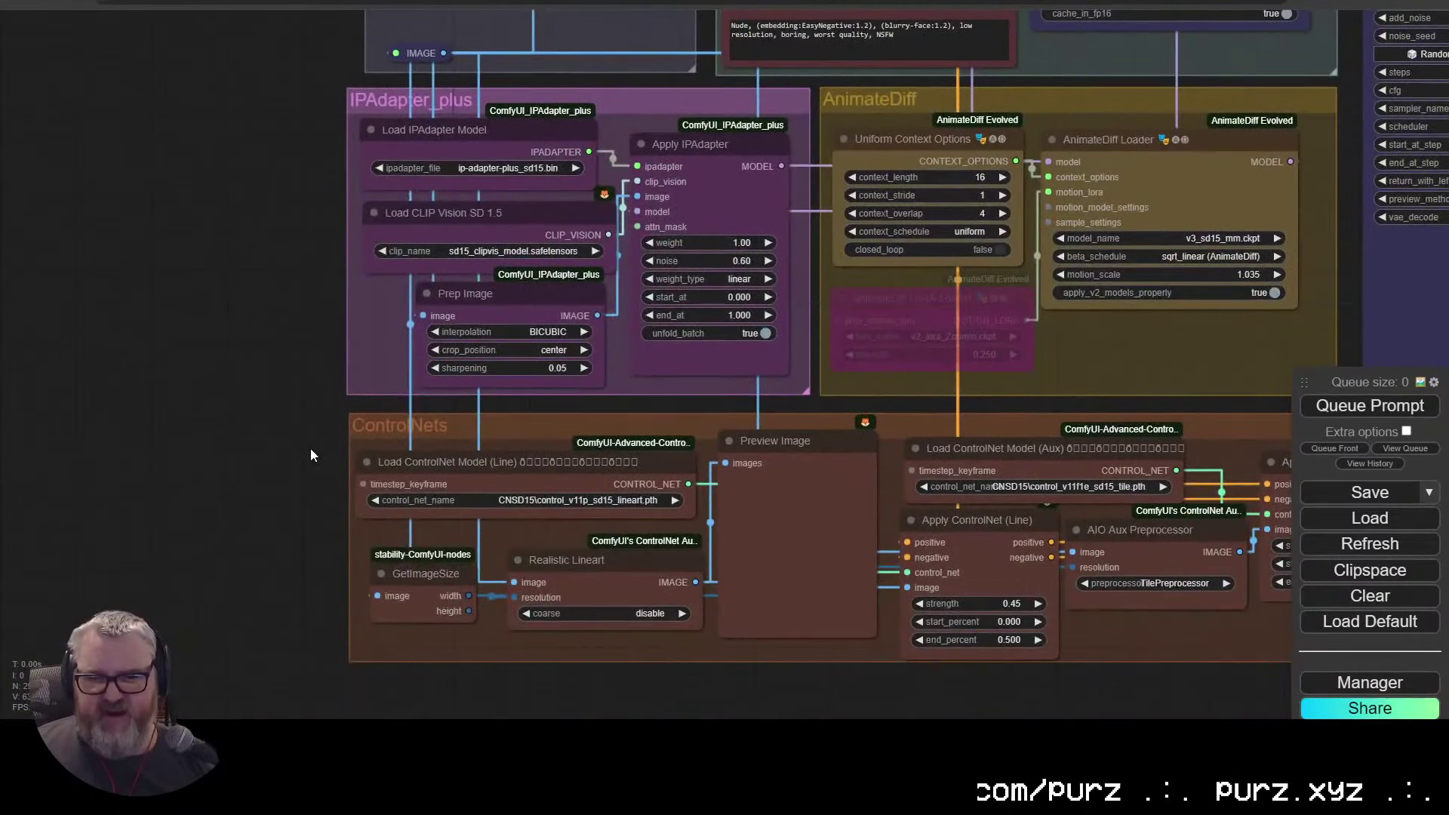
left_click_drag(295, 391, 156, 351)
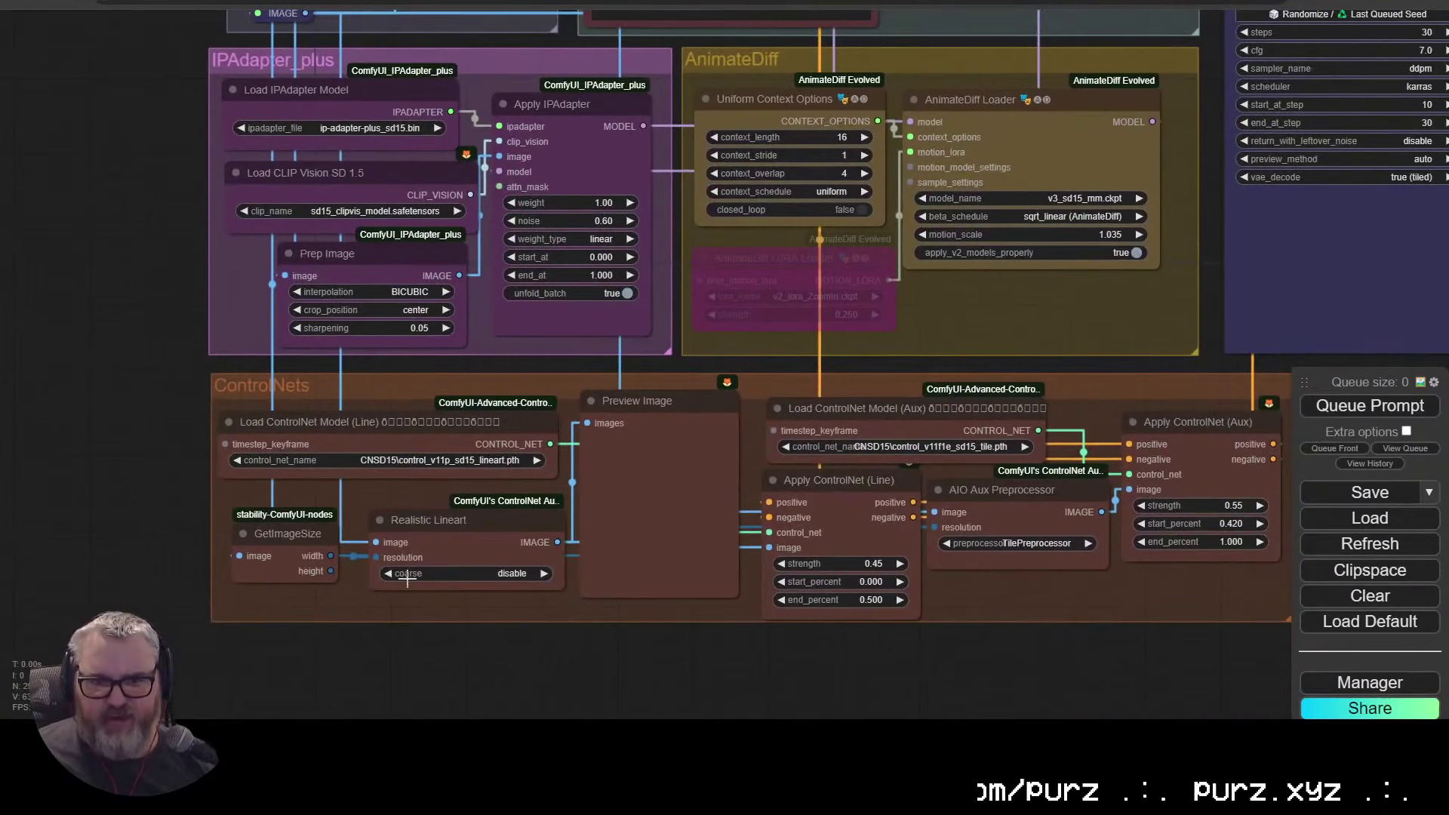
left_click_drag(871, 692, 482, 661)
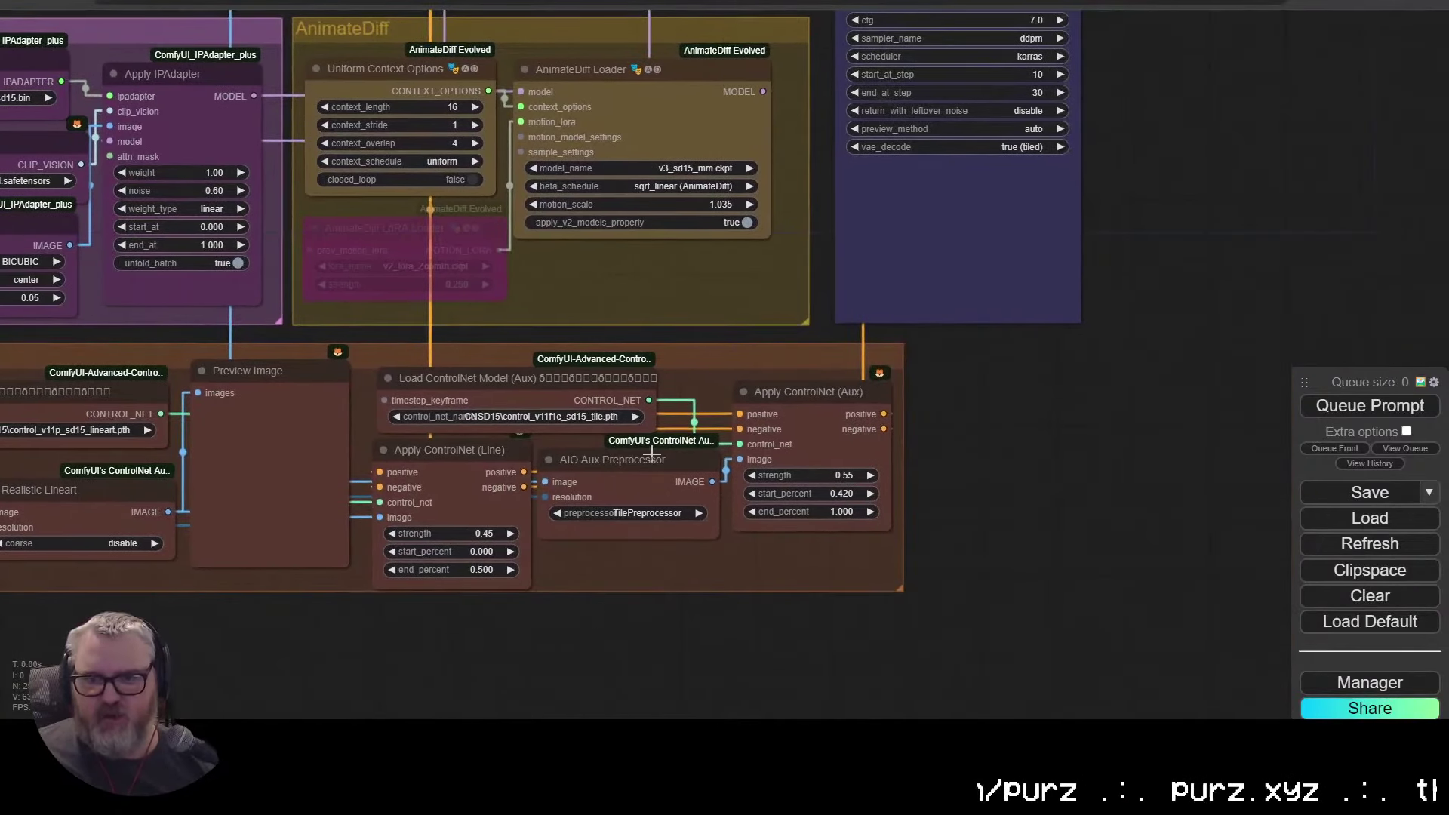
left_click(649, 474)
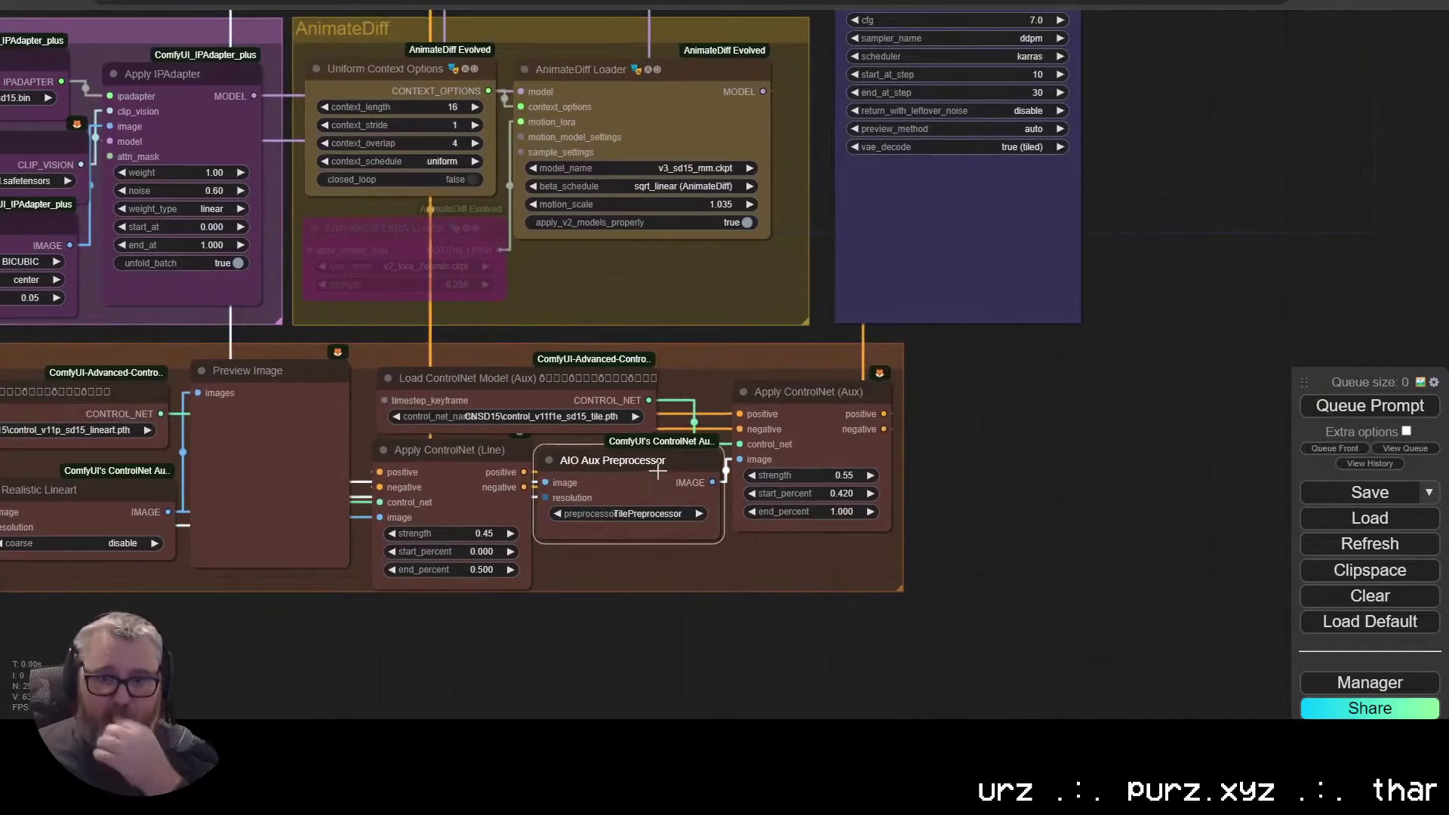
left_click(1162, 468)
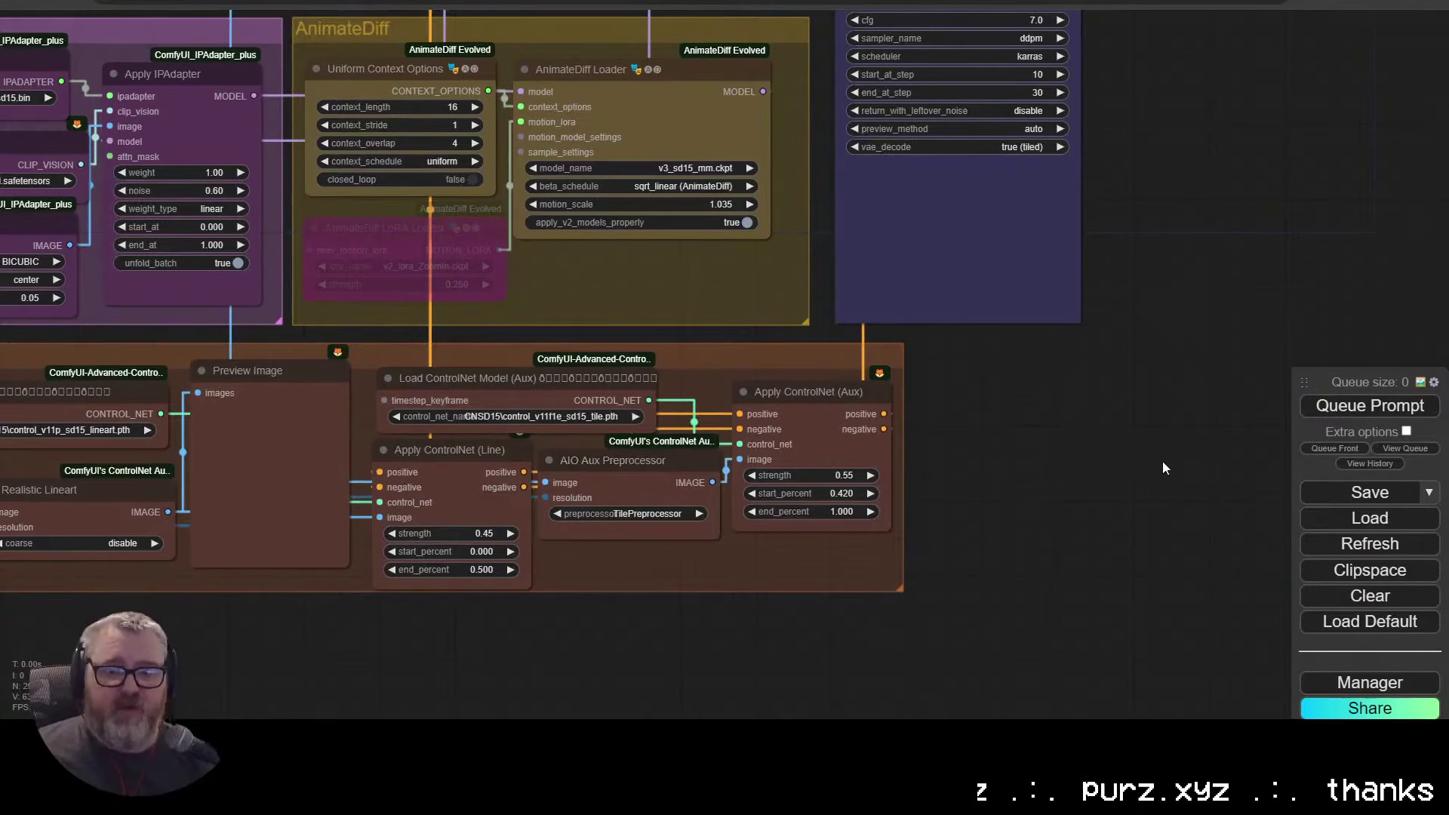
Step: Search Google for "tile controlnet sd15" in a new browser tab and check the control_v11f1e_sd15_tile model's files on Hugging Face
key("ctrl+t")
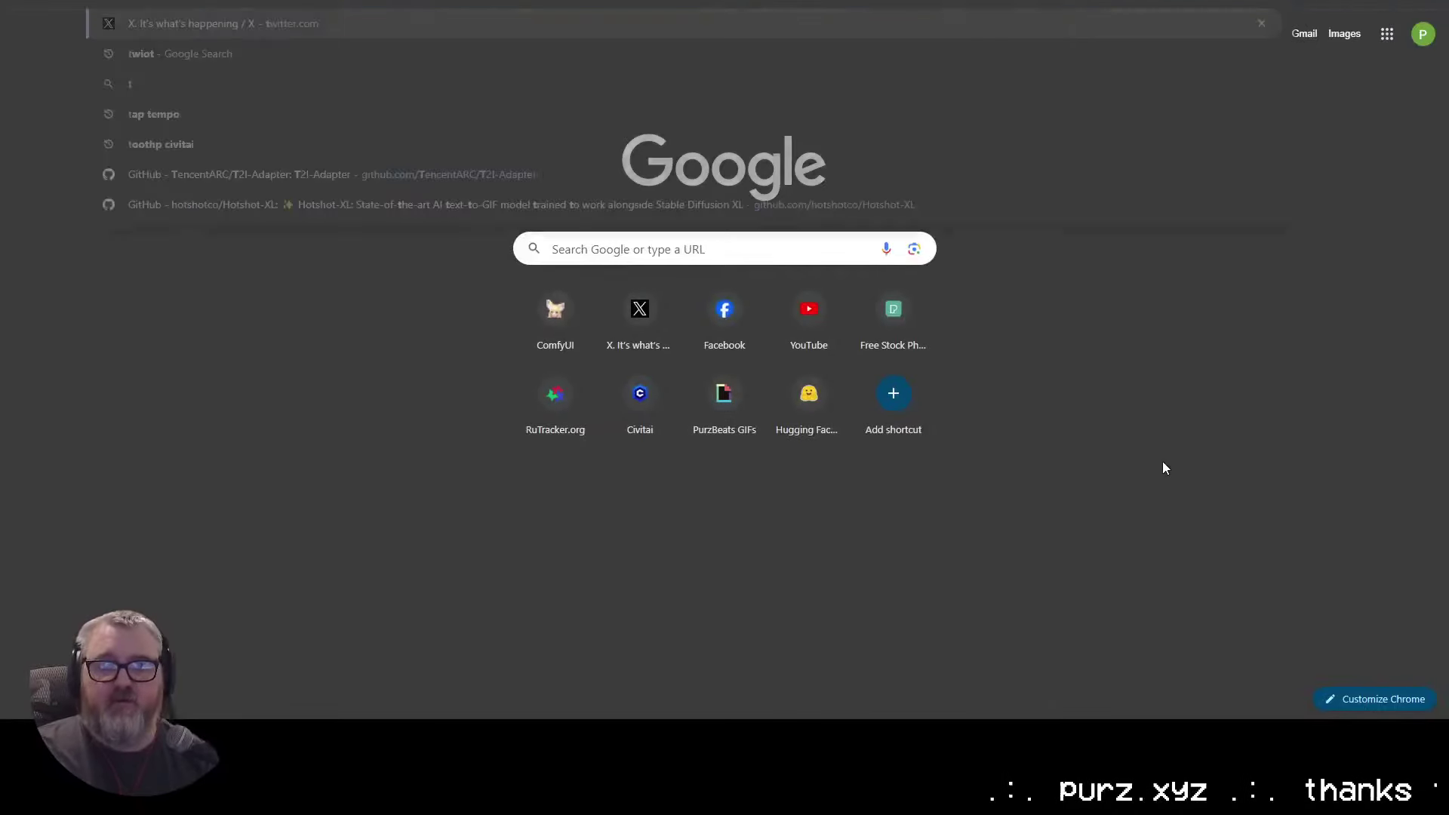
type("tile controlnet sd15")
key("Return")
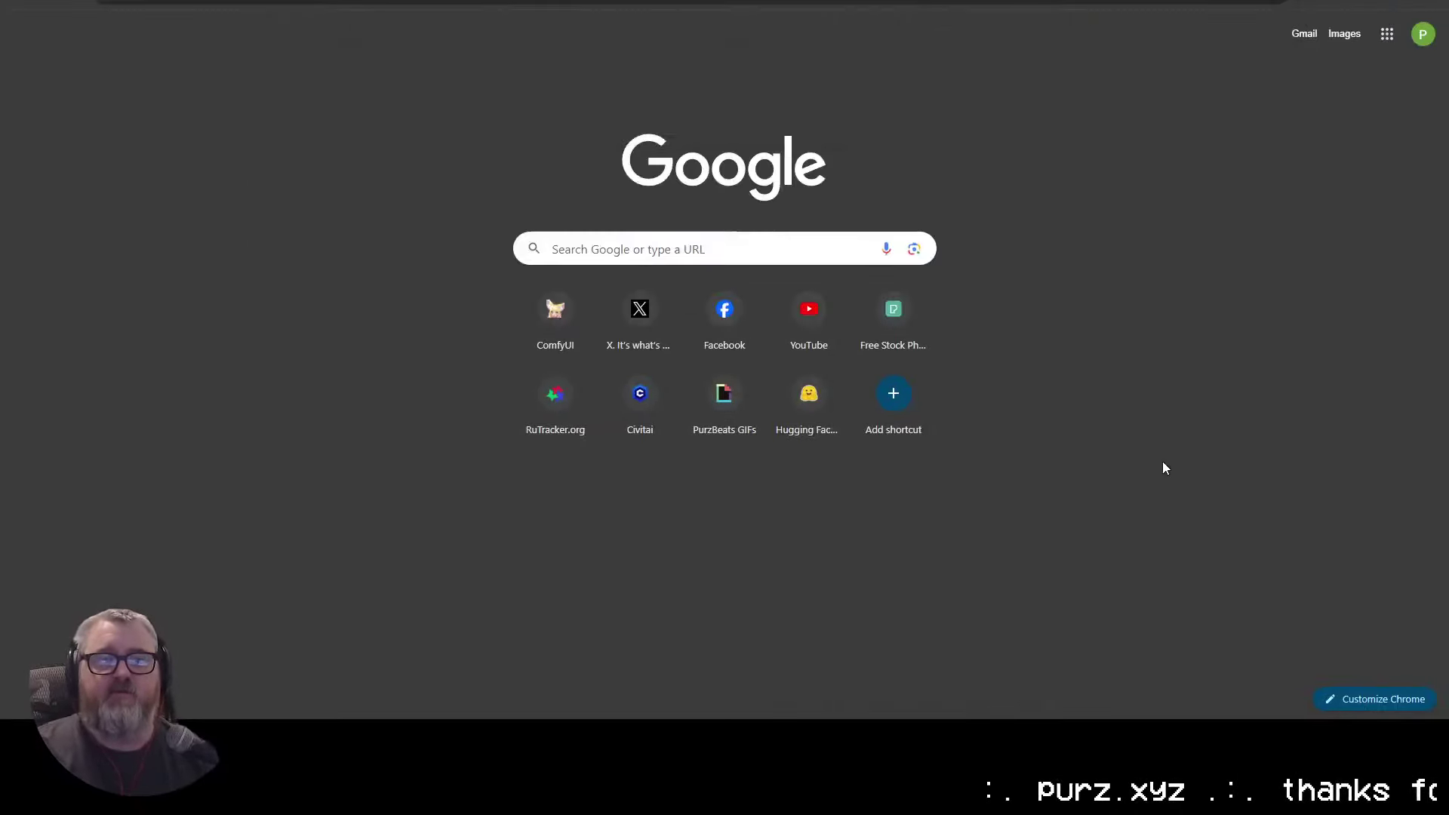
left_click(279, 198)
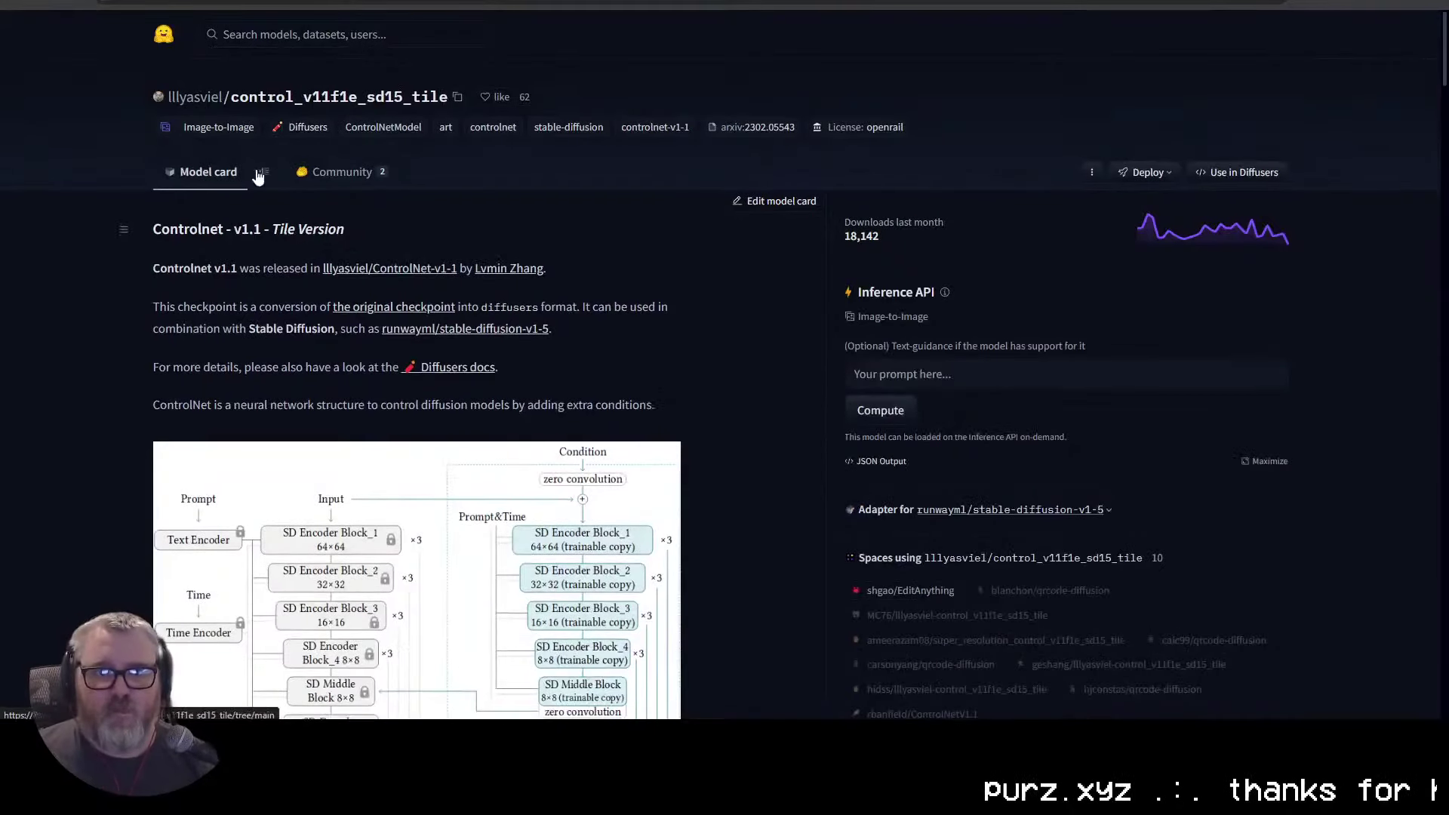
left_click(263, 172)
left_click(16, 2)
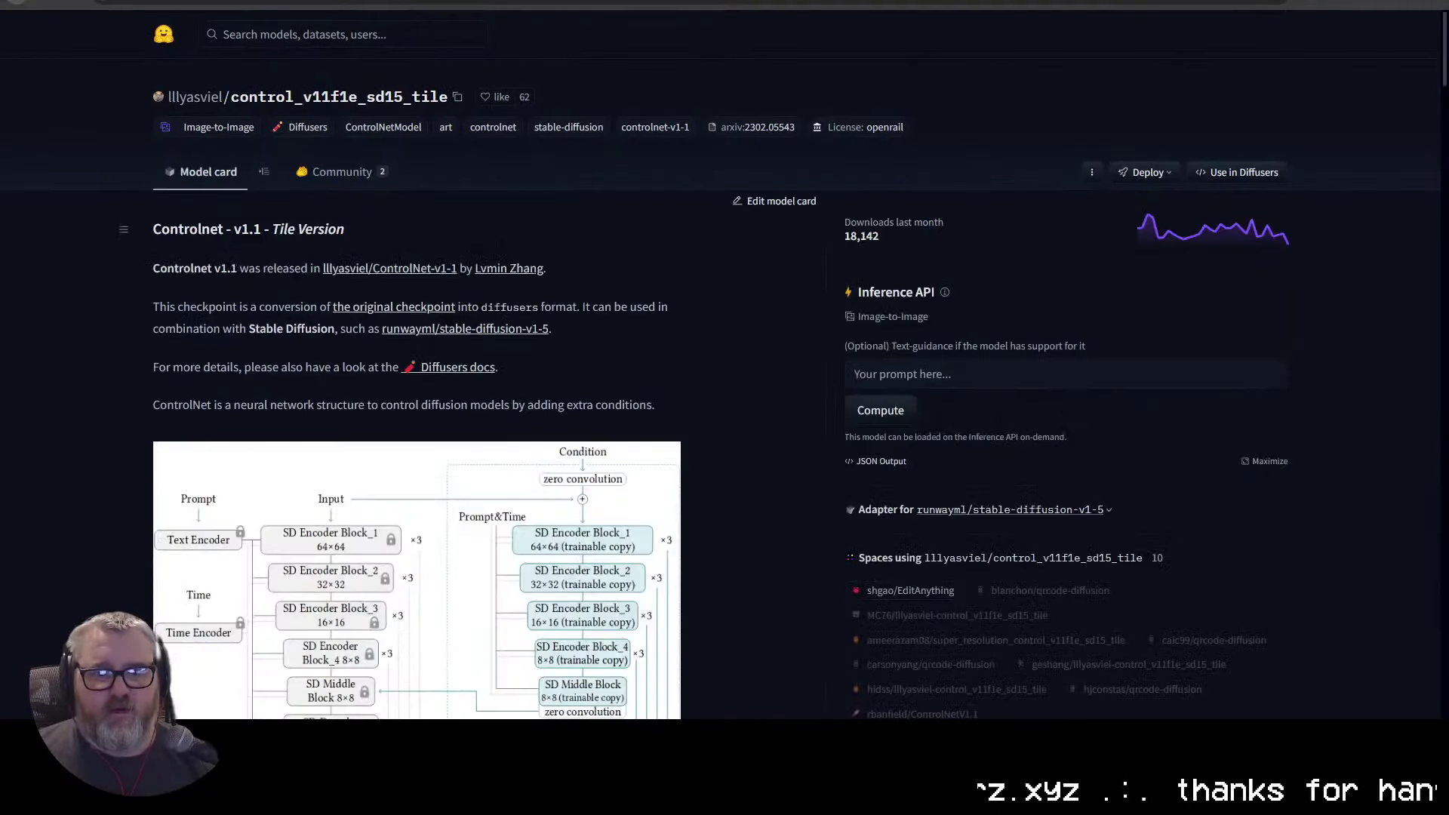
Step: Search Hugging Face for "tile sd15" and check the files of the ControlNet-1-1-preview version of control_v11f1e_sd15_tile
left_click(428, 35)
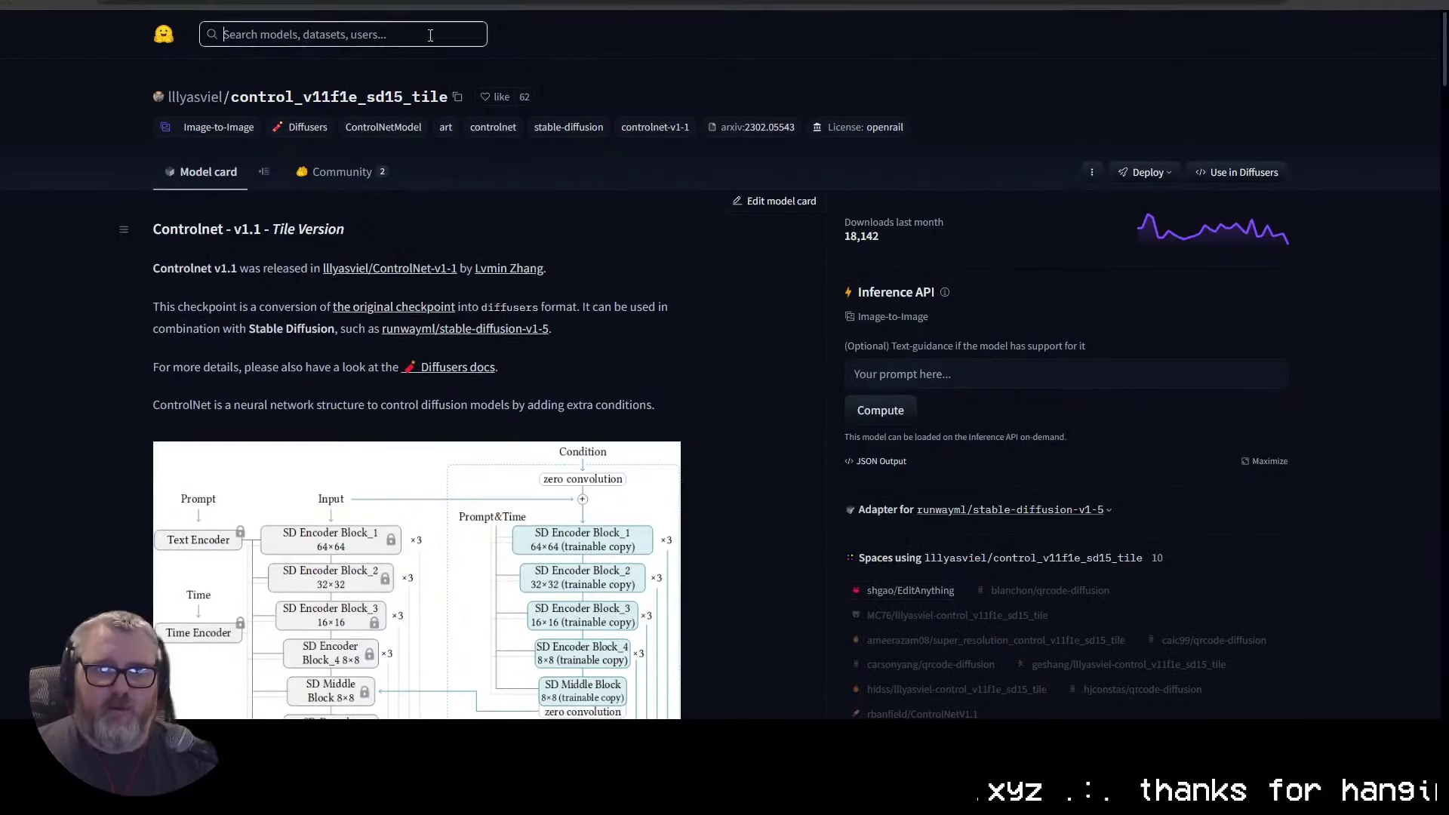
type("sd15 tgil")
key("Escape")
left_click(325, 34)
type("sd15 tile")
left_click(324, 112)
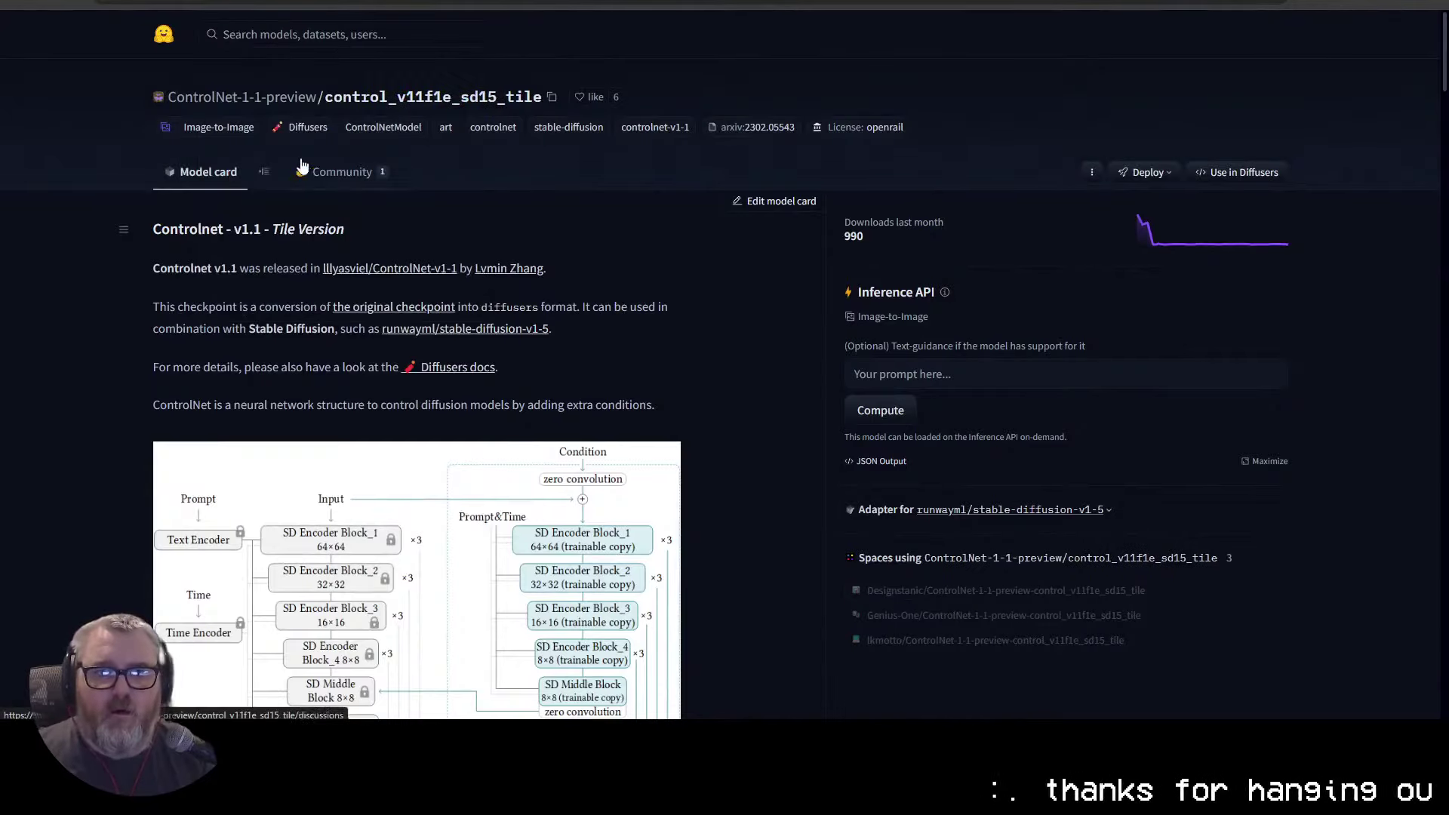
left_click(267, 172)
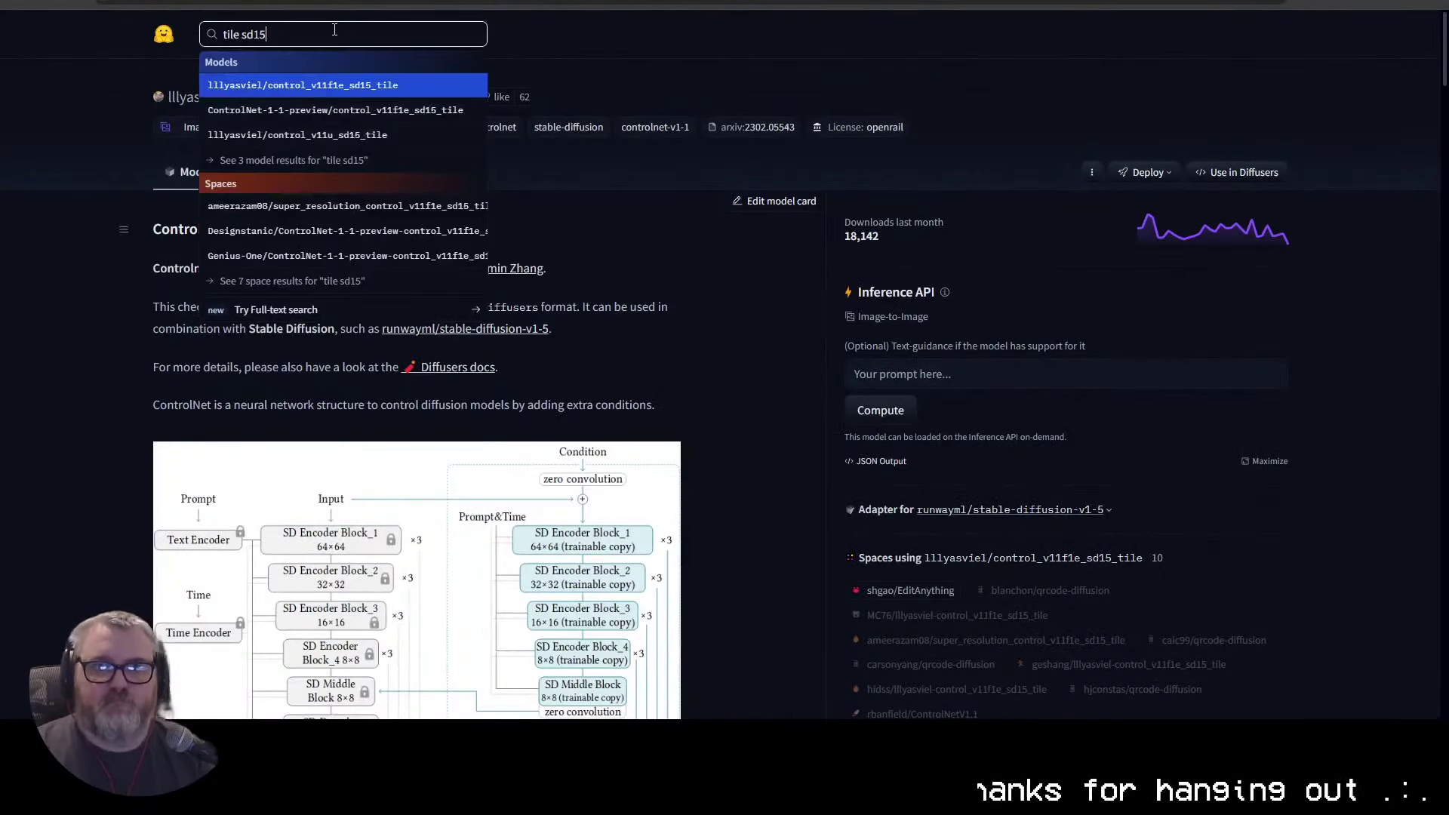
Step: Review the first control_v11f1e_sd15_tile repository's file list and skim its model card
left_click(268, 170)
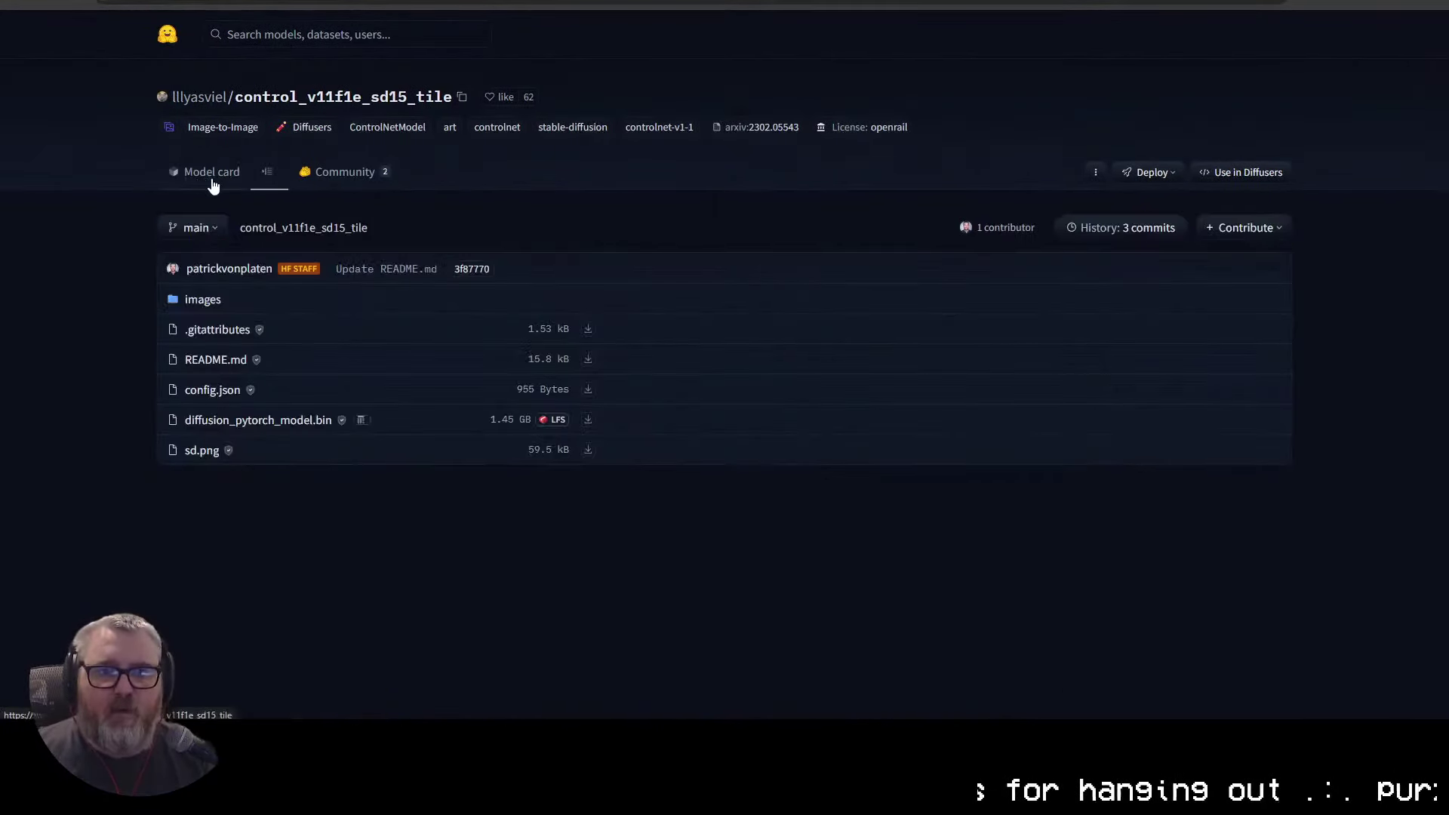
left_click(210, 176)
scroll(537, 504, "down", 7)
scroll(537, 499, "down", 11)
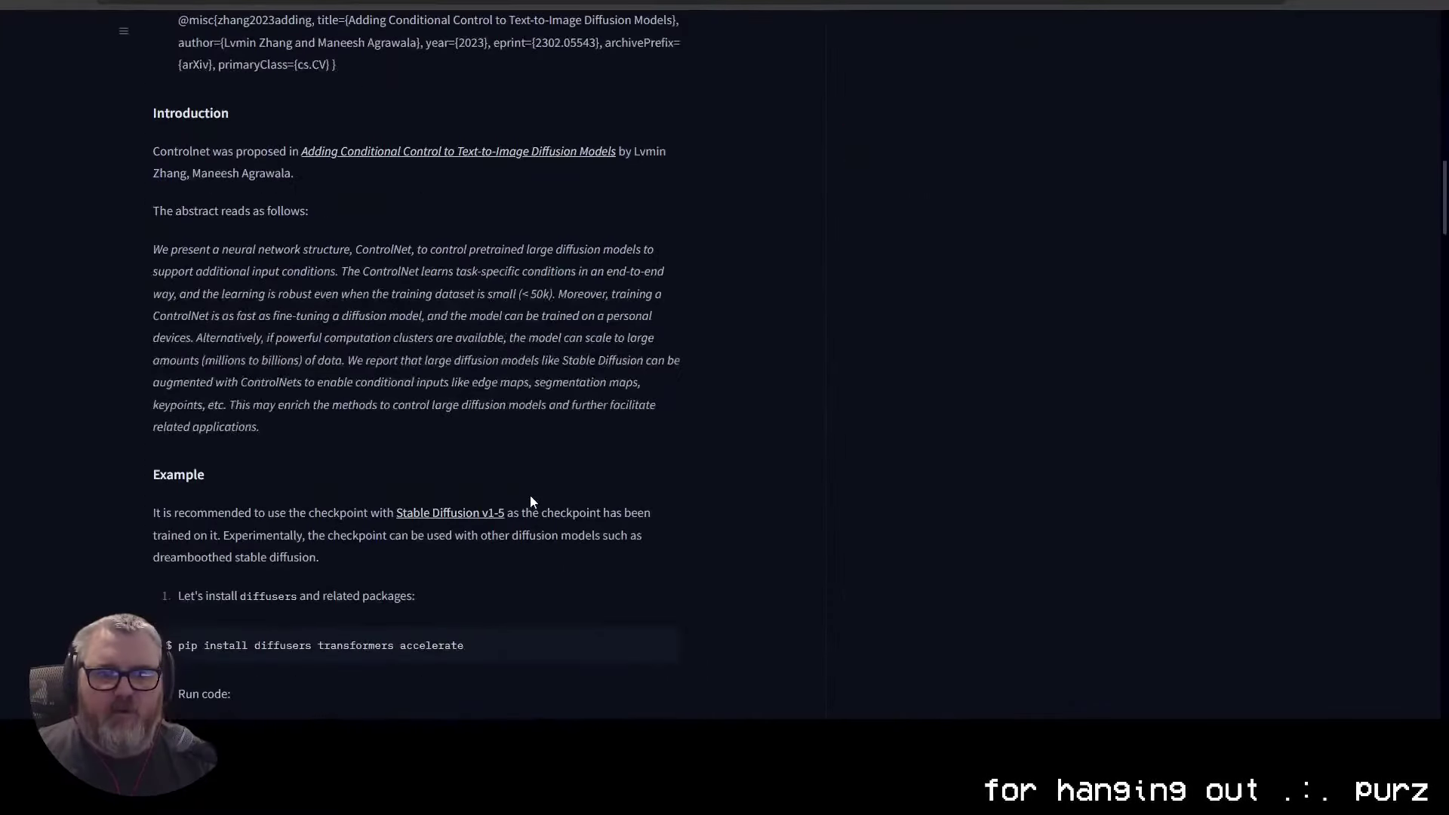
scroll(530, 495, "up", 18)
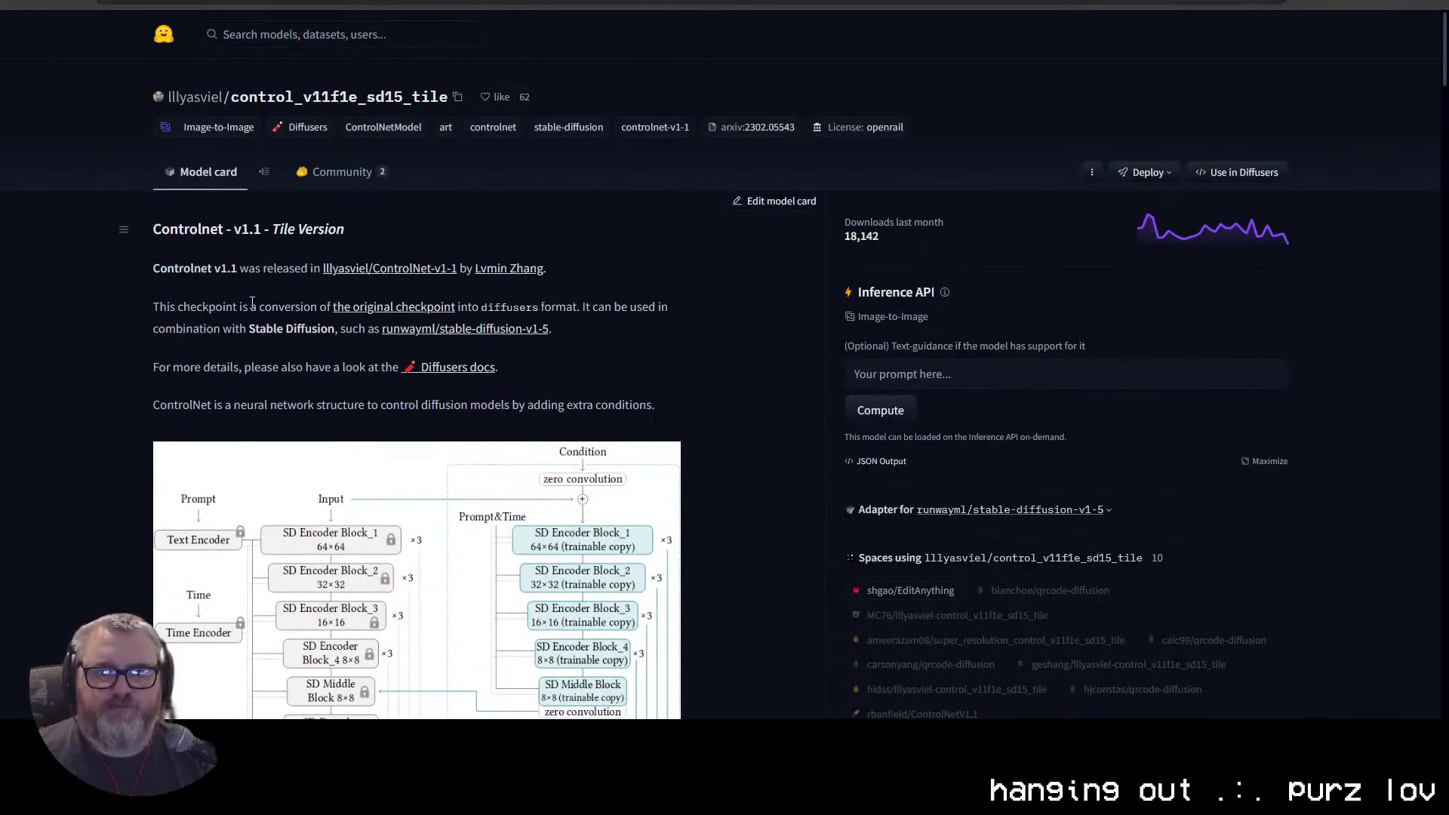
Step: Search Google in a new tab for "controlnet tile sd15 safetensors" and open the ControlNet 1.1 Models page on Civitai
key("ctrl+t")
type("controlnet tile s")
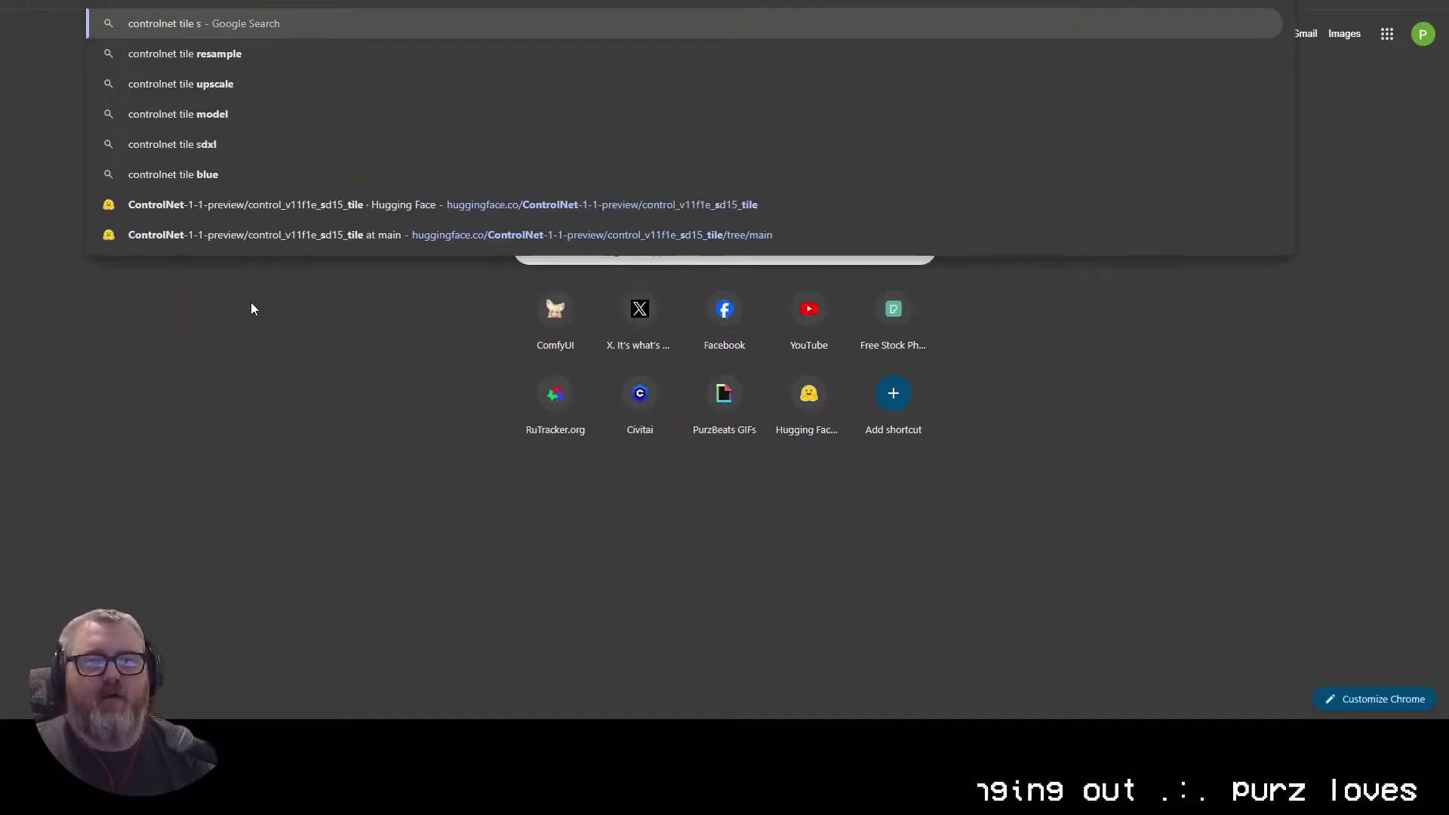
type("d15")
key("Return")
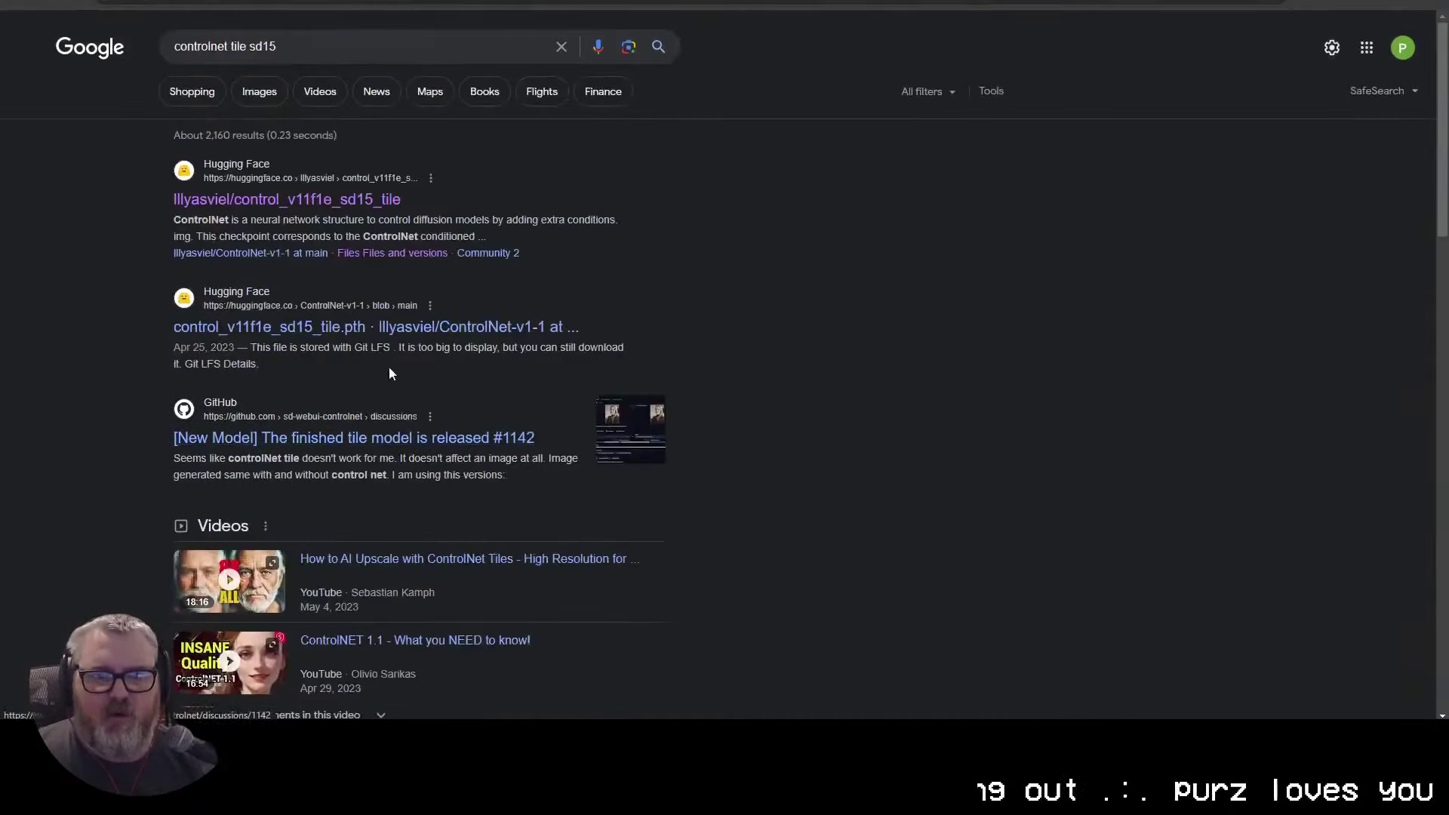
type("safetensors")
key("Return")
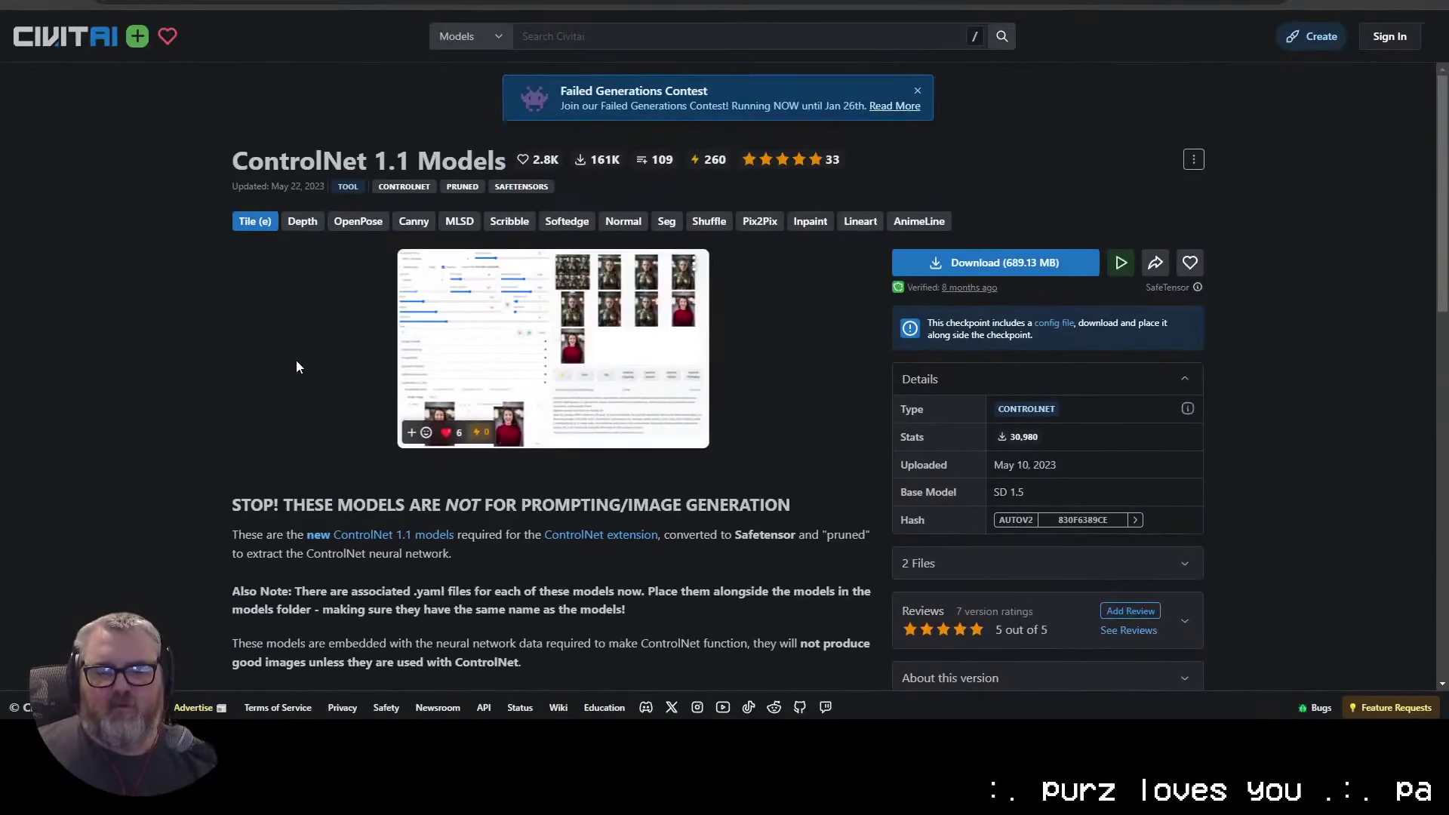
Step: Download the Tile (e) version of the ControlNet 1.1 Models from Civitai and show the downloaded file in its folder
left_click(1035, 270)
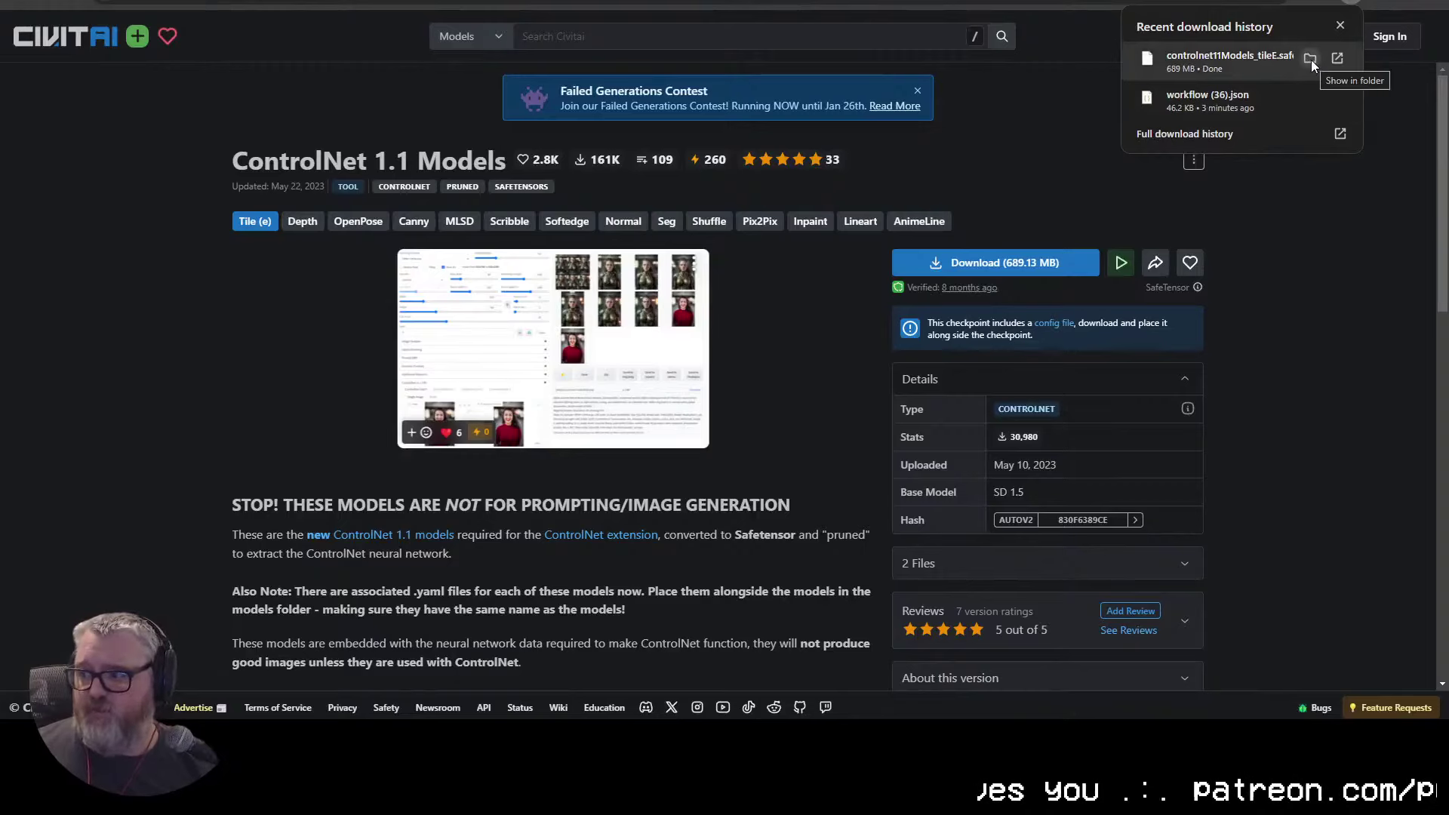
left_click(1312, 57)
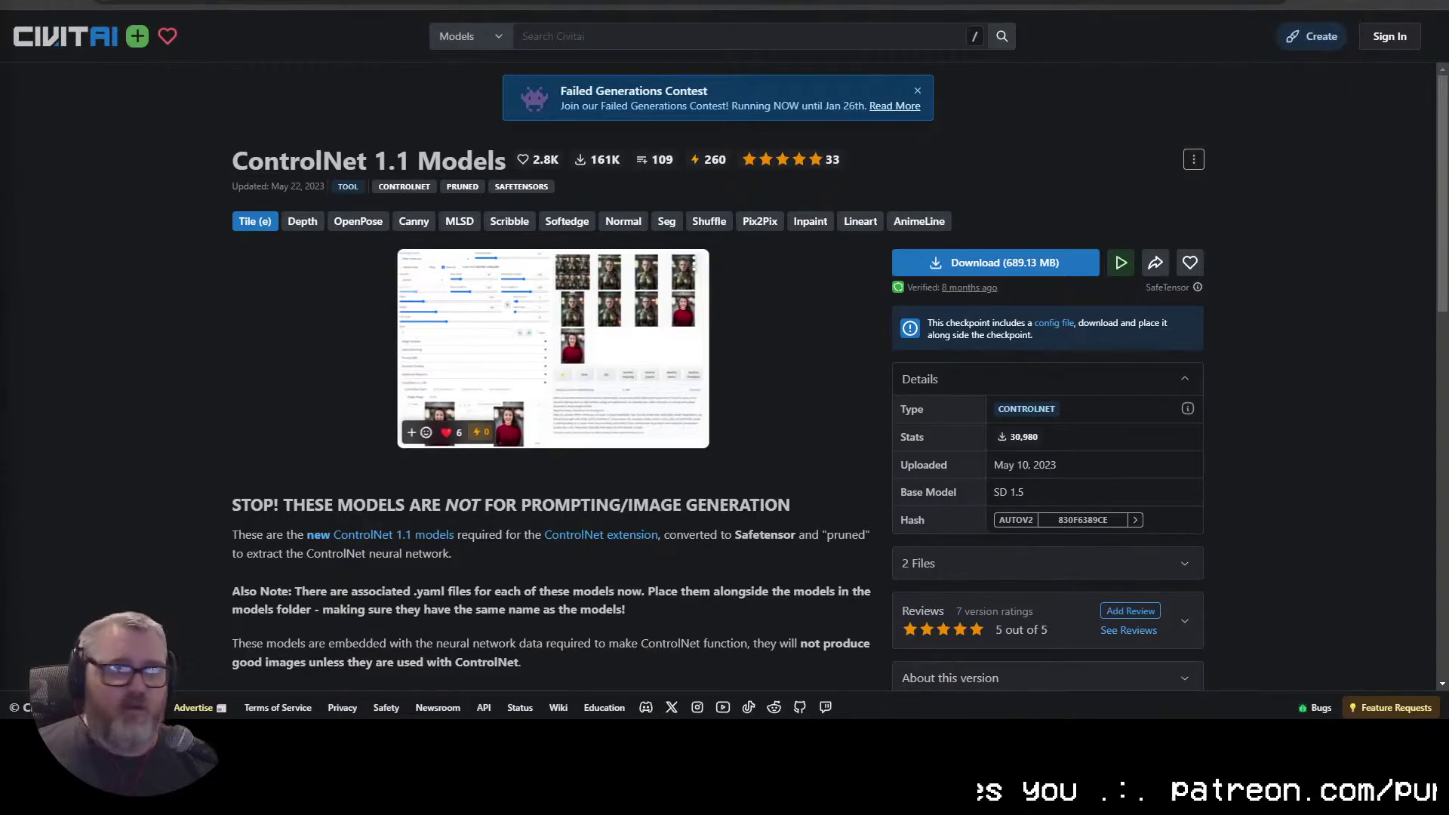
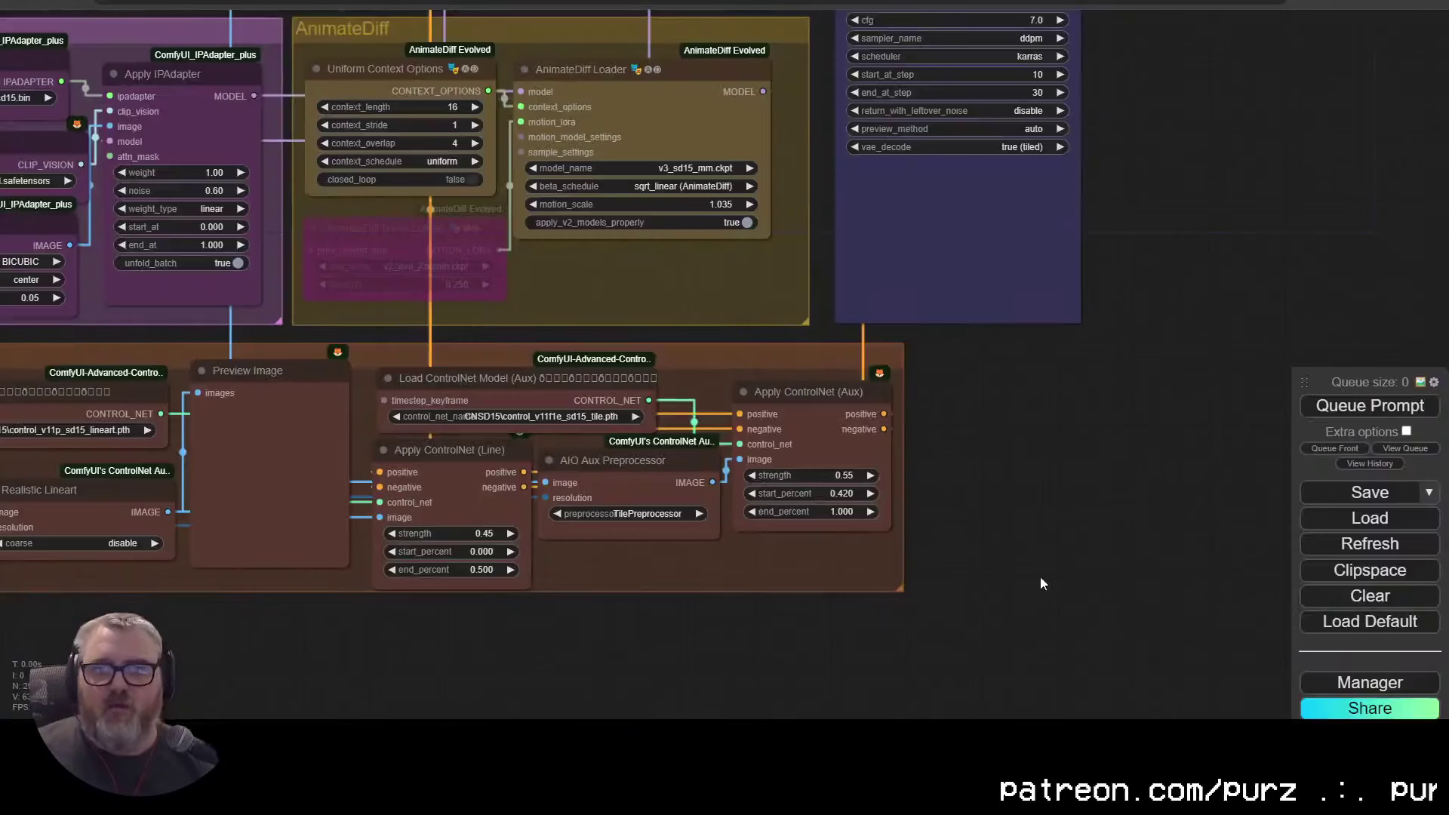
Step: In the ComfyUI workflow, set the Load Checkpoint w/ Noise Select node's checkpoint to dreamshaper_8.safetensors
left_click_drag(167, 623, 715, 610)
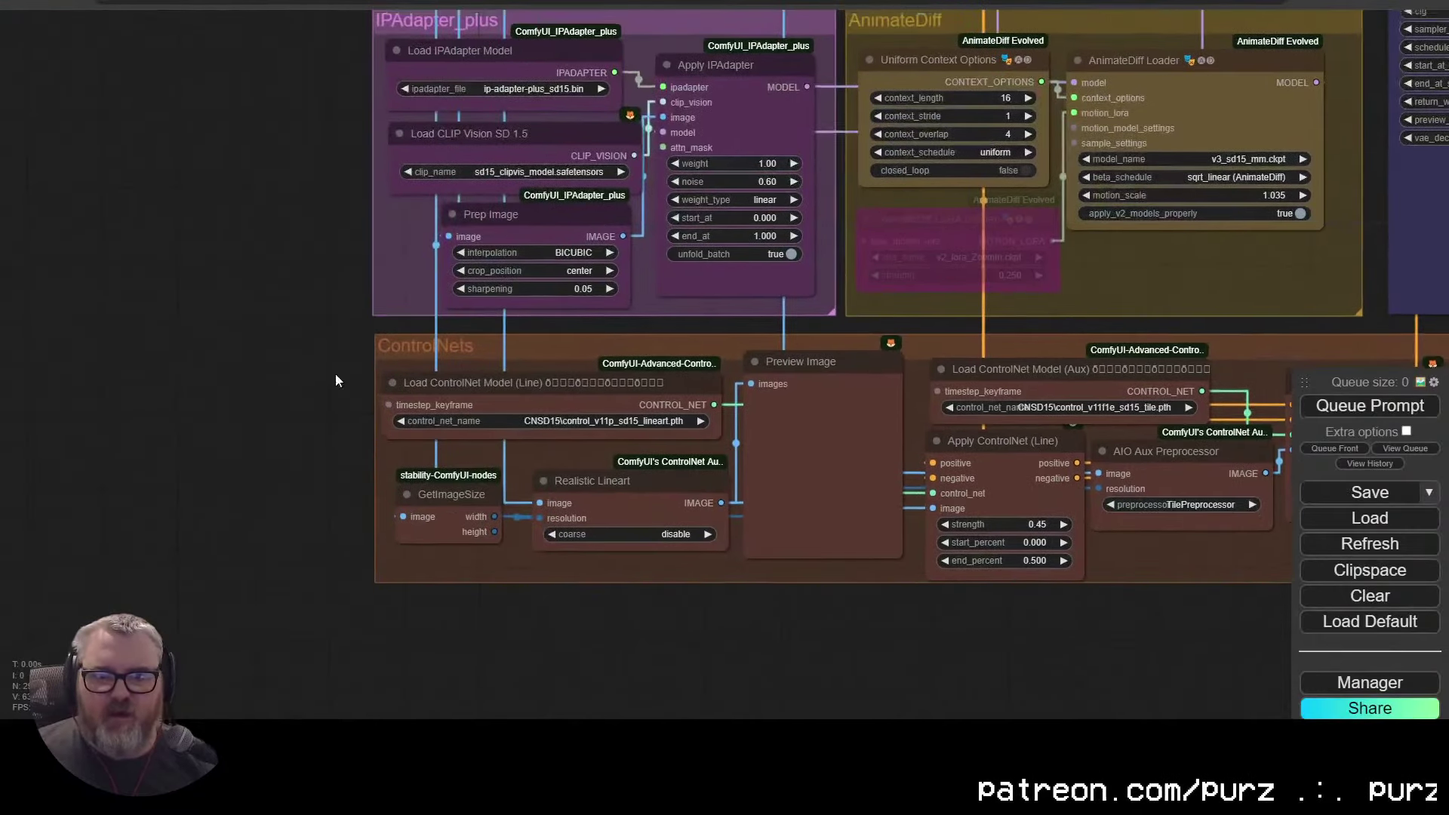
left_click_drag(332, 69, 354, 470)
left_click_drag(348, 551, 341, 614)
left_click_drag(329, 168, 50, 168)
scroll(608, 131, "up", 4)
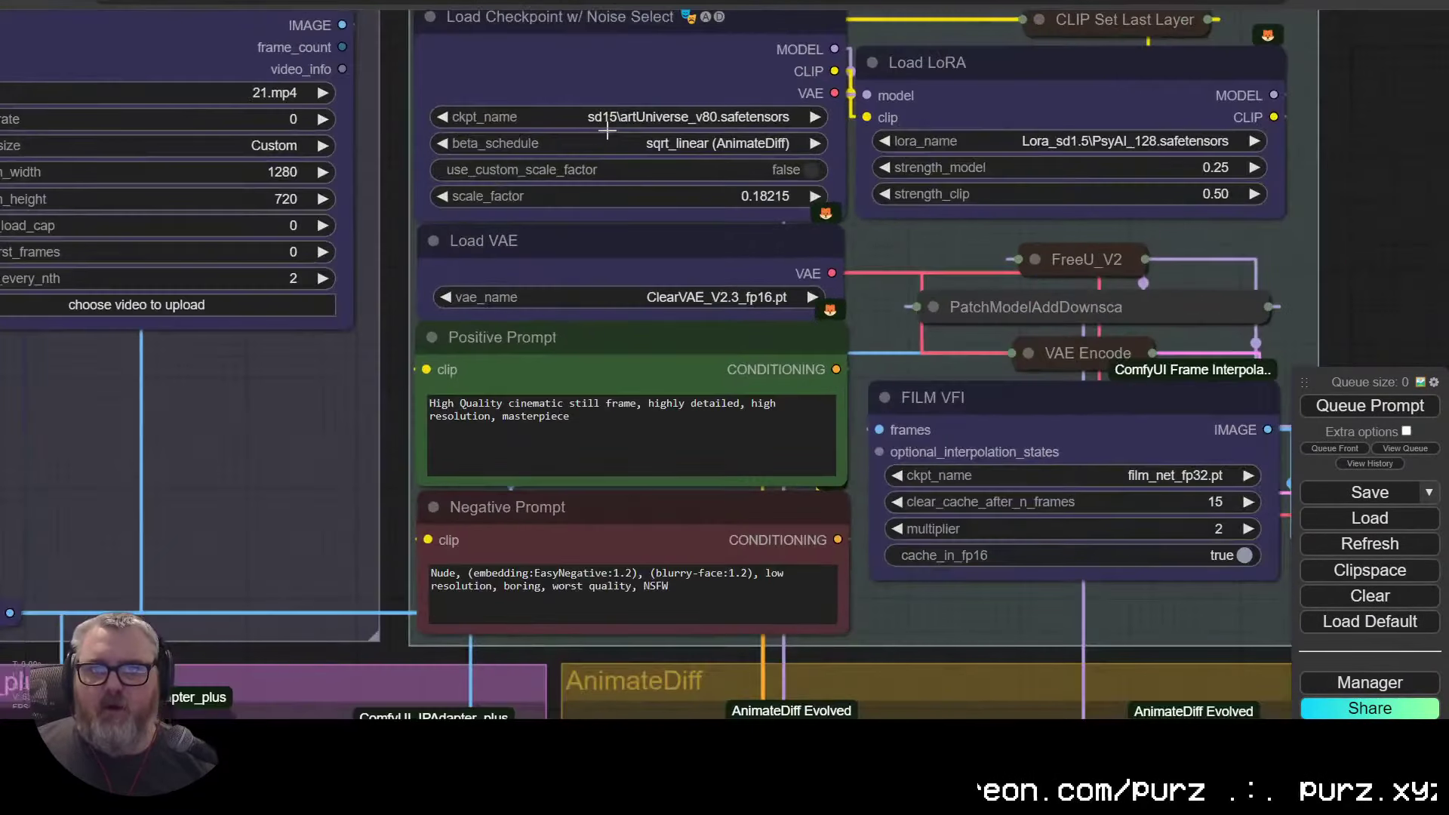
left_click(772, 117)
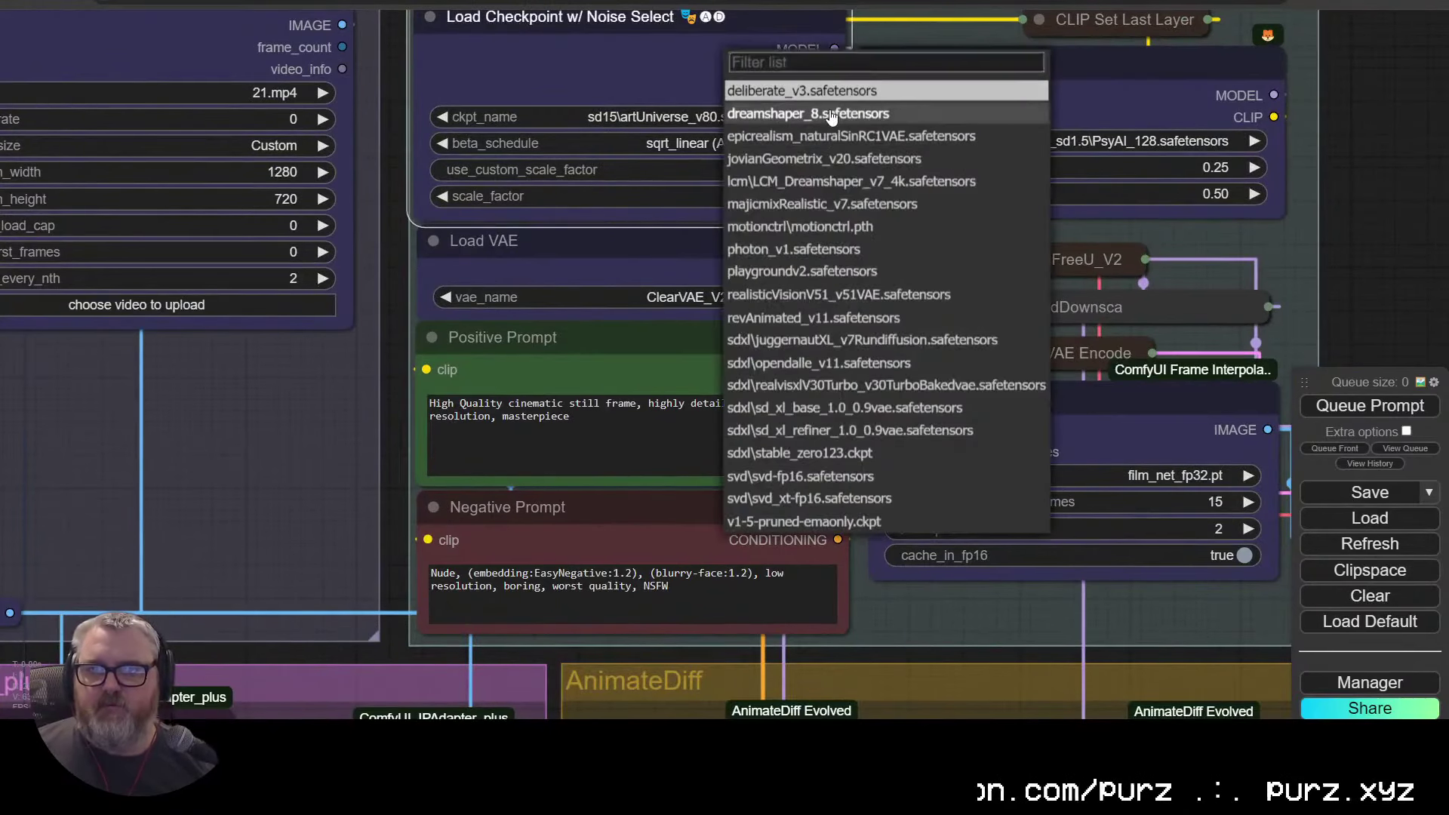
left_click(830, 114)
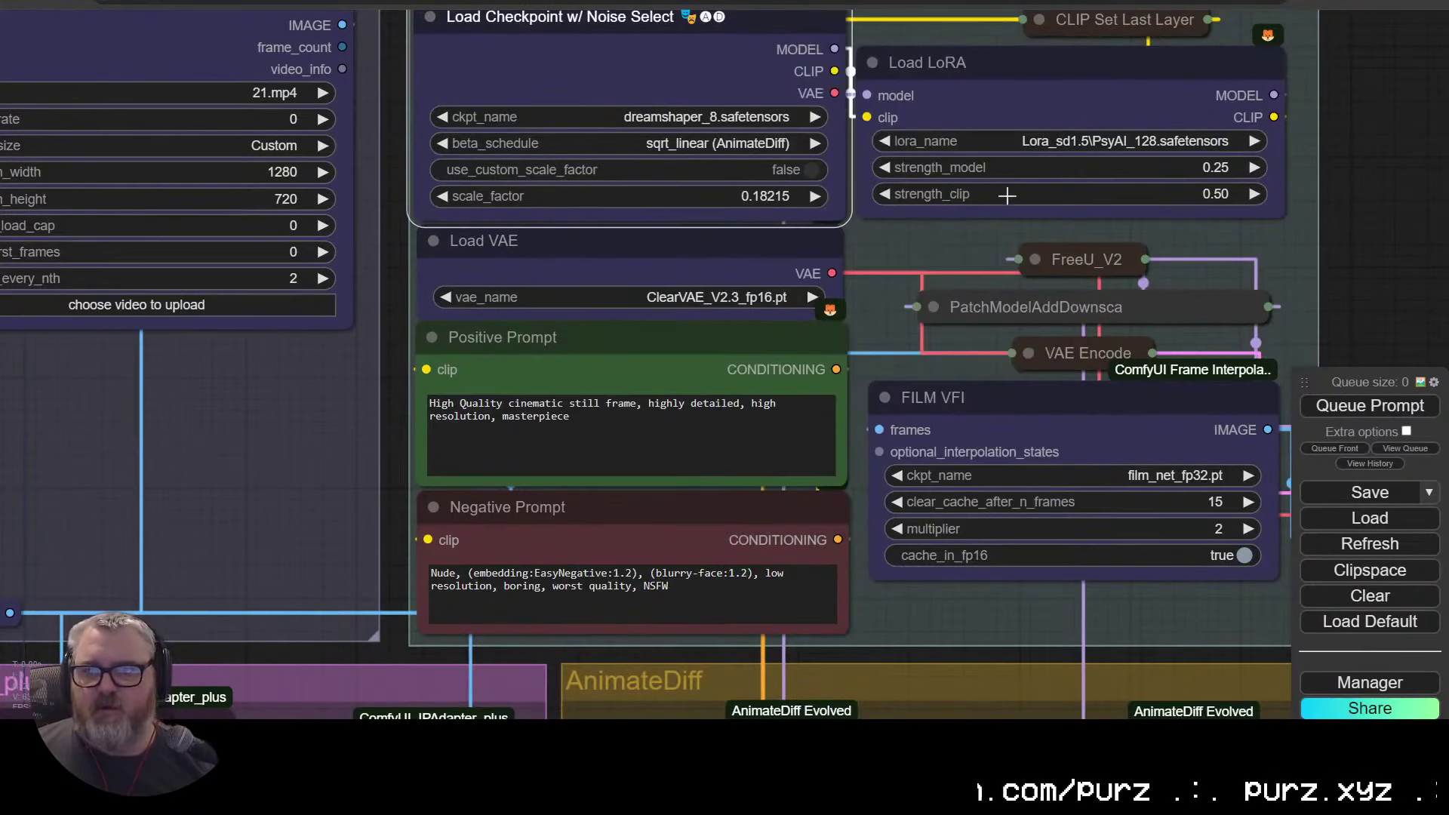
Step: Set the Load LoRA node to purz\purz-face_4400.safetensors with both model and clip strength at 0
left_click(1196, 140)
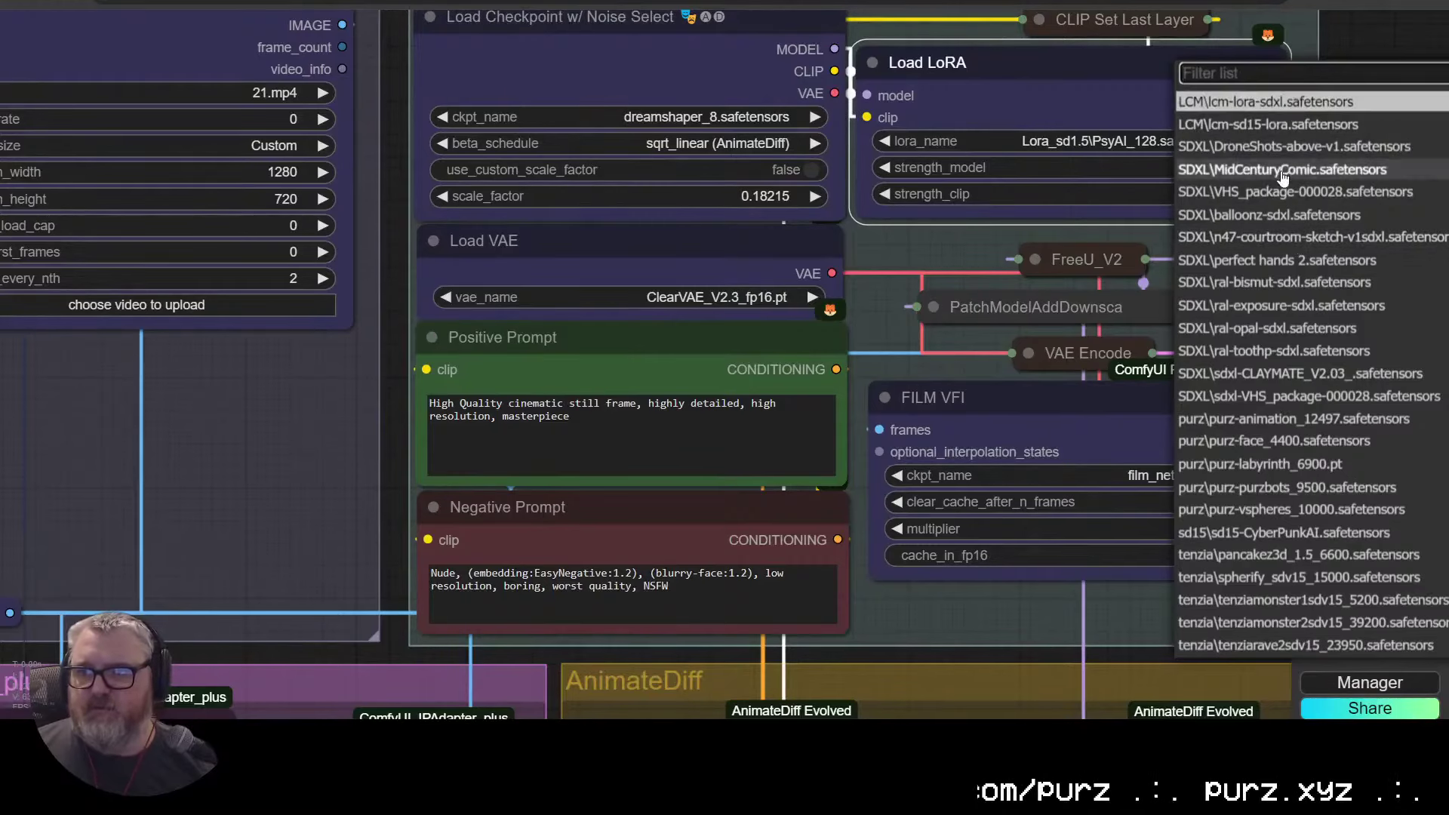
left_click(1015, 185)
left_click(1194, 140)
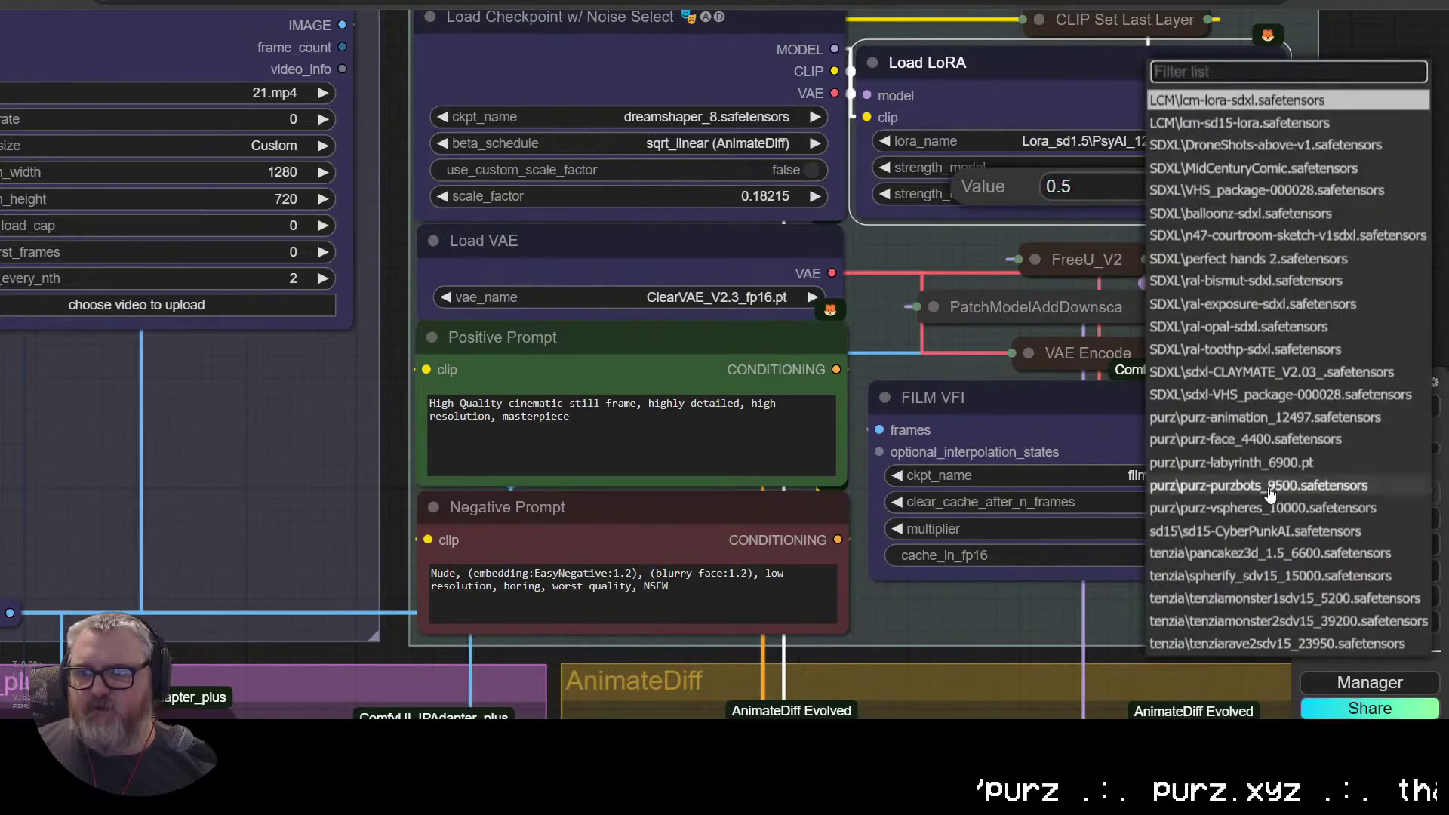
left_click(1207, 443)
left_click(1301, 187)
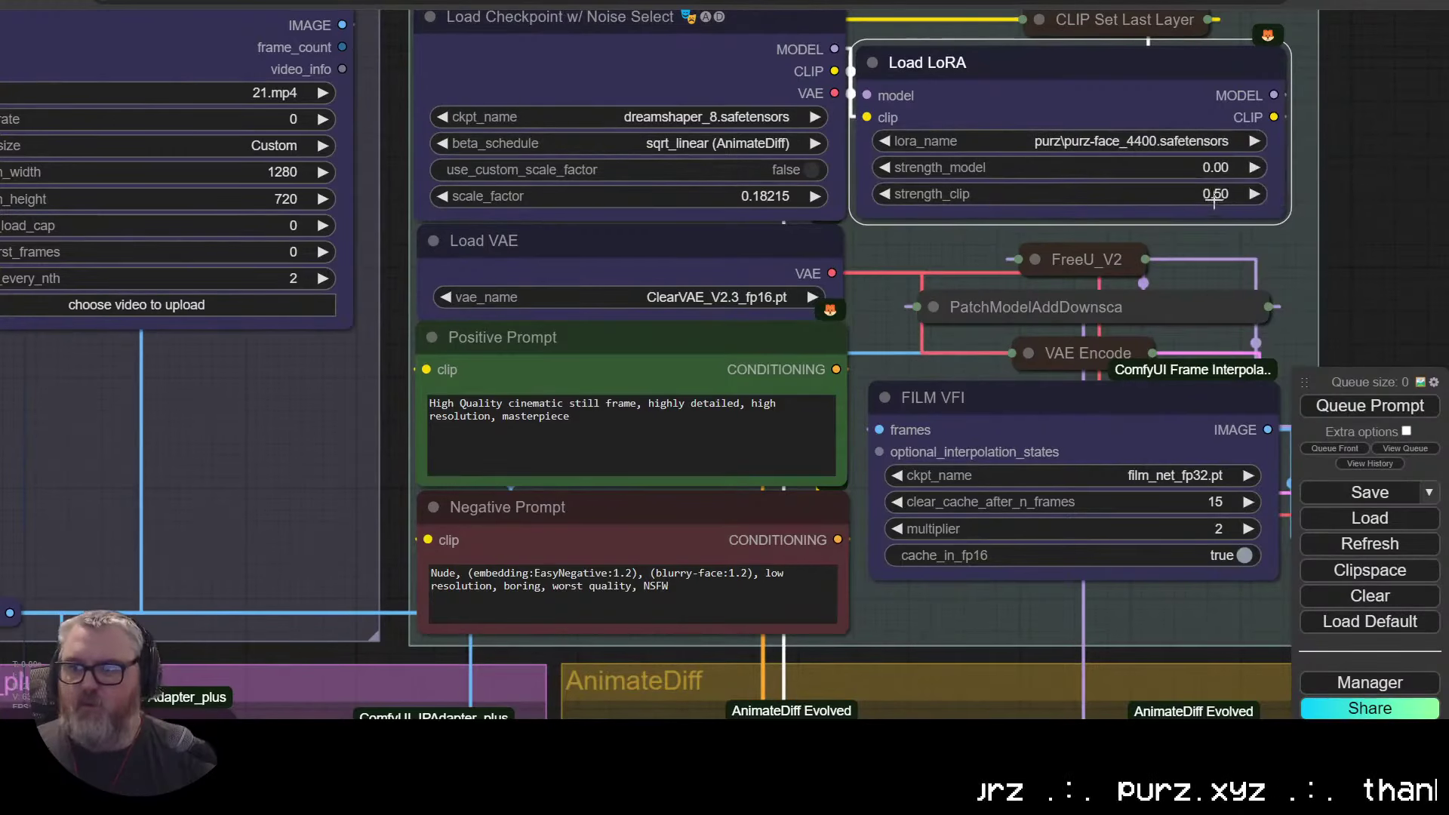
Step: Set the Load VAE node to vae-ft-mse-840000-ema-pruned.ckpt and the FILM VFI checkpoint to film_net_fp32.pt
left_click(708, 297)
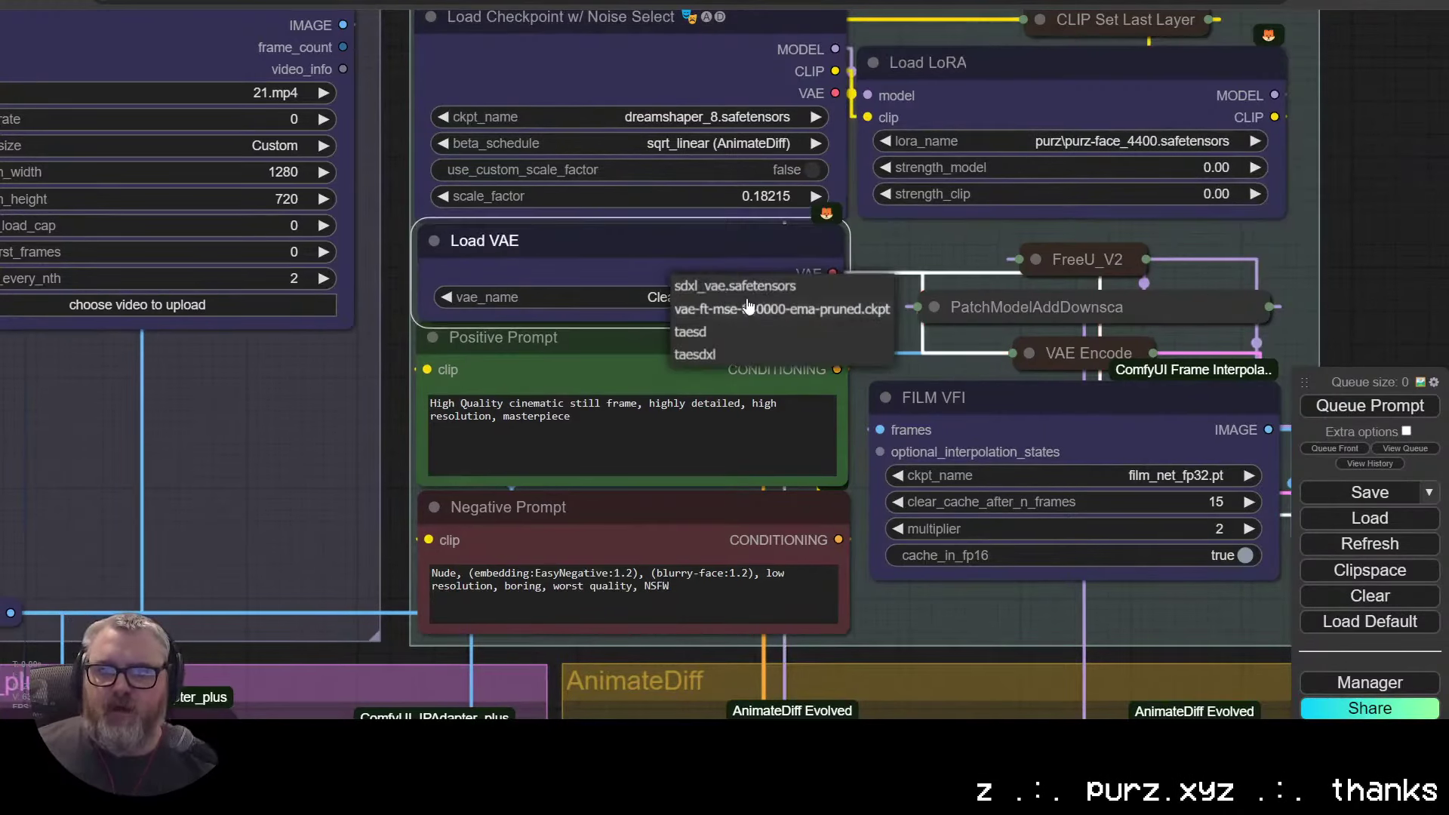
left_click(745, 308)
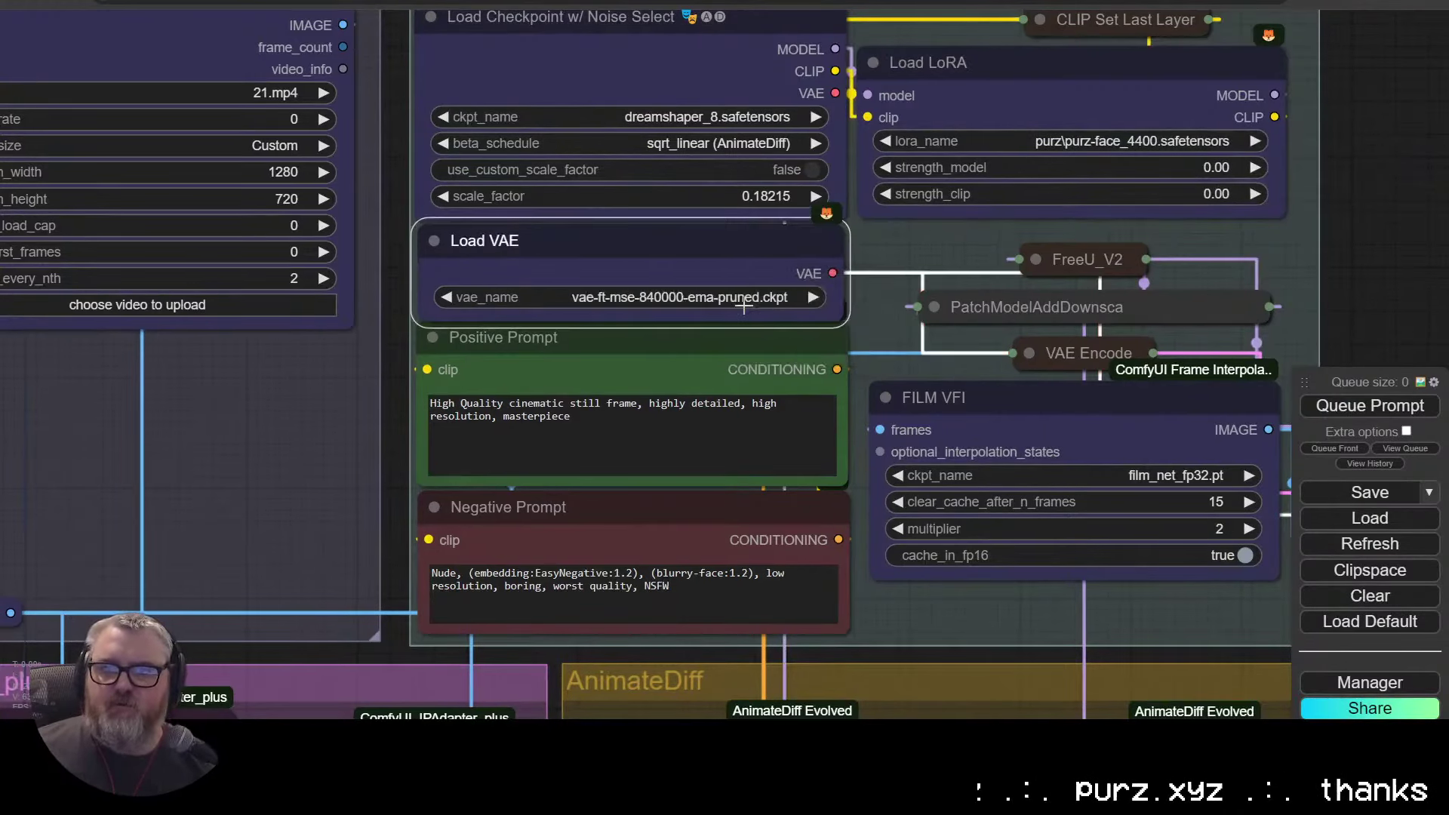
left_click_drag(1289, 292, 973, 241)
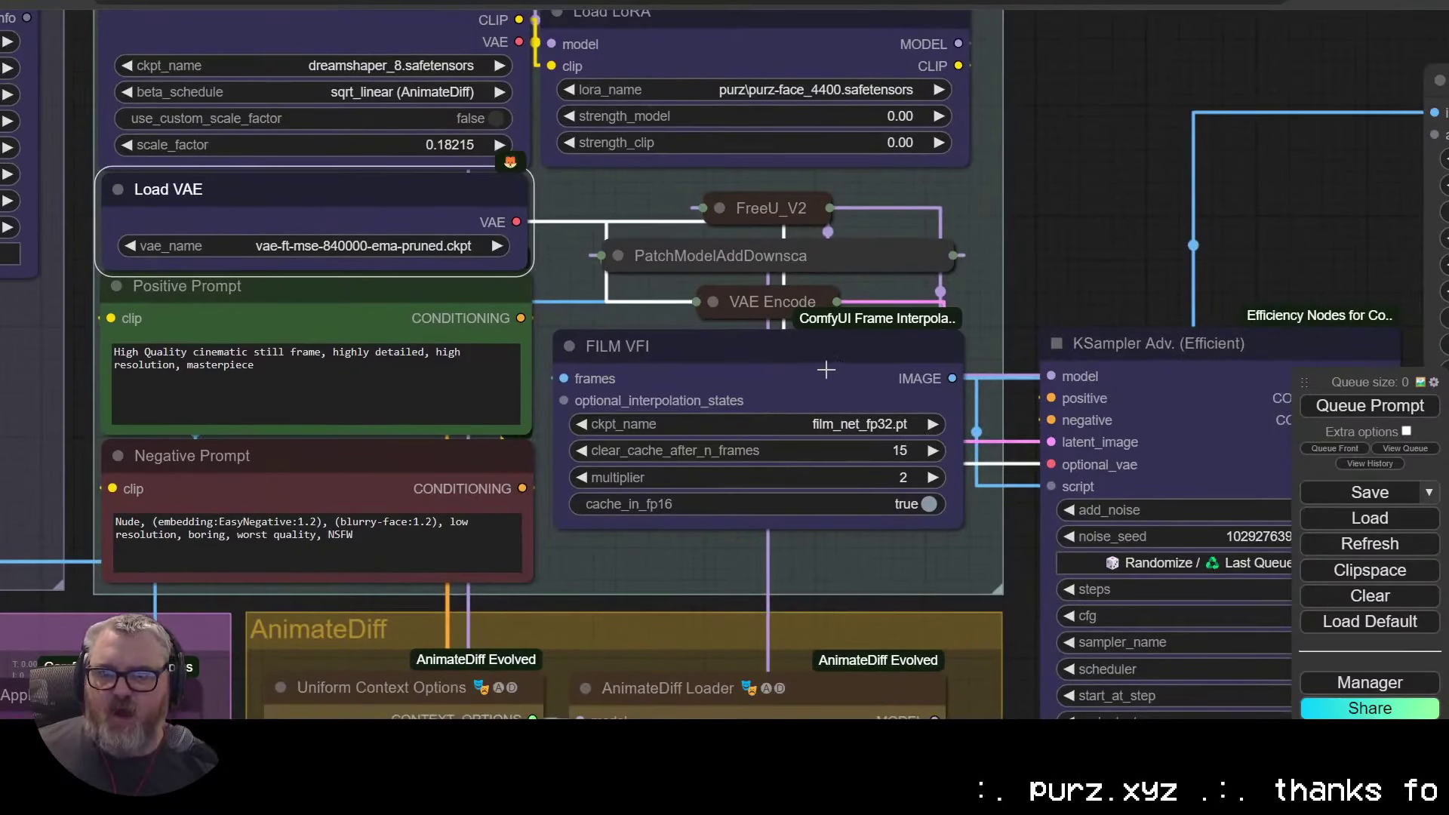
left_click(864, 381)
left_click(878, 438)
scroll(1056, 218, "down", 3)
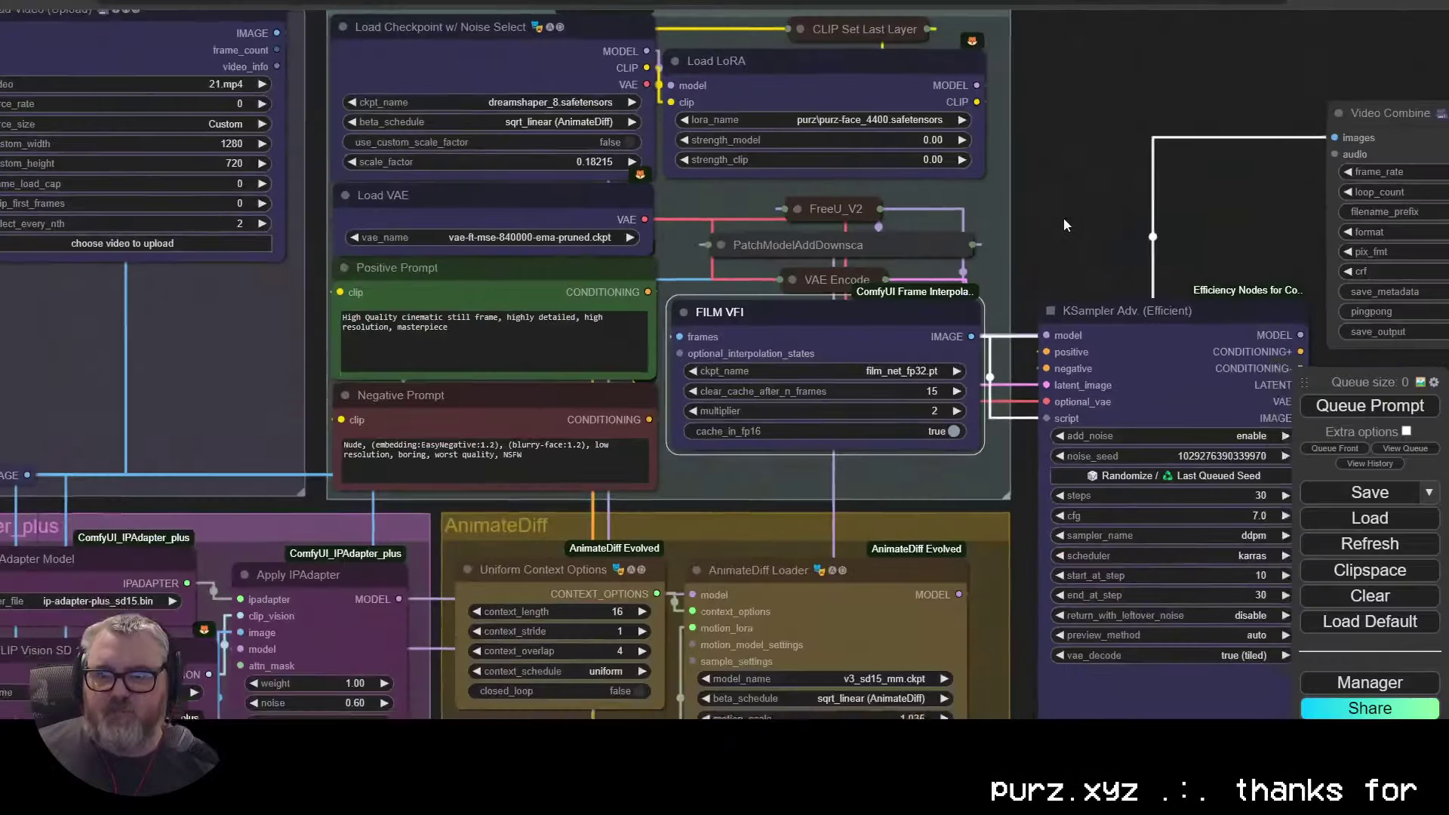
Step: Set the IPAdapter model to ip-adapter-plus_sd15.bin and the CLIP Vision model to clip_vision-sd15.safetensors
left_click_drag(1062, 217, 924, 12)
left_click_drag(949, 560, 1351, 499)
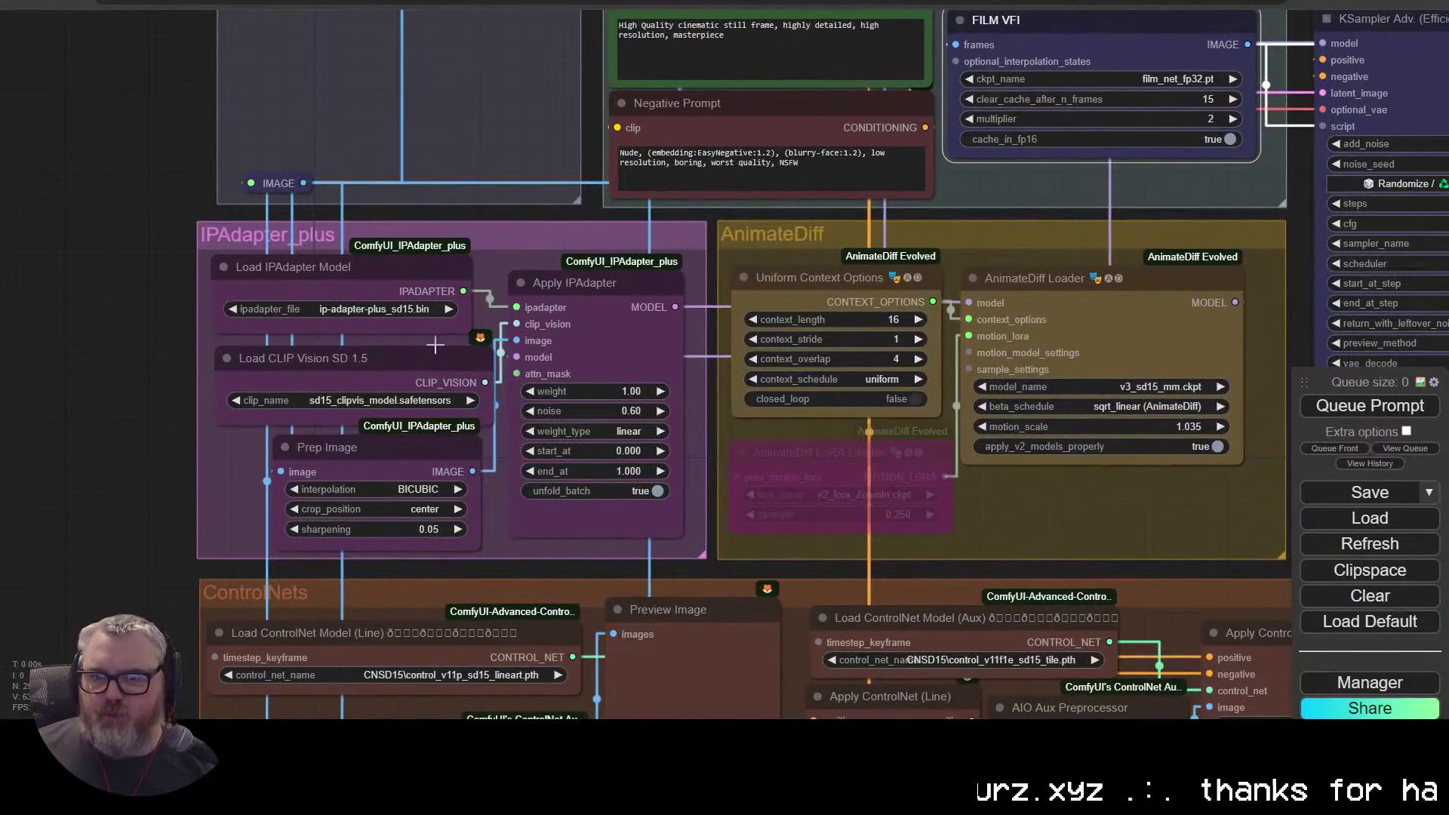
left_click(361, 309)
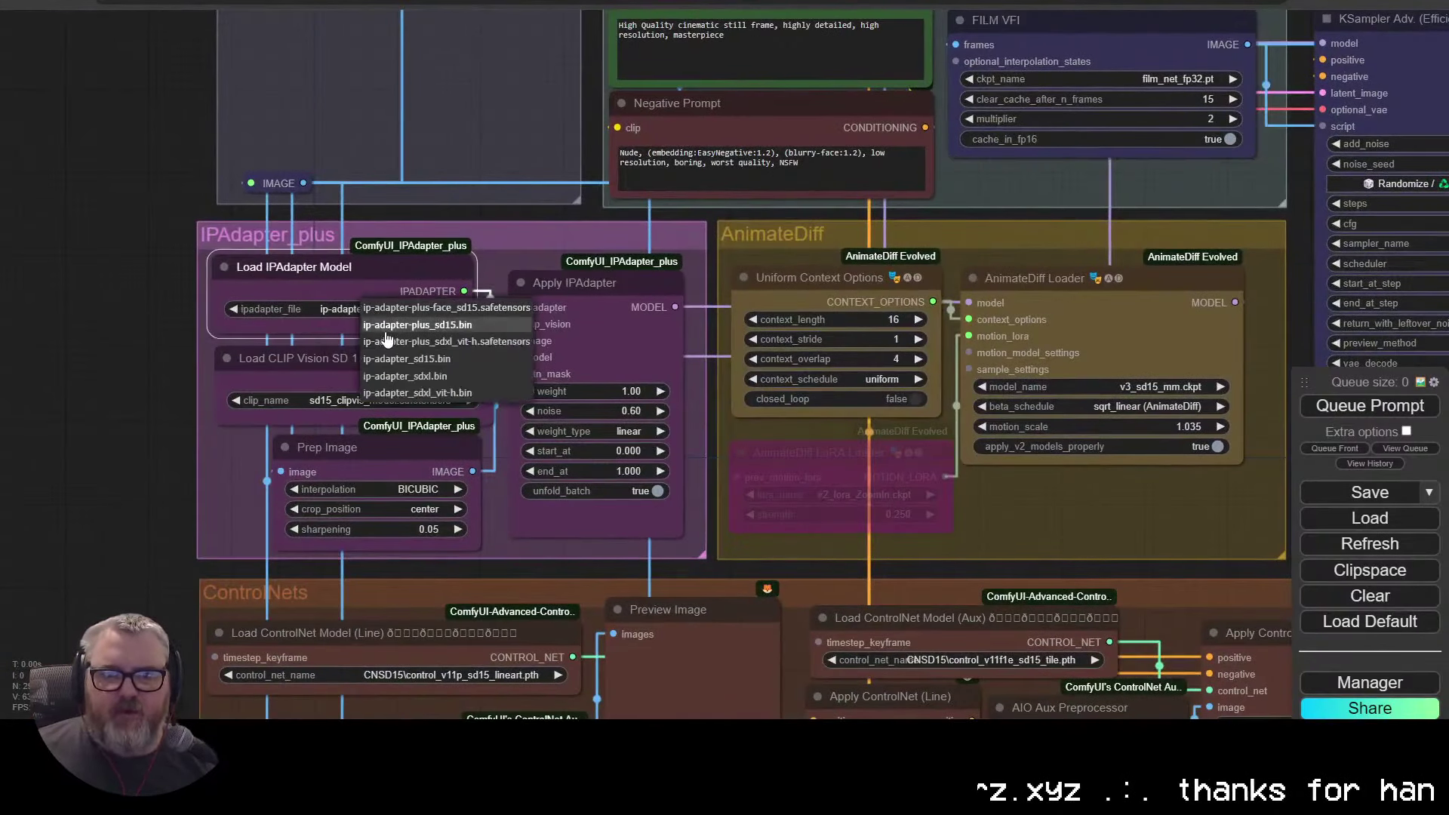
left_click(386, 330)
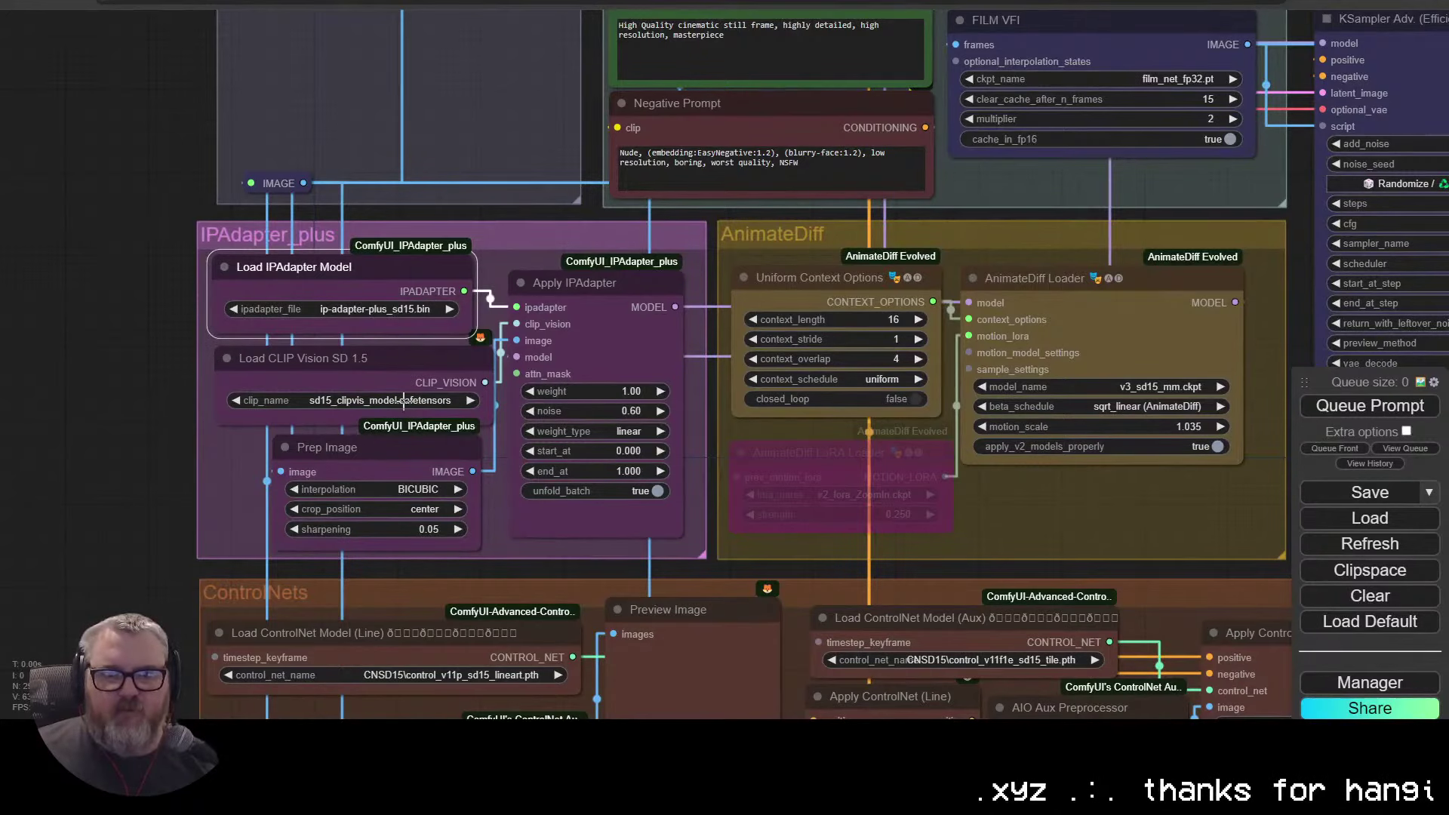
left_click(409, 403)
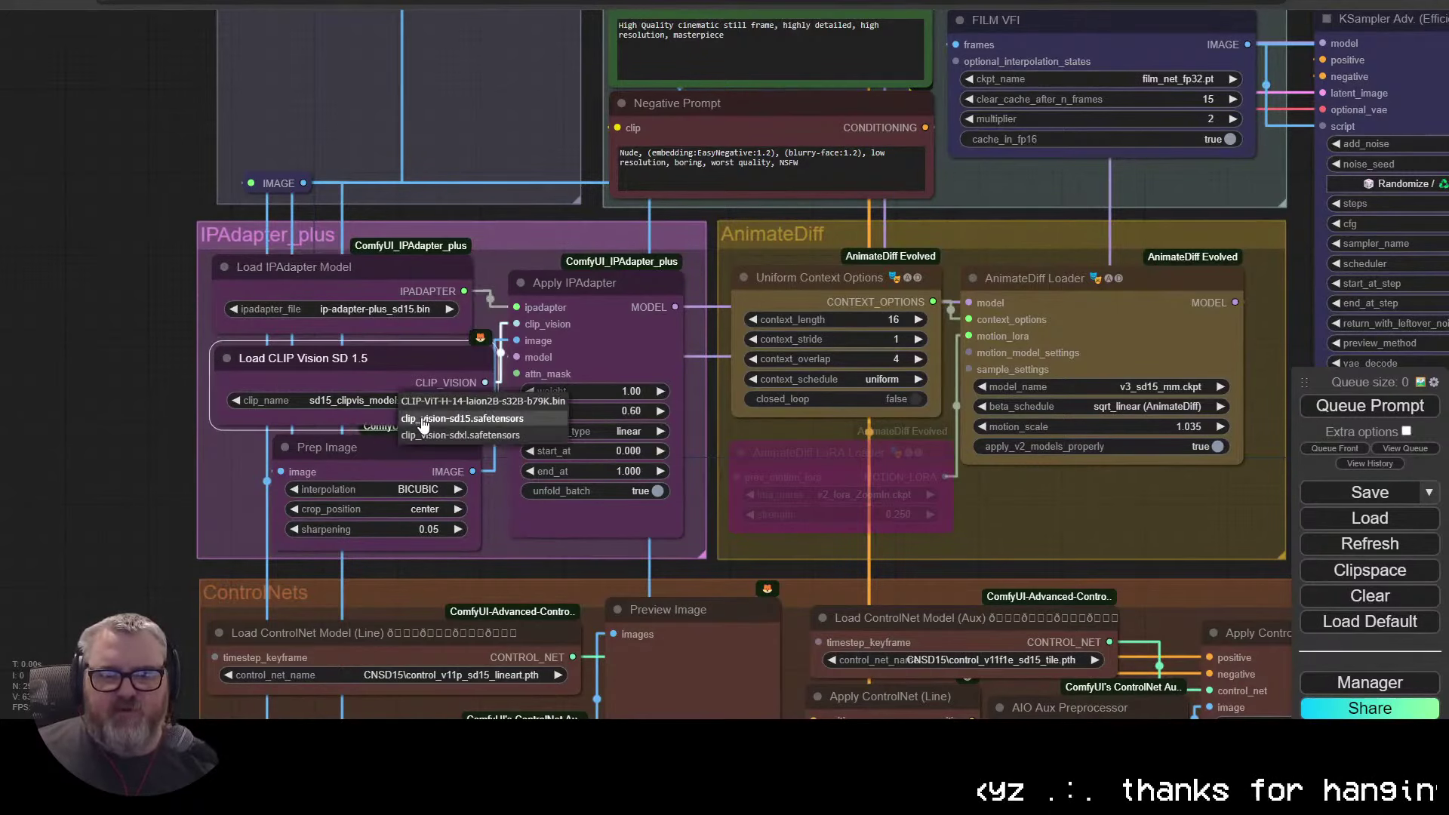
left_click(423, 419)
Step: Set the Line ControlNet model to control_v11p_sd15_lineart.pth and the Aux ControlNet model to controlnet11Models_tileE.safetensors
left_click_drag(222, 489, 226, 106)
left_click(479, 292)
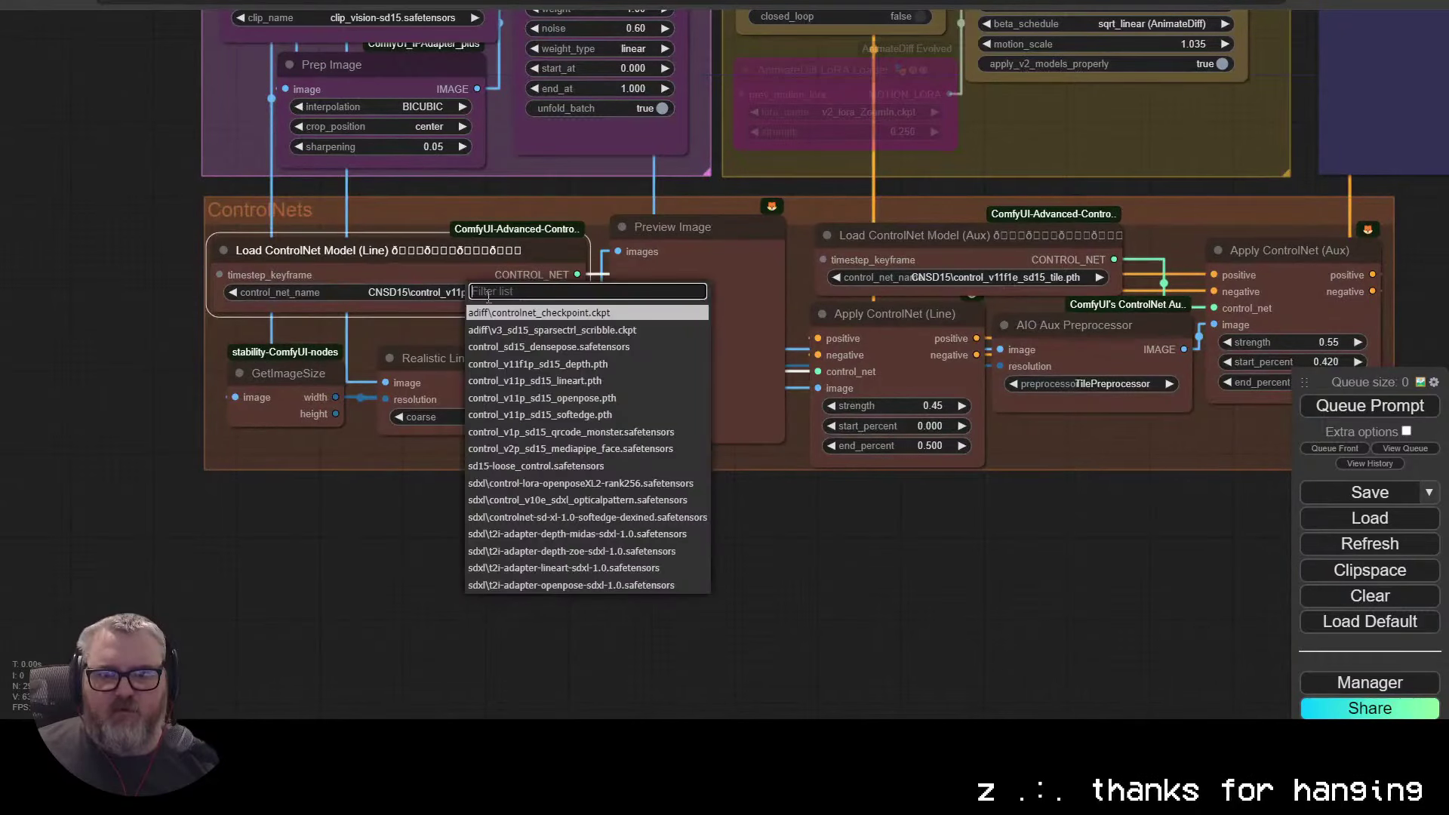
left_click(555, 381)
left_click(1063, 278)
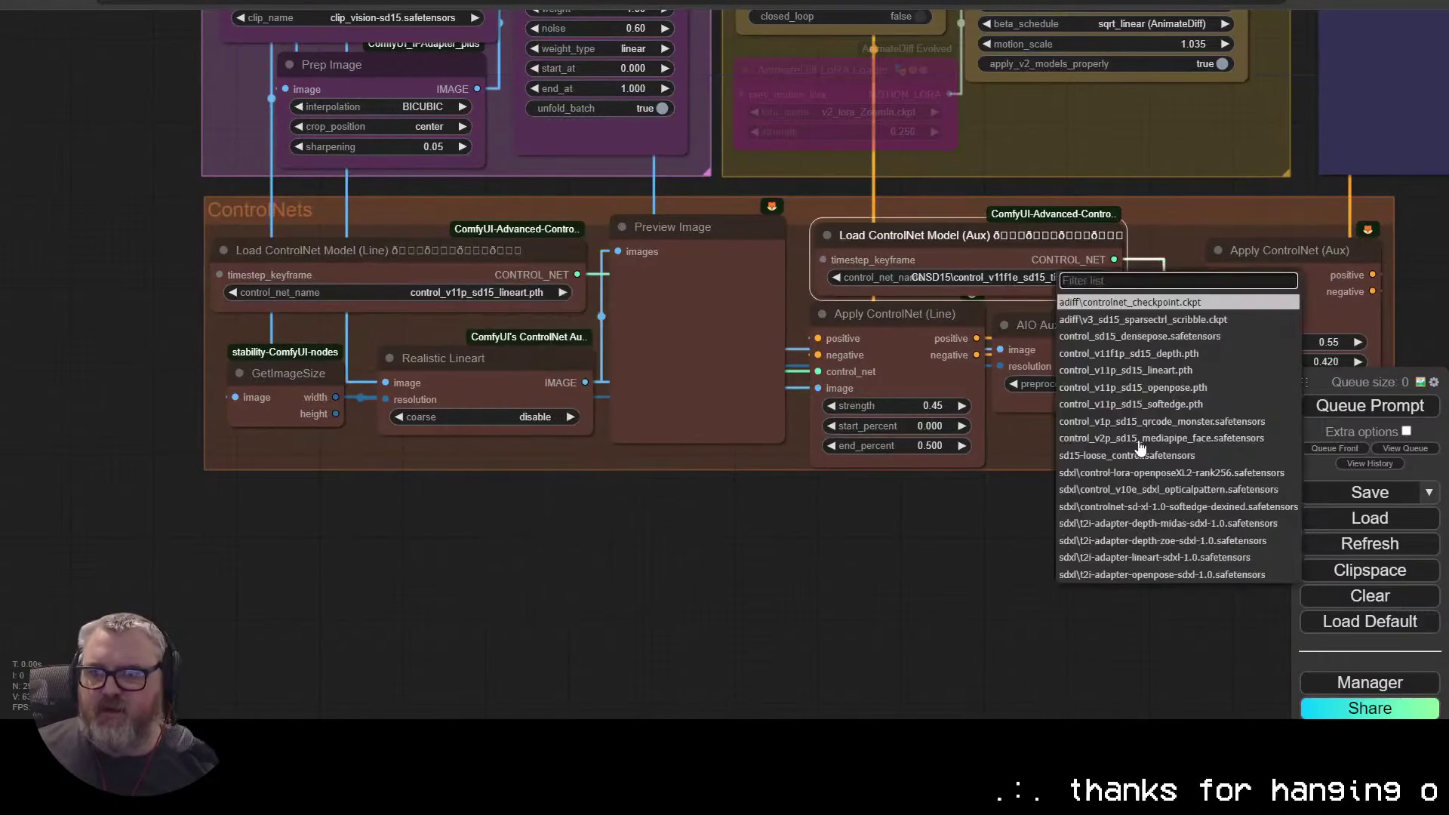
left_click(1014, 279)
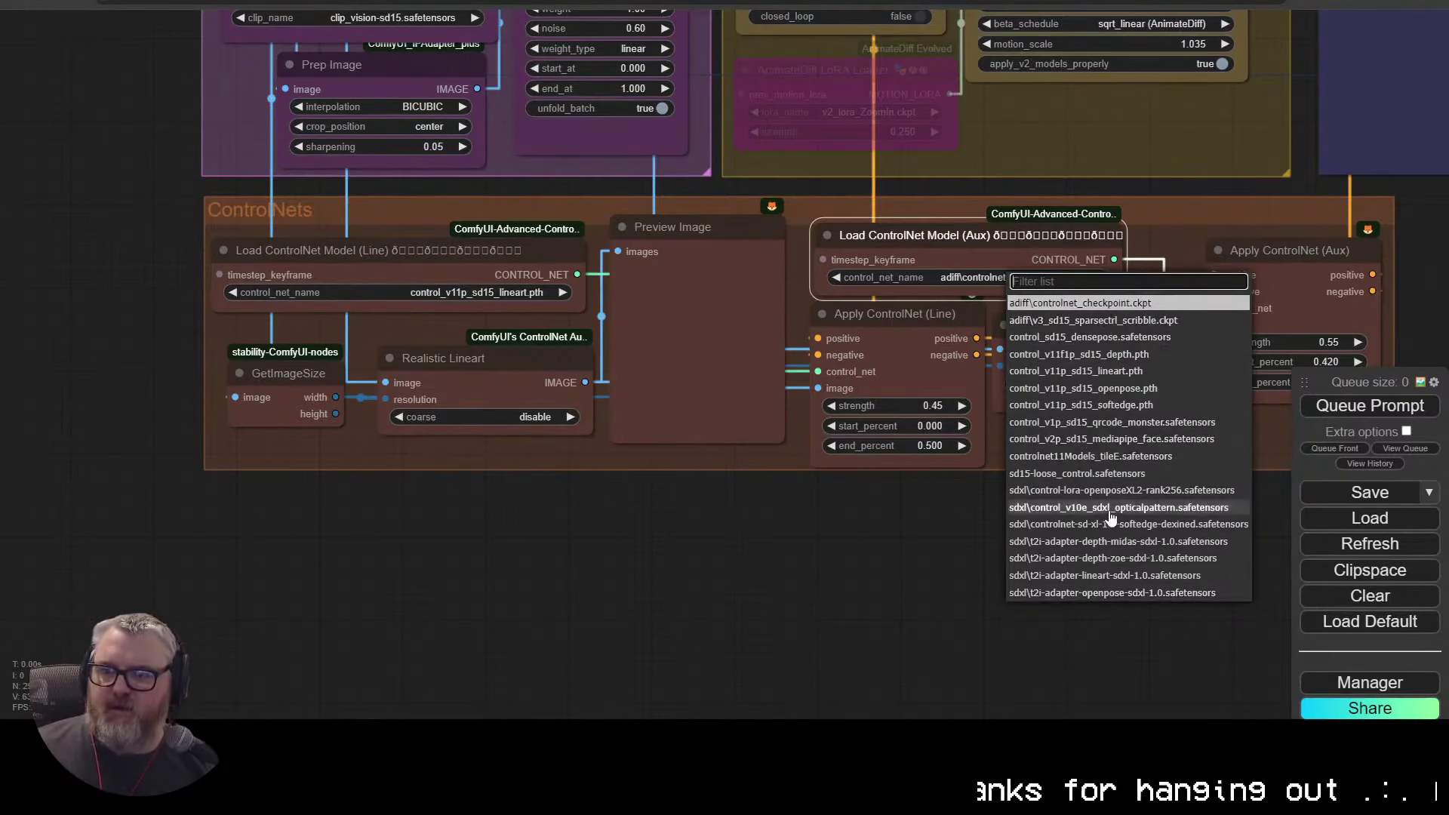
left_click(1091, 456)
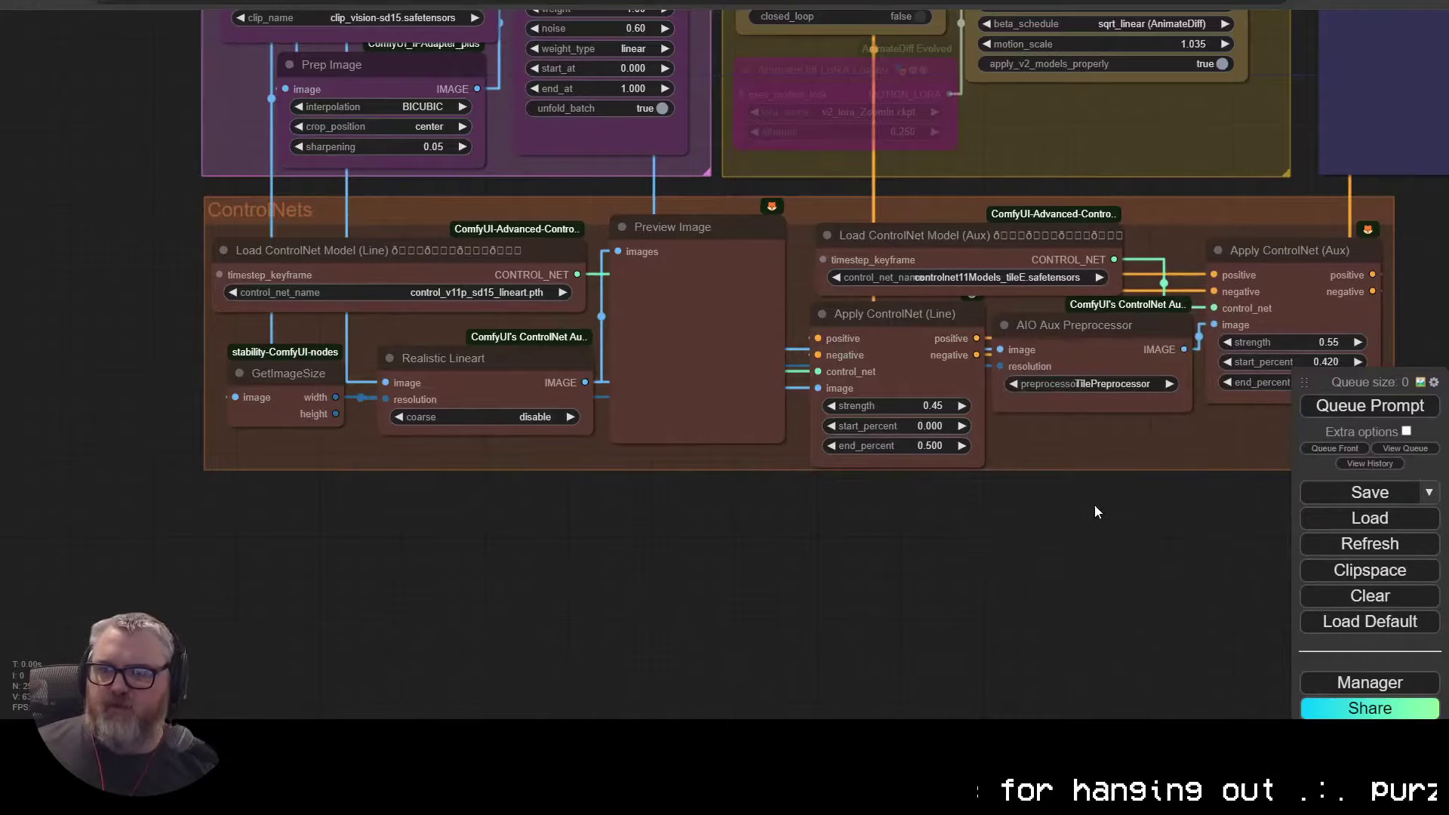
Step: Duplicate the Preview Image node, place the copy below the AIO Aux Preprocessor and connect it to the preprocessor's image output
left_click_drag(1097, 511, 642, 519)
mouse_move(615, 375)
left_mouse_down()
mouse_move(625, 399)
mouse_move(624, 383)
left_mouse_up()
left_click_drag(623, 484, 1109, 519)
scroll(999, 532, "down", 2)
left_click_drag(836, 589, 472, 317)
left_click(906, 109)
left_click(384, 94)
key("ctrl+c")
key("ctrl+v")
left_click_drag(611, 124, 597, 282)
left_click_drag(826, 160, 740, 256)
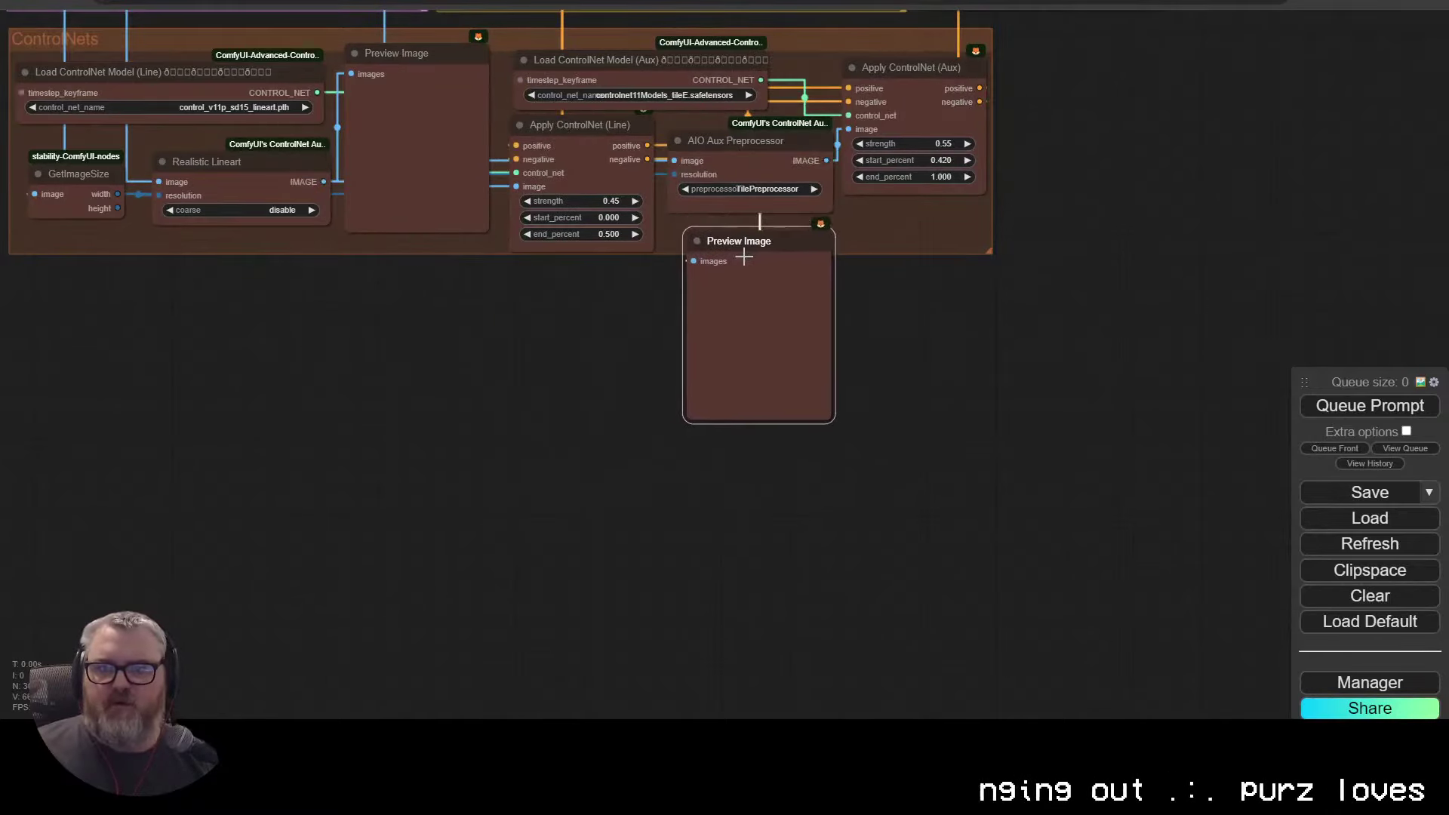
left_click_drag(1081, 259, 938, 620)
scroll(939, 620, "down", 1)
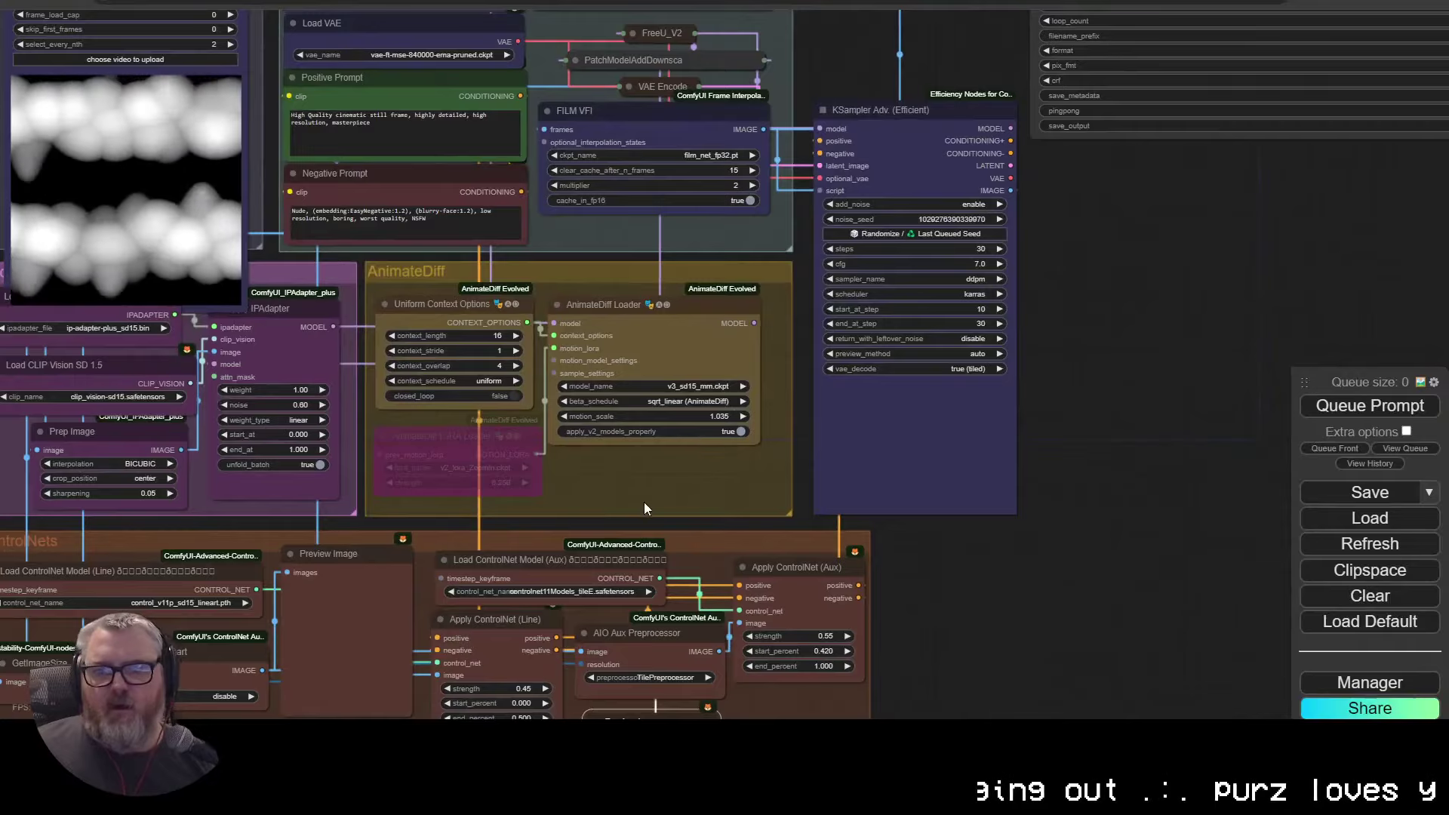
left_click_drag(644, 501, 1071, 549)
left_click_drag(394, 314, 355, 576)
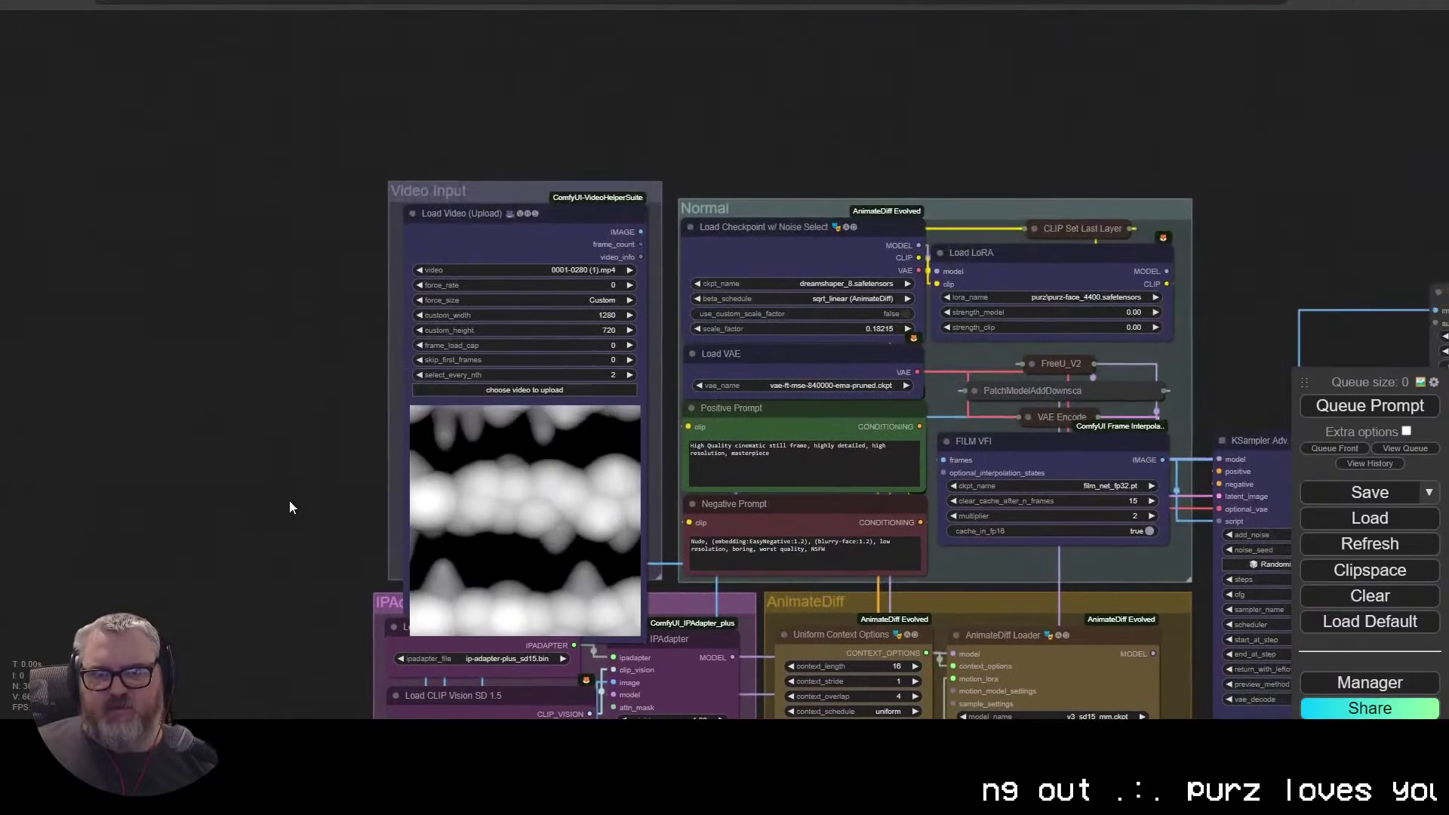
left_click(630, 269)
left_click(633, 270)
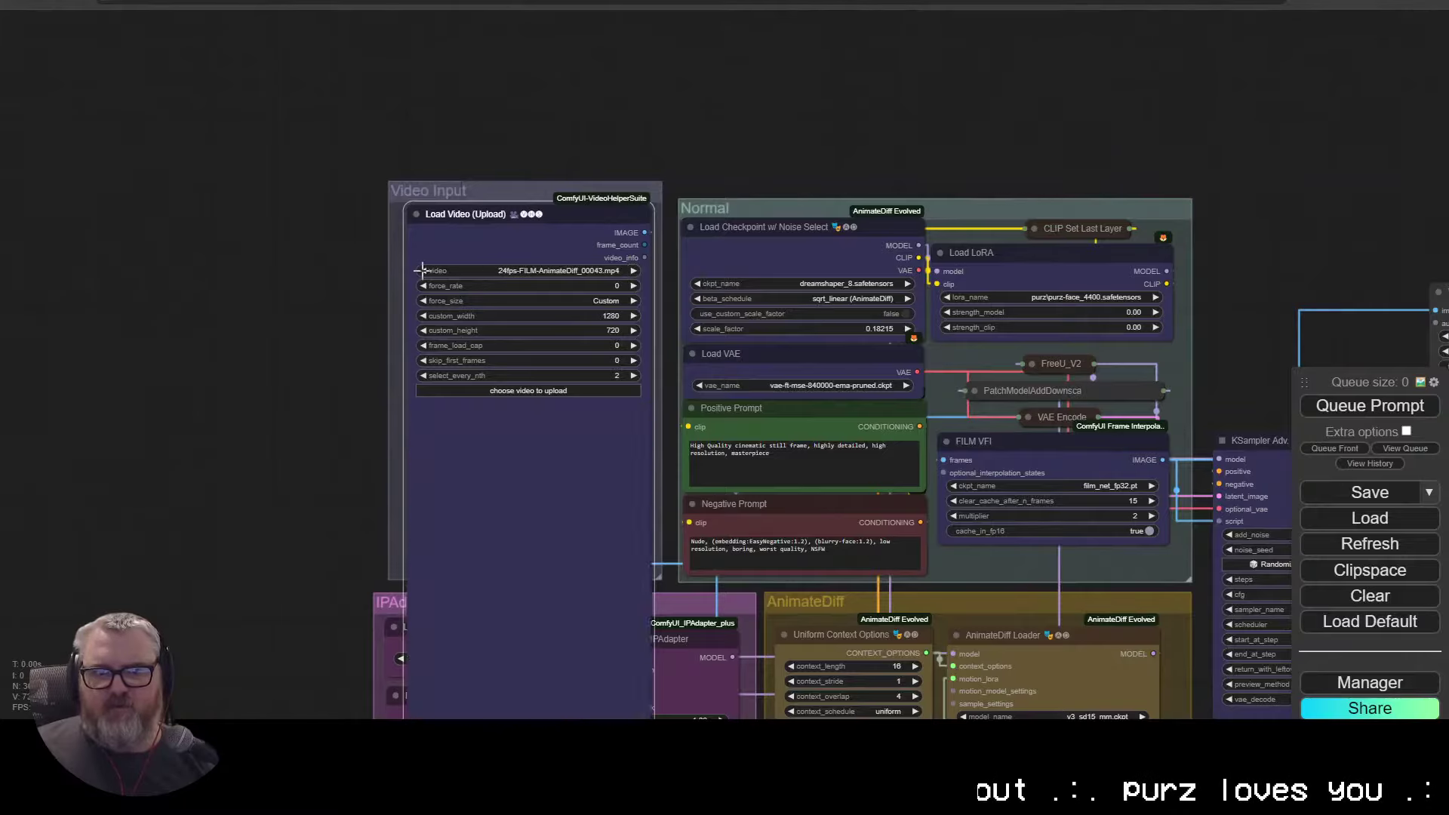
left_click(633, 270)
left_click(633, 270)
left_click(633, 270)
left_click(634, 270)
left_click(633, 270)
left_click(633, 270)
left_click(634, 271)
left_click(633, 270)
left_click(633, 270)
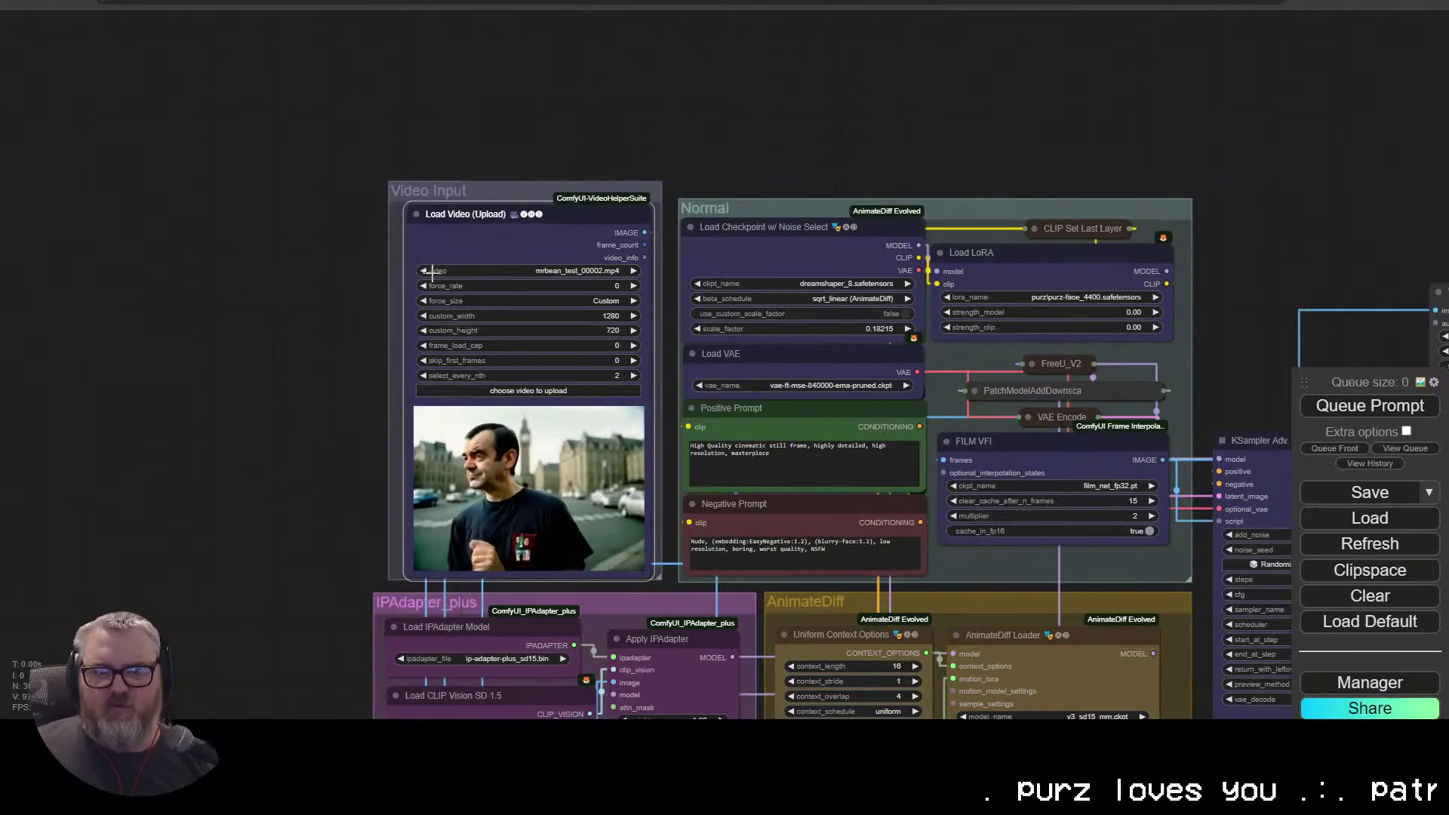
left_click(633, 271)
left_click(633, 270)
left_click(634, 271)
left_click(633, 270)
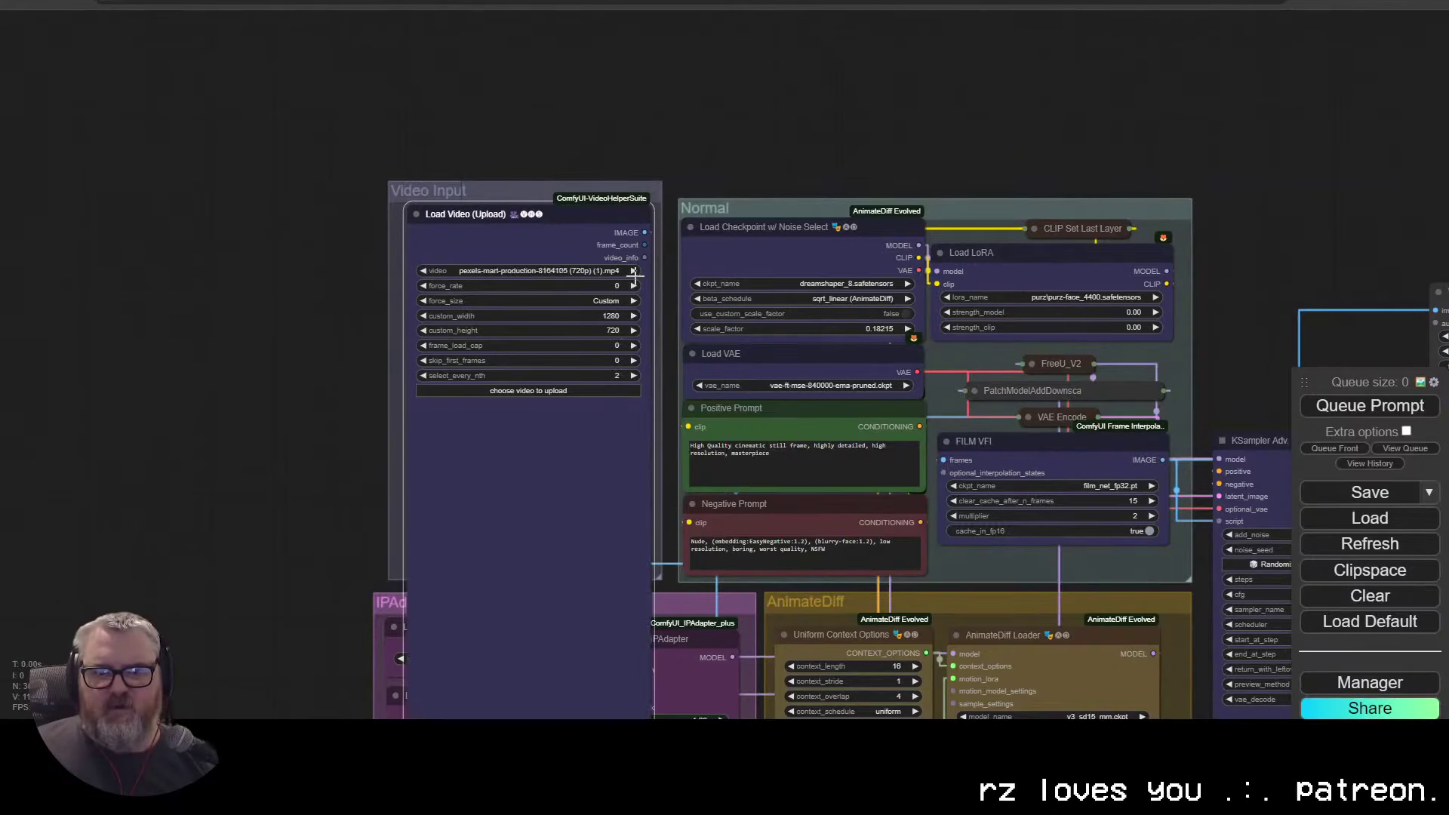
left_click(633, 270)
left_click(633, 270)
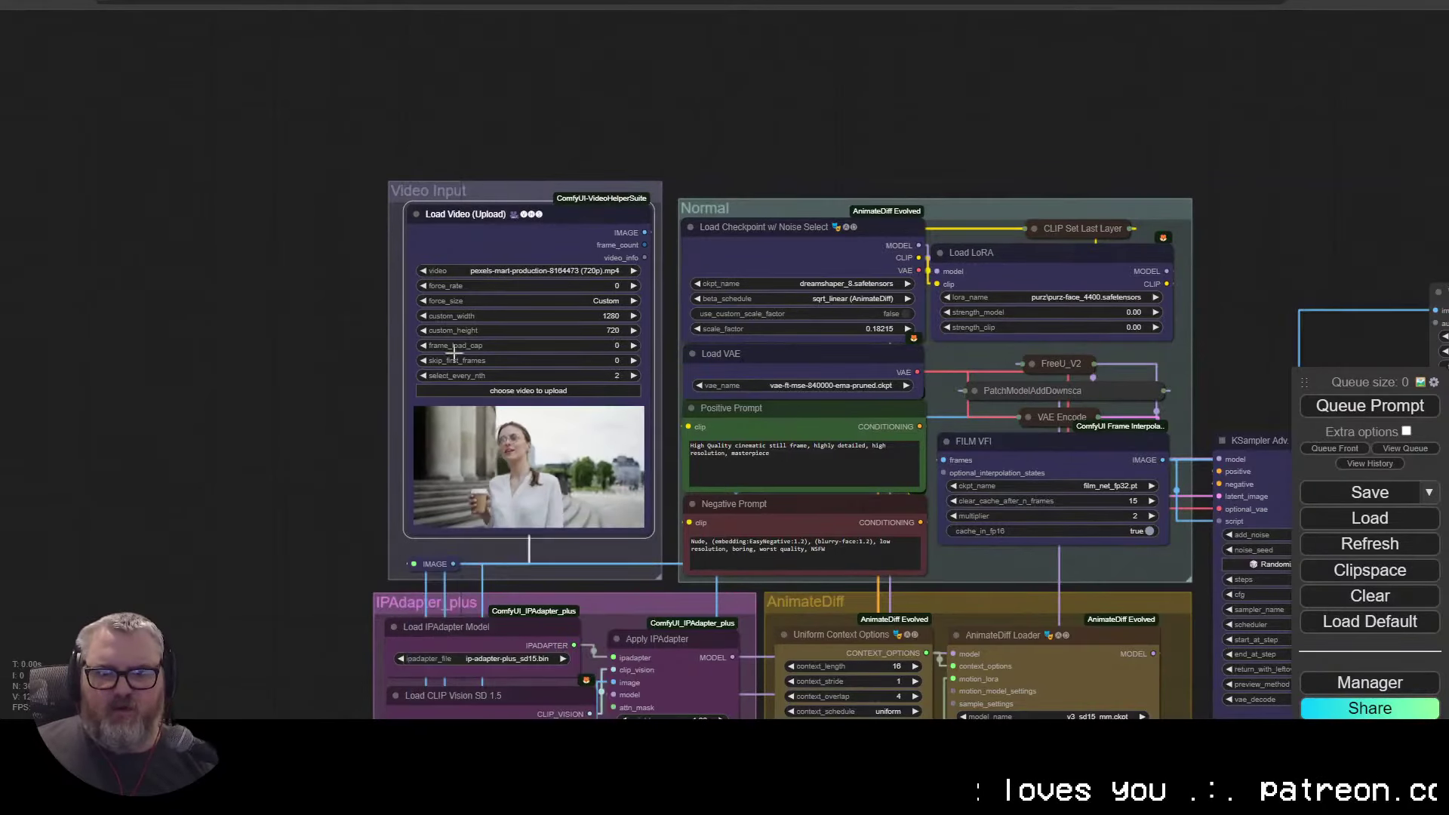
left_click(596, 345)
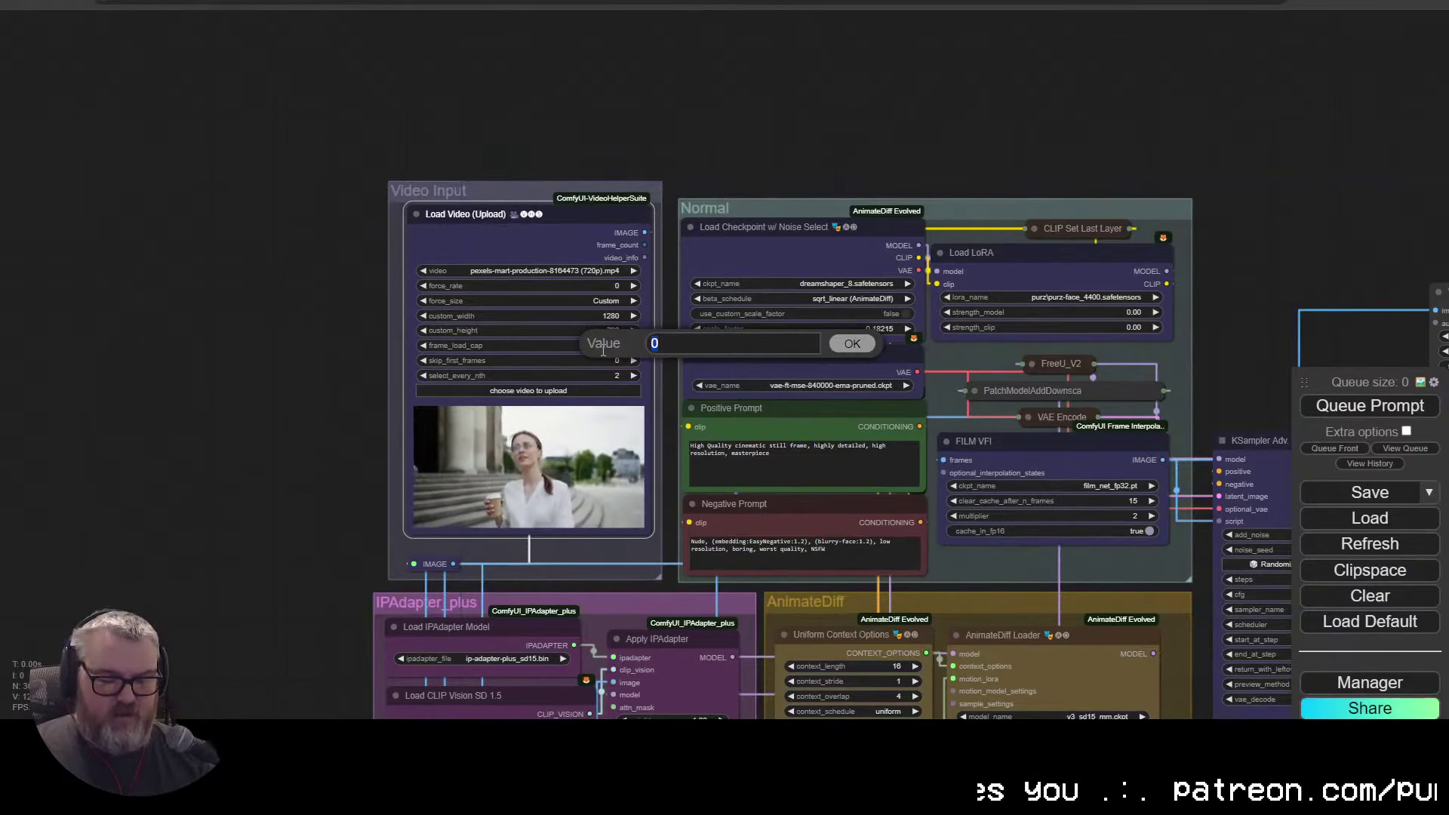
key("Return")
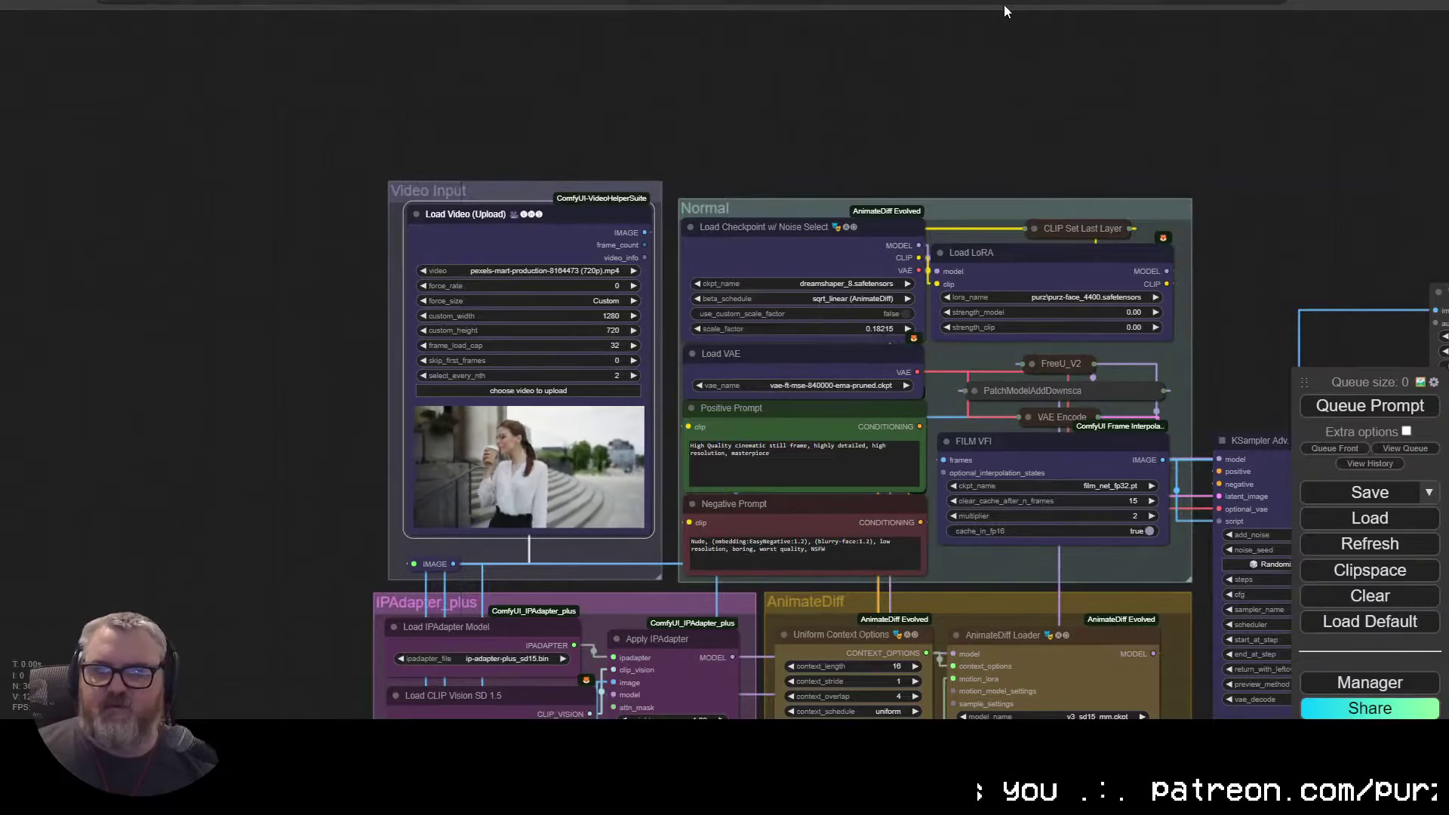
Step: Set the AnimateDiff Loader's motion model to v3_sd15_mm.ckpt
left_click_drag(1064, 154, 646, 75)
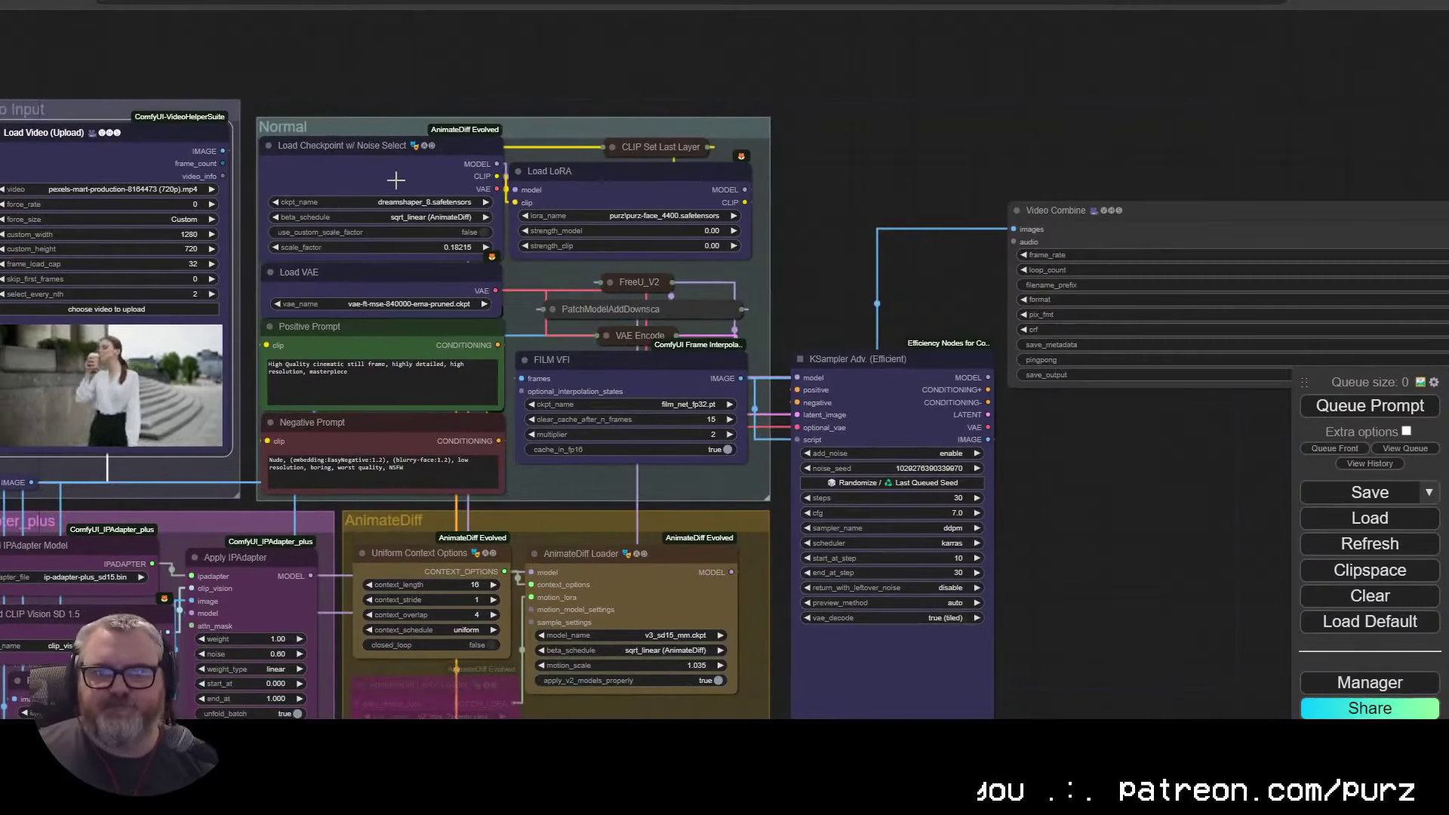
left_click_drag(911, 257, 304, 189)
left_click_drag(499, 542, 1167, 362)
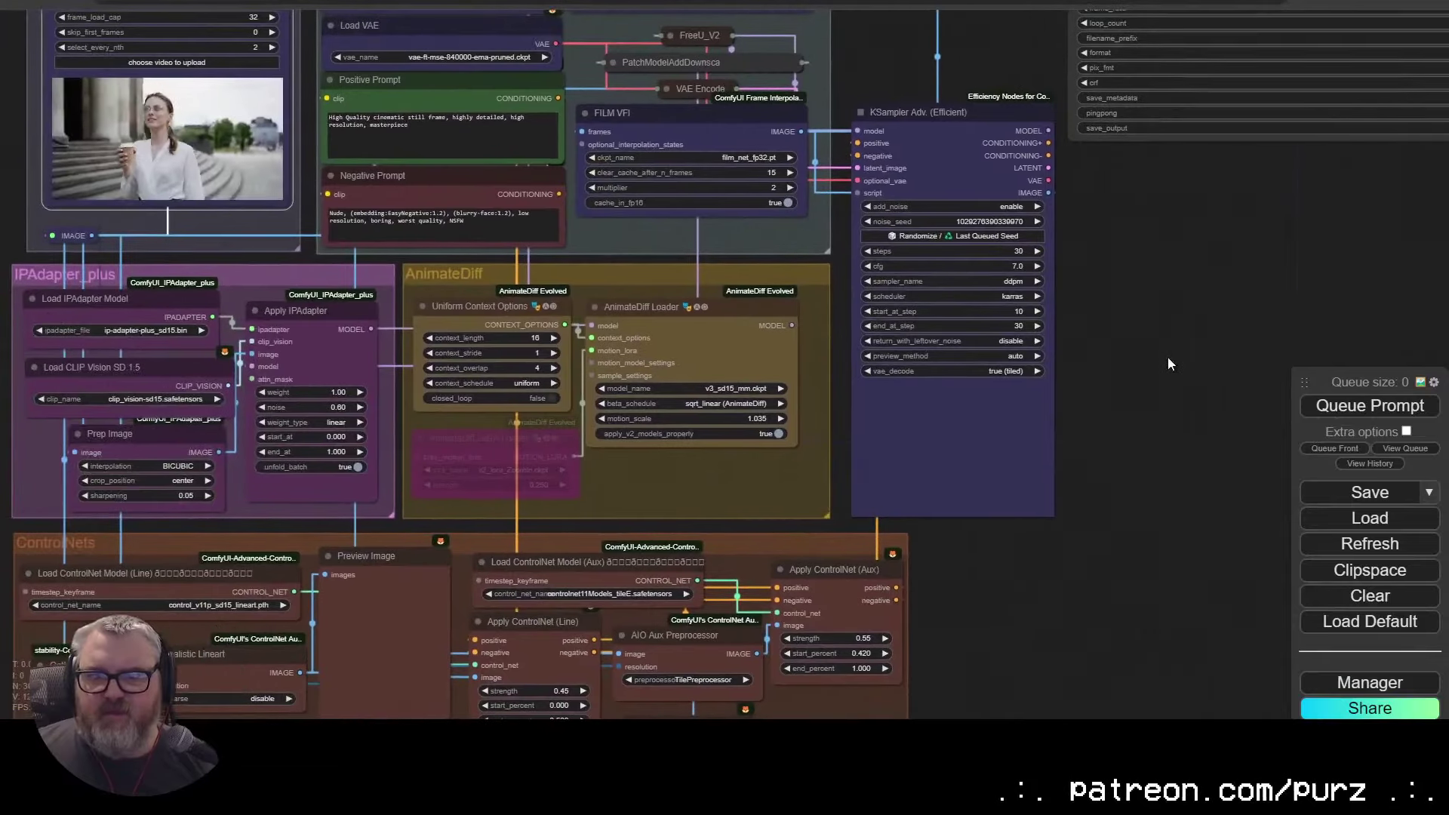
left_click_drag(591, 500, 765, 438)
left_click(870, 330)
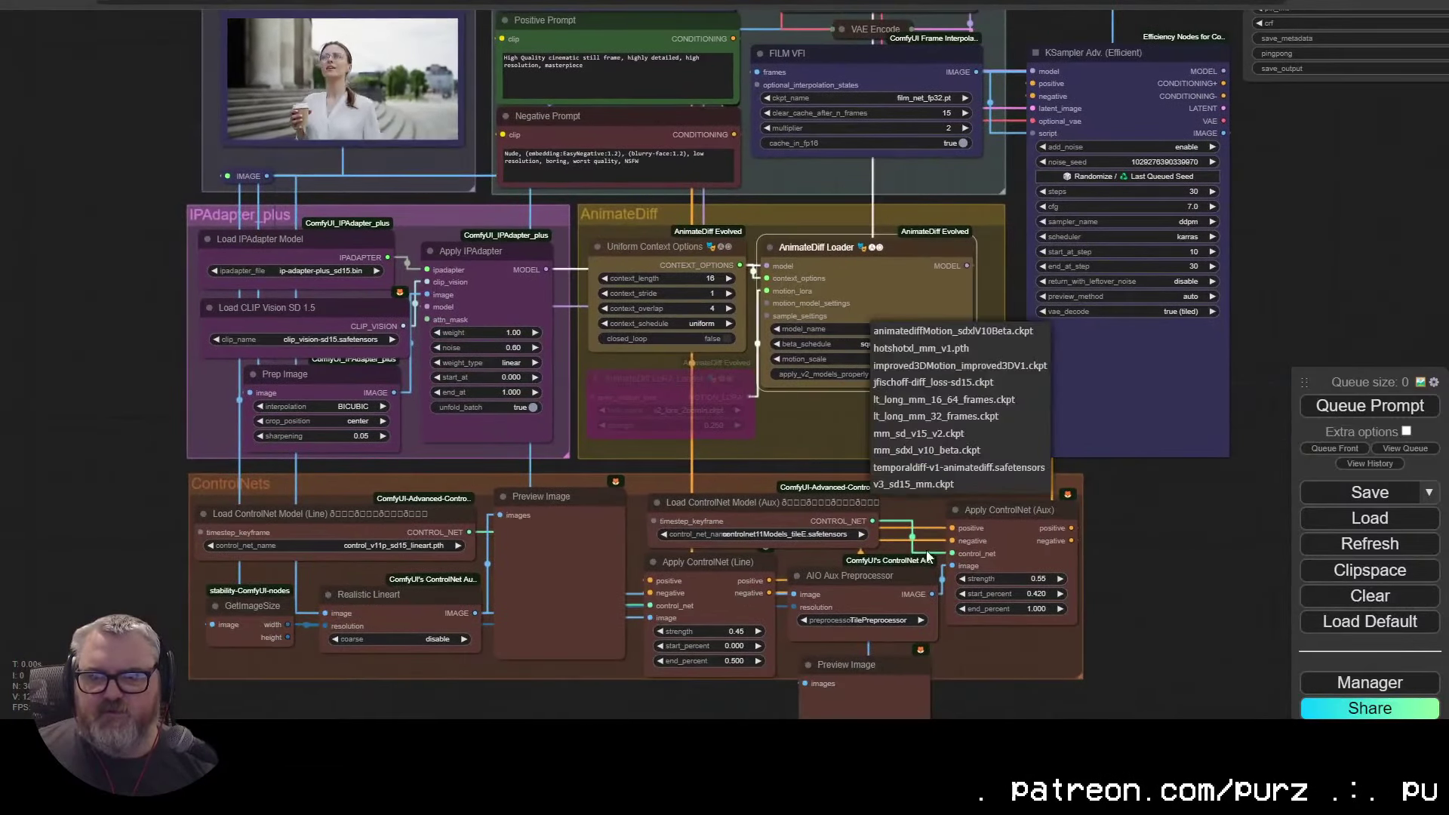
left_click(931, 487)
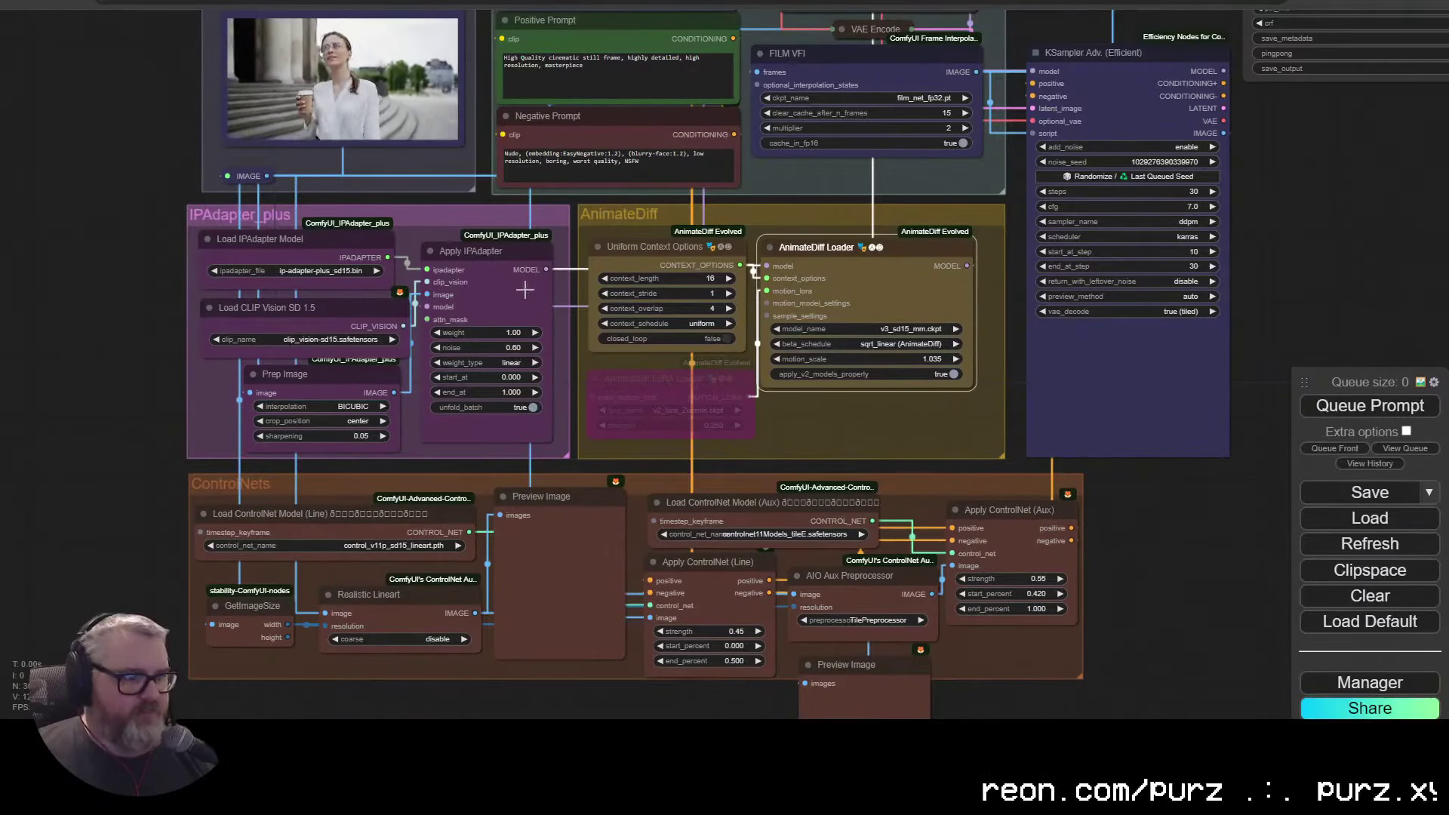
Step: Queue the workflow and inspect the tile preprocessor's Preview Image output in the ControlNets group
left_click(1370, 405)
scroll(1002, 374, "down", 3)
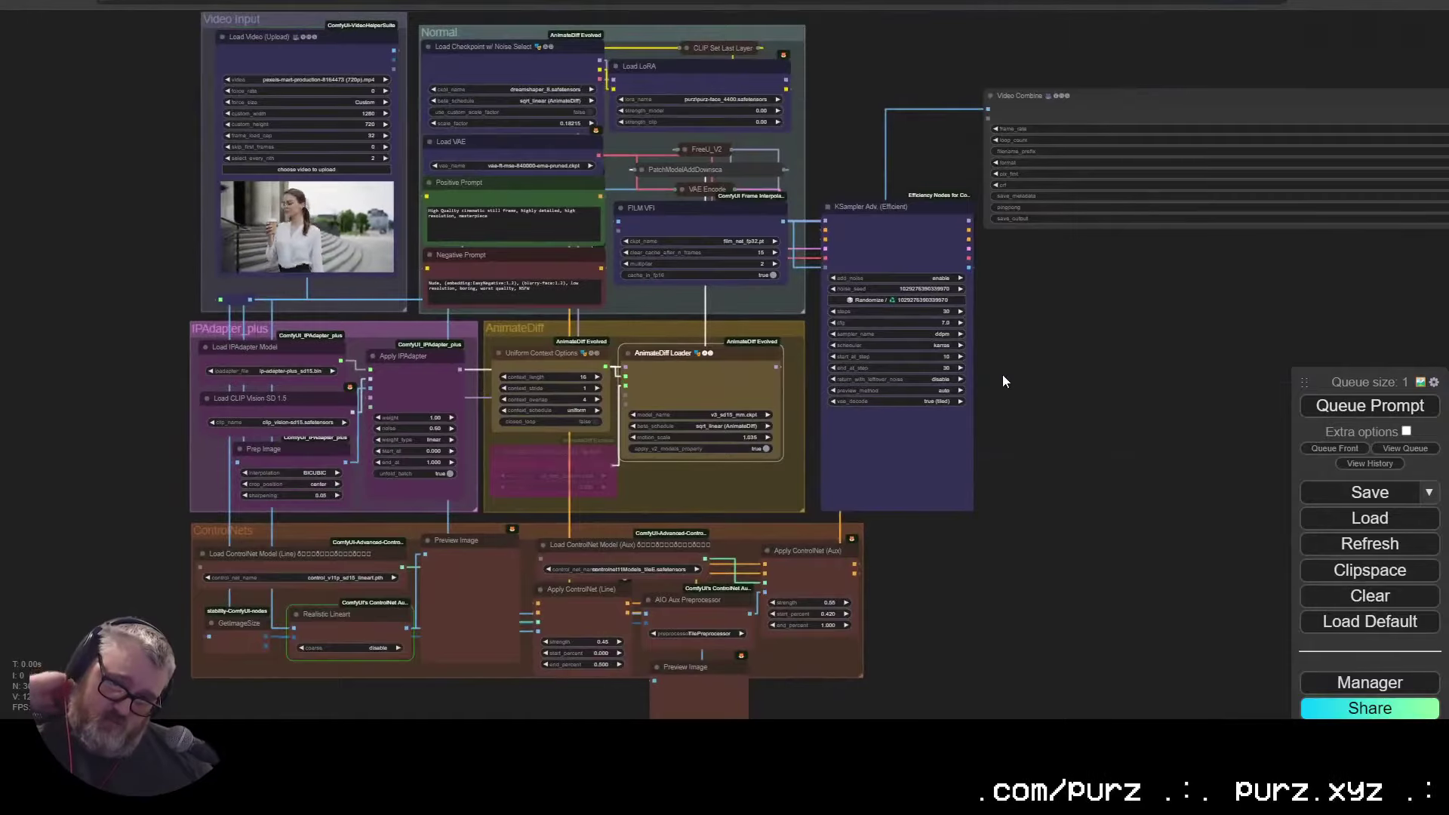
scroll(151, 491, "up", 4)
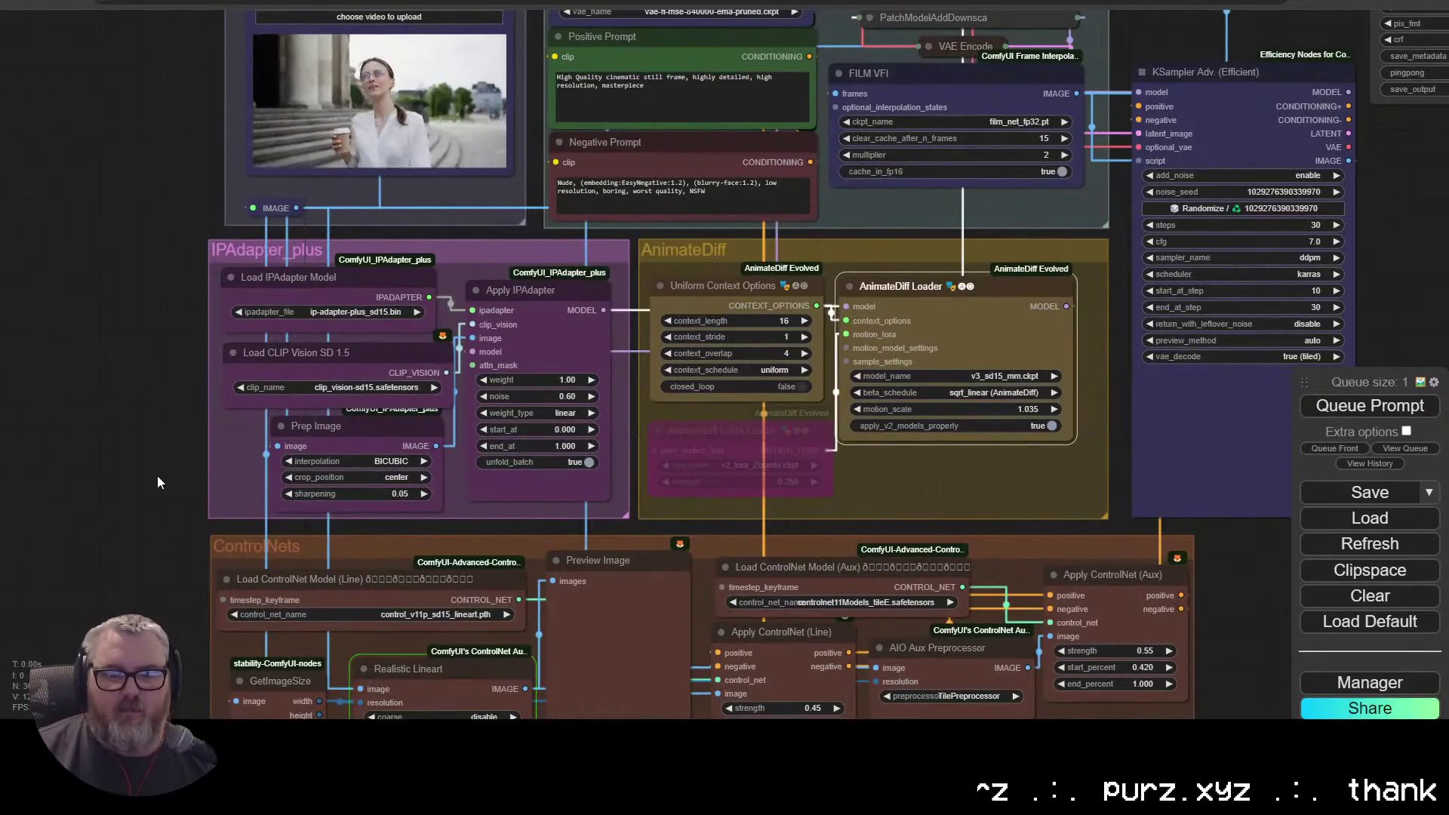
left_click_drag(189, 519, 139, 148)
scroll(578, 523, "up", 3)
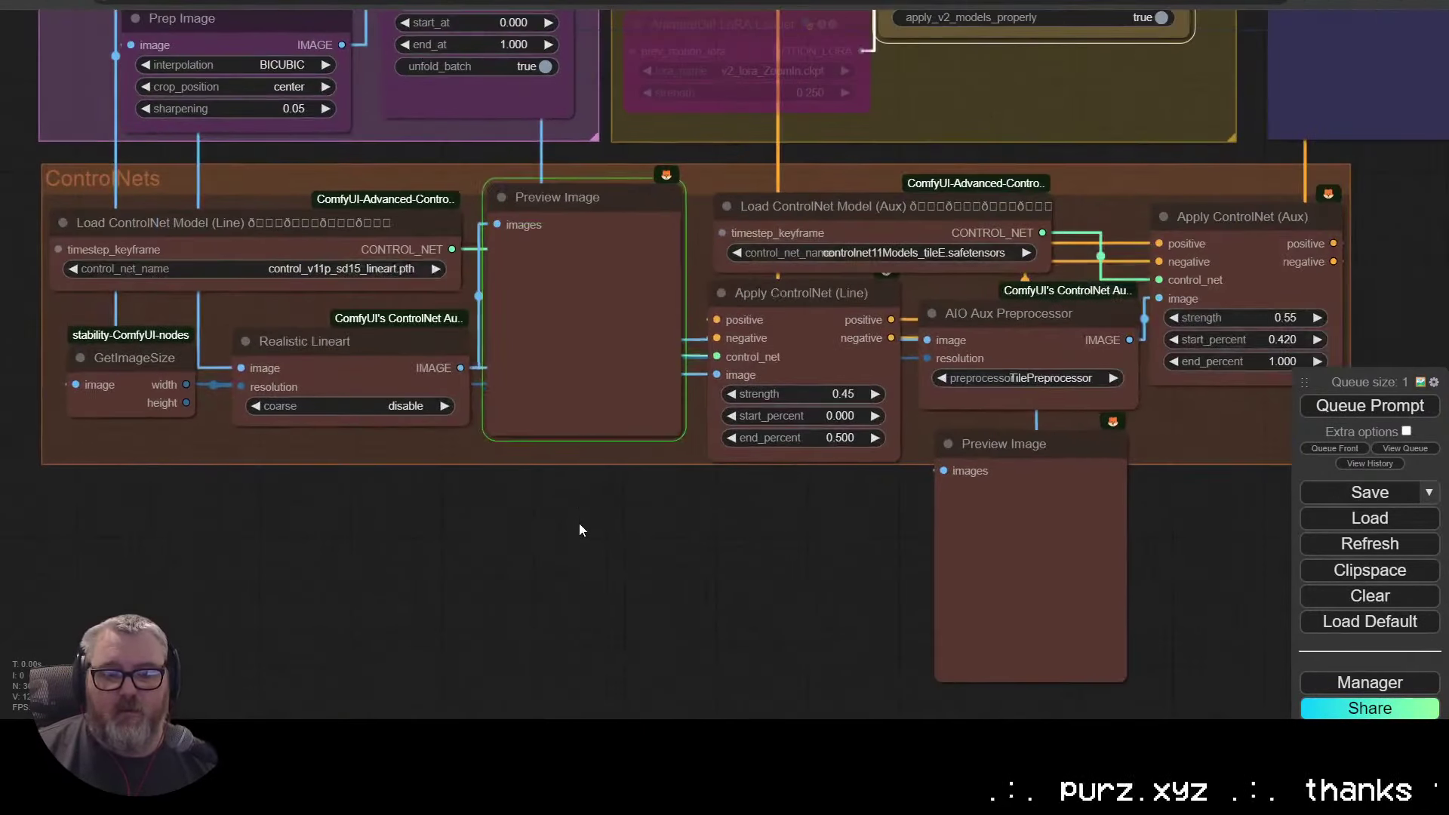
scroll(979, 494, "up", 10)
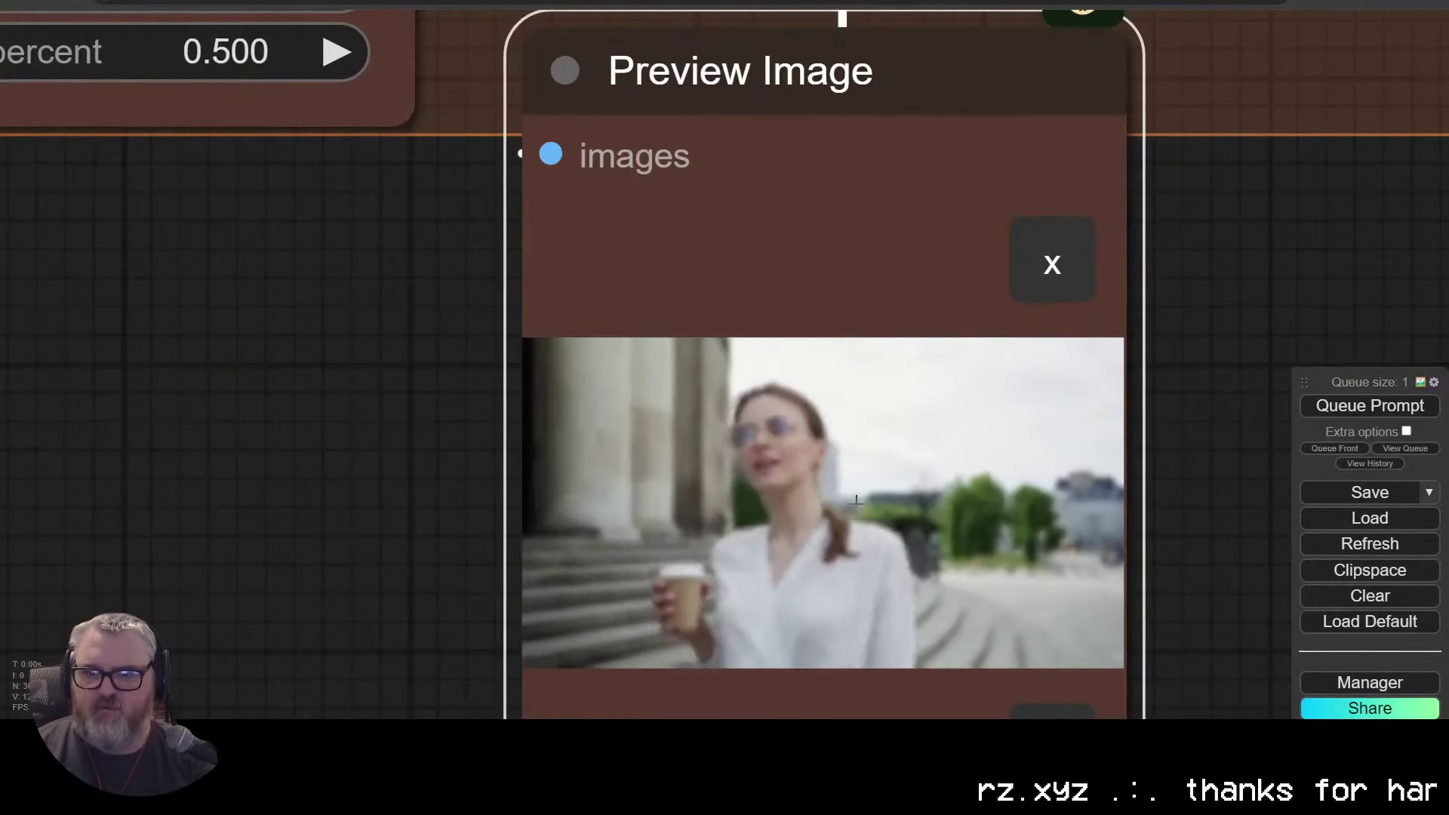
Step: Look over the running workflow's nodes and check the sampling progress in the command console
scroll(875, 502, "down", 15)
left_click_drag(935, 412, 1022, 391)
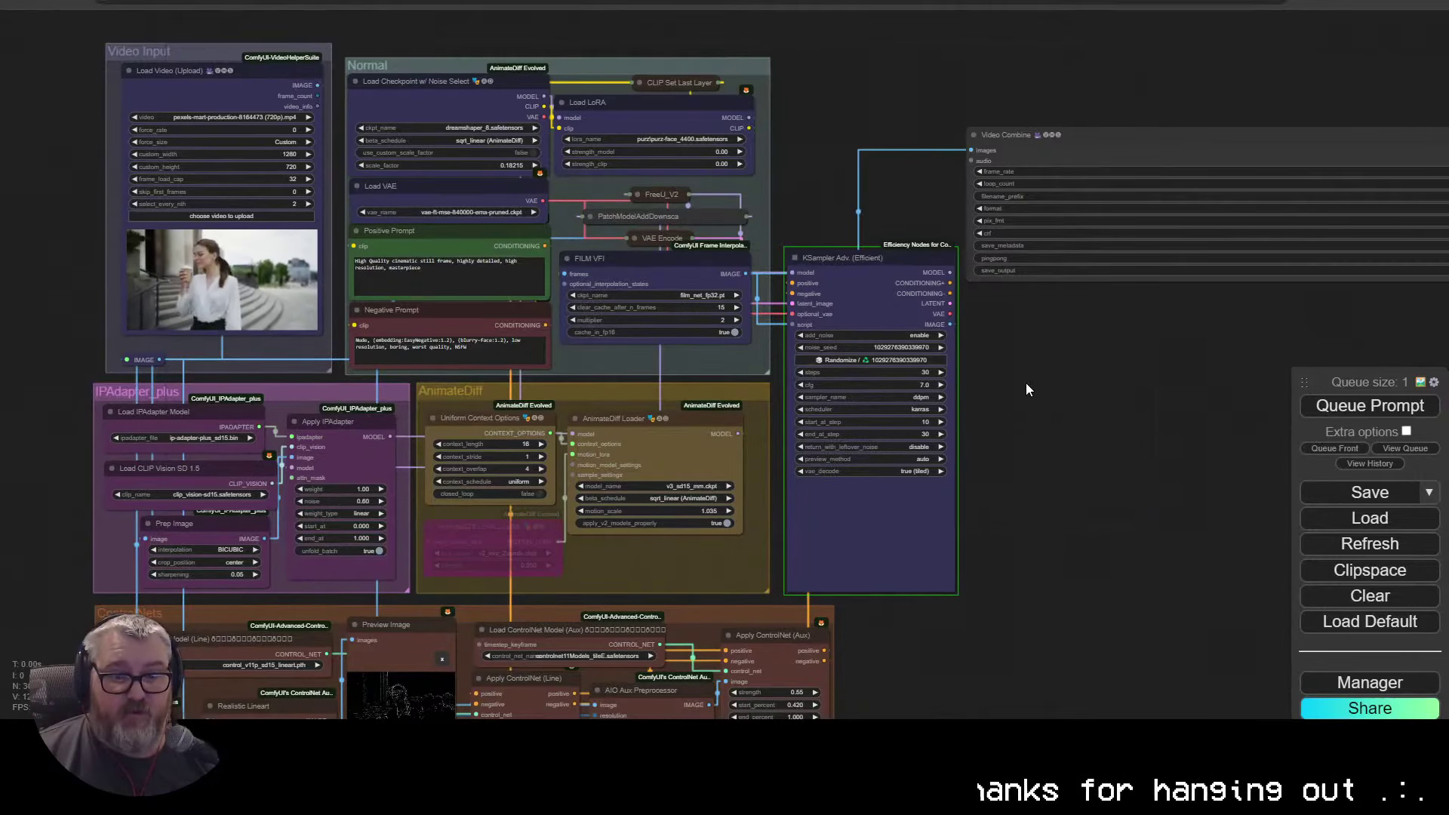
scroll(284, 279, "up", 10)
scroll(285, 282, "down", 8)
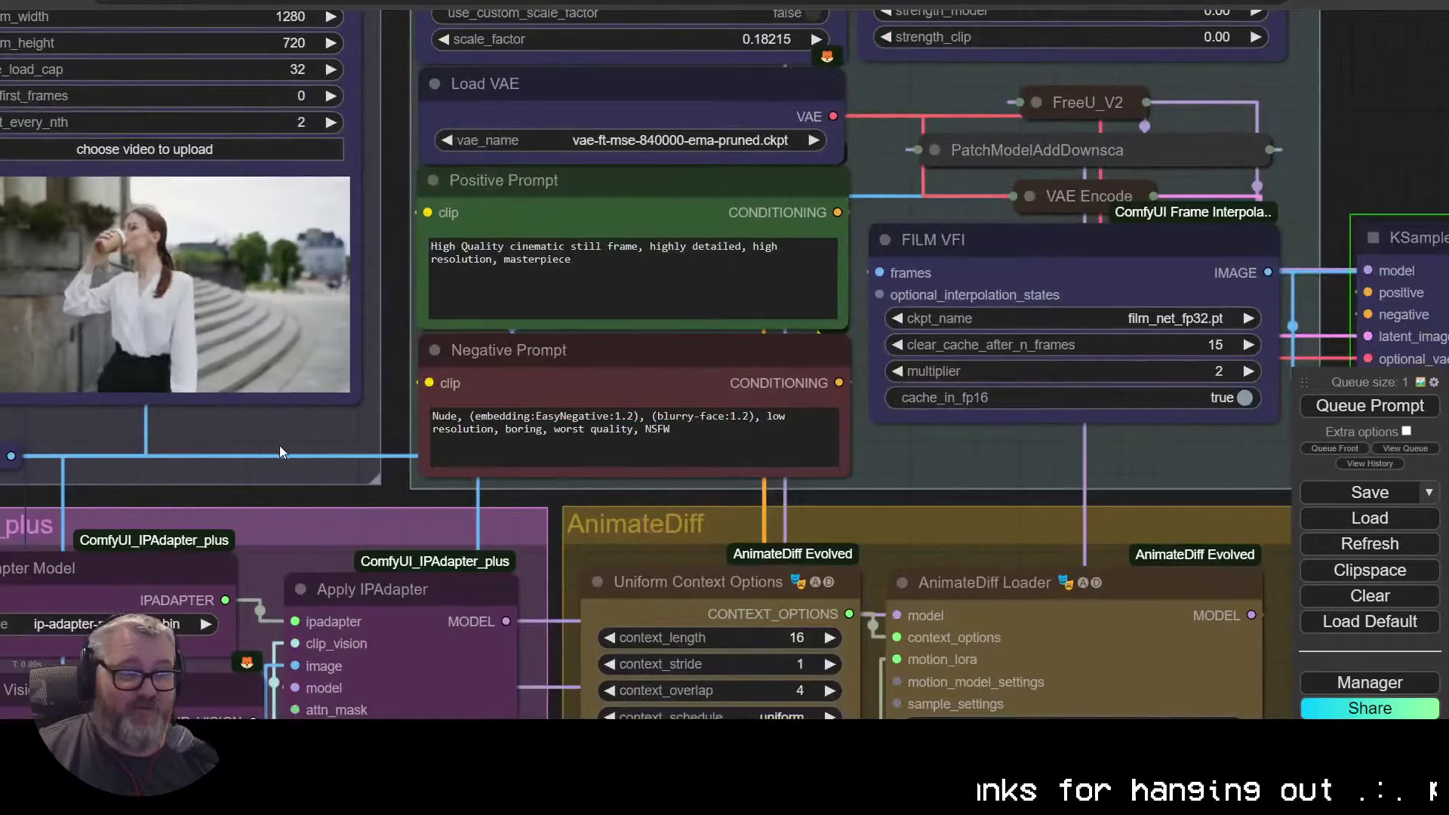
scroll(280, 445, "down", 2)
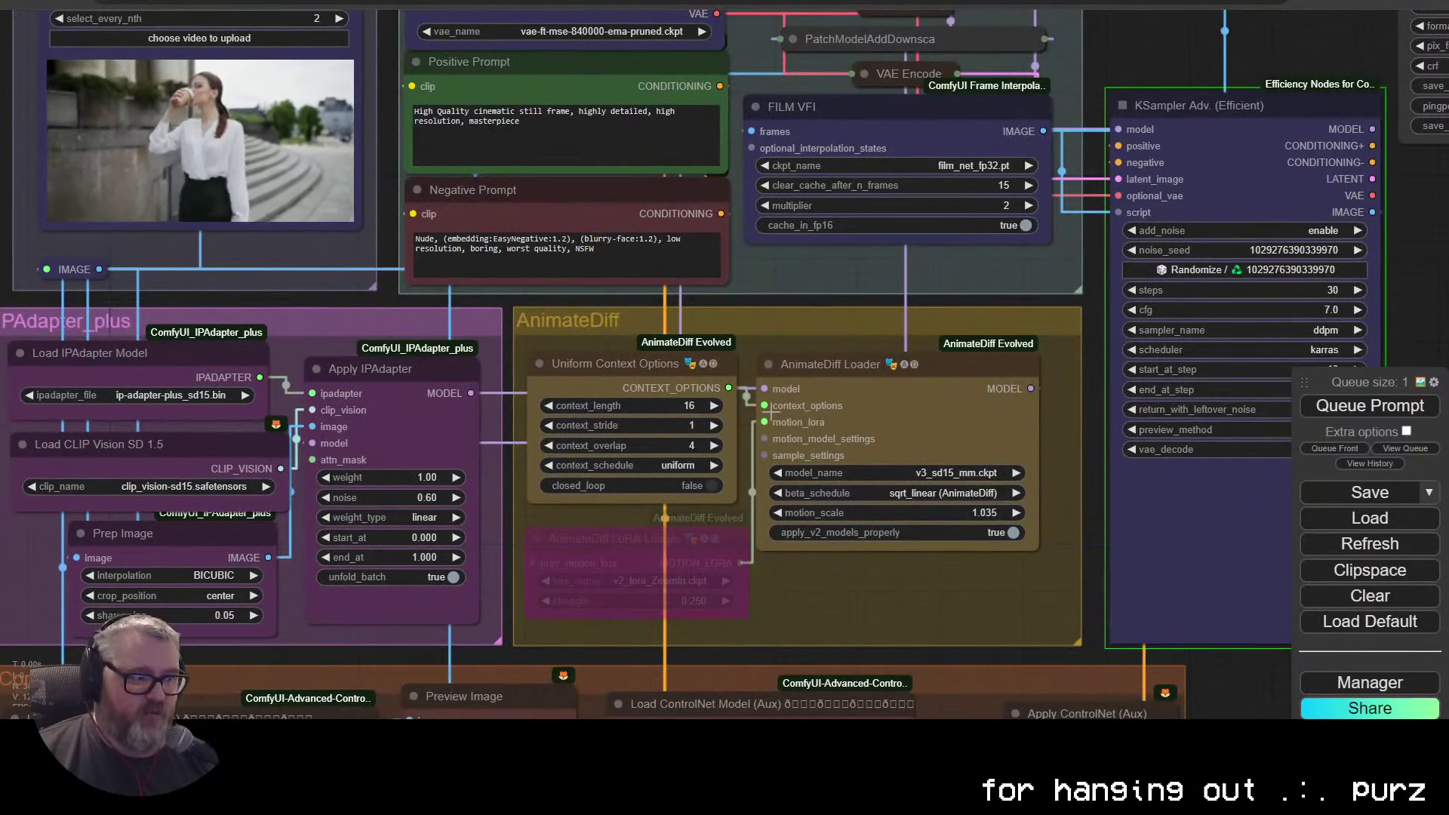
scroll(768, 410, "down", 3)
left_click_drag(1255, 317, 1045, 367)
key("alt+Tab")
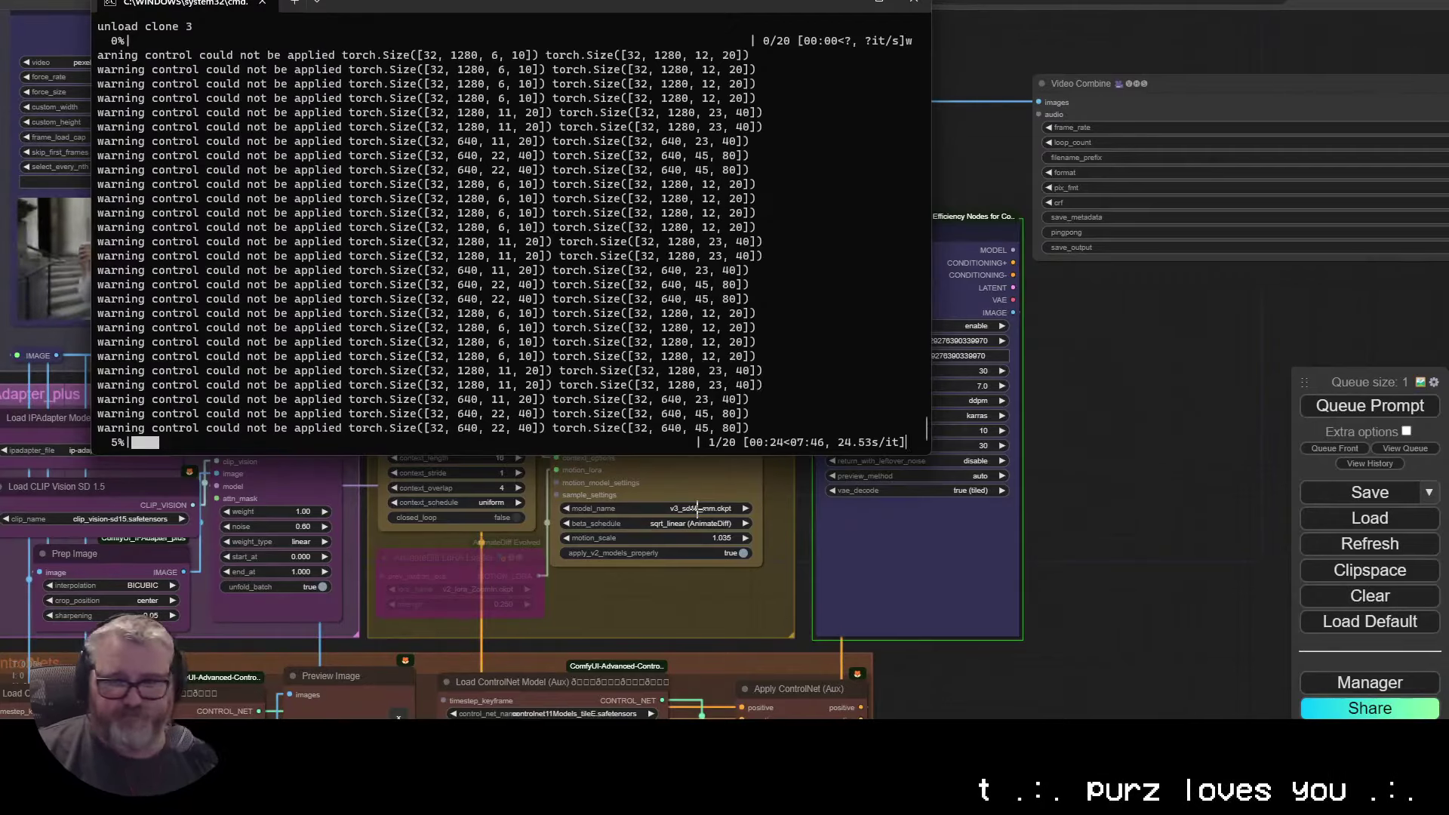
left_click(1142, 515)
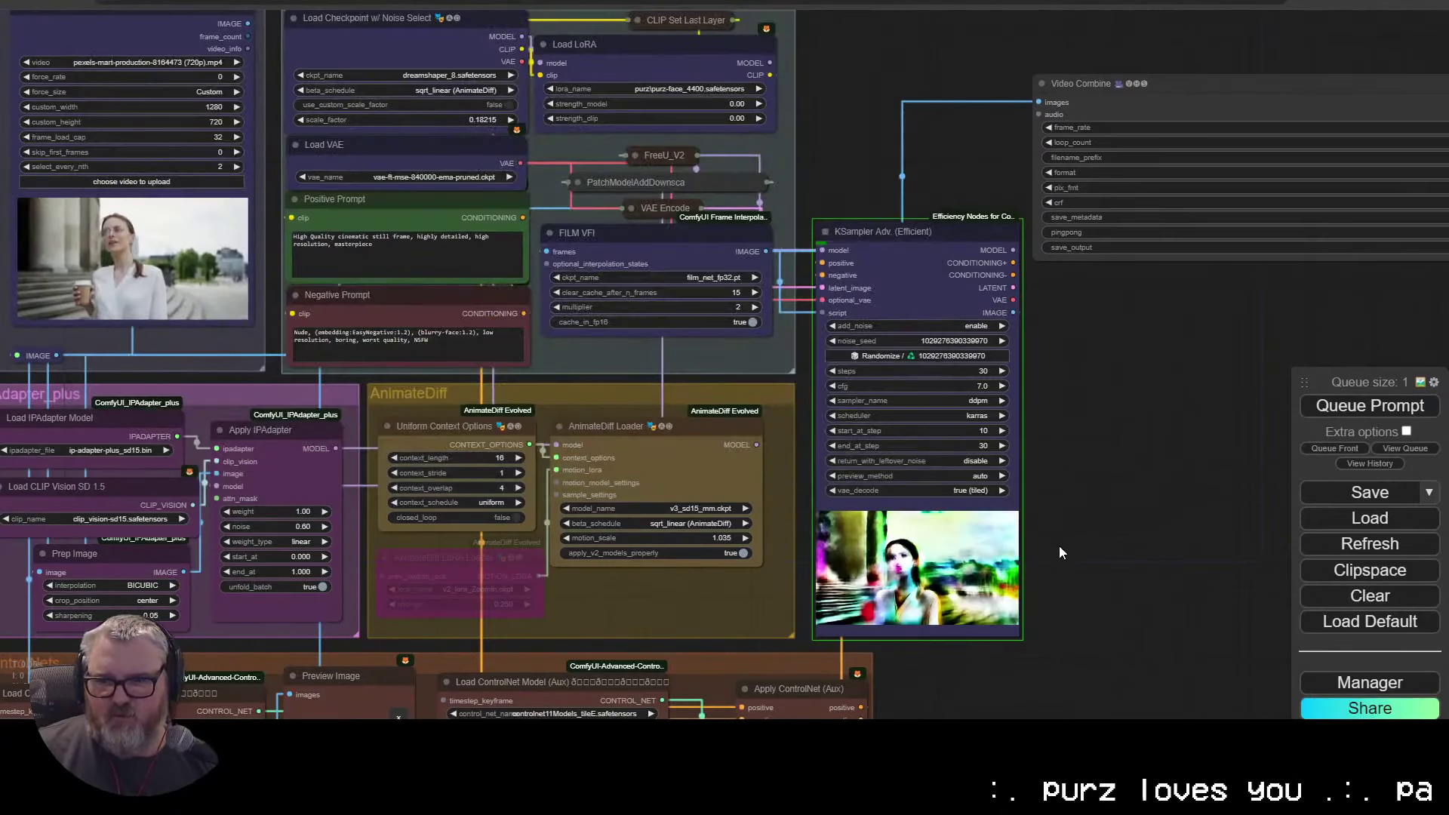
Step: Examine the KSampler's live preview close up and view the whole workflow while it renders
left_click_drag(1025, 604, 907, 423)
scroll(922, 430, "up", 12)
scroll(940, 458, "down", 12)
left_click_drag(1004, 415, 1043, 390)
scroll(1048, 495, "down", 3)
key("alt+Tab")
left_click(965, 507)
scroll(962, 498, "up", 12)
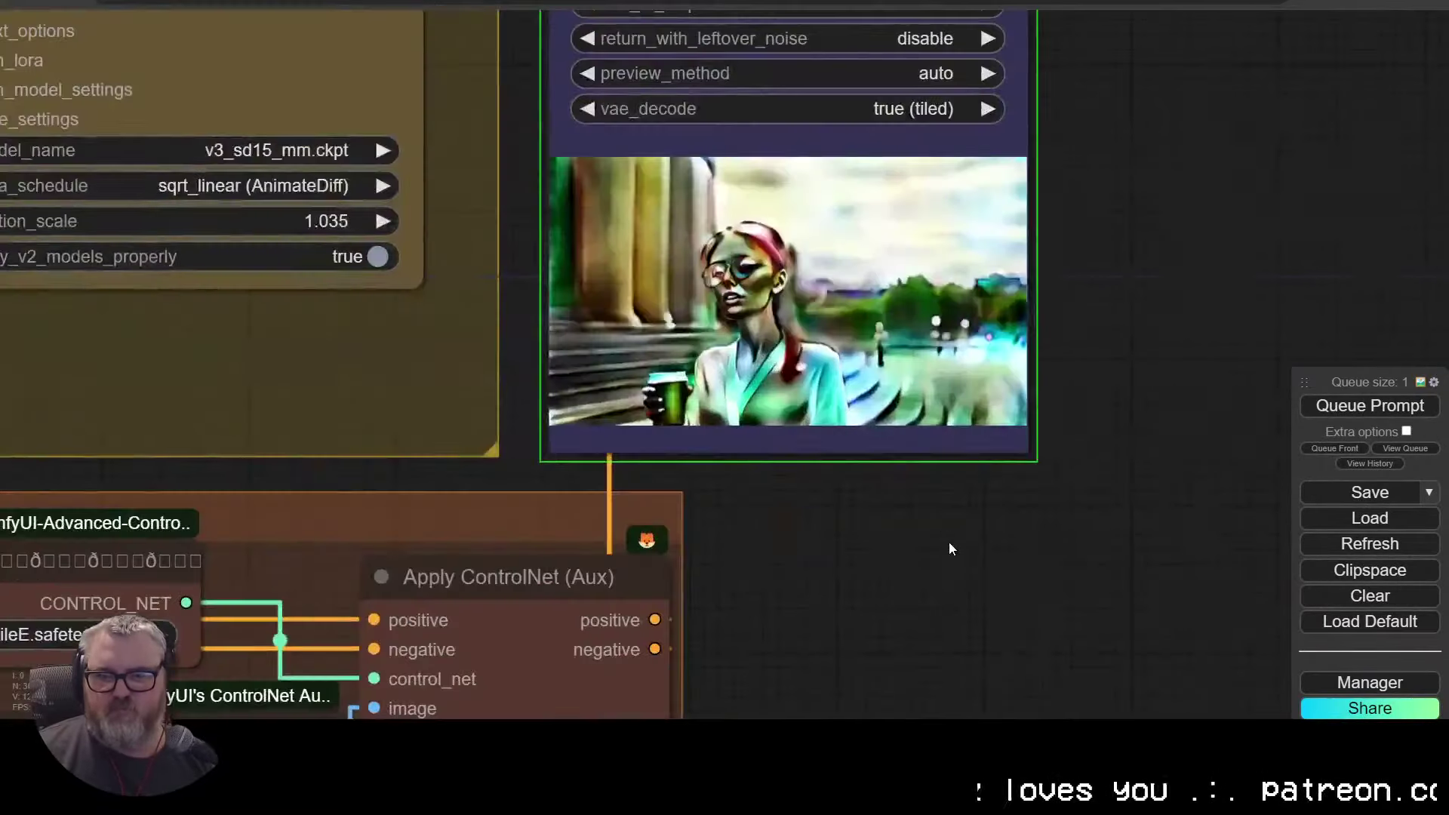
scroll(949, 542, "down", 10)
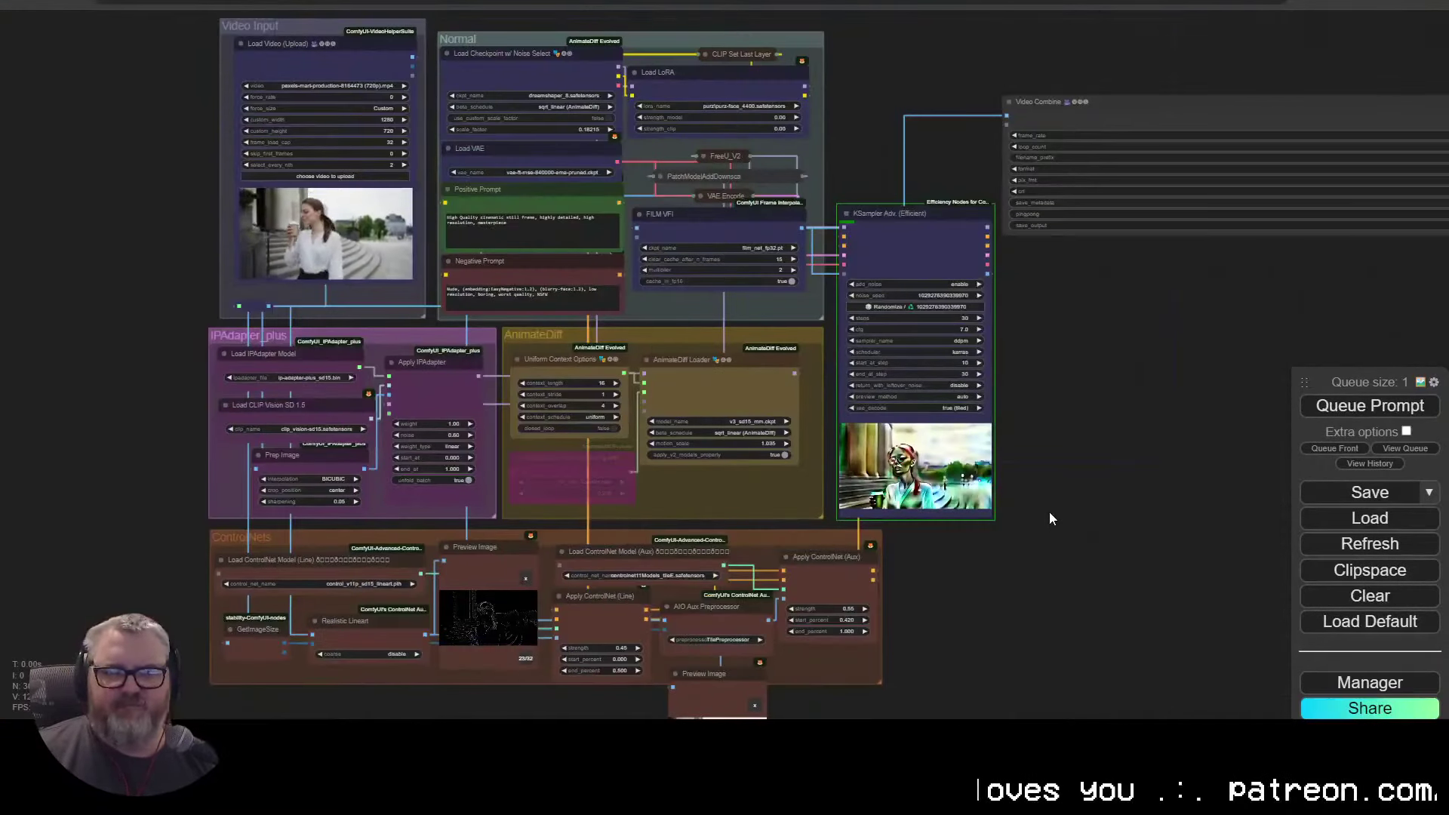
scroll(1049, 511, "up", 3)
left_click_drag(1049, 511, 1107, 686)
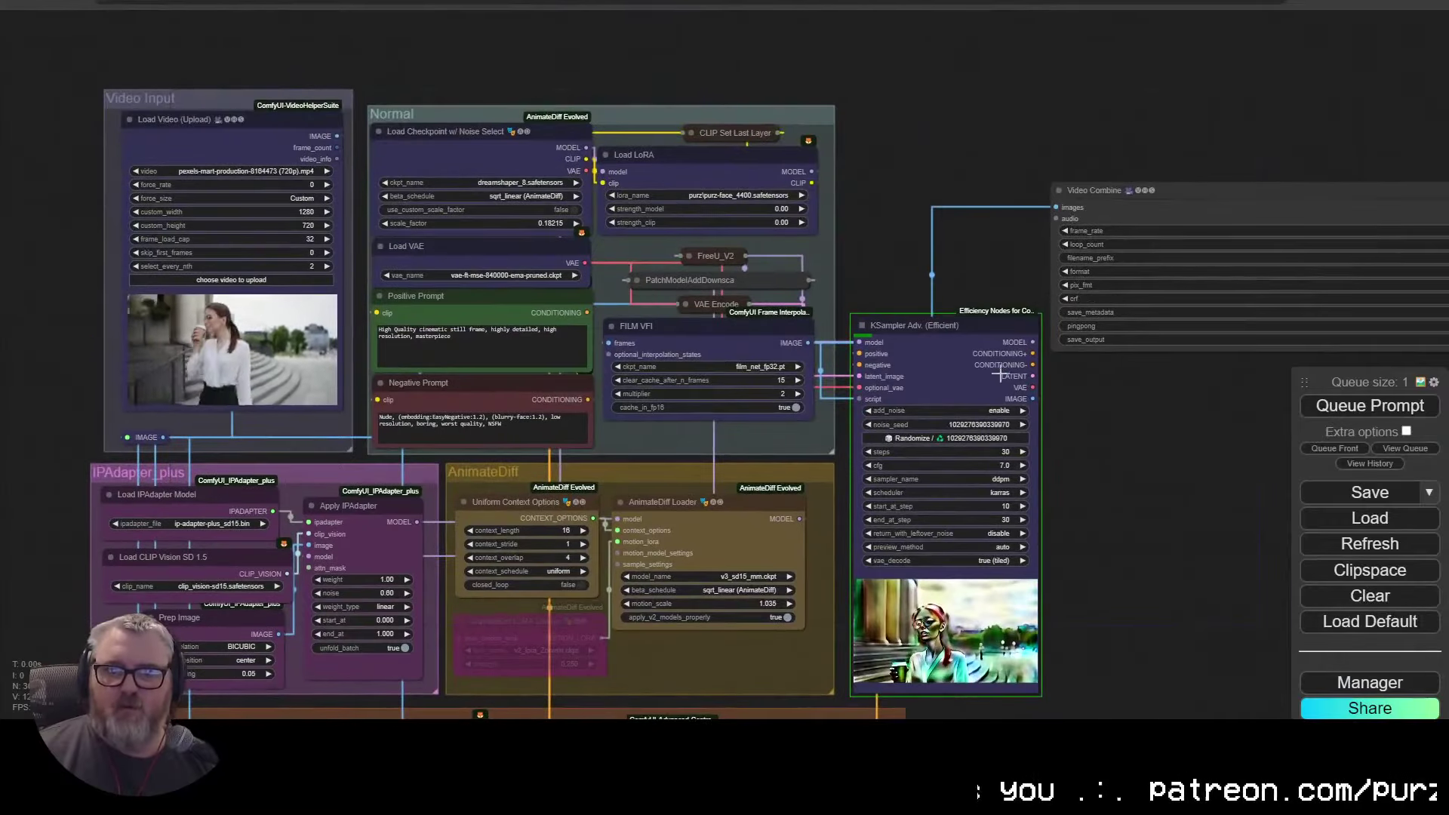
Step: Expand the PatchModelAddDownscale (Kohya Deep Shrink) node to view its settings and collapse it again
left_click(636, 280)
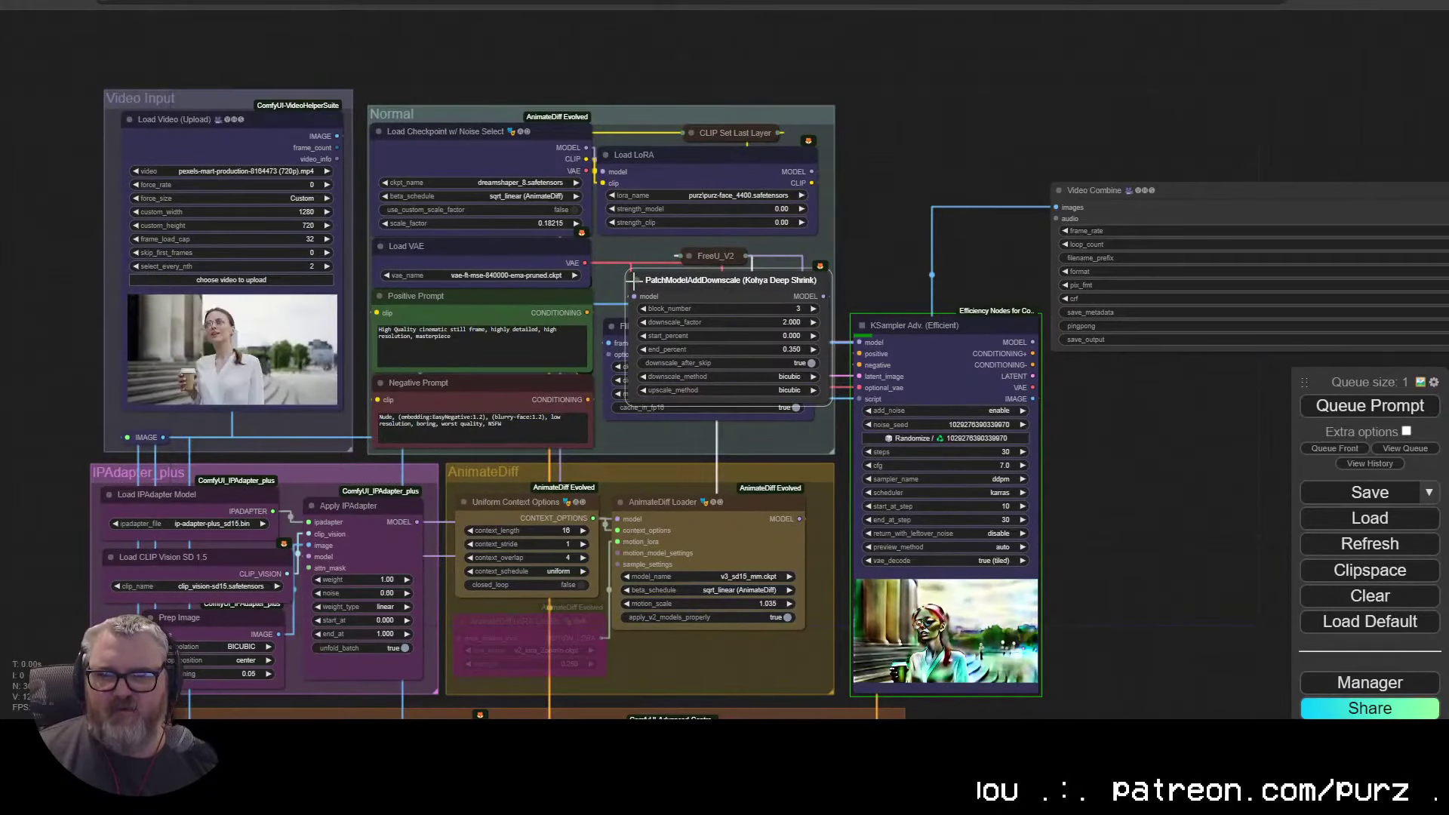
left_click(636, 280)
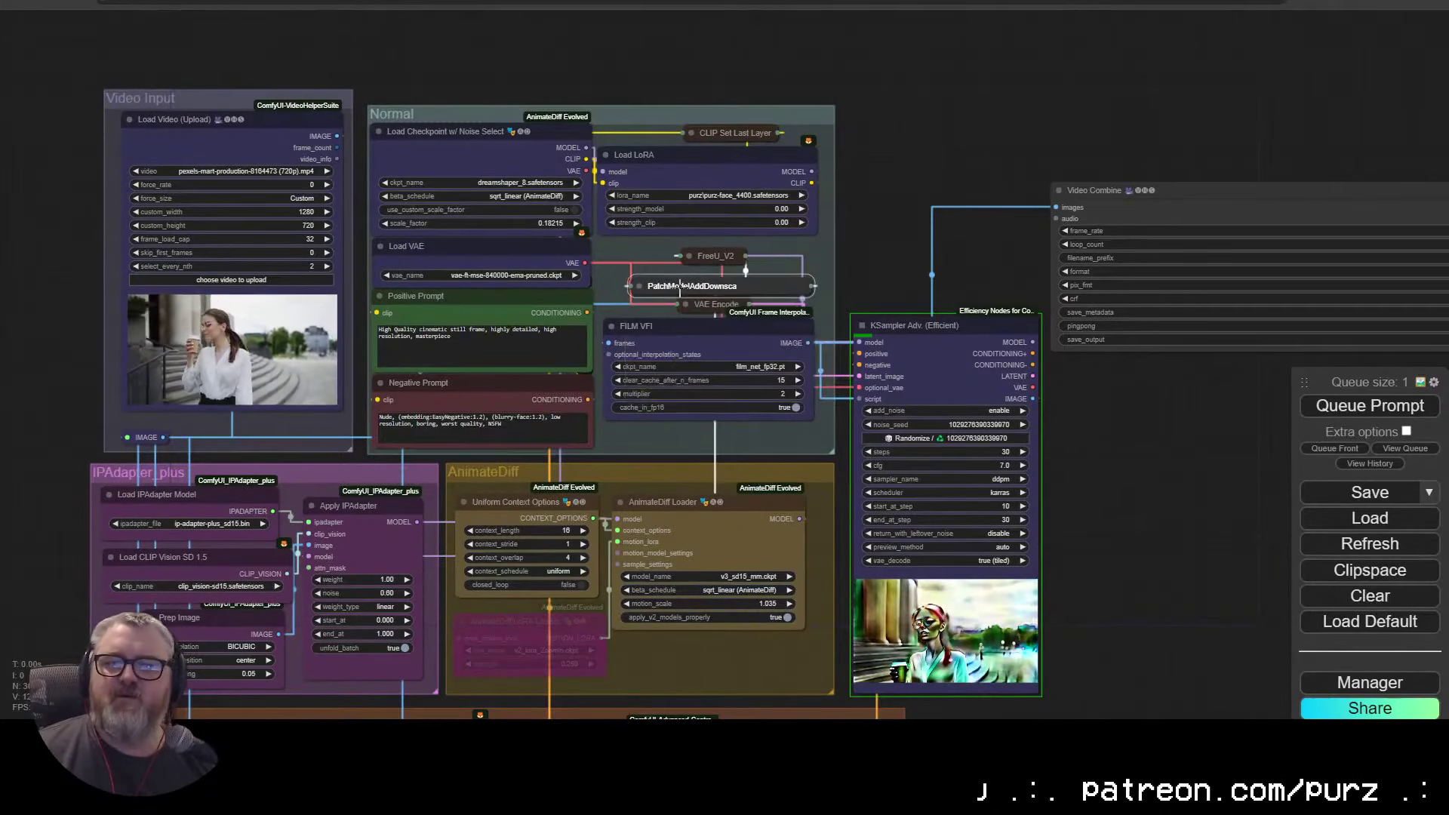
left_click_drag(678, 284, 680, 281)
left_click_drag(961, 259, 958, 260)
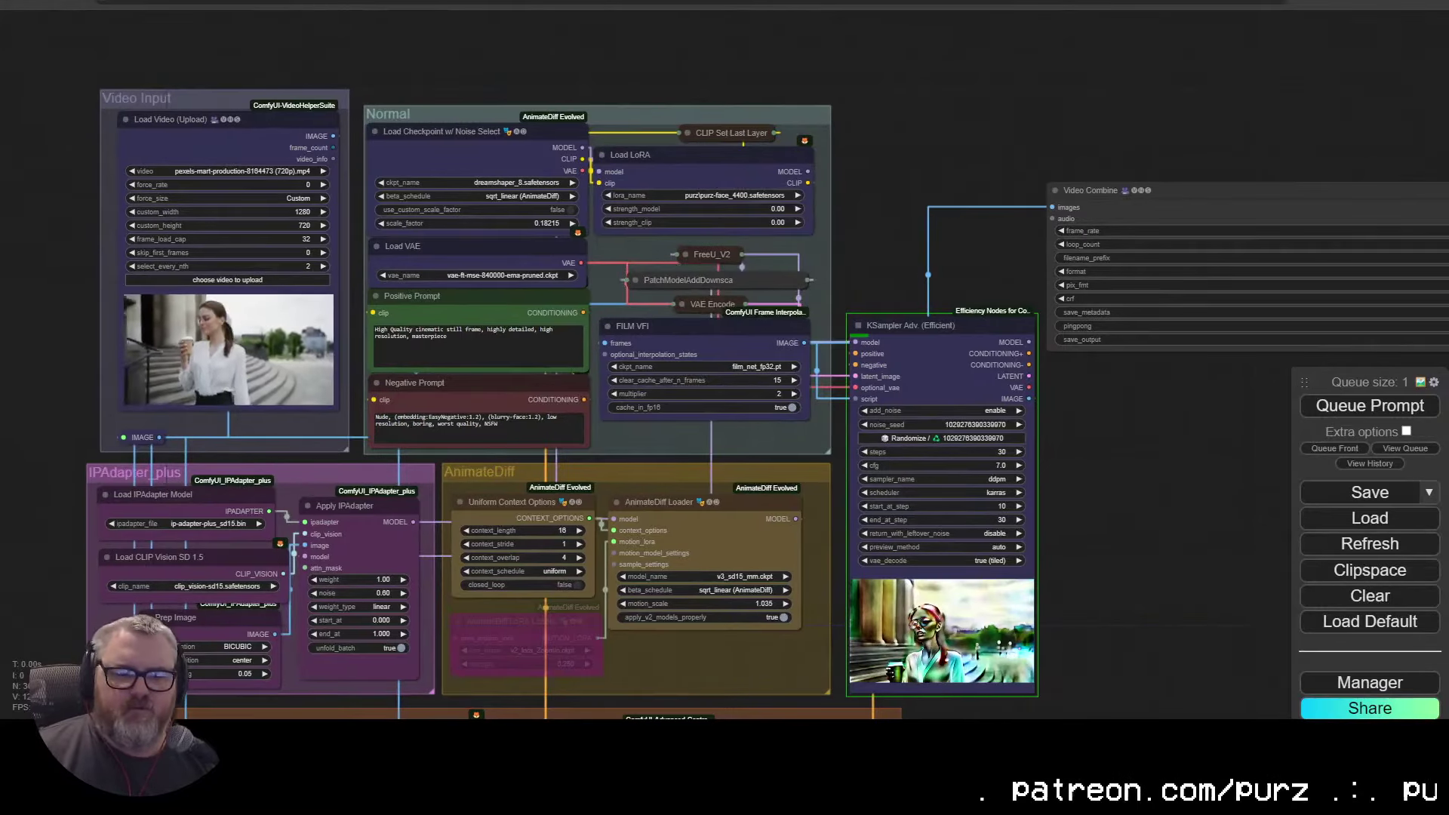
Step: Switch to Discord and read the V2V Upscaler post, its author's profile card and the replies below
key("alt+Tab")
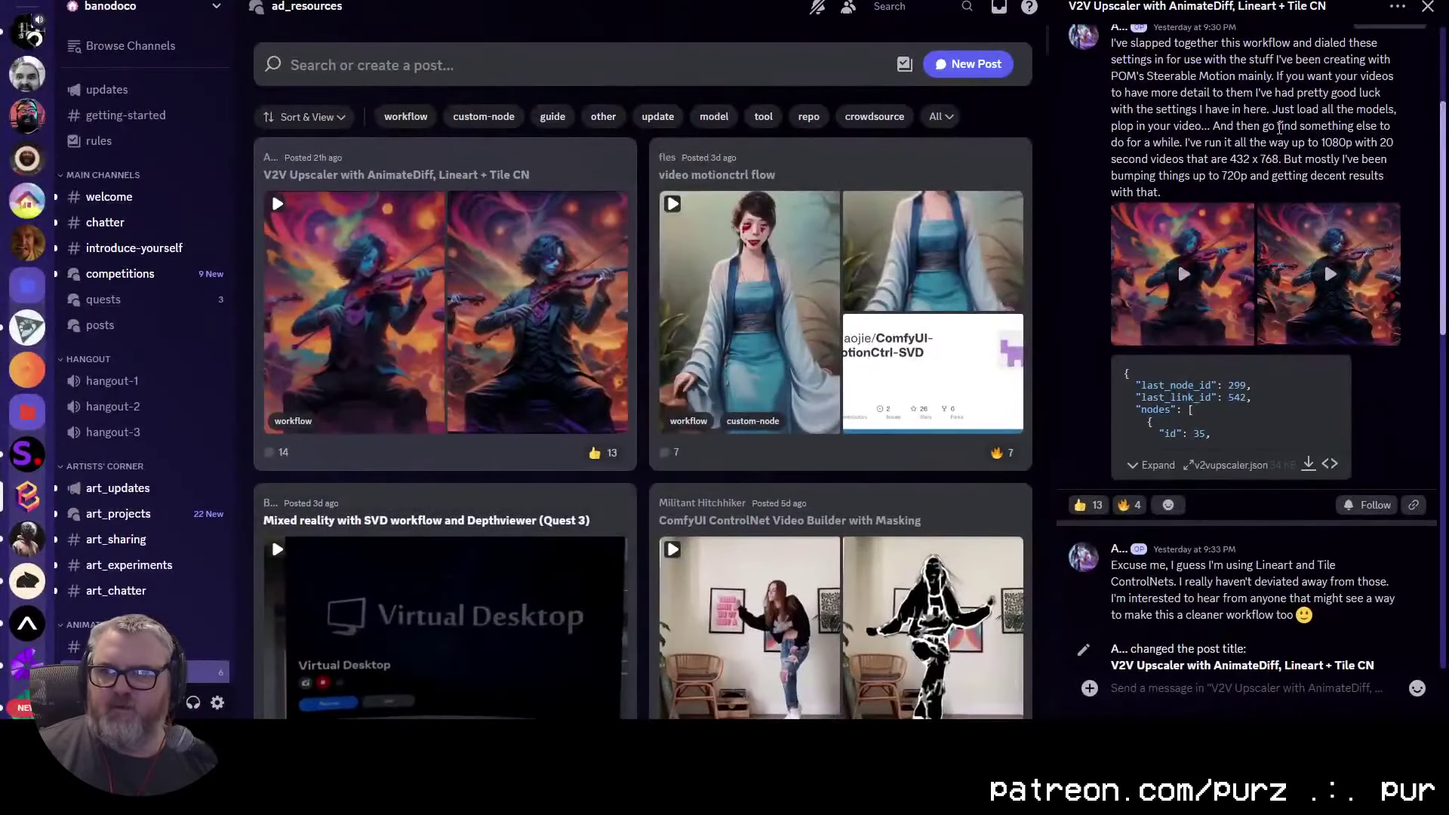
scroll(1246, 98, "up", 3)
left_click(1118, 178)
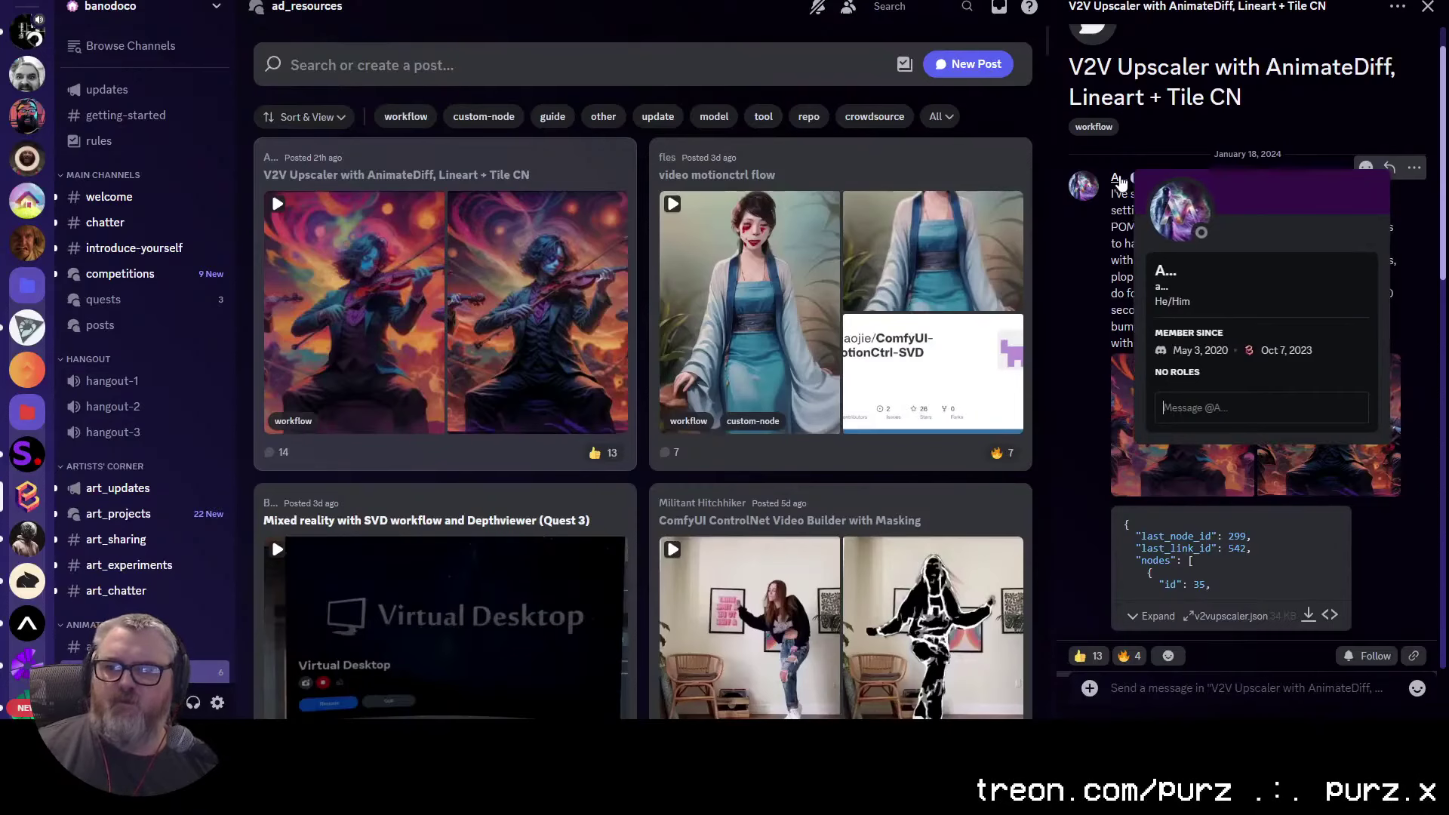
left_click(1126, 236)
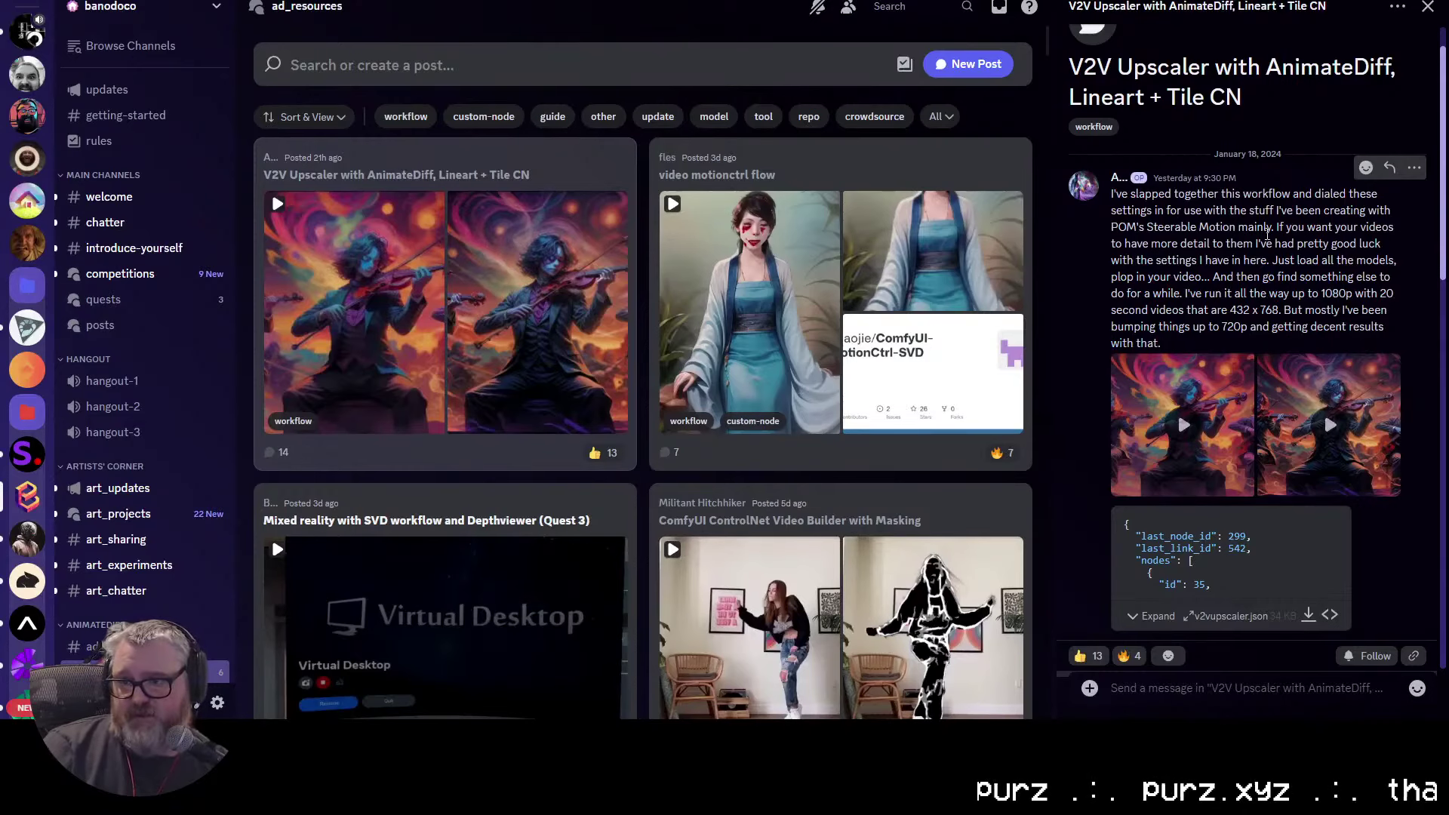
scroll(1267, 234, "down", 15)
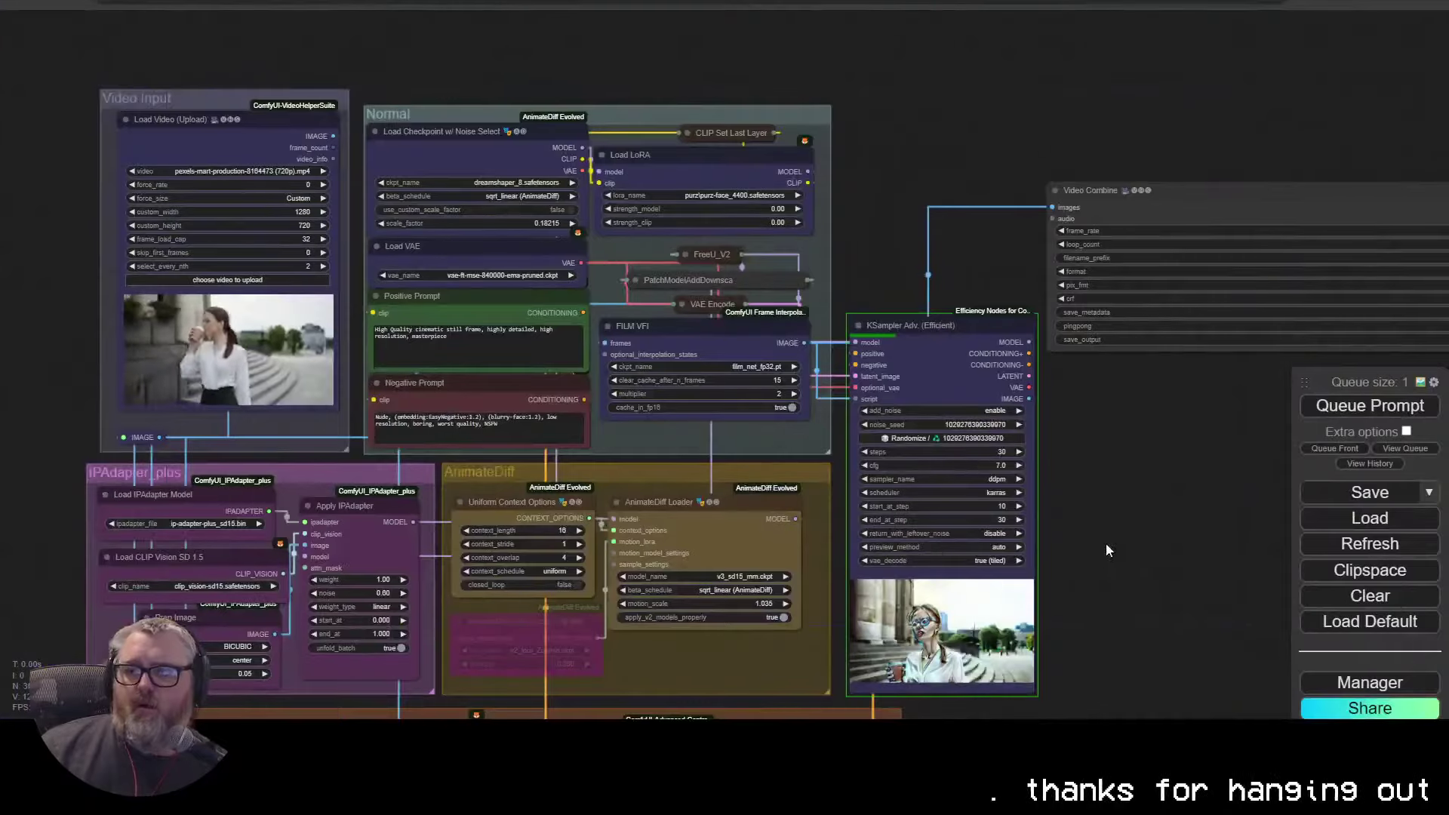
Step: Switch back to ComfyUI, inspect the KSampler's updated preview and check the render progress in the command console
scroll(981, 296, "up", 10)
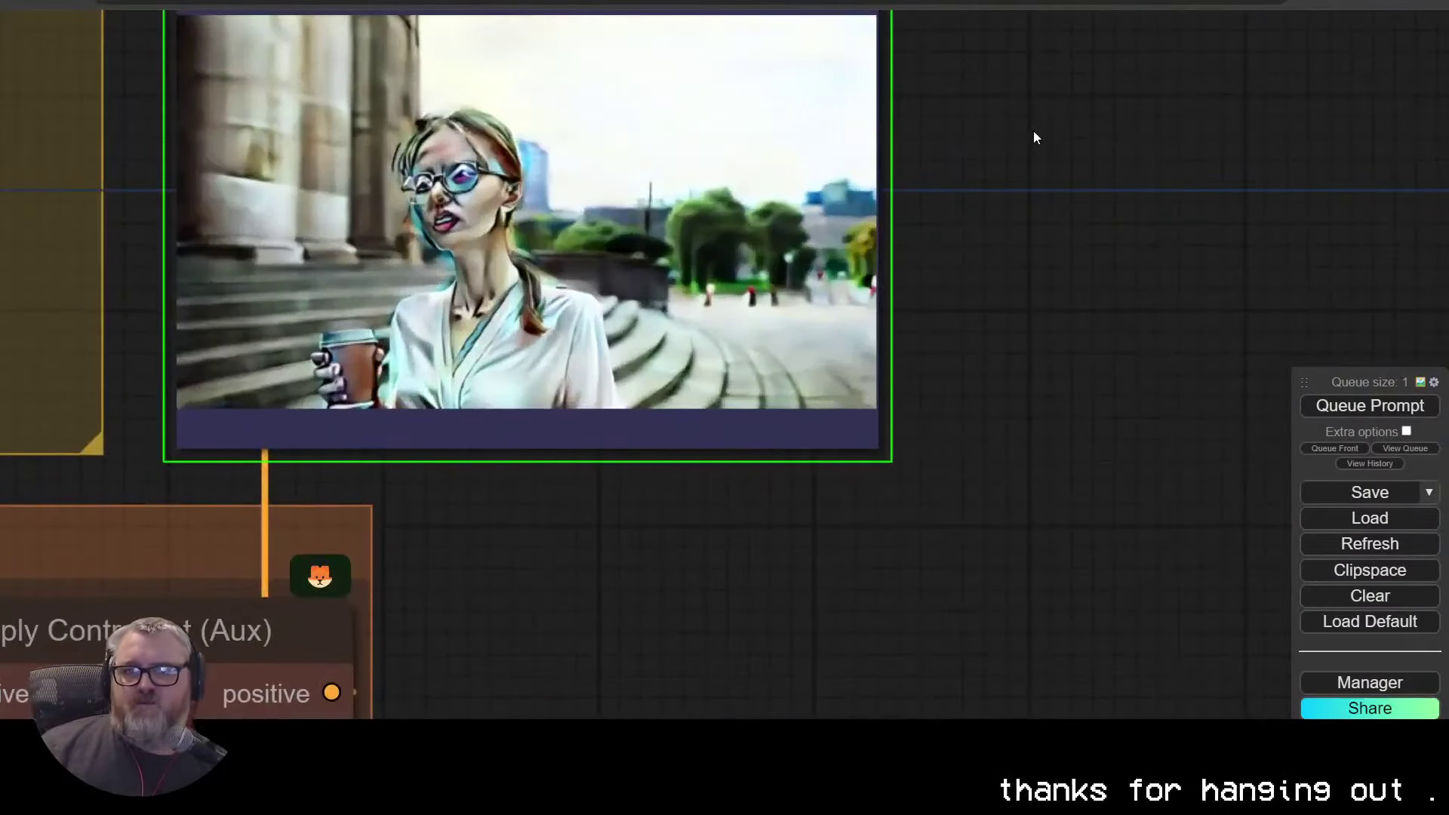
scroll(1011, 152, "down", 10)
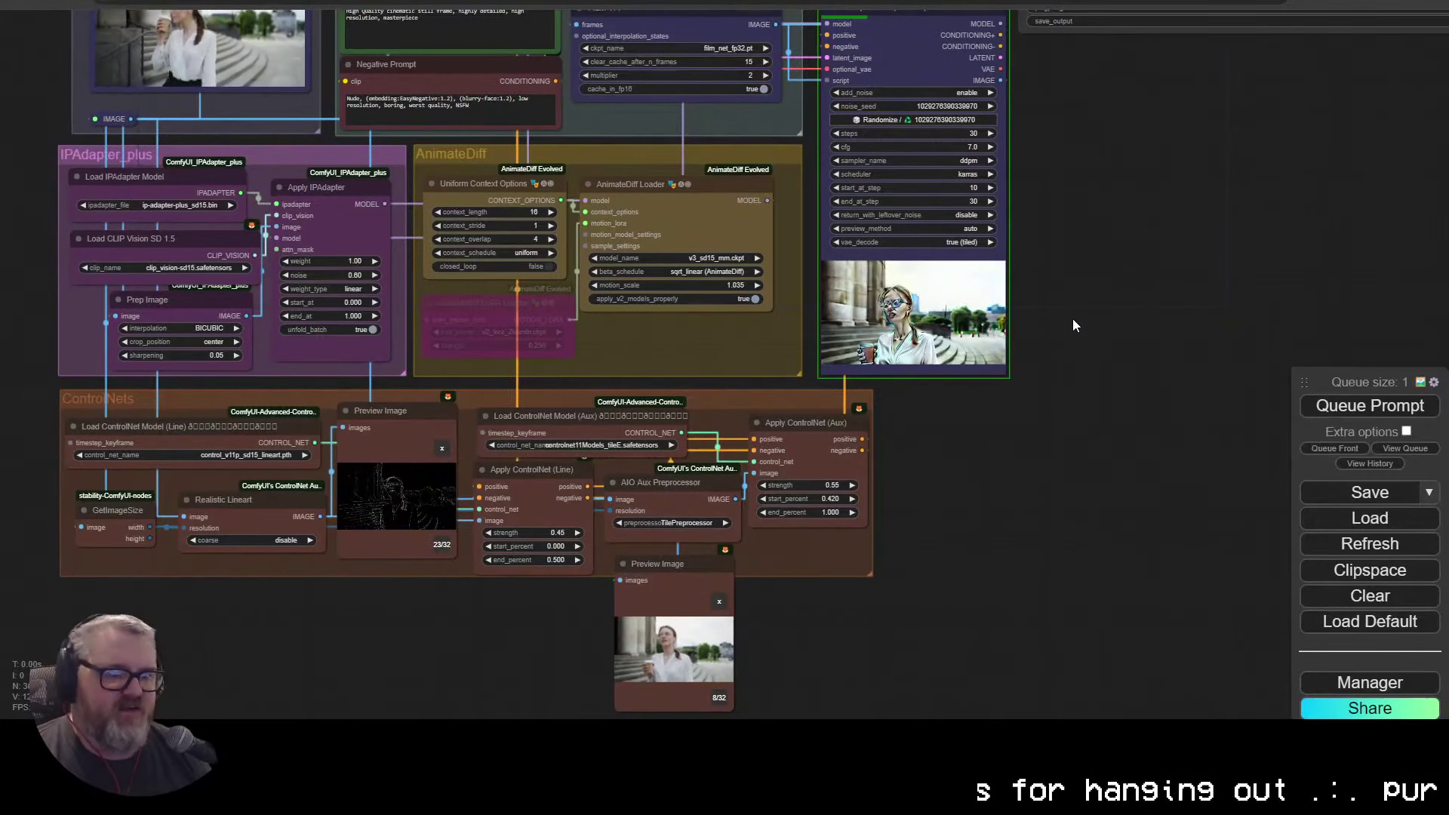
scroll(1072, 318, "up", 1)
key("alt+Tab")
scroll(401, 243, "up", 2)
scroll(366, 260, "down", 2)
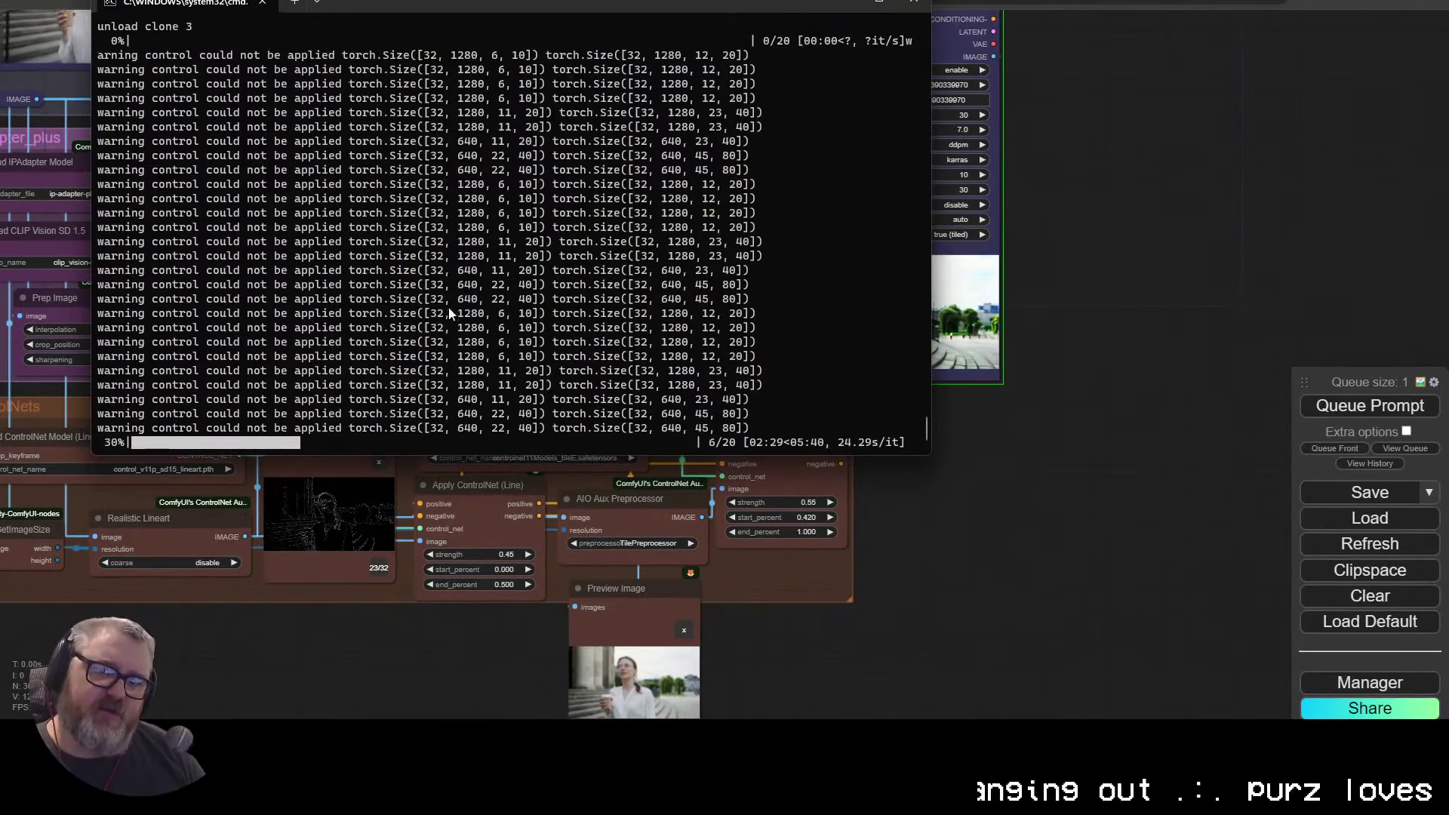
left_click(424, 647)
Step: Examine the ControlNet and KSampler nodes up close and recheck the remaining sampling time in the console
scroll(679, 574, "up", 2)
scroll(599, 501, "up", 5)
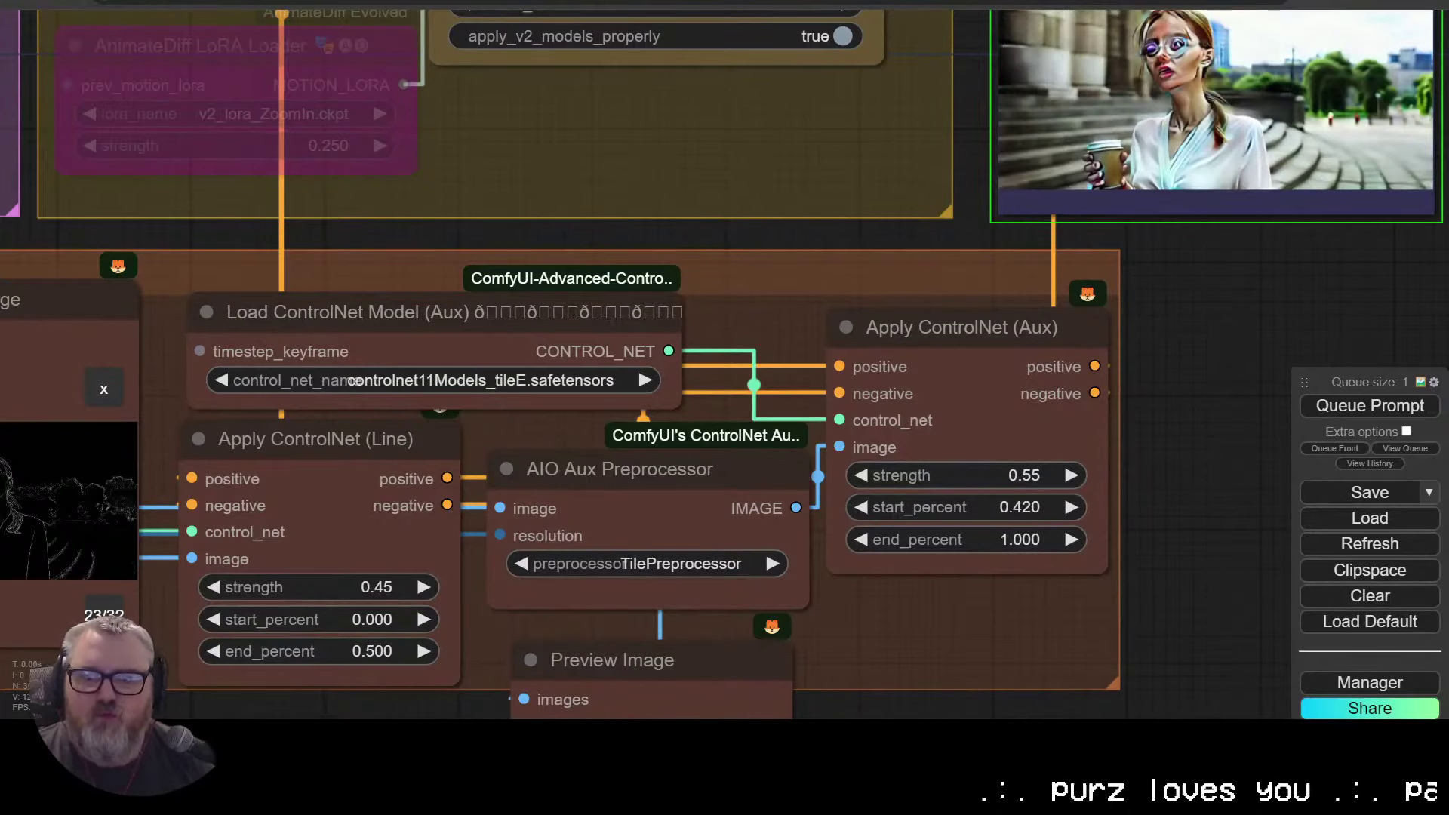
scroll(785, 268, "down", 6)
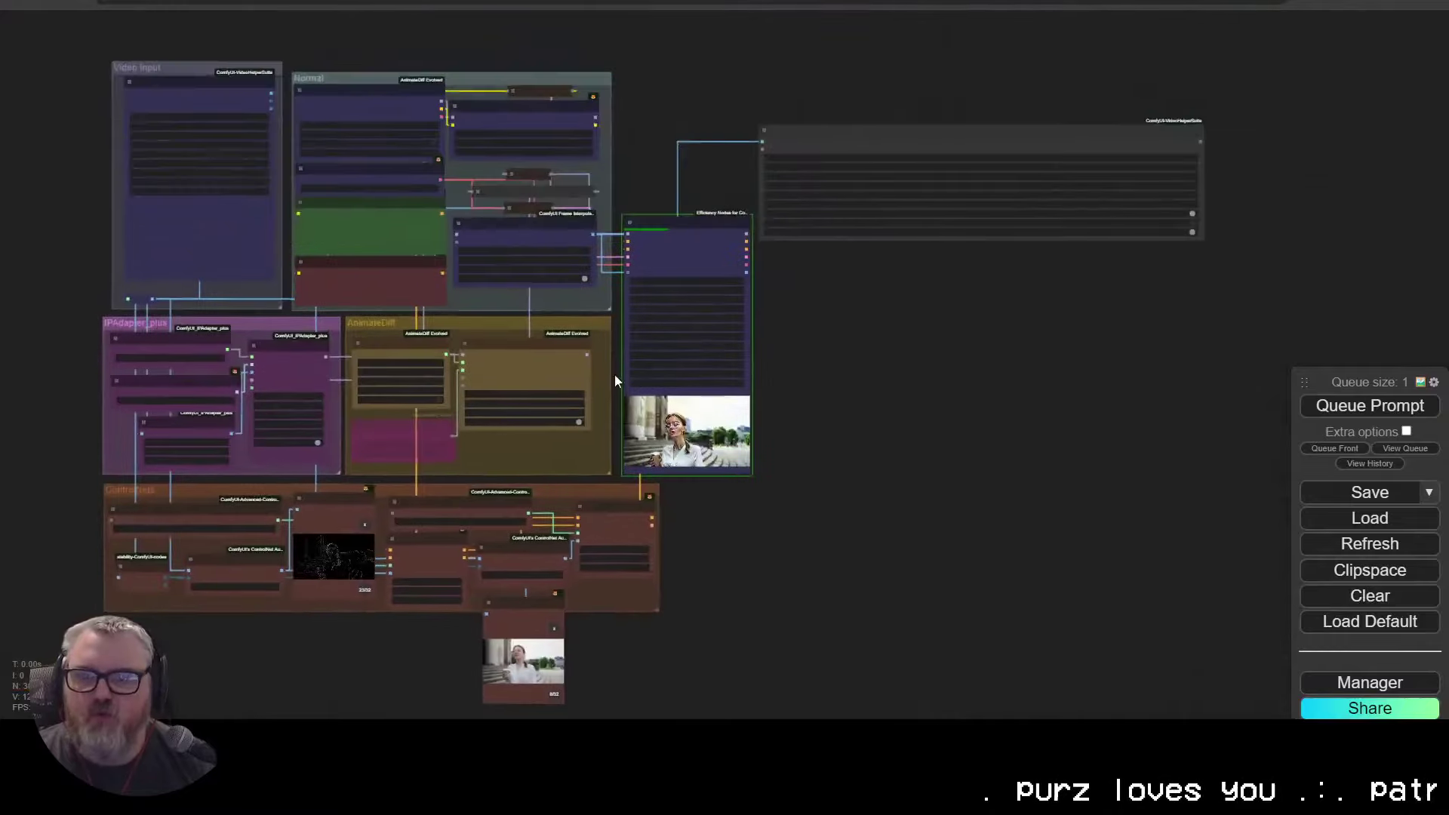
scroll(970, 285, "up", 5)
left_click_drag(945, 263, 963, 295)
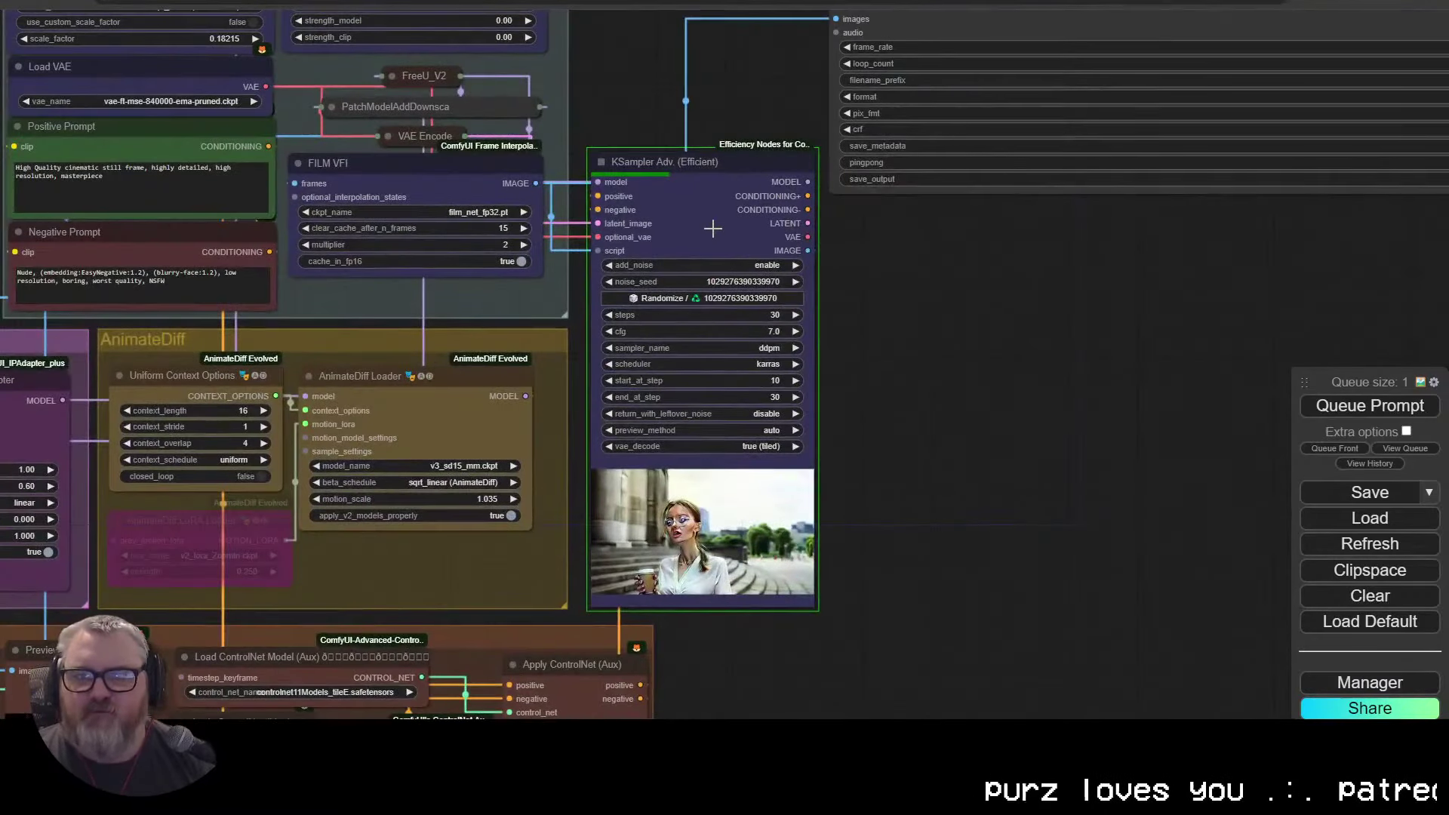
key("alt+Tab")
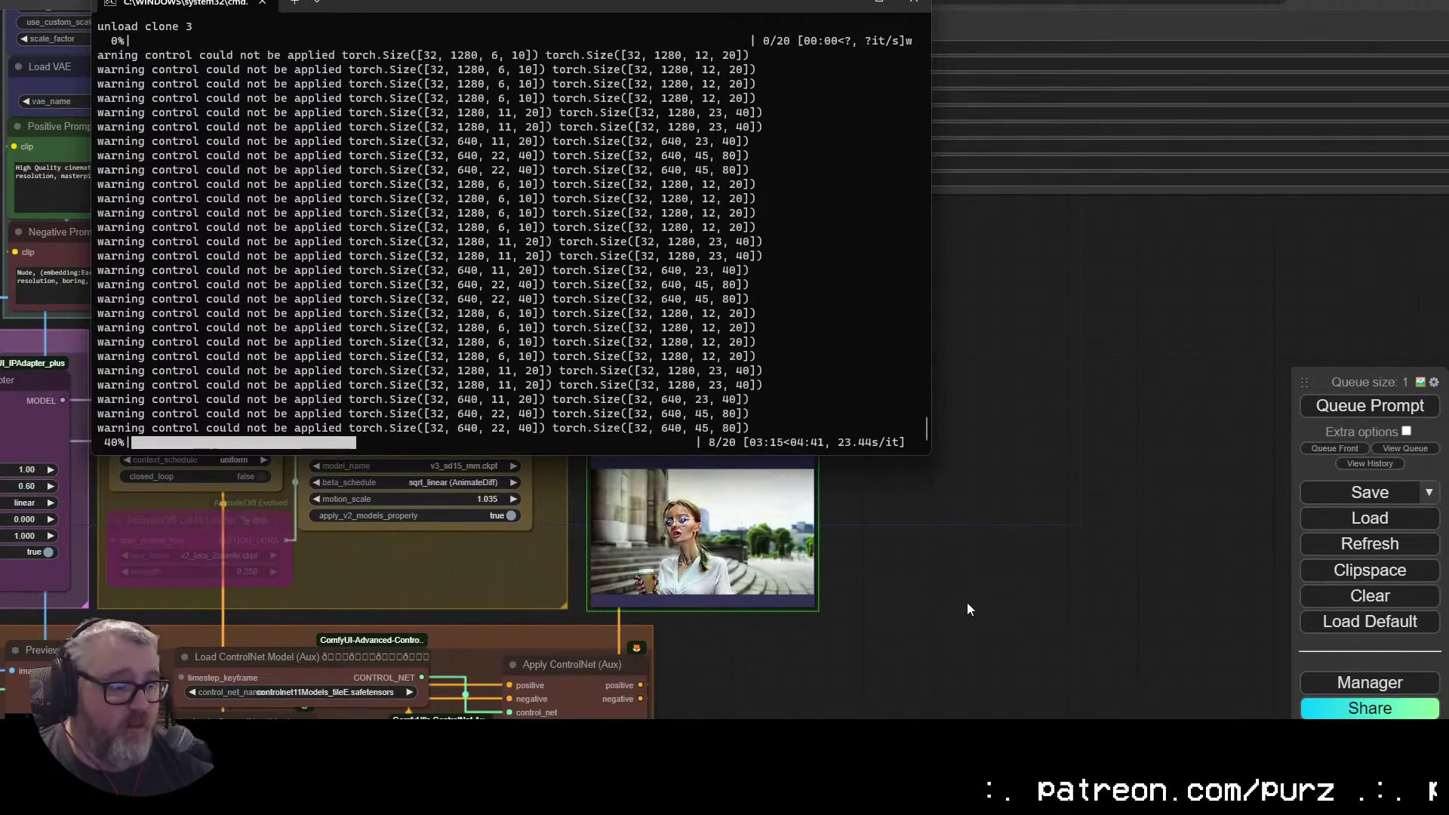
left_click(966, 602)
left_click_drag(858, 444, 951, 453)
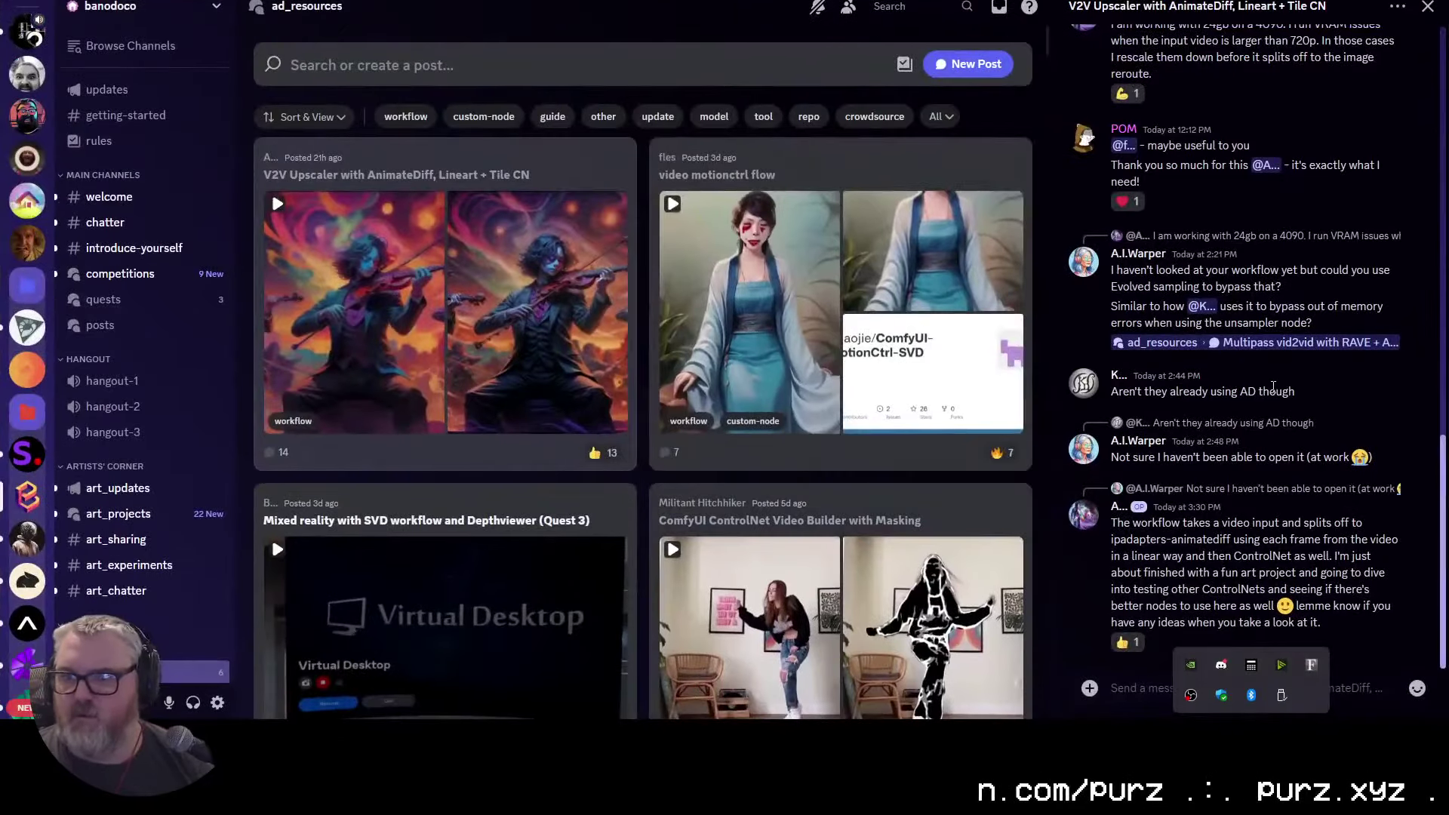
Step: Open the ComfyUI ControlNet Video Builder with Masking post in Discord's ad_resources and read its node list and links
scroll(529, 378, "down", 3)
left_click(792, 417)
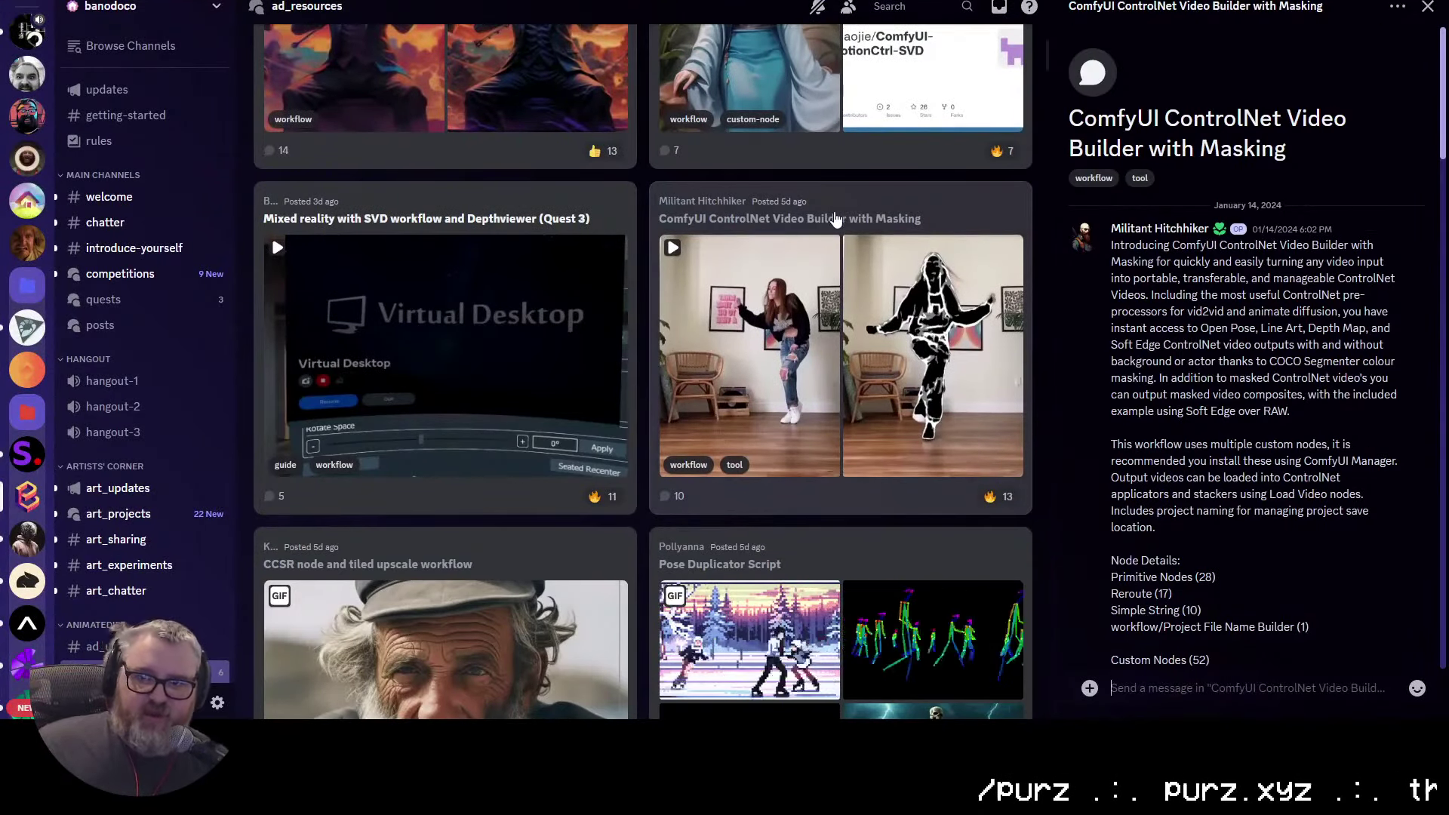
scroll(1270, 449, "down", 10)
scroll(1270, 449, "down", 5)
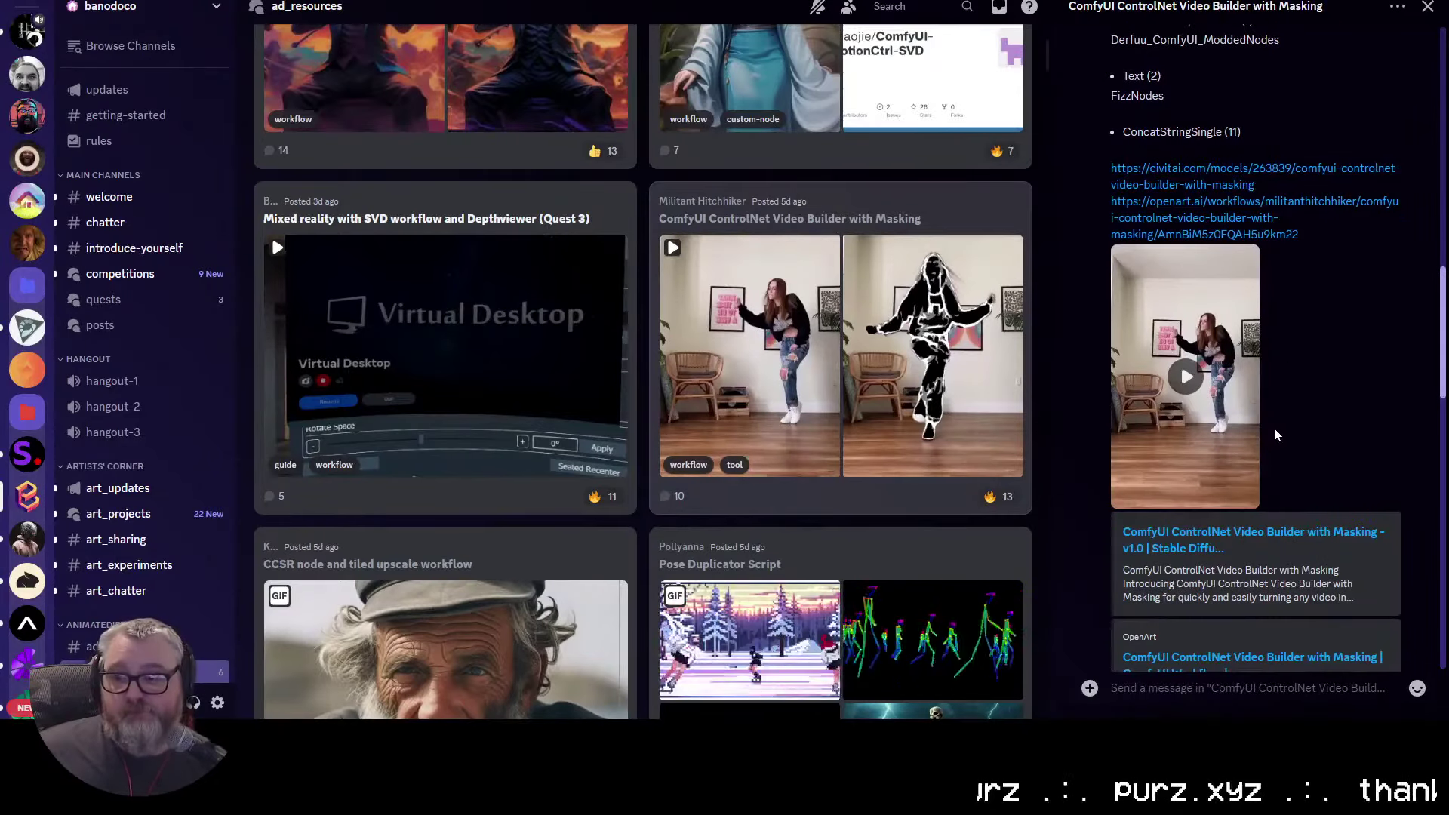
scroll(1274, 435, "down", 10)
scroll(1255, 535, "up", 15)
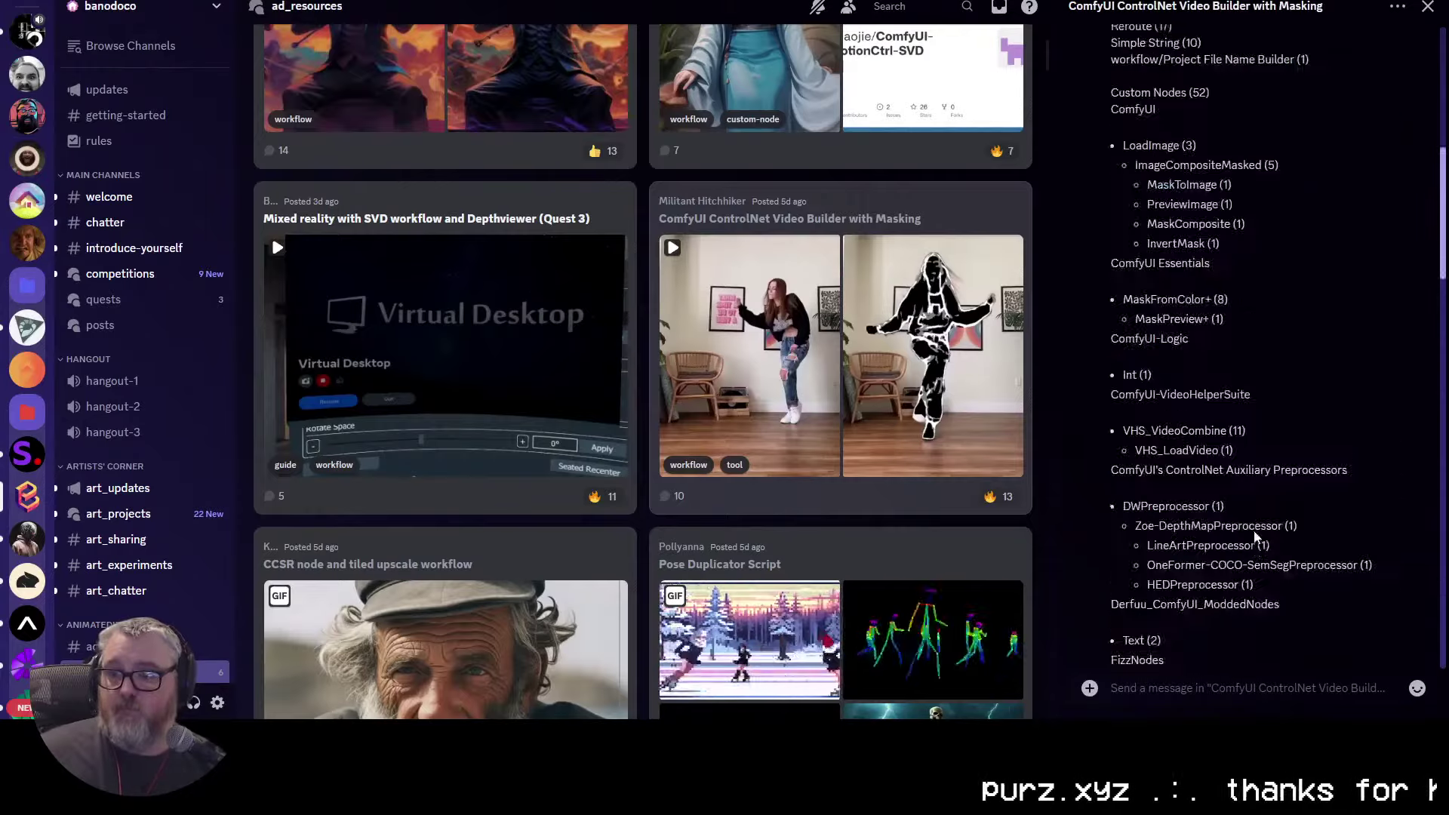
scroll(1254, 535, "down", 7)
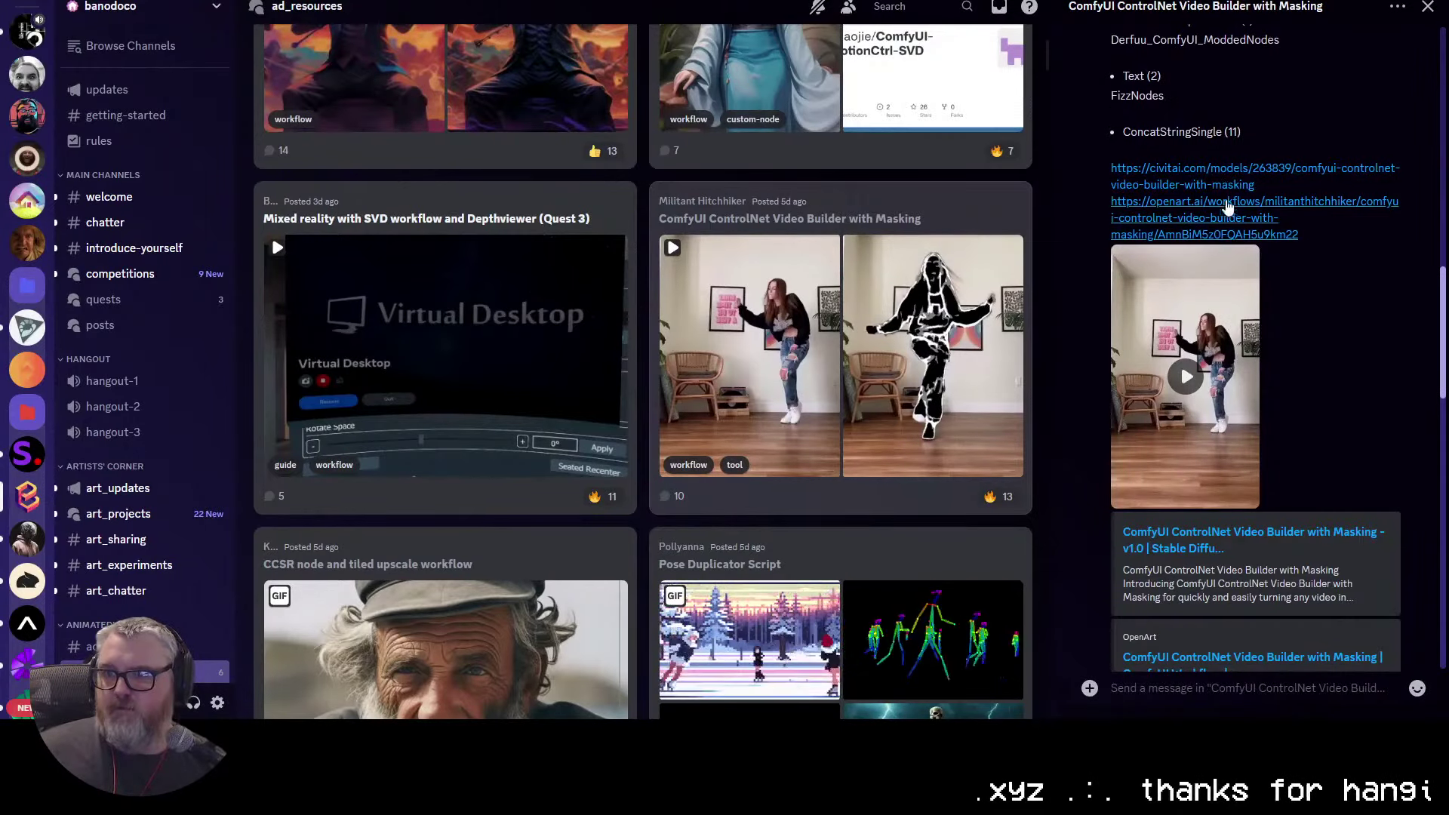
Step: Open the ControlNet Video Builder with Masking page on Civitai and look through its sample images, description and discussion
left_click_drag(1445, 407, 841, 175)
double_click(841, 175)
left_click(853, 430)
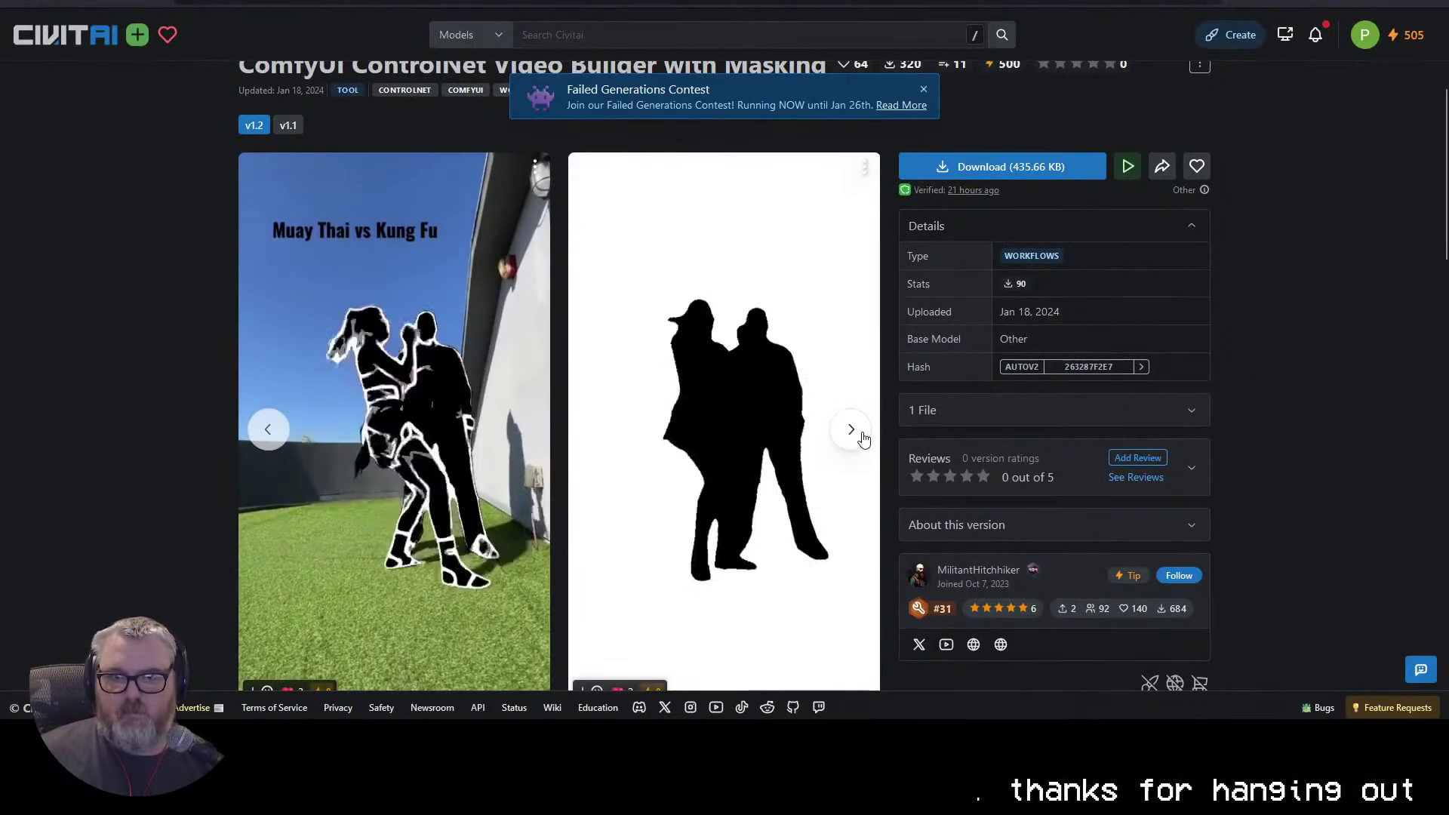
scroll(375, 178, "down", 7)
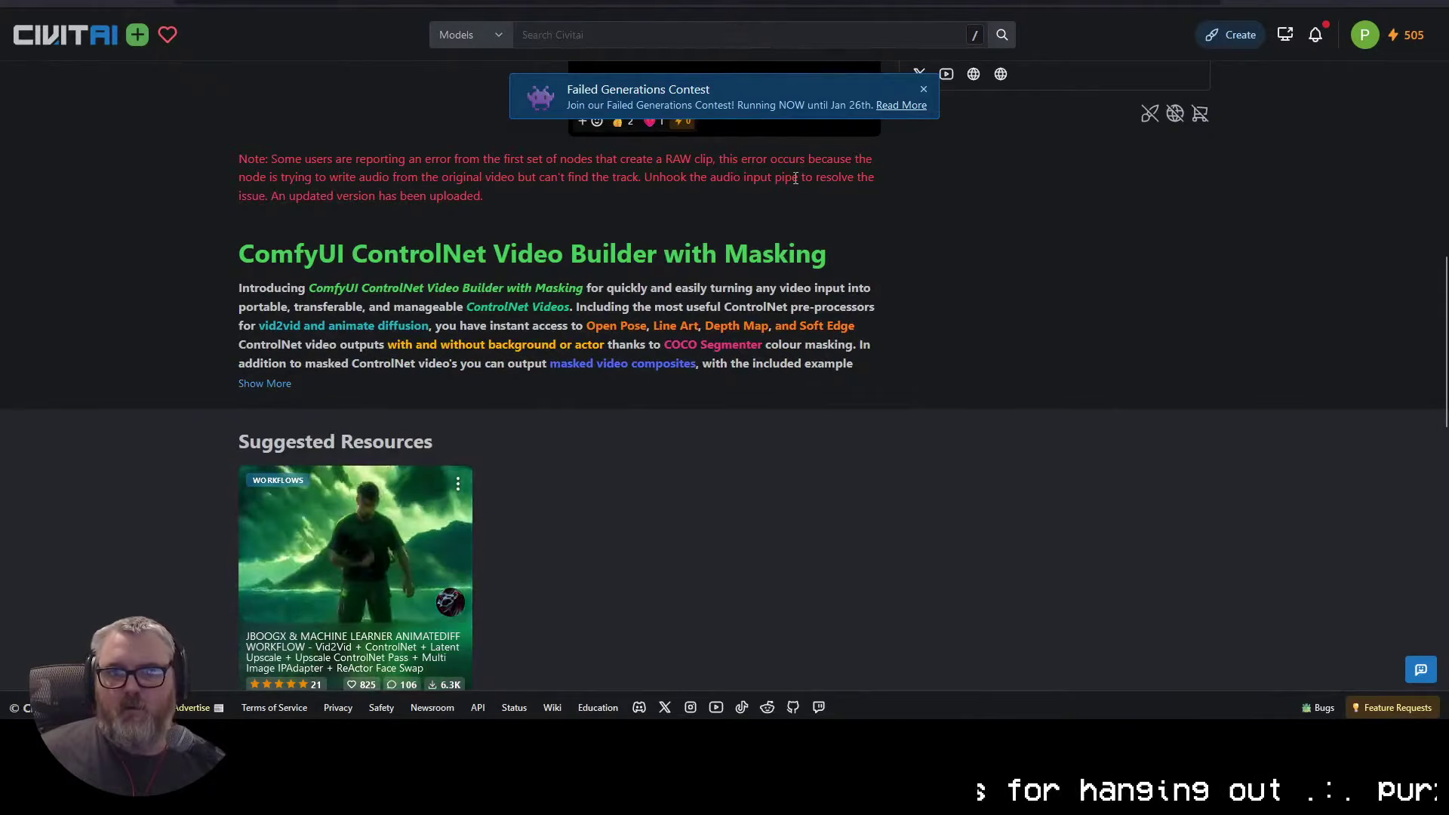
scroll(464, 406, "down", 3)
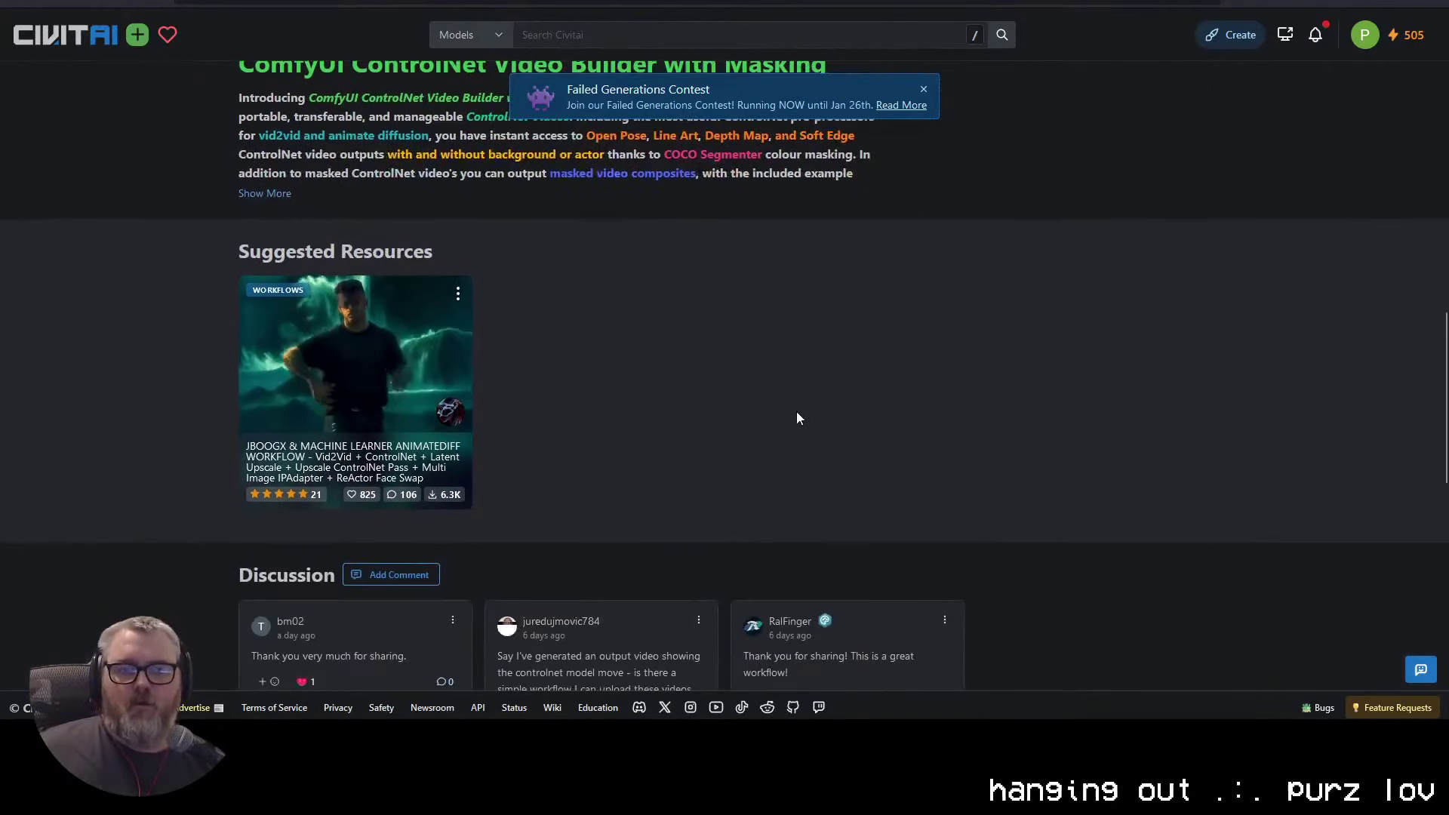
scroll(689, 404, "down", 1)
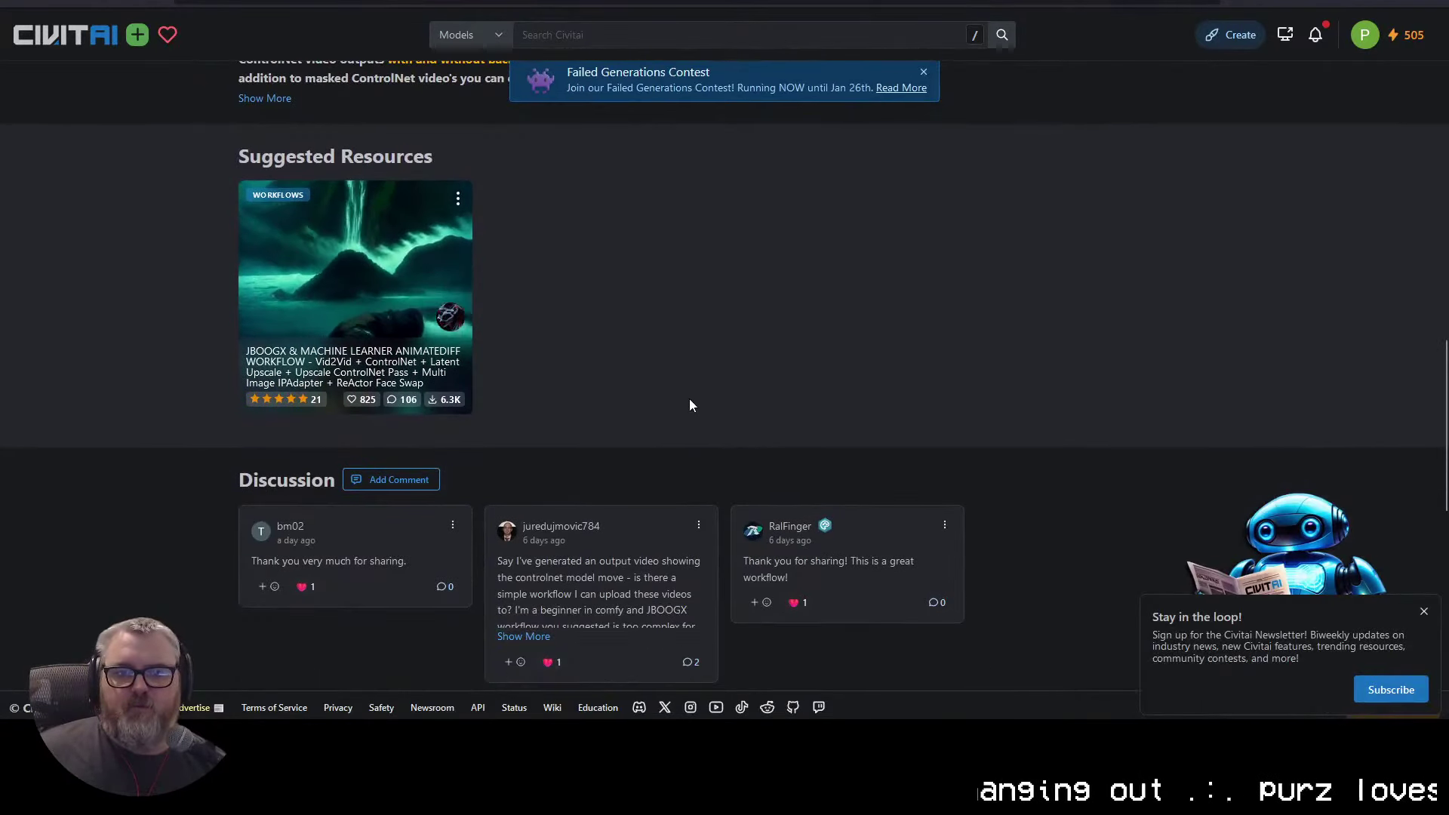
Step: Look through the gallery, sample images, description and suggested resources of the ControlNet Video Builder with Masking page
scroll(690, 404, "down", 6)
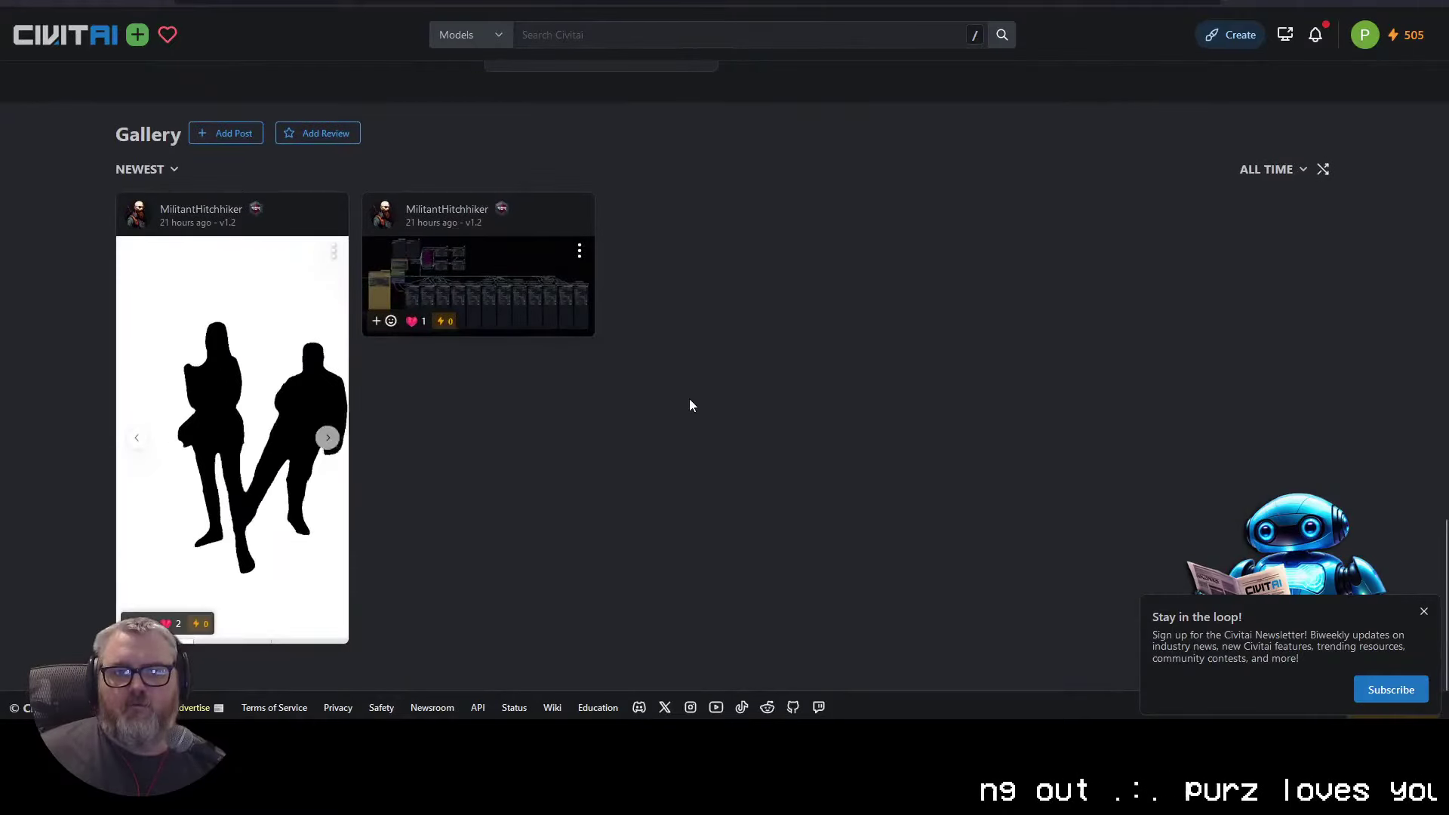
scroll(689, 405, "up", 5)
scroll(689, 405, "up", 6)
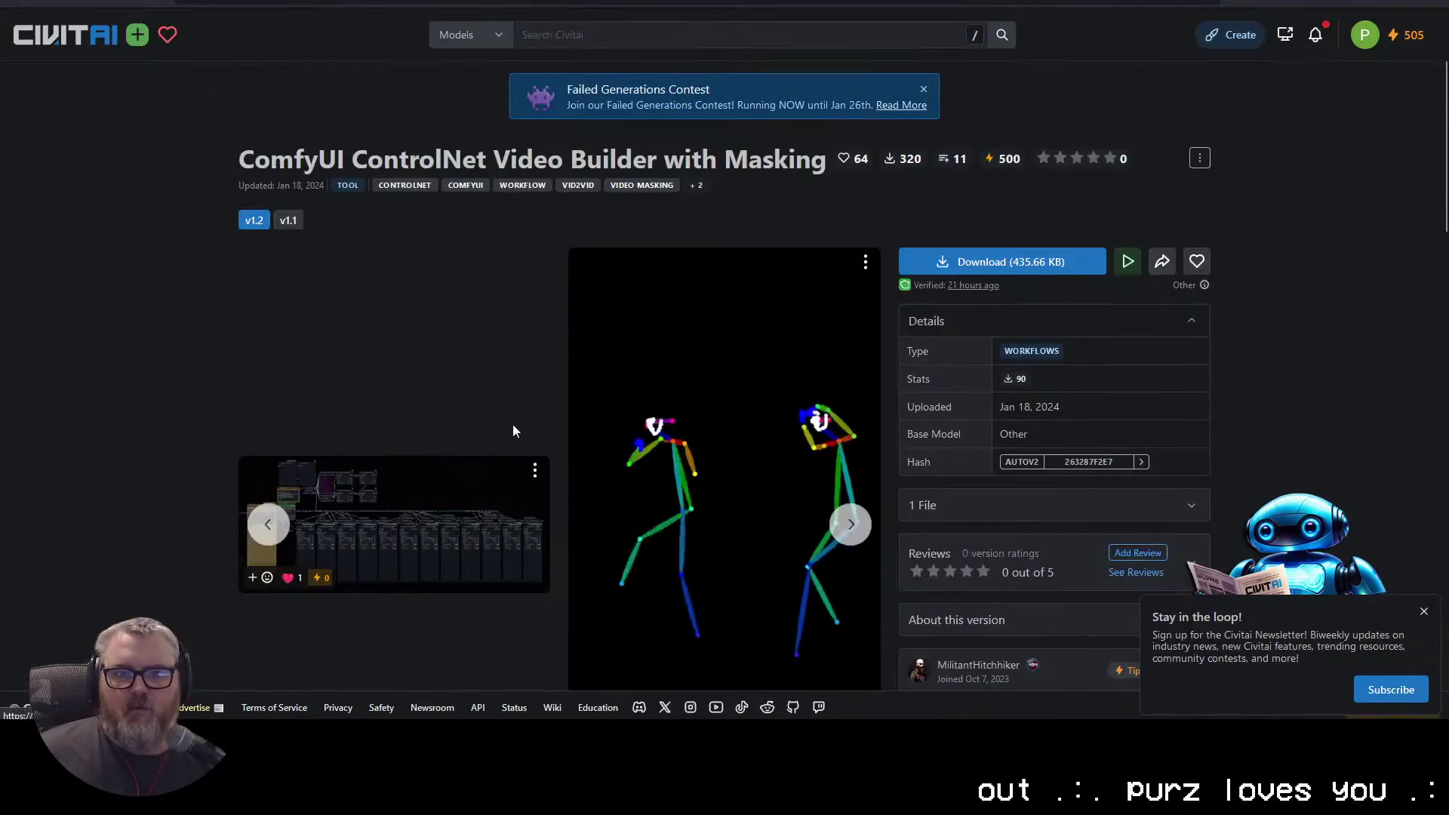
scroll(555, 387, "down", 5)
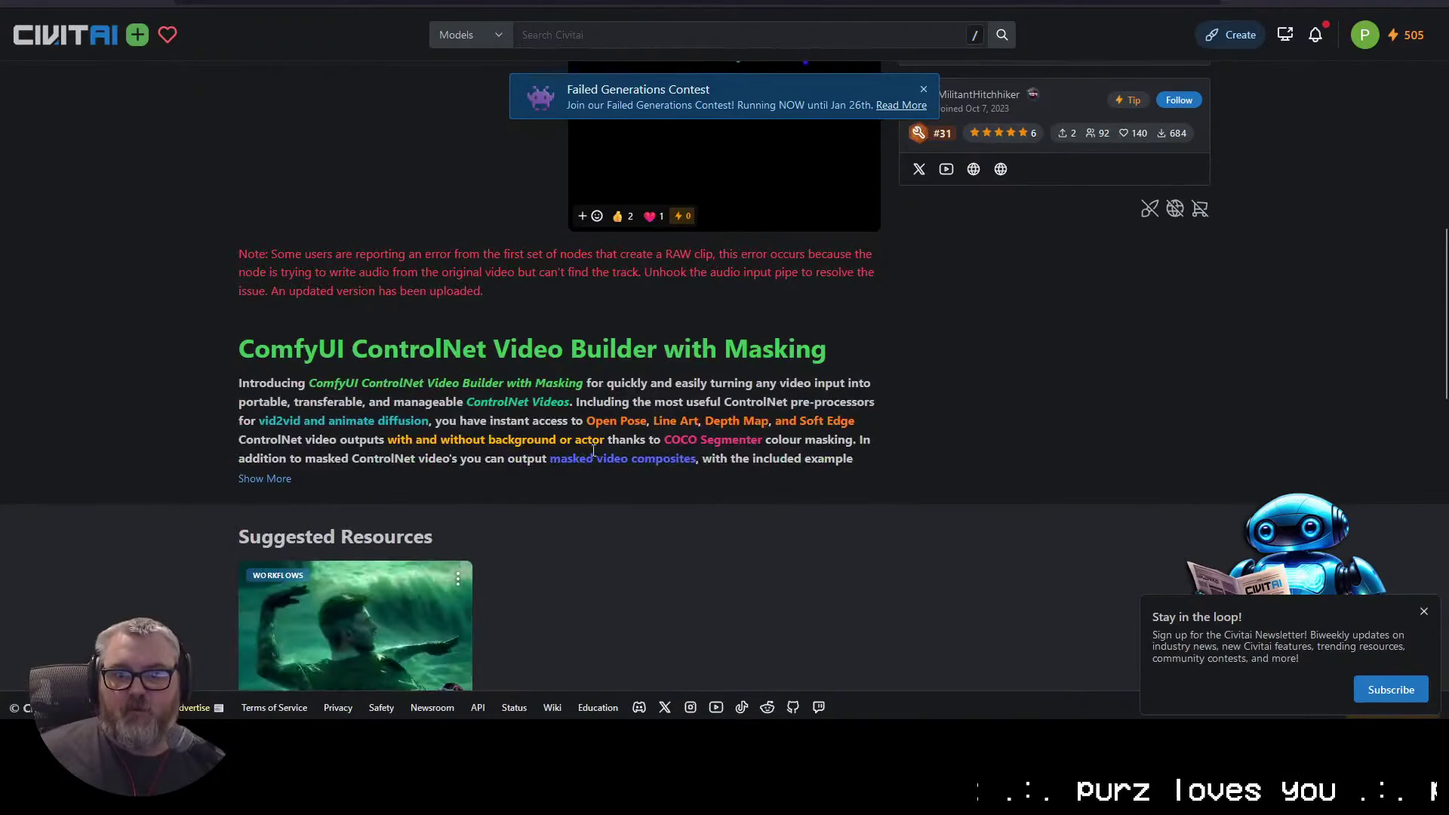
scroll(485, 381, "up", 5)
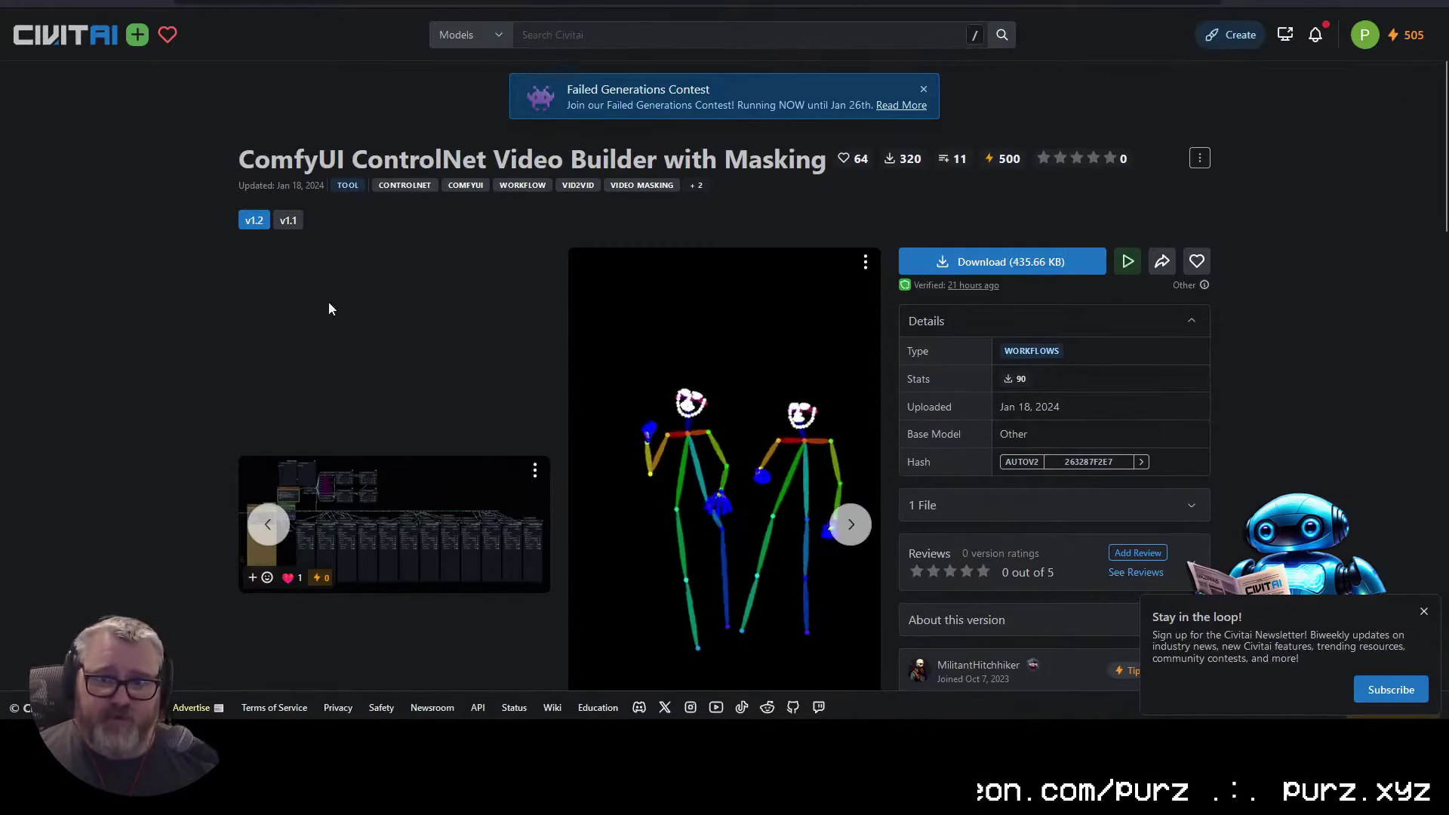
scroll(235, 390, "down", 8)
scroll(233, 396, "down", 7)
scroll(227, 398, "up", 8)
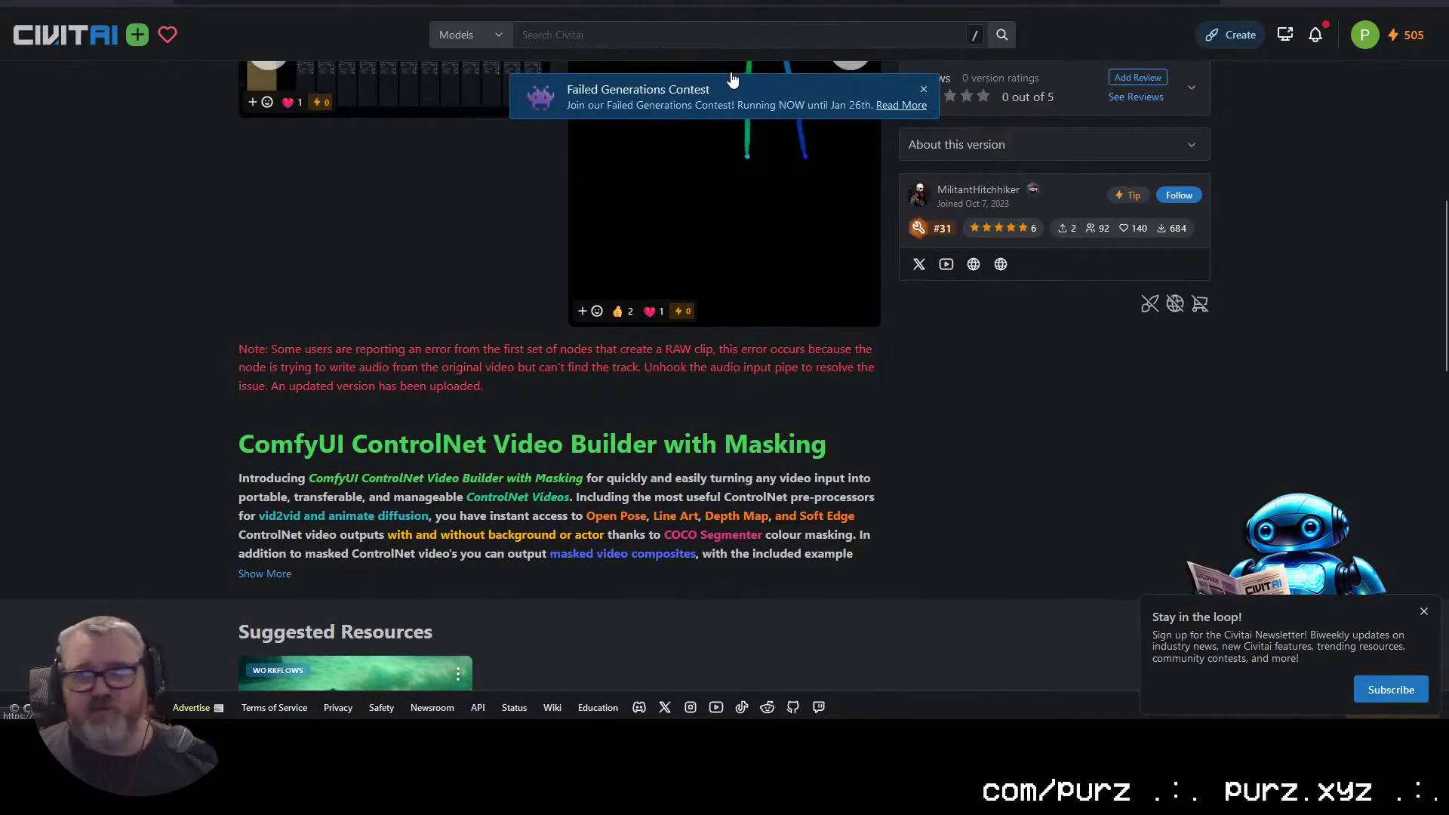
Step: Switch to Discord, open the CCSR node and tiled upscale workflow post in ad_resources and skim its discussion
key("alt+Tab")
scroll(498, 332, "down", 3)
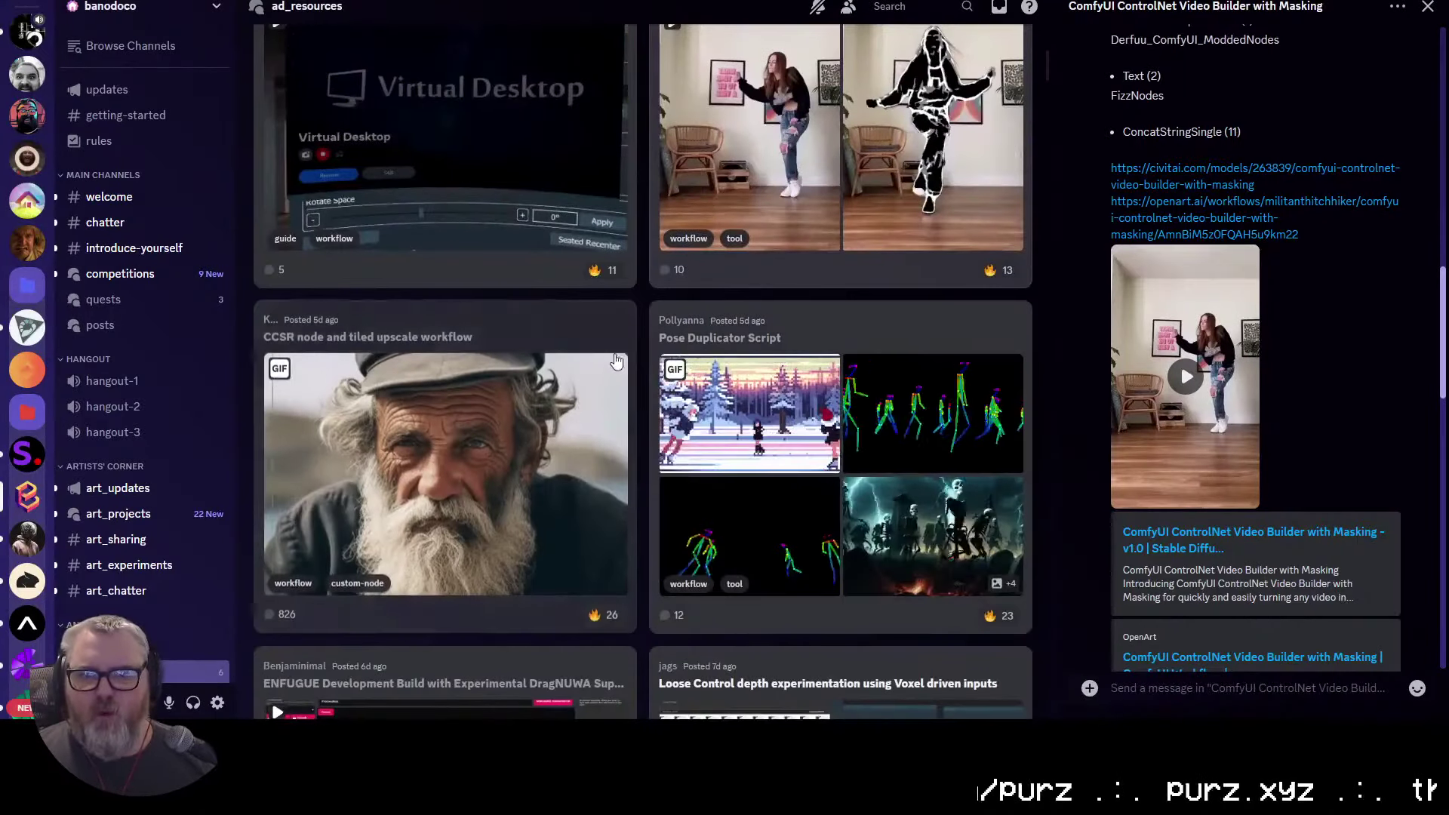
left_click(498, 332)
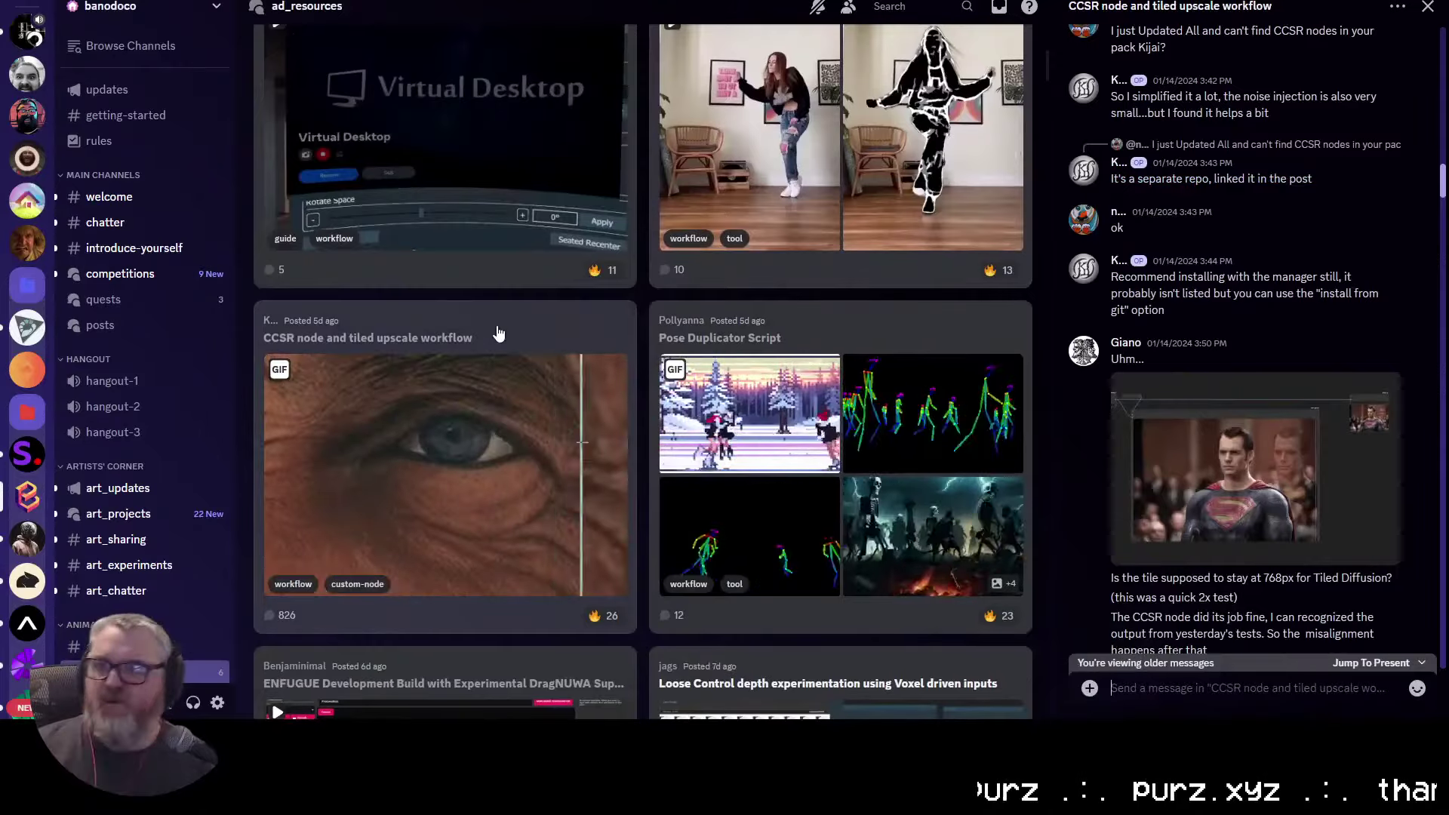
scroll(1140, 340, "down", 20)
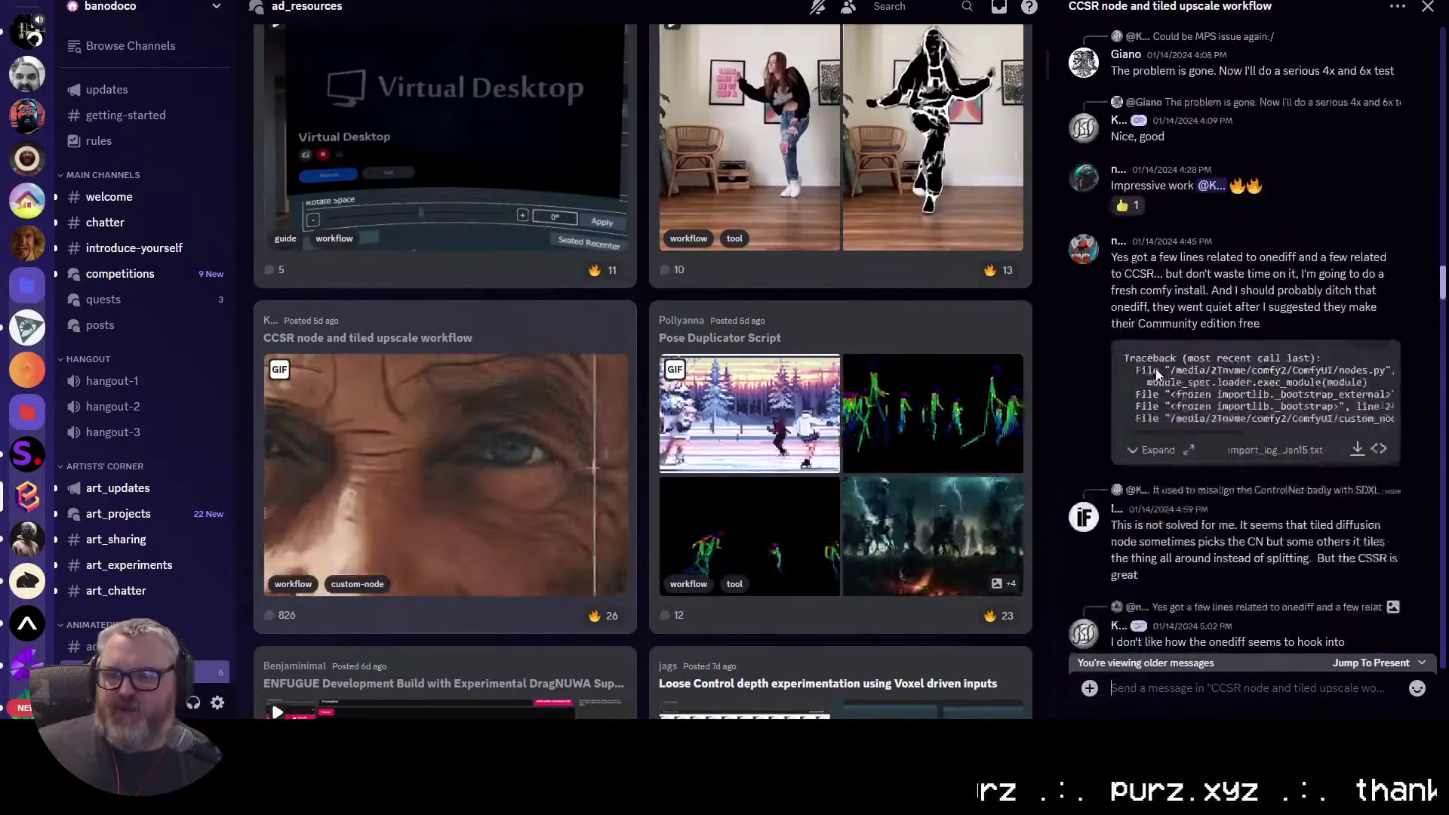
scroll(1185, 369, "down", 20)
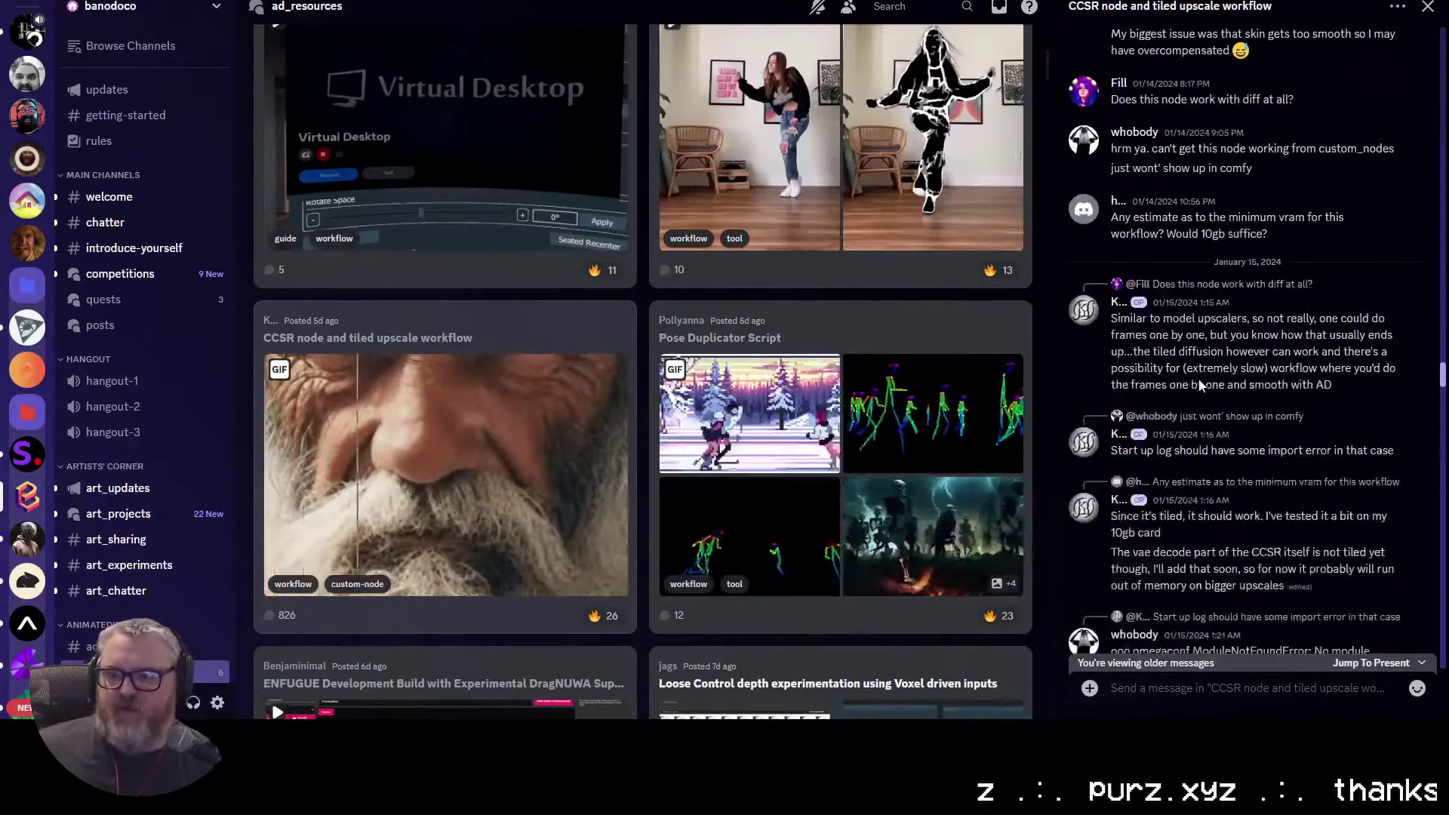
scroll(1191, 400, "down", 20)
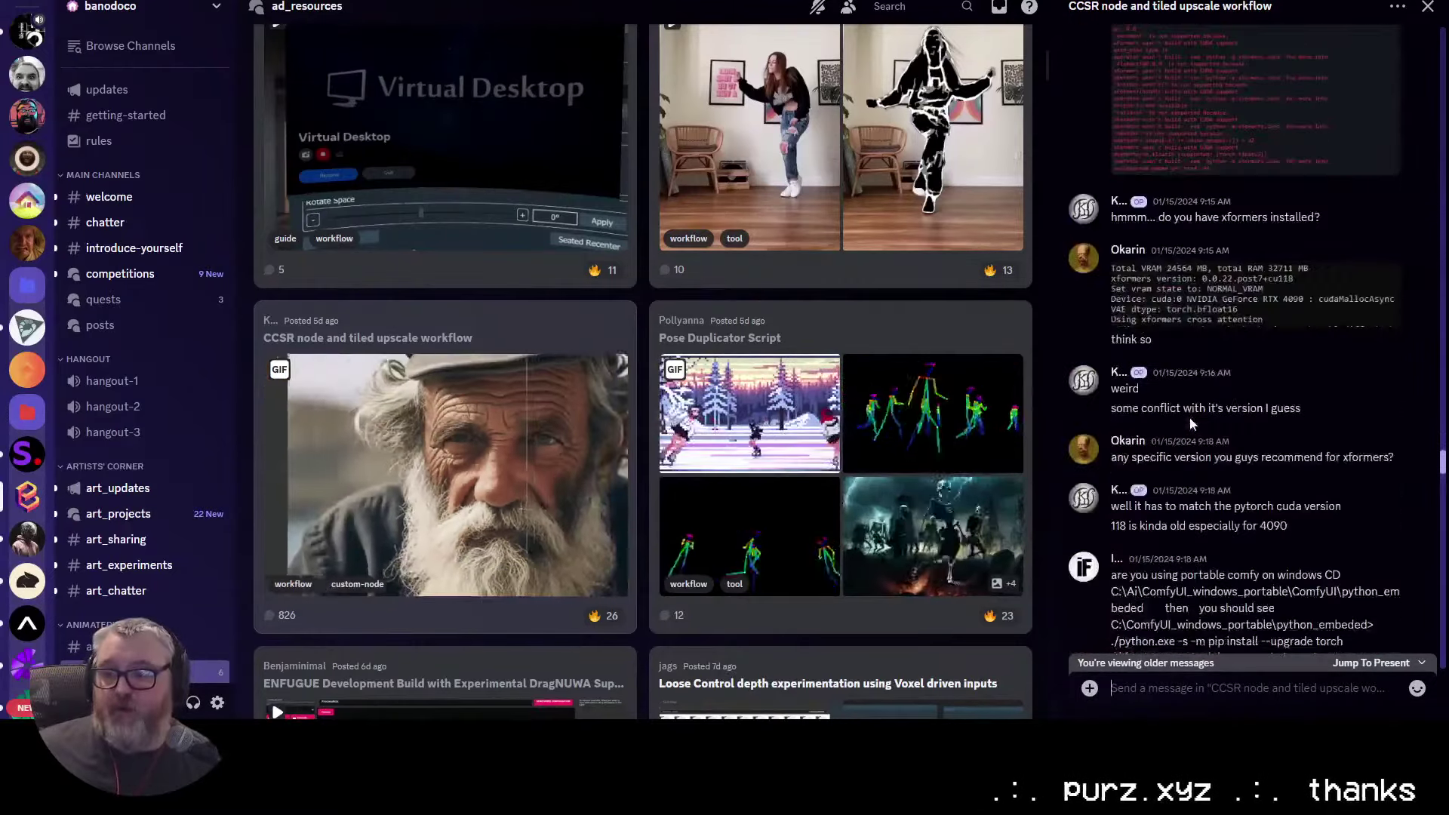
scroll(1185, 412, "down", 5)
Step: Open the 10x Shrek sample image in the browser and inspect its upscaled detail at full size
left_click(1185, 412)
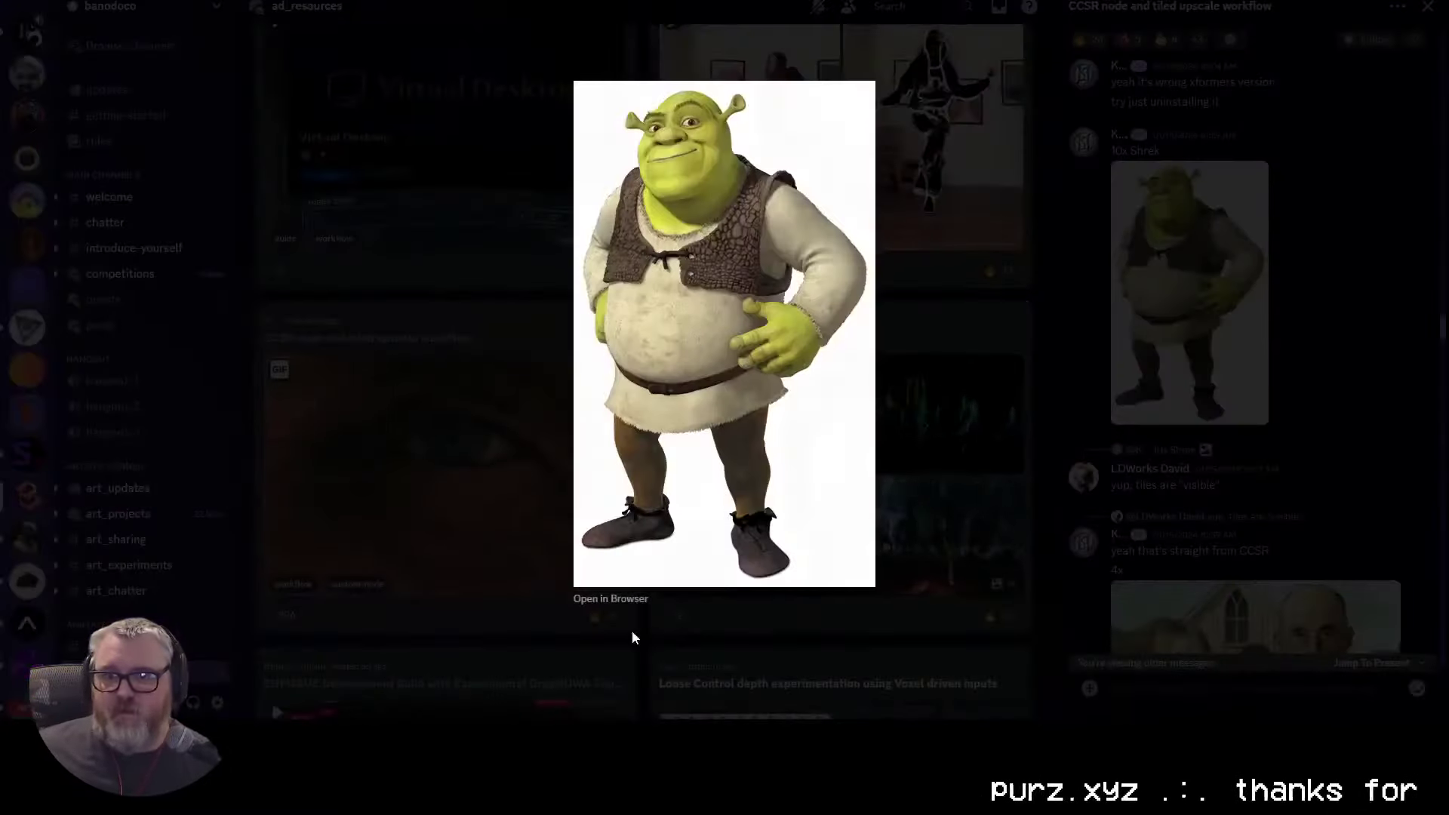
left_click(636, 591)
left_click(805, 315)
scroll(686, 421, "down", 2)
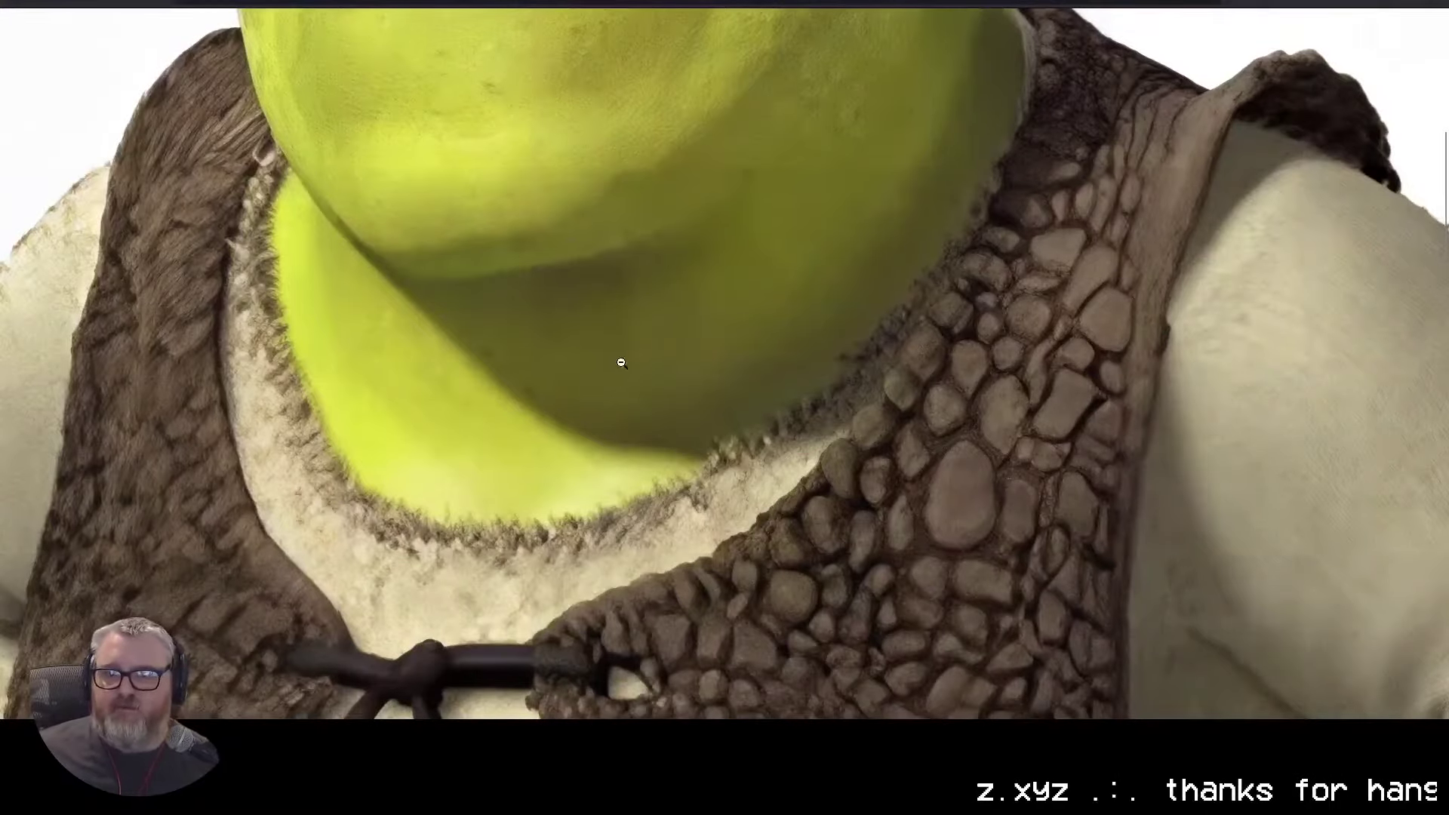
scroll(621, 363, "down", 10)
left_click(669, 145)
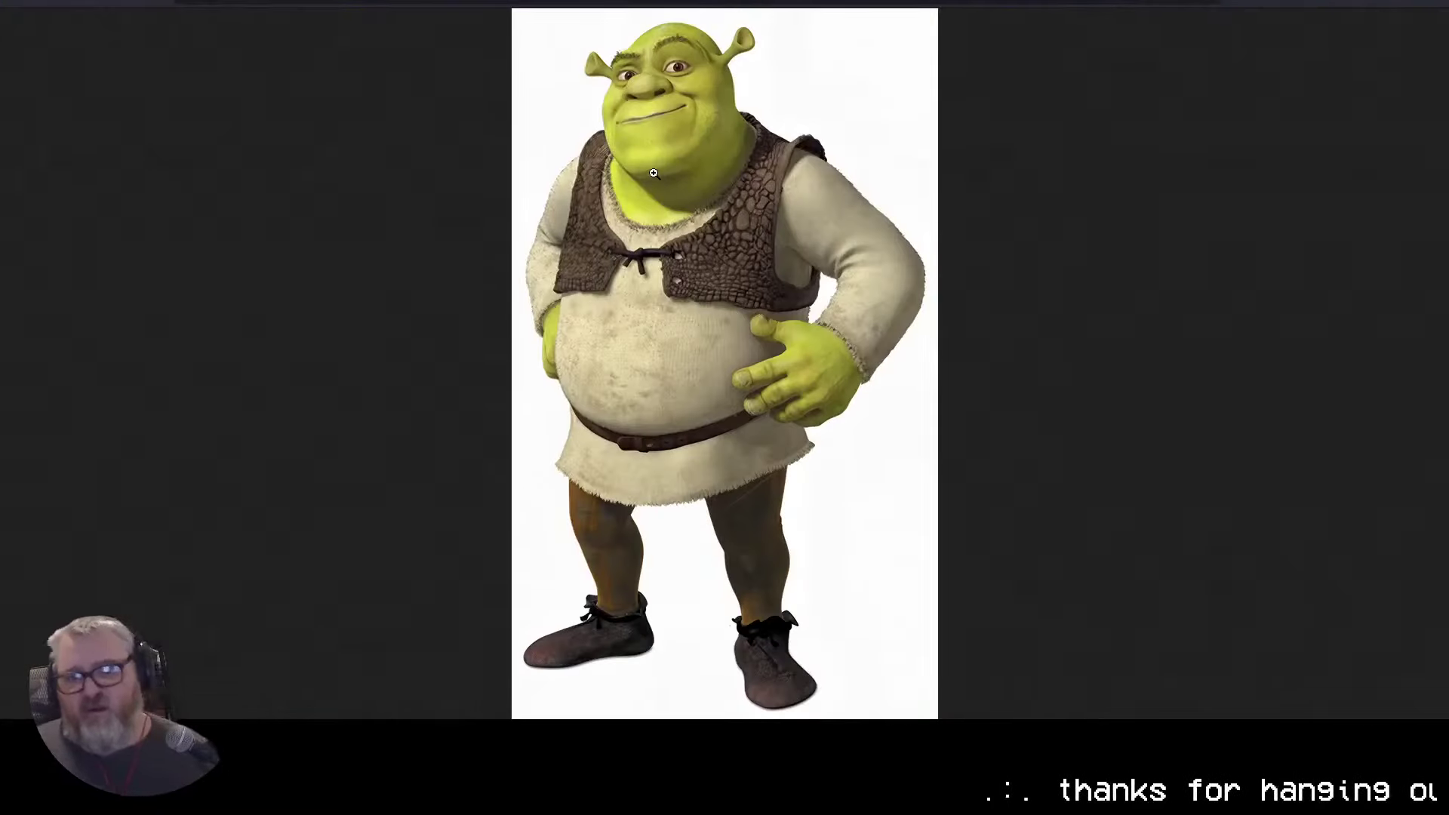
Step: Examine the upscaled Shrek image's neck and vest texture up close again and close its browser tab
left_click(738, 197)
left_click(559, 227)
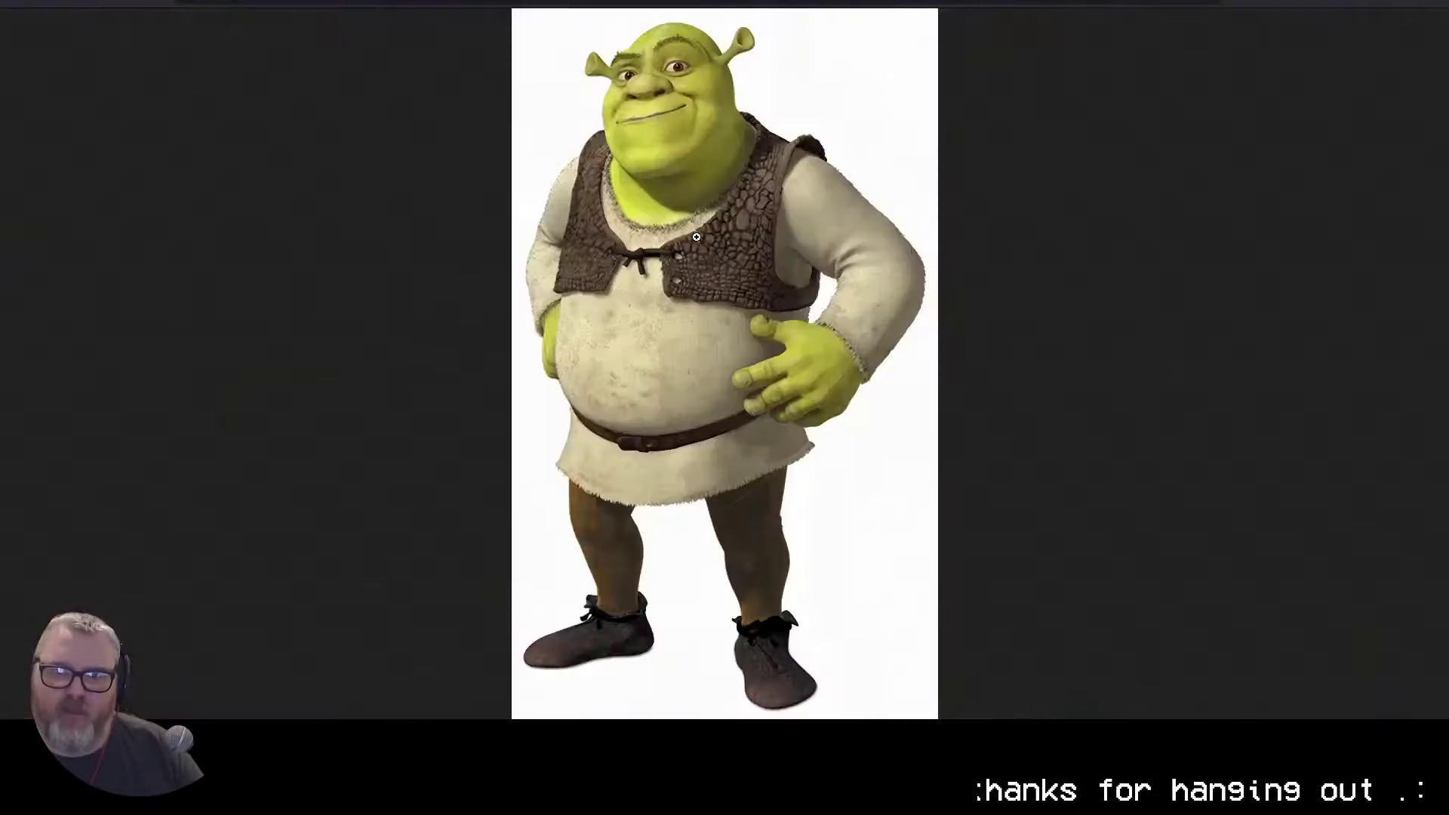
left_click(695, 237)
scroll(532, 267, "up", 4)
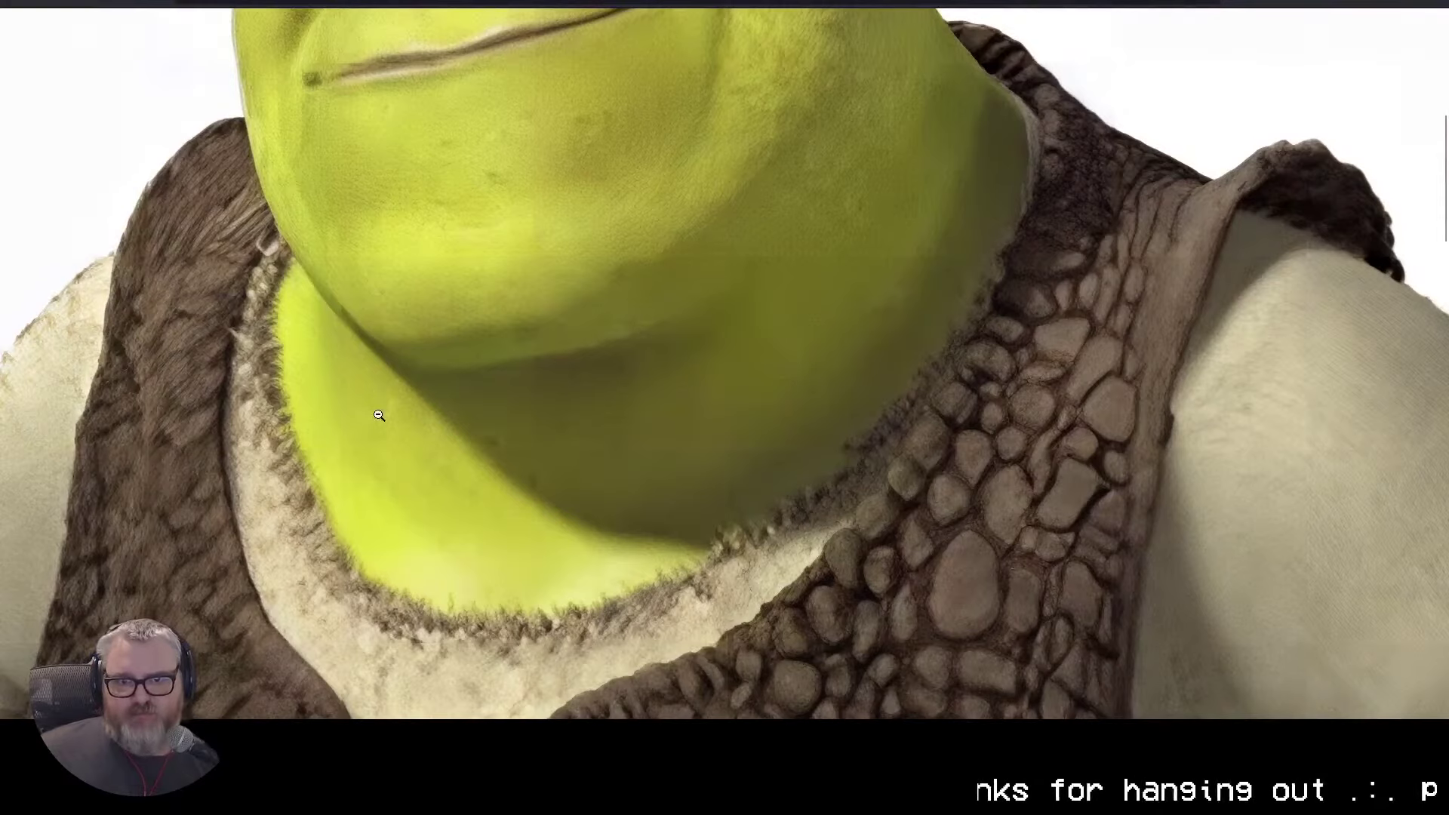
left_click(471, 428)
key("ctrl+w")
Step: Return to Discord and browse further down the other workflow posts in ad_resources
left_click(1250, 733)
left_click(1220, 664)
key("Escape")
scroll(830, 393, "down", 7)
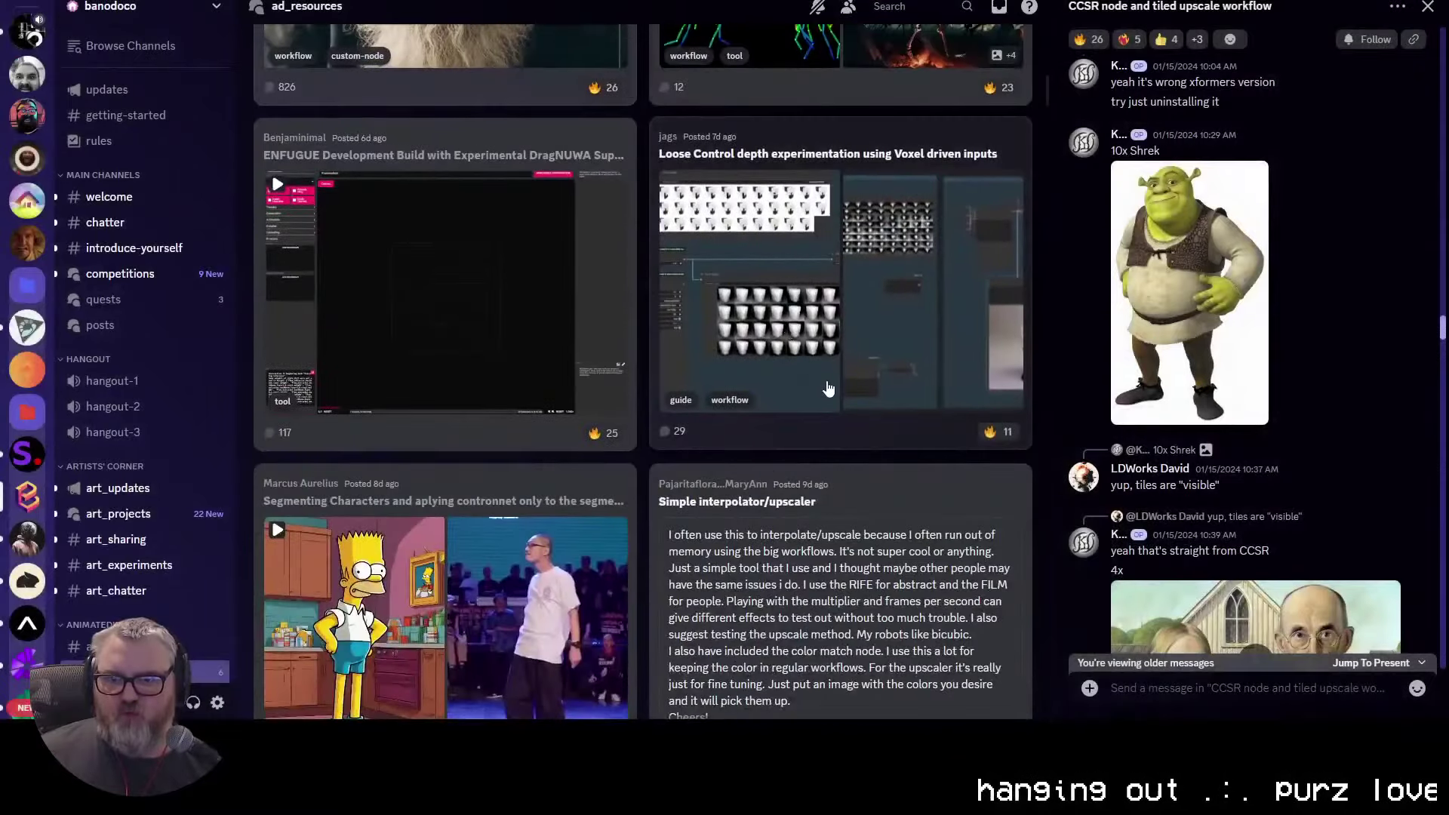
scroll(828, 388, "down", 3)
scroll(919, 303, "up", 10)
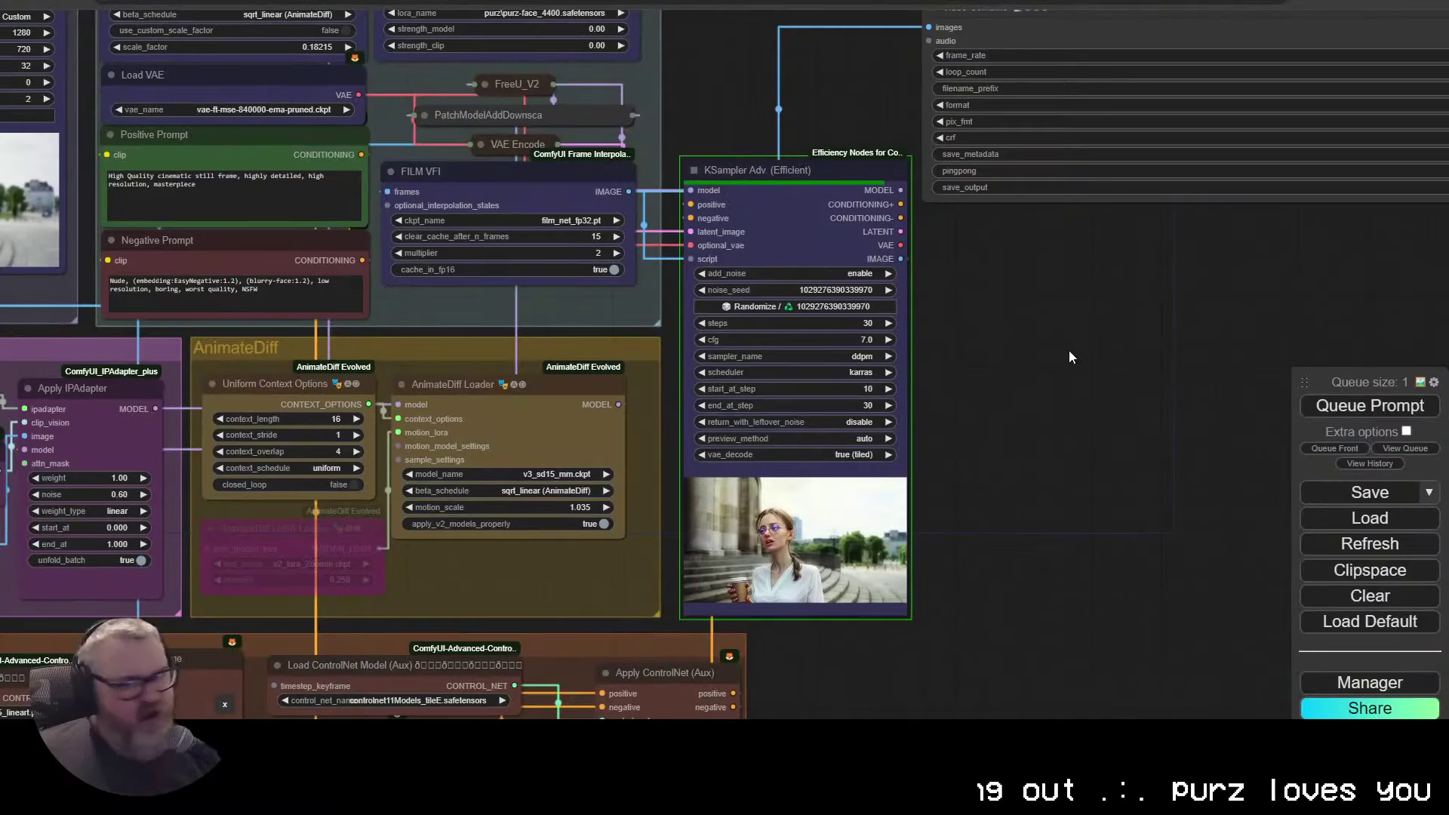
Step: Inspect the KSampler's preview image and the Video Combine node in ComfyUI, and check the render progress in the command console
scroll(935, 572, "up", 12)
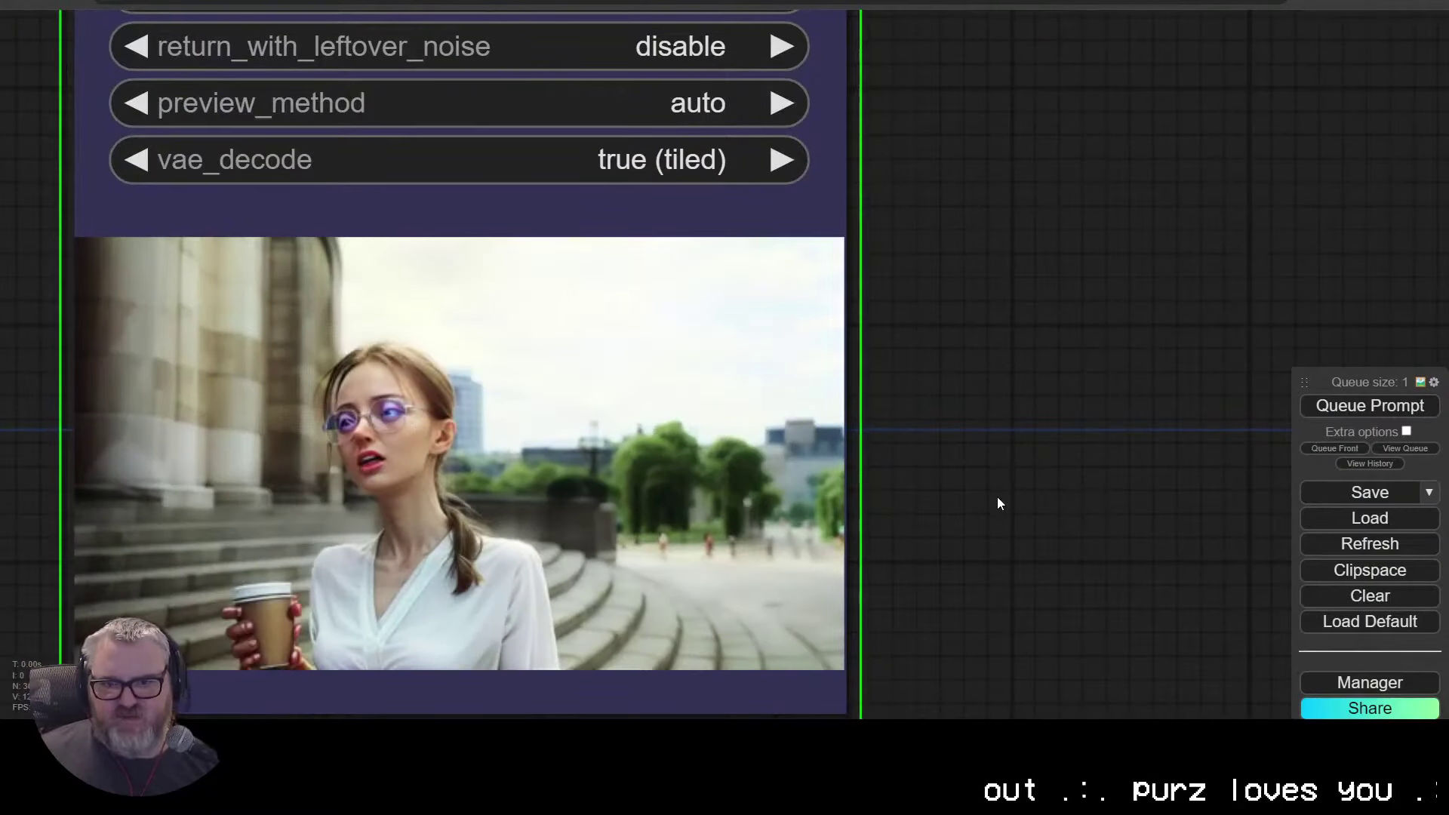
scroll(998, 496, "down", 10)
left_click_drag(1039, 405, 895, 528)
scroll(895, 528, "up", 5)
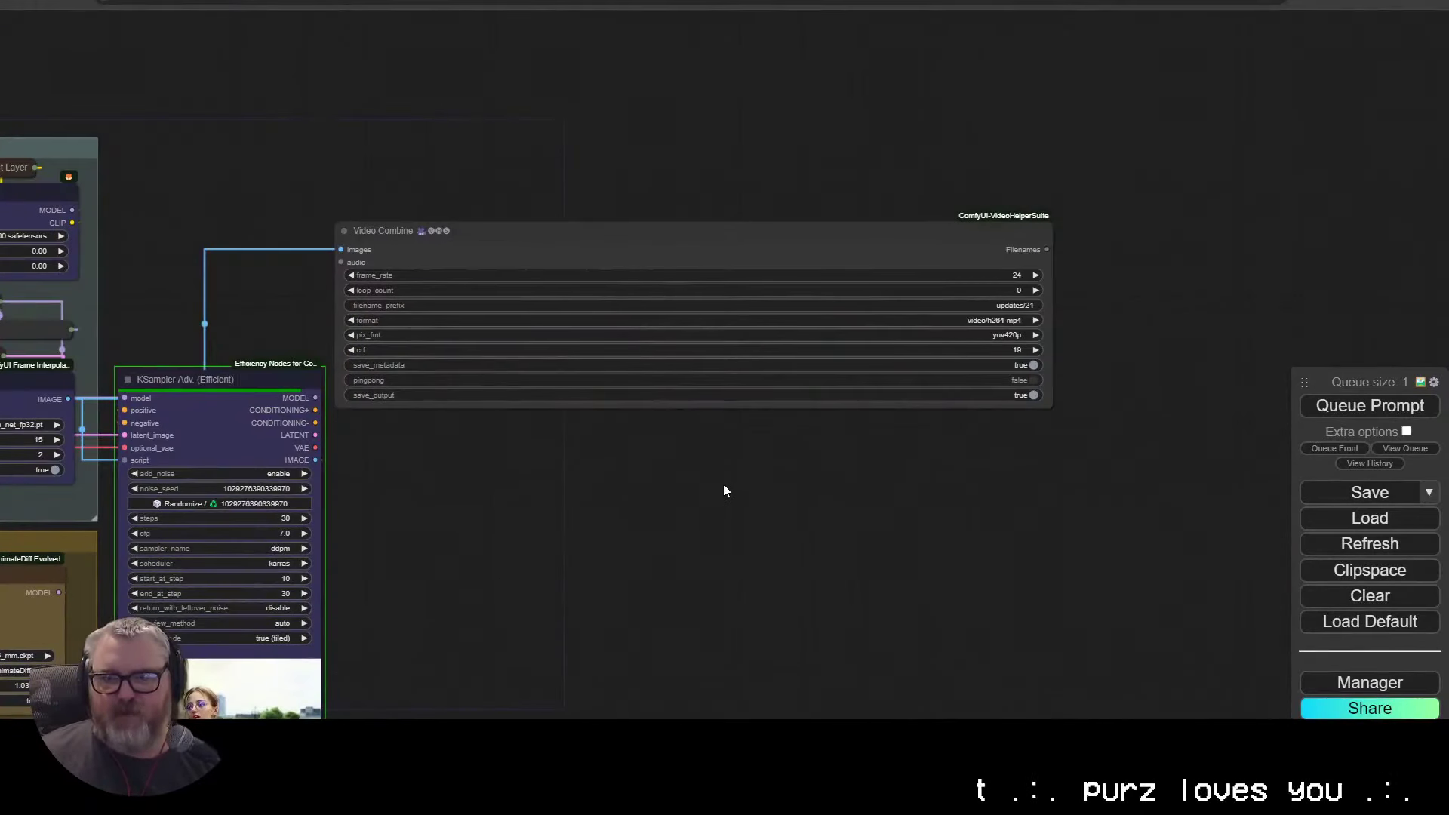
left_click_drag(723, 490, 987, 304)
key("alt+Tab")
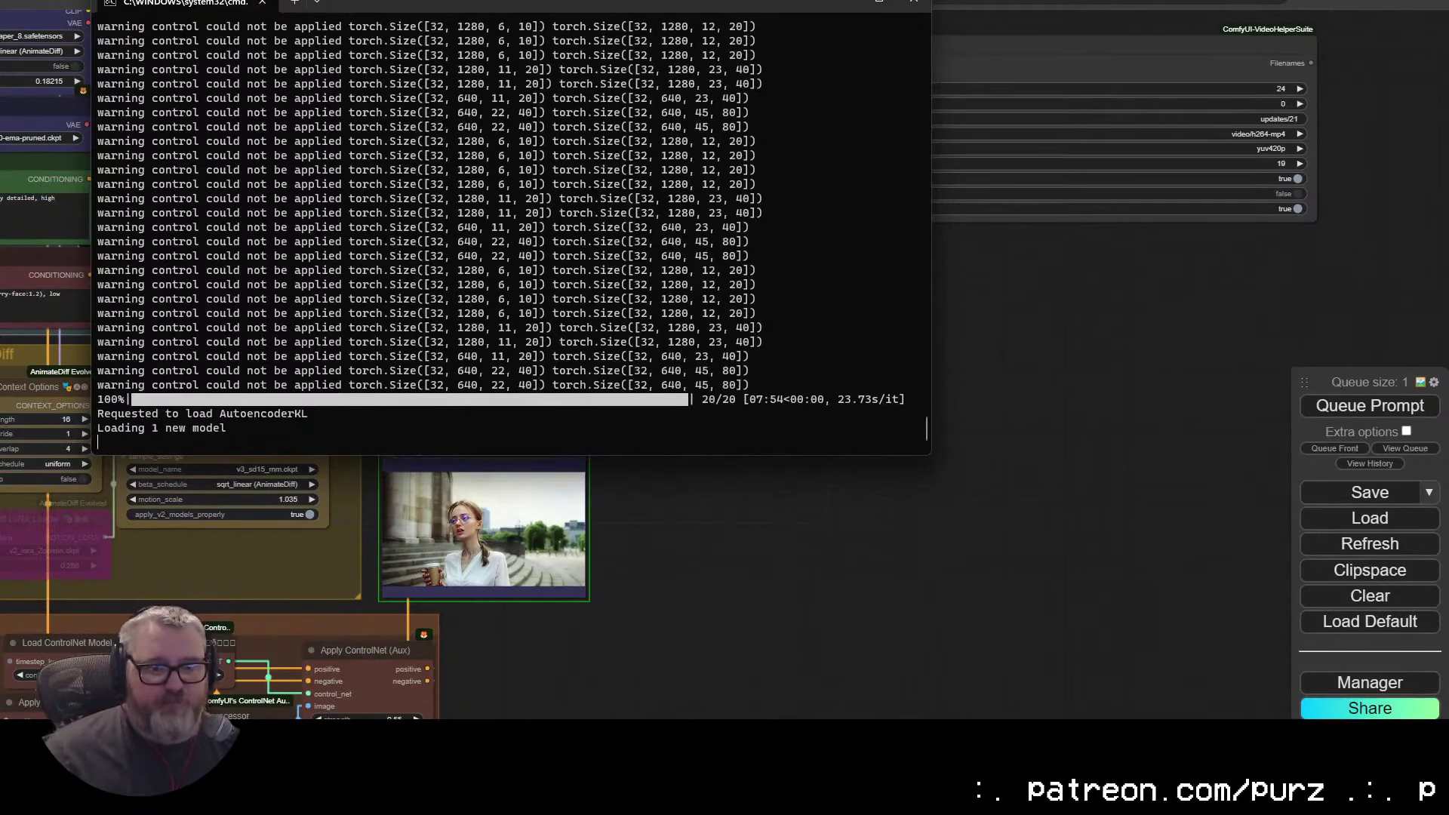
left_click(961, 282)
Step: Move the Video Combine node down so it sits closer to the level of the KSampler Adv. (Efficient) node
left_click_drag(754, 65, 754, 169)
left_click(667, 104)
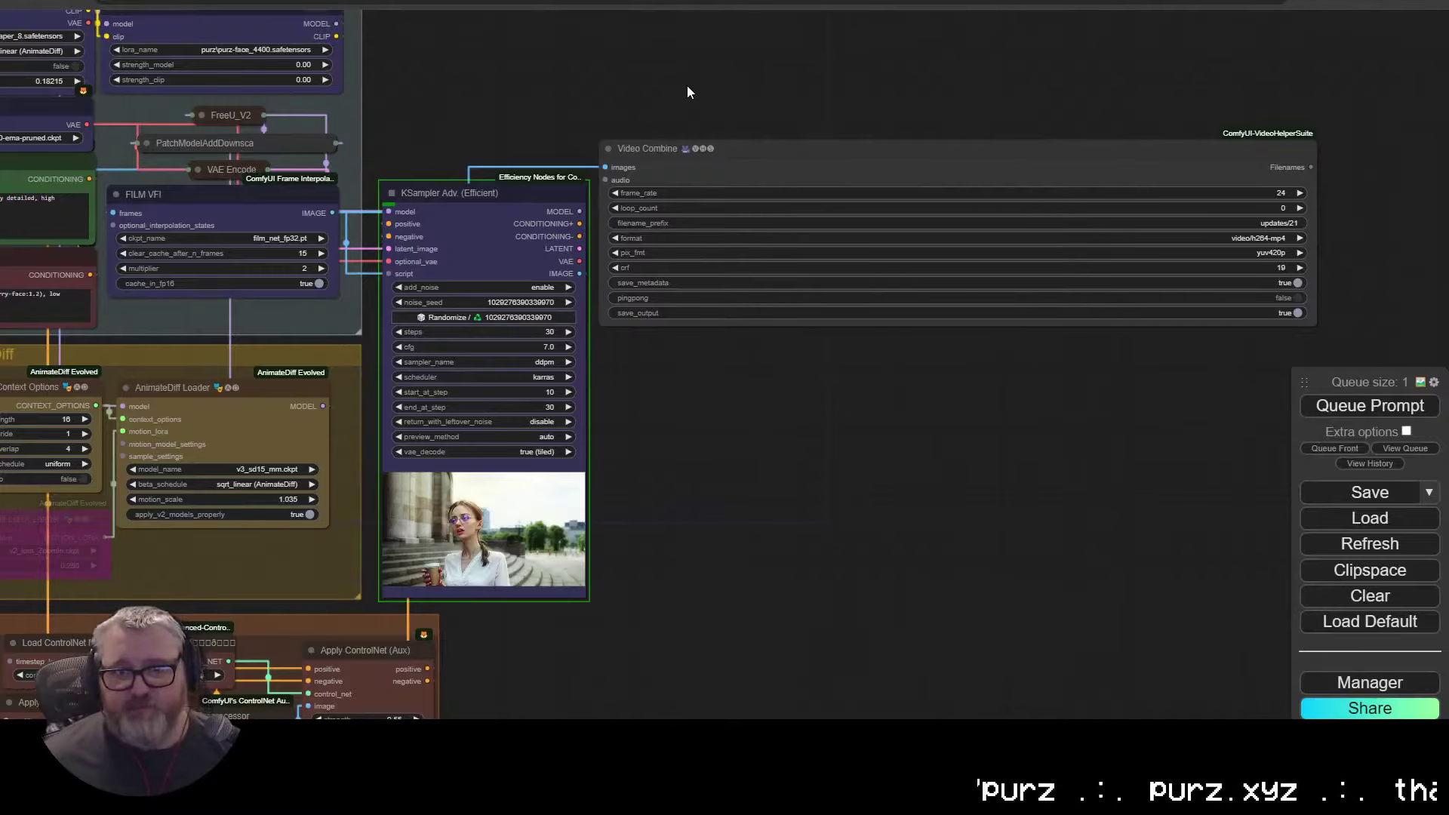
left_click_drag(686, 84, 742, 15)
Step: Recheck the command console for the decoding status while looking over the KSampler and ControlNet nodes
key("alt+Tab")
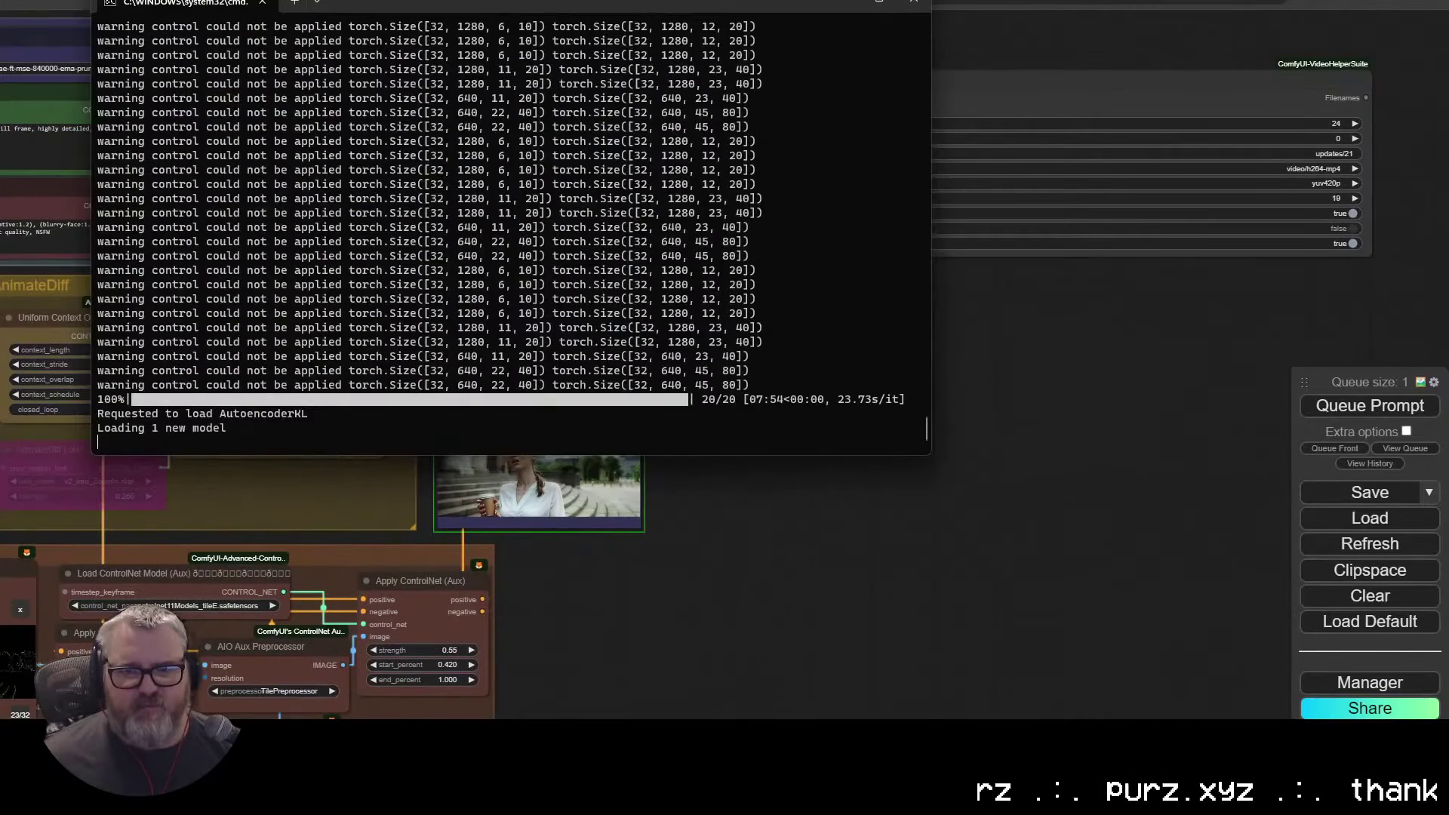
left_click(960, 613)
key("alt+Tab")
left_click(640, 512)
left_click_drag(707, 348, 948, 291)
scroll(750, 421, "up", 3)
key("alt+Tab")
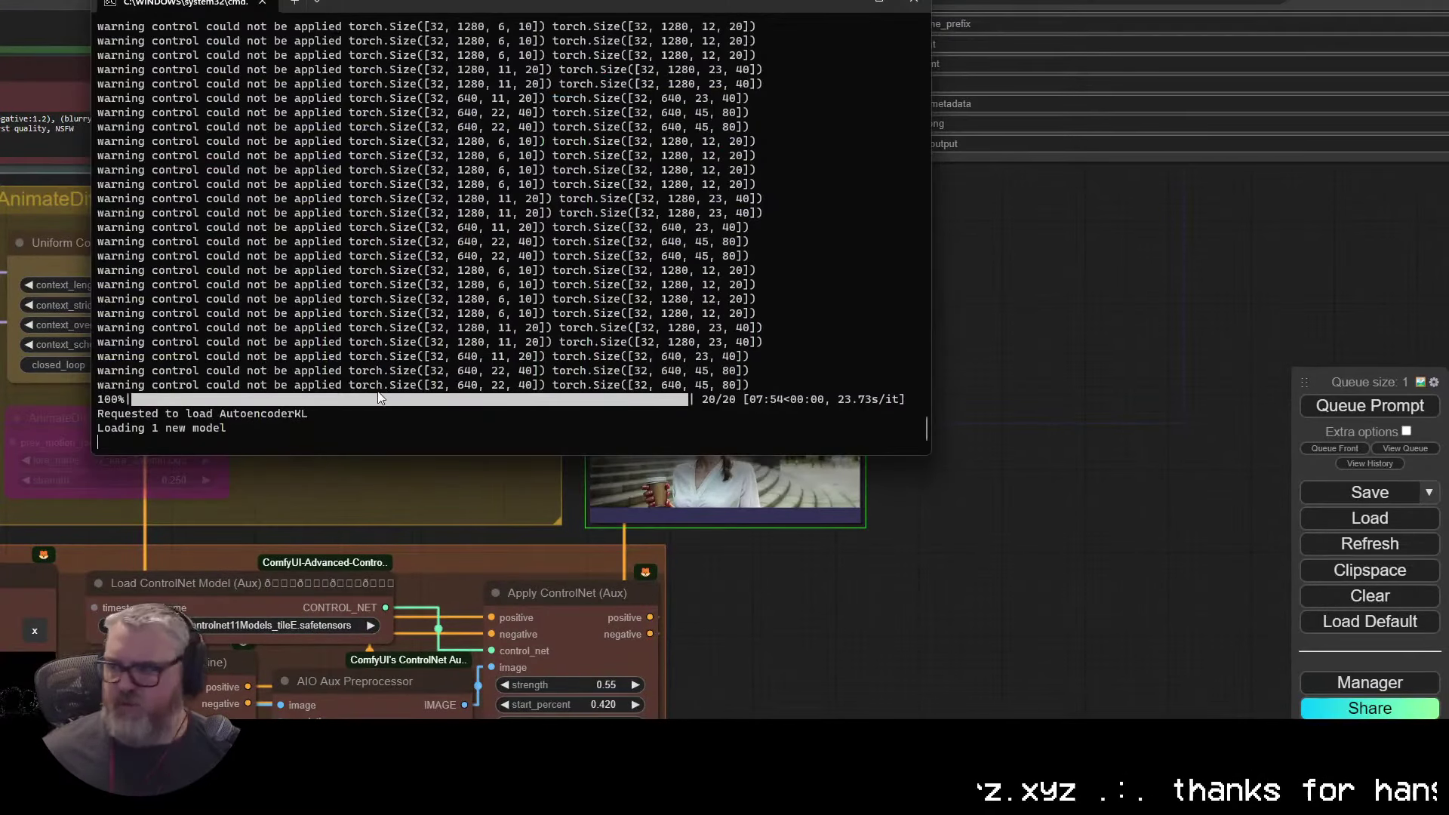
left_click(1067, 367)
Step: Nudge the Video Combine node slightly up and to the right, beside the KSampler Adv. (Efficient) node
scroll(1067, 367, "down", 3)
left_click_drag(949, 91, 1098, 288)
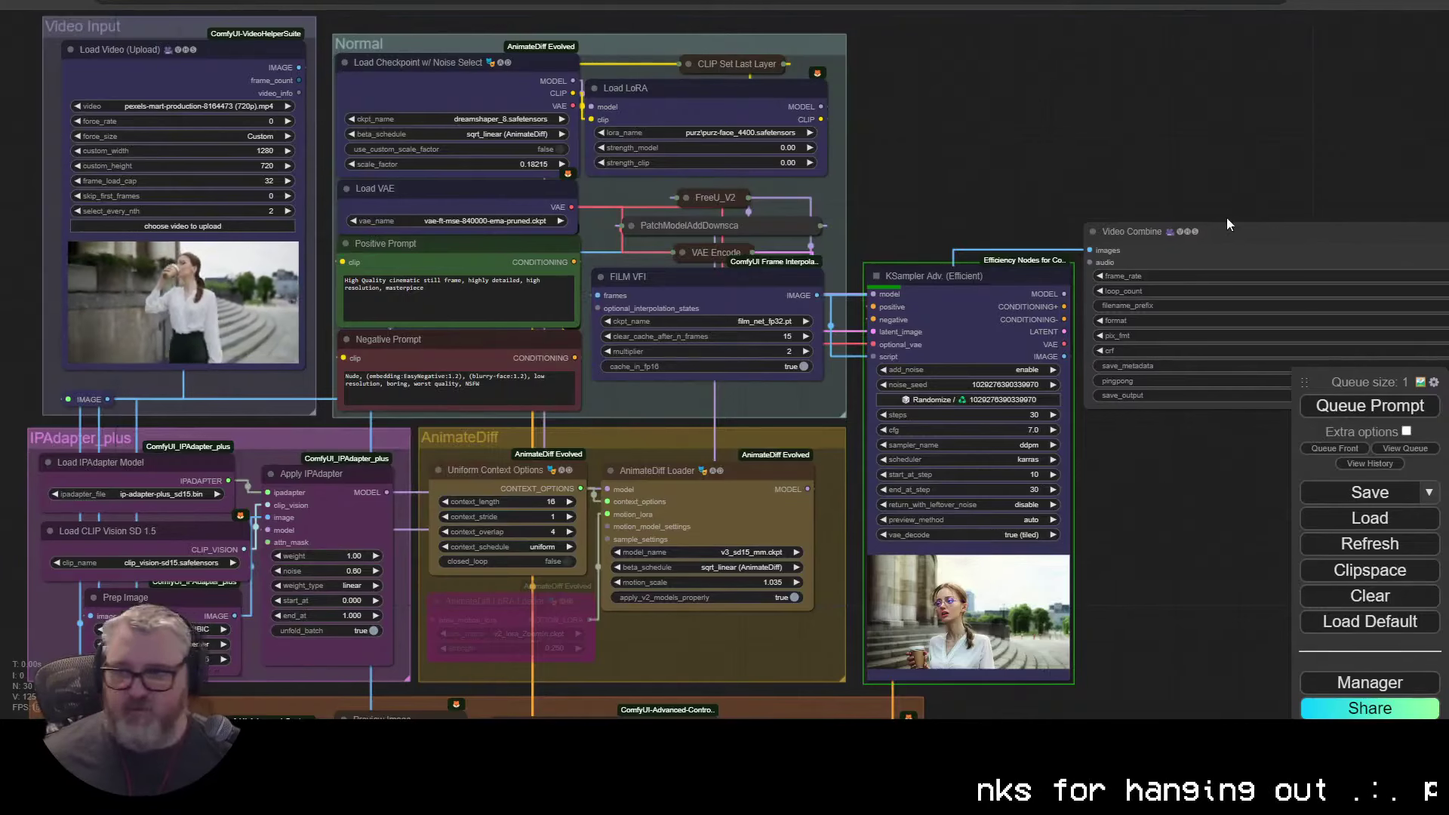
left_click_drag(1226, 217, 1230, 211)
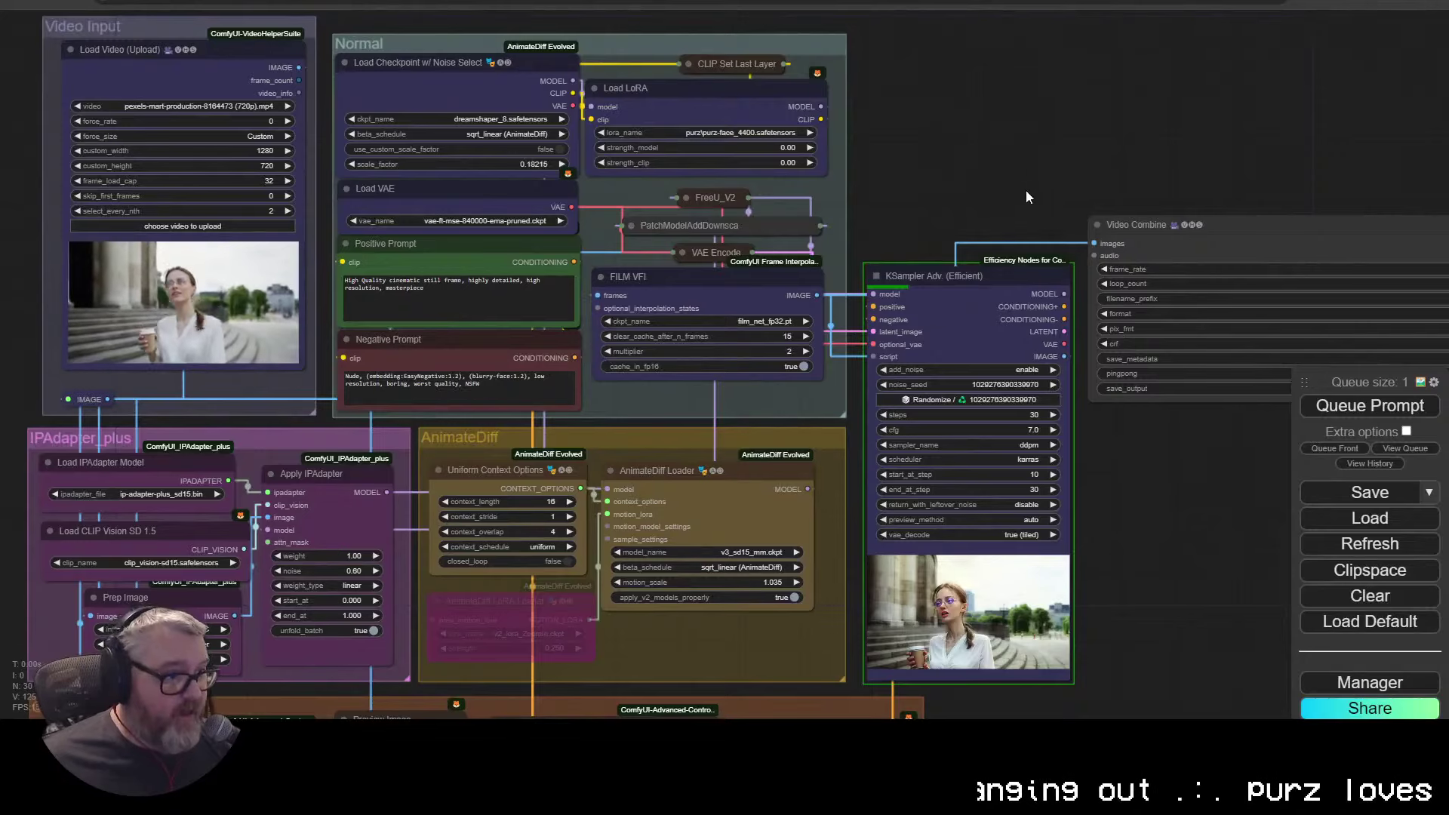
Step: Check the KSampler node's progress and scroll through the command console's log for the current render status
left_click_drag(851, 574, 740, 502)
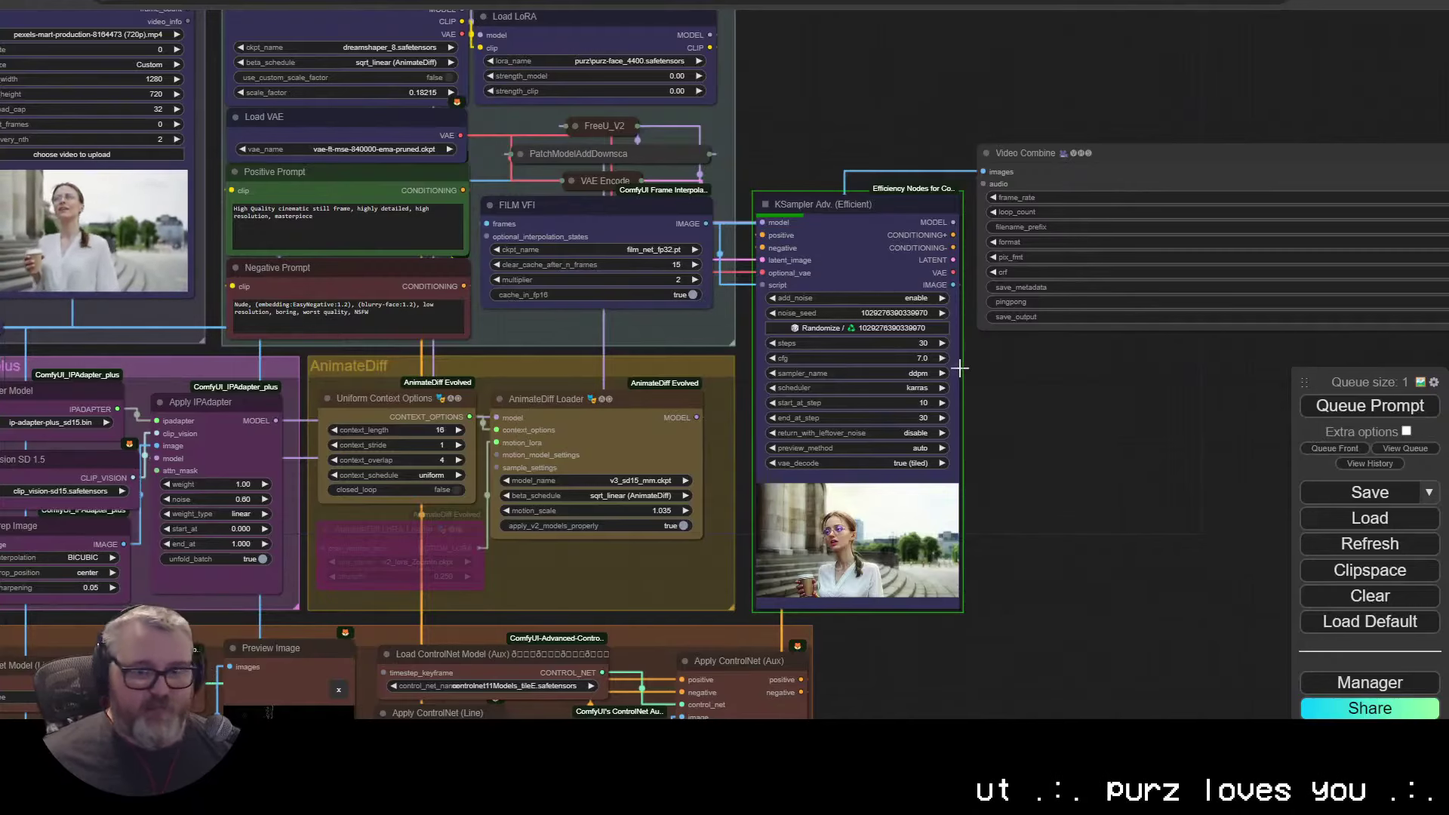
left_click(869, 226)
left_click_drag(831, 638, 577, 608)
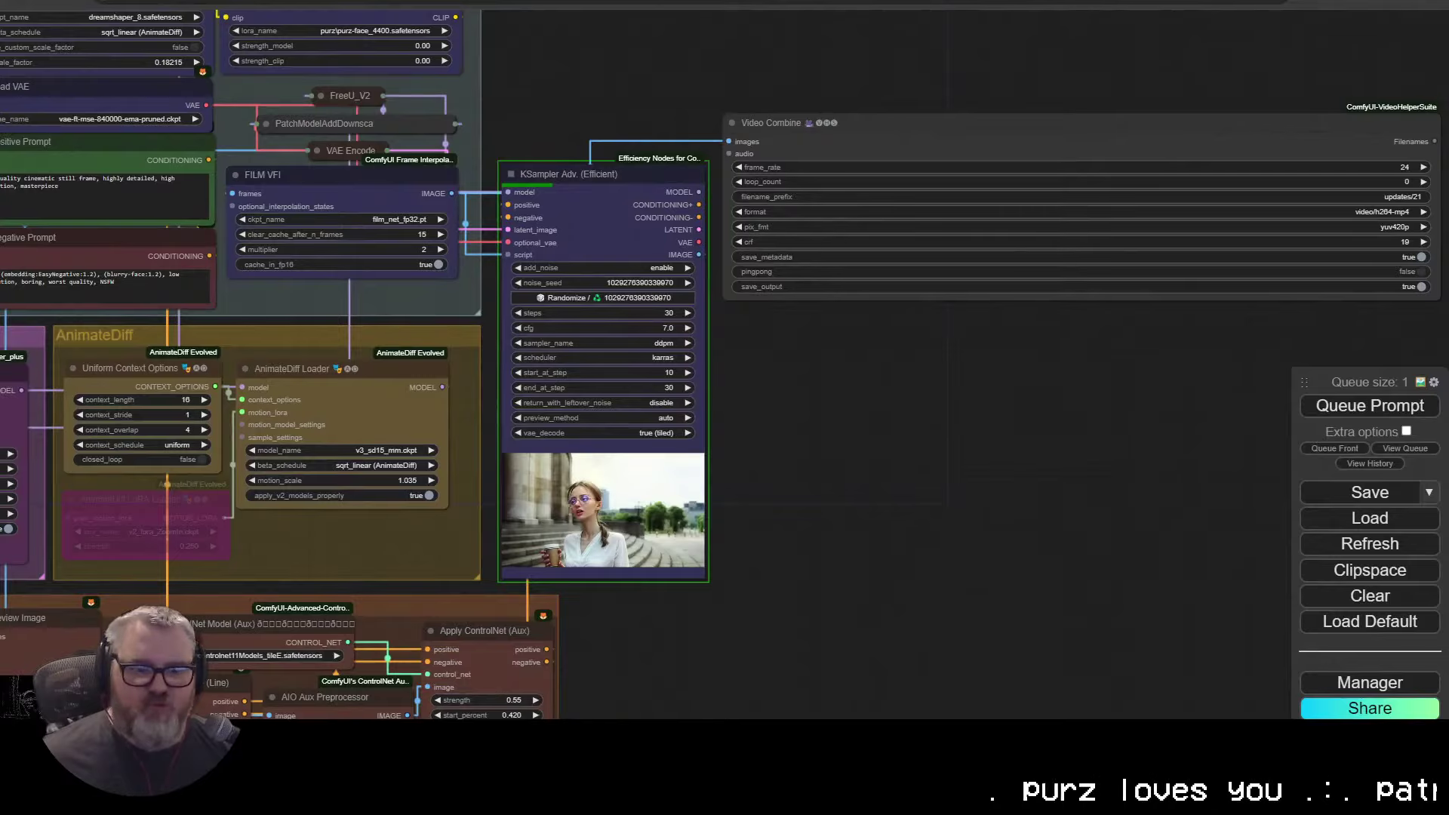
left_click(317, 736)
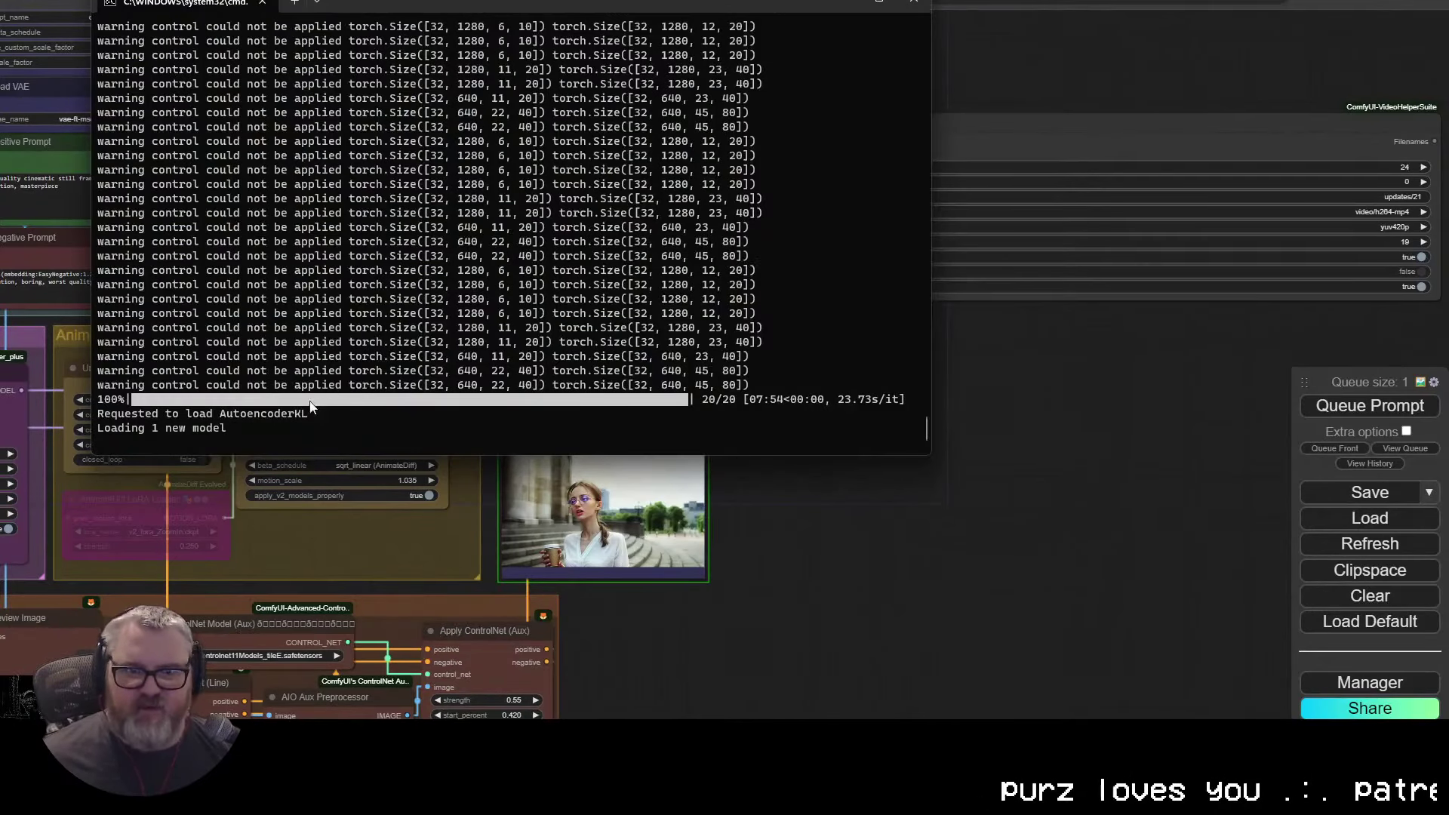
scroll(287, 392, "up", 5)
scroll(351, 423, "down", 6)
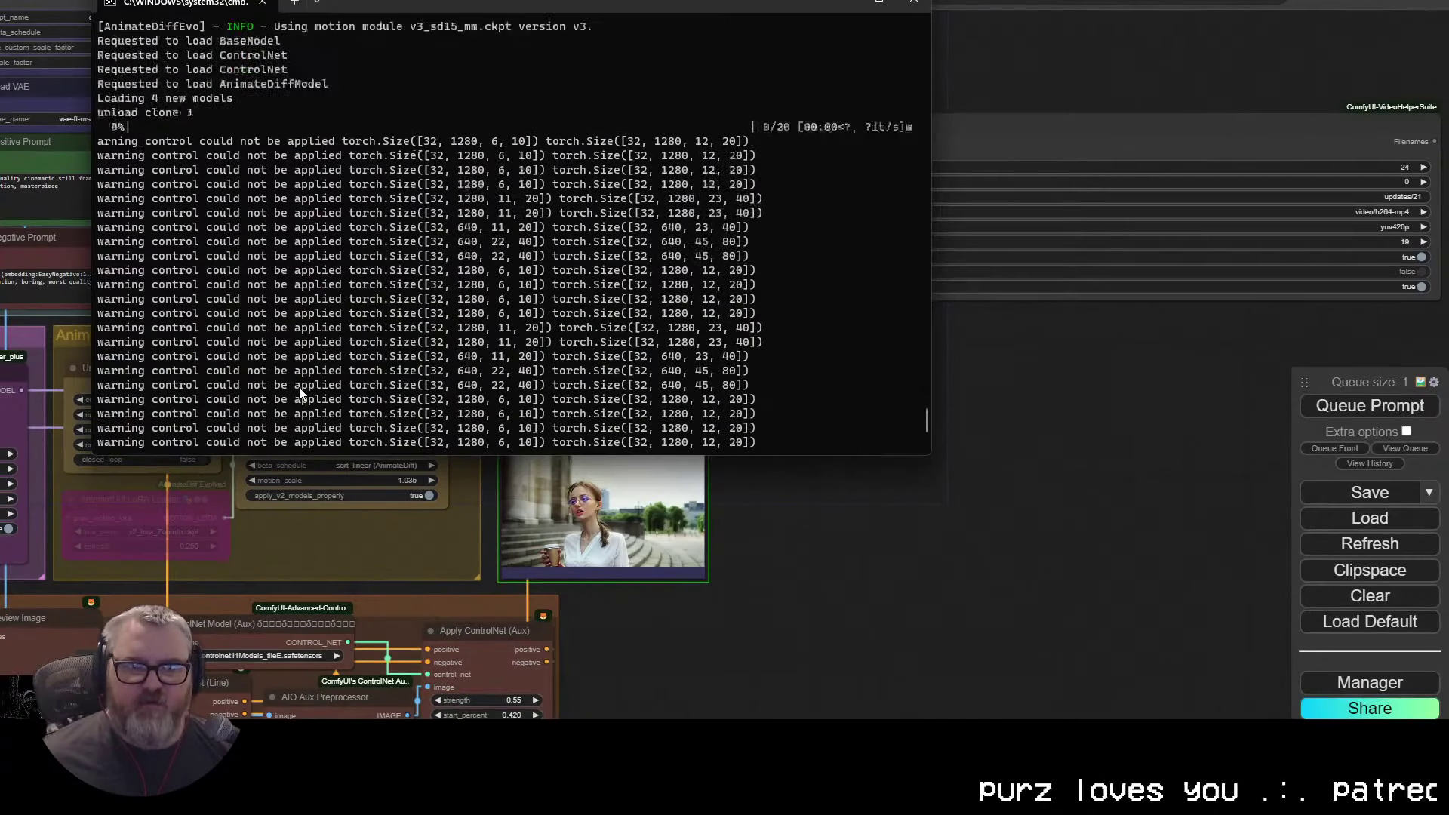
key("alt+Tab")
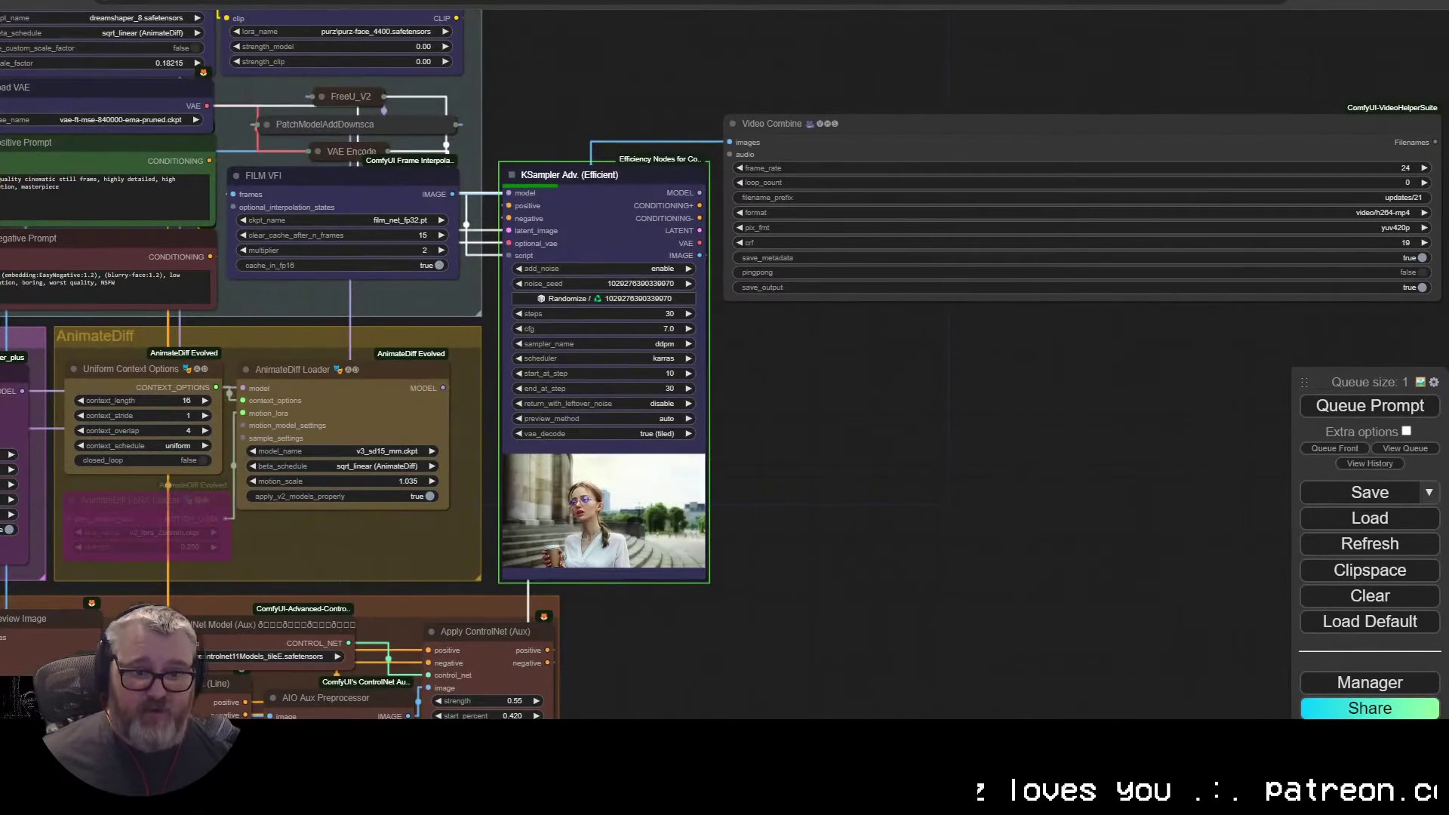
key("alt+Tab")
scroll(326, 408, "up", 1)
scroll(326, 407, "down", 1)
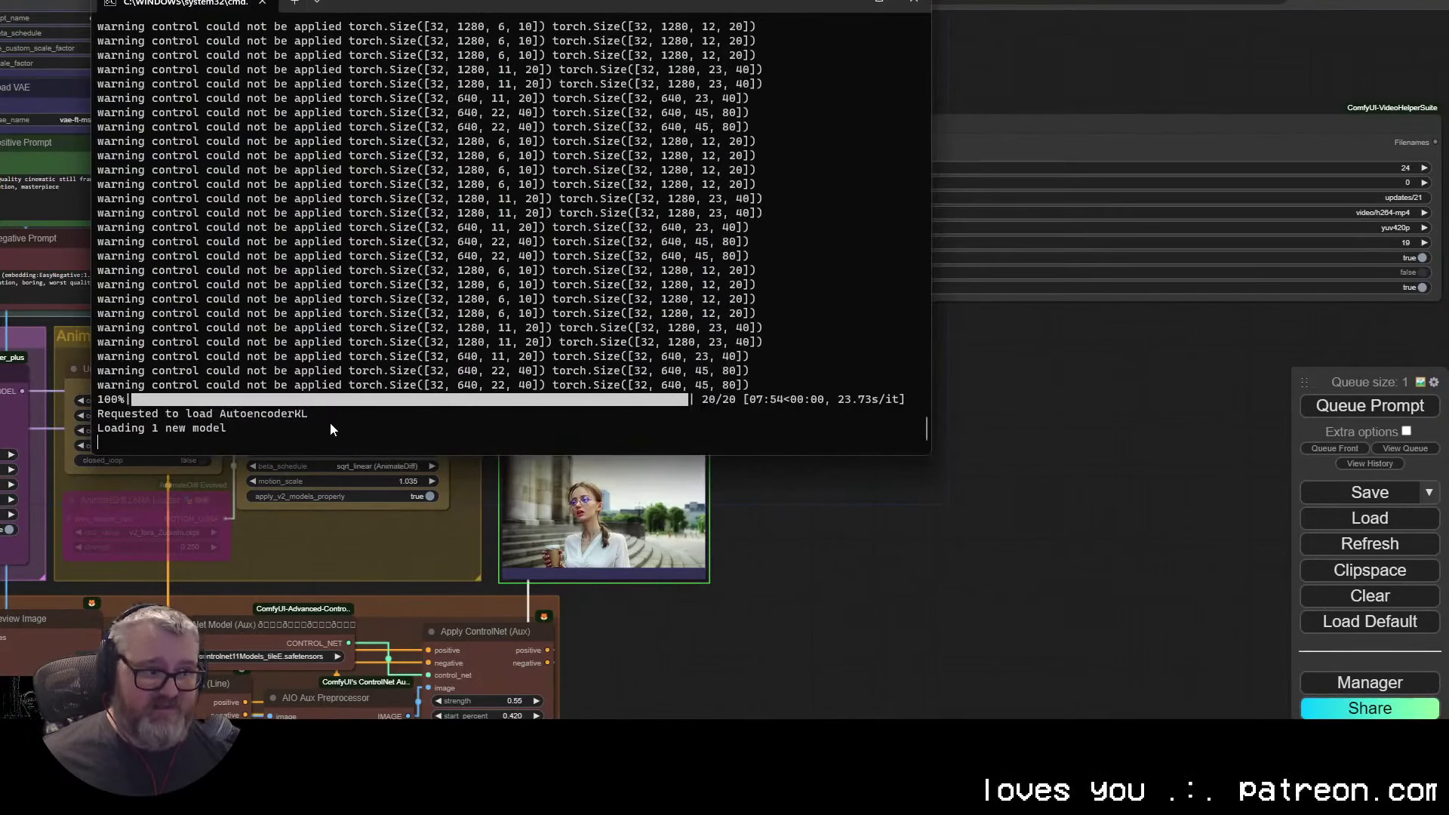
left_click(868, 511)
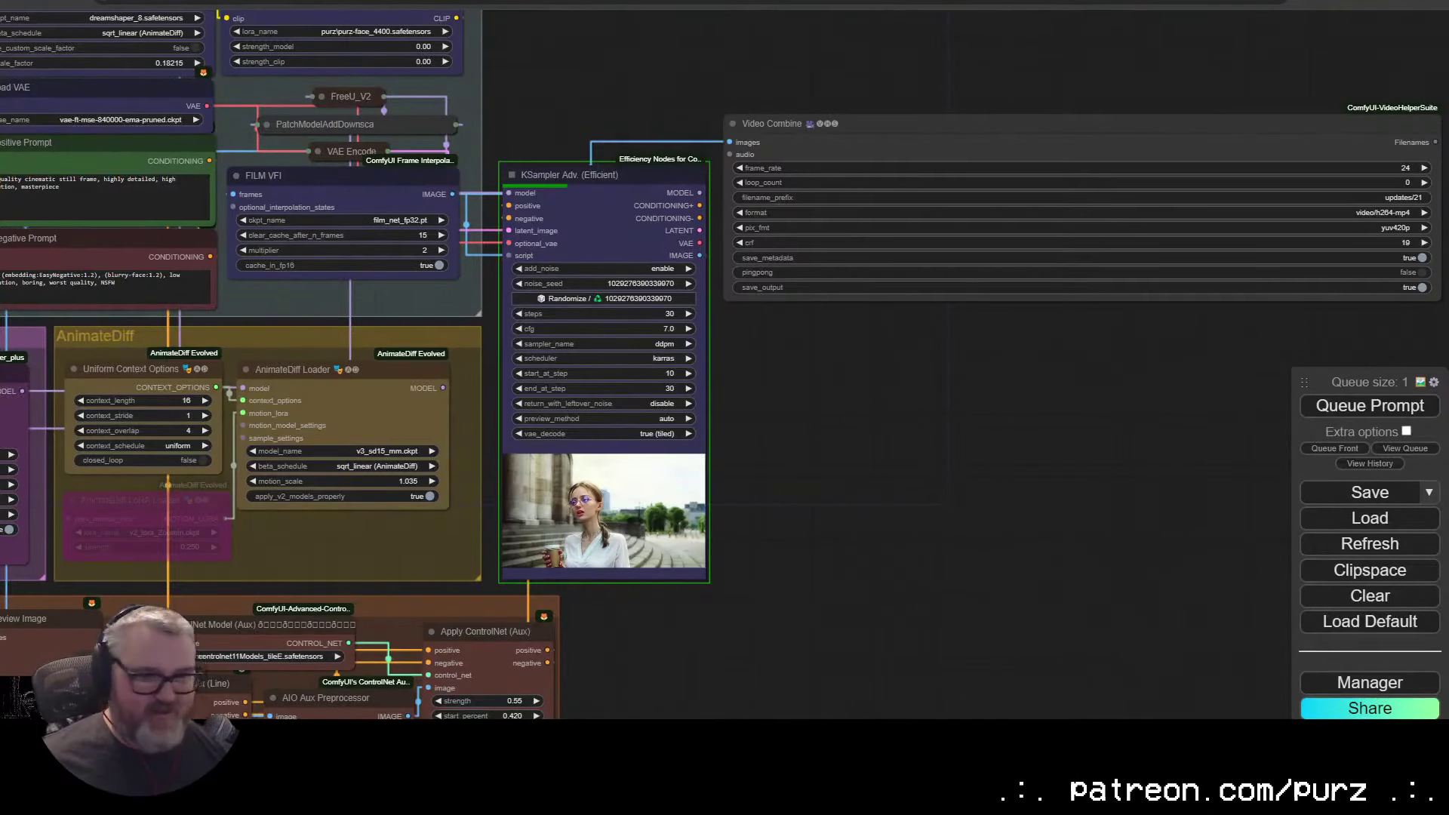
Step: Examine the Line and Aux ControlNet nodes with their lineart and tile preview images up close
left_click_drag(924, 434, 801, 446)
scroll(800, 447, "down", 10)
scroll(585, 614, "up", 15)
left_click(805, 564)
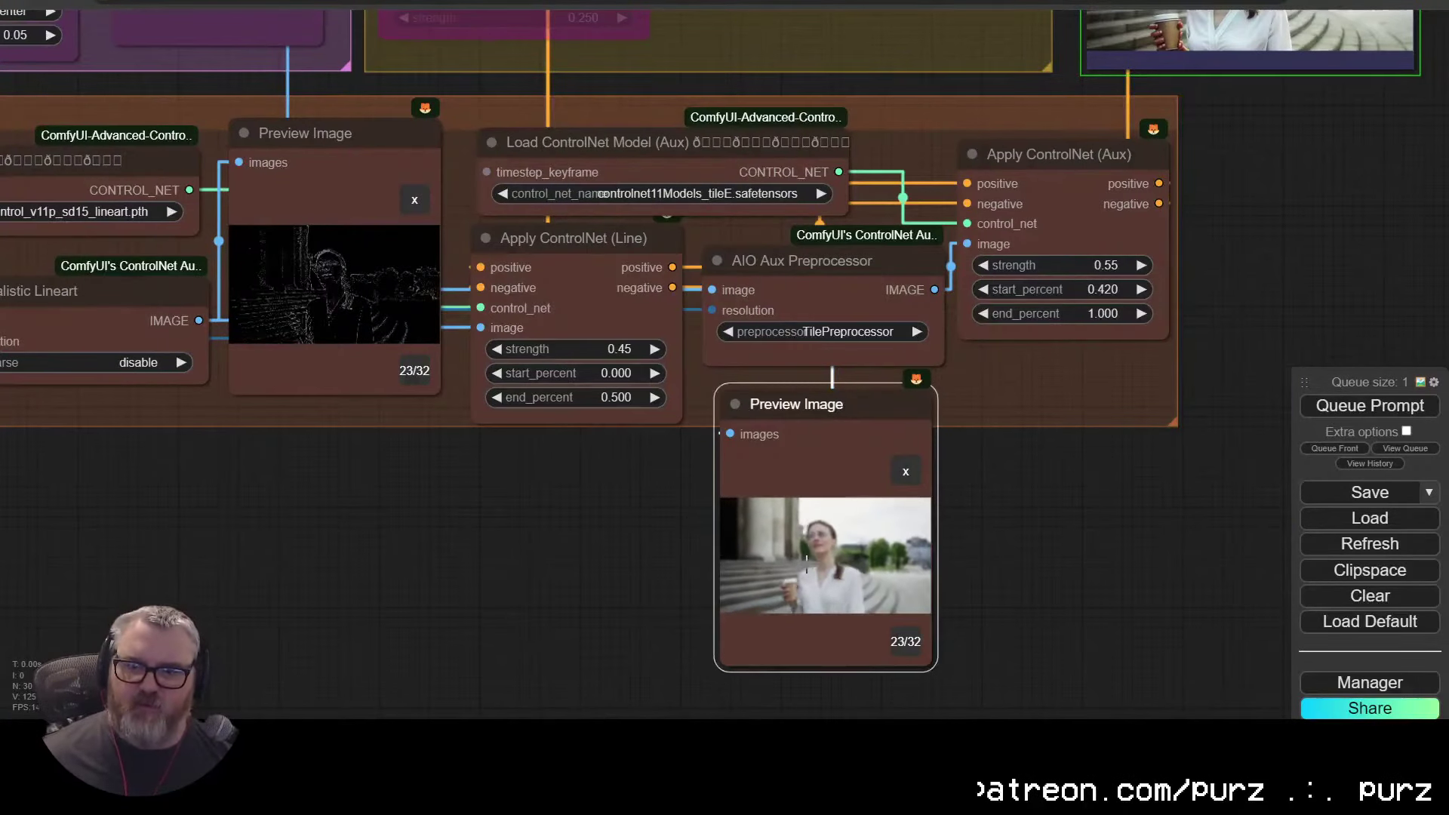
left_click_drag(407, 473, 385, 687)
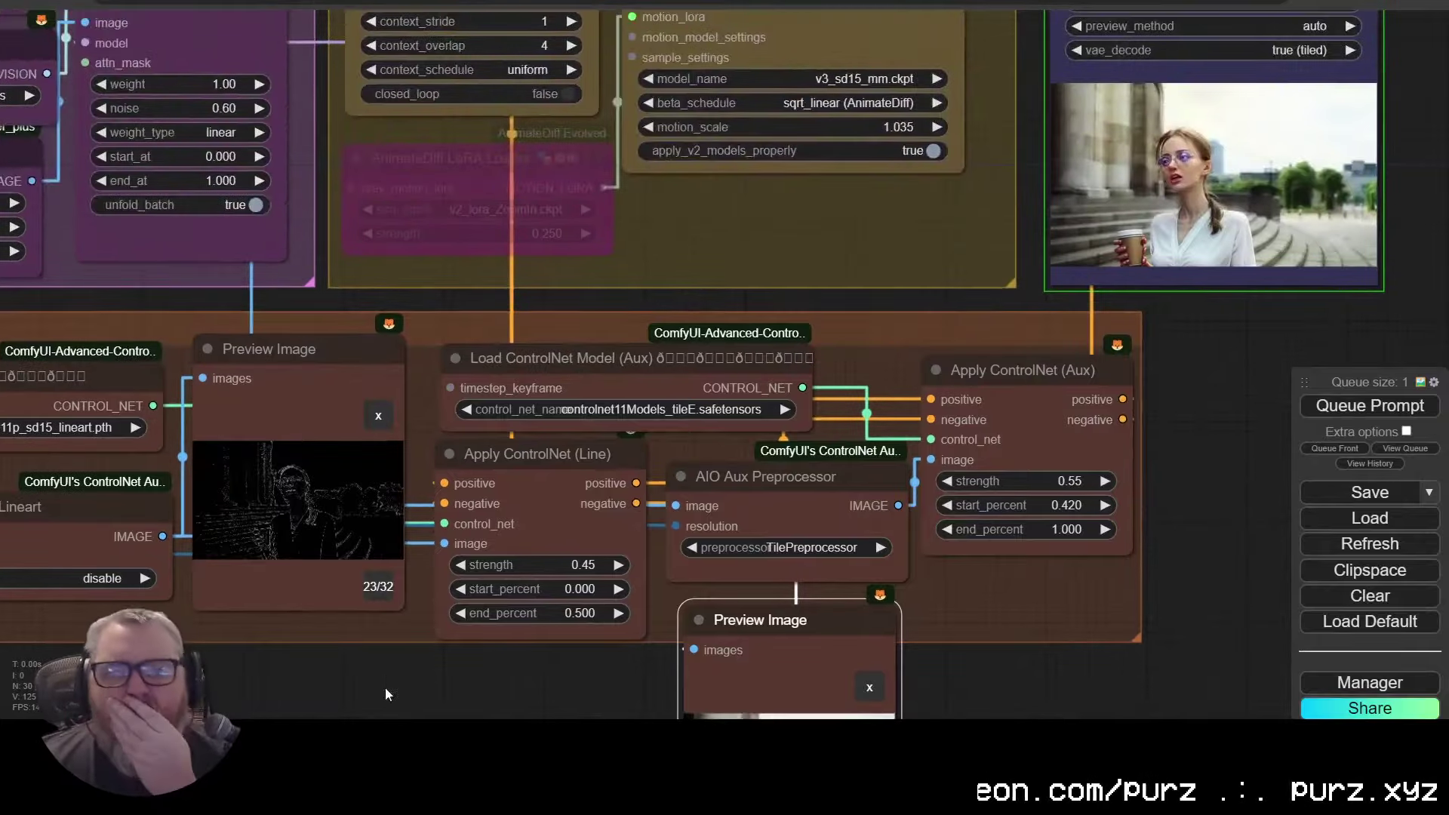
Step: Inspect the KSampler Adv. (Efficient) node's settings and progress bar up close
scroll(384, 685, "down", 2)
left_click_drag(1087, 253, 984, 466)
scroll(984, 467, "down", 1)
scroll(857, 157, "up", 6)
left_click_drag(858, 157, 830, 19)
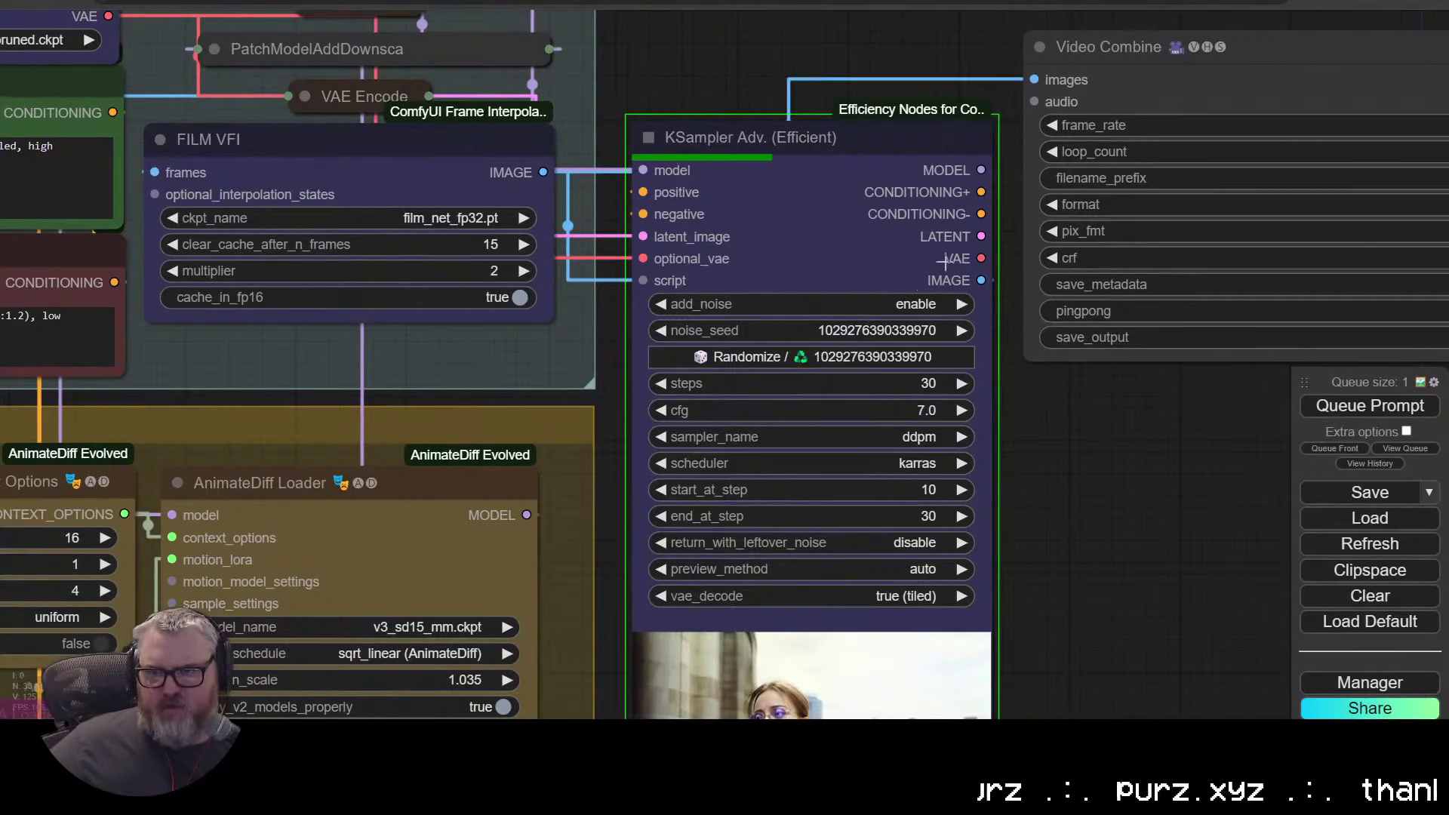
Step: Move the KSampler Adv. (Efficient) node up slightly, closer to level with the Video Combine node
scroll(913, 272, "down", 3)
left_click_drag(720, 169, 716, 130)
left_click_drag(1177, 651, 1067, 273)
scroll(926, 345, "down", 1)
left_click_drag(979, 53, 1164, 632)
left_click_drag(1054, 243, 459, 145)
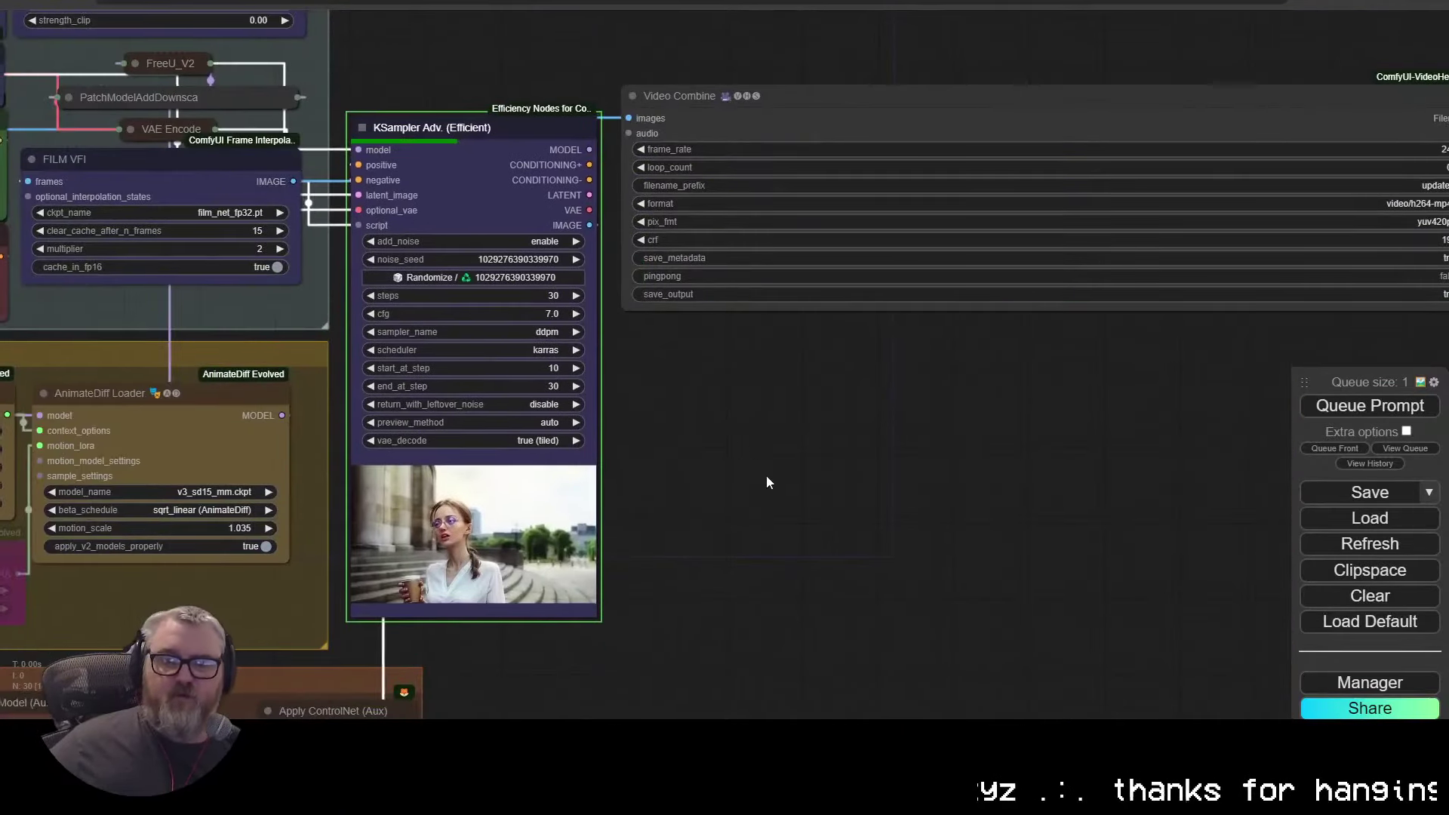
Step: Look over the workflow from the Video Input and Normal groups to the KSampler progress bar and Video Combine settings
scroll(764, 475, "down", 3)
left_click_drag(865, 502, 1433, 651)
scroll(622, 353, "up", 4)
scroll(621, 352, "down", 2)
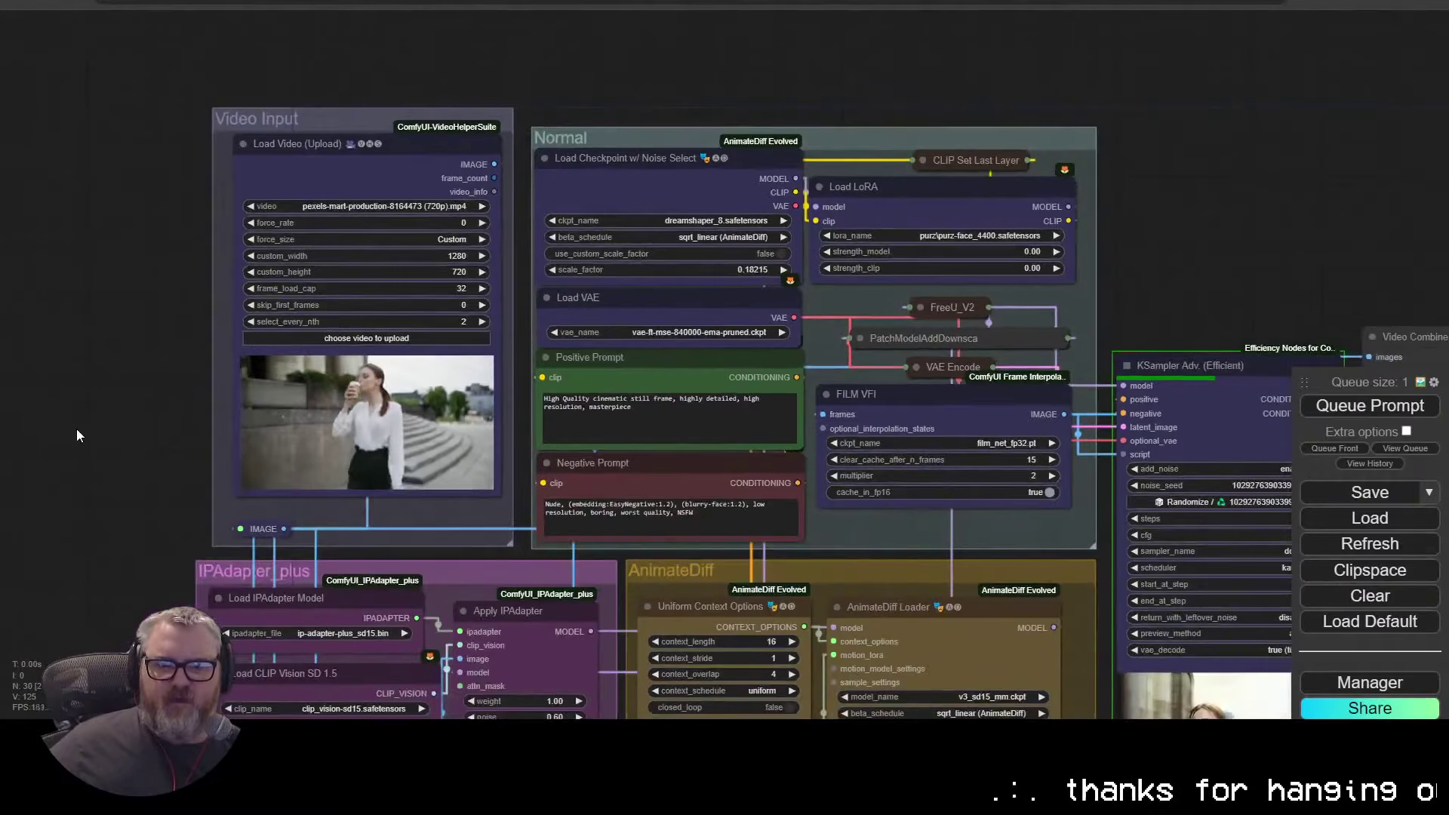
left_click_drag(75, 429, 71, 162)
left_click_drag(137, 422, 116, 161)
left_click_drag(1426, 347, 738, 616)
scroll(638, 715, "down", 1)
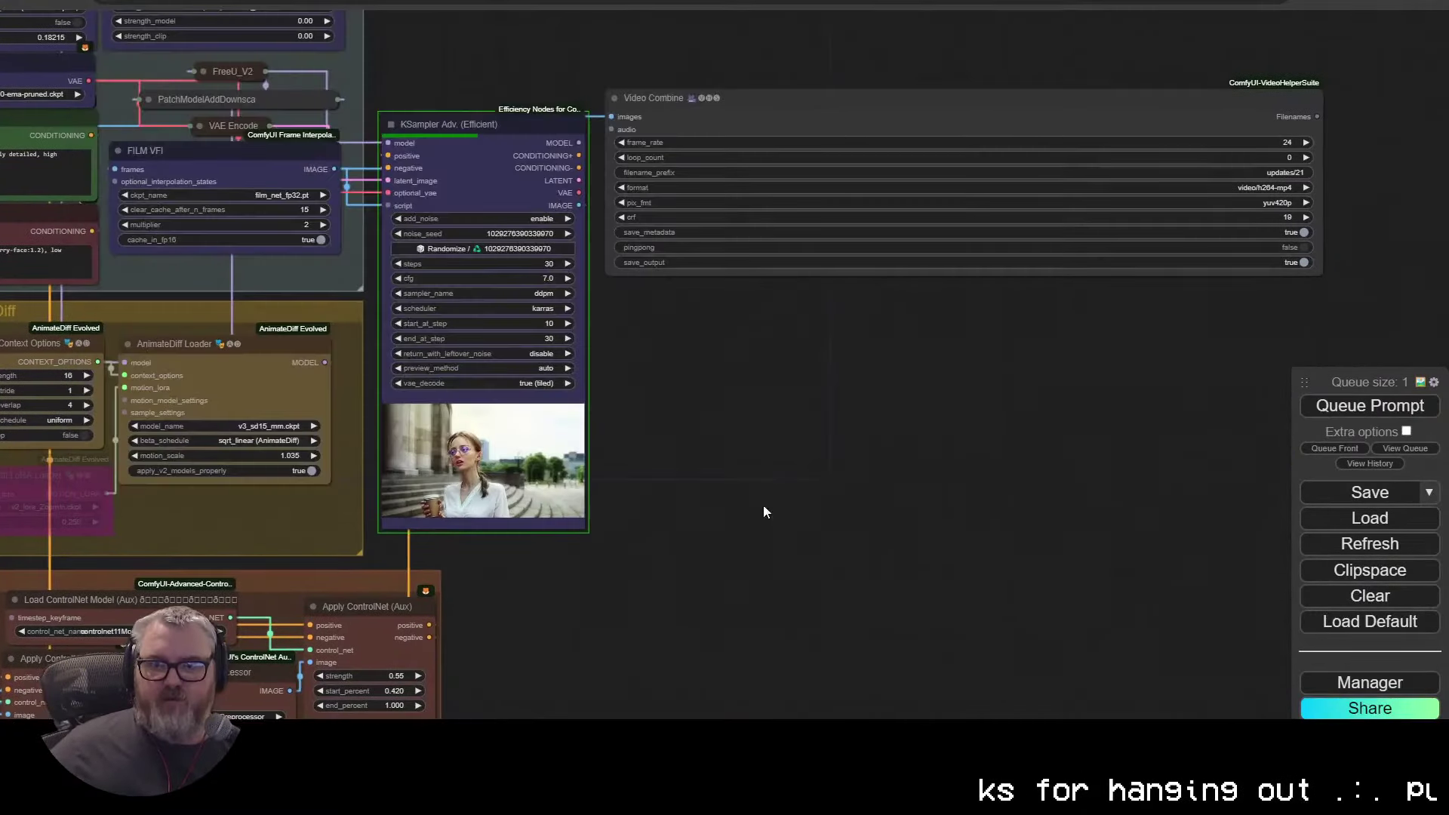
left_click_drag(708, 417, 819, 479)
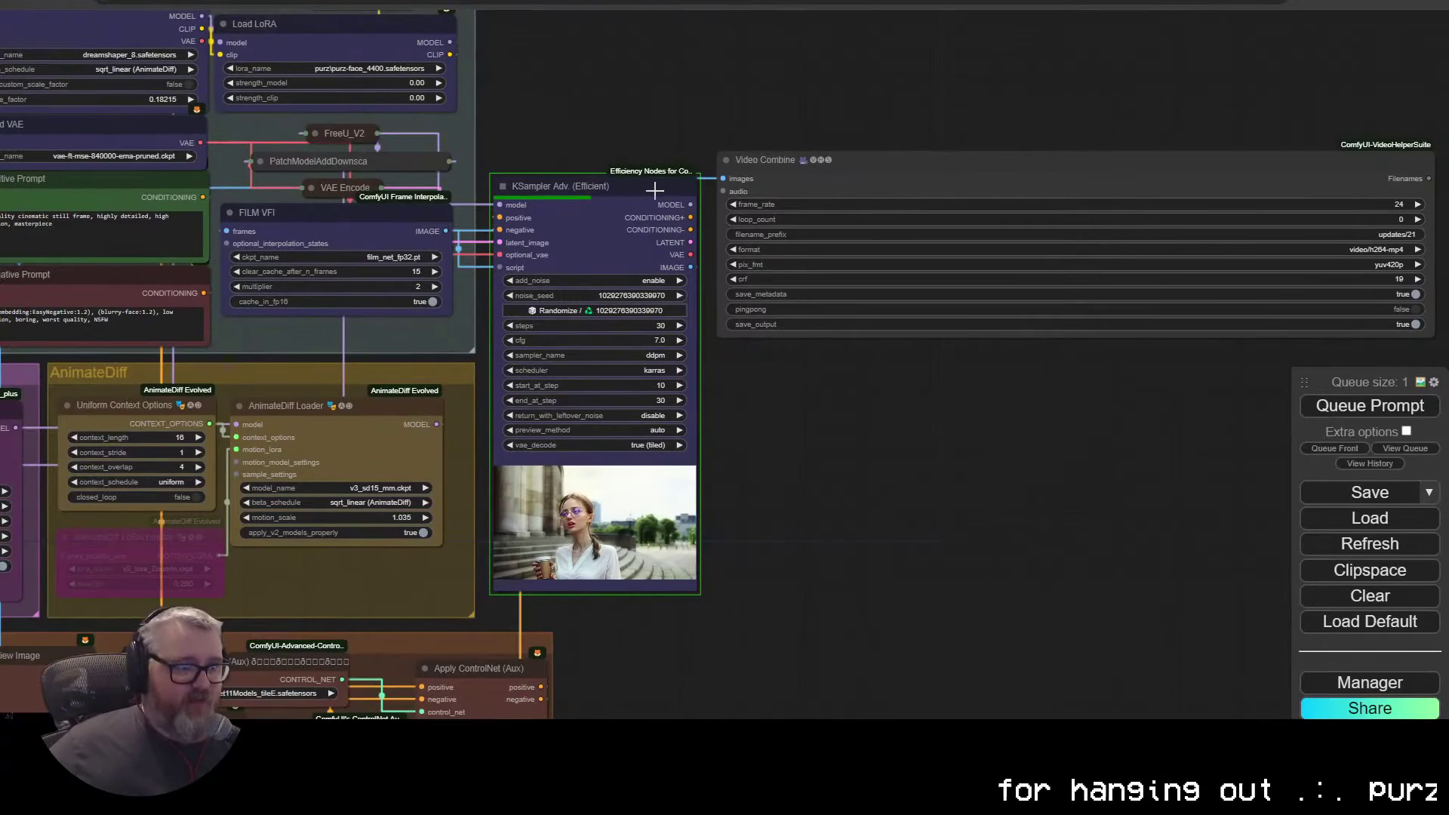
left_click_drag(241, 621, 721, 478)
left_click_drag(700, 289, 686, 529)
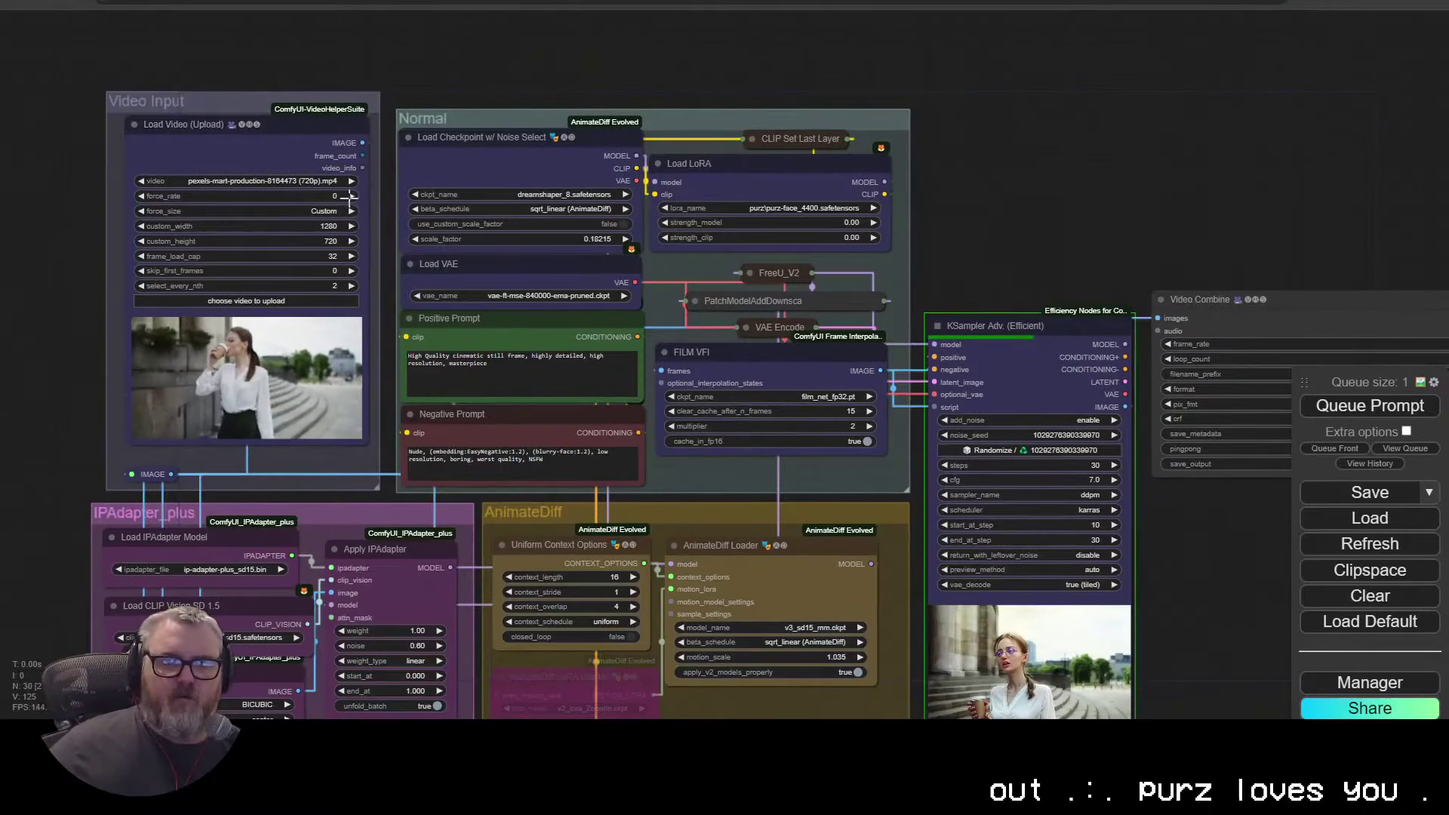
Step: Examine the Load Video (Upload) node's settings and source preview in the Video Input group up close
scroll(365, 177, "up", 4)
scroll(364, 177, "up", 3)
left_click_drag(402, 315, 465, 257)
left_click(460, 250)
left_click_drag(437, 361, 243, 419)
scroll(243, 419, "down", 7)
left_click_drag(662, 291, 651, 81)
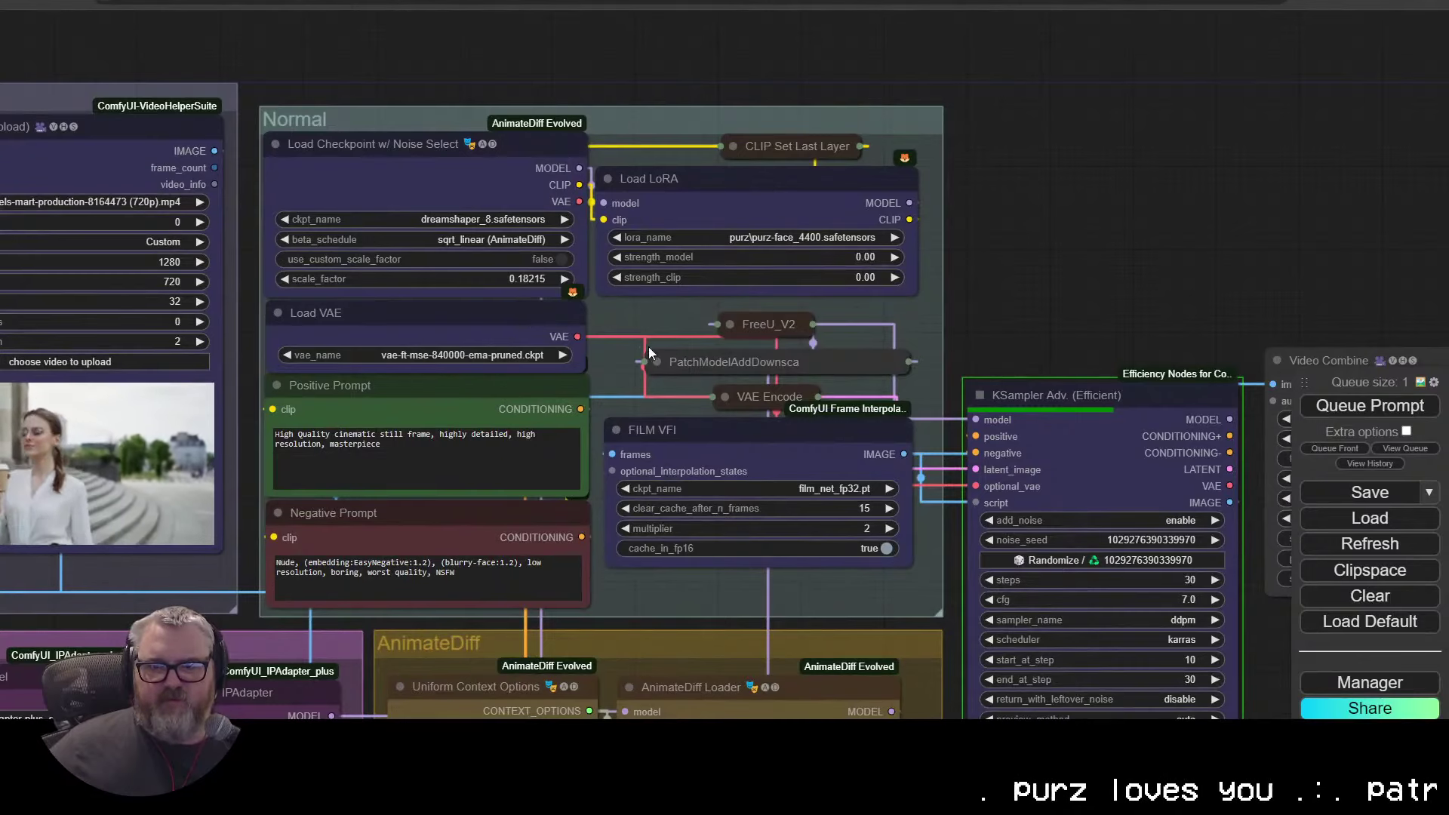
Step: Raise the Video Combine node, and move the KSampler Adv. (Efficient) node up level with it
left_click_drag(1174, 314, 411, 53)
left_click_drag(723, 502, 716, 600)
left_click_drag(689, 246, 684, 175)
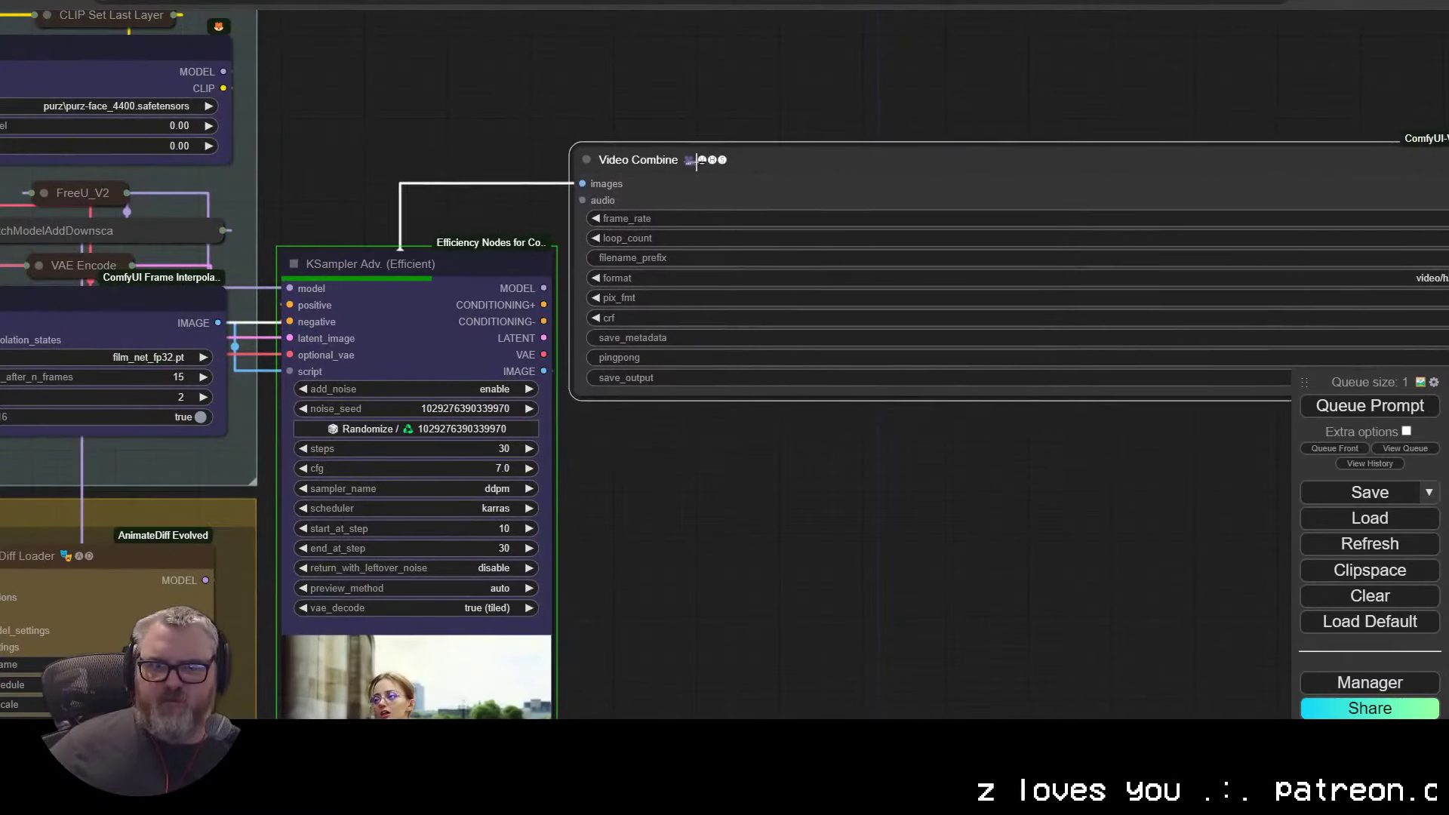
left_click_drag(403, 264, 400, 162)
left_click_drag(714, 585, 762, 391)
scroll(762, 391, "down", 3)
left_click_drag(732, 458, 879, 230)
scroll(754, 415, "down", 5)
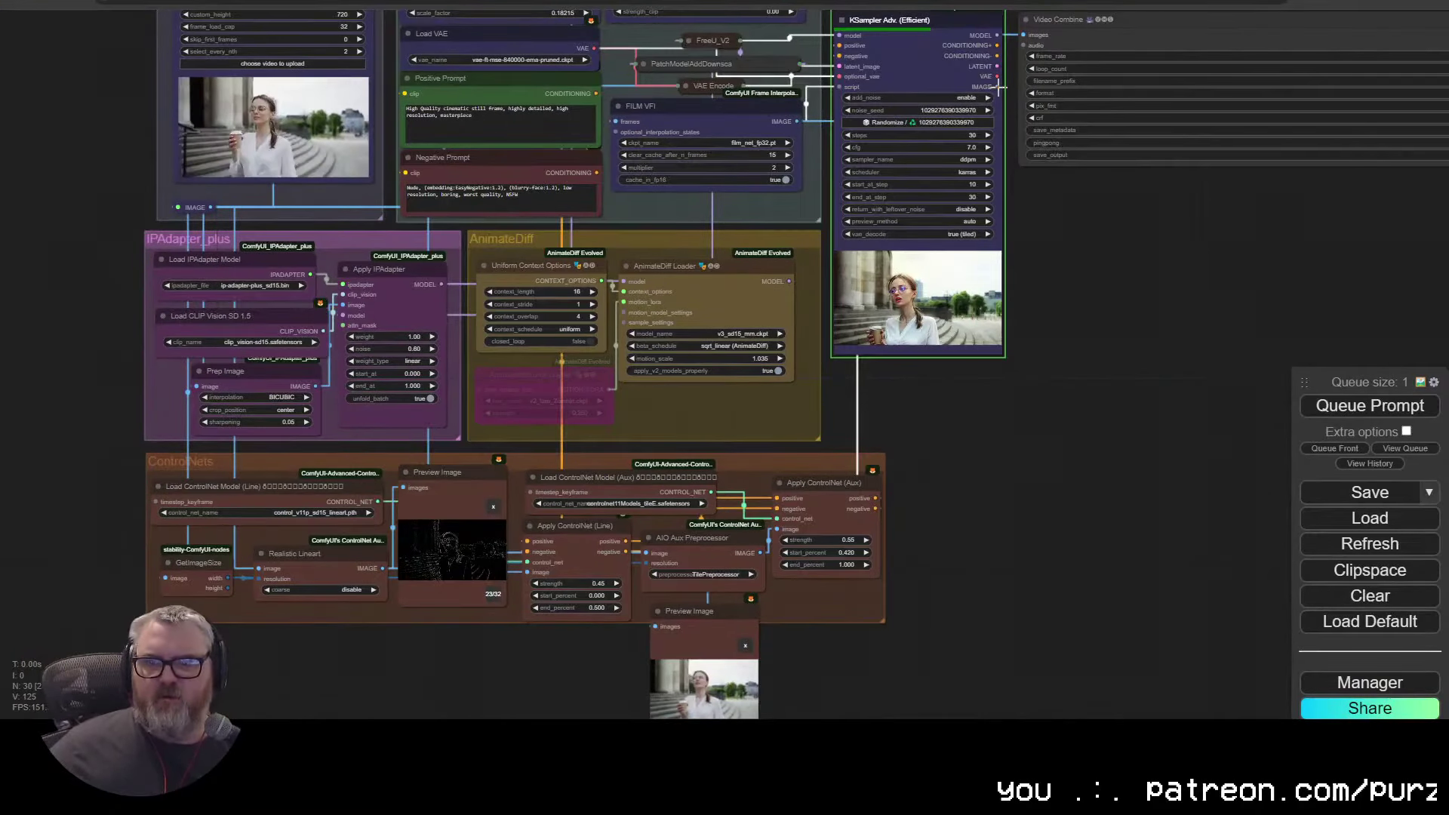
Step: Select the IMAGE reroute in the Video Input group to trace its links into the IPAdapter and ControlNet nodes
left_click_drag(168, 572, 154, 563)
left_click(175, 207)
scroll(173, 206, "up", 10)
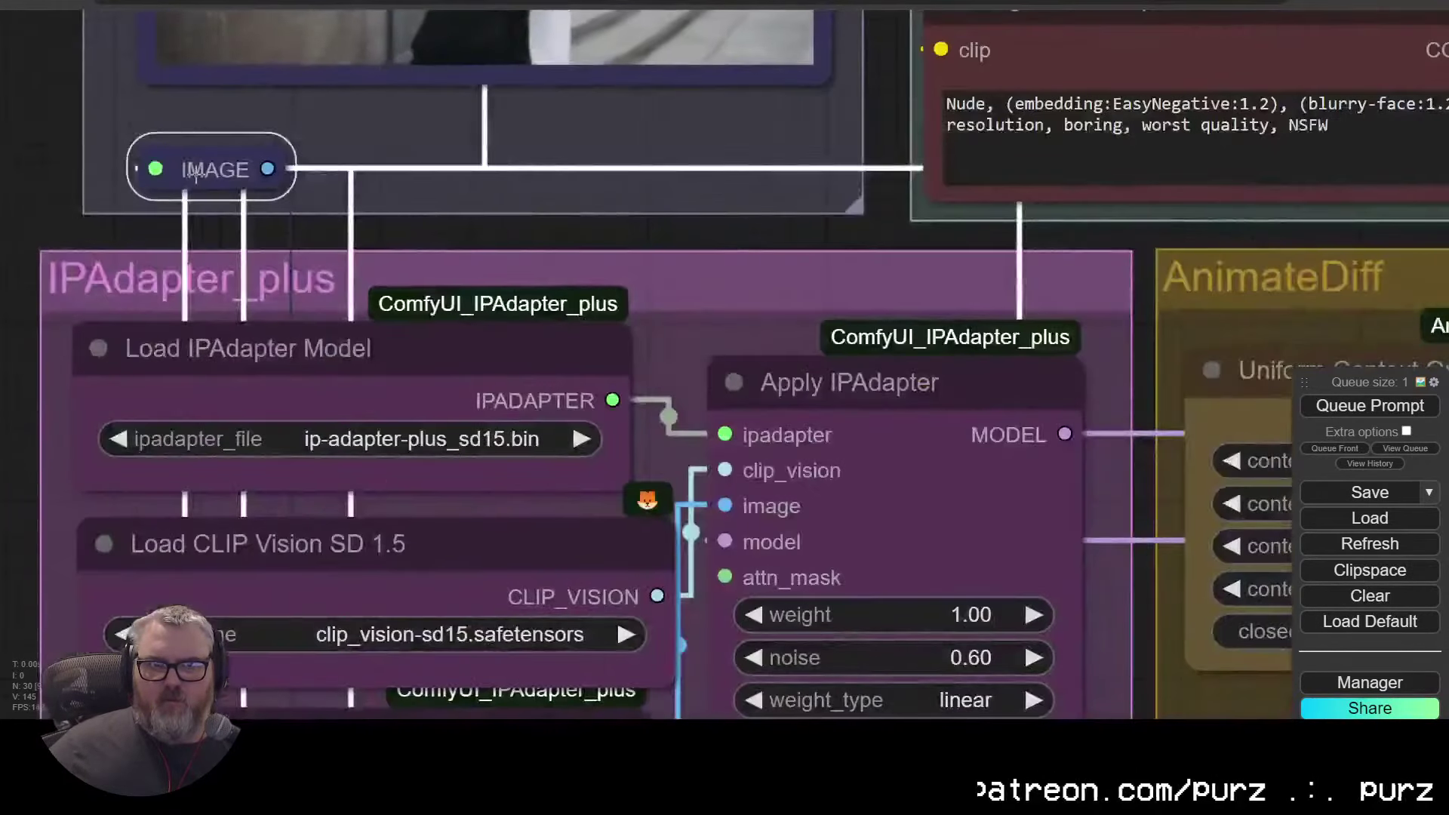
scroll(140, 168, "down", 10)
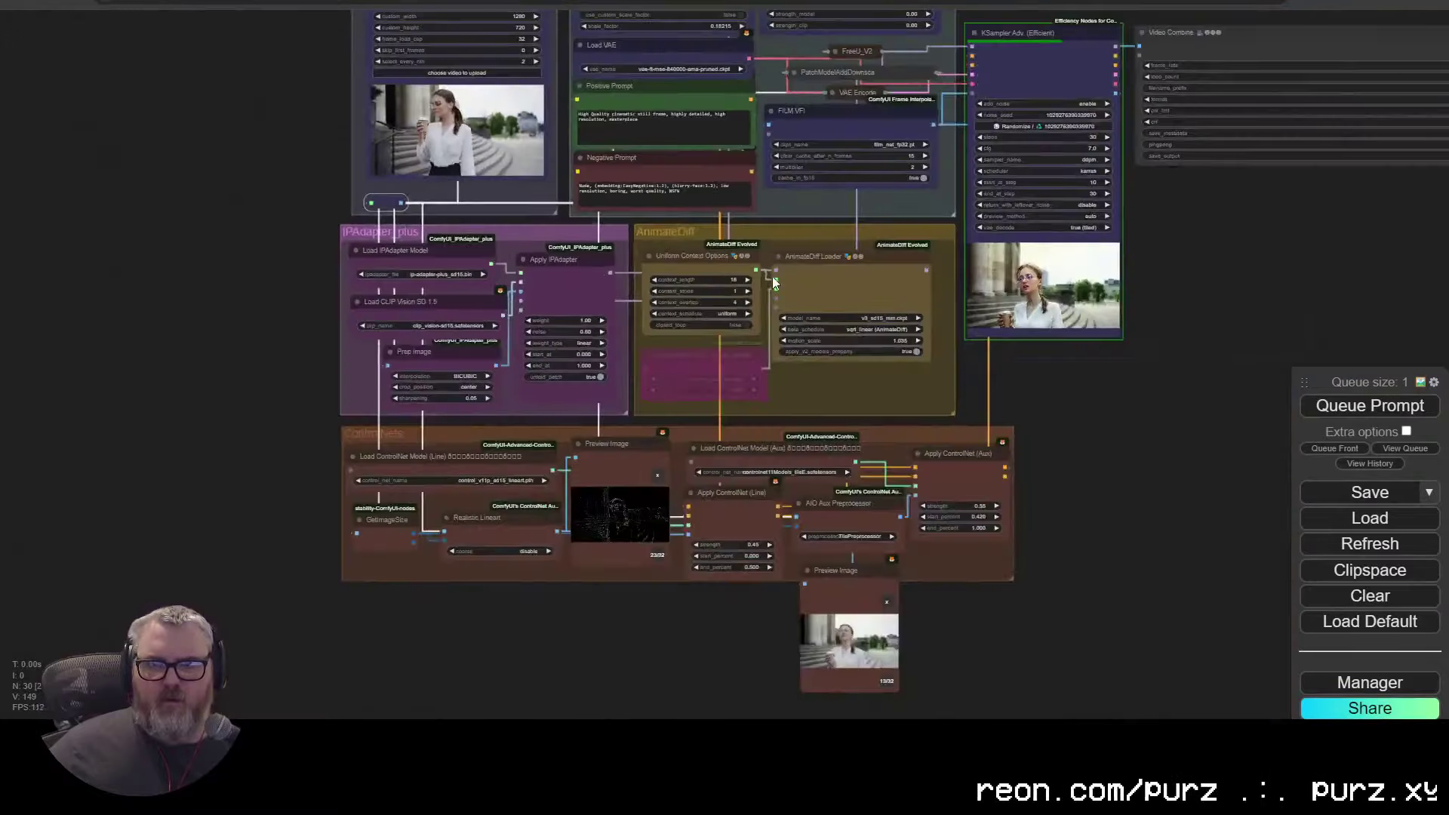
Step: Check the KSampler's progress and preview, and examine the checkpoint, LoRA and FILM VFI nodes in the Normal group
scroll(953, 504, "up", 6)
left_click_drag(953, 497, 832, 457)
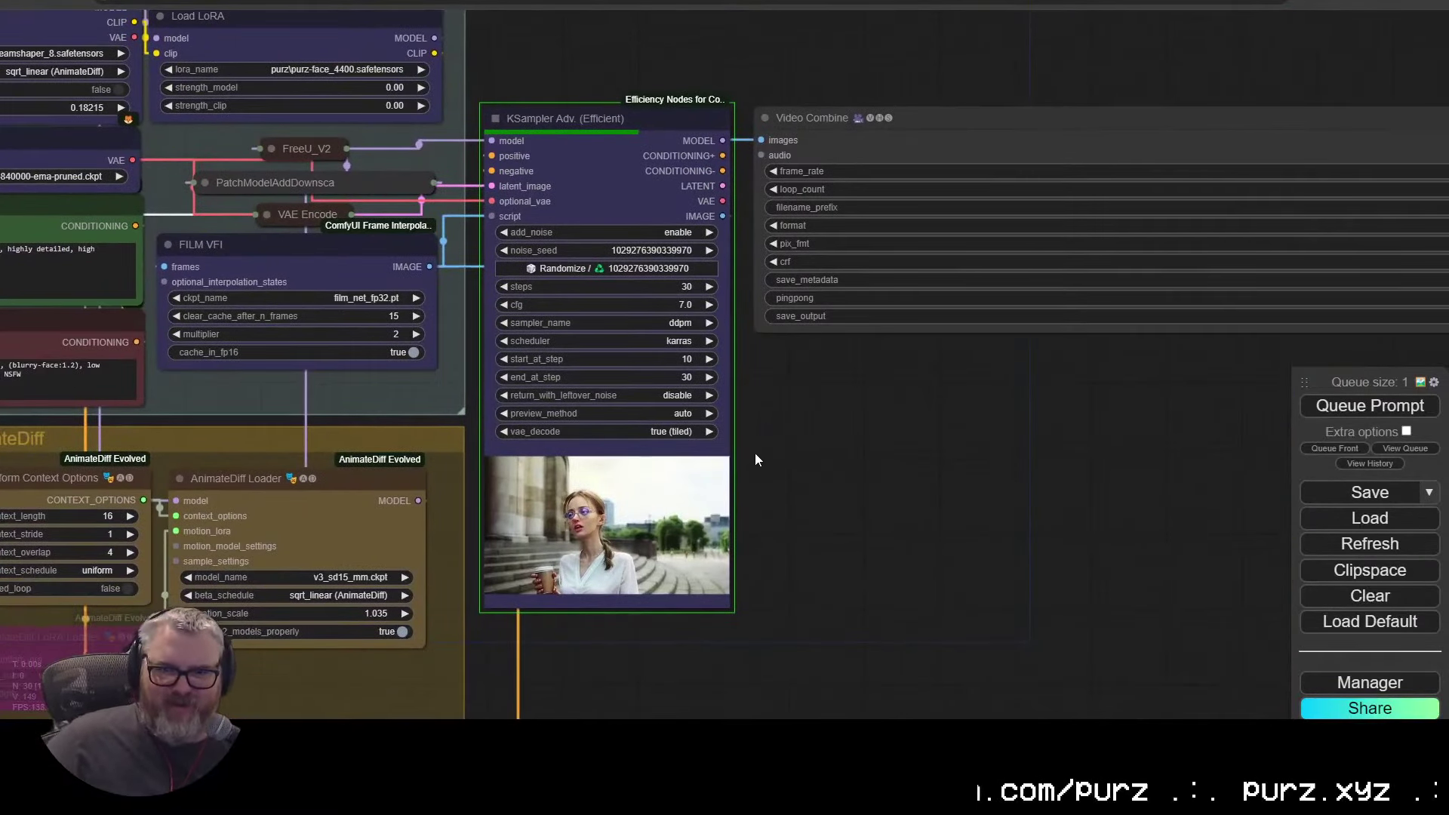
scroll(785, 480, "down", 5)
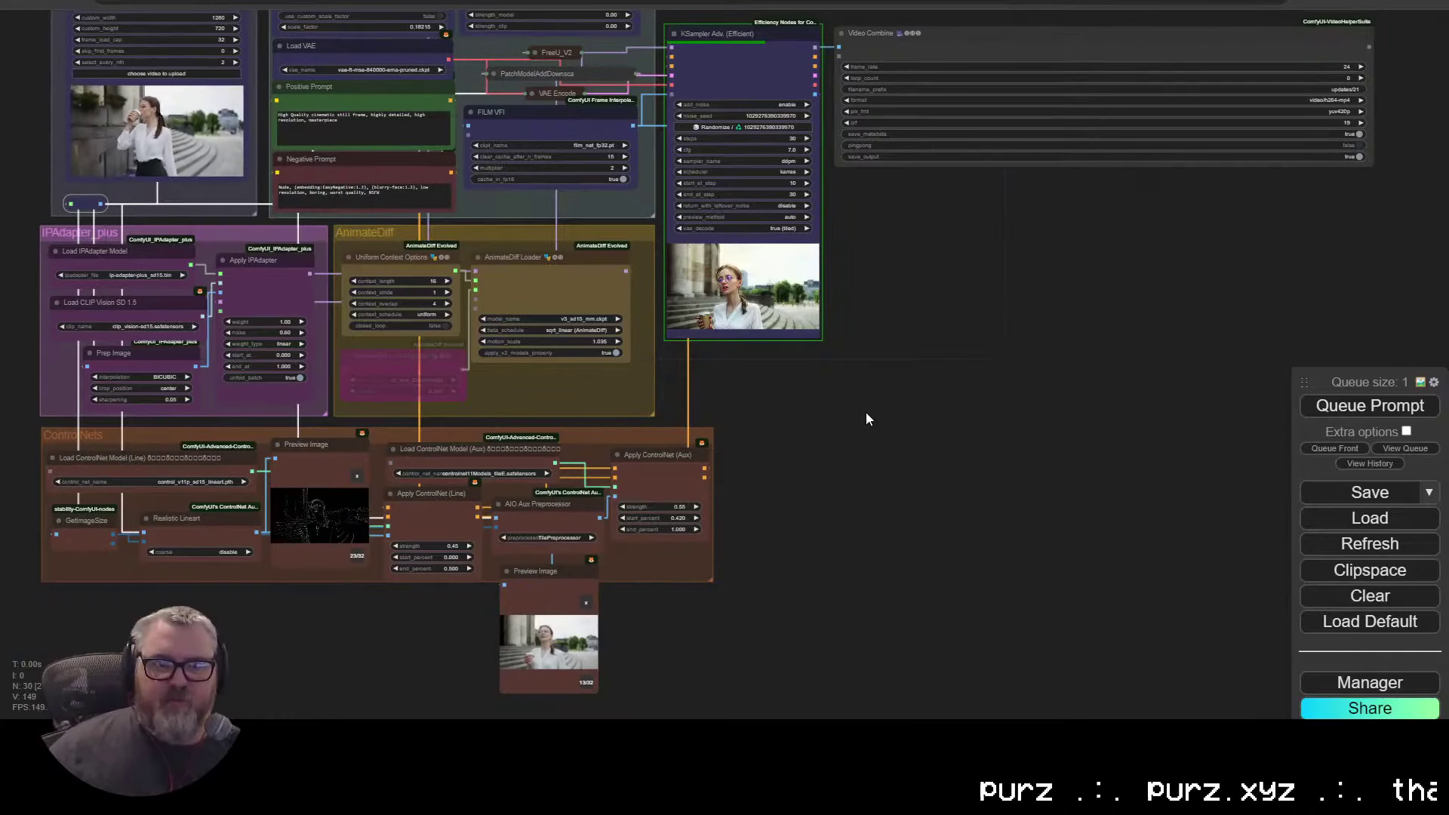
left_click_drag(867, 415, 922, 693)
scroll(922, 693, "down", 1)
scroll(329, 257, "up", 10)
left_click_drag(1117, 227, 875, 81)
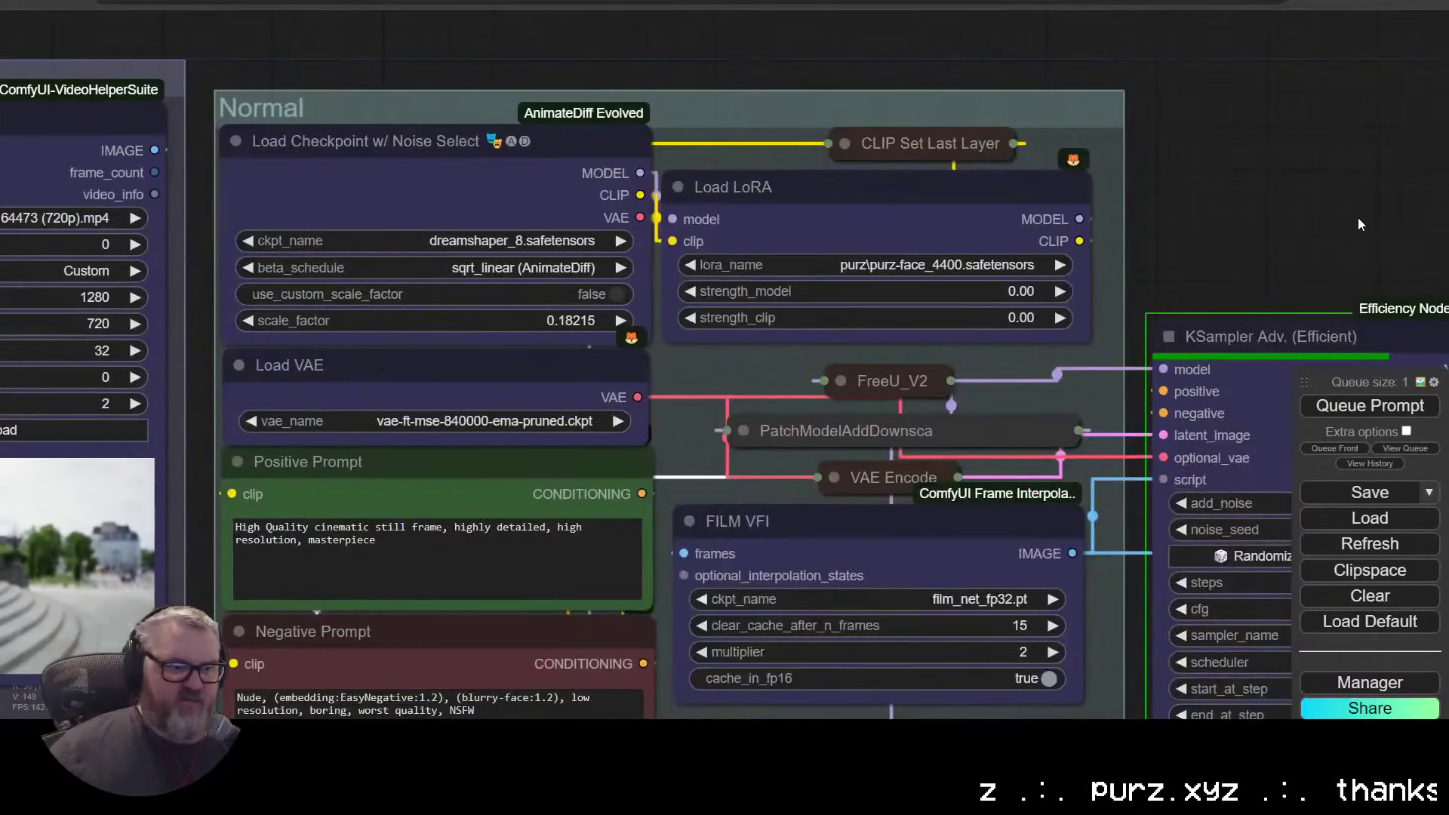
scroll(1334, 223, "down", 2)
left_click_drag(1057, 192, 716, 124)
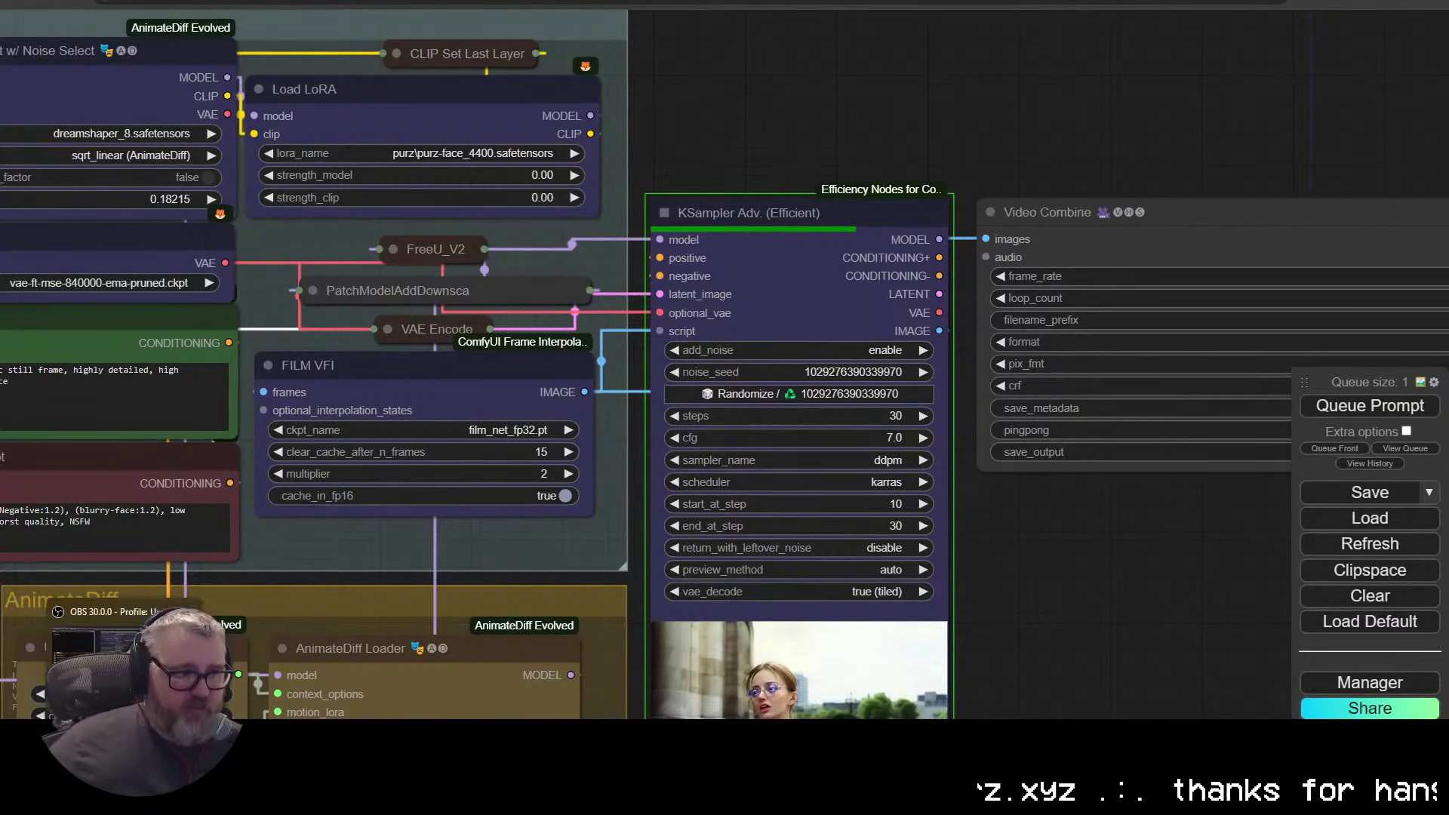
mouse_move(258, 736)
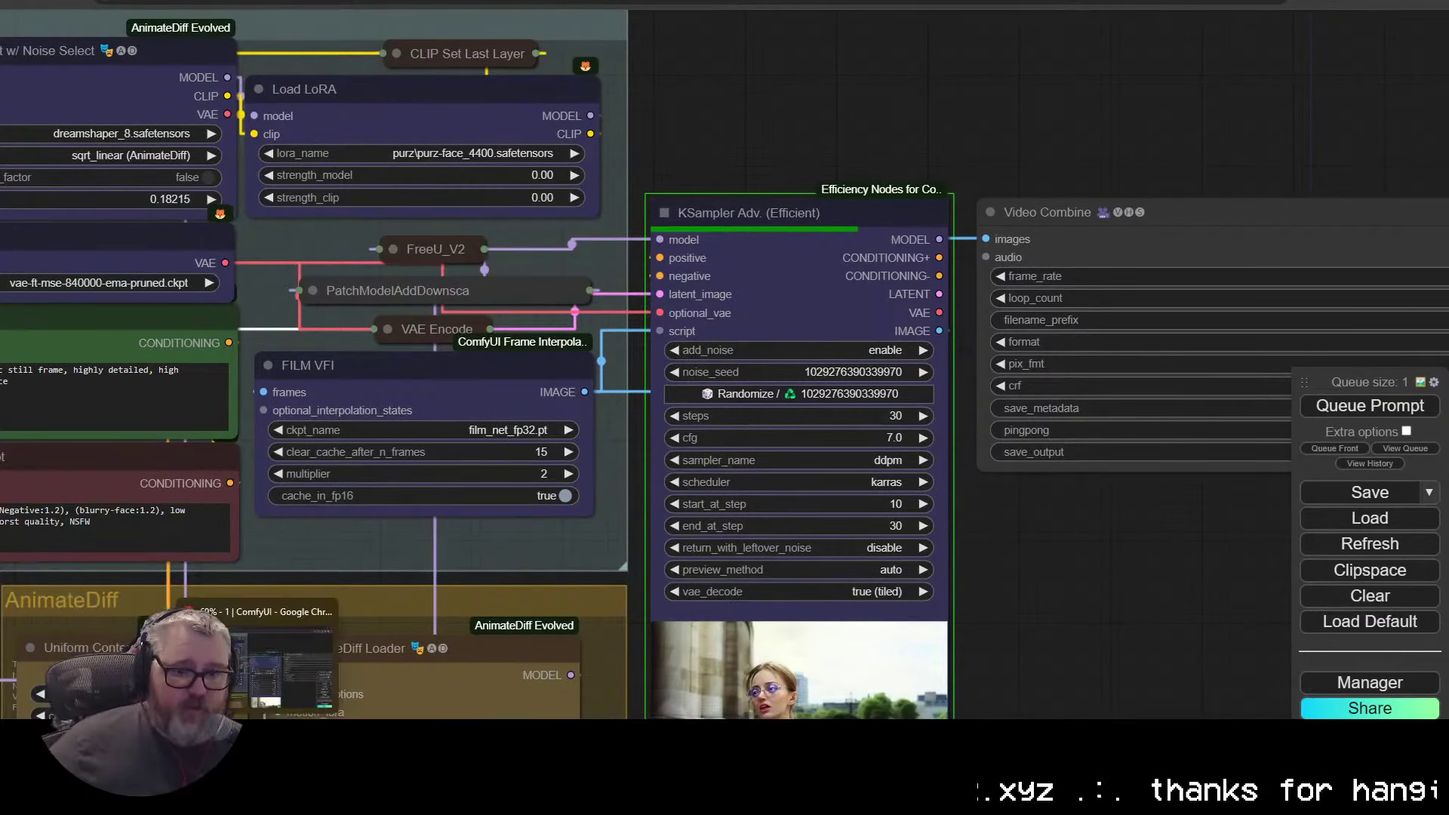
mouse_move(83, 735)
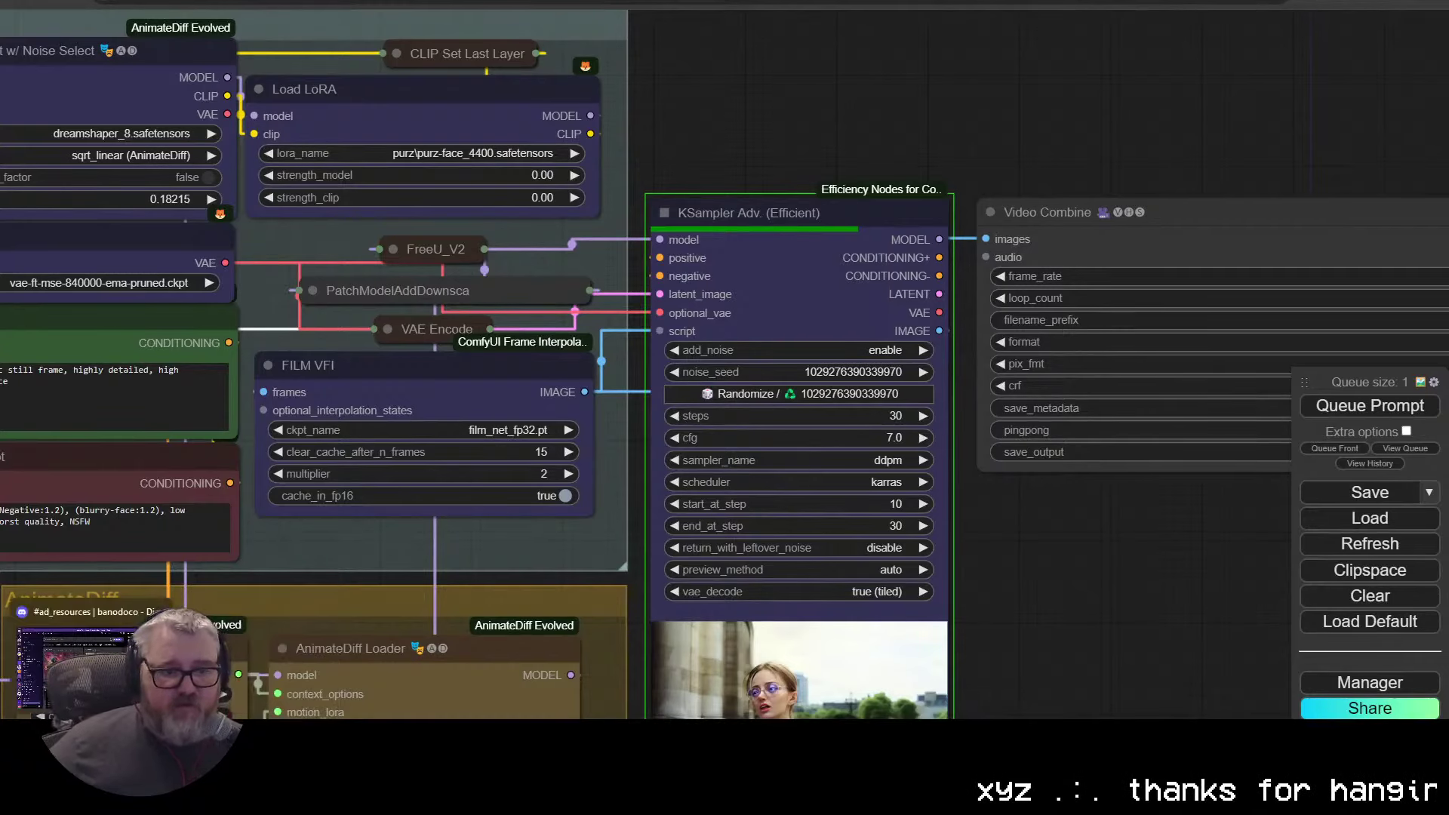
left_click(87, 664)
key("alt+Tab")
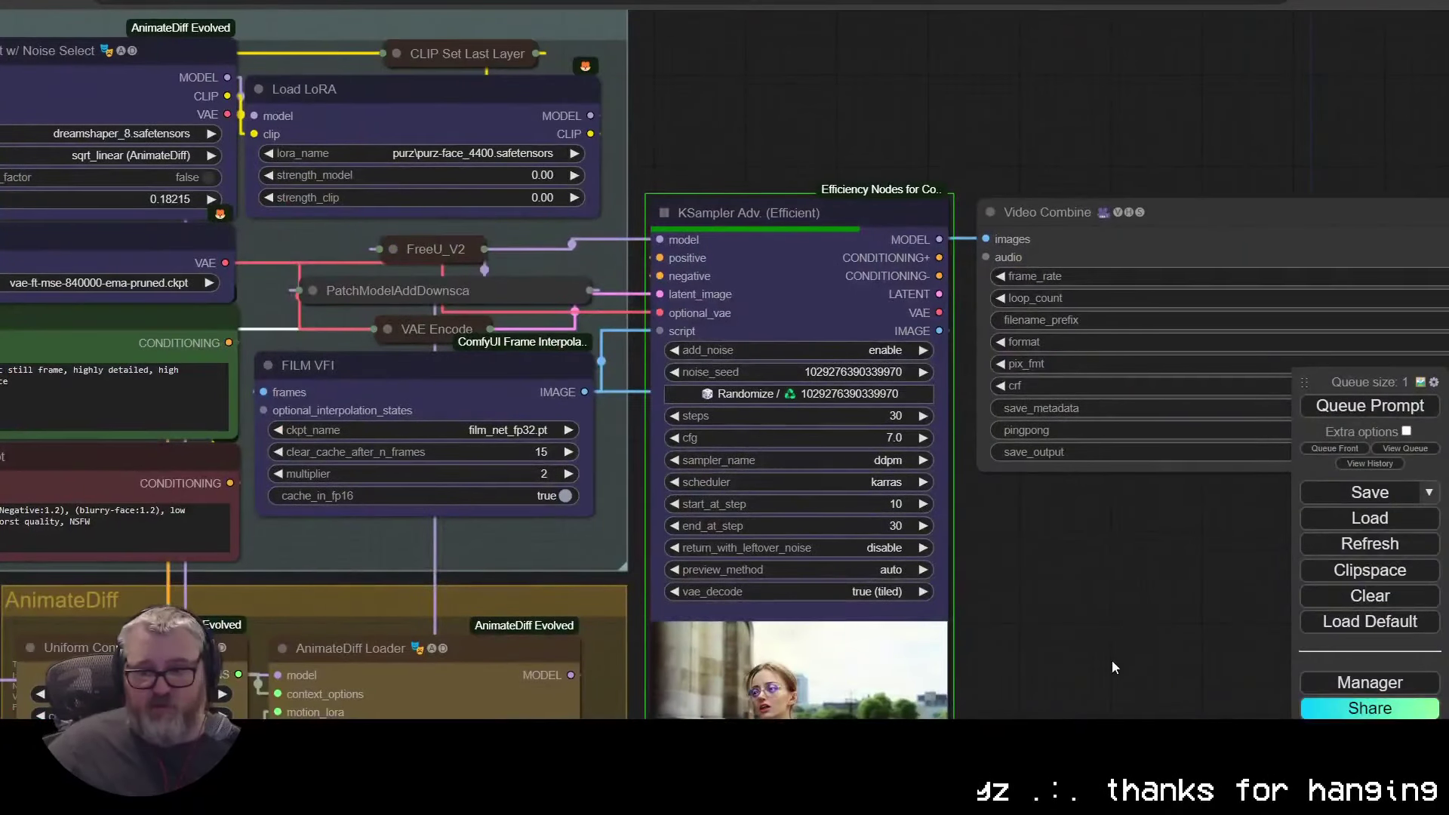
key("super")
key("super")
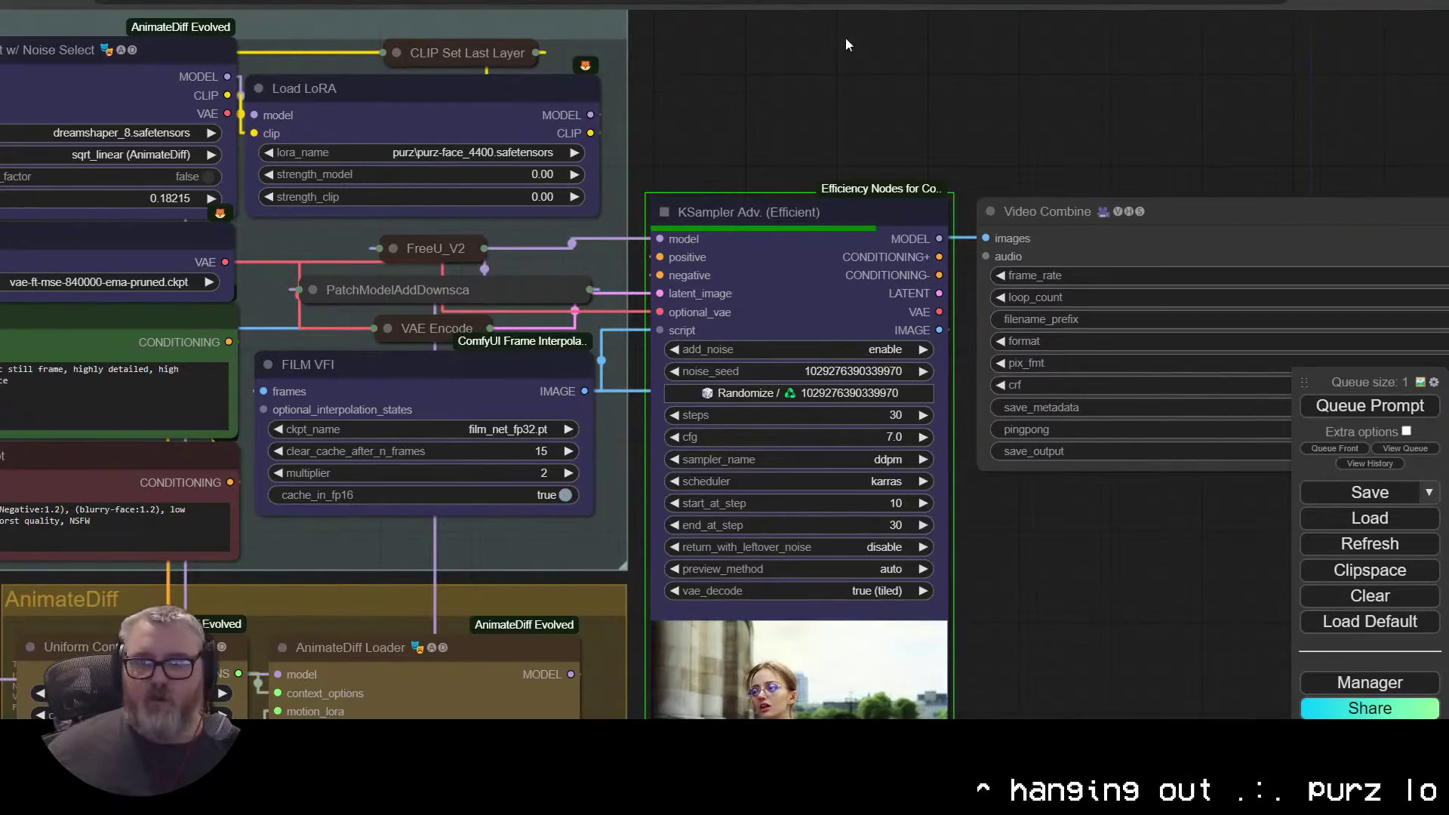
Step: Follow the render's progress through the KSampler and FILM VFI nodes, and inspect the Video Combine output settings
scroll(978, 142, "down", 3)
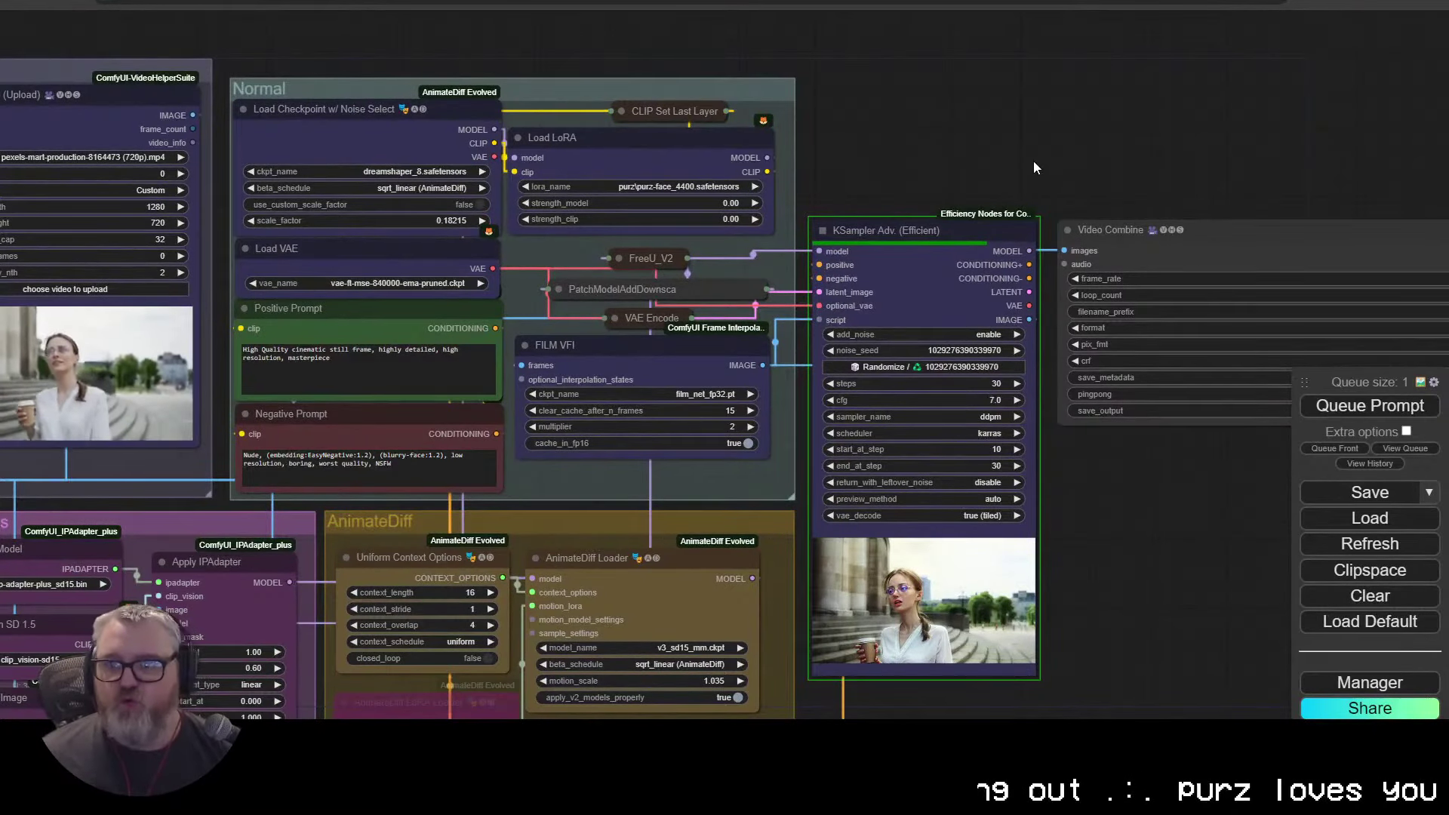
left_click_drag(1041, 115, 923, 77)
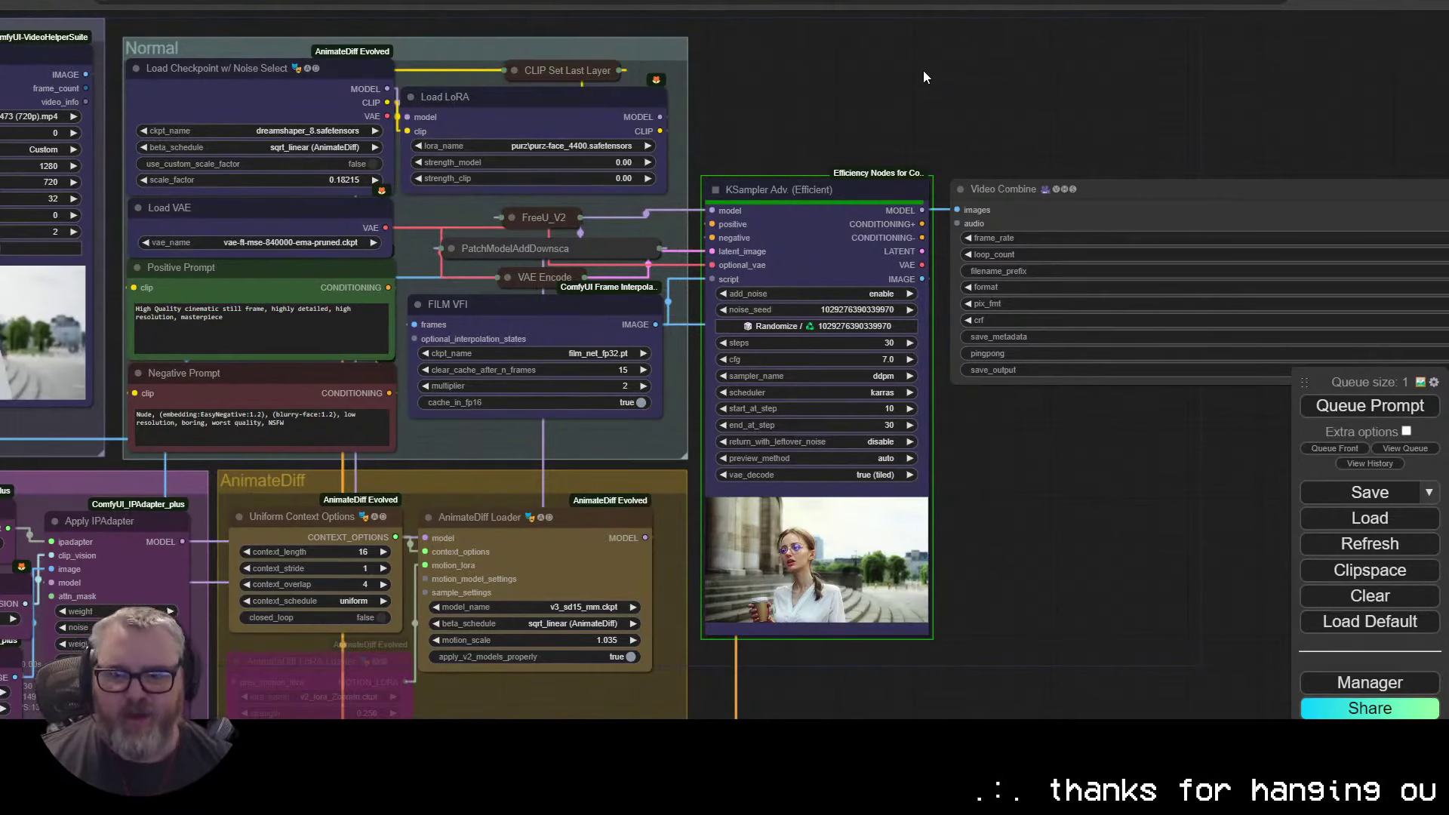
scroll(923, 71, "down", 1)
left_click_drag(1128, 447, 688, 476)
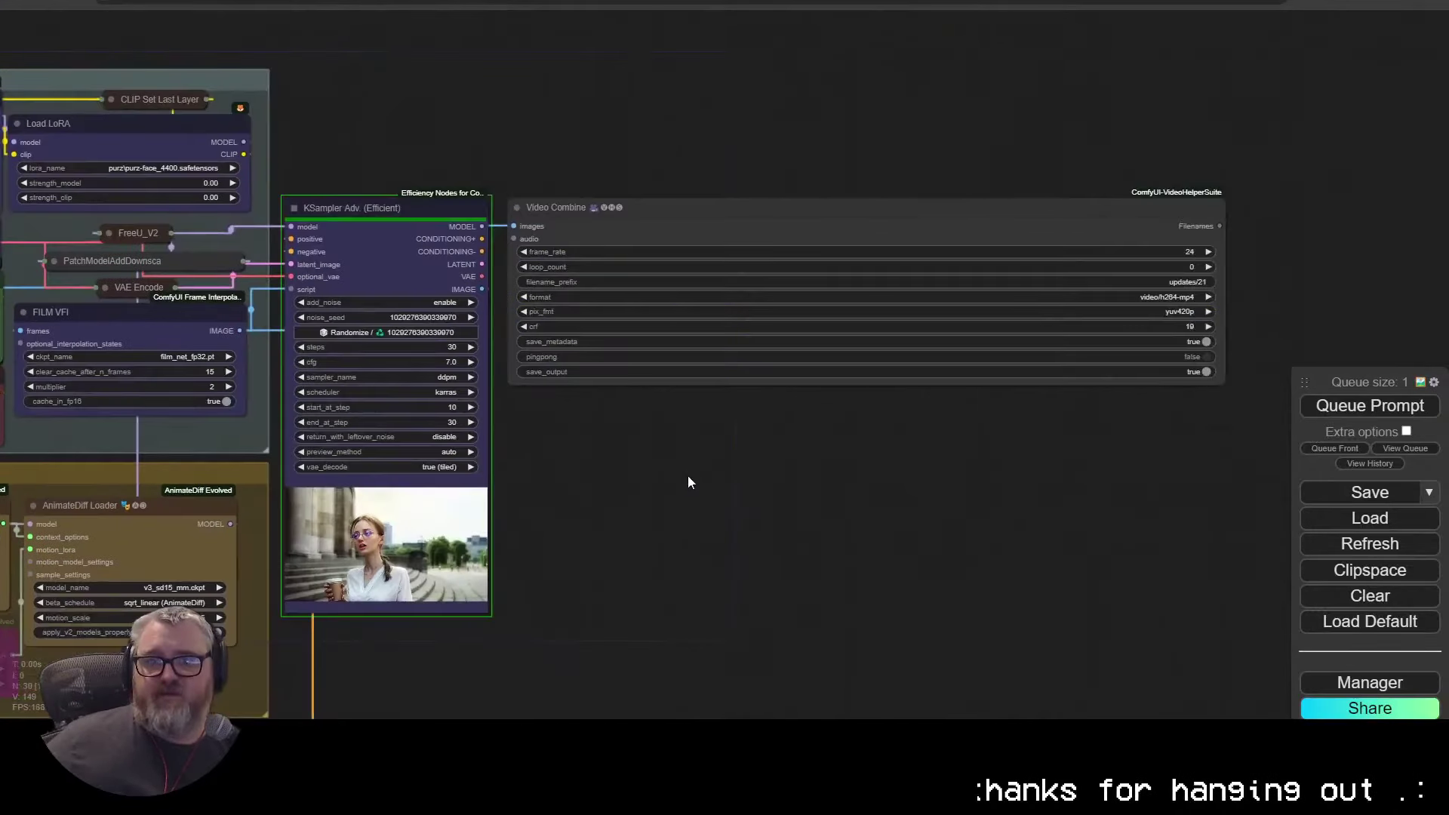
scroll(824, 490, "up", 3)
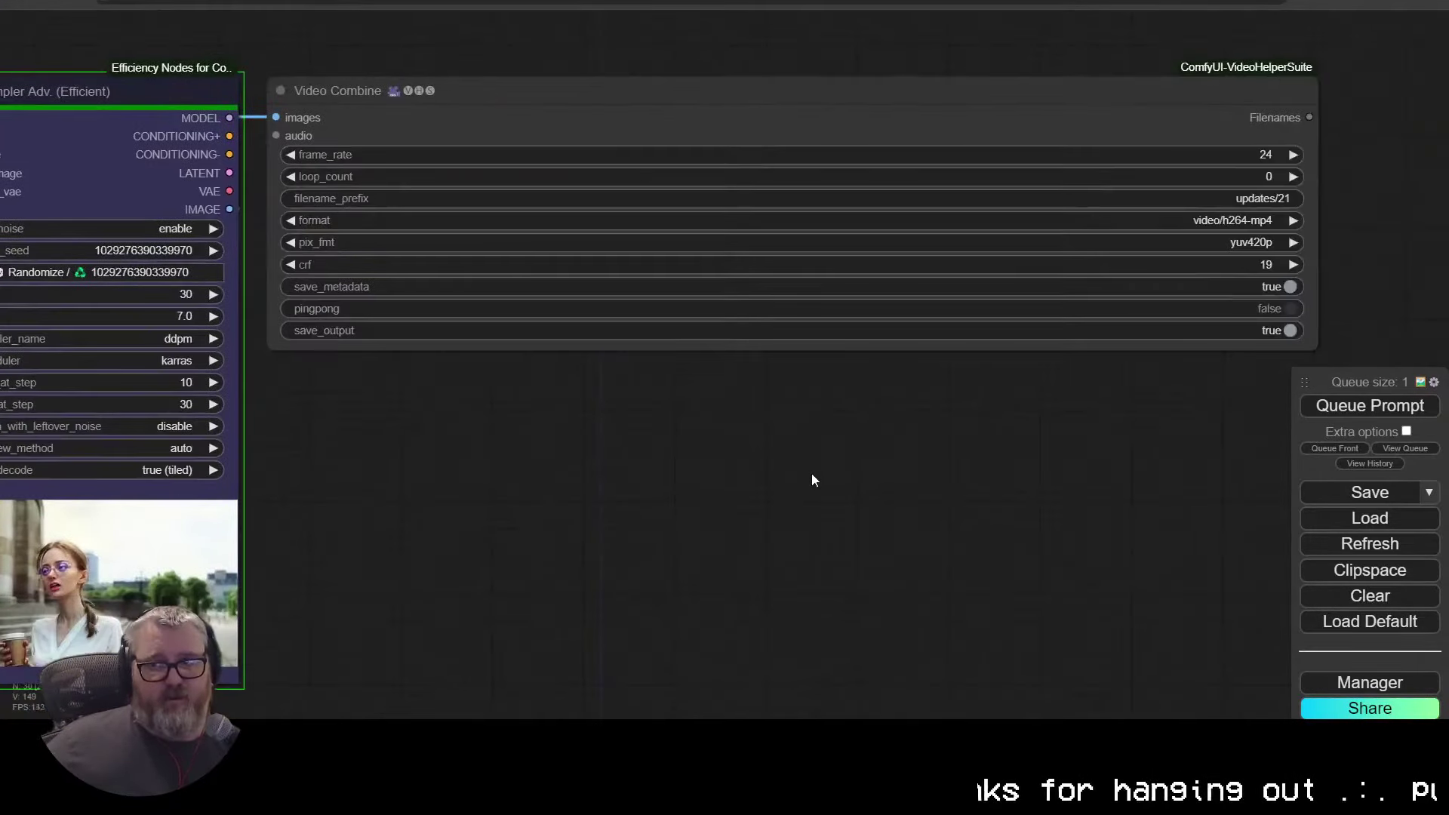
left_click_drag(790, 477, 1106, 385)
scroll(789, 477, "down", 1)
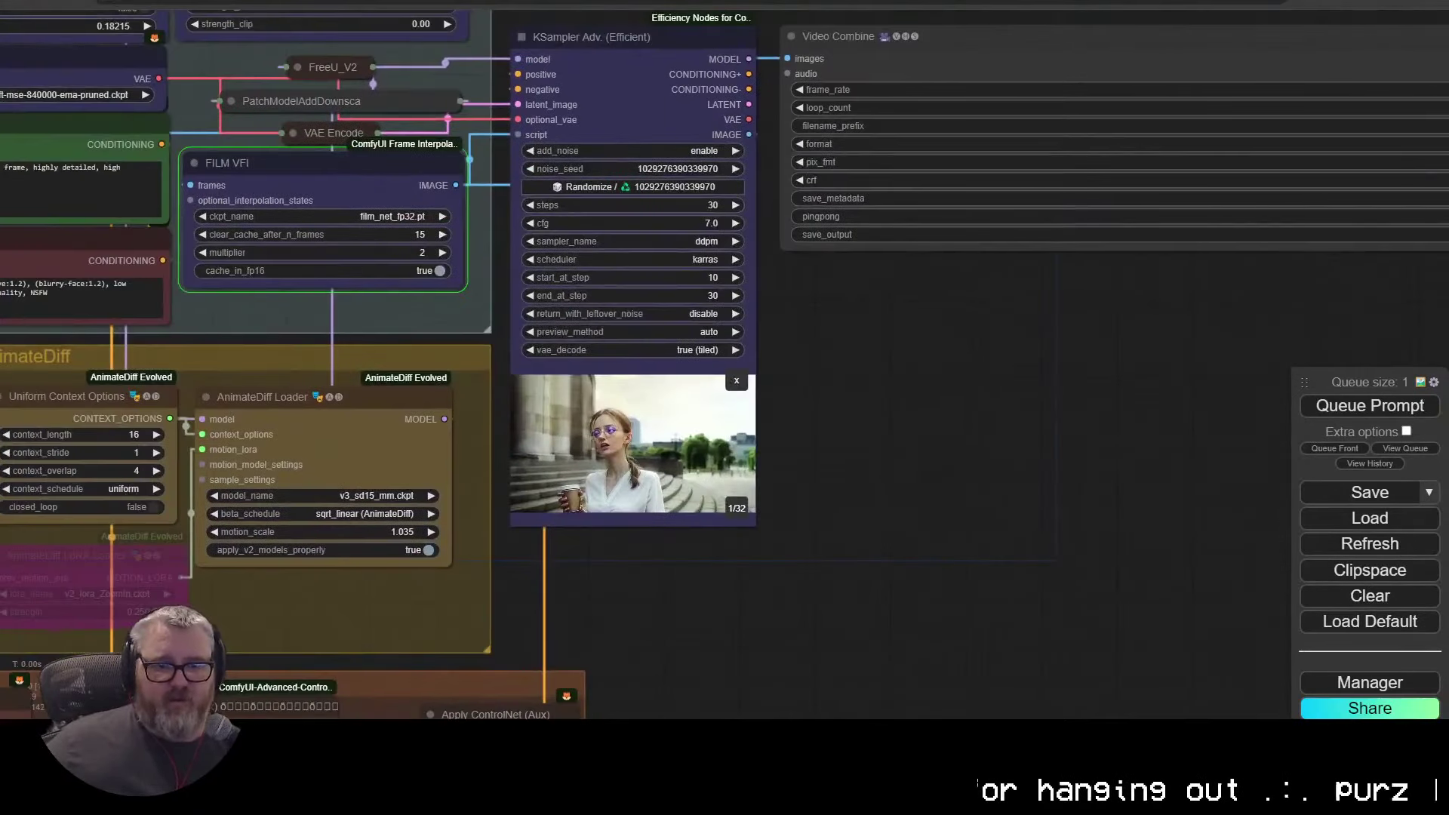
key("alt+Tab")
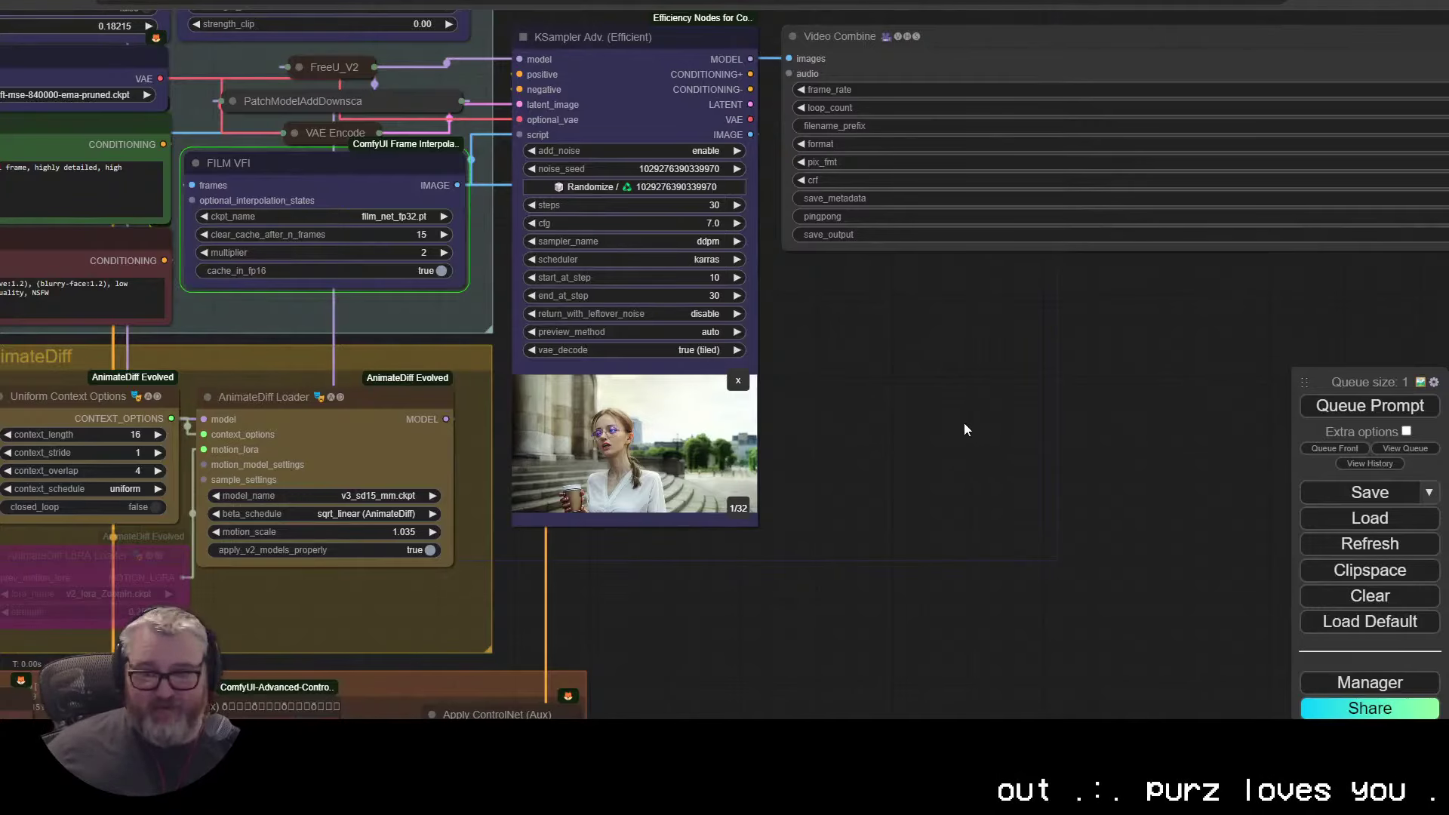
Step: Move the KSampler Adv. (Efficient) node up near the top of the Normal group, and view the Video Combine output clip
scroll(963, 429, "down", 4)
left_click_drag(717, 205, 720, 102)
left_click_drag(1115, 412, 745, 555)
scroll(746, 556, "up", 6)
scroll(745, 556, "down", 3)
left_click_drag(1162, 601, 1199, 304)
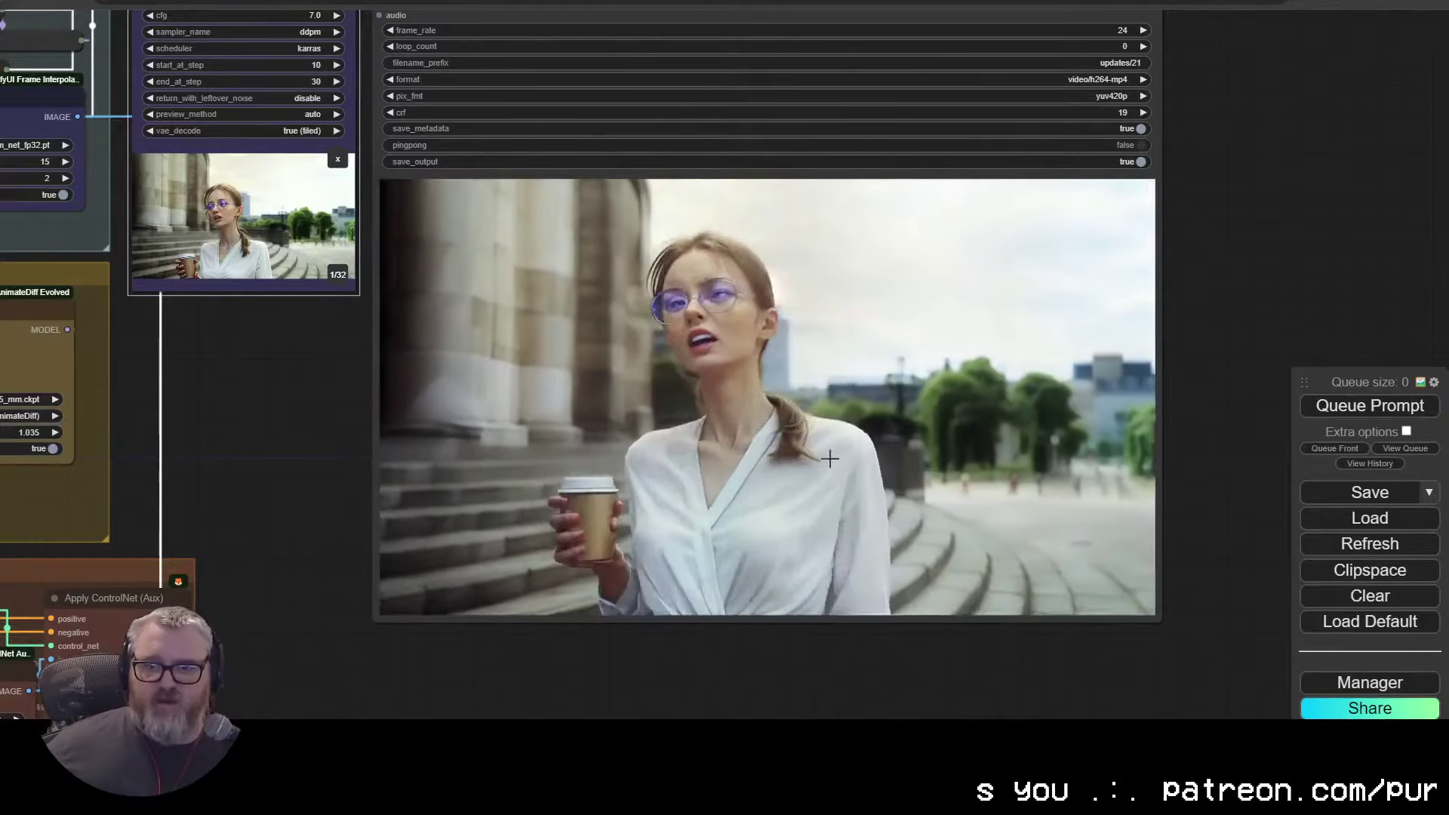
scroll(831, 400, "up", 3)
scroll(377, 416, "down", 6)
Step: Place the Load Video (Upload) node beside the Video Combine output to compare source and result, and undo the move
left_click_drag(189, 426, 795, 505)
left_click_drag(167, 93, 828, 434)
scroll(1031, 460, "up", 6)
left_click_drag(968, 404, 581, 253)
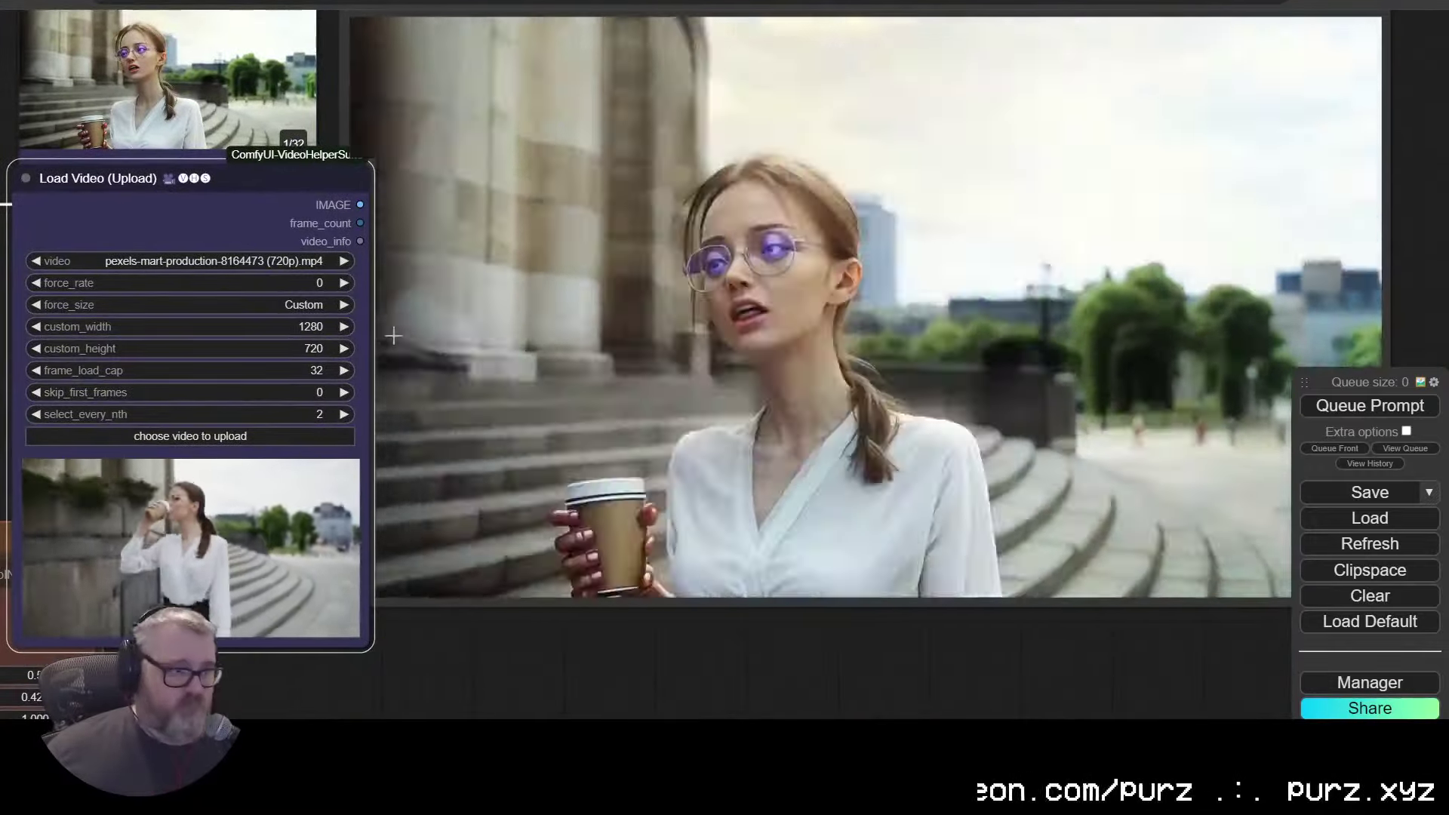
scroll(392, 437, "down", 6)
key("ctrl+z")
Step: Examine the upscaled clip playing in the Video Combine node up close
left_click_drag(651, 558, 881, 607)
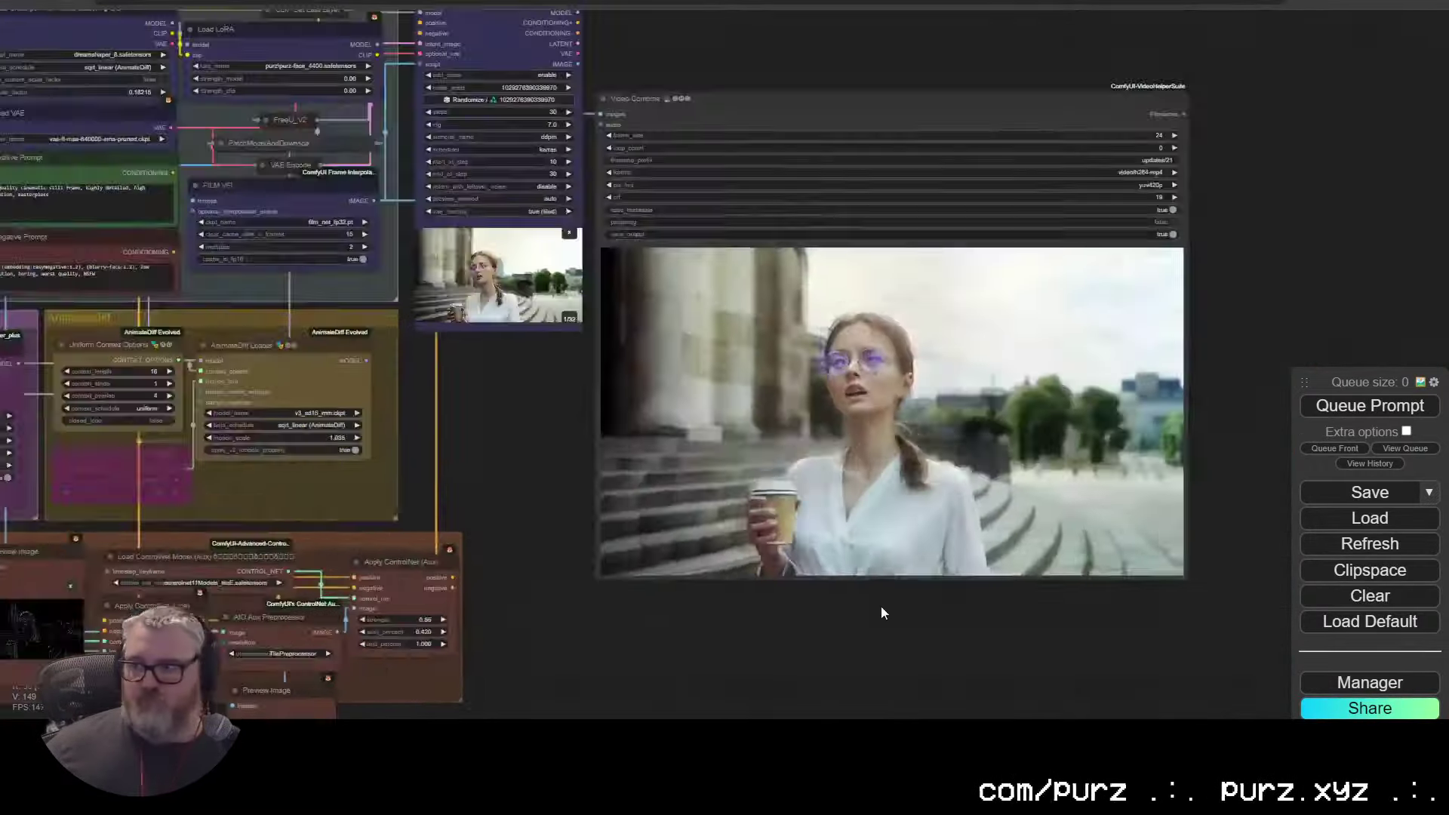
scroll(881, 613, "up", 3)
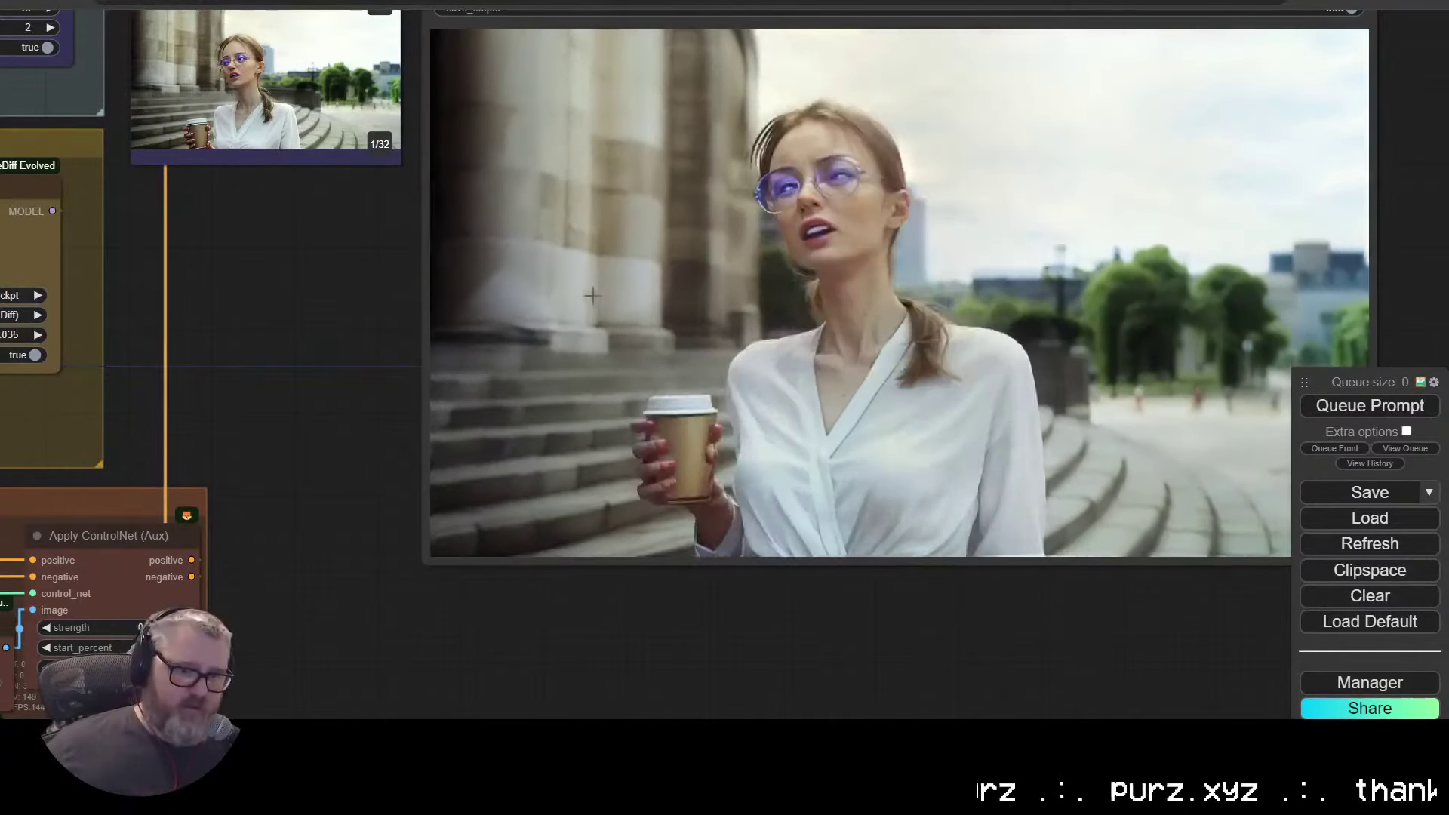
scroll(273, 389, "down", 5)
left_click_drag(275, 395, 521, 381)
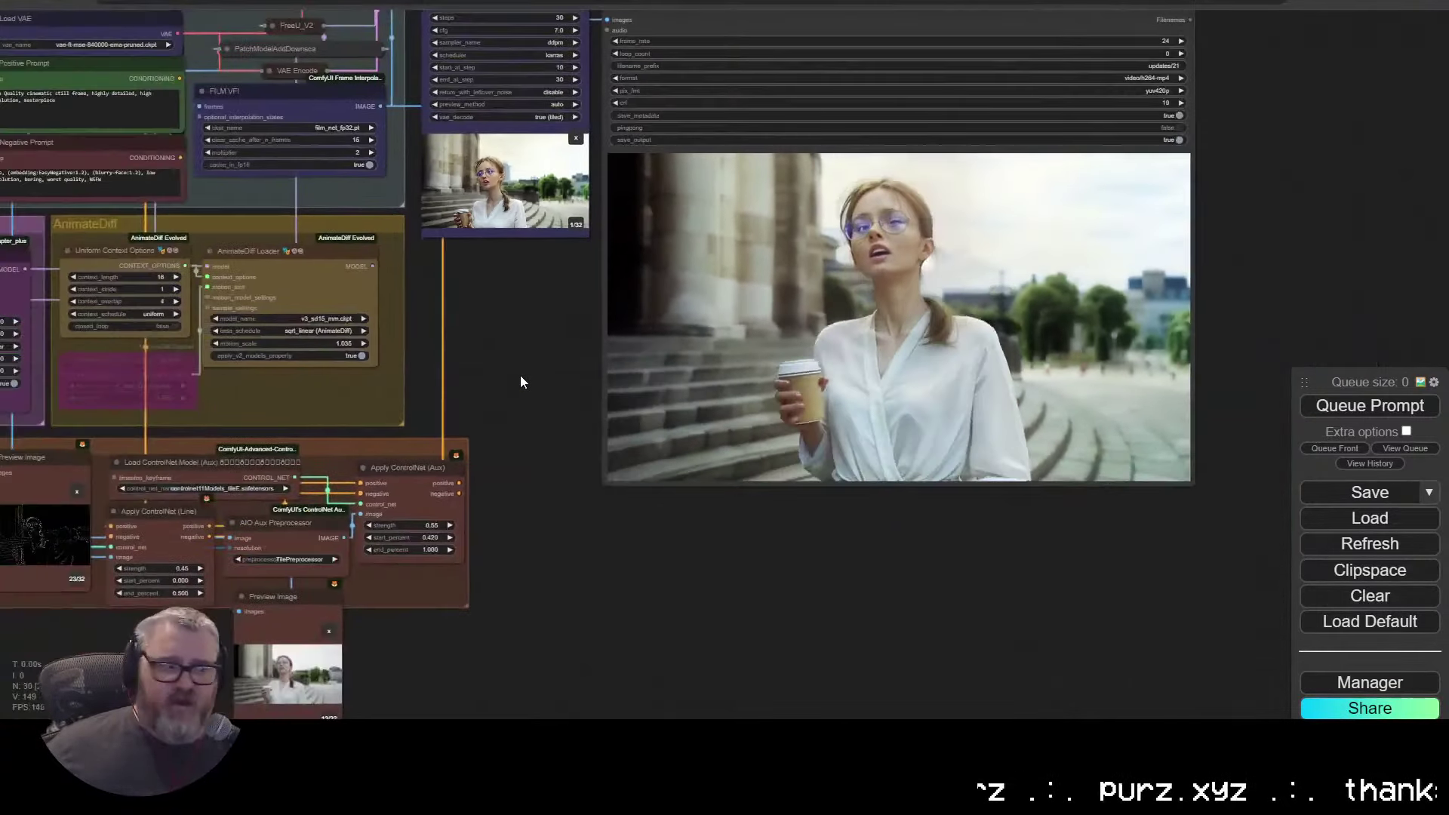
scroll(528, 374, "up", 2)
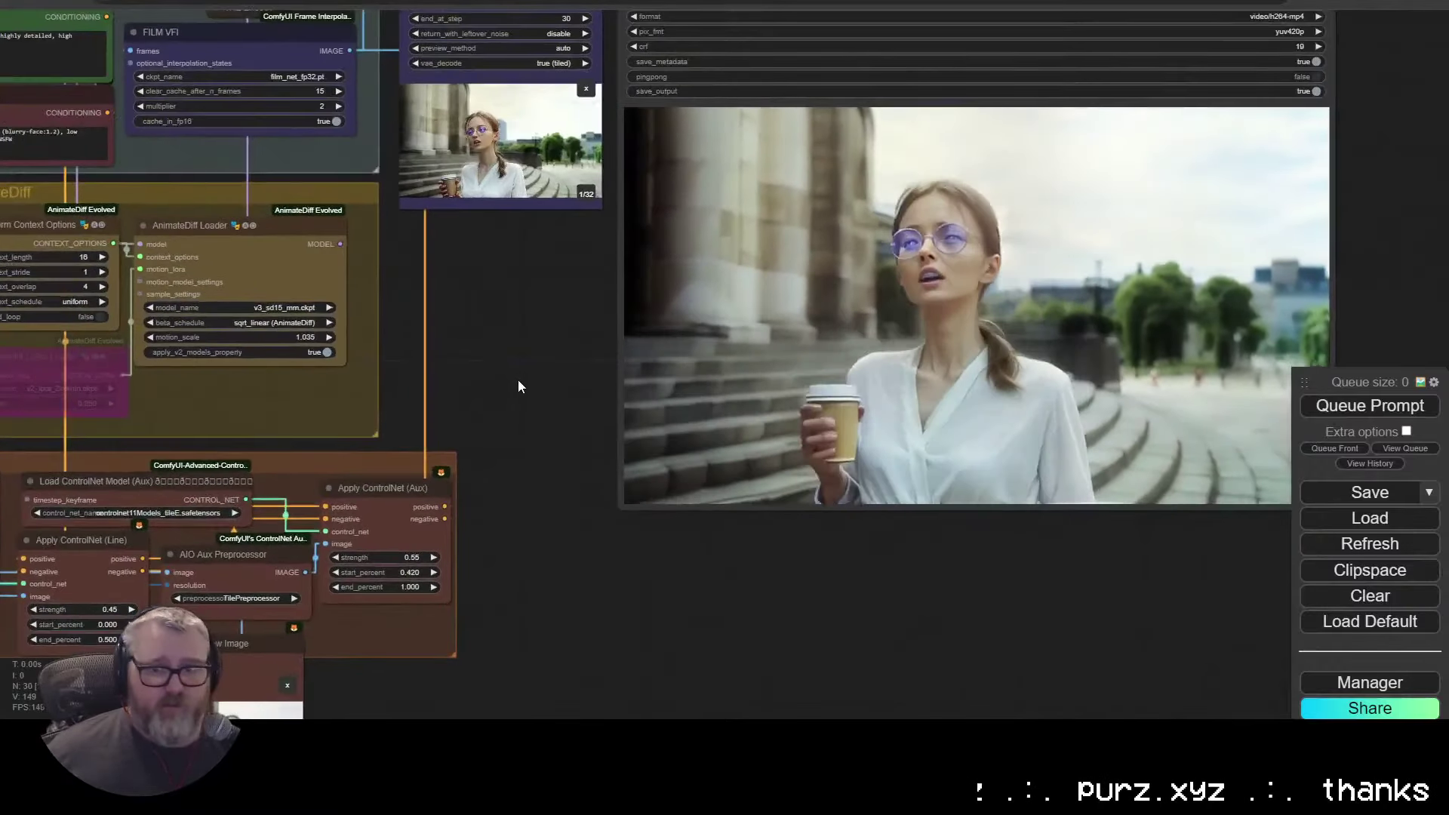
scroll(494, 332, "up", 2)
Step: Review the KSampler, Normal and AnimateDiff nodes alongside the output, and bring the source video node back into sight
left_click_drag(494, 332, 773, 456)
scroll(785, 358, "down", 1)
left_click_drag(785, 358, 649, 531)
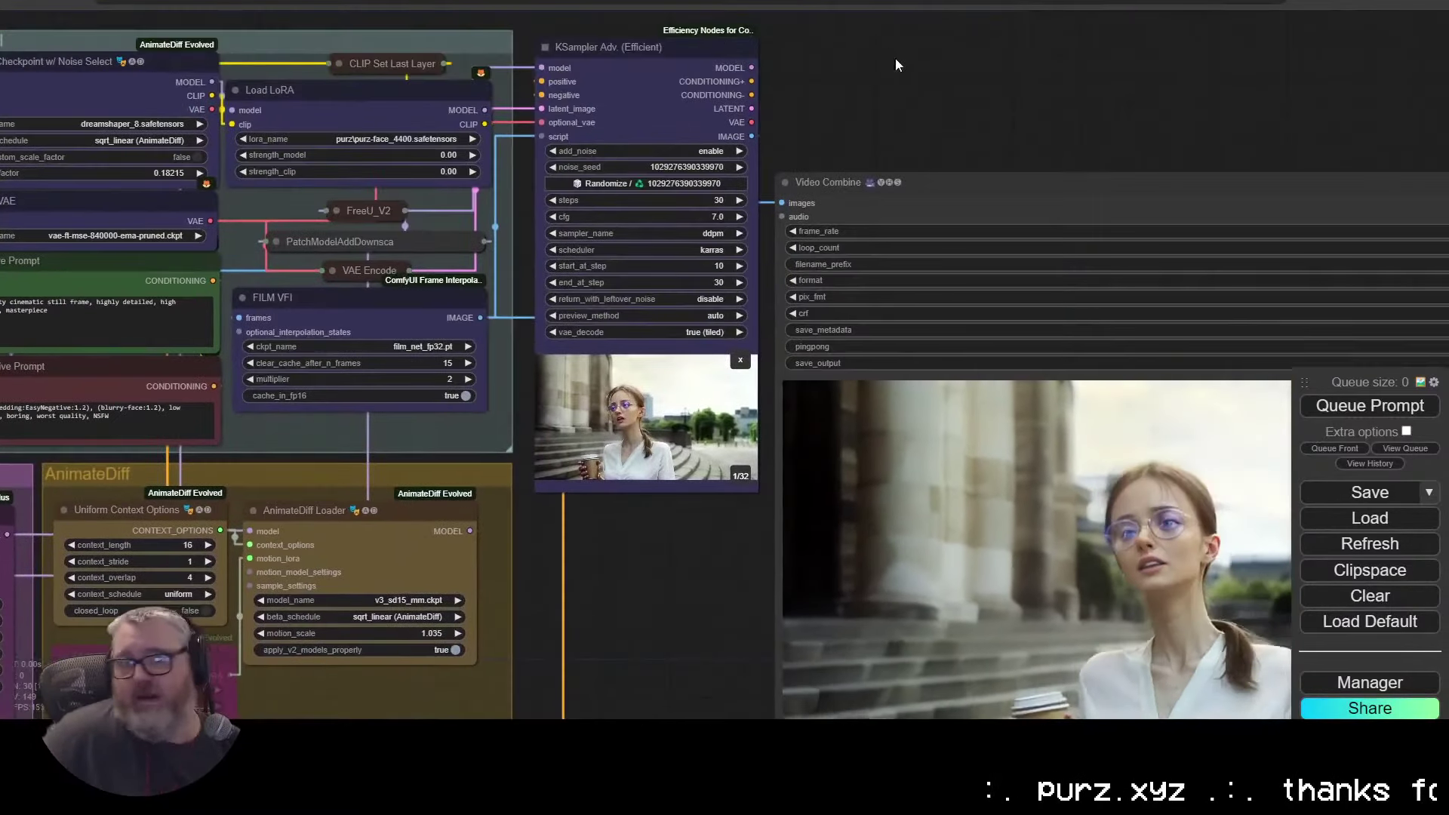
left_click_drag(898, 123, 653, 84)
scroll(653, 84, "down", 3)
left_click_drag(513, 400, 563, 396)
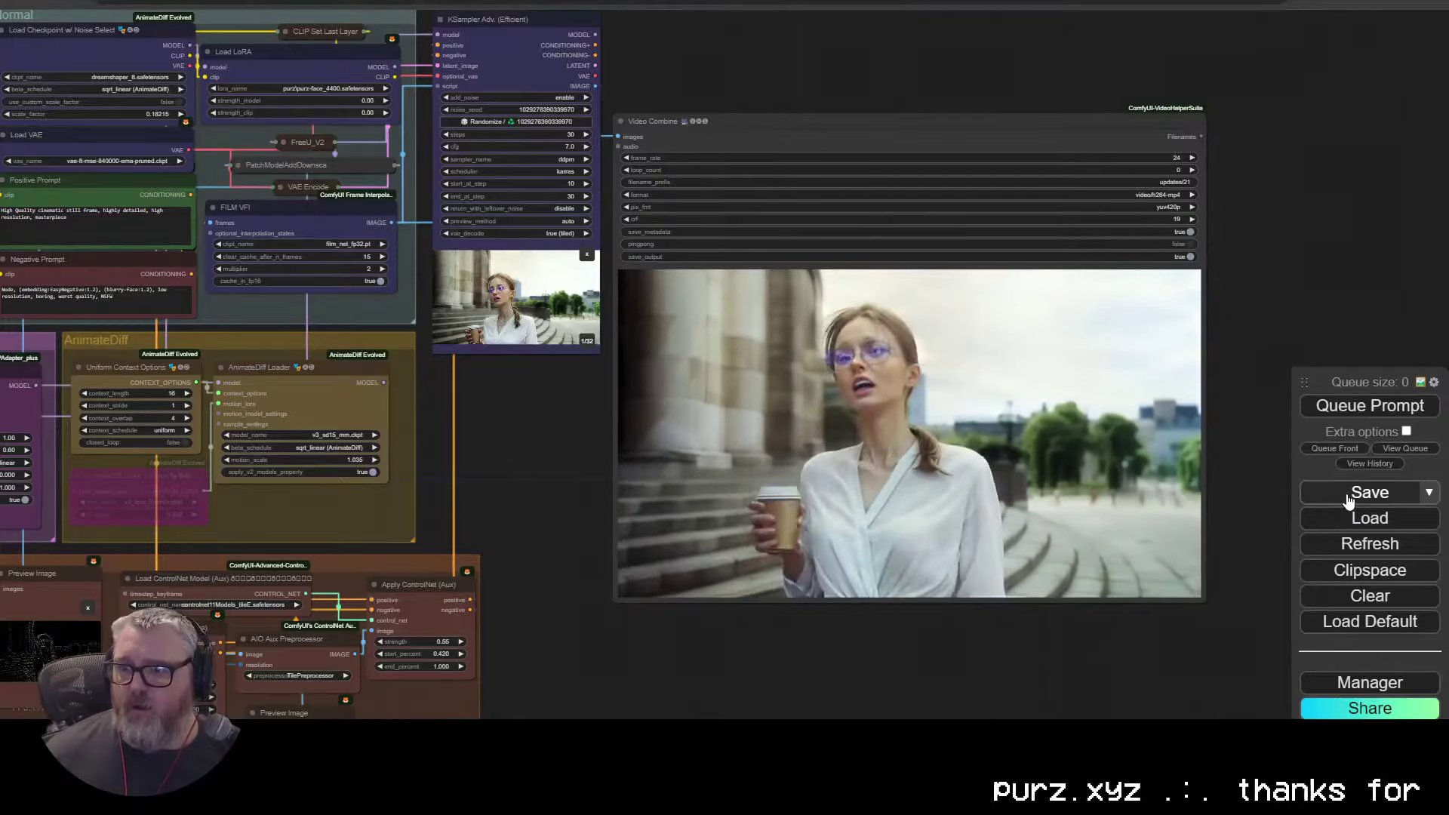
left_click_drag(608, 518, 1084, 577)
left_click_drag(971, 544, 1040, 568)
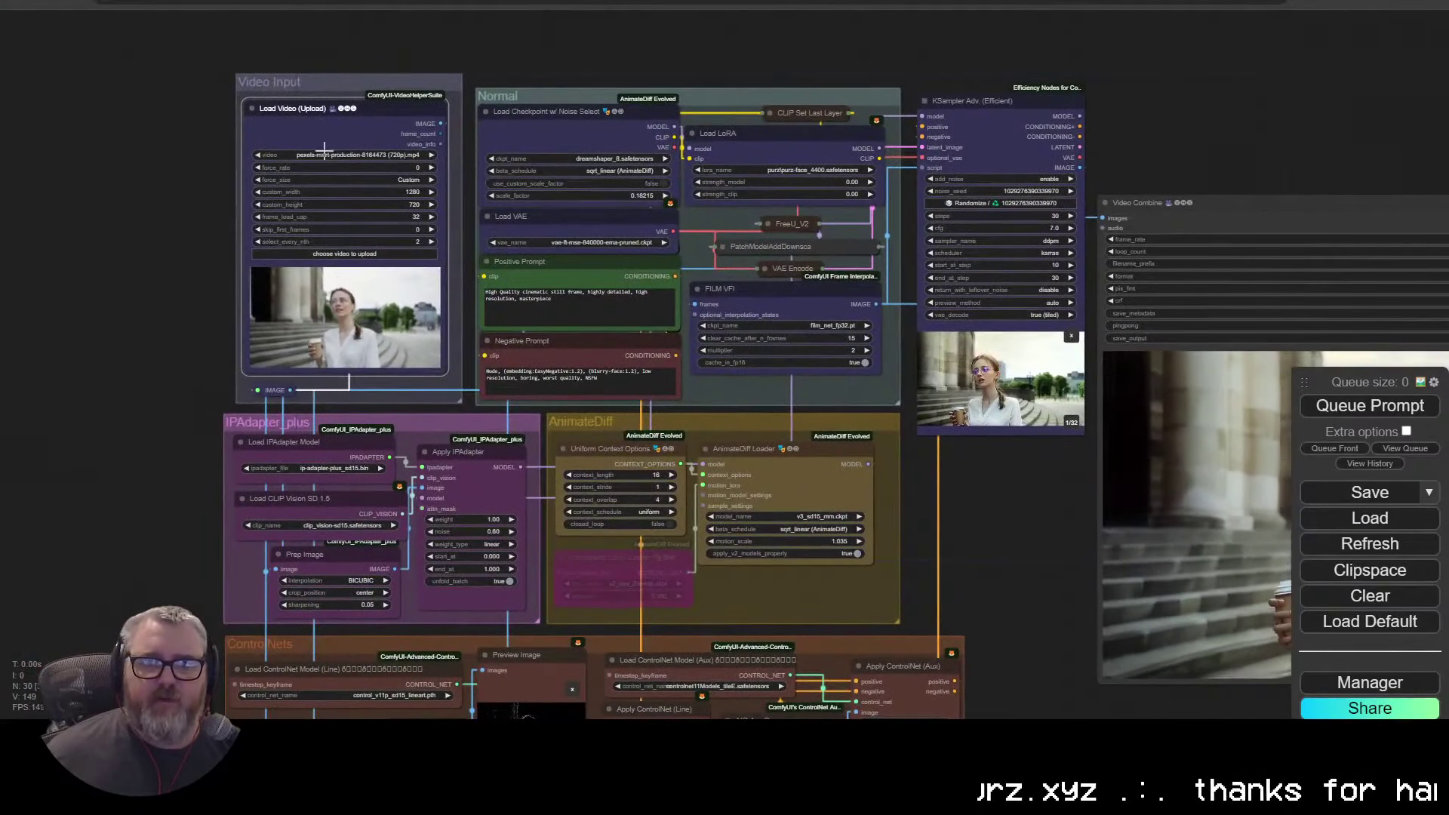
Step: Step back through the video list in the Load Video (Upload) node, and look at the Video Combine output again
left_click(256, 155)
left_click(257, 155)
scroll(1192, 621, "down", 3)
left_click_drag(1192, 621, 571, 438)
scroll(571, 438, "up", 6)
left_click_drag(381, 389, 419, 422)
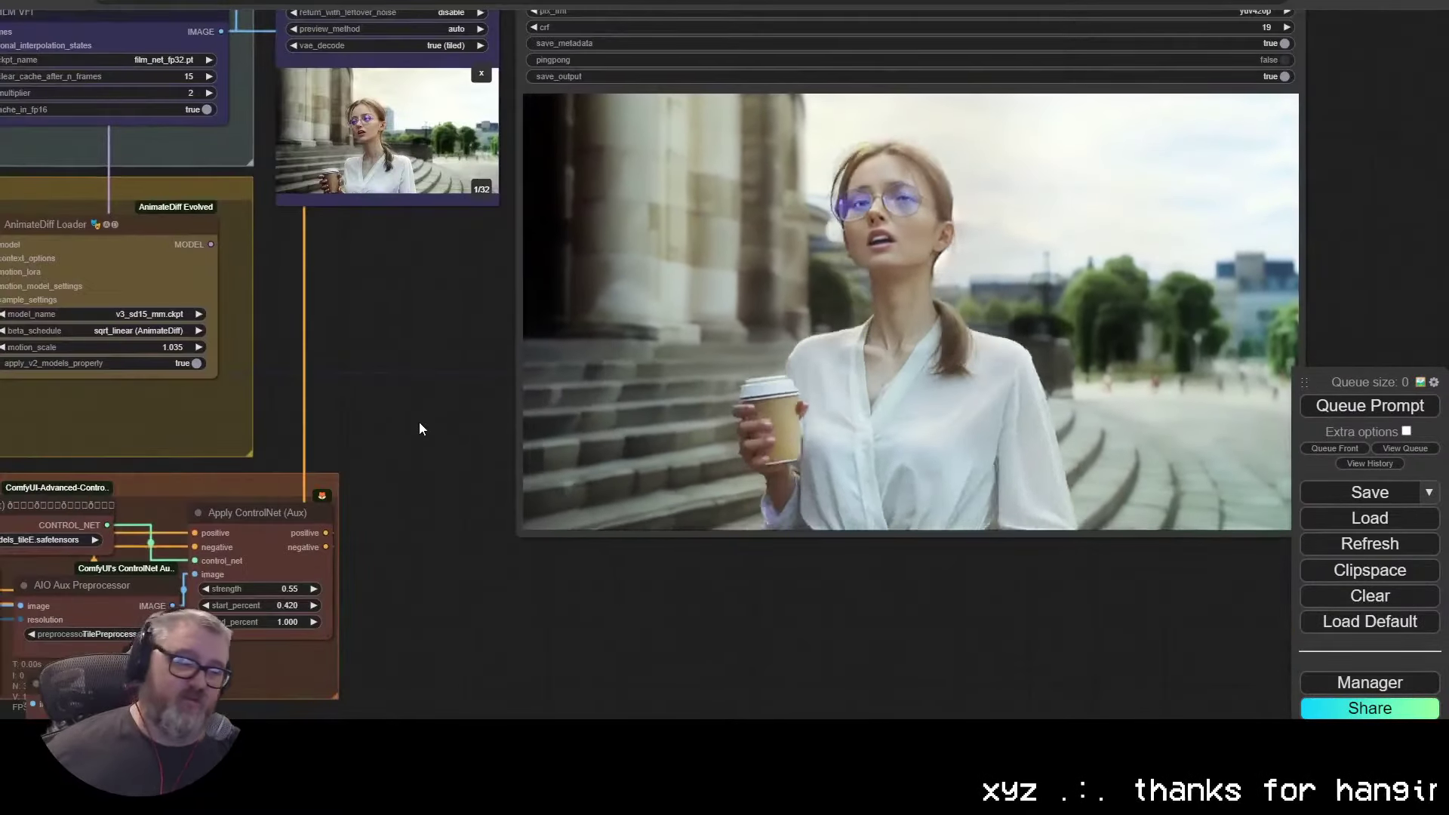
scroll(405, 427, "down", 2)
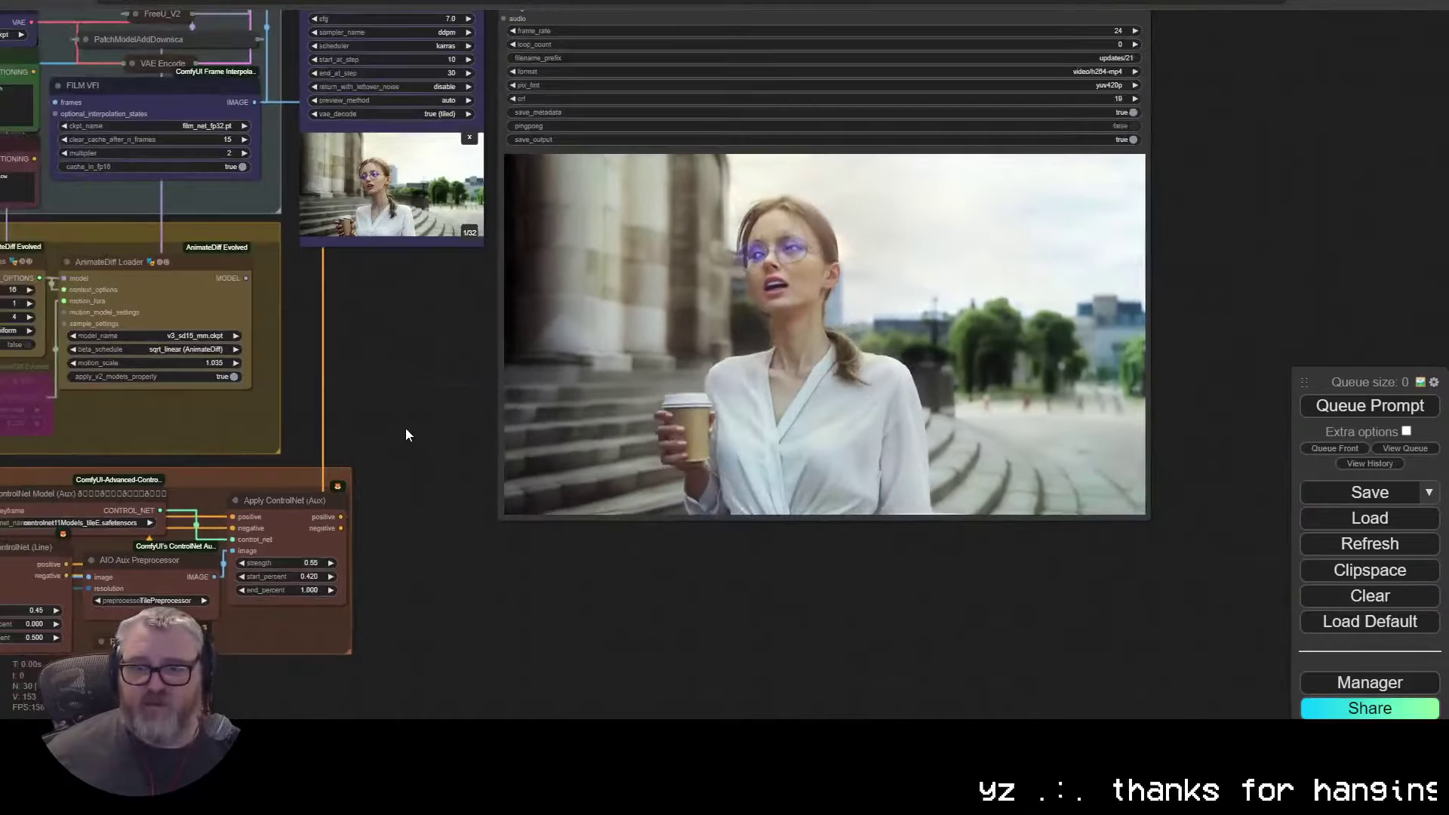
scroll(582, 501, "down", 2)
scroll(713, 329, "up", 4)
left_click_drag(713, 329, 727, 611)
left_click_drag(646, 472, 410, 540)
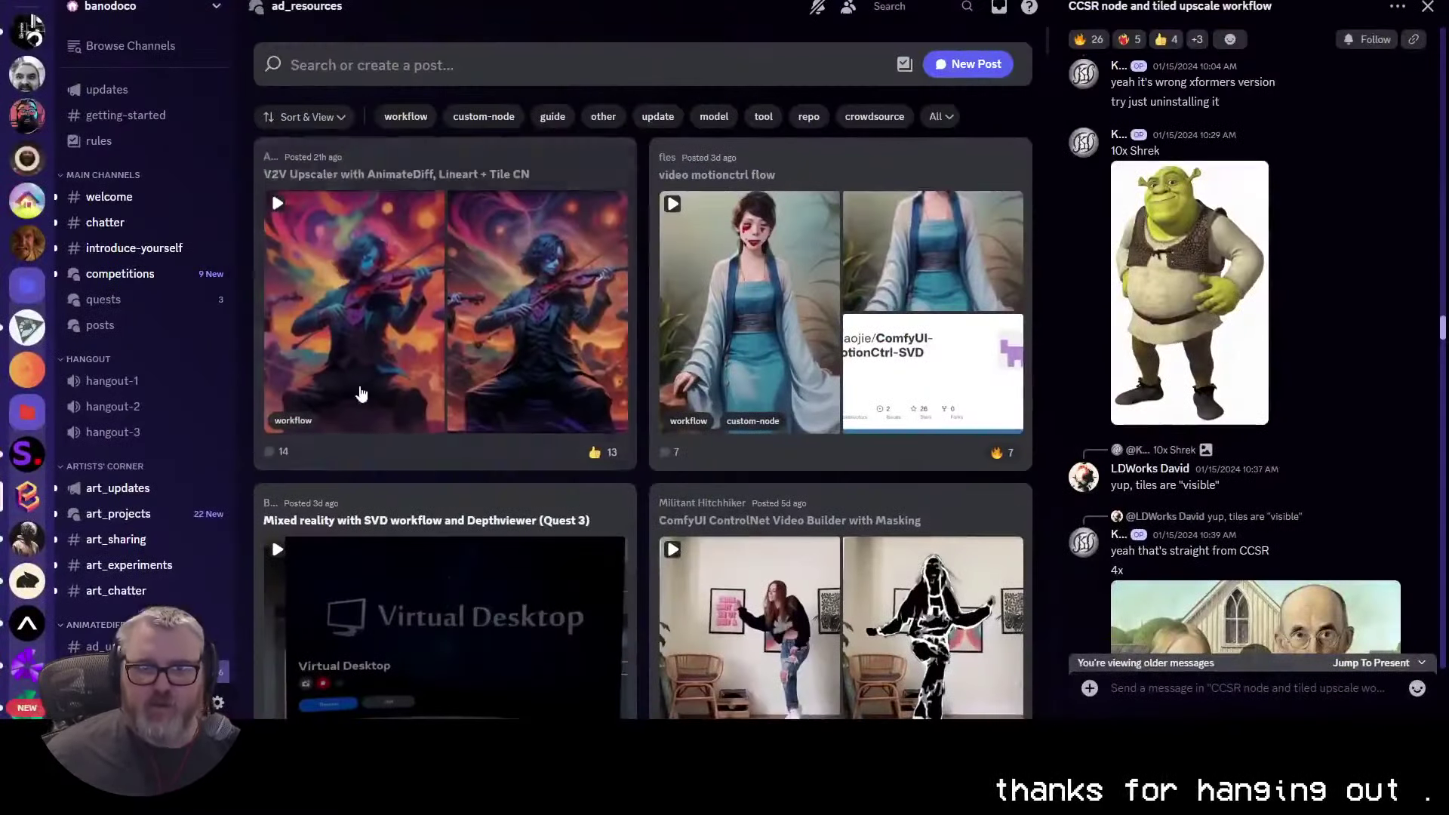
Step: Switch to Discord, open the "V2V Upscaler with AnimateDiff, Lineart + Tile CN" post in ad_resources and read through it
left_click(411, 178)
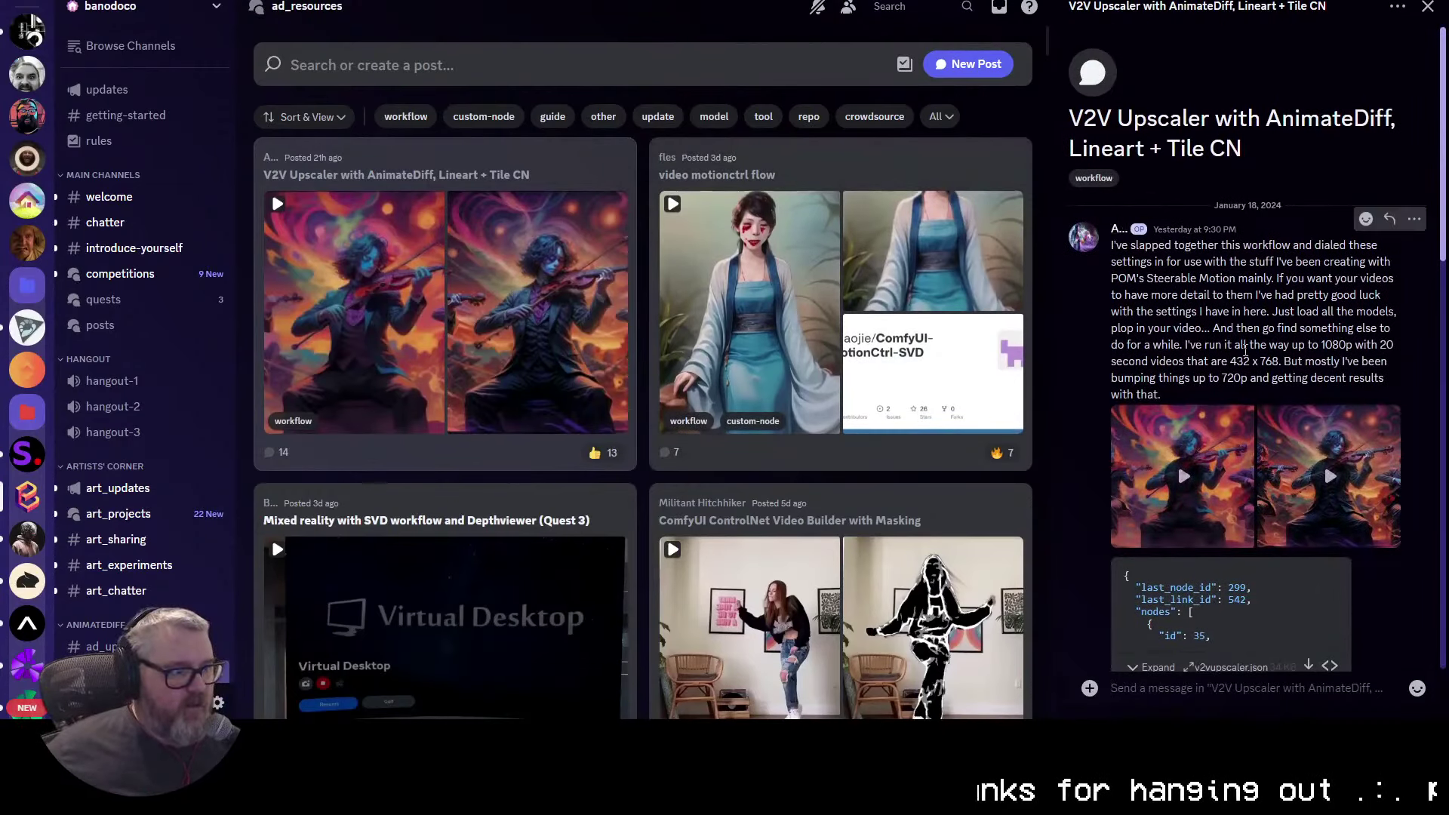
scroll(1270, 340, "down", 7)
scroll(1270, 362, "up", 7)
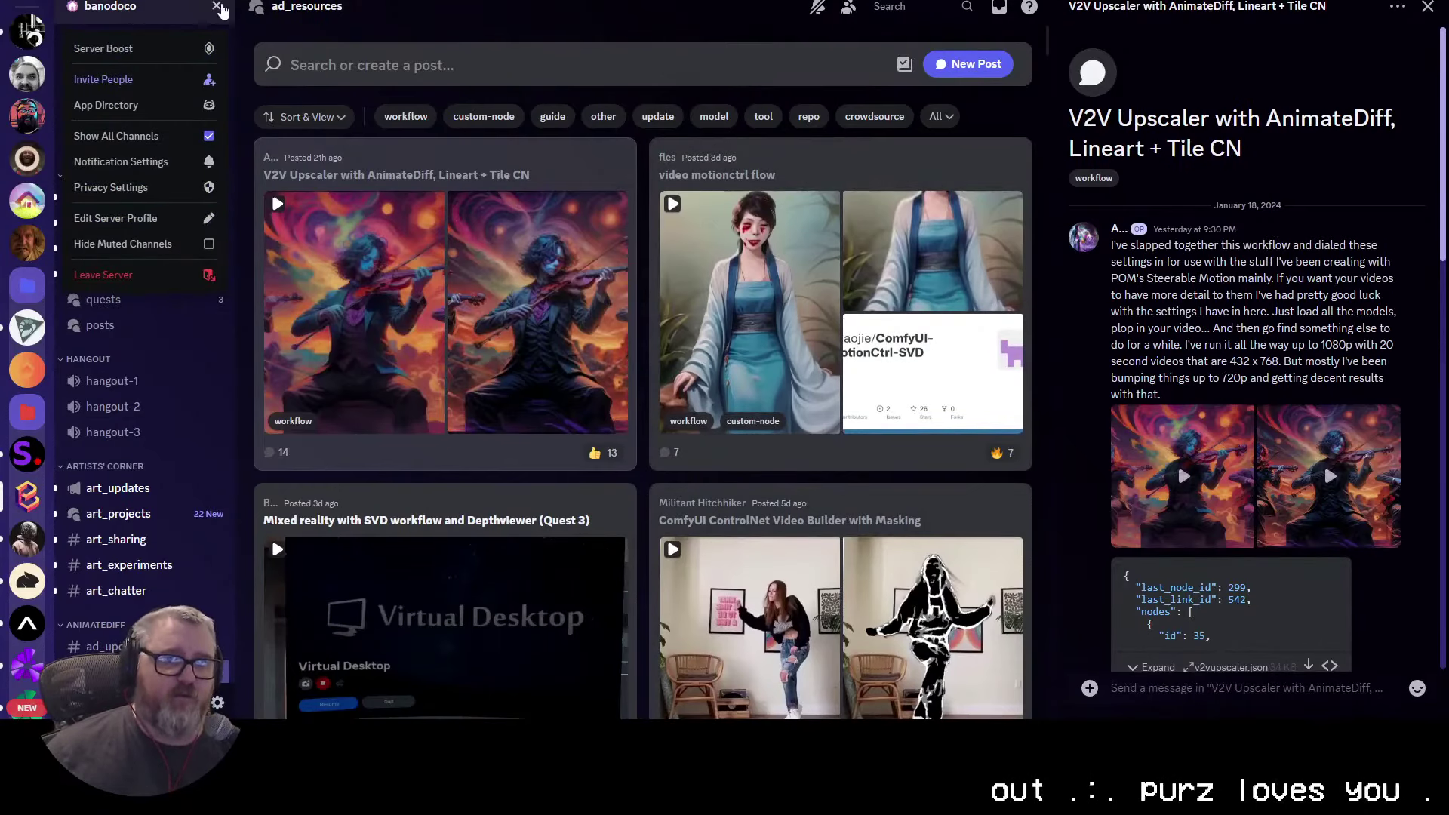
Step: View the banodoco server's invite options, close them, and browse the workflow posts in the ad_resources forum
left_click(170, 80)
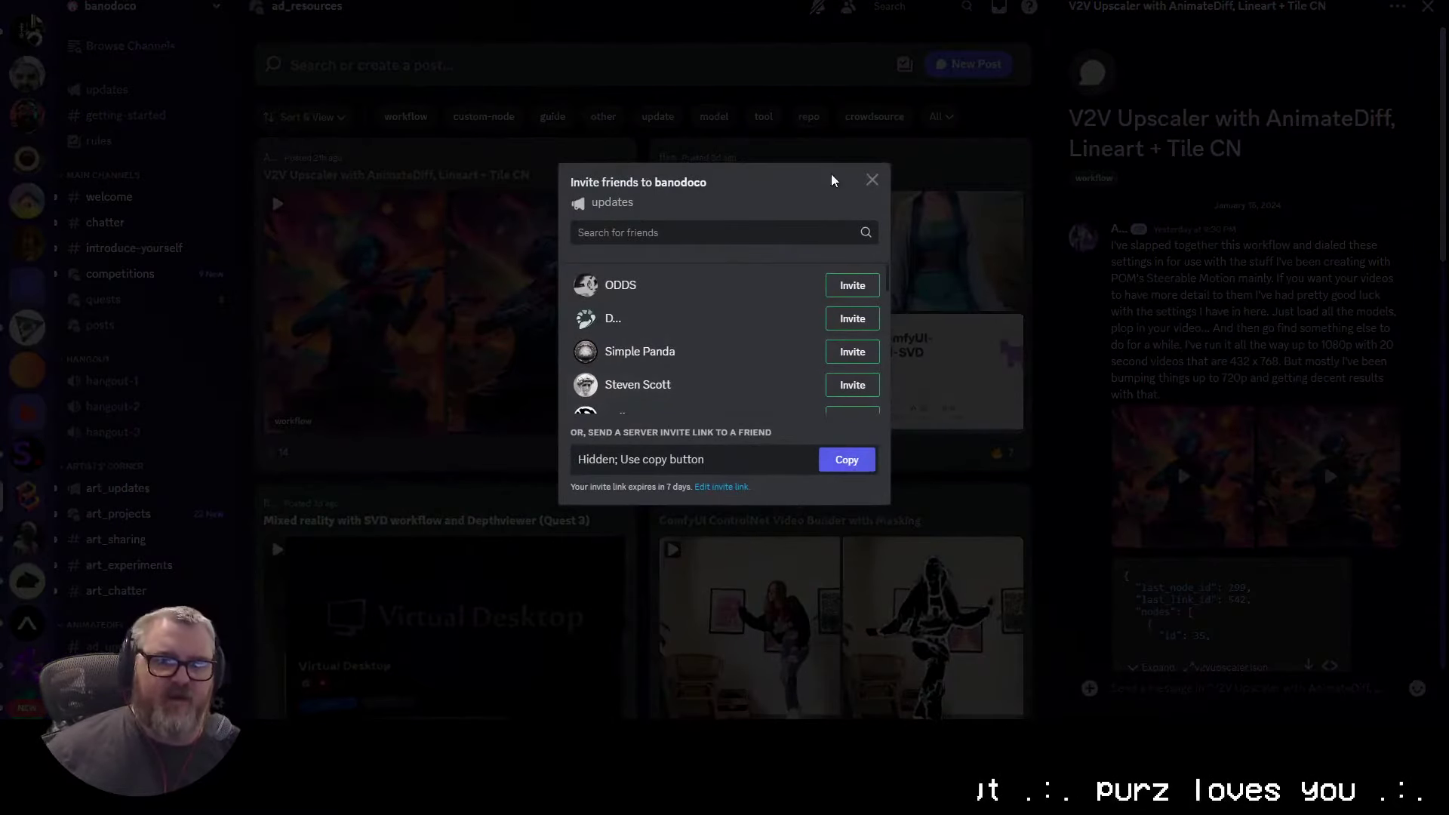
left_click(871, 181)
scroll(771, 369, "down", 3)
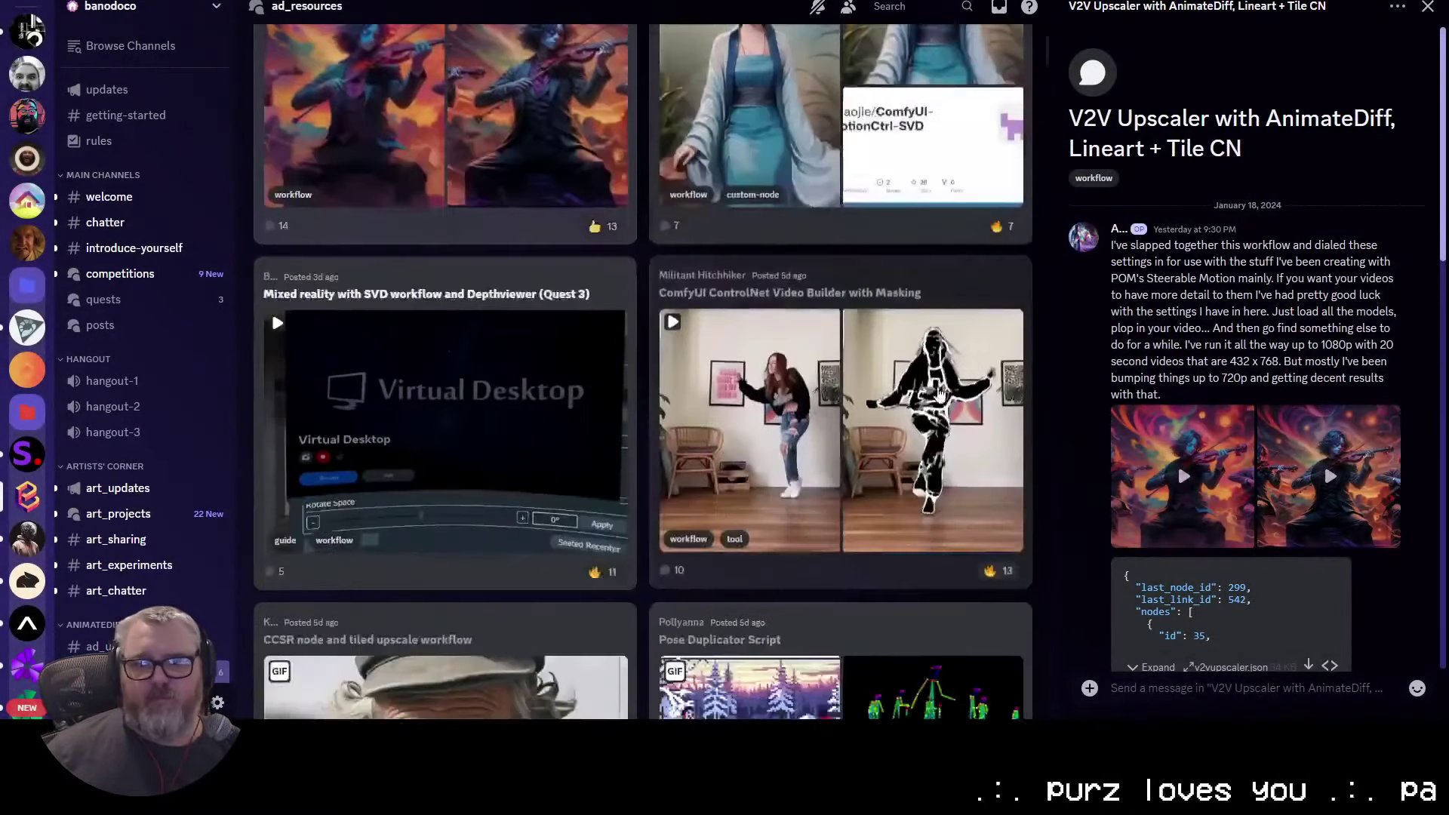
scroll(744, 430, "down", 4)
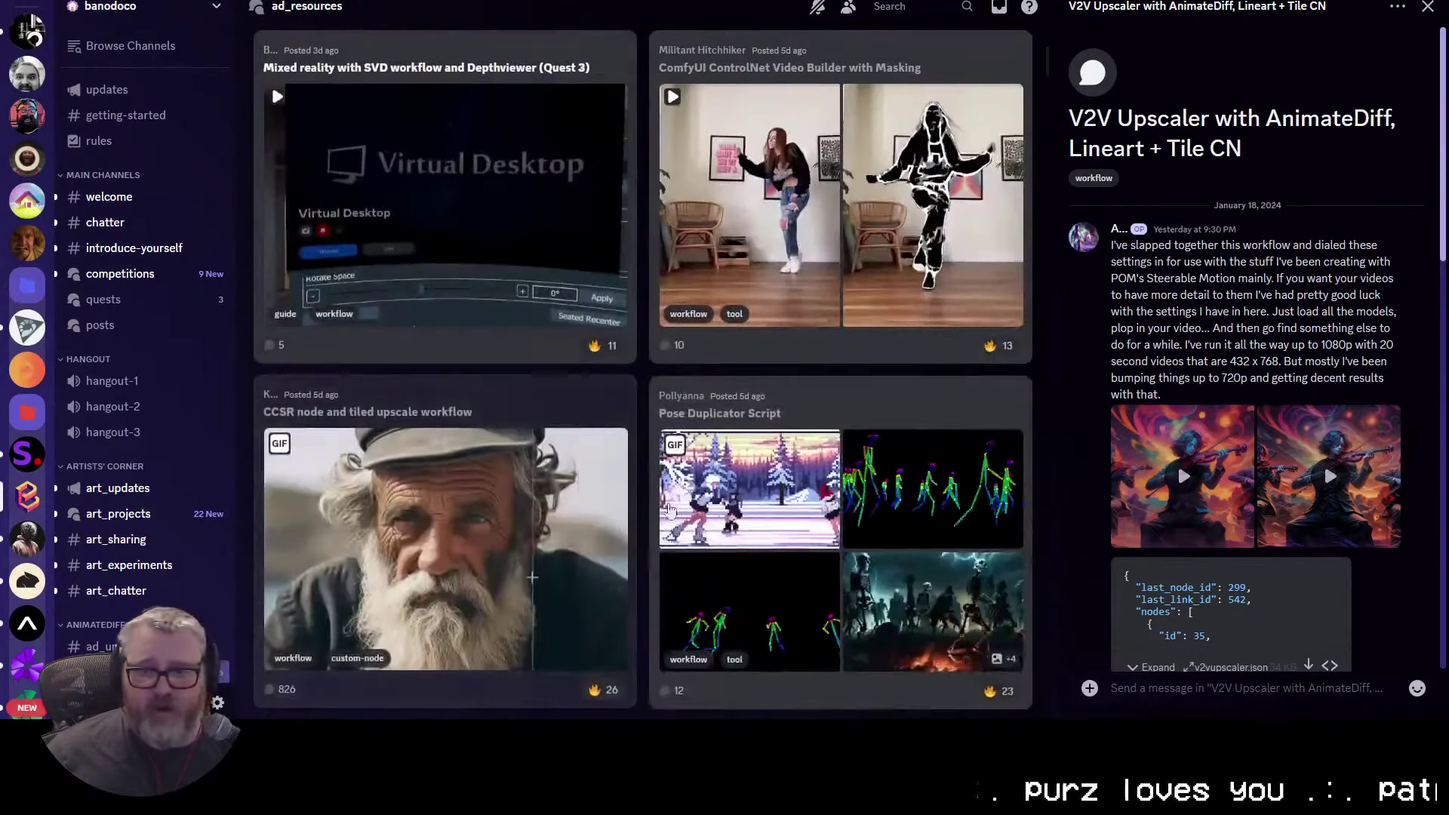
scroll(794, 539, "up", 5)
scroll(795, 539, "down", 13)
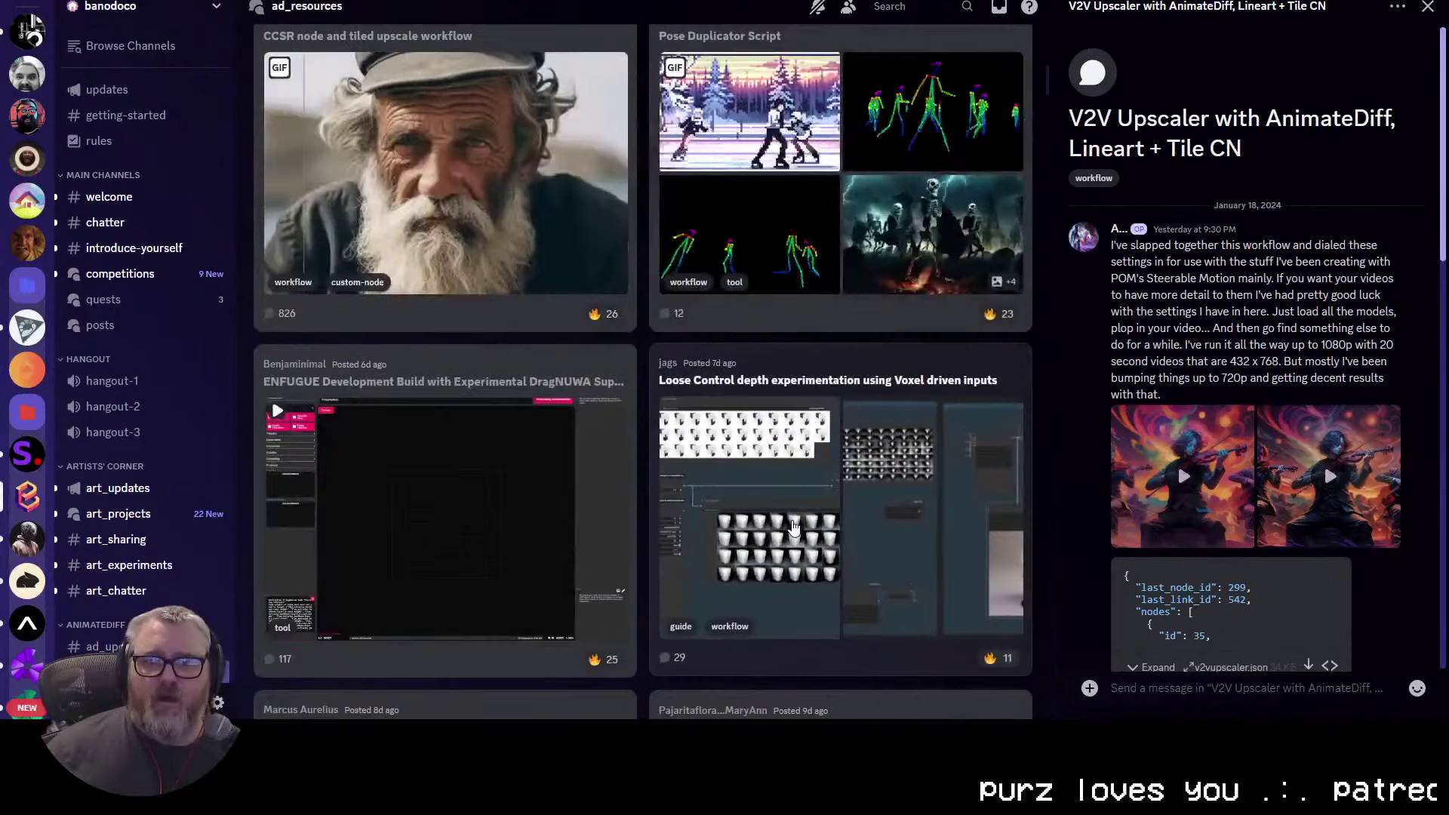
scroll(787, 523, "up", 9)
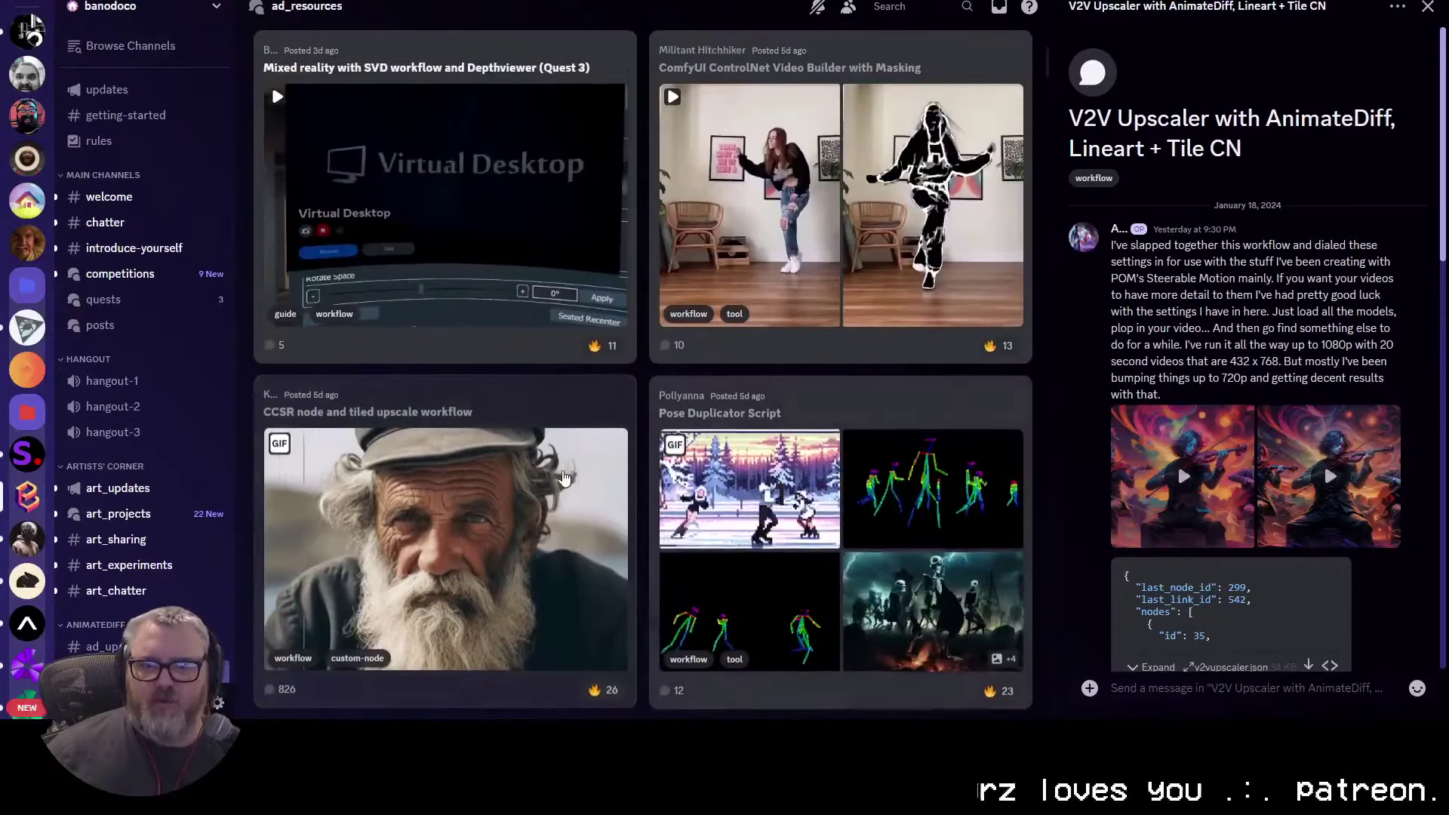
scroll(696, 408, "up", 6)
Step: Open the "Mixed reality with SVD workflow and Depthviewer (Quest 3)" post and read through its instructions and replies
left_click(538, 485)
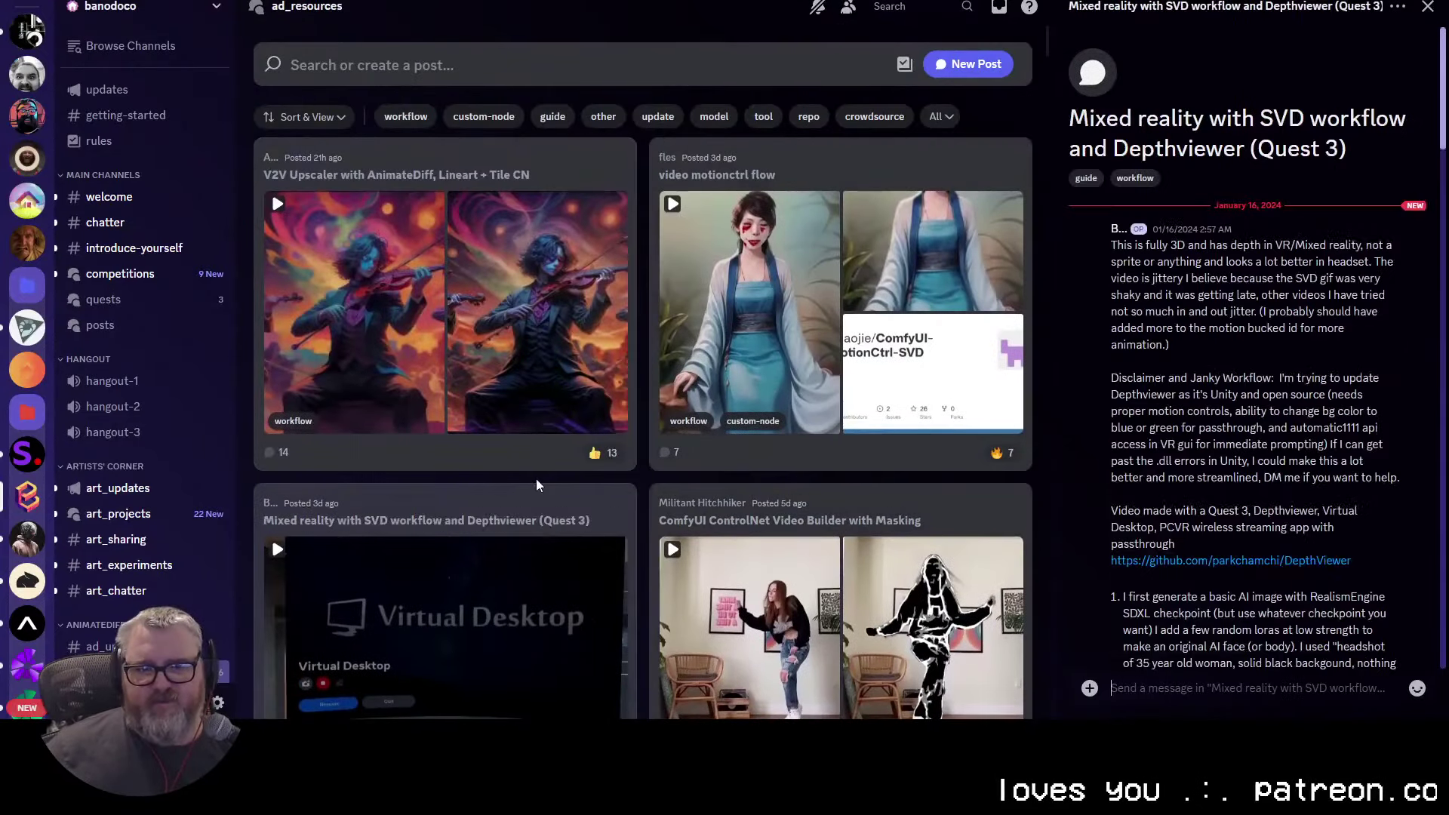
scroll(1244, 516, "down", 15)
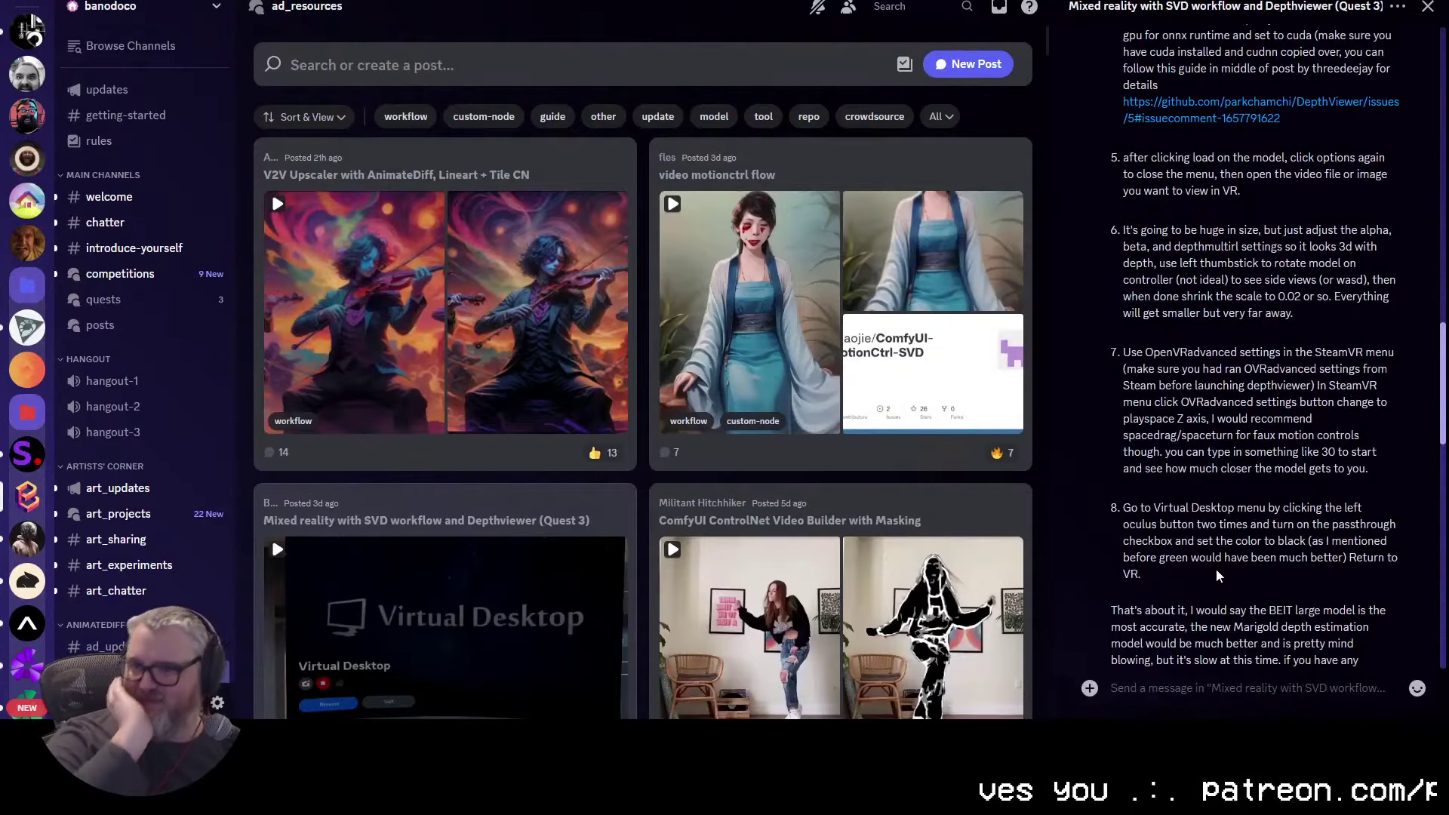
scroll(1216, 575, "down", 15)
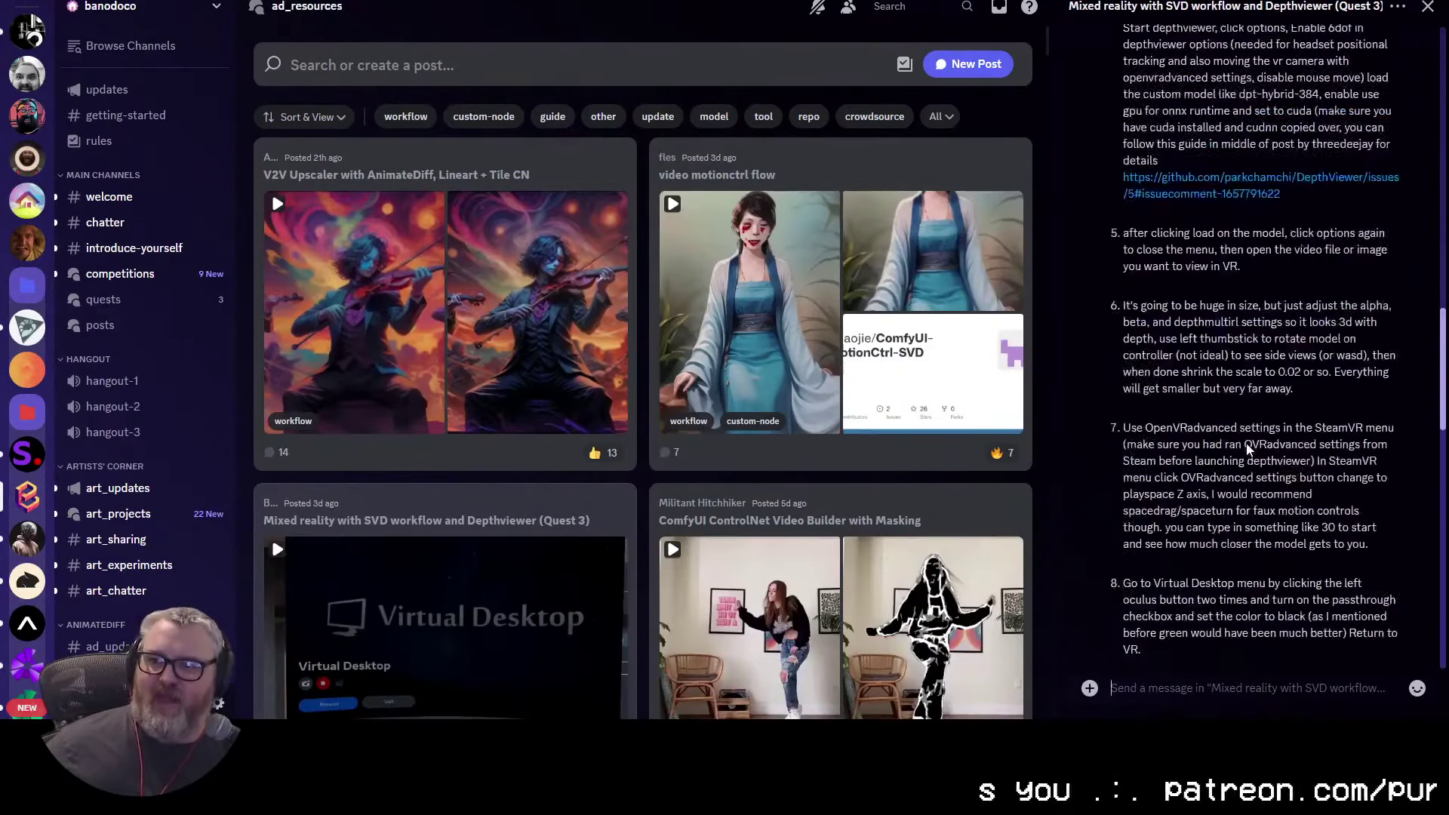
scroll(1247, 457, "up", 5)
scroll(1241, 453, "down", 9)
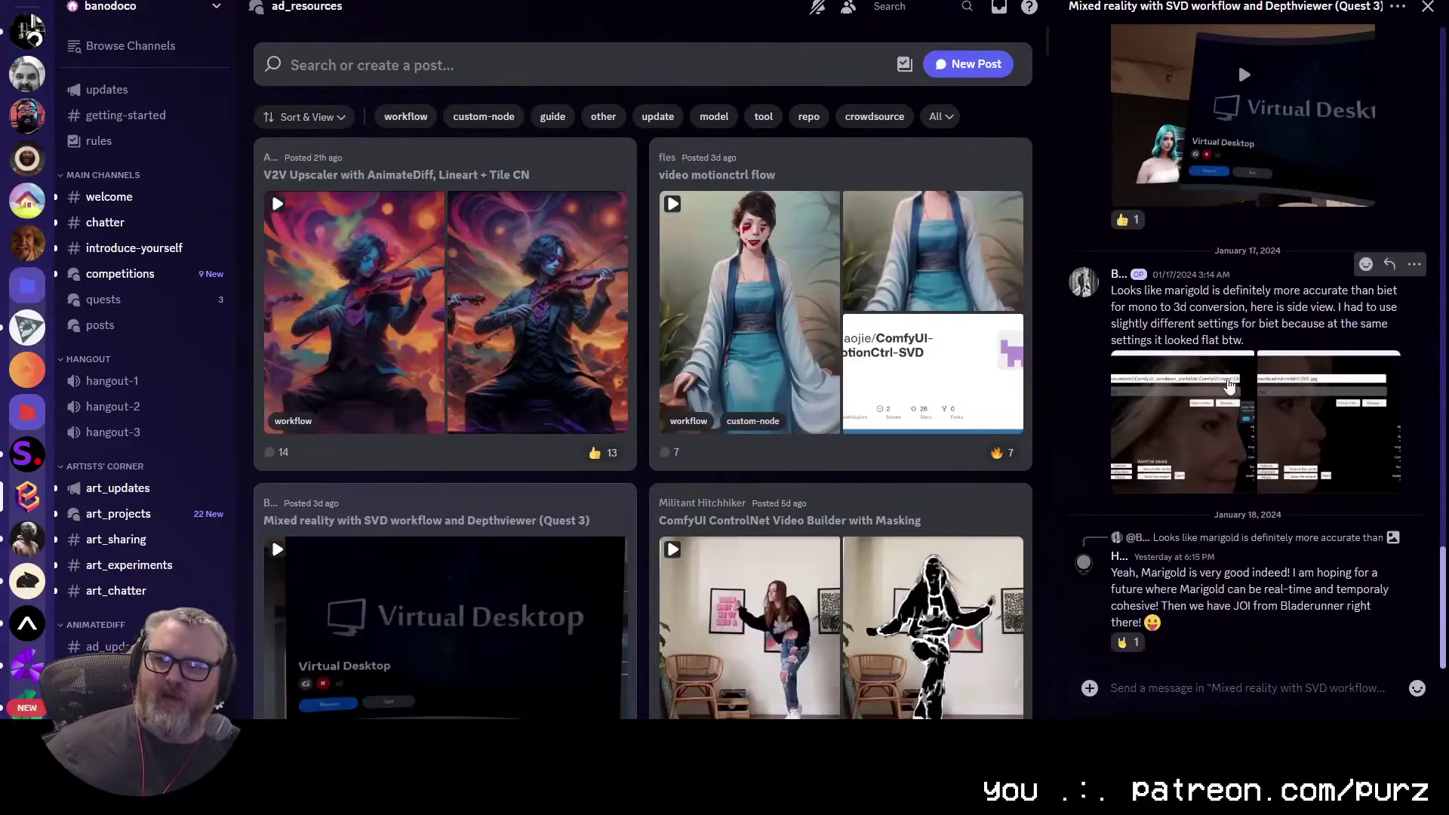
scroll(1233, 390, "up", 20)
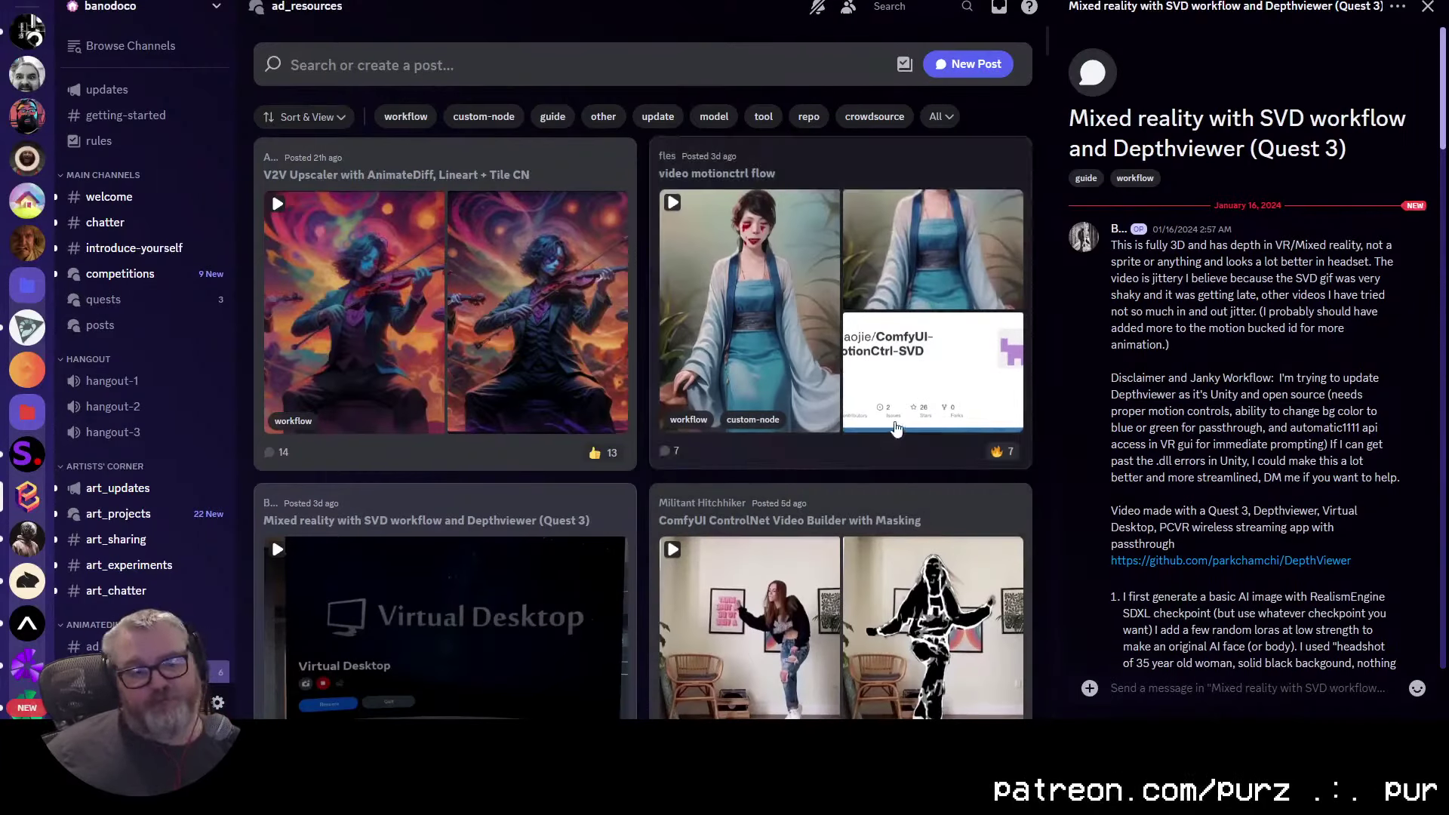
Step: Find the "Pose Duplicator Script" post in ad_resources, open it, and read through its attachments and replies
scroll(846, 445, "down", 4)
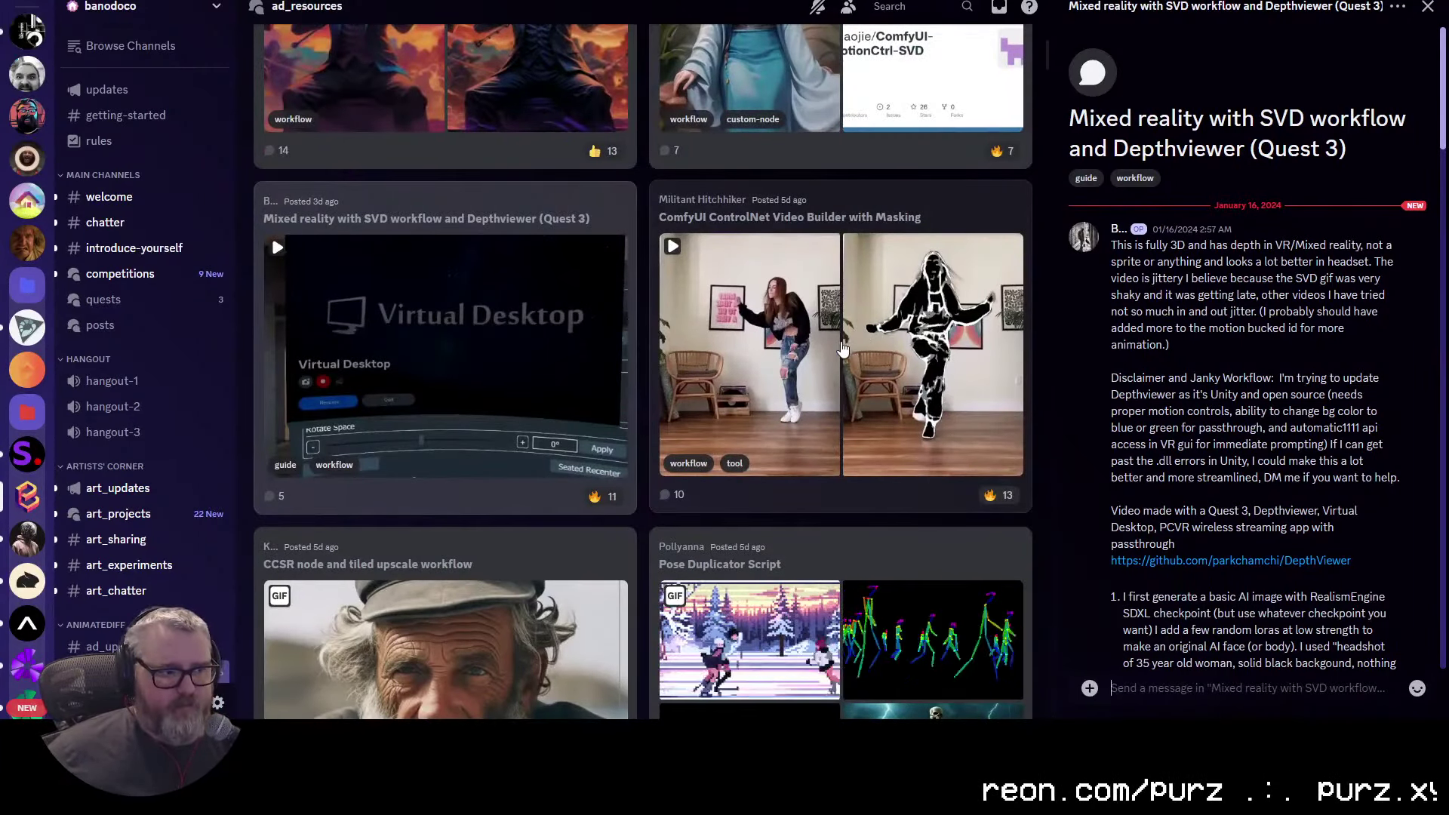
scroll(820, 290, "down", 7)
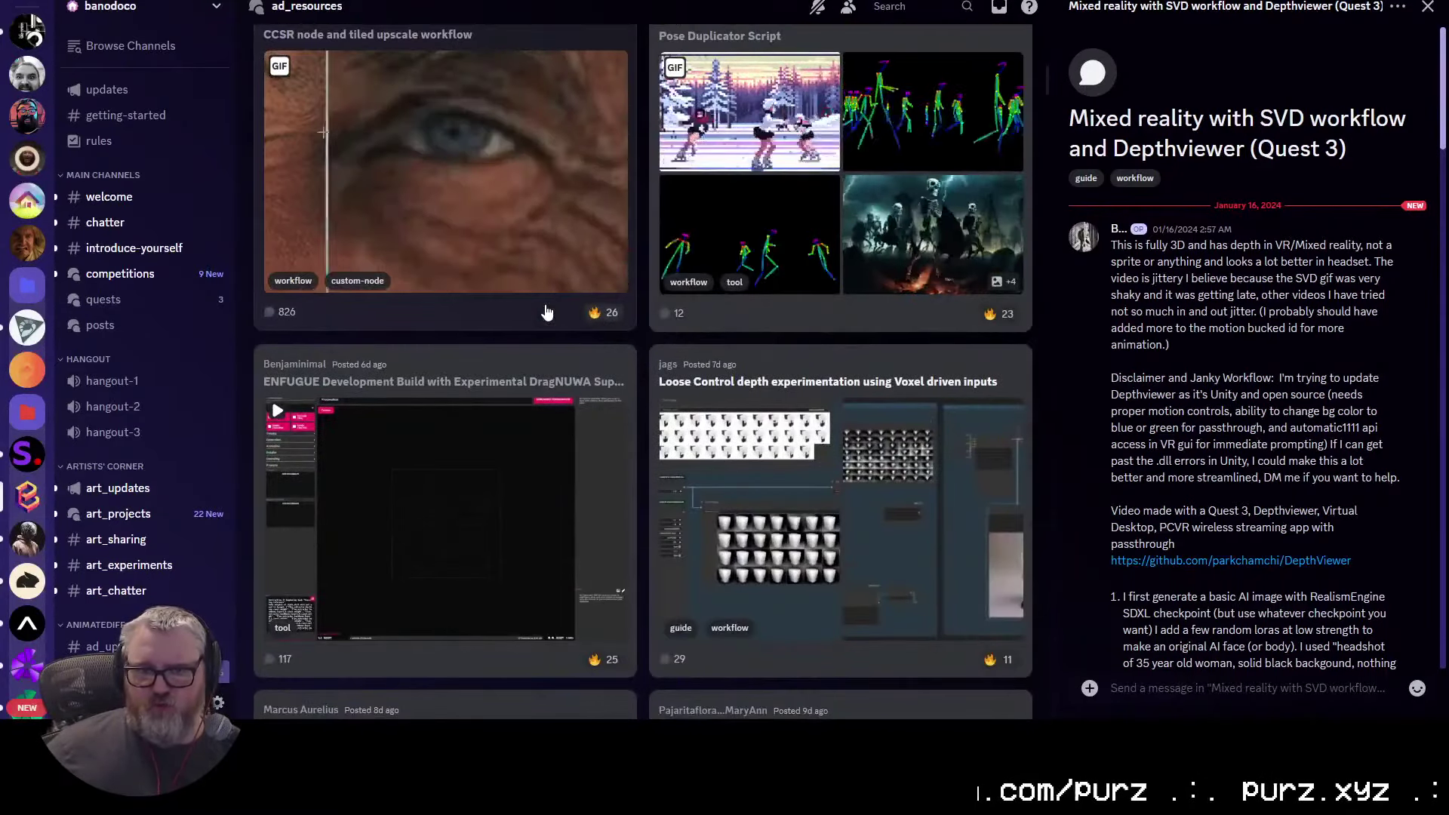
scroll(547, 311, "up", 5)
left_click(774, 415)
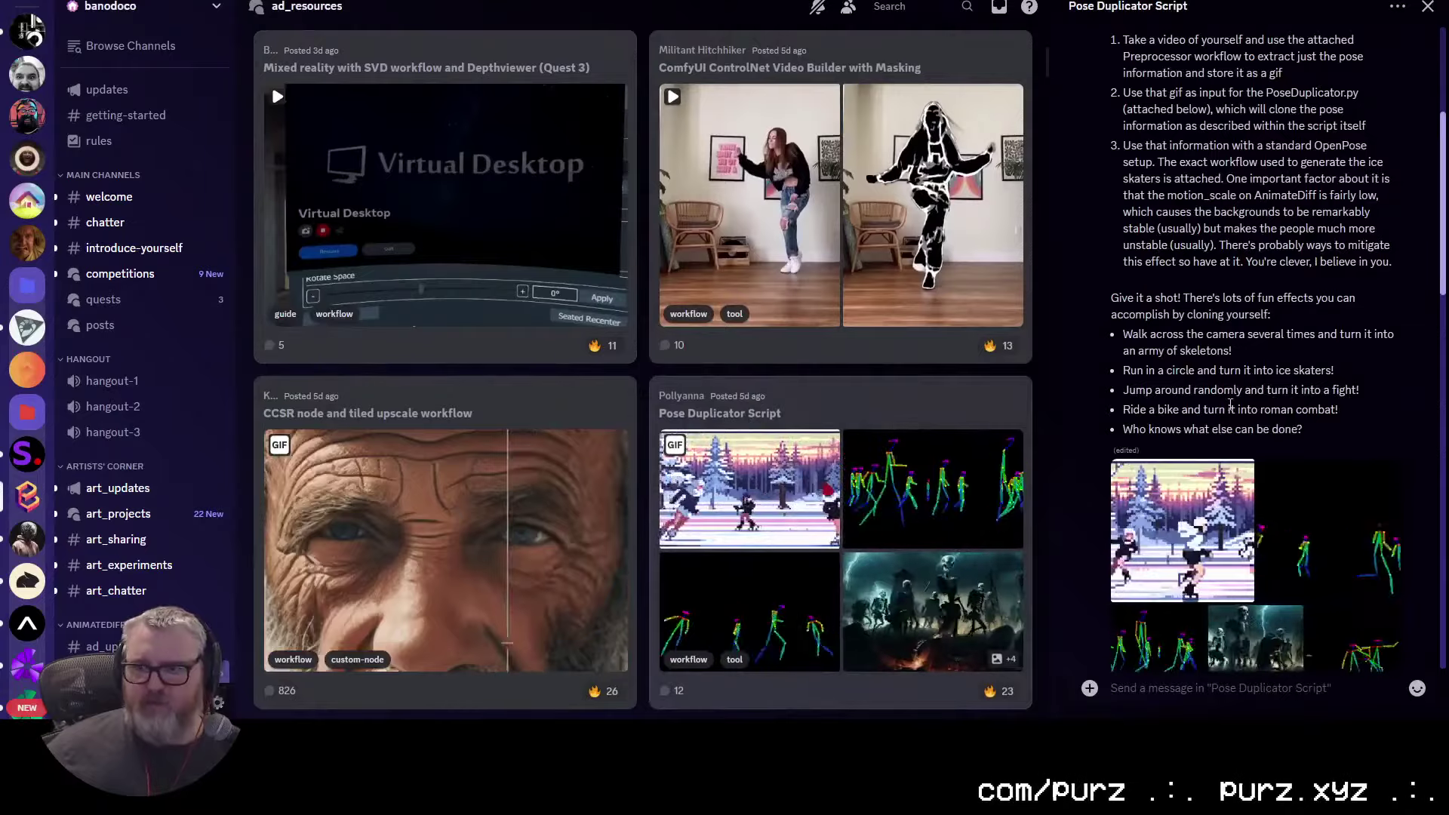
scroll(1247, 355, "up", 3)
scroll(1247, 355, "down", 10)
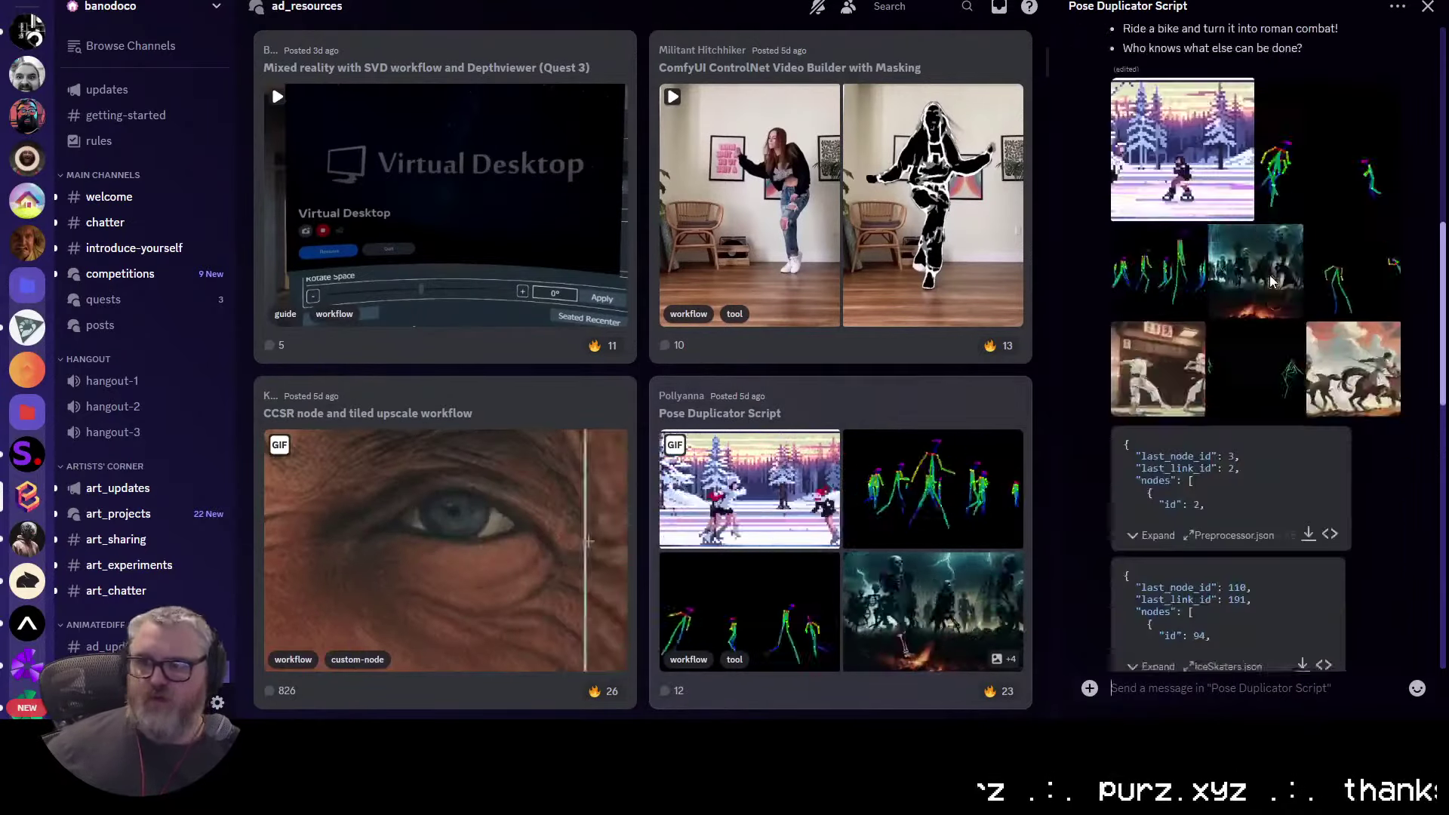
scroll(1256, 369, "up", 4)
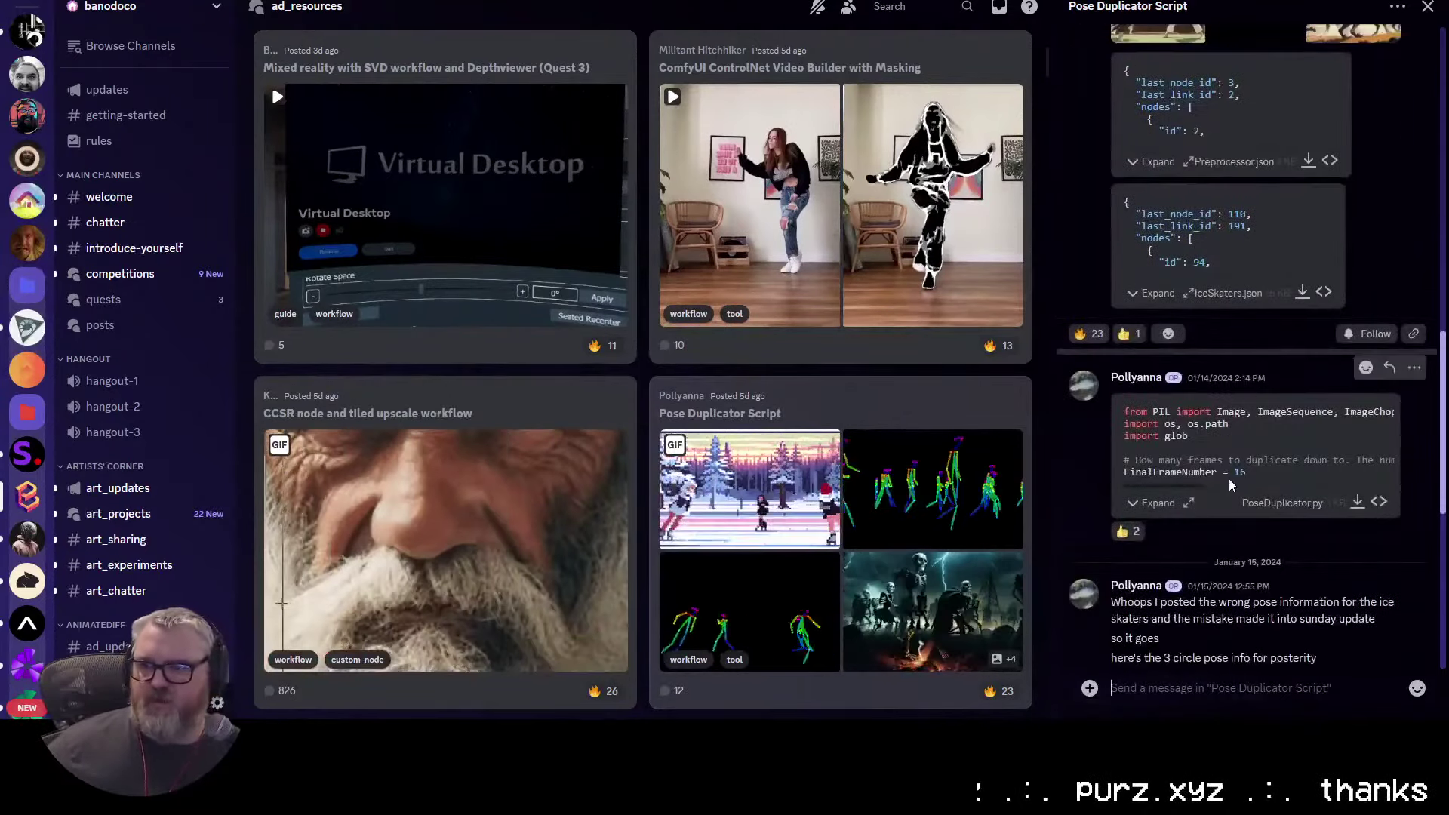
scroll(1231, 486, "down", 7)
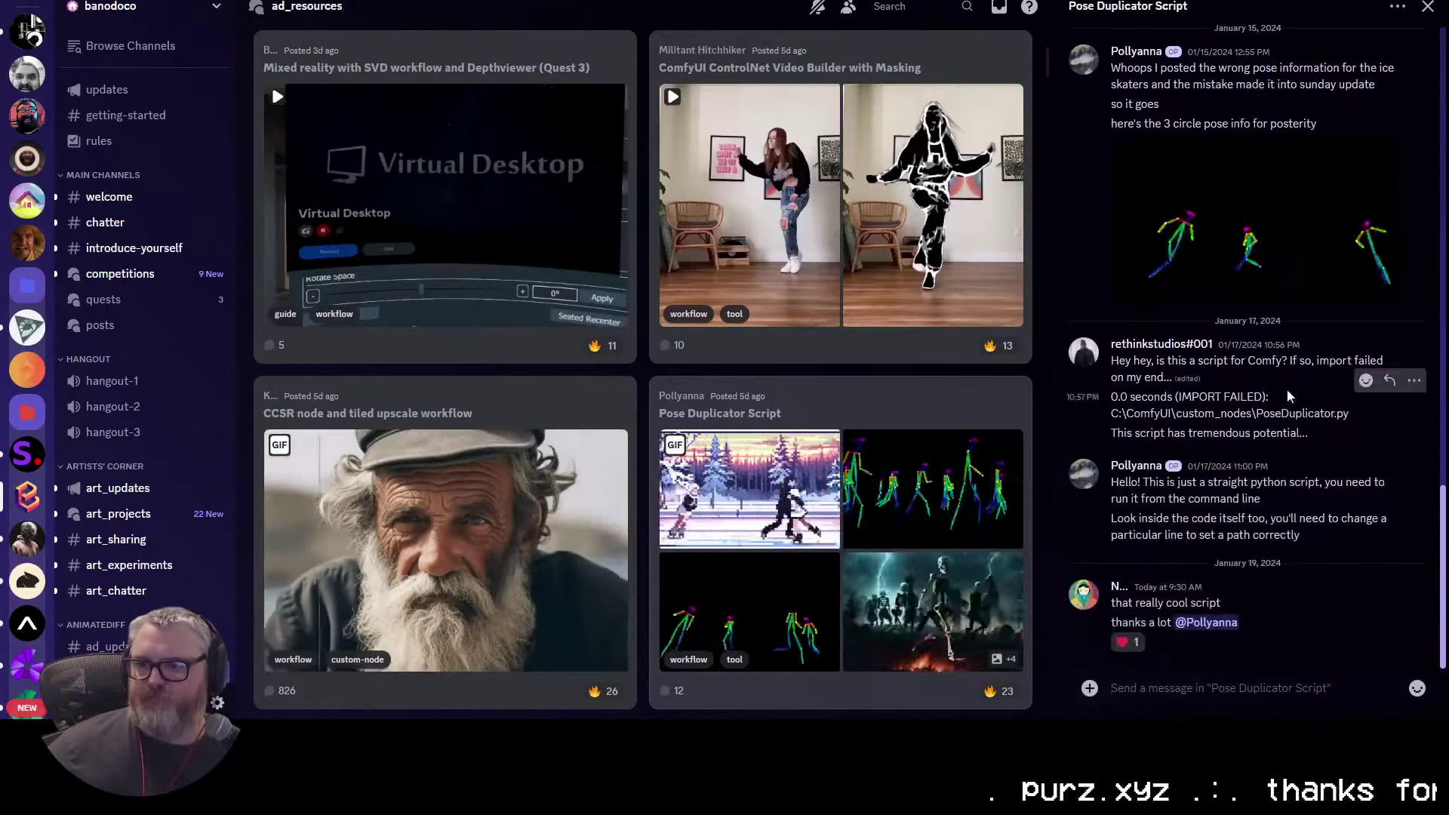
Step: Review the Pose Duplicator Script's usage instructions and its attached Preprocessor.json and IceSkaters.json workflows
scroll(1231, 461, "up", 10)
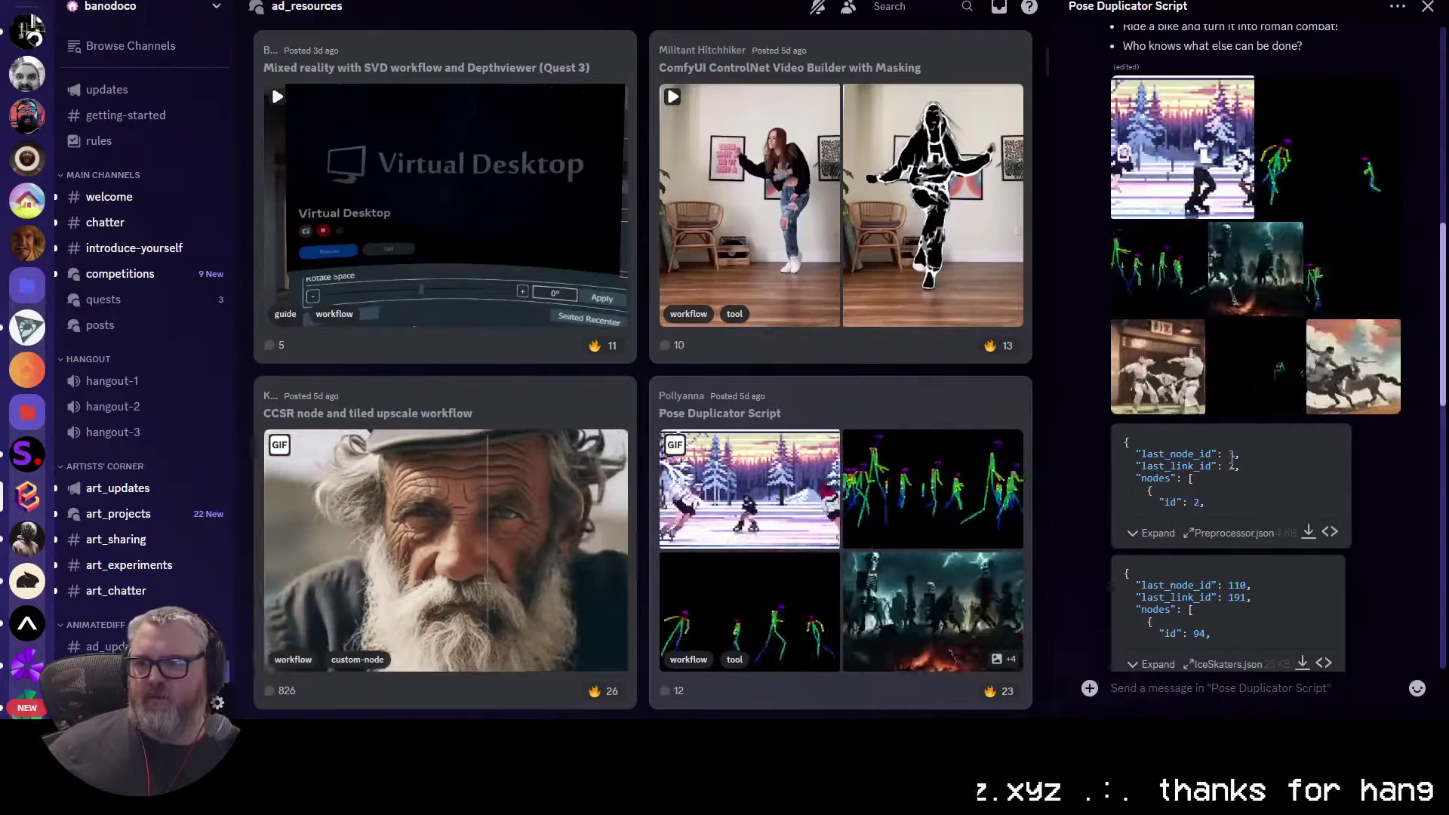
scroll(1232, 456, "up", 4)
scroll(1211, 351, "down", 6)
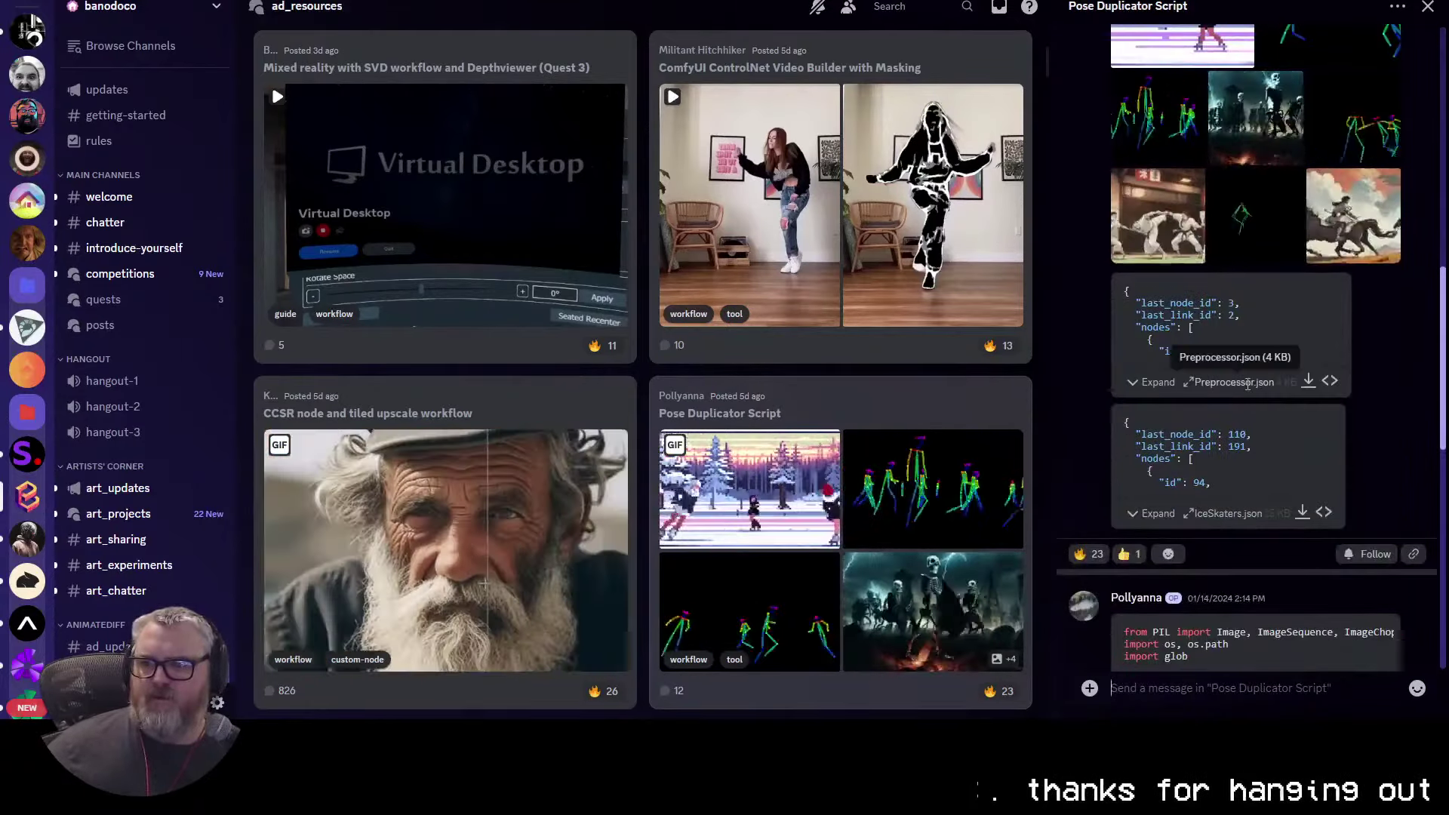
scroll(1241, 483, "up", 5)
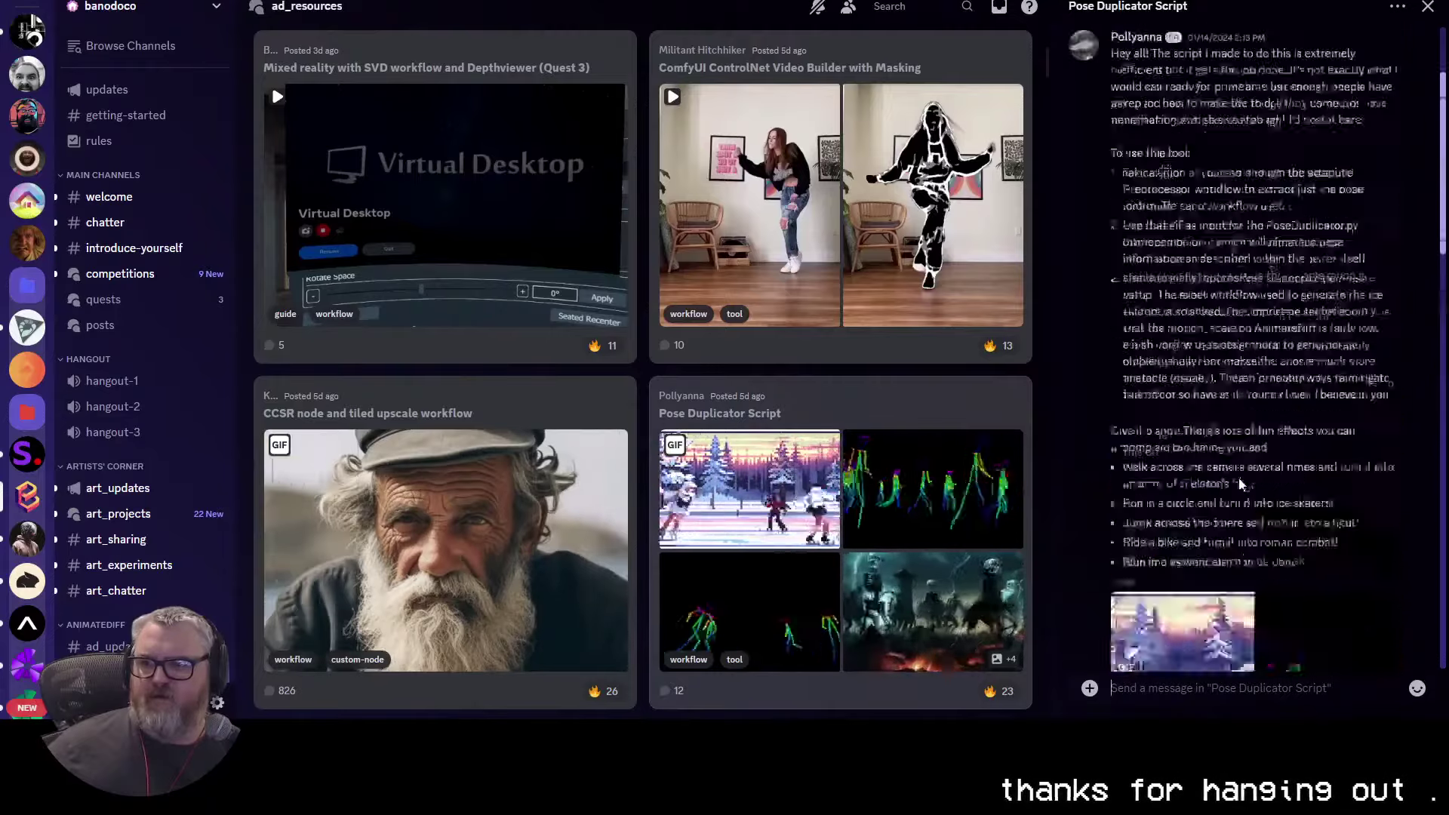
scroll(1207, 301, "down", 3)
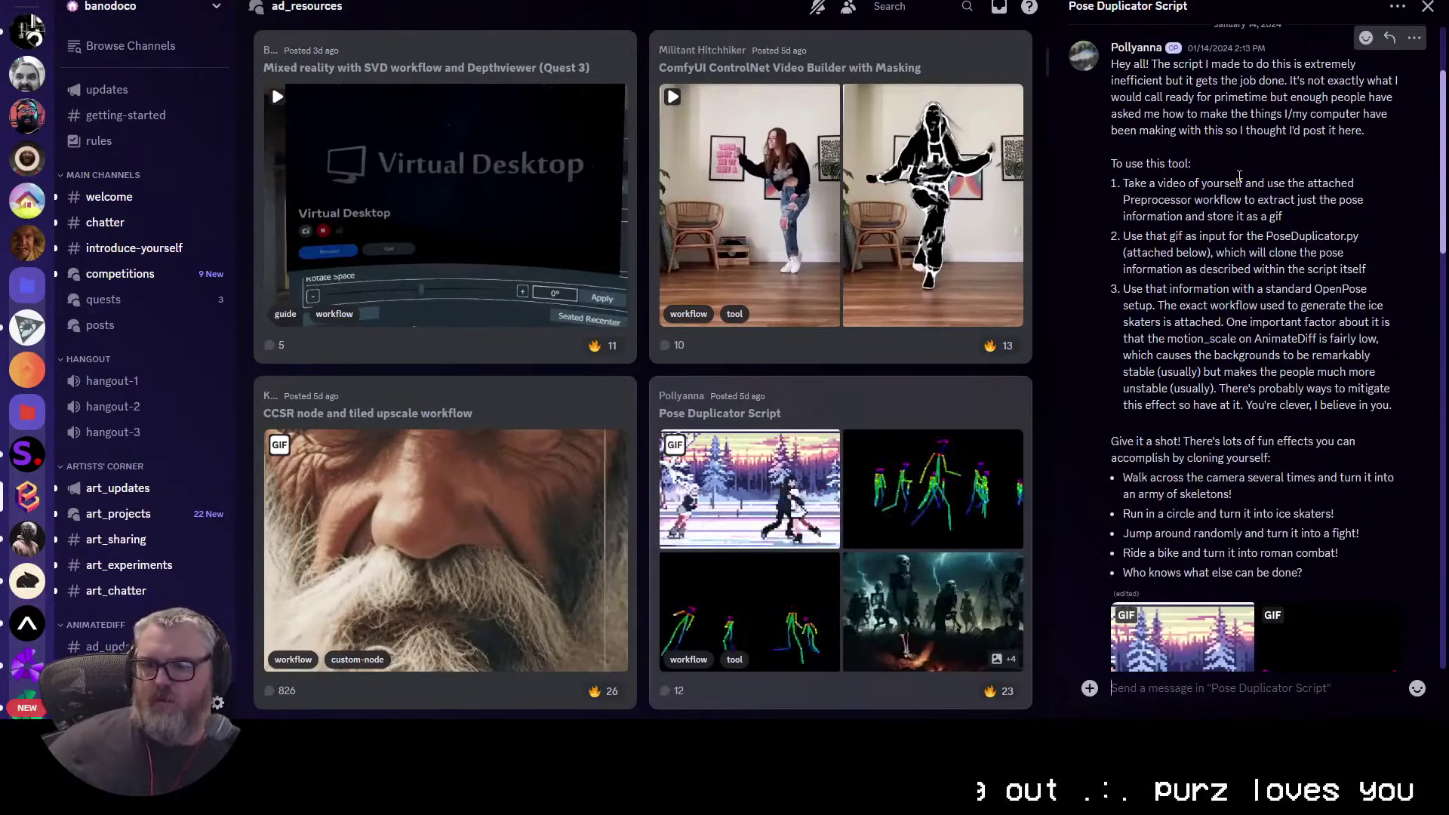
Step: Download PoseDuplicator.py from the post and open the script in the code editor
scroll(1239, 175, "down", 15)
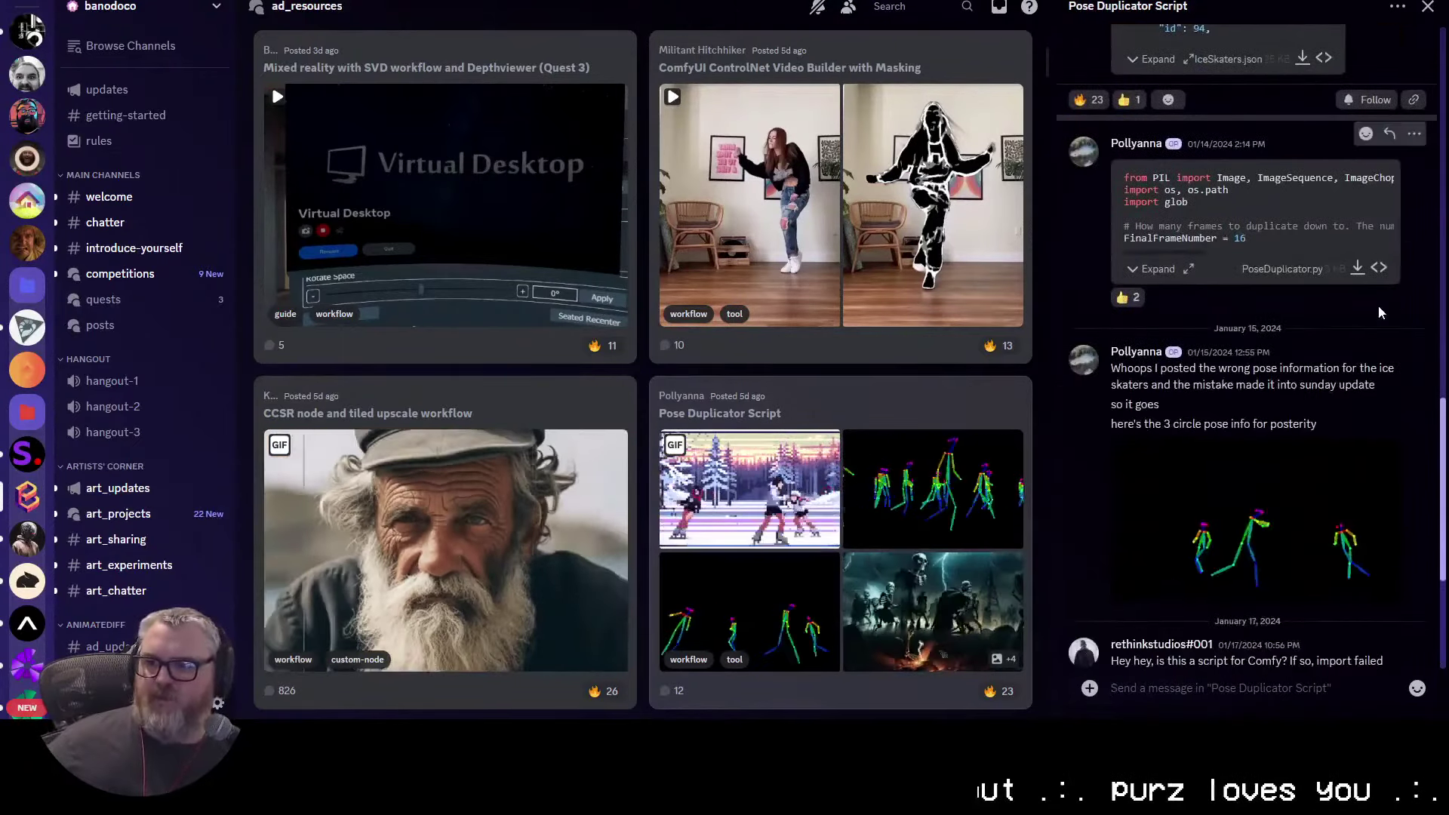
left_click(1356, 269)
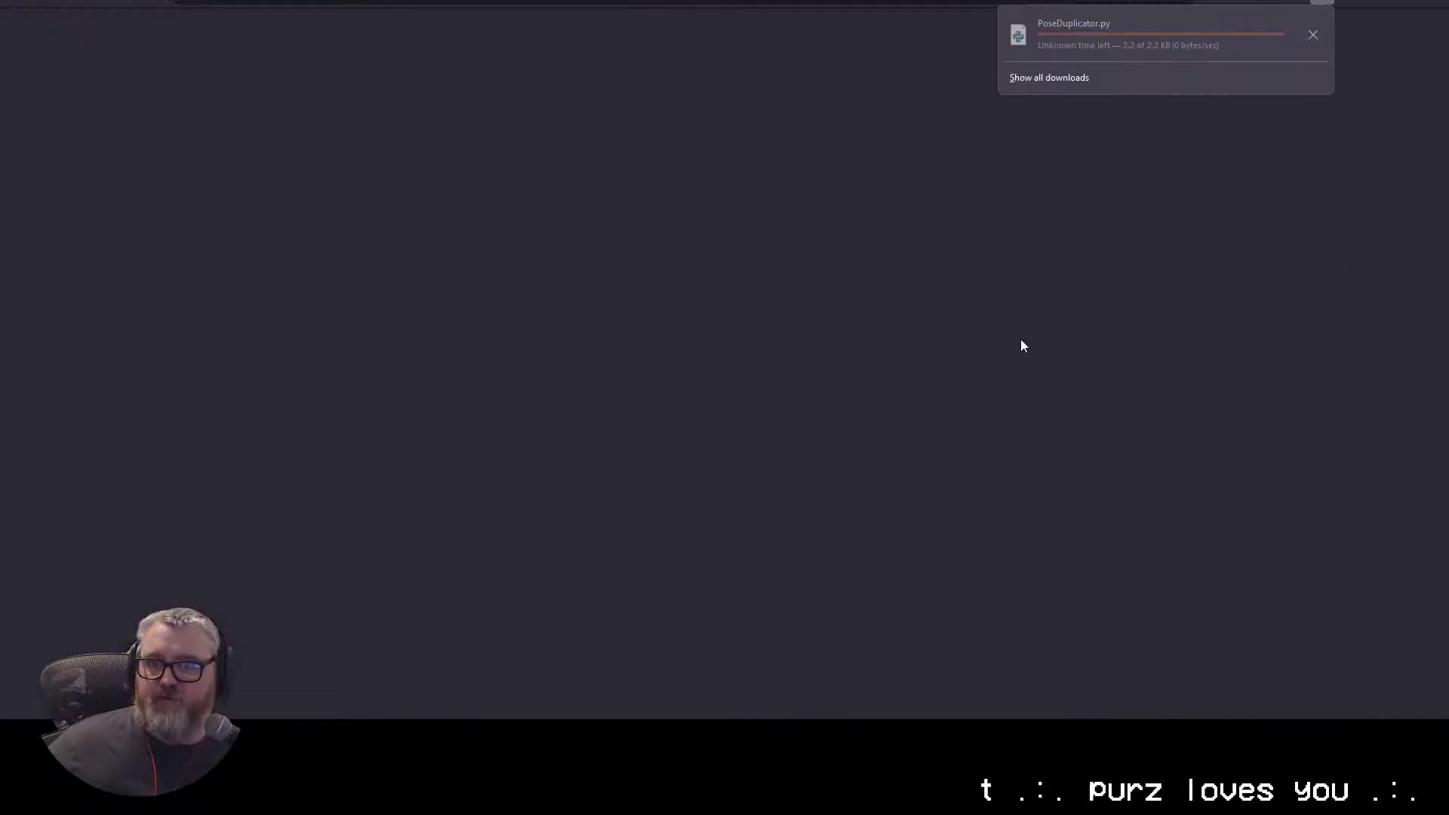
key("super+r")
key("Return")
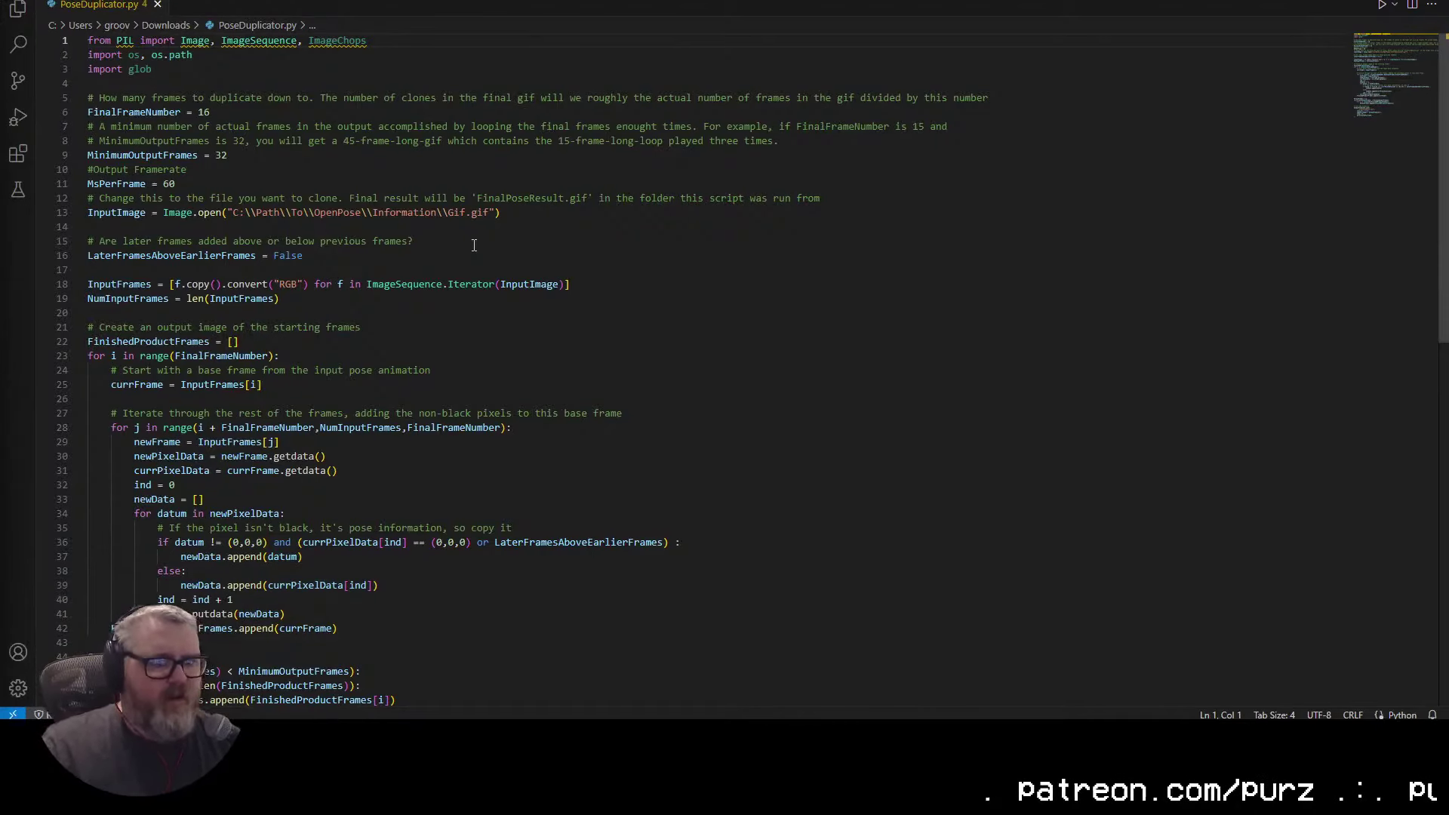
Step: Check the OpenPose image sequence in djv, return to the script, and launch ComfyUI with its nvidia_gpu.bat file under C:\ai
key("alt+Tab")
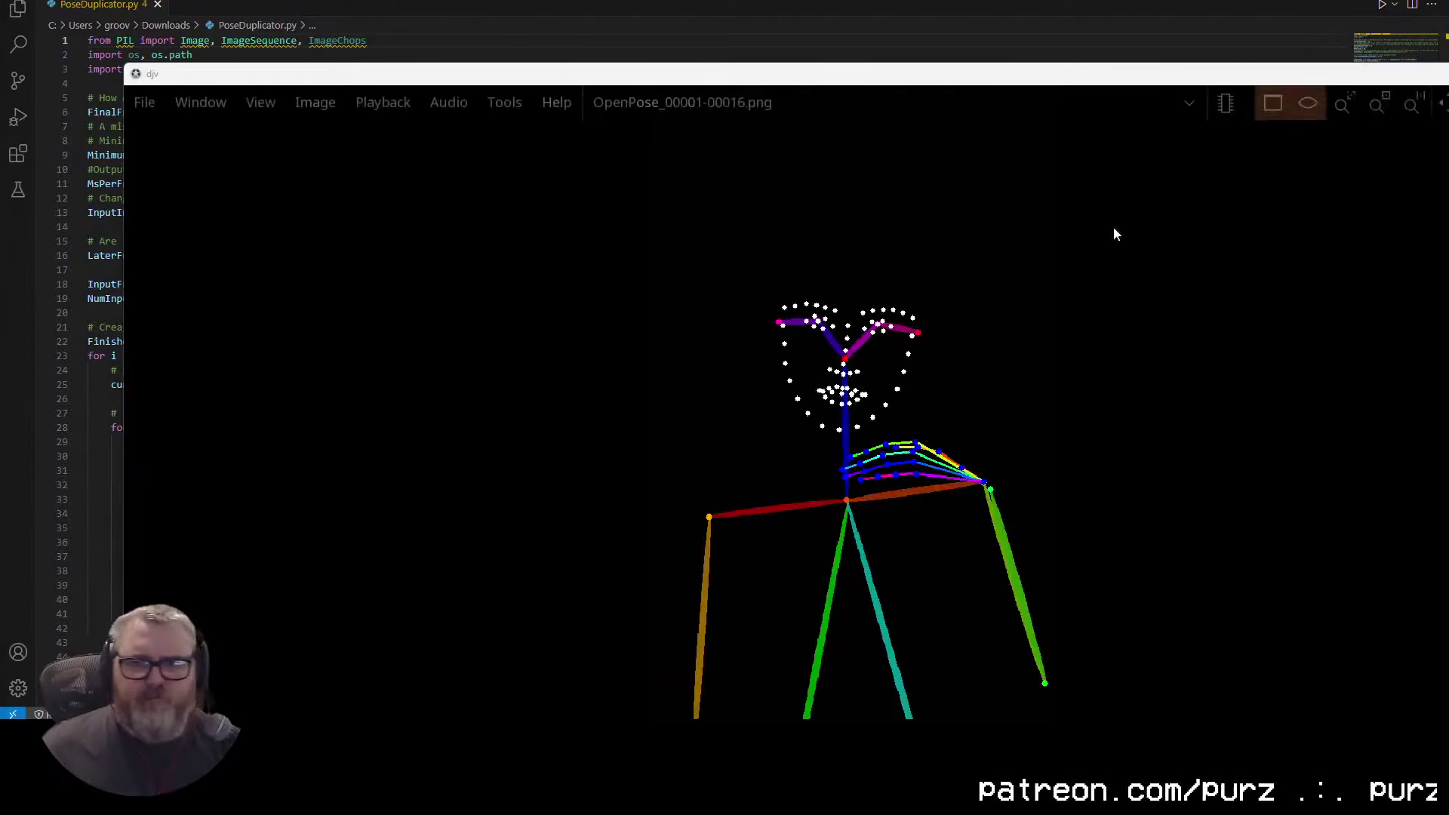
key("alt+Tab")
key("super+r")
type("C:\\ai\\c")
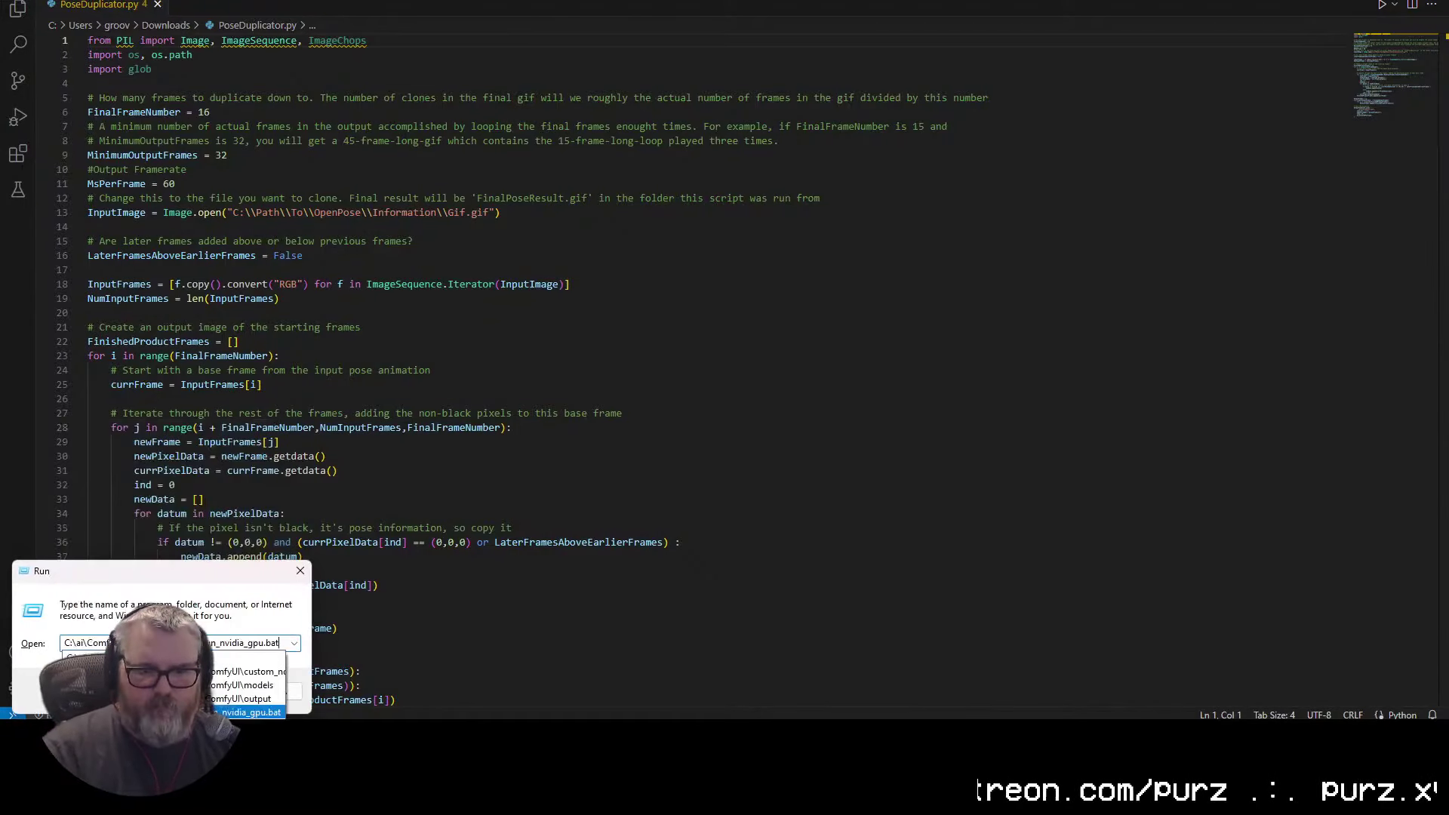
key("Return")
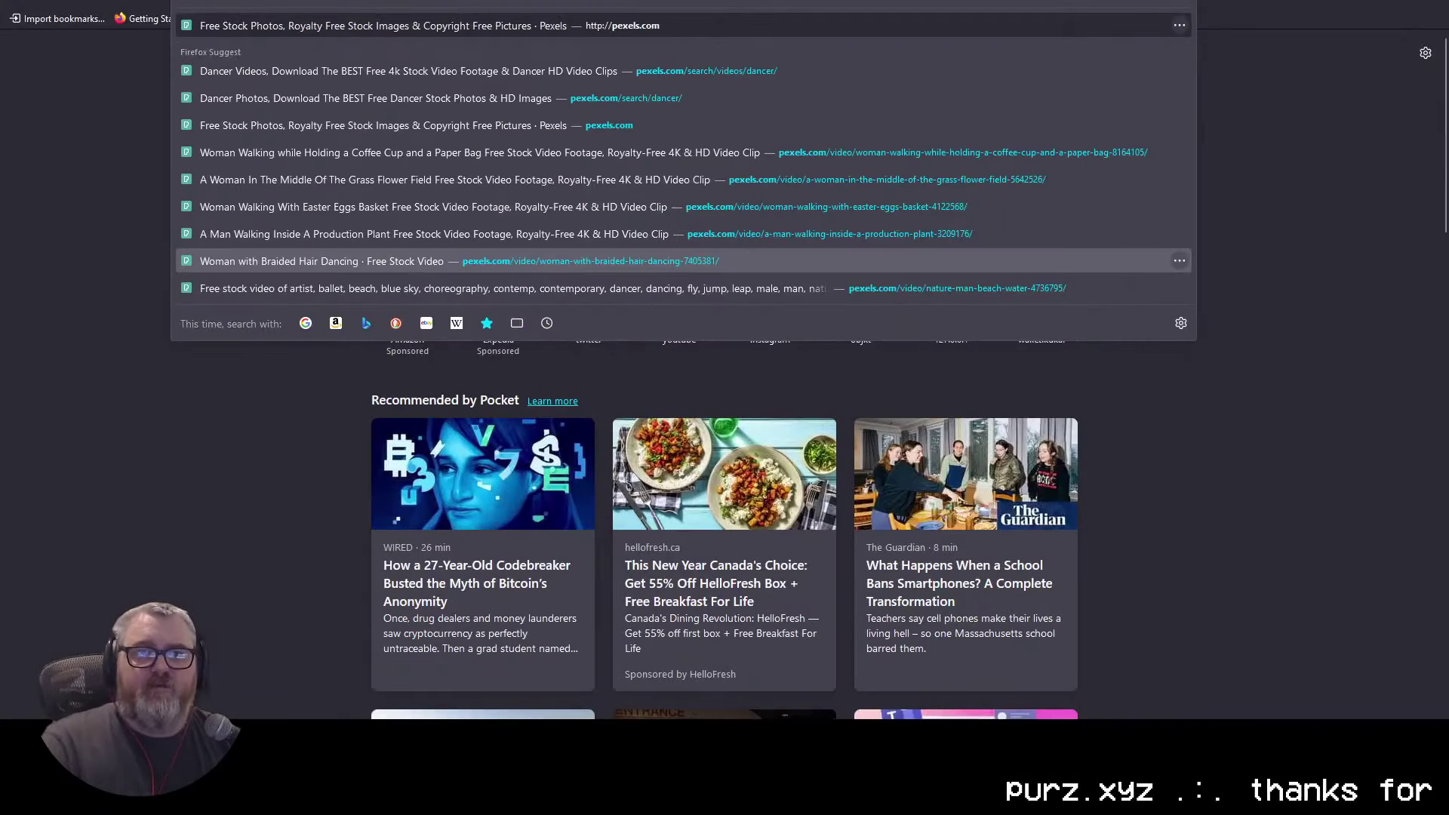
Step: Open pexels.com in the browser and search its stock videos for "dancer"
key("Return")
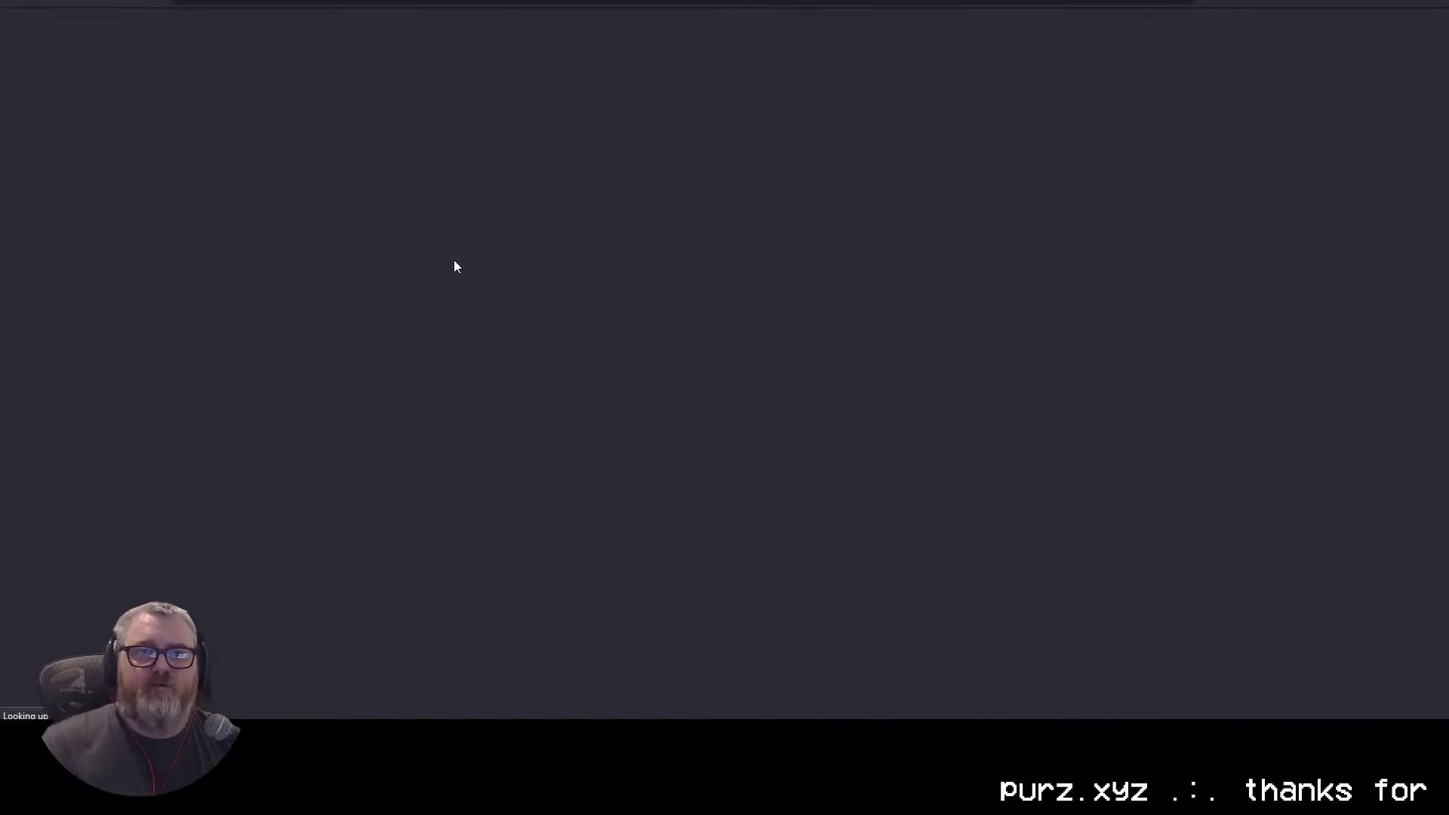
type("dn")
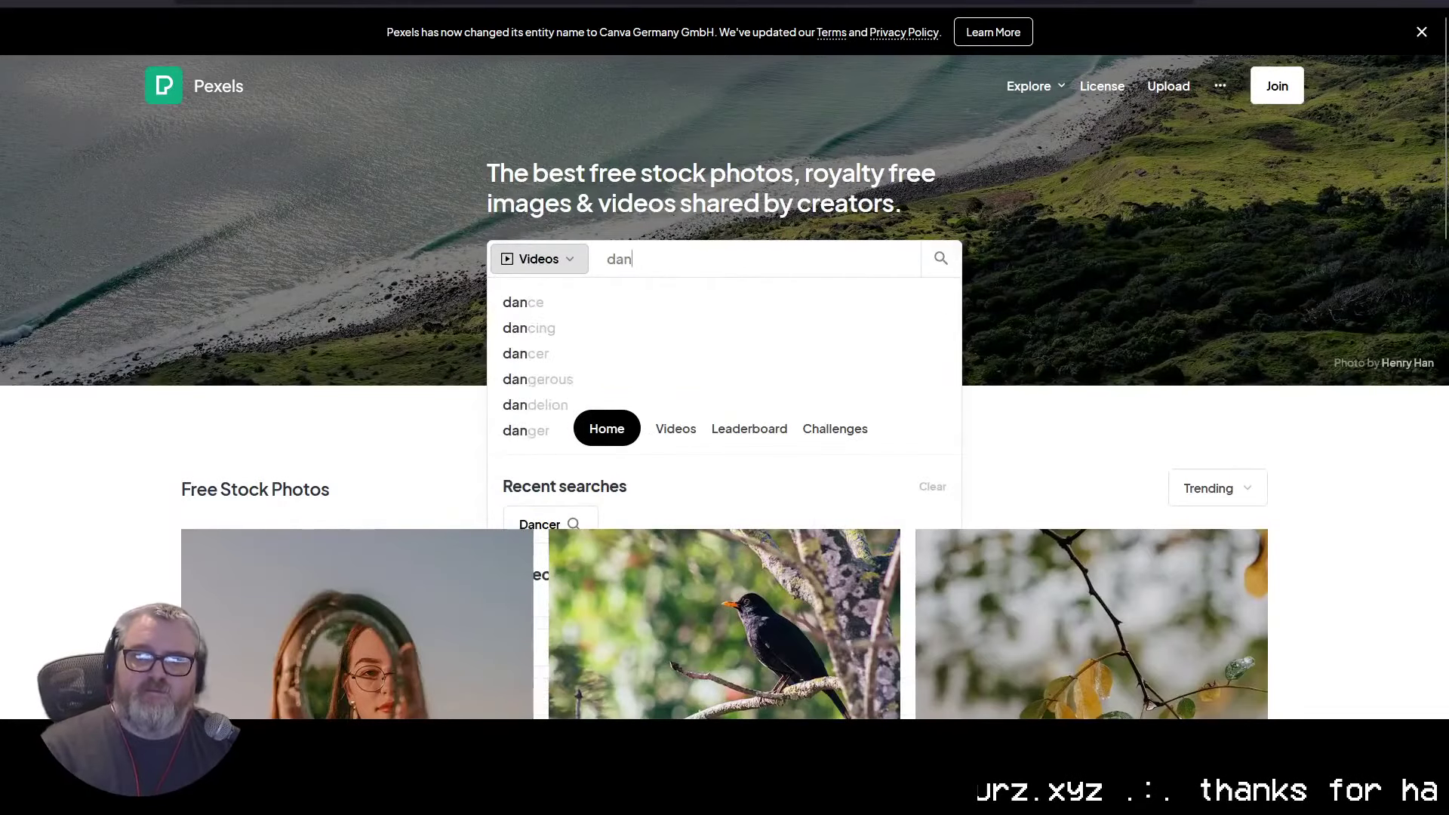
key("Return")
Step: Browse the dancer video results and open the vertical clip of a man in black dancing on a rooftop
scroll(555, 352, "down", 10)
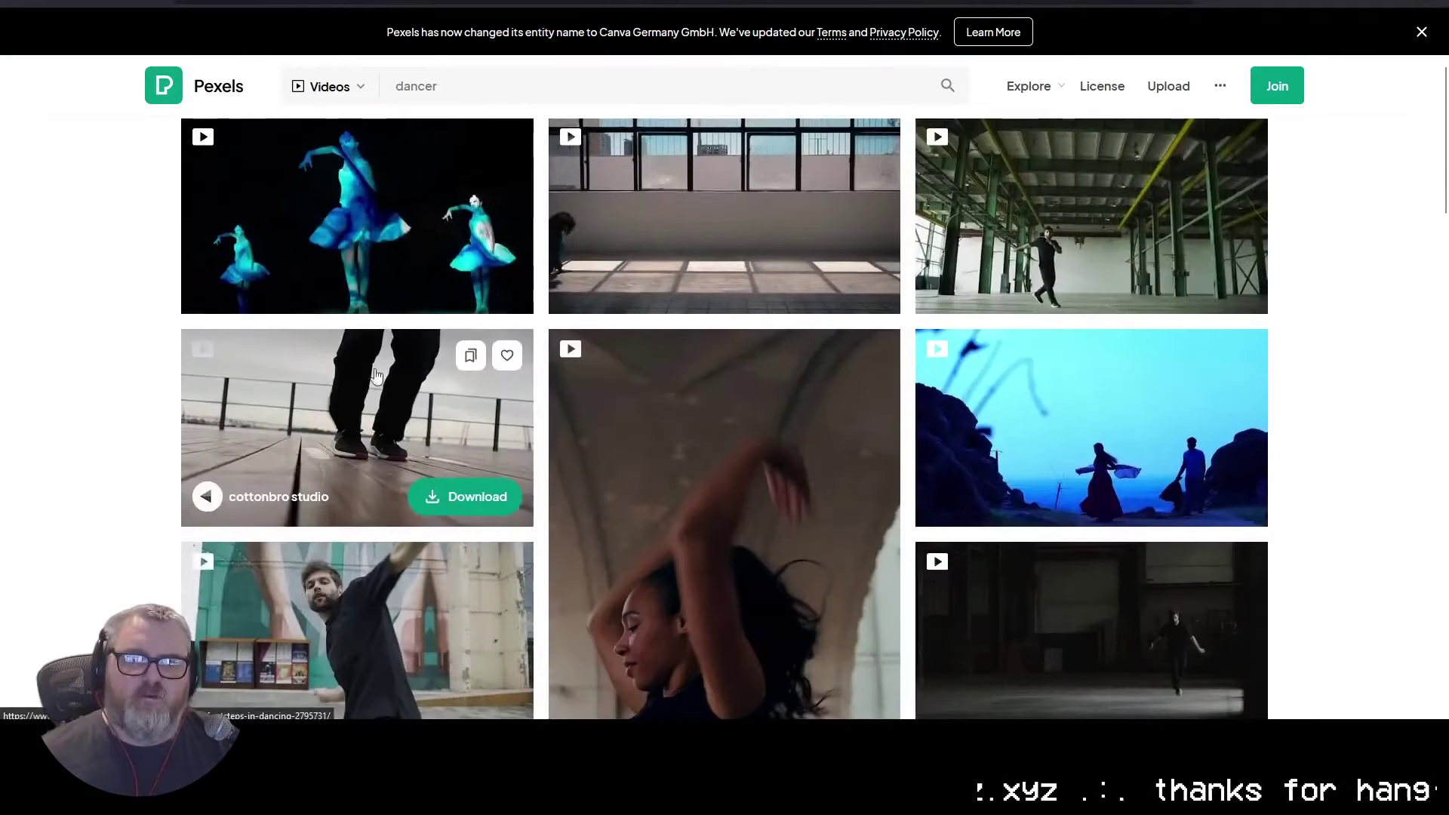
scroll(724, 378, "down", 3)
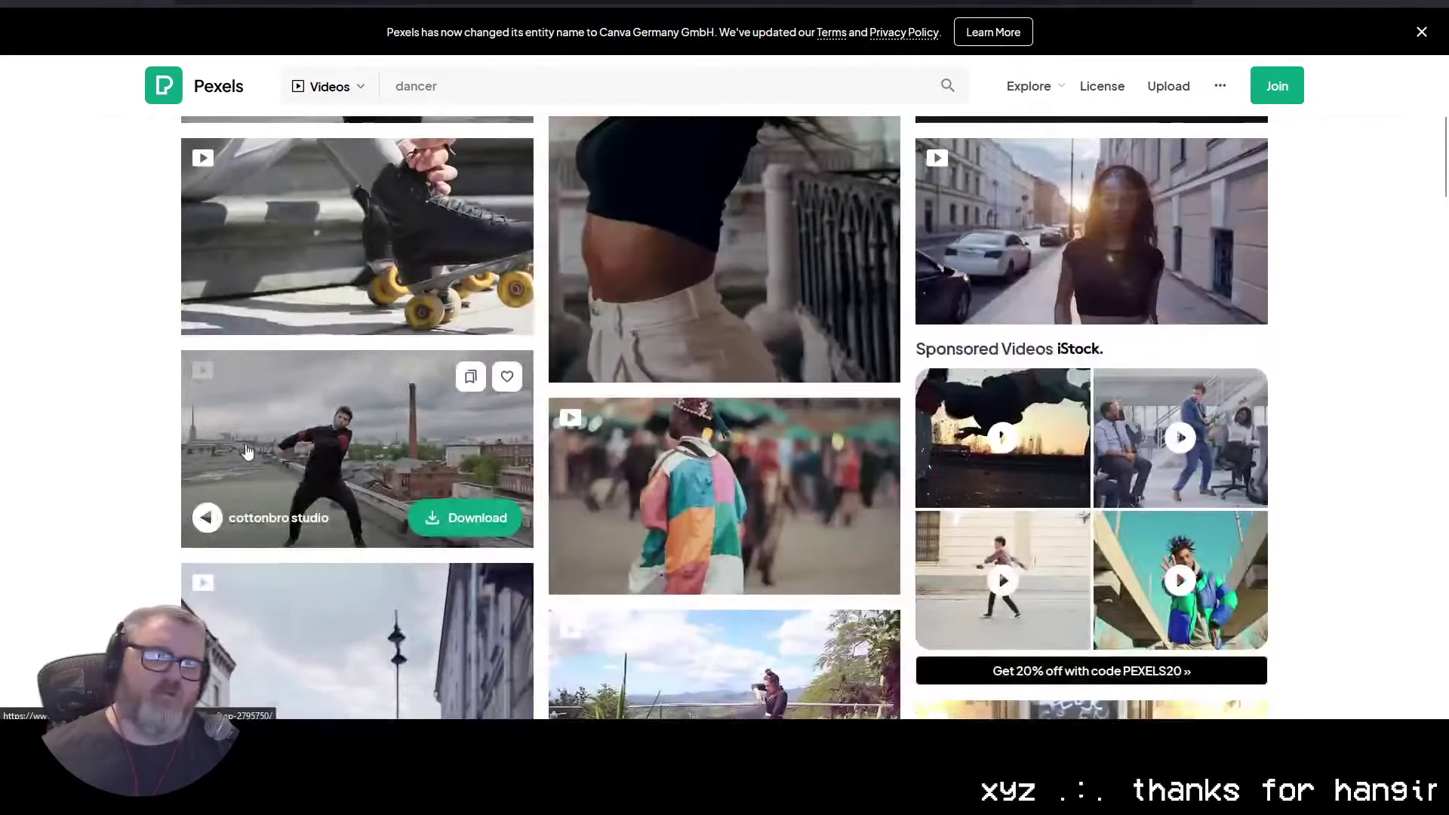
scroll(380, 258, "down", 3)
scroll(379, 258, "down", 15)
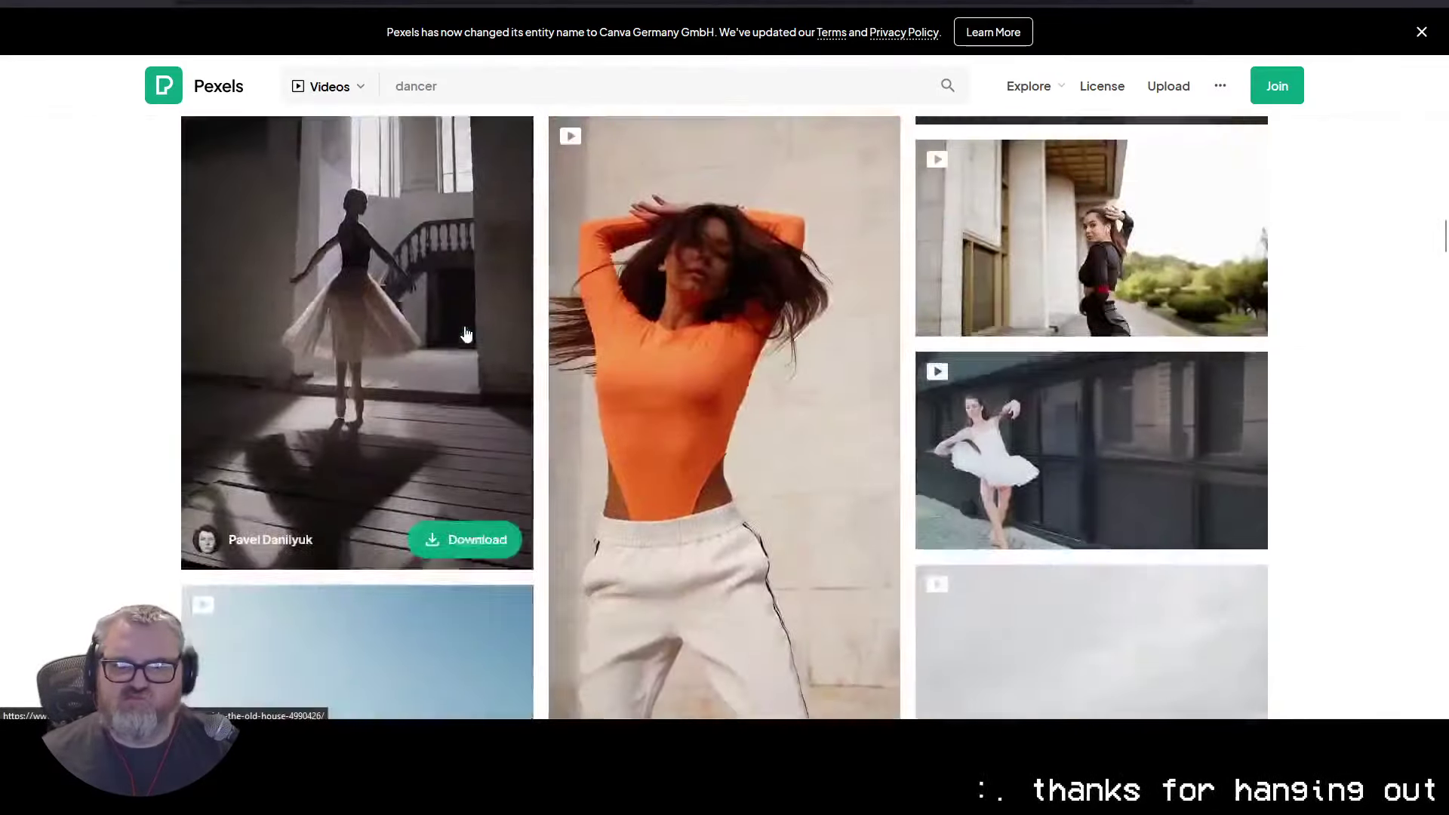
left_click(465, 334)
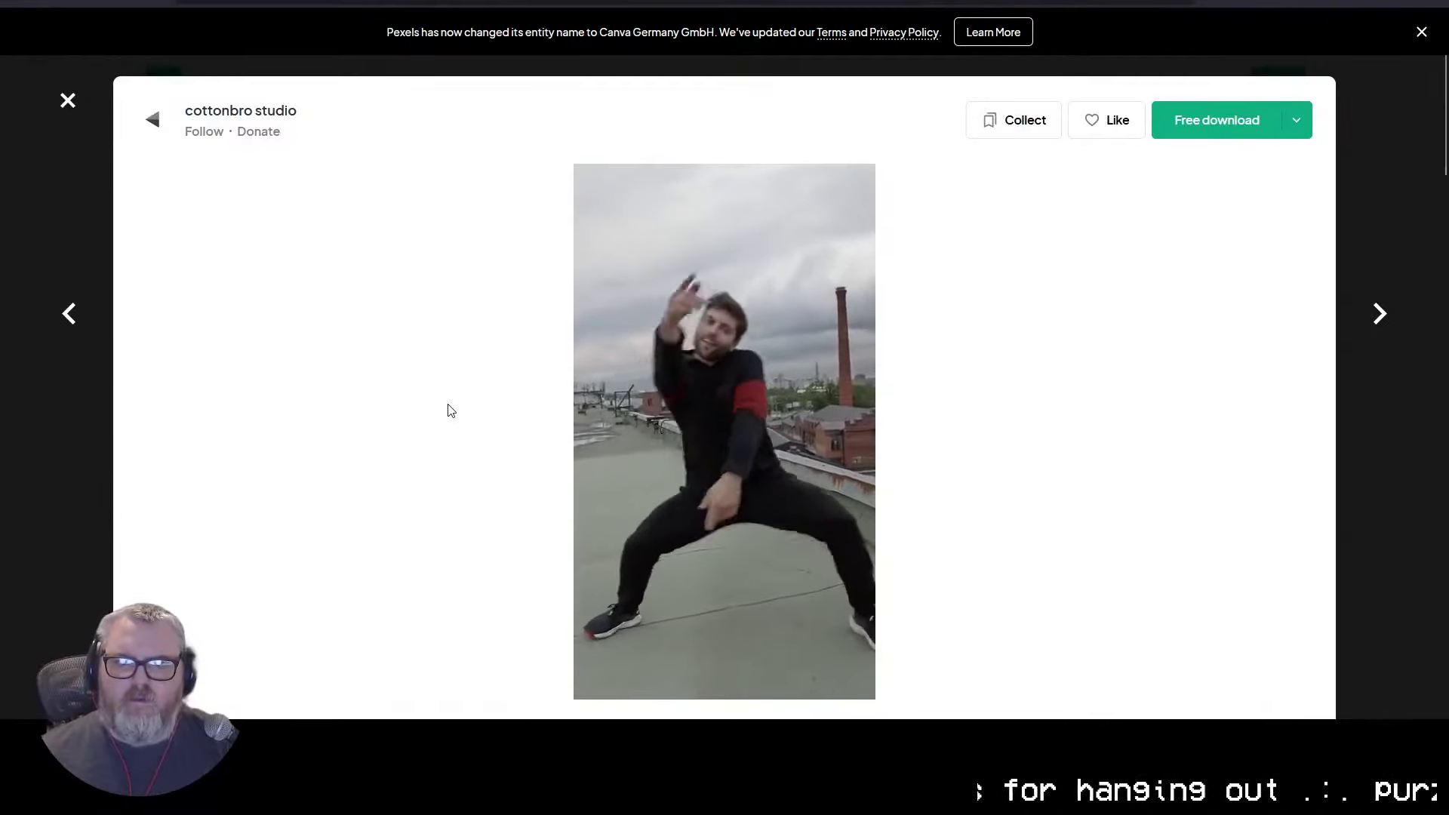
Step: Download the rooftop dancer clip at HD 720×1280 and dismiss the thank-you overlay
left_click(1300, 123)
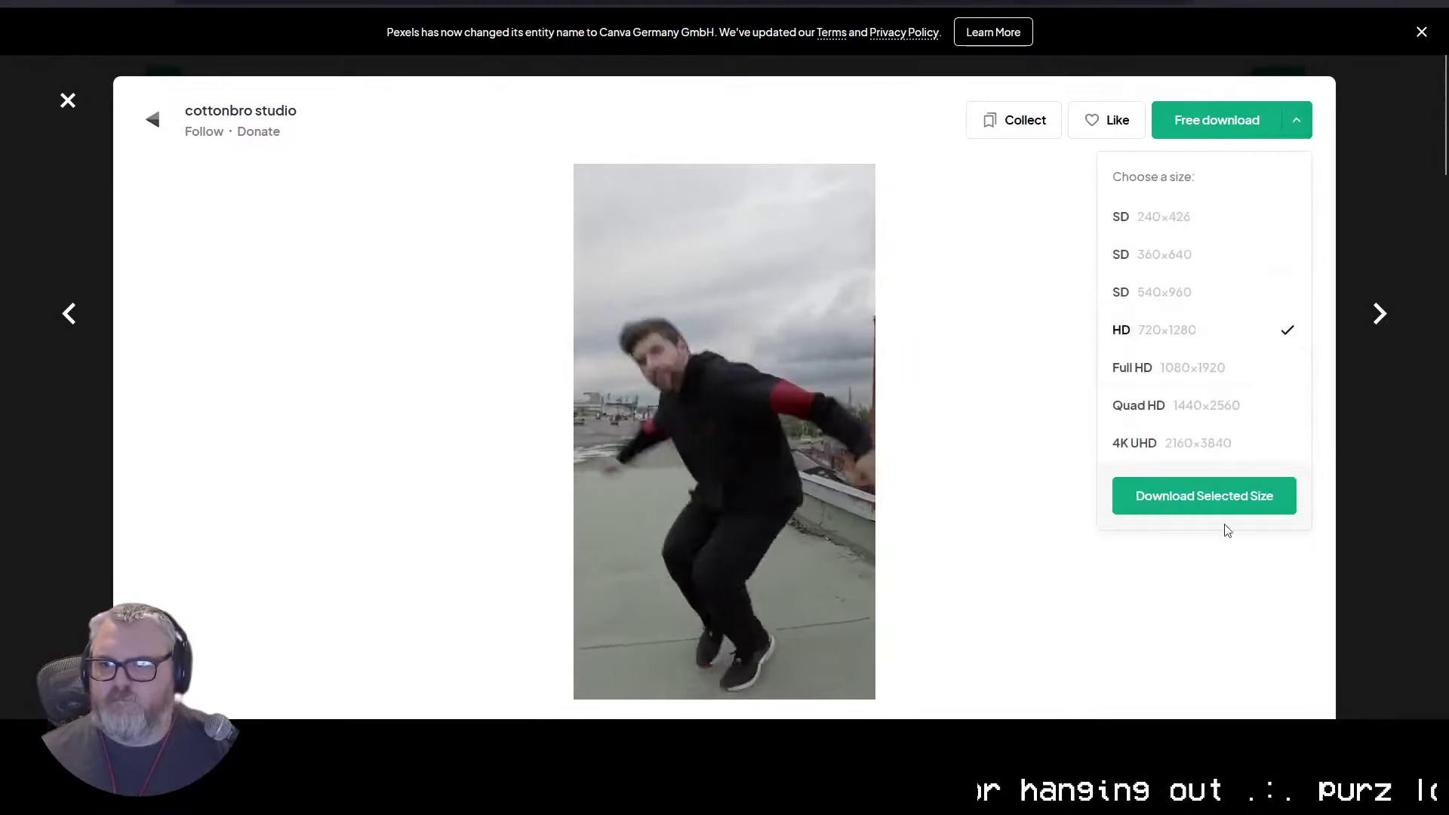
left_click(1211, 501)
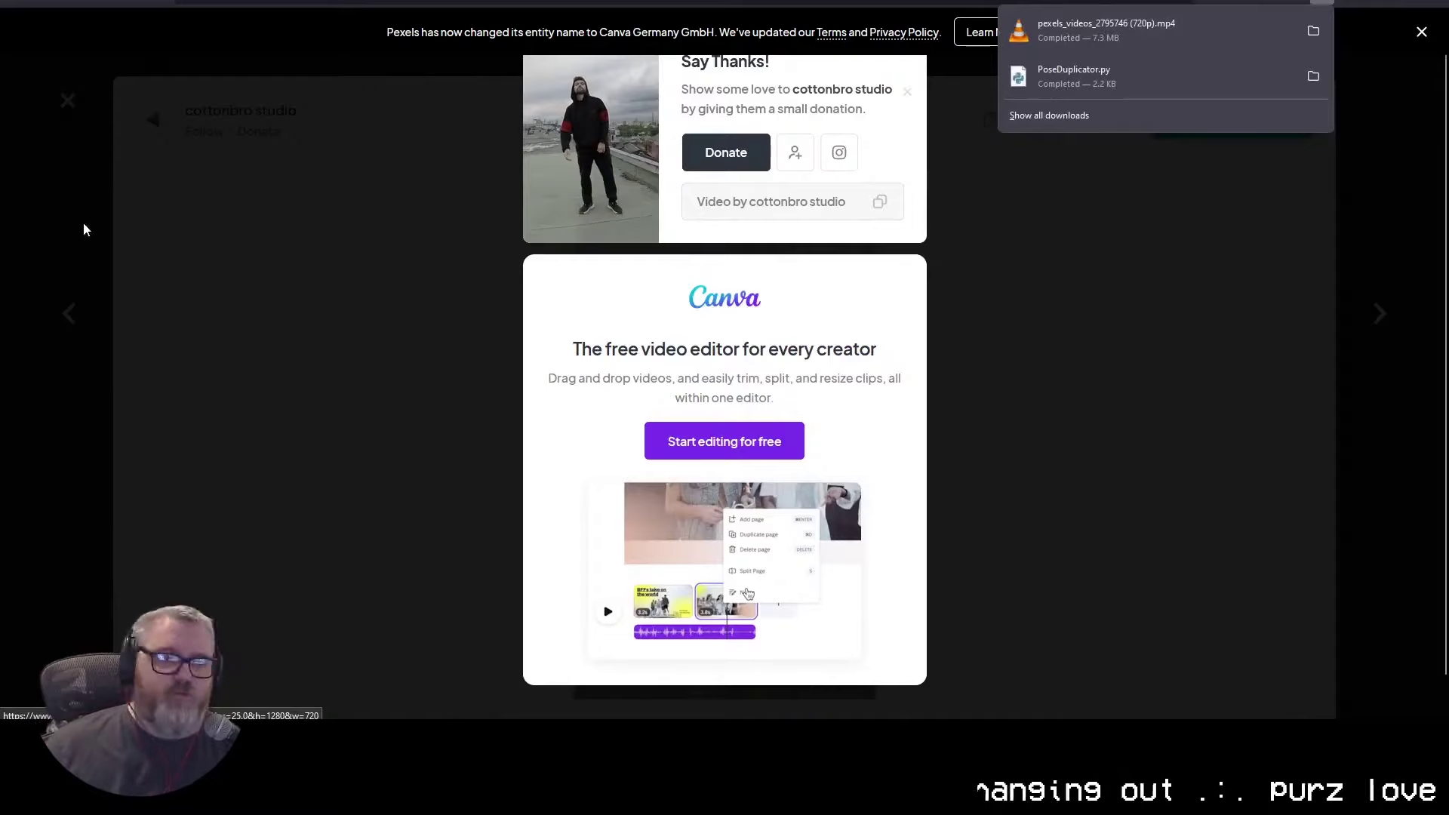
left_click(92, 272)
left_click(92, 271)
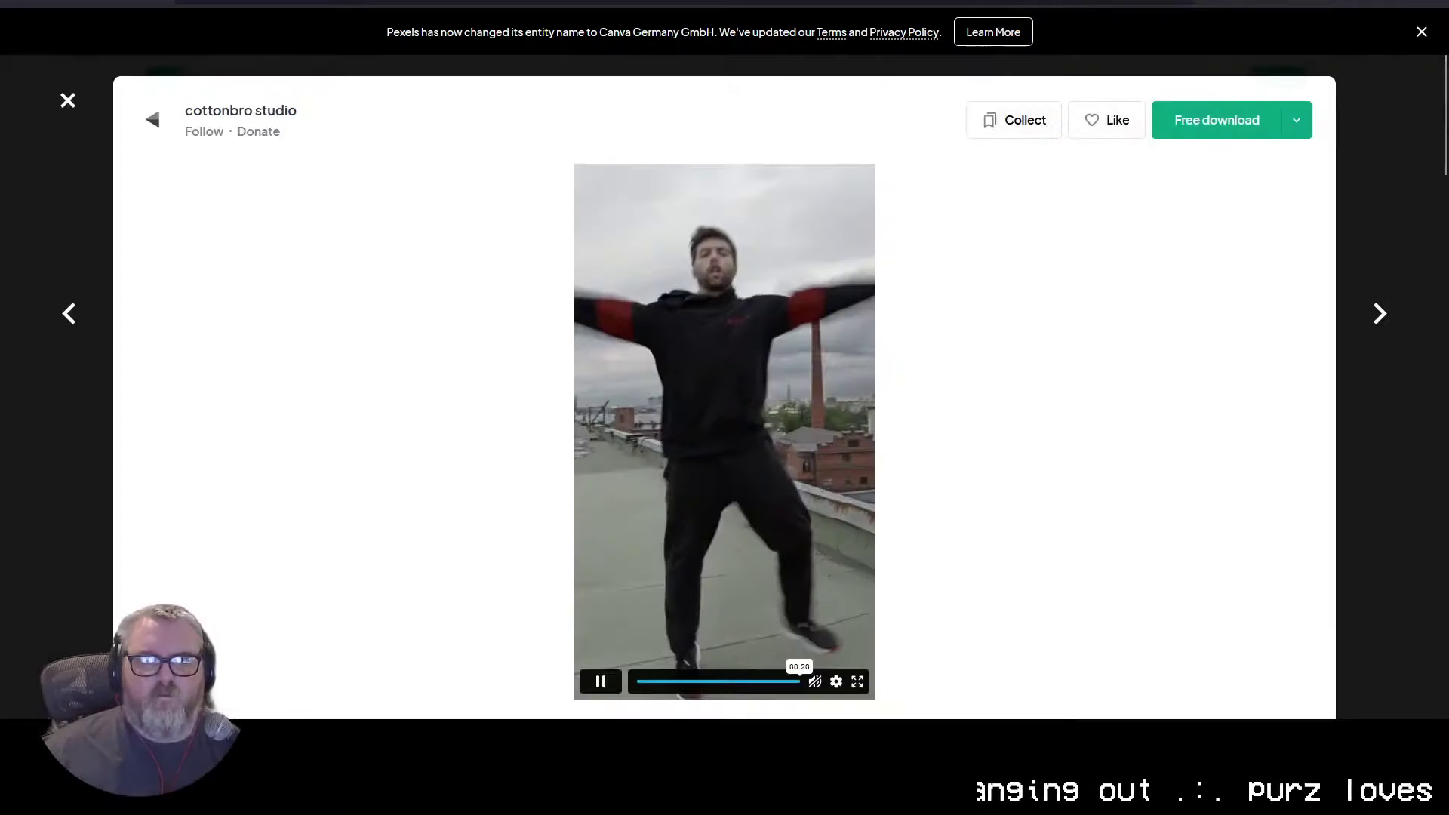
Step: Switch to ComfyUI and clear the existing workflow from the canvas
key("alt+Tab")
key("ctrl+t")
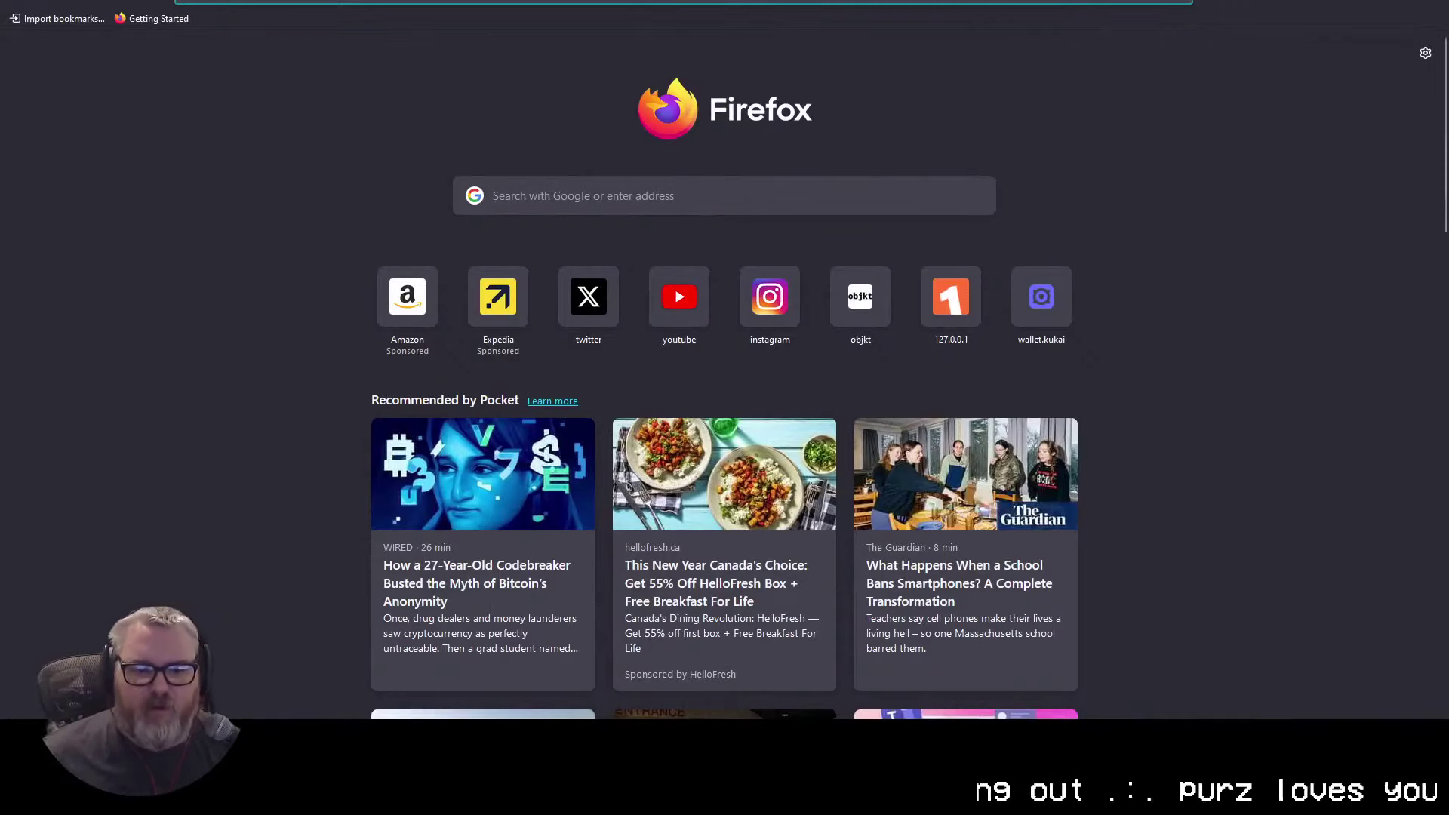
key("alt+Tab")
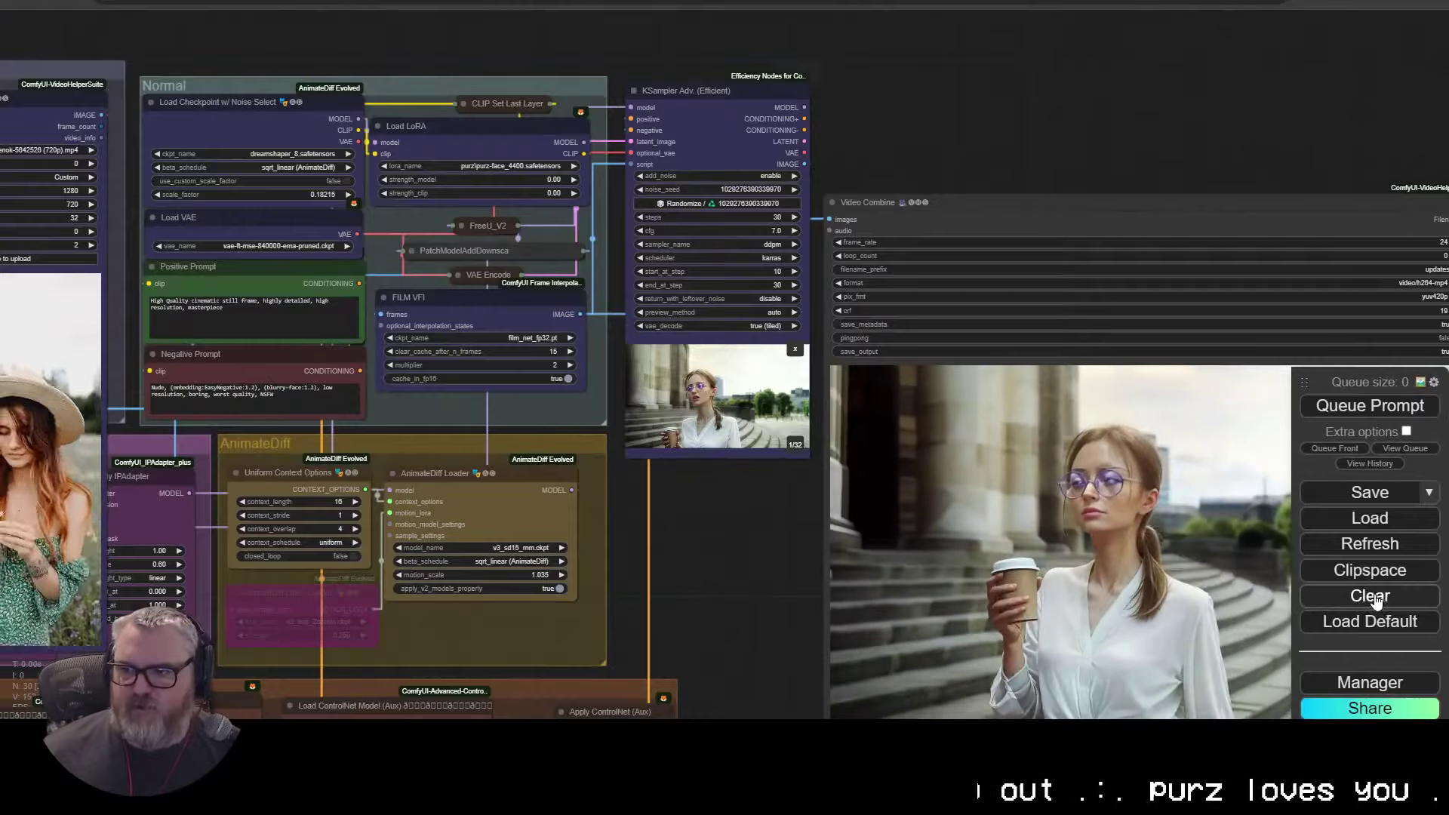
left_click(1373, 599)
left_click(790, 84)
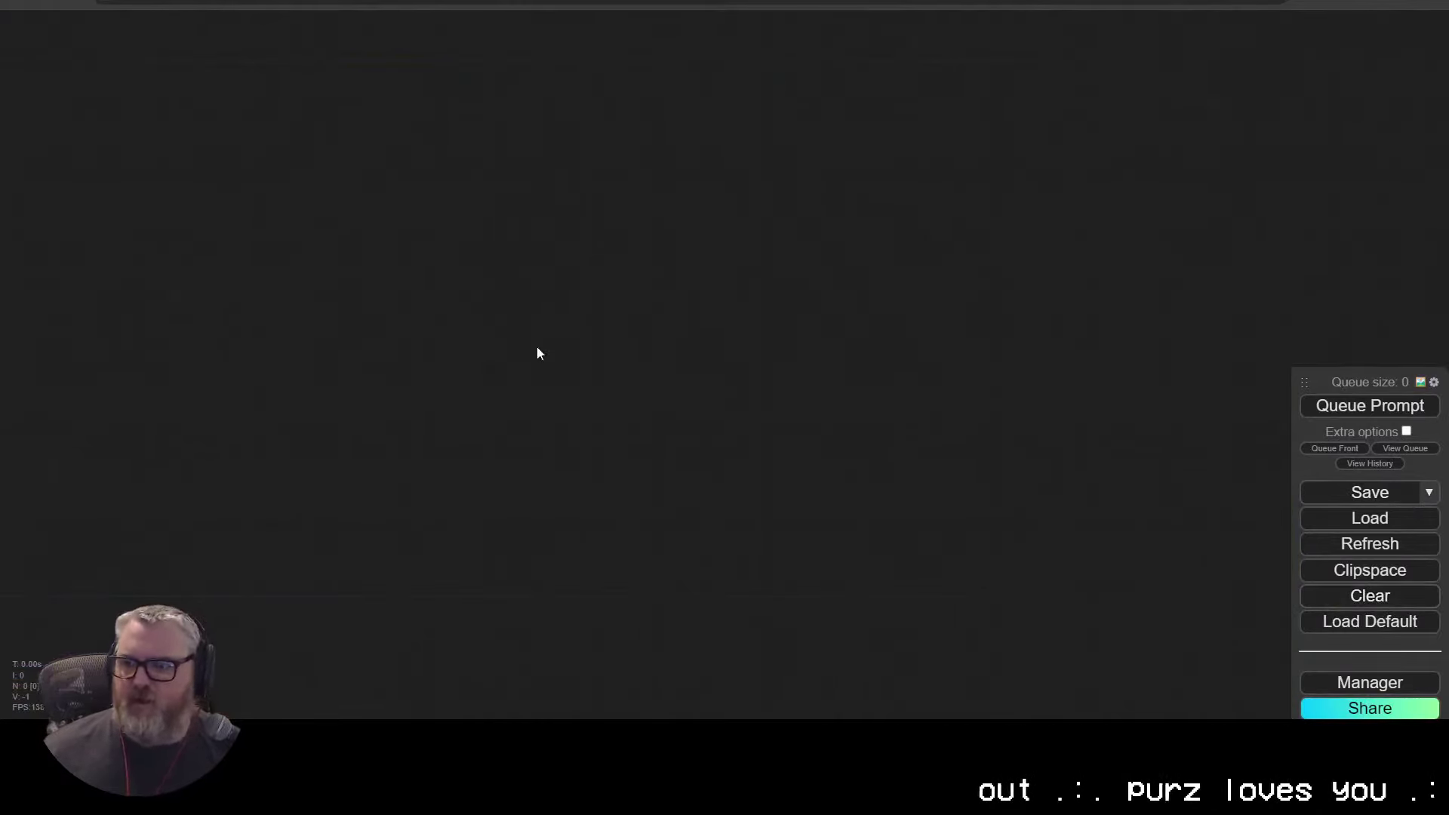
double_click(448, 285)
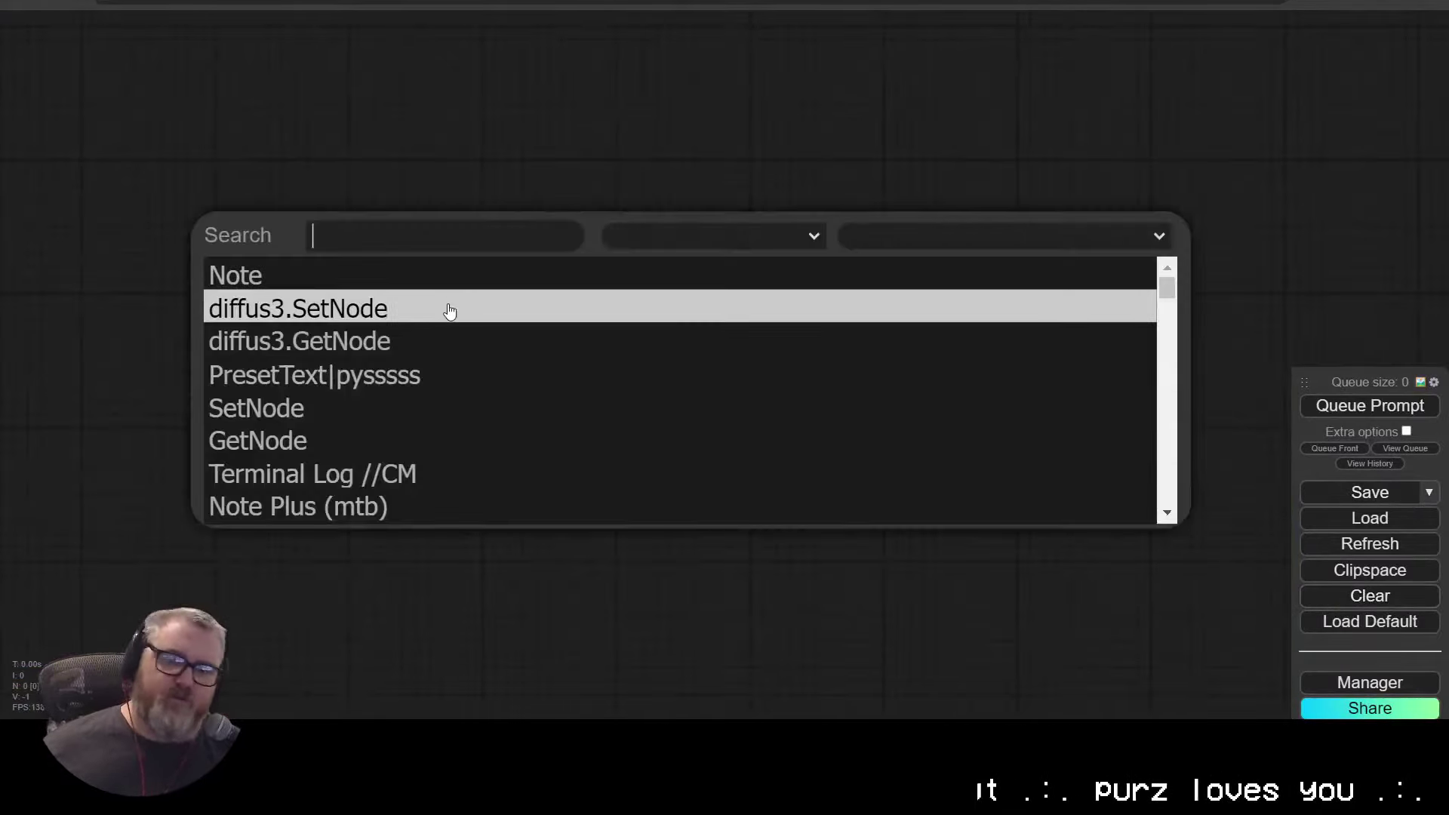
type("loadvid")
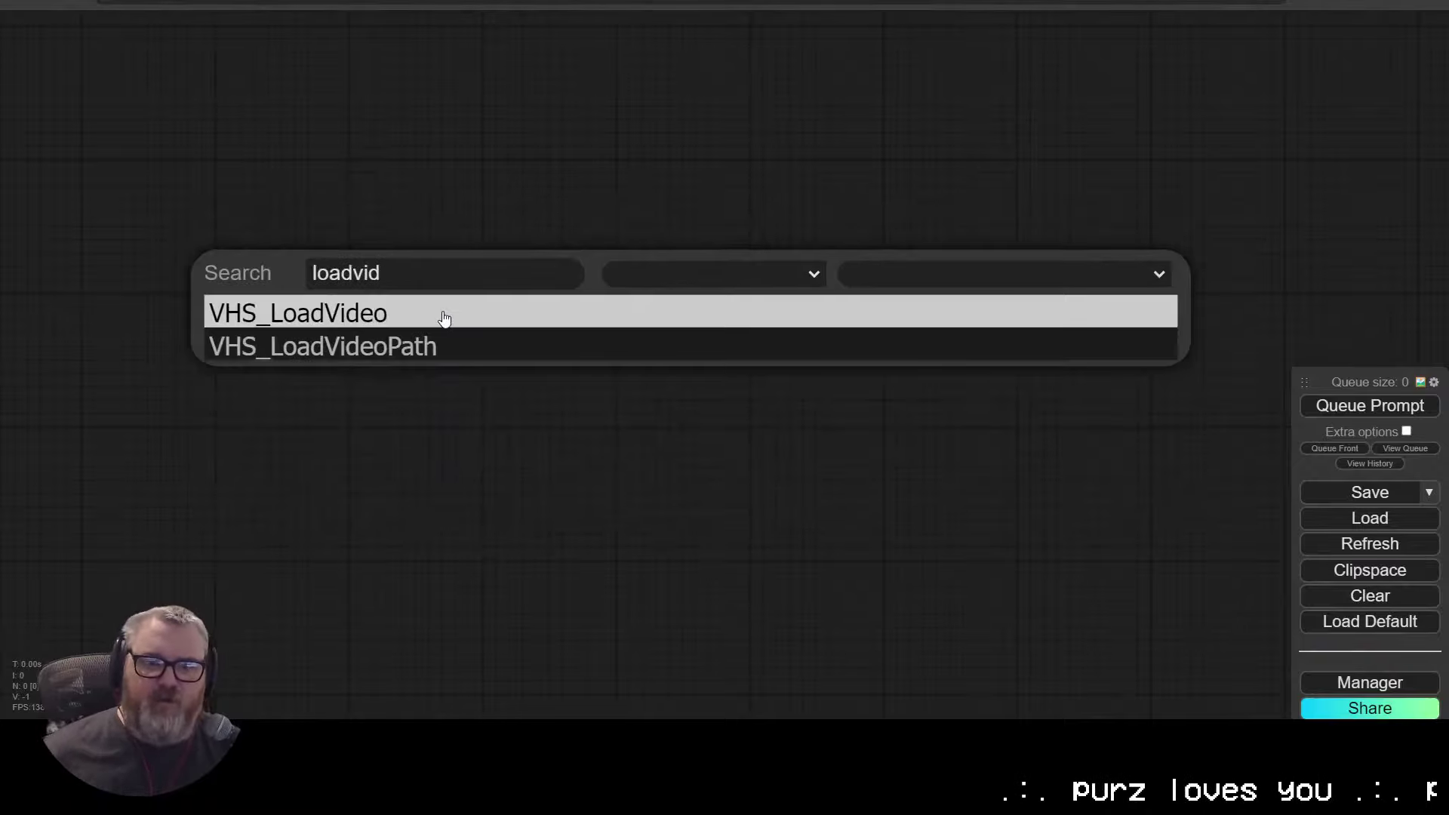
left_click(443, 314)
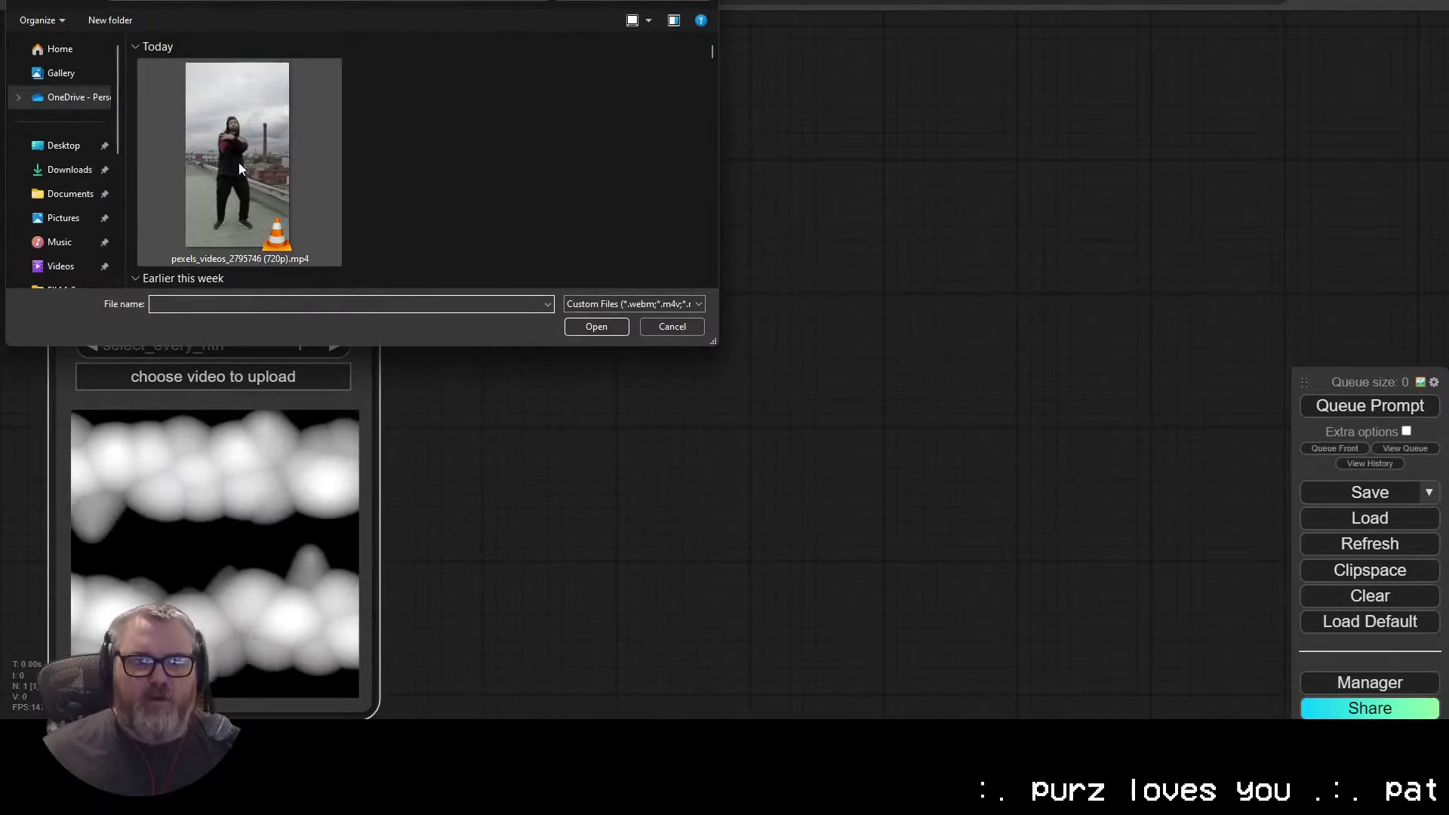
double_click(236, 162)
Step: Add a DWPose Estimator fed by the Load Video node's IMAGE output and place it beside that node
scroll(448, 506, "down", 3)
left_click_drag(448, 505, 398, 424)
scroll(487, 351, "down", 2)
left_click_drag(366, 141, 585, 151)
left_click(624, 197)
type("dw")
left_click(702, 234)
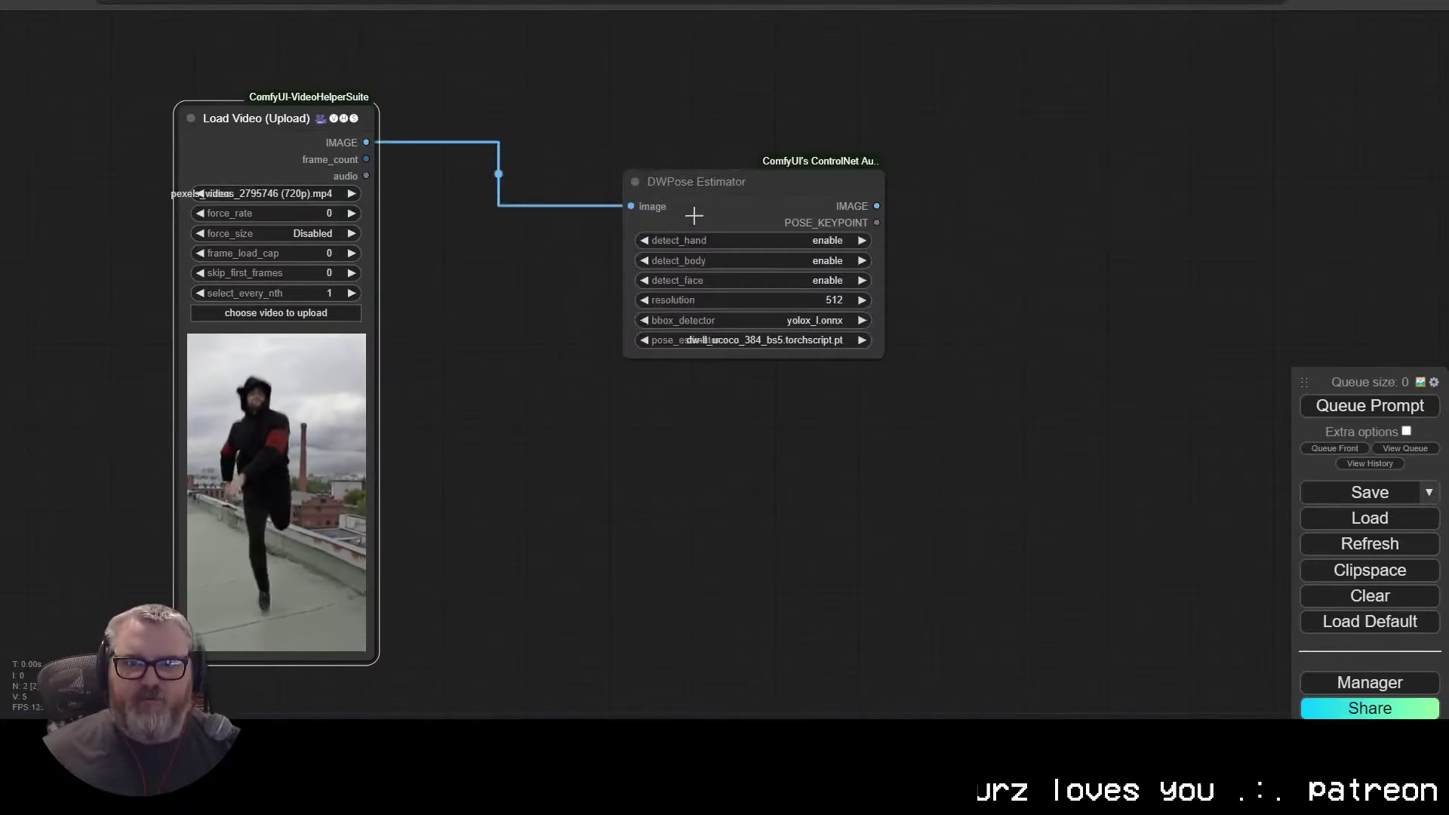
left_click_drag(694, 216, 491, 145)
Step: Add a Video Combine node fed by the DWPose Estimator's IMAGE output and set its frame_rate to 24
left_click_drag(680, 141, 751, 151)
left_click(783, 164)
type("vide")
left_click(762, 216)
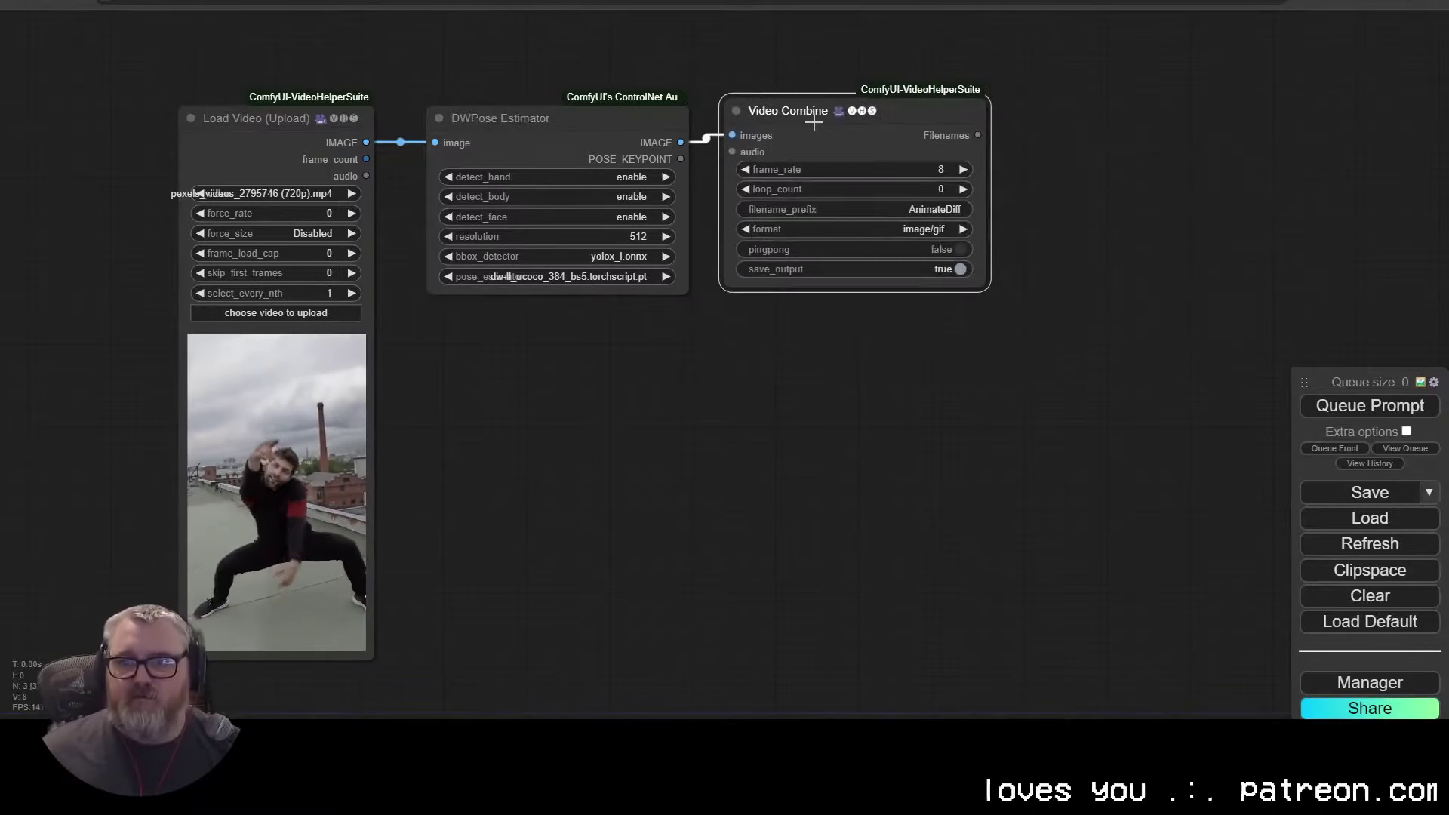
left_click(905, 170)
left_click(920, 172)
type("24")
key("Return")
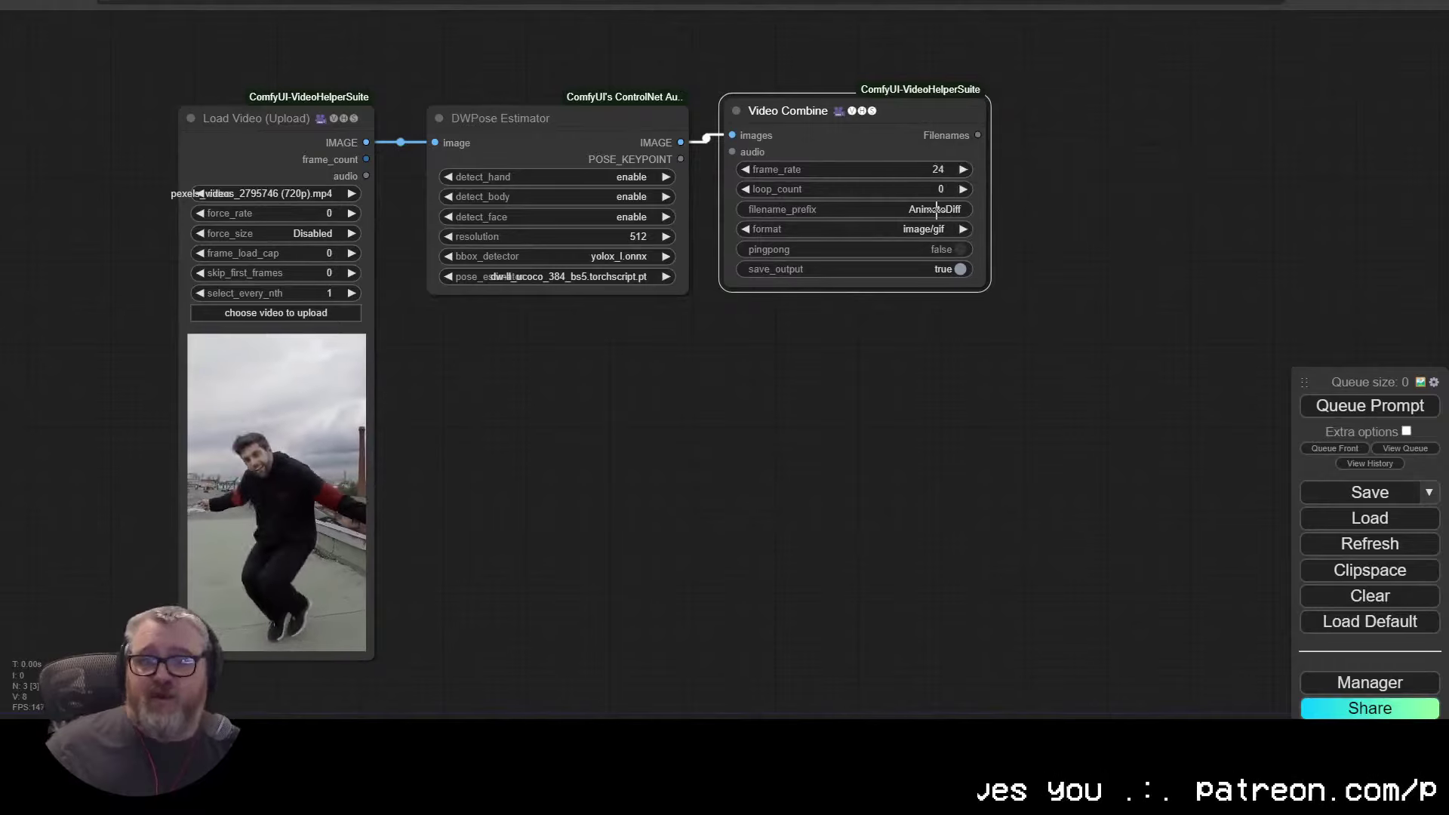
Step: Set the Video Combine node's filename_prefix to OpenPose\OpenPose
left_click(936, 210)
type("Open")
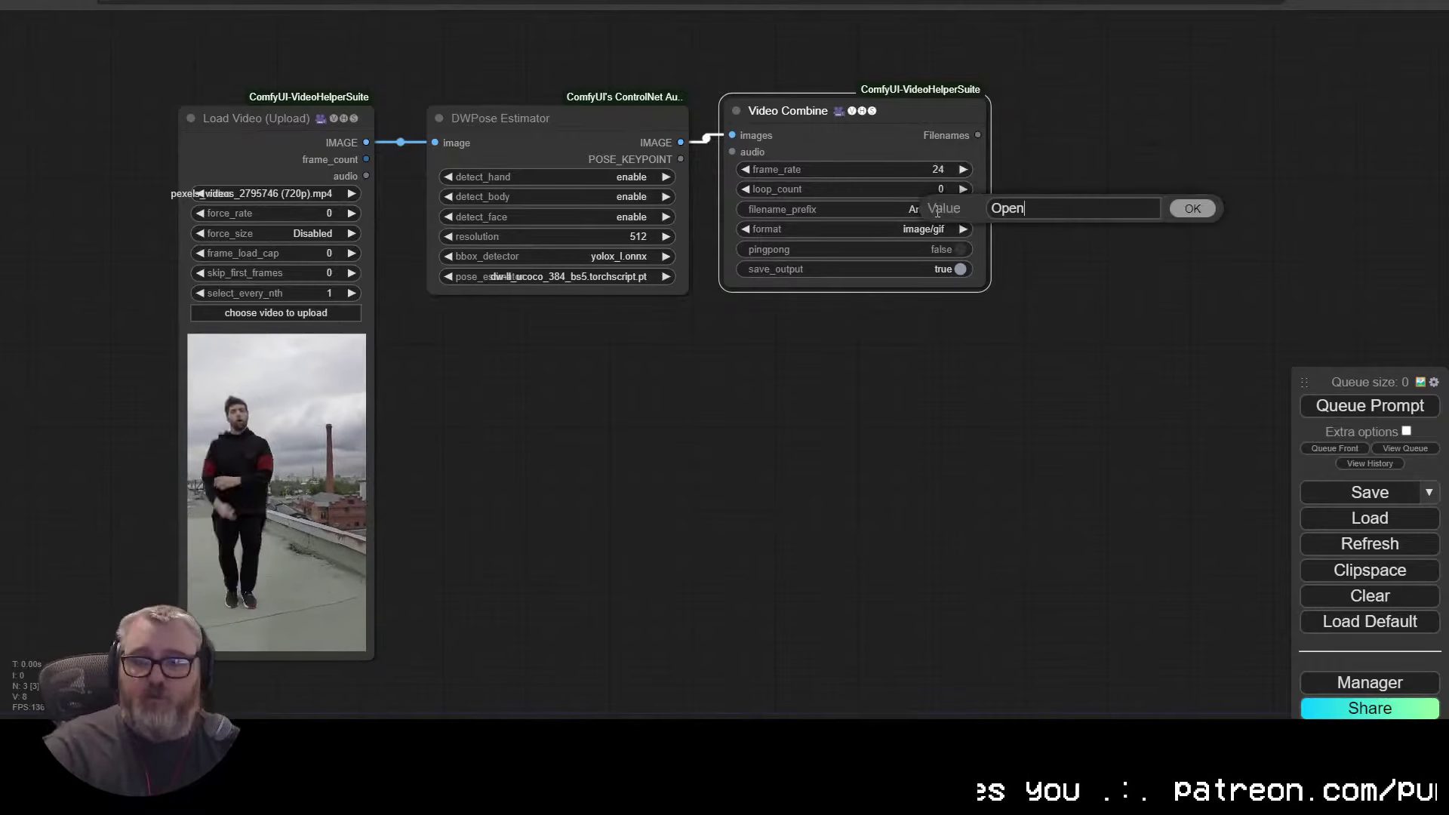
type("Pose\\OpenP")
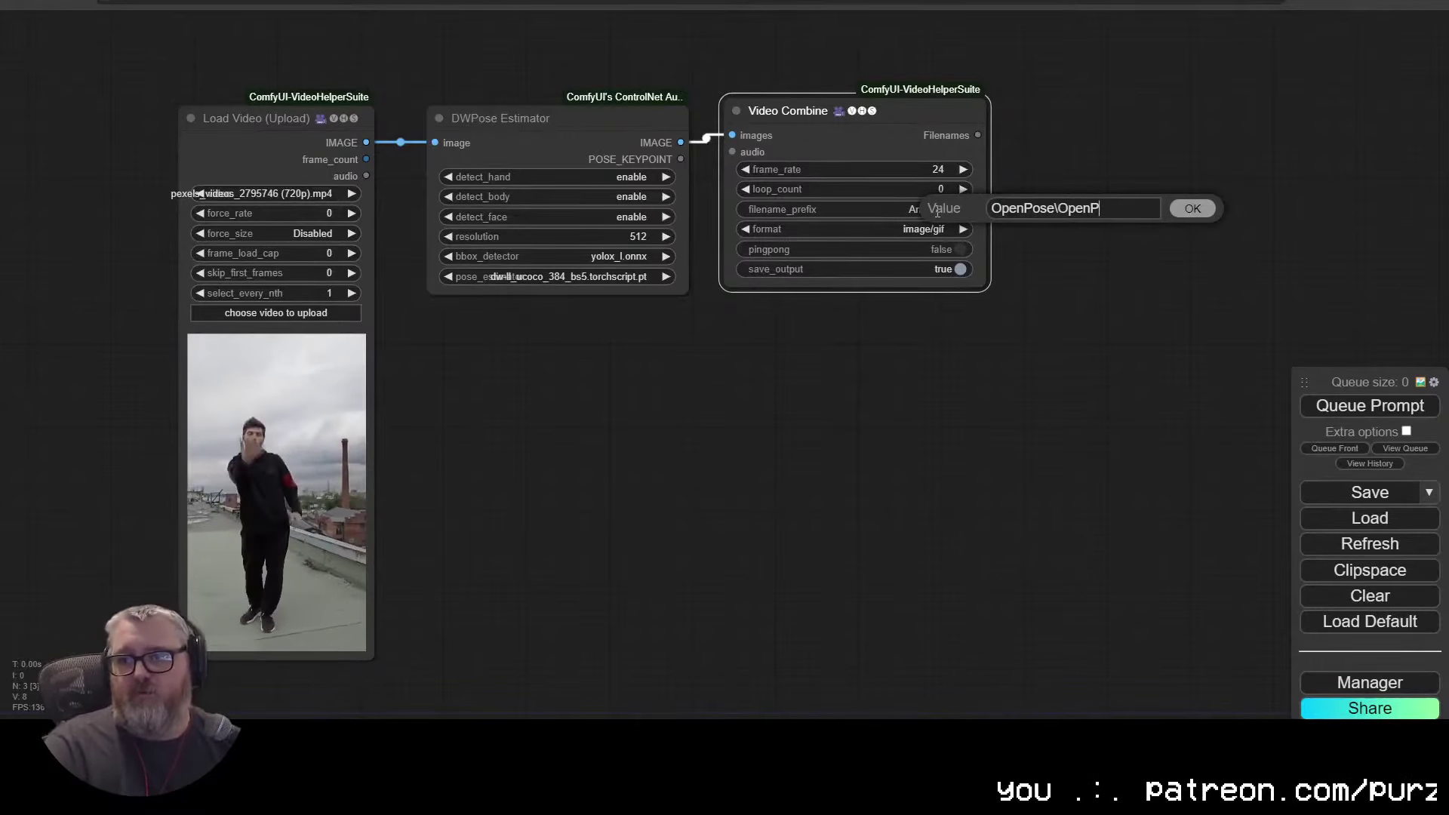
type("ose")
key("Return")
Step: Set both frame_load_cap and skip_first_frames to 64 on the Load Video node
left_click_drag(260, 315, 330, 315)
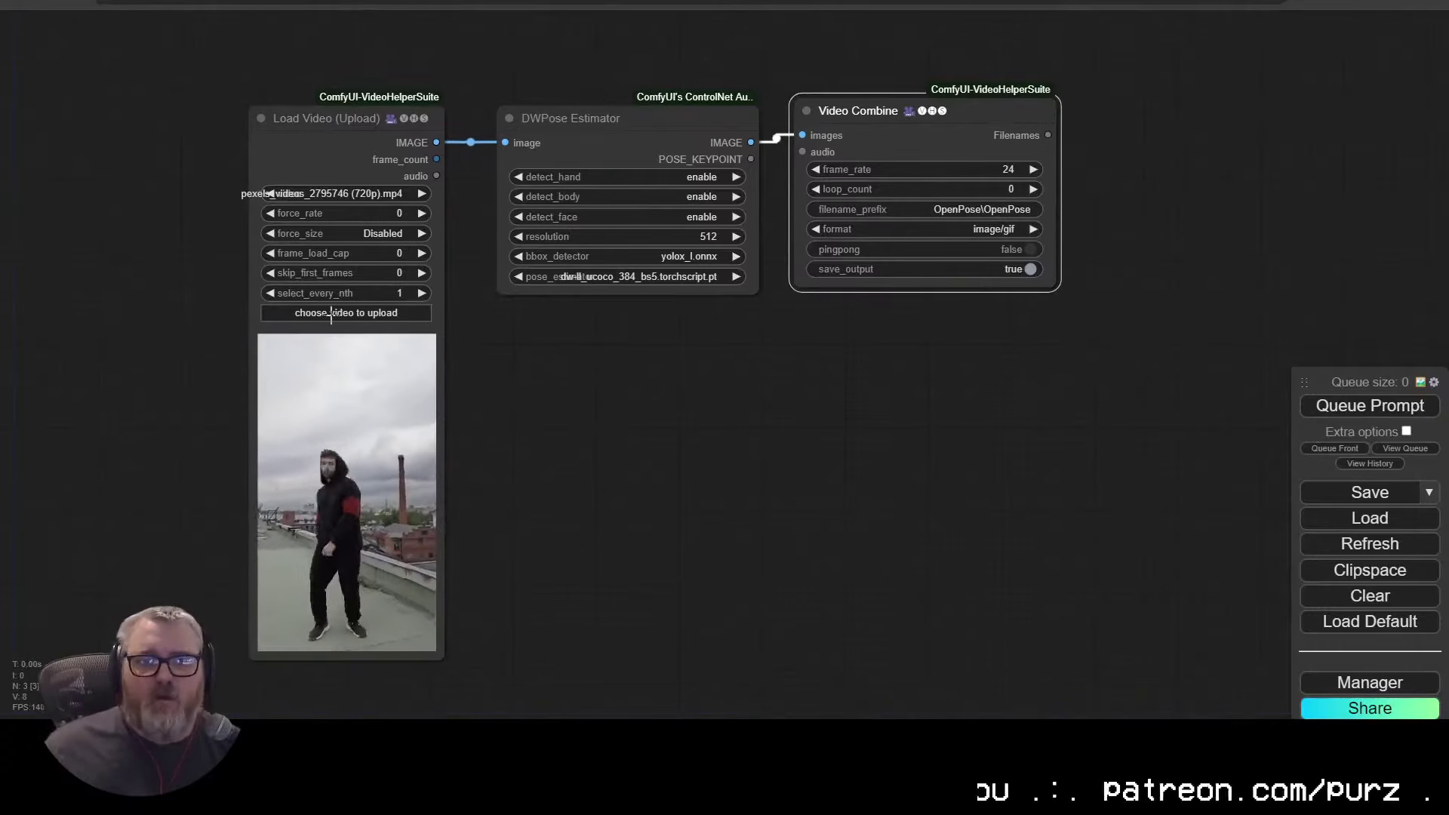
left_click(388, 253)
type("64")
key("Return")
left_click(391, 273)
type("64")
key("Return")
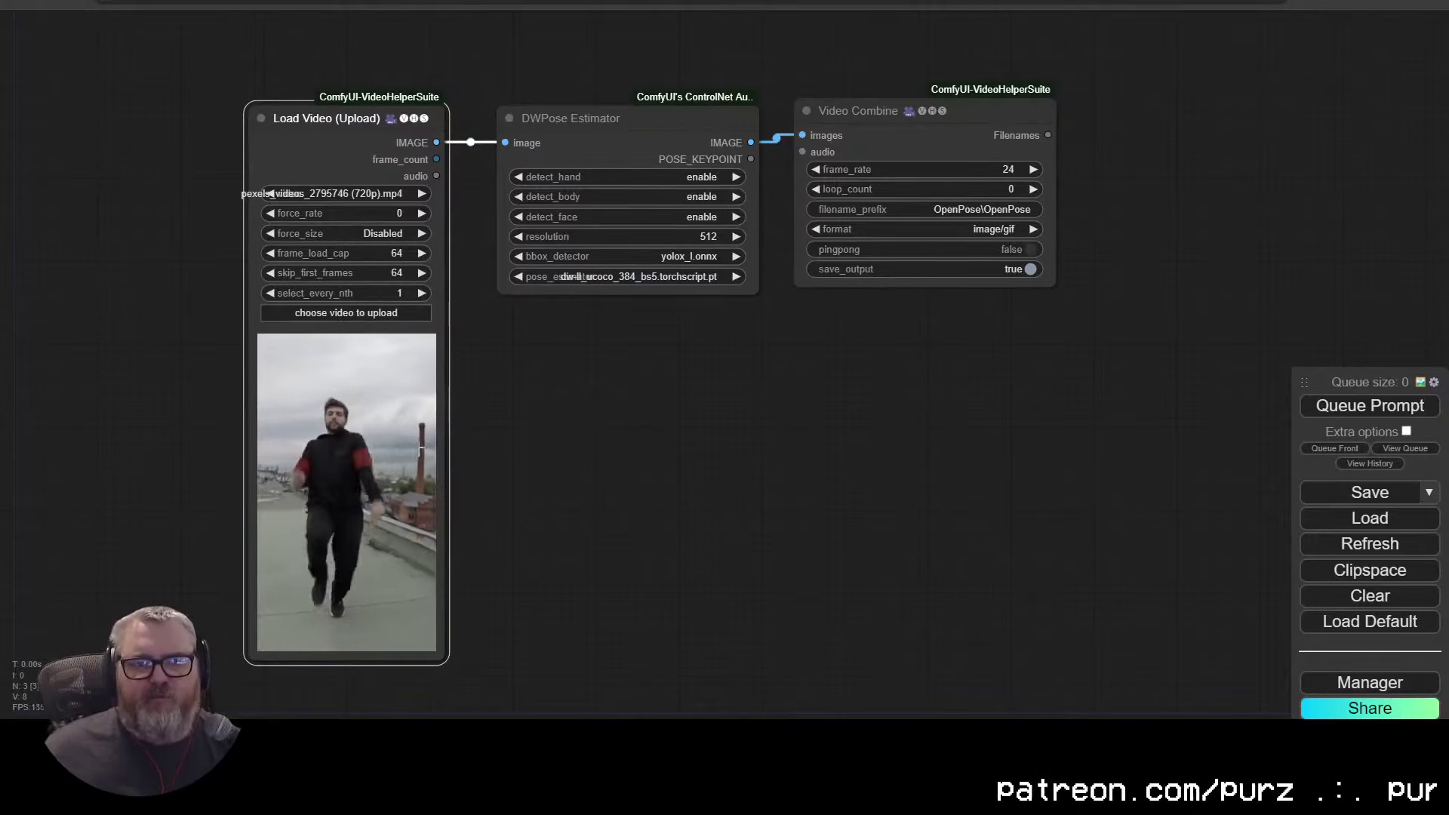
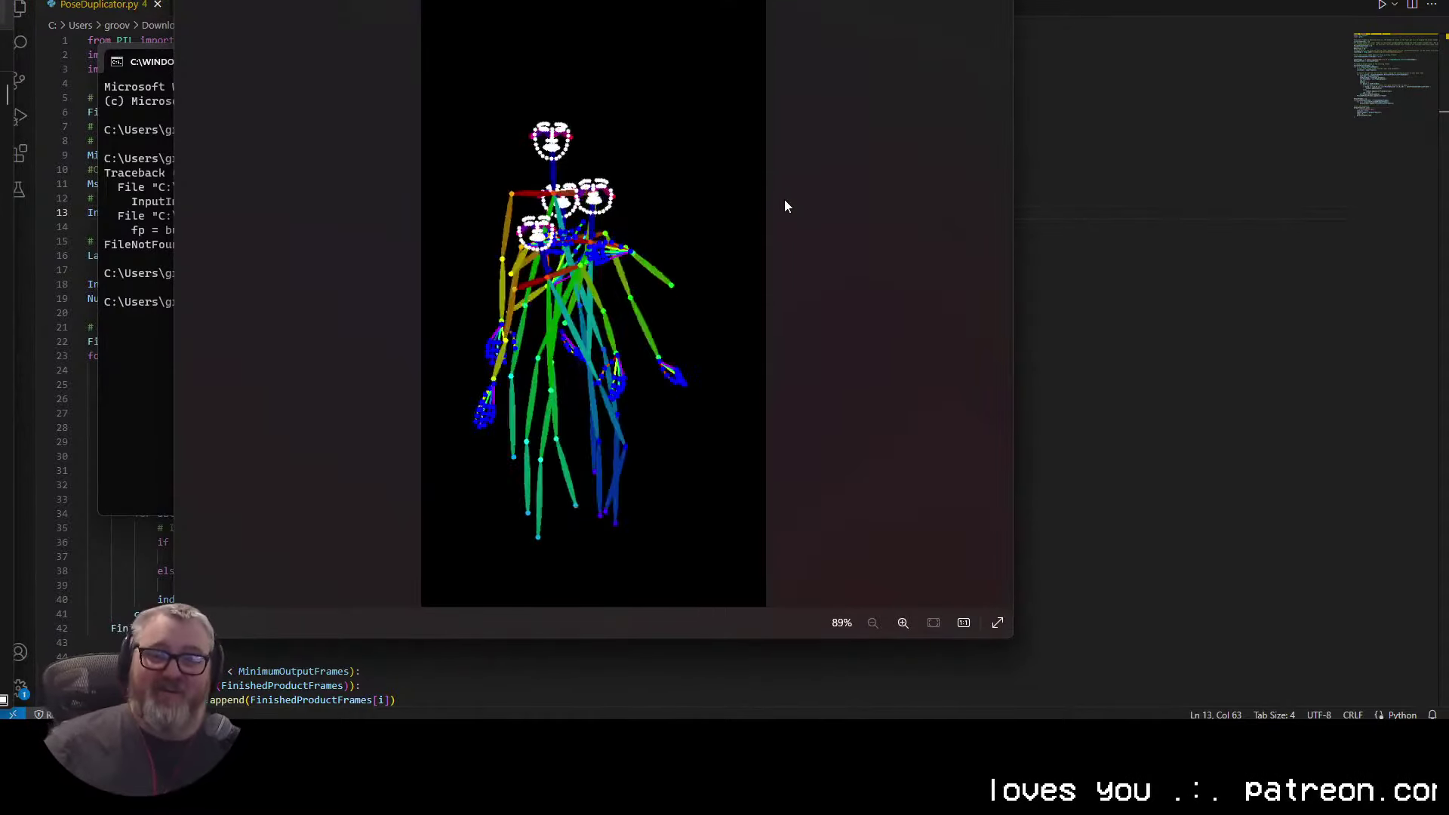
Step: Close the preview of the duplicated pose animation and return from the code editor to ComfyUI
left_click(995, 2)
left_click(945, 327)
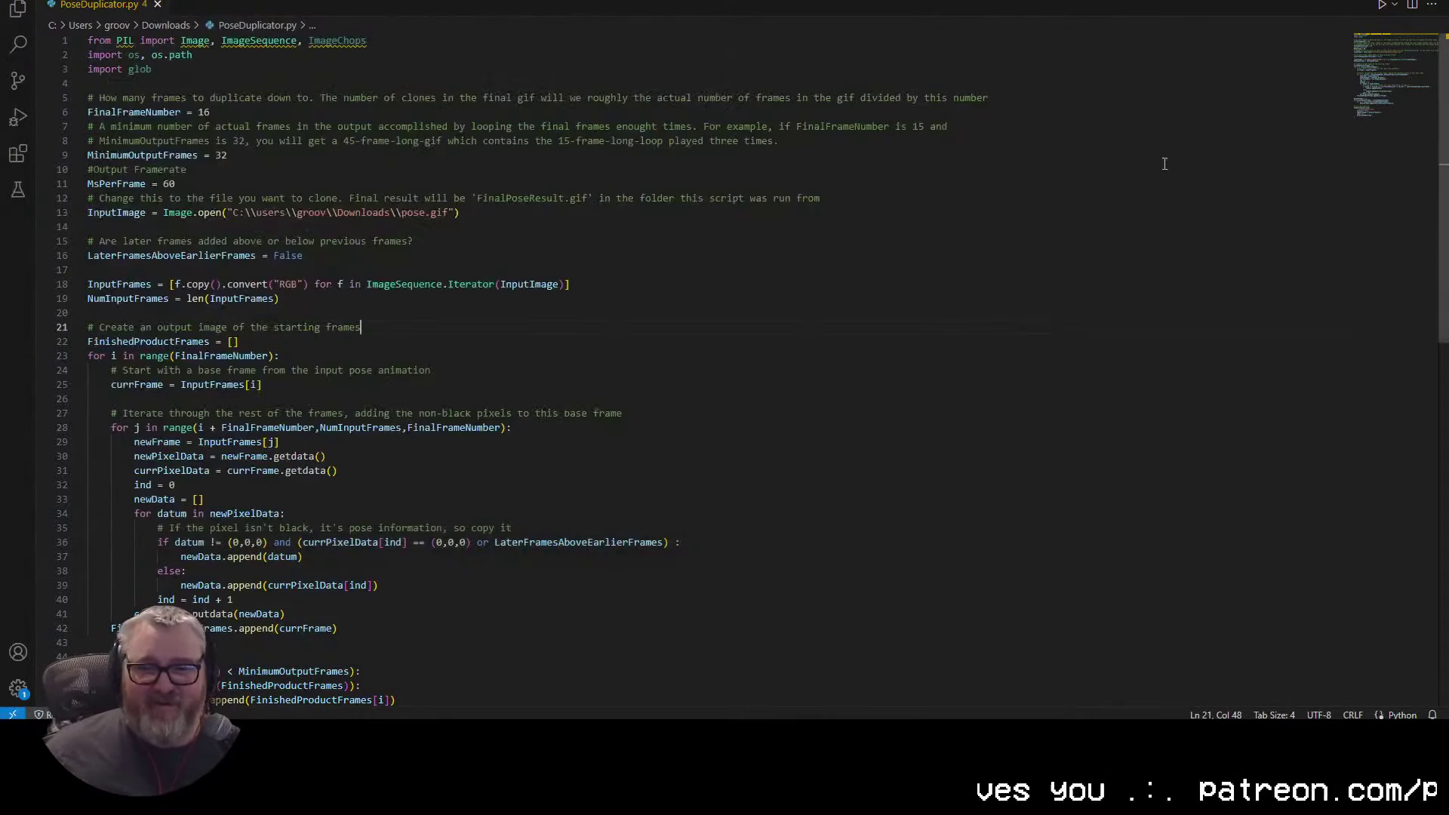
left_click(1362, 1)
left_click(504, 591)
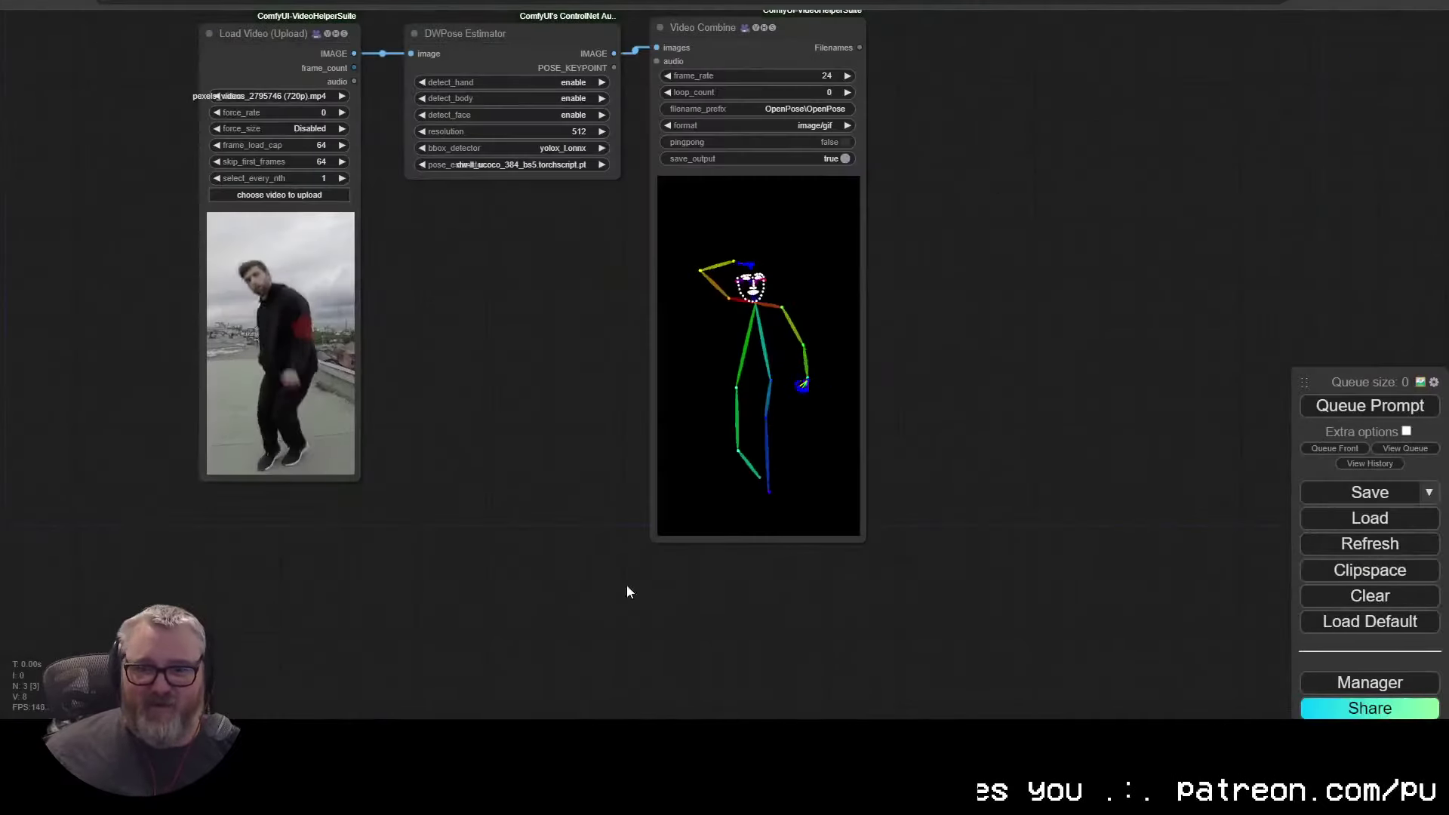
Step: Load workflow (36).json into ComfyUI in place of the pose extraction graph
left_click(1378, 529)
scroll(358, 199, "down", 2)
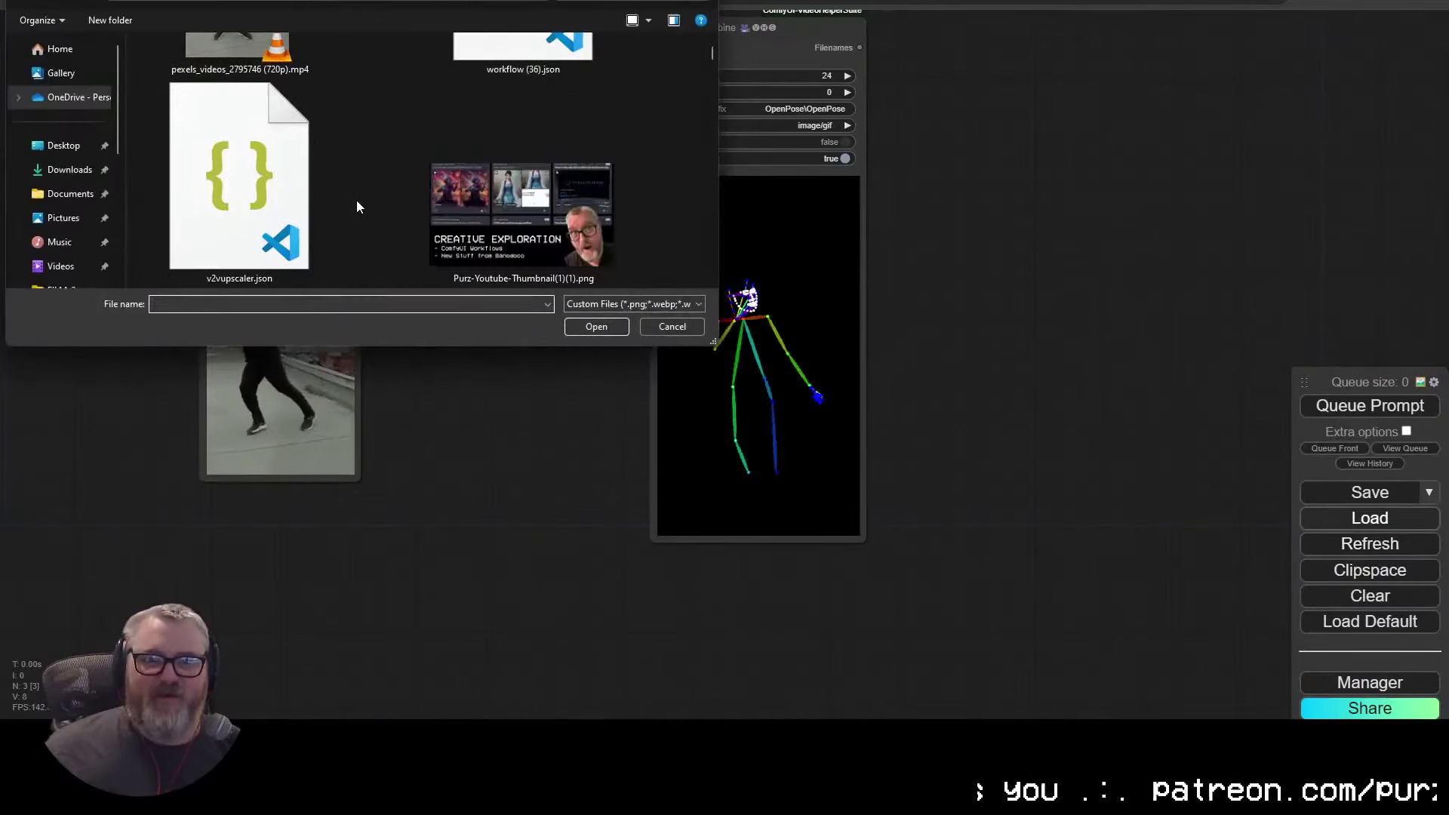
scroll(361, 197, "up", 1)
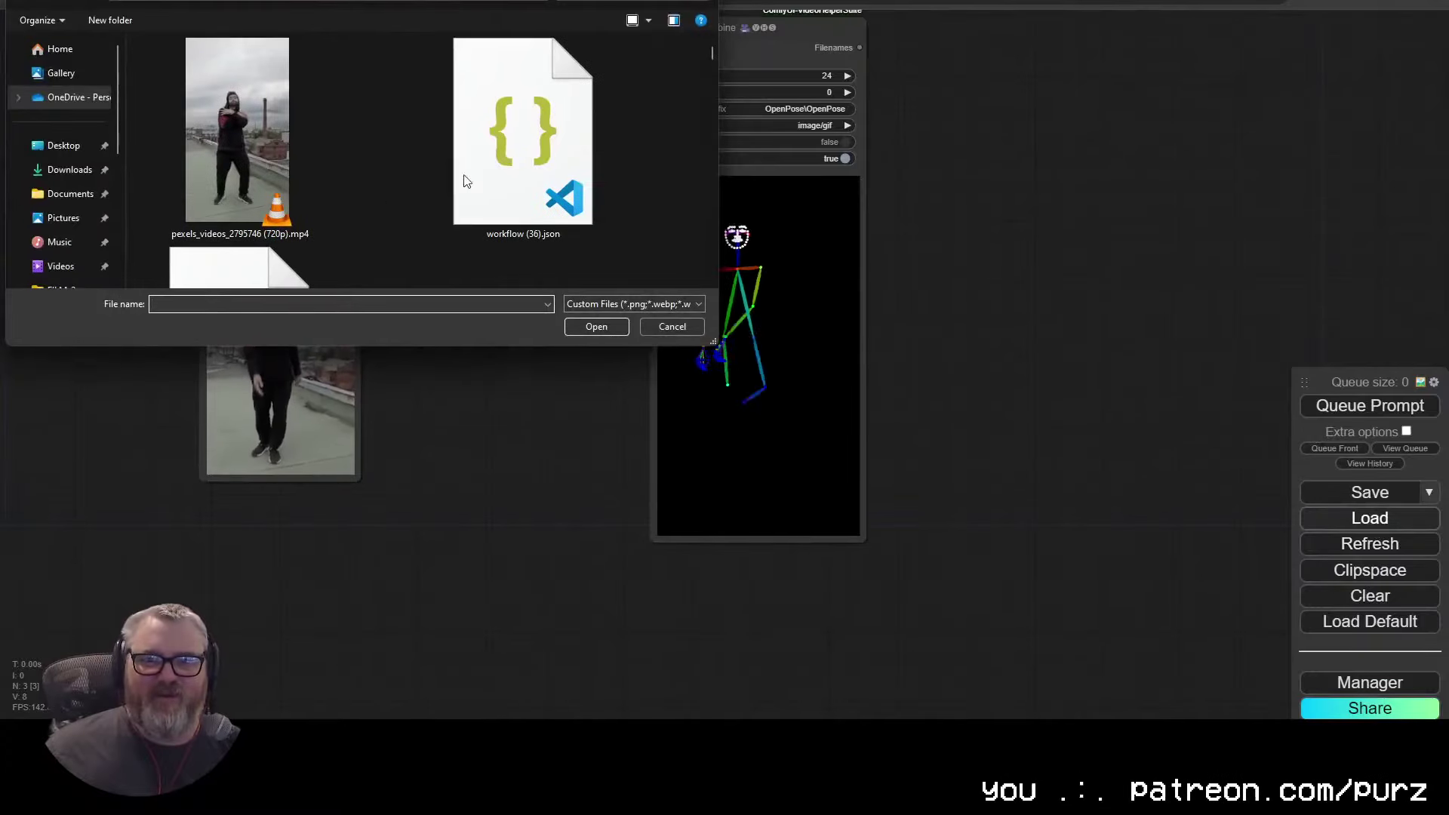
double_click(549, 122)
Step: Set the Load Advanced ControlNet Model node to control_v11p_sd15_openpose.pth
scroll(570, 402, "down", 1)
left_click_drag(570, 402, 715, 522)
left_click_drag(645, 602, 636, 34)
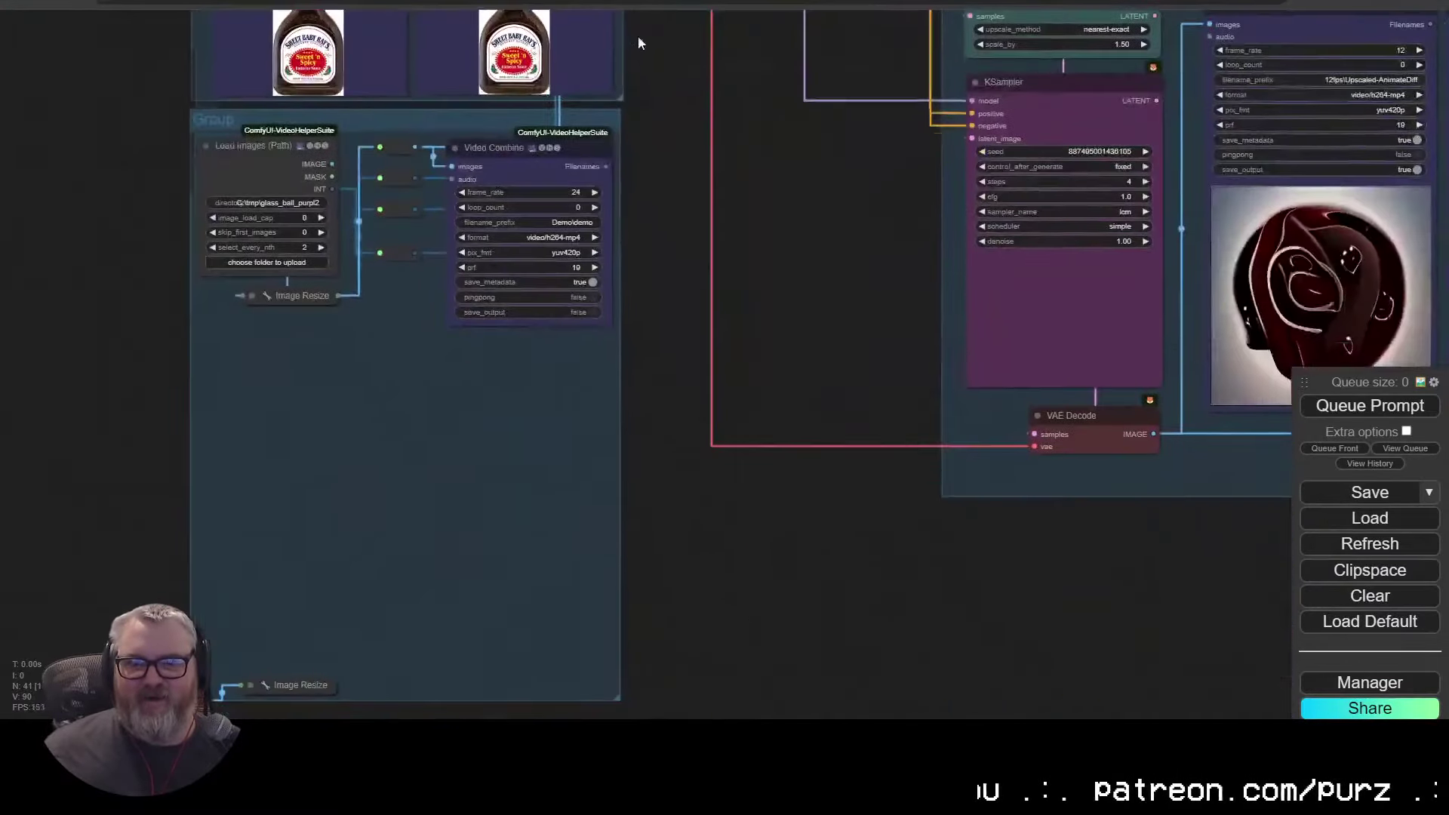
left_click_drag(681, 197, 732, 337)
left_click_drag(708, 283, 474, 676)
left_click_drag(465, 621, 300, 777)
left_click_drag(641, 174, 833, 393)
scroll(850, 171, "up", 3)
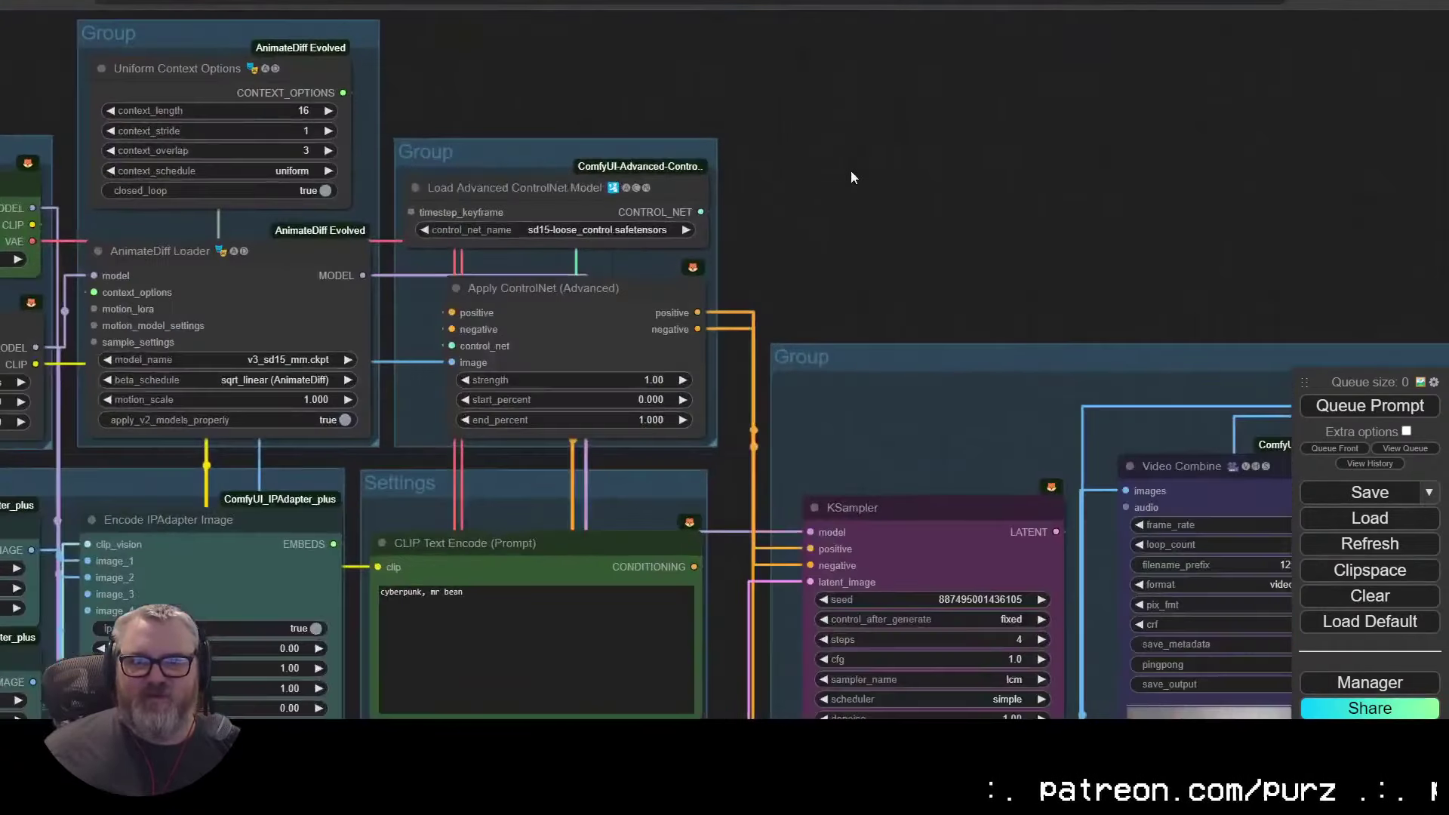
left_click_drag(850, 170, 1262, 268)
left_click(1062, 340)
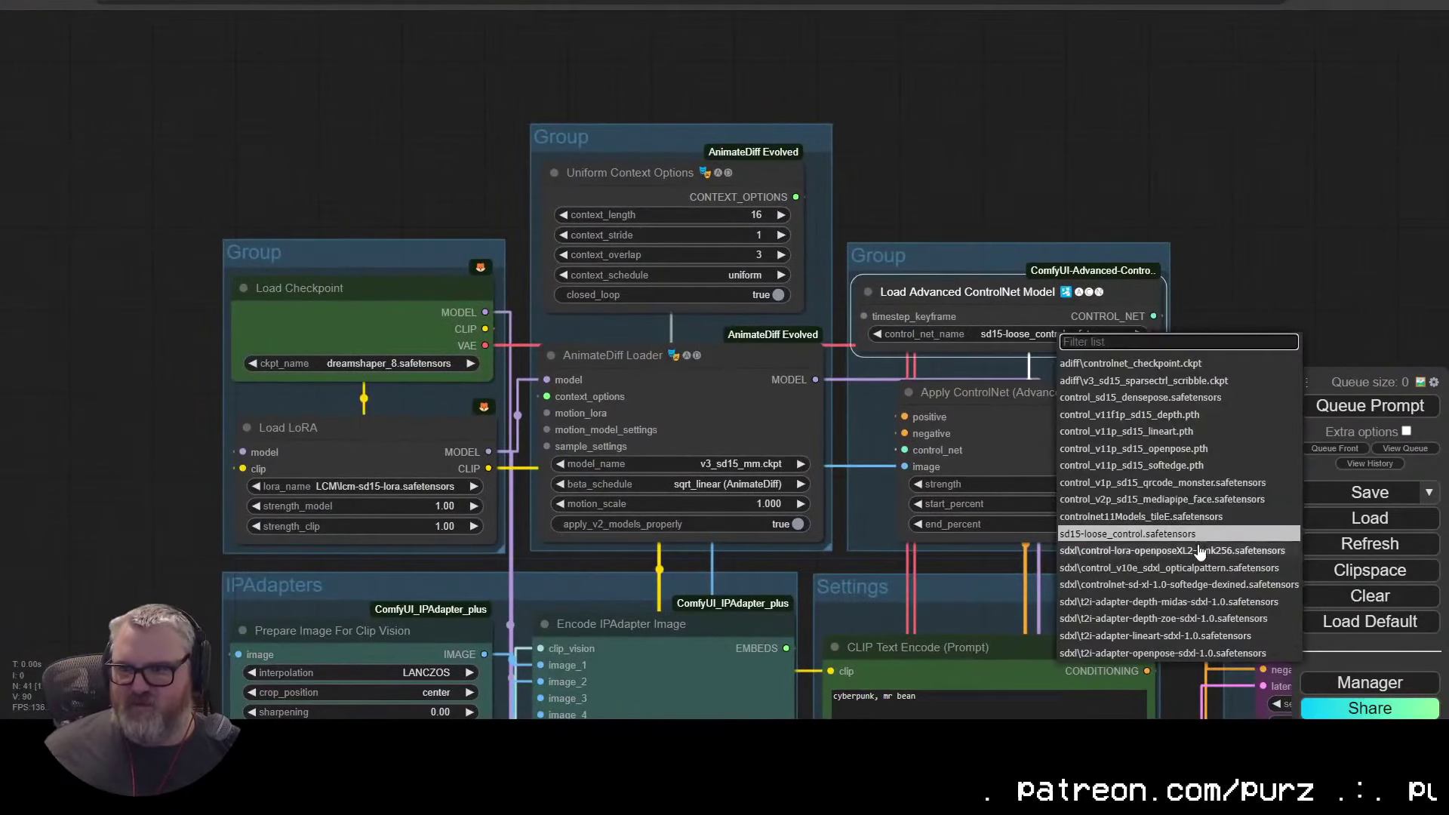
left_click(1182, 450)
Step: Feed Apply ControlNet's image input from a new Load Video node, load FinalPoseResult.gif, and place the node above the ControlNet group
left_click_drag(1207, 324, 947, 385)
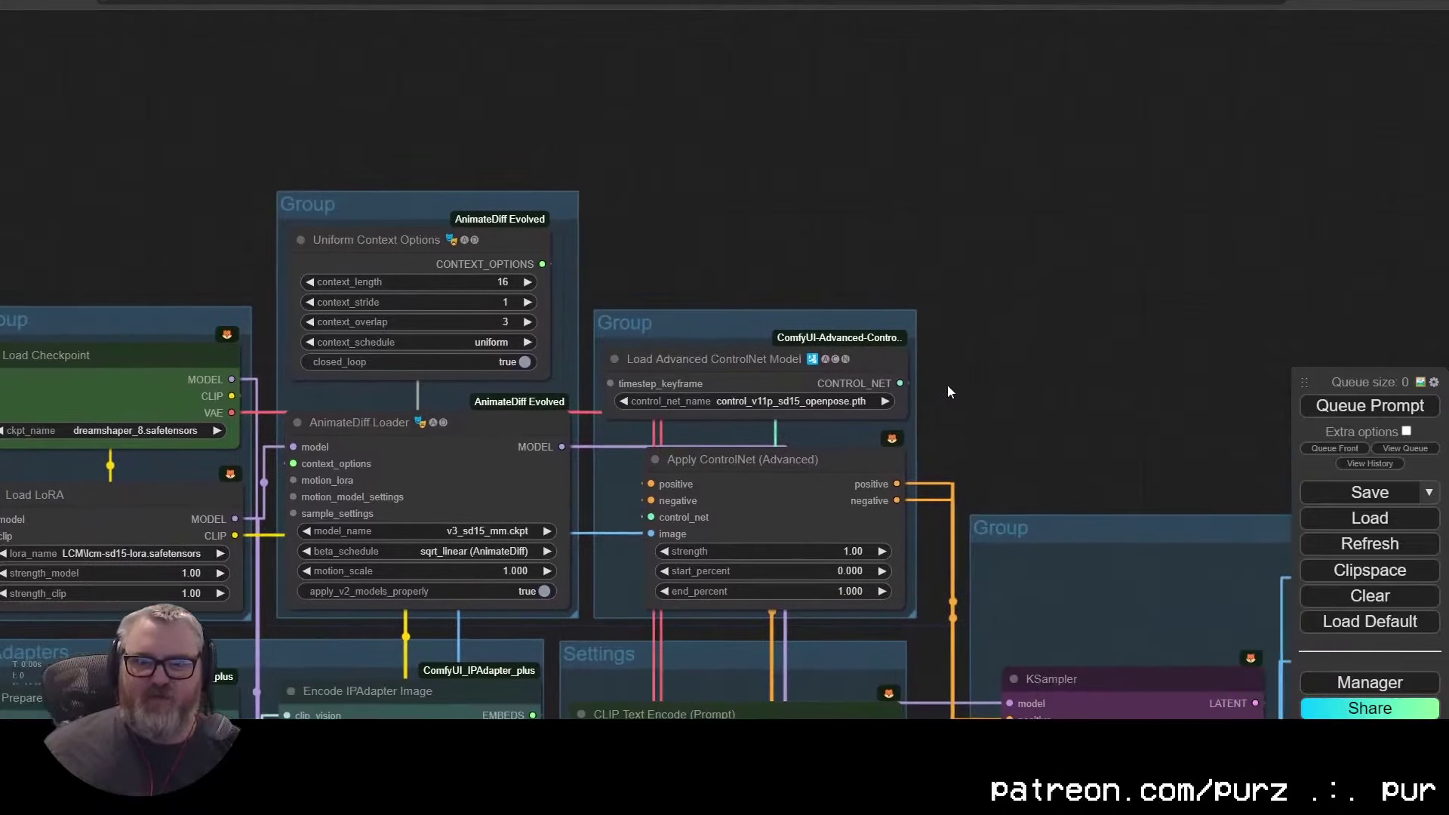
left_click_drag(651, 533, 614, 545)
left_click_drag(737, 56, 738, 61)
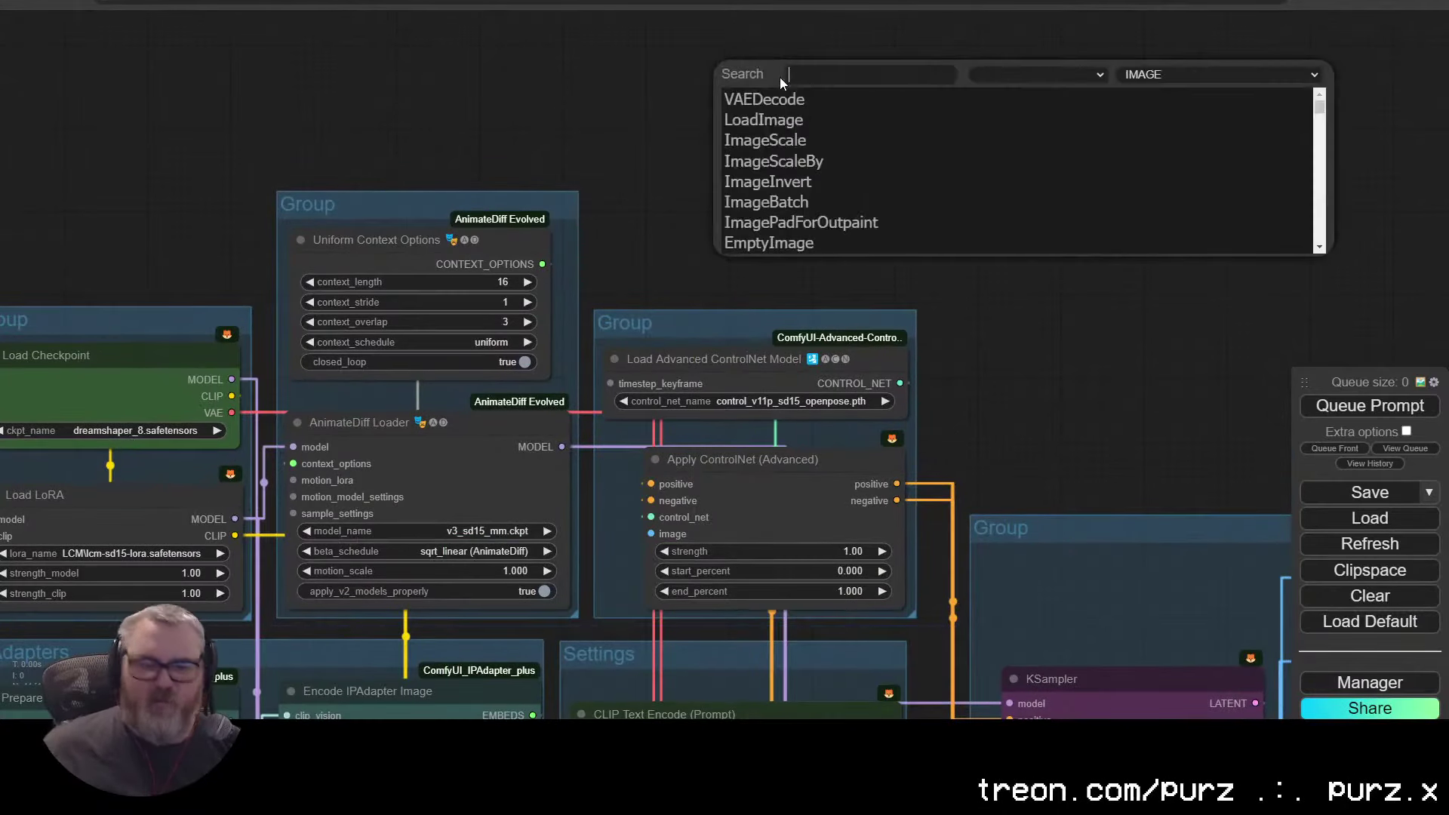
type("loadv")
left_click(917, 99)
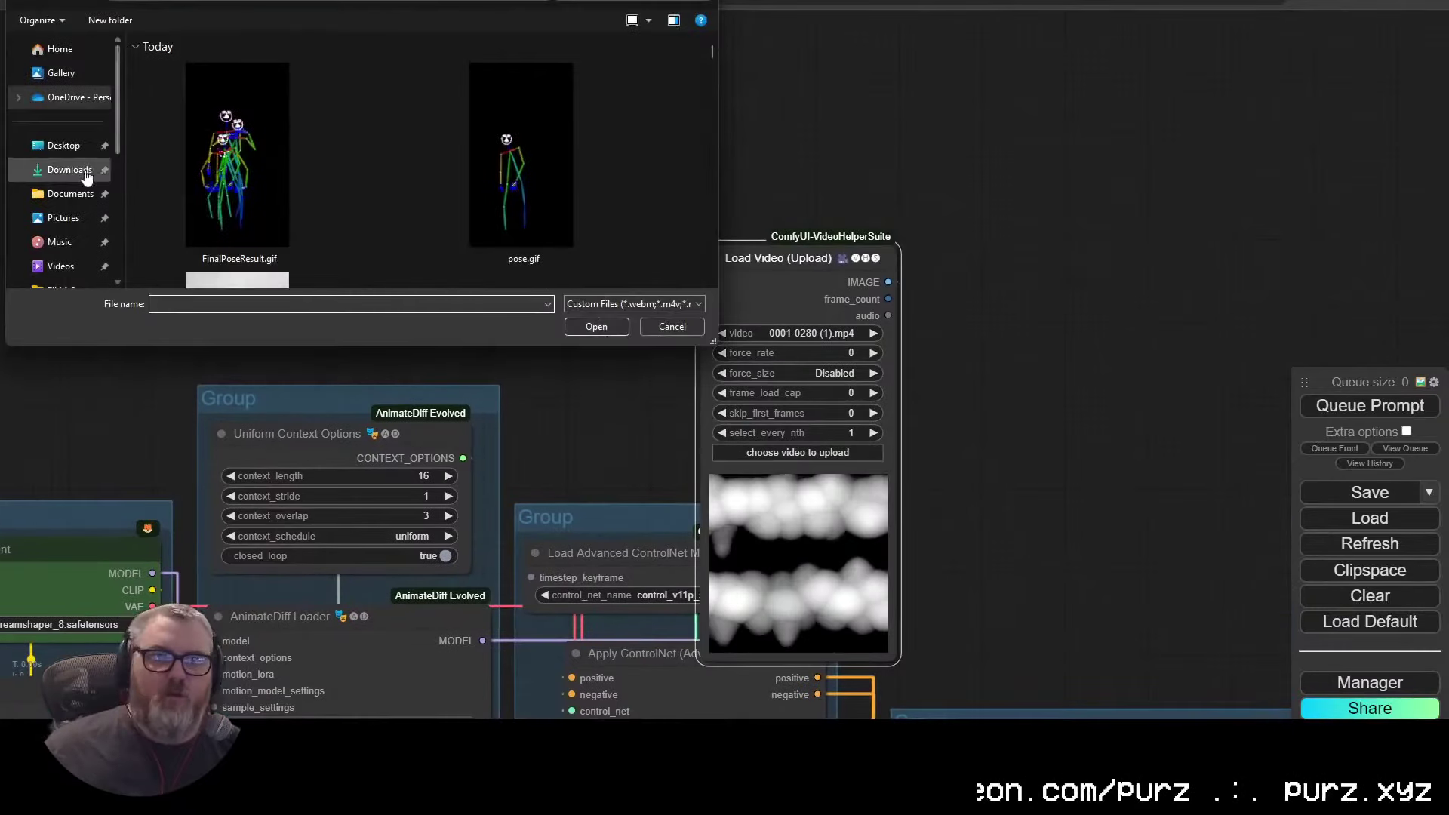
double_click(237, 146)
left_click_drag(812, 247, 721, 13)
left_click_drag(837, 100, 788, 203)
left_click_drag(643, 134, 550, 65)
Step: Switch both IPAdapter Load Image nodes from the sauce bottle to the image of the blonde woman in a pink gingham dress
scroll(830, 296, "down", 4)
left_click_drag(828, 296, 802, 200)
scroll(838, 370, "down", 1)
left_click_drag(837, 369, 921, 123)
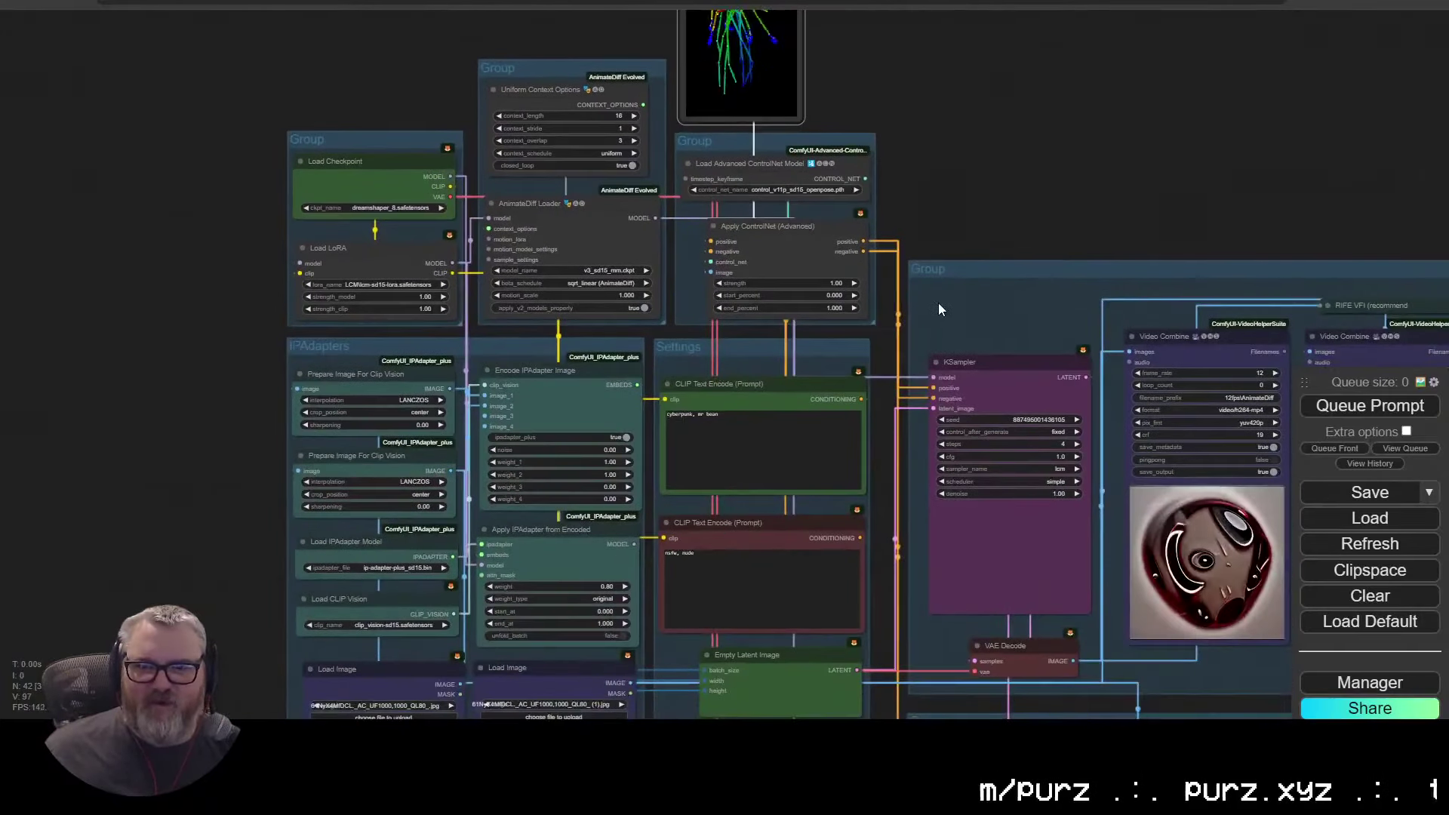
left_click_drag(939, 302, 982, 89)
scroll(983, 85, "down", 1)
left_click(540, 451)
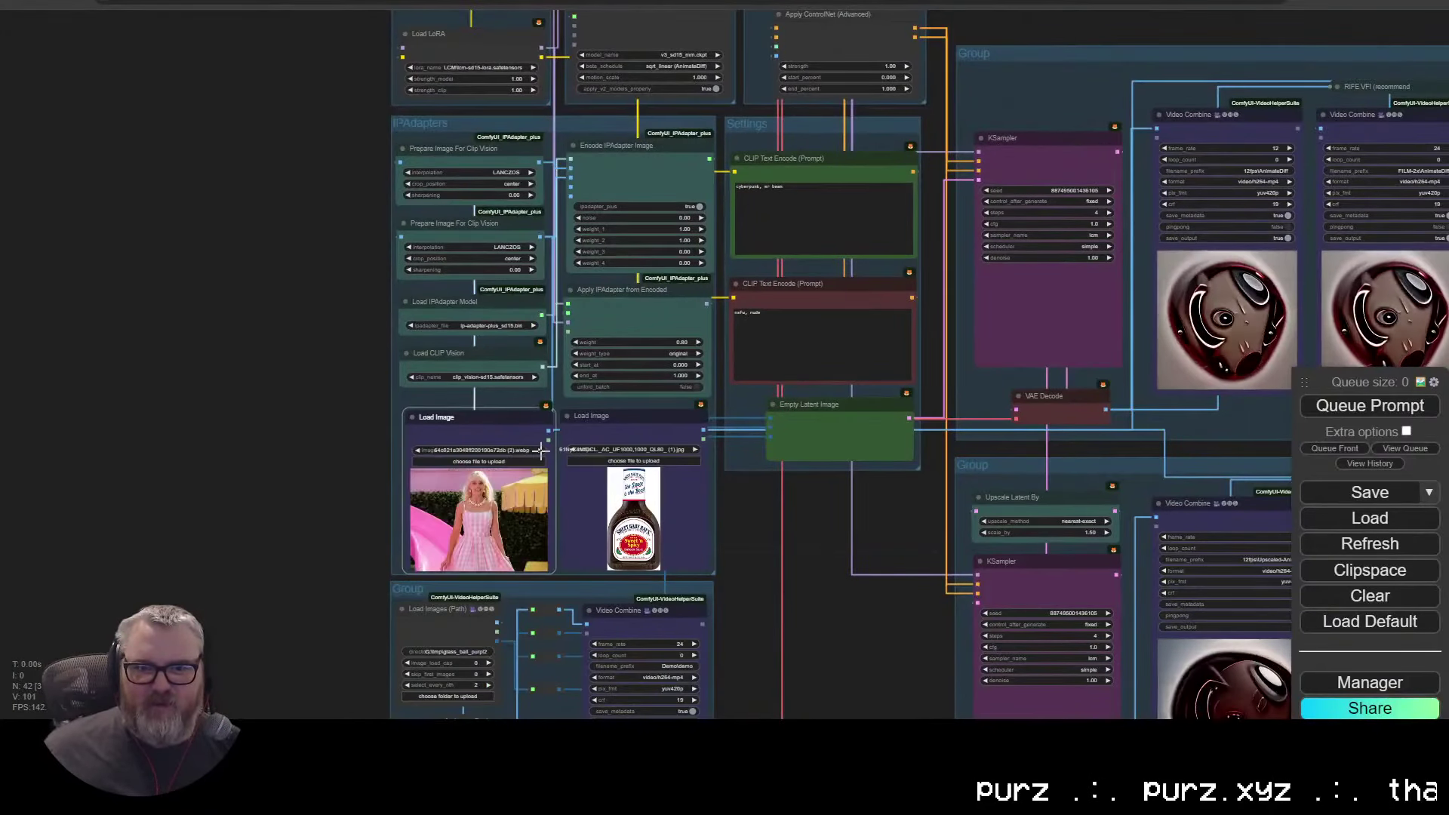
left_click(694, 448)
key("ctrl+v")
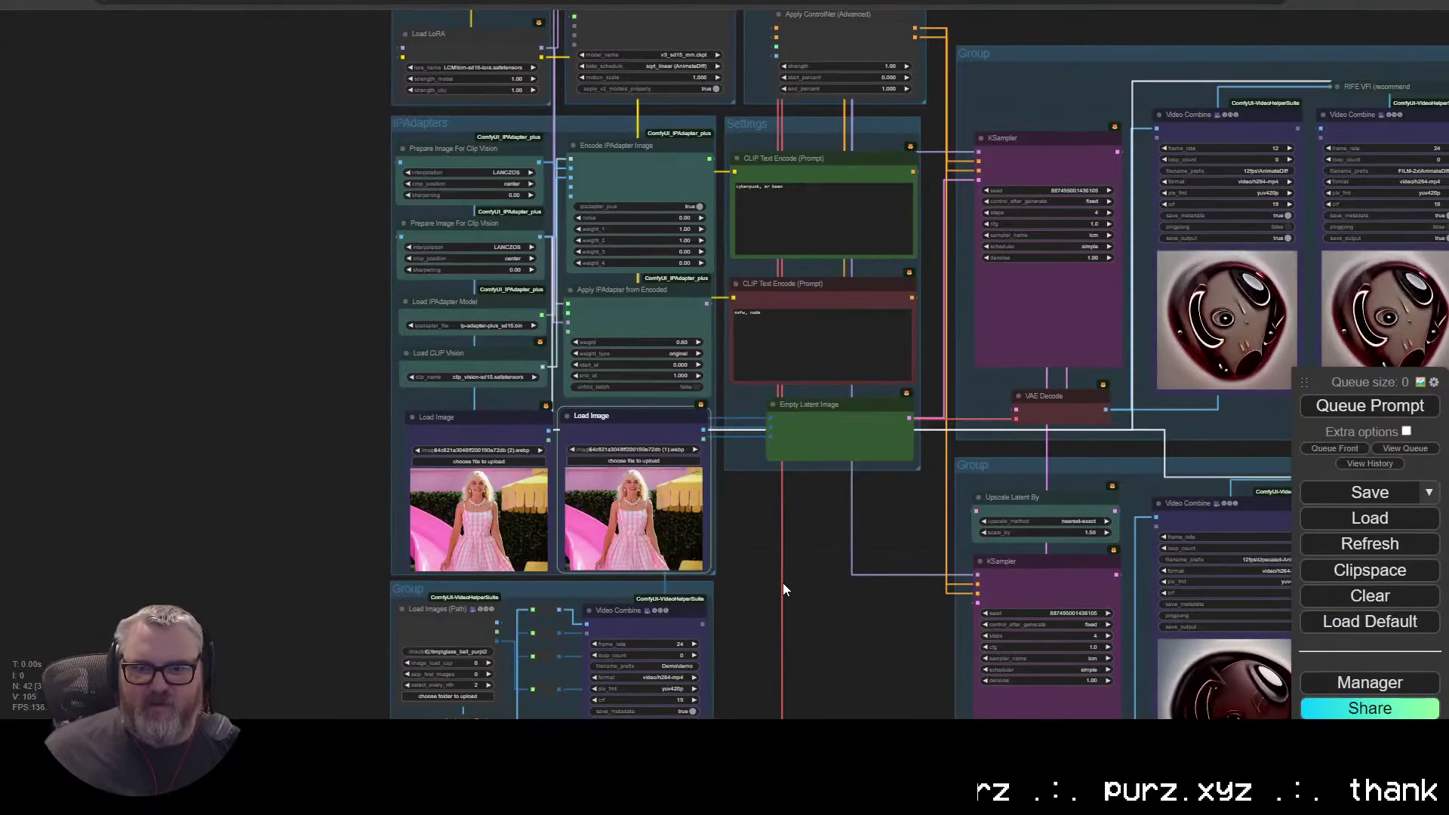
Step: Examine how the image-path group, sampler groups, Empty Latent Image and new pose video node are wired
left_click_drag(782, 582, 907, 267)
scroll(517, 324, "up", 5)
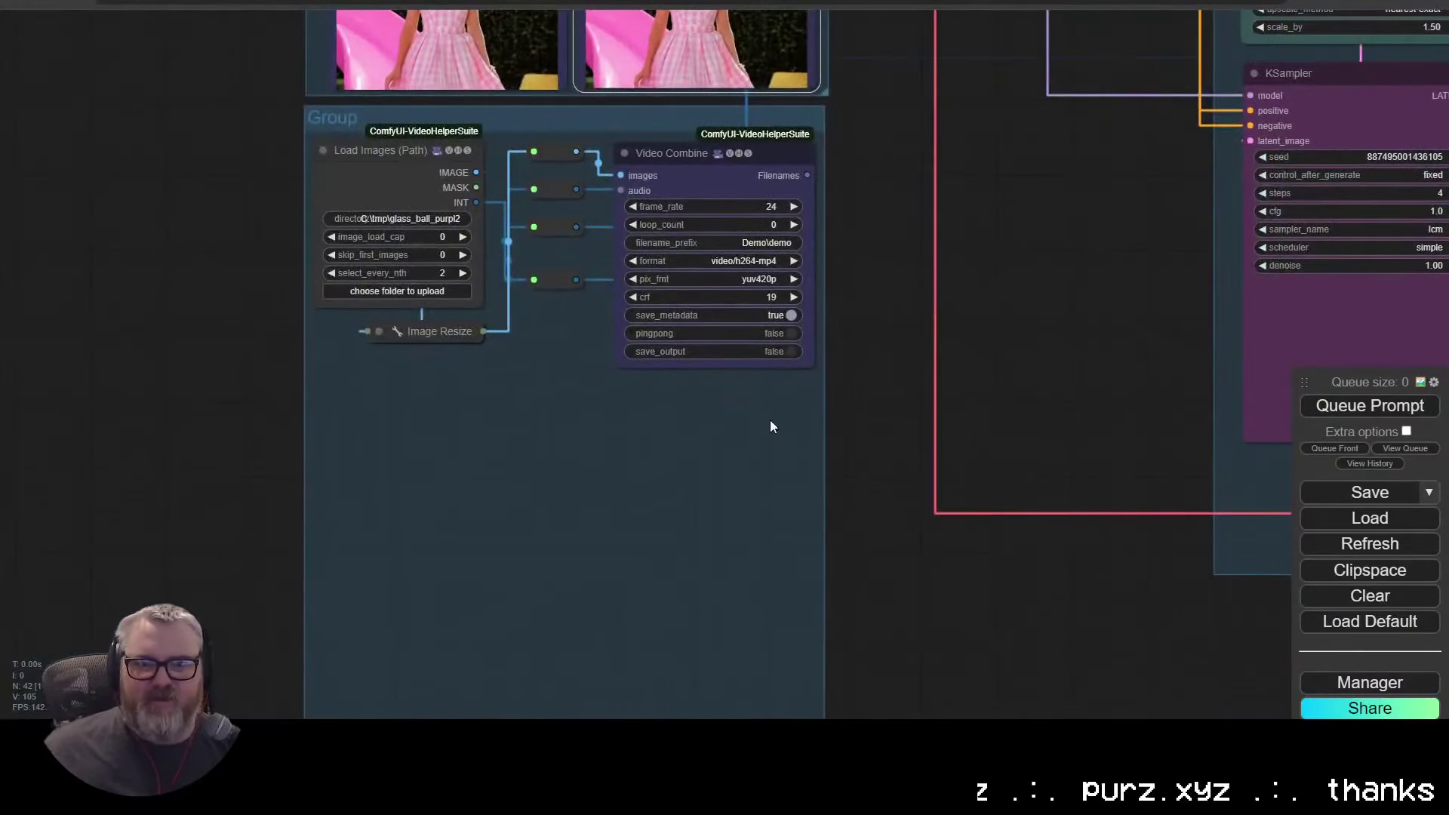
scroll(781, 418, "down", 2)
left_click_drag(1022, 134, 337, 548)
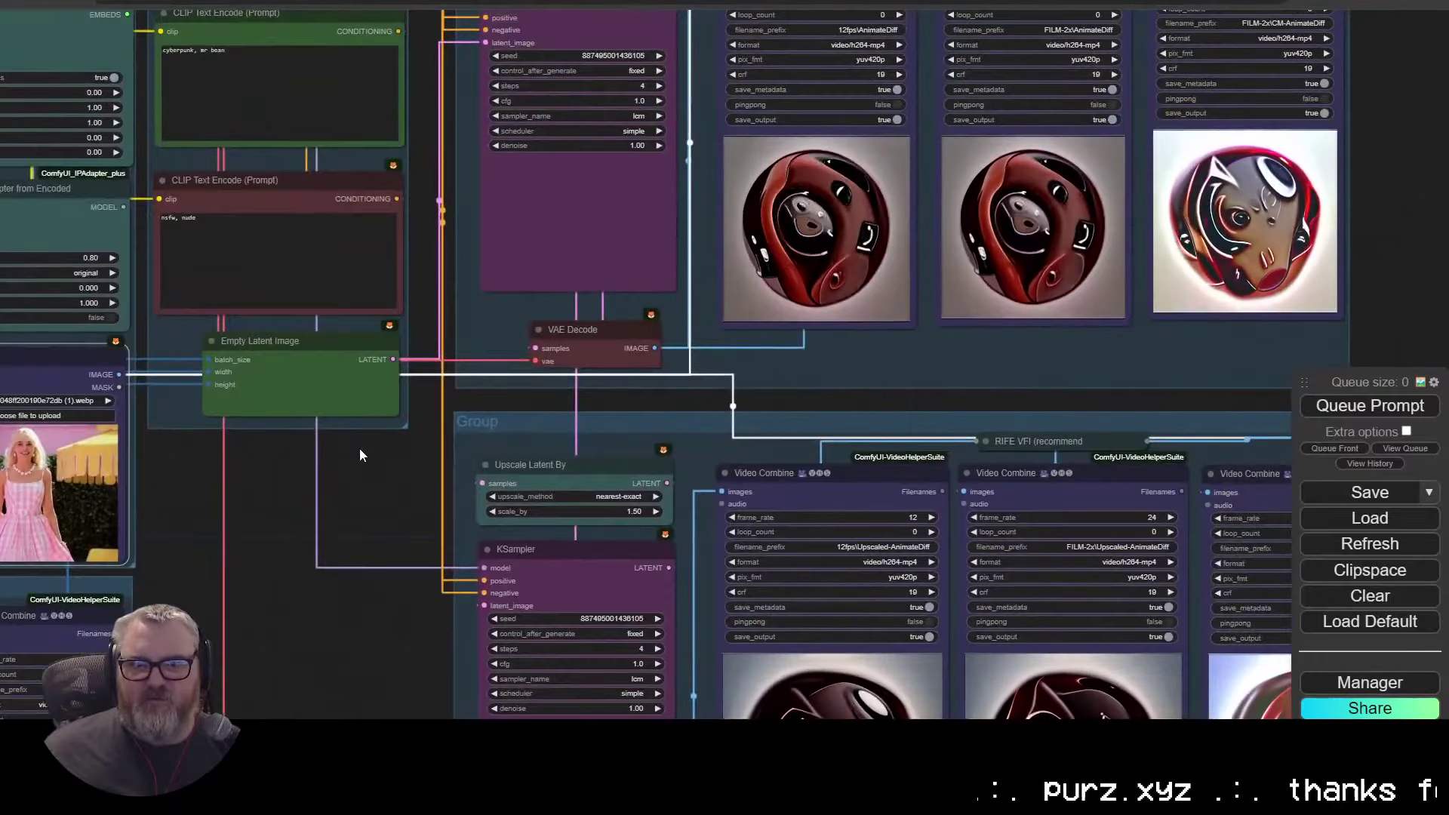
left_click_drag(264, 469, 554, 339)
left_click_drag(453, 498, 513, 785)
scroll(799, 282, "down", 1)
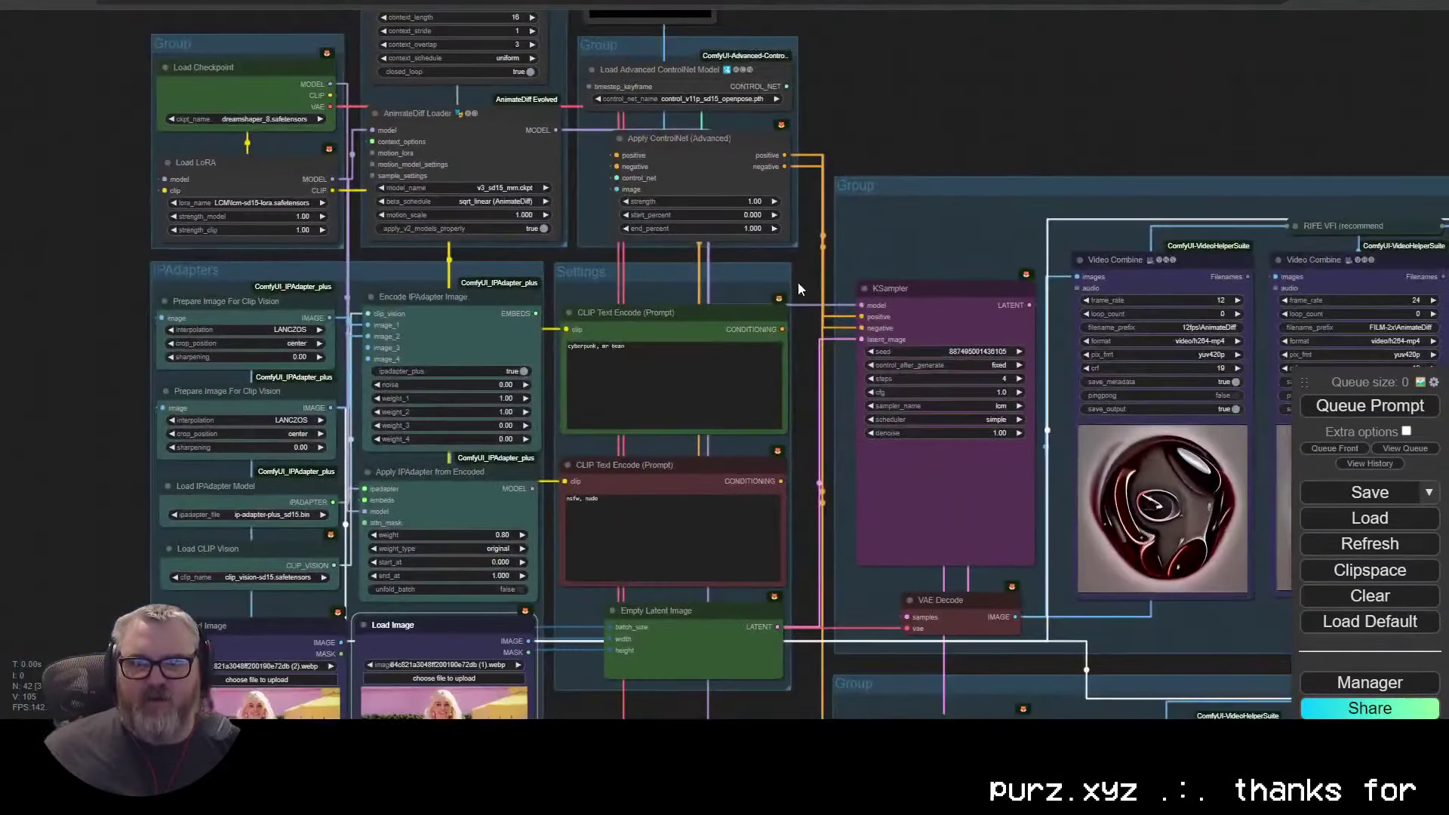
scroll(799, 282, "down", 2)
left_click_drag(869, 133, 719, 384)
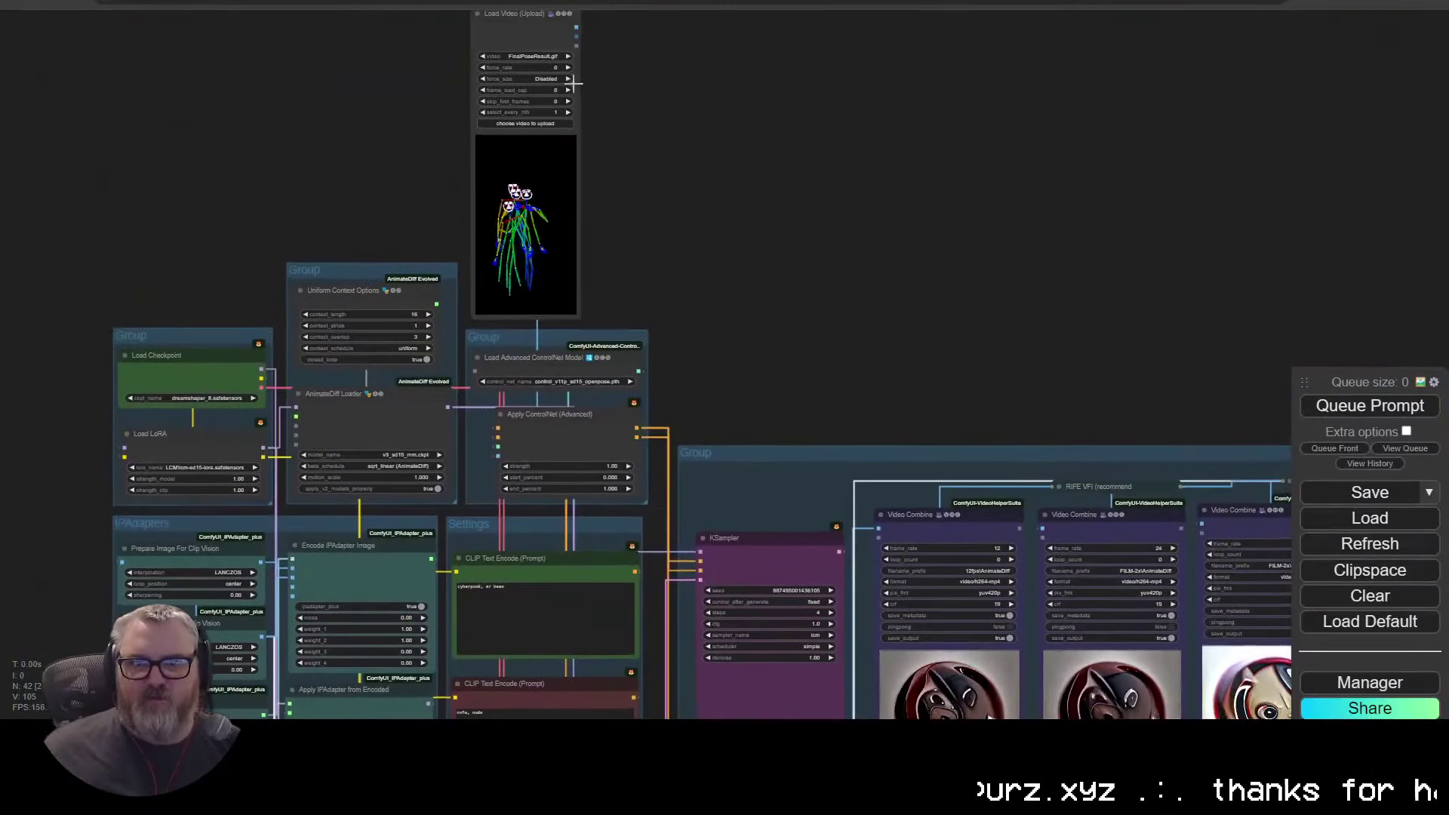
Step: Convert the Empty Latent Image node's width and height inputs back to widgets
scroll(581, 86, "up", 4)
left_click_drag(704, 678, 749, 236)
left_click_drag(725, 366, 754, 307)
left_click_drag(488, 695, 507, 400)
left_click_drag(526, 335, 554, 313)
right_click(679, 317)
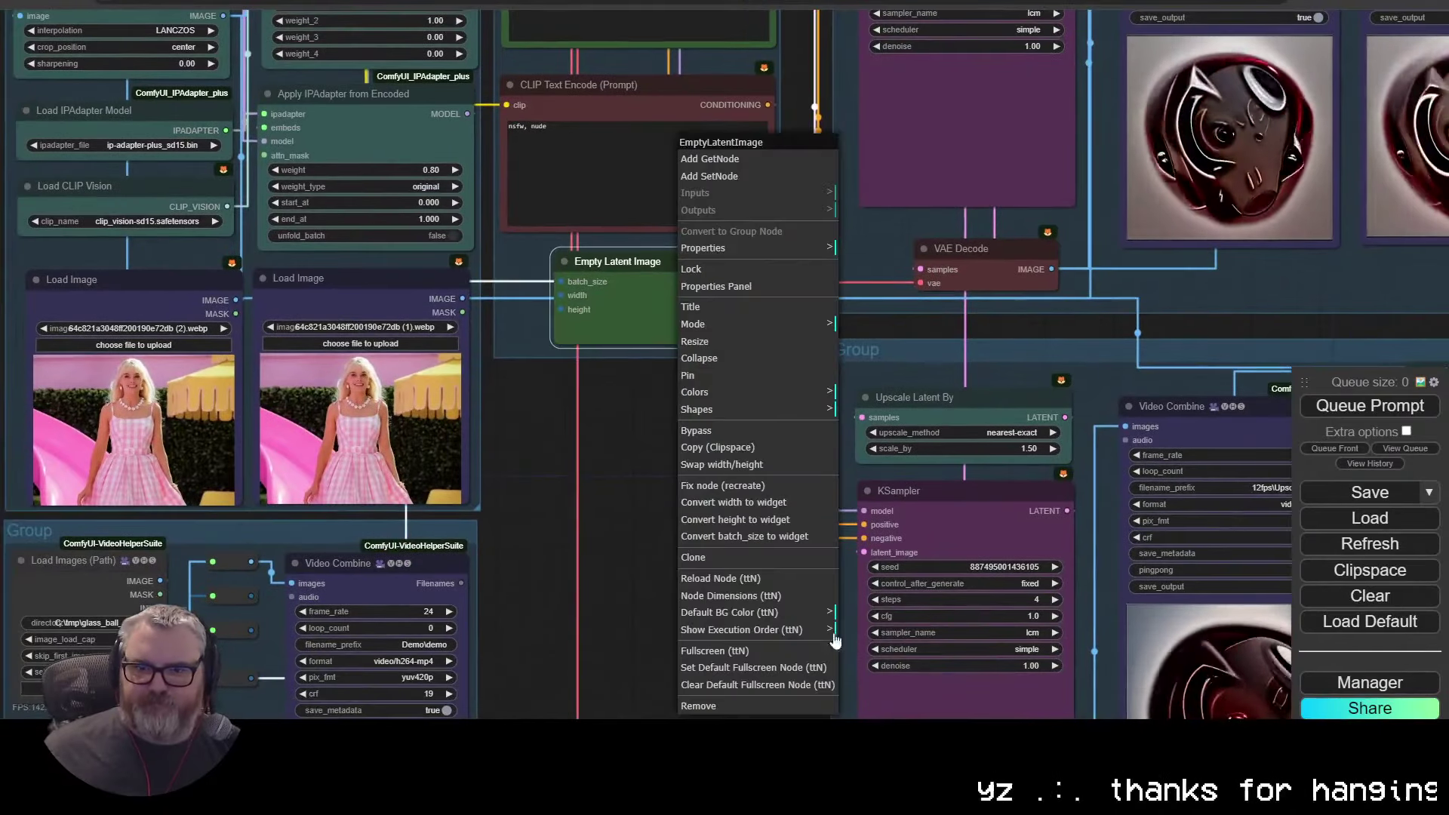
left_click(720, 497)
right_click(670, 325)
left_click(720, 519)
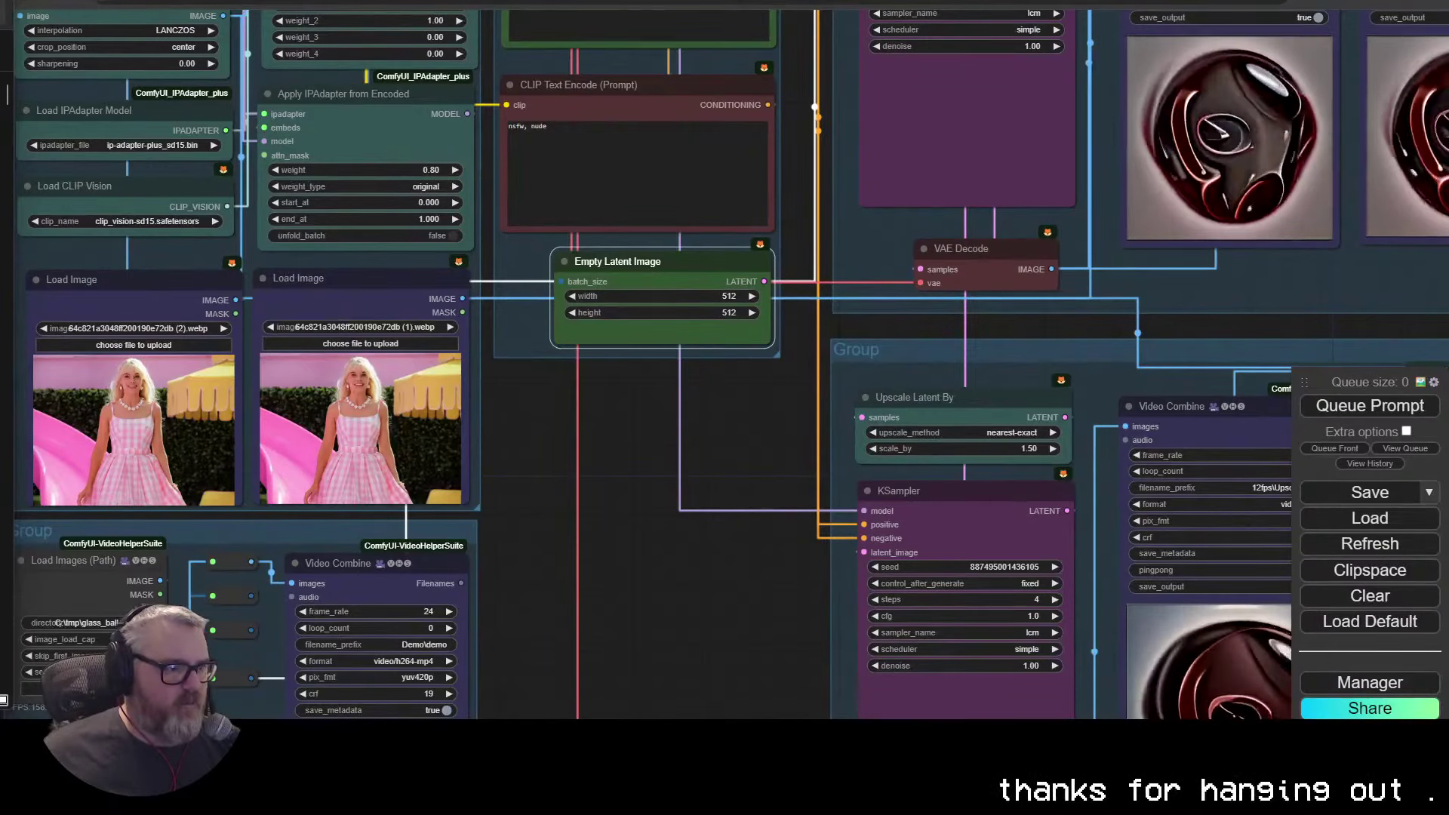
Step: Set the Empty Latent Image height to 912
left_click(729, 305)
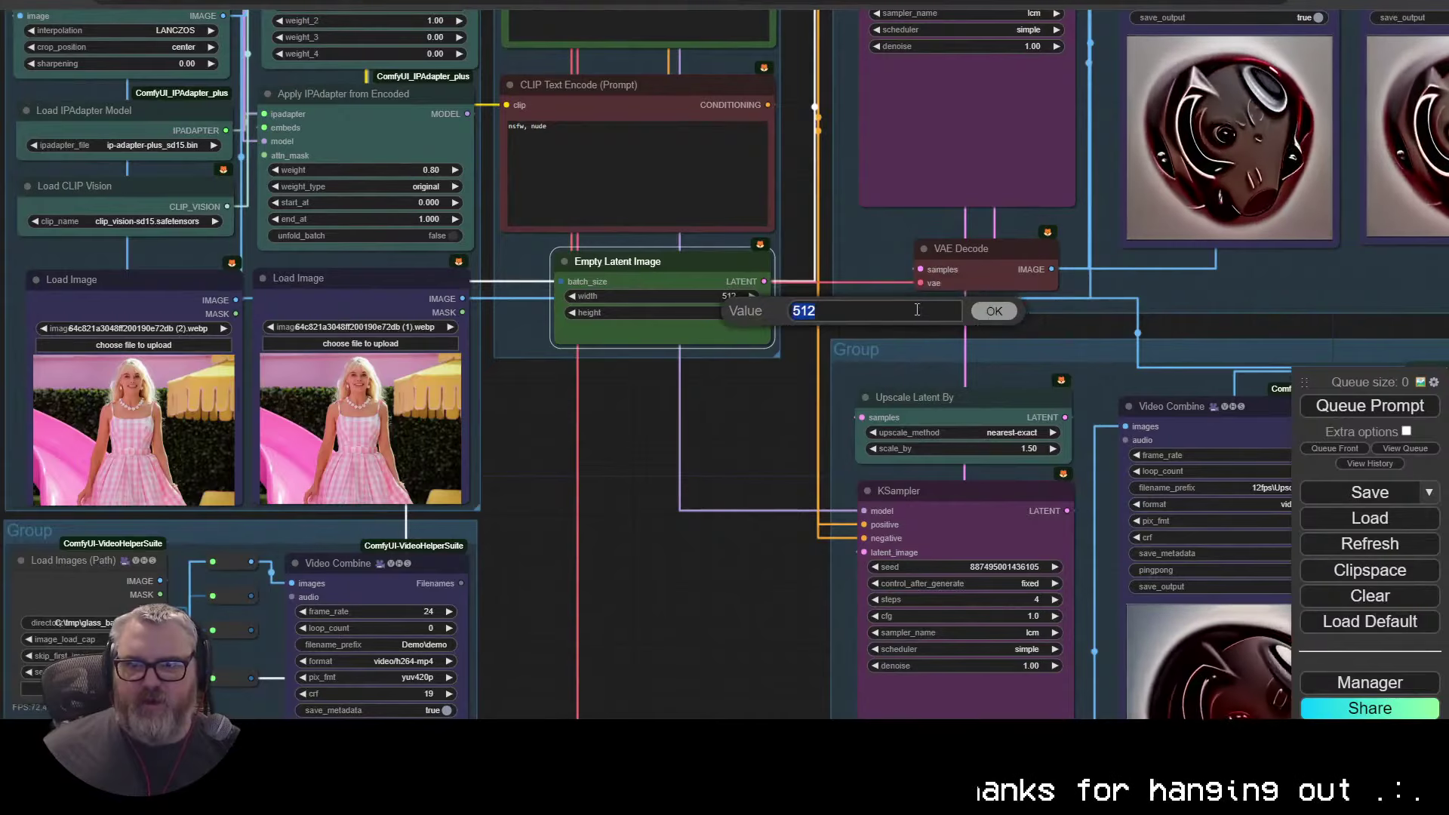
type("912")
key("Return")
Step: Replace the positive CLIP Text Encode prompt with "barbie dancing in a rainy new york city alley"
left_click_drag(917, 310, 905, 569)
left_click(635, 221)
key("ctrl+a")
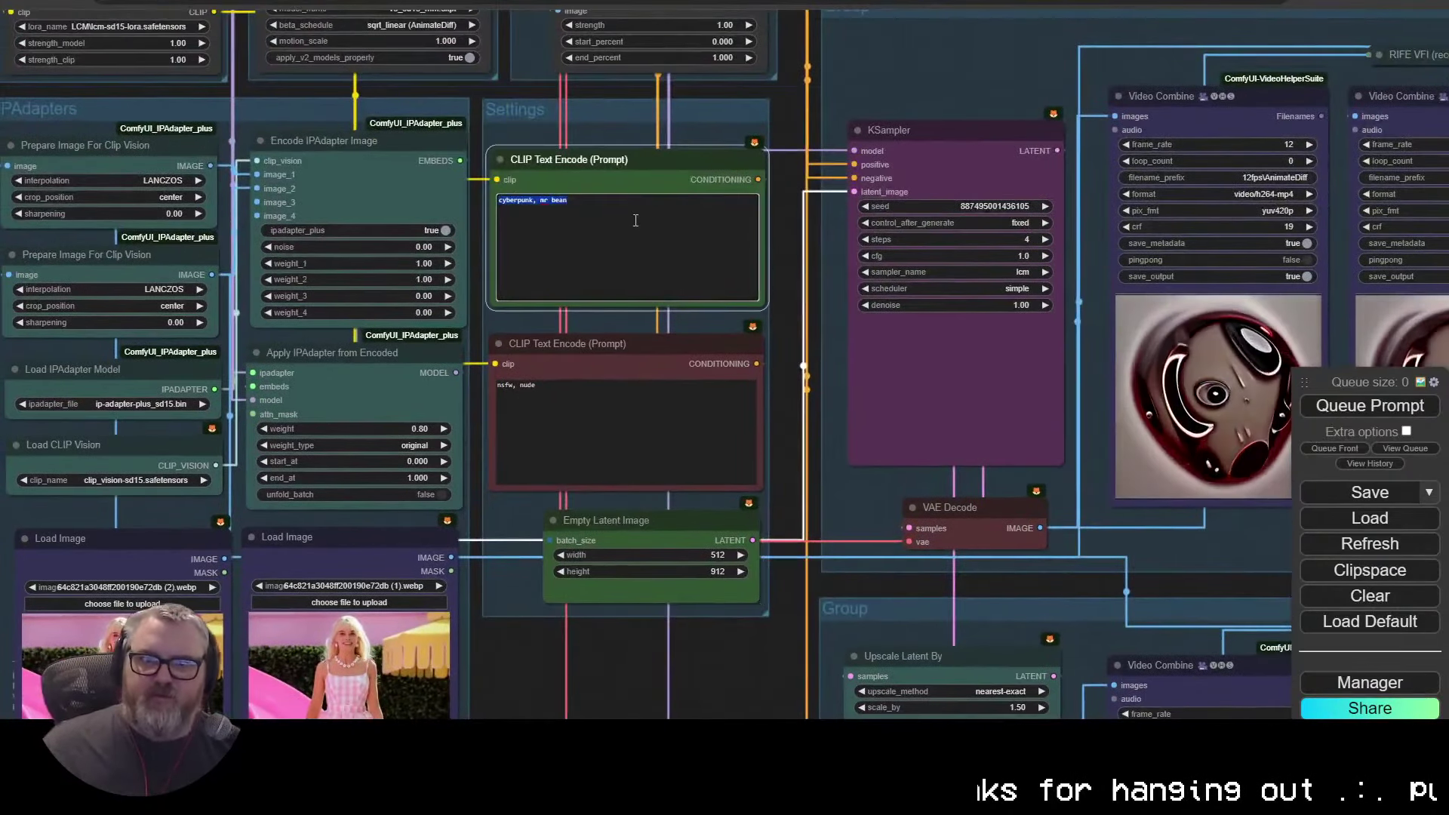
type("barbie dancing ")
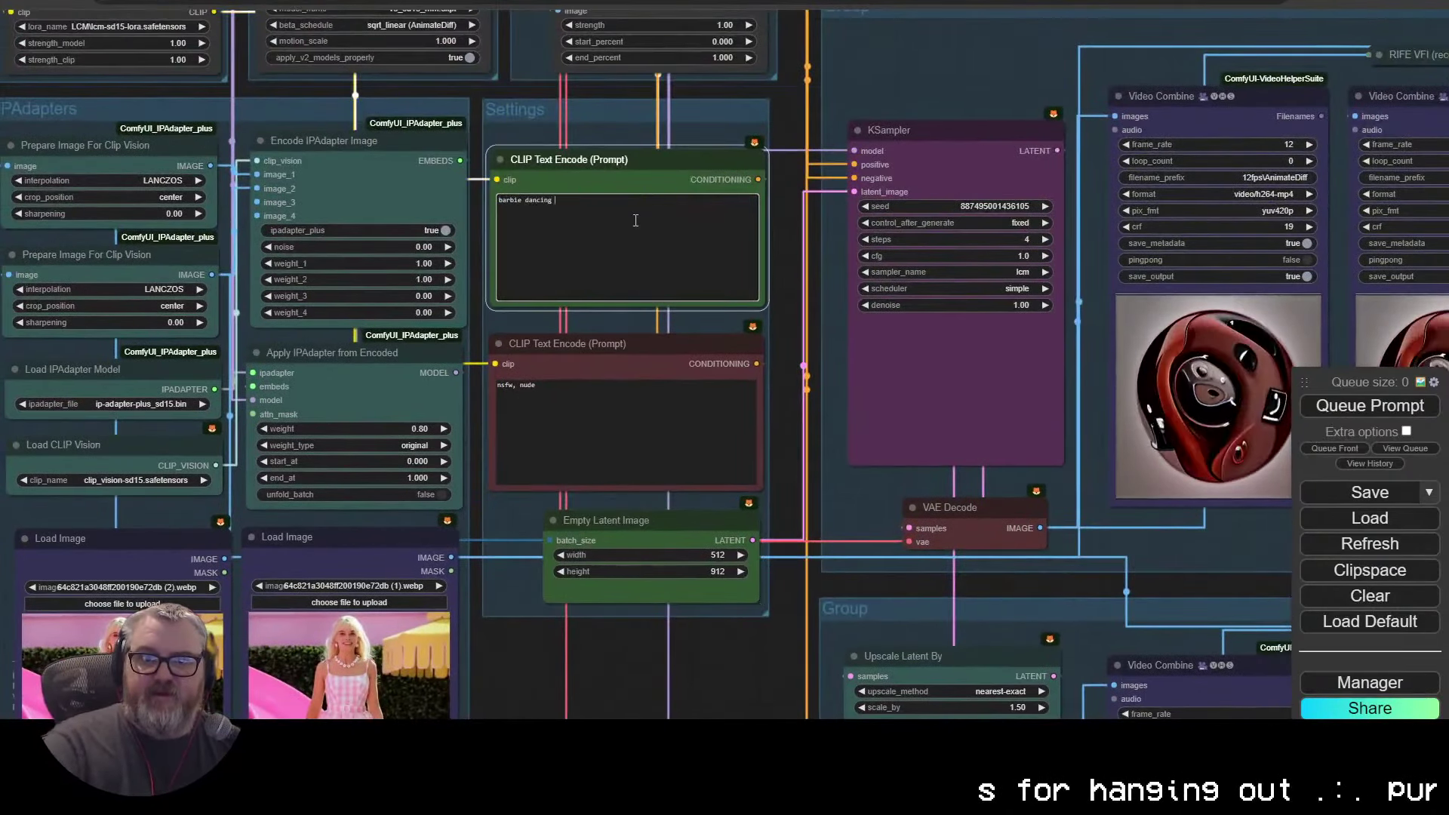
type("in a rin")
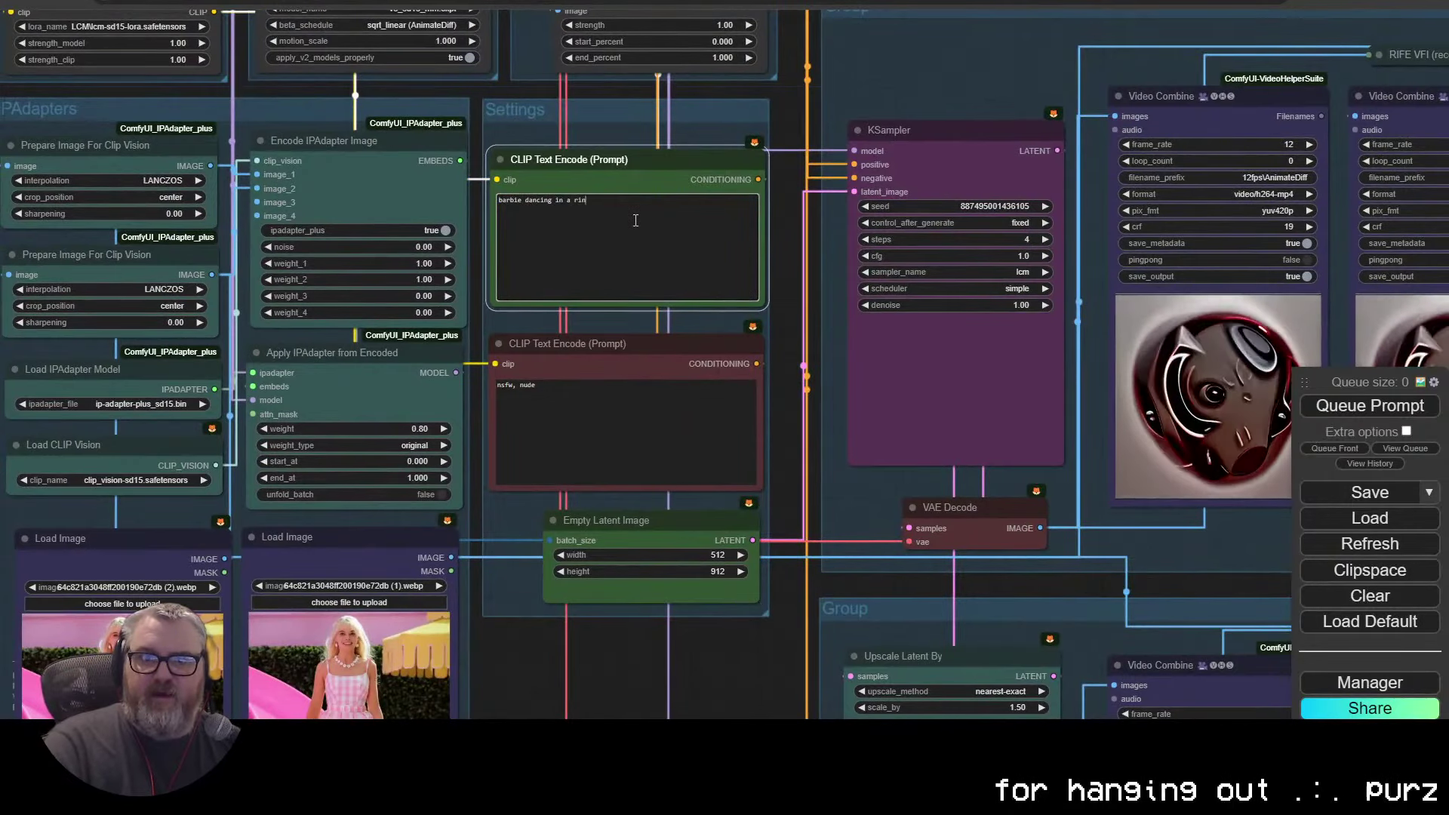
key("BackSpace")
key("BackSpace")
type("ainy new york city al")
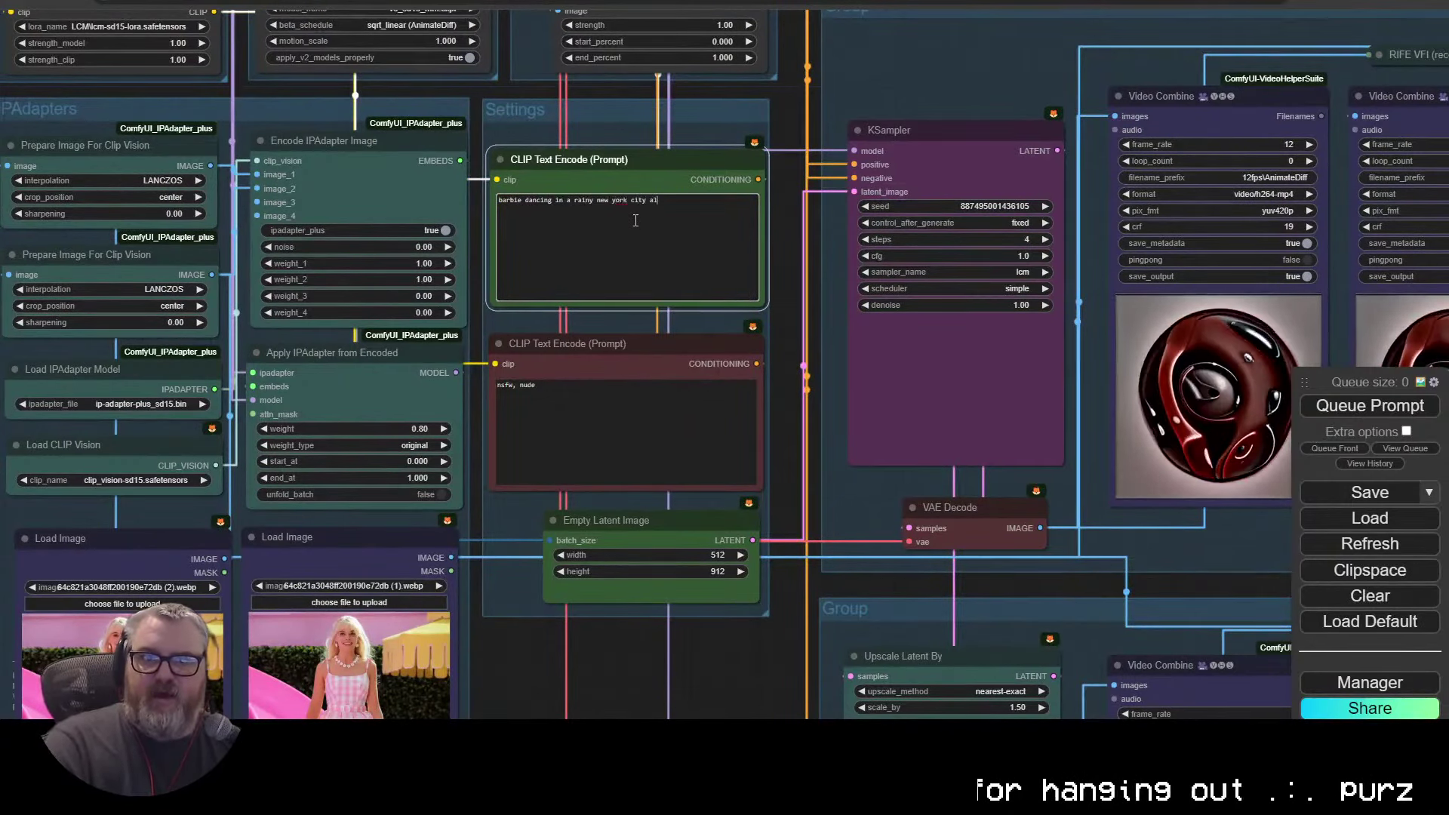
type("ley")
Step: Queue the workflow and examine the generated animation in the first Video Combine node
scroll(801, 317, "down", 4)
left_click(1369, 410)
scroll(843, 204, "up", 3)
left_click_drag(785, 91, 885, 287)
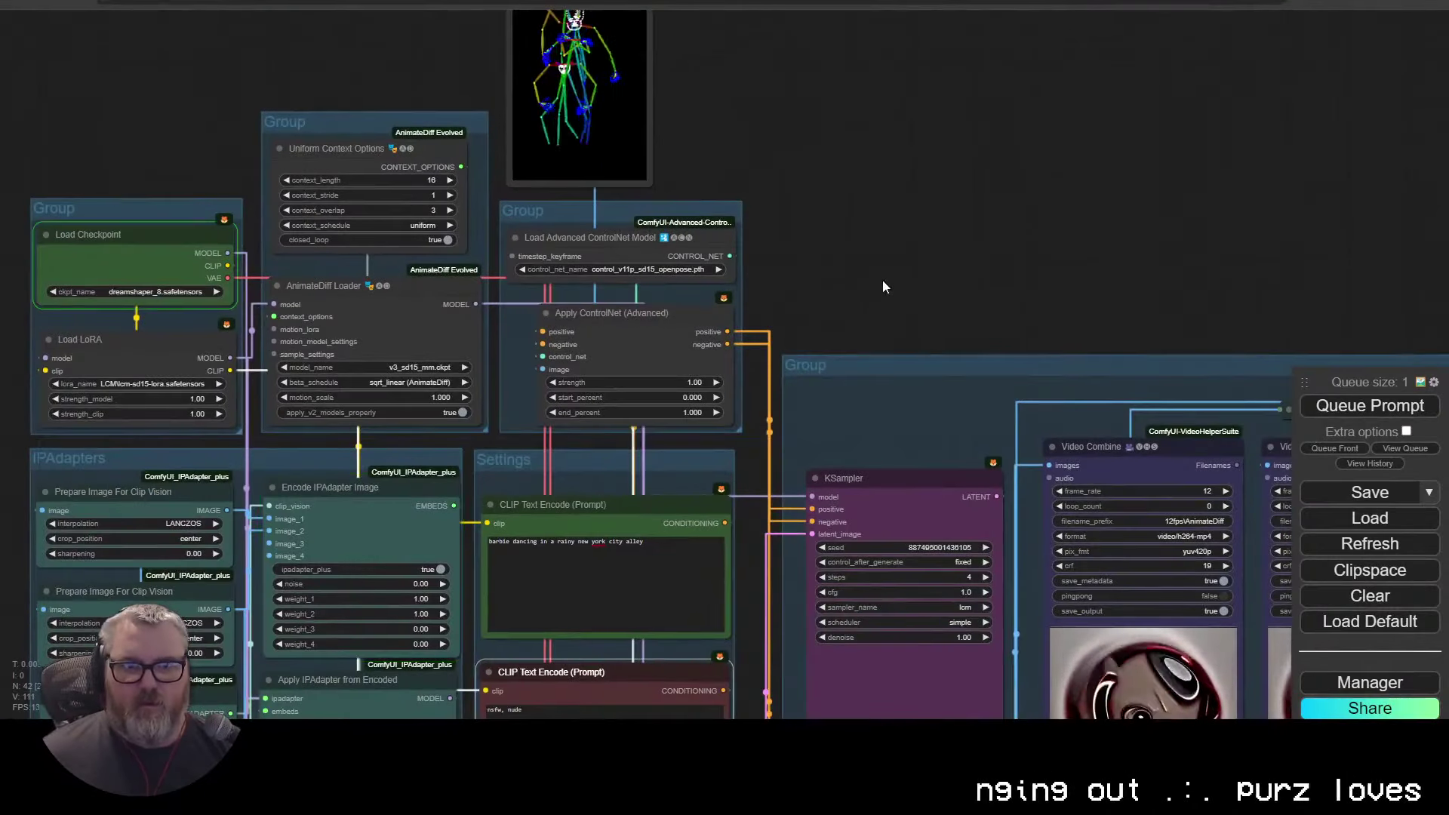
scroll(884, 285, "down", 2)
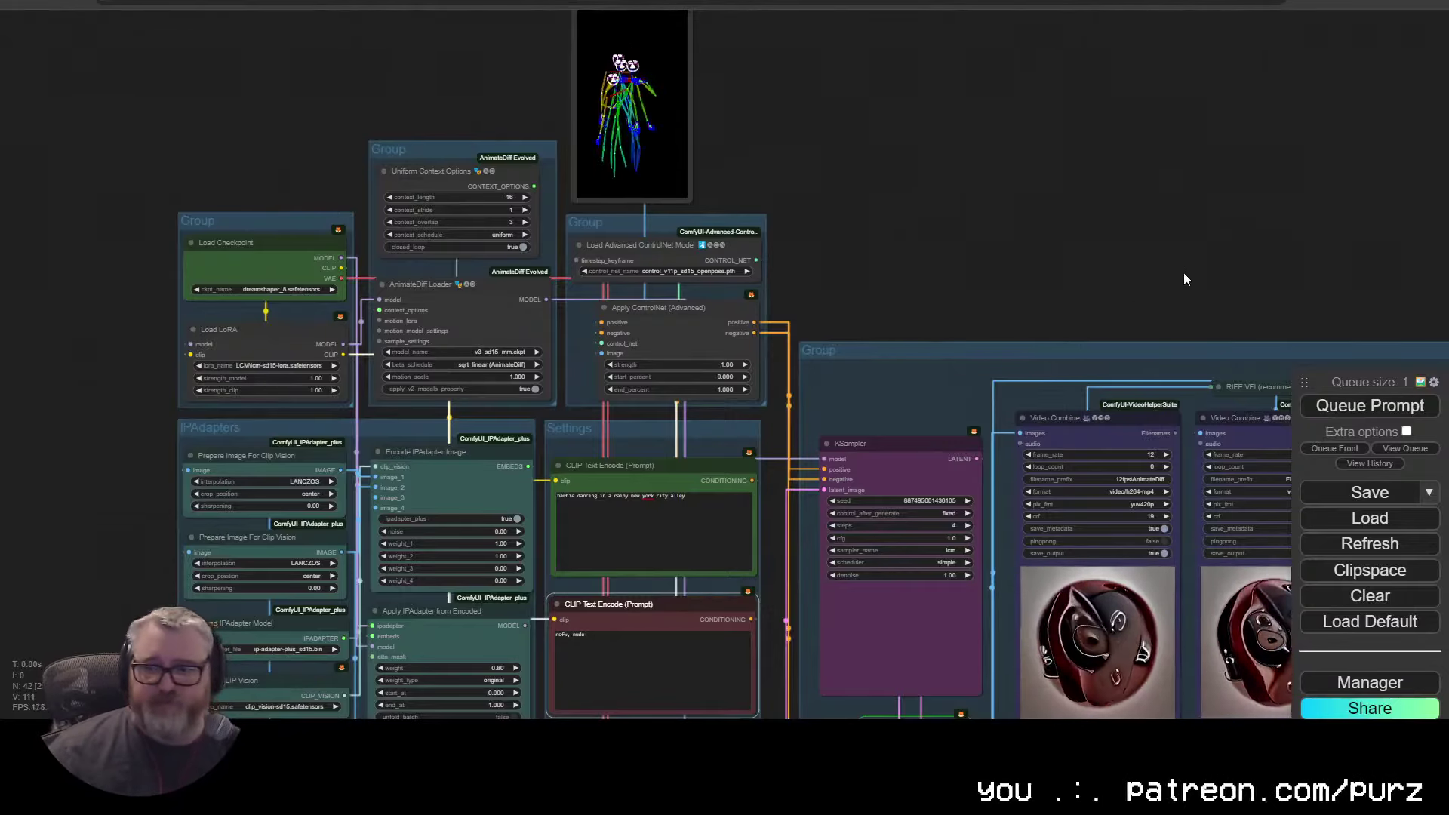
left_click_drag(1183, 273, 841, 143)
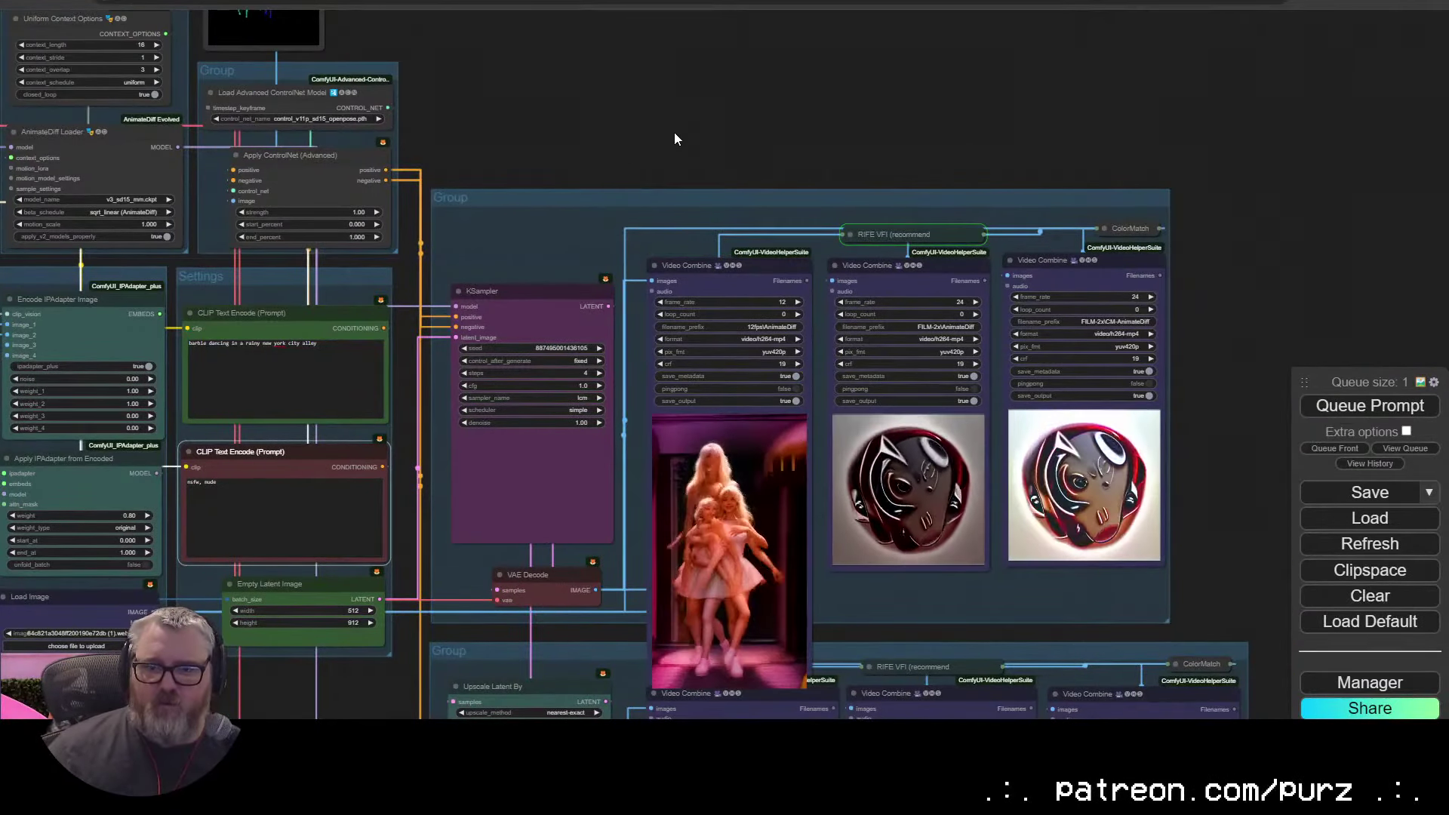
Step: Cancel the generation that is still running in the queue
left_click(1407, 449)
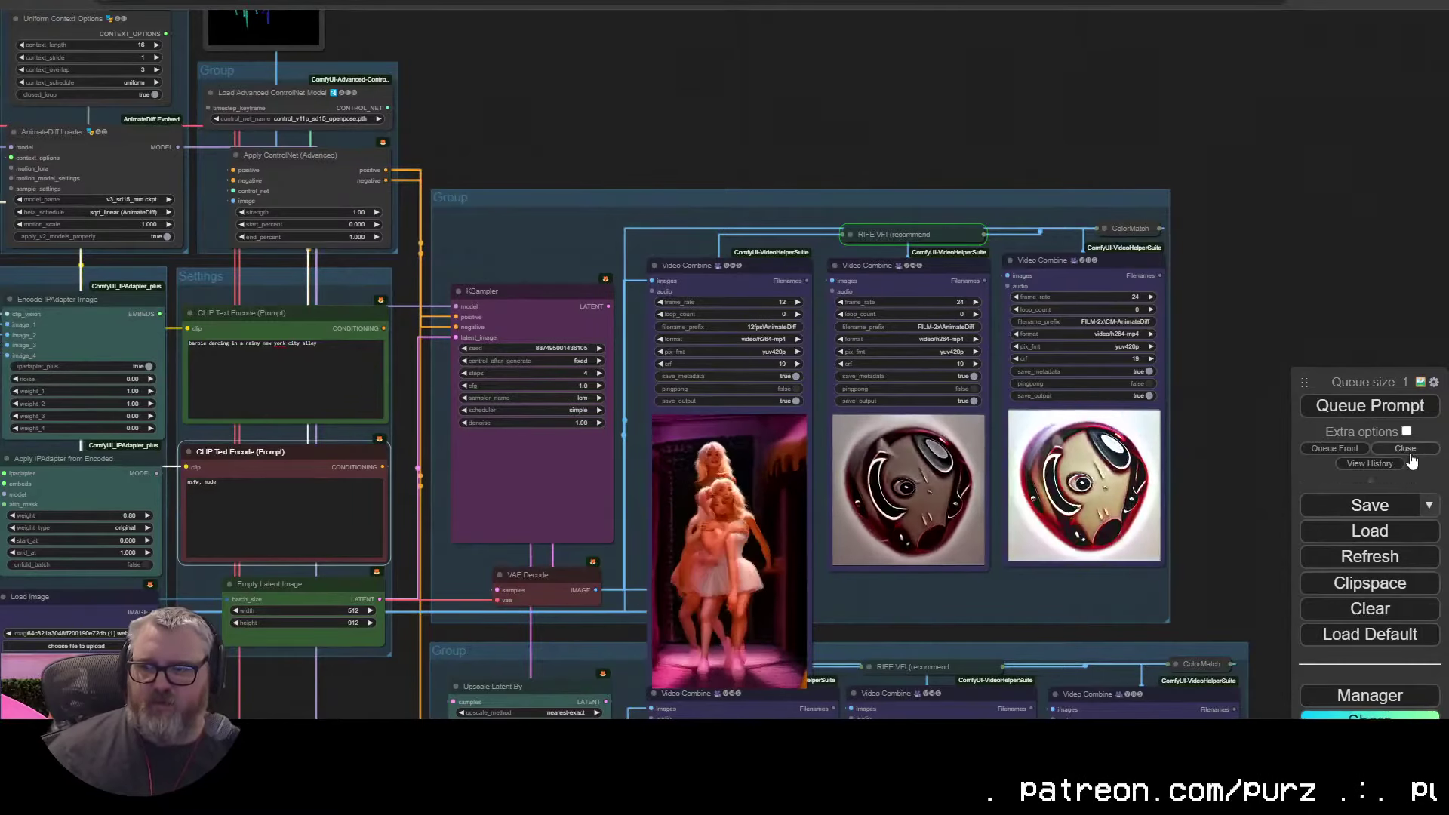
left_click(1398, 514)
scroll(585, 259, "down", 4)
left_click_drag(469, 103, 800, 105)
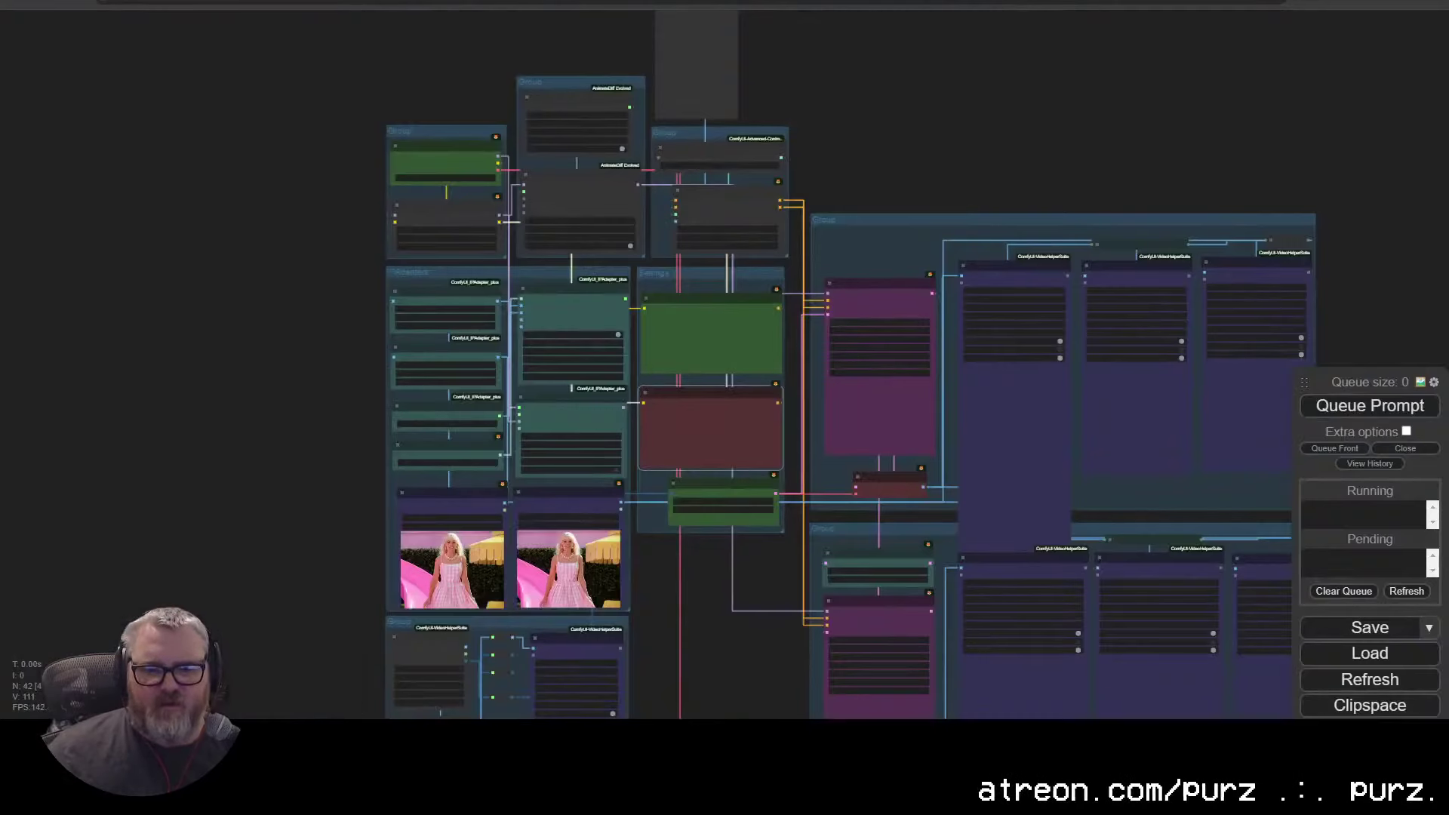
Step: Switch to Pexels, search its videos for "running" and browse the results
mouse_move(320, 611)
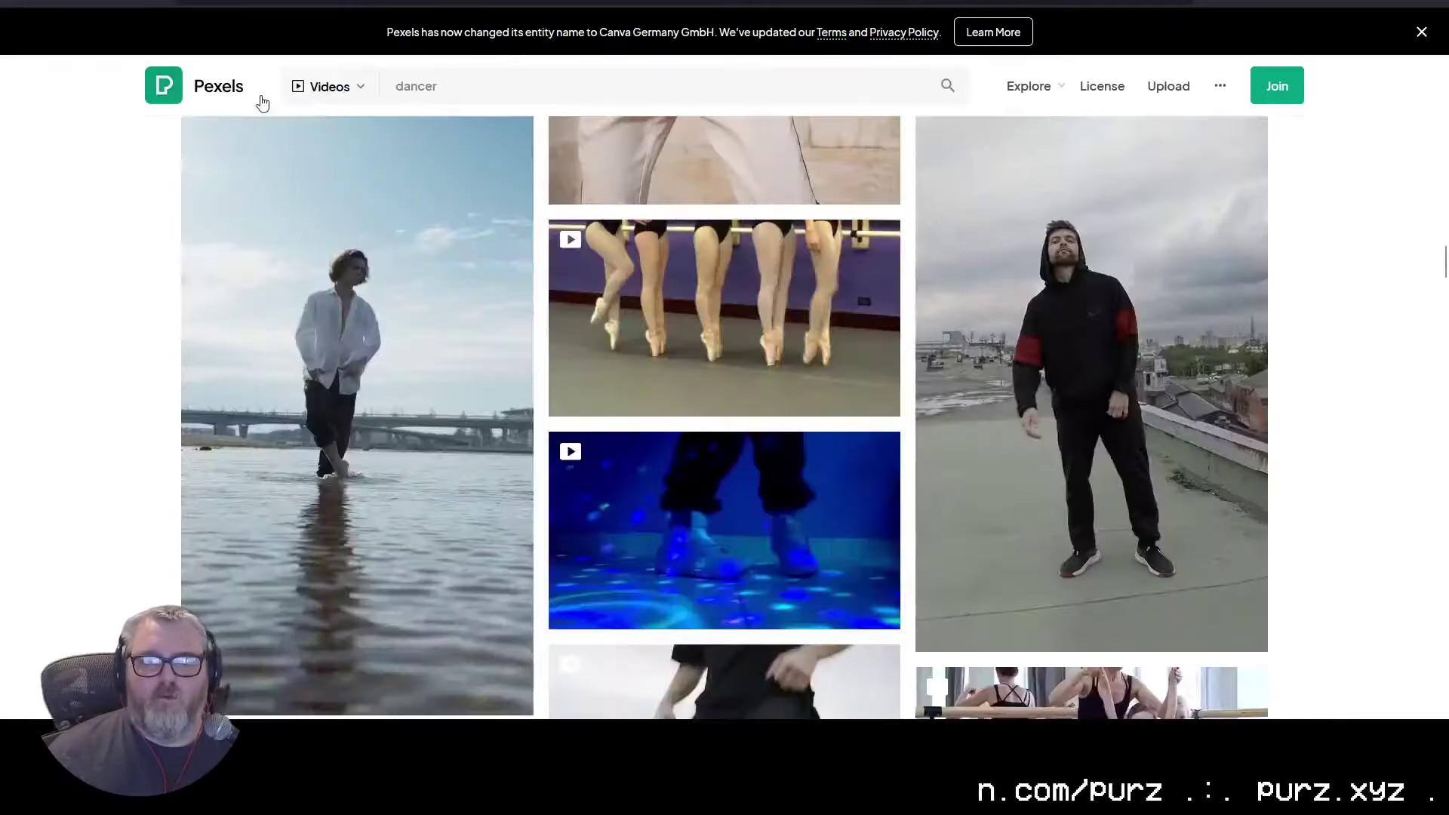
left_click(518, 87)
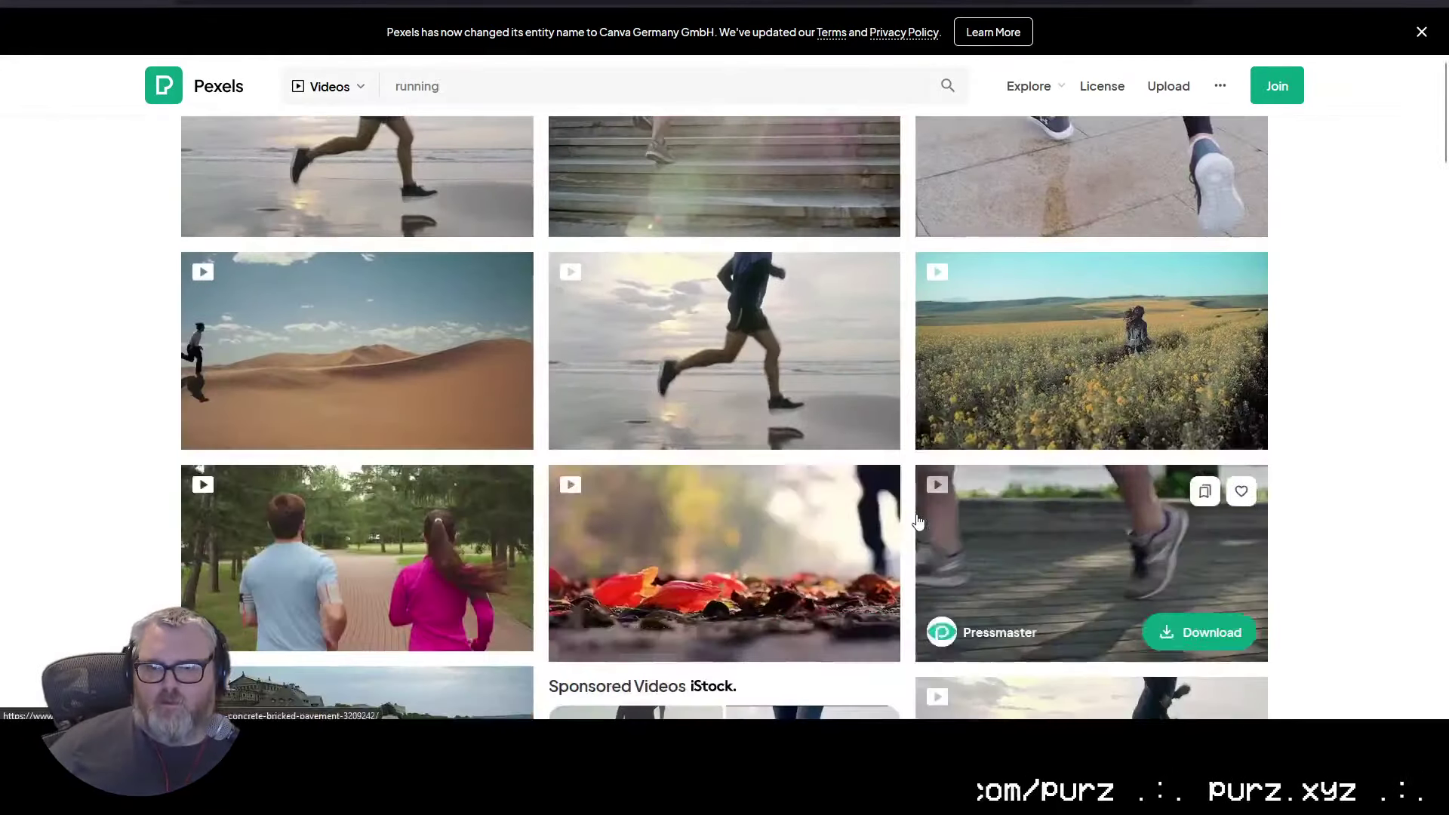
scroll(336, 471, "down", 9)
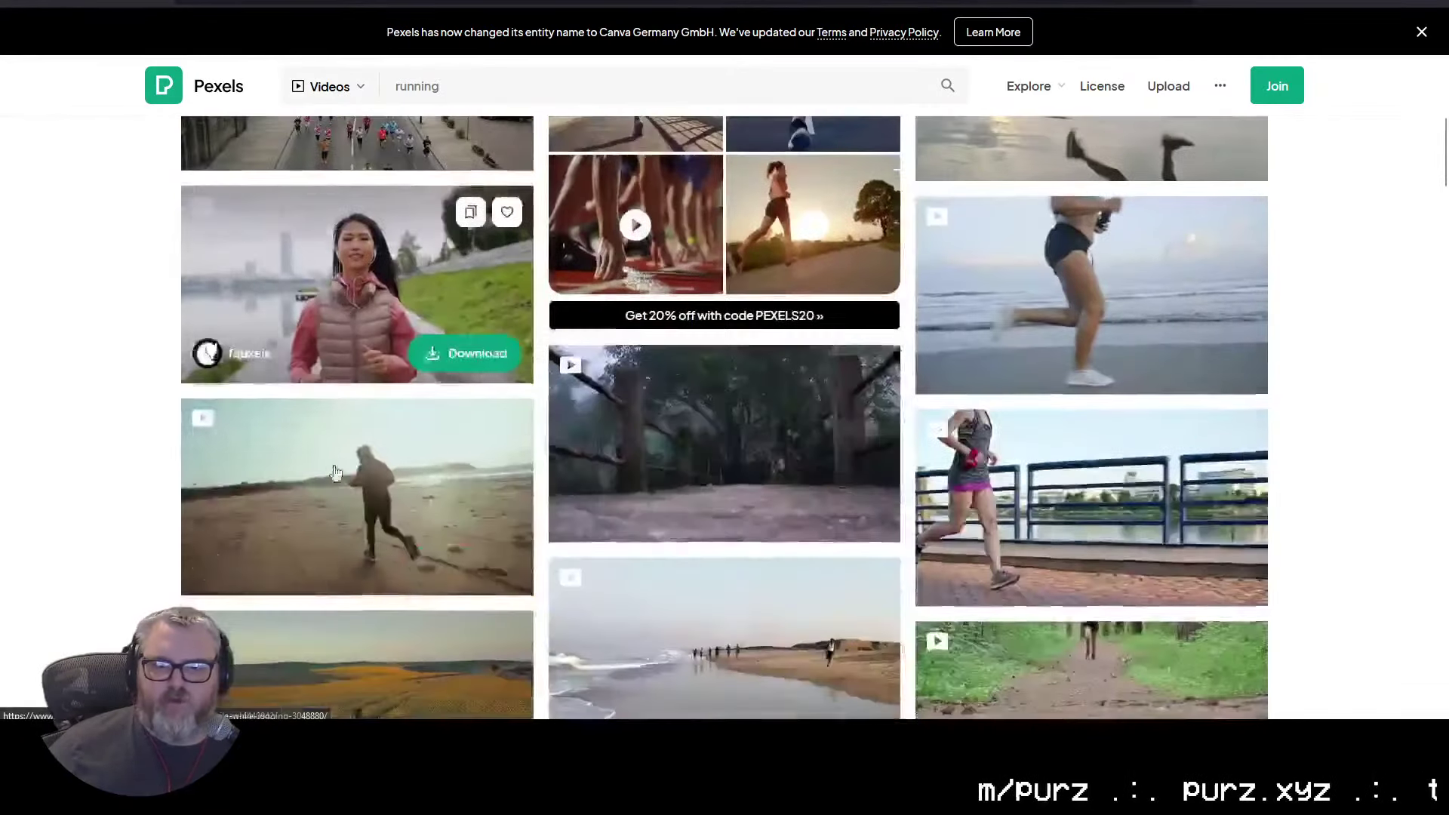
scroll(337, 471, "down", 3)
Step: Preview several of the running clips in turn, looking for one that suits pose extraction
left_click(381, 262)
key("Right")
key("Right")
key("Right")
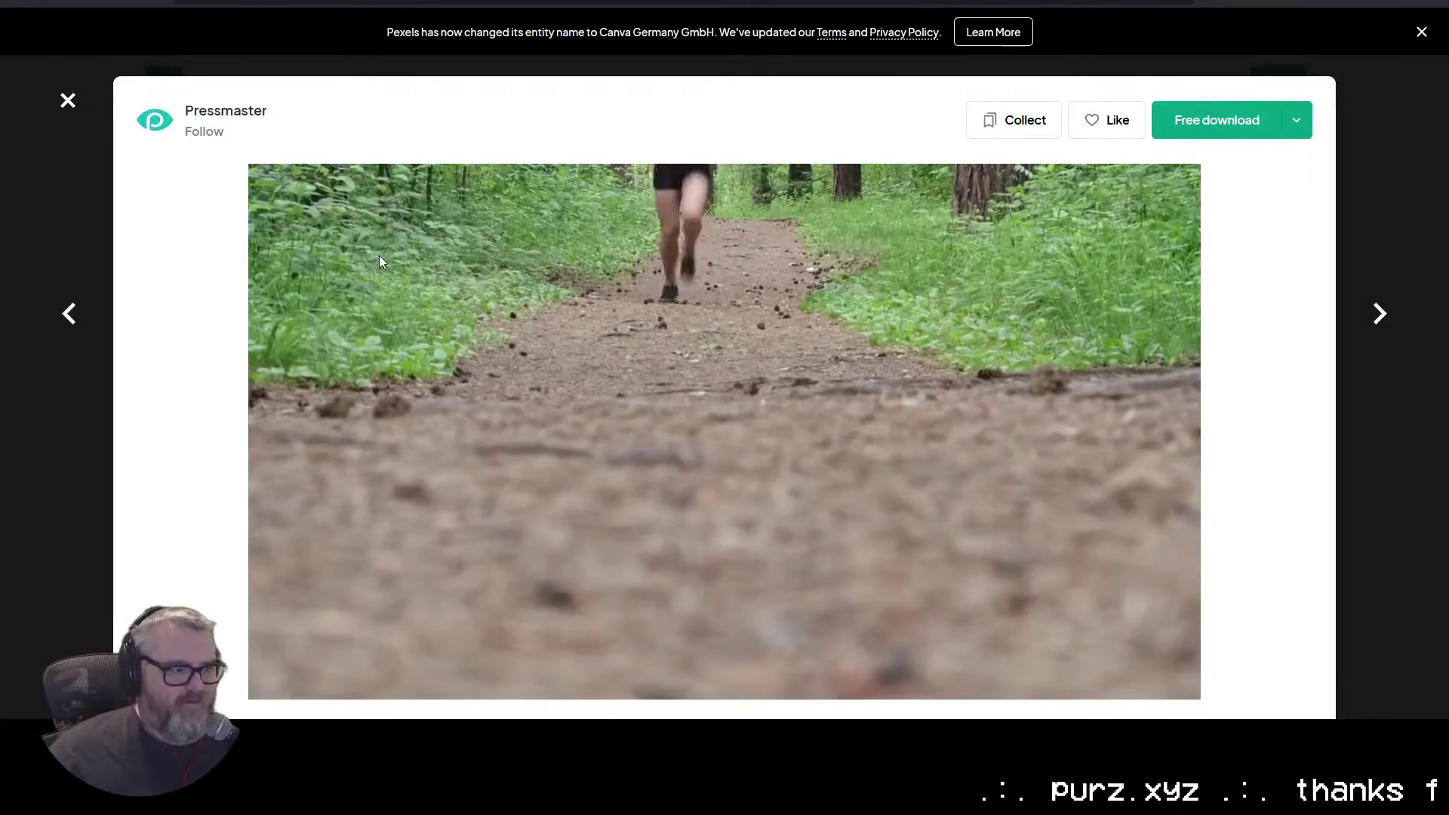
key("Left")
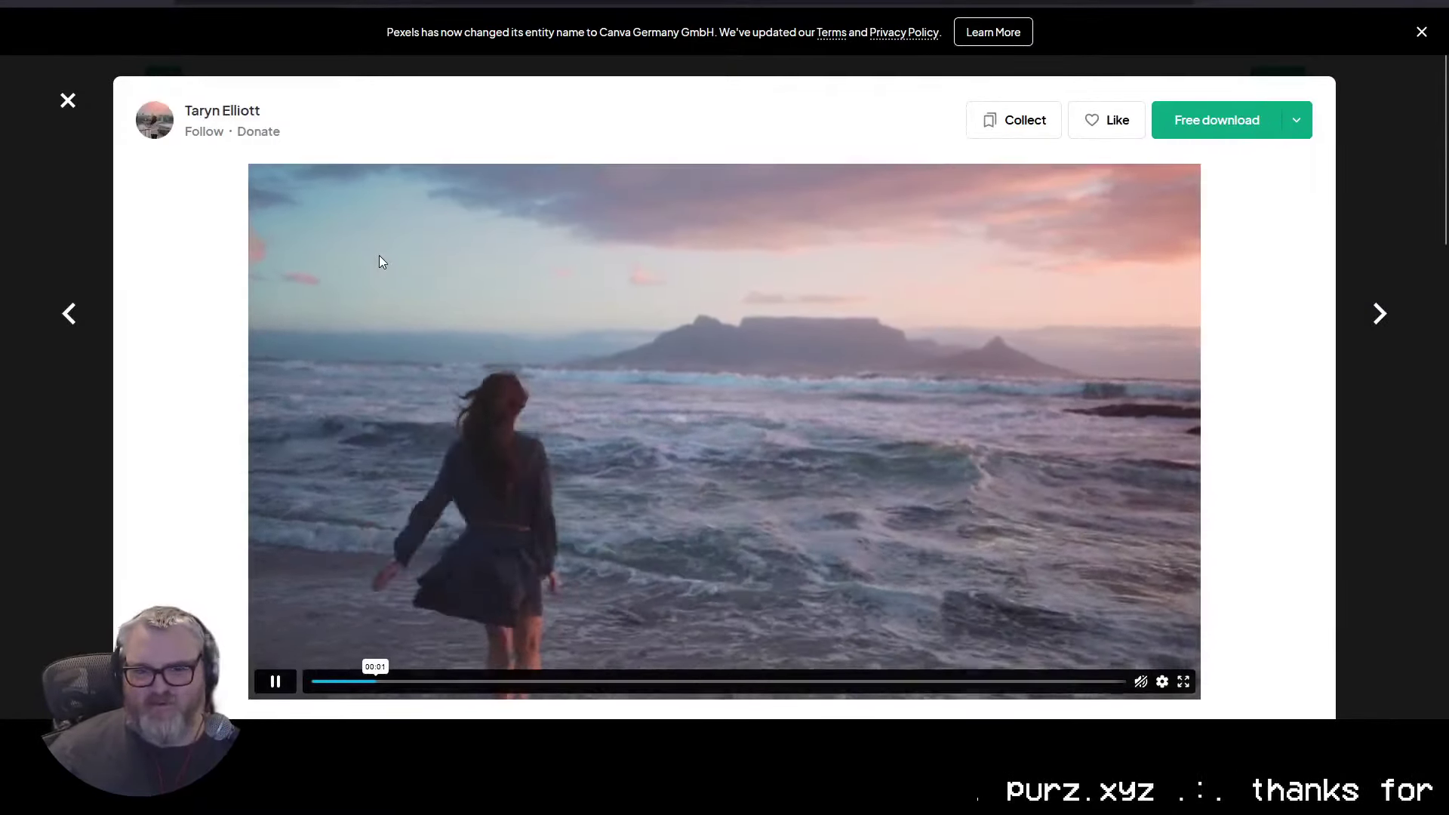
key("Left")
key("Left")
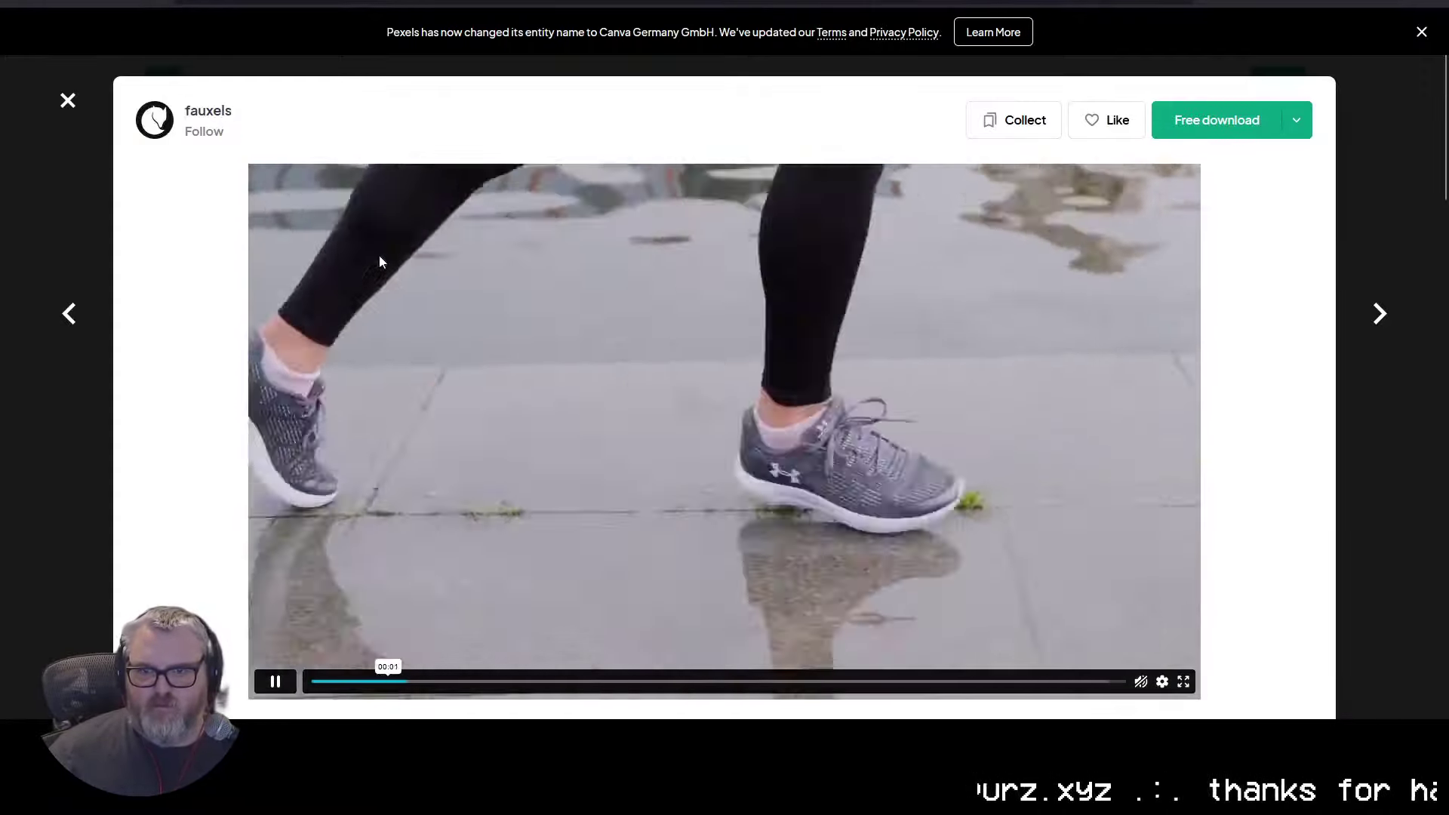
scroll(540, 505, "down", 3)
scroll(549, 505, "up", 3)
Step: Find the clip of the woman in a pink jacket running by the river bridge and download it at 1280 x 720
key("Left")
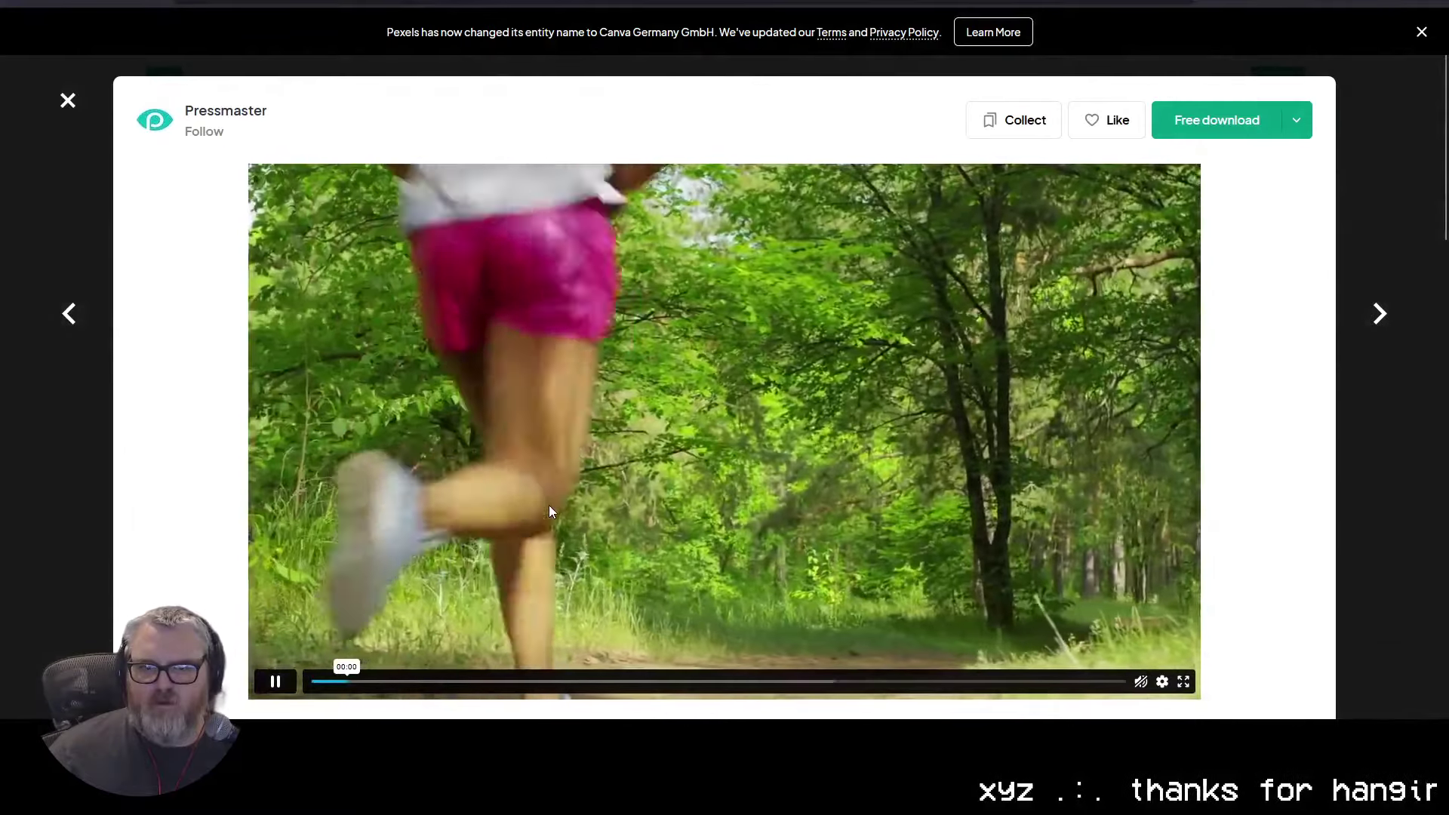
key("Left")
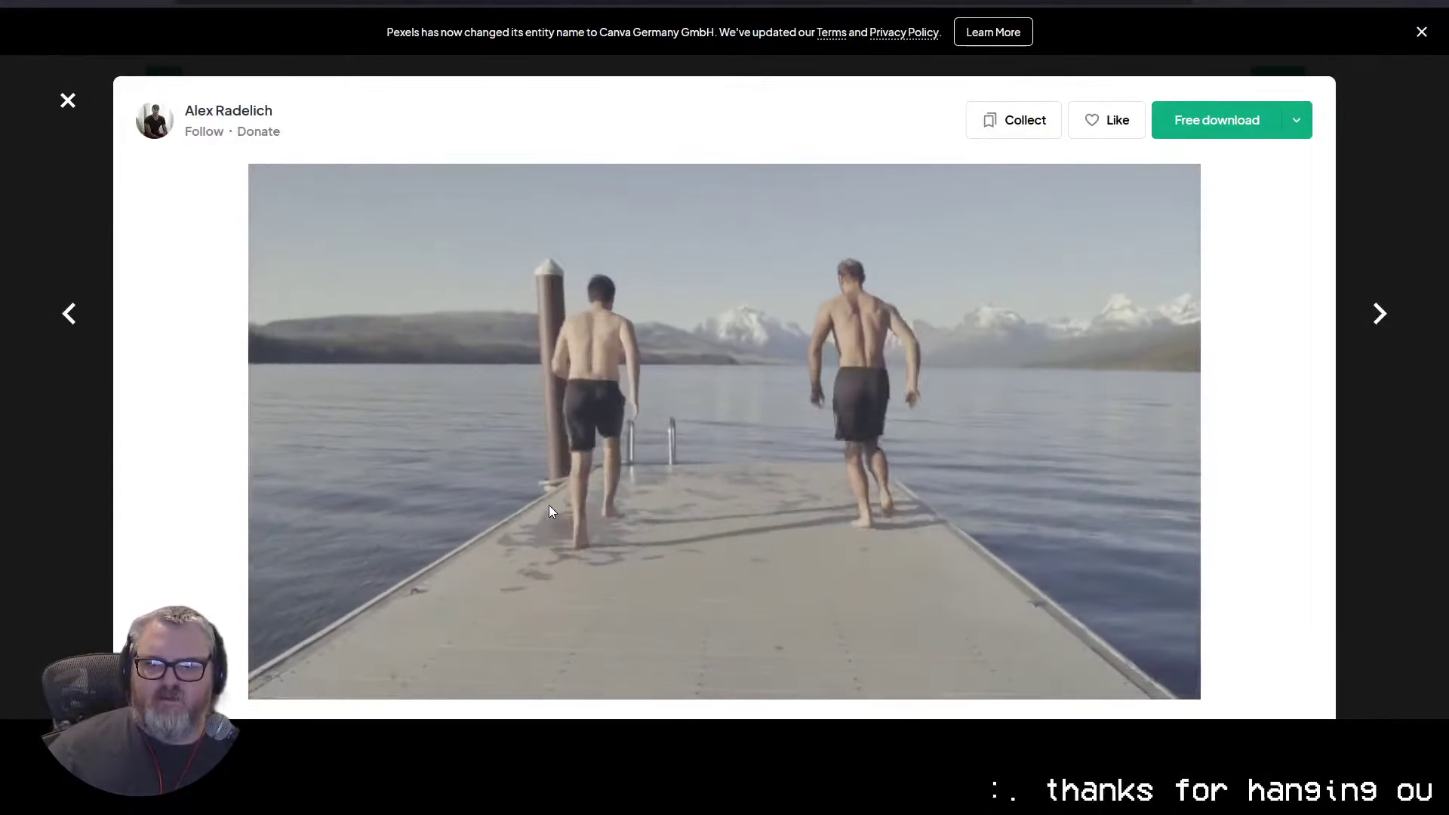
key("Left")
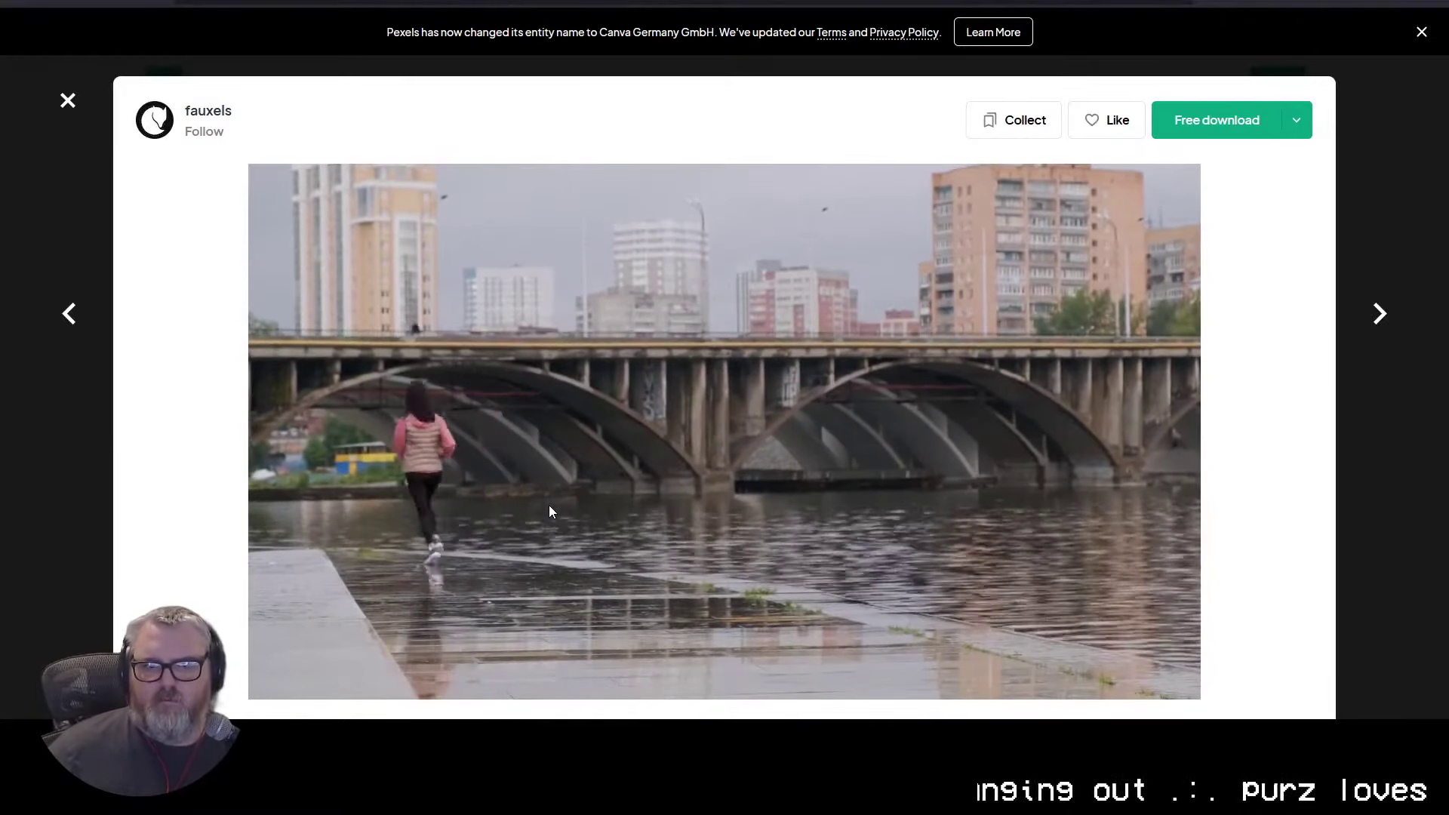
left_click(1296, 121)
left_click(1203, 498)
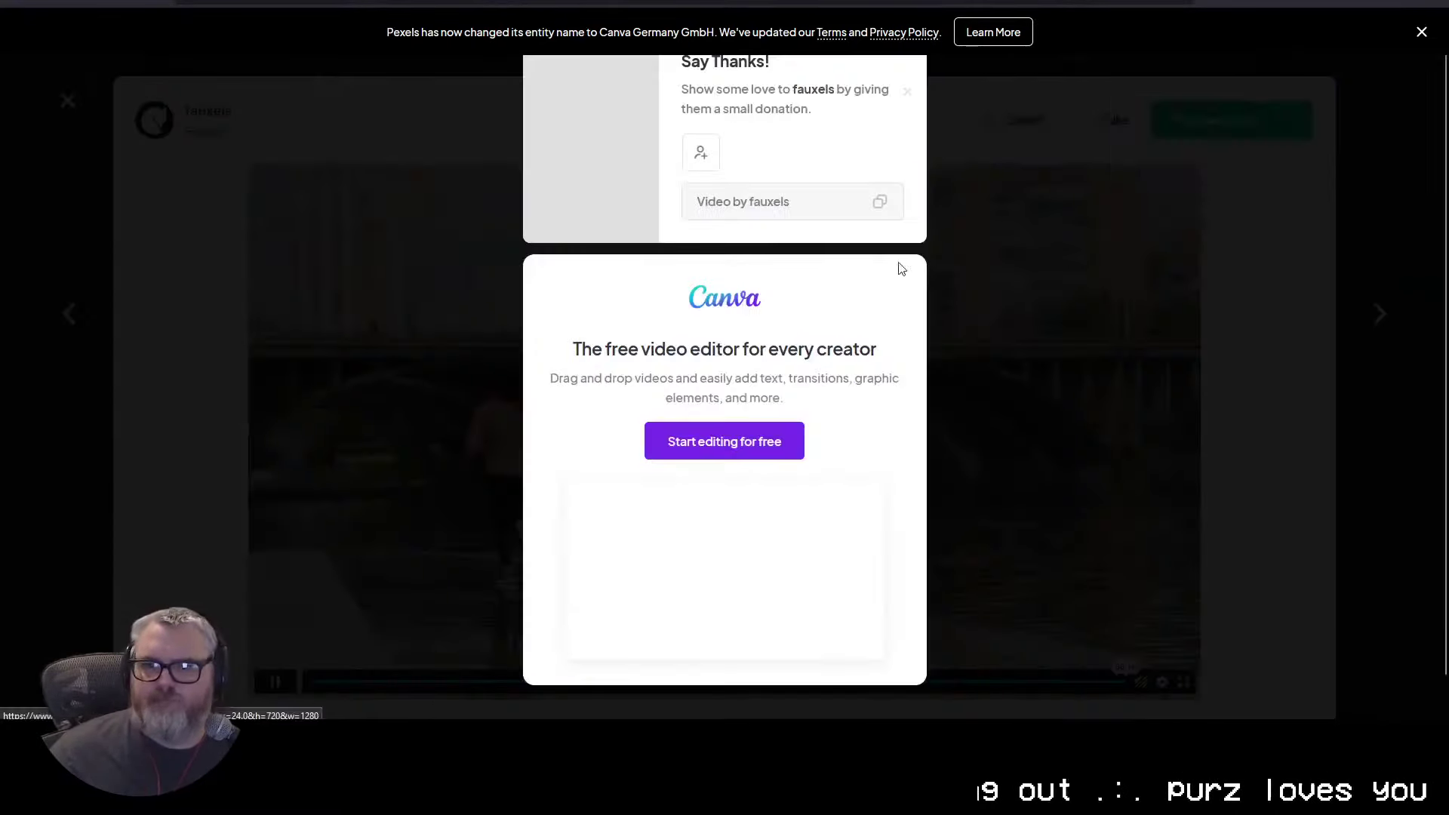
Step: Open ComfyUI at 127.0.0.1:8188 in a new browser tab and clear the workflow
key("alt+Tab")
key("ctrl+t")
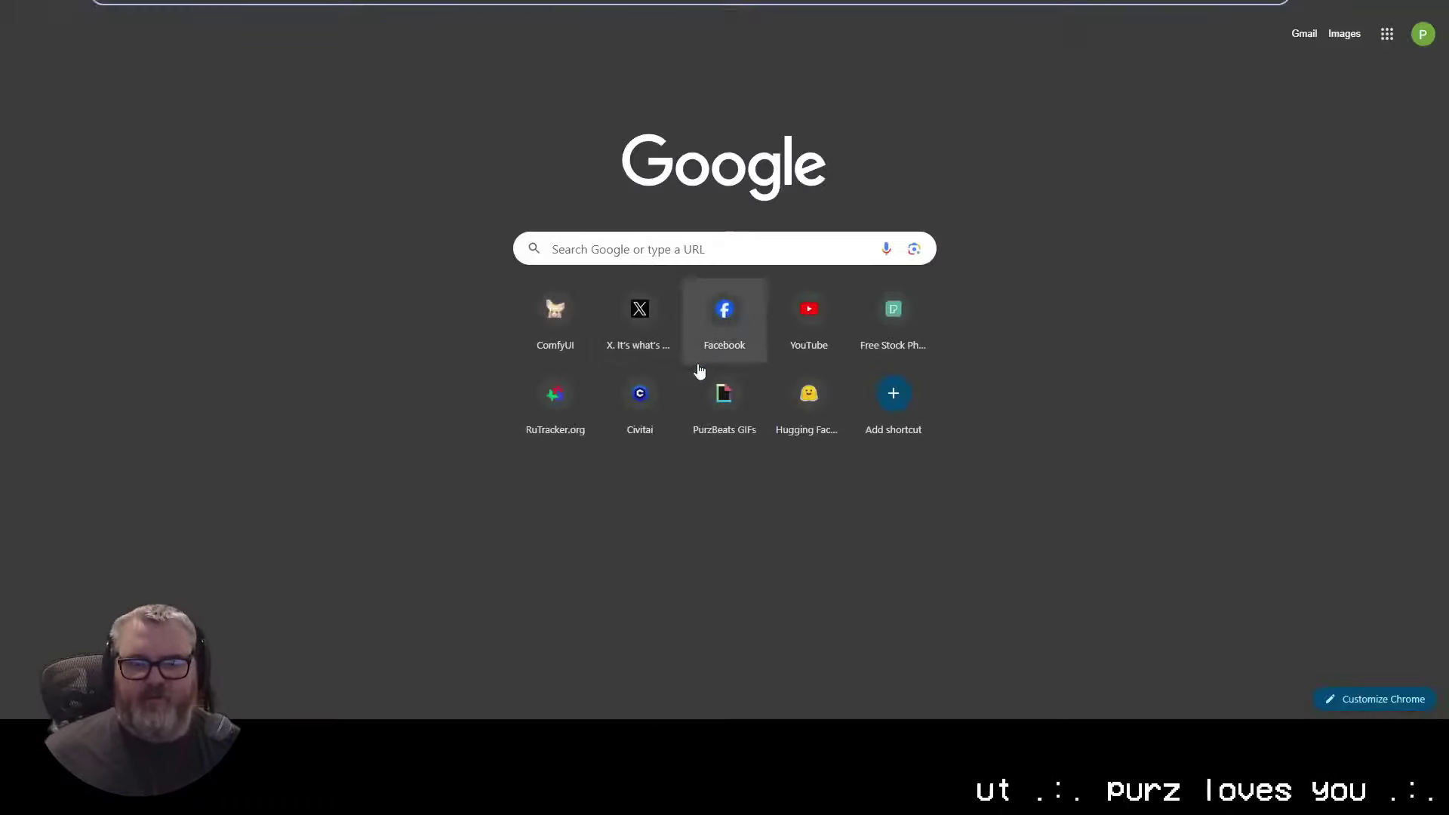
type("127")
key("Return")
key("ctrl+BackSpace")
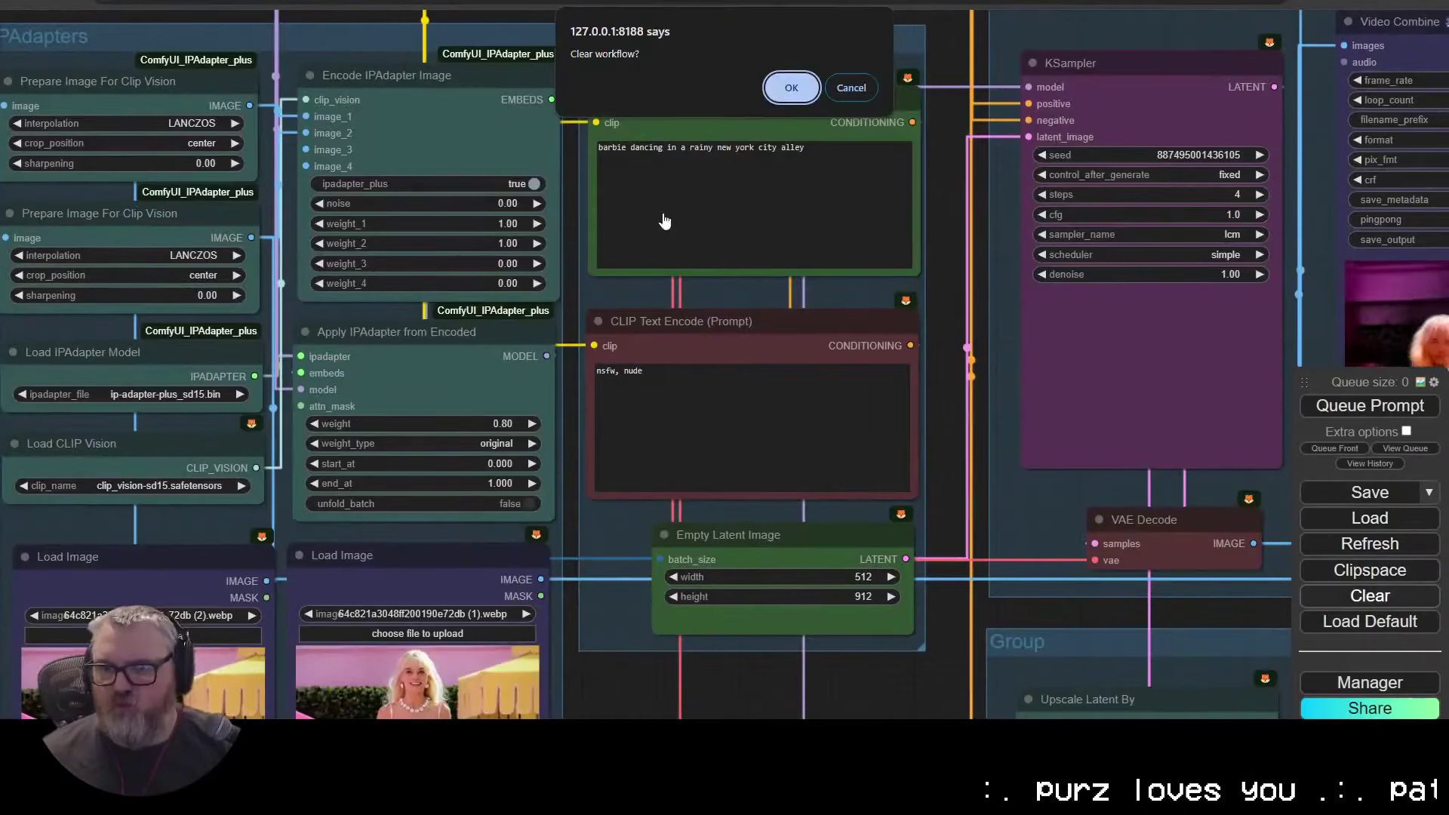
key("Return")
Step: Add a Load Video (Upload) node and load the downloaded runner clip, video (720p)(1).mp4, into it
double_click(415, 273)
type("loadvid")
left_click(434, 297)
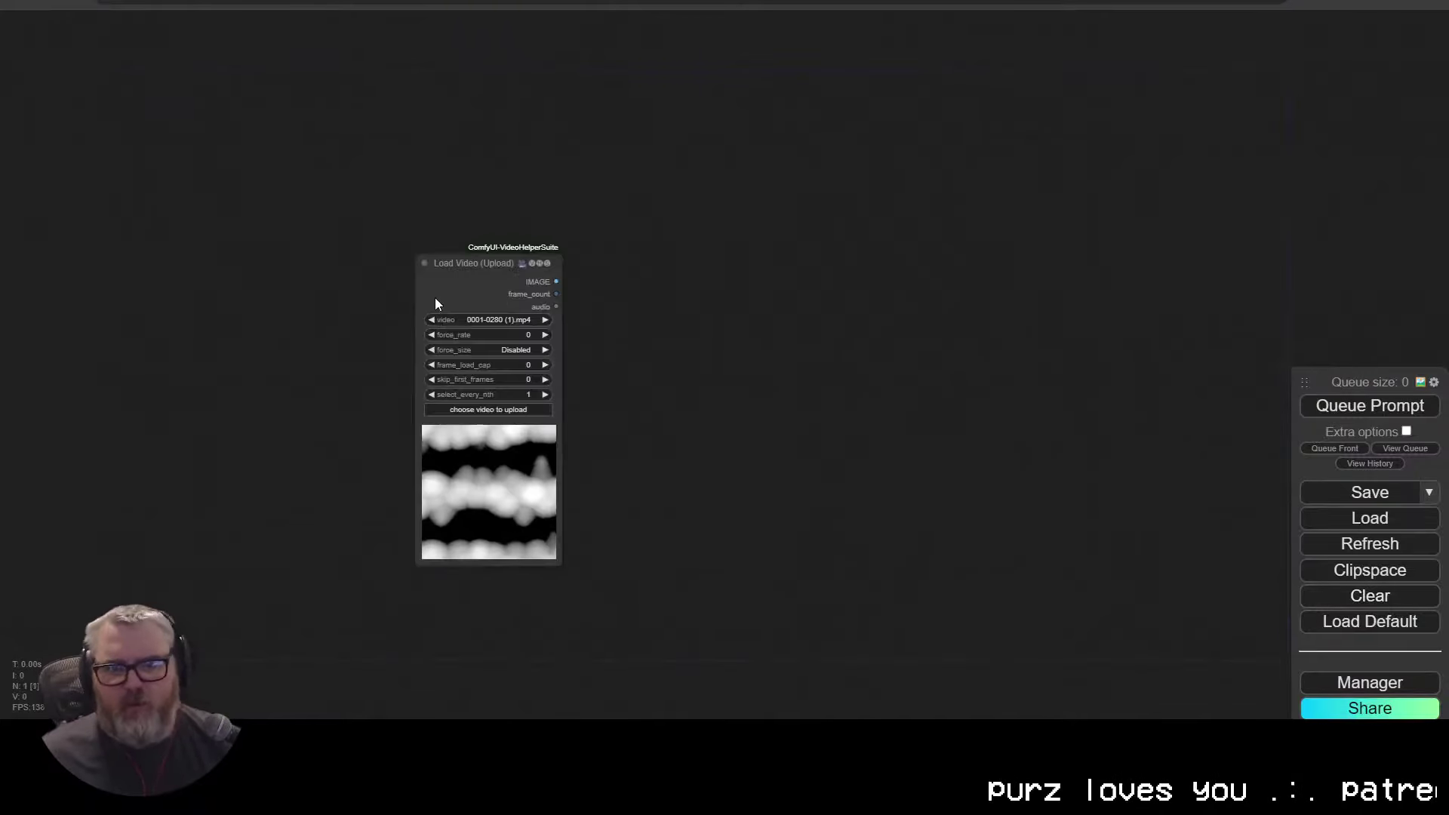
left_click_drag(628, 323, 486, 162)
scroll(486, 161, "up", 6)
Step: Add a DWPose Estimator node fed by the Load Video node's IMAGE output
left_click_drag(360, 81, 483, 93)
type("dw")
key("Return")
Step: Connect the pose IMAGE output to a new Video Combine node with frame rate 24 and filename prefix OpenPose\OpenPose
left_click_drag(770, 95, 936, 105)
type("video")
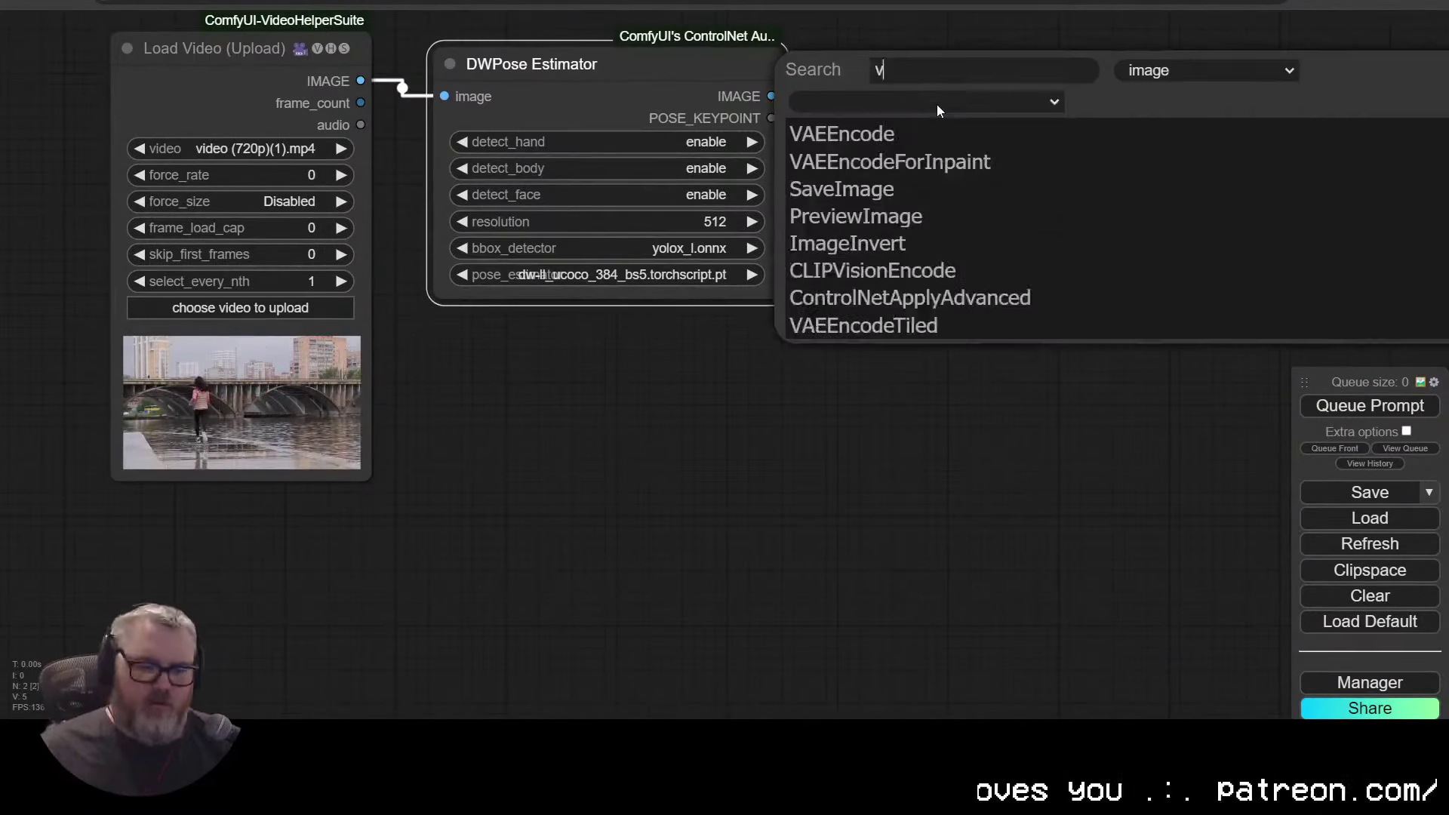
key("Return")
left_click(1129, 141)
type("24OpenPose\\OpenPose")
key("Return")
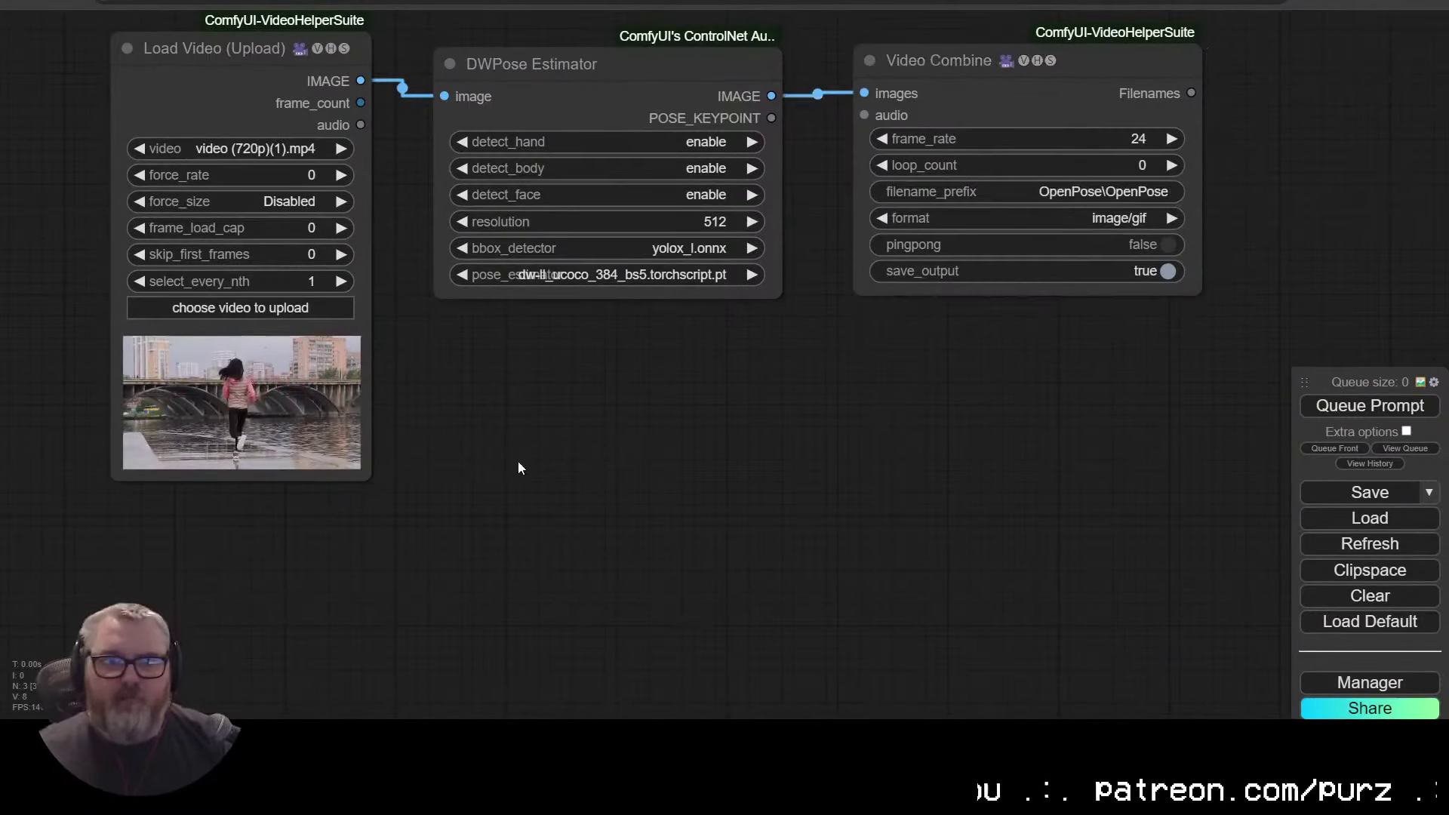
Step: Queue the pose-extraction workflow and check its progress in the command window
left_click(1417, 404)
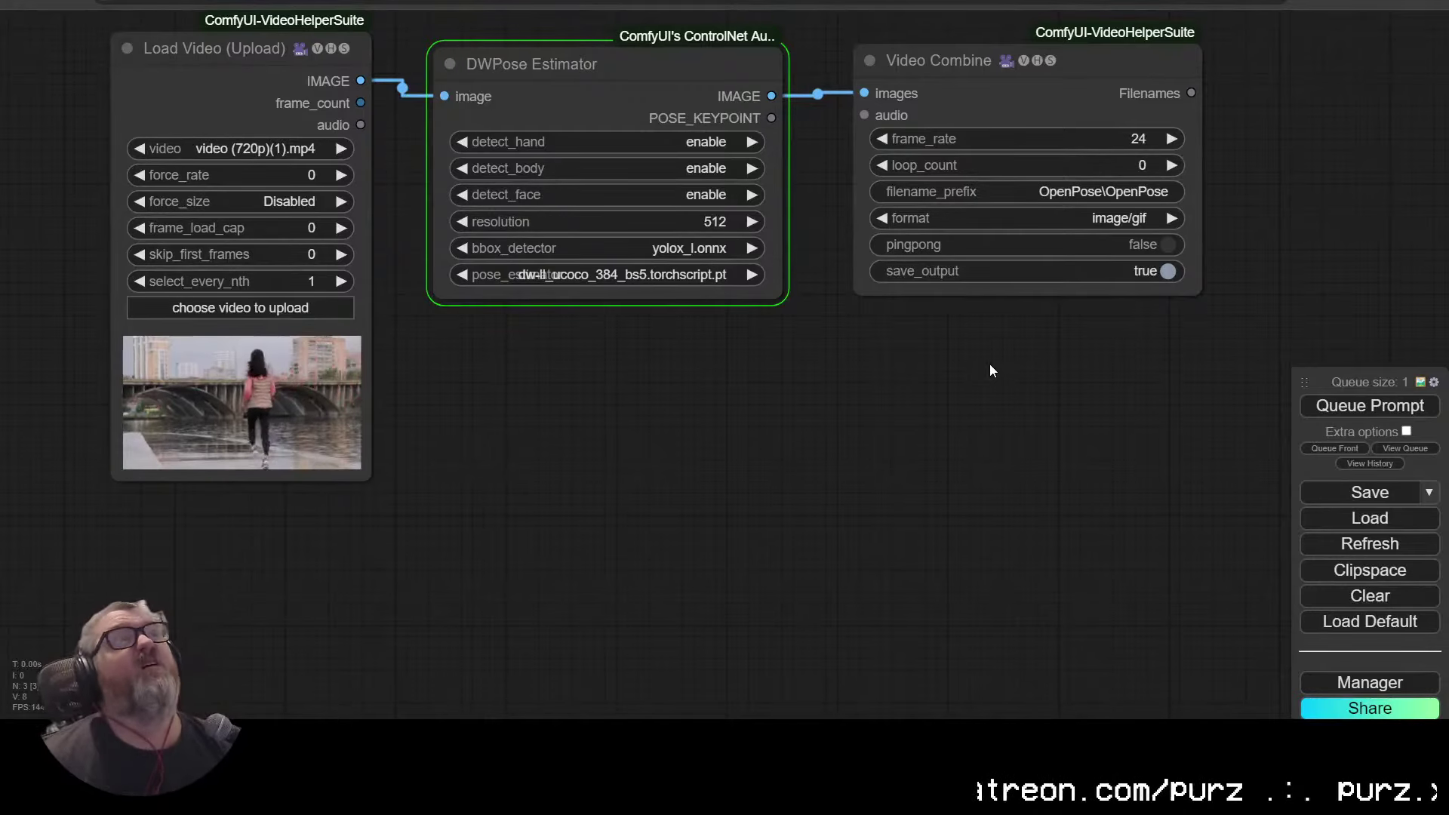
mouse_move(224, 736)
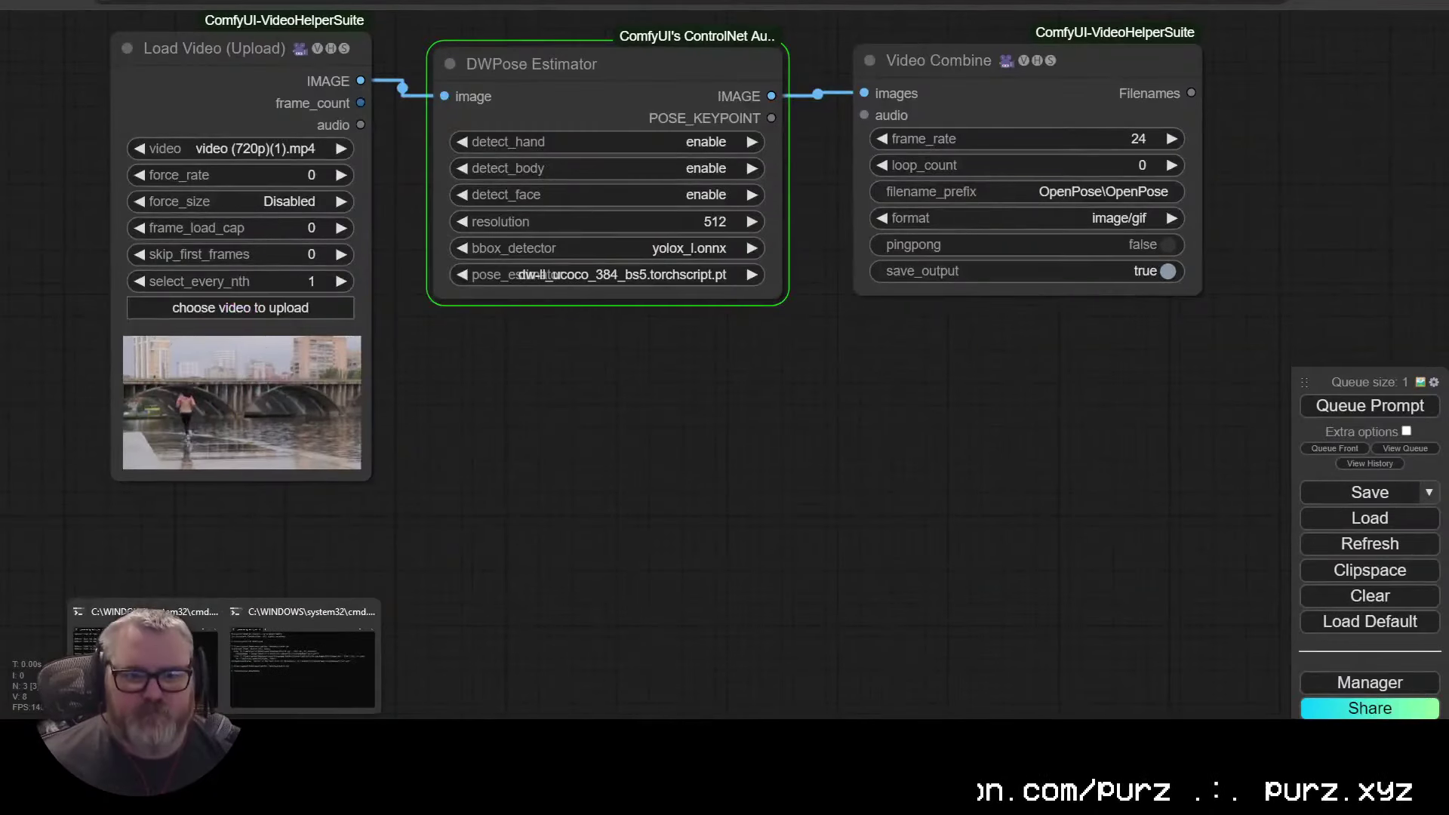
left_click(302, 664)
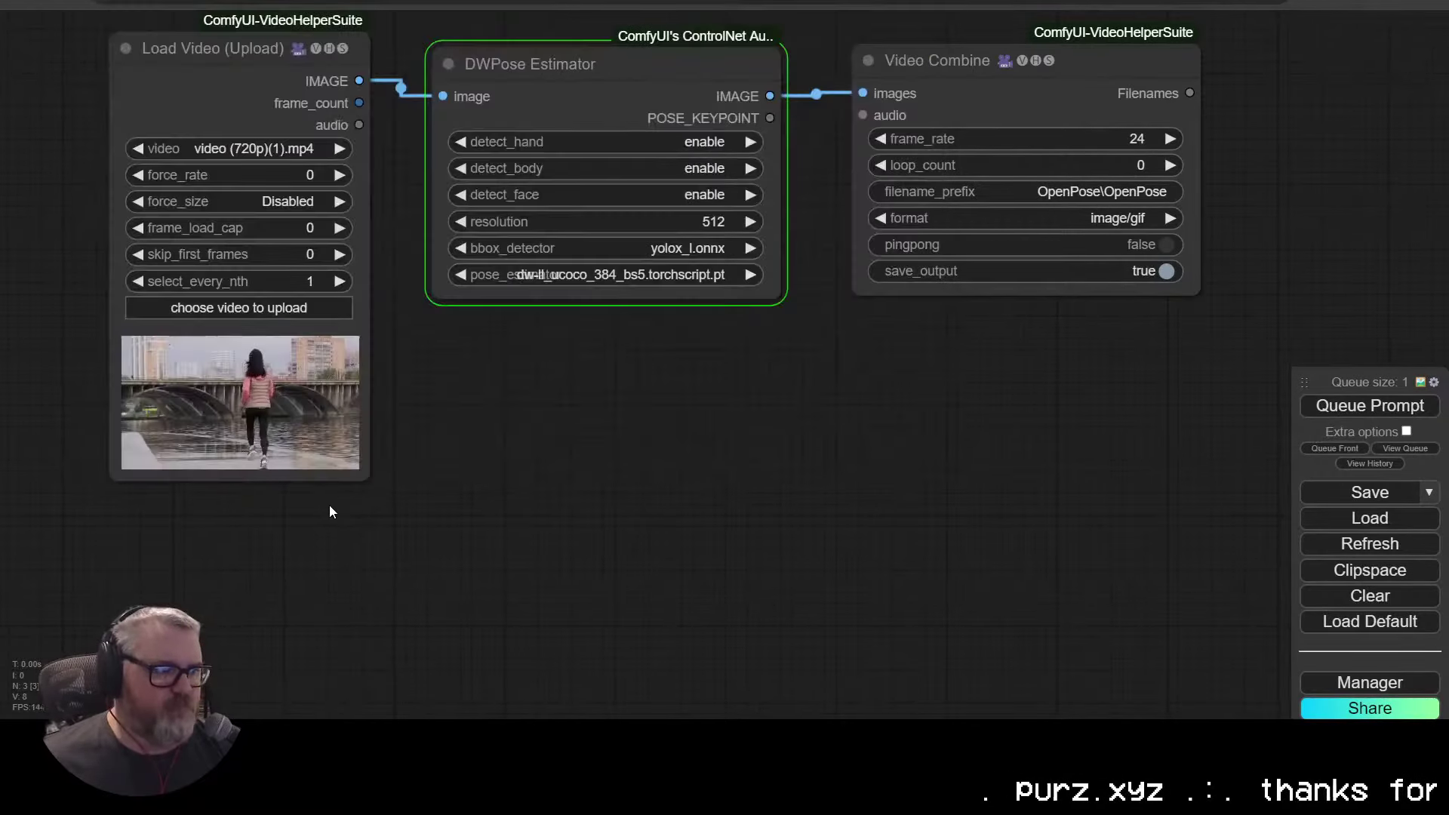
left_click(331, 504)
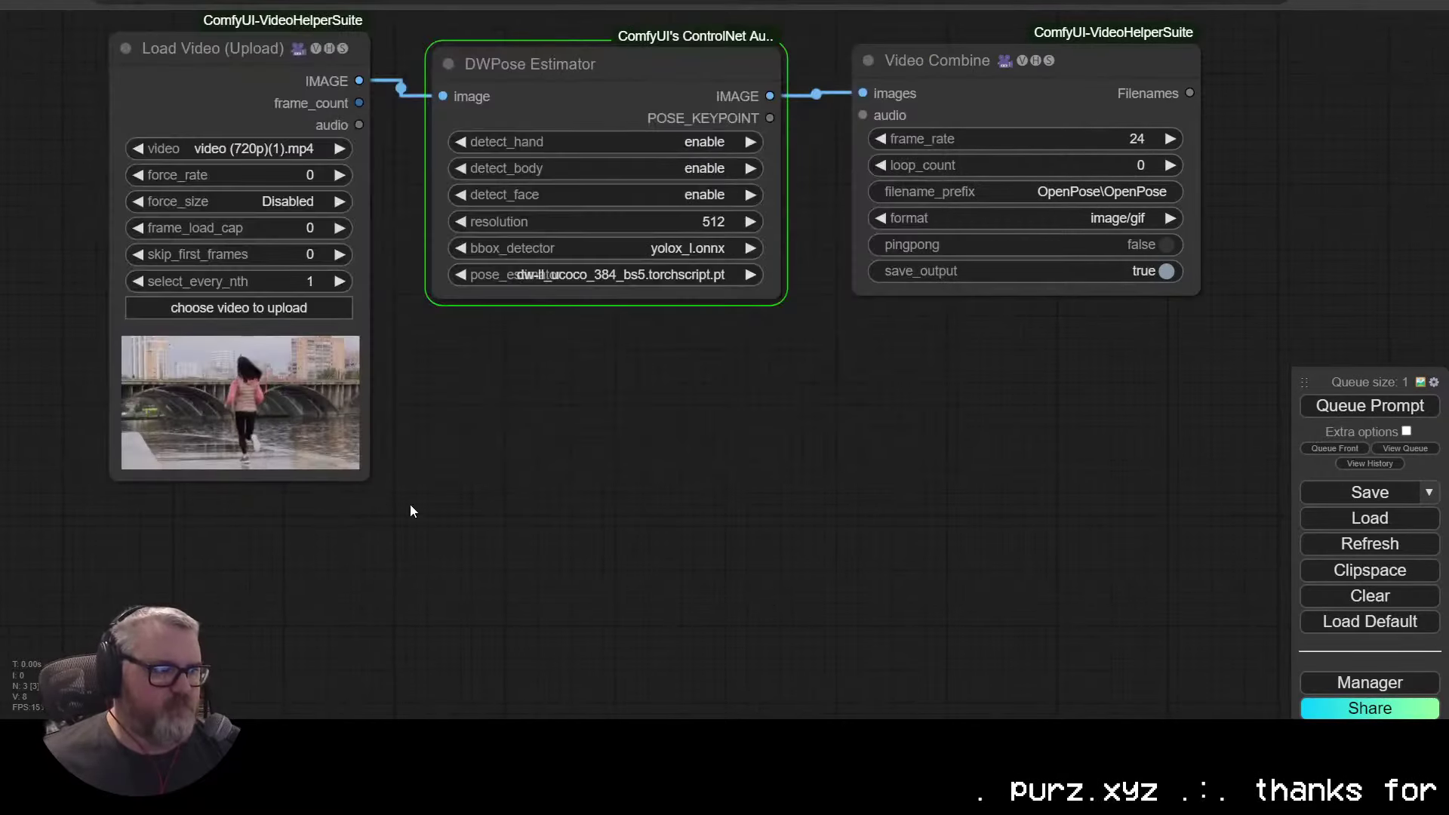
Step: Line up the DWPose Estimator and Video Combine nodes in a row beside the Load Video node
scroll(786, 515, "up", 2)
left_click_drag(748, 427, 854, 602)
scroll(853, 601, "down", 1)
left_click_drag(708, 176, 705, 165)
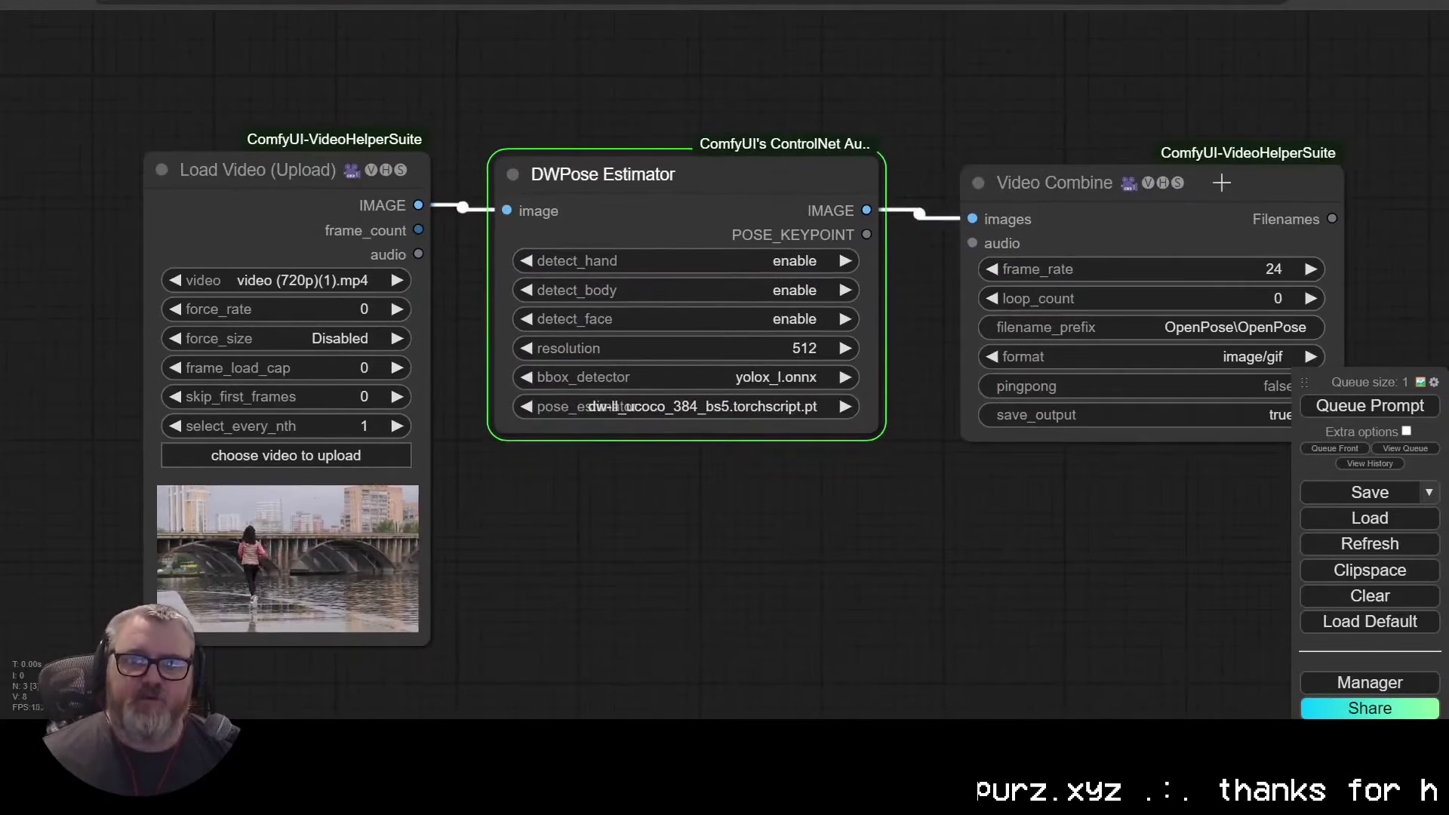
left_click_drag(1201, 174, 1174, 167)
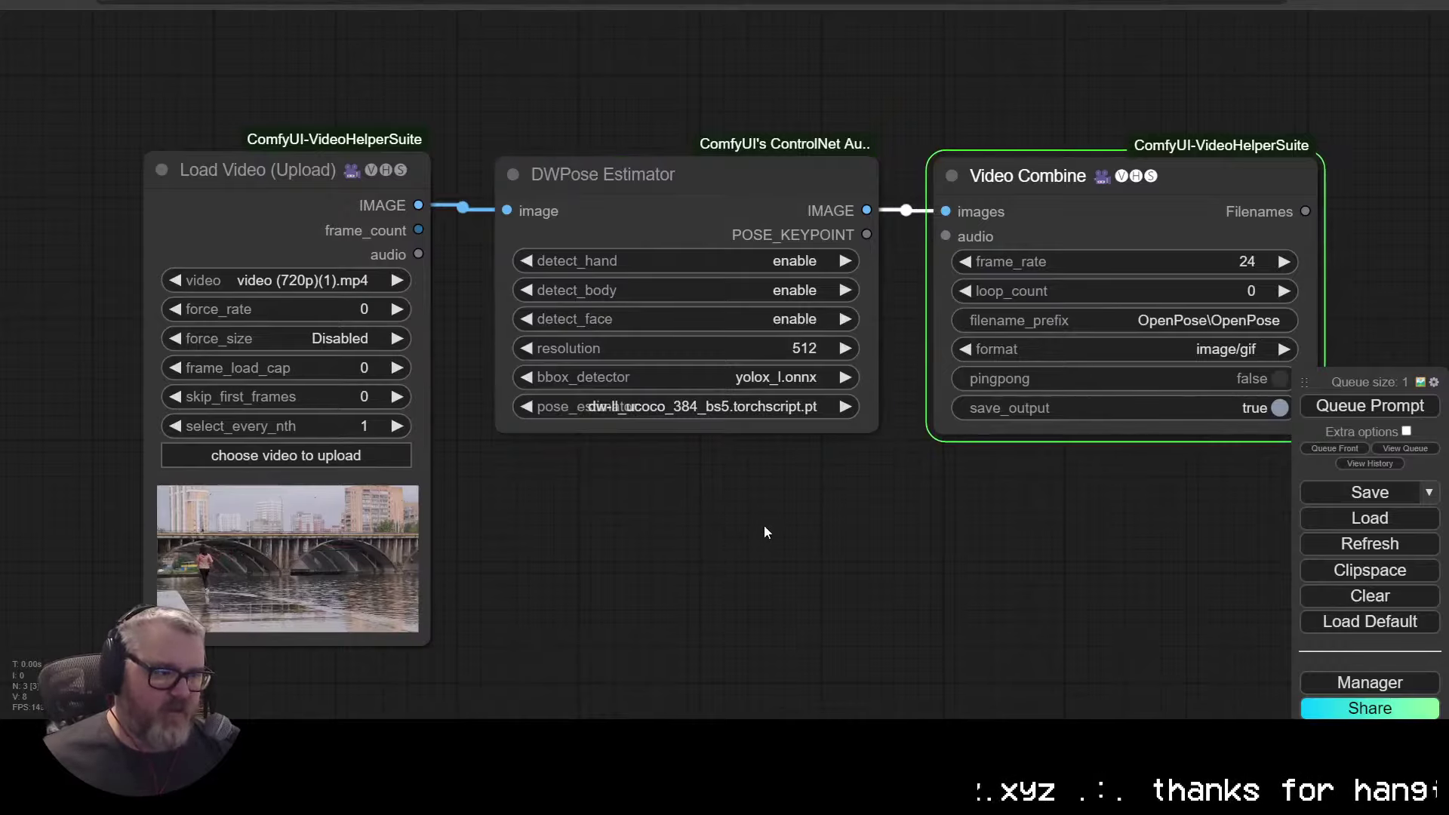
left_click_drag(763, 525, 559, 475)
scroll(942, 513, "up", 4)
left_click_drag(942, 513, 663, 471)
scroll(626, 468, "down", 2)
scroll(742, 474, "down", 1)
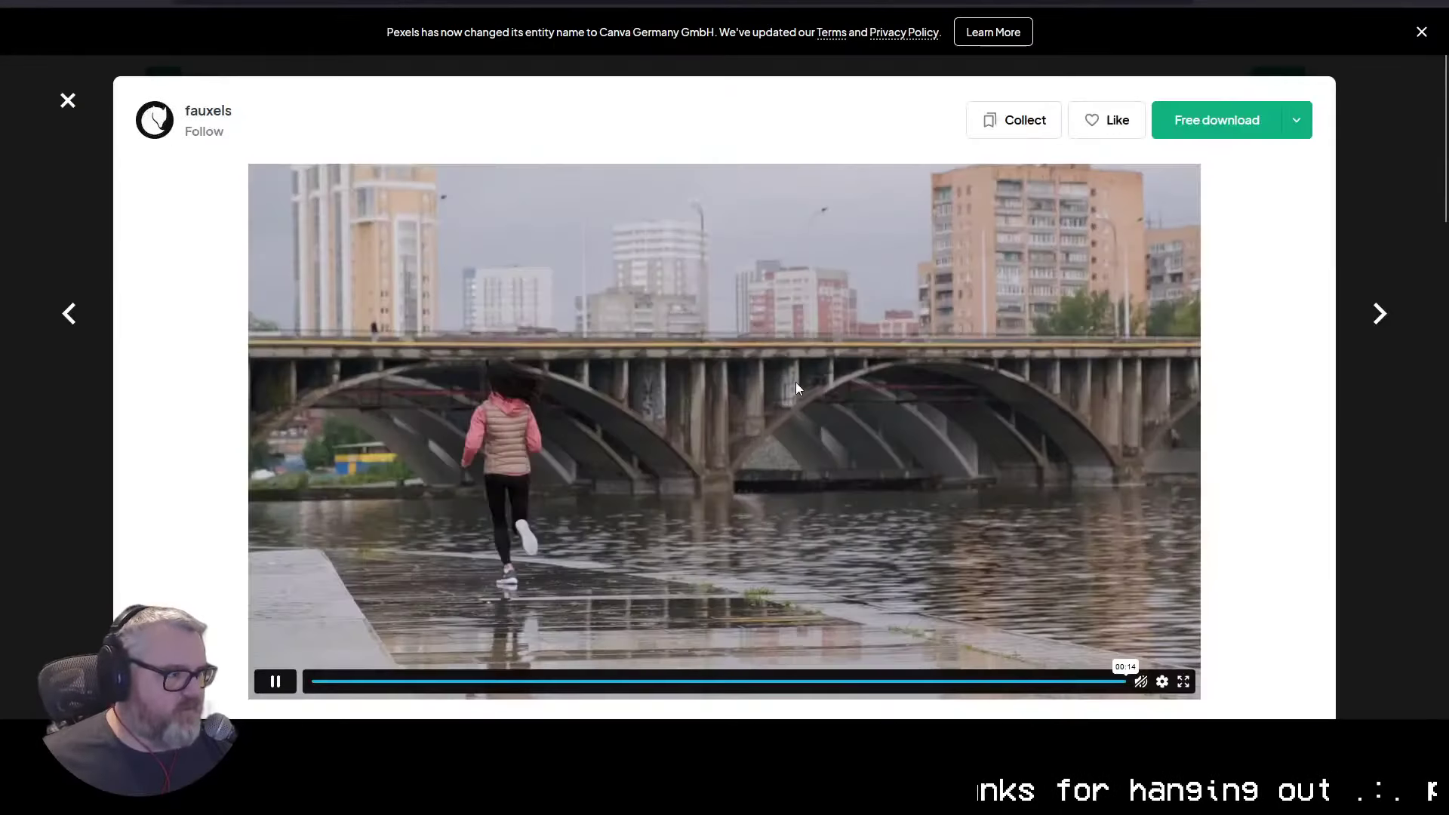
left_click(1394, 294)
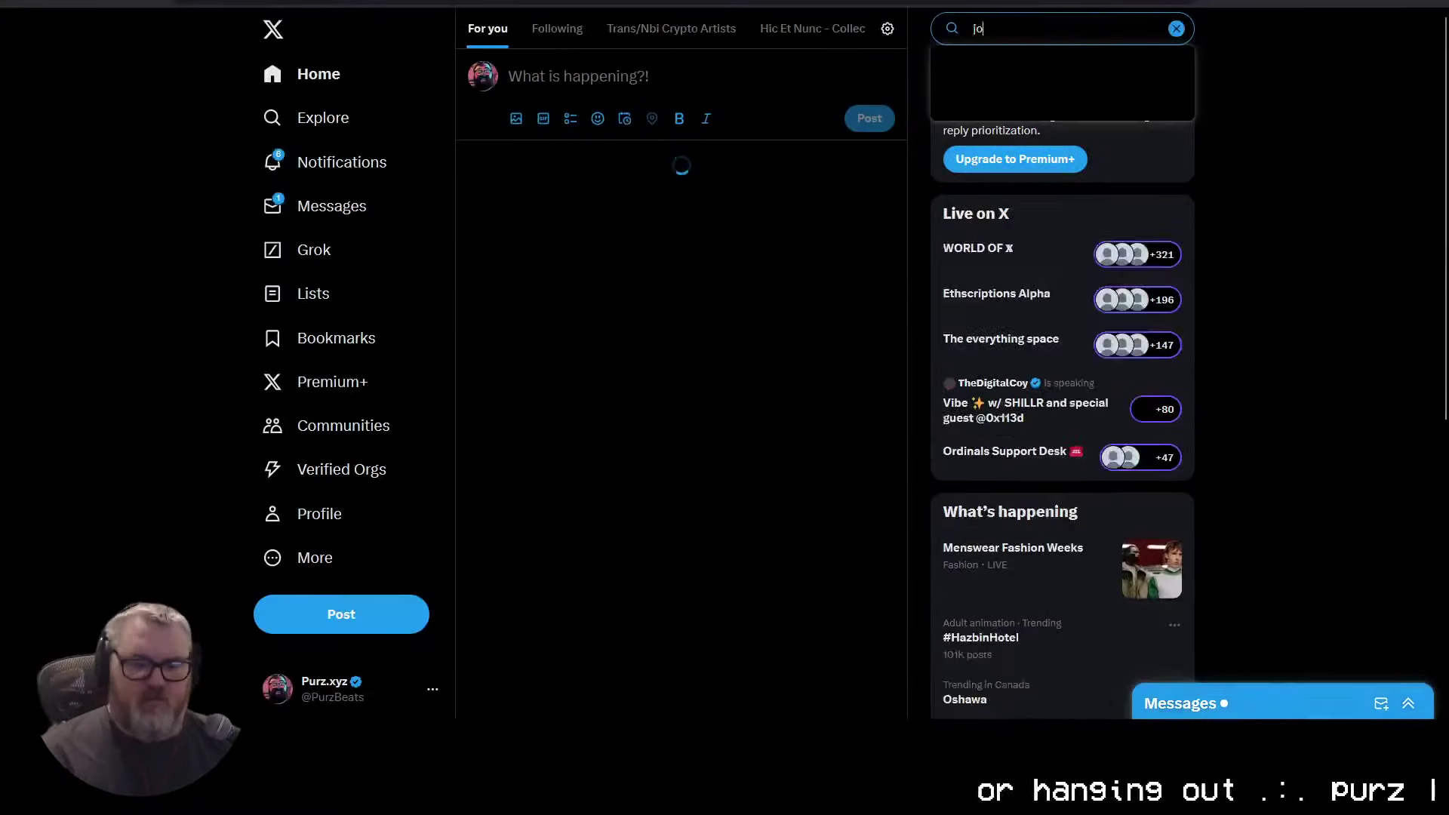
Step: Search X for the video artist by name and open the artist's profile
type("e peace")
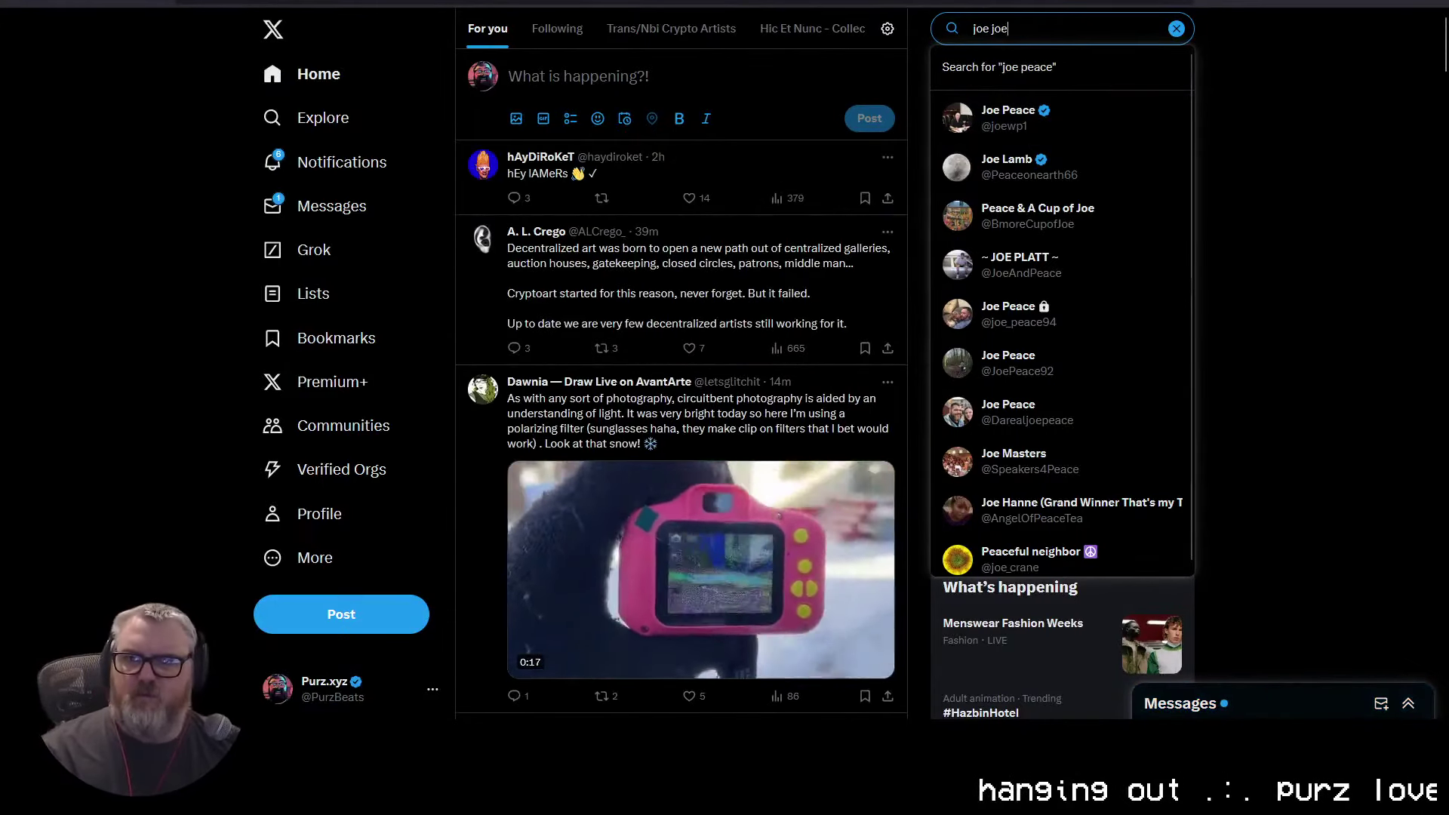
key("BackSpace")
key("BackSpace")
key("BackSpace")
key("BackSpace")
left_click(1115, 545)
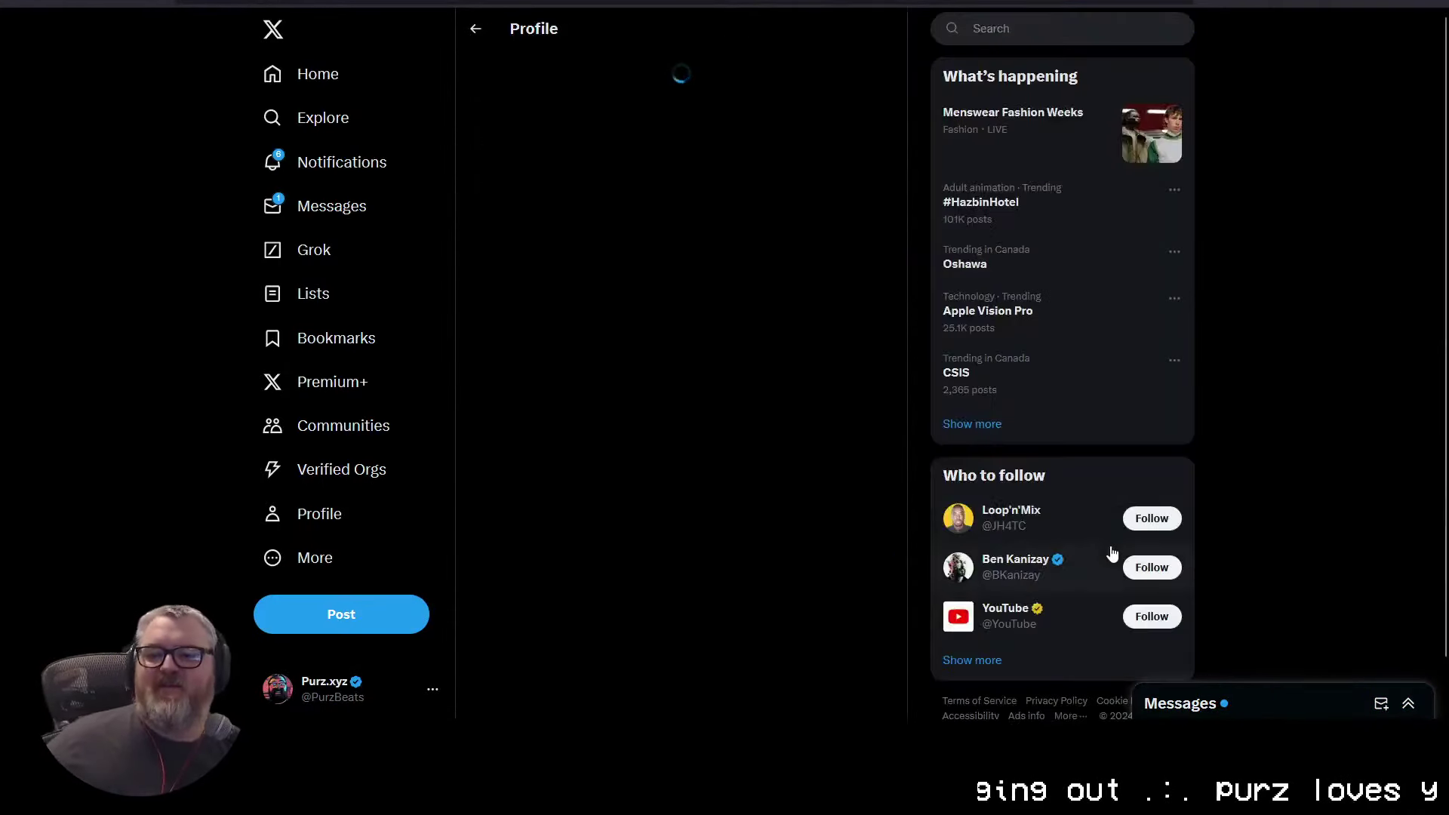
Step: Watch the video of repeated pedestrians with umbrellas at a crosswalk from the artist's feed in full screen
scroll(802, 534, "down", 5)
left_click(876, 496)
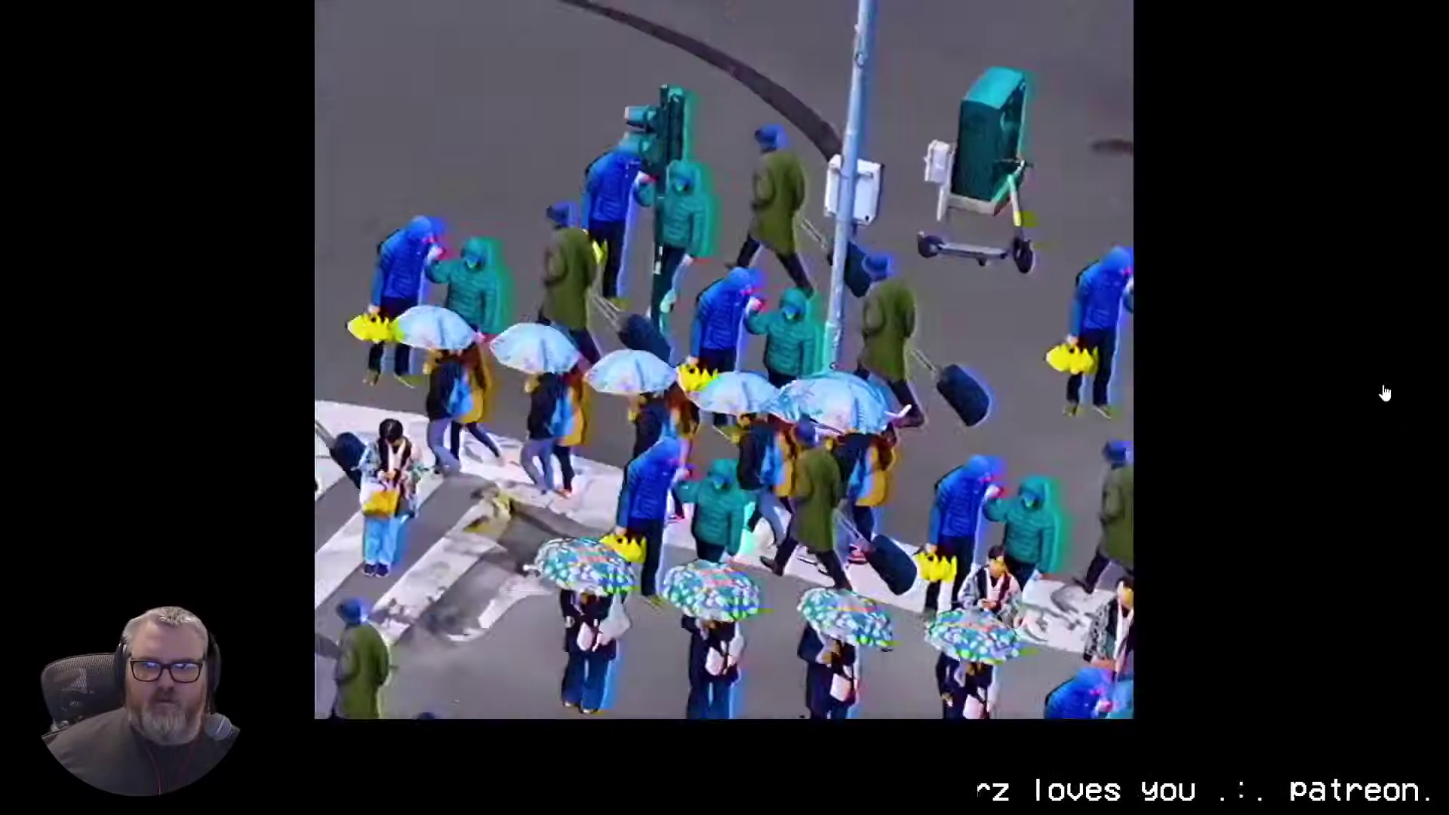
key("Escape")
Step: Browse the artist's earlier posts and watch the Algorithm #1 video in full screen
scroll(576, 372, "down", 20)
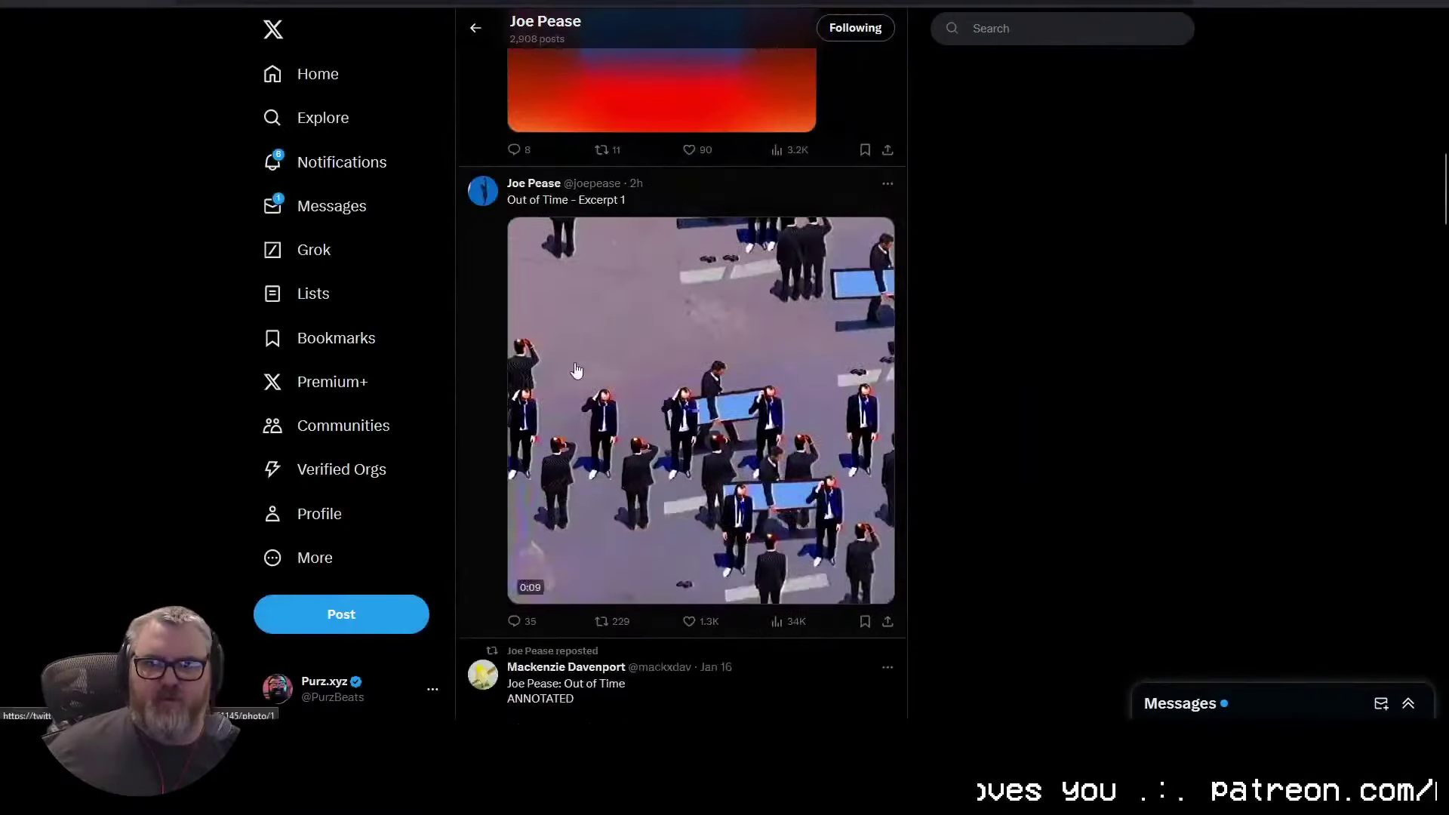
scroll(596, 345, "down", 10)
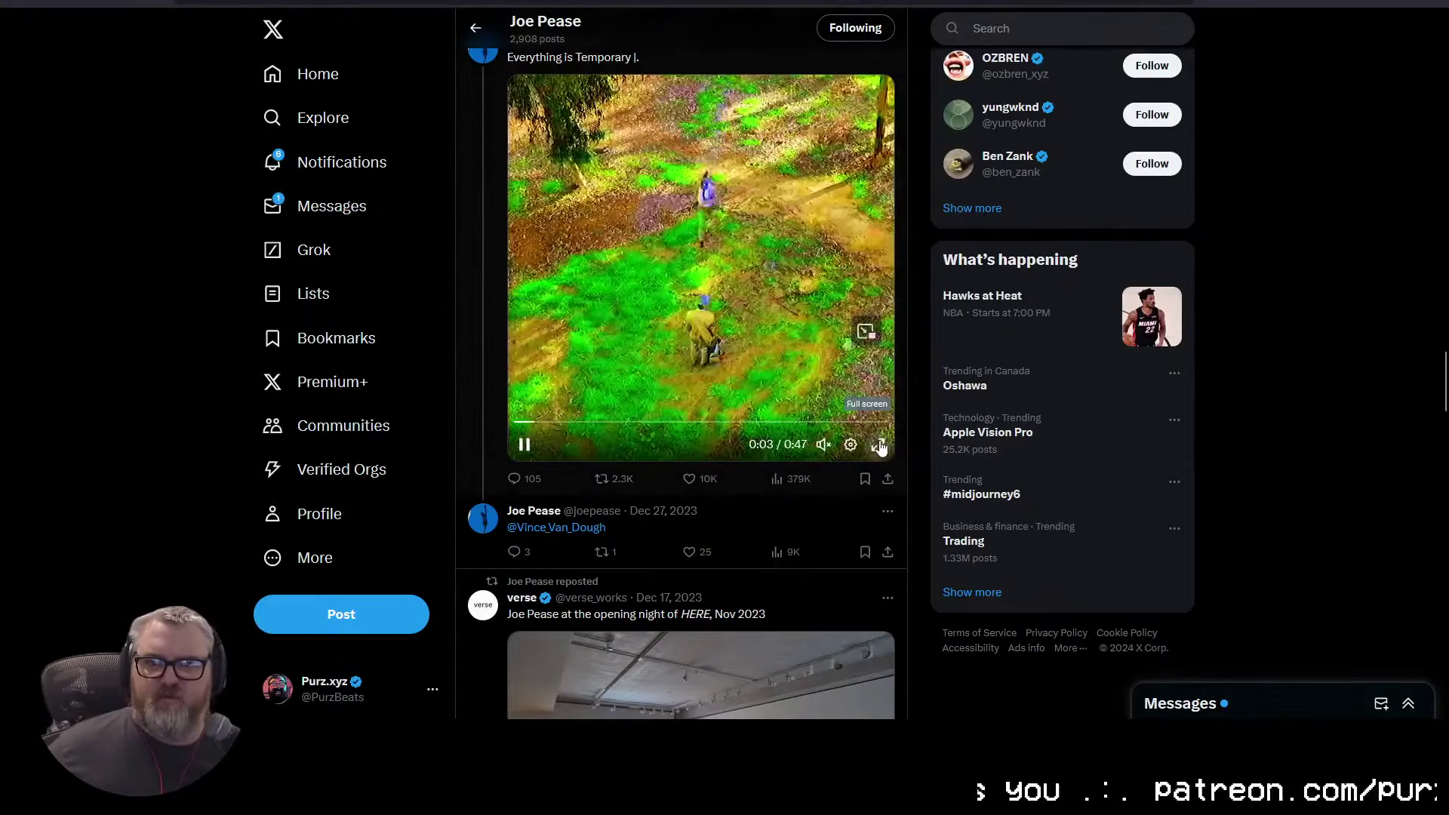
scroll(882, 447, "down", 10)
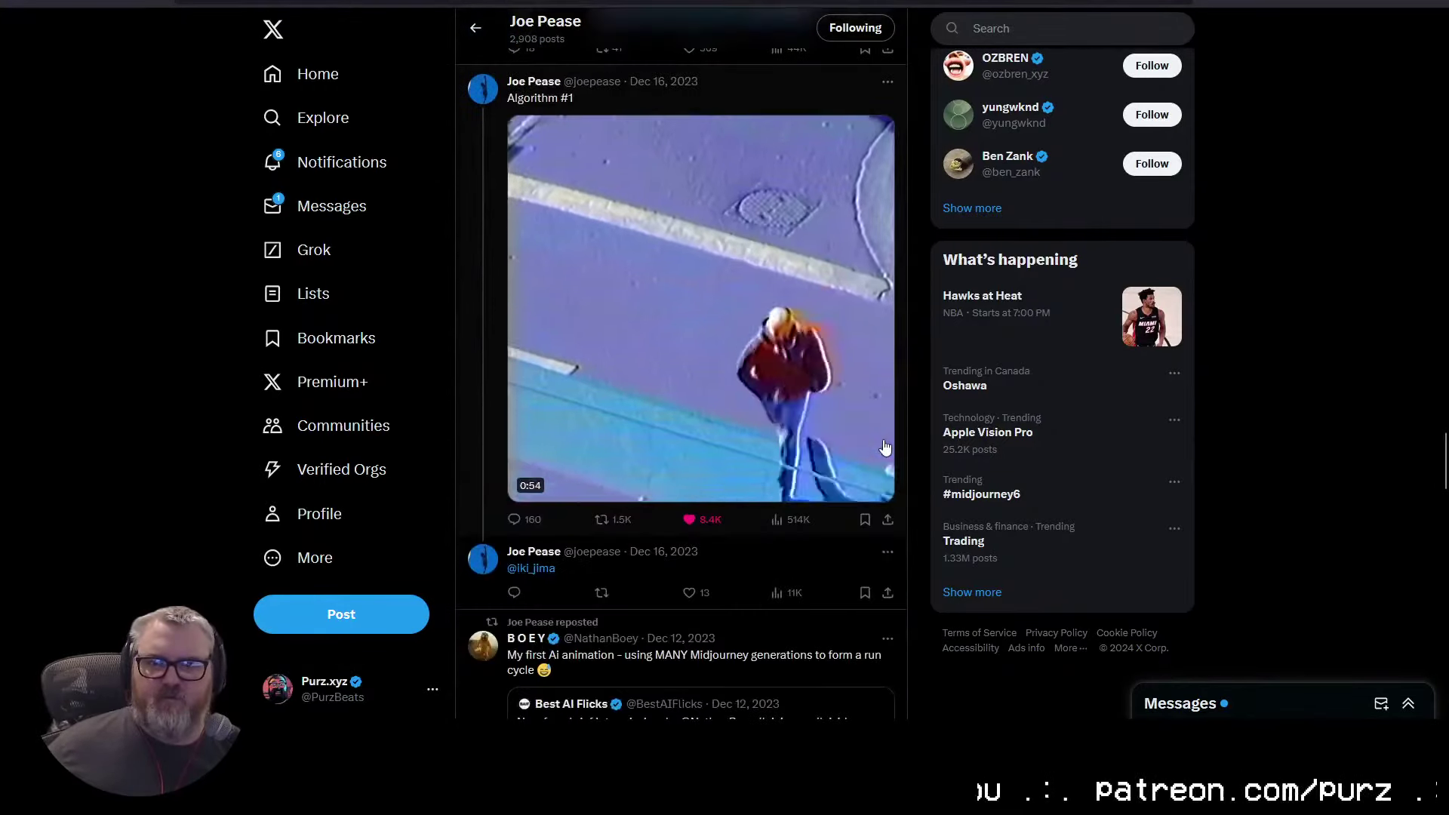
left_click(880, 483)
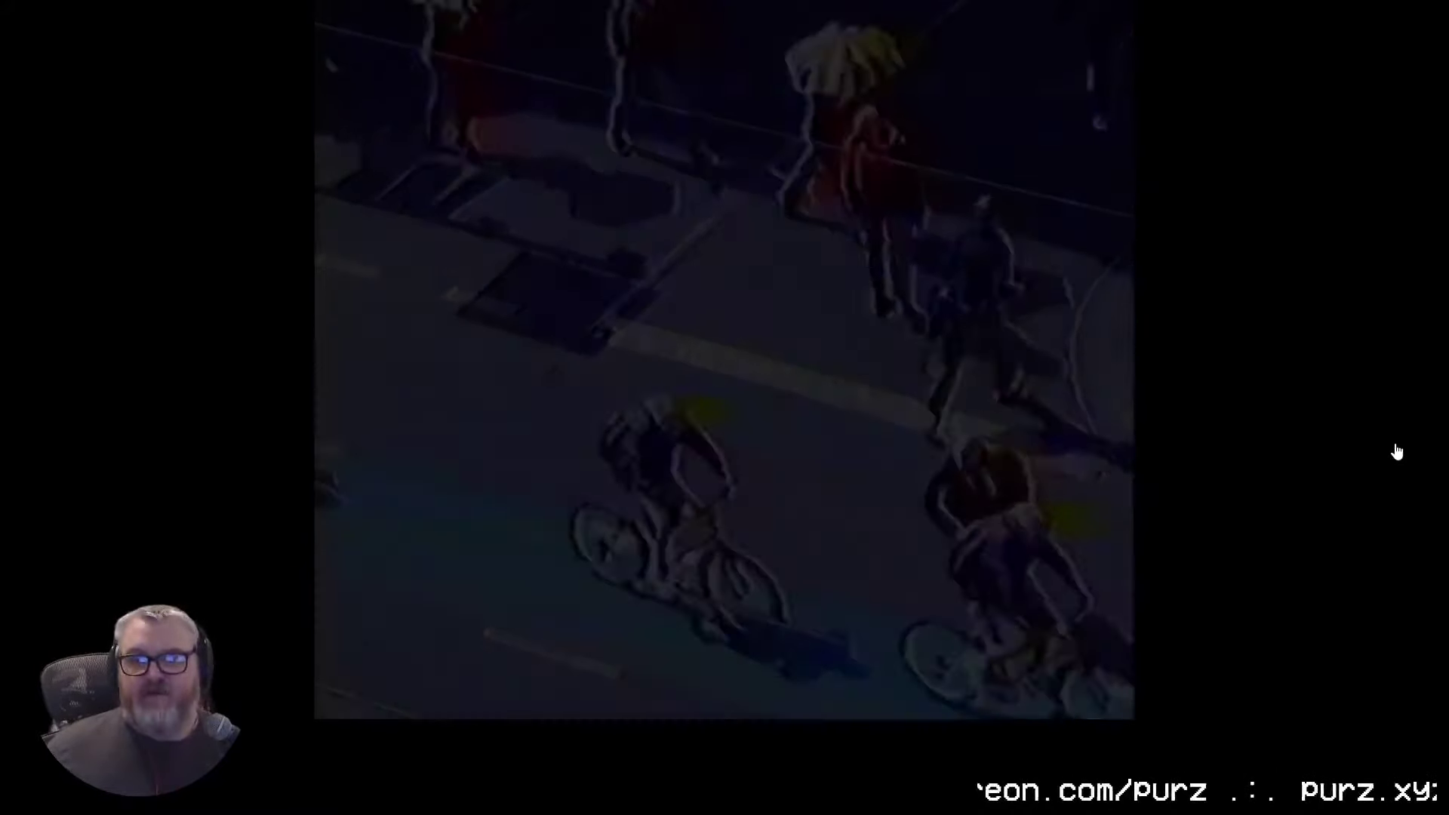
key("Escape")
scroll(642, 249, "down", 10)
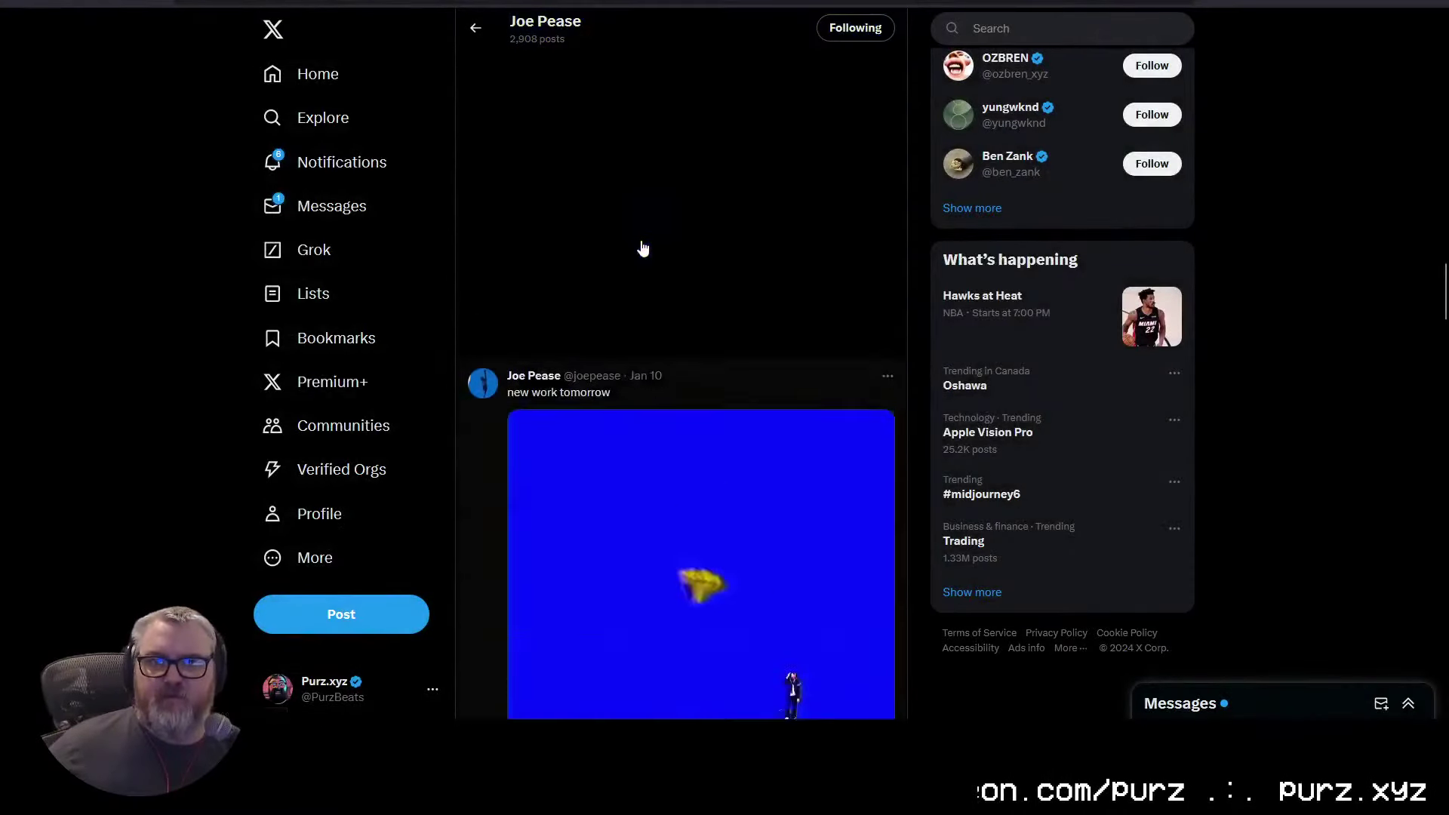
scroll(642, 249, "down", 8)
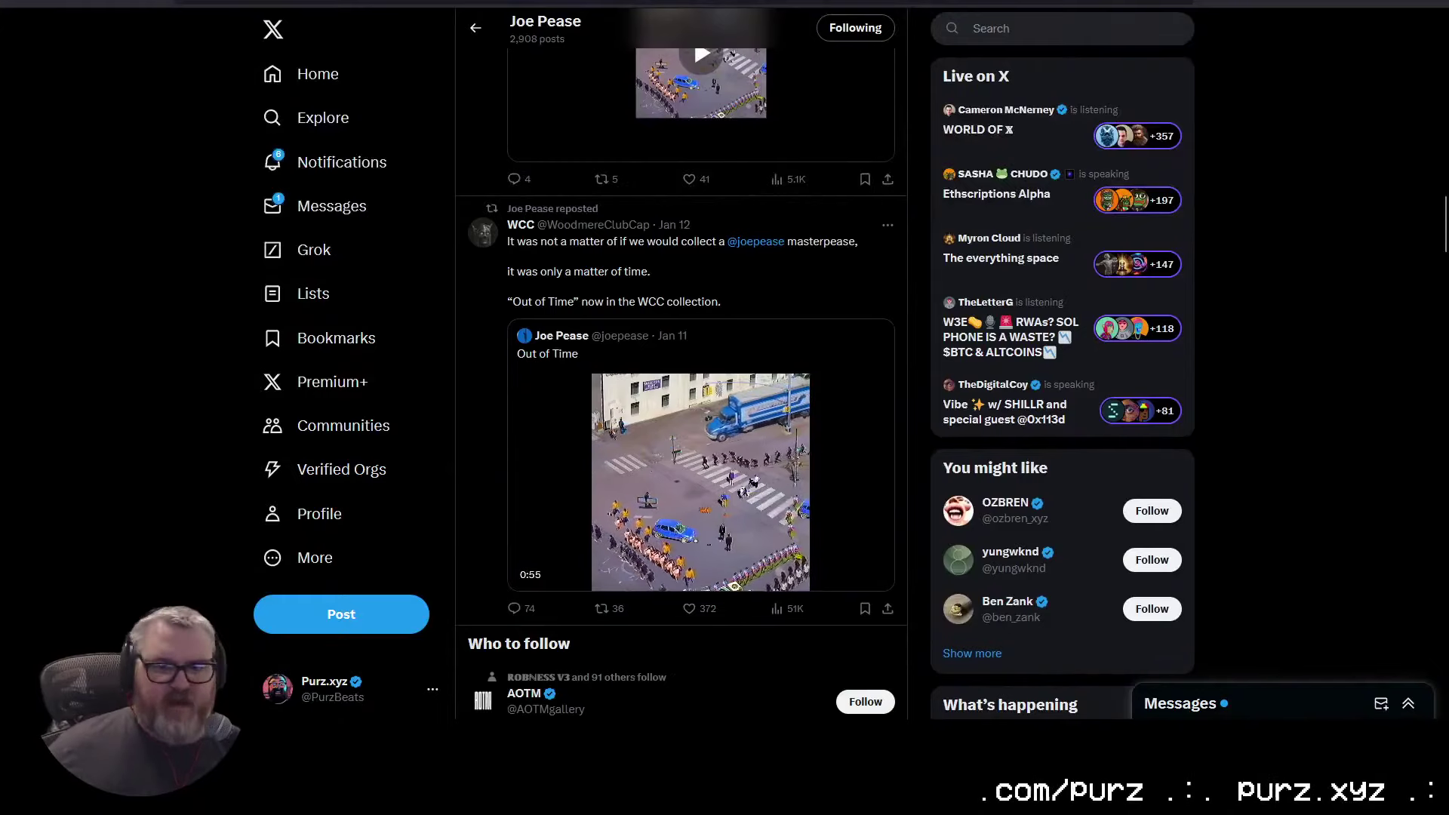
Step: Switch to the Pexels video results and examine the running clips one by one, including partway through the race clip
key("ctrl+Tab")
left_click(1381, 321)
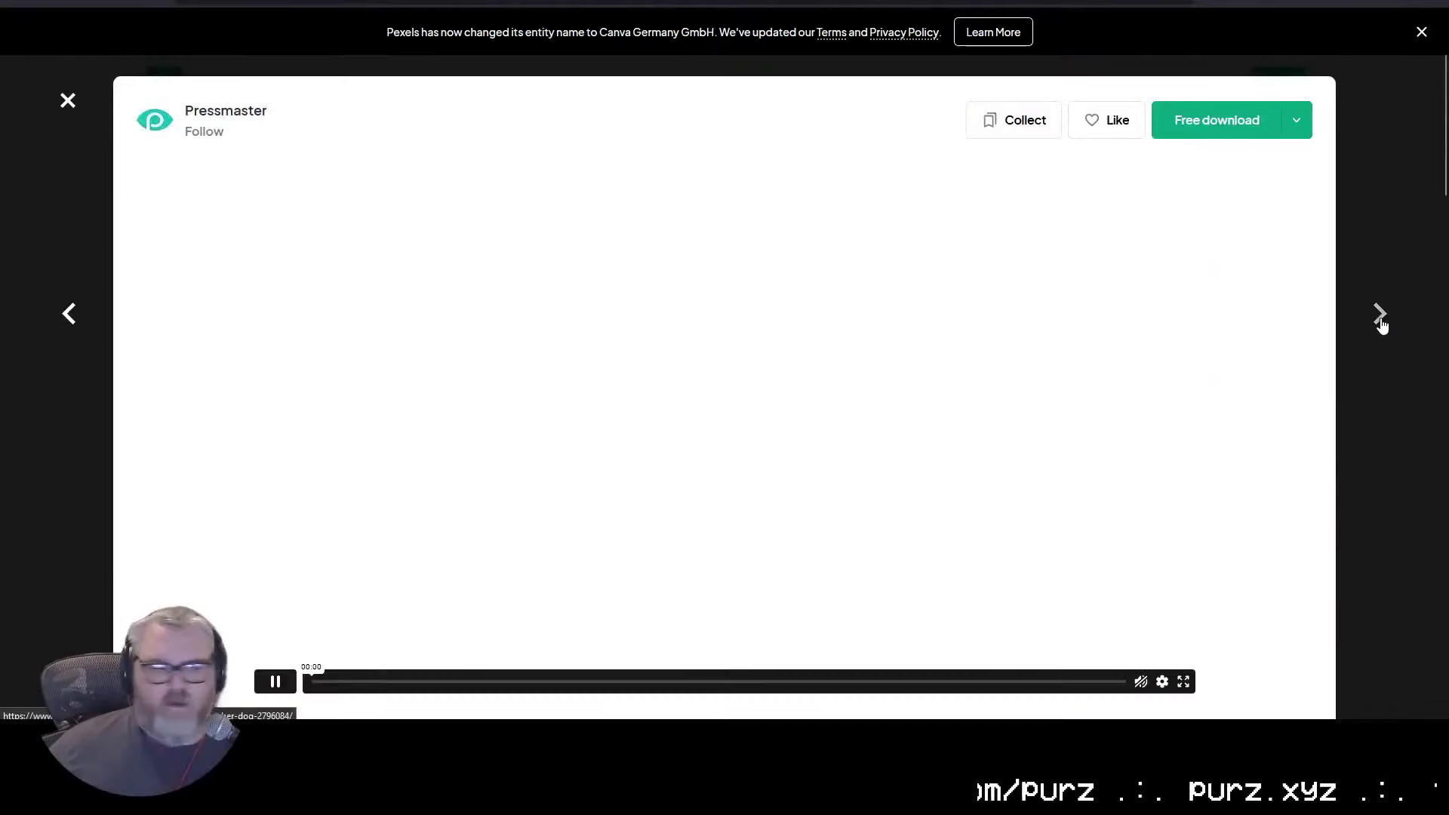
left_click(1384, 323)
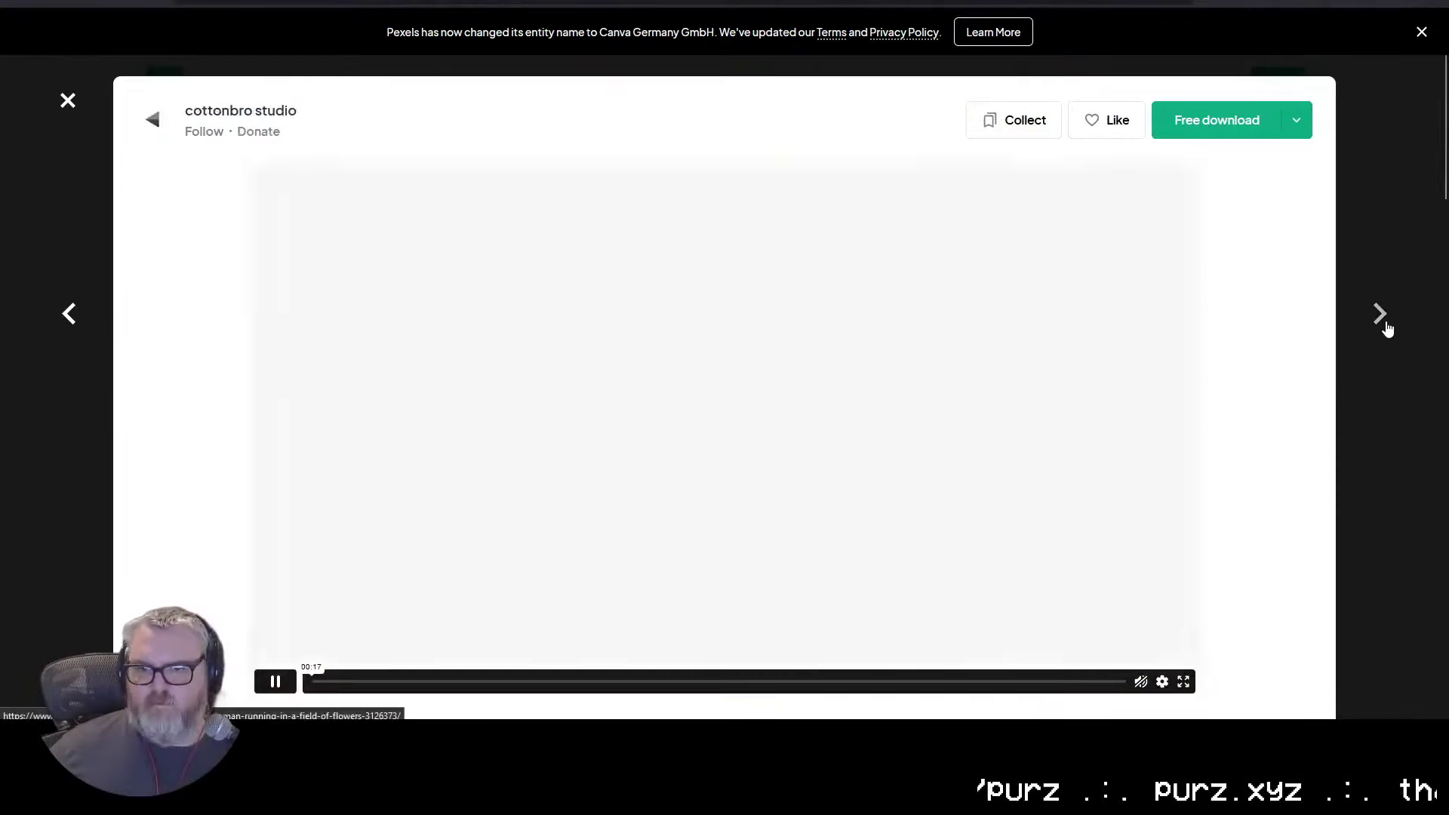
left_click(1384, 323)
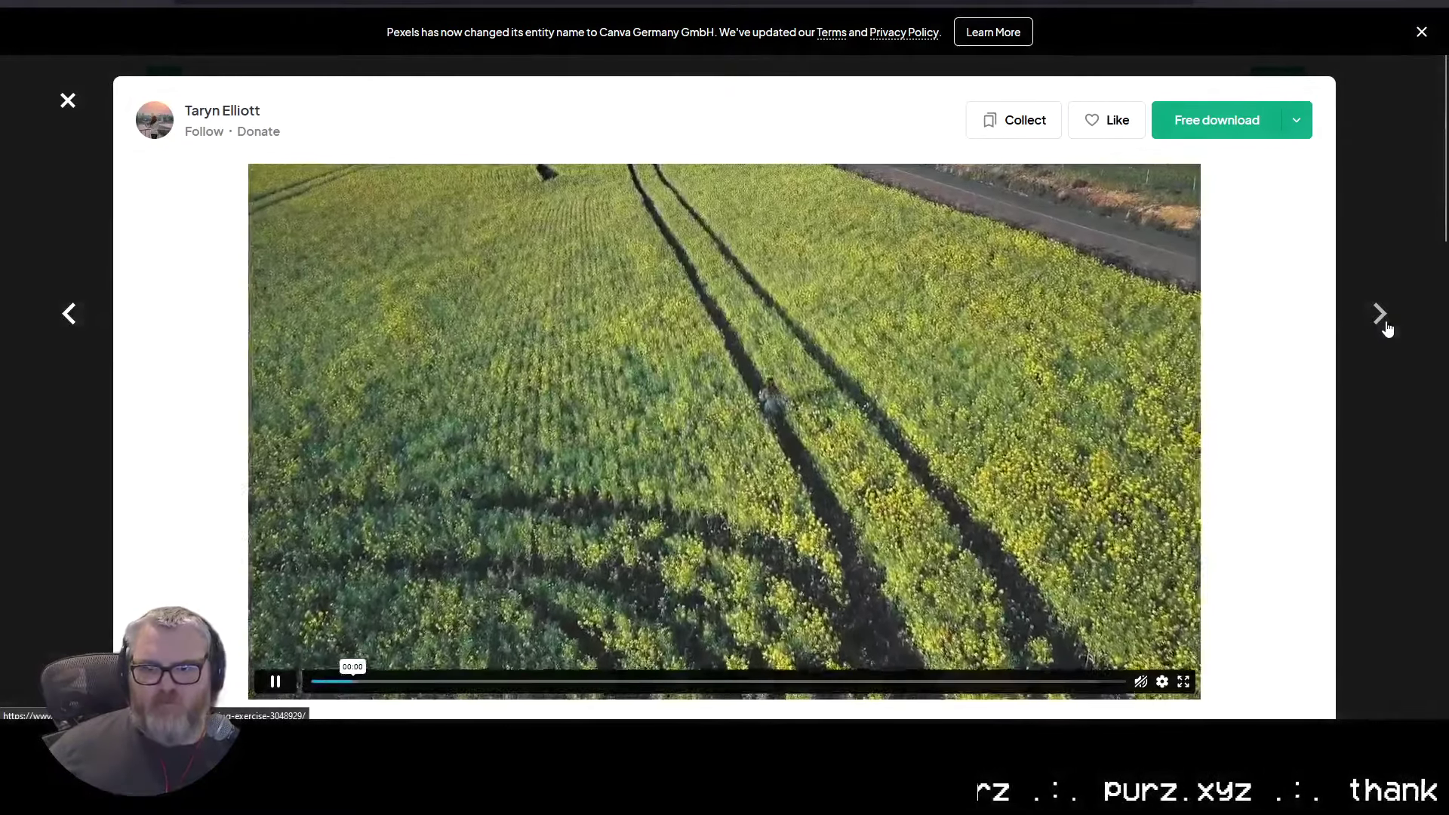
left_click(1385, 325)
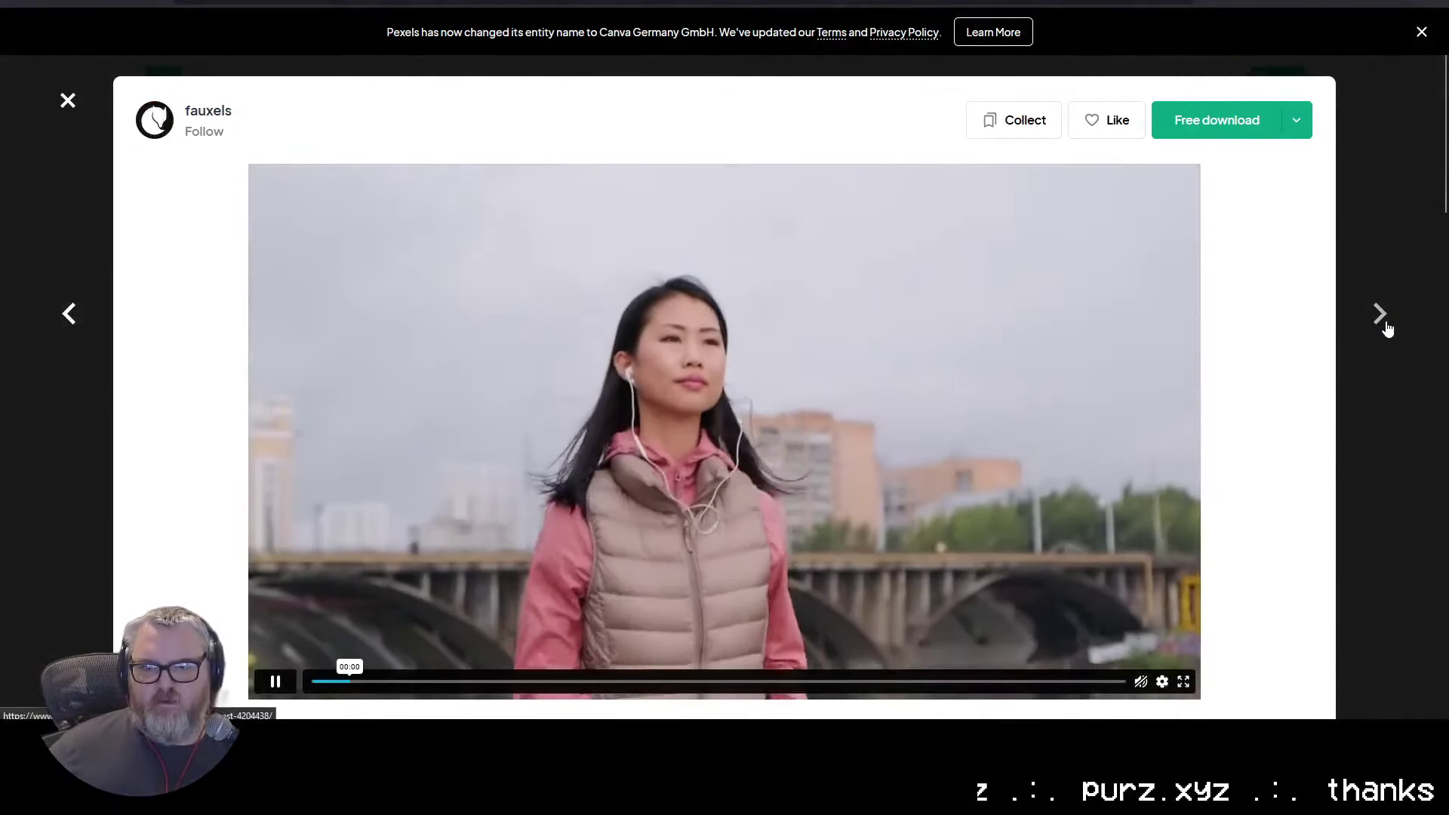
left_click(1385, 325)
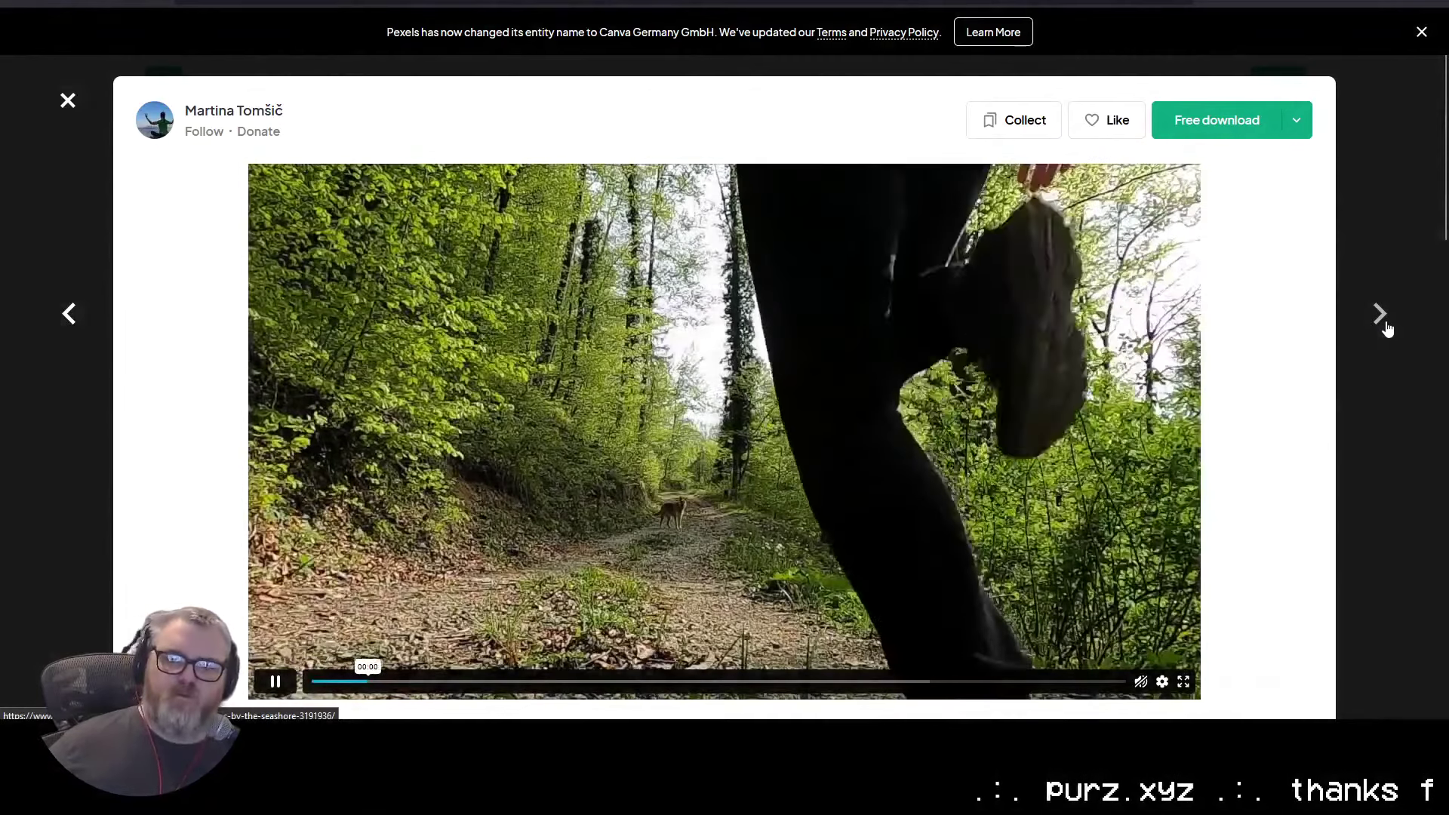
left_click(1386, 324)
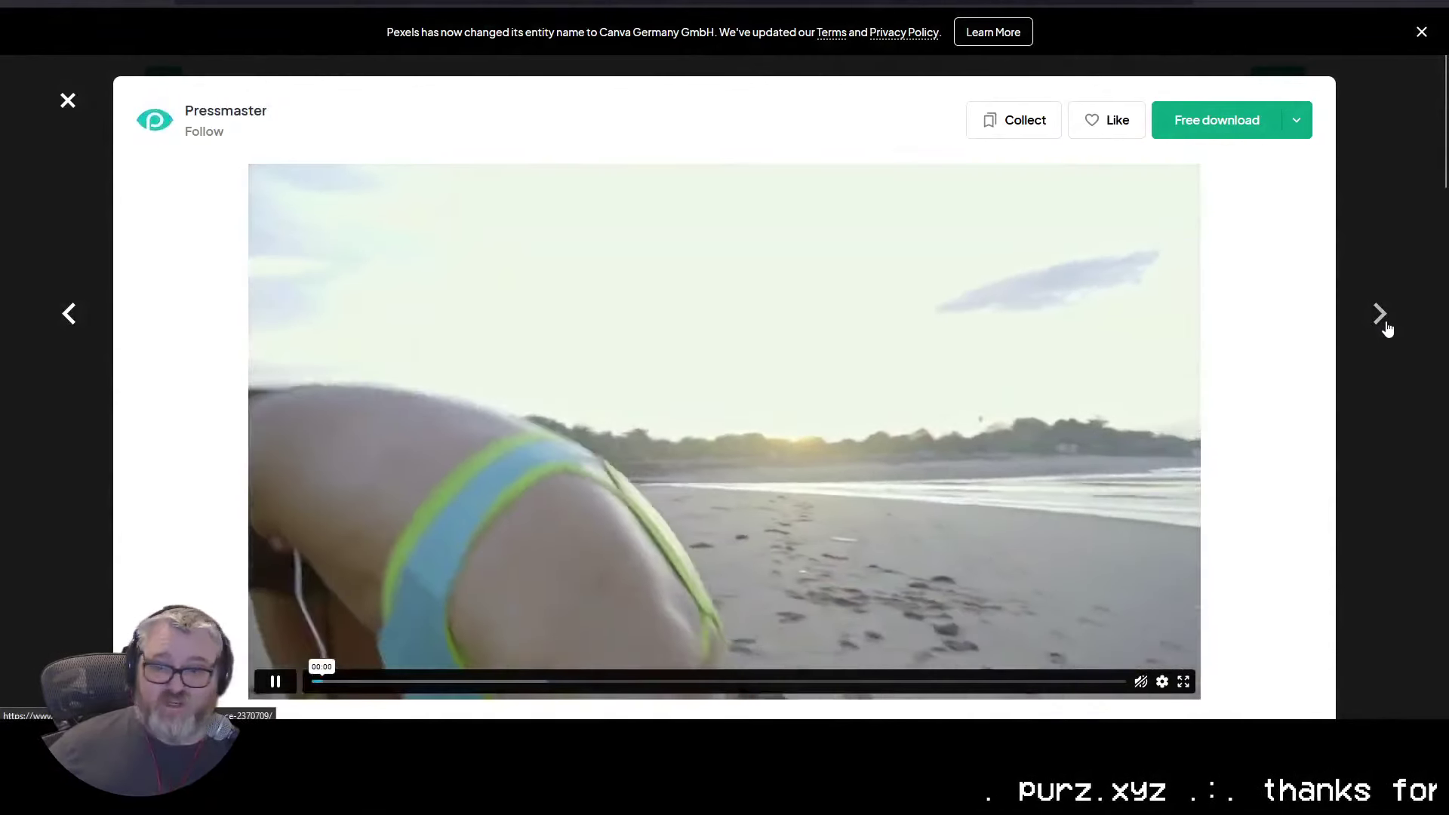
left_click(1387, 326)
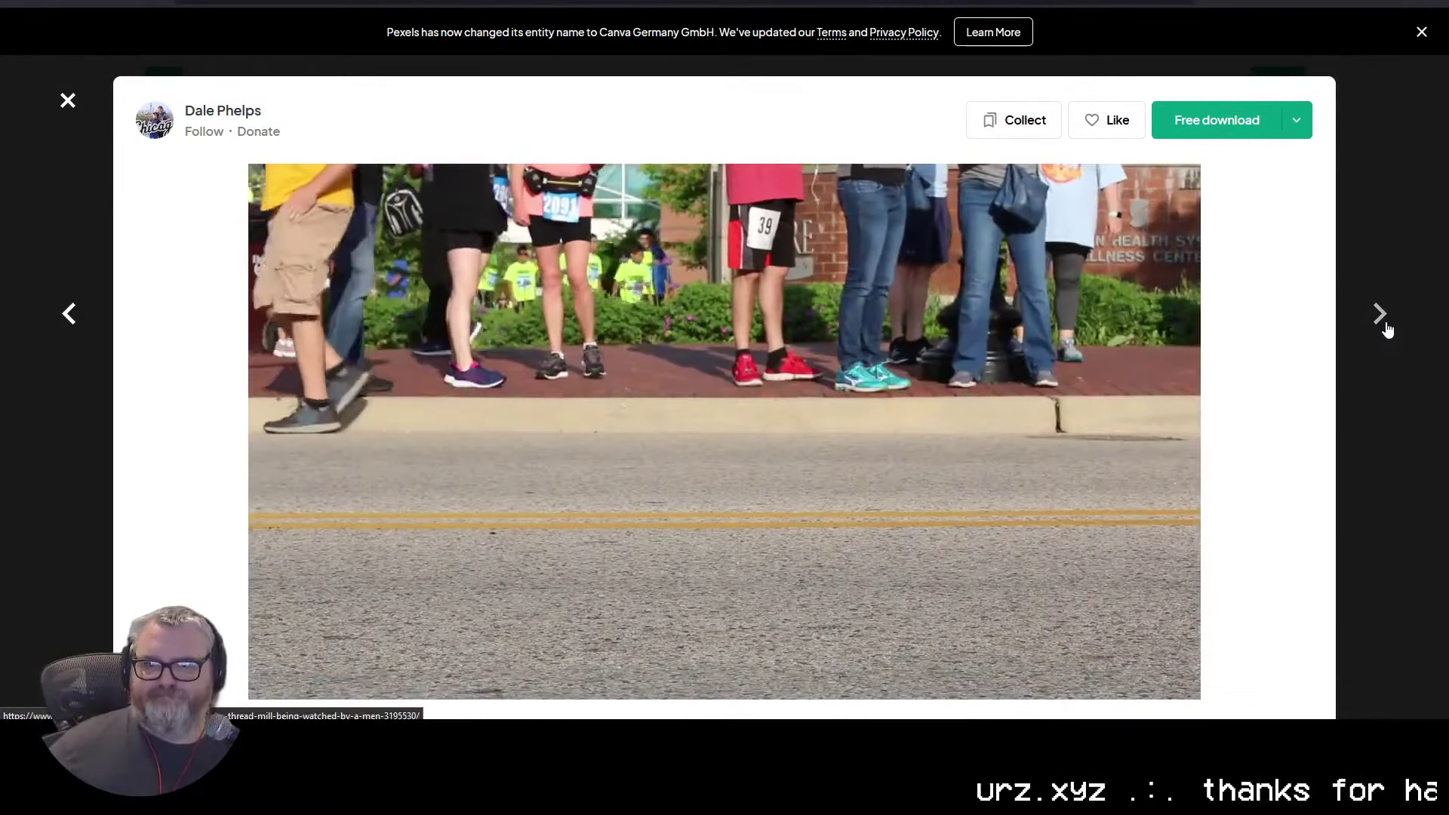
scroll(1104, 398, "down", 1)
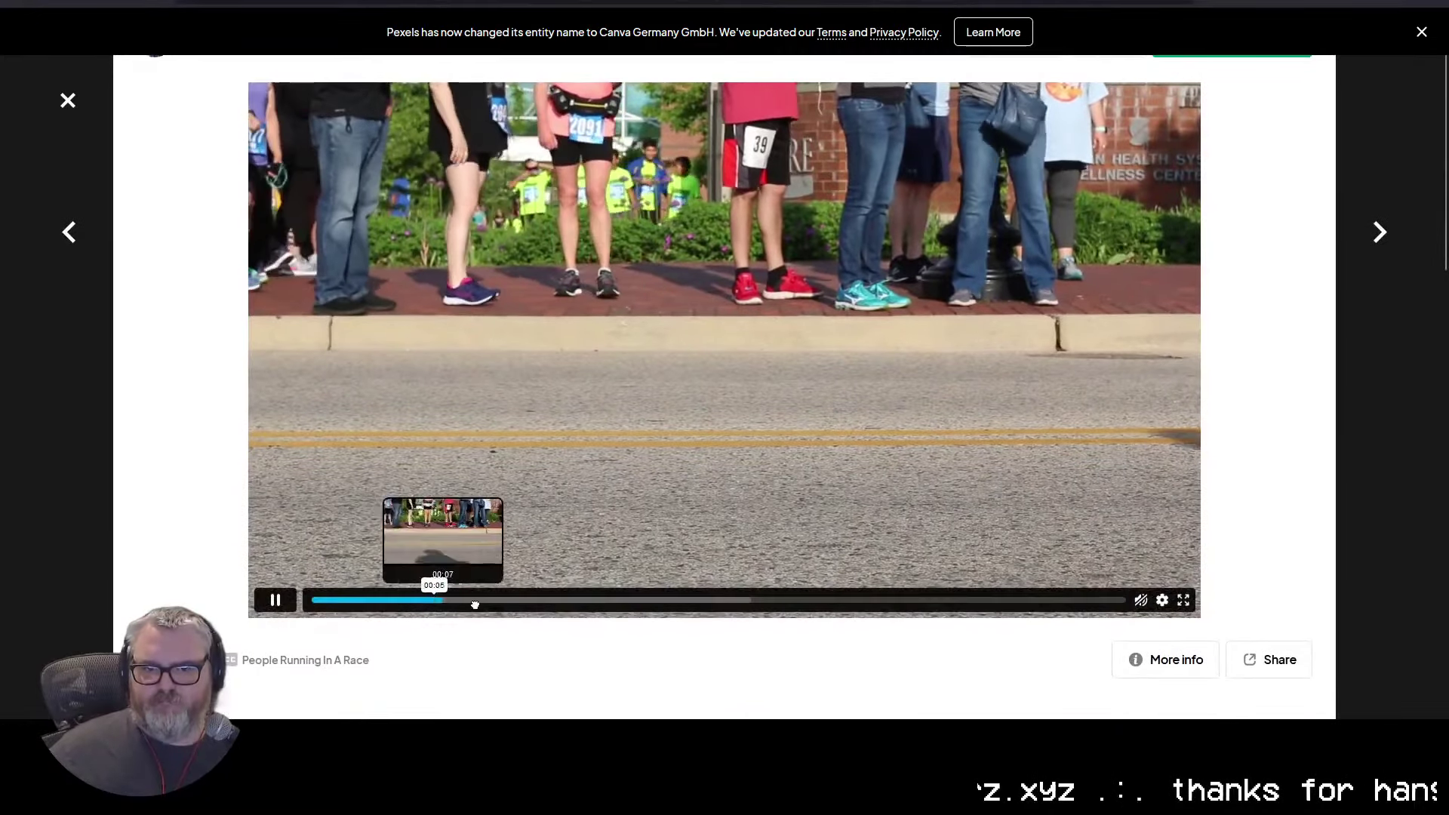
left_click(794, 602)
scroll(794, 602, "up", 1)
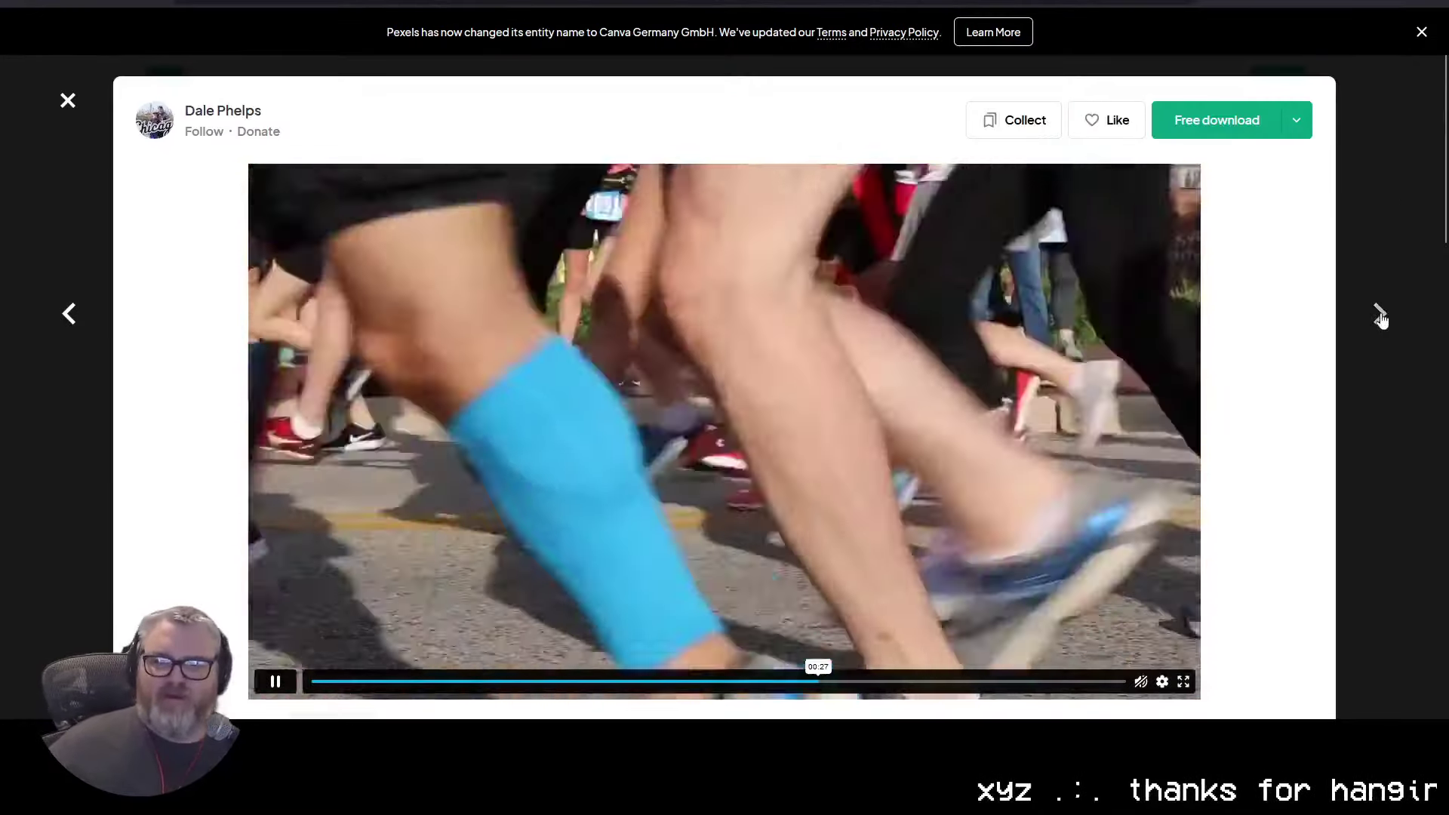
left_click(1380, 317)
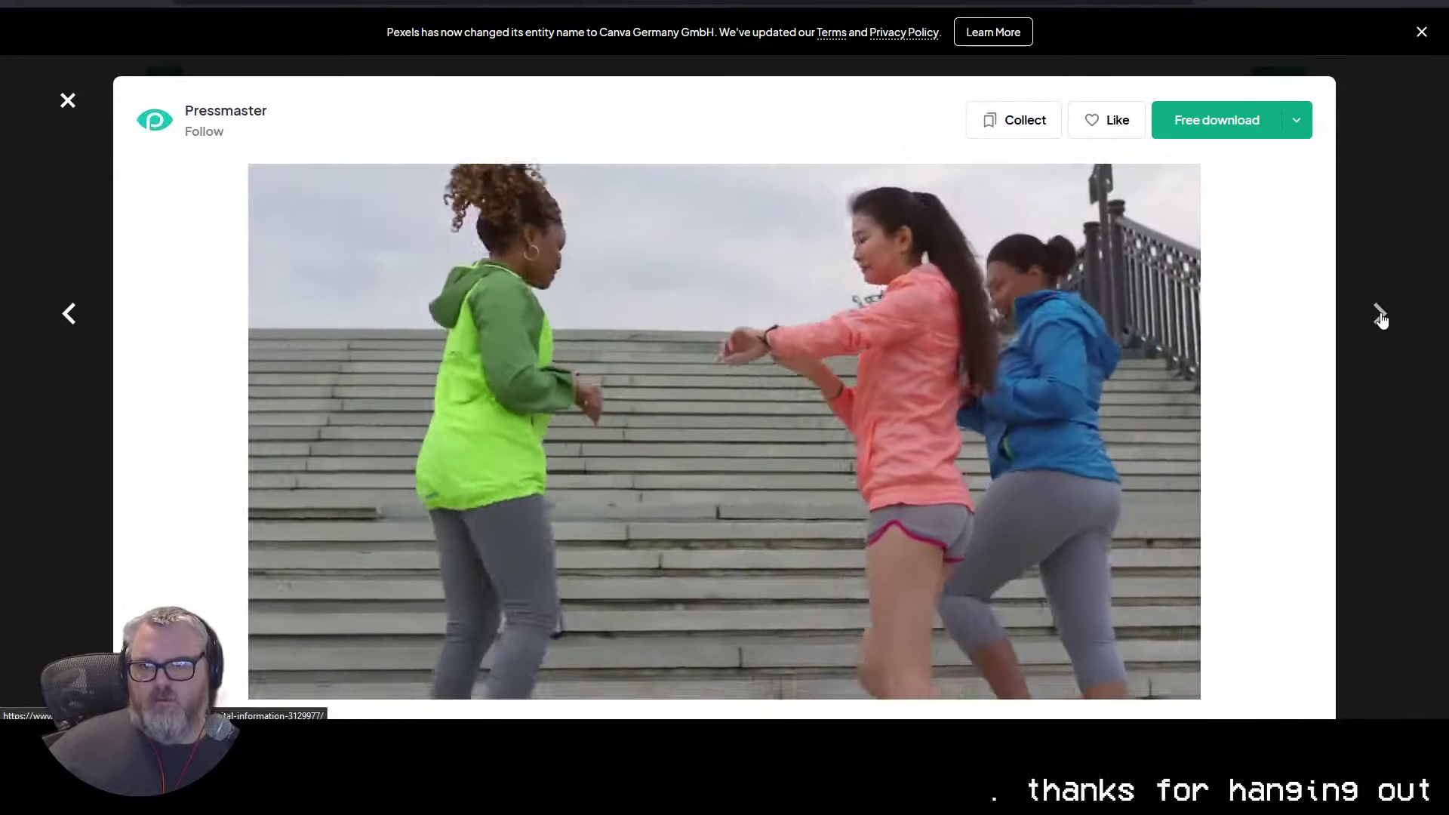
left_click(1381, 319)
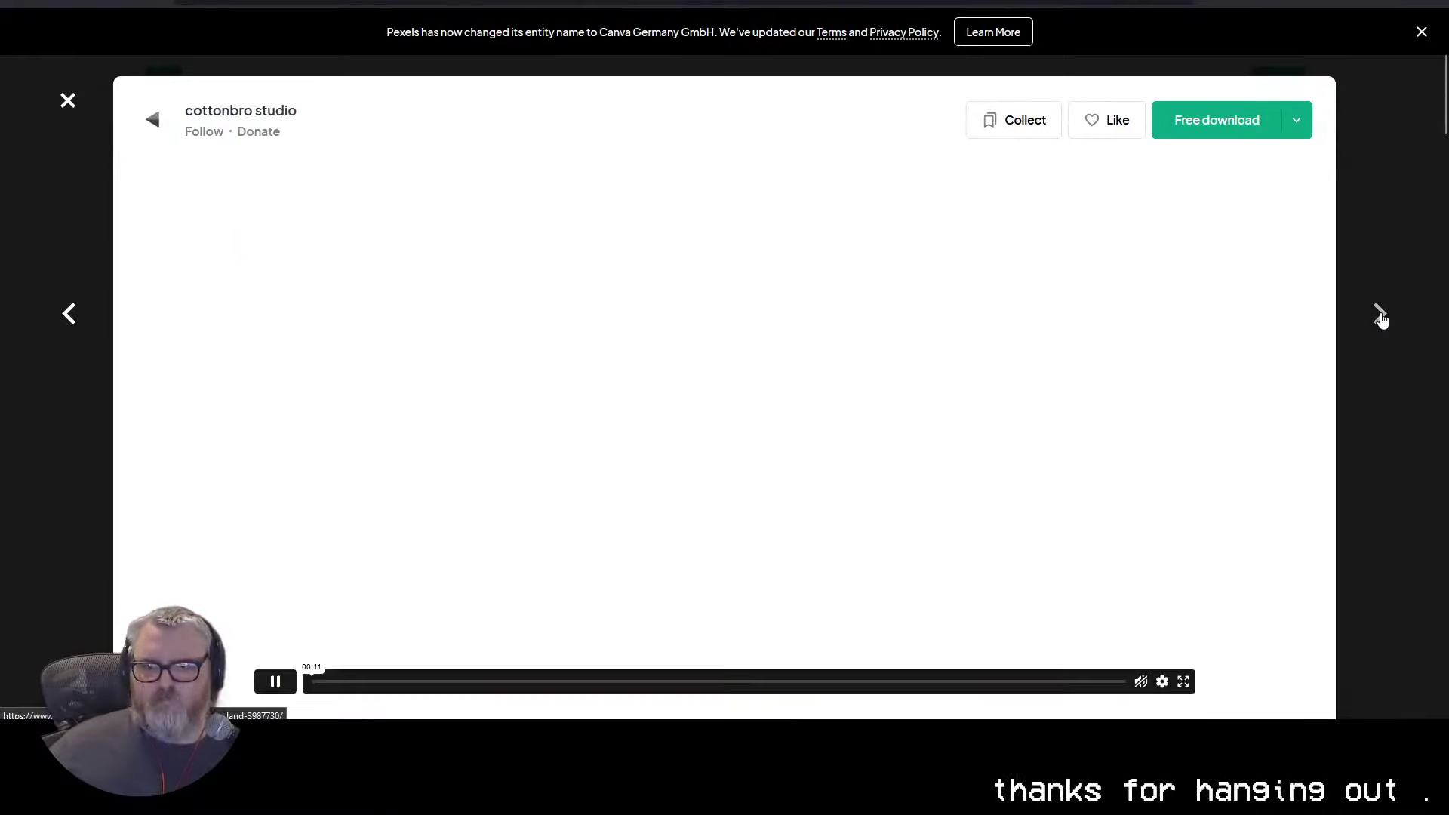
left_click(1387, 316)
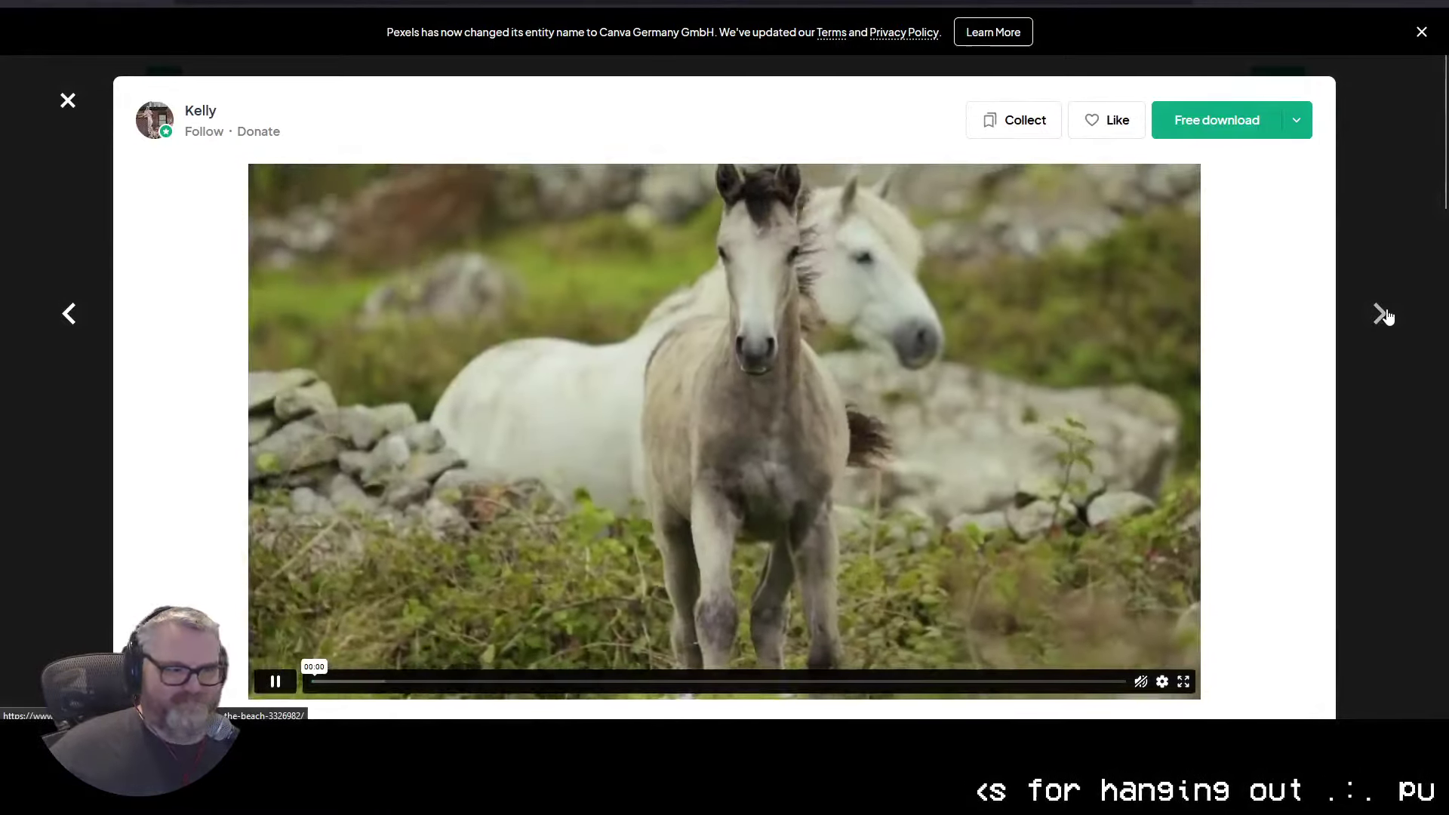
left_click(1381, 315)
left_click(1381, 319)
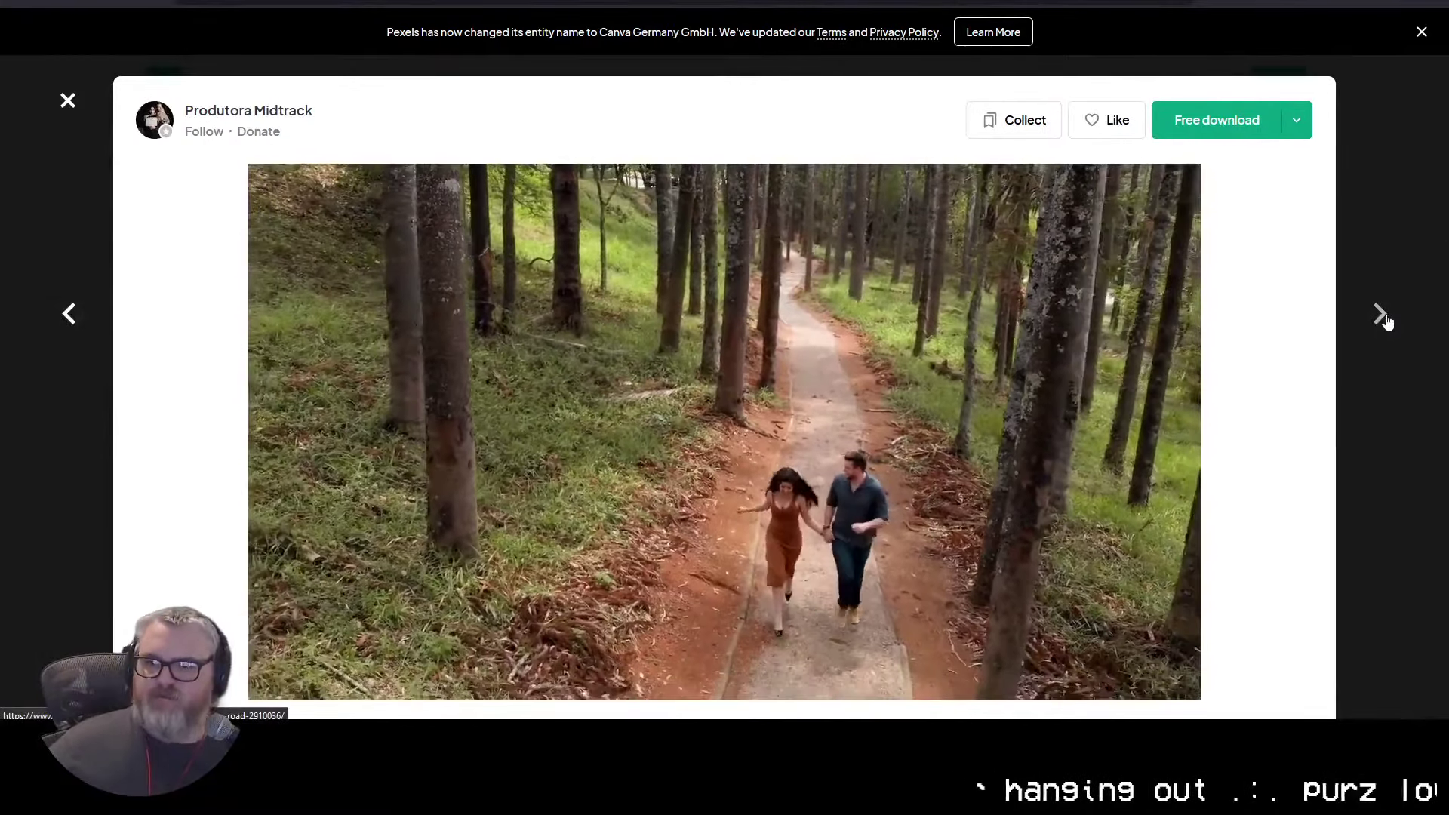
left_click(1381, 317)
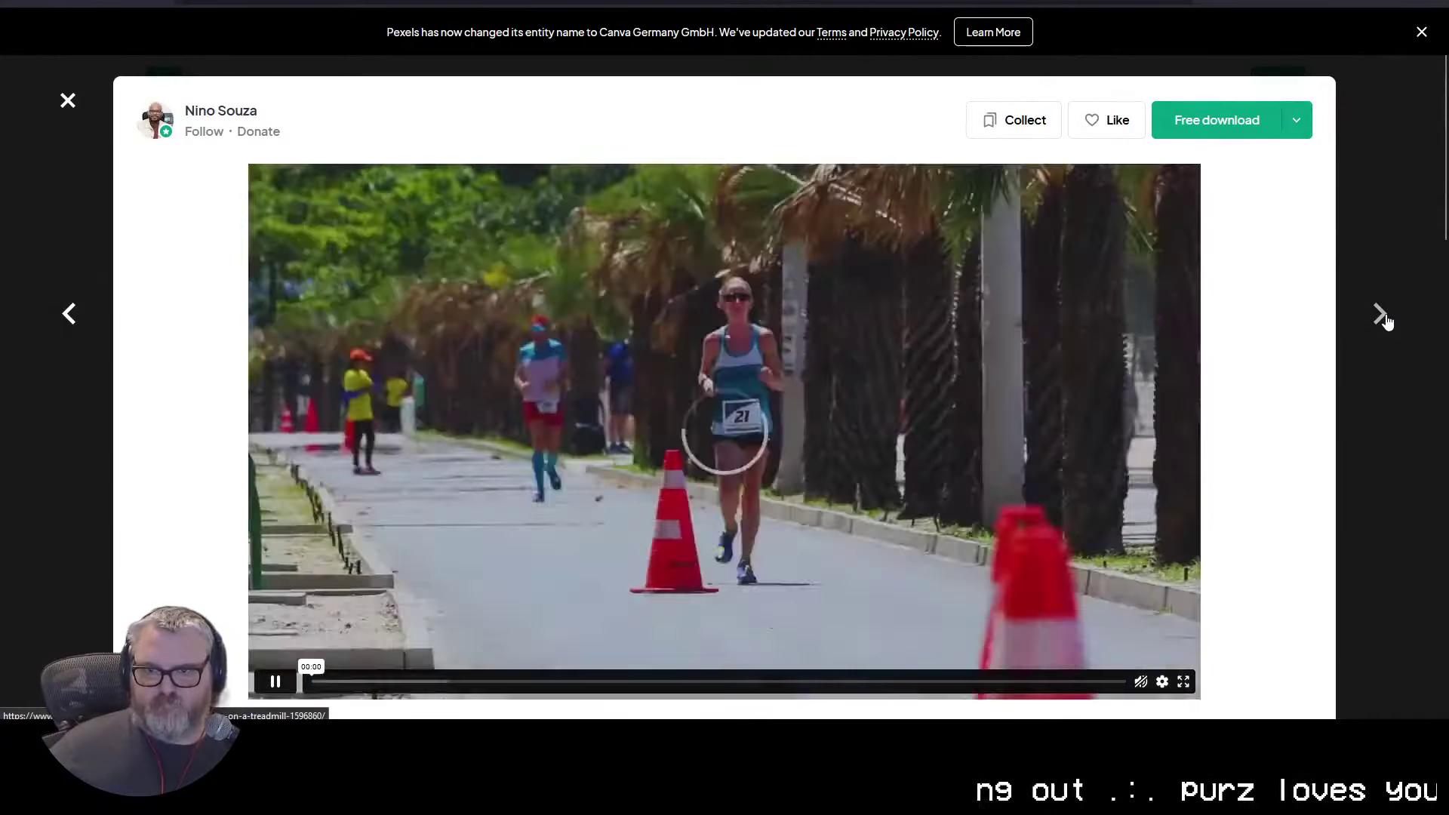
Step: Return to the ice skater video results, open a clip of a skater in an ice rink, and download it at 720p
left_click(71, 101)
scroll(324, 346, "up", 10)
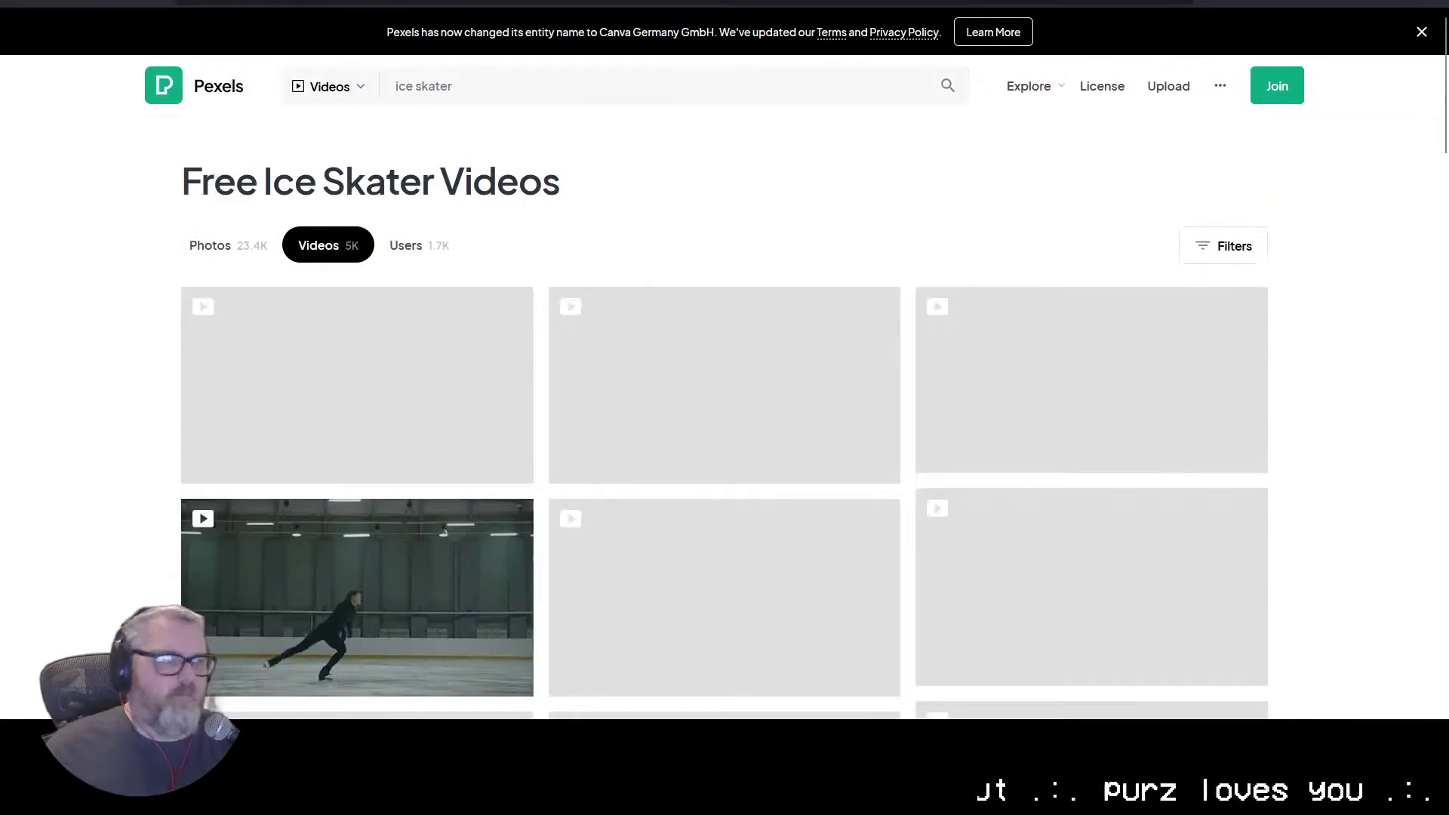
scroll(614, 504, "down", 2)
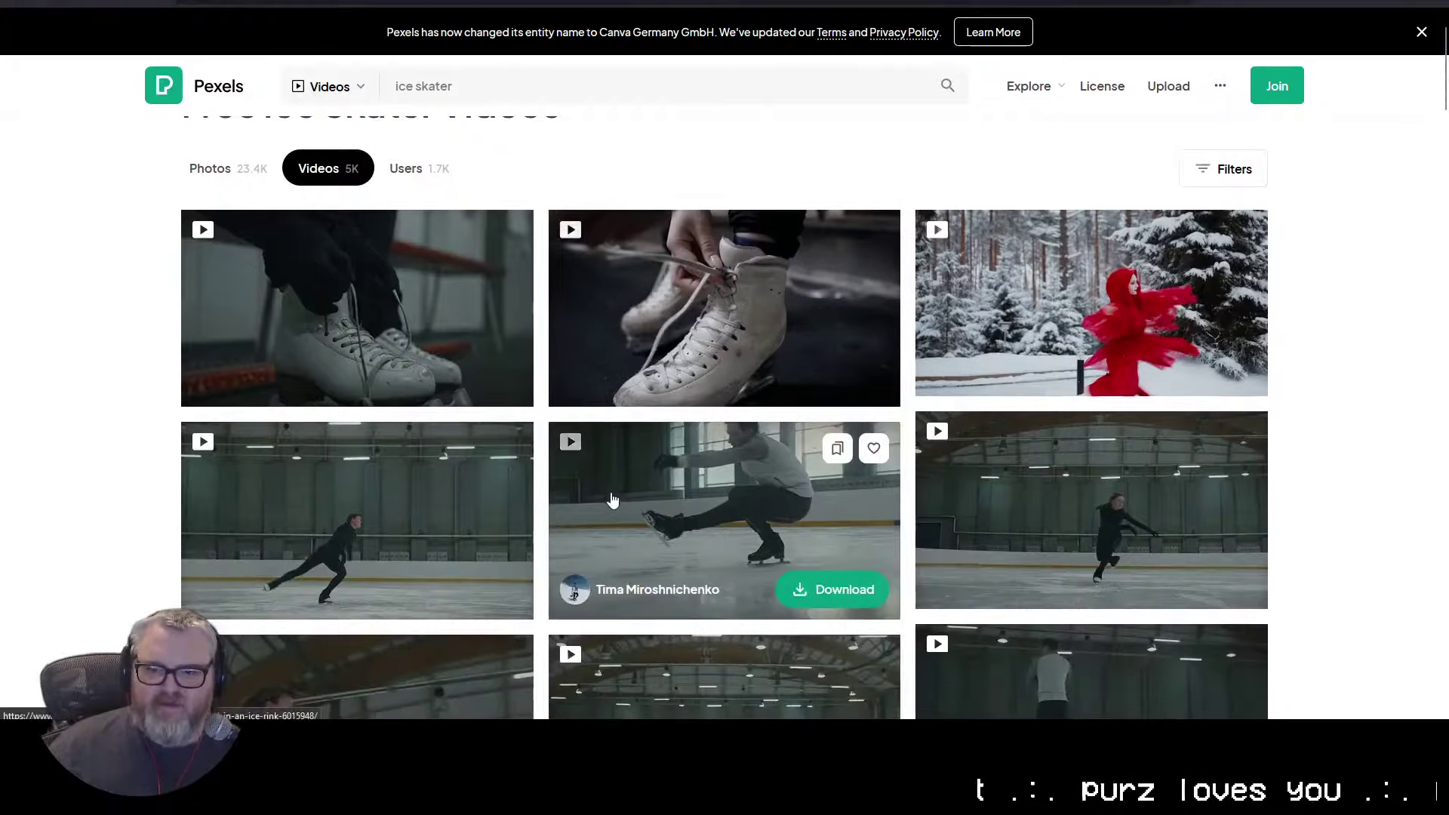
left_click(614, 504)
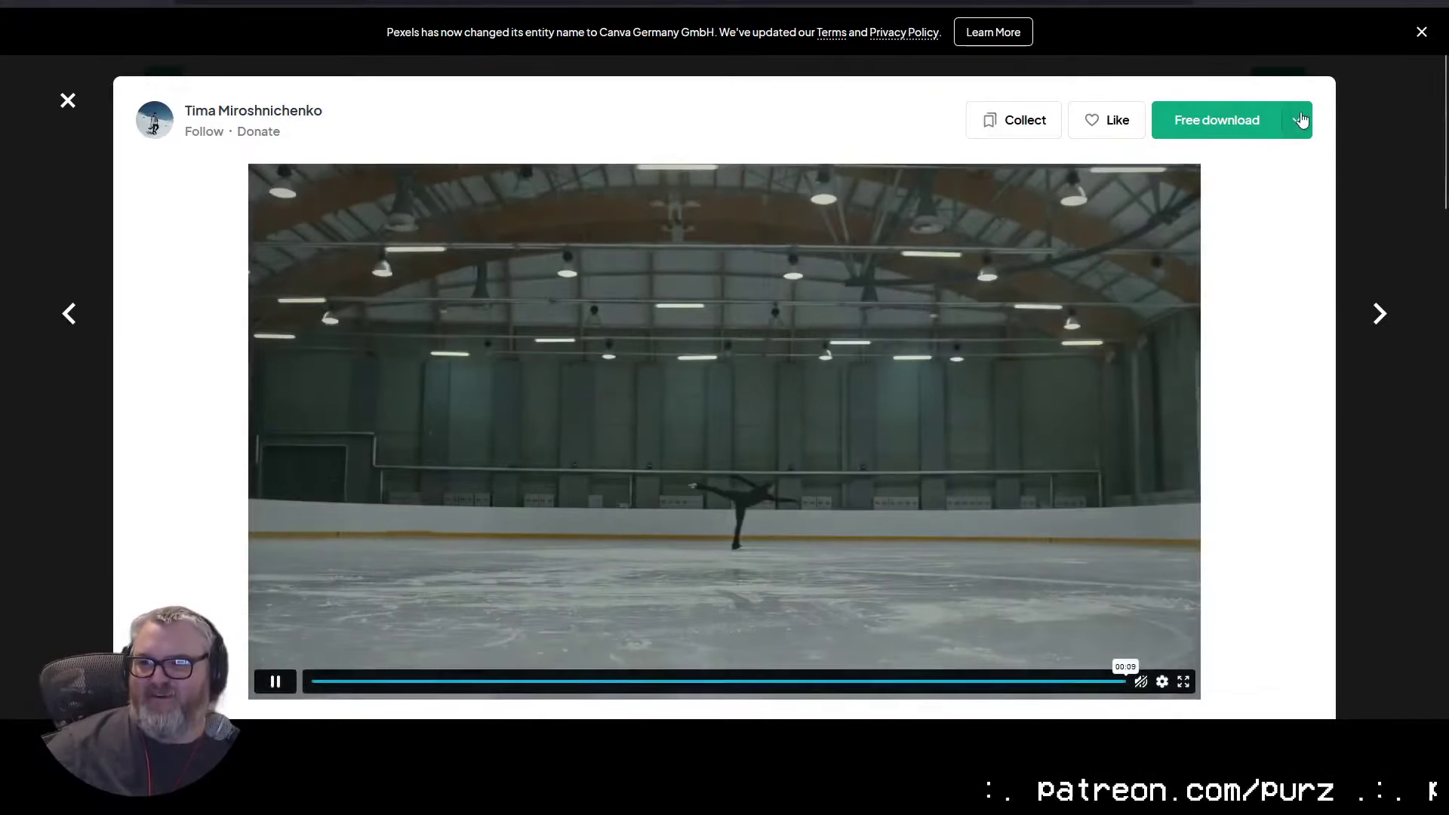
left_click(1296, 122)
left_click(1249, 491)
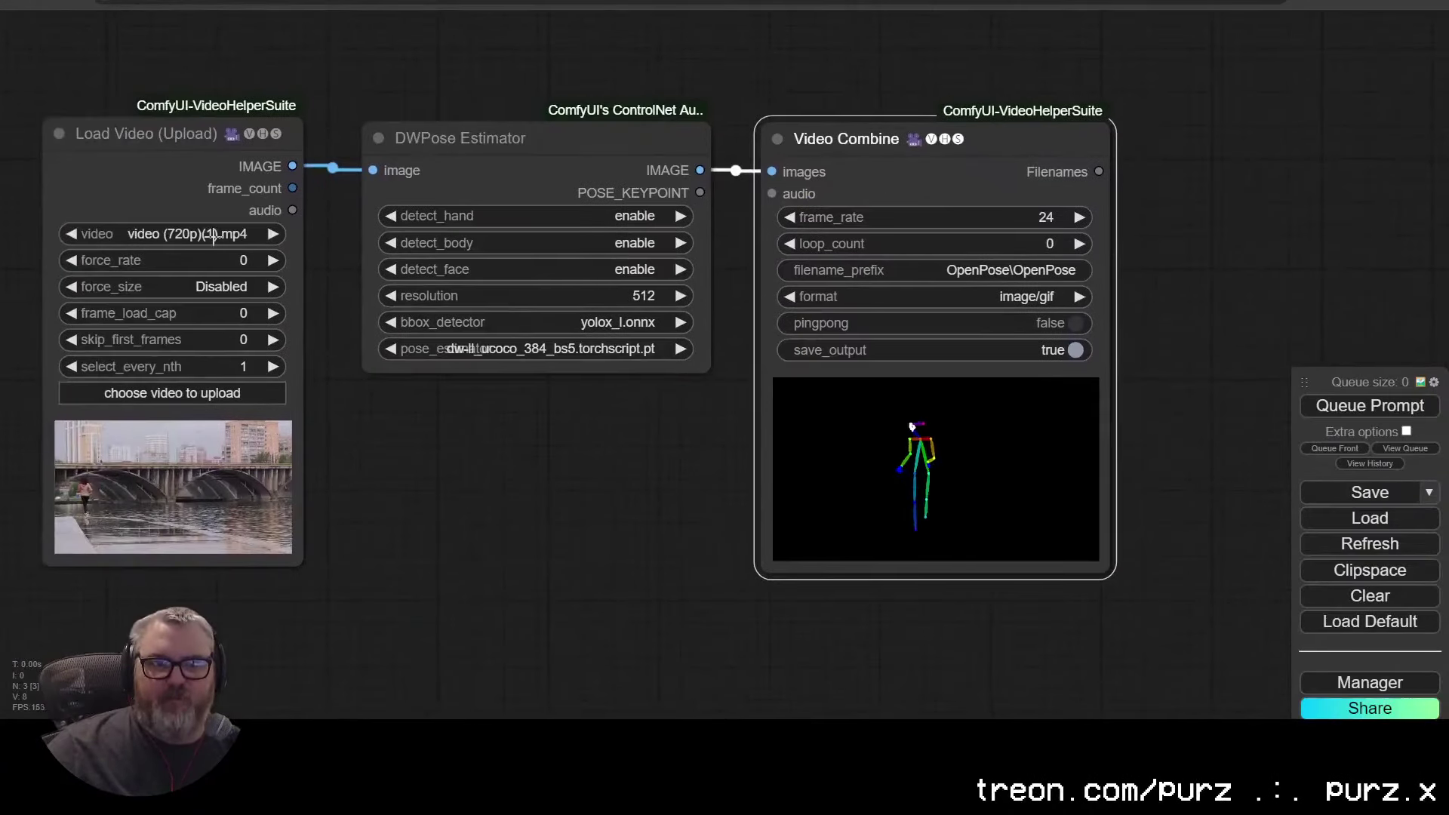
Step: In ComfyUI, upload the downloaded 720p ice skater clip to the Load Video node feeding DWPose Estimator
left_click(213, 234)
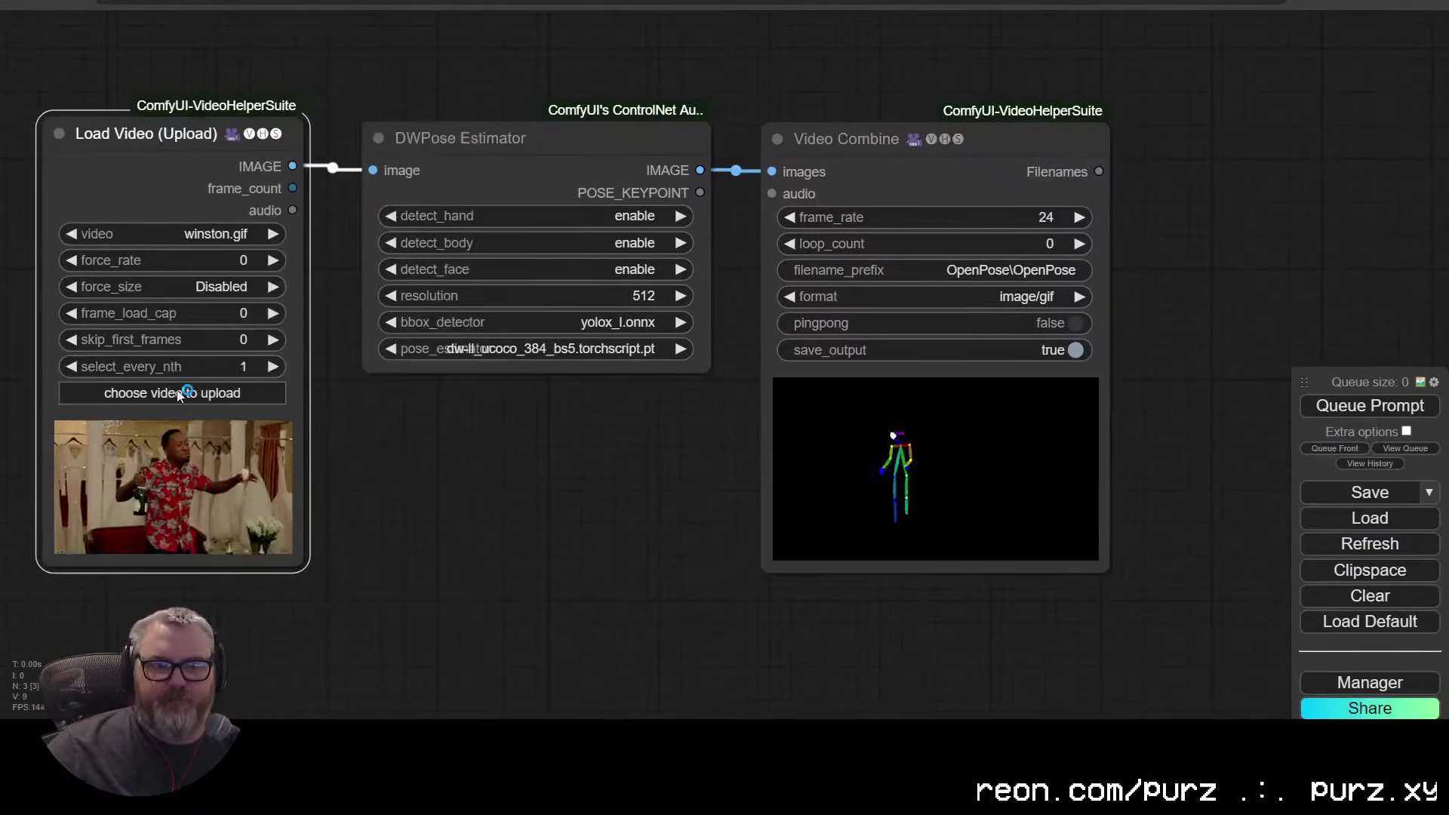
left_click(172, 393)
double_click(509, 204)
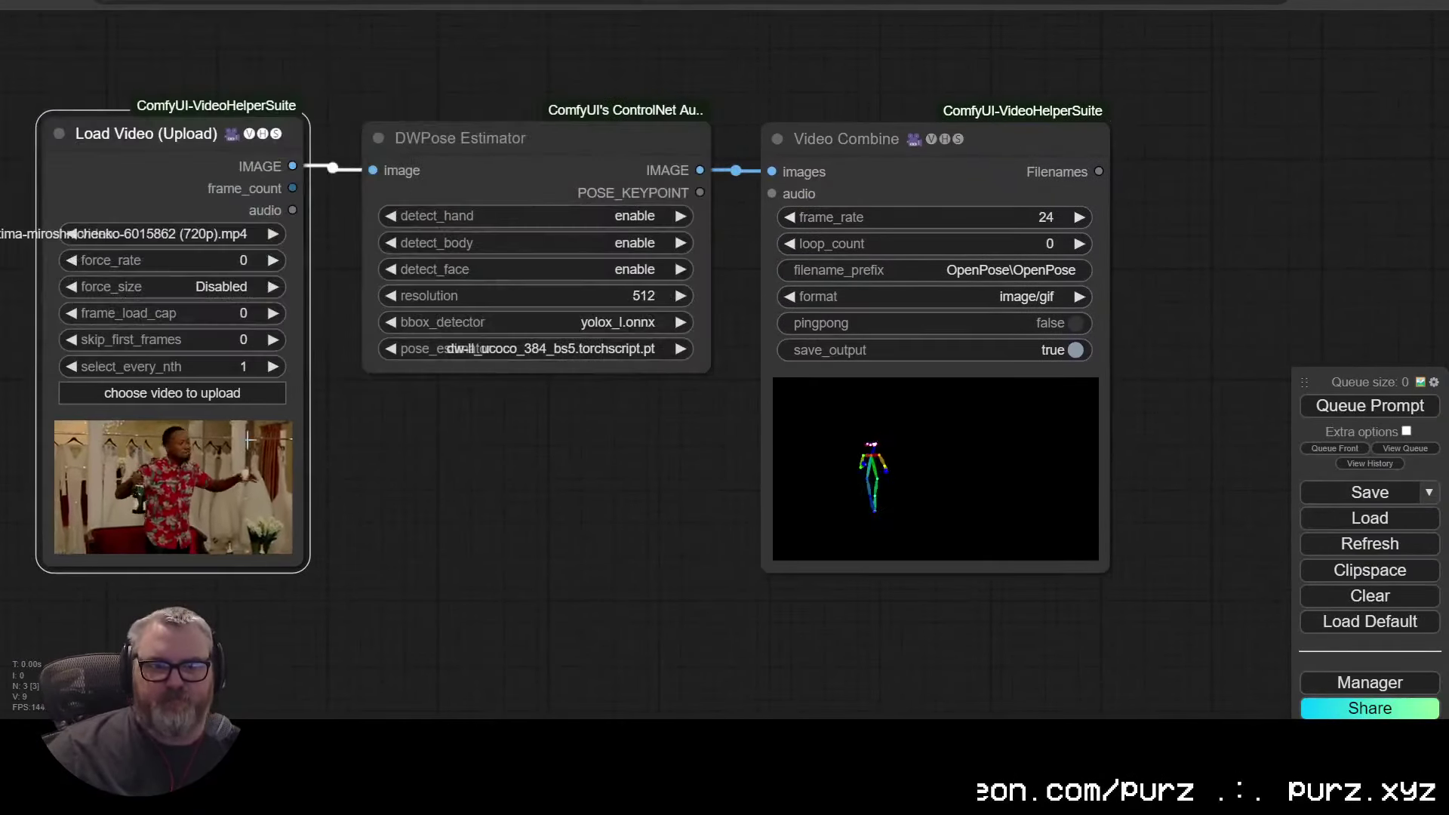
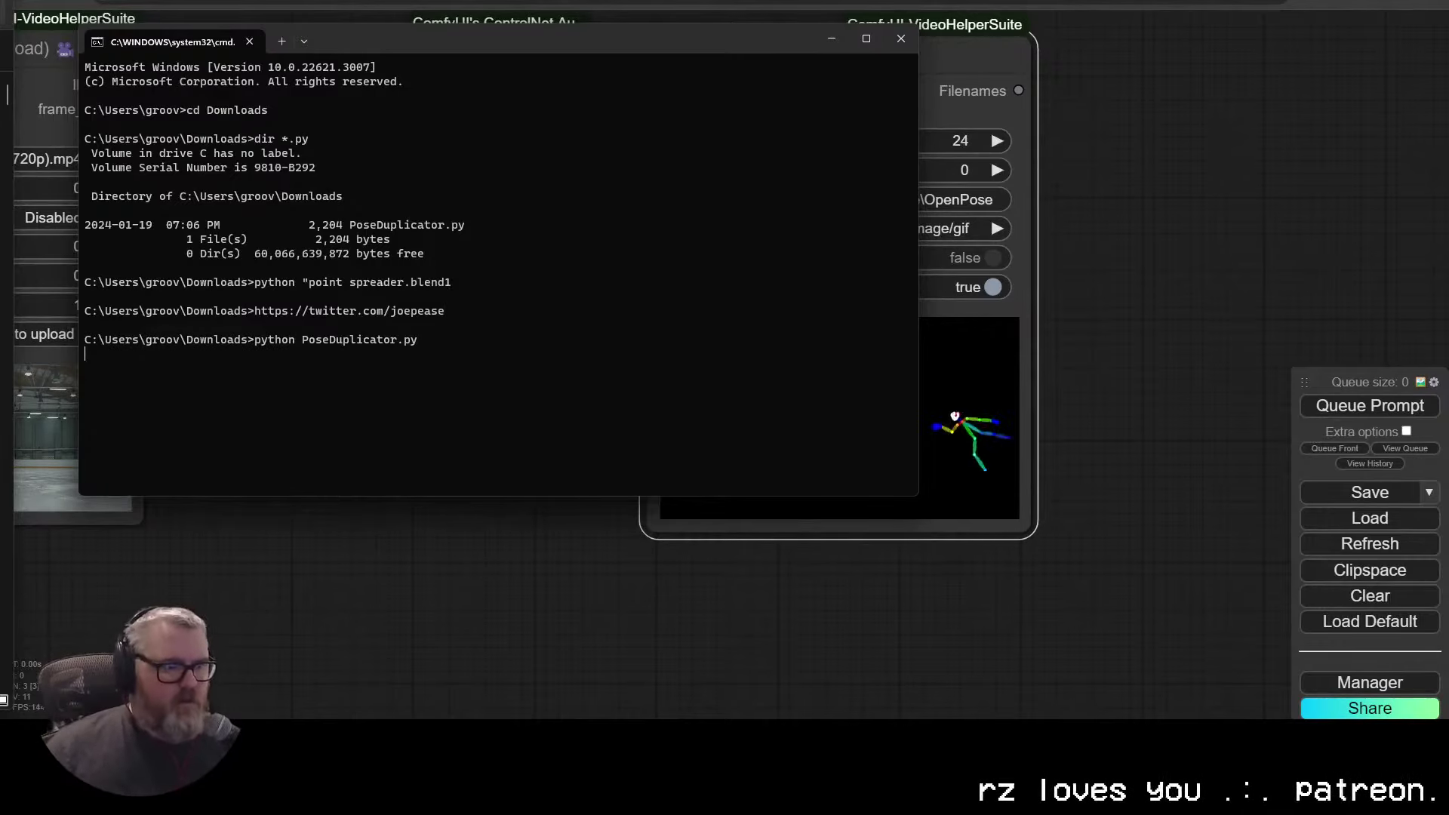
Step: Complete the PoseDuplicator.py run in the terminal and review the duplicated skater pose animation
mouse_move(236, 736)
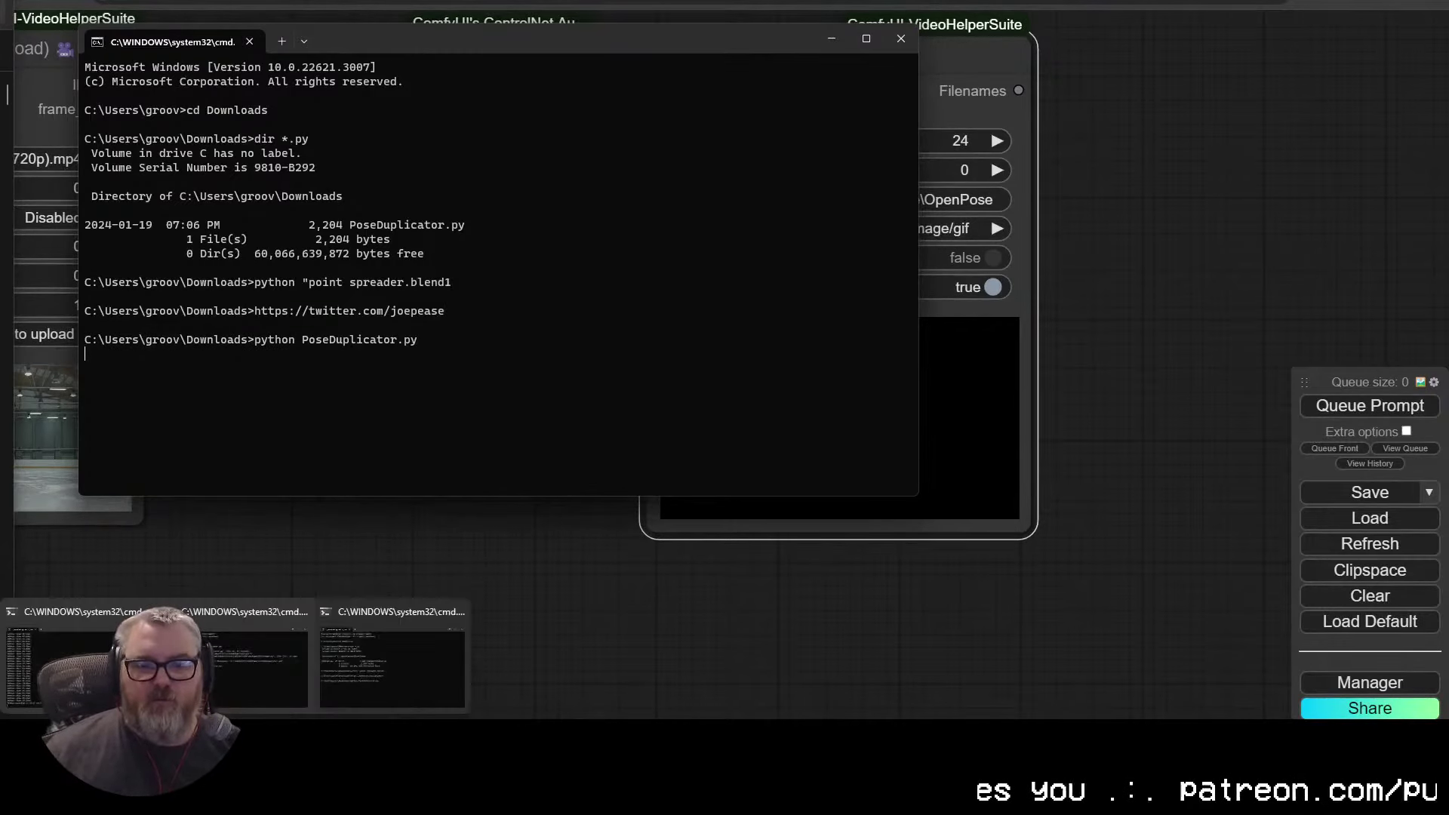
key("Return")
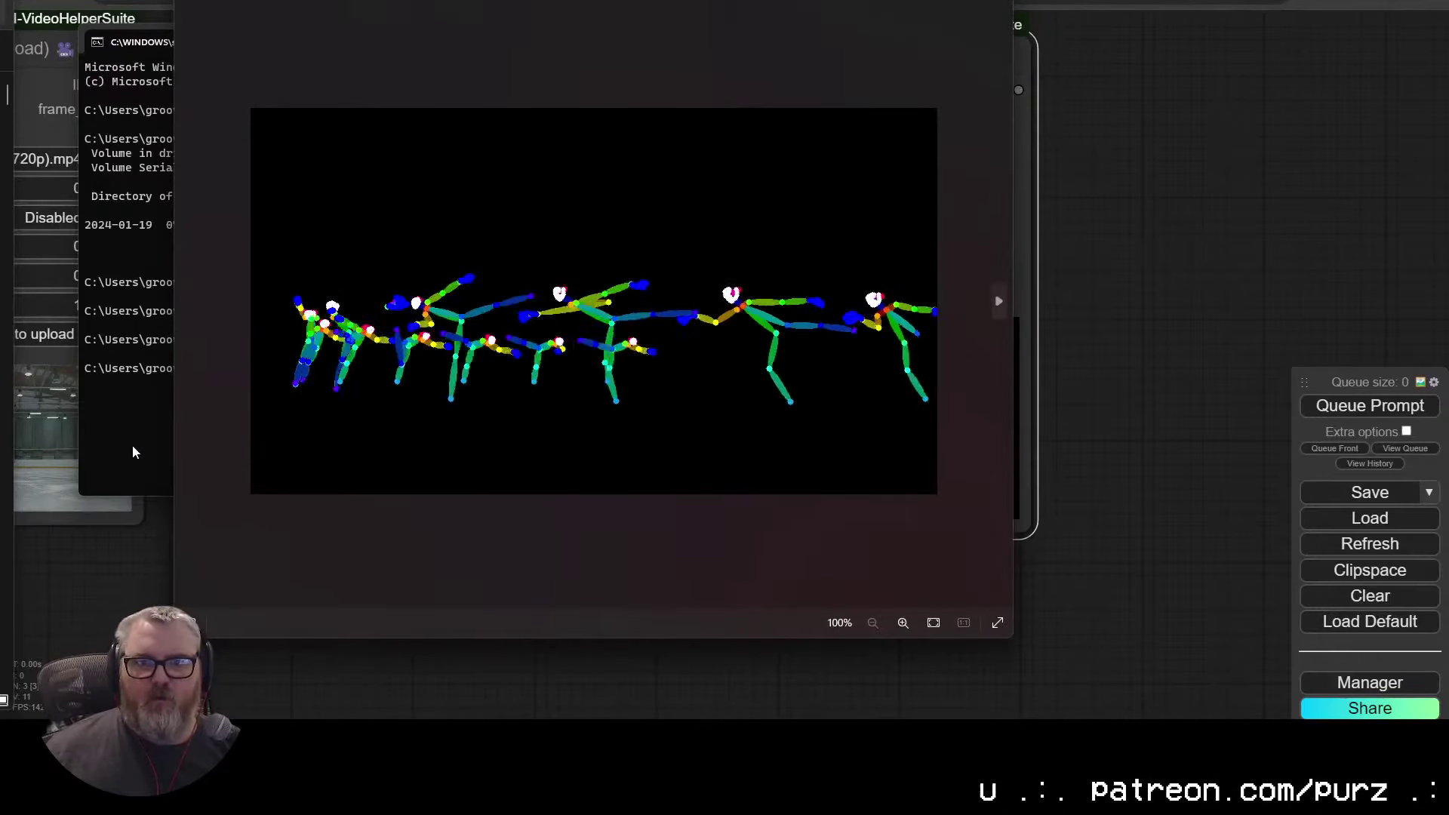
left_click(994, 4)
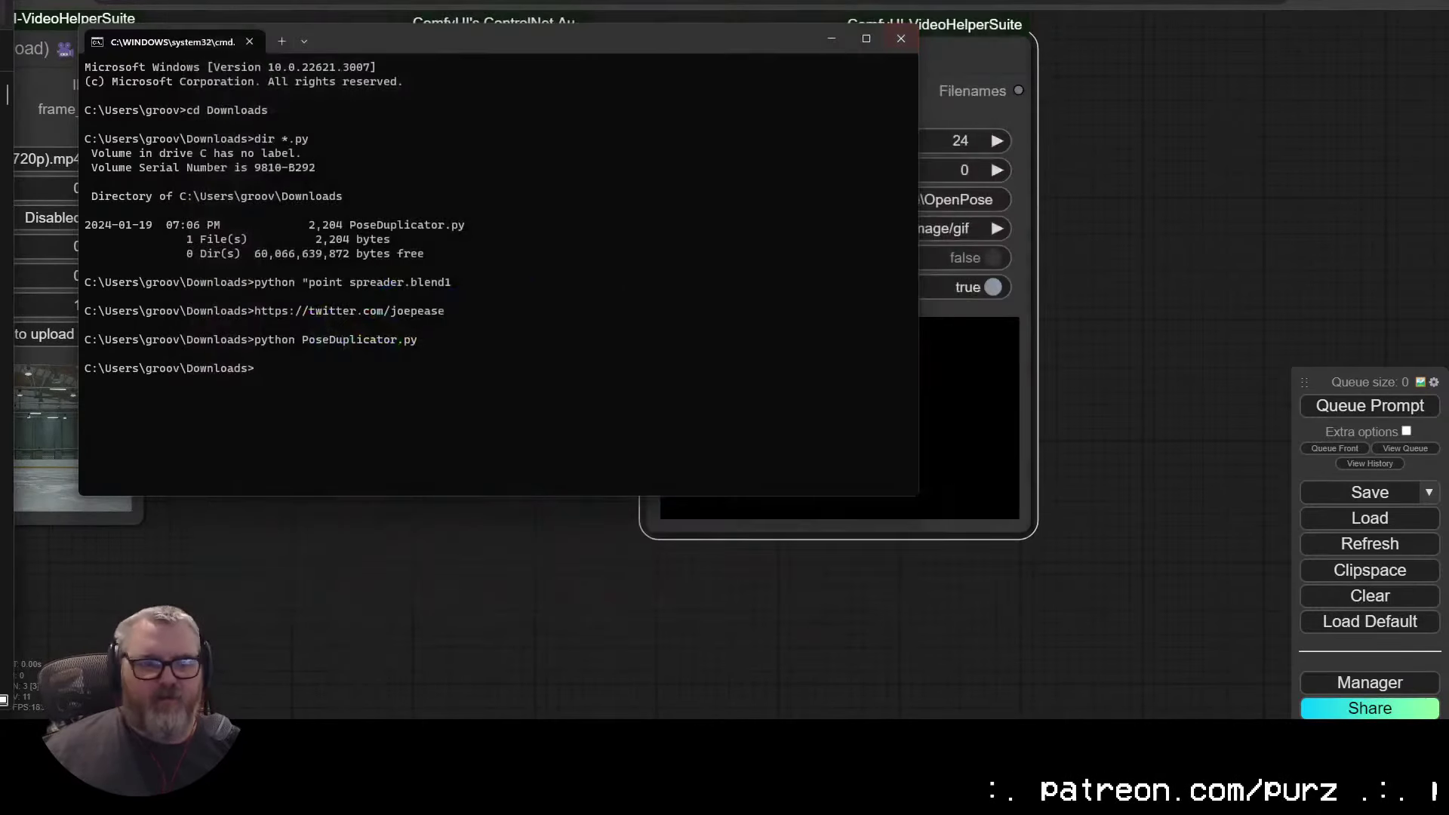
left_click(413, 679)
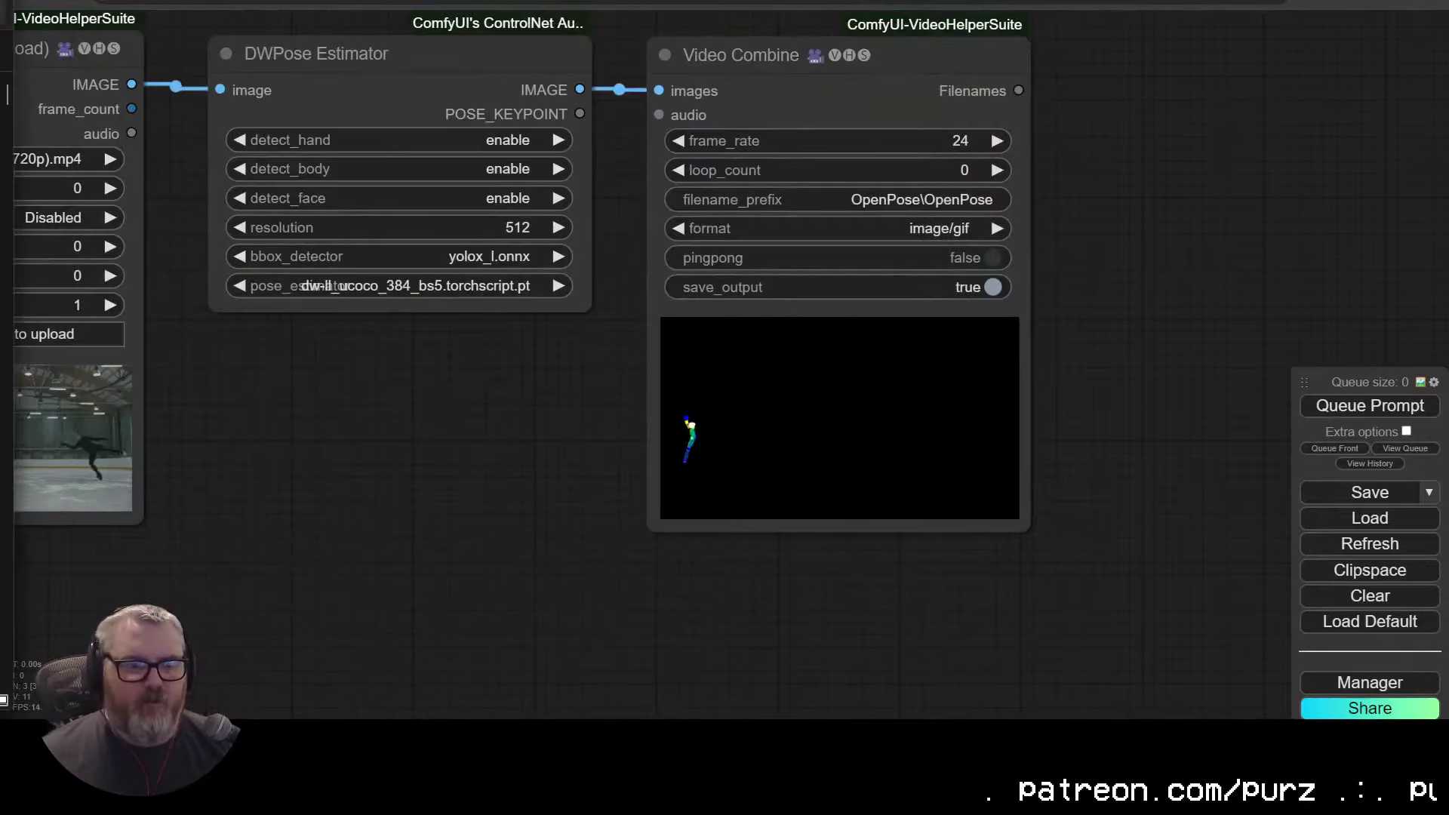
Step: Switch to the AnimateDiff workflow and load the new skater FinalPoseResult3.gif into the Load Video node above the ControlNet group
left_click_drag(352, 321, 599, 453)
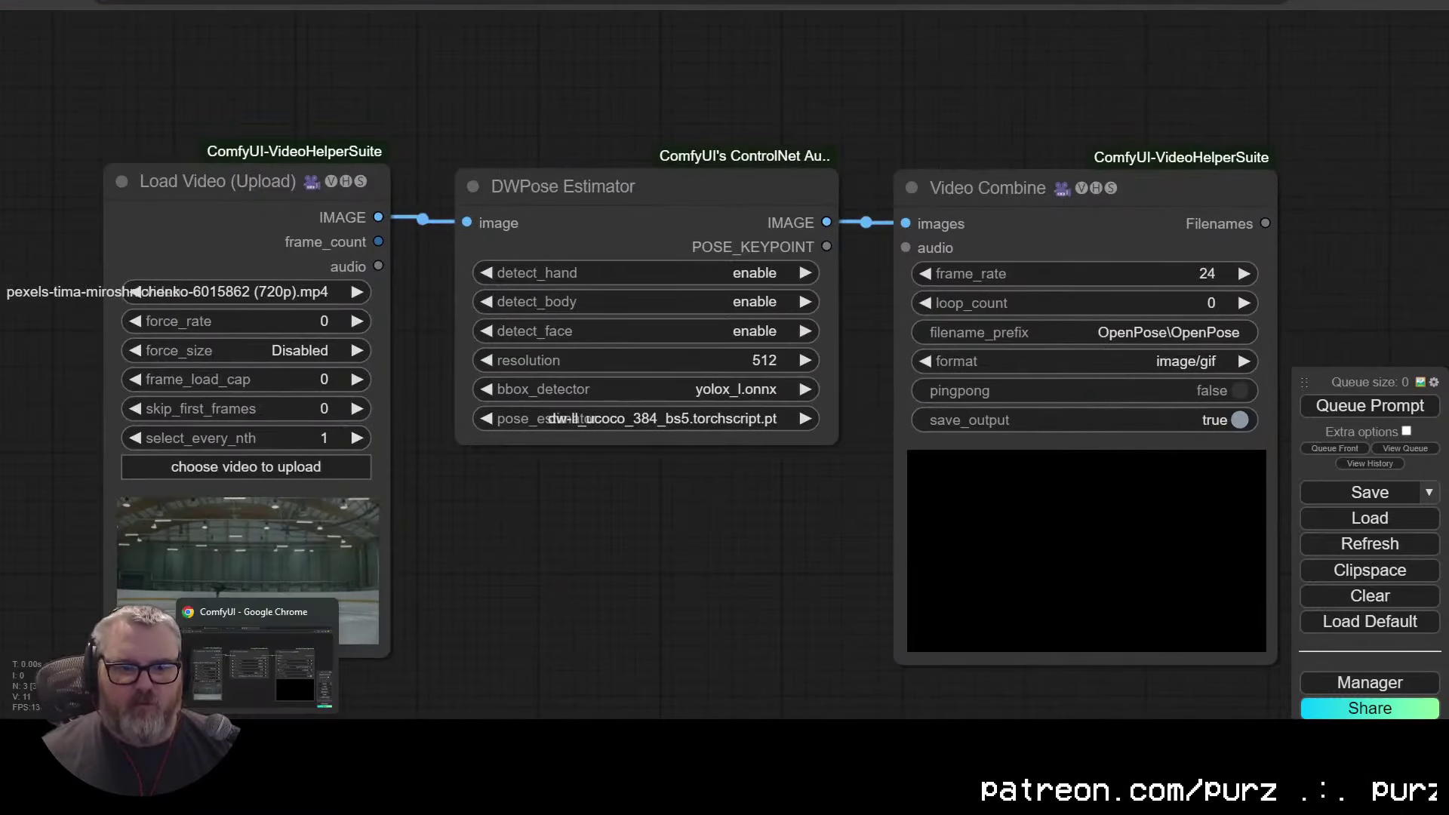
left_click(264, 661)
left_click_drag(246, 322, 241, 331)
scroll(573, 30, "up", 6)
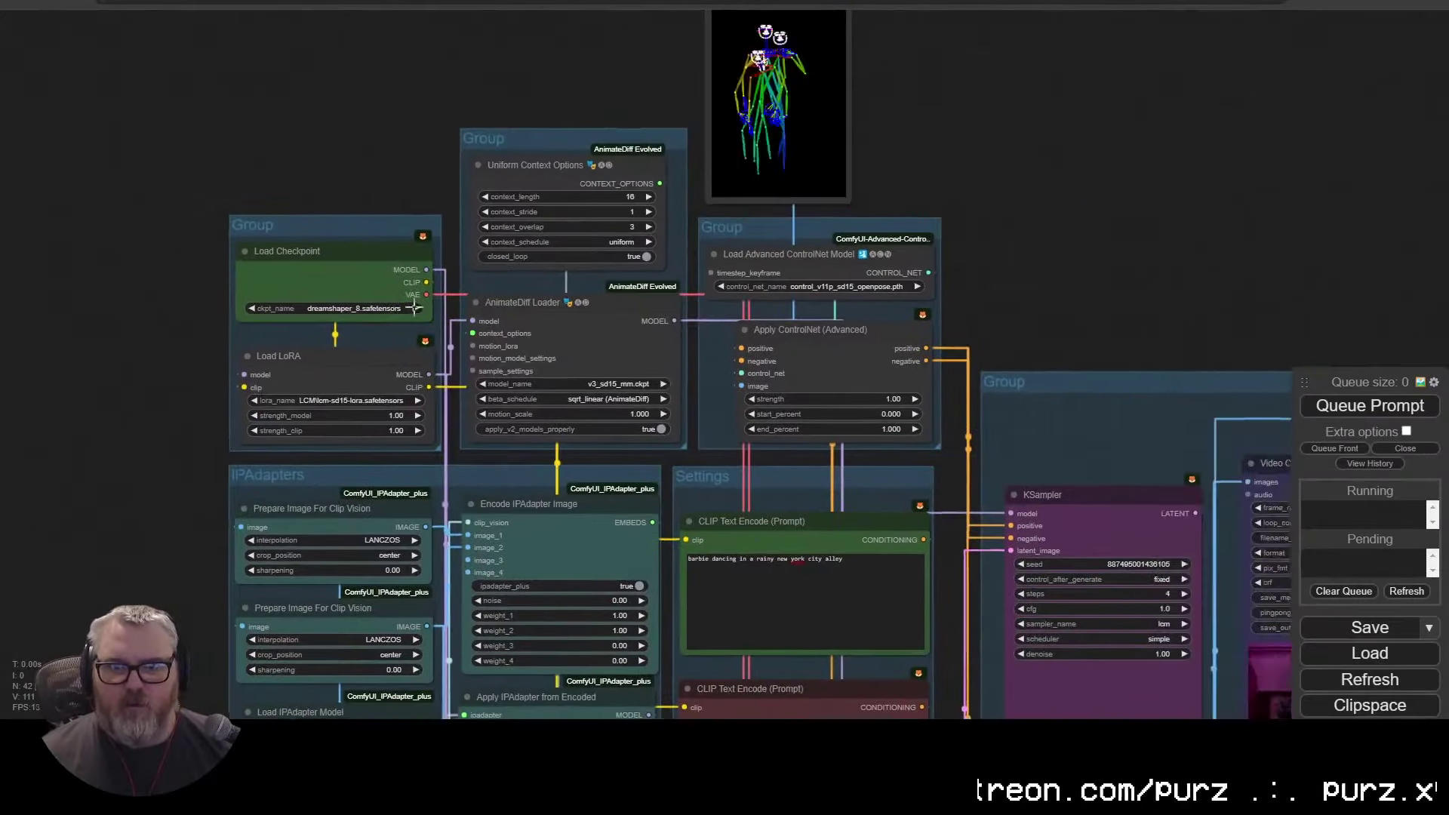
left_click_drag(572, 31, 380, 255)
left_click(583, 170)
double_click(304, 172)
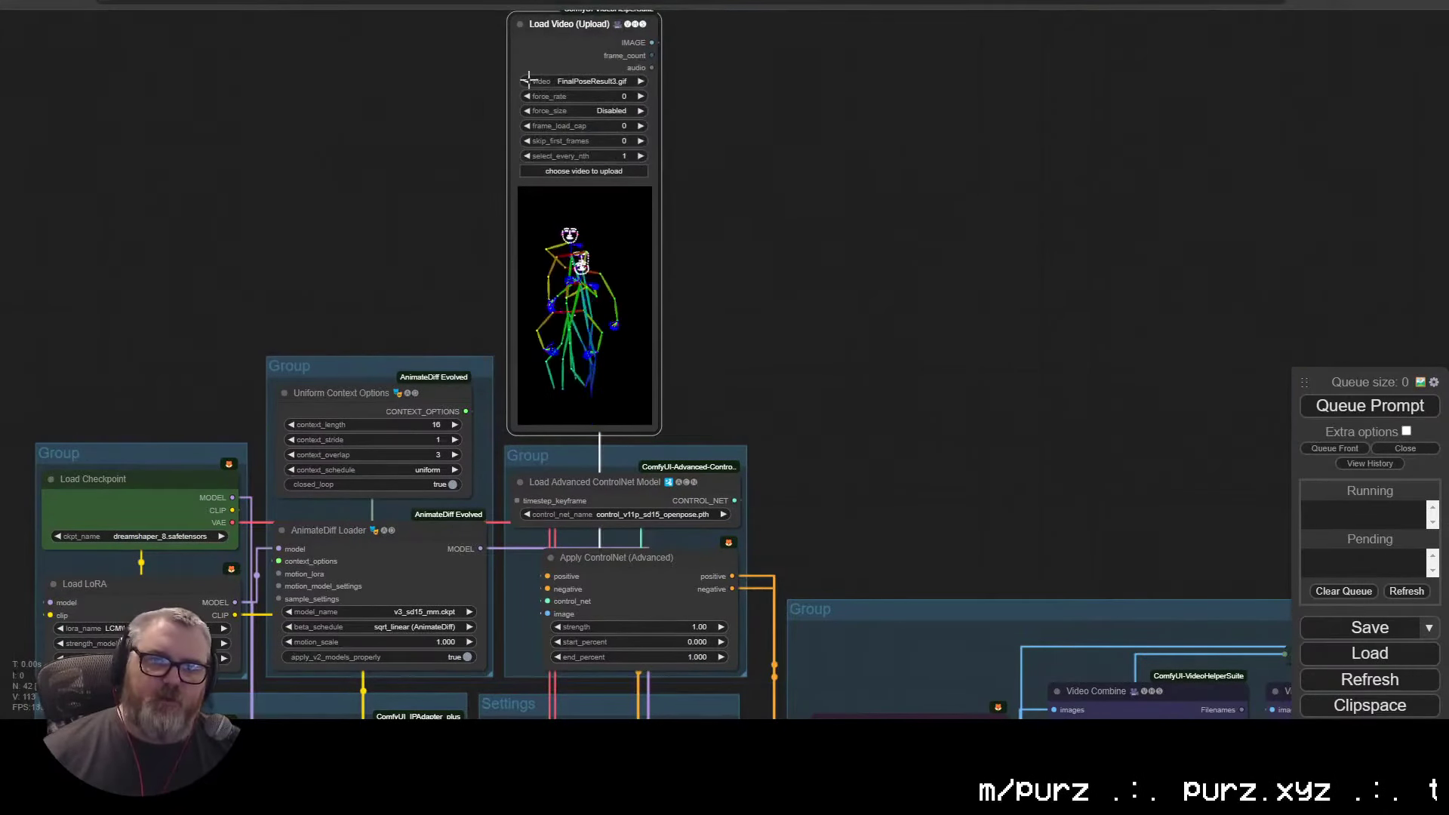
left_click(641, 81)
scroll(606, 302, "up", 11)
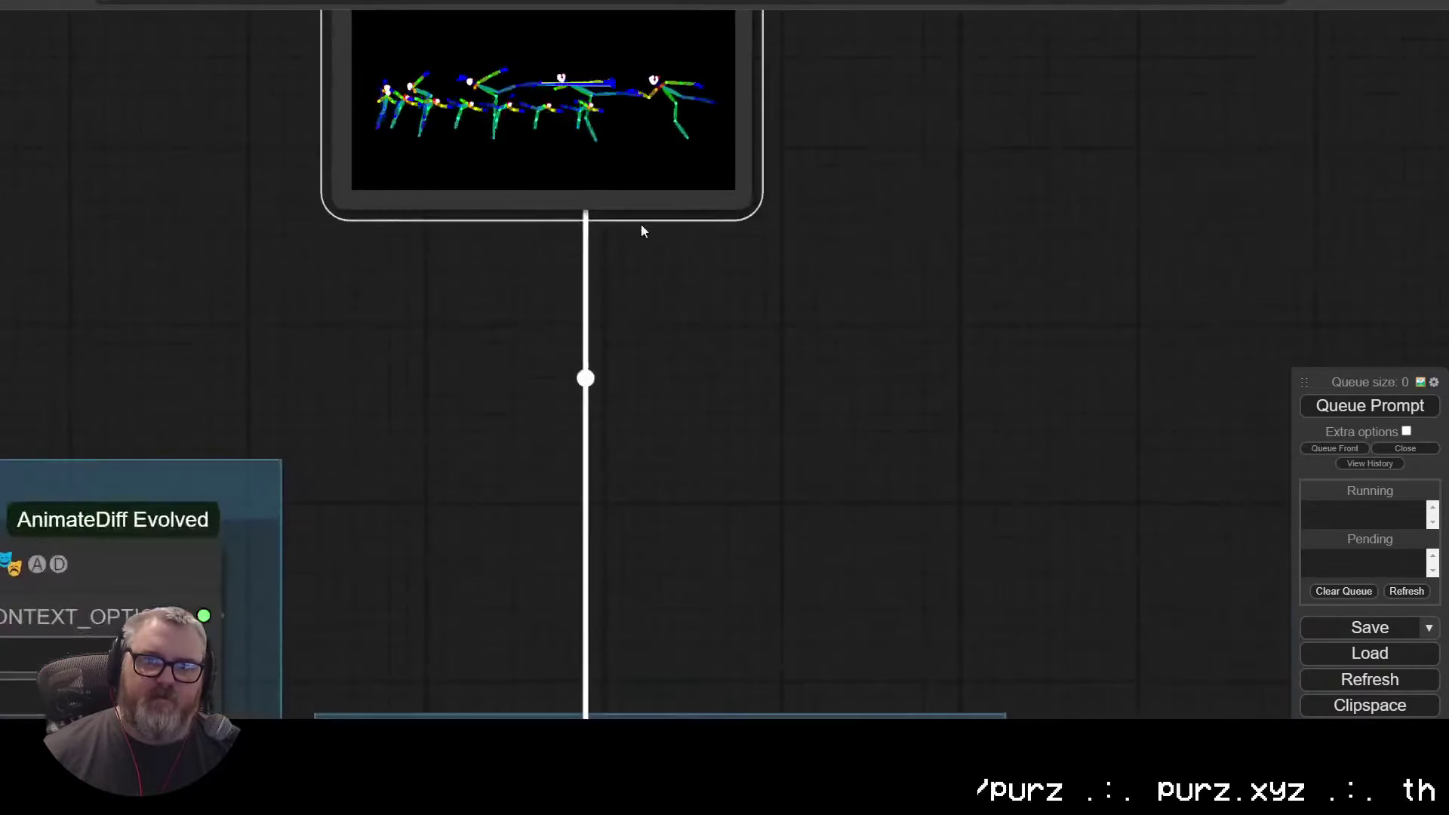
left_click_drag(653, 225, 661, 408)
scroll(661, 408, "down", 1)
scroll(661, 409, "down", 5)
left_click_drag(617, 42, 617, 304)
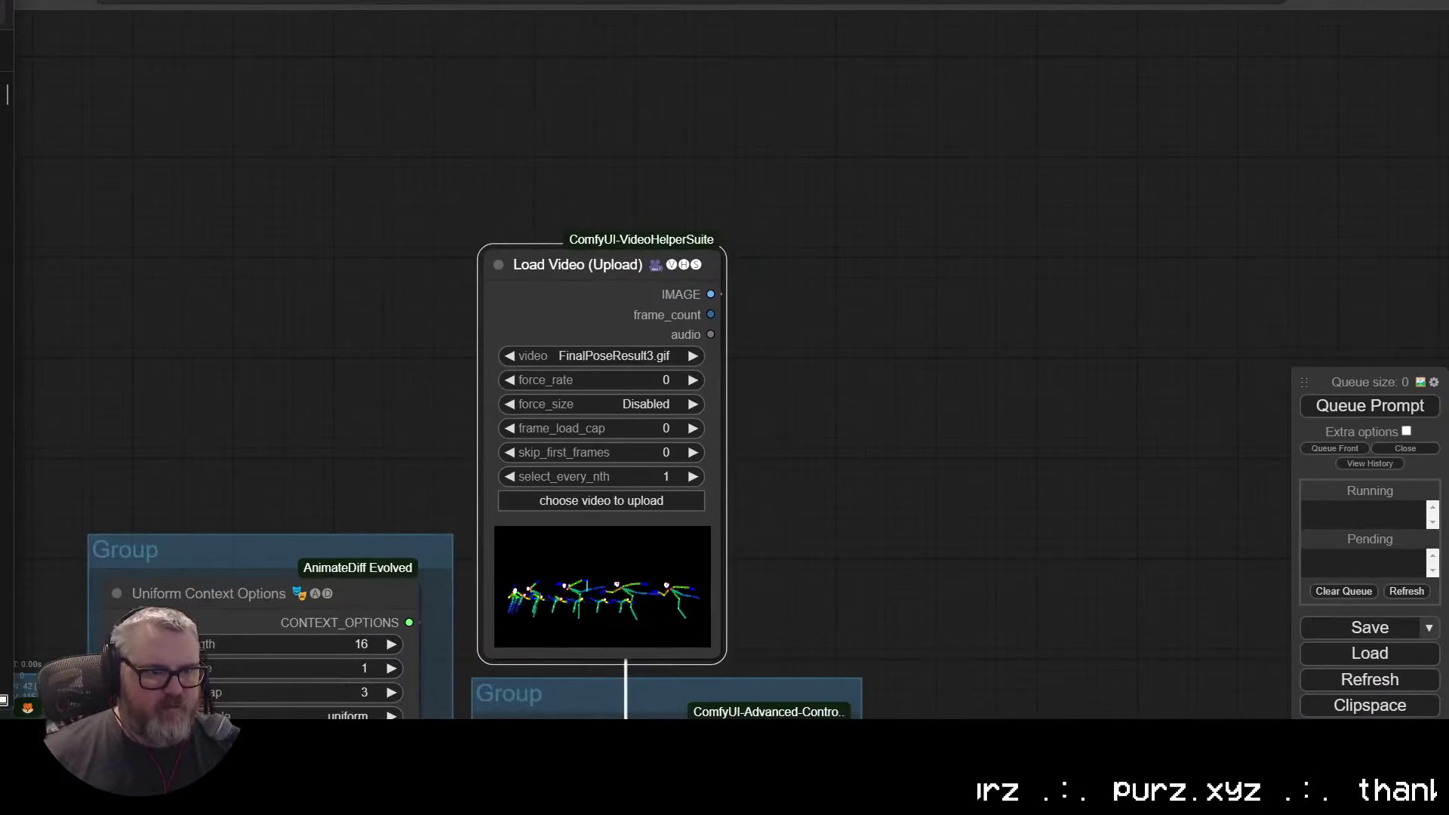
Step: Set the Empty Latent Image size to 912 wide by 512 high
left_click(314, 430)
left_click_drag(314, 430, 227, 113)
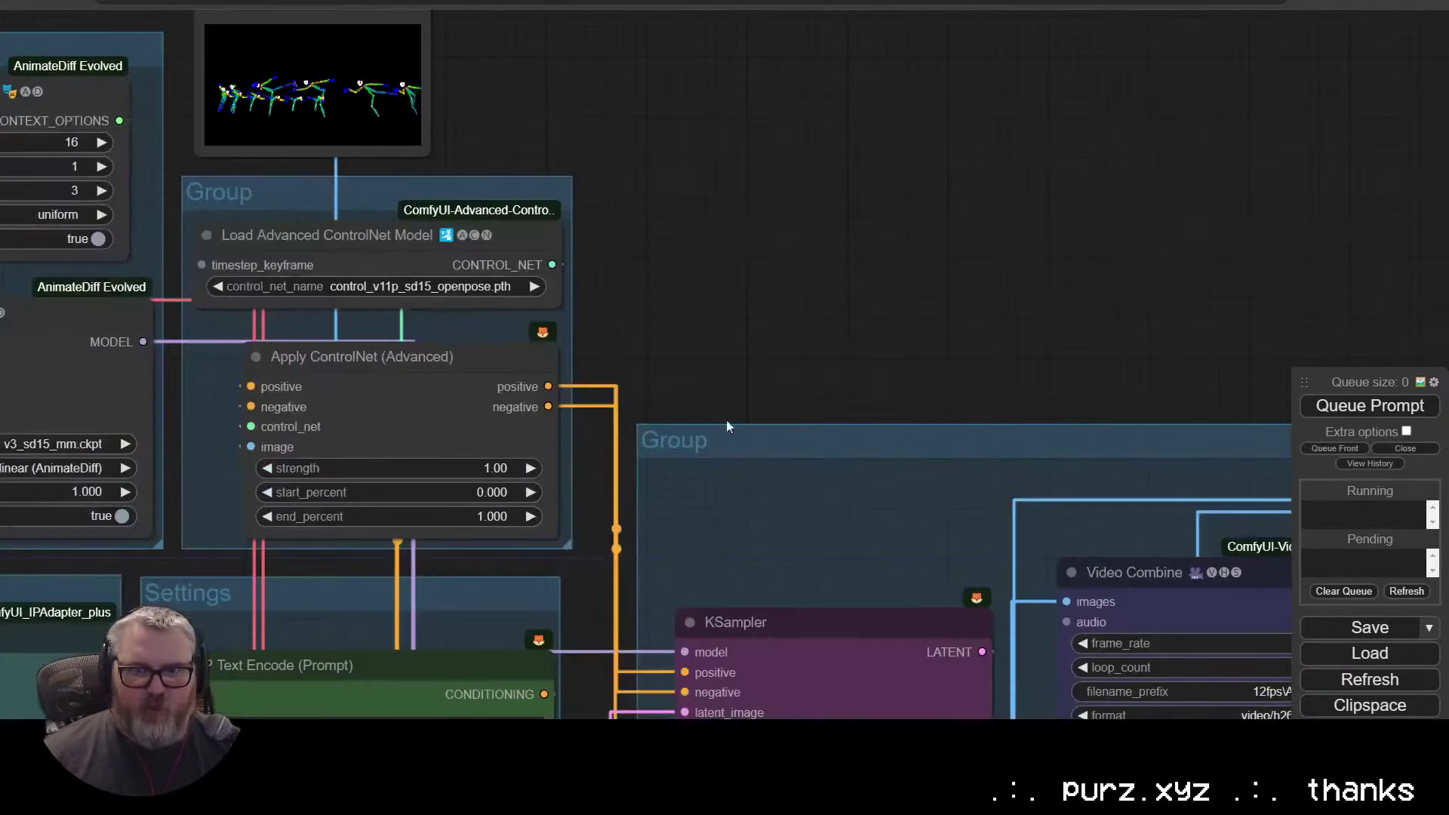
left_click_drag(807, 603, 816, 220)
scroll(813, 242, "down", 8)
scroll(712, 464, "up", 9)
double_click(602, 596)
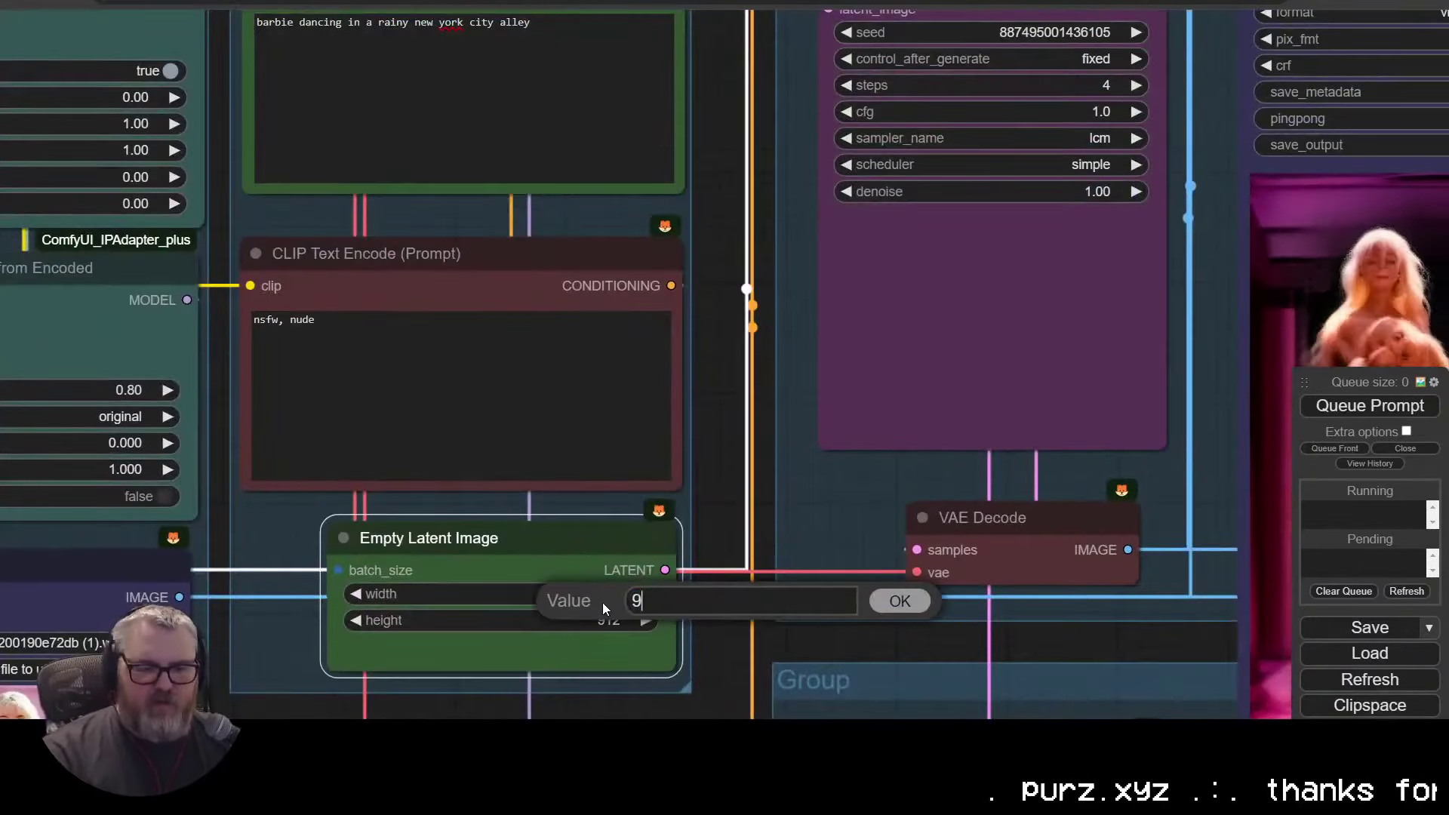
type("912")
key("Return")
scroll(602, 602, "down", 3)
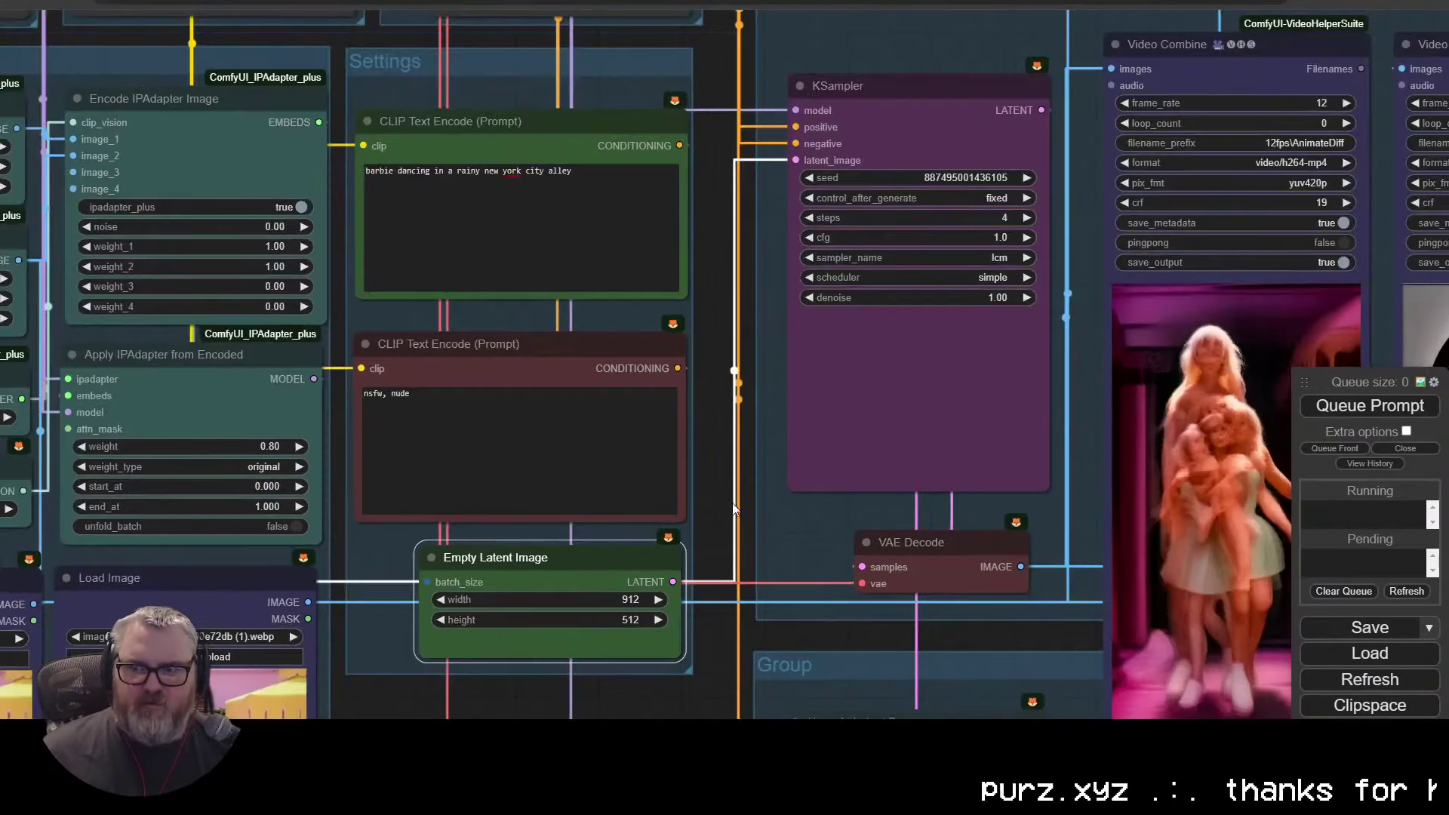
scroll(766, 382, "up", 1)
Step: Change the first Load Image node's reference picture to the Close-up-of-mushroom-growing-on-field (2).webp file
left_click_drag(455, 311, 1139, 39)
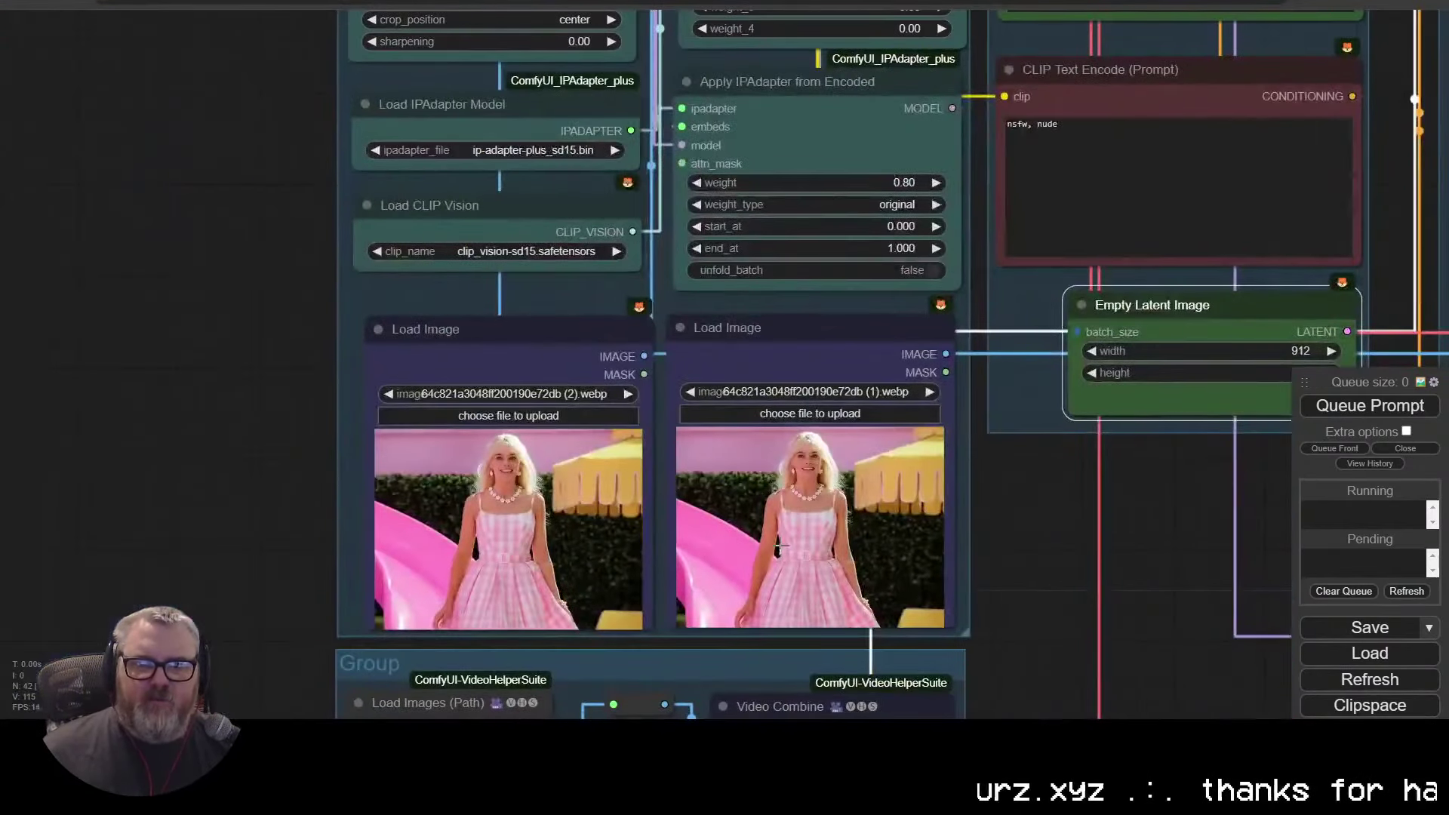
left_click(627, 393)
left_click(627, 393)
left_click(627, 393)
left_click(628, 393)
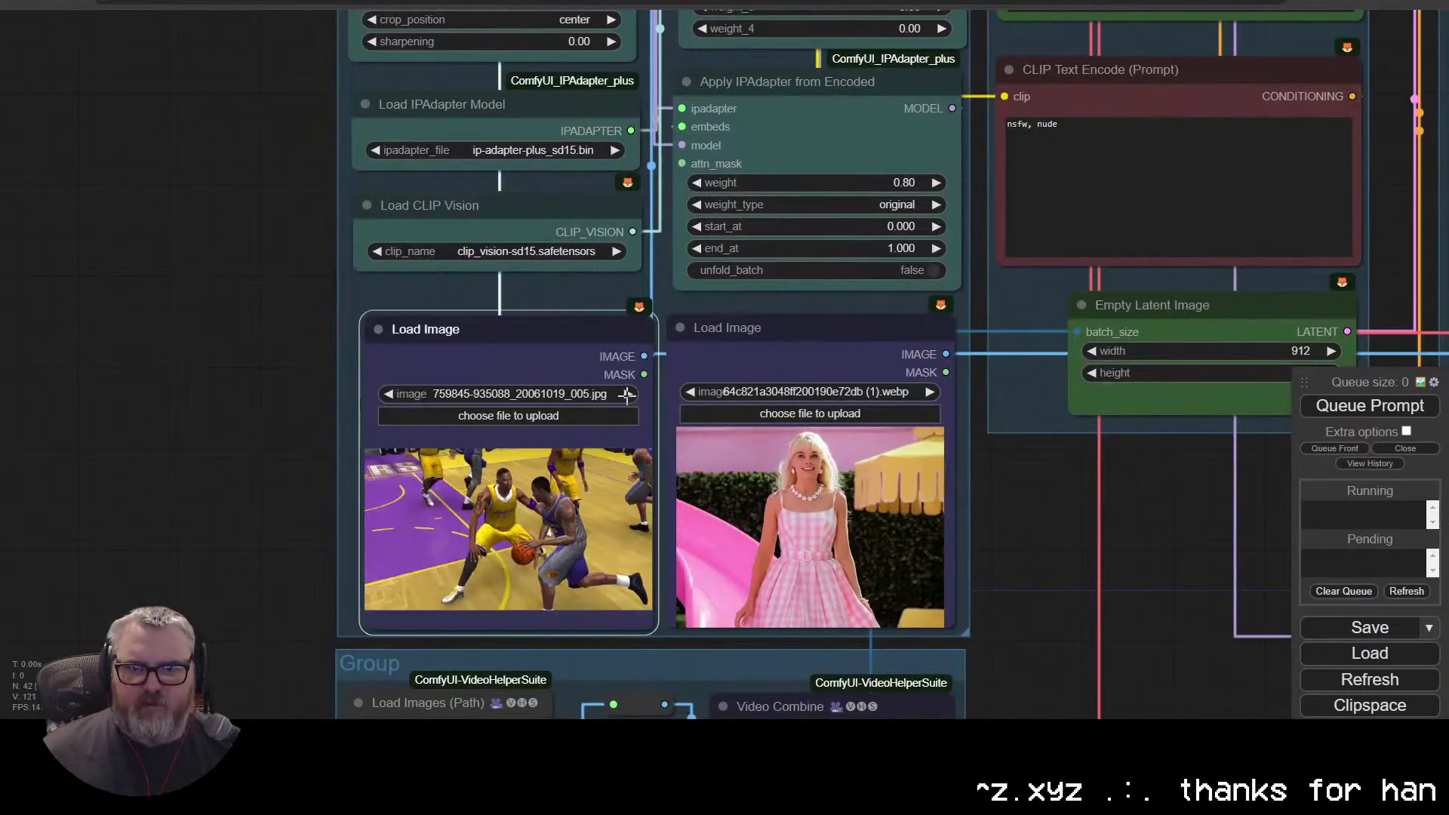
left_click(627, 394)
left_click(627, 393)
left_click(627, 394)
left_click(627, 393)
left_click(627, 393)
left_click(627, 394)
left_click(629, 393)
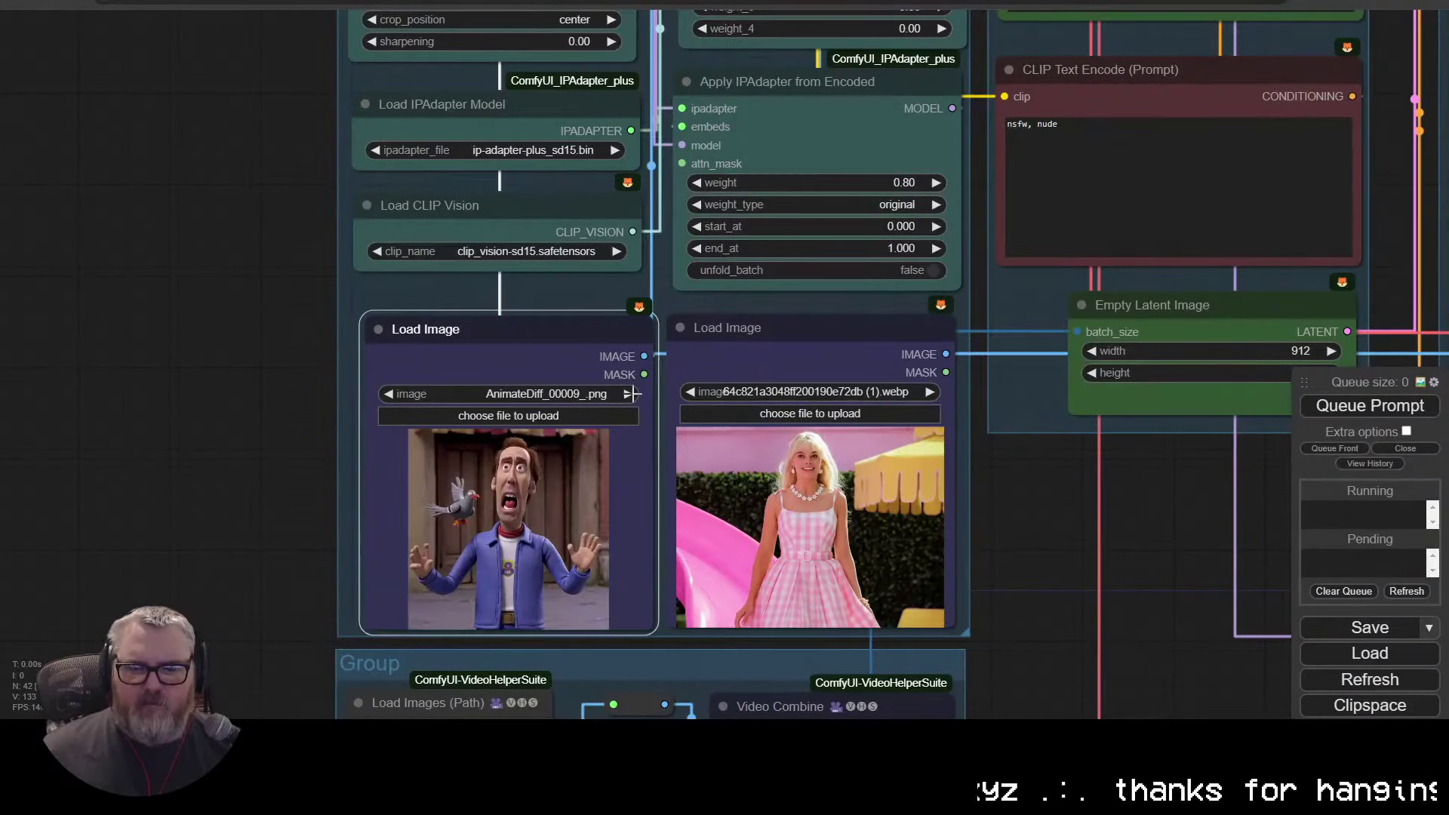
left_click(629, 393)
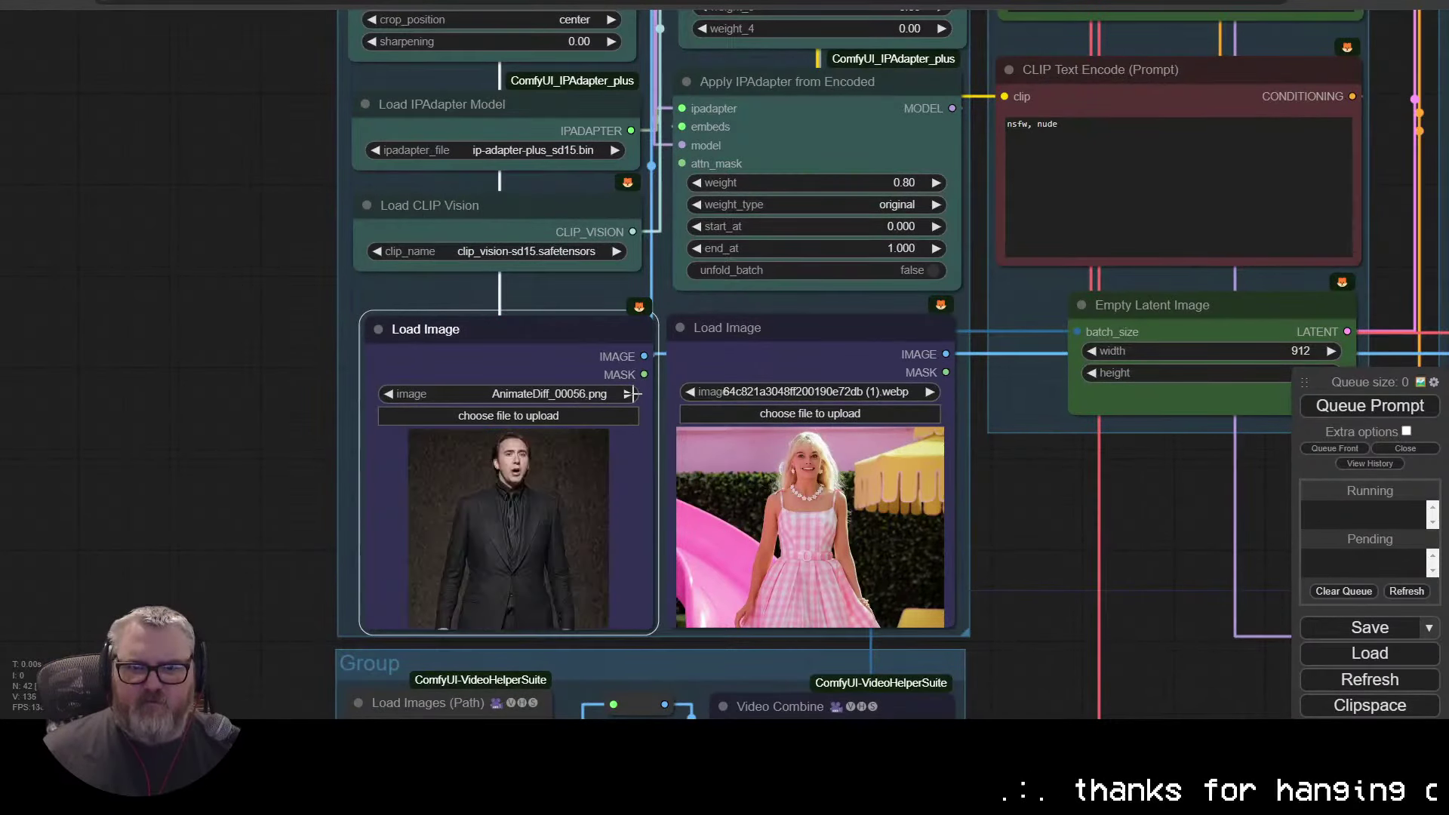
left_click(628, 394)
left_click(629, 394)
left_click(629, 394)
left_click(628, 393)
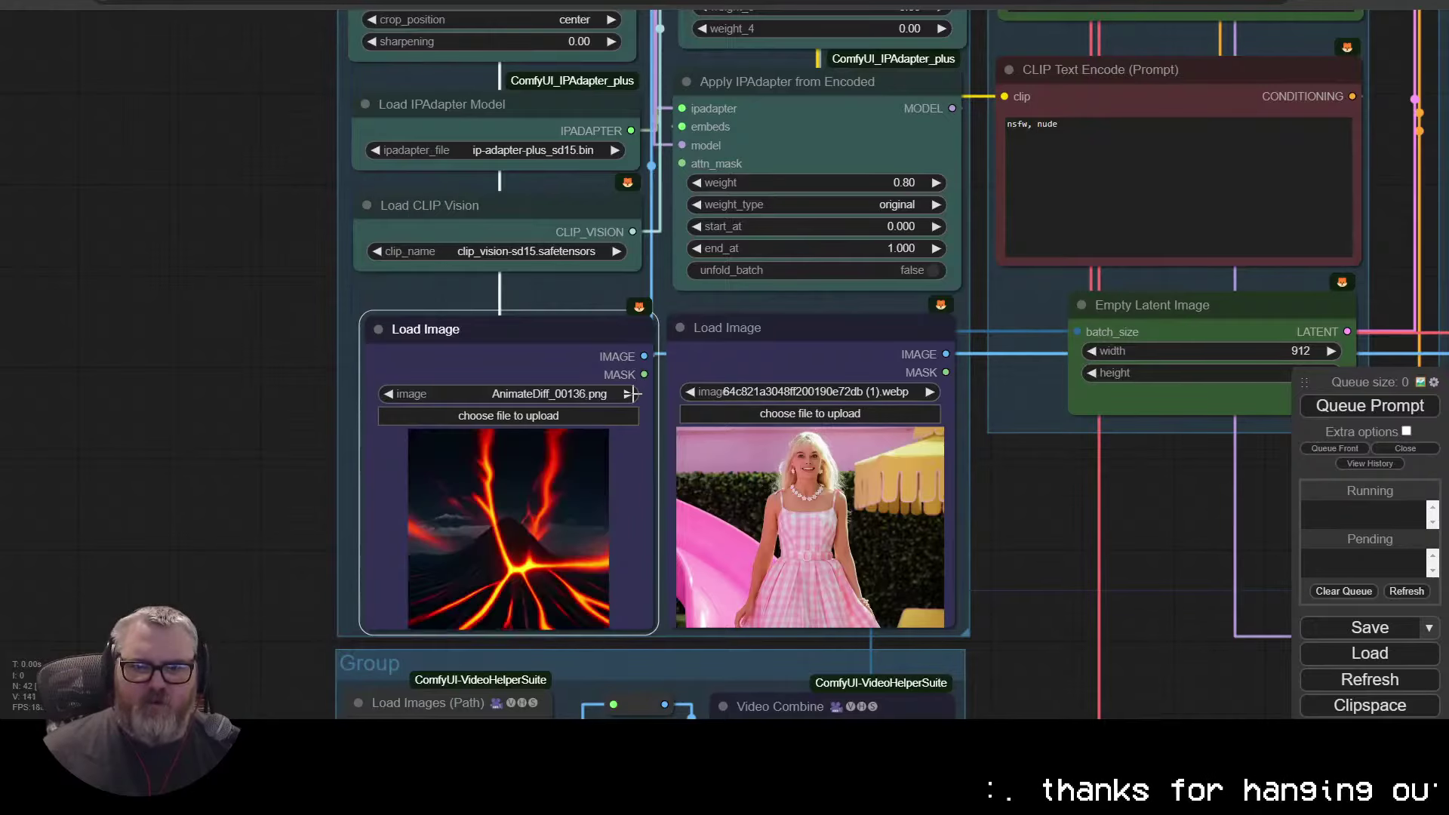
left_click(628, 393)
left_click(628, 393)
left_click(629, 393)
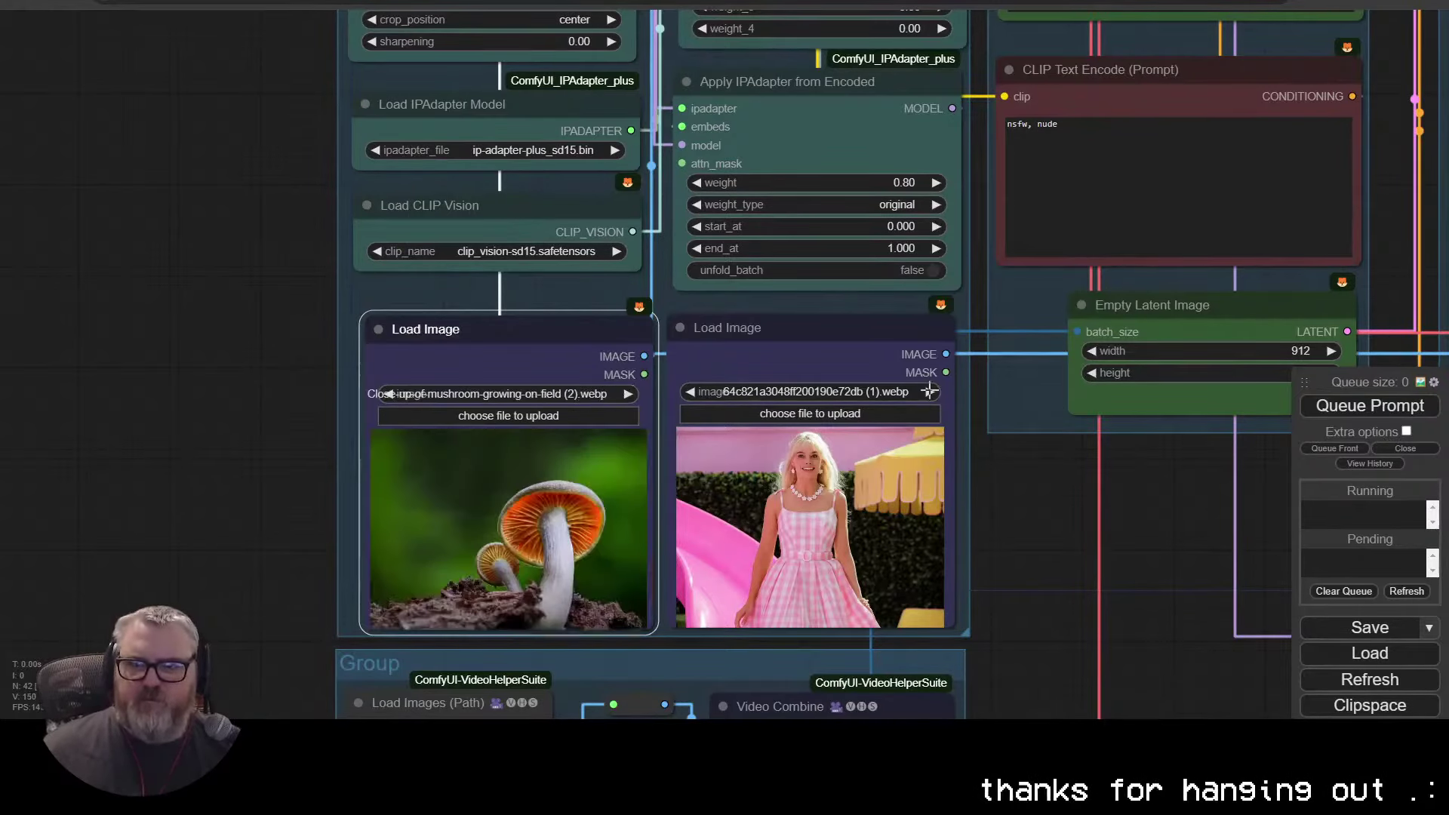
Step: Set the second Load Image node to the same close-up mushroom picture
left_click(929, 391)
left_click(929, 391)
left_click(930, 391)
left_click(931, 391)
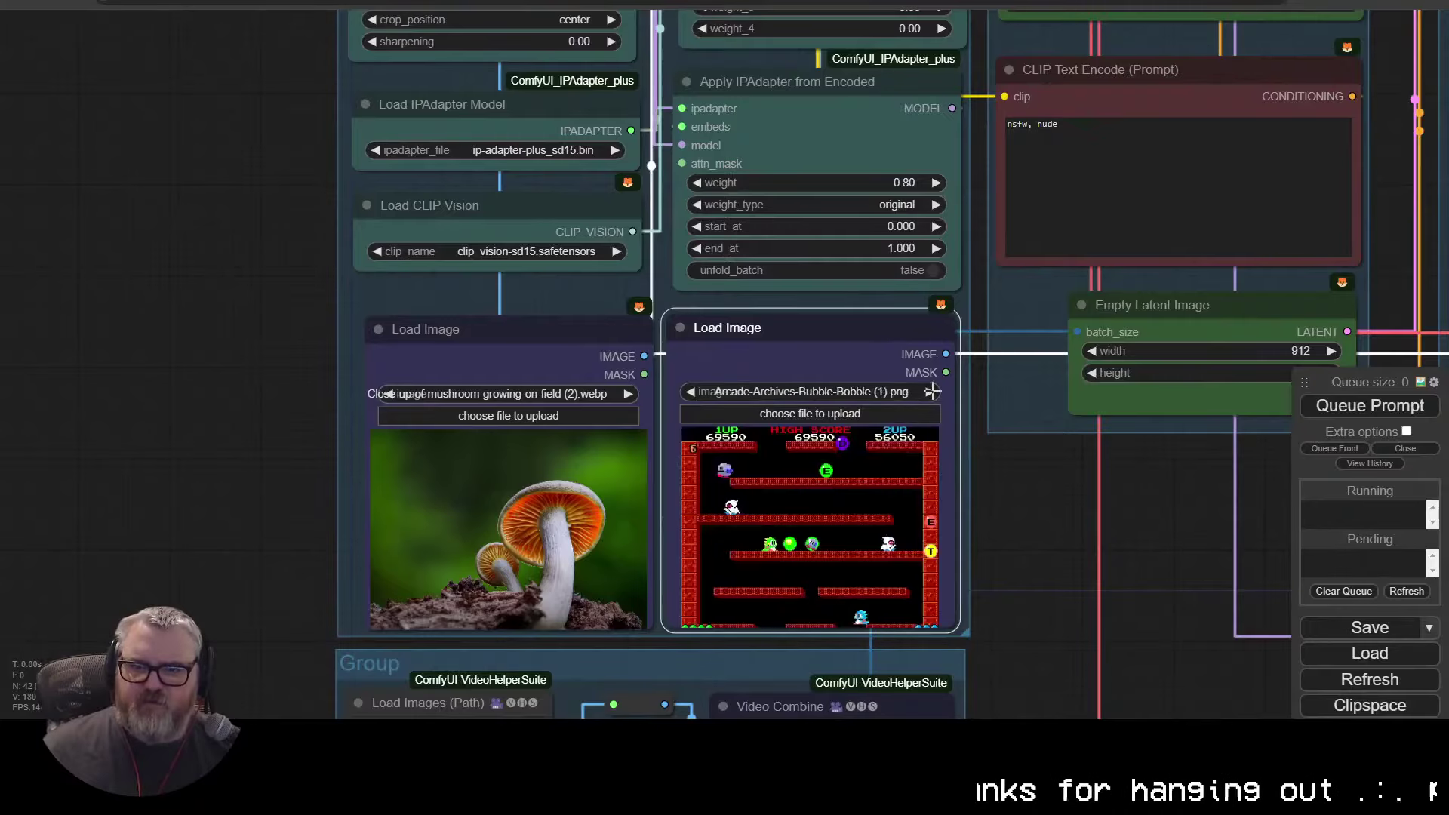
left_click(931, 391)
left_click(931, 391)
left_click(931, 391)
left_click(931, 391)
Step: Replace the positive prompt with "mushrooms dancing in a rainy forest" and queue the generation
scroll(933, 392, "down", 6)
left_click_drag(1159, 456, 826, 596)
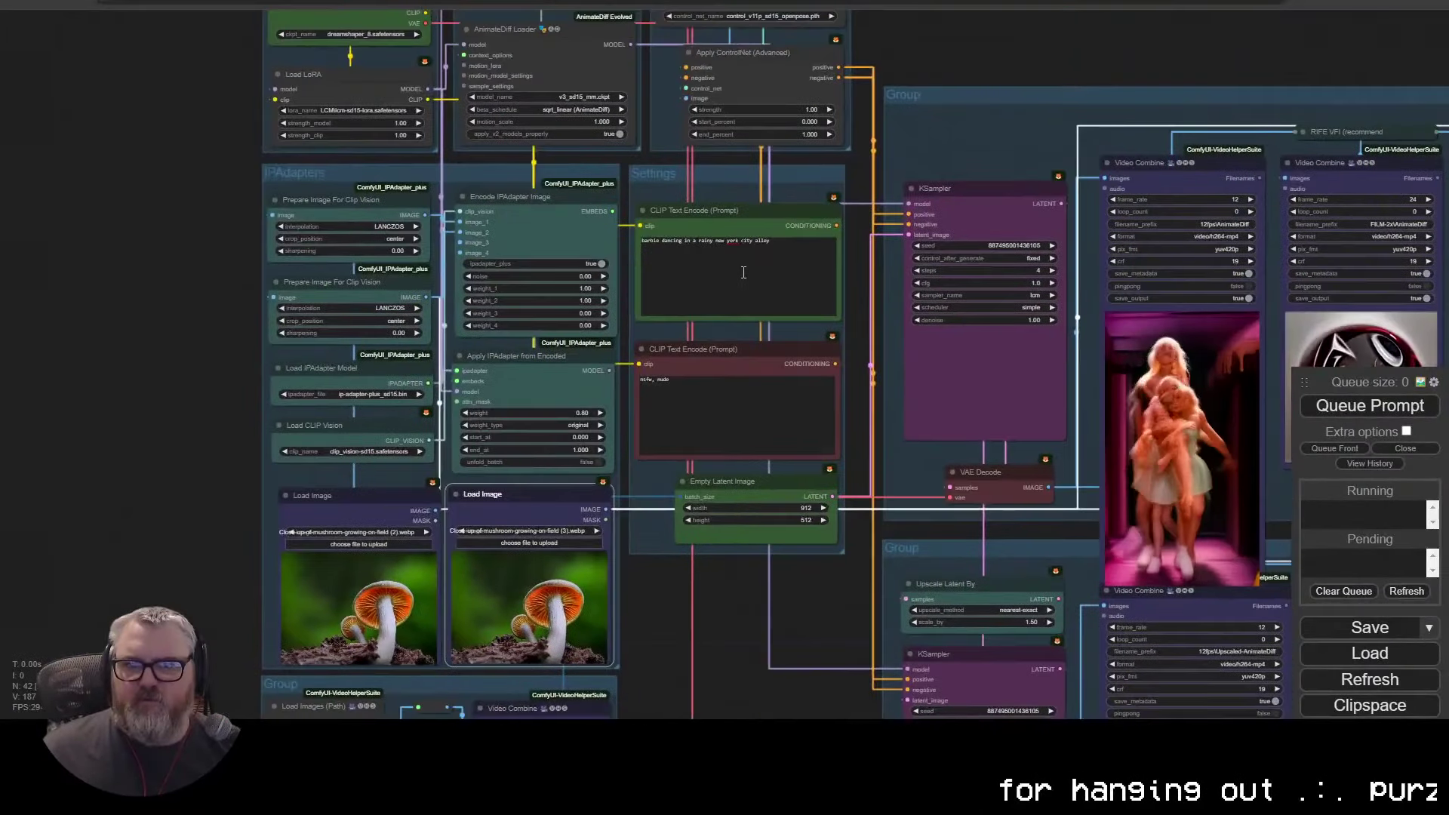
left_click(743, 272)
key("ctrl+a")
type("mushroom")
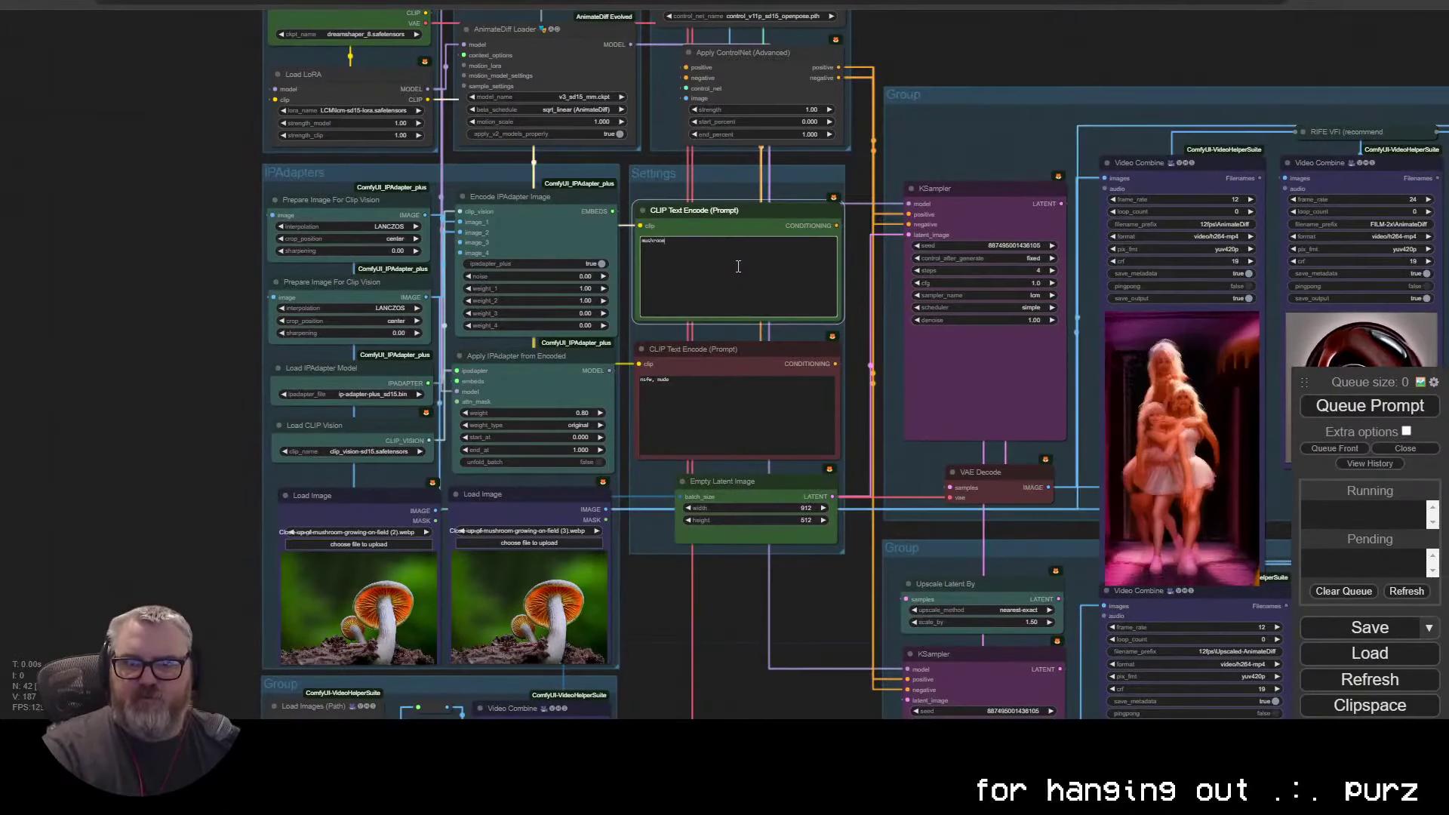
type("s dancing in a rain")
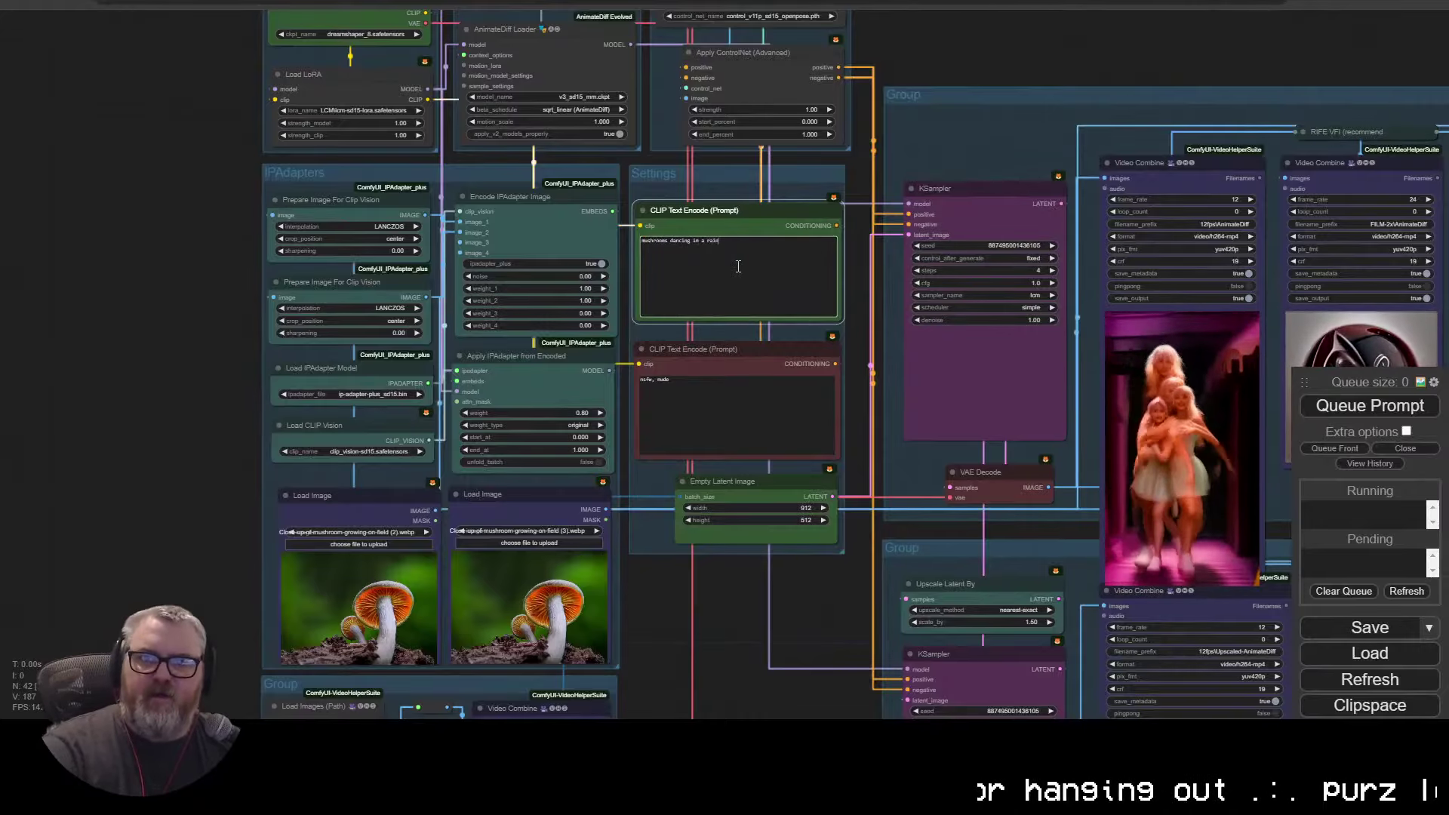
type("y forest")
key("ctrl+Return")
Step: Examine the skater pose preview in the Load Video node and the generated mushroom animations in the first group's Video Combine nodes
left_click_drag(1035, 83, 816, 373)
scroll(430, 141, "up", 17)
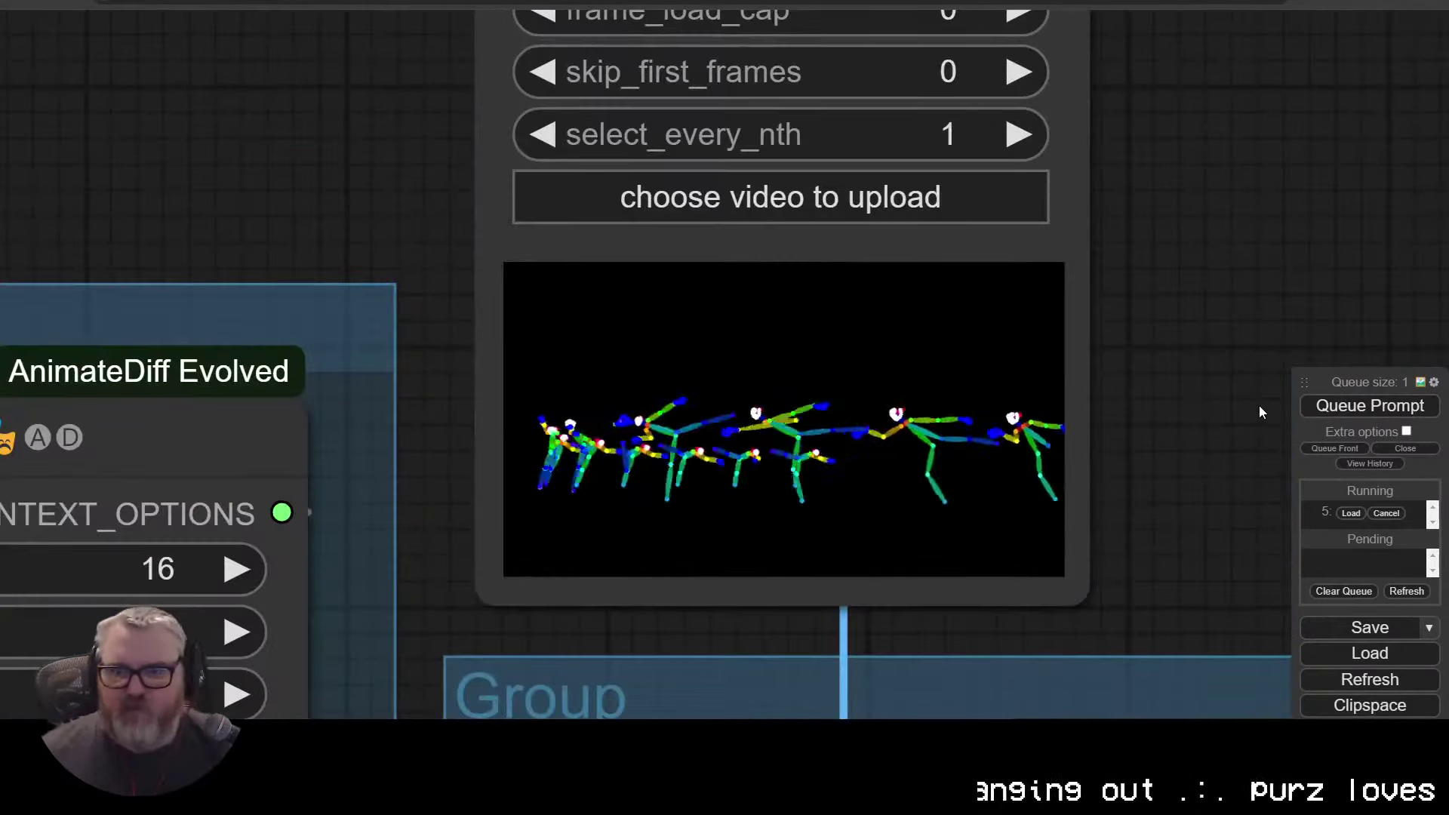
scroll(590, 261, "down", 6)
scroll(817, 115, "up", 2)
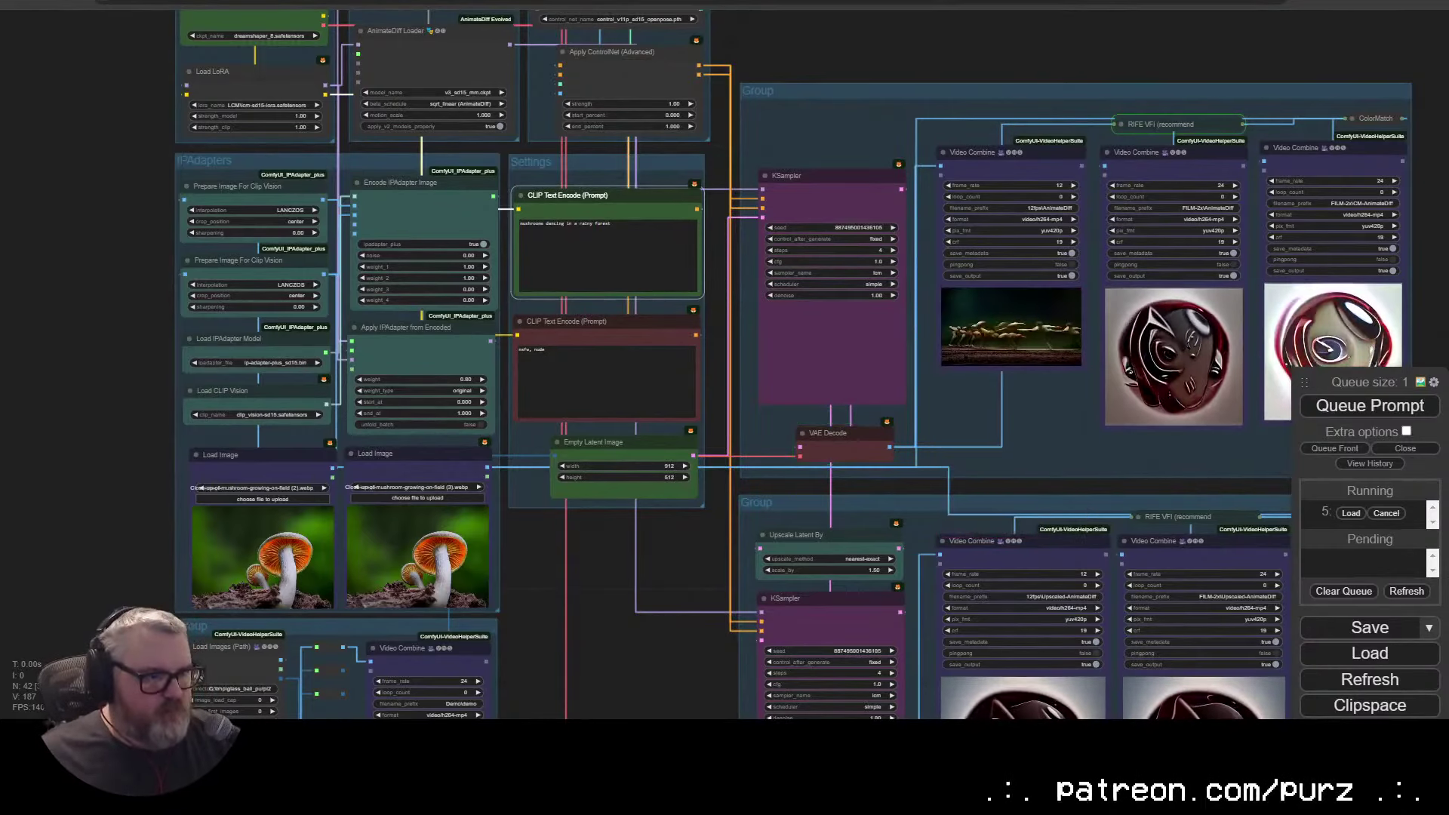
left_click(644, 3)
key("ctrl+w")
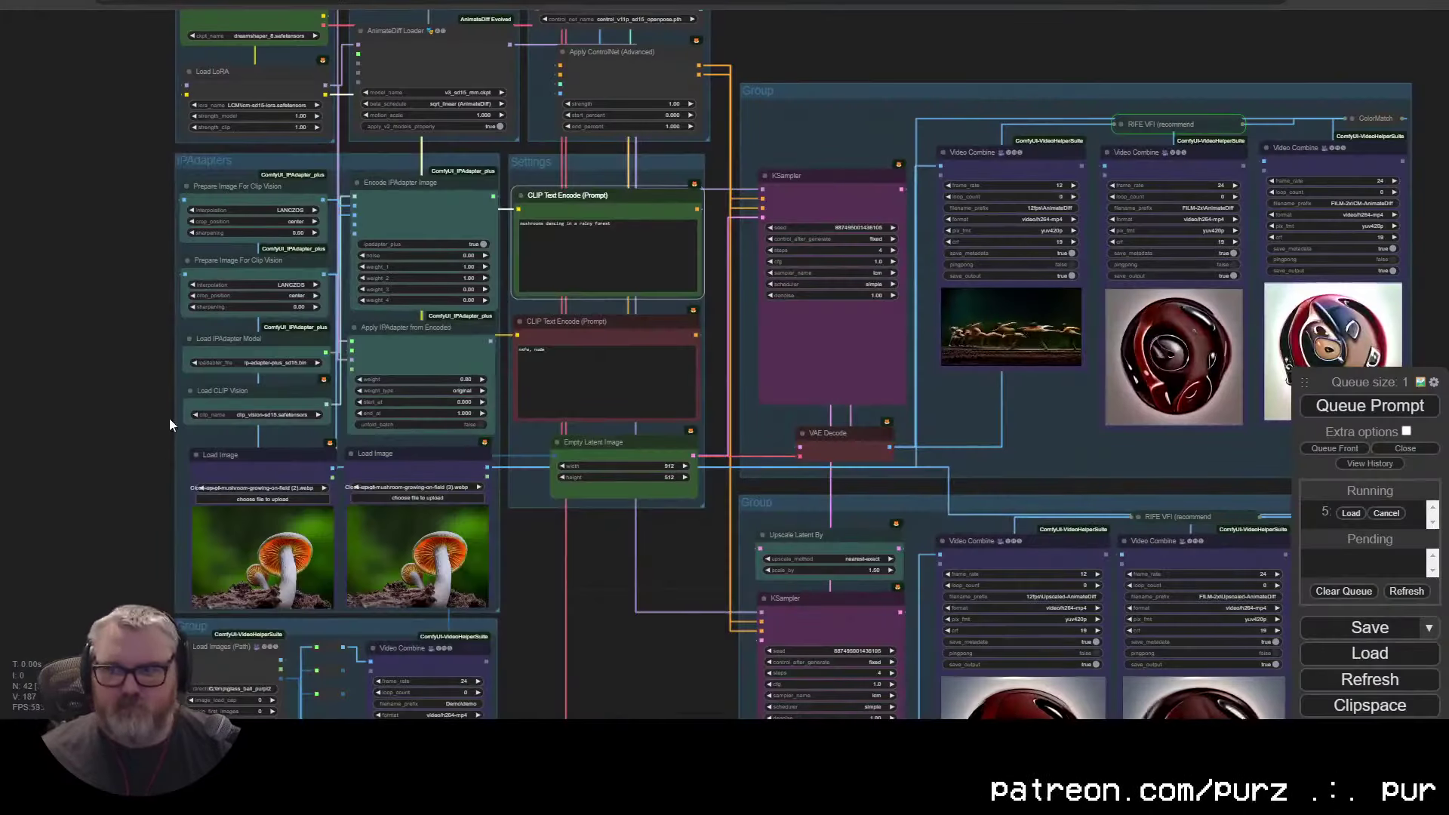
scroll(1093, 406, "up", 13)
left_click_drag(742, 421, 667, 542)
scroll(667, 542, "up", 5)
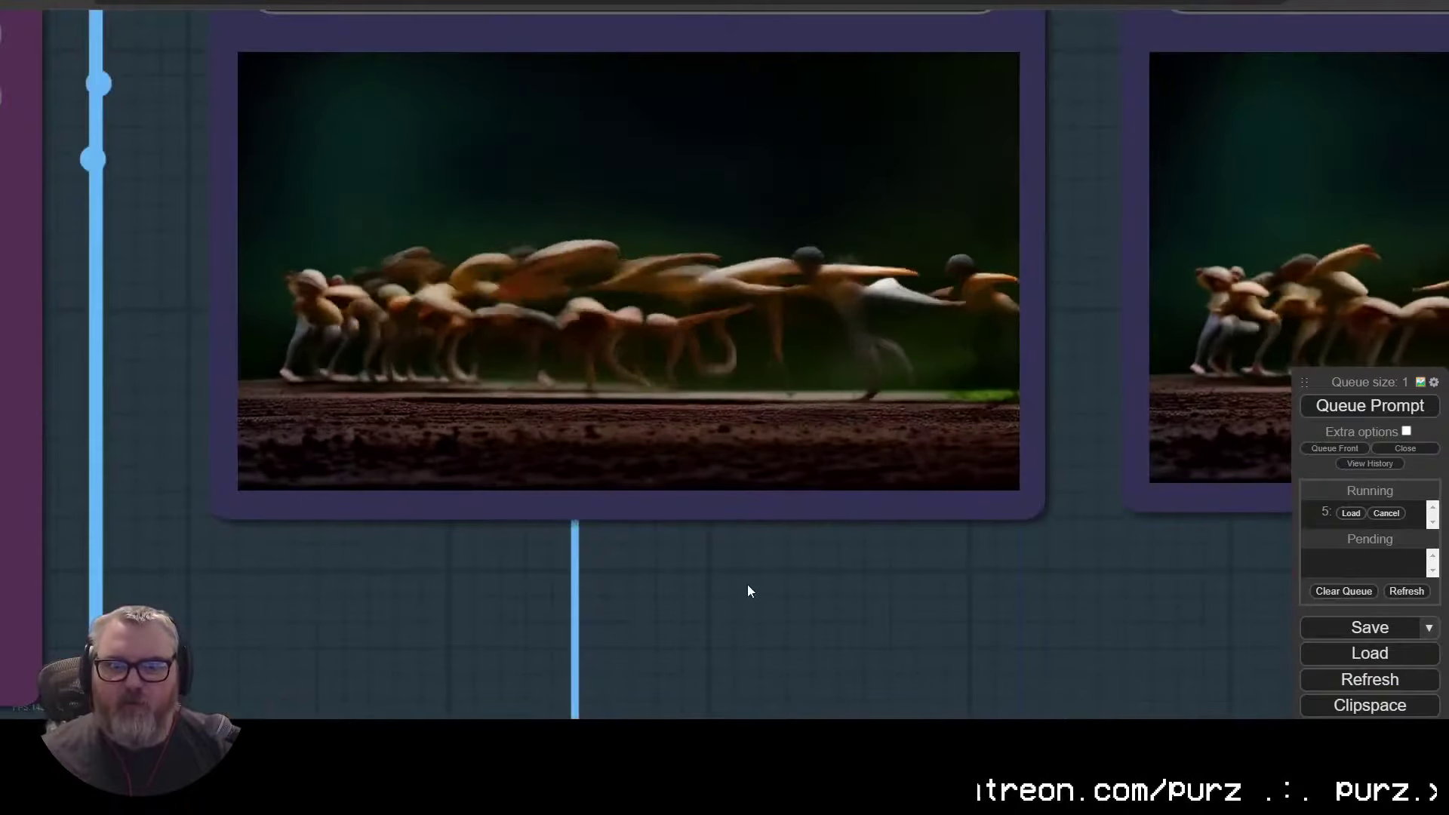
scroll(759, 600, "down", 12)
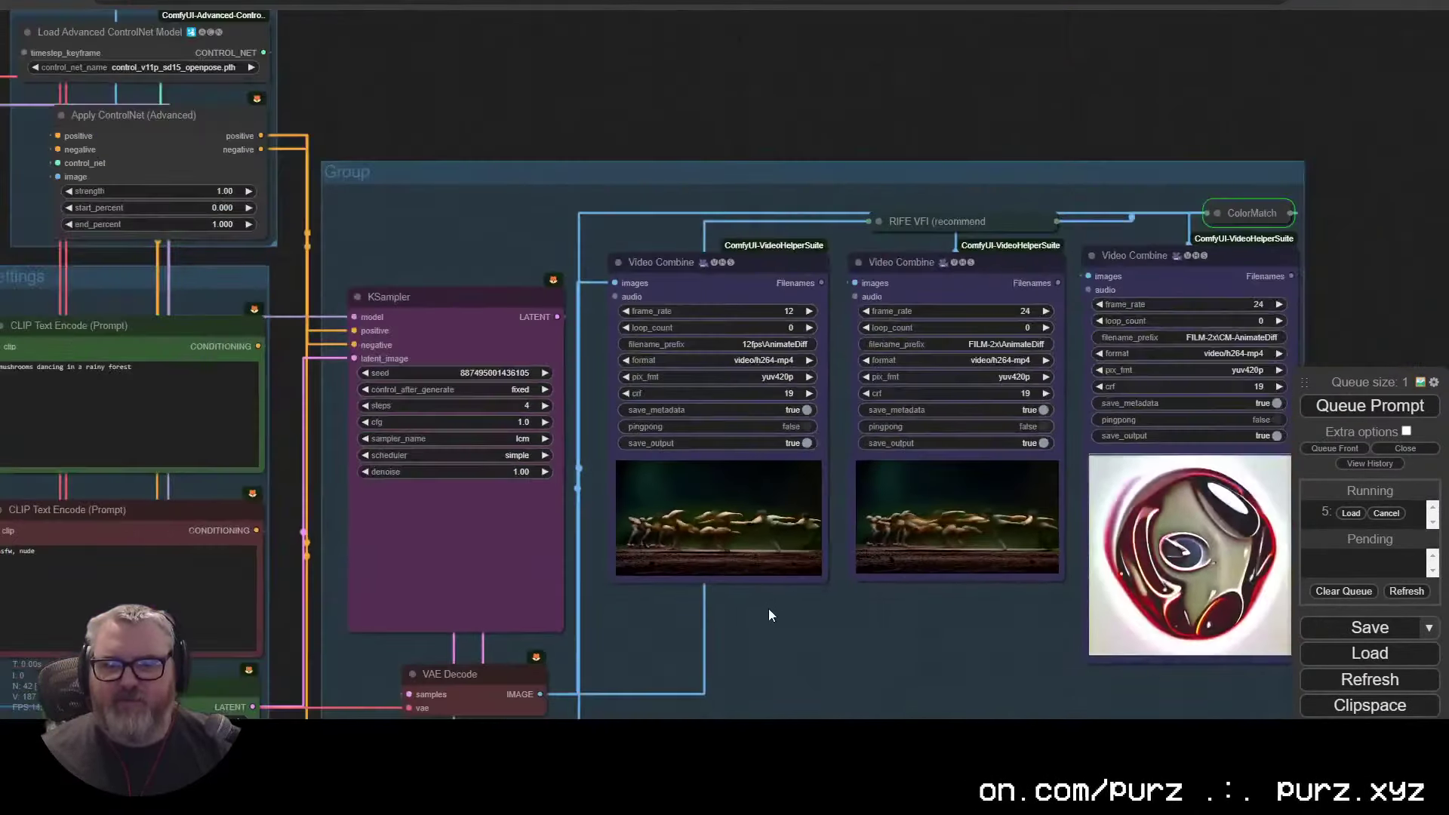
left_click_drag(768, 608, 487, 646)
scroll(603, 659, "up", 10)
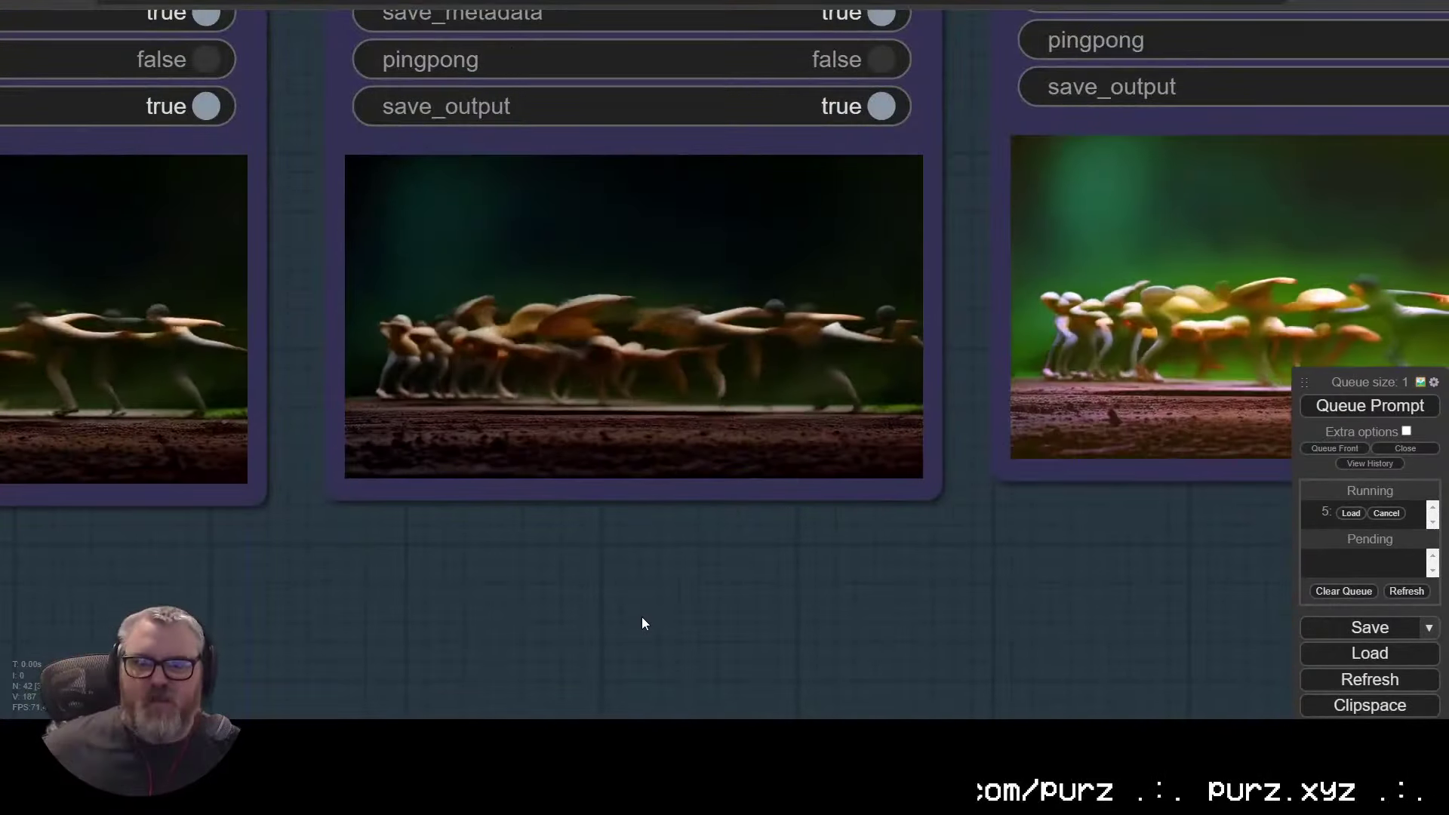
scroll(620, 418, "down", 8)
scroll(620, 418, "down", 4)
left_click_drag(407, 25, 1040, 91)
scroll(944, 159, "up", 3)
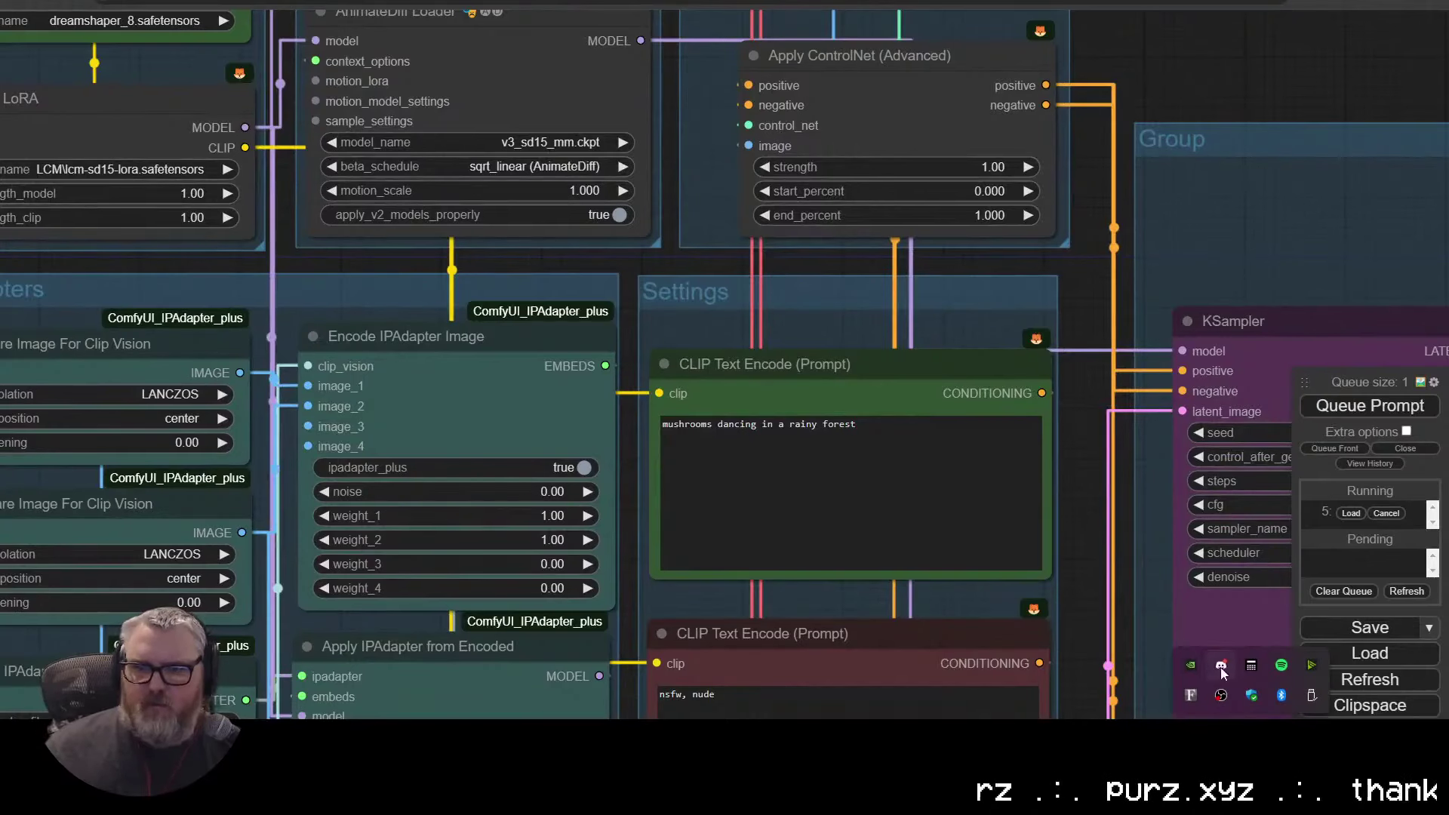
left_click_drag(1197, 65, 1191, 67)
left_click(1250, 736)
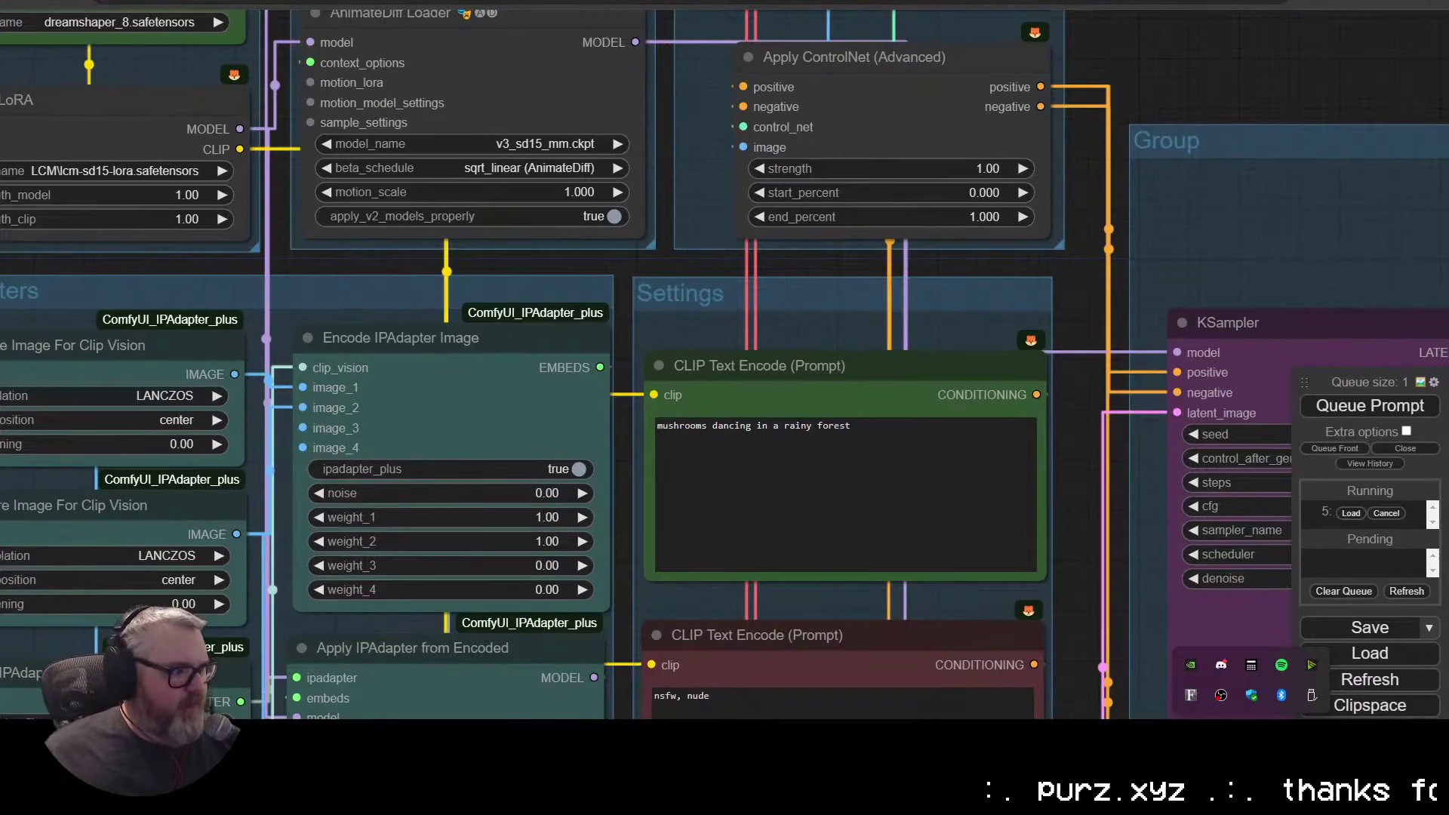
key("Escape")
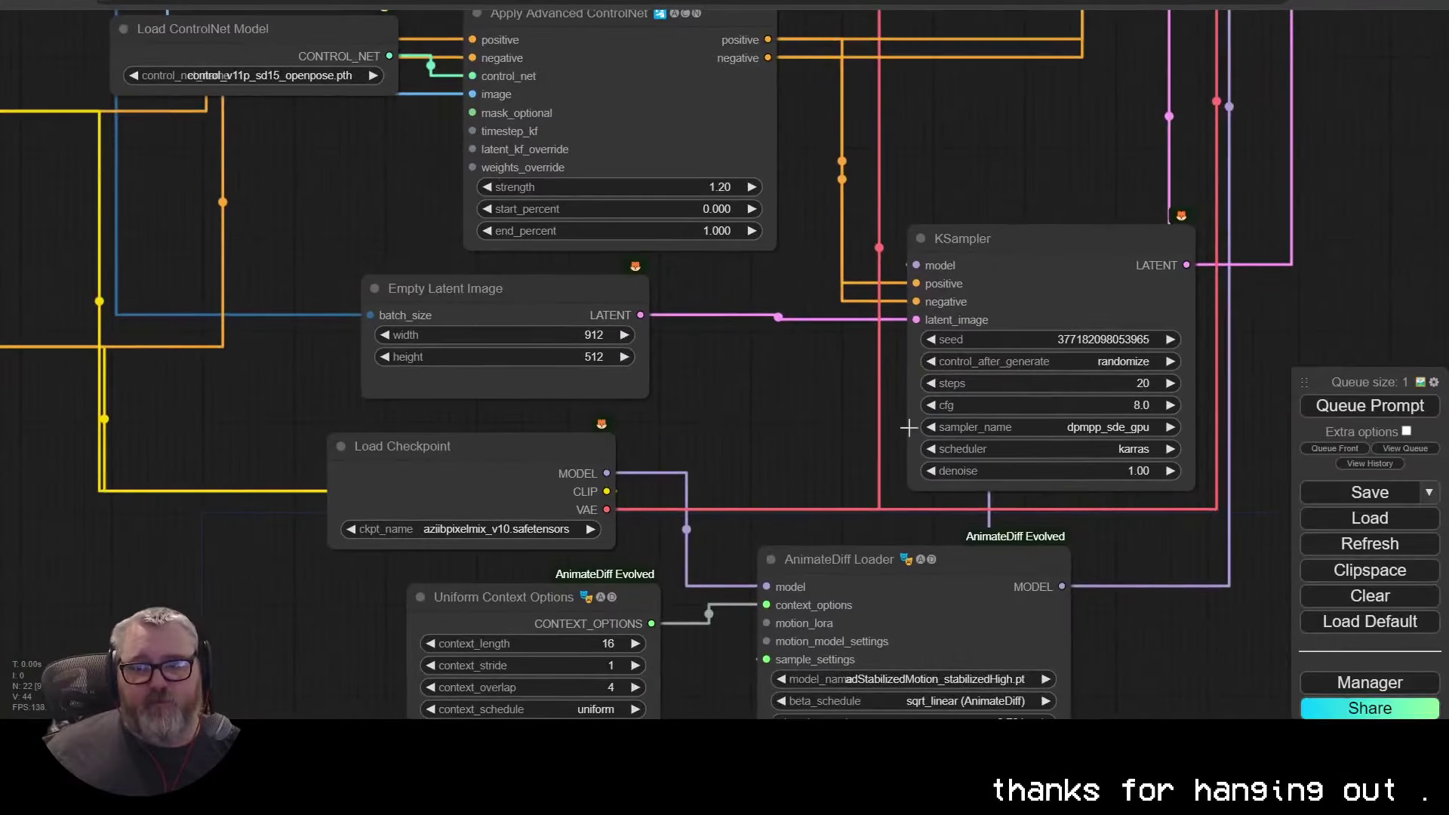
Step: In the other AnimateDiff workflow, examine the checkpoint, Uniform Context Options, AnimateDiff Loader and FreeInit settings
left_click_drag(753, 358, 829, 231)
left_click_drag(726, 387, 809, 161)
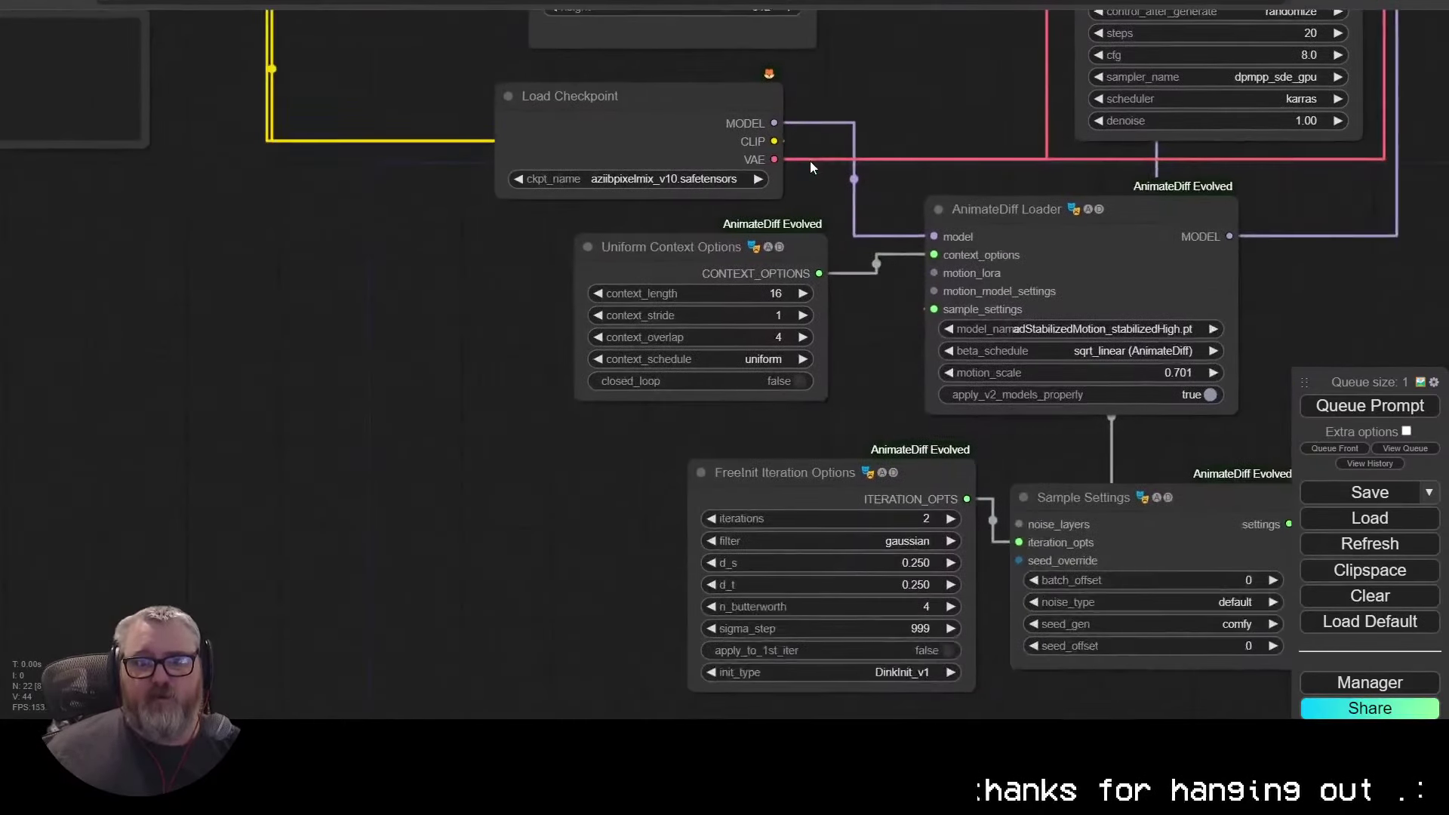
left_click_drag(1116, 438, 715, 223)
left_click_drag(468, 113, 739, 546)
scroll(650, 512, "up", 5)
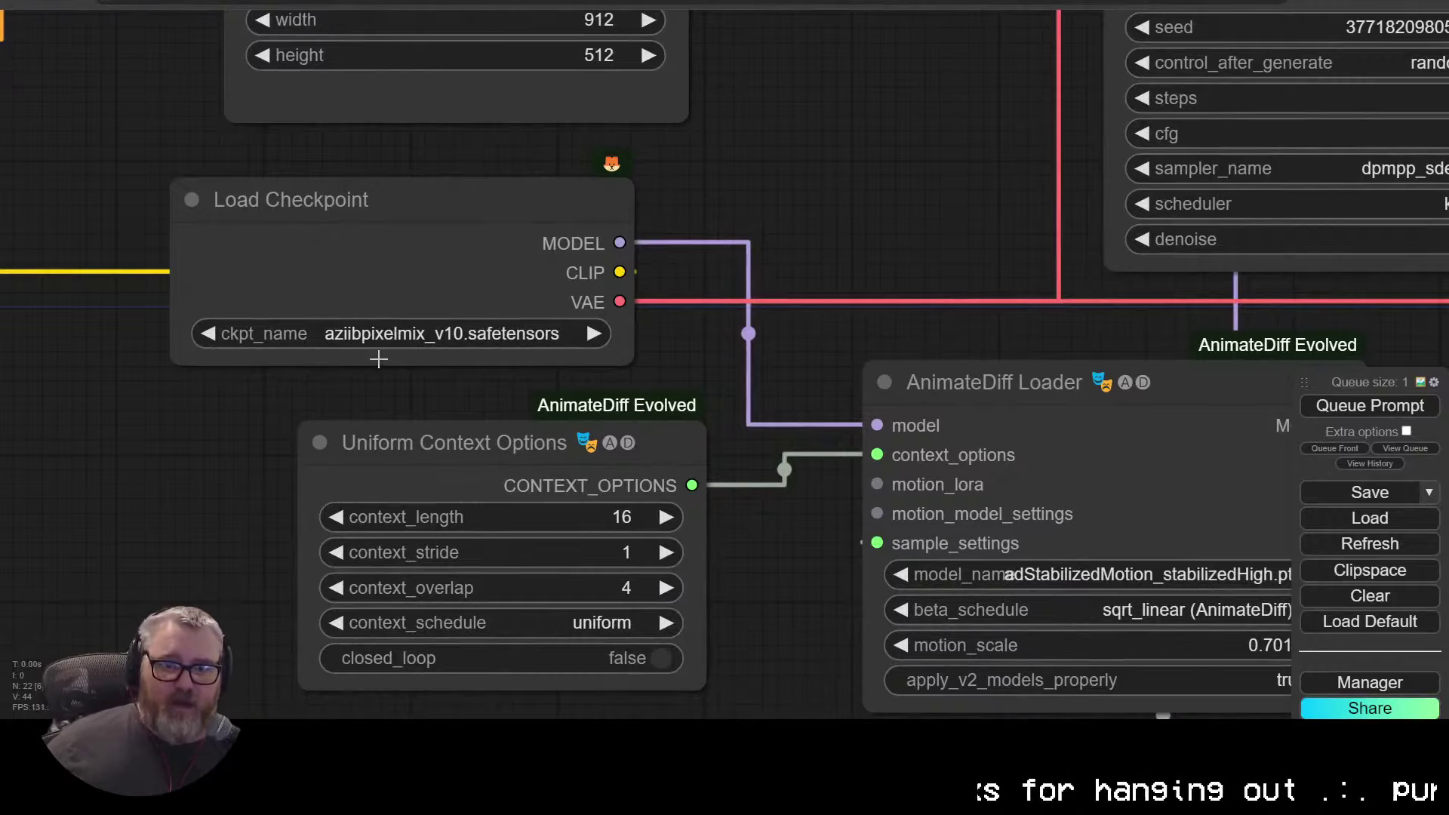
left_click_drag(212, 575, 227, 298)
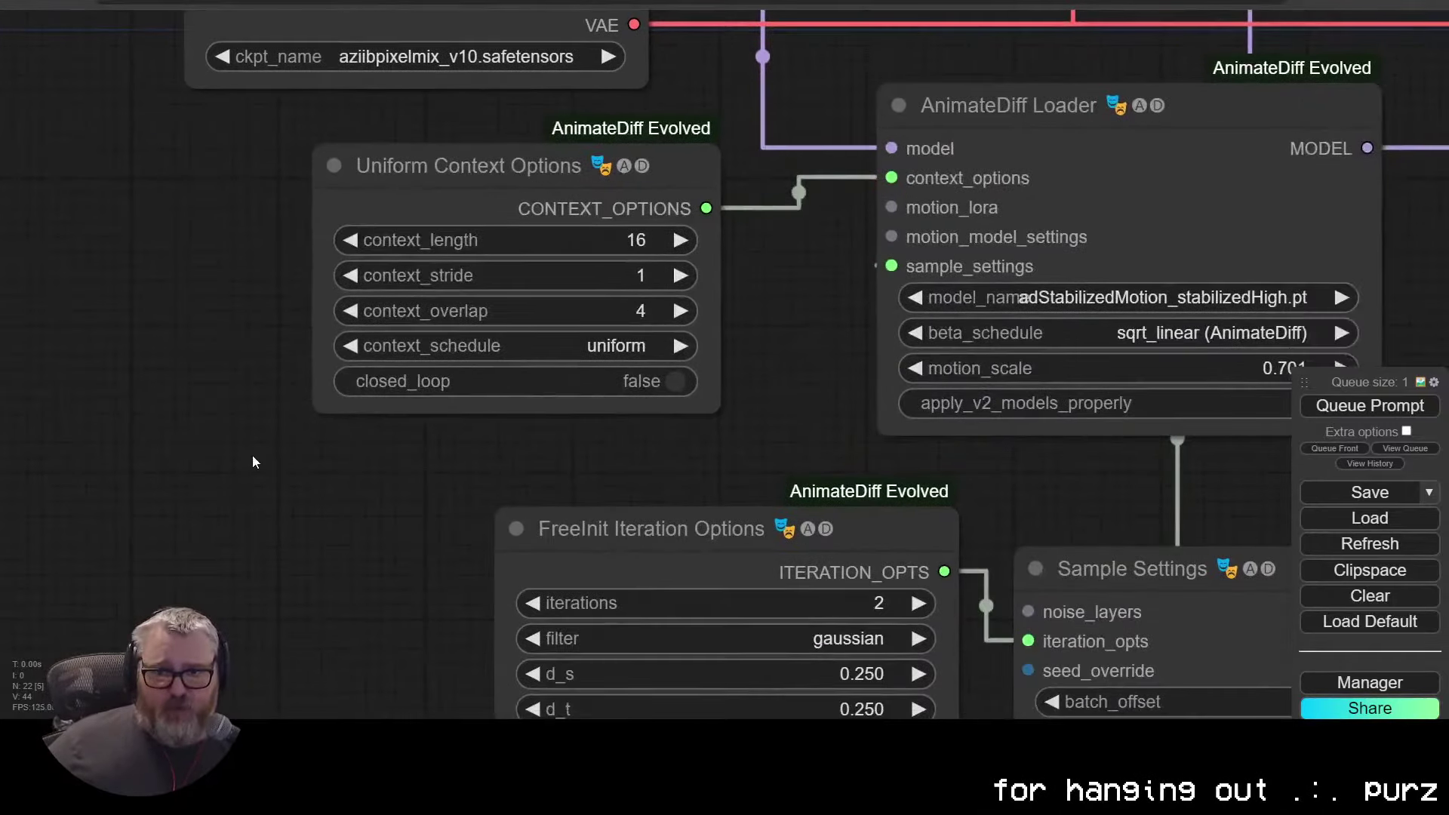
scroll(252, 455, "down", 4)
left_click_drag(394, 527, 270, 315)
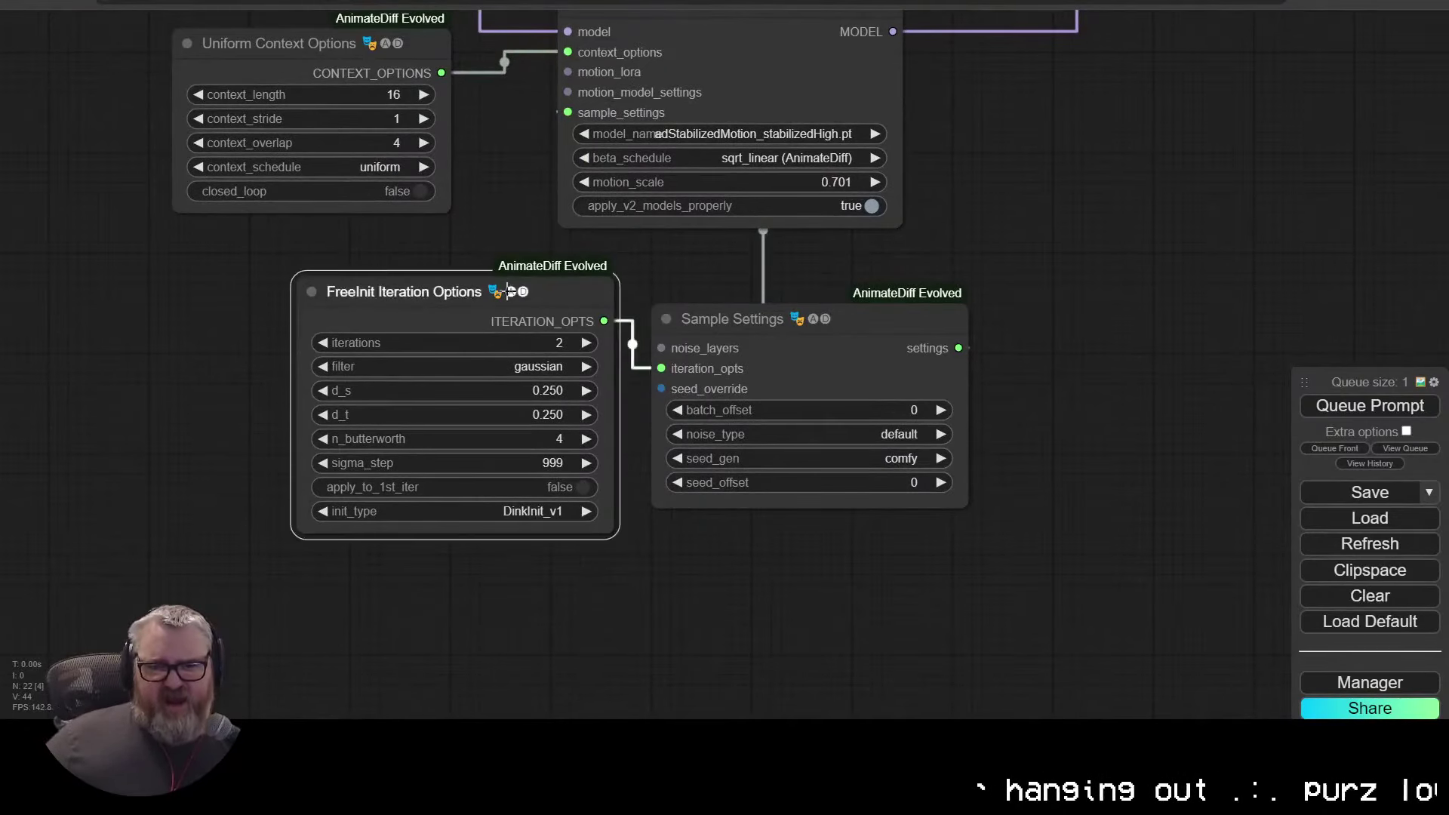
Step: Move FreeInit Iteration Options beneath Uniform Context Options, and Sample Settings beneath the AnimateDiff Loader
left_click(779, 382)
left_click_drag(783, 381, 798, 372)
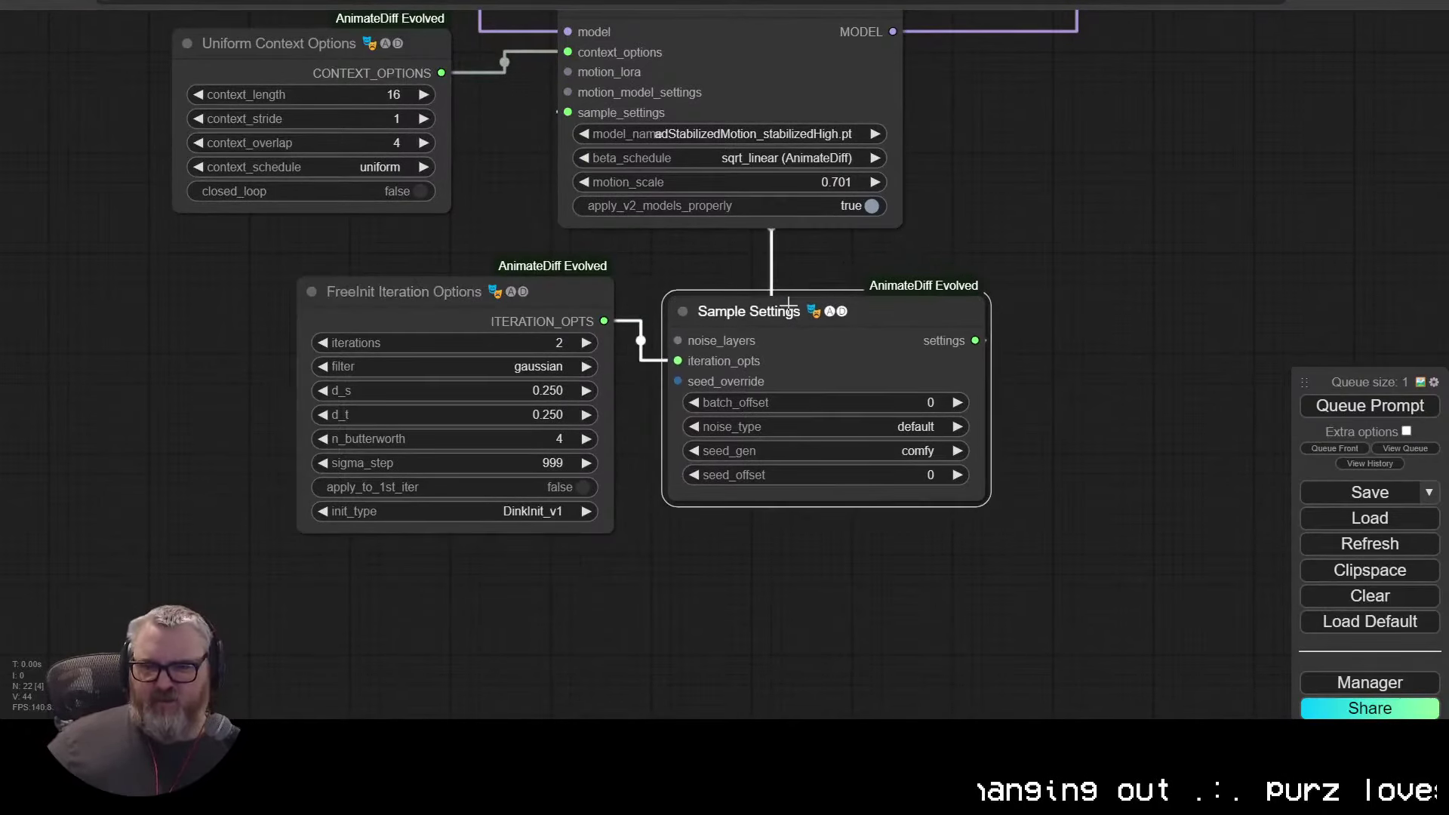
left_click_drag(414, 322, 246, 288)
left_click_drag(816, 321, 709, 275)
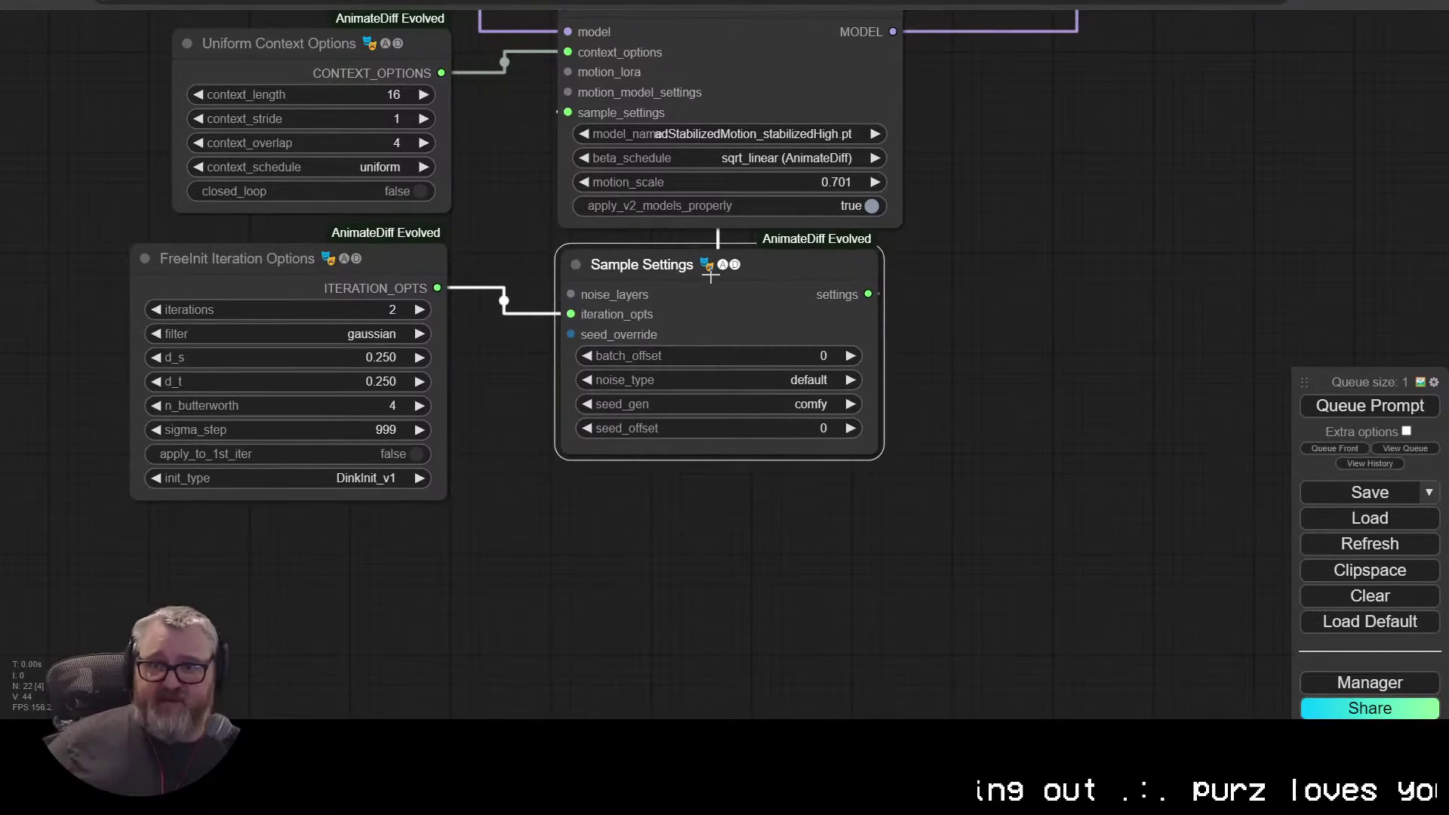
Step: In the mushroom workflow, set the AnimateDiff Loader's motion_scale to 0.701 and the Apply ControlNet strength to 1.20
left_click_drag(1226, 166, 956, 655)
left_click_drag(1154, 37, 352, 293)
left_click_drag(313, 71, 876, 572)
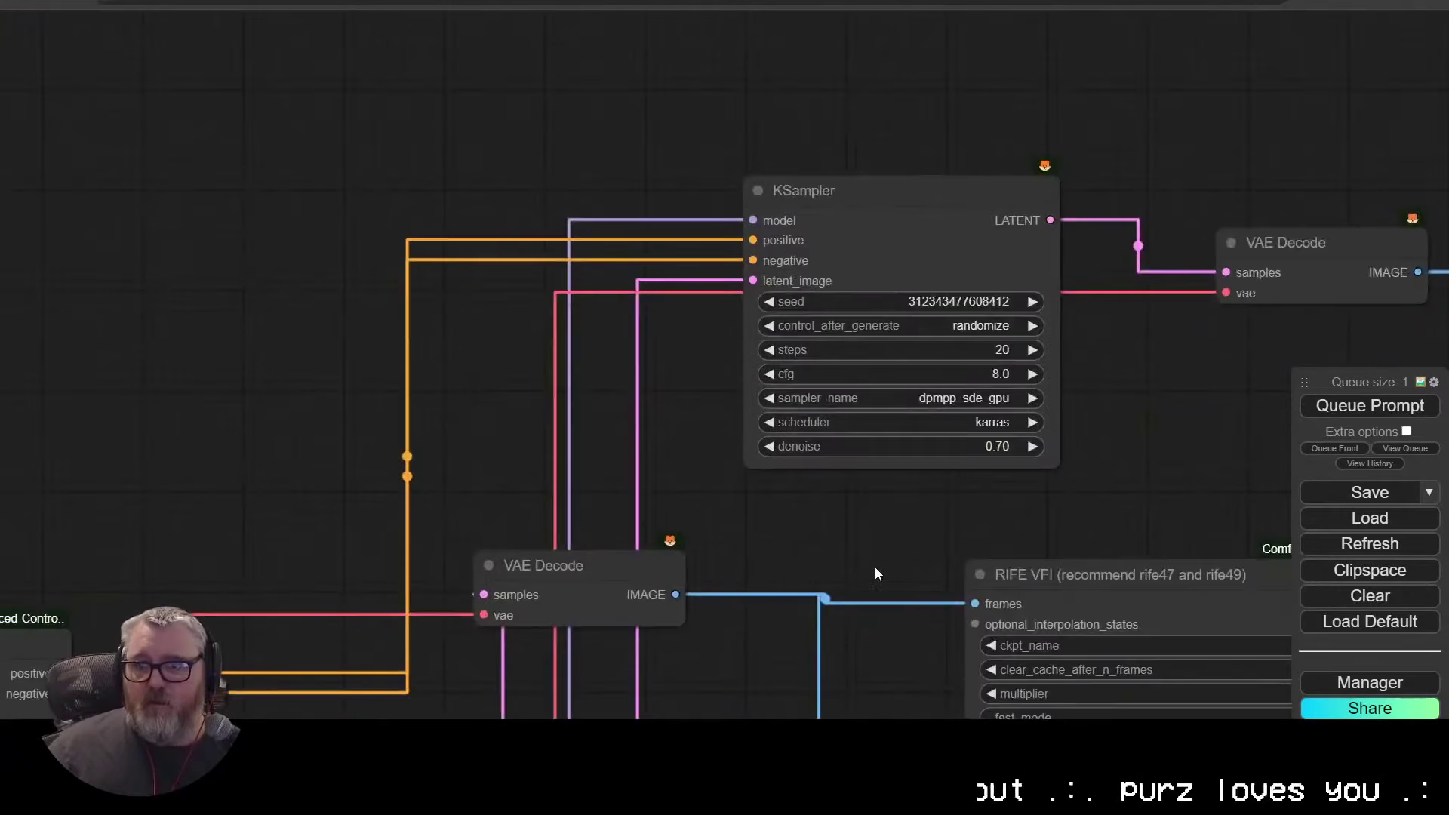
left_click_drag(1009, 522, 1194, 551)
left_click_drag(1230, 596, 1240, 254)
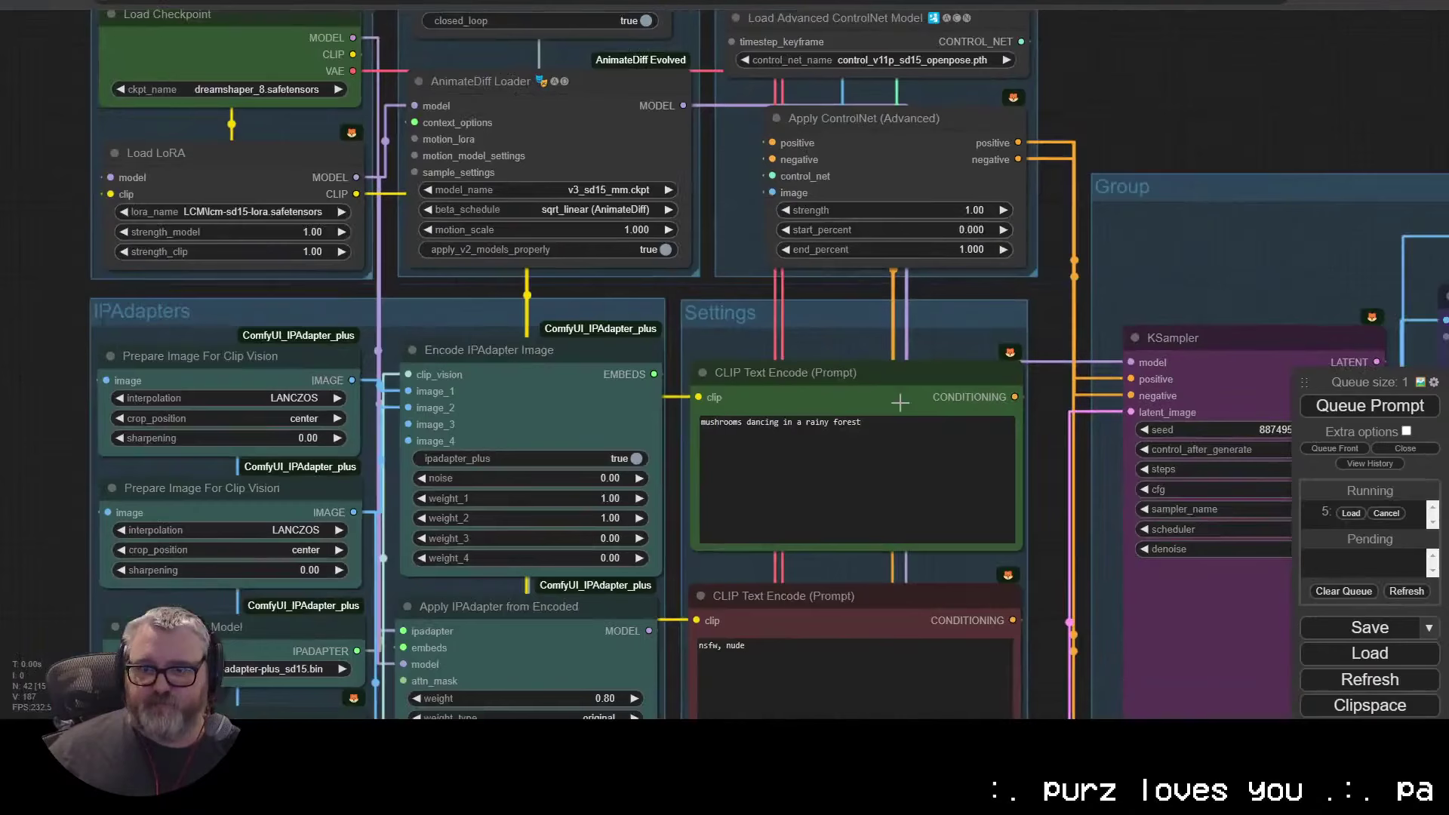
left_click(599, 230)
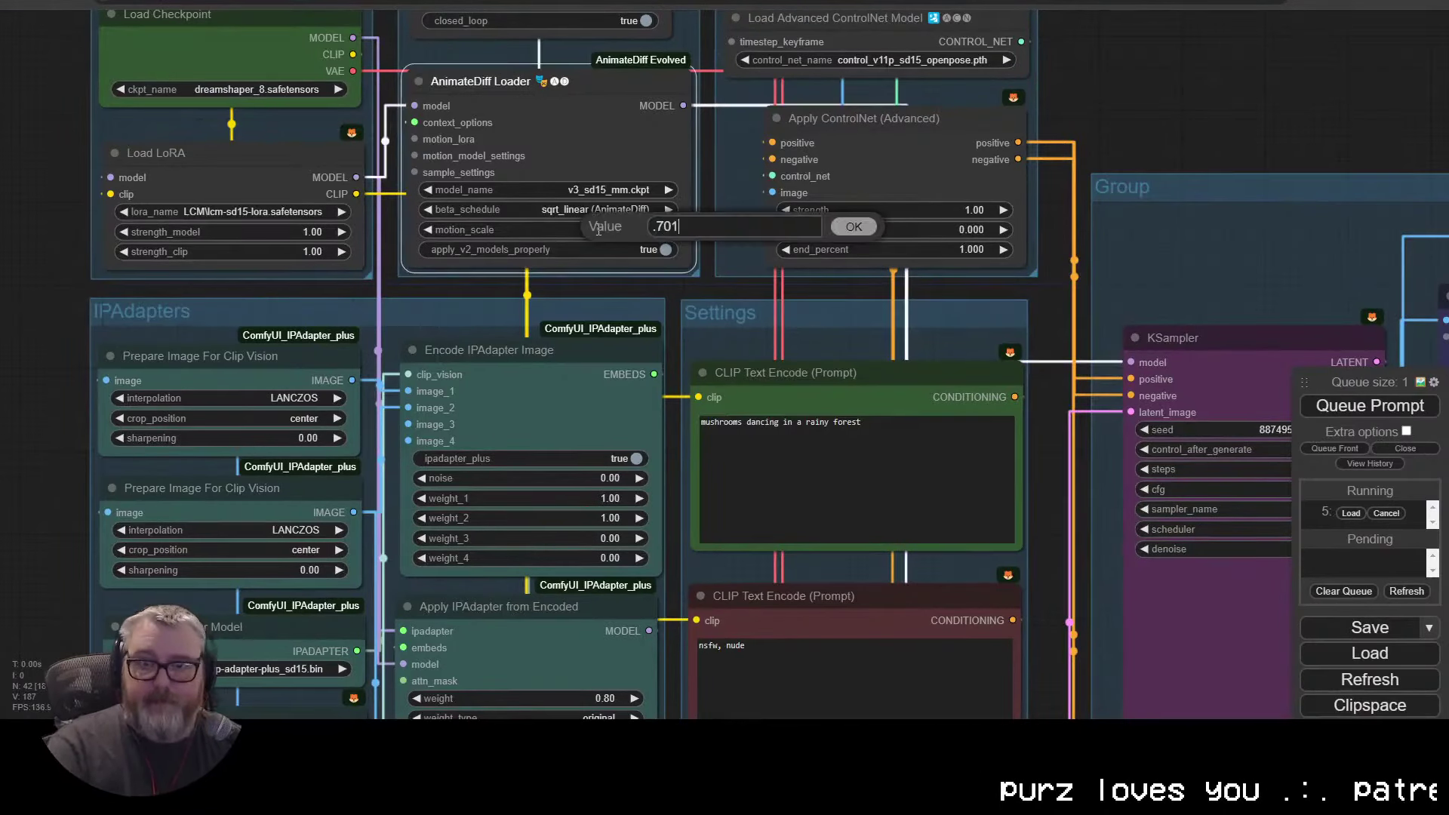
type(".701")
key("Return")
left_click(918, 210)
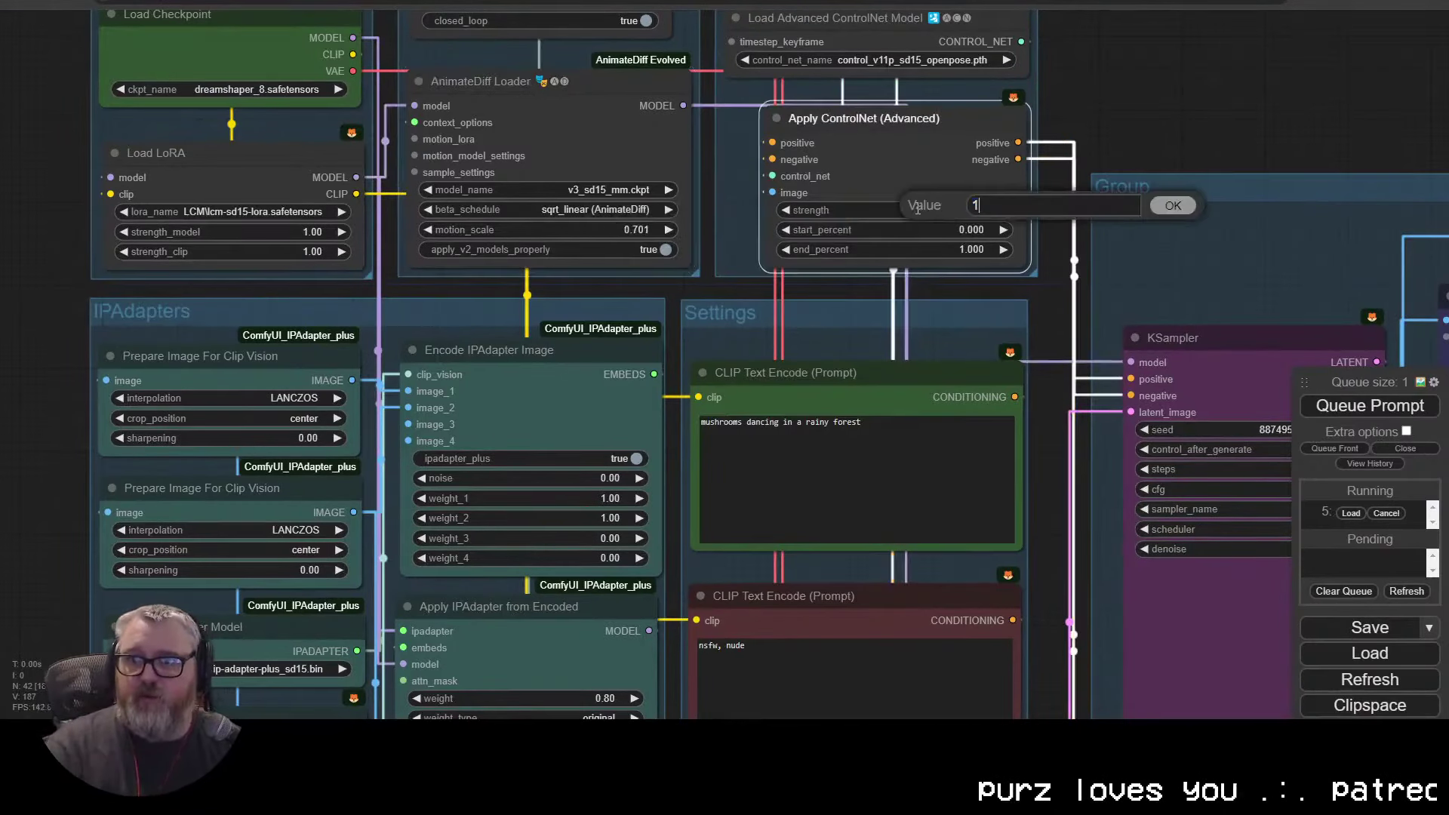
type(".2")
key("Return")
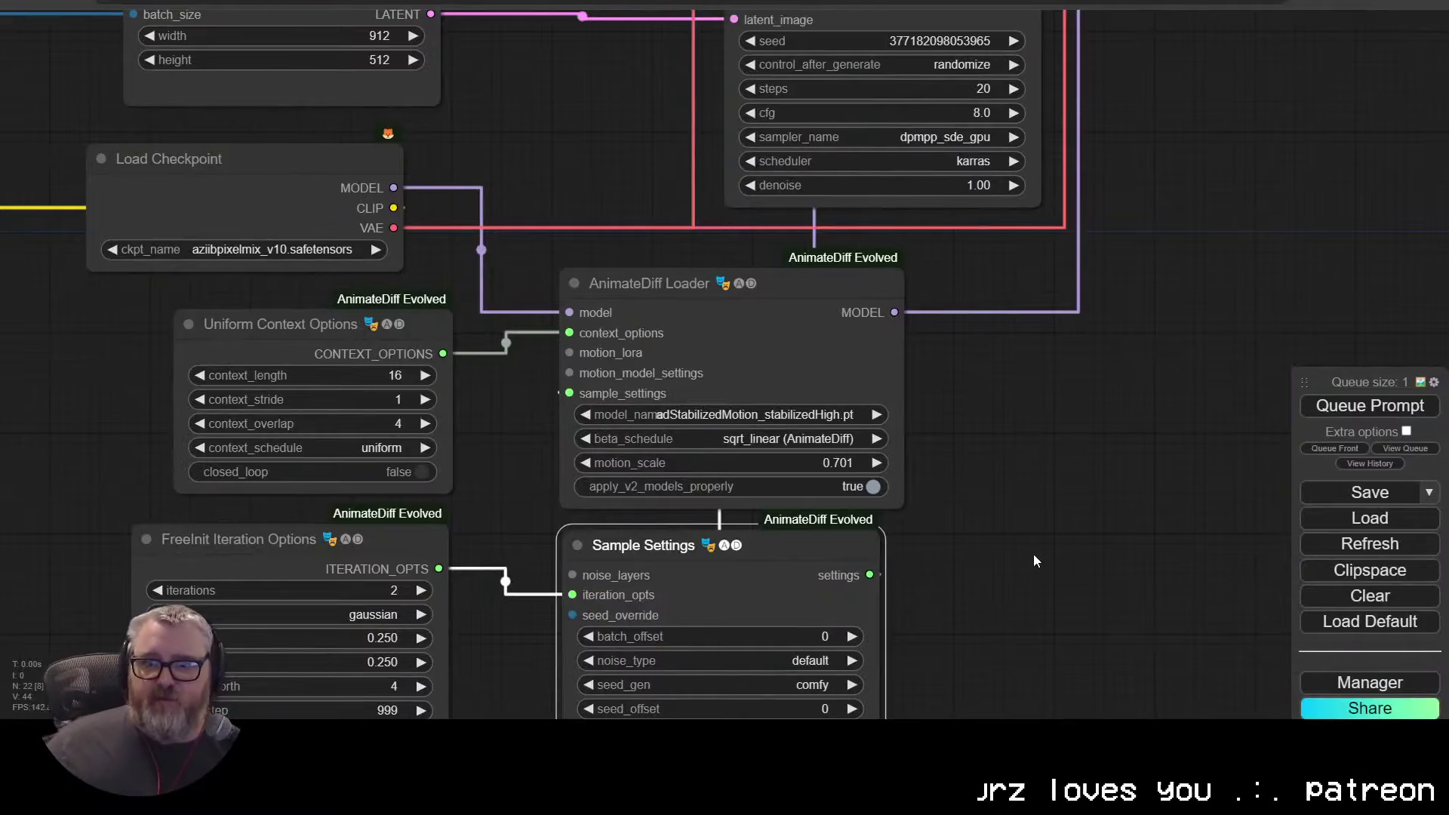
Step: Add a FreeInit Iteration Options node to the mushroom workflow, beside the AnimateDiff Loader, after checking the other workflow's FreeInit setup
left_click_drag(474, 629, 507, 382)
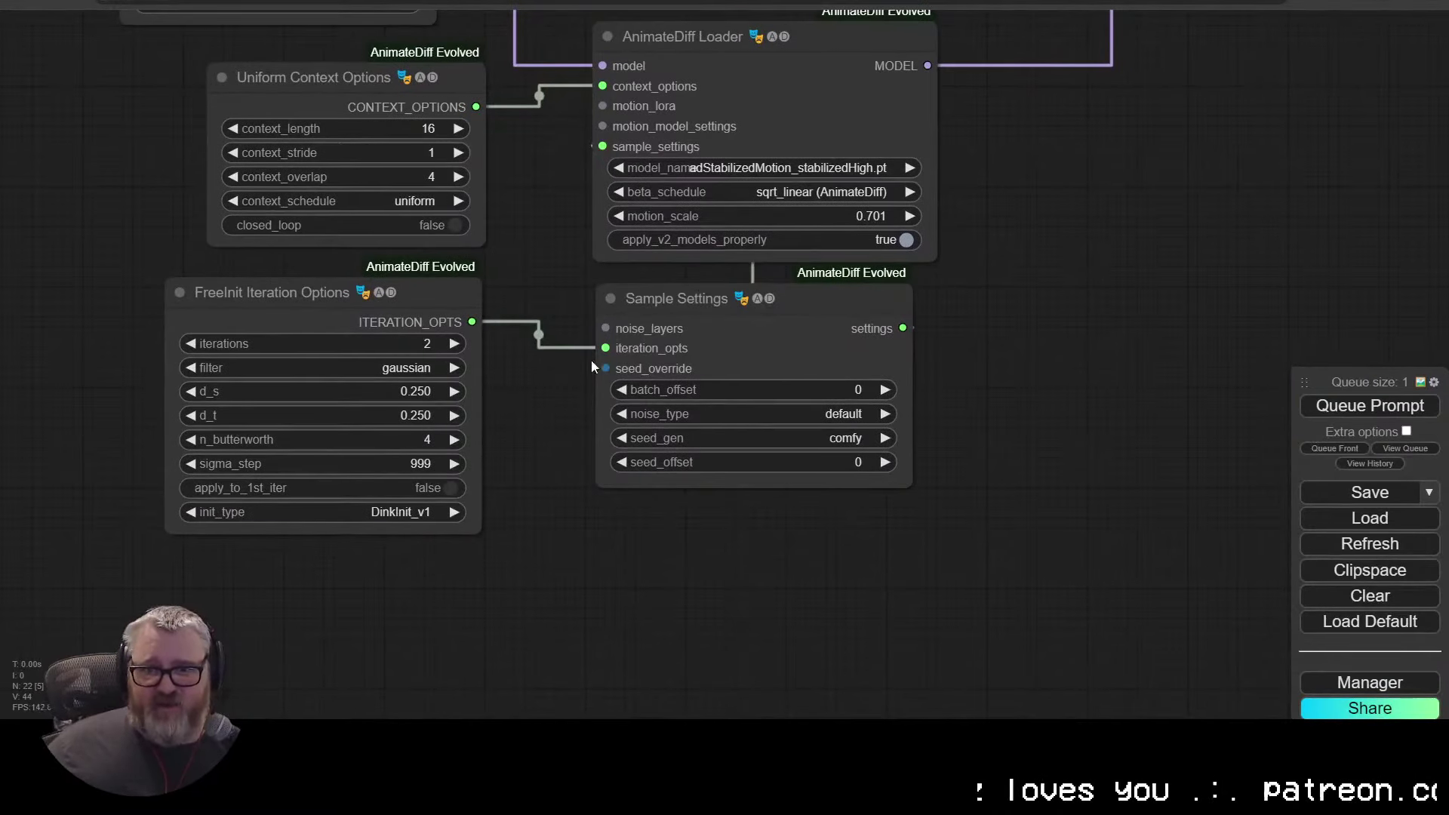
left_click_drag(591, 359, 617, 480)
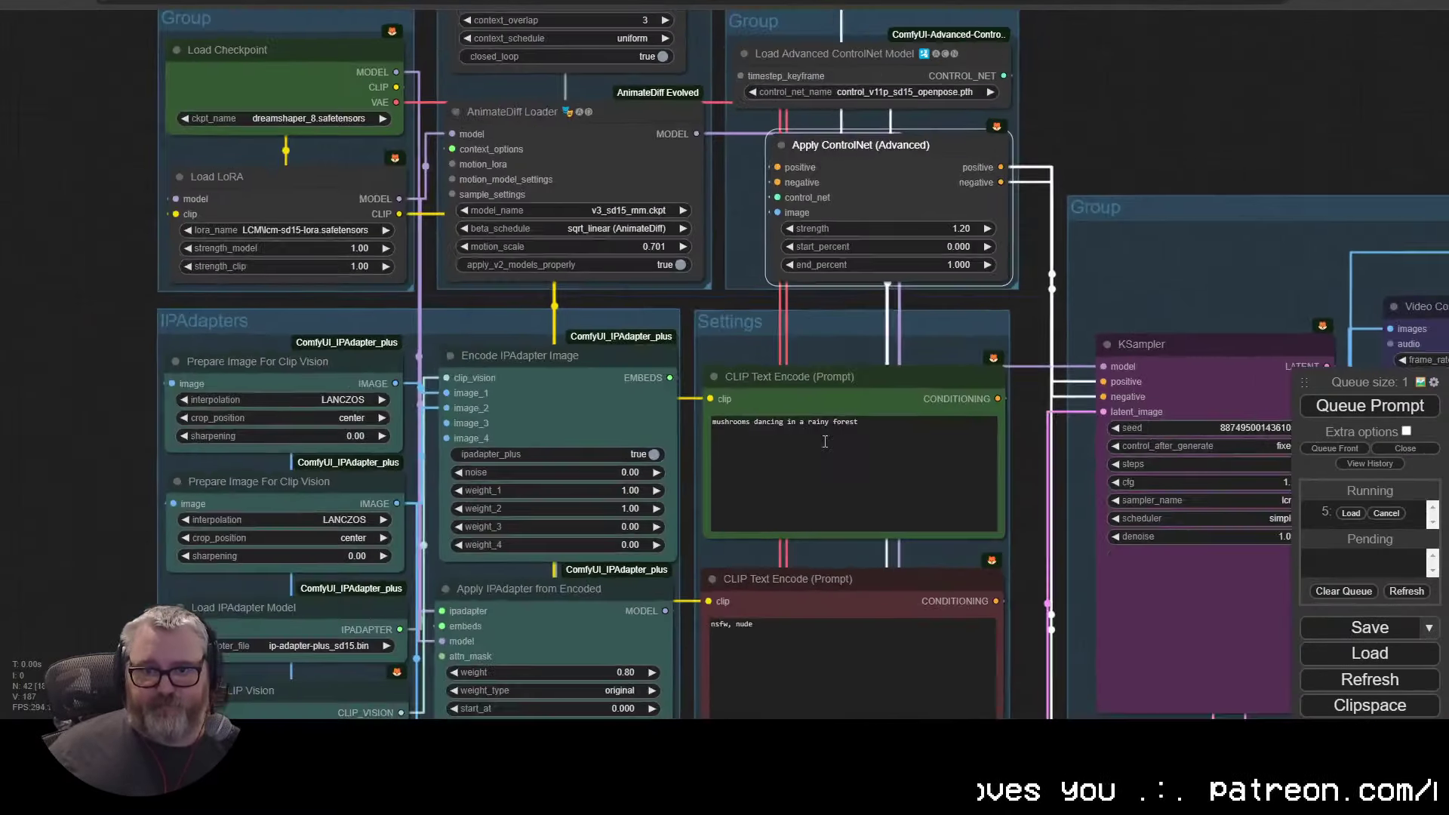
left_click_drag(473, 203, 128, 227)
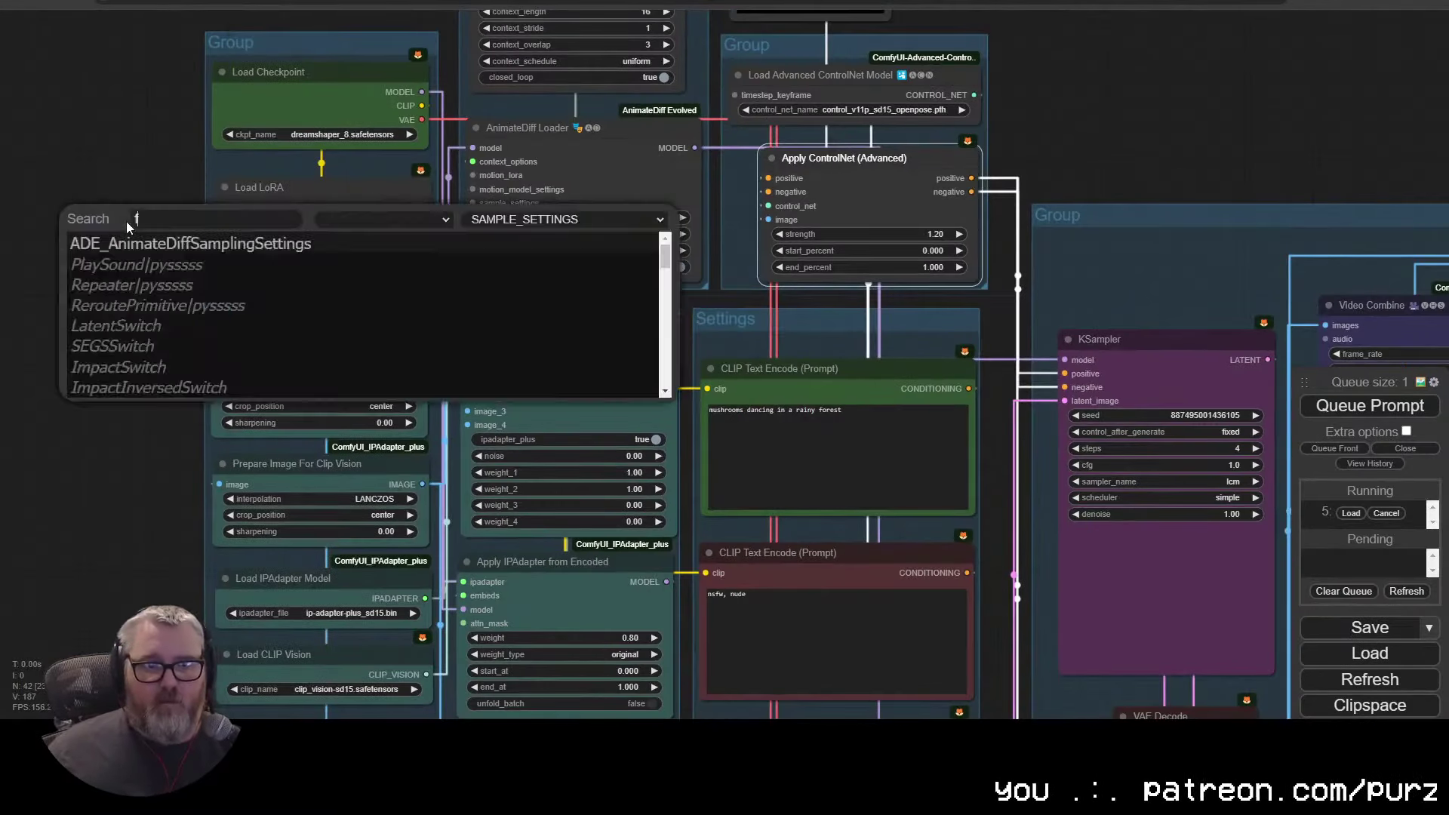
type("free")
key("Return")
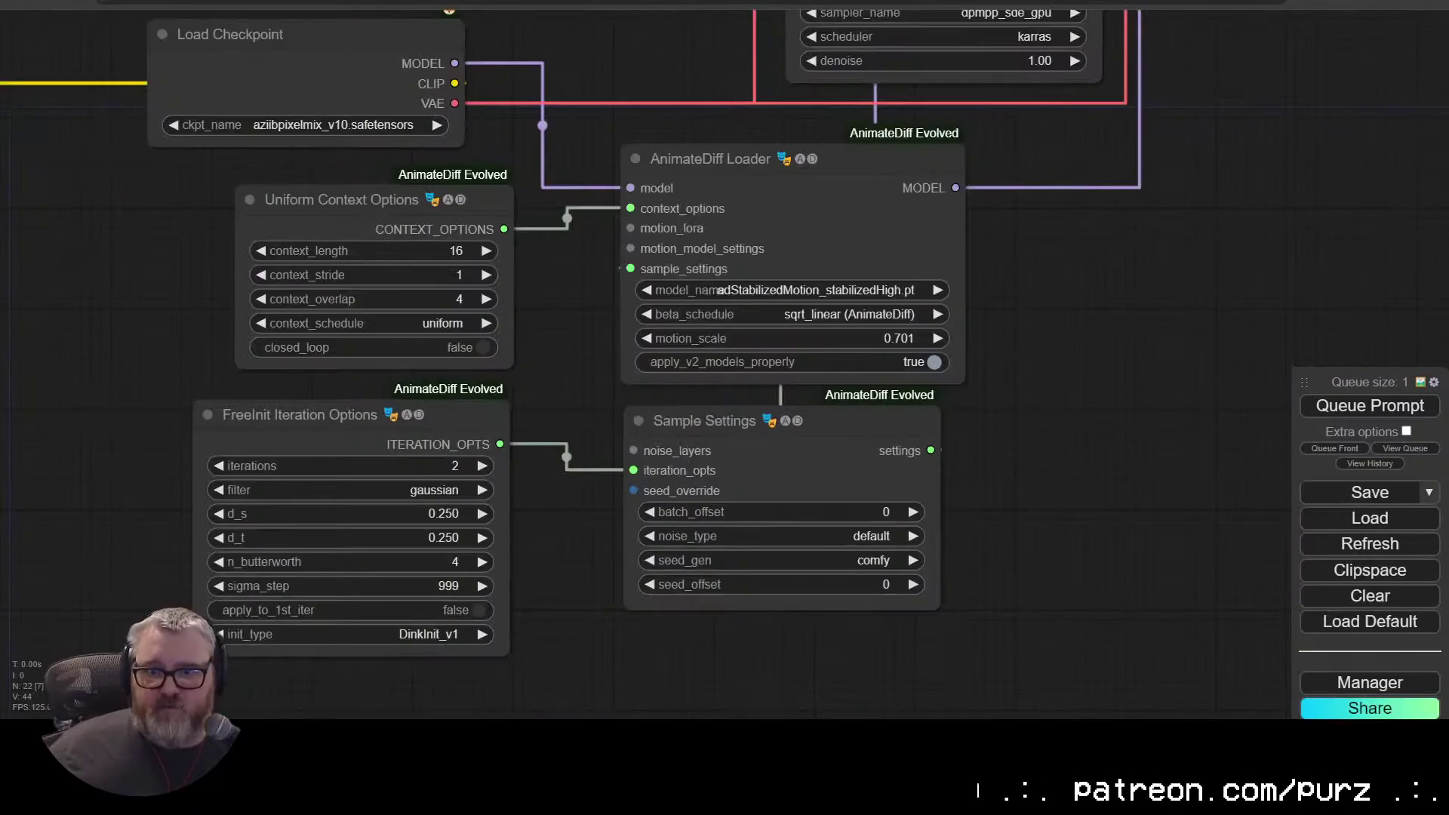
Step: Add a Sample Settings node to the mushroom workflow near the FreeInit Iteration Options node
double_click(120, 143)
type("sa")
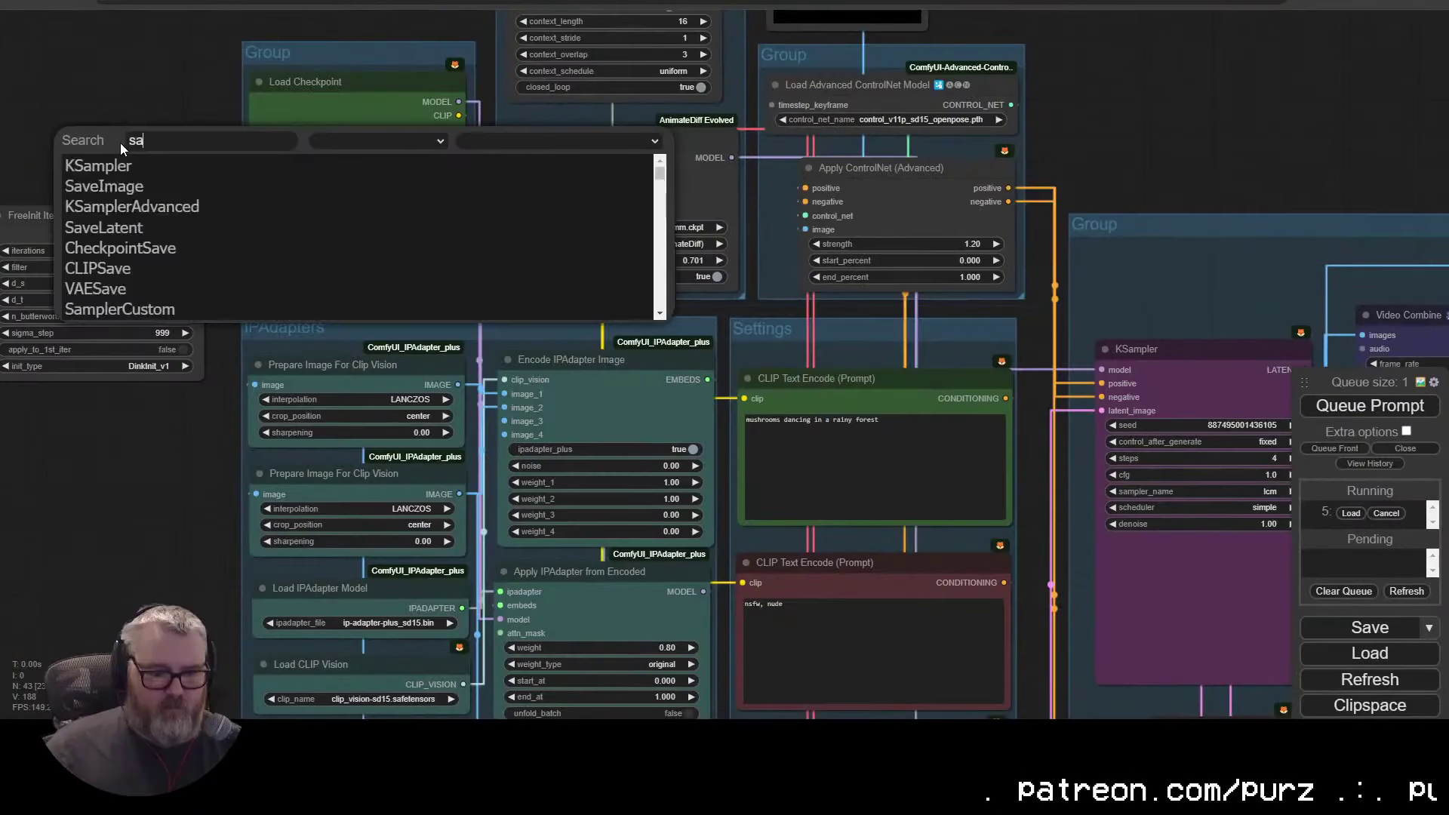
type("mple set")
key("BackSpace")
key("BackSpace")
key("BackSpace")
key("BackSpace")
key("BackSpace")
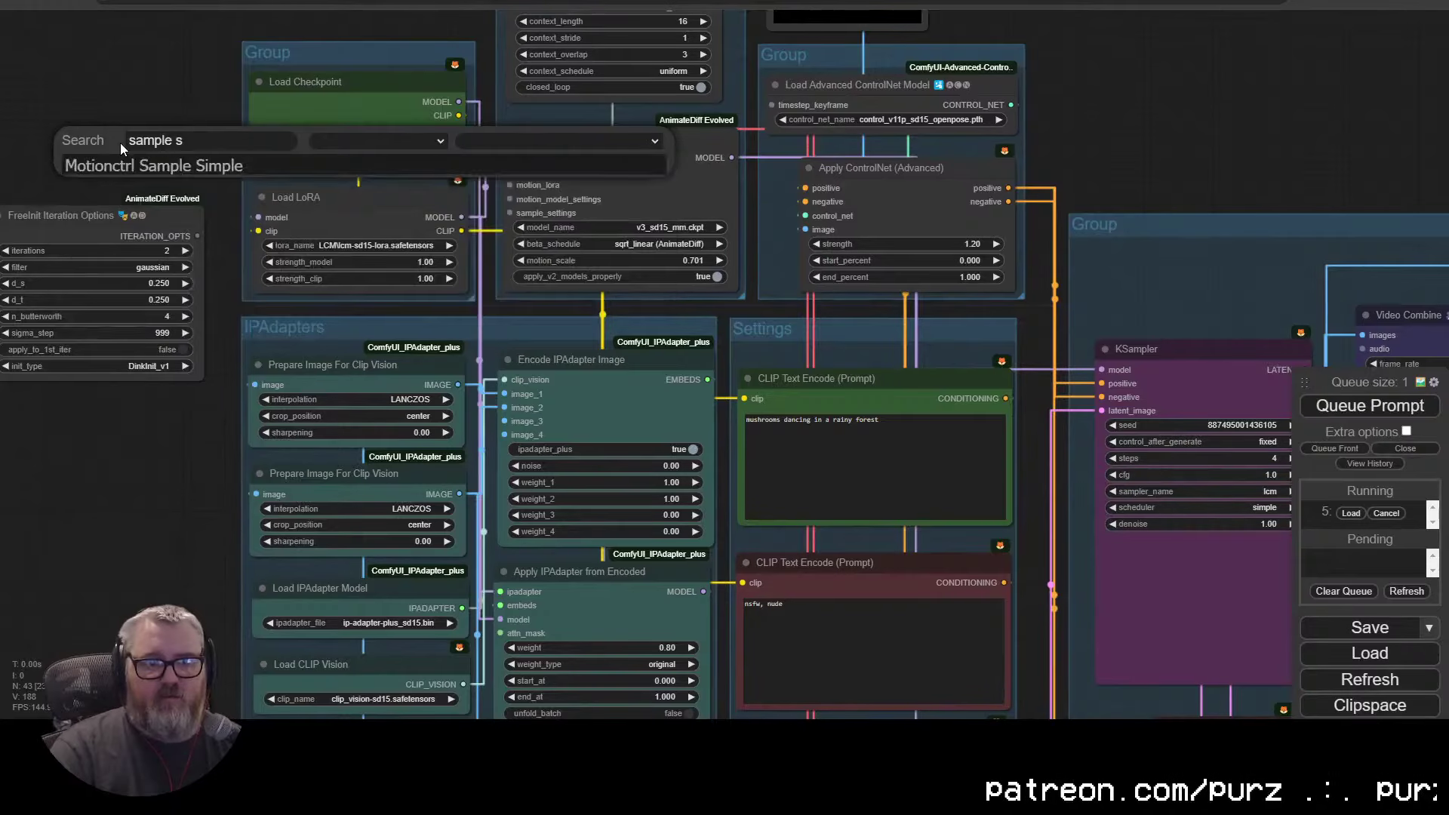
type("ing")
left_click(199, 172)
Step: Connect FreeInit Iteration Options to Sample Settings and Sample Settings to the AnimateDiff Loader's sample_settings, stacking FreeInit Iteration Options beneath Sample Settings
left_click_drag(199, 172, 82, 491)
left_click_drag(175, 438, 409, 332)
left_click_drag(157, 158, 246, 391)
left_click_drag(403, 383, 743, 107)
left_click_drag(241, 177, 249, 48)
left_click_drag(38, 138, 249, 207)
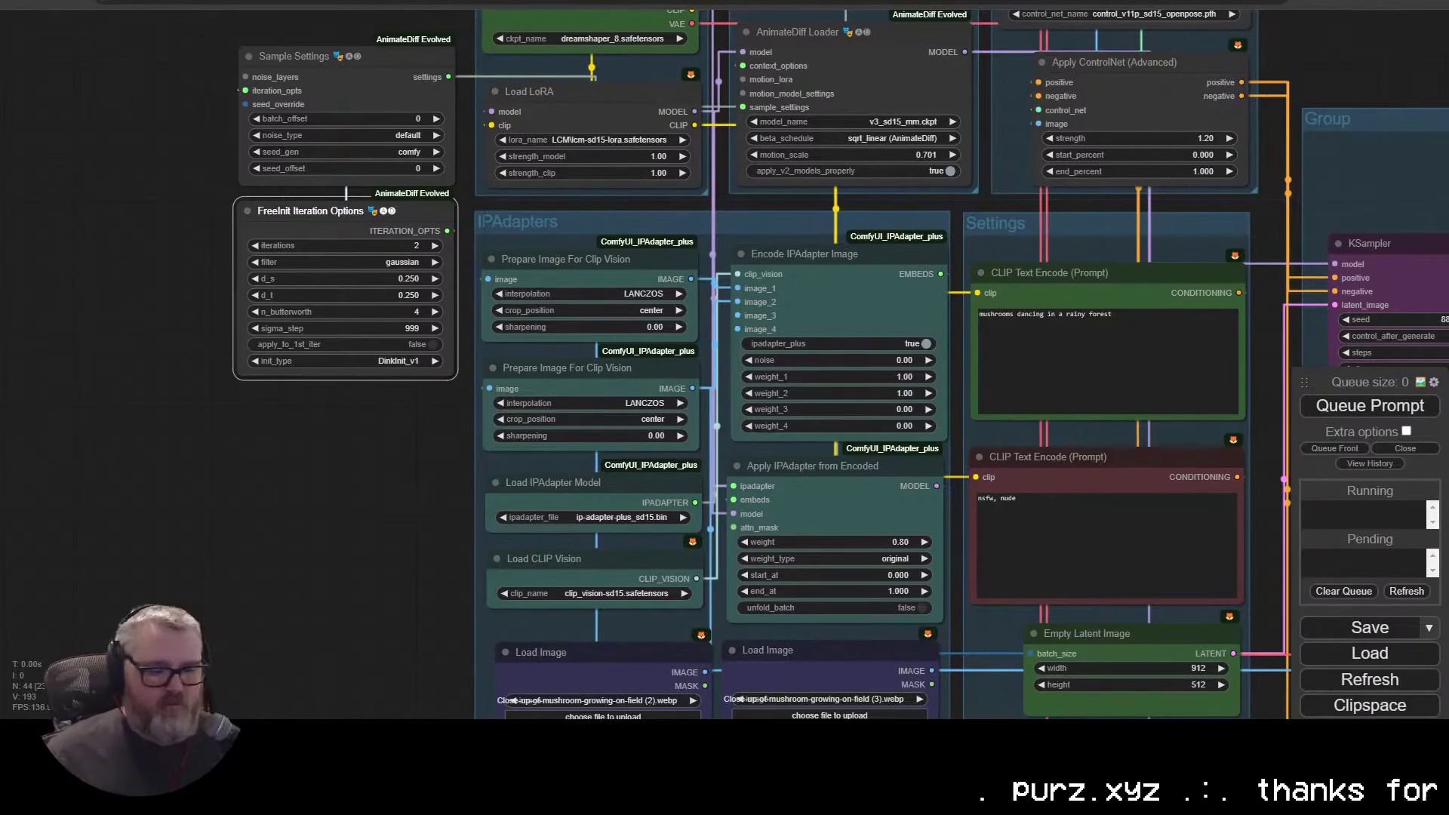
Step: Move Sample Settings and FreeInit Iteration Options above the Load Checkpoint group
left_click_drag(202, 163, 80, 361)
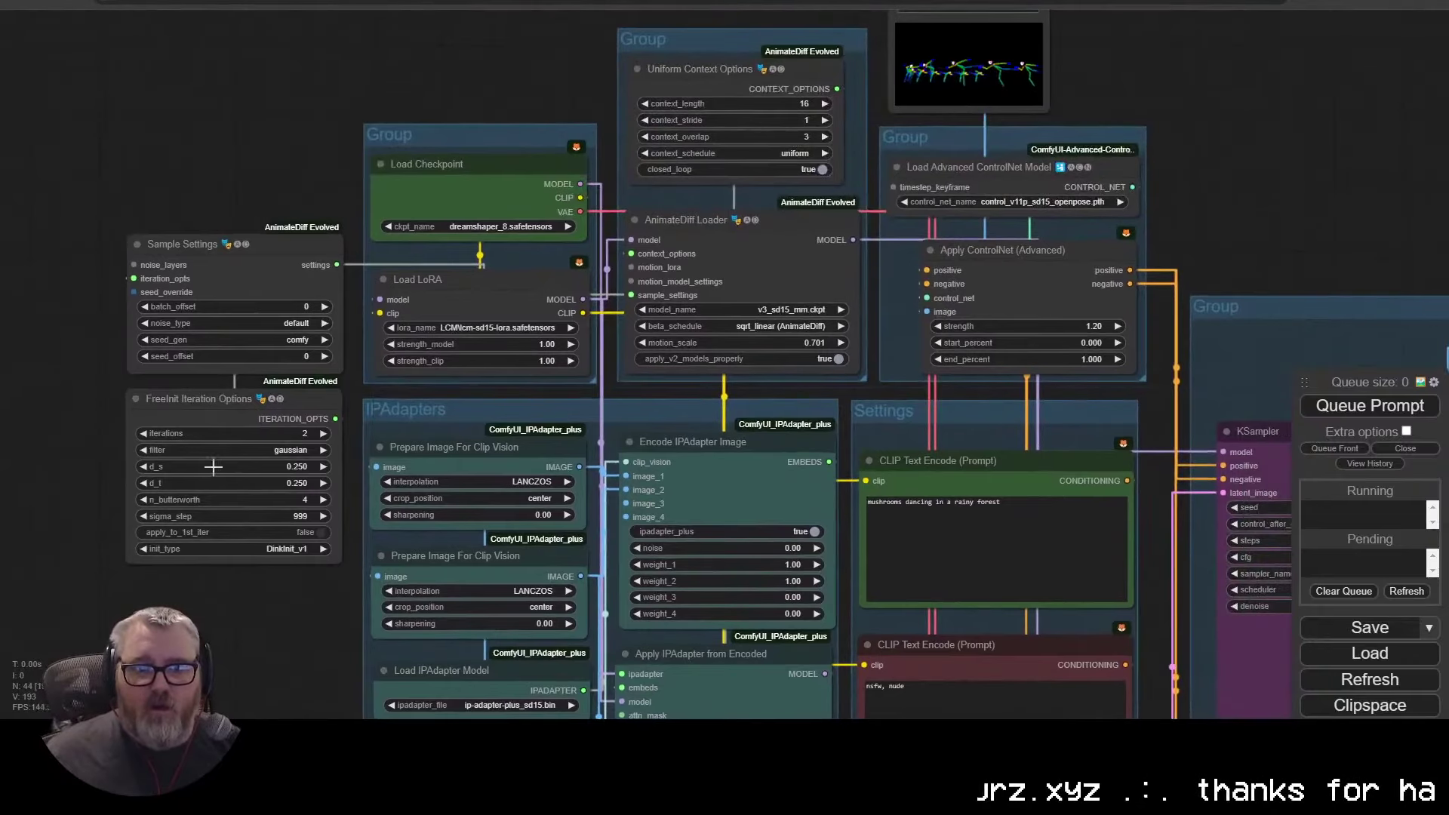
left_click_drag(299, 213, 172, 236)
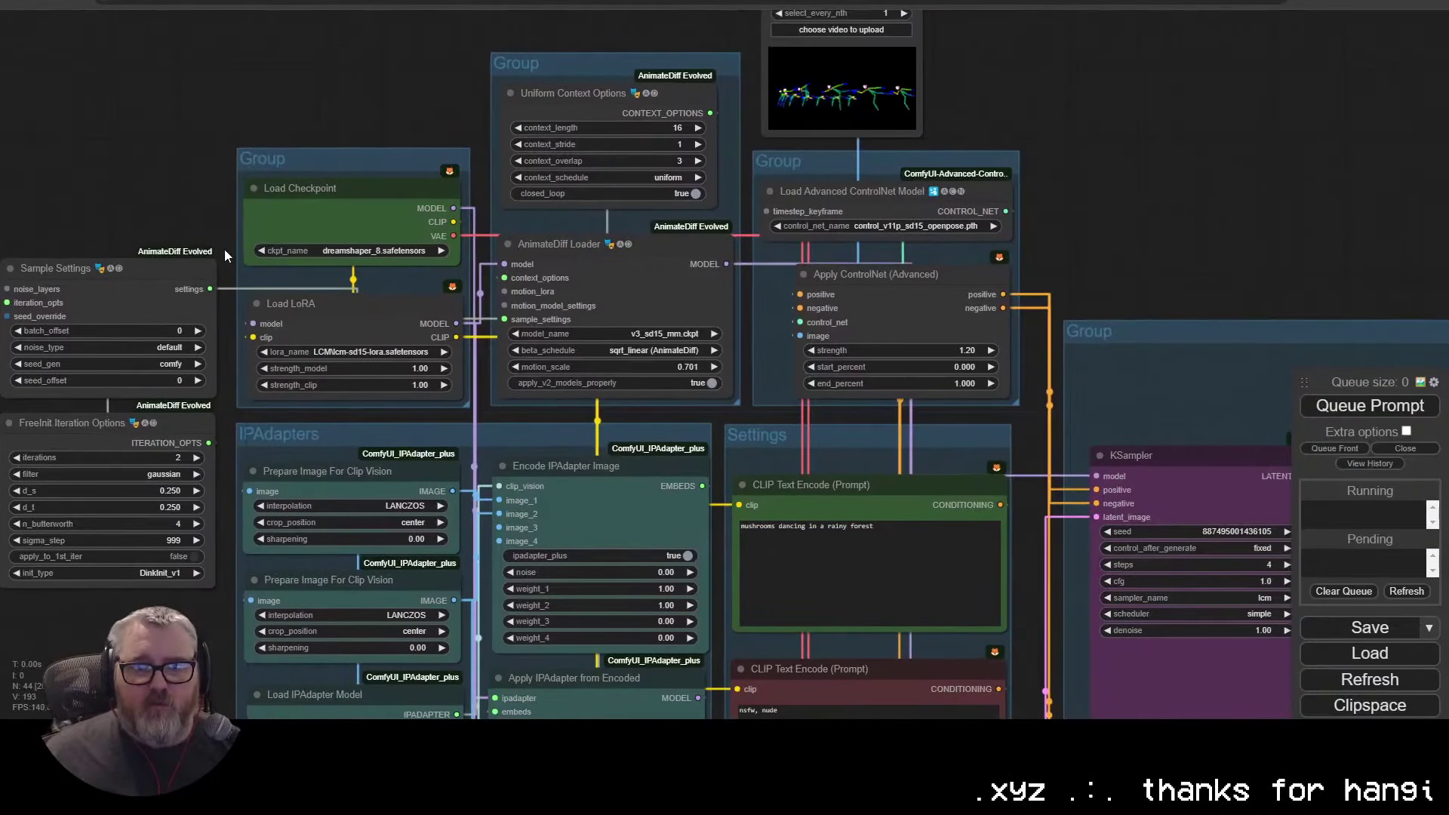
left_click_drag(159, 433, 403, 1)
Step: Examine the upscaled dancing-mushroom video previews from the last run up close
left_click_drag(1064, 99, 853, 136)
left_click_drag(1283, 339, 774, 37)
left_click_drag(852, 515, 442, 9)
scroll(608, 609, "up", 6)
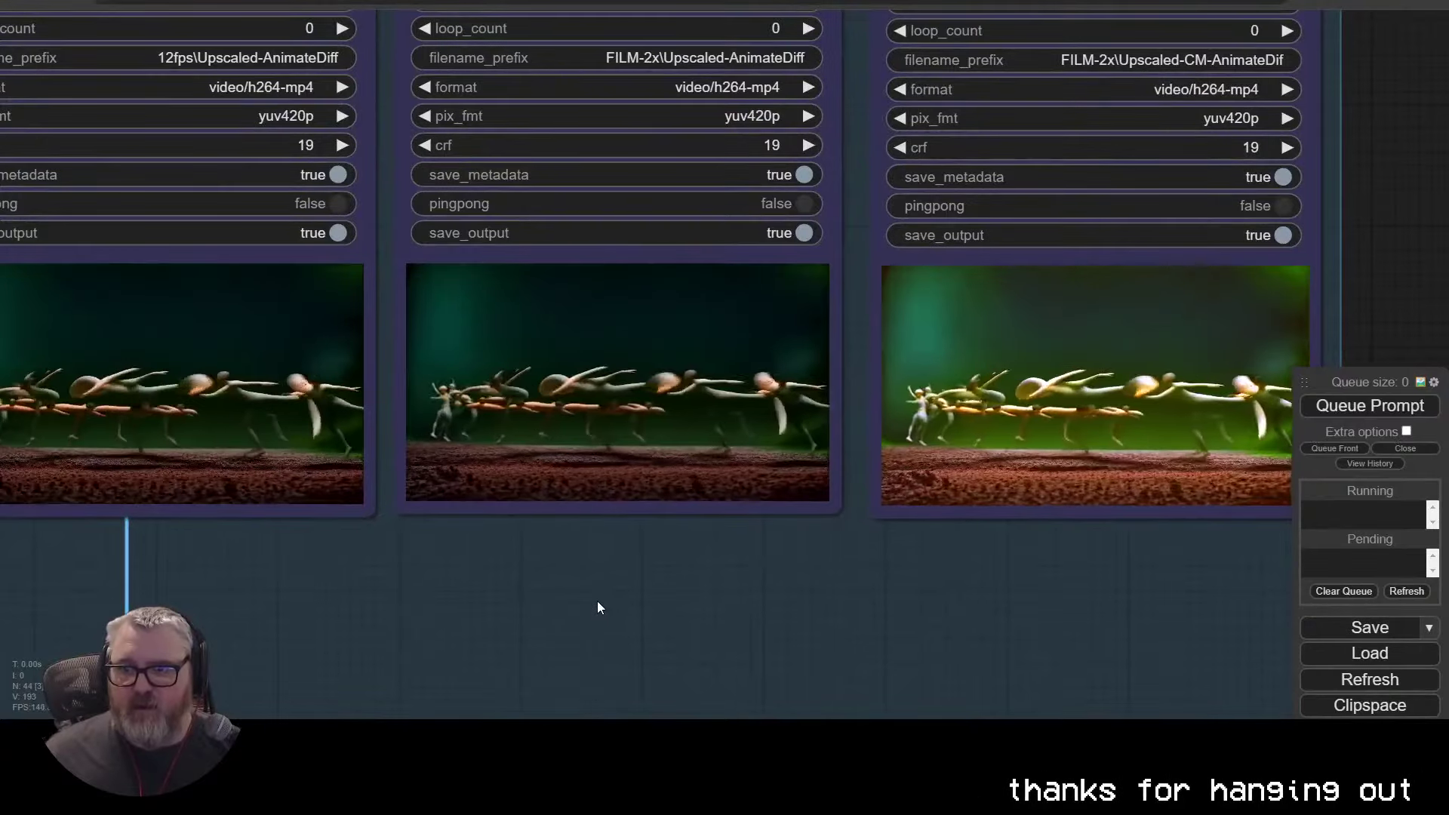
scroll(600, 596, "down", 6)
scroll(604, 588, "down", 5)
left_click_drag(604, 588, 890, 626)
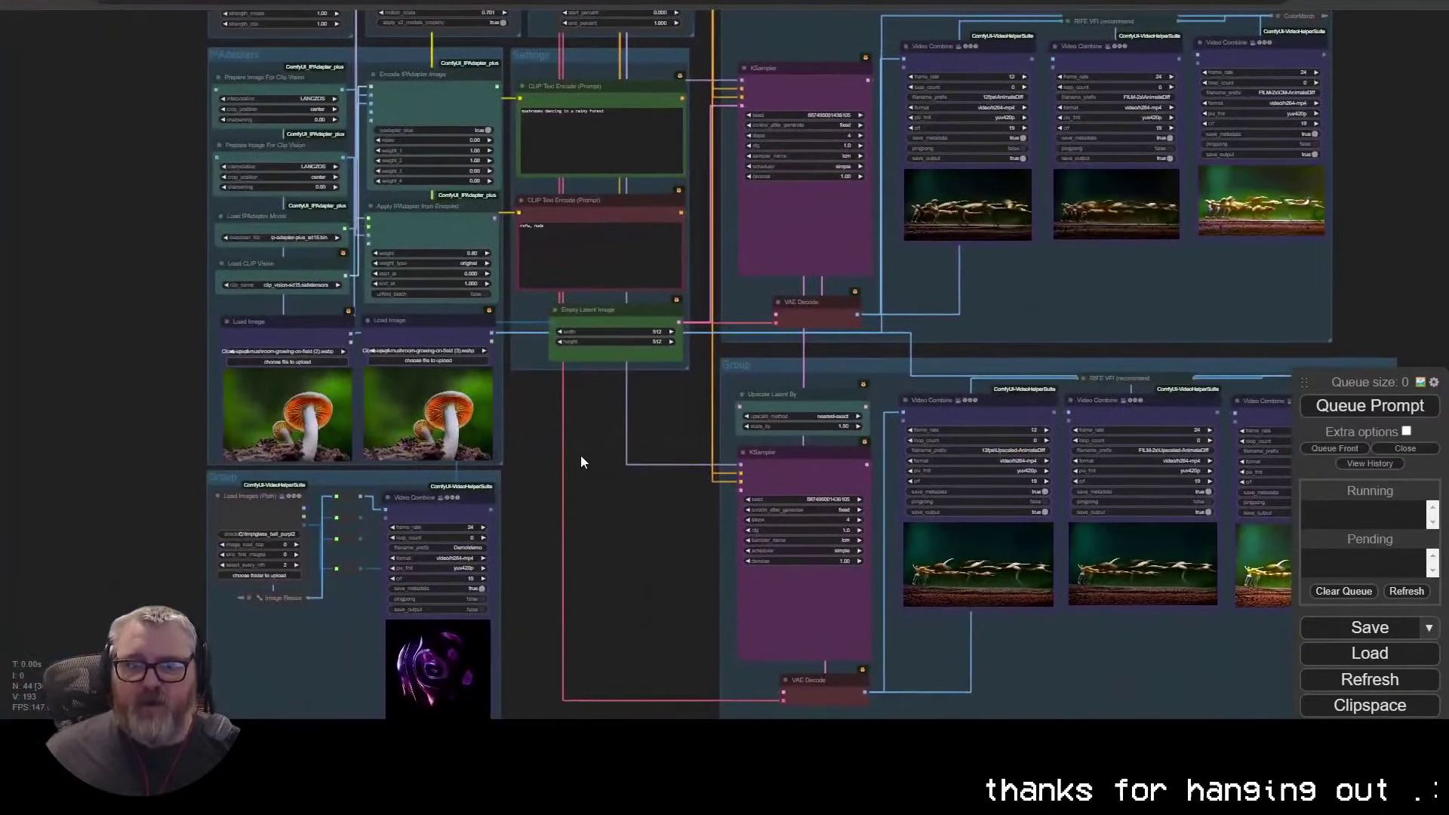
Step: Queue the mushroom workflow with the Sample Settings and FreeInit nodes attached
left_click_drag(581, 454, 362, 713)
left_click_drag(590, 92, 717, 198)
key("ctrl+Return")
Step: Compare the new Sample Settings and FreeInit nodes with those in the other AnimateDiff workflow
scroll(909, 321, "up", 1)
left_click_drag(909, 317, 885, 184)
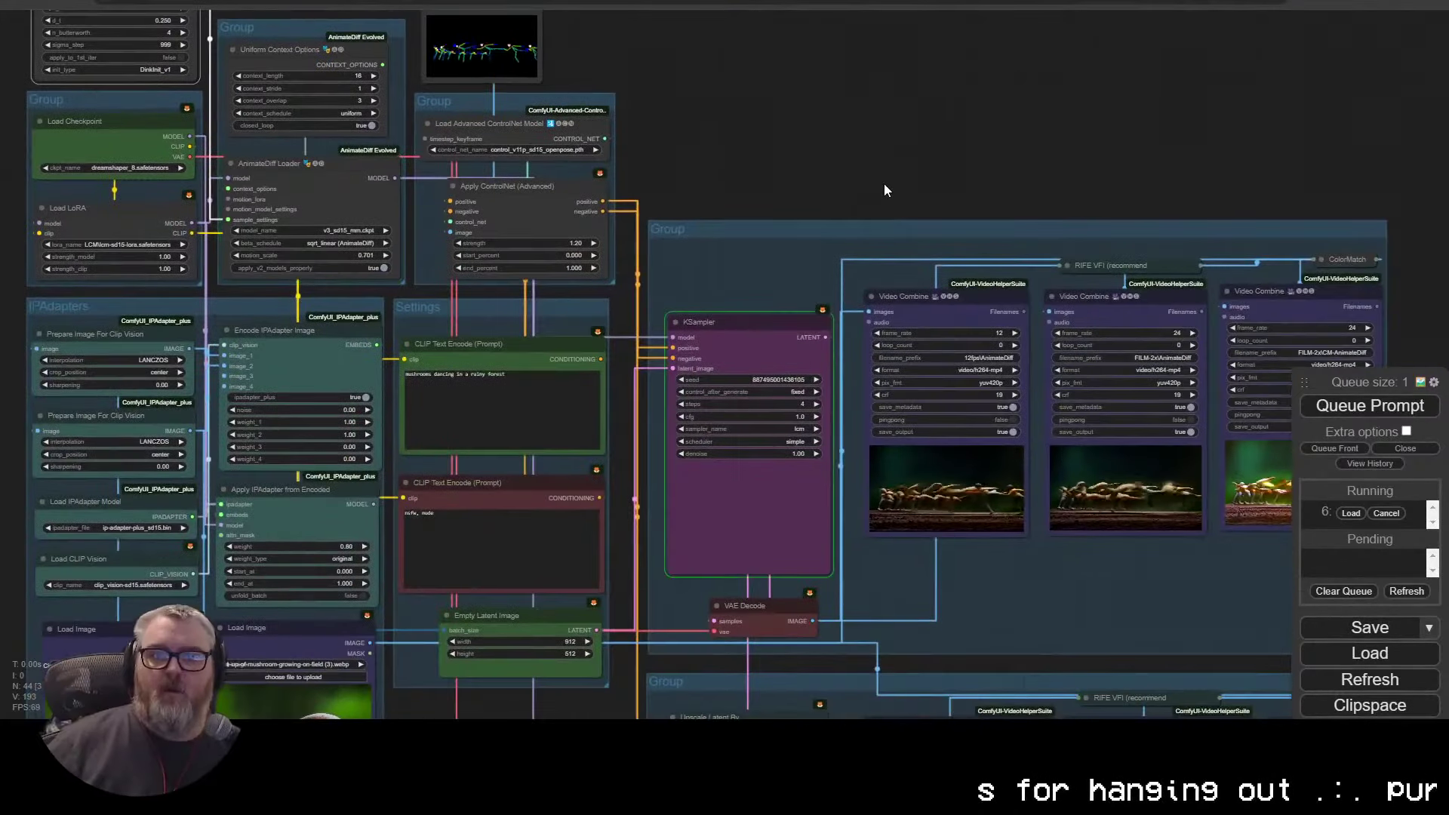
left_click_drag(253, 23, 302, 246)
scroll(302, 246, "up", 6)
left_click_drag(343, 246, 758, 330)
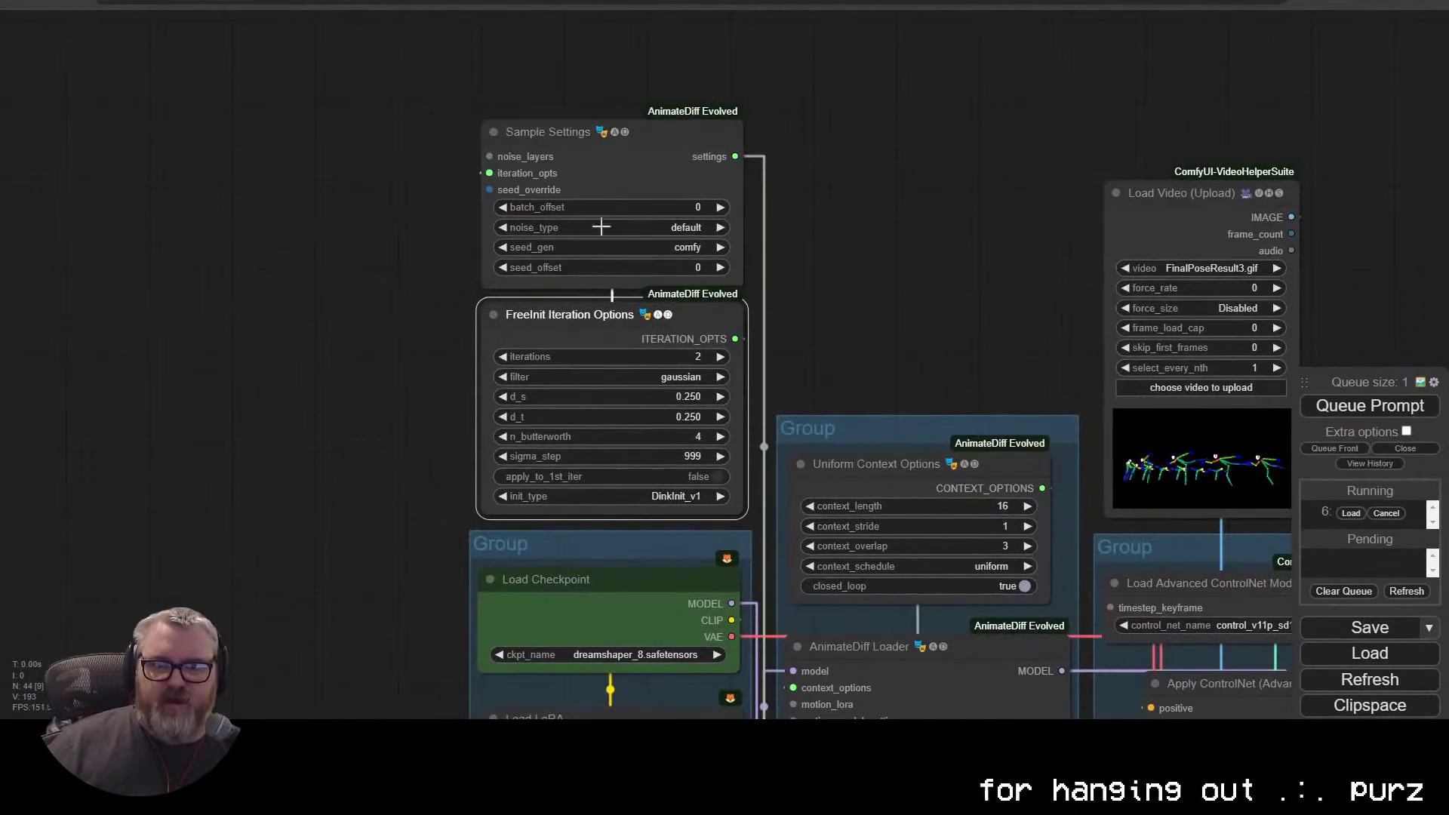
left_click(617, 168)
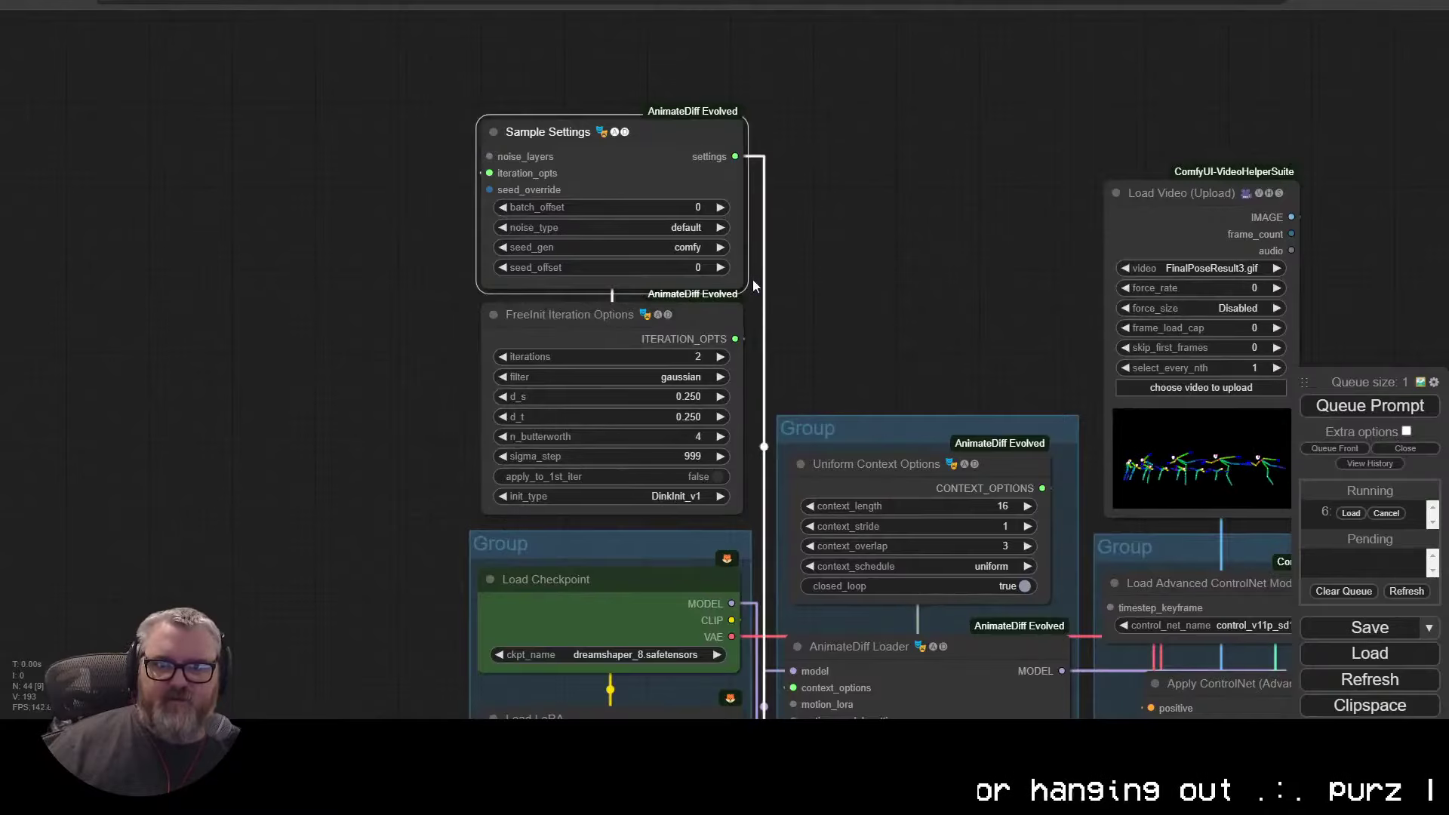
key("ctrl+Tab")
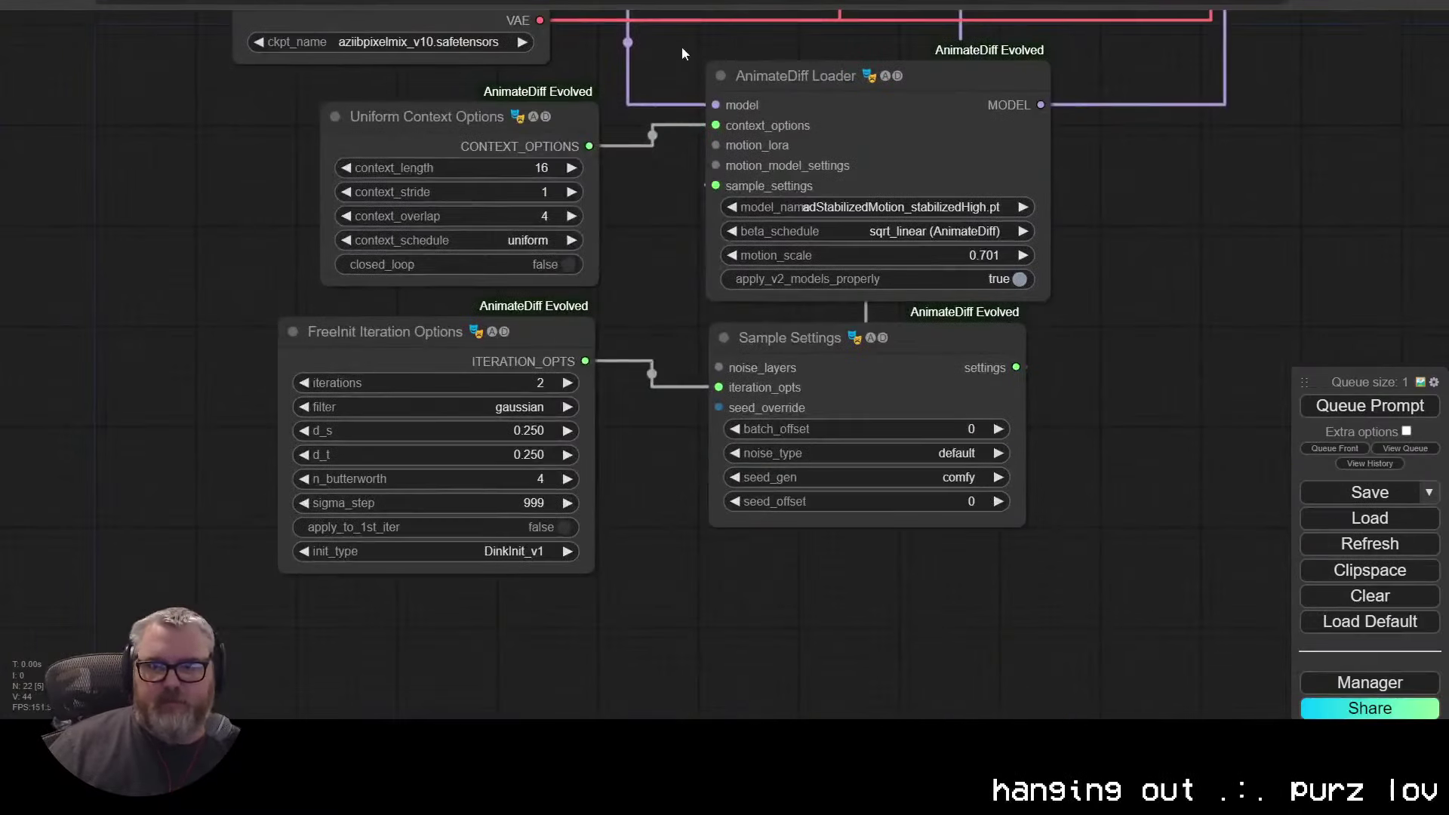
key("ctrl+Tab")
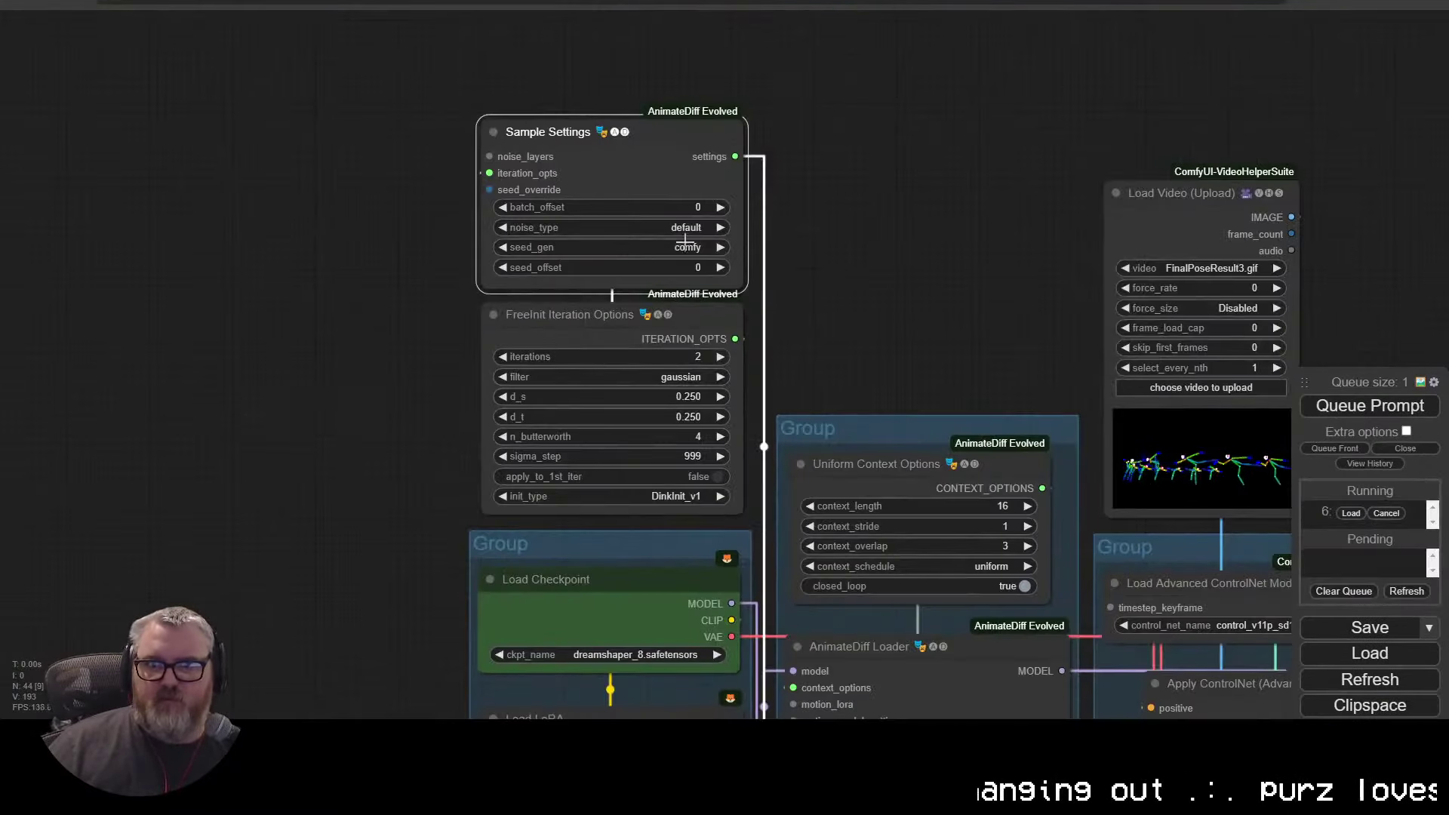
Step: Shift the AnimateDiff group upward and enlarge it, returning the AnimateDiff Loader to the lower part beside Load LoRA
scroll(963, 422, "down", 4)
left_click_drag(962, 422, 377, 212)
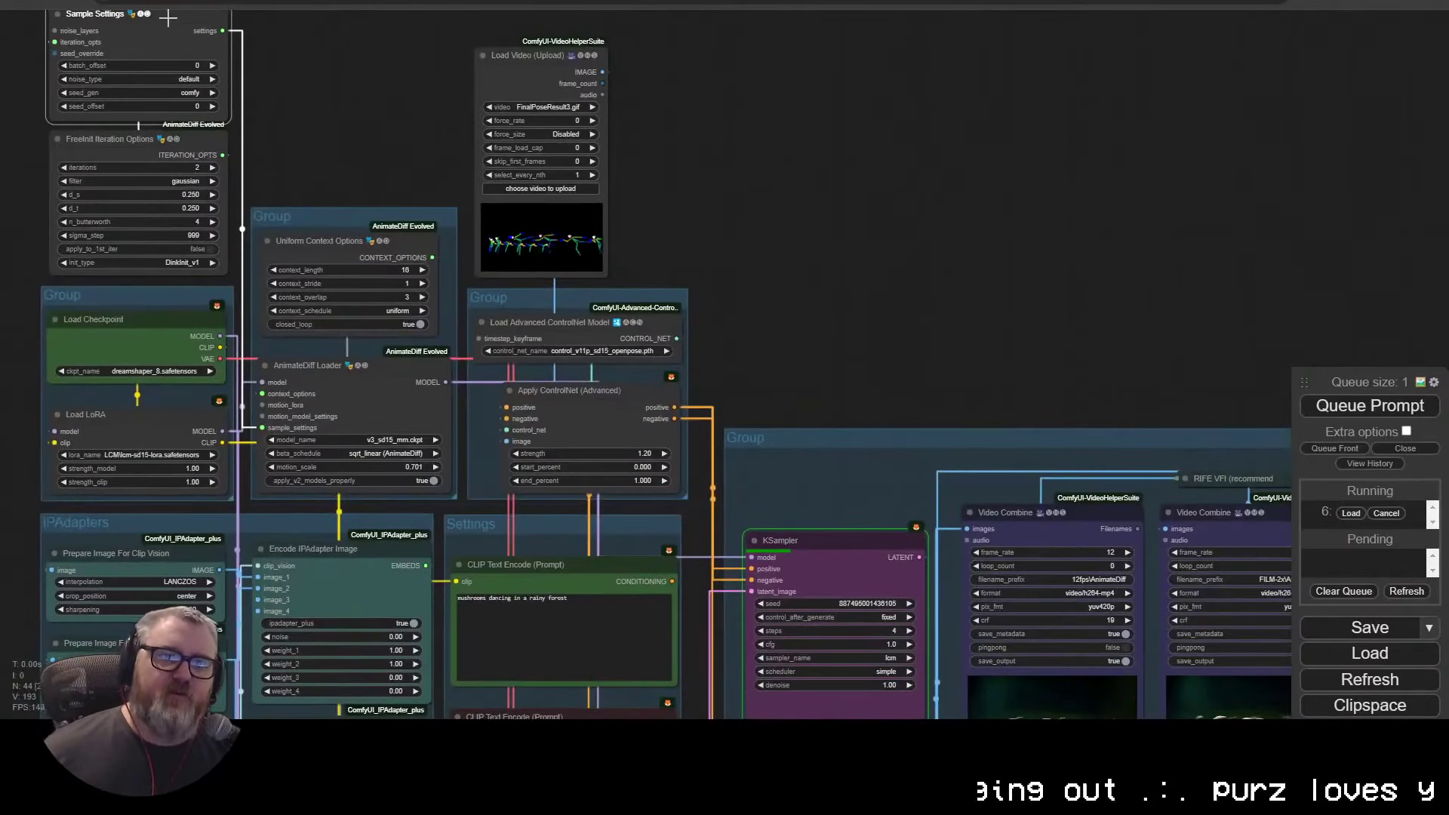
left_click_drag(367, 218, 372, 1)
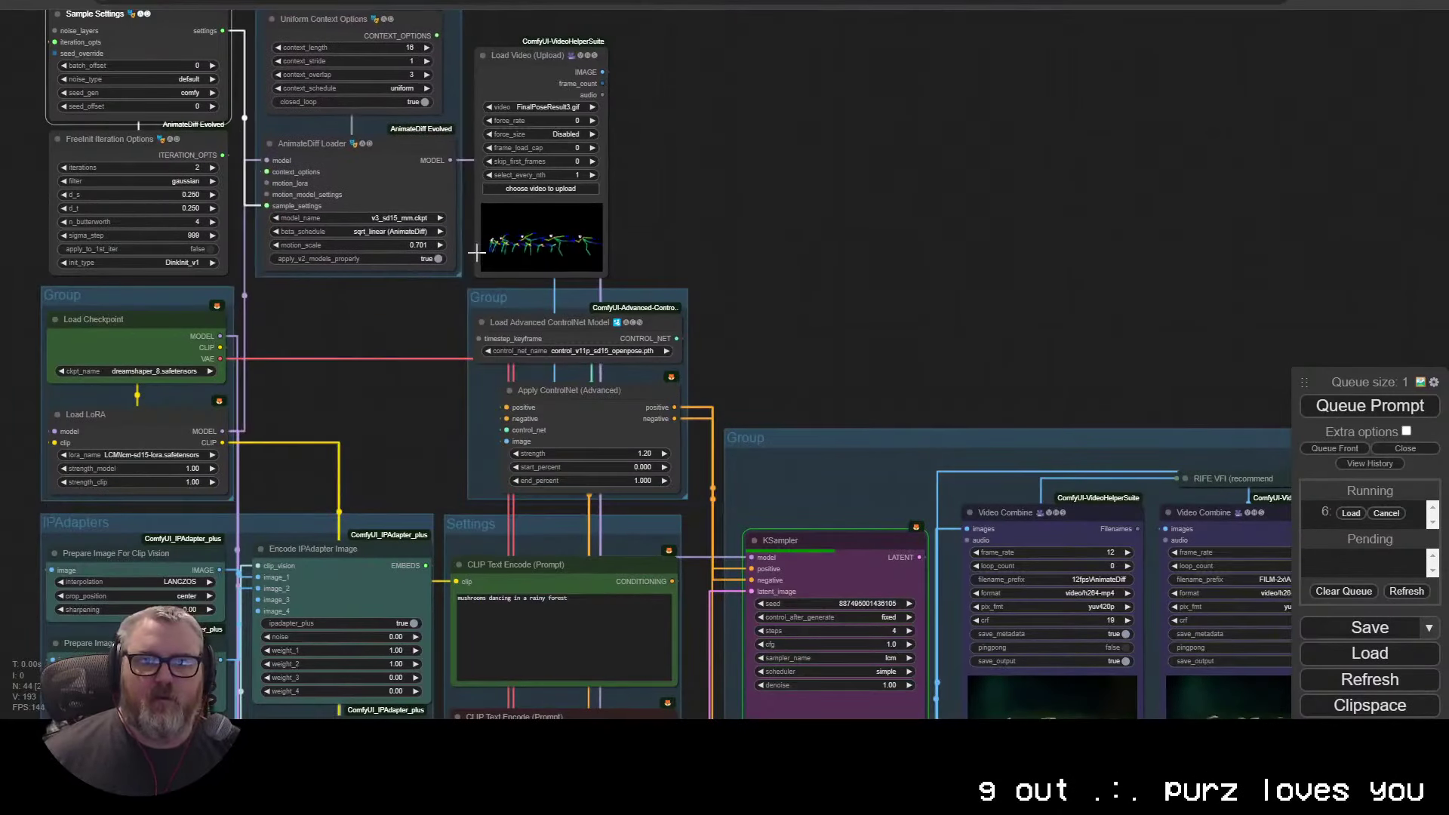
left_click(455, 268)
left_click_drag(461, 277, 459, 503)
left_click_drag(314, 143, 310, 365)
Step: Place Sample Settings and FreeInit Iteration Options inside the enlarged AnimateDiff group, above Uniform Context Options
left_click_drag(181, 14, 397, 121)
left_click_drag(189, 138, 447, 31)
scroll(412, 528, "down", 1)
left_click_drag(412, 528, 408, 113)
left_click_drag(377, 113, 382, 182)
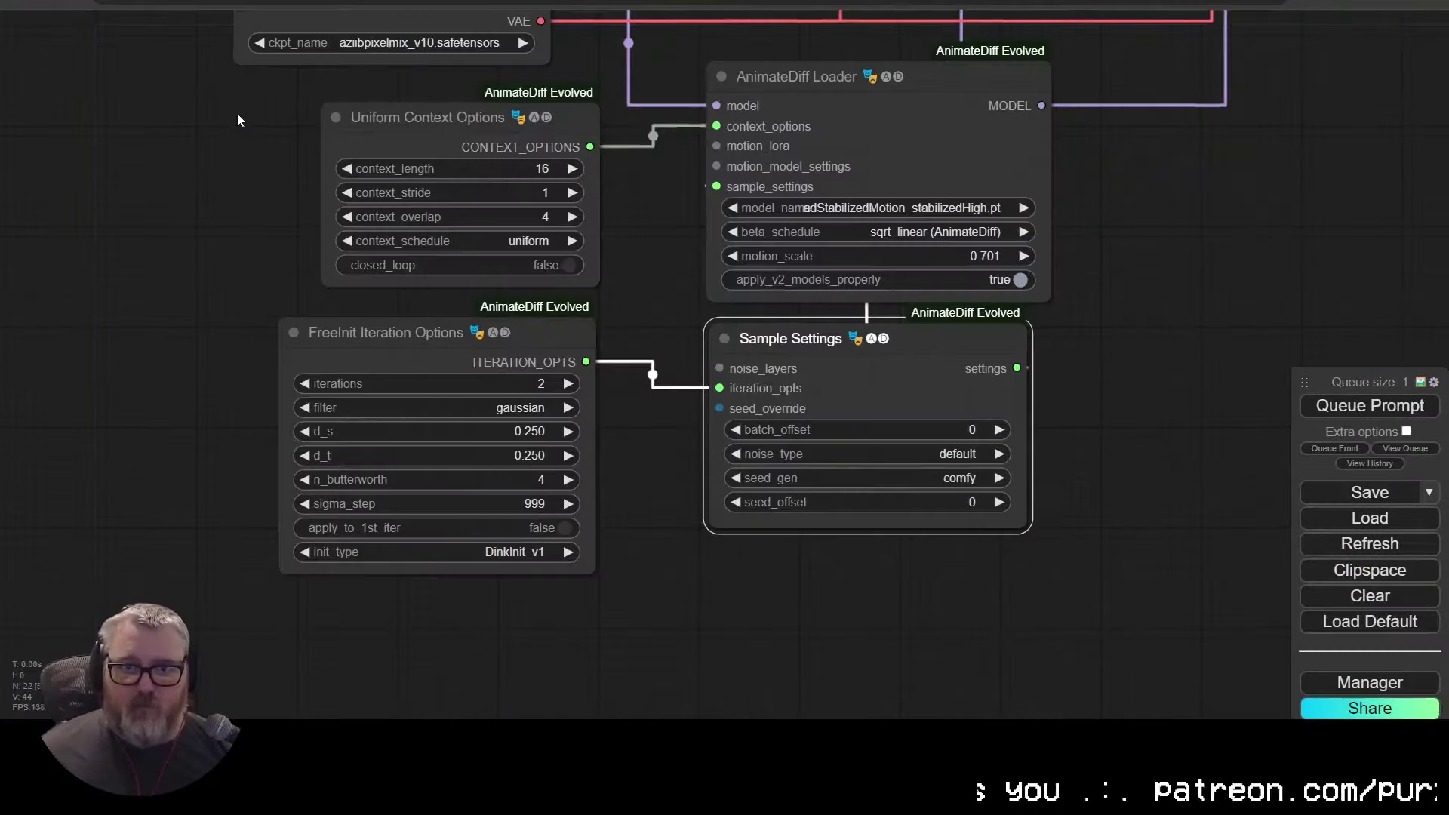
Step: Look up the other workflow's aziibpixelmix checkpoint on the web with "pixelmix stable diffusion" and open its Civitai page
left_click_drag(238, 120, 520, 631)
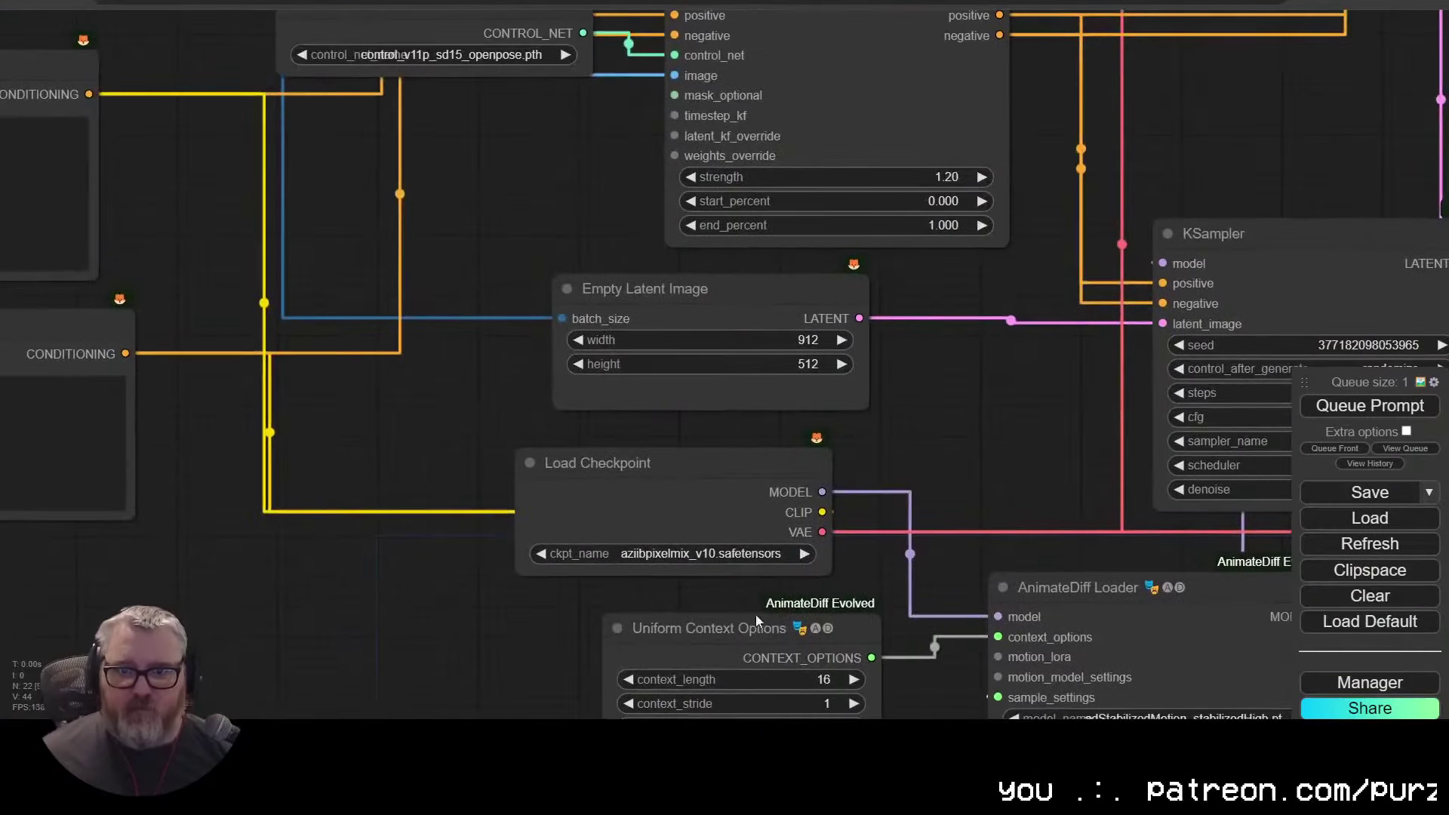
key("ctrl+t")
type("aziibpixelmix")
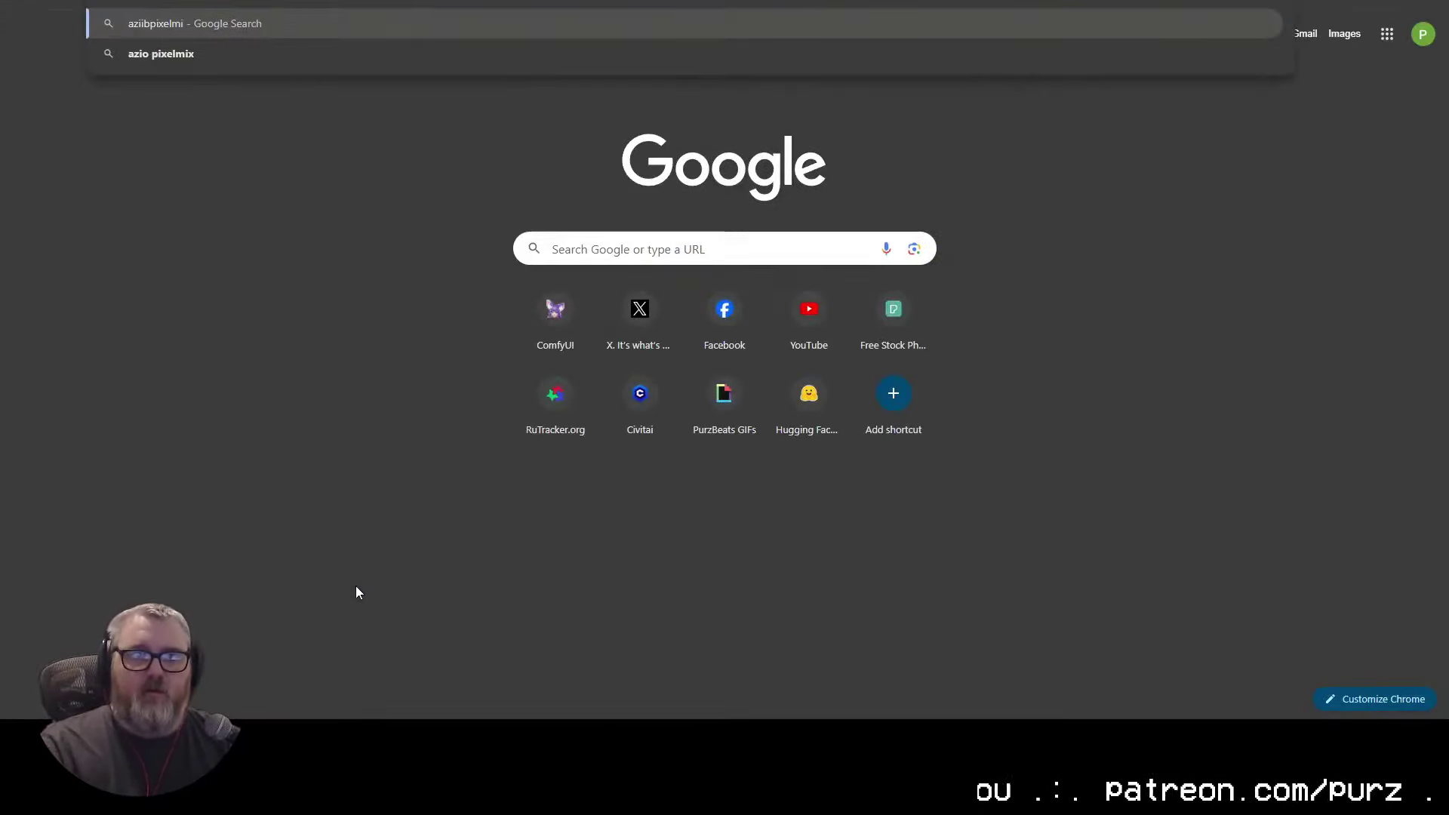
key("Down")
key("Return")
type("pixelmix stable diffusion")
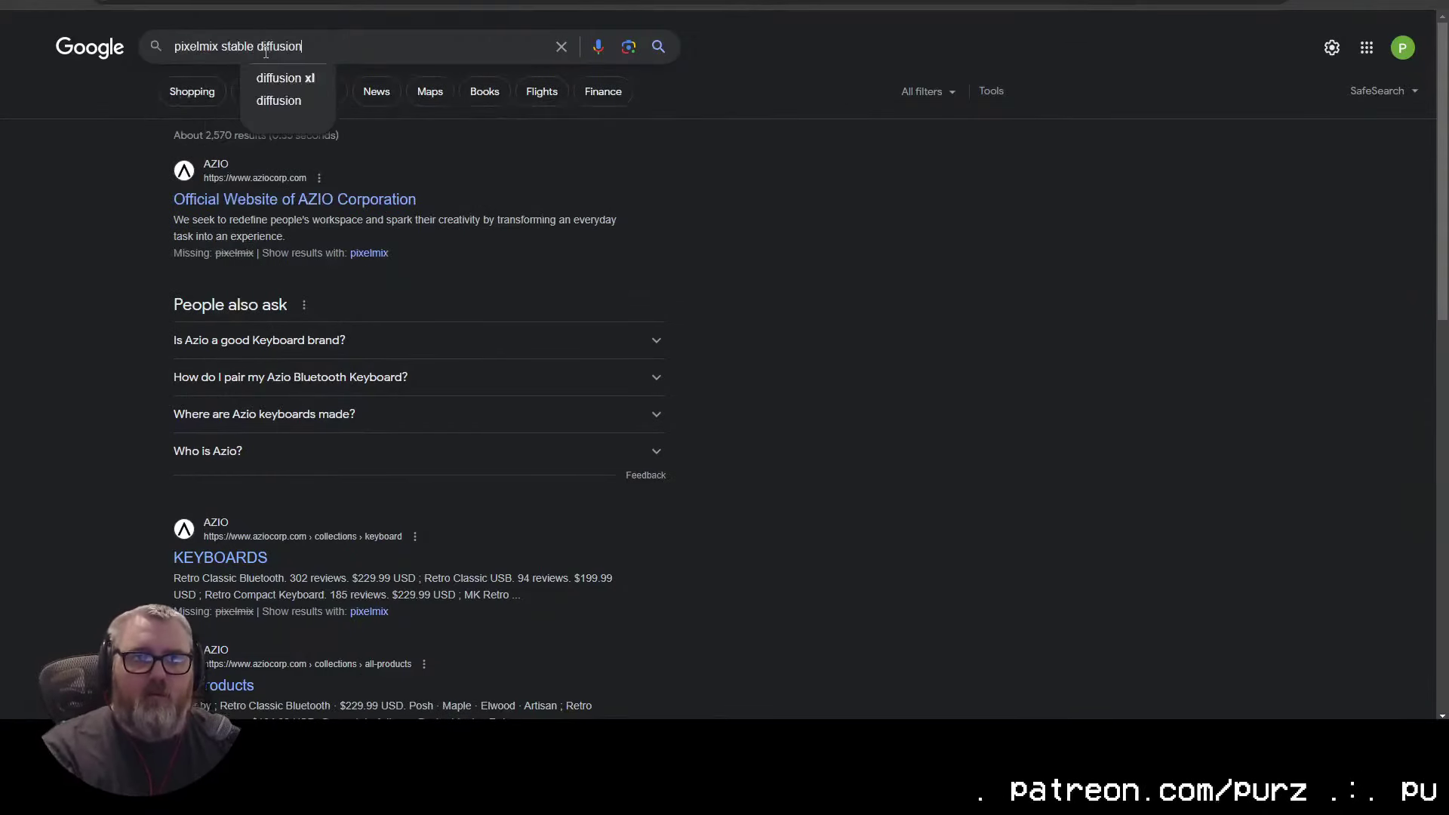
key("Return")
left_click(339, 335)
Step: Examine the AziibPixelMix page's sample images, version details and description
scroll(548, 518, "down", 3)
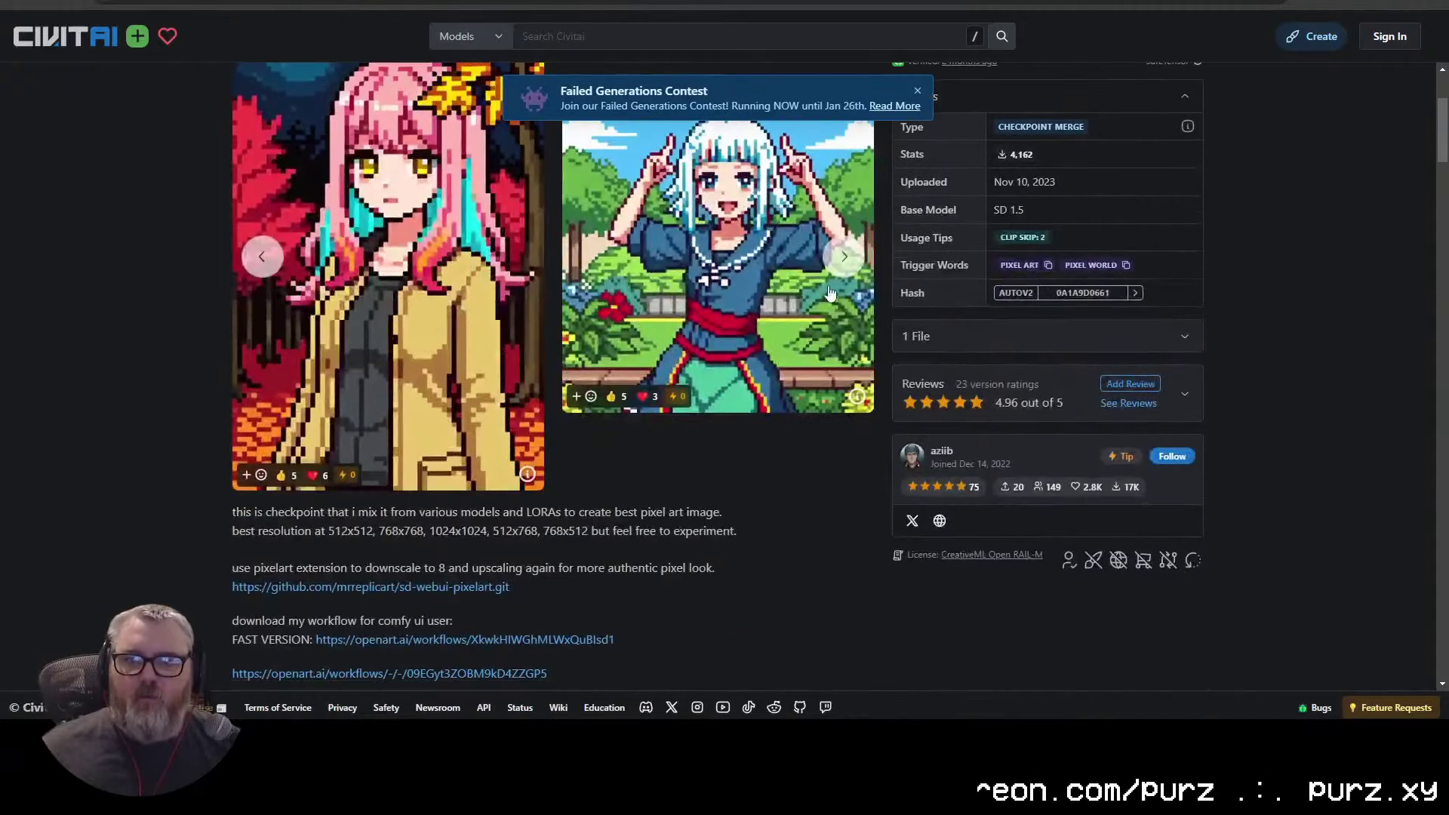
left_click(841, 258)
left_click(841, 258)
scroll(905, 264, "up", 3)
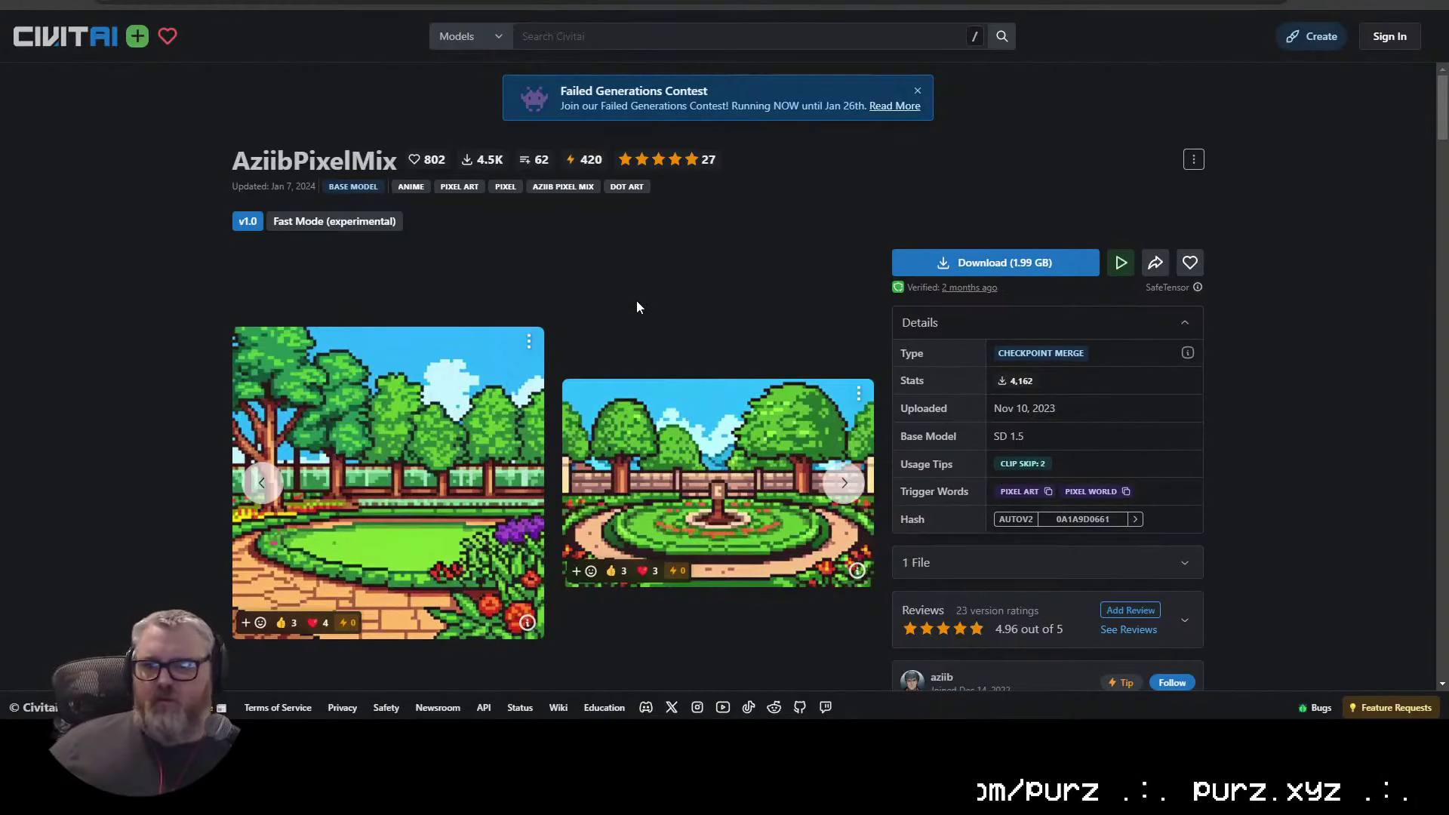
scroll(636, 307, "down", 3)
scroll(846, 235, "up", 3)
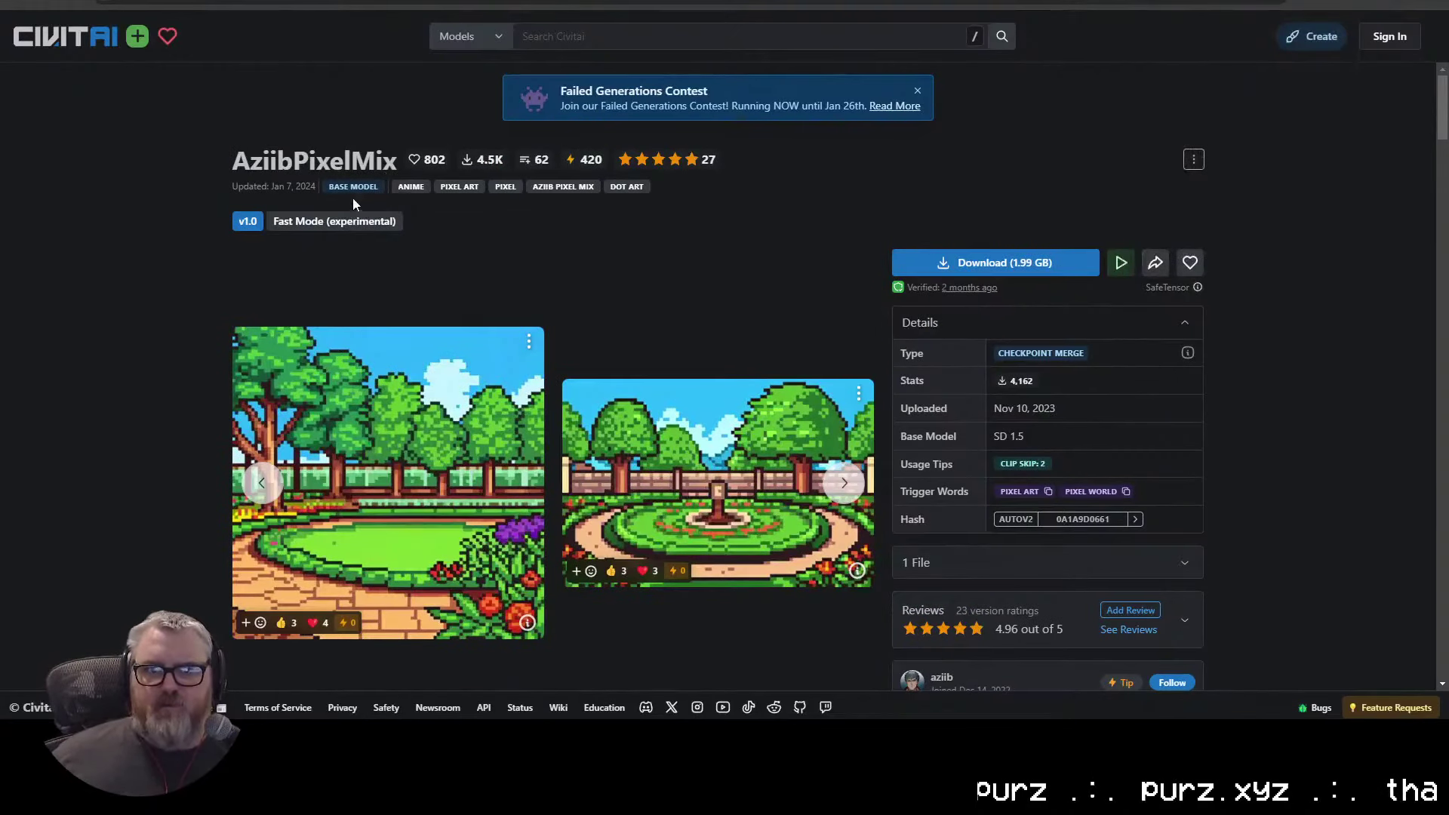
scroll(695, 543, "down", 5)
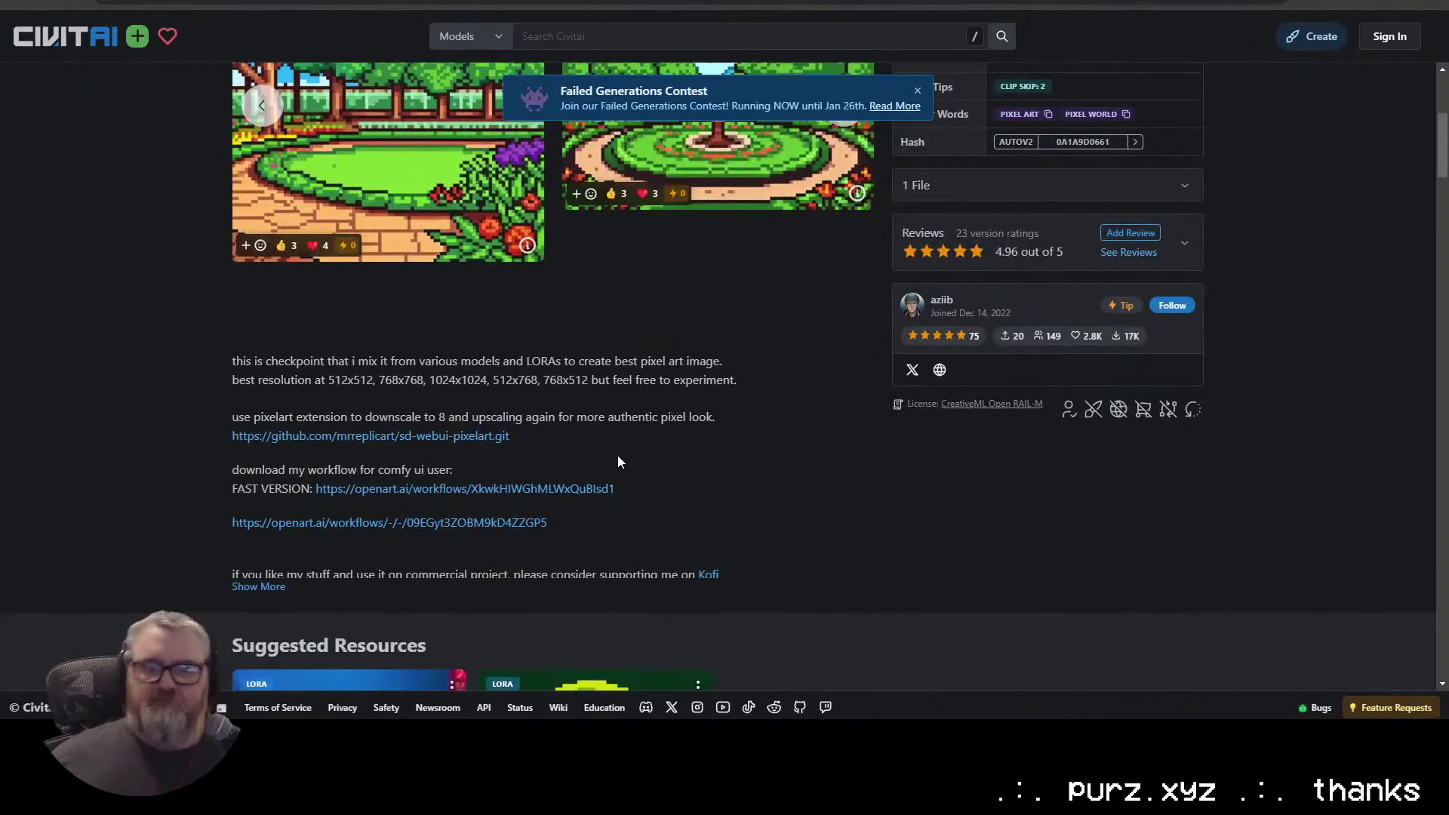
scroll(608, 436, "up", 5)
Step: Browse further through the AziibPixelMix sample gallery and dismiss the newsletter sign-up
left_click(841, 483)
left_click(842, 483)
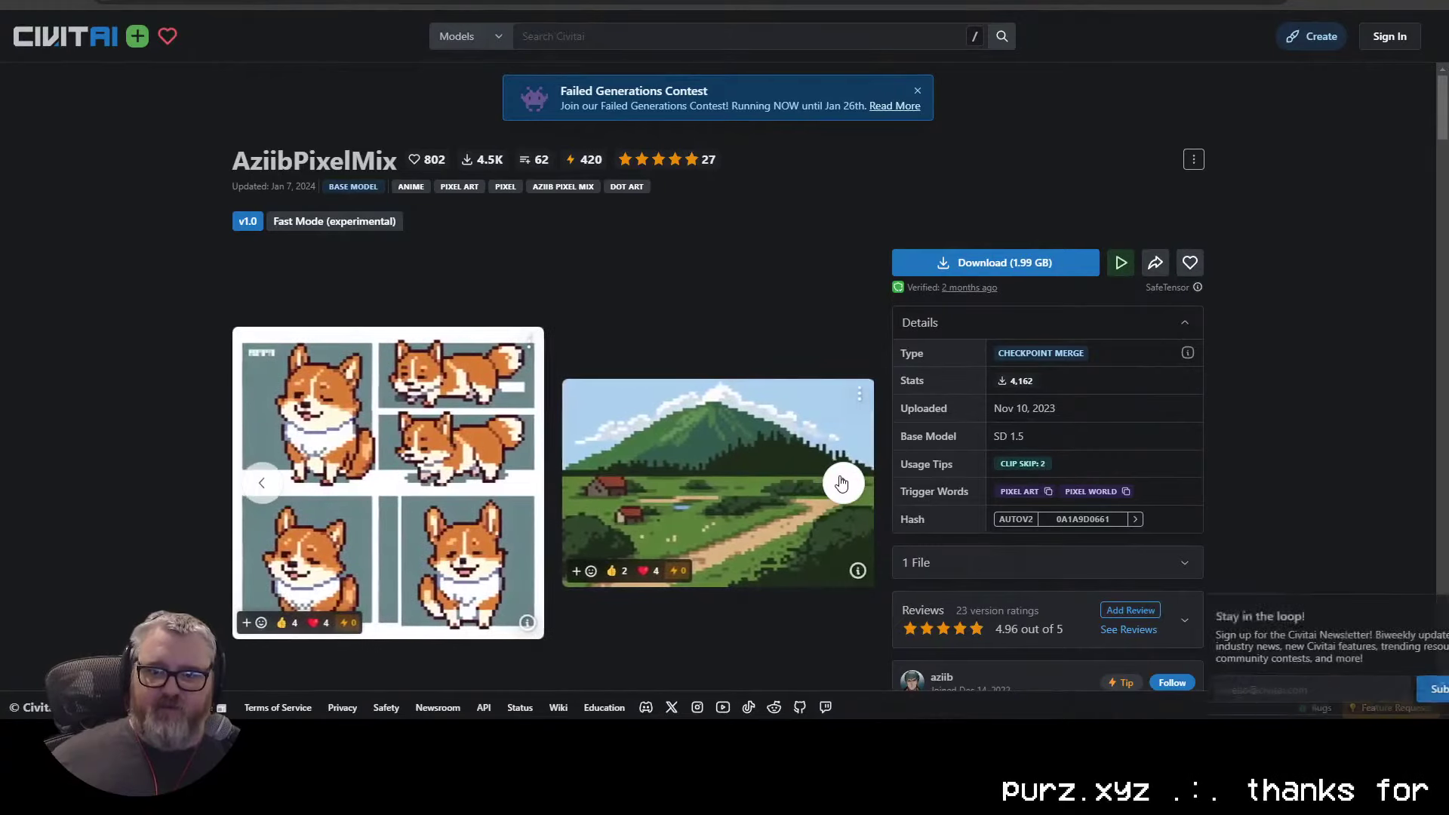
left_click(842, 483)
left_click(842, 483)
left_click(841, 483)
left_click(842, 483)
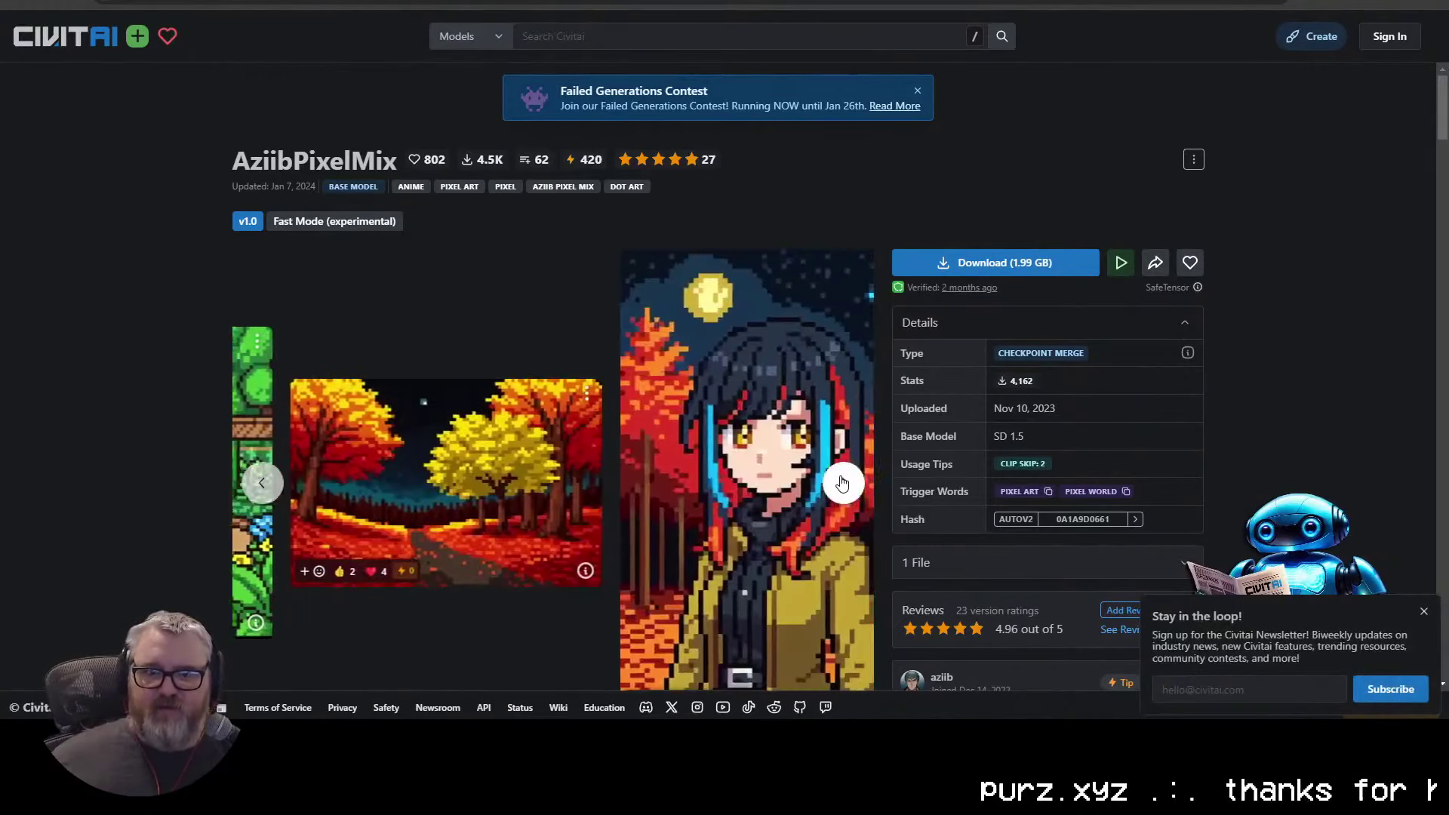
left_click(1425, 613)
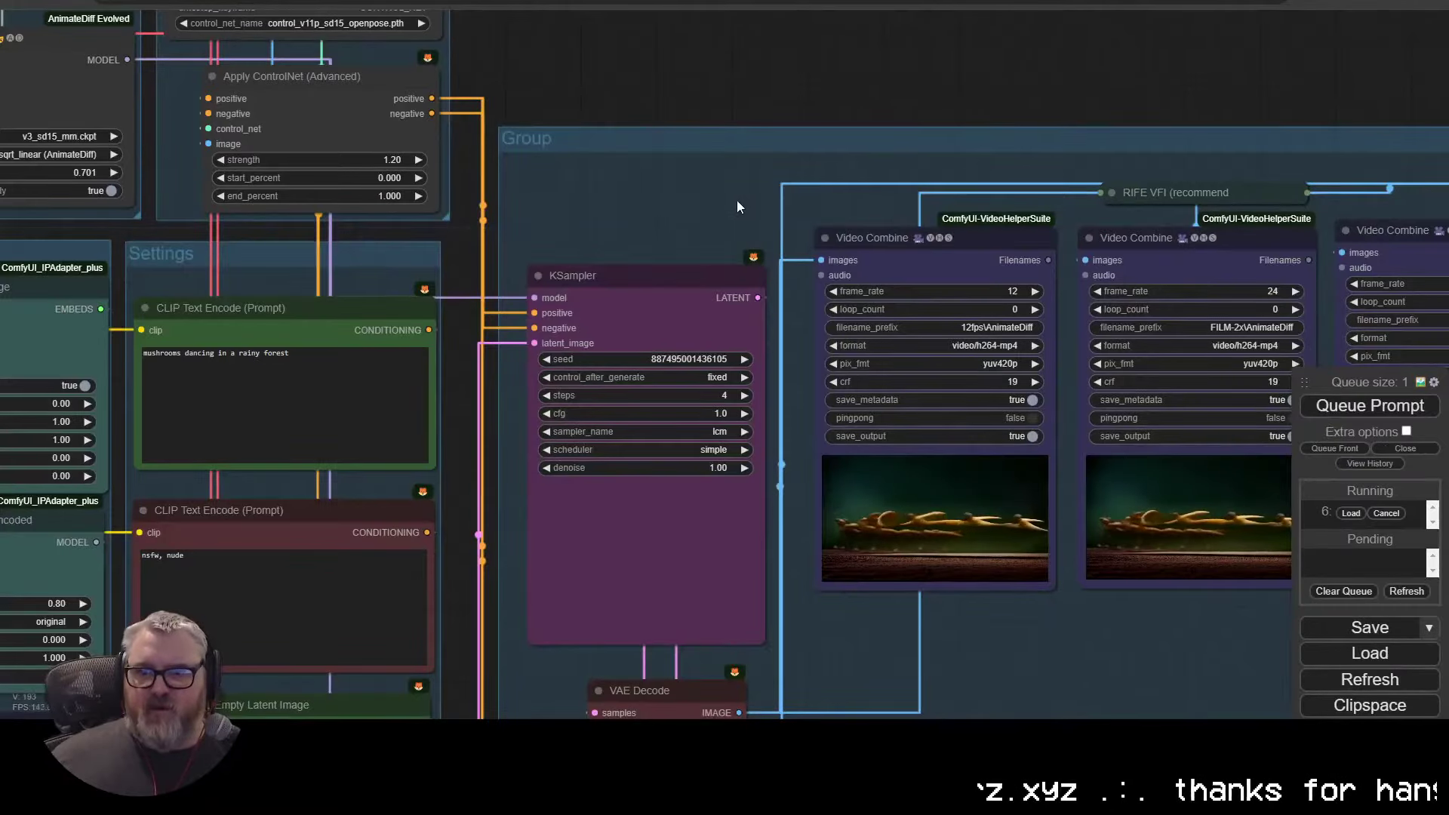
Step: In the mushroom workflow, examine the first-pass video previews of the FreeInit run
scroll(736, 201, "down", 3)
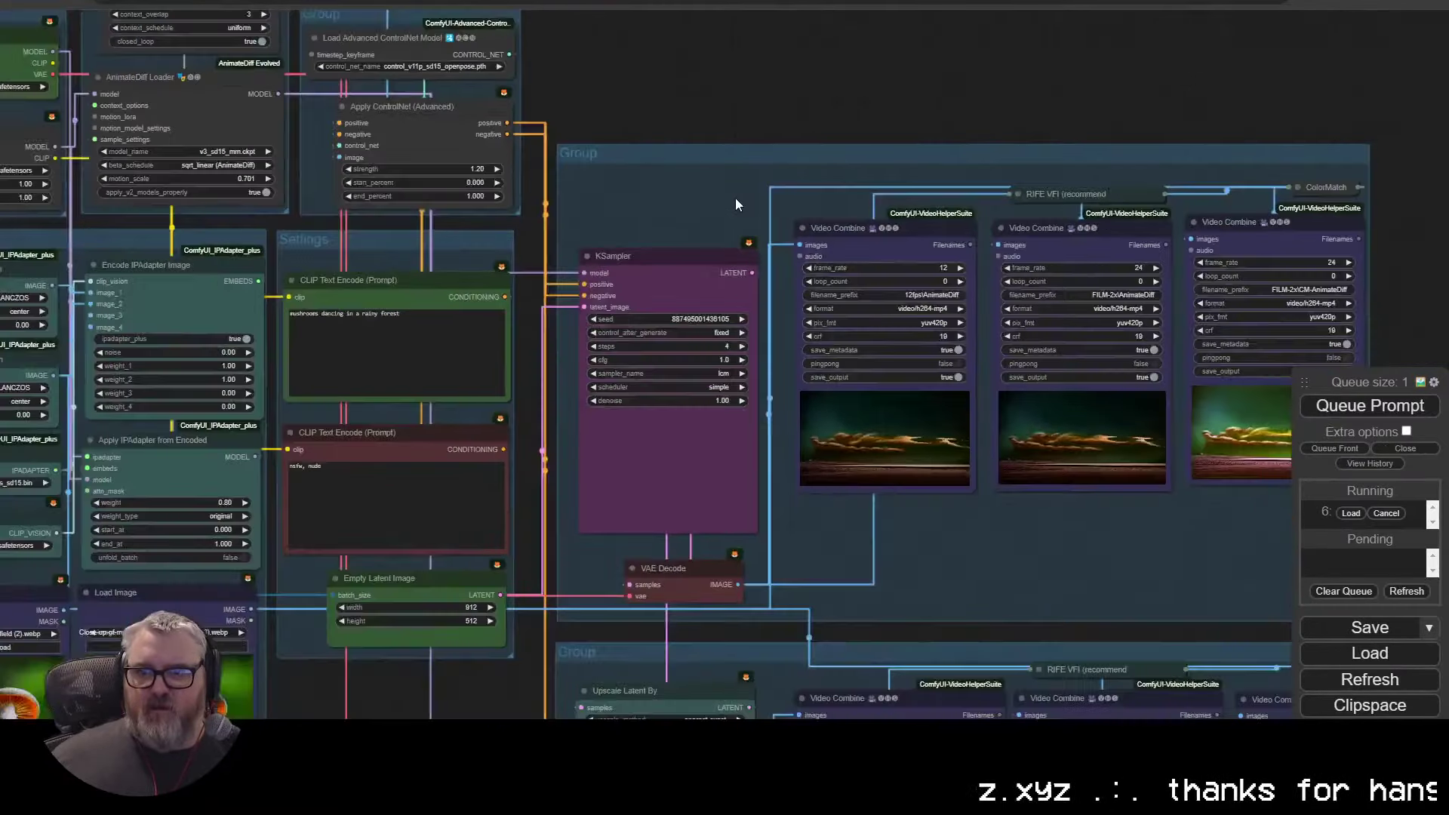
left_click_drag(950, 146, 1026, 338)
scroll(1026, 338, "up", 1)
left_click_drag(1139, 709, 682, 601)
scroll(572, 613, "up", 10)
scroll(427, 602, "down", 3)
left_click_drag(338, 601, 424, 601)
scroll(422, 601, "down", 3)
Step: Check which motion models are available for the AnimateDiff Loader's model_name, keeping the current one
left_click_drag(679, 638, 1445, 653)
left_click_drag(674, 141, 1242, 352)
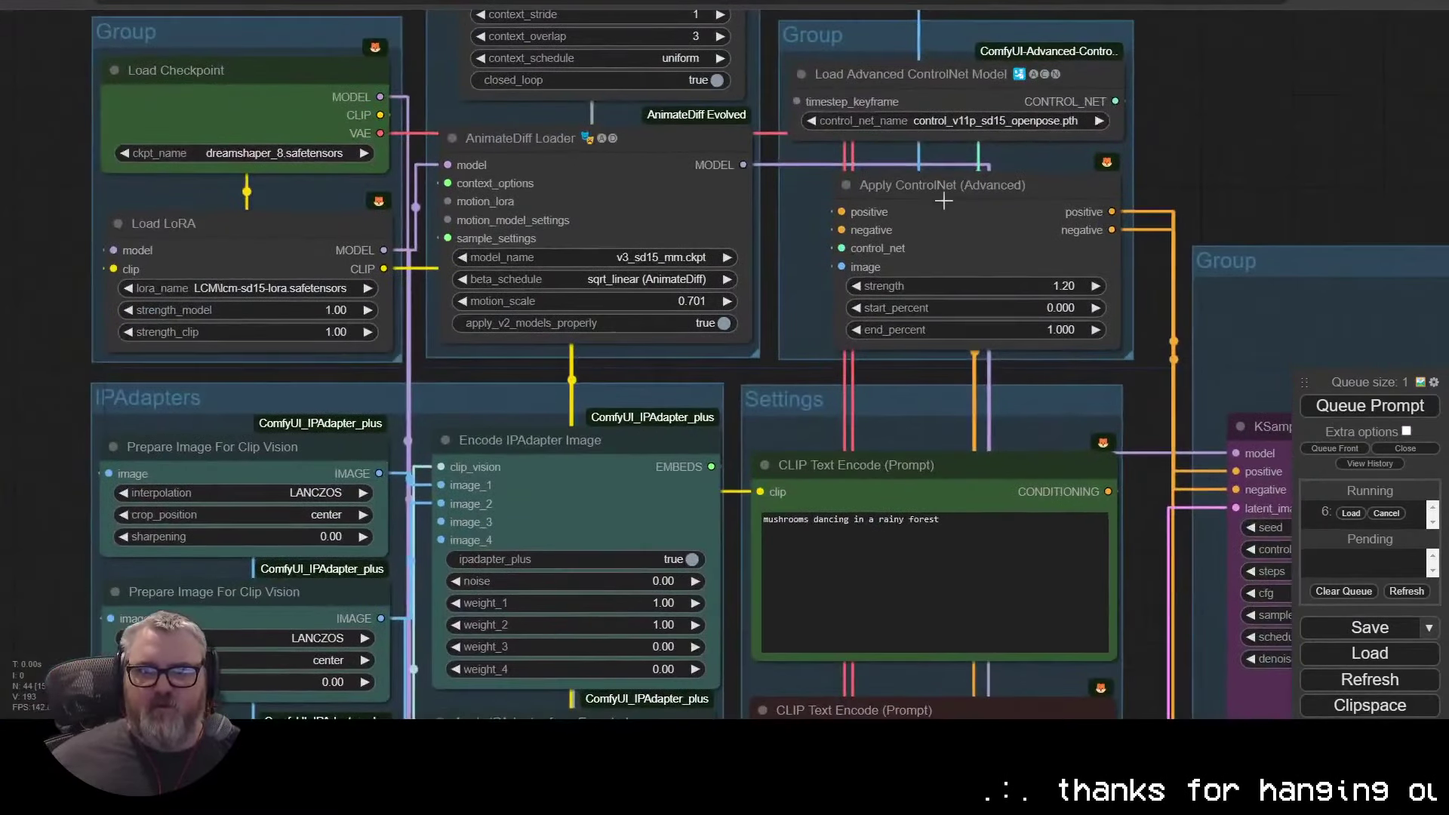
left_click_drag(1342, 197, 1293, 483)
left_click(637, 544)
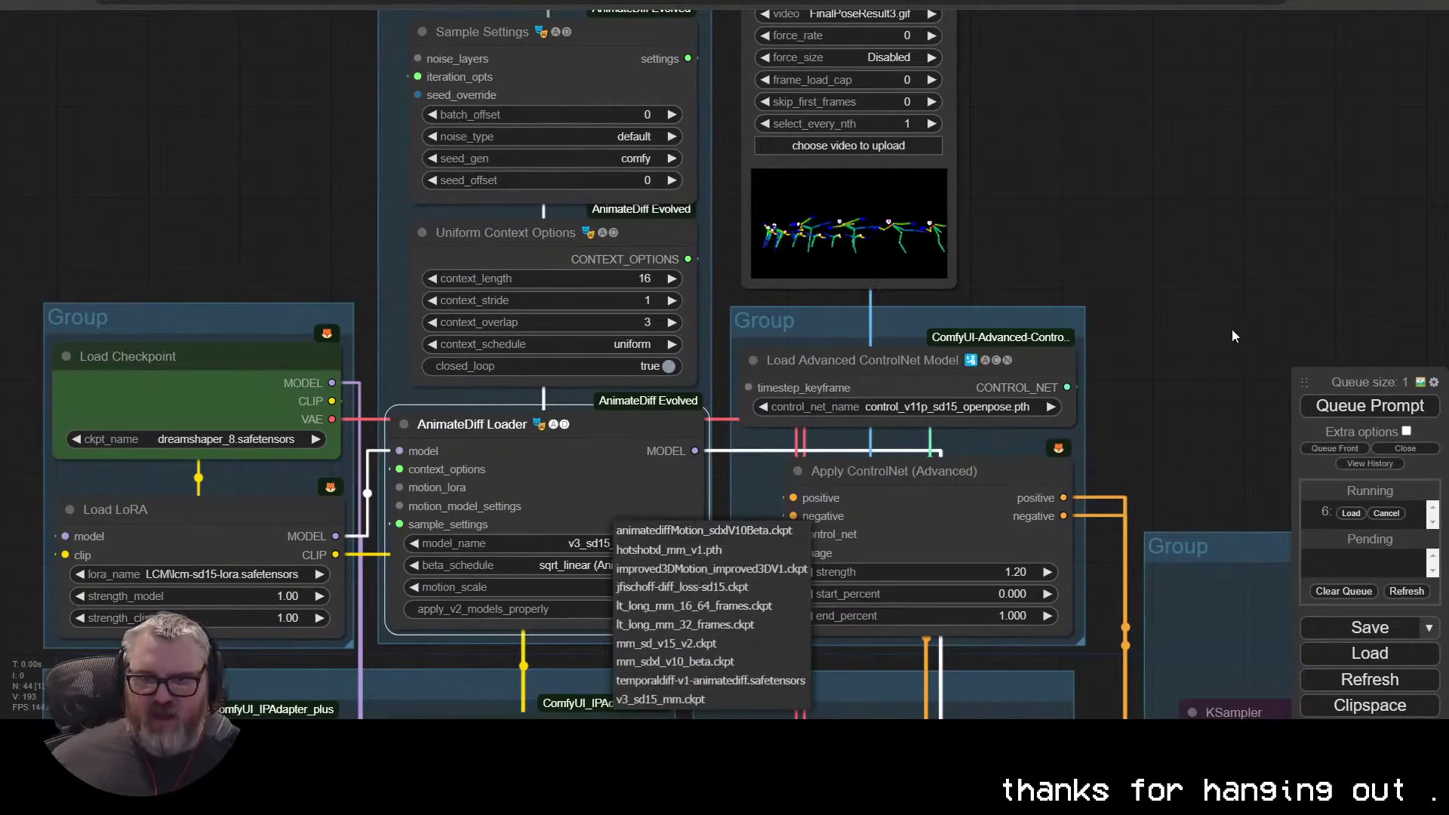
left_click_drag(1213, 317, 1206, 315)
Step: Open ComfyUI Manager's model installer and search it for "stab" and "animatediff", checking the listed motion models
key("ctrl+t")
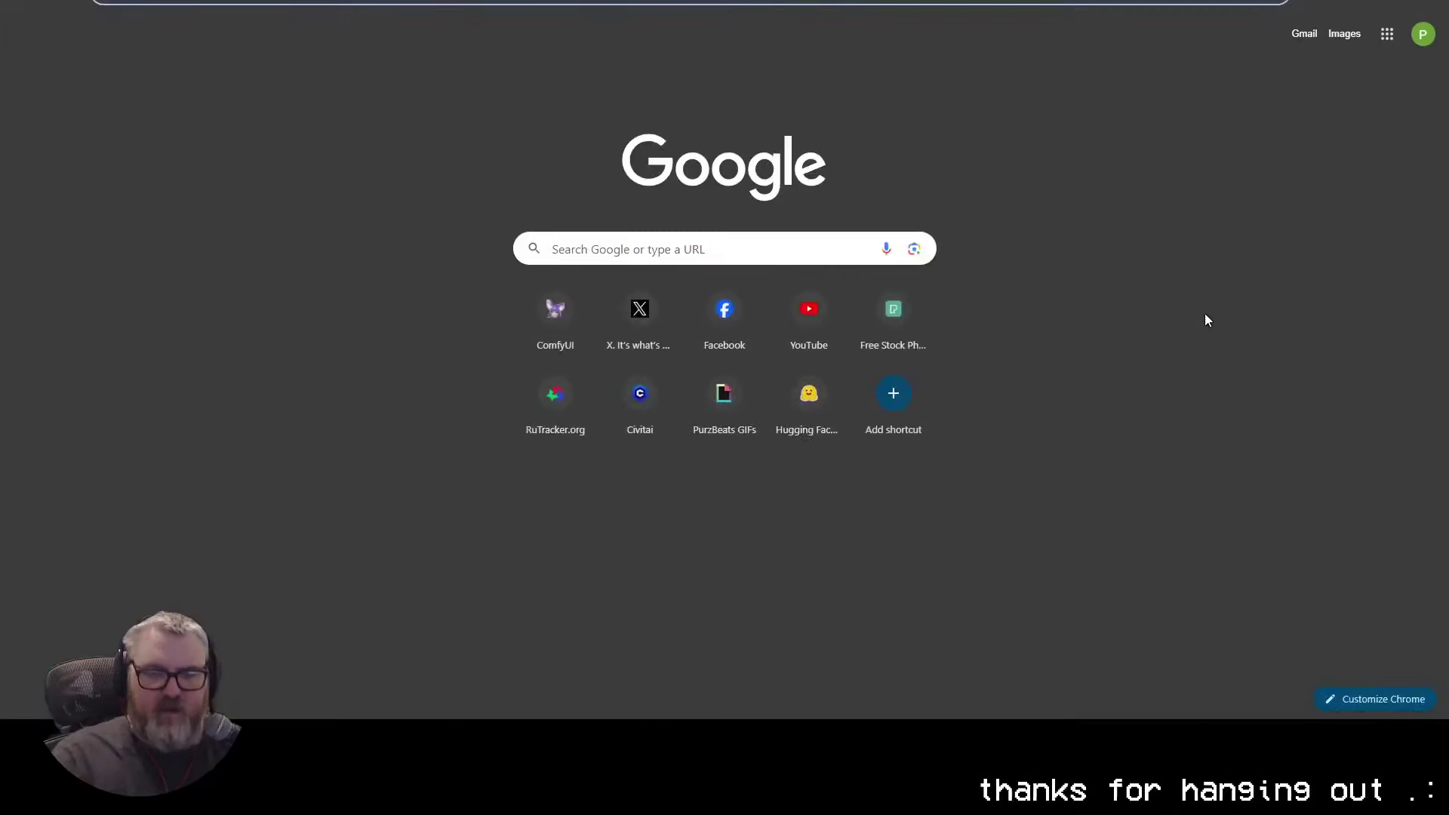
key("ctrl+w")
left_click(1373, 514)
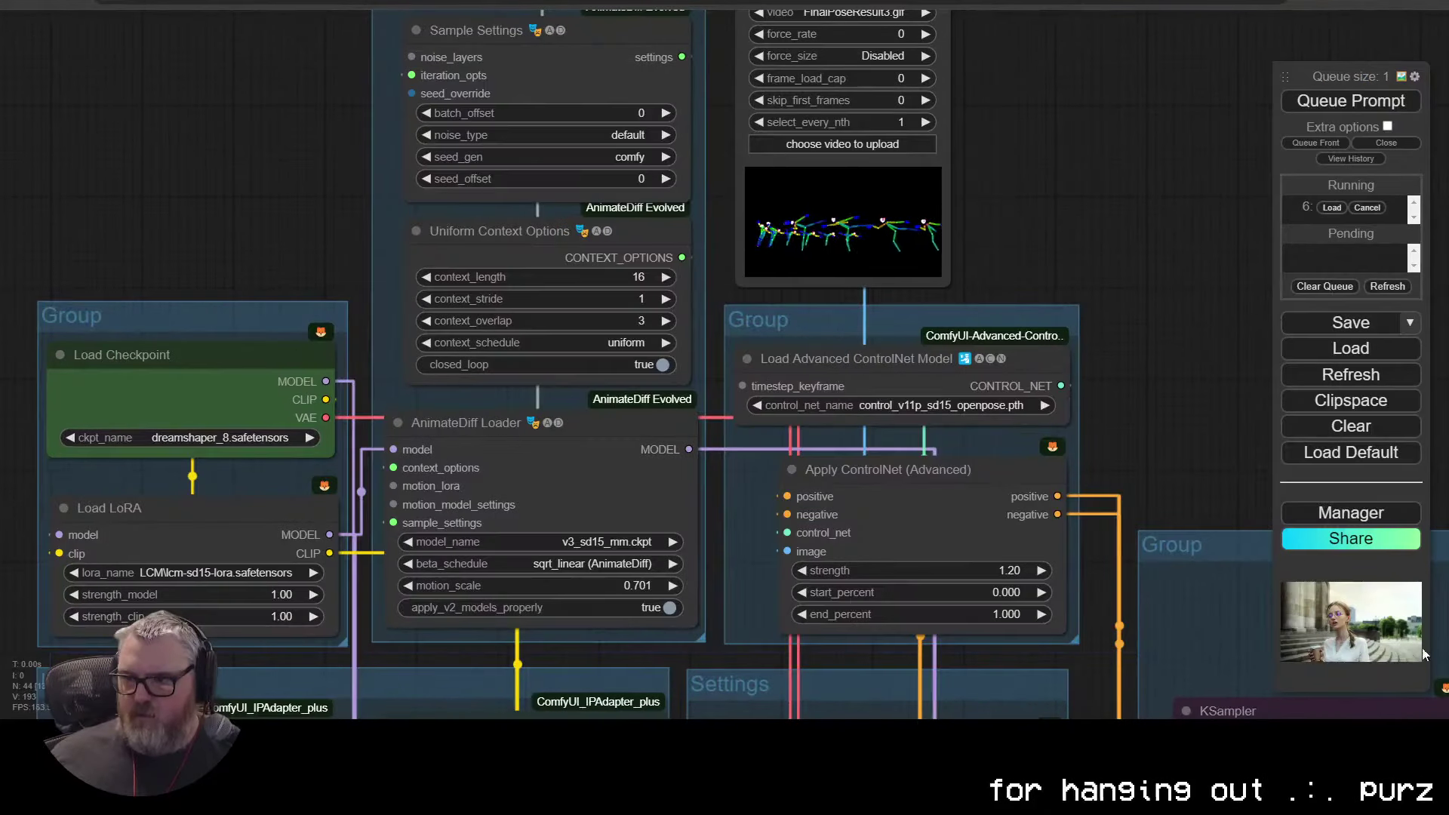
left_click(1351, 513)
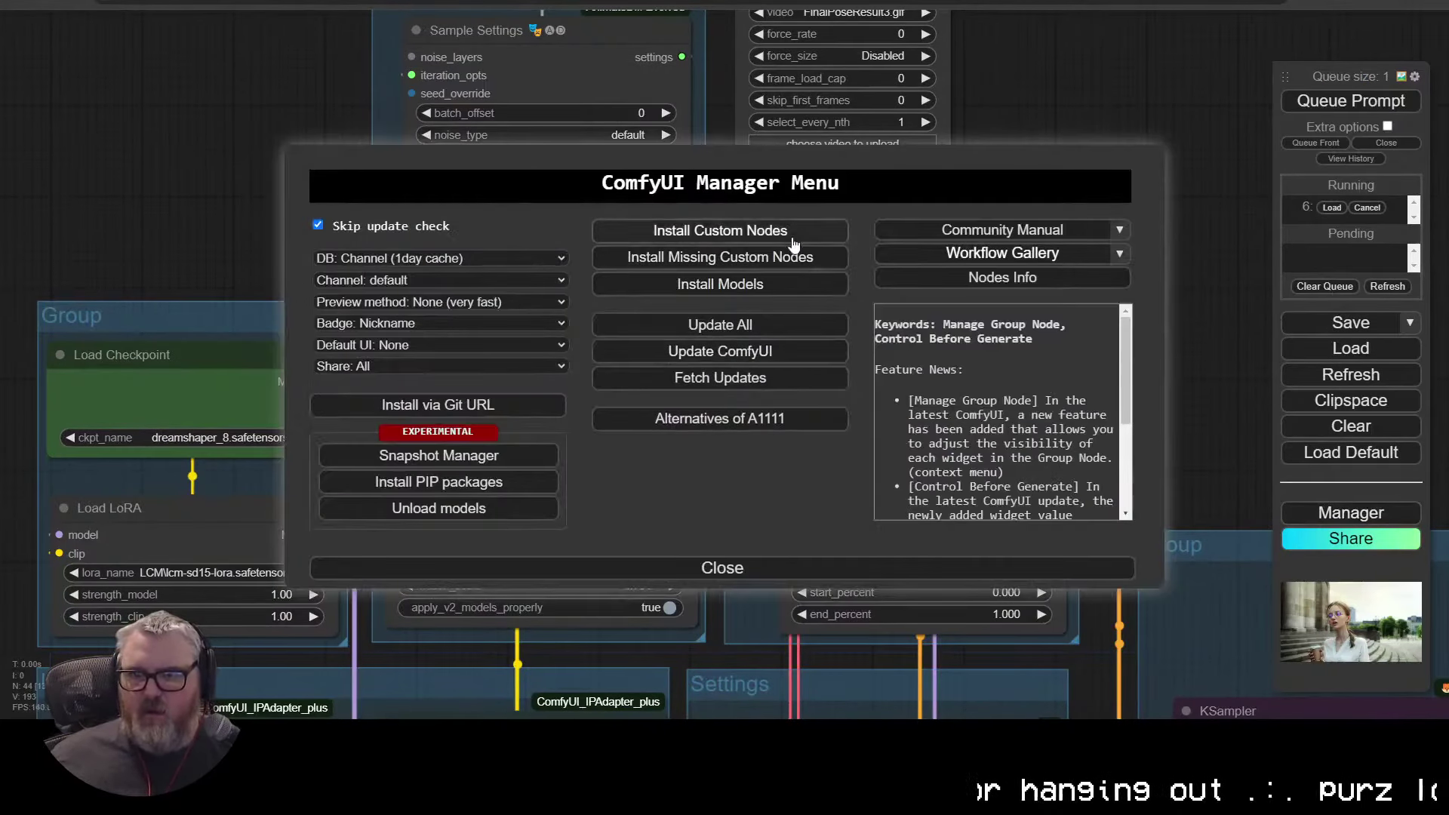
left_click(779, 299)
left_click(1072, 106)
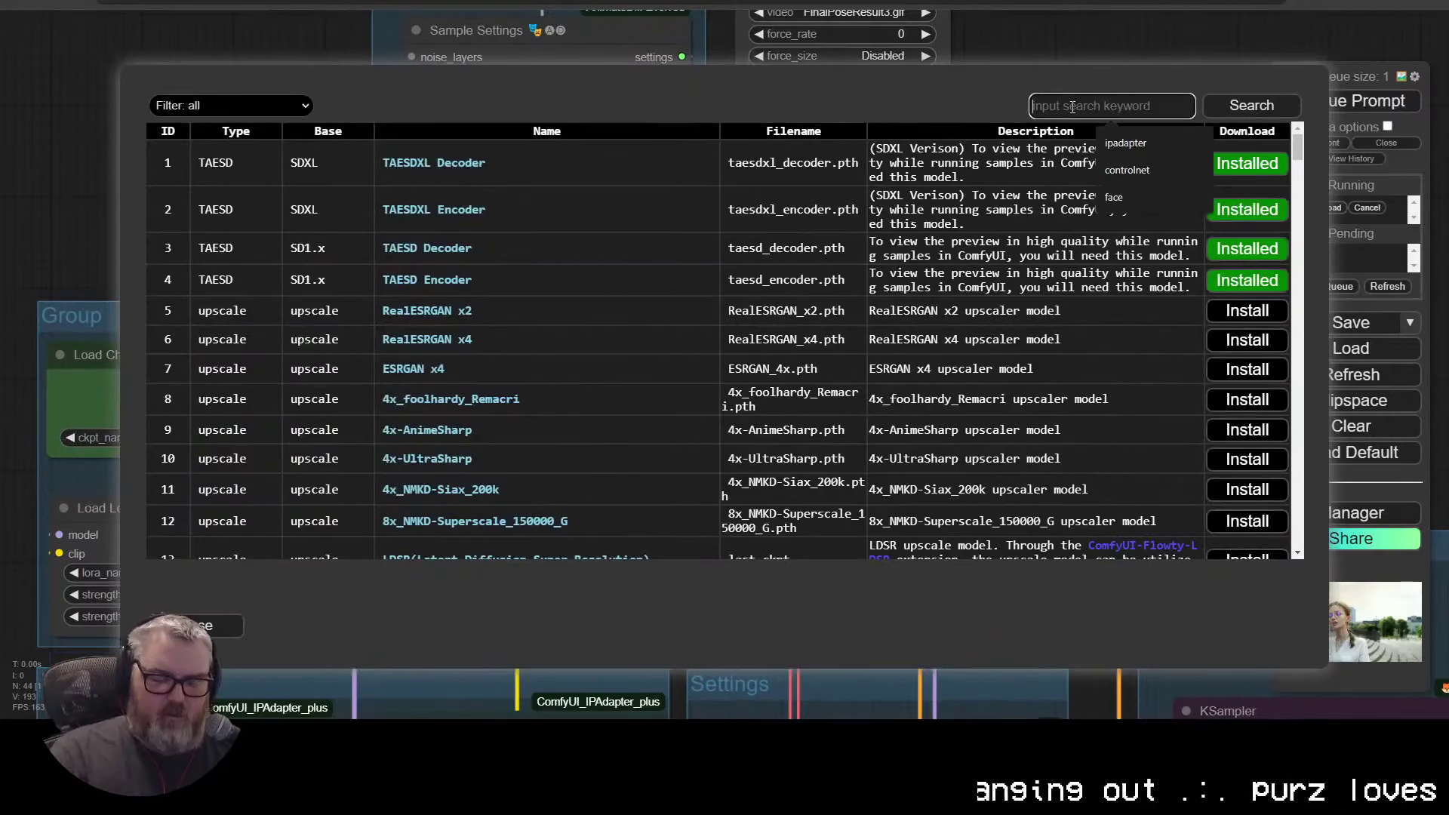
type("stab")
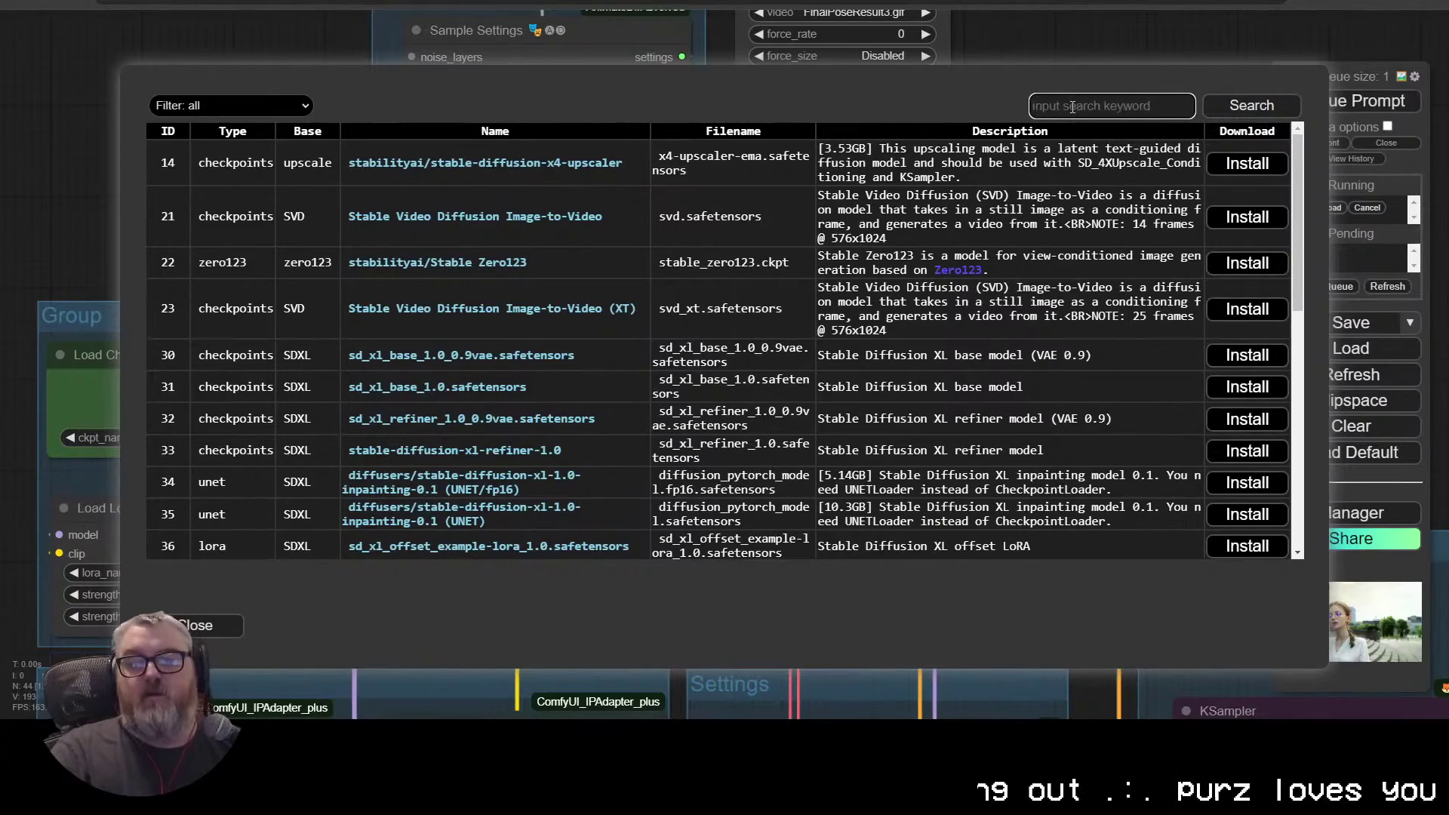
type("animatediff")
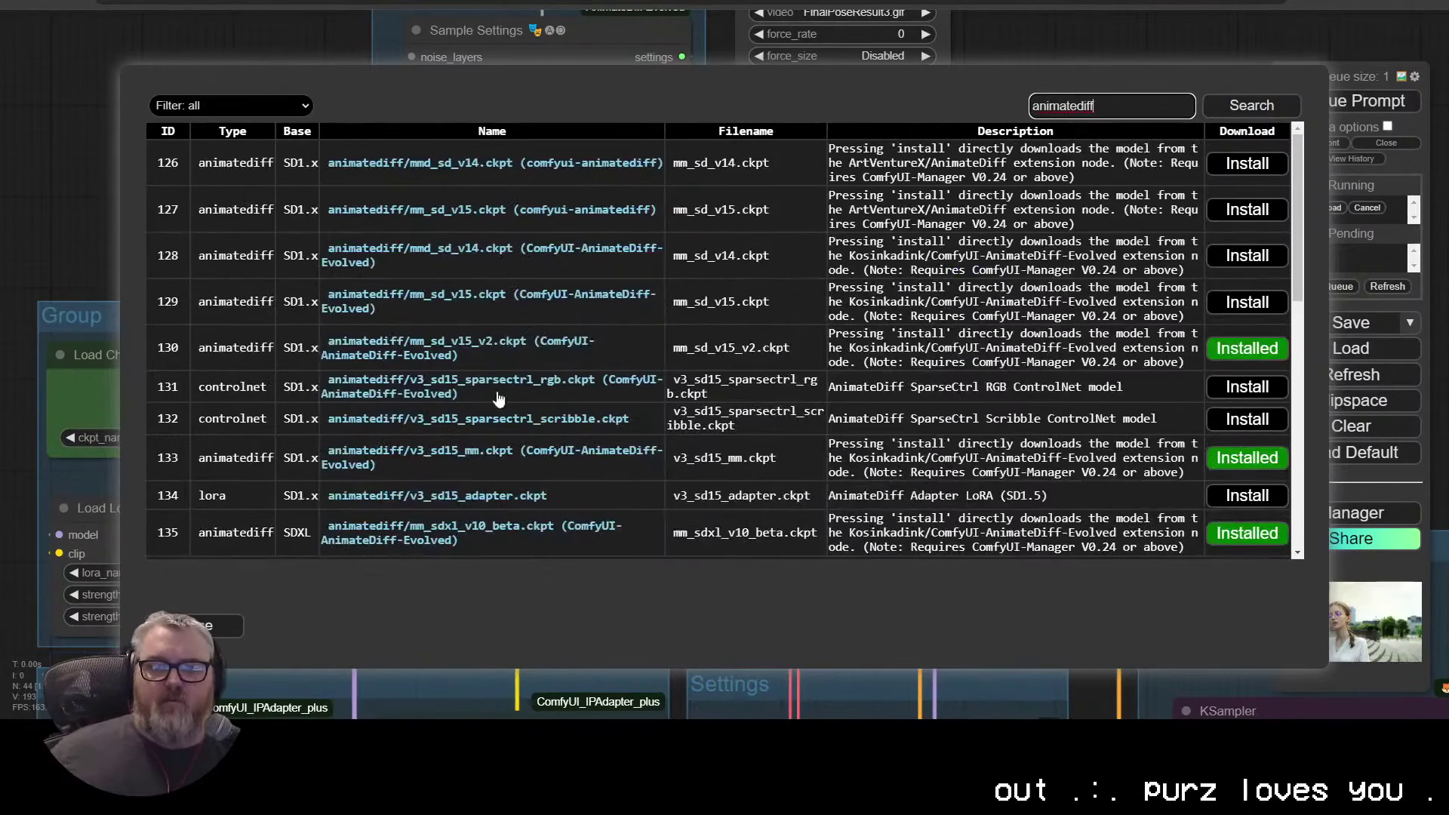
scroll(473, 483, "down", 8)
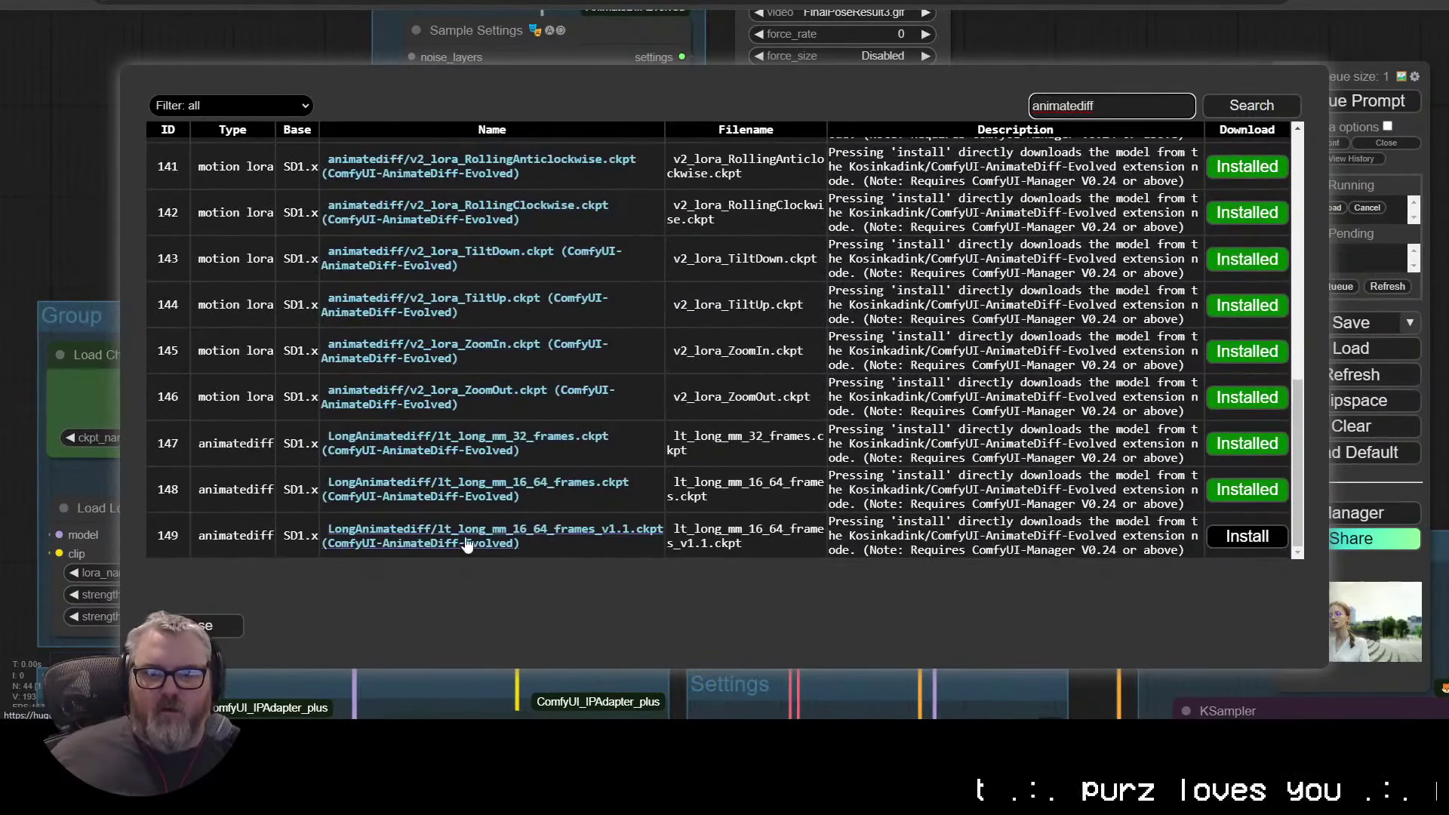
Step: Install the AD_Stabilized_Motion model mm-Stabilized_high.pth, check its download in the console and close the model installer
scroll(433, 545, "up", 2)
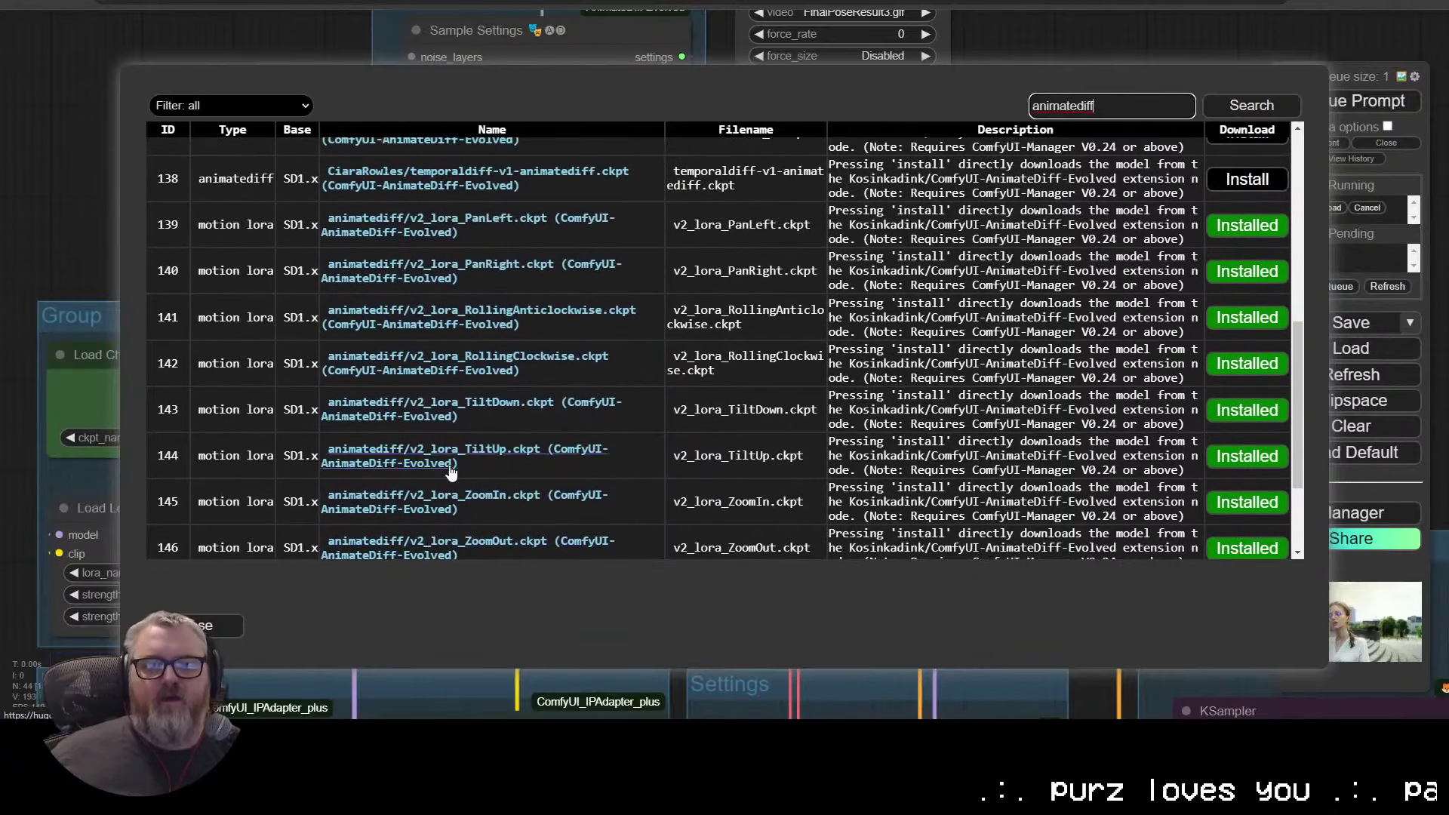
scroll(451, 471, "up", 4)
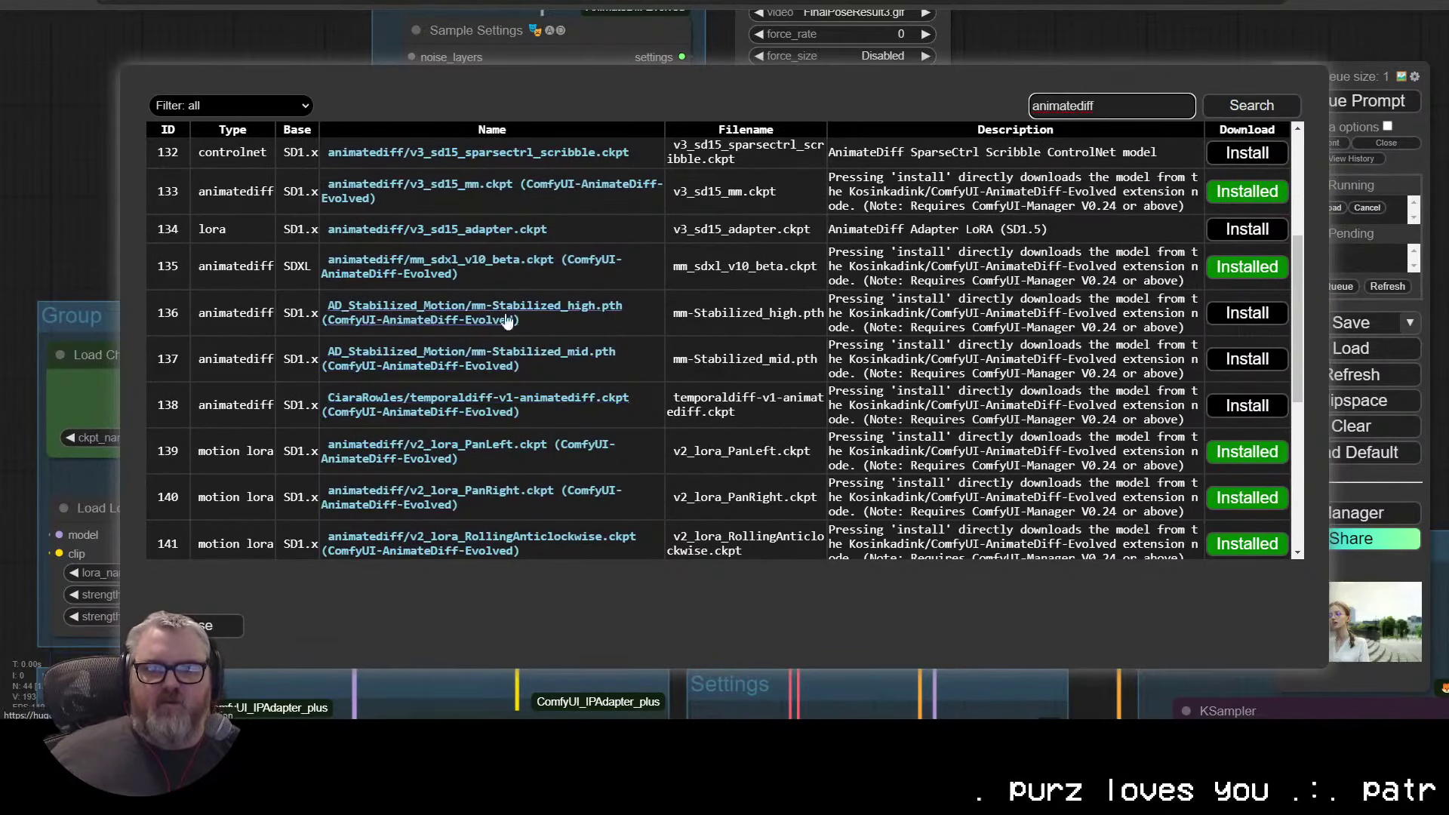
left_click(1246, 314)
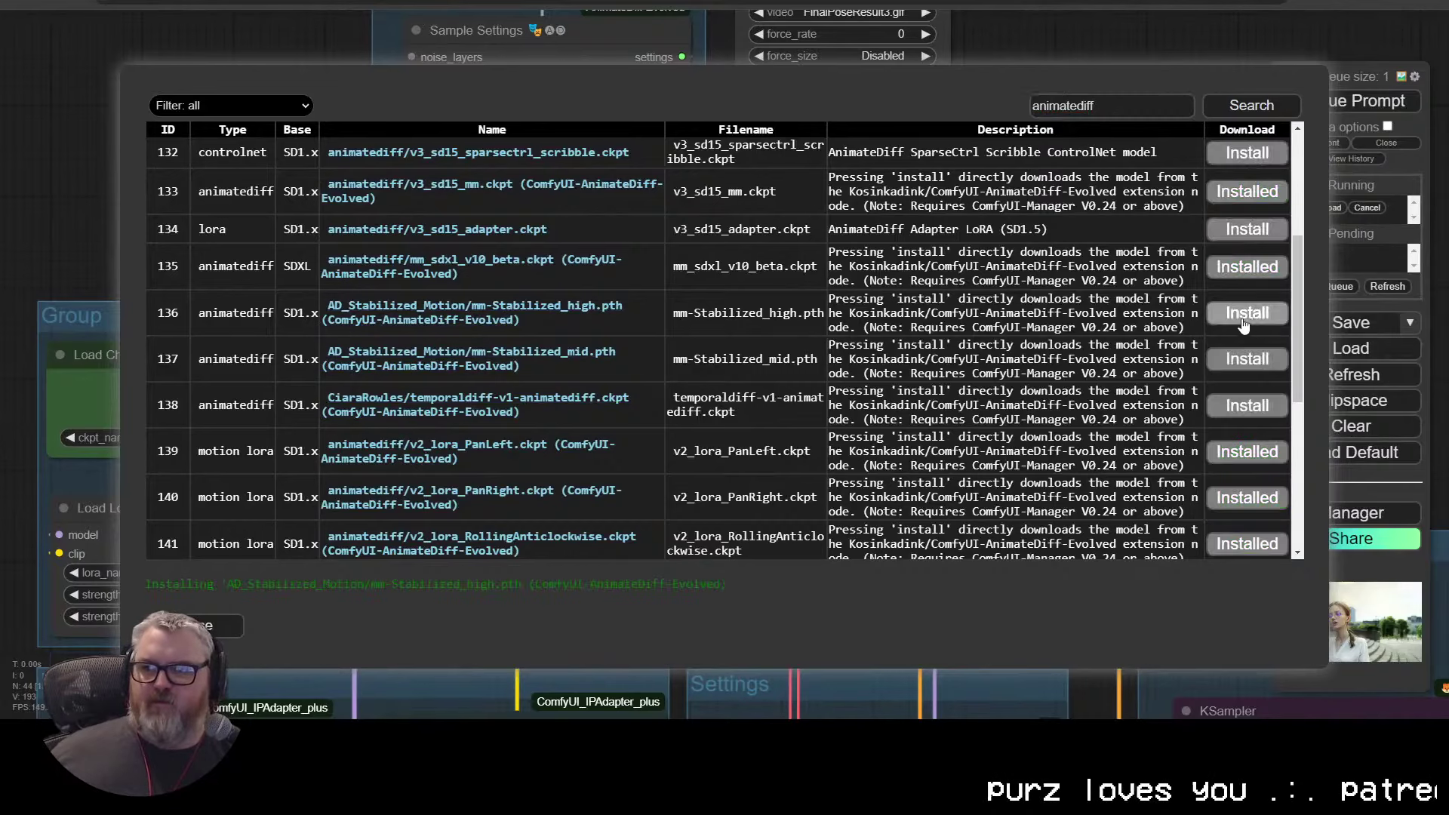
key("alt+Tab")
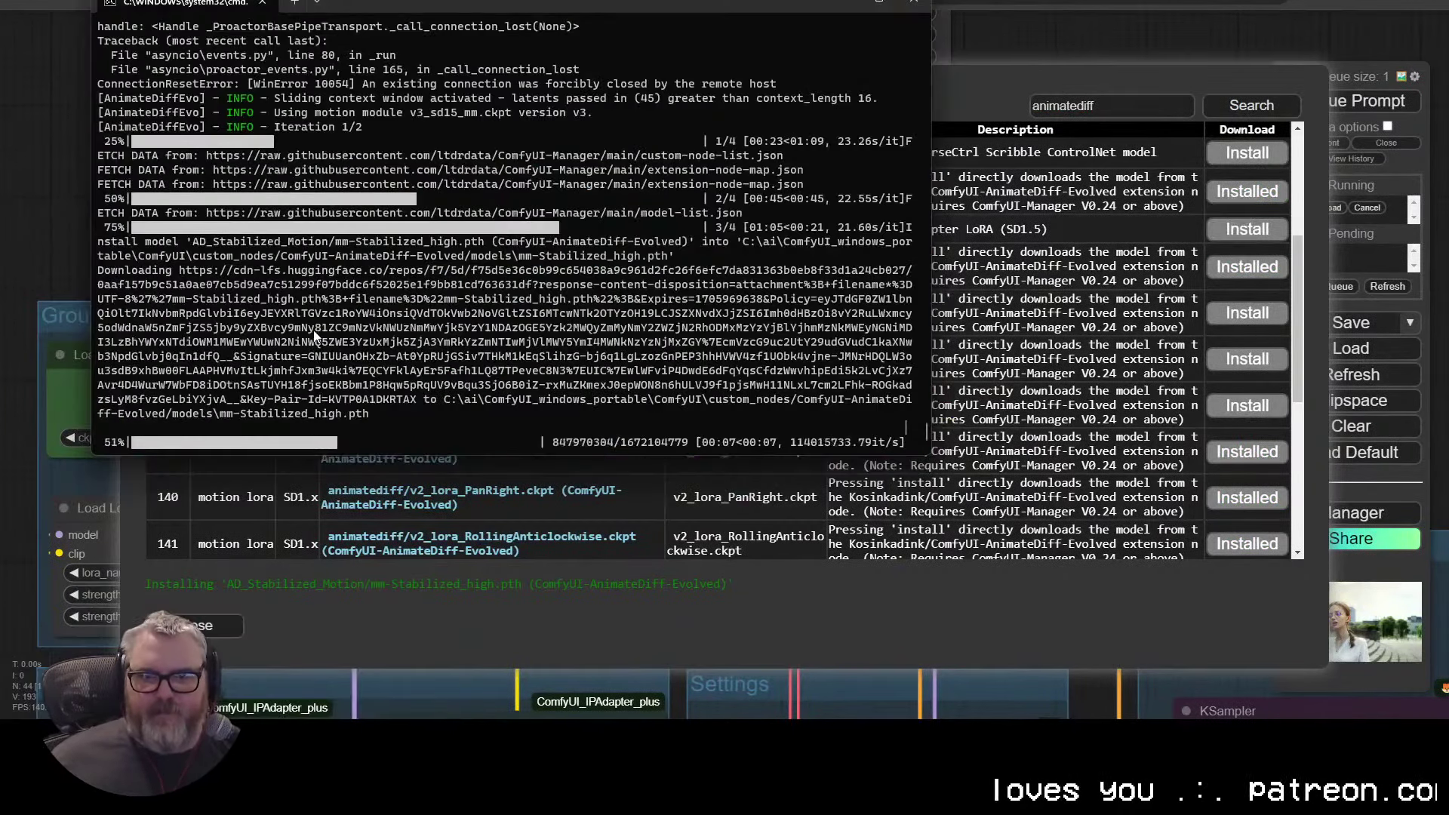
key("alt+Tab")
left_click(213, 626)
left_click(722, 569)
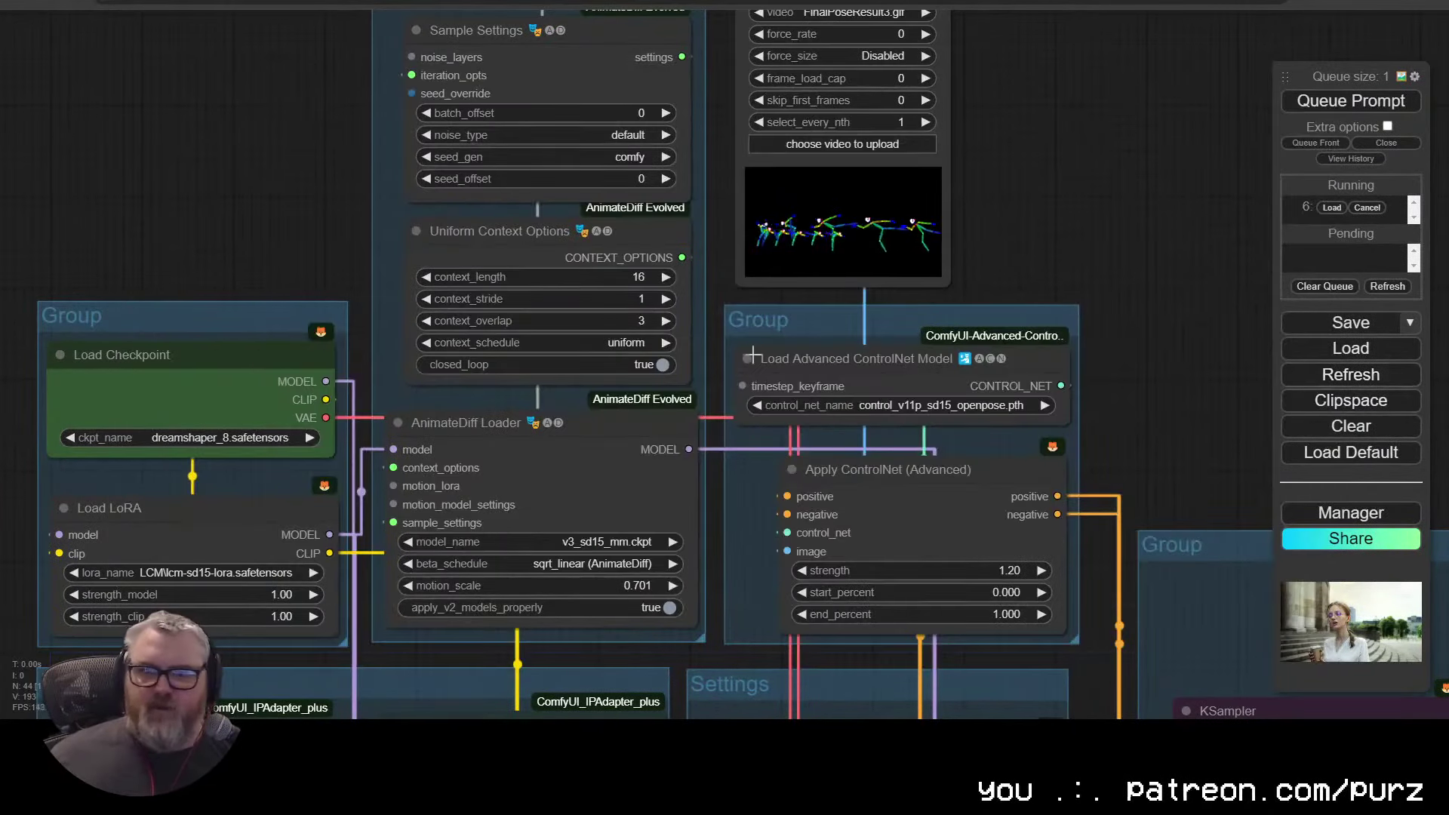
Step: Set the AnimateDiff Loader's model_name to mm-Stabilized_high.pth and queue the mushroom workflow
left_click(624, 542)
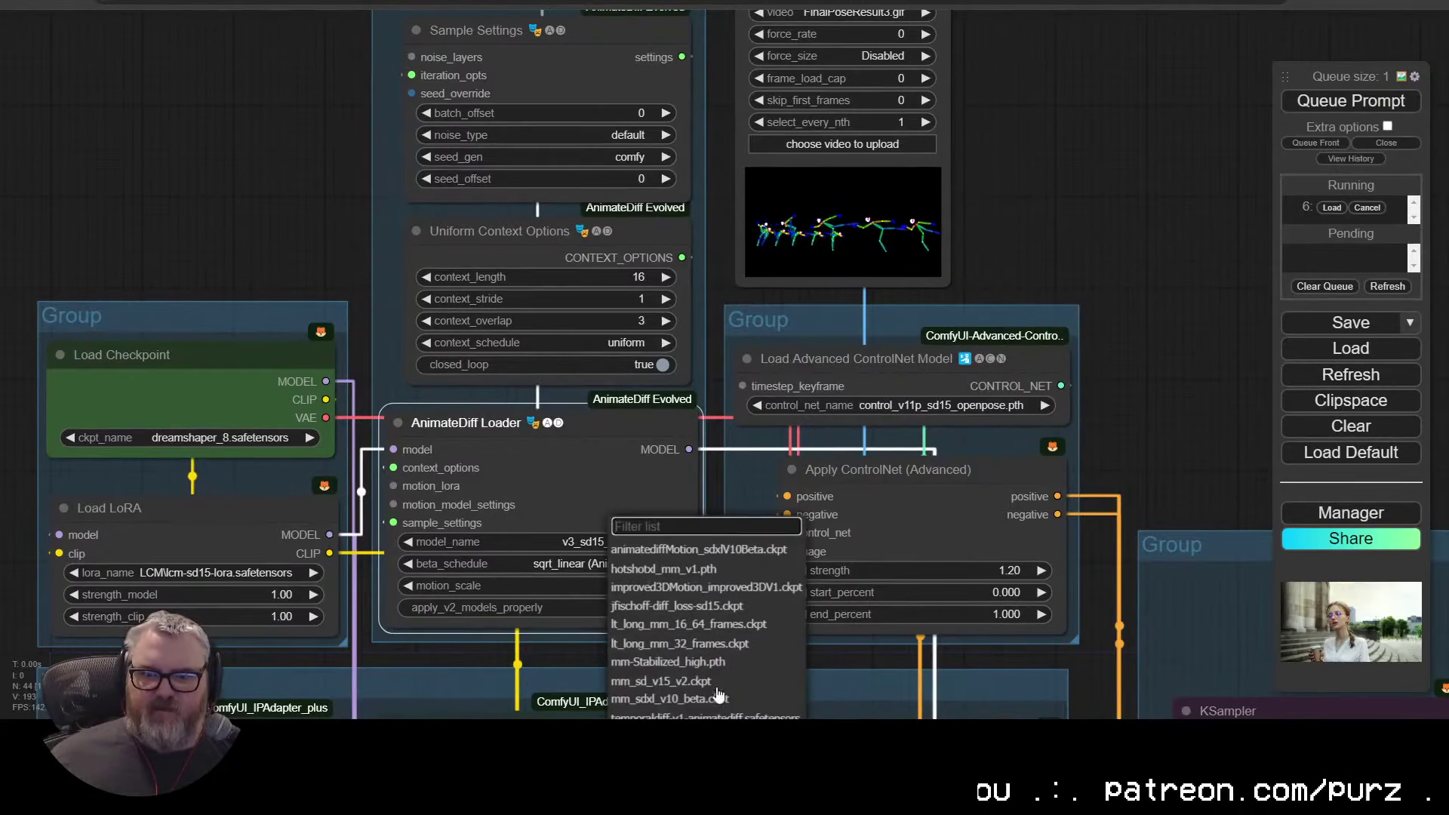
scroll(729, 711, "down", 8)
left_click_drag(1207, 521, 917, 46)
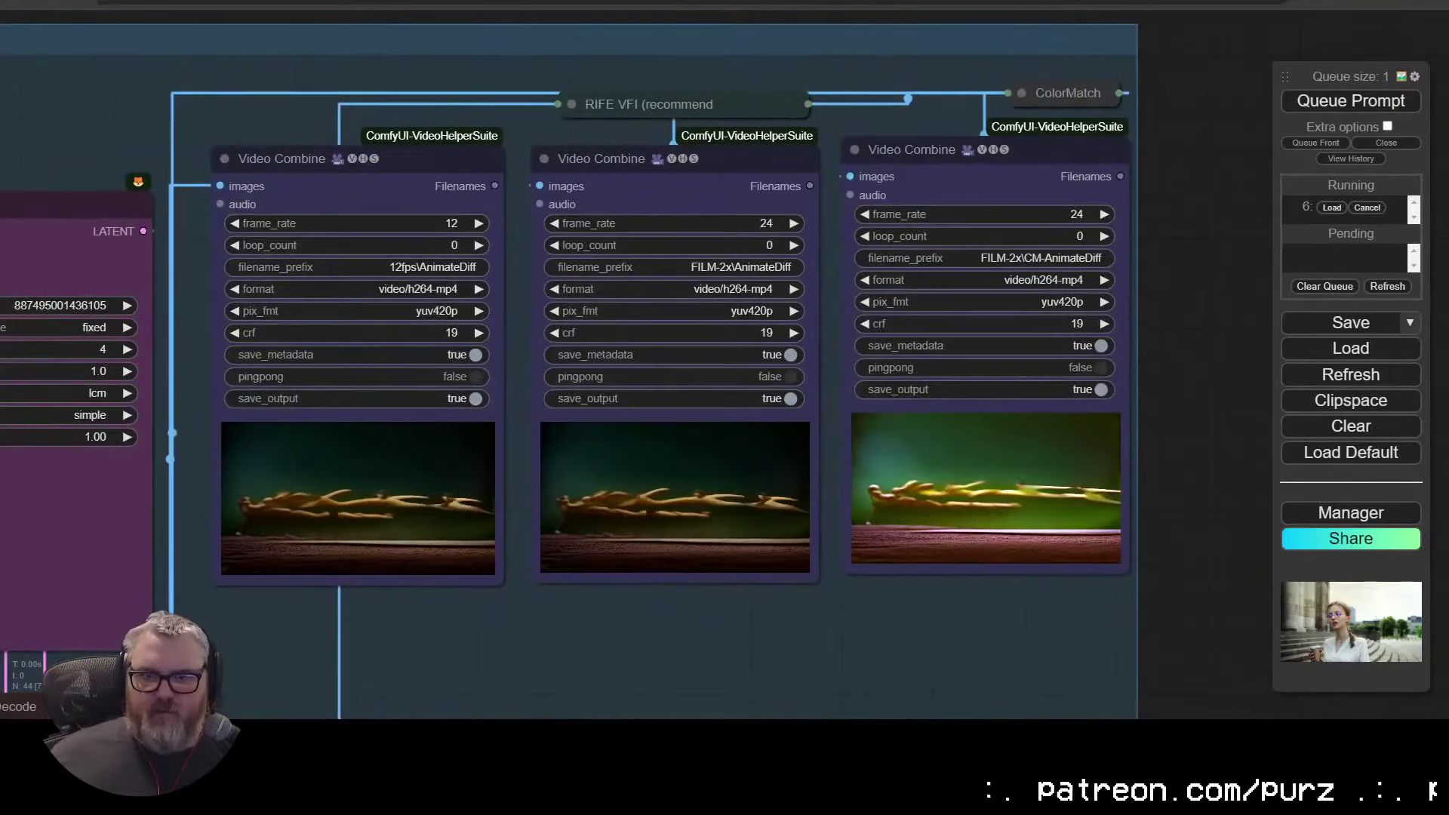
left_click(1350, 106)
Step: Examine the upscaled video previews of the previous run and return to the first-pass sampler group
left_click_drag(974, 713, 859, 288)
scroll(807, 276, "down", 4)
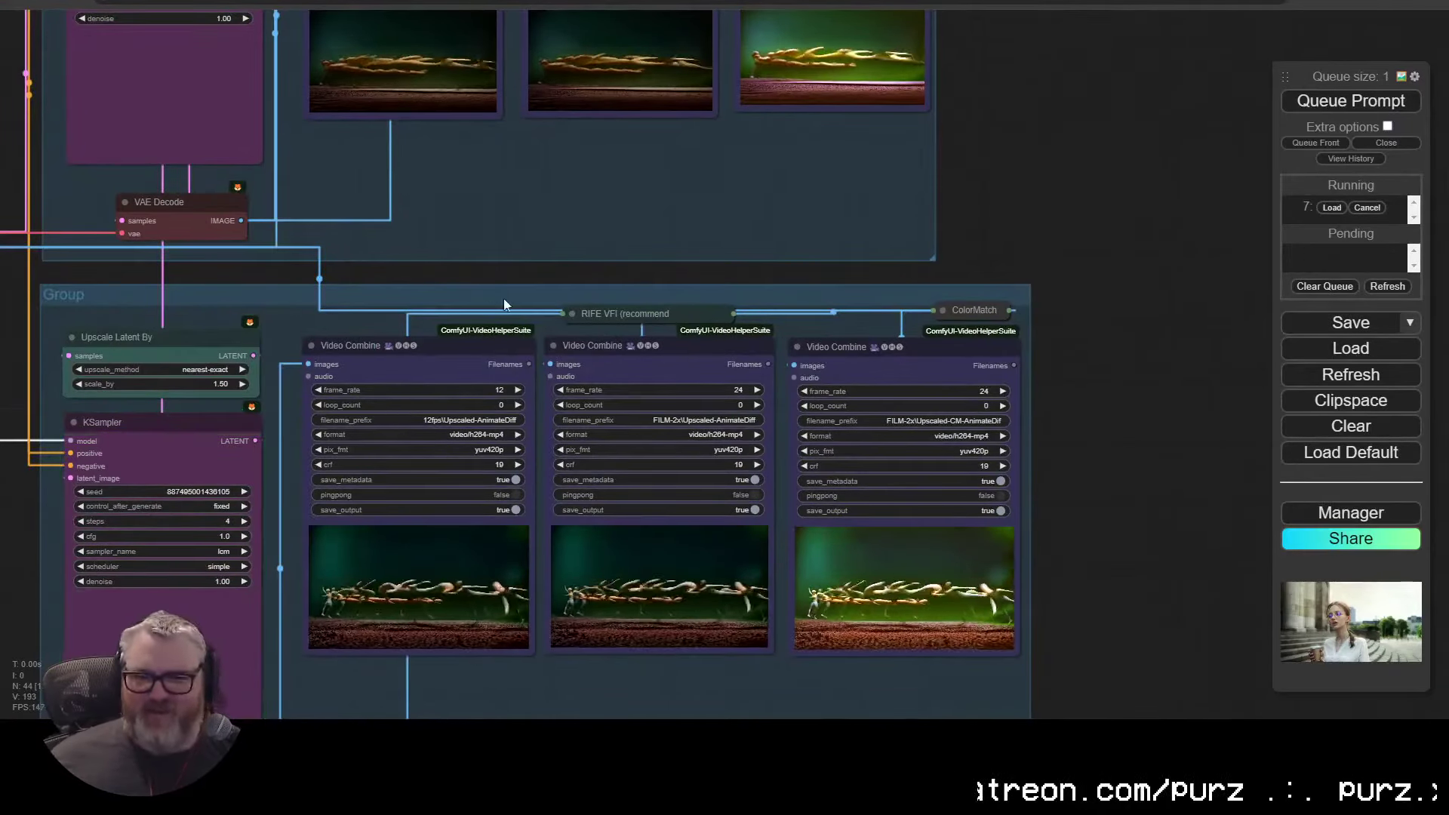
left_click_drag(504, 301, 944, 812)
left_click(1350, 3)
left_click(1310, 59)
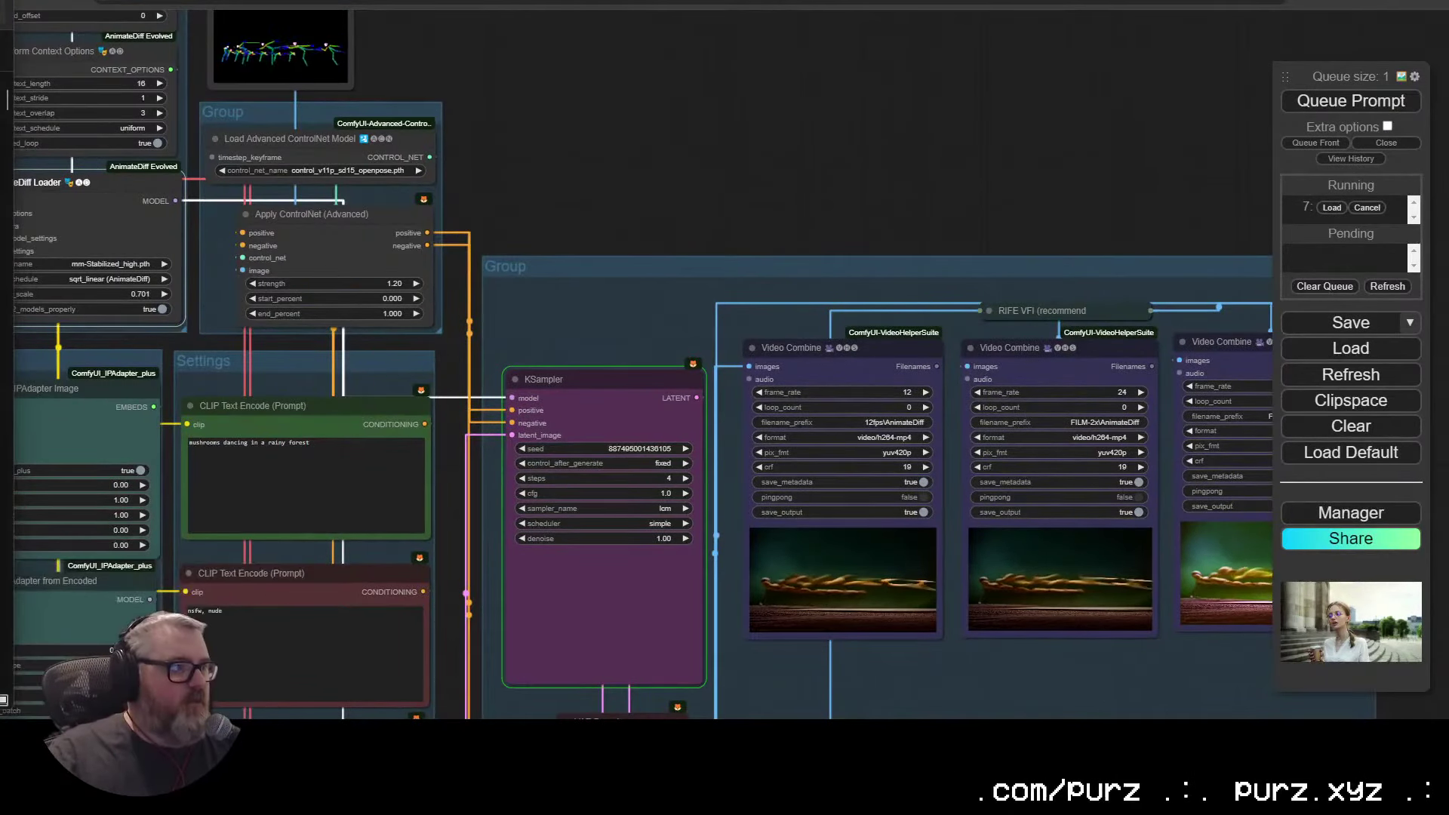
left_click(1061, 94)
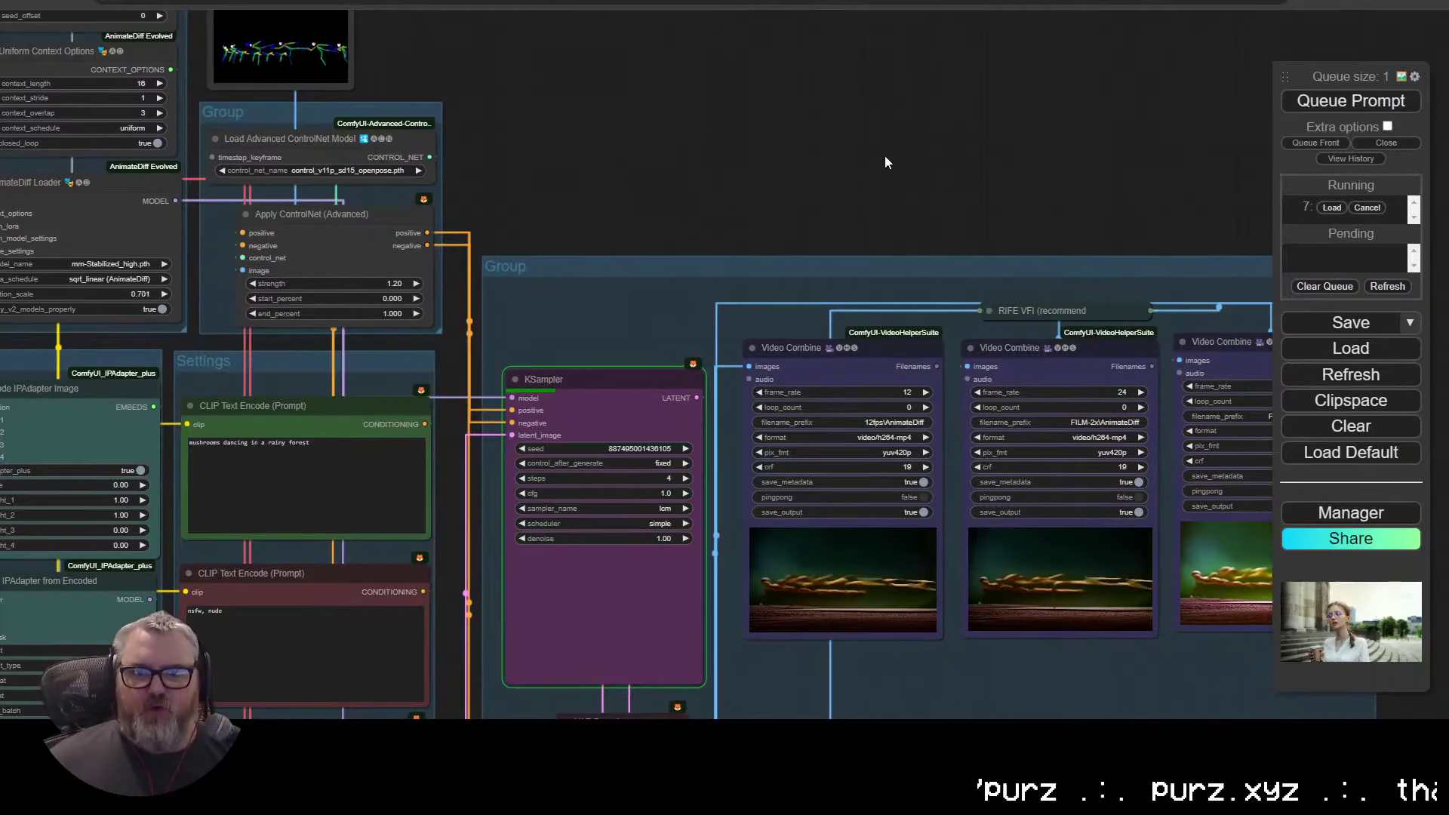
Step: Set the checkpoint to aziibpixelmix_v10.safetensors and put its Civitai trigger words "pixel art, pixel world," in front of the positive prompt
left_click_drag(440, 357, 979, 313)
scroll(978, 312, "down", 1)
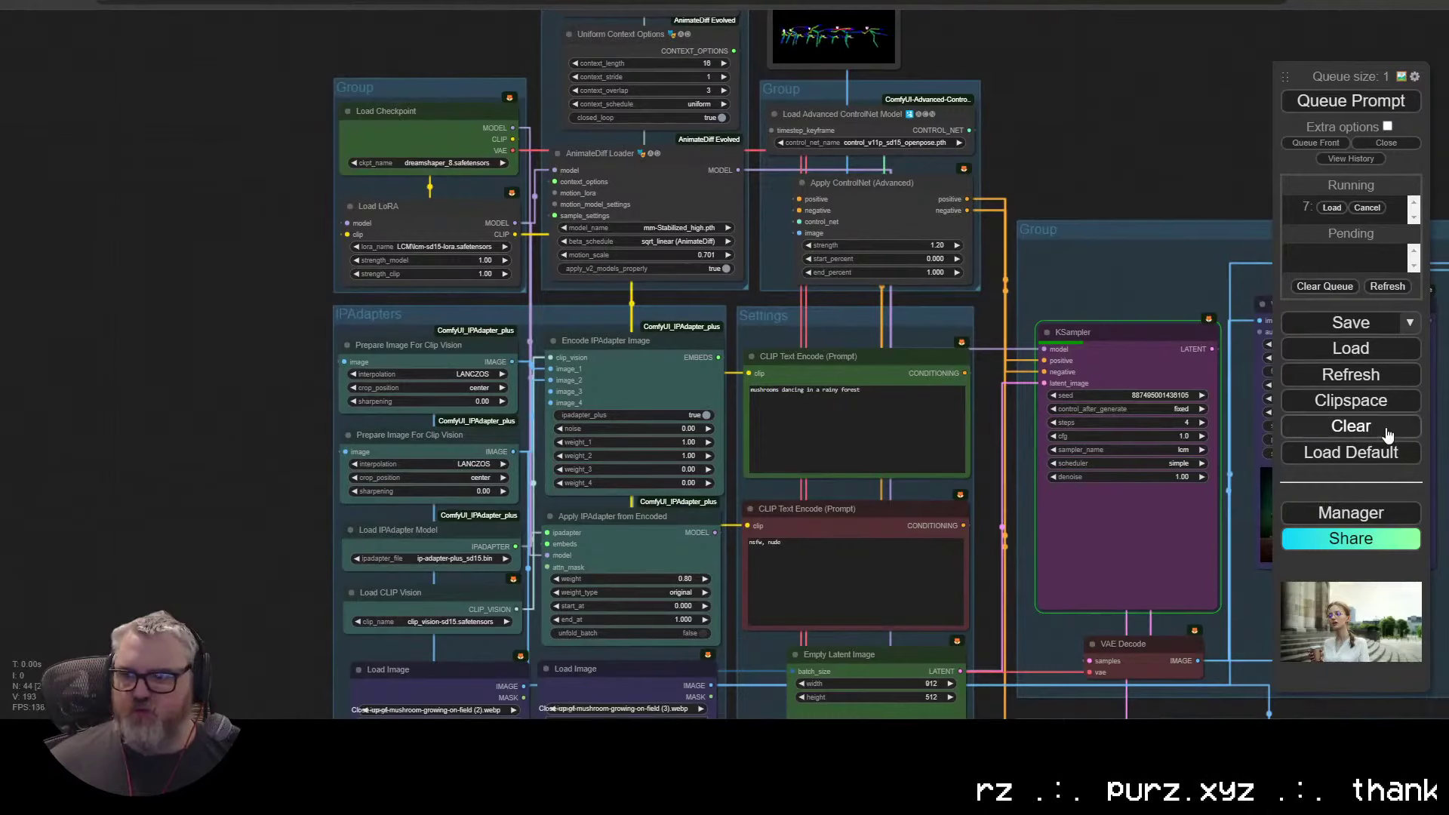
left_click(446, 162)
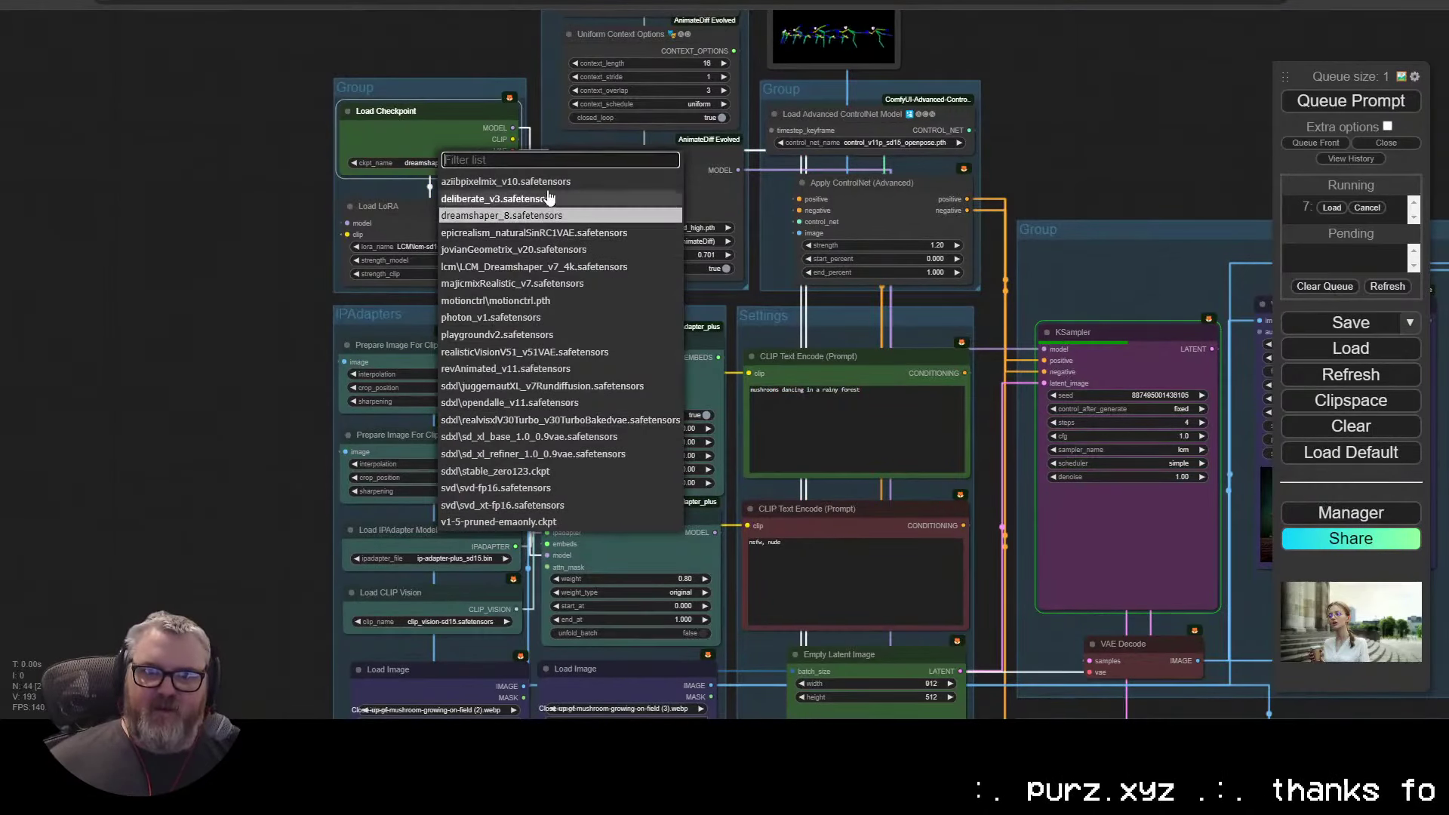
left_click(528, 182)
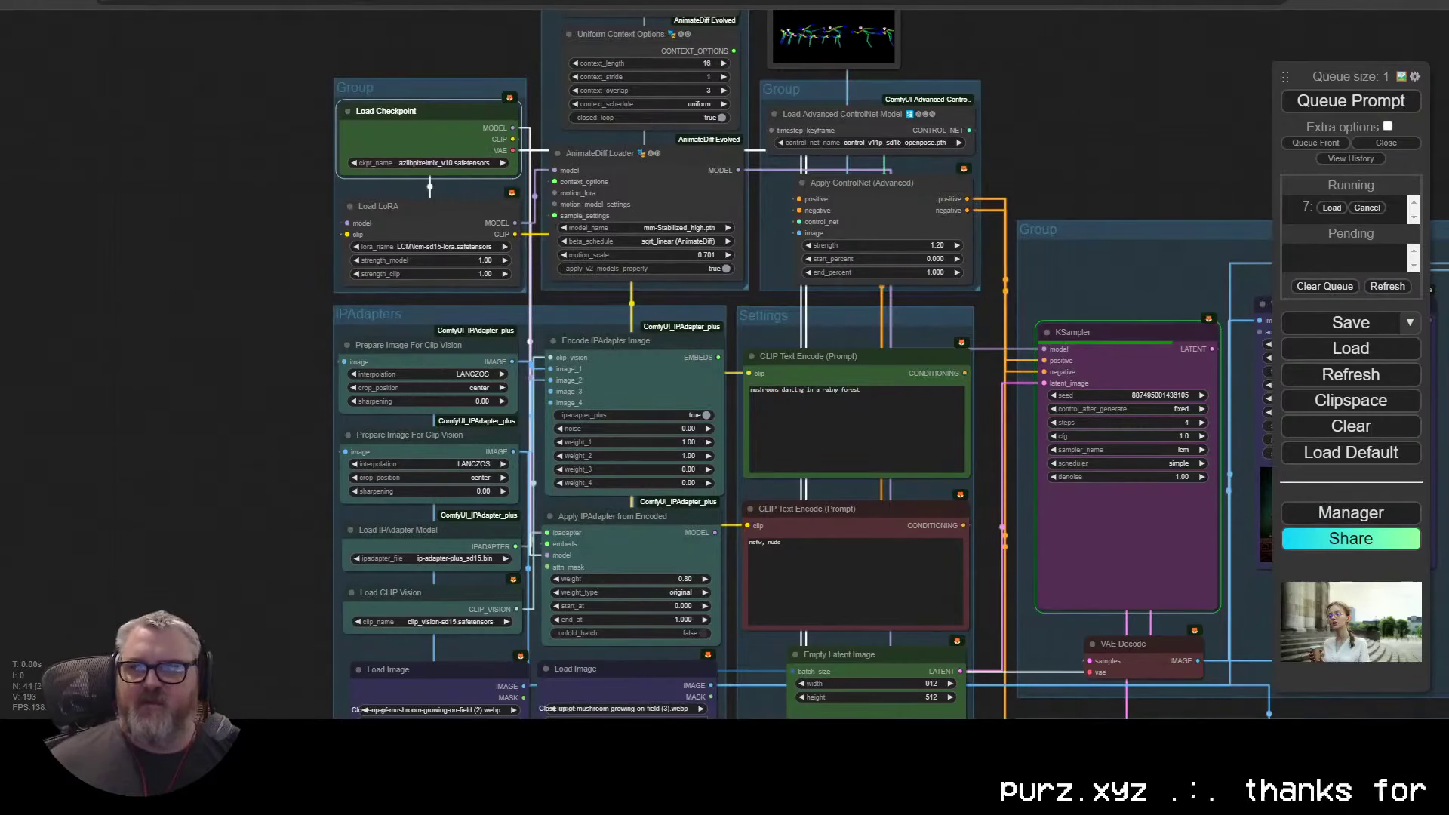
key("ctrl+Tab")
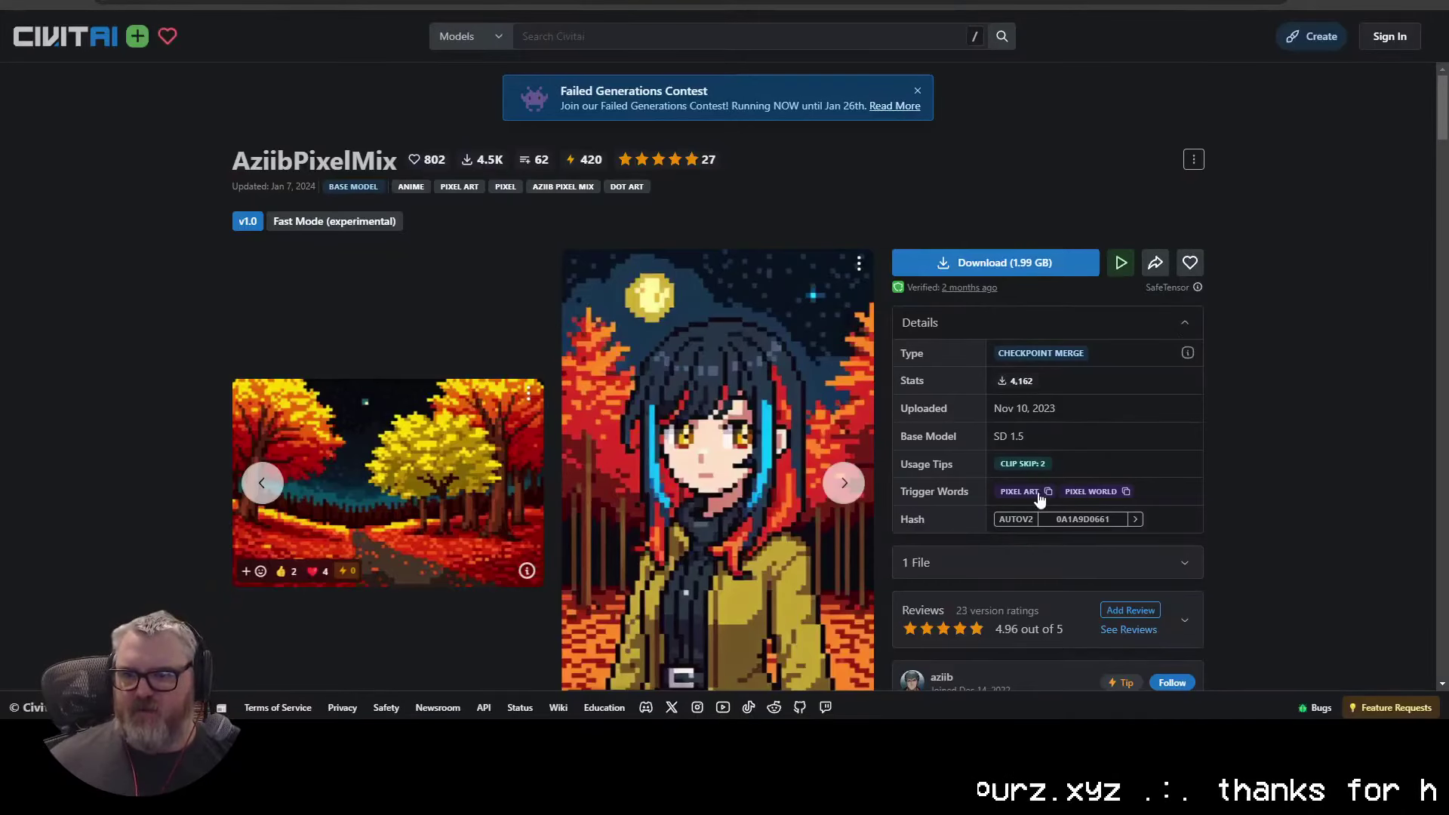
key("ctrl+Tab")
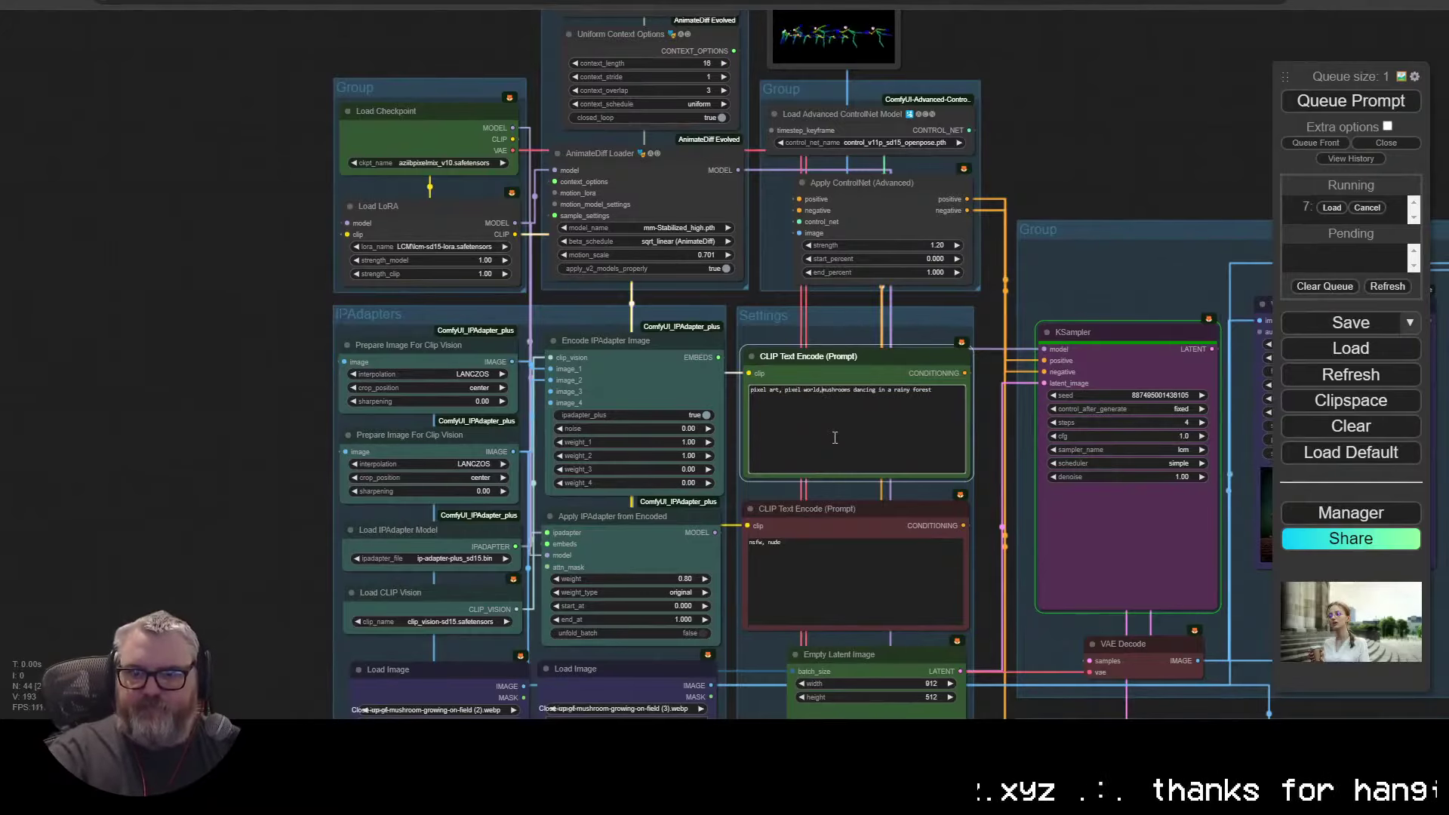
Step: Check the progress of the running mm-Stabilized_high sampling in the console
scroll(1019, 414, "up", 6)
left_click_drag(926, 531, 892, 652)
key("alt+Tab")
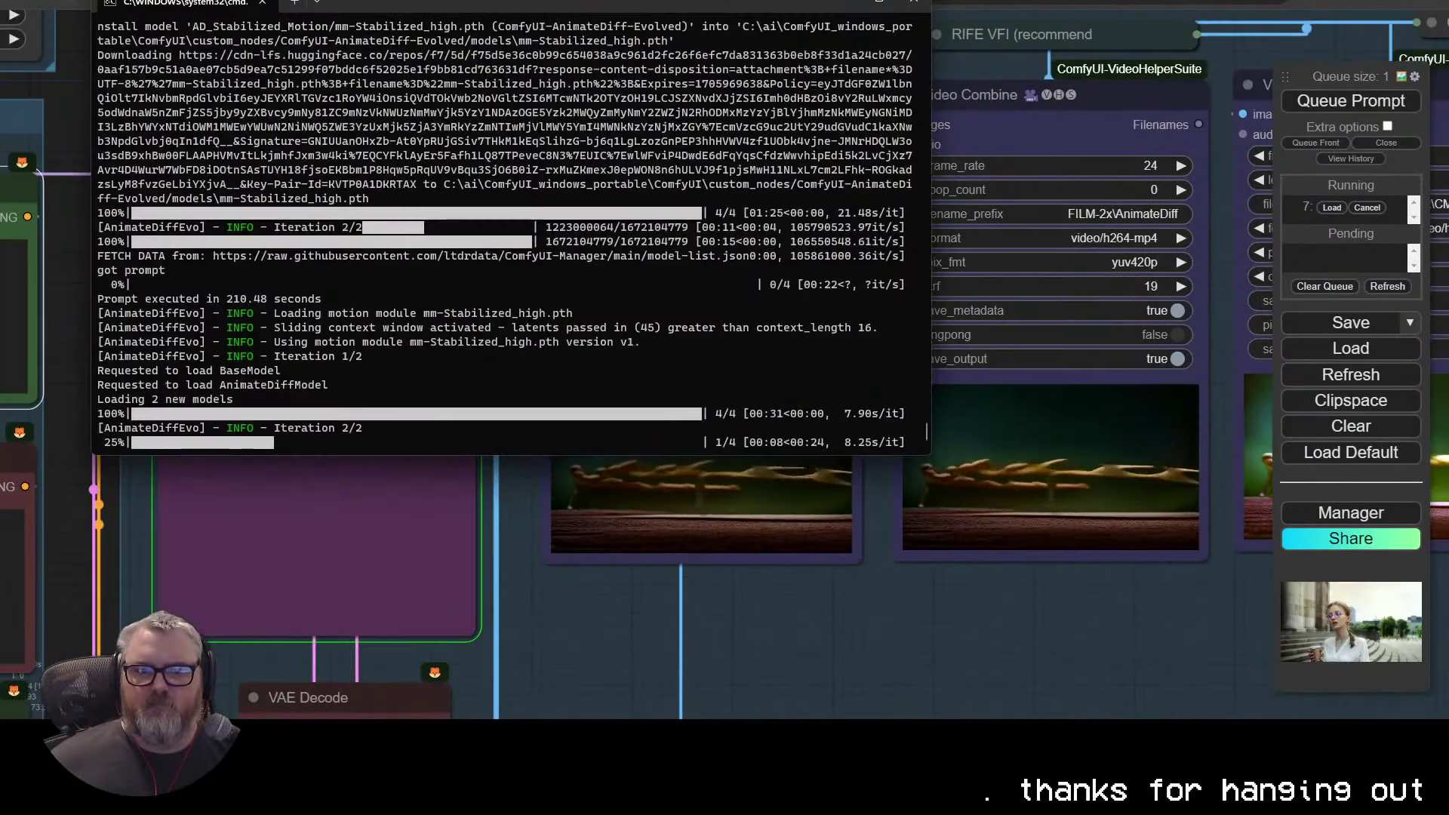
left_click(697, 514)
scroll(697, 513, "down", 4)
Step: Check the init_type choices in FreeInit Iteration Options, keeping DinkInit_v1
left_click_drag(372, 120, 1184, 253)
scroll(699, 355, "up", 3)
left_click_drag(476, 60, 306, 682)
scroll(488, 168, "up", 3)
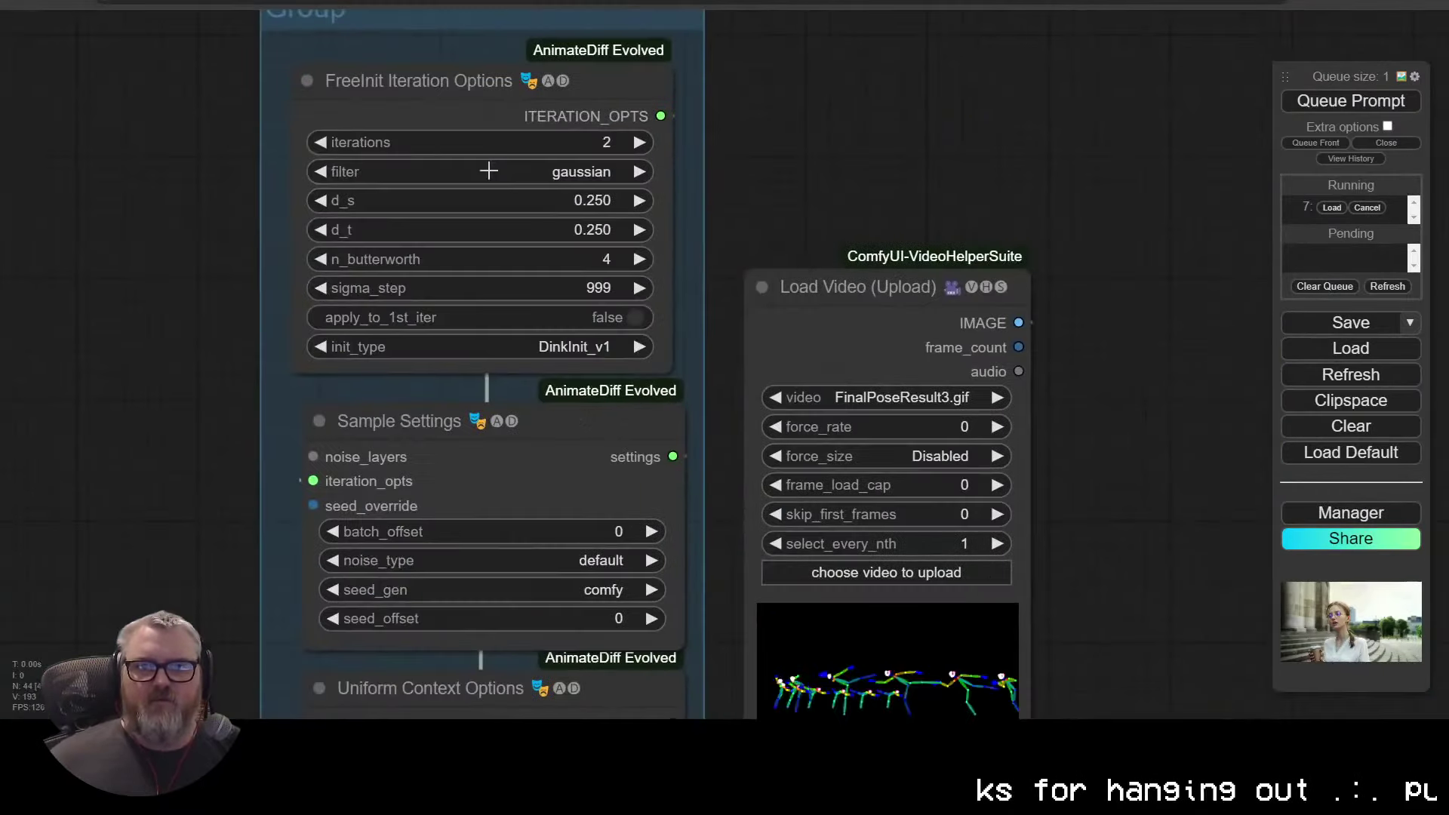
scroll(535, 317, "down", 2)
left_click(540, 341)
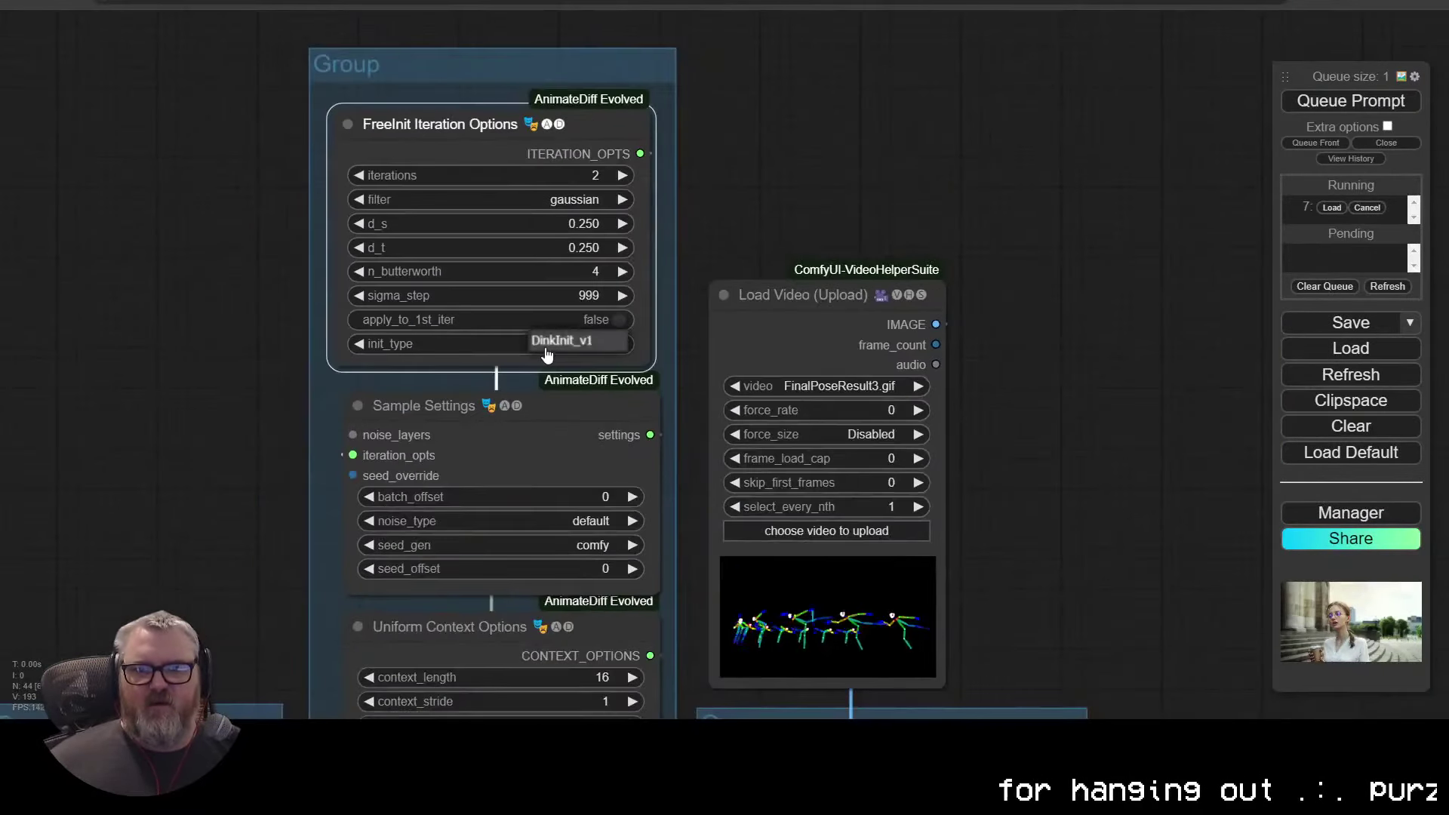
left_click(551, 343)
Step: Examine the first-pass video previews of the mm-Stabilized_high run and look over the prompt and IPAdapter settings
scroll(1063, 683, "down", 1)
left_click_drag(1063, 682, 614, 97)
left_click_drag(876, 664, 730, 369)
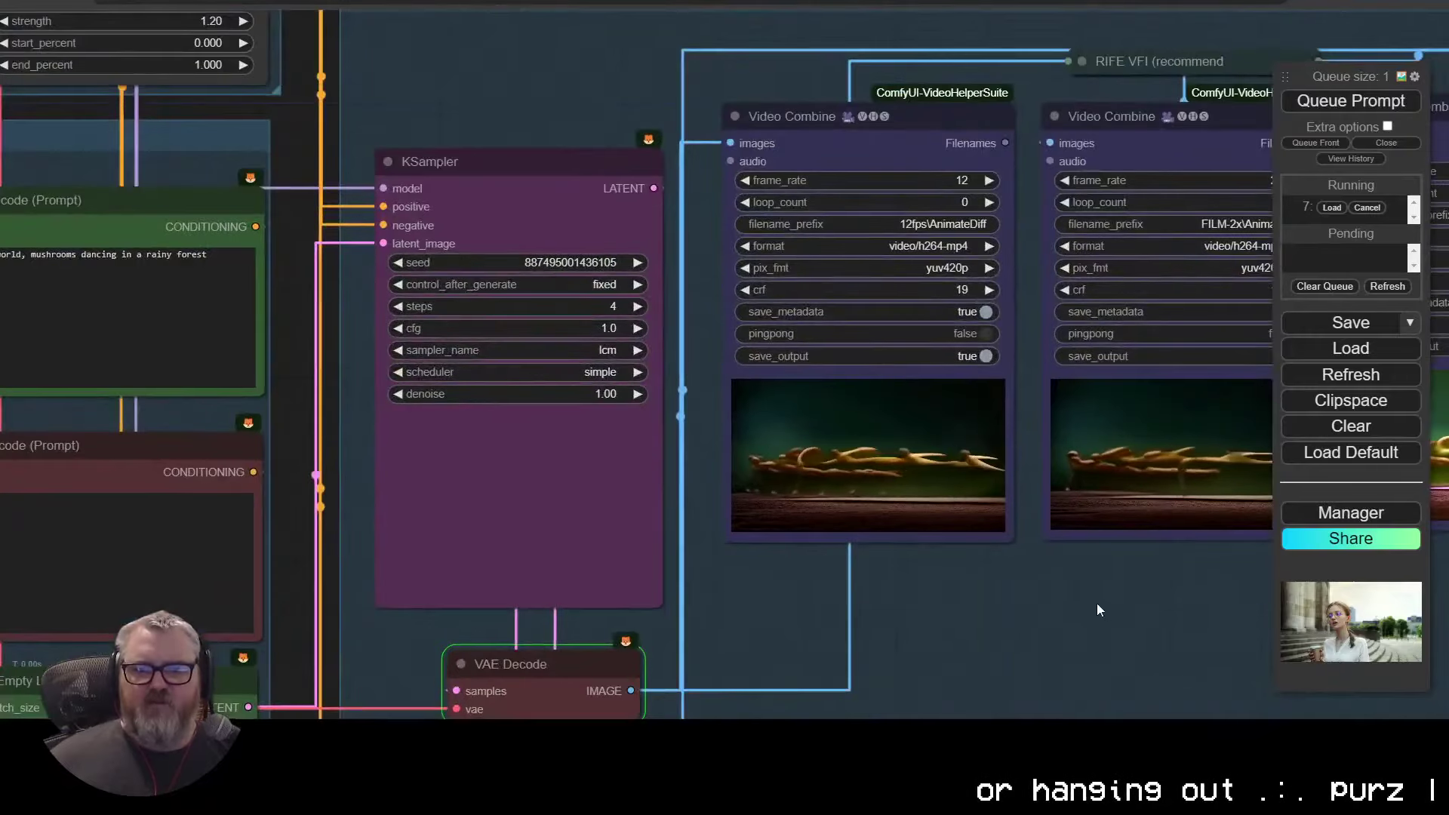
left_click_drag(1098, 609, 707, 541)
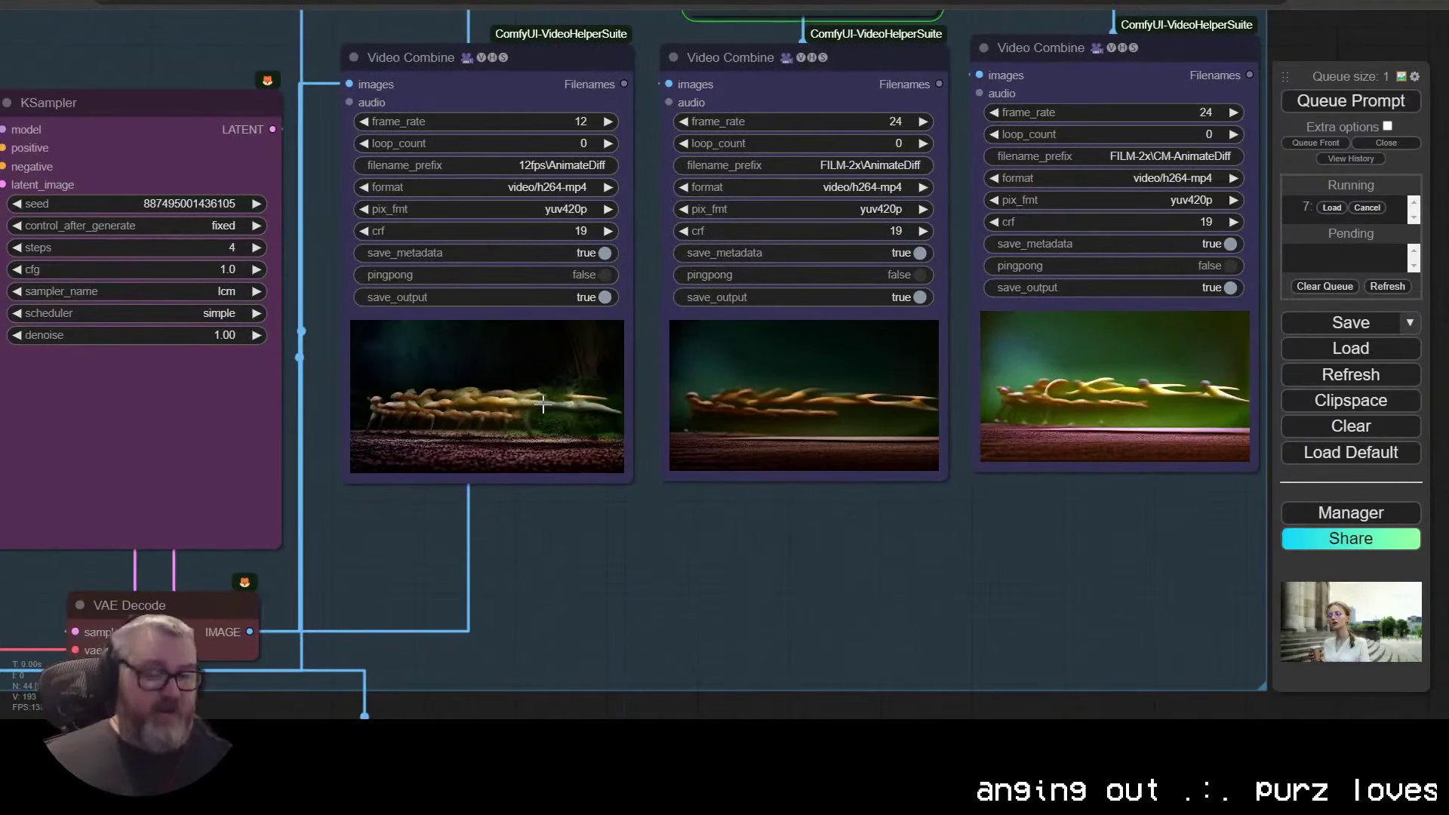
scroll(817, 551, "up", 3)
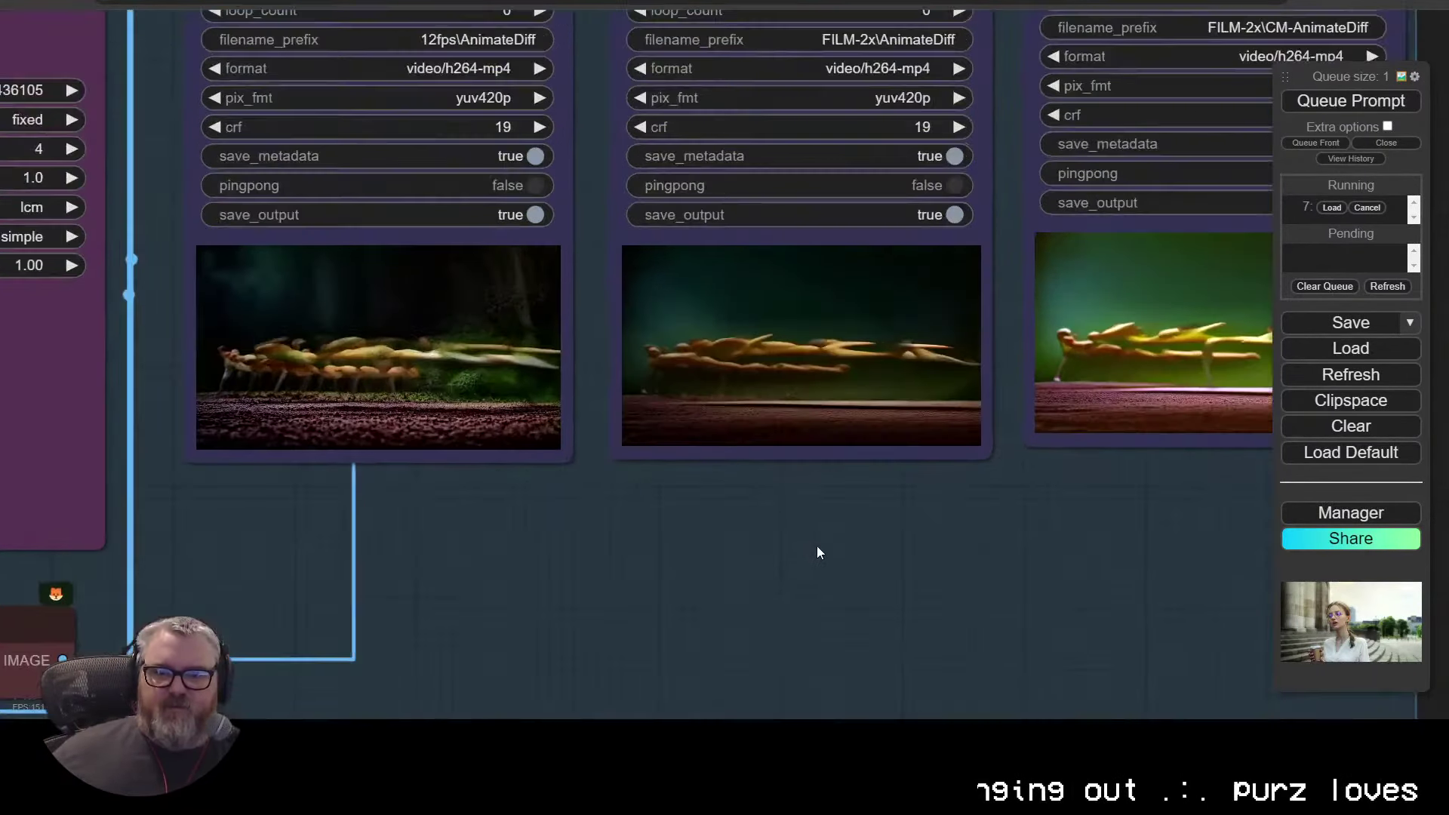
scroll(855, 491, "up", 6)
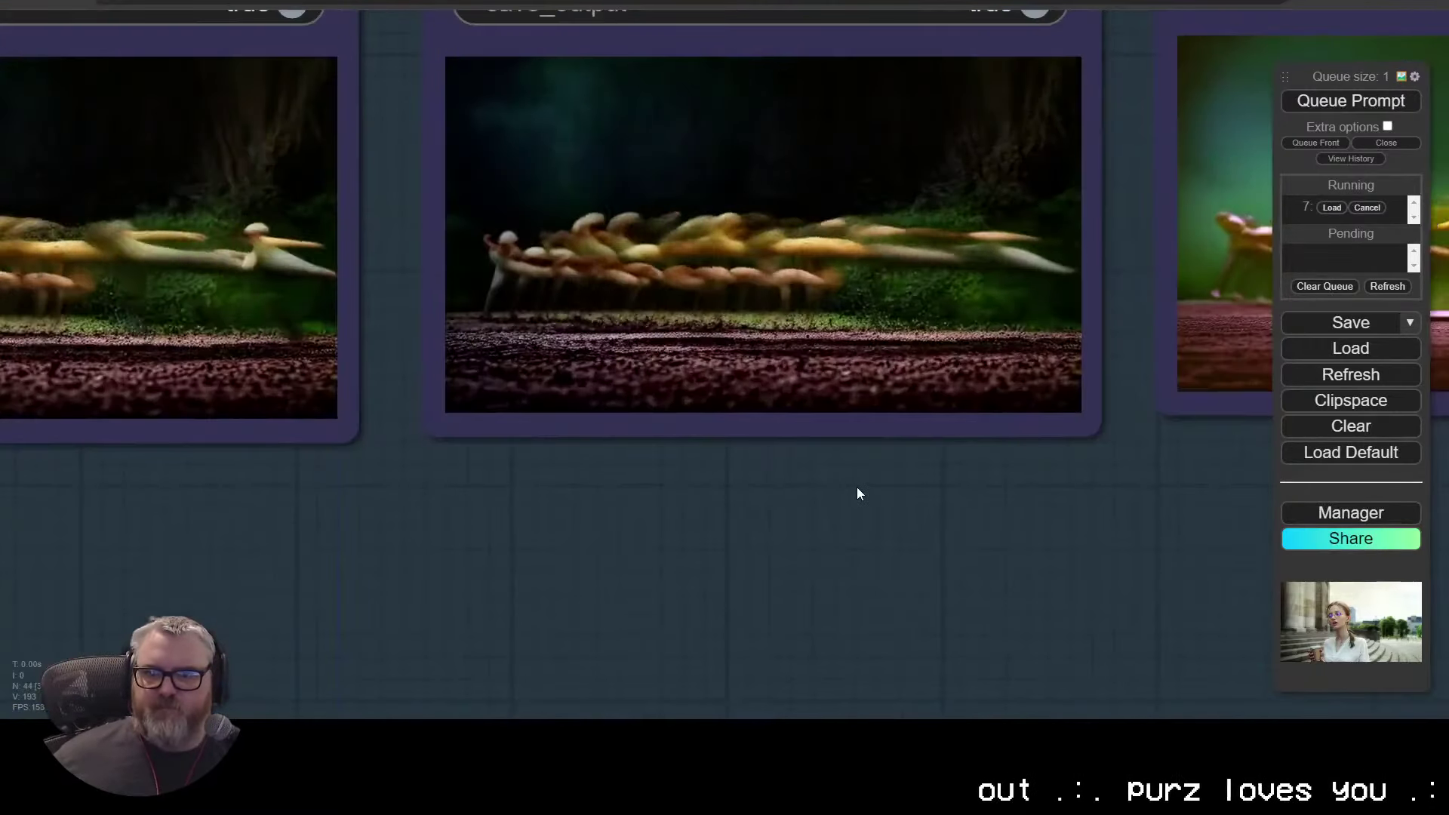
scroll(838, 513, "down", 10)
scroll(151, 509, "up", 4)
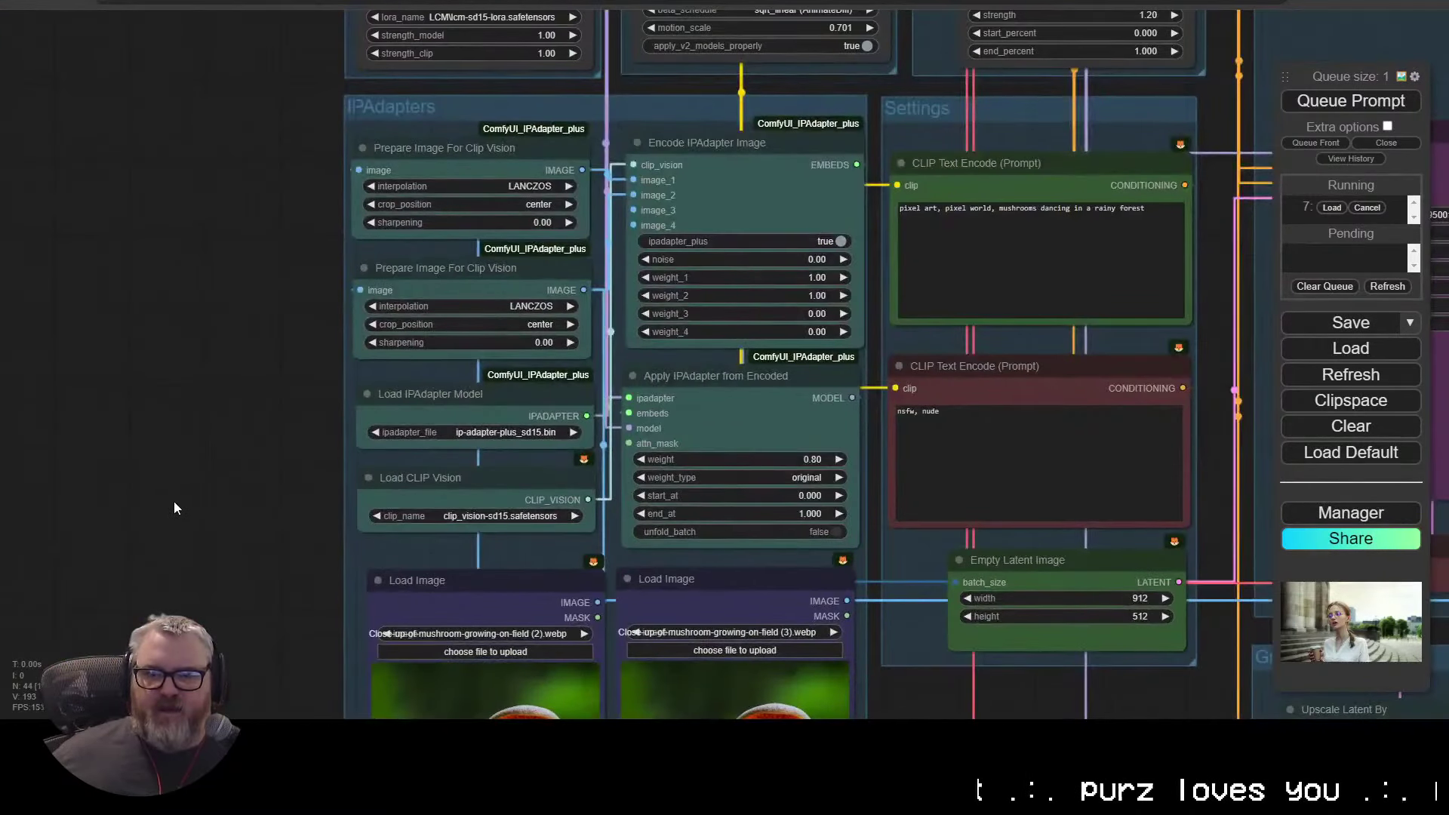
left_click_drag(453, 467, 239, 486)
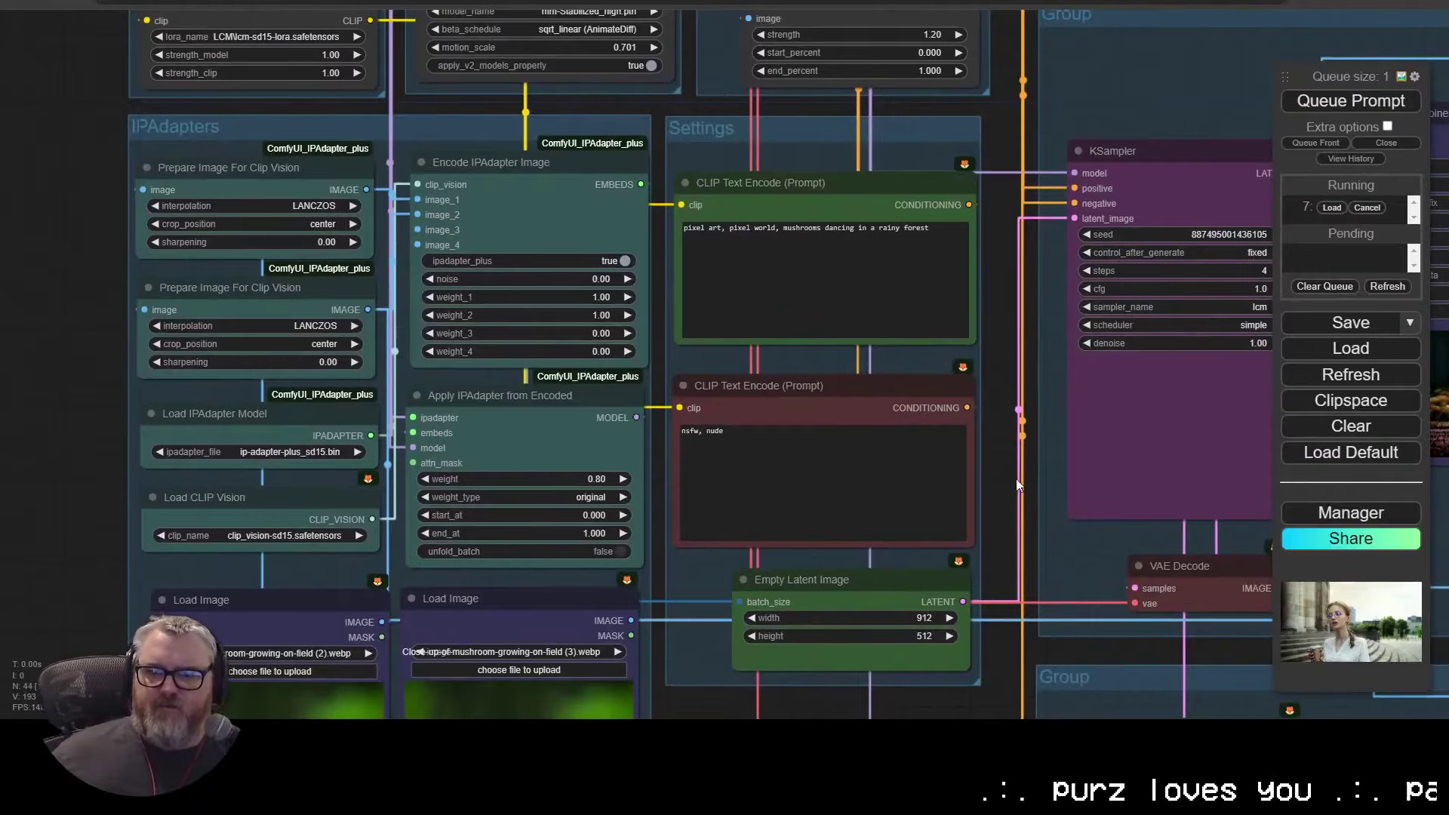
left_click_drag(1013, 432, 731, 580)
Step: In the DWPose workflow, load bicycle.mp4 with select_every_nth at 2 and queue the pose extraction
scroll(863, 377, "down", 3)
scroll(909, 418, "up", 3)
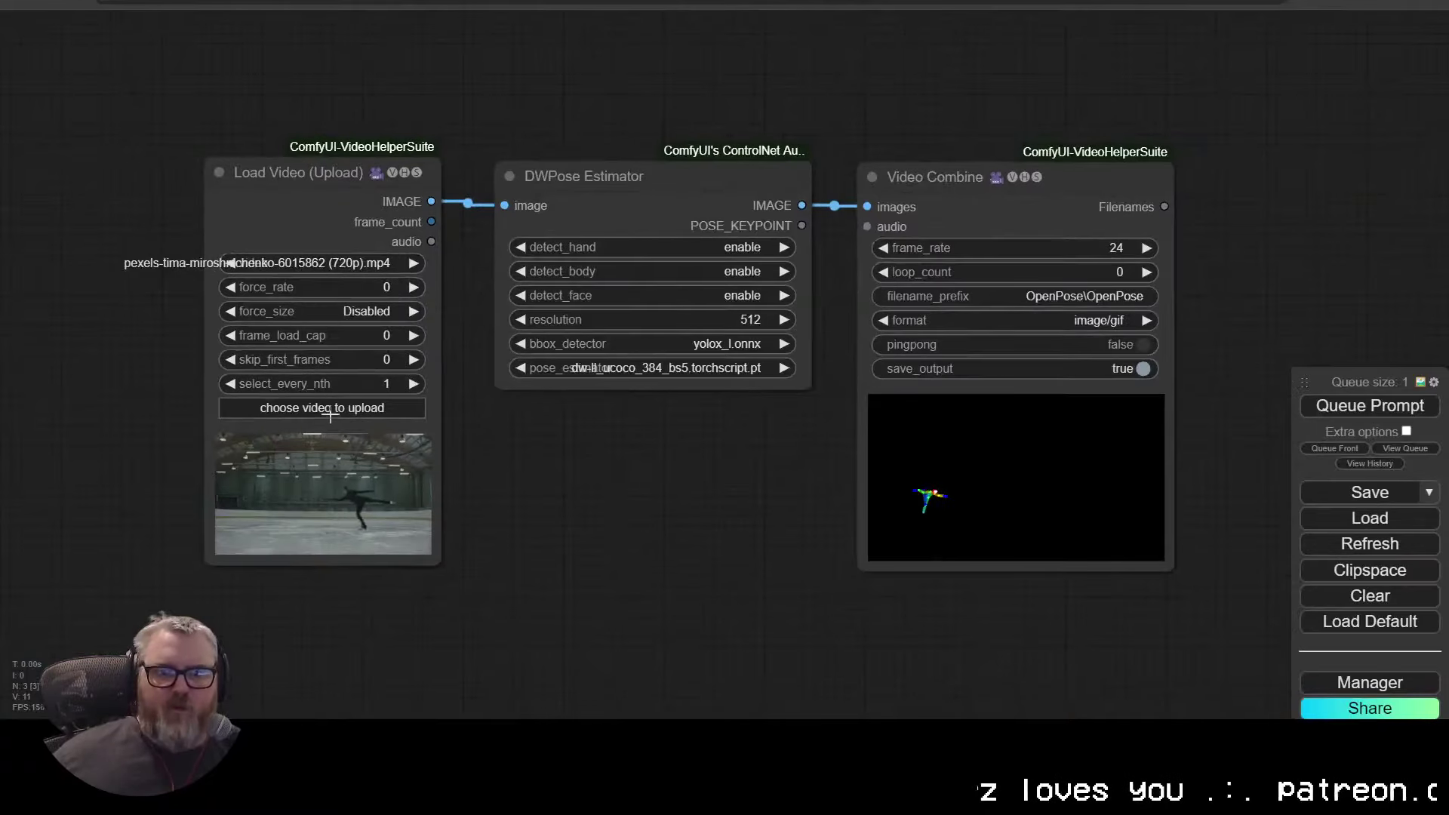
left_click(330, 415)
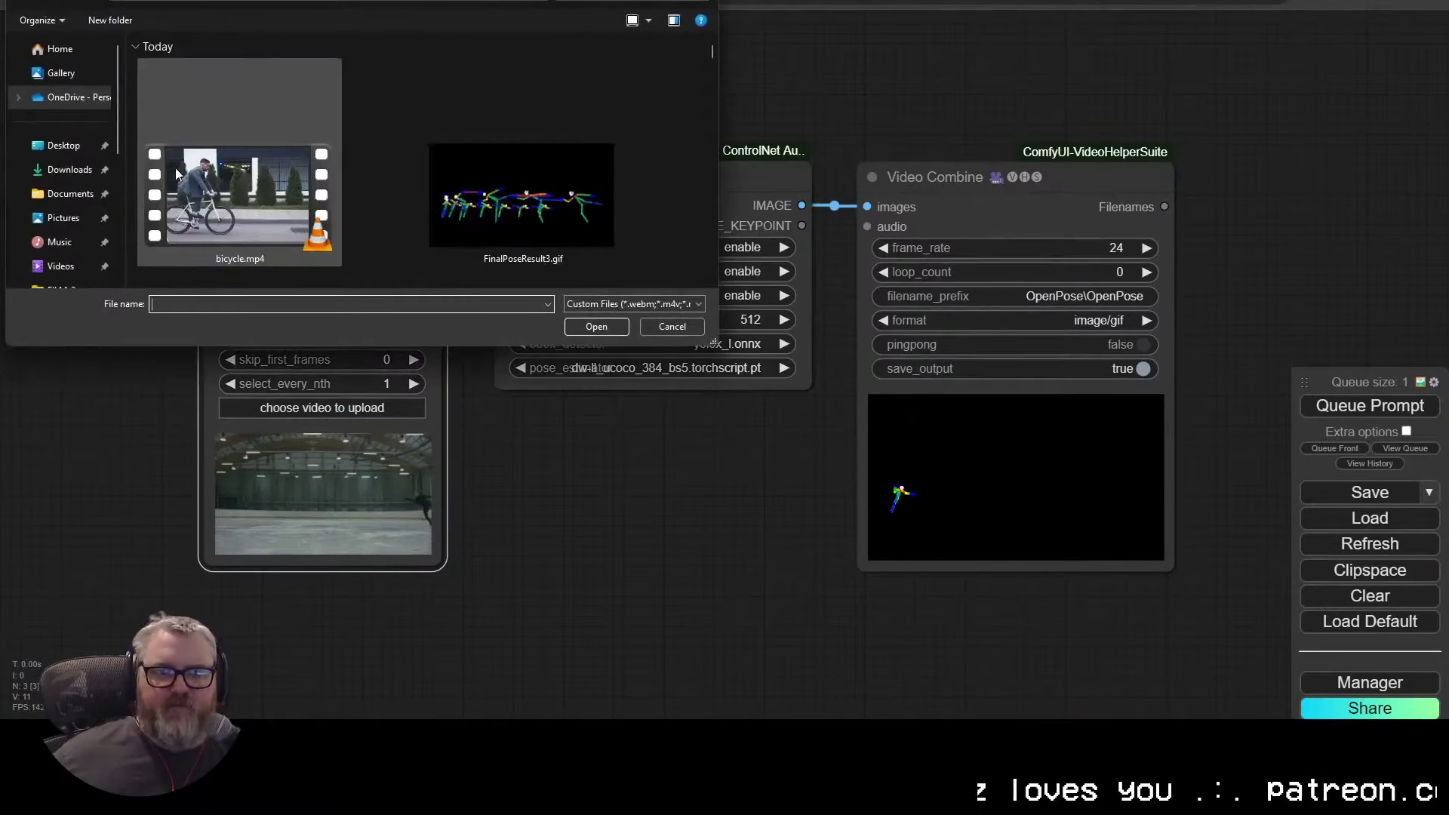
double_click(186, 183)
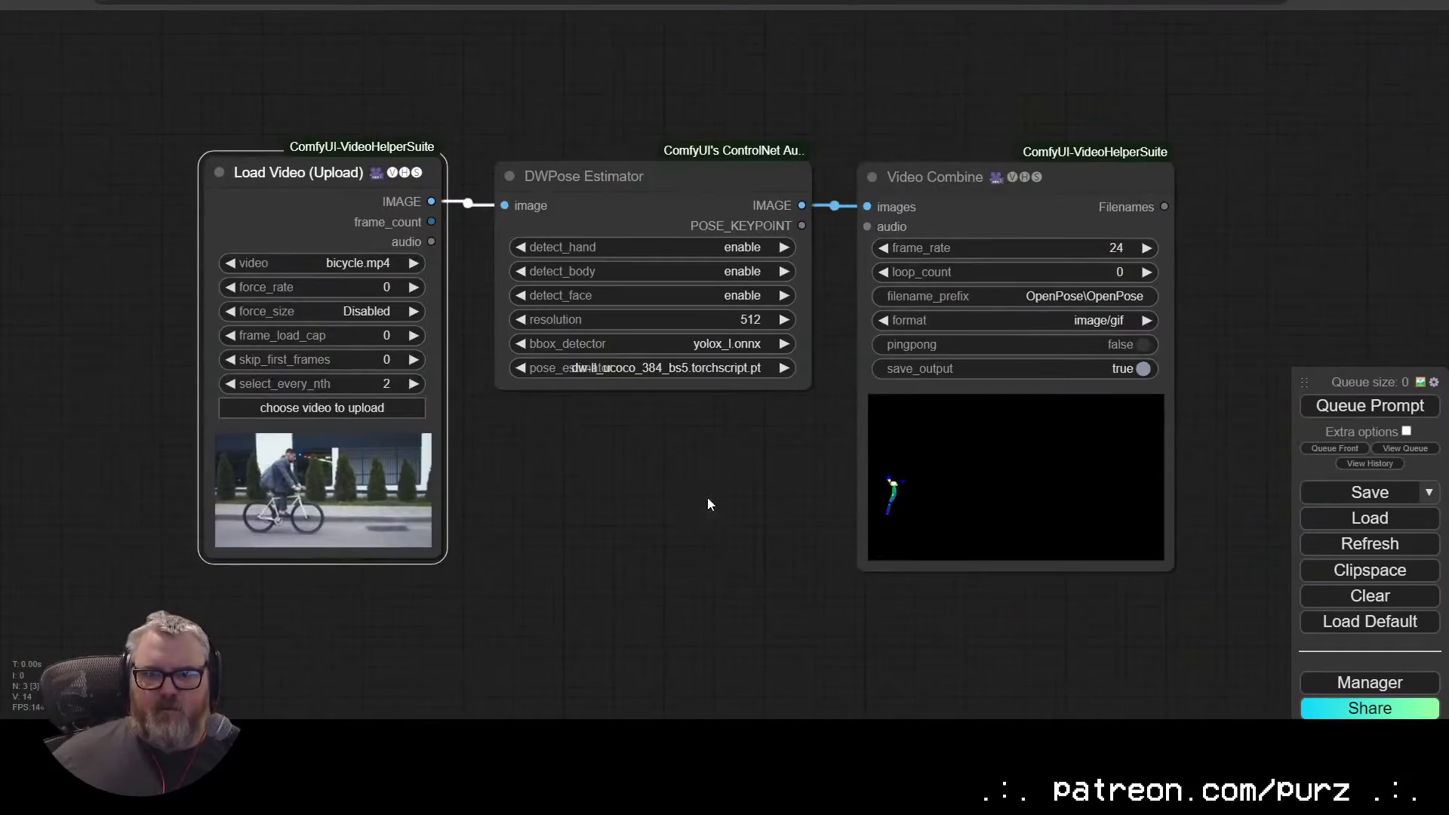
left_click(1405, 408)
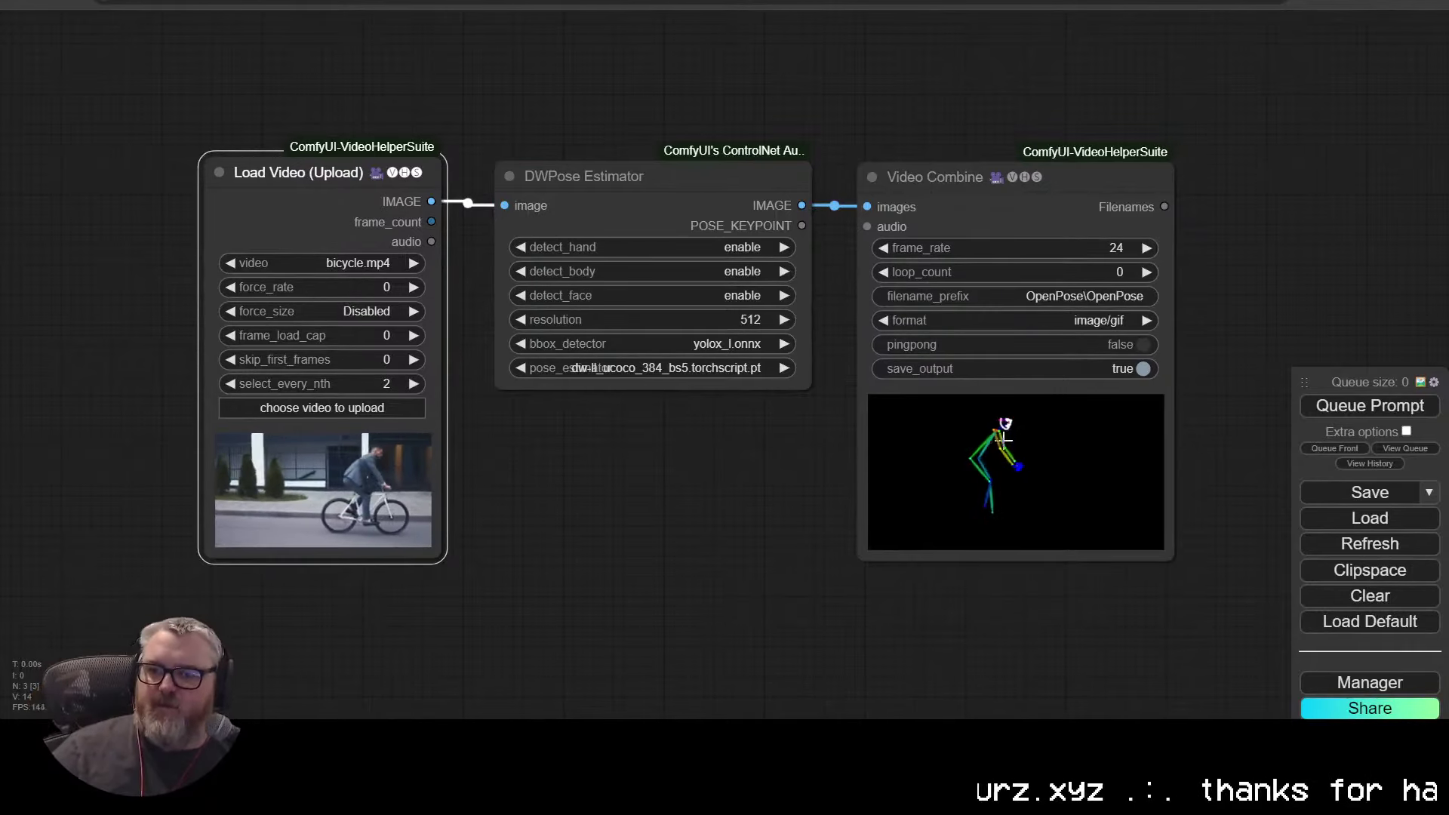
Step: Save the bicycle pose animation from the Video Combine node and switch to PoseDuplicator.py in Visual Studio Code
right_click(1002, 188)
left_click(1033, 56)
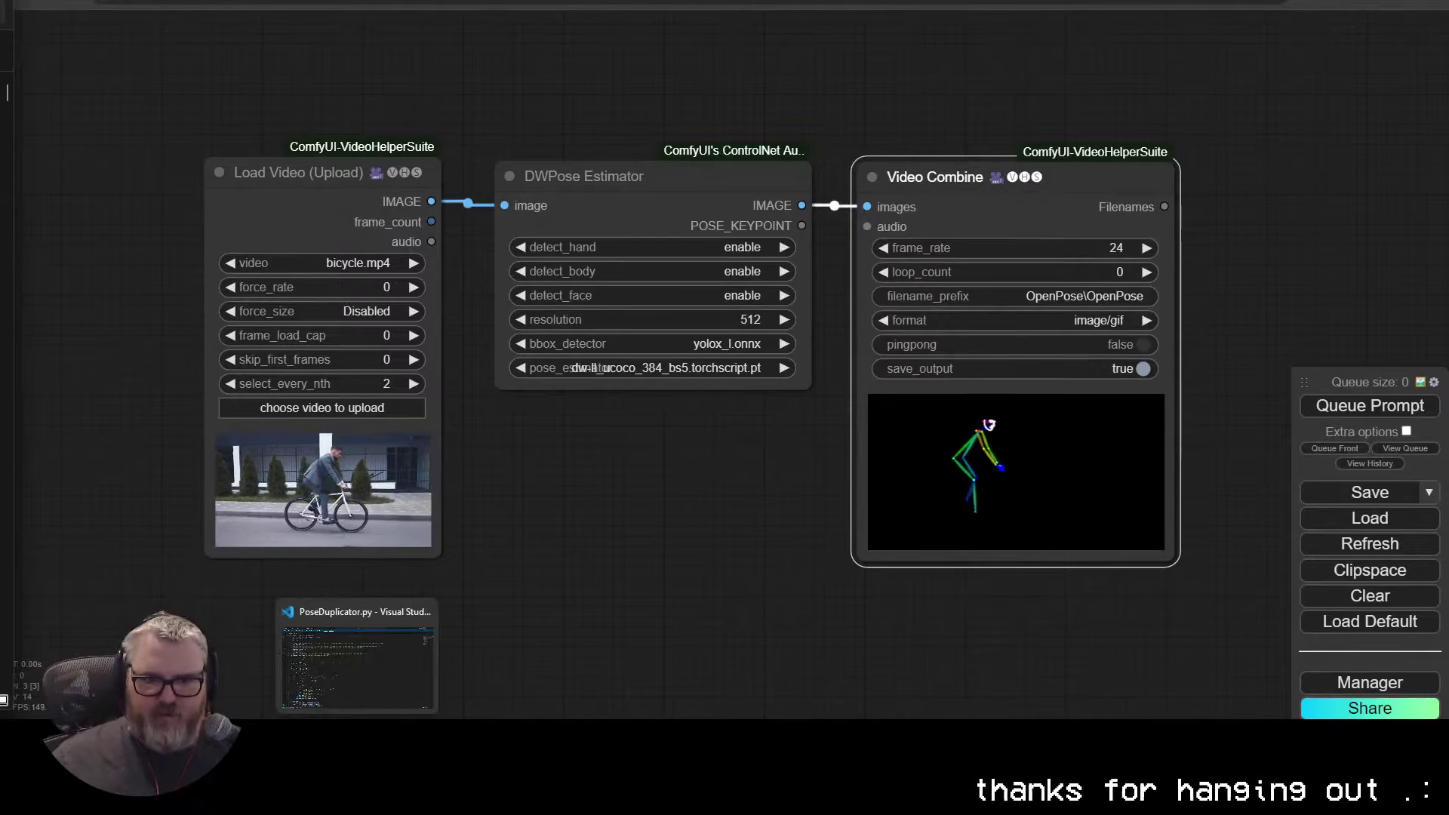
left_click(332, 674)
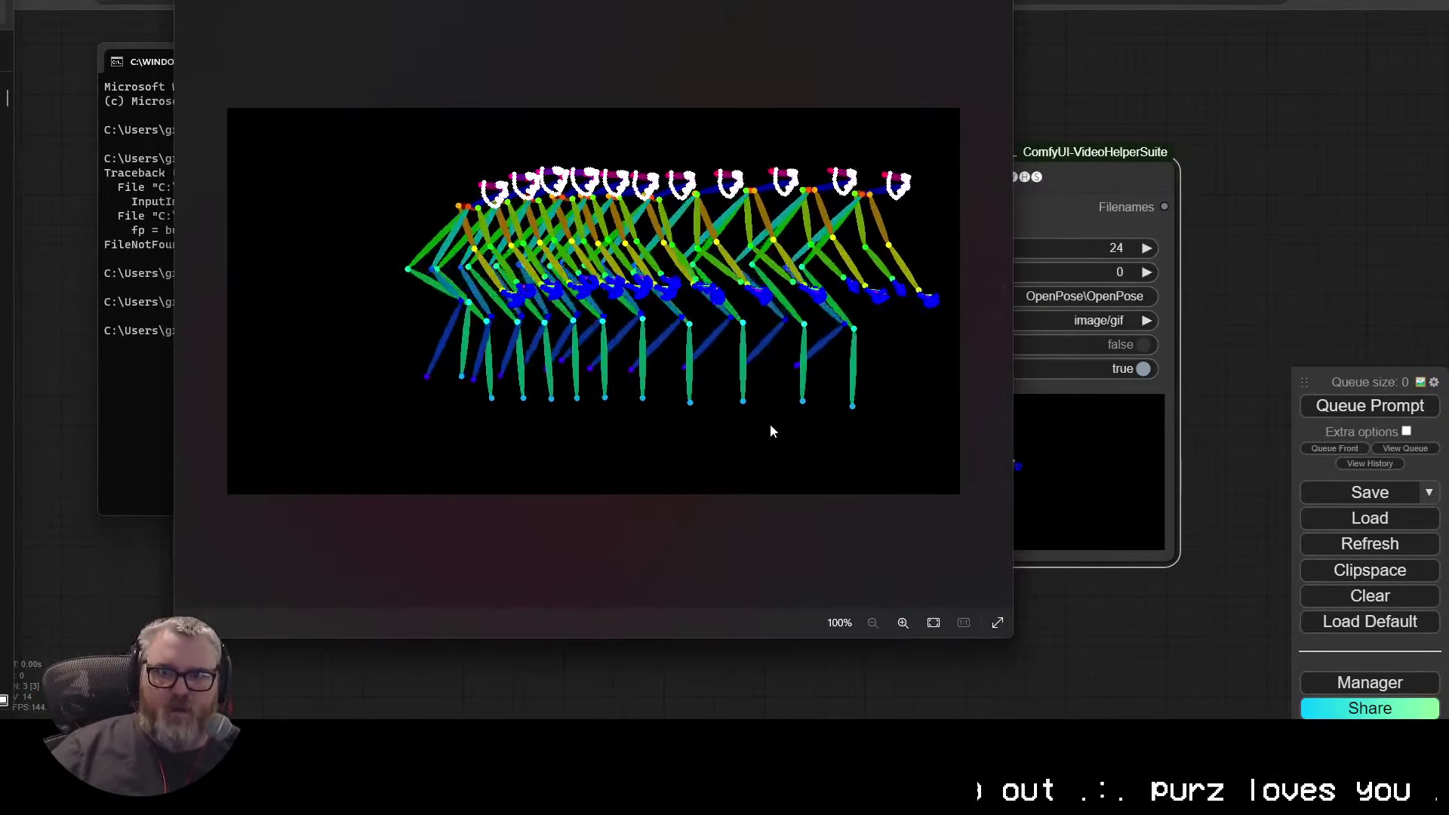
Step: Change the MinimumOutputFrames value in PoseDuplicator.py and save the script
left_click(407, 755)
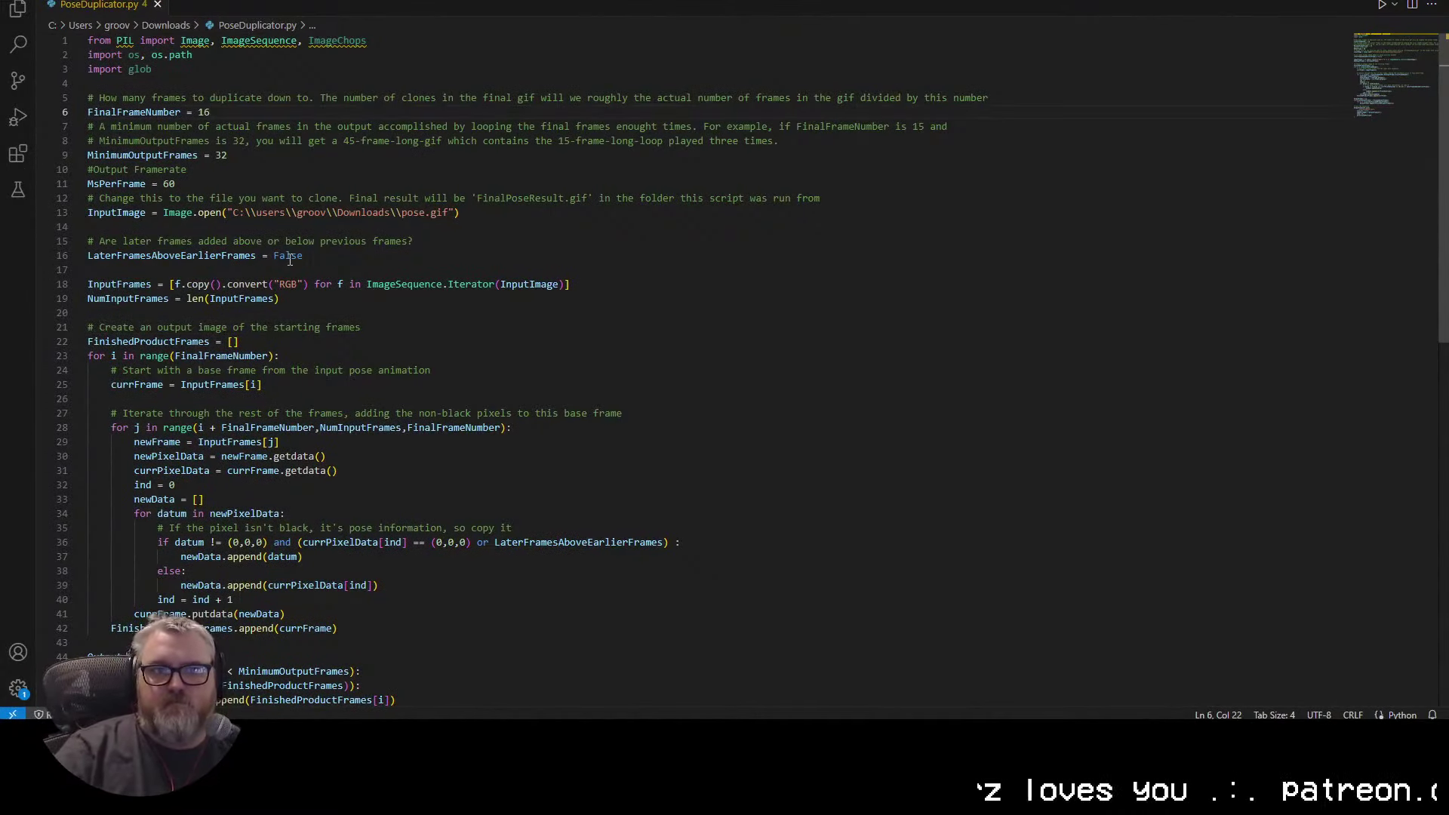
key("Down")
key("Down")
key("Right")
key("Right")
key("shift+Right")
key("shift+Right")
key("ctrl+s")
Step: Rerun the pose duplicator script from the command prompt and view the resulting duplicated bicycle pose GIF
key("alt+Tab")
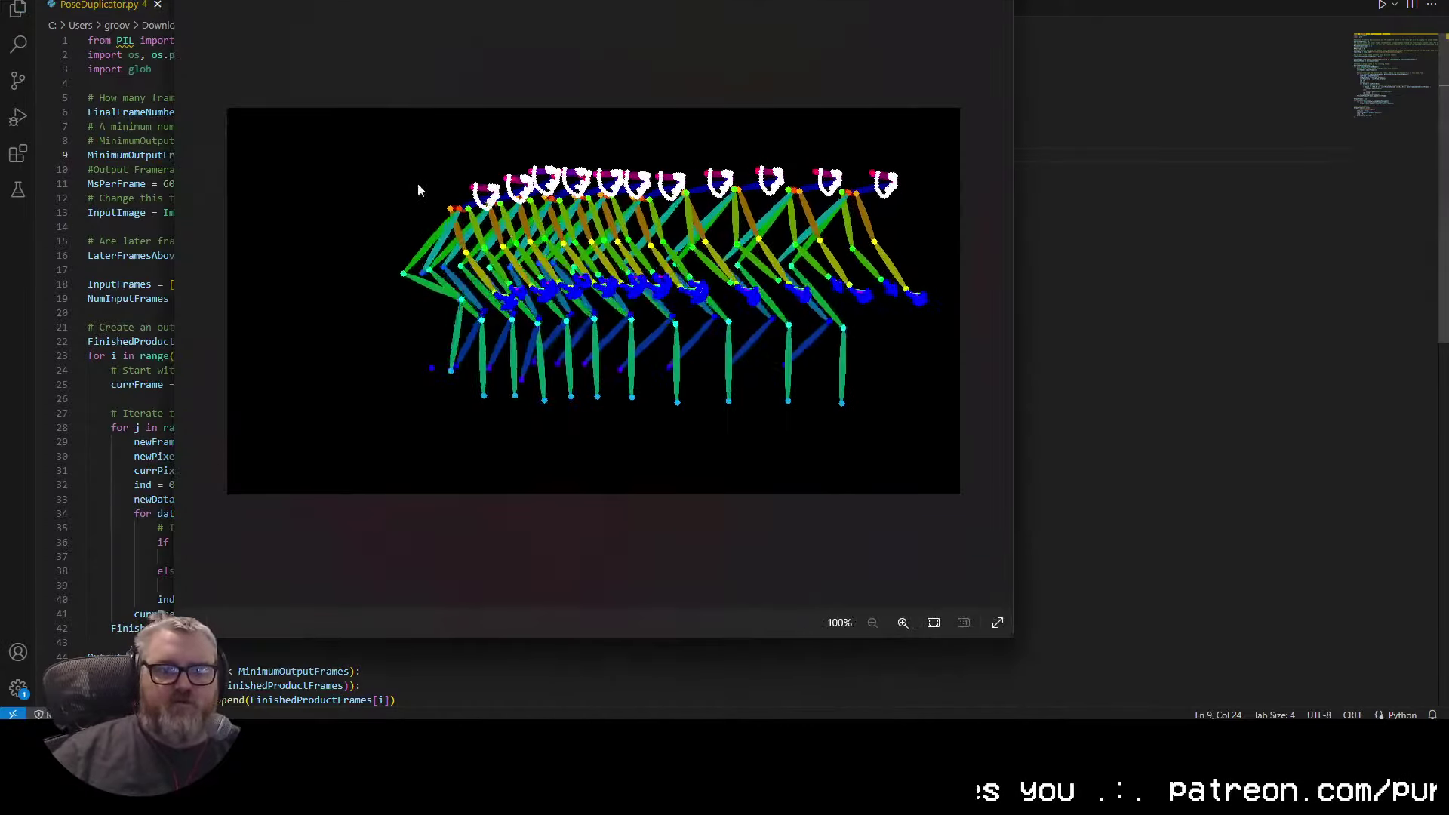
mouse_move(245, 736)
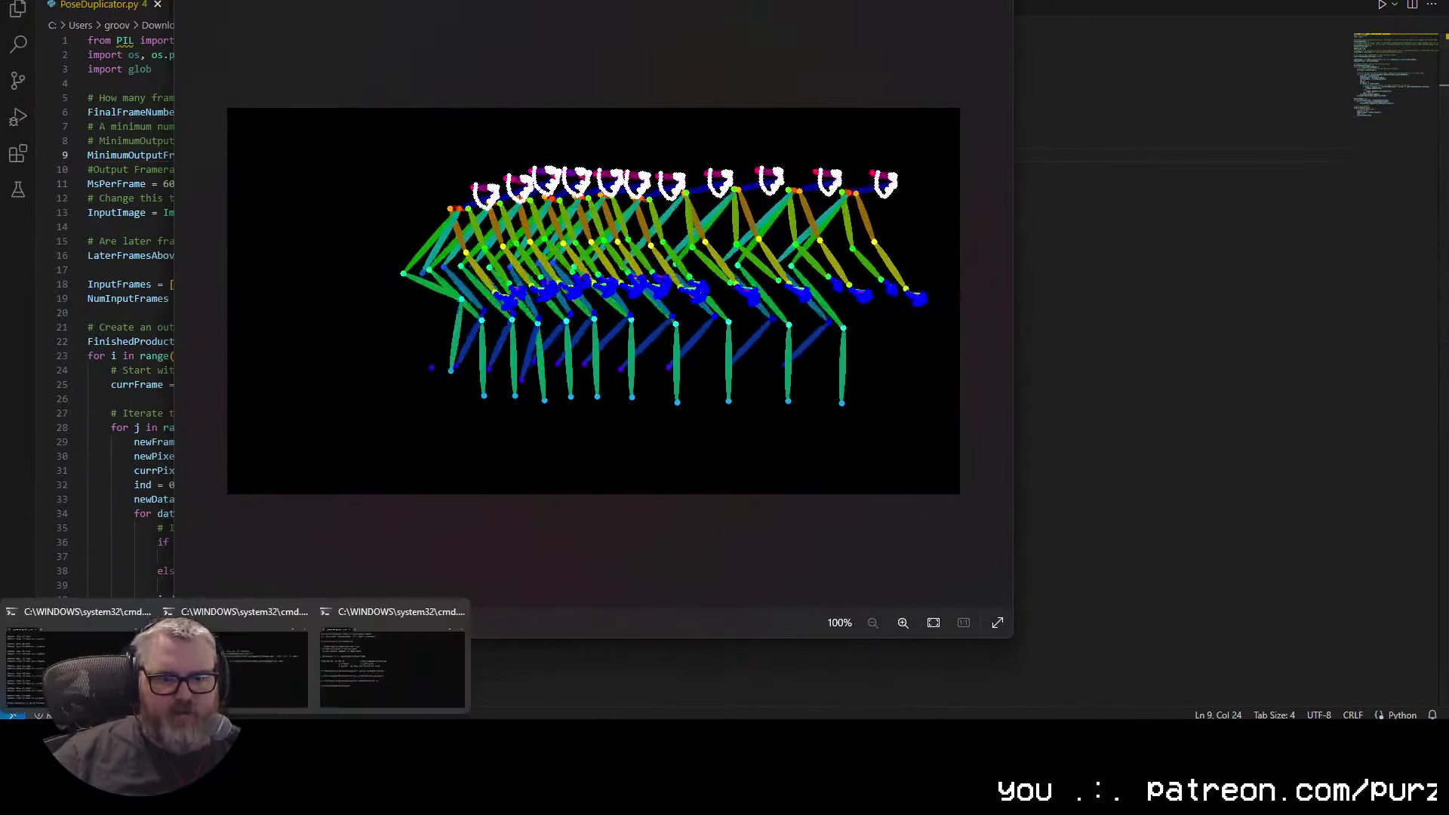
left_click(392, 664)
key("Up")
key("Return")
left_click(945, 419)
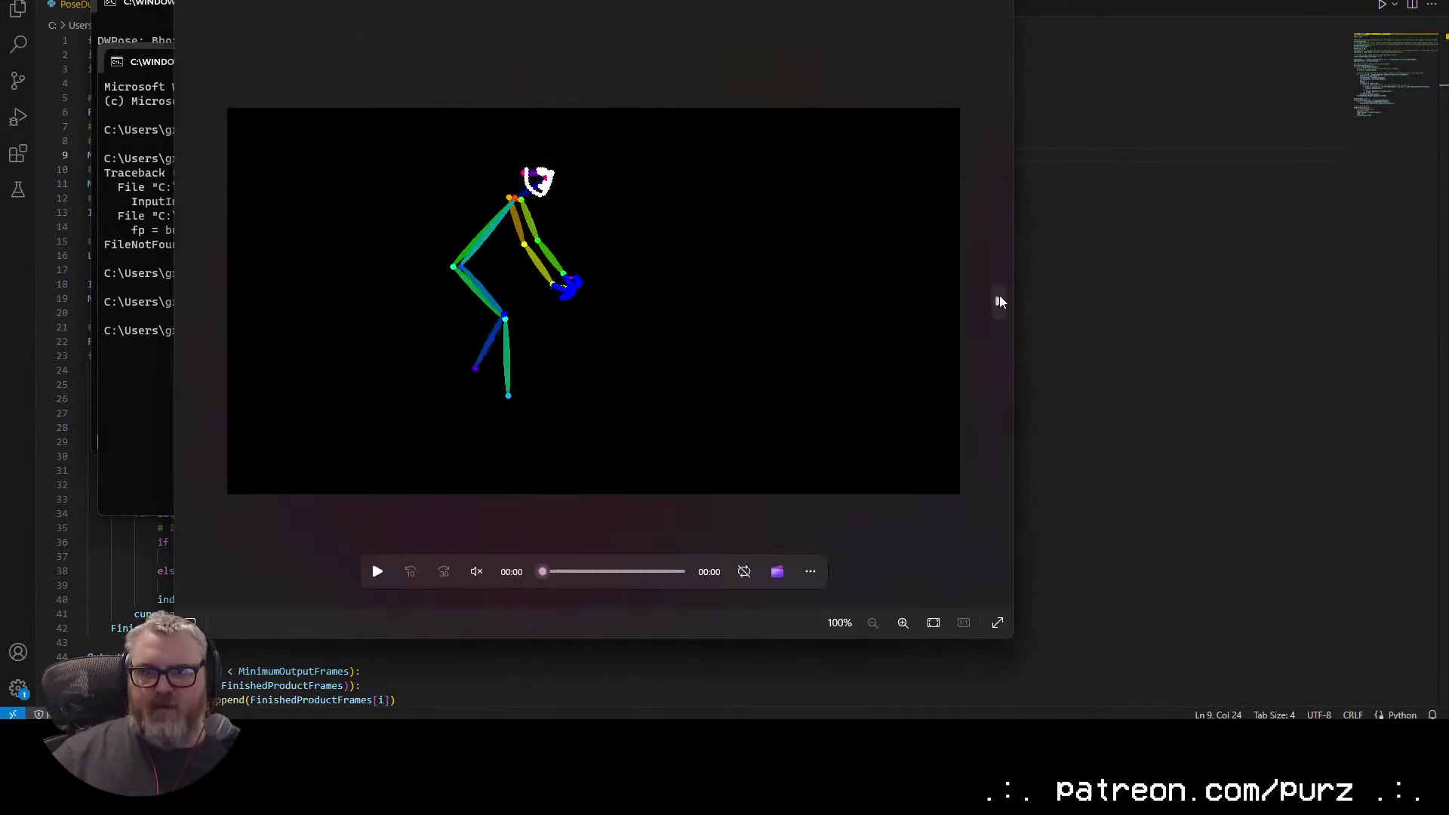
left_click(999, 300)
left_click(197, 294)
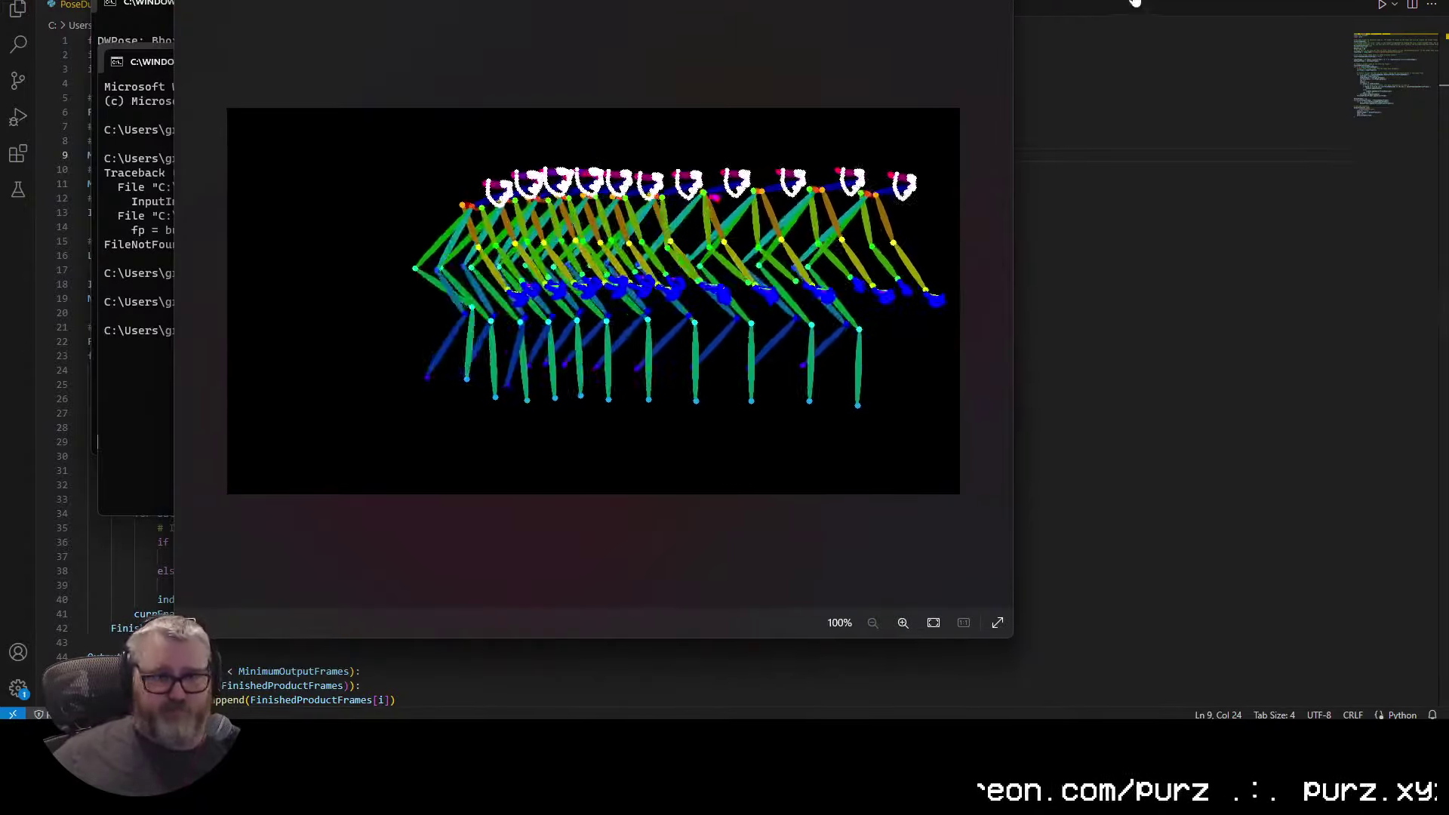
Step: Set FinalFrameNumber to 32 in PoseDuplicator.py, save the script and rerun it to view the duplicated bicycle pose GIF
left_click(994, 2)
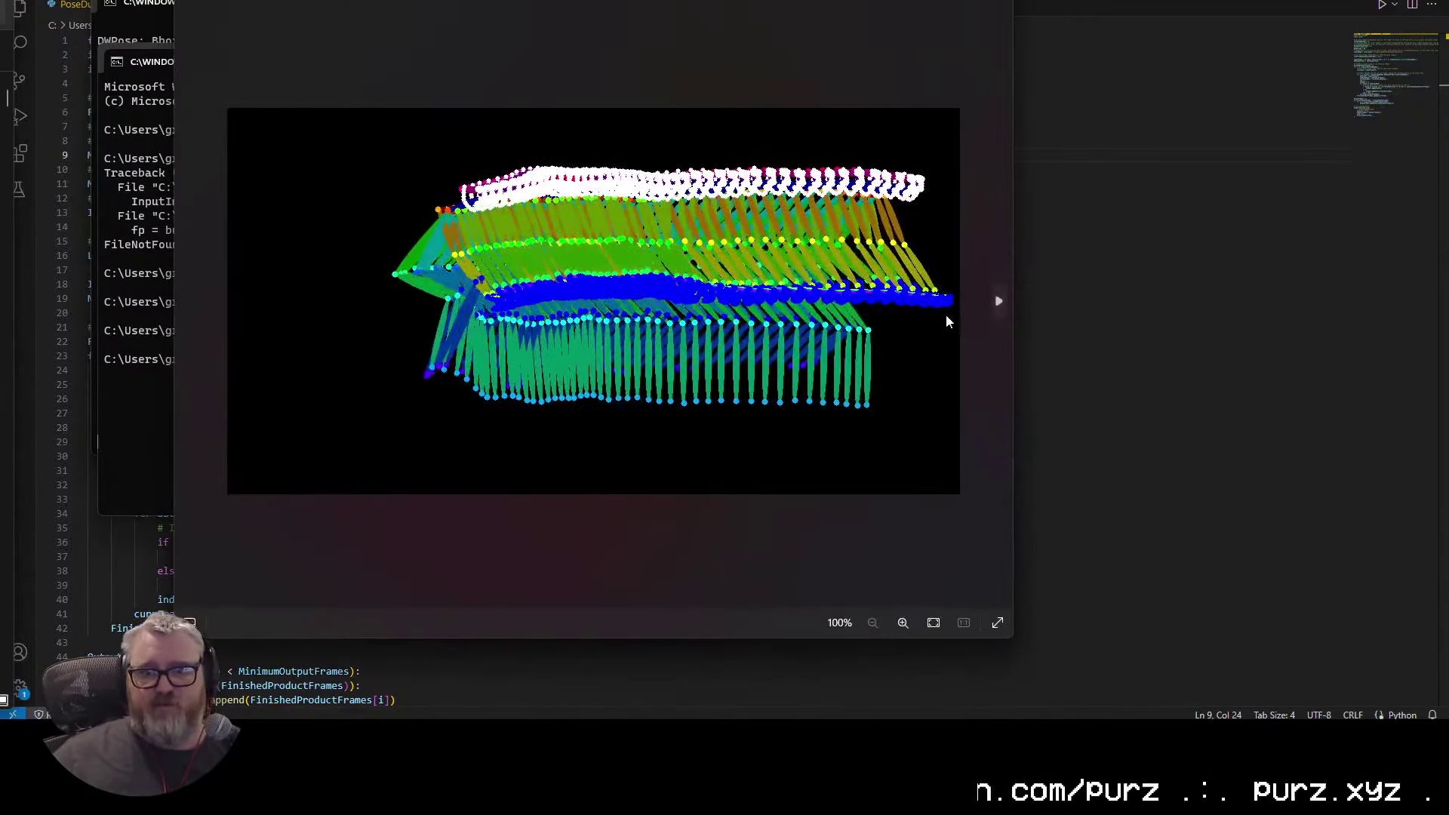
left_click(1071, 392)
left_click(218, 112)
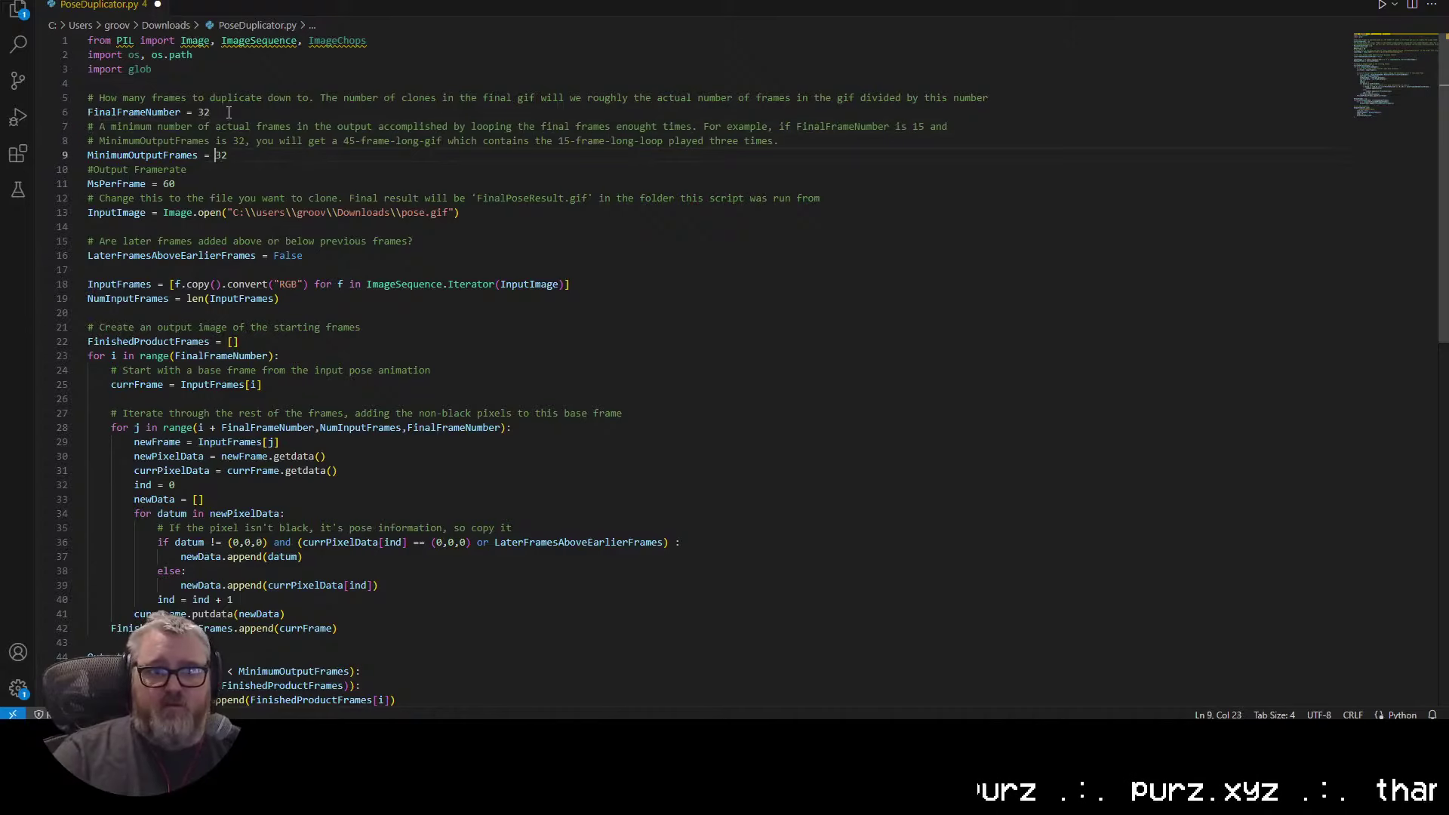
key("ctrl+s")
key("alt+Tab")
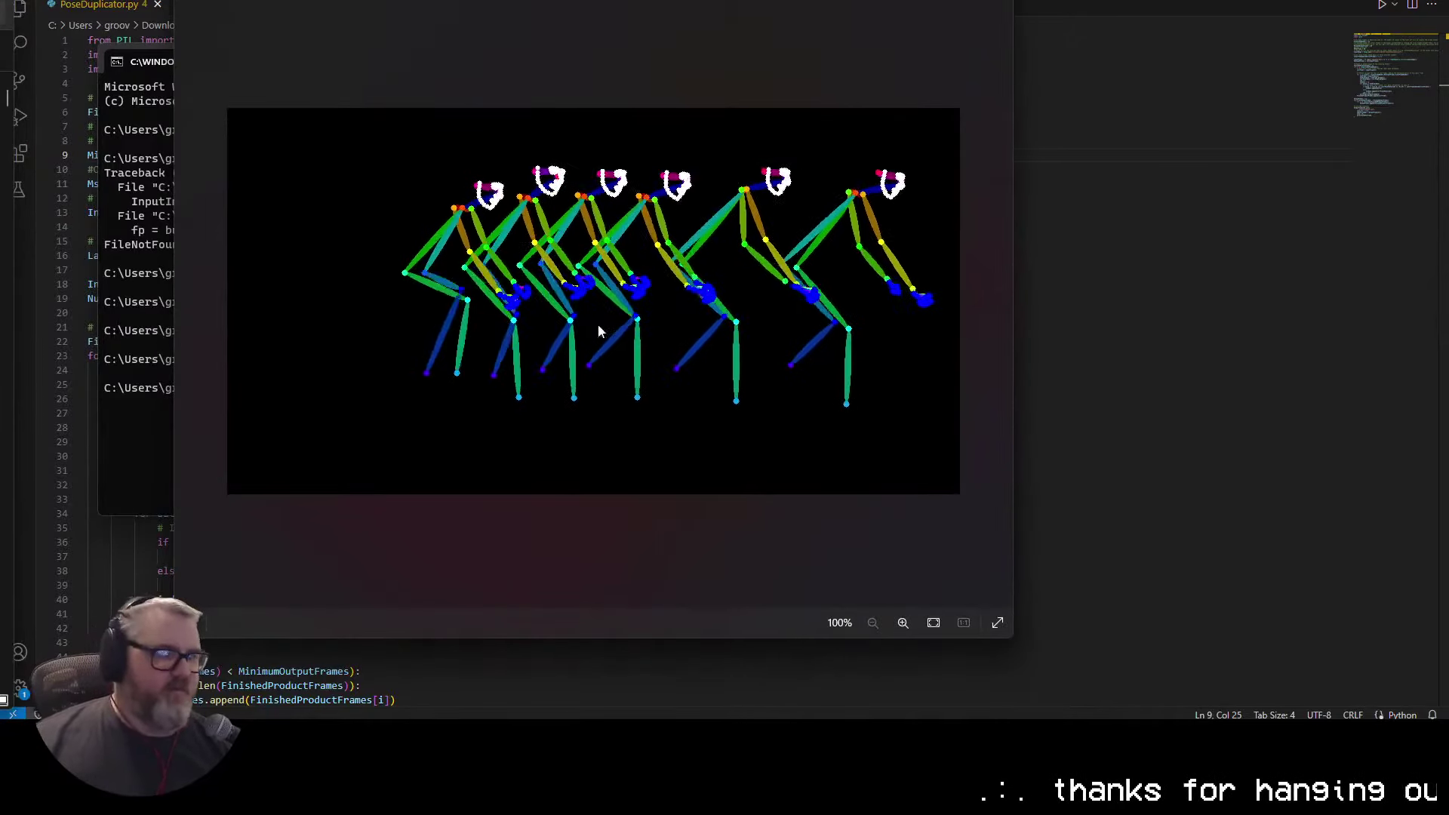
Step: Close the GIF preview, switch to ComfyUI and load FinalPoseResult4.gif into the Load Video node
left_click(994, 2)
left_click(519, 613)
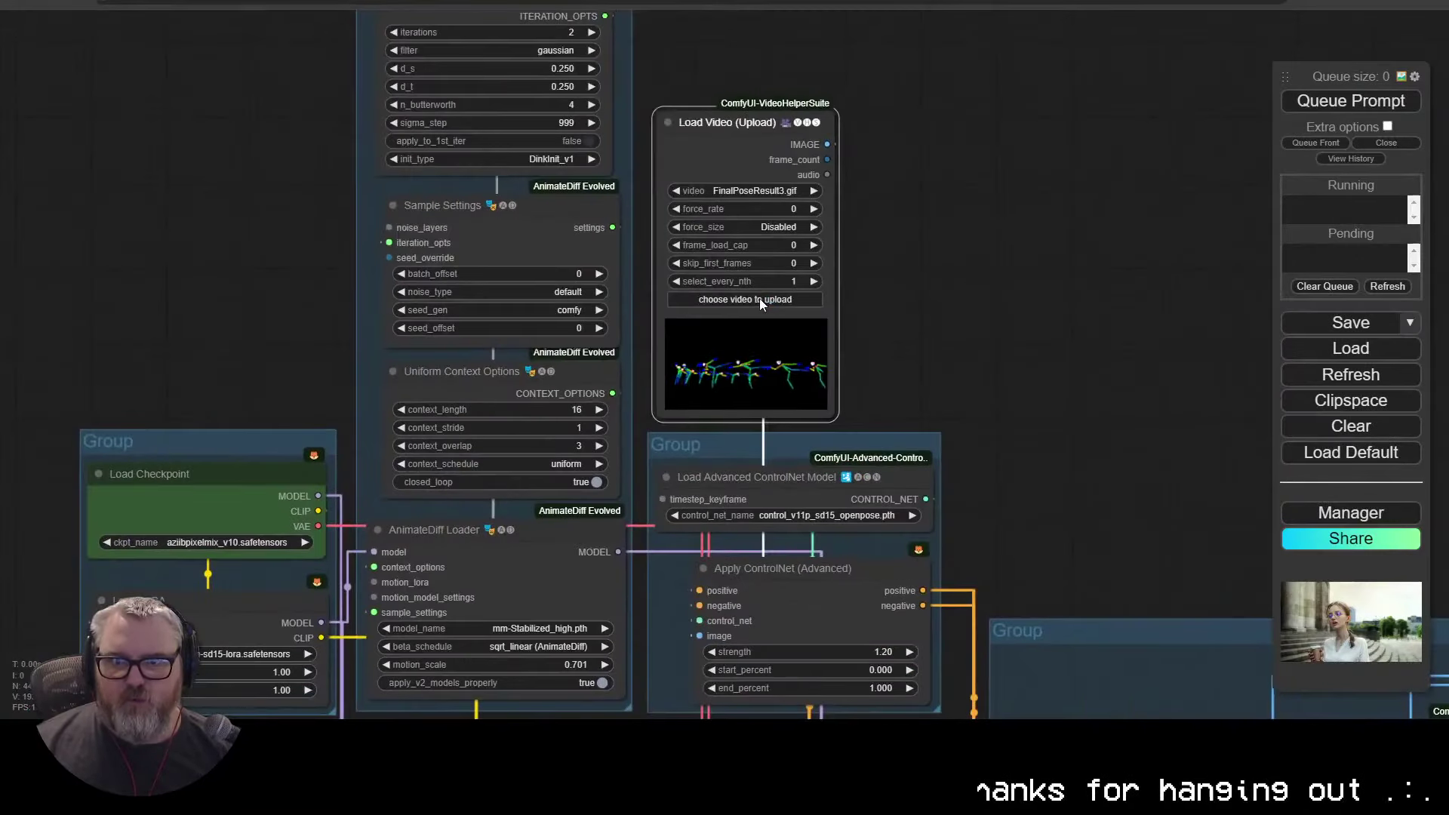
left_click(759, 297)
double_click(314, 134)
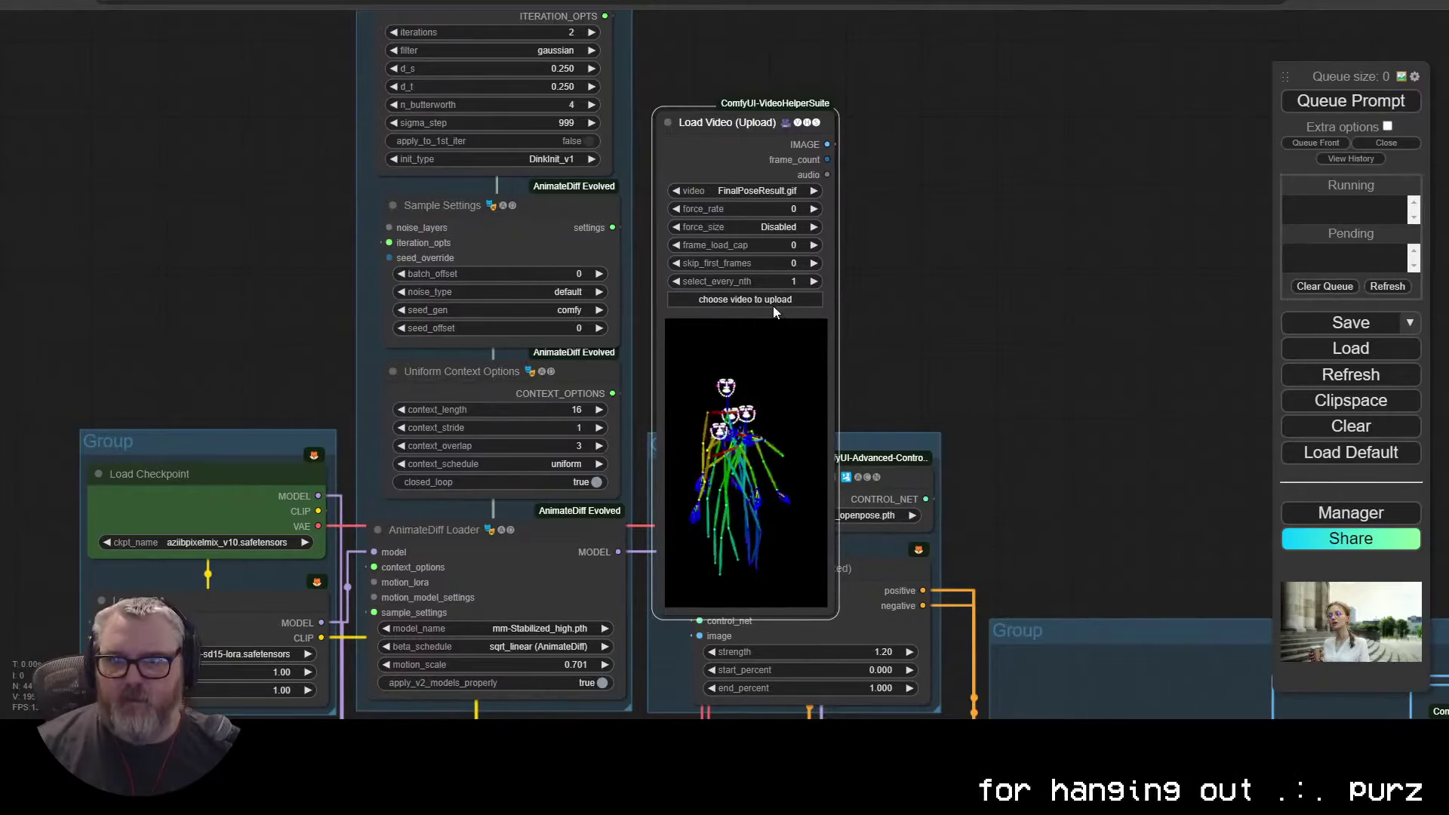
left_click(815, 190)
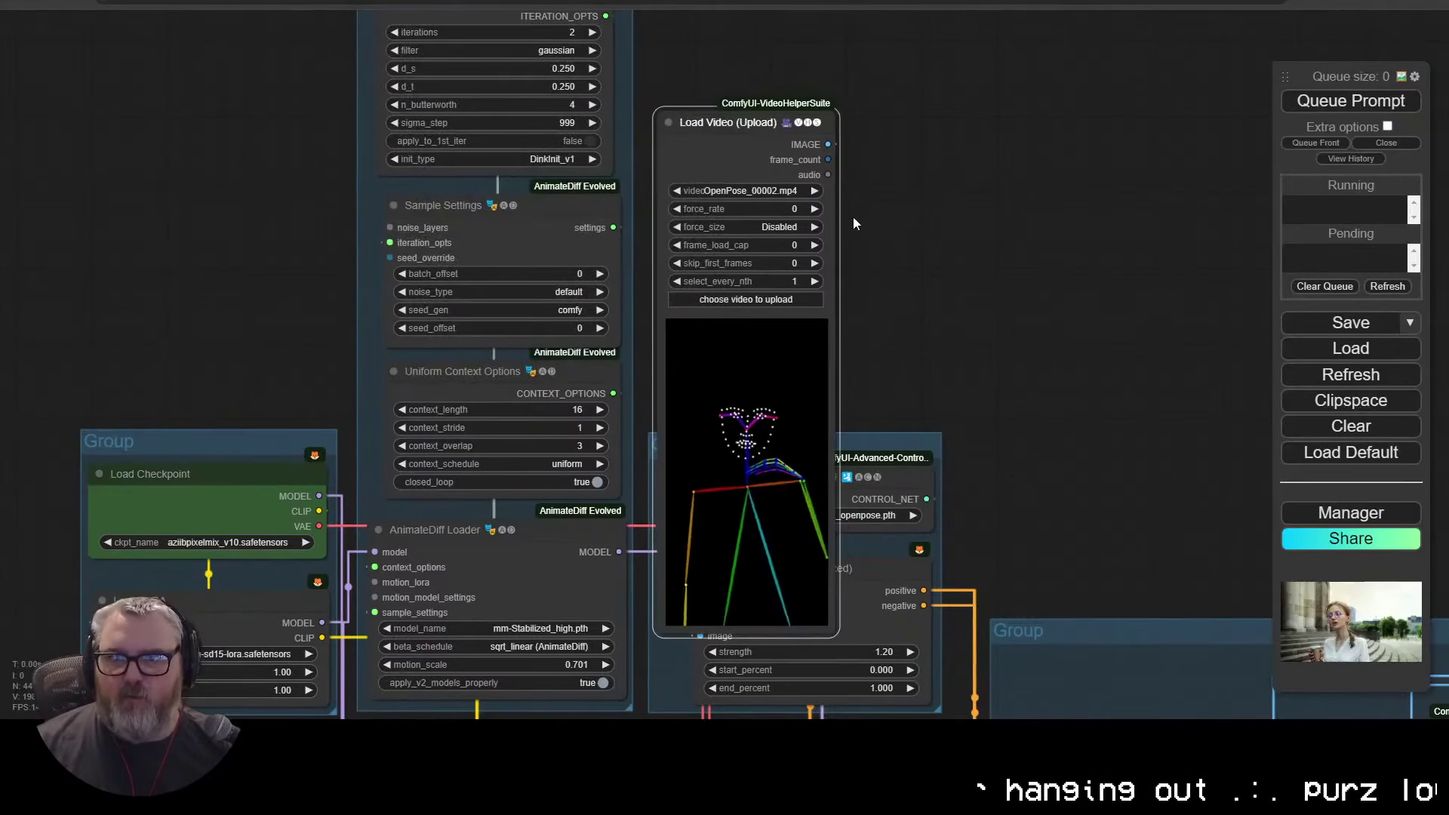
left_click(819, 190)
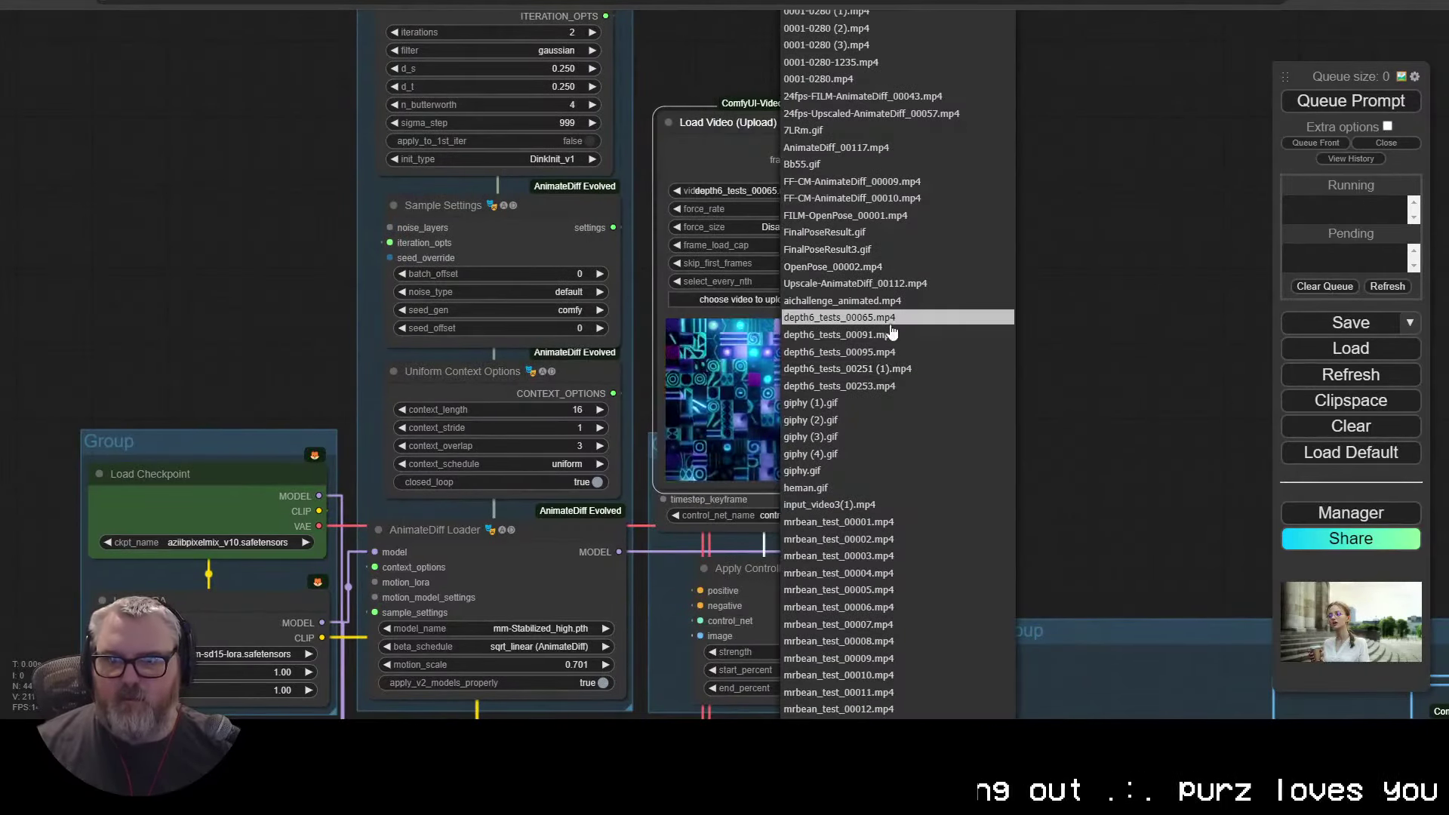
scroll(924, 580, "down", 5)
scroll(933, 586, "down", 3)
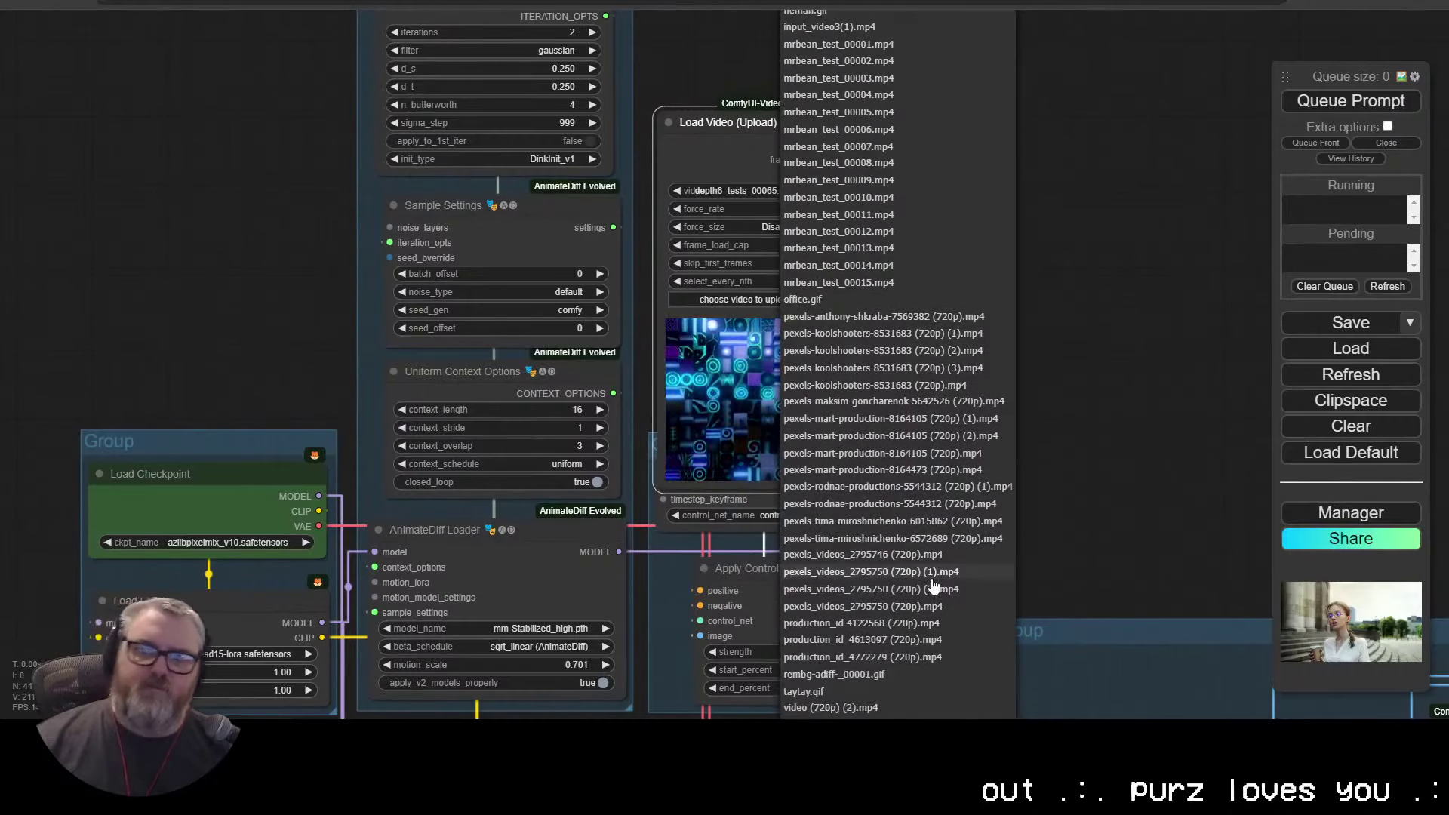
left_click(933, 586)
Step: Set the positive prompt to "pixel art, pixel world, clowns riding bicycles in the circus" and queue the generation
scroll(926, 318, "up", 10)
scroll(828, 273, "down", 6)
left_click_drag(828, 453, 1197, 149)
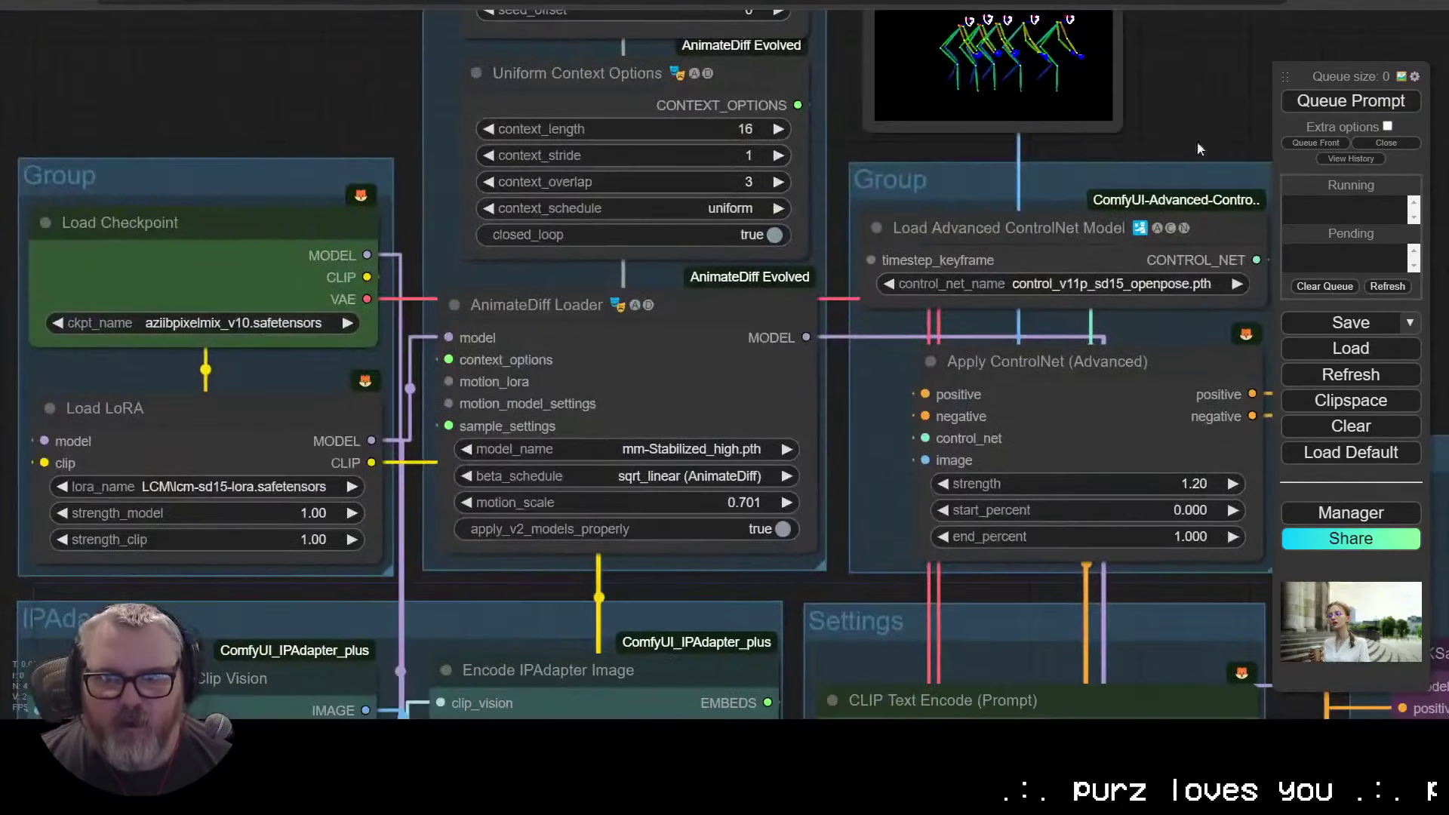
left_click_drag(323, 112, 432, 0)
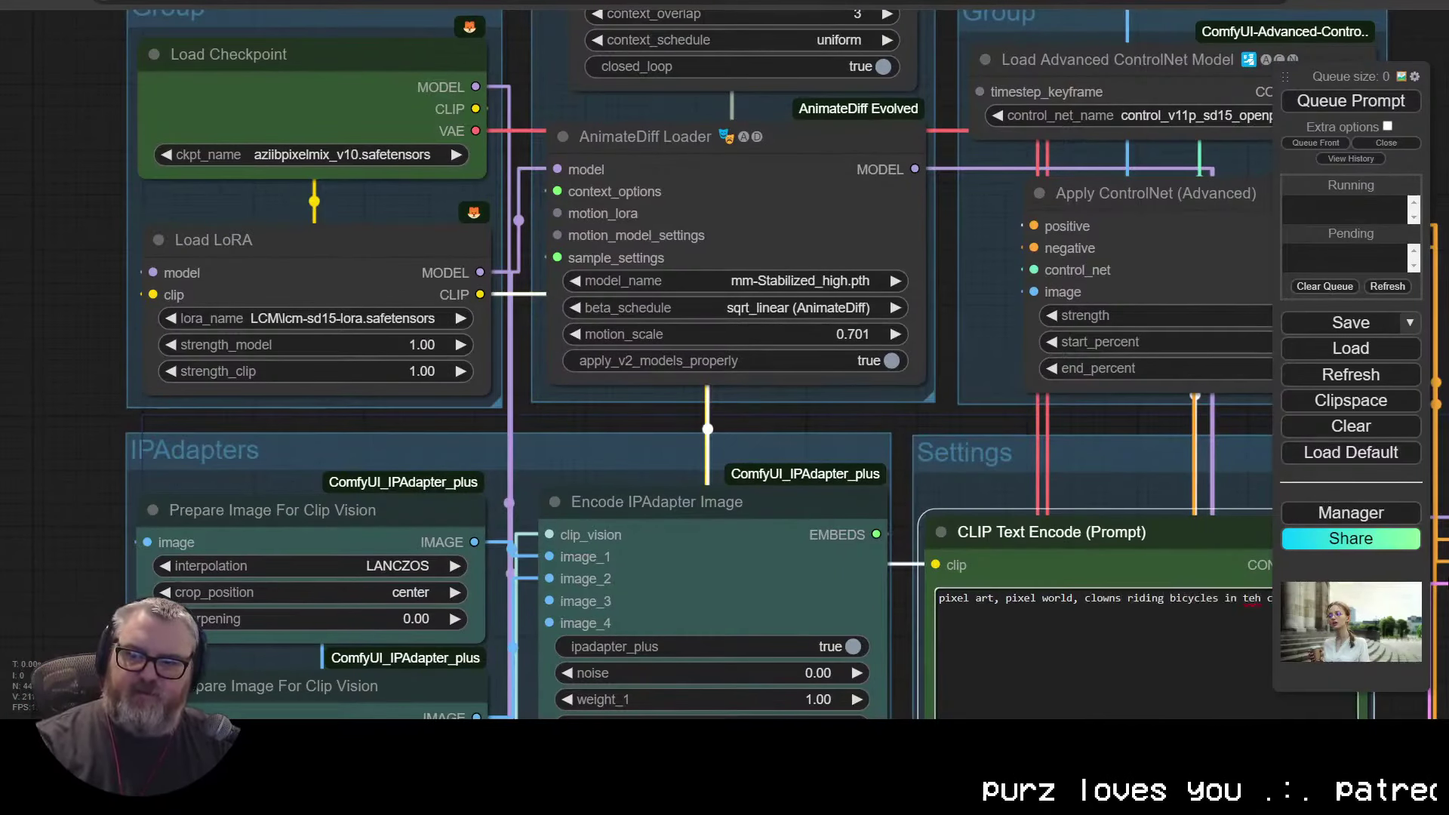
left_click_drag(1441, 444, 732, 197)
scroll(736, 202, "down", 4)
left_click_drag(1003, 159, 656, 147)
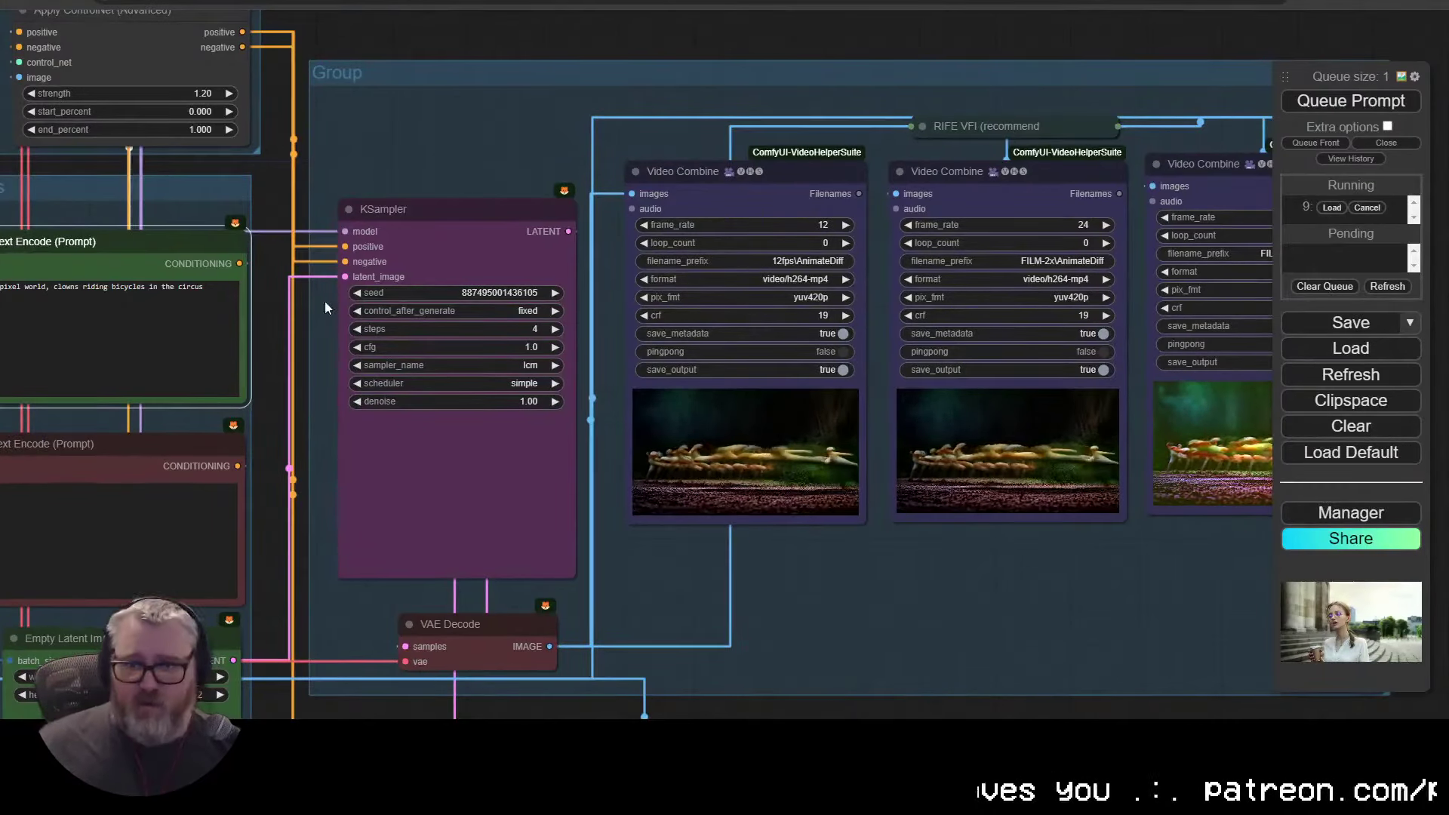
Step: Follow the first KSampler's progress and check the Video Combine previews beside it
scroll(326, 307, "down", 2)
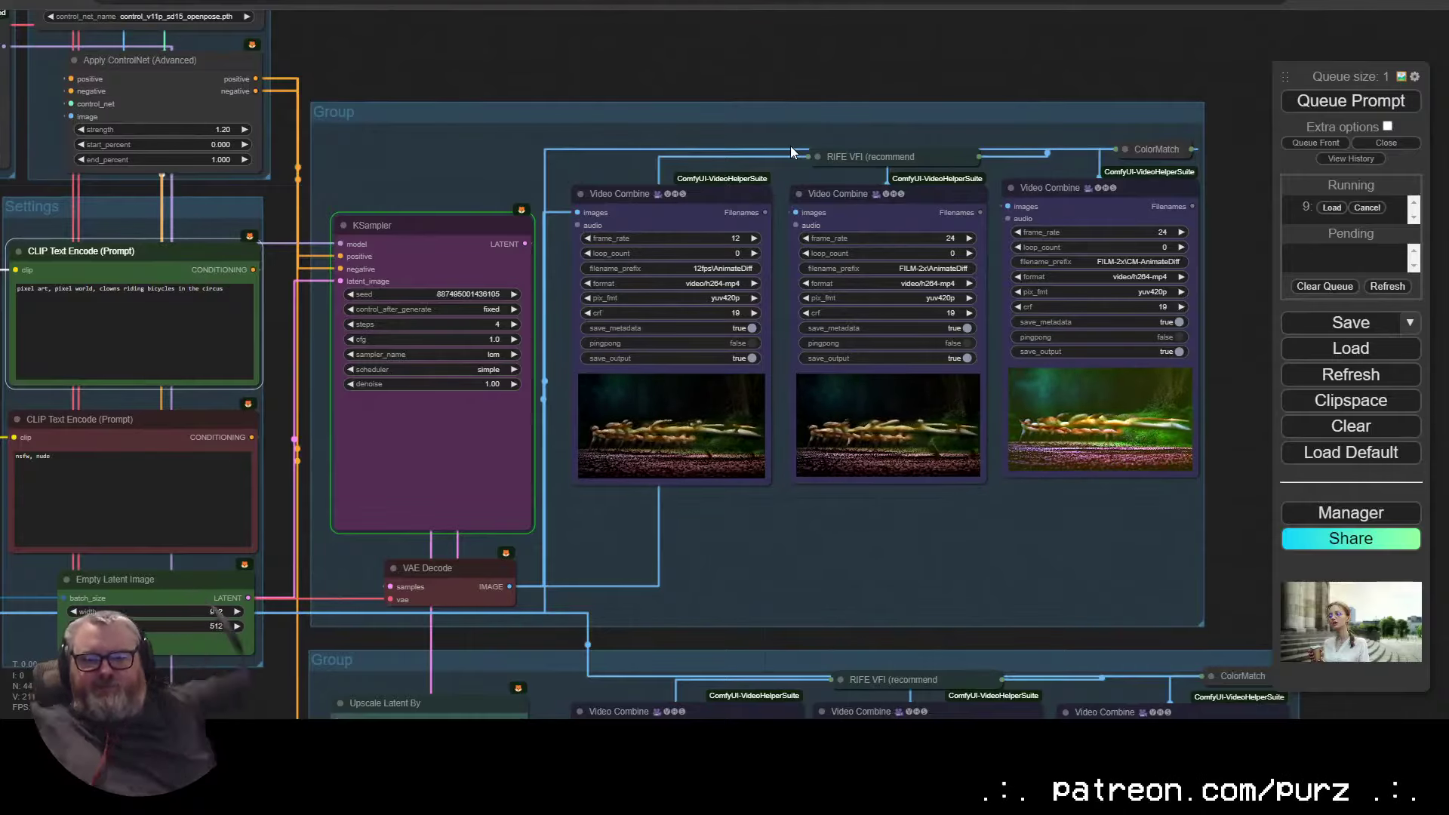
scroll(790, 146, "down", 2)
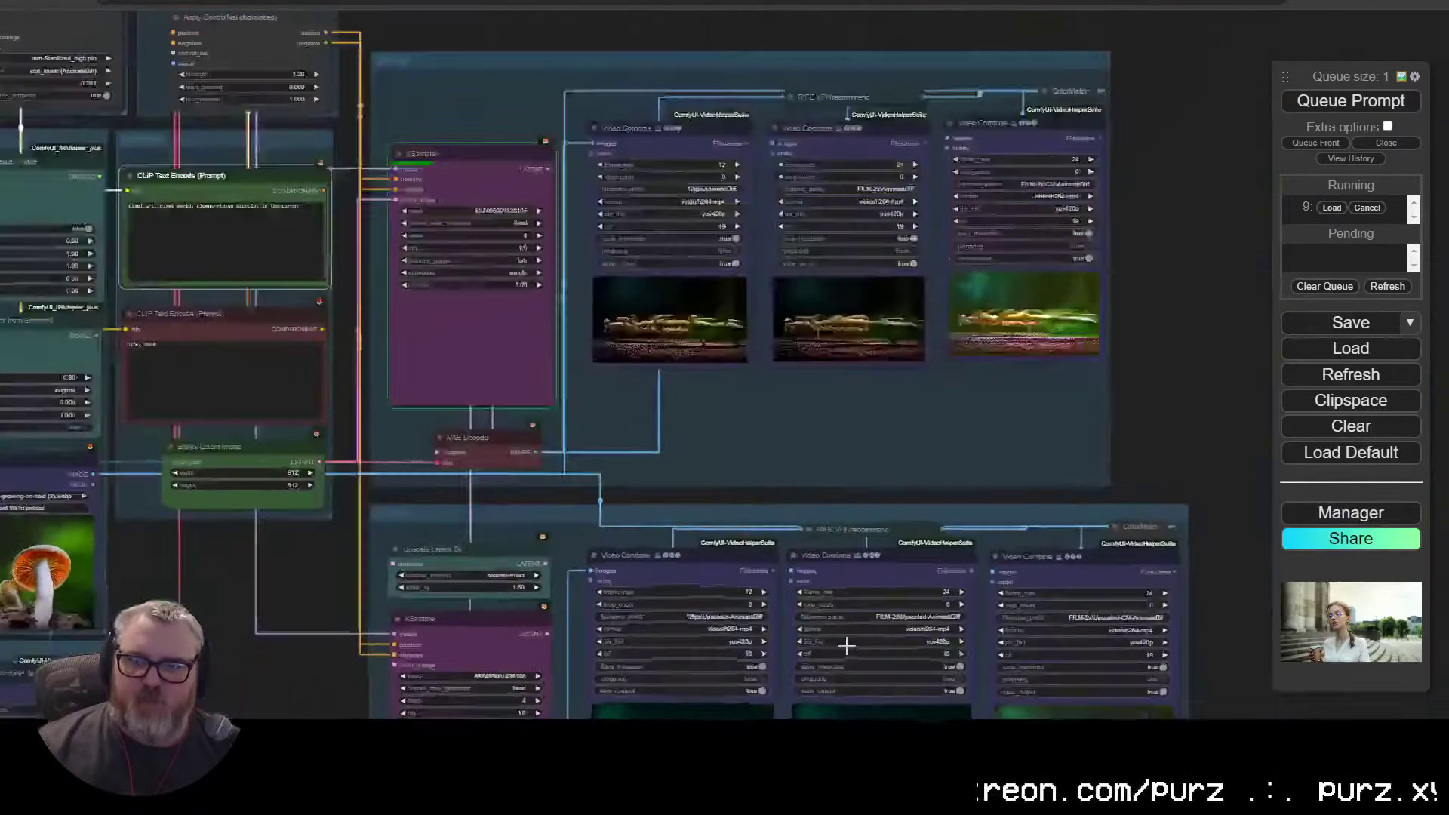
scroll(849, 626, "up", 8)
left_click_drag(870, 252, 751, 578)
scroll(757, 427, "up", 4)
scroll(758, 428, "down", 6)
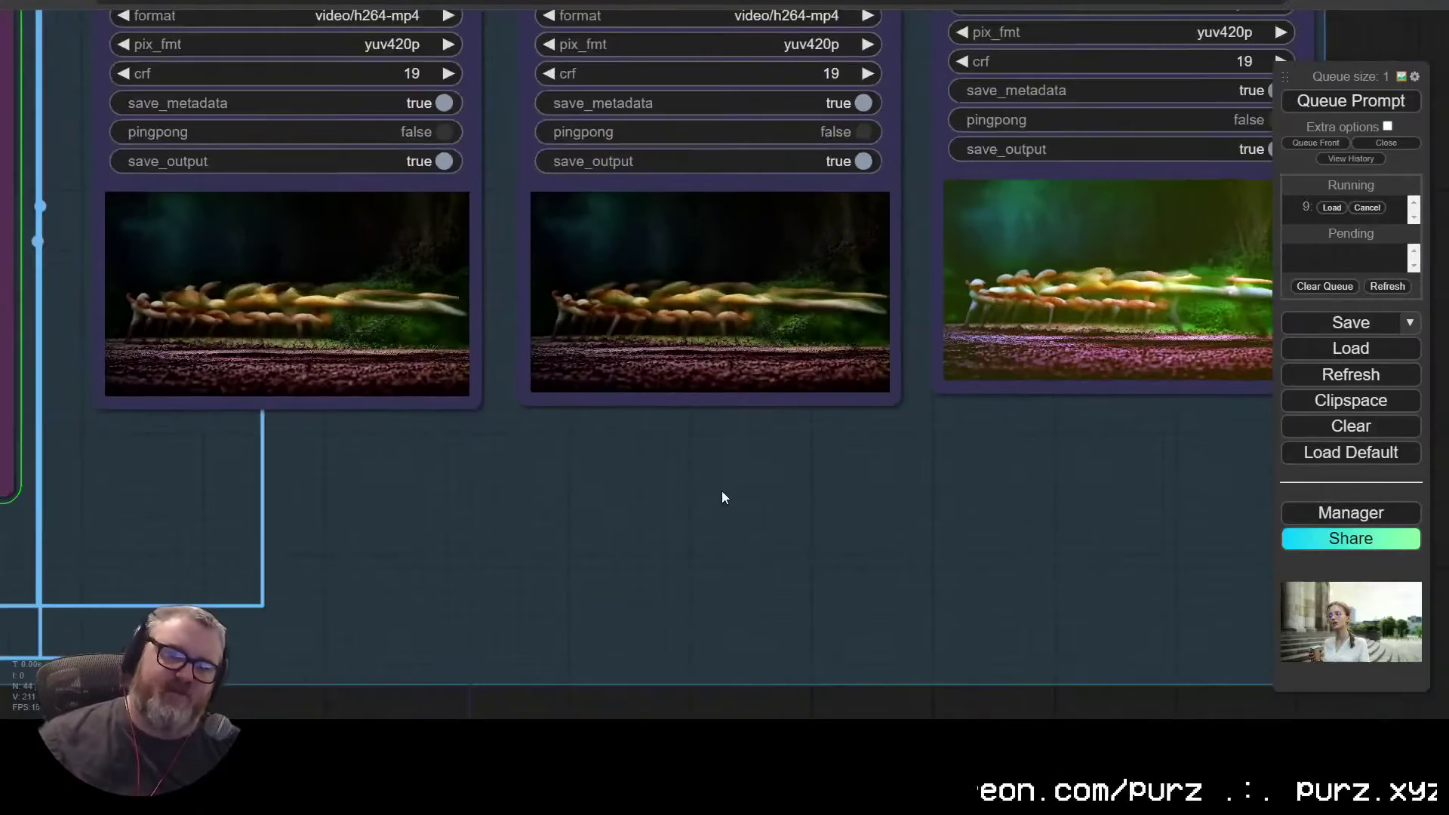
left_click_drag(441, 451, 667, 565)
scroll(359, 344, "up", 3)
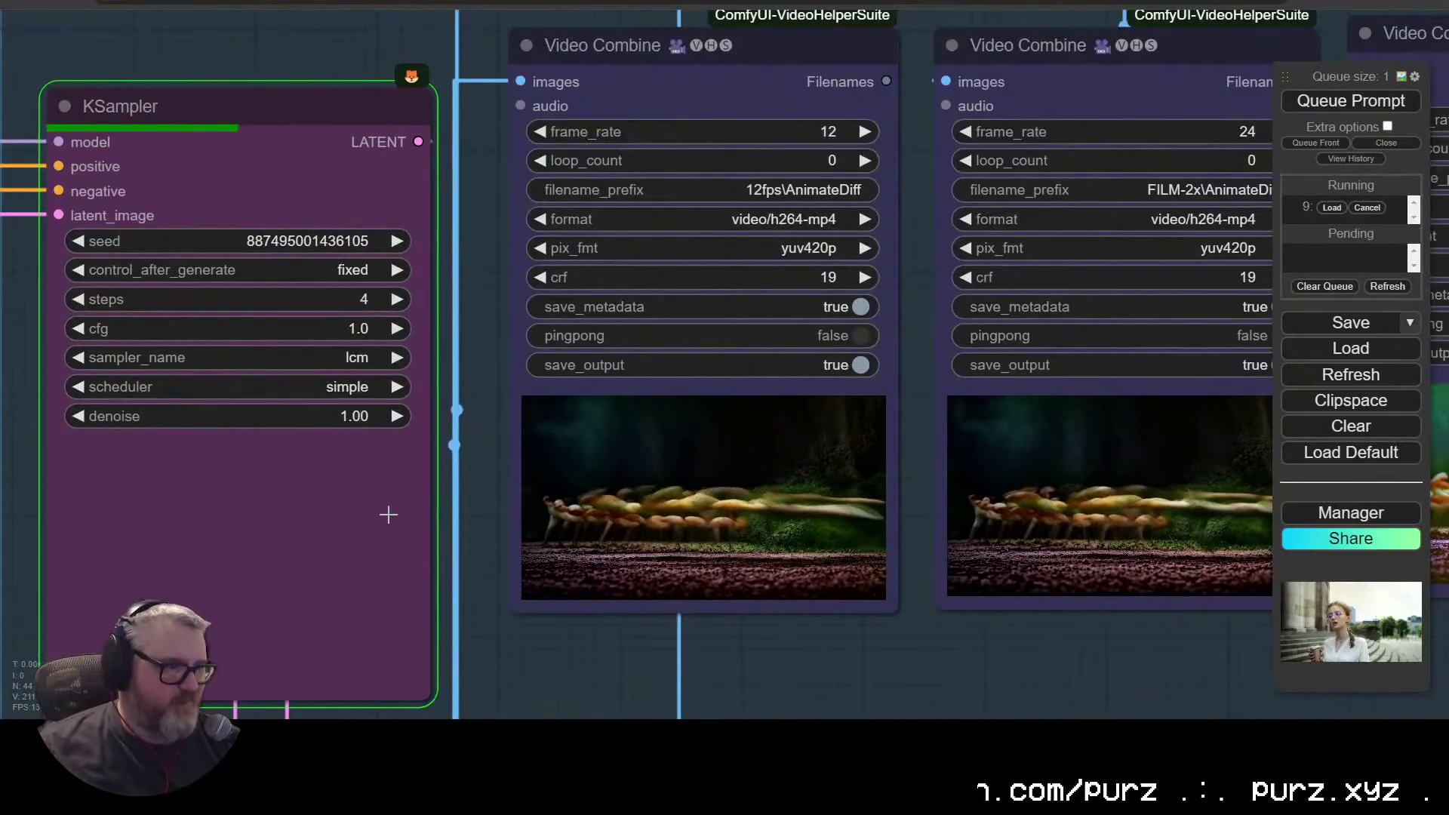
scroll(452, 566, "down", 2)
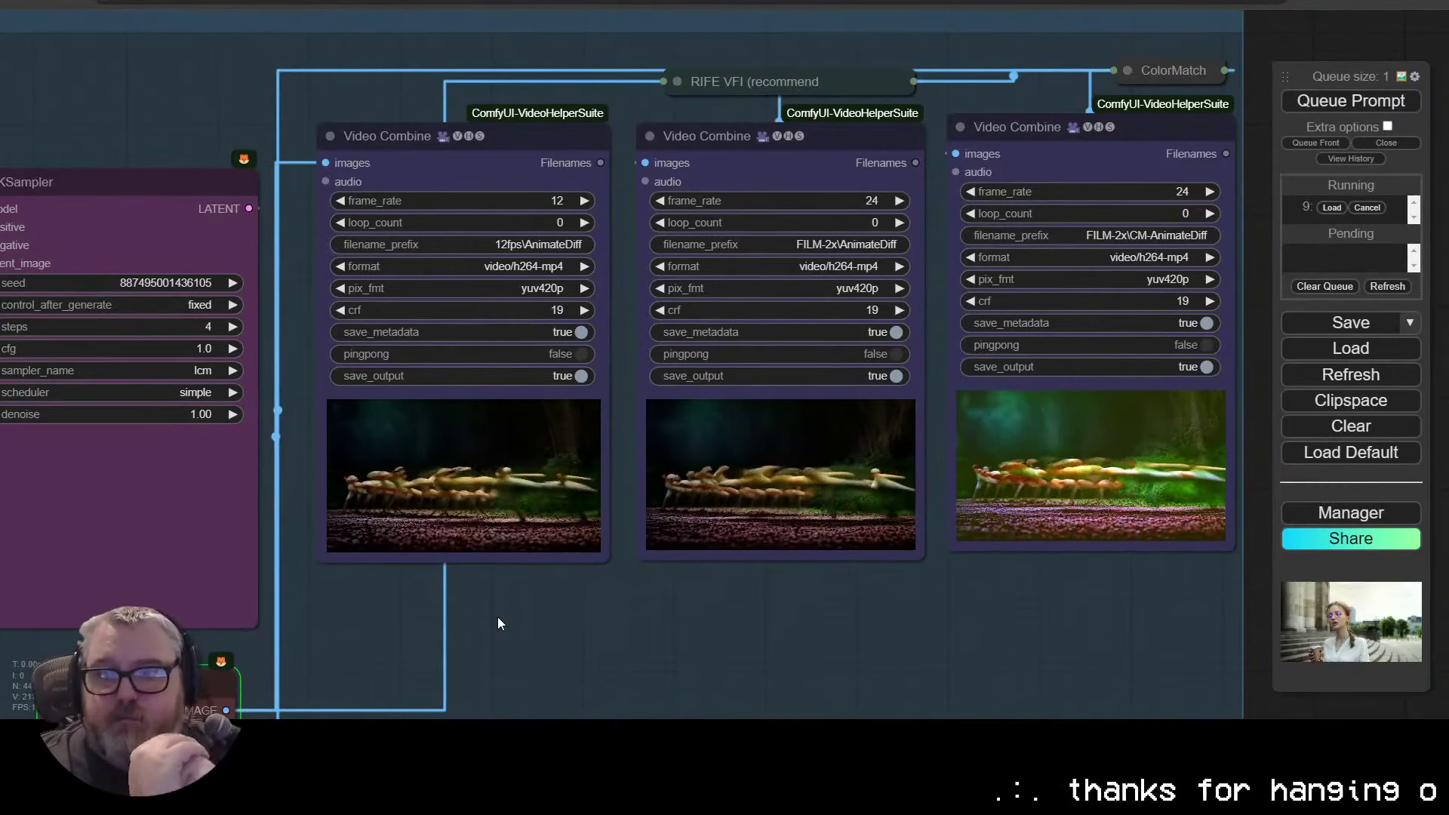
scroll(496, 623, "down", 5)
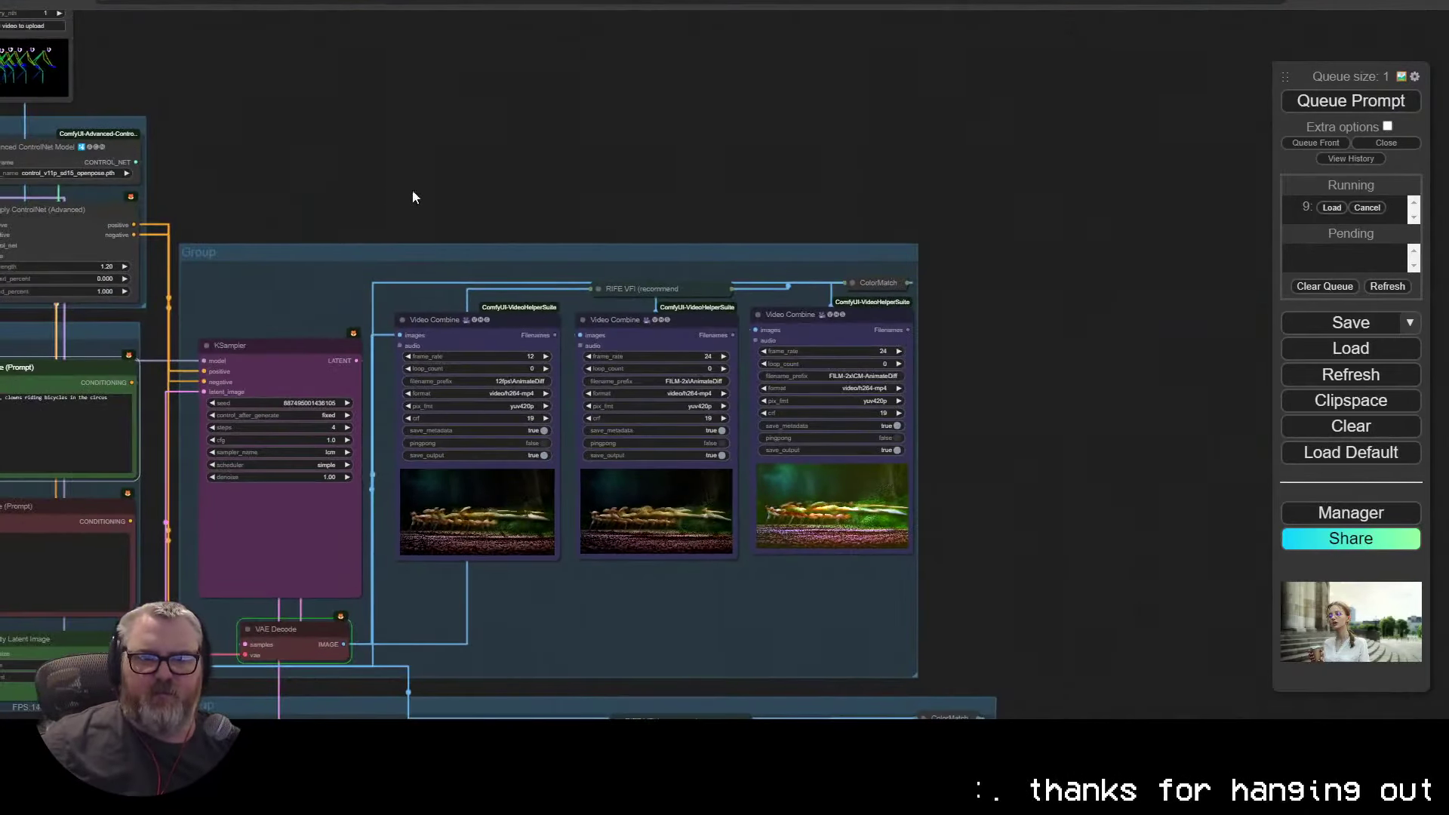
Step: Inspect the new pixel-art bicycle videos in the 12 fps and frame-interpolated Video Combine previews
left_click_drag(412, 197, 851, 233)
scroll(616, 354, "up", 11)
left_click_drag(1196, 639, 587, 548)
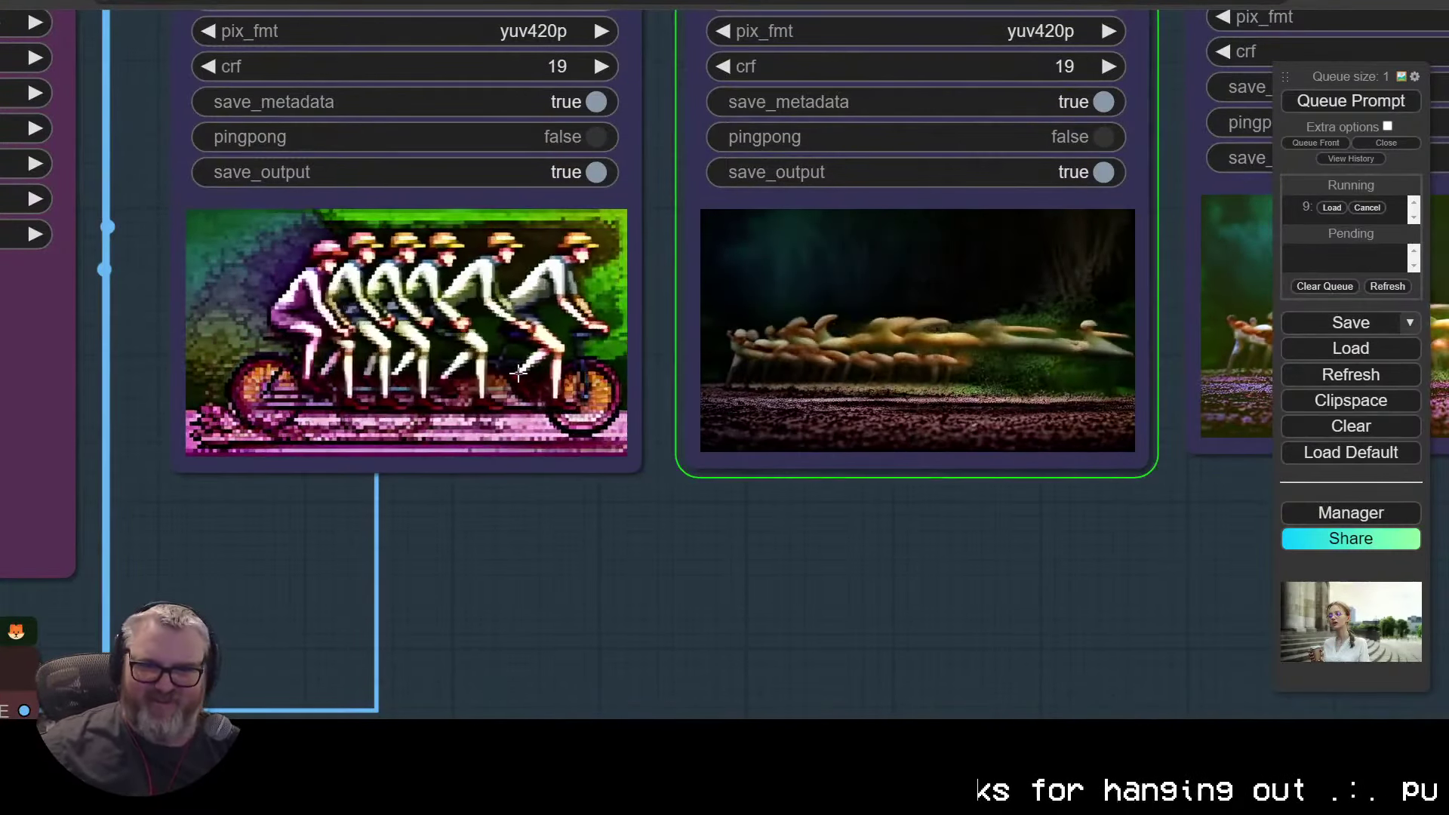
scroll(903, 504, "up", 2)
left_click_drag(903, 504, 657, 628)
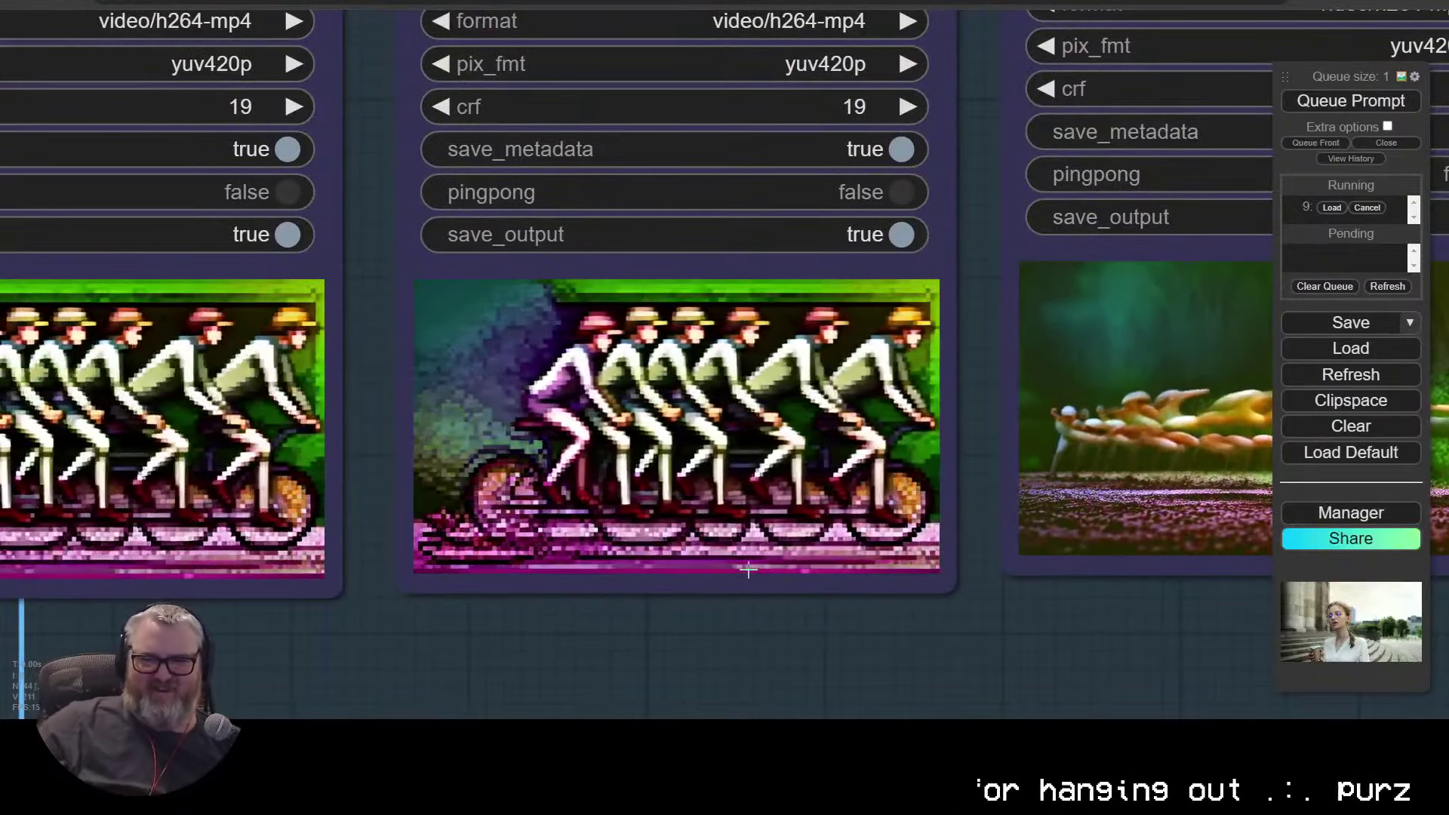
left_click_drag(763, 610, 691, 412)
Step: Change the positive prompt to "pixel art, pixel world, crawling millipede" and queue another generation
scroll(300, 588, "down", 3)
scroll(542, 548, "down", 5)
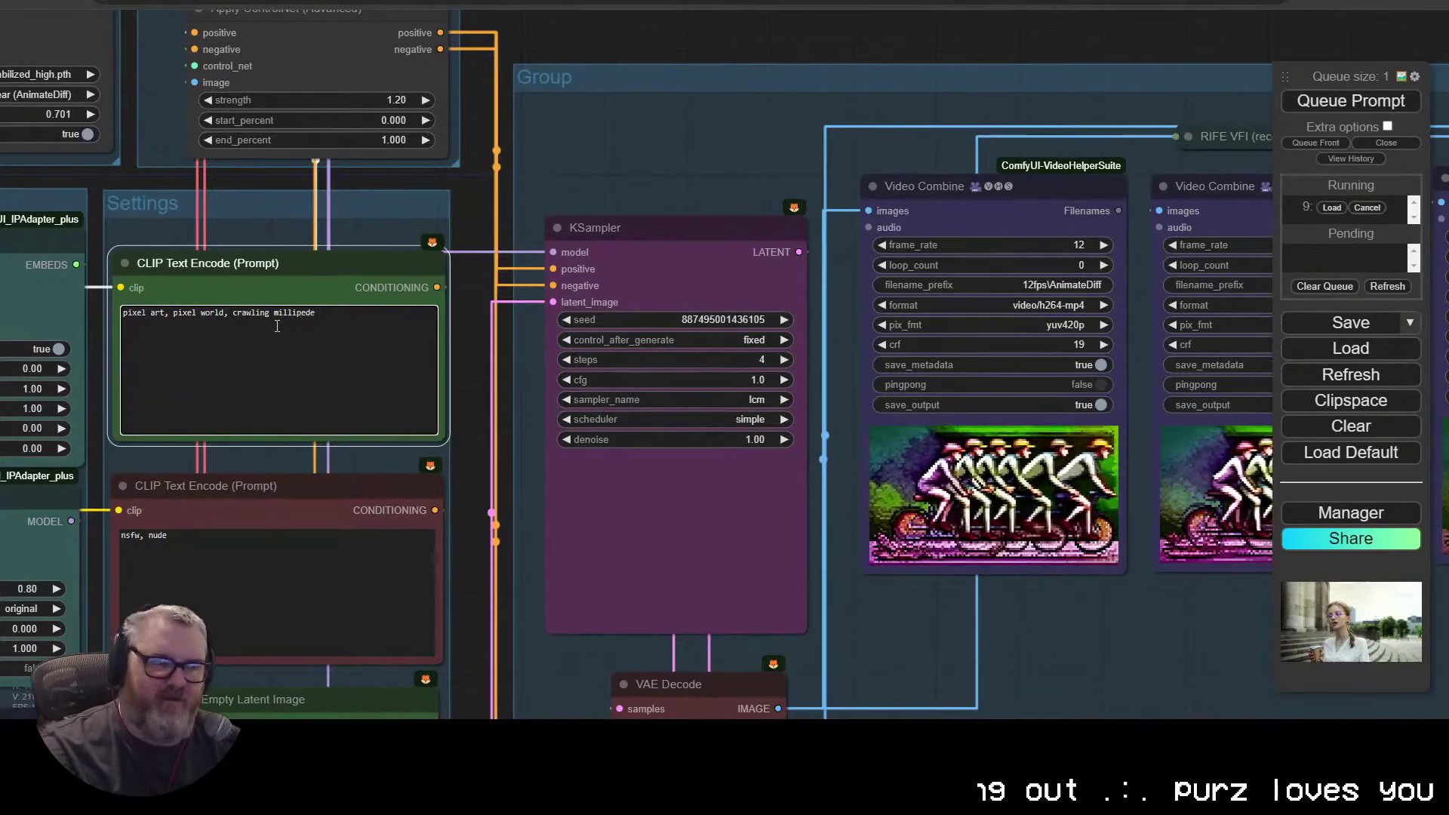
left_click(1350, 101)
Step: Compare the color-matched bicycle preview with the other first-pass videos and check on the upscale group
left_click_drag(960, 122, 125, 63)
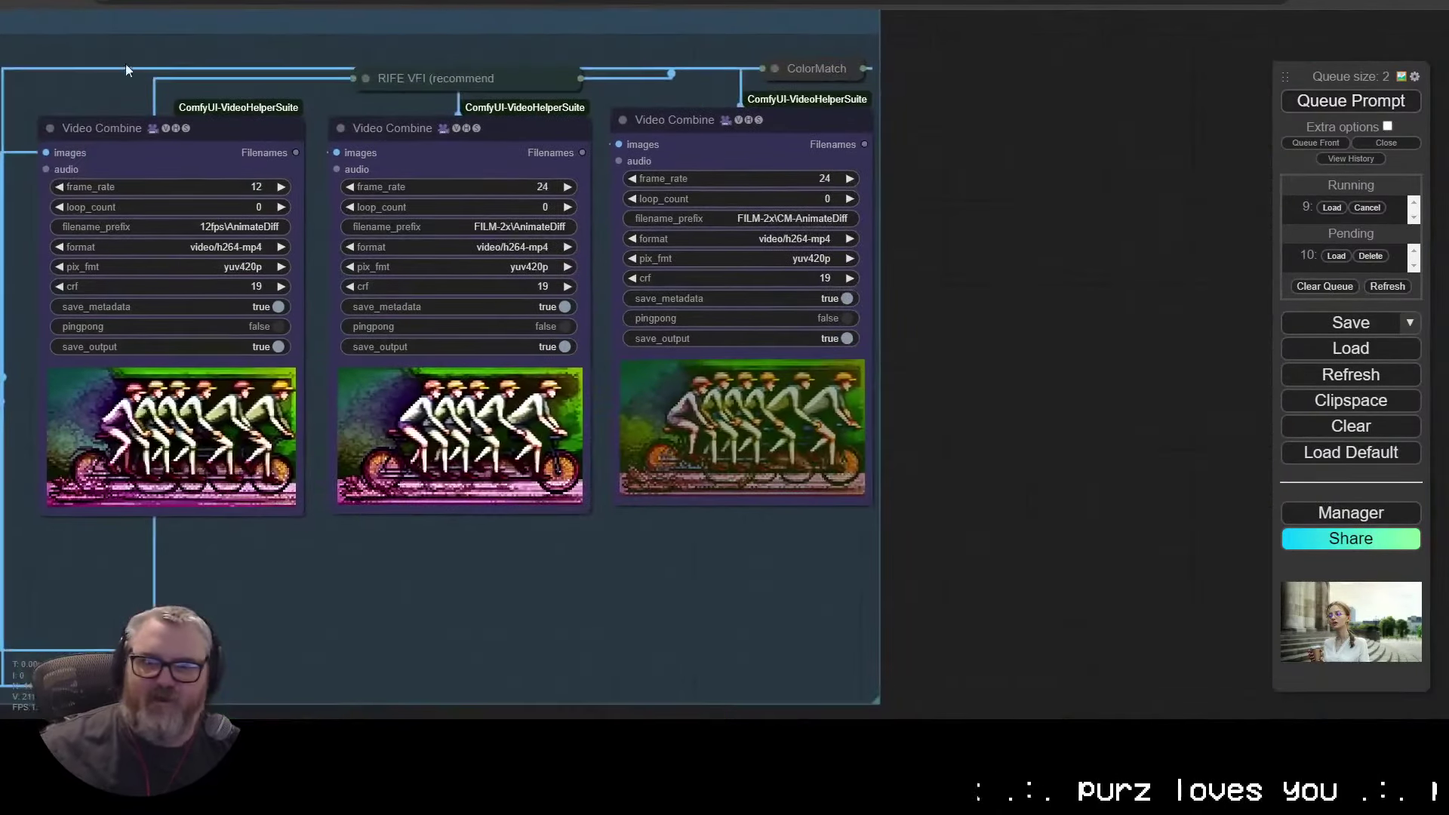
scroll(239, 190, "down", 6)
left_click_drag(514, 580, 564, 211)
left_click_drag(383, 108, 759, 297)
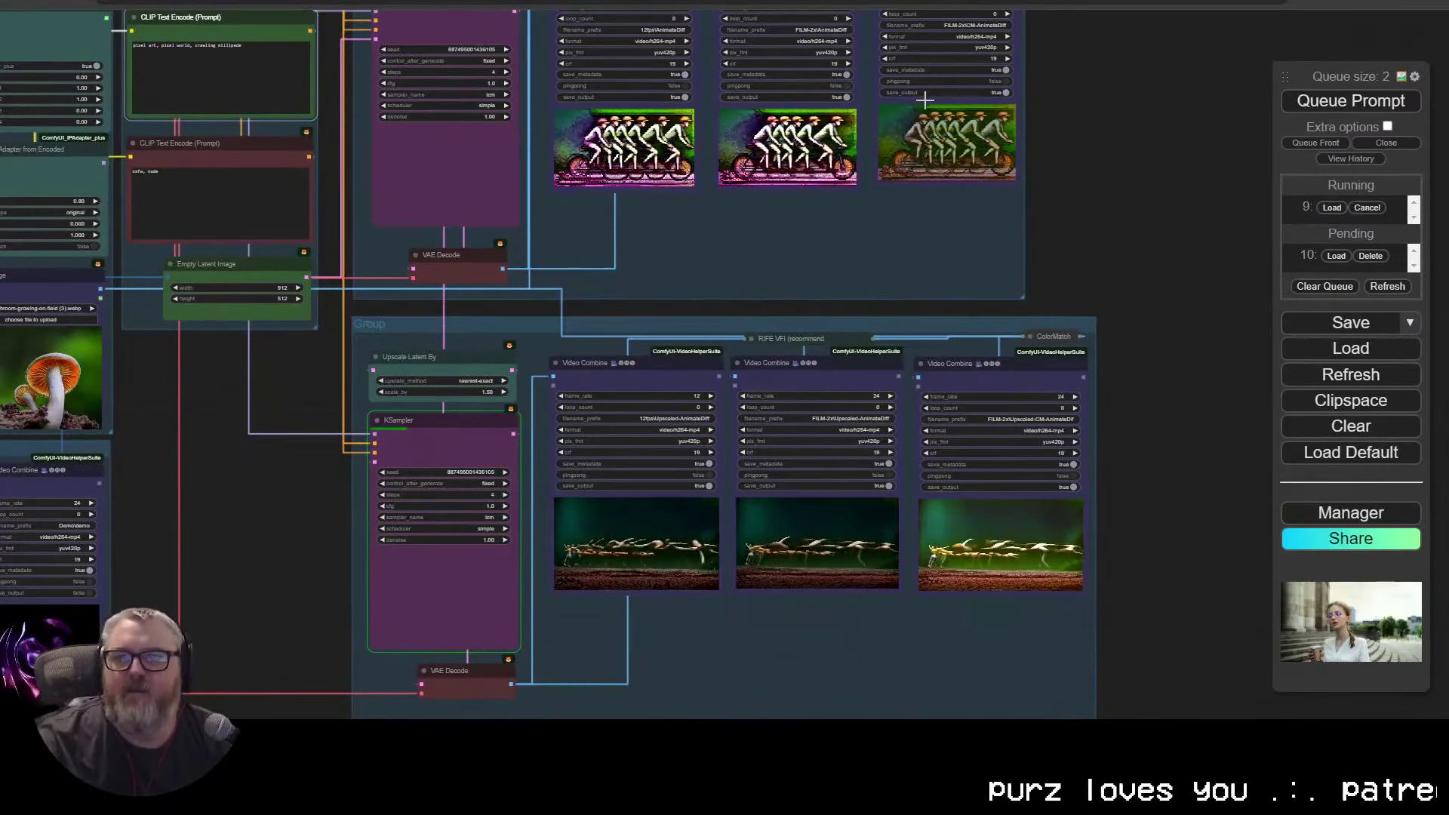
scroll(656, 62, "up", 15)
left_click_drag(648, 702, 773, 689)
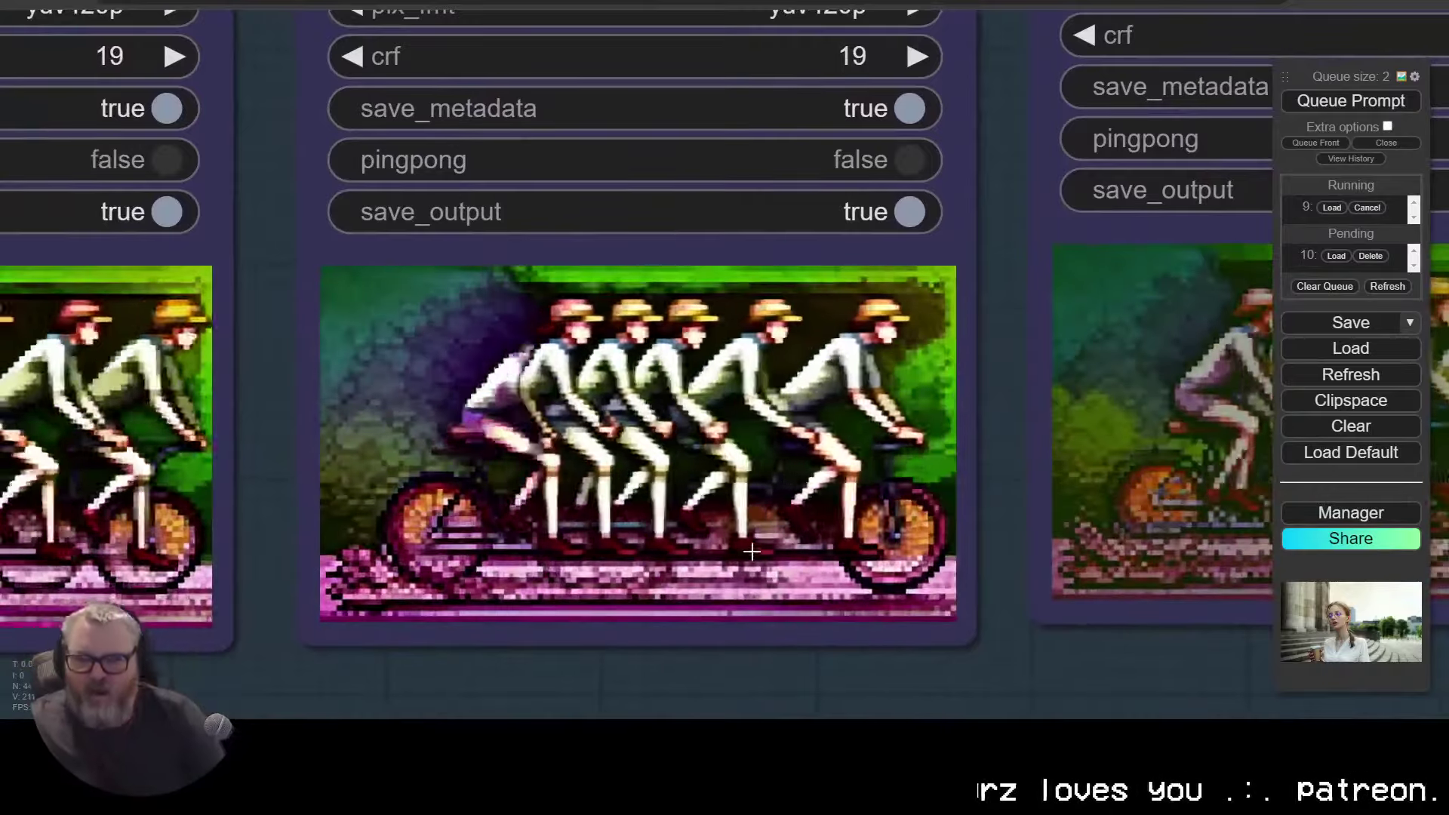
scroll(758, 619, "down", 10)
scroll(753, 626, "down", 5)
left_click_drag(753, 625, 768, 434)
Step: Search the available nodes for "pixel" and add a pixel-art conversion node to the workflow
double_click(1170, 353)
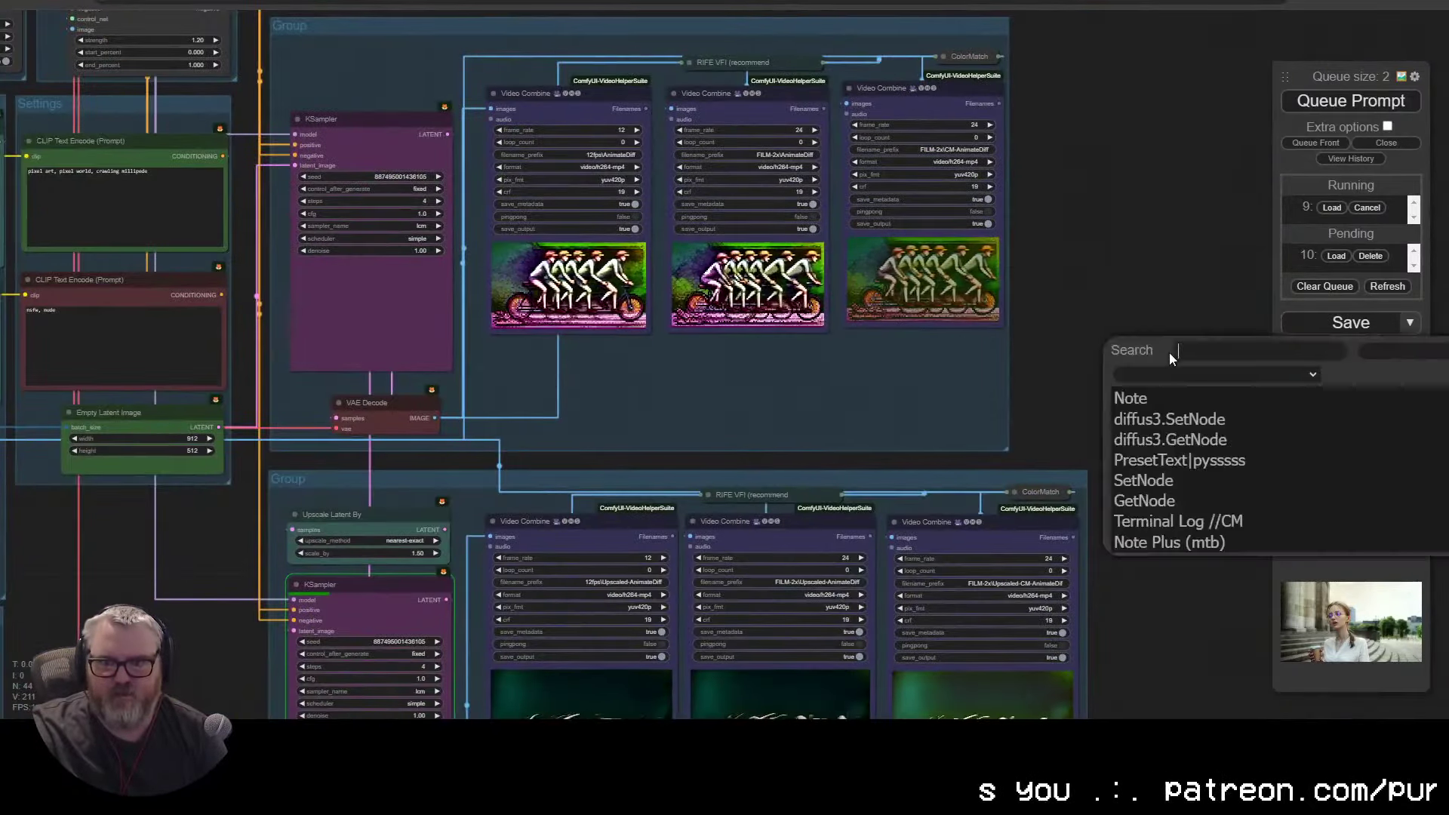
left_click_drag(1126, 252, 822, 347)
double_click(822, 347)
type("pixeli")
key("Return")
double_click(908, 334)
type("pixel")
scroll(880, 440, "down", 3)
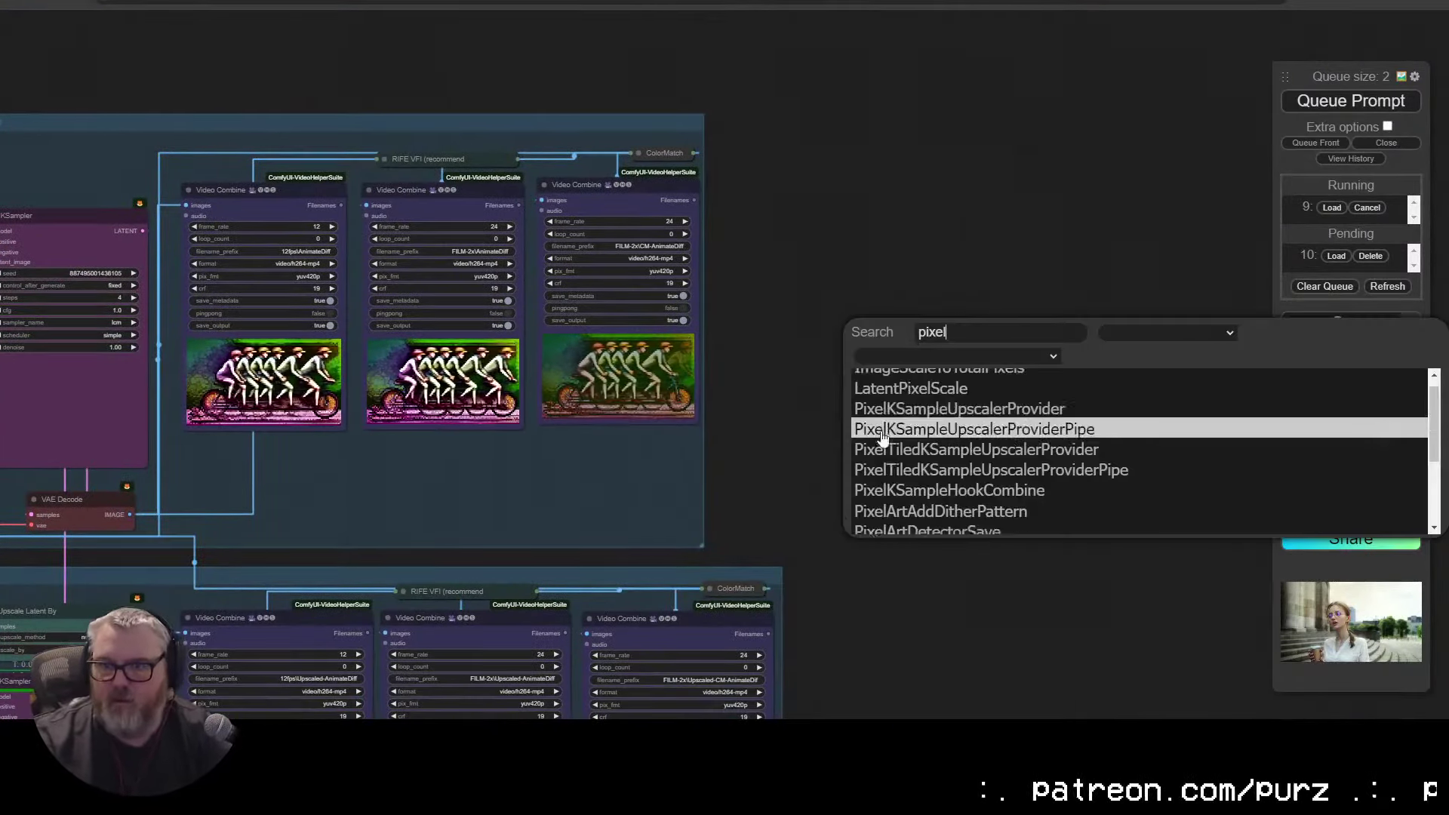
left_click(1025, 454)
Step: Connect the first VAE Decode's image output to the pixel-art node's images input and place the node above the first video group
scroll(602, 142, "up", 4)
scroll(602, 142, "down", 4)
left_click_drag(602, 142, 937, 163)
left_click_drag(278, 556, 924, 220)
left_click_drag(1041, 204, 540, 211)
scroll(541, 210, "up", 5)
scroll(849, 276, "down", 4)
Step: Check the progress of the KSampler in the upscale group and look over its video previews
left_click_drag(1056, 679, 1051, 526)
scroll(766, 271, "up", 6)
scroll(856, 203, "down", 9)
left_click_drag(1222, 549, 928, 295)
scroll(963, 261, "up", 4)
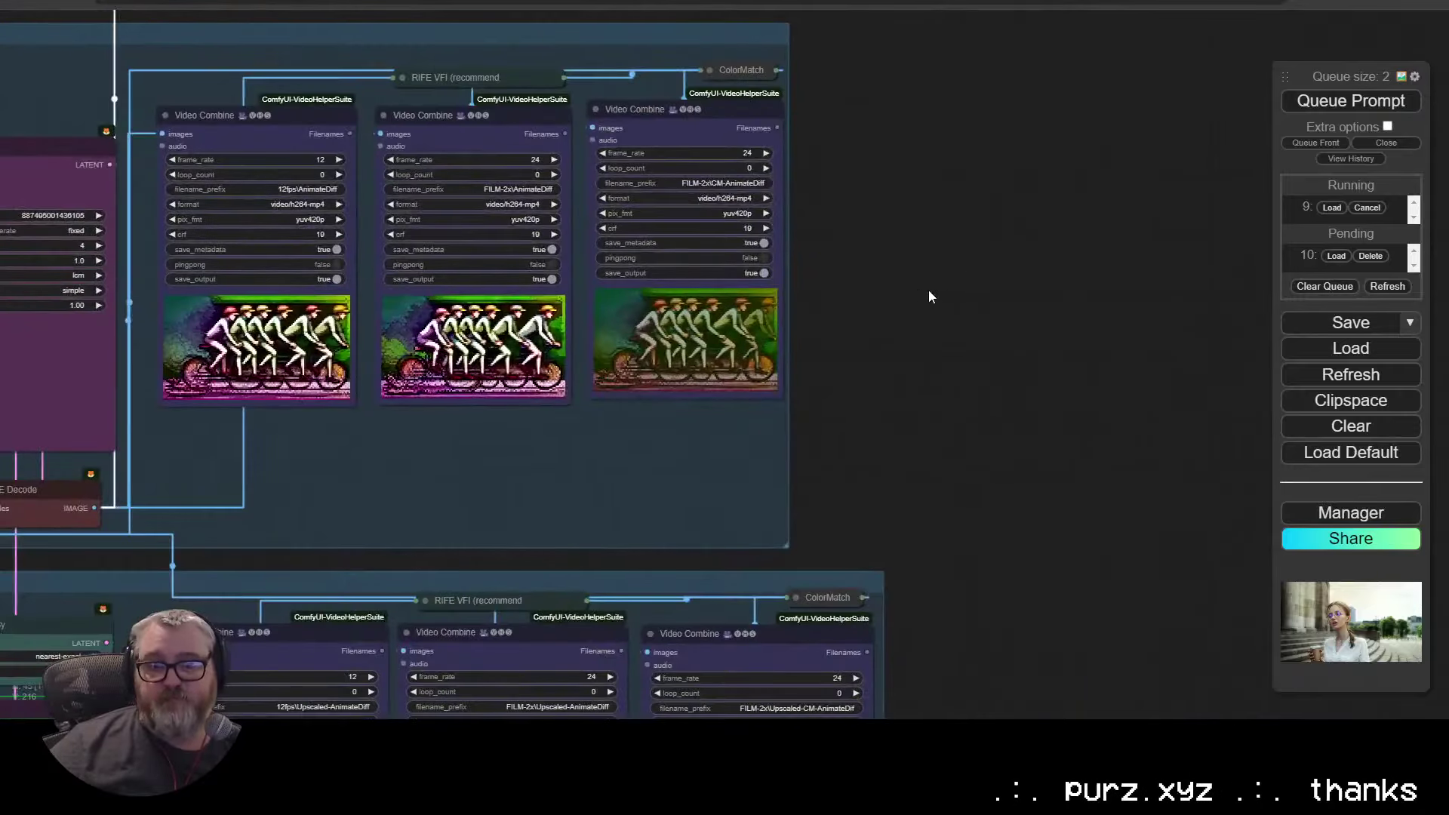
scroll(928, 295, "down", 1)
left_click_drag(869, 366, 1010, 363)
scroll(1009, 365, "up", 2)
left_click_drag(962, 445, 1007, 31)
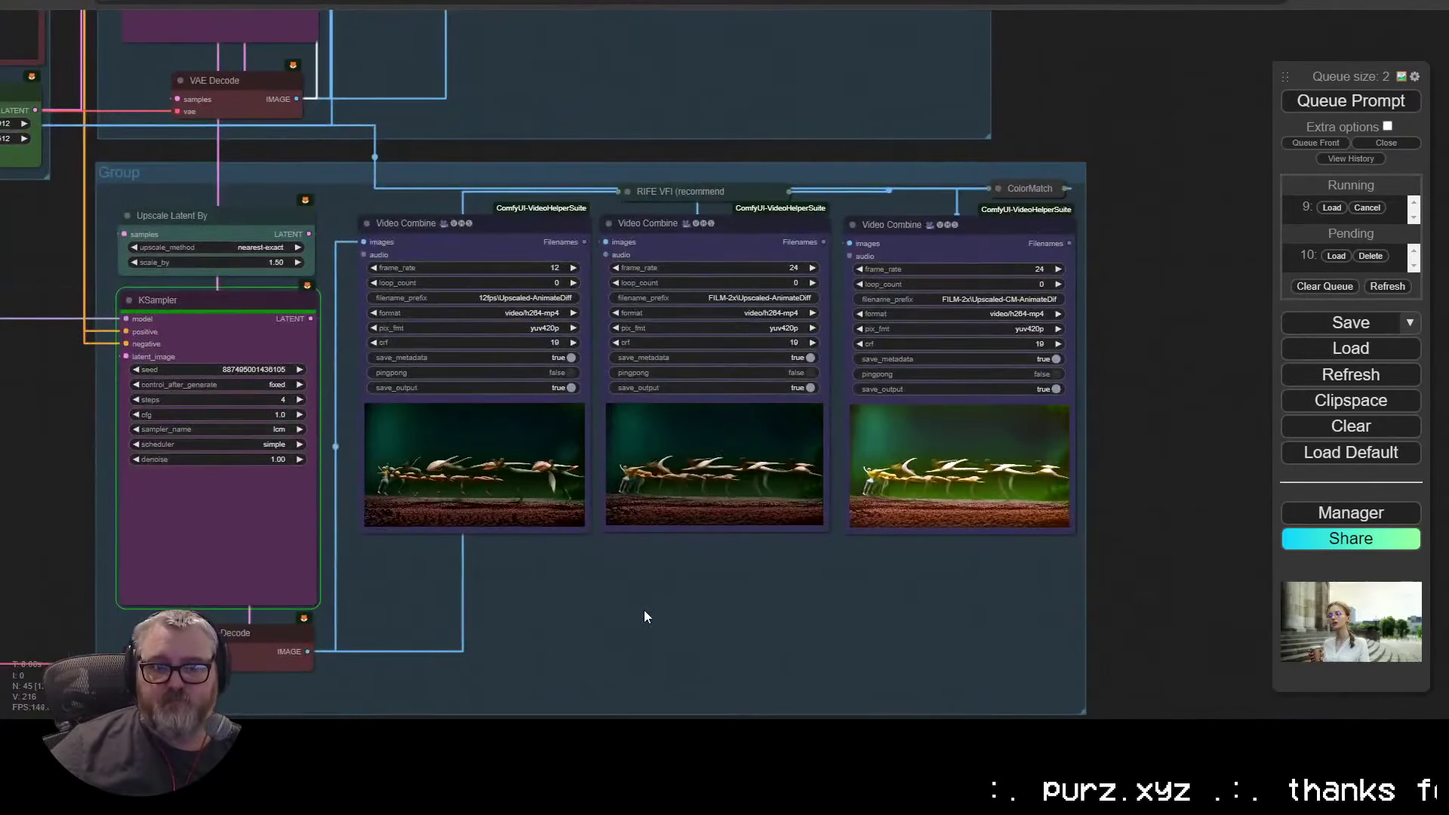
scroll(644, 613, "up", 5)
left_click_drag(659, 598, 1012, 673)
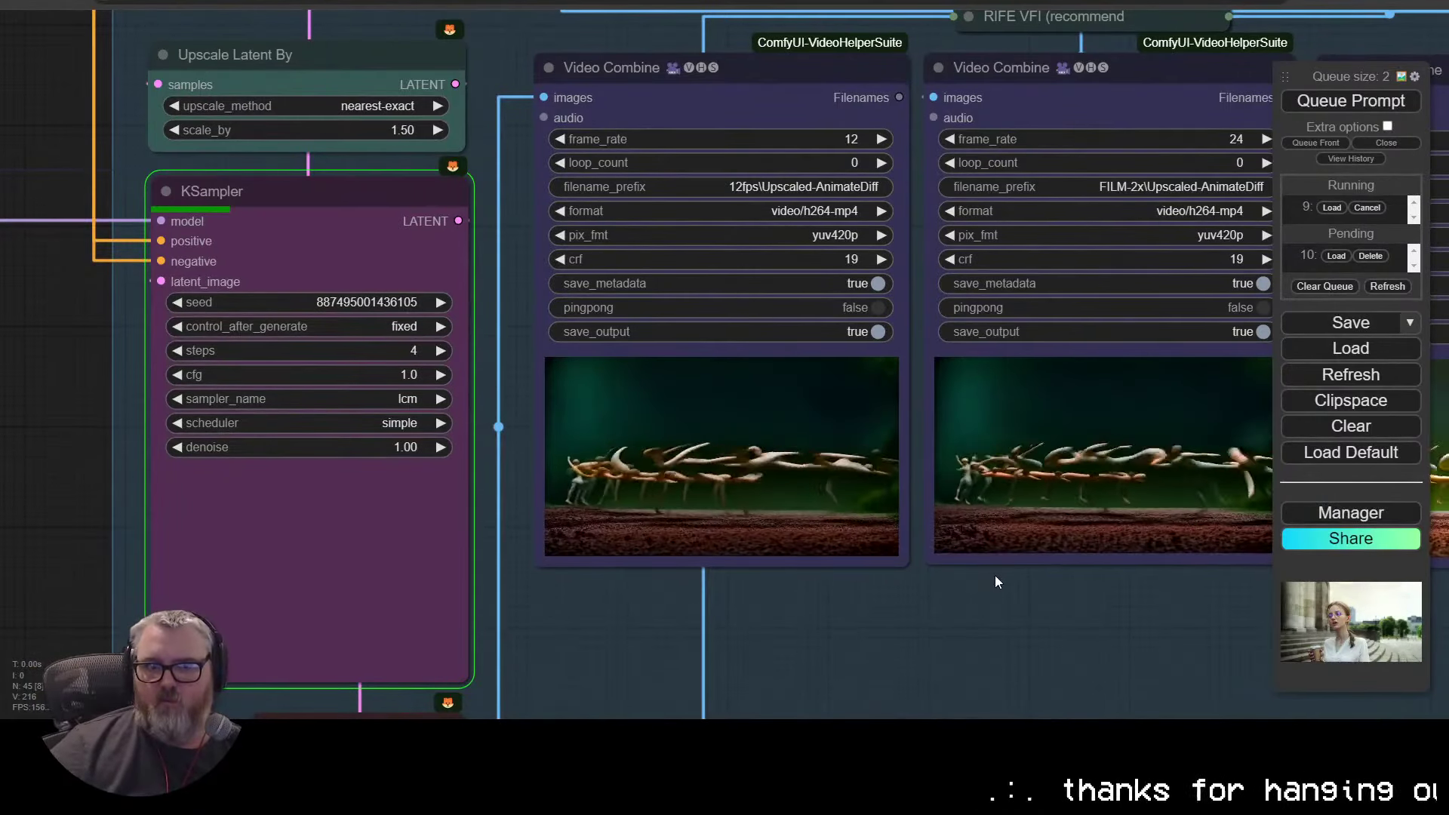
Step: Review the prompt, loader and ControlNet groups and the video previews while the queued generations run
scroll(995, 575, "down", 5)
left_click_drag(265, 399, 763, 226)
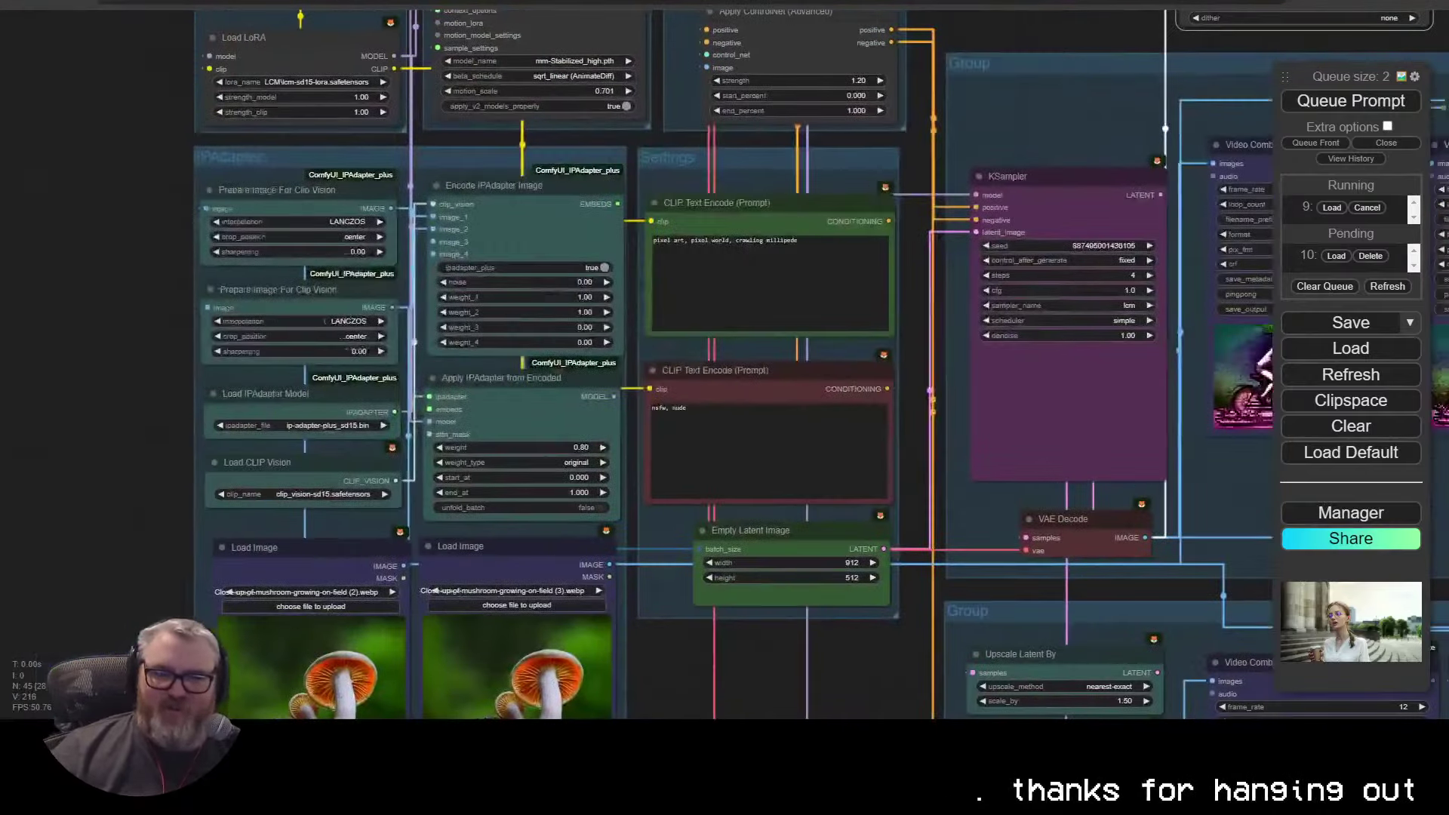
left_click_drag(1086, 589, 440, 521)
left_click_drag(880, 397, 616, 585)
scroll(615, 585, "up", 6)
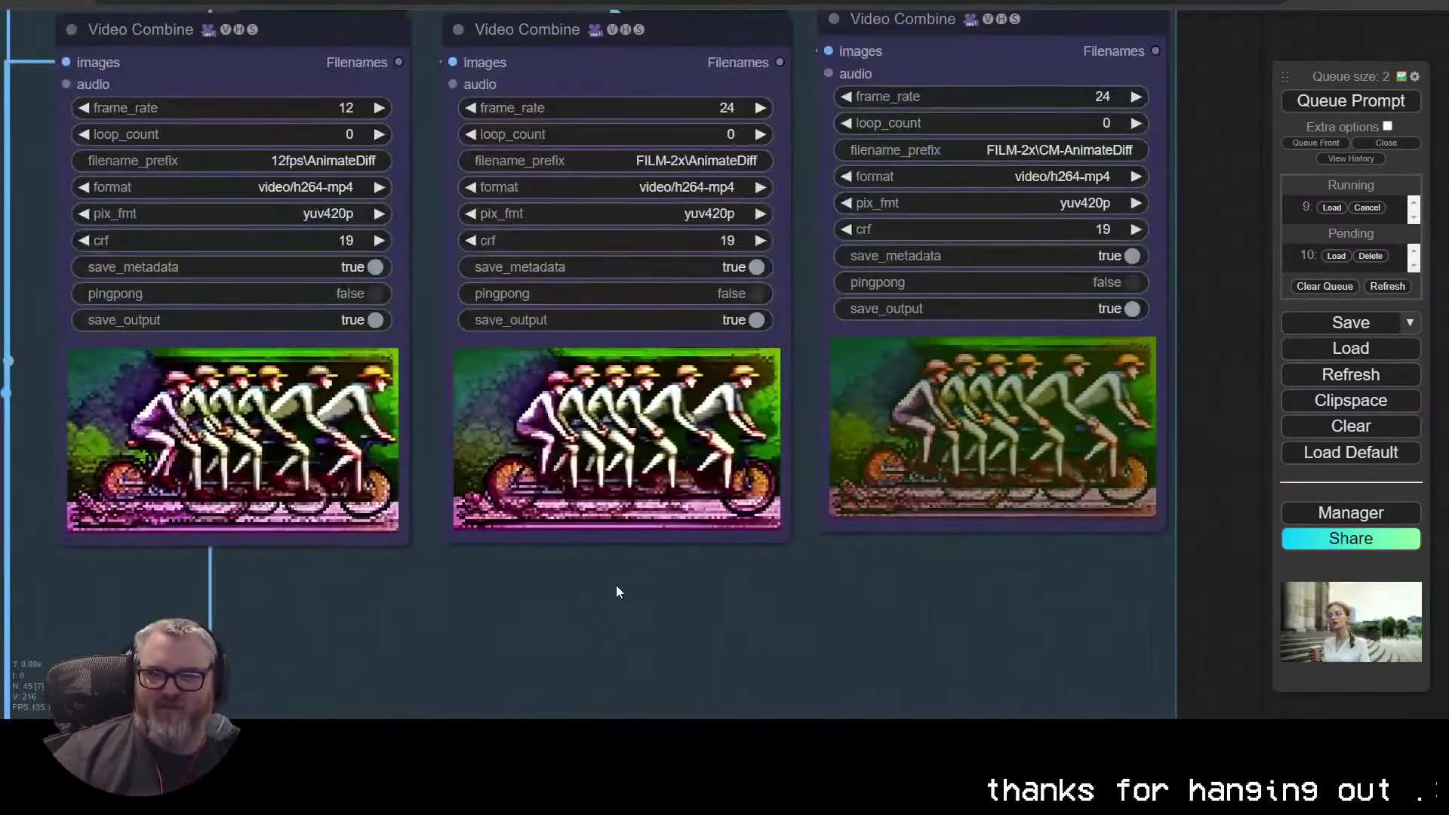
scroll(616, 592, "down", 6)
scroll(628, 202, "up", 3)
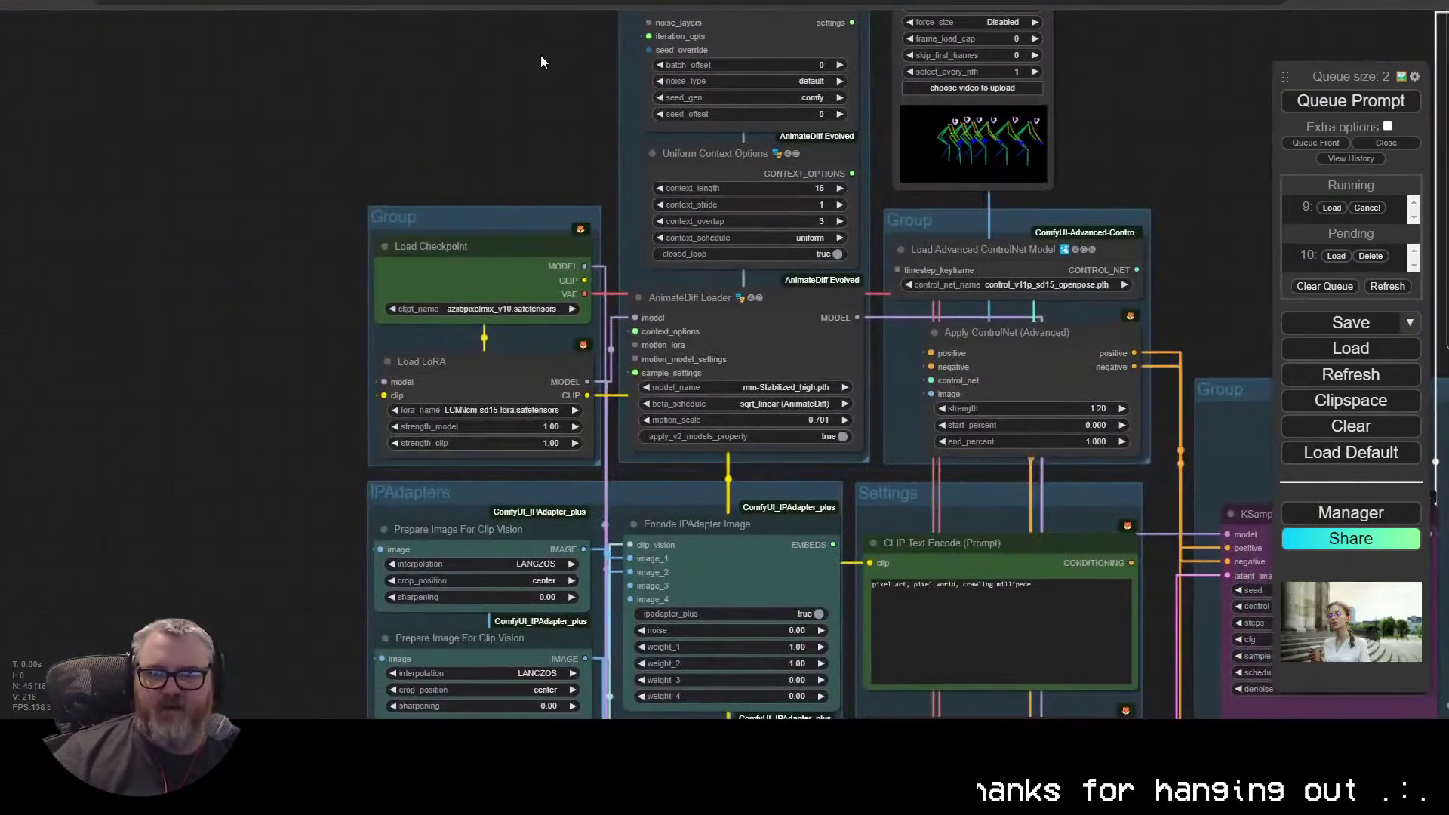
left_click_drag(541, 62, 398, 318)
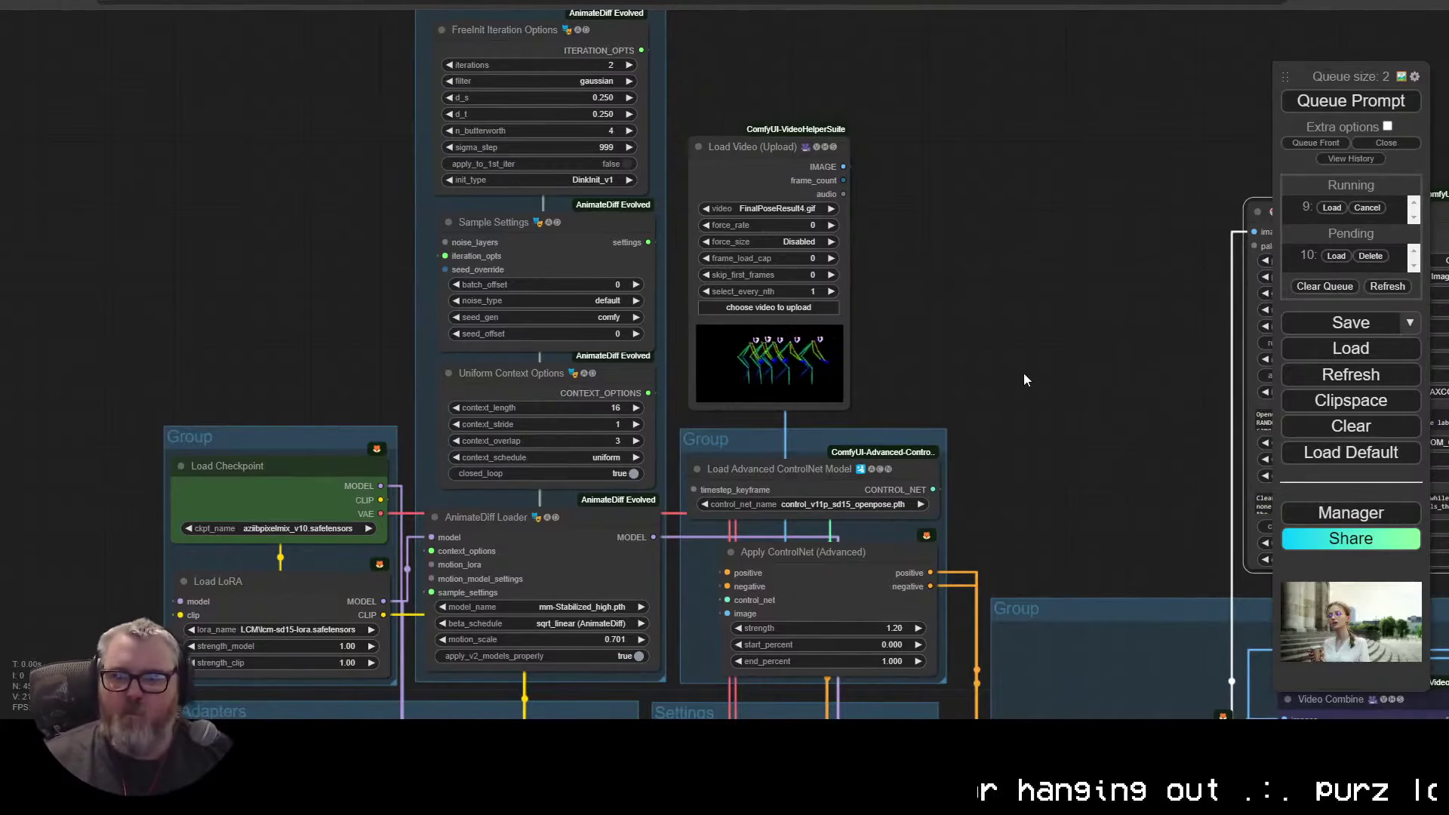
left_click_drag(1023, 373, 353, 117)
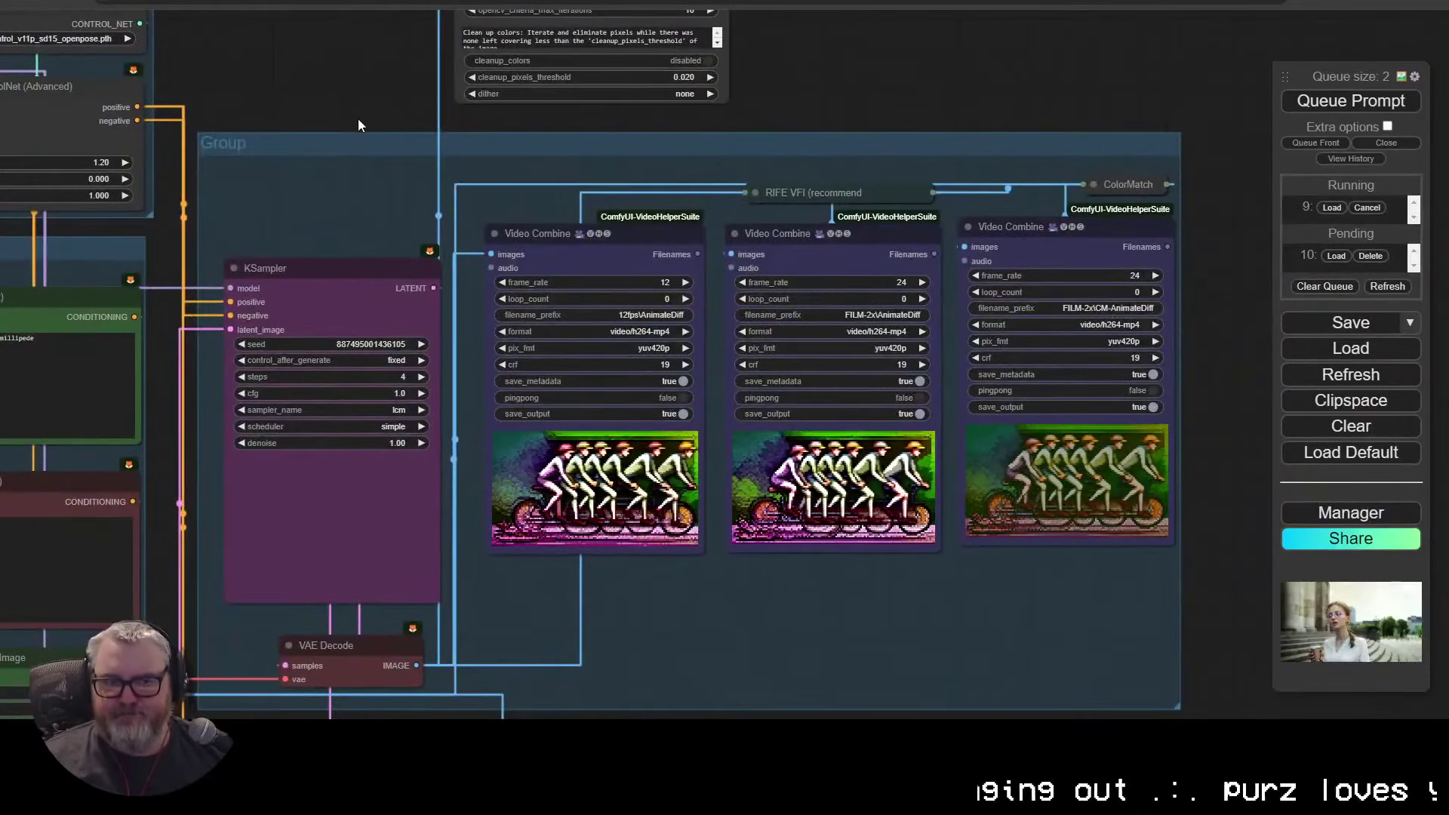
left_click_drag(762, 683, 692, 32)
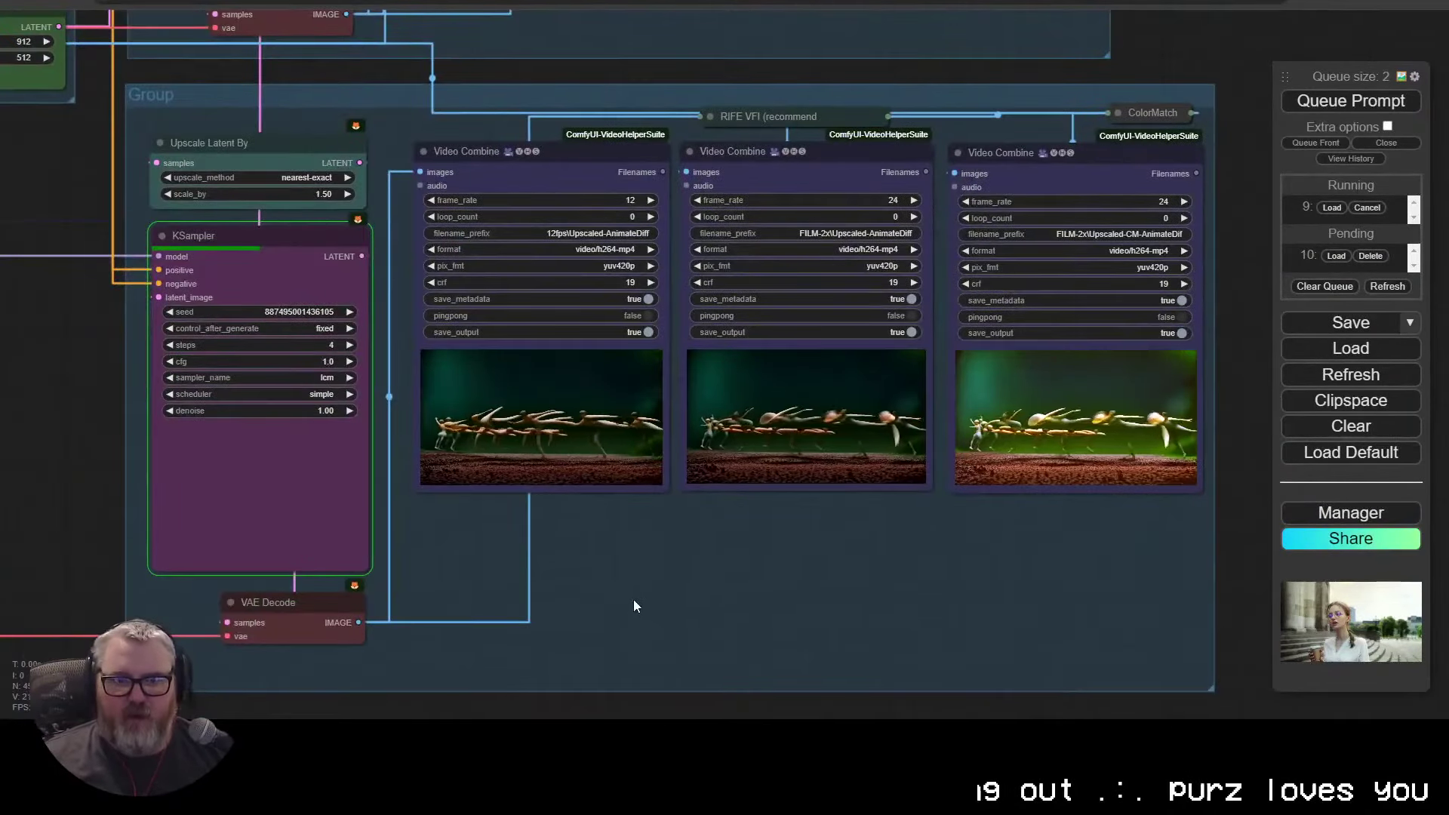
left_click_drag(751, 630, 1445, 811)
left_click_drag(649, 344, 297, 506)
scroll(298, 513, "down", 5)
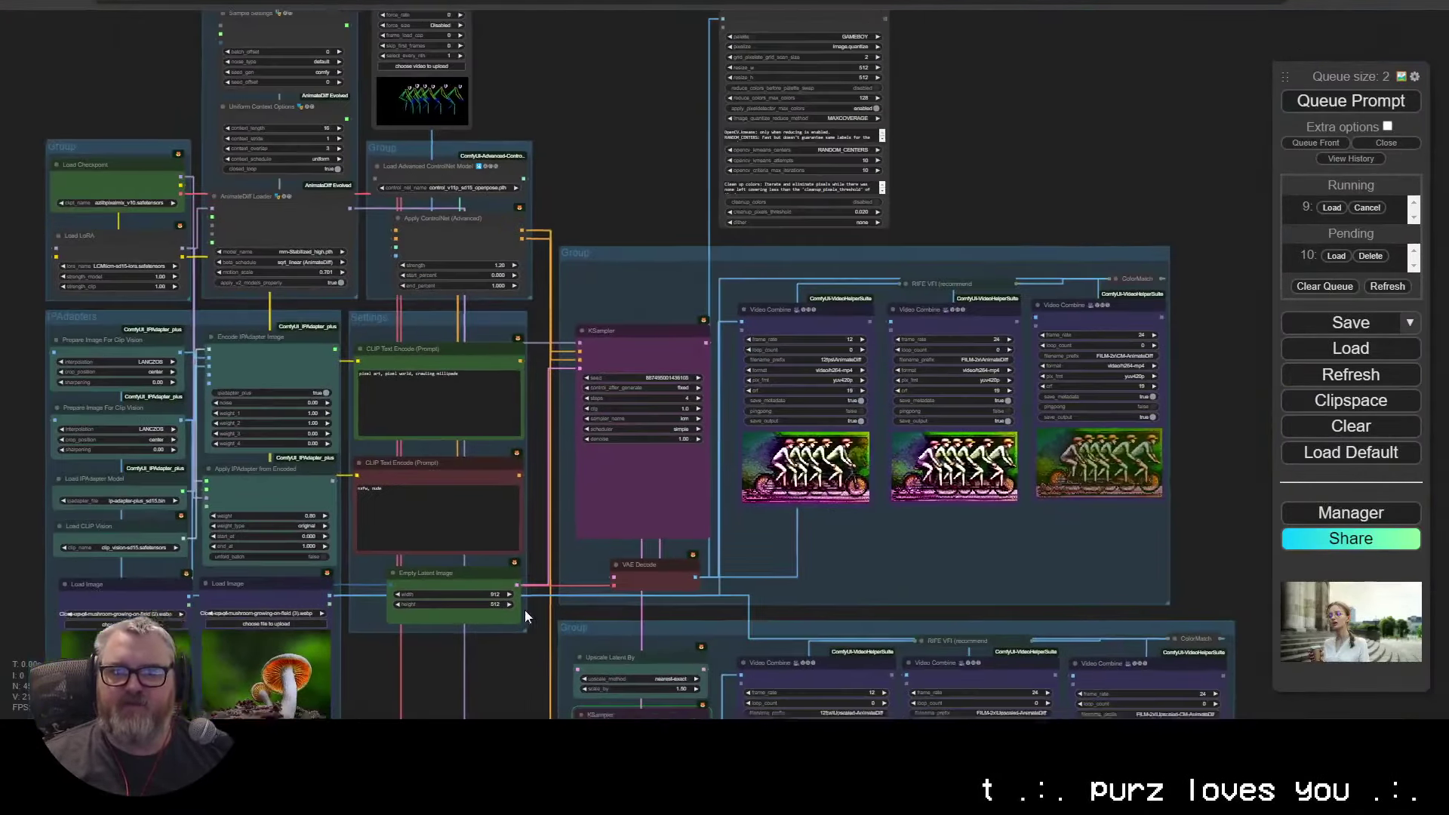
Step: Examine the video previews in the first and upscale groups as the queued pixel-art generations come in
left_click_drag(525, 616, 687, 492)
scroll(390, 524, "up", 3)
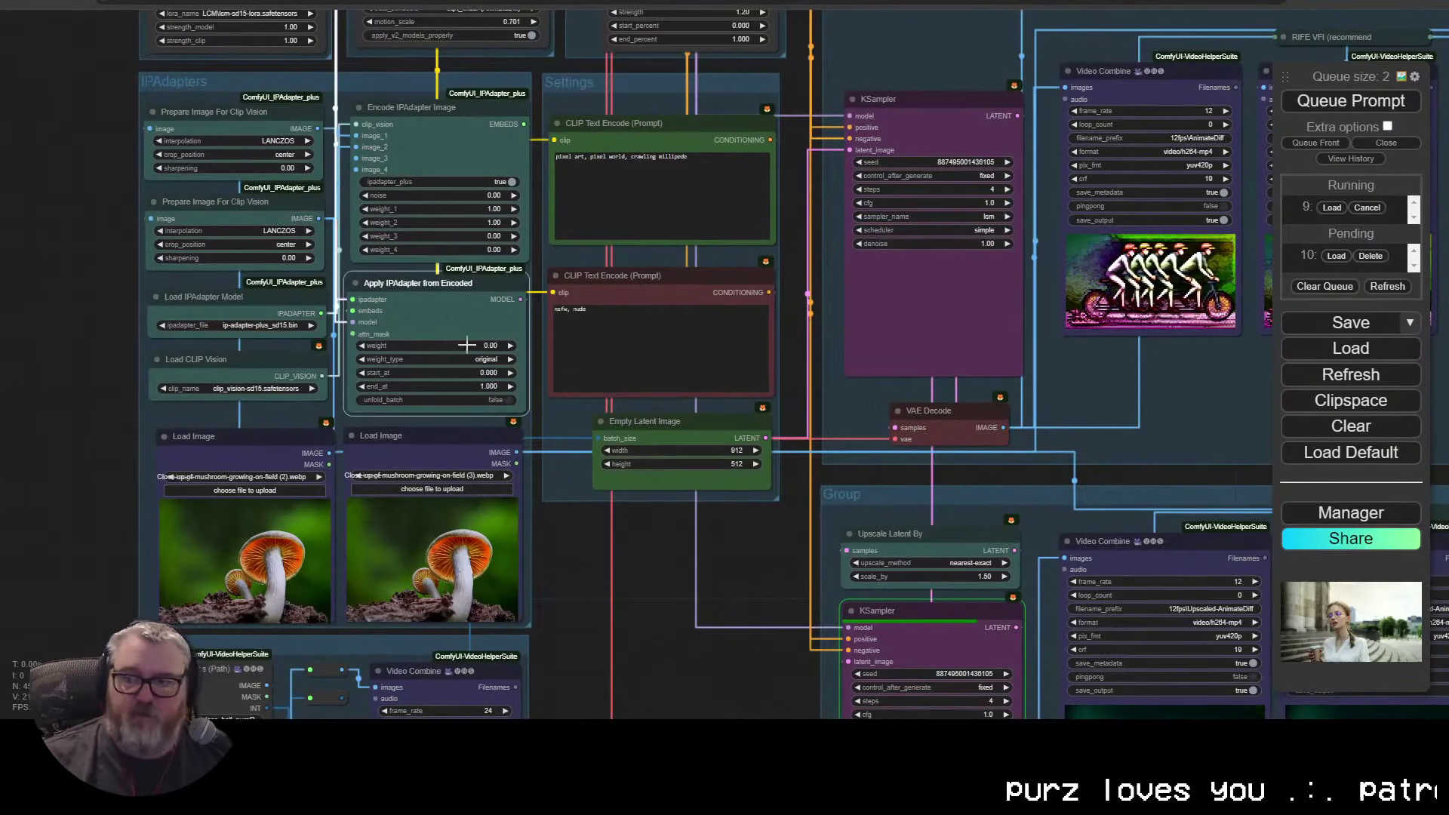
left_click_drag(1175, 403, 640, 479)
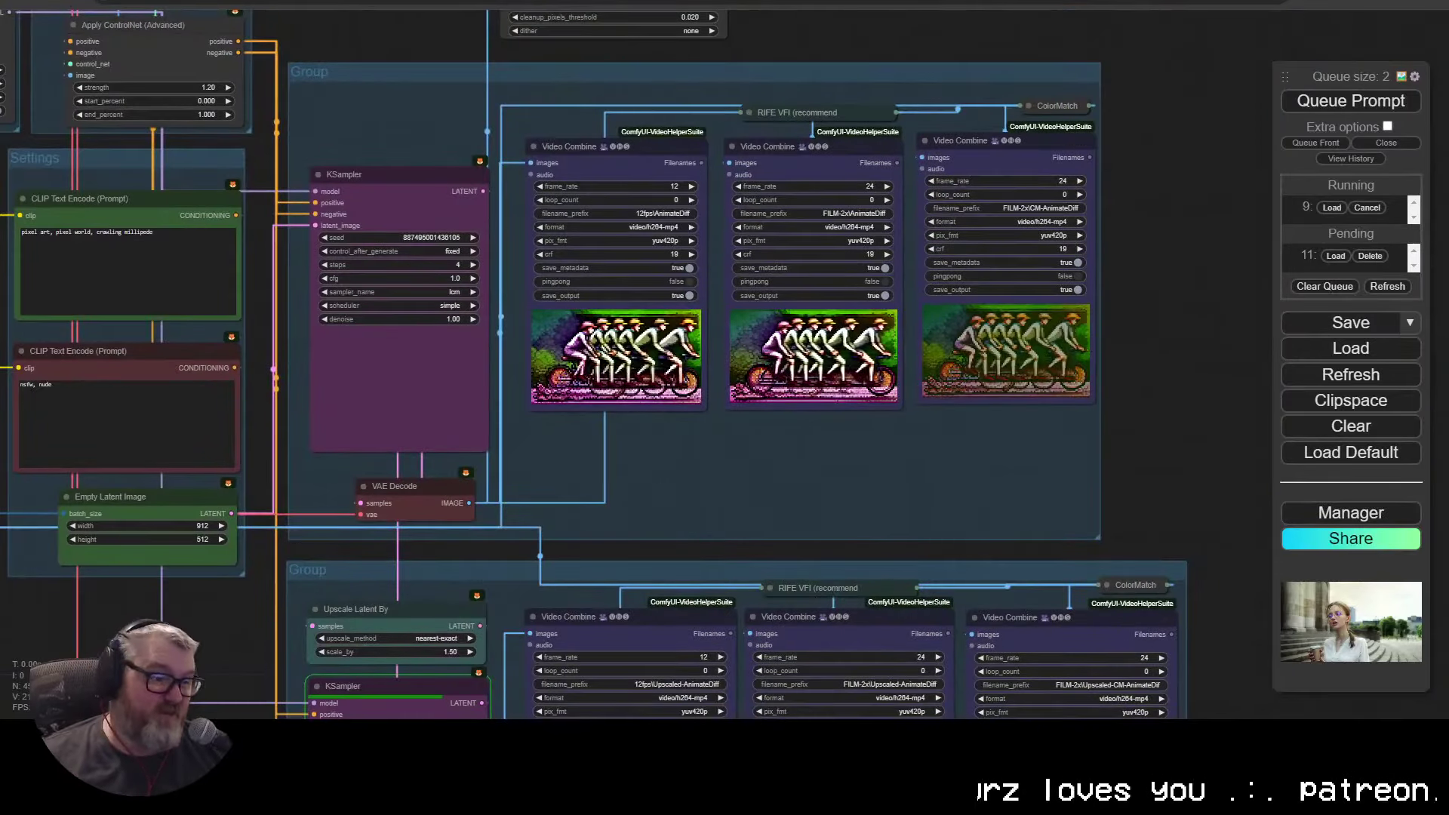
left_click_drag(820, 442, 767, 97)
scroll(615, 581, "up", 6)
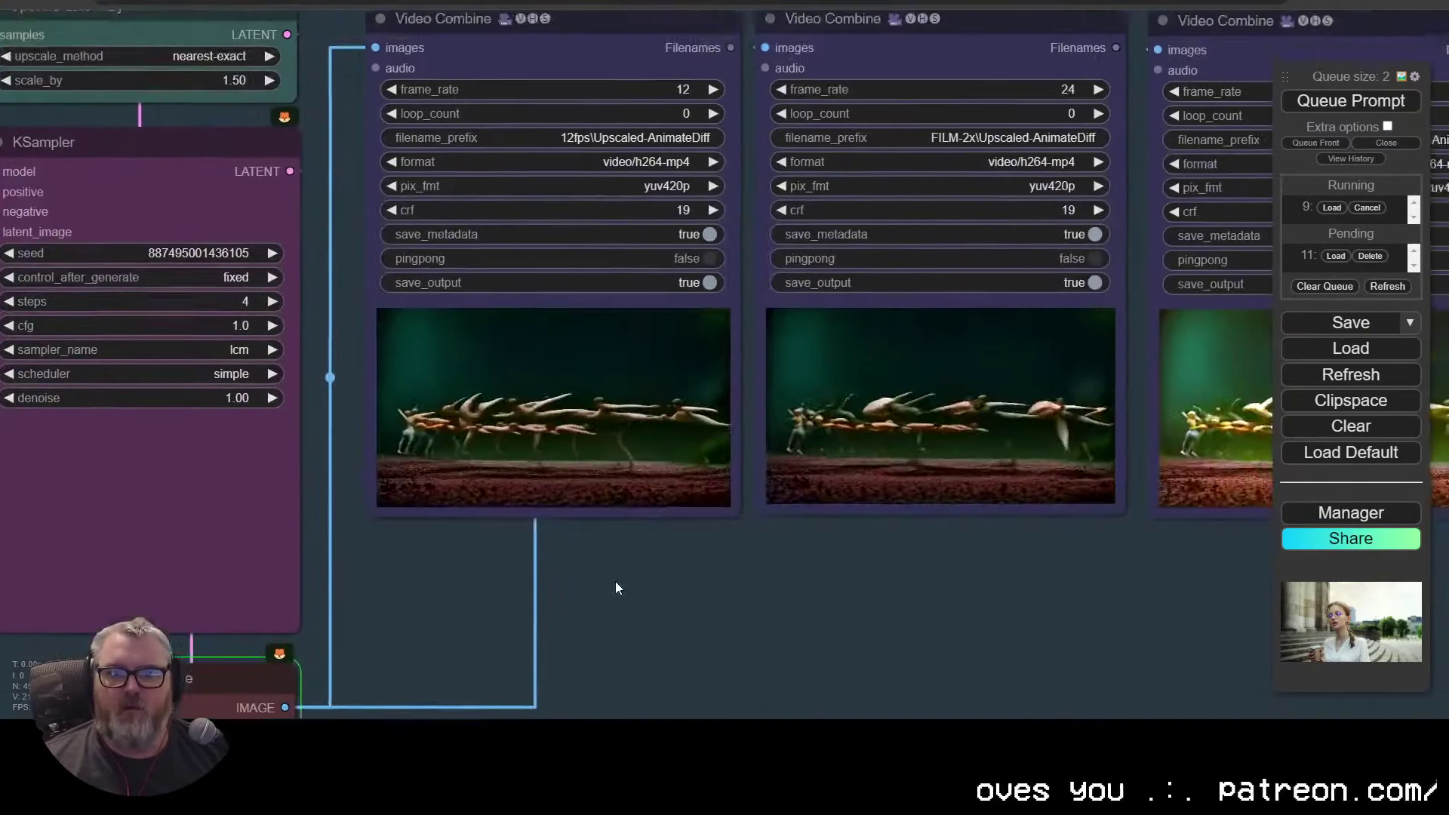
left_click_drag(614, 581, 624, 591)
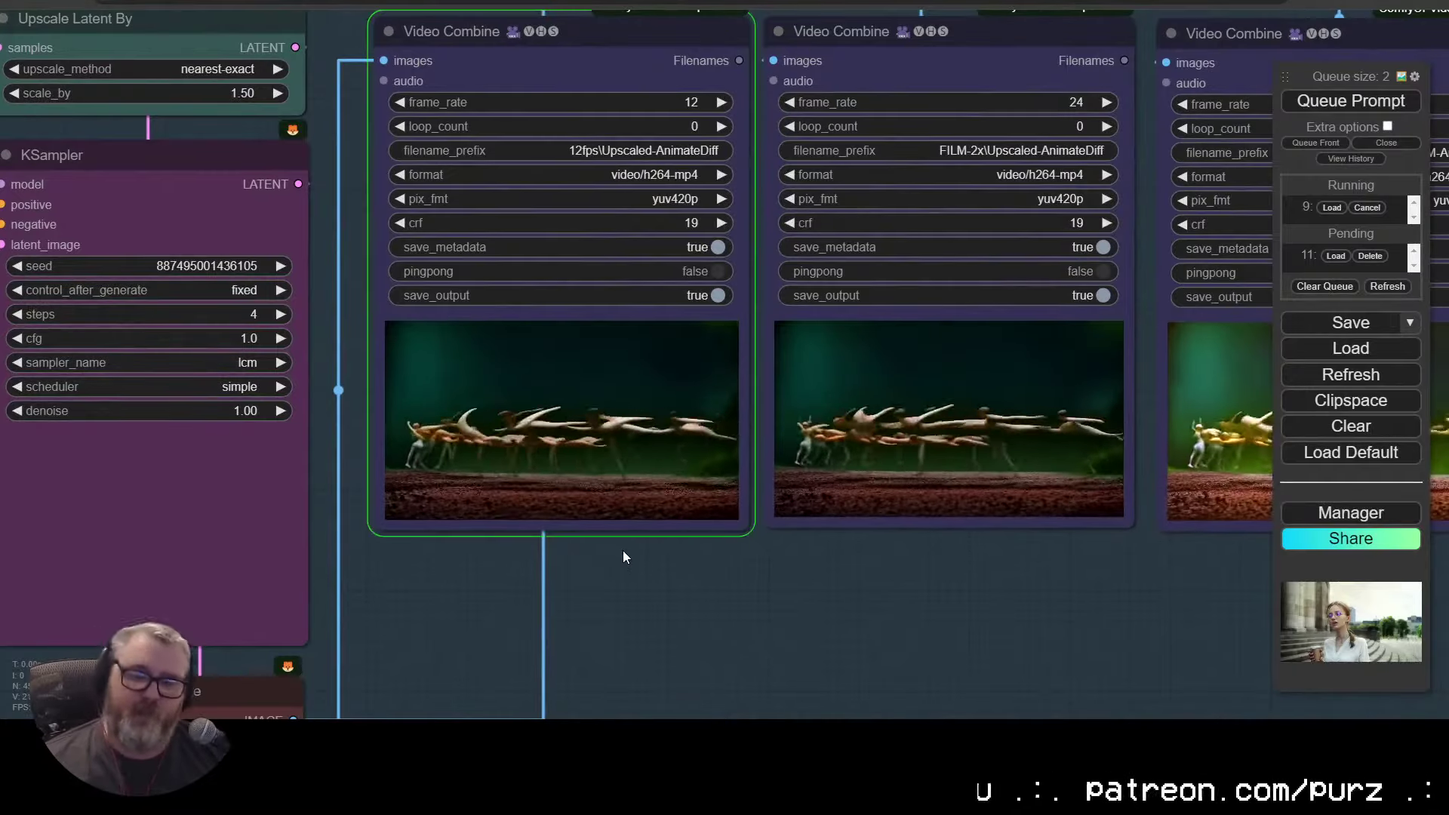
scroll(641, 556, "up", 5)
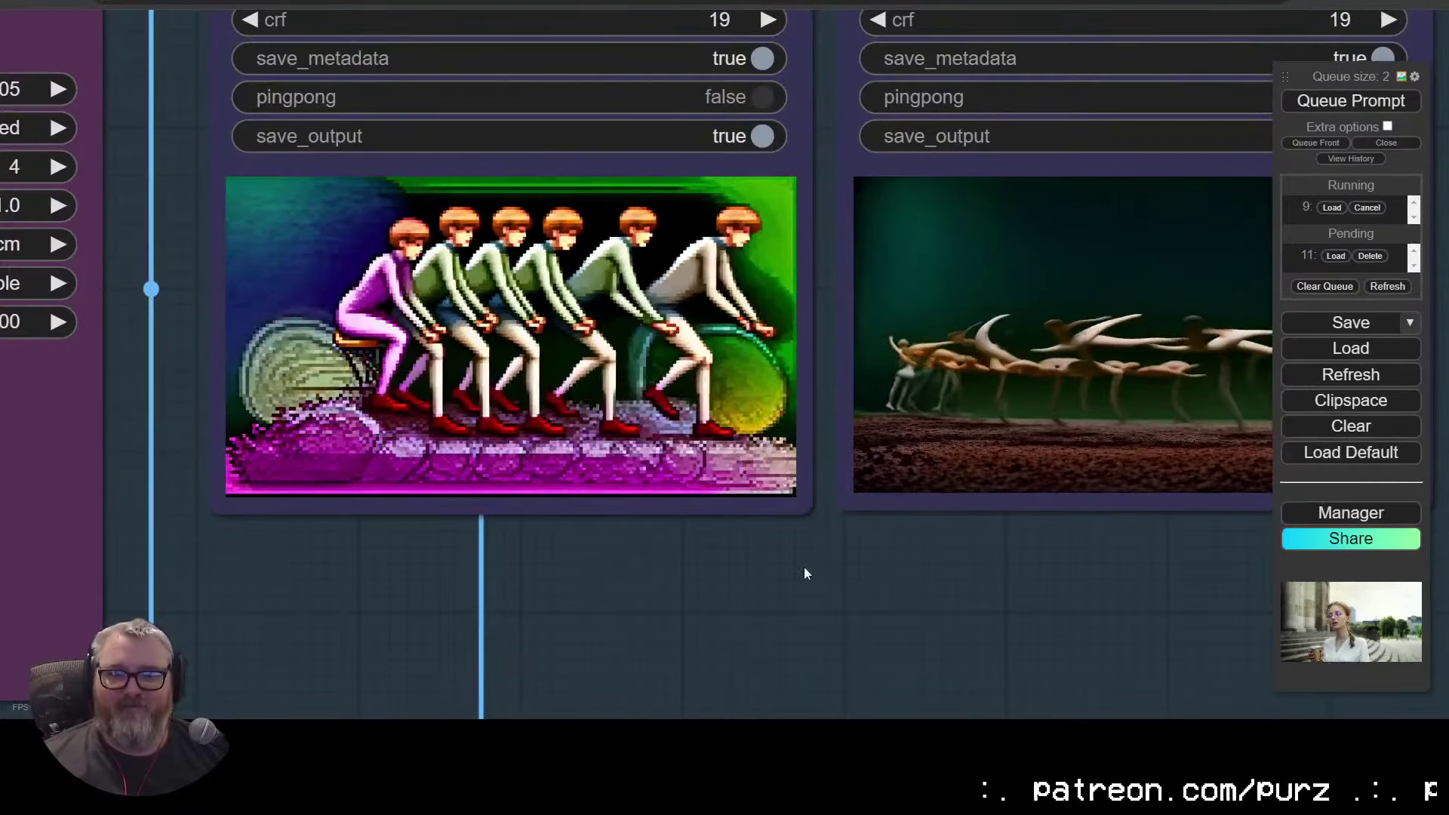
scroll(751, 700, "down", 4)
scroll(752, 694, "down", 5)
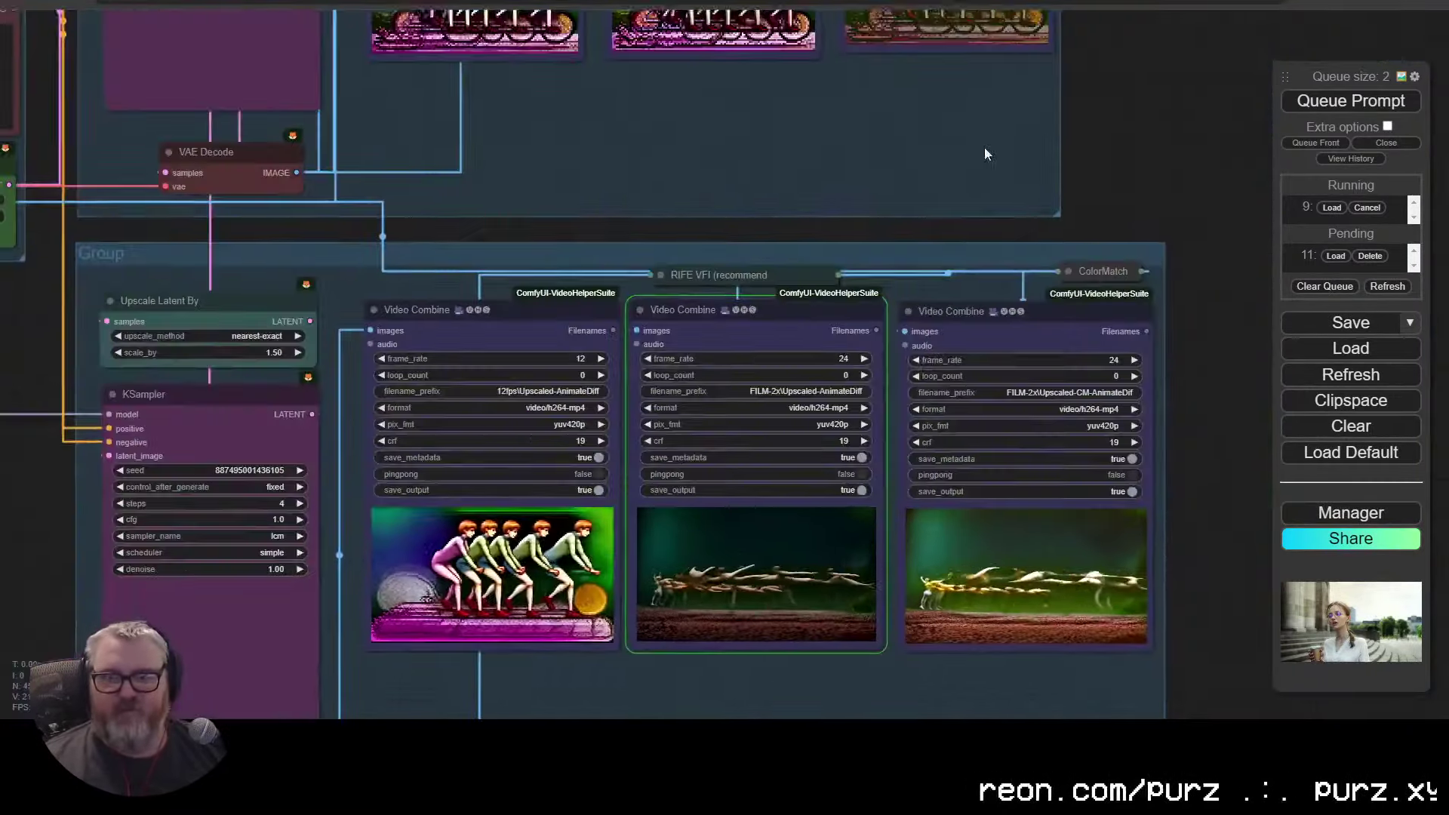
left_click_drag(981, 138, 866, 490)
left_click_drag(878, 406, 886, 308)
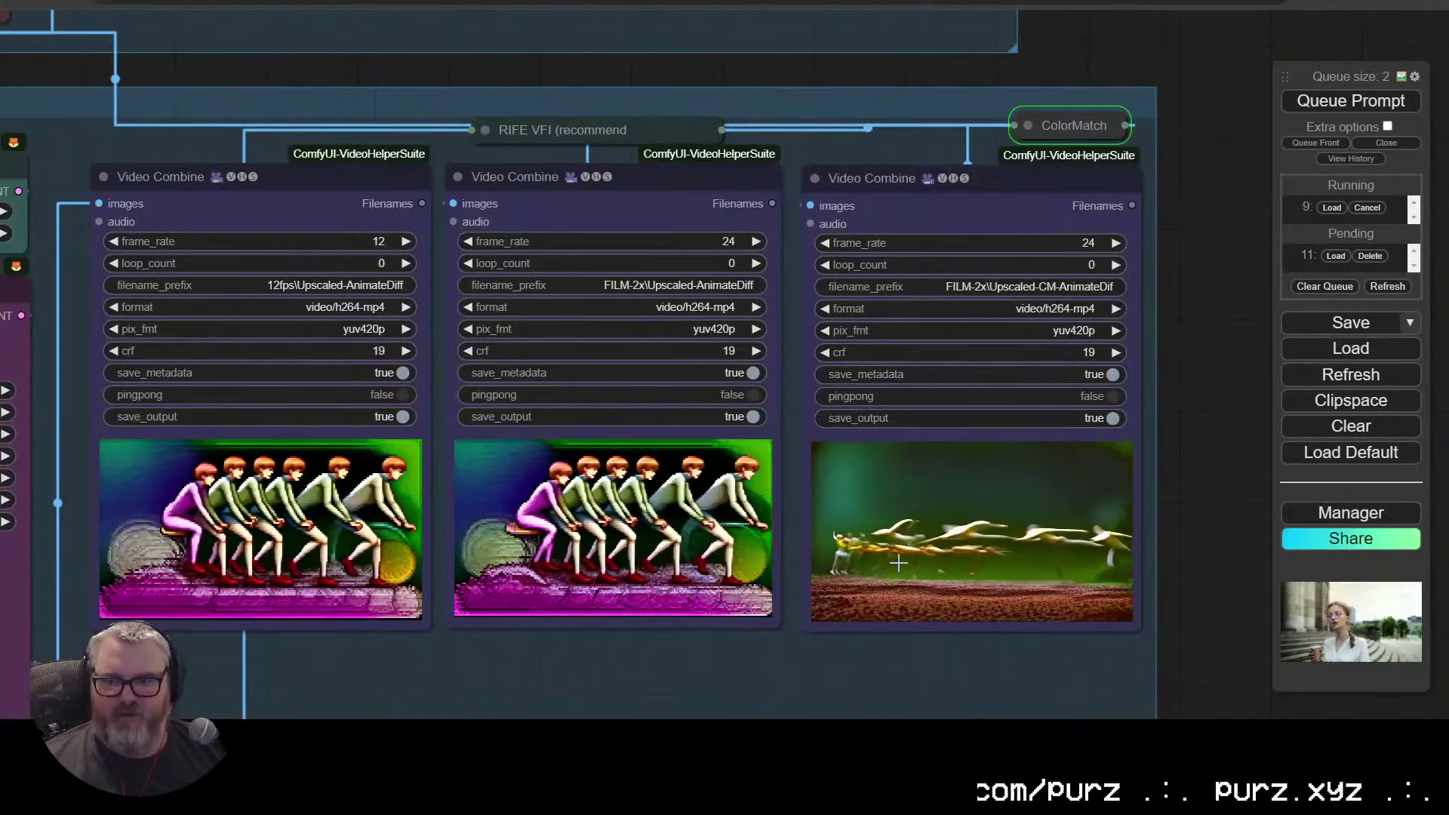
scroll(929, 606, "down", 5)
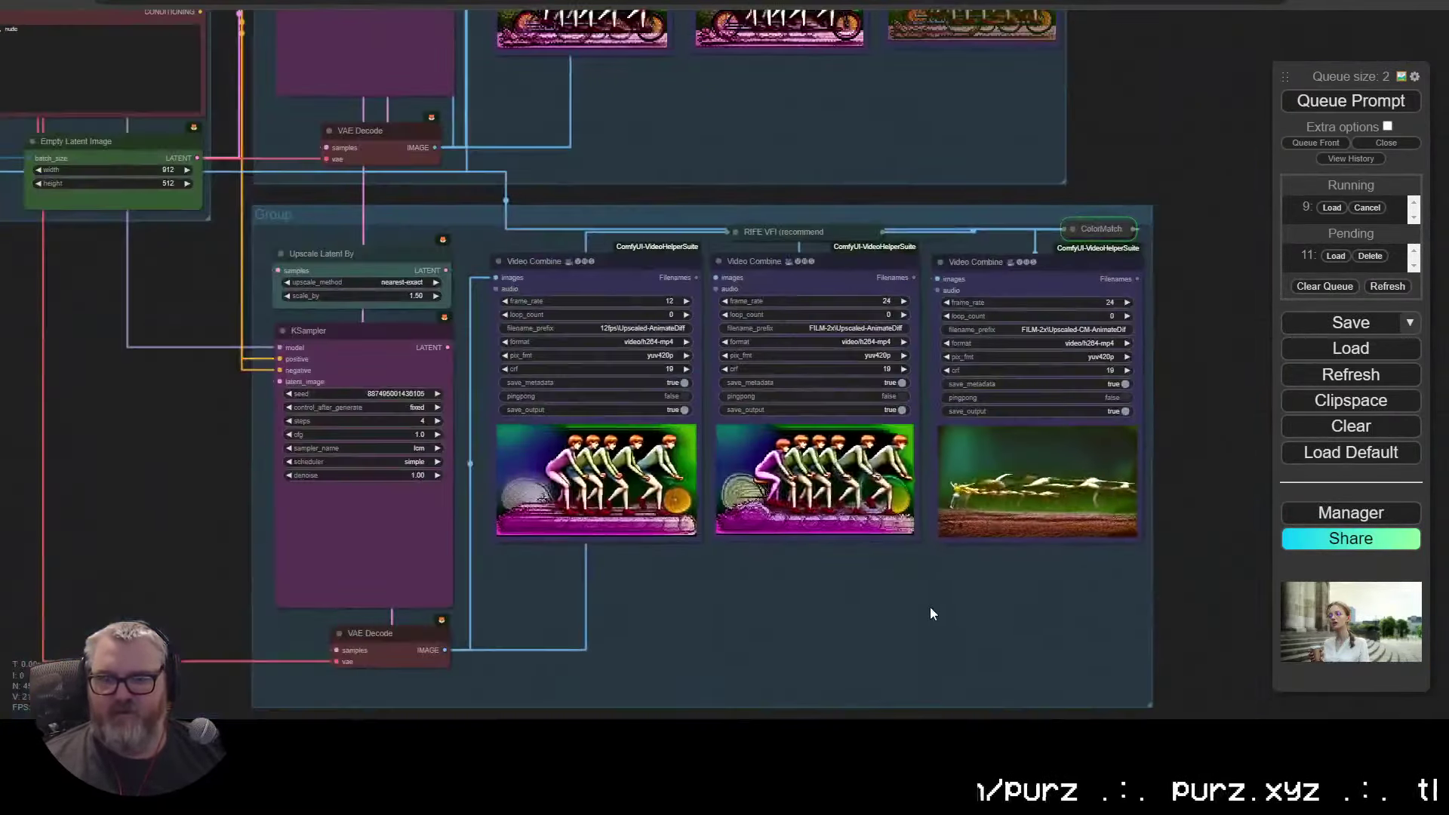
scroll(868, 574, "up", 10)
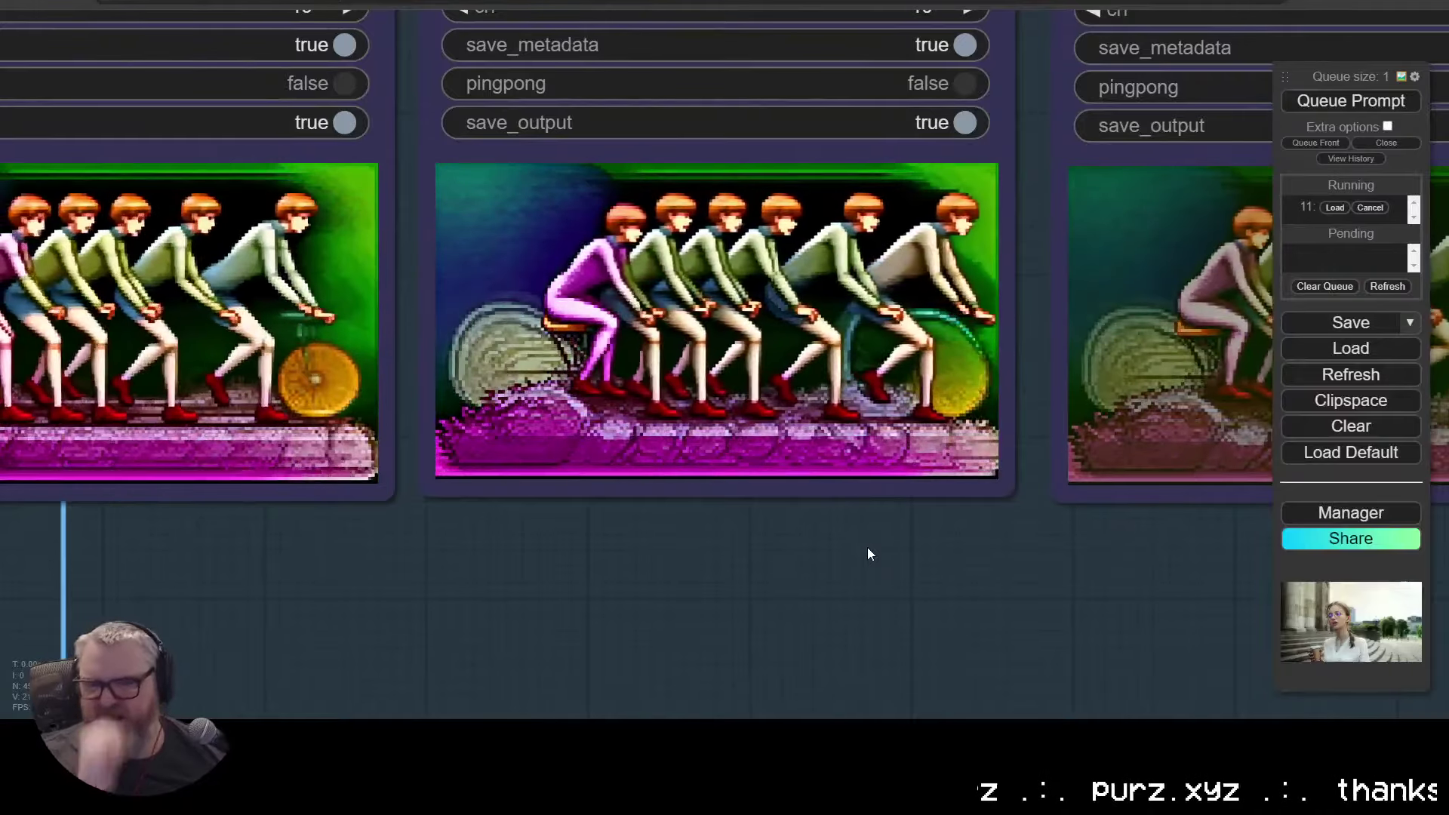
scroll(867, 547, "down", 13)
Step: Queue another generation of the current workflow
left_click_drag(844, 77, 700, 102)
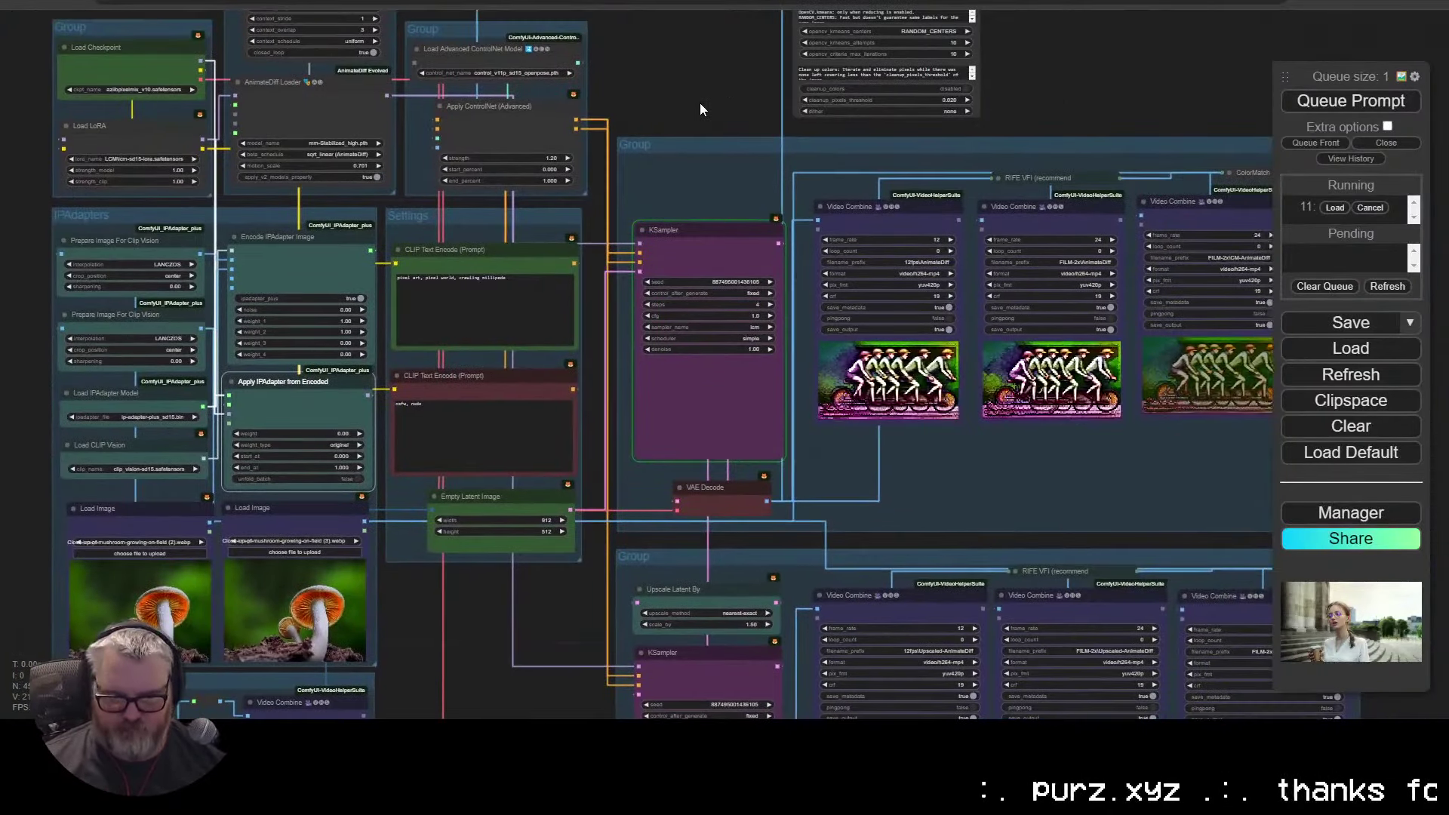
left_click_drag(604, 71, 981, 312)
scroll(560, 208, "up", 6)
left_click_drag(492, 192, 382, 354)
left_click_drag(477, 435, 432, 228)
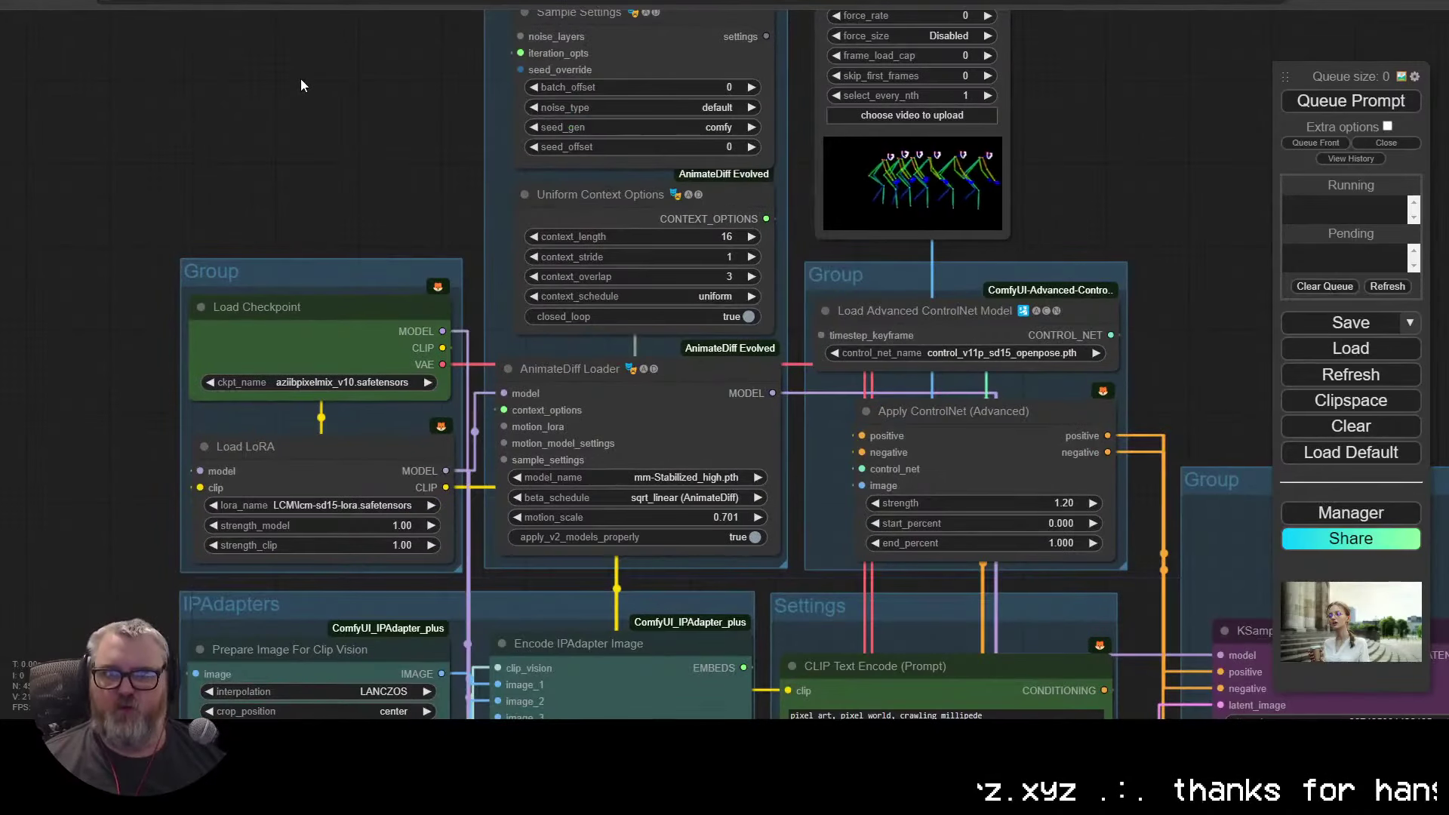
left_click(1381, 110)
Step: Add a copy of the Video Combine node fed by the PixelArt Palette Converter's image output, with filename prefix Pixelated\Pixelated
left_click_drag(1129, 287, 337, 163)
scroll(618, 281, "down", 5)
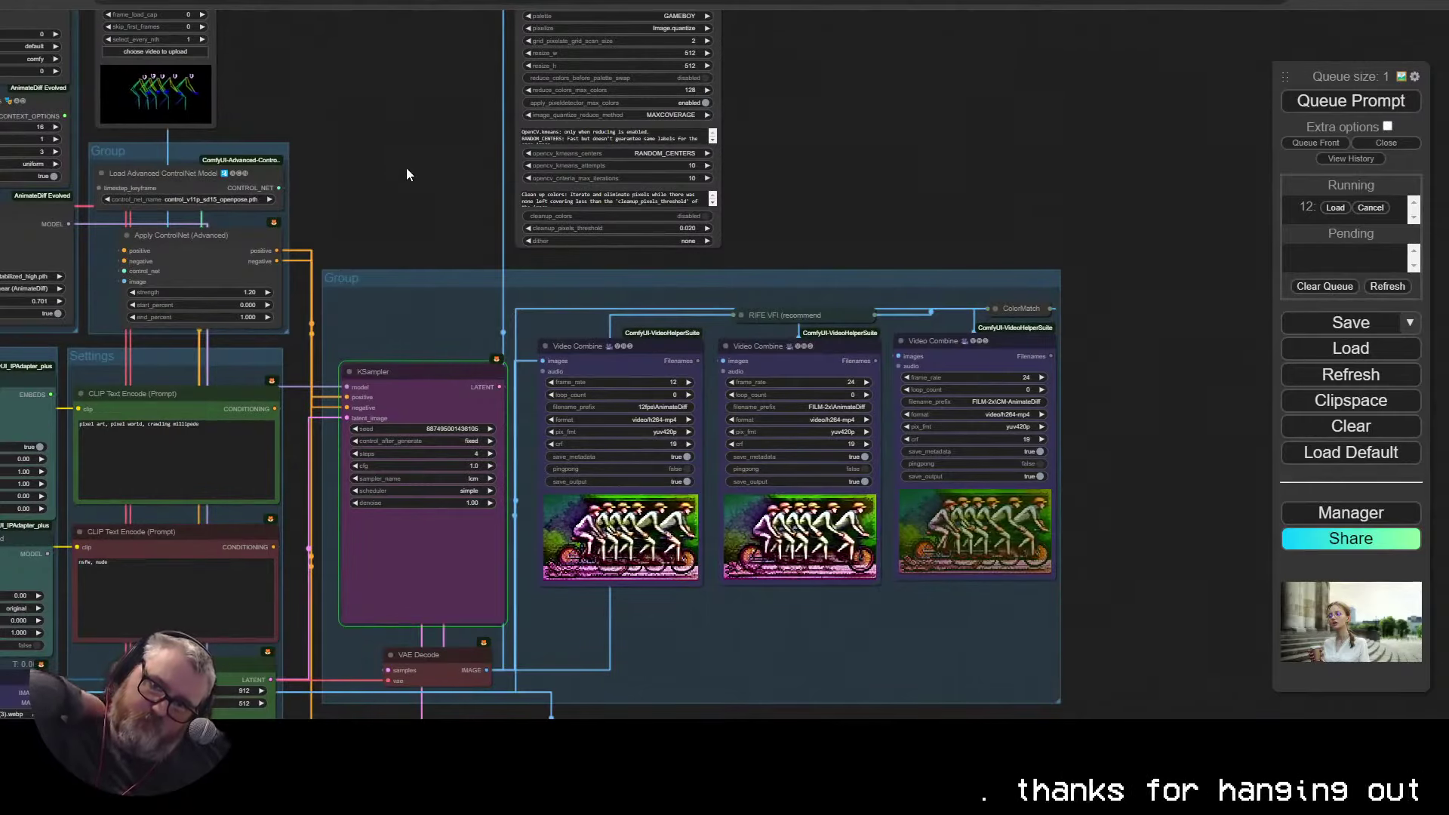
left_click_drag(615, 346, 877, 388)
scroll(913, 255, "up", 5)
left_click_drag(512, 268, 692, 142)
left_click(886, 215)
type("Pixelated\\Pixelated")
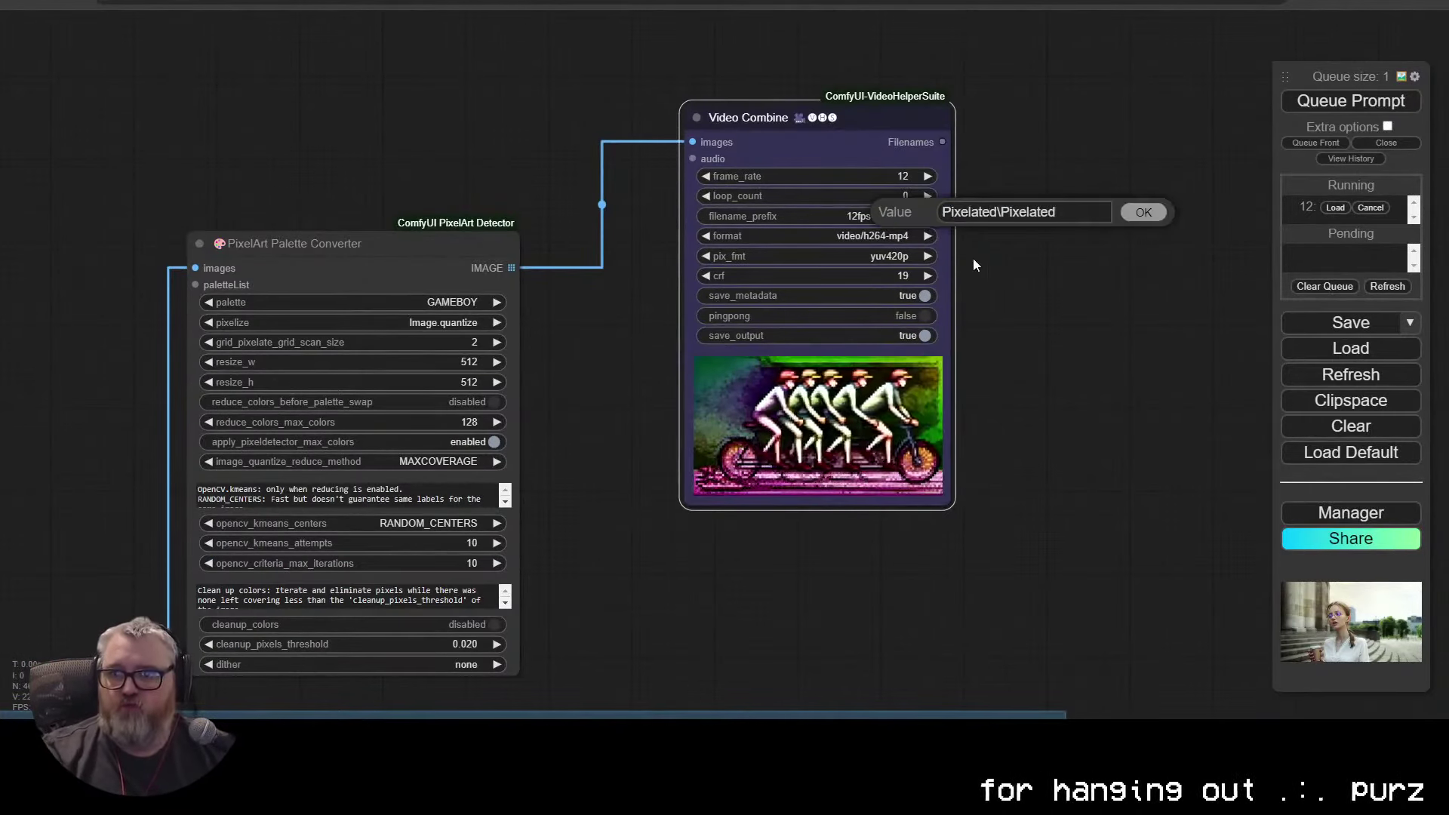
Step: Switch the Advanced ControlNet model to sd15-loose_control.safetensors and queue another generation
scroll(973, 264, "down", 5)
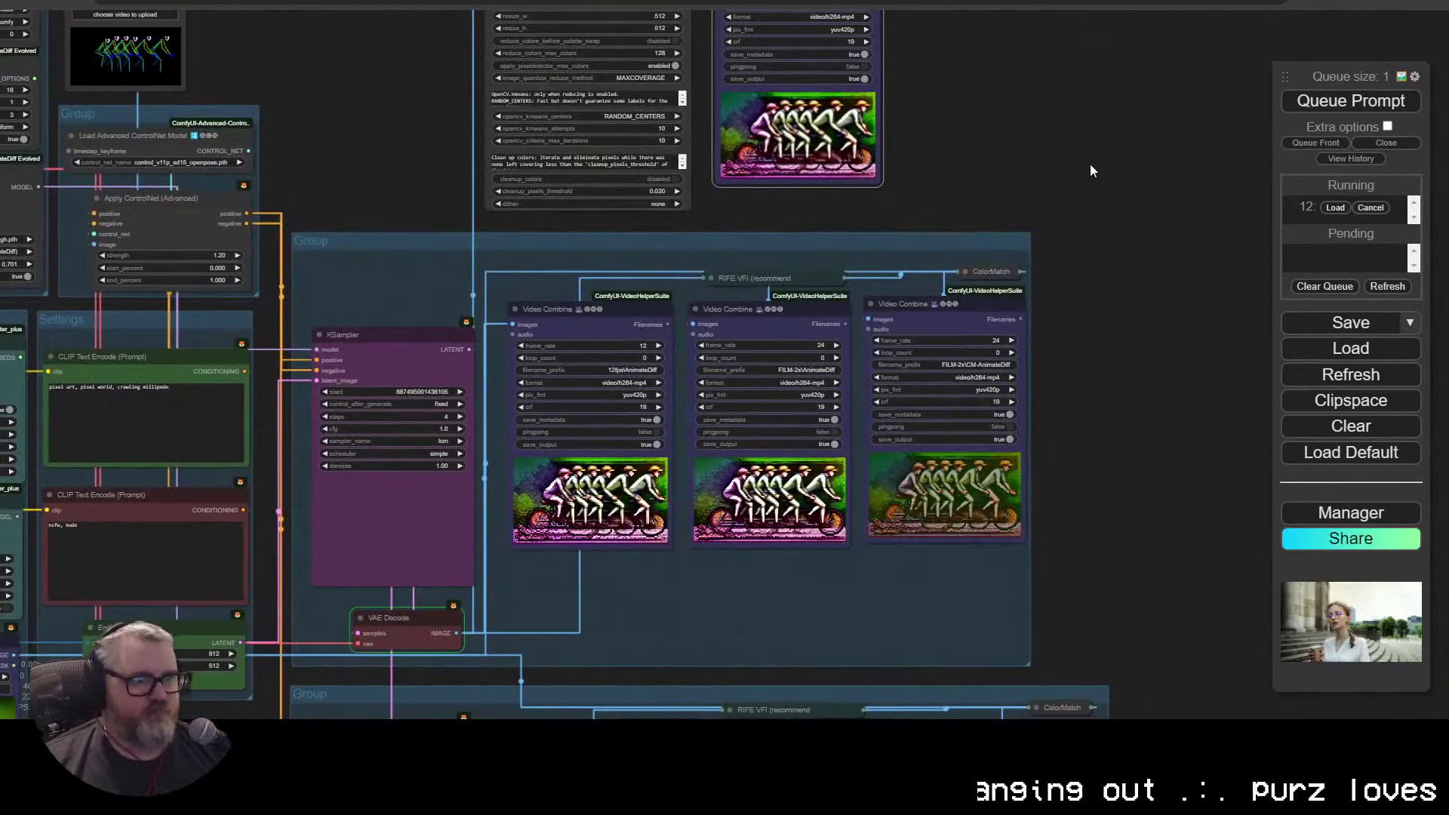
scroll(609, 603, "up", 5)
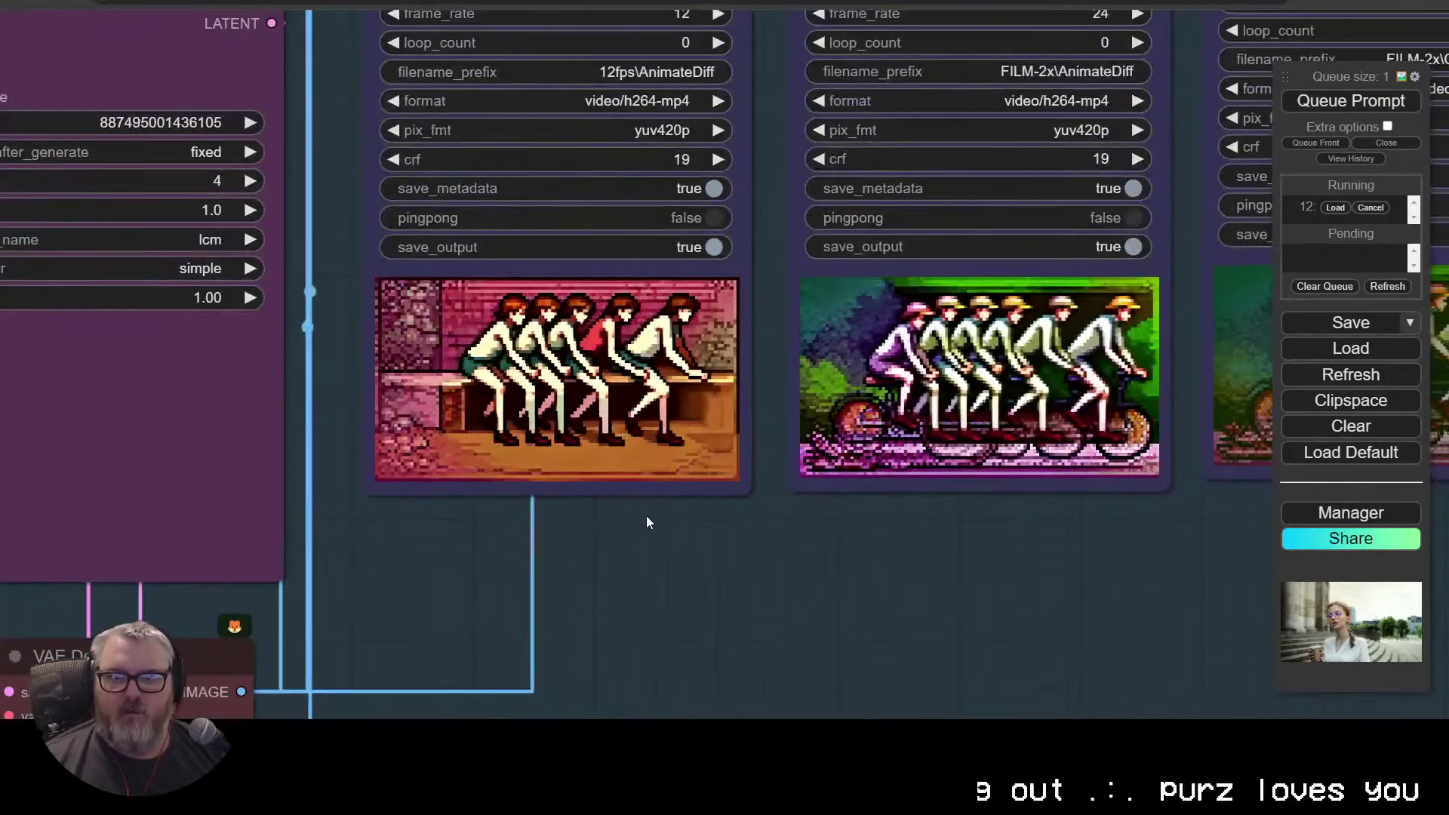
scroll(443, 572, "down", 3)
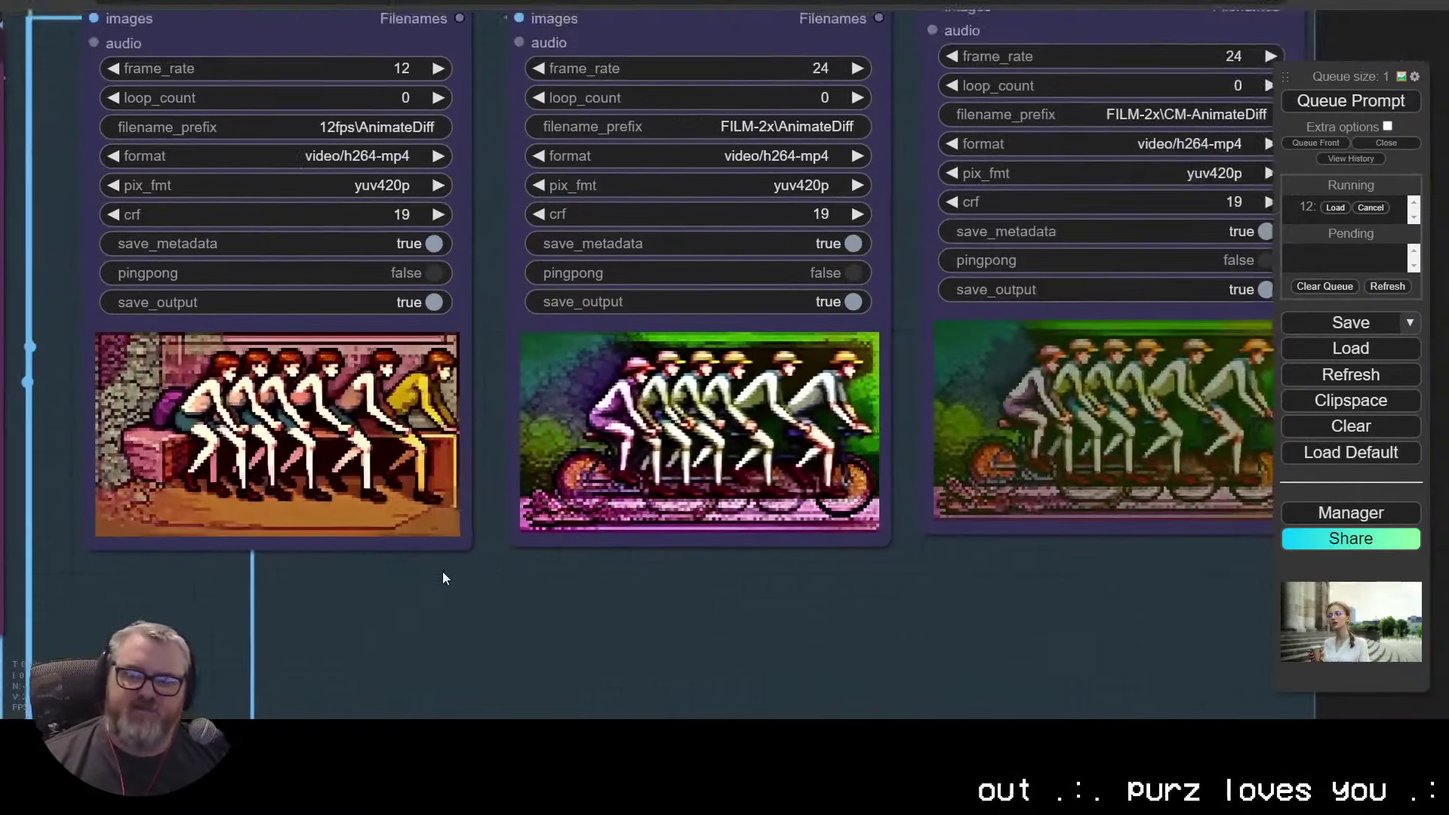
scroll(468, 572, "down", 2)
left_click_drag(487, 570, 782, 604)
left_click_drag(315, 195, 493, 346)
scroll(578, 359, "up", 4)
left_click_drag(407, 179, 713, 338)
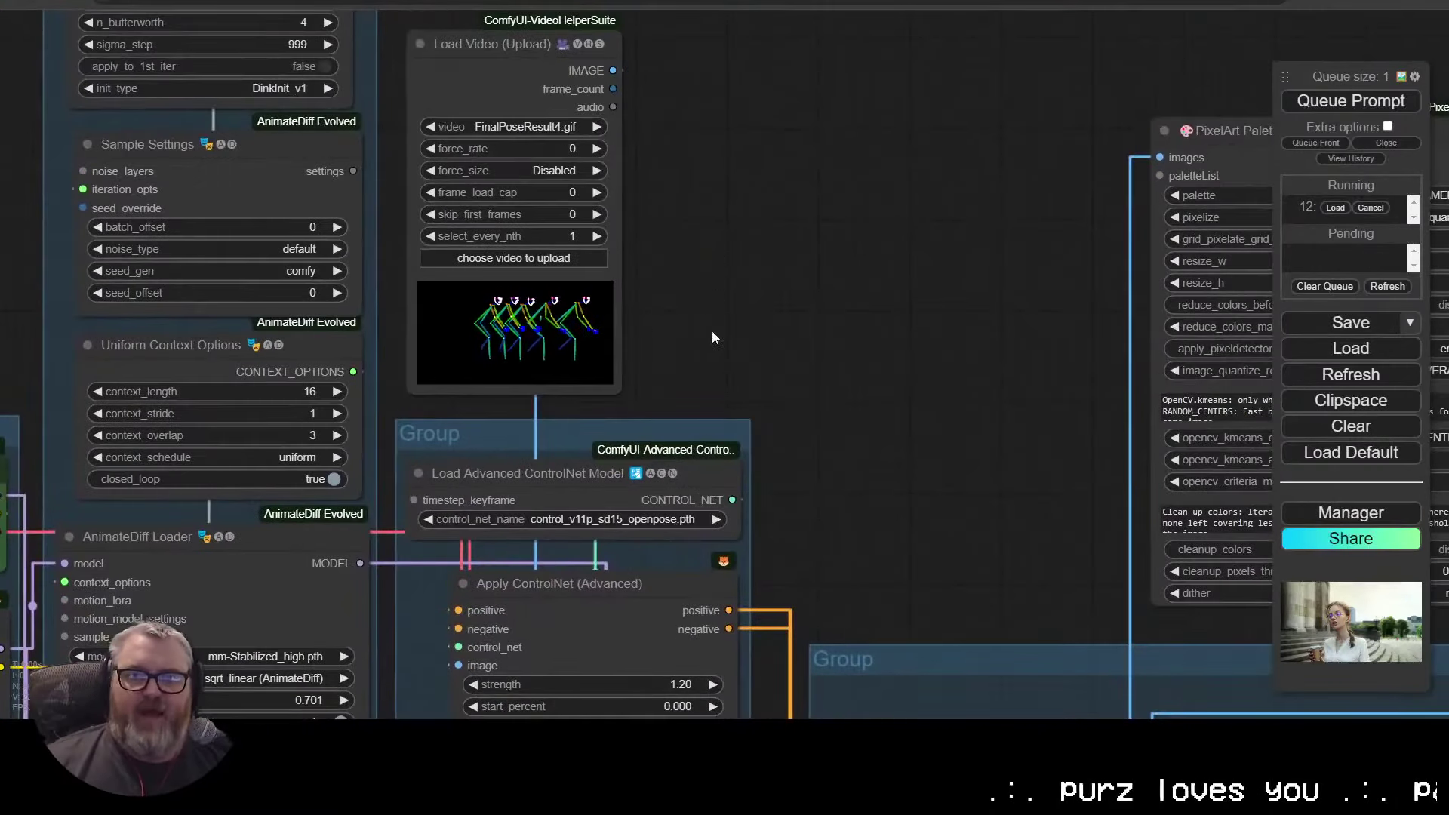
left_click(636, 521)
left_click(845, 430)
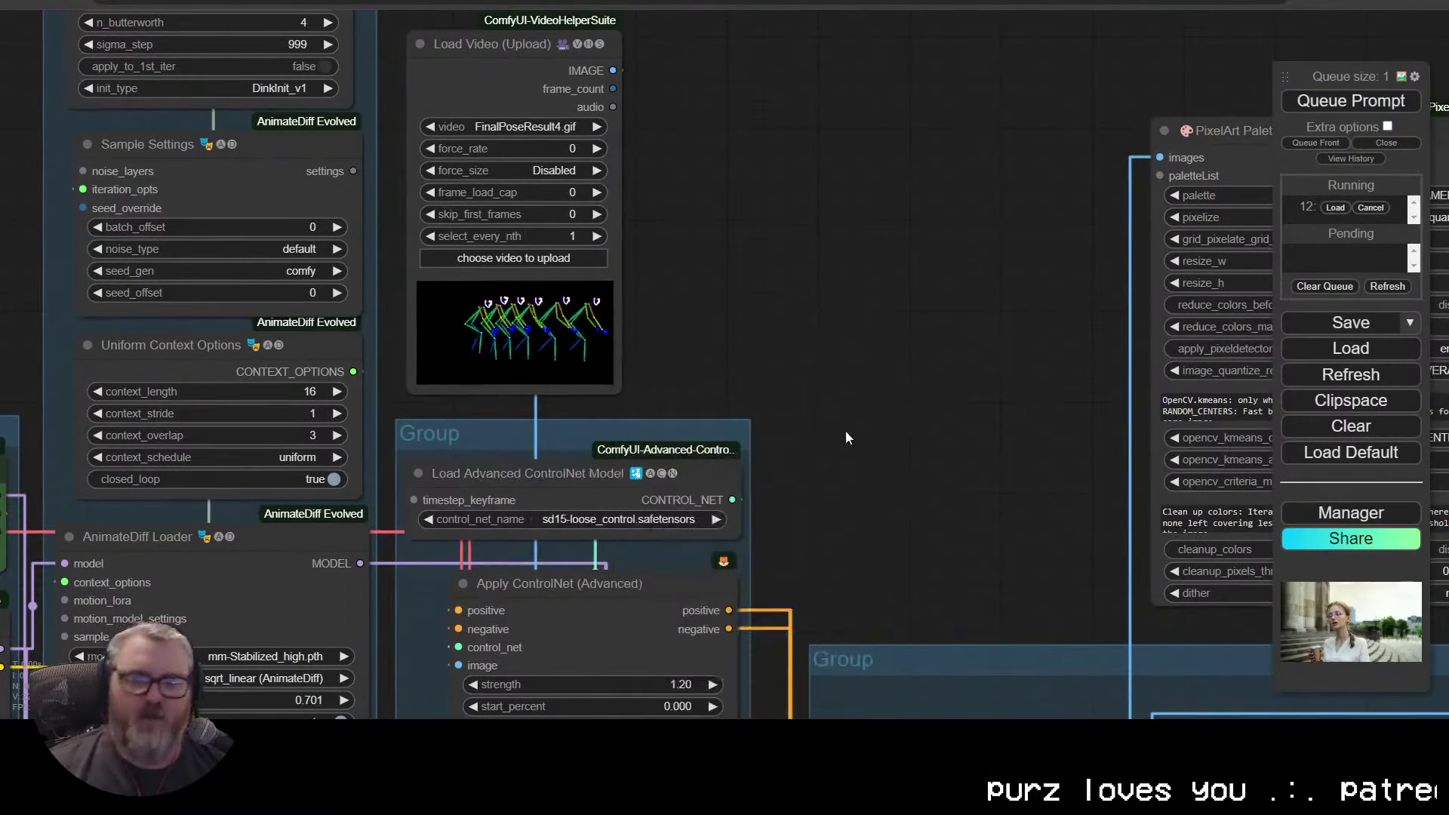
scroll(846, 430, "down", 5)
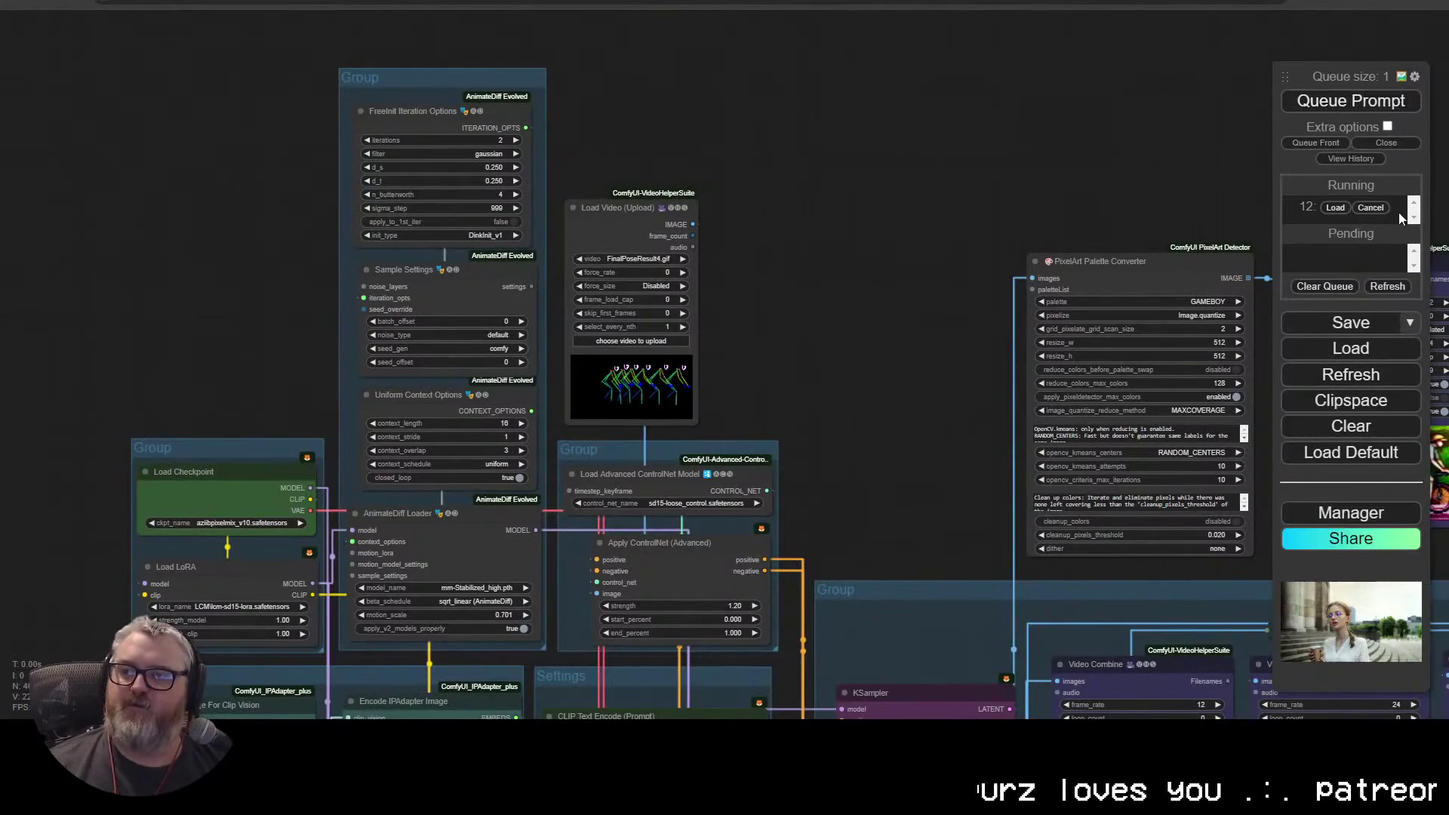
left_click(1322, 106)
Step: Check the first KSampler's progress and compare the video previews in the first group
left_click_drag(1215, 189, 433, 142)
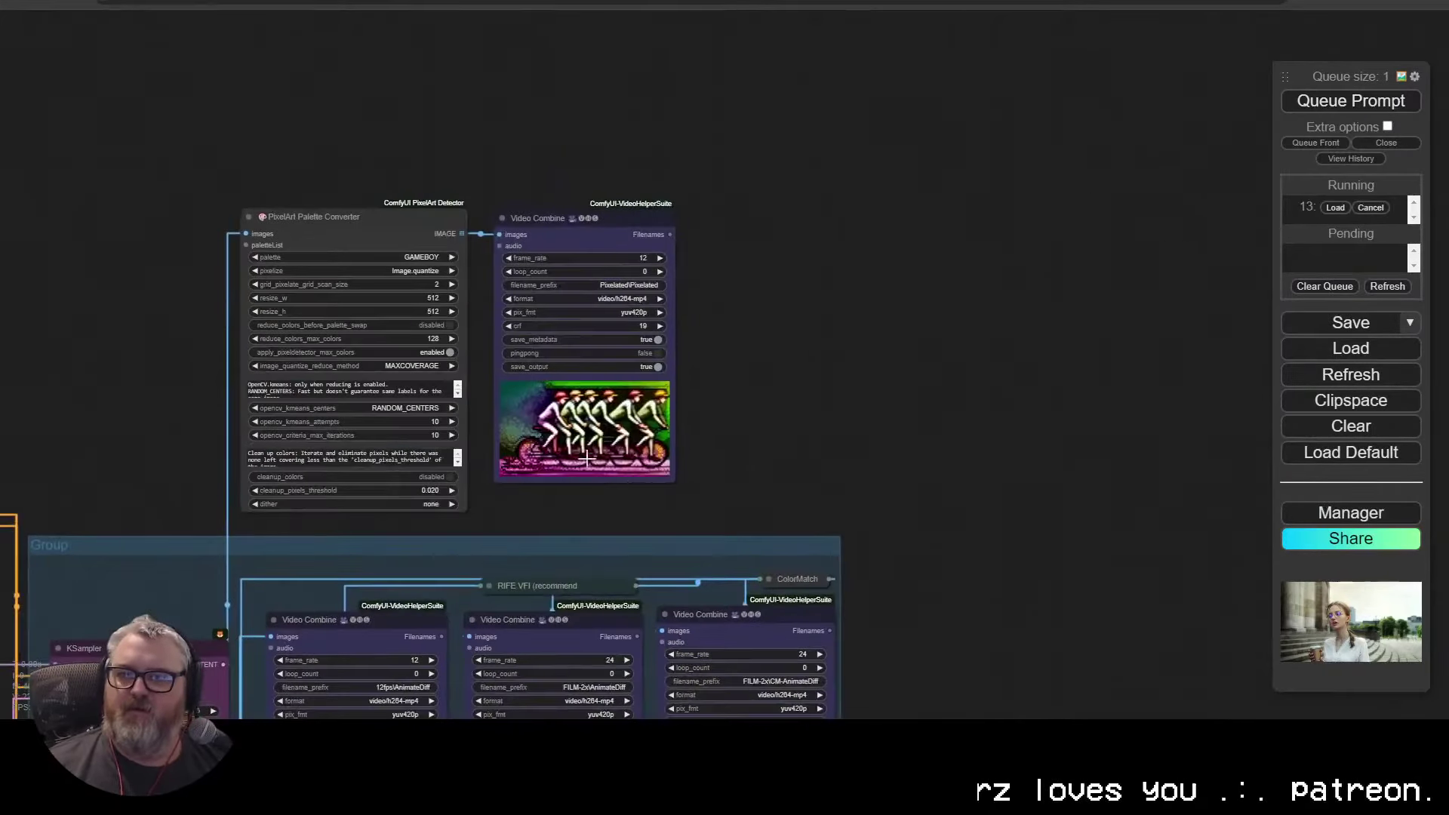
scroll(1008, 374, "down", 3)
left_click_drag(931, 418, 1162, 256)
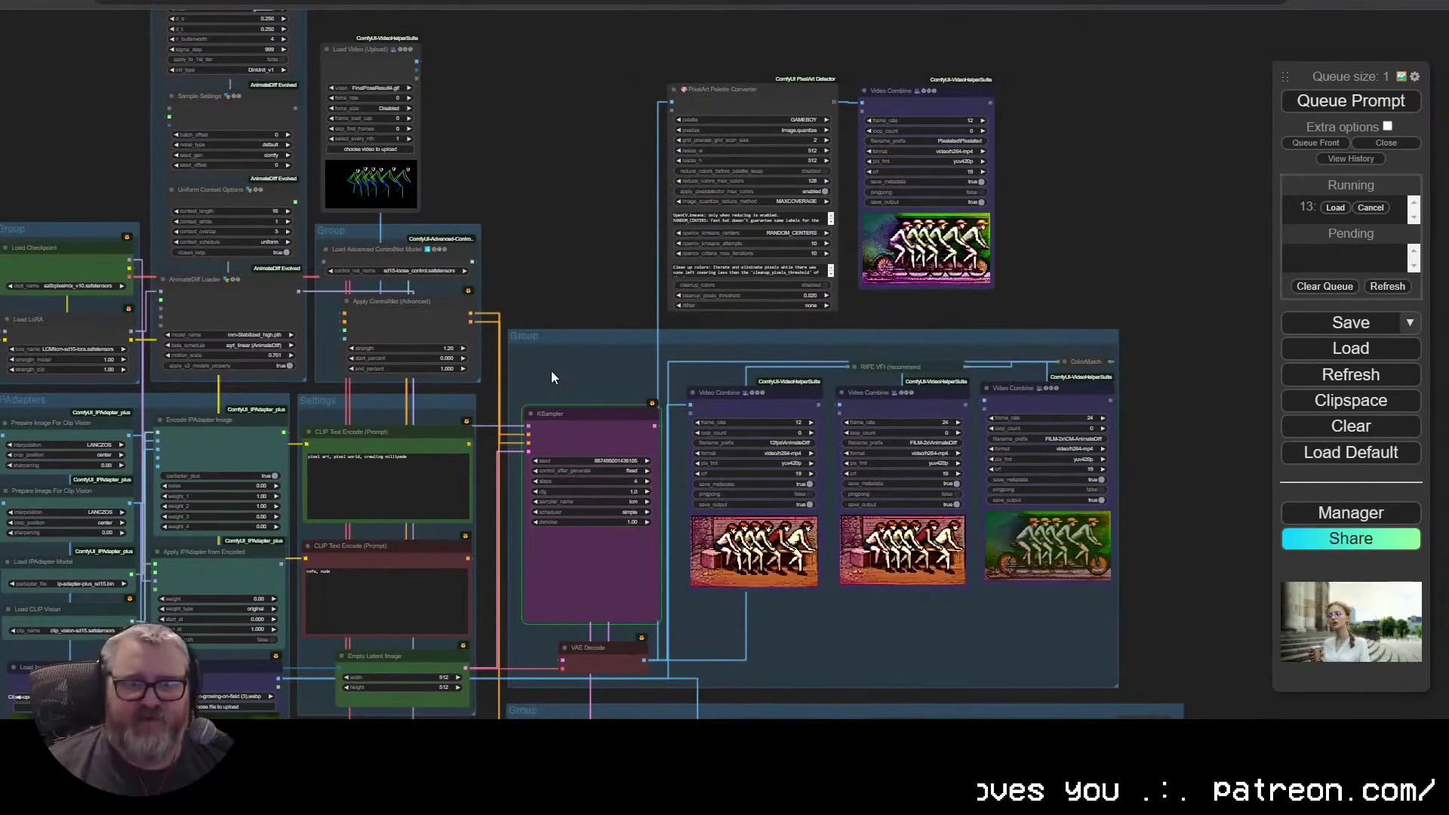
scroll(632, 379, "up", 6)
left_click_drag(632, 379, 409, 192)
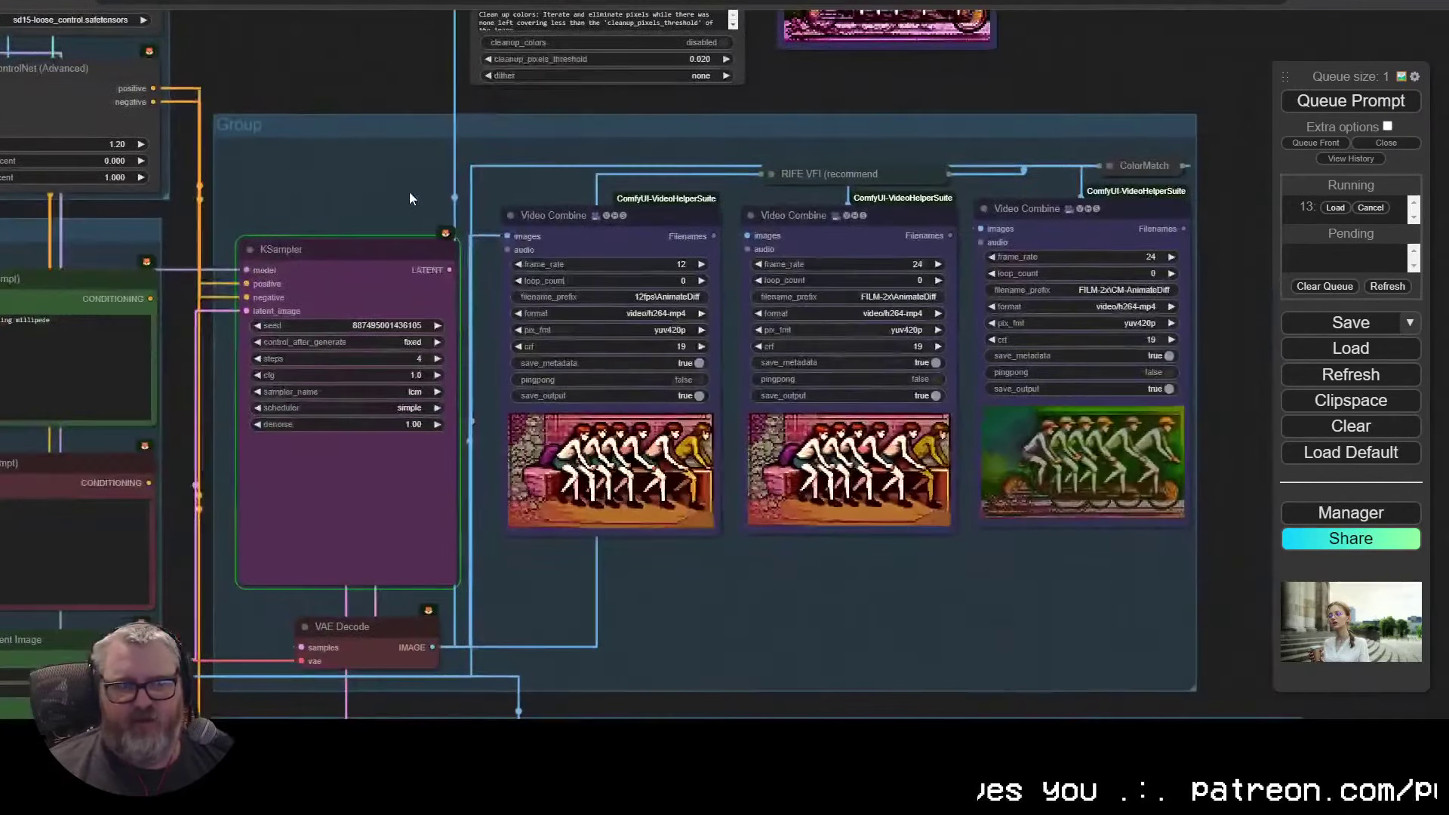
scroll(873, 582, "up", 5)
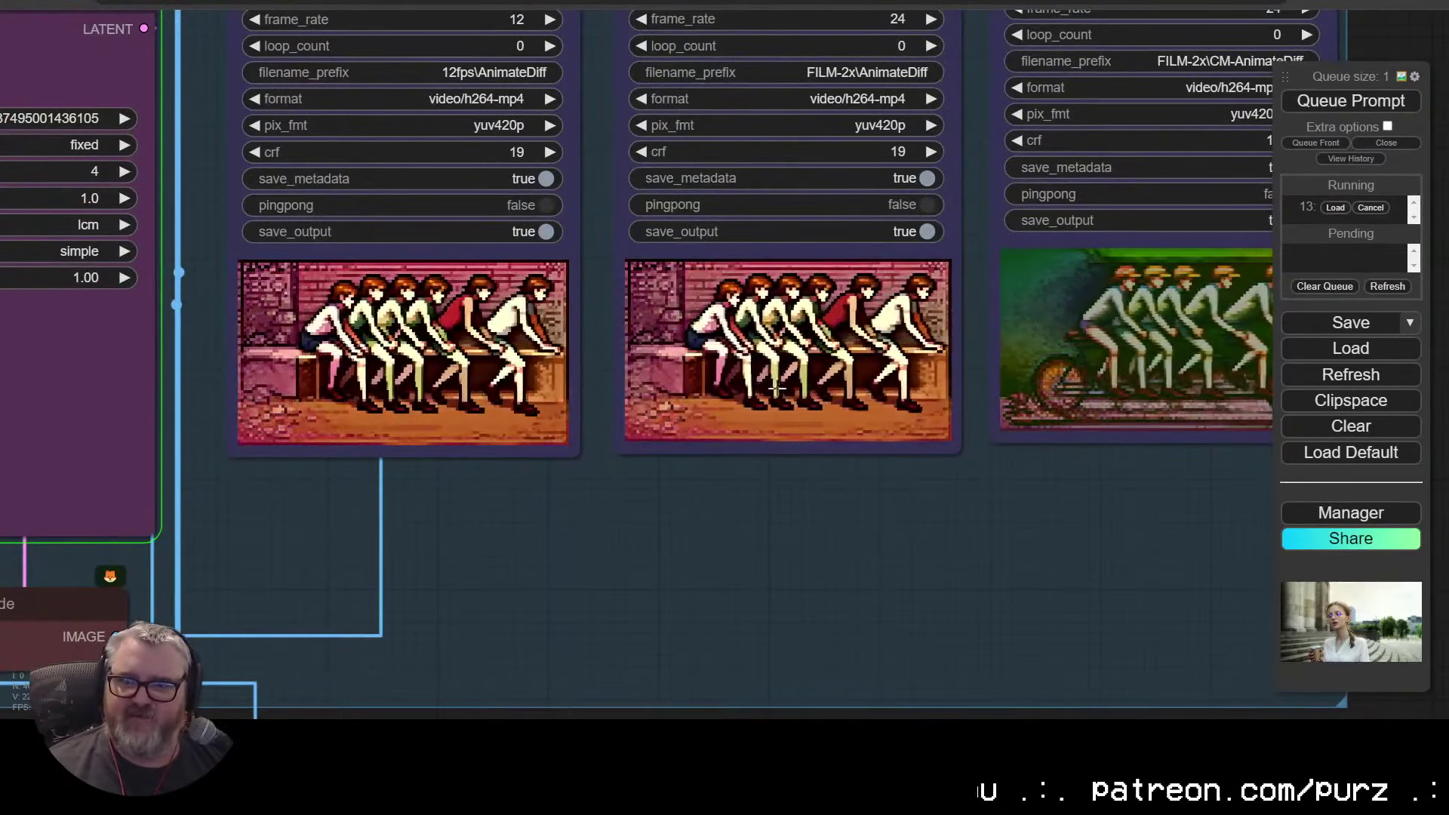
scroll(797, 408, "down", 6)
scroll(967, 382, "up", 5)
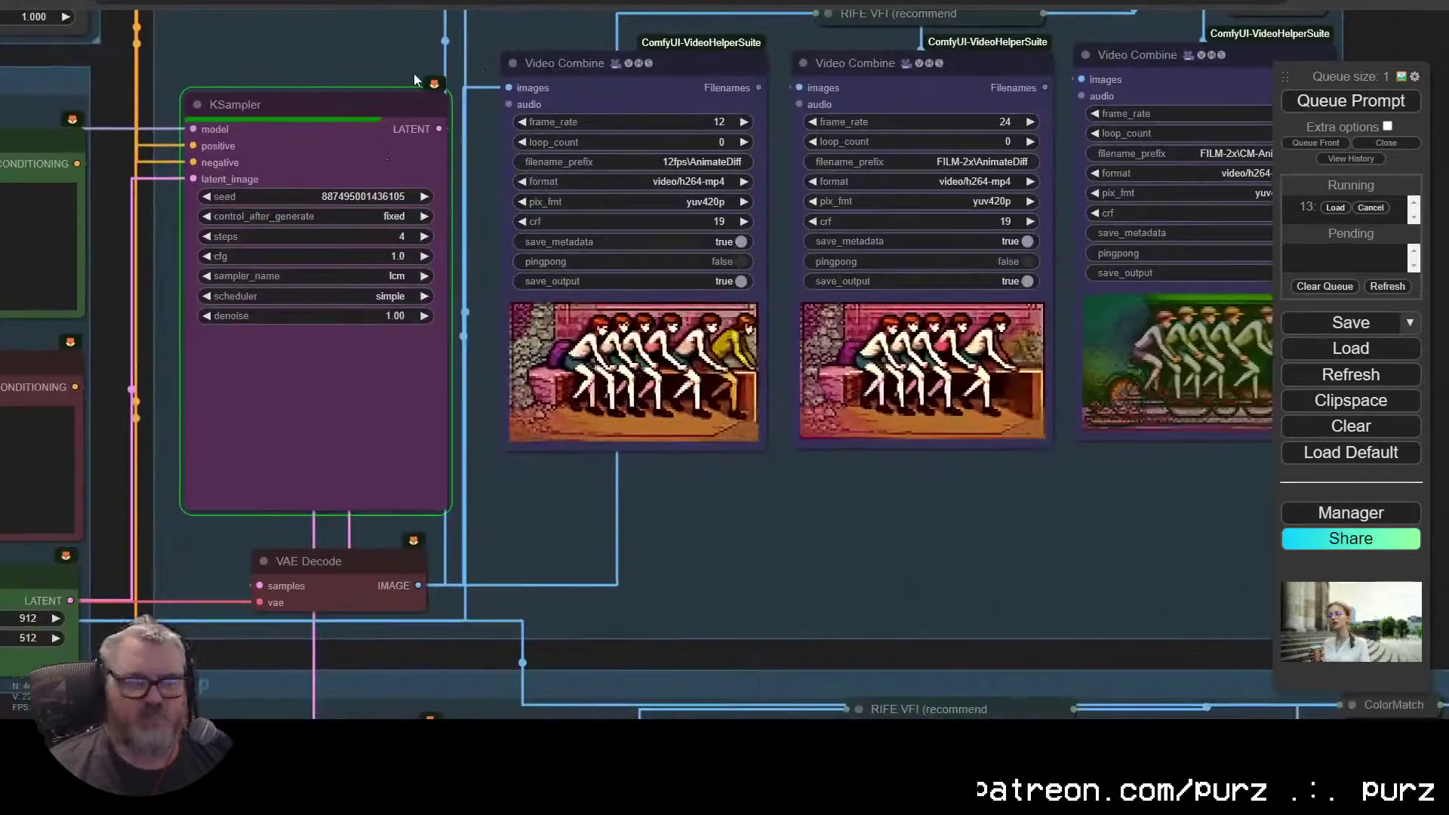
scroll(666, 522, "down", 2)
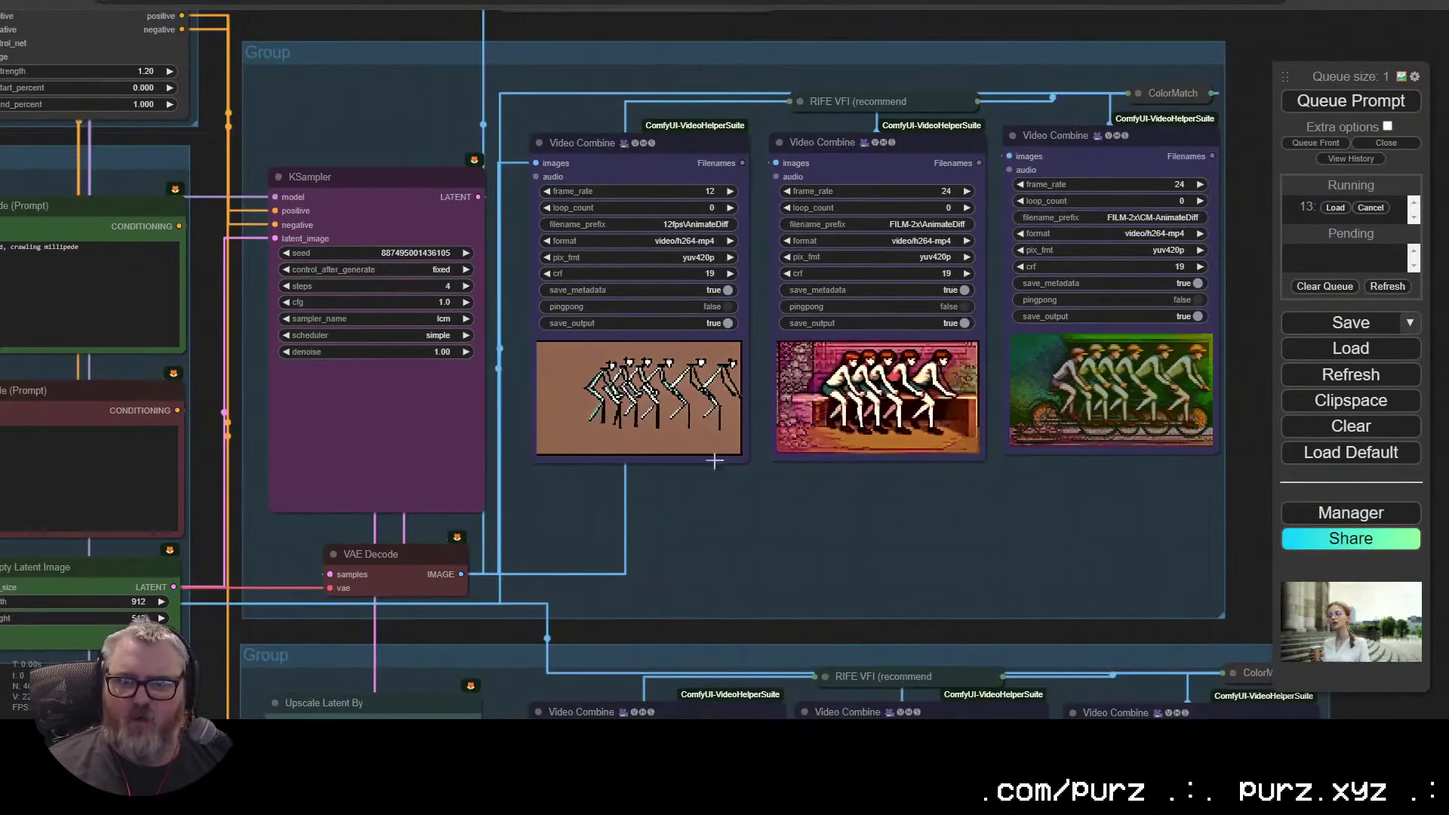
scroll(807, 473, "up", 3)
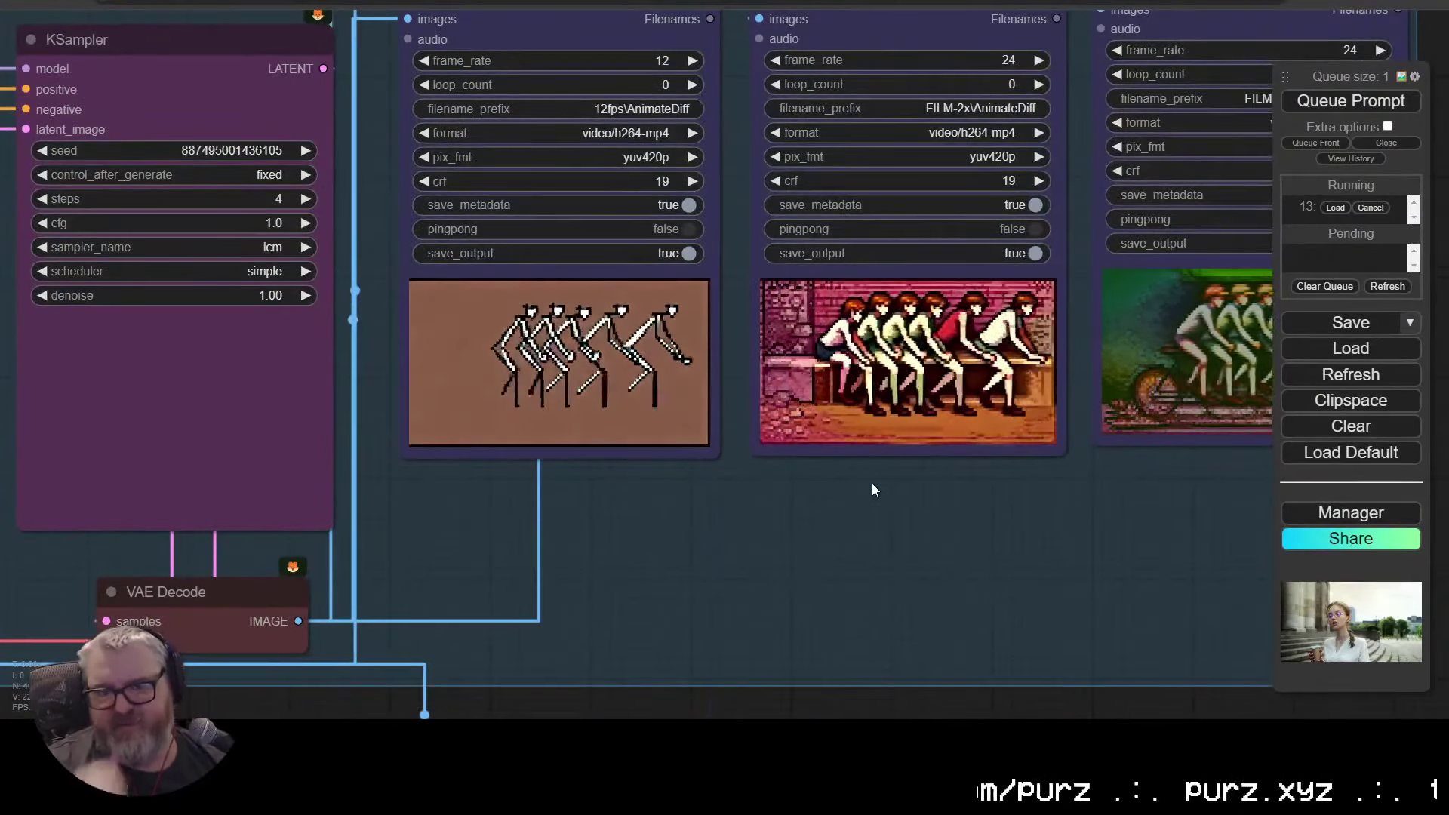
scroll(910, 485, "down", 3)
Step: Inspect the pixelated video preview beside the PixelArt Palette Converter up close
left_click_drag(925, 682, 521, 766)
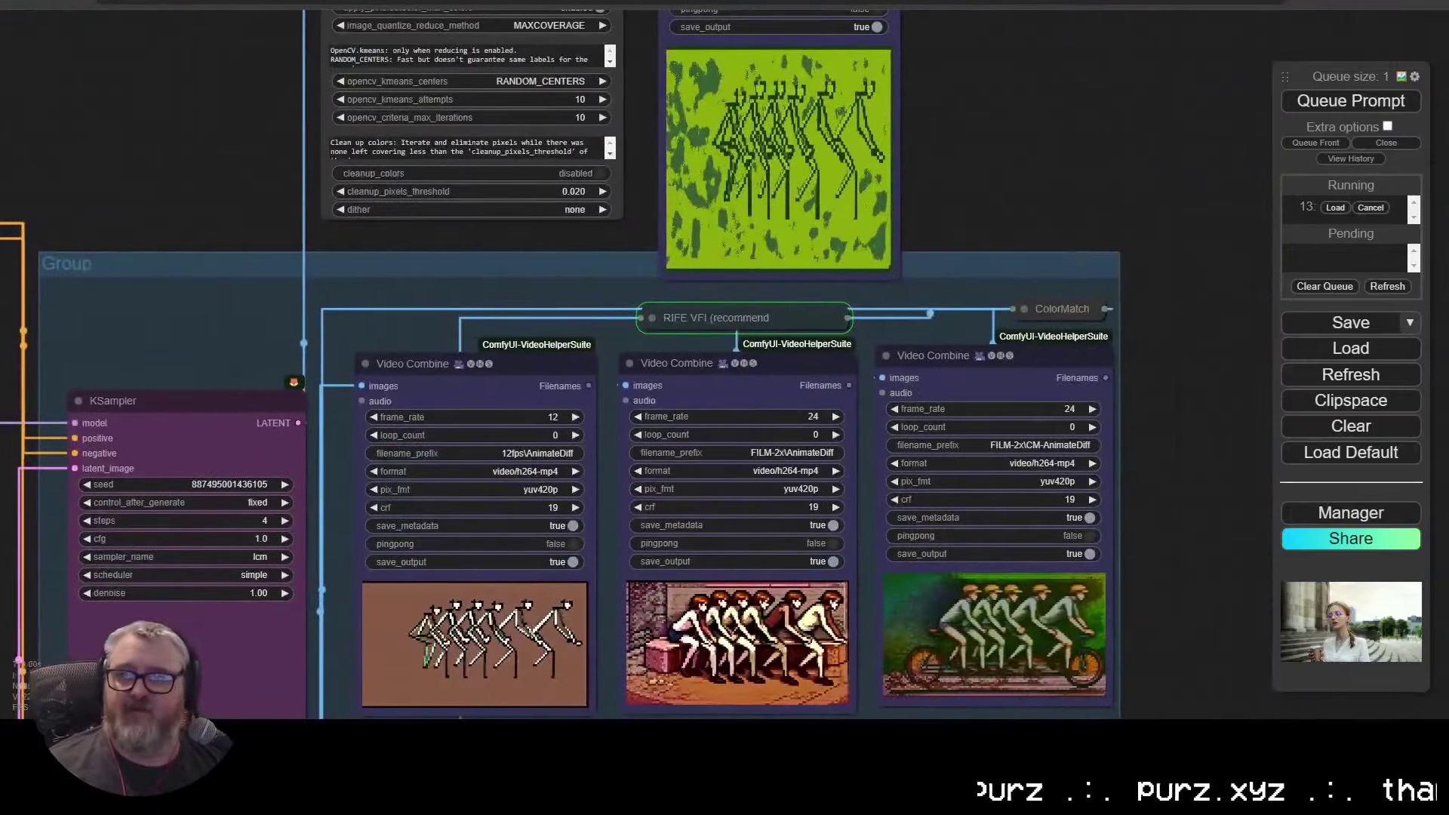
left_click_drag(1043, 212, 972, 535)
scroll(859, 423, "up", 3)
left_click_drag(859, 422, 857, 463)
scroll(732, 492, "up", 10)
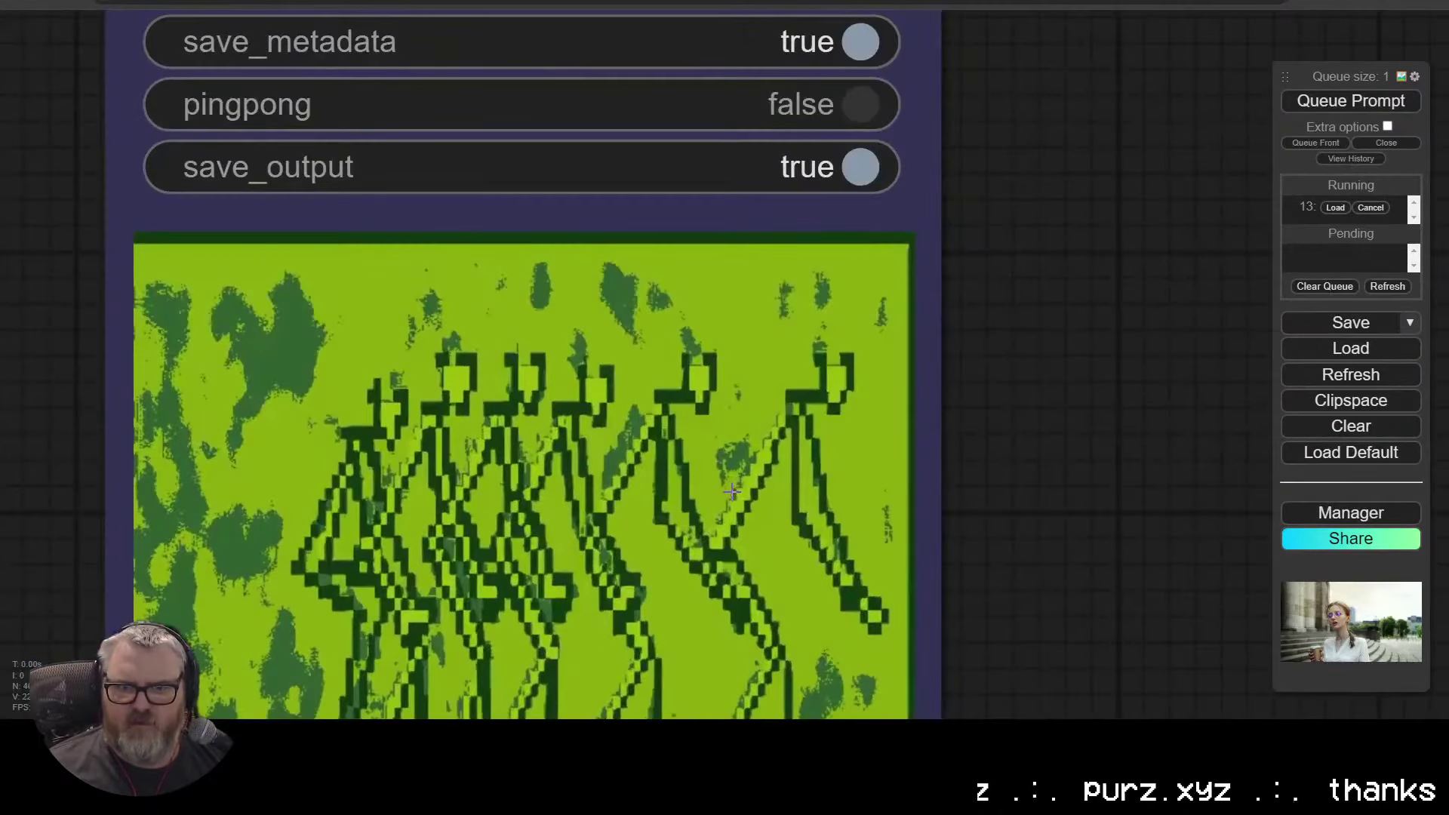
scroll(731, 492, "down", 15)
scroll(728, 532, "up", 3)
left_click_drag(755, 520, 800, 377)
Step: Move the pixelated Video Combine node aside and add an Image batch to Image List node from the PixelArt Palette Converter's image output
left_click_drag(775, 186, 613, 444)
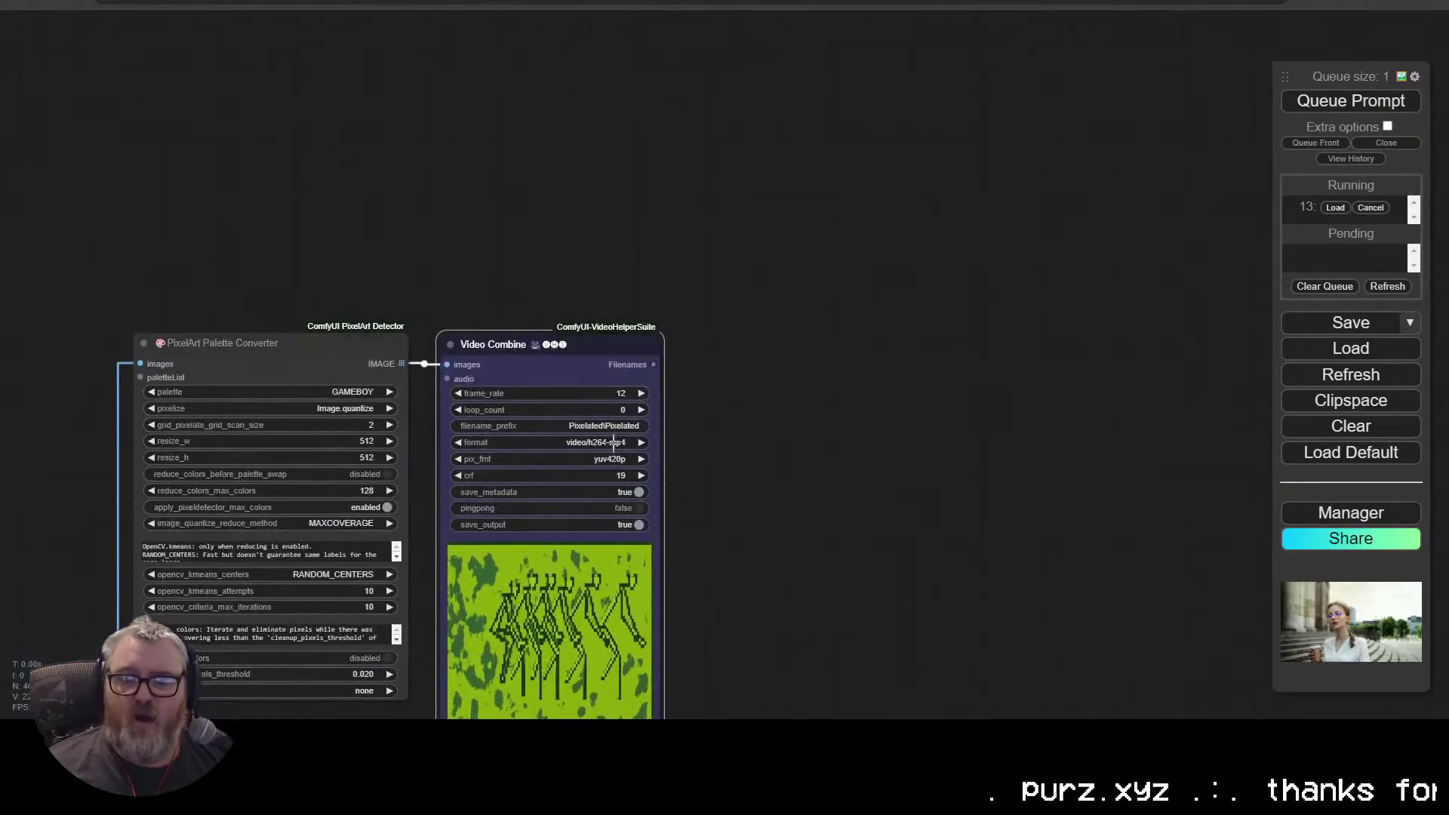
left_click_drag(562, 356, 1038, 155)
left_click_drag(695, 149, 706, 166)
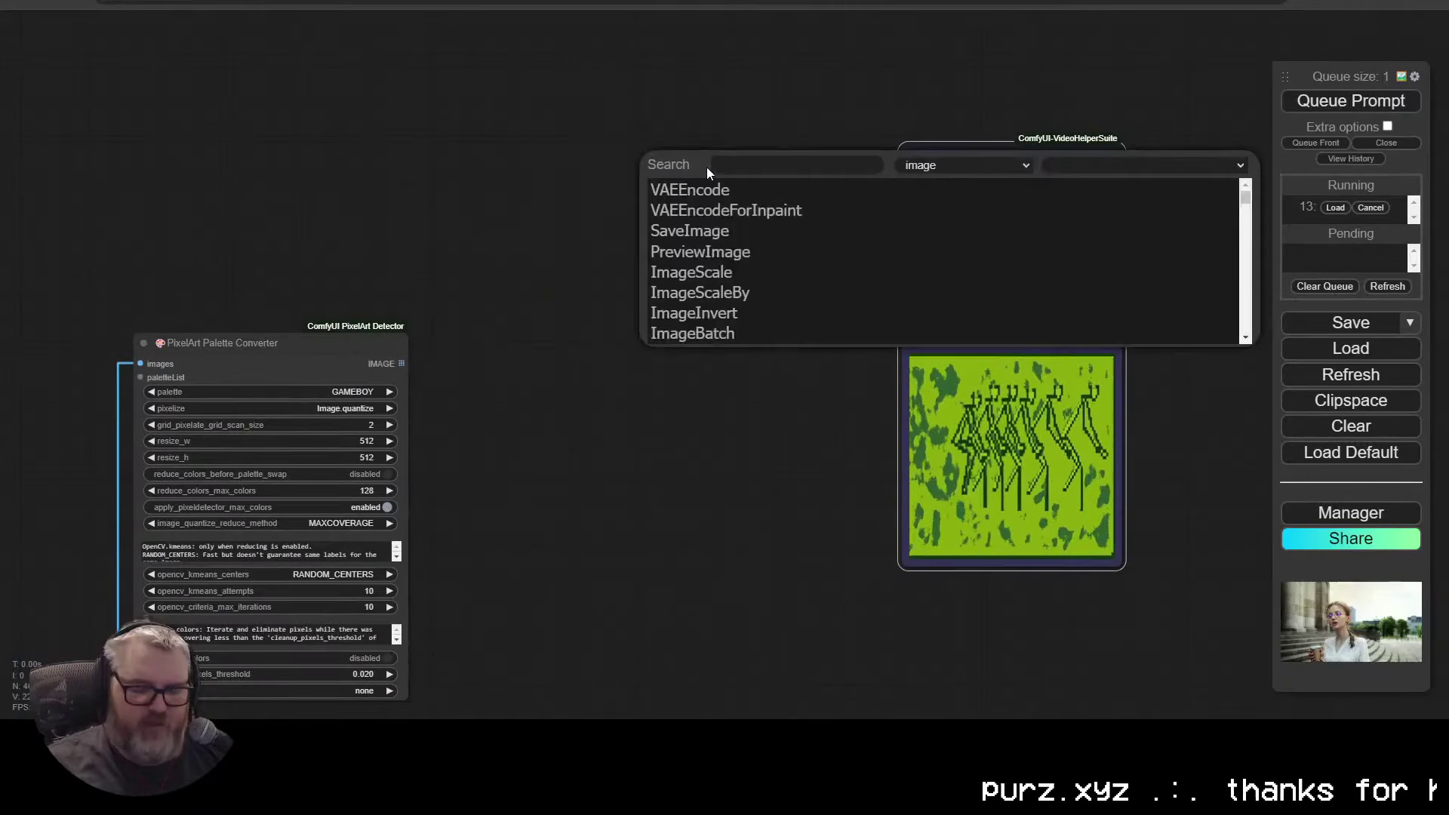
type("batchto")
key("BackSpace")
key("BackSpace")
key("BackSpace")
type("chto")
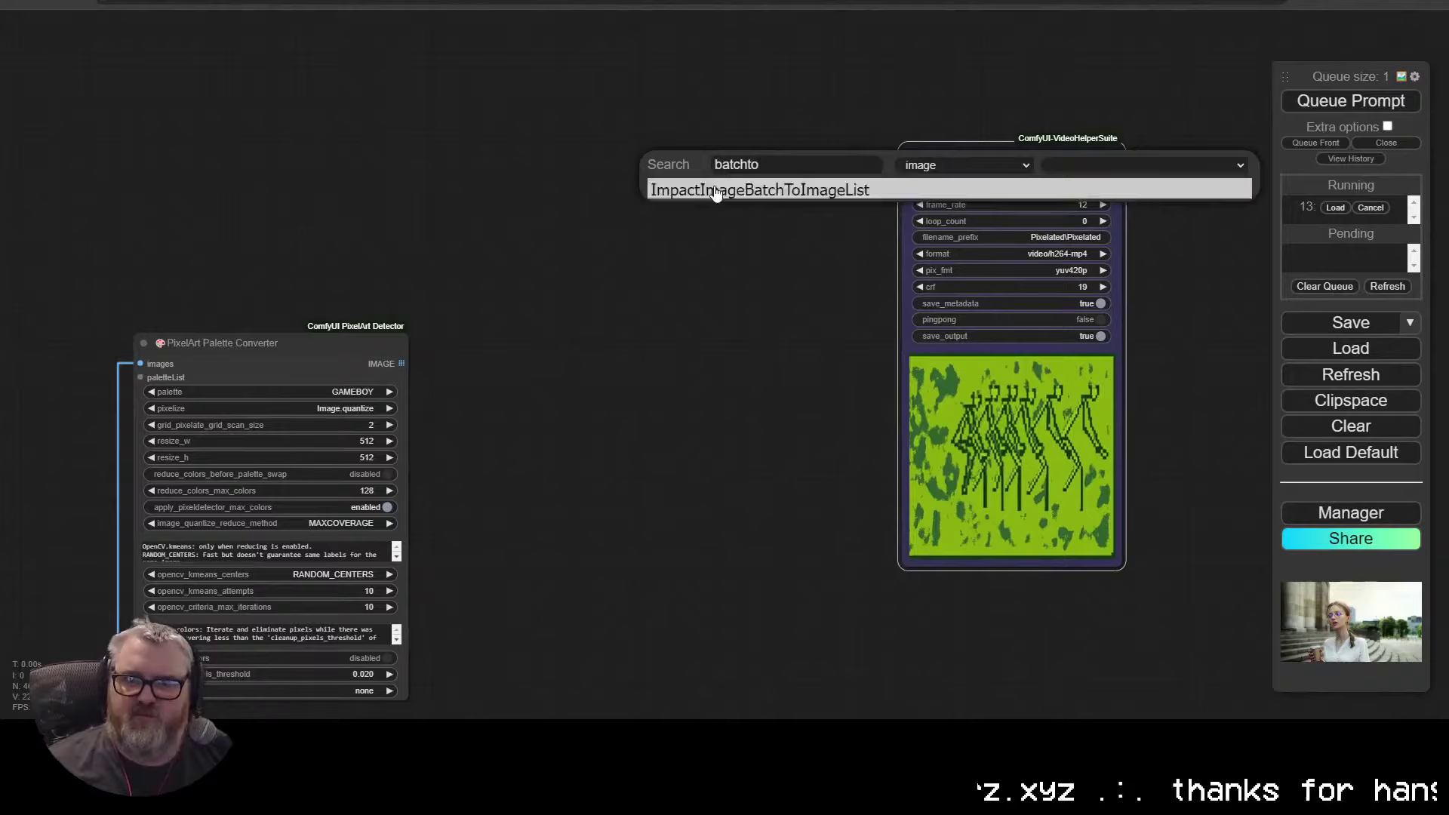
left_click(713, 190)
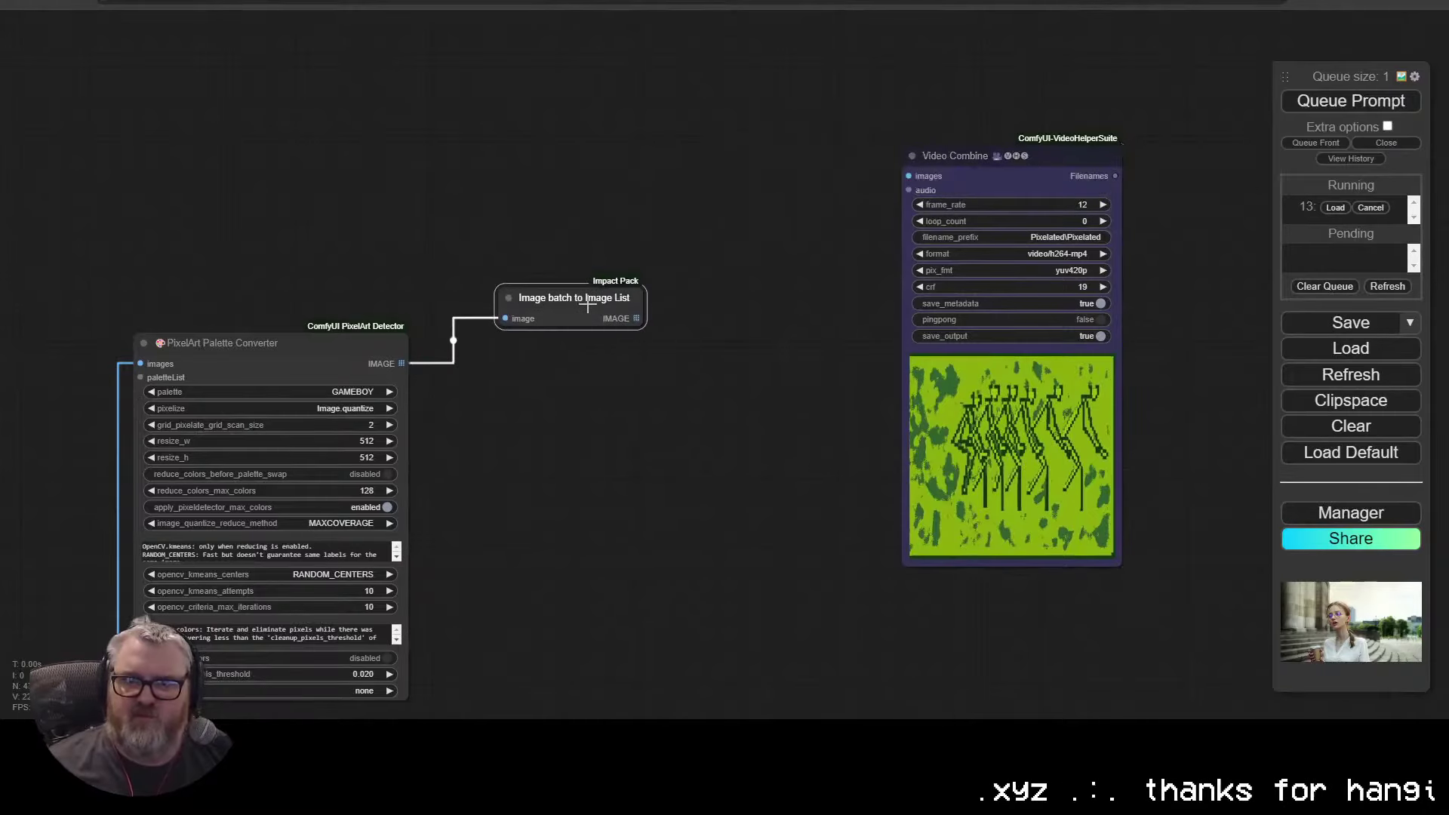
Step: Replace the batch-to-list node with an Image List to Image Batch node, wired between the PixelArt Palette Converter and the Video Combine node
double_click(587, 304)
type("listto")
left_click(610, 323)
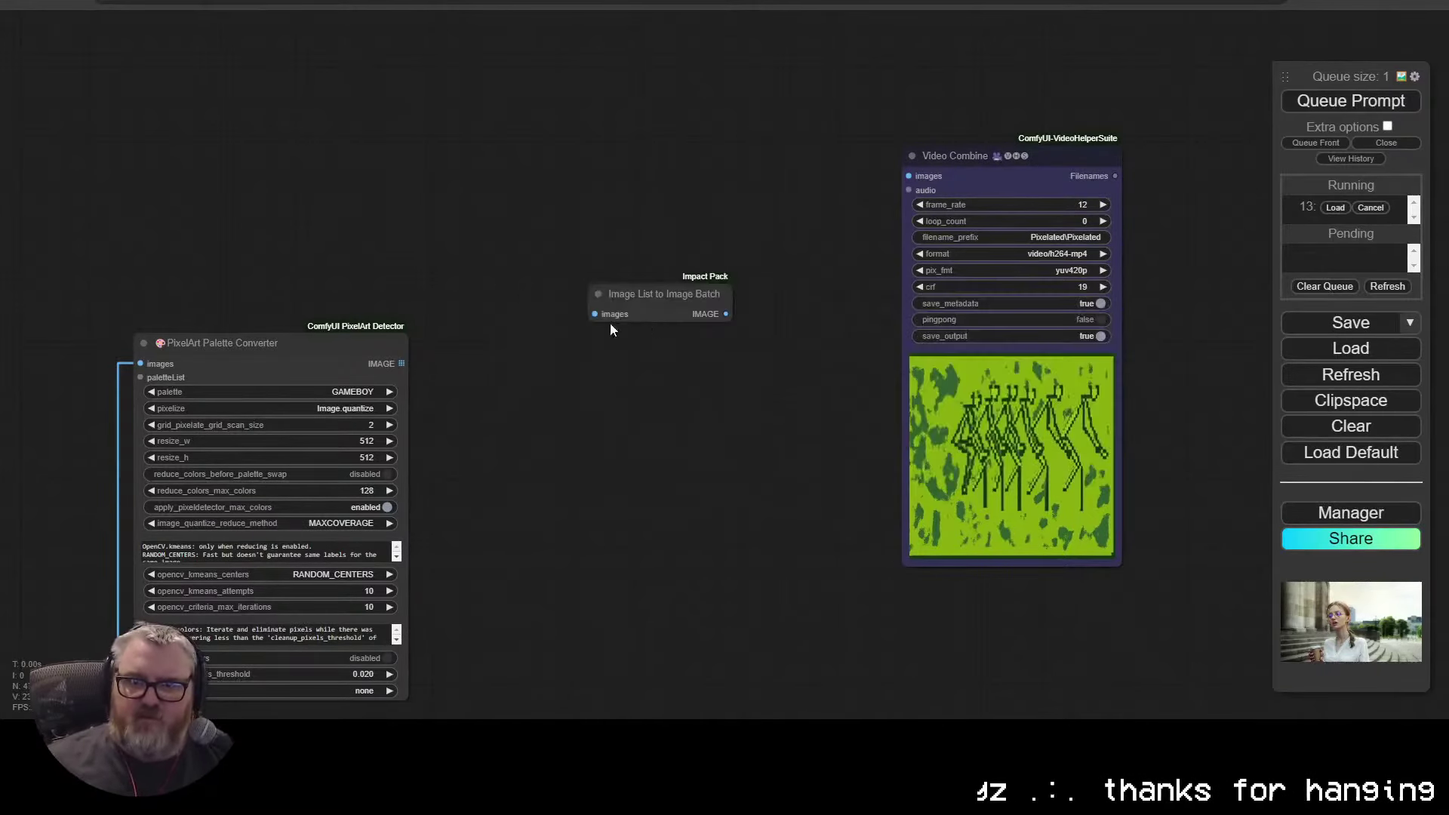
left_click_drag(672, 286, 348, 267)
left_click_drag(955, 155, 489, 287)
left_click_drag(468, 234, 845, 119)
Step: Set the PixelArt Palette Converter's resize_w to 910
scroll(719, 377, "up", 4)
left_click(709, 299)
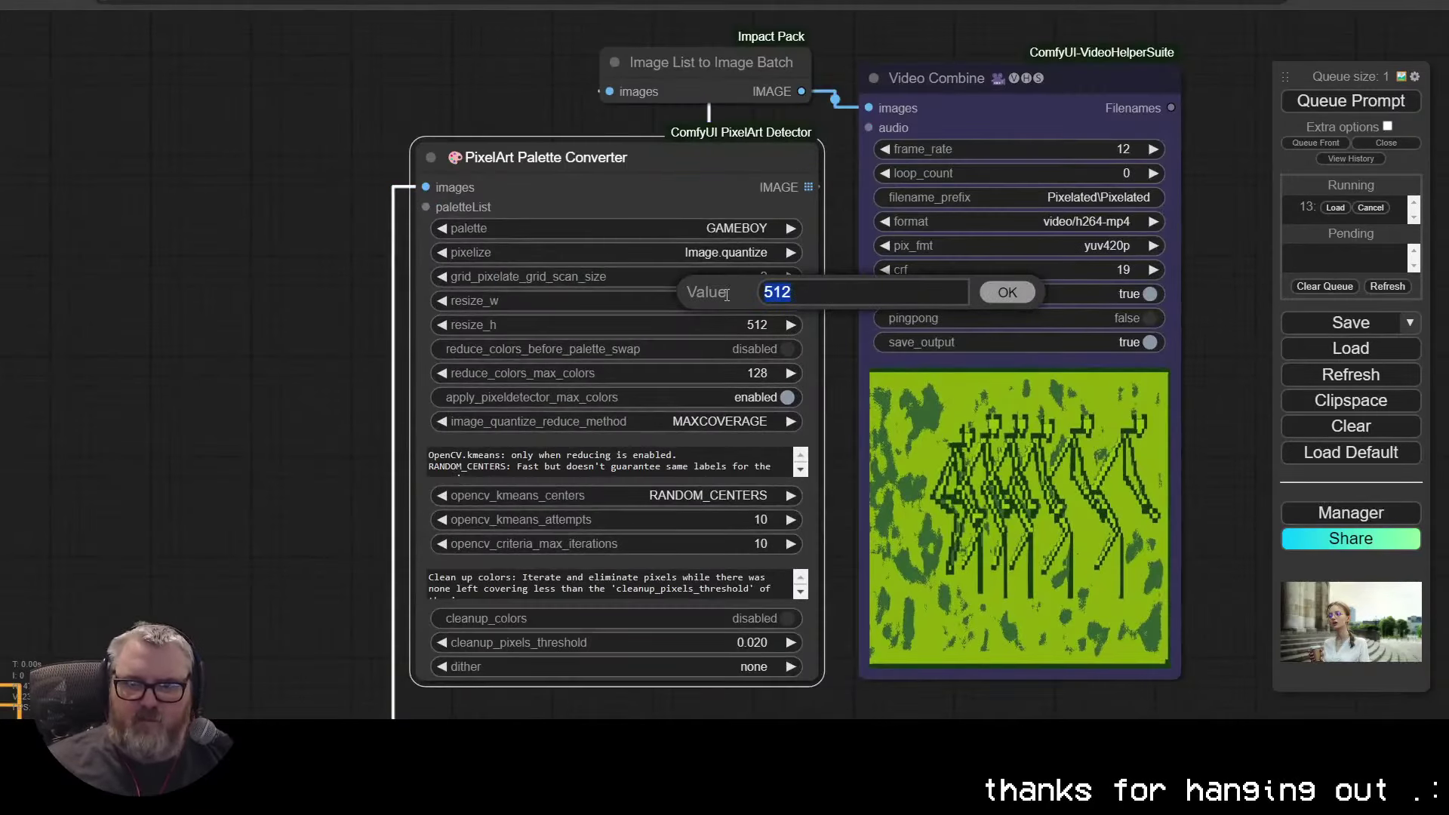
type("910")
key("Return")
scroll(575, 325, "down", 3)
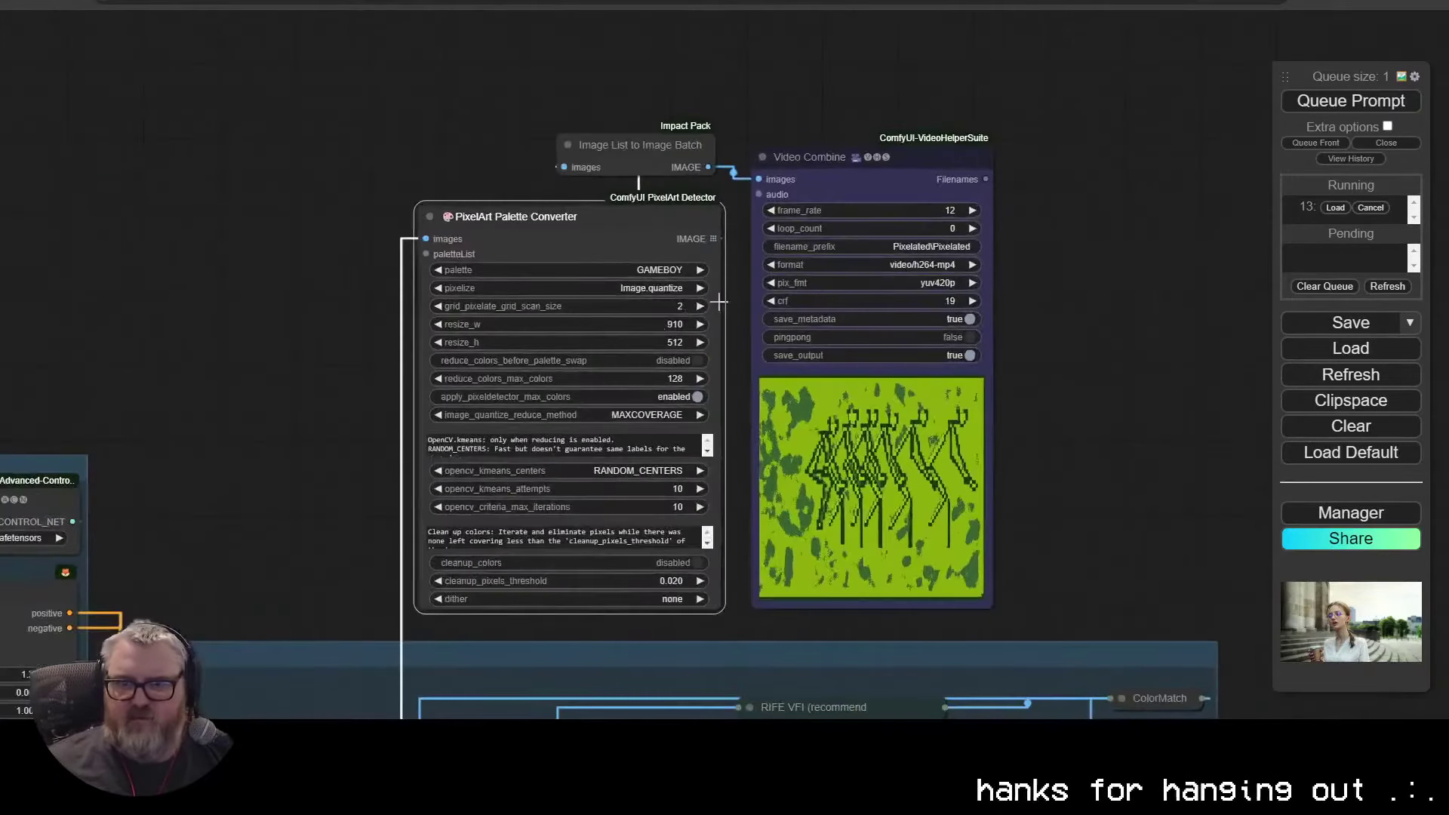
Step: Set the PixelArt Palette Converter's resize_w to 912 and queue the prompt
left_click(653, 326)
left_click_drag(197, 598, 734, 337)
left_click_drag(787, 288, 875, 454)
left_click_drag(700, 273, 810, 417)
left_click_drag(881, 359, 790, 163)
left_click(616, 393)
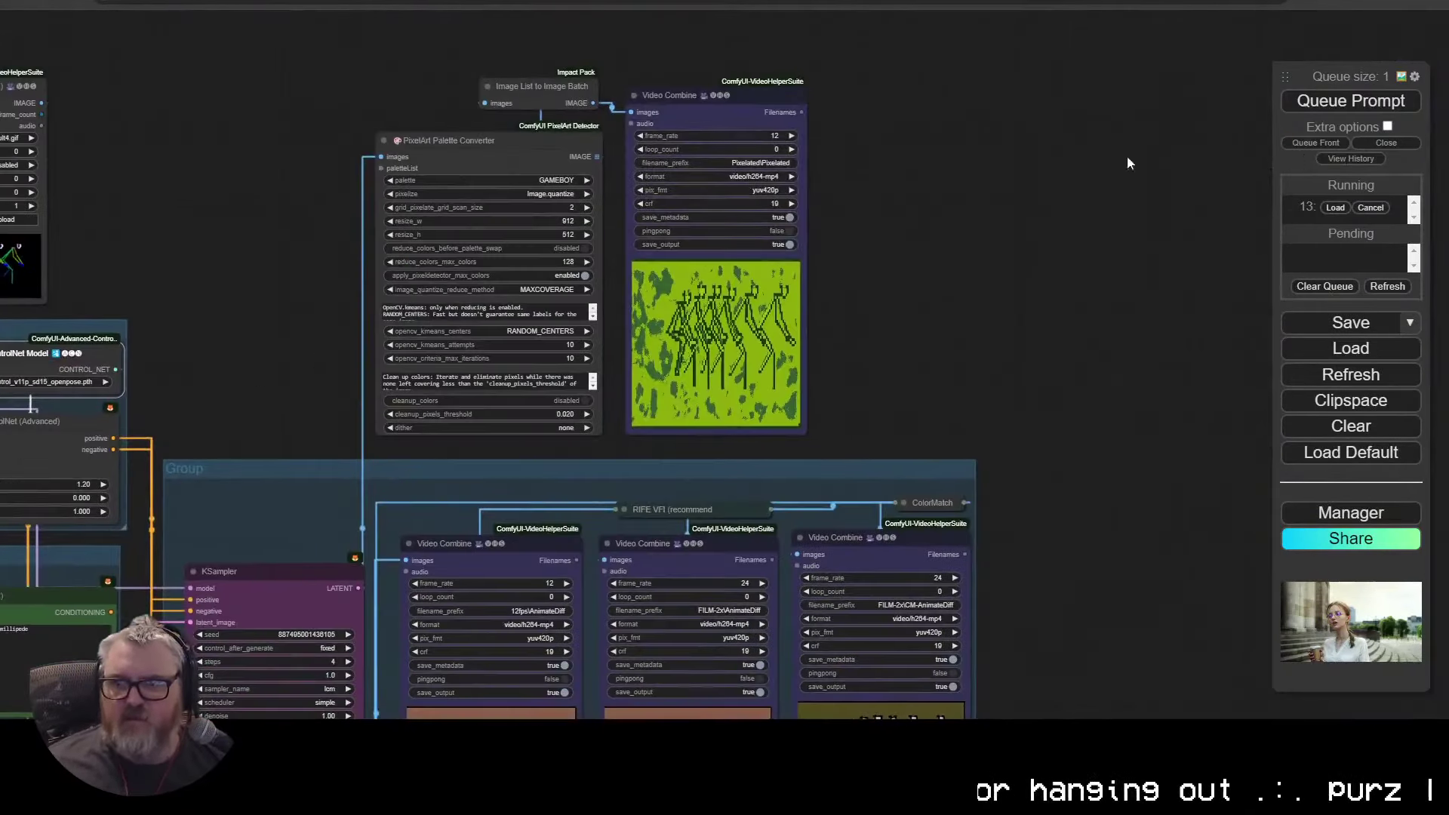
scroll(1068, 603, "down", 3)
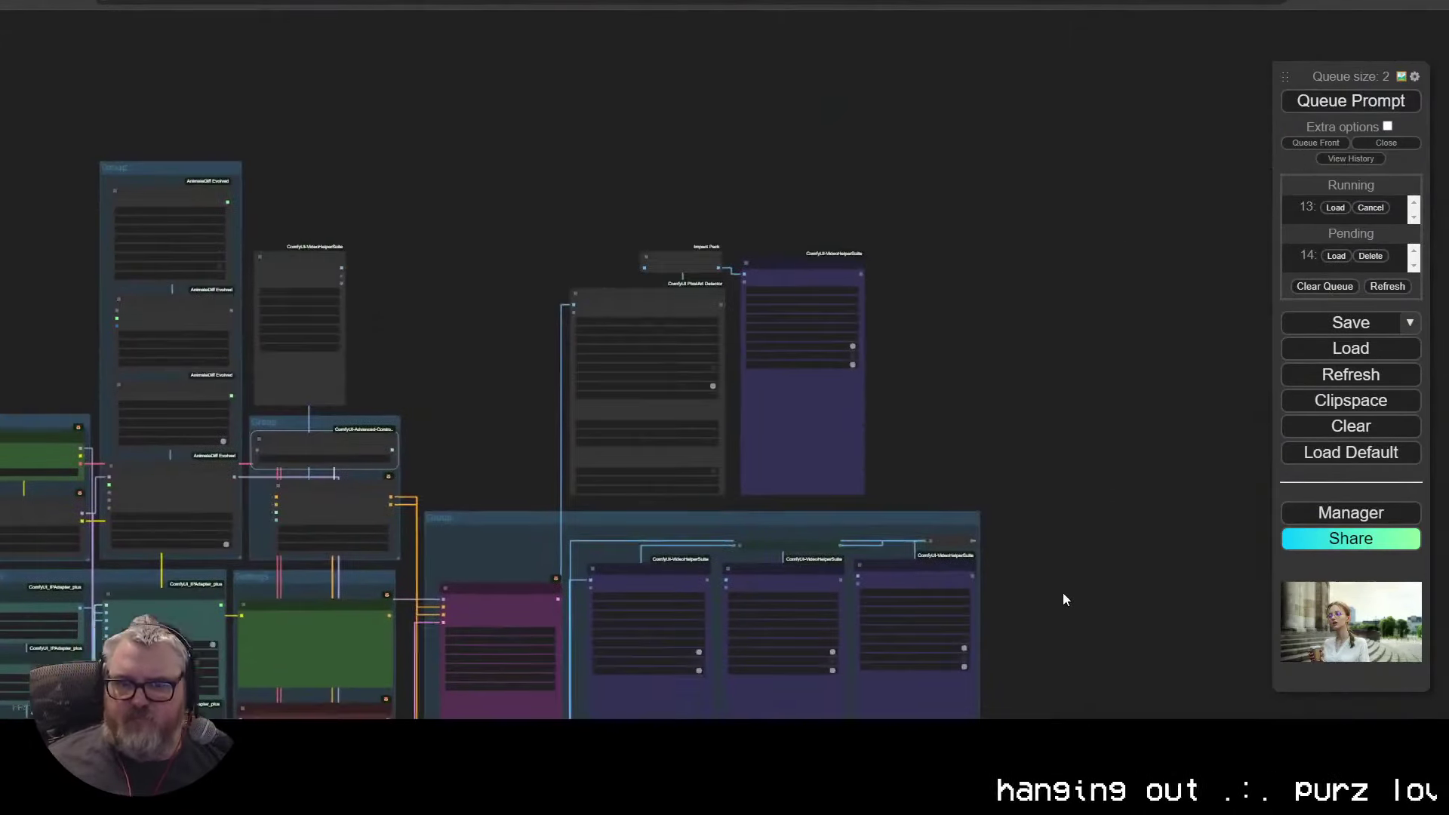
Step: Examine the newly generated 12 fps video preview and the Game Boy palette pixelated preview up close
scroll(1170, 445, "up", 6)
scroll(858, 483, "up", 1)
left_click_drag(864, 483, 1080, 437)
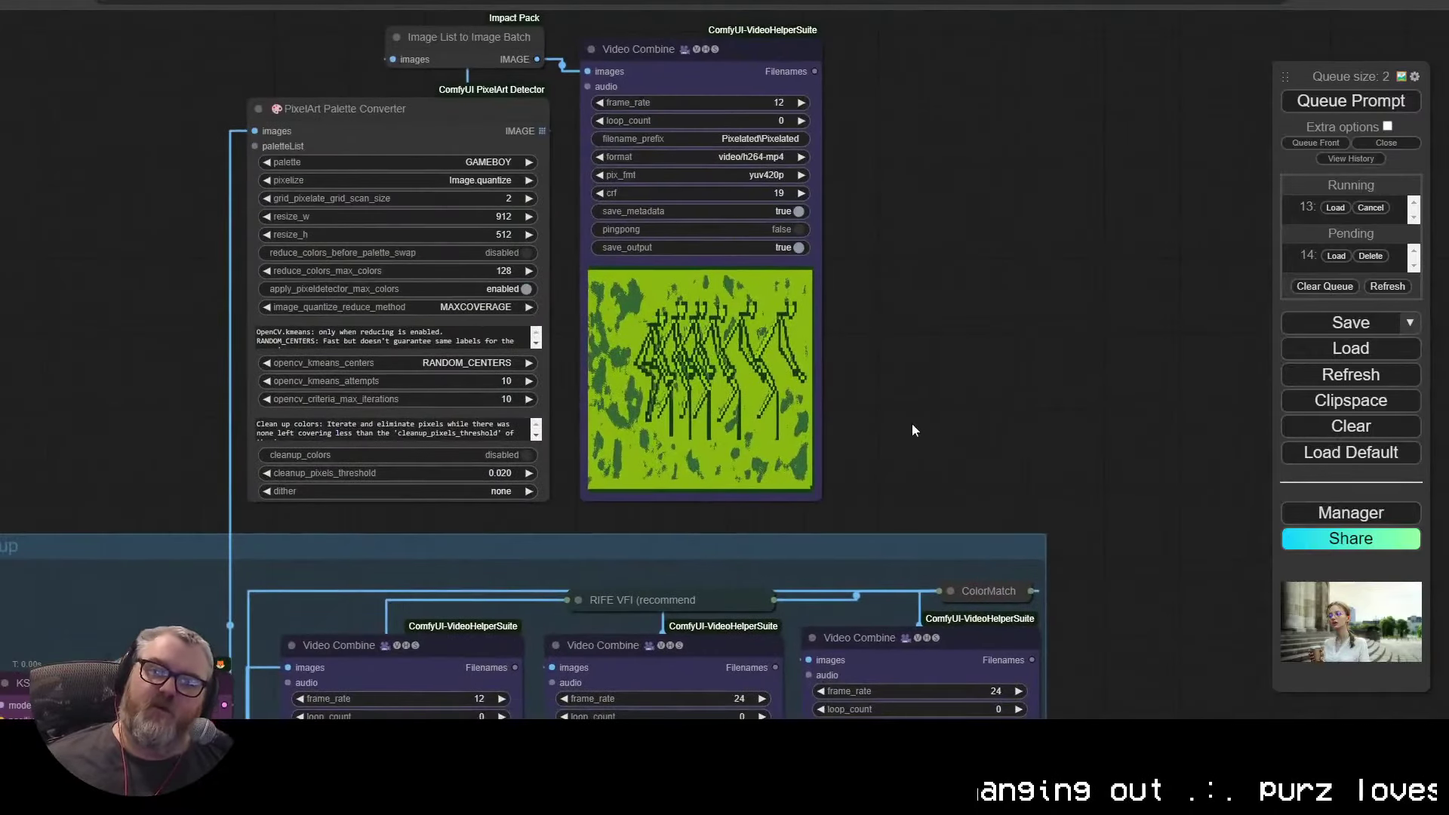
scroll(870, 388, "down", 3)
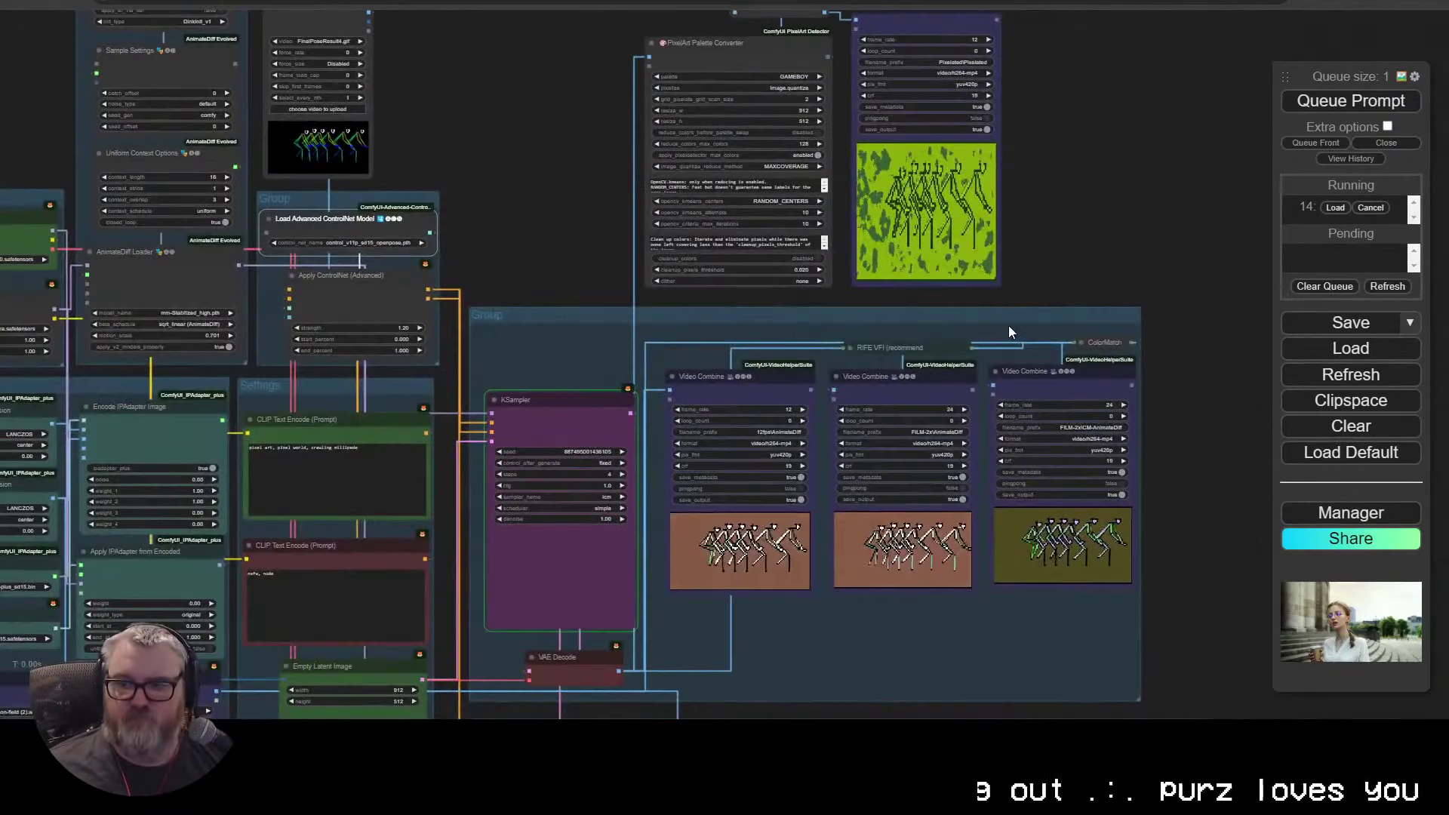
scroll(545, 214, "up", 4)
left_click_drag(545, 214, 456, 102)
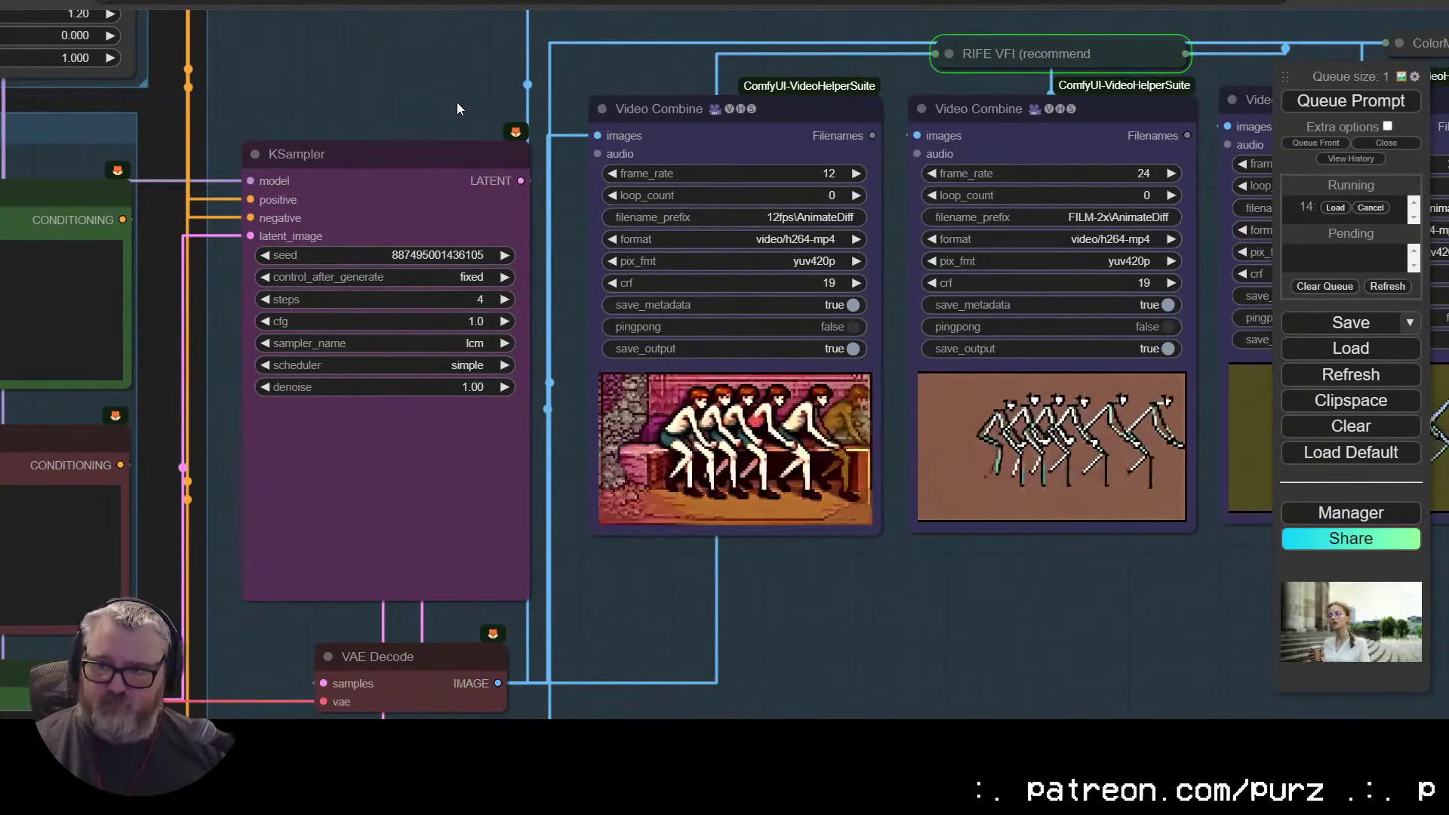
scroll(456, 102, "down", 4)
left_click_drag(456, 102, 450, 641)
left_click_drag(1139, 372, 975, 390)
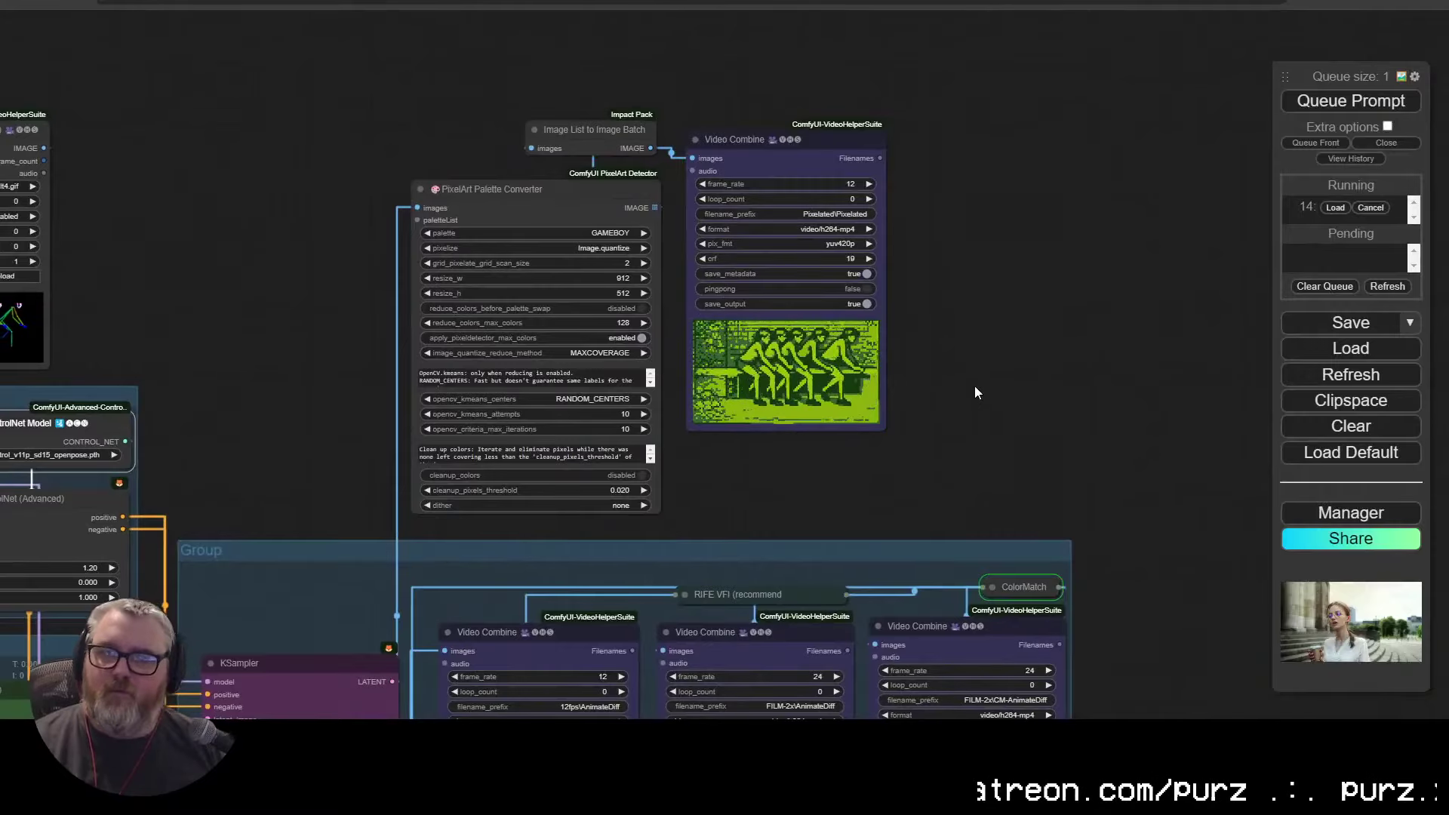
scroll(975, 326, "up", 6)
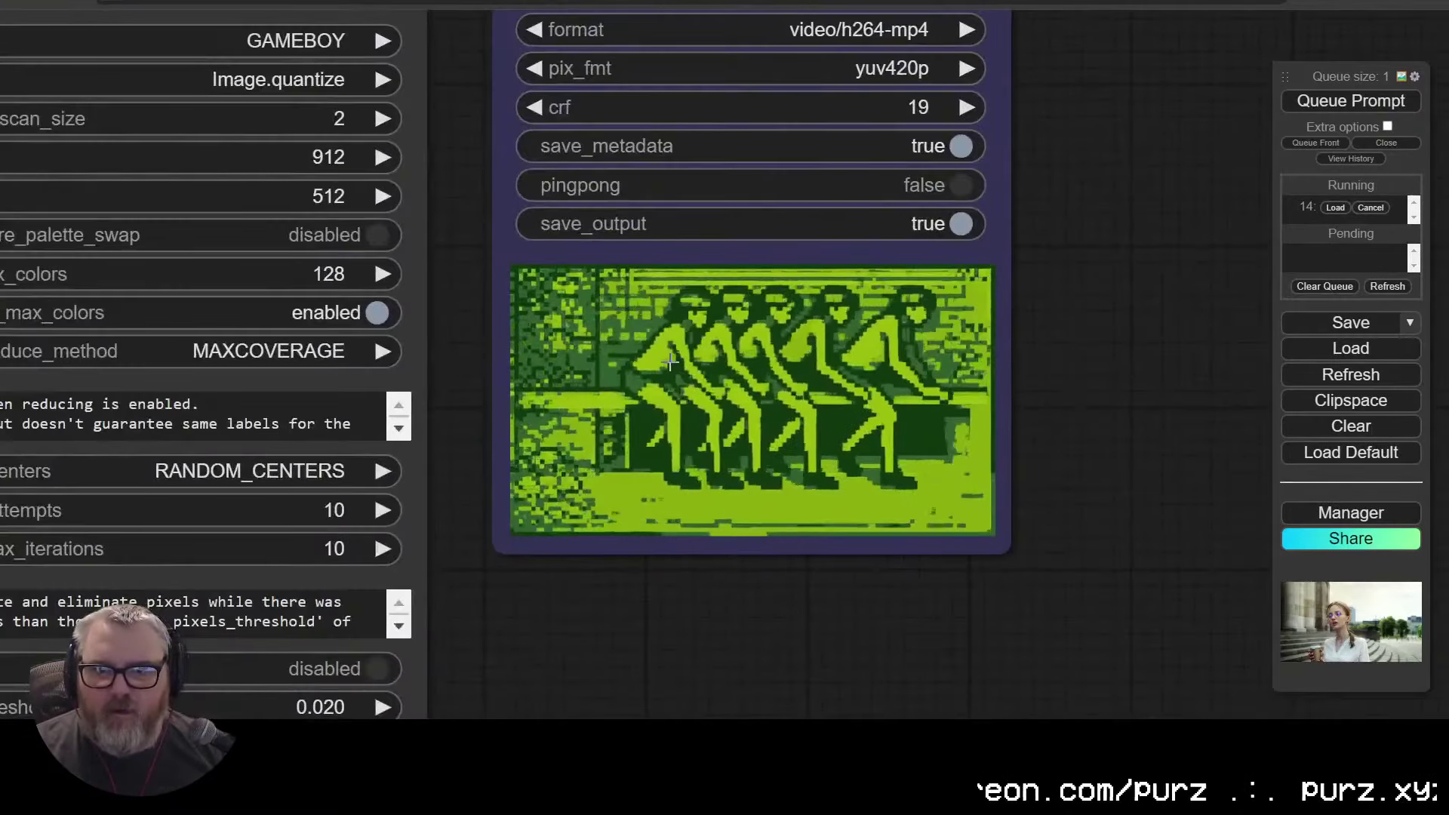
scroll(668, 370, "up", 4)
scroll(684, 386, "down", 5)
scroll(879, 366, "down", 1)
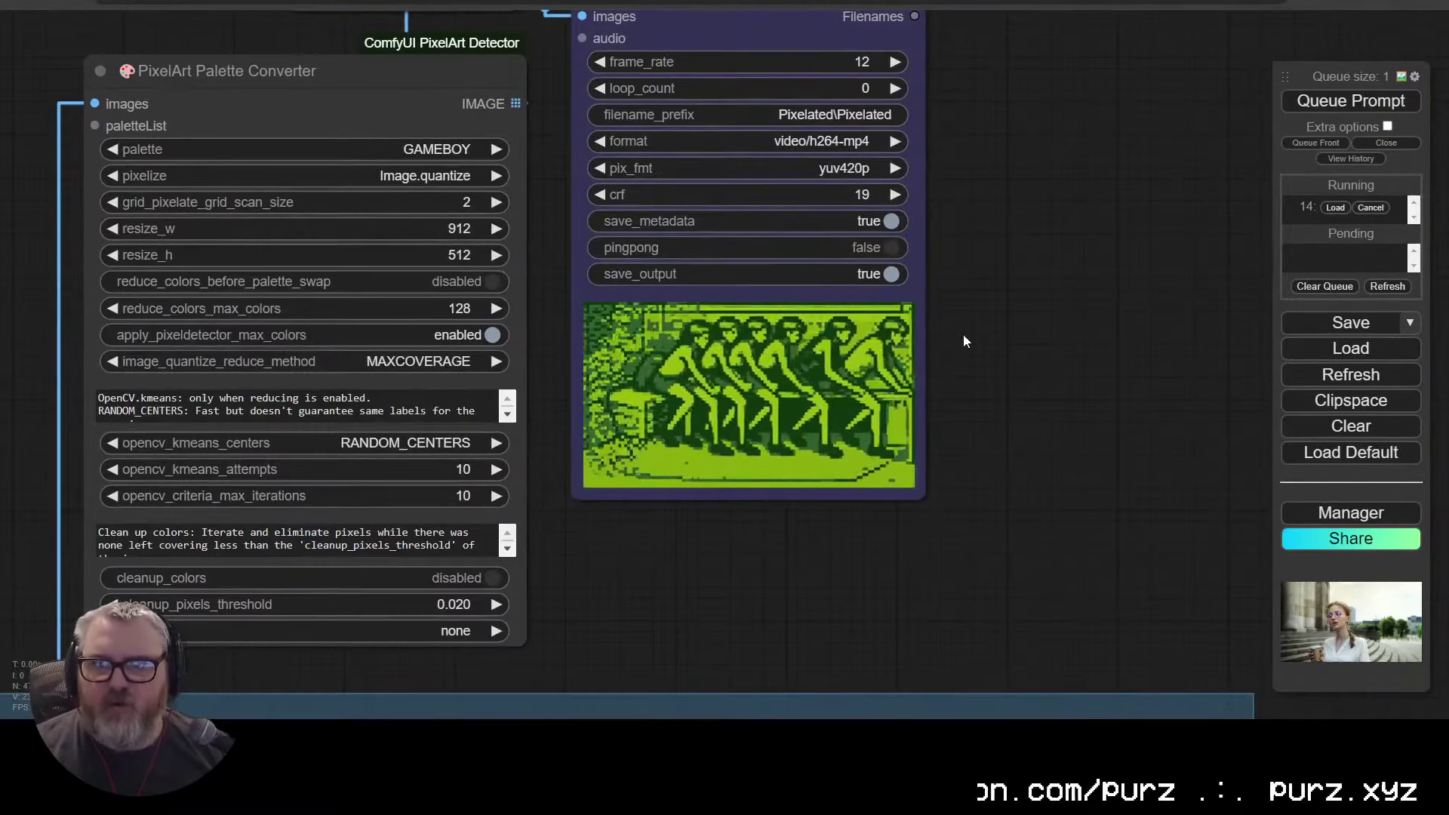
Step: Configure the PixelArt Palette Converter with reduce_colors_before_palette_swap enabled, the NES palette and Grid.pixelate as the pixelize method
left_click_drag(627, 634, 861, 624)
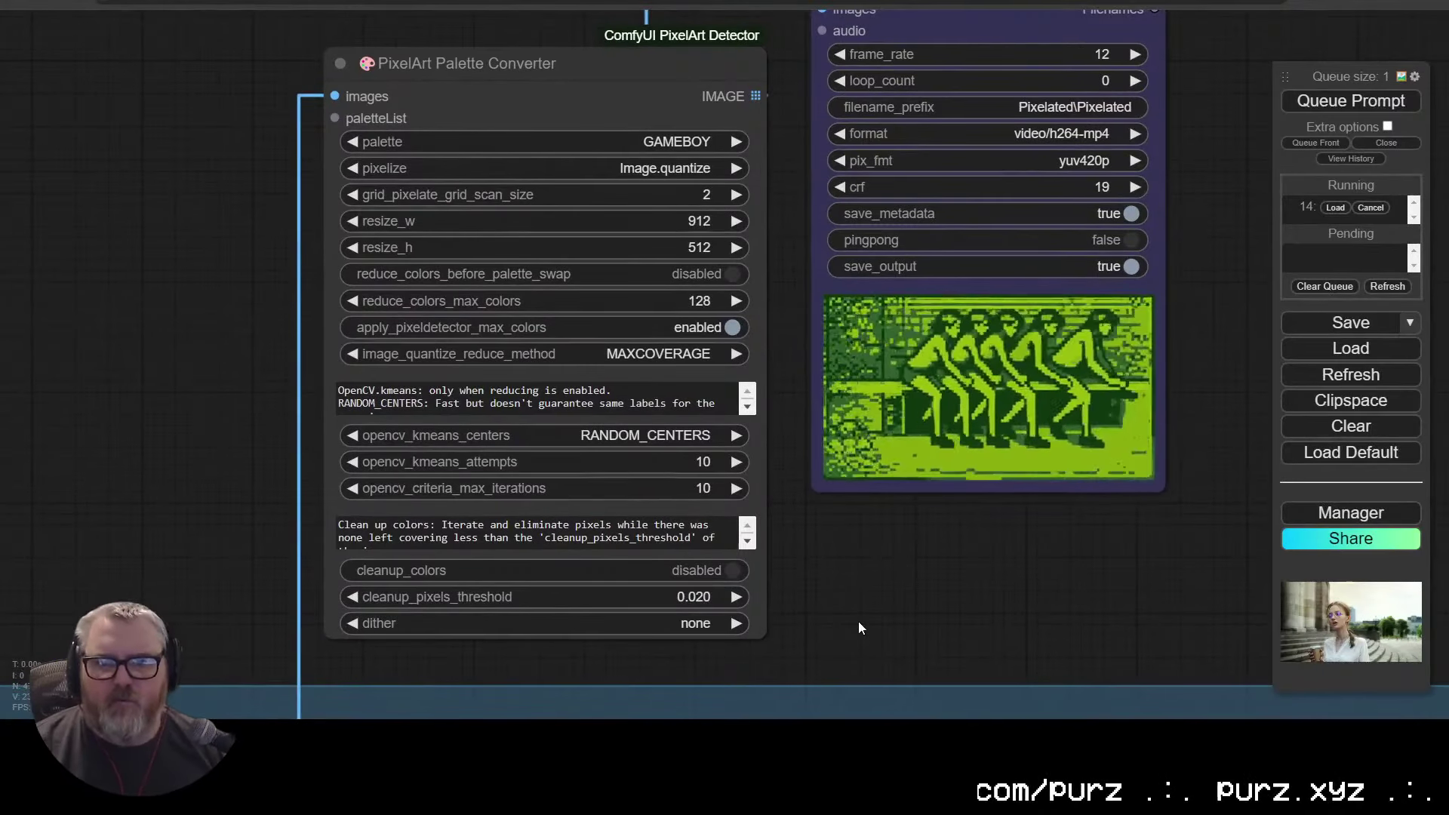
left_click(726, 274)
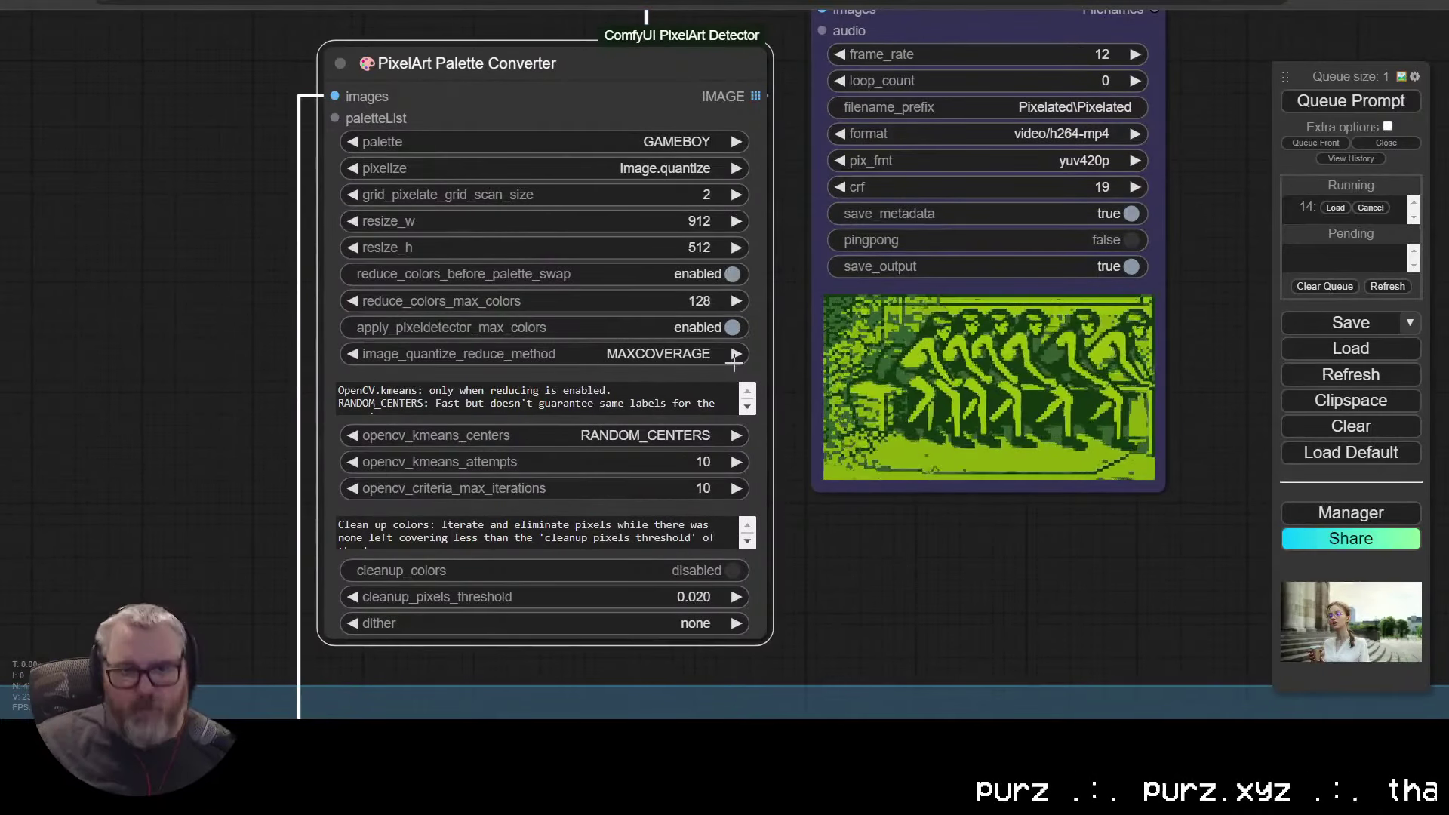
left_click(679, 141)
left_click(688, 130)
left_click(679, 166)
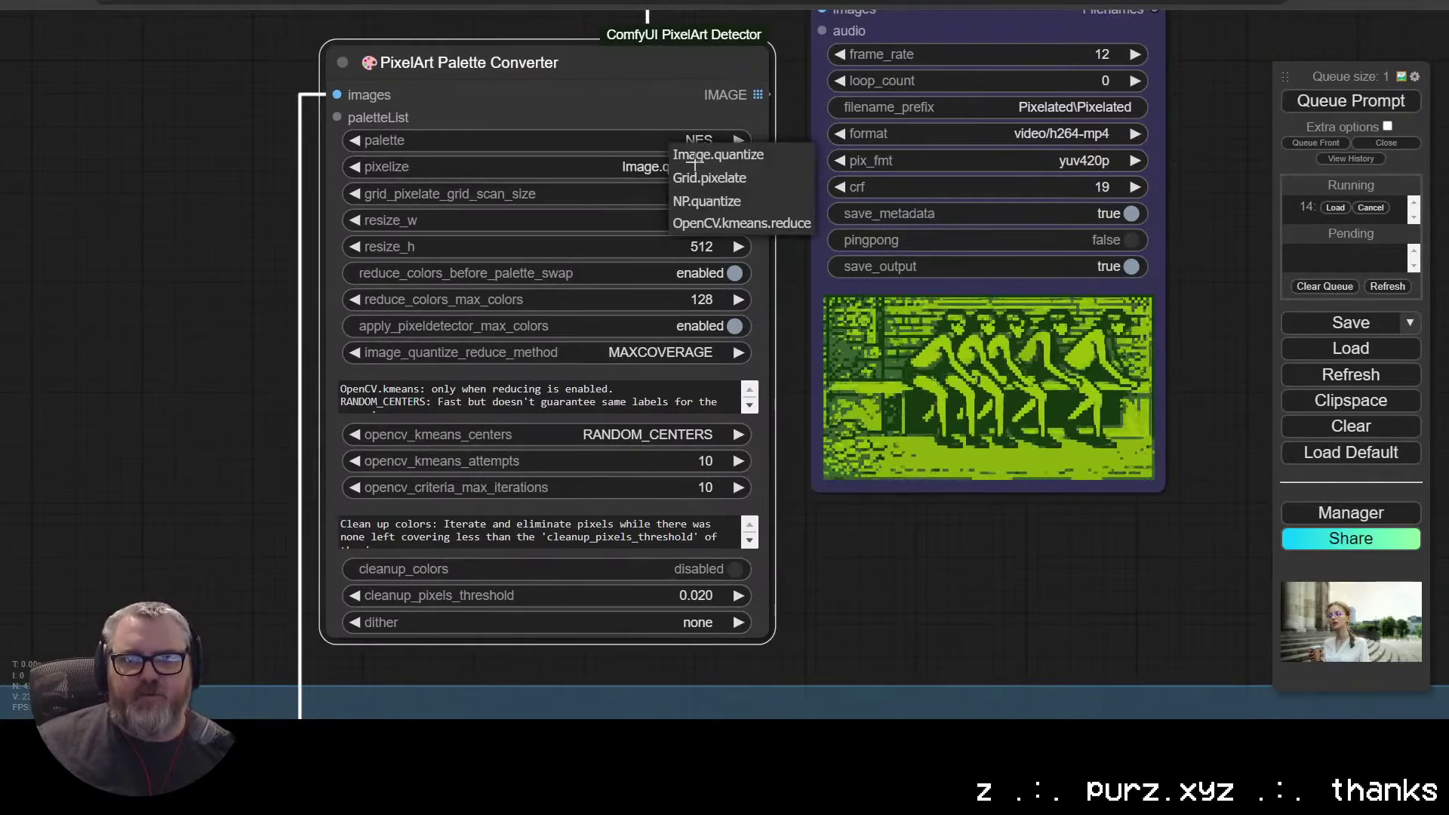
left_click(722, 178)
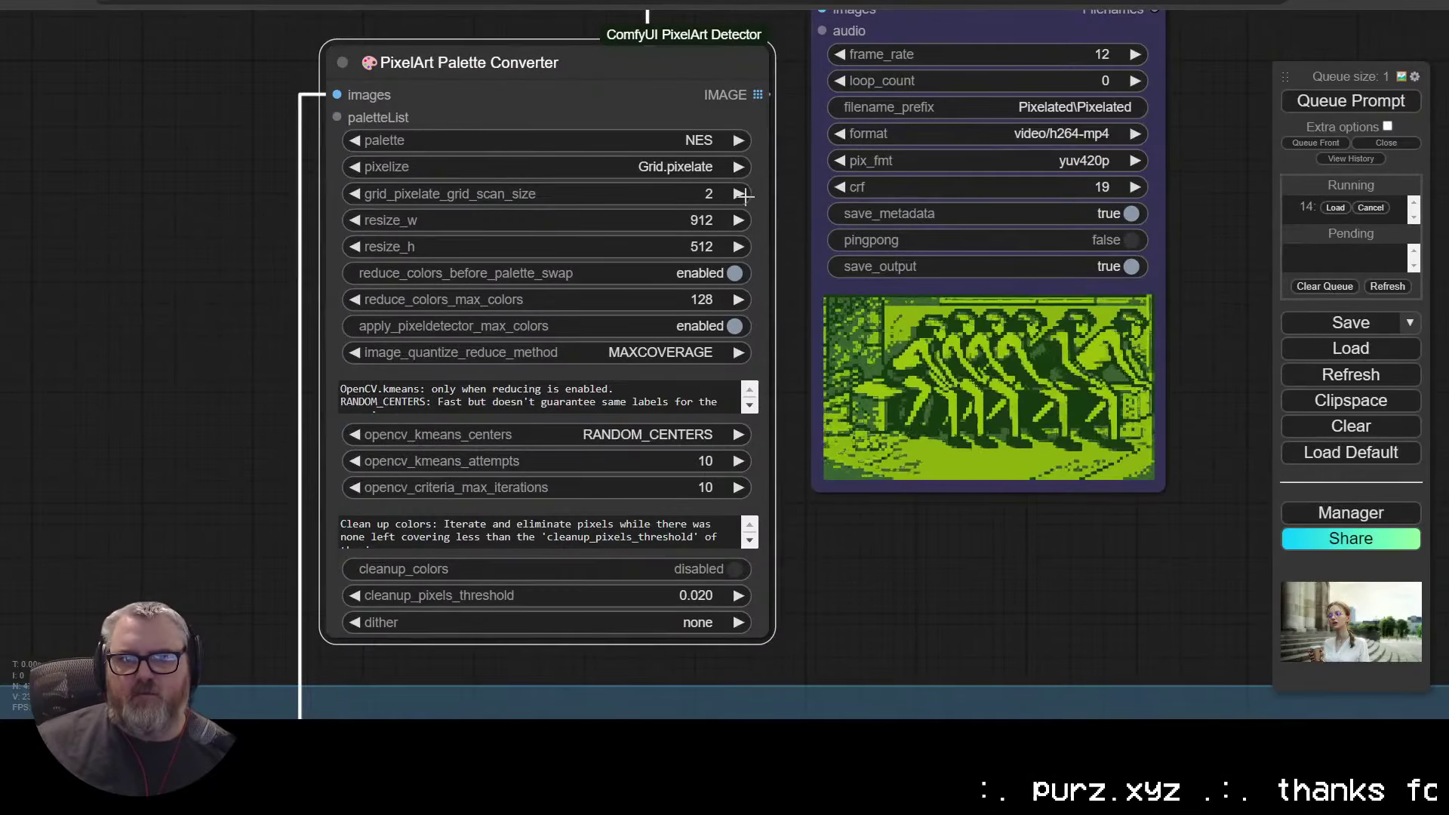
Step: Review the pixelation nodes, the first-pass video previews and the upscaling group across the workflow
scroll(858, 555, "down", 6)
scroll(677, 353, "up", 5)
left_click_drag(856, 555, 483, 38)
scroll(675, 351, "down", 3)
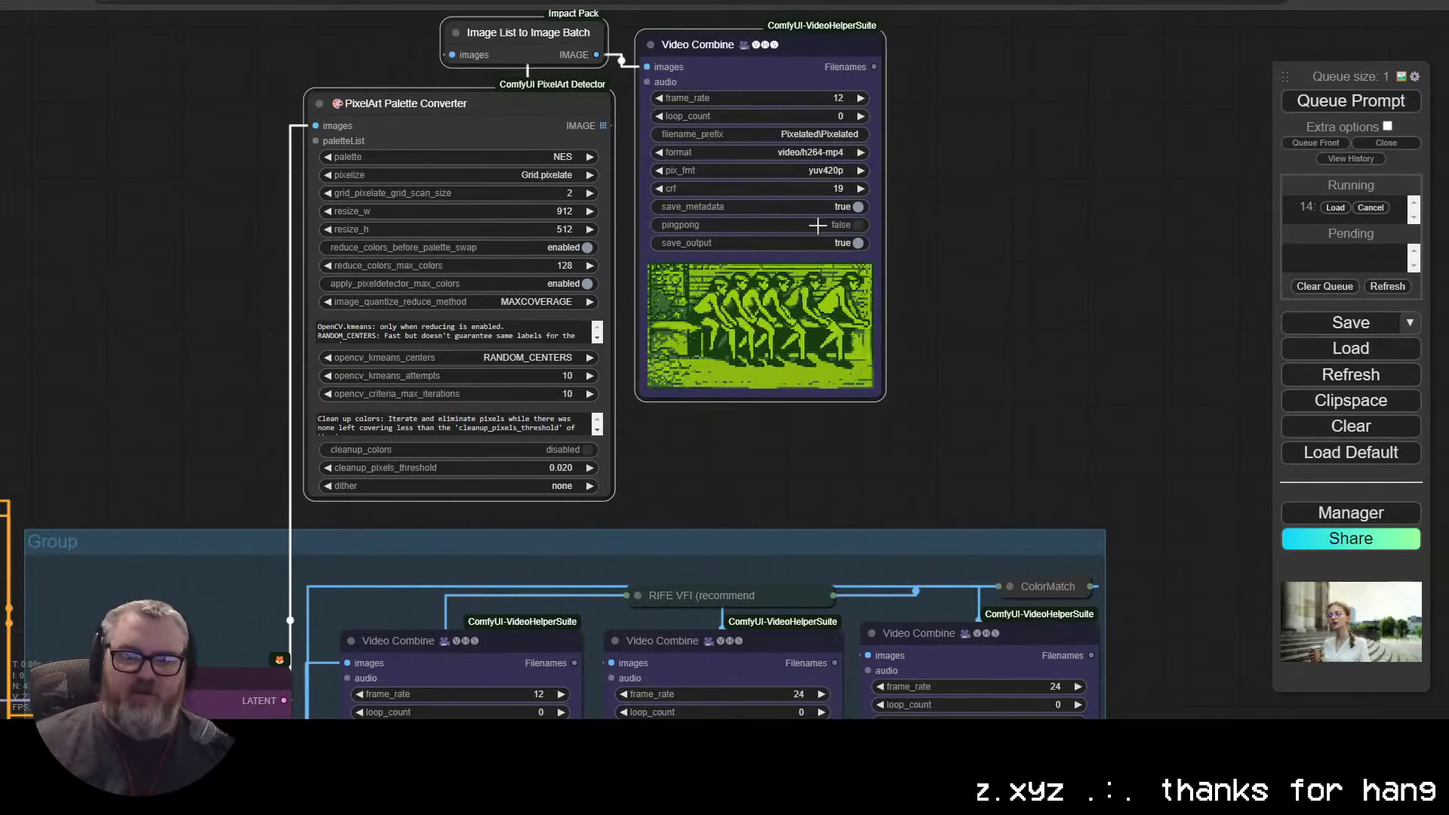
scroll(1057, 351, "down", 2)
left_click_drag(1058, 352, 947, 58)
left_click_drag(1089, 599, 1122, 343)
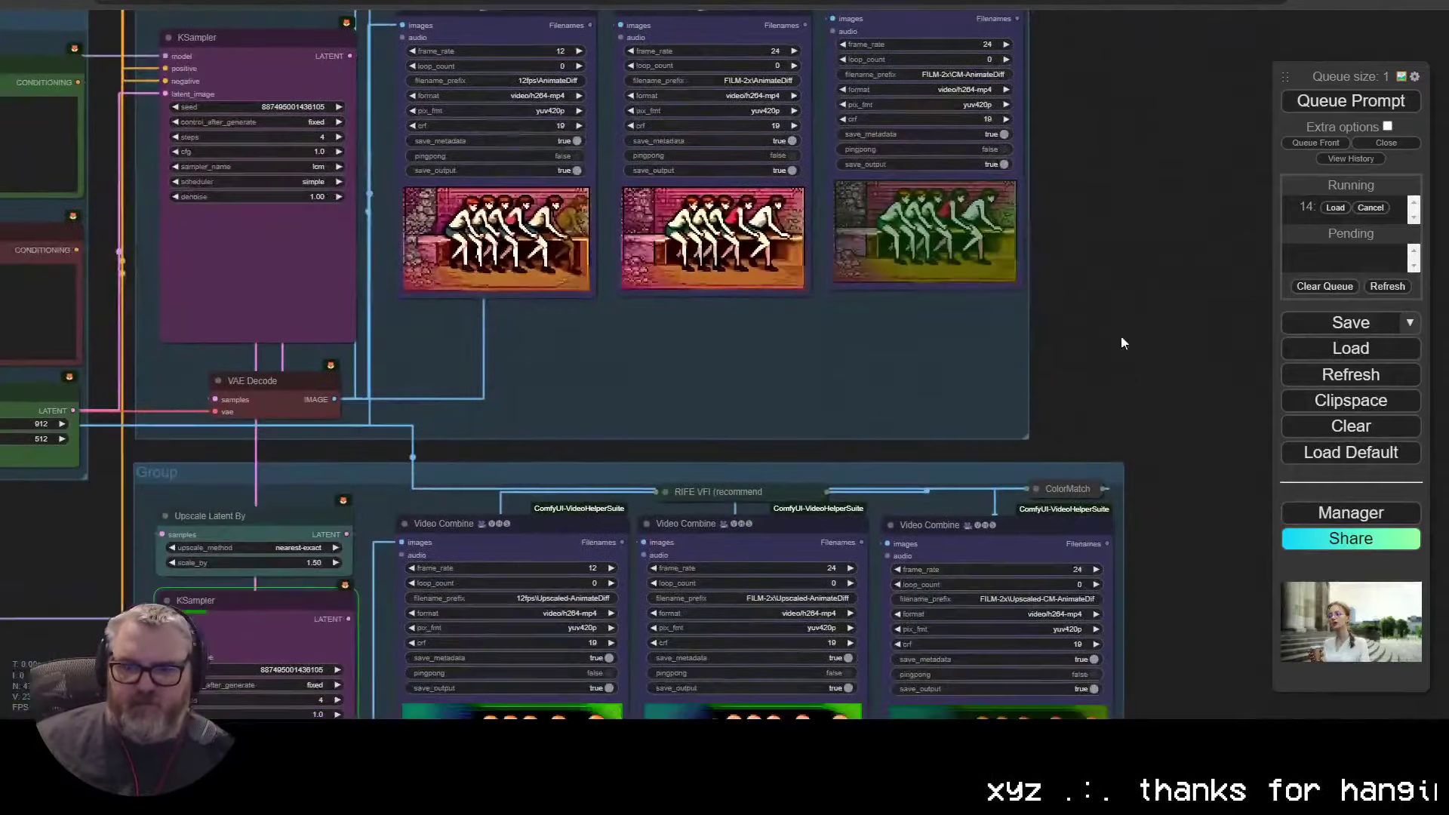
scroll(736, 402, "up", 4)
left_click_drag(365, 332, 990, 755)
scroll(644, 305, "down", 3)
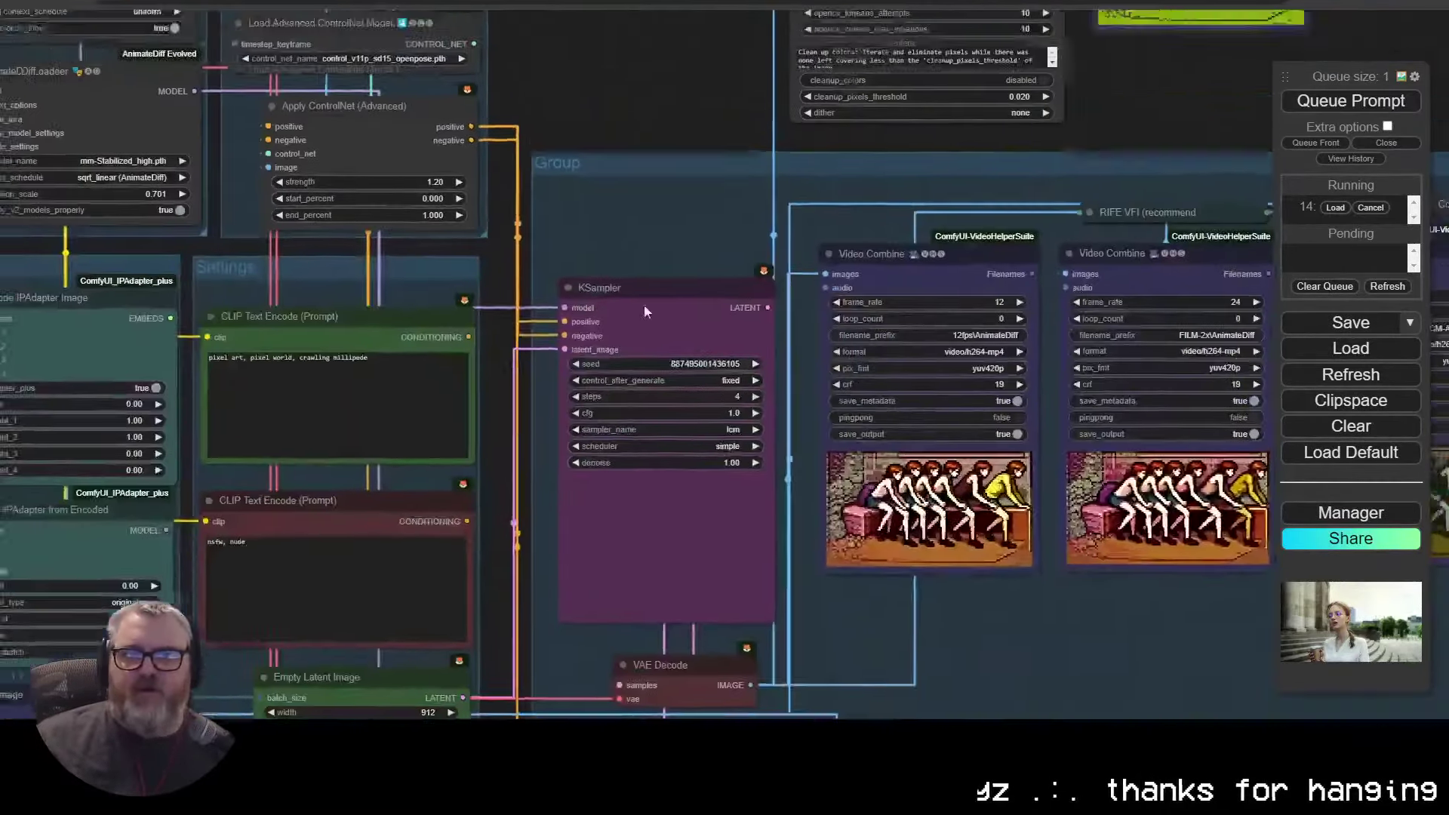
left_click_drag(645, 305, 663, 677)
Step: Switch to GIPHY in a new browser tab and search for "running"
key("ctrl+Tab")
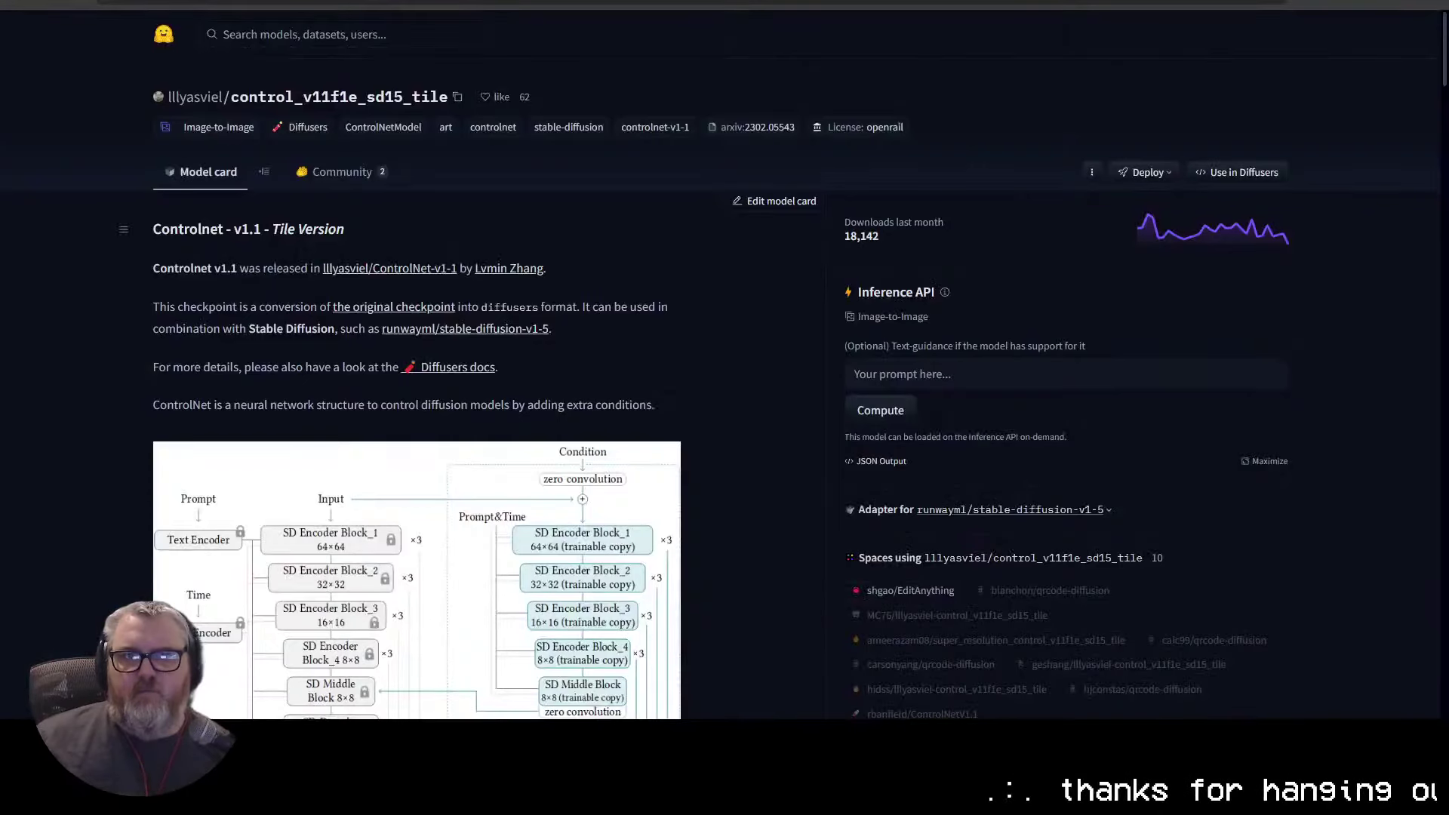
key("ctrl+shift+Tab")
key("ctrl+t")
key("Return")
left_click(563, 84)
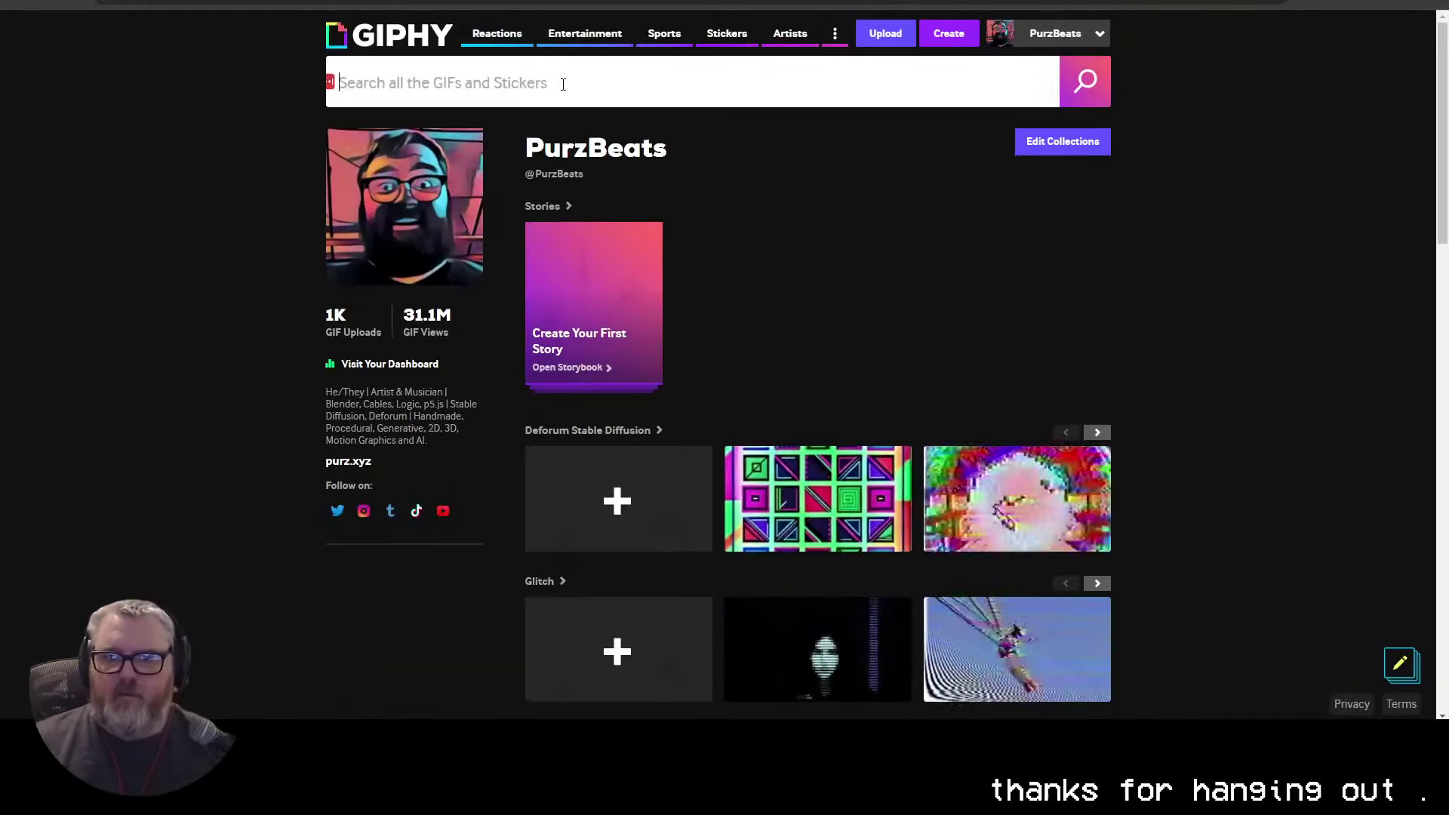
type("running")
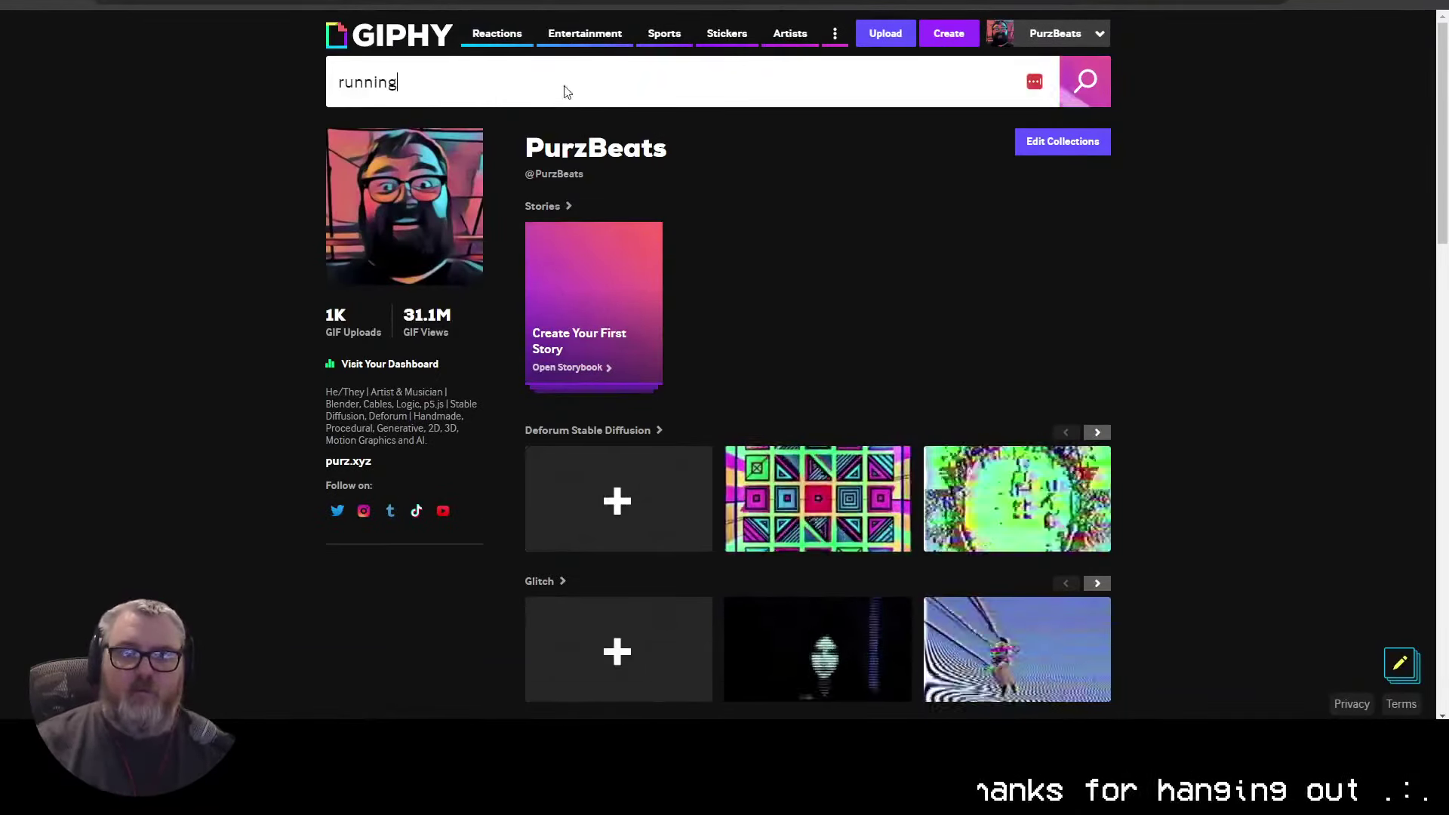
key("Return")
Step: Search GIPHY for "forrest gump running" and download the Tom Hanks Running GIF
key("ctrl+a")
type("rfo")
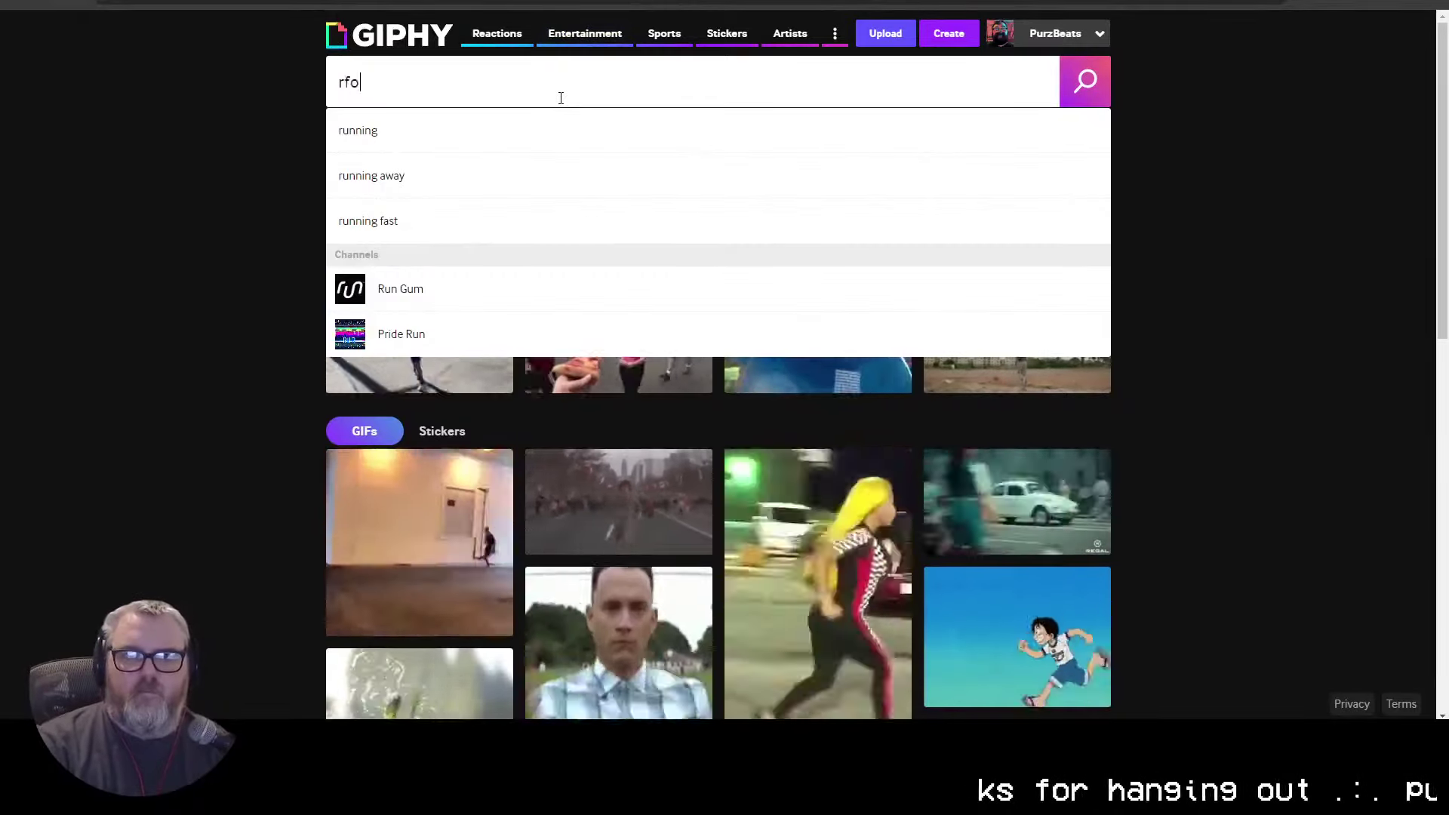
key("BackSpace")
key("BackSpace")
key("BackSpace")
type("forrest gump running")
key("Return")
left_click(590, 258)
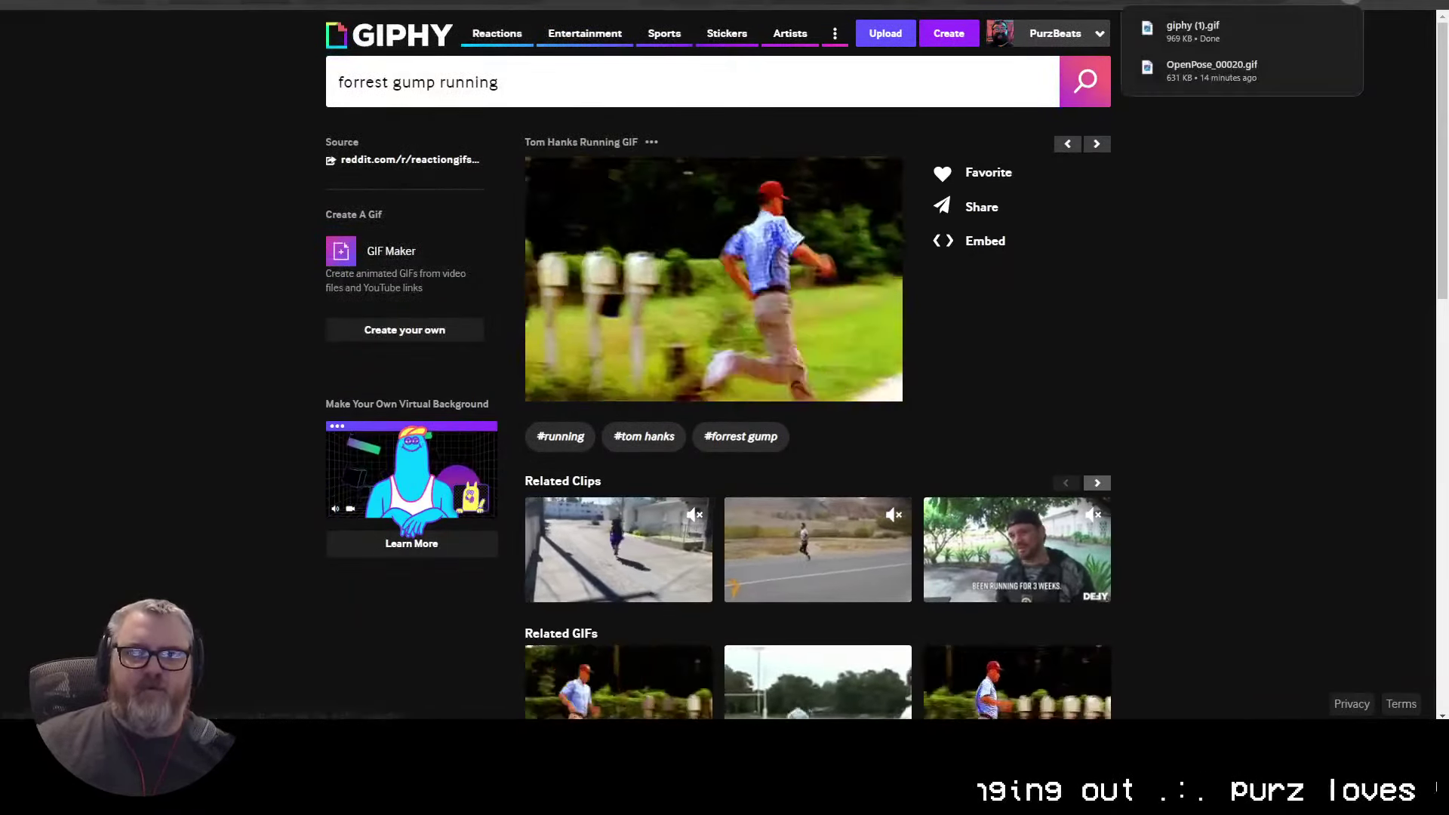
Step: Switch back to ComfyUI and inspect the upscaled bicycle video previews
key("ctrl+Tab")
left_click_drag(1056, 558, 710, 82)
left_click_drag(932, 498, 636, 39)
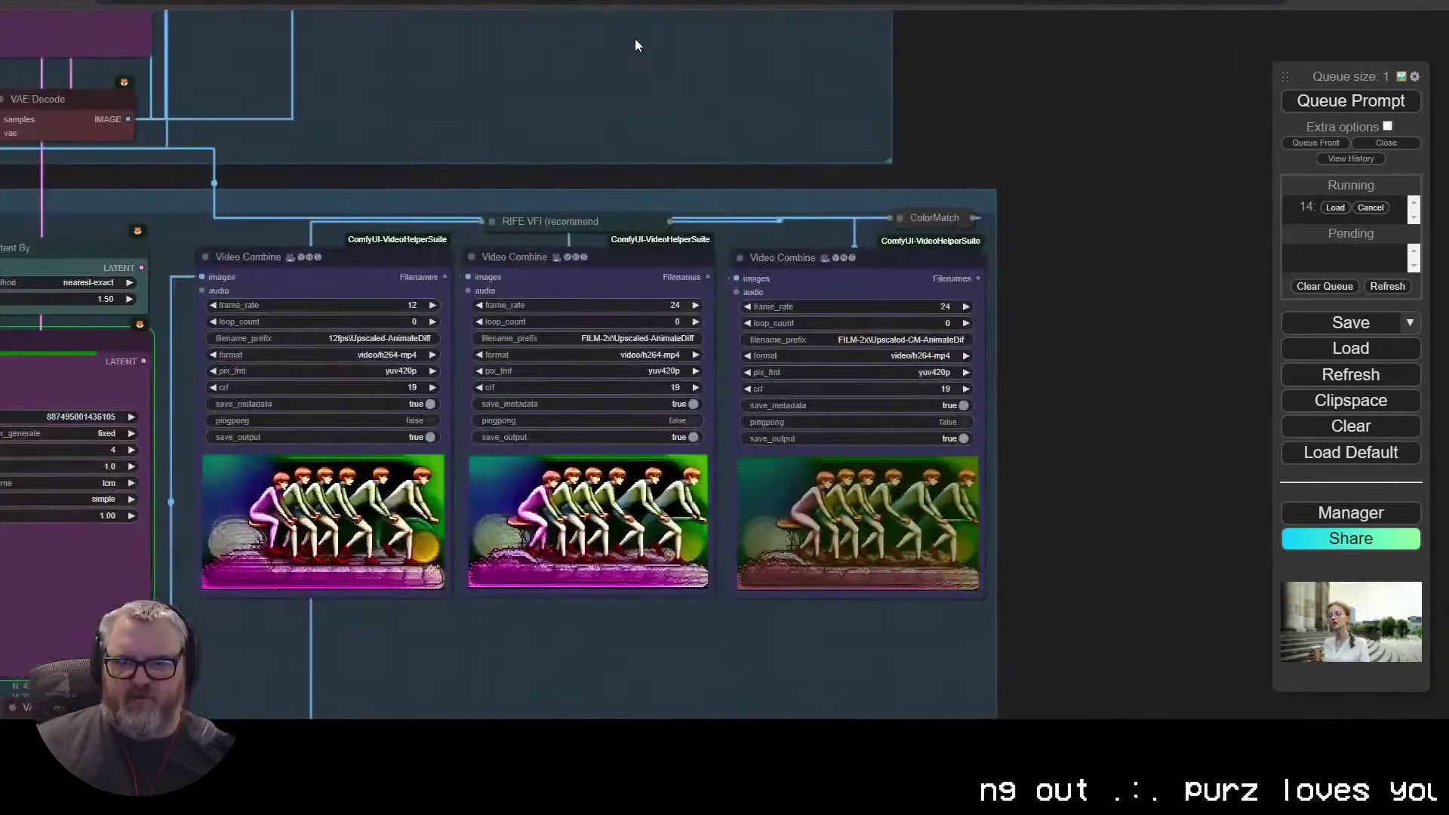
scroll(453, 525, "up", 12)
scroll(816, 362, "down", 13)
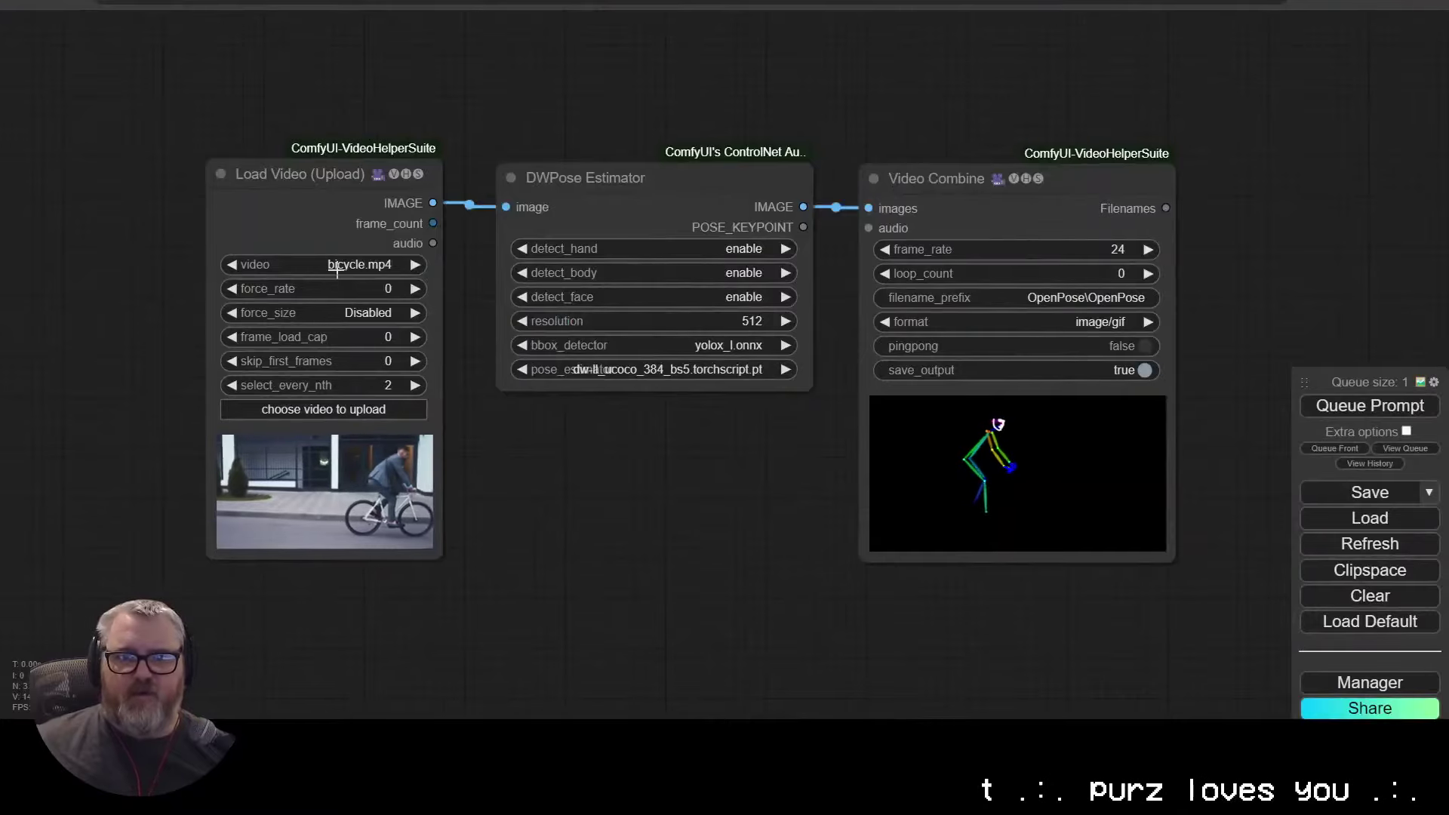
Step: Load forrest.gif into the pose workflow's Load Video node and queue it with select_every_nth set to 1
left_click(332, 409)
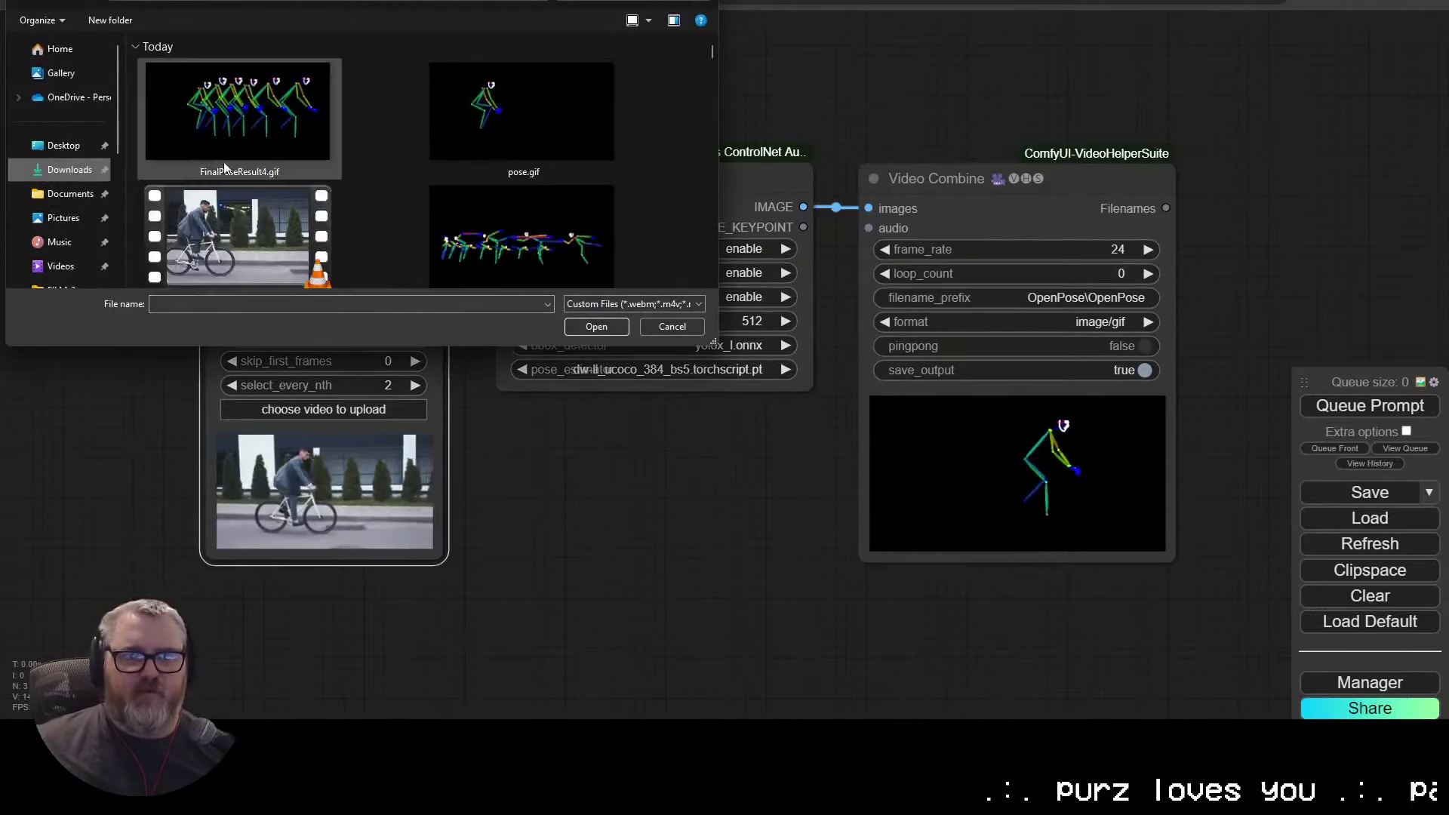
left_click(60, 145)
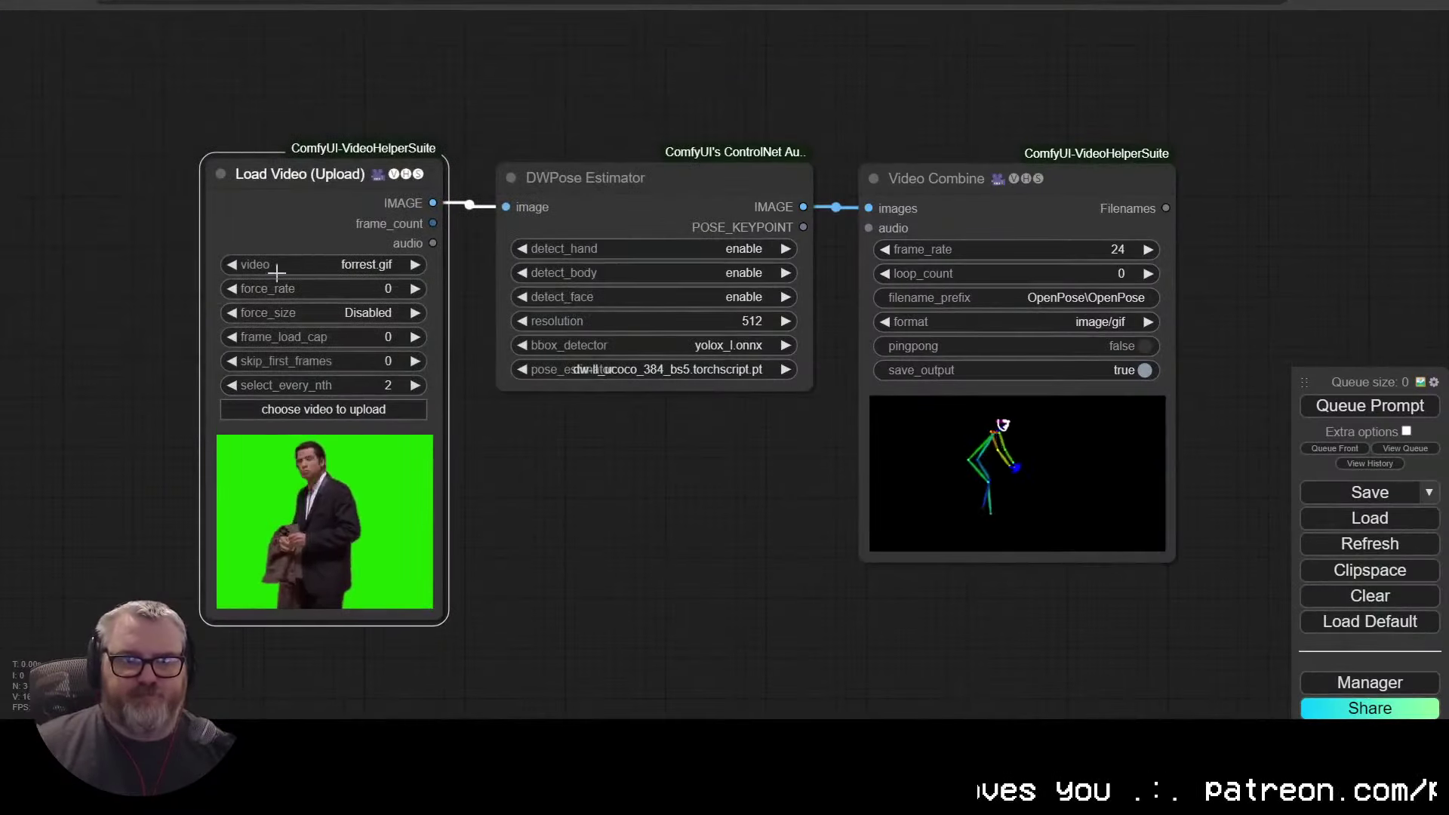
left_click(295, 264)
type("f")
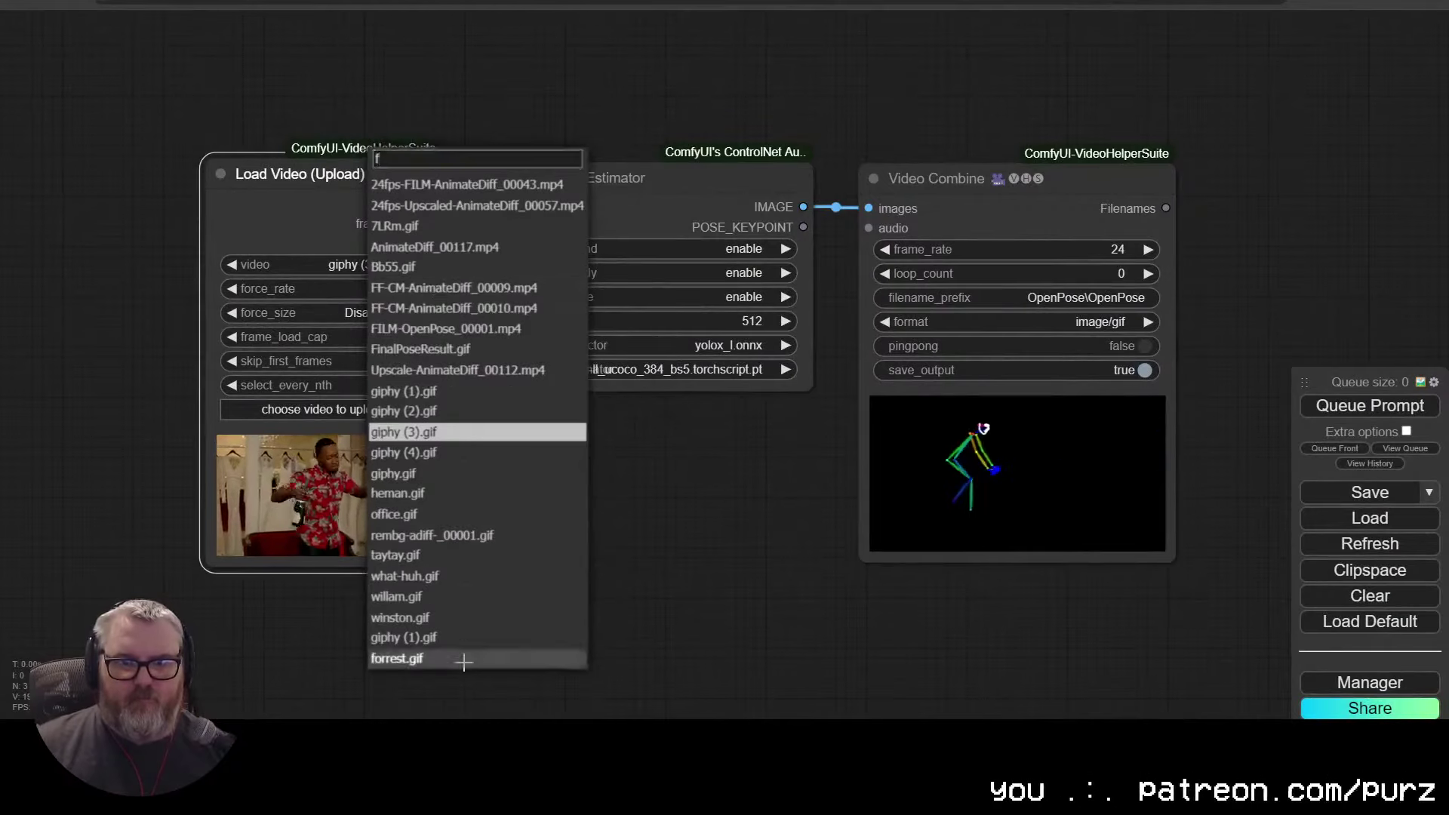
left_click(463, 662)
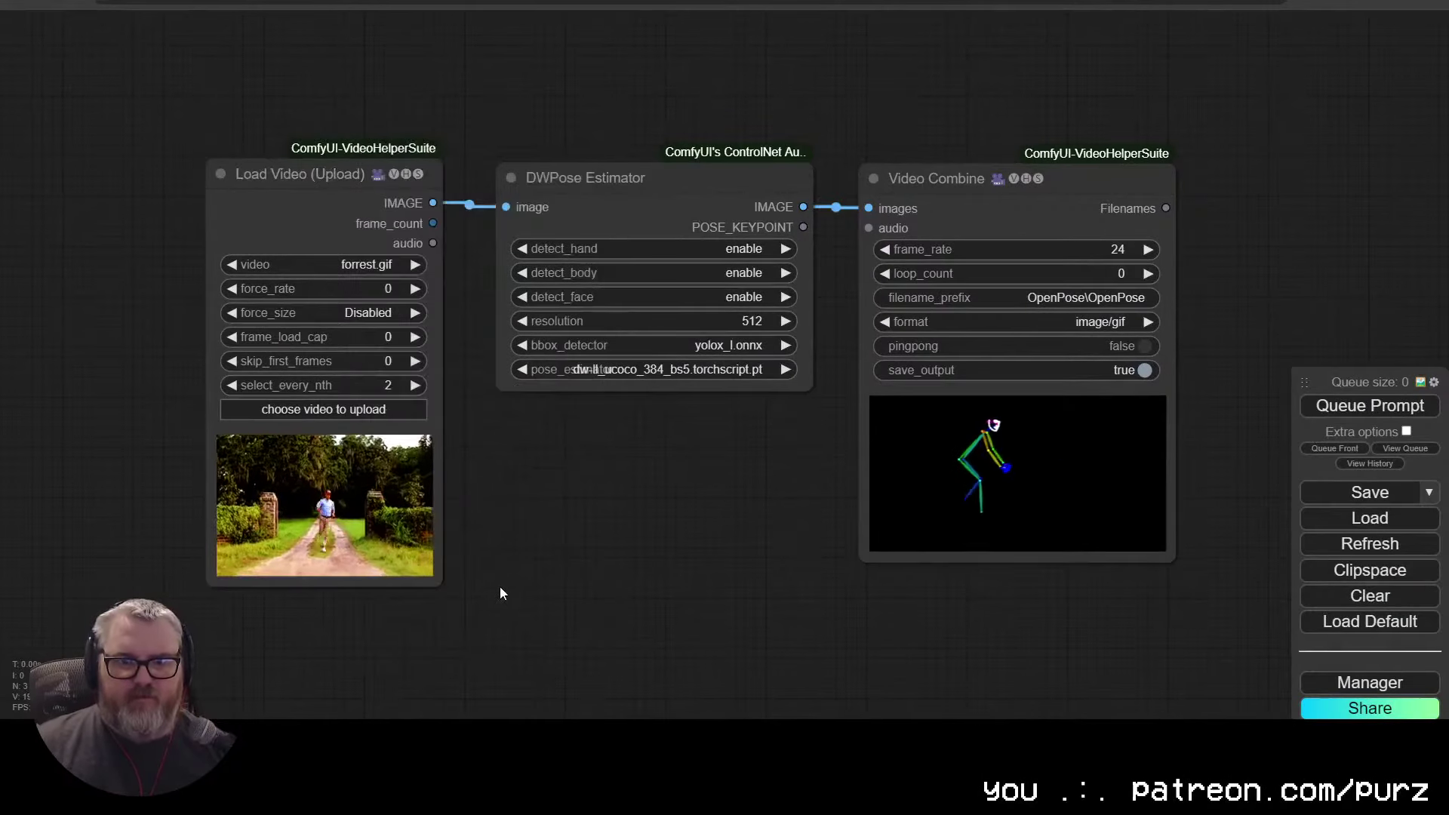
left_click(231, 385)
left_click(1411, 404)
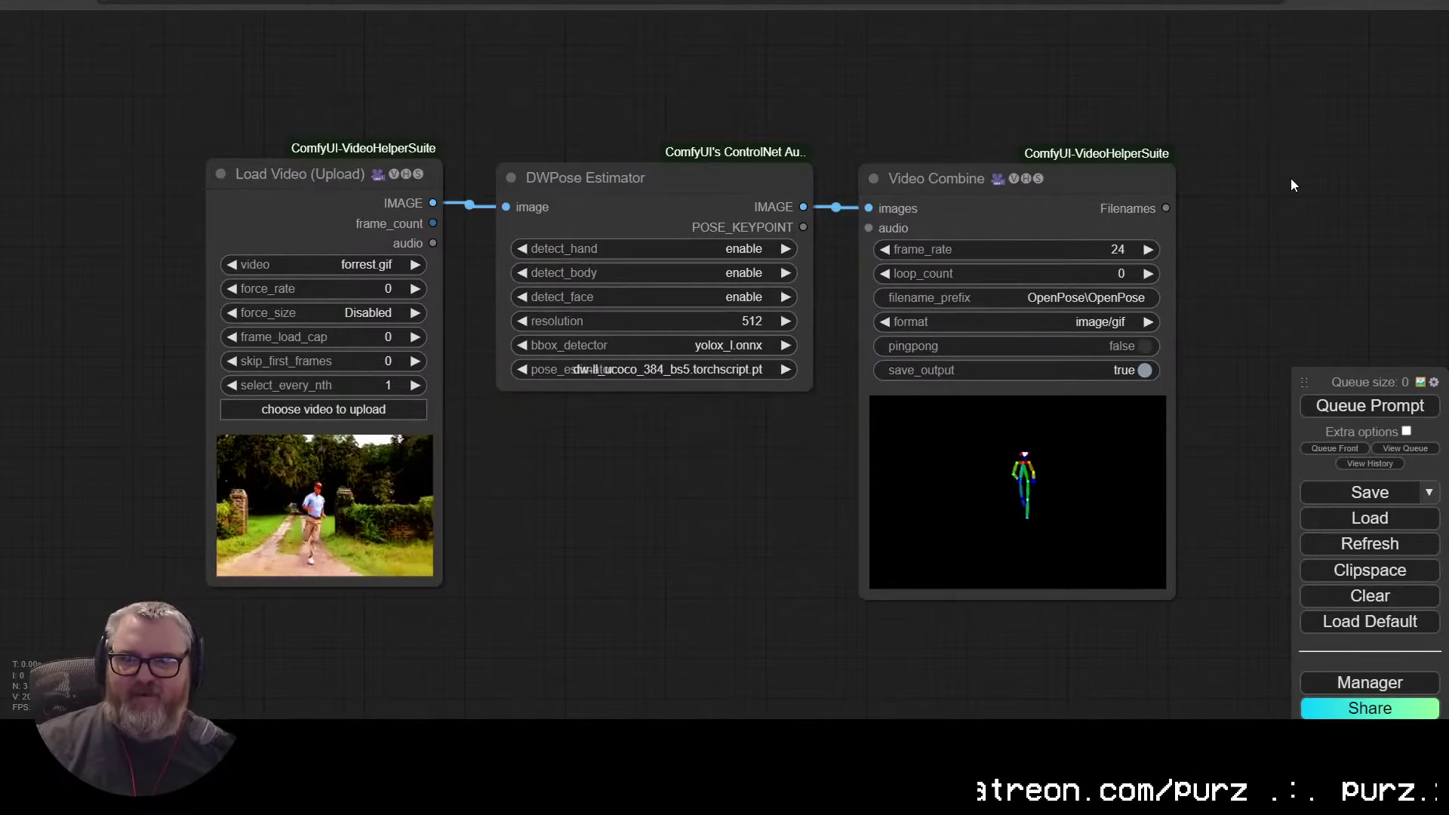
Step: Set the pose Video Combine's frame_rate to 8 and queue the prompt again
left_click(1107, 247)
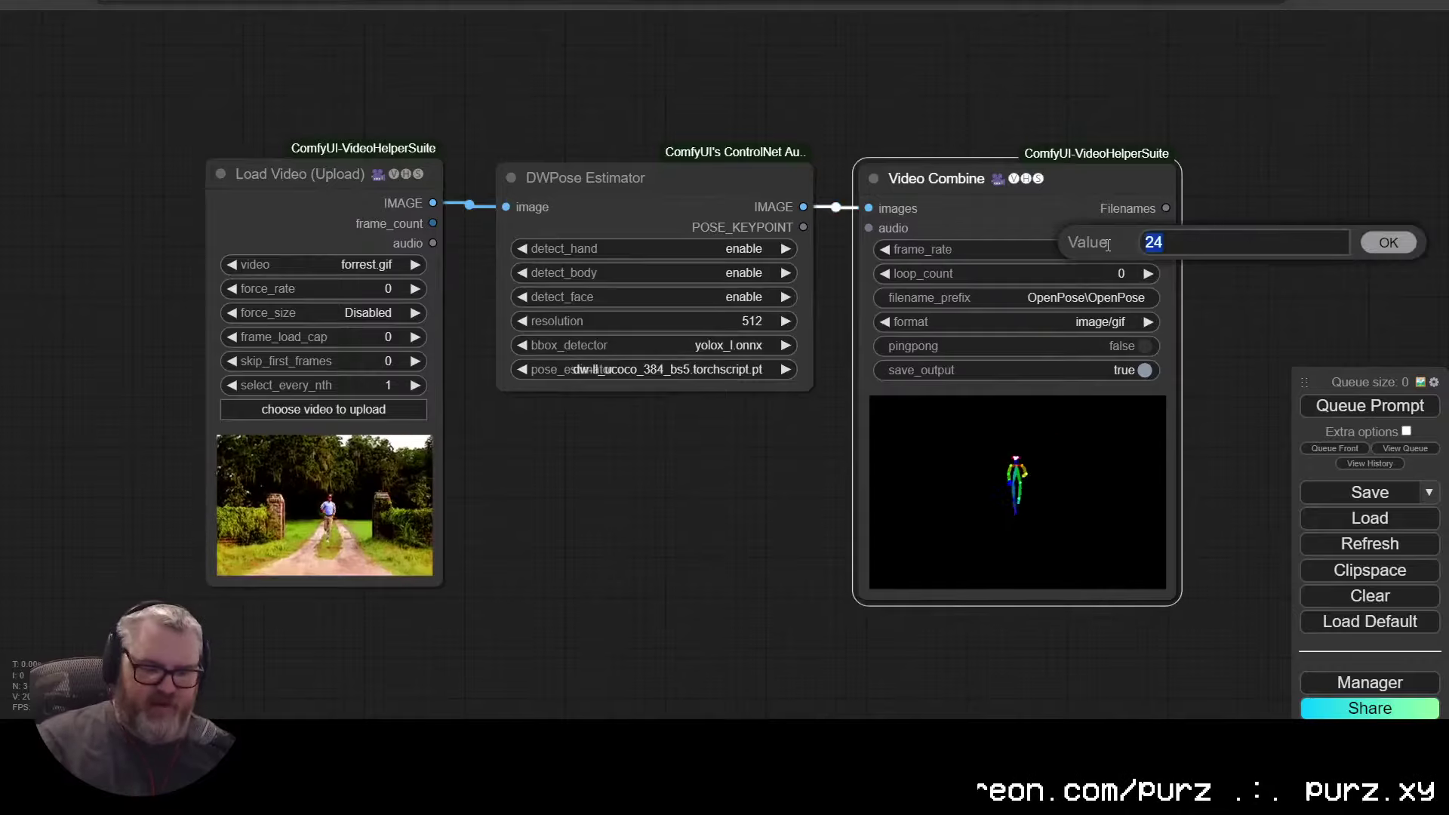
type("8u")
key("Escape")
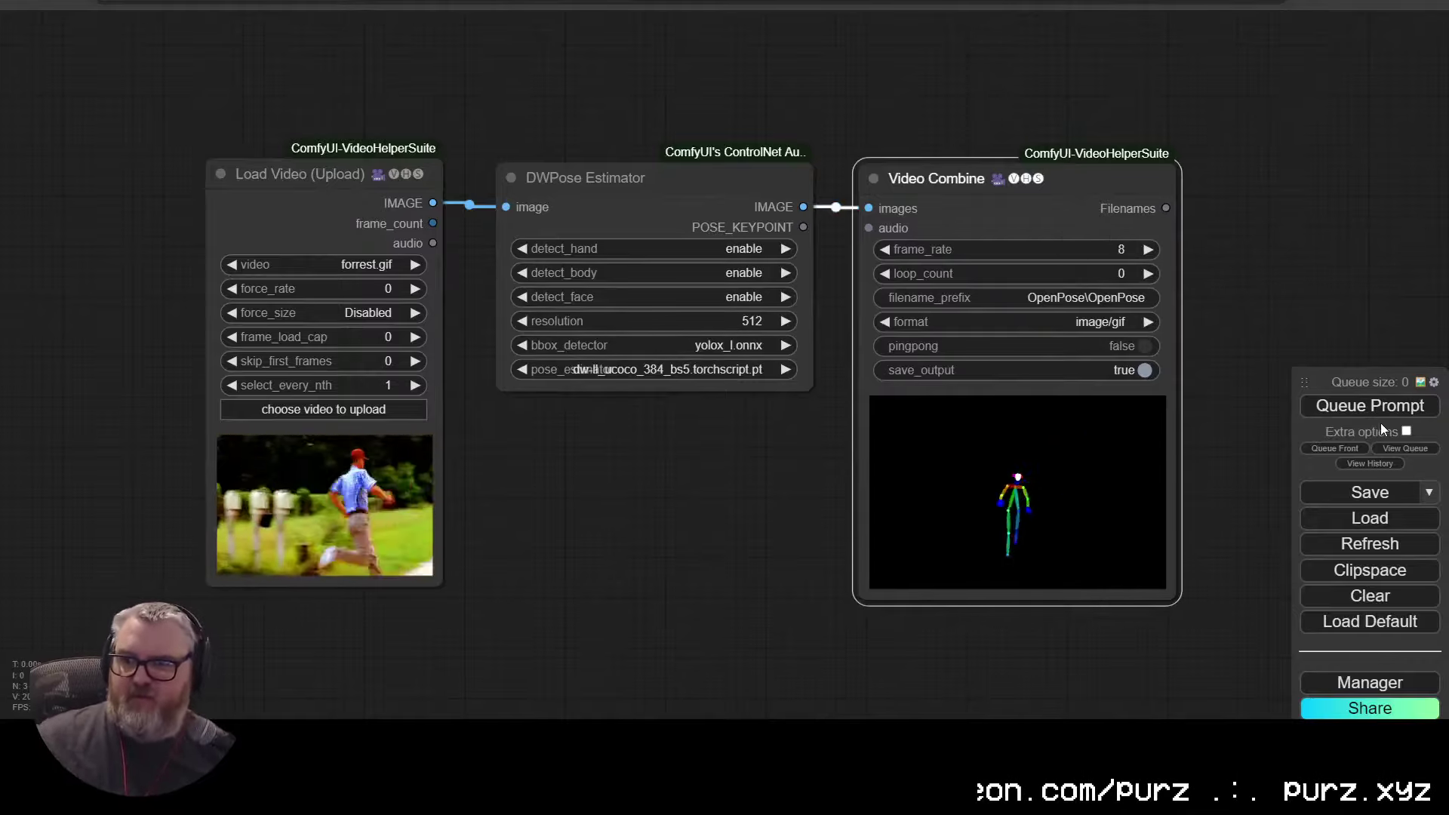
left_click(1372, 407)
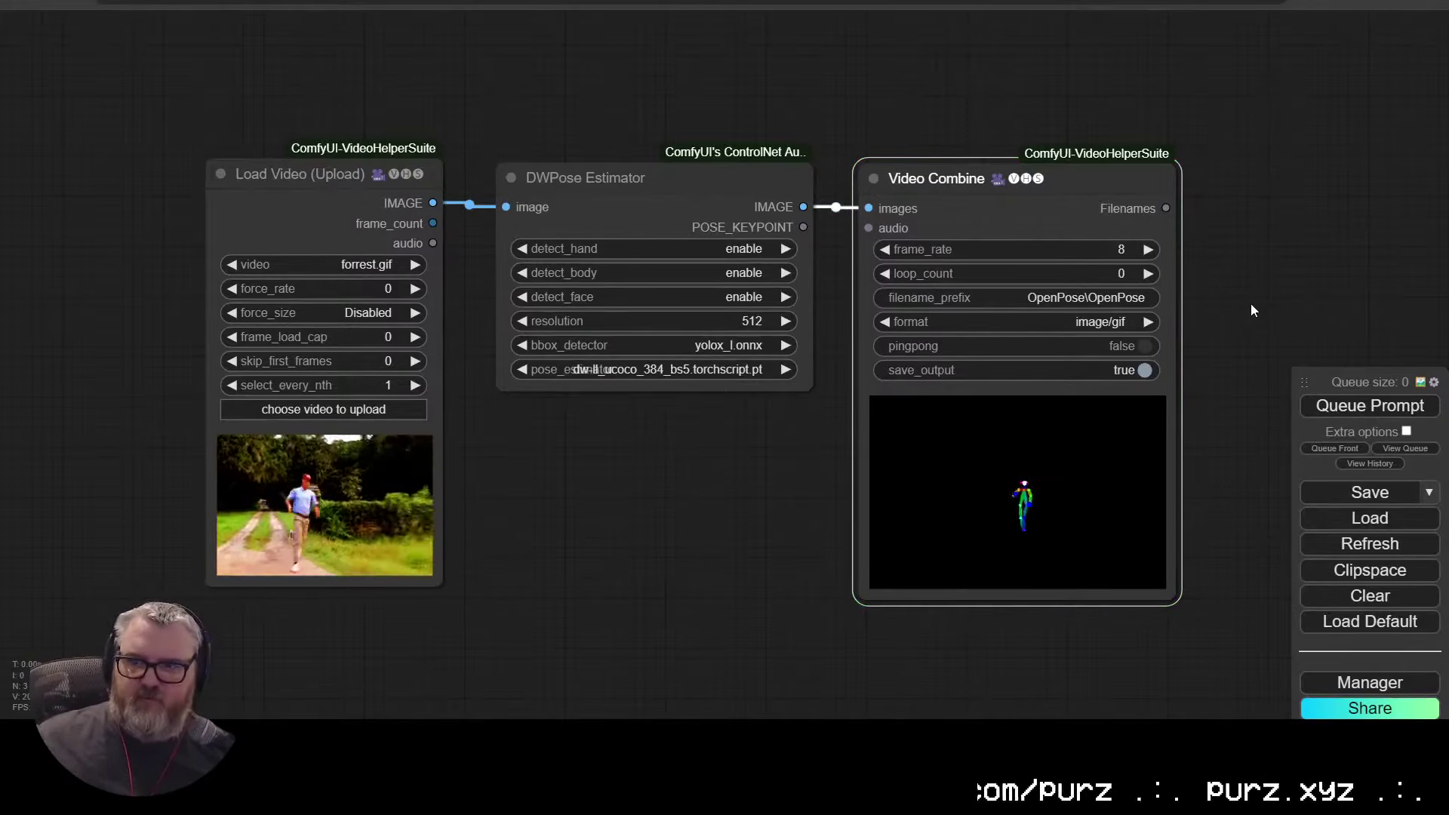
Step: Add a film_net_fp32.pt frame interpolation node from the DWPose Estimator's image output, feeding a second Video Combine with frame_rate 24
left_click_drag(783, 216, 423, 83)
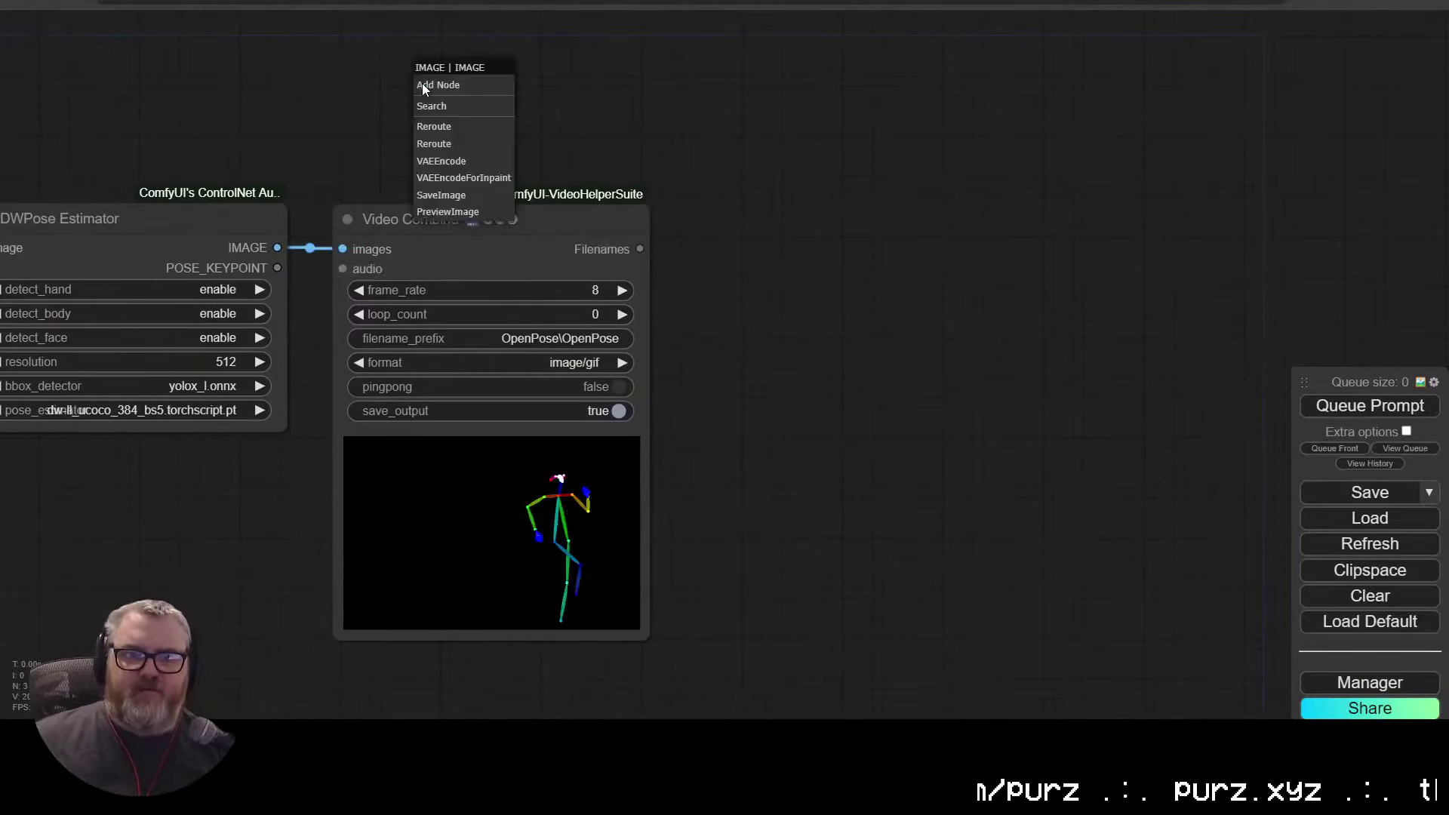
left_click_drag(707, 71, 746, 32)
left_click(926, 289)
type("24")
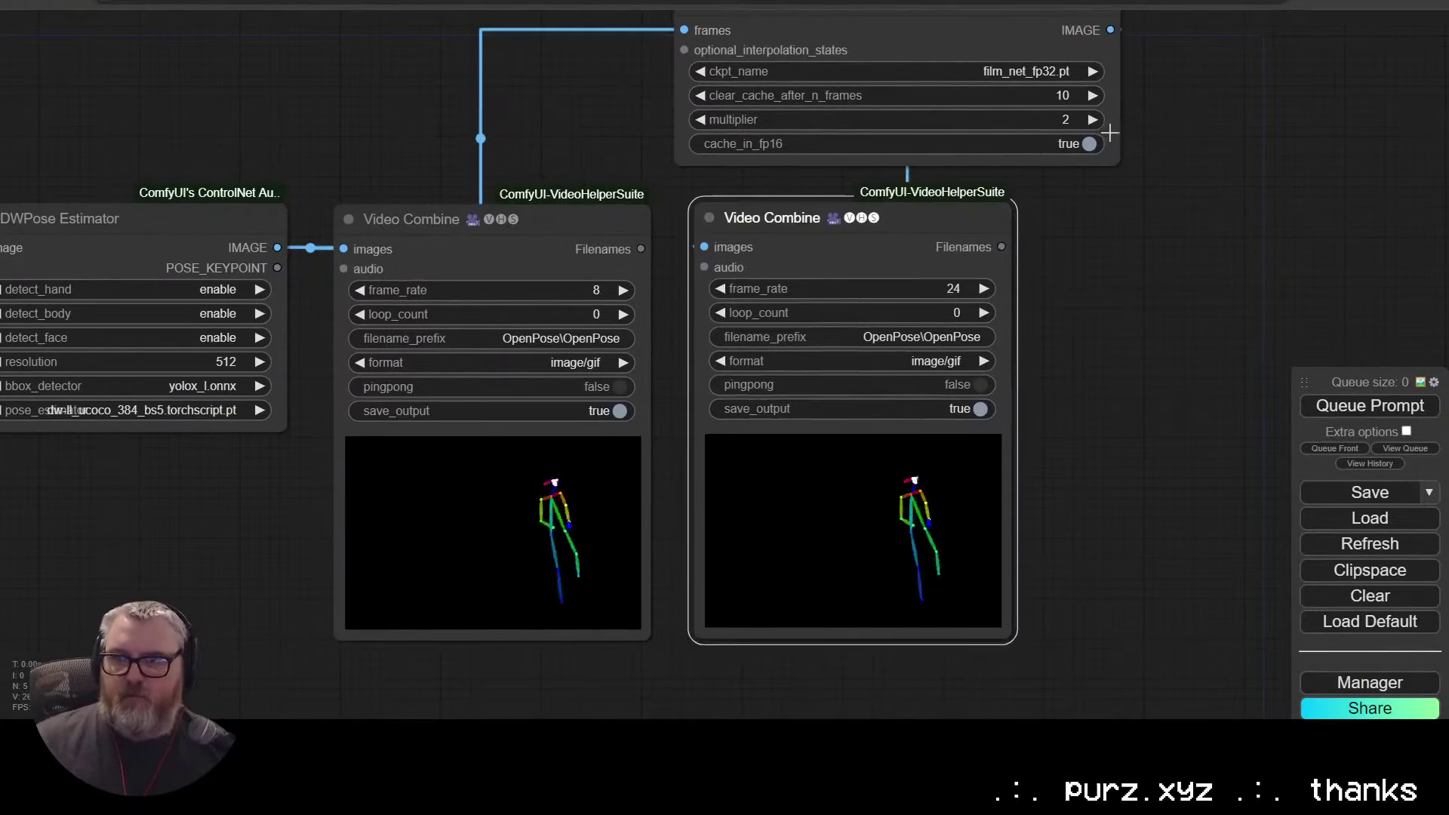
Step: Set the interpolation node's clear_cache_after_n_frames to 13 and the second Video Combine's output to video/h264-mp4 with crf 15
left_click(1092, 95)
left_click(984, 361)
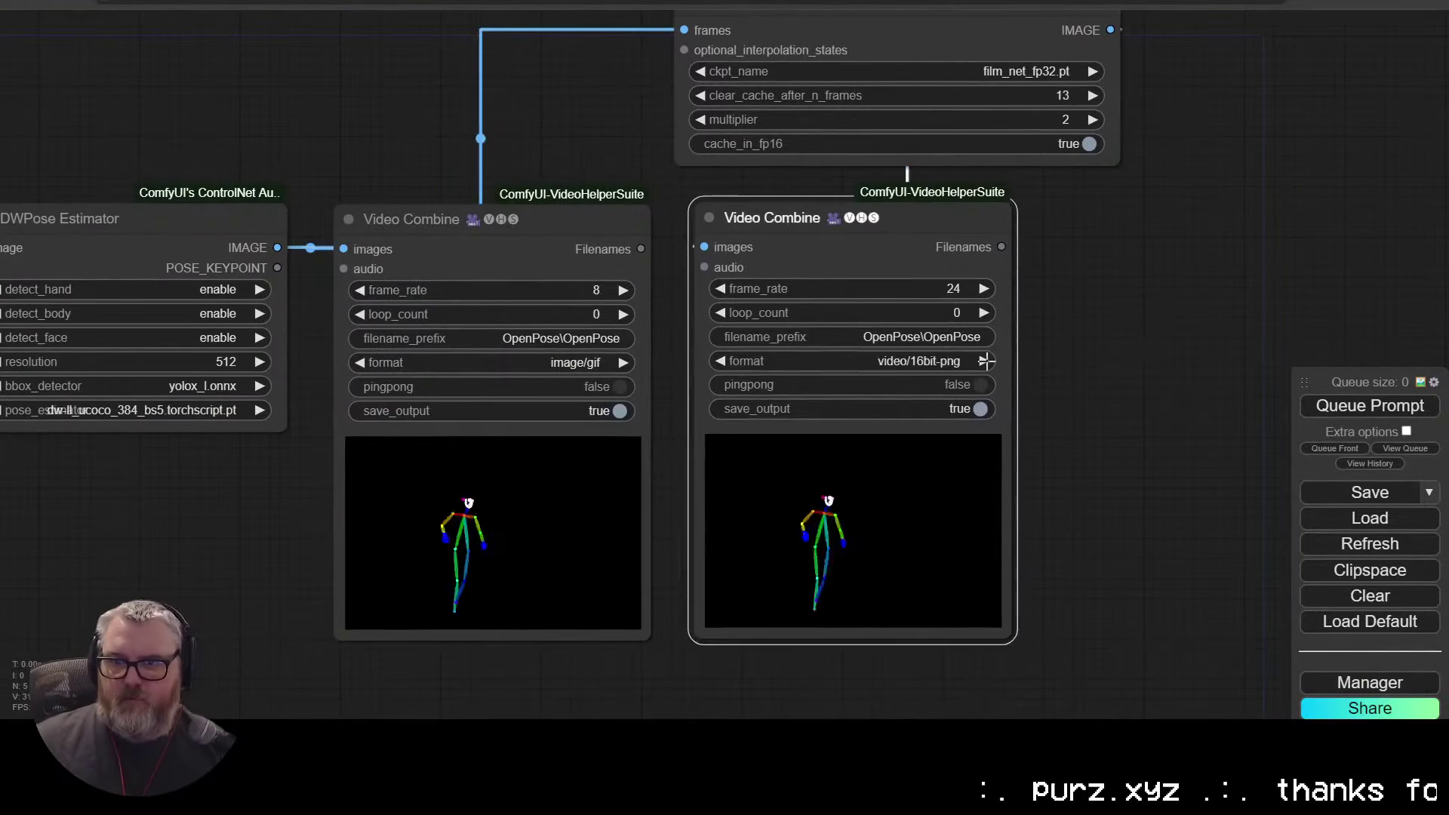
left_click(984, 360)
left_click(931, 406)
type("15")
Step: Set the second Video Combine's format to image/gif and queue the prompt again
left_click_drag(1058, 258, 1057, 424)
left_click_drag(891, 167, 898, 78)
left_click_drag(620, 332, 682, 153)
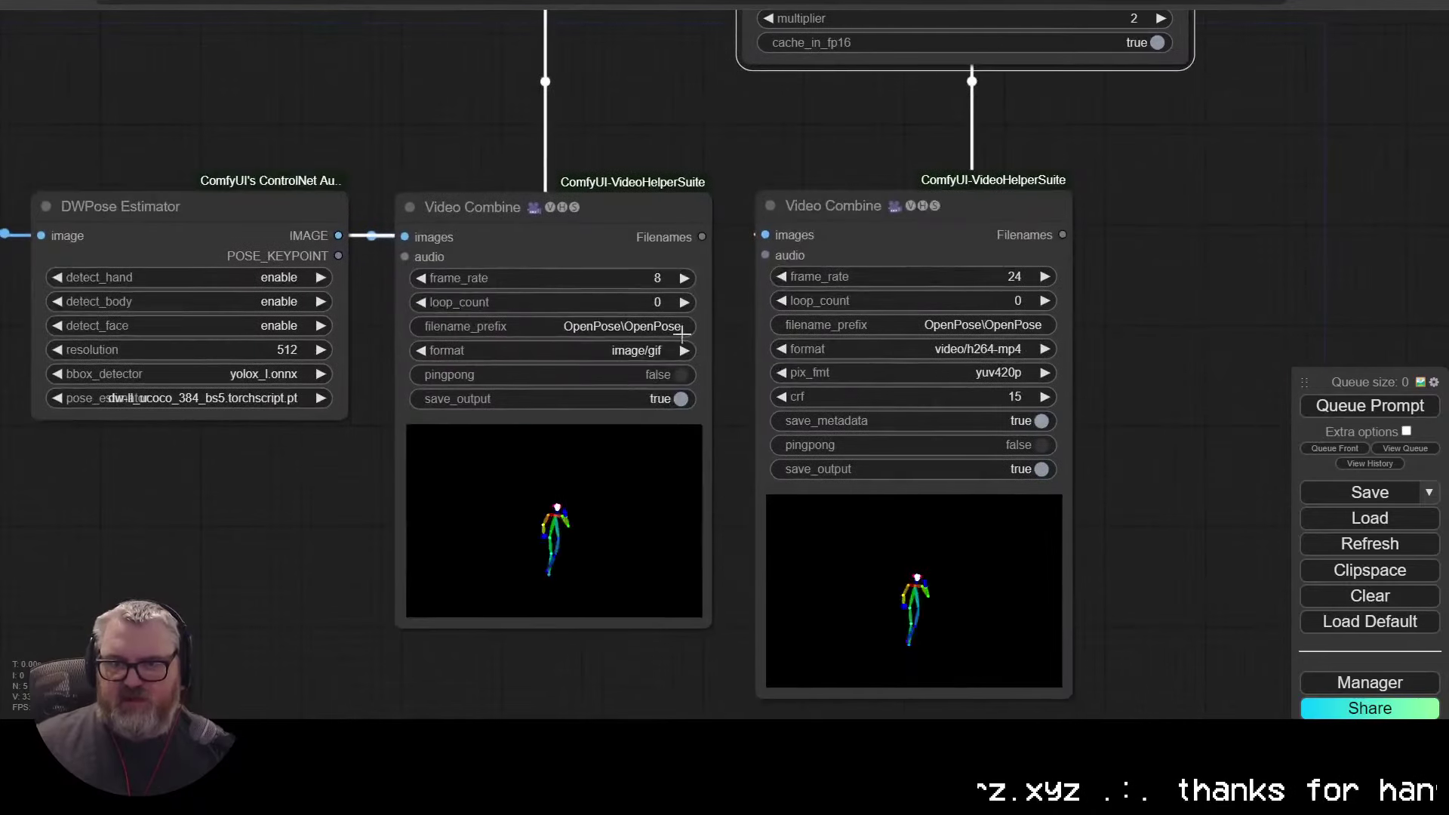
left_click(979, 345)
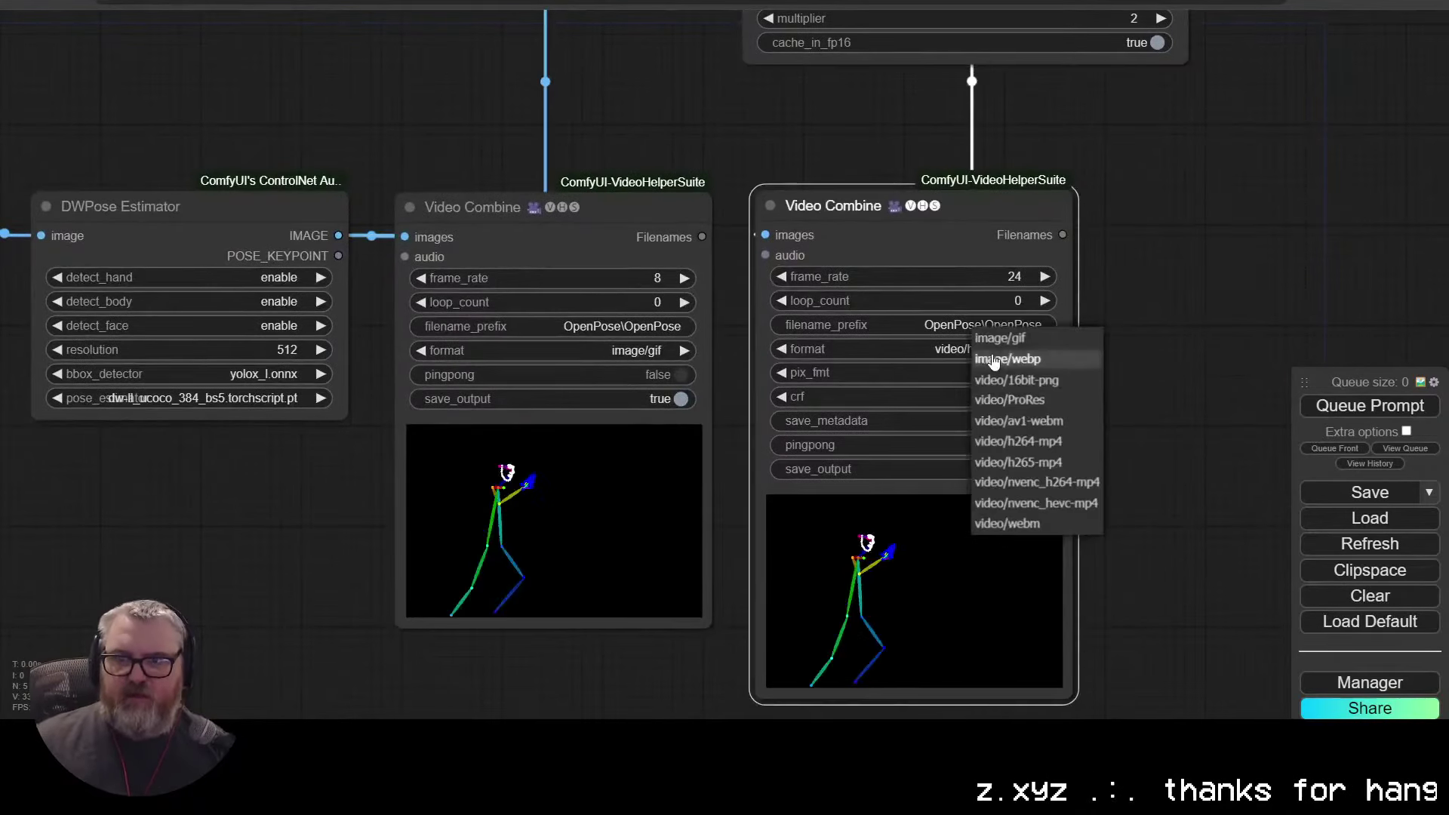
left_click(1045, 340)
left_click(1239, 315)
key("ctrl+Return")
scroll(1239, 315, "down", 3)
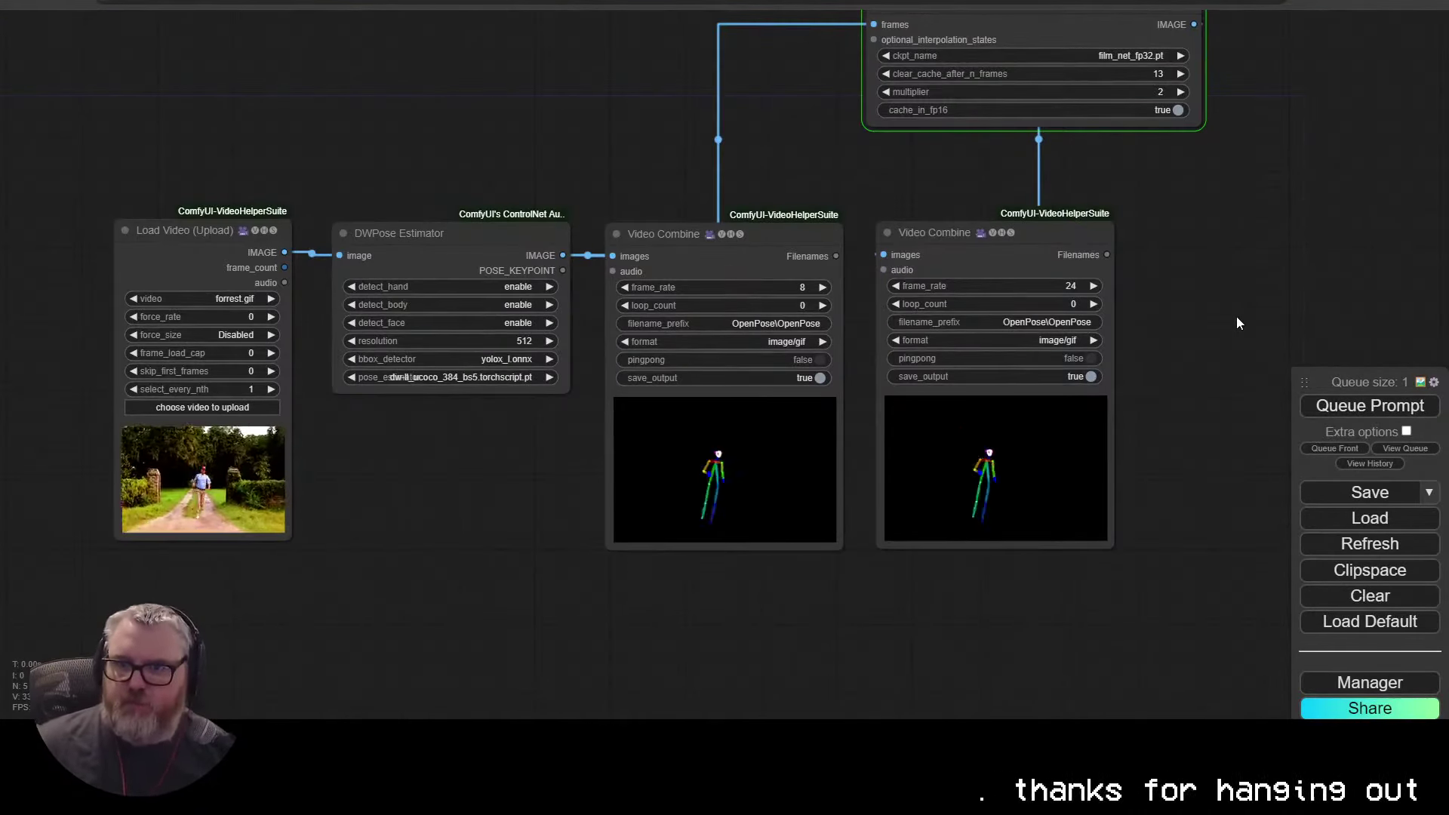
Step: Collapse the FILM VFI node and place it just above the second Video Combine
left_click_drag(1179, 161, 1137, 255)
left_click(836, 101)
left_click_drag(882, 101, 1041, 284)
scroll(1130, 243, "up", 3)
left_click_drag(1152, 410, 1109, 309)
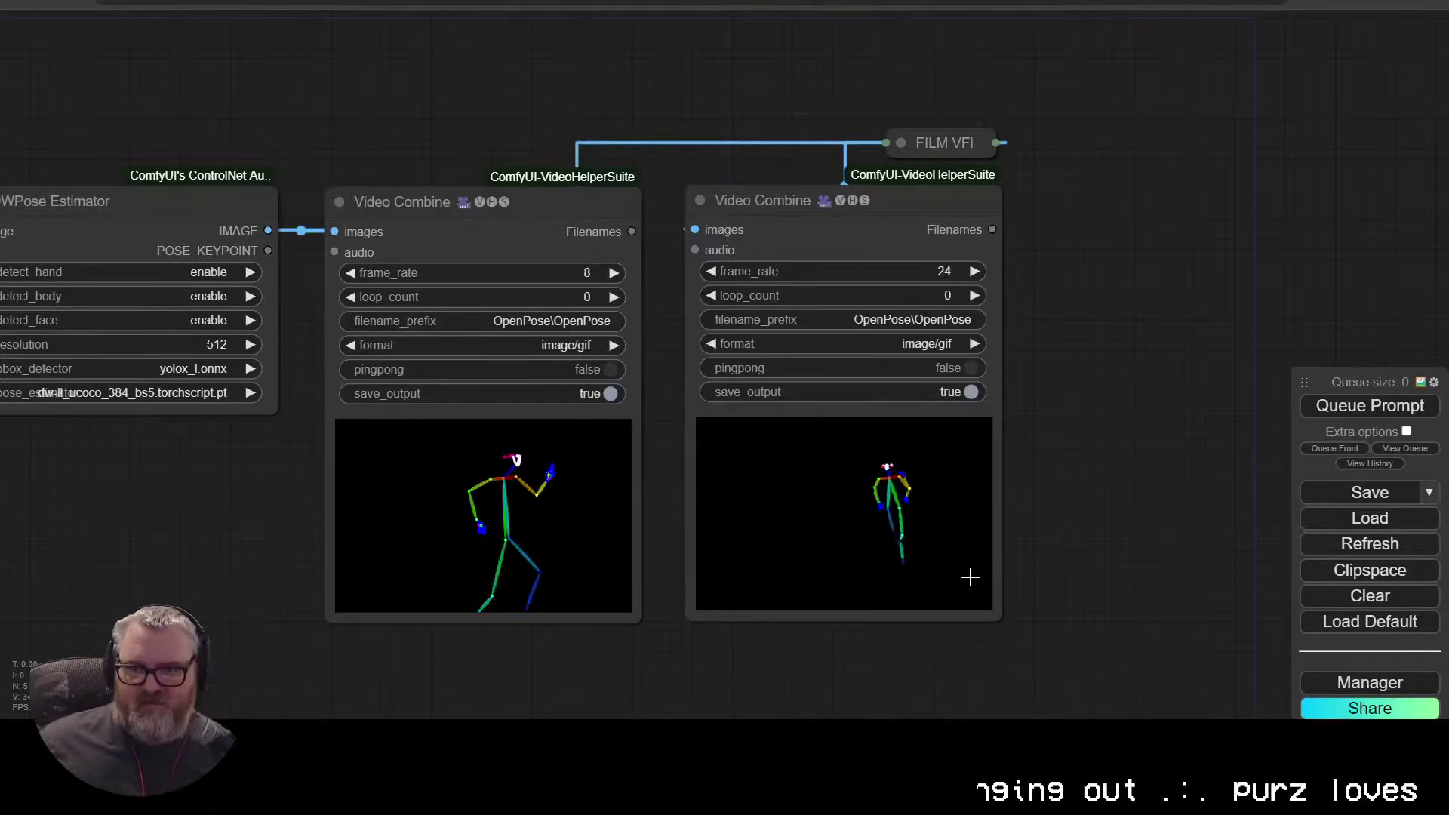
Step: Compare the interpolated pose preview with the original and save the 8 fps preview GIF from the first Video Combine
scroll(970, 578, "up", 10)
scroll(890, 566, "down", 5)
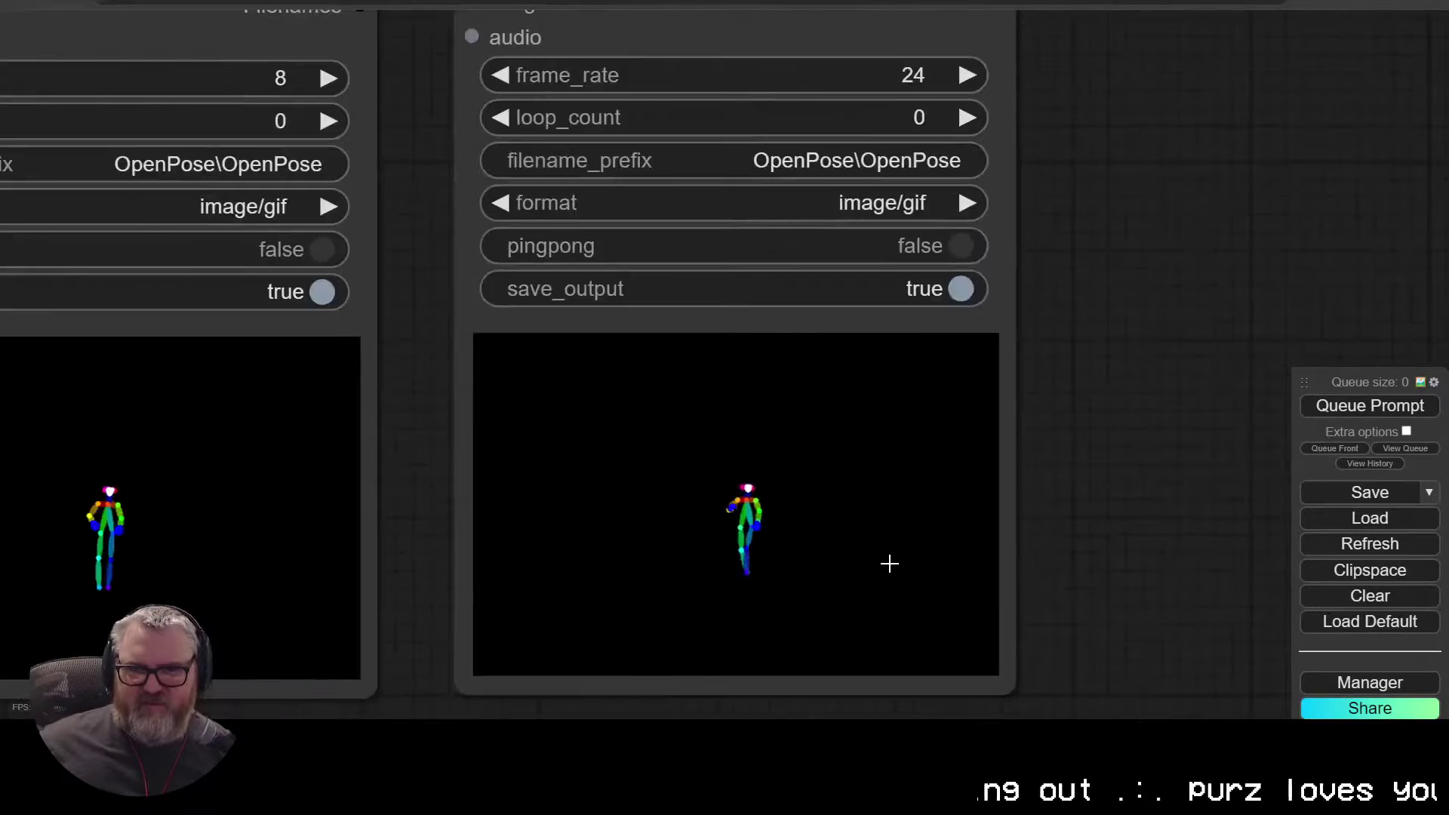
scroll(889, 564, "down", 5)
left_click(430, 250)
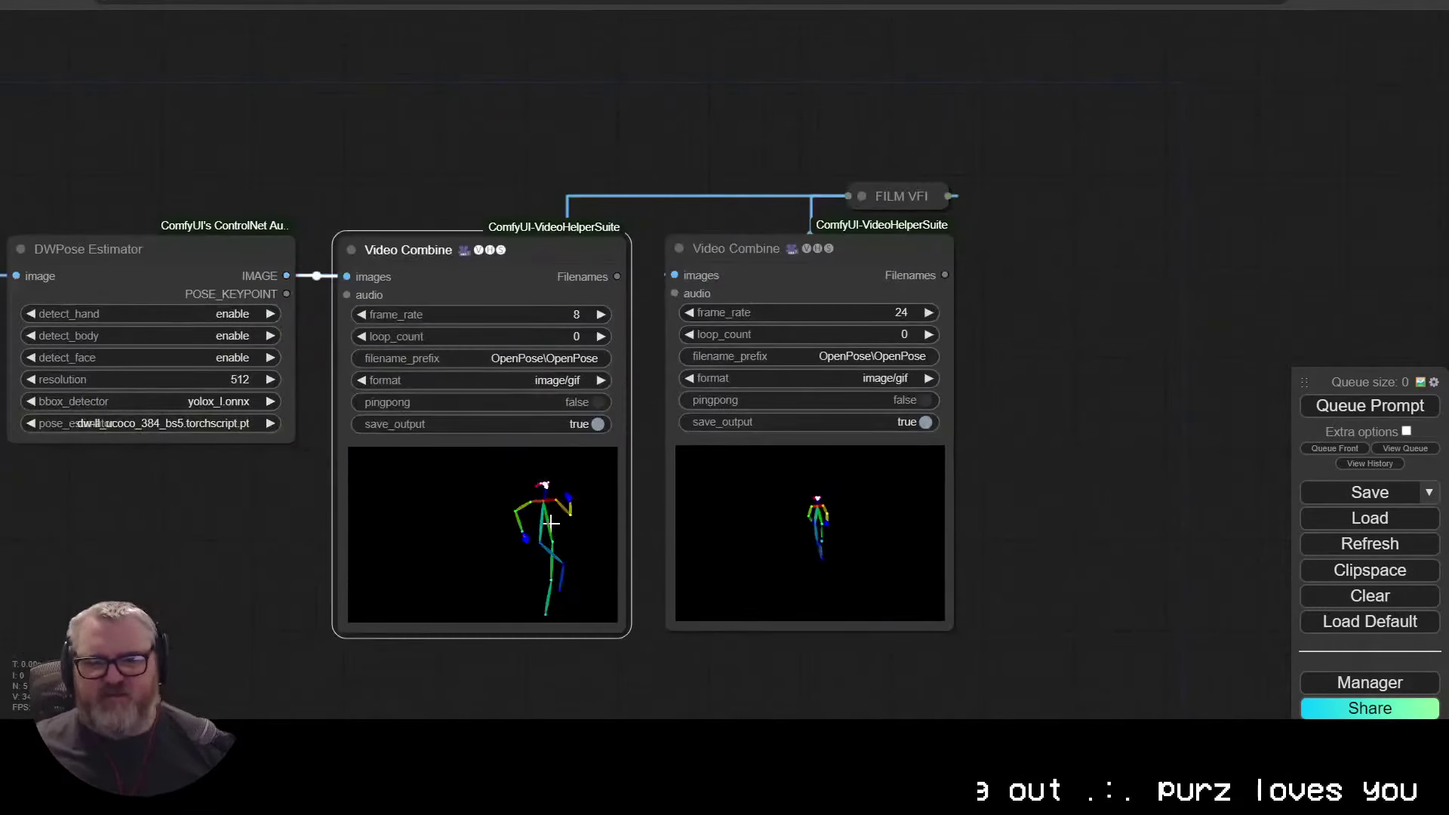
right_click(430, 250)
left_click(450, 53)
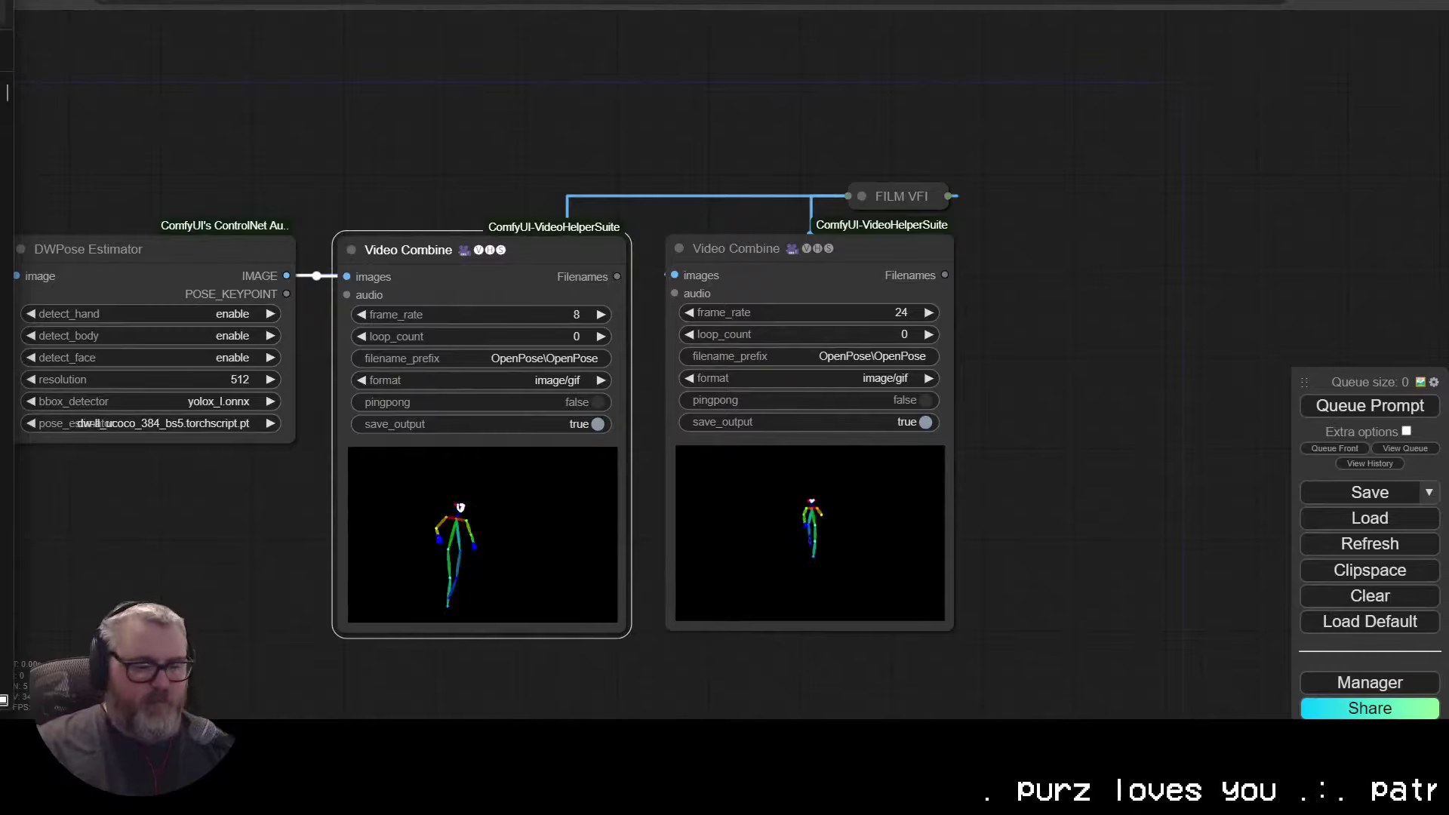
Step: Switch to the Downloads command prompt, run PoseDuplicator.py again and preview the resulting FinalPoseResult.gif
mouse_move(223, 705)
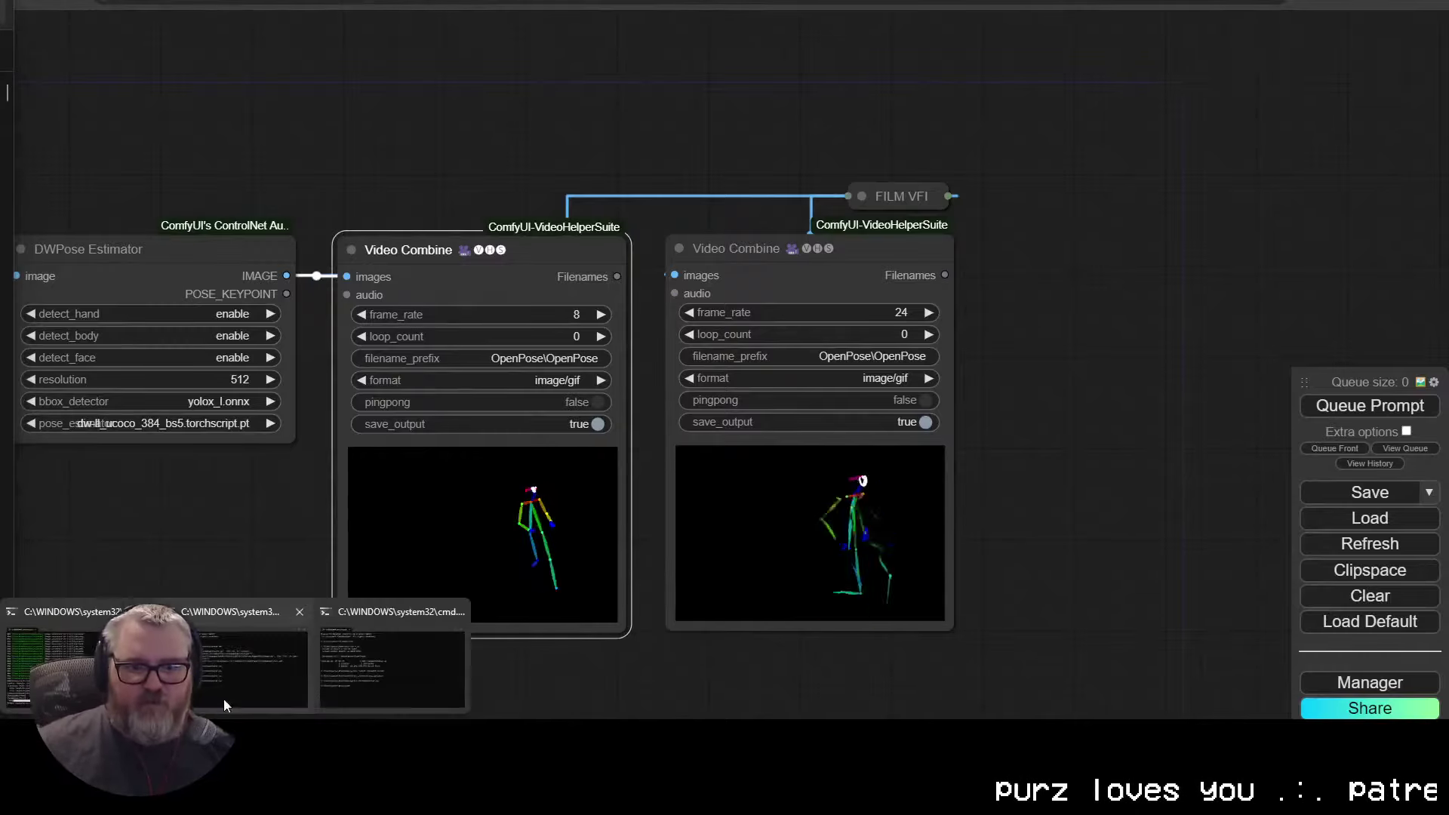
left_click(215, 656)
key("Up")
key("Return")
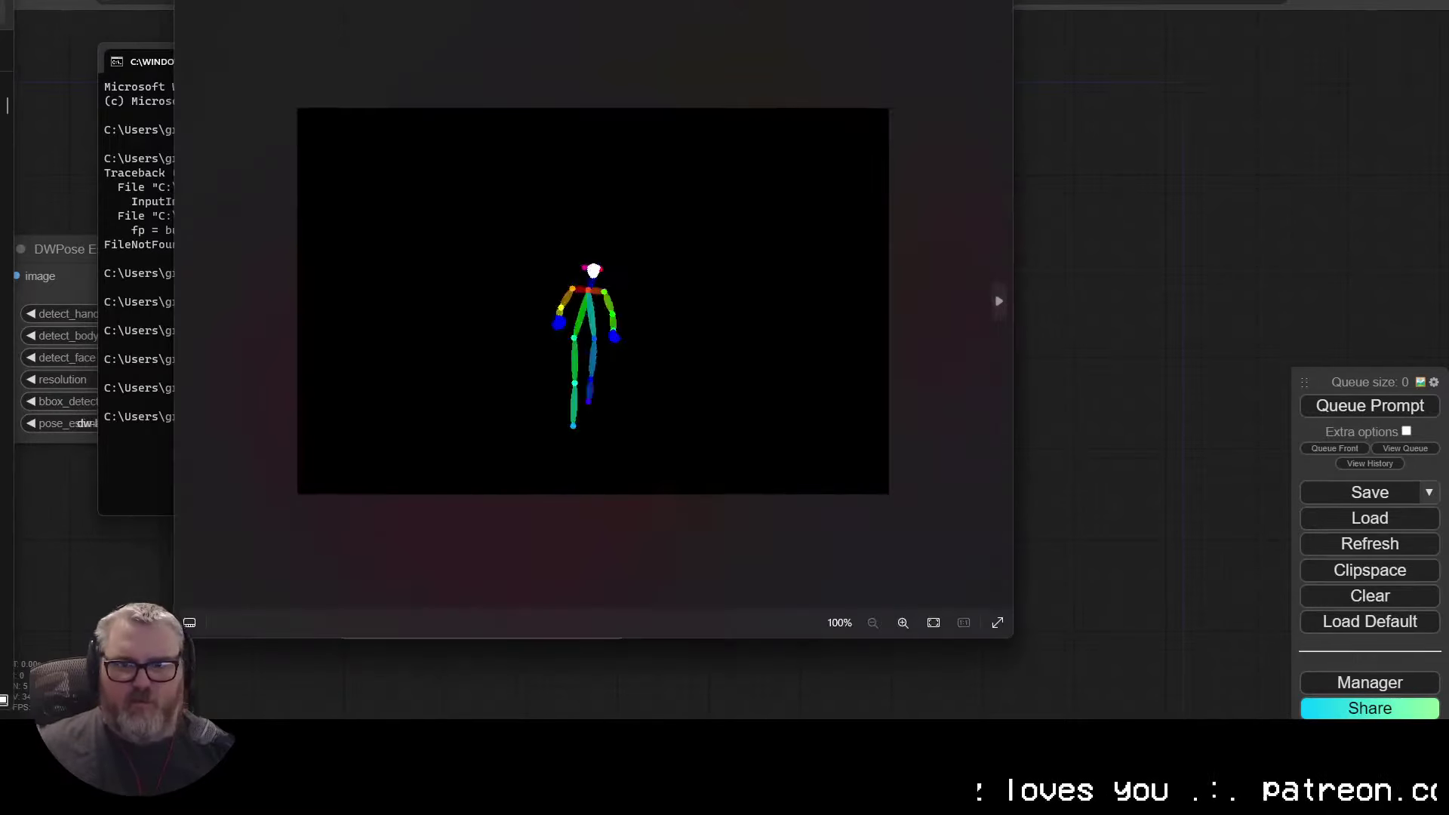
left_click(1000, 59)
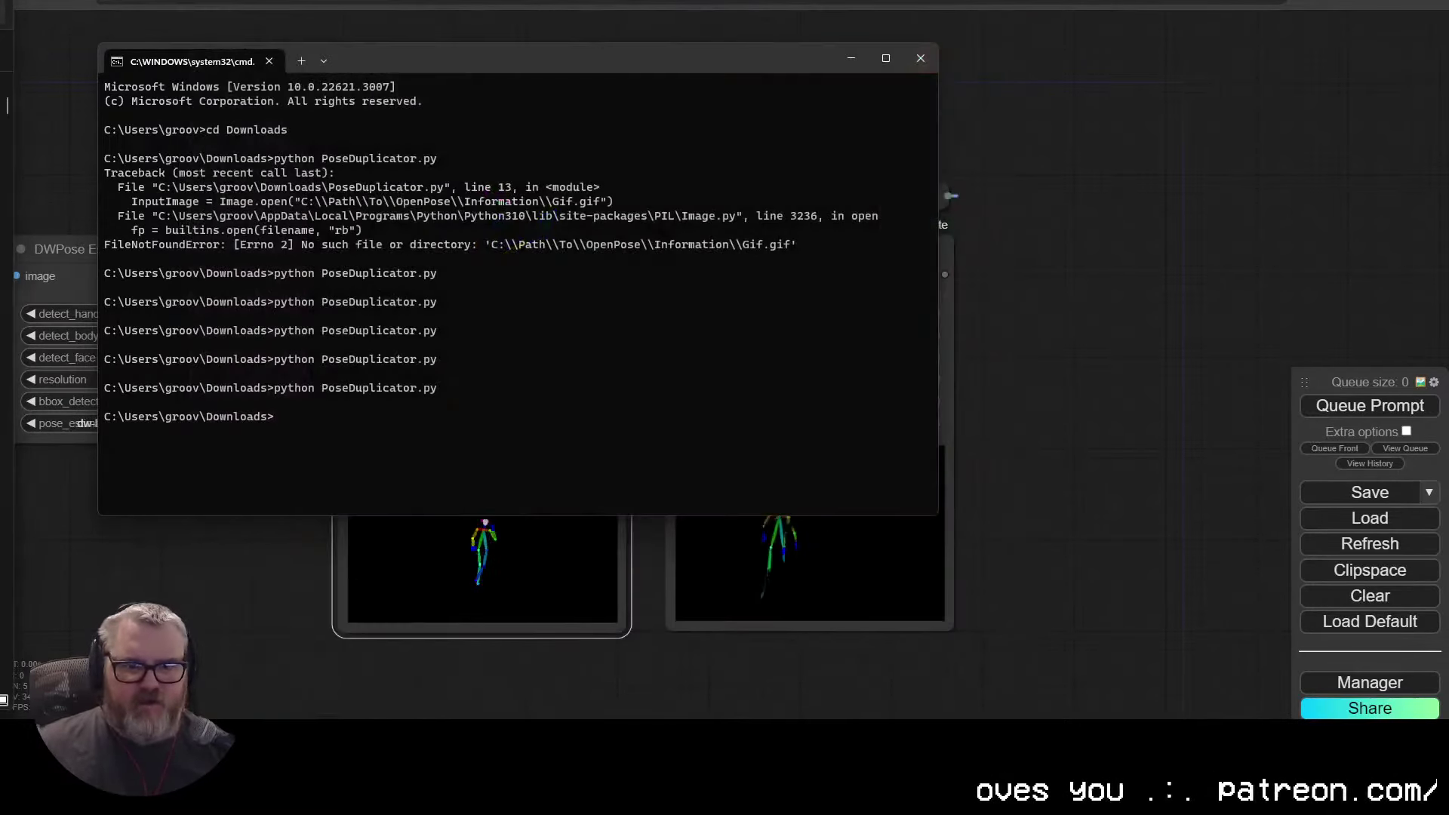
Step: Check the frame settings of PoseDuplicator.py in Visual Studio Code, rerun the script and open the output GIF from Downloads
left_click(290, 736)
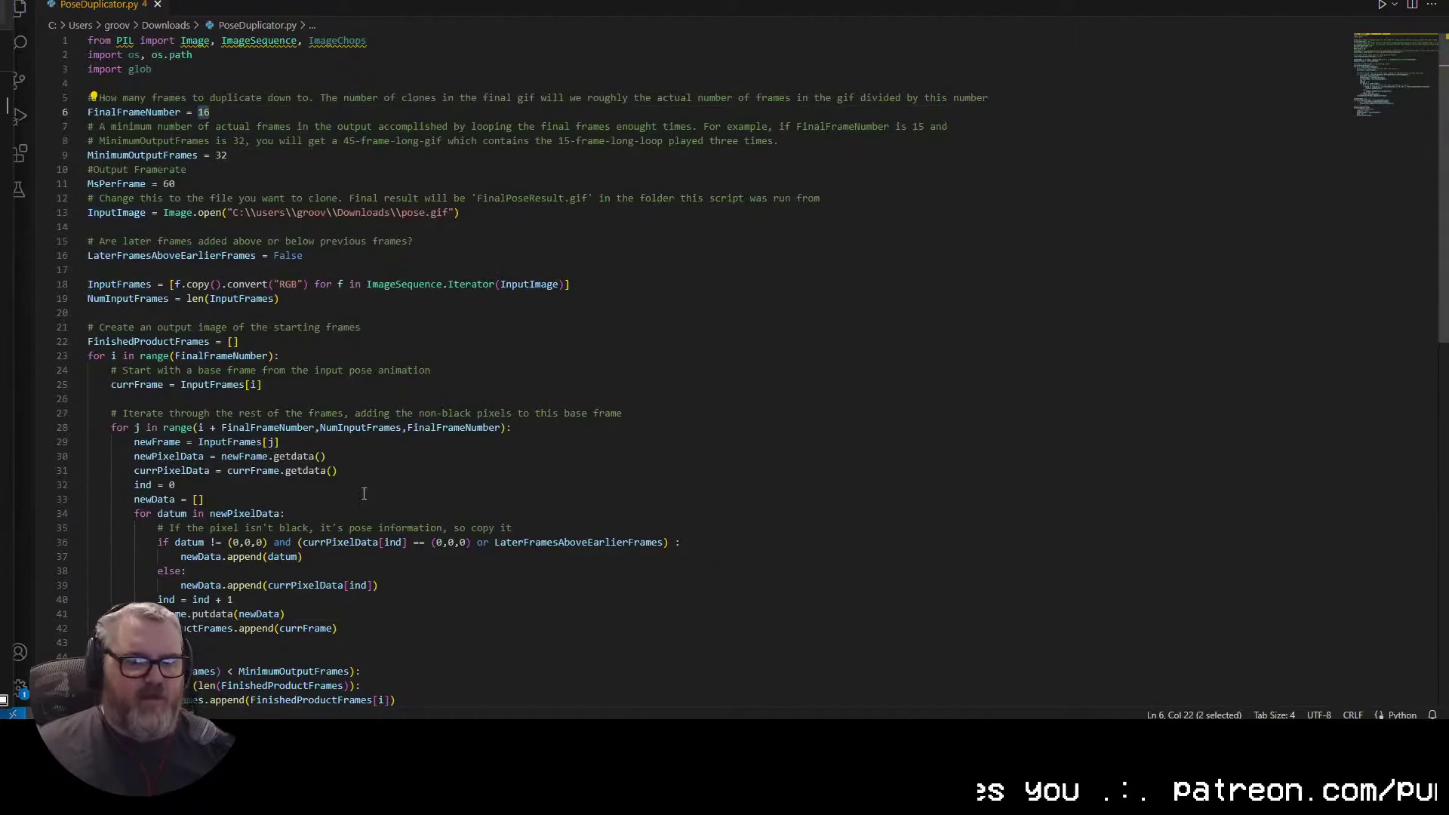
key("alt+Tab")
mouse_move(299, 736)
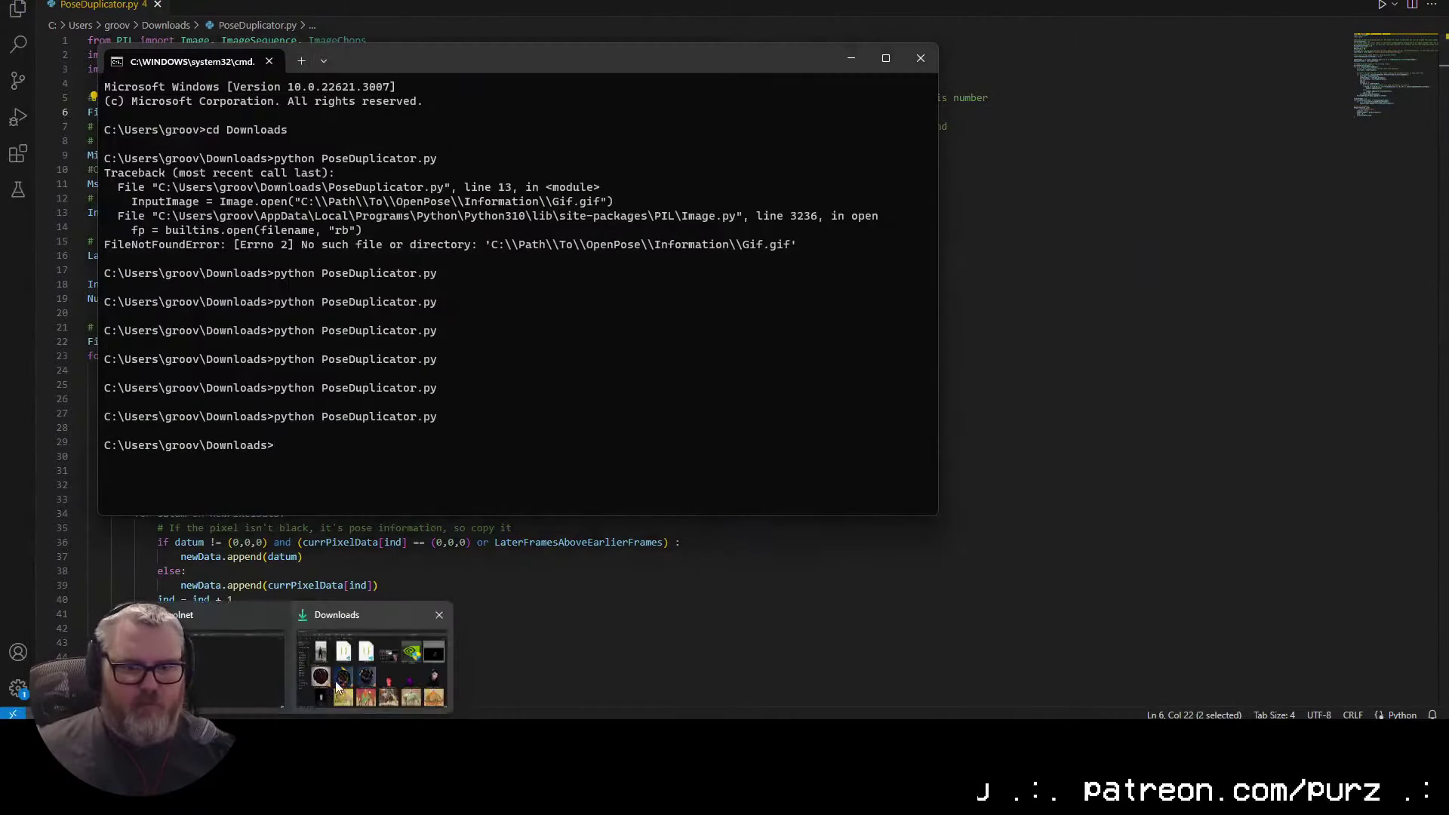
left_click(379, 656)
left_click(658, 302)
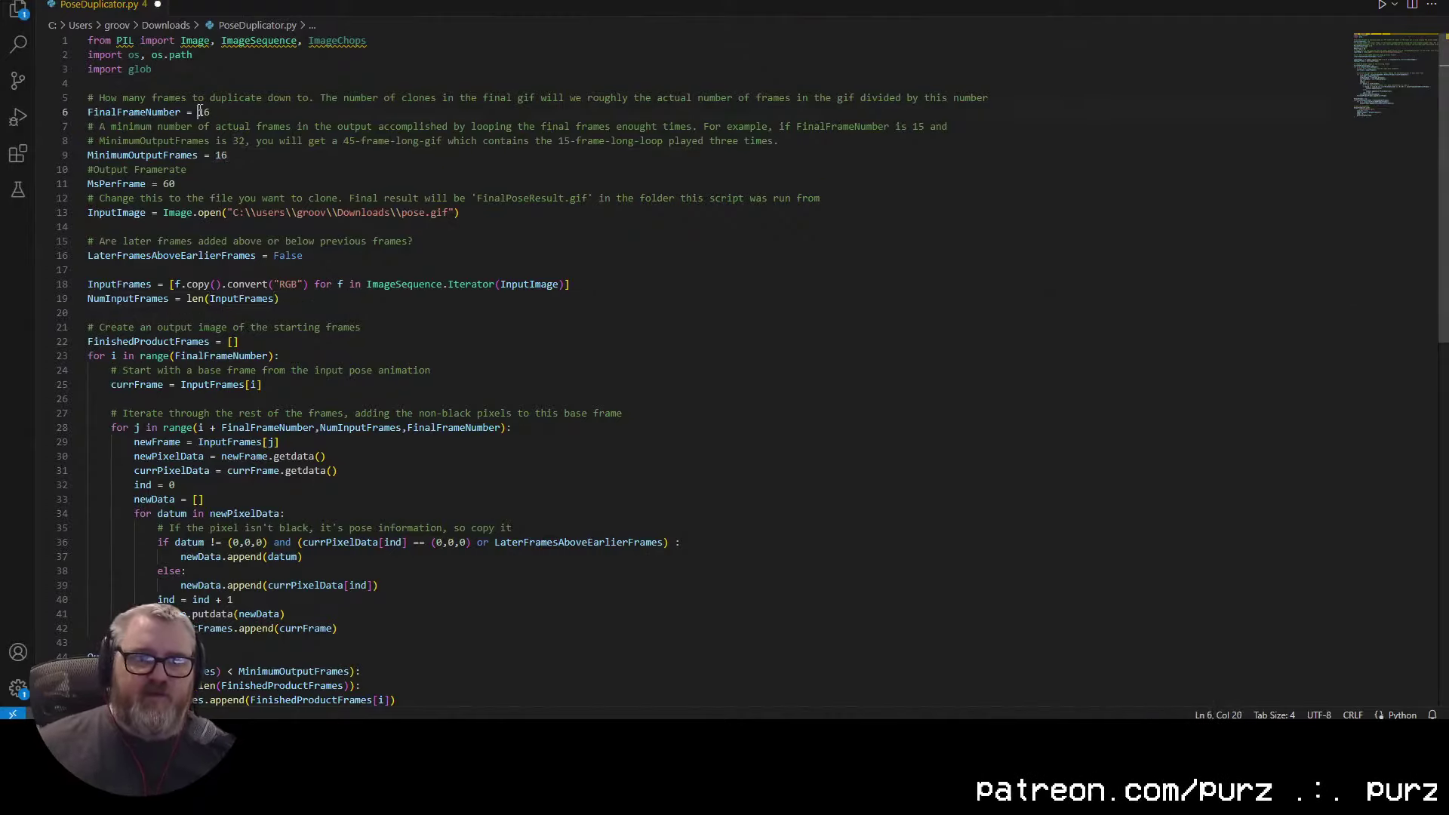
Step: Set FinalFrameNumber to 8 in PoseDuplicator.py, save, rerun the script and preview the output GIF
type("8")
key("ctrl+s")
key("alt+Tab")
key("Up")
key("Return")
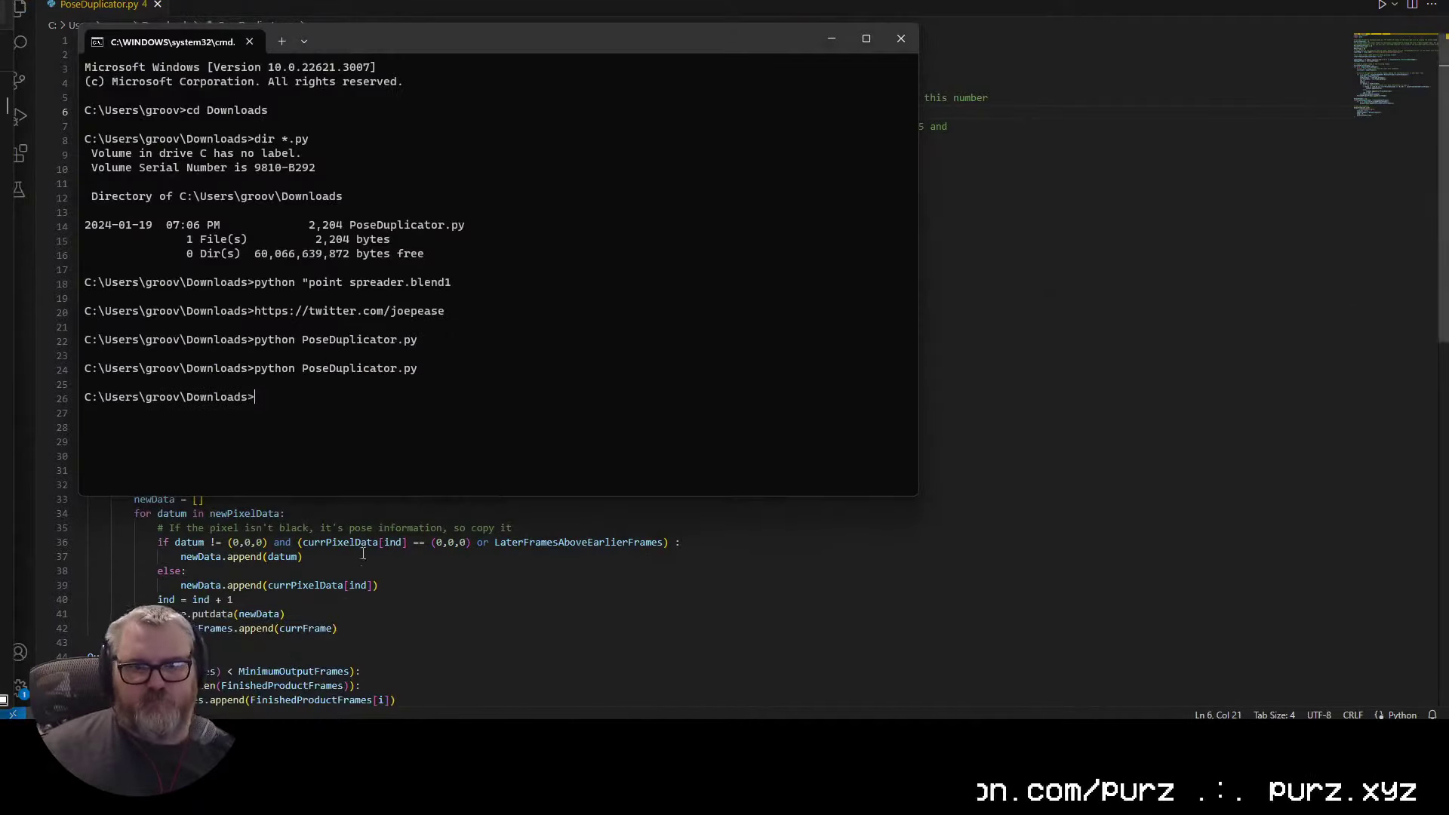
key("alt+Tab")
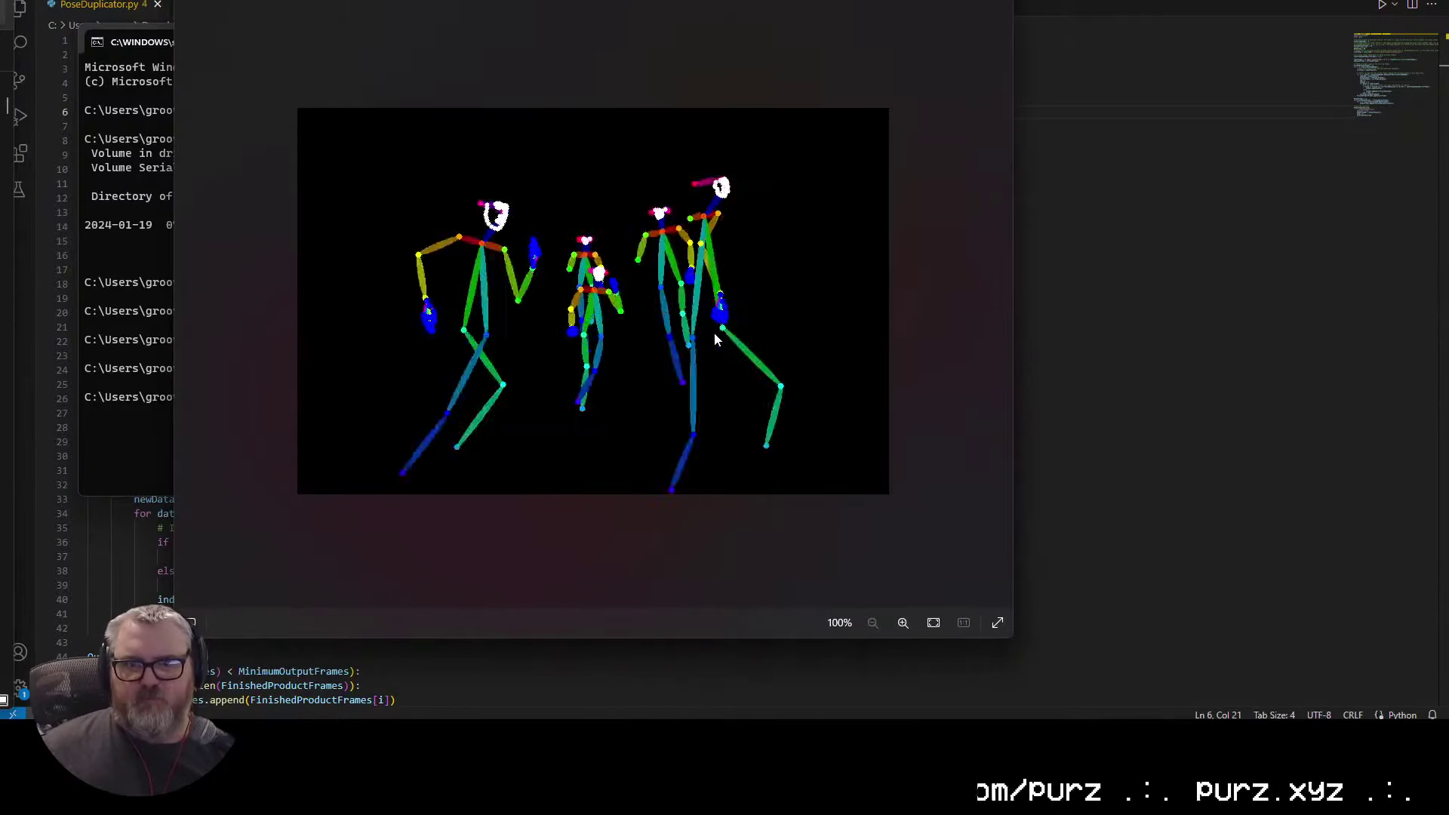
key("alt+Tab")
Step: Set MinimumOutputFrames to 64 in PoseDuplicator.py, rerun the script and preview the output GIF
left_click(996, 325)
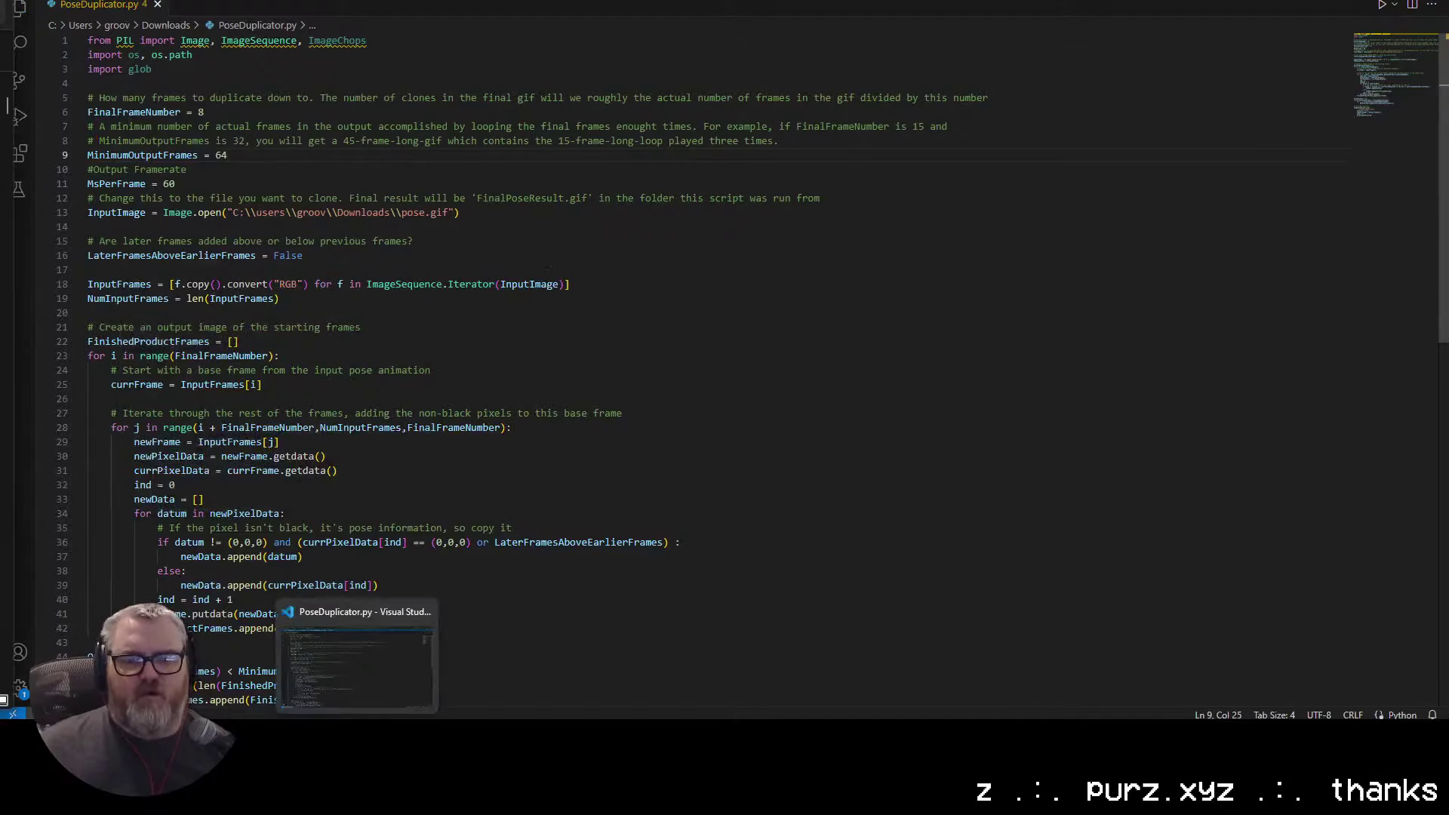
mouse_move(240, 736)
left_click(261, 655)
key("alt+Tab")
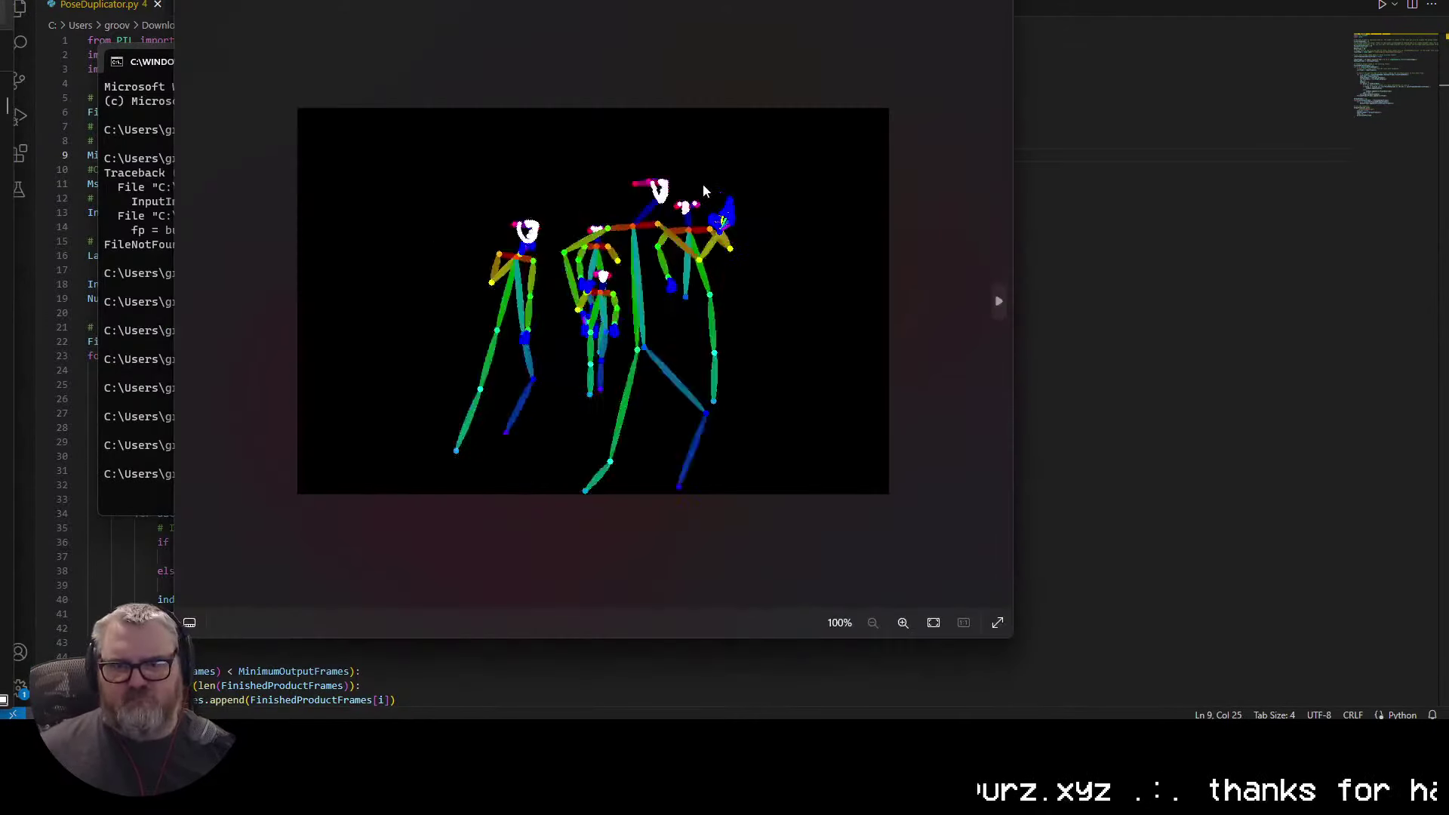
key("alt+F4")
Step: Try PoseDuplicator.py with FinalFrameNumber 64, retry with a lower value, and preview the output GIF
left_click(981, 255)
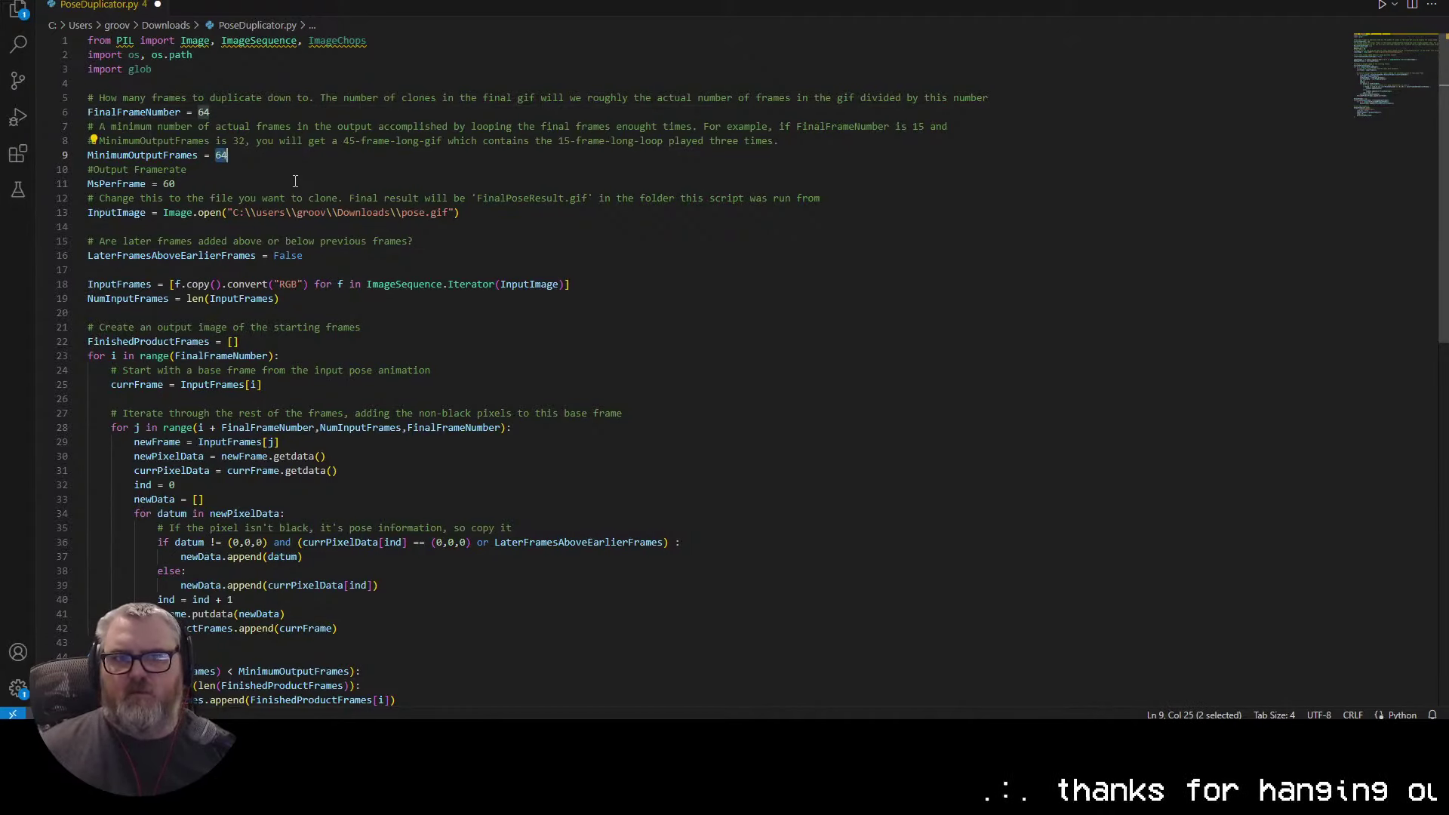
key("alt+Tab")
key("alt+Tab")
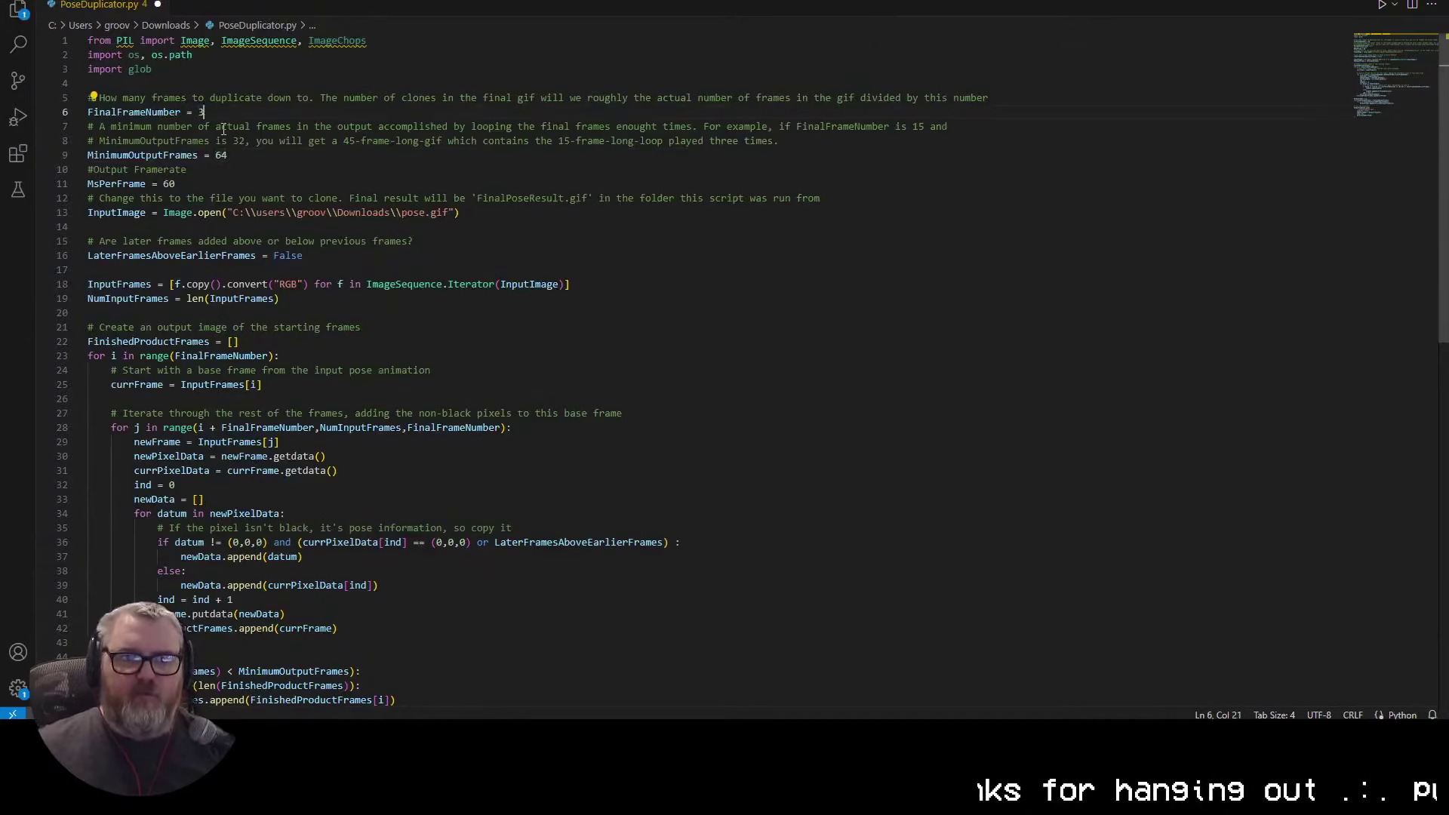
key("alt+Tab")
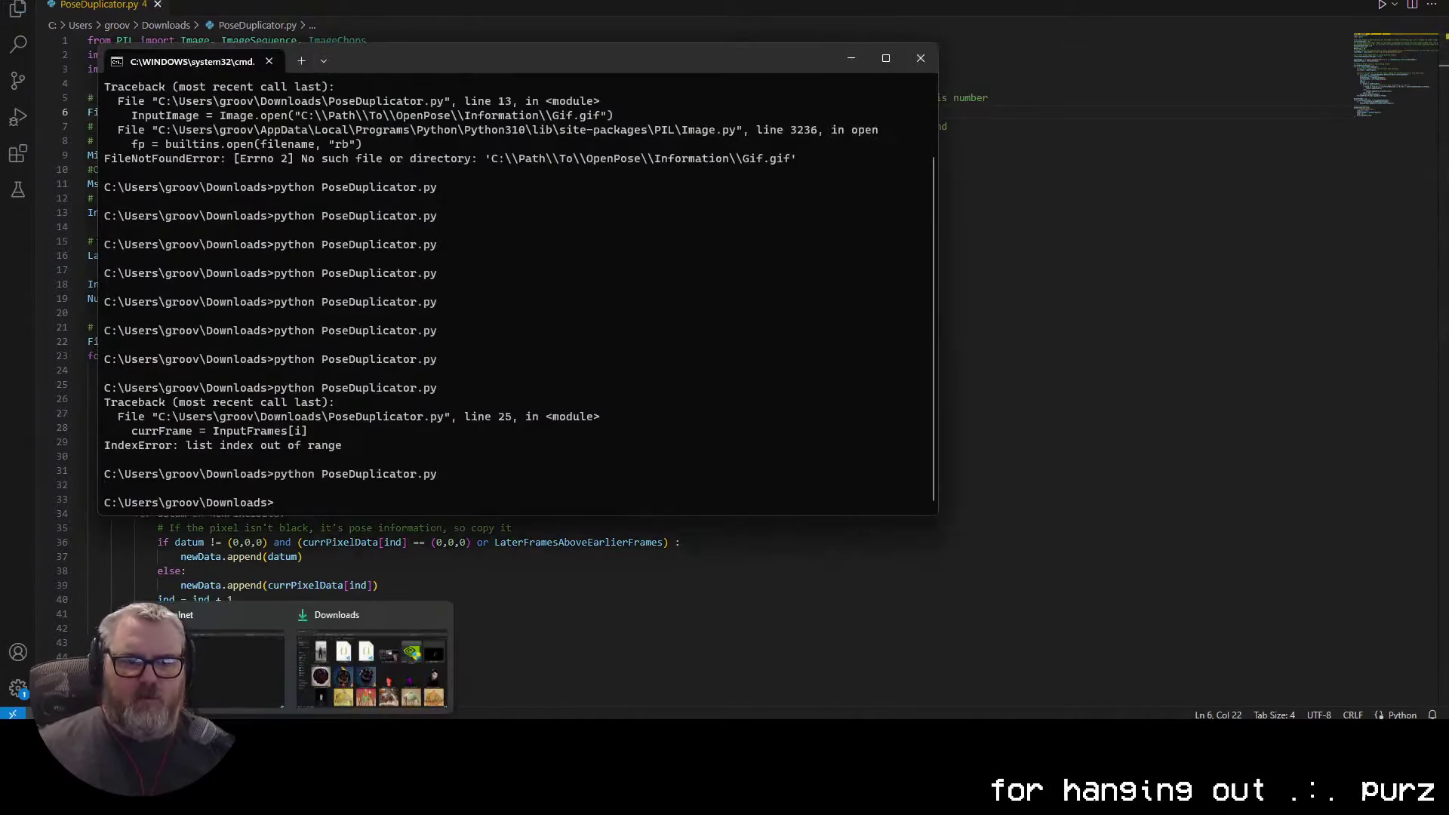
left_click(349, 669)
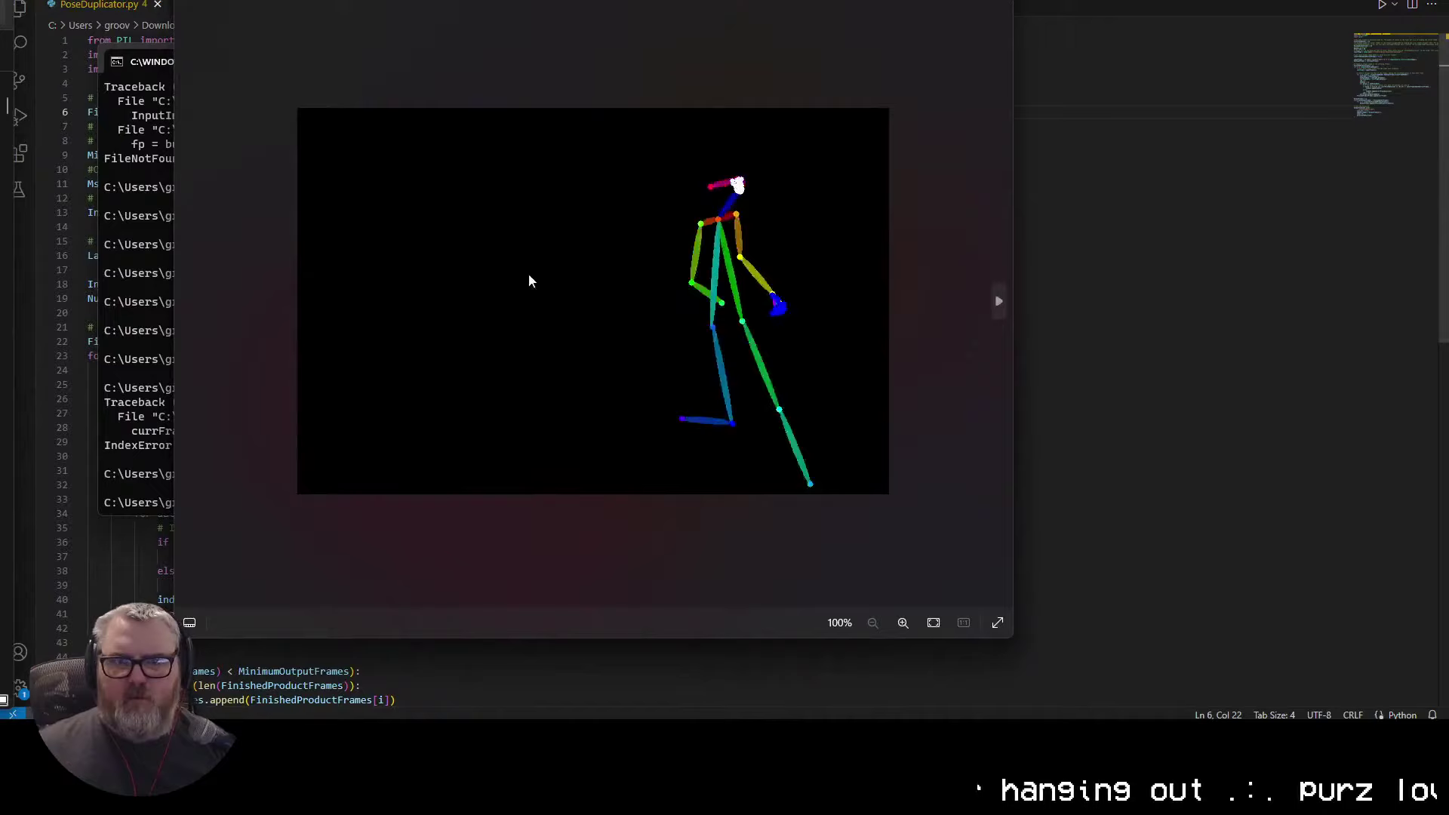
Step: Return FinalFrameNumber to 8, save PoseDuplicator.py, run it again and preview the output GIF
left_click(1133, 221)
type("8")
key("ctrl+s")
key("alt+Tab")
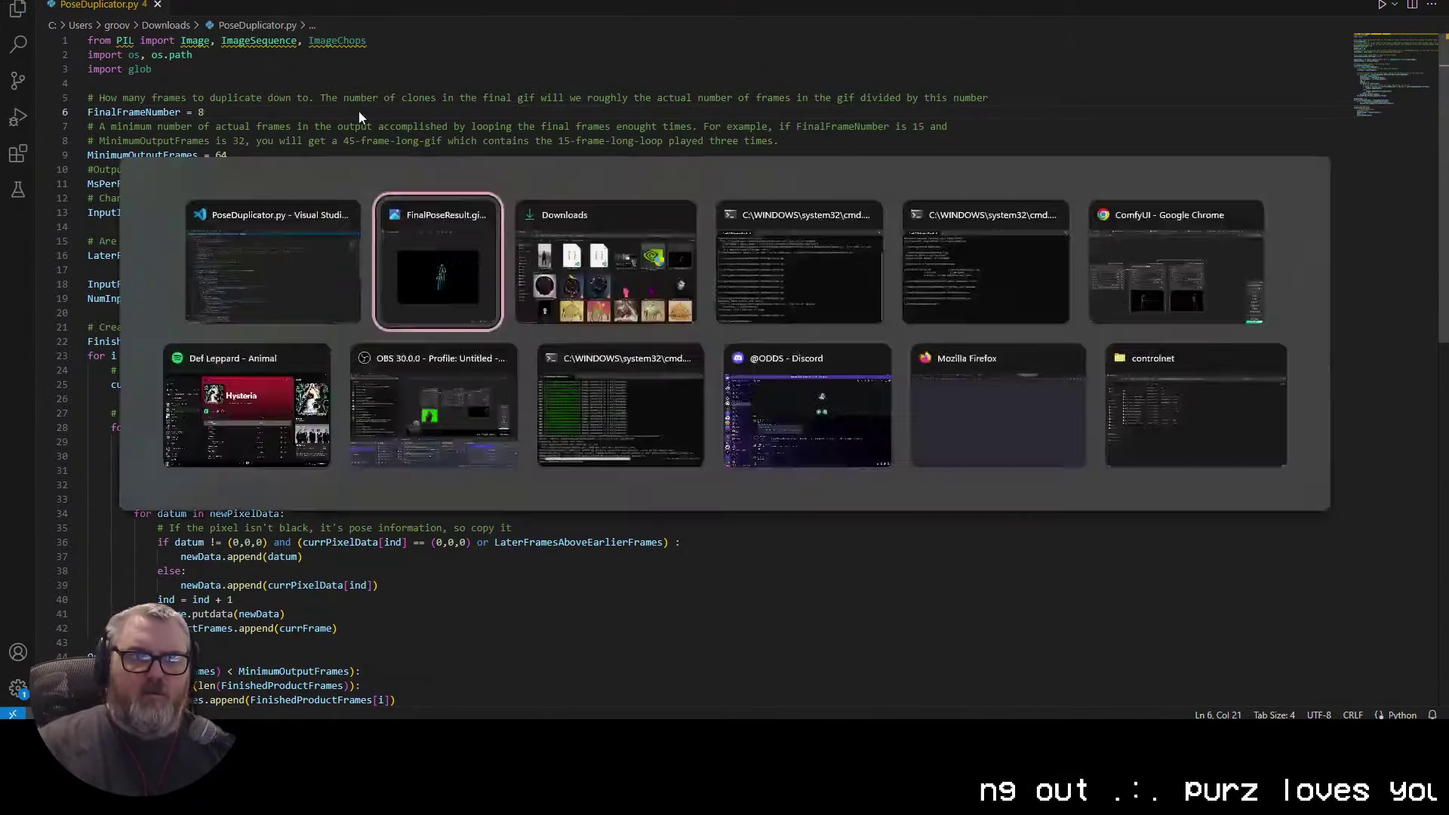
mouse_move(227, 736)
left_click(226, 684)
key("Up")
key("Return")
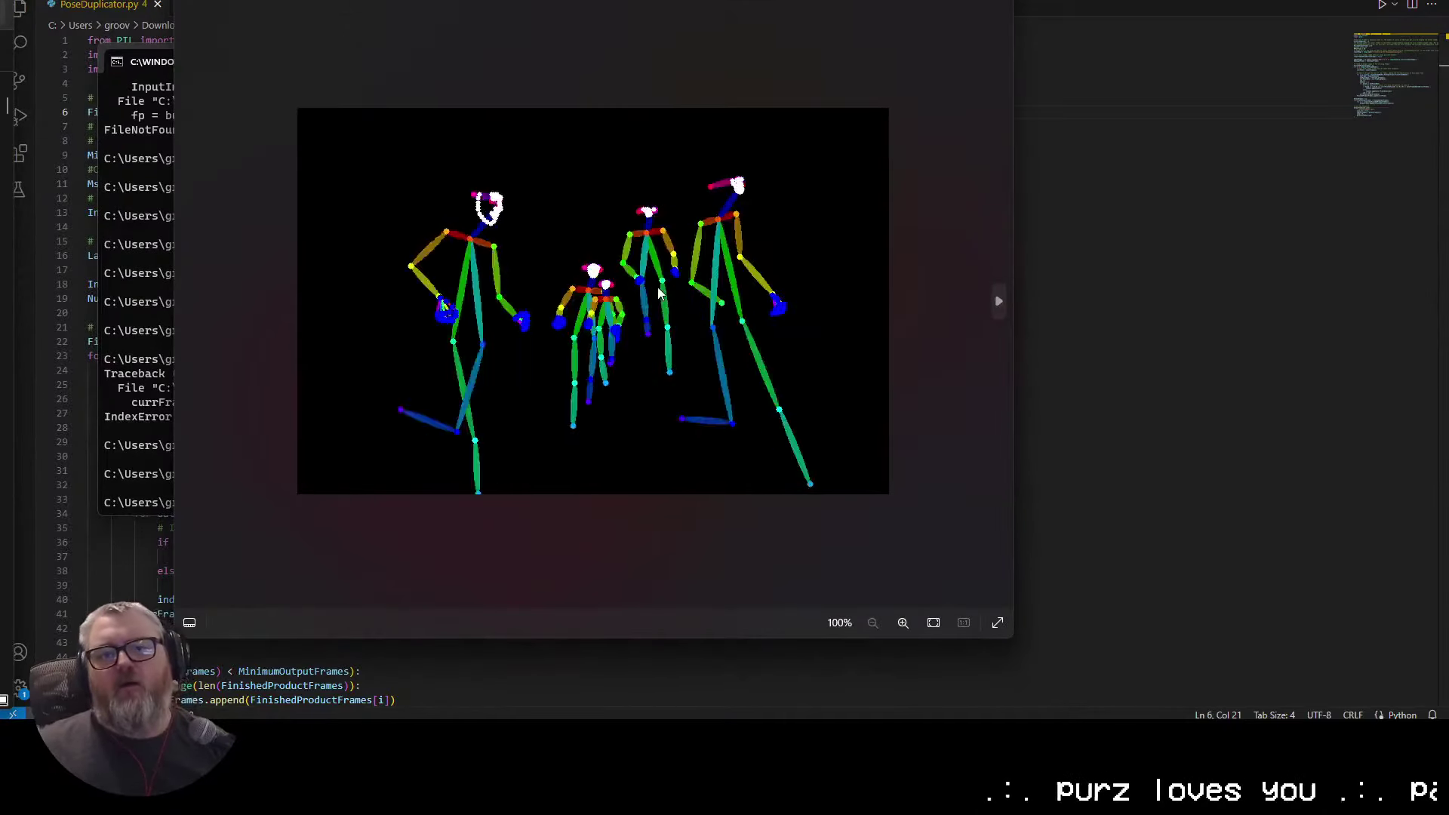
key("alt+F4")
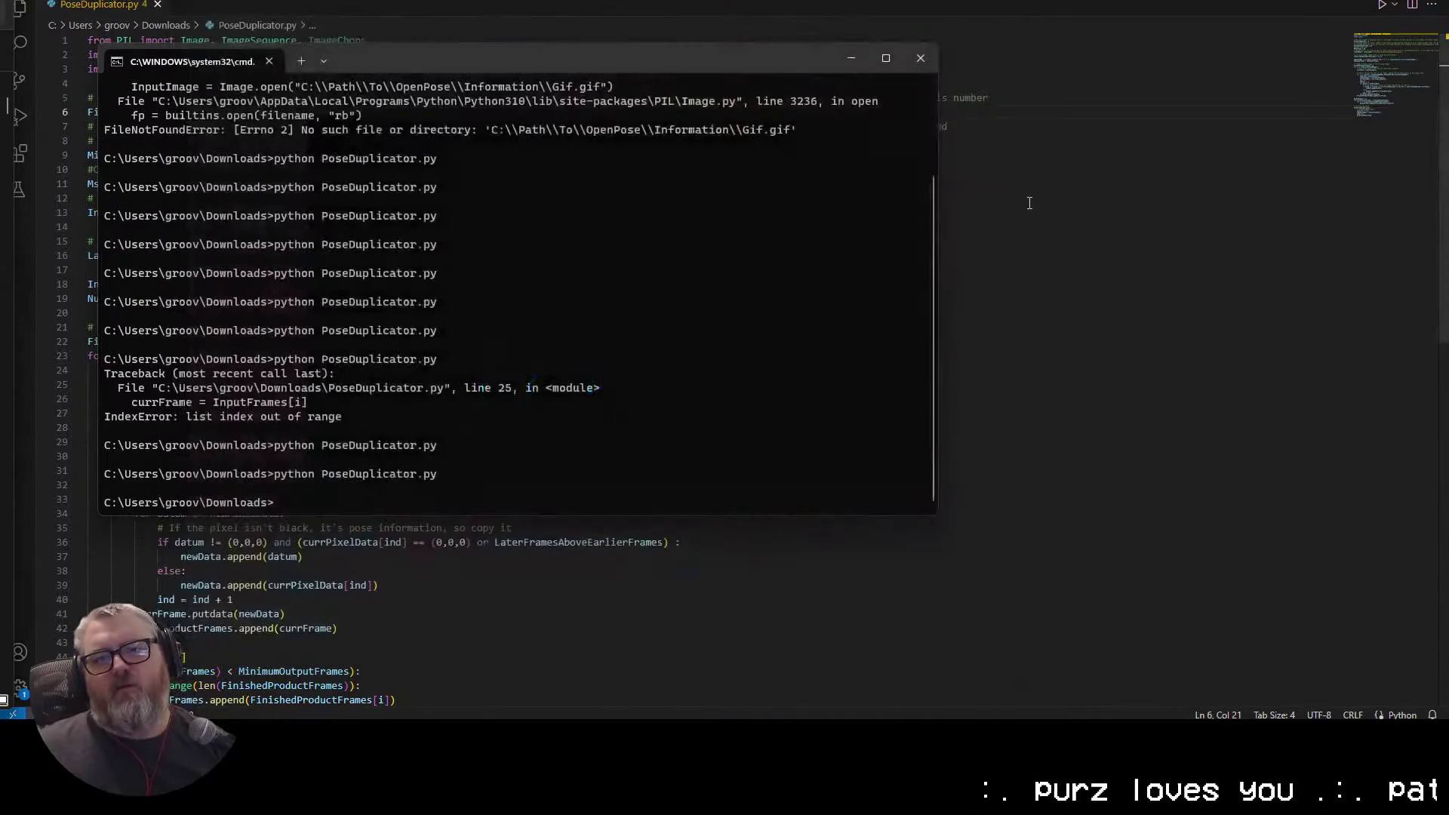
Step: Set FinalFrameNumber to 16 in PoseDuplicator.py, rerun the script and preview the output GIF
left_click(1028, 201)
left_click(213, 114)
key("BackSpace")
type("1")
key("alt+Tab")
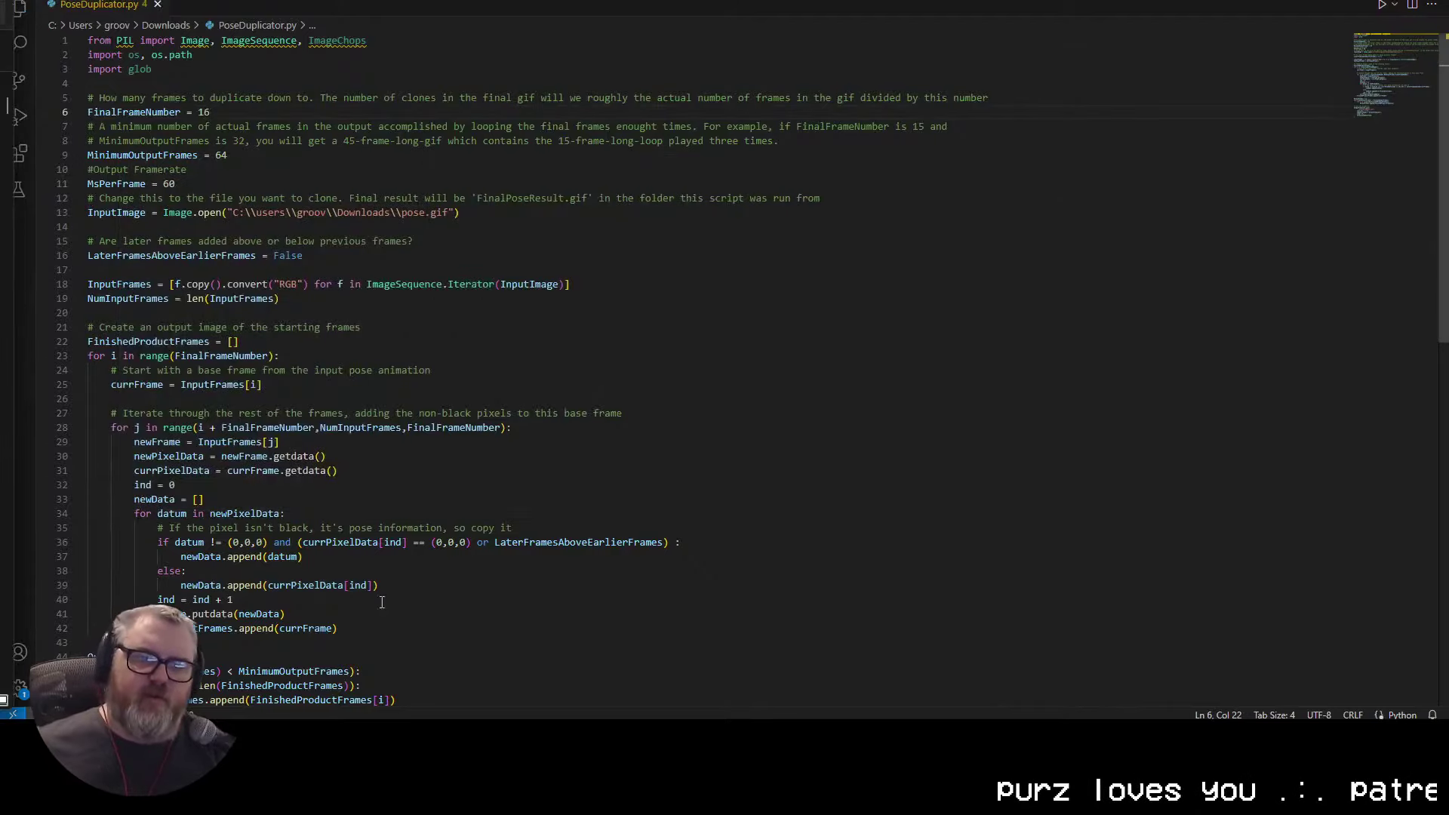
left_click(262, 662)
key("Up")
key("Return")
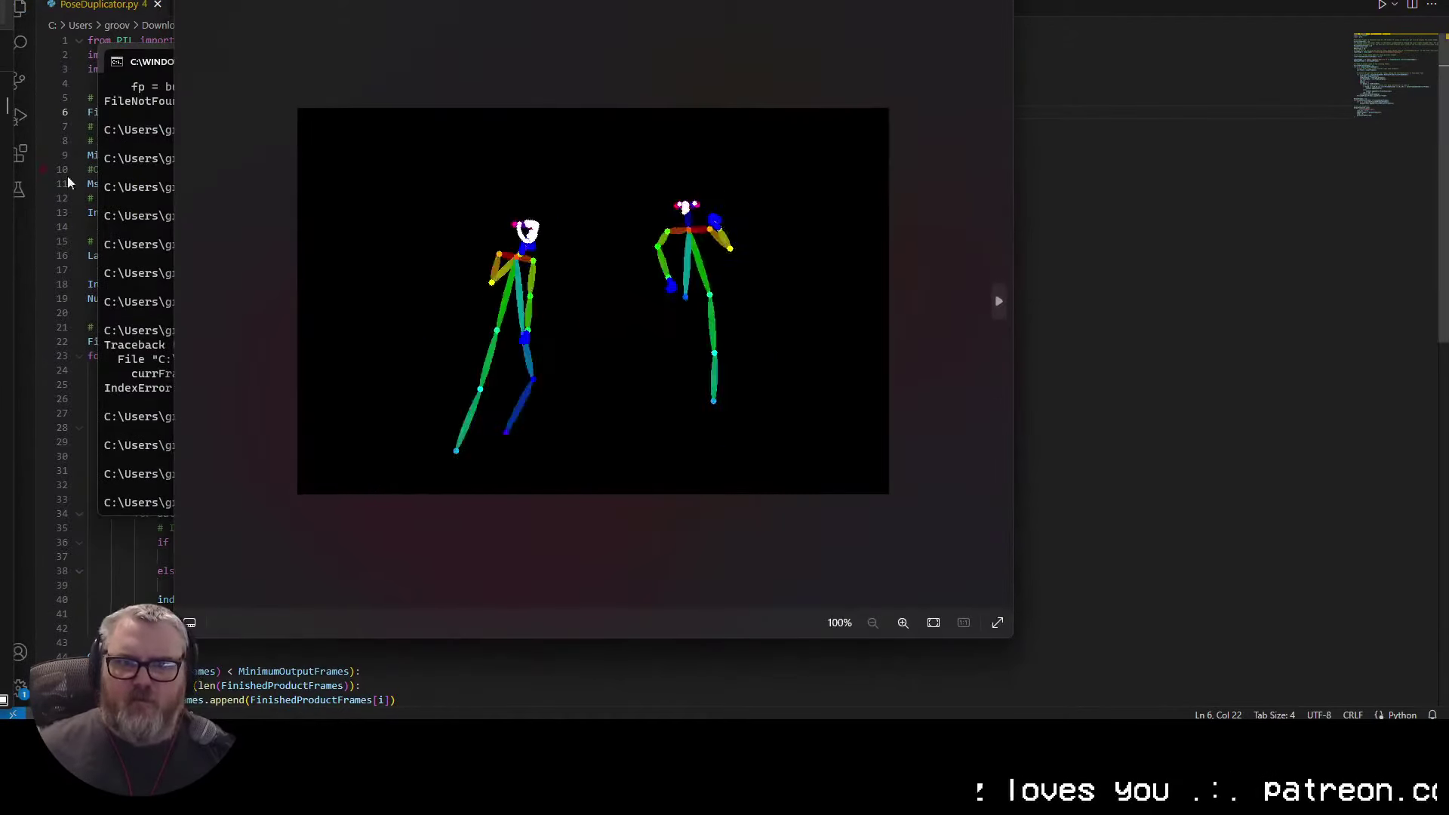
key("alt+F4")
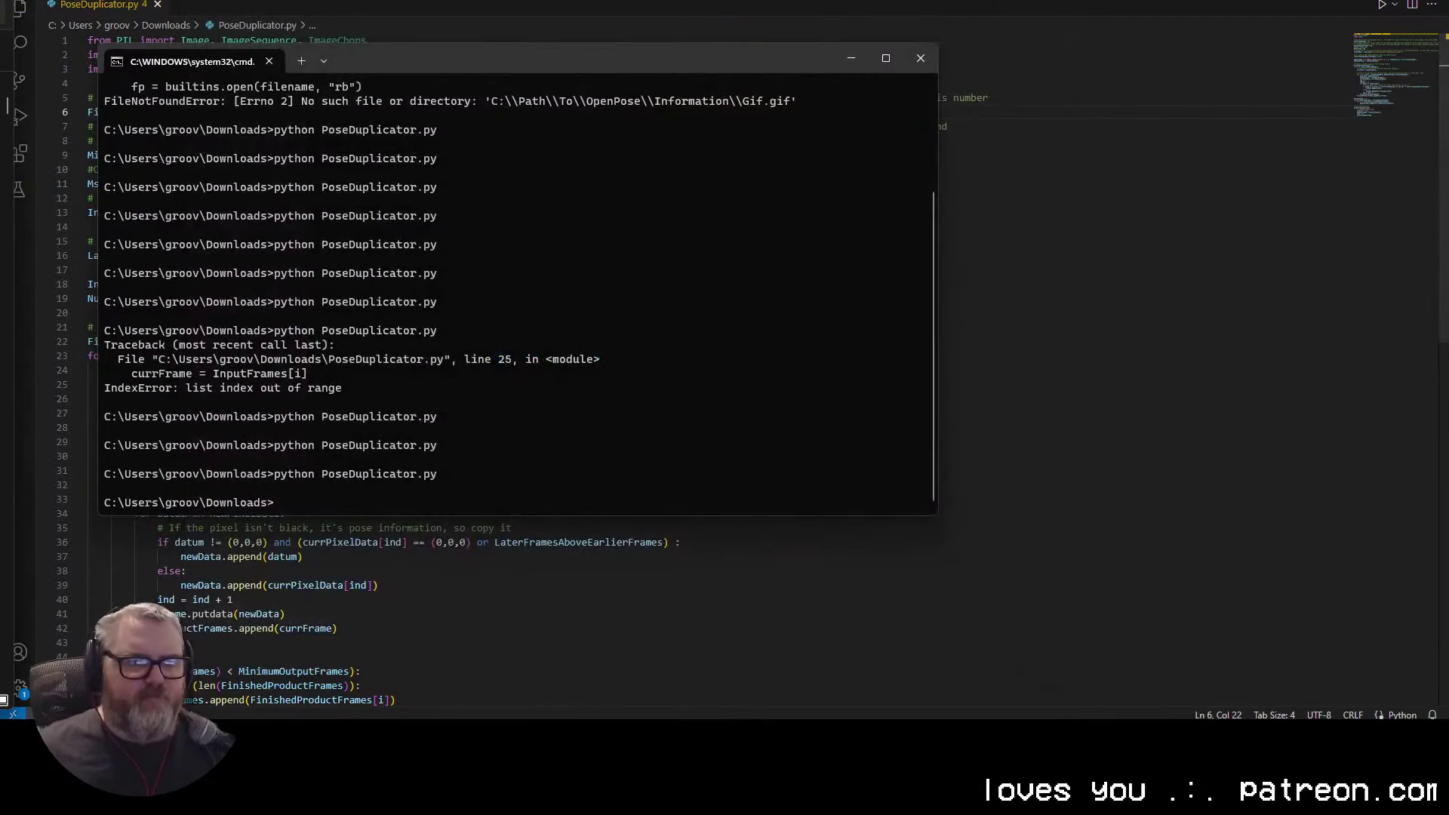
Step: Return to the pixel-art workflow in ComfyUI and replace "crawling millipede" in the positive prompt with "man running a marathon"
left_click(337, 628)
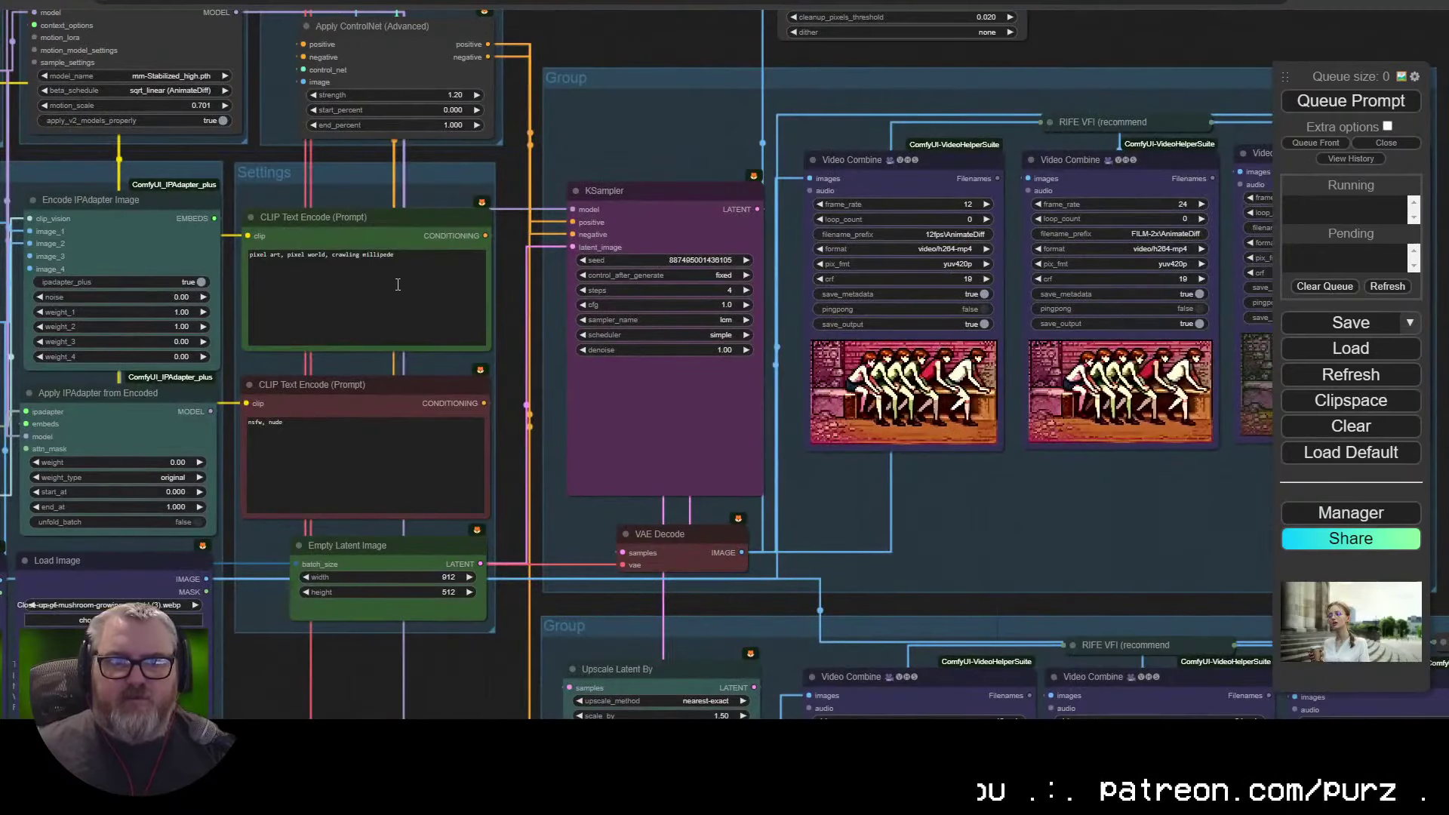
left_click_drag(332, 254, 394, 255)
type("man run")
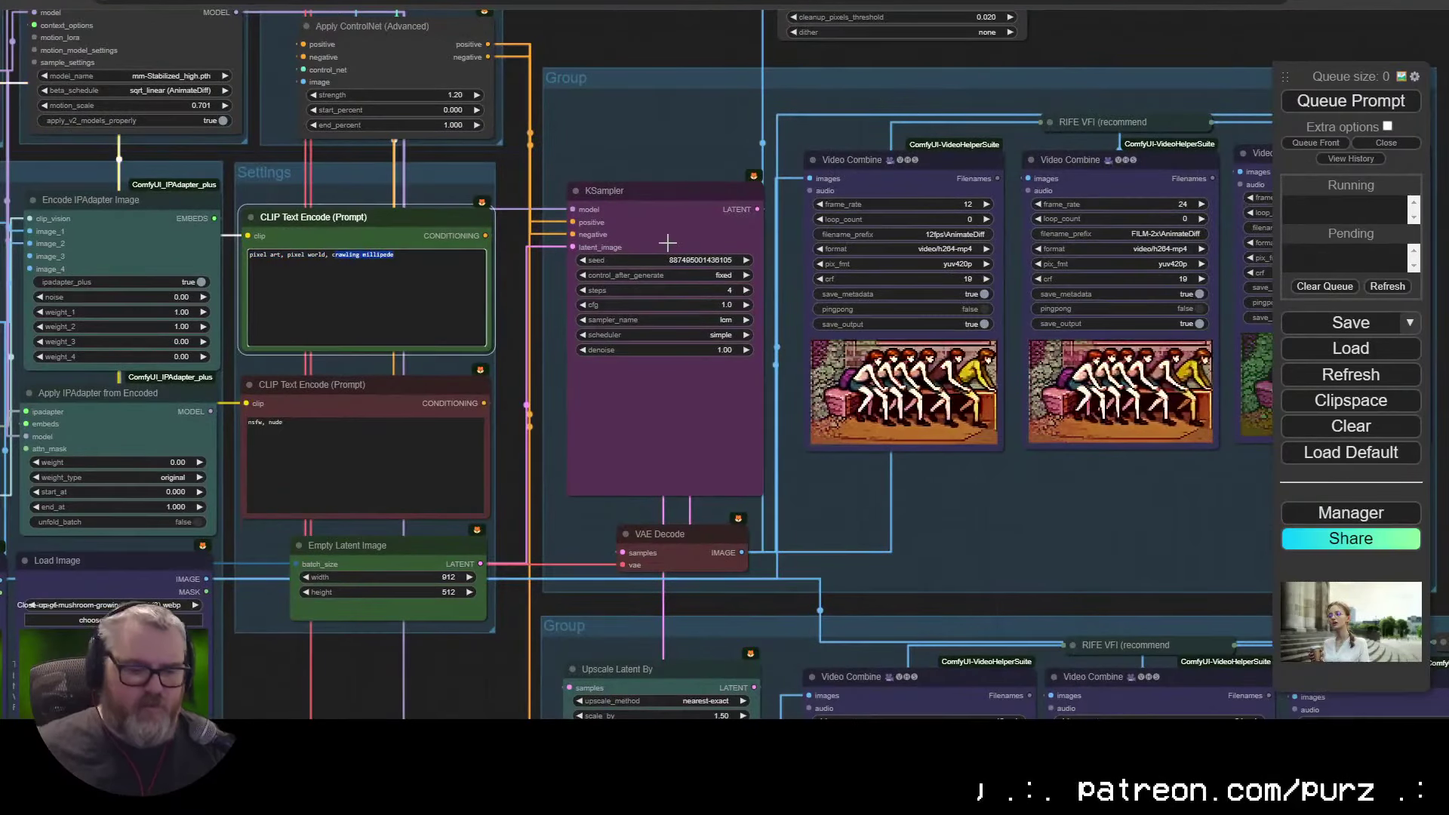
type("ning a marathon")
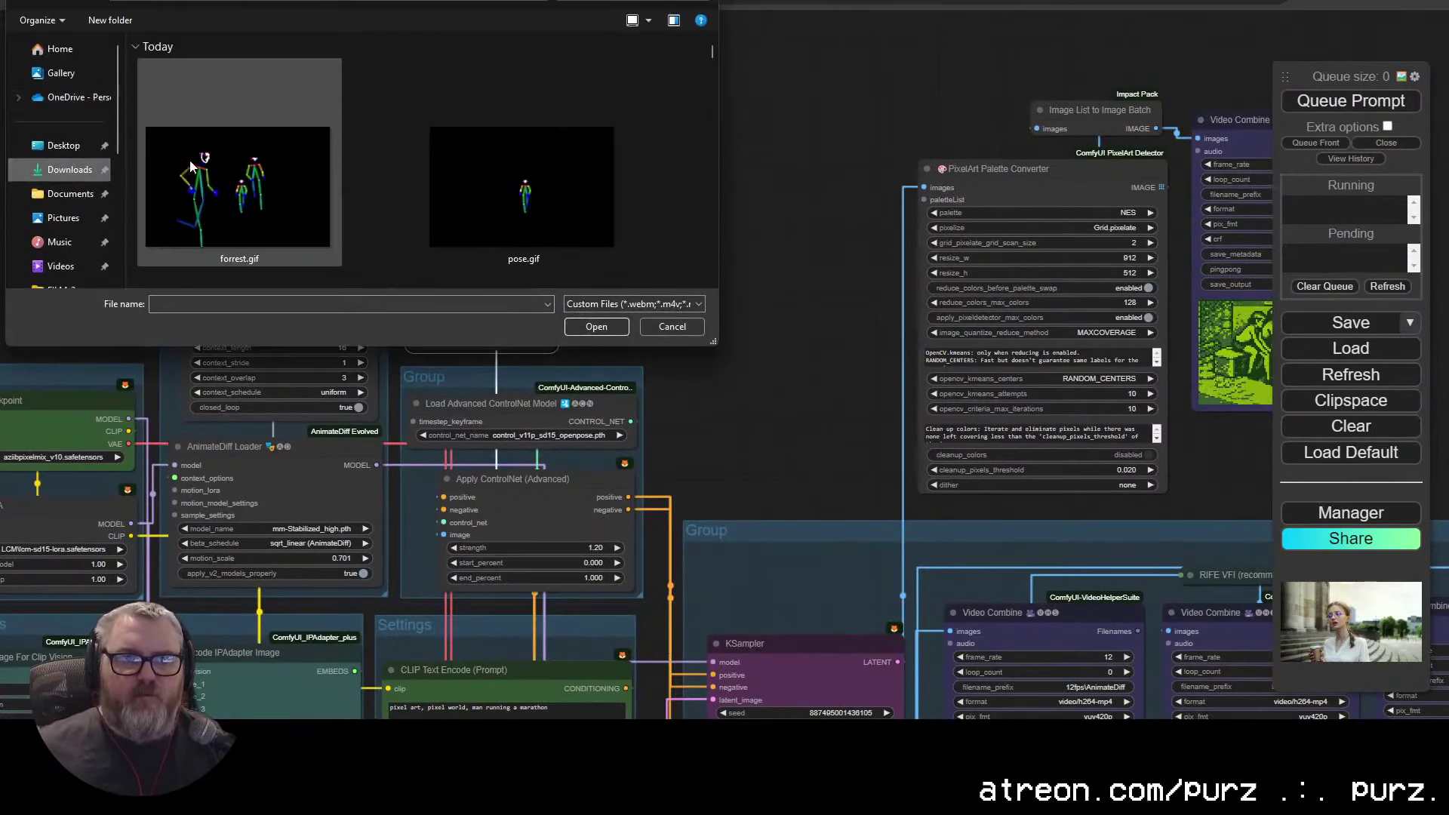
Step: Upload forrest.gif to the Load Video node and select it as the video
double_click(192, 162)
left_click(515, 168)
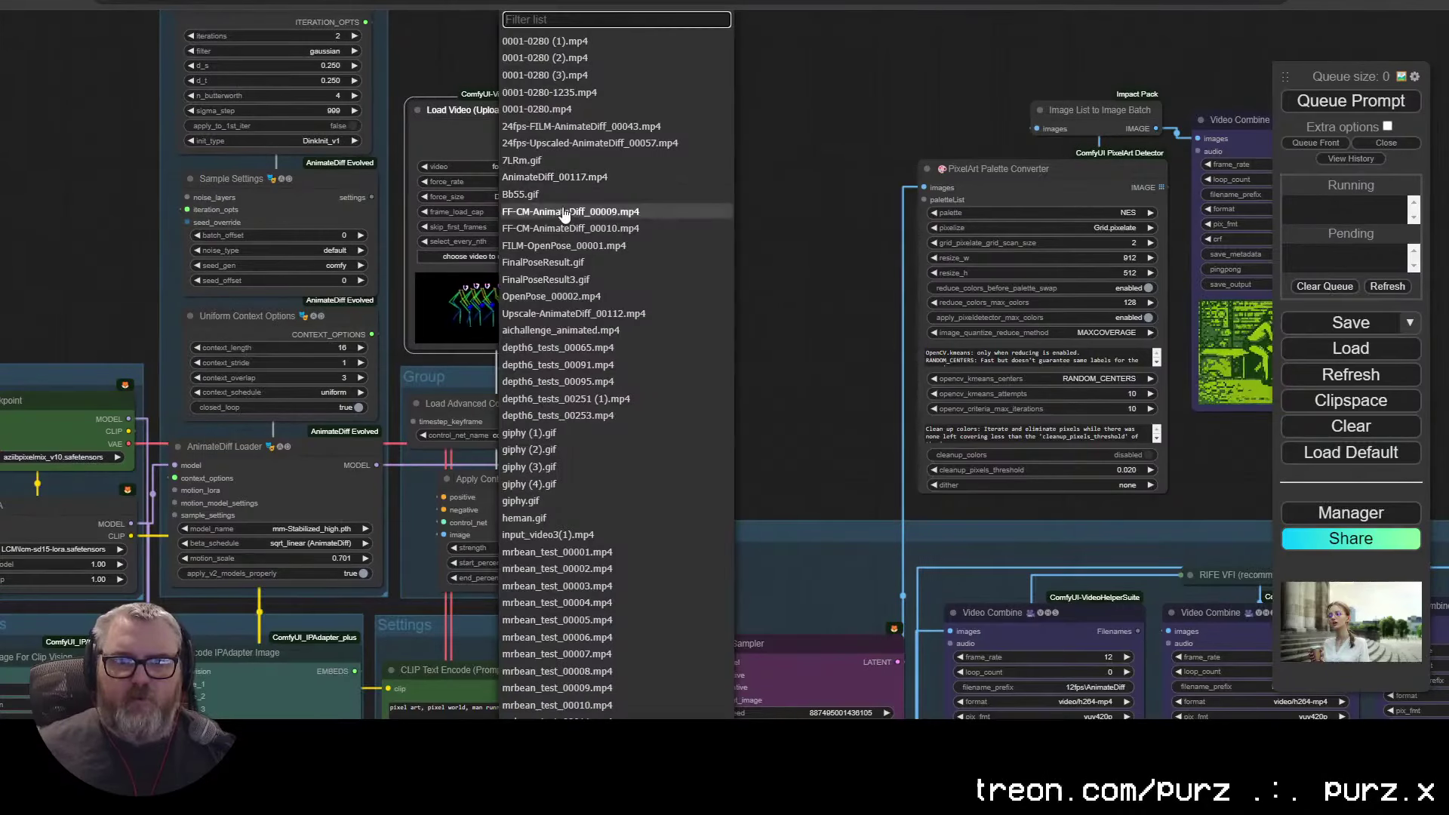
type("f")
left_click(537, 616)
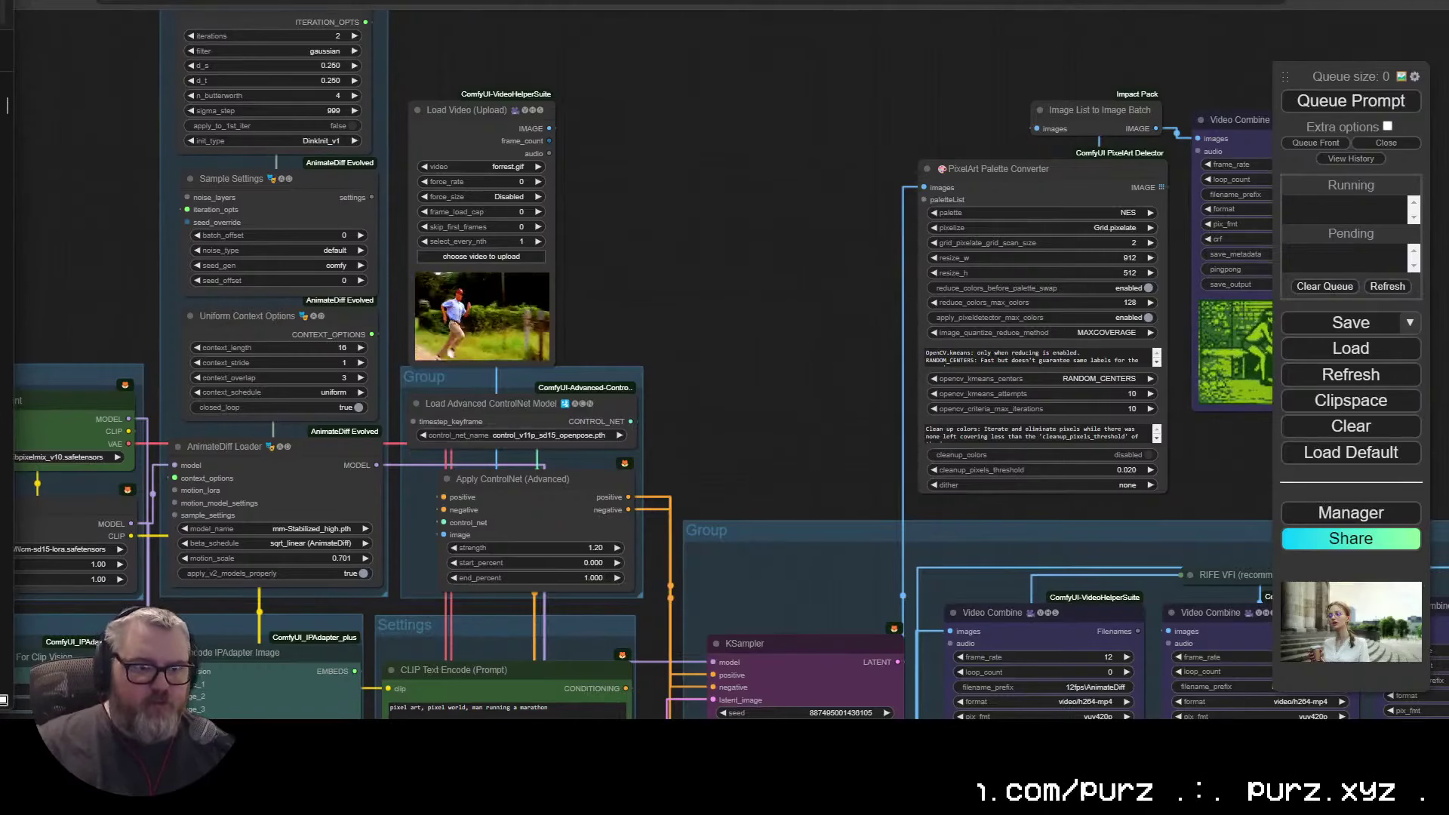
Step: Upload forrestOP.gif to the Load Video node as the pose video
left_click(482, 257)
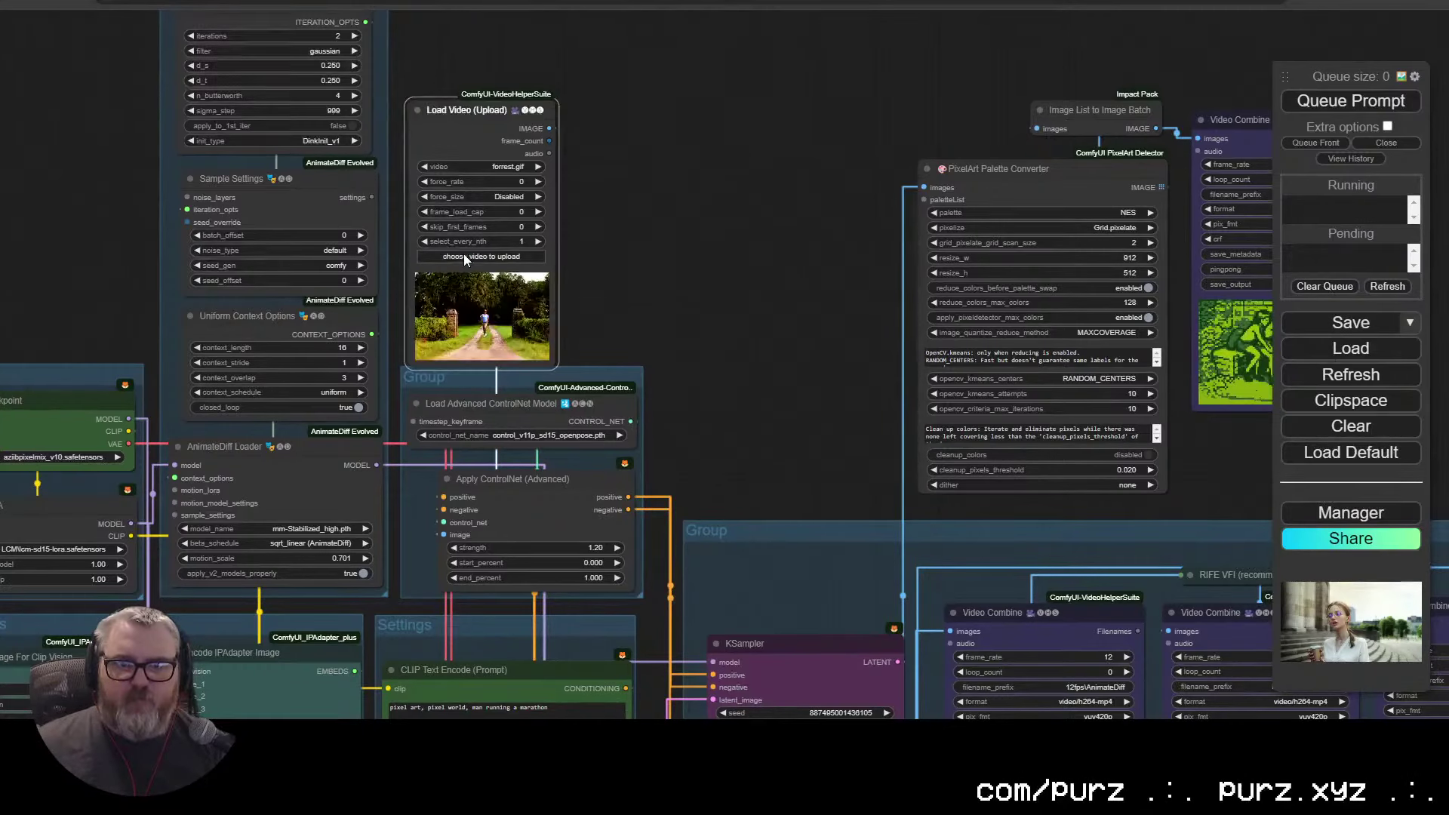
double_click(269, 191)
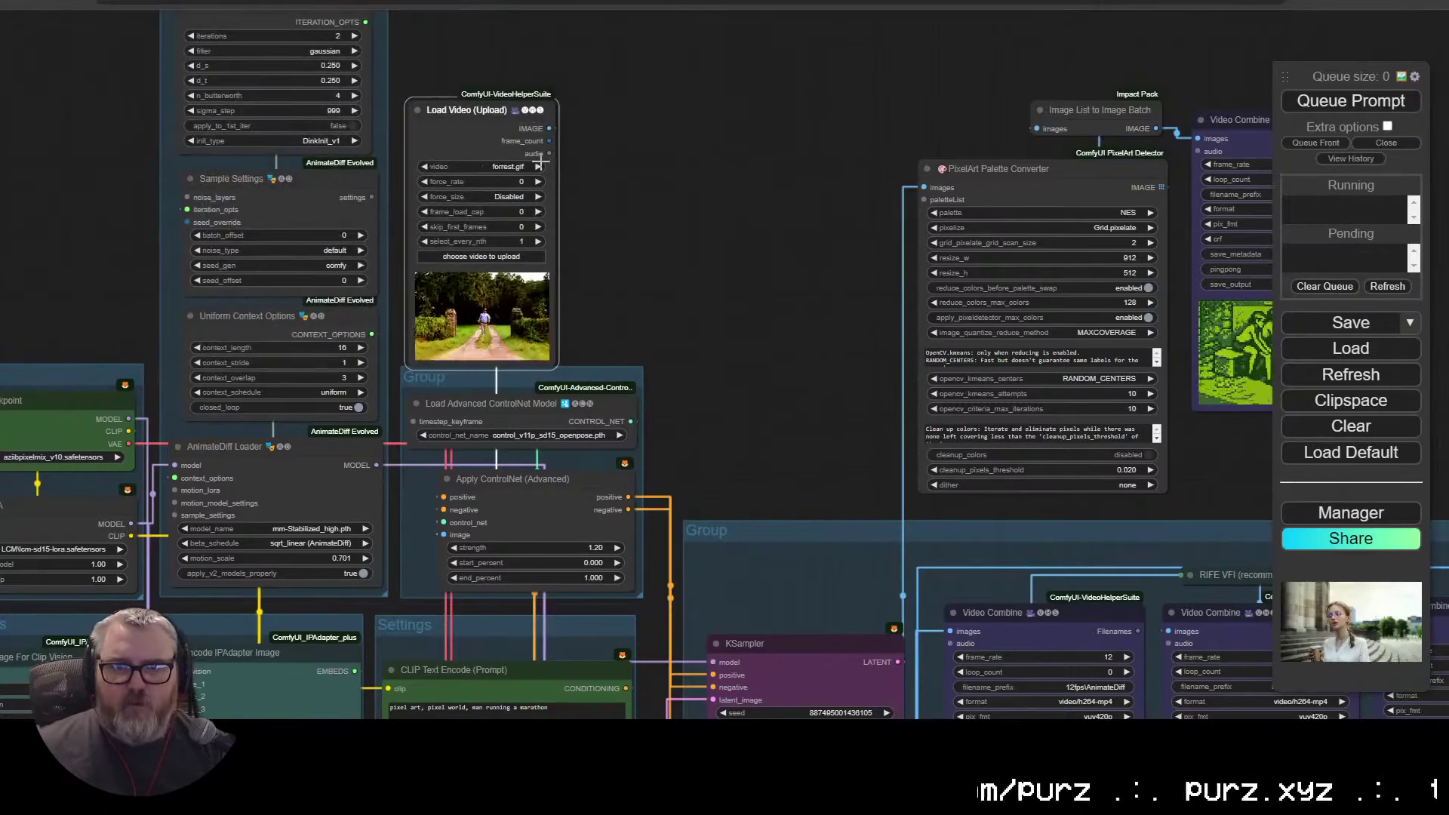
scroll(611, 341, "up", 5)
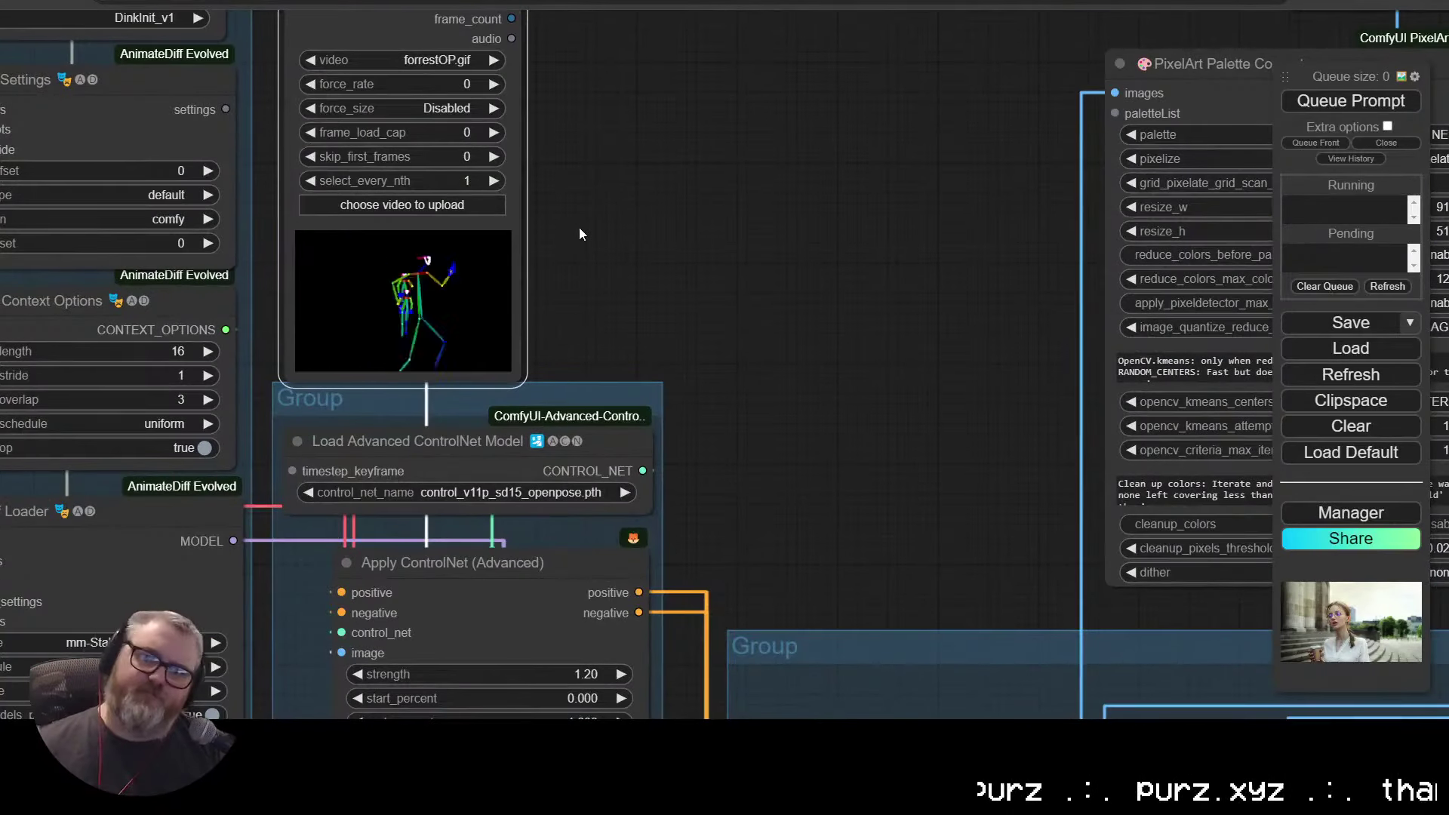
Step: Add a RepeatImageBatch node fed by the Load Video image output and connect its output to Apply ControlNet's image input
left_click_drag(581, 220, 567, 328)
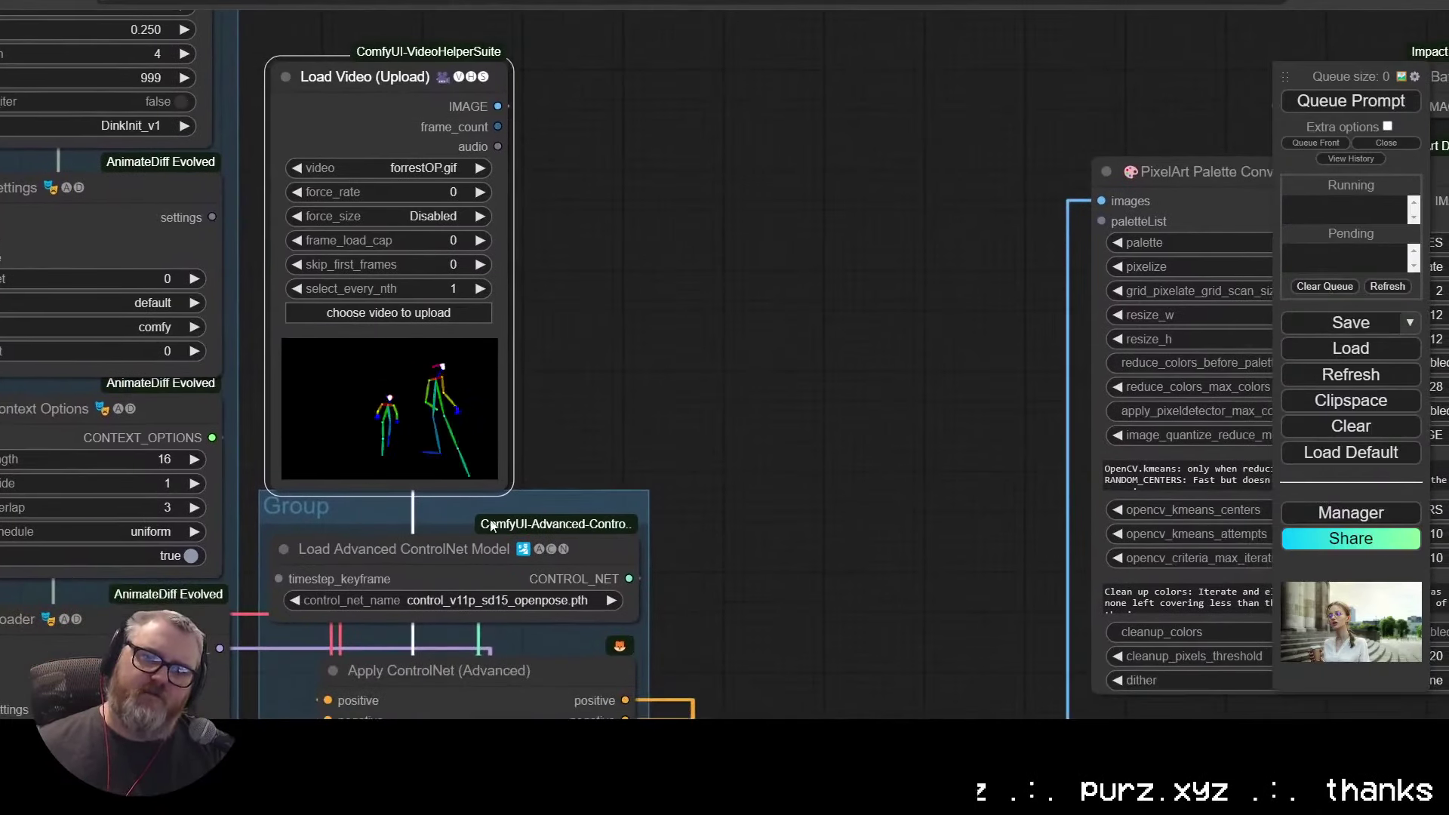
scroll(607, 296, "down", 2)
double_click(654, 125)
type("batch")
left_click(852, 181)
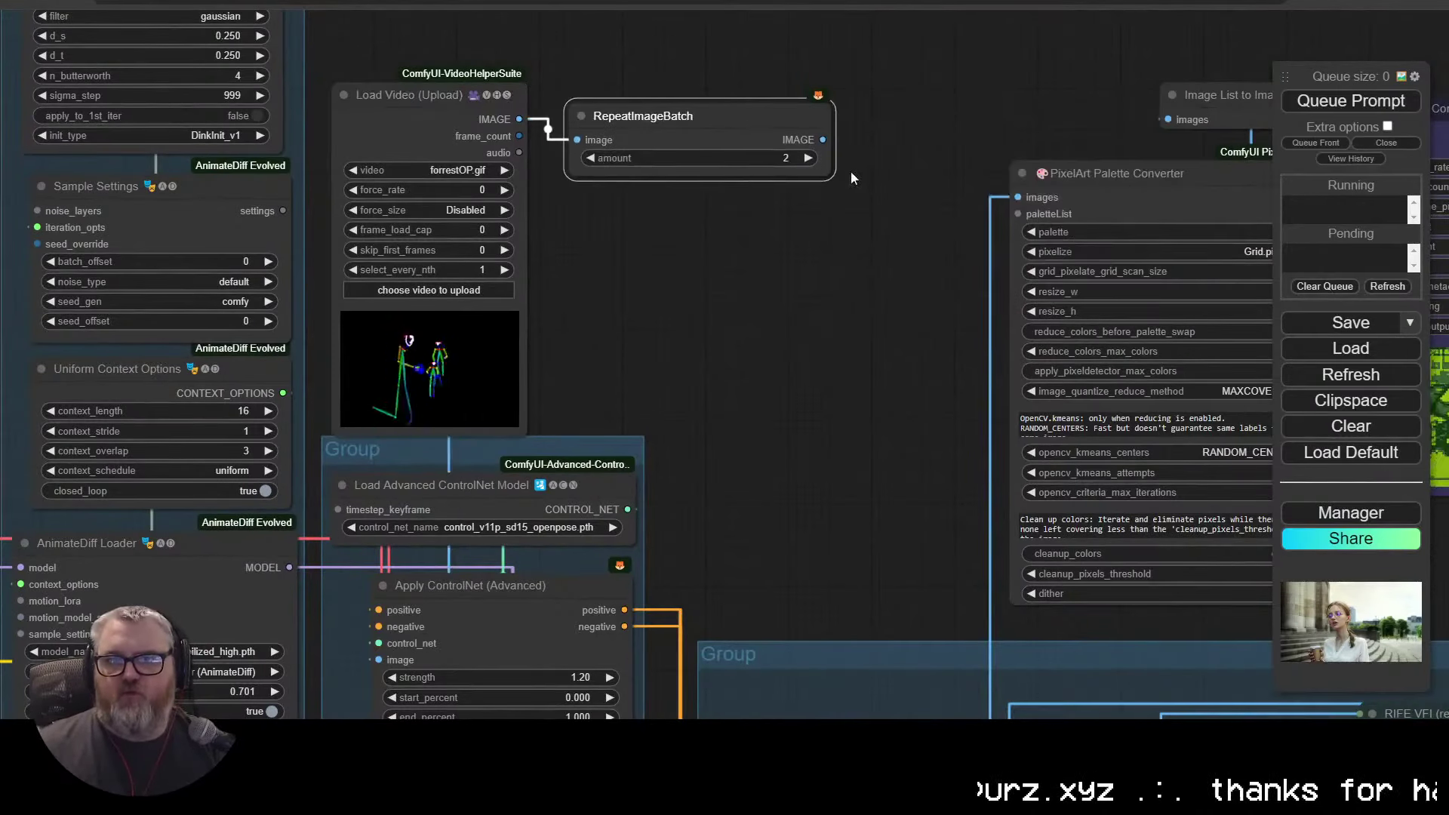
left_click_drag(822, 140, 379, 661)
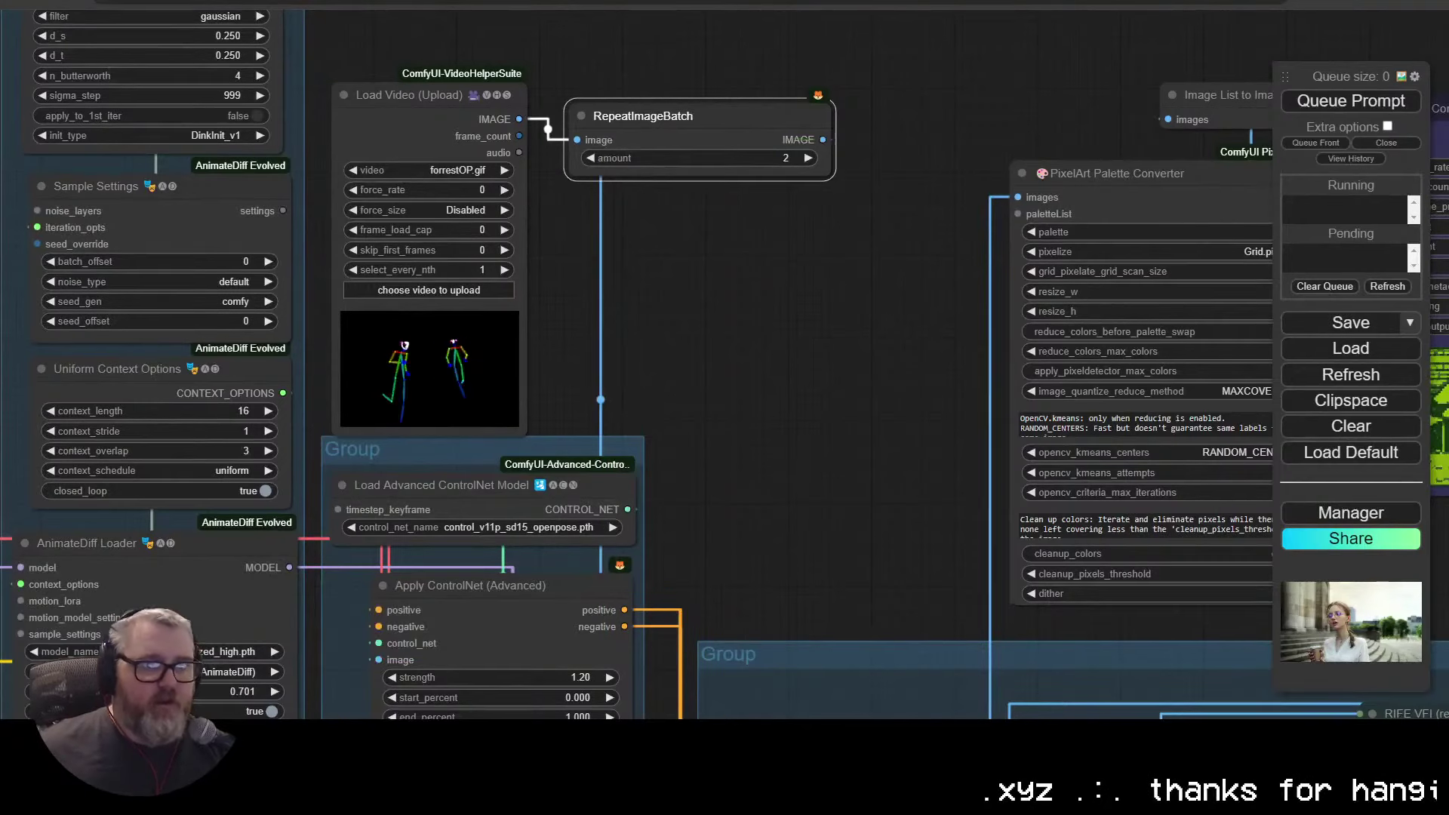
Step: Move the RepeatImageBatch node directly above the Load Video node and set its amount to 1
left_click_drag(666, 101, 431, 5)
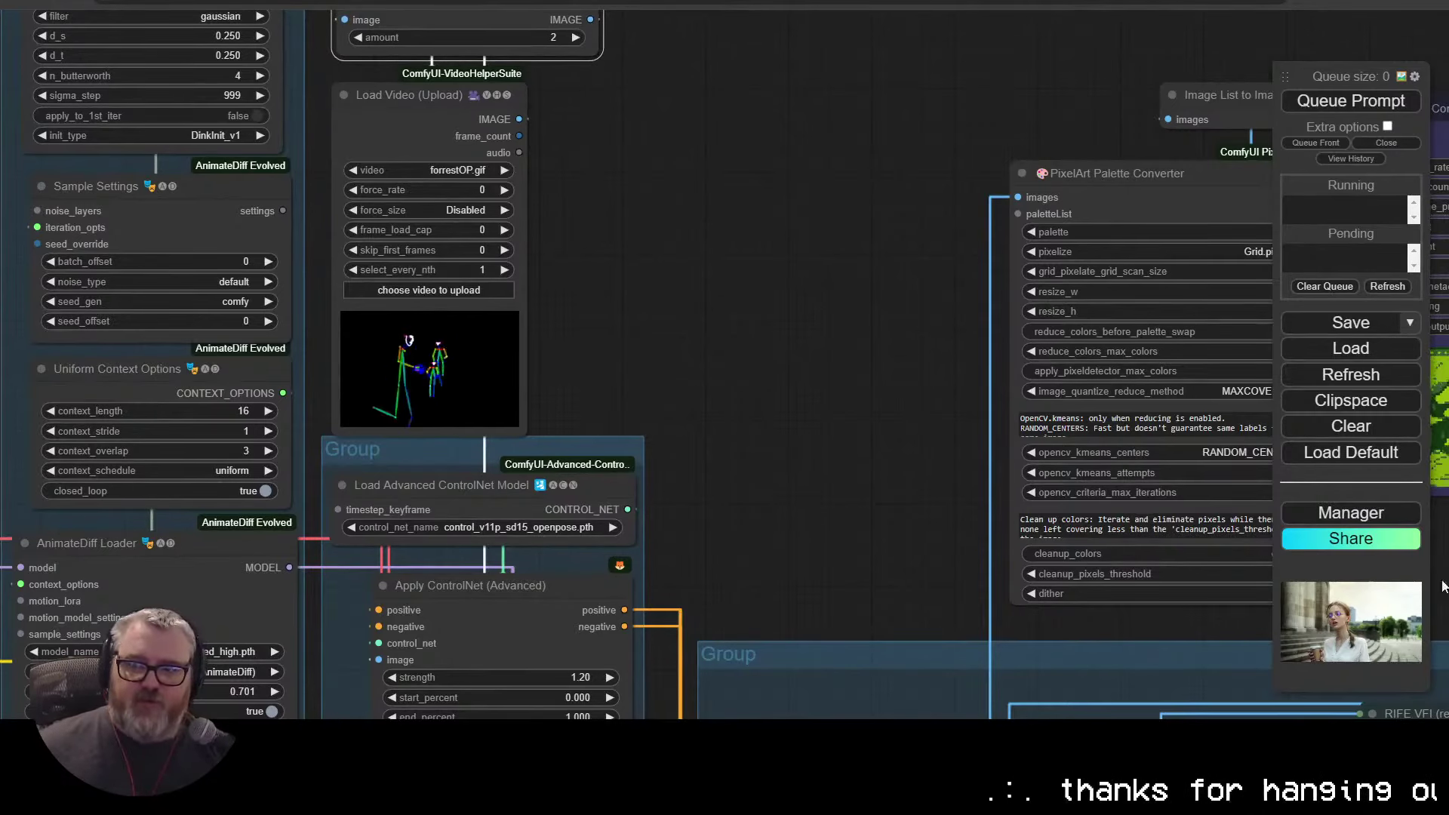
left_click_drag(581, 157, 620, 214)
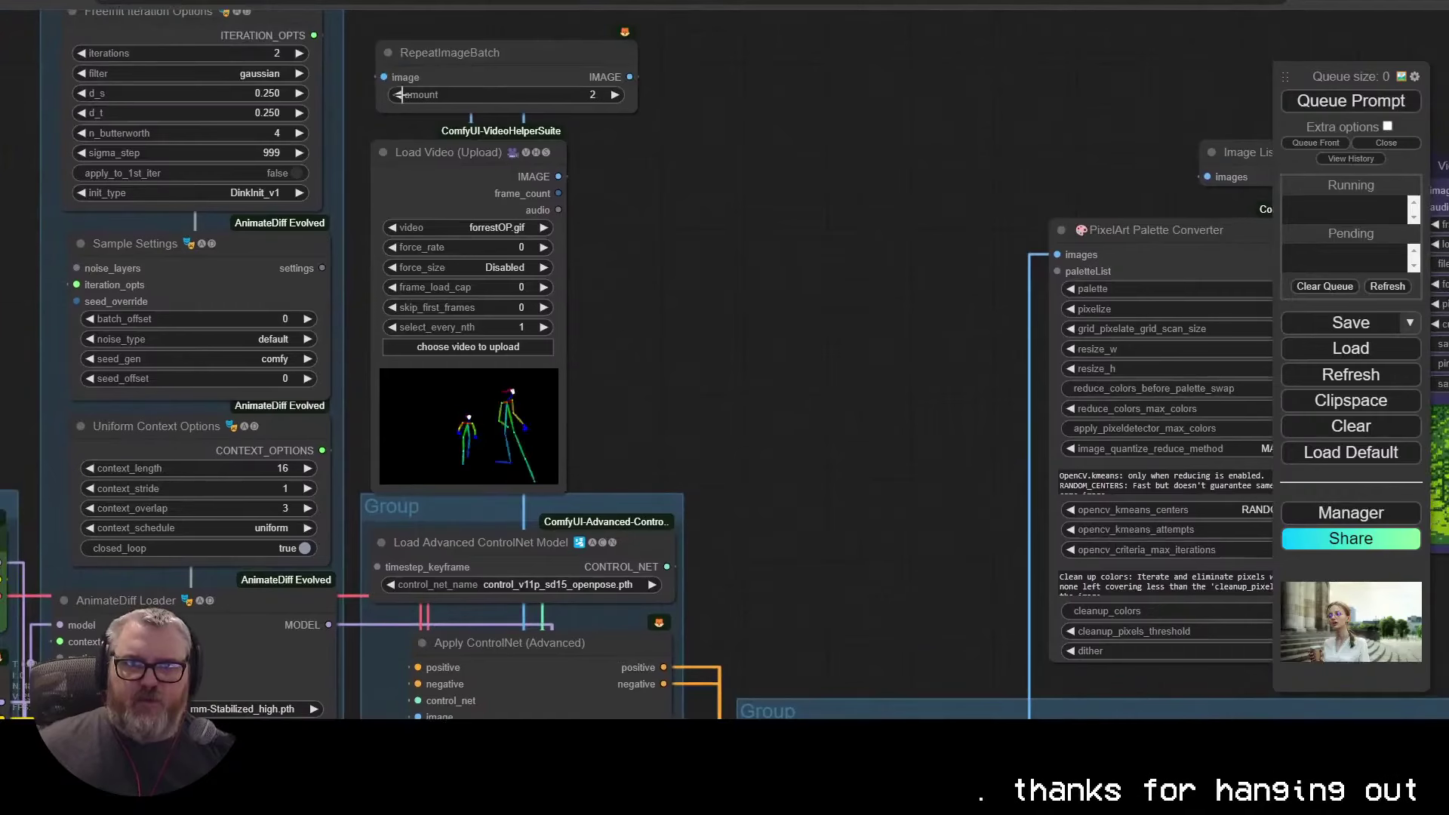
left_click_drag(745, 243, 751, 245)
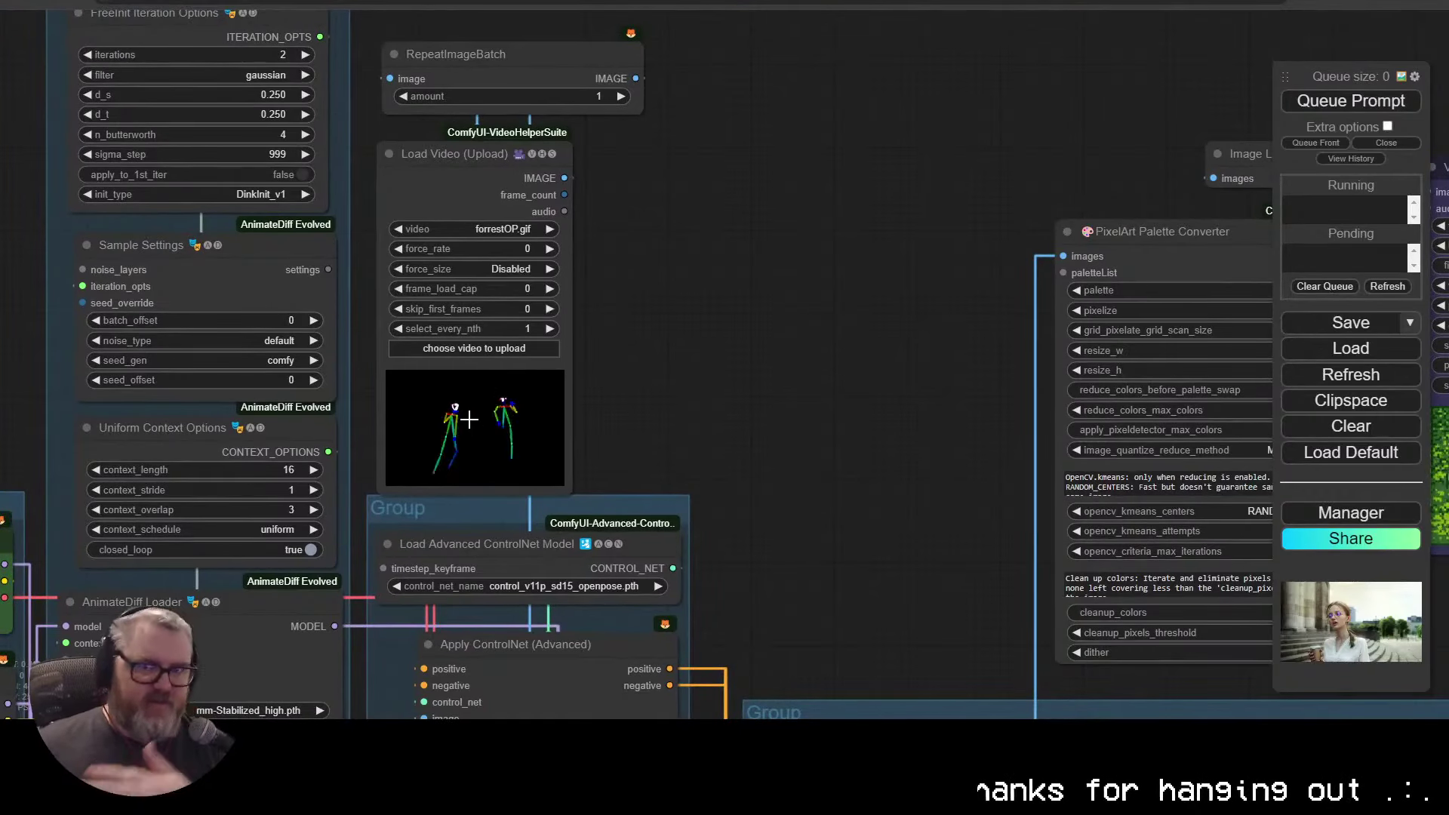
Step: Queue the prompt to render the marathon runners from the forrestOP.gif poses
left_click(1407, 105)
left_click_drag(877, 551, 531, 259)
scroll(531, 260, "down", 3)
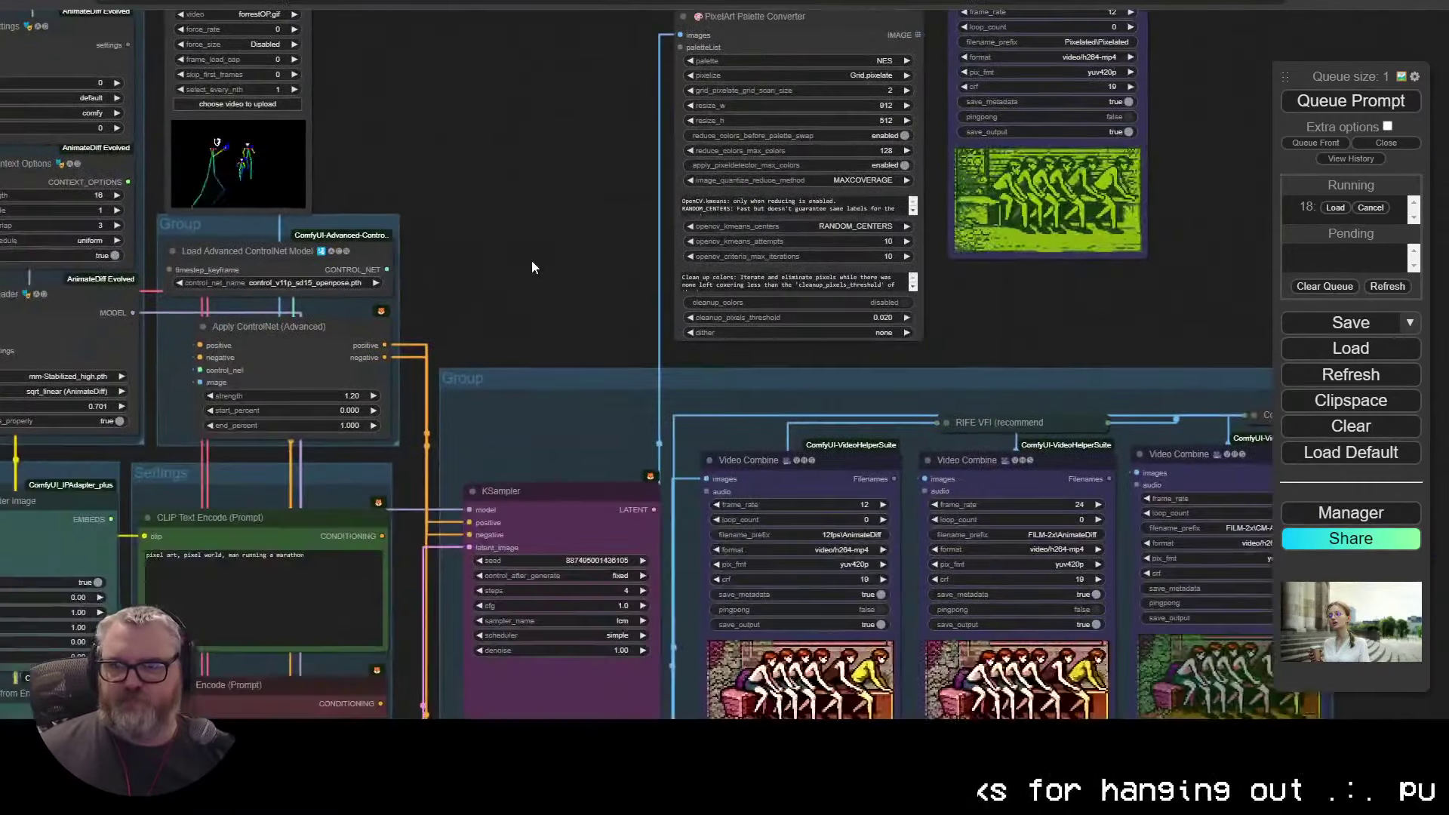
Step: Examine the output nodes and the duplicated running-pose preview in Load Video while the job renders
left_click_drag(1047, 271, 583, 639)
scroll(583, 640, "up", 16)
scroll(660, 572, "down", 13)
left_click_drag(684, 560, 1070, 209)
left_click(1250, 733)
left_click(1215, 667)
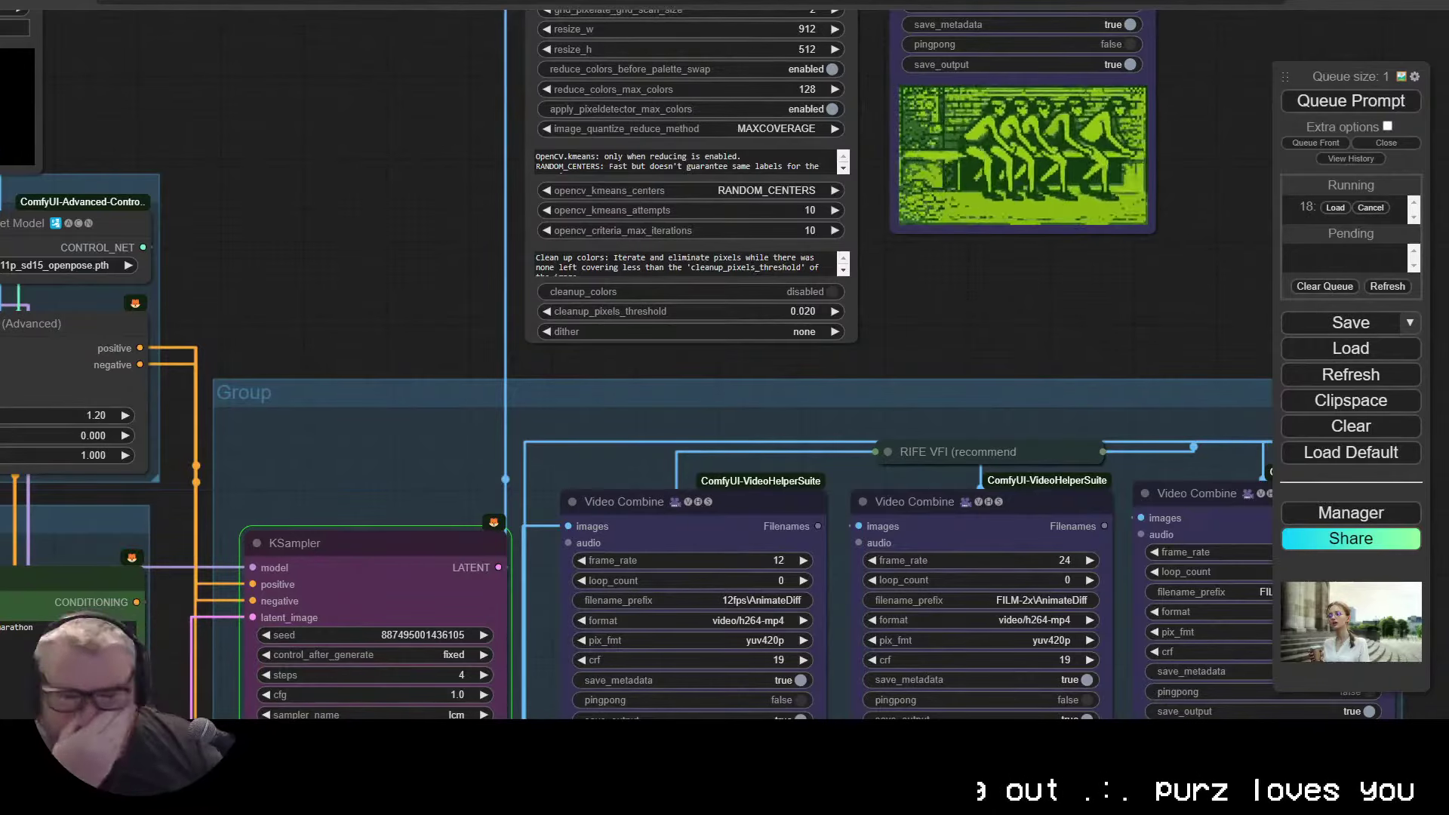
left_click_drag(358, 225, 682, 225)
scroll(907, 374, "up", 5)
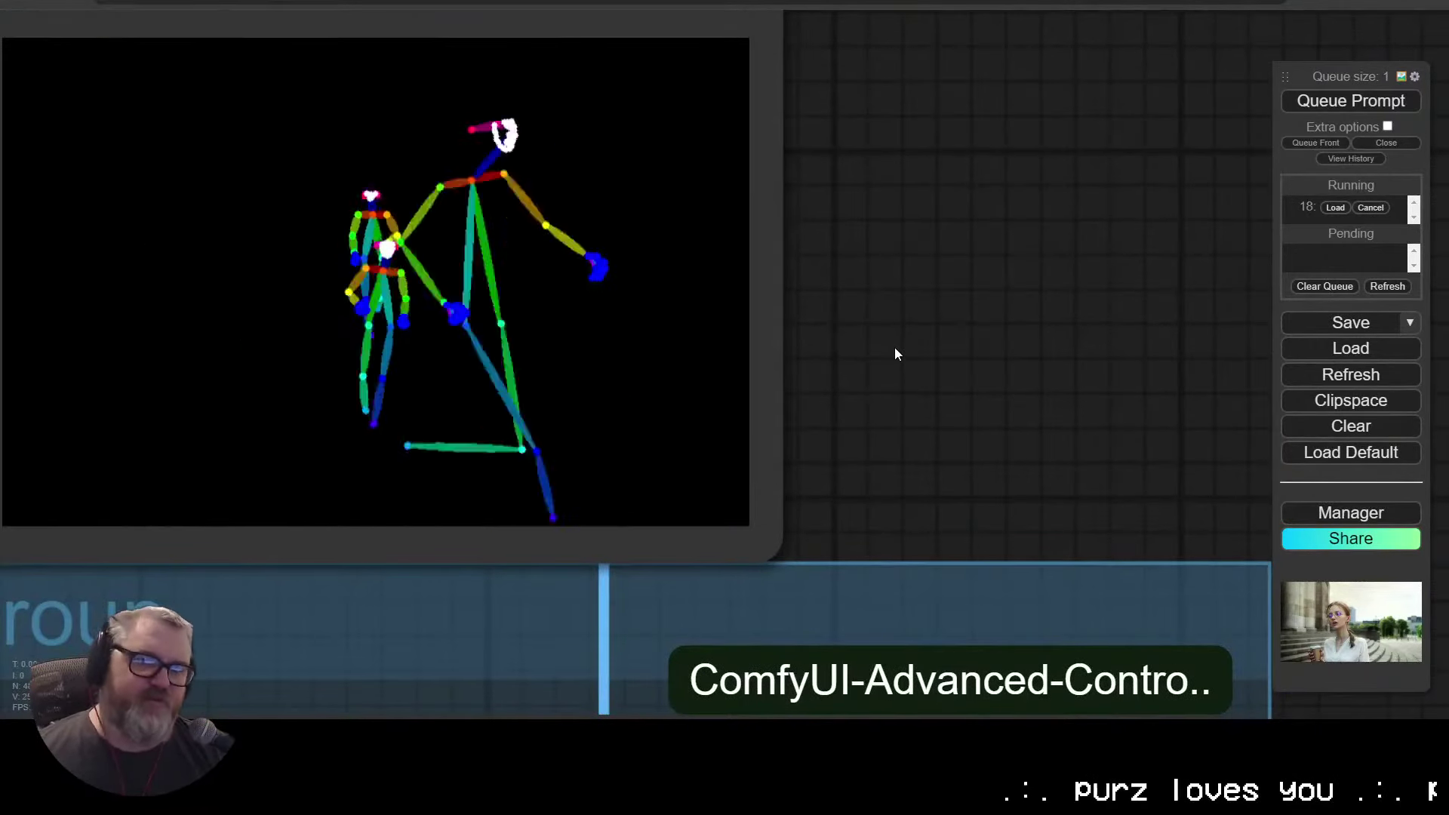
scroll(895, 350, "down", 20)
left_click_drag(1189, 464, 568, 367)
scroll(567, 368, "up", 5)
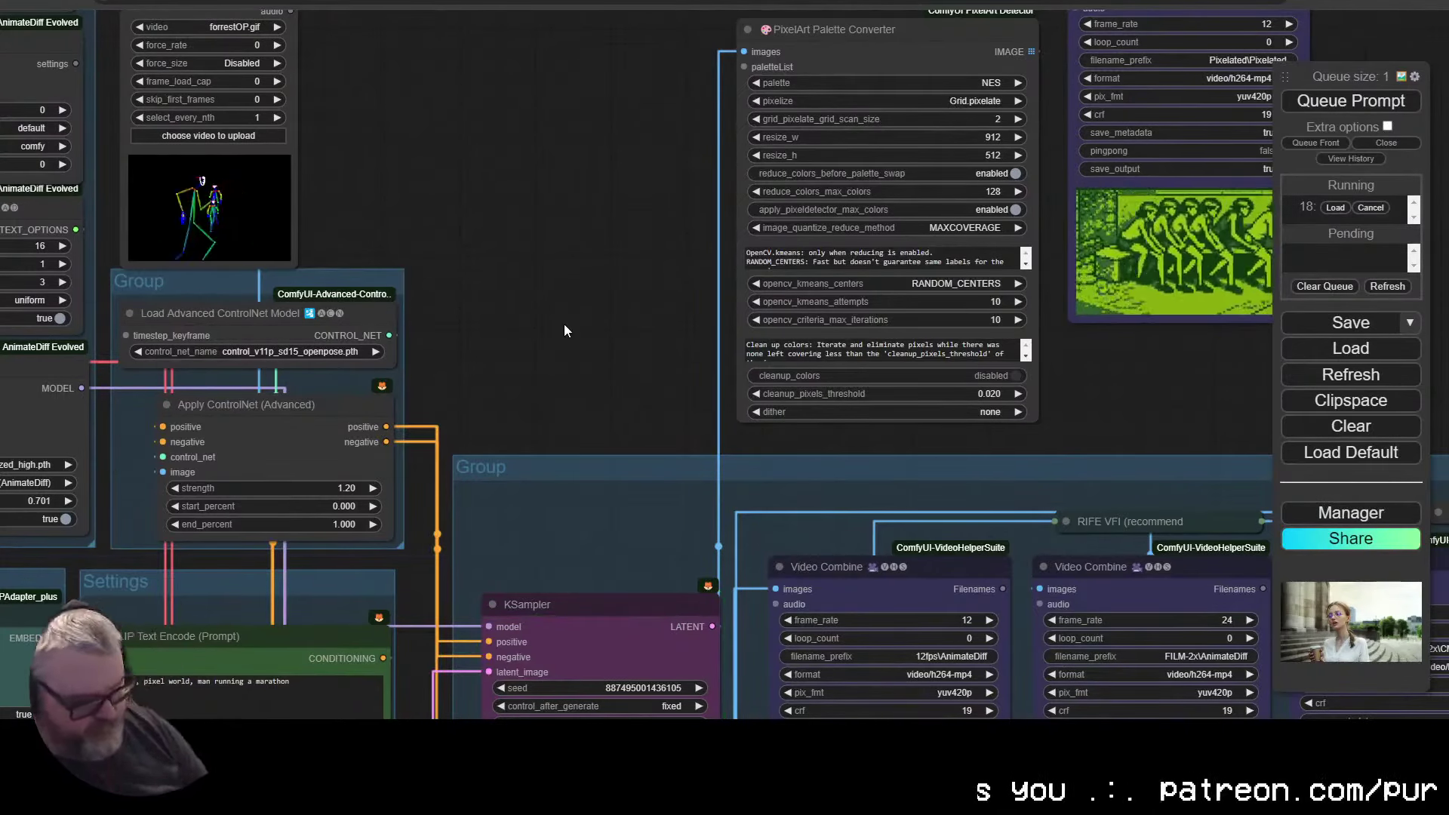
Step: Examine the rendered running clips in the 12 fps and 24 fps Video Combine previews and the palette converter's progress
scroll(812, 566, "up", 10)
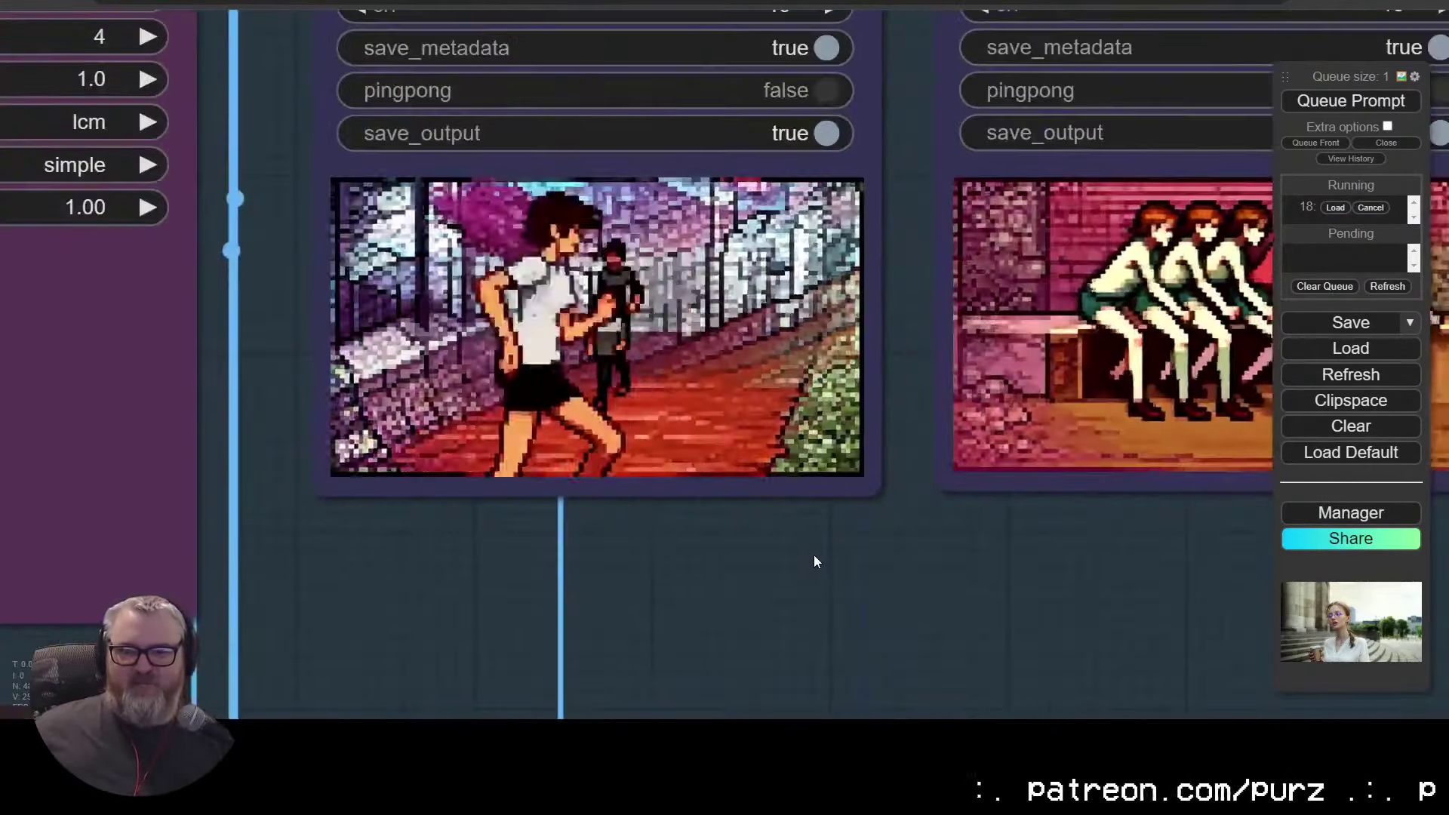
scroll(410, 649, "down", 5)
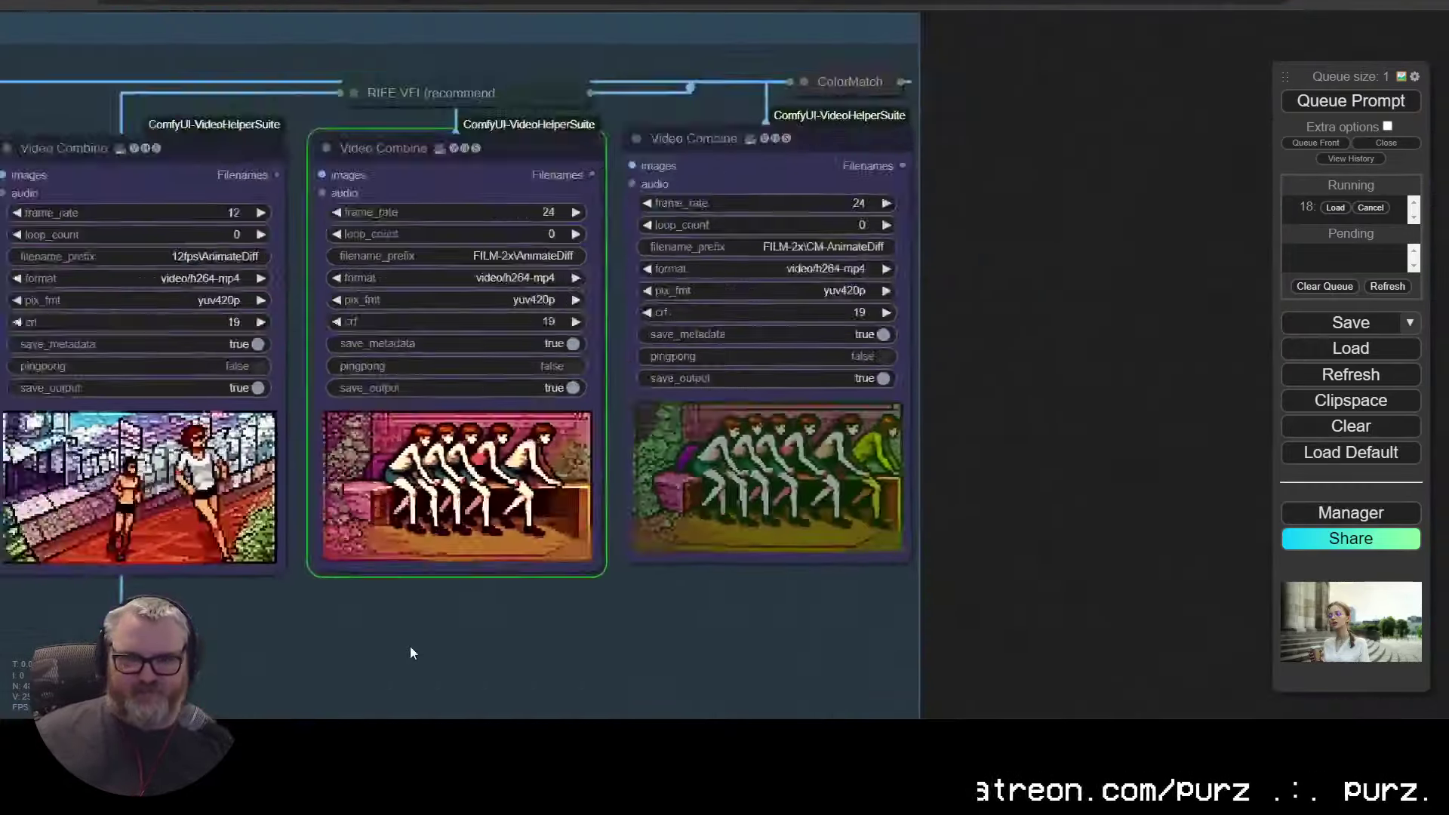
scroll(581, 636, "up", 2)
scroll(568, 651, "down", 4)
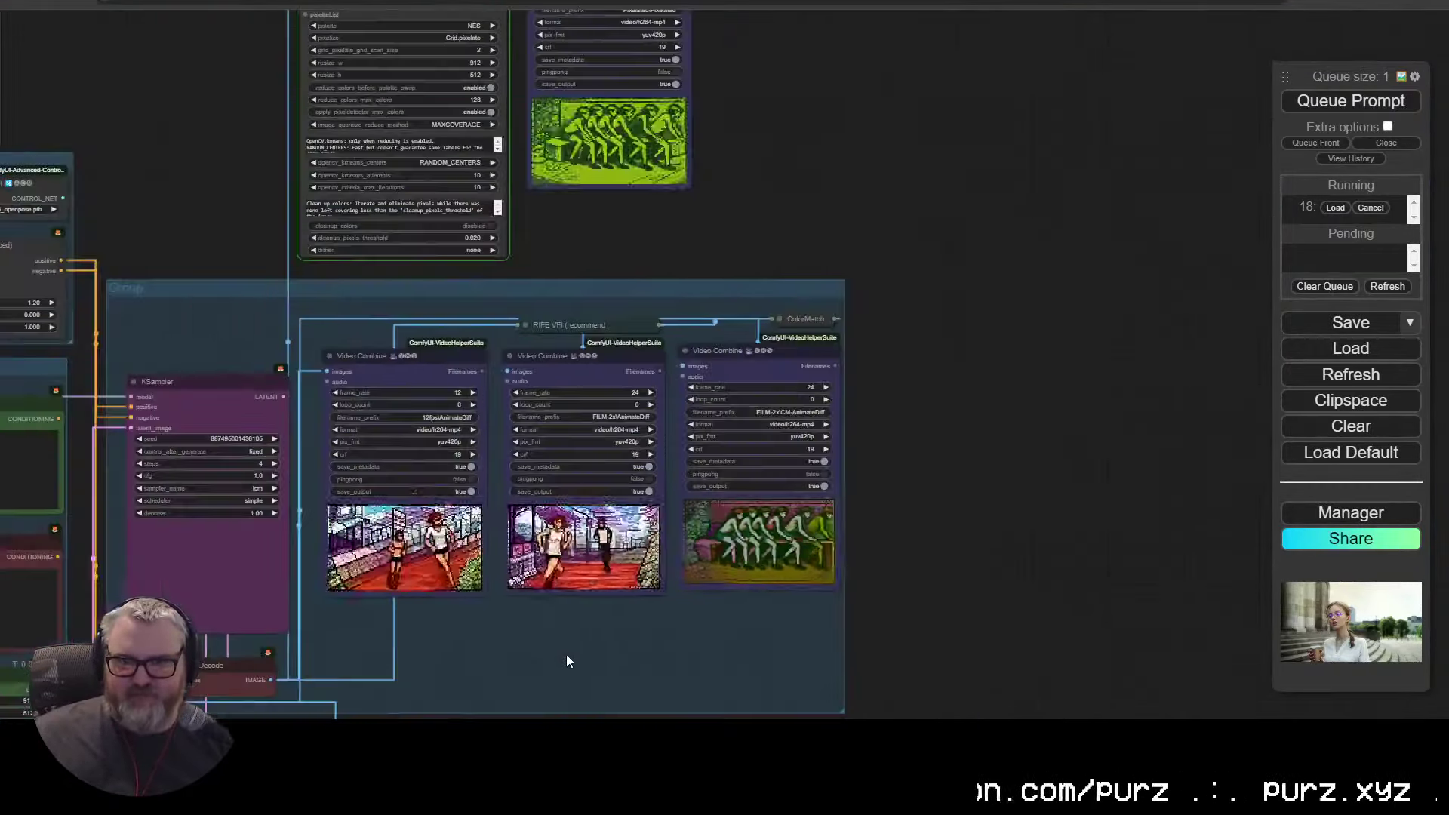
scroll(527, 619, "up", 3)
scroll(527, 615, "up", 1)
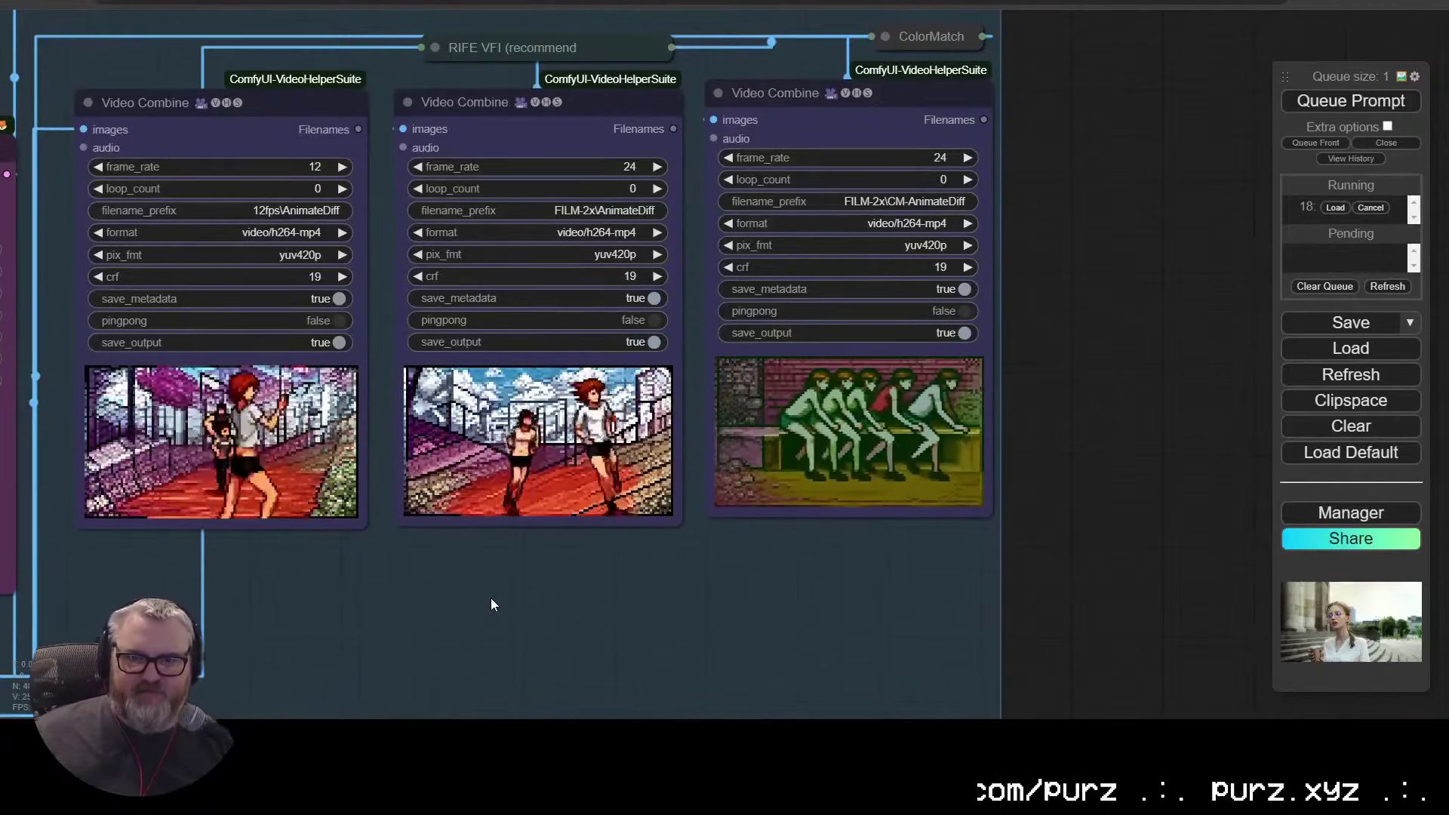
scroll(490, 604, "down", 5)
scroll(490, 604, "up", 5)
scroll(689, 423, "down", 3)
scroll(934, 346, "up", 2)
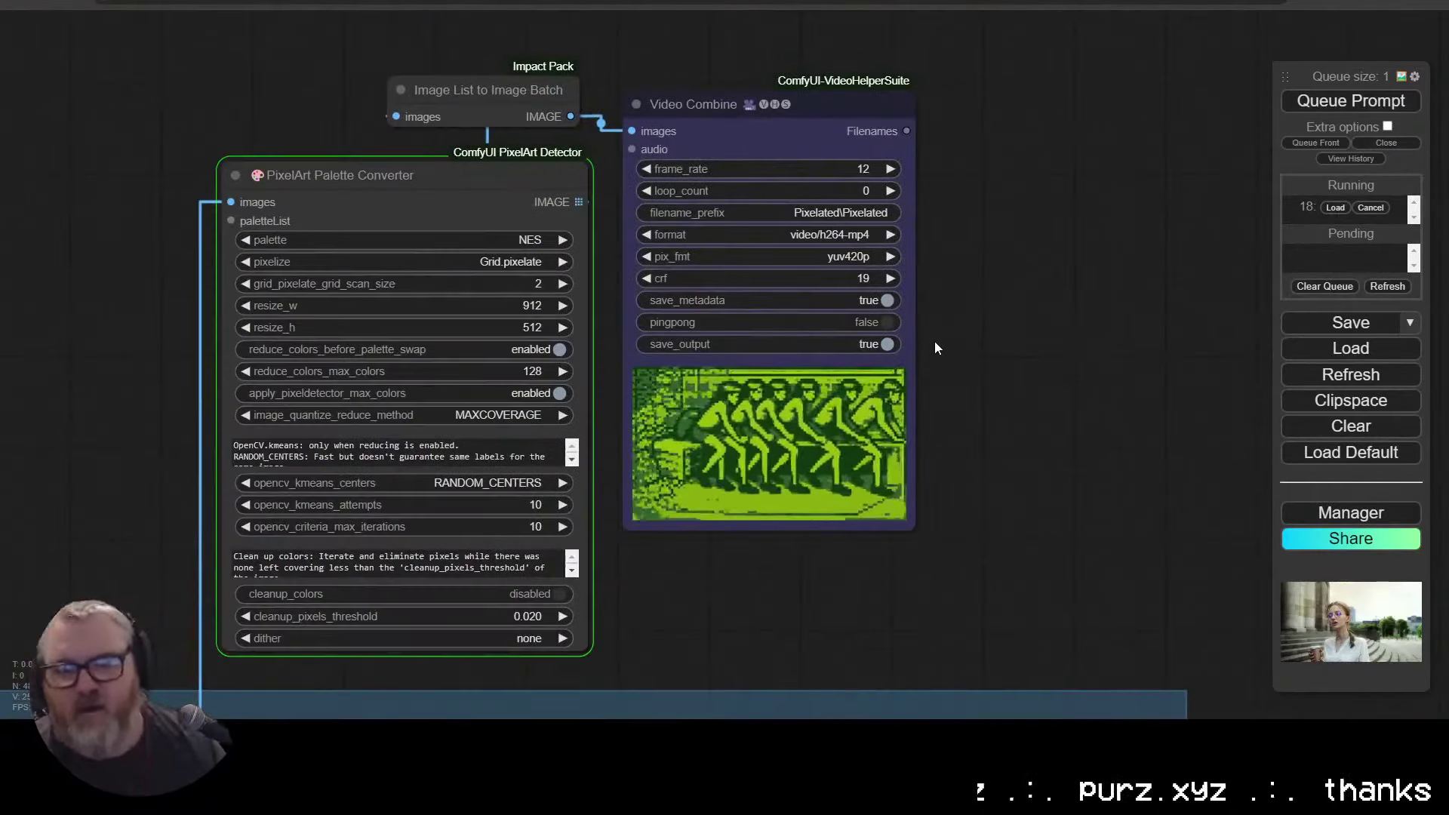
scroll(1017, 513, "down", 4)
left_click_drag(1018, 506, 951, 316)
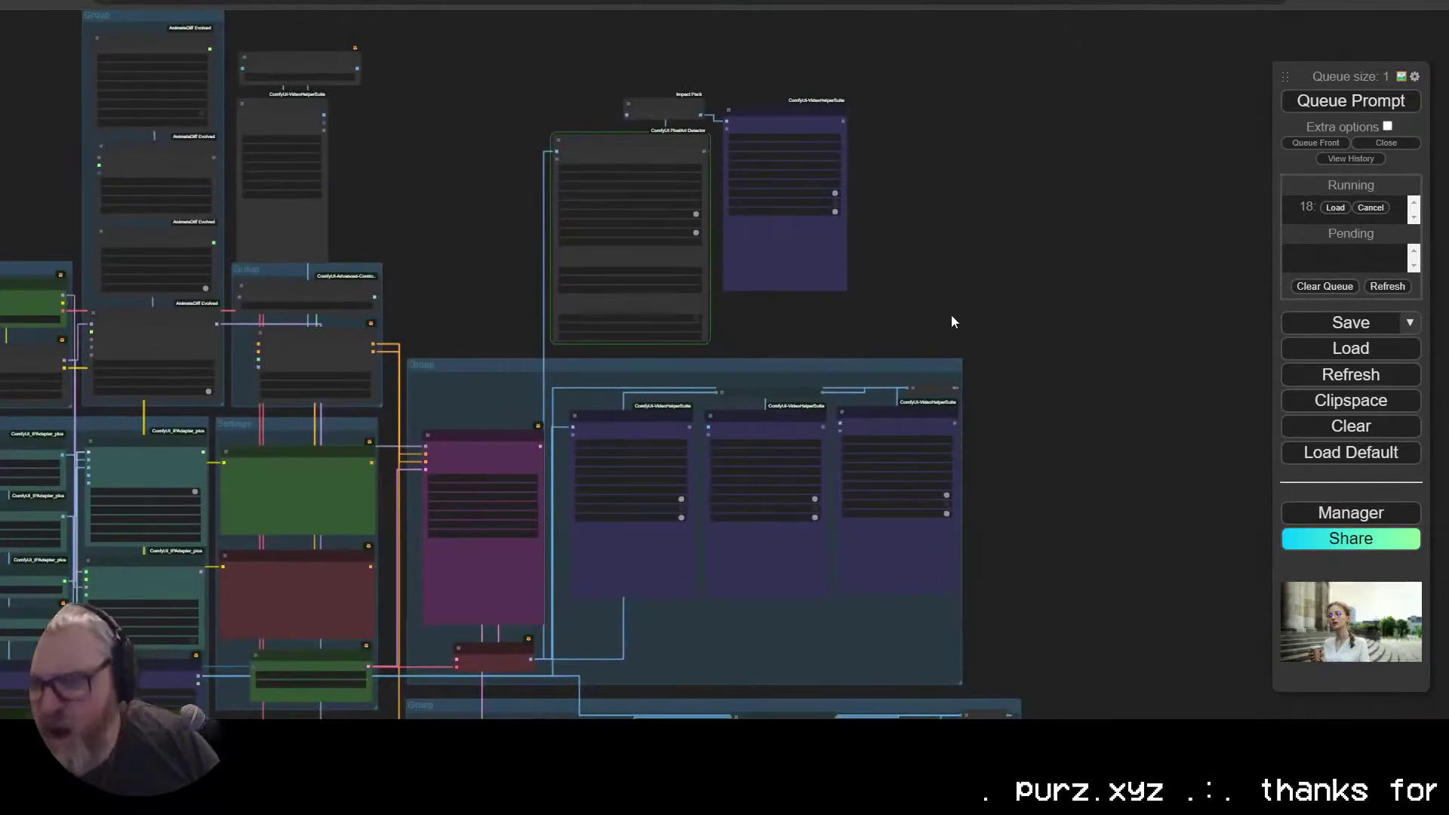
scroll(951, 316, "up", 6)
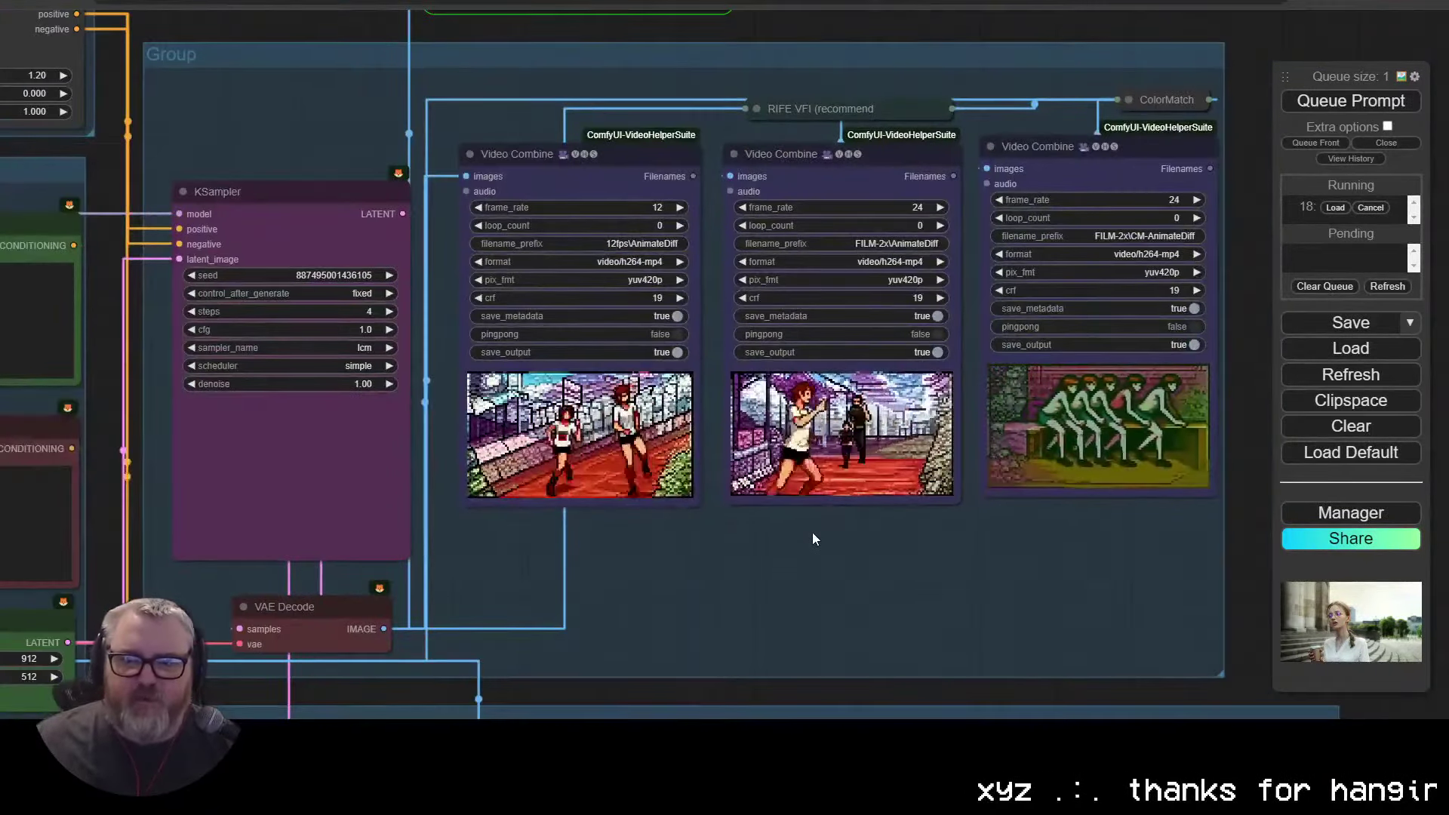
scroll(801, 554, "up", 5)
scroll(864, 239, "down", 7)
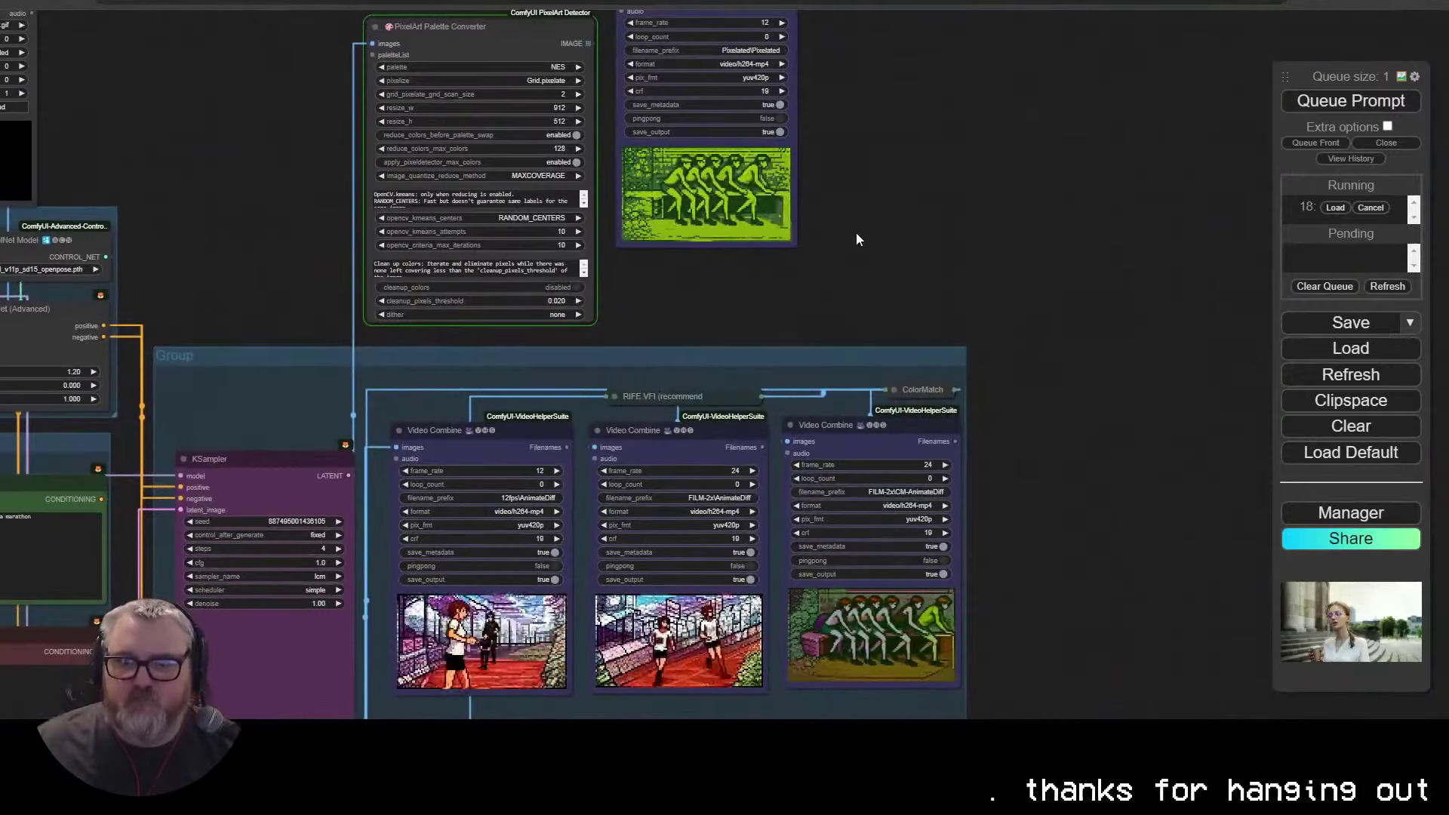
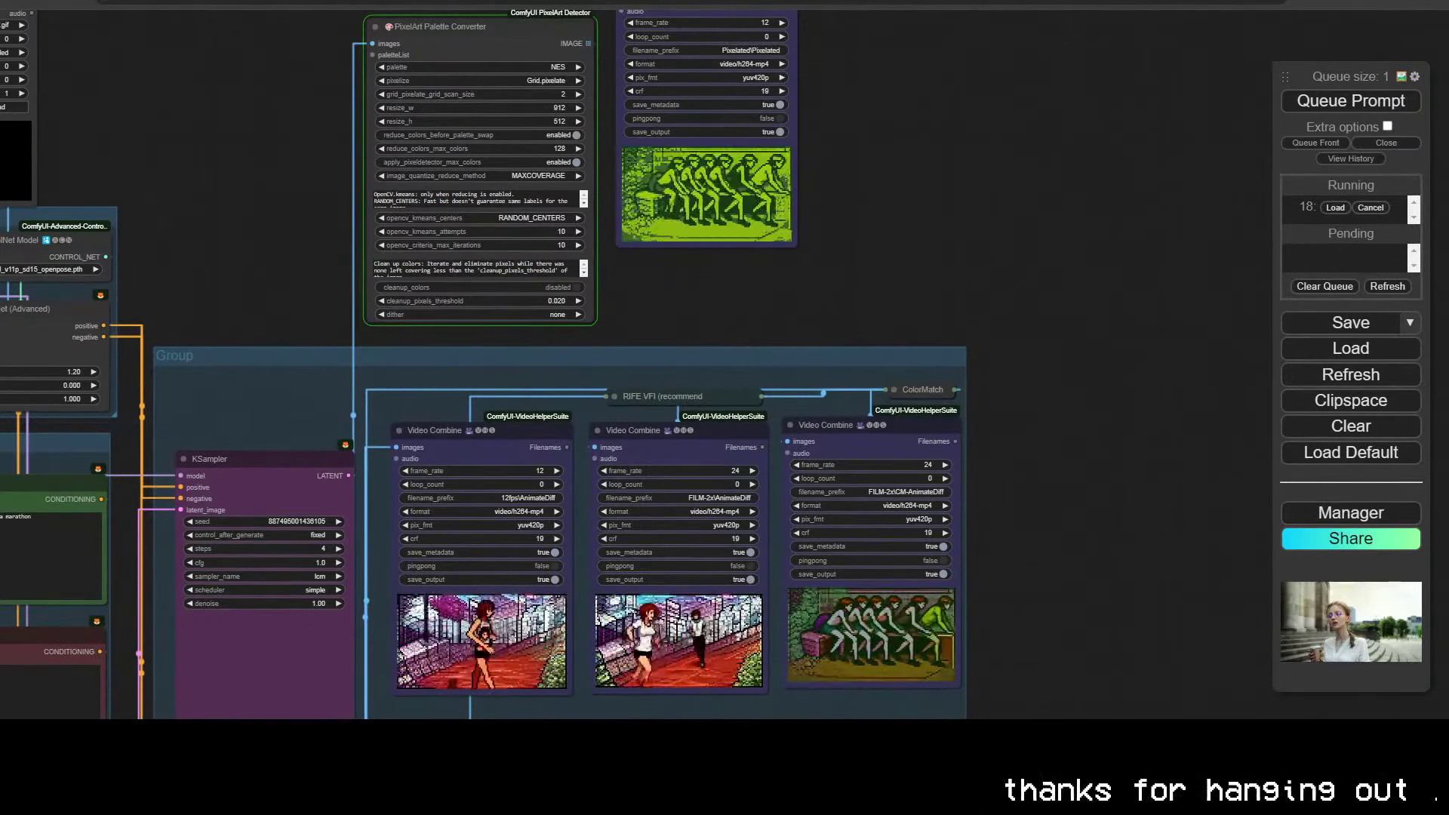
Step: Check the PixelArt Palette Converter branch, then cancel the running job
scroll(710, 299, "up", 5)
left_click_drag(709, 298, 793, 590)
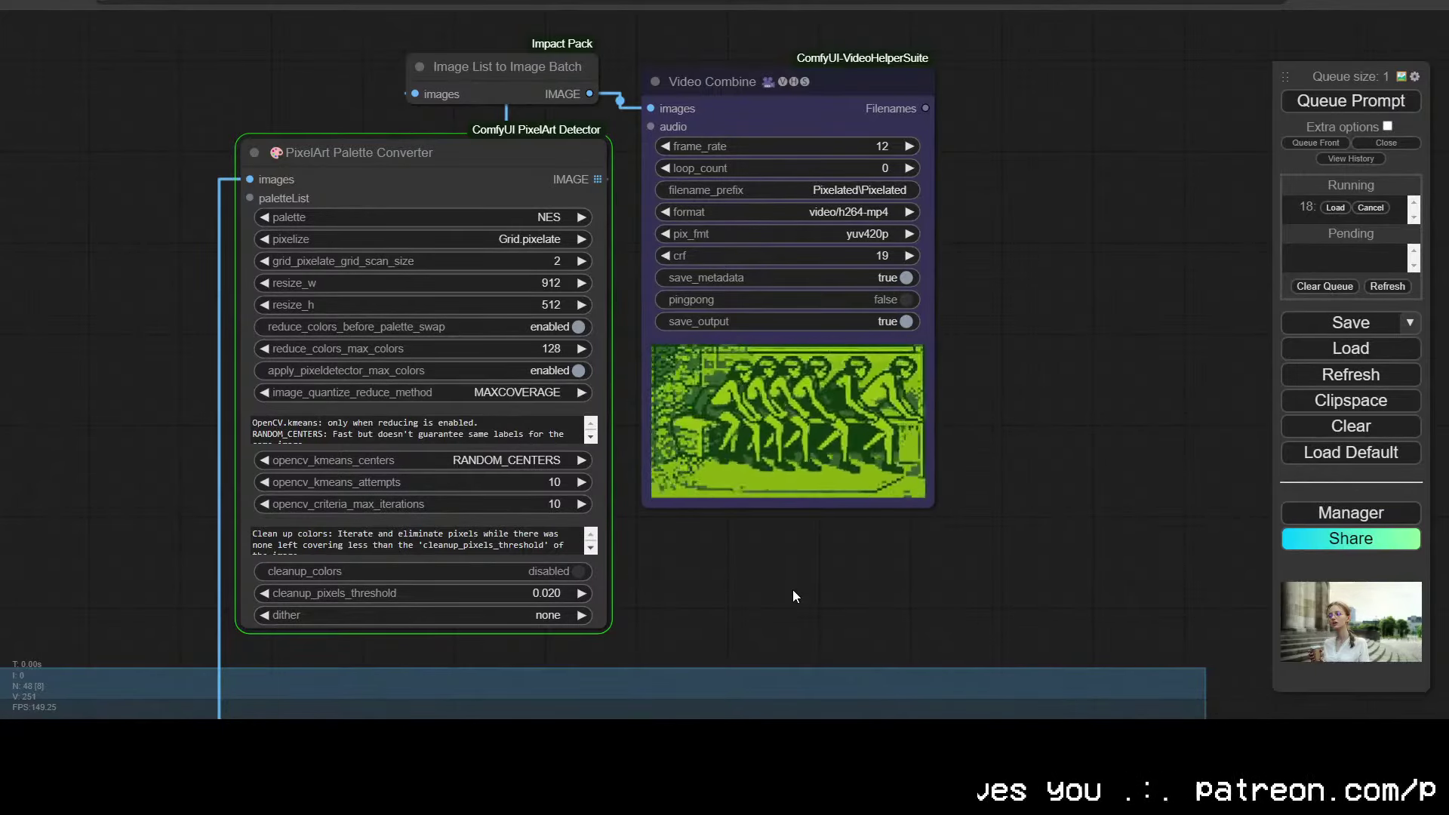
scroll(931, 112, "down", 4)
left_click_drag(791, 649, 951, 172)
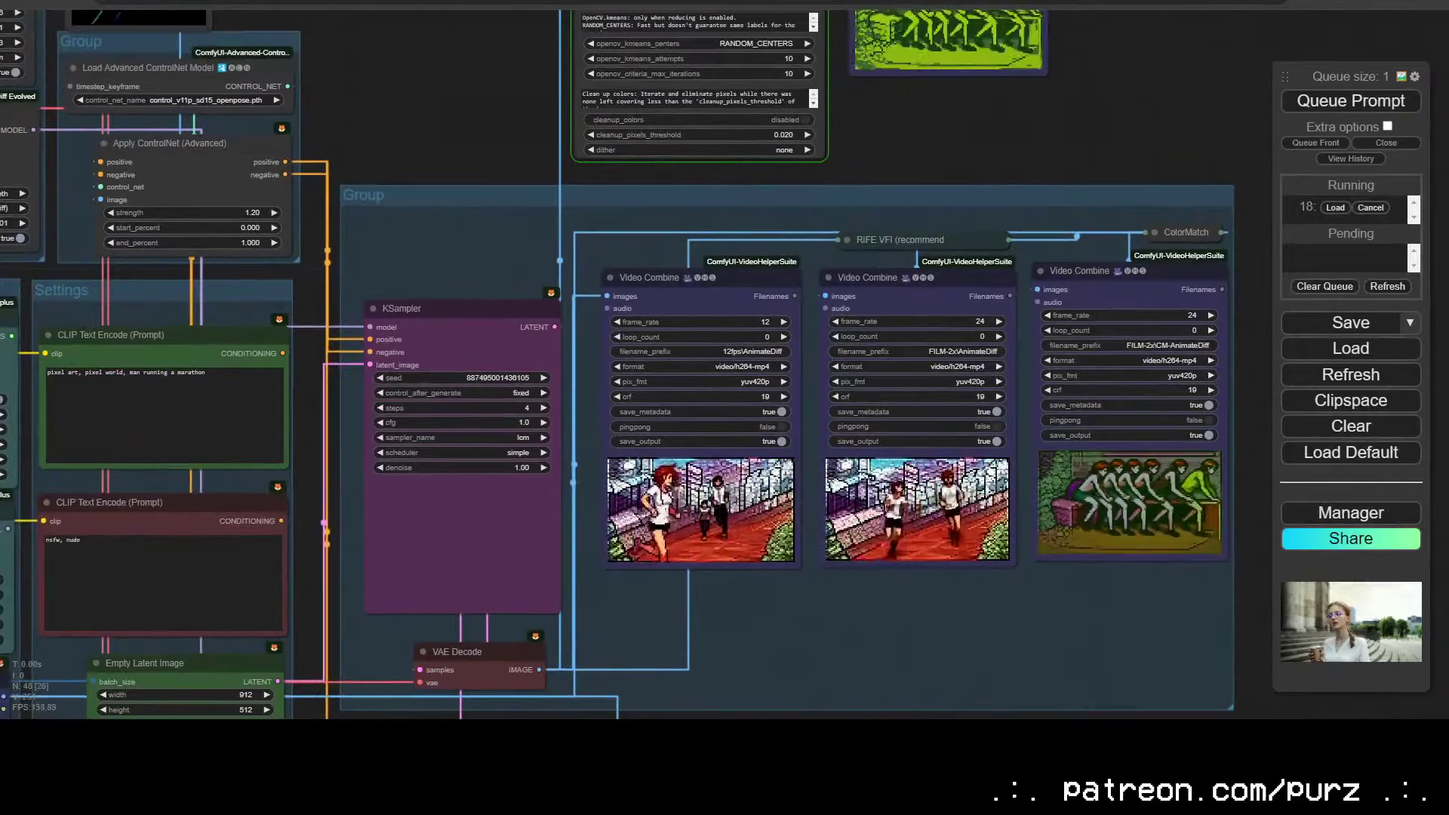
key("alt+Tab")
left_click(1371, 212)
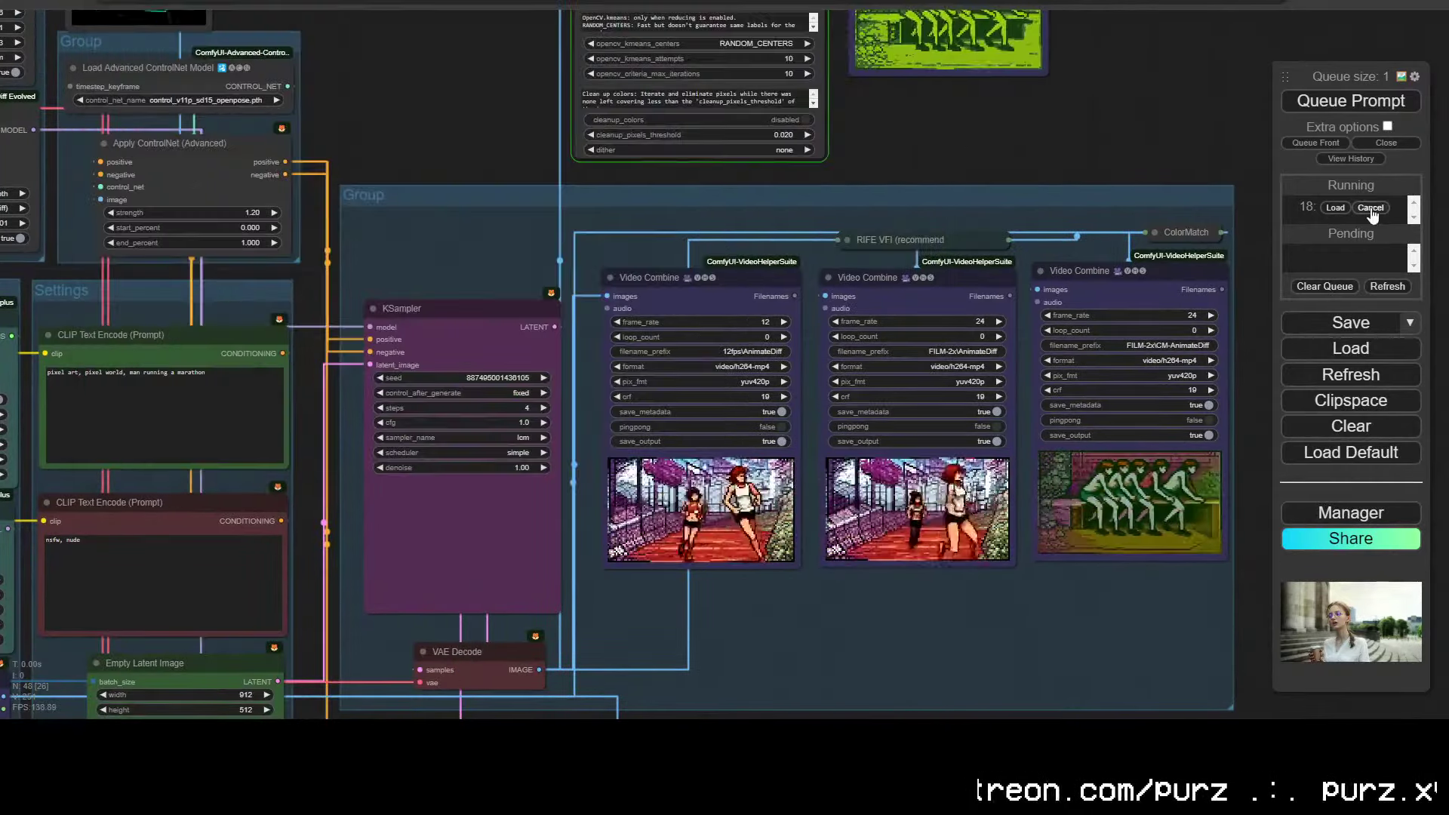
Step: Search Google for "forrest gump" in a new browser tab and show the image results
left_click_drag(370, 57, 749, 78)
left_click_drag(587, 393, 504, 393)
left_click_drag(694, 589, 932, 162)
key("ctrl+t")
type("forrest gump")
key("Return")
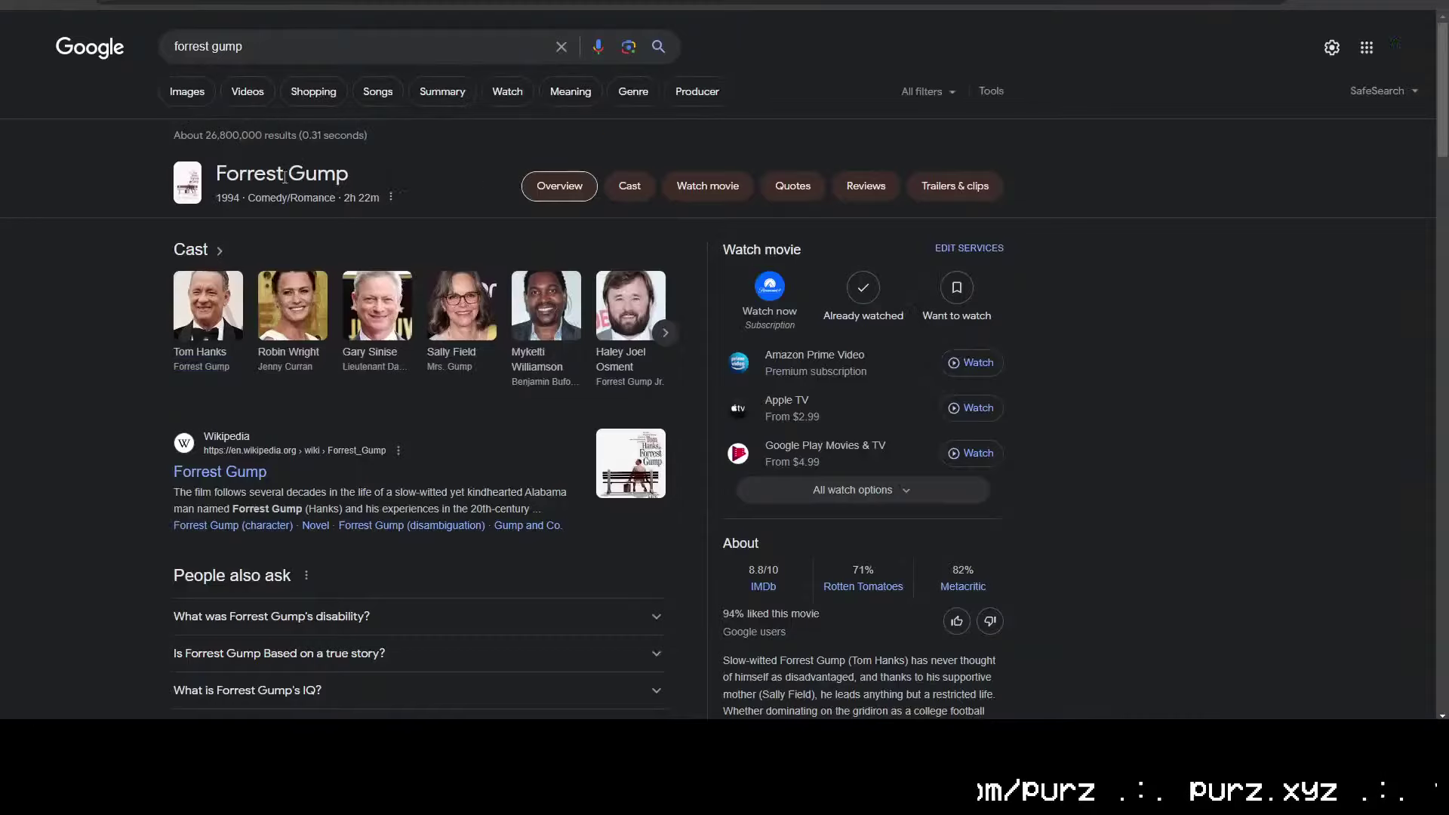
left_click(194, 90)
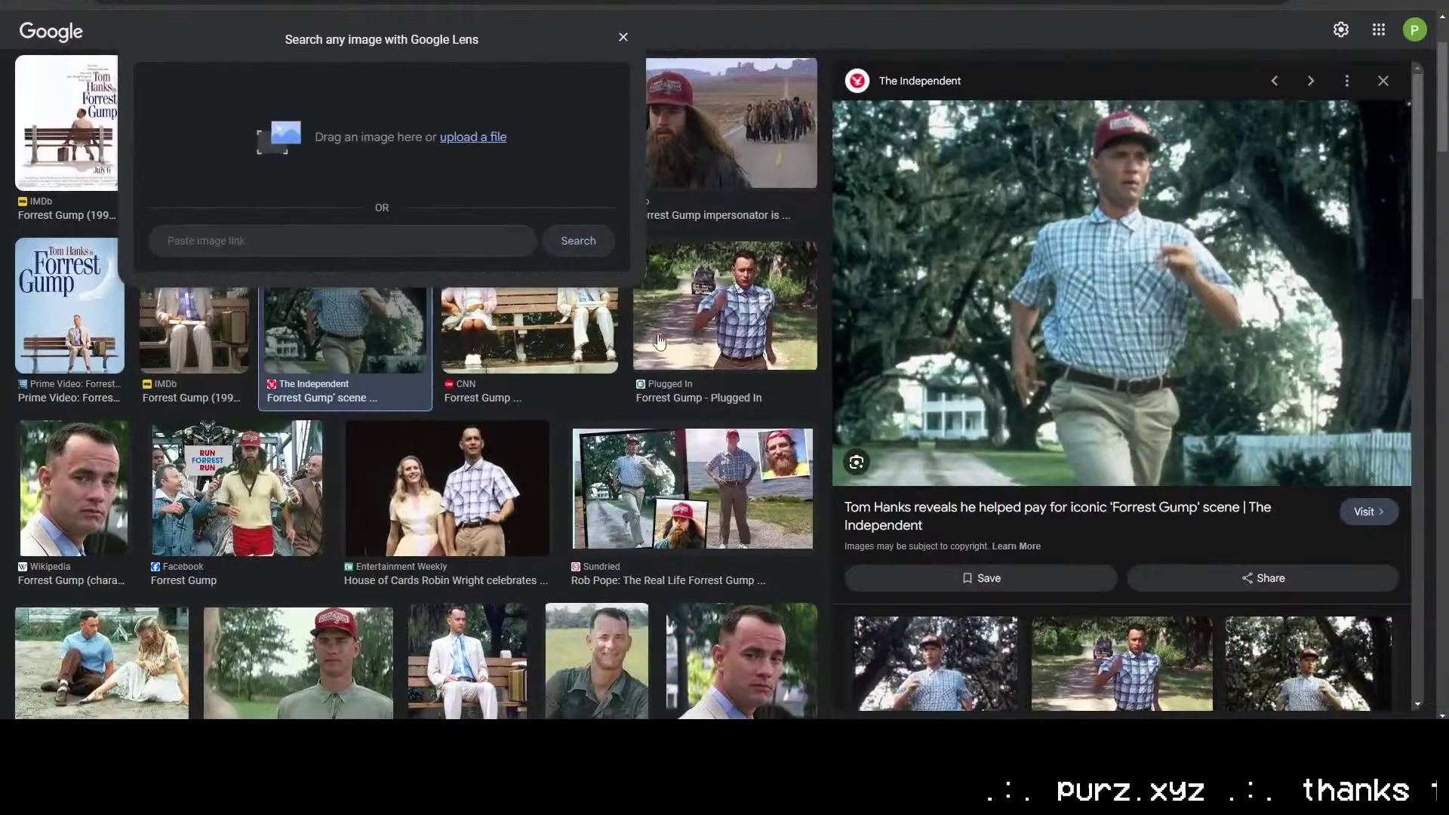
Step: Refine the image search to "forrest gump running" and open the picture of him running in a checked shirt and red cap
left_click(429, 26)
type("running")
key("Return")
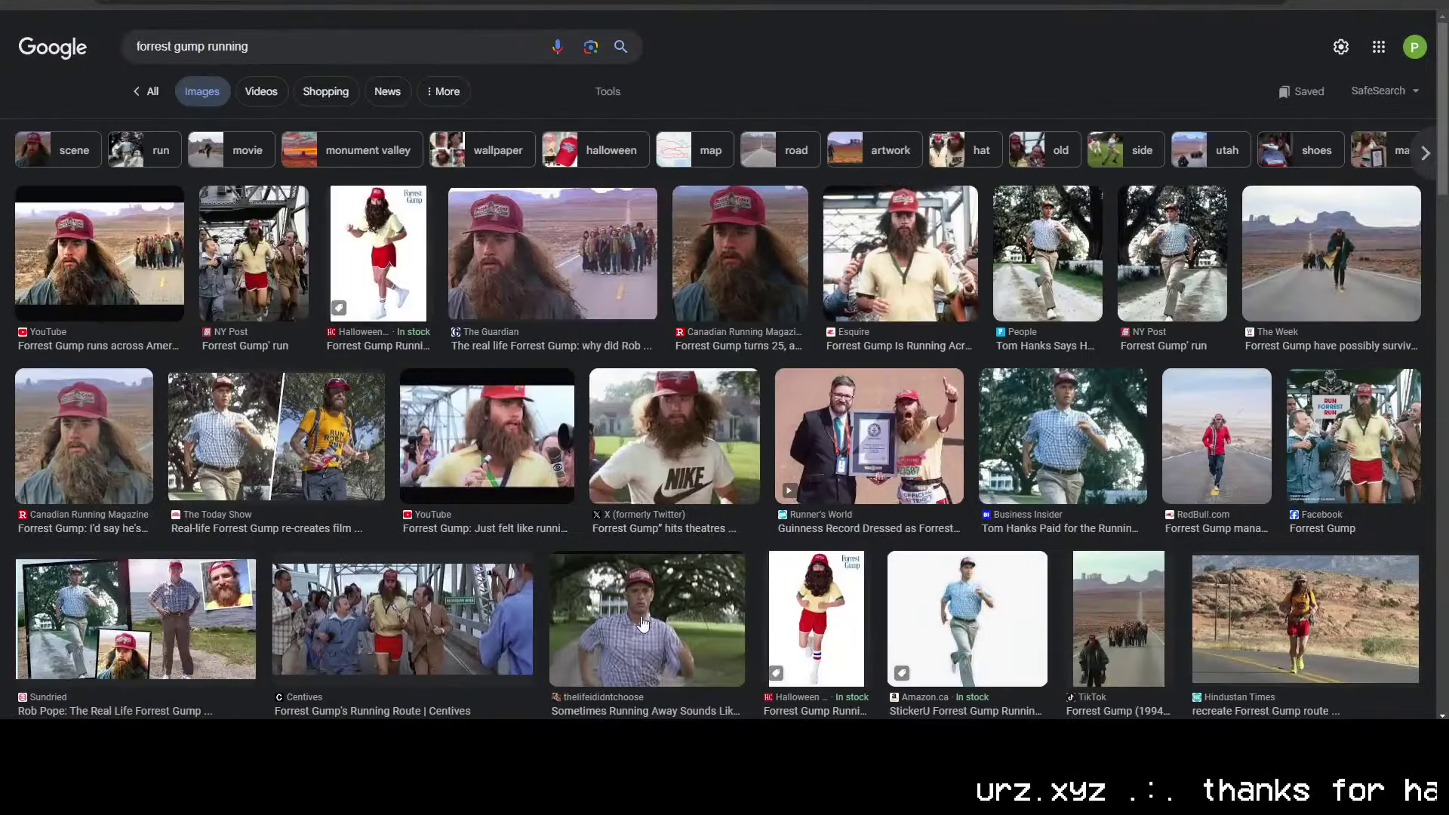
left_click(642, 623)
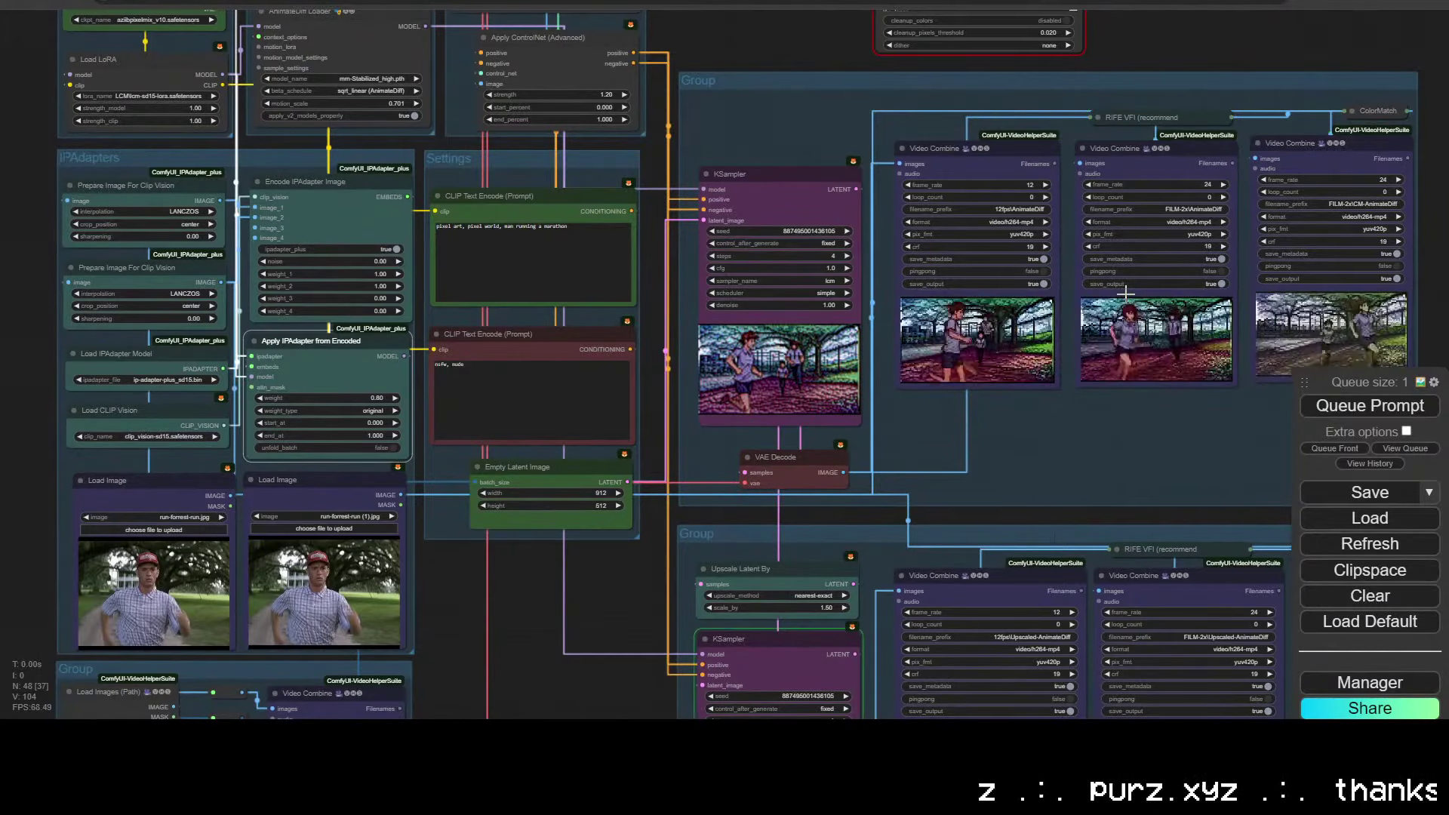
Step: Show the render queue and examine the new running clips in the first group's Video Combine previews
mouse_move(257, 733)
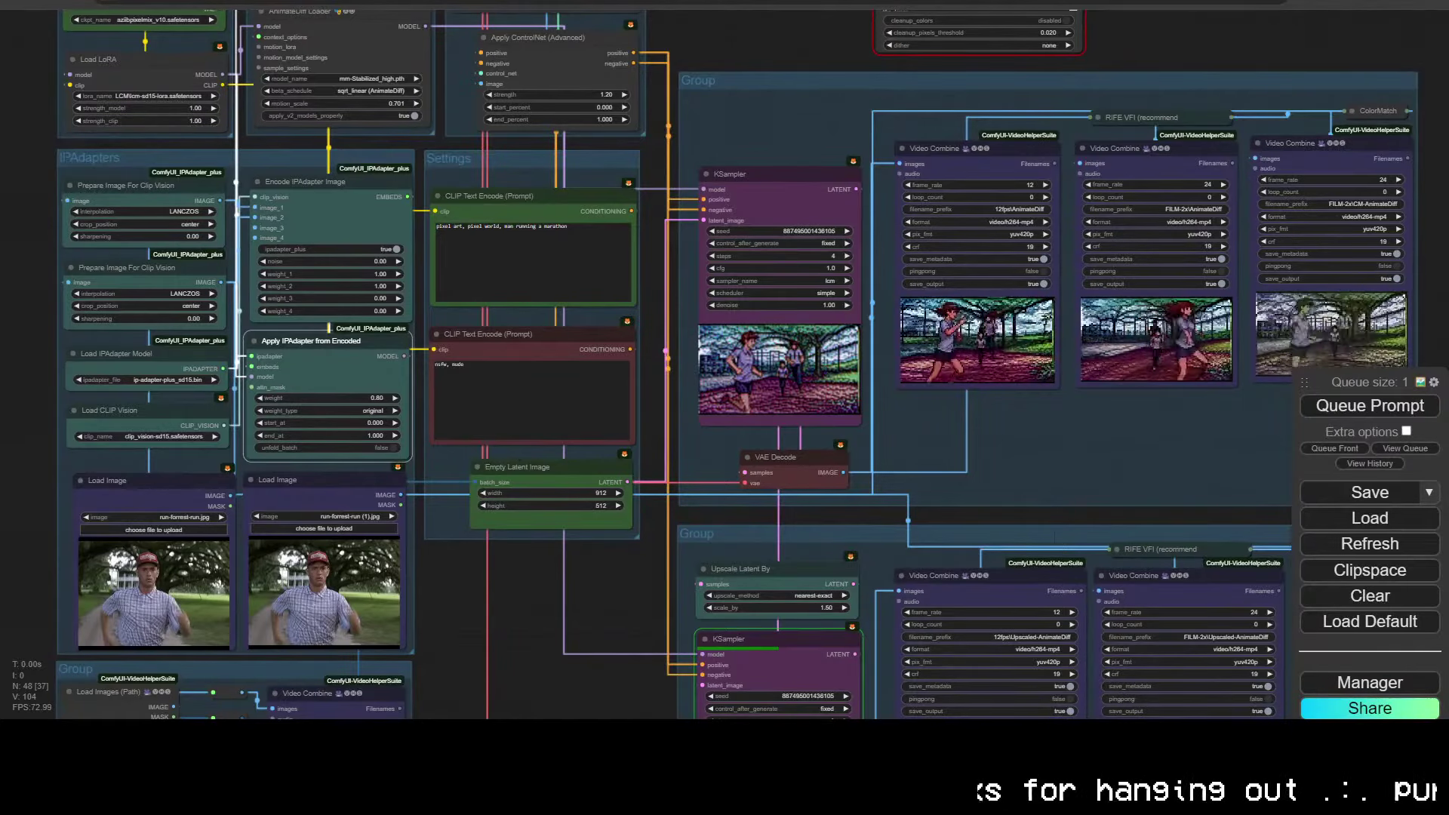
left_click(1404, 448)
left_click_drag(1060, 386, 698, 230)
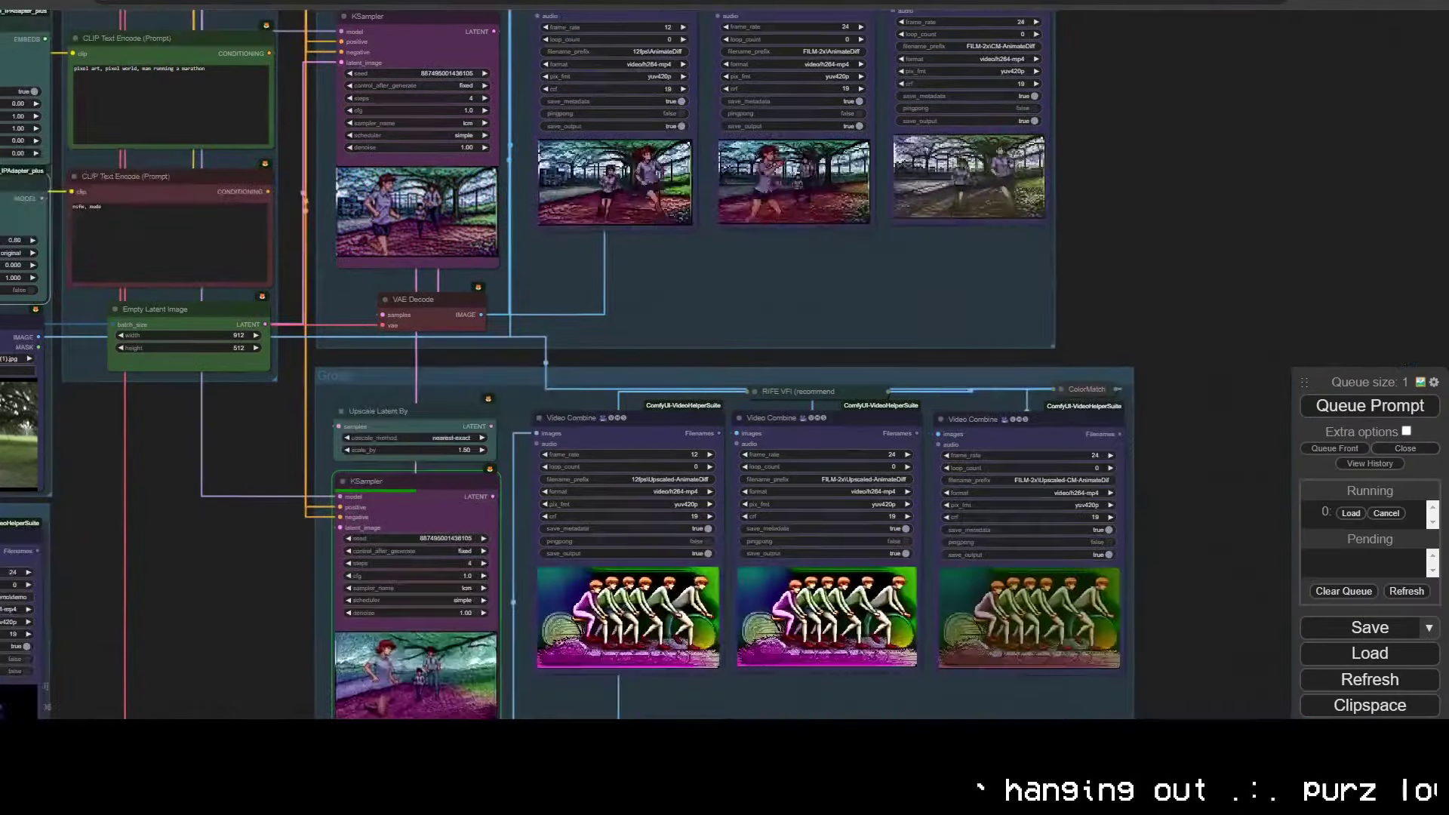
scroll(698, 230, "up", 5)
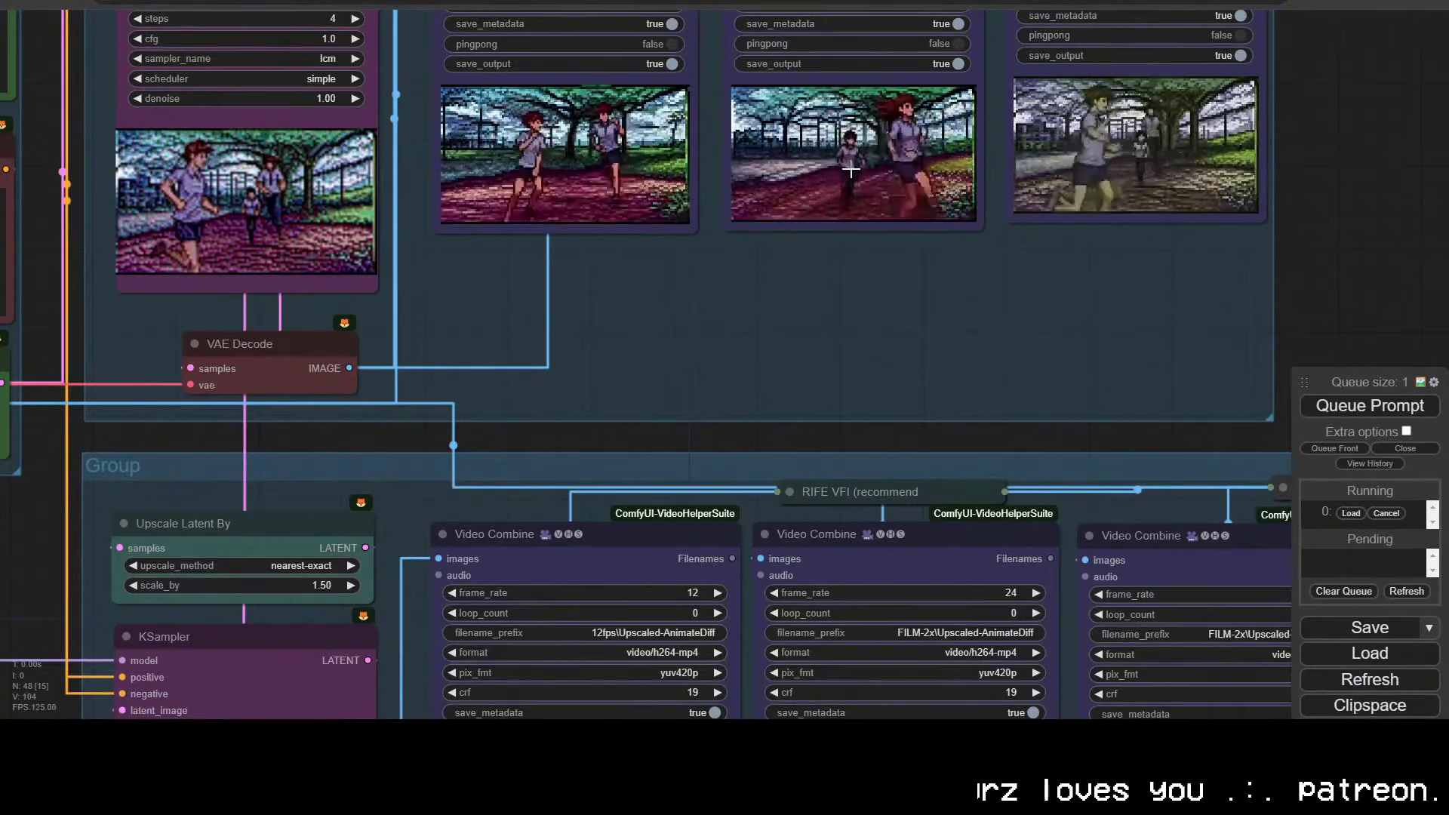
left_click_drag(639, 317, 605, 495)
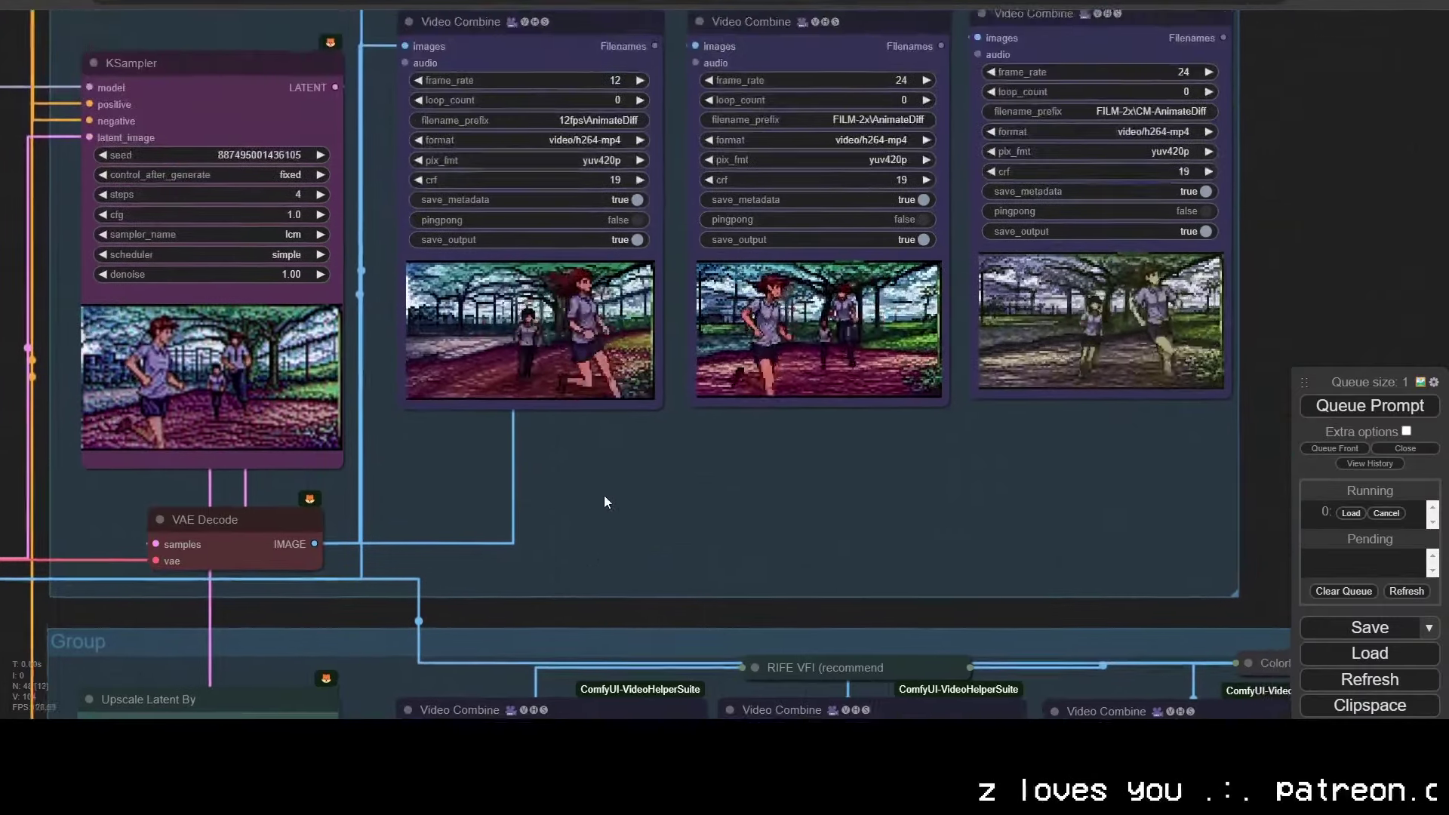
scroll(609, 503, "up", 4)
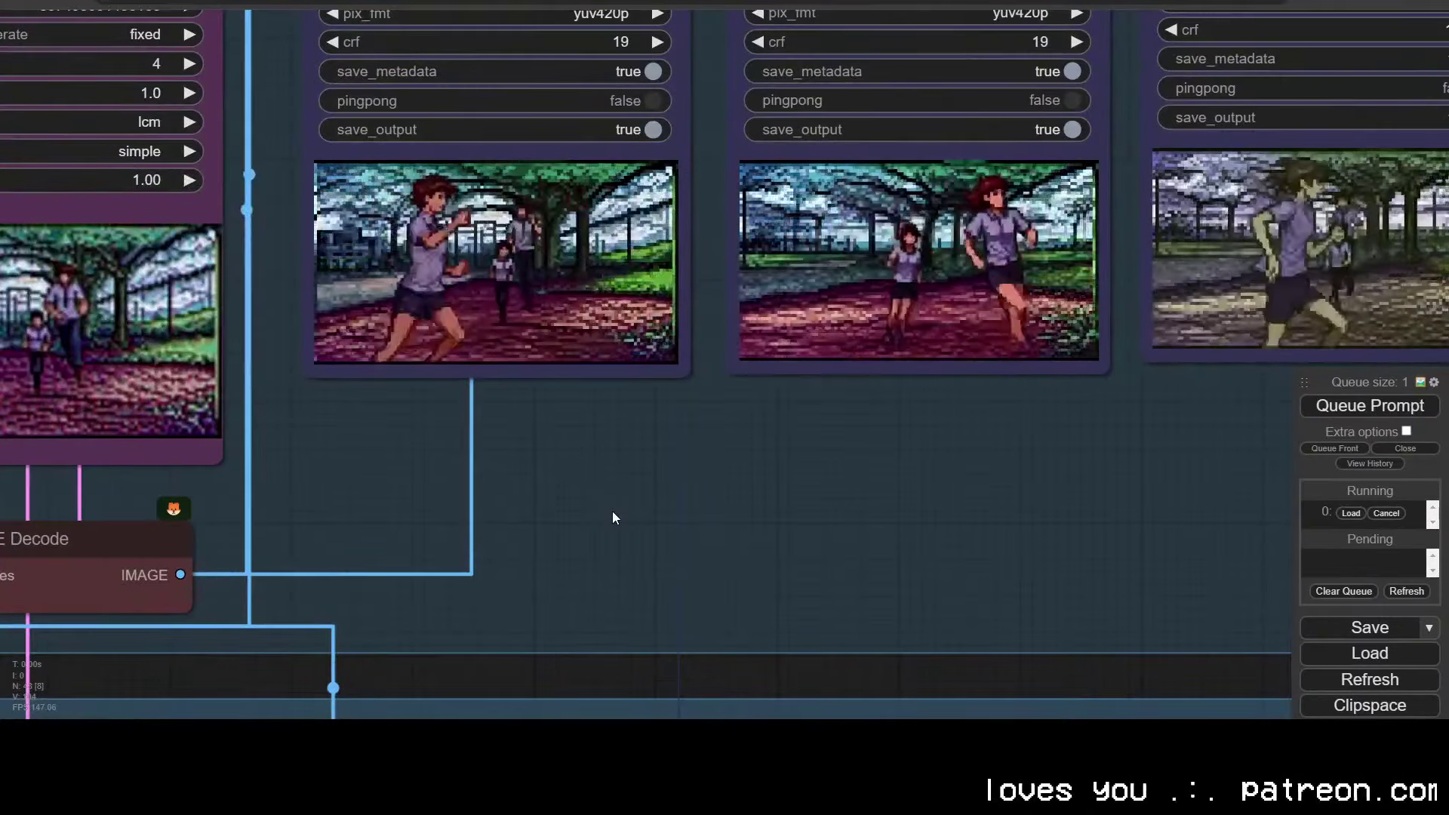
scroll(575, 653, "down", 3)
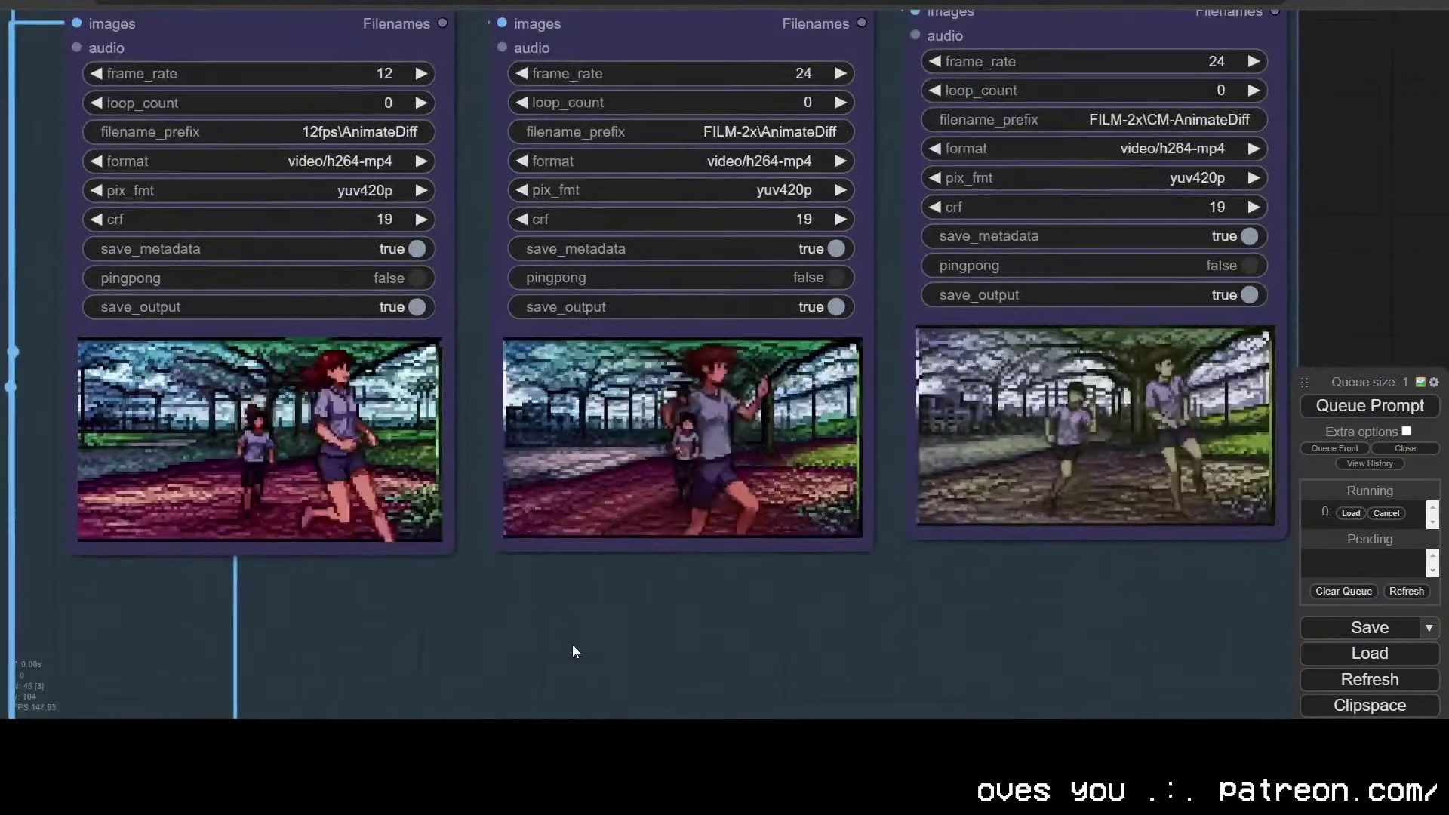
scroll(773, 676, "up", 3)
scroll(755, 649, "down", 4)
scroll(696, 608, "up", 6)
Step: Examine the upscaled running clips in the lower group's Video Combine previews and review the overall workflow
left_click_drag(706, 518, 627, 585)
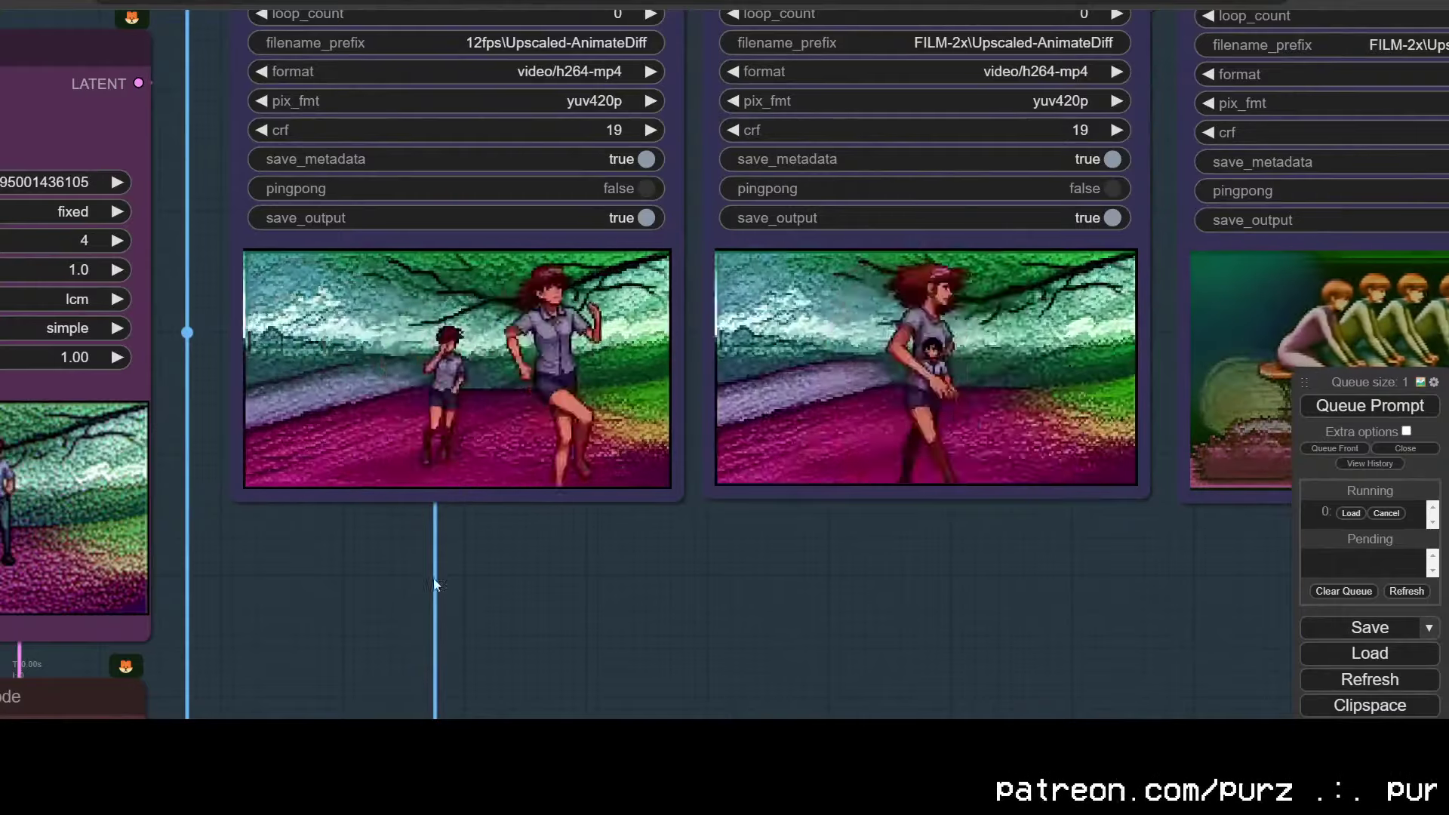
scroll(433, 578, "down", 10)
left_click_drag(645, 78, 1141, 215)
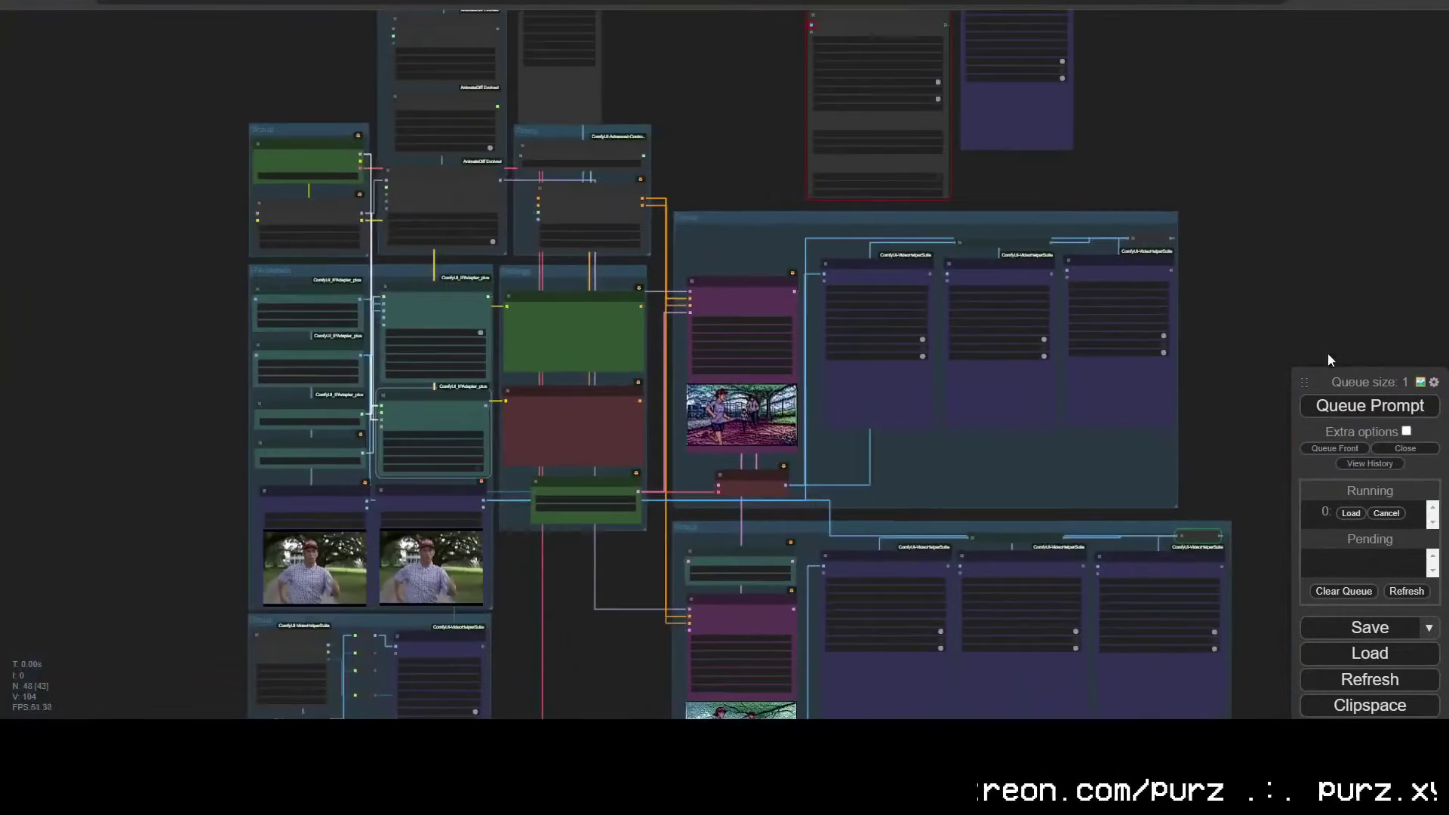
scroll(686, 333, "up", 5)
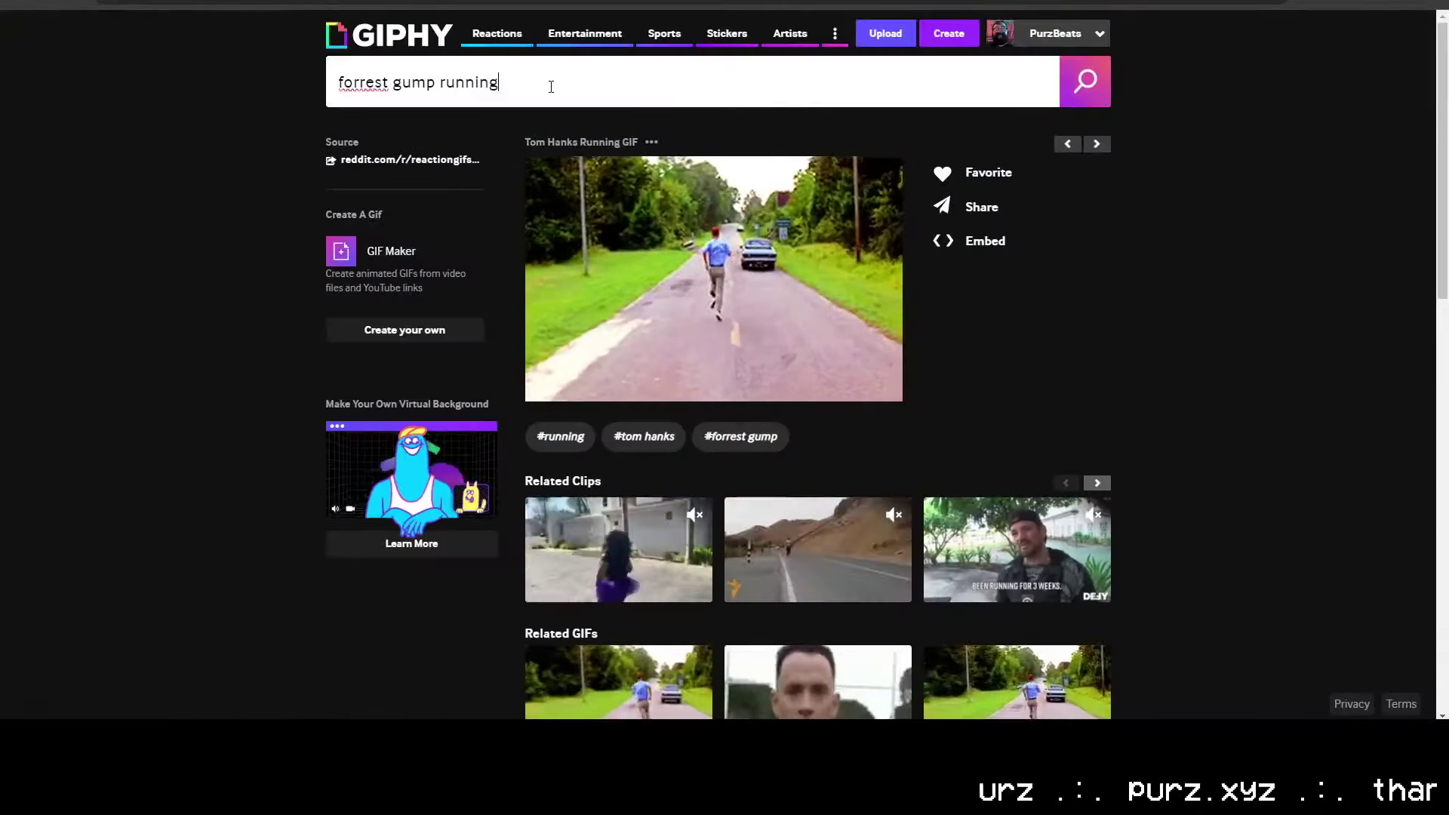
Step: Search the GIF library for "running", view the Home Alone GIF of the screaming boy, and return to the results
triple_click(551, 86)
type("running")
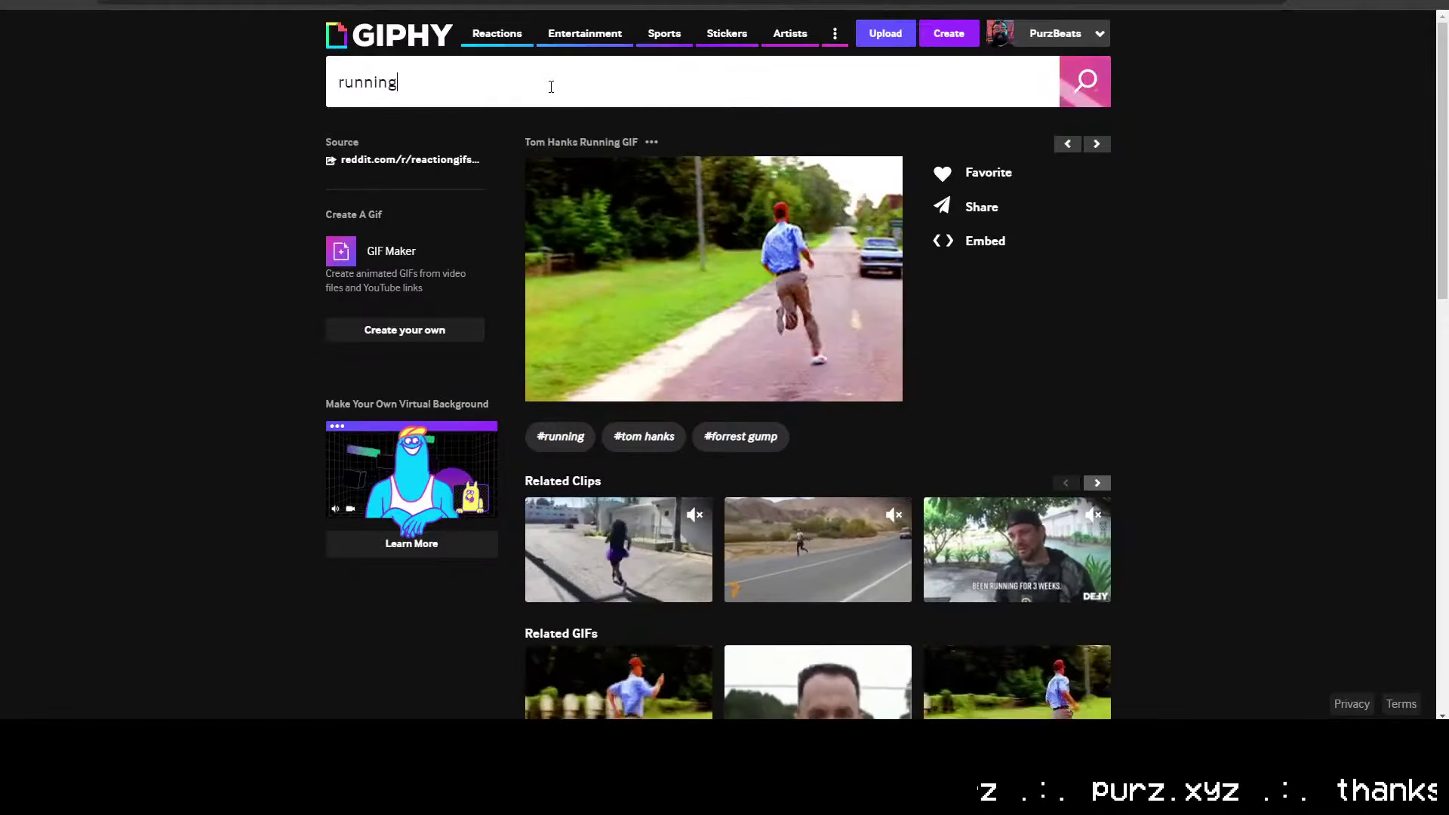
key("Return")
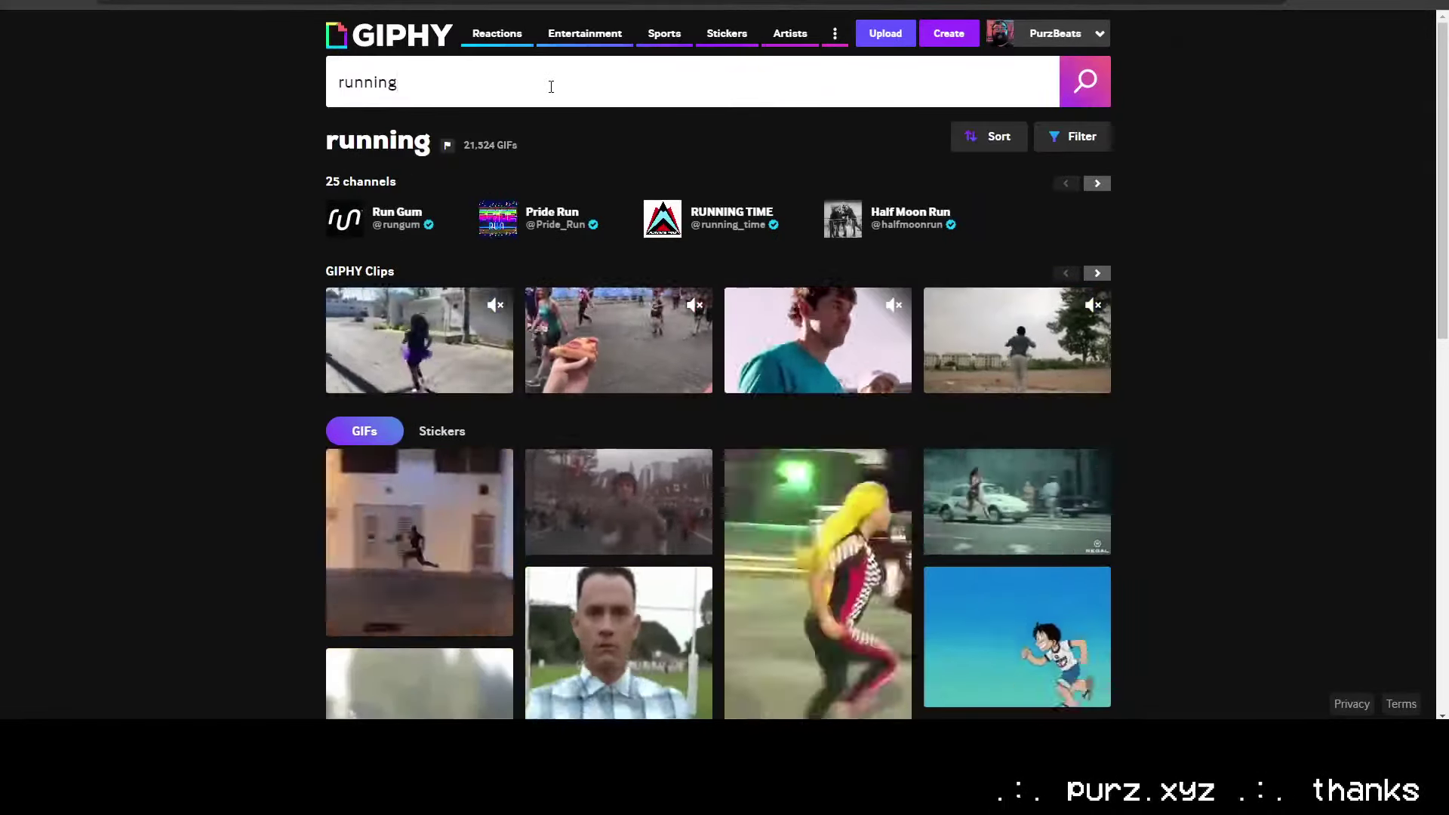
scroll(730, 361, "down", 10)
scroll(559, 411, "down", 2)
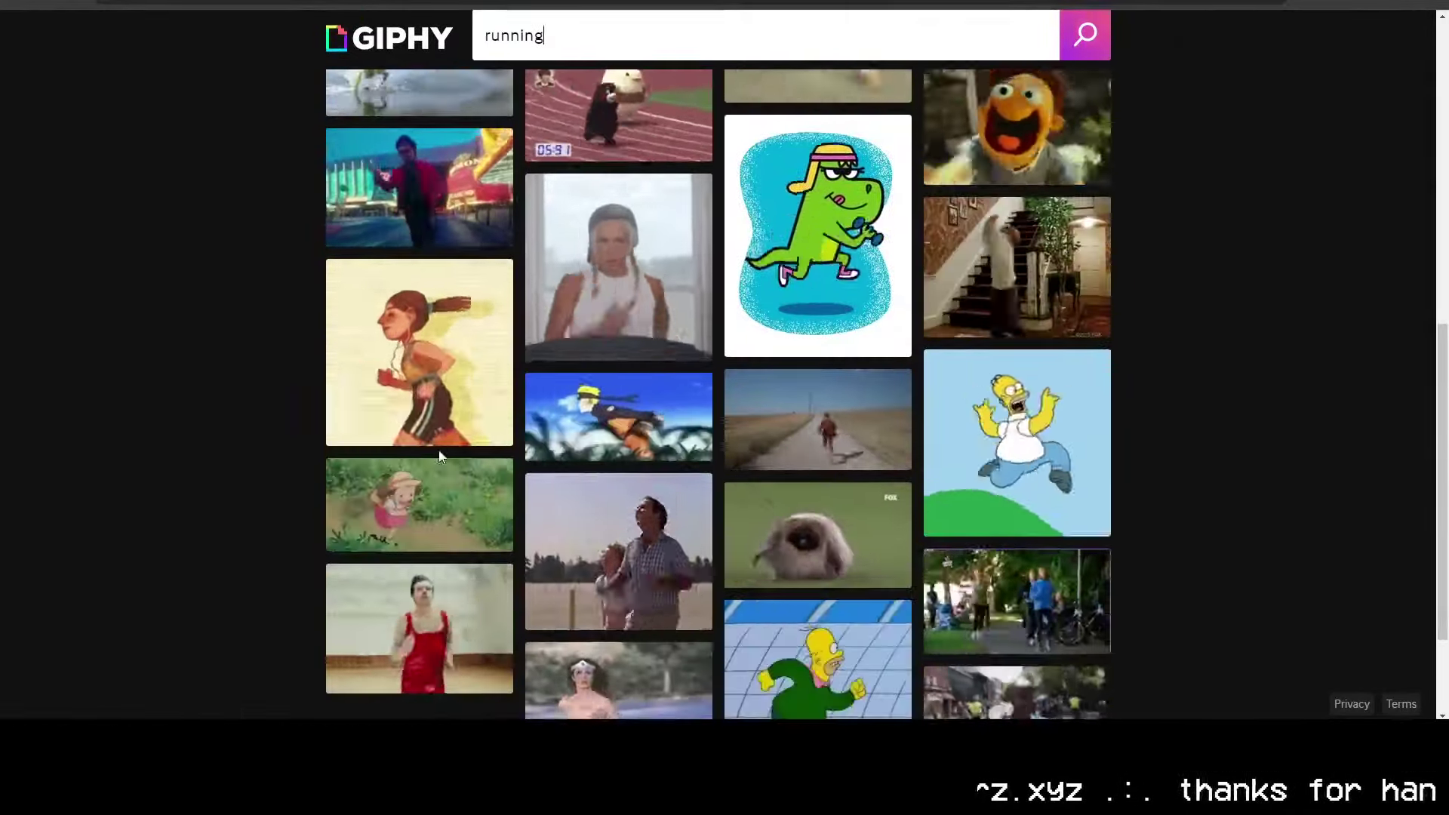
left_click(1016, 262)
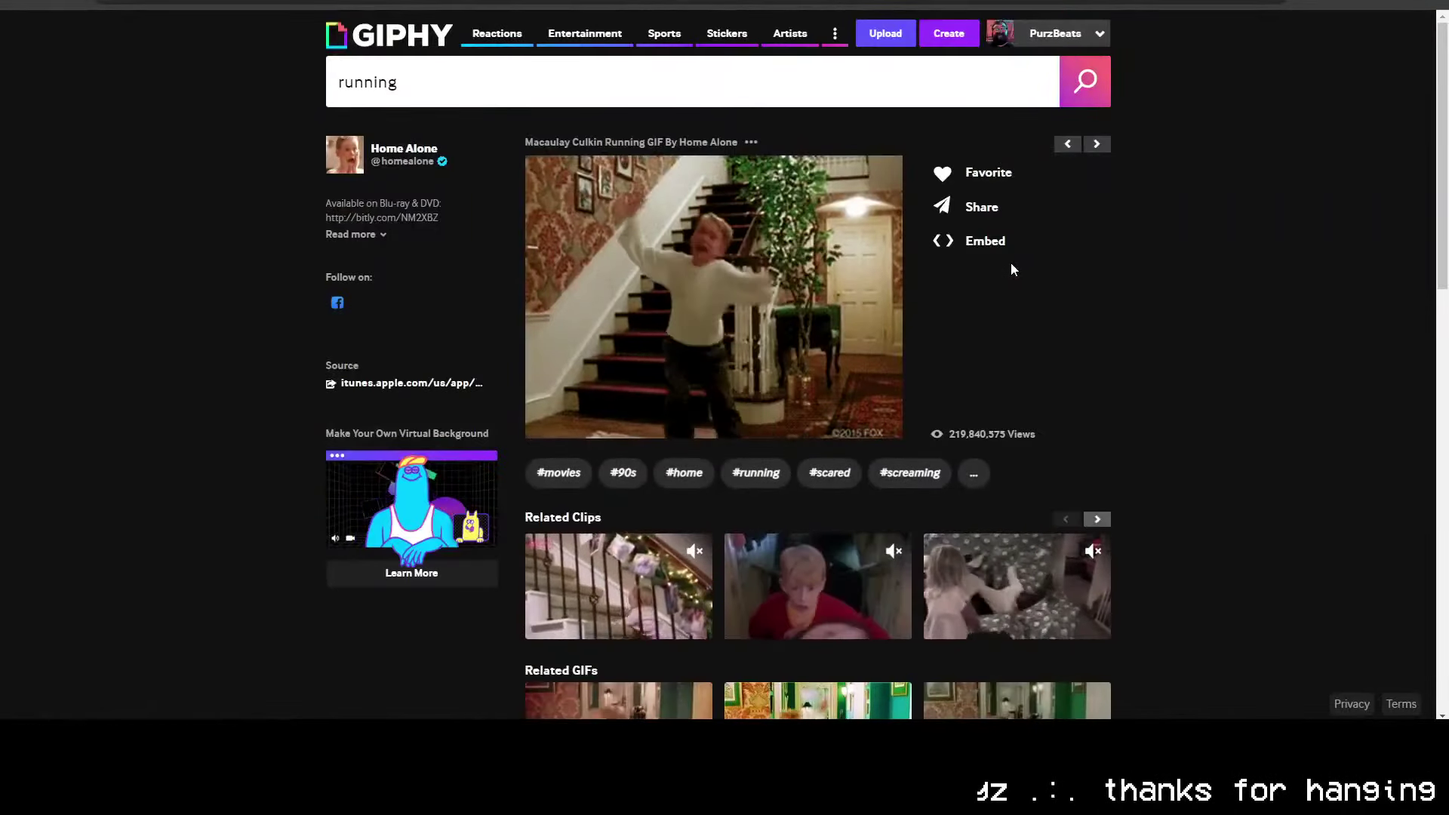
key("alt+Left")
Step: Look through the further "running" GIF results for a clip with a clear running motion
scroll(893, 361, "down", 5)
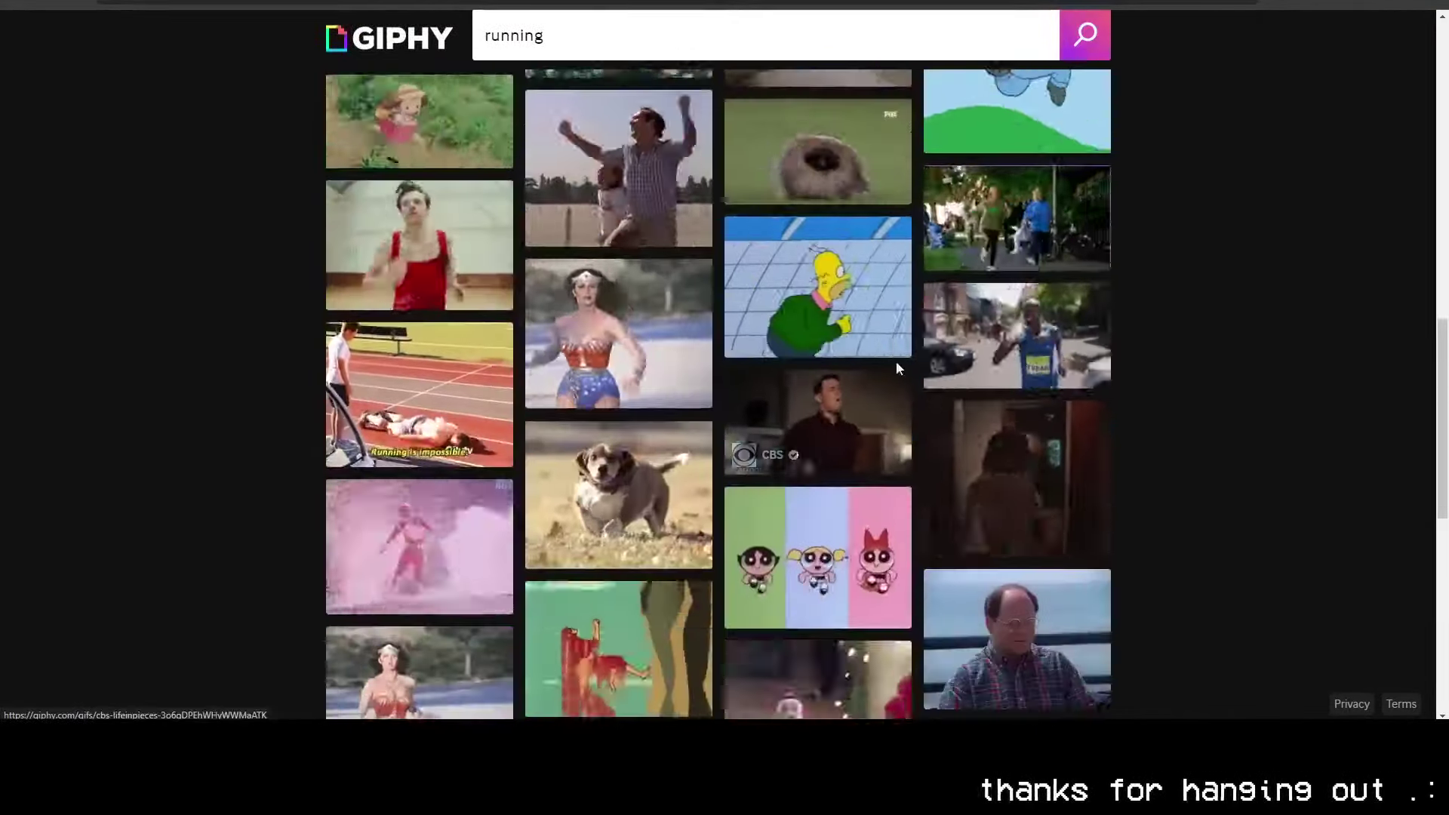
scroll(891, 360, "down", 7)
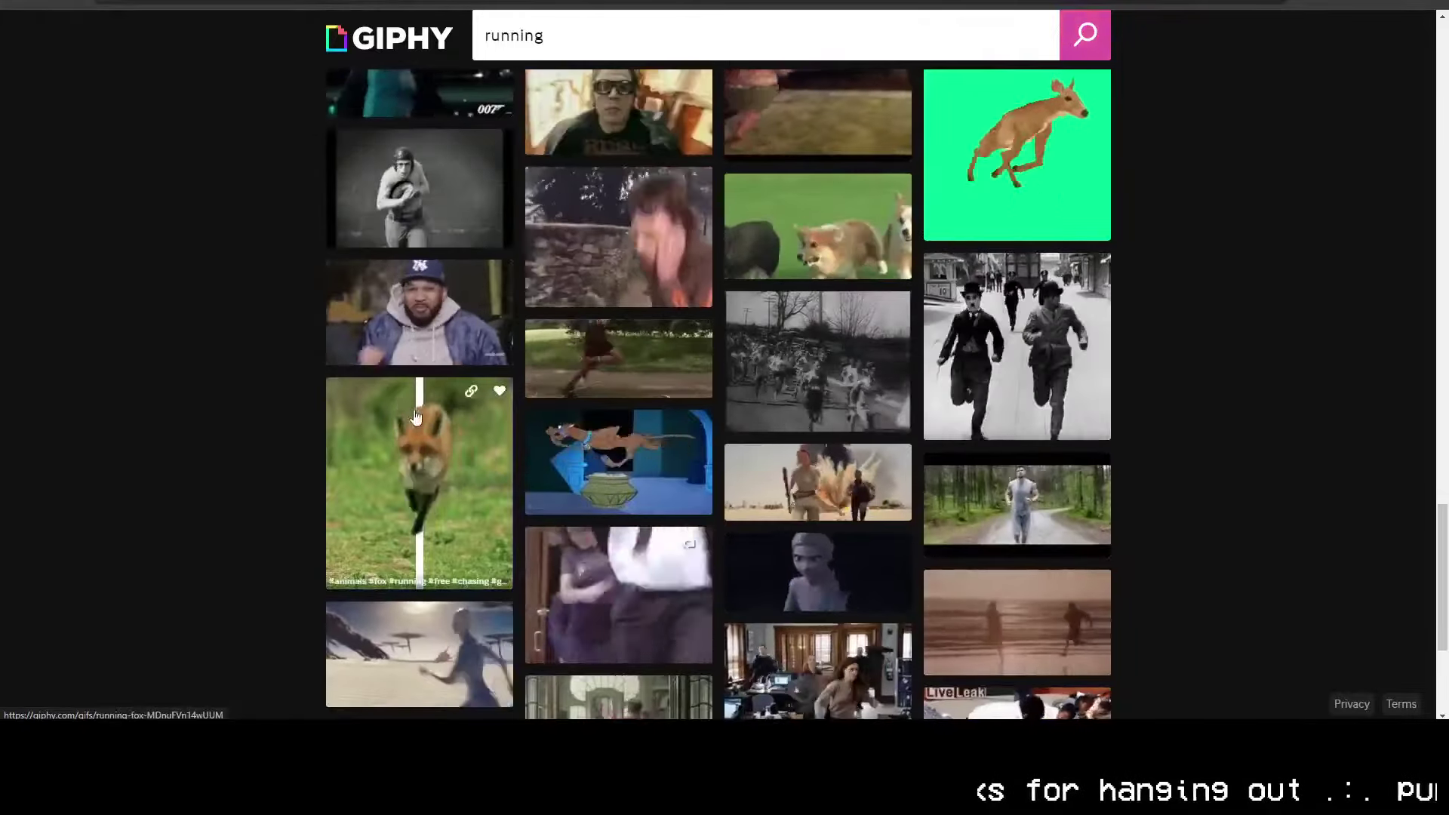
scroll(693, 472, "down", 2)
scroll(693, 471, "down", 5)
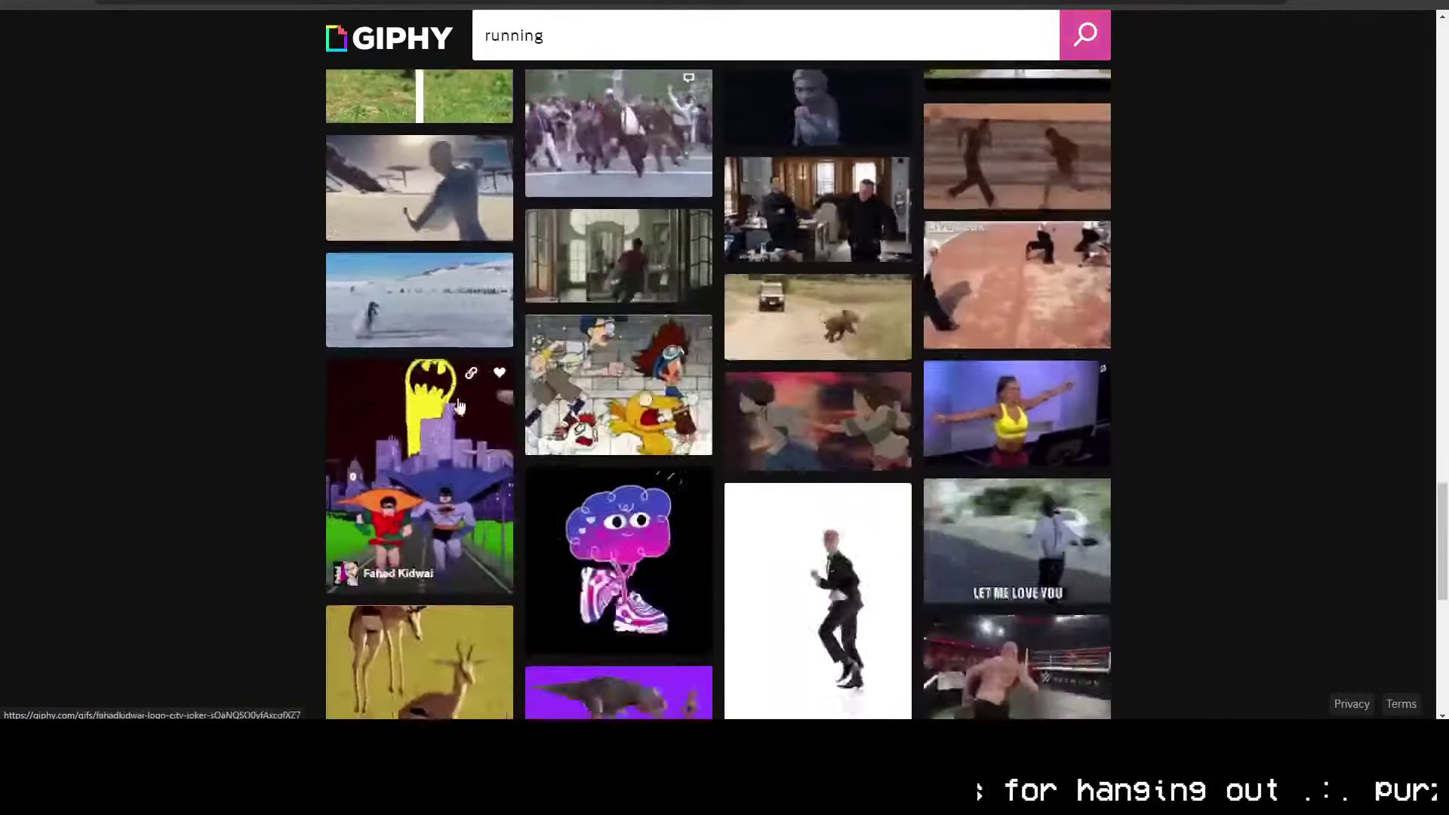
scroll(925, 460, "down", 8)
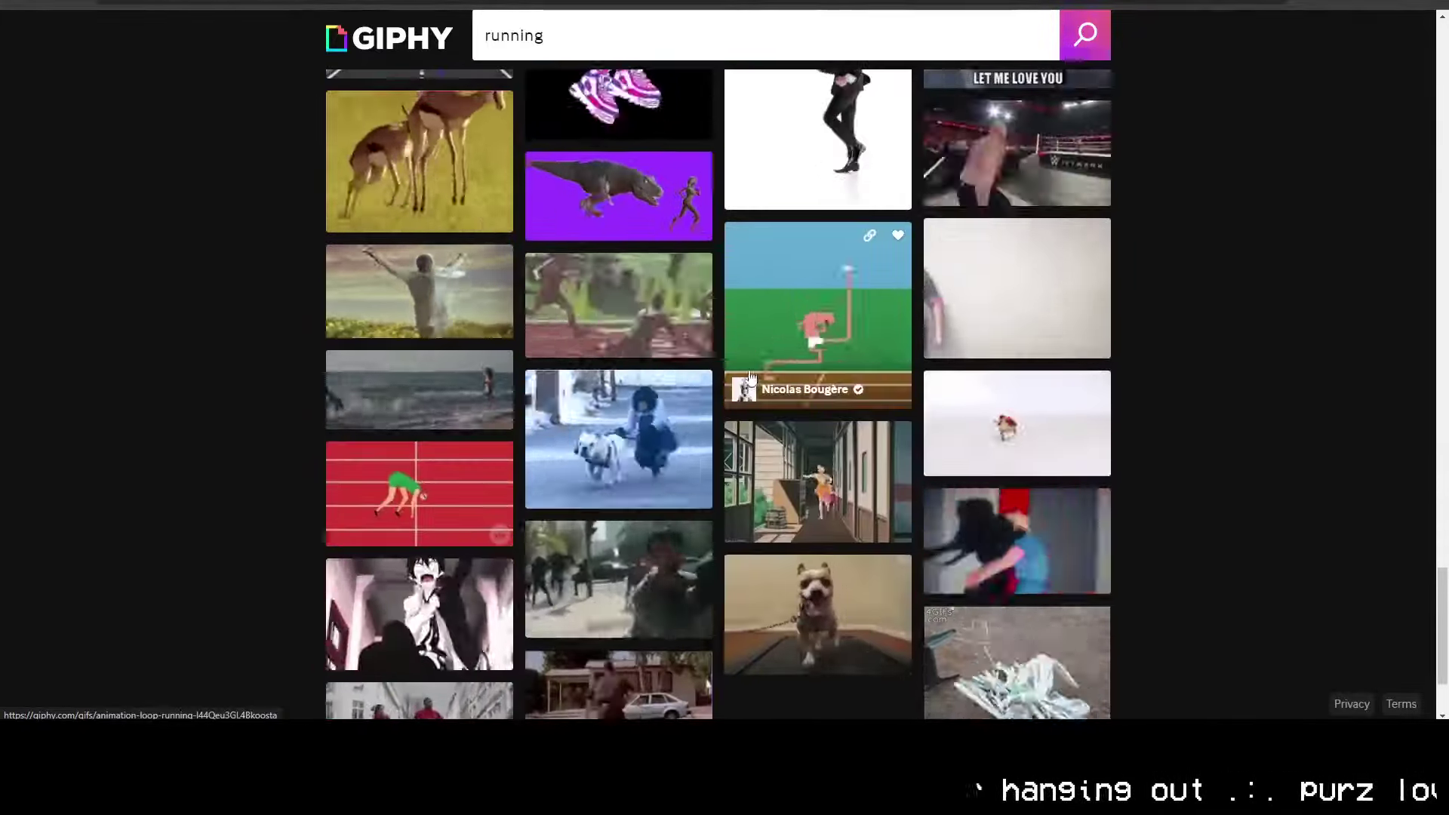
scroll(781, 434, "down", 6)
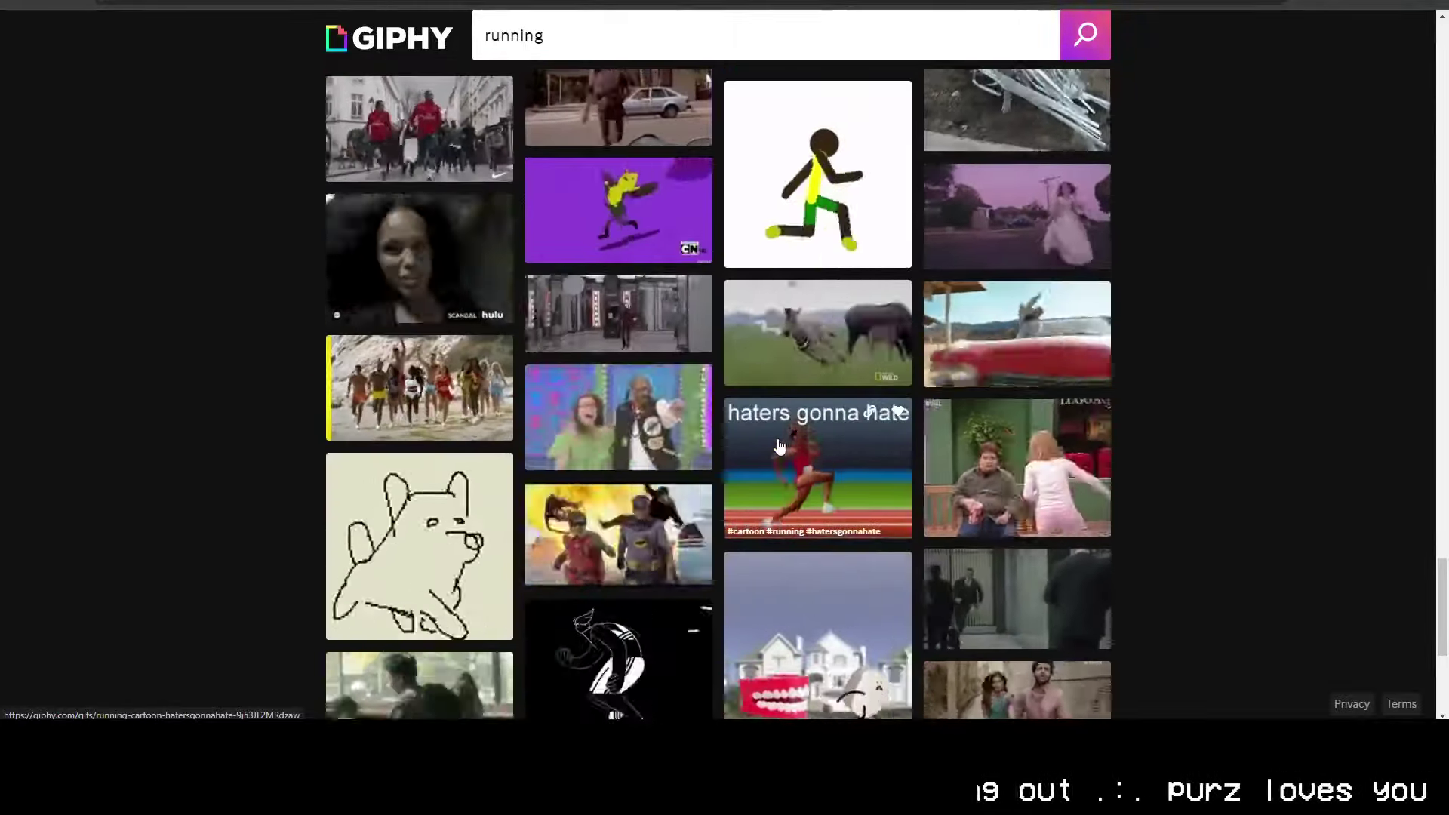
scroll(780, 446, "down", 5)
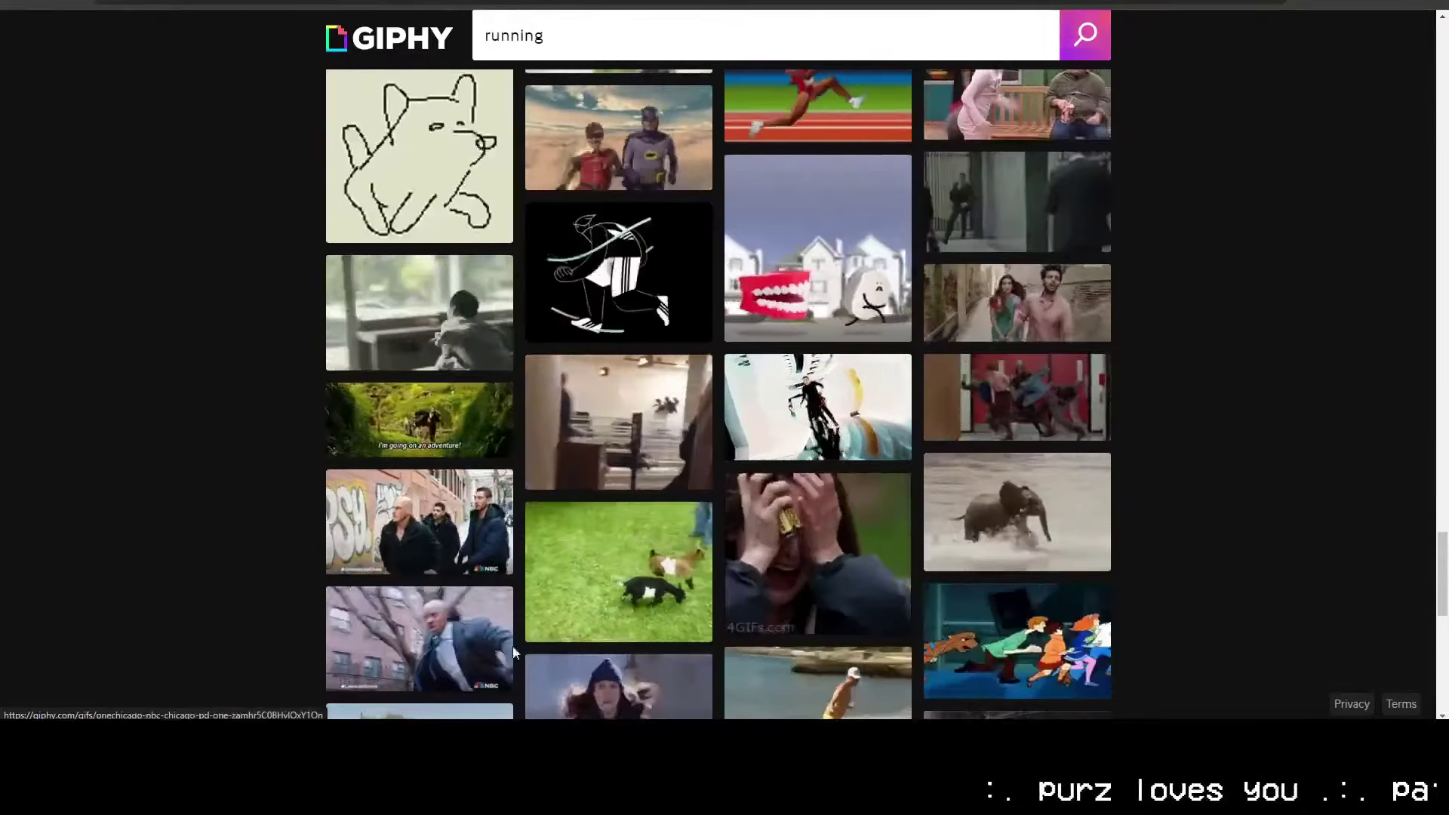
scroll(470, 575, "down", 5)
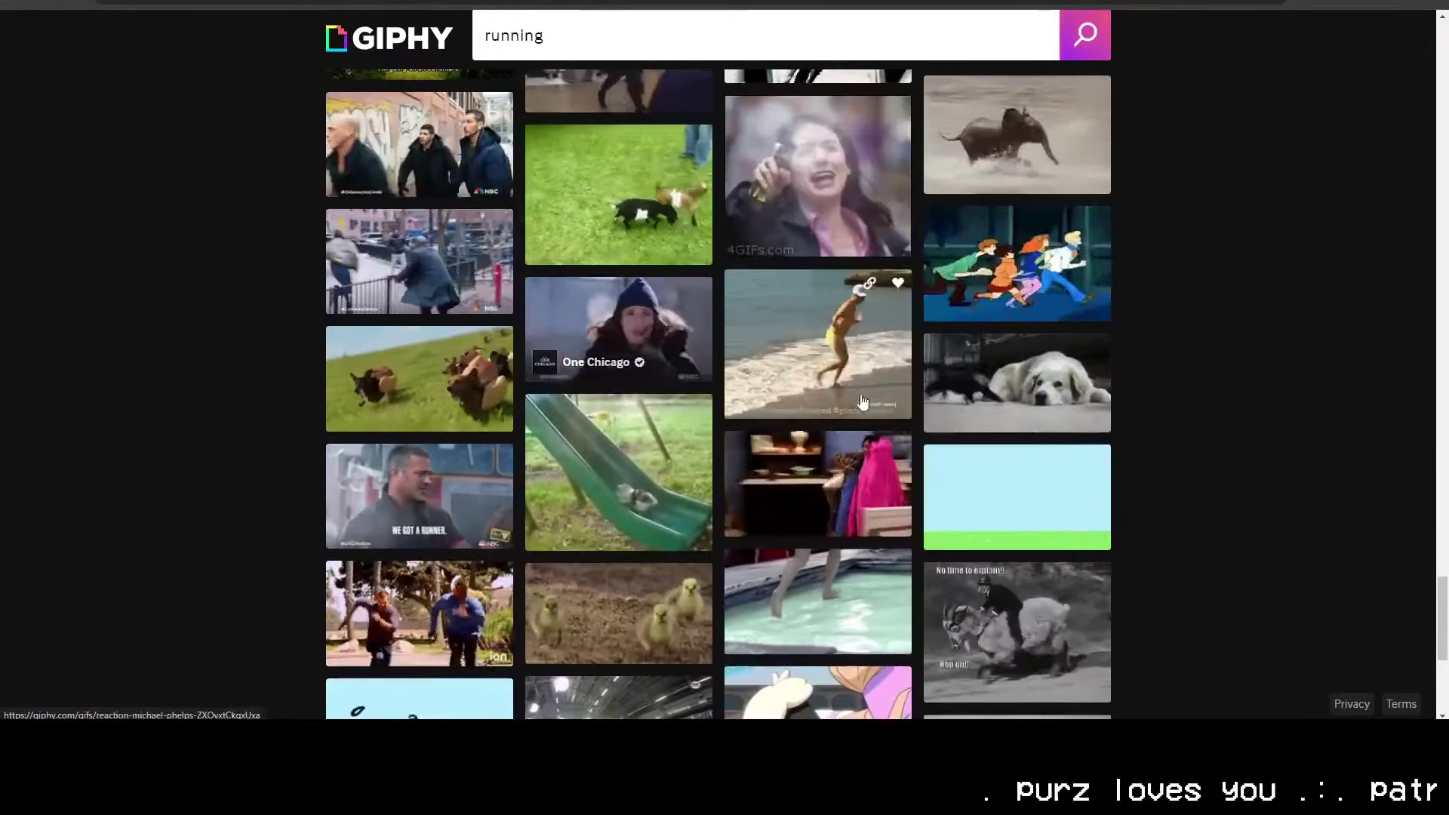
scroll(606, 559, "down", 3)
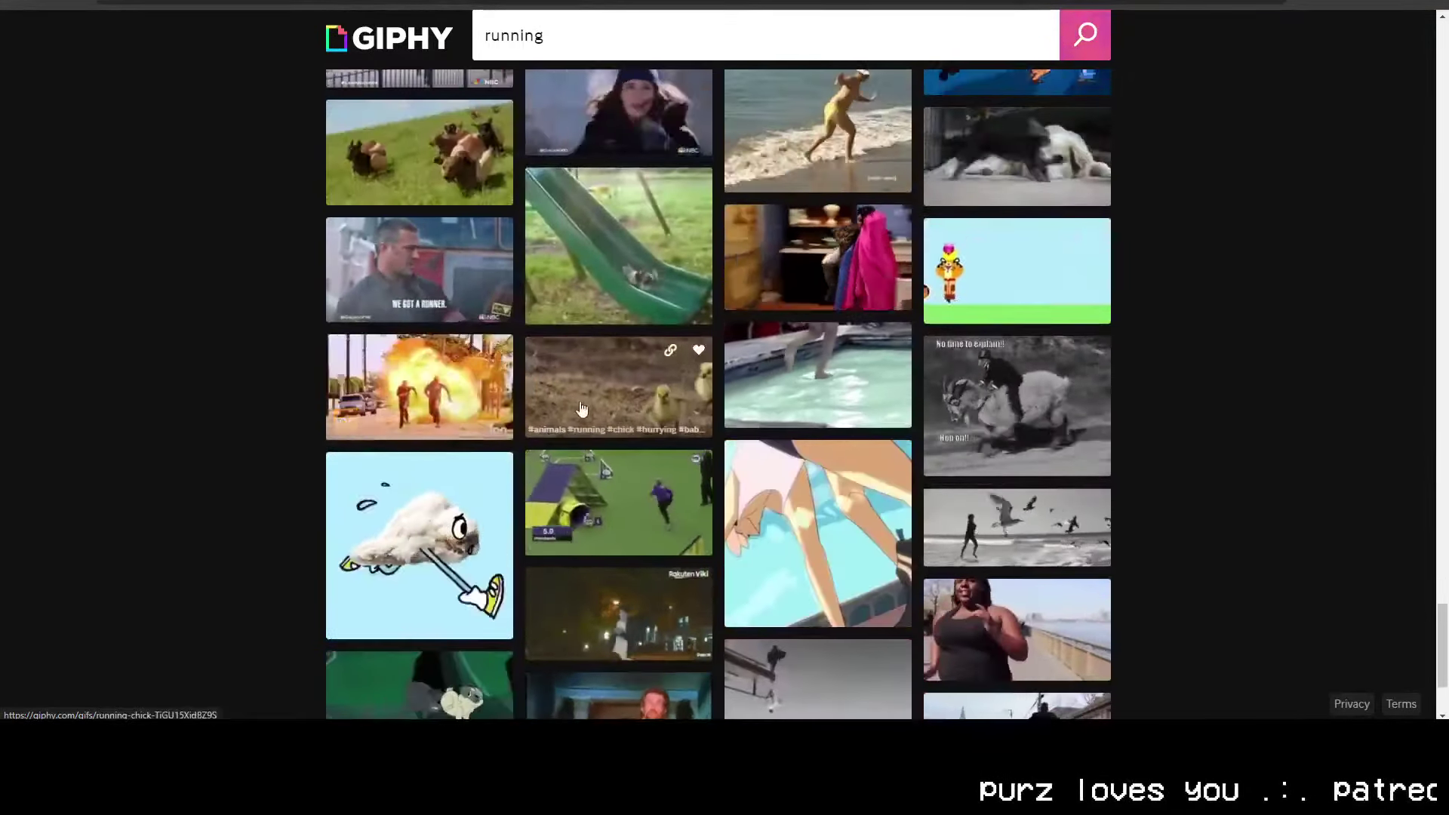
scroll(777, 439, "down", 2)
scroll(133, 355, "down", 15)
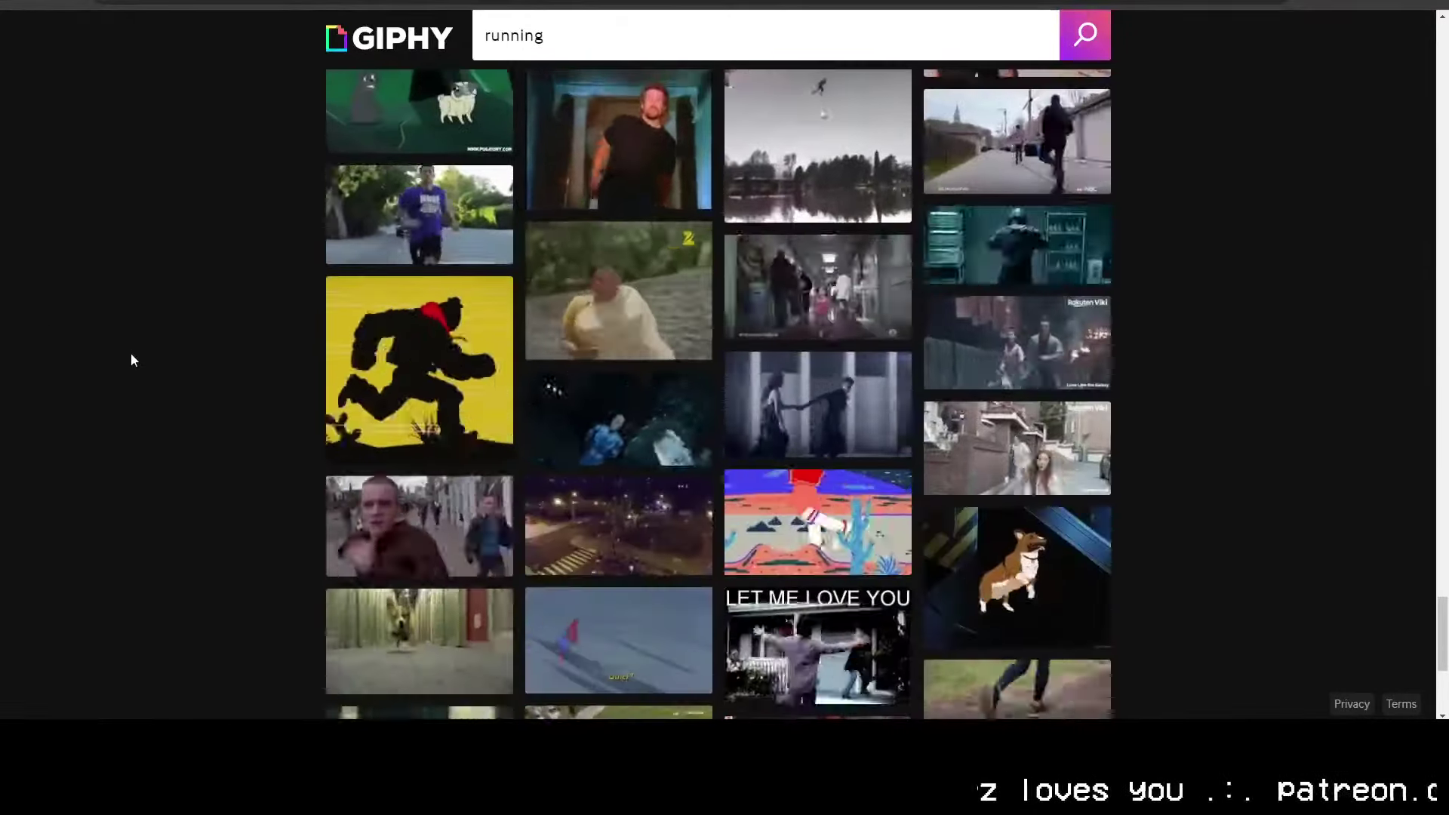
Step: Browse the GIPHY results for "running" and check candidate GIFs for a clearly visible full-body runner
scroll(529, 398, "down", 4)
scroll(480, 427, "down", 15)
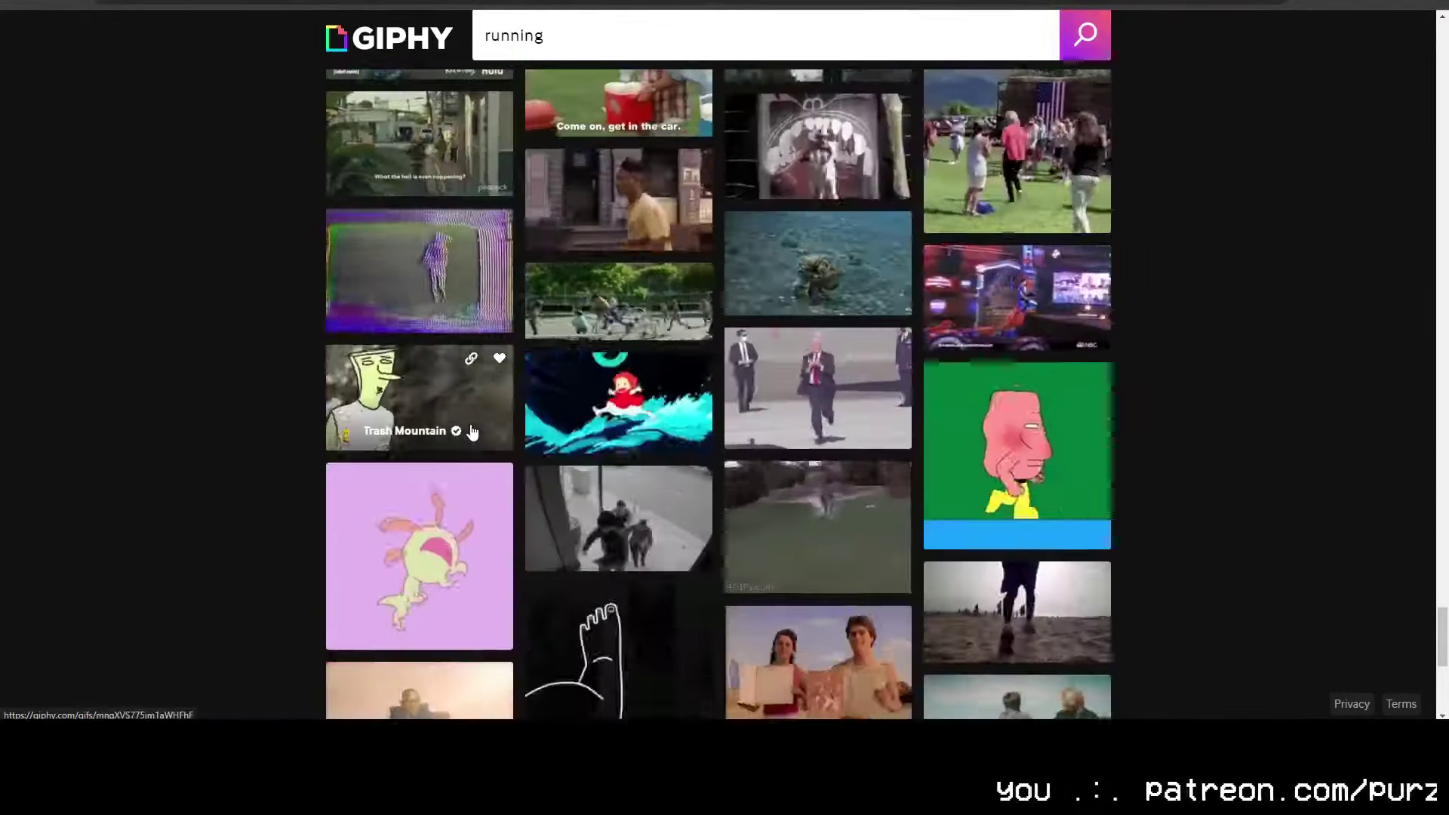
scroll(479, 427, "down", 10)
scroll(537, 436, "down", 2)
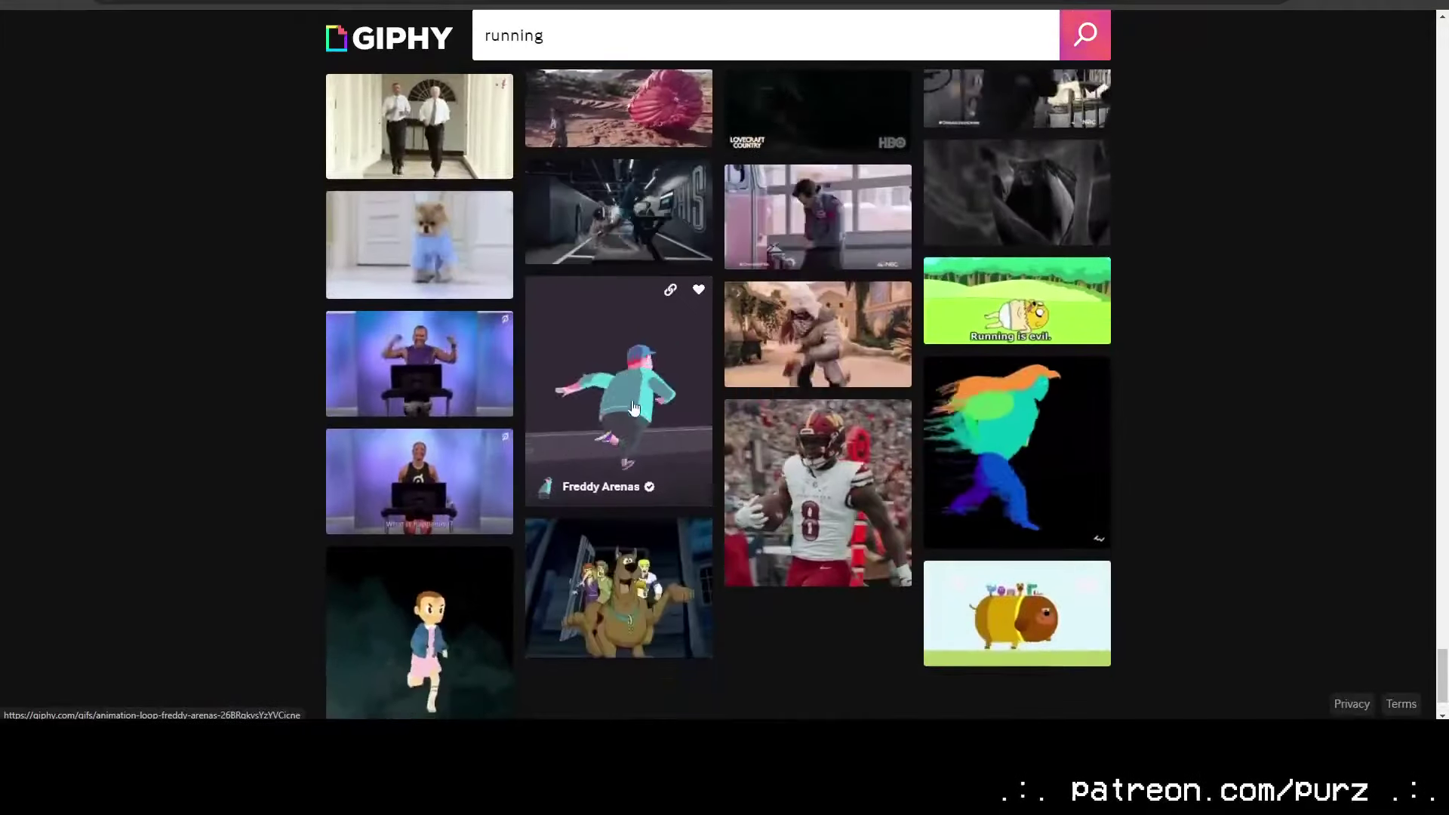
scroll(536, 436, "down", 8)
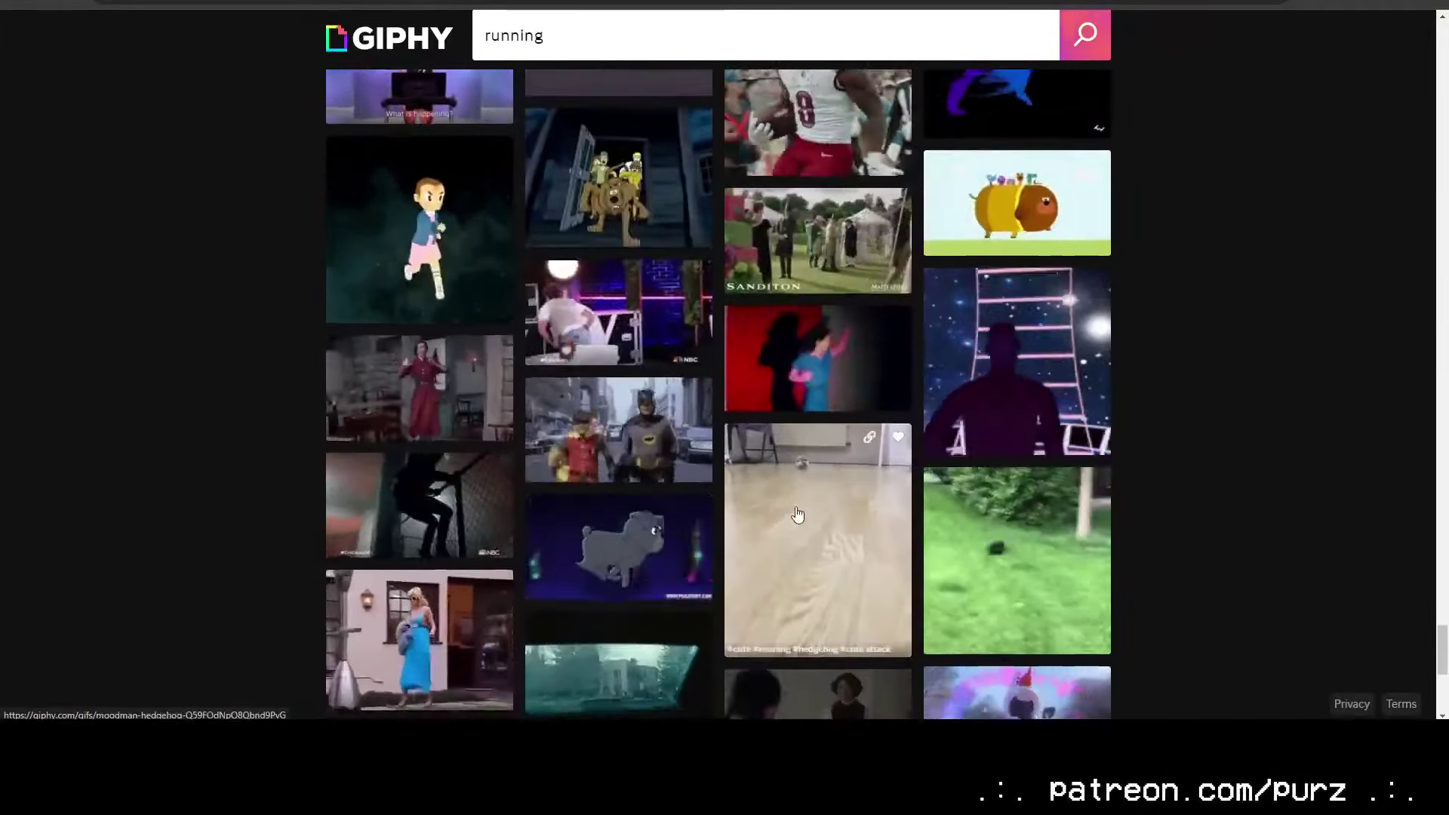
scroll(710, 491, "down", 12)
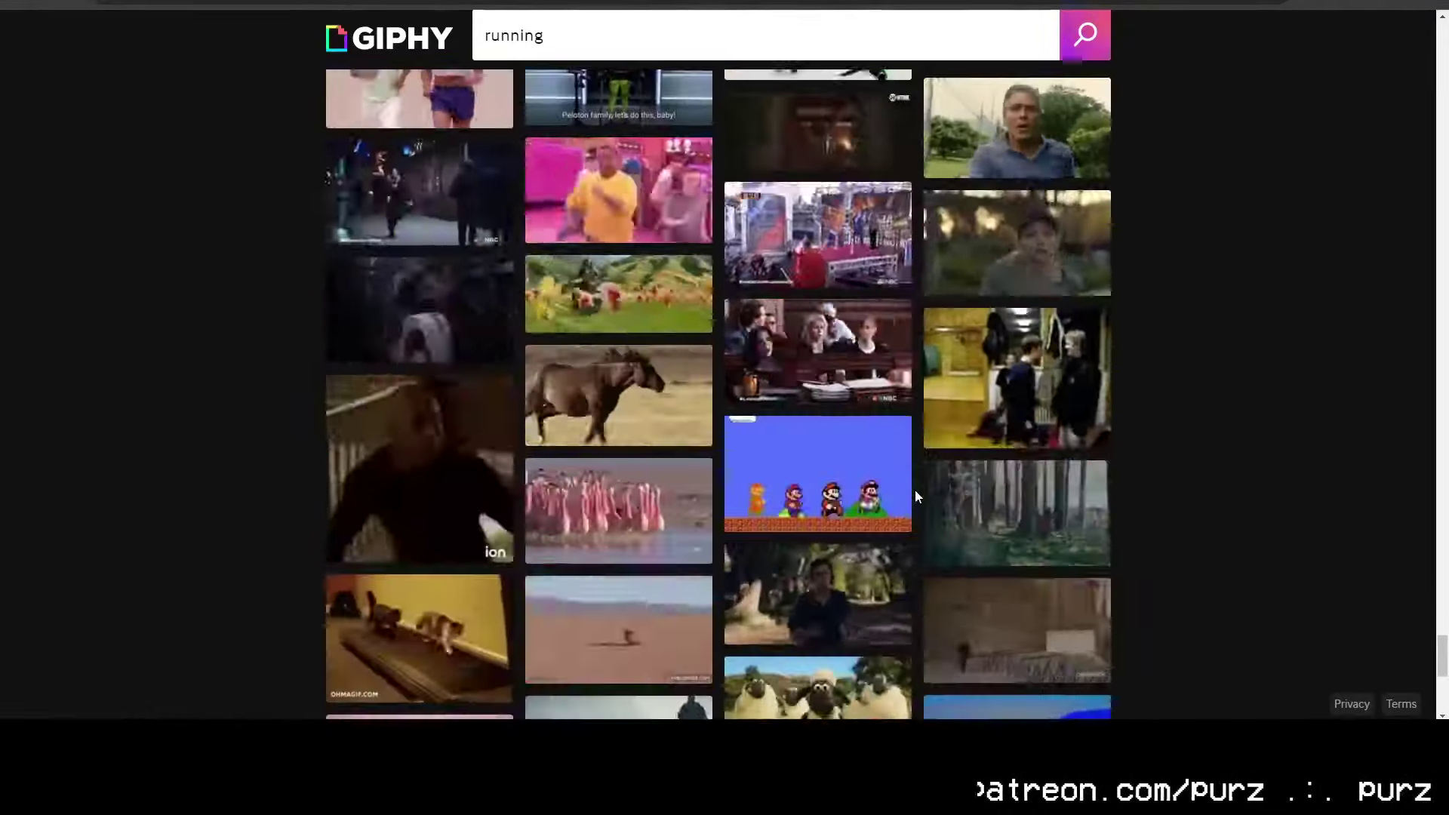
left_click(1026, 373)
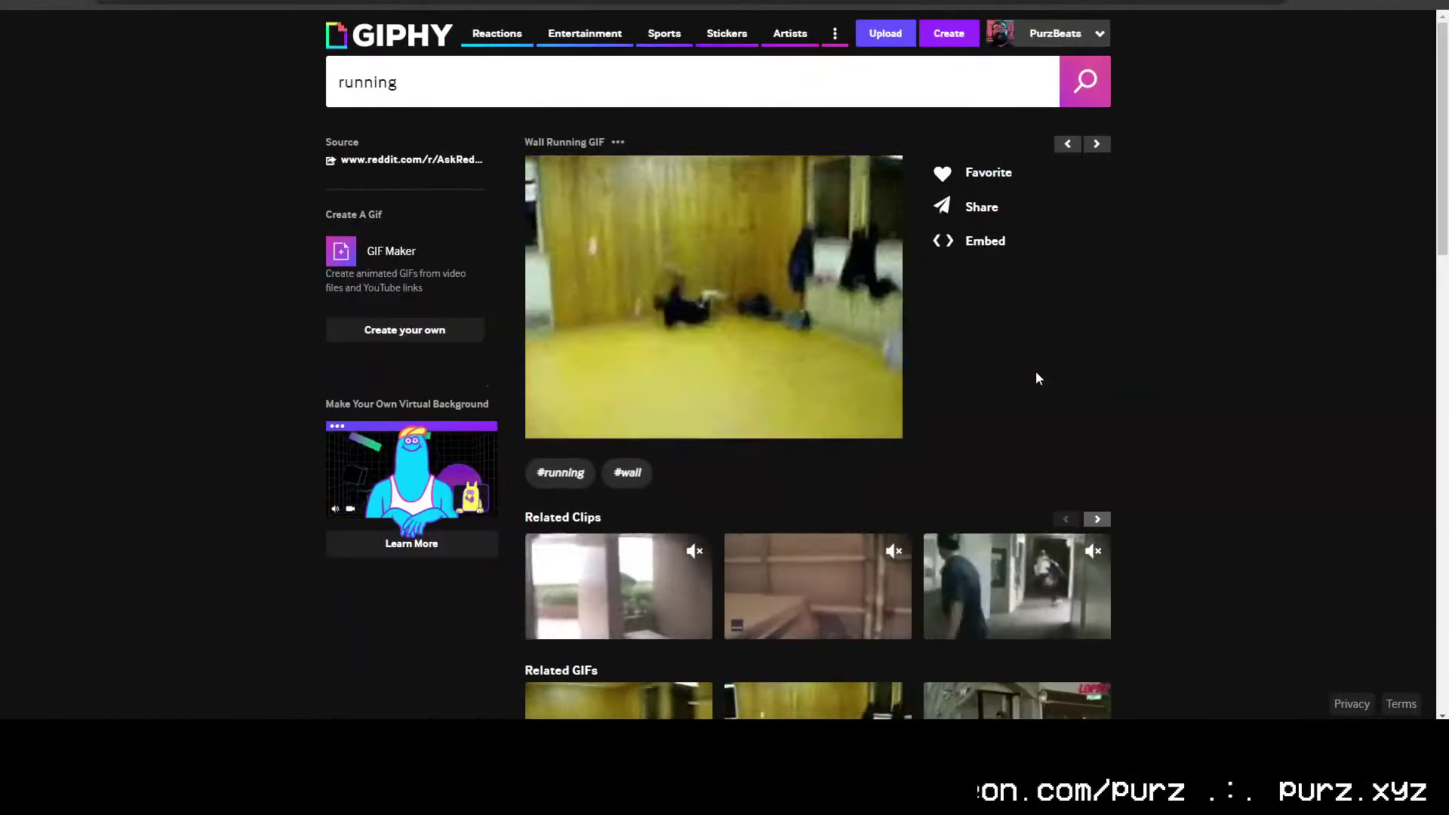
key("alt+Left")
scroll(640, 420, "down", 4)
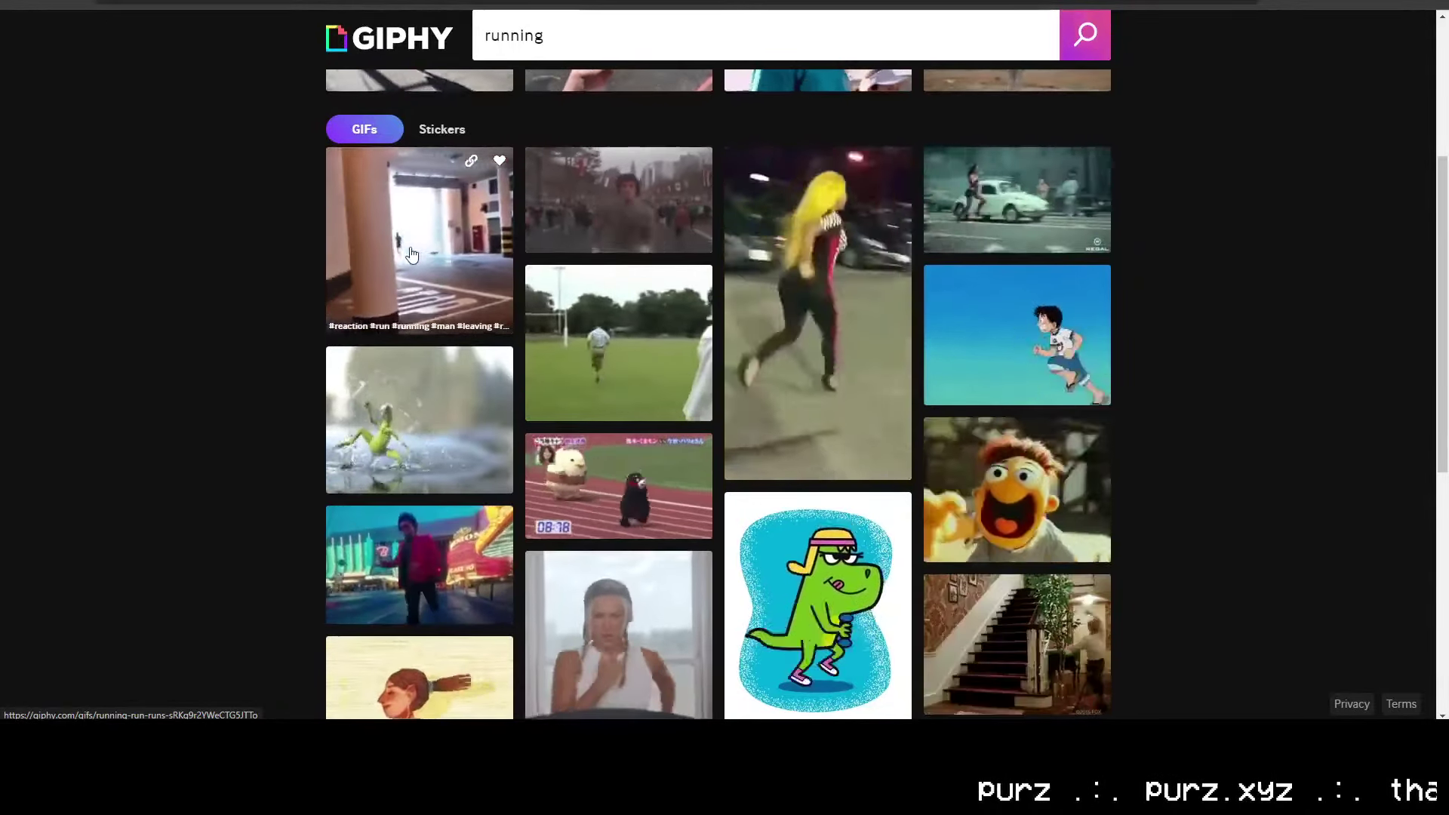
Step: Open the GIF of the man running through the parking garage and save its image as running_man
left_click(417, 282)
right_click(705, 278)
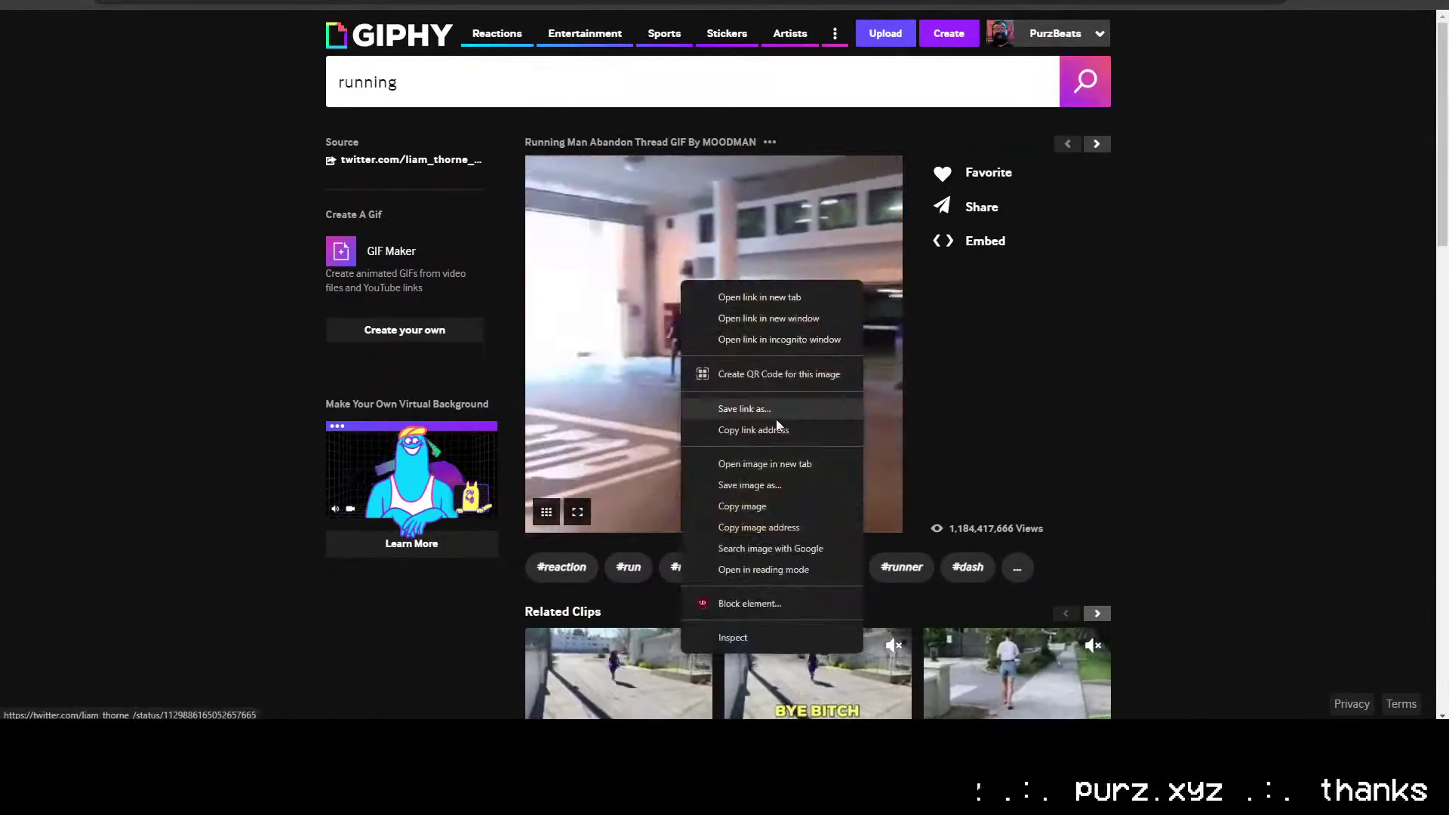
left_click(754, 482)
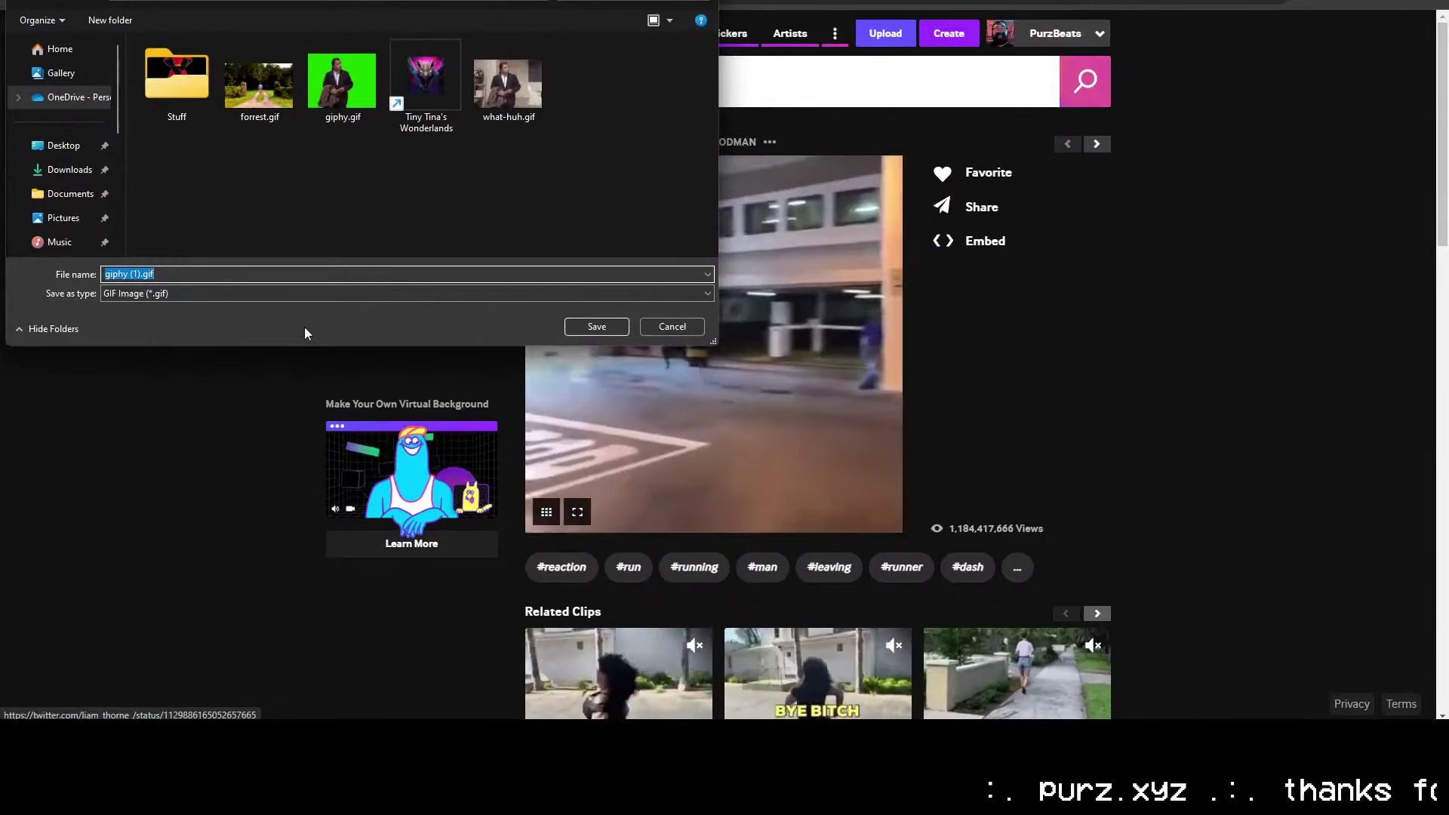
type("running_man")
key("Return")
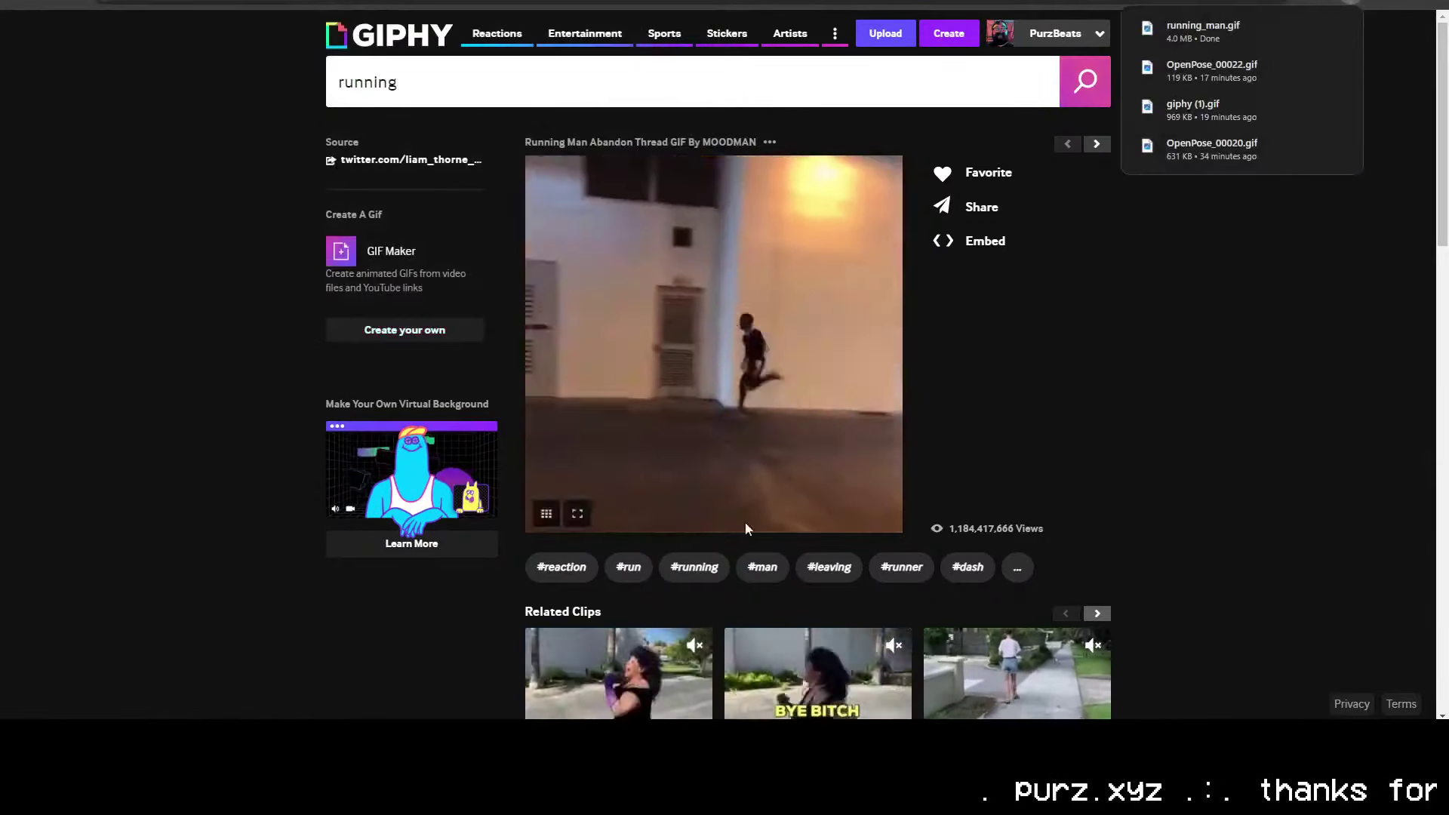
Step: Bring up the command prompt and open the Downloads folder through the Run dialog
mouse_move(235, 736)
left_click(181, 643)
key("super+r")
type("C:")
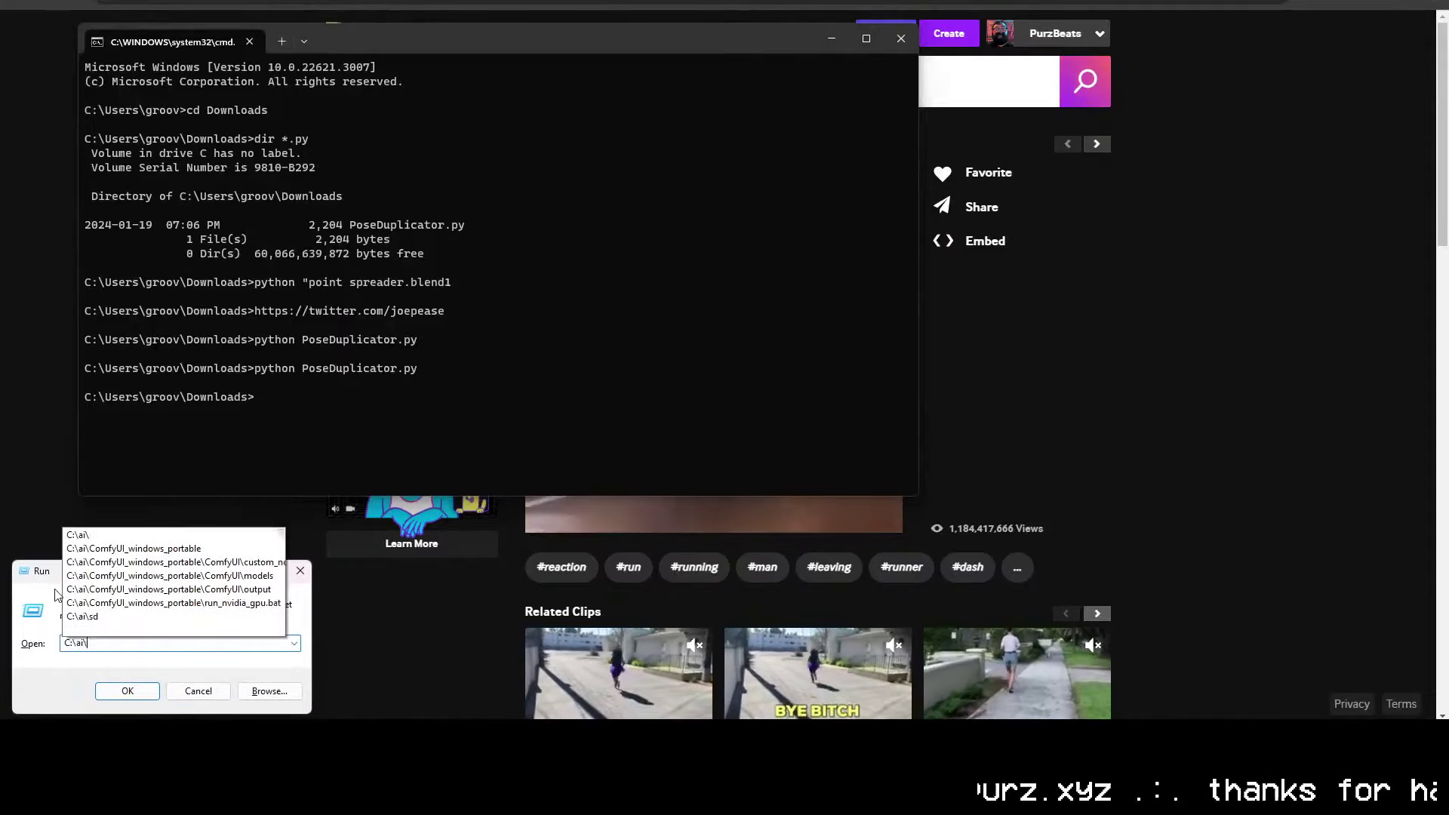
key("BackSpace")
key("BackSpace")
type("Downloads")
key("Return")
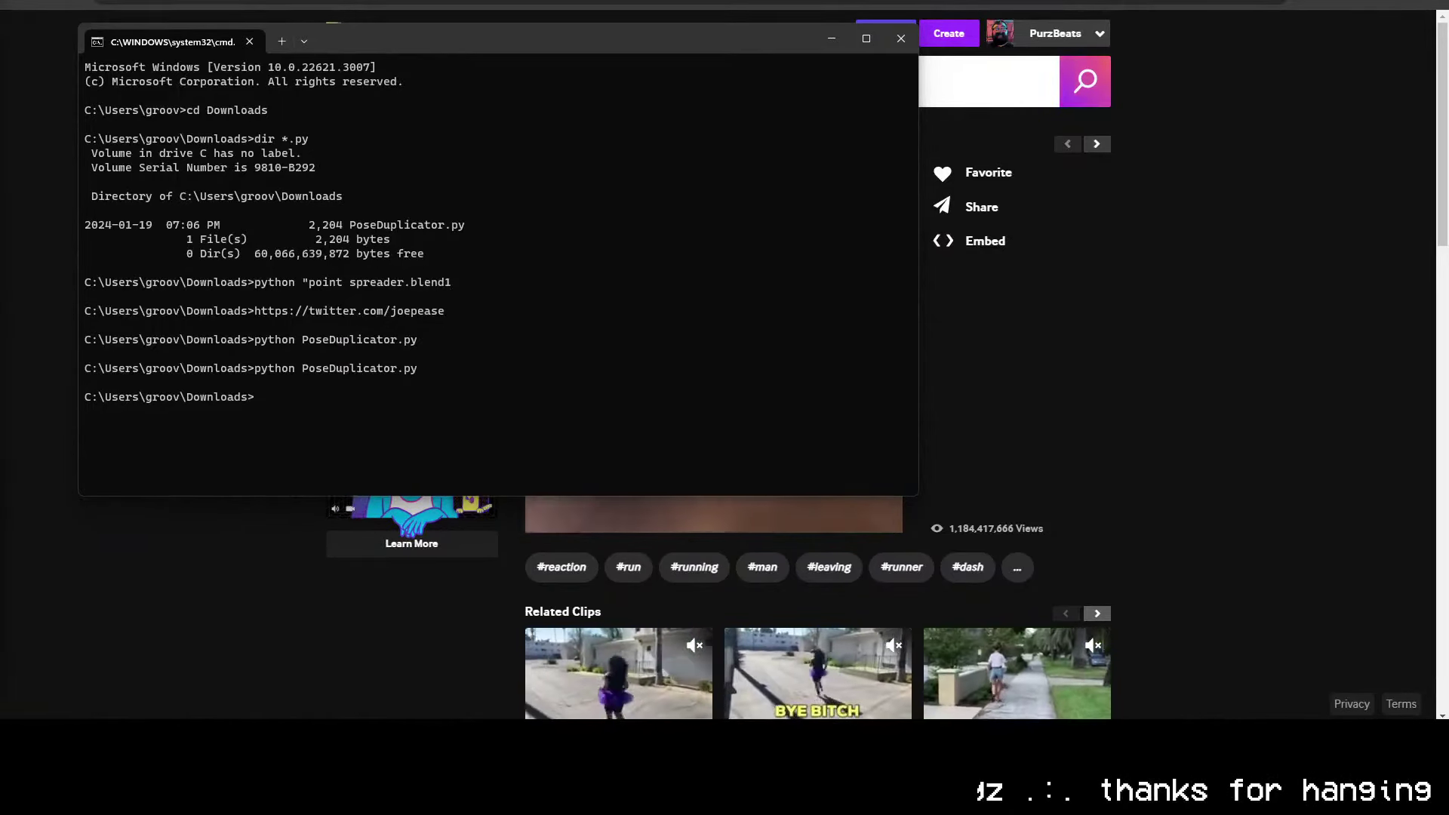
Step: Save the running man GIF into the Downloads folder as pose, replacing the existing pose.gif
left_click(936, 347)
right_click(779, 324)
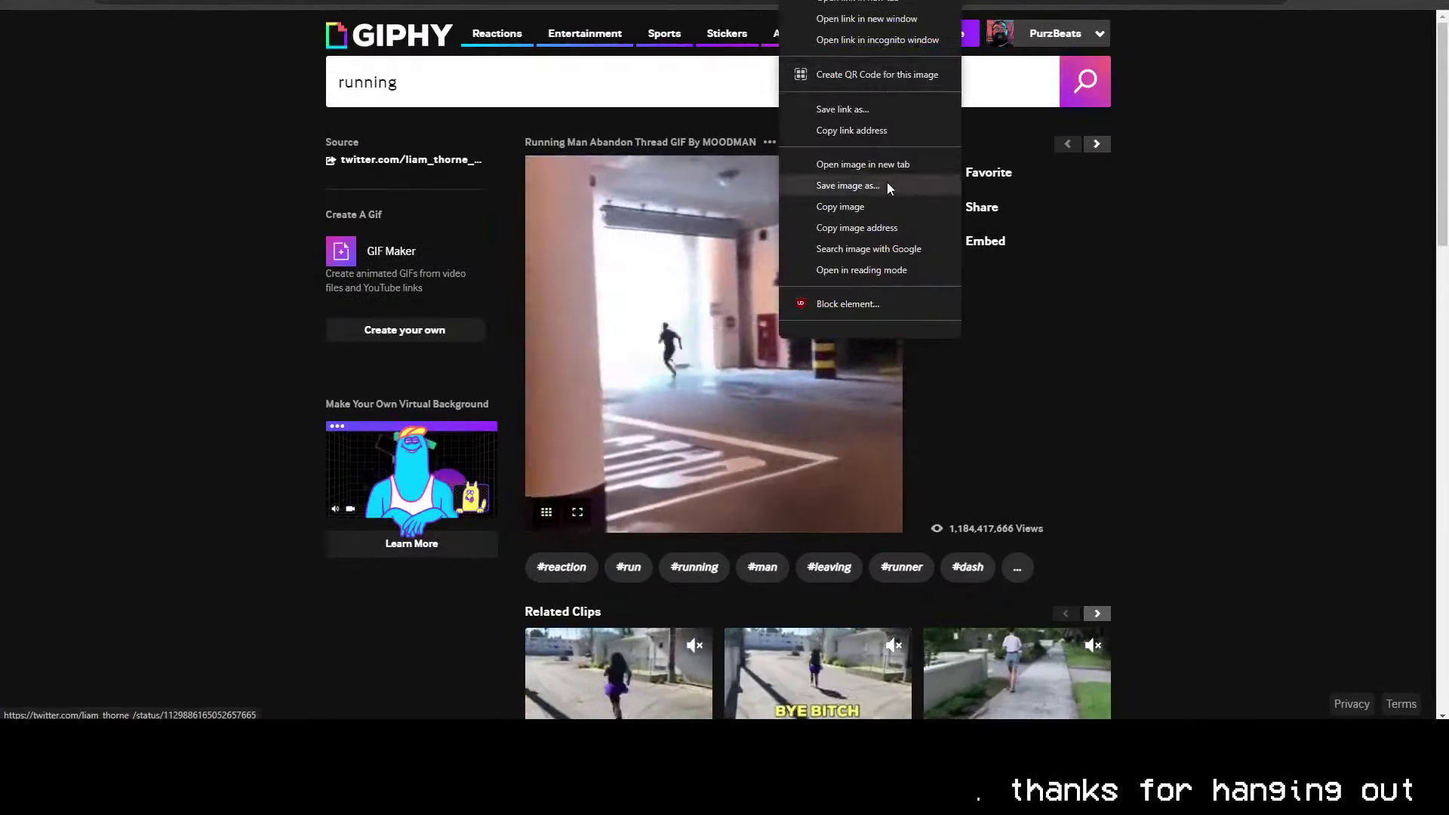
left_click(886, 185)
left_click(70, 175)
left_click(249, 275)
type("pose")
key("Return")
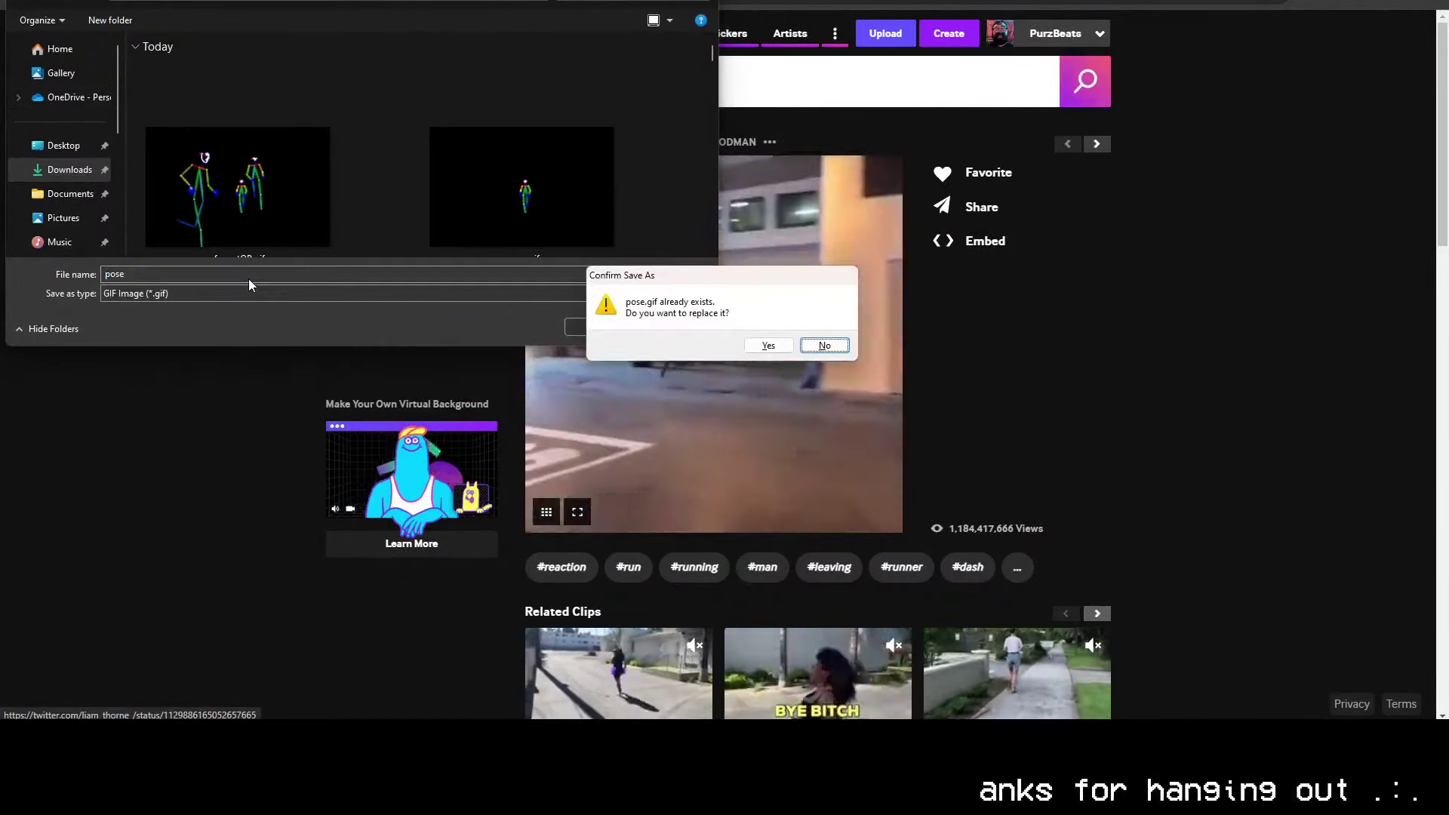
left_click(774, 345)
Step: Run python PoseDuplicator.py in the command prompt already set to the Downloads folder
mouse_move(226, 736)
left_click(204, 657)
key("Up")
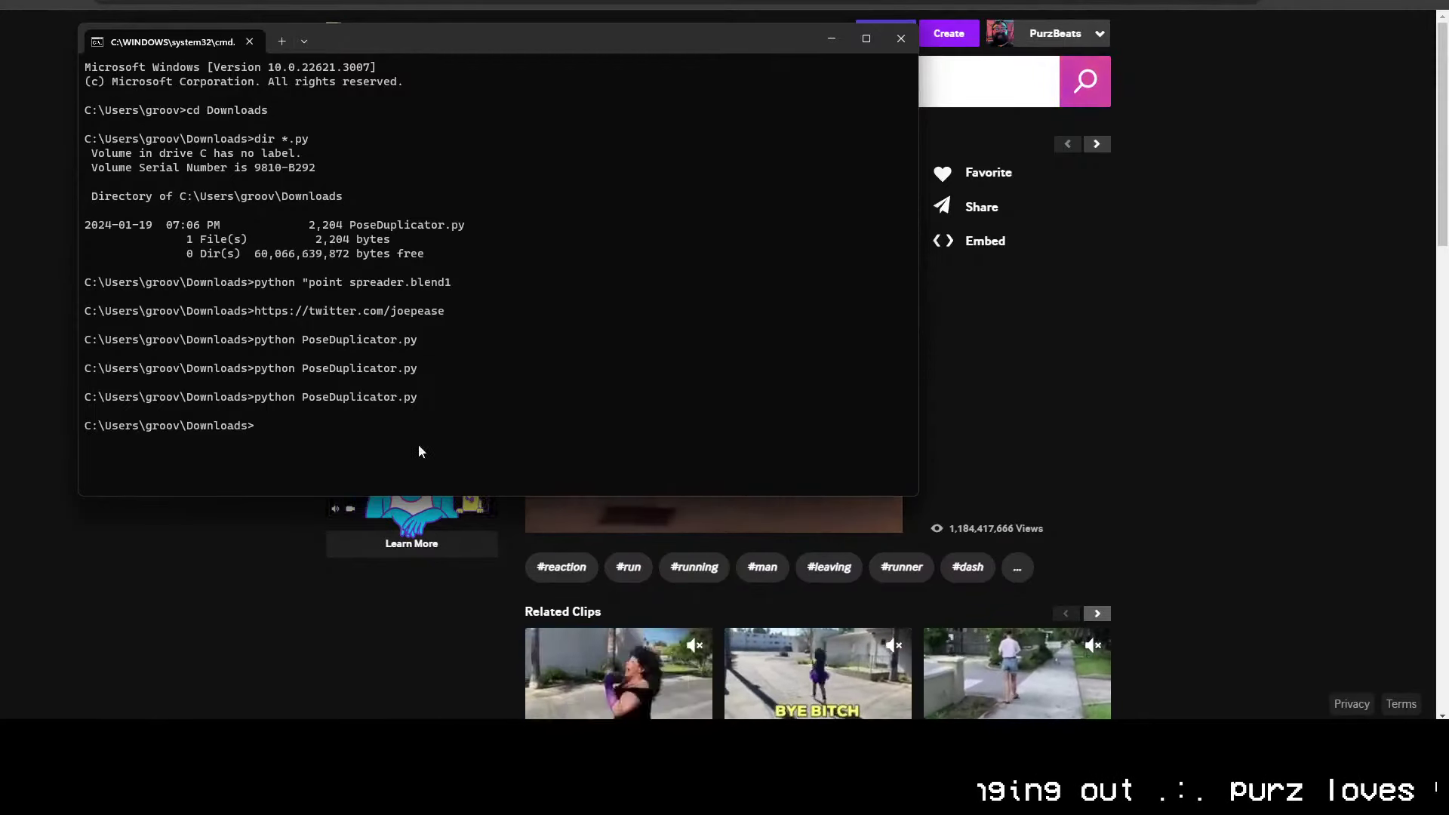
Step: Switch to the DWPose workflow in ComfyUI and upload pose.gif into the Load Video node
left_click(274, 537)
left_click(252, 1)
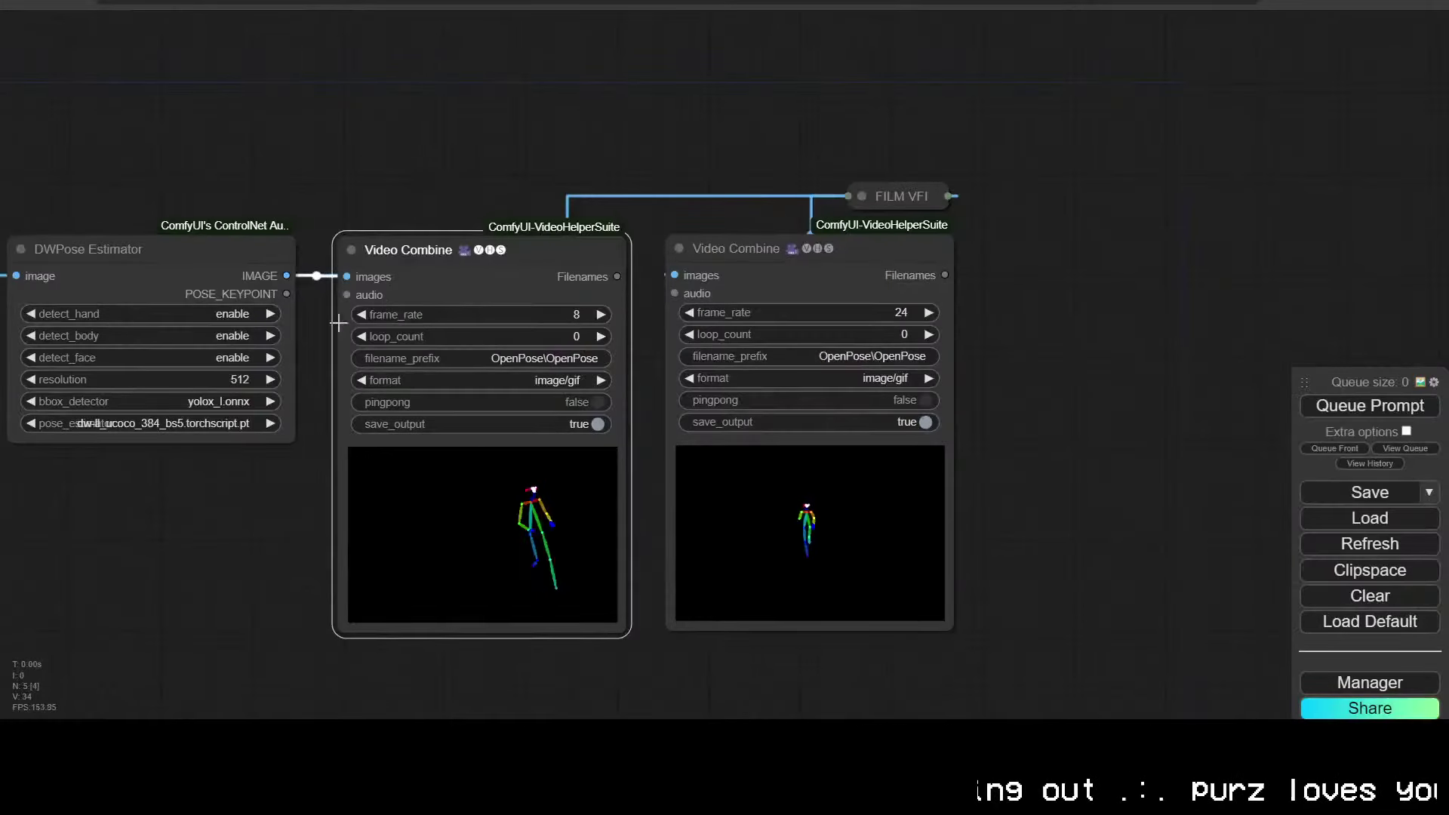
left_click_drag(332, 321, 743, 231)
left_click(338, 352)
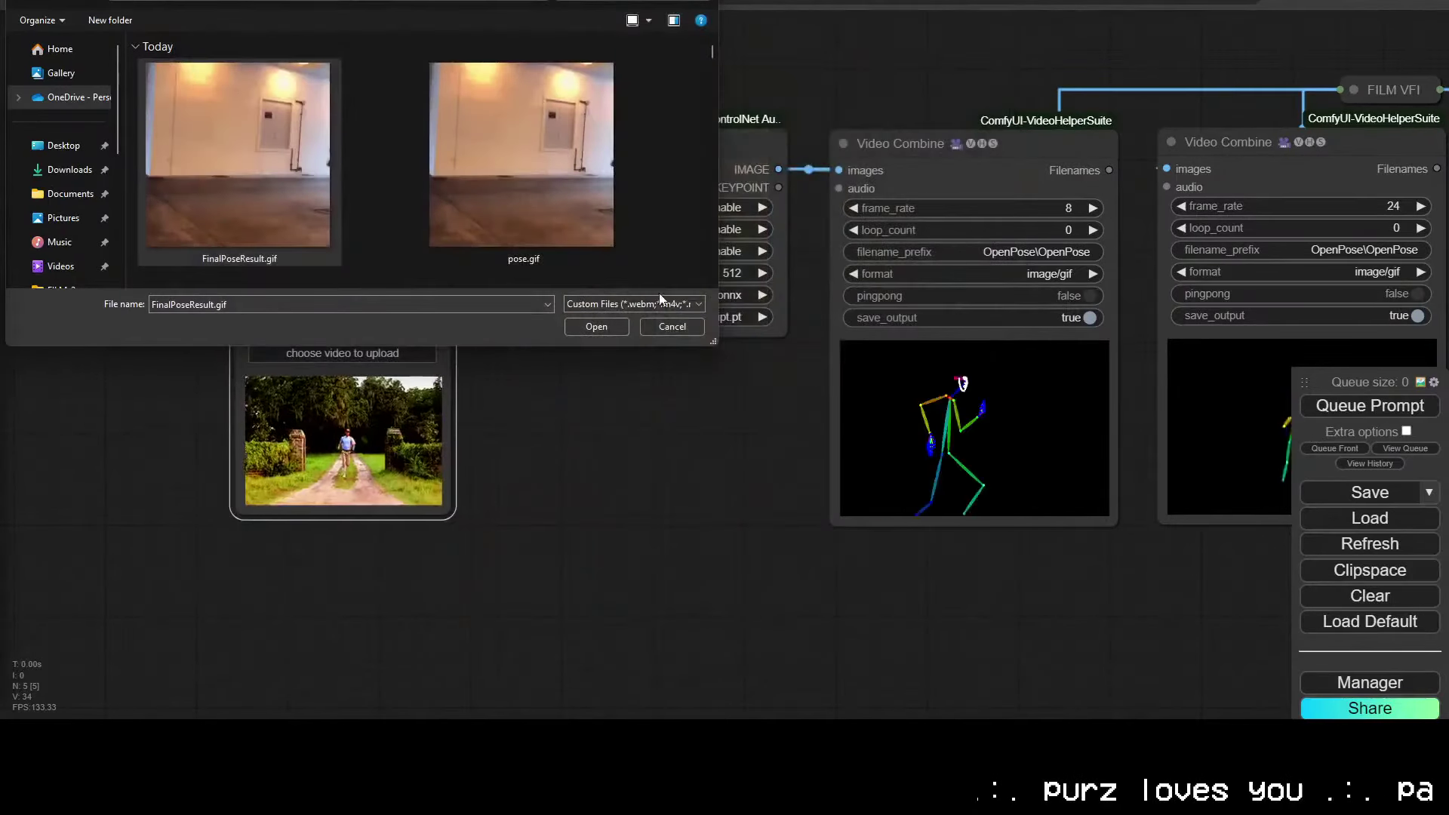
left_click(672, 326)
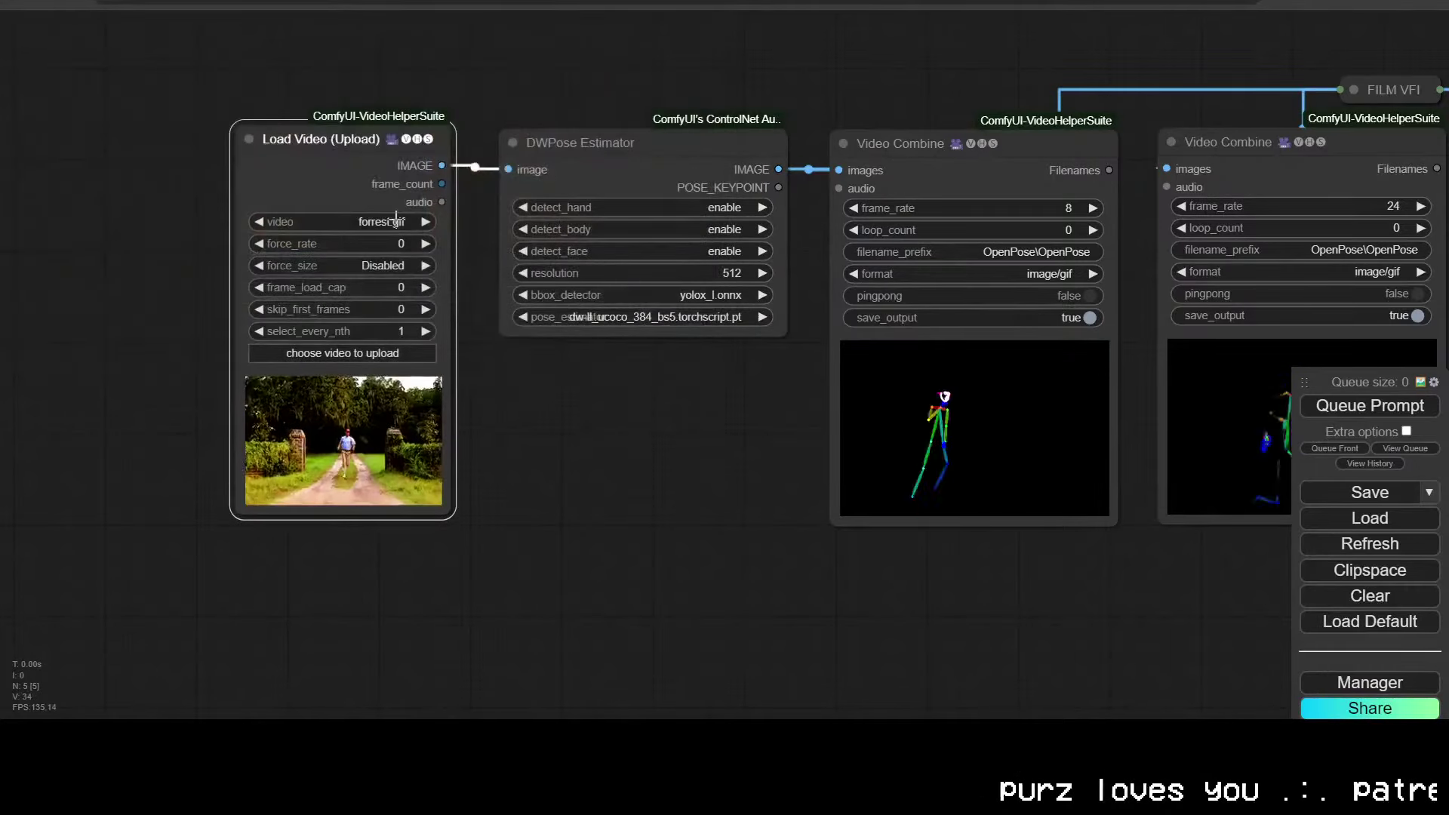
left_click(393, 351)
double_click(509, 161)
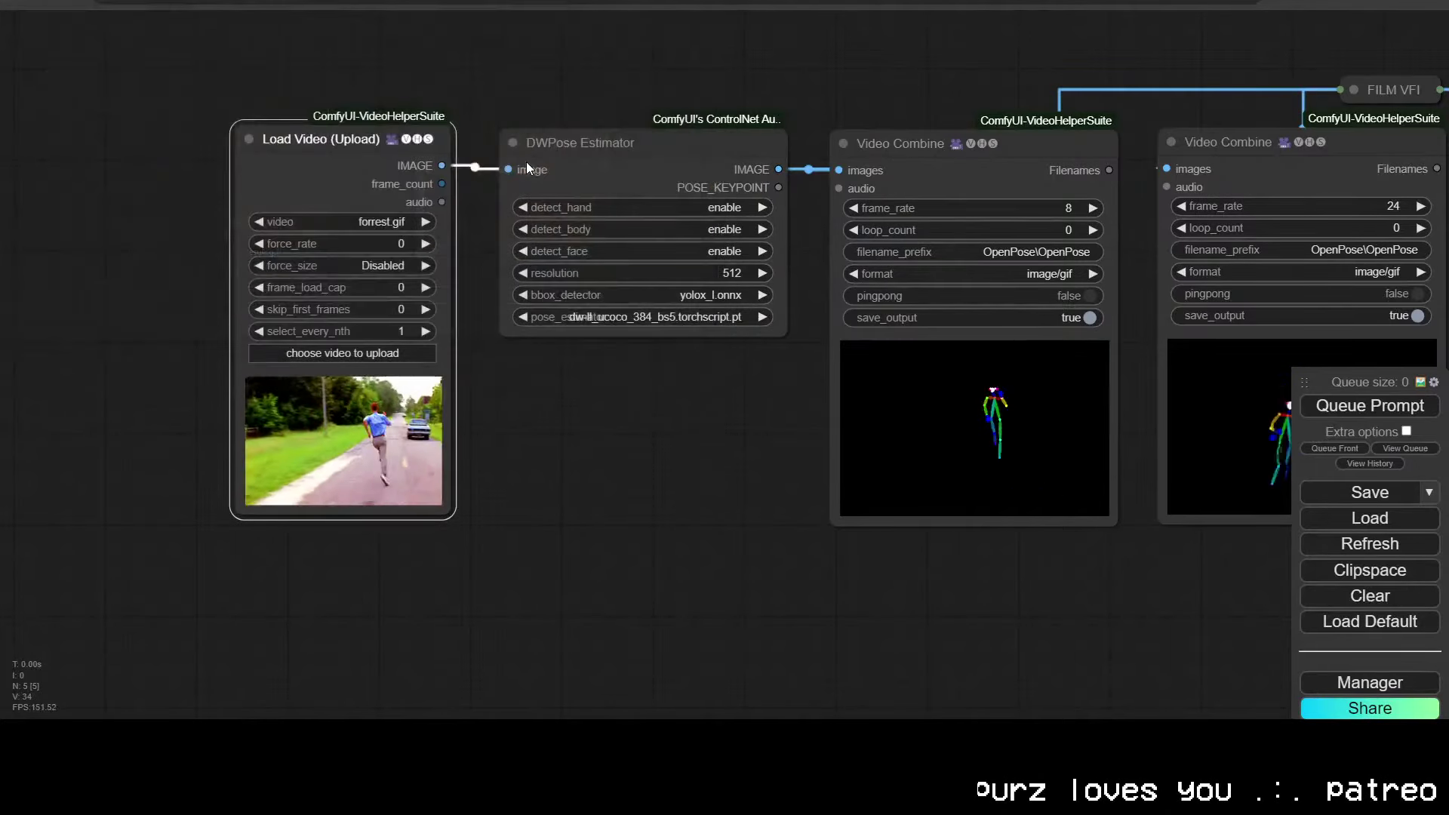
Step: Delete the FILM VFI node together with the 24 fps Video Combine node
left_click_drag(702, 449, 469, 504)
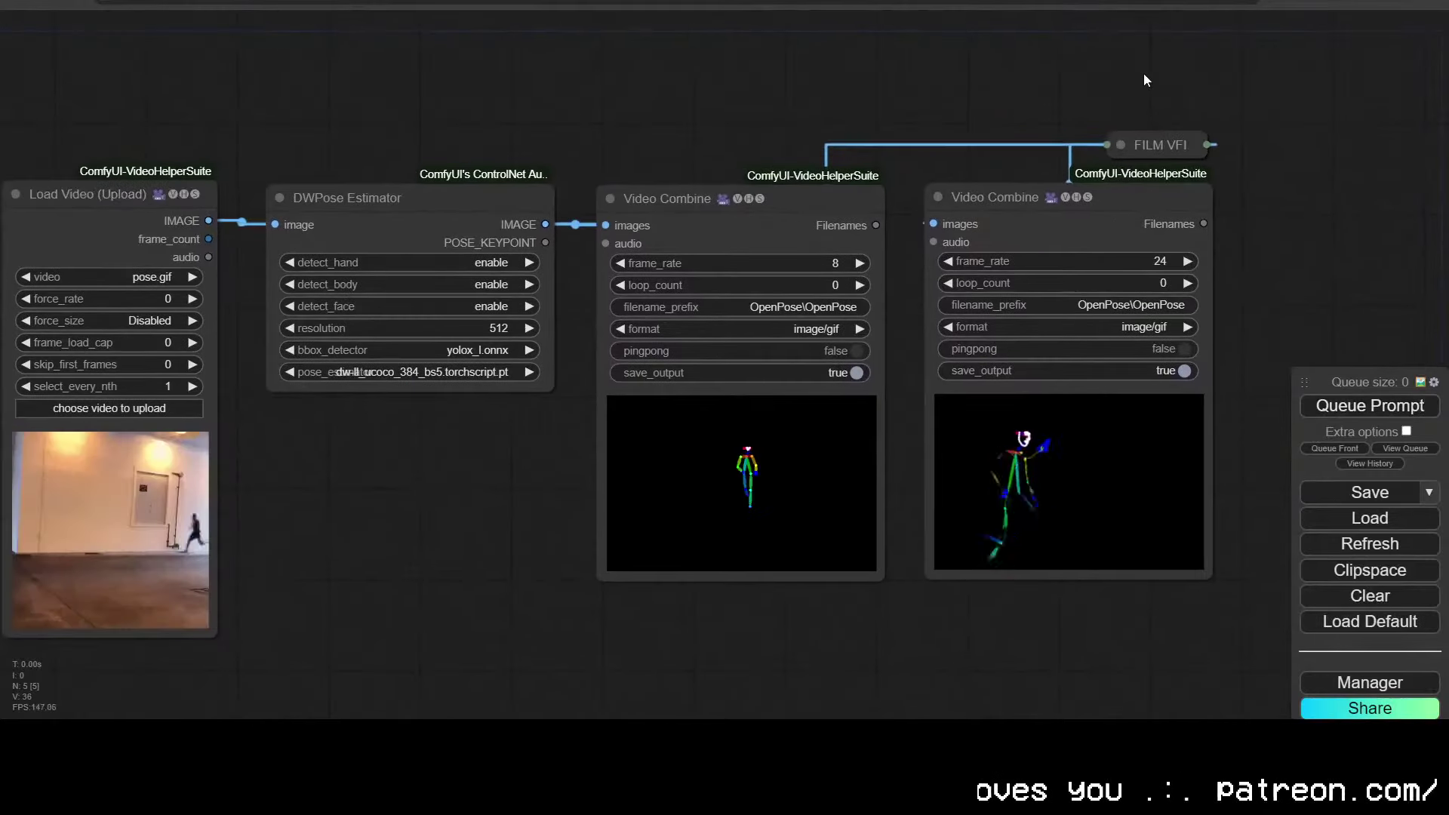
left_click_drag(1145, 78, 1282, 414, "ctrl")
key("Delete")
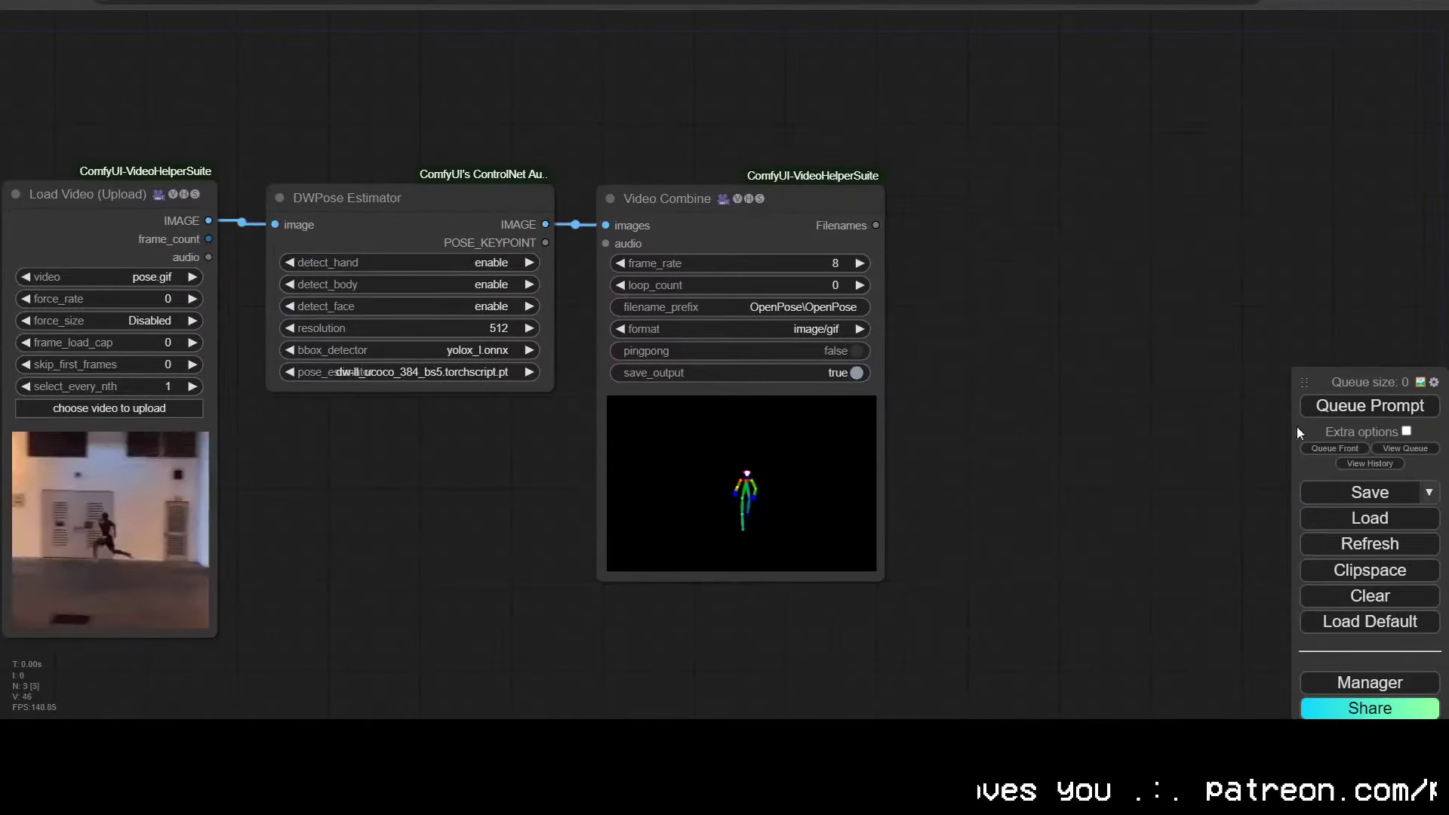
Step: Set the remaining Video Combine node's frame rate to 12, generate the pose GIF and compare it with the source video
left_click(818, 264)
type("12")
left_click(1087, 266)
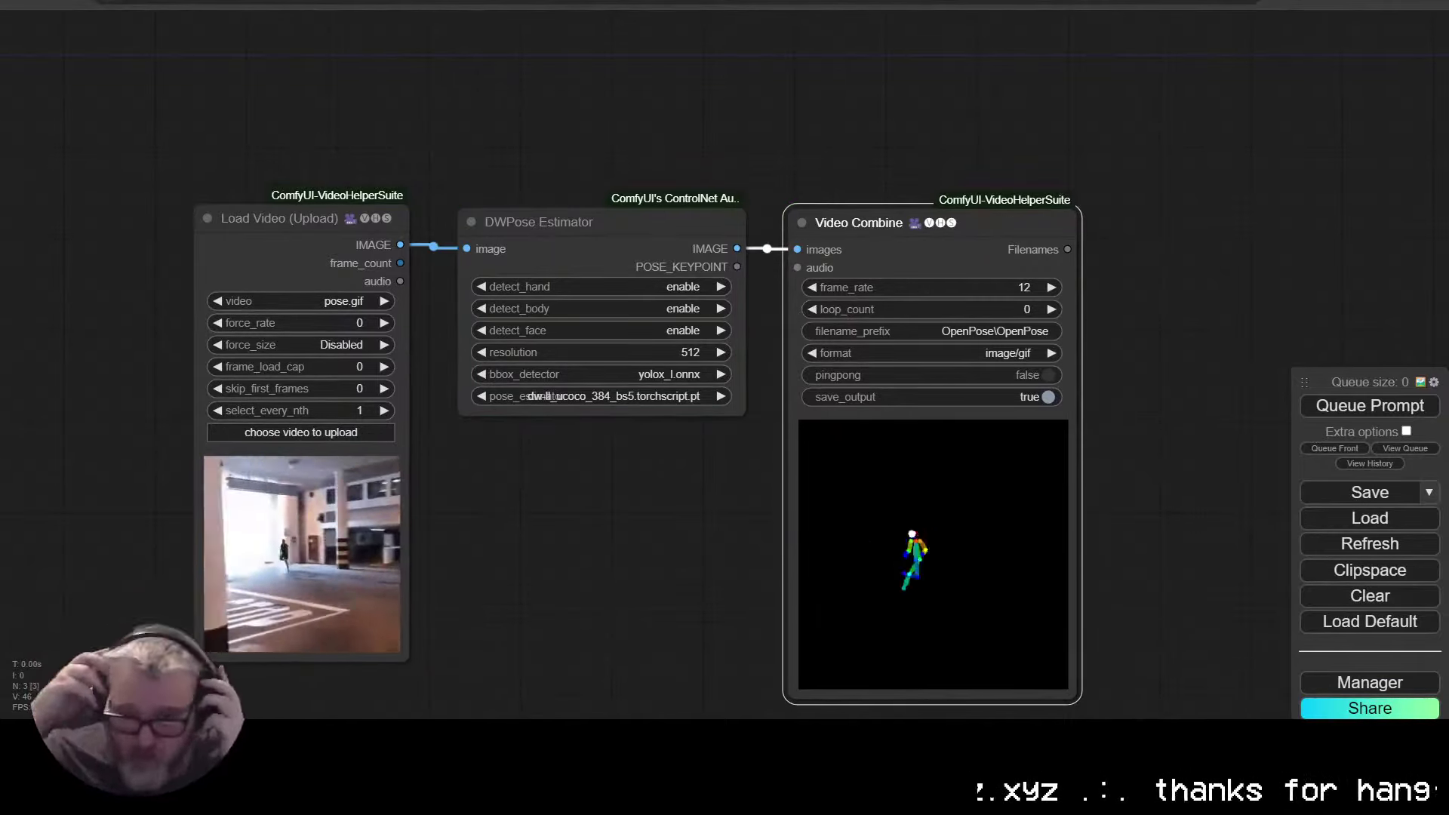
scroll(1004, 656, "up", 11)
scroll(1101, 515, "down", 7)
left_click_drag(278, 522, 431, 523)
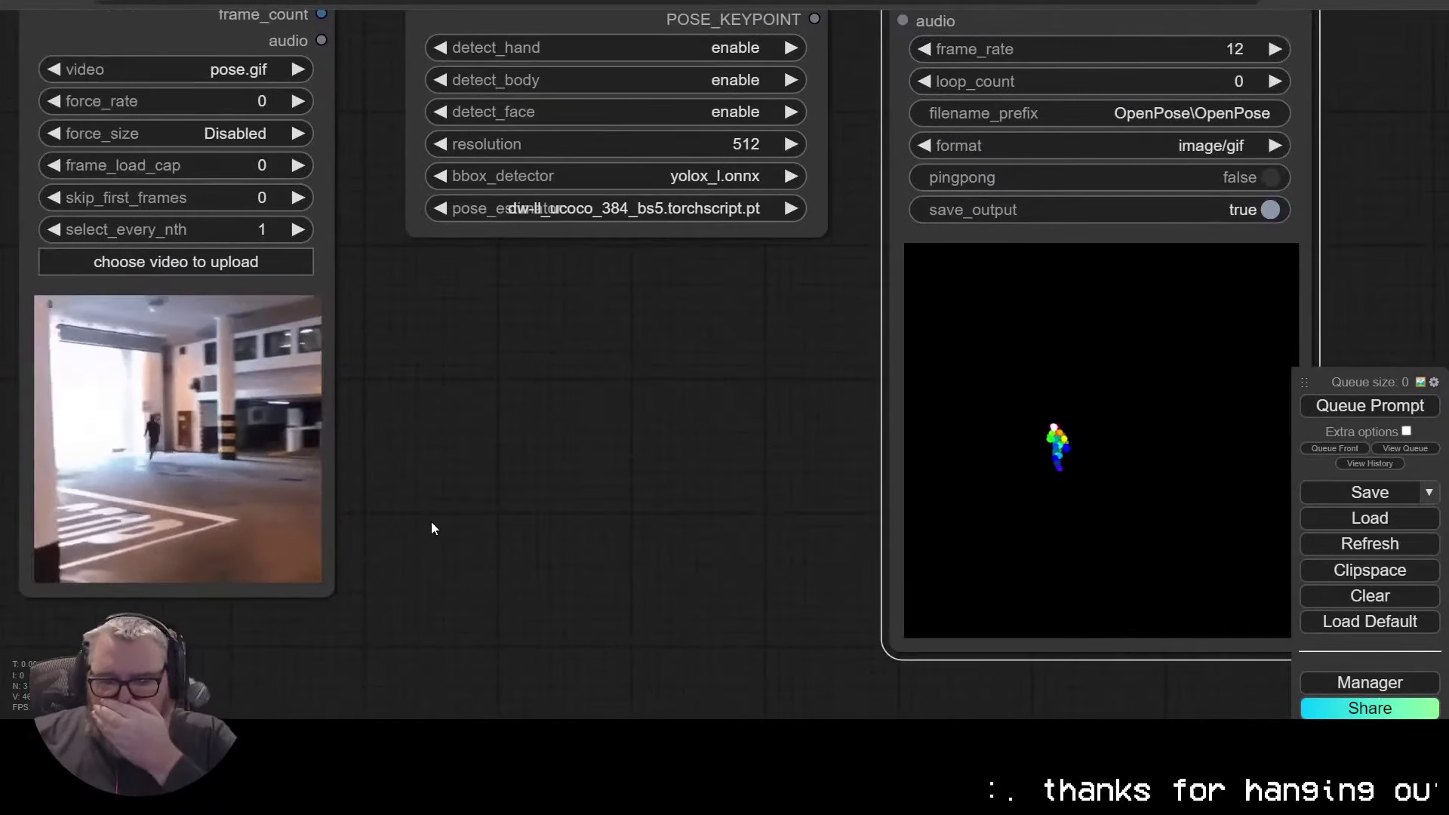
Step: Switch back to GIPHY and search from its home page for "run"
left_click(596, 2)
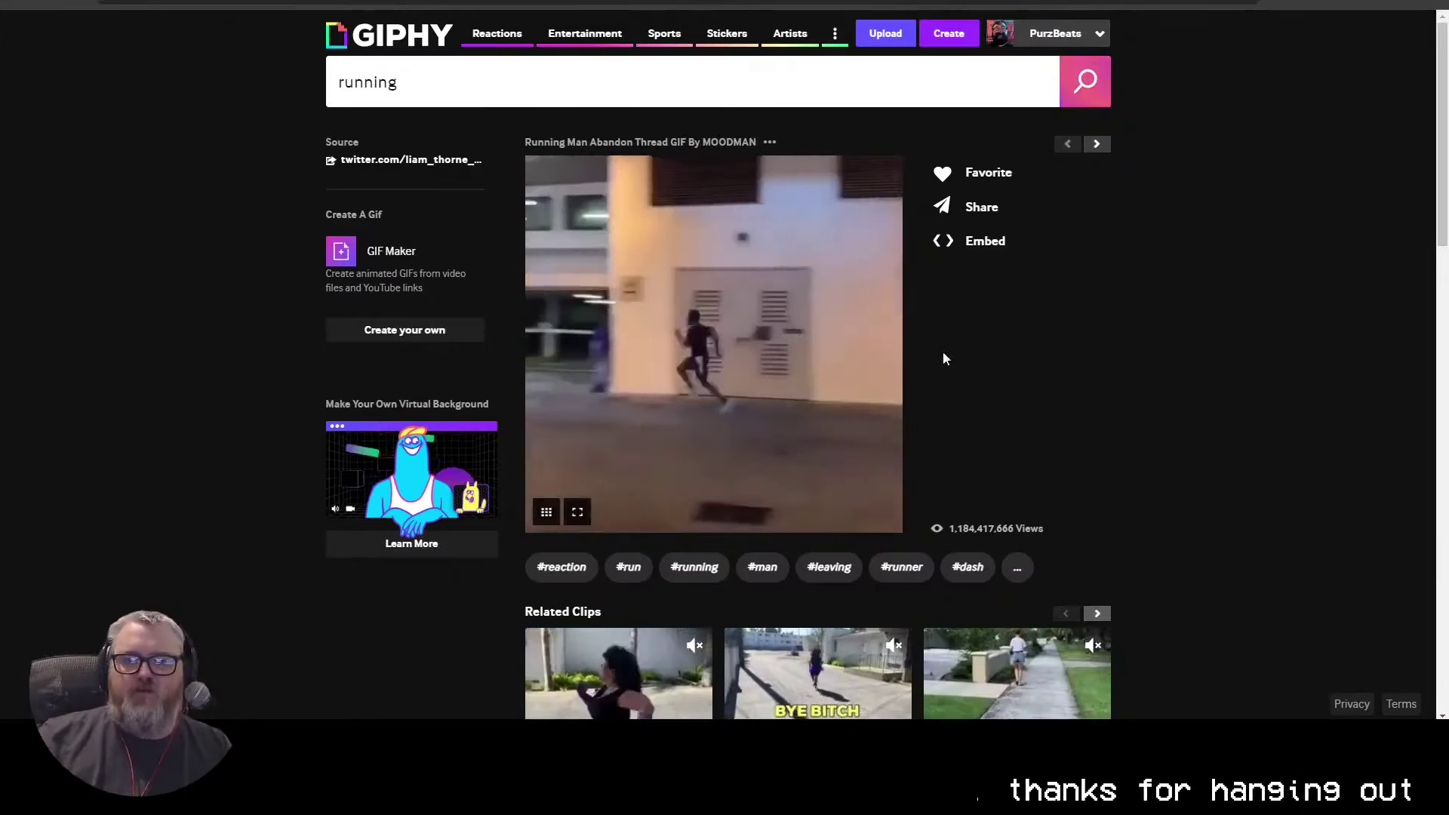
left_click(398, 36)
left_click(537, 86)
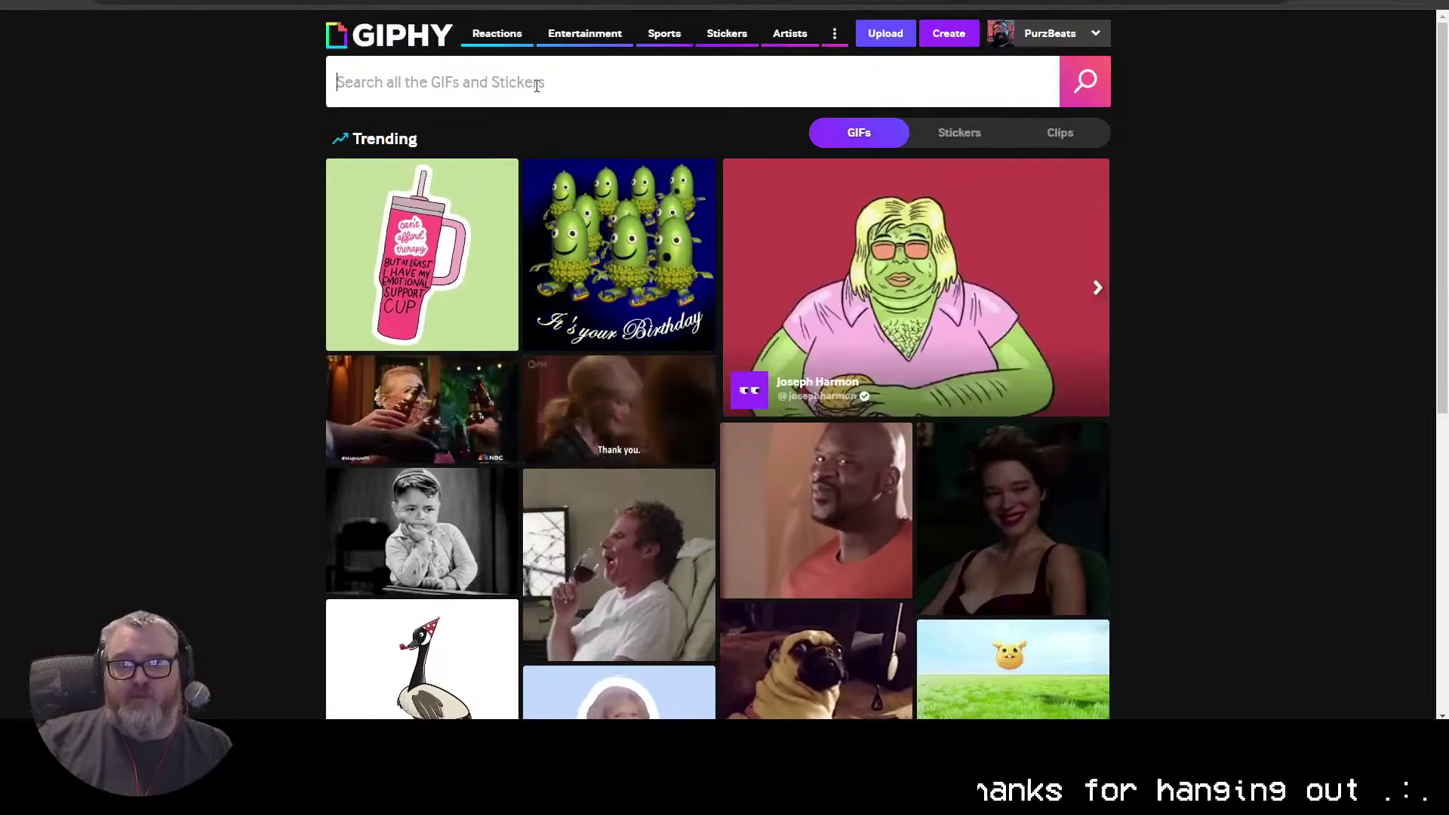
type("run")
key("Return")
scroll(752, 643, "down", 3)
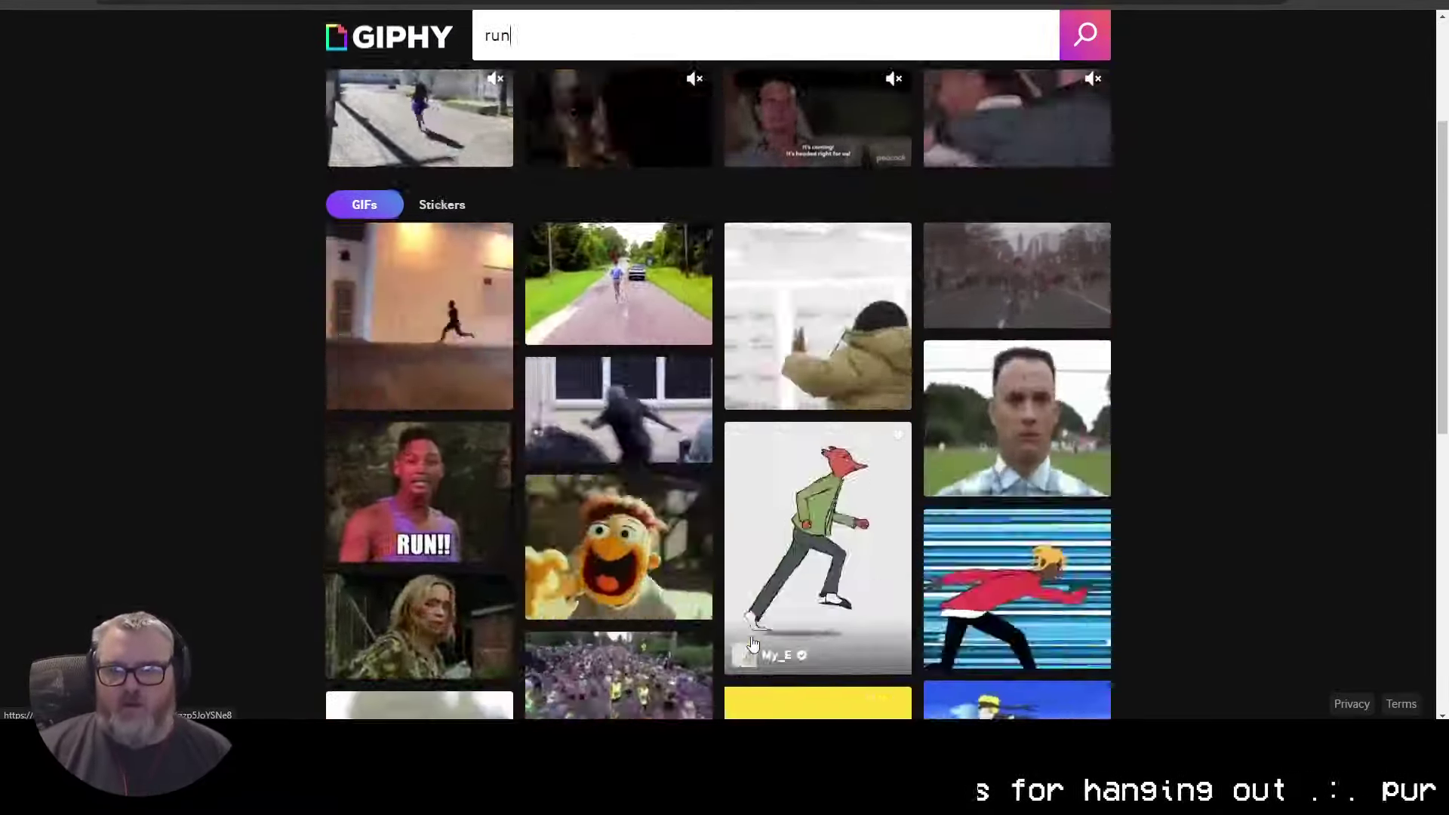
Step: Open the Super Deluxe GIF of a woman running from the house and save its image as run_to_the_car
scroll(753, 643, "down", 5)
left_click(1026, 371)
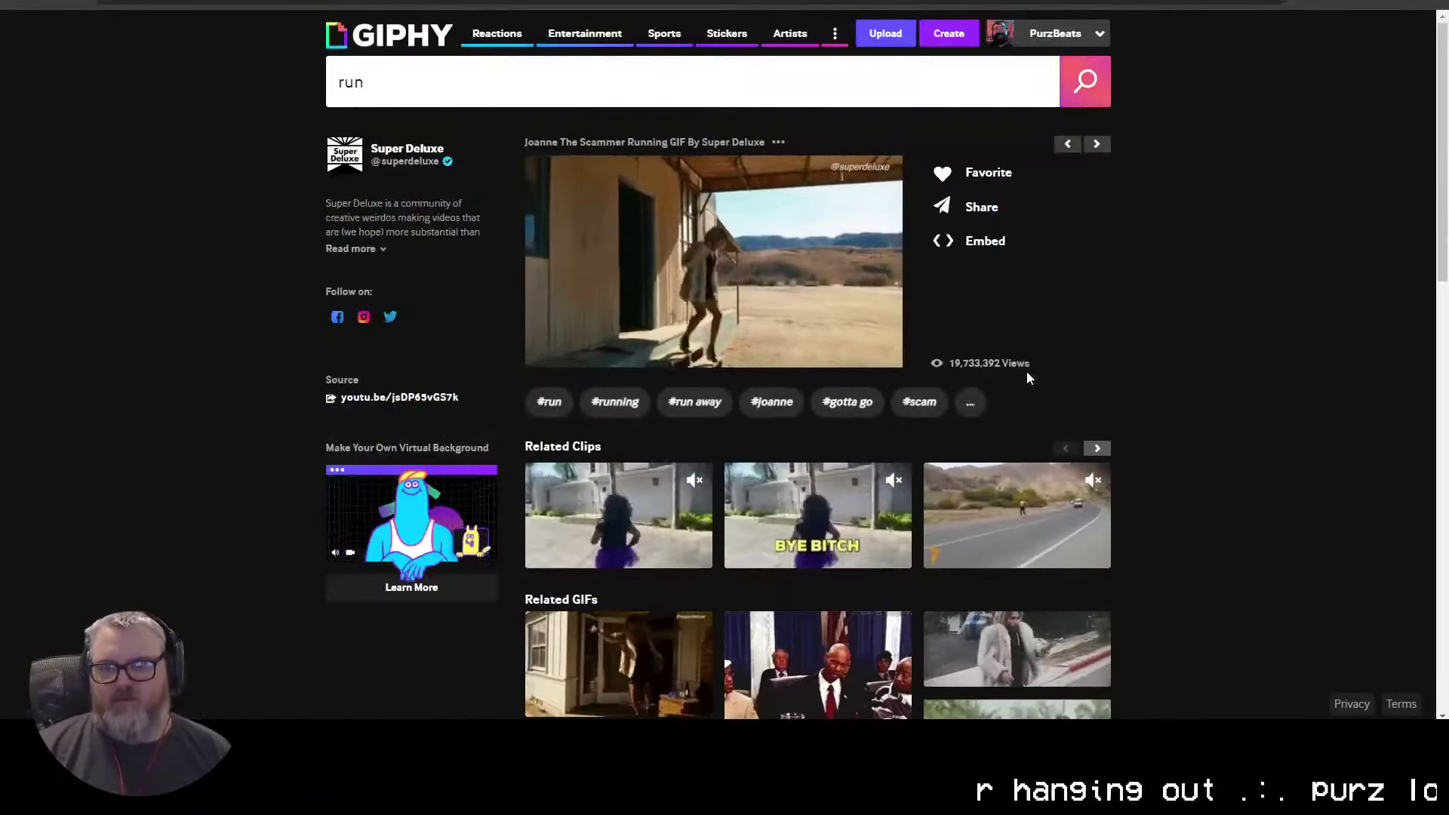
right_click(785, 301)
left_click(826, 340)
type("run_t-")
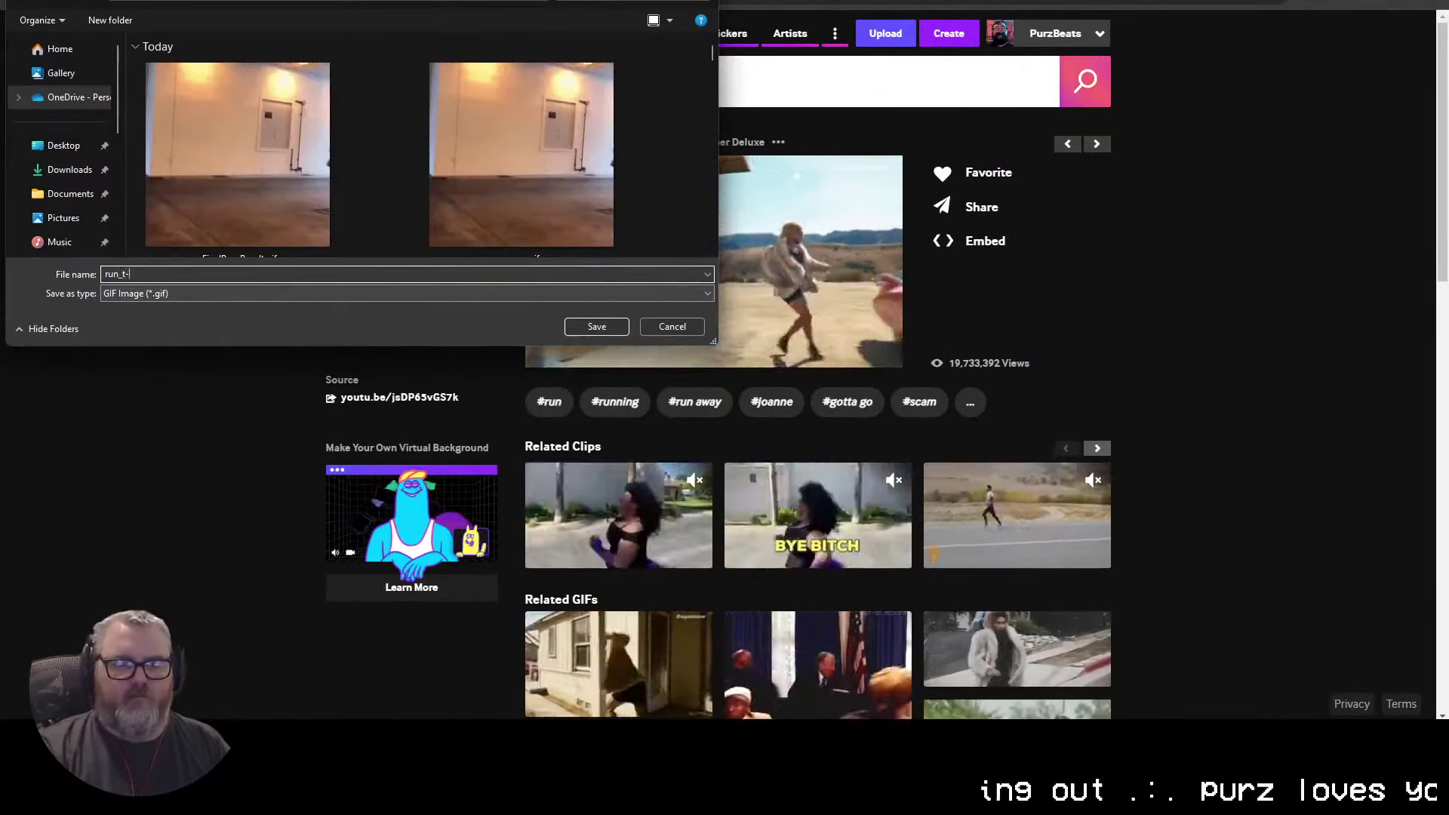
key("Return")
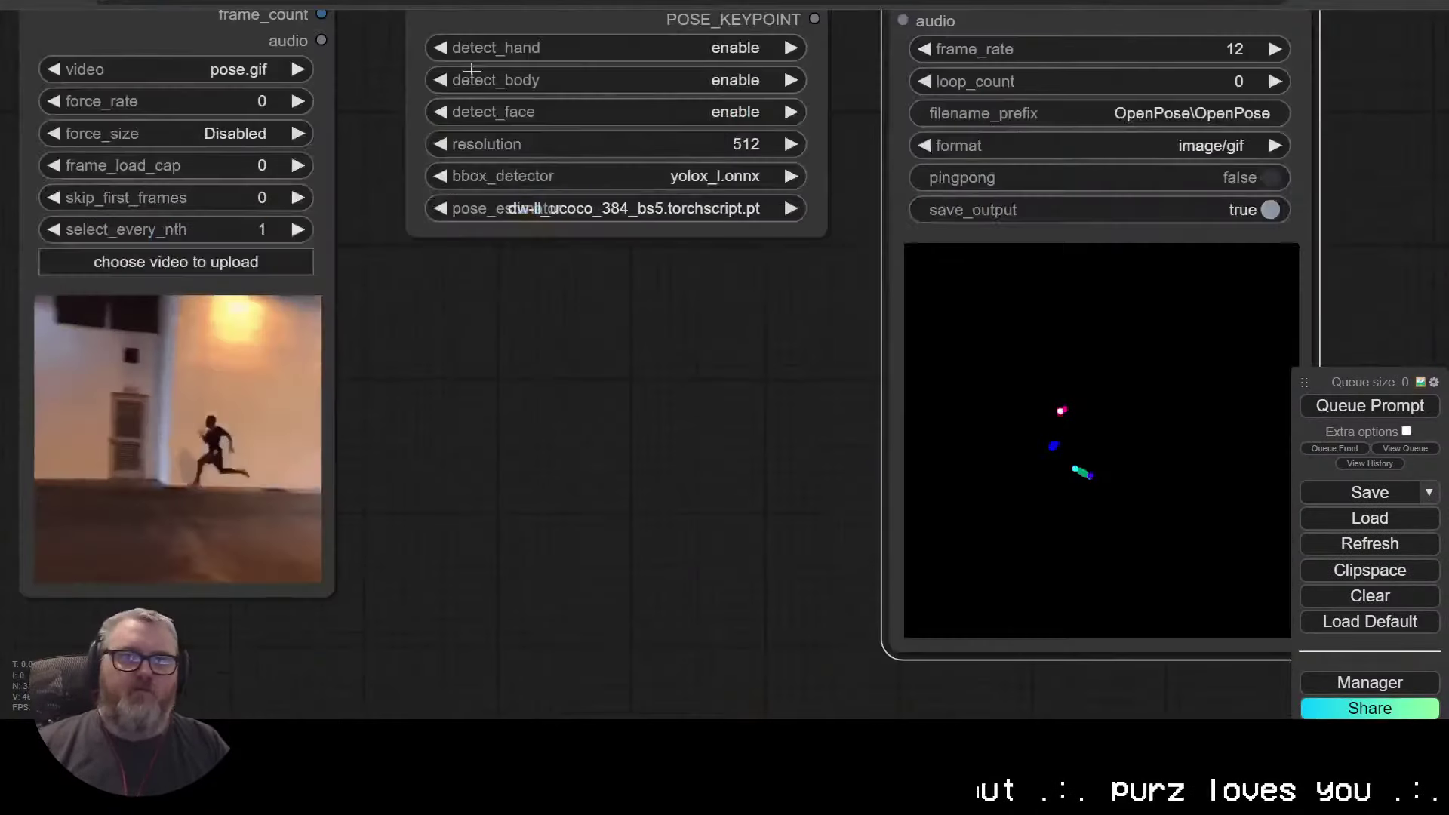
Step: Upload run_to_the_car.gif into the ComfyUI Load Video node and queue the workflow to extract its poses
left_click_drag(286, 286, 482, 493)
left_click(368, 549)
double_click(214, 205)
left_click_drag(679, 551, 295, 334)
key("ctrl+Return")
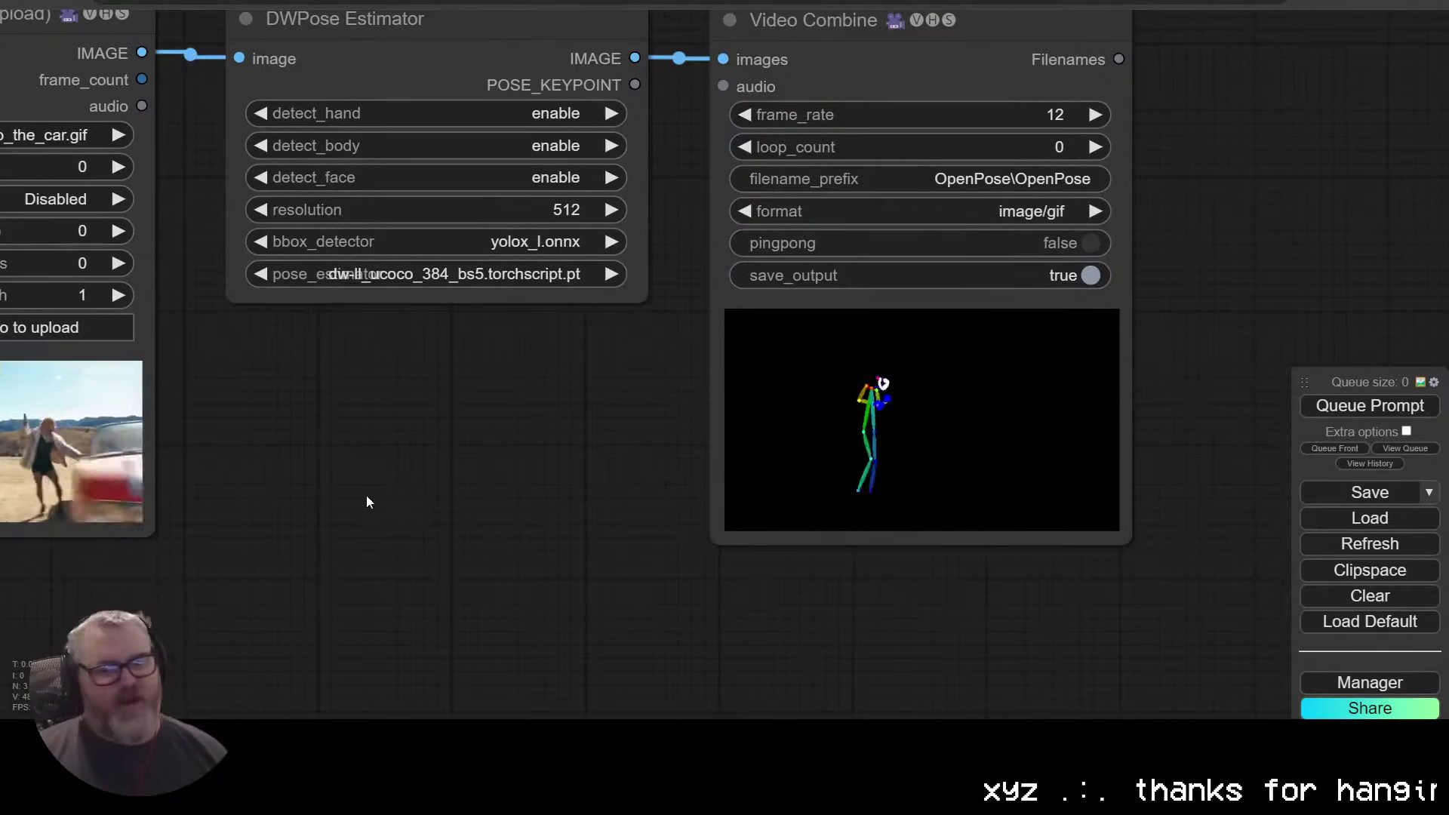
left_click_drag(365, 495, 724, 464)
Step: Open Pexels in a new browser tab, search for "walking" and look through the photos
key("ctrl+Tab")
key("ctrl+t")
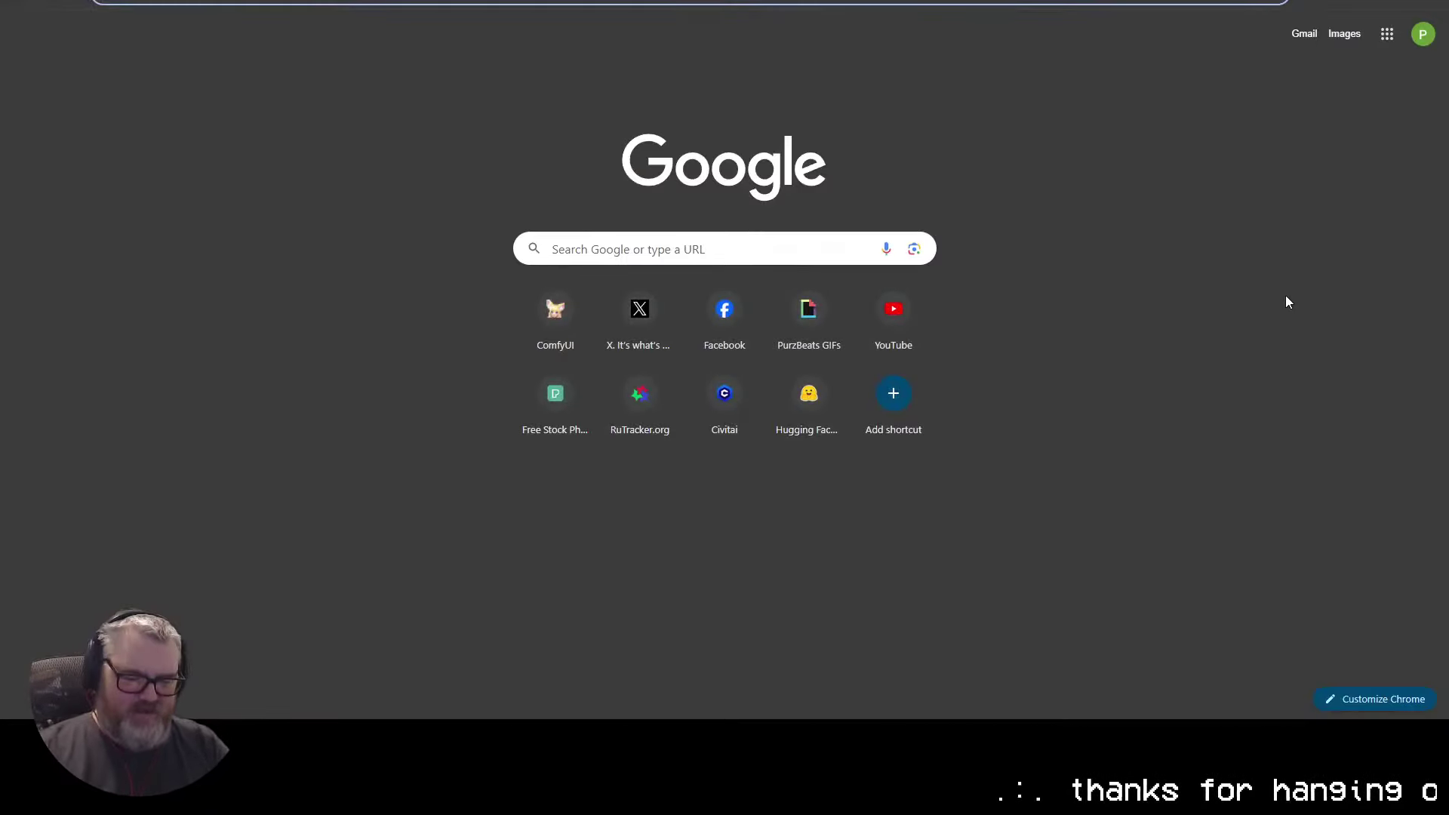
type("p")
key("Return")
left_click(740, 258)
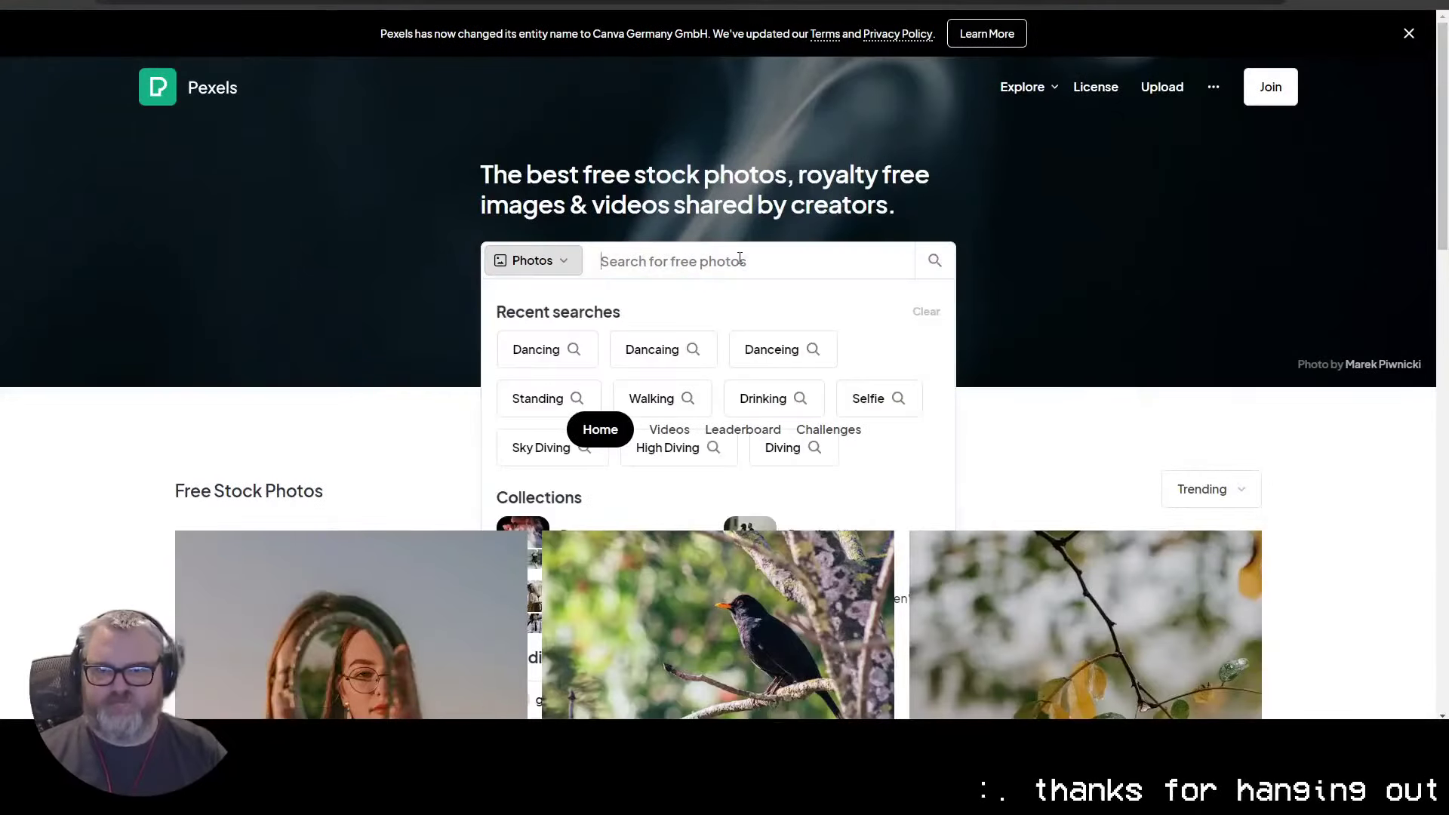
left_click(651, 397)
scroll(664, 432, "down", 15)
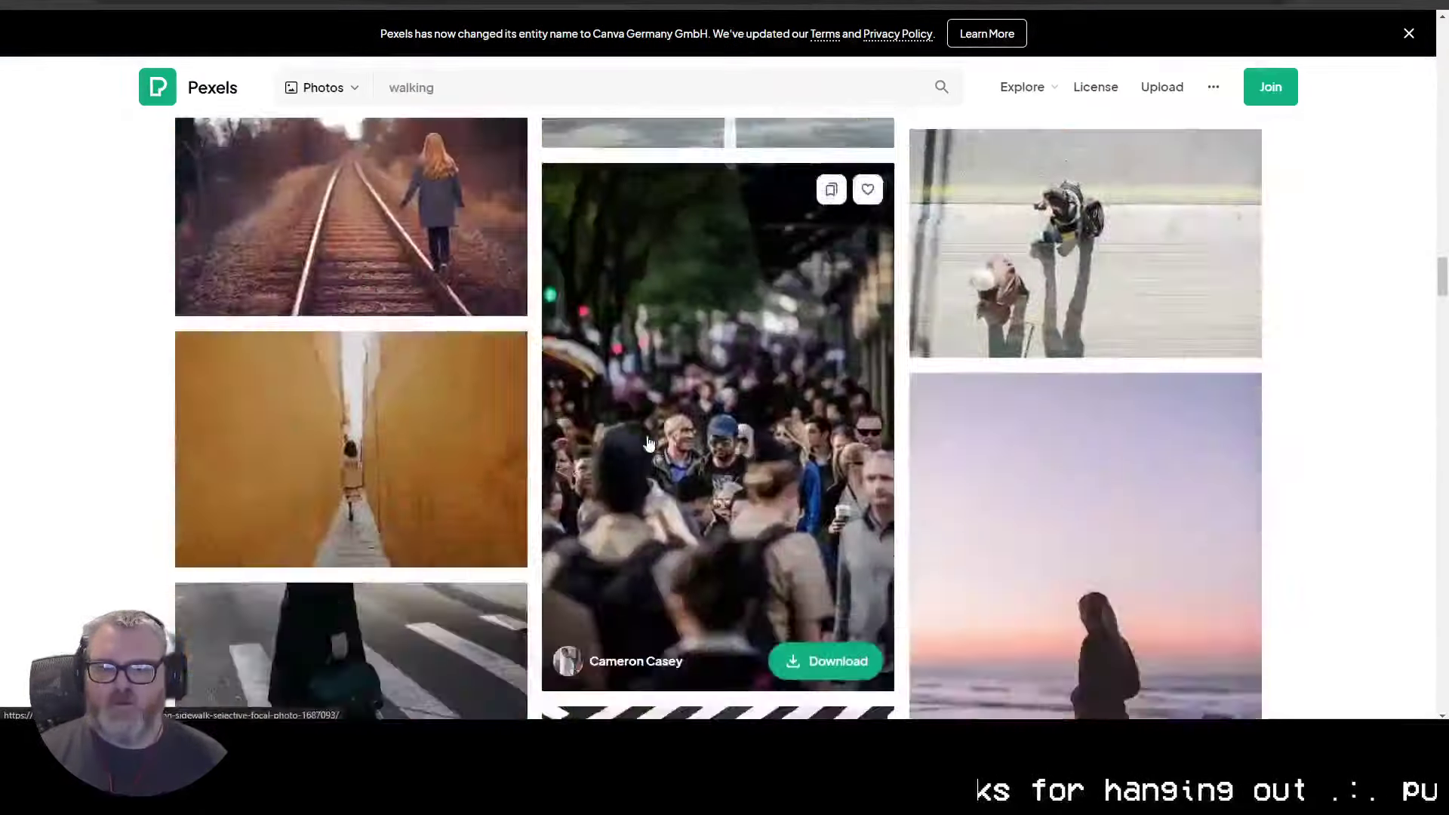
scroll(664, 432, "up", 18)
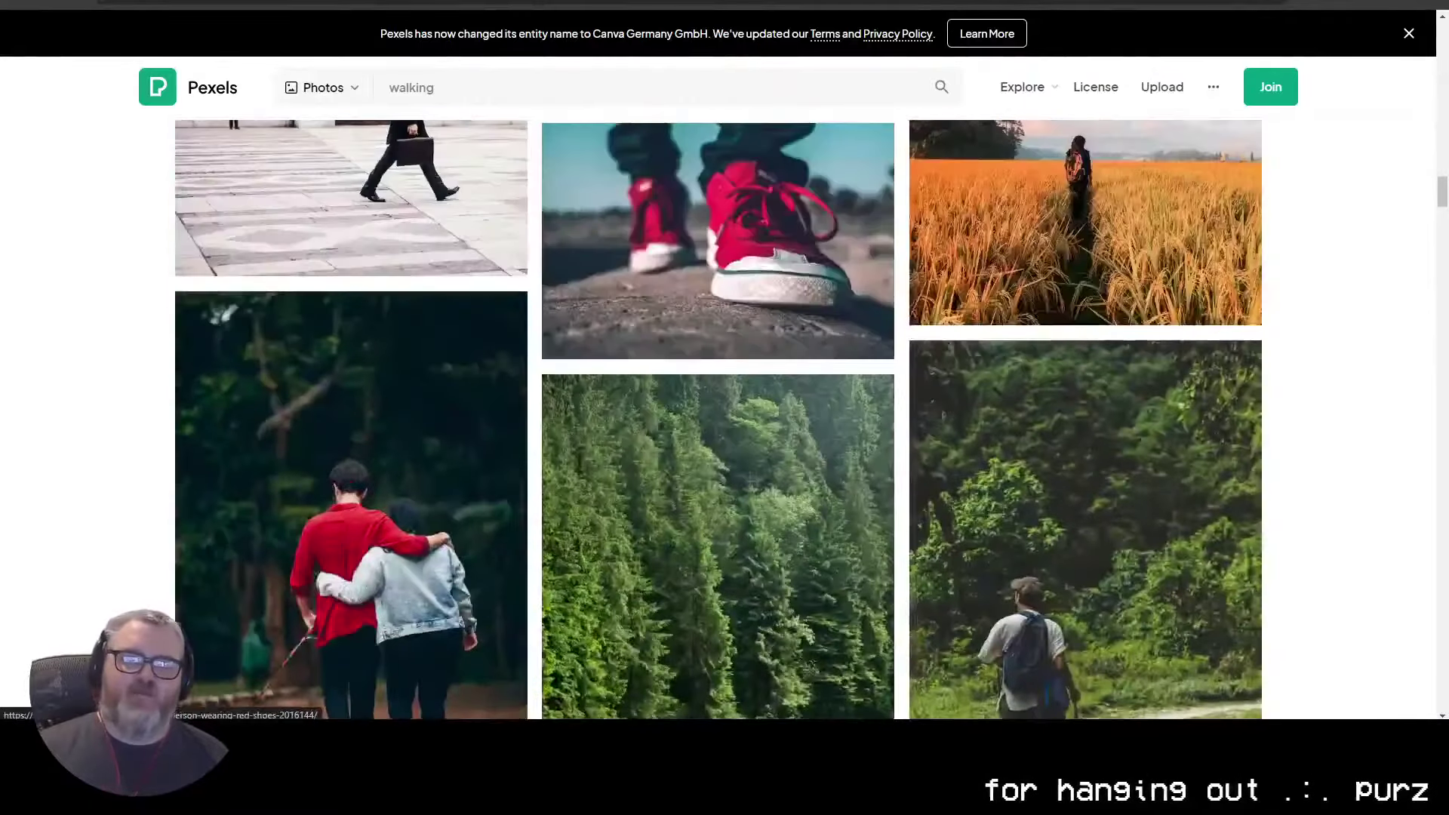
Step: Switch back to ComfyUI and check the command prompt history and the PoseDuplicator.py script in the code editor
key("ctrl+Tab")
double_click(374, 150)
left_click_drag(332, 194, 162, 285)
scroll(139, 127, "up", 1)
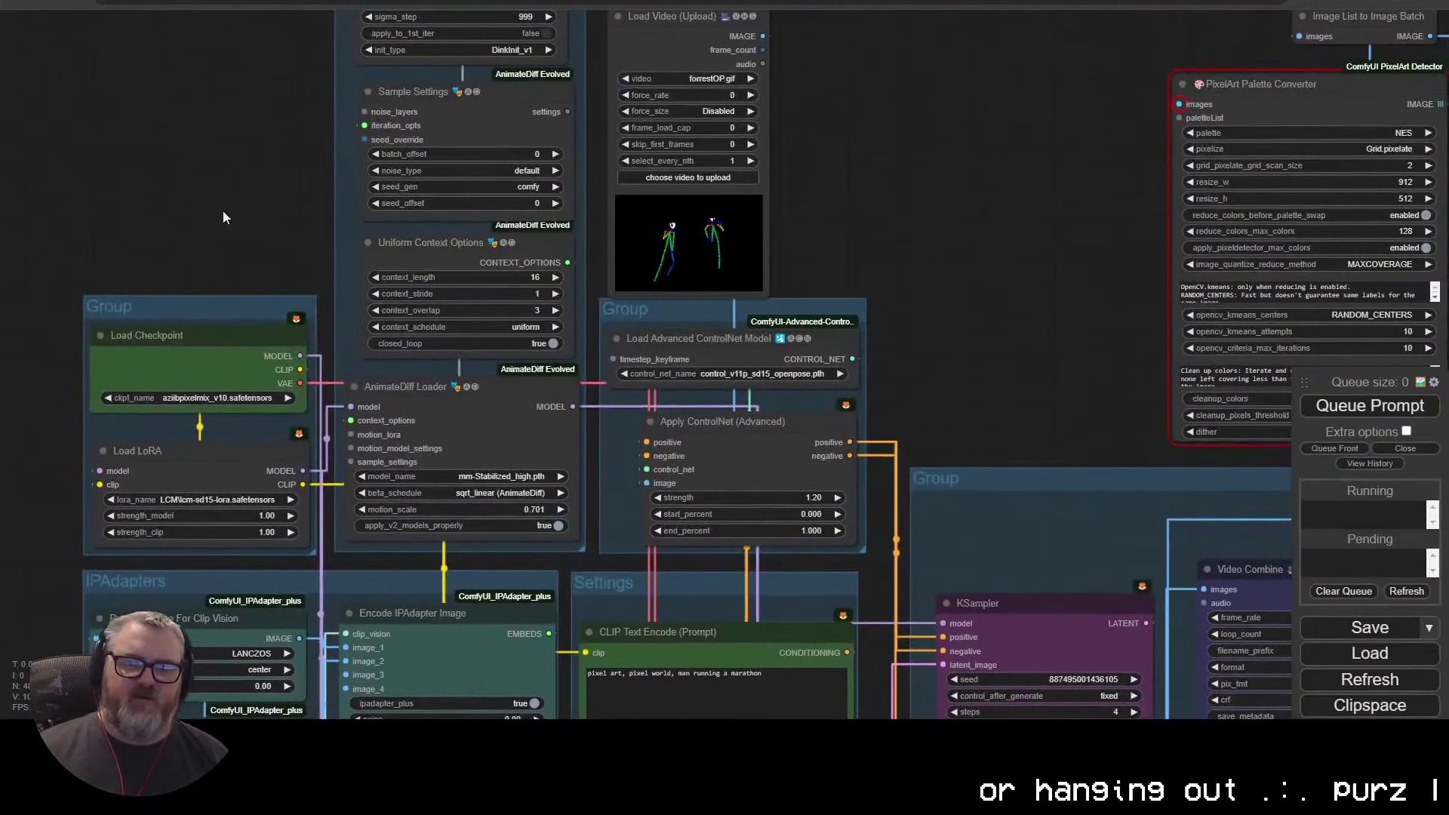
mouse_move(232, 796)
left_click(231, 683)
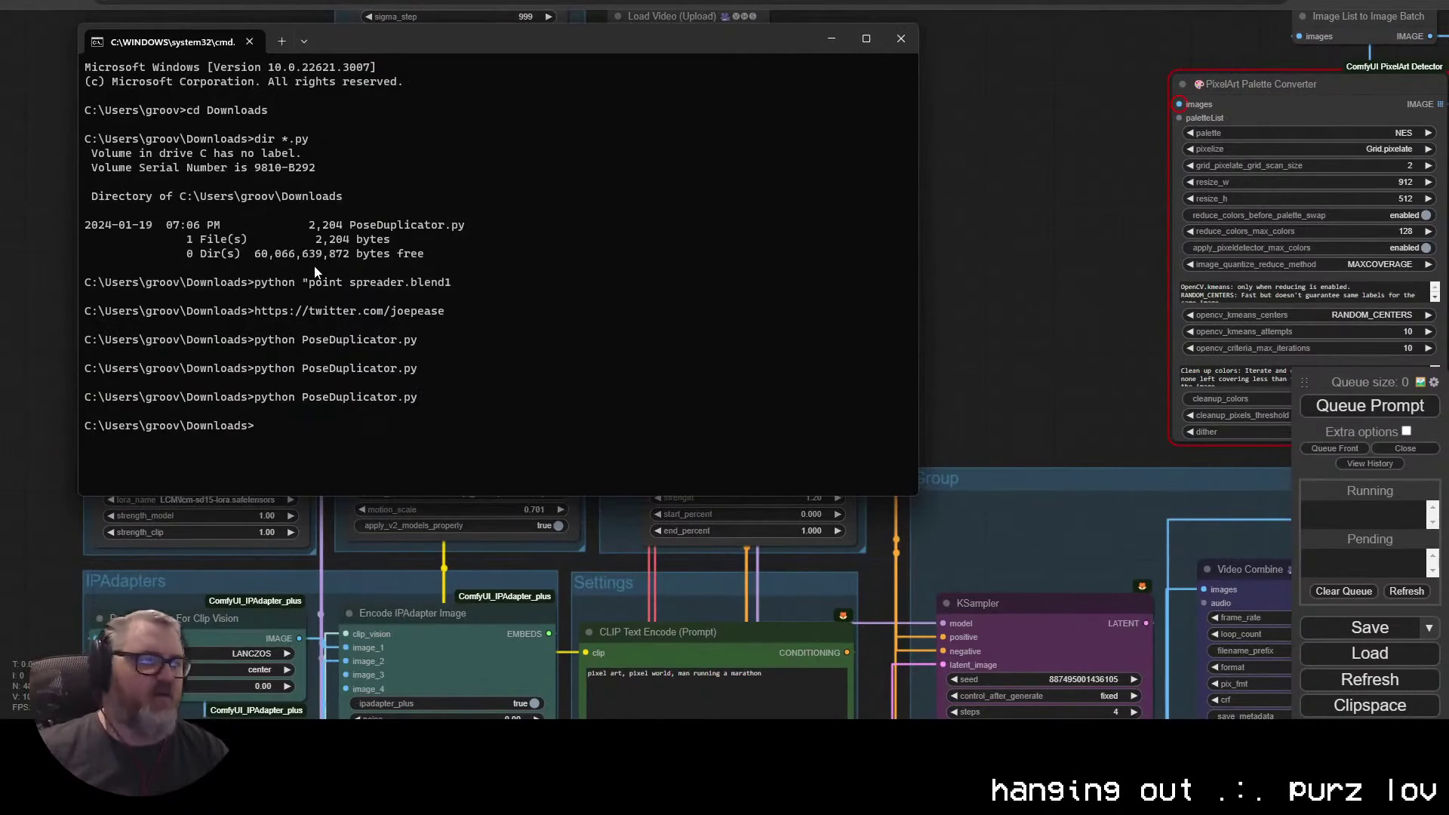
left_click(358, 664)
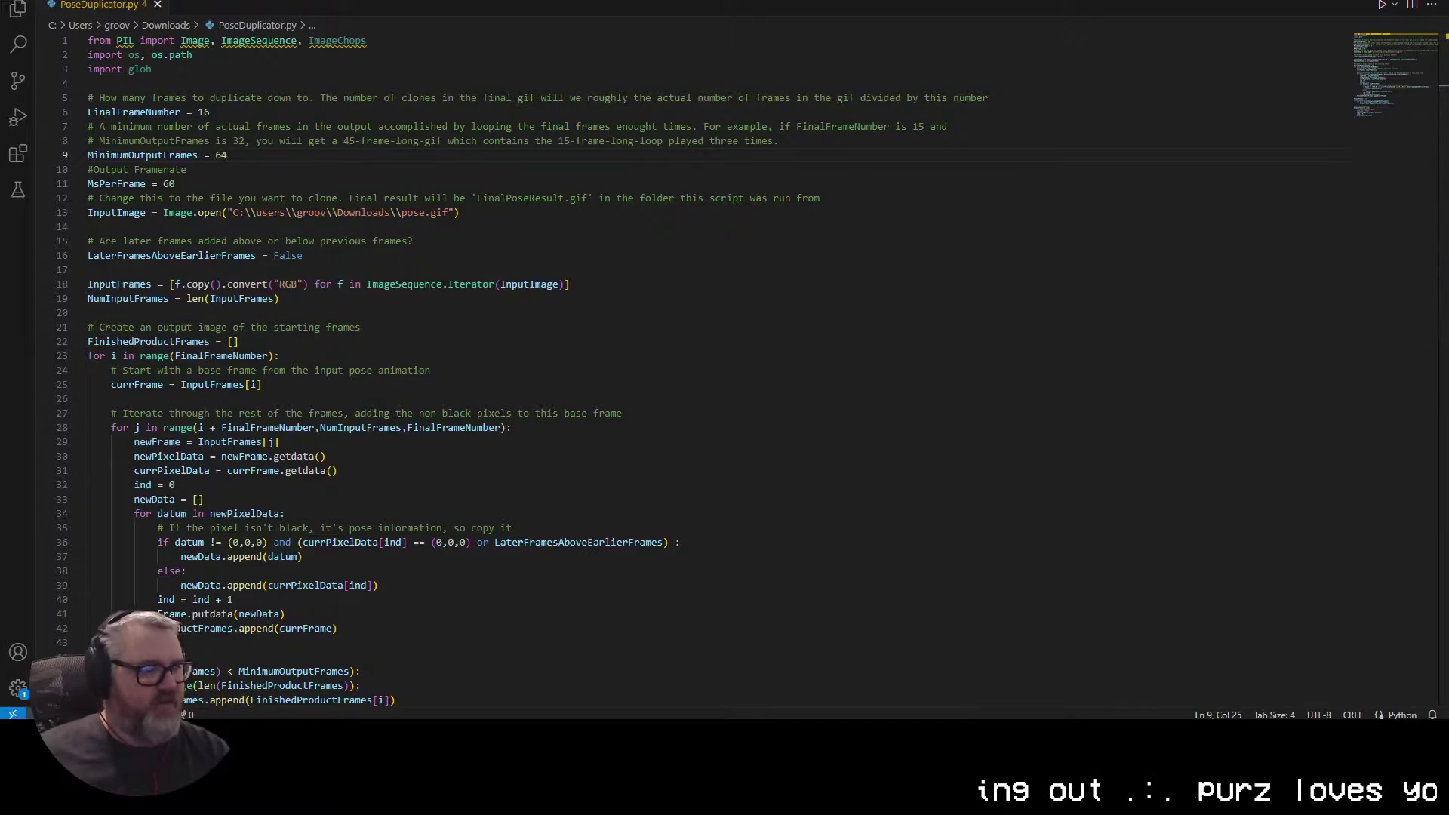
left_click(1344, 1)
left_click(1093, 158)
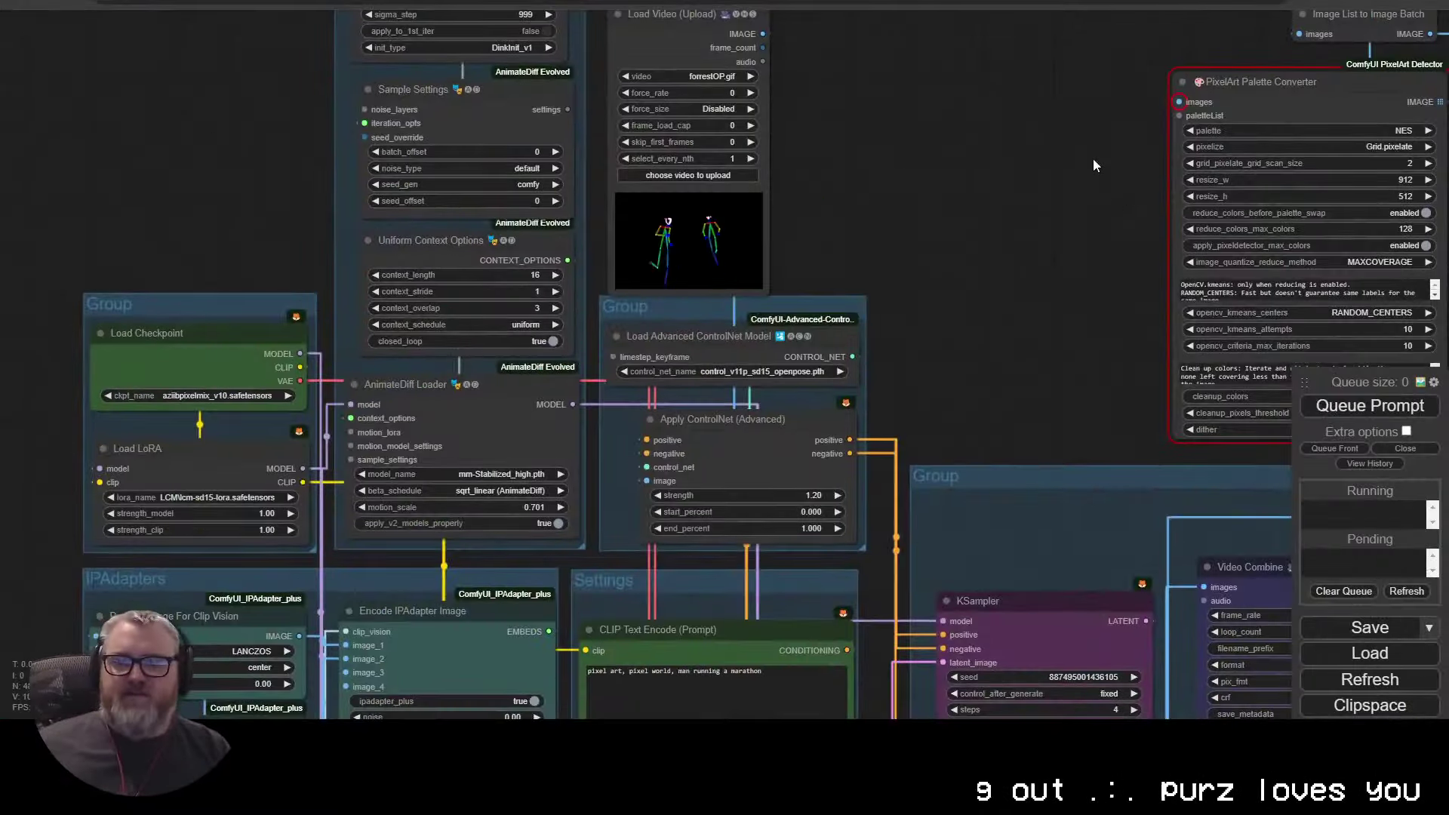
Step: Move the ComfyUI queue menu higher and clear the whole pixel art workflow from the canvas
scroll(992, 197, "down", 7)
left_click_drag(1034, 209, 645, 296)
scroll(625, 138, "down", 4)
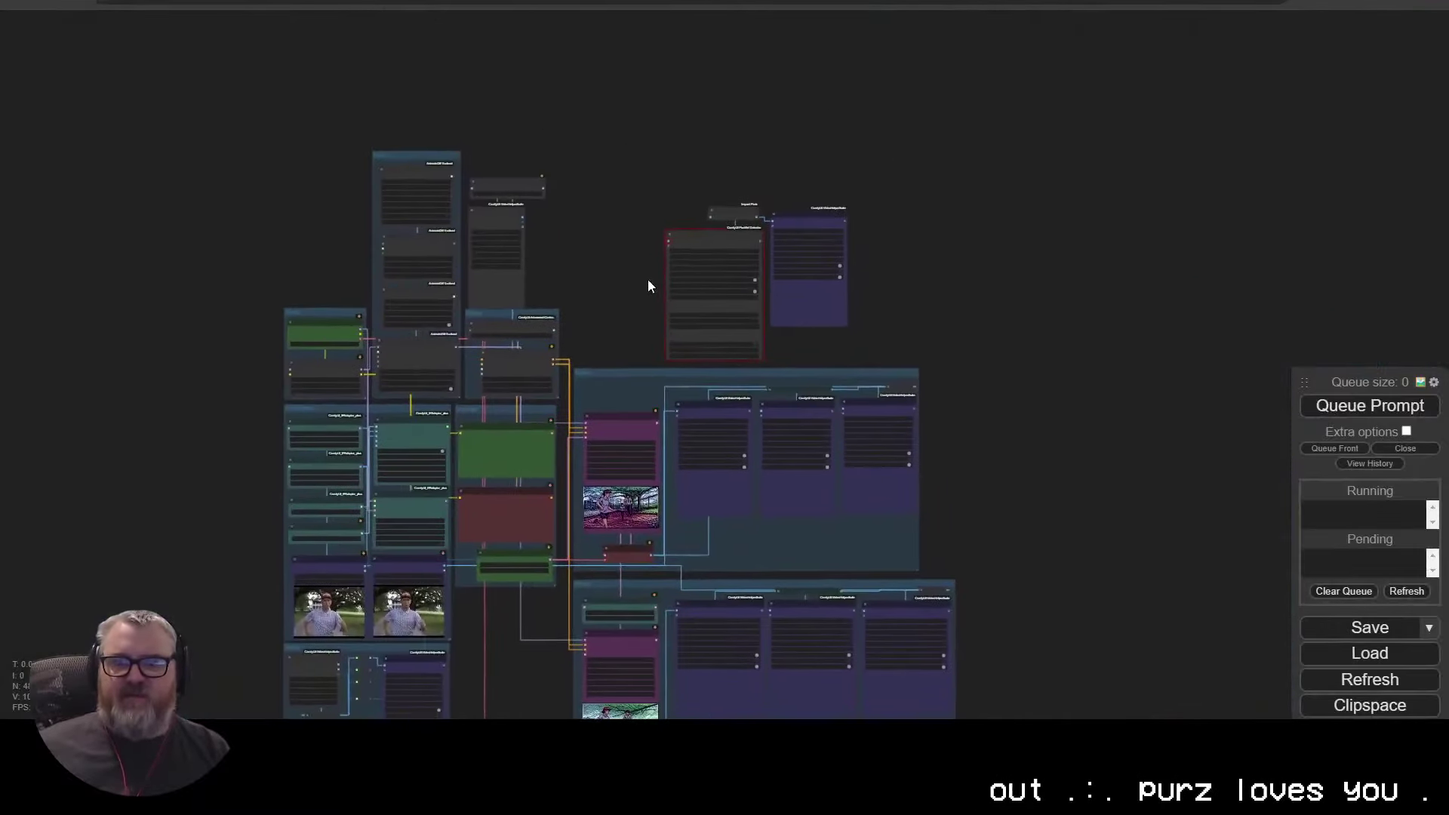
left_click_drag(1202, 704, 1118, 515)
scroll(1118, 515, "up", 1)
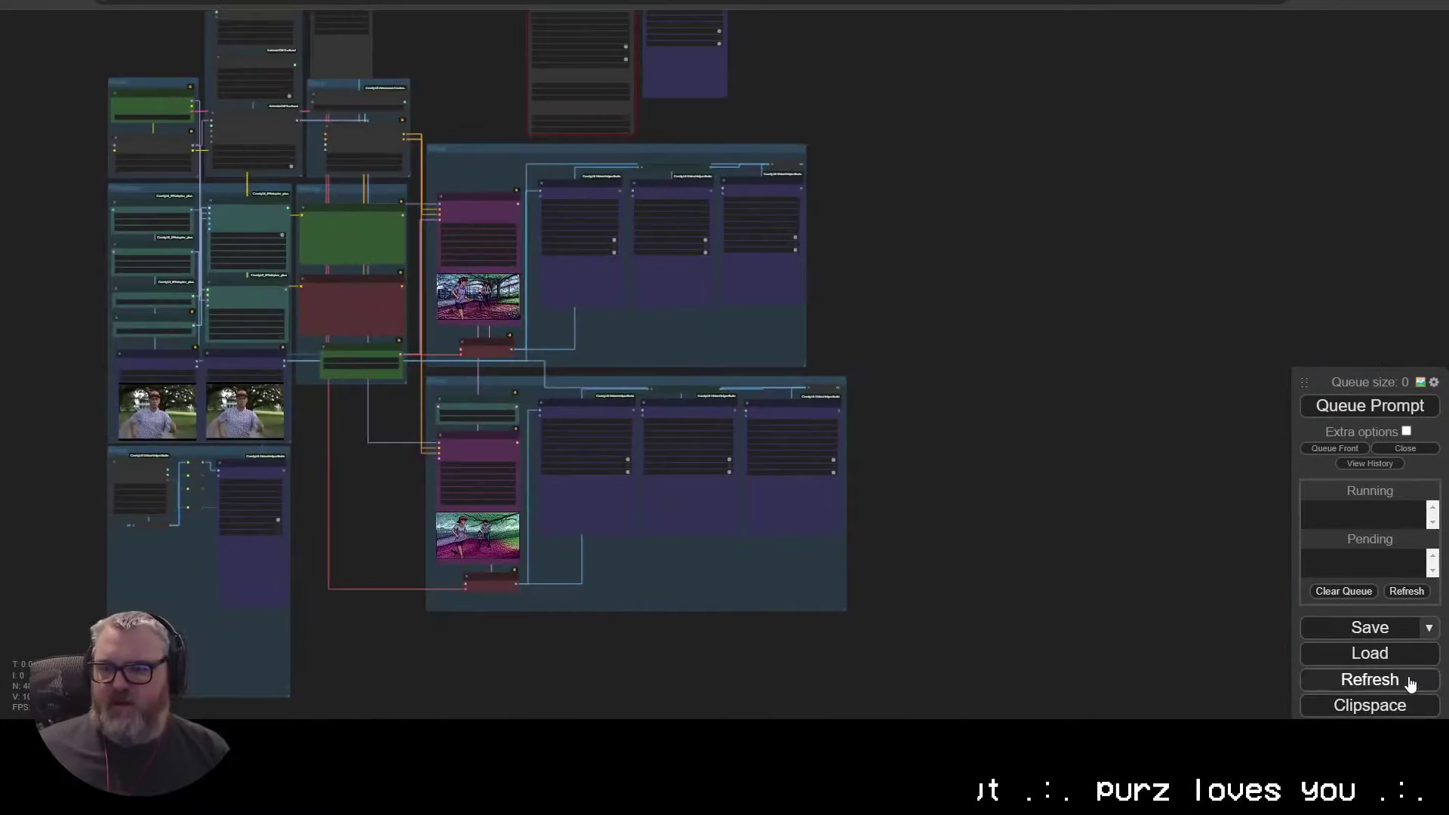
left_click_drag(1200, 610, 1170, 509)
left_click_drag(1397, 382, 1387, 97)
left_click(1359, 446)
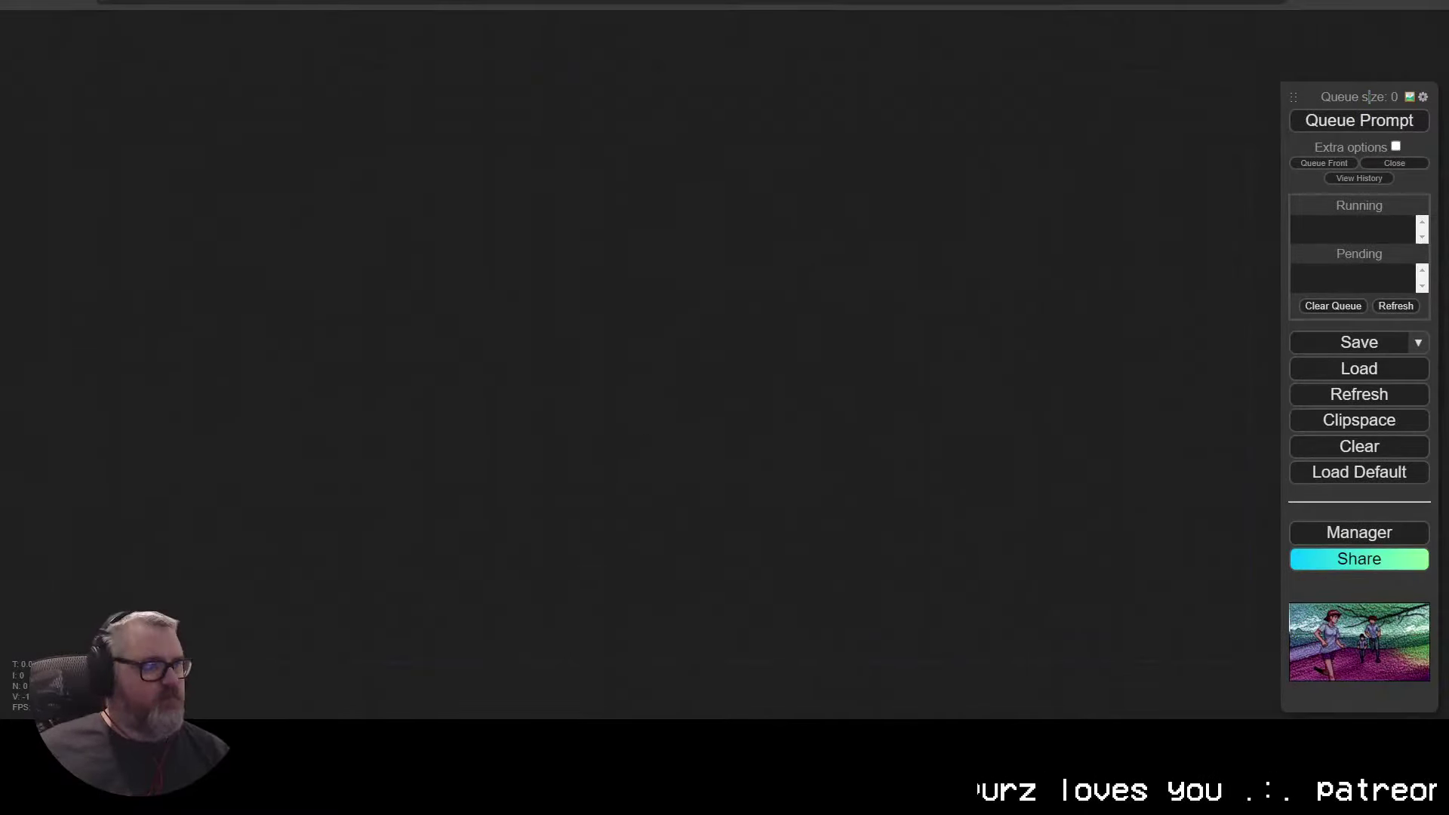
Step: Bring up Discord full screen and open the Loose Control depth experimentation post in banodoco's ad_resources channel
left_click_drag(0, 136, 619, 156)
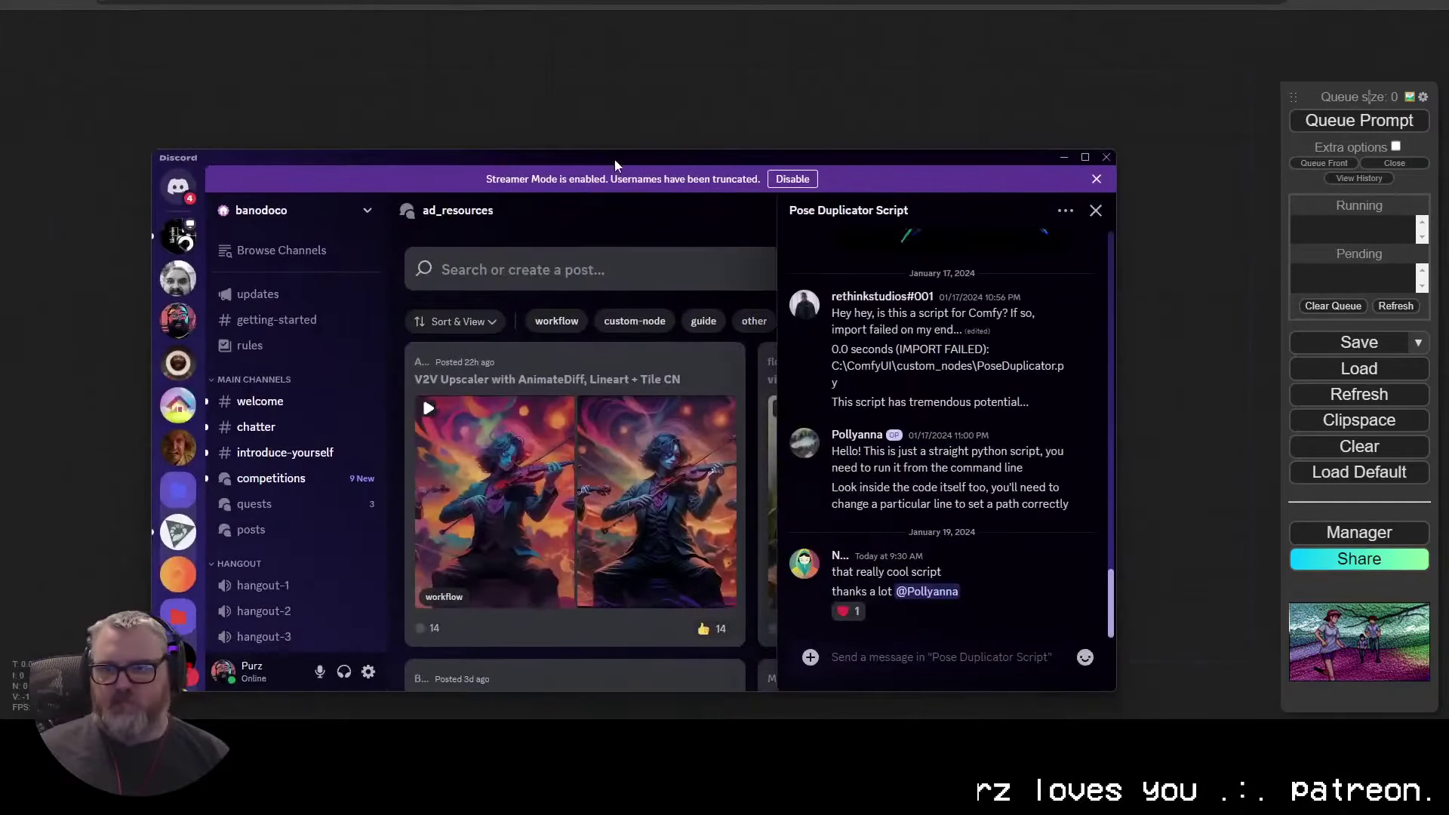
double_click(614, 160)
scroll(465, 71, "down", 5)
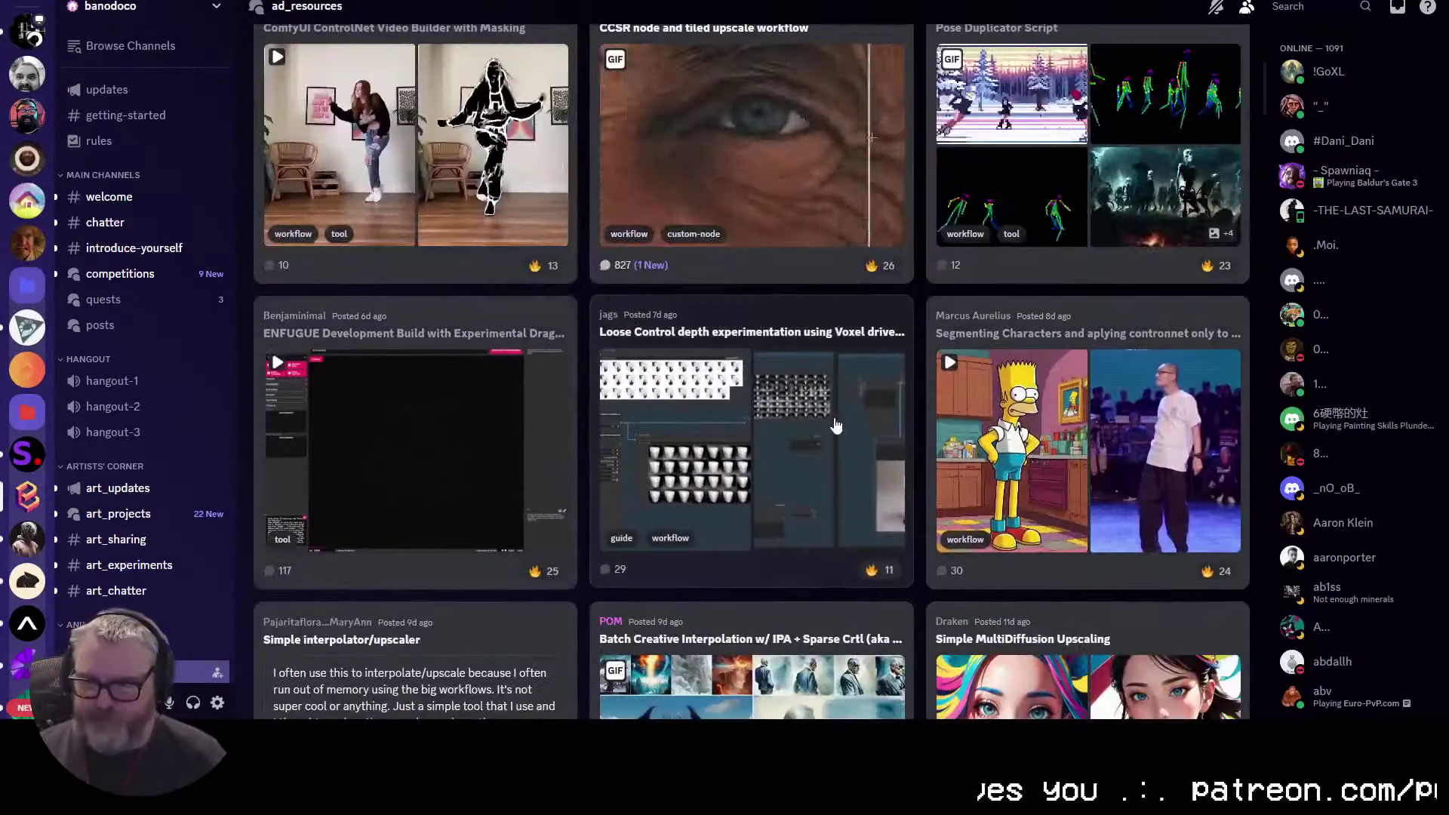
left_click(767, 421)
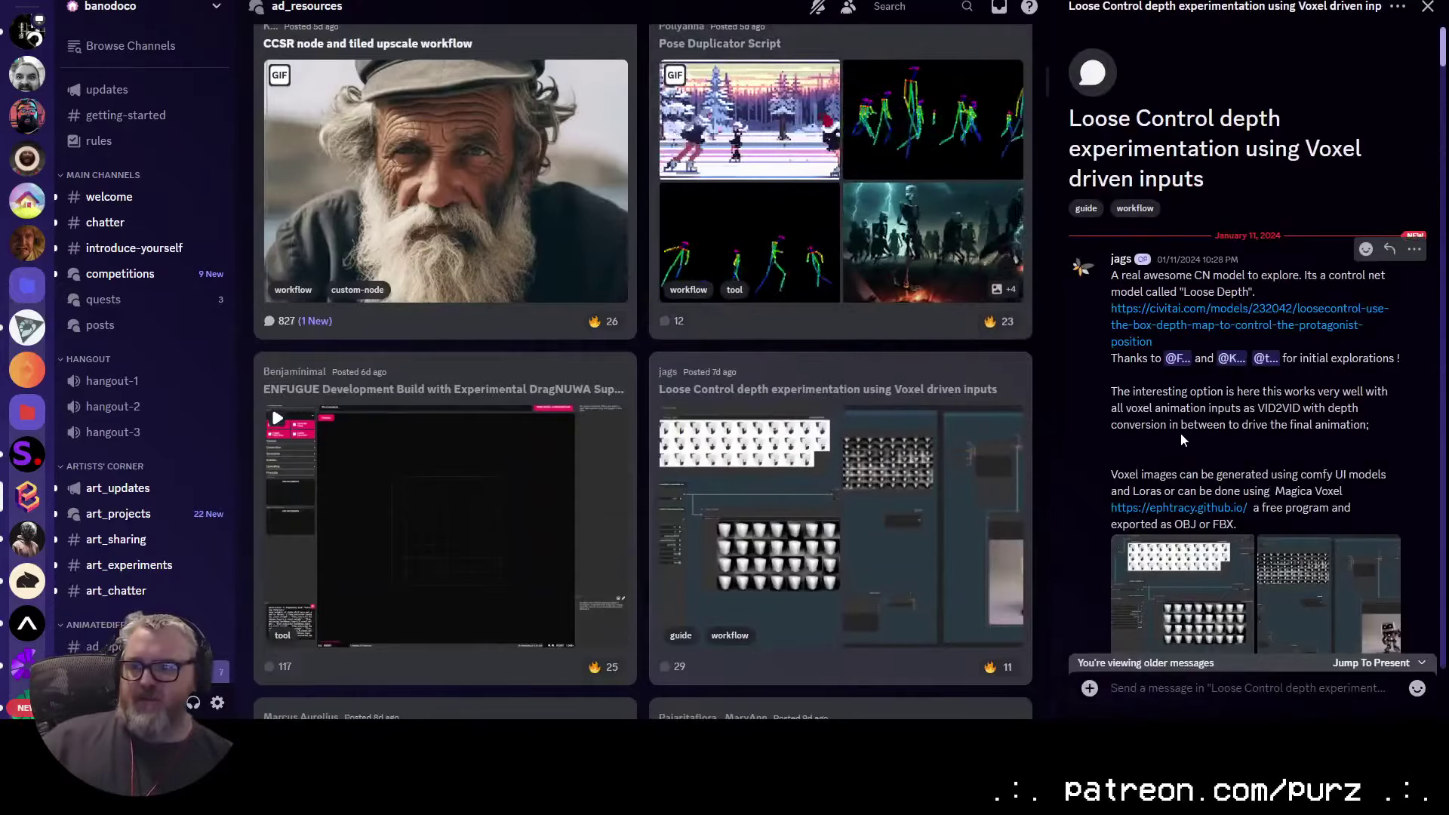
Step: Read through the Loose Control post, examining its voxel images, rigged model video, workflow files and sample outputs
scroll(1209, 455, "down", 3)
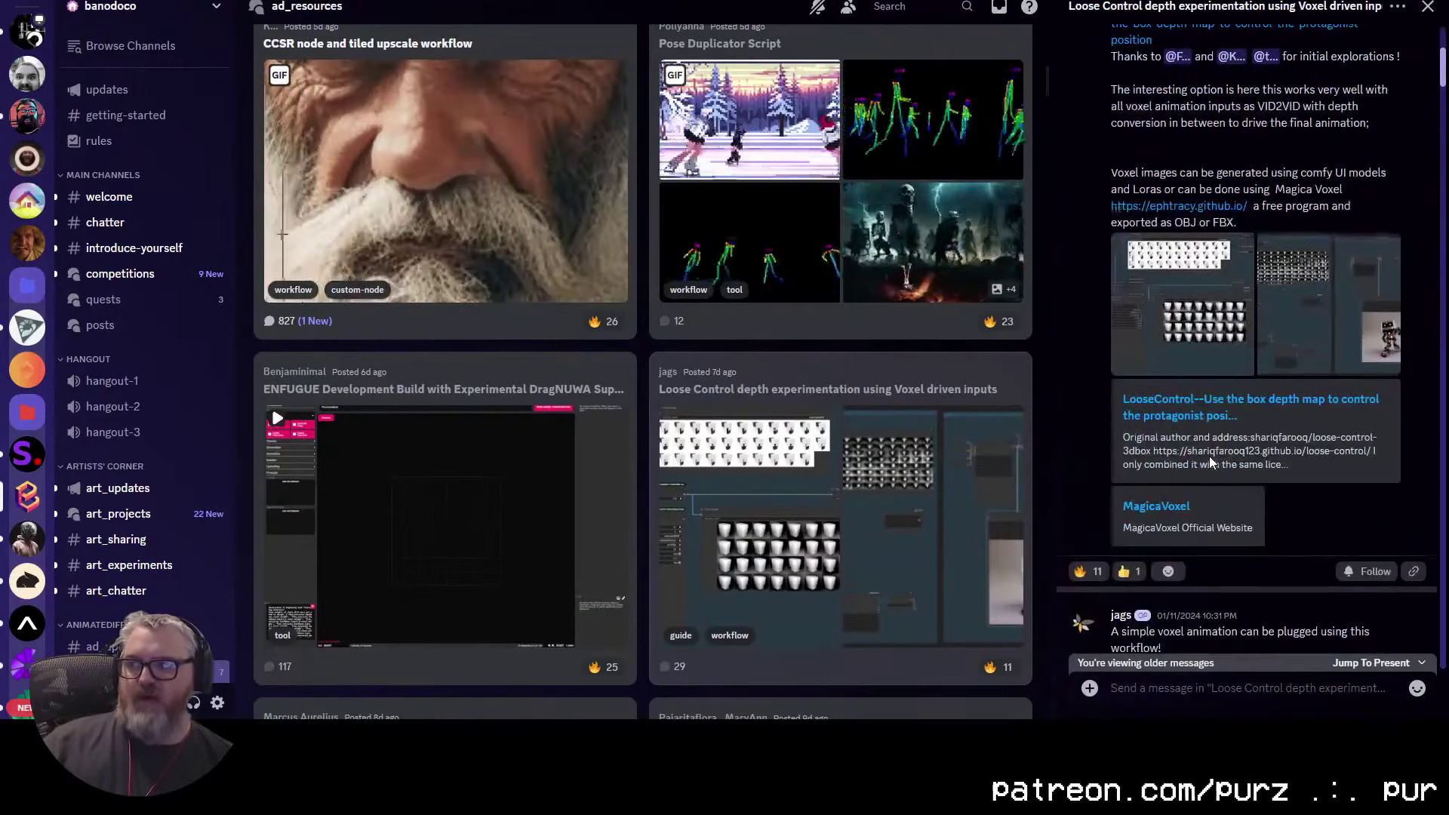
scroll(1210, 456, "up", 3)
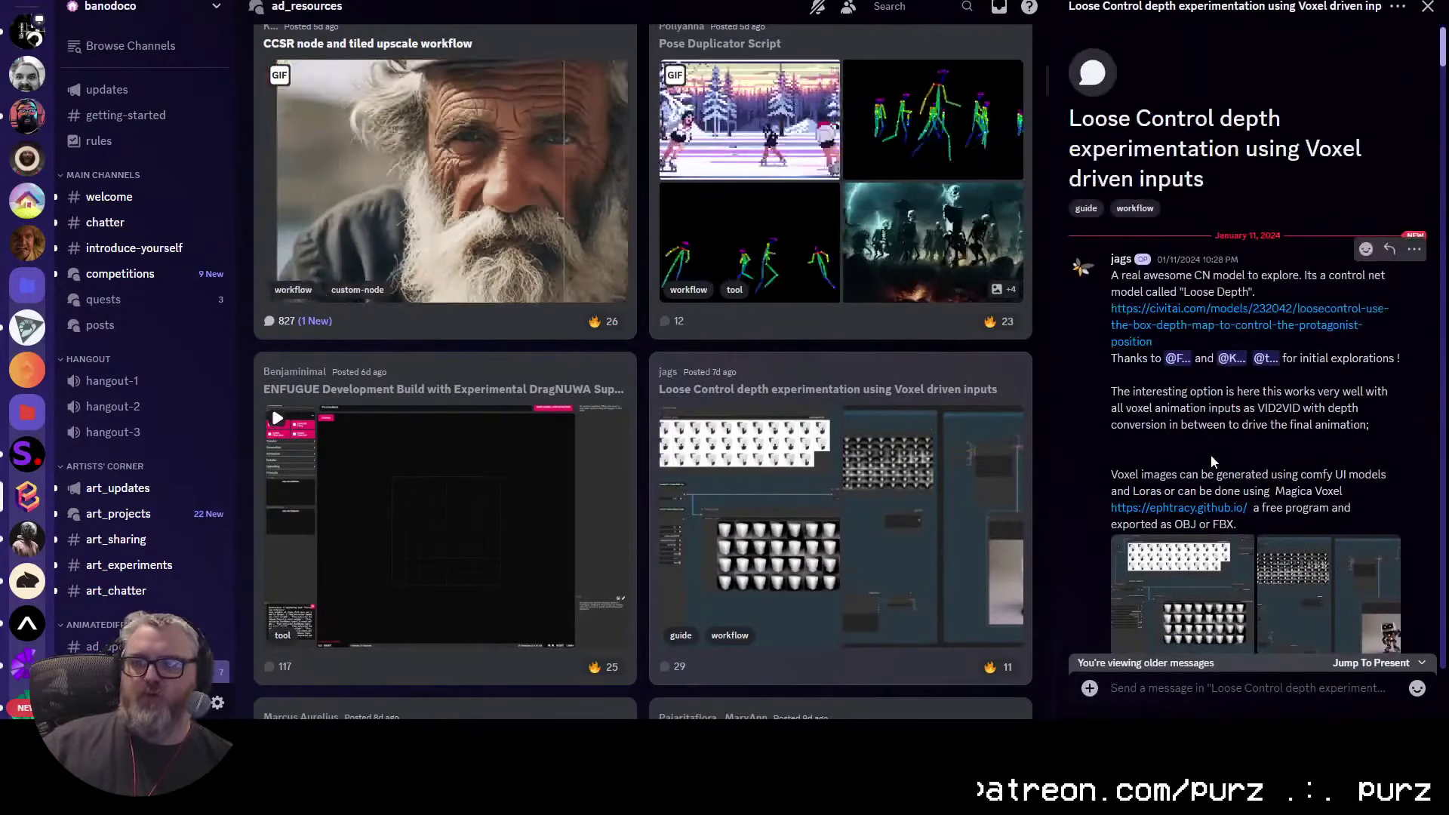
scroll(1212, 455, "down", 5)
scroll(1223, 291, "up", 2)
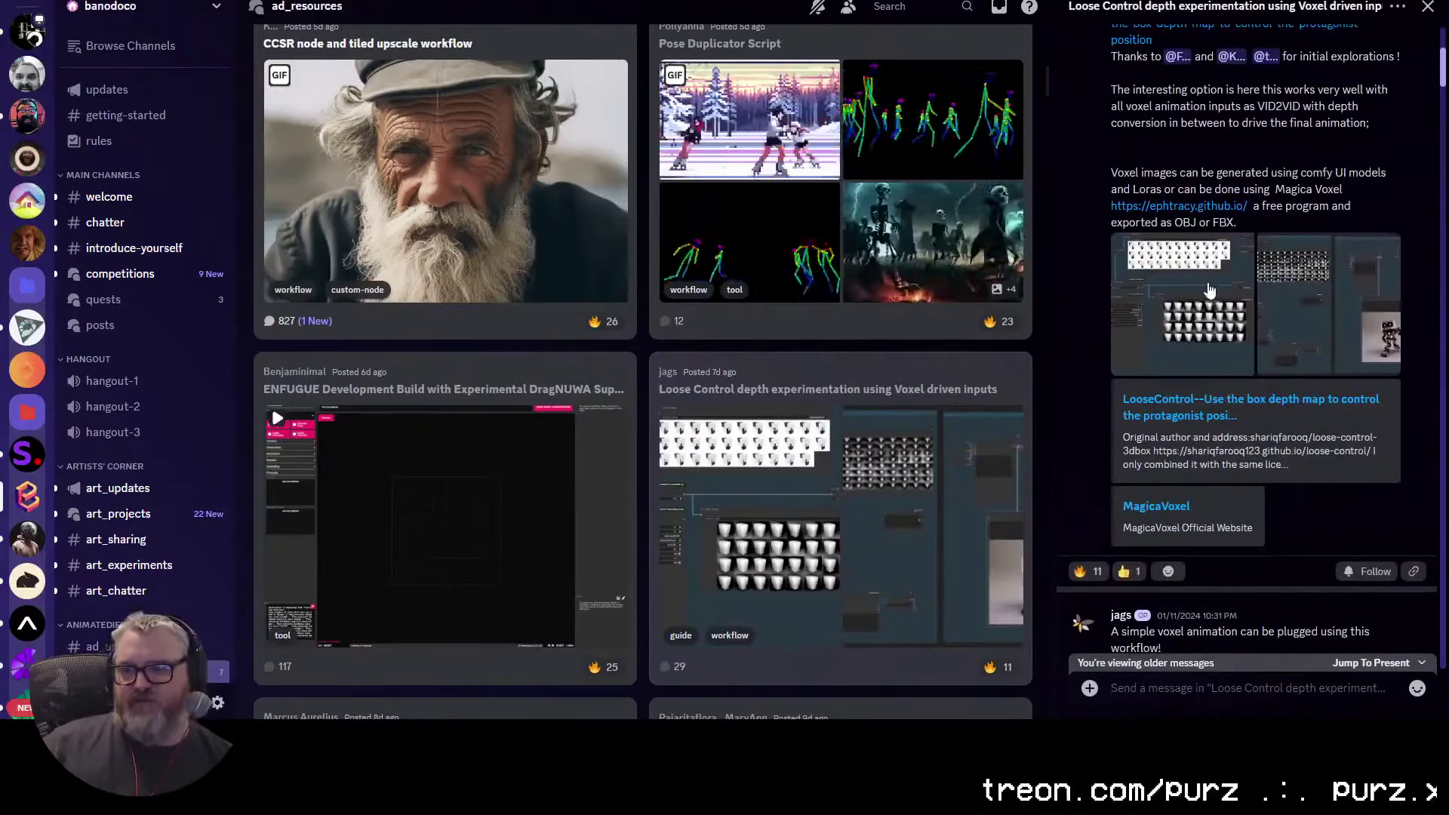
left_click(1207, 280)
key("Escape")
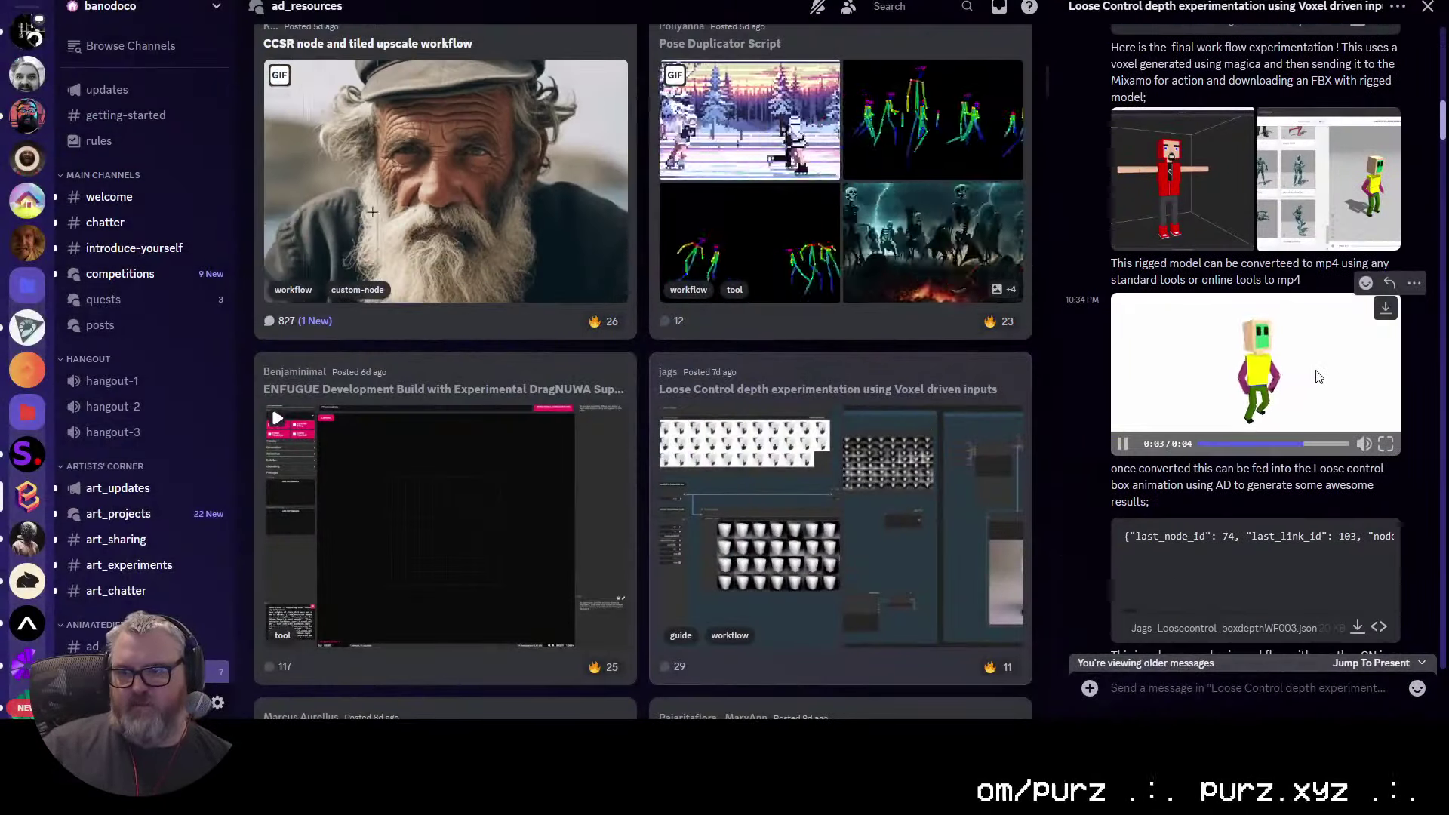
scroll(1419, 455, "down", 5)
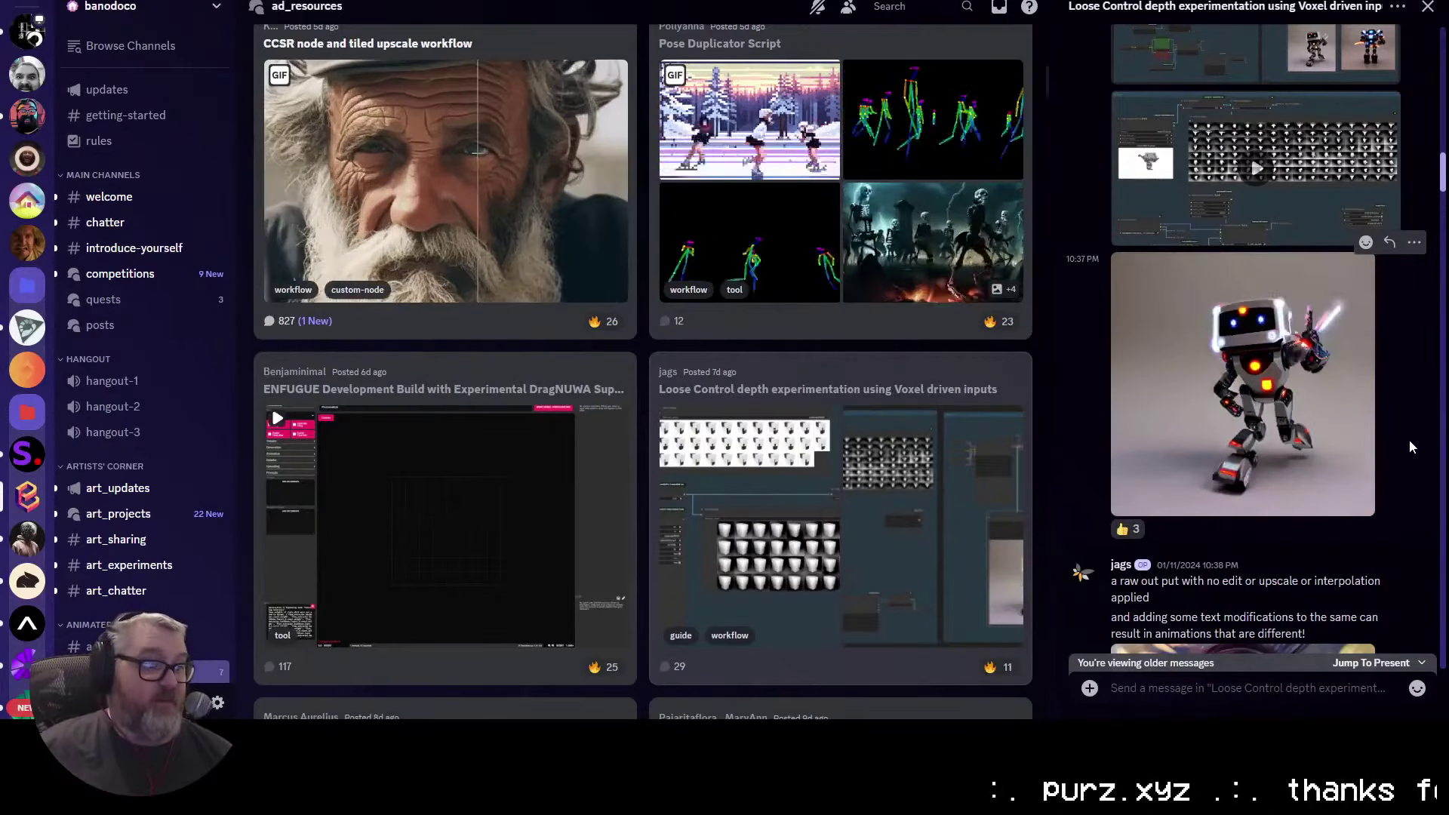
scroll(1354, 430, "up", 10)
scroll(1356, 417, "up", 3)
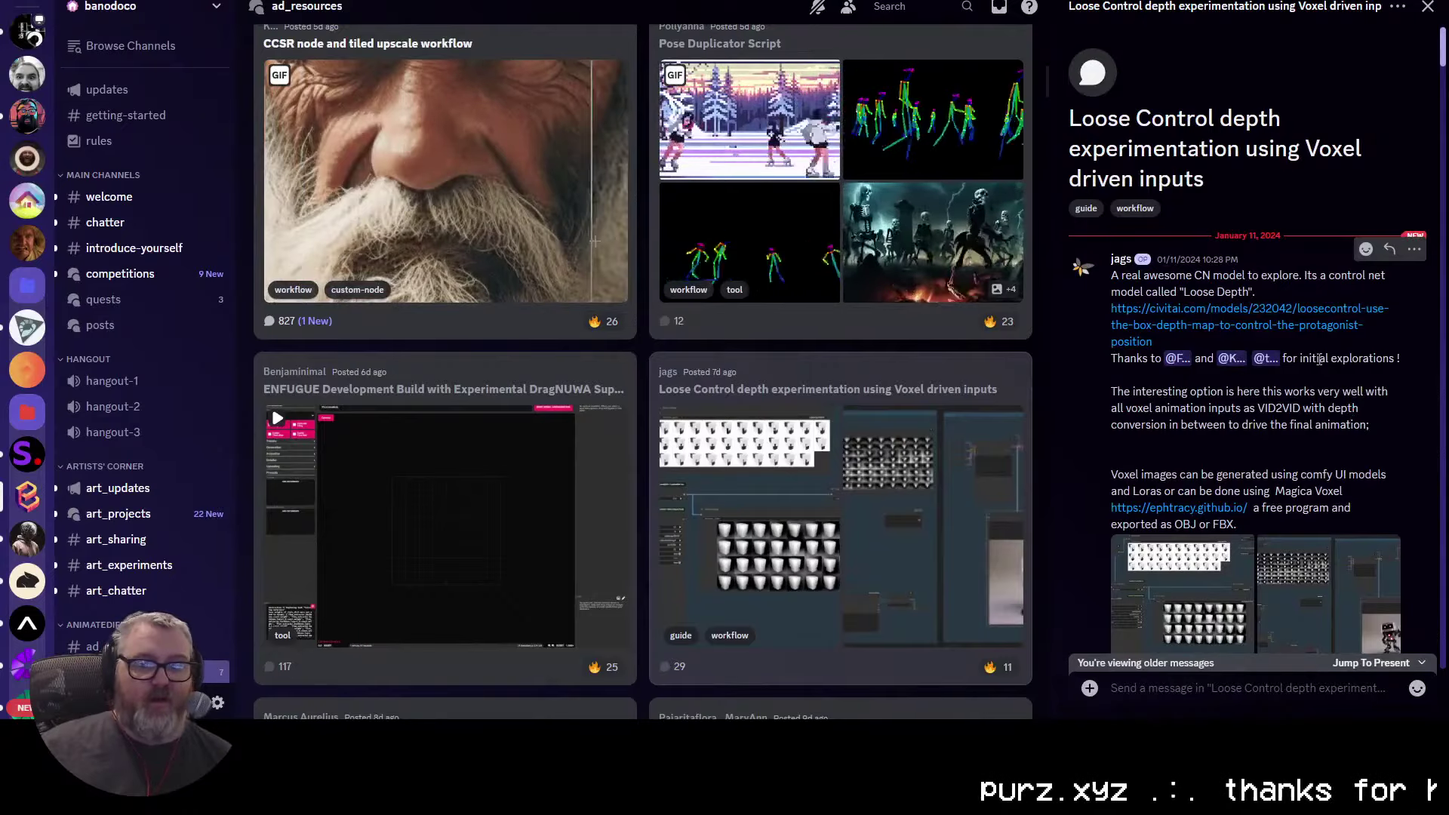
scroll(1231, 517, "down", 2)
scroll(1234, 509, "down", 10)
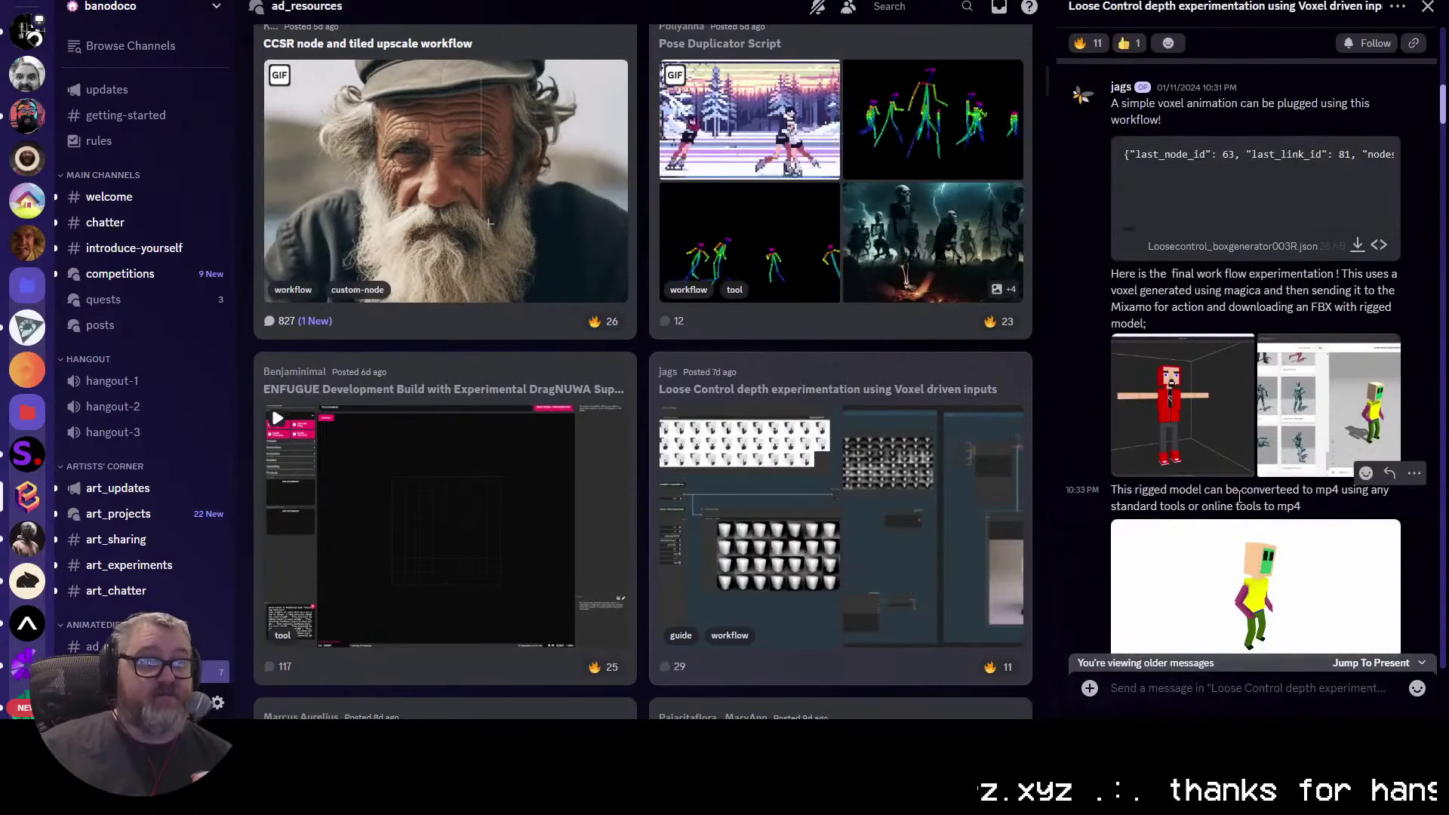
scroll(772, 387, "up", 5)
scroll(773, 387, "up", 5)
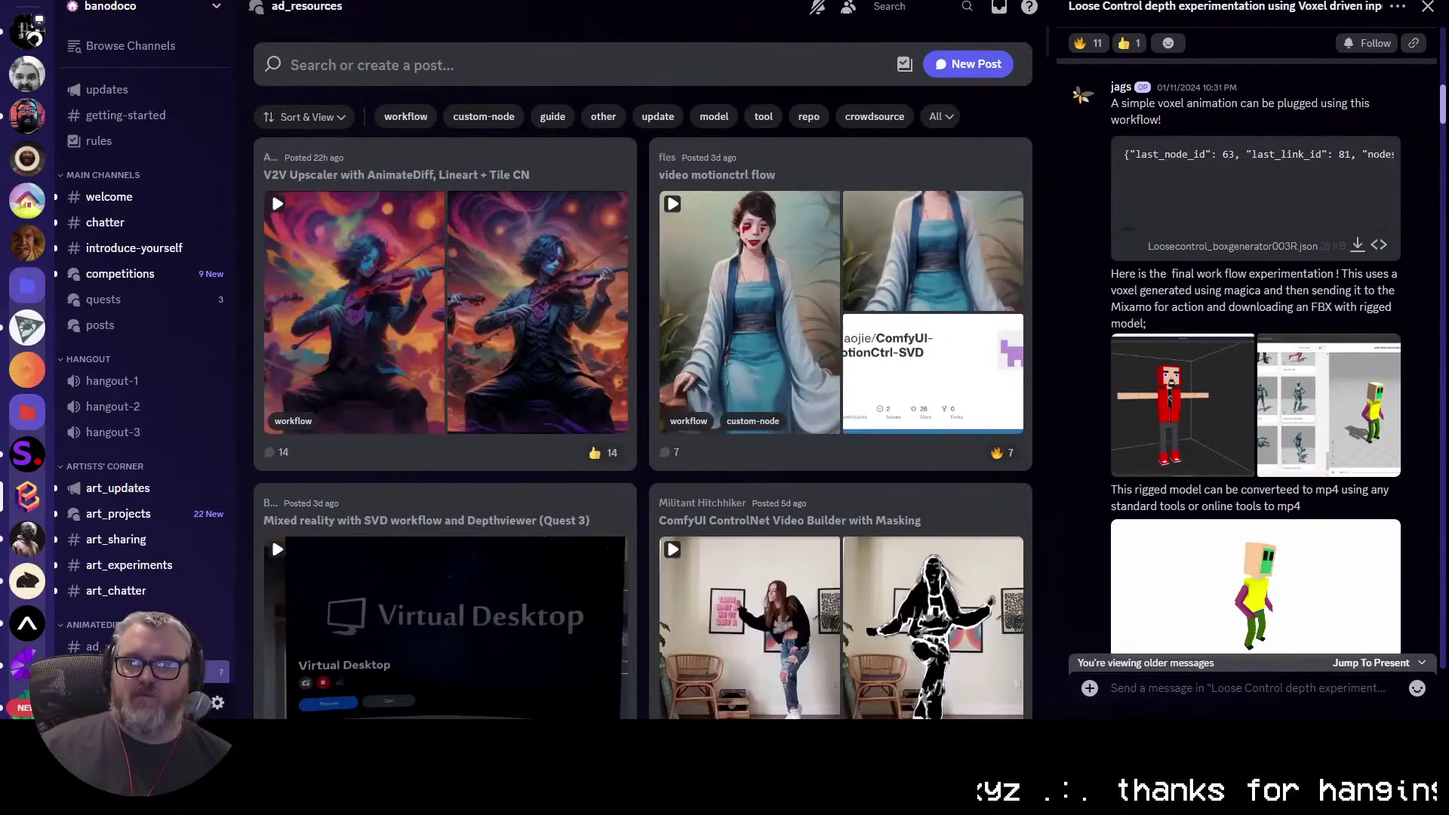
Step: Switch back to ComfyUI and add a KSampler node to the empty canvas
key("alt+Tab")
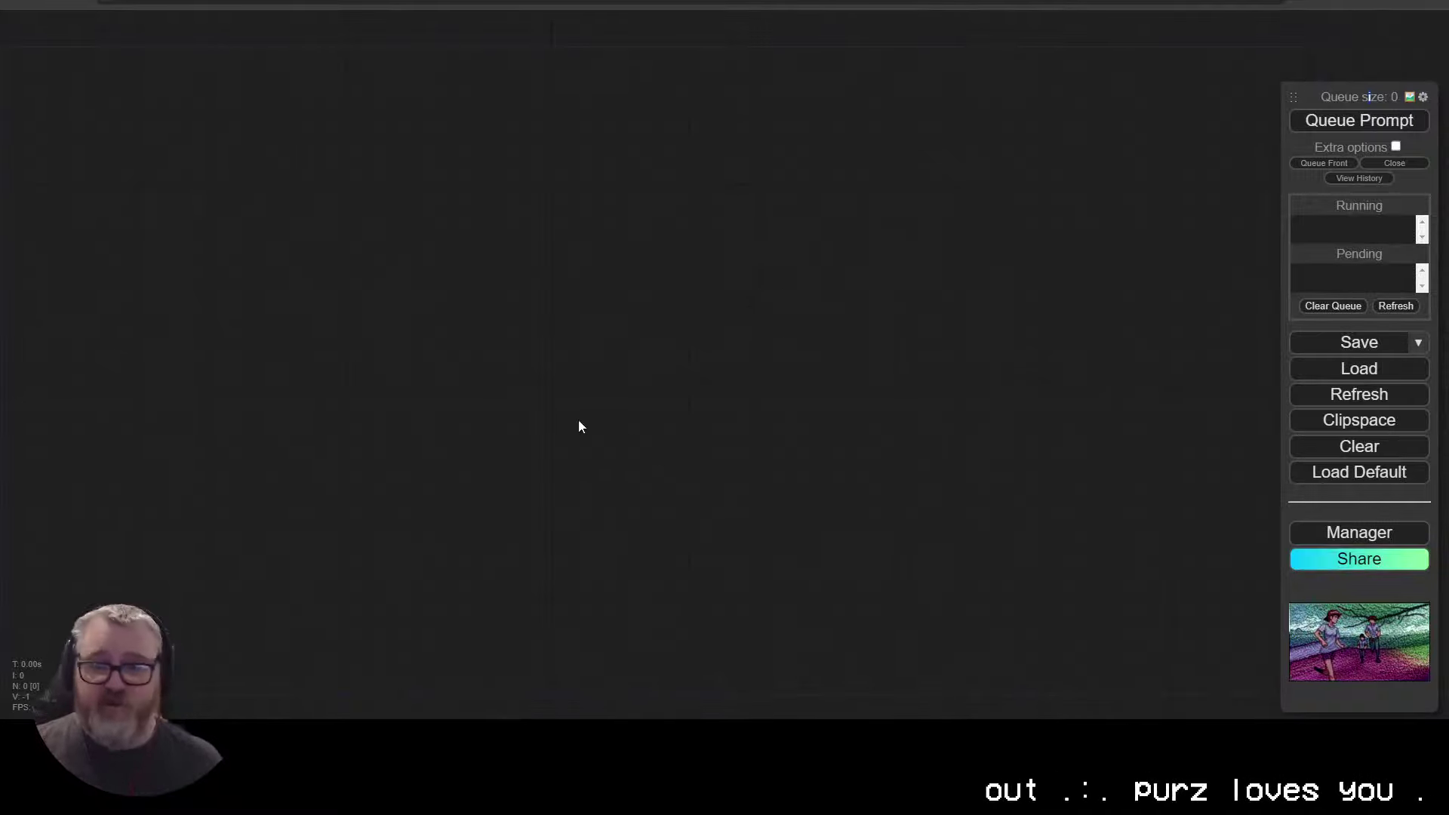
double_click(446, 377)
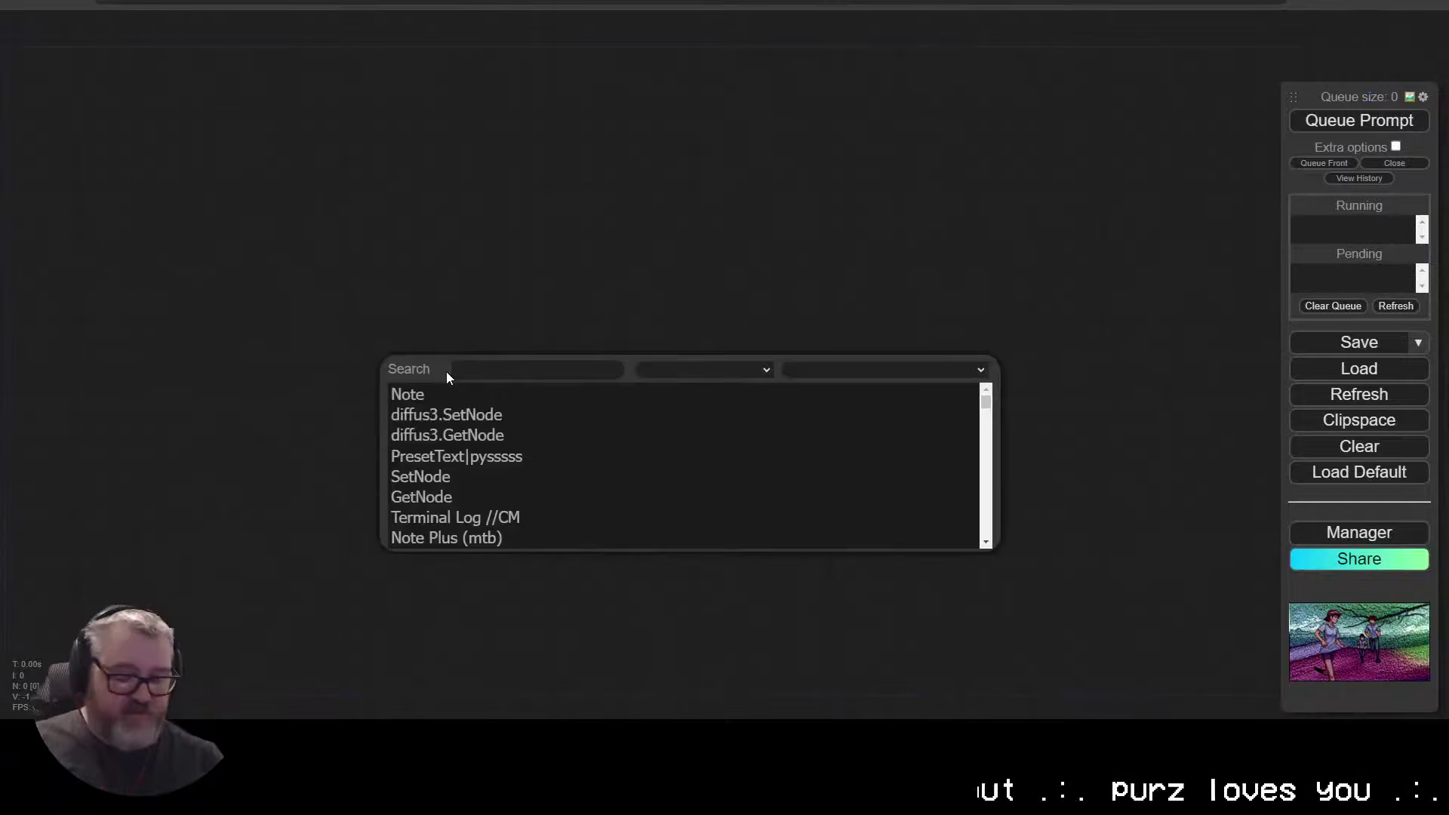
type("ksamp")
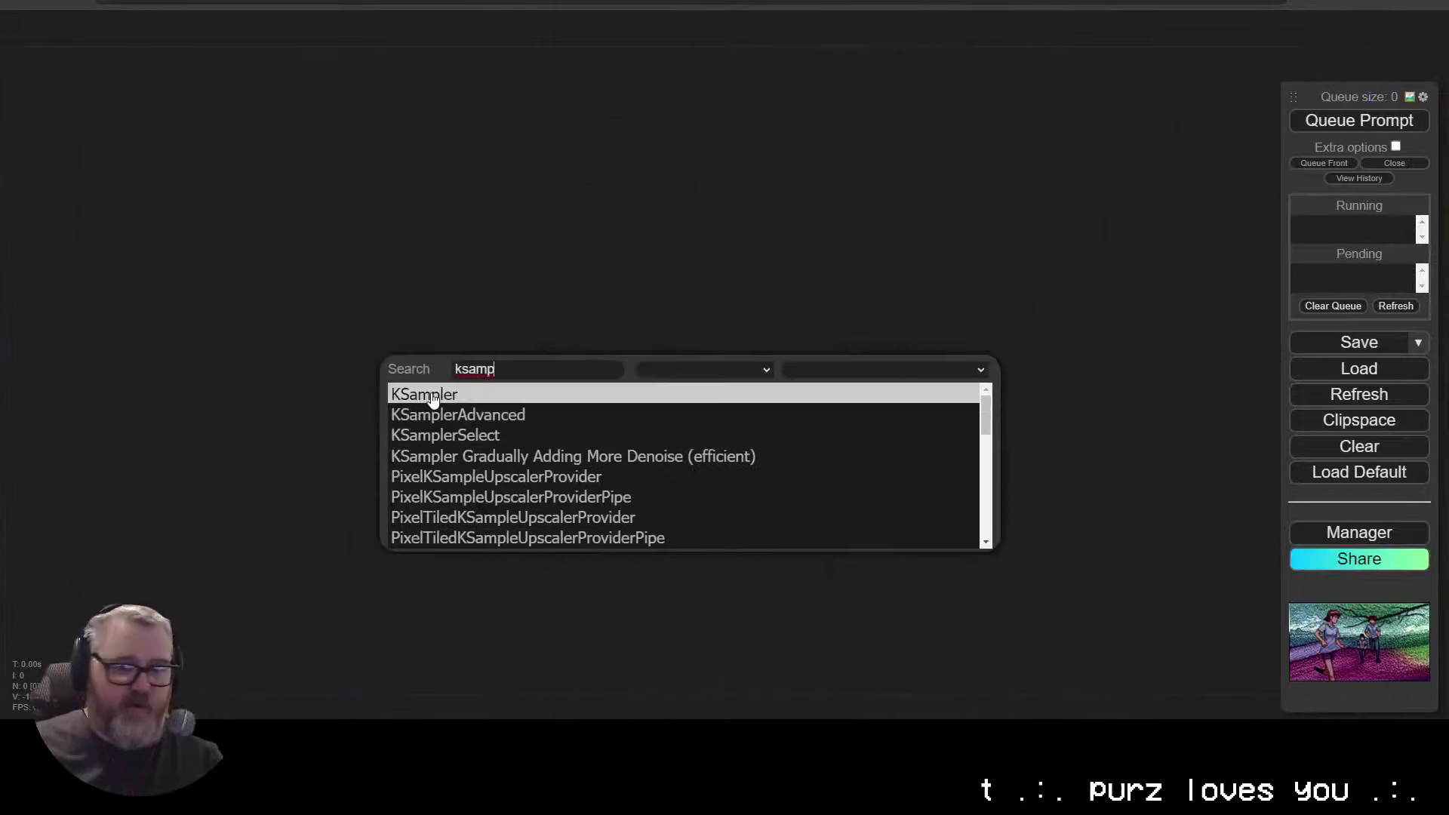
left_click(424, 394)
left_click_drag(550, 375, 653, 218)
scroll(753, 189, "up", 5)
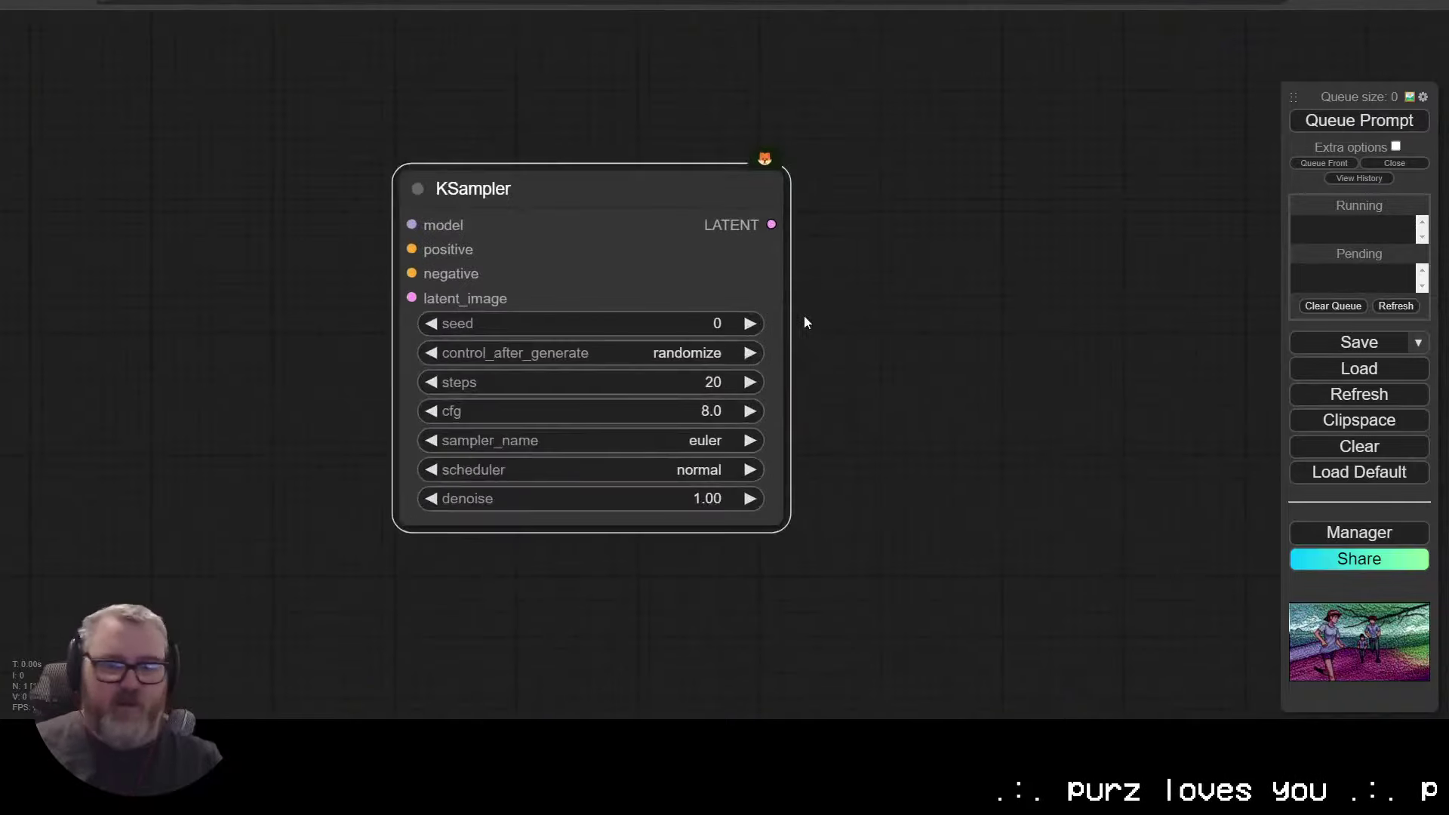
Step: Add a VAE Decode node fed by the KSampler's latent output and place it beneath the KSampler
left_click_drag(776, 224, 804, 121)
type("vae")
left_click(885, 199)
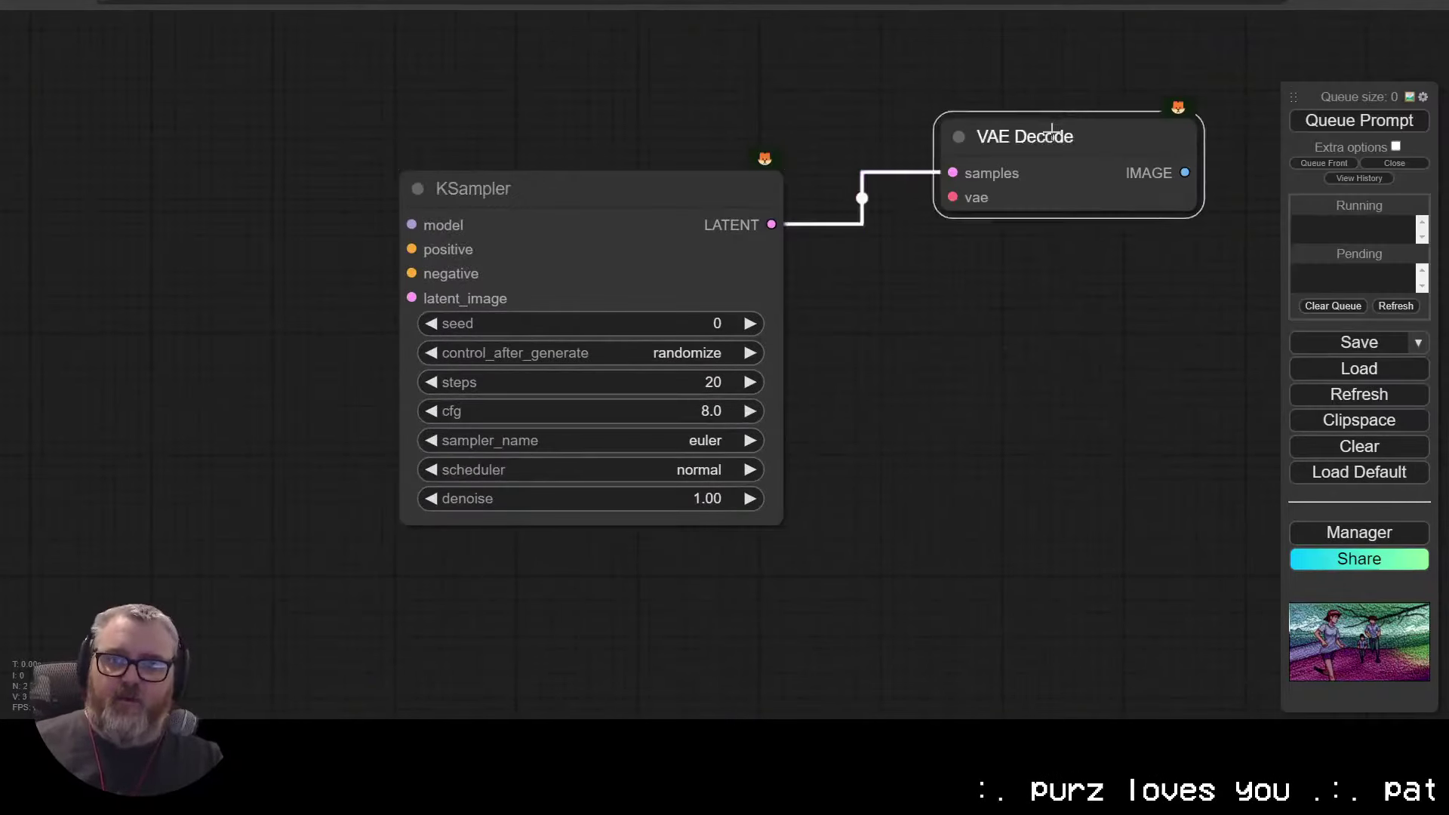
left_click_drag(1054, 136, 634, 566)
Step: Add a Video Combine node fed by the VAE Decode's image output and place it beside the KSampler
left_click_drag(766, 612, 852, 177)
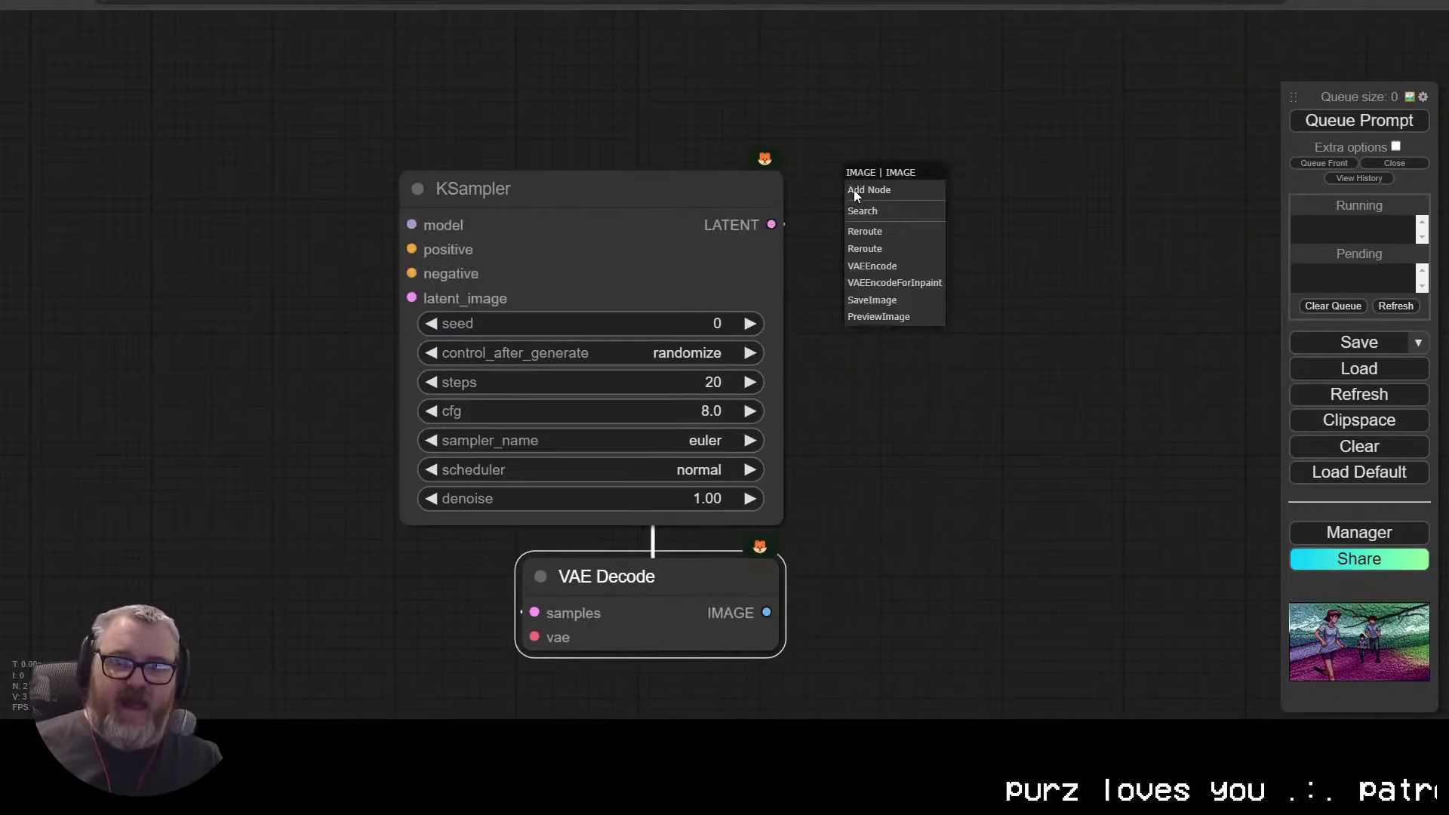
left_click(906, 212)
type("video")
key("Return")
left_click_drag(970, 209, 972, 211)
left_click_drag(1169, 111, 846, 190)
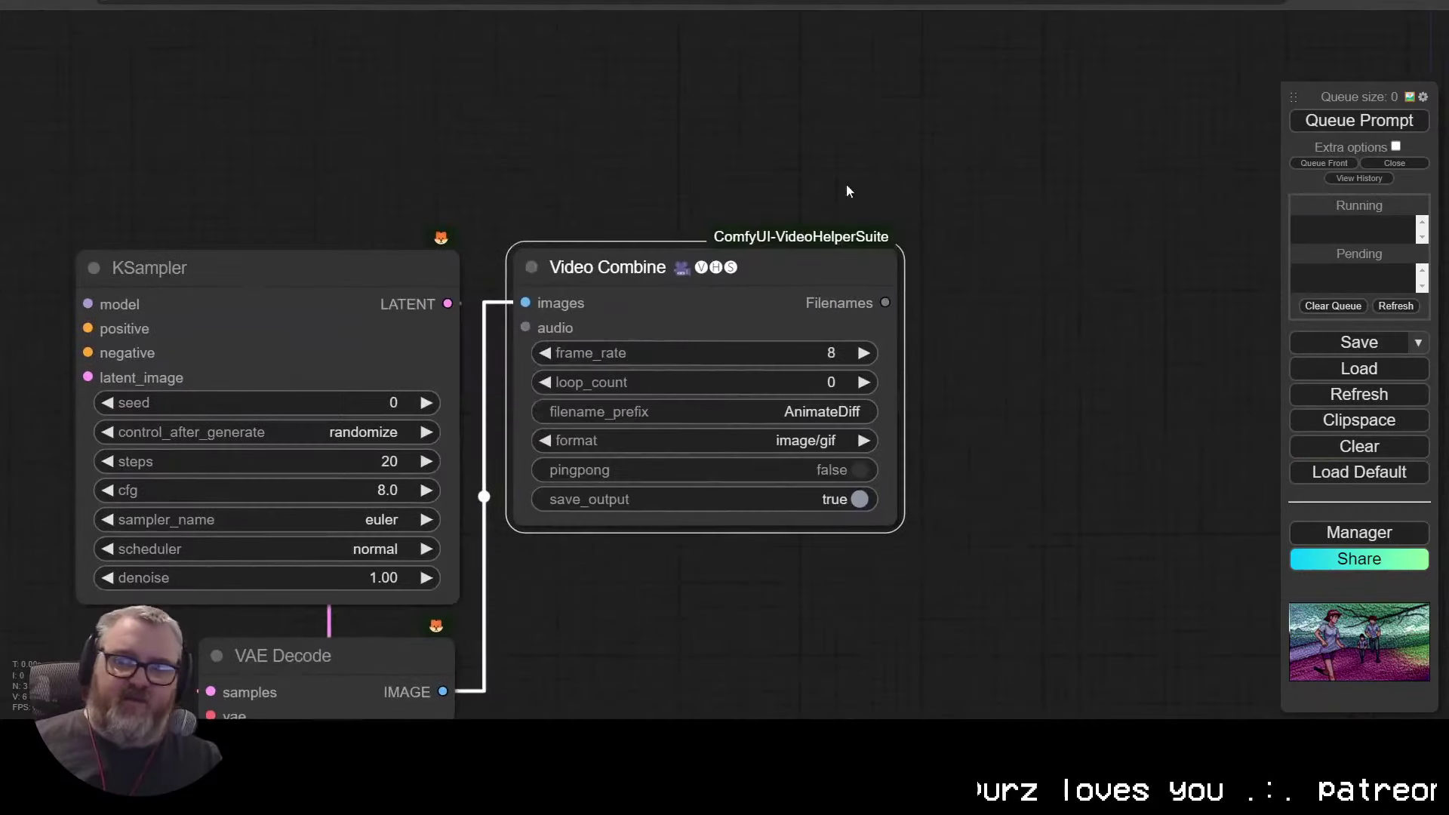
left_click_drag(557, 193, 829, 45)
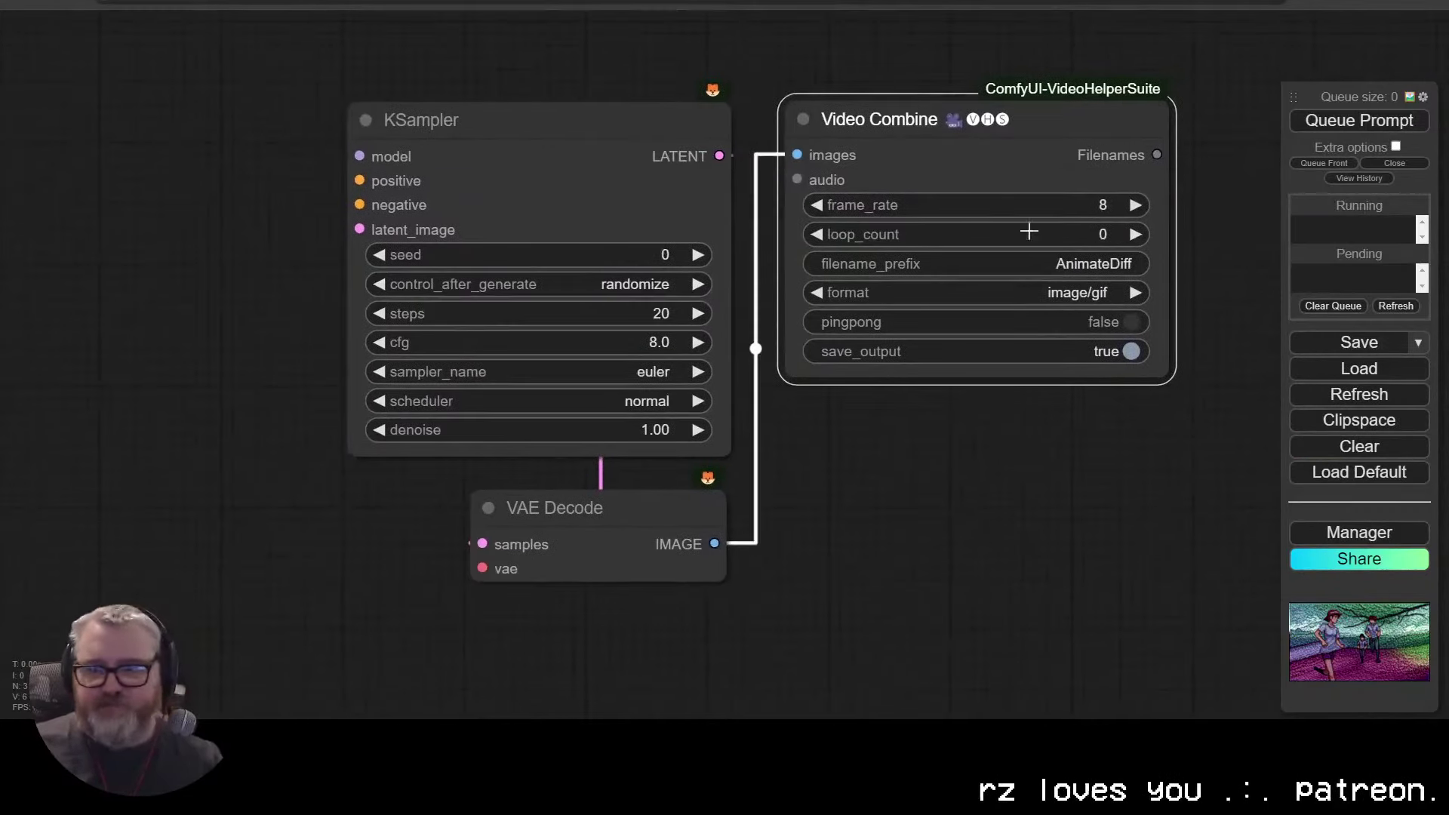
Step: Set the Video Combine node's format to video/h265-mp4 and its frame rate to 12
left_click_drag(1029, 219, 465, 308)
left_click(1076, 296)
left_click(1132, 415)
left_click(505, 280)
type("12")
key("Return")
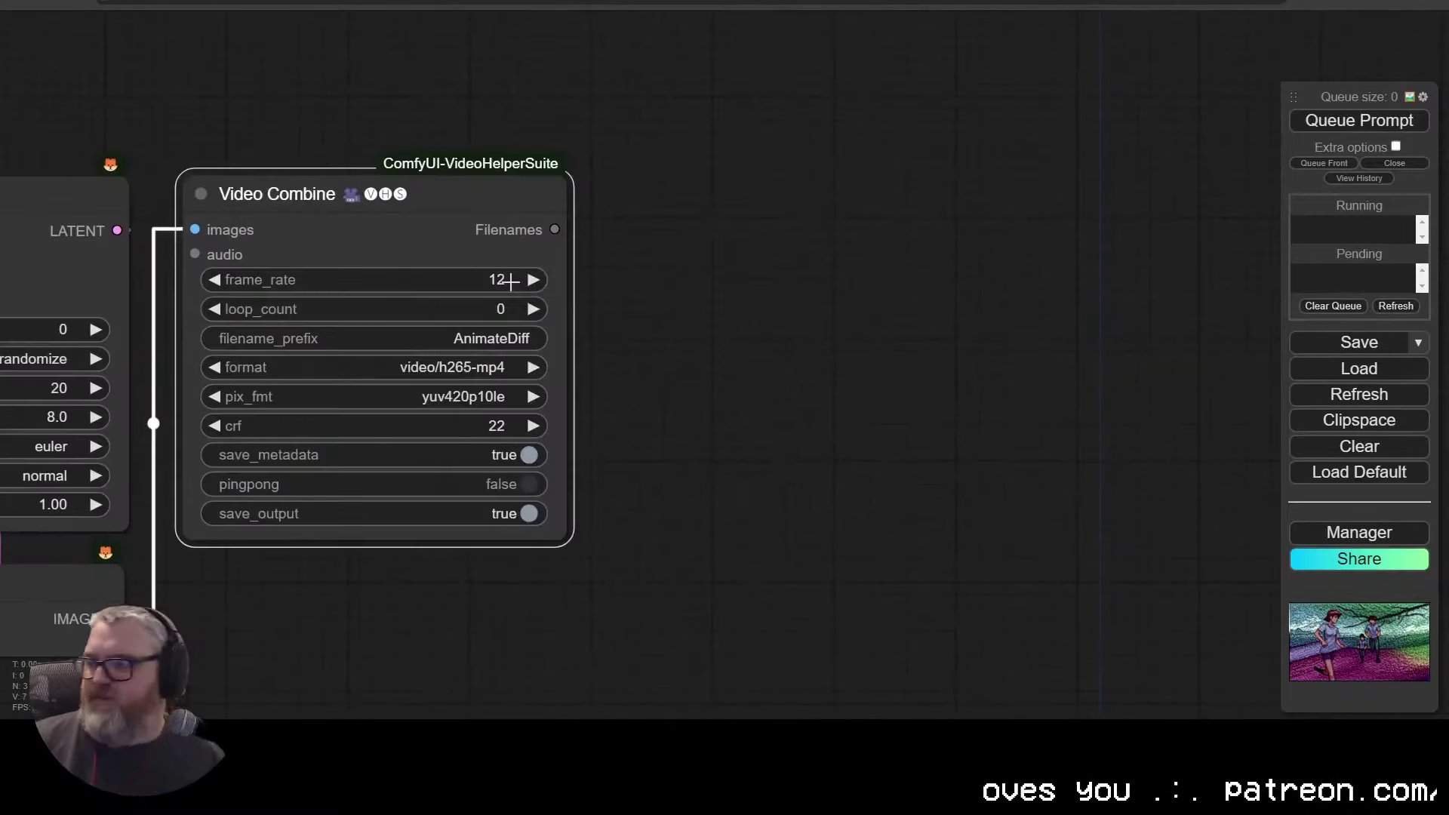
Step: Set the Video Combine node's filename prefix to 12fps\AnimateDiff and check the entry up close
left_click(467, 339)
type("12fps")
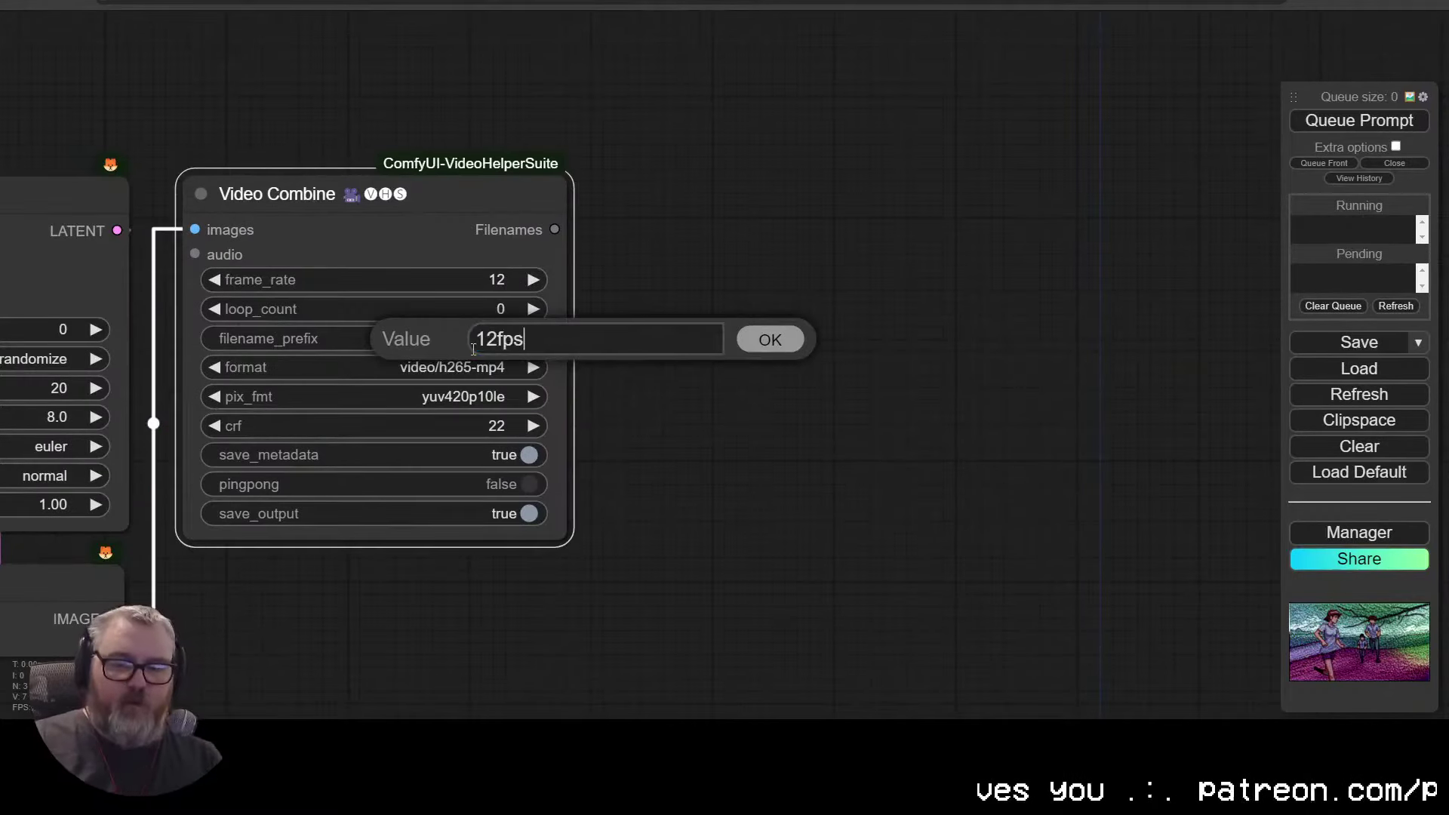
type("\\AnimateDiff")
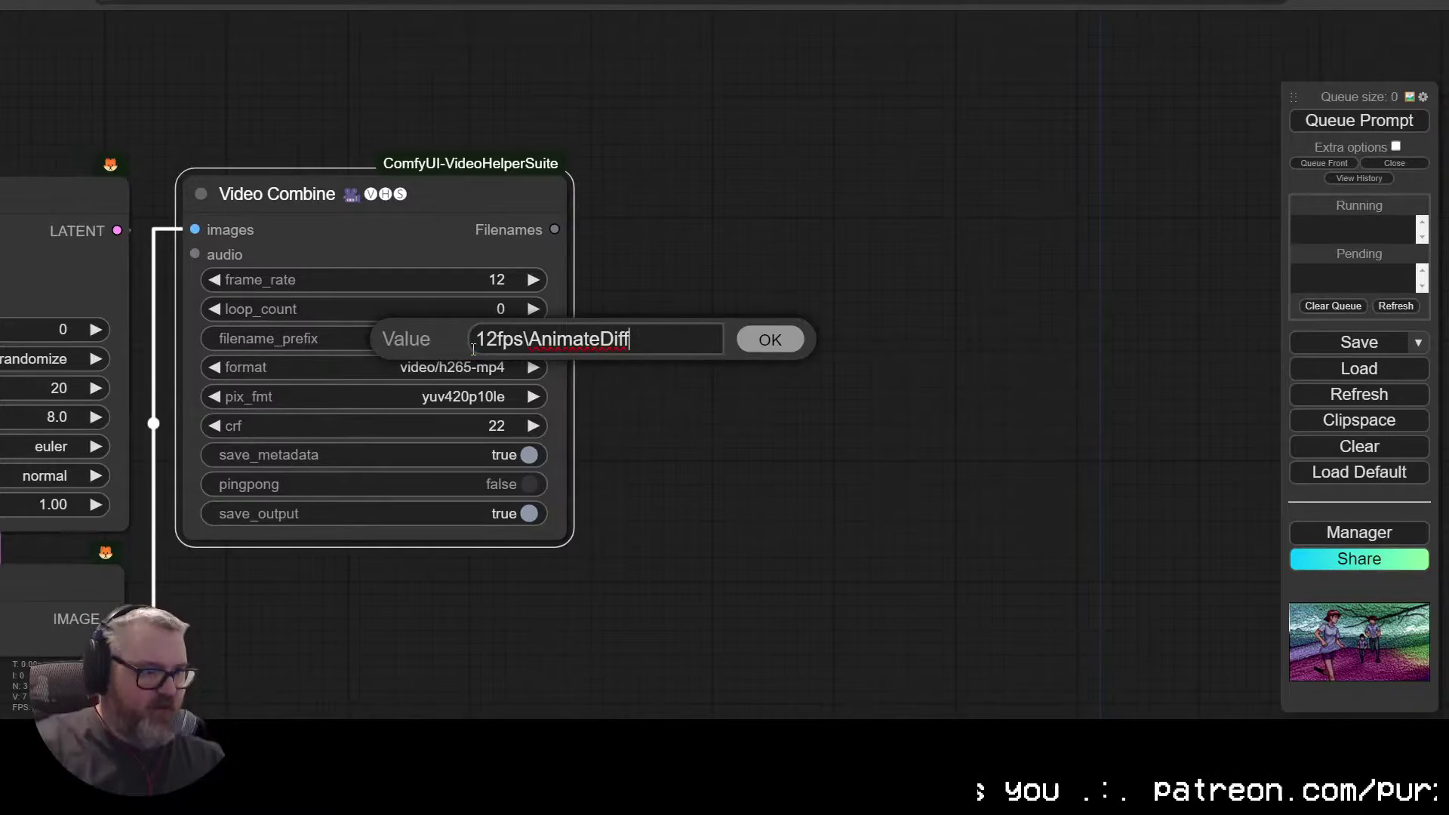
left_click(748, 341)
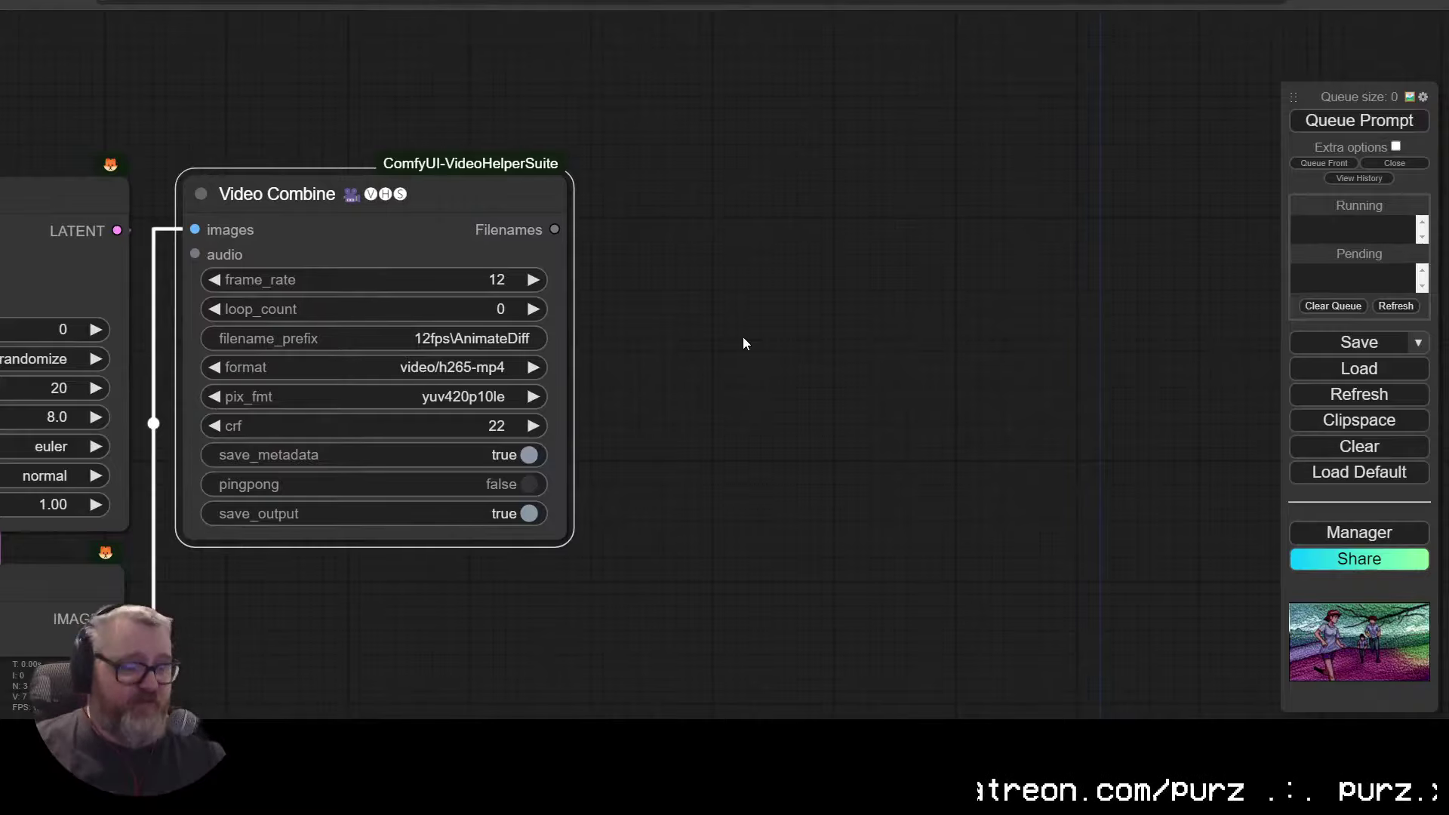
left_click_drag(735, 459, 853, 442)
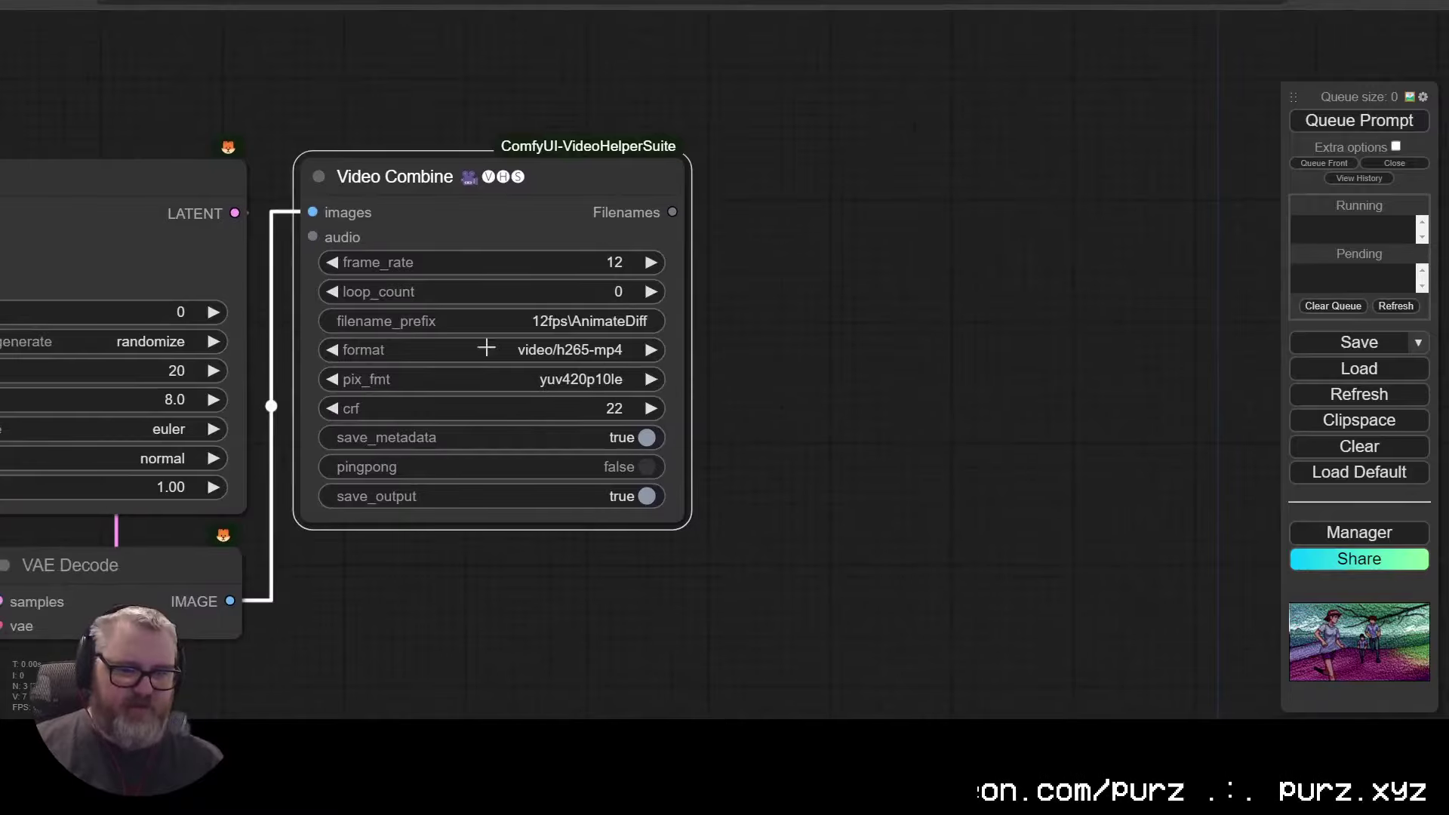
scroll(596, 327, "up", 15)
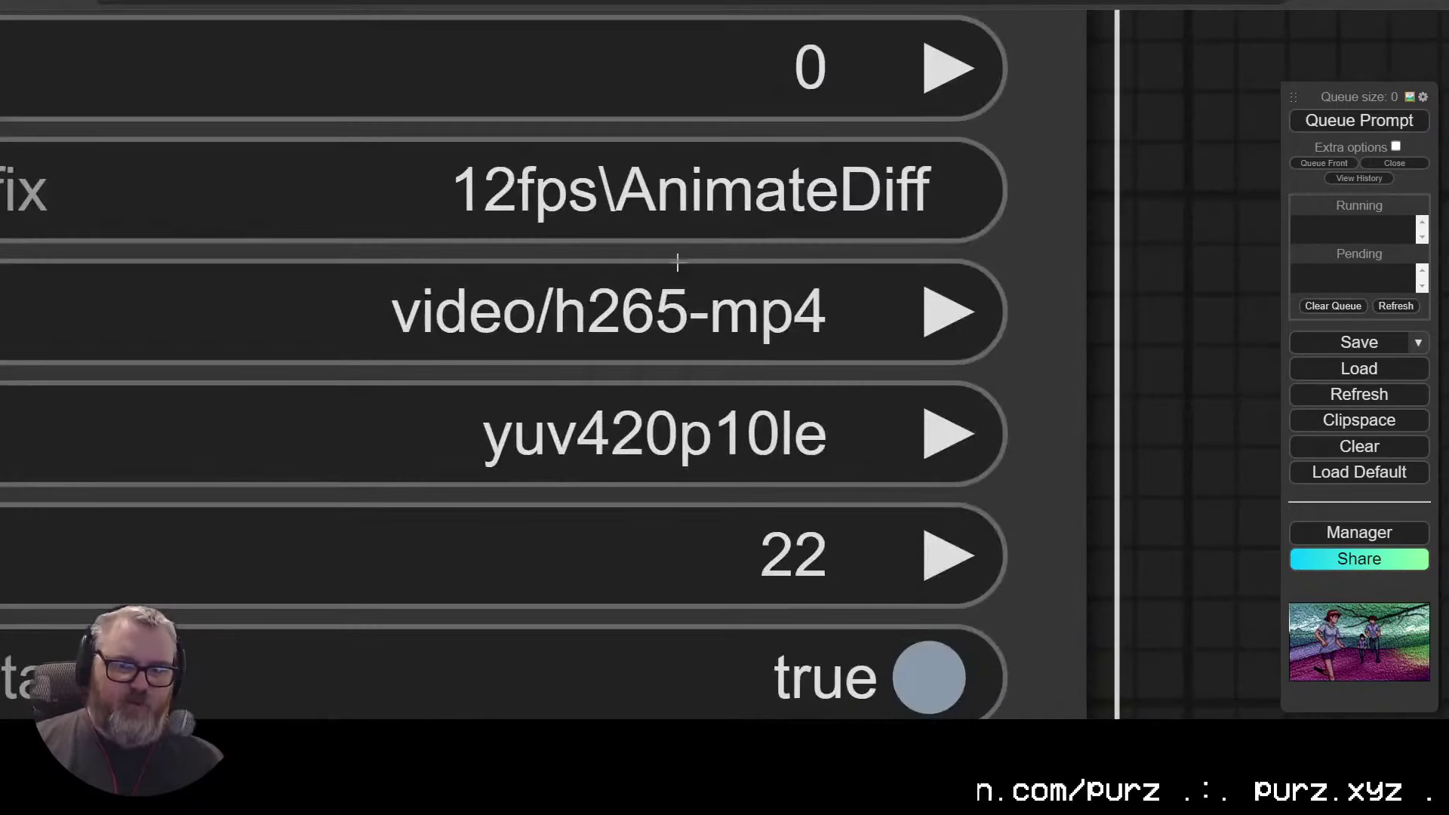
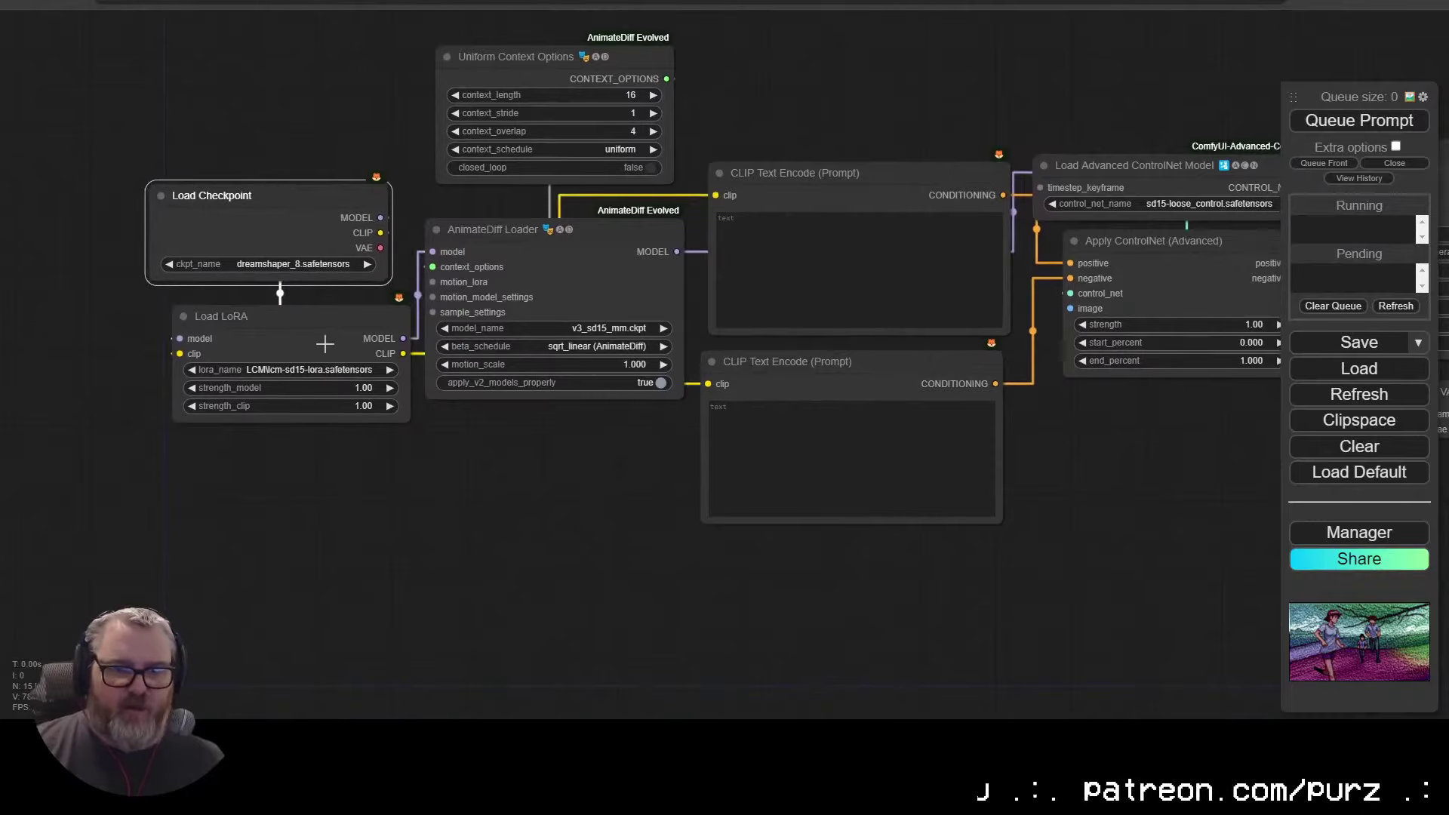
Step: Align Load LoRA beneath Load Checkpoint and move the AnimateDiff Loader and Uniform Context Options nodes down beside them
left_click_drag(323, 343, 294, 333)
left_click(428, 451)
left_click_drag(427, 451, 613, 350)
left_click(609, 53)
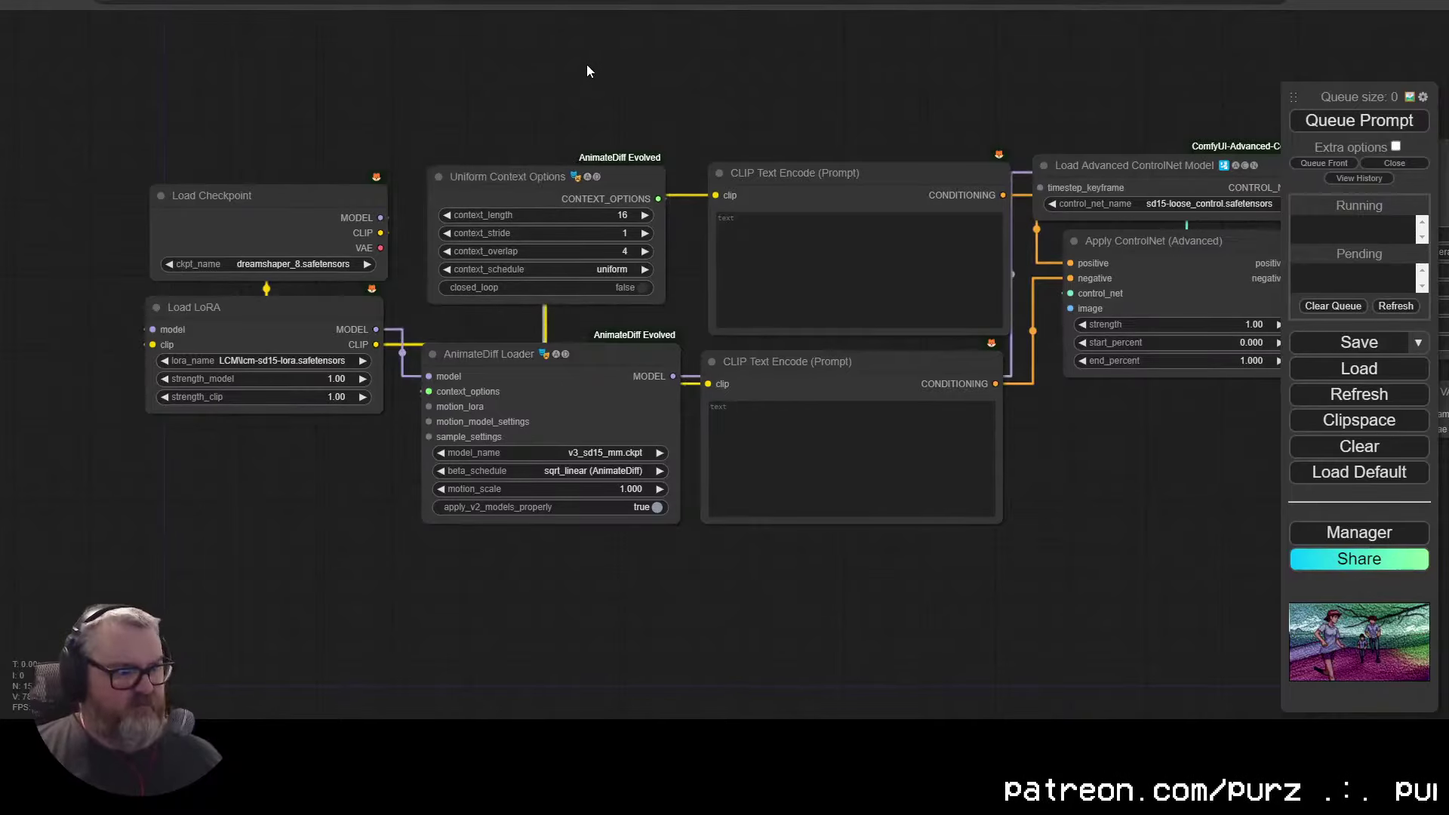
left_click_drag(447, 269, 457, 281)
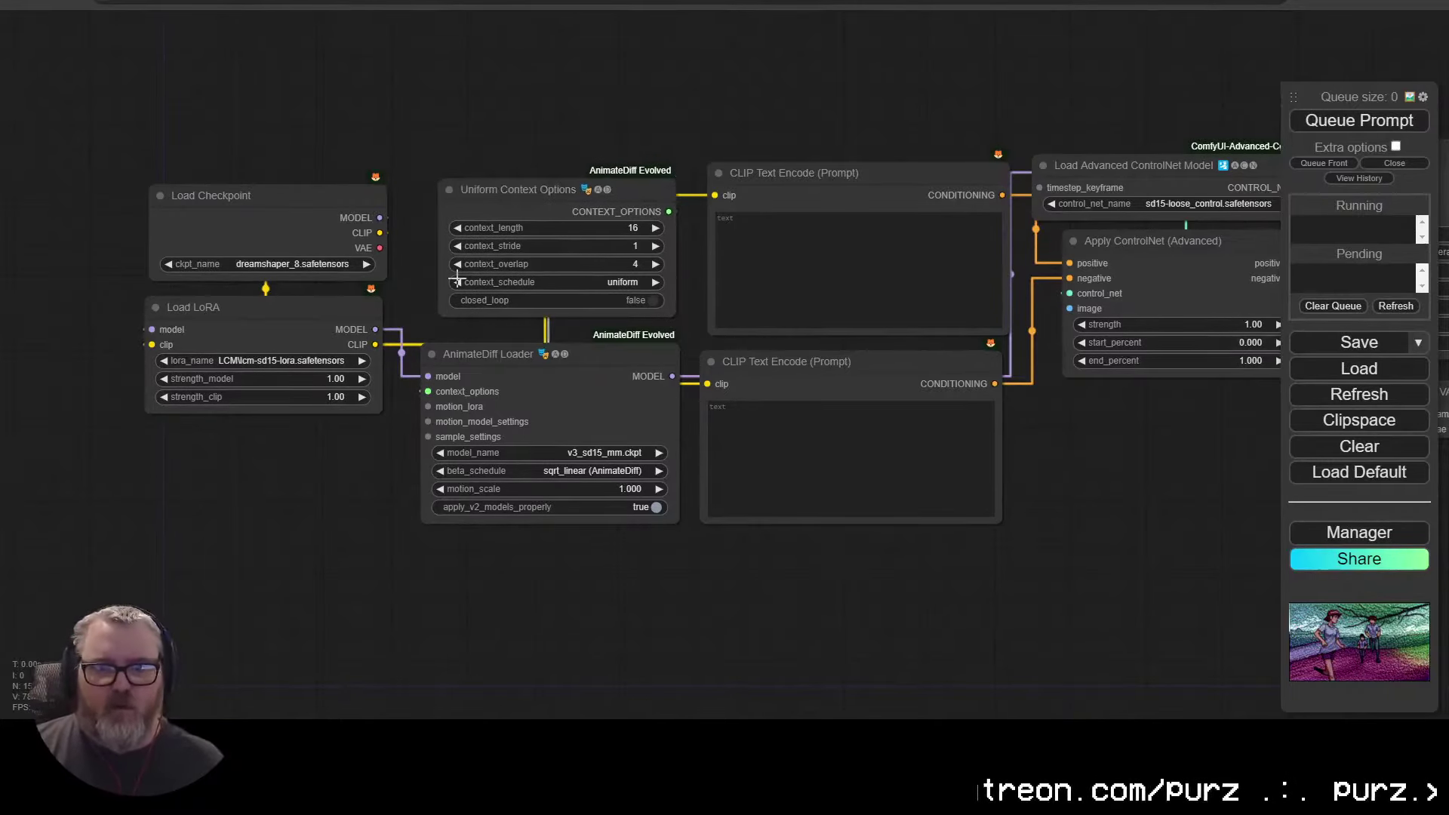
Step: Add an Empty Latent Image node feeding the KSampler's latent_image input and place it beneath Apply ControlNet (Advanced)
left_click_drag(1224, 454, 727, 514)
scroll(800, 511, "down", 3)
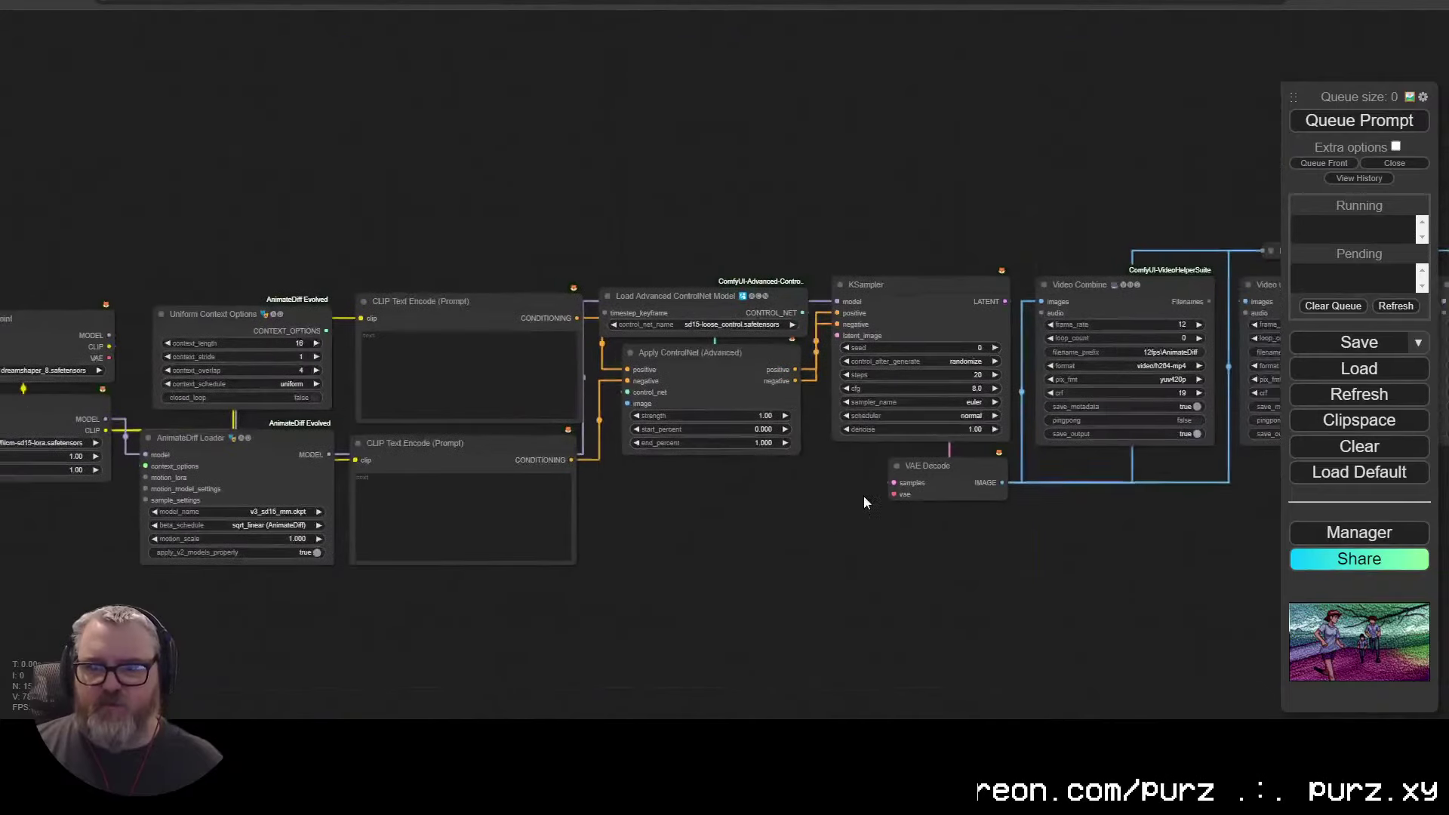
left_click_drag(864, 495, 948, 448)
left_click_drag(196, 314, 981, 447)
left_click_drag(924, 289, 743, 432)
left_click(866, 579)
Step: Set the Empty Latent Image node's batch size to 16
left_click(799, 488)
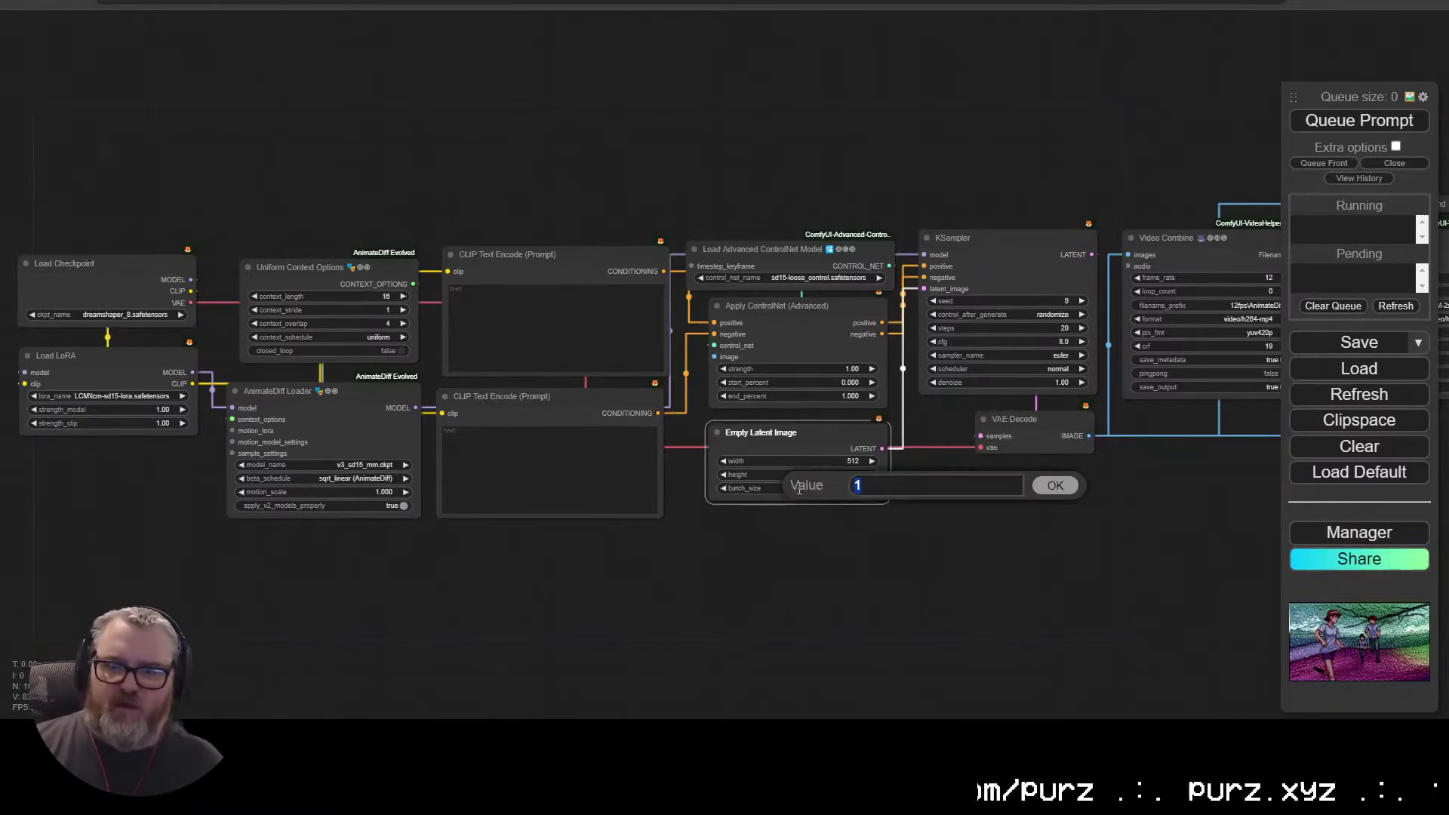
type("16")
key("Return")
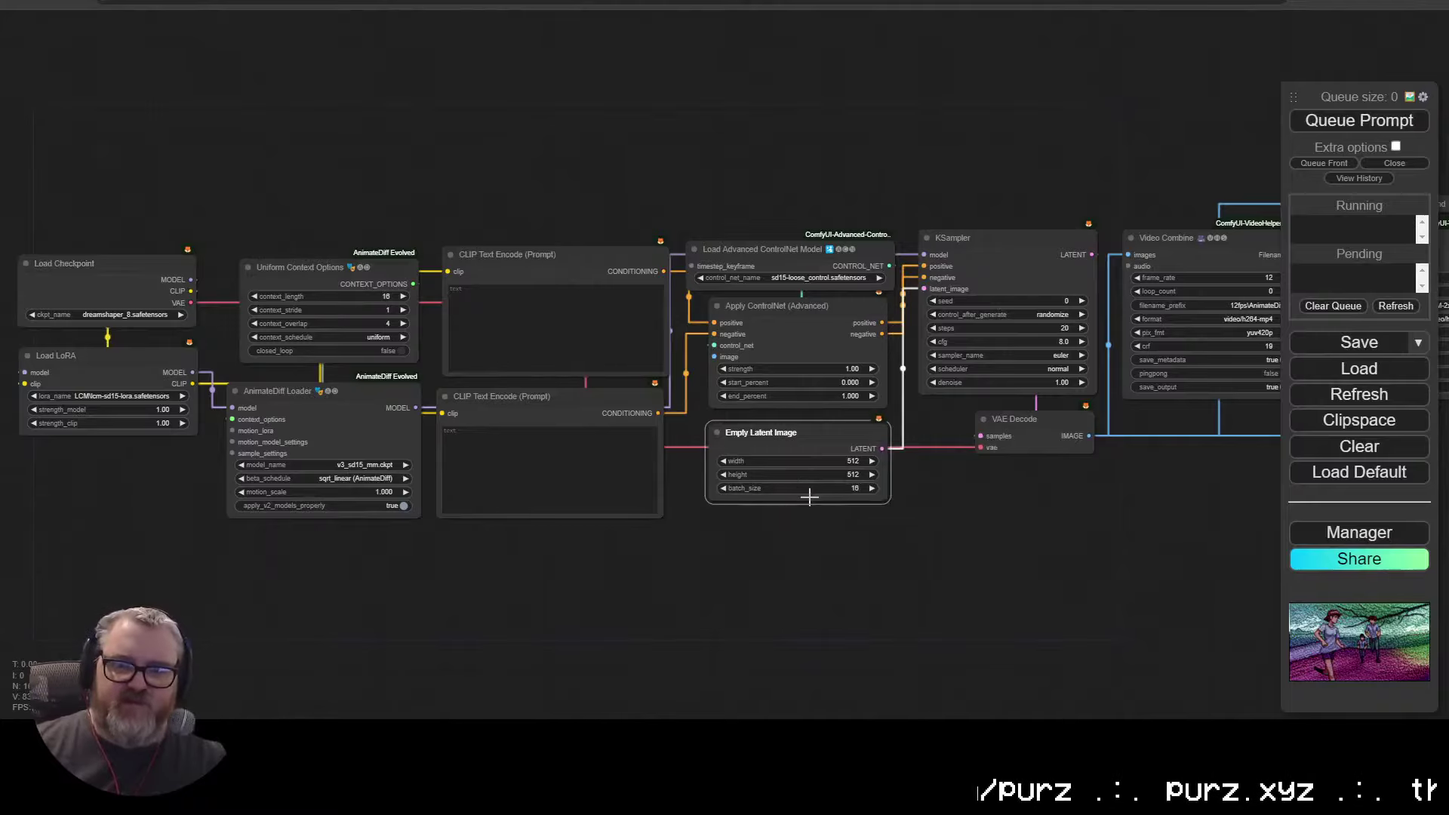
Step: Set the Empty Latent Image node's batch size to 32 and nudge the Uniform Context Options node slightly
left_click(803, 488)
type("32")
key("Return")
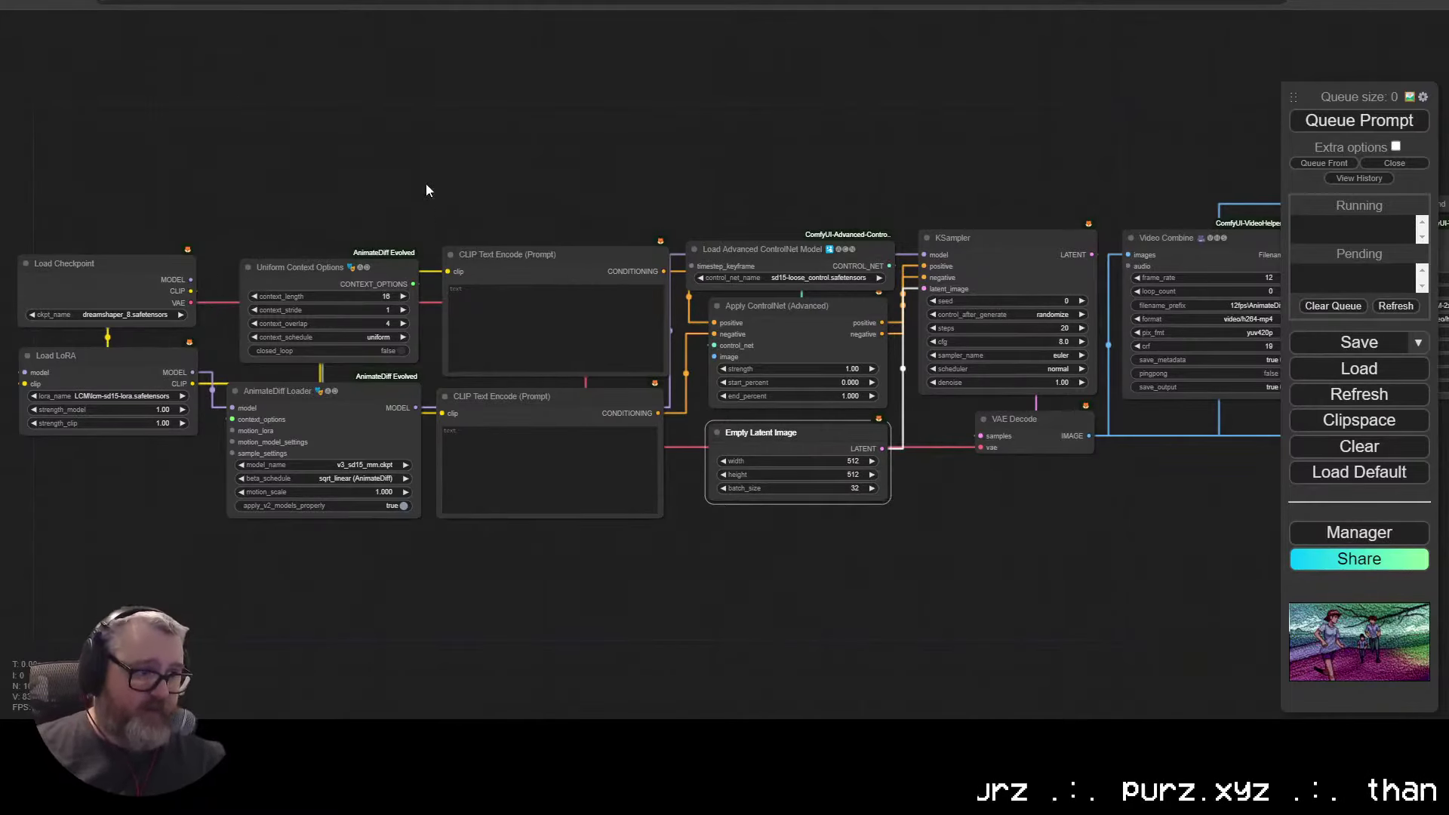
left_click_drag(320, 267, 317, 266)
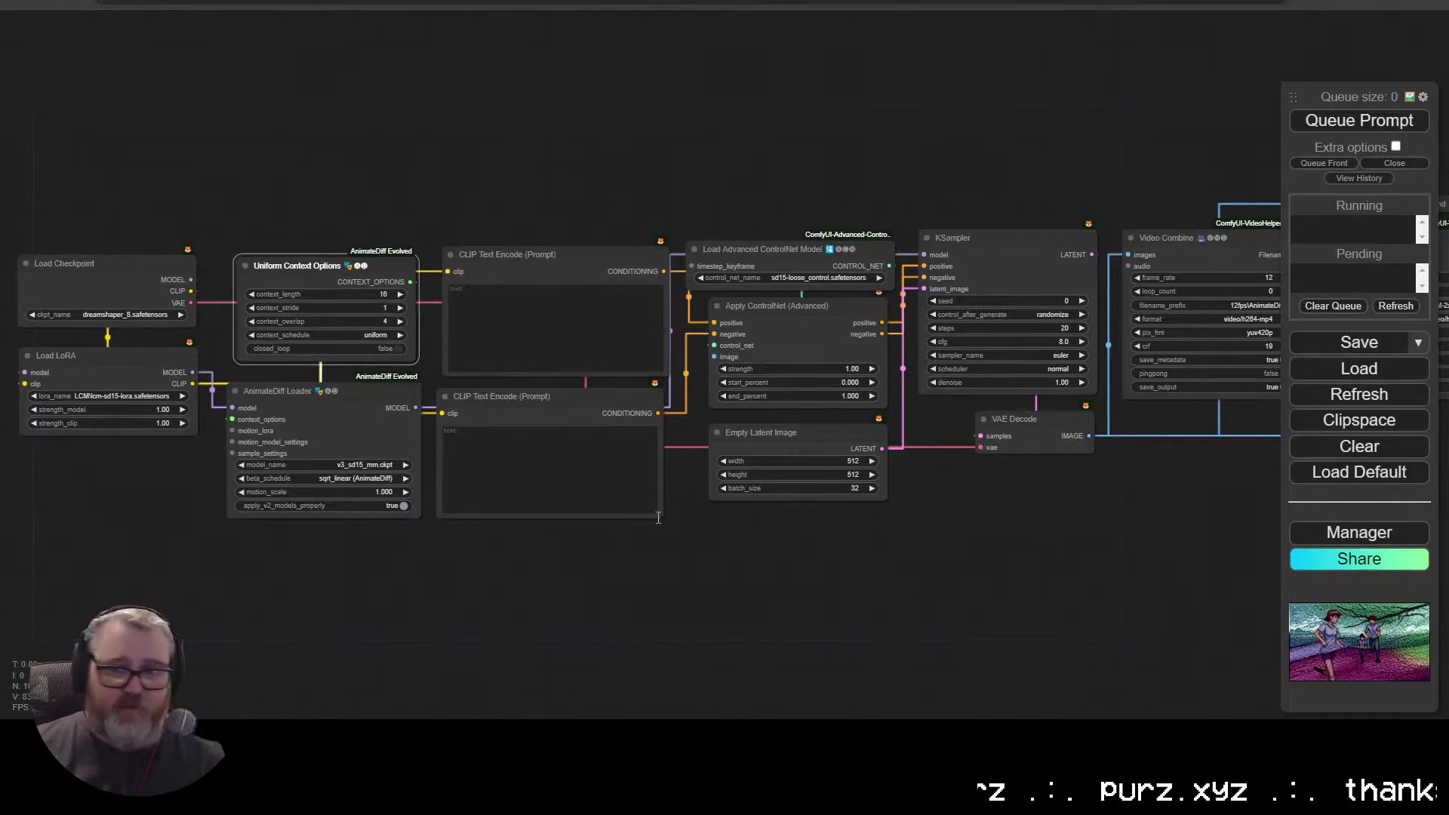
Step: Examine the LoRA file chosen in Load LoRA up close, and return to the KSampler
left_click_drag(987, 615, 770, 664)
left_click_drag(478, 434, 754, 362)
scroll(754, 362, "up", 6)
left_click_drag(281, 644, 1112, 667)
scroll(1112, 666, "up", 5)
scroll(513, 385, "down", 4)
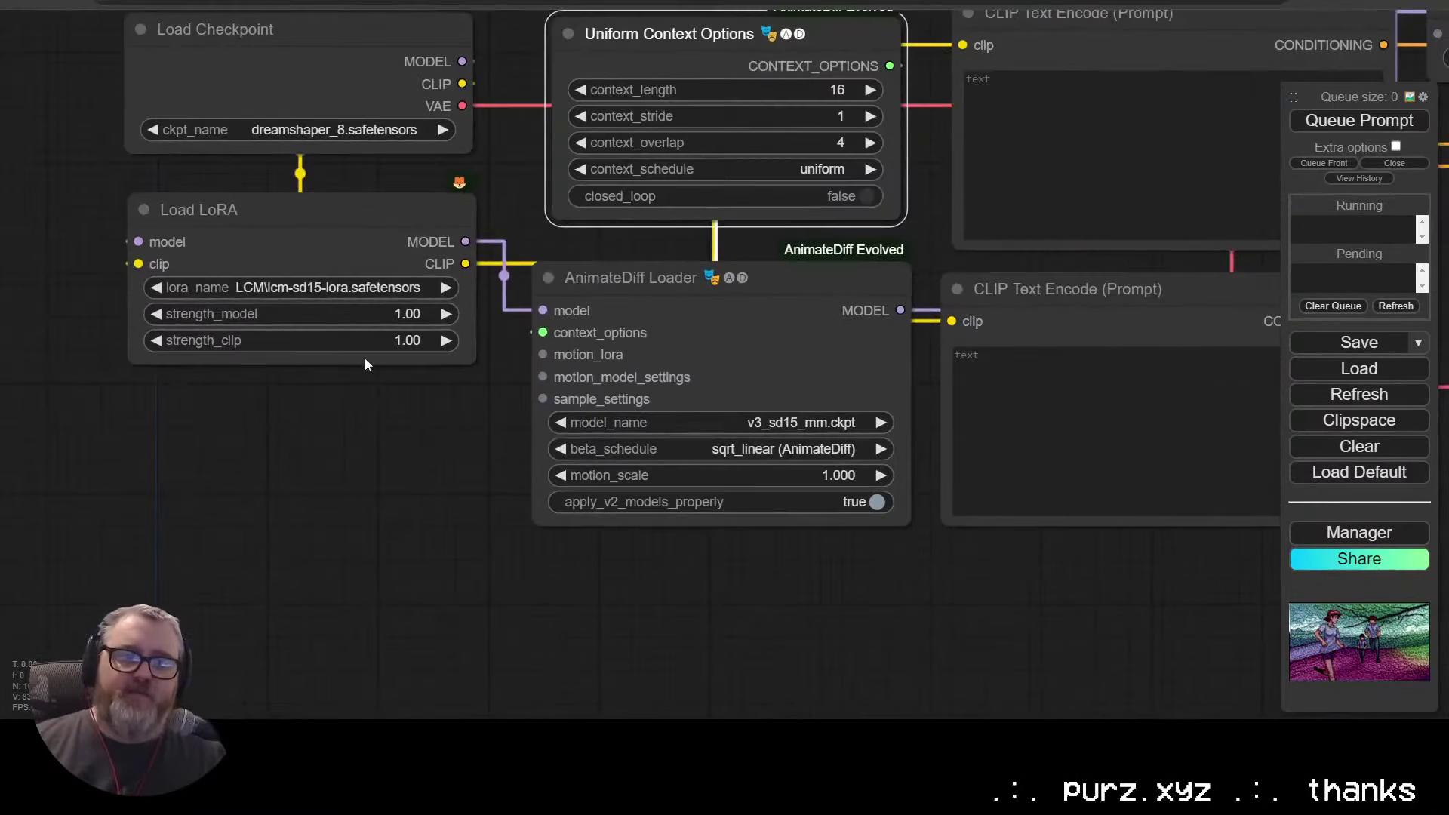
left_click(310, 297)
left_click_drag(205, 446, 0, 481)
left_click_drag(977, 551, 80, 713)
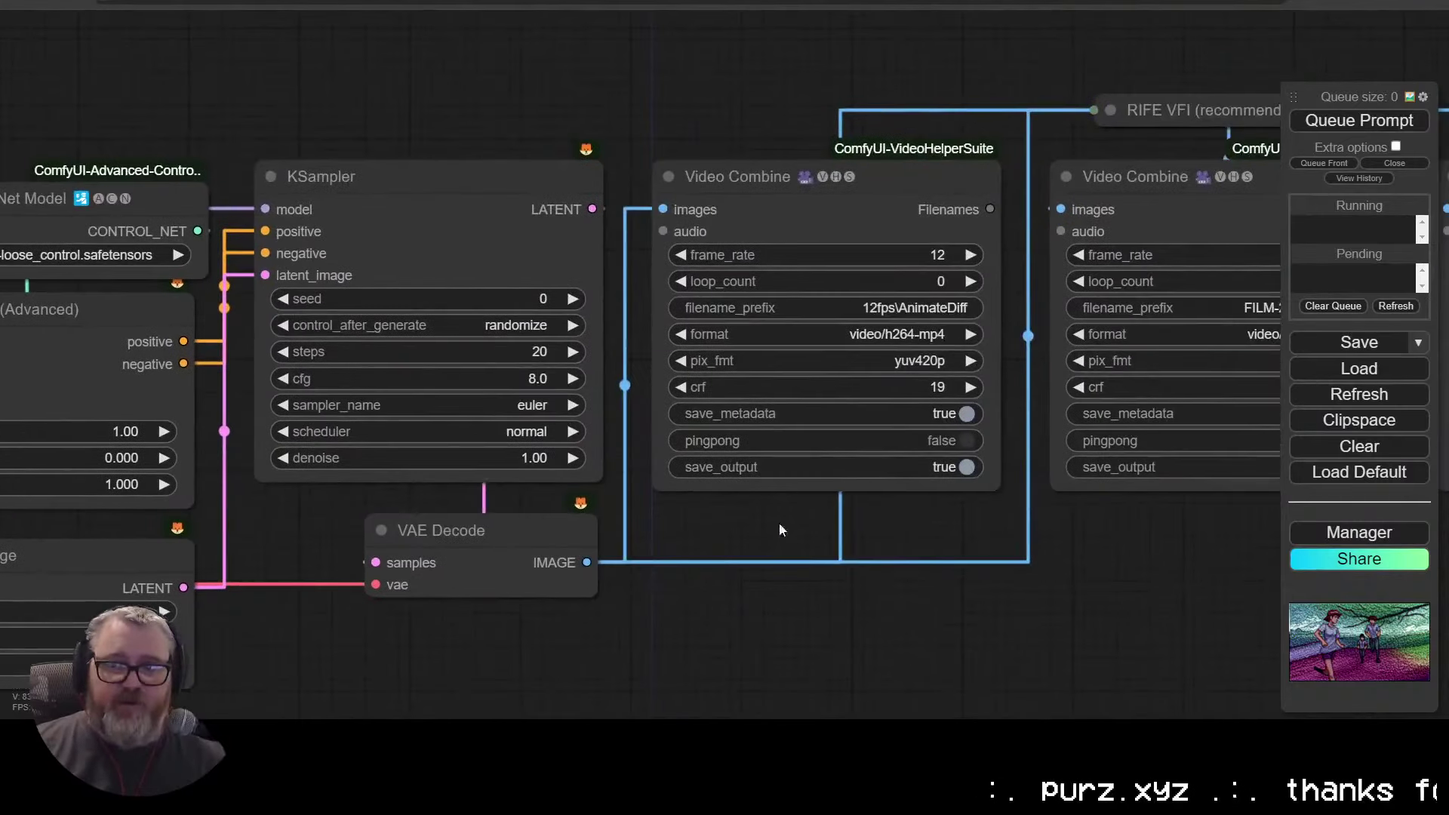
Step: Set the KSampler's sampler to lcm and its cfg to 1
left_click_drag(763, 582, 1013, 526)
left_click(754, 350)
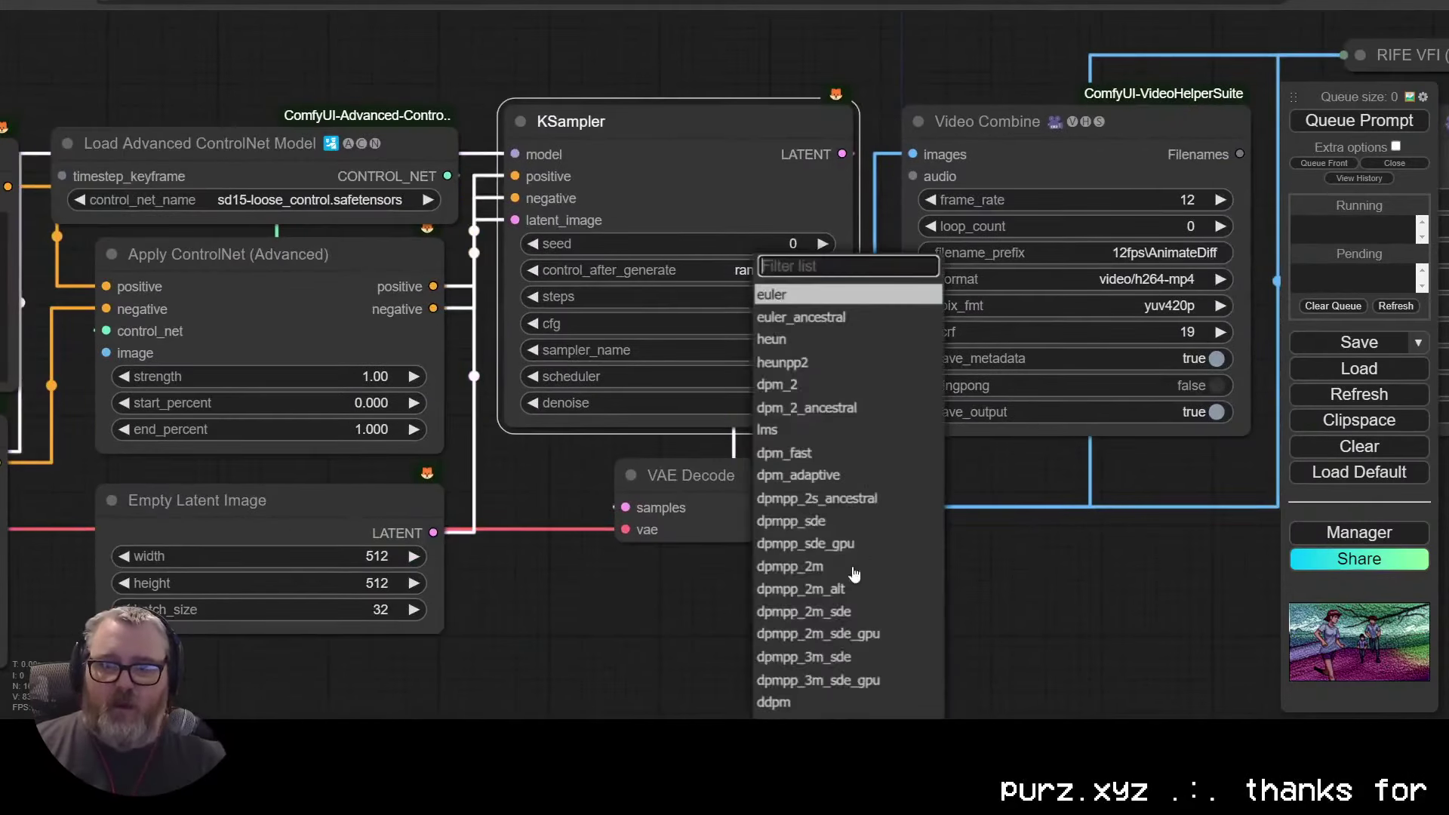
scroll(815, 566, "down", 3)
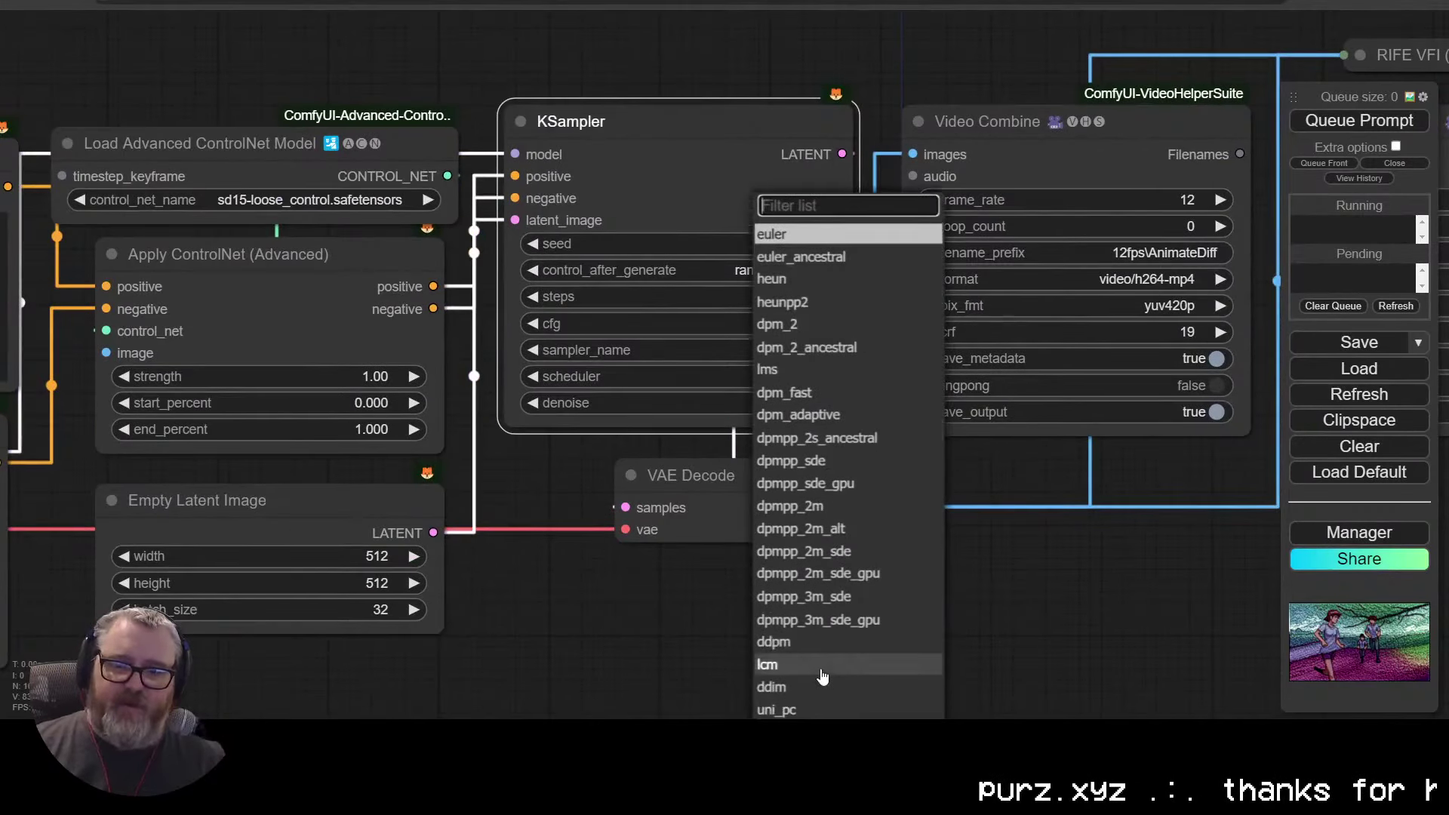
left_click(820, 668)
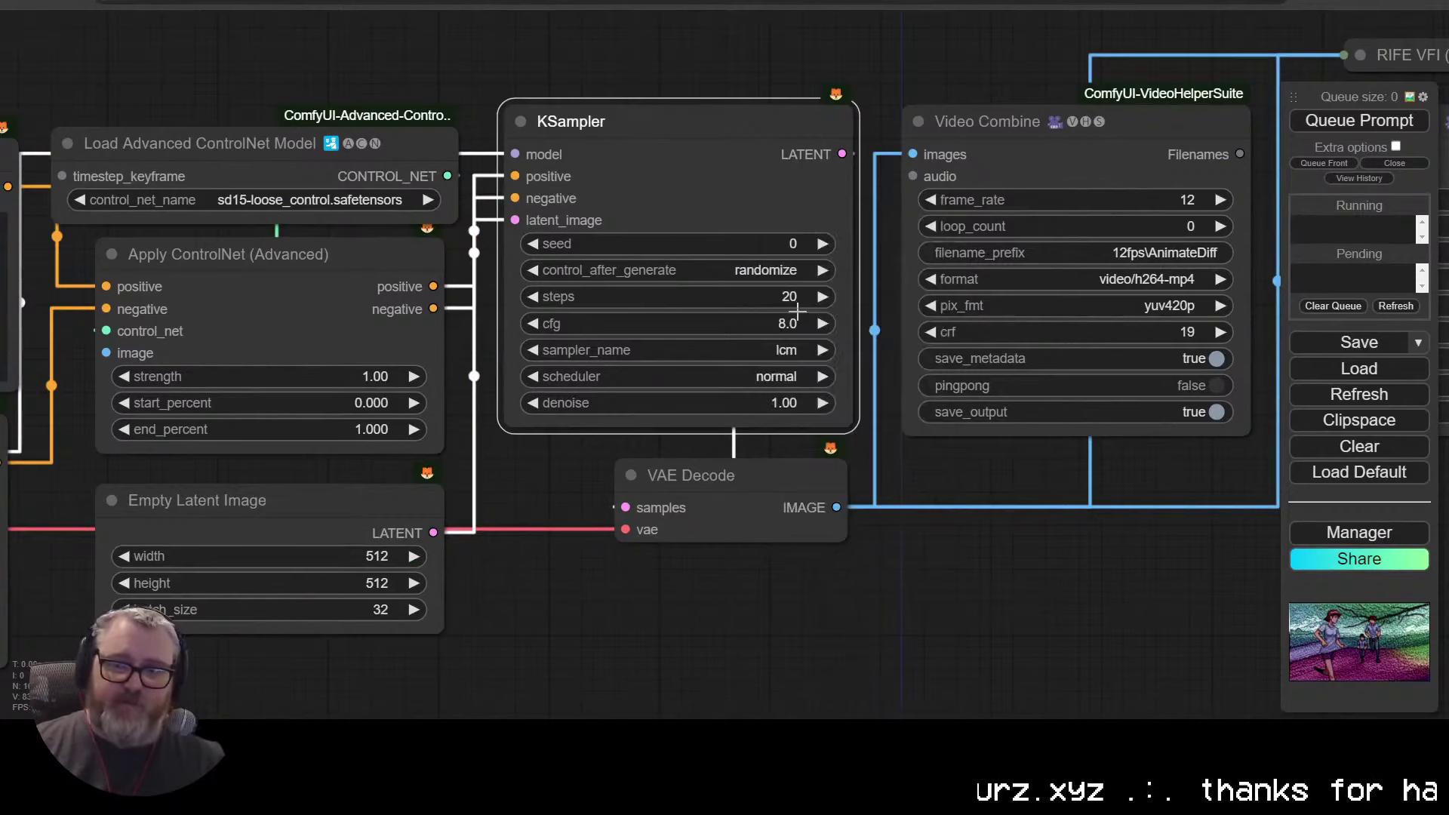
left_click(755, 323)
type("1")
key("Return")
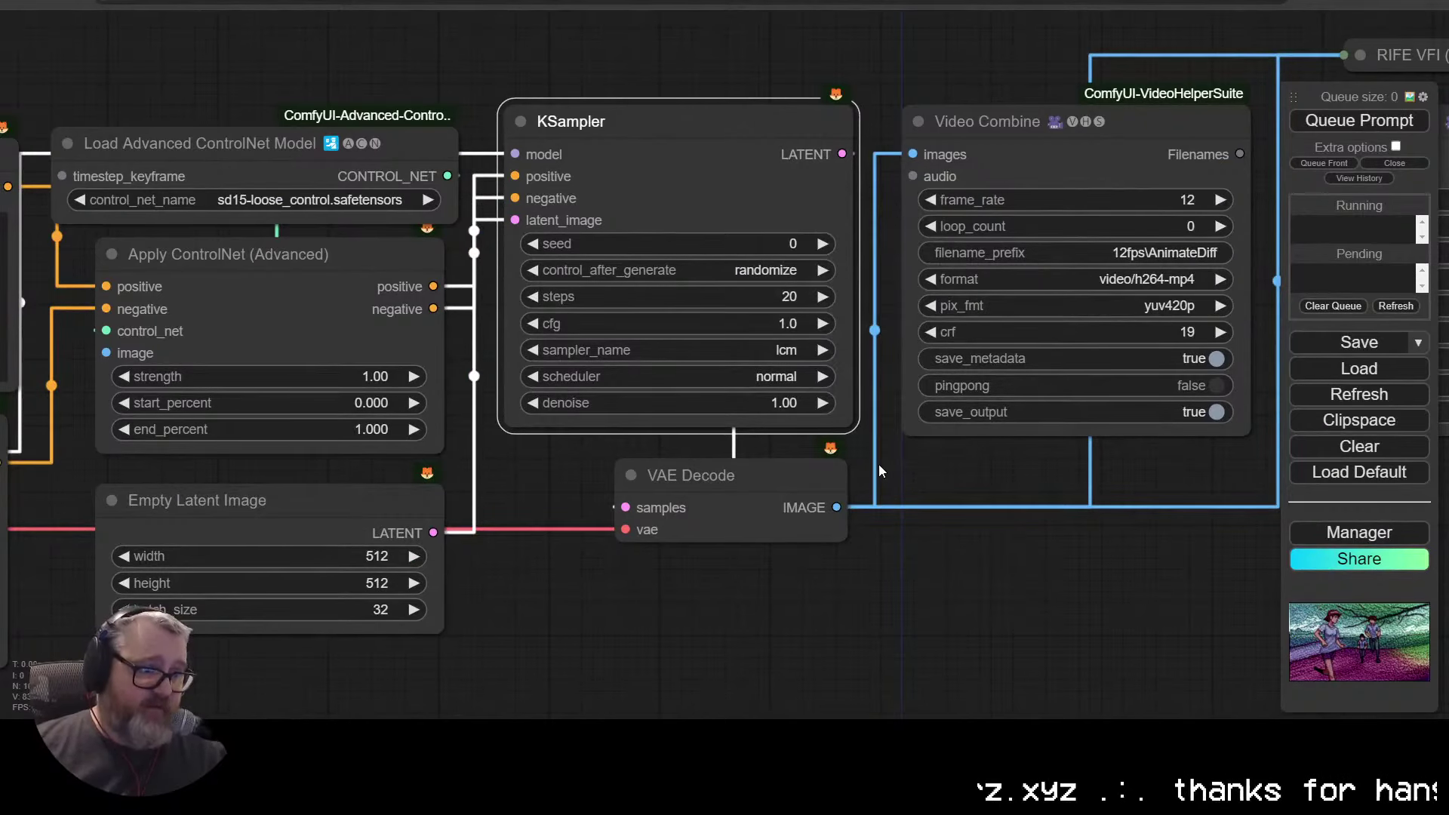
Step: Set the KSampler to 4 steps with a fixed seed of 42069
left_click(784, 302)
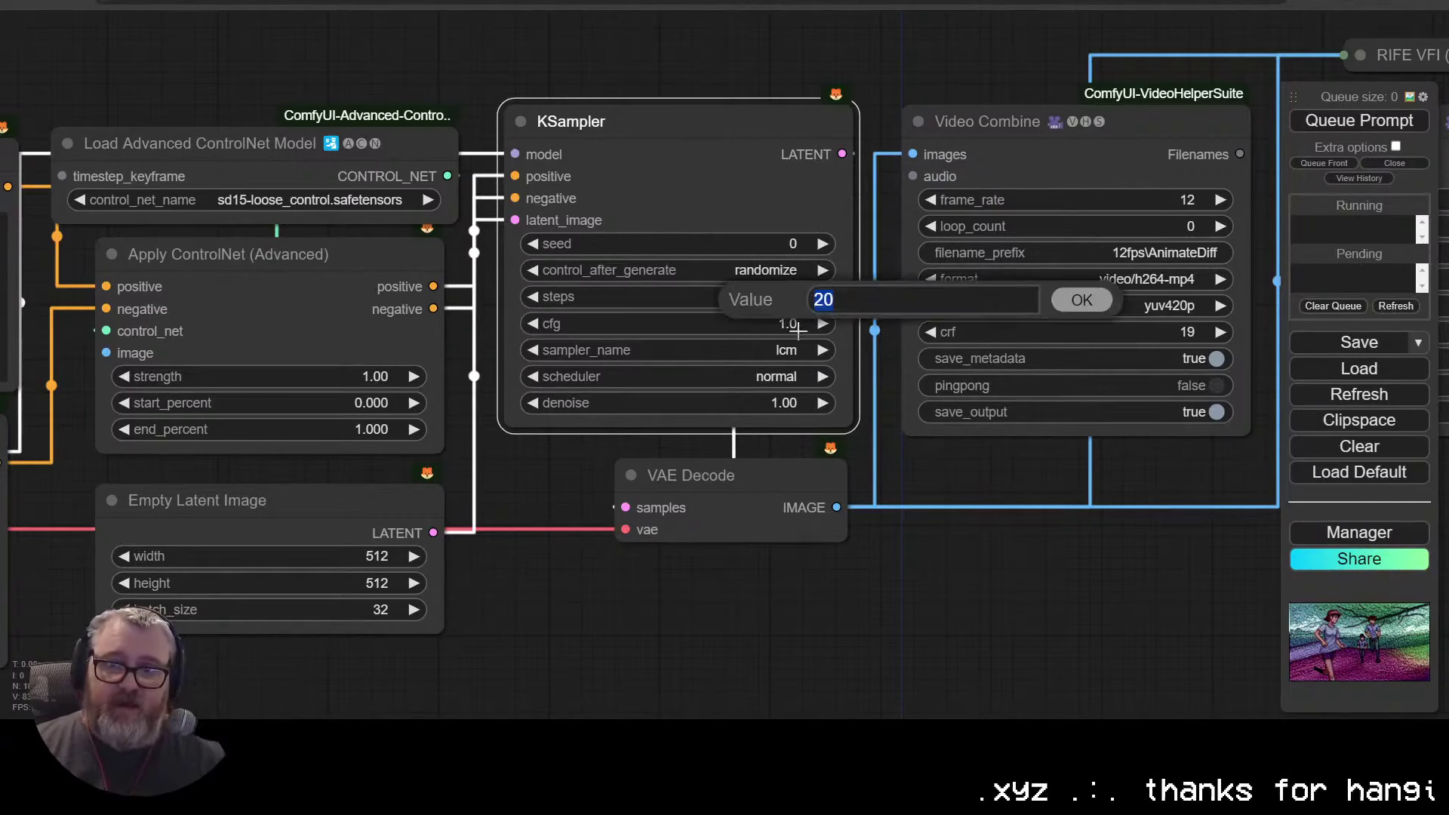
type("4")
key("Return")
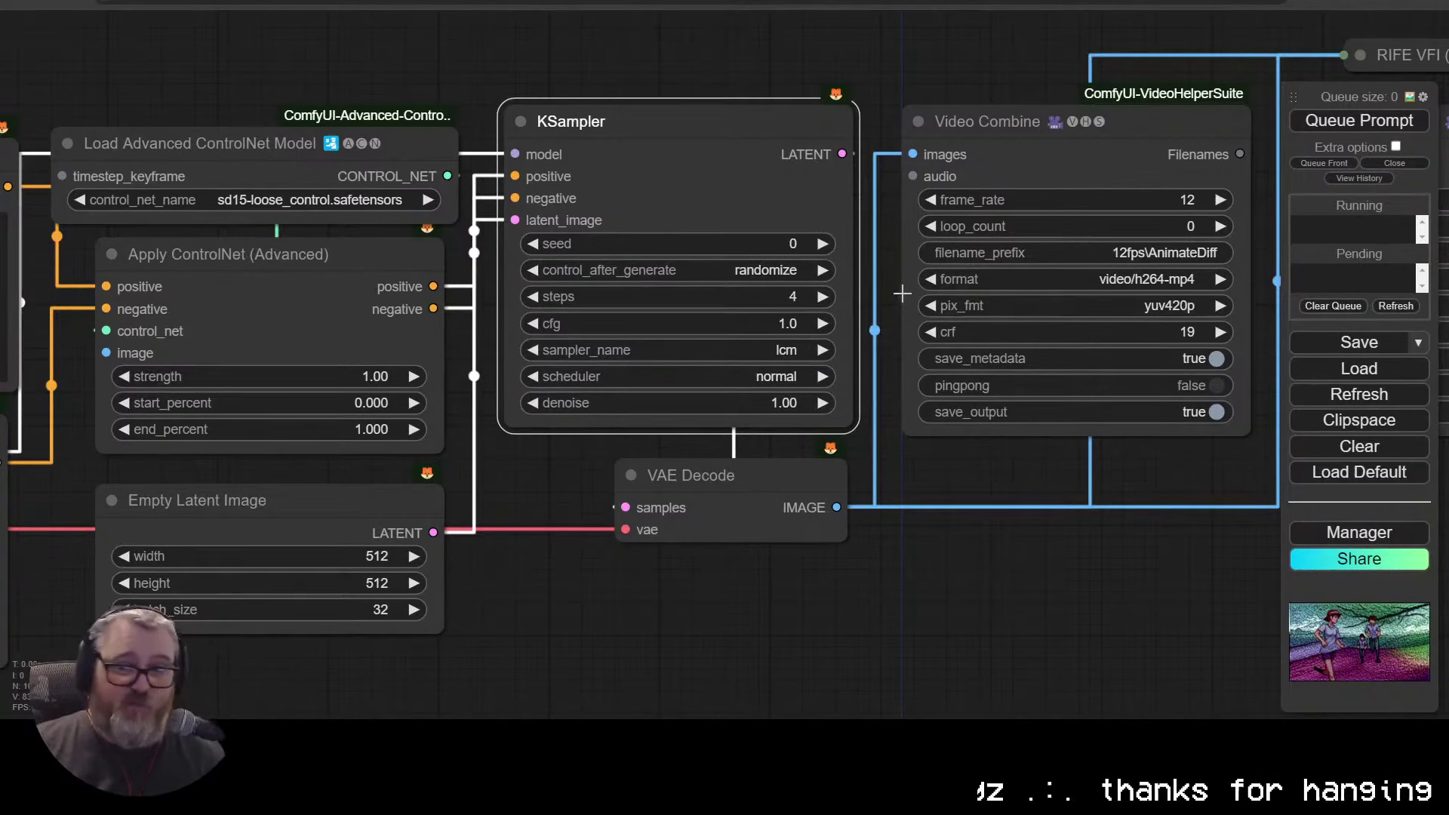
scroll(753, 285, "down", 2)
left_click(788, 276)
left_click(788, 276)
left_click(793, 253)
type("42069")
key("Return")
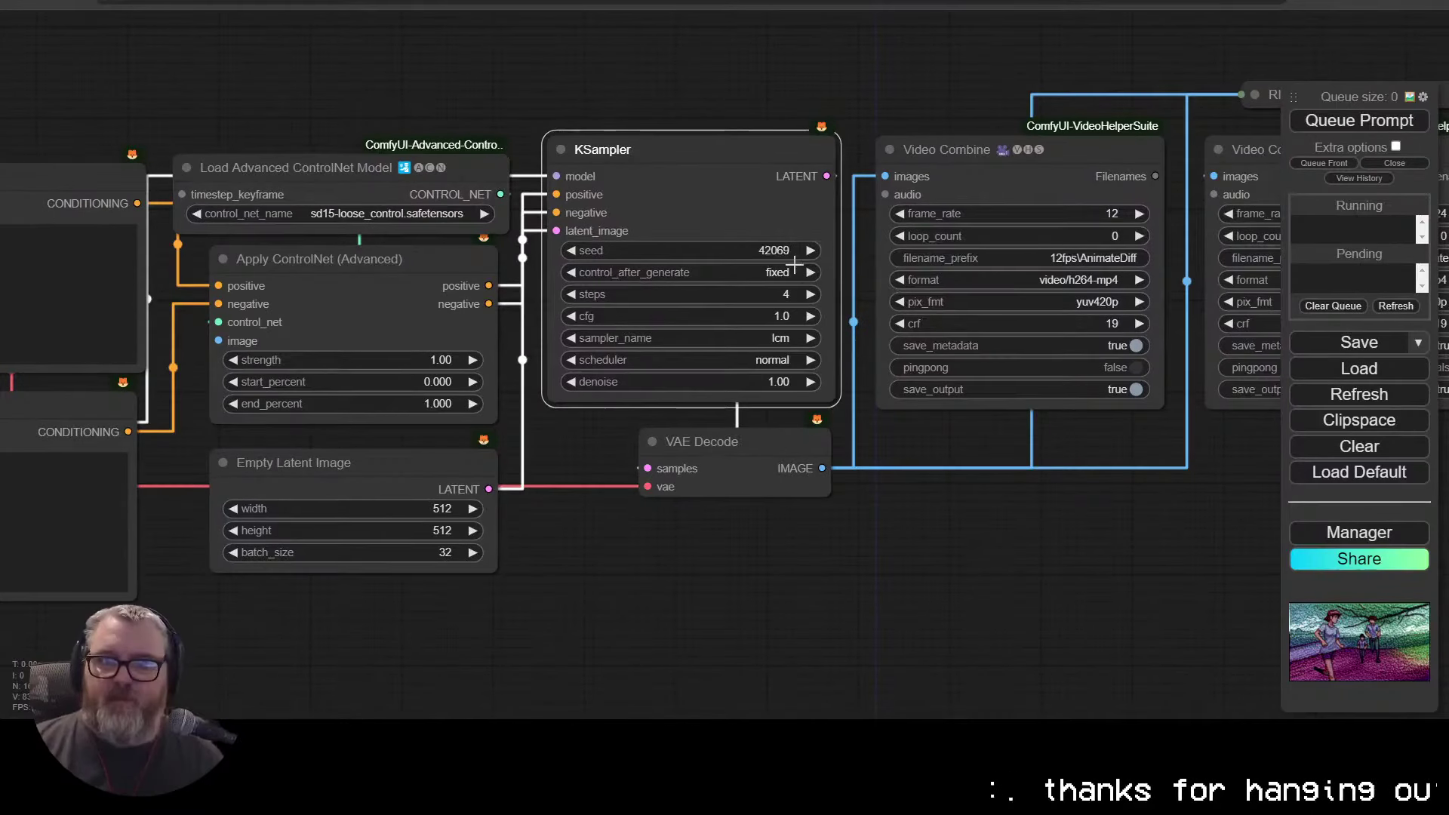
Step: Enter the negative prompt "nsfw, nude" in the lower CLIP Text Encode node
scroll(786, 294, "down", 4)
left_click_drag(769, 533, 949, 649)
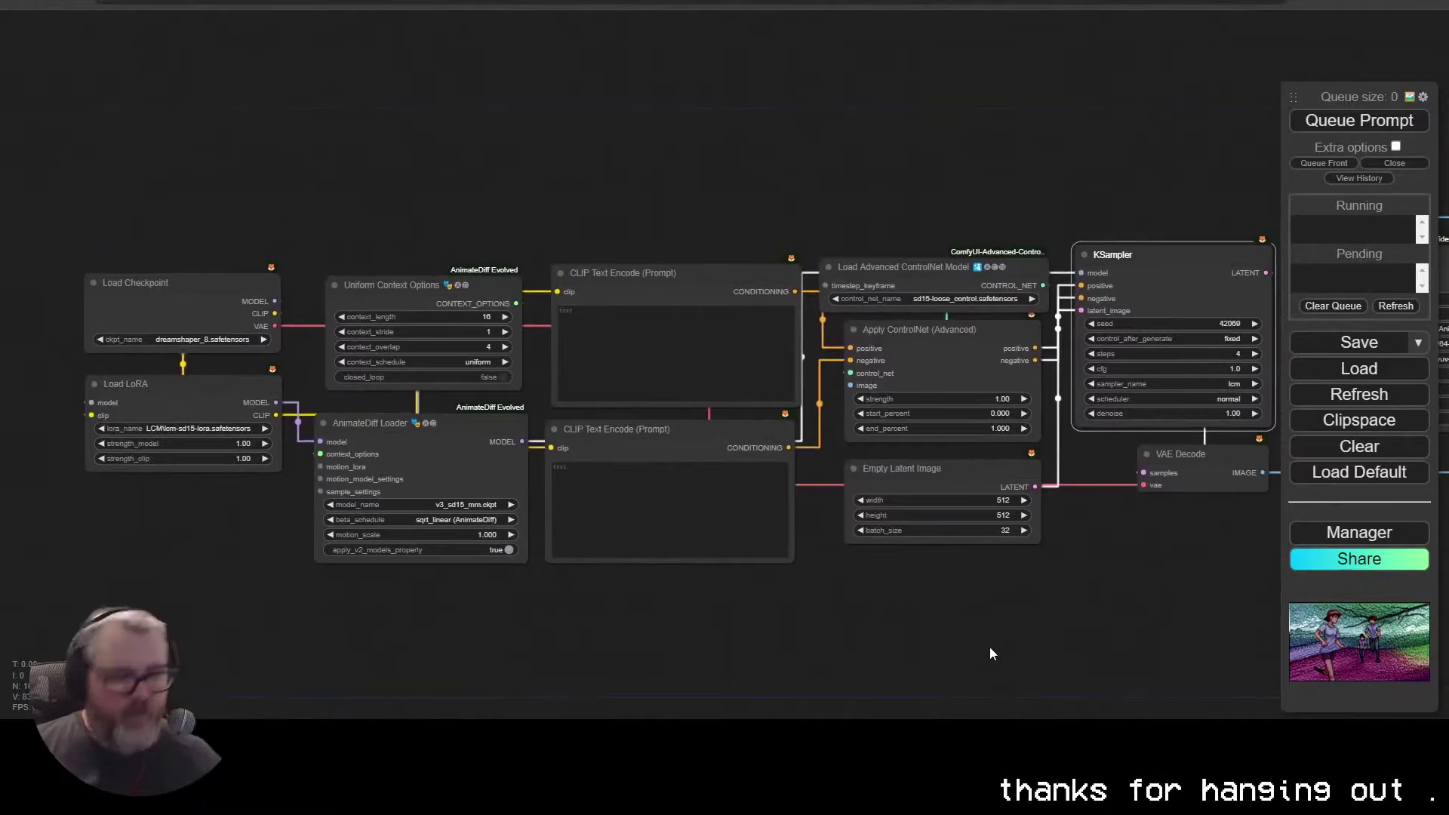
left_click(729, 503)
type("nsfw, ")
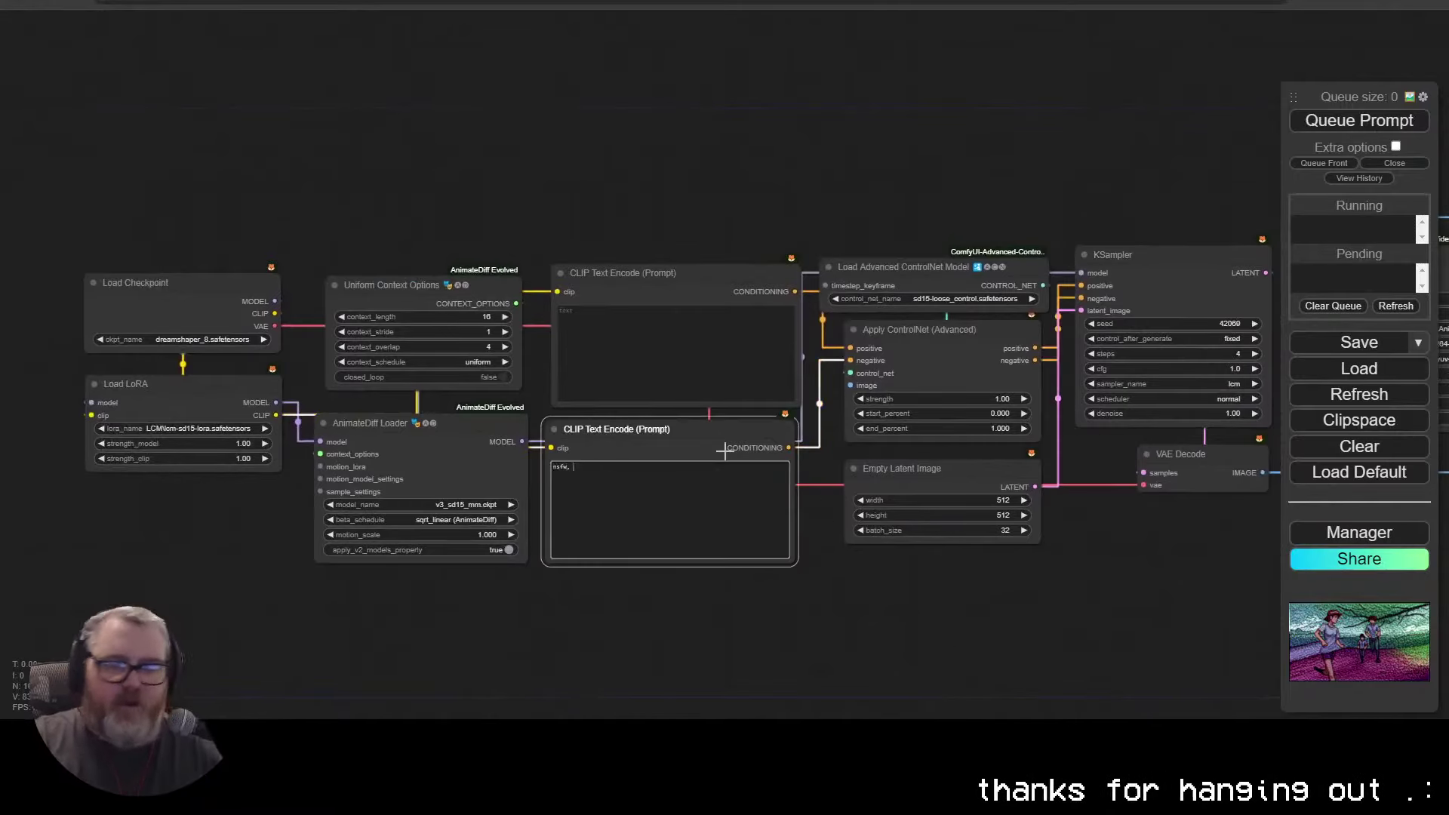
type("nude")
Step: Color the positive CLIP Text Encode node green and the negative one red
left_click(618, 320)
scroll(642, 423, "up", 5)
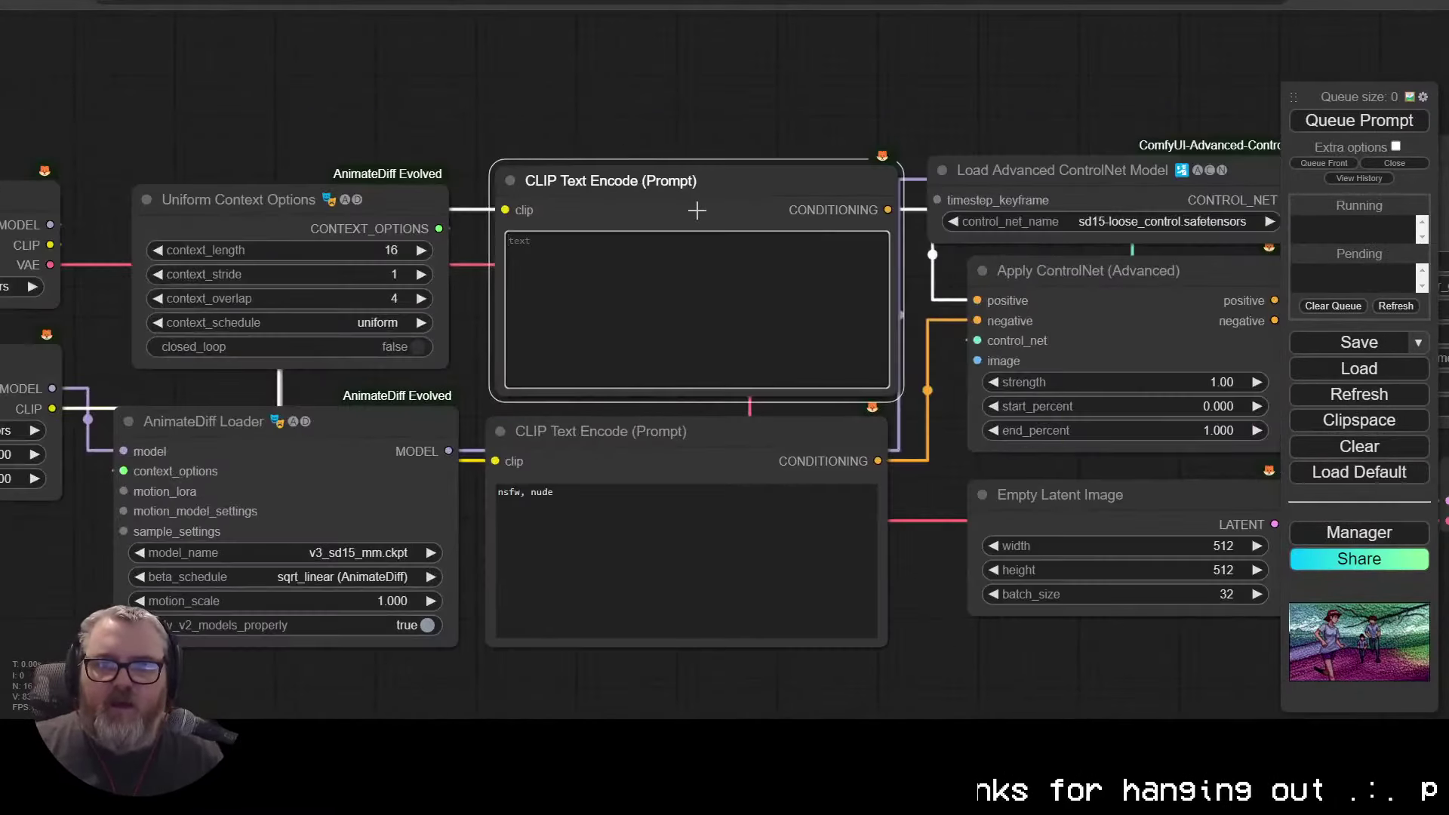
right_click(696, 198)
mouse_move(830, 443)
left_click(896, 499)
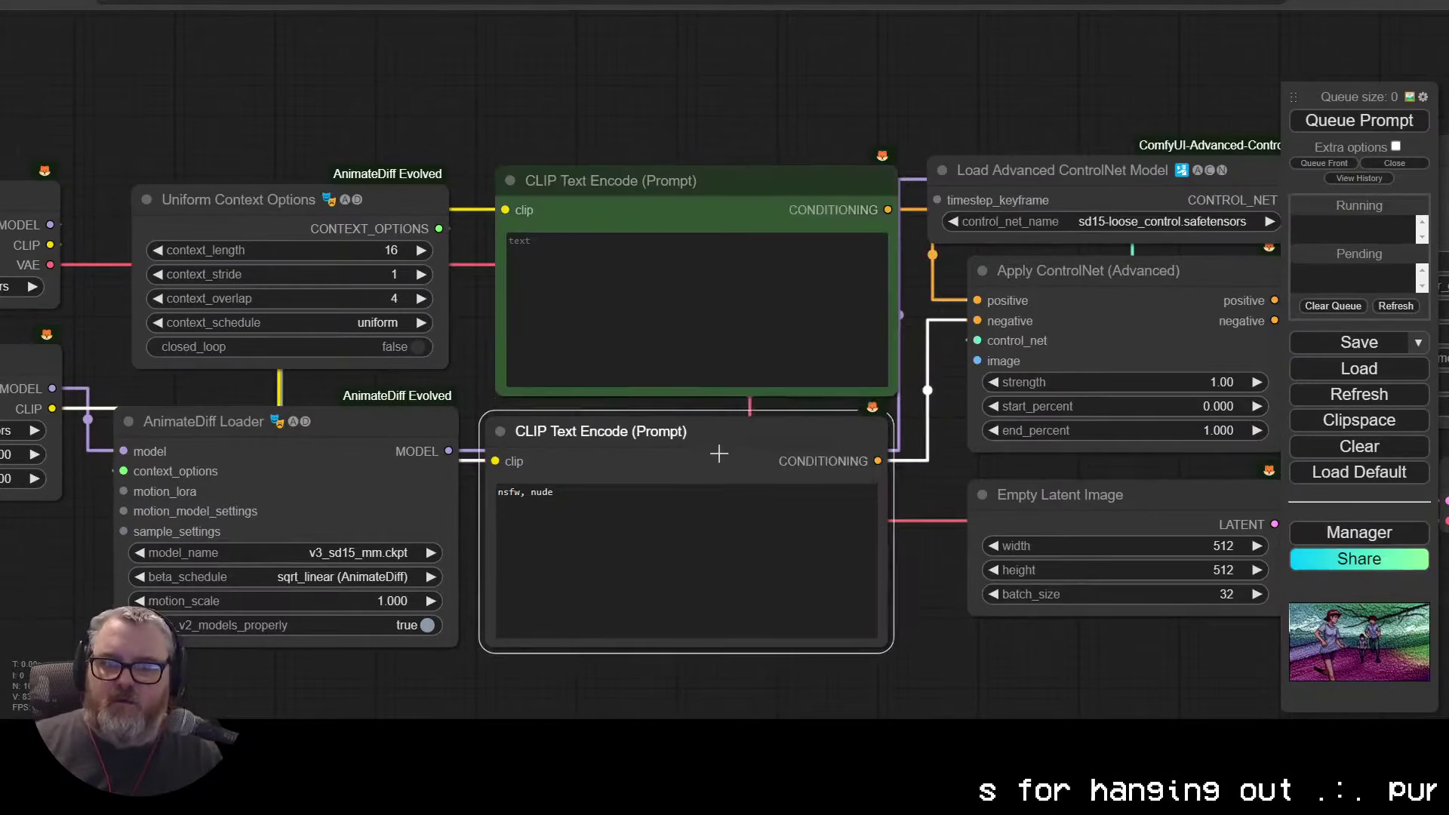
right_click(719, 200)
left_click(897, 467)
Step: Add a VHS_LoadImagesPath node feeding the image input of Apply ControlNet (Advanced), placed above the ControlNet nodes
scroll(906, 483, "down", 5)
left_click_drag(1185, 578, 861, 444)
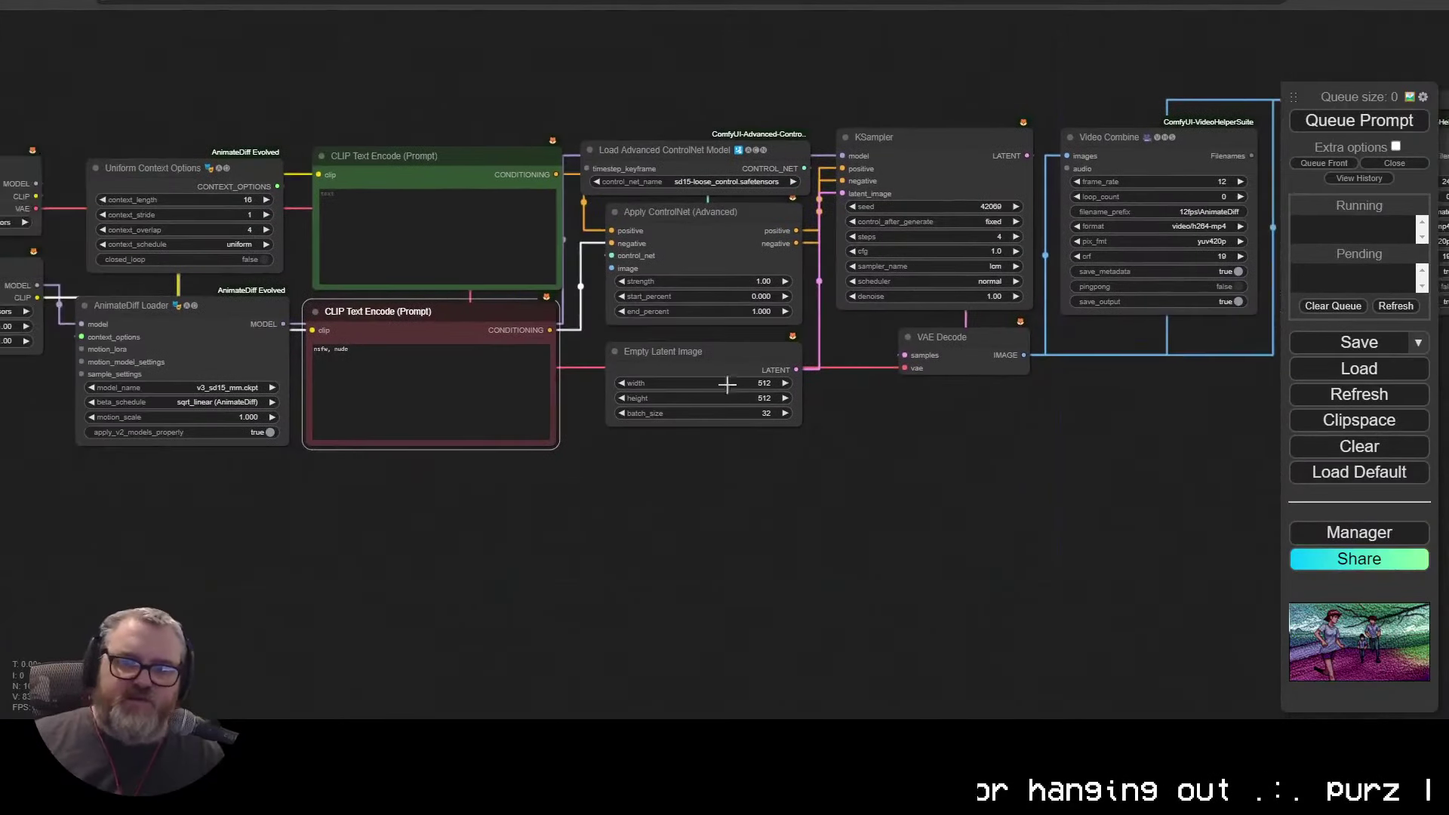
left_click(684, 350)
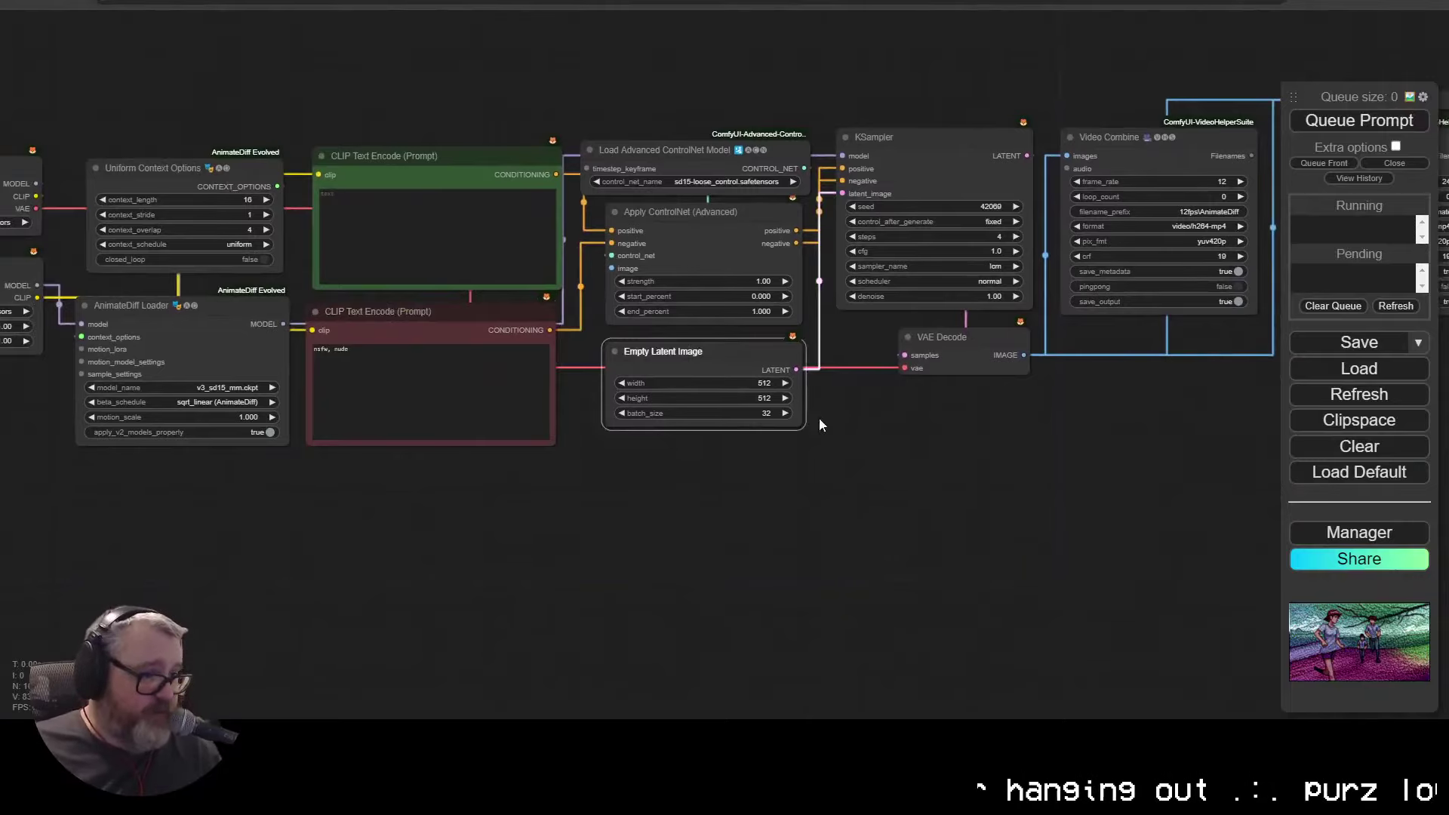
left_click_drag(707, 468, 788, 523)
left_click(805, 261)
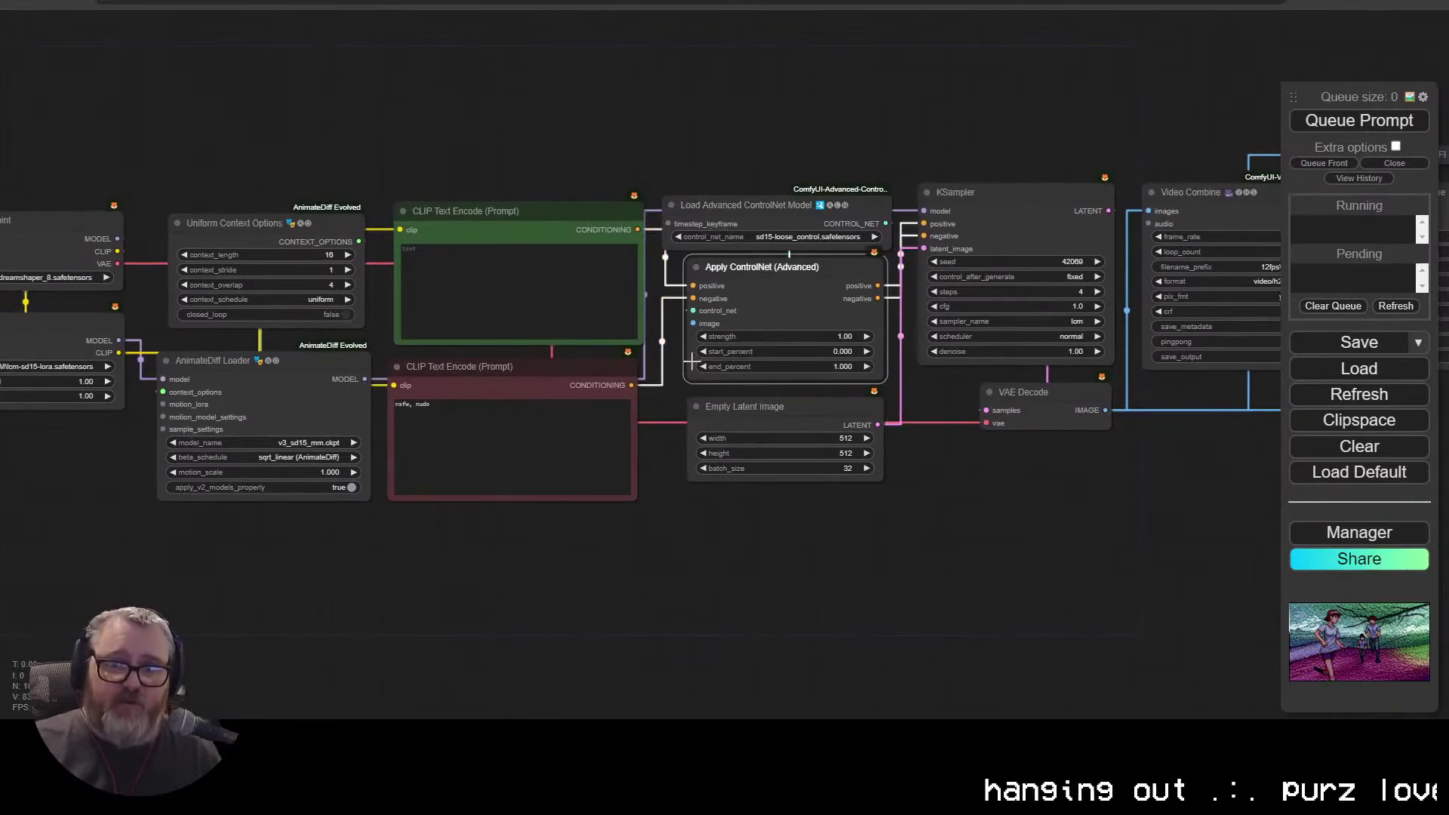
left_click_drag(692, 323, 679, 147)
left_click(729, 189)
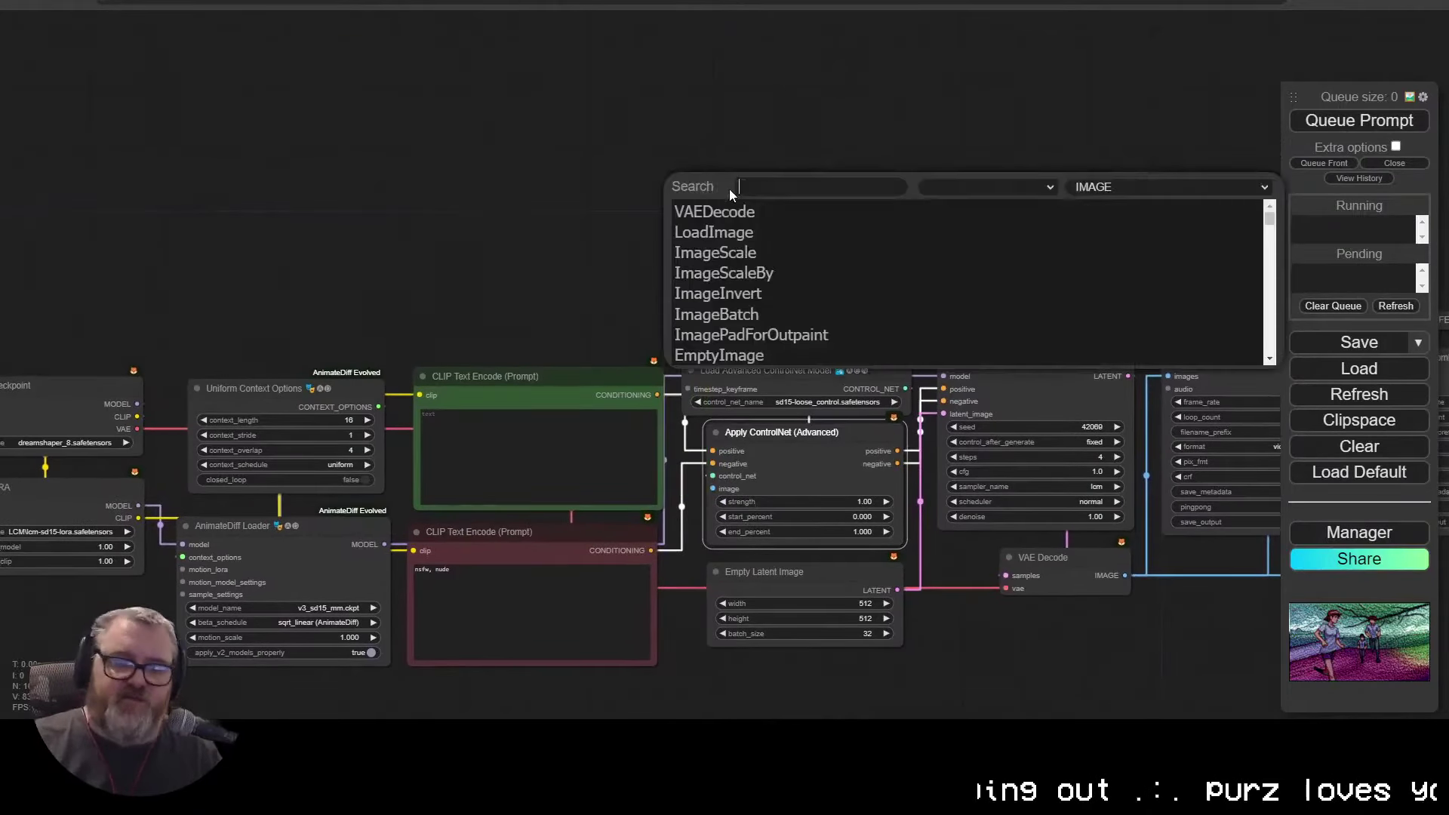
type("vhs")
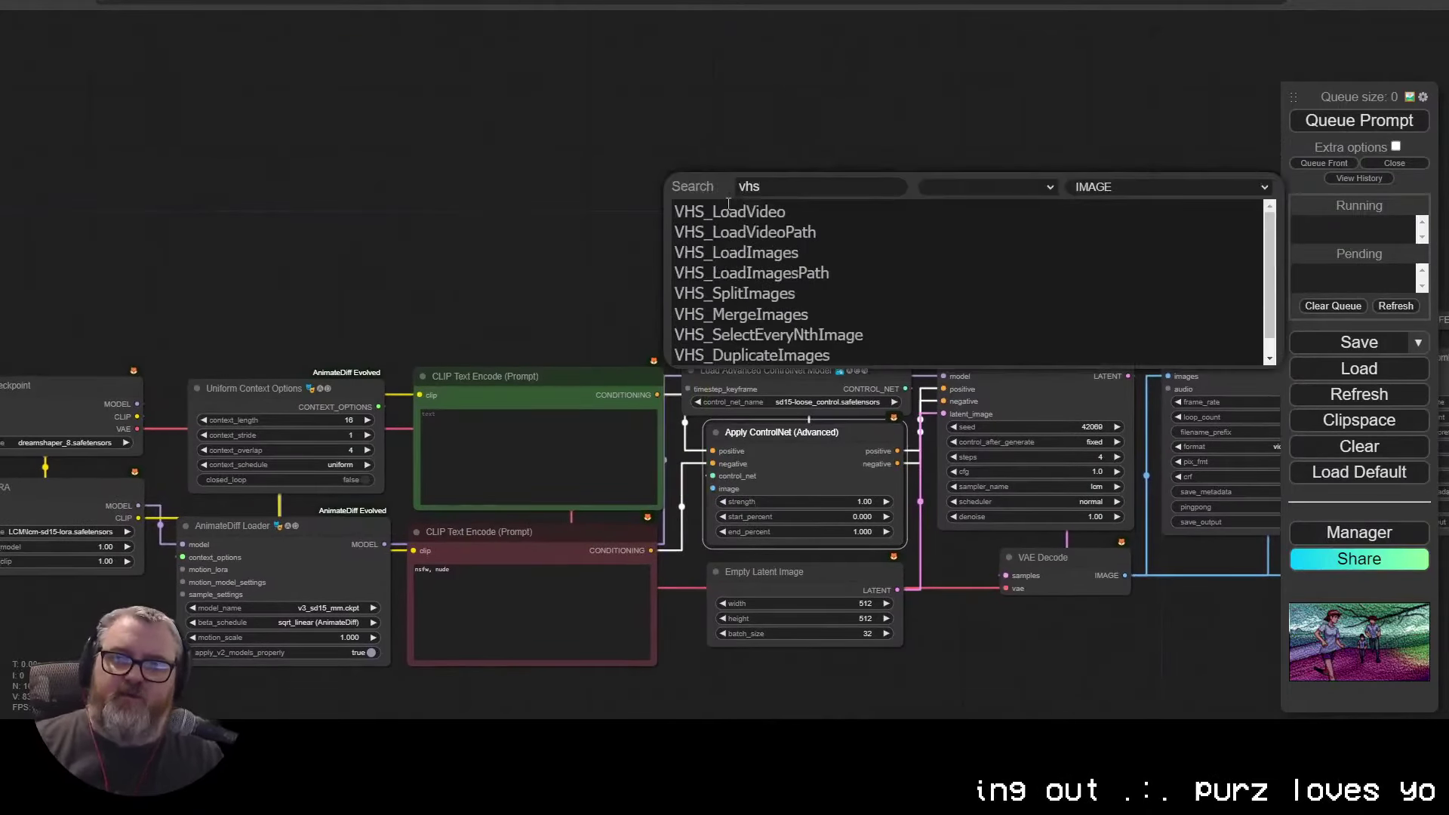
left_click(816, 267)
Step: Open the C:\ drive in File Explorer, return to ComfyUI and set the Load Images (Path) directory to C:\tmp\depth_bars
key("super+r")
type("c:\\")
key("Return")
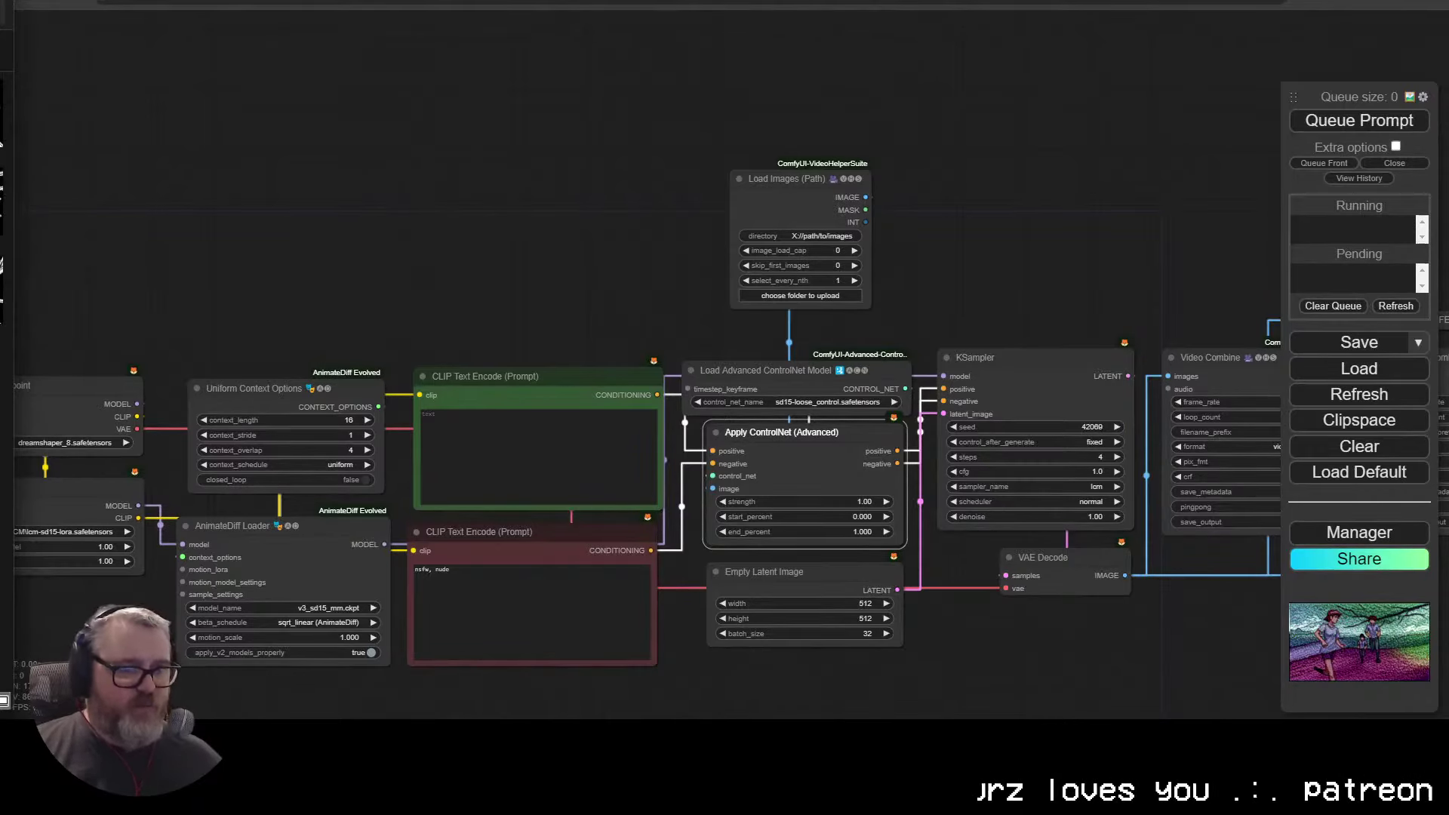
key("alt+Tab")
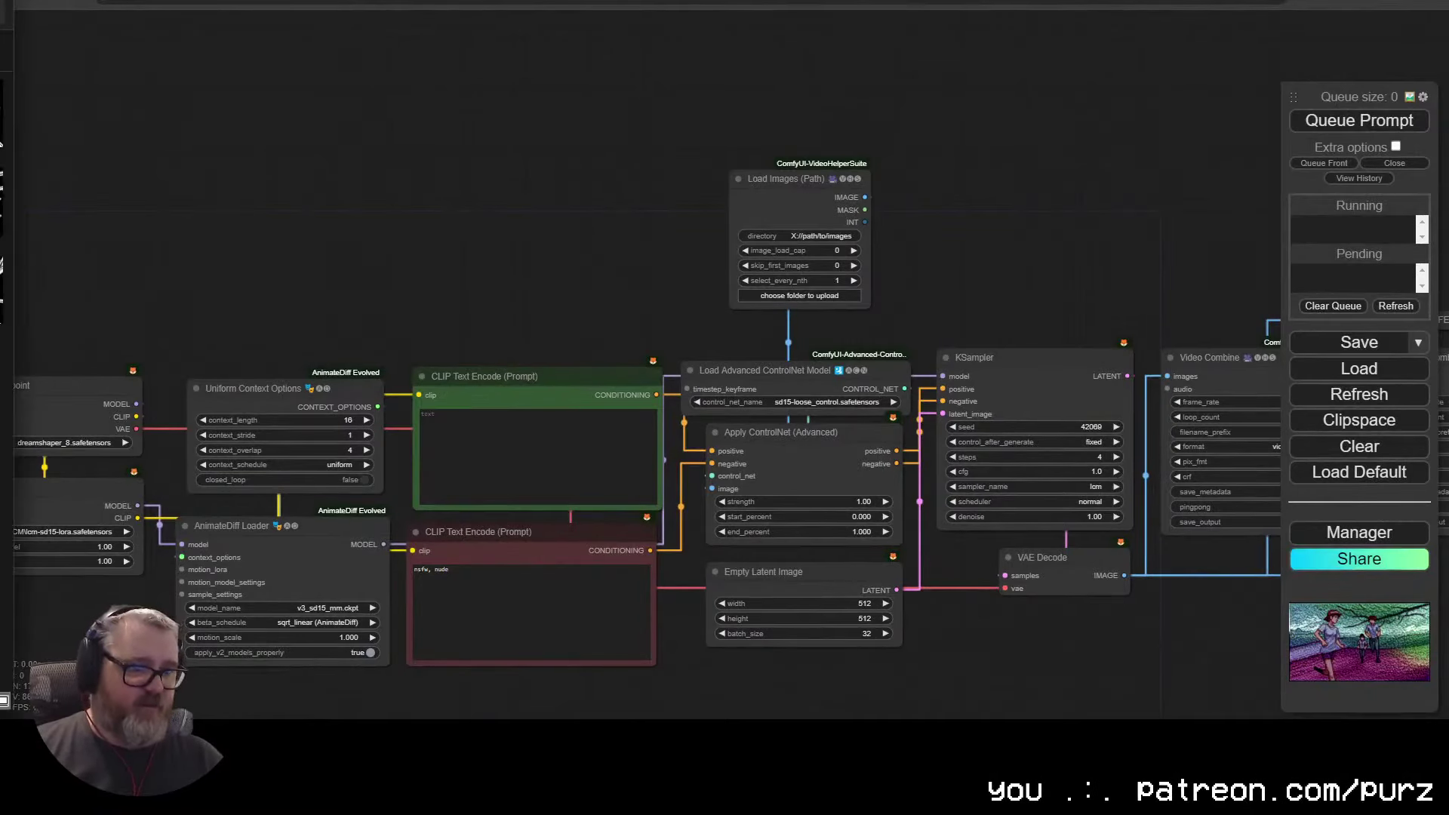
left_click(800, 235)
type("C:\\tmp\\depth_bars")
key("Return")
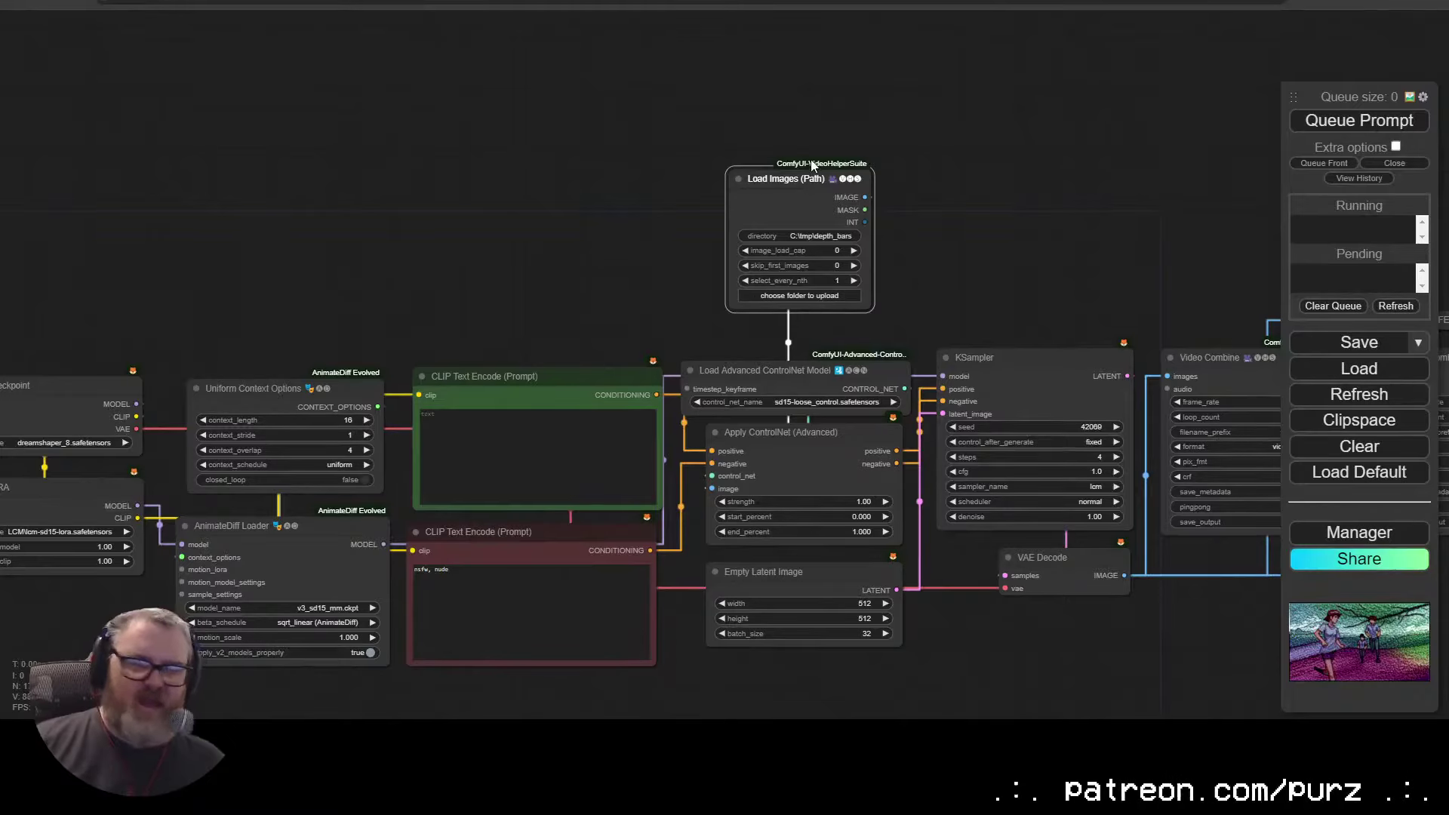
Step: Move the Load Images (Path) node away from the ControlNet nodes, well above the positive prompt node
left_click_drag(811, 160, 720, 223)
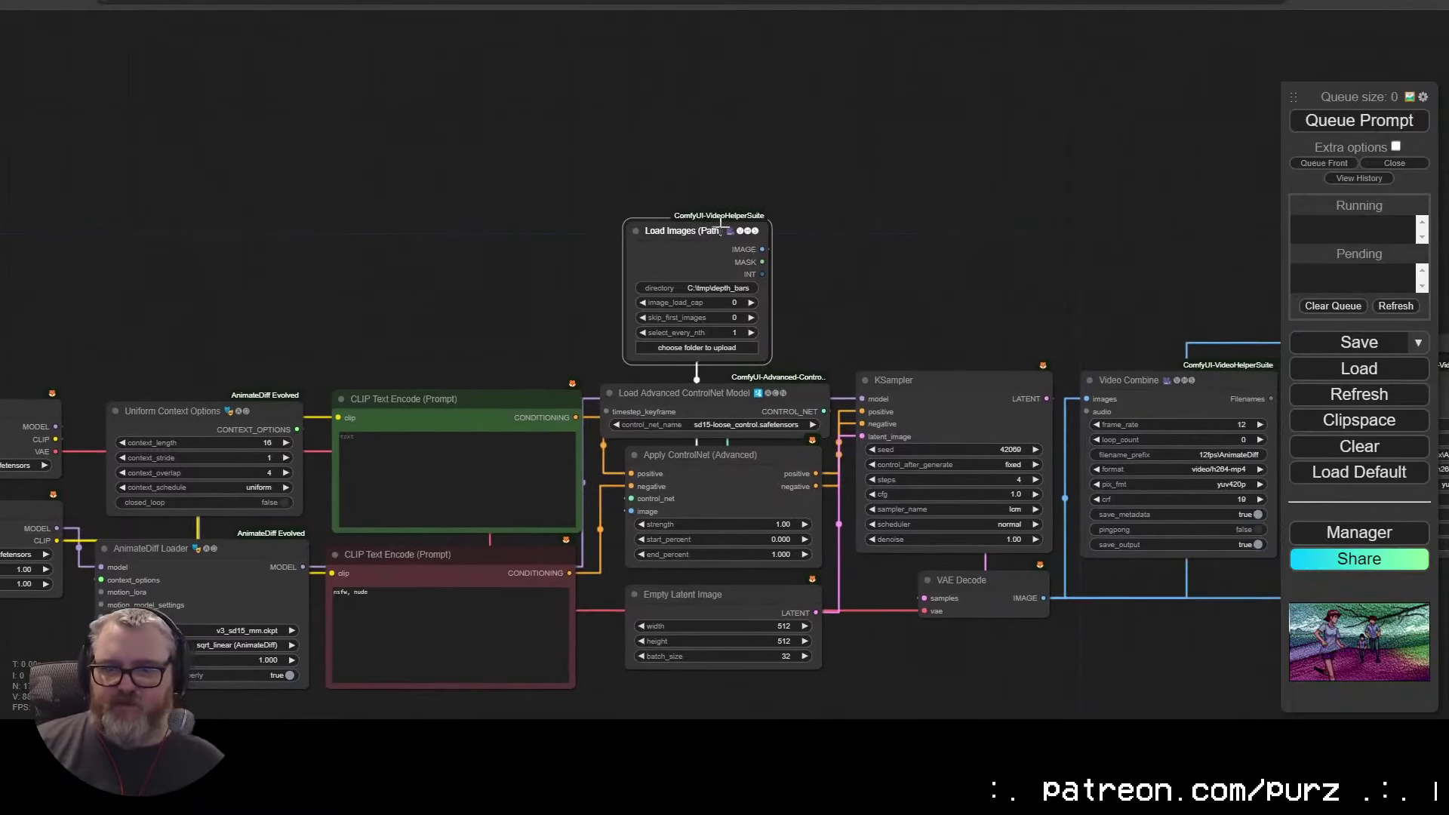
scroll(683, 247, "up", 5)
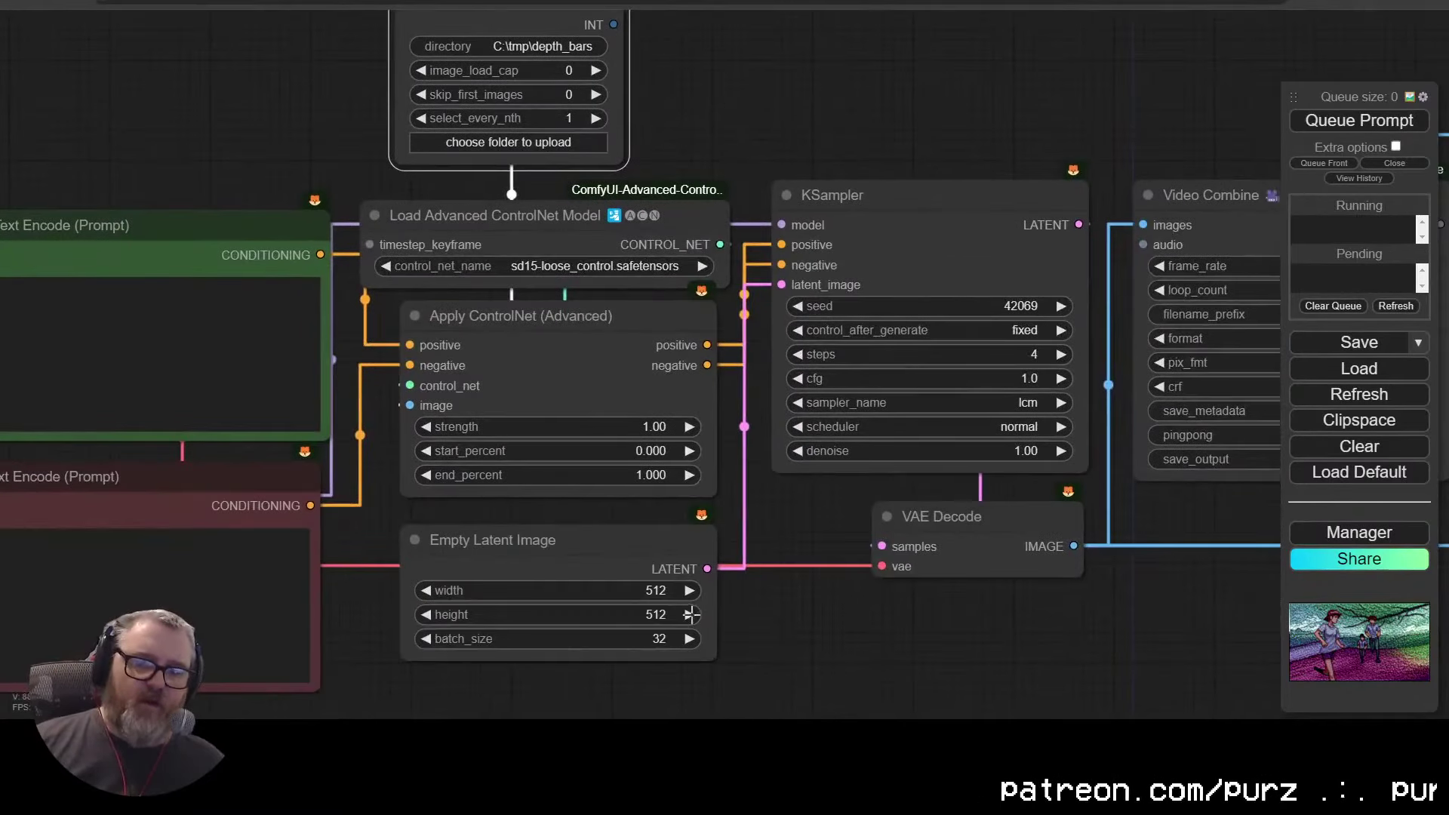
left_click_drag(558, 526, 579, 637)
left_click_drag(700, 232, 868, 645)
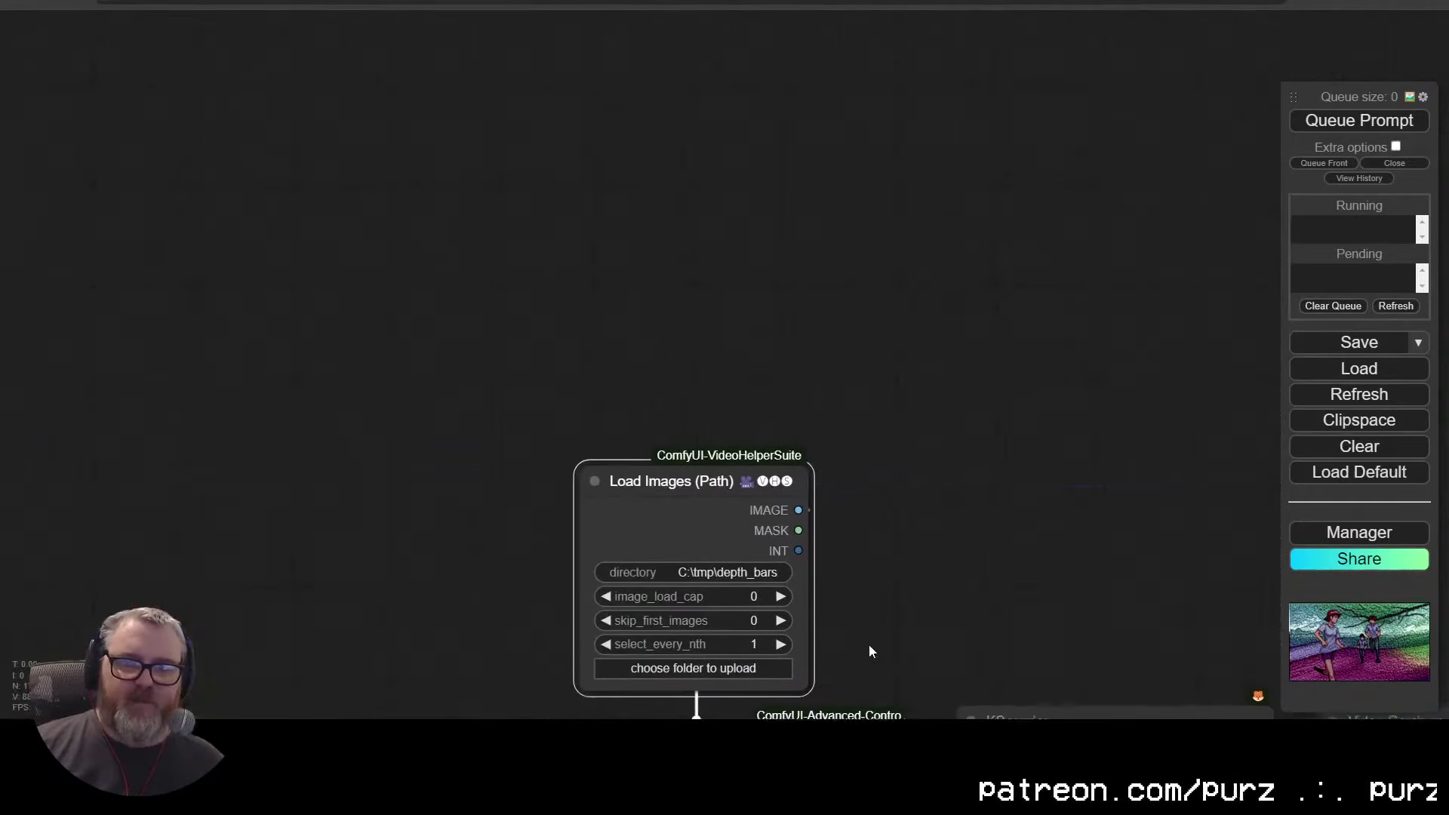
left_click_drag(697, 495, 305, 235)
left_click_drag(394, 501, 424, 311)
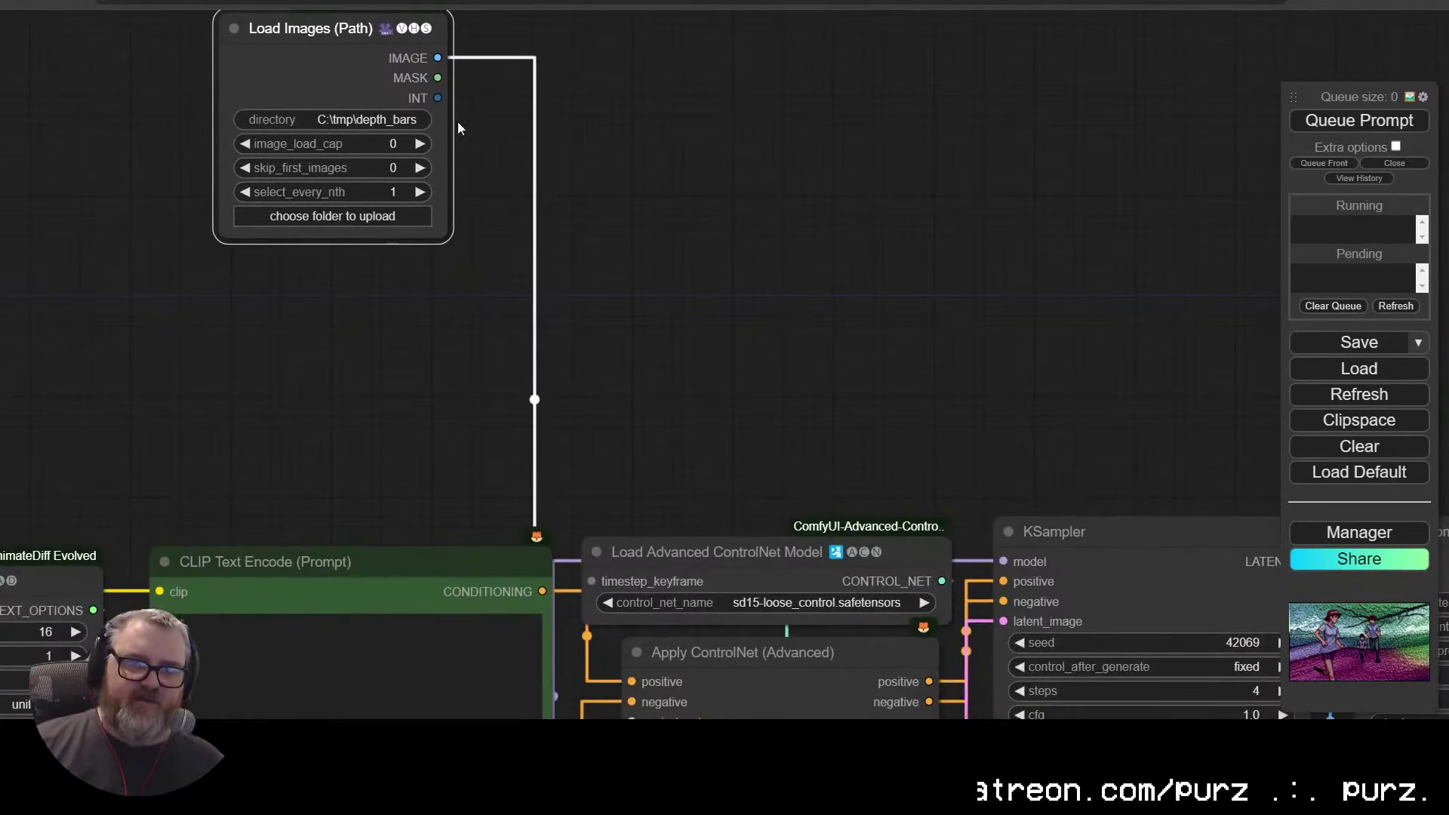
left_click_drag(694, 534, 619, 219)
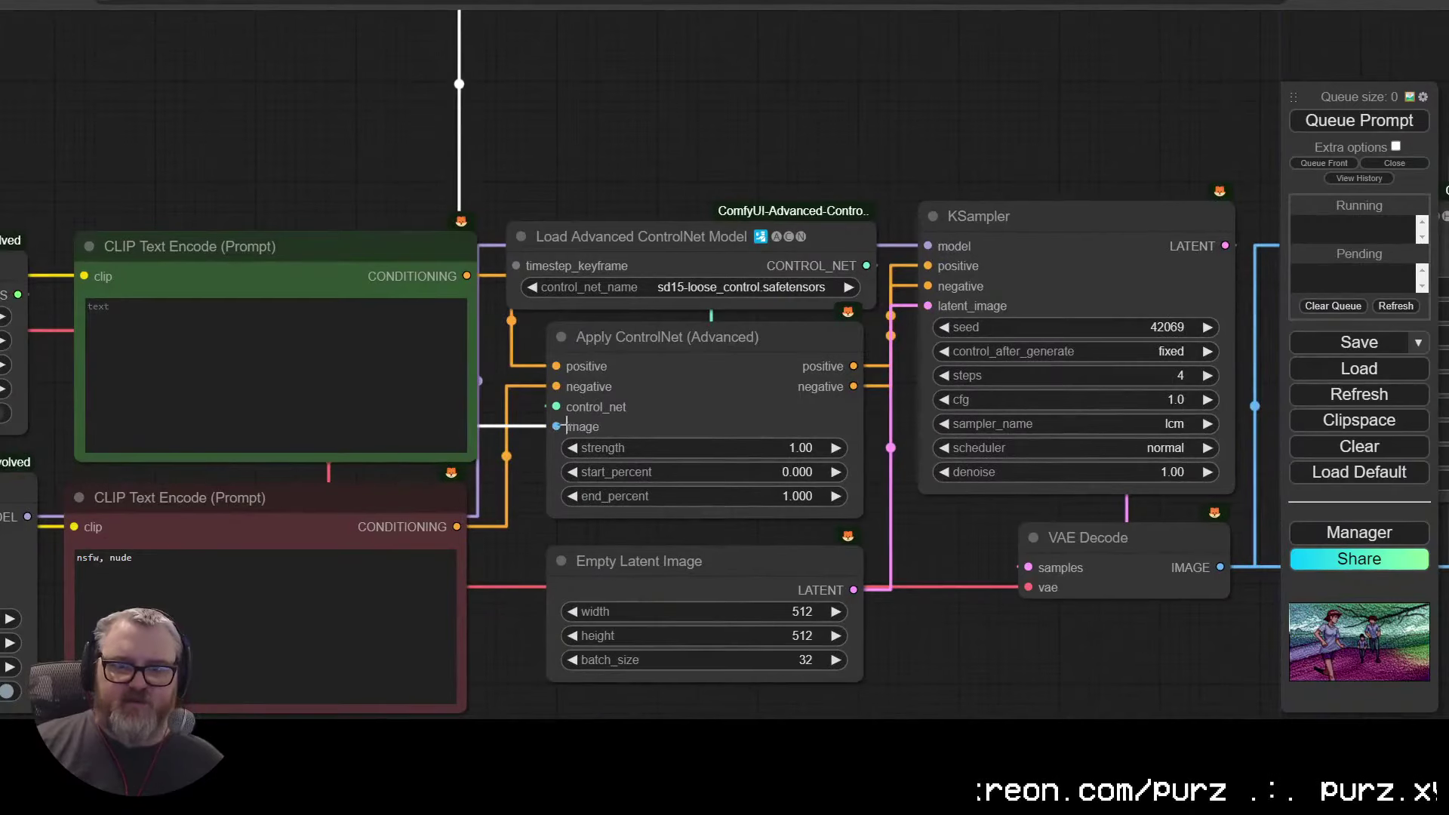
Step: Add an ImageResize+ node fed by Load Images (Path) and line the two nodes up side by side above the ControlNet nodes
left_click_drag(562, 426, 502, 47)
left_click(535, 75)
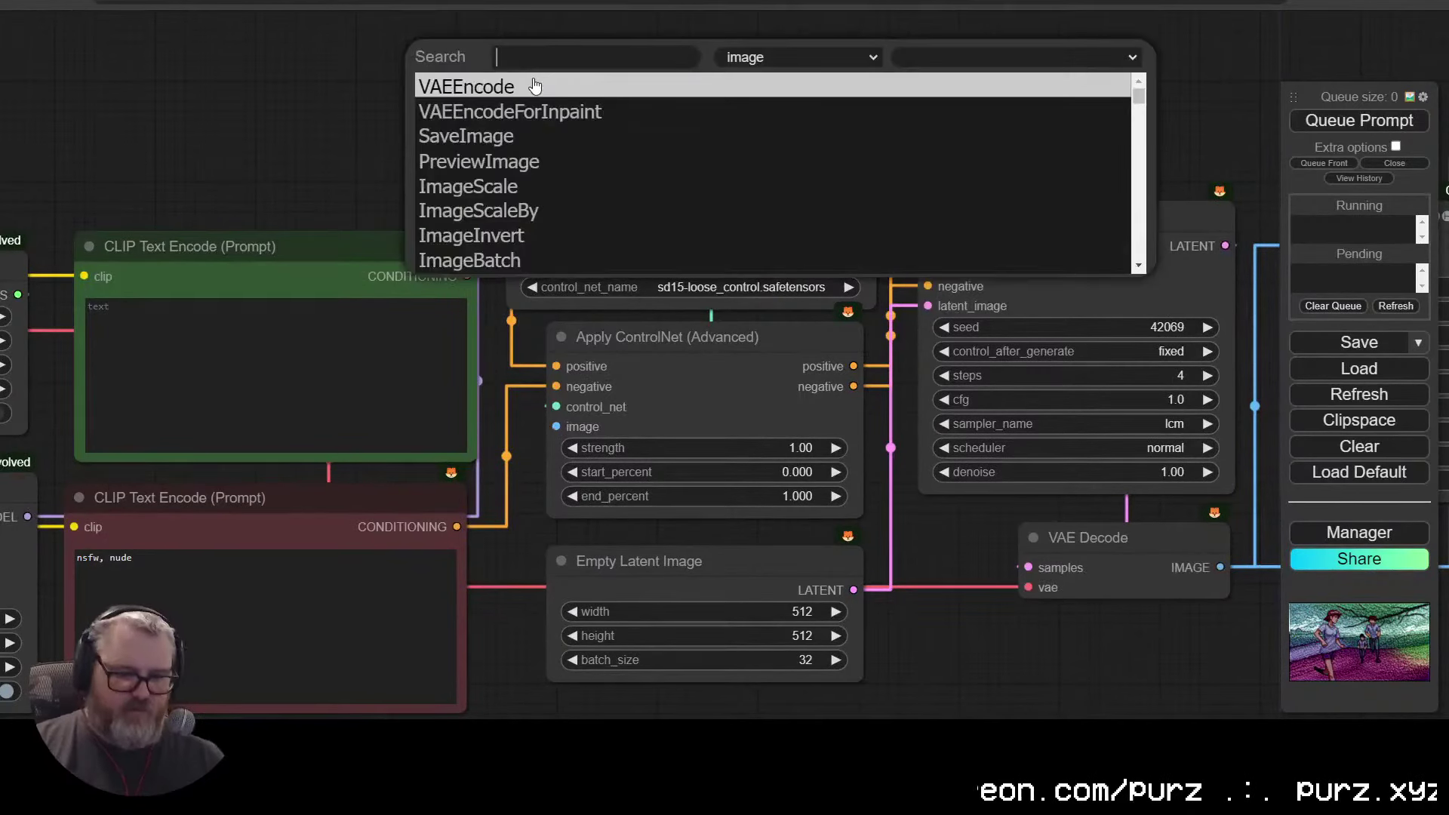
type("imageres")
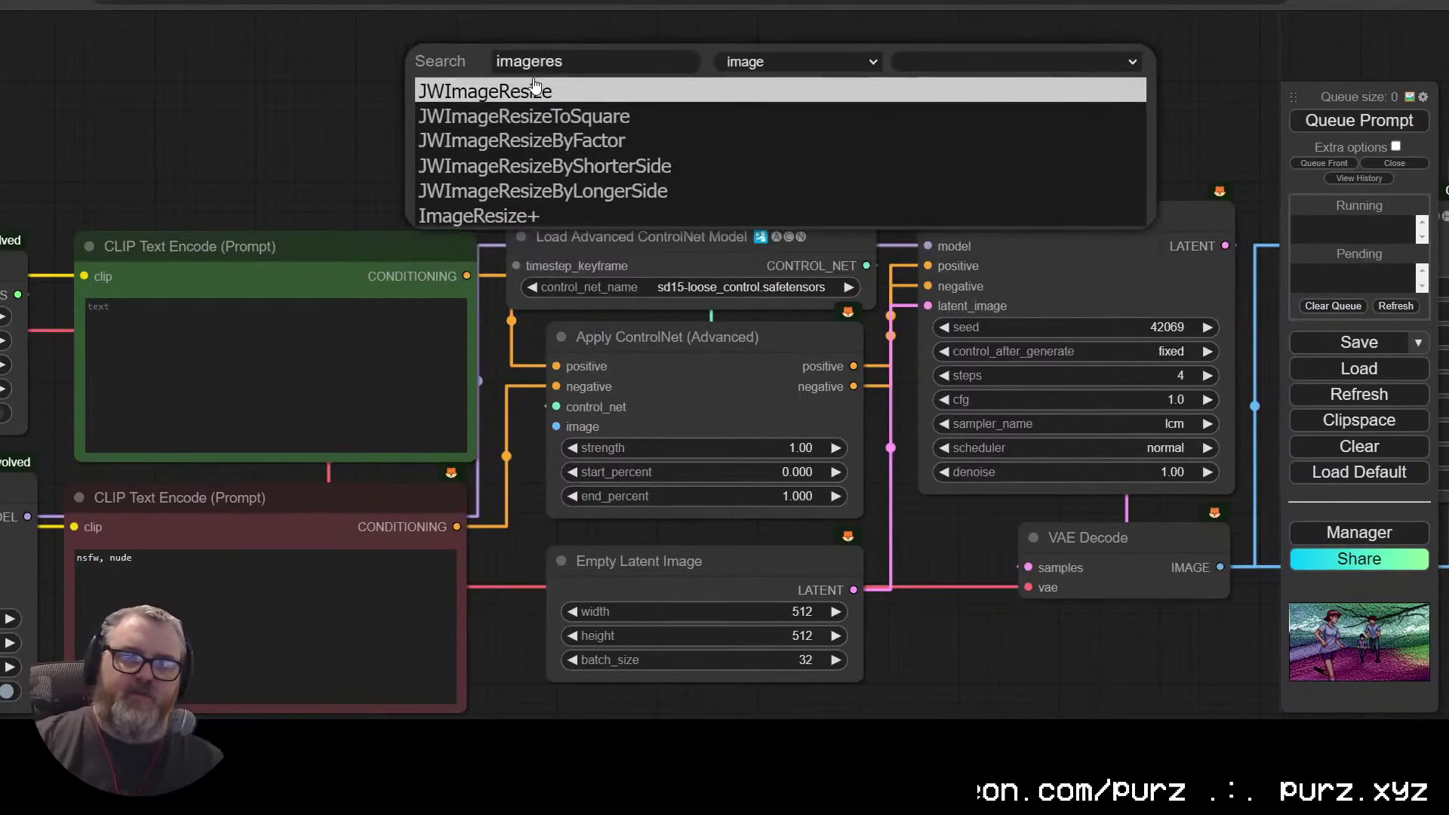
left_click(606, 215)
left_click_drag(745, 93, 701, 411)
left_click_drag(696, 377, 667, 217)
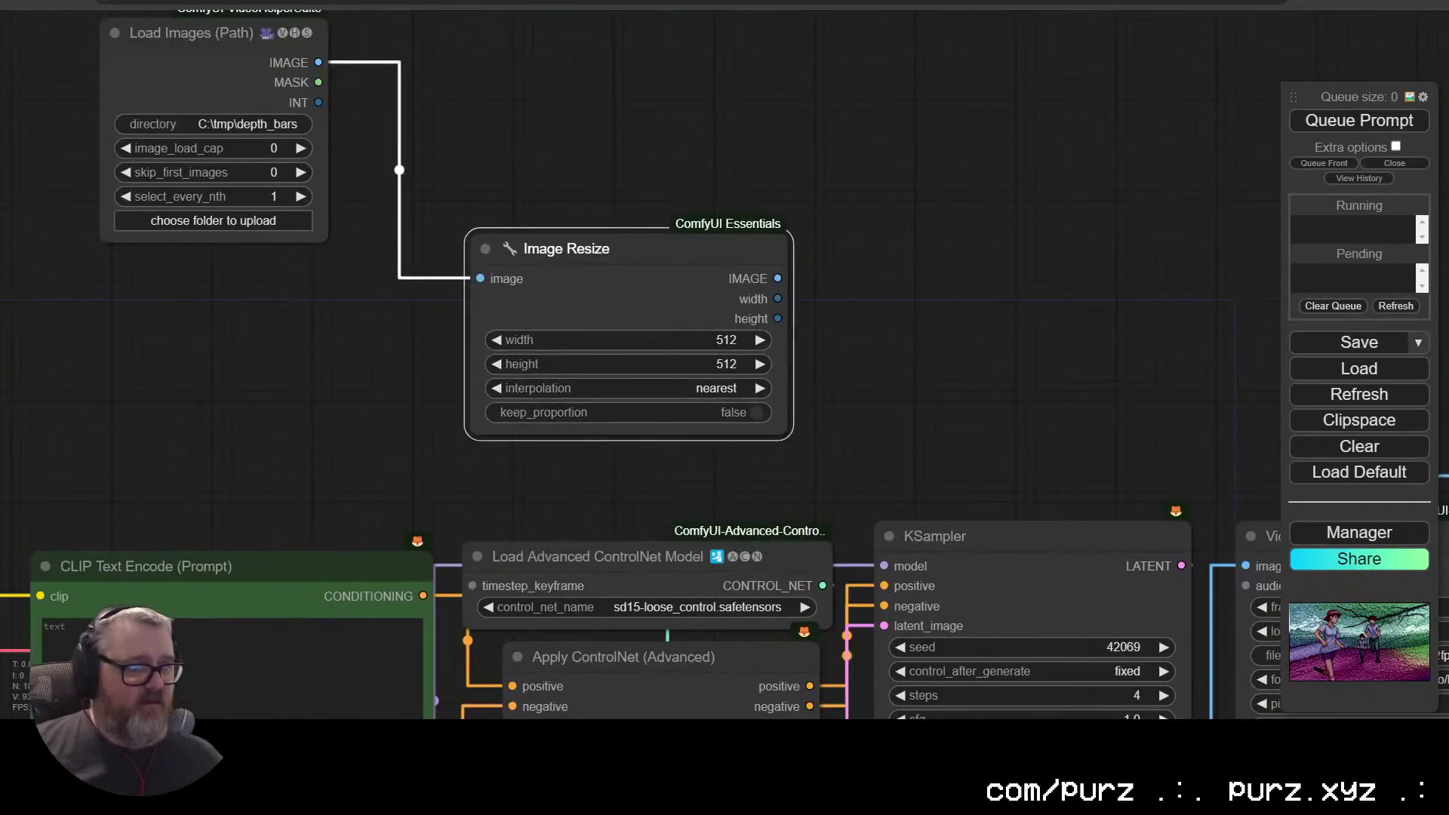
left_click_drag(213, 33, 261, 242)
left_click(423, 354)
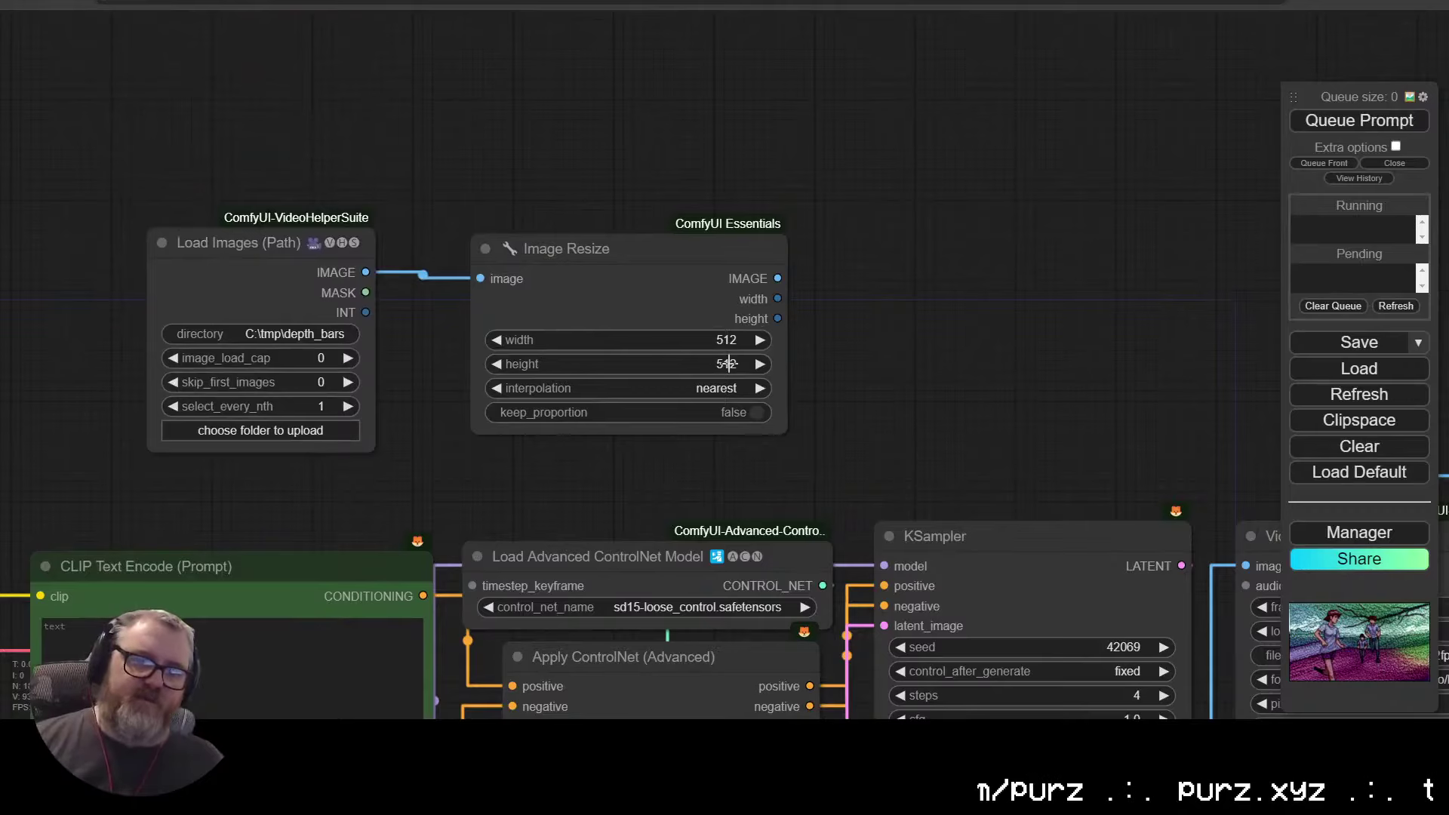
Step: Turn on keep_proportion in Image Resize and connect its IMAGE output to the image input of Apply ControlNet (Advanced)
left_click(738, 414)
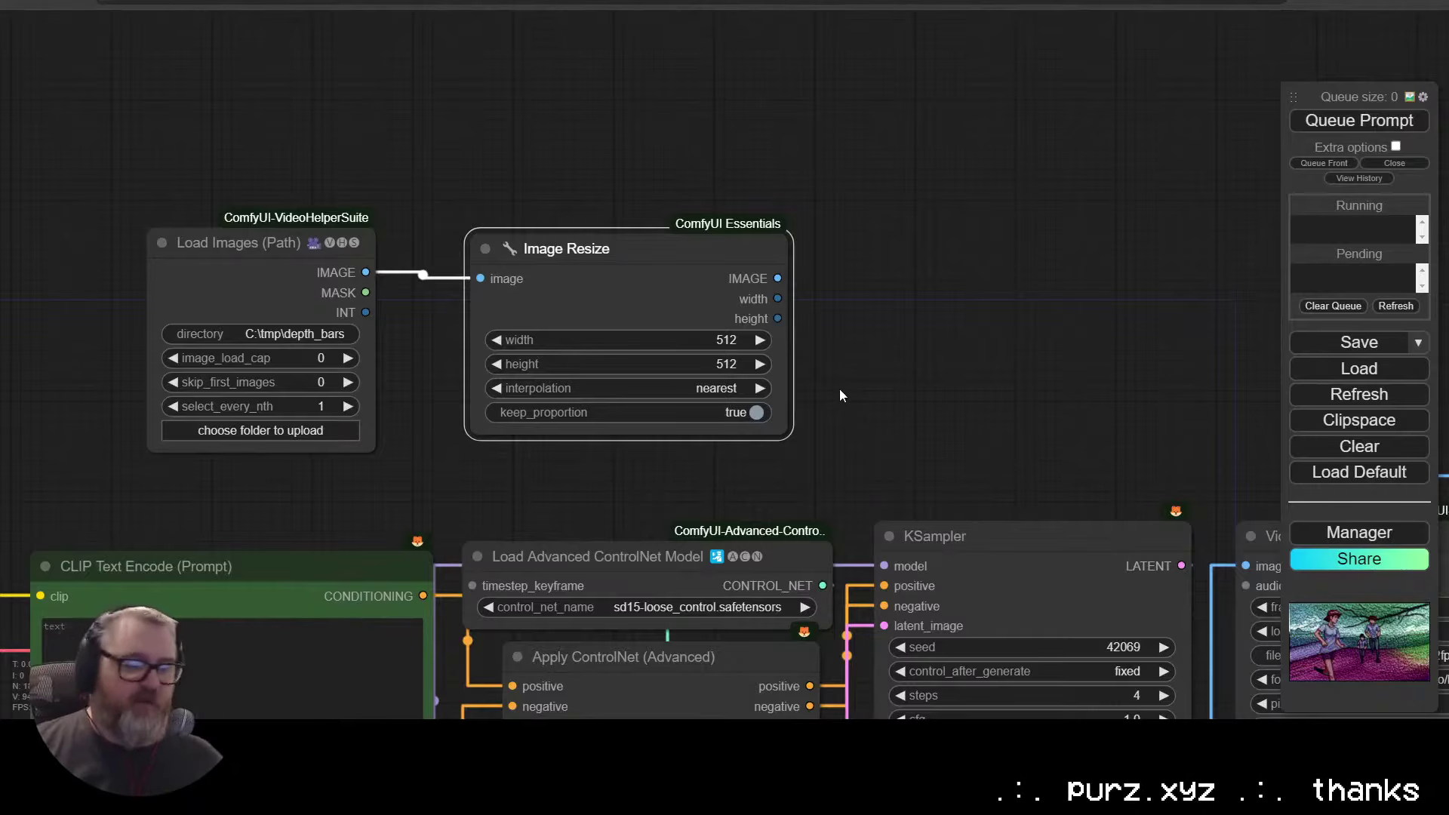
scroll(952, 425, "down", 3)
left_click_drag(966, 428, 902, 187)
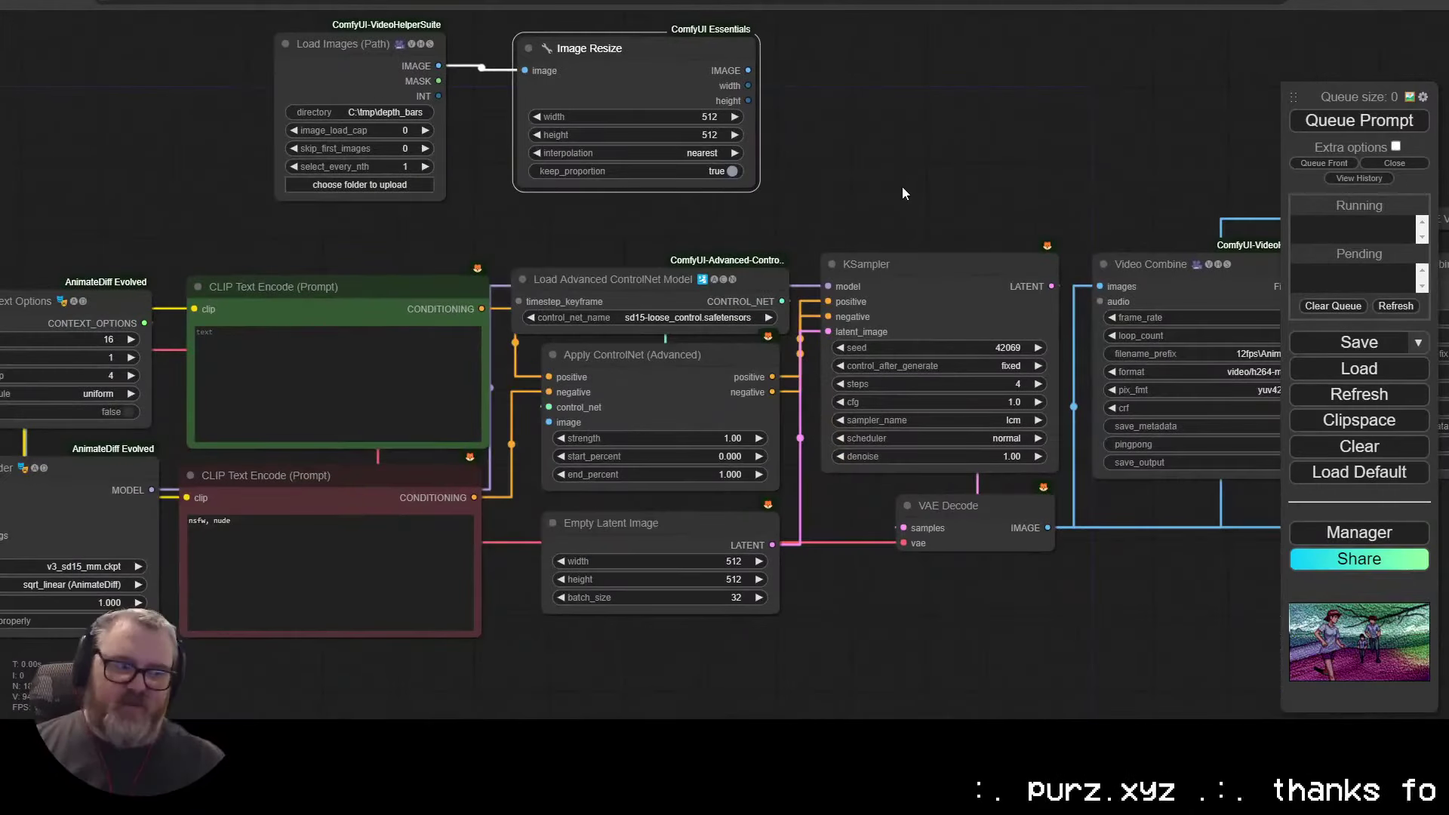
left_click_drag(748, 70, 572, 421)
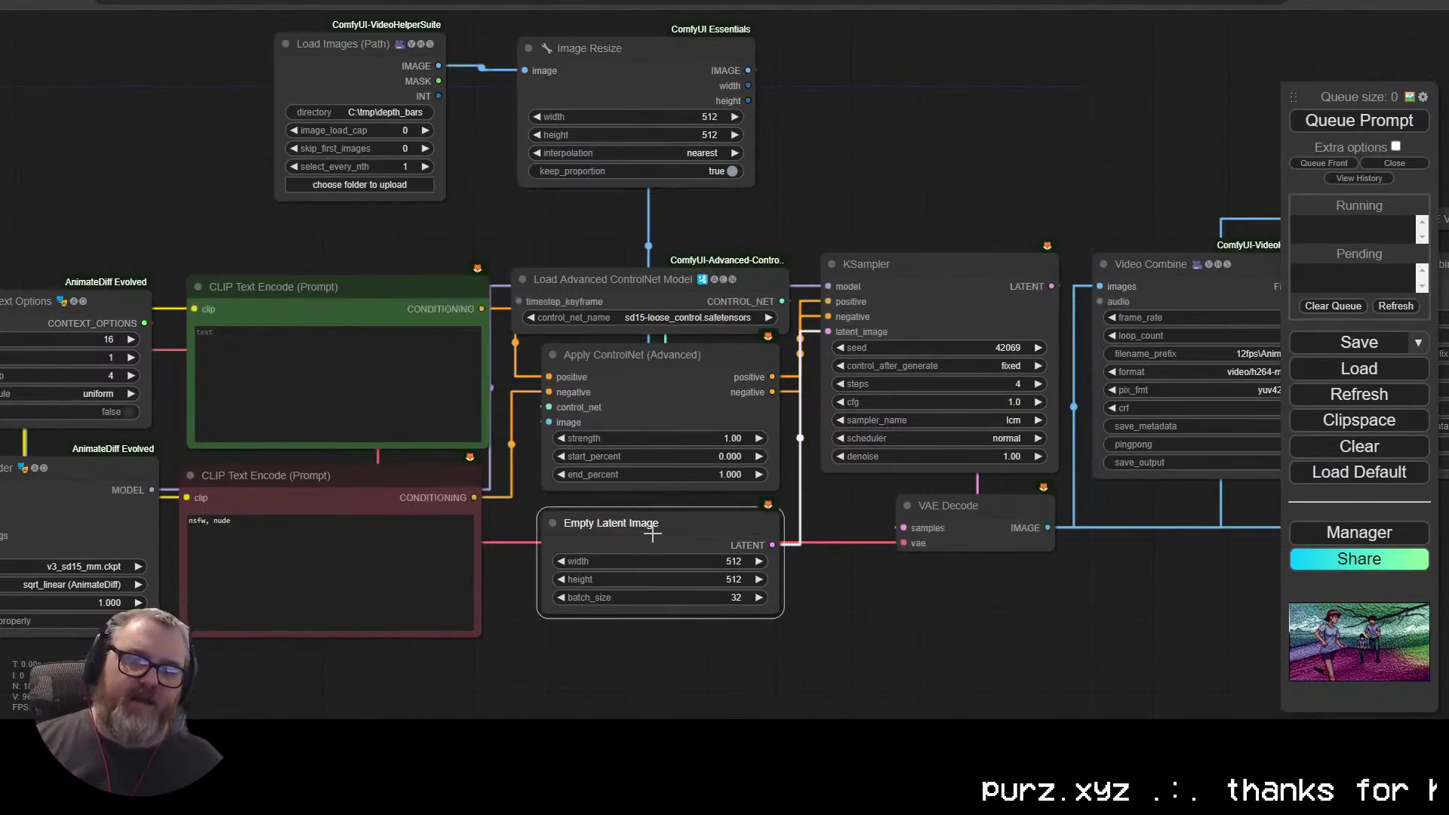
right_click(647, 527)
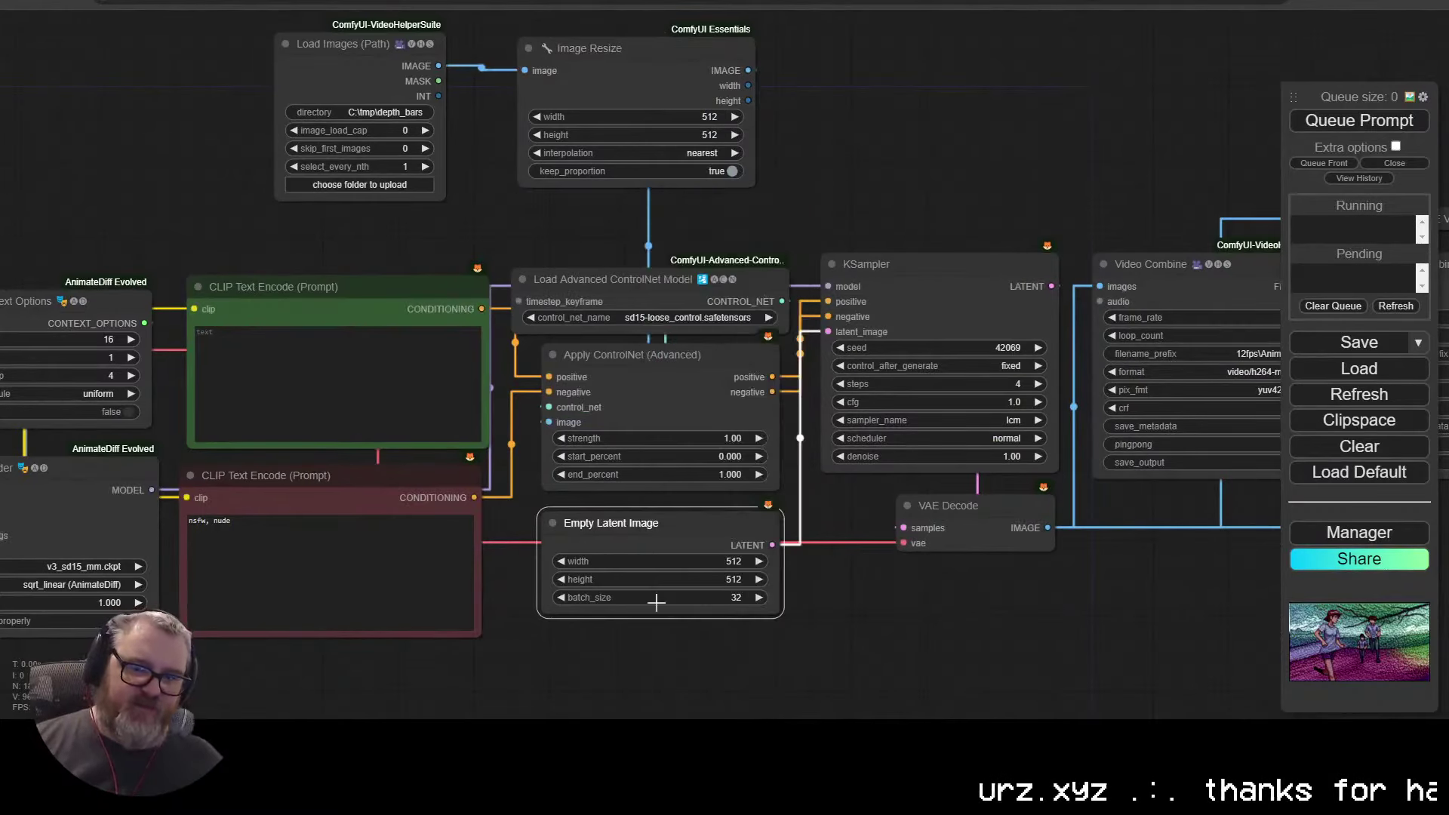
right_click(675, 539)
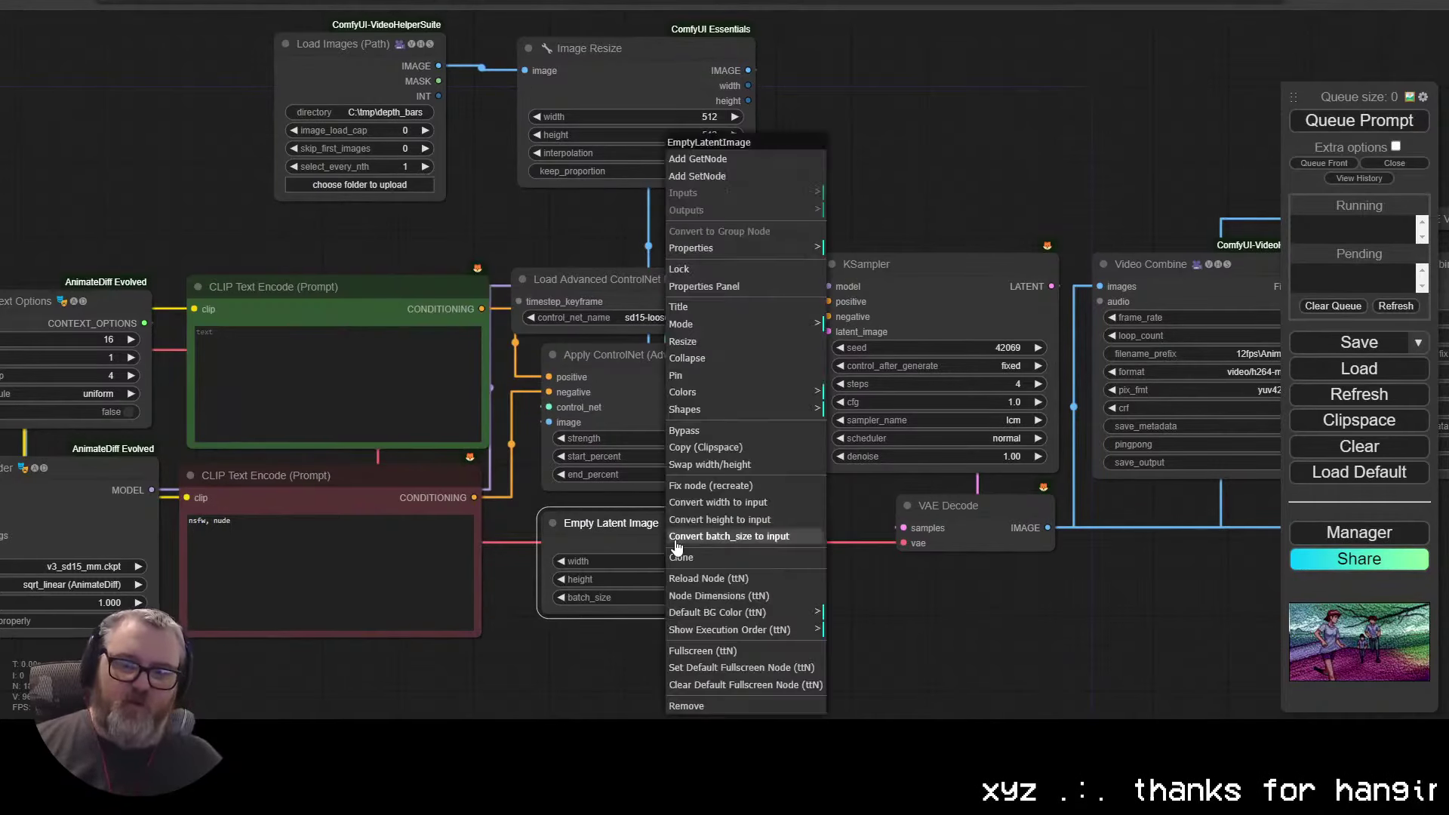
left_click(587, 560)
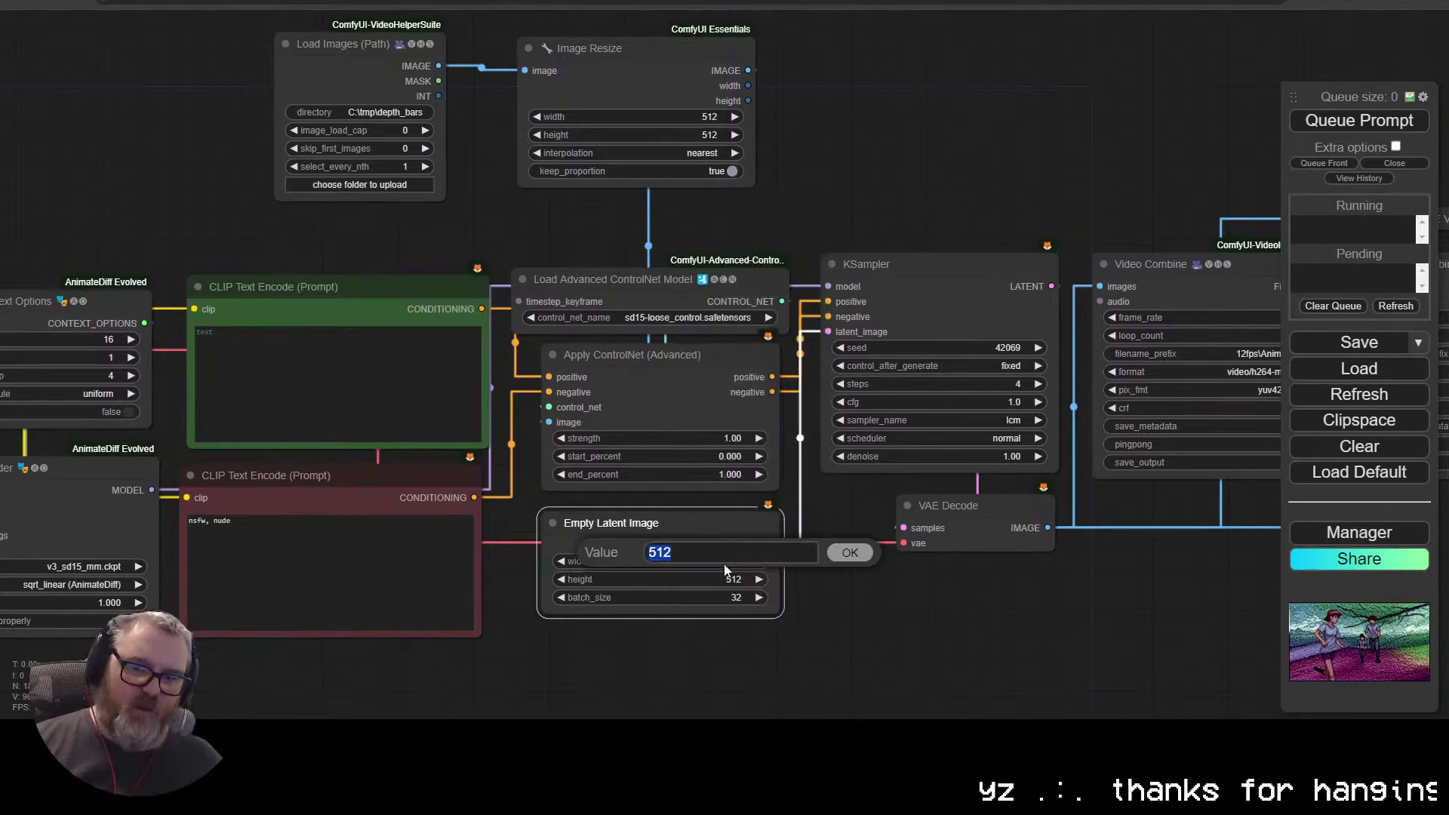
left_click(696, 597)
left_click(849, 575)
left_click(940, 590)
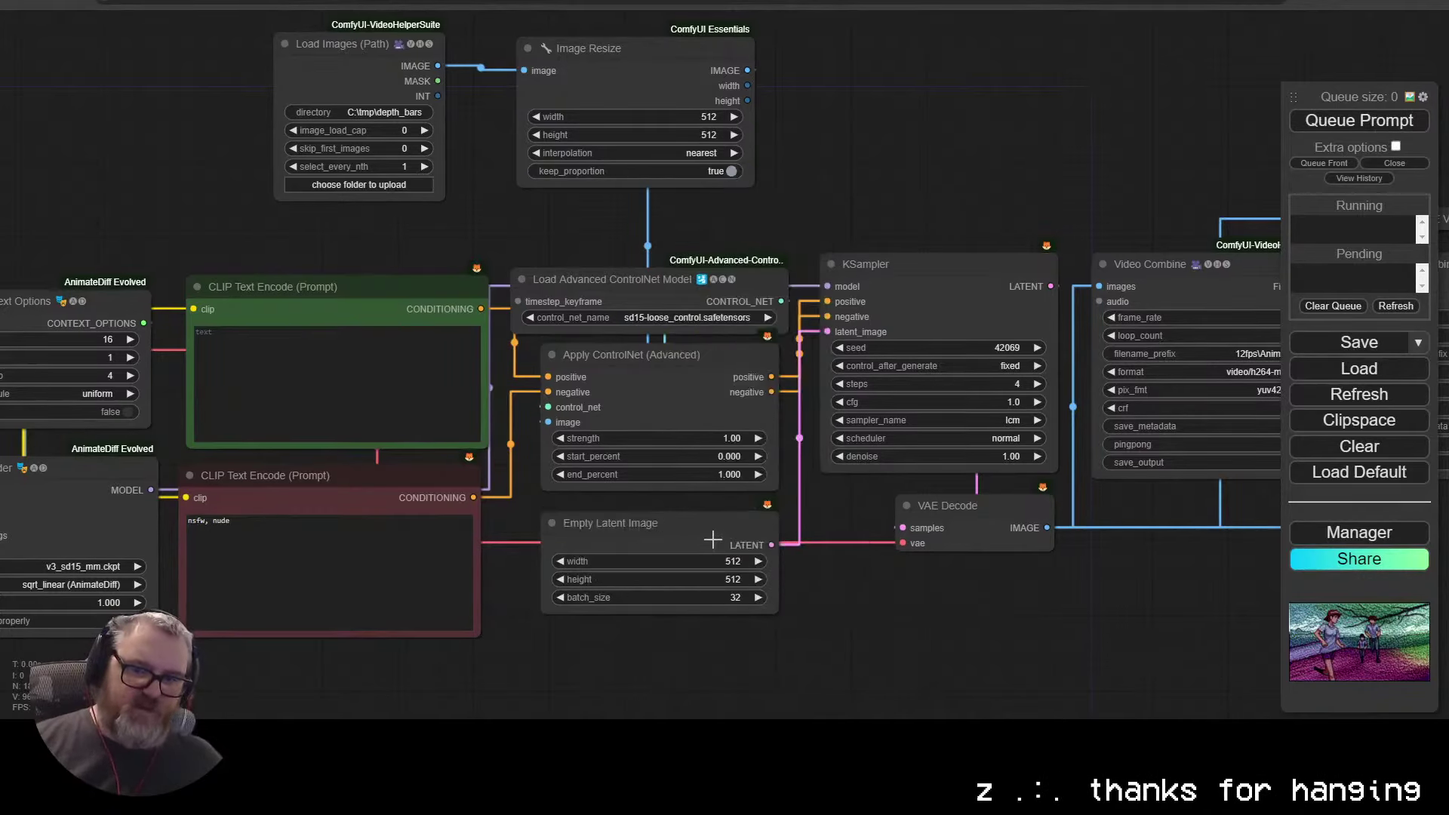
Step: Convert the width, height and batch_size of the Empty Latent Image node to inputs
right_click(712, 539)
right_click(616, 541)
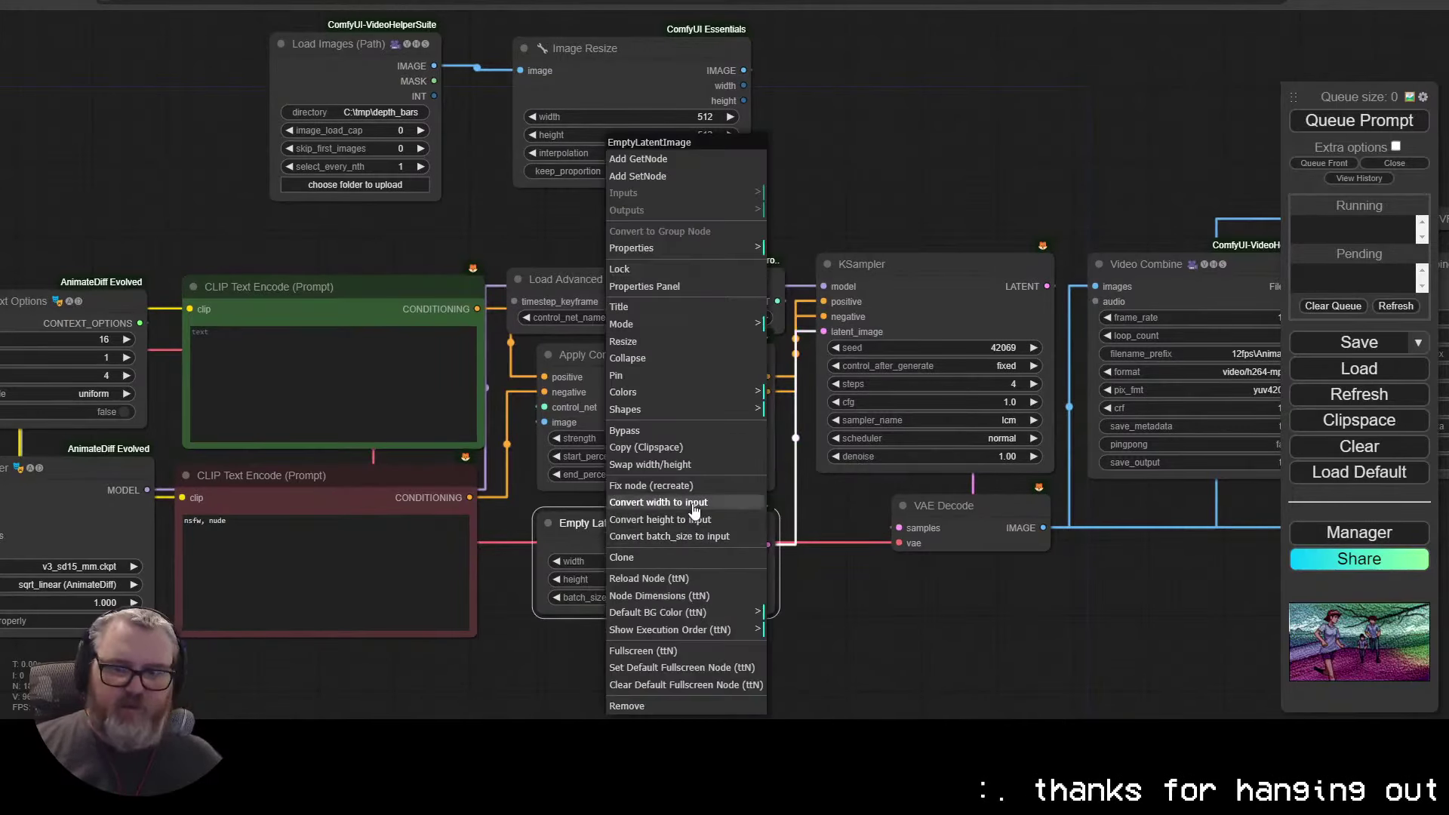
left_click(693, 504)
right_click(677, 552)
left_click(709, 500)
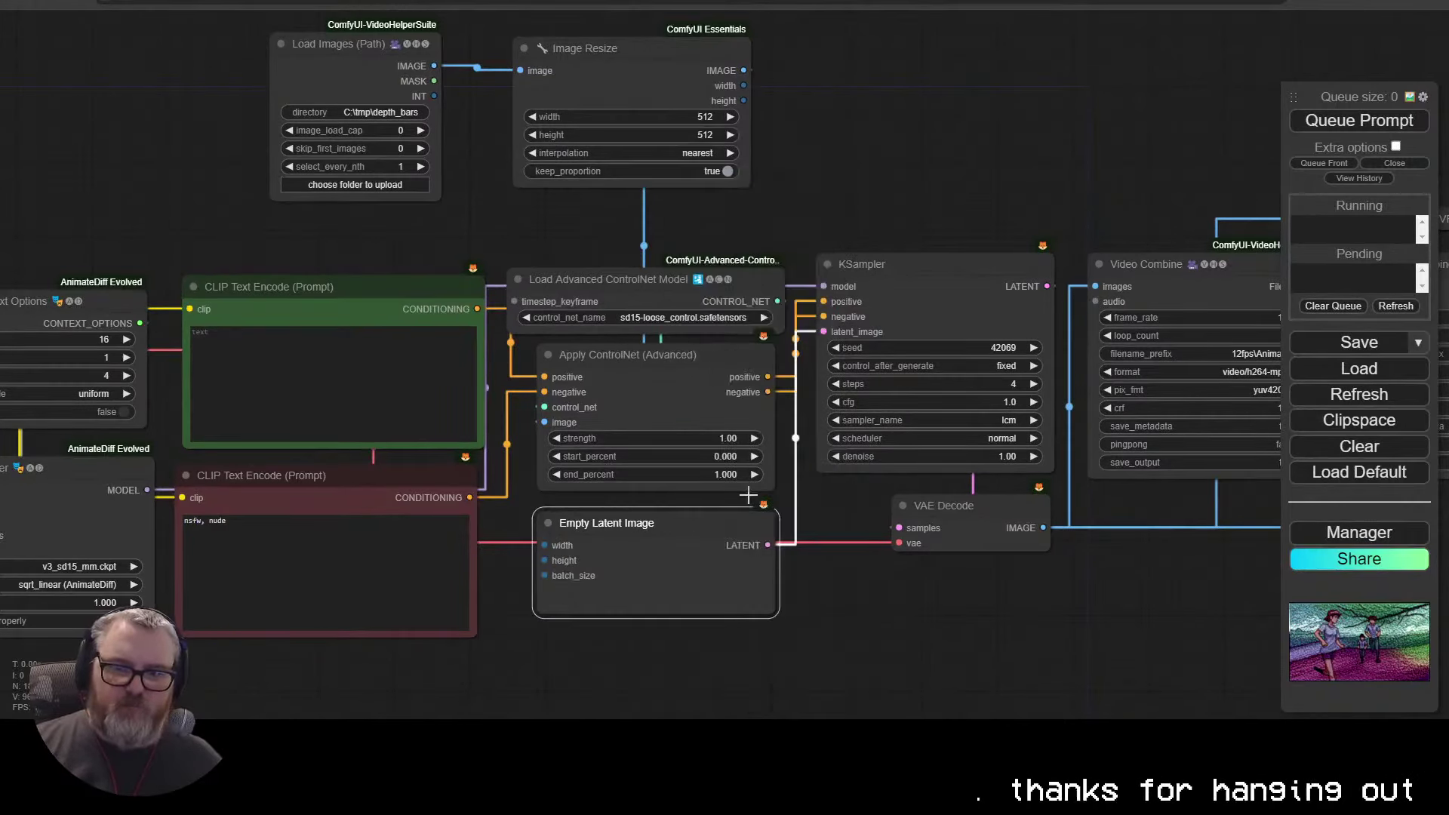
Step: Move Empty Latent Image beside Image Resize and feed its width and height inputs from Image Resize's matching outputs
scroll(601, 583, "up", 5)
scroll(611, 510, "down", 8)
left_click_drag(629, 509, 913, 204)
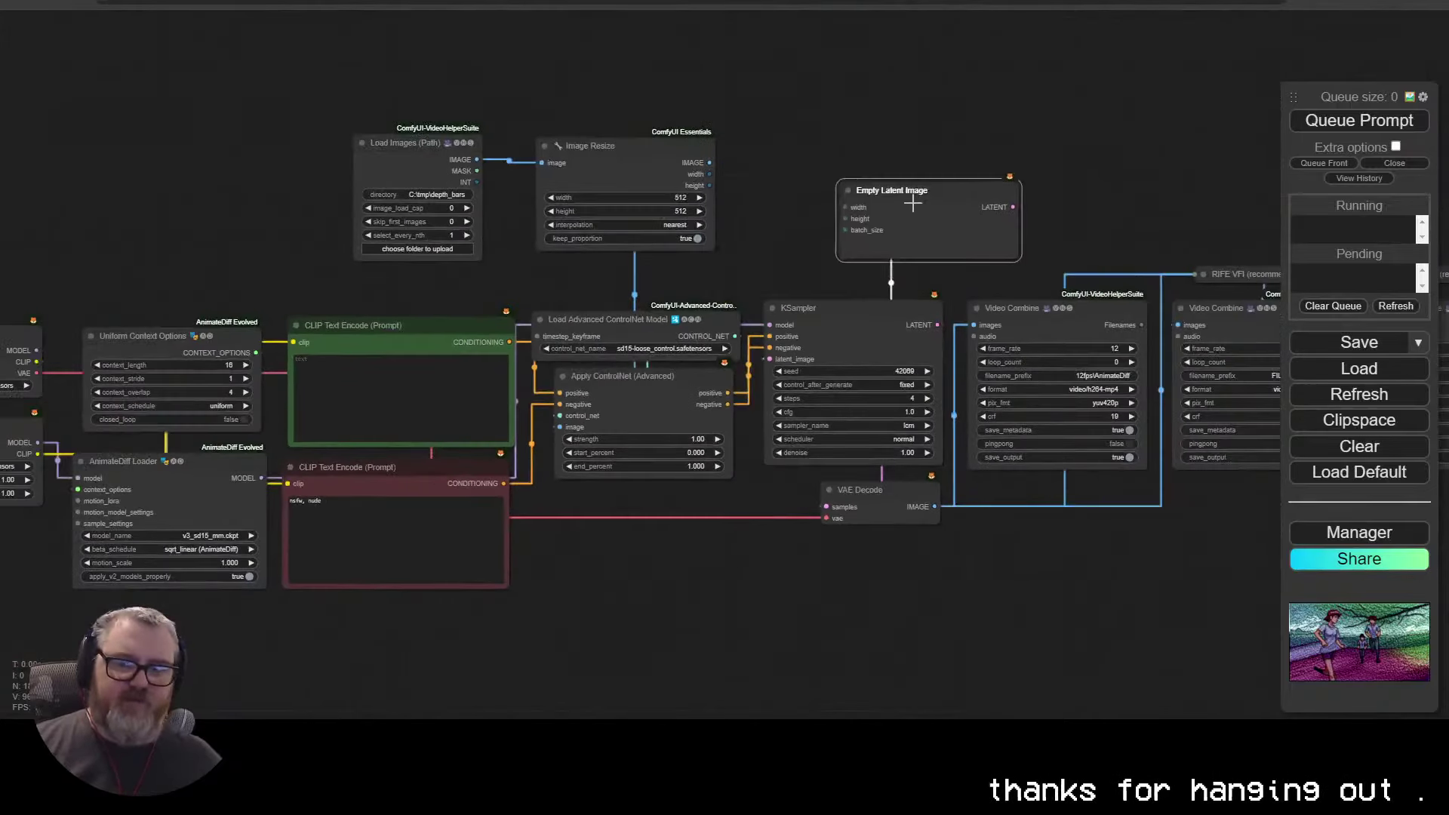
scroll(913, 204, "up", 10)
left_click_drag(481, 221, 599, 150)
left_click_drag(482, 258, 584, 185)
scroll(757, 312, "down", 5)
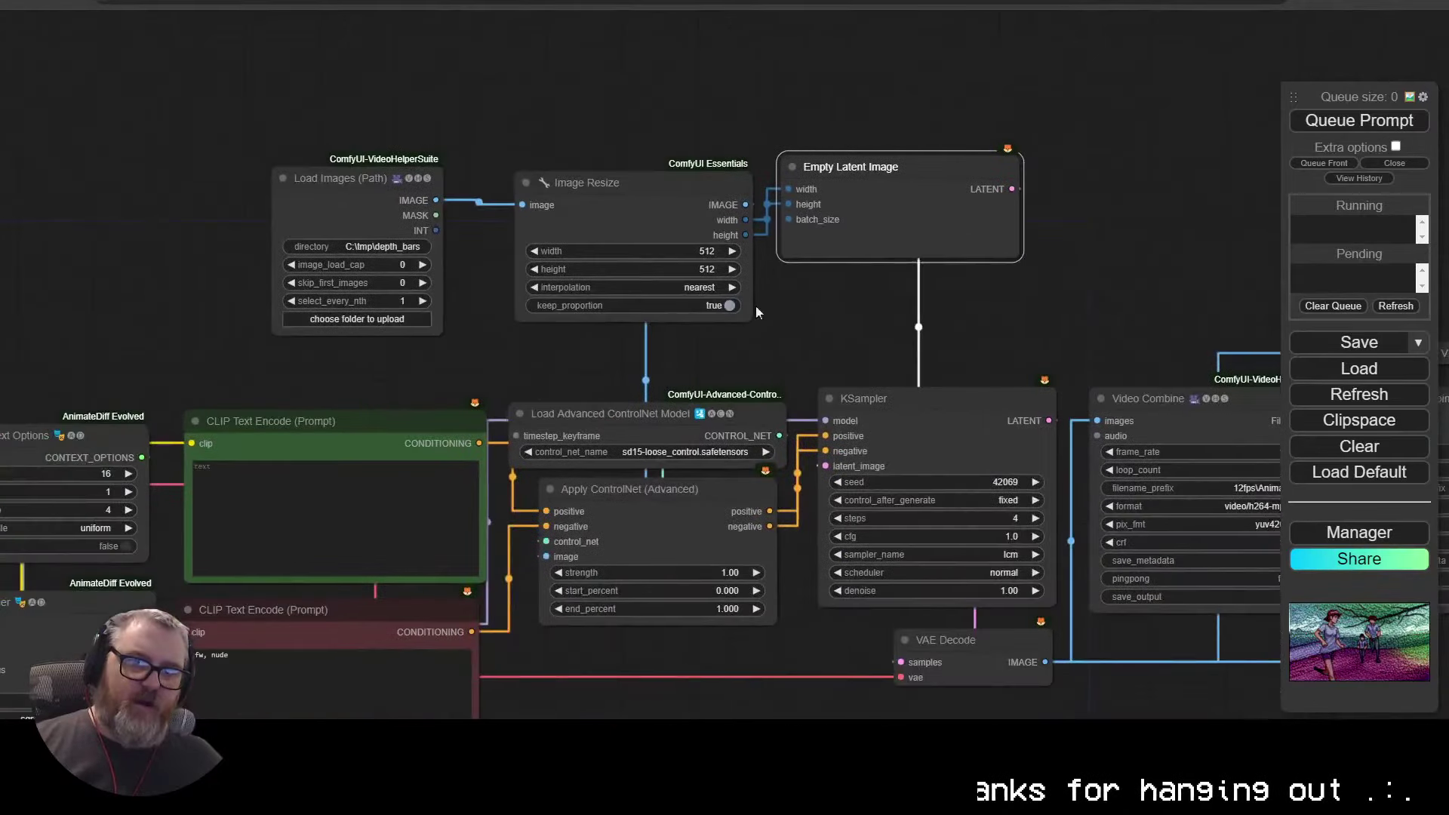
Step: Connect the INT output of Load Images (Path) to batch_size and move Empty Latent Image back below Apply ControlNet (Advanced)
left_click_drag(436, 230, 819, 219)
left_click_drag(986, 199, 751, 640)
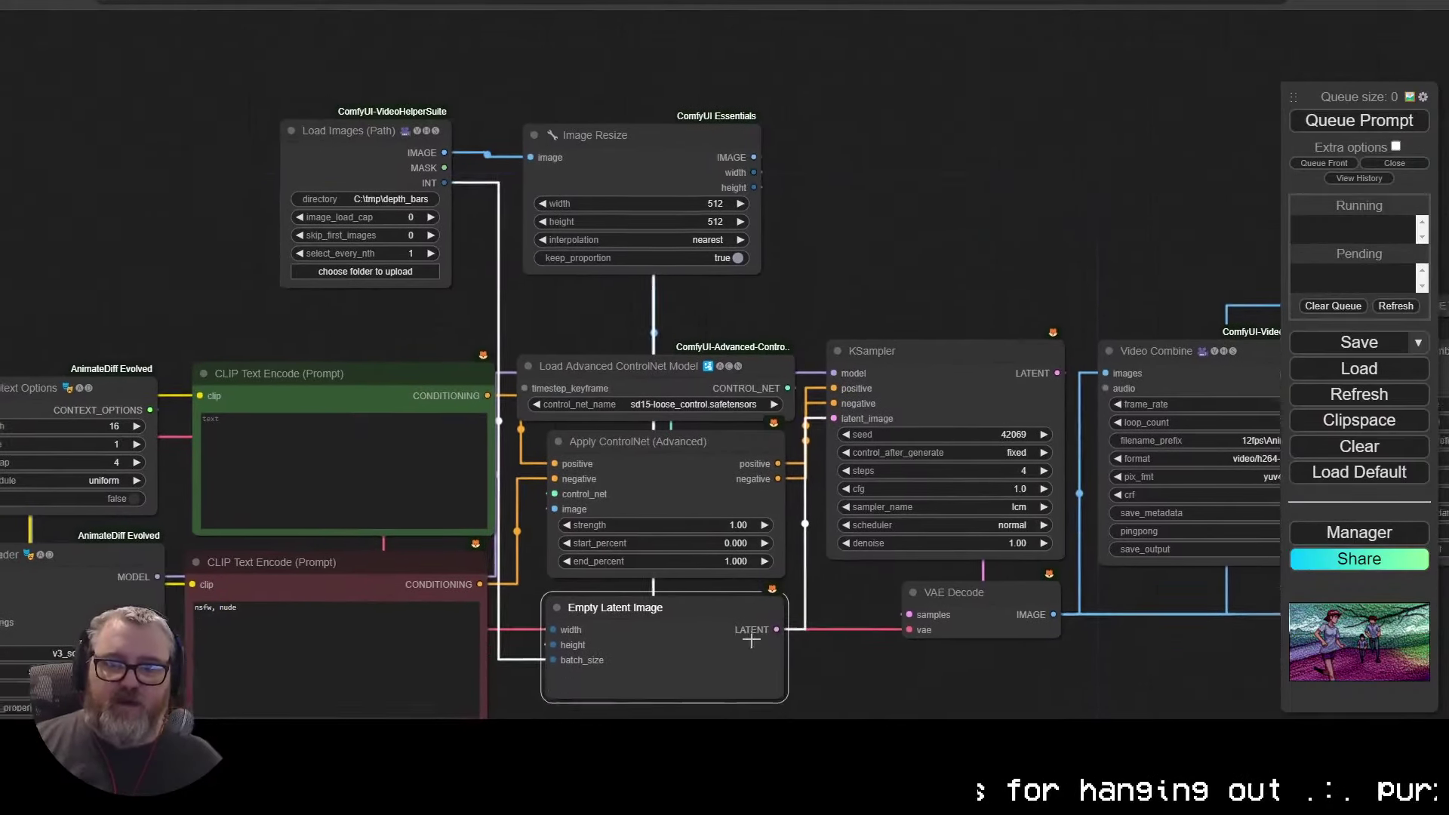
left_click_drag(753, 585, 797, 517)
left_click(729, 89)
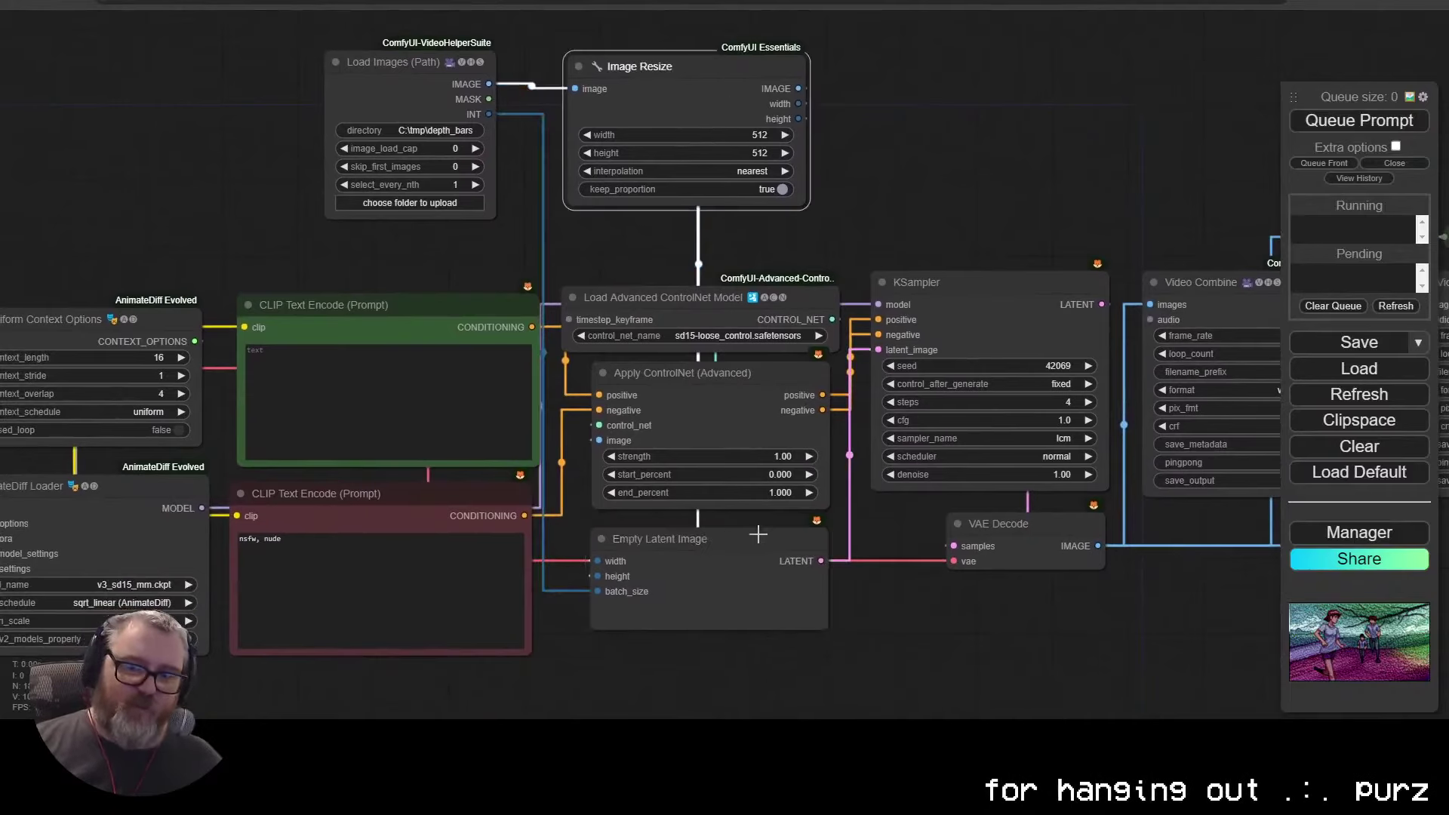
left_click(652, 560)
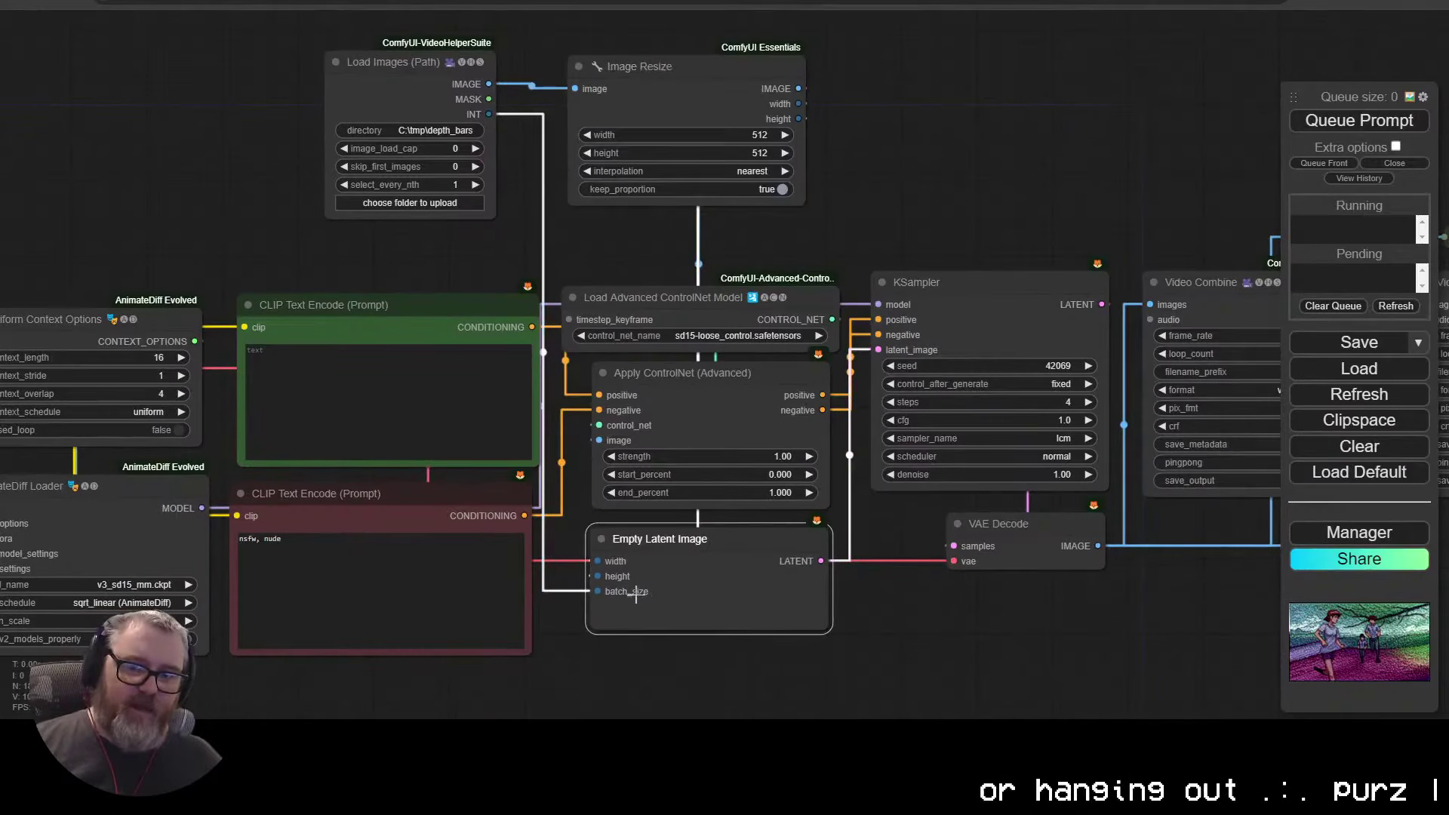
Step: Move the Load Images (Path) and Image Resize nodes closer to the prompt and ControlNet nodes
left_click_drag(435, 91, 465, 133)
left_click_drag(701, 68, 726, 121)
scroll(543, 302, "down", 3)
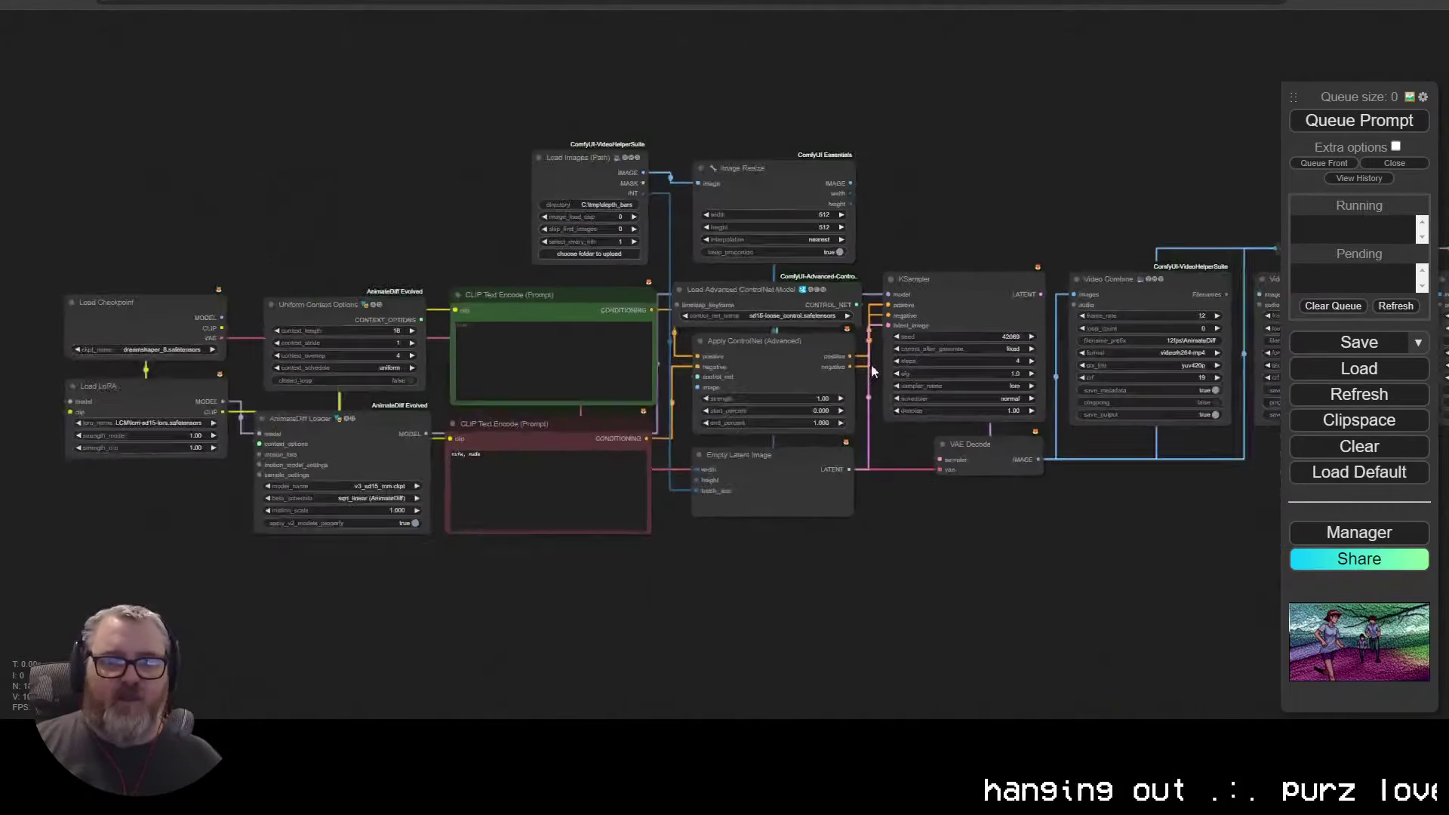
left_click_drag(483, 179, 487, 184)
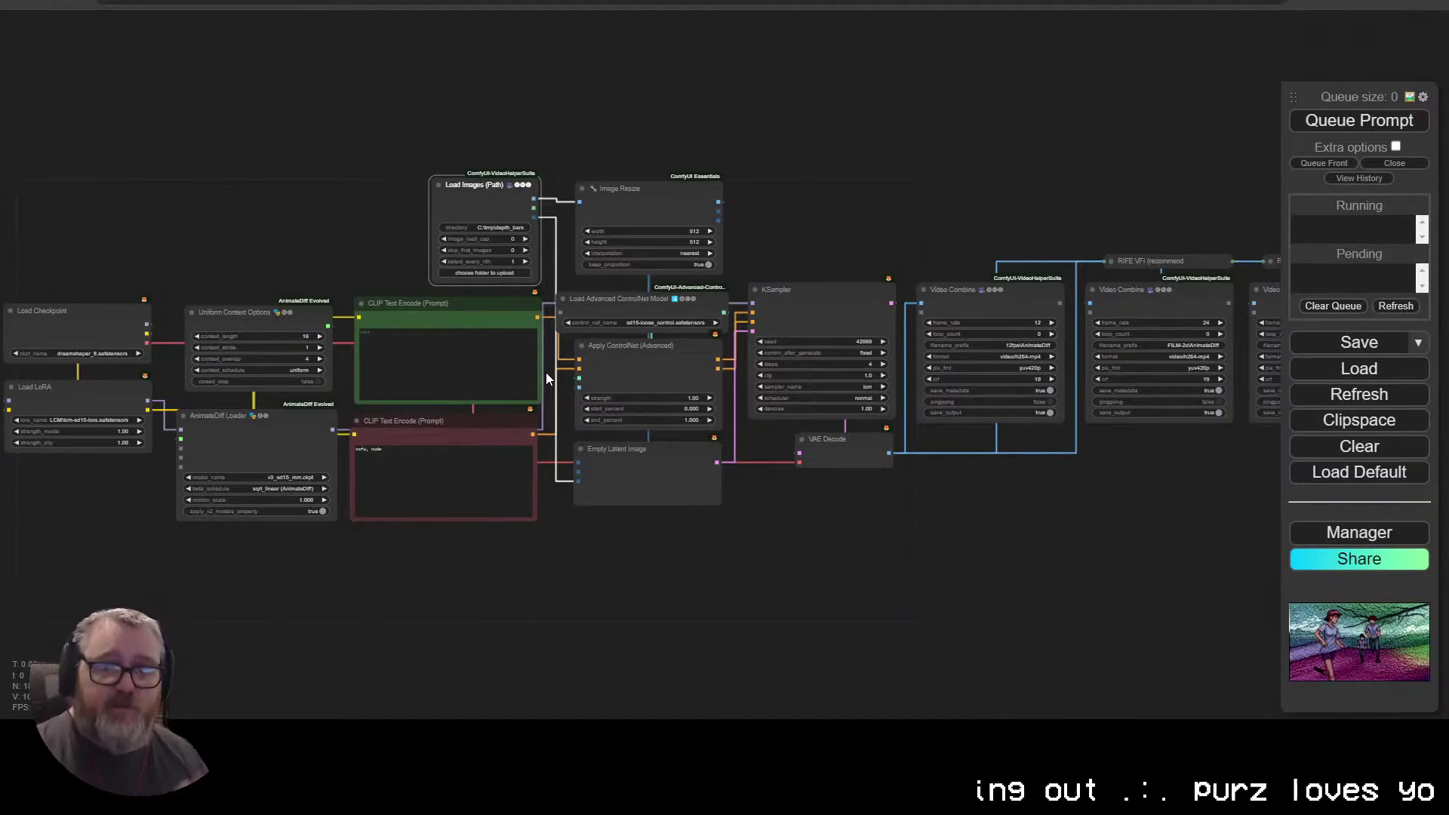
Step: Examine the image_load_cap, skip_first_images and select_every_nth settings of Load Images (Path)
scroll(364, 173, "up", 13)
left_click_drag(363, 198, 0, 128)
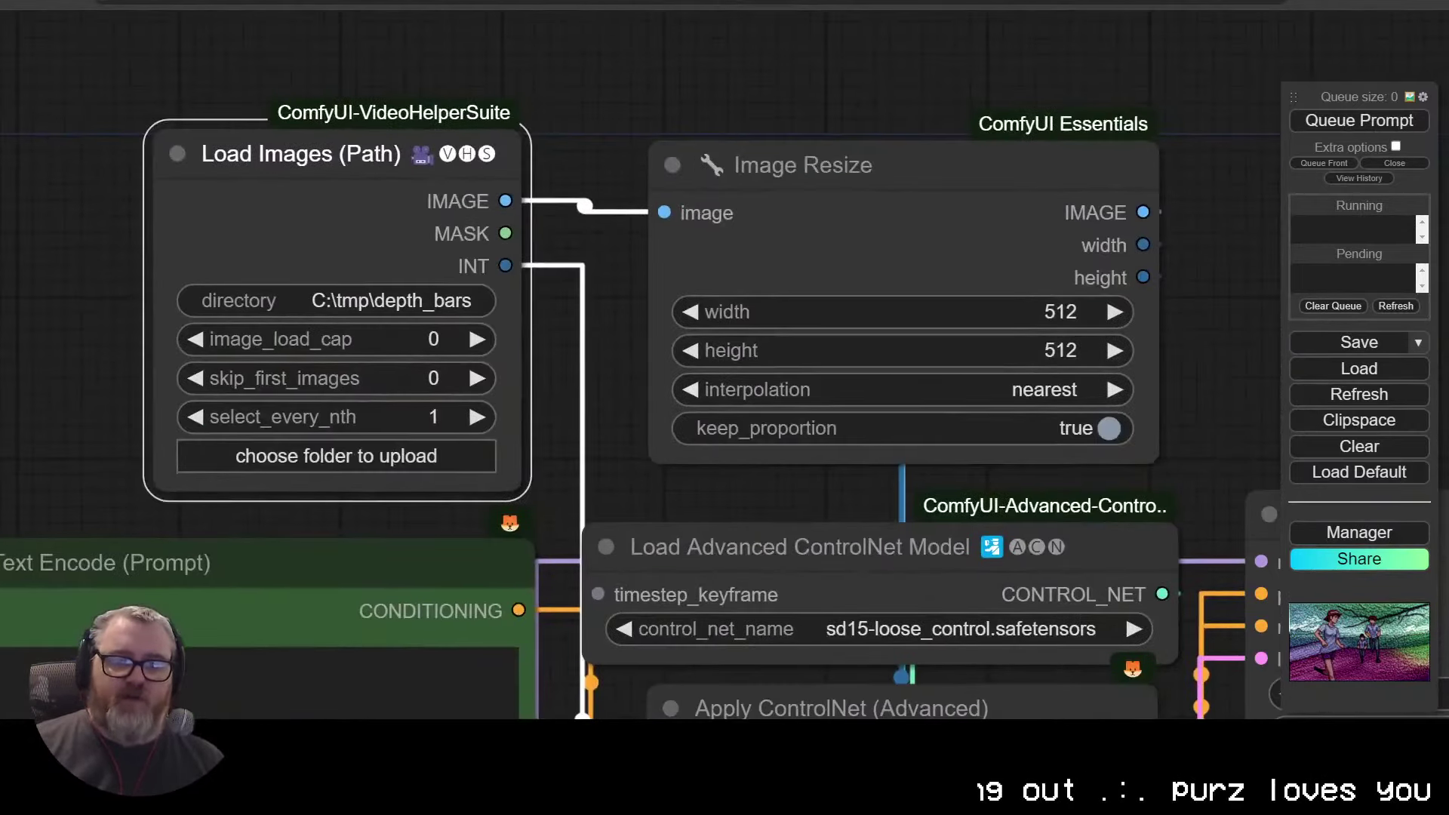
left_click(420, 343)
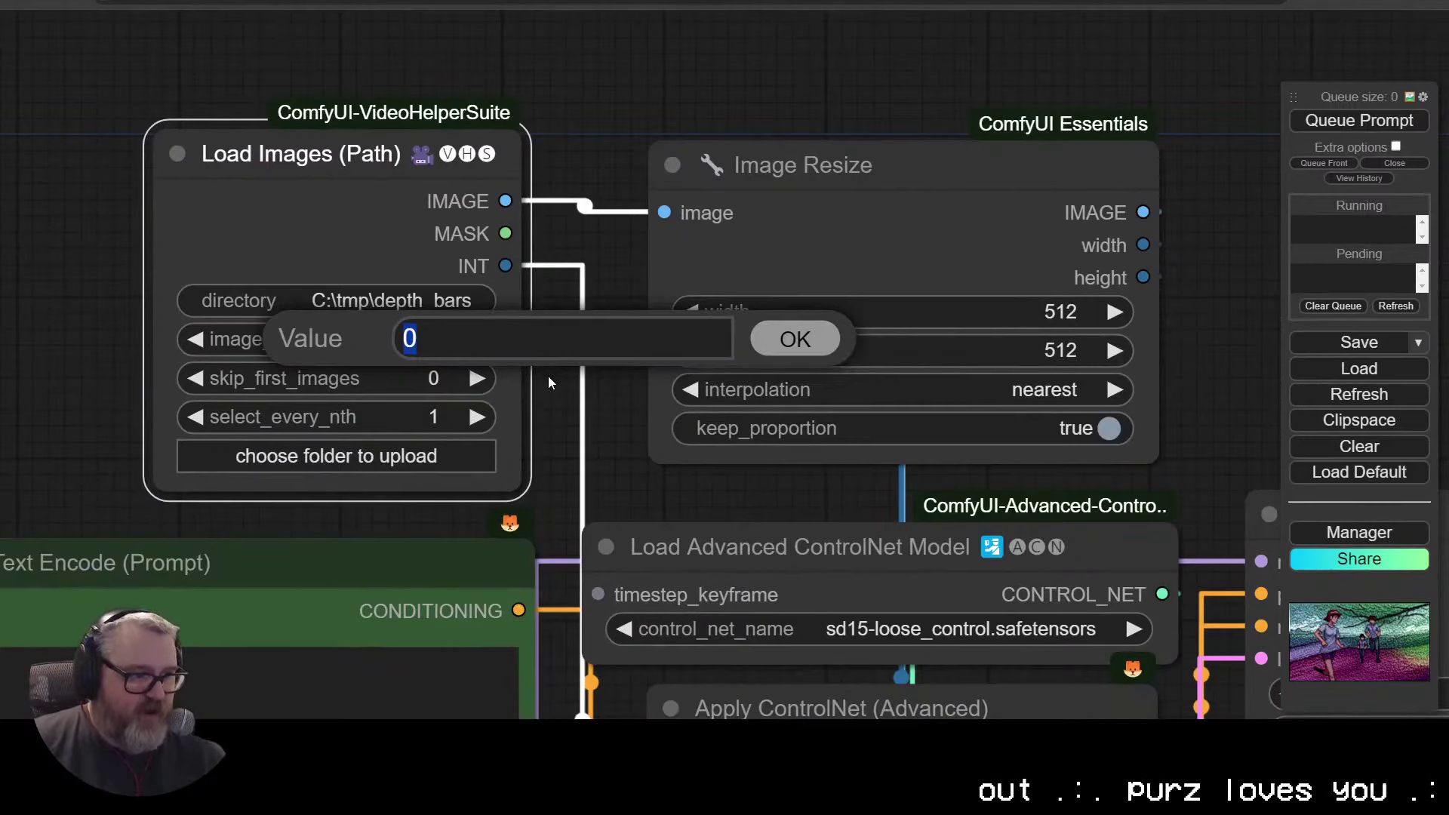
left_click(181, 318)
double_click(46, 321)
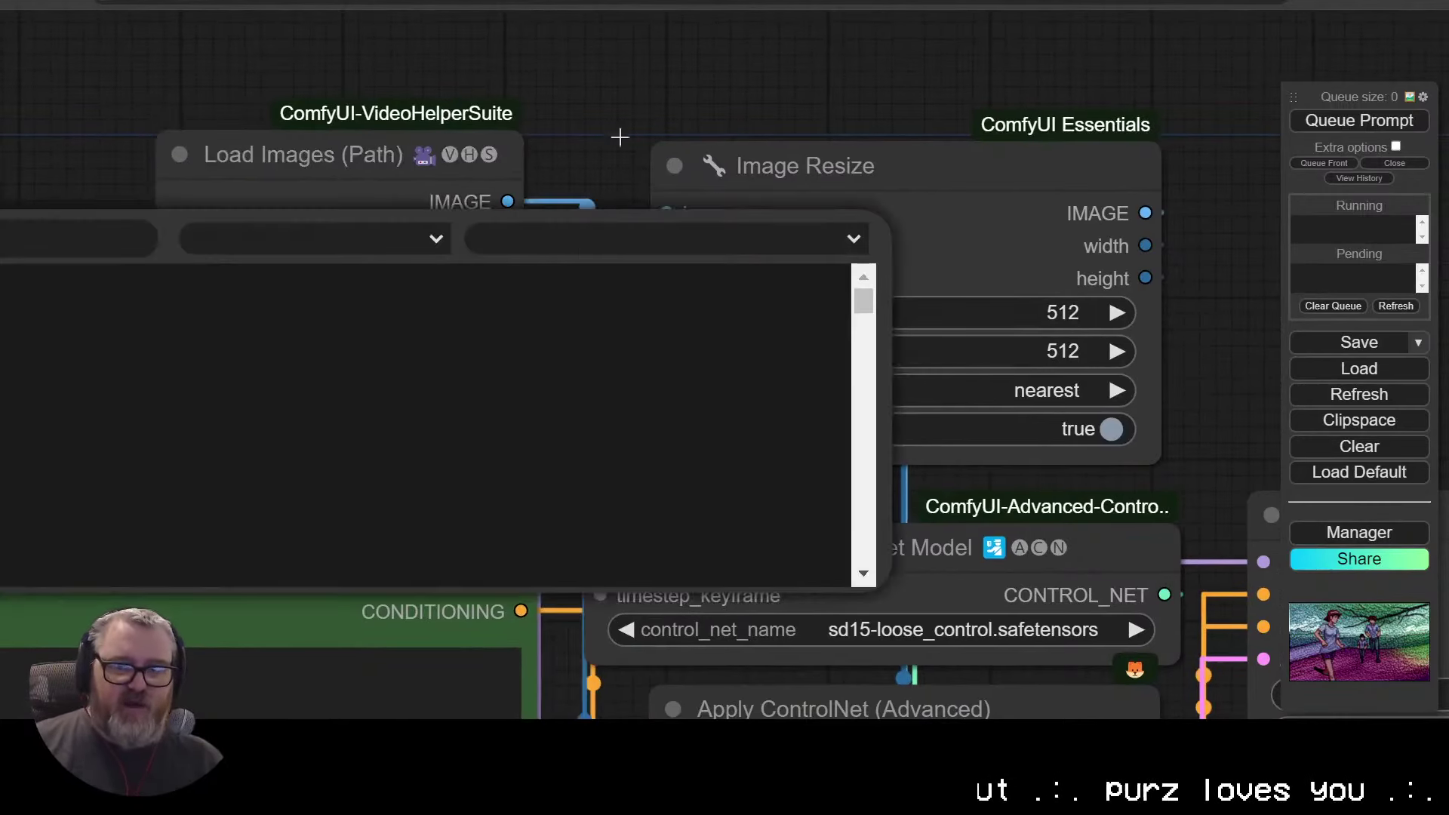
left_click(800, 339)
scroll(393, 349, "up", 5)
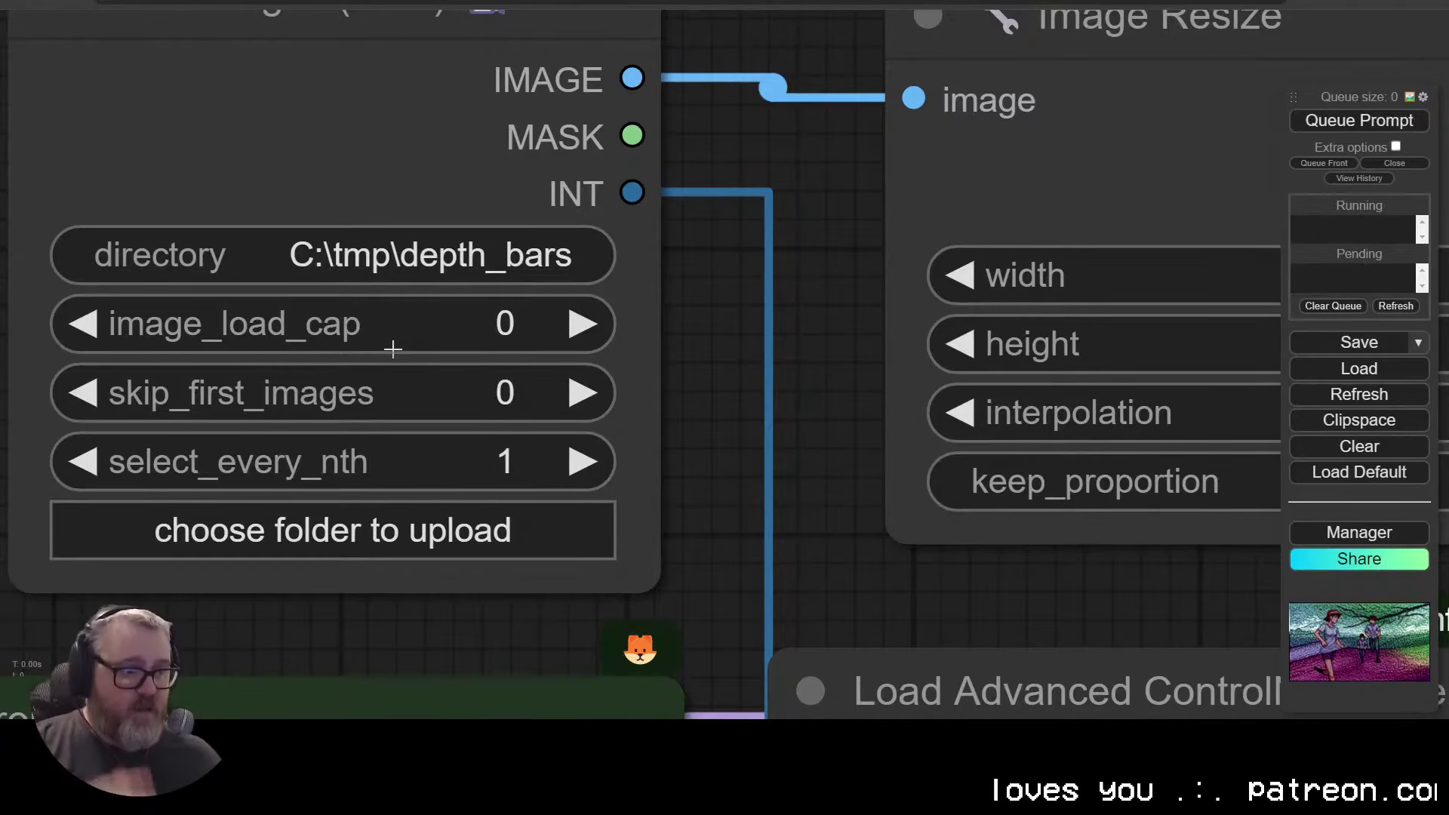
scroll(382, 481, "down", 3)
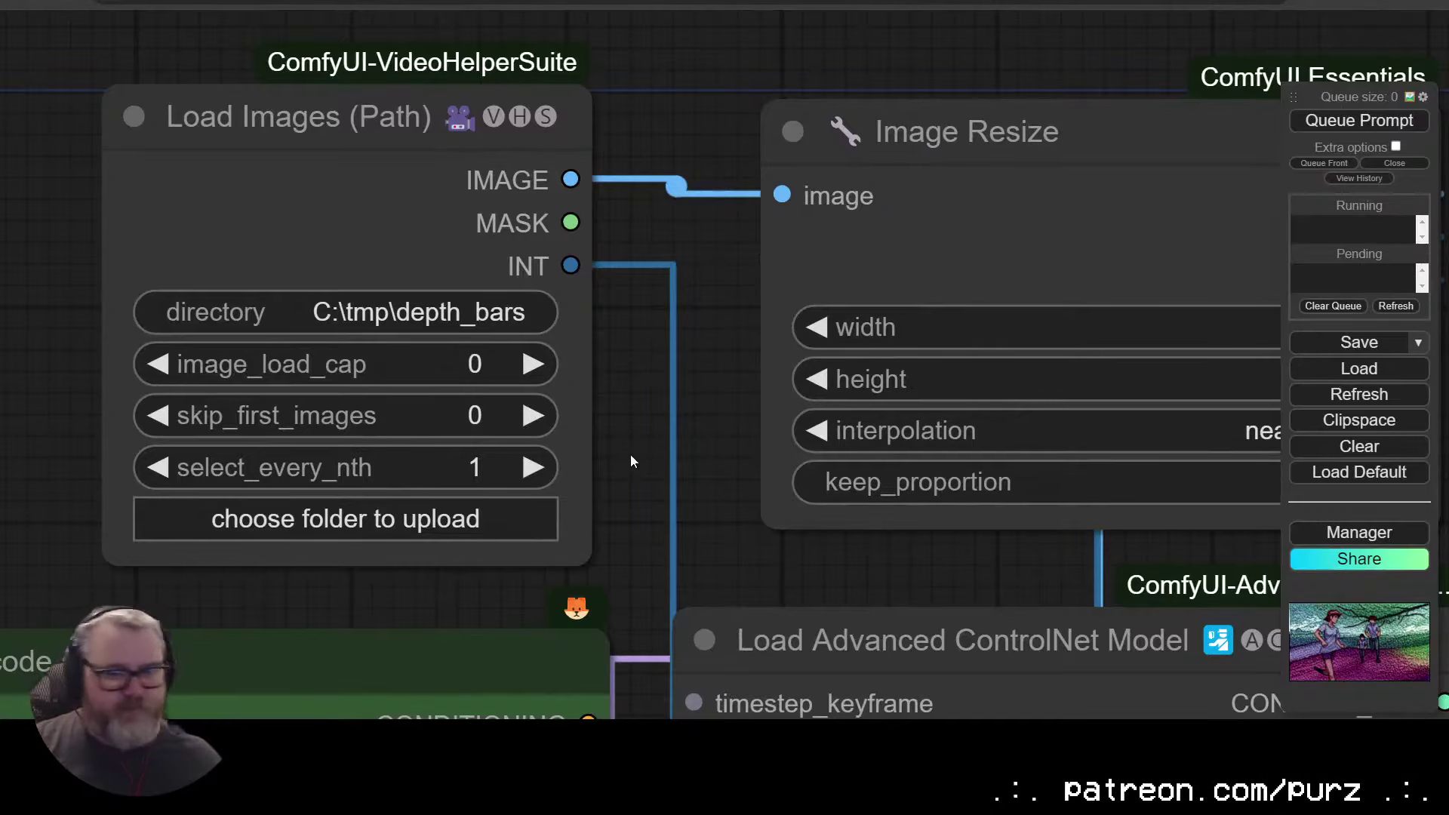
Step: Enter "churros baking in the sun, tropical background" as the positive prompt in the green CLIP Text Encode node
scroll(631, 461, "down", 8)
scroll(347, 181, "up", 3)
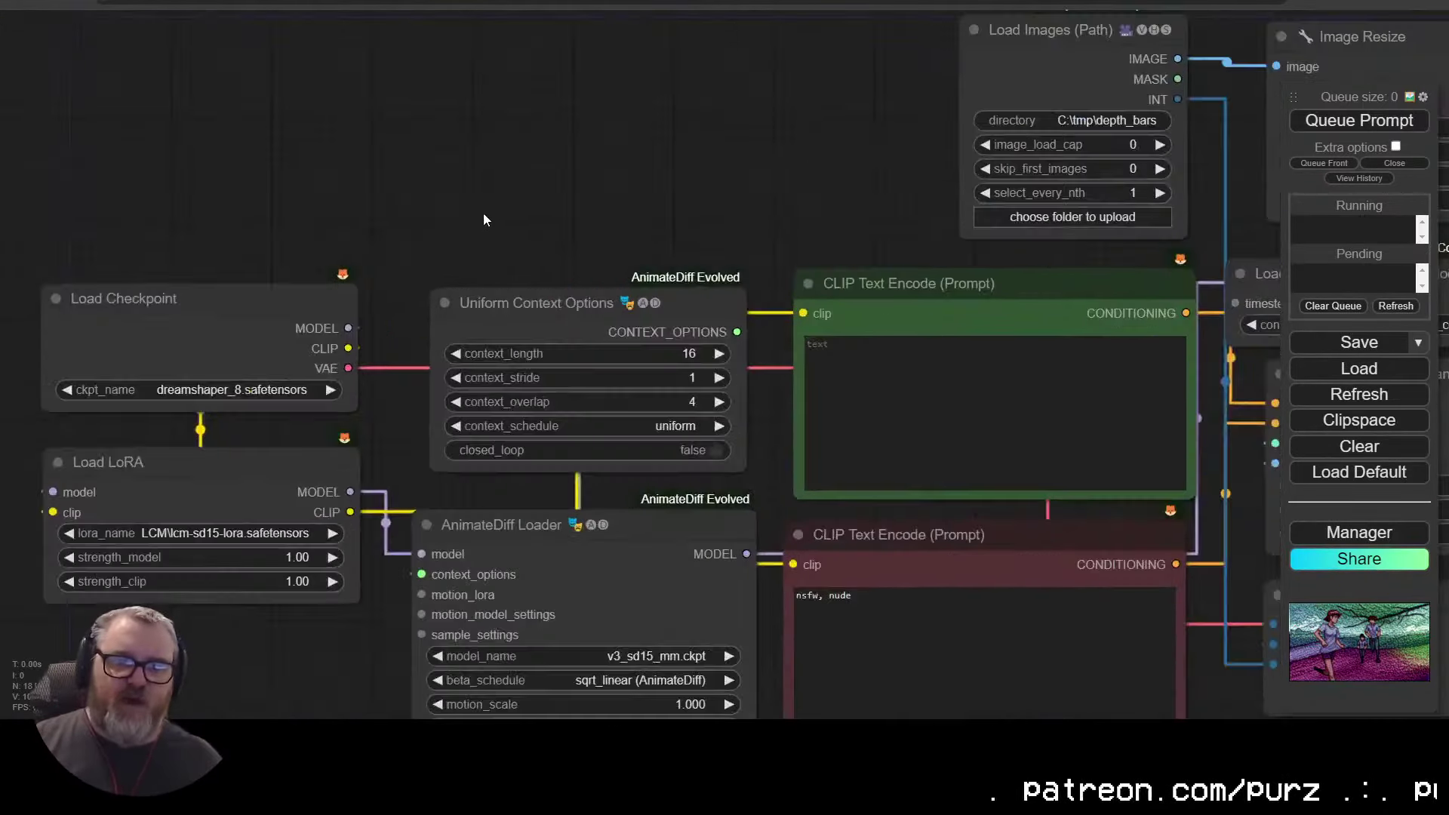
left_click_drag(486, 220, 587, 49)
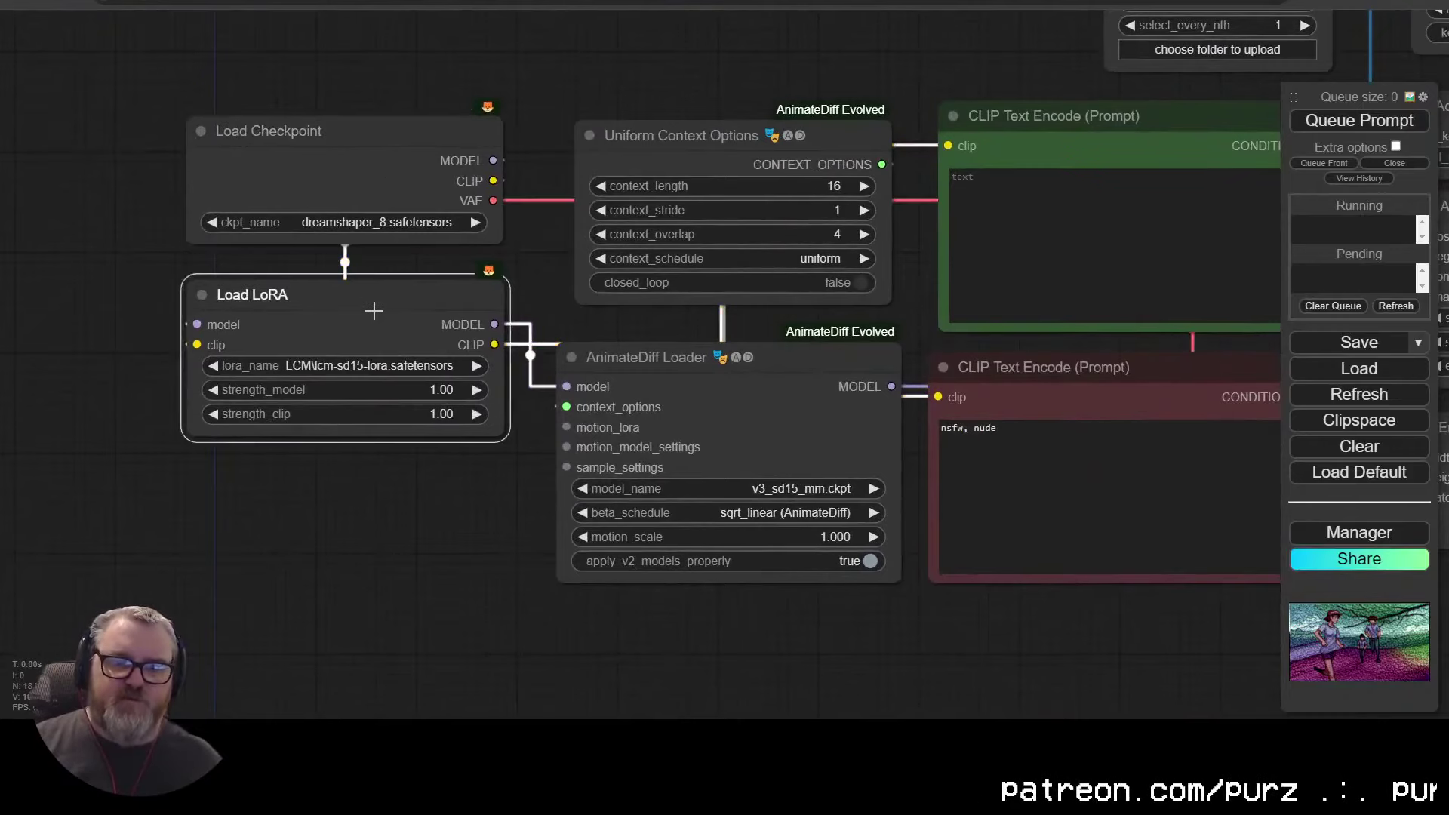
left_click_drag(441, 504, 200, 554)
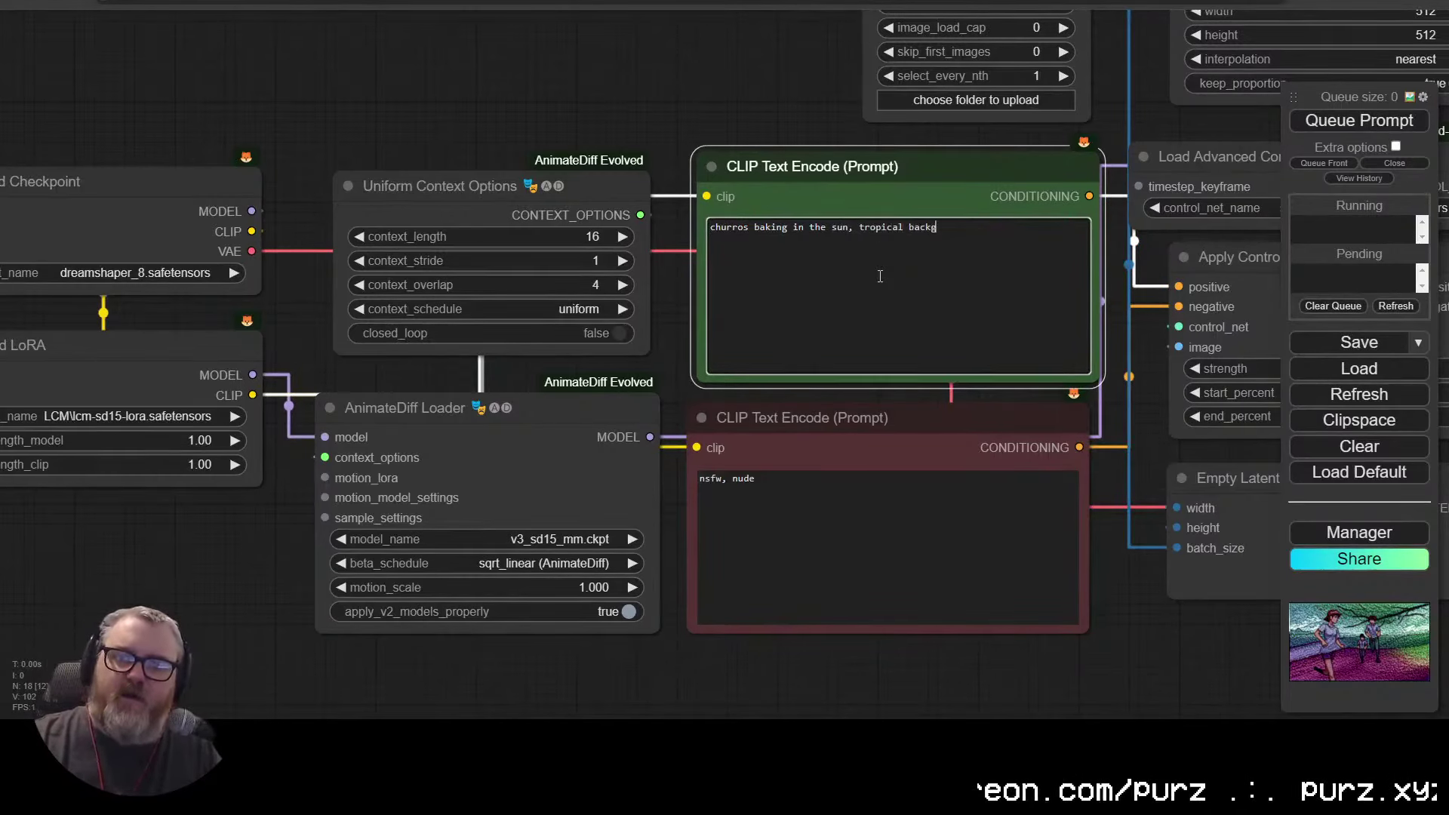
scroll(880, 277, "down", 5)
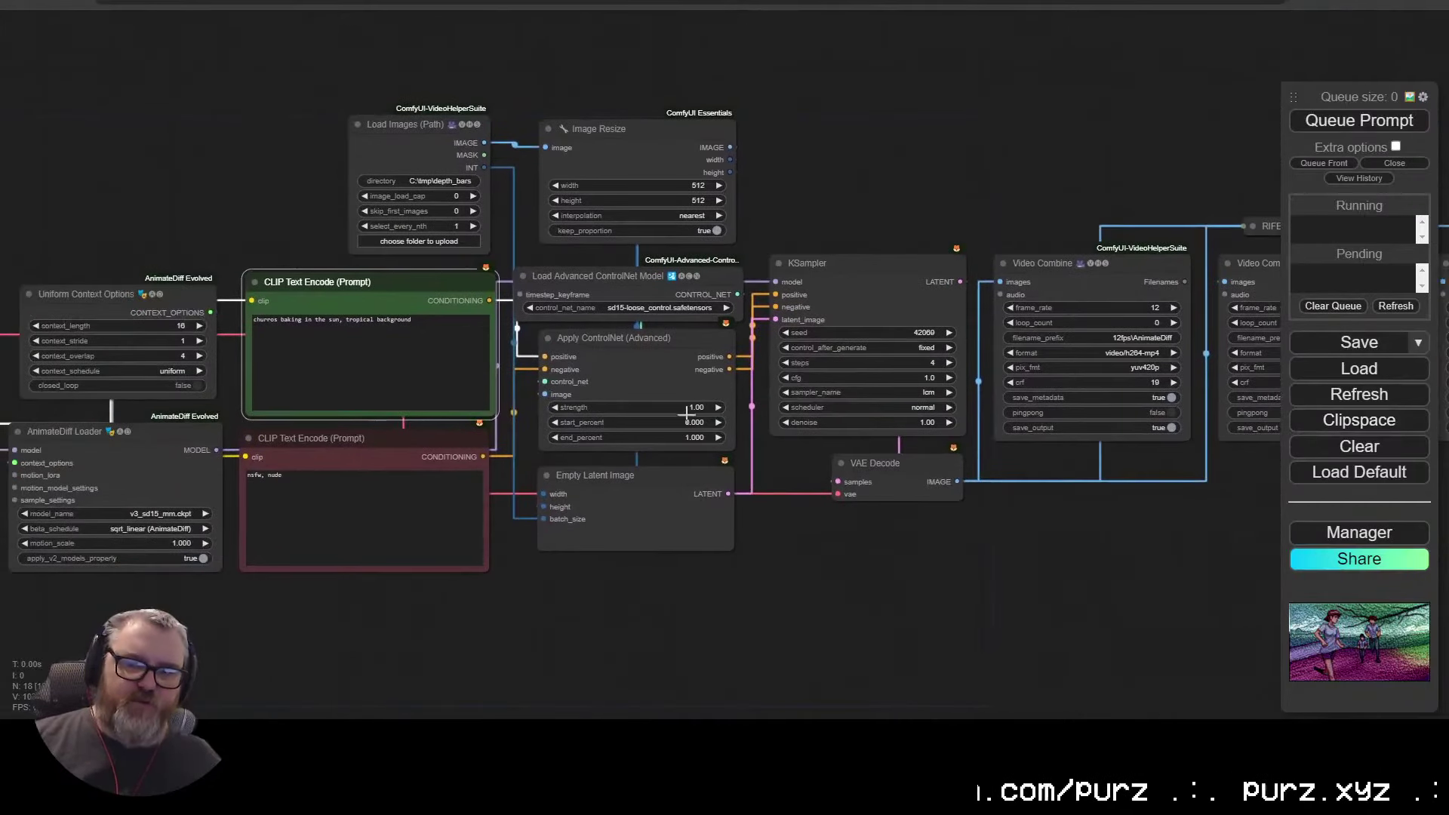
Step: Set the preview method to Latent2RGB (fast) in the ComfyUI Manager settings and queue the prompt
left_click(1356, 534)
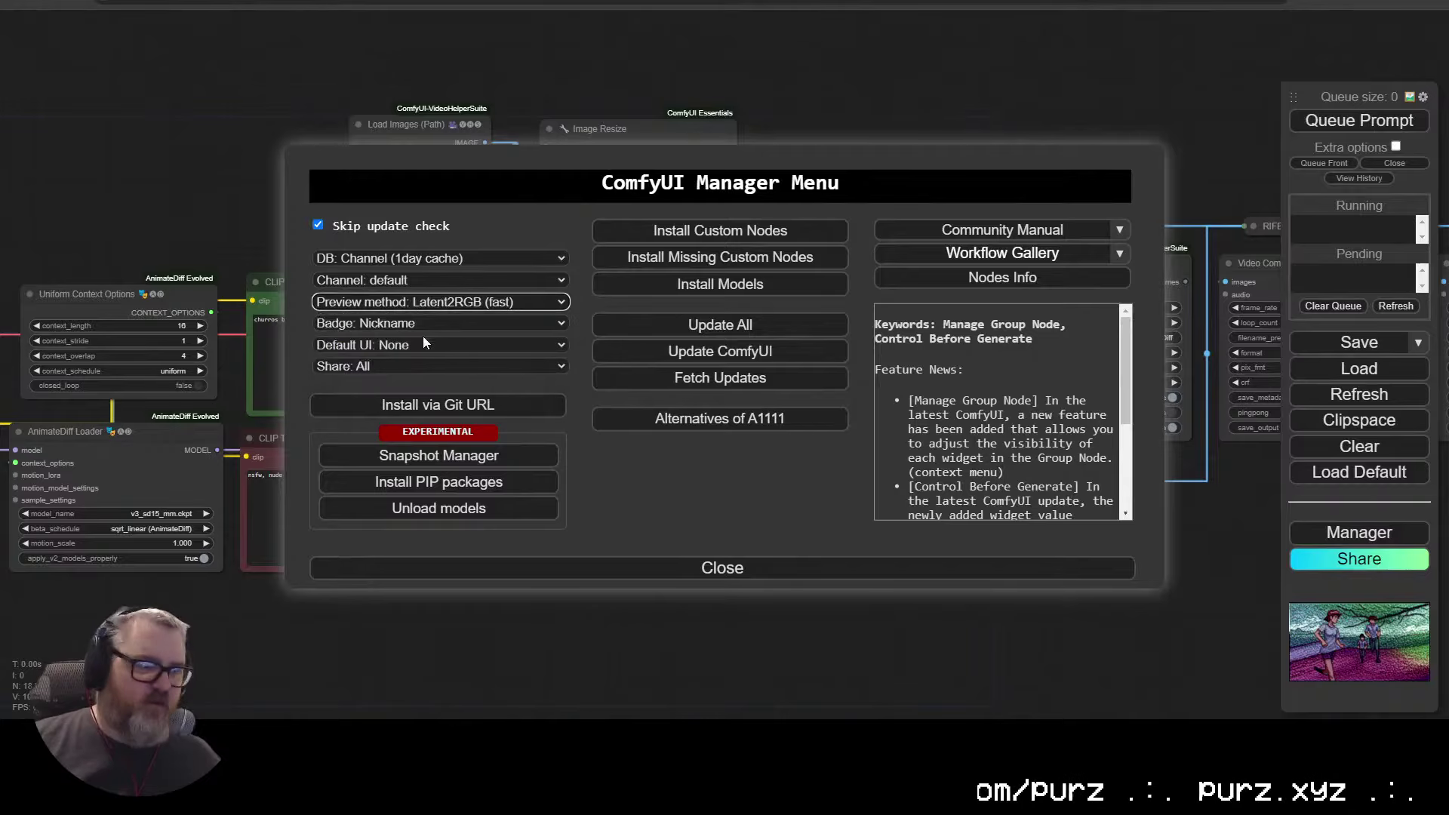
left_click(812, 570)
left_click(1359, 120)
scroll(1223, 460, "up", 6)
scroll(670, 579, "down", 7)
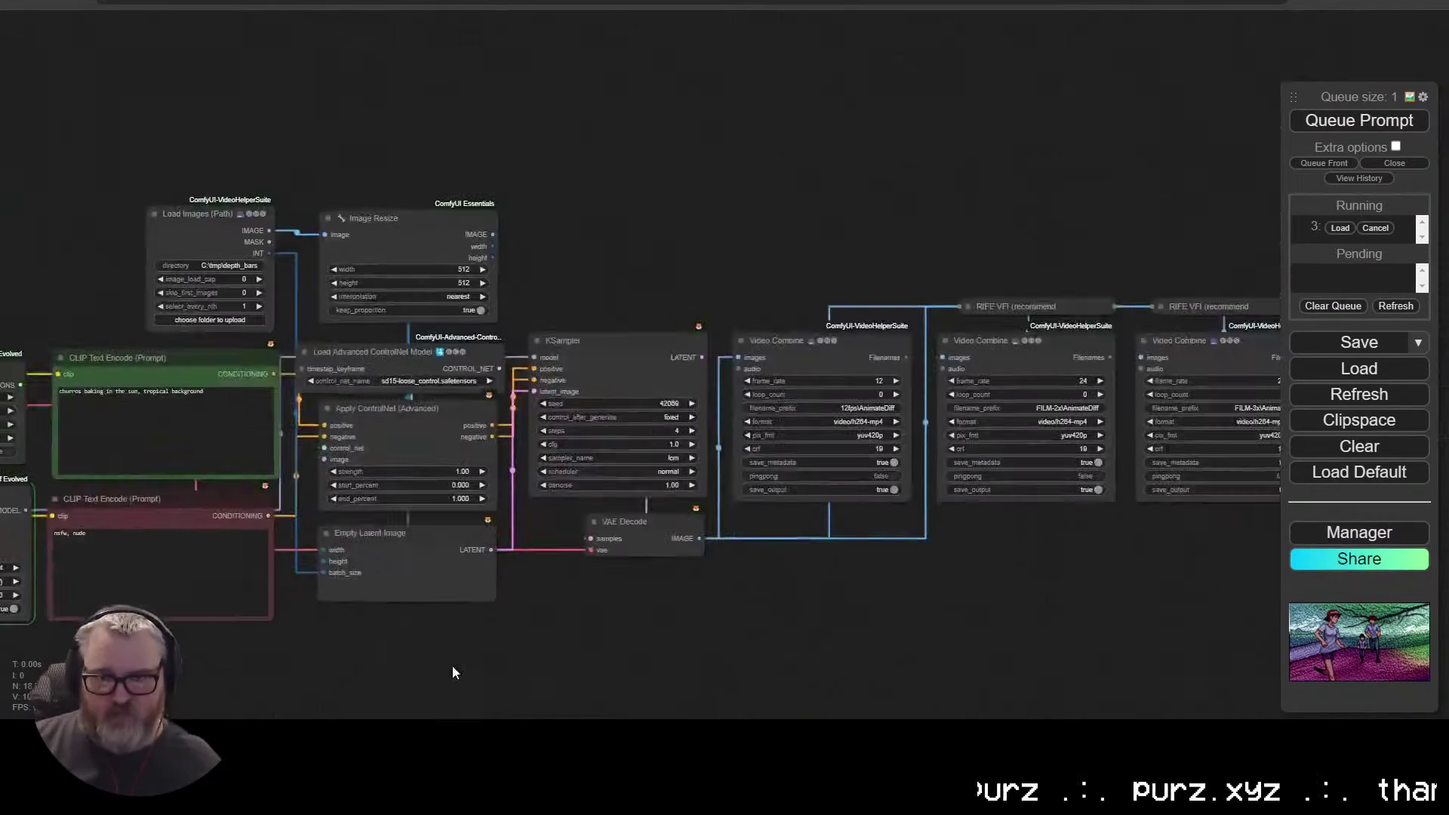
Step: Set the default node background colour to yellow, starting from the Uniform Context Options node
left_click_drag(451, 664, 1070, 588)
left_click_drag(437, 566, 581, 332)
right_click(581, 332)
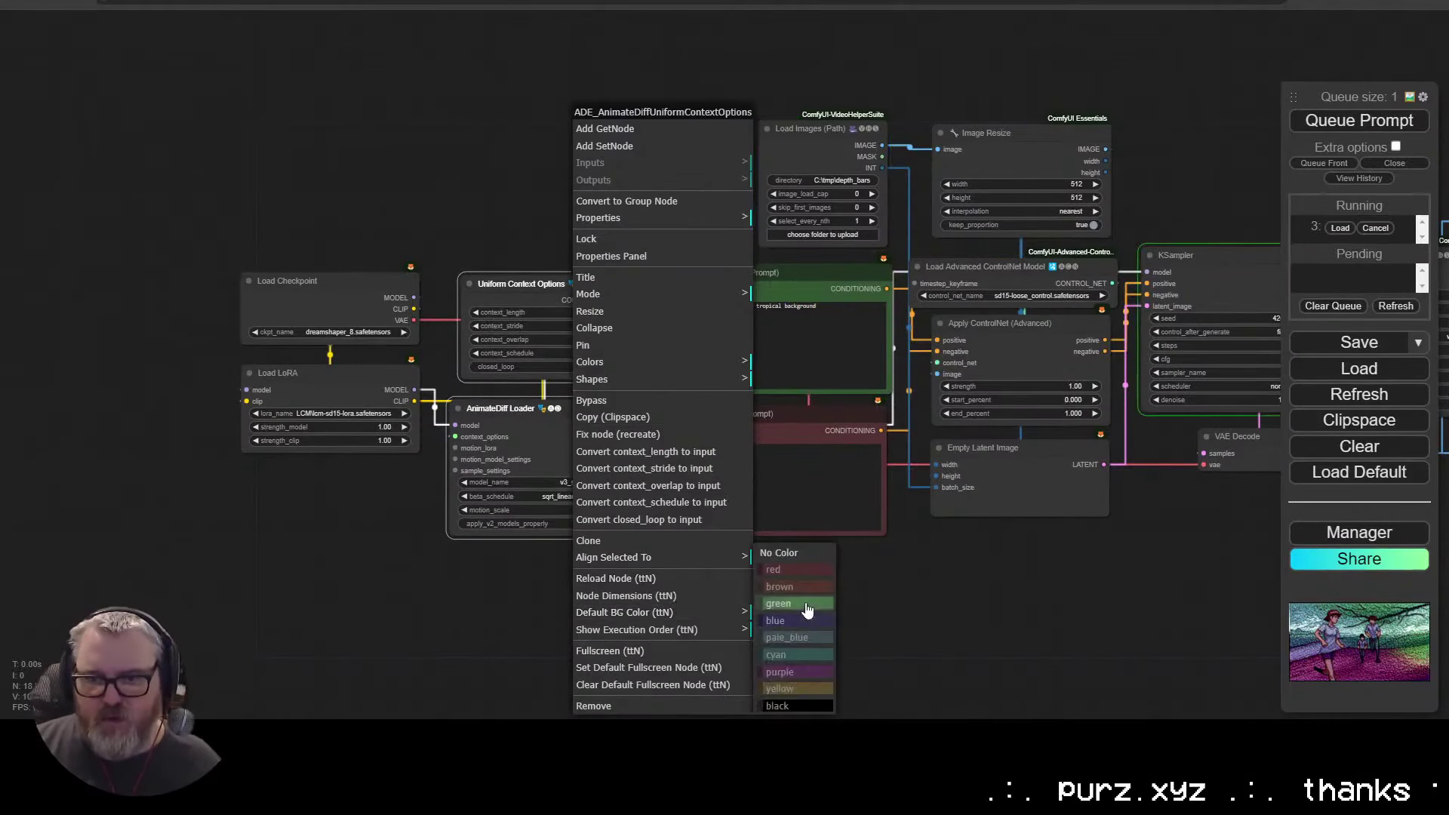
left_click(822, 692)
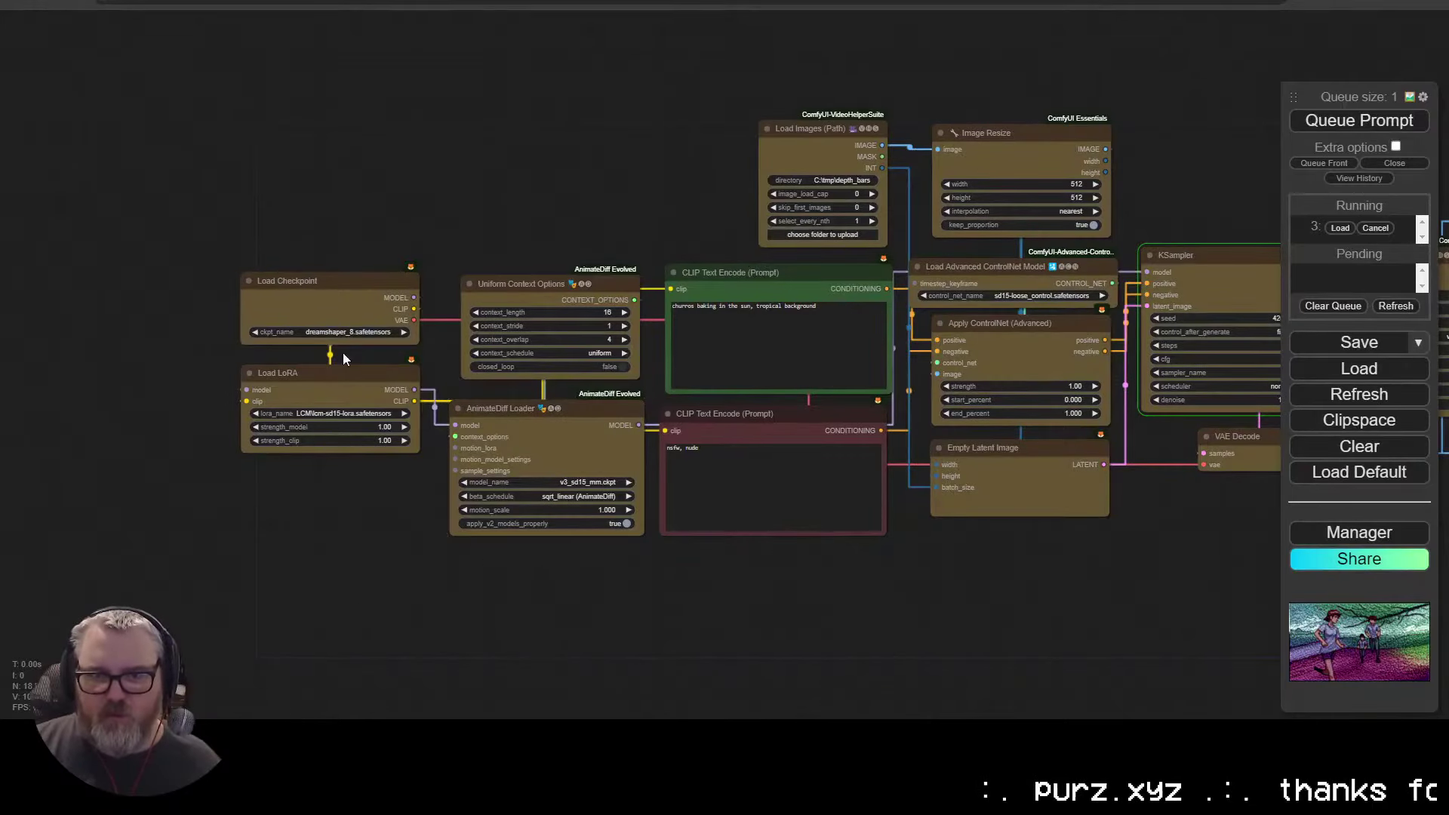
Step: Change the default node background colour to green
right_click(332, 283)
left_click(492, 551)
left_click(545, 604)
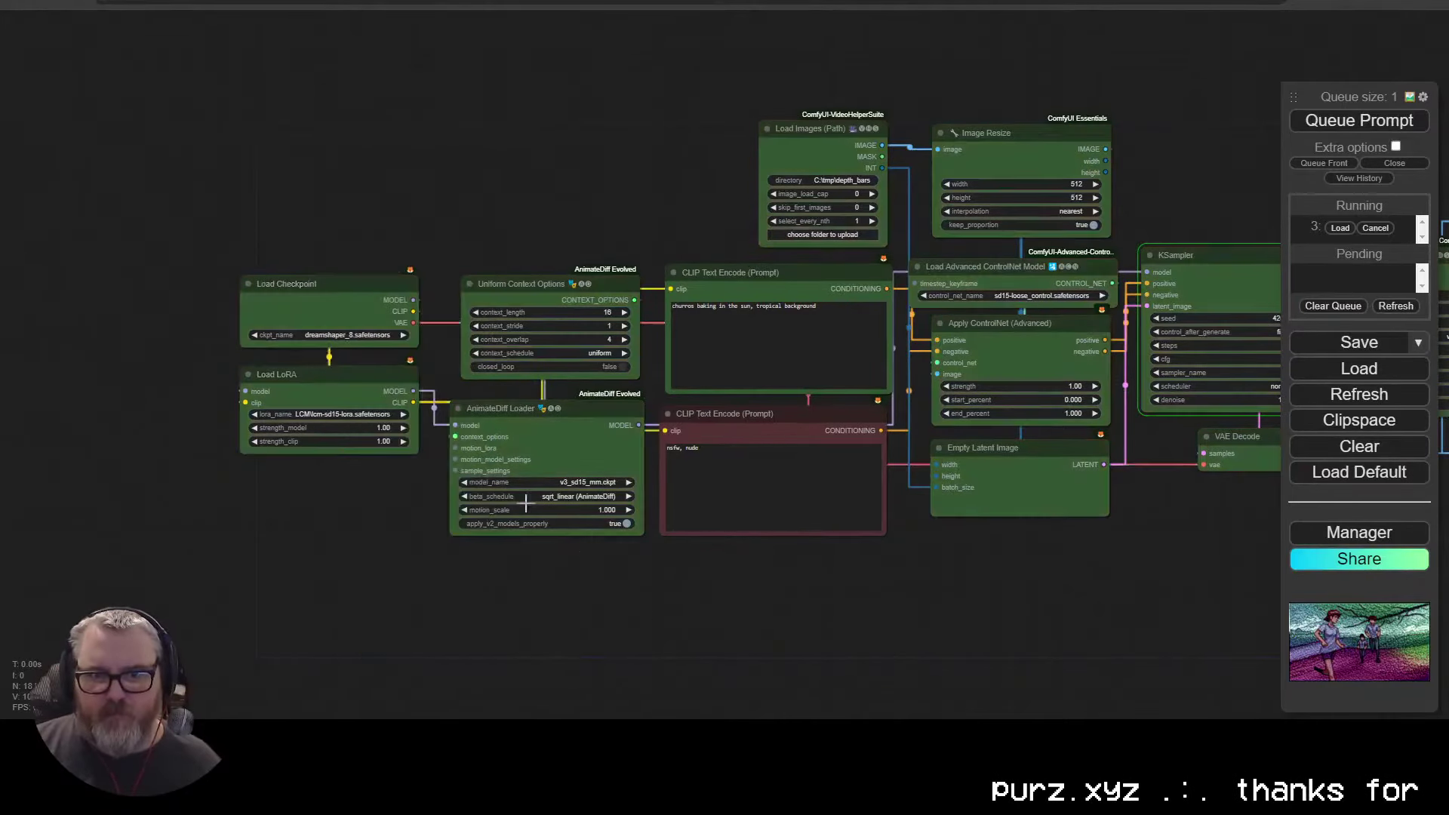
right_click(519, 429)
left_click(604, 614)
left_click(747, 605)
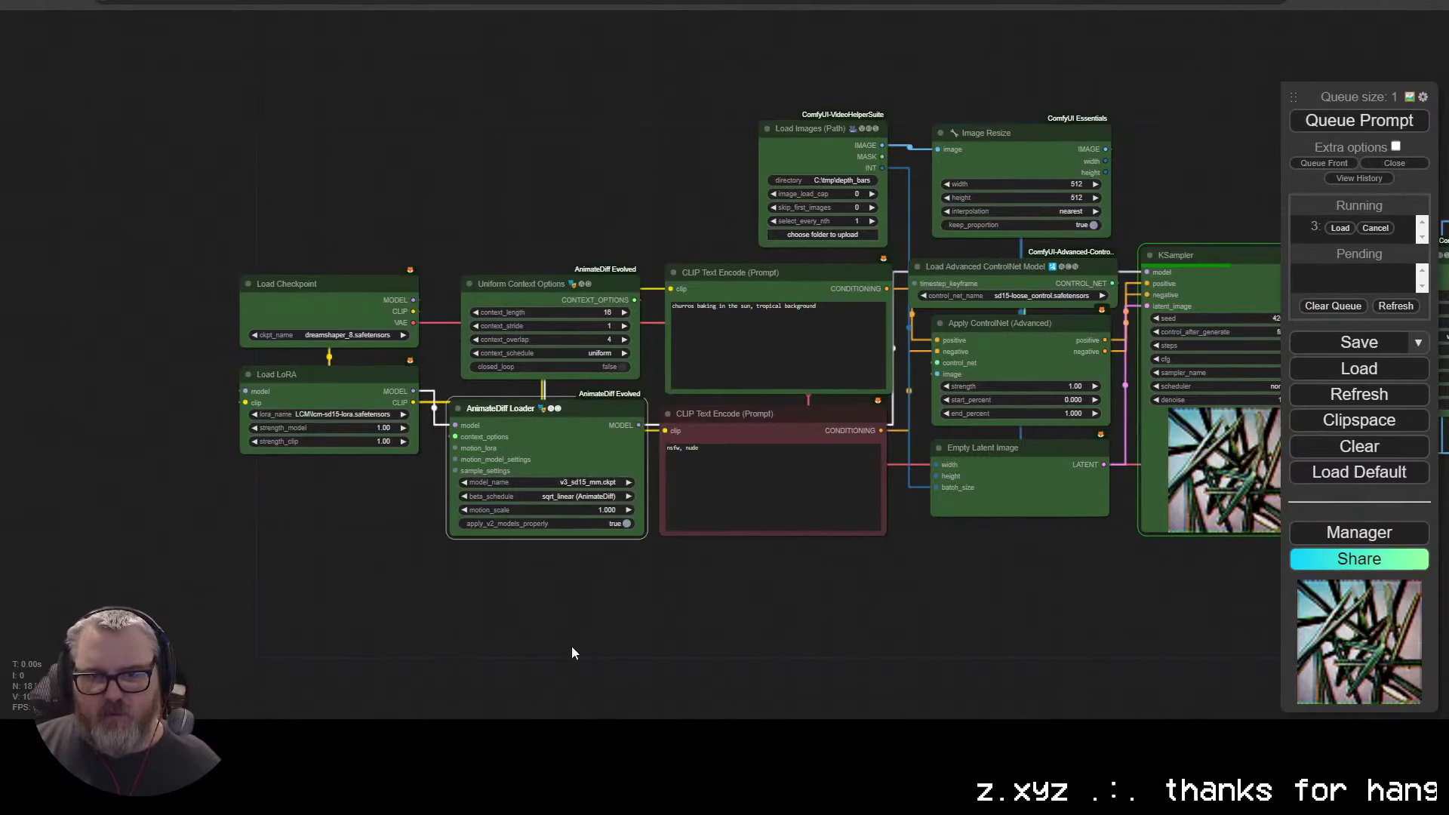
Step: Colour the AnimateDiff Loader and Uniform Context Options nodes yellow
left_click_drag(572, 645, 570, 606)
right_click(542, 245, "shift")
left_click(760, 551)
left_click(756, 557)
right_click(537, 405)
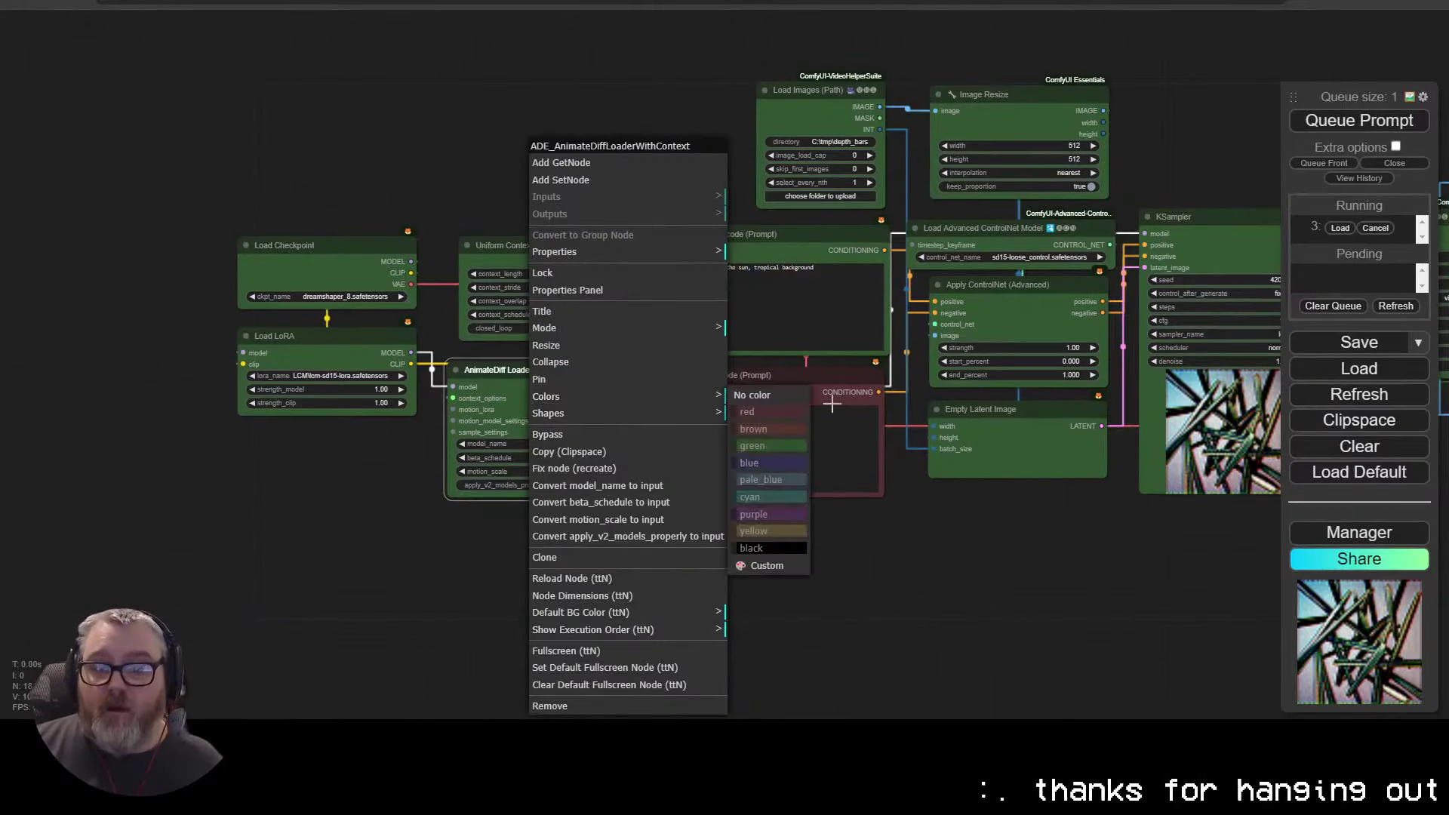
left_click(789, 533)
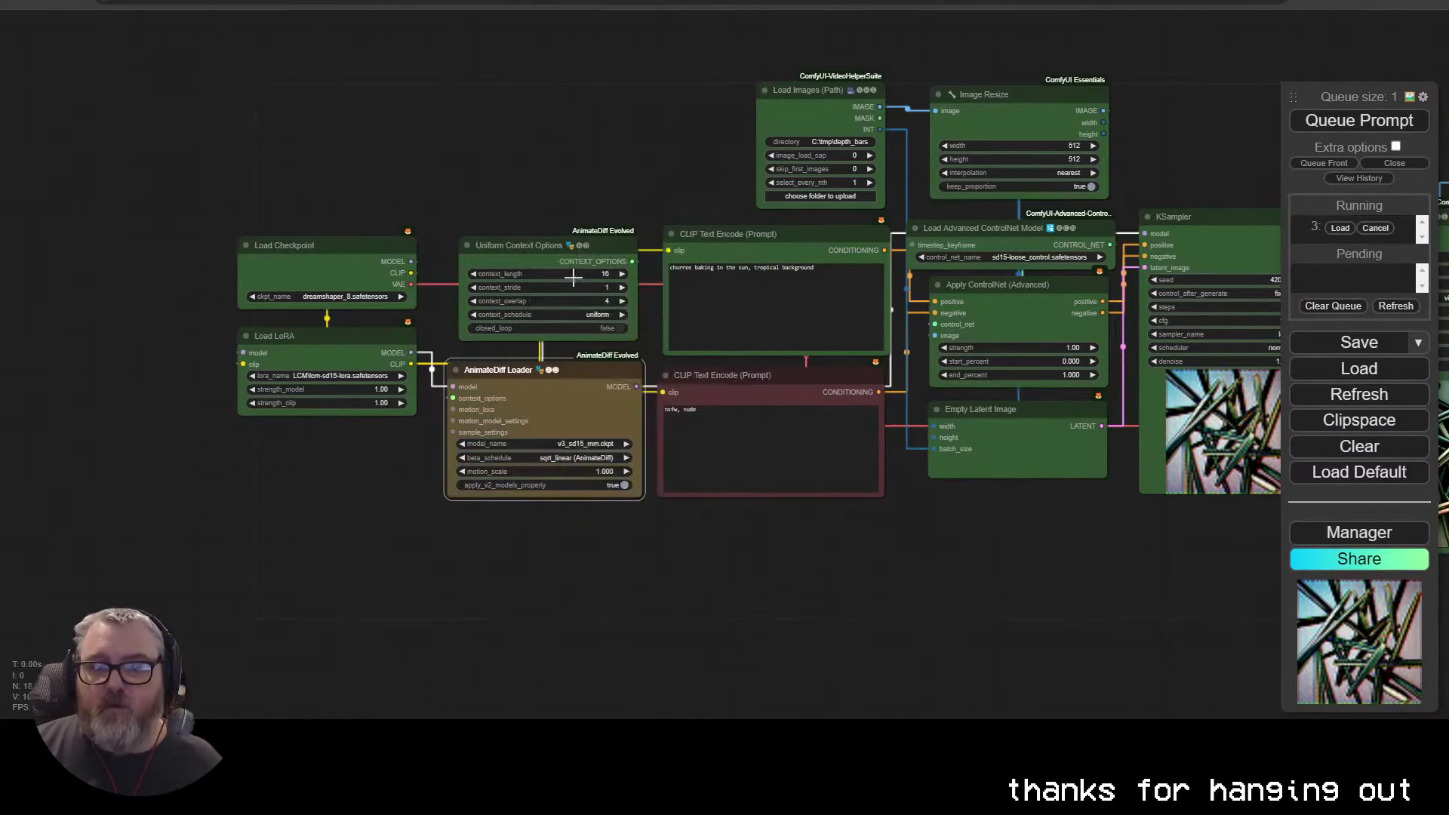
right_click(556, 273)
left_click(575, 379)
left_click(782, 518)
Step: Colour the Load Images (Path) node blue and the Image Resize node cyan
left_click_drag(736, 136, 317, 325)
right_click(364, 321)
left_click(446, 399)
left_click(557, 458)
right_click(583, 301)
left_click(612, 354)
left_click(781, 459)
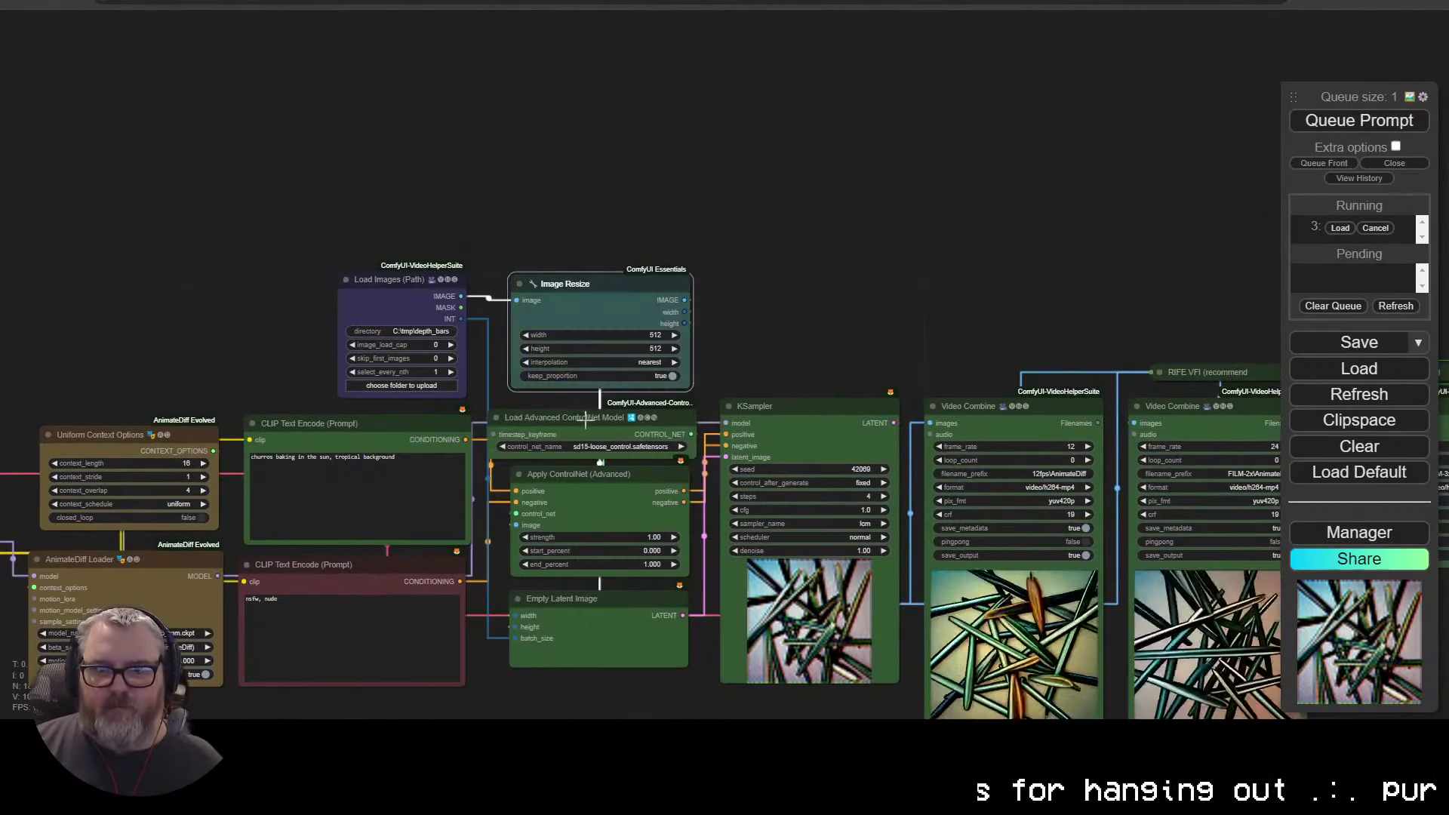
Step: Colour the Load Advanced ControlNet Model and Apply ControlNet (Advanced) nodes yellow and the KSampler purple
left_click(598, 473)
right_click(606, 419, "shift")
left_click(634, 431)
left_click(808, 571)
right_click(606, 601)
left_click(1012, 457)
left_click_drag(1041, 324, 476, 38)
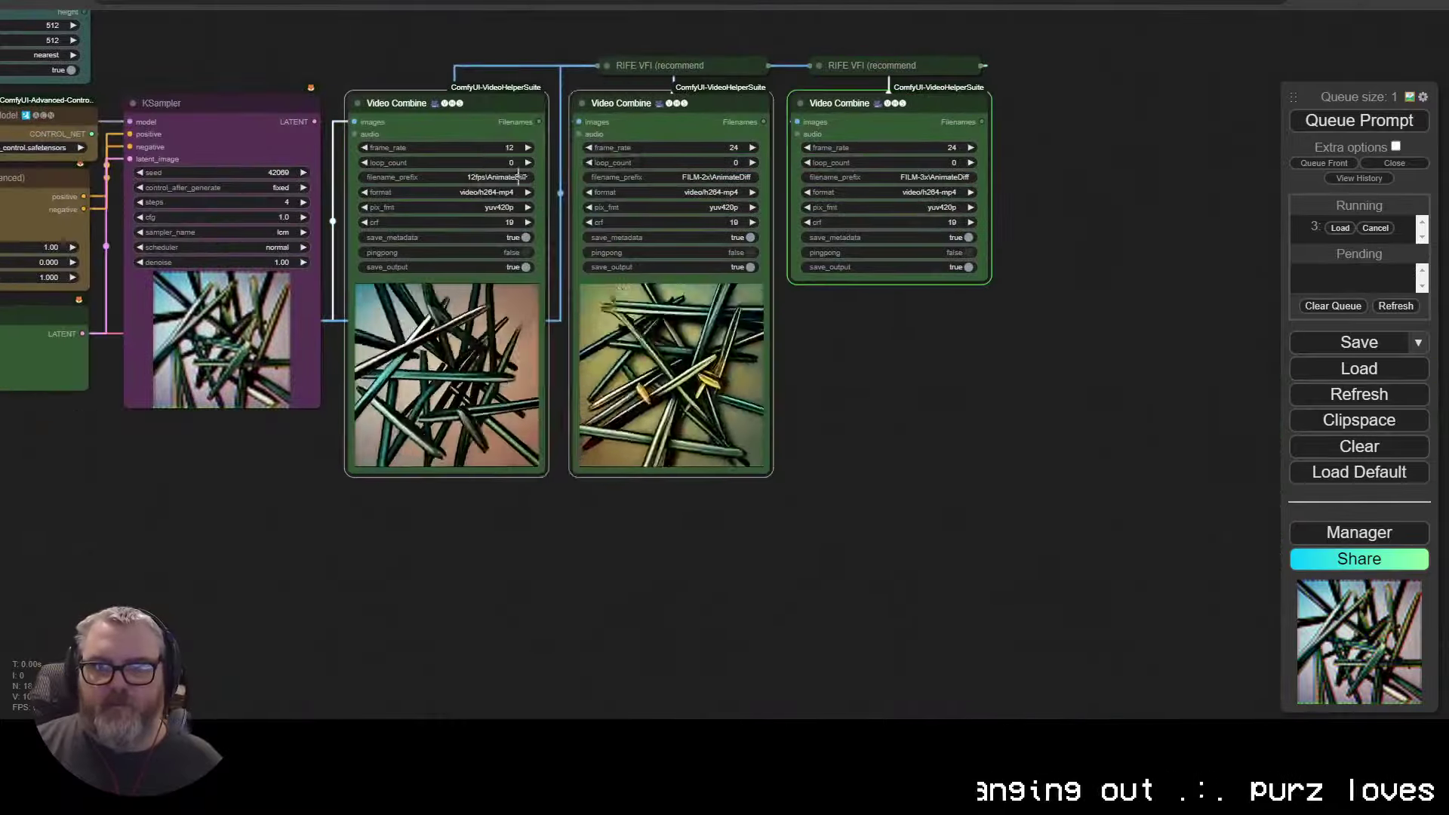
Step: Colour the three Video Combine nodes blue and the RIFE VFI nodes cyan
right_click(366, 104)
left_click(573, 400)
right_click(709, 62)
left_click(804, 323)
left_click(938, 423)
left_click_drag(317, 622, 605, 618)
scroll(765, 676, "up", 3)
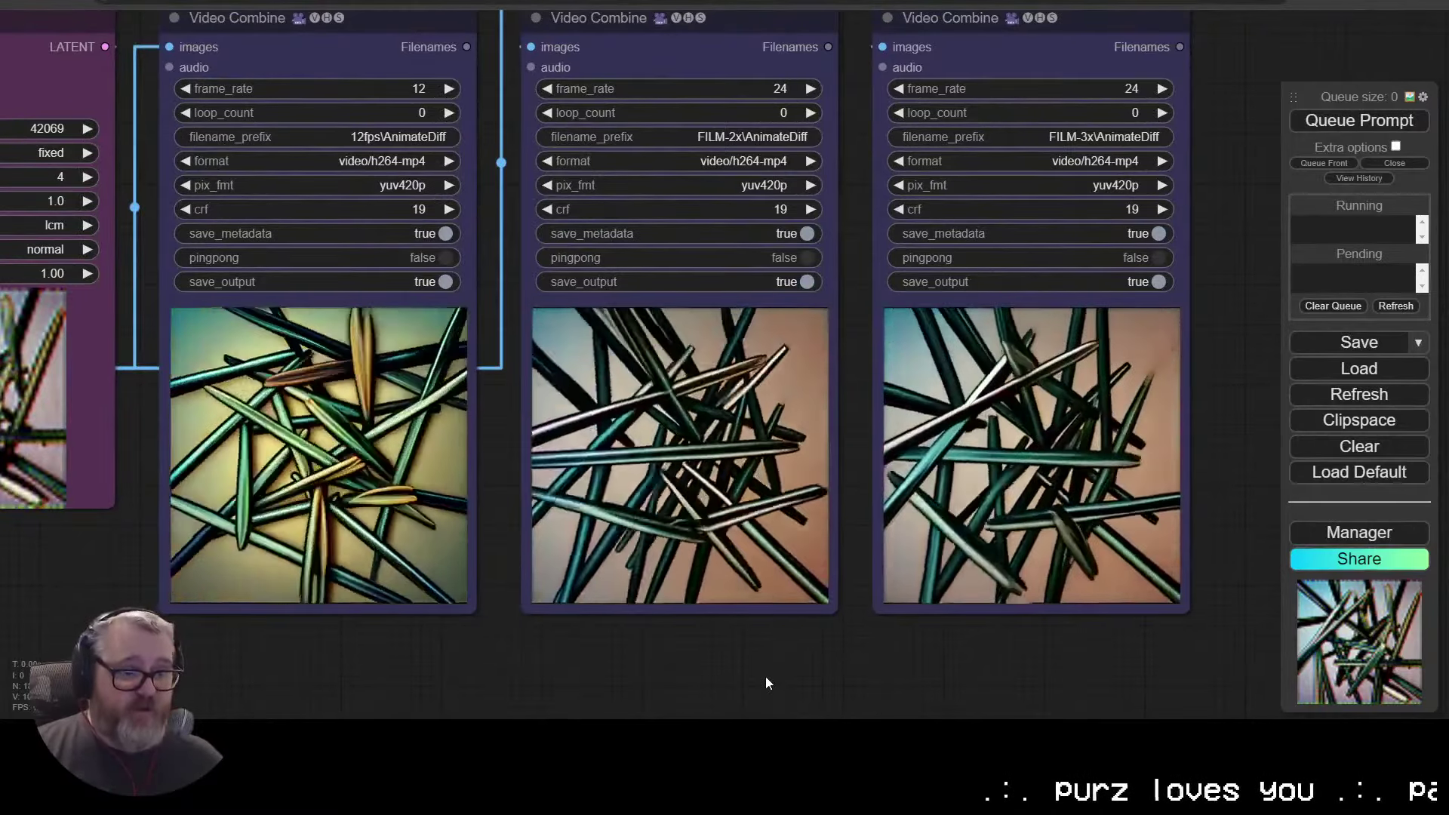
Step: Duplicate the KSampler below the original and add an Upscale Latent By node feeding the copy's latent input
scroll(765, 683, "down", 10)
scroll(540, 658, "up", 5)
left_click_drag(541, 654, 569, 538)
left_click_drag(434, 147, 434, 477, "alt")
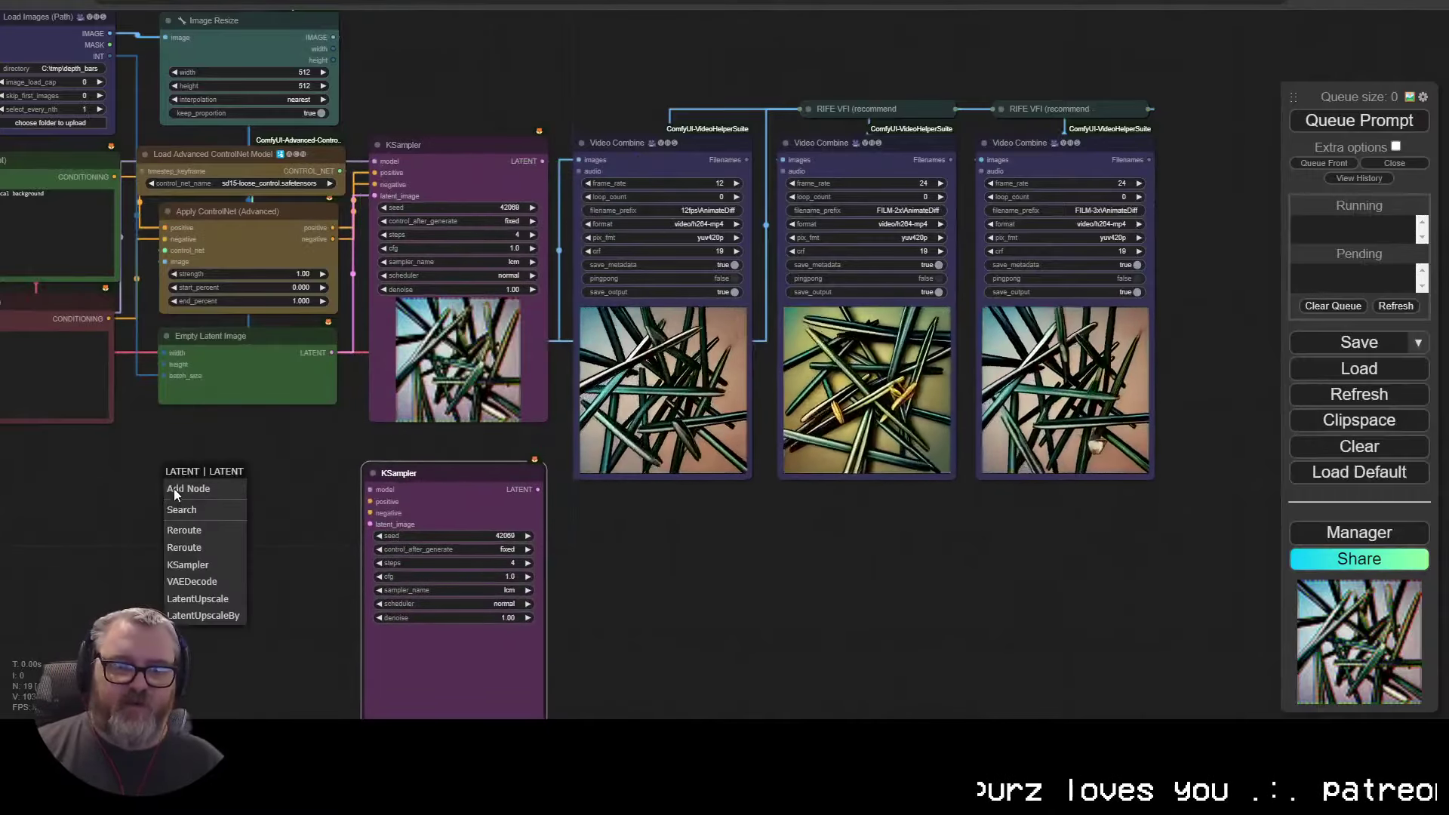
left_click(202, 615)
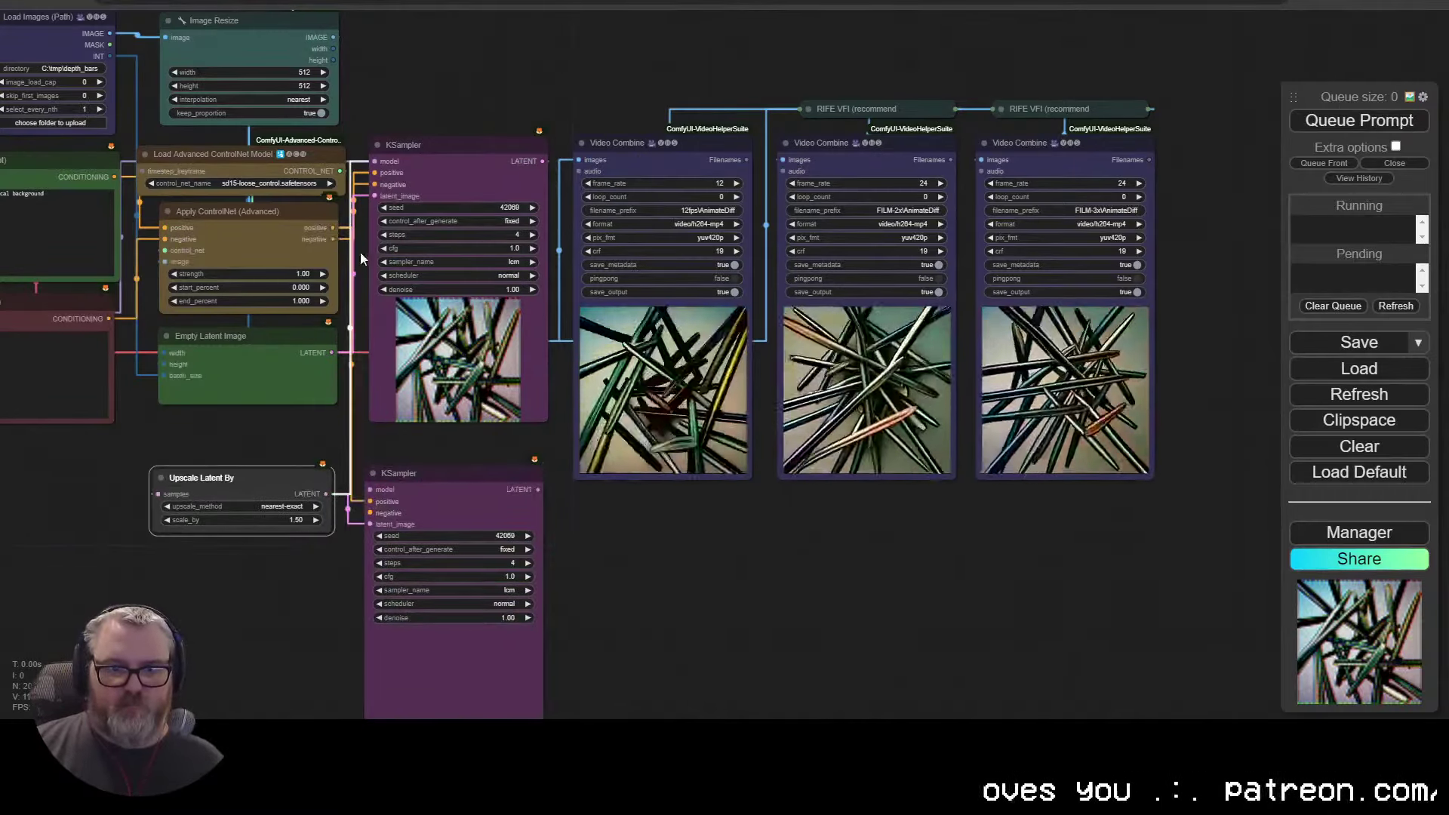
Step: Wire the ControlNet conditioning and AnimateDiff model into the second KSampler, and add a VAE Decode node for its latent output
left_click_drag(333, 238, 370, 513)
left_click_drag(91, 453, 449, 413)
left_click_drag(220, 282, 727, 449)
left_click_drag(908, 448, 528, 664)
left_click(538, 672)
Step: Duplicate the Video Combine and RIFE VFI nodes and place the copies in a row beside the second KSampler
scroll(537, 670, "down", 2)
left_click_drag(1057, 98, 573, 445, "ctrl")
key("ctrl+c")
key("ctrl+v")
left_click_drag(648, 480, 613, 477)
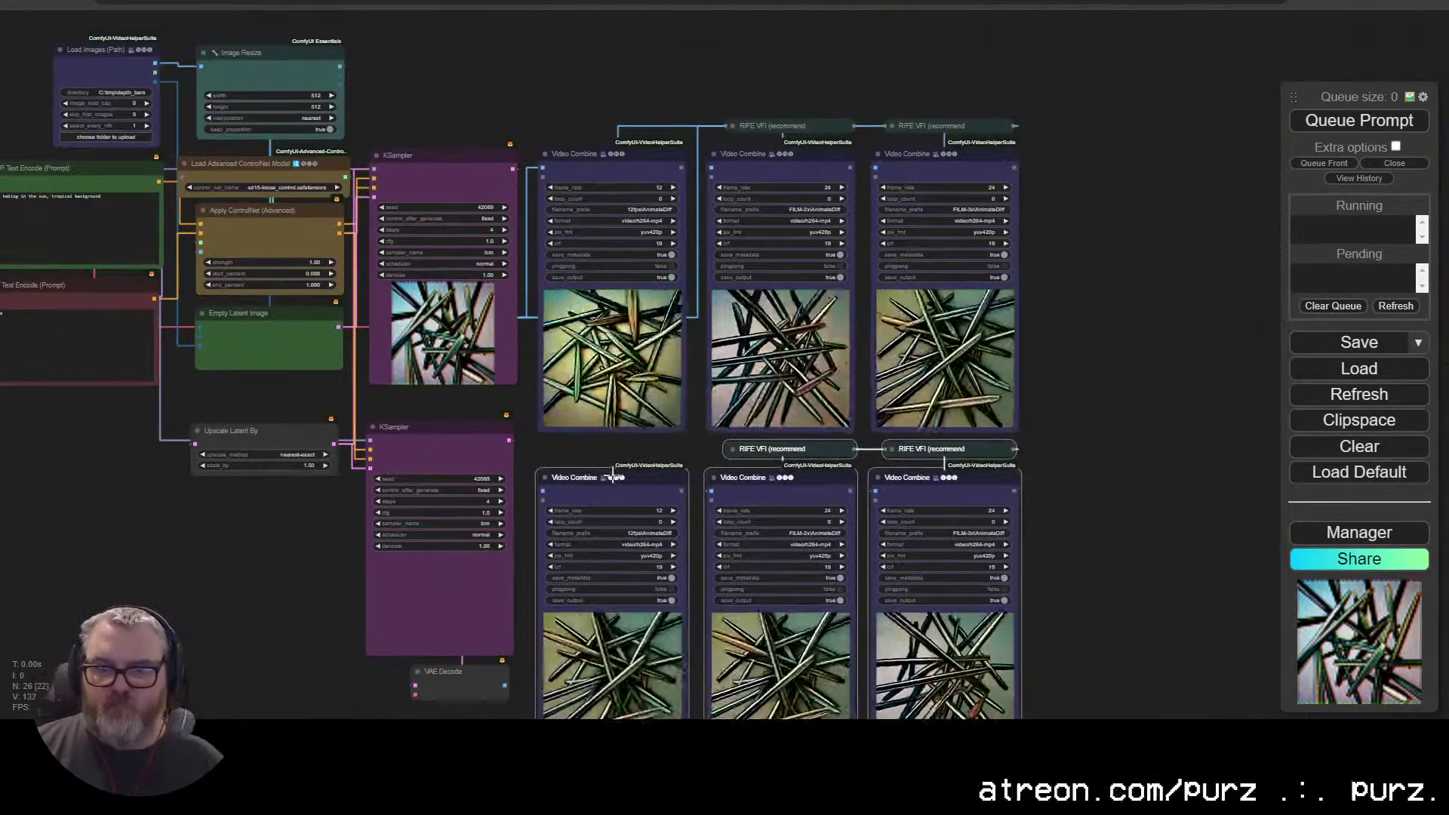
Step: Set the copied Video Combine filename prefixes to 12fps\Upscale-AnimateDiff, FILM-2x\Upscale-AnimateDiff and FILM-3x\Upscale-AnimateDiff
scroll(613, 477, "up", 5)
left_click(716, 292)
left_click(807, 291)
type("Upscale-")
key("Return")
left_click(1006, 291)
type("Upscale-")
left_click(902, 344)
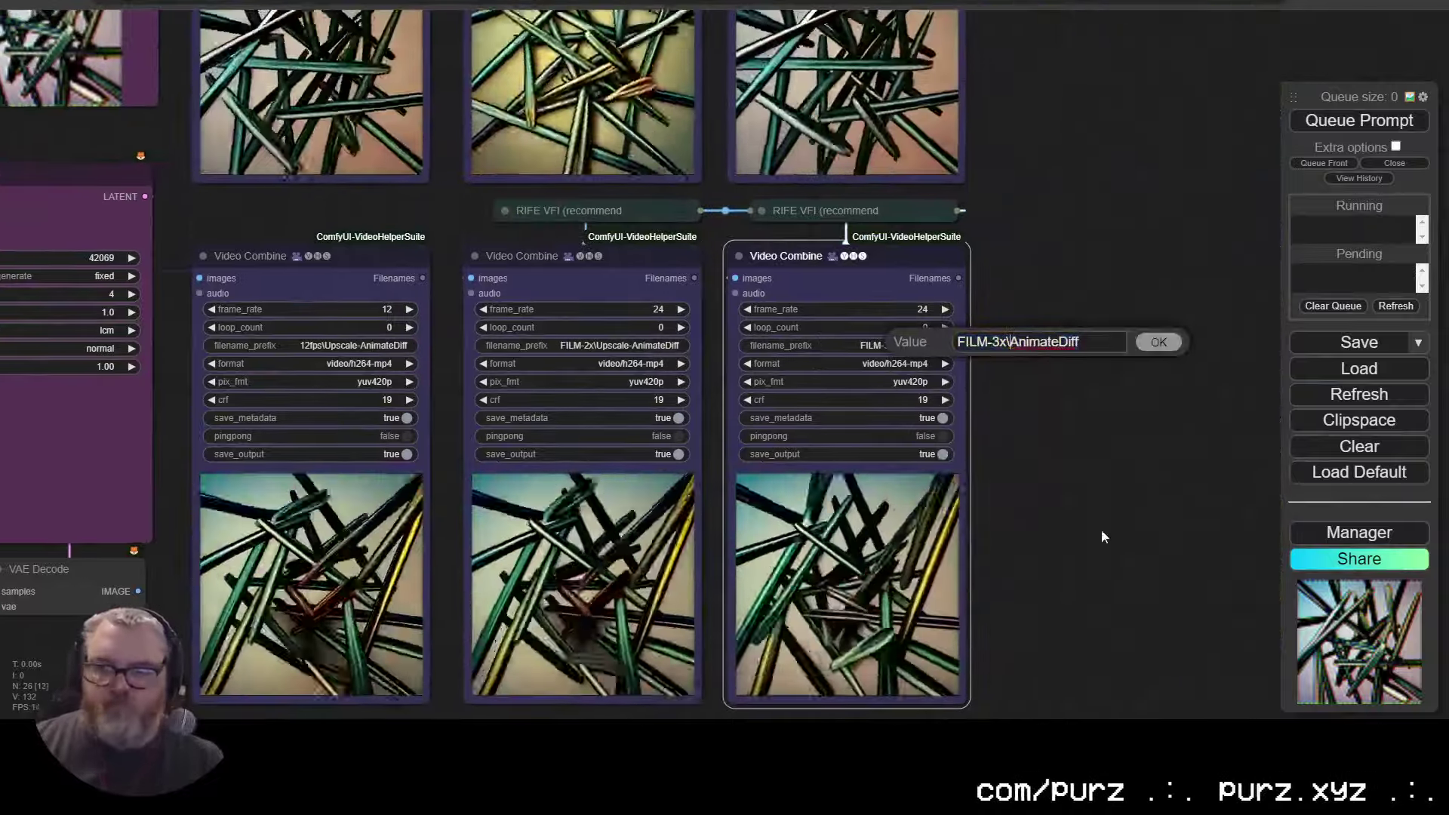
type("Upscale-")
key("Return")
Step: Delete the FILM-3x Video Combine nodes and their RIFE VFI nodes from both rows
scroll(640, 709, "down", 4)
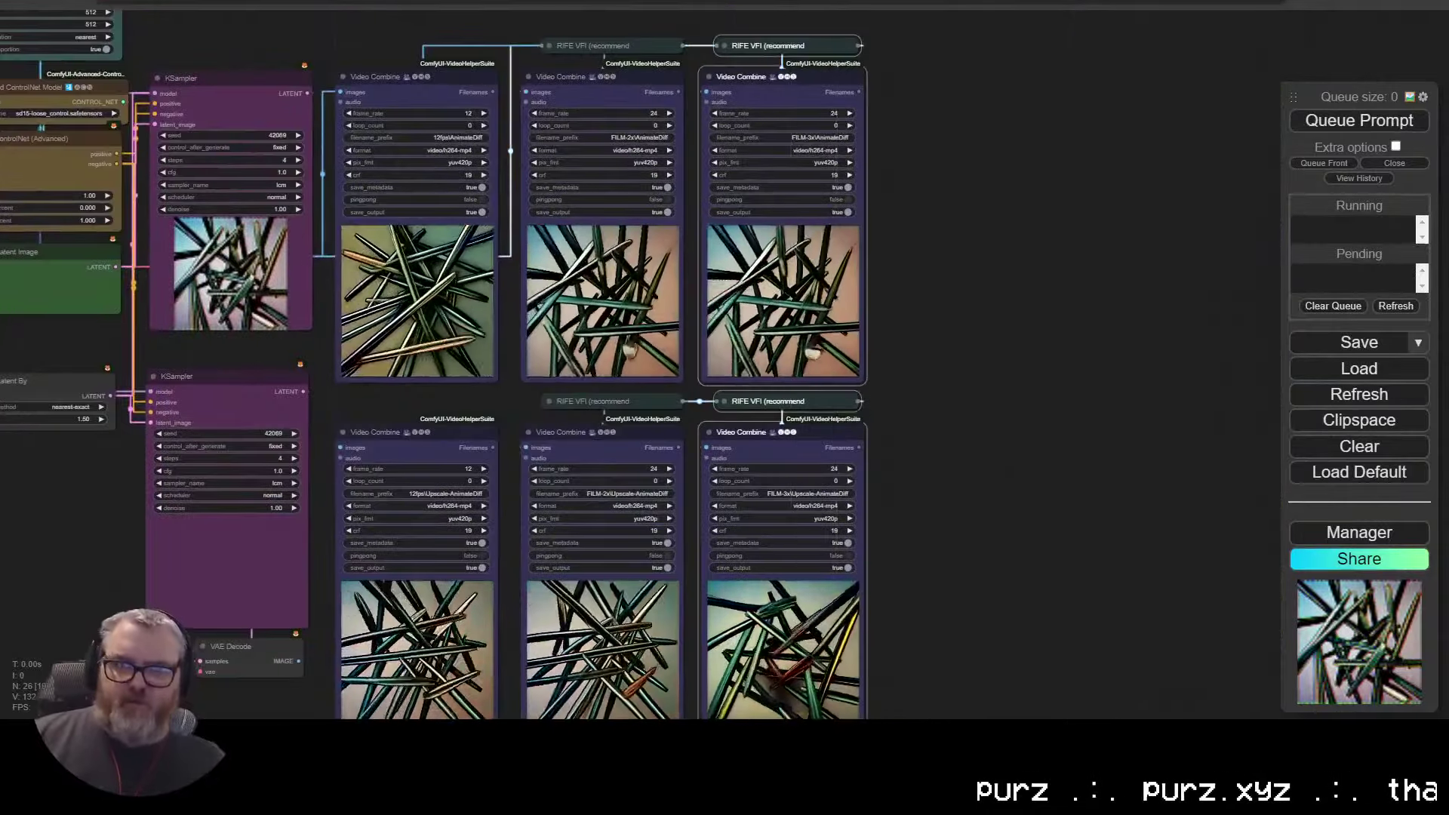
key("Delete")
scroll(763, 431, "up", 4)
Step: Connect the new VAE Decode image output to the 12fps upscale Video Combine and to the frames input of its RIFE VFI node
left_click_drag(763, 432, 1138, 252)
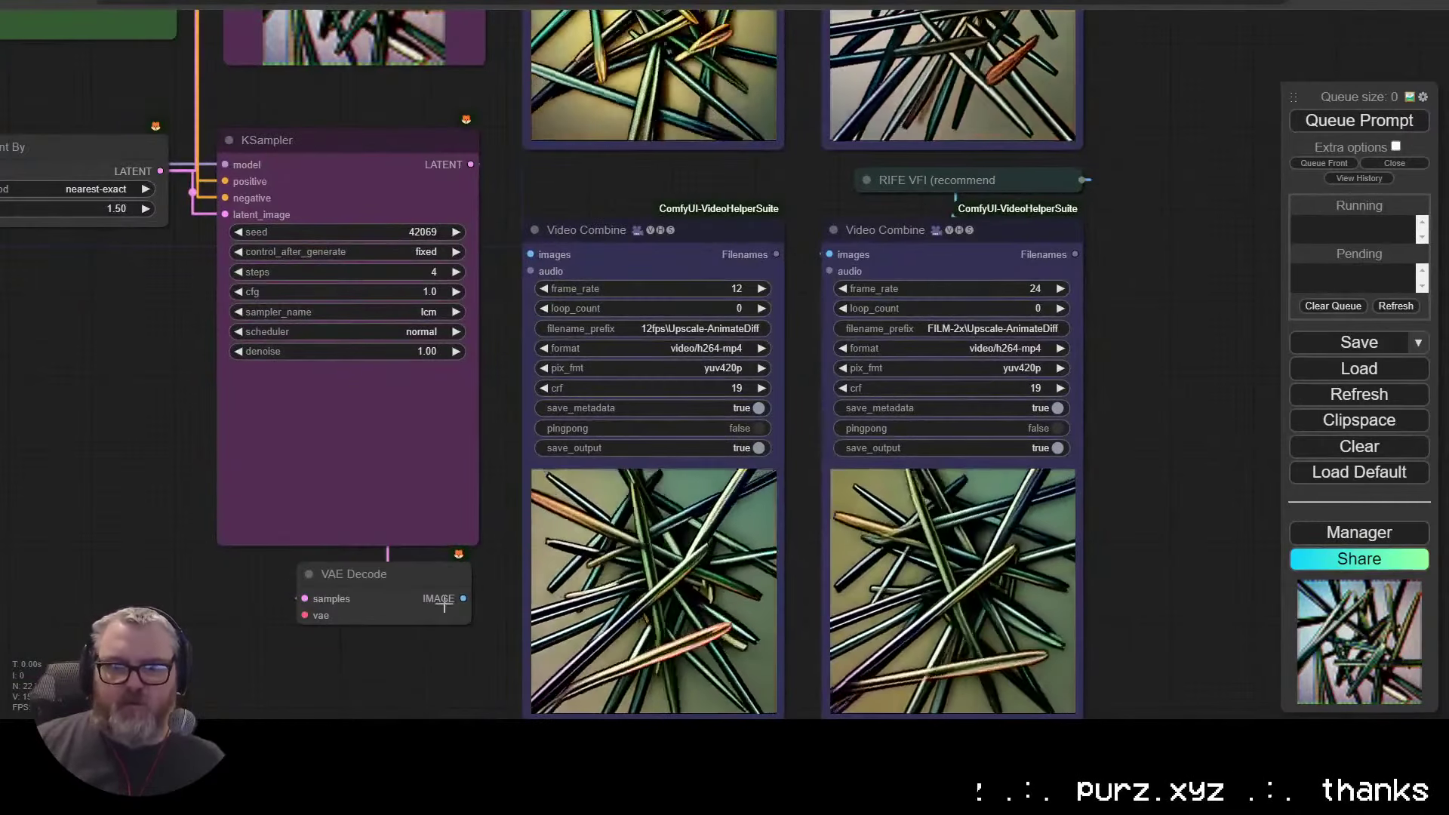
left_click_drag(463, 598, 530, 255)
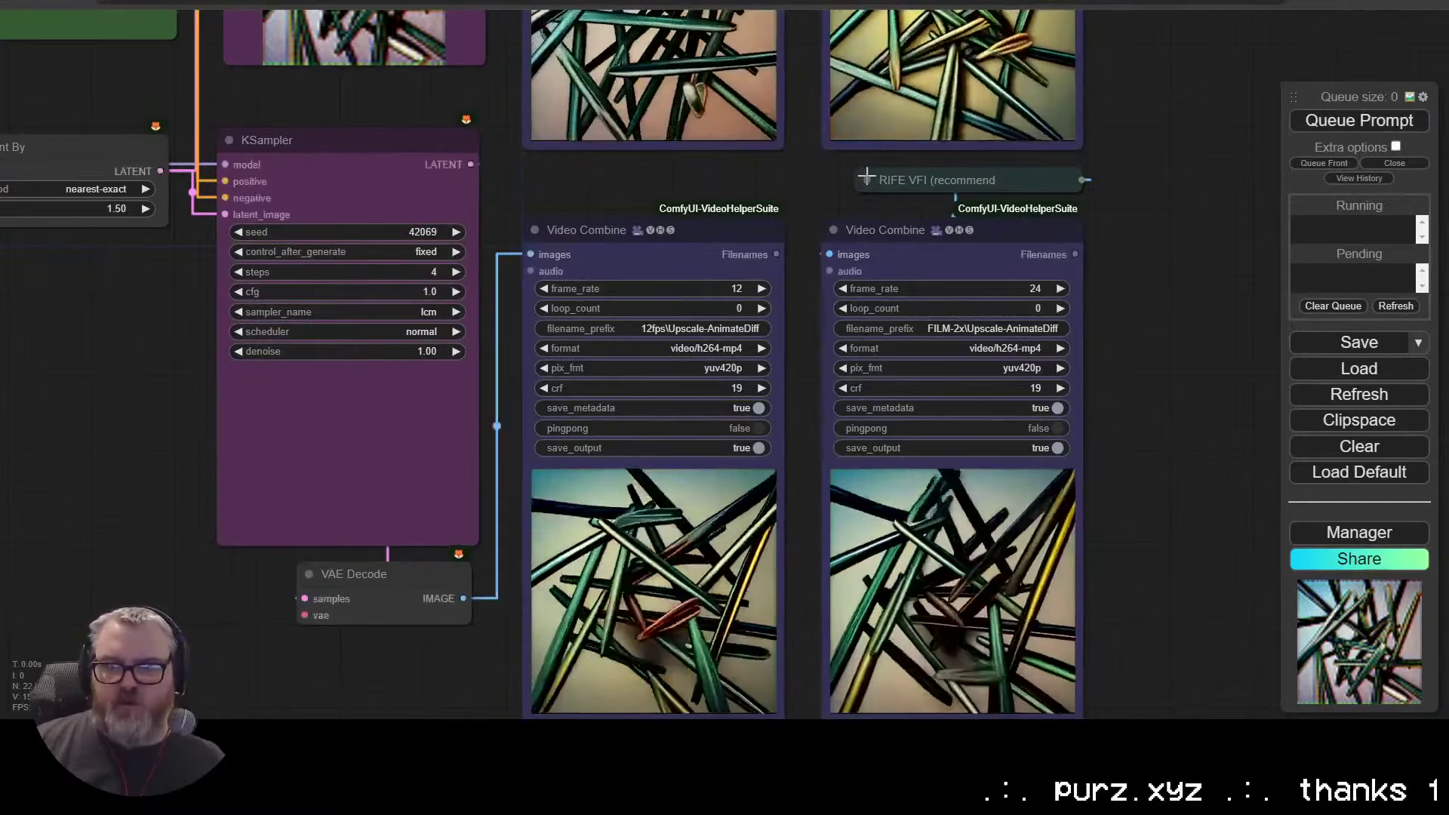
left_click(865, 177)
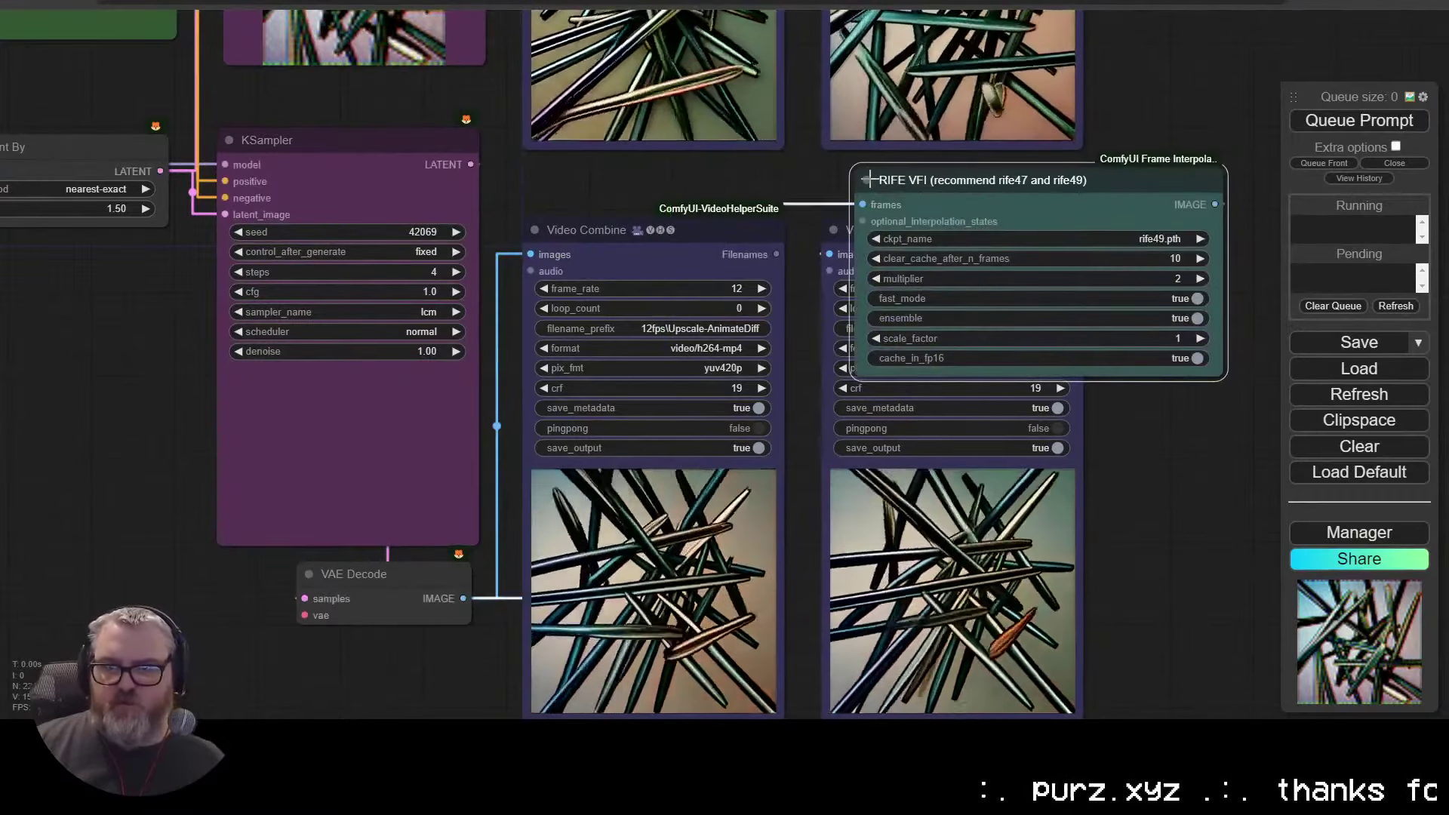
left_click(865, 179)
scroll(981, 463, "down", 4)
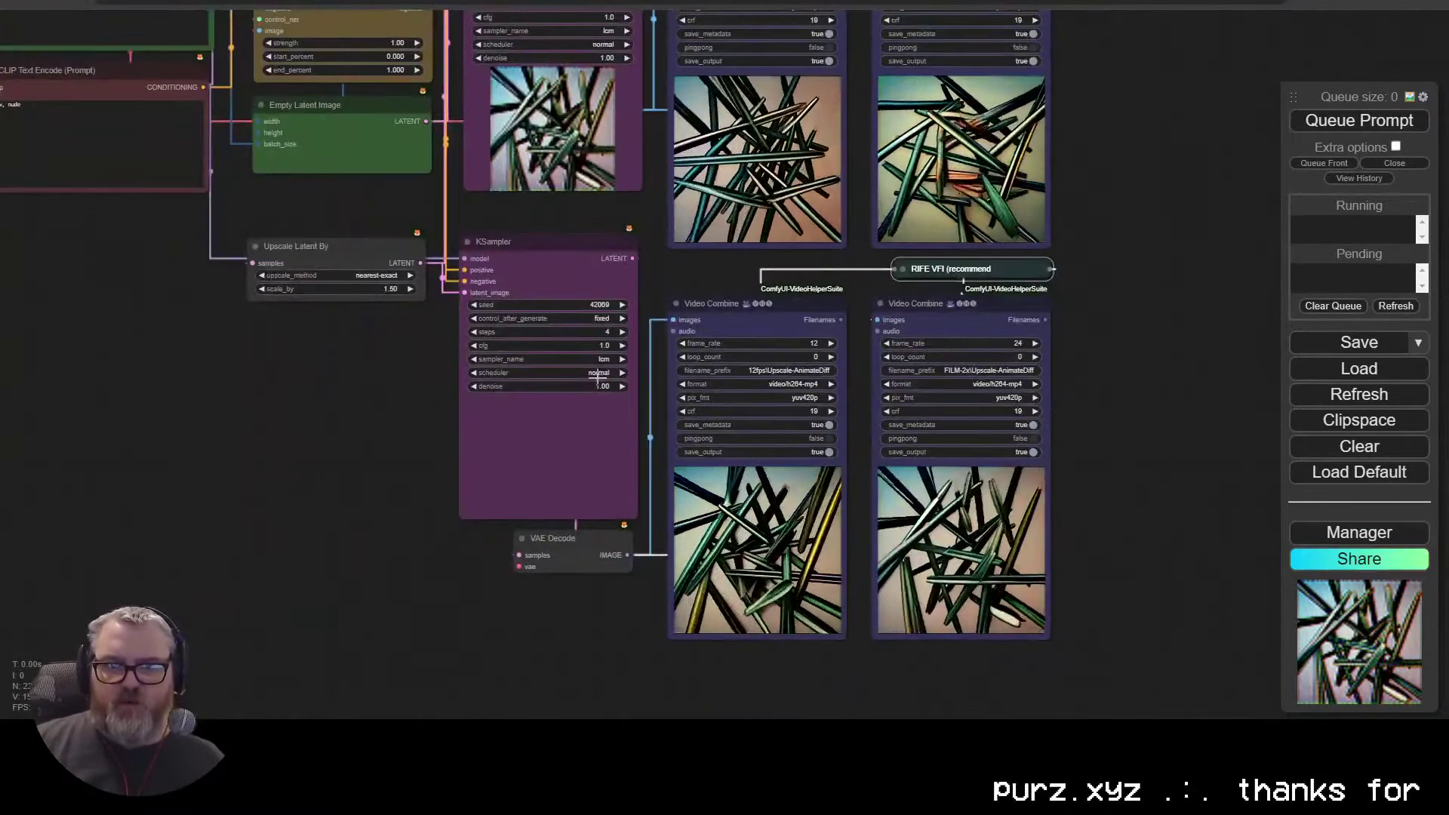
Step: Colour the Upscale Latent By node purple and place it directly above the second KSampler
left_click_drag(415, 378, 549, 463)
right_click(534, 406)
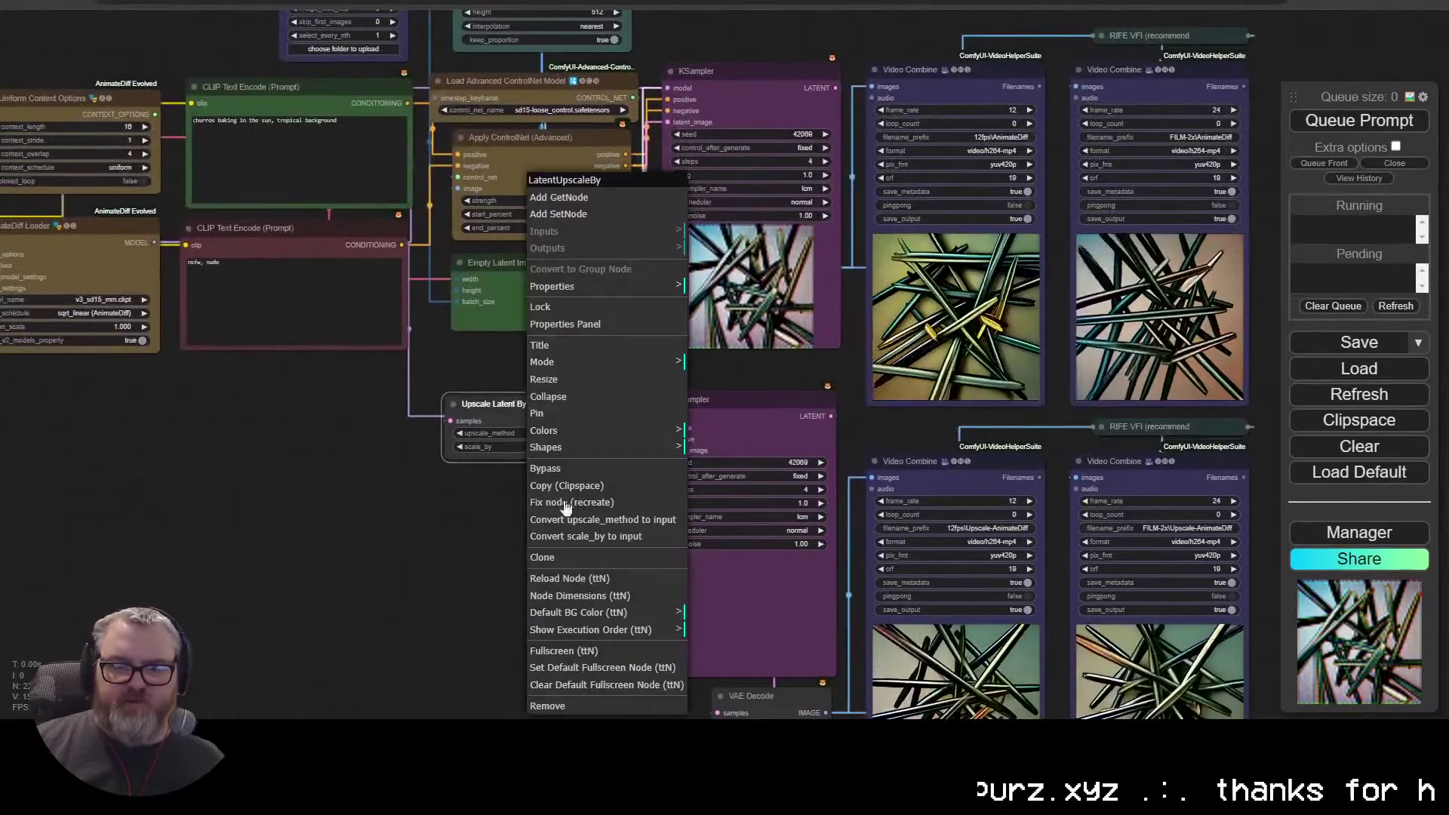
left_click(600, 431)
left_click(724, 550)
scroll(528, 411, "down", 2)
left_click_drag(513, 514, 375, 299)
left_click_drag(601, 372, 599, 478)
left_click(565, 174)
mouse_move(394, 194)
left_mouse_down()
mouse_move(565, 224)
mouse_move(565, 243)
left_mouse_up()
left_click_drag(1086, 601, 328, 198)
scroll(829, 468, "up", 4)
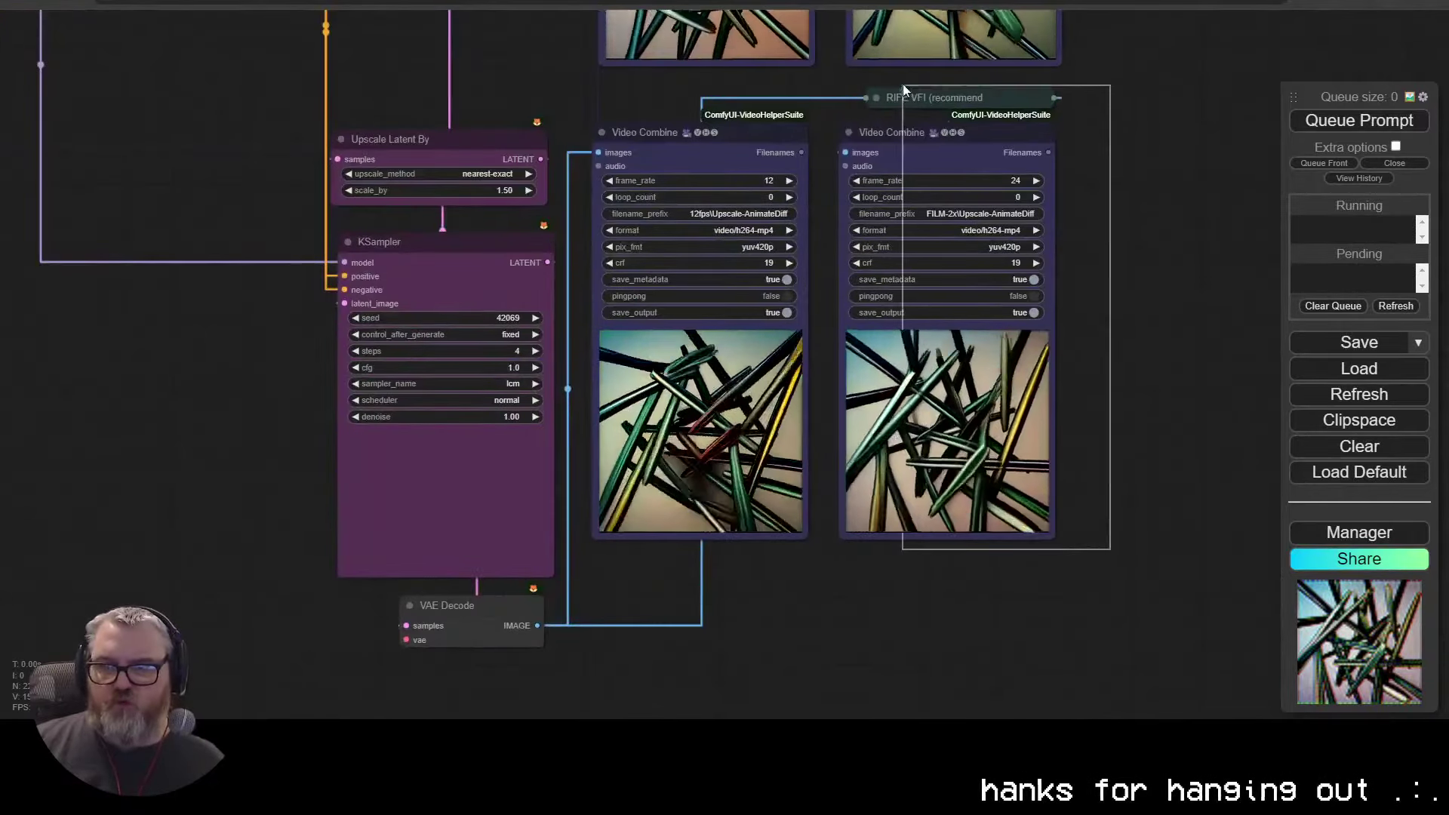
Step: Spread out and enlarge the two upscale Video Combine nodes, and try to run the workflow
left_click_drag(903, 85, 1145, 110)
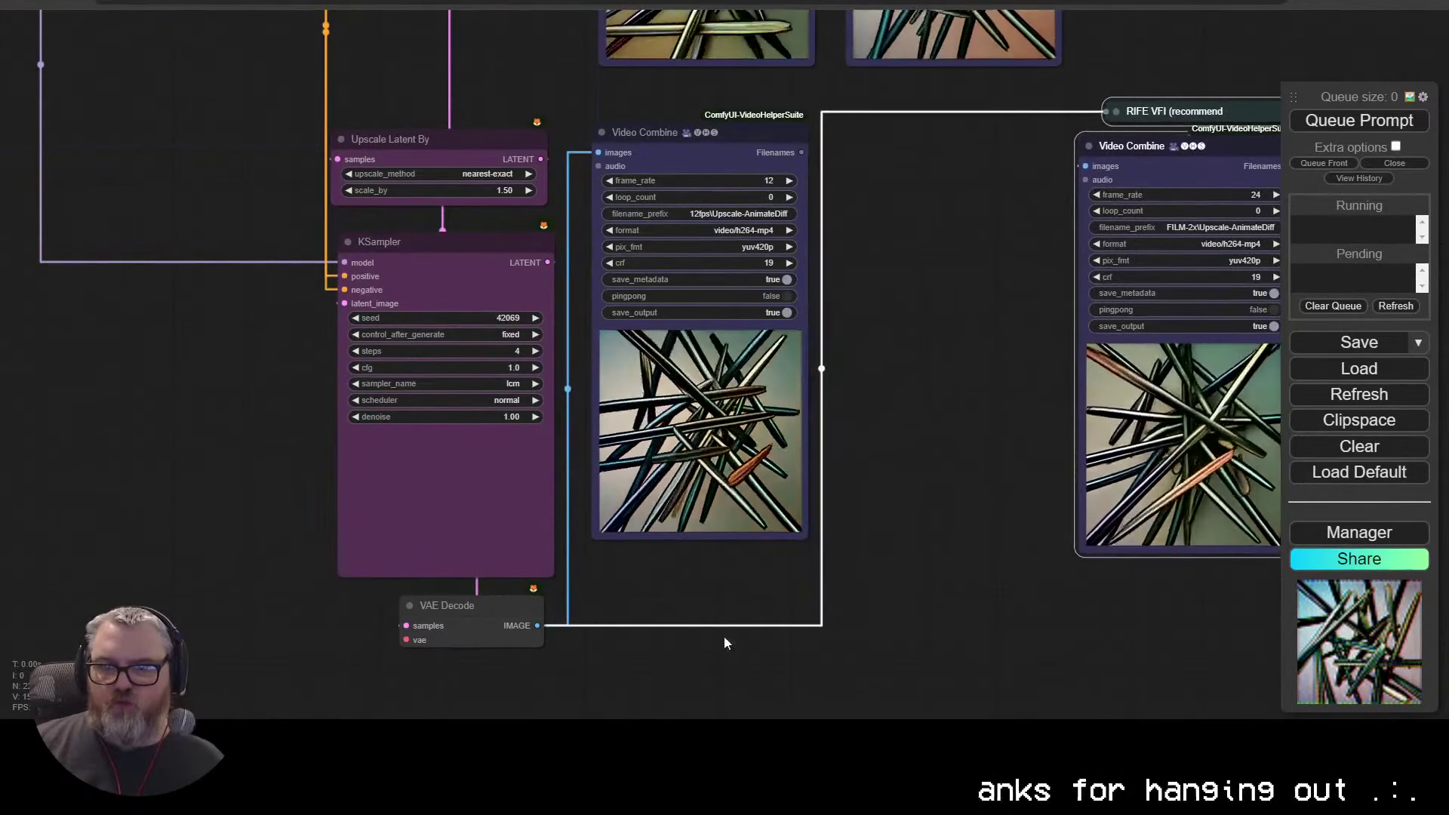
left_click_drag(805, 537, 816, 623)
scroll(822, 627, "down", 3)
left_click_drag(1000, 474, 1168, 636)
left_click_drag(927, 138, 1094, 132)
scroll(1043, 178, "down", 4)
left_click_drag(1019, 45, 1111, 52)
scroll(1043, 181, "up", 3)
left_click(1380, 127)
Step: Connect the Load Checkpoint VAE output to the second VAE Decode node and queue the prompt
scroll(1063, 139, "down", 2)
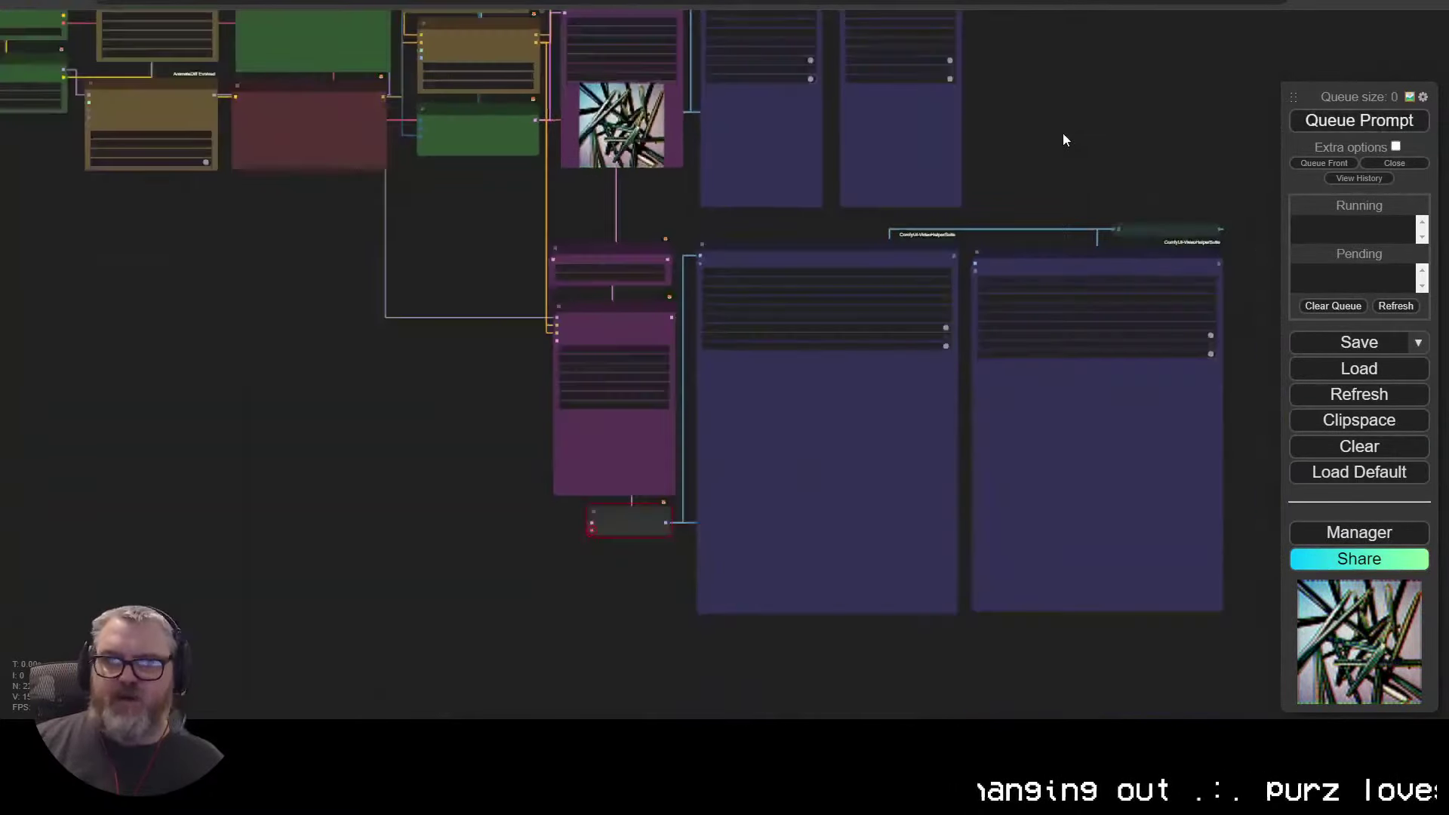
scroll(941, 215, "up", 4)
left_click_drag(941, 215, 935, 381)
left_click_drag(270, 370, 683, 216)
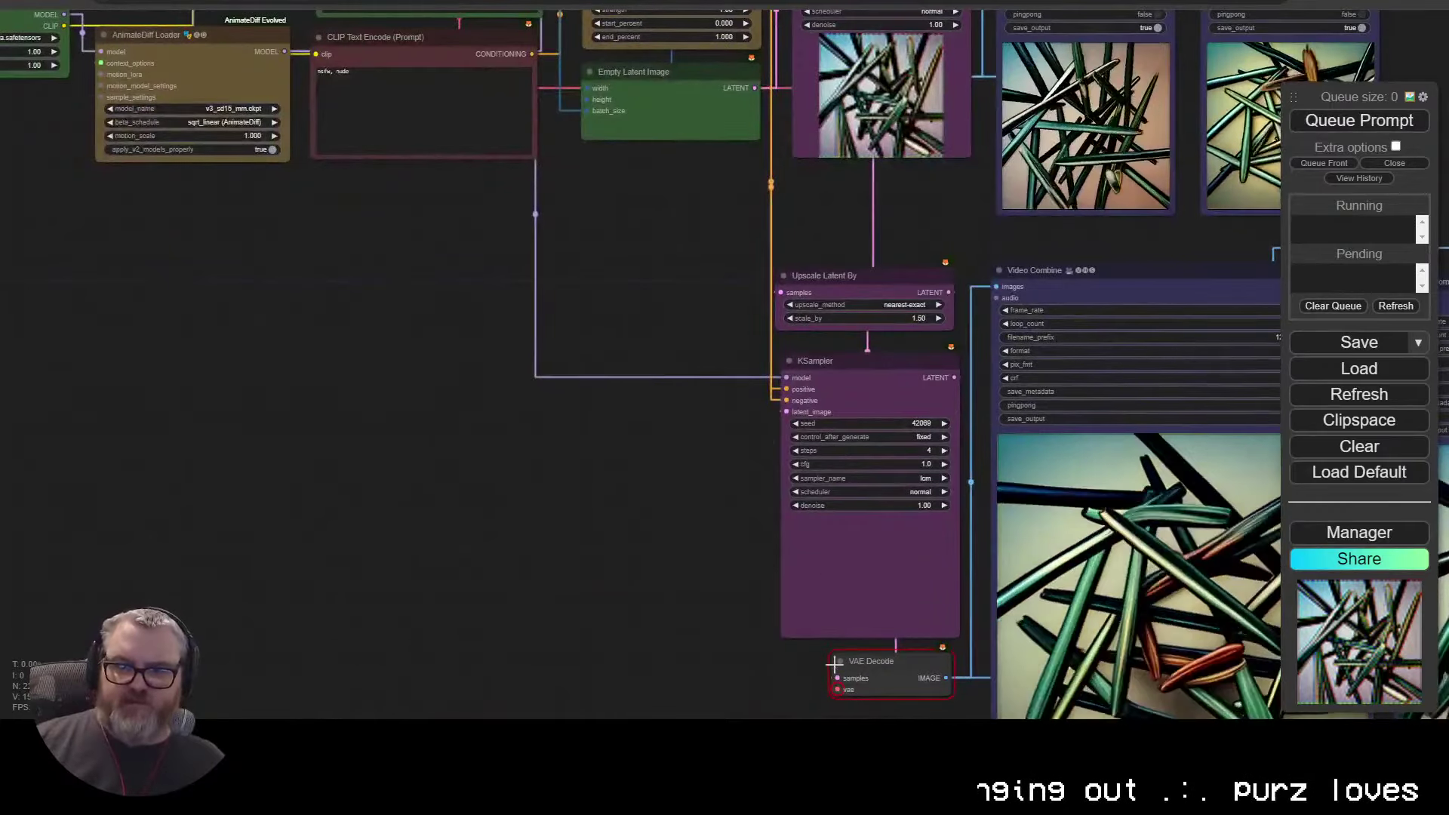
scroll(712, 556, "up", 1)
scroll(712, 556, "down", 3)
scroll(614, 516, "up", 3)
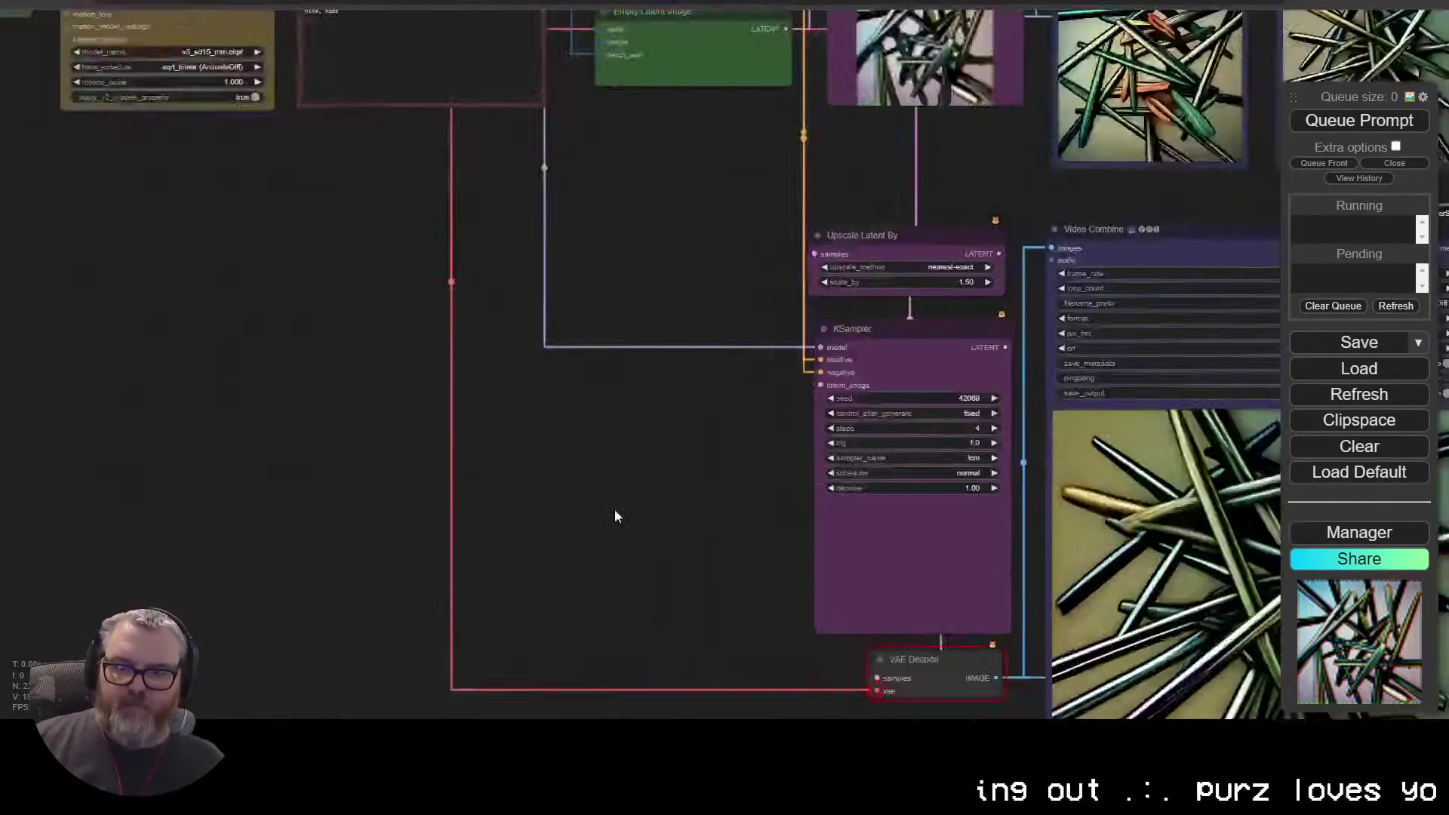
scroll(643, 508, "up", 3)
left_click_drag(655, 507, 29, 319)
scroll(159, 317, "down", 2)
left_click_drag(167, 324, 82, 421)
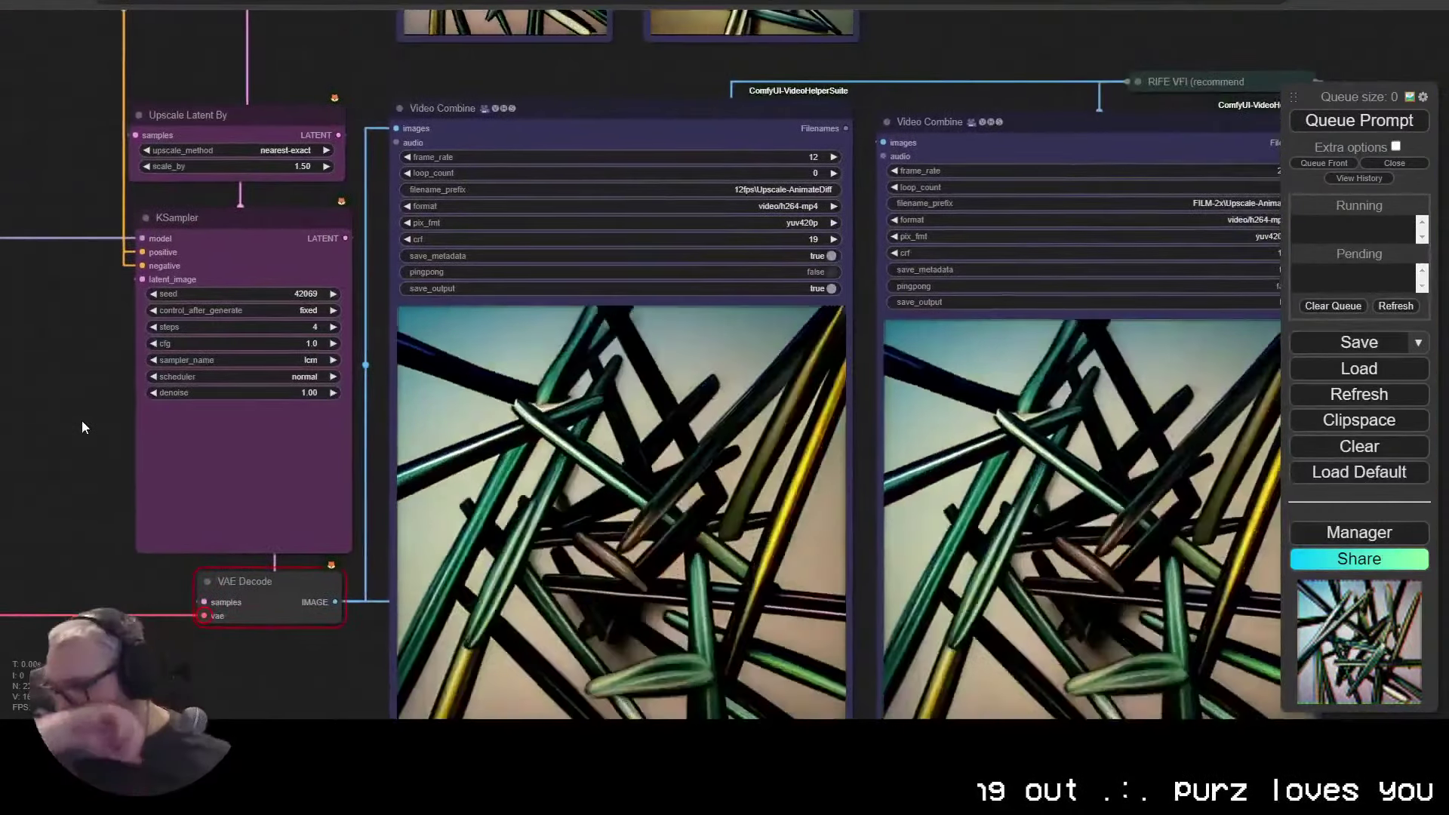
left_click(1340, 127)
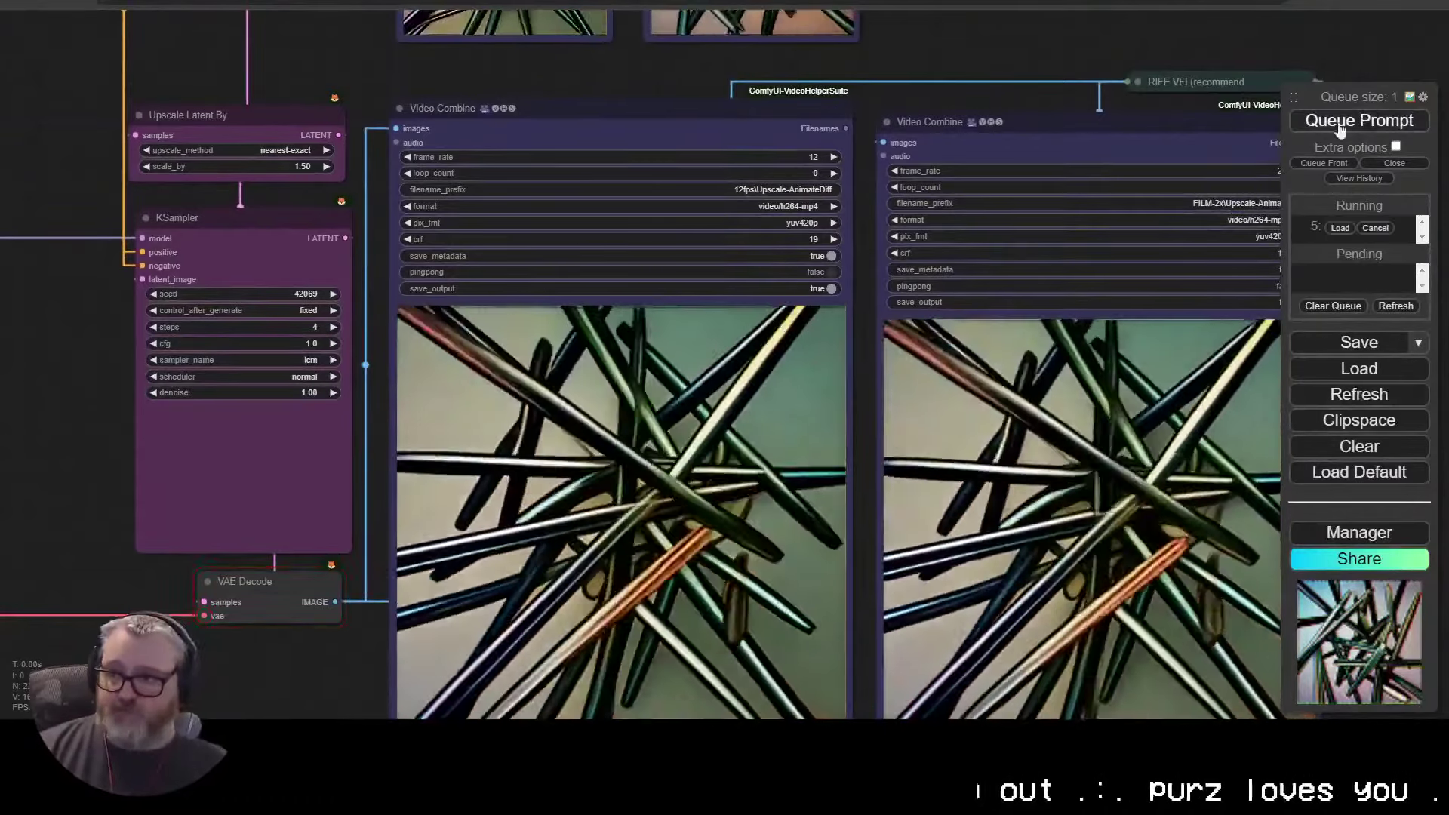
Step: Examine the ControlNet conditioning links into the upscale KSampler and its preview while the workflow runs
scroll(387, 147, "down", 2)
scroll(279, 314, "up", 1)
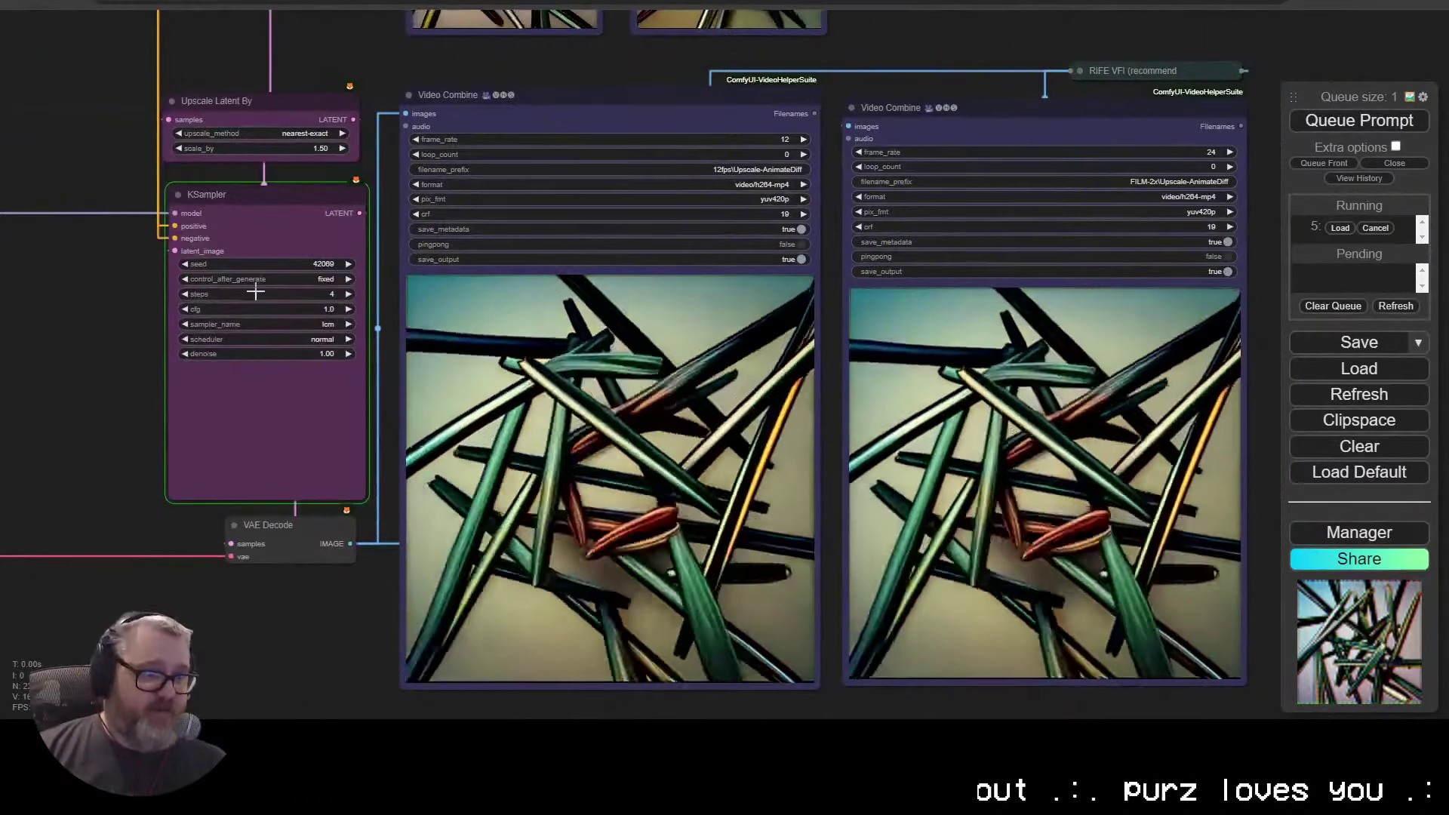
scroll(671, 542, "down", 1)
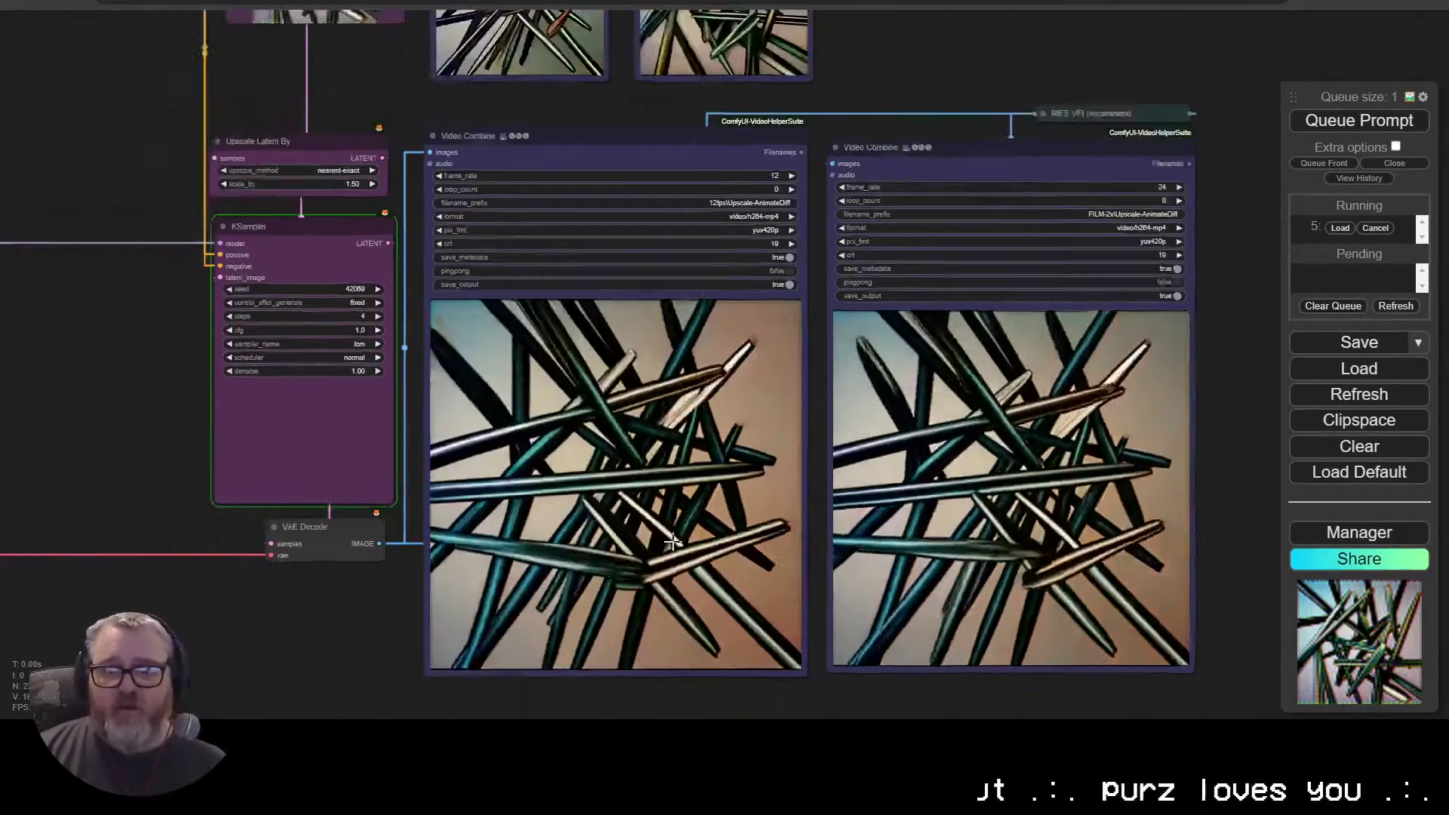
scroll(636, 475, "down", 5)
left_click_drag(219, 209, 569, 648)
scroll(570, 647, "up", 10)
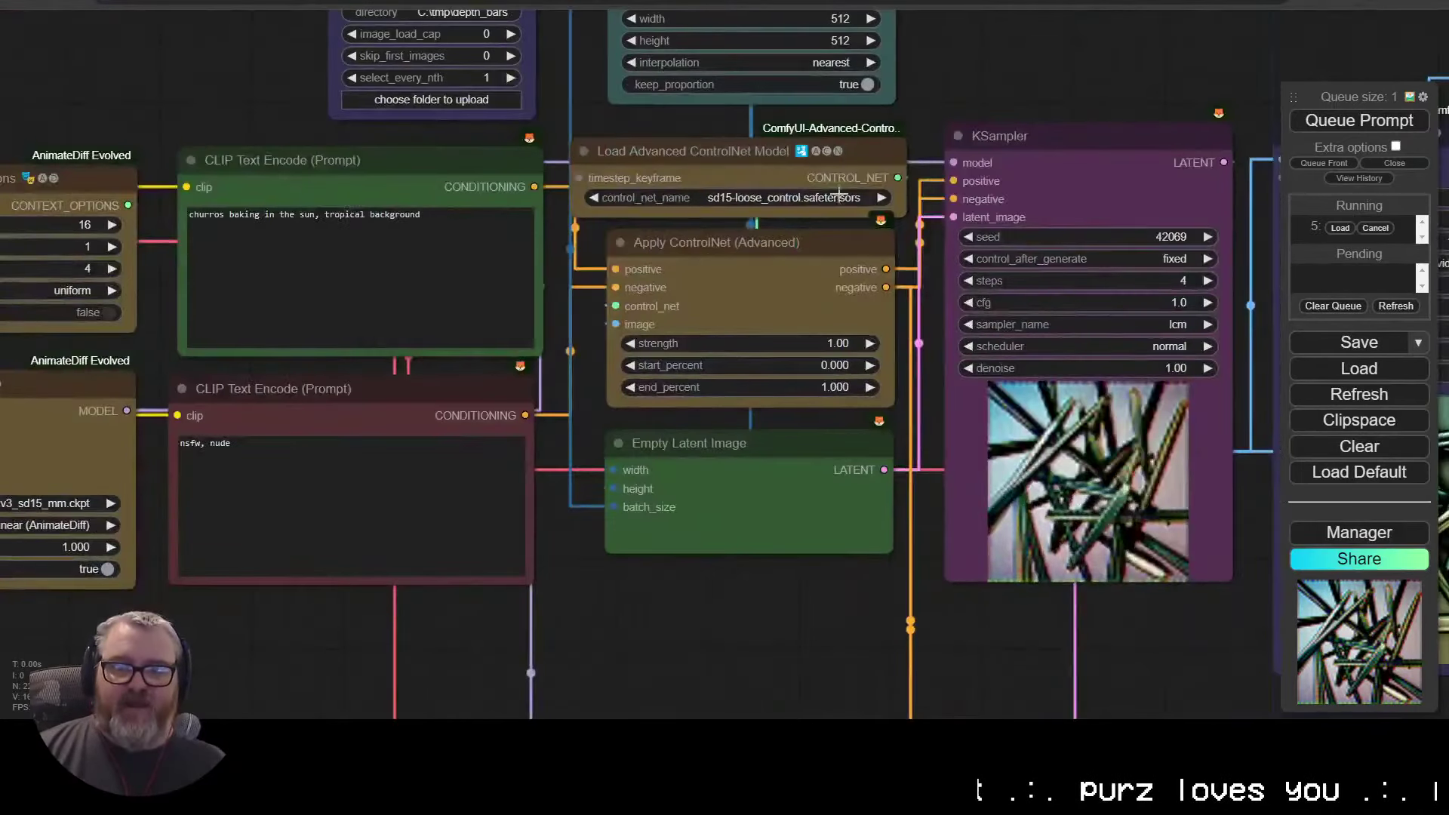
scroll(786, 617, "down", 3)
left_click_drag(770, 640, 127, 271)
scroll(267, 439, "down", 3)
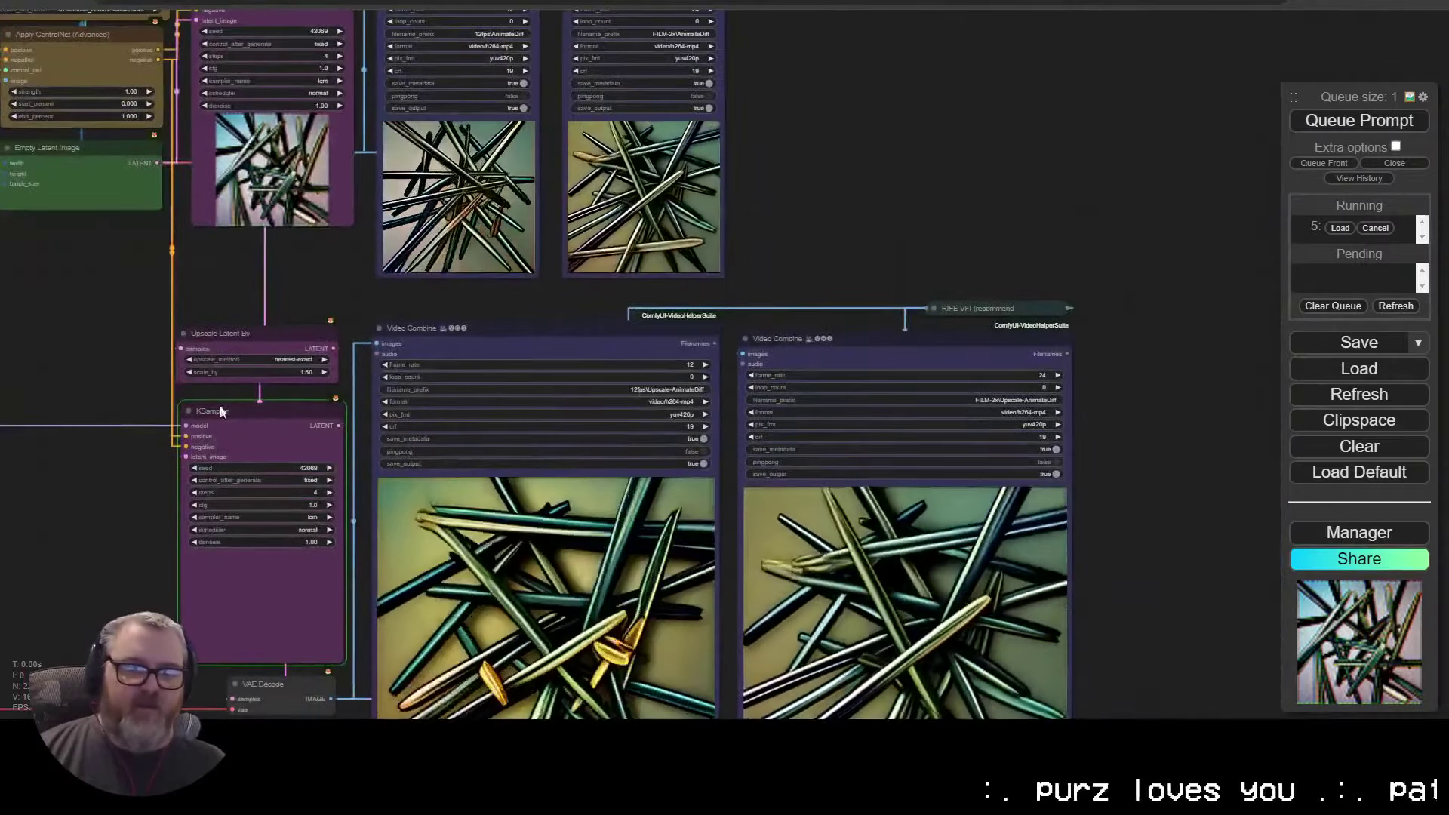
right_click(166, 326)
left_click_drag(155, 348, 188, 352)
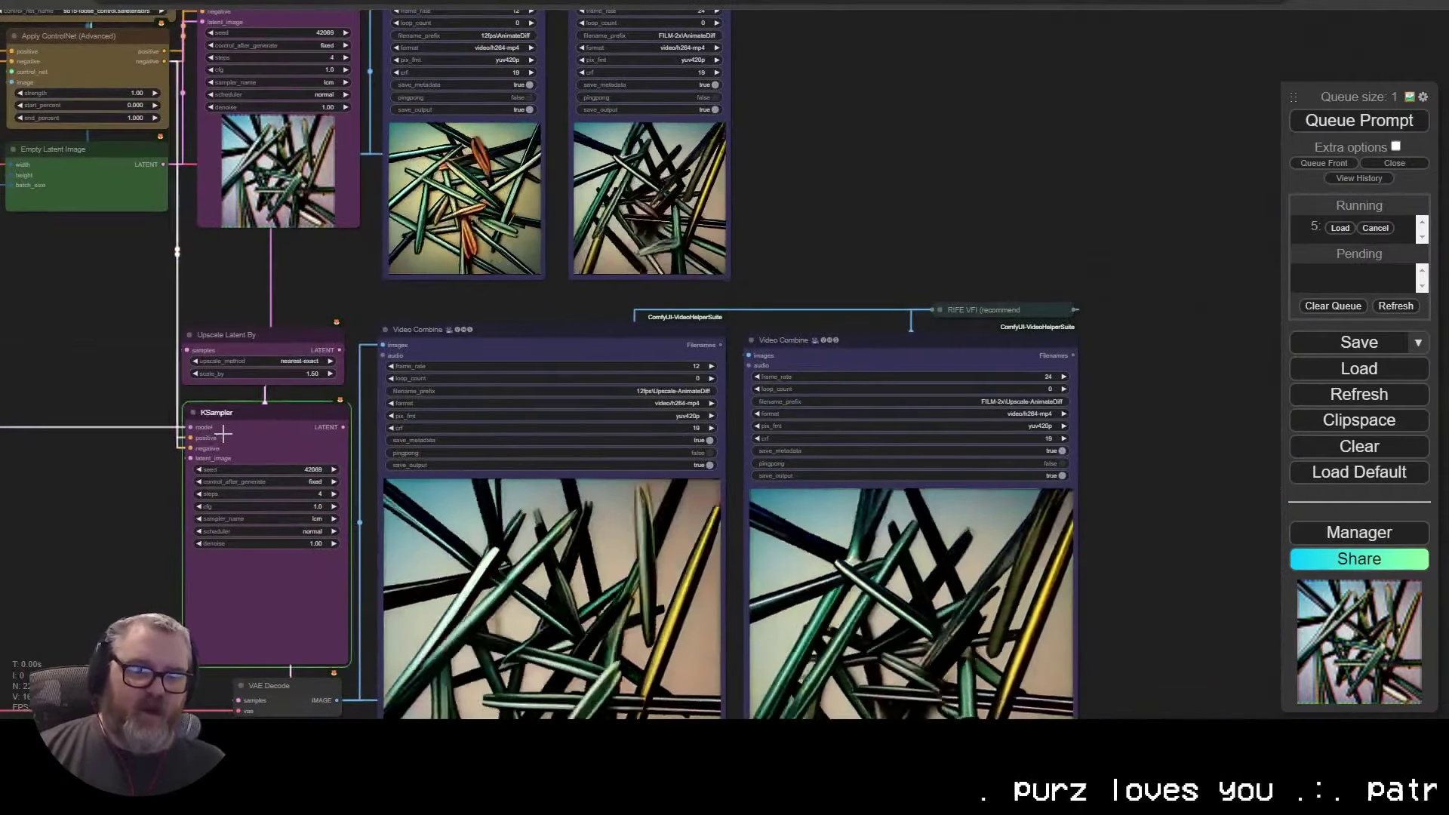
left_click_drag(58, 365, 204, 467)
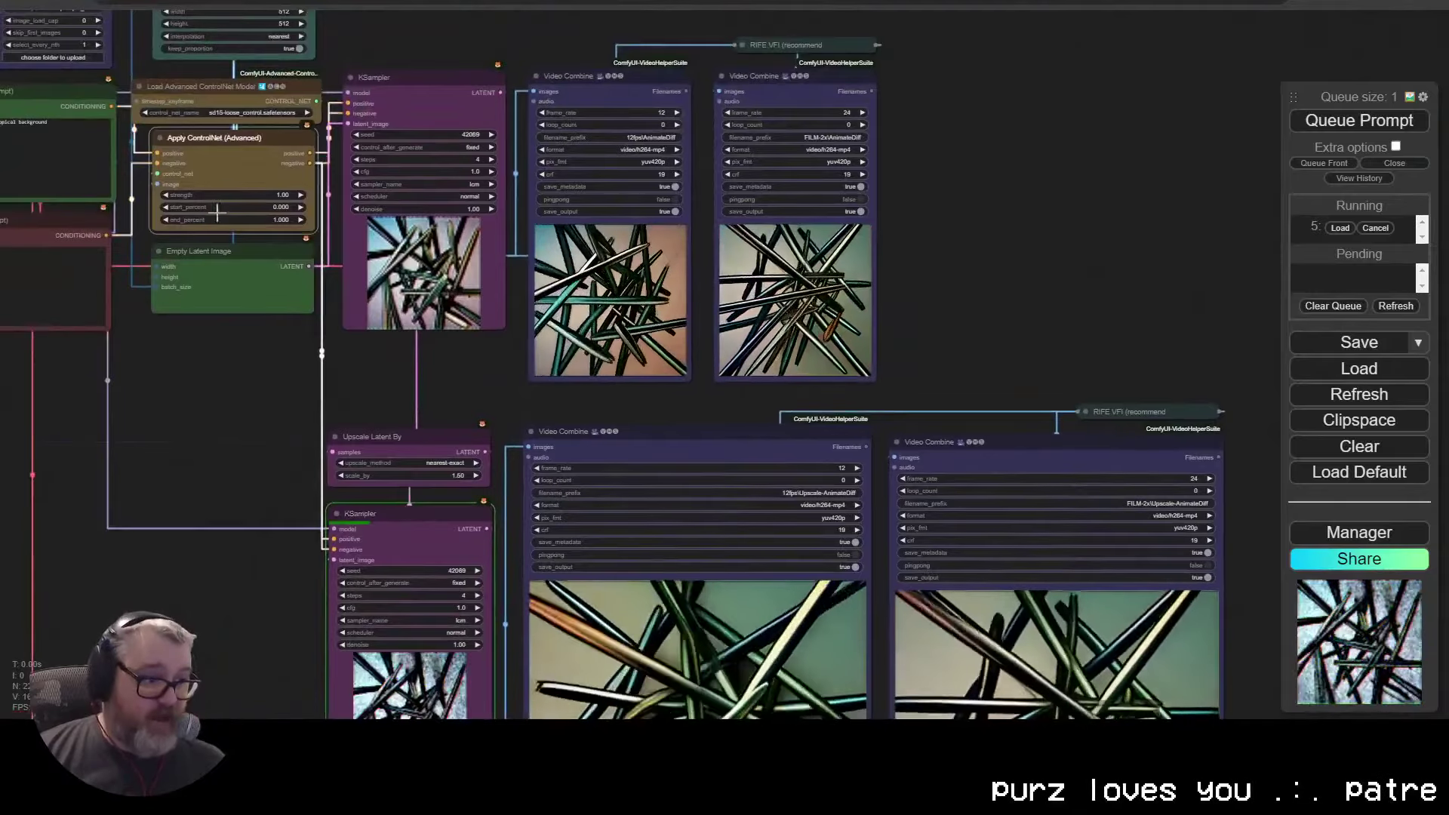
left_click_drag(219, 377, 704, 596)
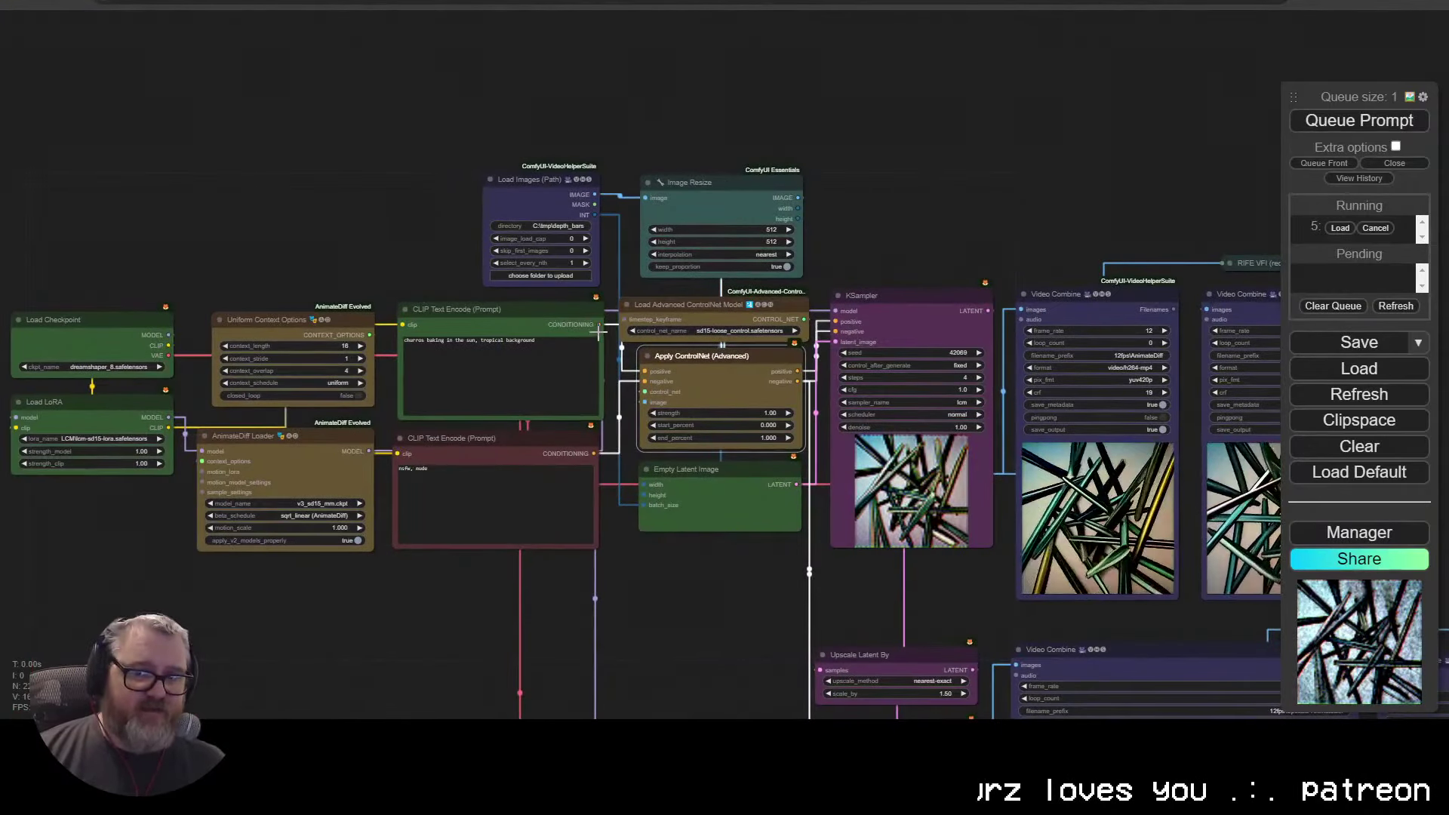
left_click_drag(672, 565, 283, 85)
scroll(579, 309, "up", 4)
left_click_drag(300, 422, 211, 231)
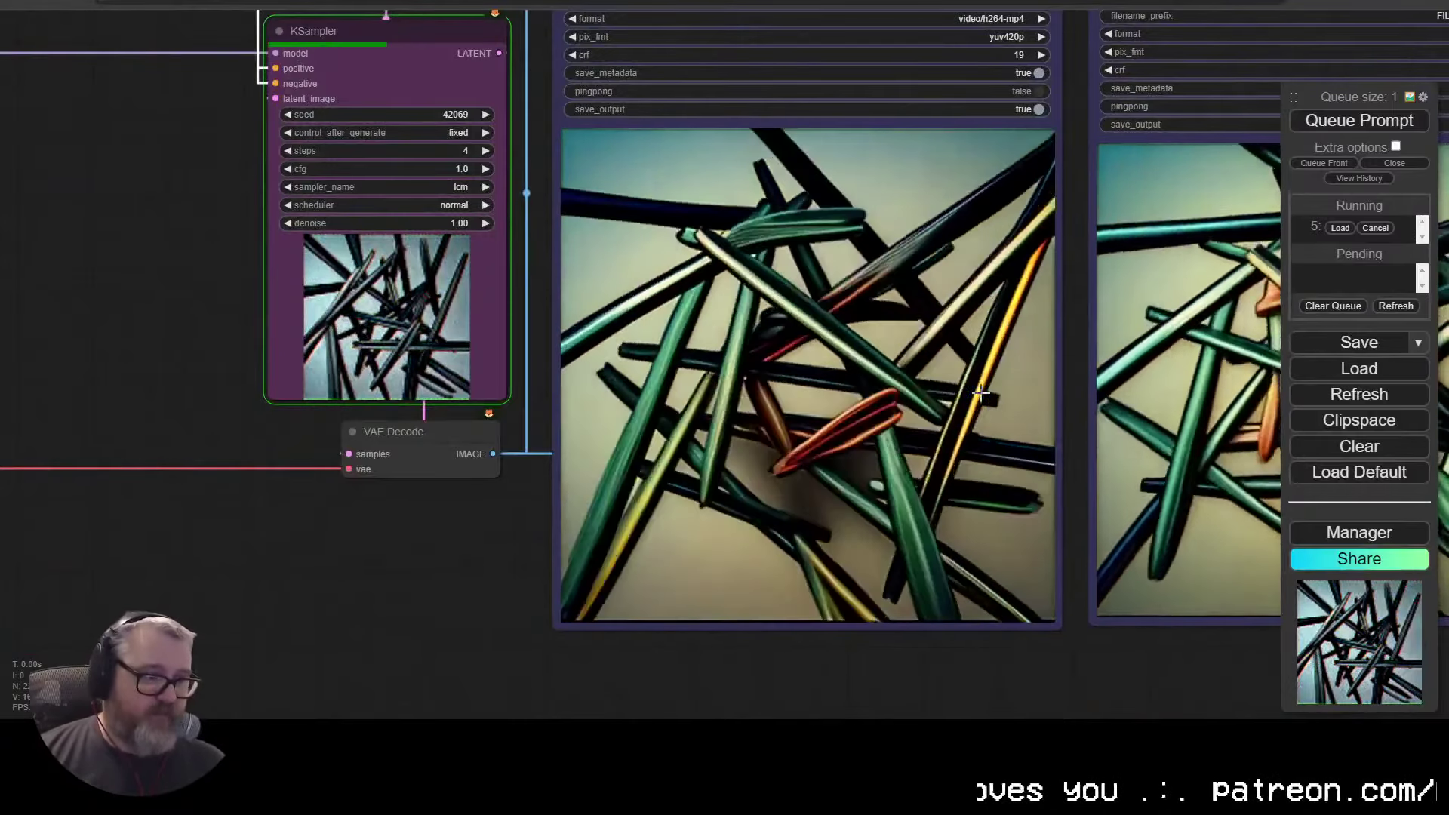
scroll(652, 588, "down", 5)
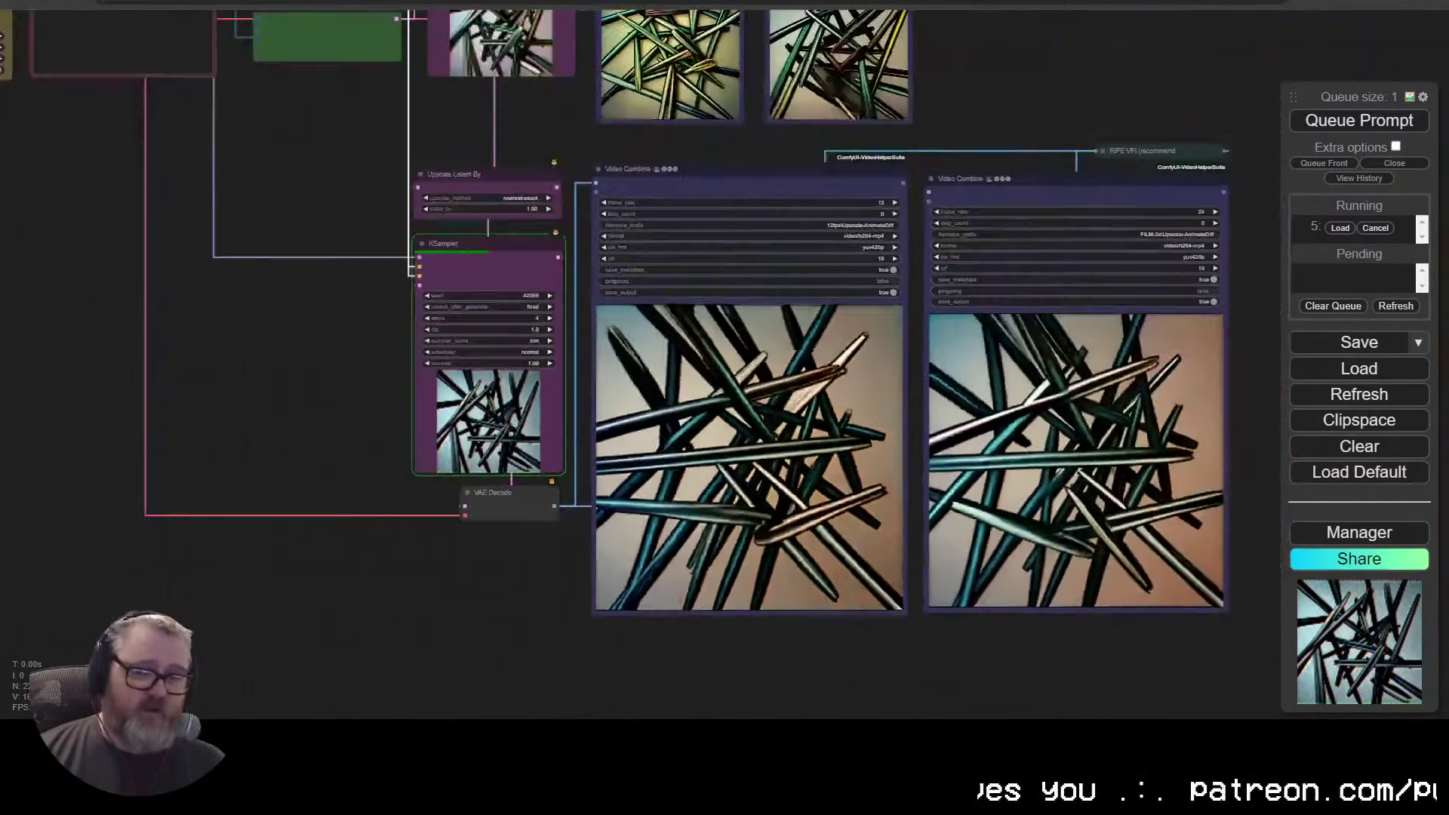
scroll(445, 433, "up", 3)
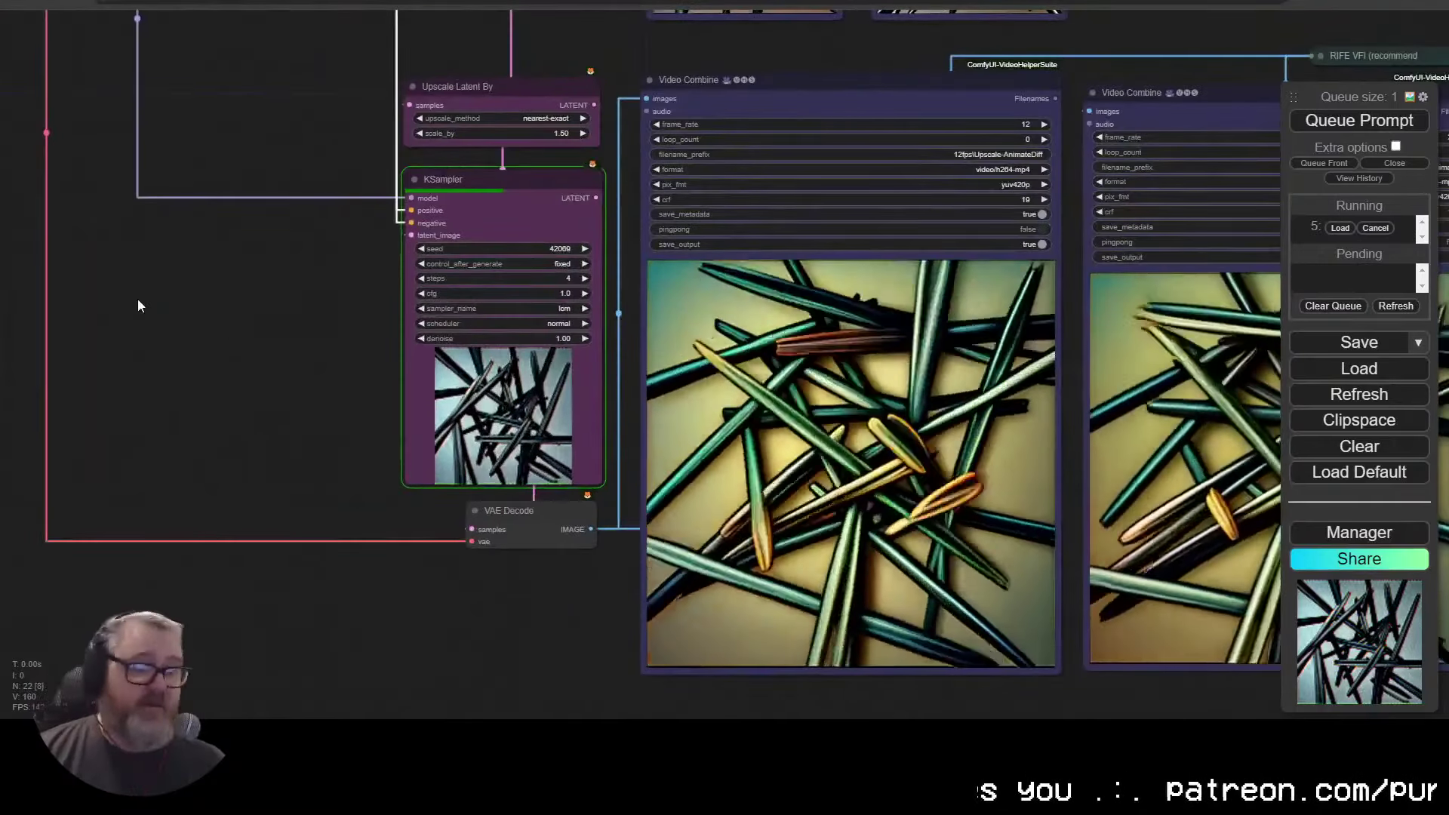
Step: Colour the VAE Decode node below the upscale KSampler red
right_click(522, 524)
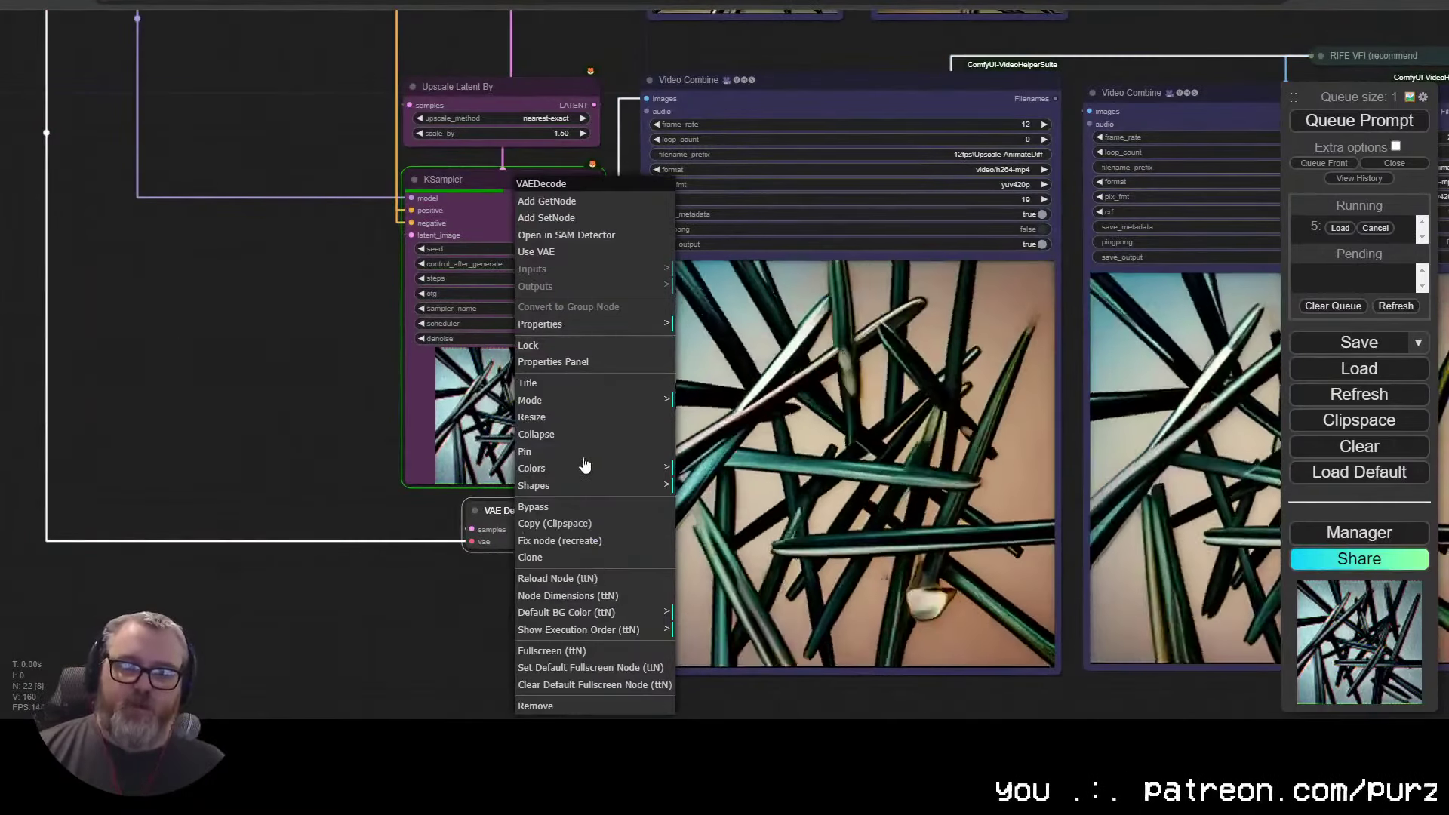
left_click(591, 471)
left_click(703, 494)
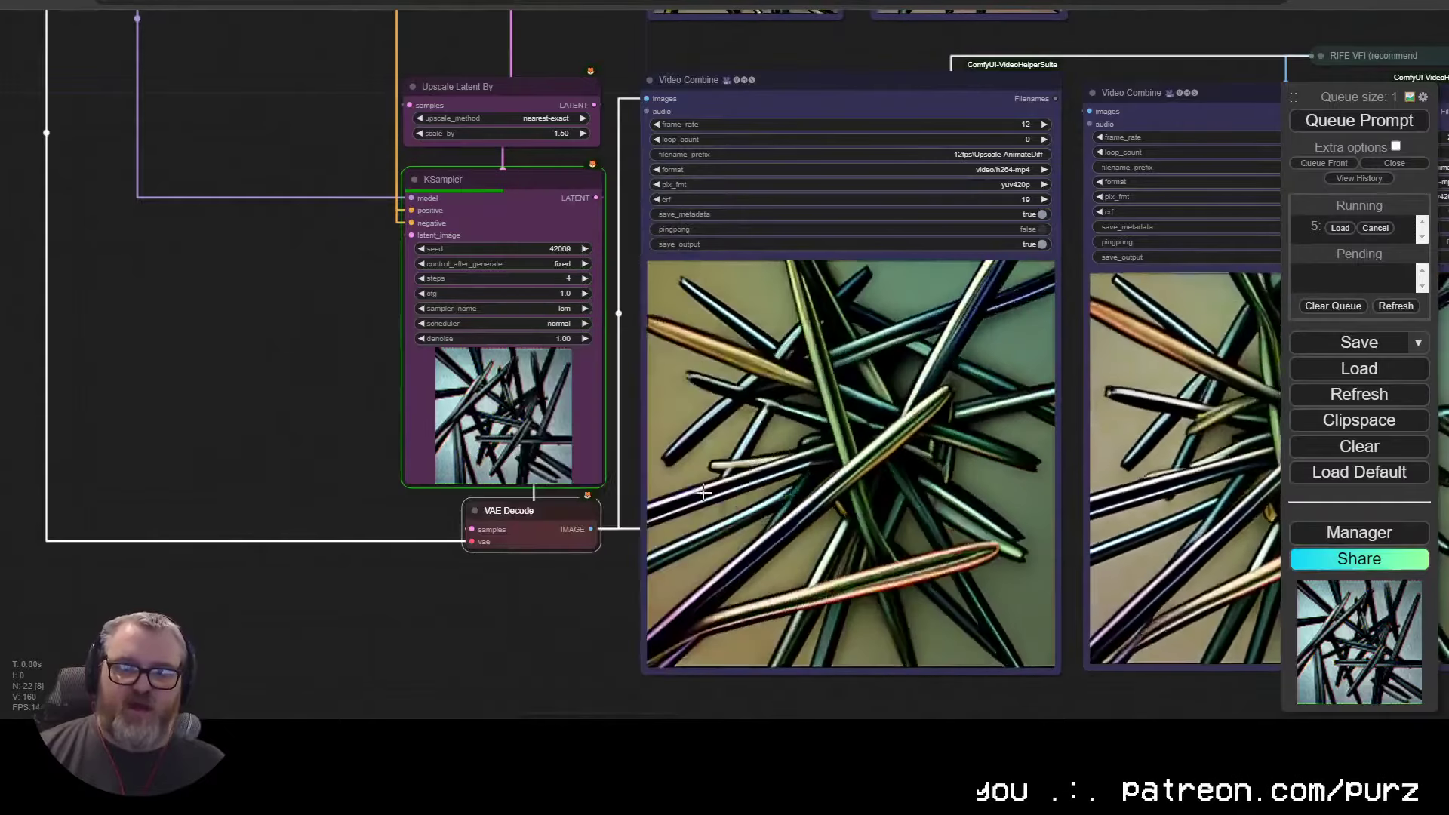
left_click(252, 320)
Step: Colour the VAE Decode node hidden behind the first KSampler red and place it just below that KSampler
scroll(253, 317, "down", 1)
left_click_drag(252, 249, 252, 695)
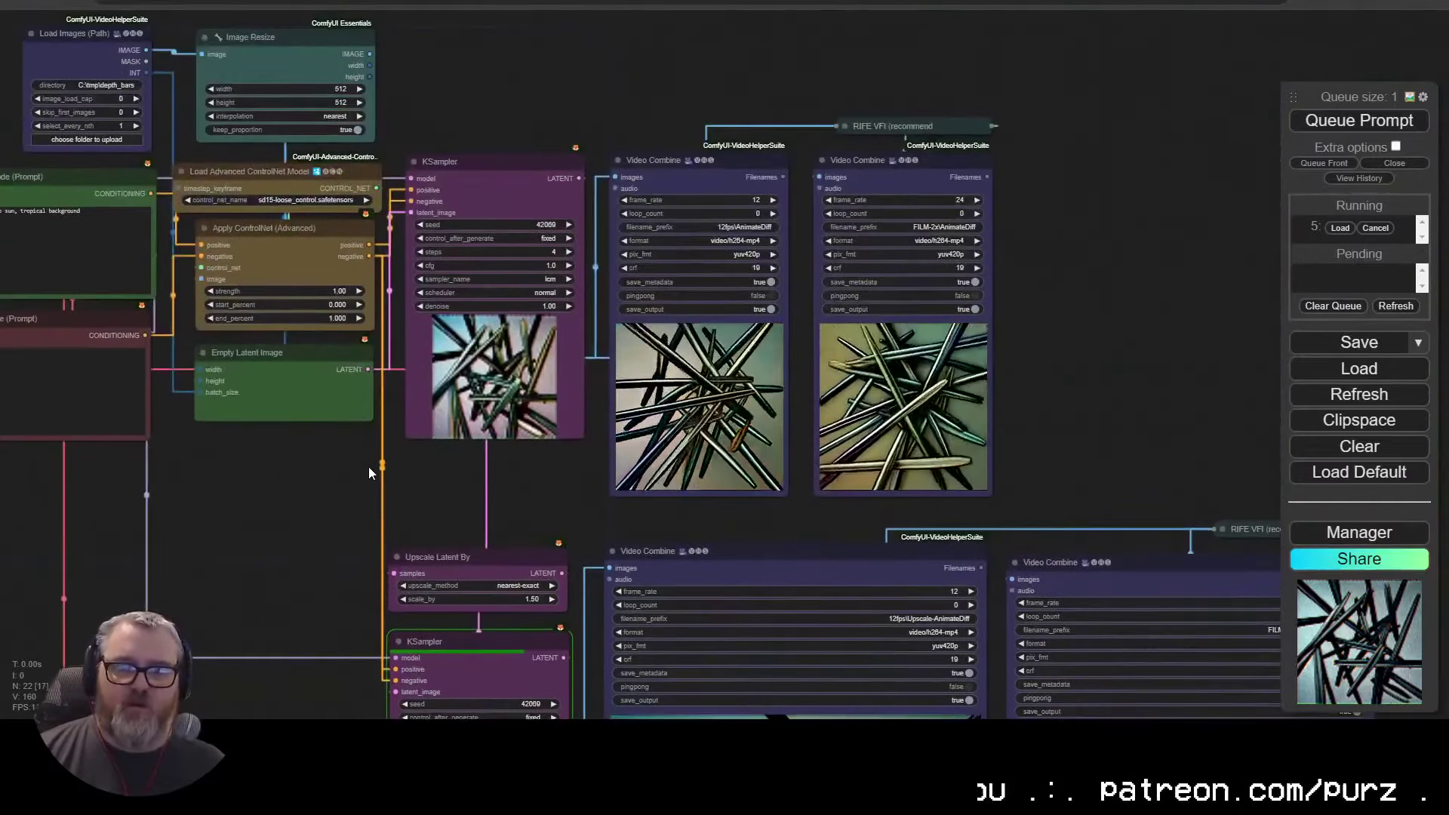
left_click_drag(516, 174, 506, 49)
right_click(533, 359)
left_click(596, 470)
left_click(703, 494)
left_click_drag(529, 361, 516, 478)
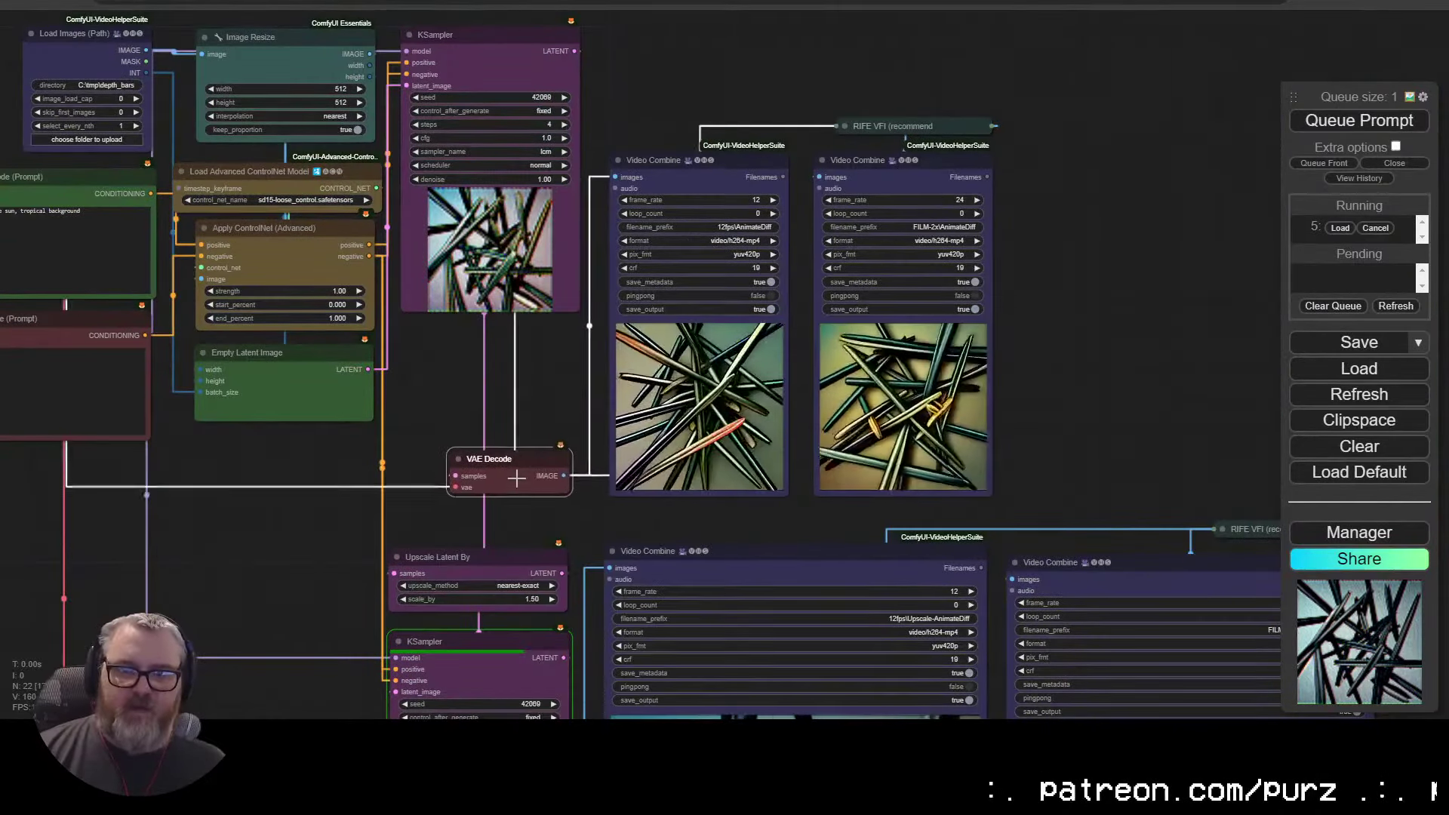
left_click_drag(503, 47, 505, 165)
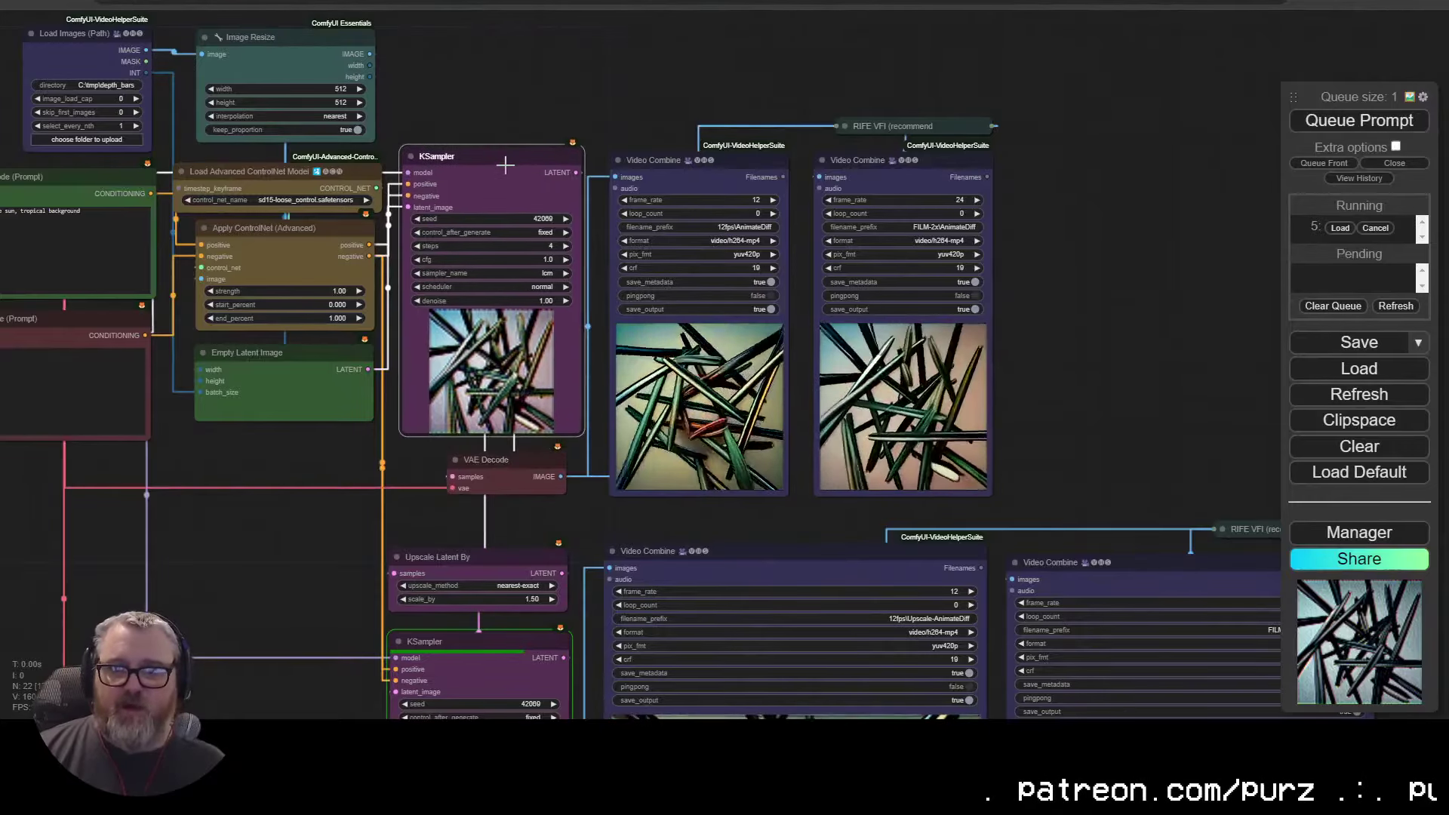
Step: Examine the upscaled 12fps Video Combine output next to the FILM-2x preview
scroll(317, 450, "down", 1)
left_click_drag(307, 451, 226, 91)
left_click_drag(332, 170, 319, 279)
left_click_drag(785, 679, 325, 279)
scroll(375, 381, "up", 1)
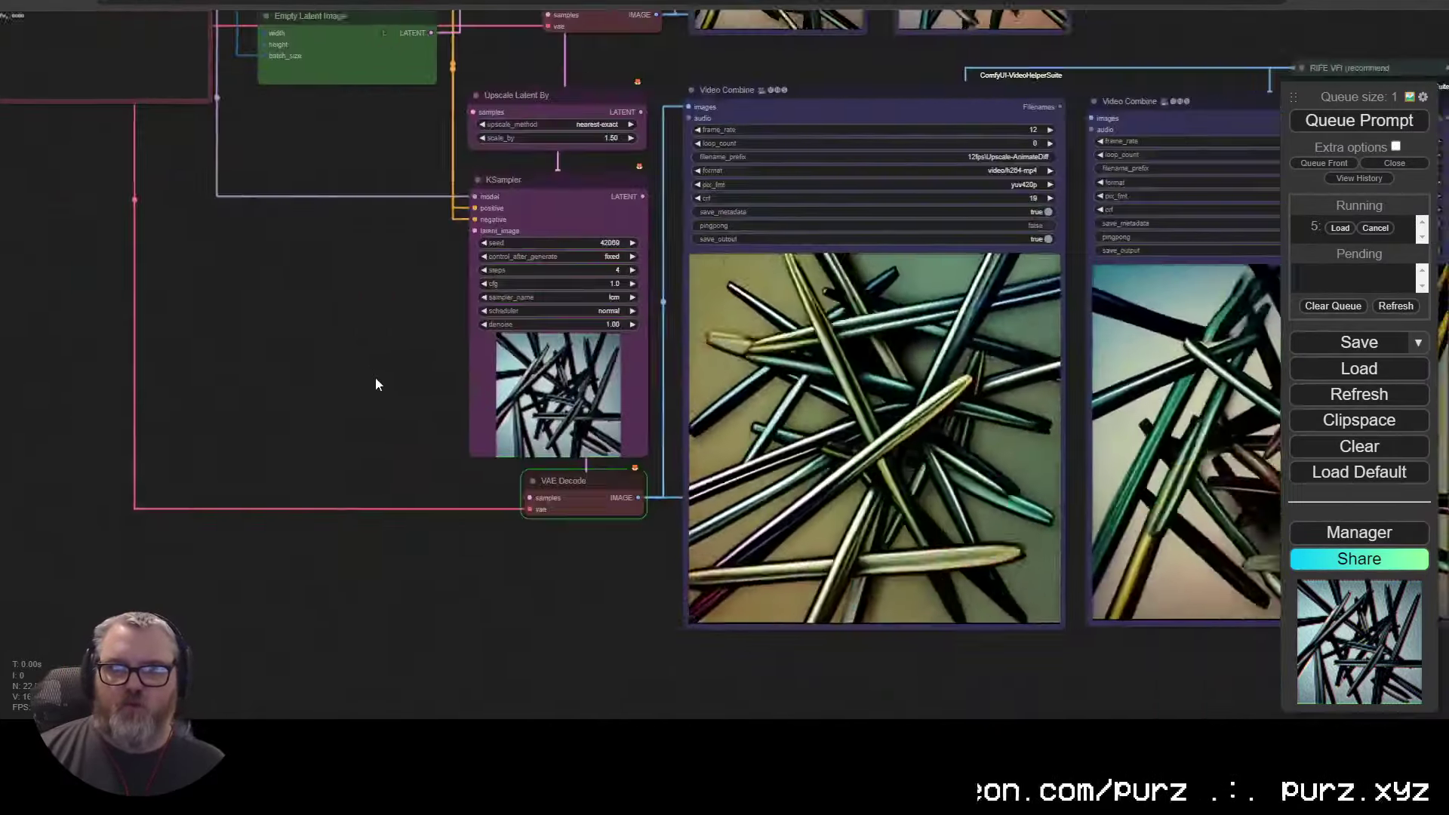
scroll(374, 381, "down", 1)
left_click_drag(374, 381, 134, 468)
scroll(713, 706, "up", 5)
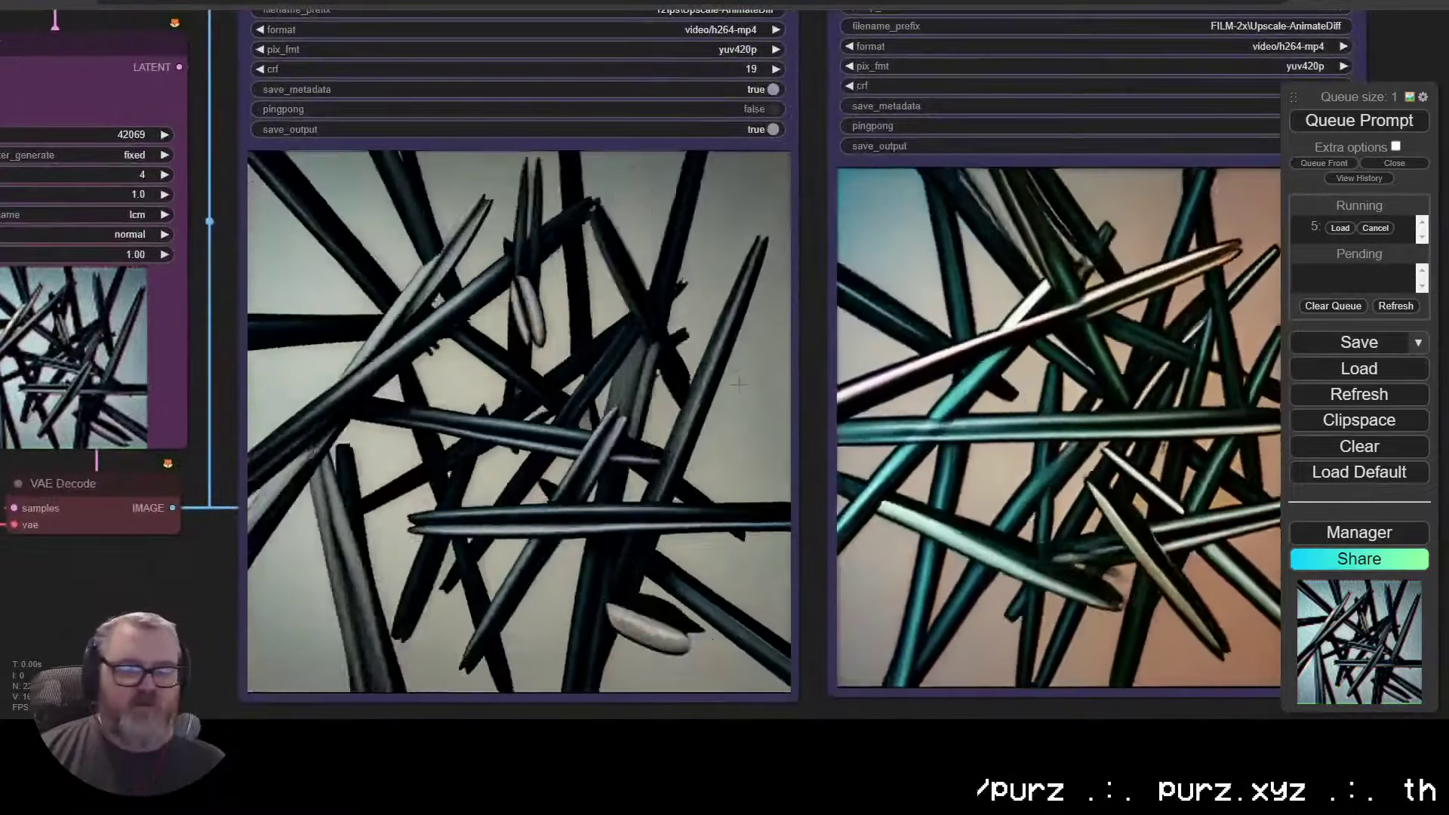
Step: Shrink both upscaled Video Combine nodes and pull the FILM-2x one and its RIFE VFI node in beside the 12fps one
scroll(797, 390, "down", 5)
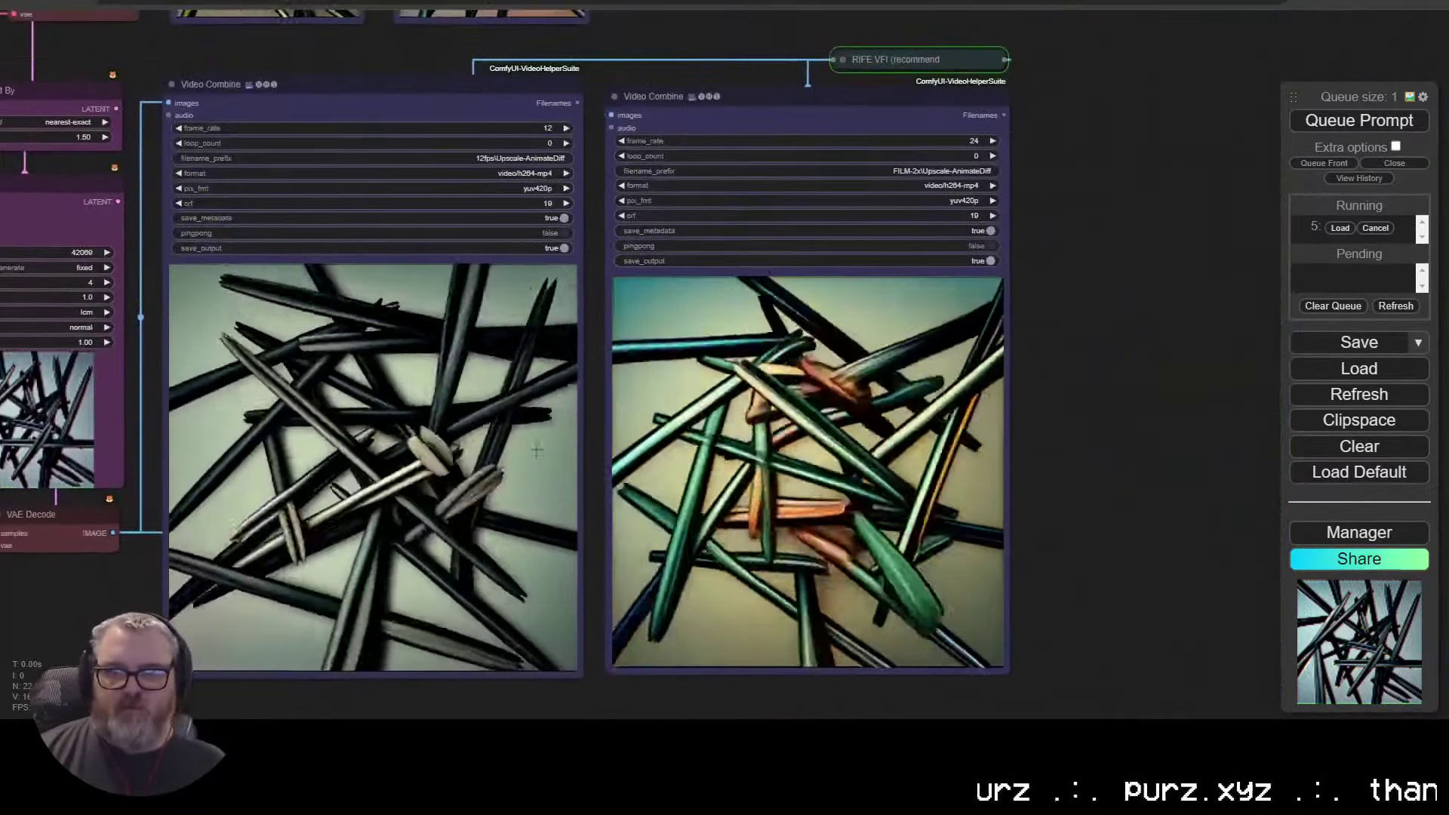
scroll(851, 395, "up", 10)
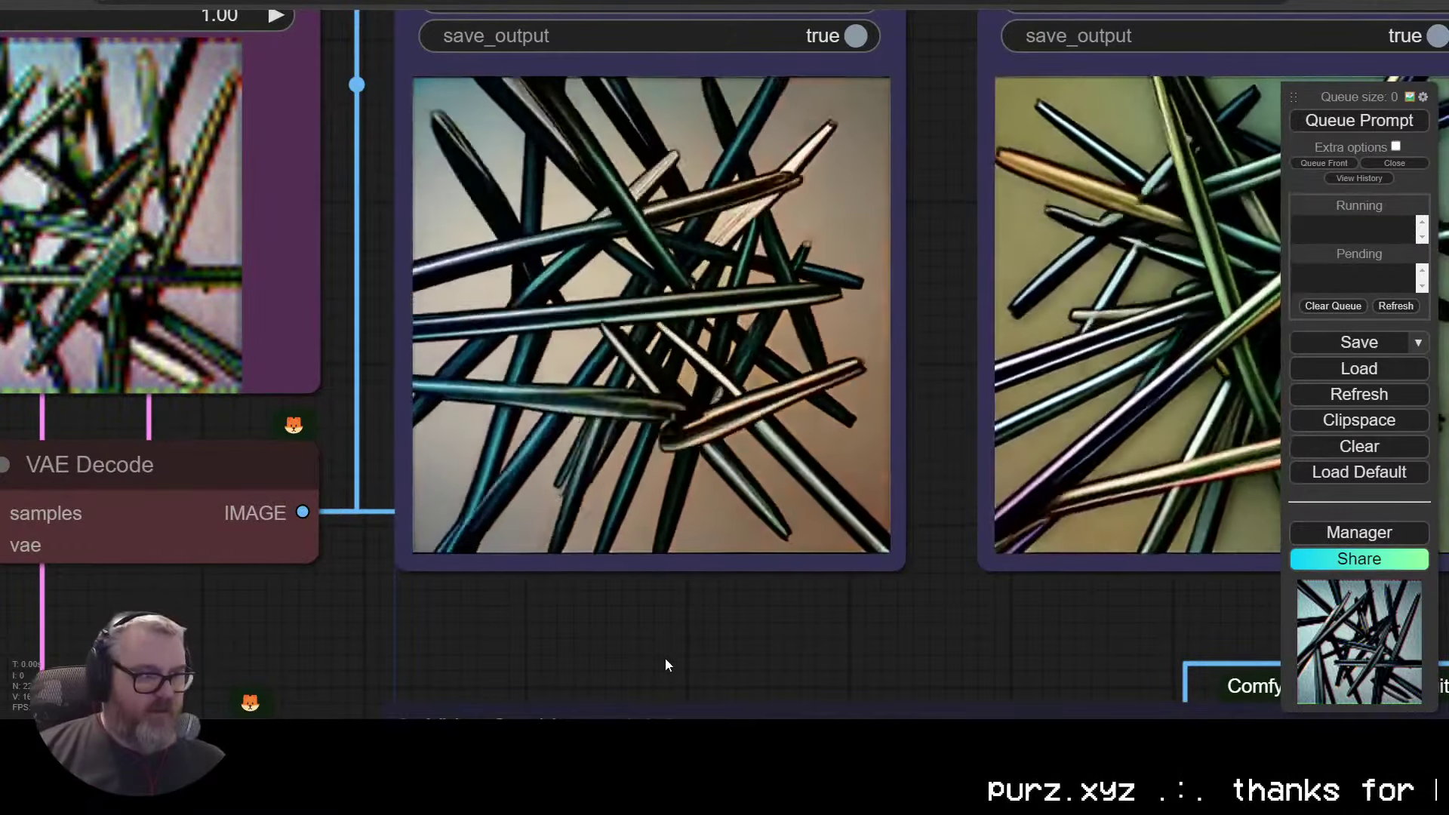
scroll(664, 665, "down", 3)
scroll(798, 698, "up", 2)
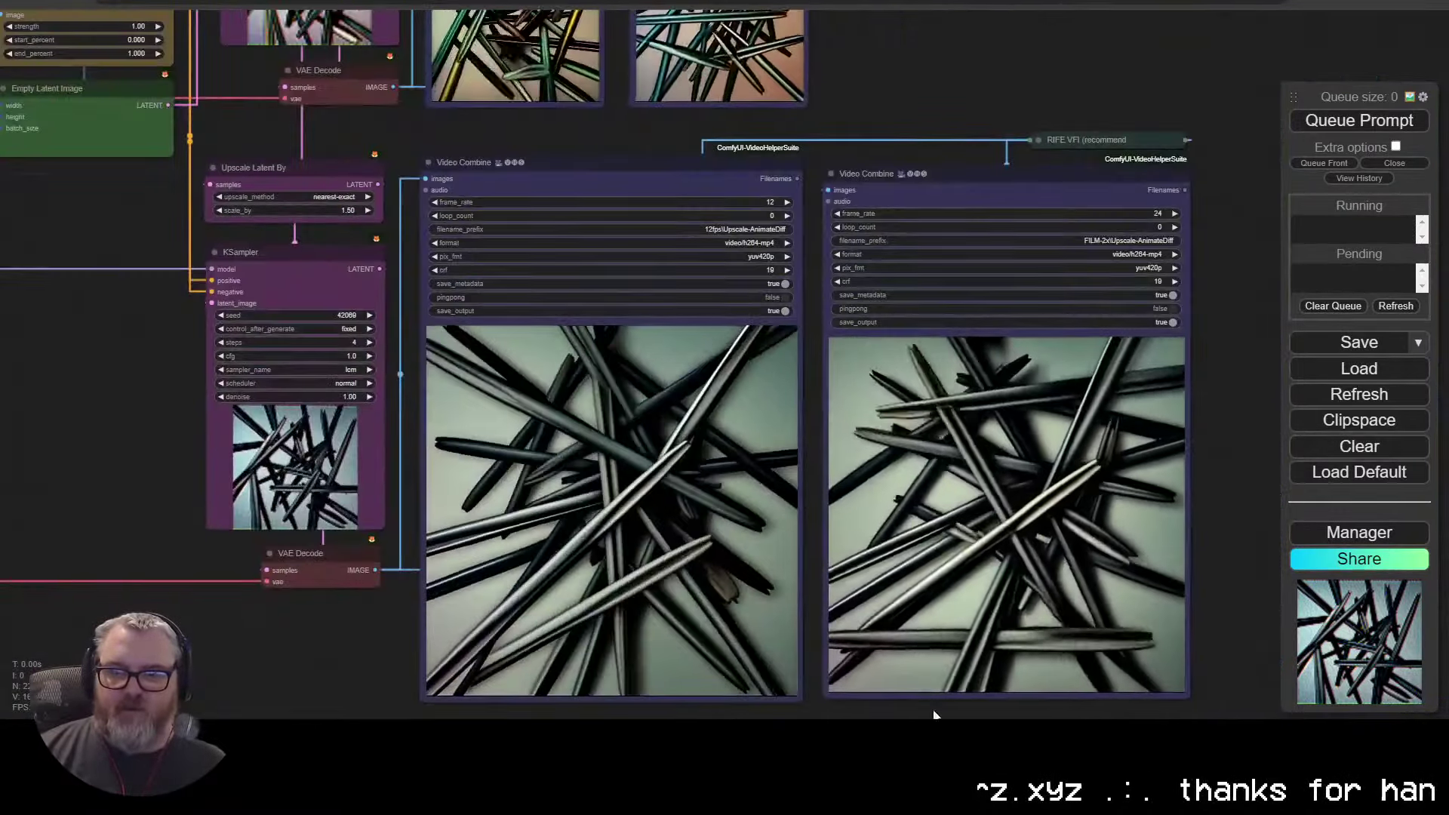
left_click_drag(797, 698, 674, 575)
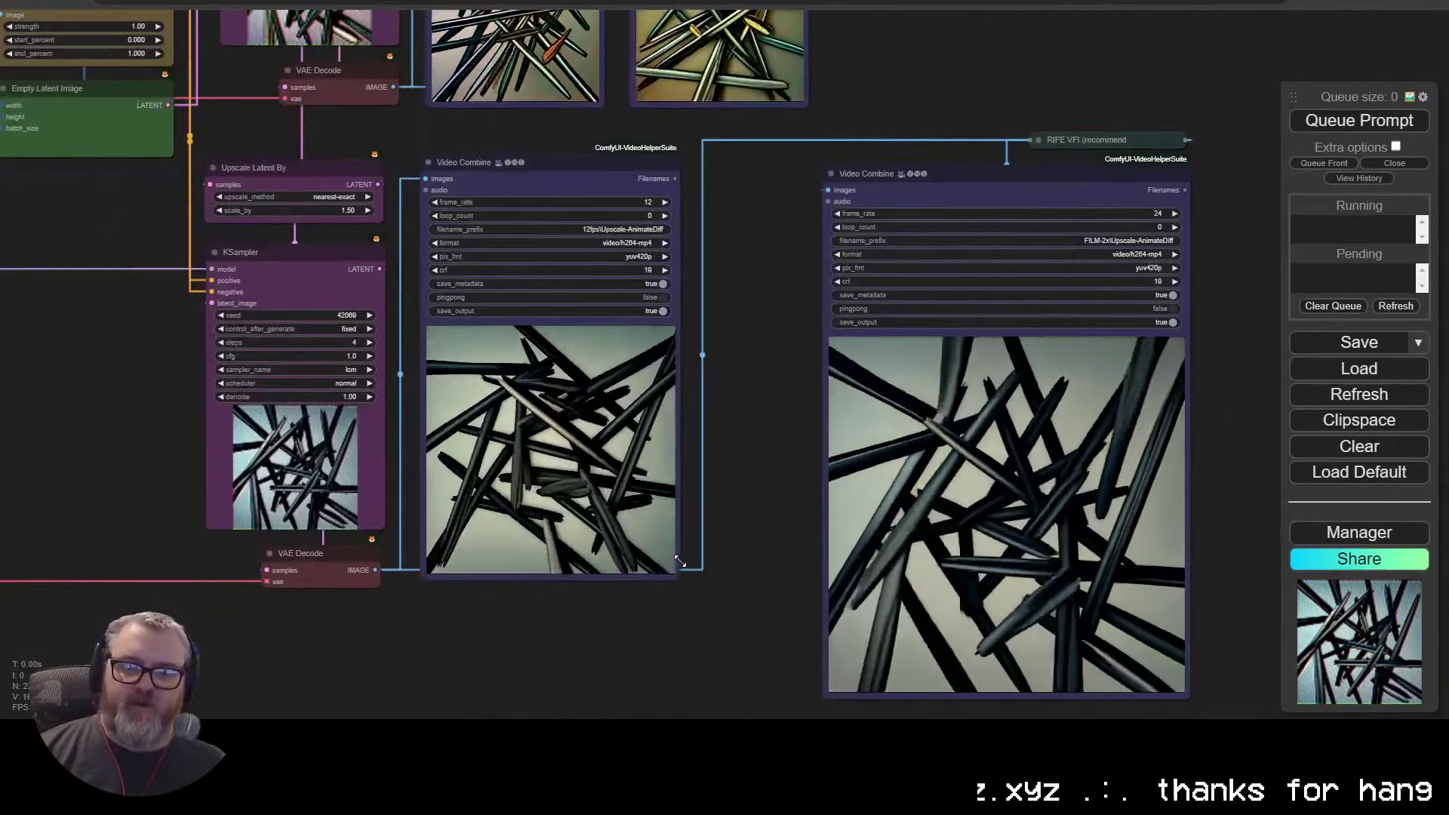
left_click_drag(1186, 697, 1068, 553)
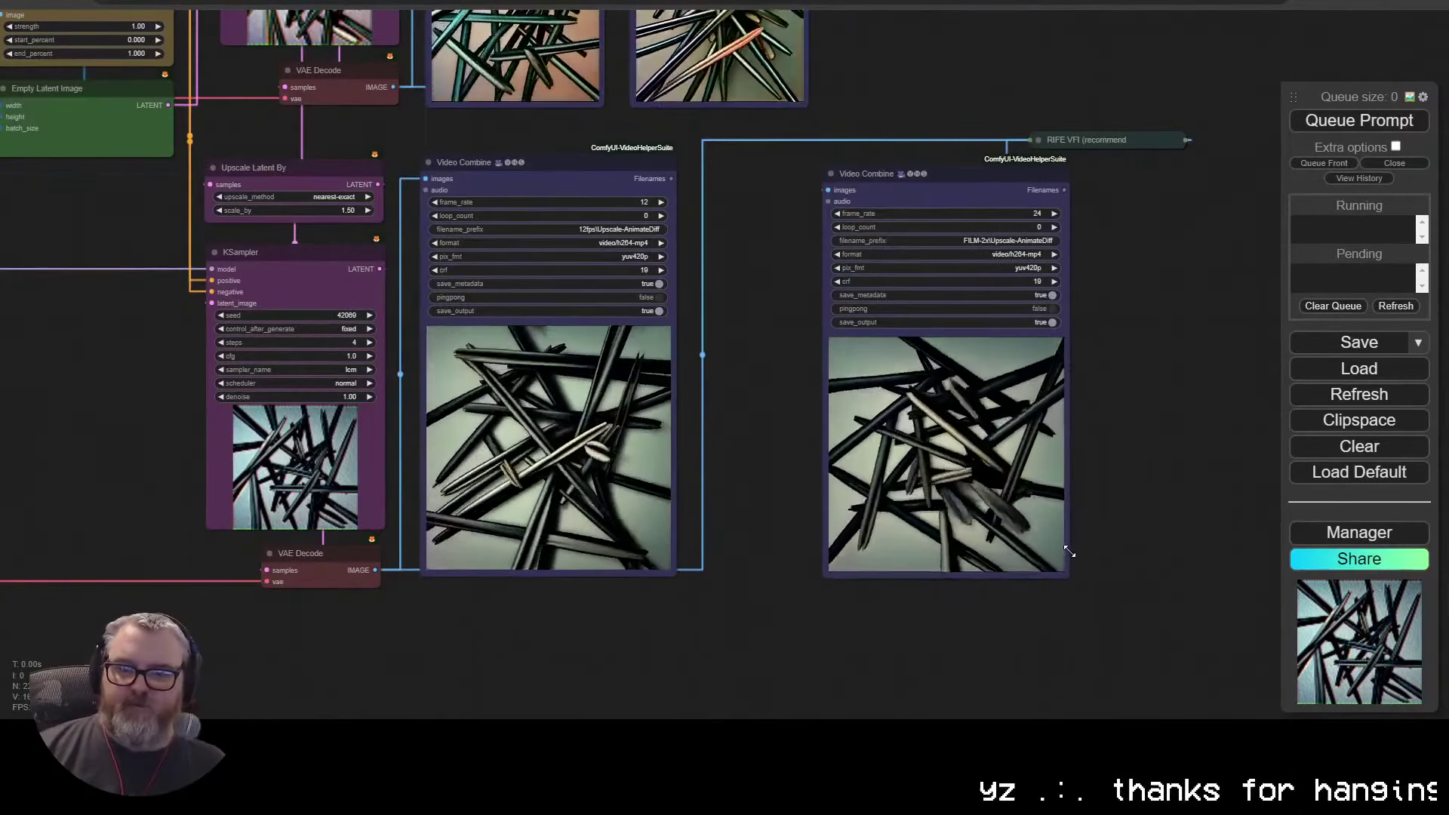
left_click_drag(867, 174, 728, 164)
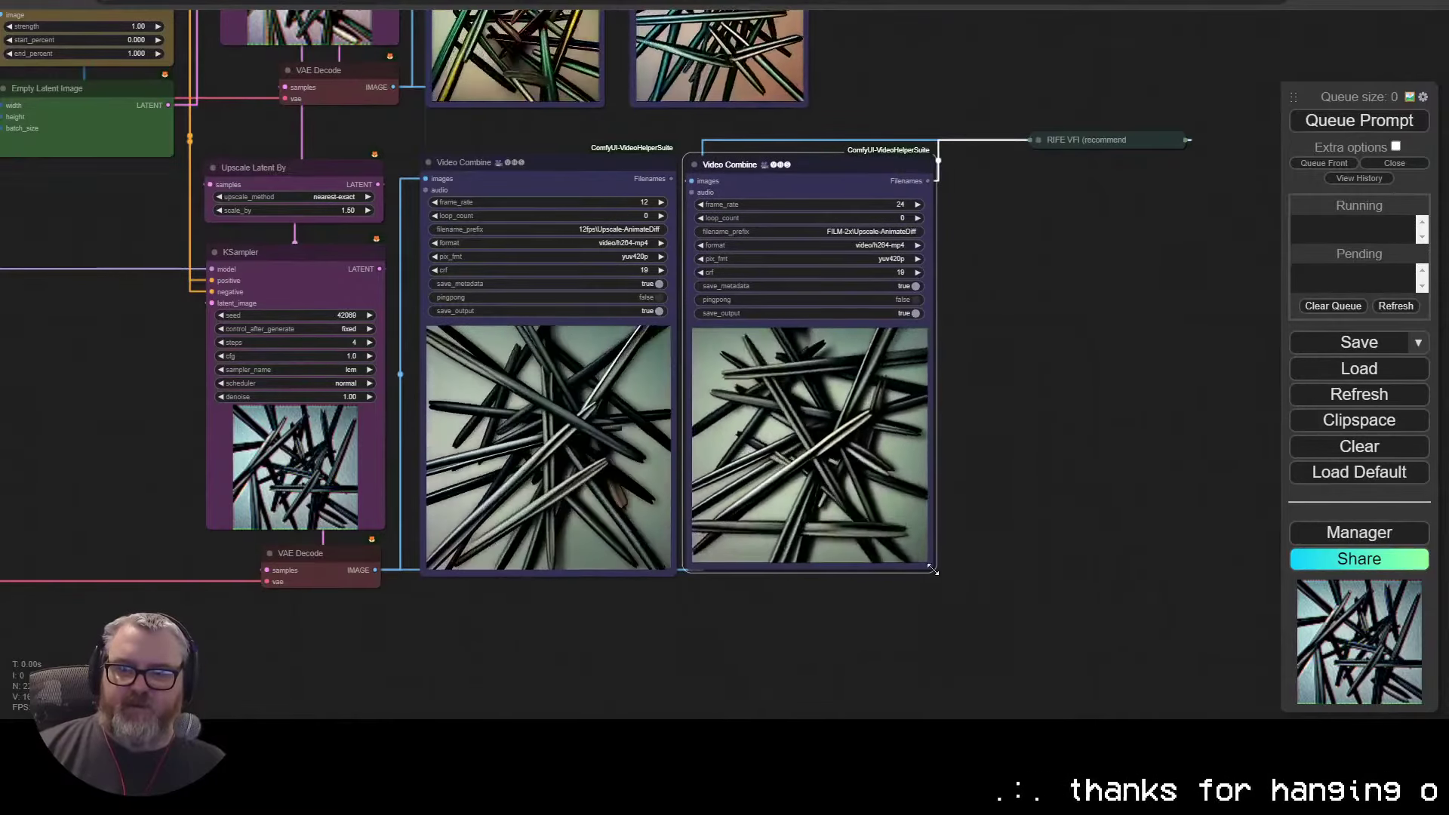
left_click_drag(1098, 132, 1110, 306)
left_click(881, 93)
Step: Set end_percent on the Apply ControlNet (Advanced) node to 0.500
scroll(882, 93, "down", 1)
scroll(679, 301, "up", 4)
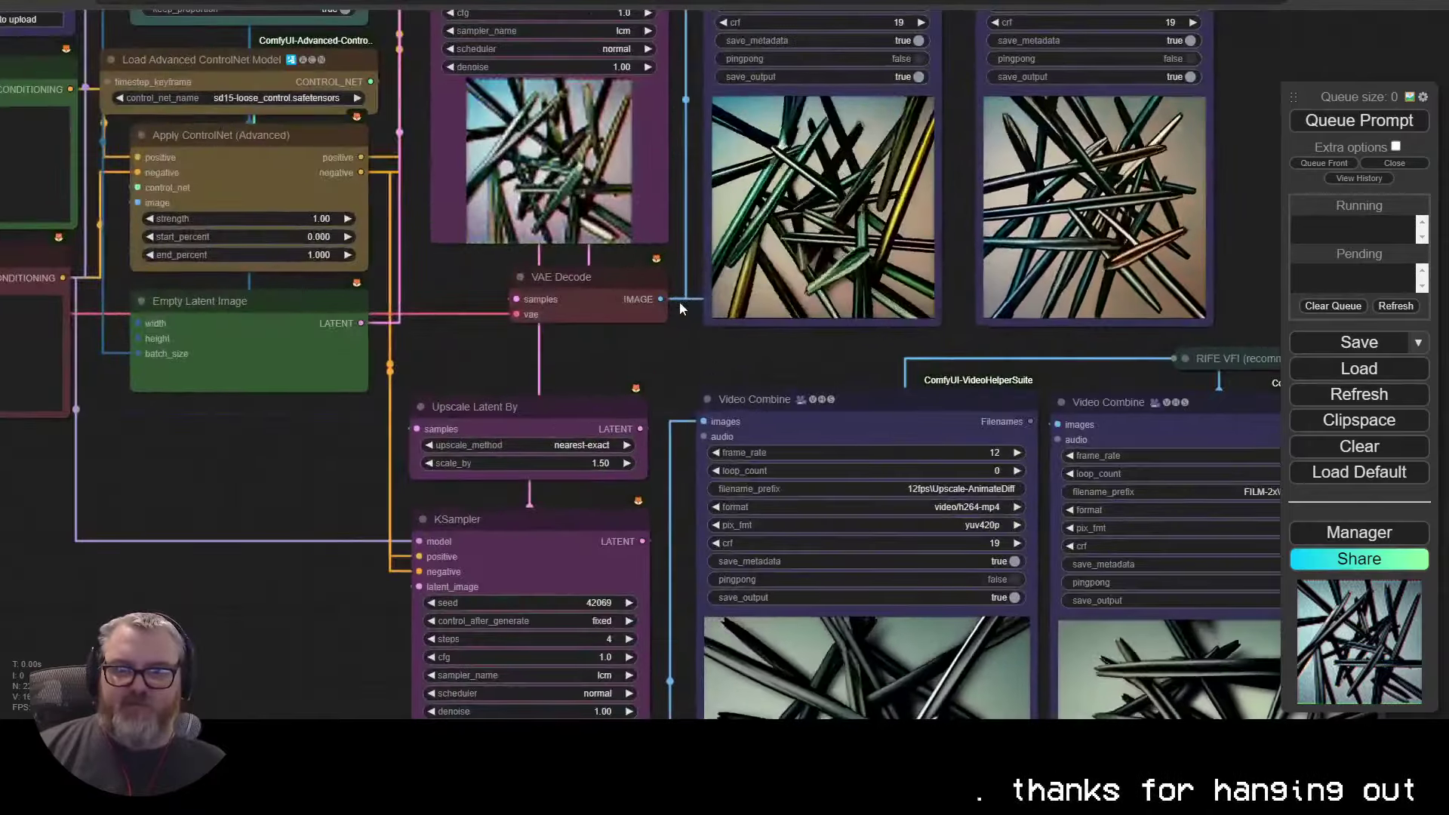
left_click(615, 291)
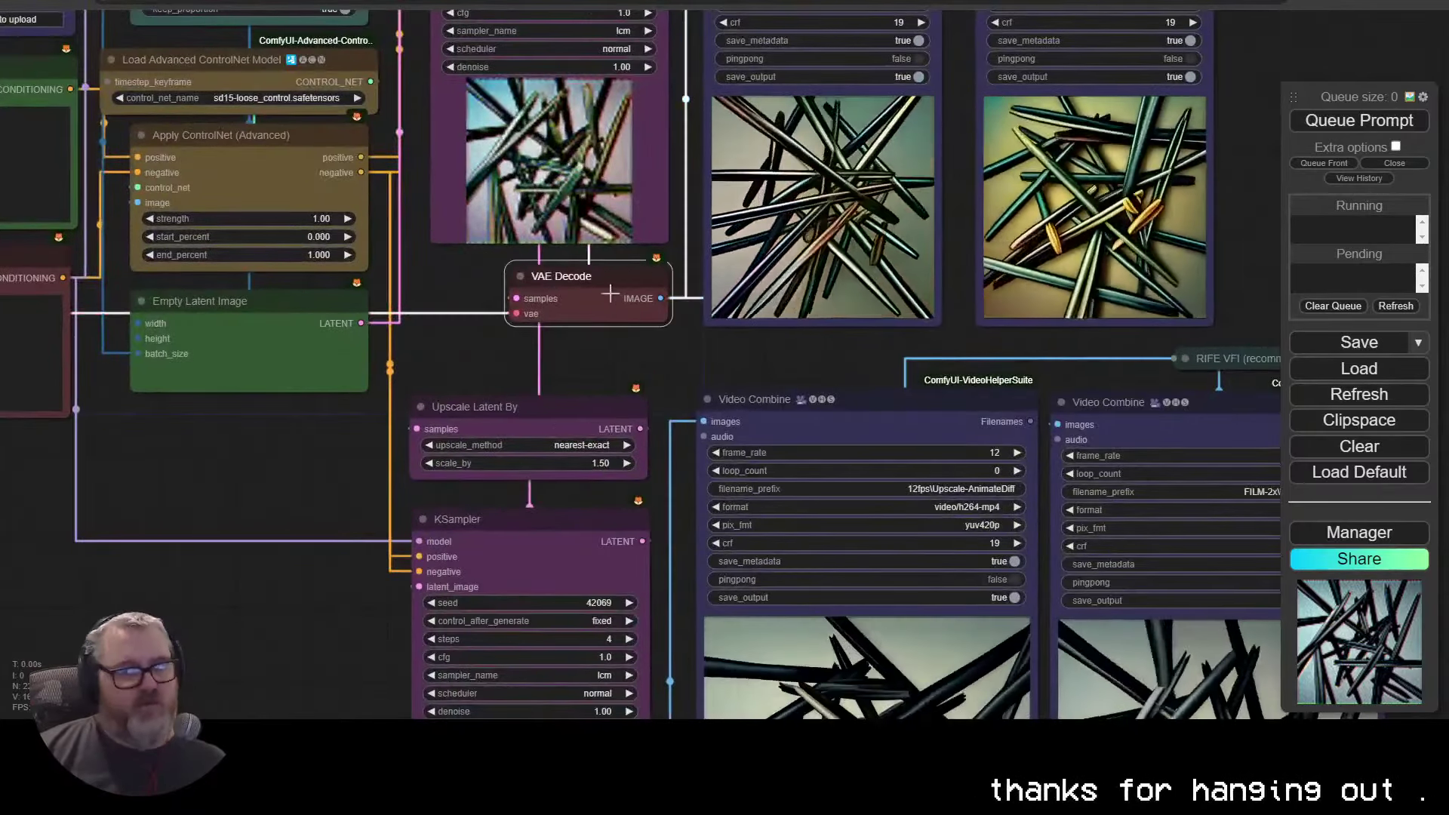
left_click_drag(368, 325, 686, 536)
left_click_drag(785, 558, 536, 458)
scroll(302, 302, "down", 2)
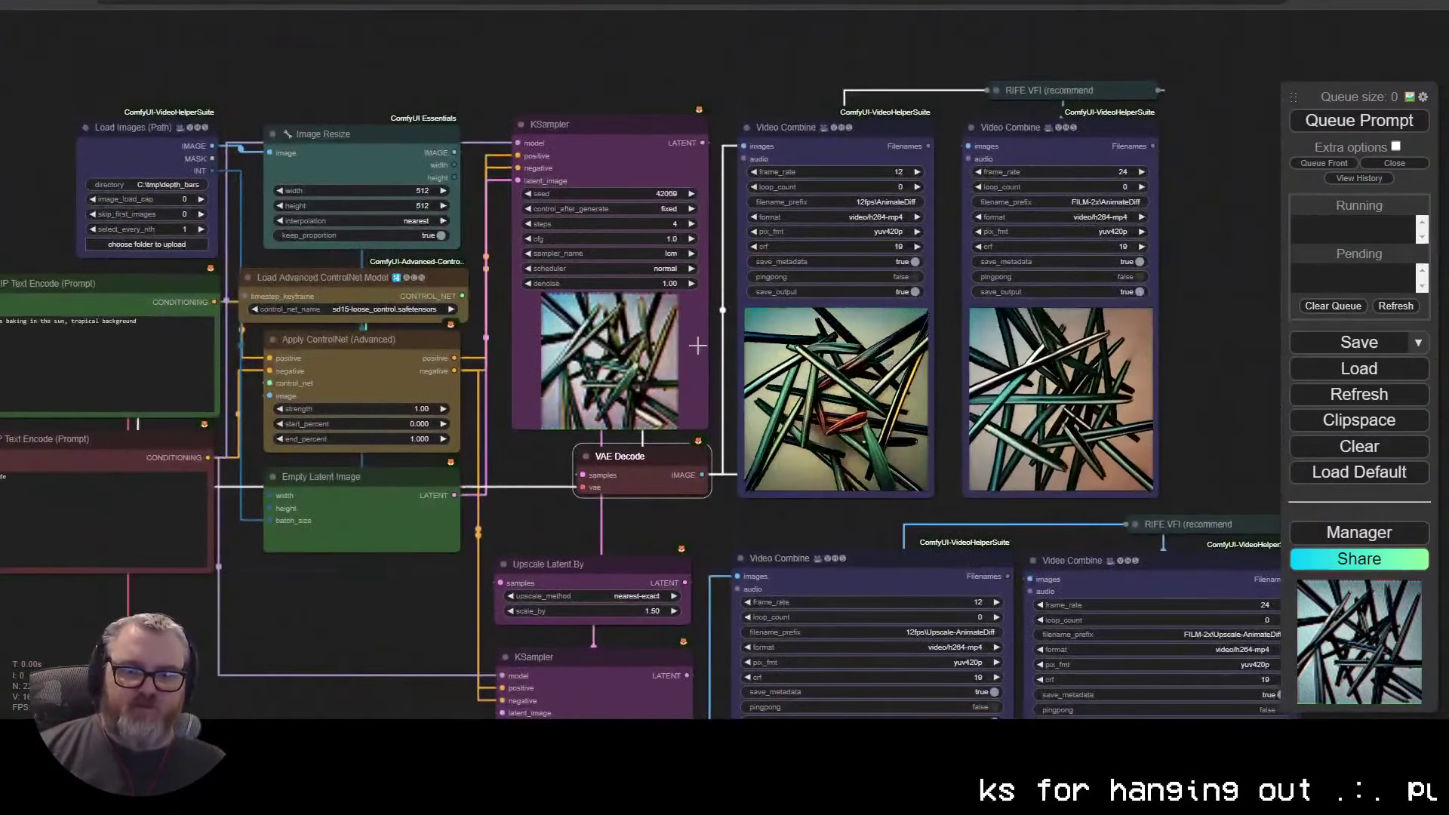
left_click(370, 372)
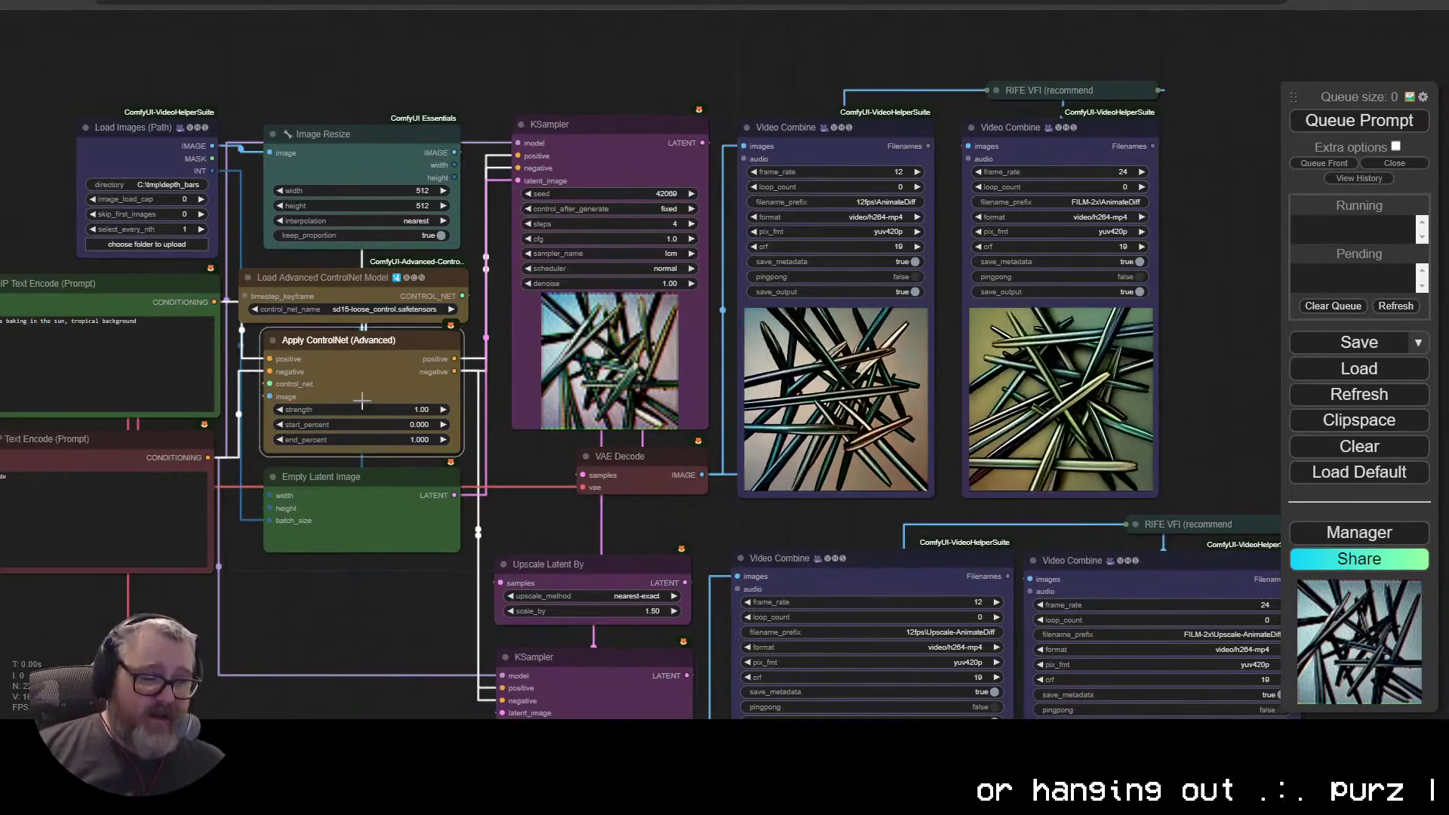
scroll(415, 479, "up", 5)
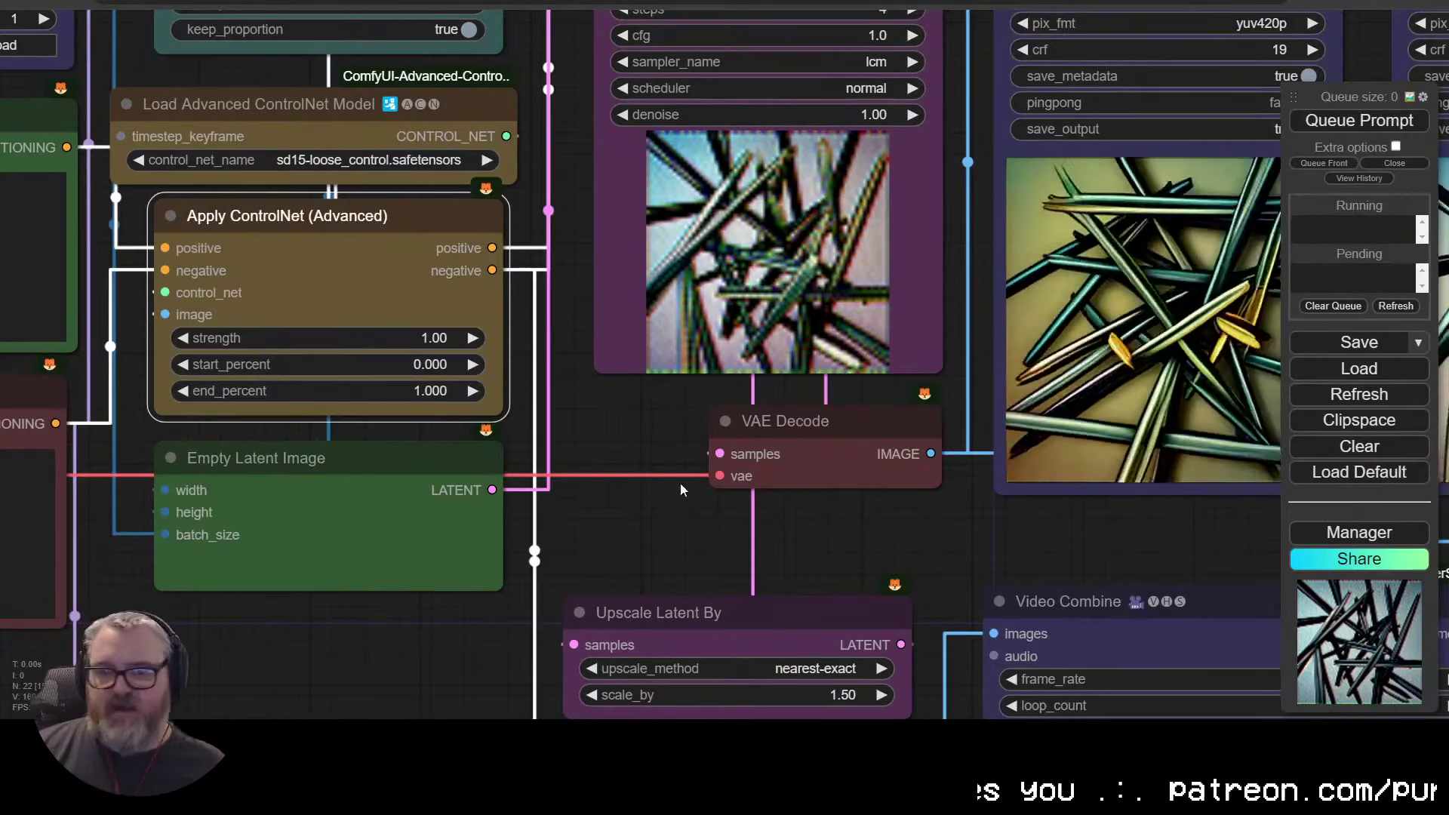
left_click_drag(680, 490, 716, 496)
scroll(351, 533, "down", 3)
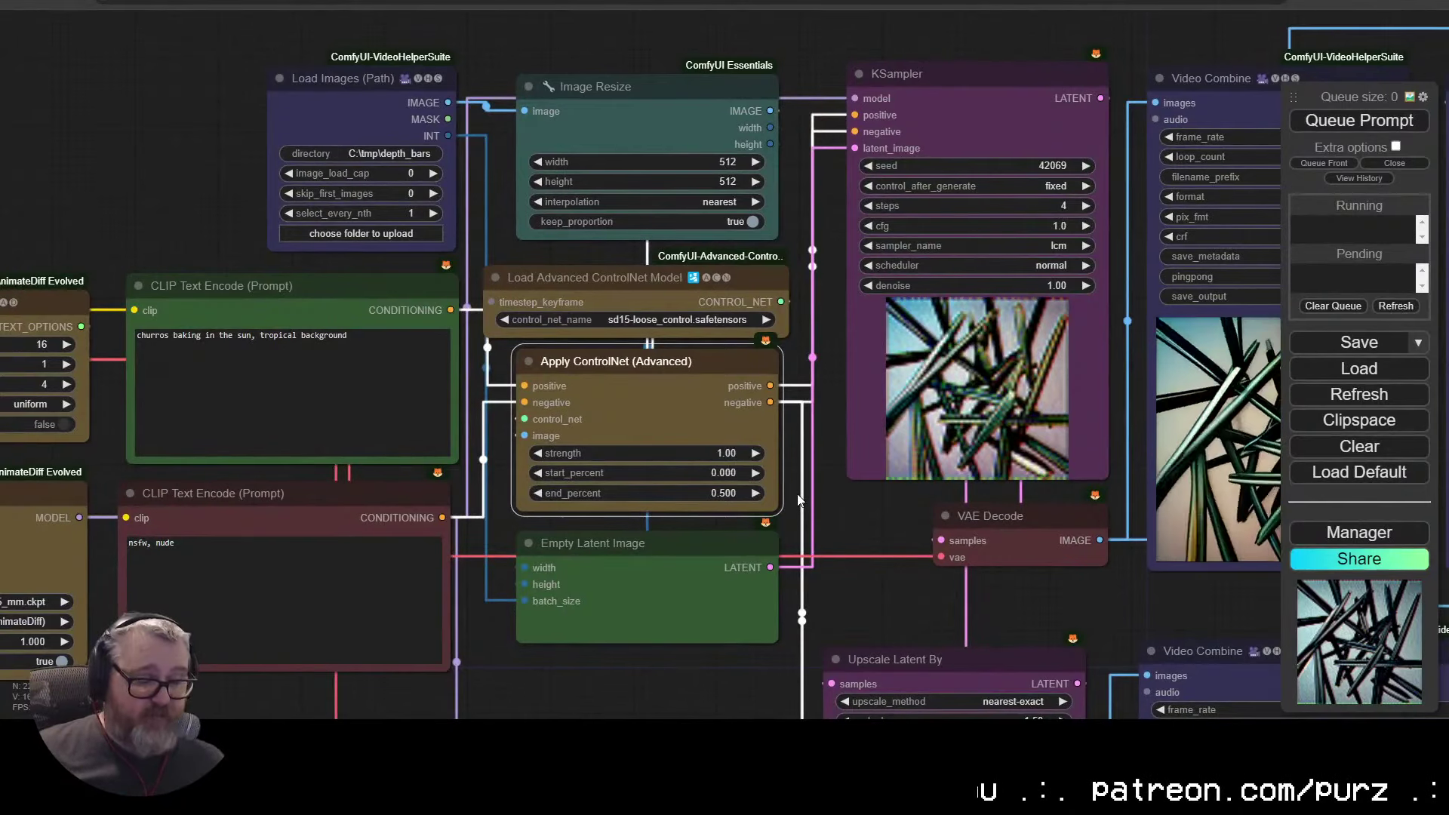
Step: Set steps to 8 on both the first and the upscale KSampler, and queue the workflow
left_click_drag(855, 540, 635, 600)
left_click(862, 263)
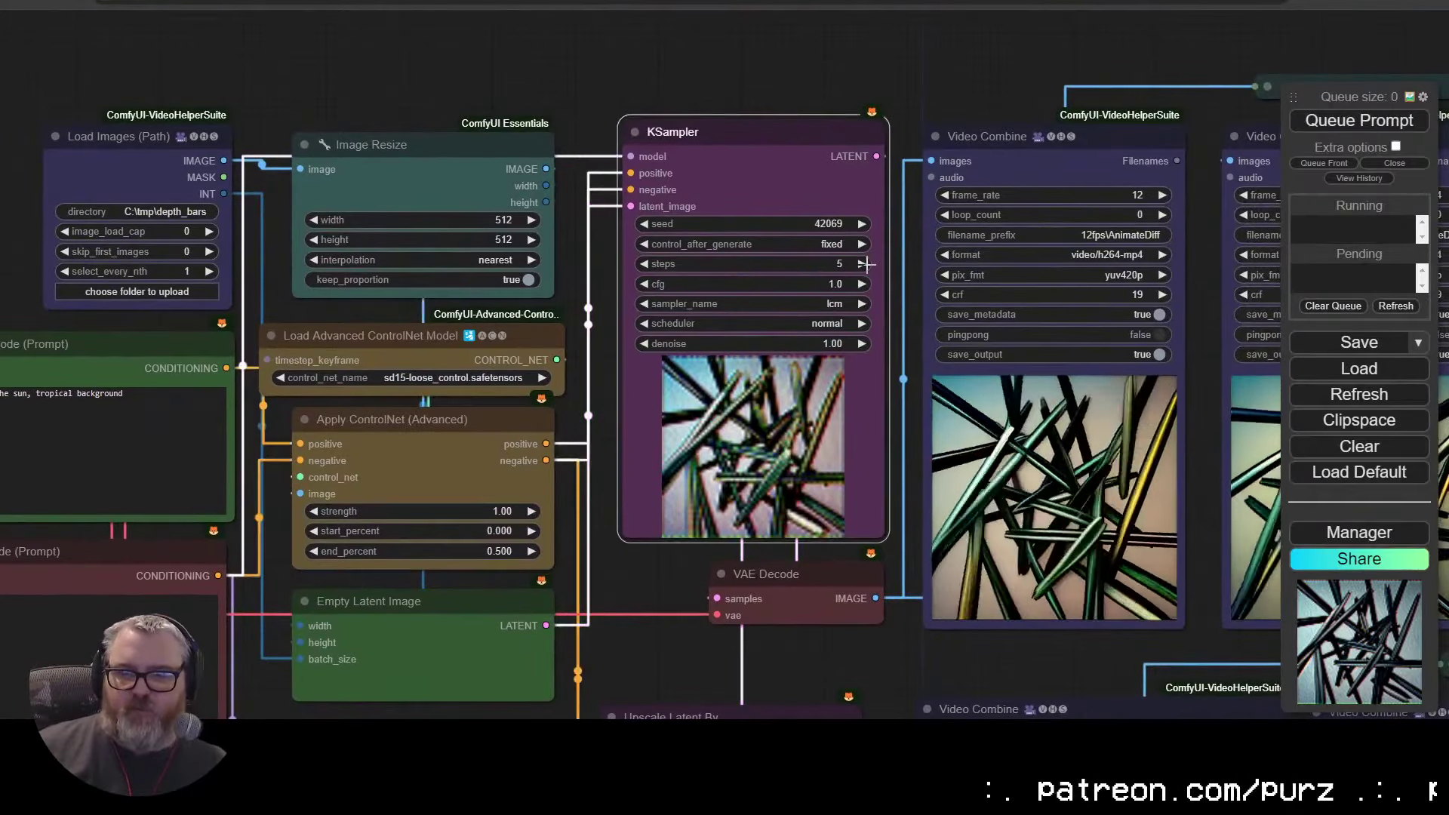
left_click_drag(785, 661, 622, 205)
left_click(672, 519)
left_click(672, 520)
left_click(672, 519)
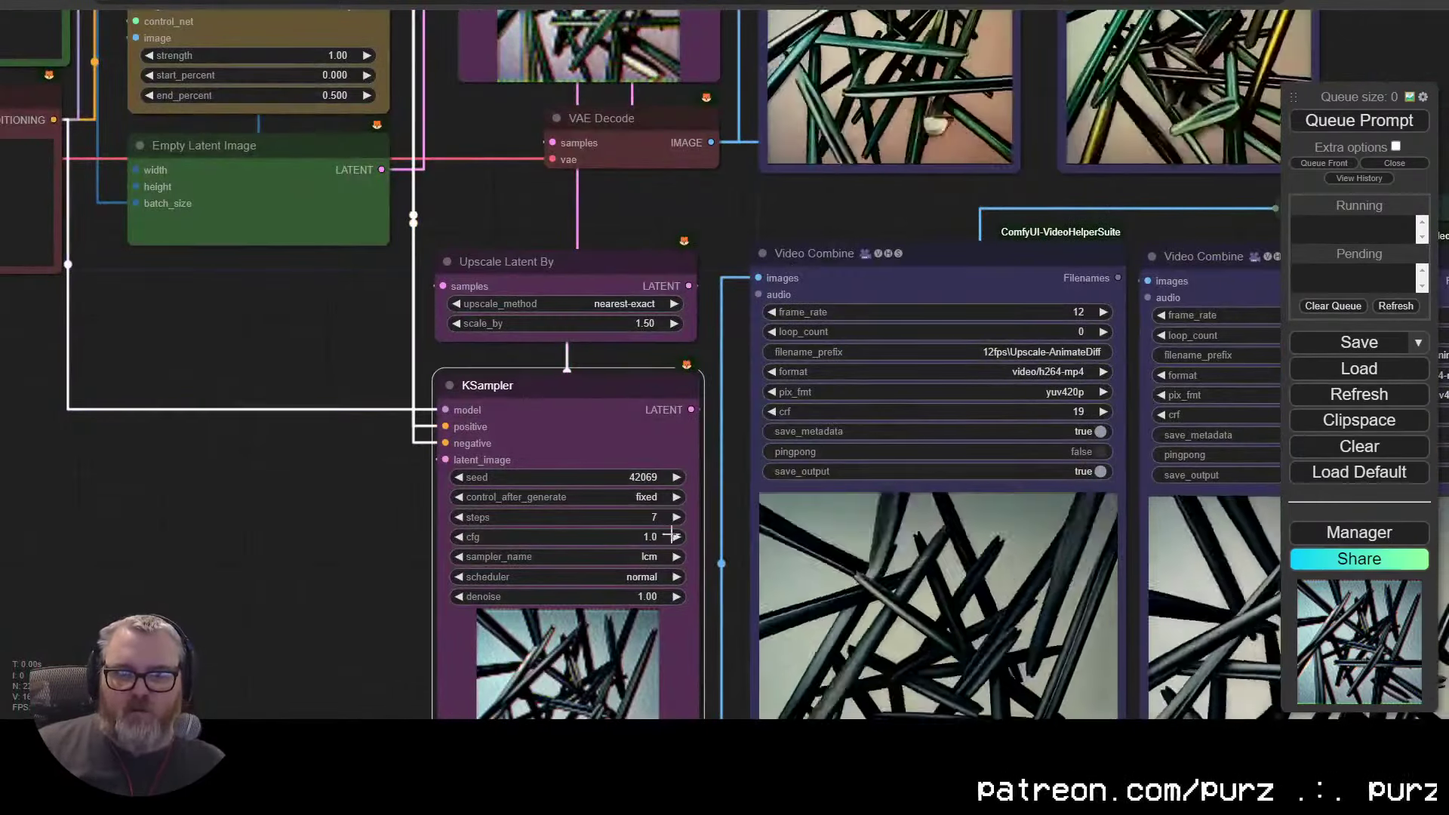
left_click_drag(213, 119, 274, 493)
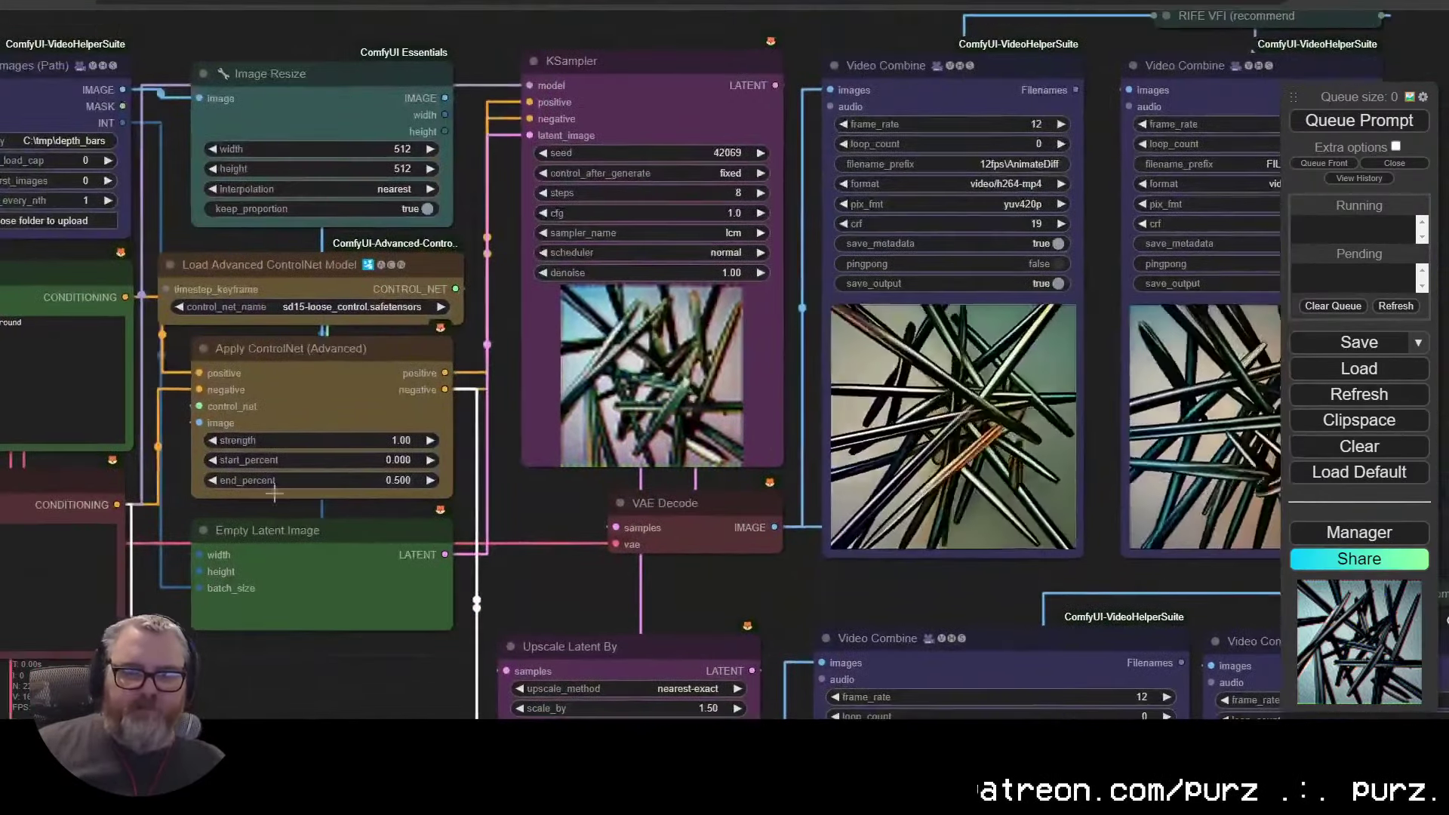
left_click(1383, 128)
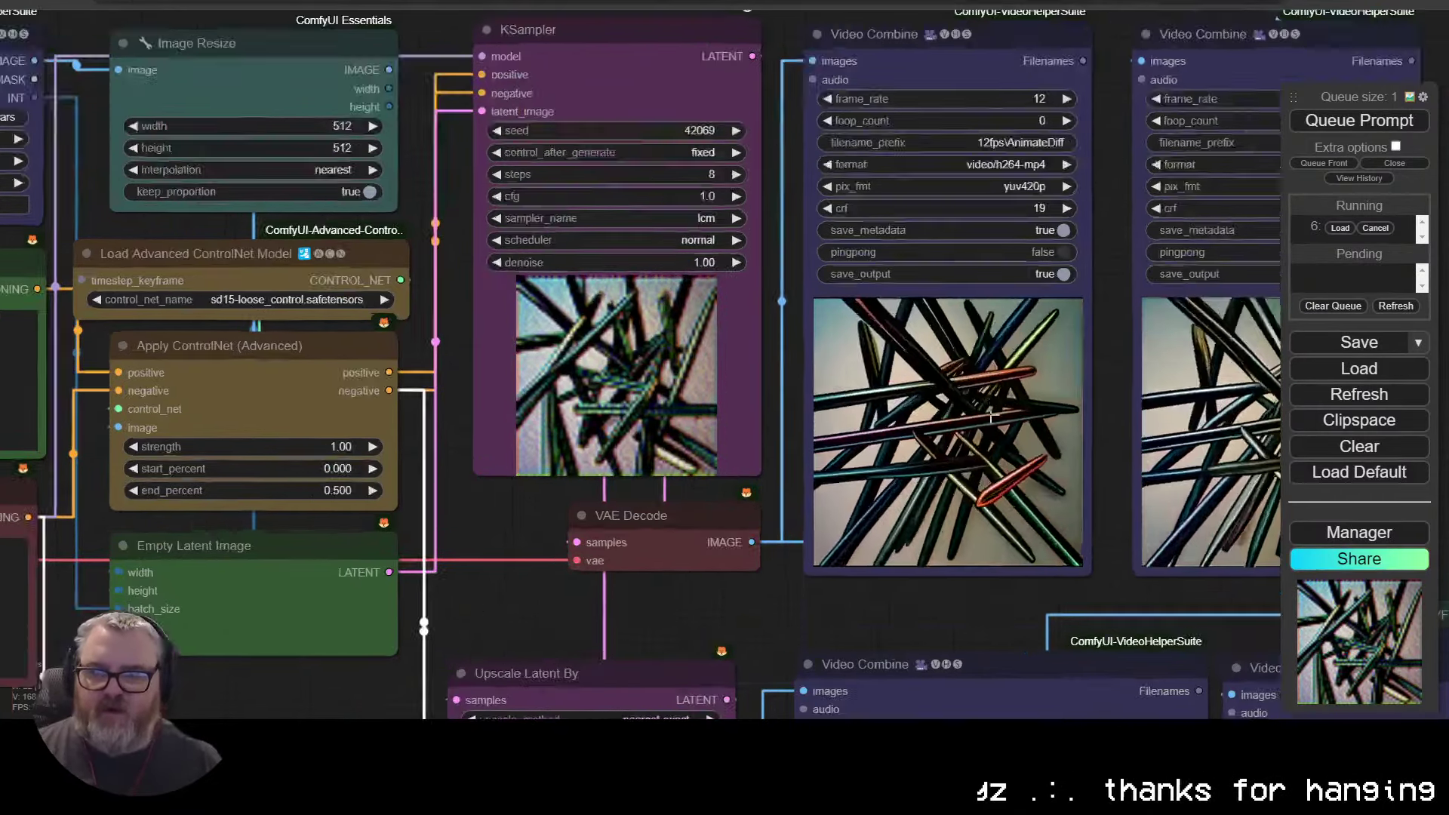
Step: Set the ControlNet's end_percent to 0.150 and queue another run
scroll(853, 423, "up", 6)
scroll(852, 453, "down", 7)
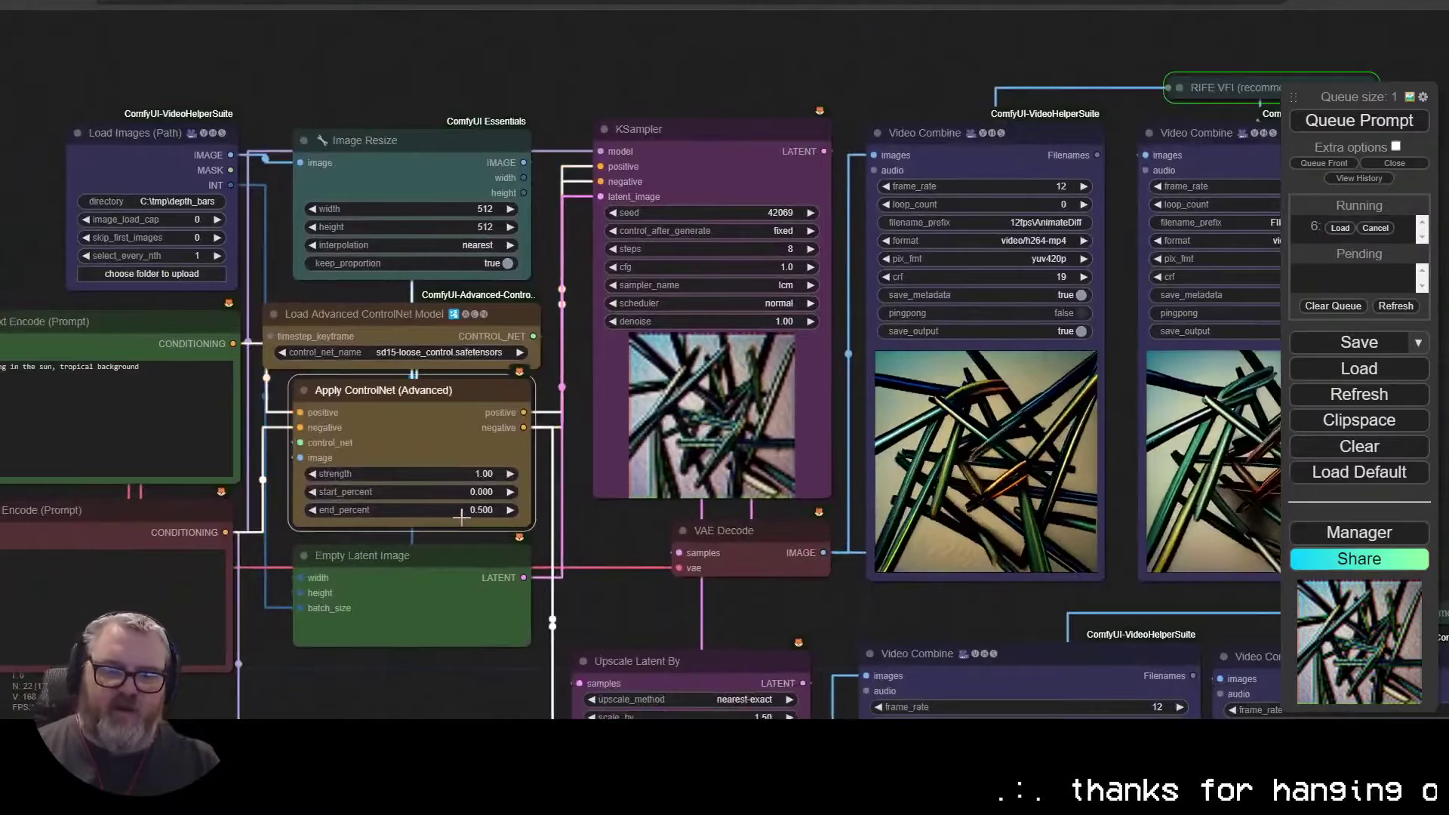
left_click(1366, 128)
Step: Pull a new link from the AnimateDiff Loader's MODEL output into a Reroute node placed beside the upscale KSampler's model input
scroll(644, 578, "down", 1)
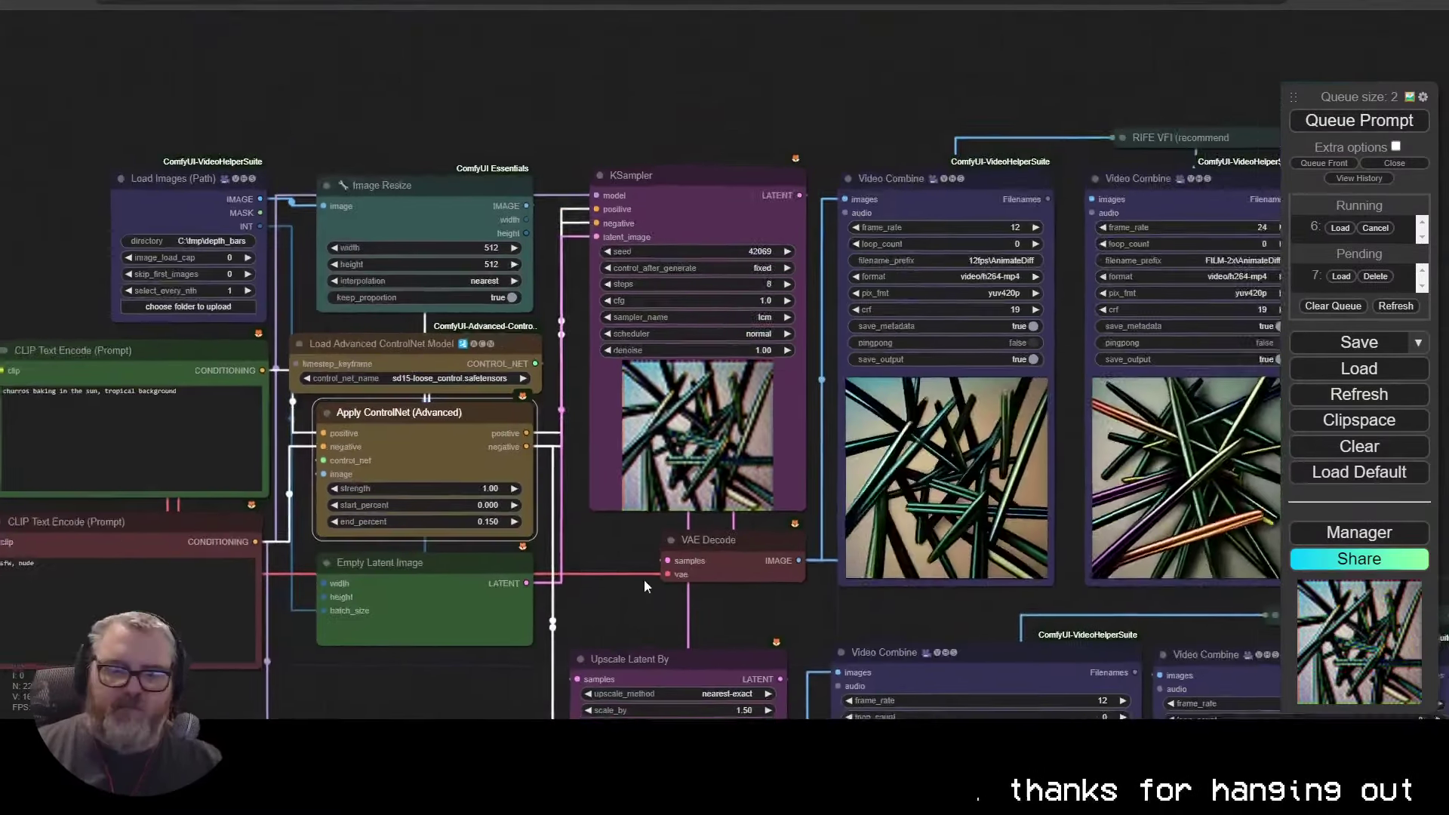
left_click_drag(645, 578, 713, 121)
scroll(717, 419, "up", 4)
left_click_drag(621, 278, 380, 516)
left_click(506, 220)
scroll(221, 490, "down", 5)
left_click_drag(221, 490, 631, 414)
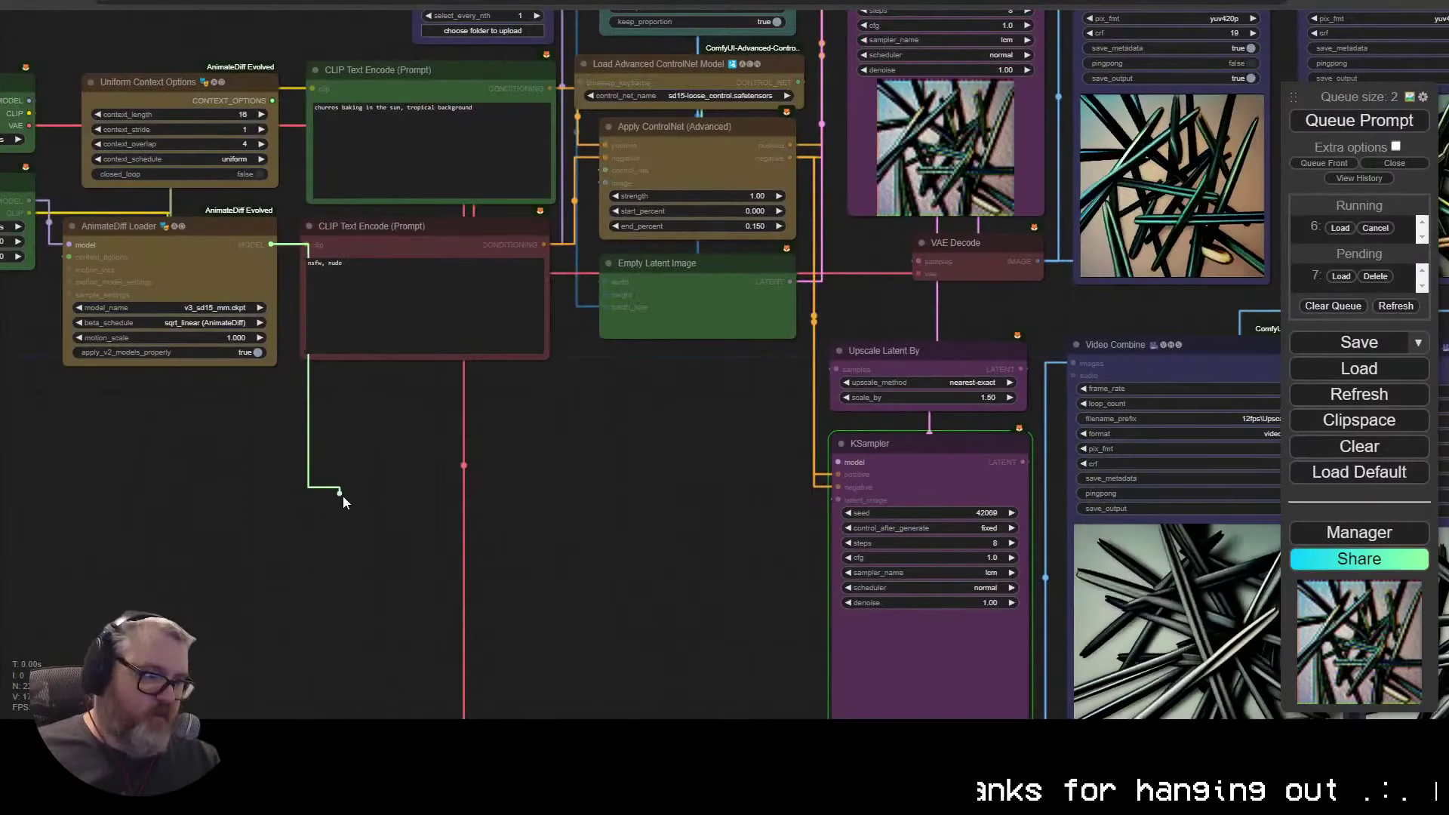
left_click_drag(342, 496, 714, 427)
left_click_drag(552, 396, 649, 398)
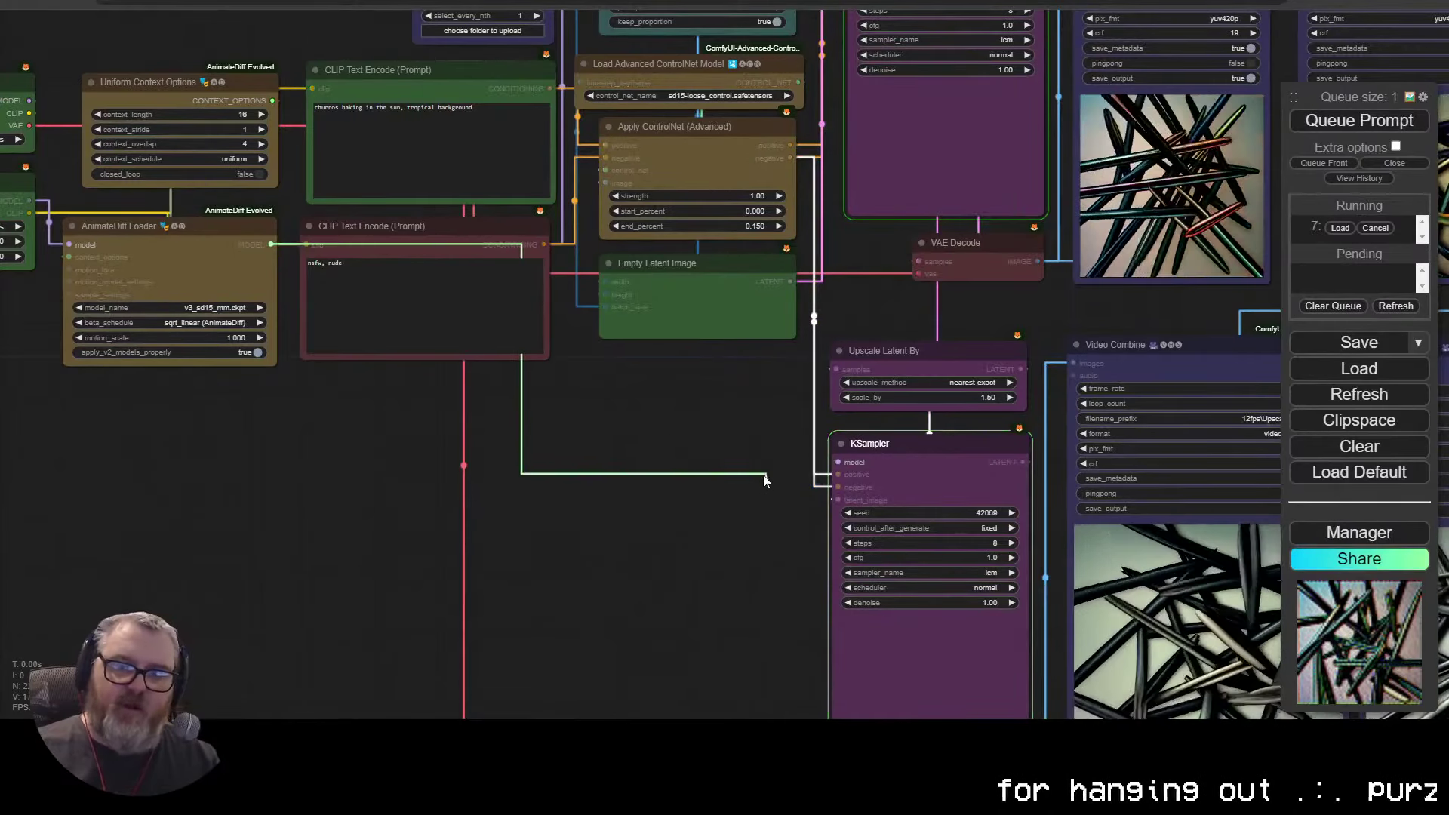
left_click_drag(764, 480, 748, 436)
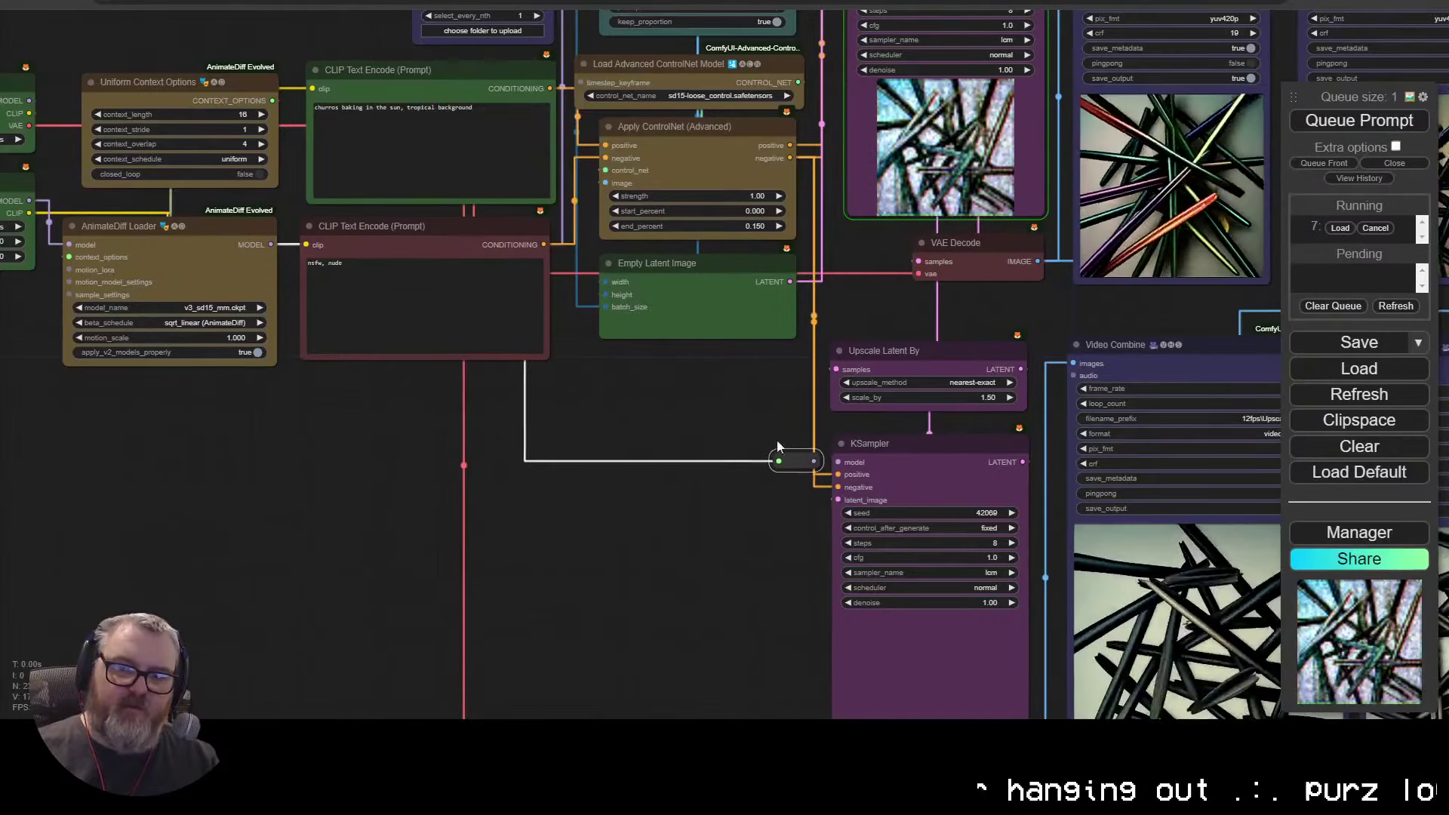
left_click(785, 538)
scroll(788, 550, "up", 7)
left_click_drag(755, 519, 463, 554)
left_click_drag(570, 435, 544, 491)
left_click(479, 539)
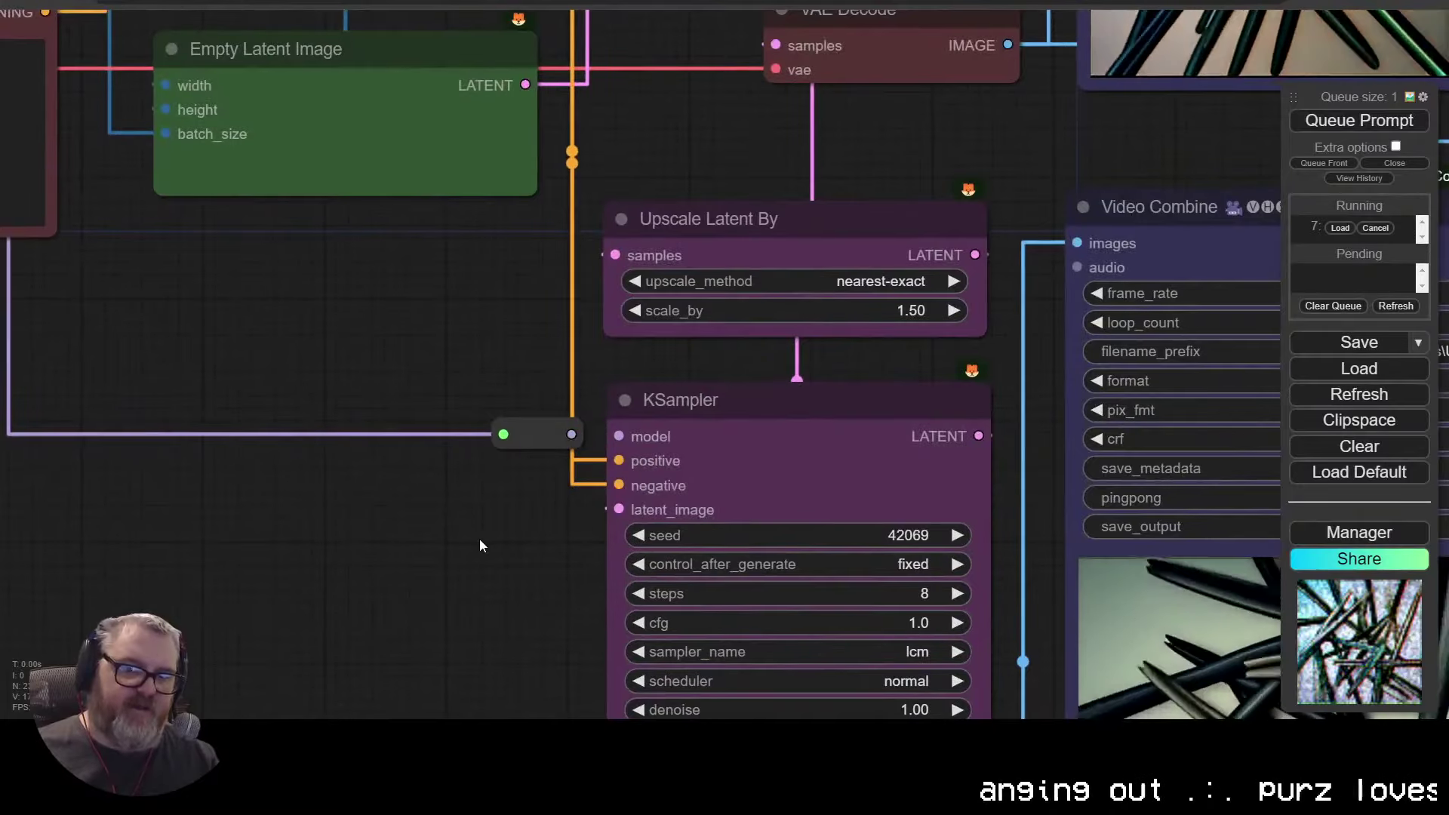
Step: Set end_percent on the Apply ControlNet (Advanced) node to 0.100 and queue the workflow
scroll(478, 538, "down", 5)
left_click_drag(761, 308, 472, 621)
scroll(473, 621, "up", 5)
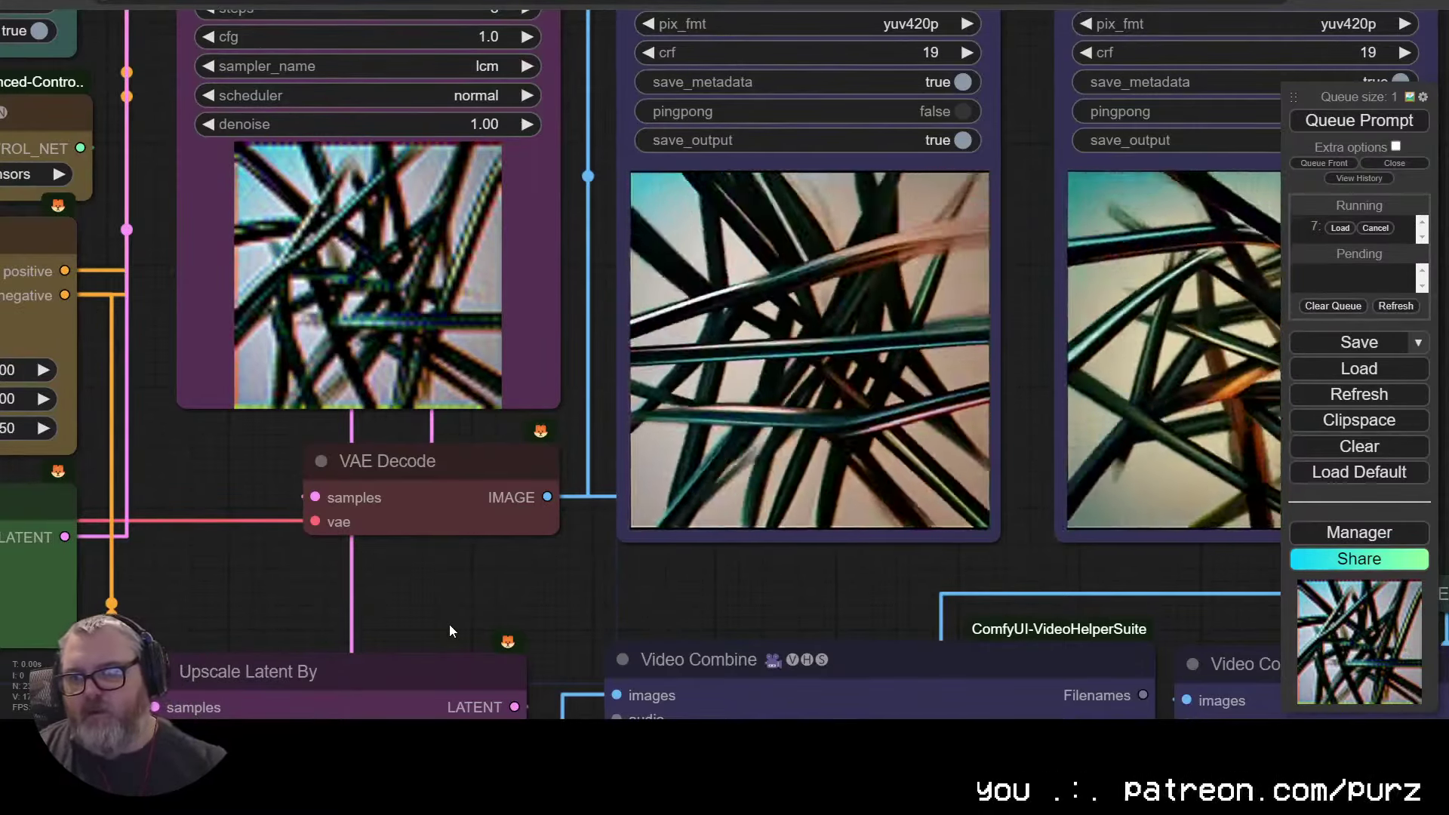
left_click_drag(230, 477, 518, 396)
left_click(270, 350)
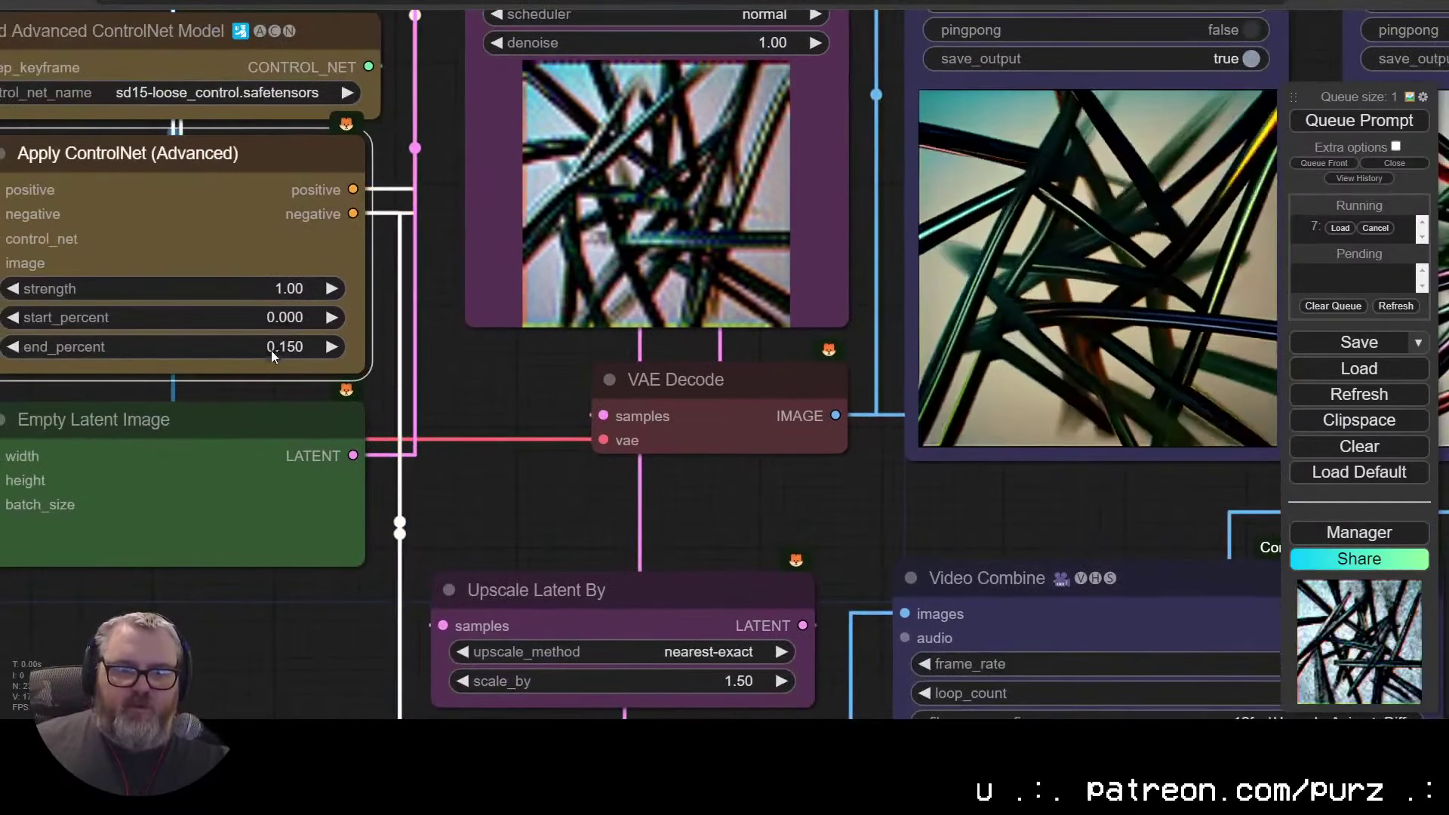
key("BackSpace")
key("Return")
left_click(1391, 129)
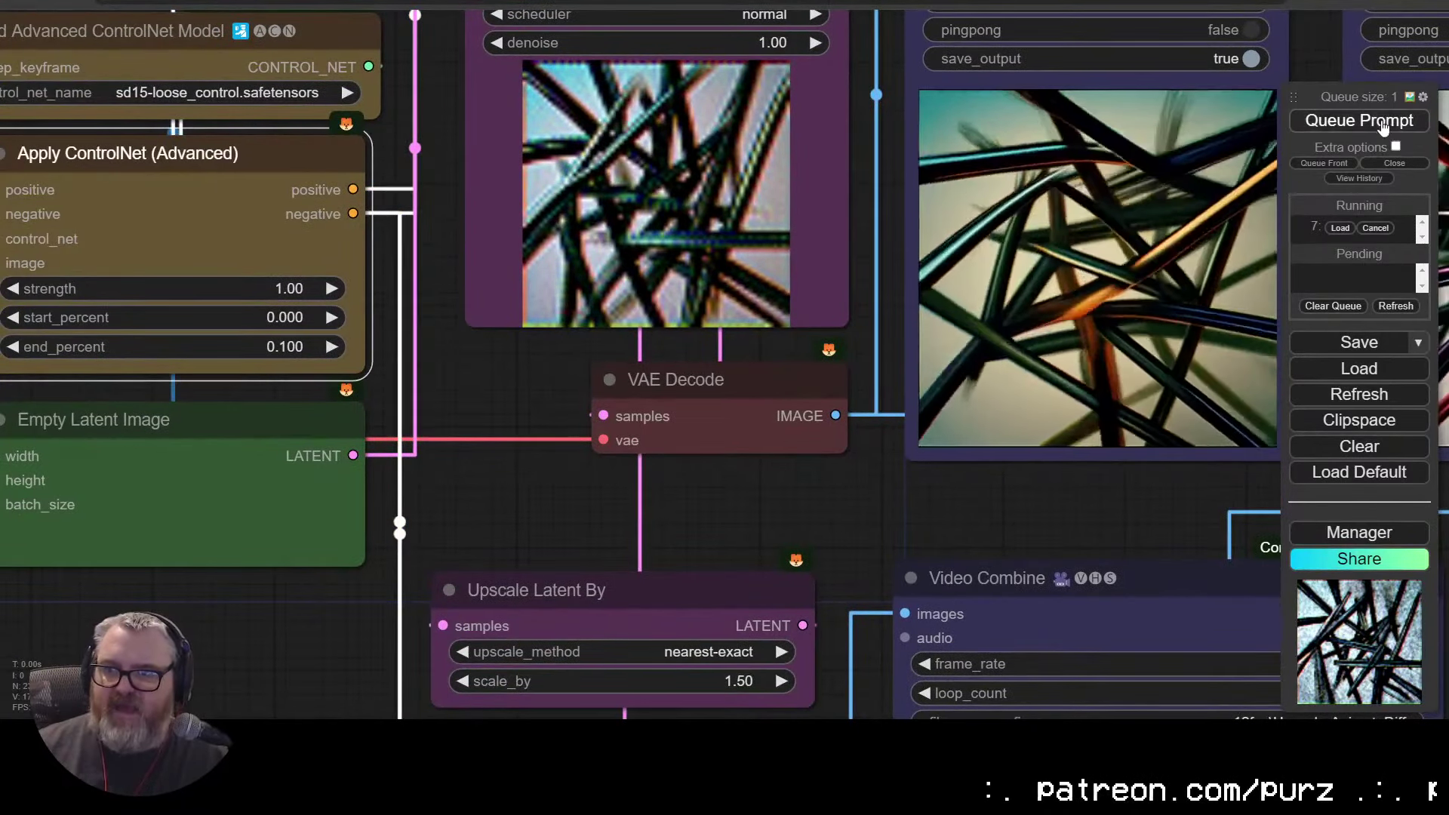
Step: Move the Reroute node slightly farther away from the upscale KSampler
scroll(984, 569, "down", 6)
left_click_drag(984, 569, 1108, 134)
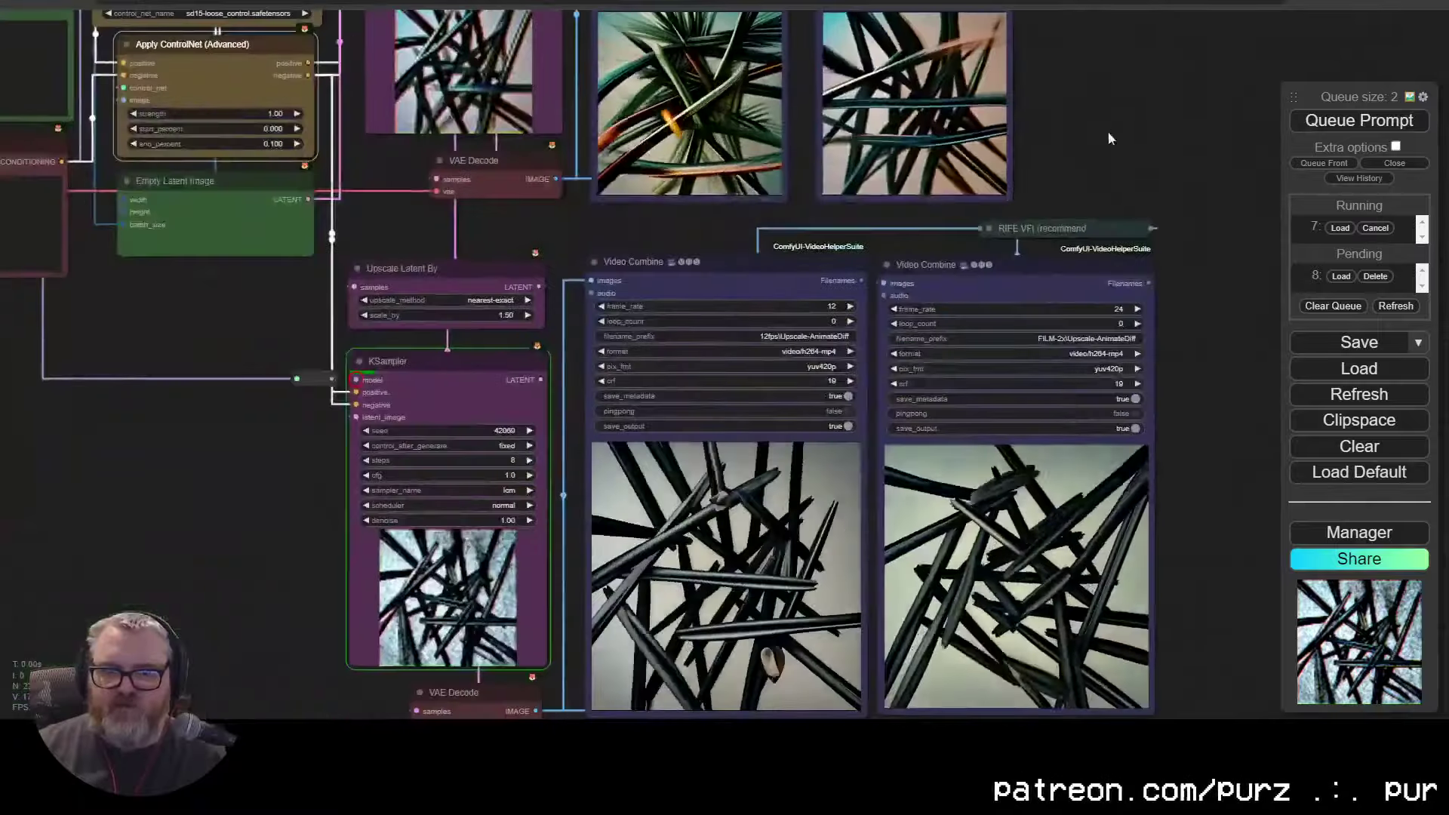
left_click_drag(319, 369, 252, 352)
left_click(259, 347)
Step: Set the ControlNet's end_percent to 1 and its strength to 0.1, and queue the workflow
scroll(1189, 533, "up", 11)
left_click_drag(1005, 59, 1102, 277)
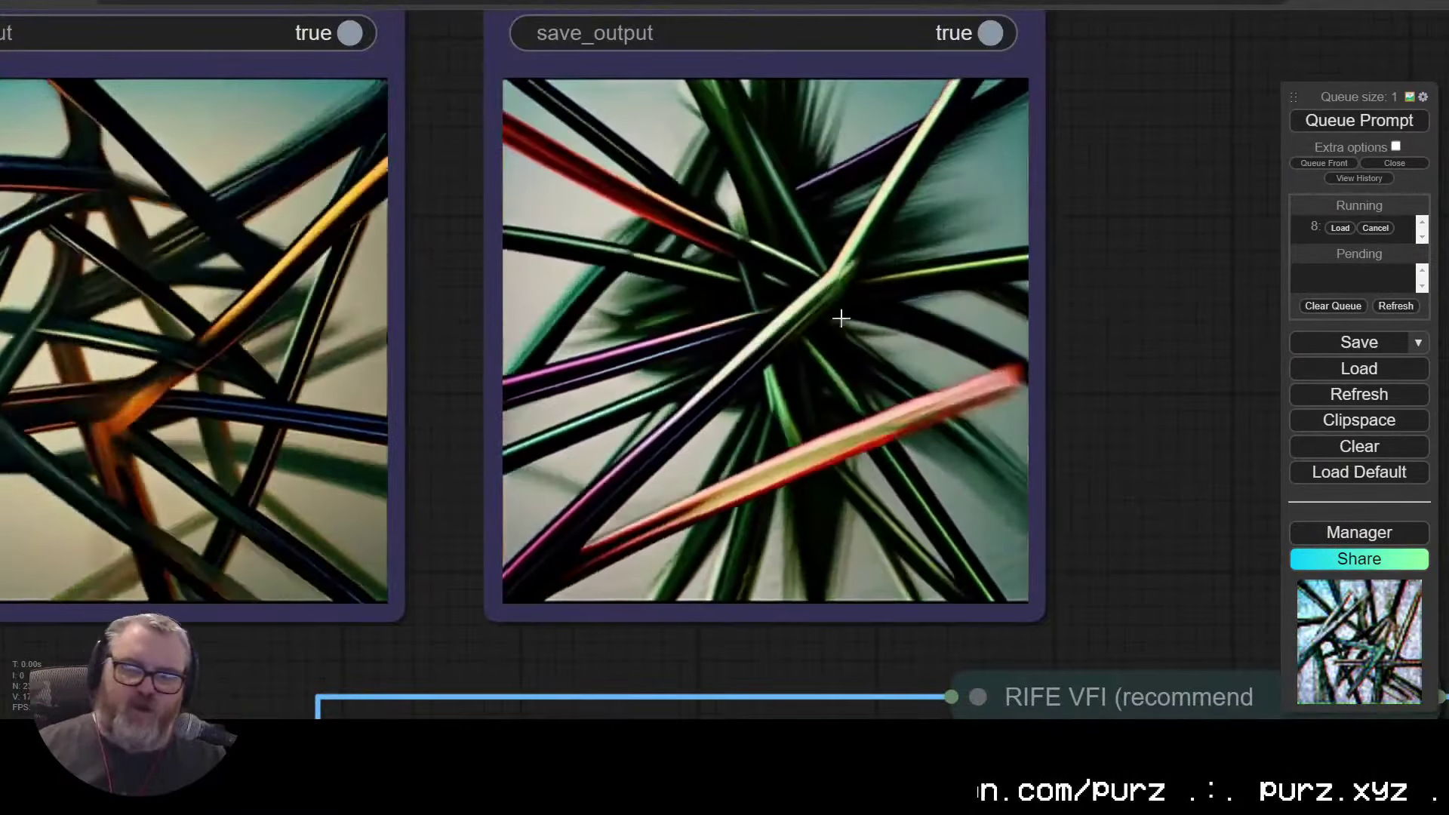
scroll(749, 237, "down", 5)
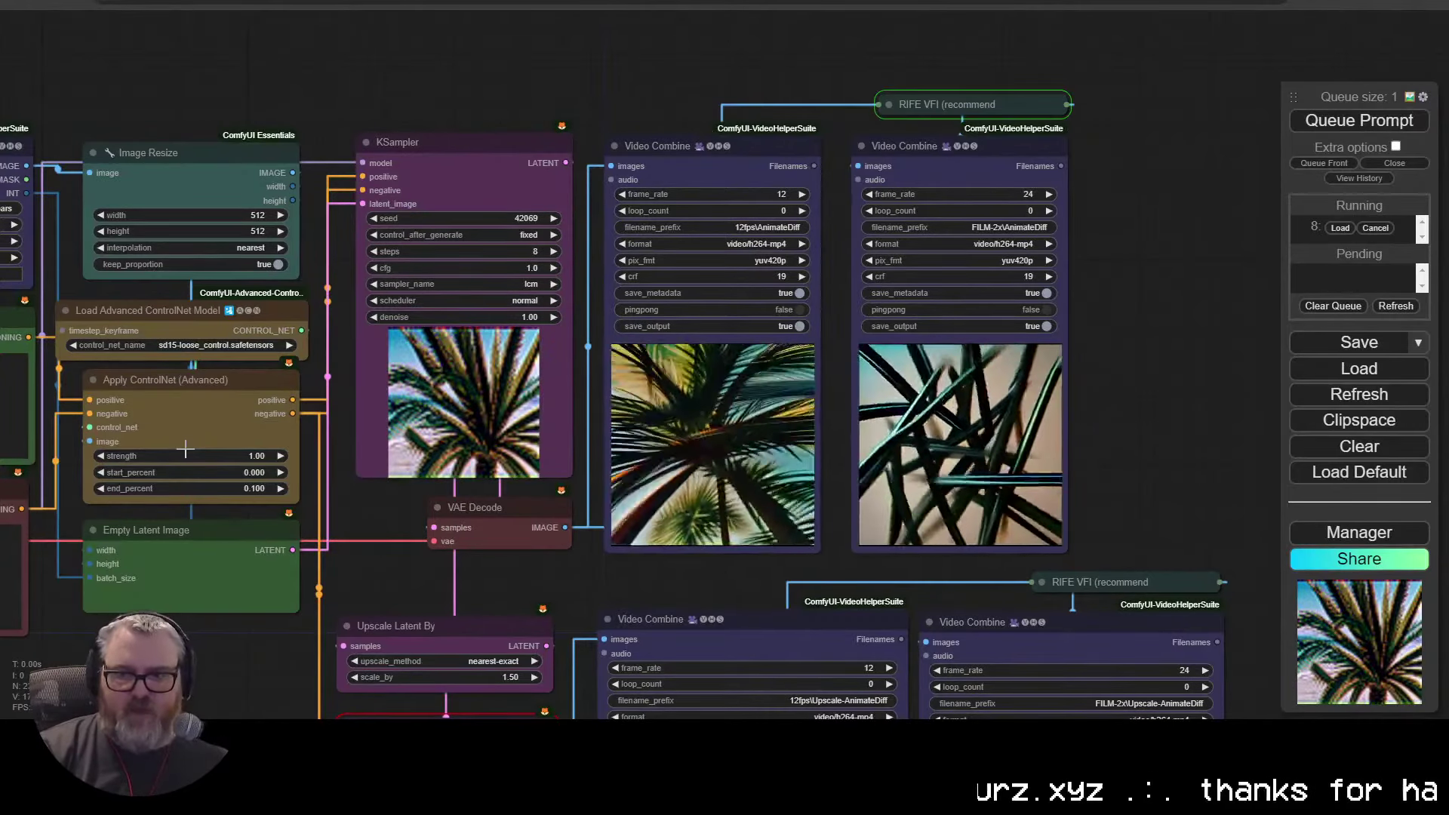
scroll(1213, 402, "up", 6)
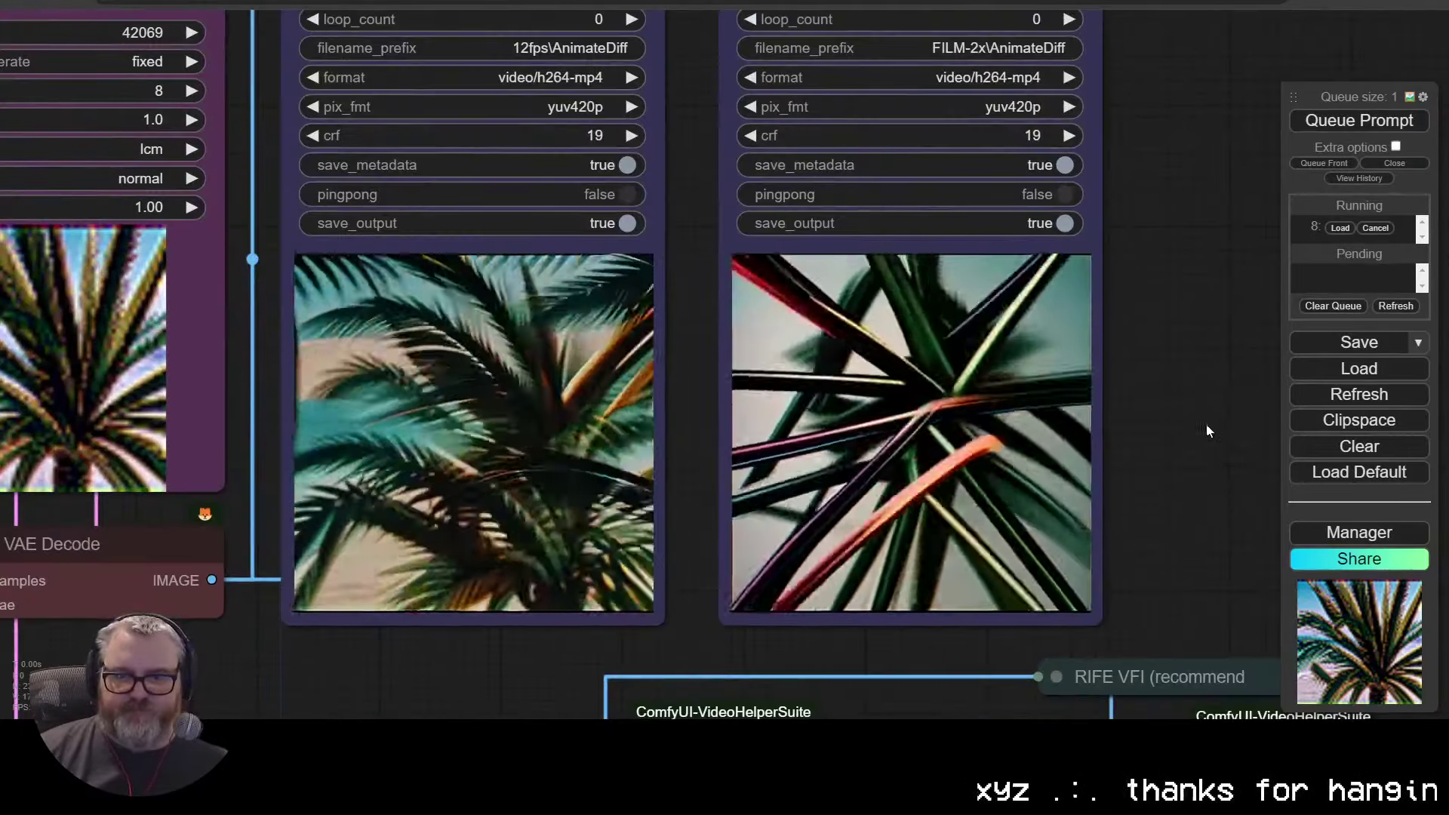
scroll(1185, 399, "down", 5)
left_click(227, 465)
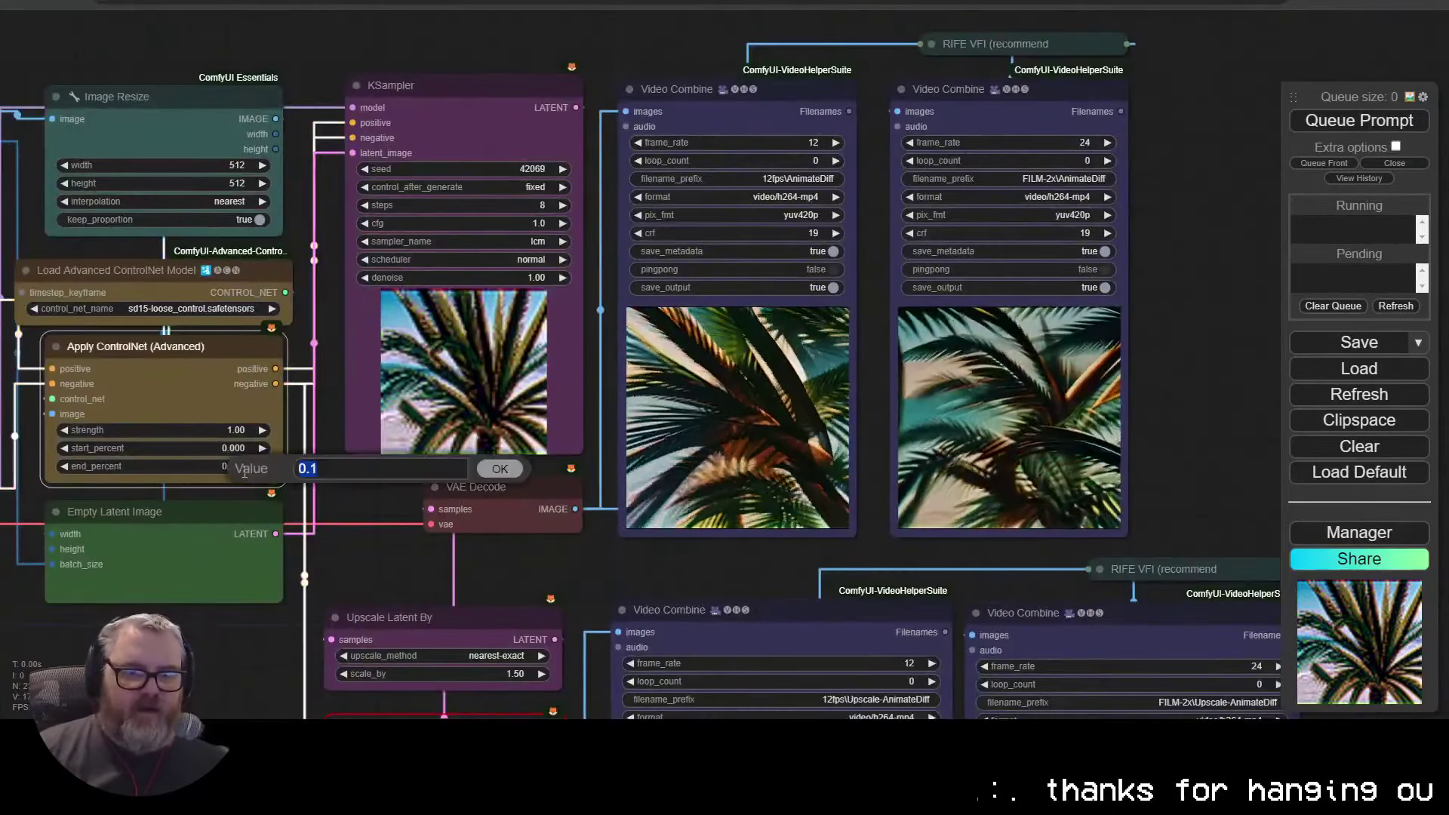
type("1")
key("Return")
left_click(231, 430)
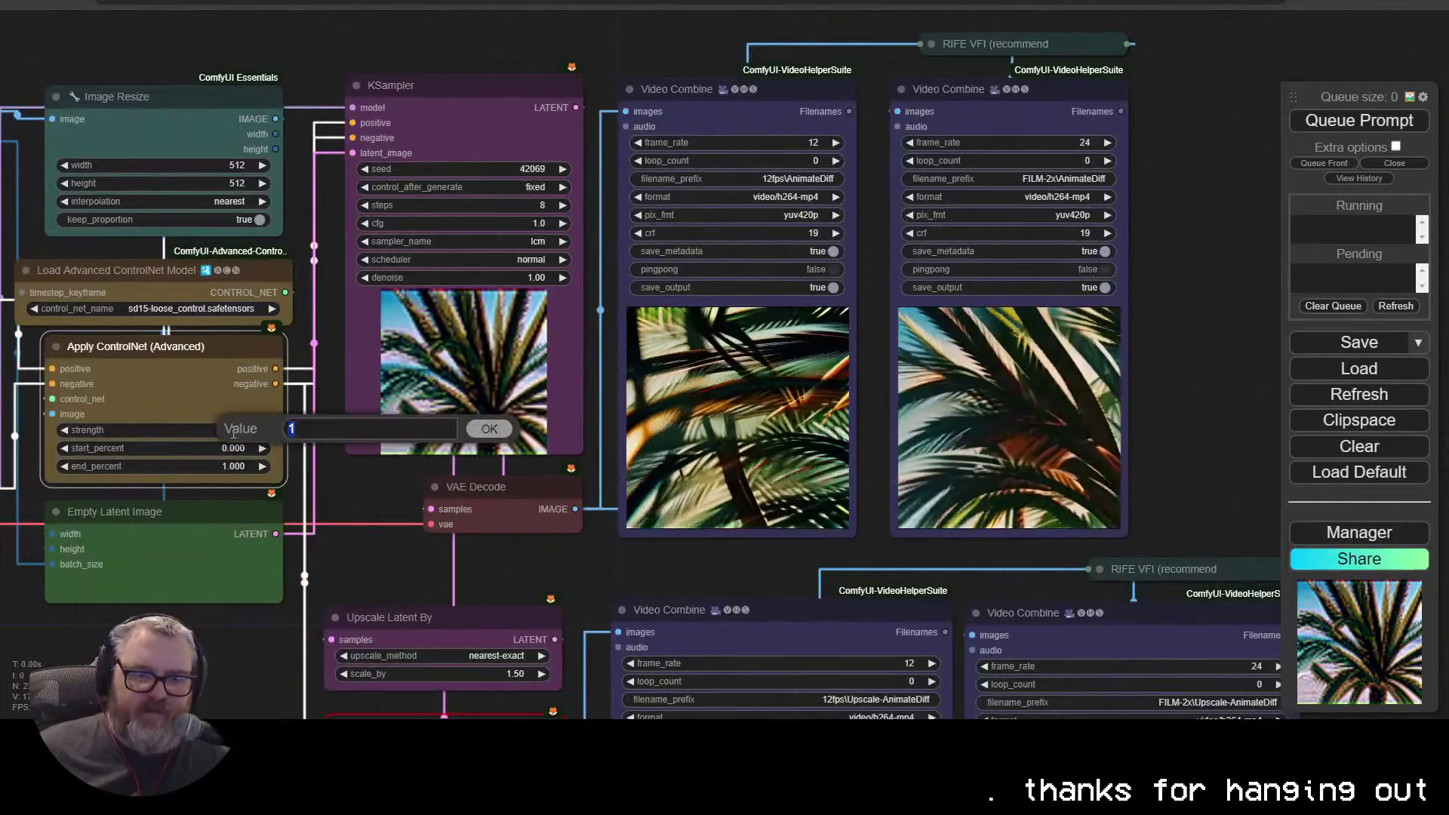
type("0.1")
key("Return")
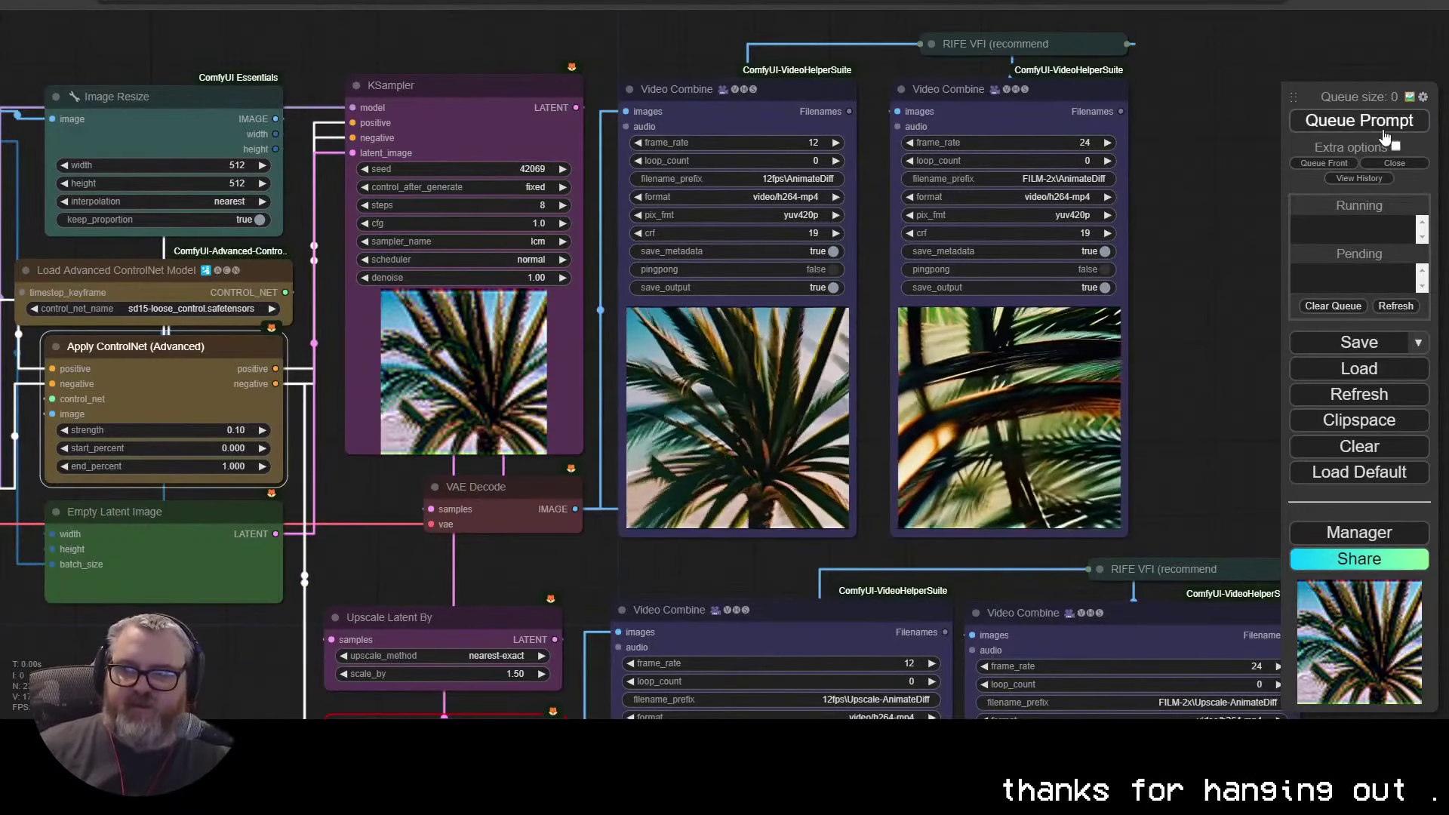
key("ctrl+Return")
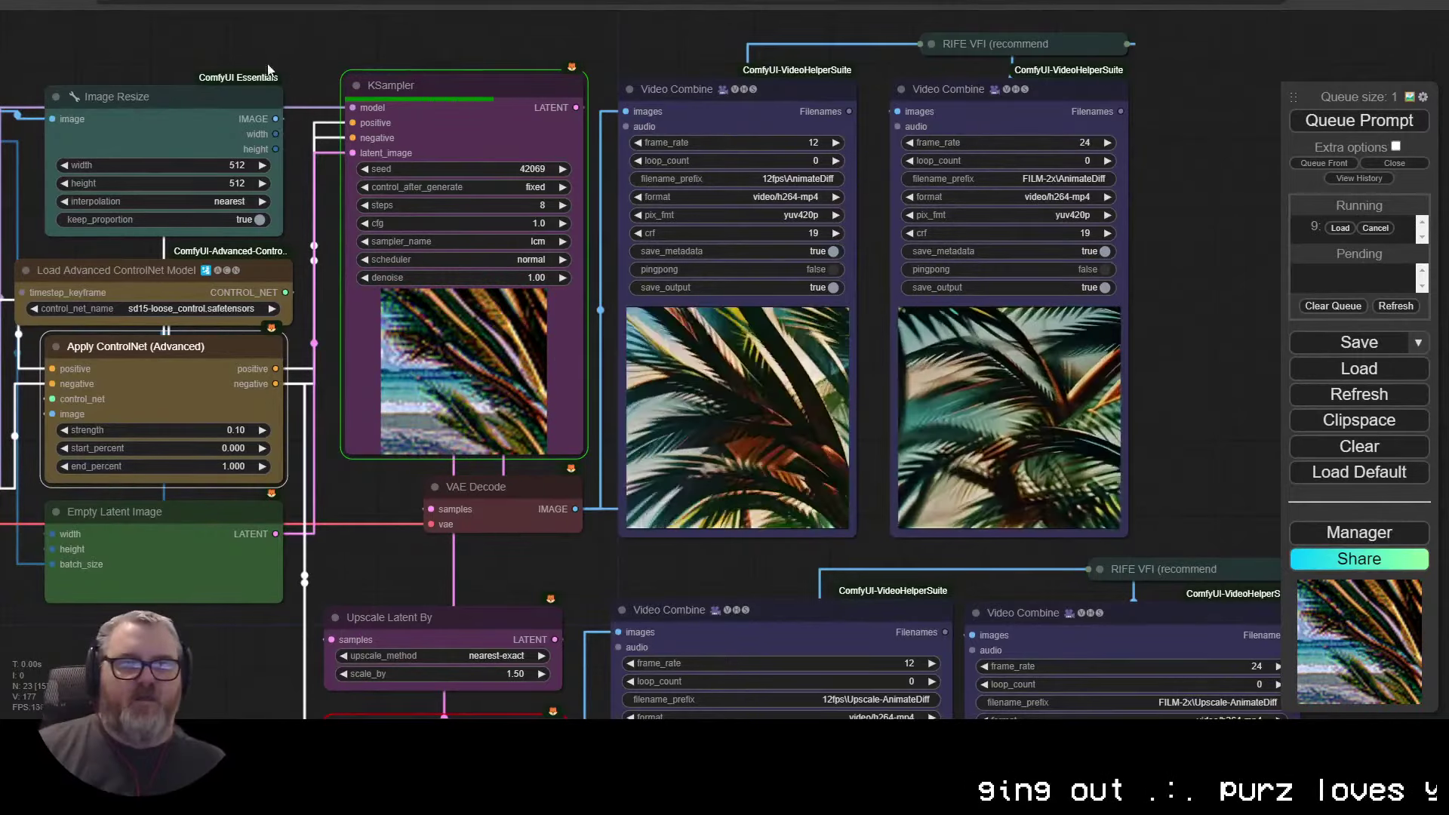
Step: Turn on closed_loop in the Uniform Context Options node
left_click_drag(211, 49, 1339, 185)
left_click_drag(1185, 345, 965, 181)
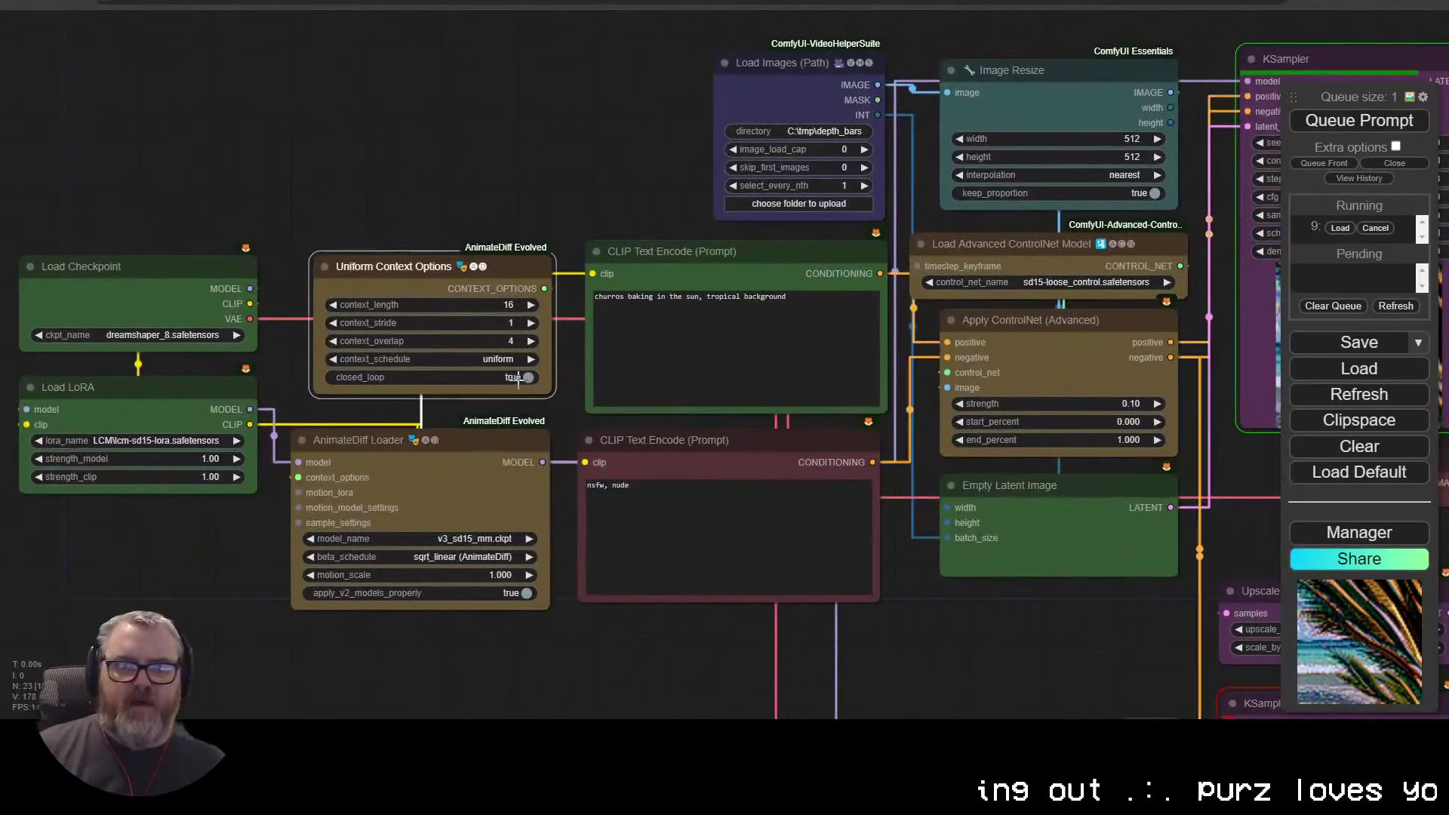
scroll(519, 380, "up", 6)
left_click_drag(487, 427, 658, 321)
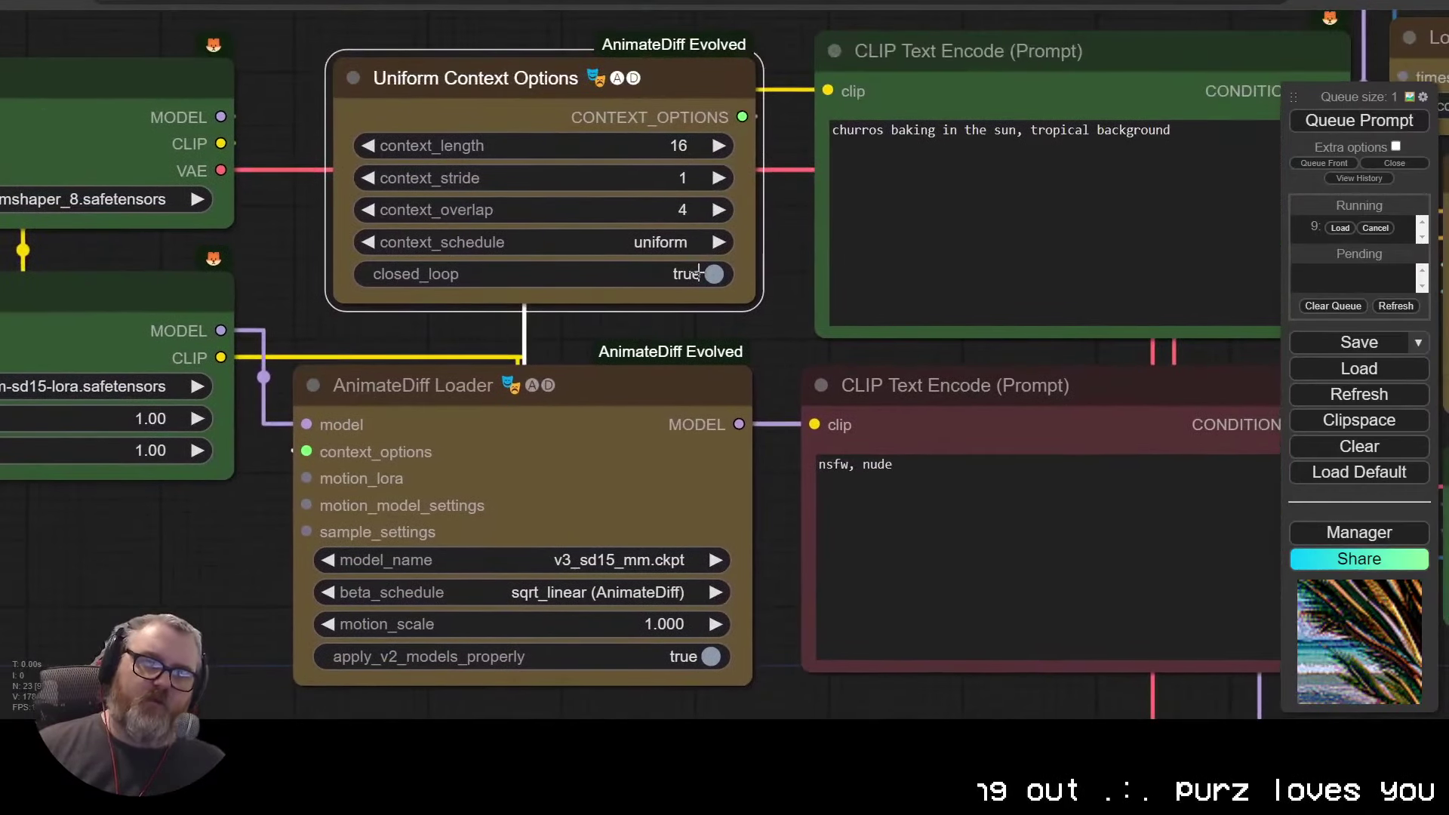
Step: Set the Apply ControlNet (Advanced) strength to 0.5, cancel the running job and queue the workflow again
left_click_drag(685, 54, 665, 105)
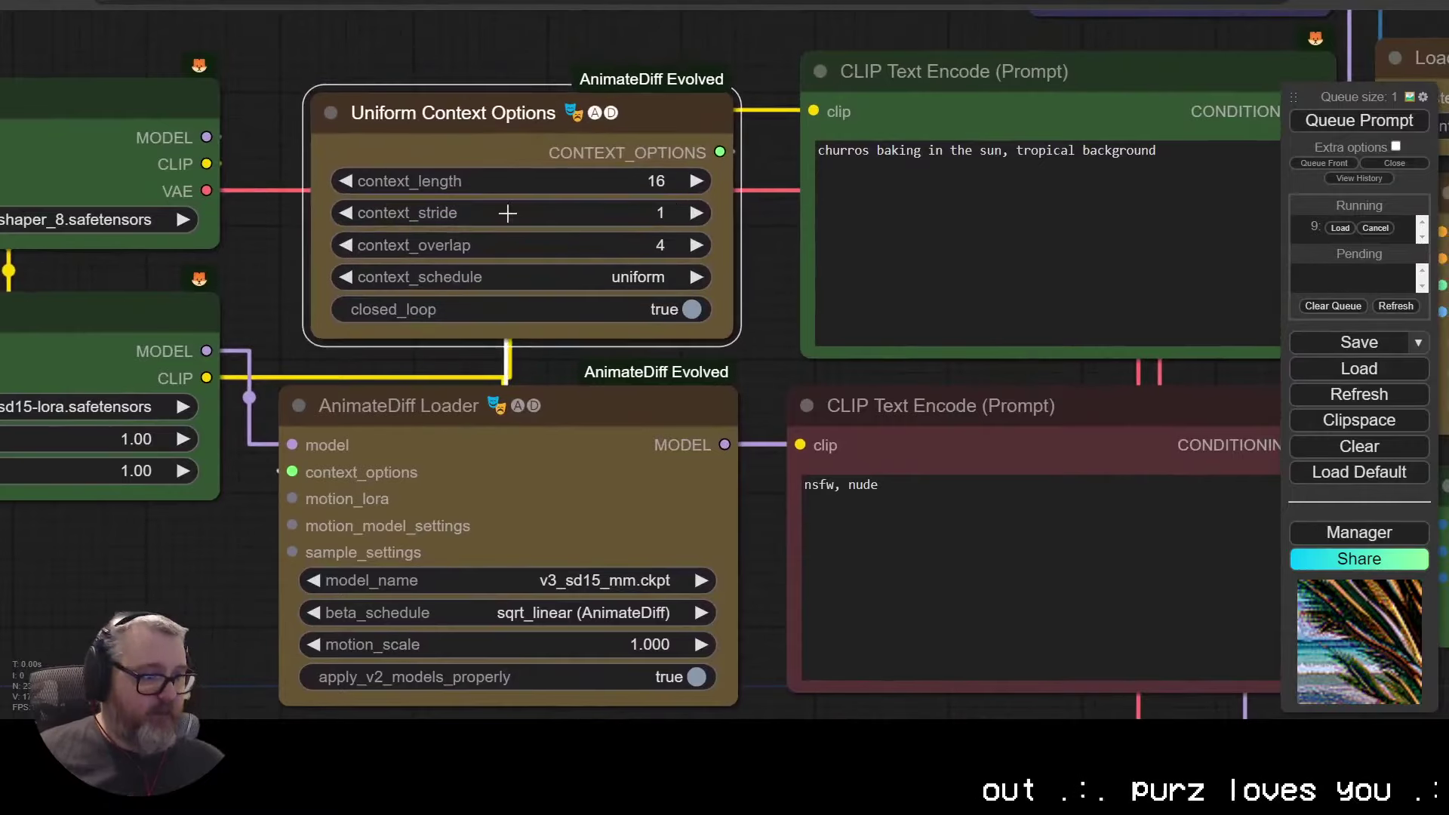
scroll(649, 303, "down", 5)
scroll(541, 538, "up", 1)
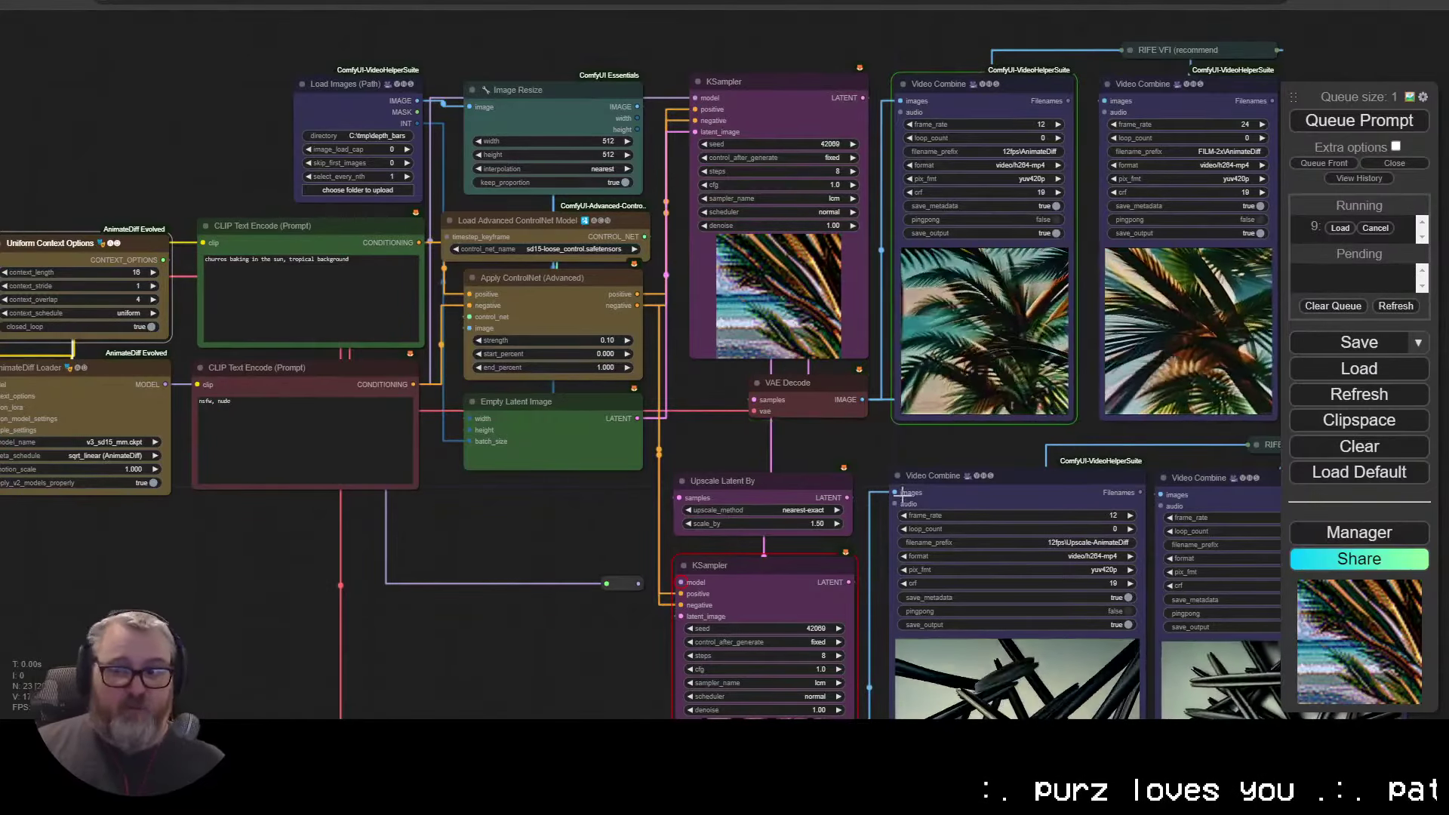
left_click_drag(918, 468, 515, 537)
scroll(515, 537, "up", 7)
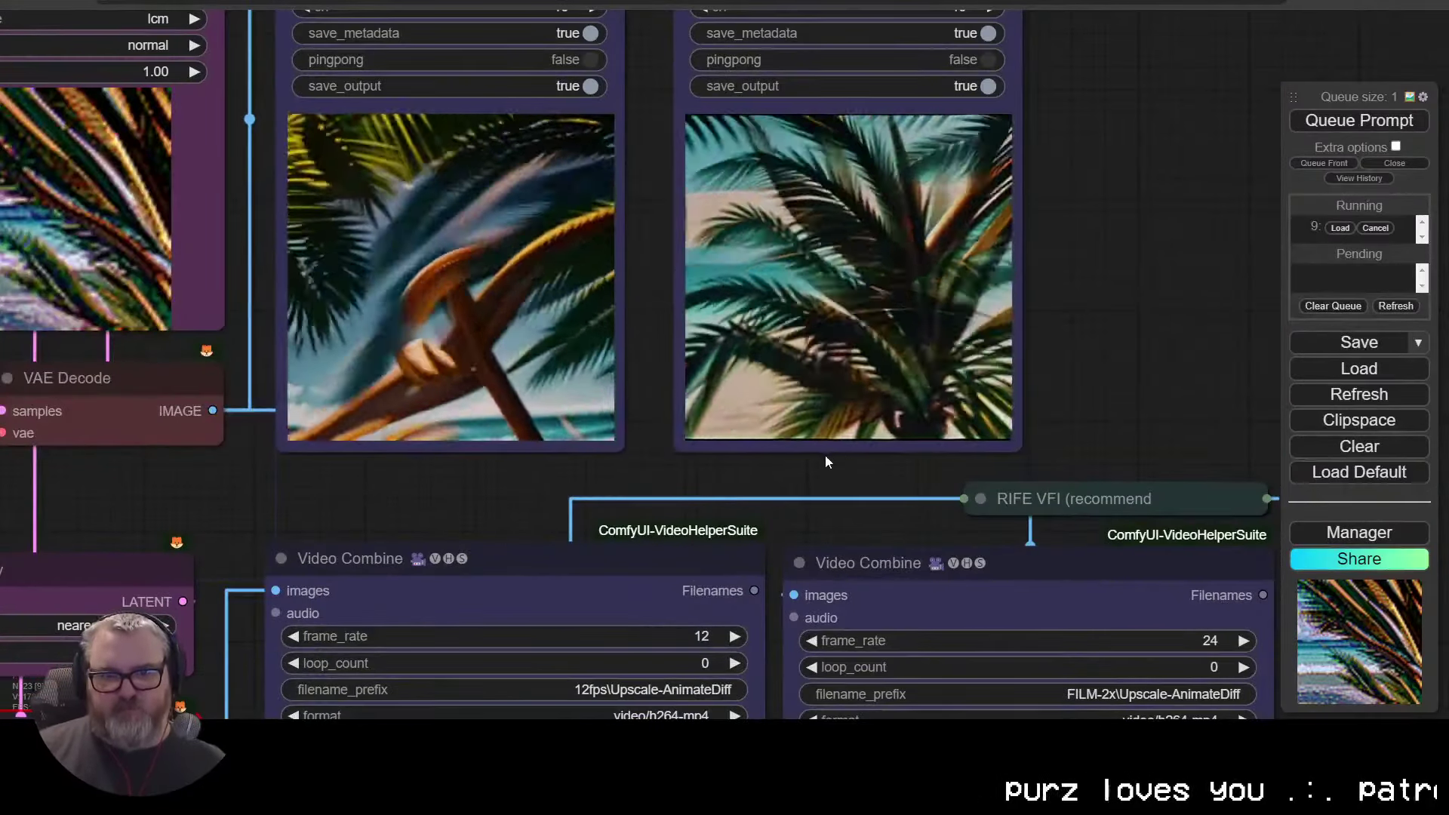
scroll(822, 456, "down", 6)
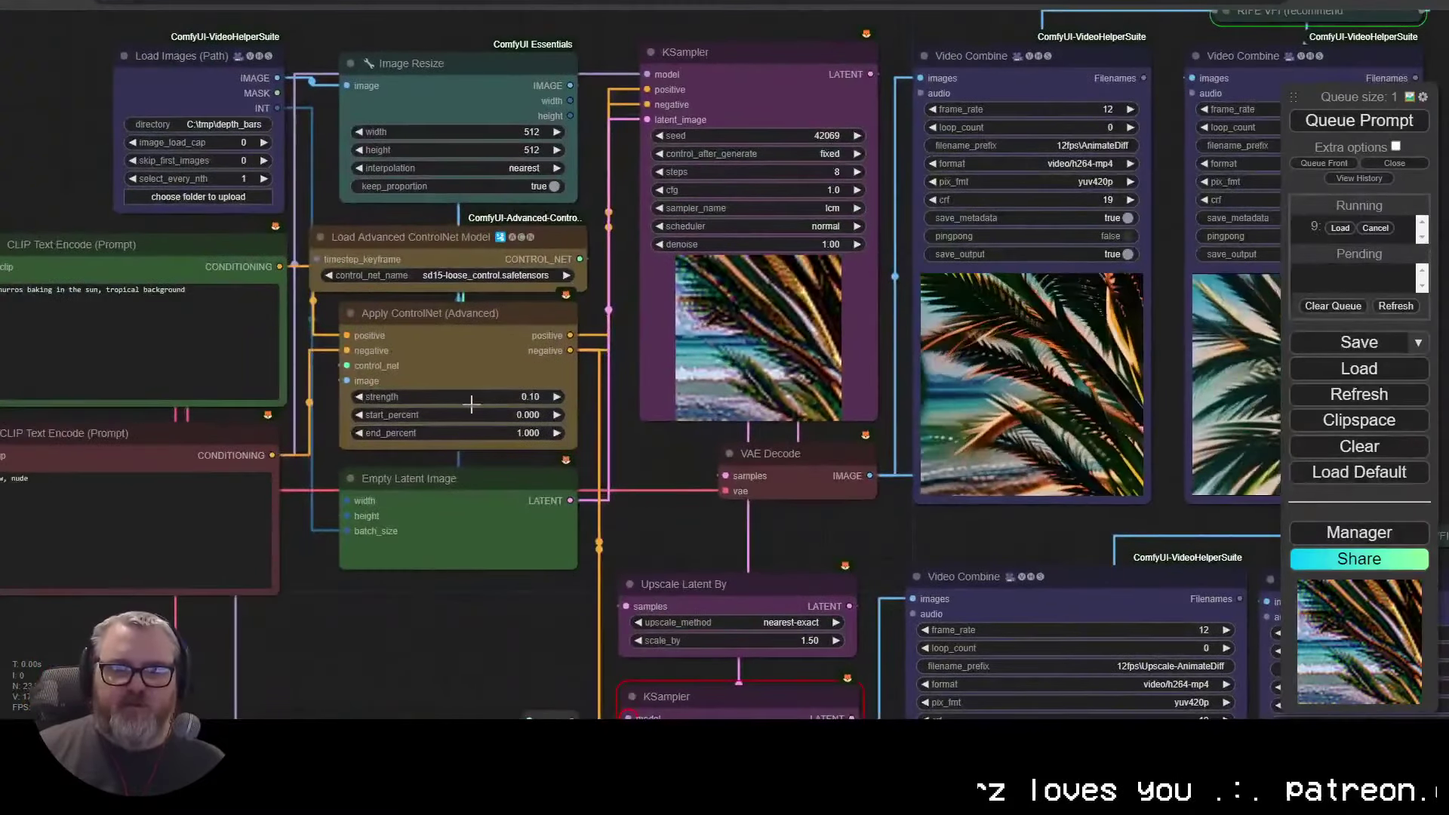
left_click(492, 396)
type("0.5")
key("Return")
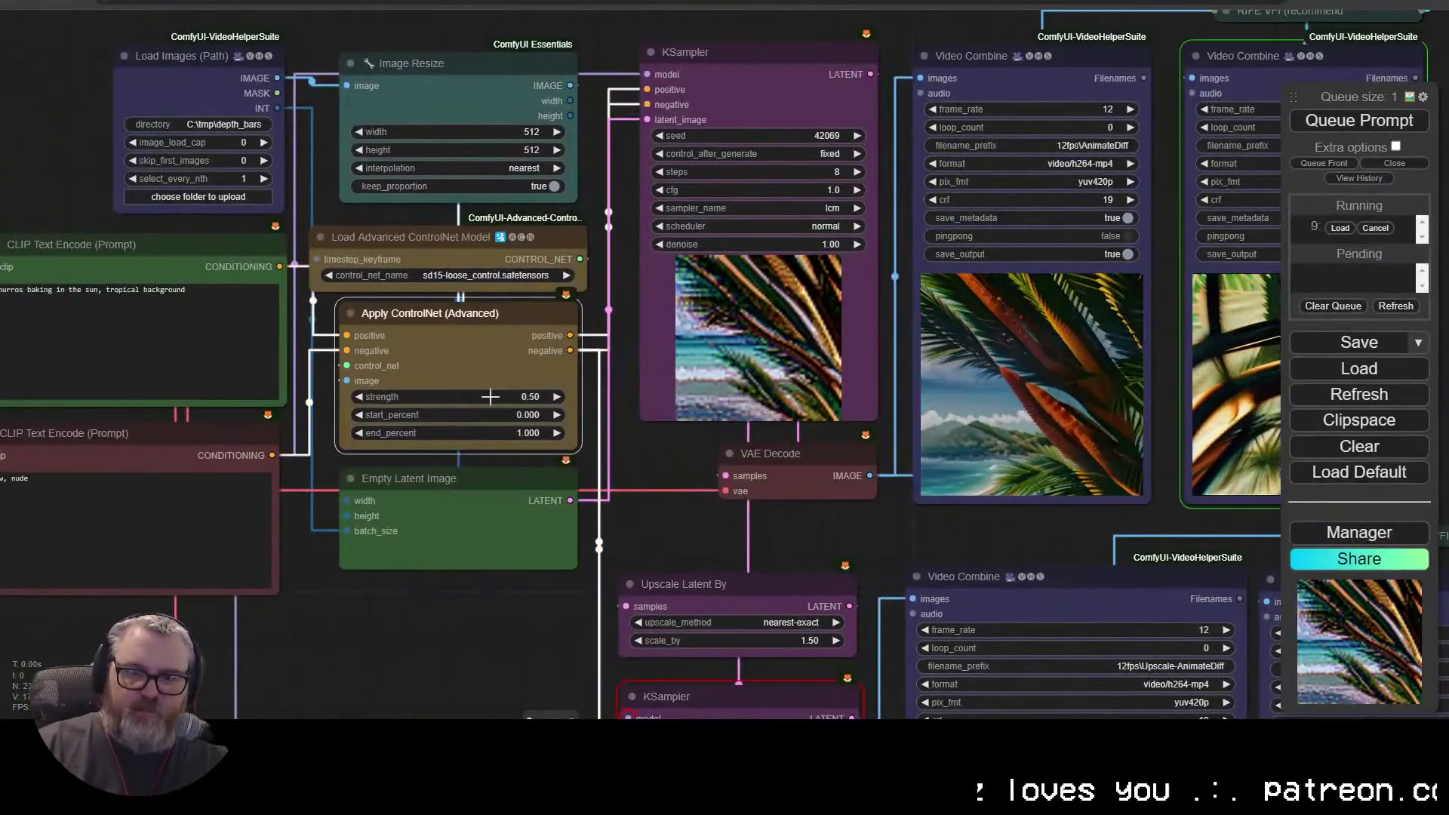
left_click(1375, 227)
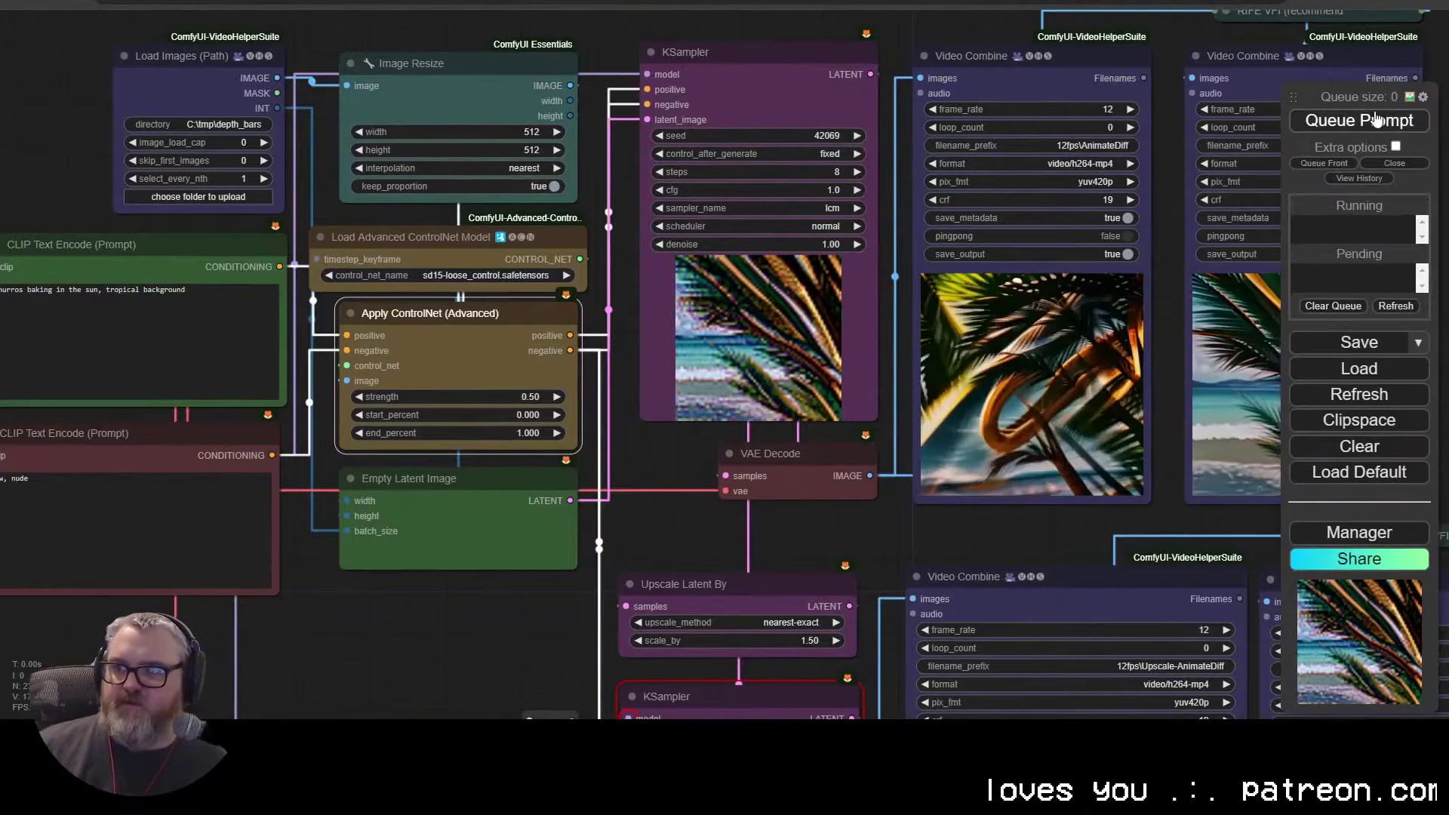
left_click(1375, 122)
Step: Set the Apply ControlNet (Advanced) strength to 0.35, cancel the running job and queue the workflow again
left_click_drag(1166, 346, 796, 327)
scroll(1087, 327, "up", 5)
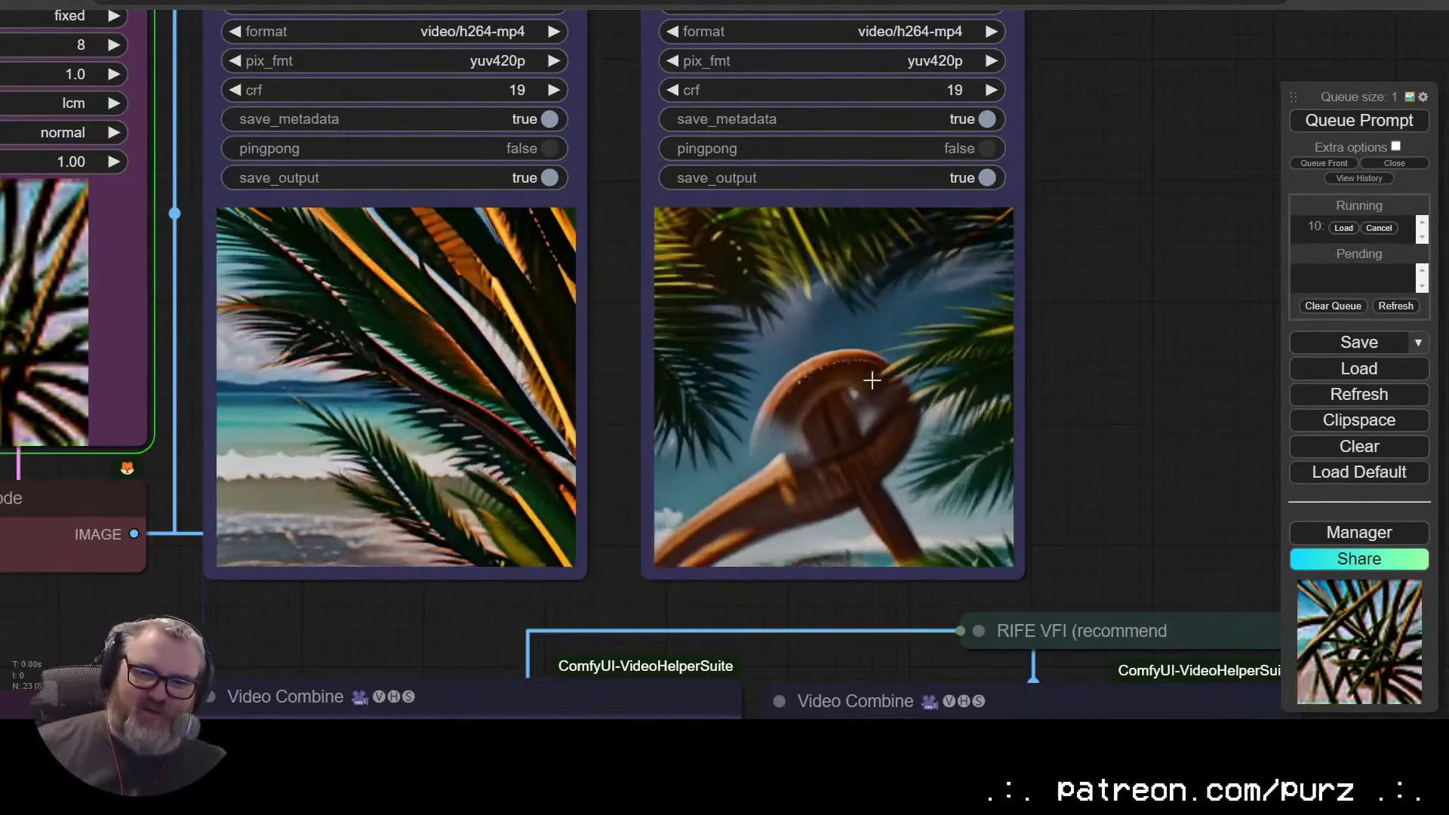
scroll(142, 419, "down", 3)
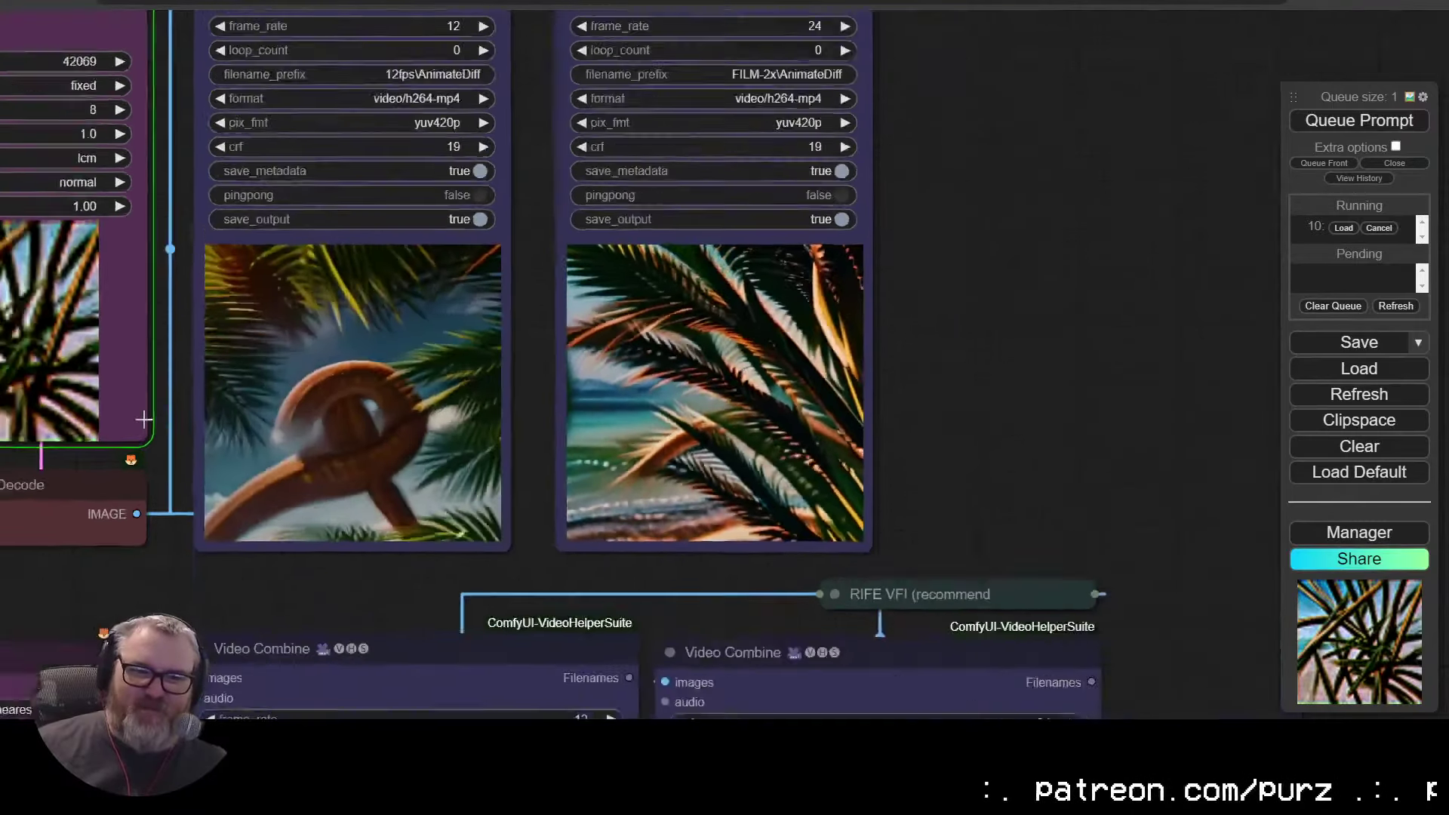
left_click_drag(151, 461, 324, 504)
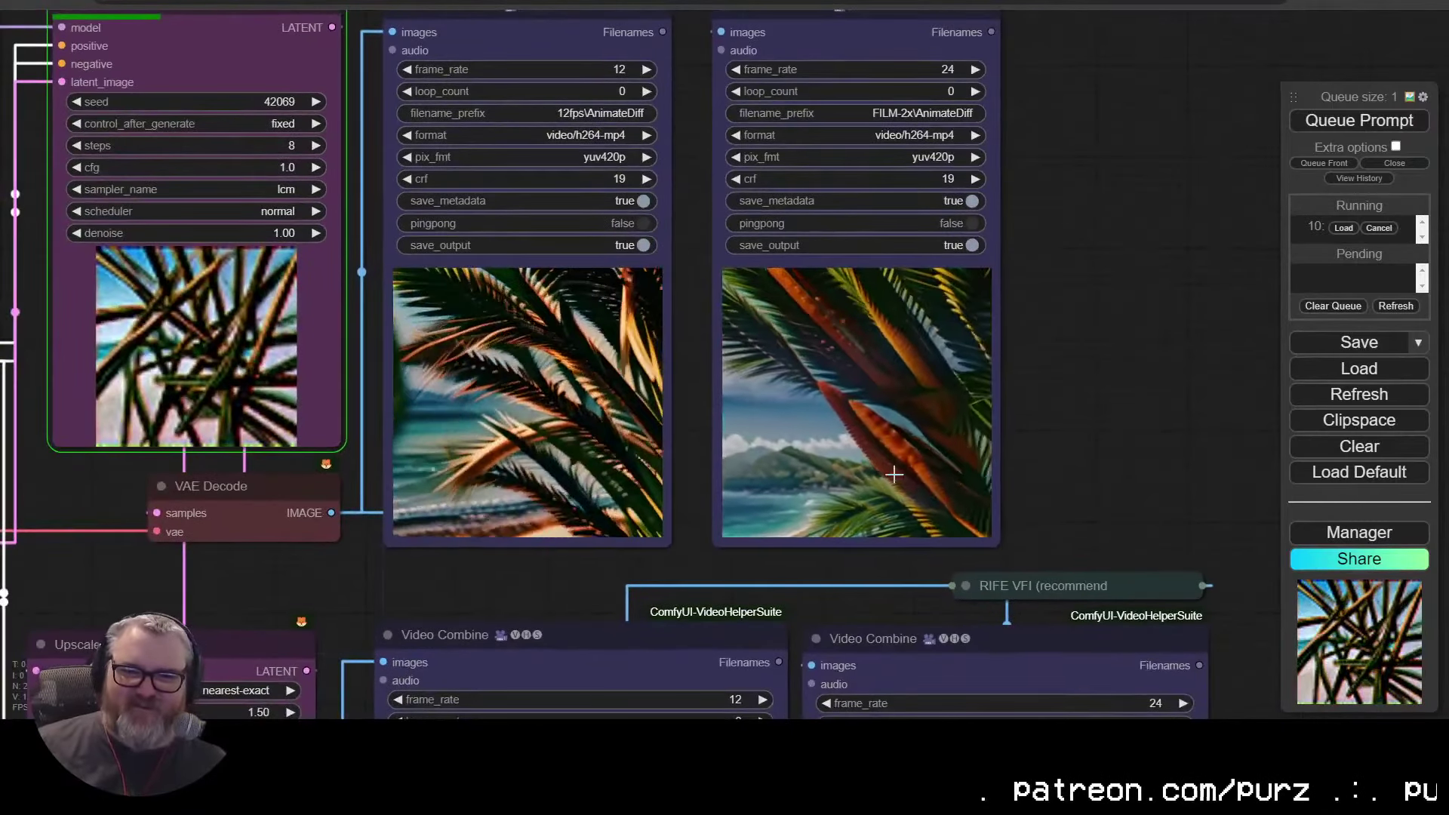
left_click_drag(691, 563, 1202, 621)
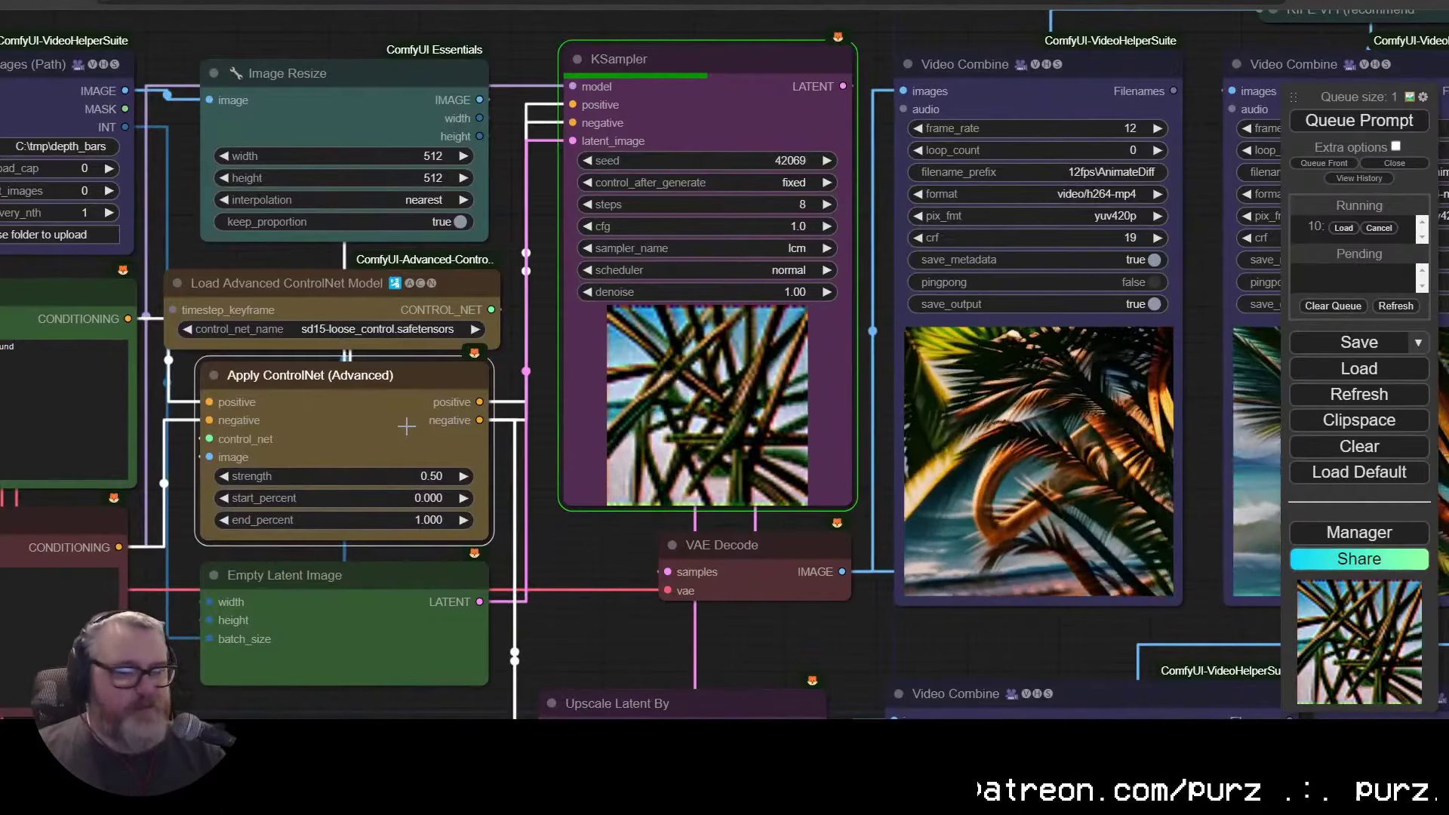
left_click_drag(1071, 632, 591, 612)
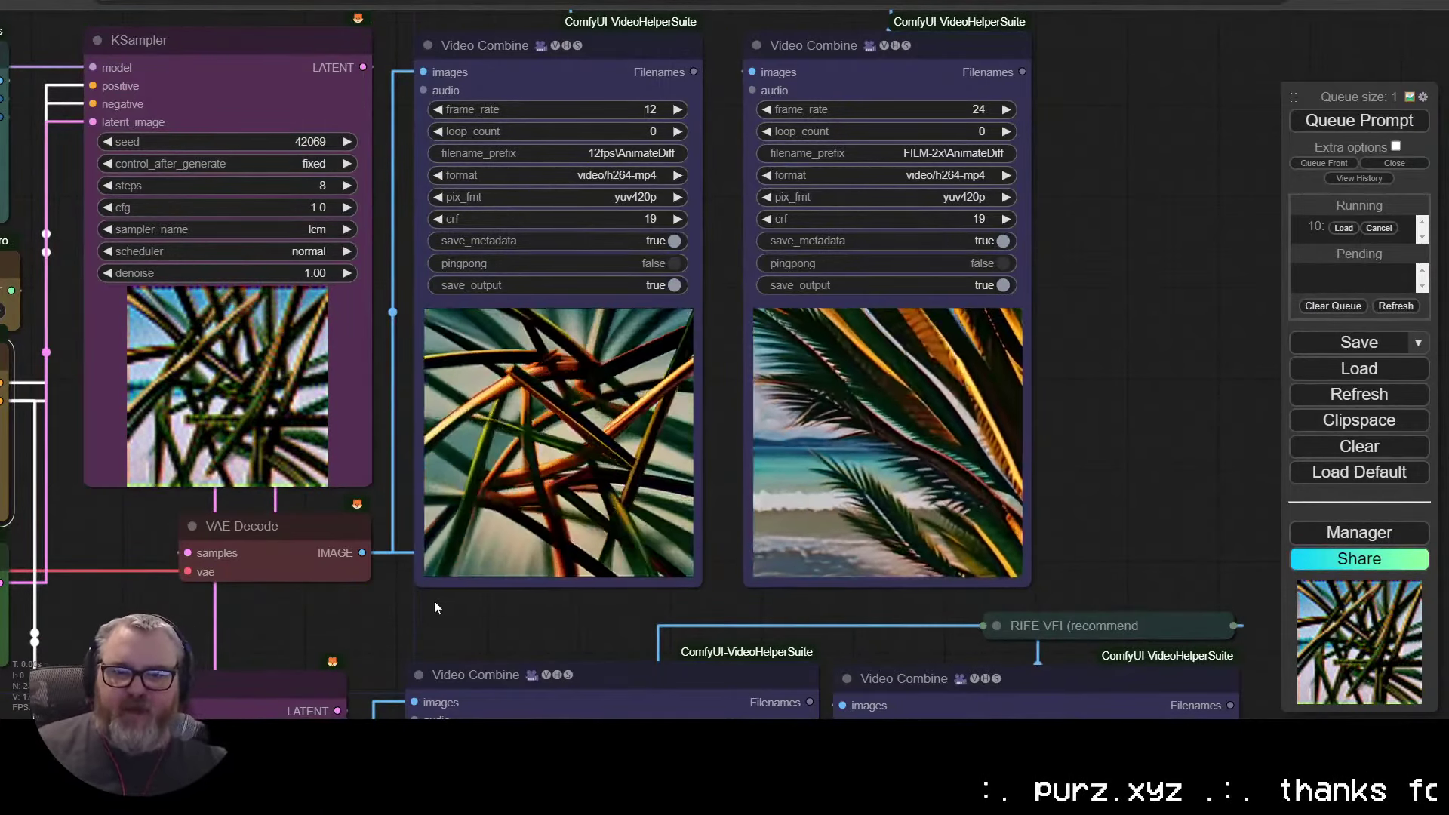
left_click_drag(433, 600, 1012, 517)
left_click(513, 373)
type("0.35")
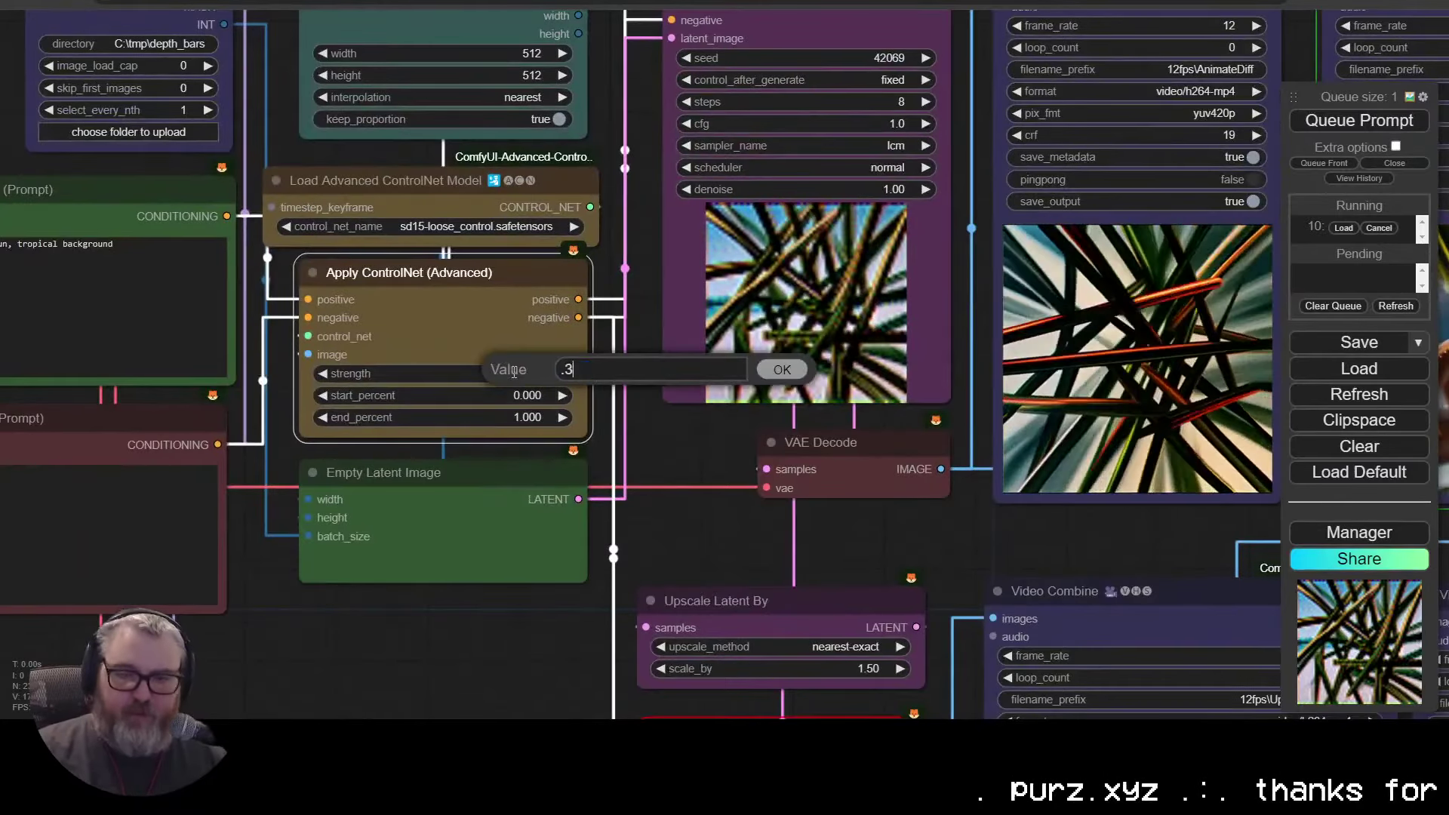
key("Return")
left_click(1378, 228)
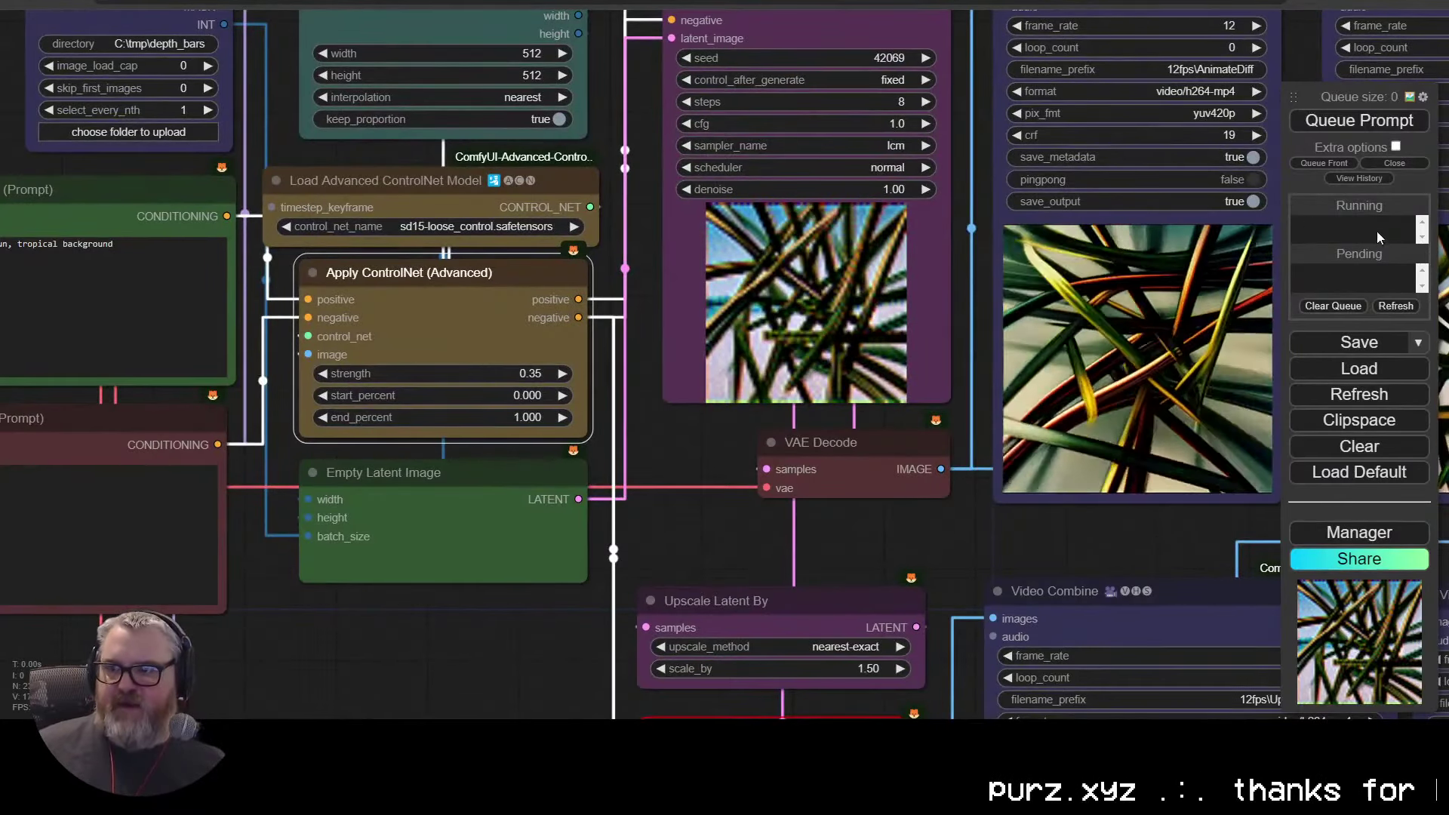
left_click(1358, 120)
Step: Set the Load Images (Path) directory to C:\tmp\16x9_3d_marching_cube and select_every_nth to 2
left_click_drag(1207, 528, 465, 625)
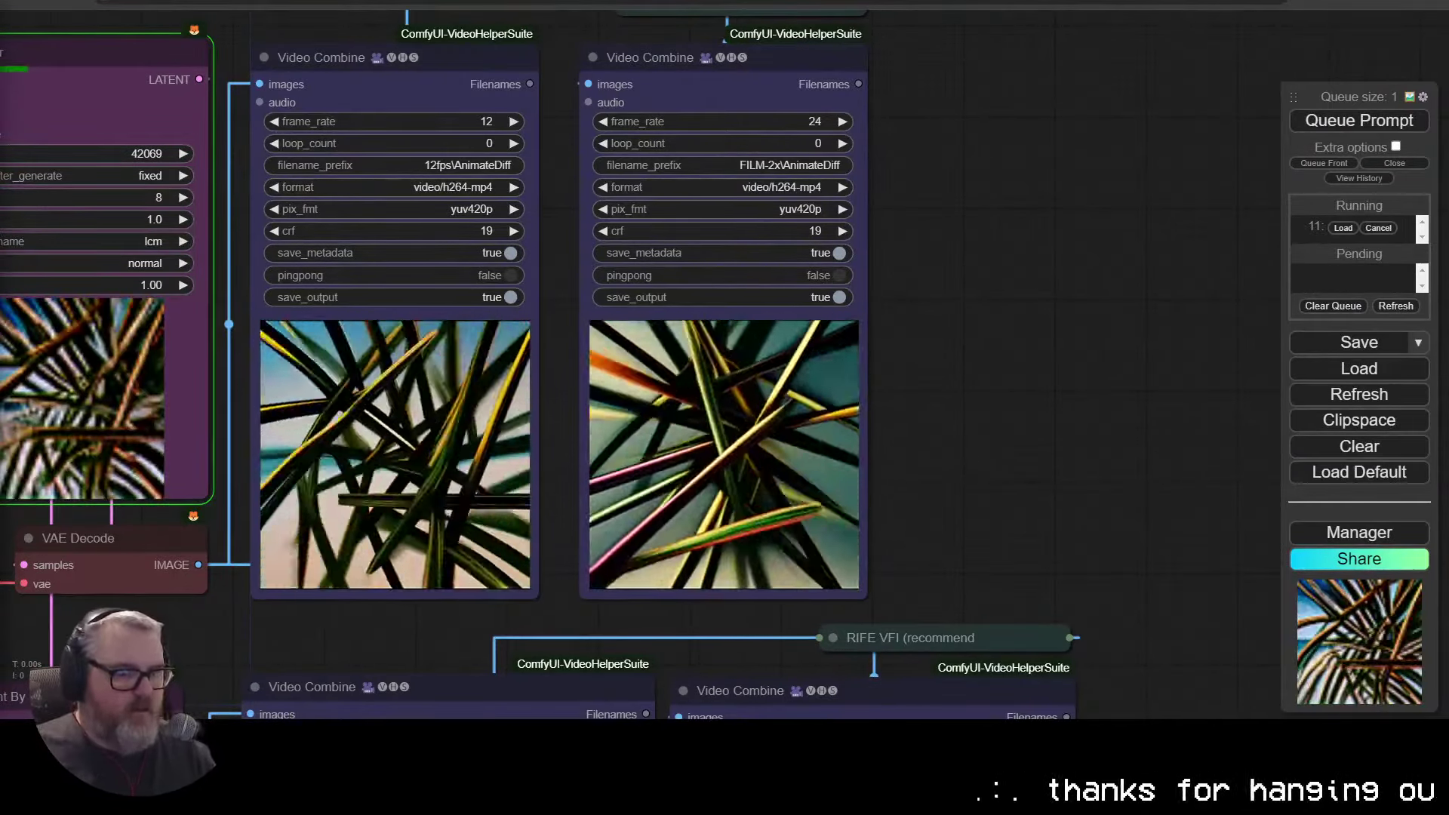
key("alt+Tab")
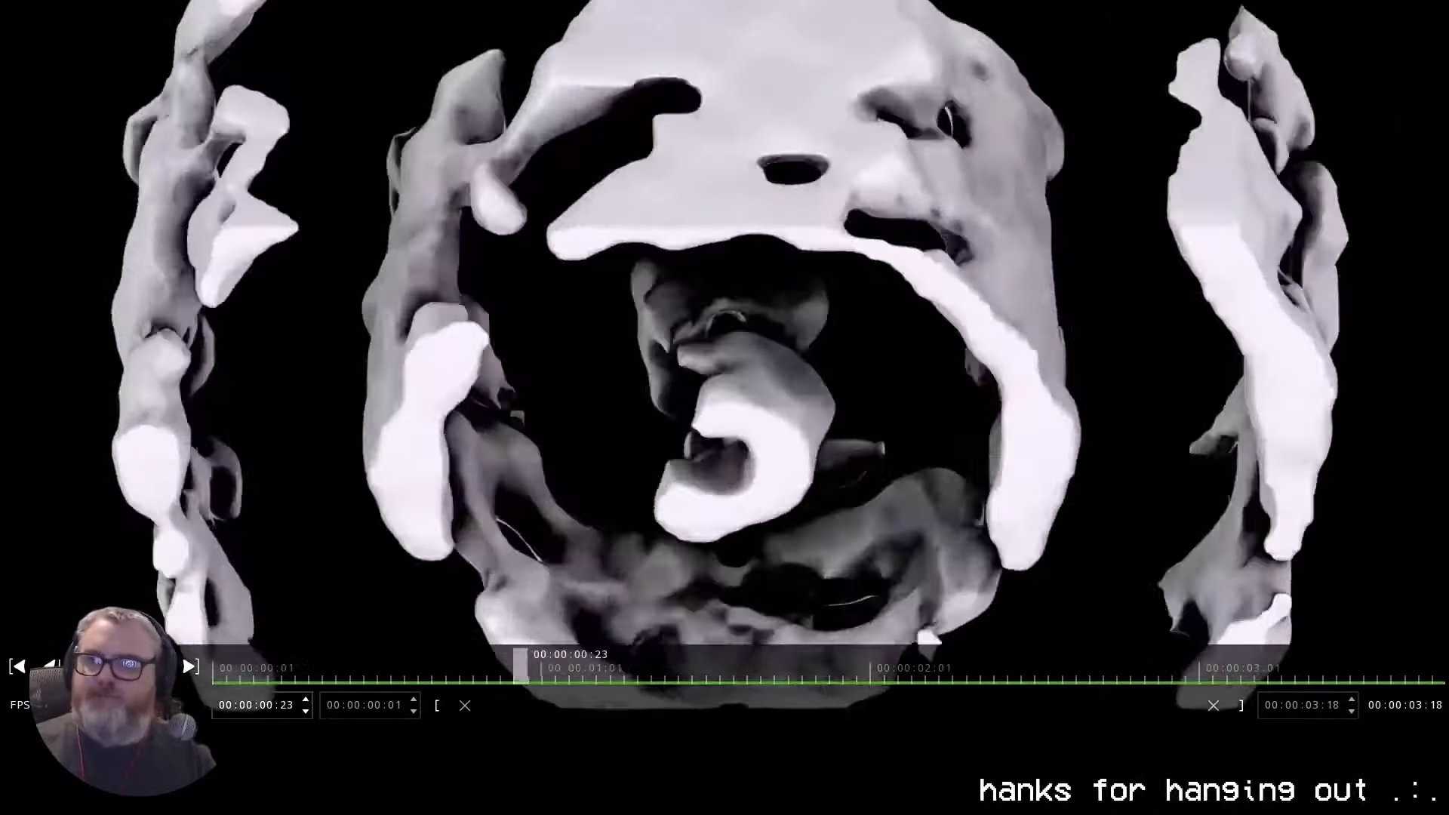
key("alt+Tab")
scroll(202, 196, "down", 4)
left_click_drag(202, 196, 730, 121)
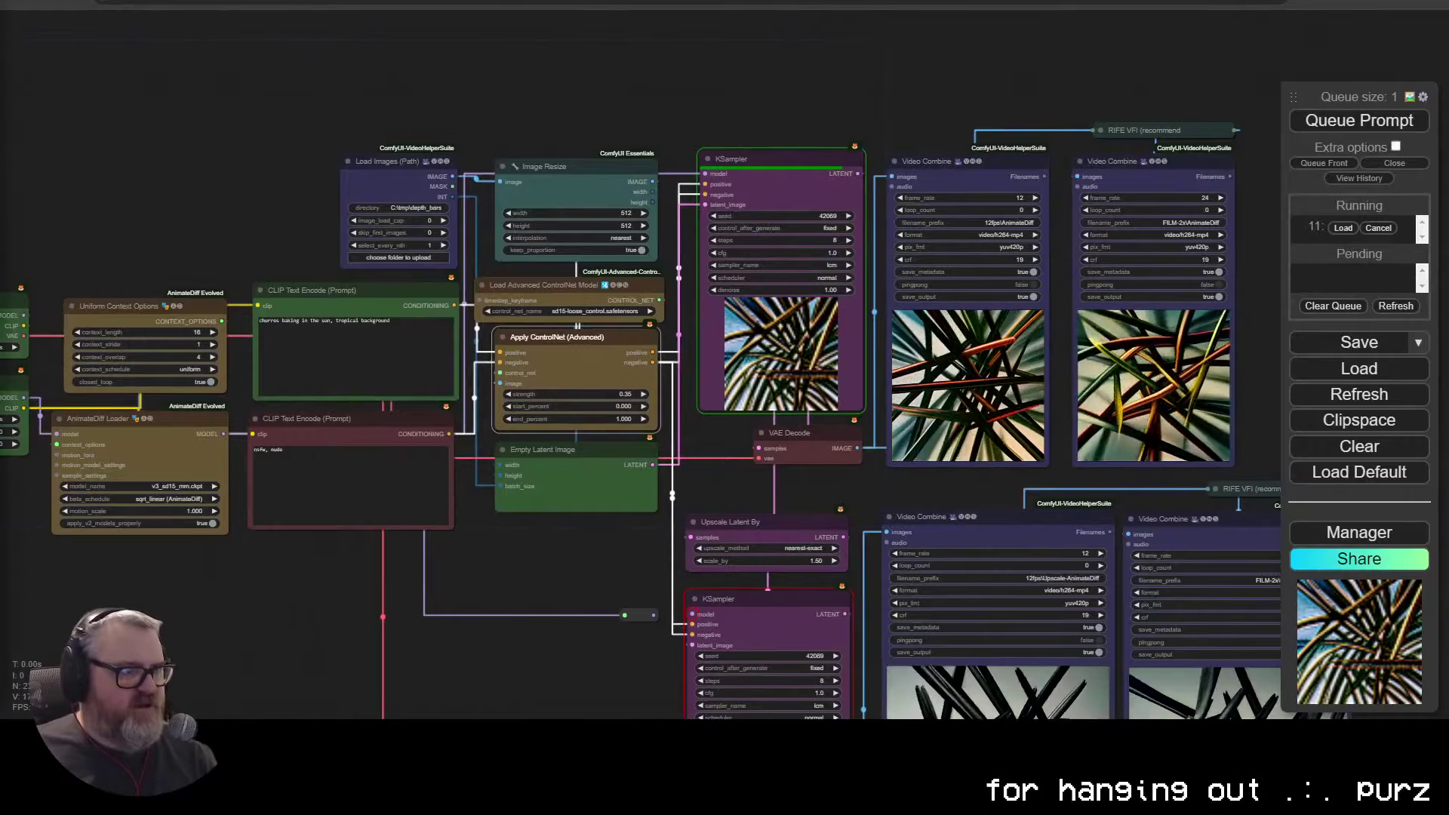
left_click(403, 208)
type("C:\\tmp\\16x9_3d_marching_cube")
key("Return")
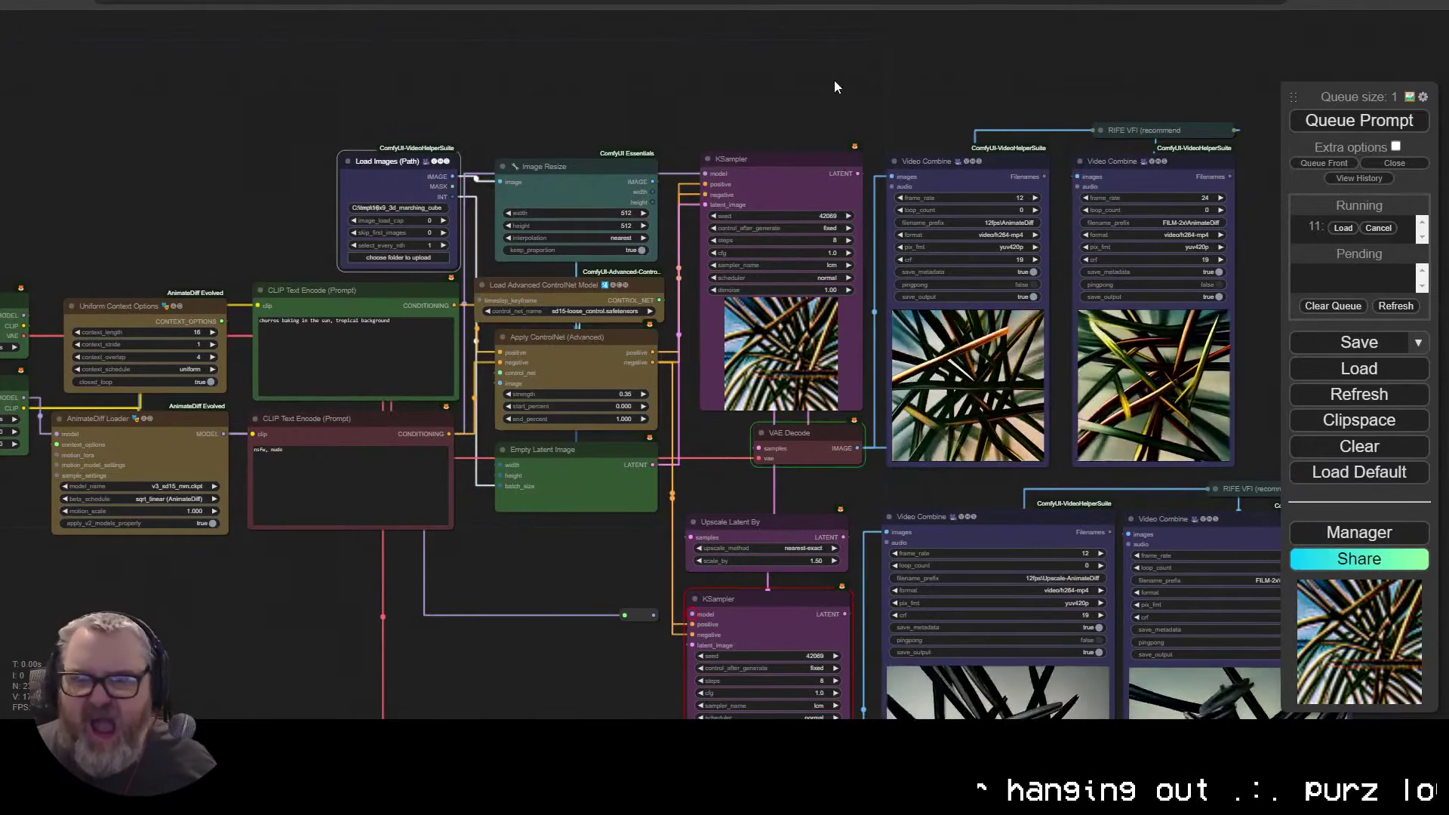
left_click_drag(834, 79, 635, 59)
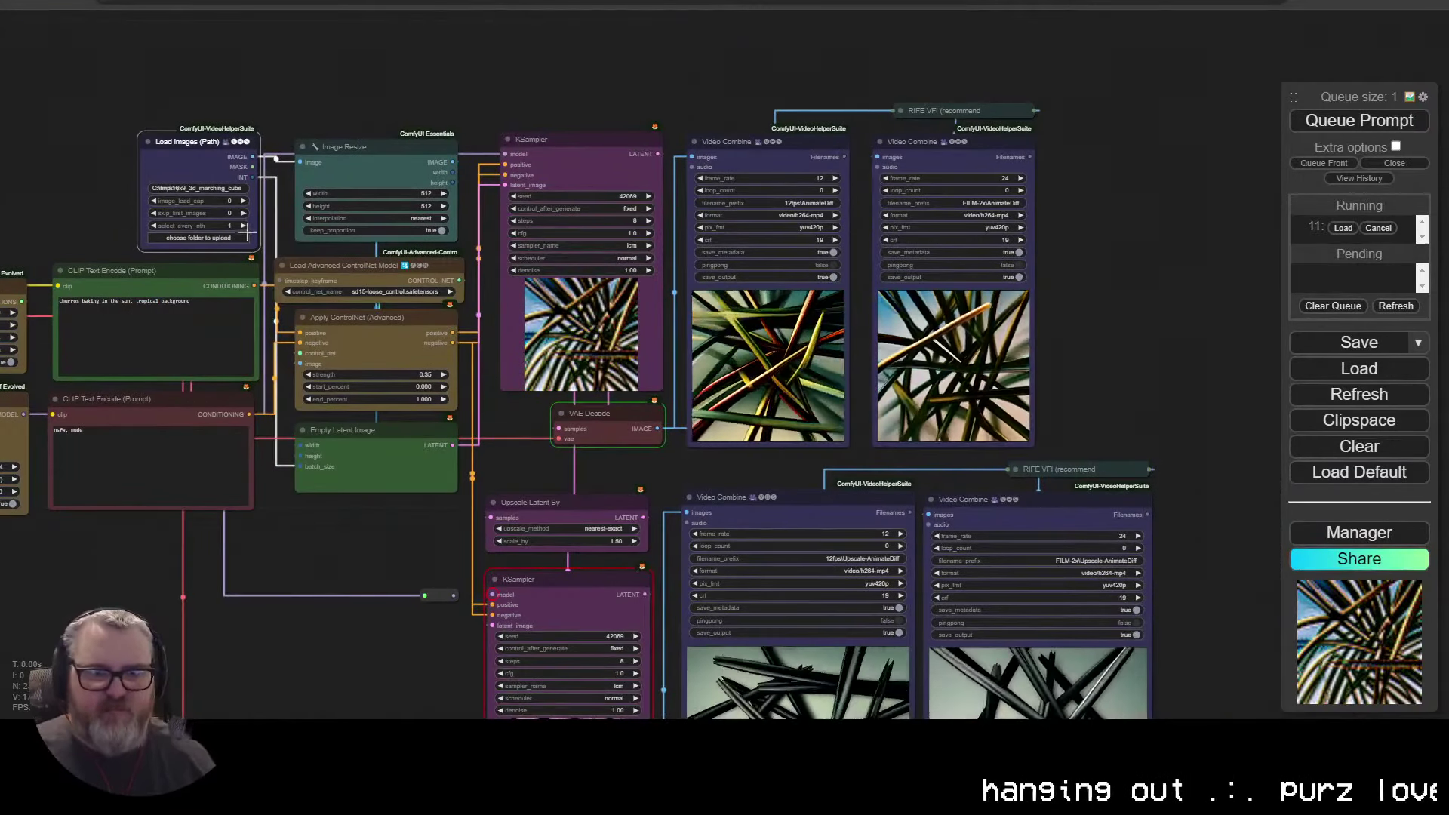
left_click(243, 225)
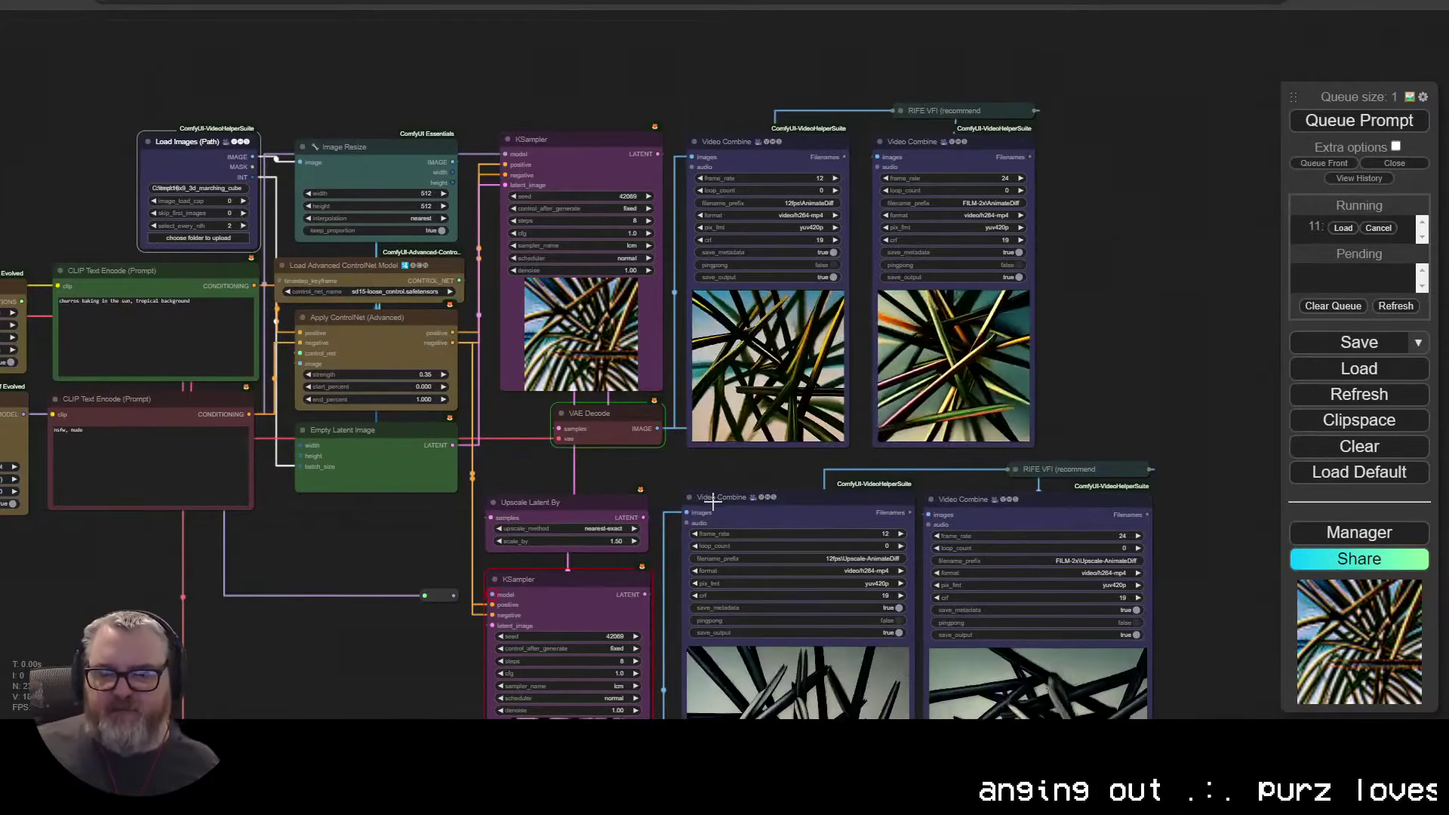
Step: Replace the positive prompt with "sun-swept tropical beach, sunset, beautiful landscape" and queue the workflow
scroll(1106, 360, "up", 9)
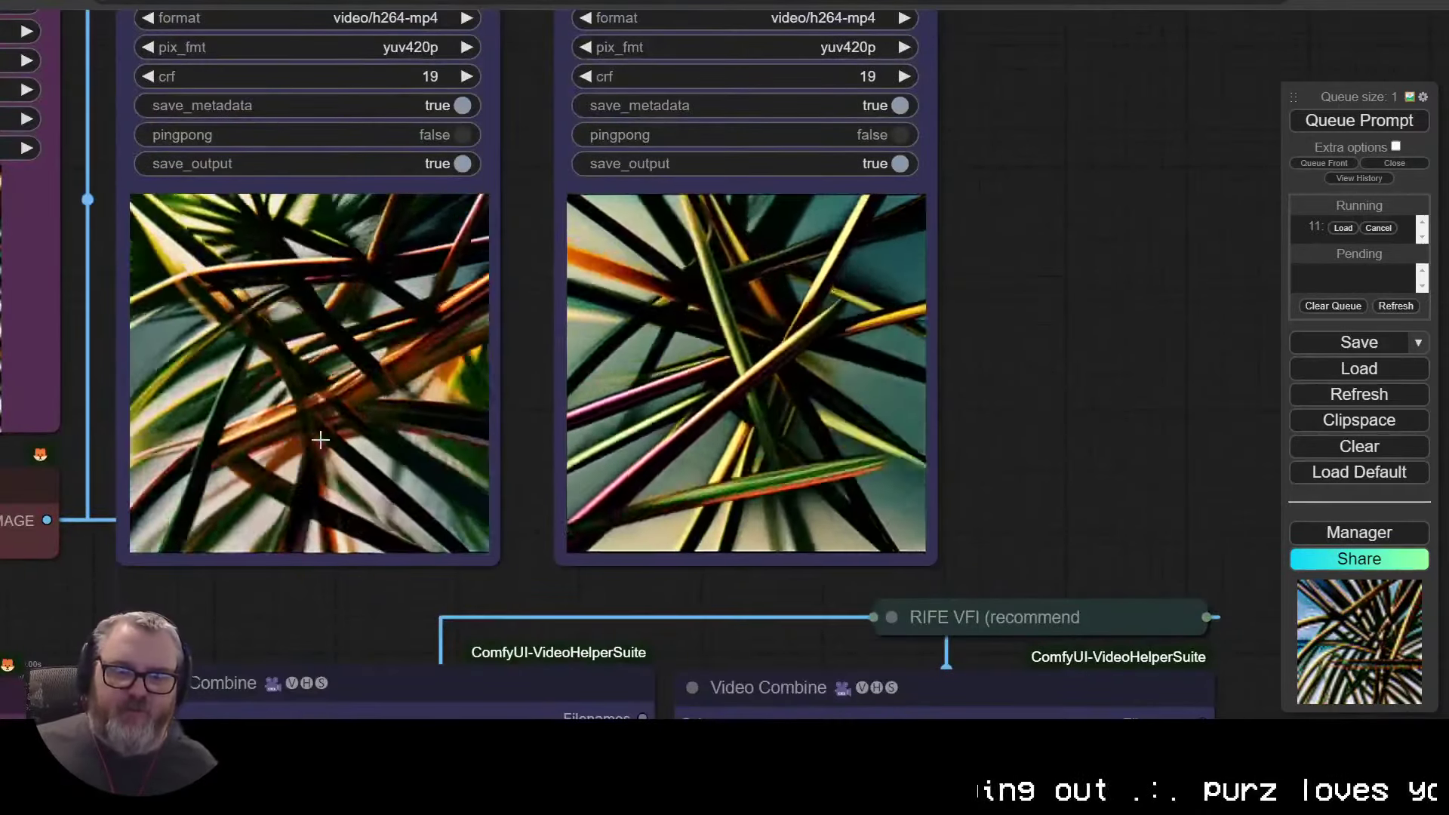
scroll(313, 441, "down", 15)
scroll(151, 445, "up", 12)
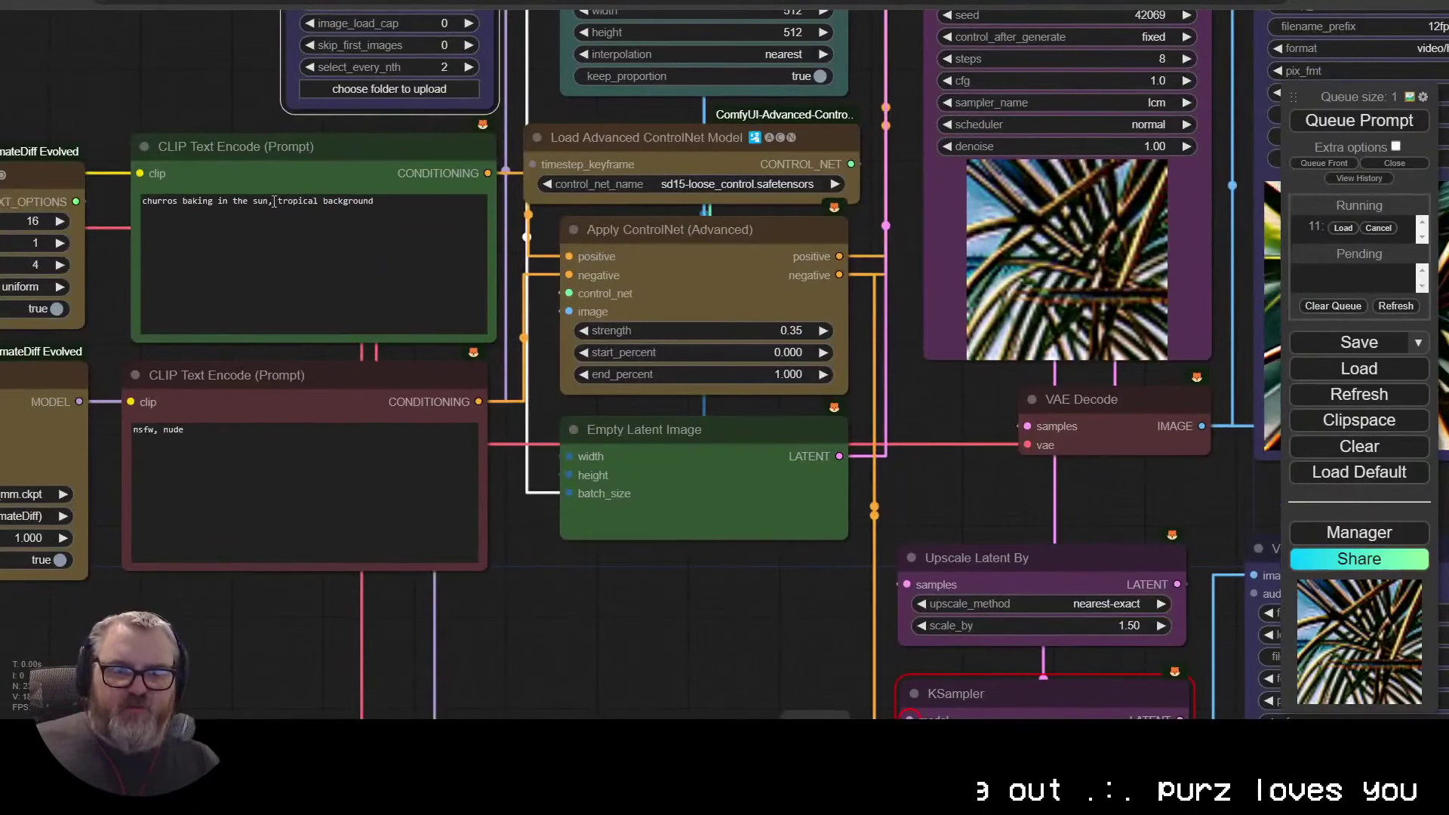
left_click_drag(270, 201, 143, 201)
type("sun")
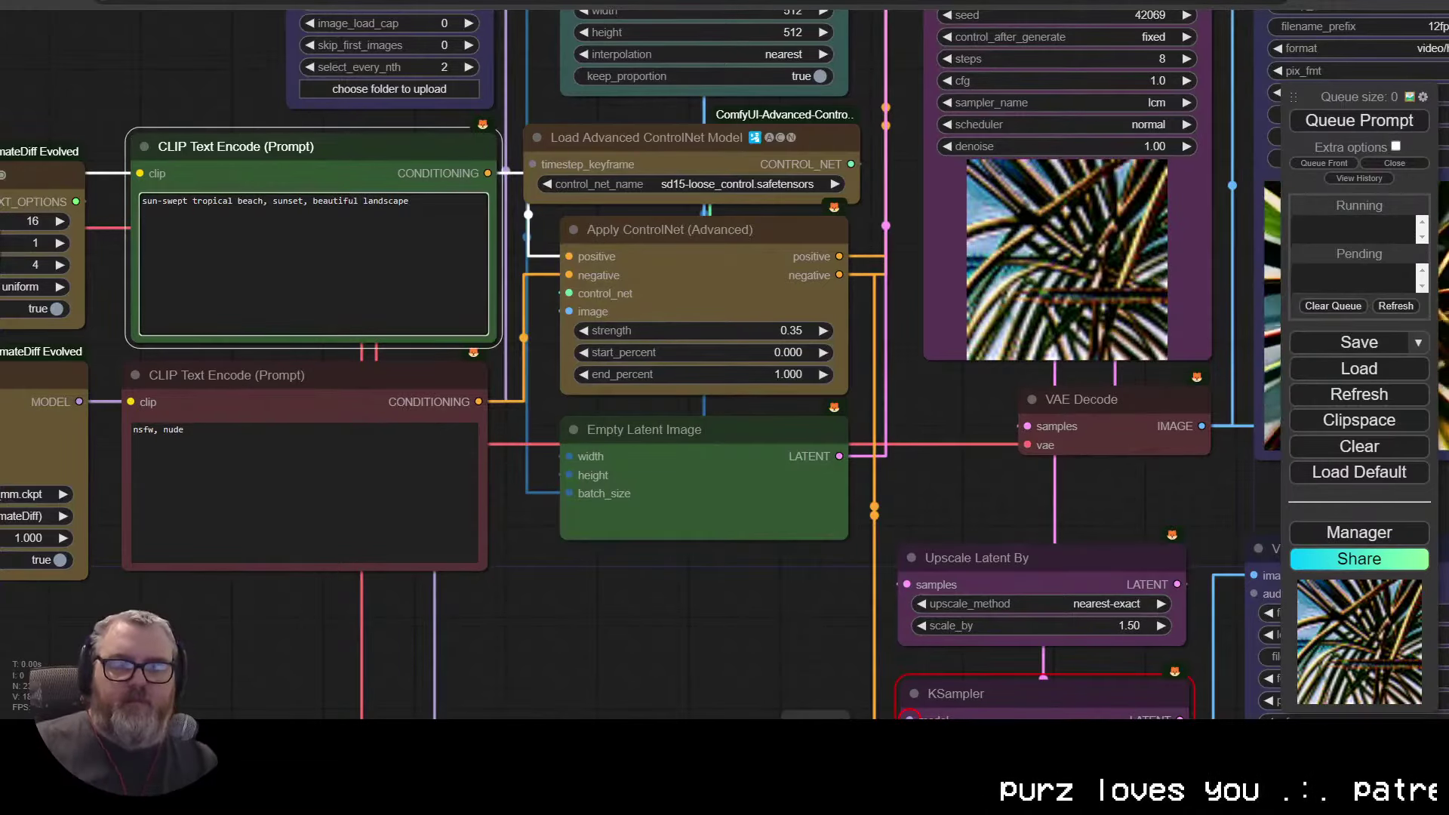
key("ctrl+Return")
Step: Add a Video Combine node connected to the Image Resize node's IMAGE output and turn off its save_output
scroll(921, 449, "down", 5)
left_click_drag(695, 106, 545, 310)
scroll(545, 310, "up", 6)
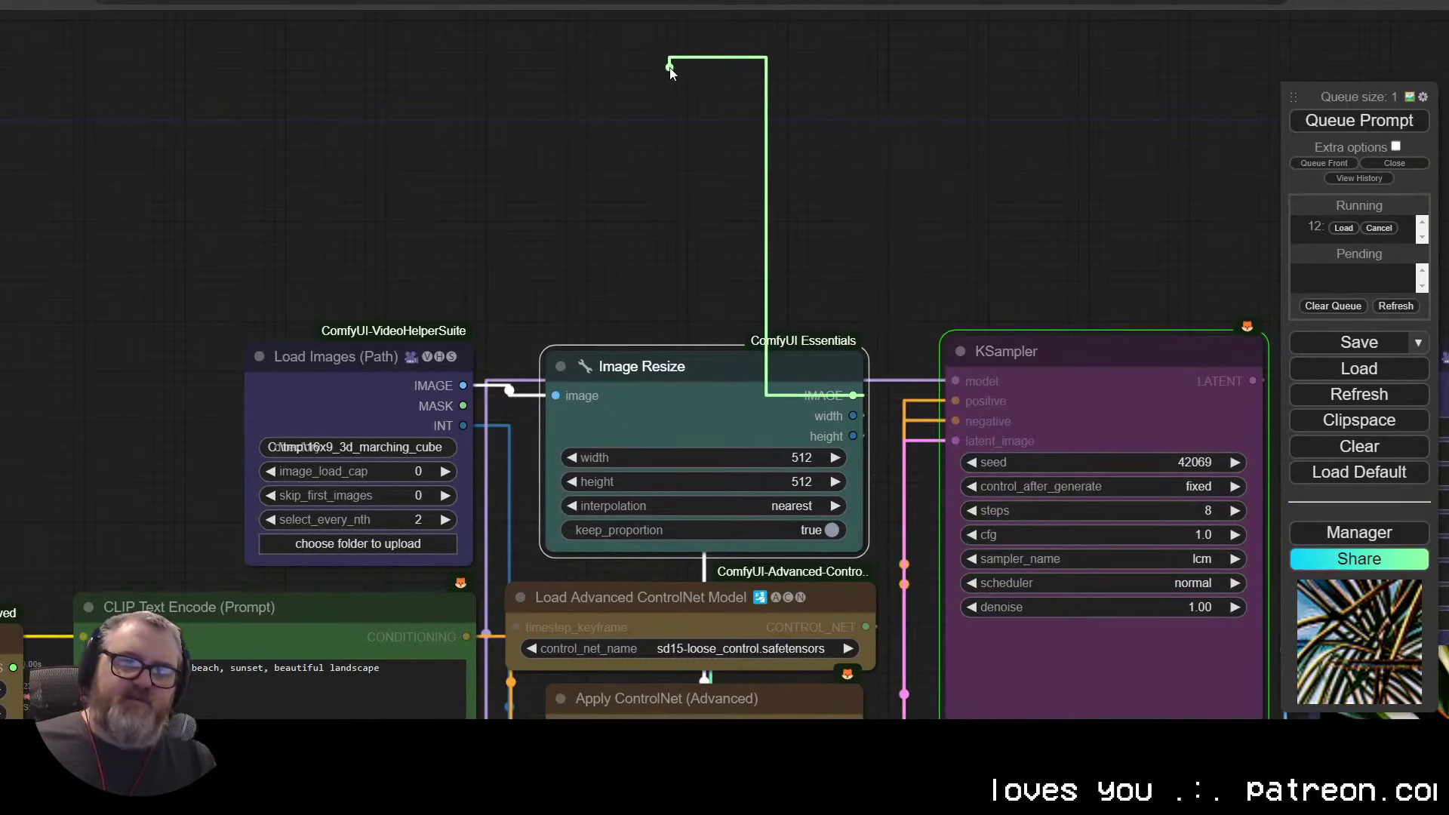
left_click_drag(669, 68, 669, 67)
left_click(747, 79)
type("v")
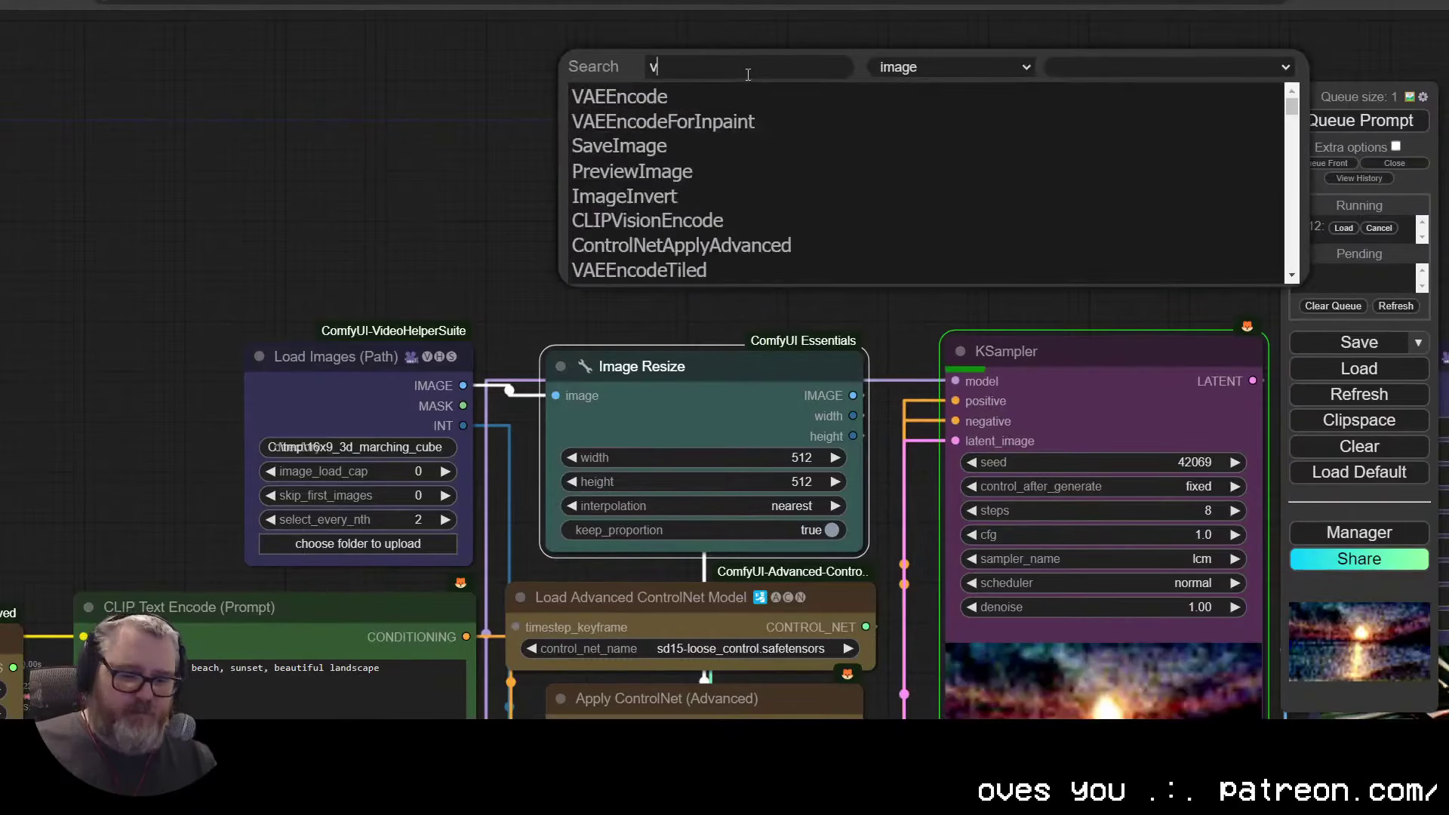
type("ideocomb")
key("Return")
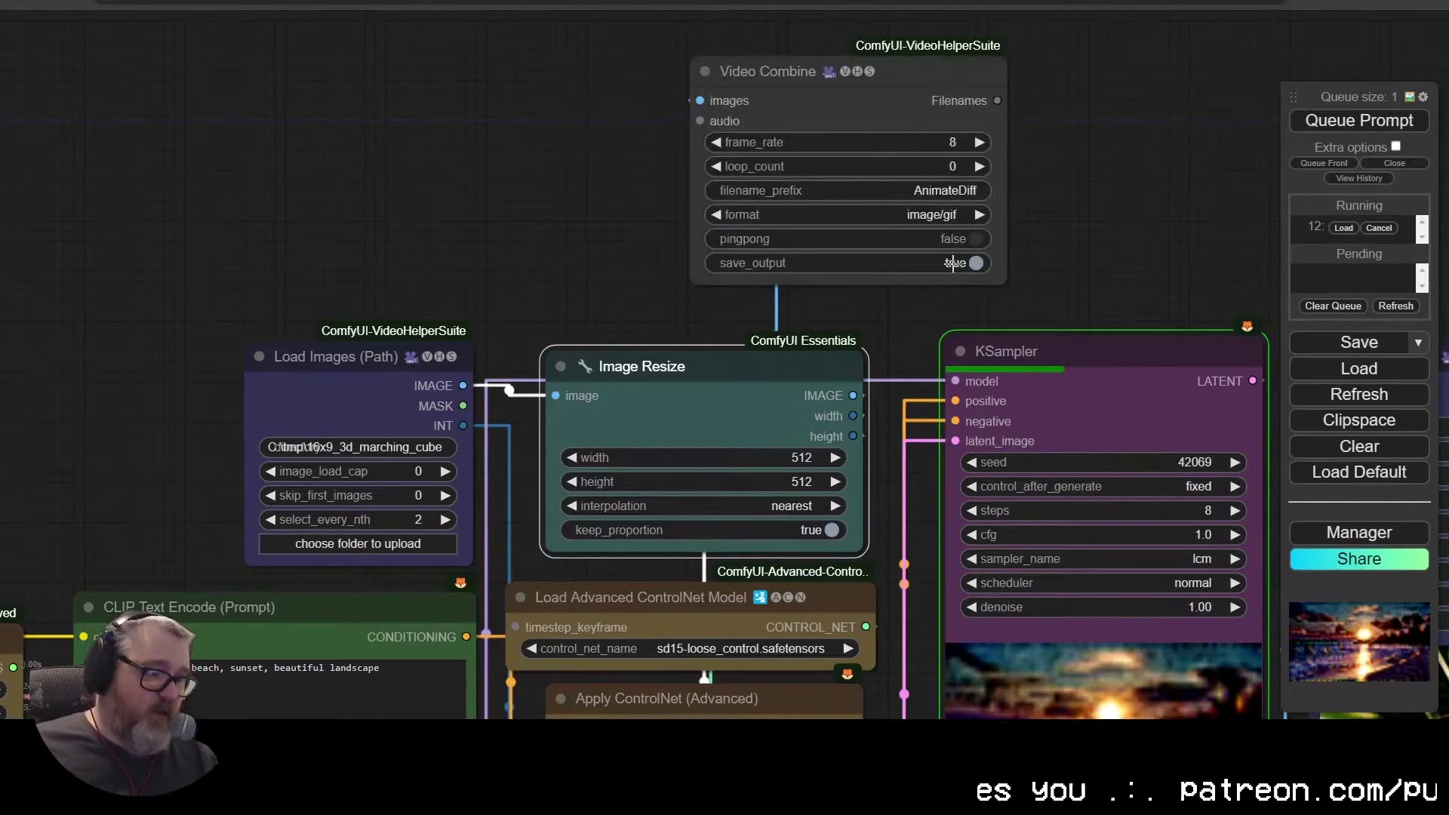
left_click(953, 263)
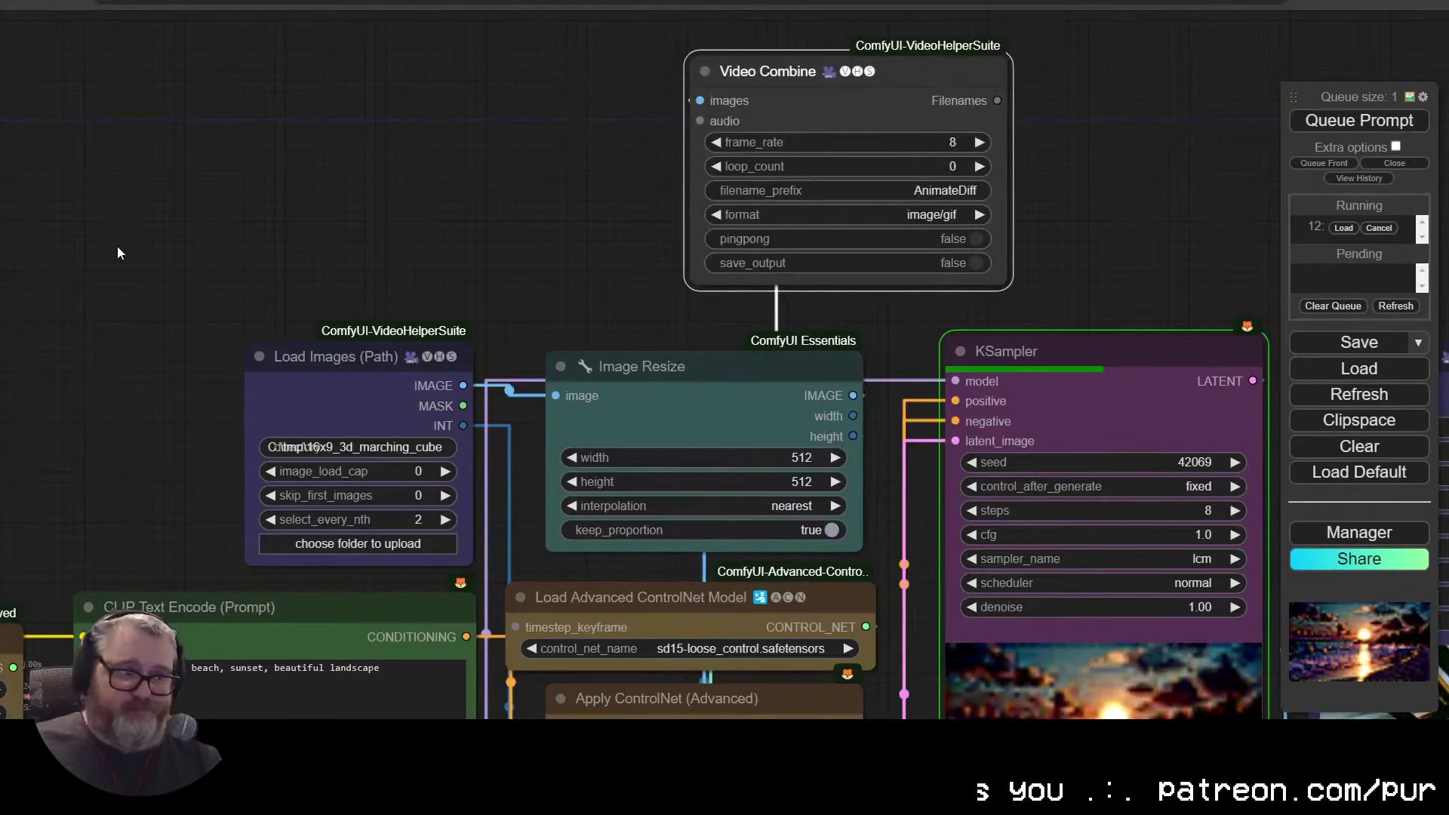
Step: Move the new Video Combine node farther above Image Resize and set its format to video/h264-mp4
left_click_drag(198, 246, 162, 383)
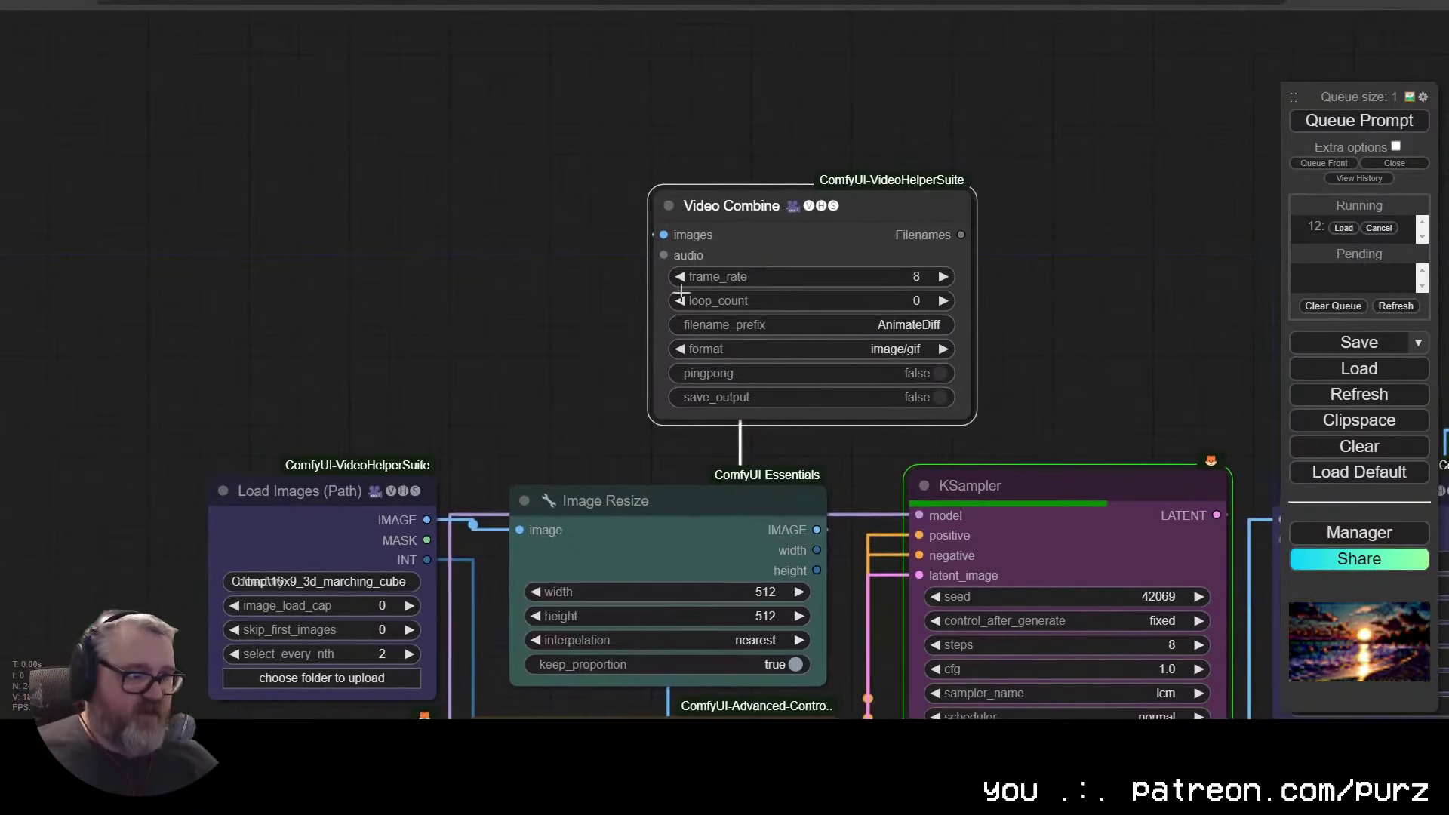
left_click_drag(886, 330, 714, 178)
left_click(714, 176)
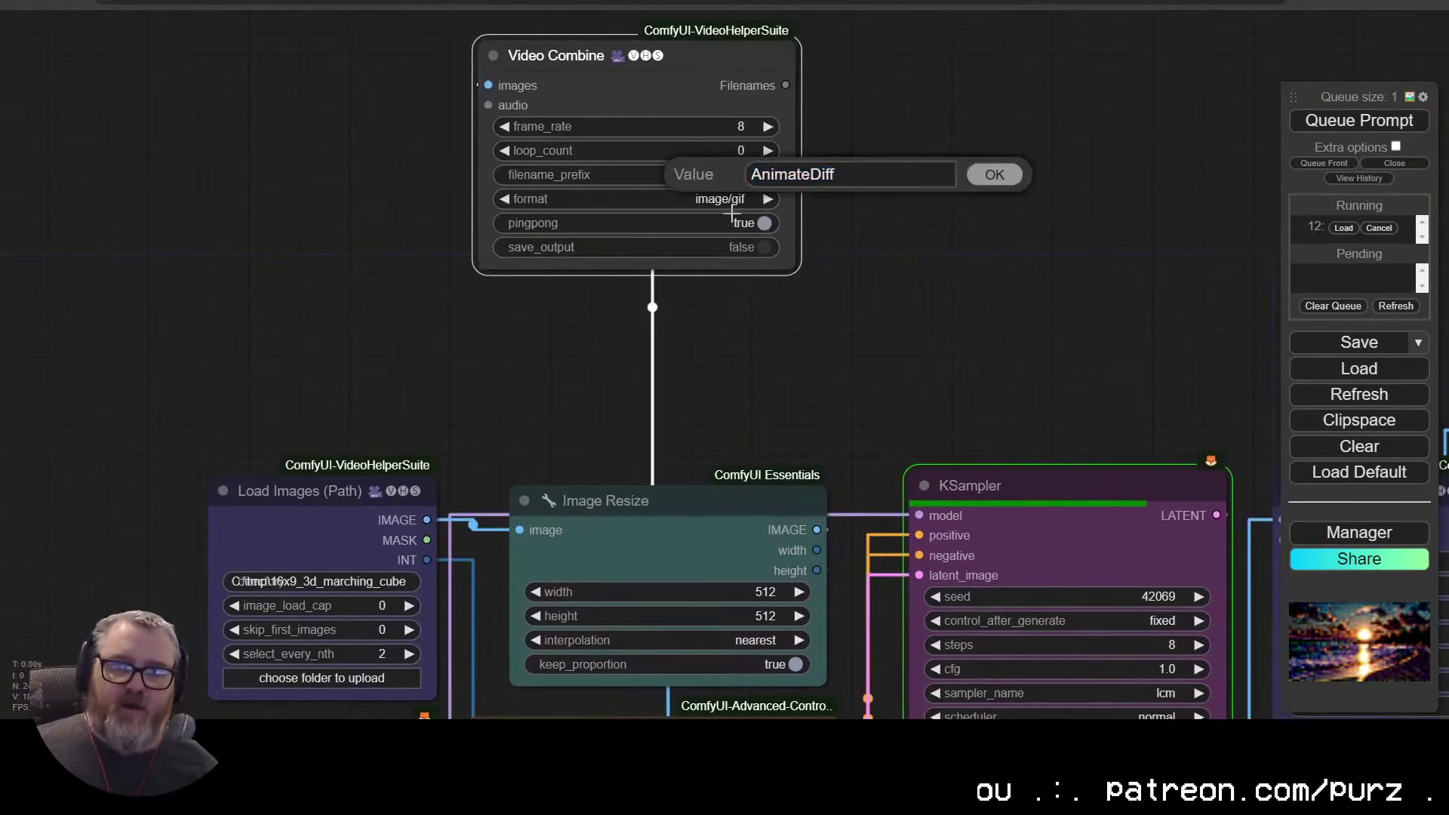
left_click(729, 202)
left_click(833, 283)
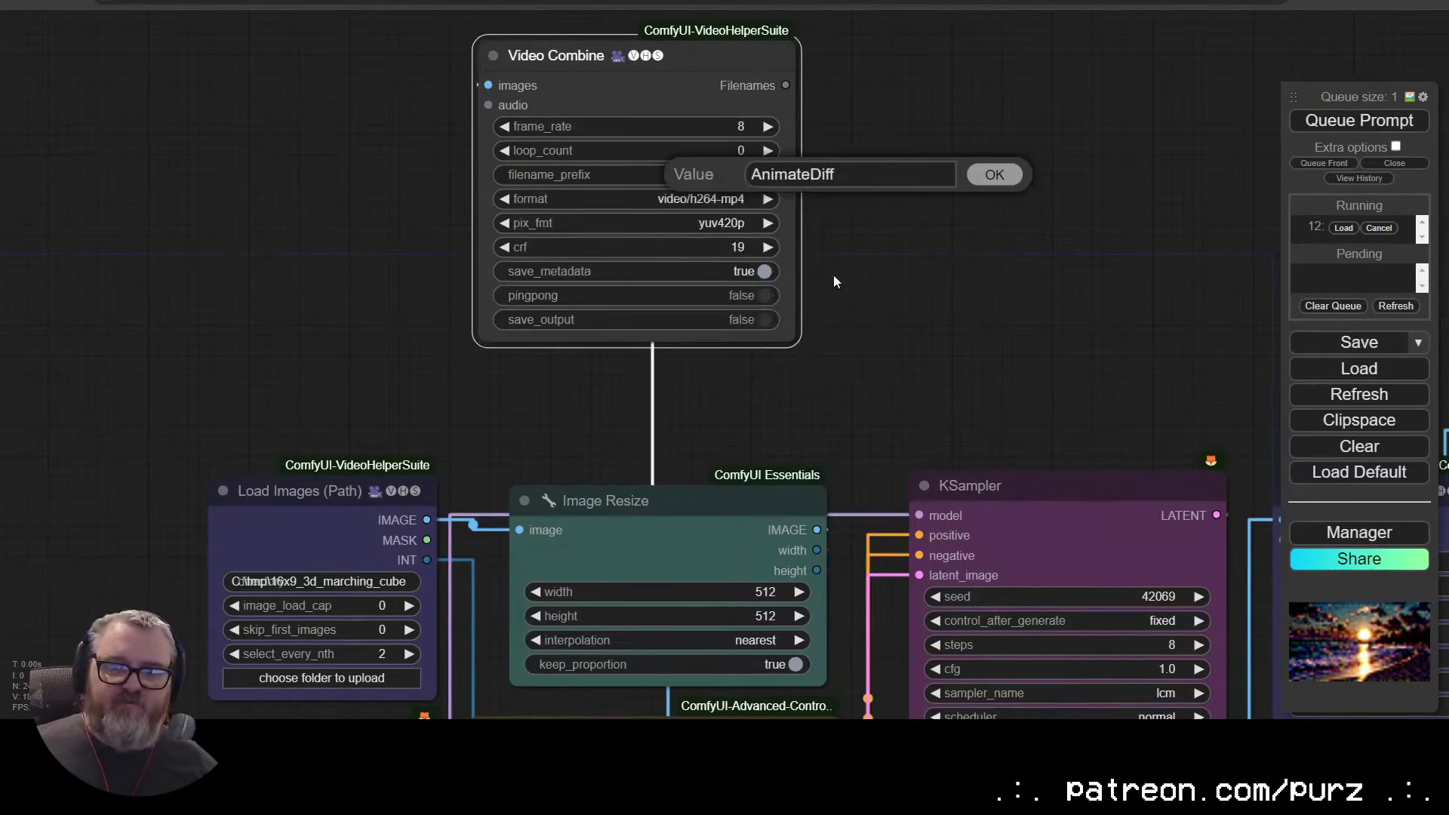
Step: Set the new Video Combine node's filename_prefix to InputFootage\Footage and its frame_rate to 24
left_click(993, 175)
left_click(763, 174)
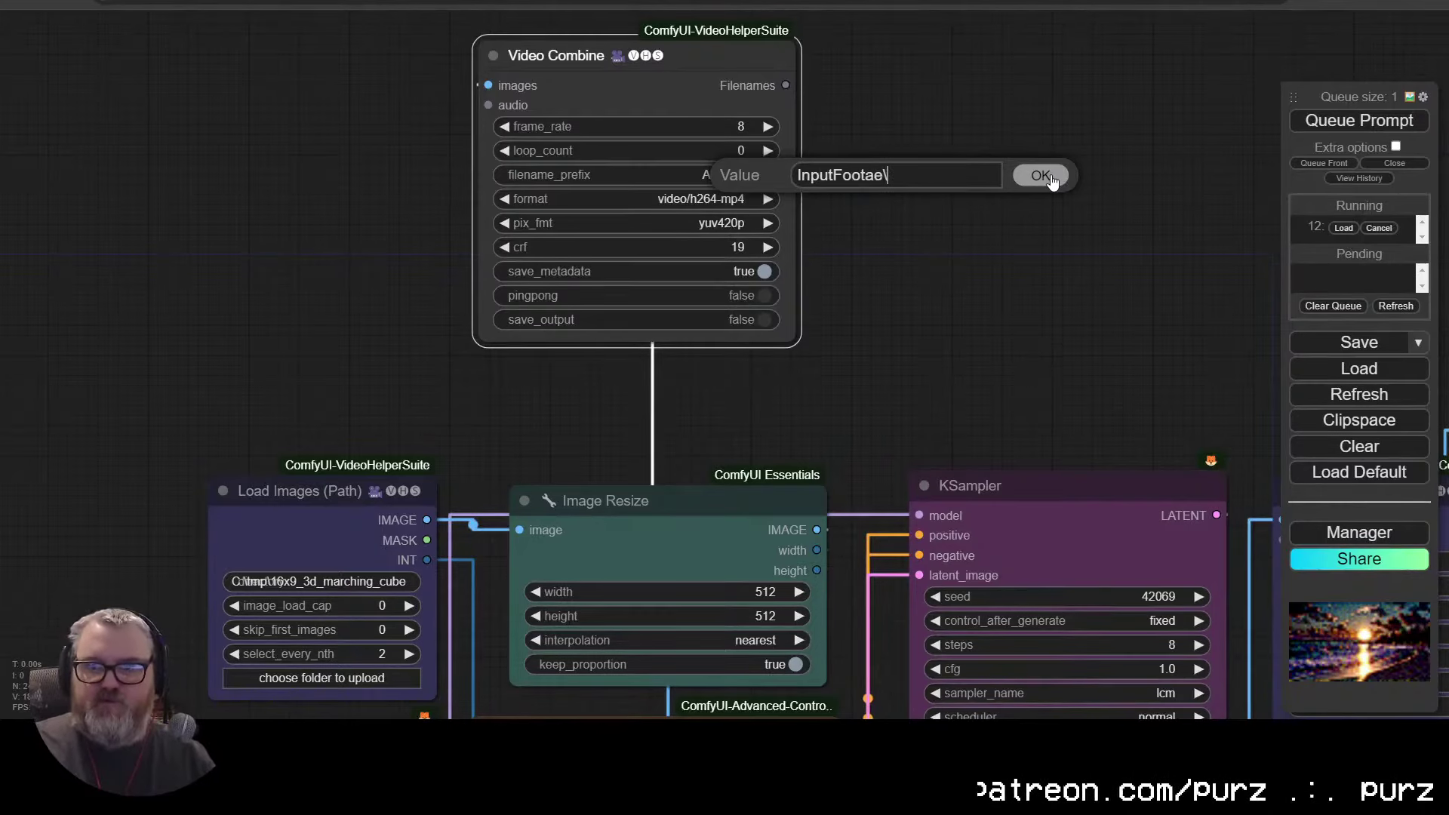
type("InputFootage\\Footage")
left_click(1052, 178)
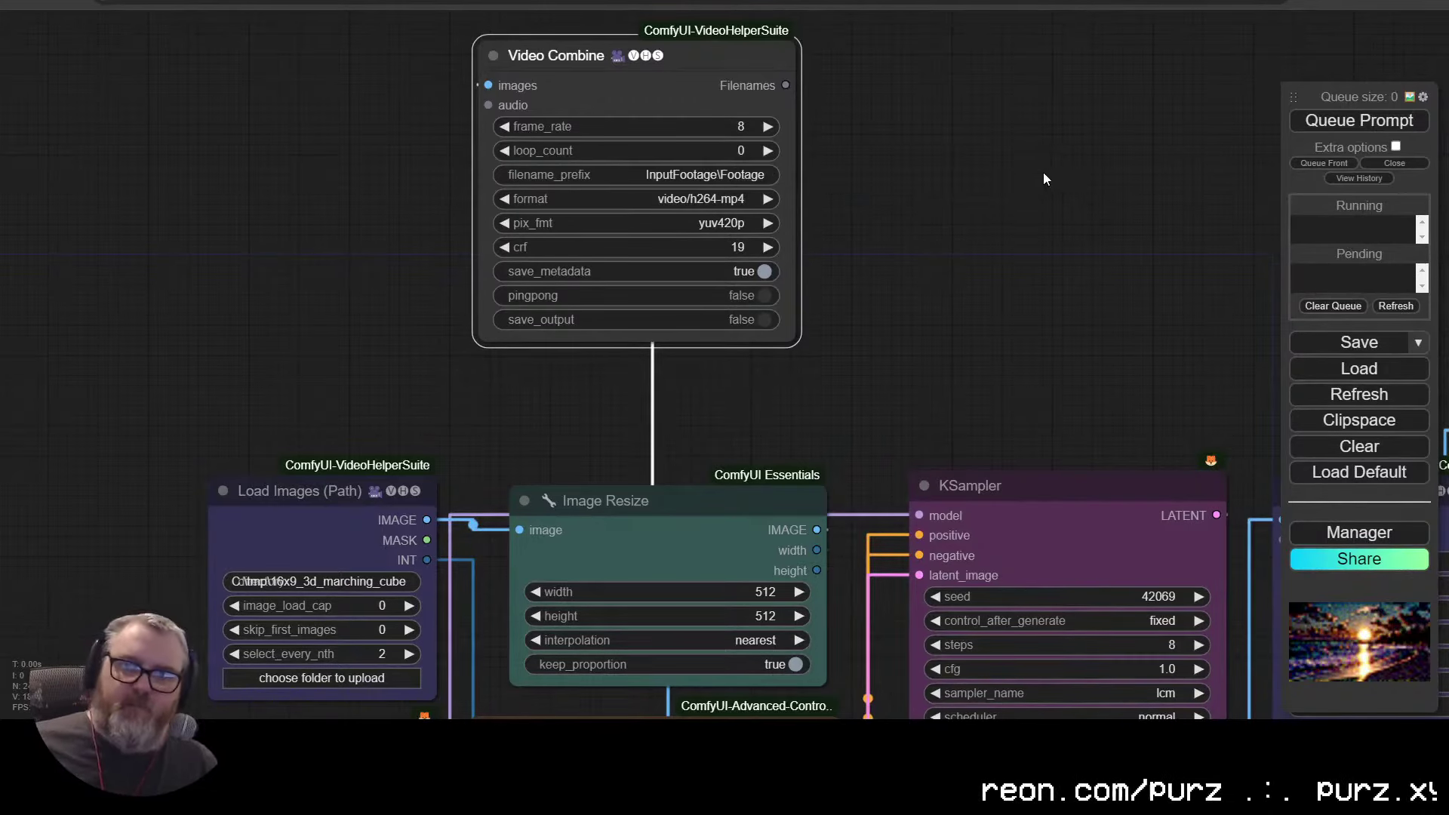
left_click(747, 126)
type("24")
left_click(1032, 119)
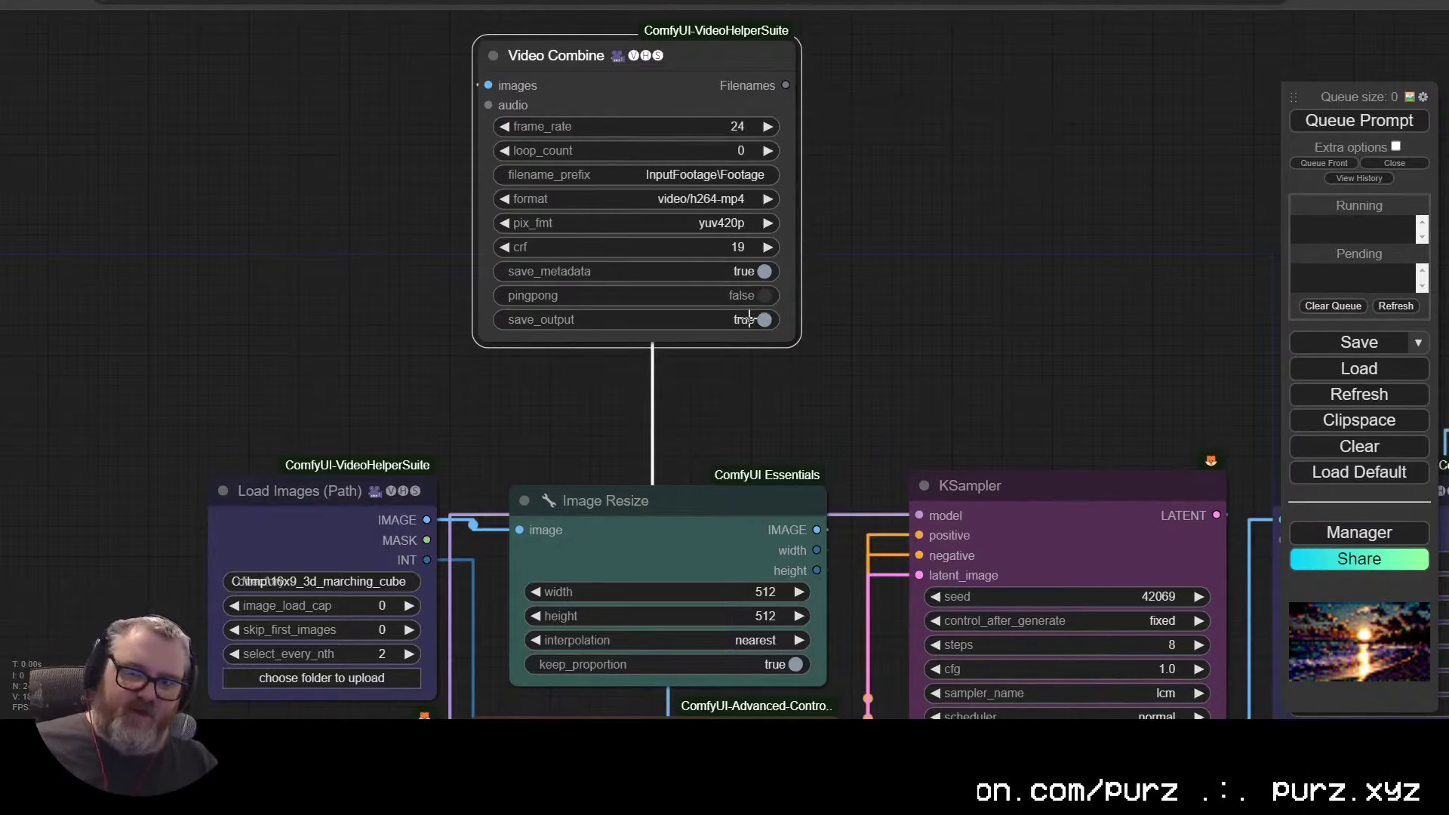
Step: Raise the input-footage Video Combine node a little more above Image Resize and examine the generated sunset previews
left_click_drag(675, 104, 702, 3)
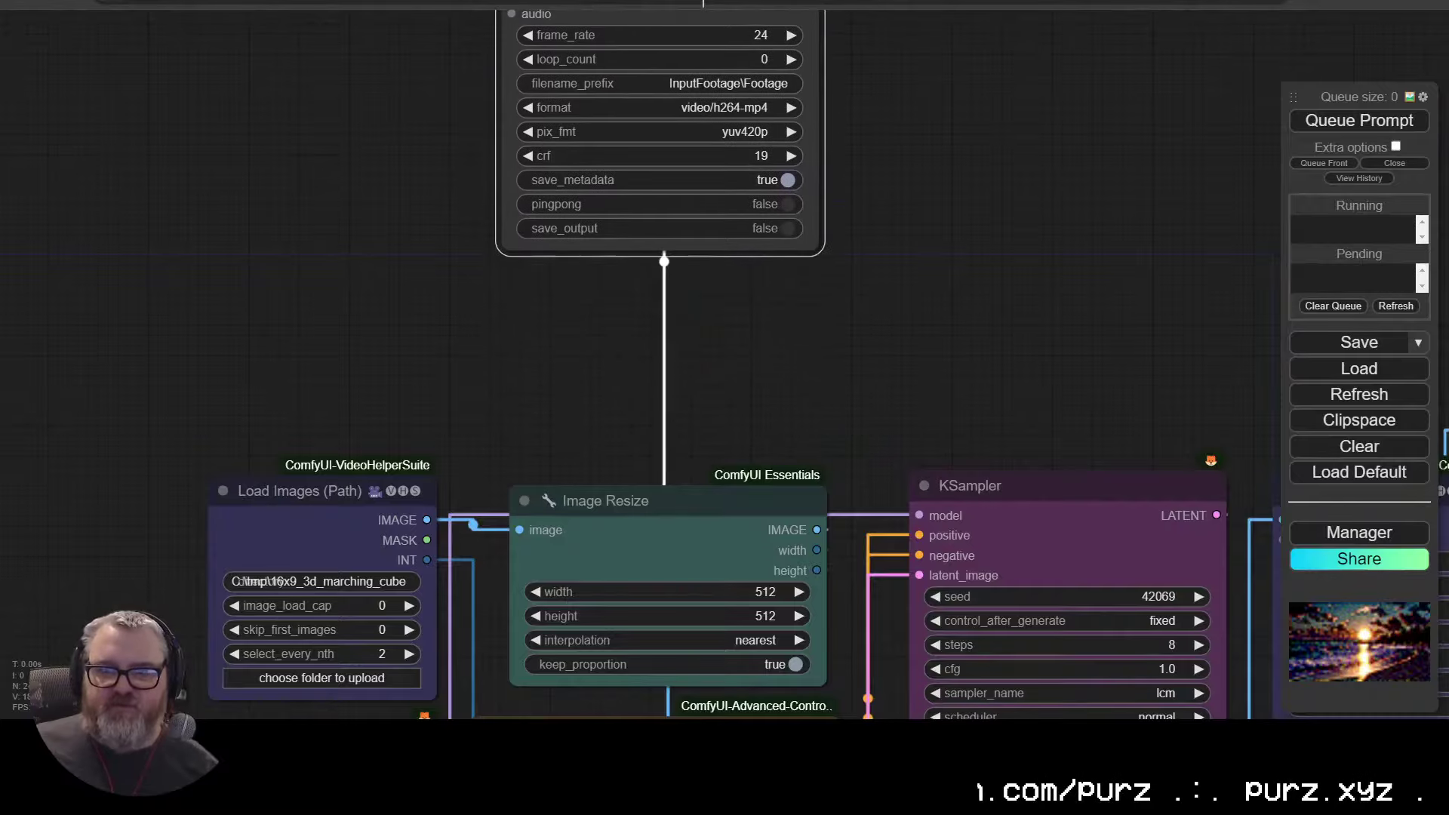
scroll(545, 336, "down", 5)
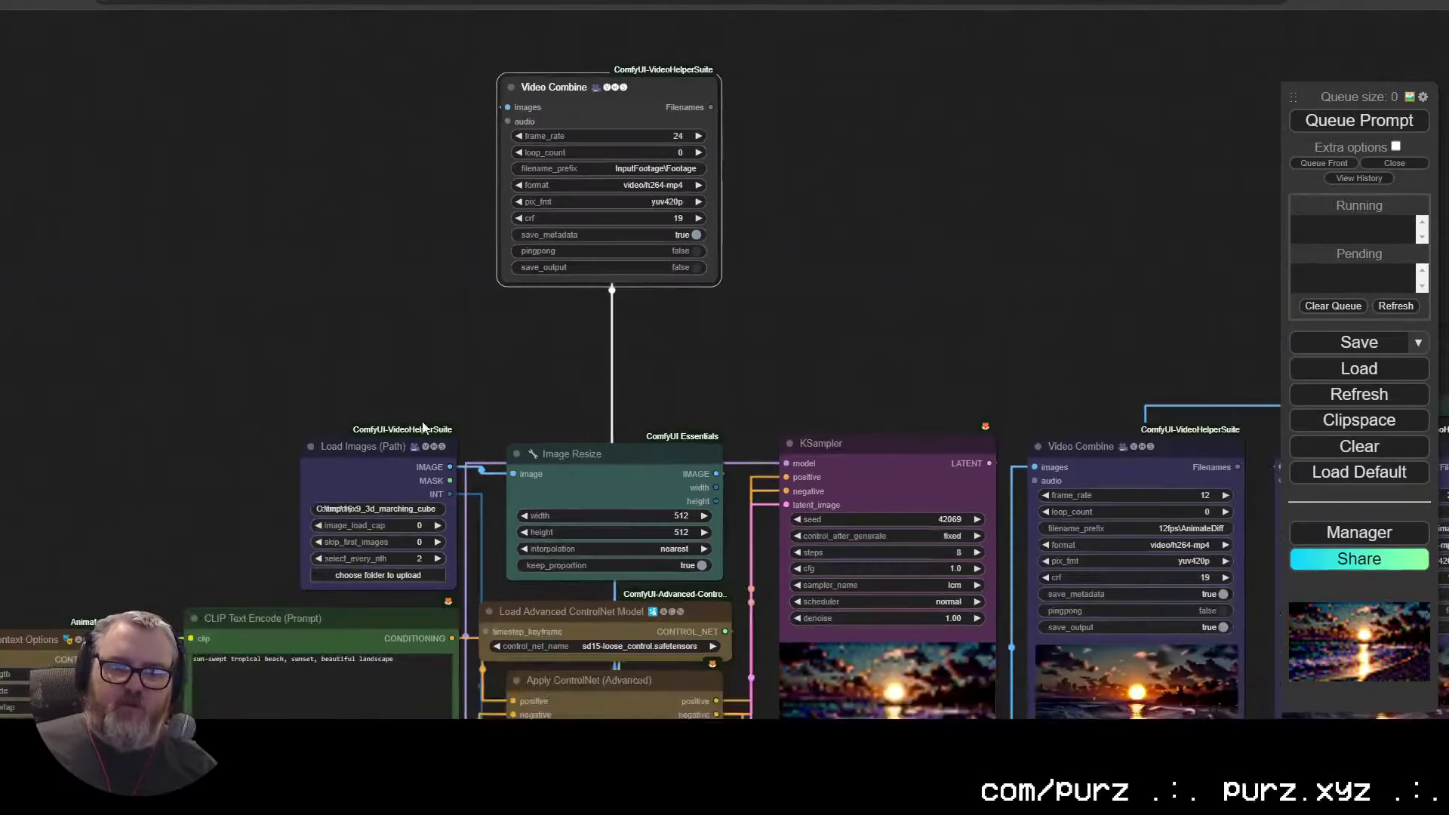
scroll(966, 258, "down", 1)
scroll(853, 400, "up", 8)
left_click_drag(806, 388, 693, 475)
scroll(659, 453, "down", 13)
scroll(241, 394, "up", 10)
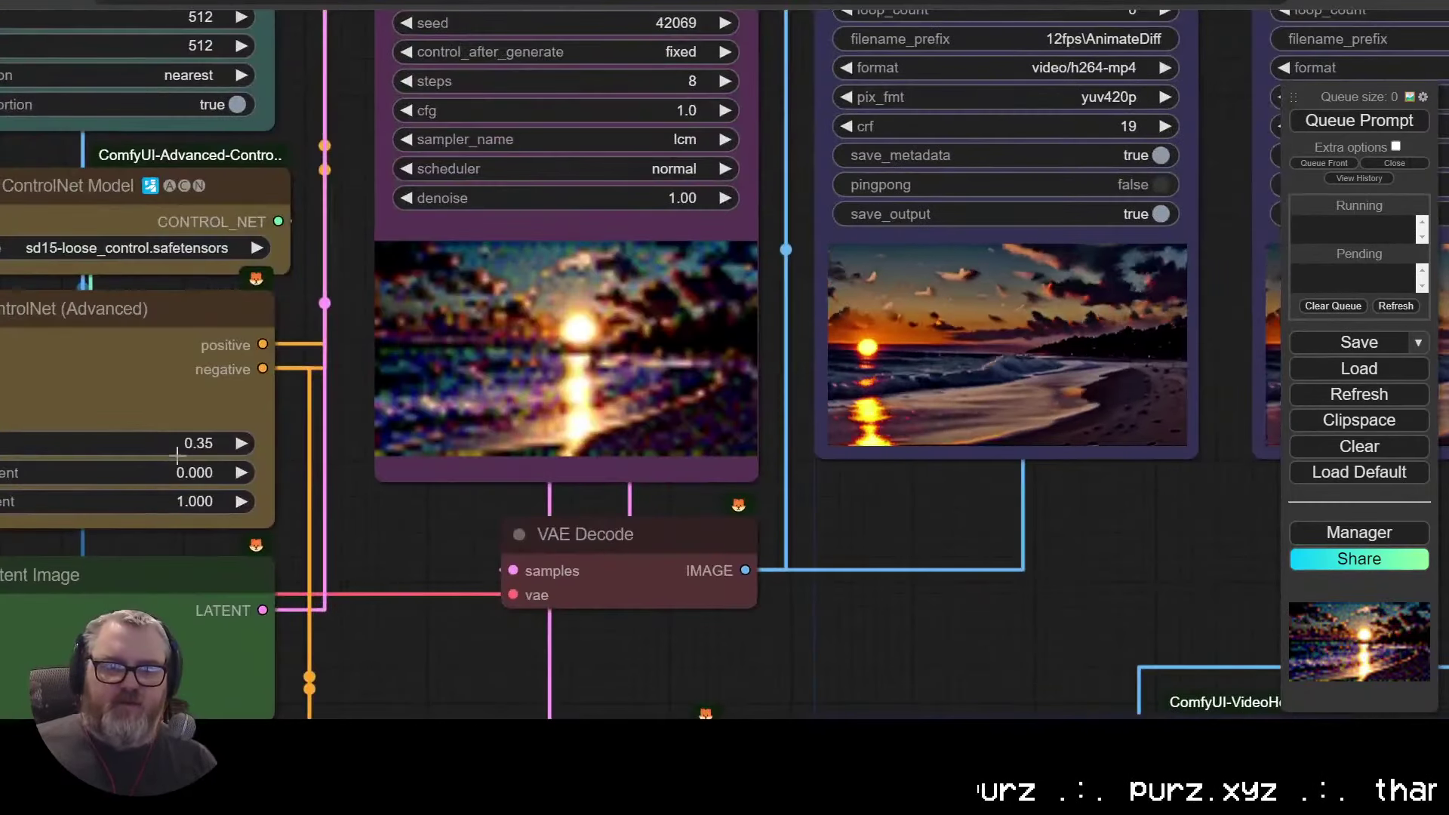
Step: Set the Apply ControlNet node's strength to 1.00, queue the workflow and examine the generated video previews
left_click(136, 442)
type("1")
key("Return")
left_click(1415, 123)
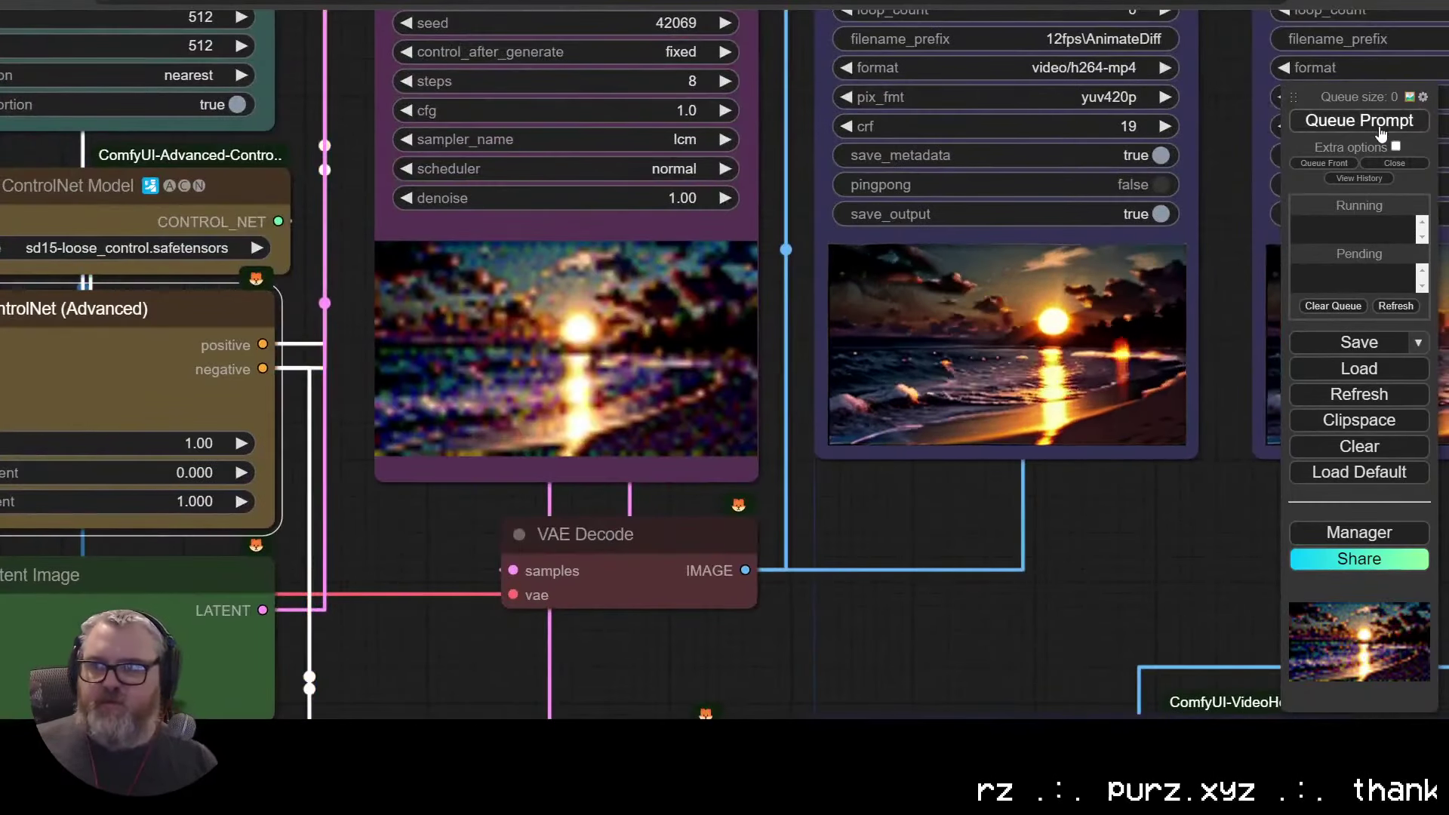
scroll(1110, 325, "up", 5)
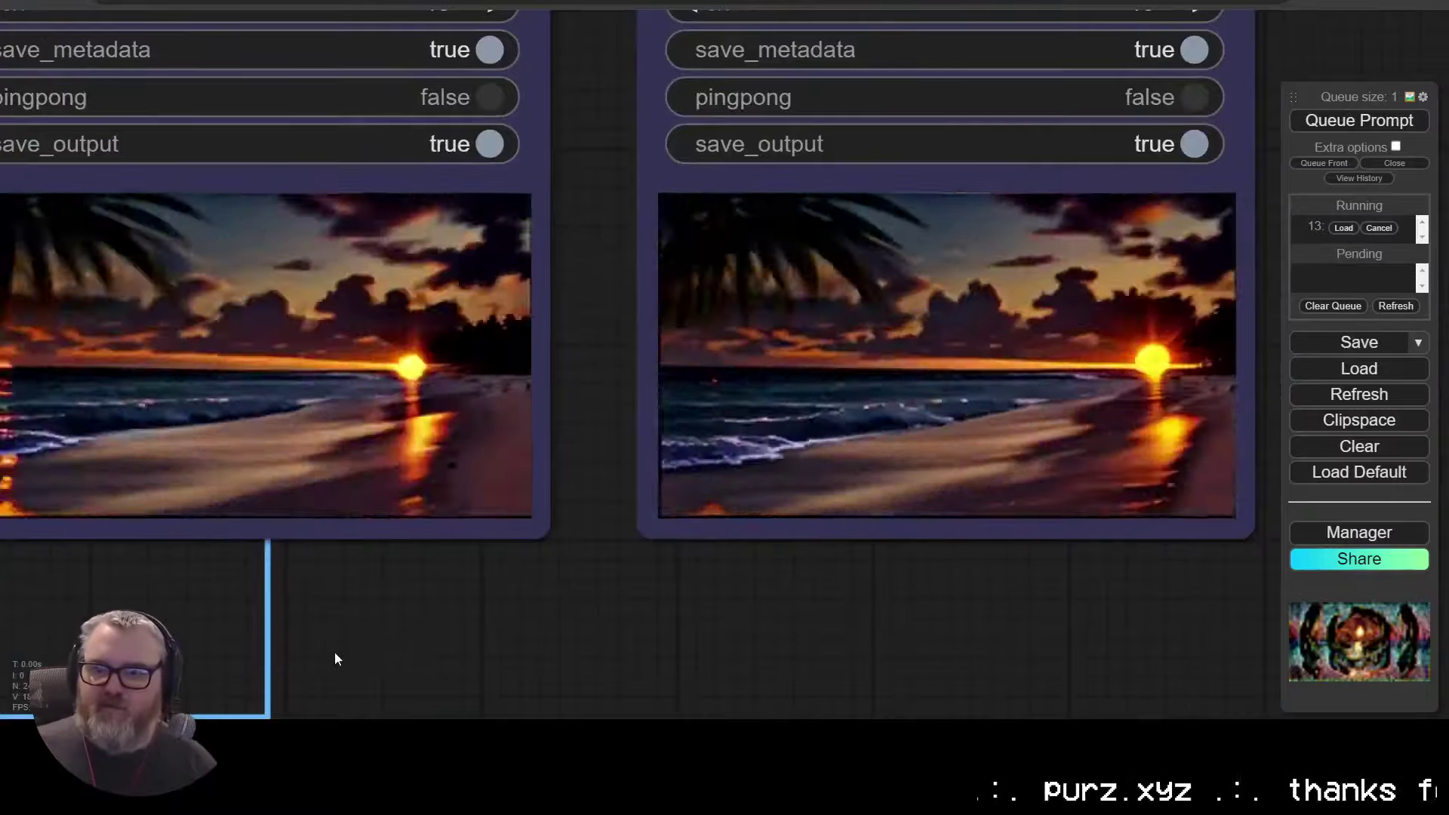
scroll(791, 513, "down", 5)
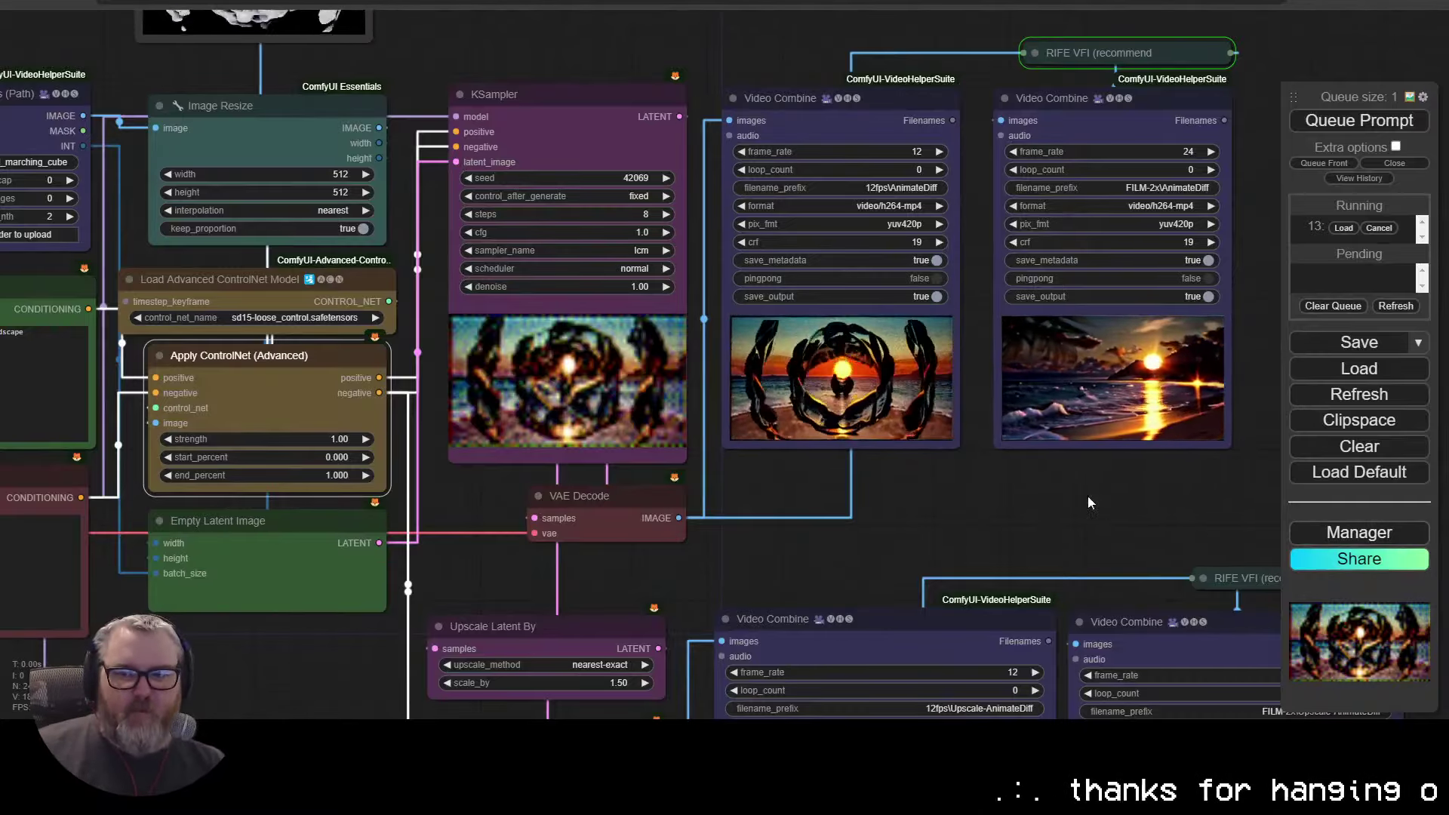
scroll(1088, 495, "up", 6)
scroll(815, 536, "up", 2)
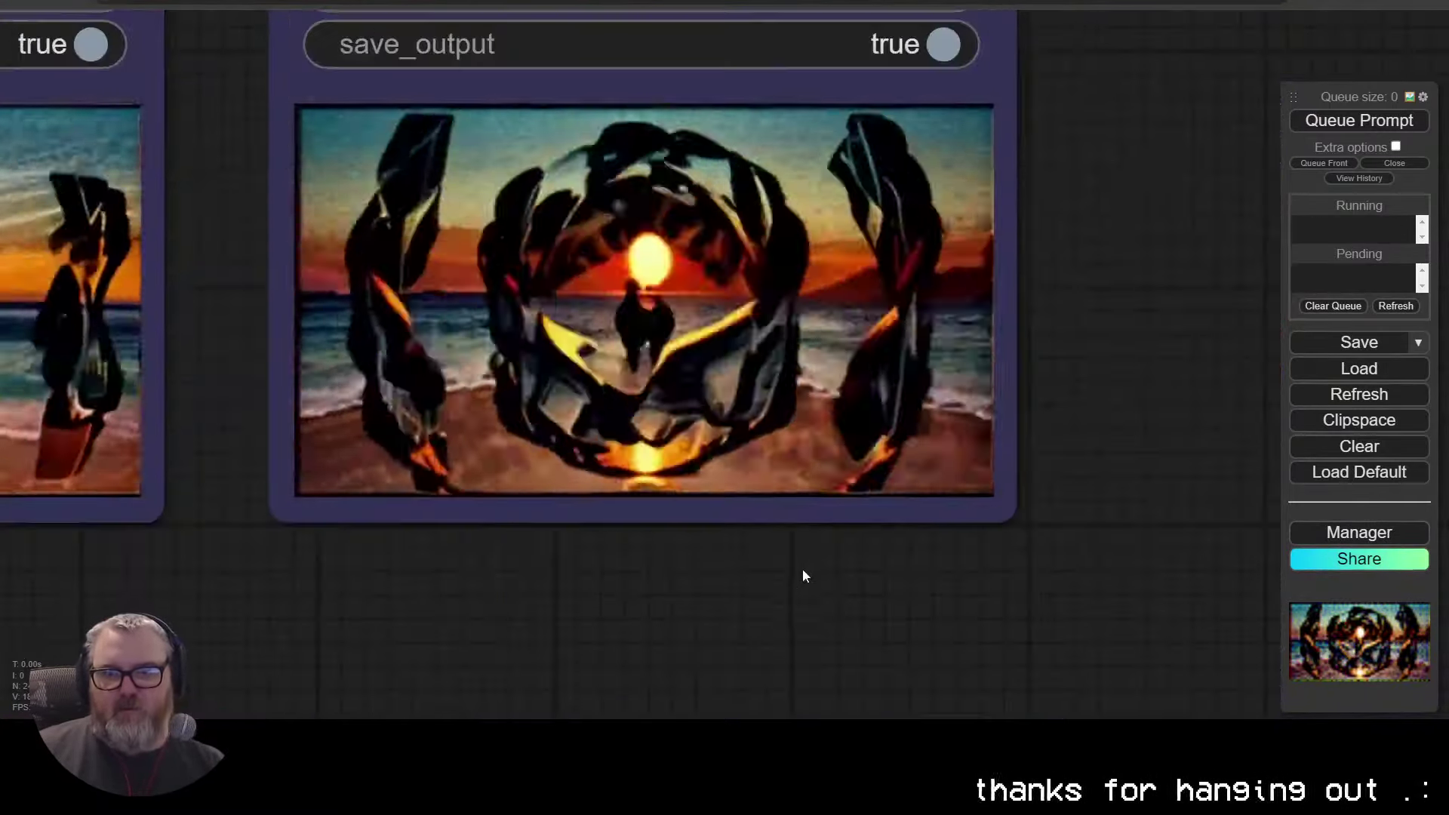
Step: Queue the workflow again so it also runs the latent upscale stage
scroll(802, 576, "down", 8)
left_click_drag(204, 582, 261, 581)
left_click(1371, 124)
scroll(862, 285, "down", 3)
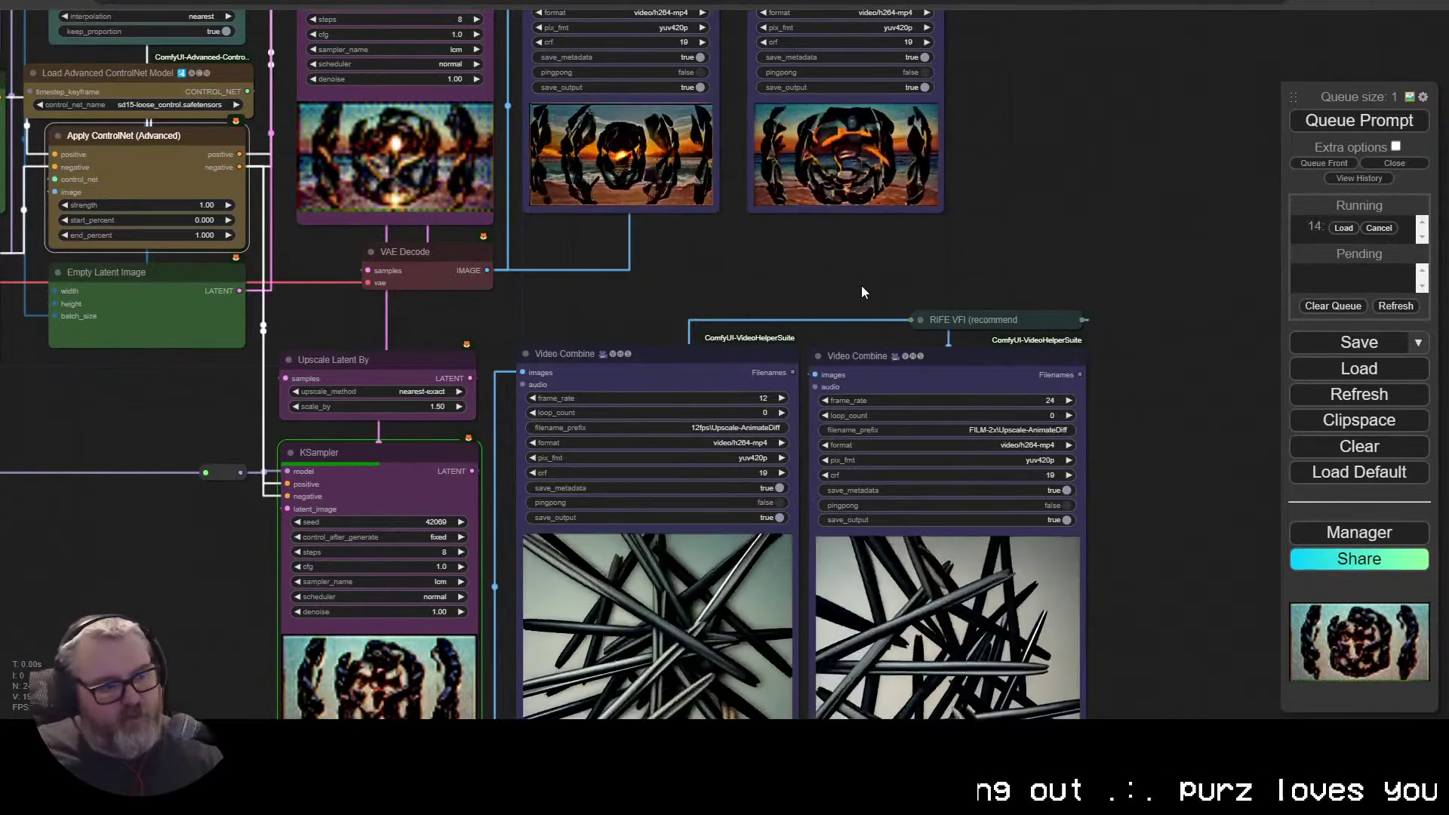
Step: Duplicate the Load Advanced ControlNet Model and Apply ControlNet nodes and place the copies below Empty Latent Image
left_click_drag(194, 440, 476, 575)
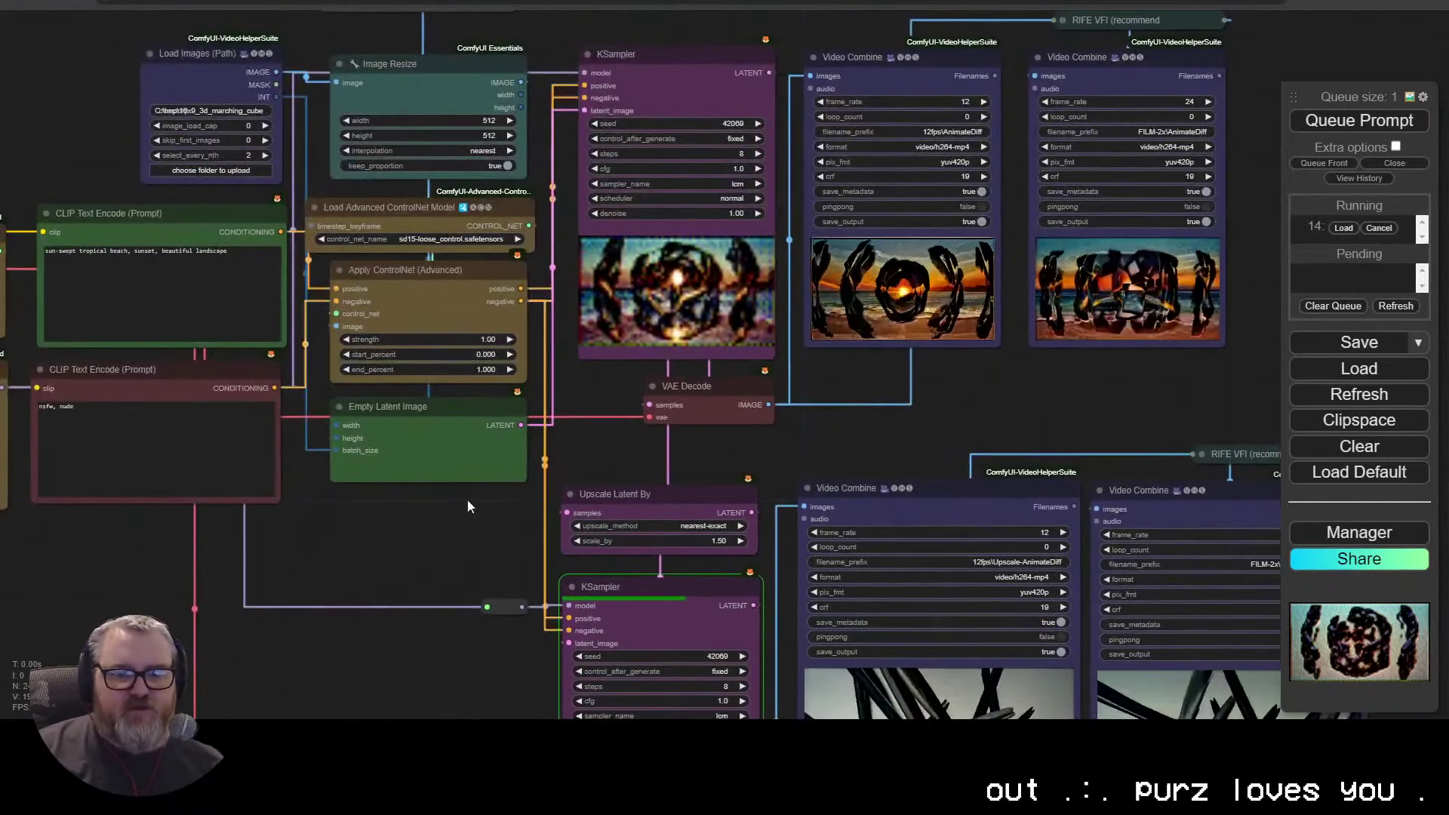
left_click(455, 225, "shift")
key("ctrl+v")
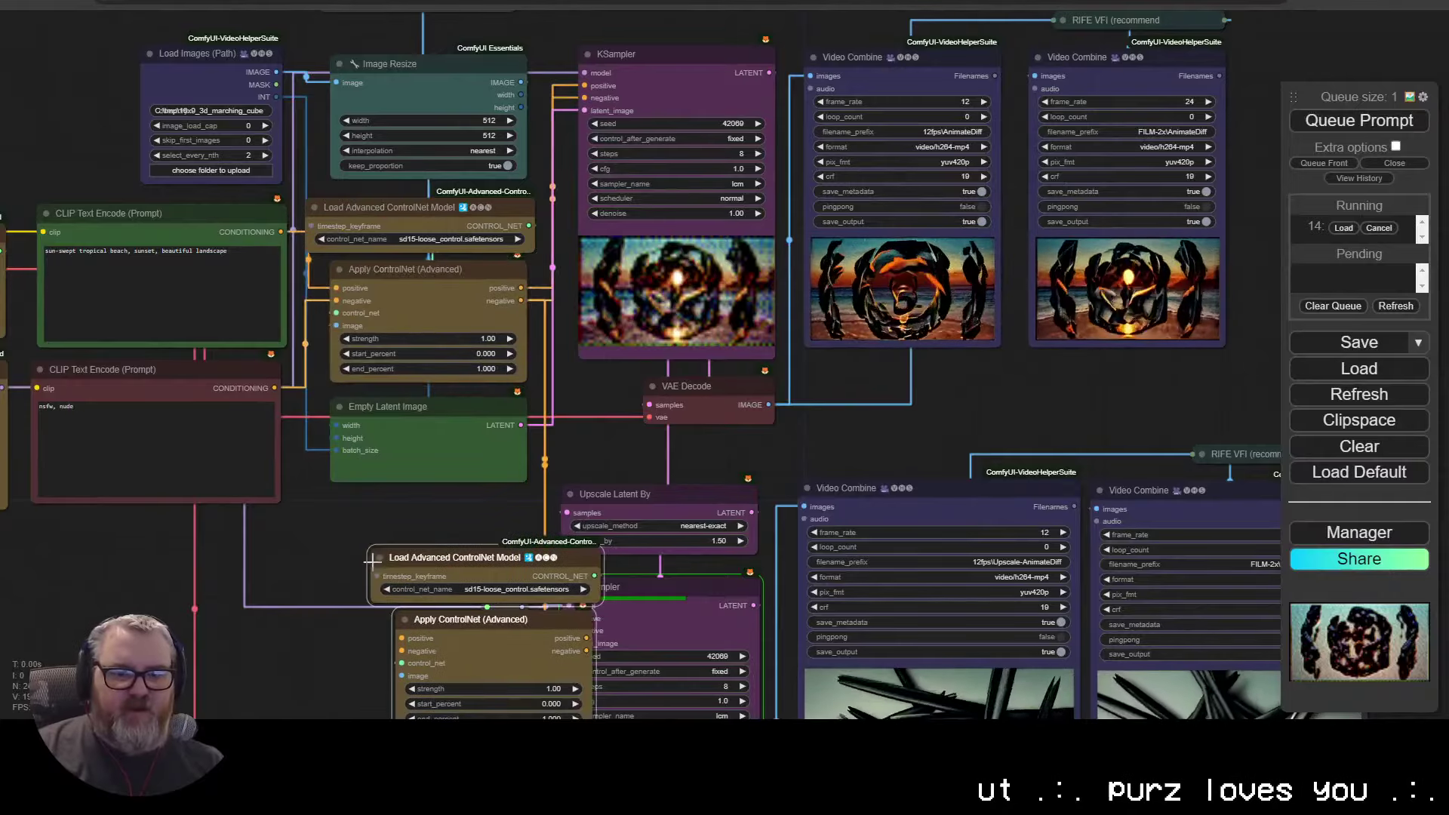
left_click_drag(395, 546, 276, 575)
left_click(366, 494)
left_click_drag(366, 493, 222, 483)
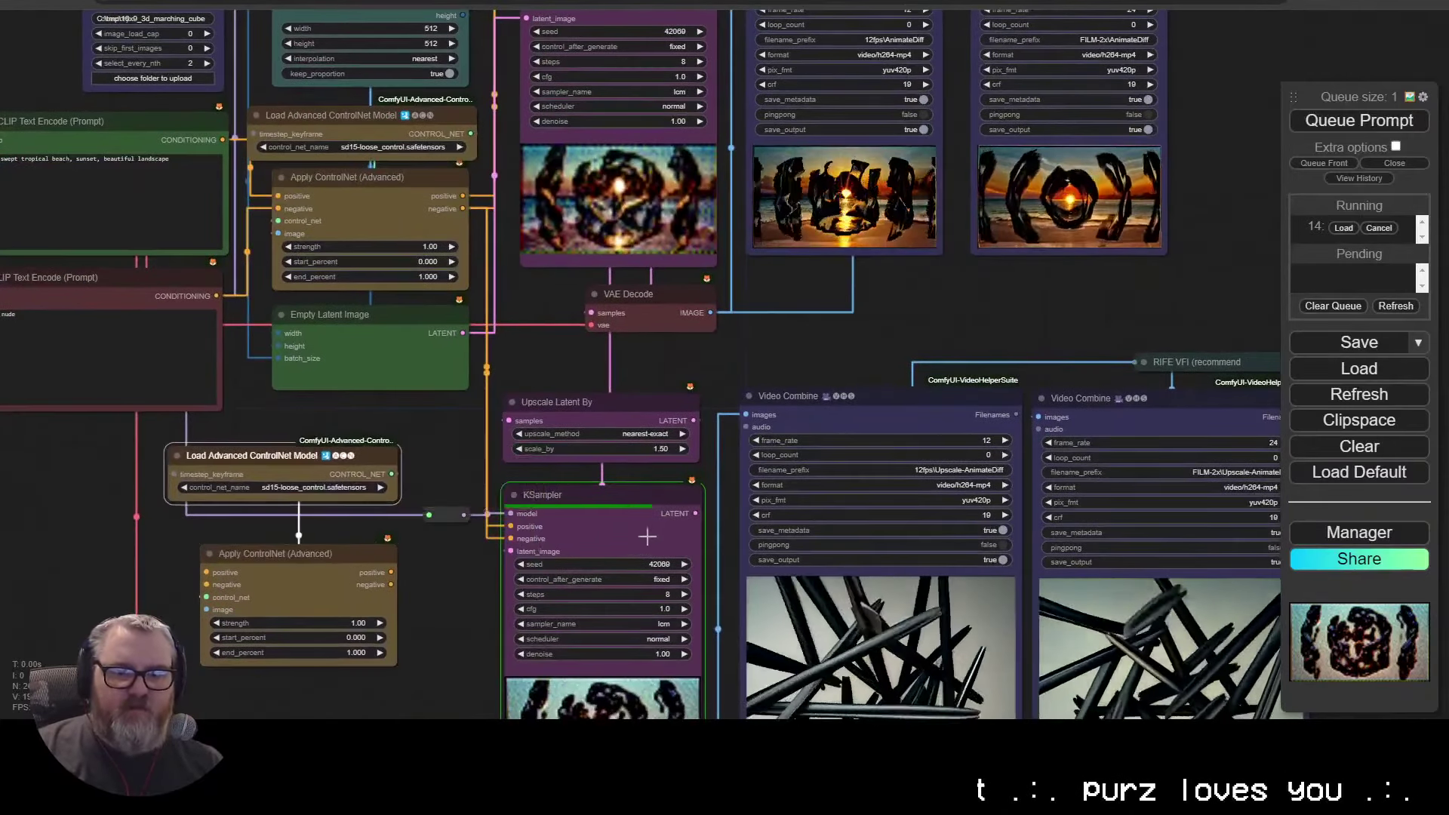
Step: Disconnect the upscale KSampler's positive and negative inputs and delete the duplicated Load Advanced ControlNet Model node
left_click_drag(511, 526, 446, 454)
left_click_drag(526, 550, 476, 467)
left_click(415, 431)
scroll(410, 430, "down", 1)
left_click_drag(411, 430, 464, 419)
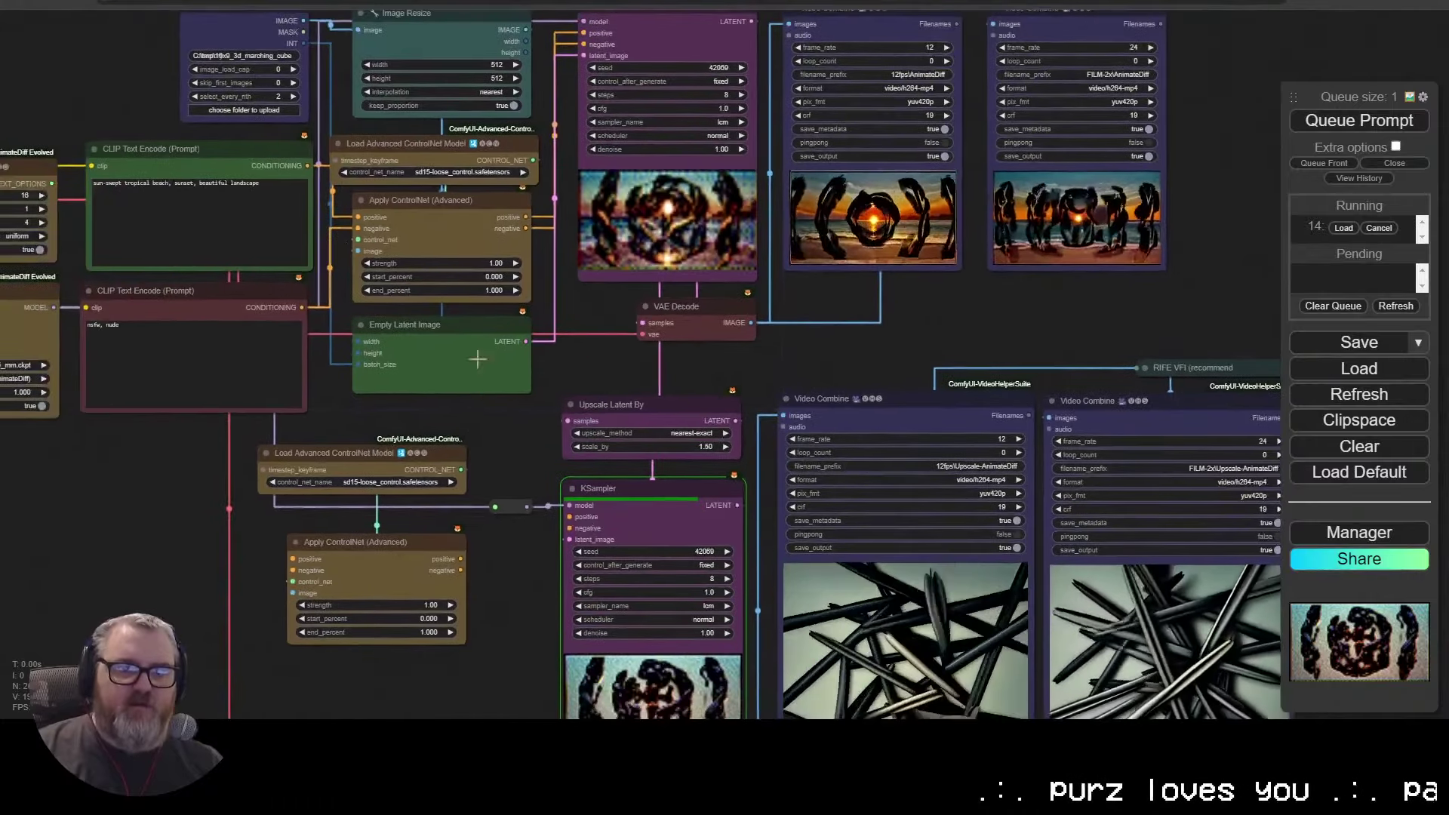
left_click(401, 453)
key("Delete")
Step: Wire the duplicated Apply ControlNet node between the prompts and the upscale KSampler, and connect its control_net and image inputs
left_click_drag(361, 454, 523, 409)
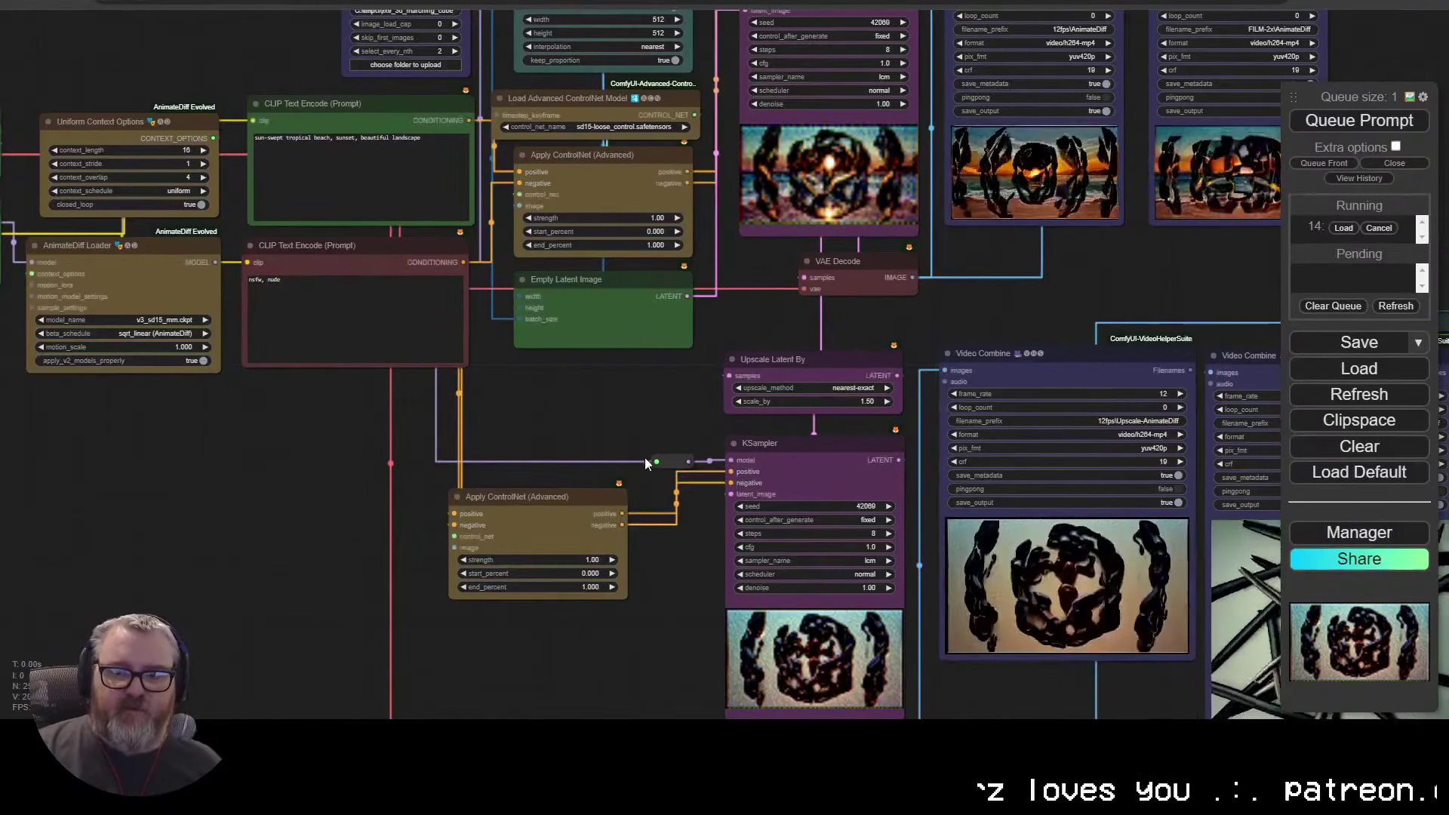
left_click_drag(594, 557, 660, 533)
left_click_drag(615, 380, 585, 407)
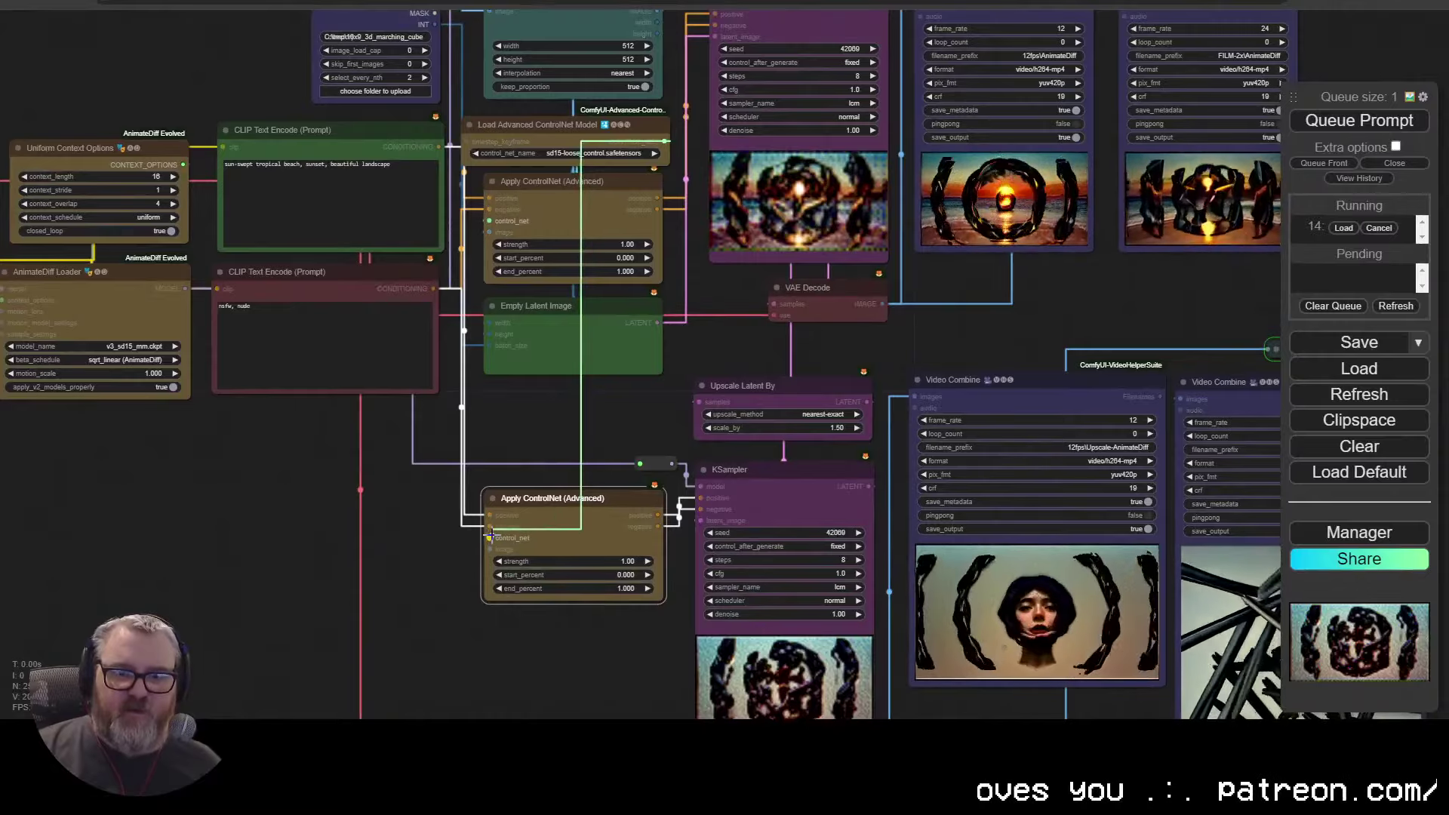
left_click_drag(491, 536, 491, 550)
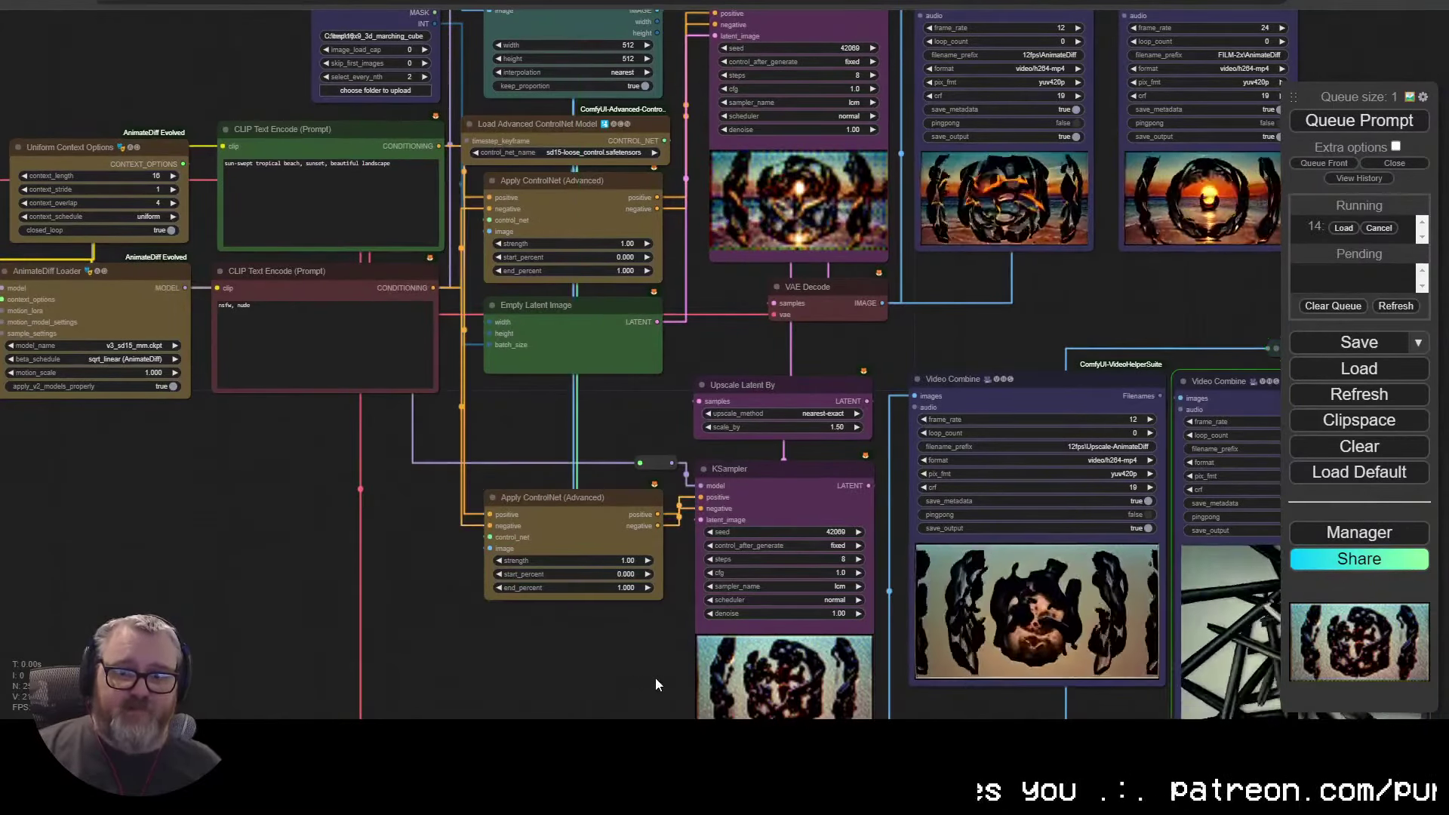
Step: Set the duplicated Apply ControlNet node's strength to 0.25 and nudge the node slightly toward the upscale KSampler
left_click(632, 559)
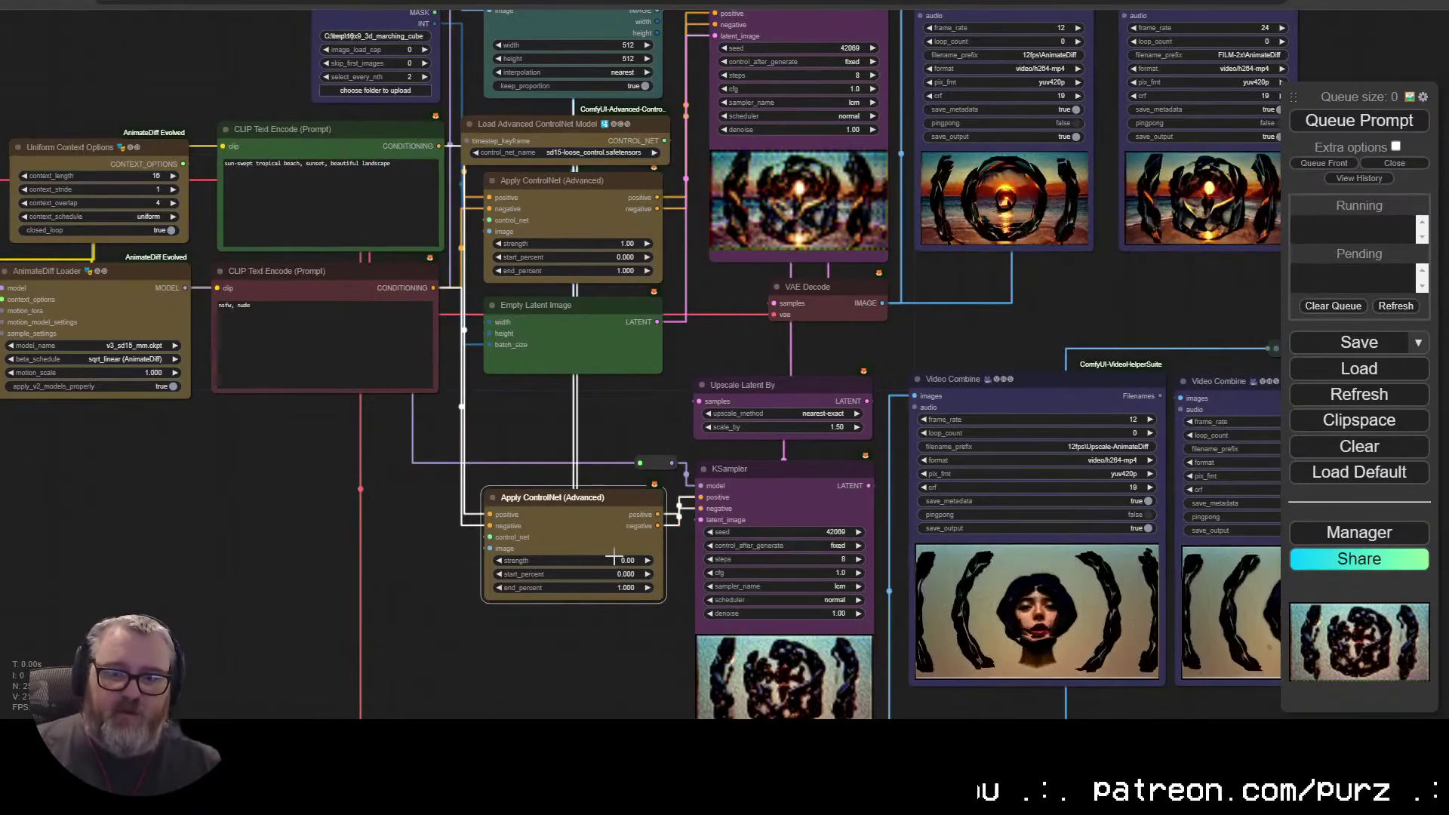
left_click(615, 560)
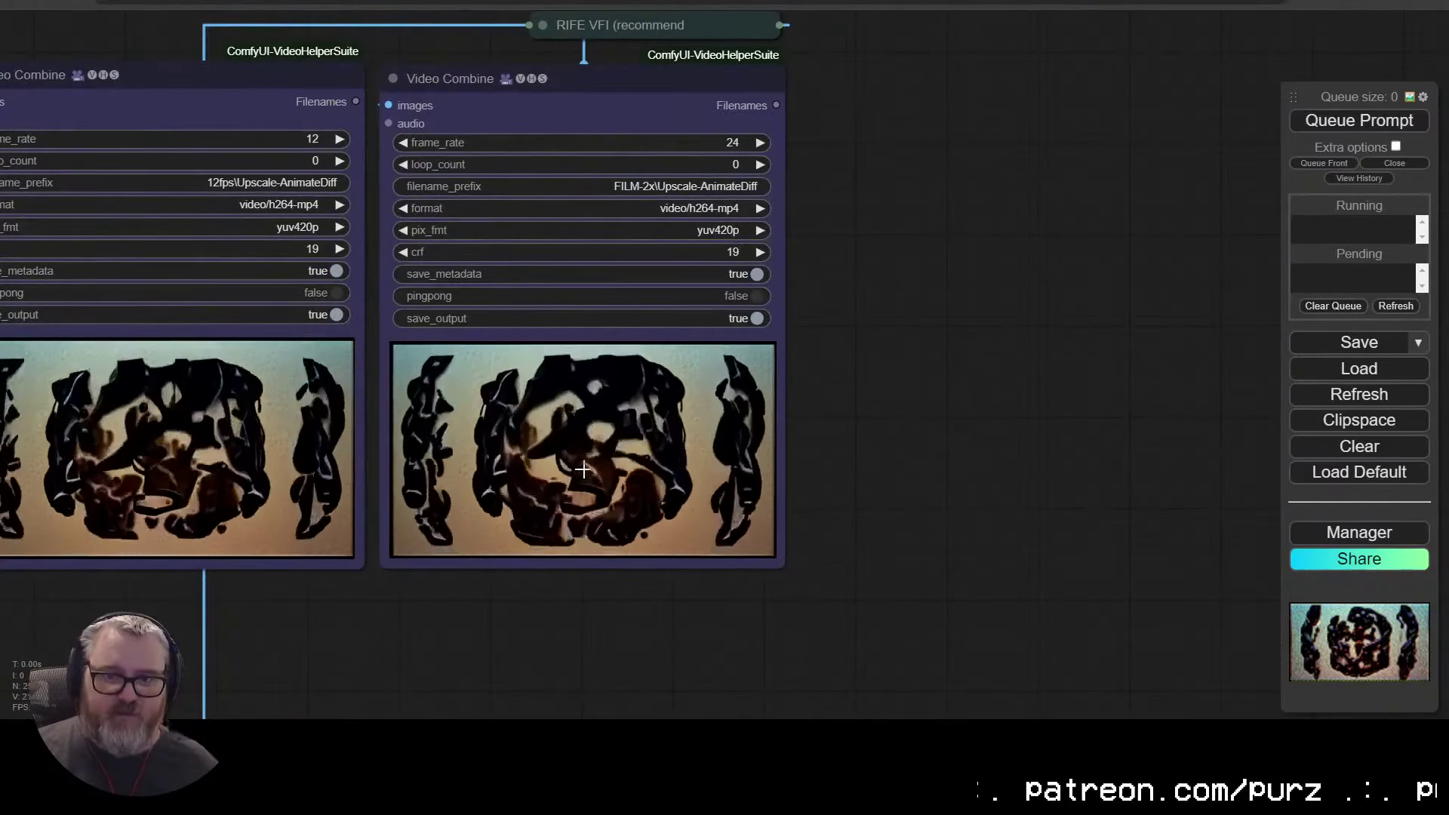
scroll(583, 468, "down", 5)
left_click_drag(541, 599, 822, 577)
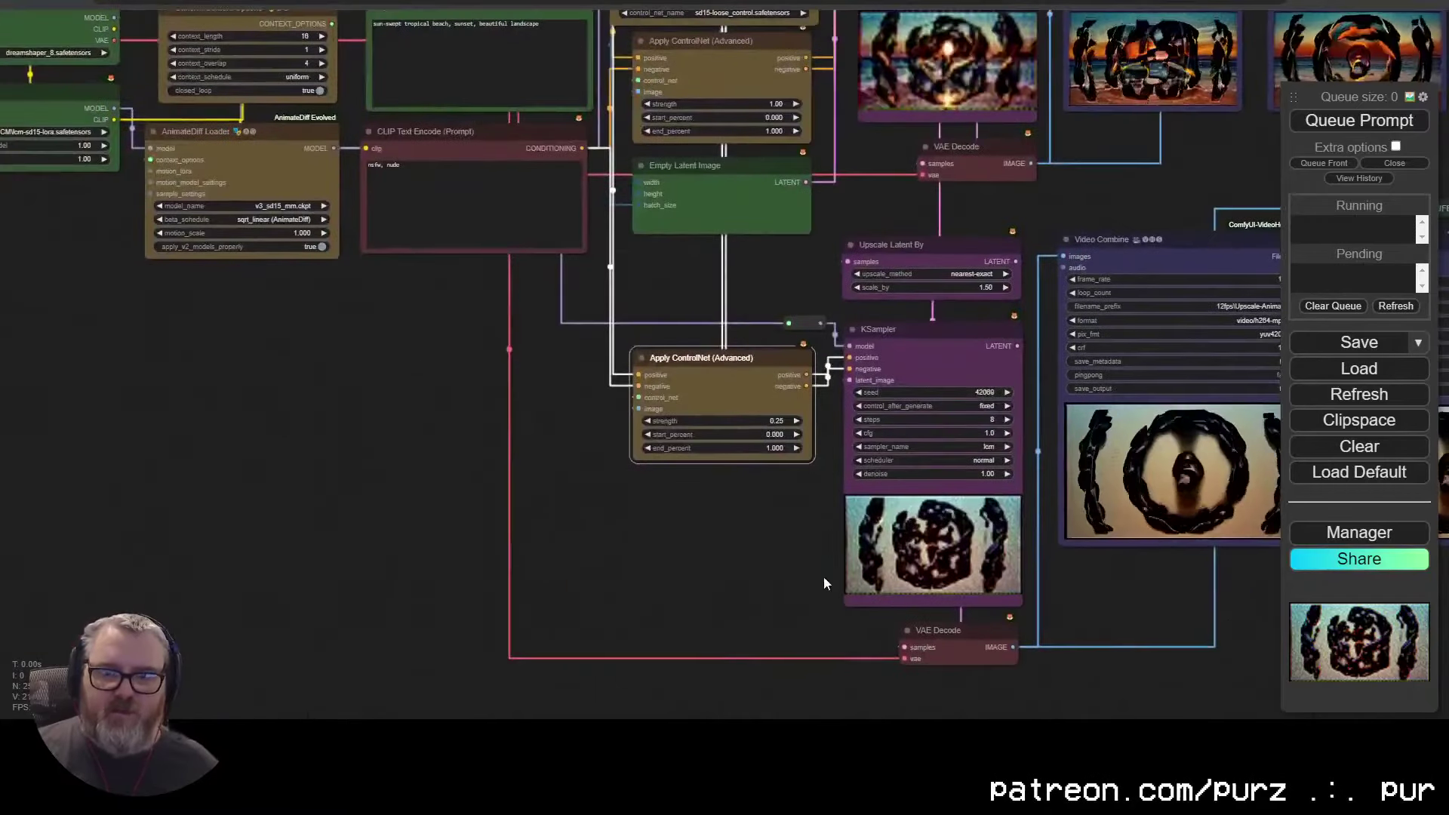
scroll(823, 577, "up", 5)
left_click_drag(773, 477, 797, 500)
mouse_move(720, 259)
left_mouse_down()
mouse_move(686, 227)
mouse_move(710, 235)
left_mouse_up()
left_click_drag(399, 258, 642, 589)
left_click_drag(784, 582, 840, 474)
left_click_drag(785, 582, 783, 583)
left_click_drag(783, 601, 783, 600)
scroll(943, 453, "down", 1)
left_click_drag(943, 453, 686, 450)
left_click_drag(679, 544, 708, 555)
scroll(815, 450, "down", 3)
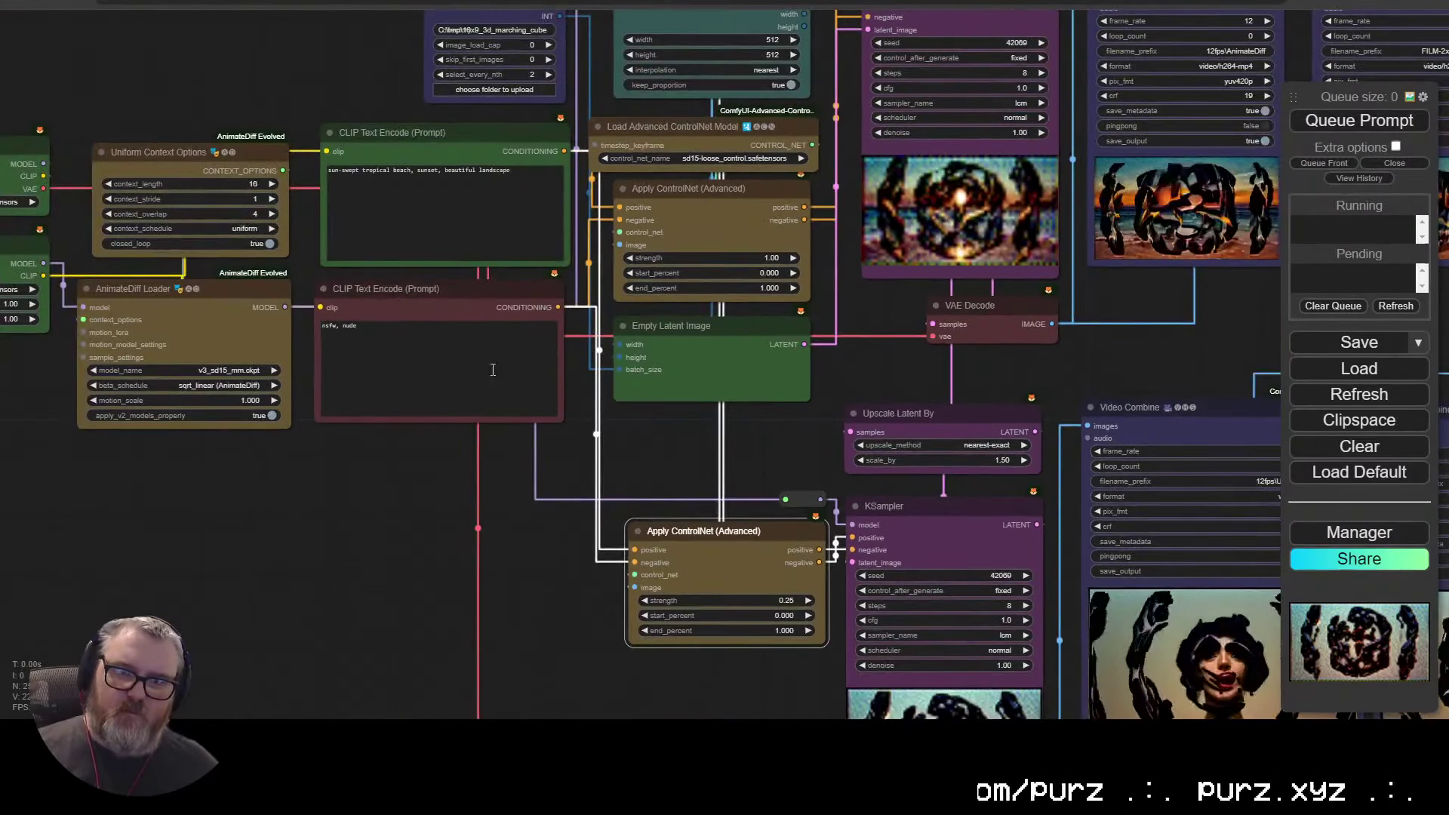
Step: Queue the workflow with the second ControlNet and examine the upscaled beach sunset previews
left_click_drag(608, 421, 316, 273)
mouse_move(612, 379)
left_mouse_down()
mouse_move(641, 372)
mouse_move(621, 369)
left_mouse_up()
key("ctrl+Return")
left_click_drag(1136, 157, 763, 683)
left_click_drag(878, 636, 940, 128)
left_click_drag(582, 247, 1283, 691)
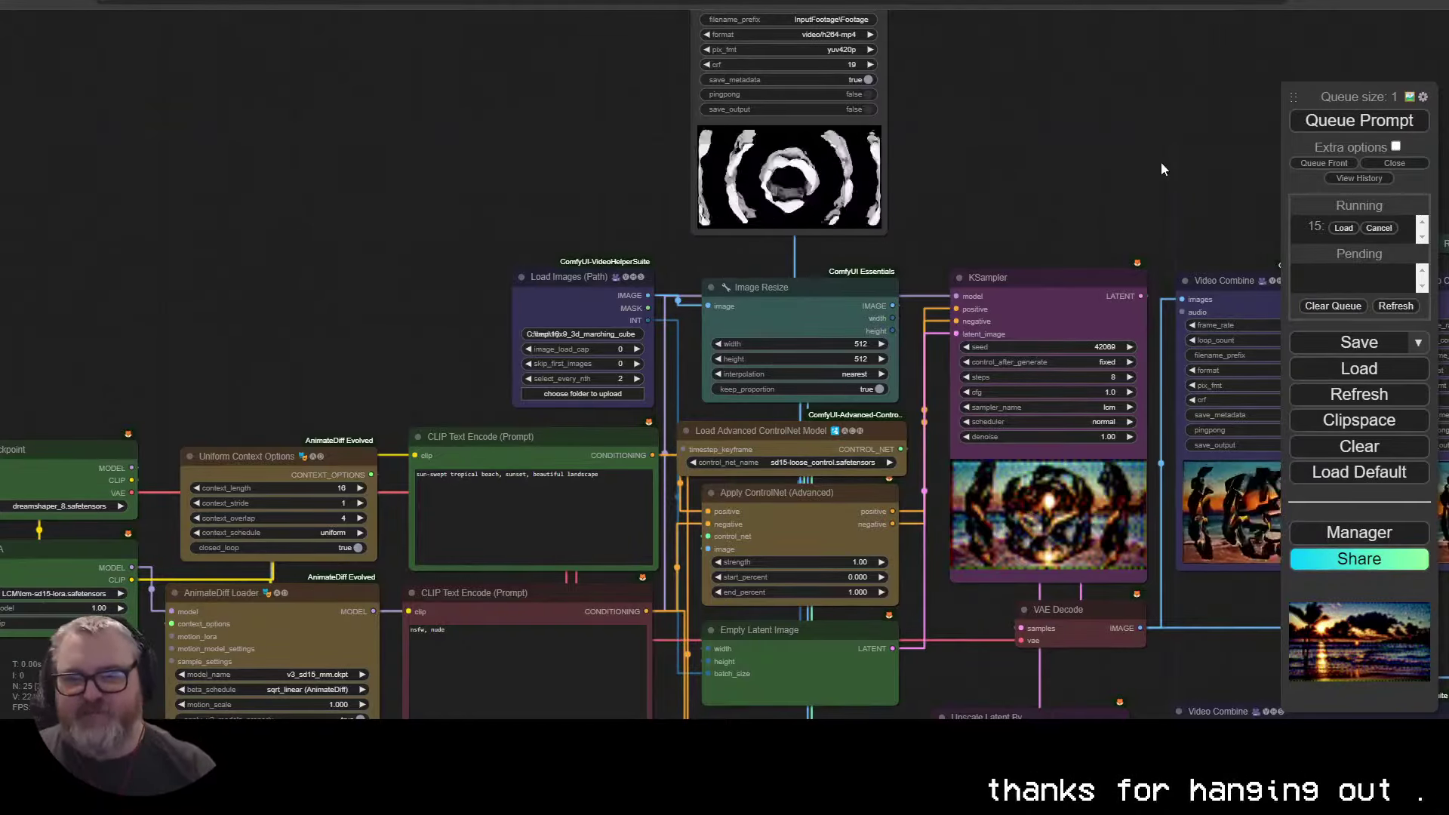
scroll(1161, 162, "down", 3)
left_click_drag(1276, 507, 887, 429)
scroll(790, 450, "up", 3)
left_click_drag(790, 450, 819, 232)
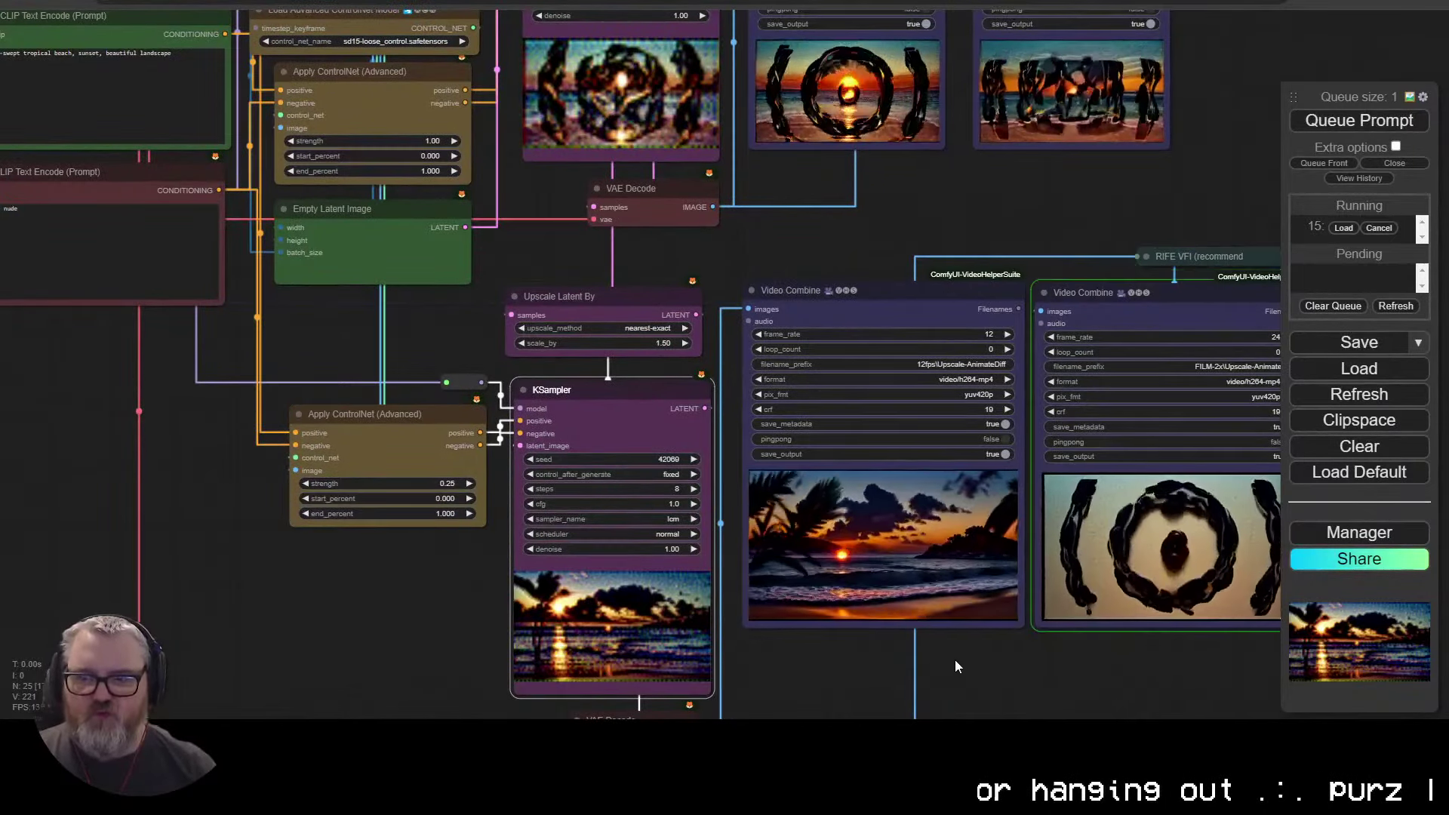
scroll(954, 660, "up", 10)
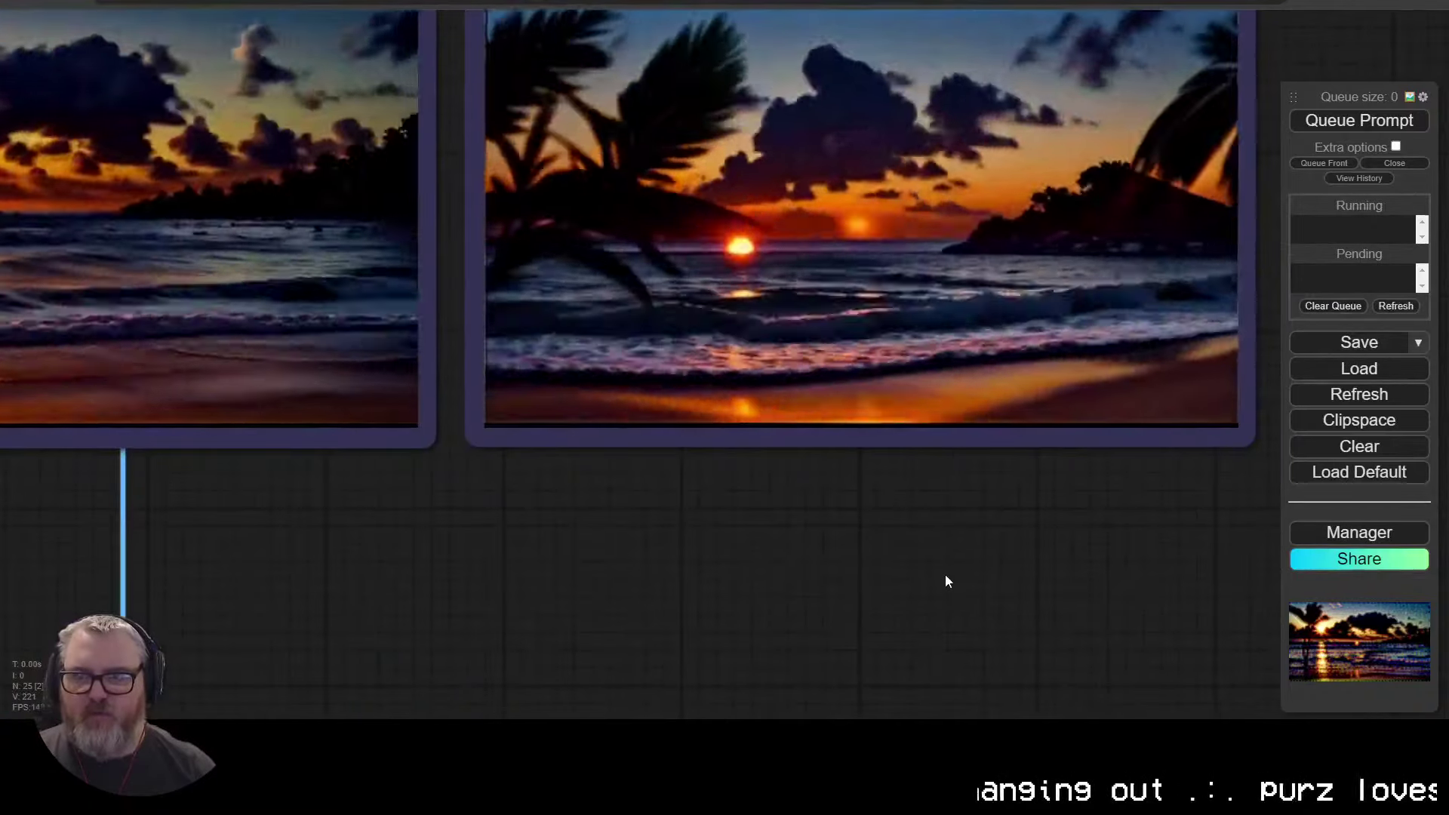
Step: Set the upscale stage's Apply ControlNet strength to 0.50, queue the workflow and examine the upscaled previews
scroll(946, 575, "down", 5)
left_click(216, 330)
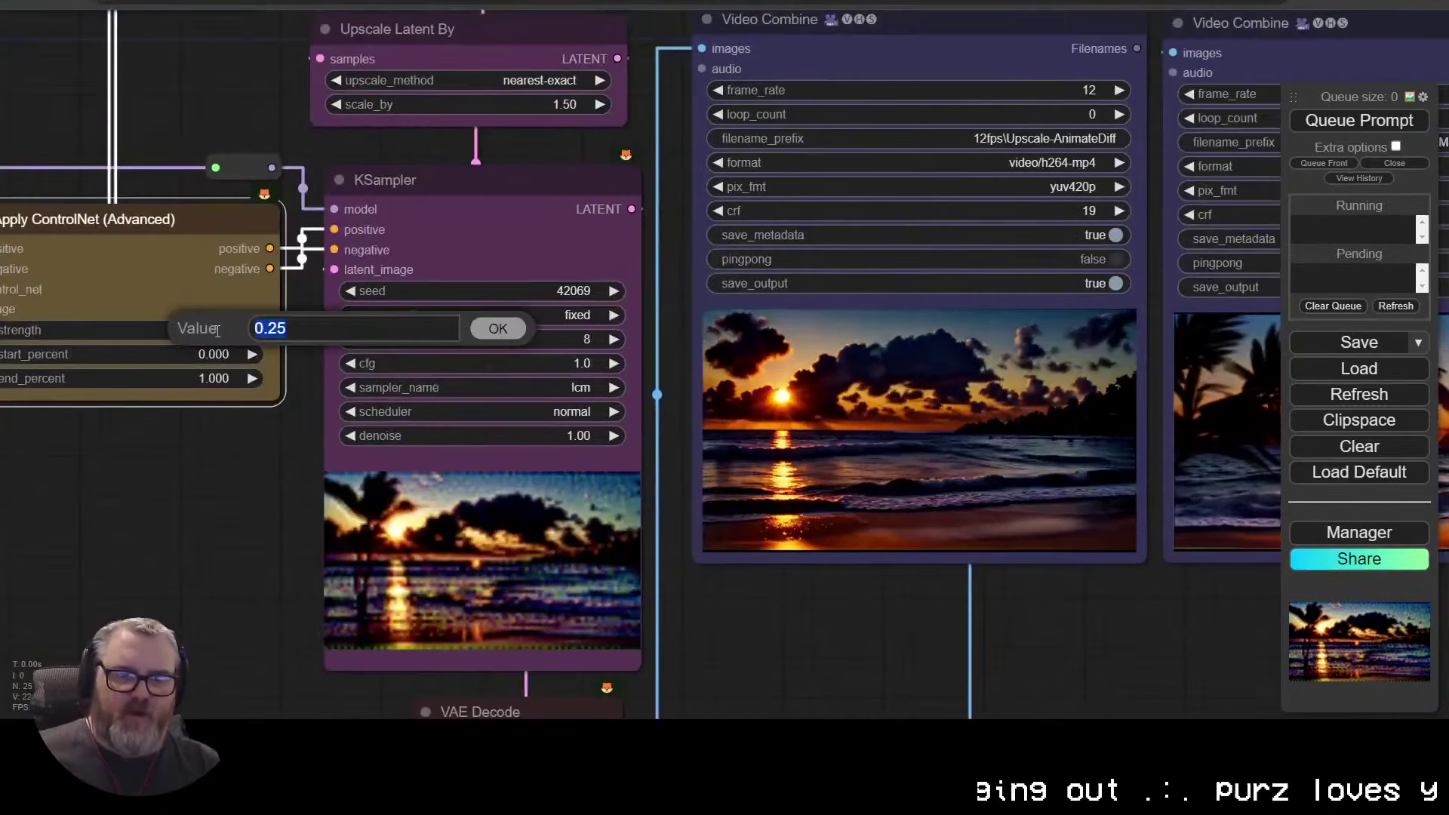
type(".5")
key("Return")
key("ctrl+Return")
scroll(712, 563, "down", 3)
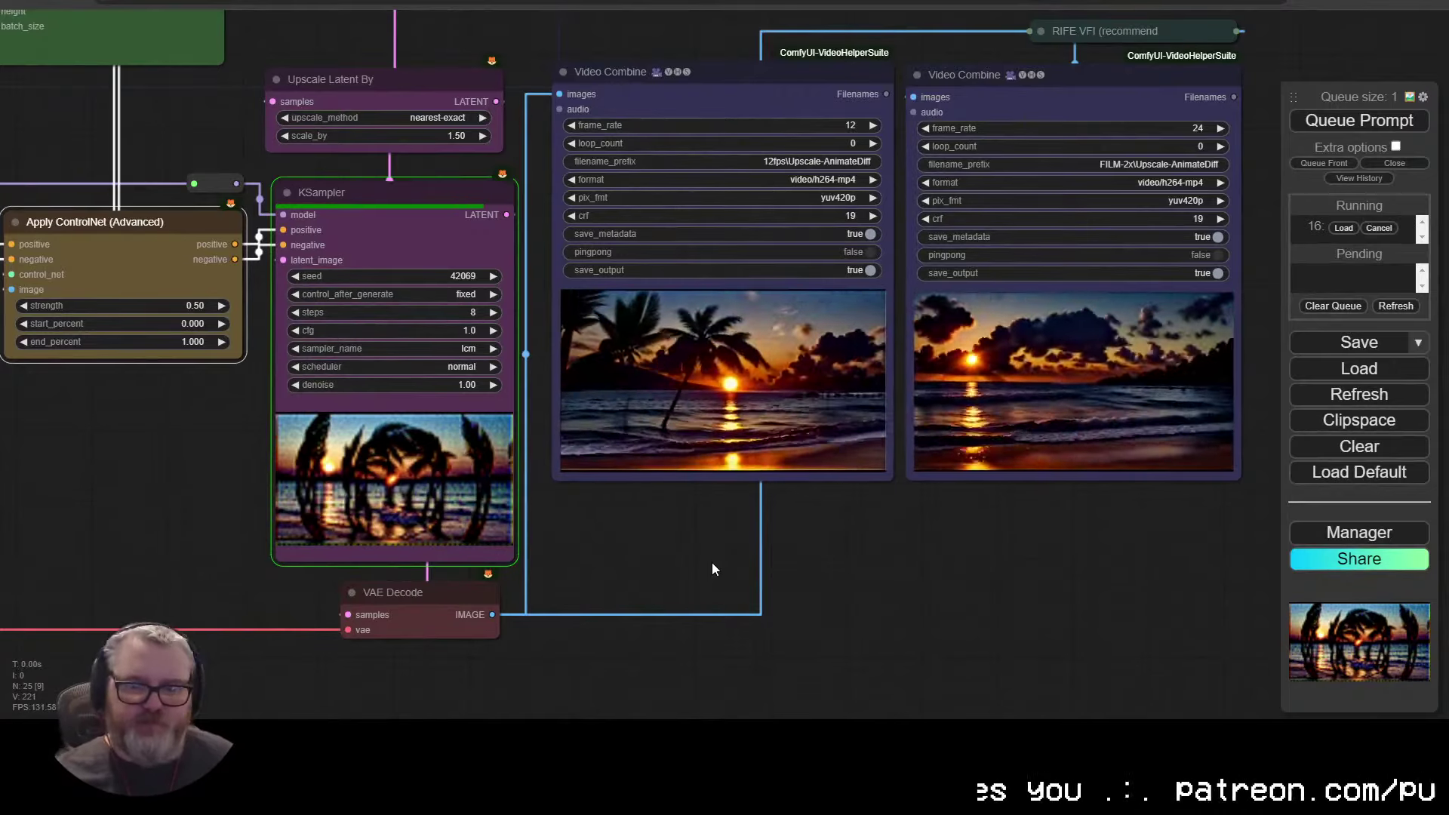
scroll(831, 527, "up", 3)
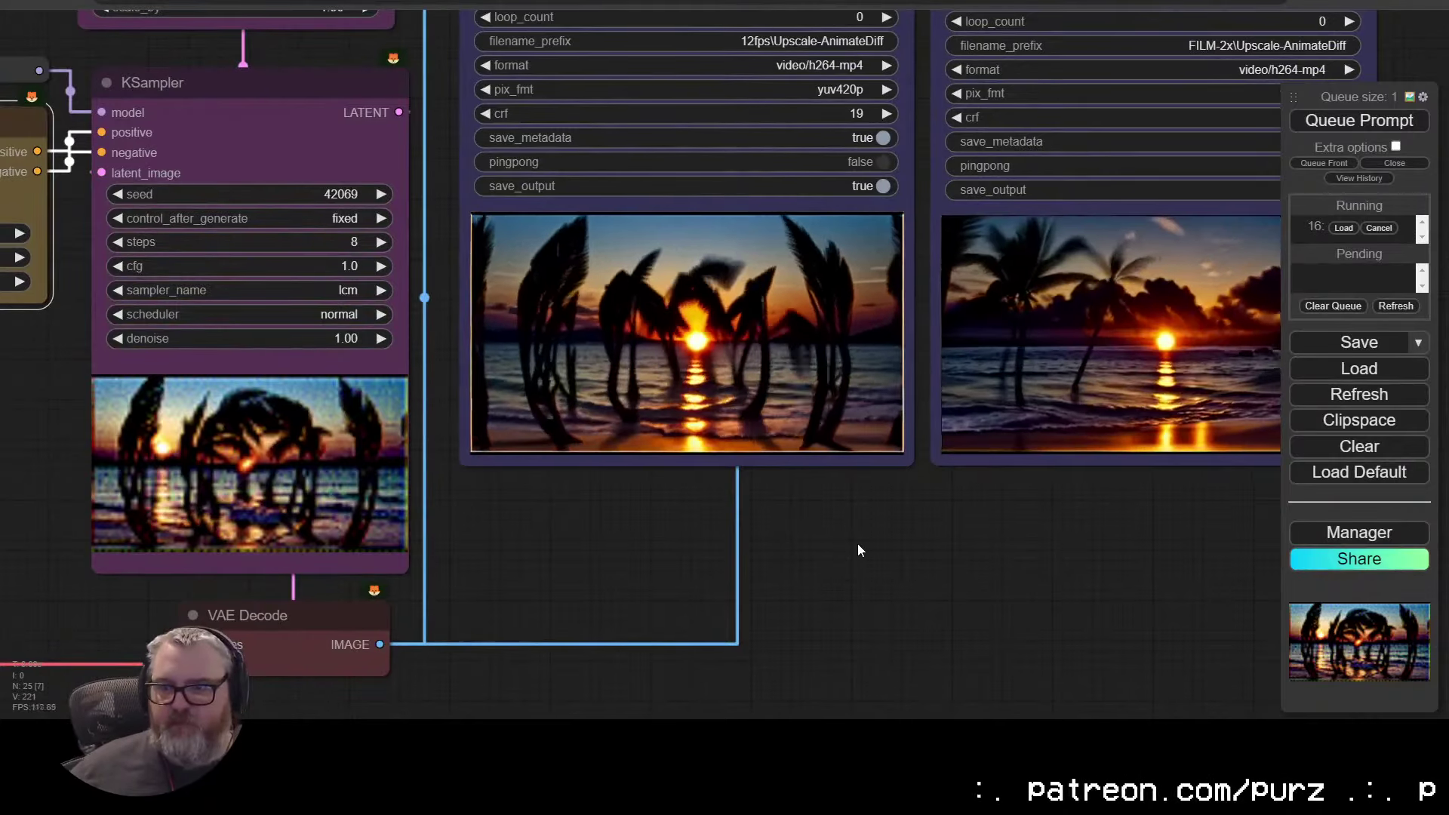
left_click_drag(858, 543, 634, 652)
scroll(717, 433, "down", 8)
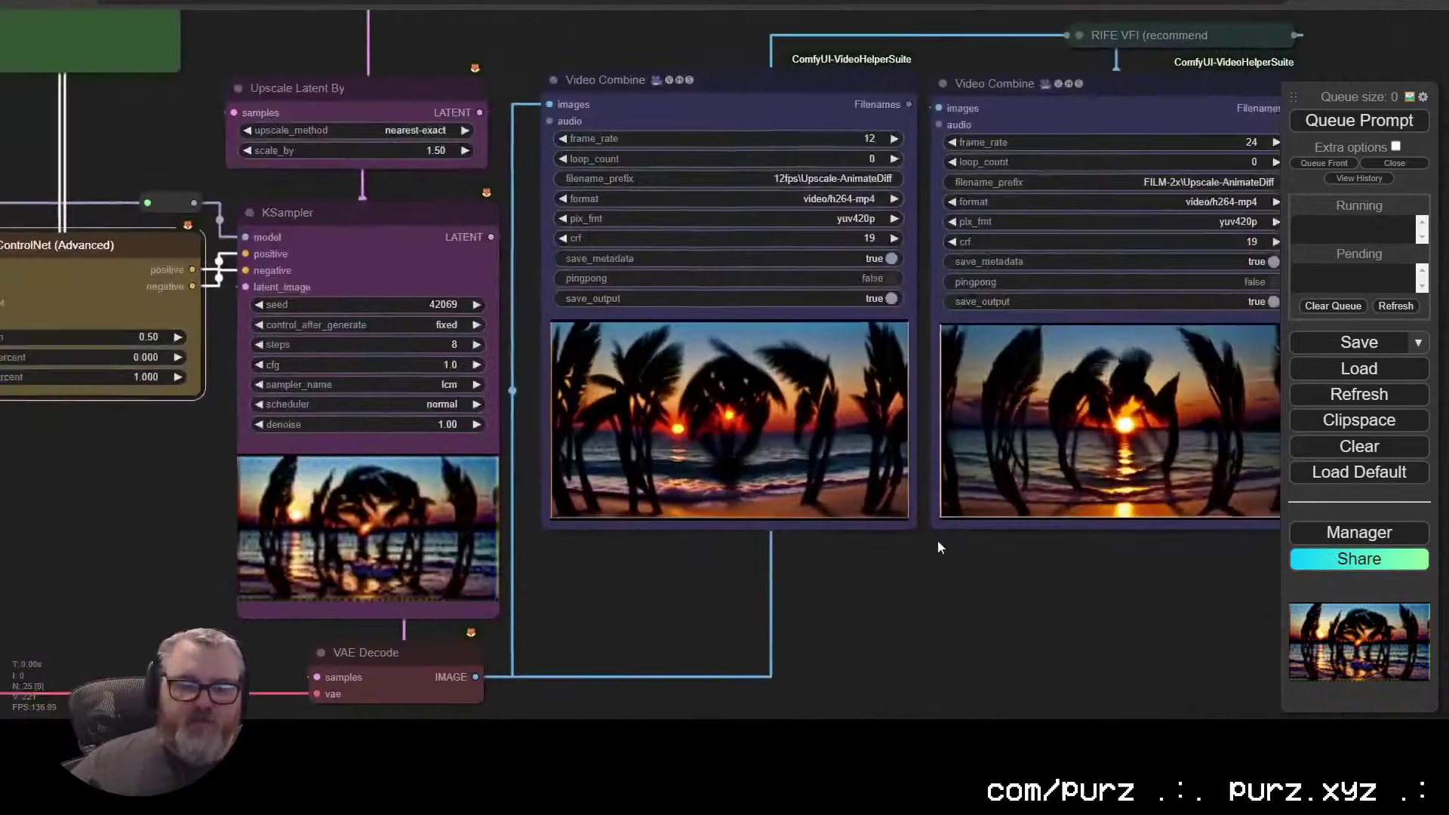
Step: Set the Upscale Latent By node's scale_by to 2.00 and queue the workflow
left_click(1362, 123)
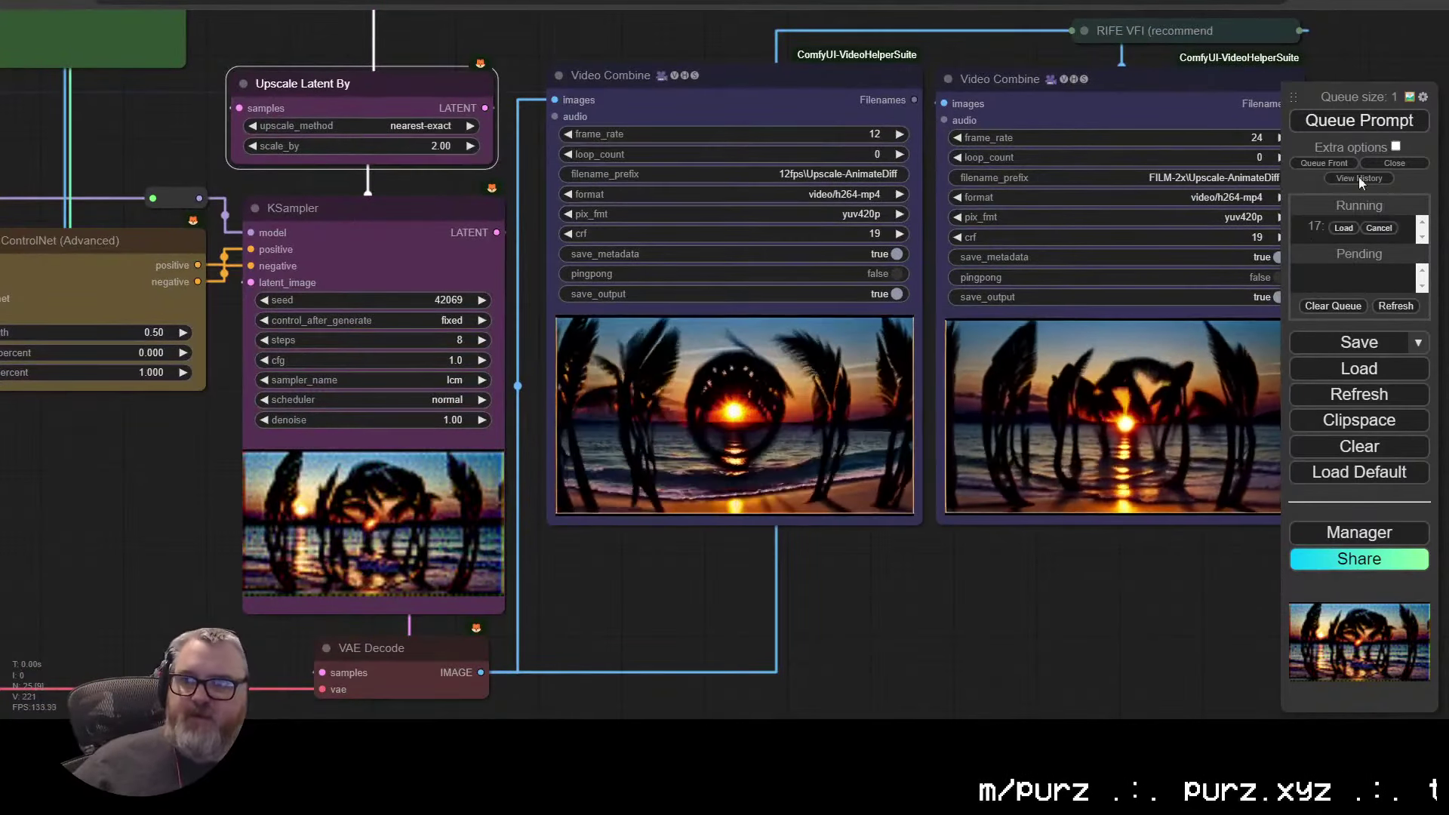
scroll(1081, 567, "down", 2)
left_click_drag(1081, 568, 853, 566)
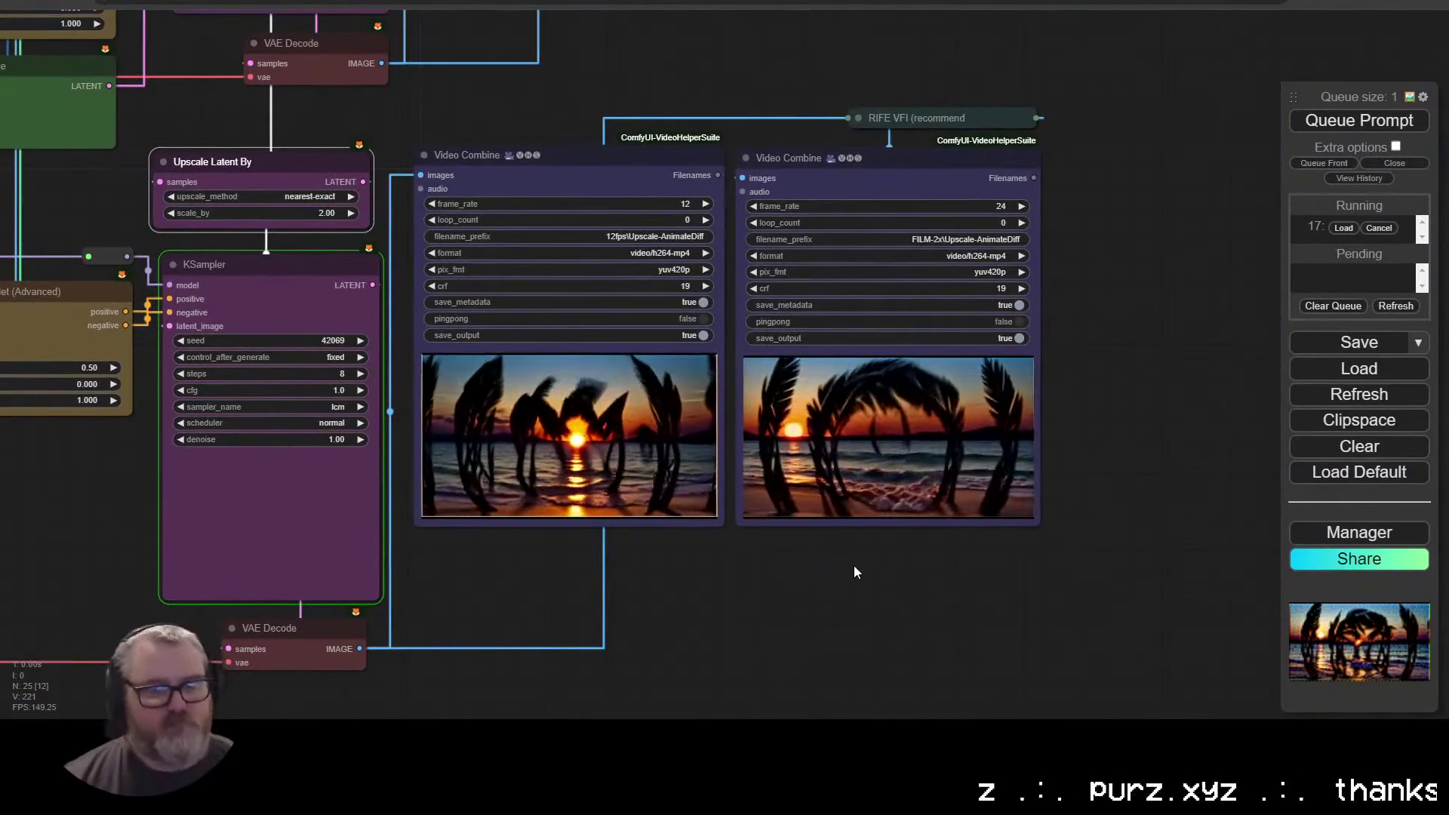
Step: Shrink the two upscale Video Combine nodes, place them closer together and move their RIFE VFI node in above them
scroll(854, 572, "down", 5)
left_click_drag(853, 572, 891, 518)
scroll(963, 559, "up", 3)
left_click_drag(1223, 555, 1143, 510)
left_click_drag(1052, 259, 982, 257)
left_click_drag(1070, 508, 1087, 518)
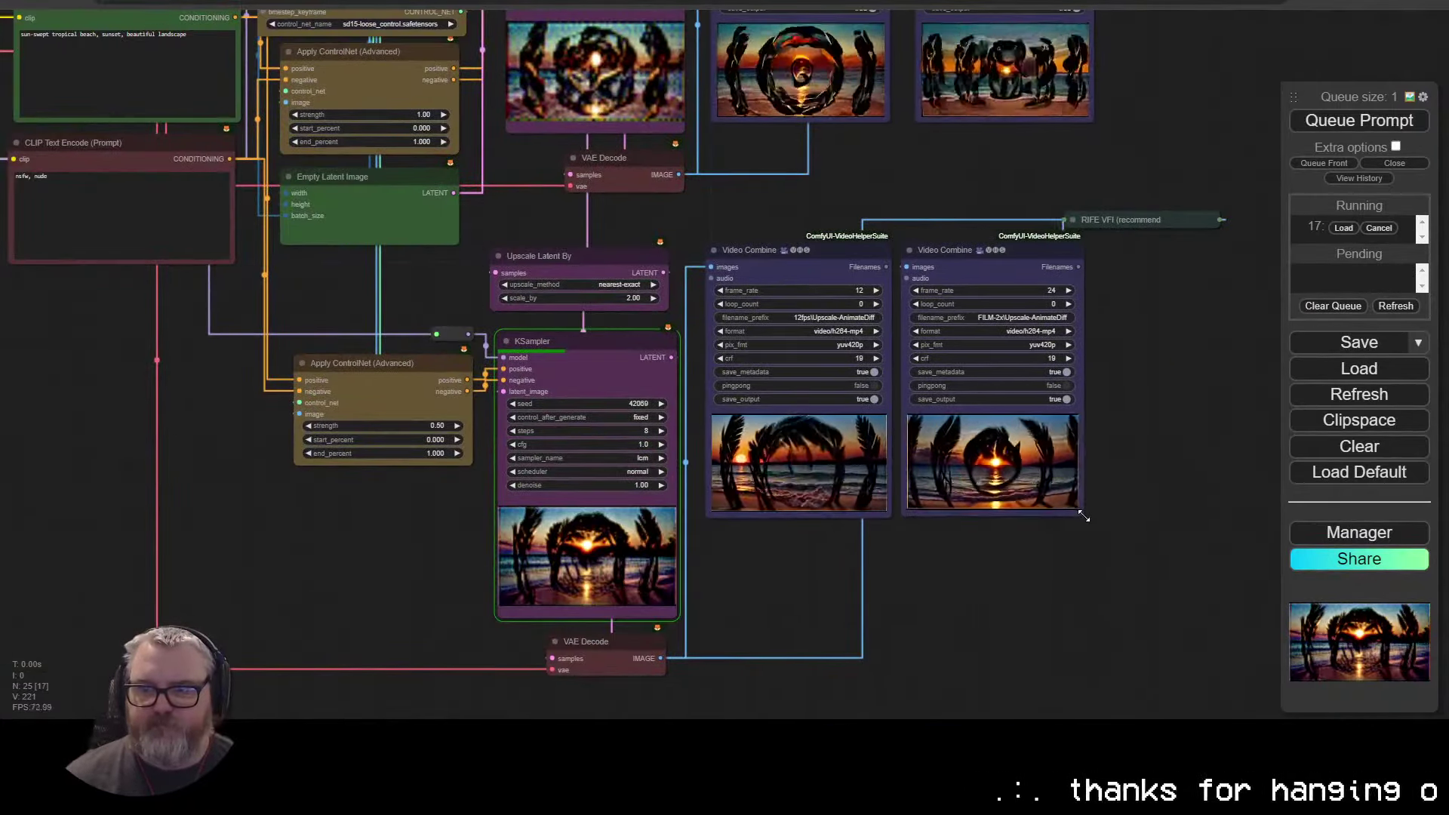
left_click_drag(1132, 220, 990, 220)
Step: Examine the workflow layout and move the upscale nodes farther below the first-pass VAE Decode
scroll(965, 599, "up", 12)
left_click_drag(928, 487, 848, 703)
scroll(867, 528, "down", 8)
left_click_drag(766, 159, 895, 306)
scroll(894, 297, "down", 5)
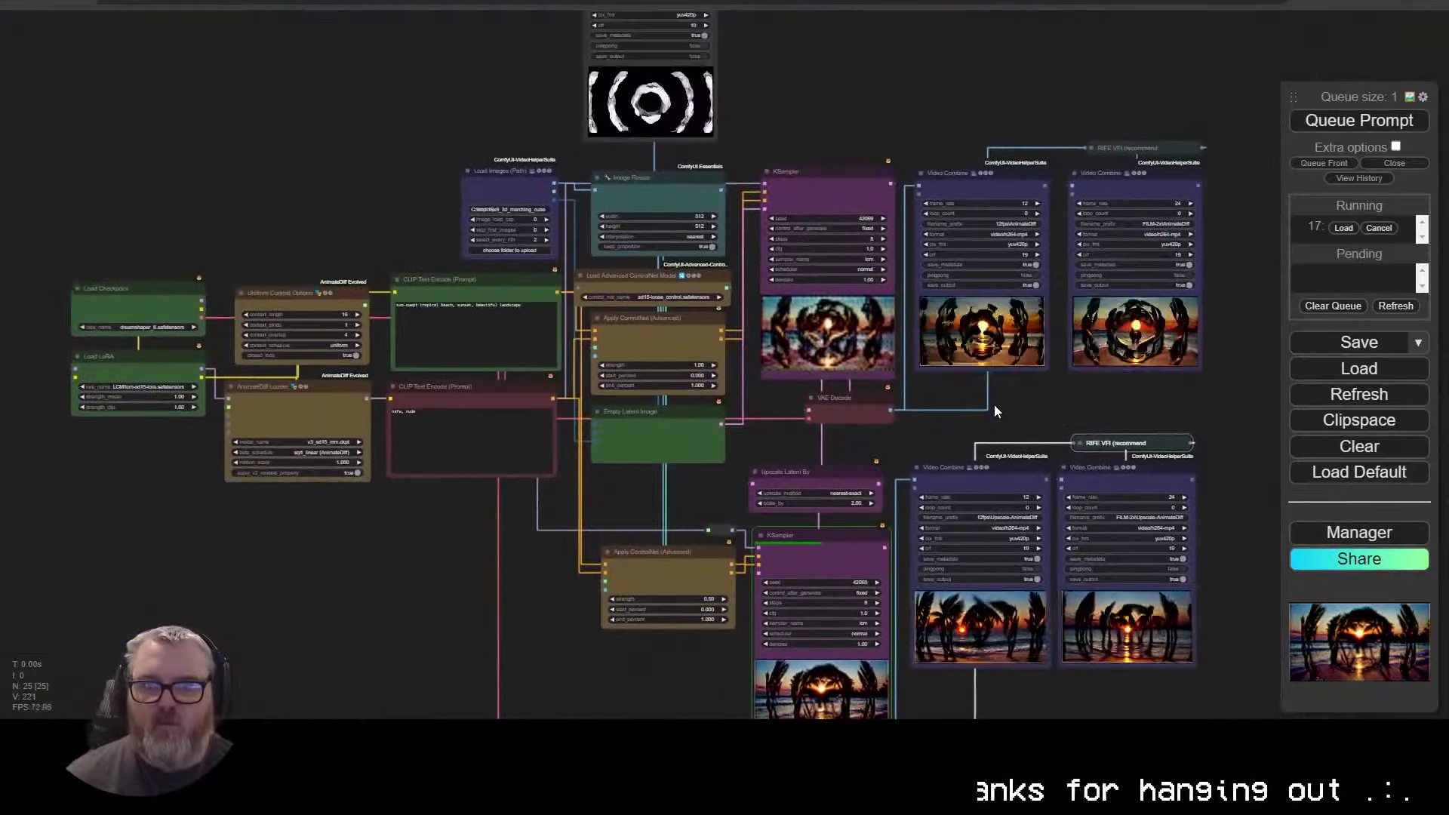
scroll(893, 297, "up", 3)
scroll(901, 313, "up", 6)
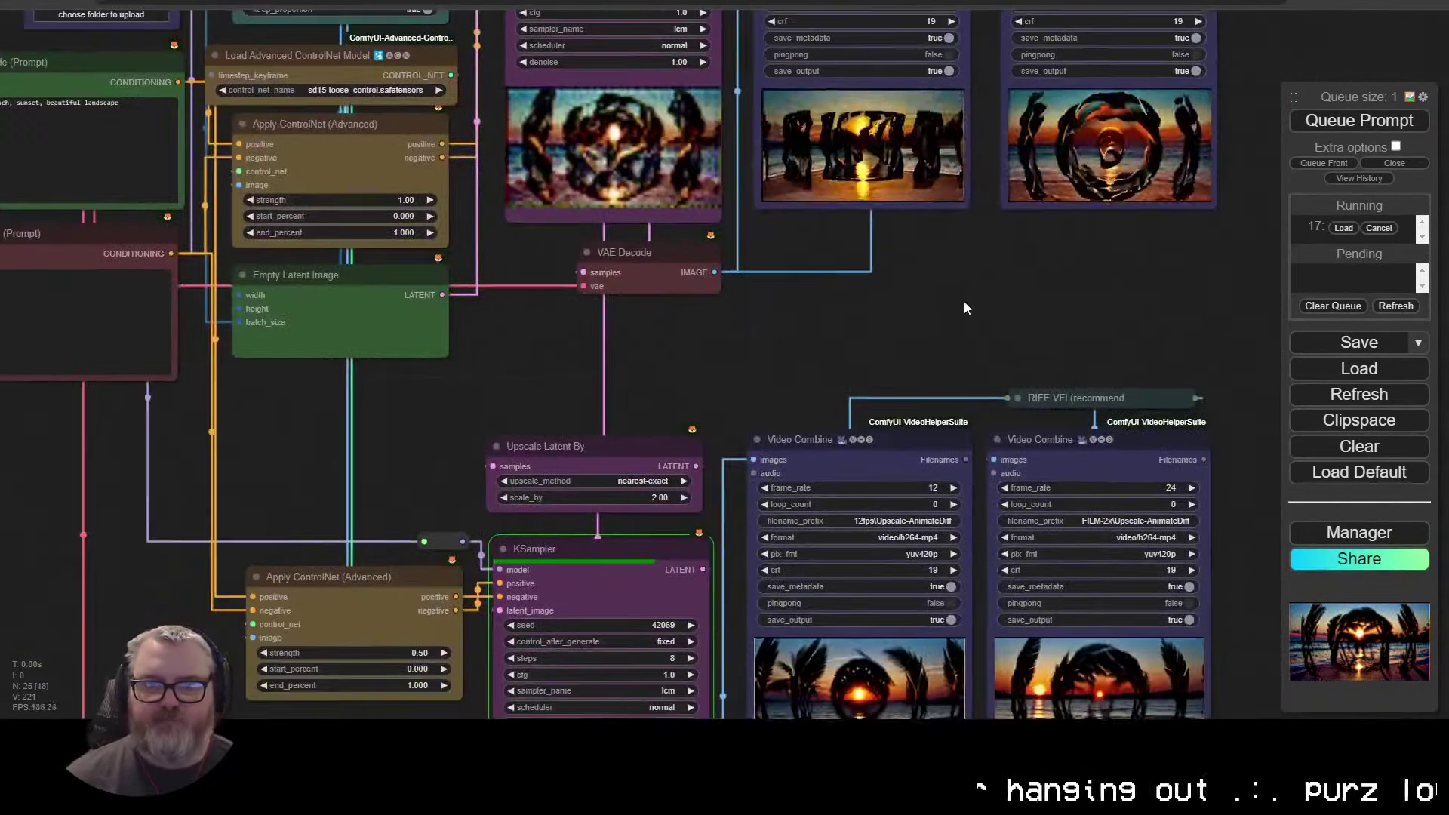
Step: Select all the upscale-stage nodes and enclose them in a new group
left_click_drag(964, 304, 927, 154)
scroll(927, 154, "down", 2)
left_click_drag(483, 249, 1046, 664, "ctrl")
right_click(1046, 664)
left_click(1115, 518)
left_click_drag(414, 213, 416, 237)
left_click(414, 151)
scroll(943, 170, "down", 1)
left_click_drag(908, 162, 883, 197)
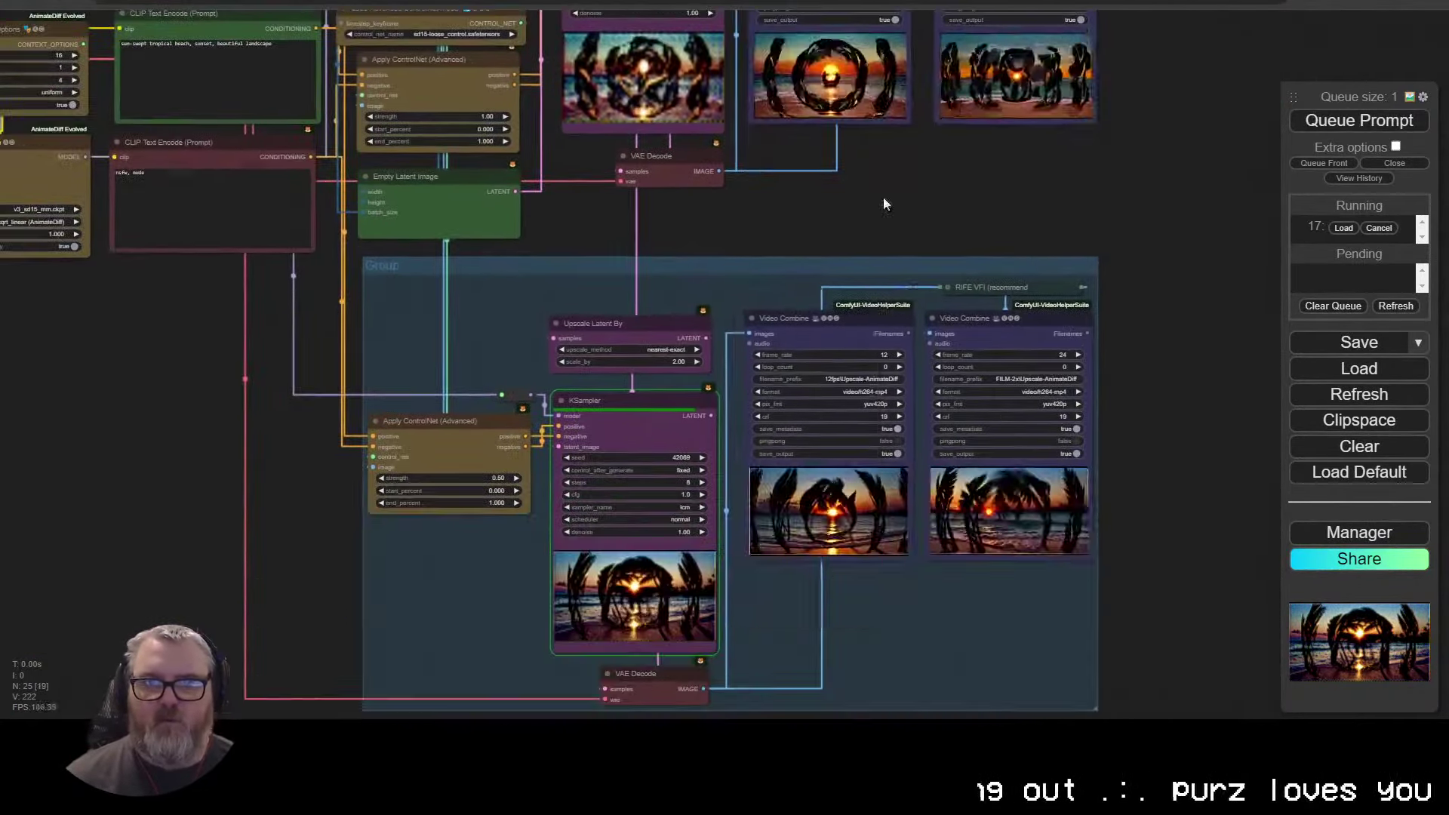
Step: Title the group around the upscale nodes Upscaler
right_click(742, 260)
left_click(777, 618)
left_click(892, 637)
type("Upscales")
key("Return")
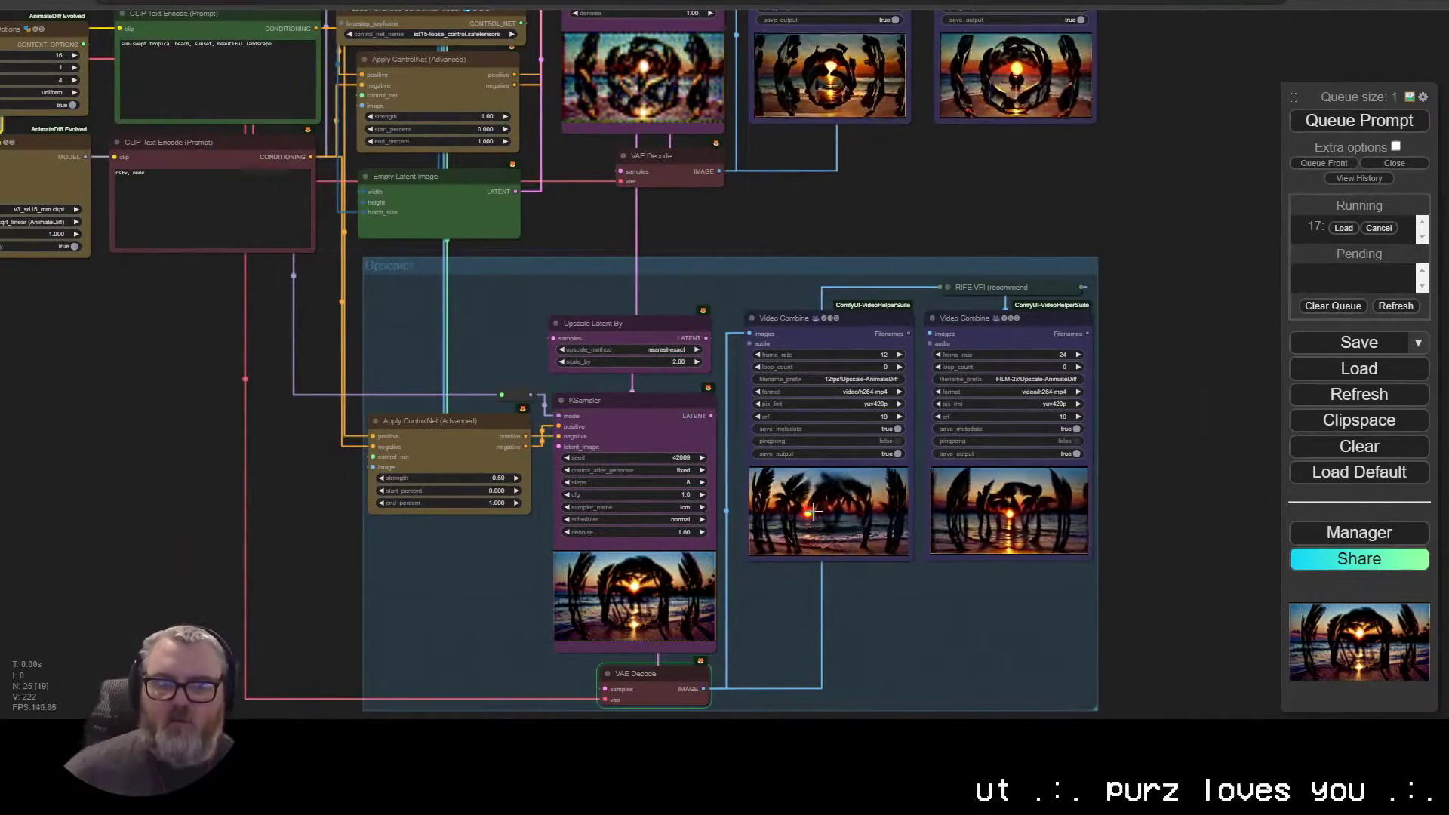
Step: Raise the model reroute and the Apply ControlNet node within the Upscaler group, and examine the upscaled previews
left_click_drag(516, 394, 507, 300)
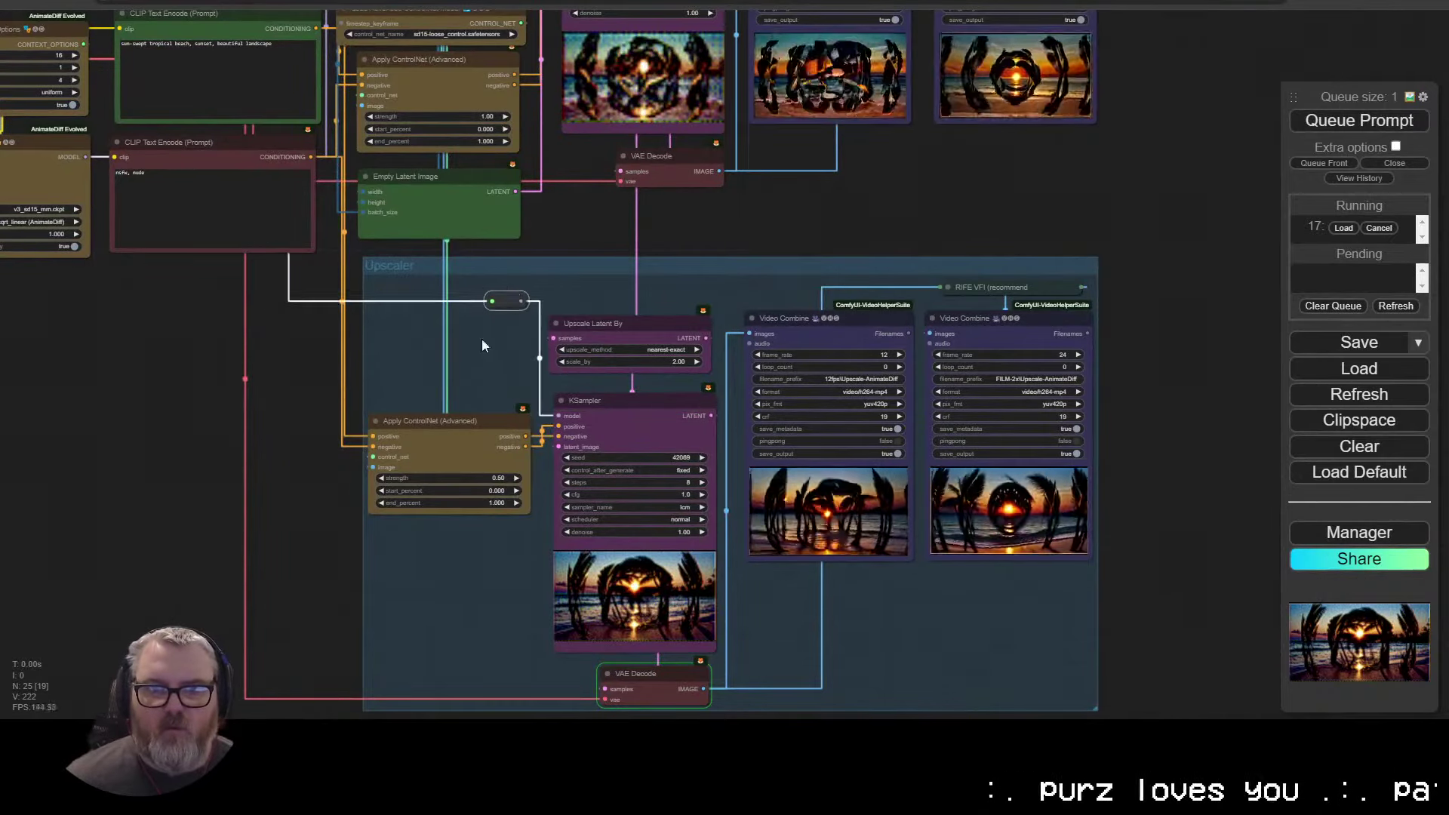
mouse_move(475, 420)
left_mouse_down()
mouse_move(479, 330)
mouse_move(477, 411)
left_mouse_up()
left_click(980, 301)
scroll(979, 301, "down", 2)
scroll(984, 575, "up", 15)
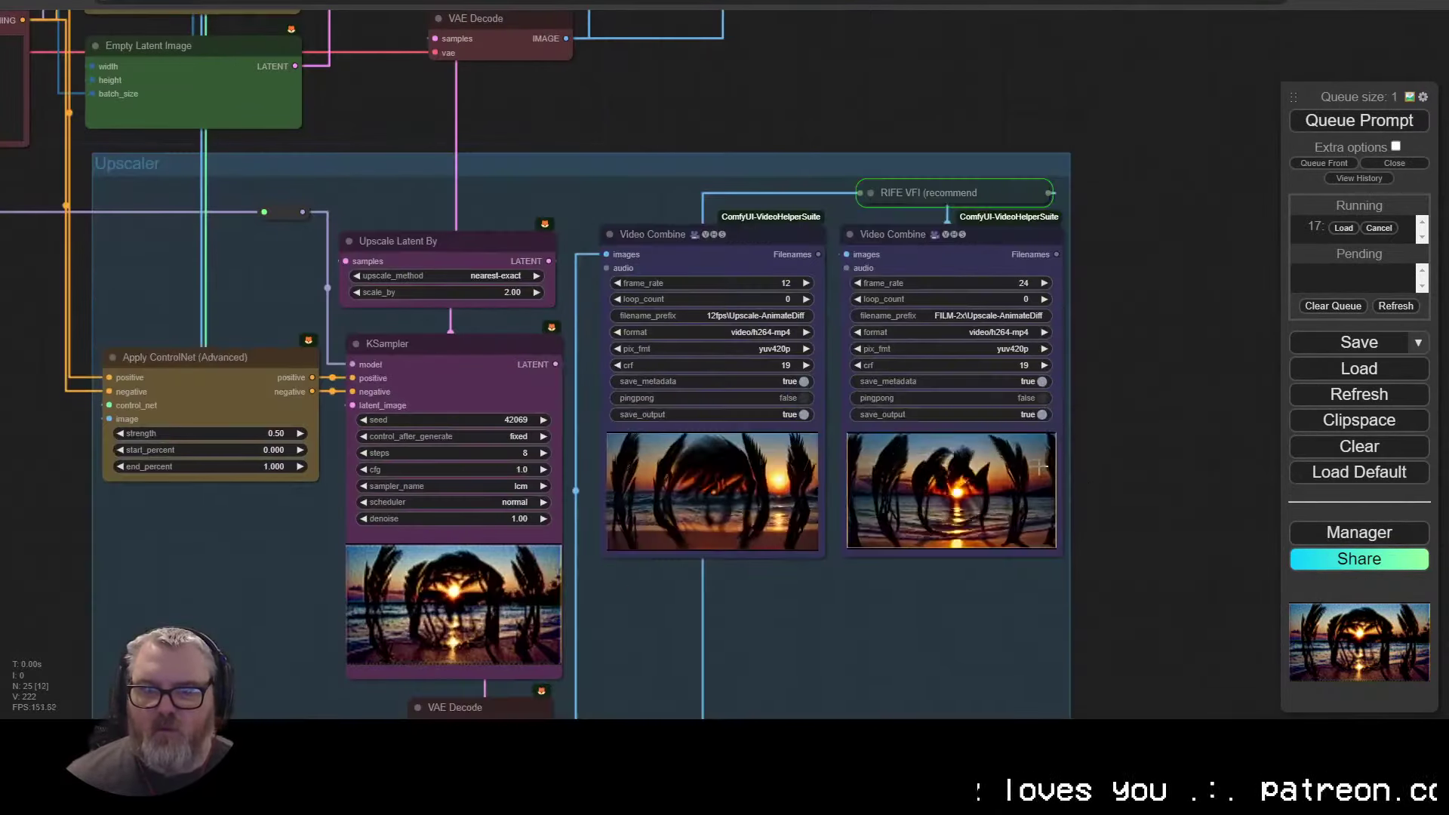
scroll(996, 591, "up", 4)
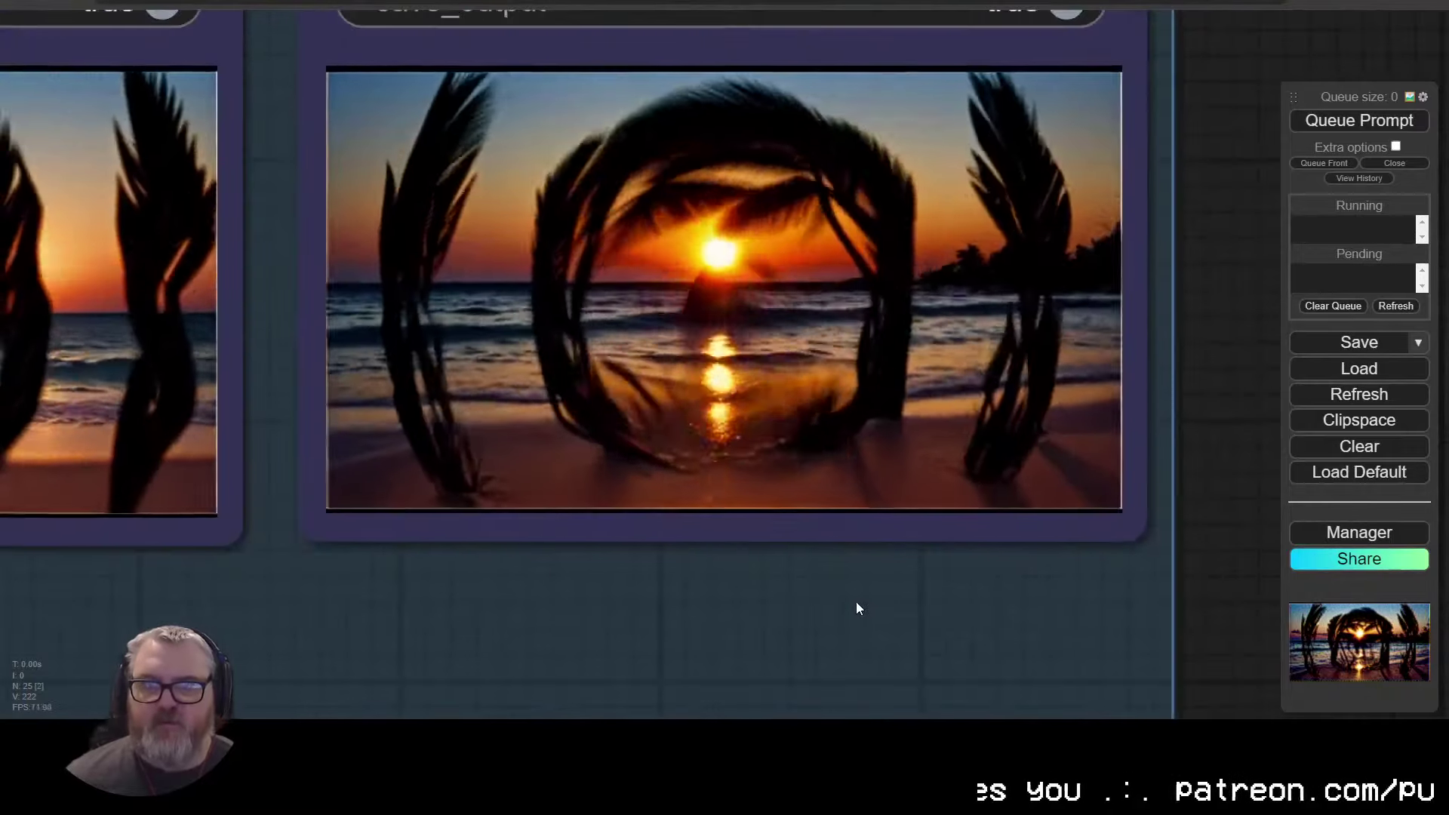
Step: Set the Load Images node's directory path to C:\tmp\depth_mask_x_chaos
scroll(898, 634, "down", 12)
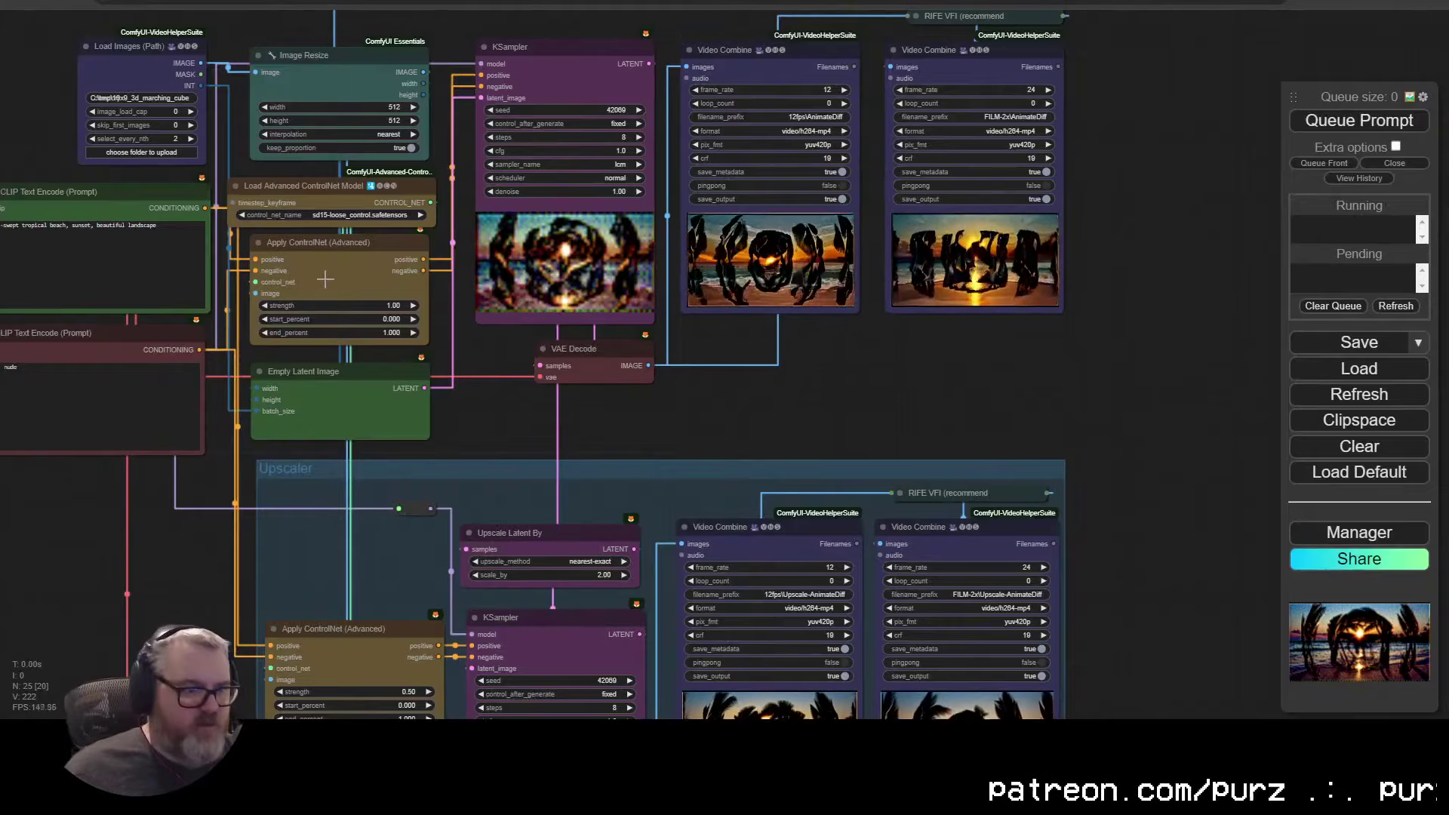
left_click(167, 97)
key("ctrl+a")
type("C:\\tmp\\depth_mask_x_chaos")
key("Return")
left_click(190, 139)
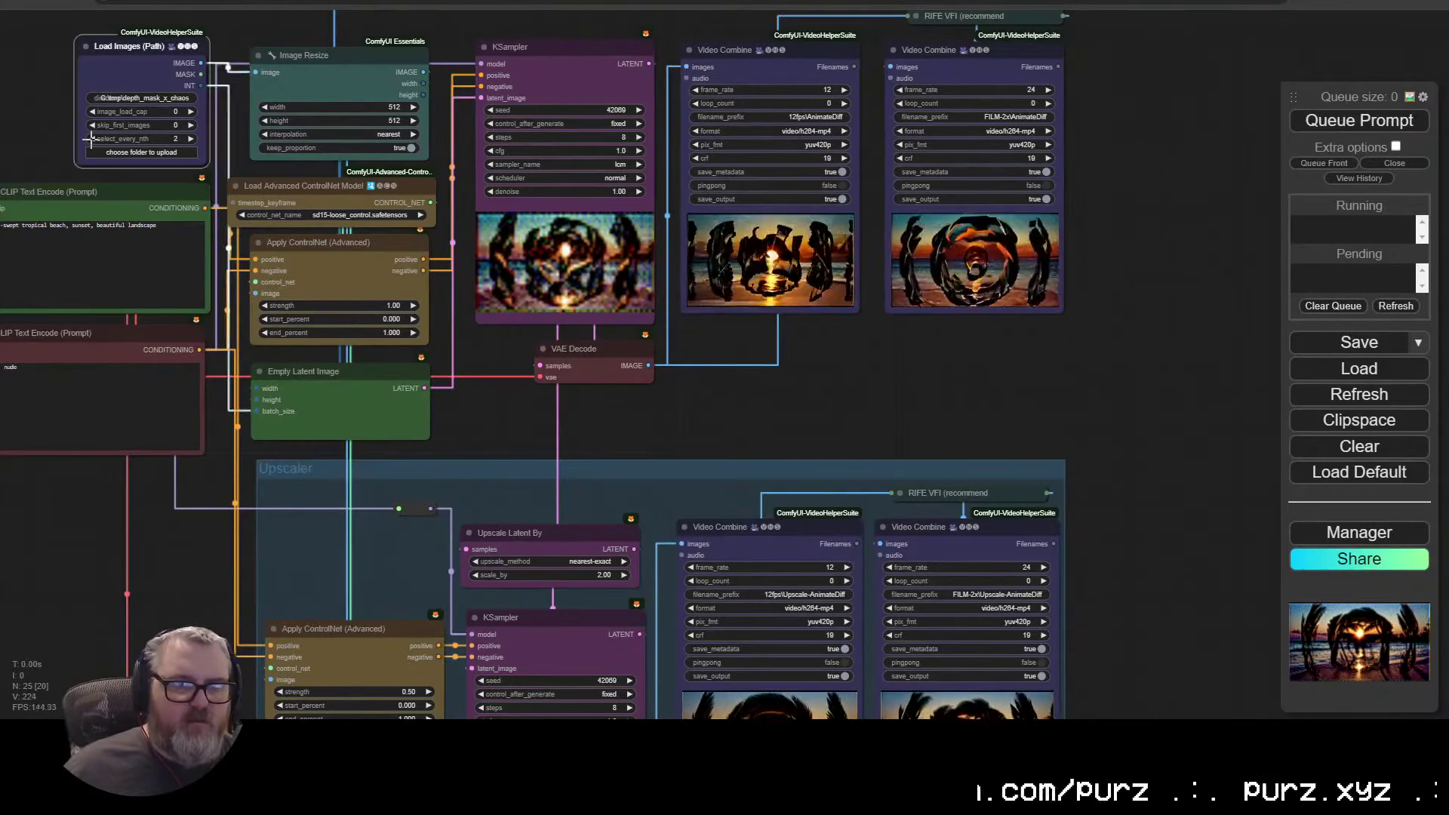
Step: Calculate 280/4, set the Load Images node's image_load_cap to 70, and queue the prompt
key("ctrl+t")
type("280/4")
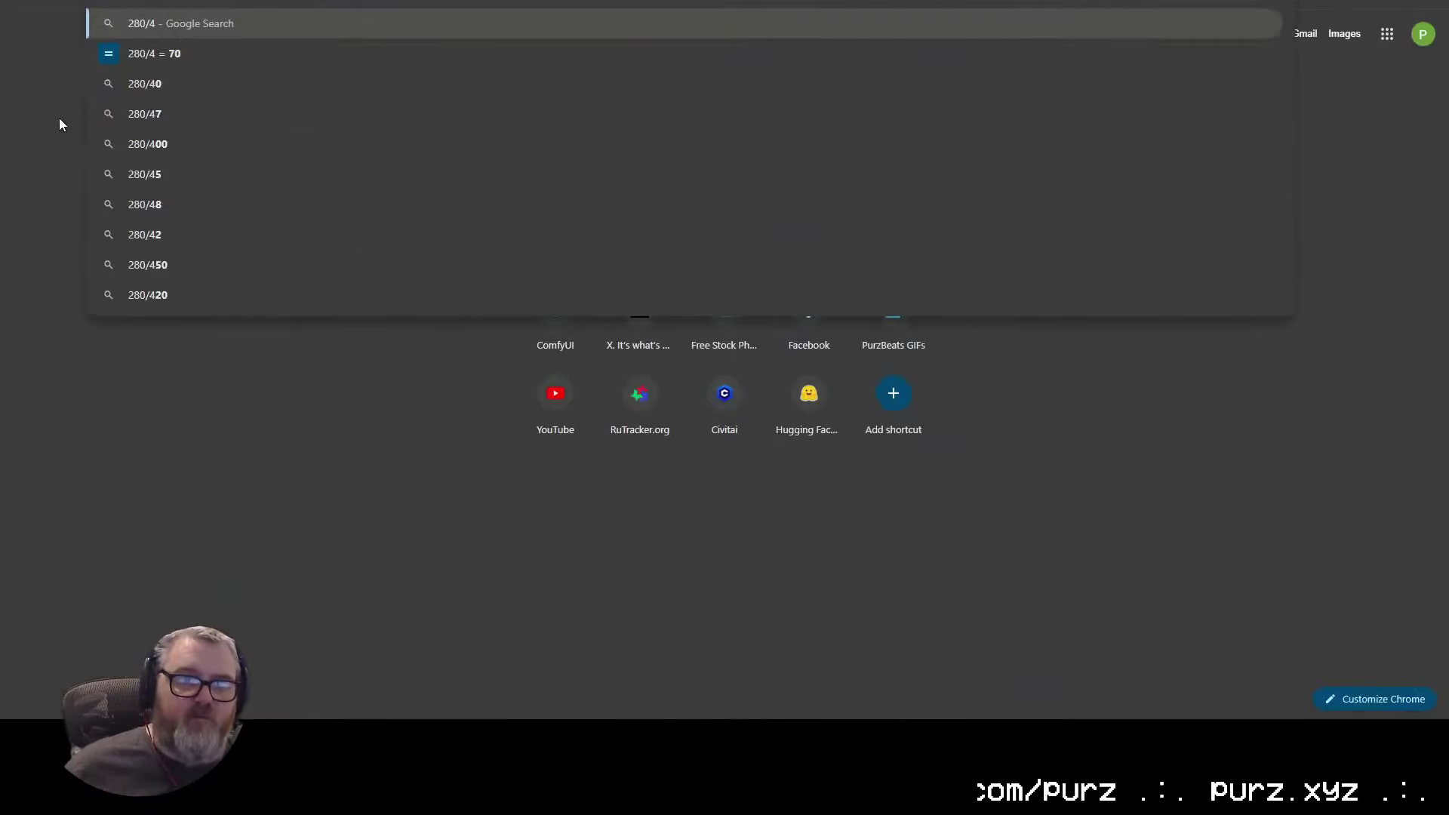
key("ctrl+w")
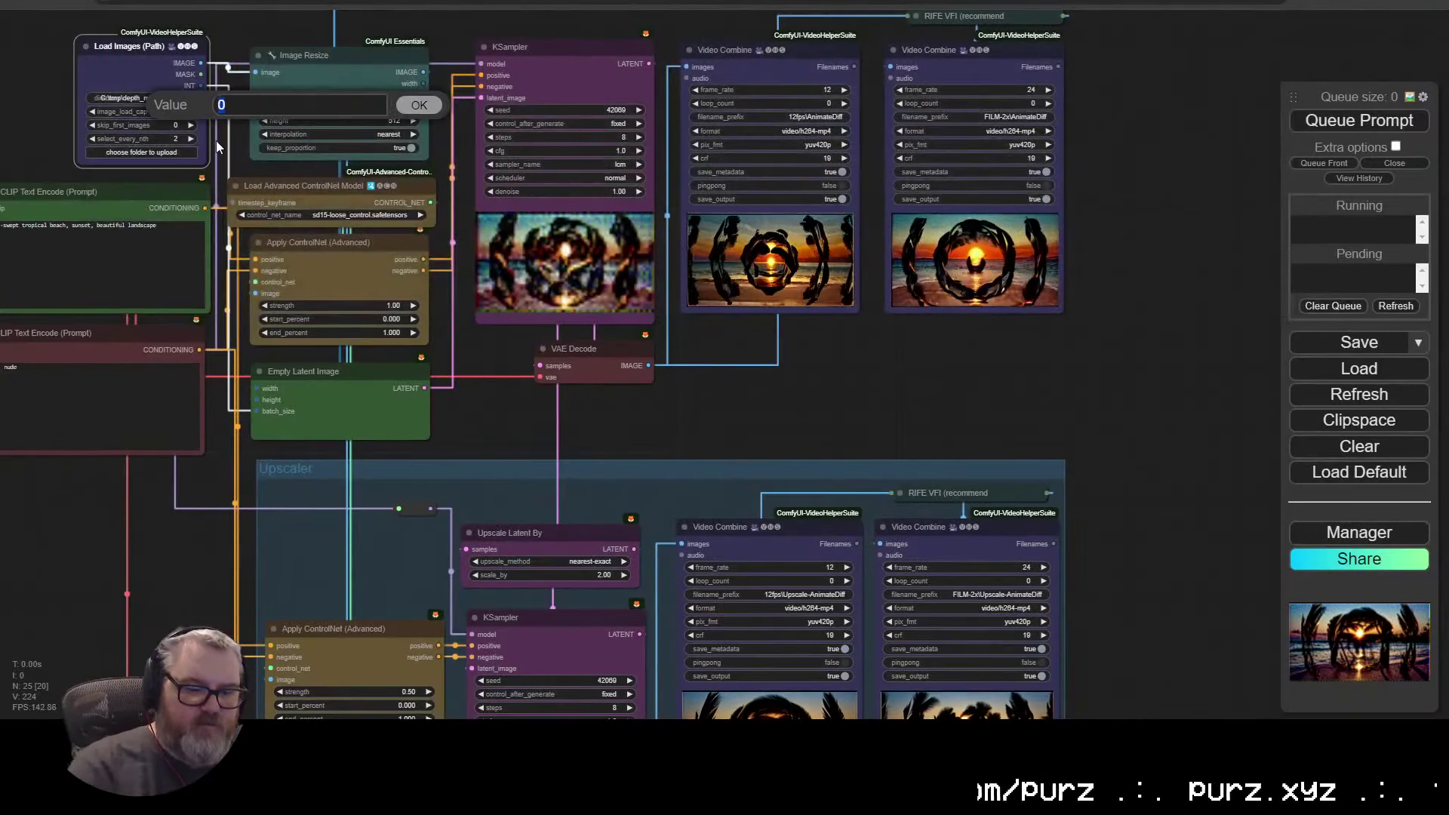
type("70")
key("Return")
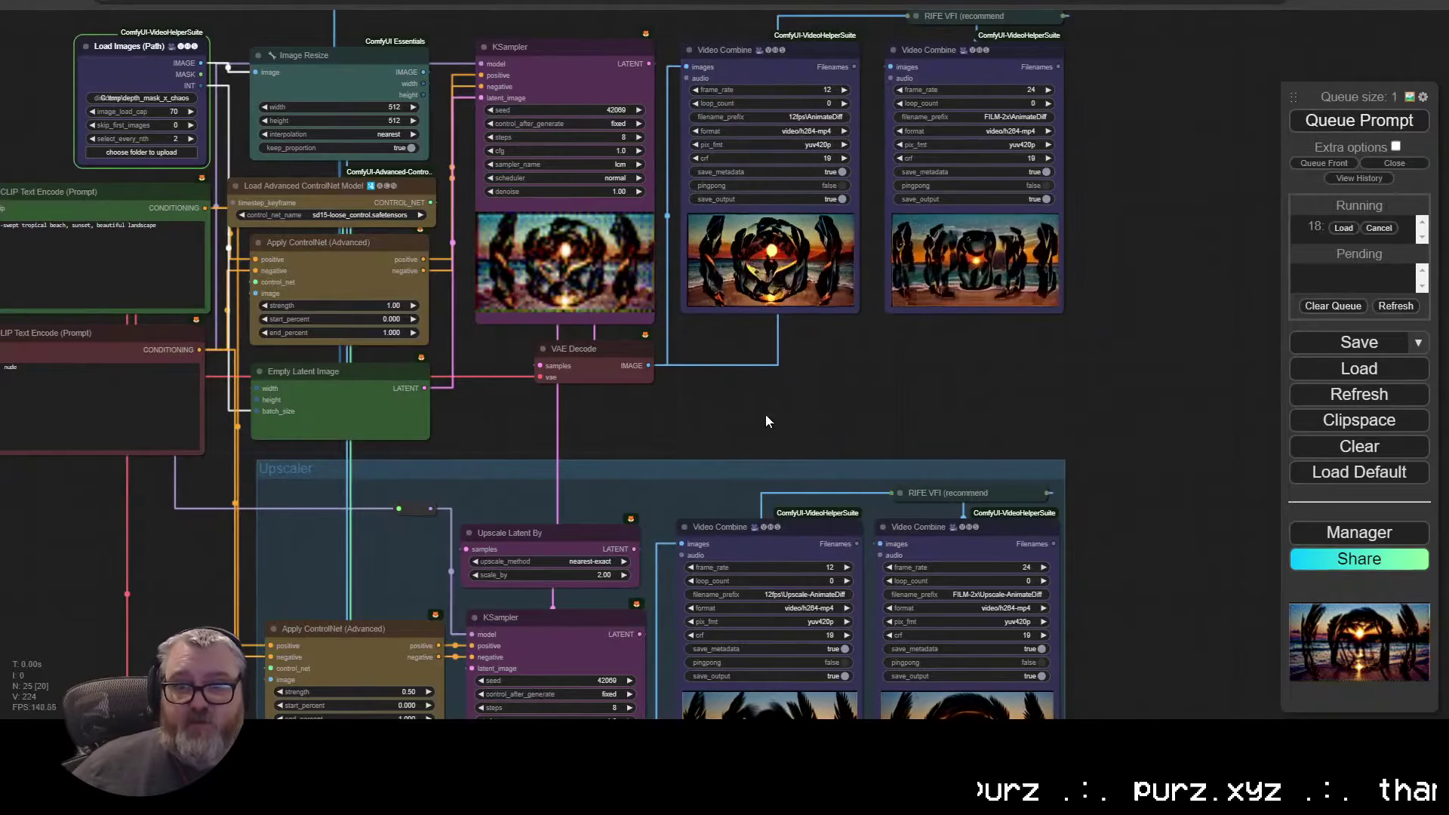
Step: Examine the depth mask input footage preview and the first-pass Video Combine previews while the prompt runs
left_click_drag(700, 409, 996, 710)
scroll(760, 379, "up", 5)
left_click_drag(761, 379, 836, 256)
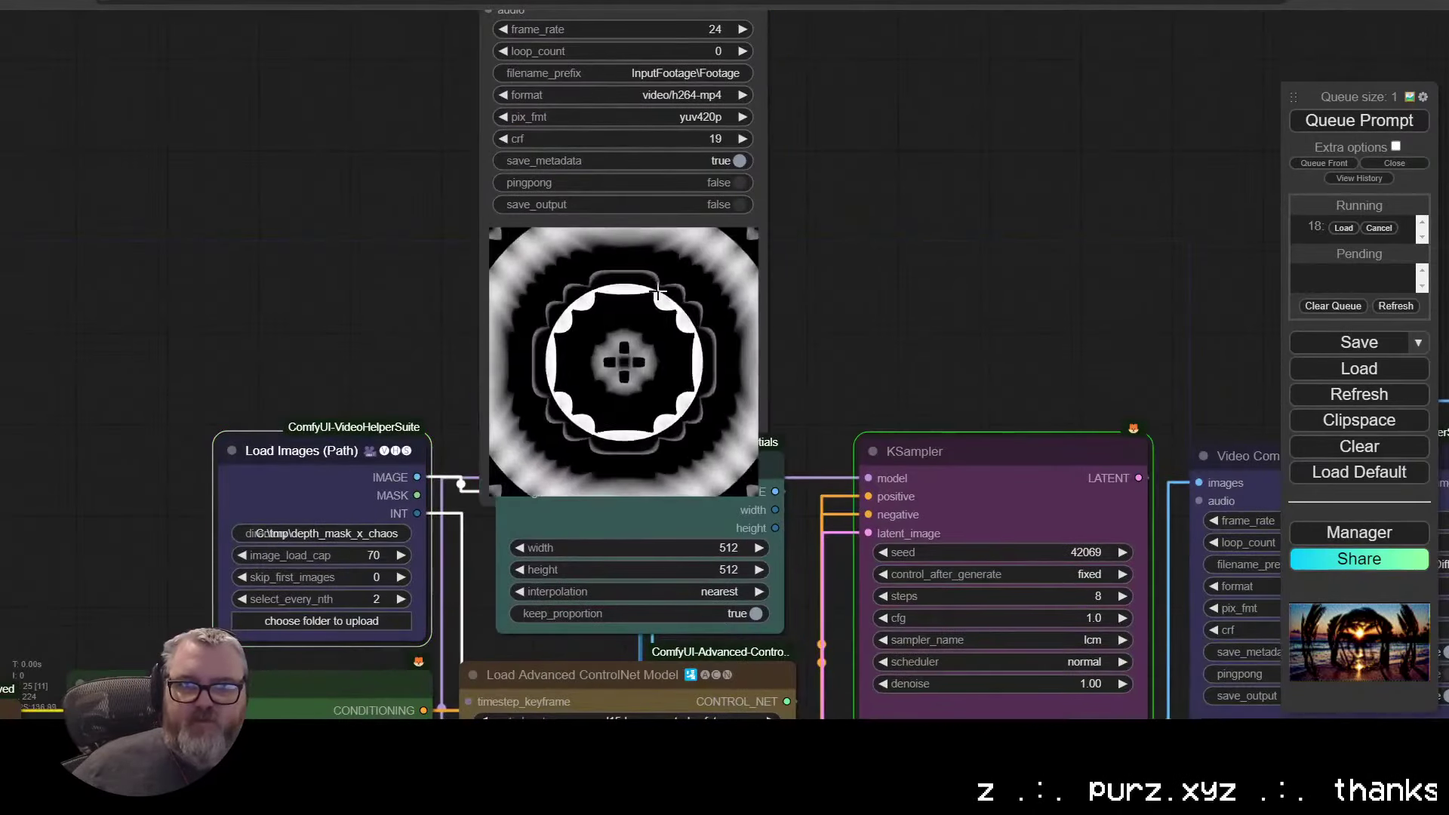
scroll(641, 212, "down", 2)
scroll(649, 241, "up", 6)
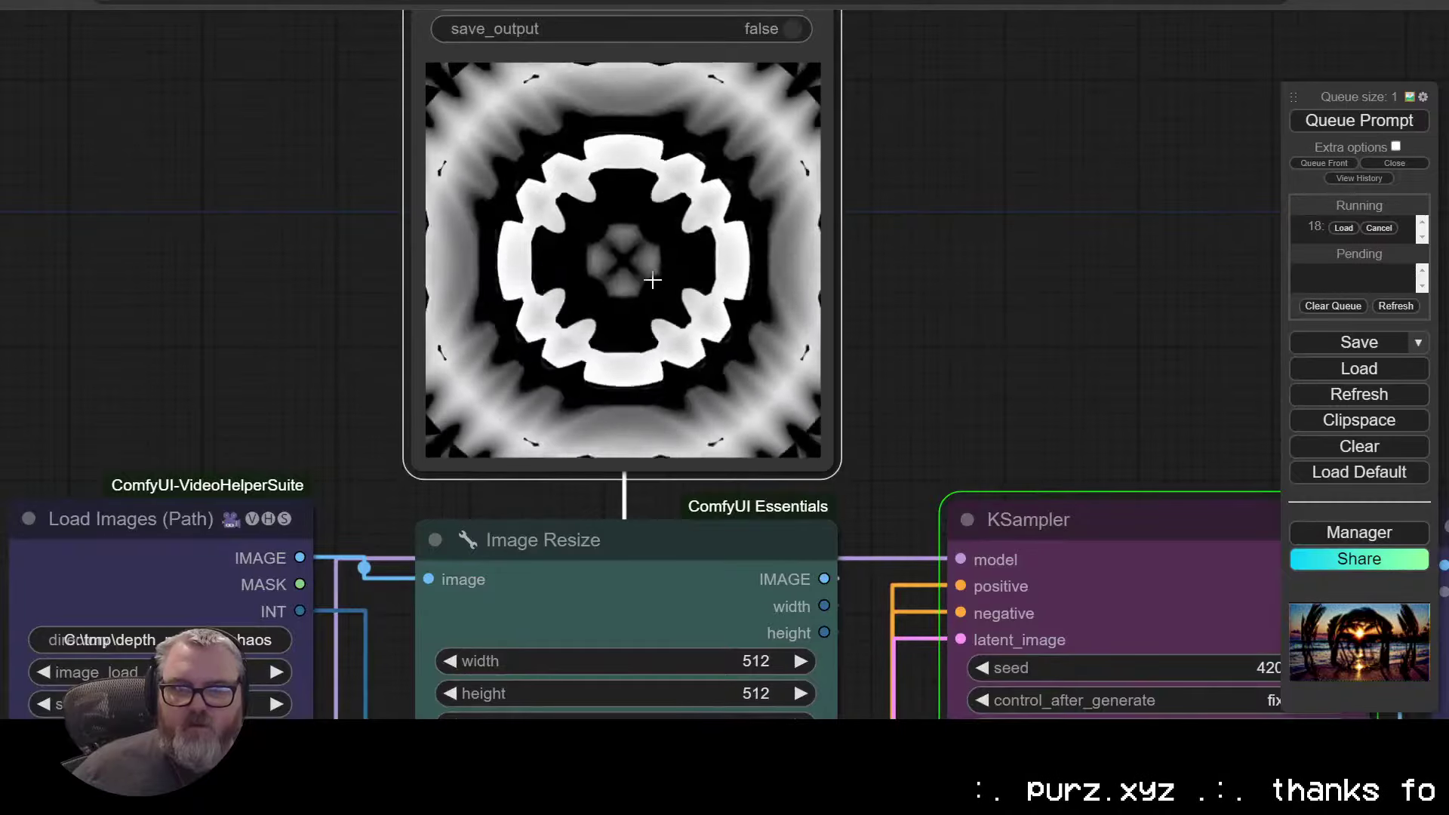
scroll(726, 154, "down", 9)
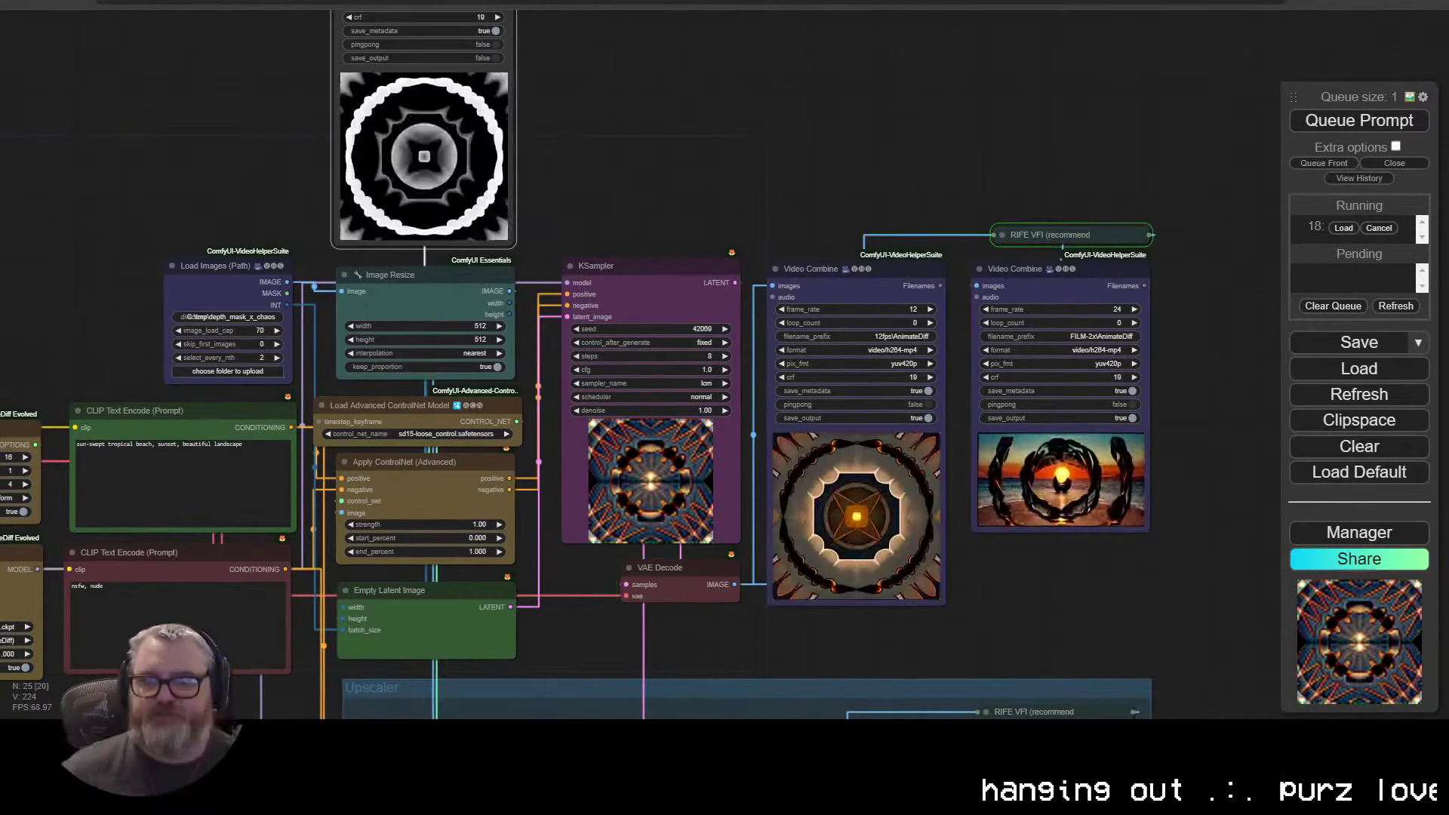
scroll(857, 559, "up", 6)
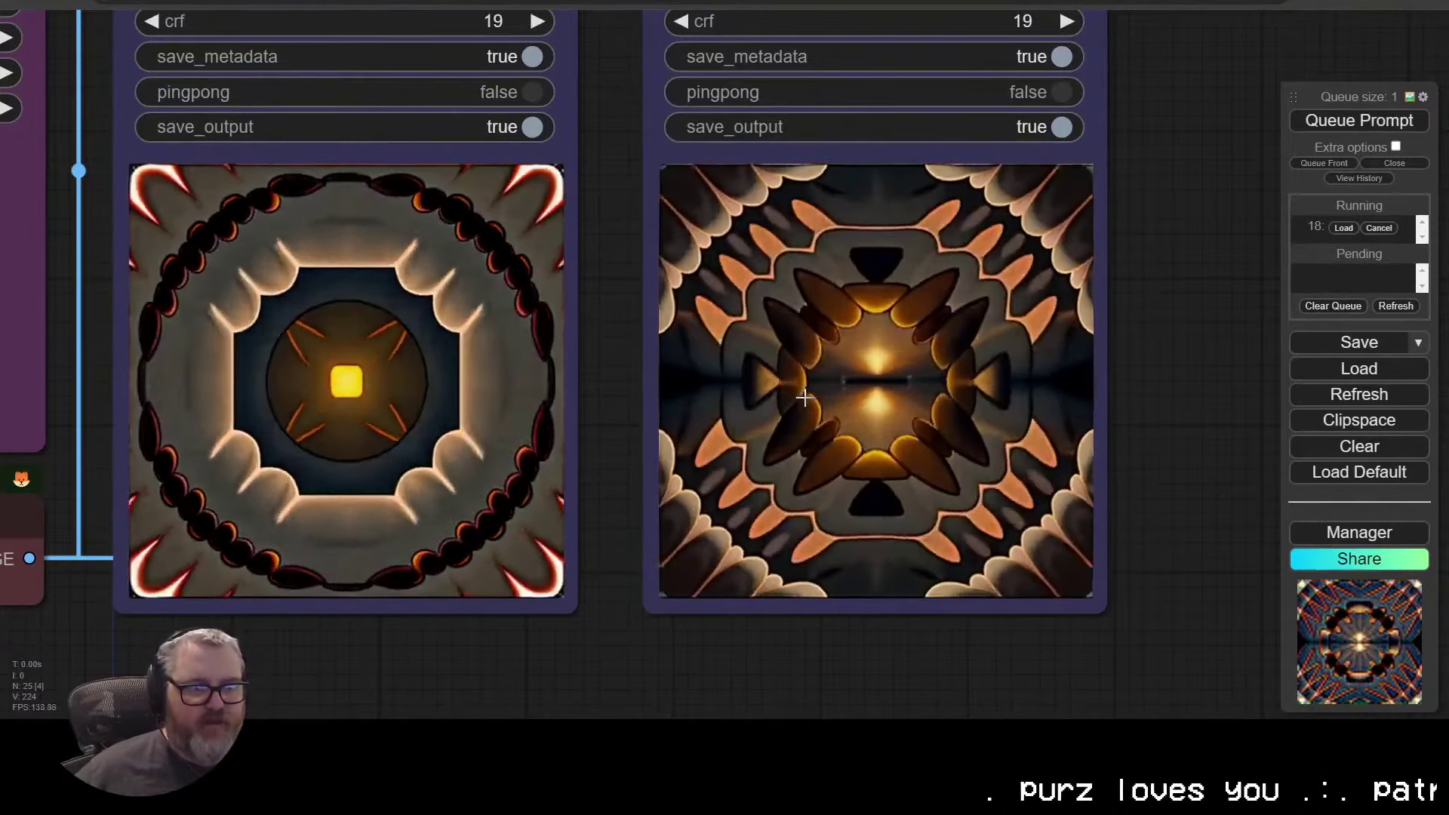
scroll(767, 622, "down", 10)
scroll(731, 628, "up", 3)
Step: Set the Upscale Latent By node's scale_by to 1.5 in the Upscaler group
left_click_drag(731, 628, 785, 281)
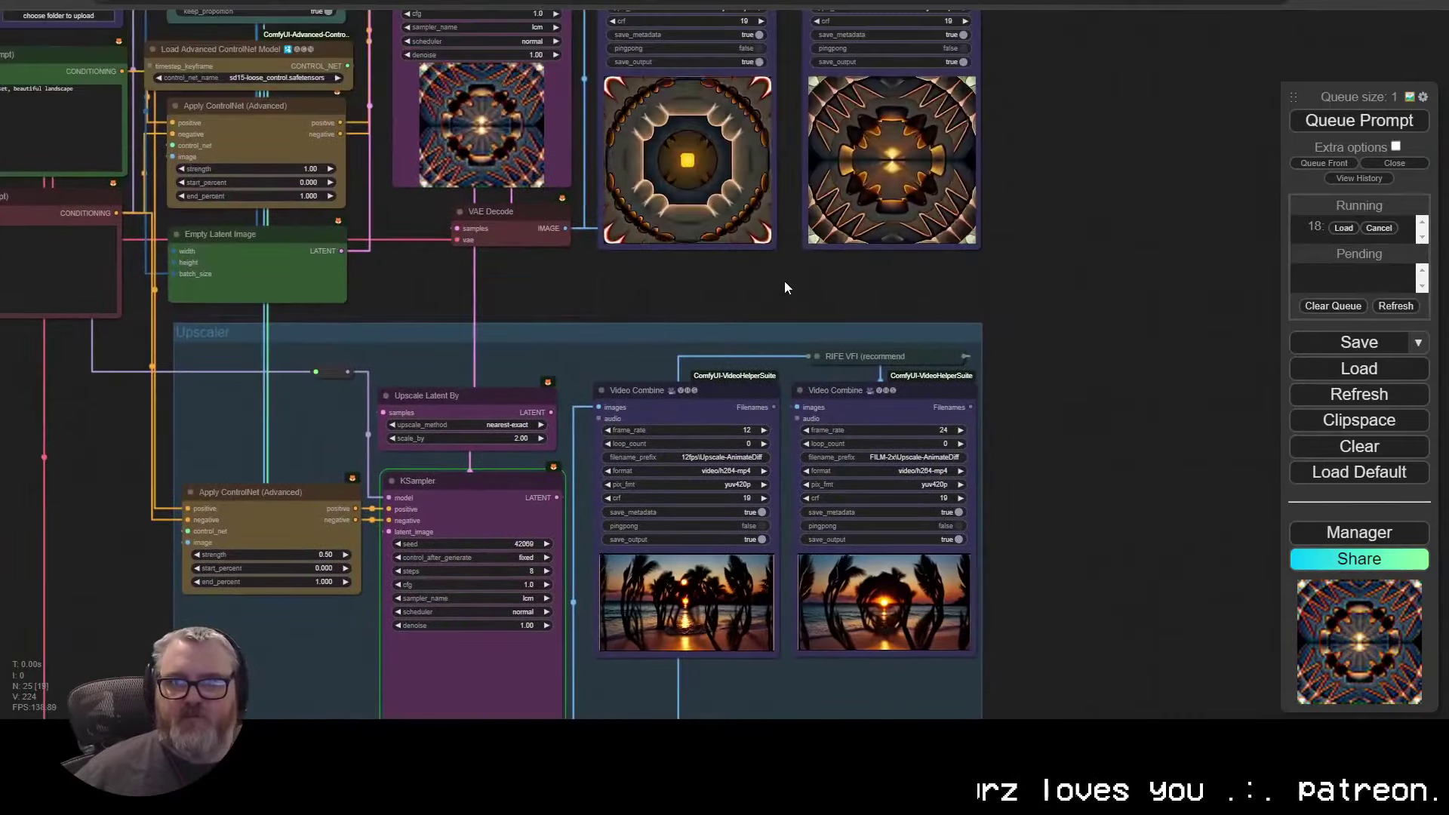
scroll(933, 276, "up", 1)
scroll(933, 277, "up", 1)
left_click_drag(932, 277, 975, 73)
scroll(1029, 586, "down", 2)
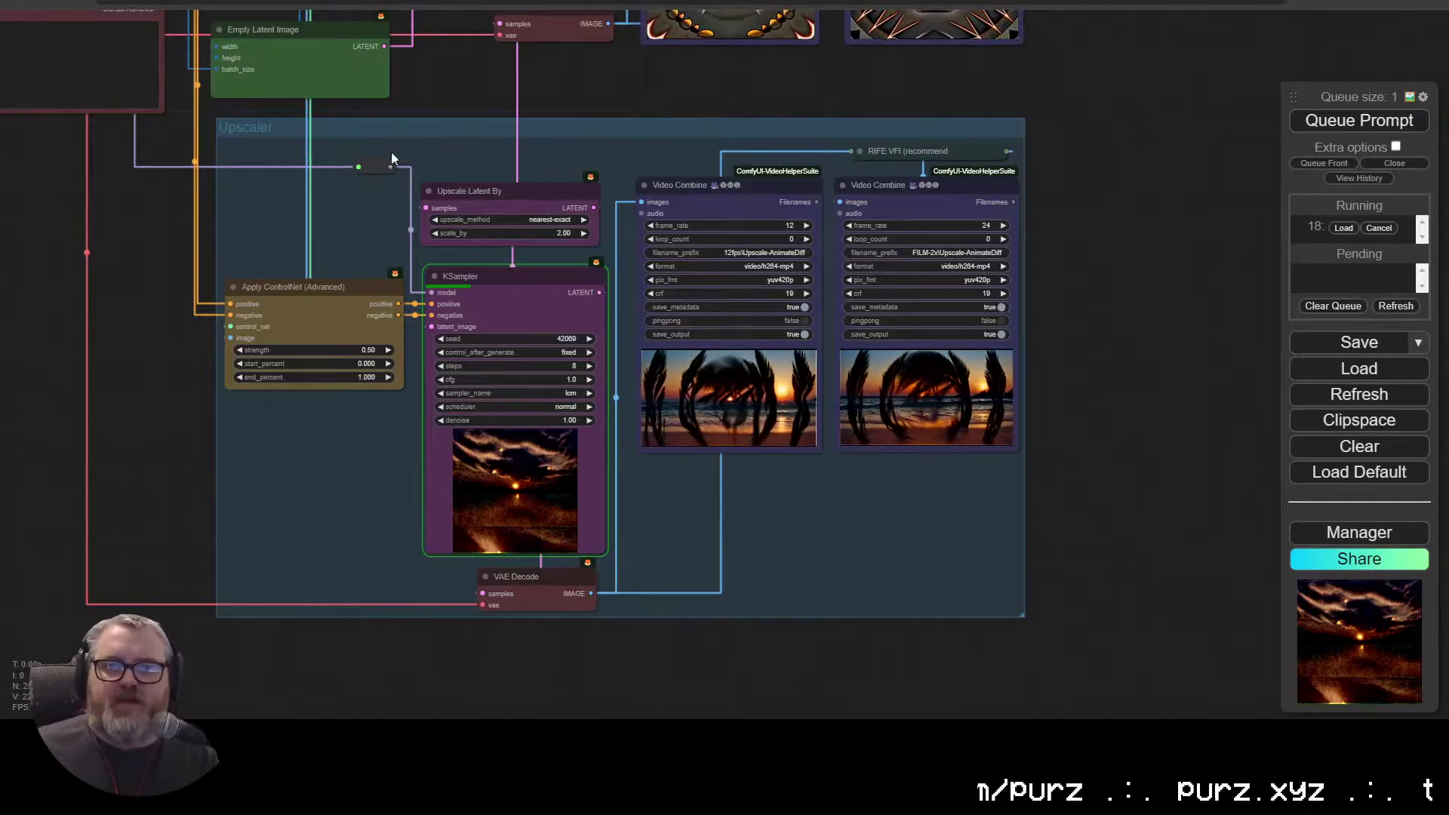
left_click(554, 234)
type("1.5")
key("Return")
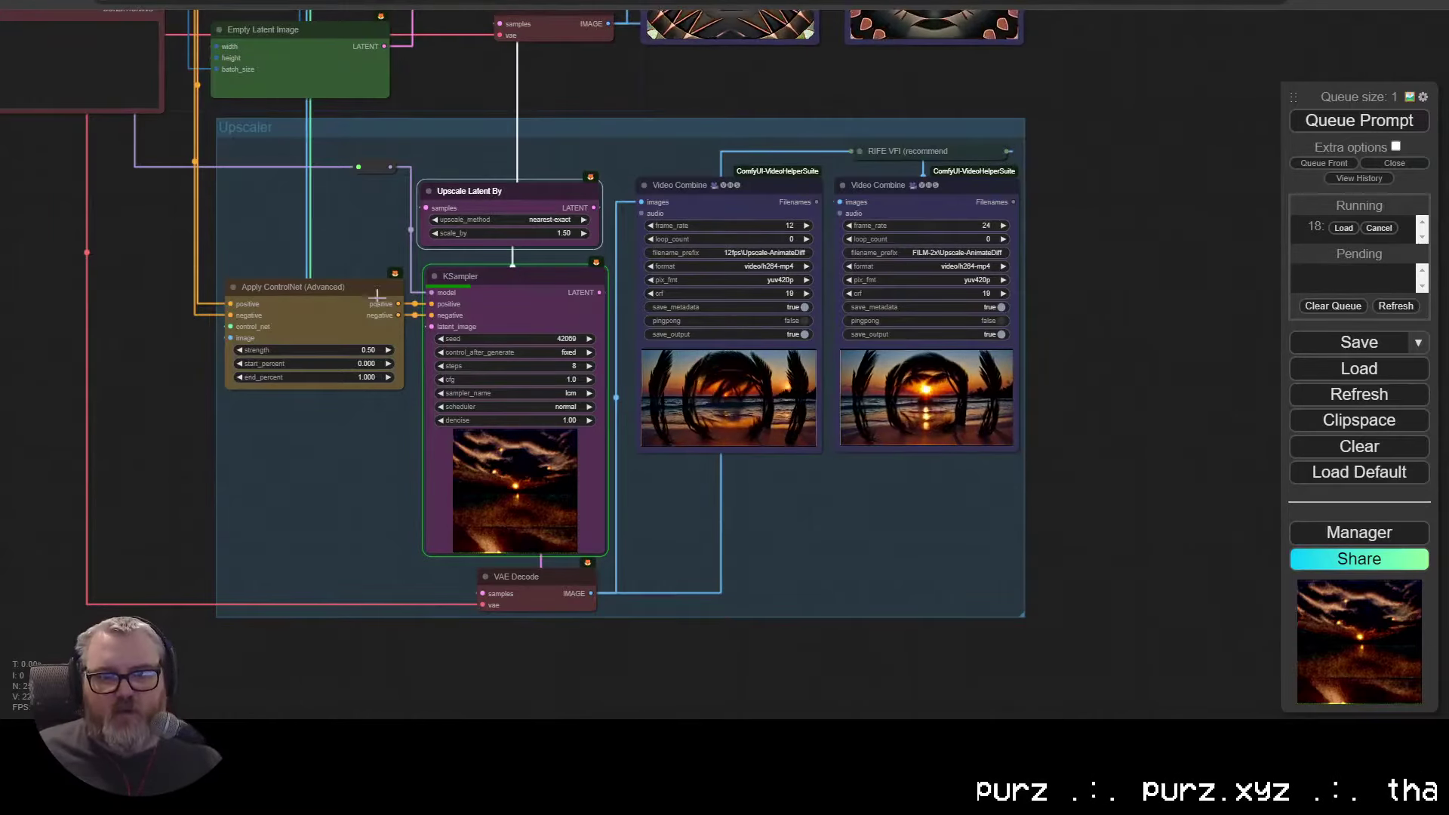
Step: Check the file details of the upscaled video Upscale-AnimateDiff_00117.mp4 for its frame width and height, and close its properties
scroll(653, 495, "up", 15)
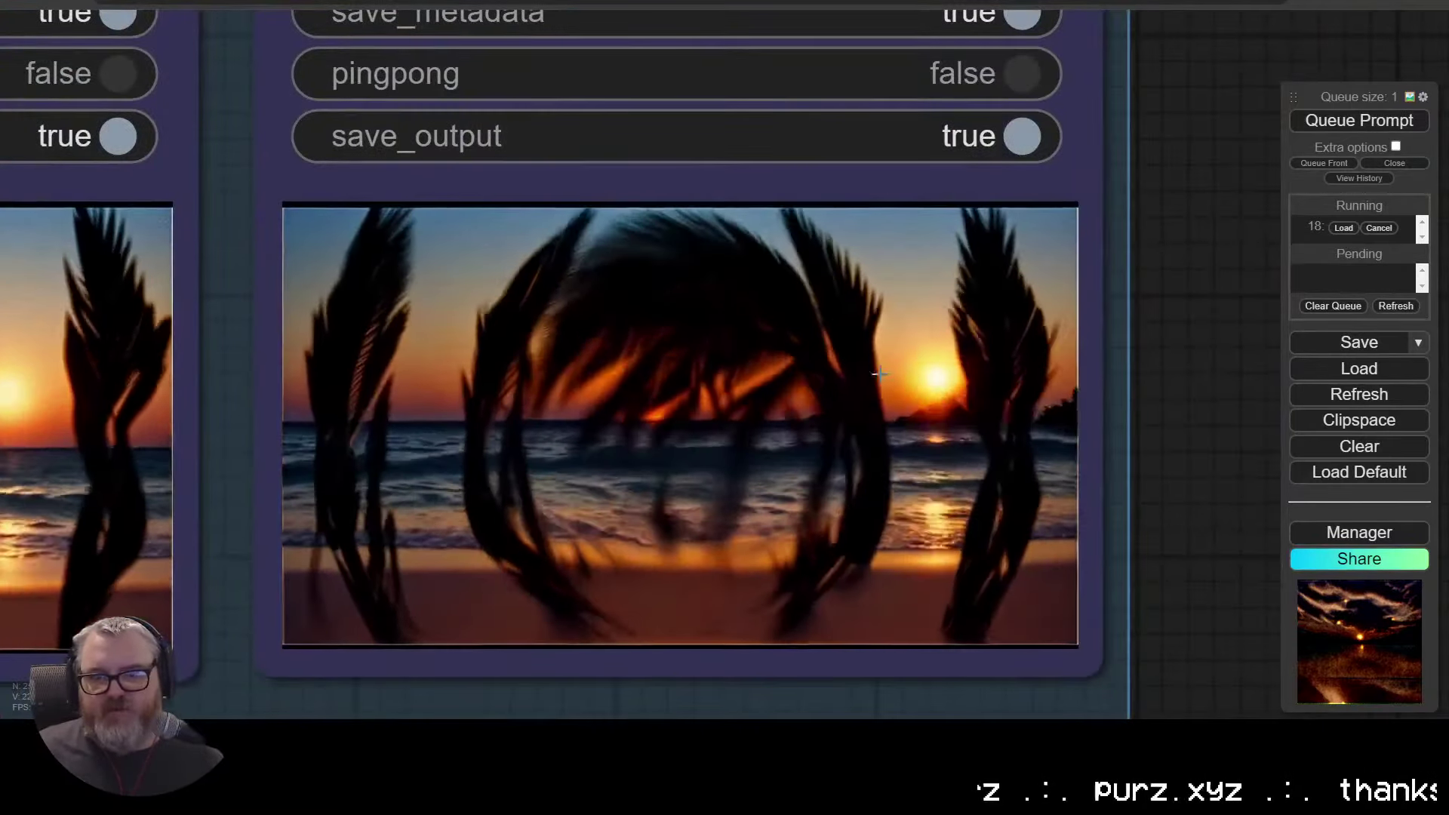
right_click(560, 339)
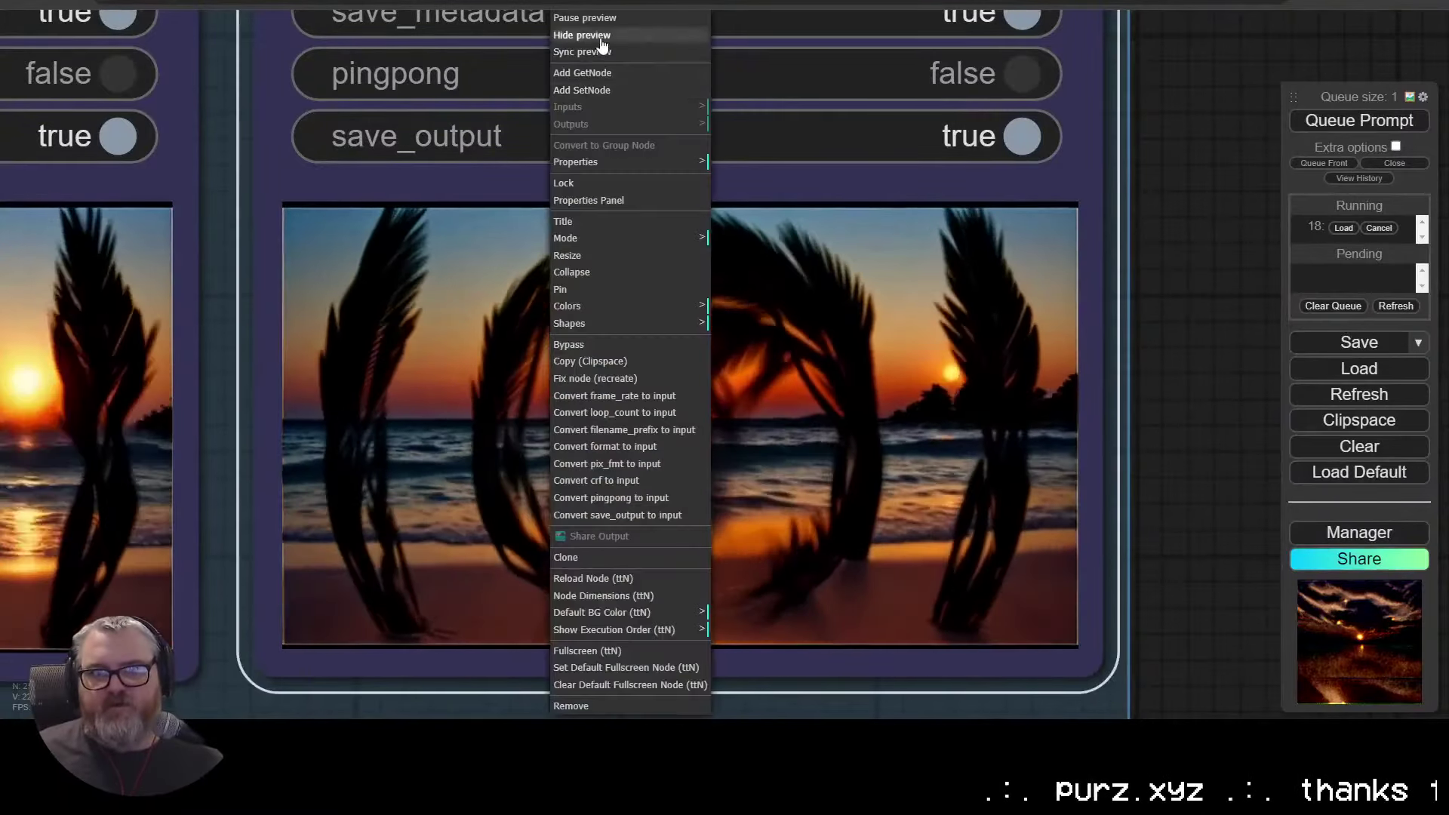
left_click(600, 36)
left_click(1308, 34)
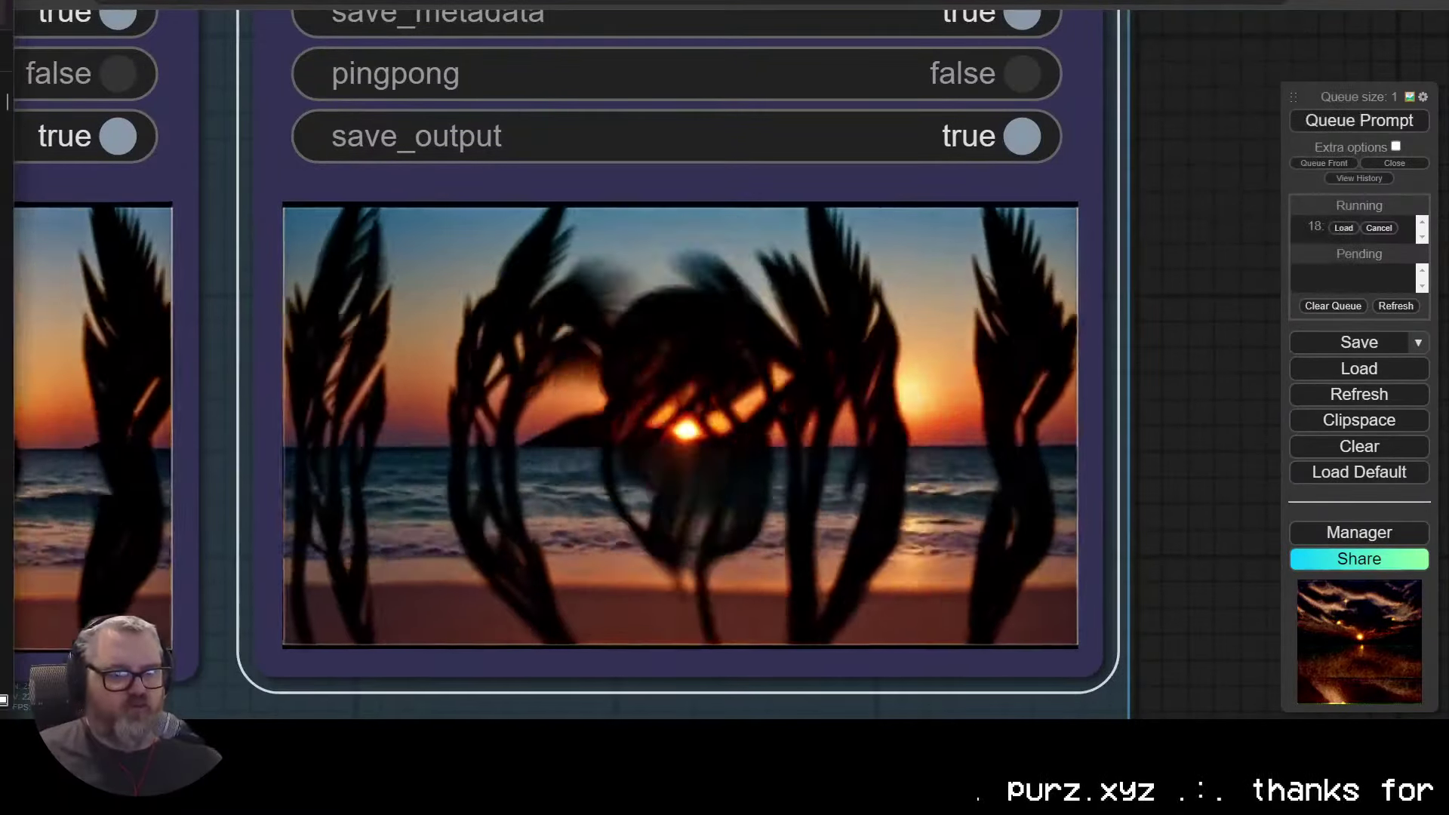
key("alt+Return")
left_click(498, 197)
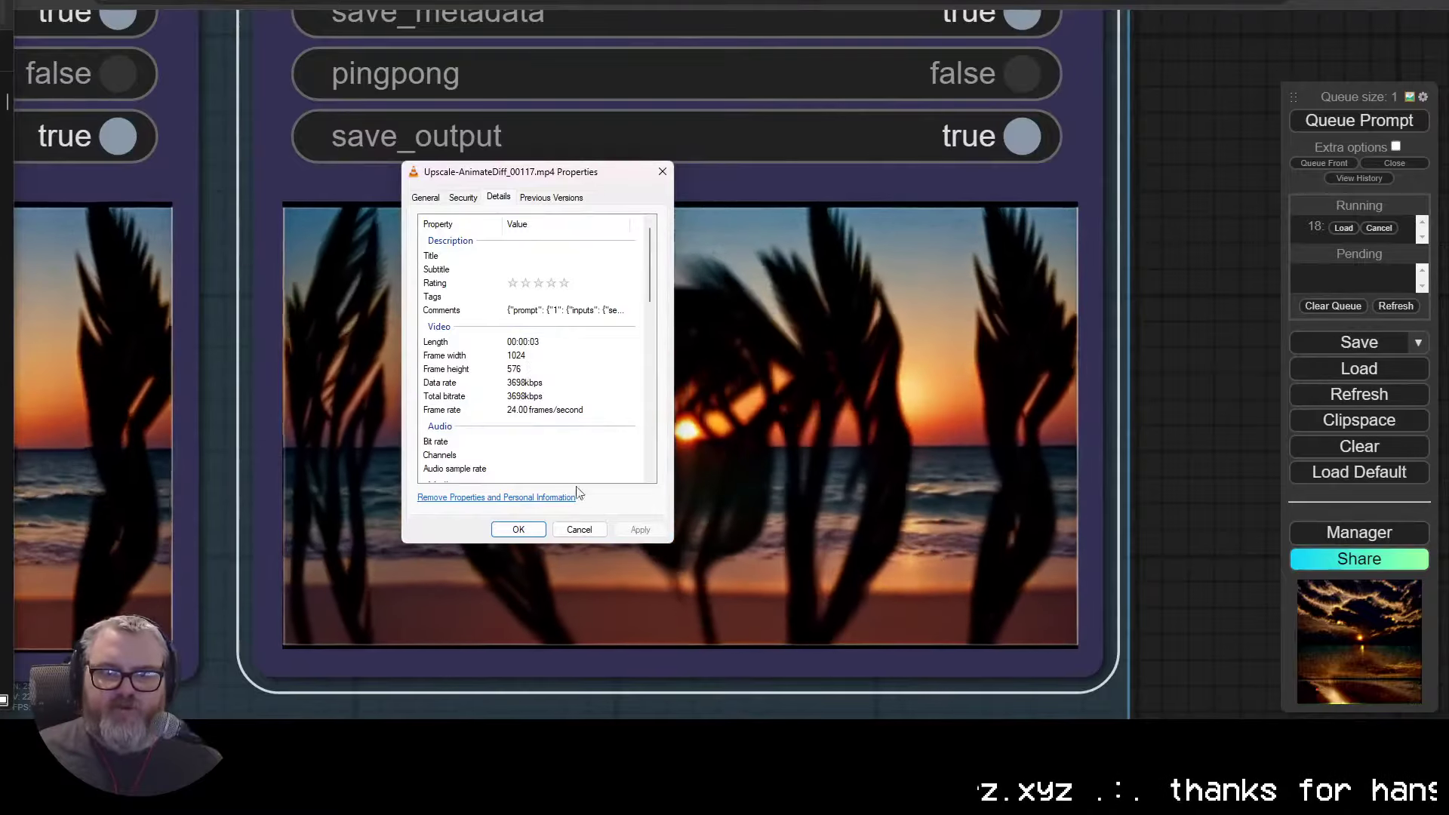
left_click(578, 530)
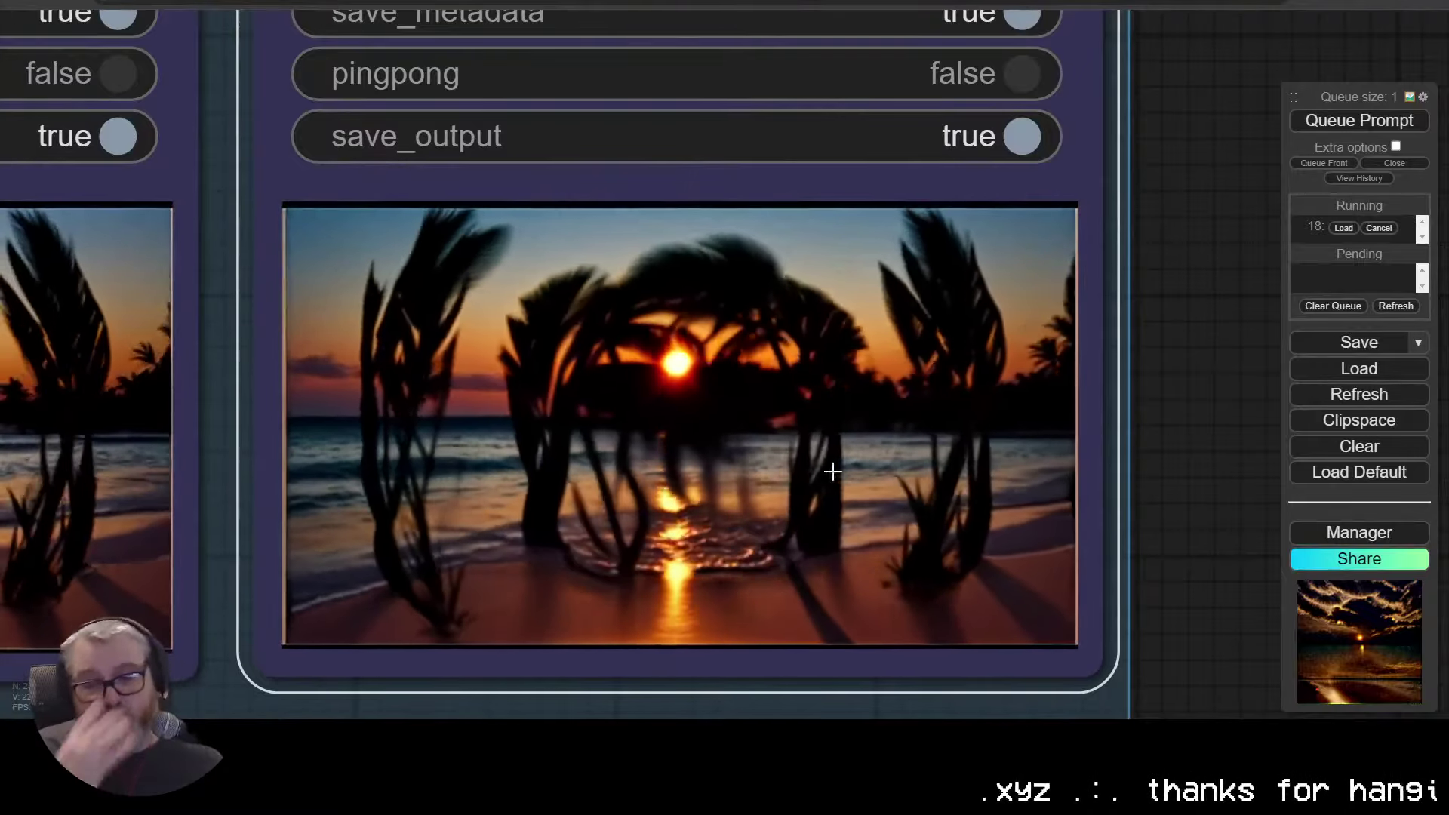
Step: Examine the Upscaler group's previews and work out a multiple of 576 in a separate browser tab
scroll(793, 470, "down", 10)
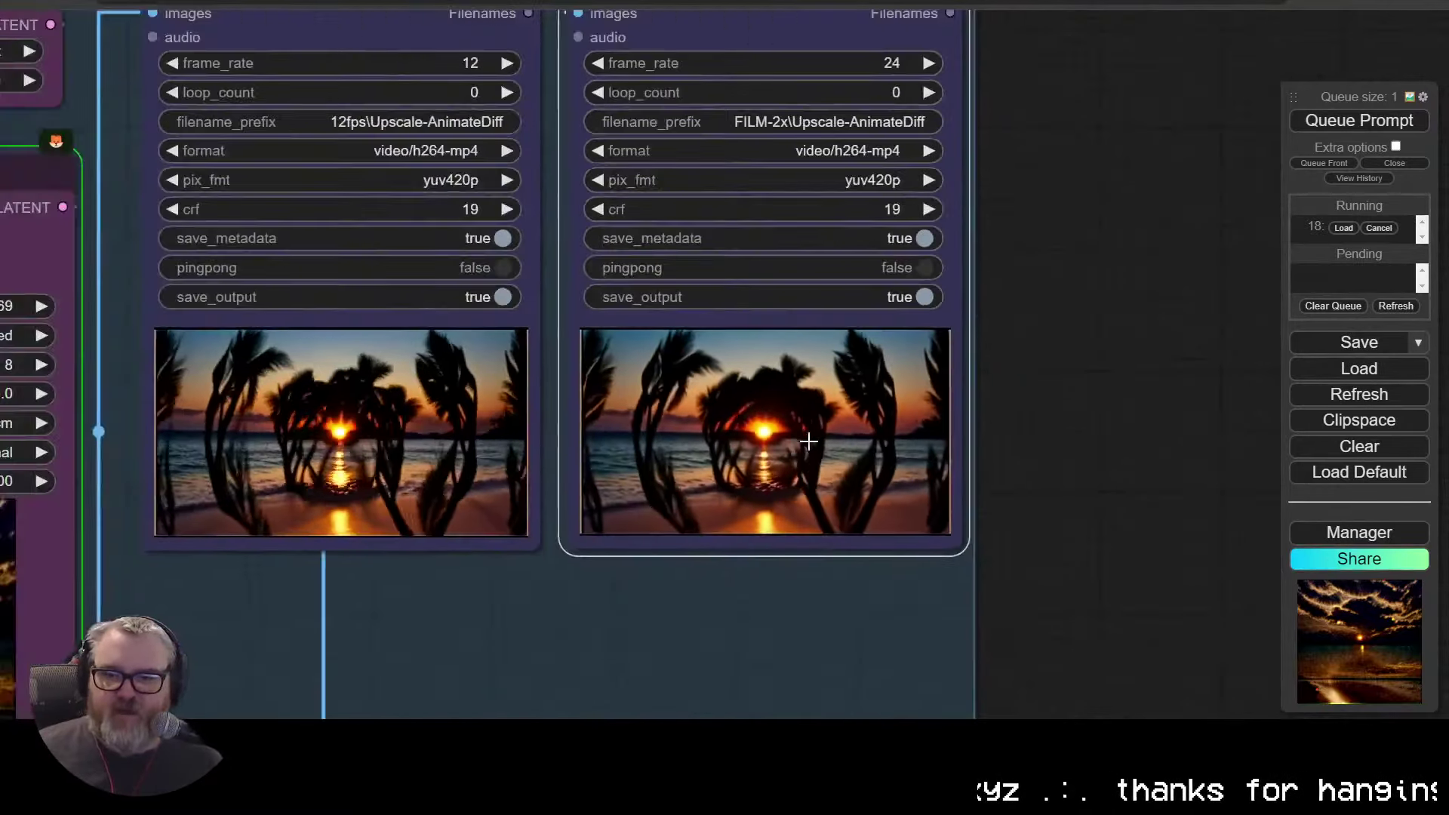
scroll(764, 468, "down", 4)
scroll(740, 520, "up", 3)
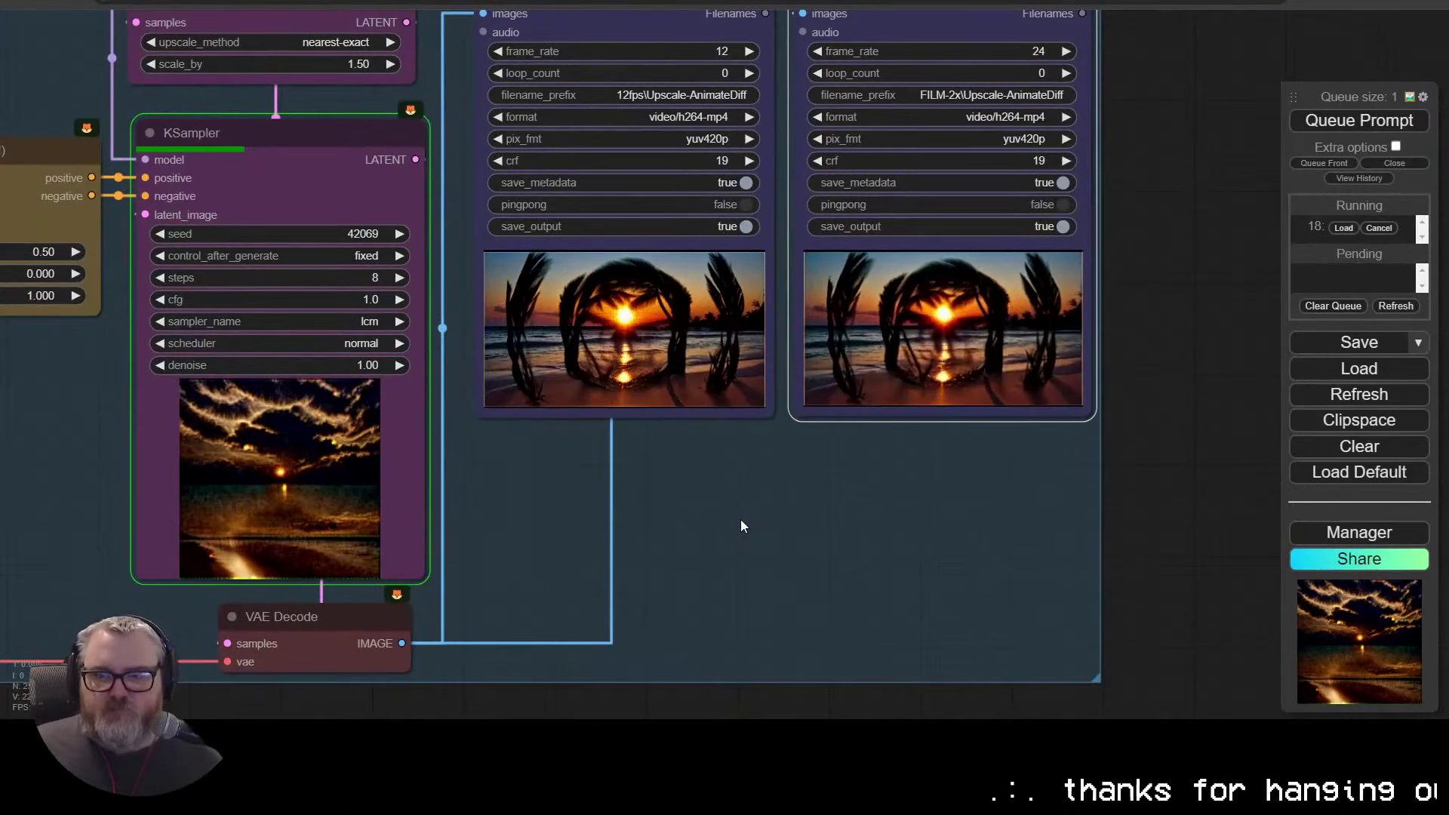
scroll(738, 534, "down", 5)
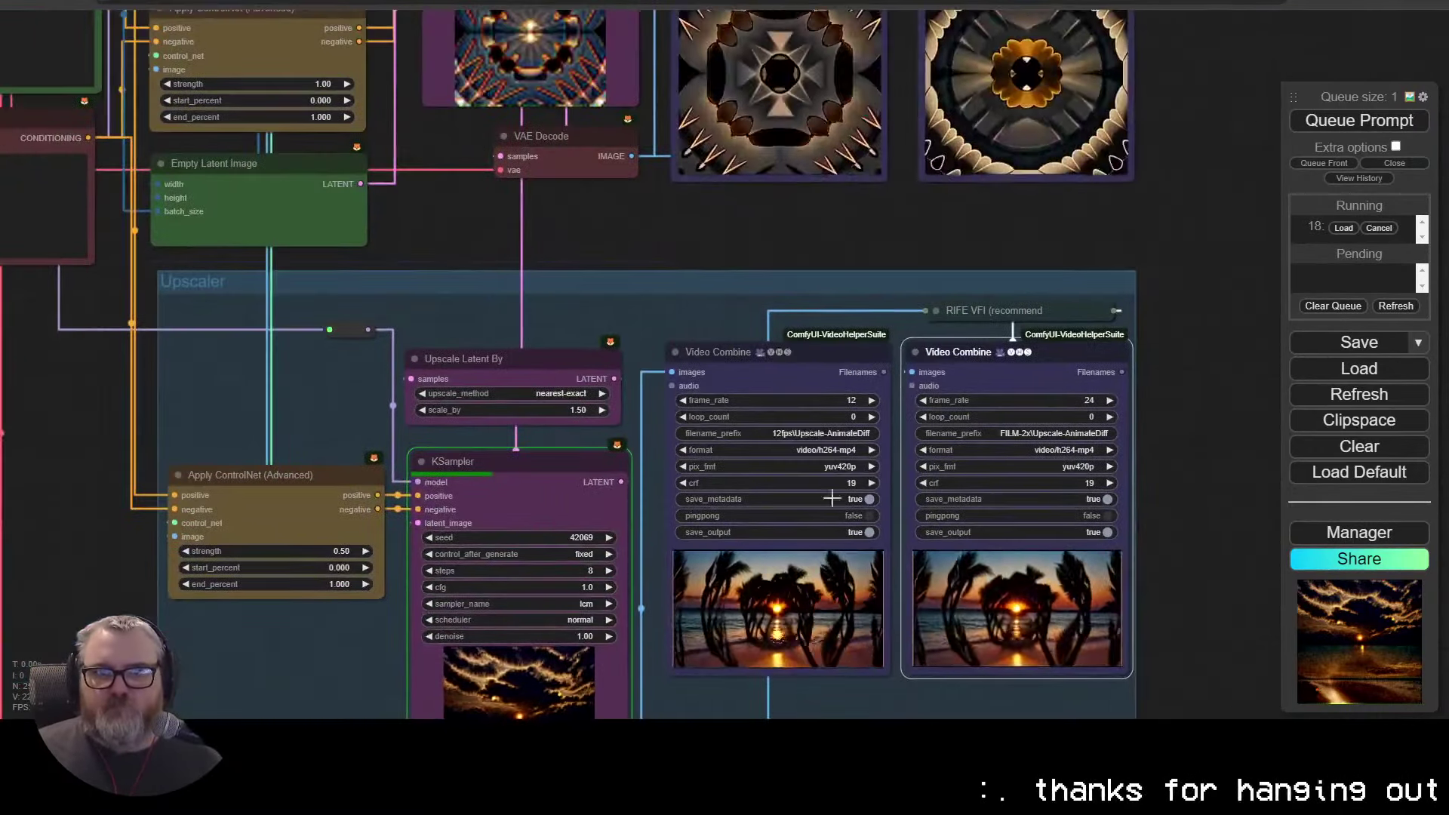
scroll(732, 658, "up", 3)
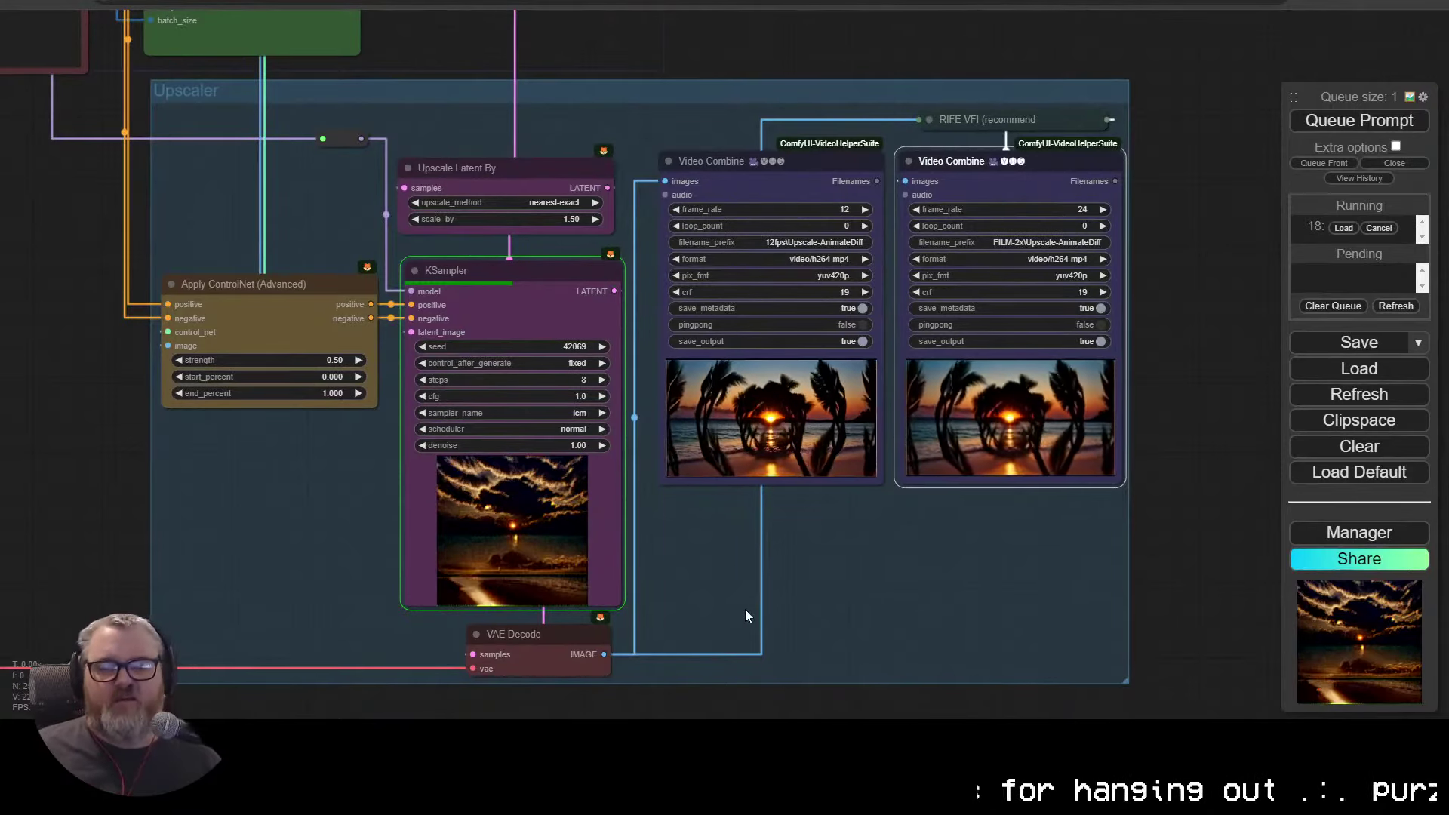
left_click(791, 546)
key("ctrl+t")
type("576 *")
key("ctrl+w")
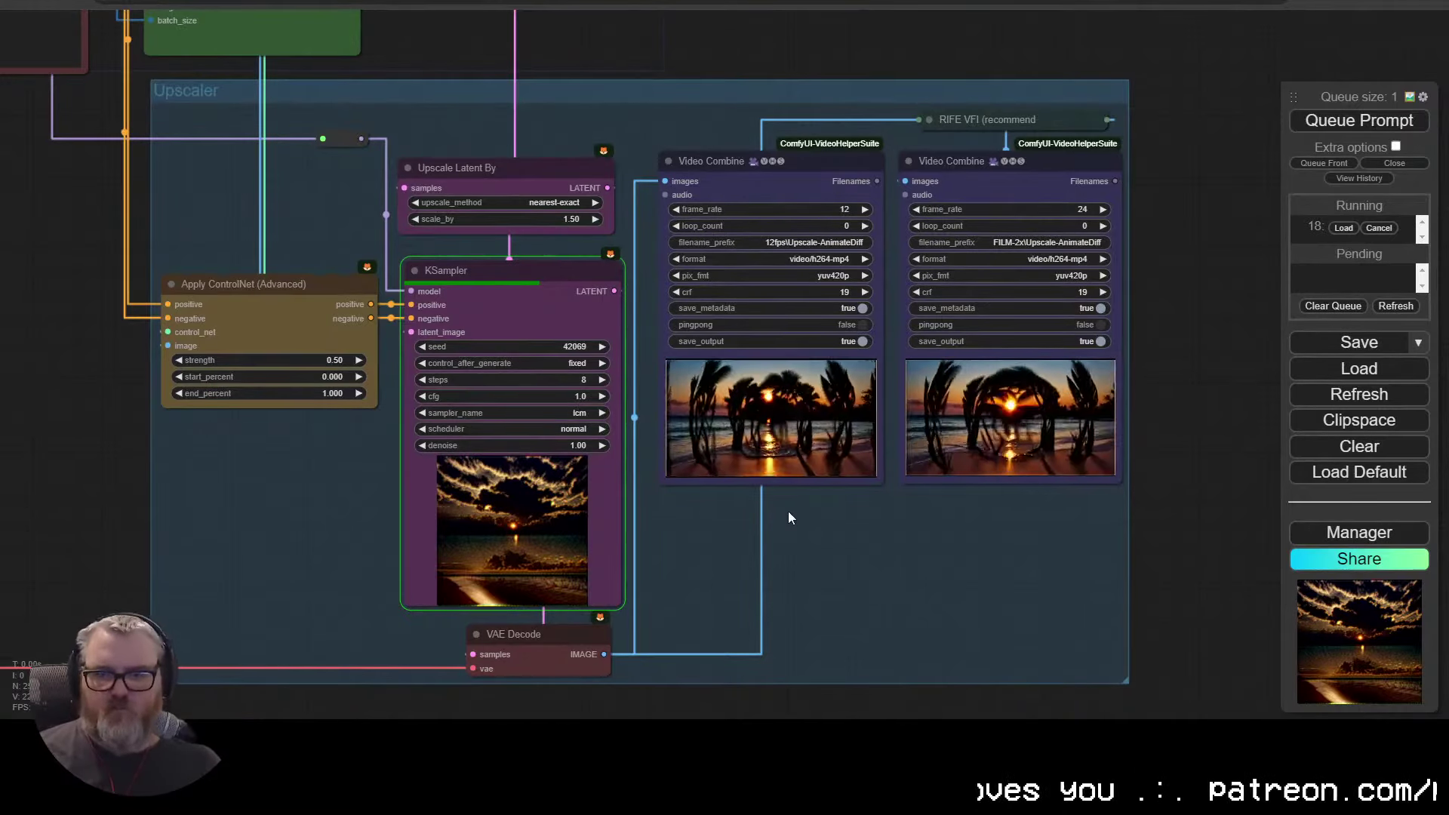
Step: Move the Image Resize node above Load Images and place the input footage Video Combine node just above Load Advanced ControlNet Model
scroll(788, 510, "down", 5)
left_click_drag(679, 226, 810, 521)
scroll(271, 212, "up", 2)
left_click_drag(271, 212, 246, 478)
right_click(597, 302)
left_click(634, 301)
left_click(791, 371)
left_click_drag(791, 371, 730, 224)
left_click_drag(548, 346, 347, 205)
left_click_drag(543, 15, 543, 130)
left_click_drag(393, 328, 397, 317)
left_click_drag(717, 233, 724, 217)
scroll(723, 223, "up", 1)
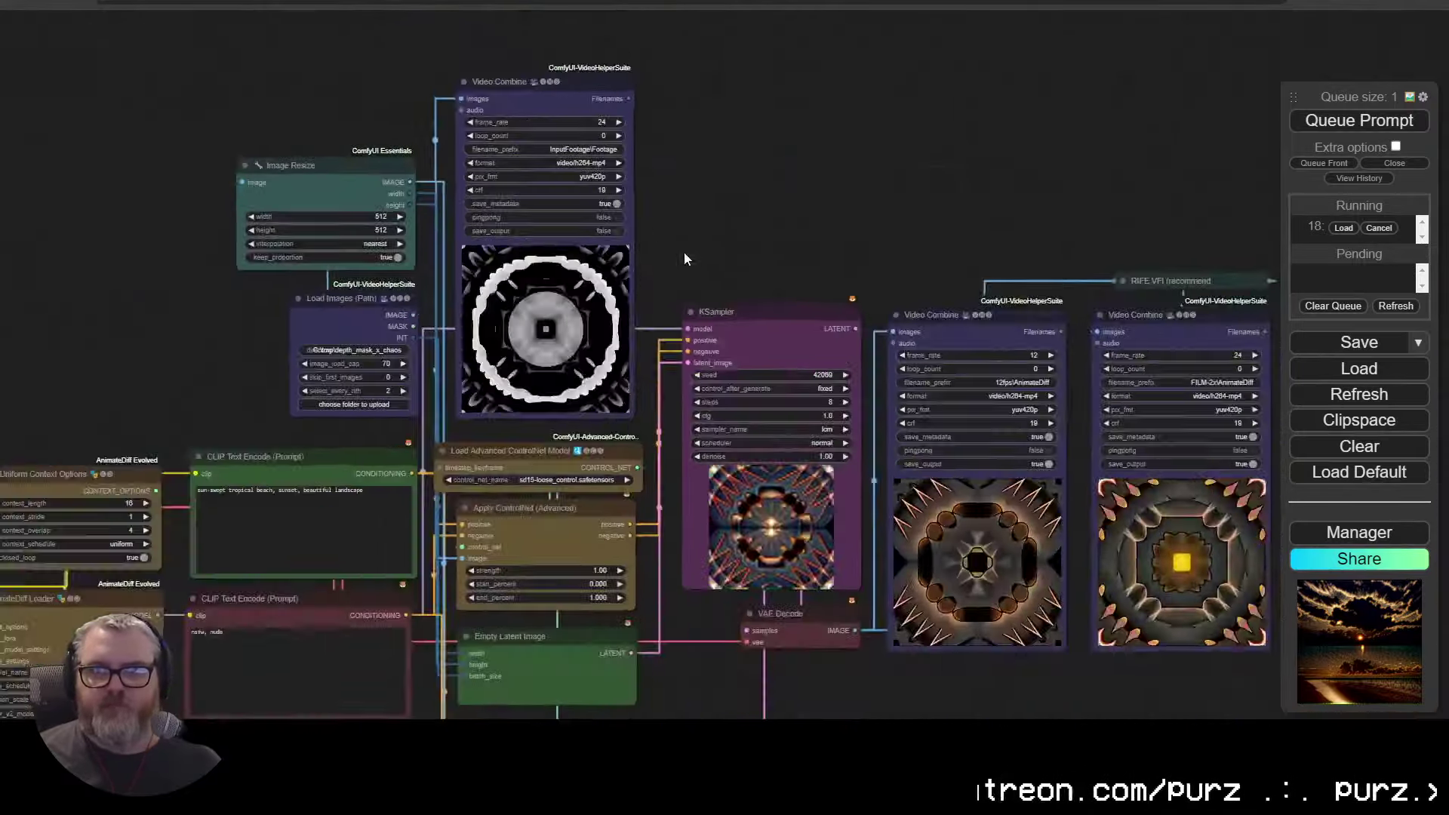
Step: Review the model loading nodes and look through the LoRA files available in the Load LoRA node
left_click_drag(895, 679, 442, 91)
scroll(442, 584, "up", 3)
left_click_drag(472, 498, 813, 609)
scroll(814, 608, "down", 4)
left_click_drag(140, 347, 575, 696)
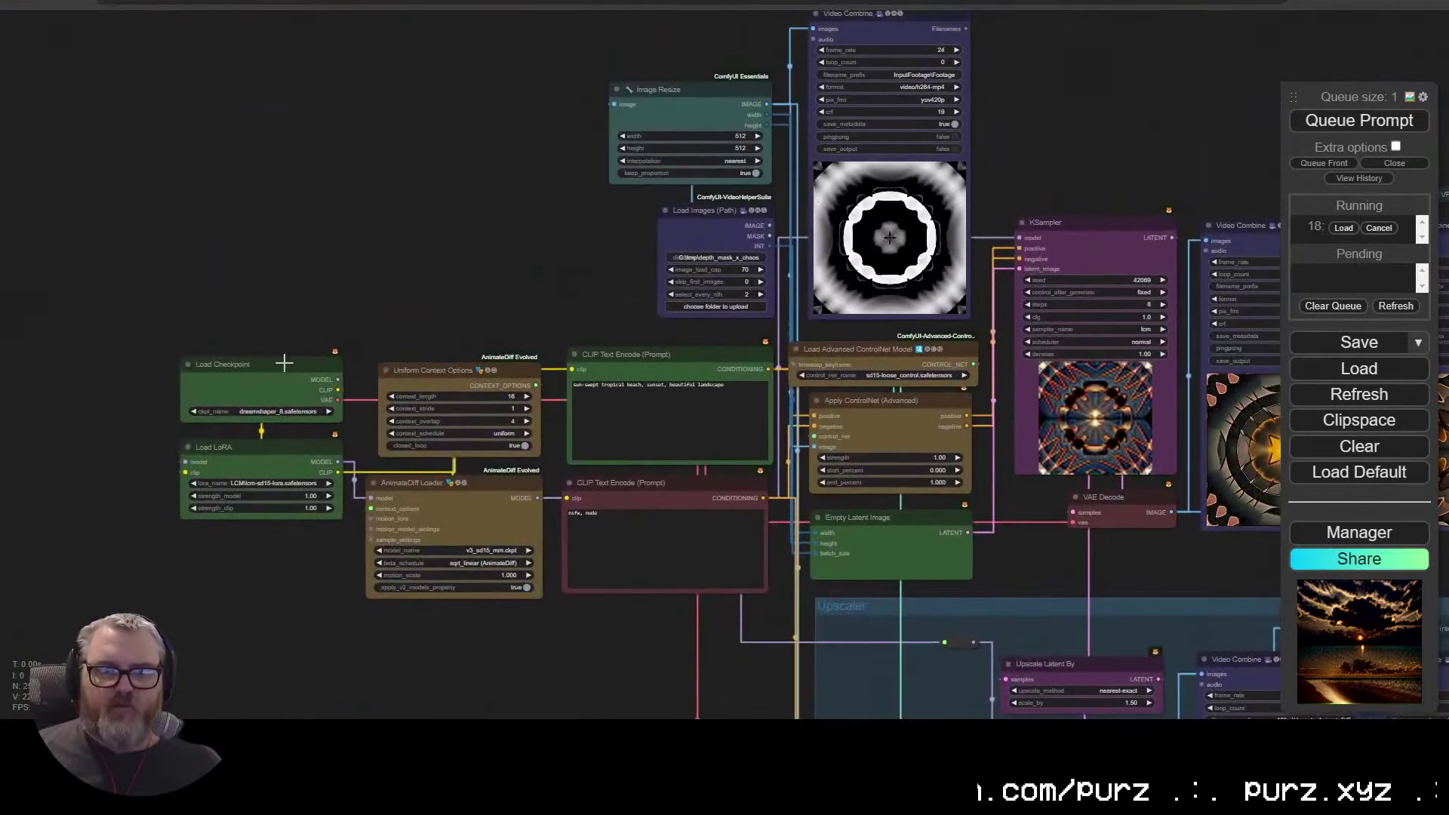
left_click(286, 359)
left_click(273, 482)
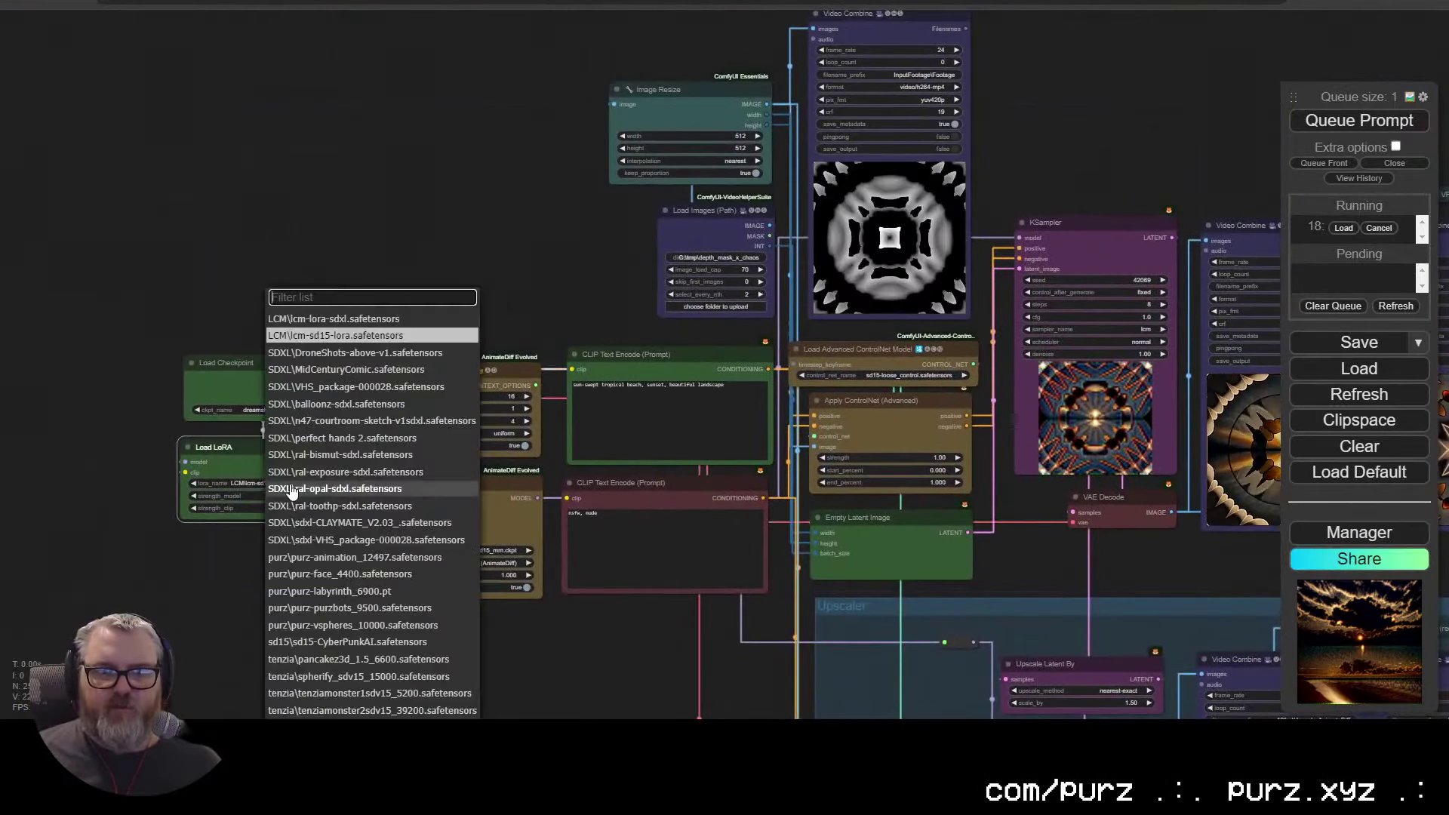
left_click(153, 456)
Step: Examine the first-pass previews and check the progress of the KSampler in the Upscaler group
scroll(402, 302, "up", 3)
left_click_drag(559, 320, 79, 202)
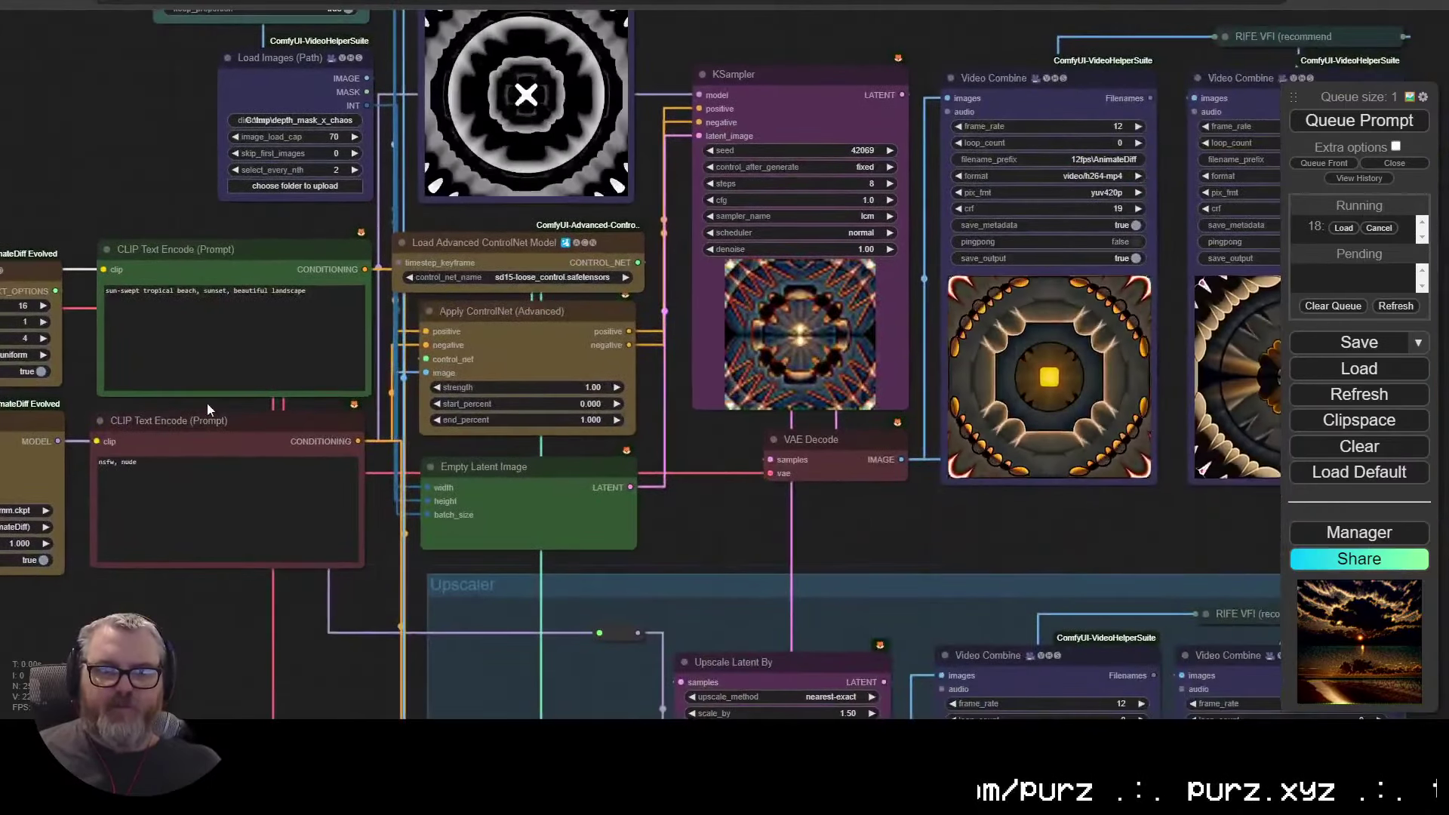
left_click_drag(130, 570, 4, 544)
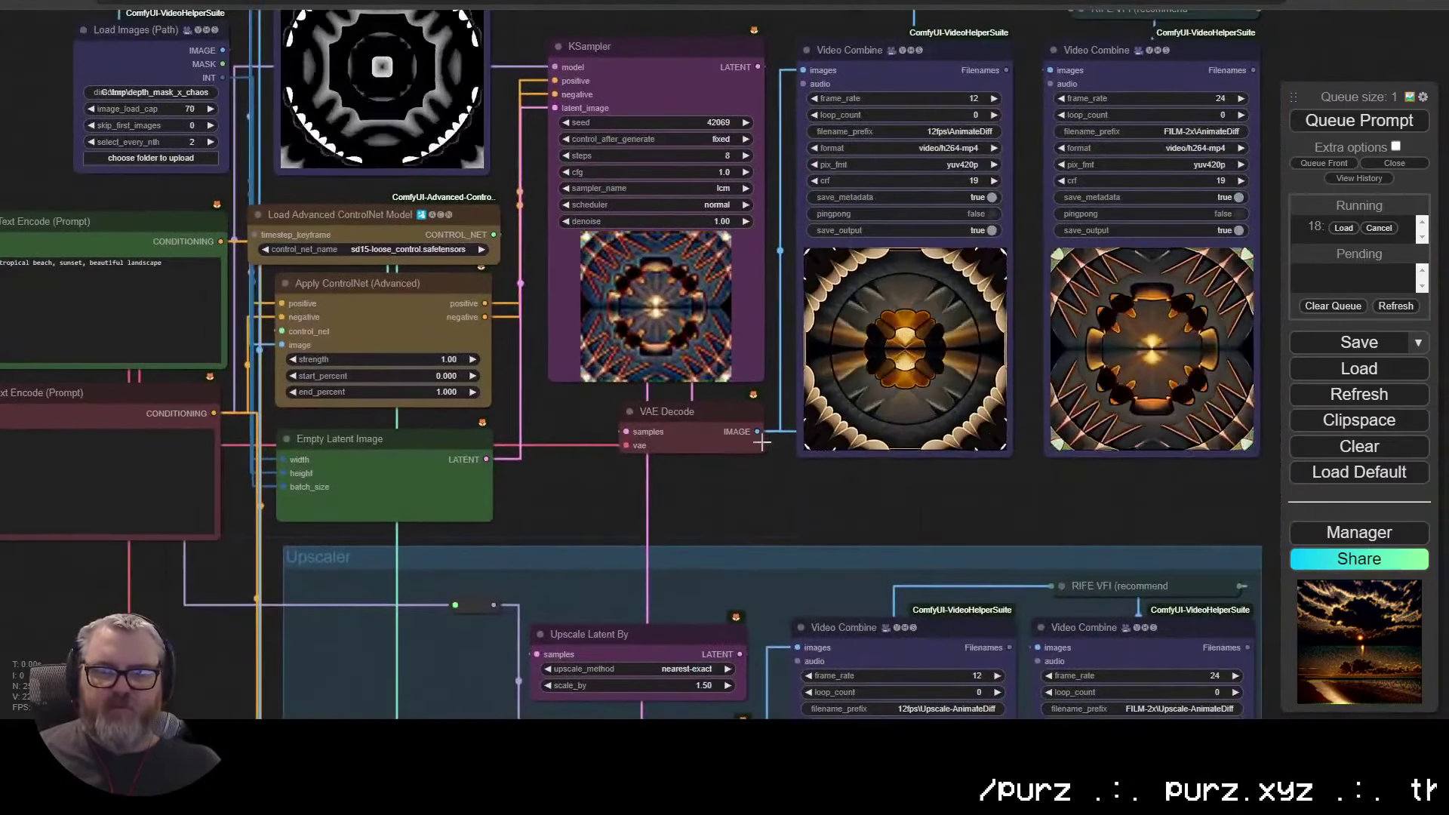
left_click_drag(760, 444, 674, 484)
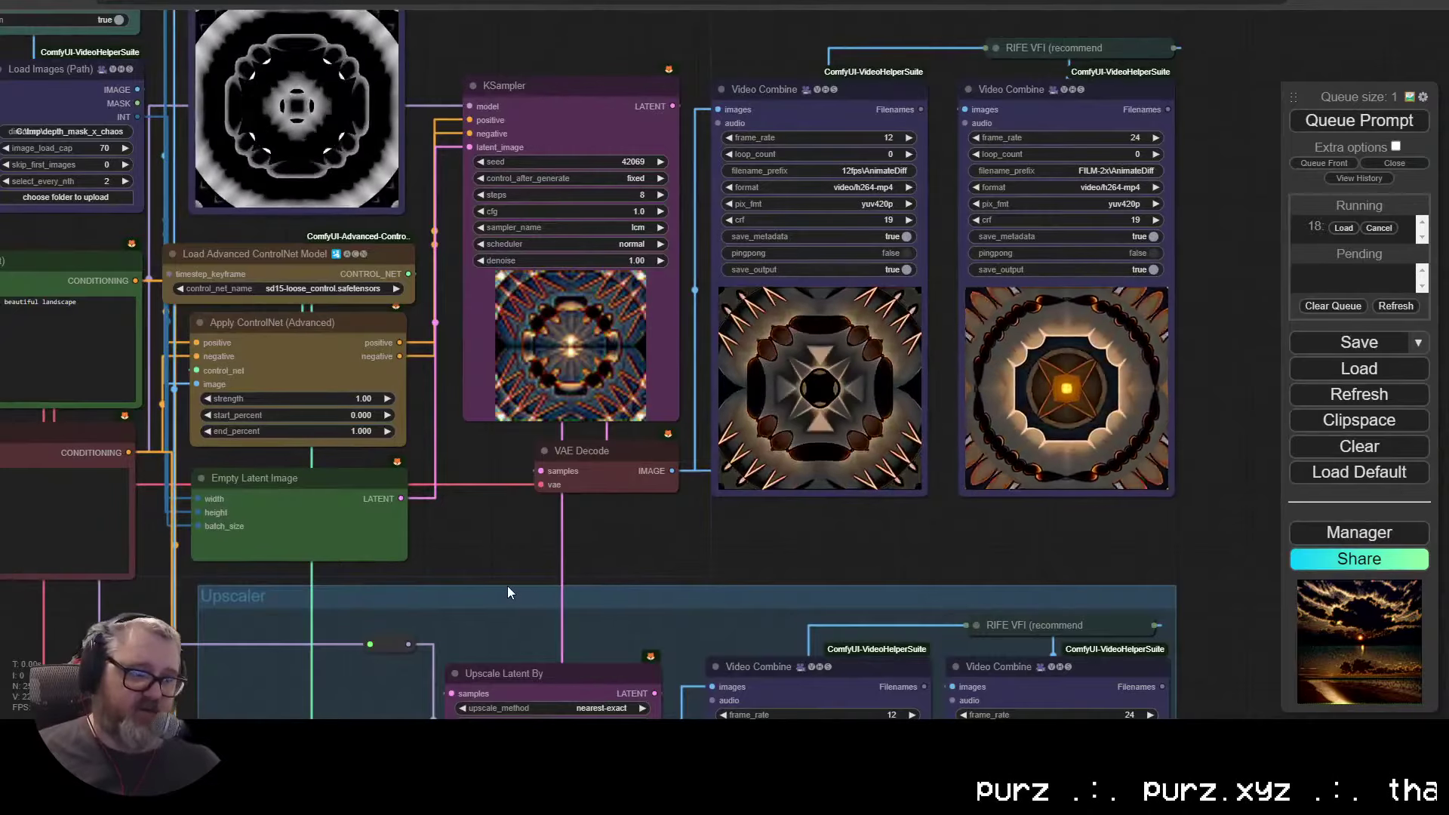
scroll(472, 581, "down", 4)
left_click_drag(436, 689, 417, 299)
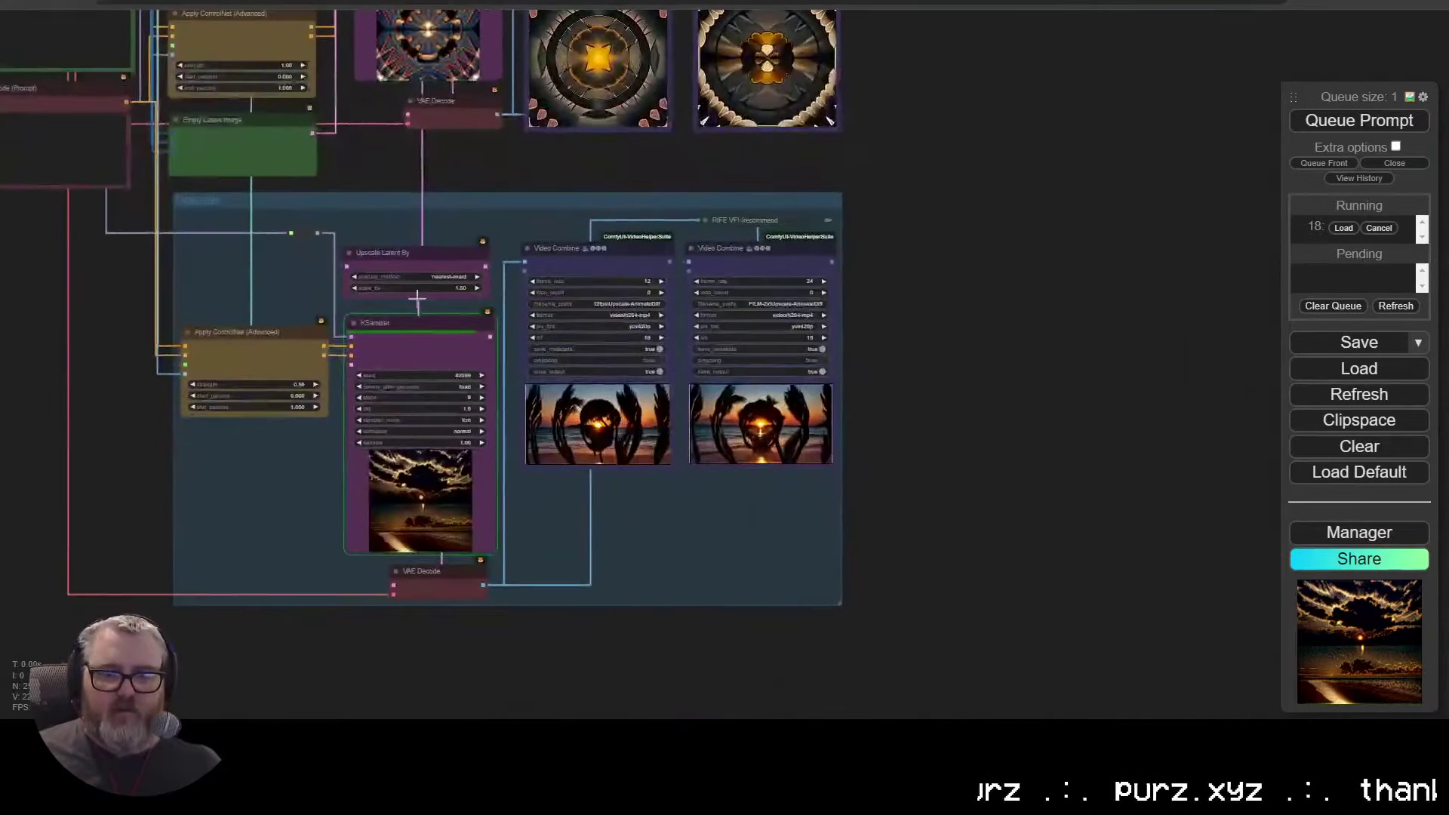
scroll(416, 300, "up", 3)
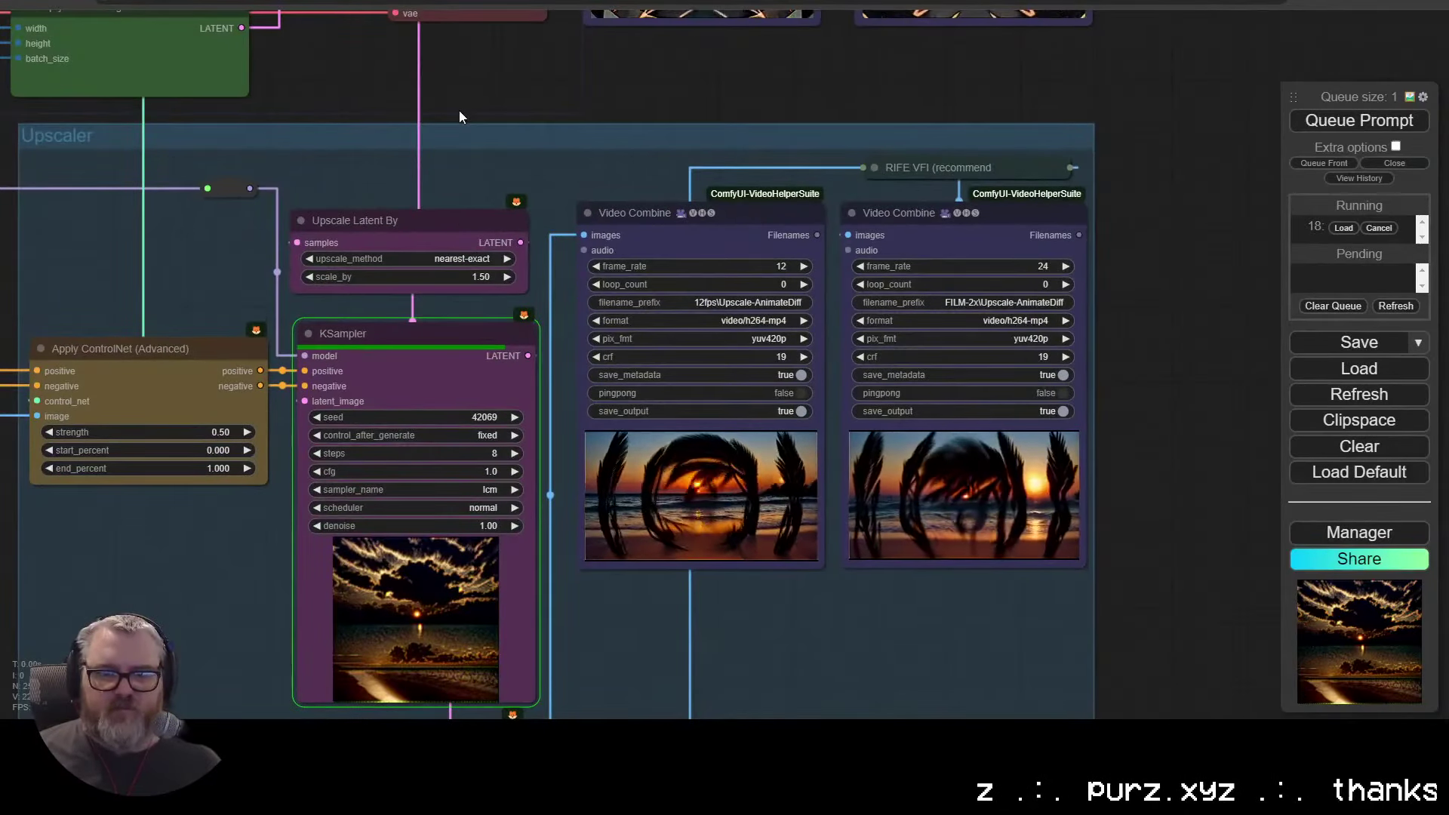
left_click_drag(455, 115, 502, 208)
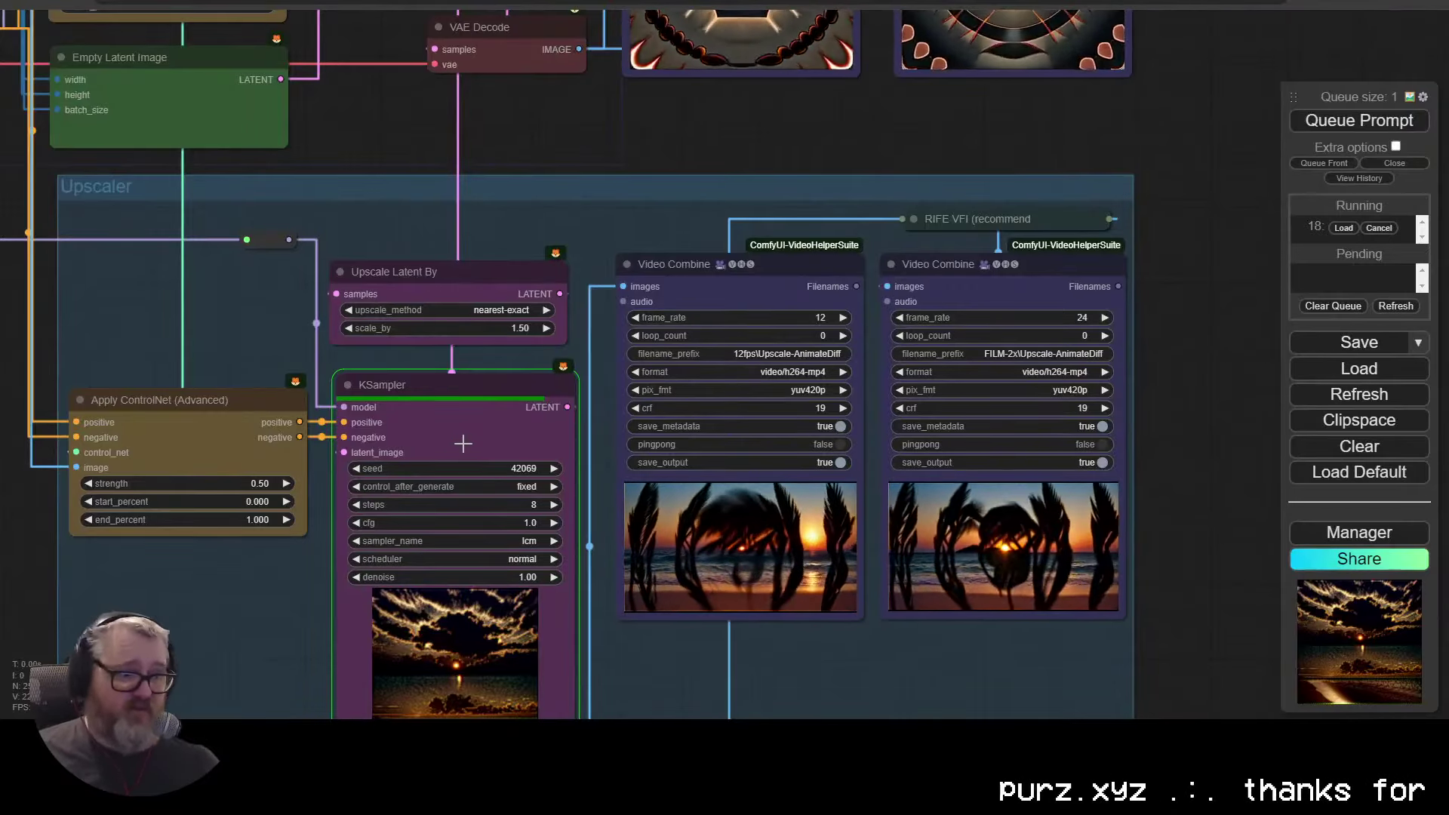
left_click_drag(530, 244, 638, 789)
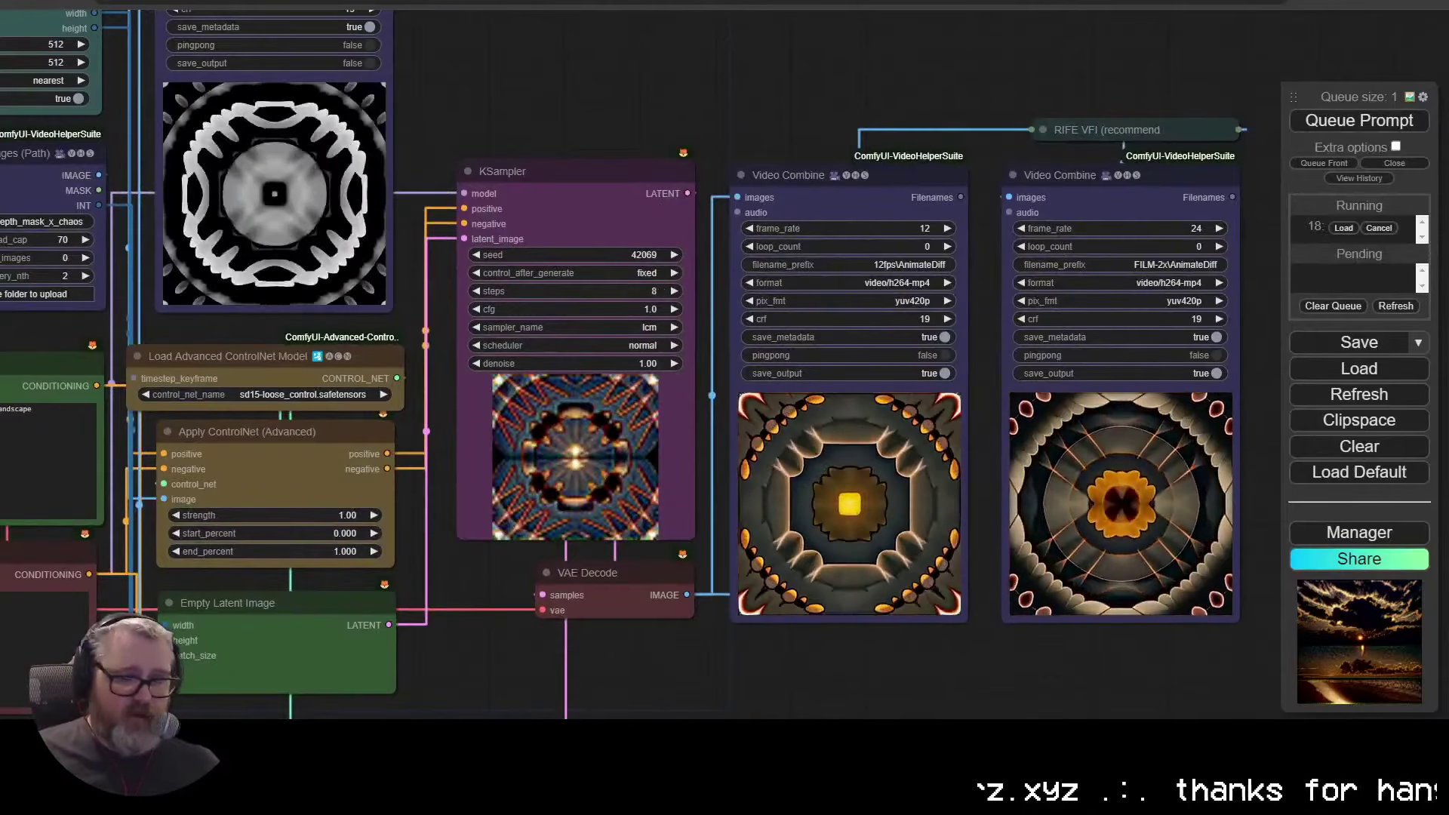
Step: Examine the newly generated 12 fps upscaled video preview in the Upscaler group up close
left_click_drag(890, 709, 527, 63)
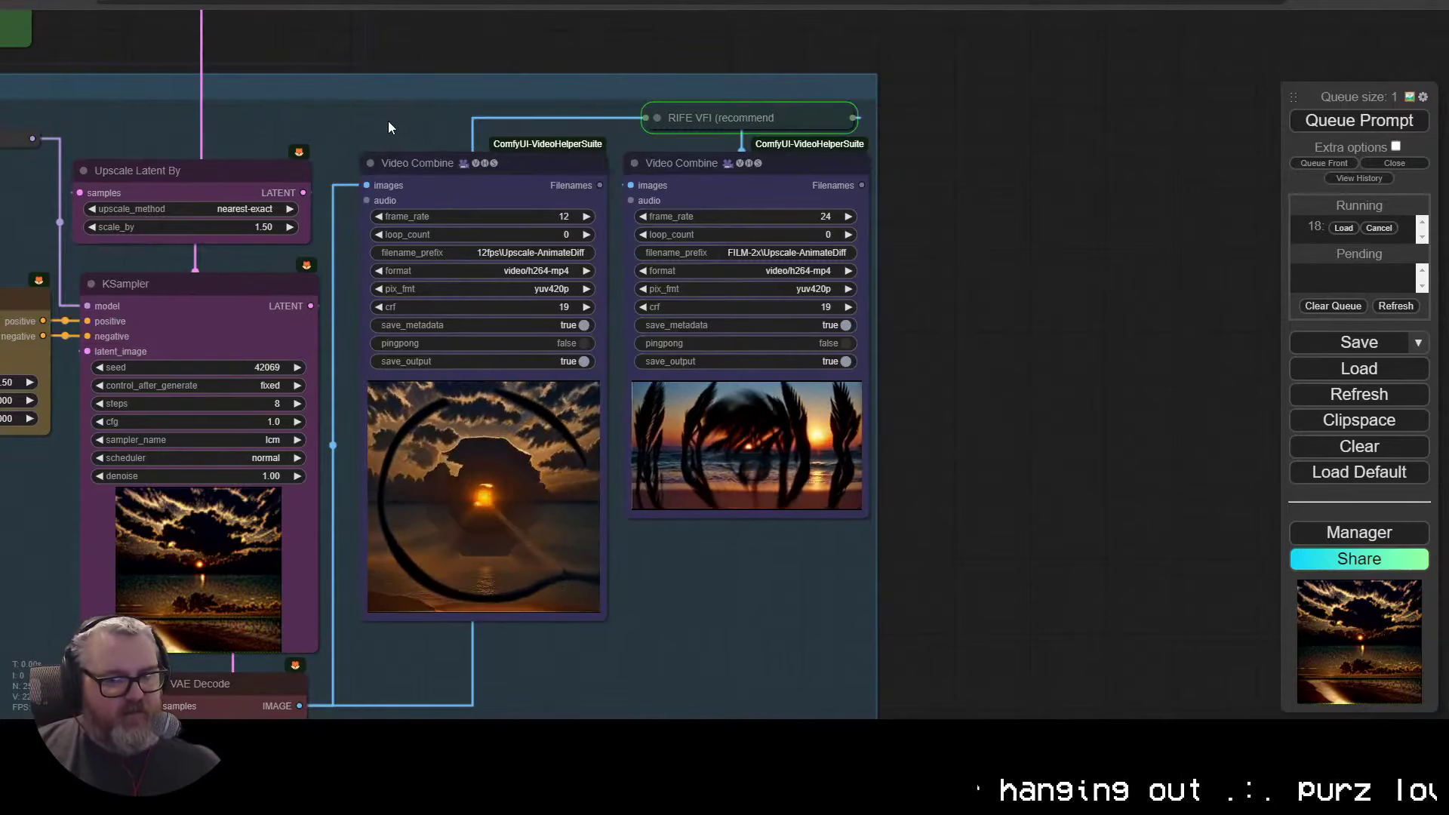
scroll(712, 567, "up", 8)
left_click_drag(712, 567, 868, 545)
scroll(1088, 570, "down", 2)
scroll(869, 545, "down", 1)
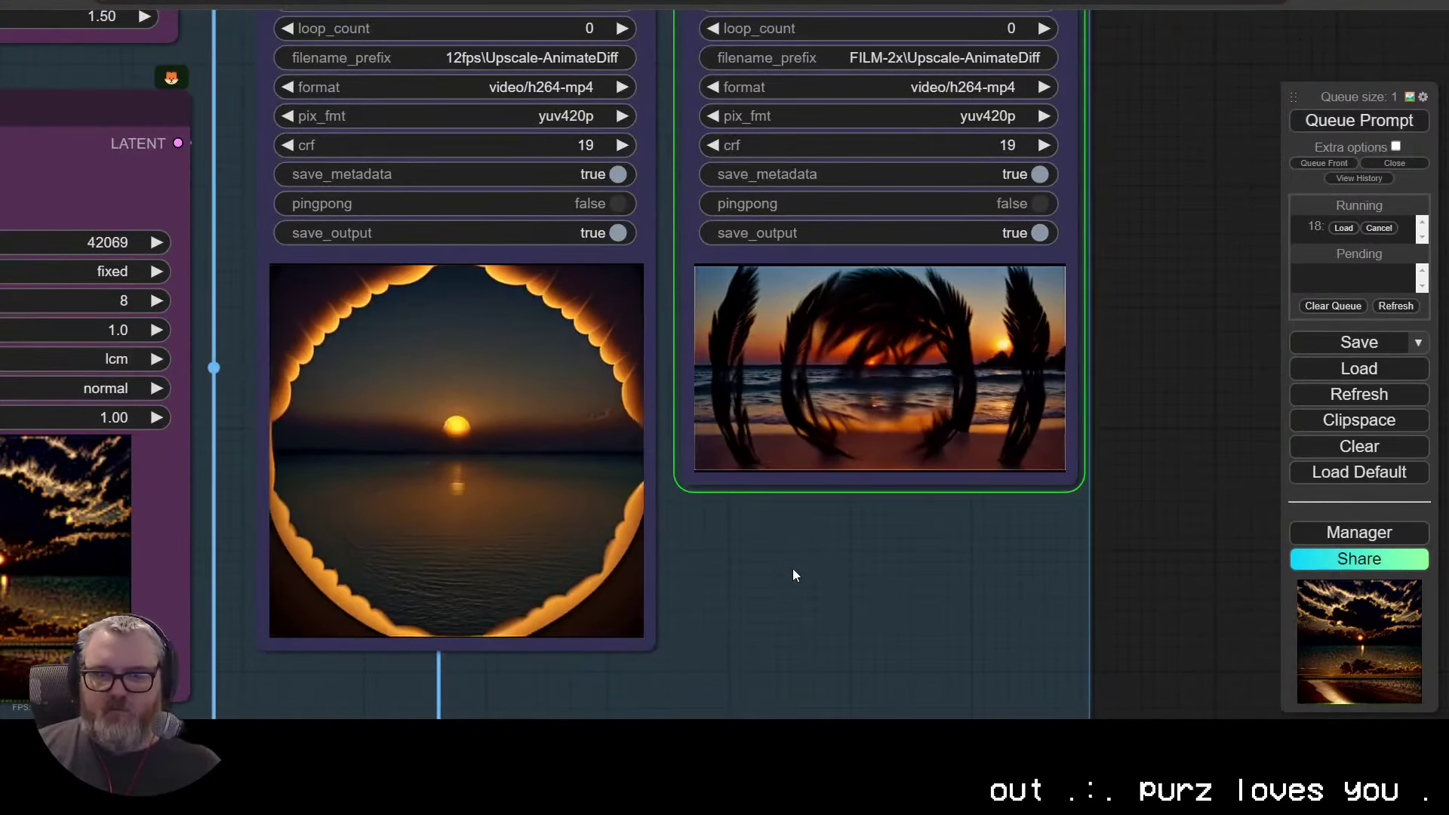
Step: Review the LCM LoRA versions offered for lora_name in the Load LoRA node, and dismiss the choices
scroll(133, 414, "down", 5)
left_click_drag(161, 400, 1165, 467)
scroll(382, 329, "up", 2)
left_click_drag(329, 225, 953, 699)
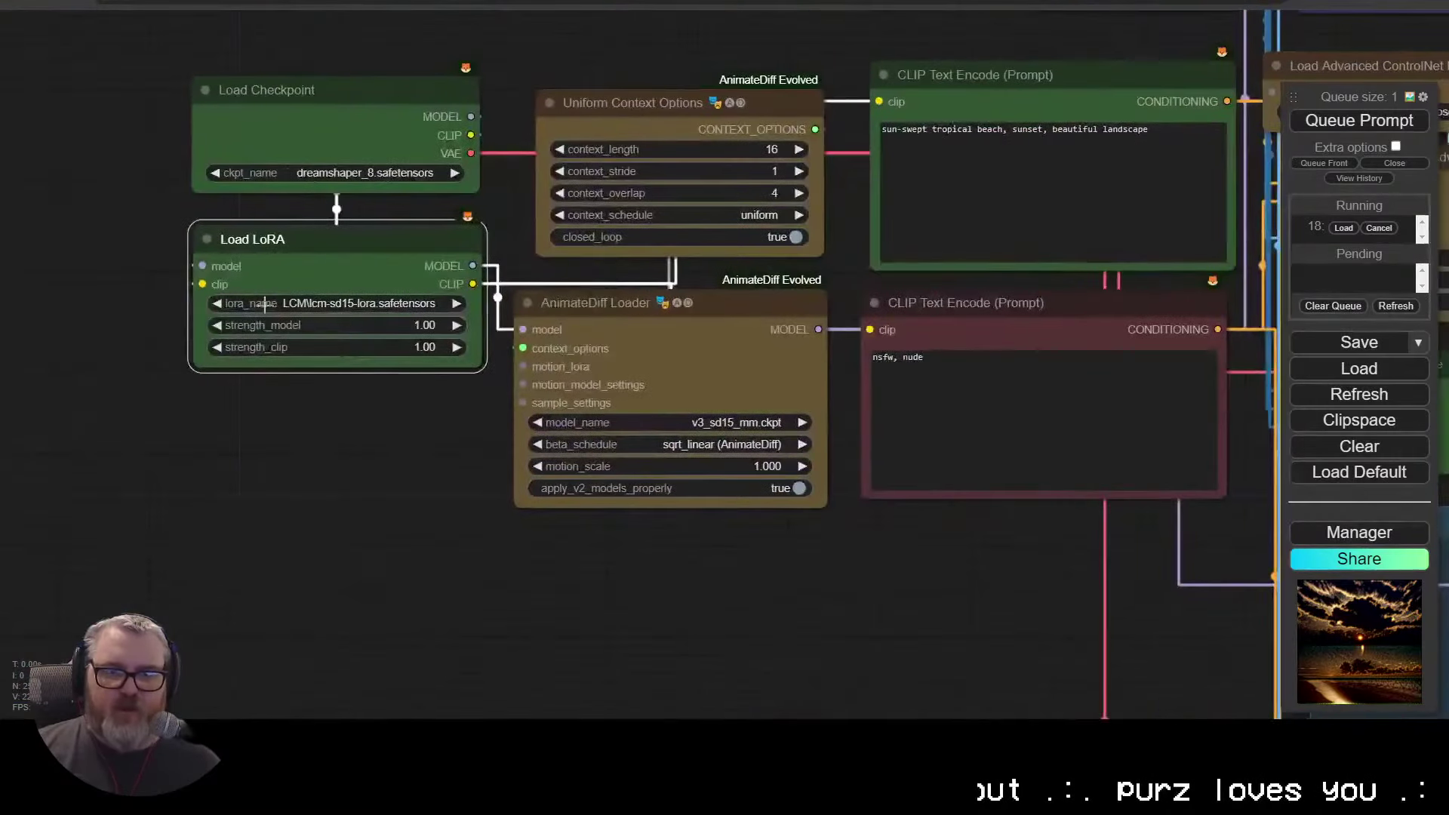
left_click_drag(264, 305, 436, 521)
scroll(508, 513, "up", 6)
left_click(533, 526)
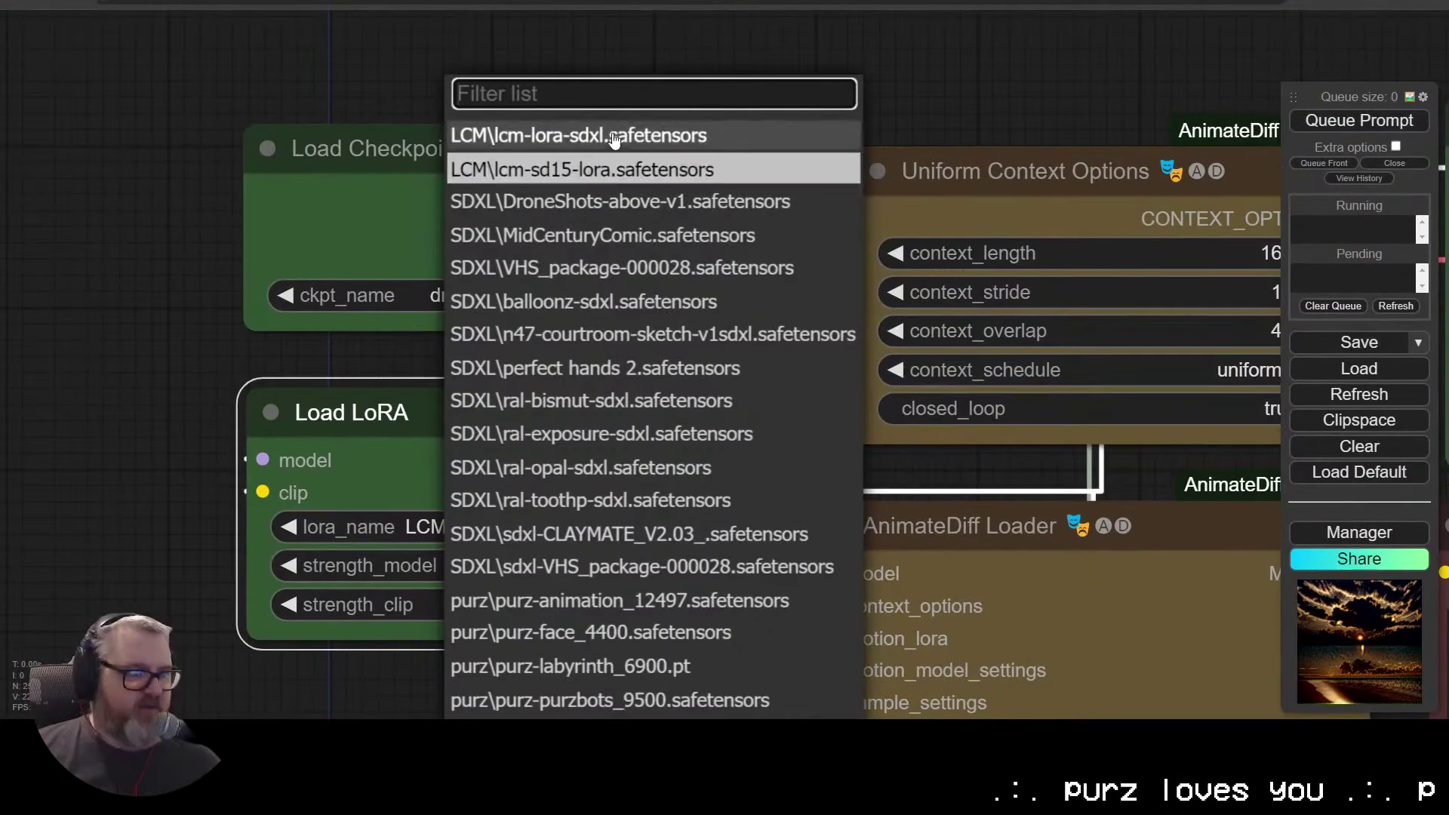
left_click(87, 255)
Step: Review the sampler_name choices in the first-pass KSampler, pick lcm, and examine the node's steps and cfg settings up close
scroll(88, 256, "down", 5)
left_click_drag(1036, 706, 3, 656)
left_click_drag(383, 537, 436, 760)
left_click(617, 292)
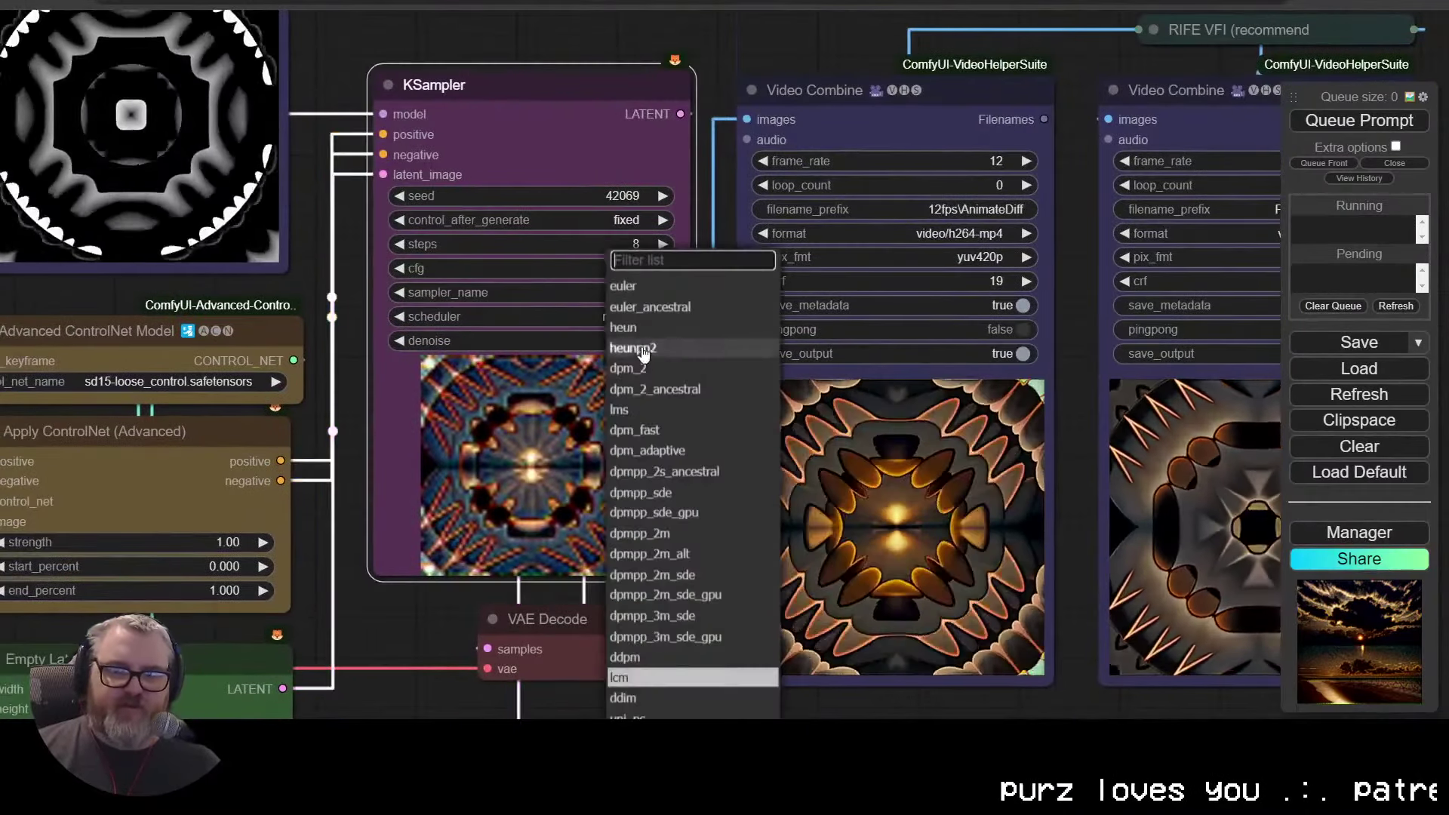
left_click(666, 675)
scroll(624, 254, "up", 6)
scroll(623, 279, "up", 5)
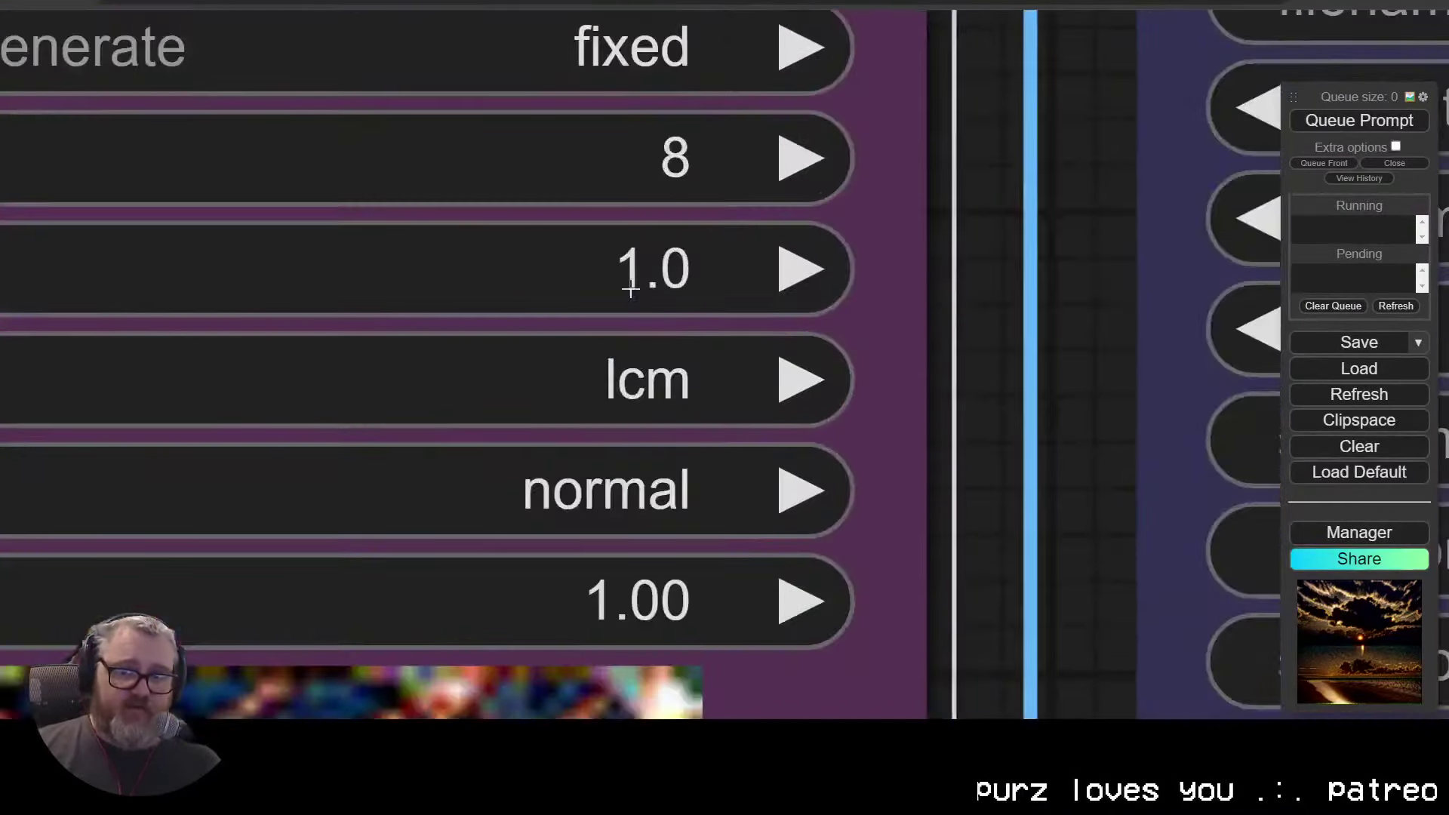
scroll(803, 382, "down", 6)
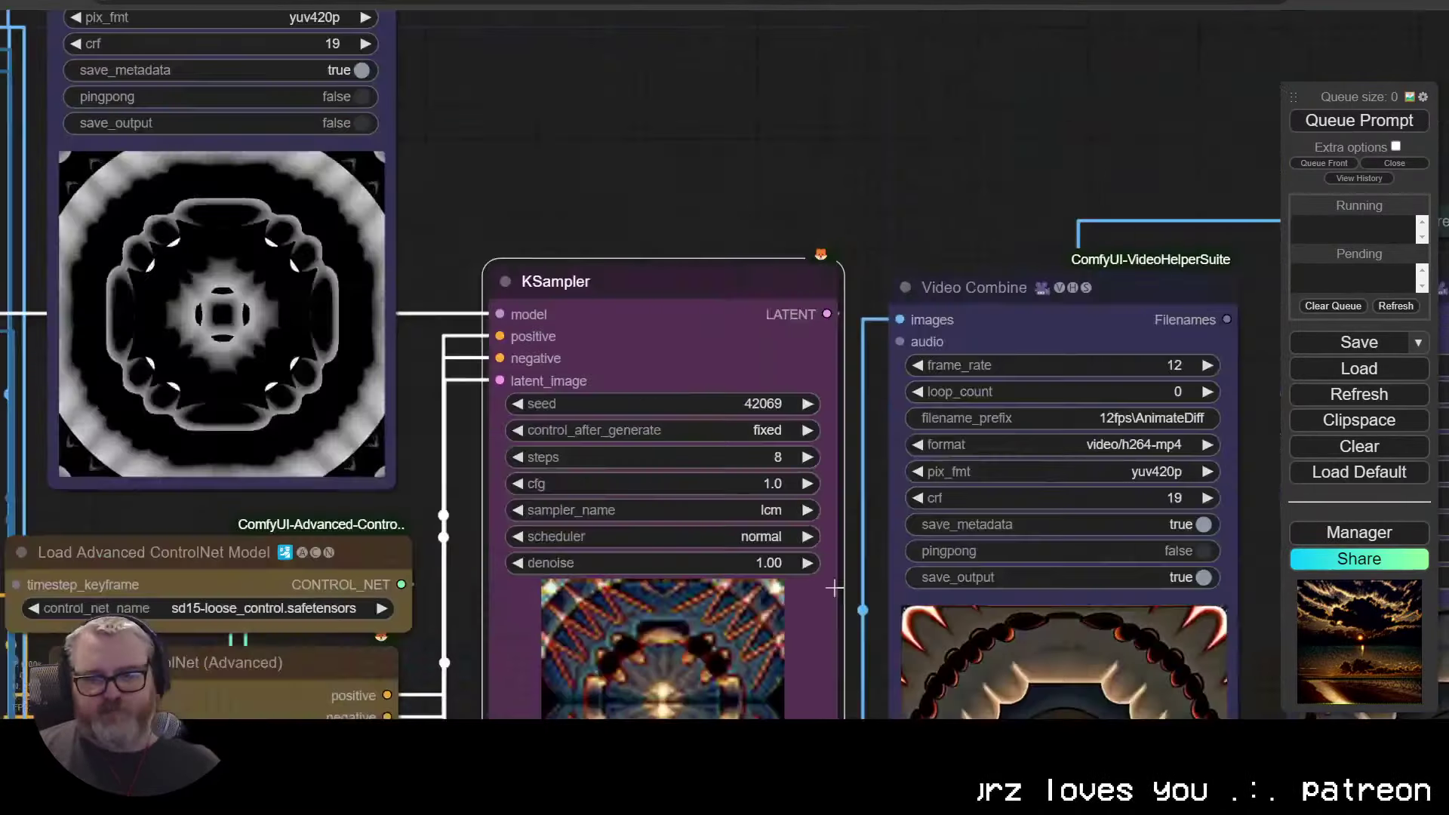
Step: Examine the Upscaler group's KSampler settings and video previews, and look over the first-pass sampling and ControlNet nodes
scroll(584, 347, "up", 5)
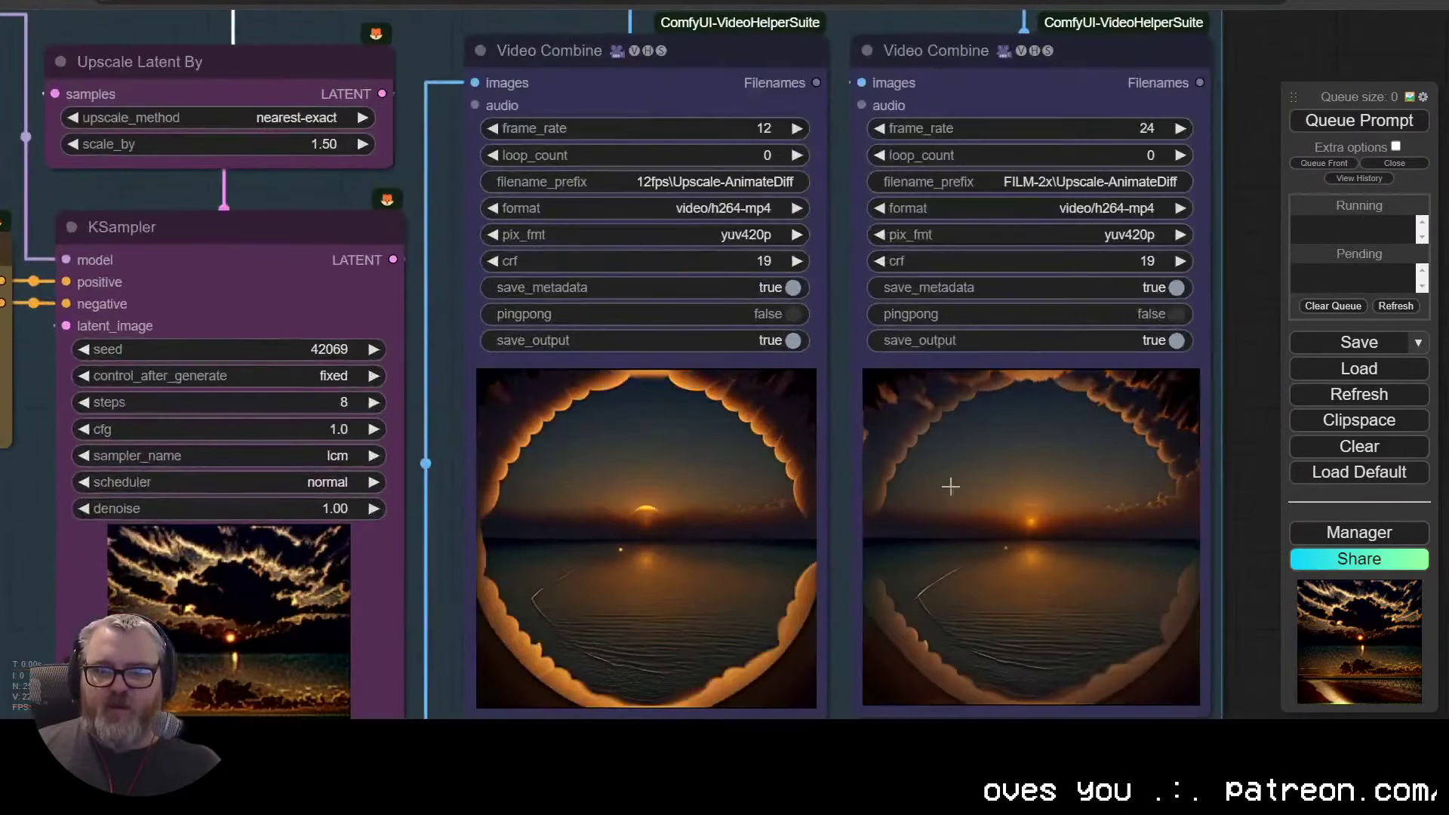
scroll(998, 417, "down", 2)
scroll(600, 196, "down", 4)
left_click_drag(569, 157, 682, 314)
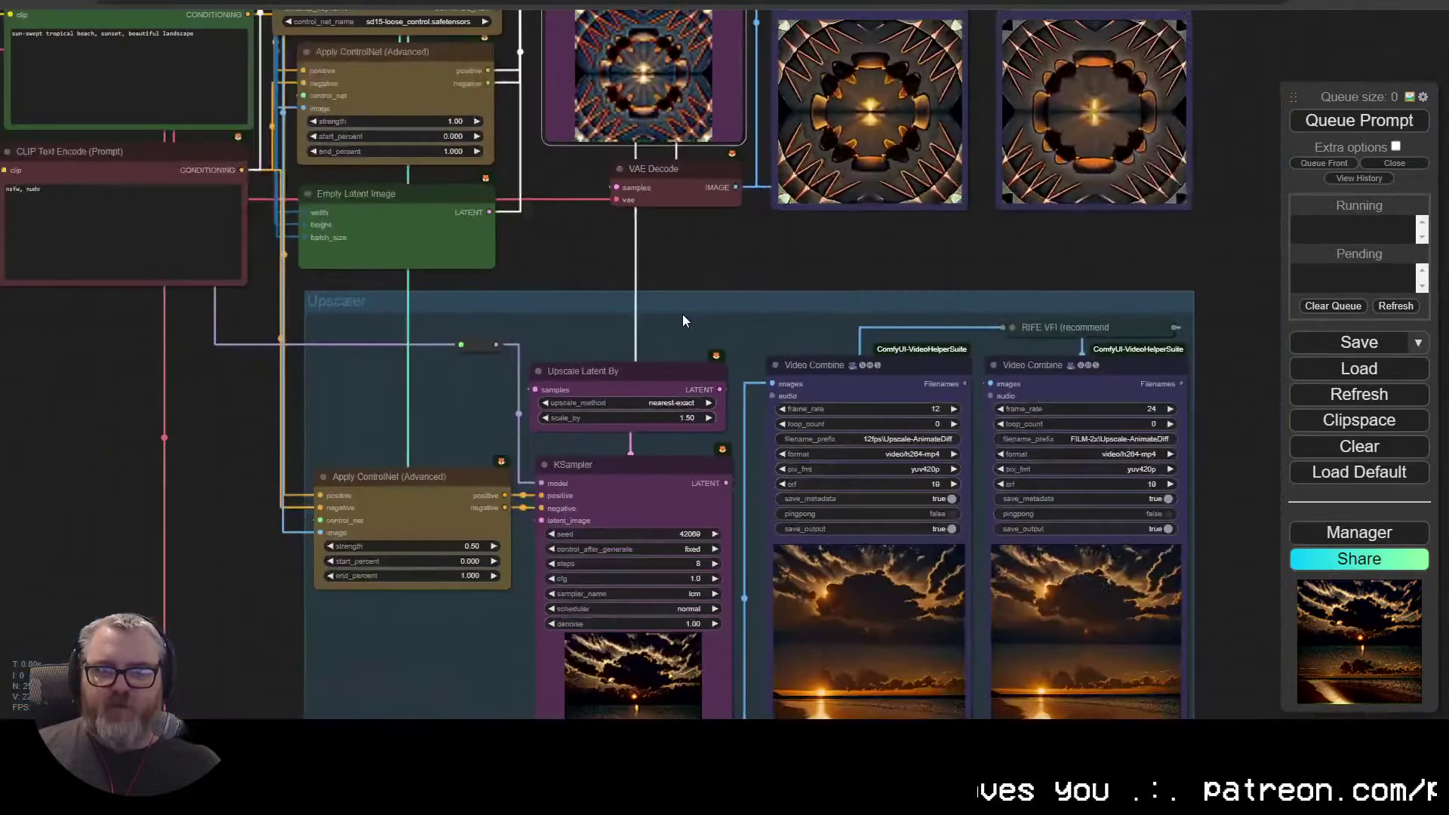
left_click_drag(664, 249, 707, 510)
left_click_drag(583, 481, 773, 523)
scroll(766, 408, "down", 2)
scroll(323, 287, "up", 1)
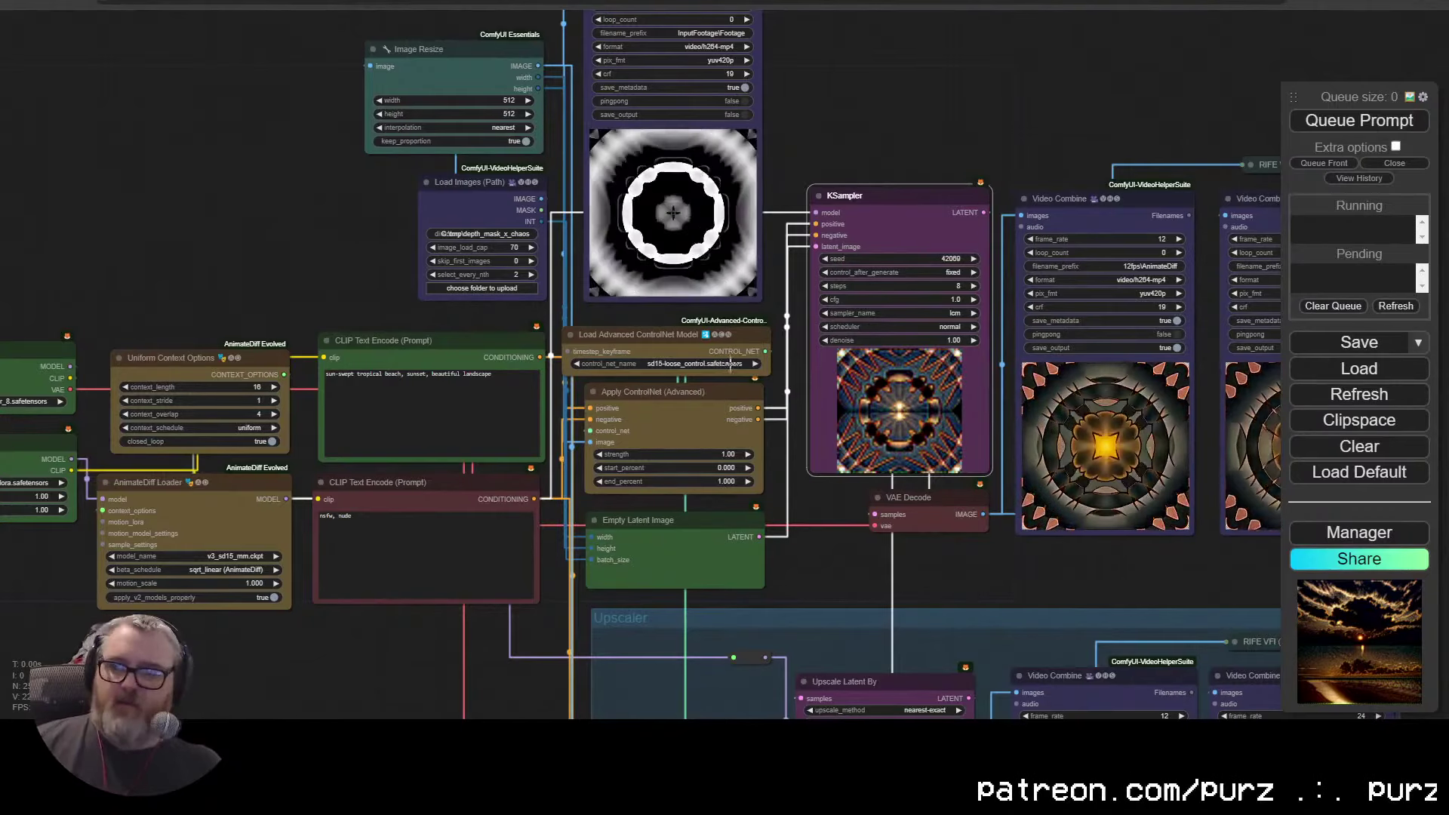
Step: Save the workflow as "Youtube 2024-01-19 - LCM ControlNet LooseCTRL"
left_click(1372, 344)
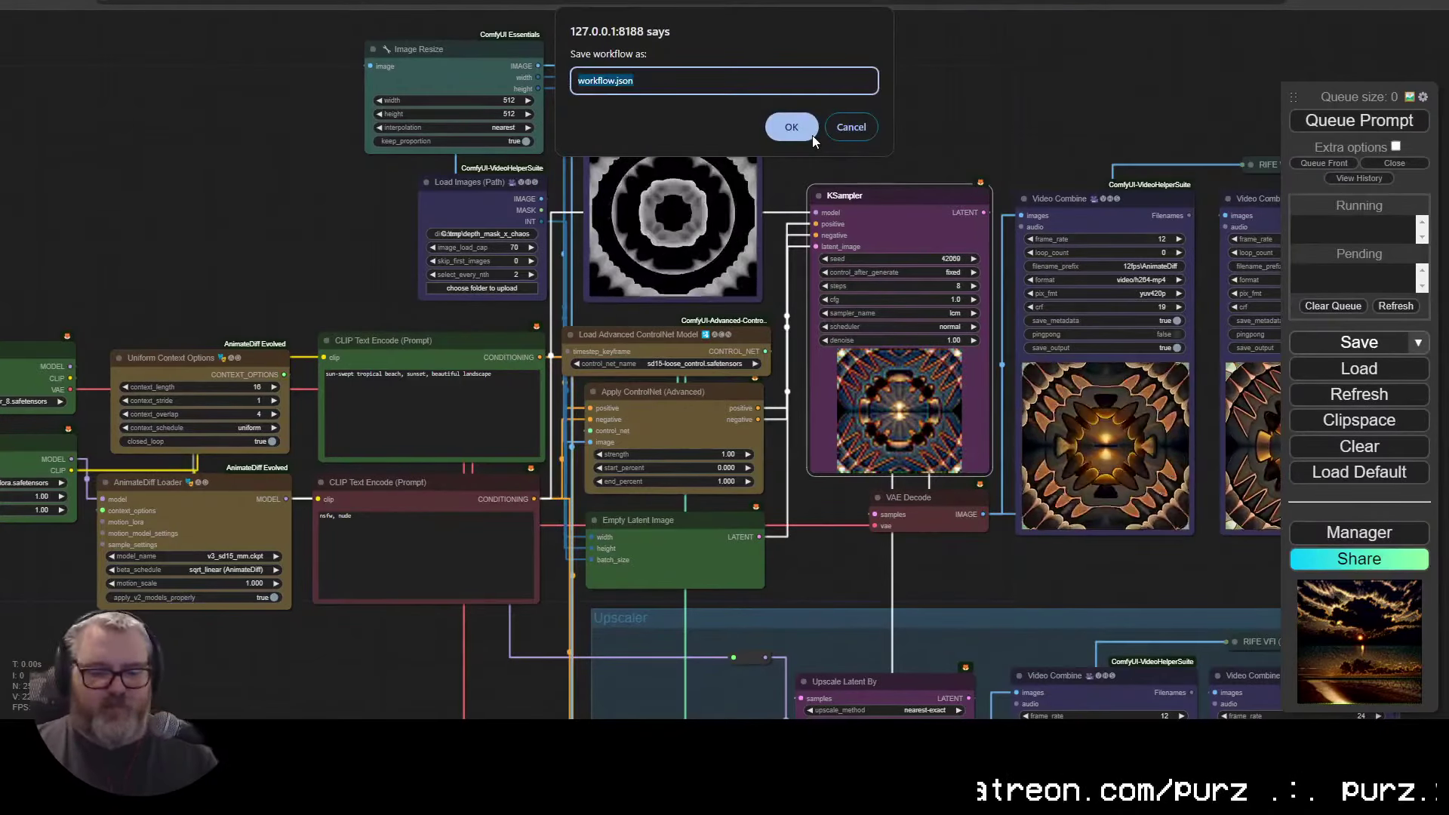
type("Youtube")
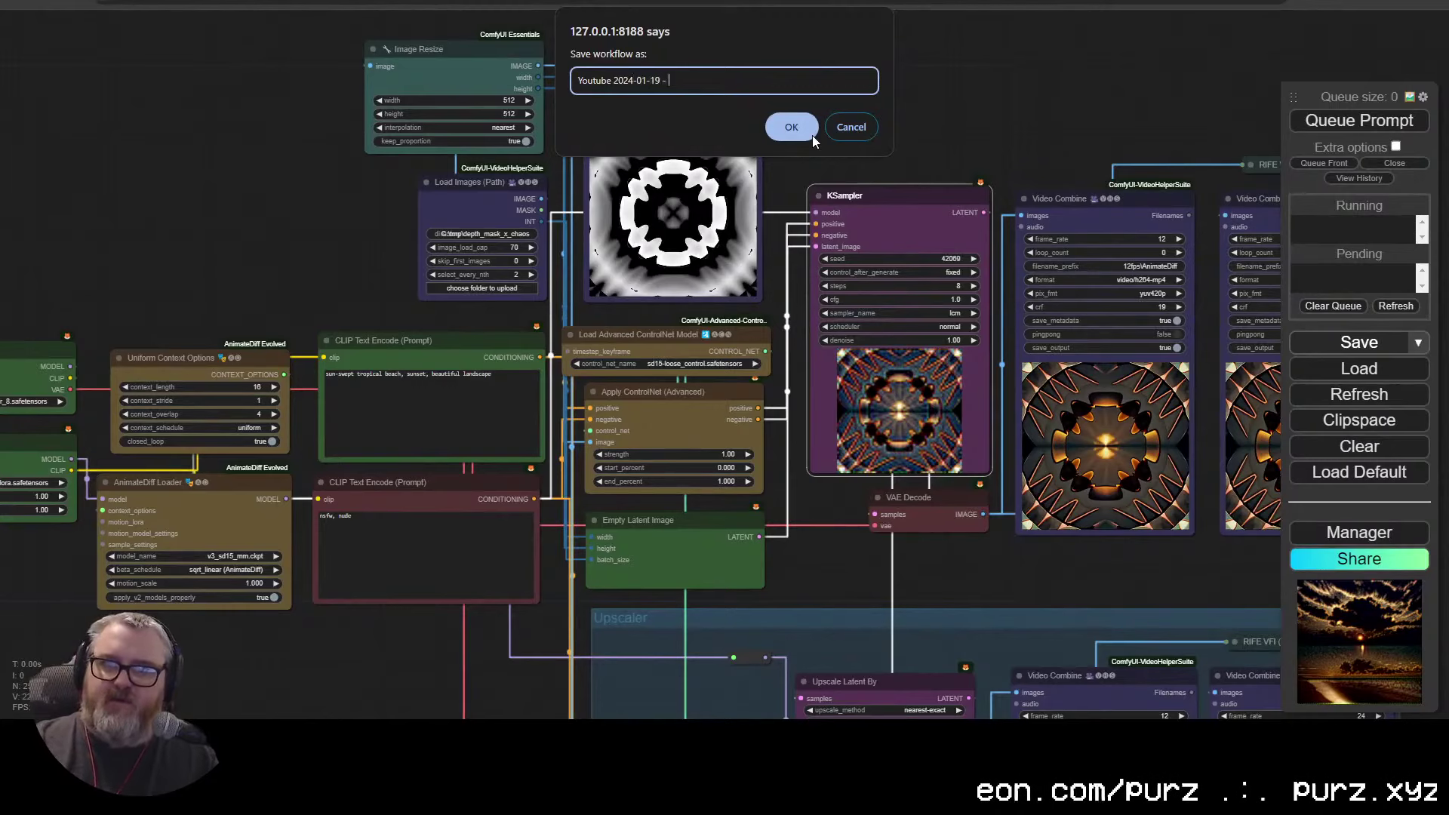
type("2024-01-19 - LCM Contro")
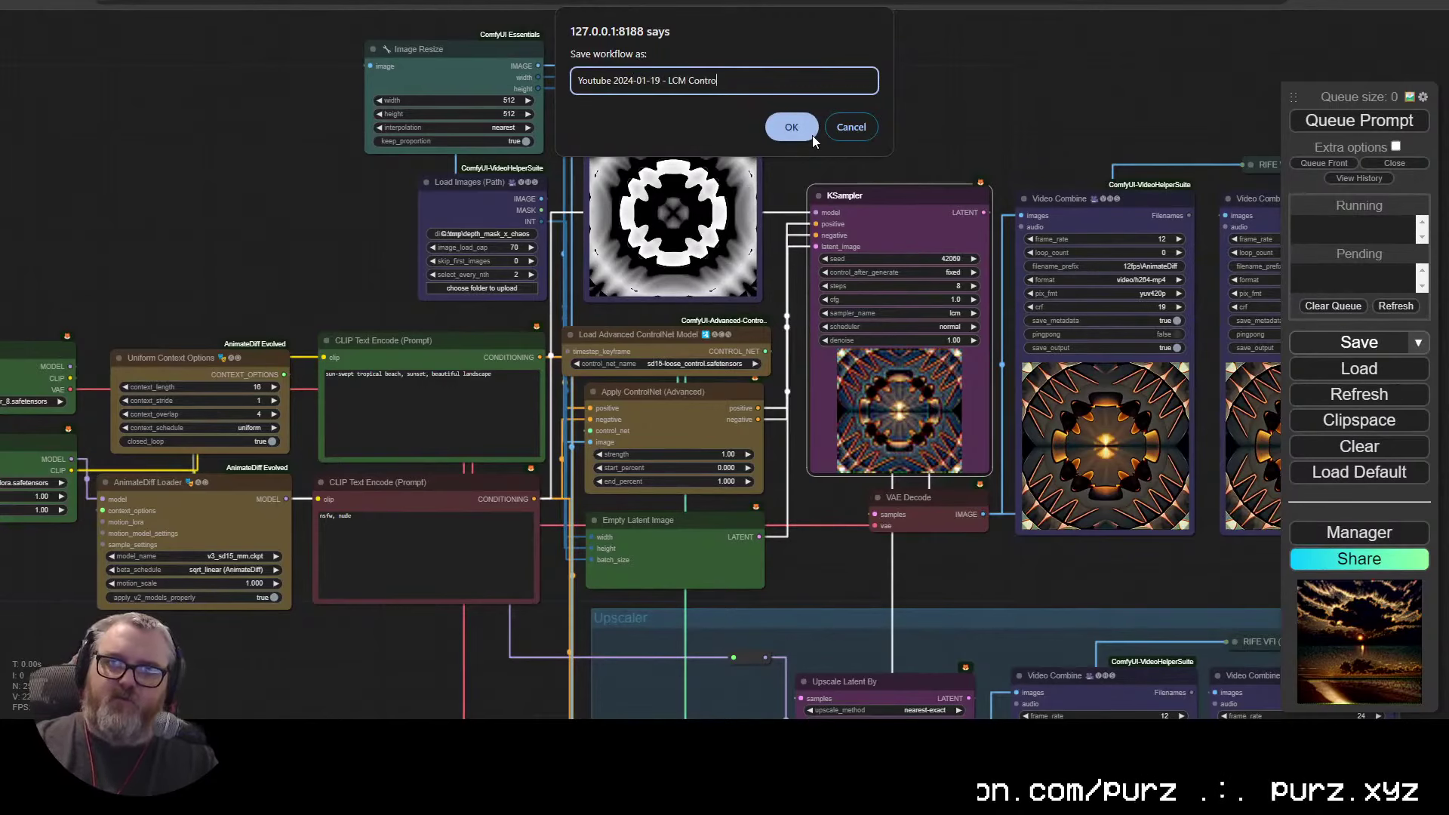
type("lNet LooseCTRL")
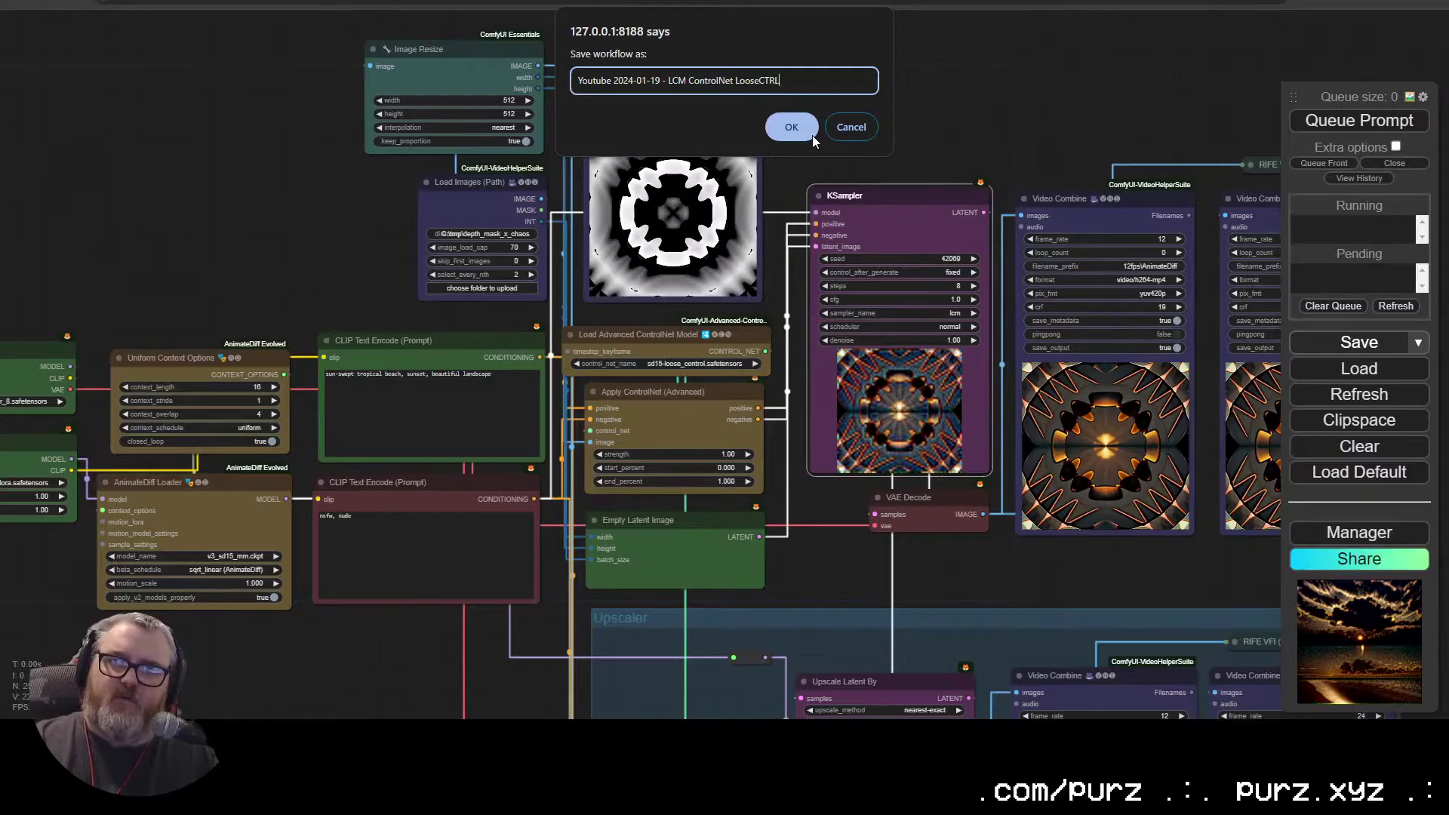
left_click(812, 135)
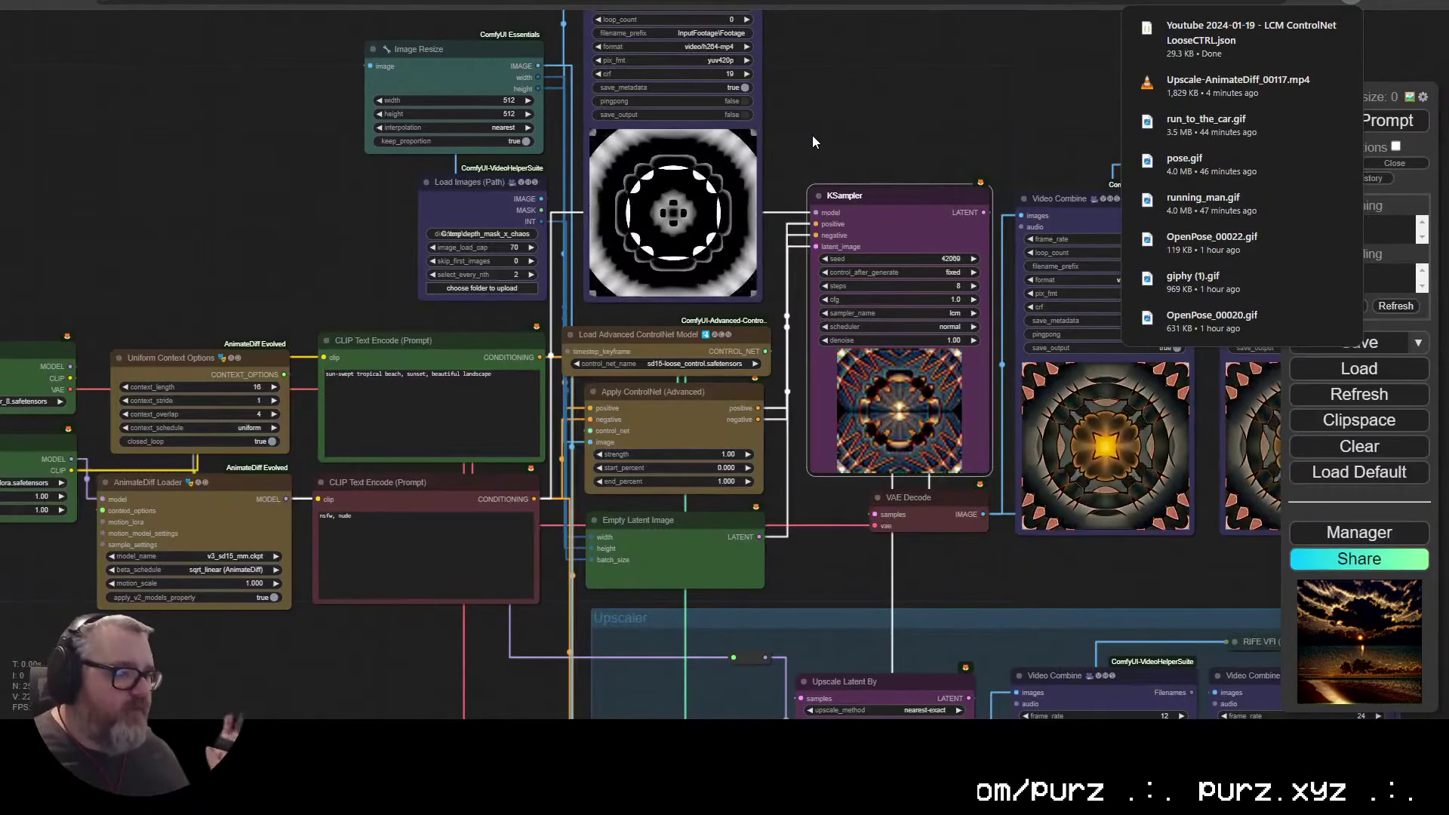